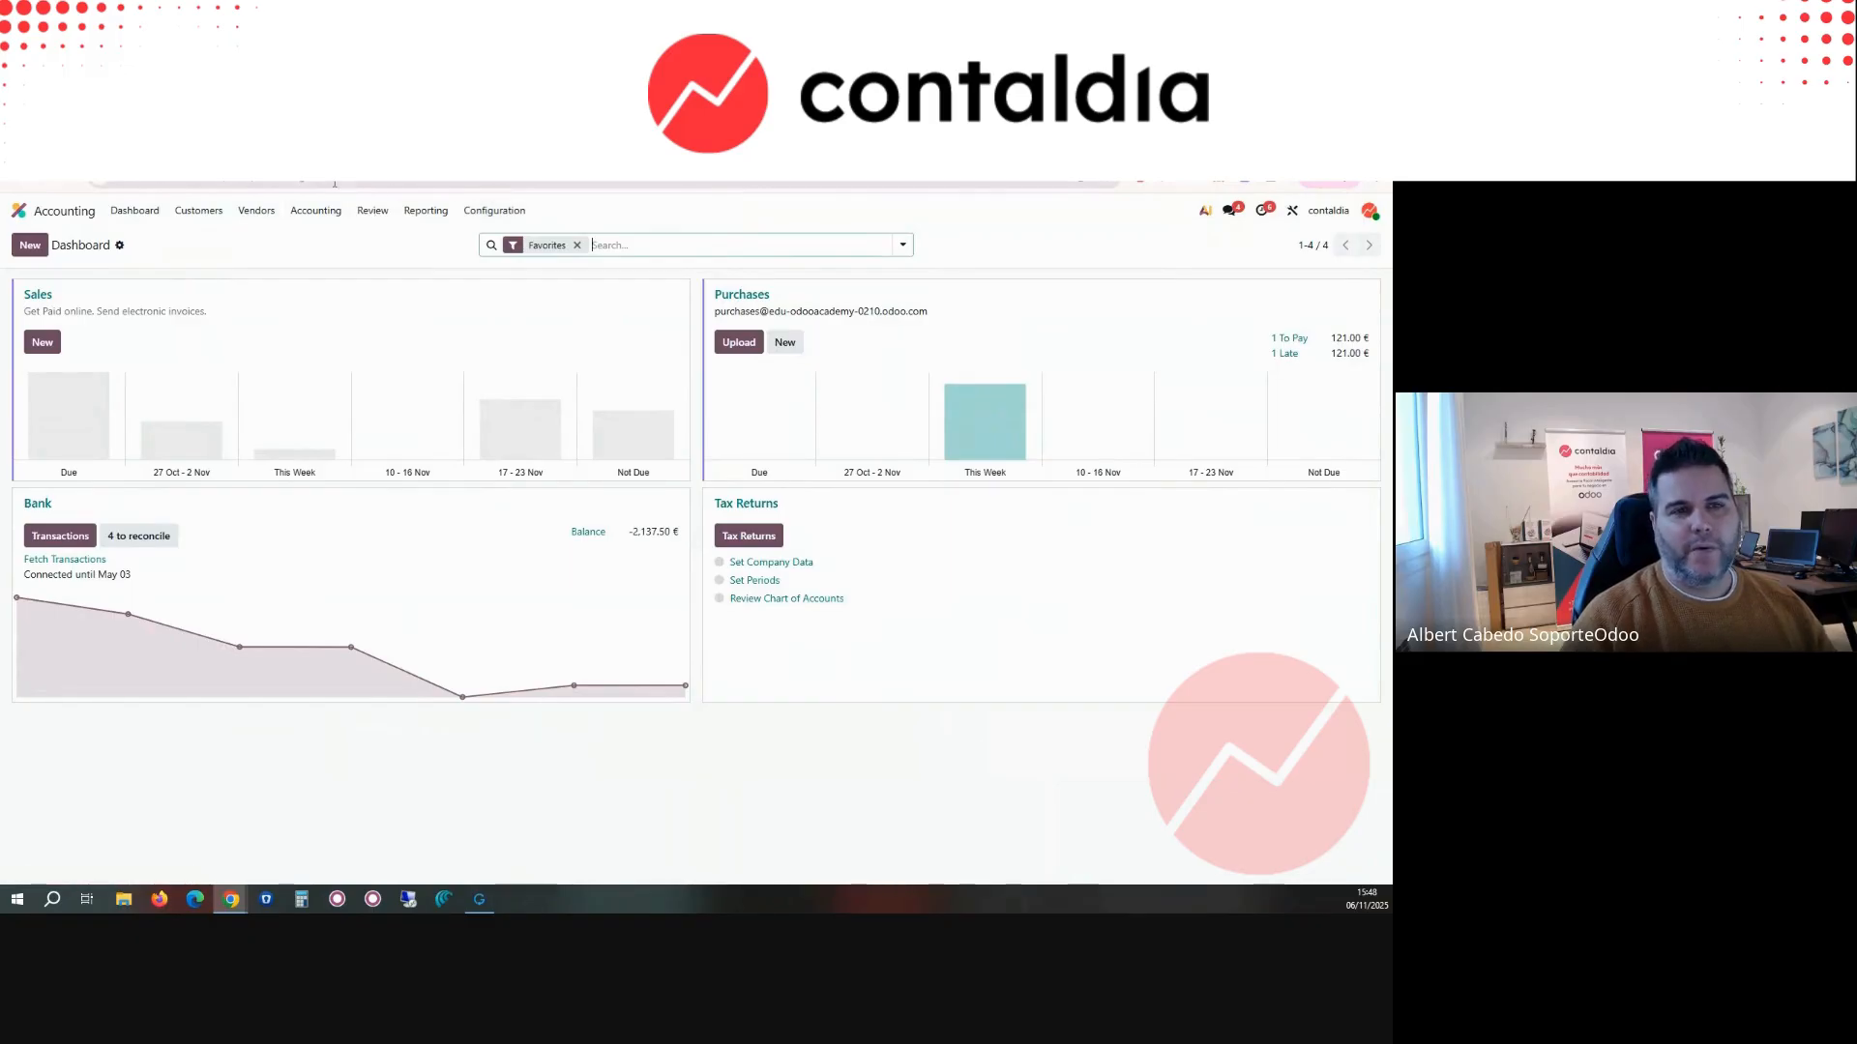
# Step: Compare the accounting dashboards of the Spanish and English Odoo databases, and list the Spanish one's AEAT tax declarations
pyautogui.click(232, 146)
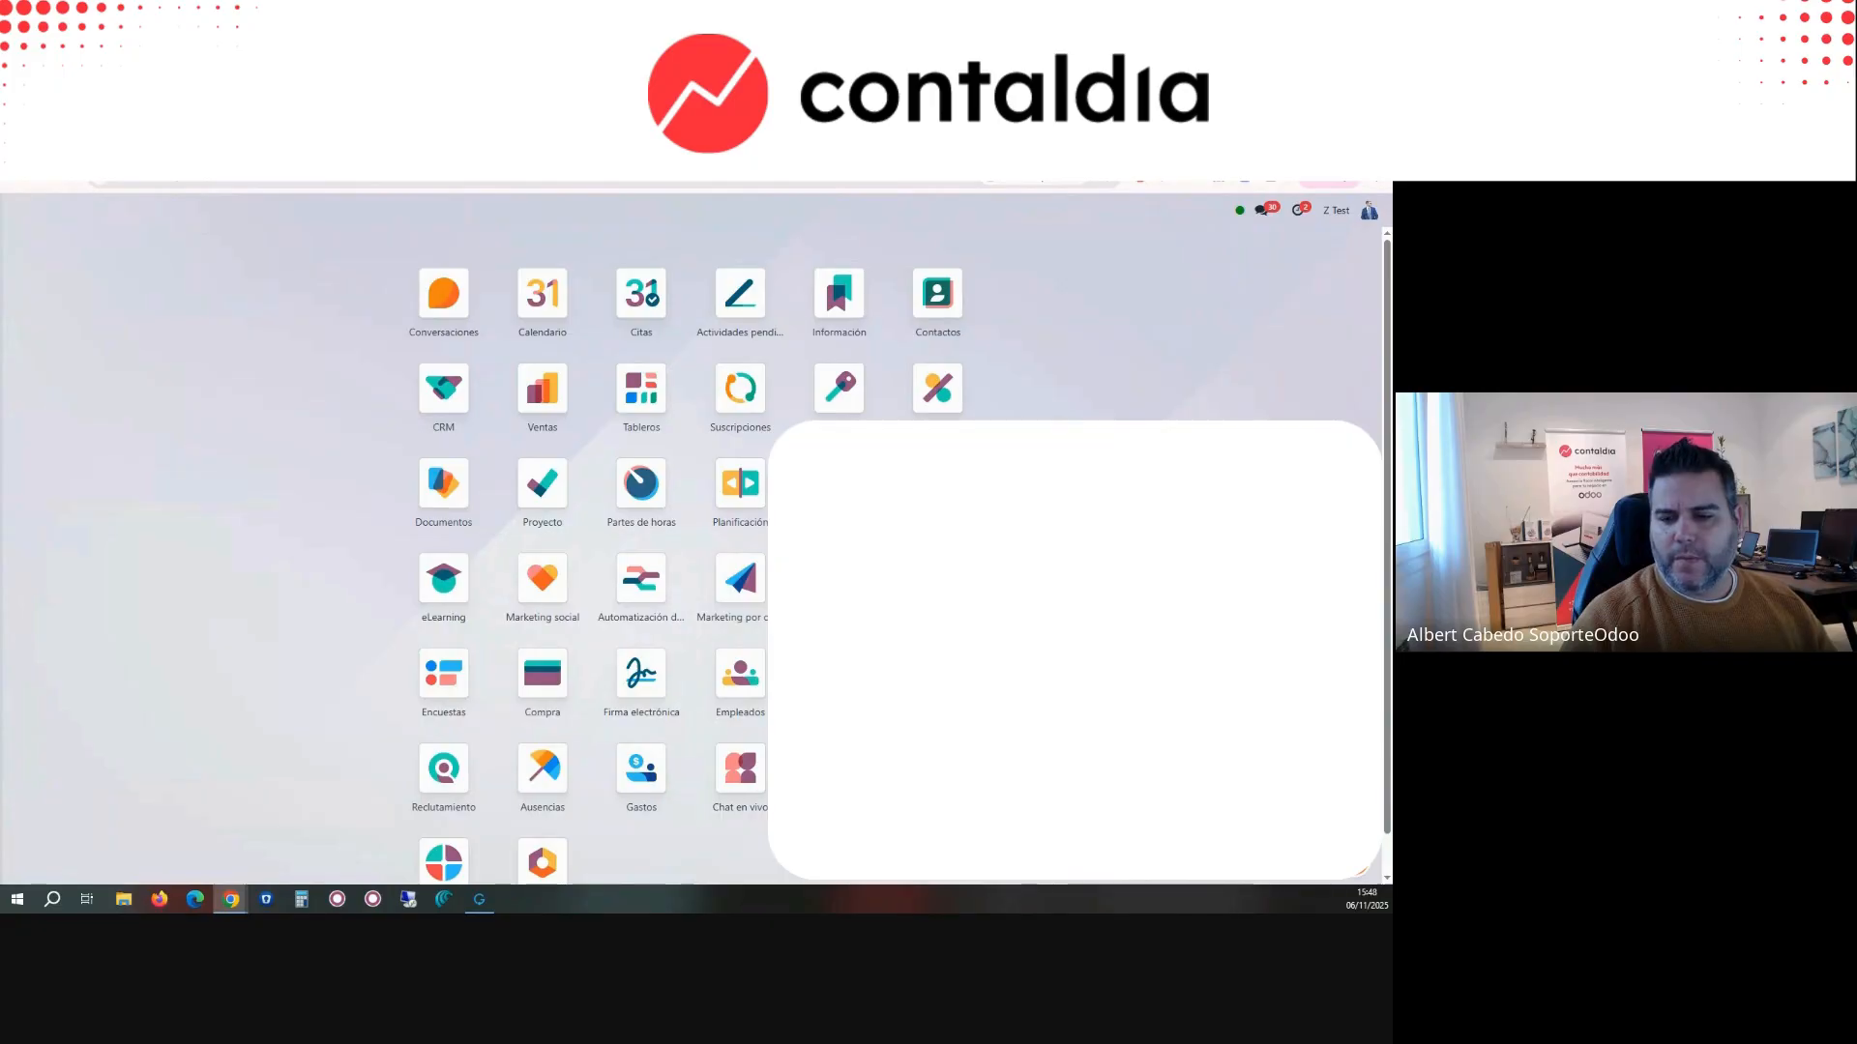
pyautogui.scroll(-2, 696, 556)
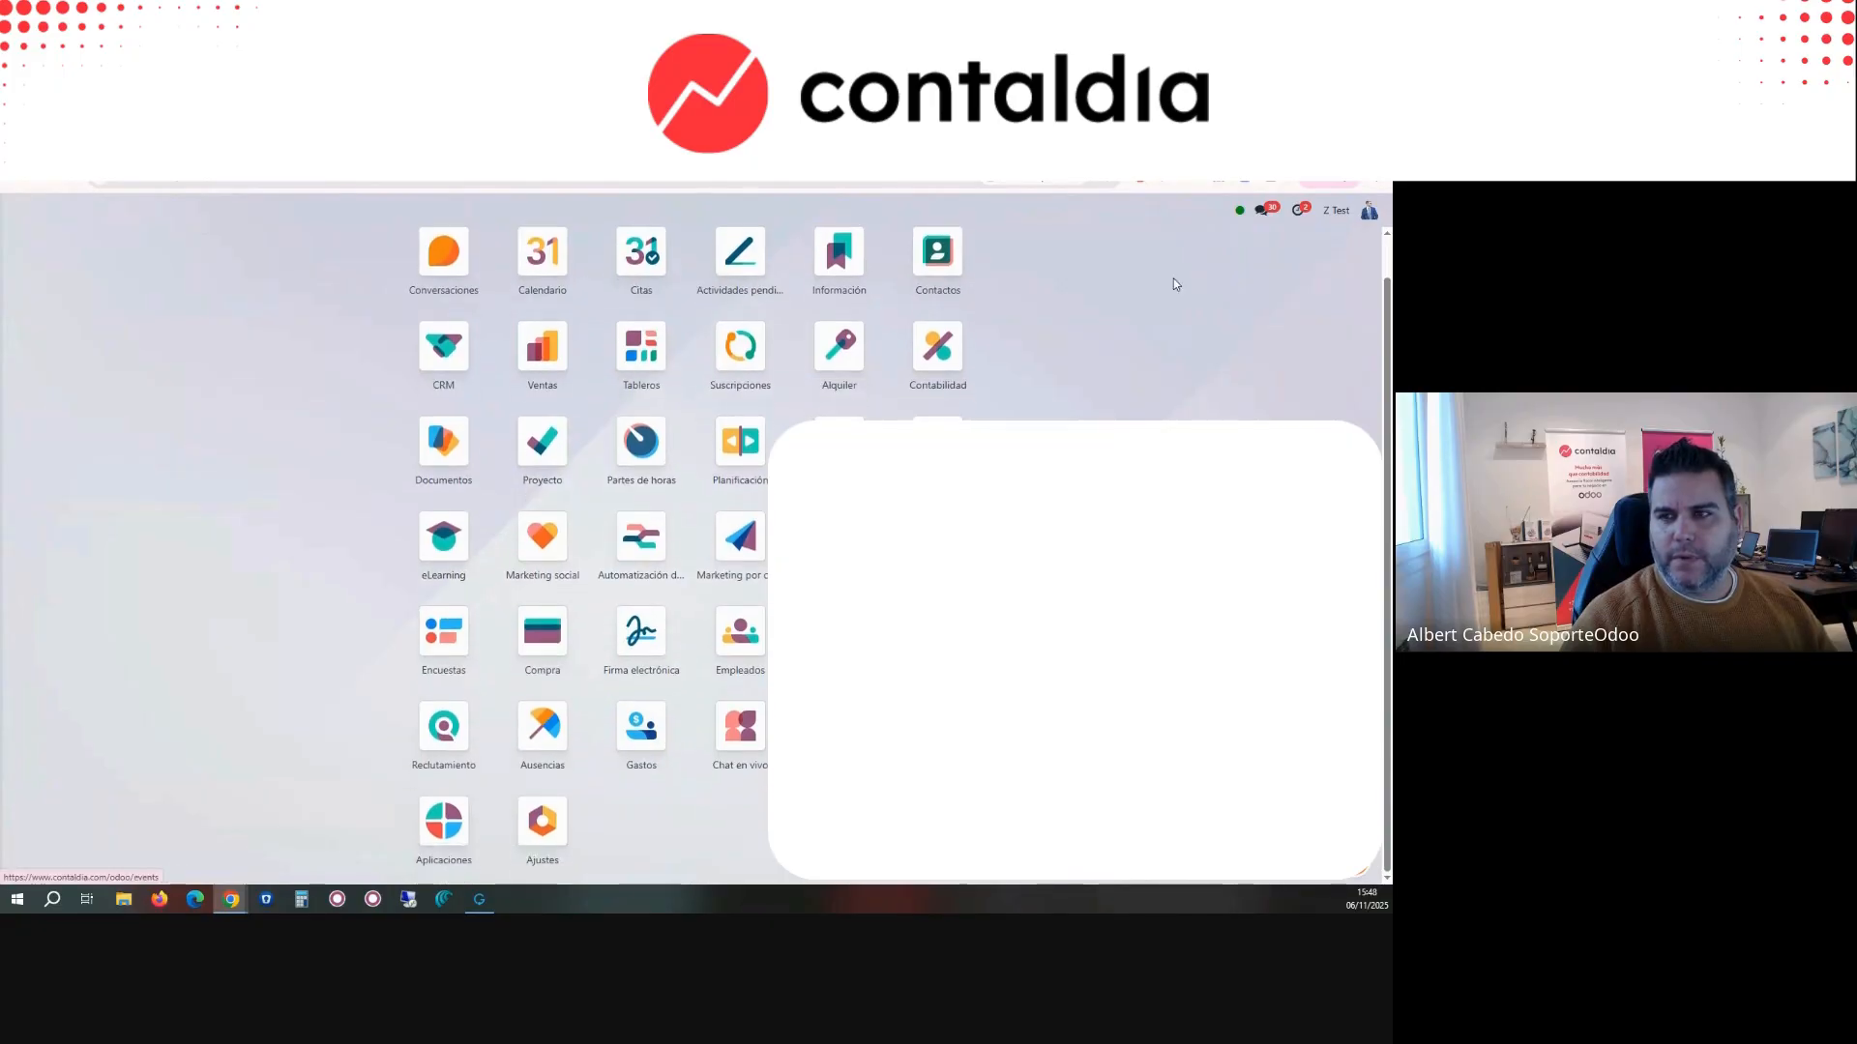
pyautogui.click(937, 346)
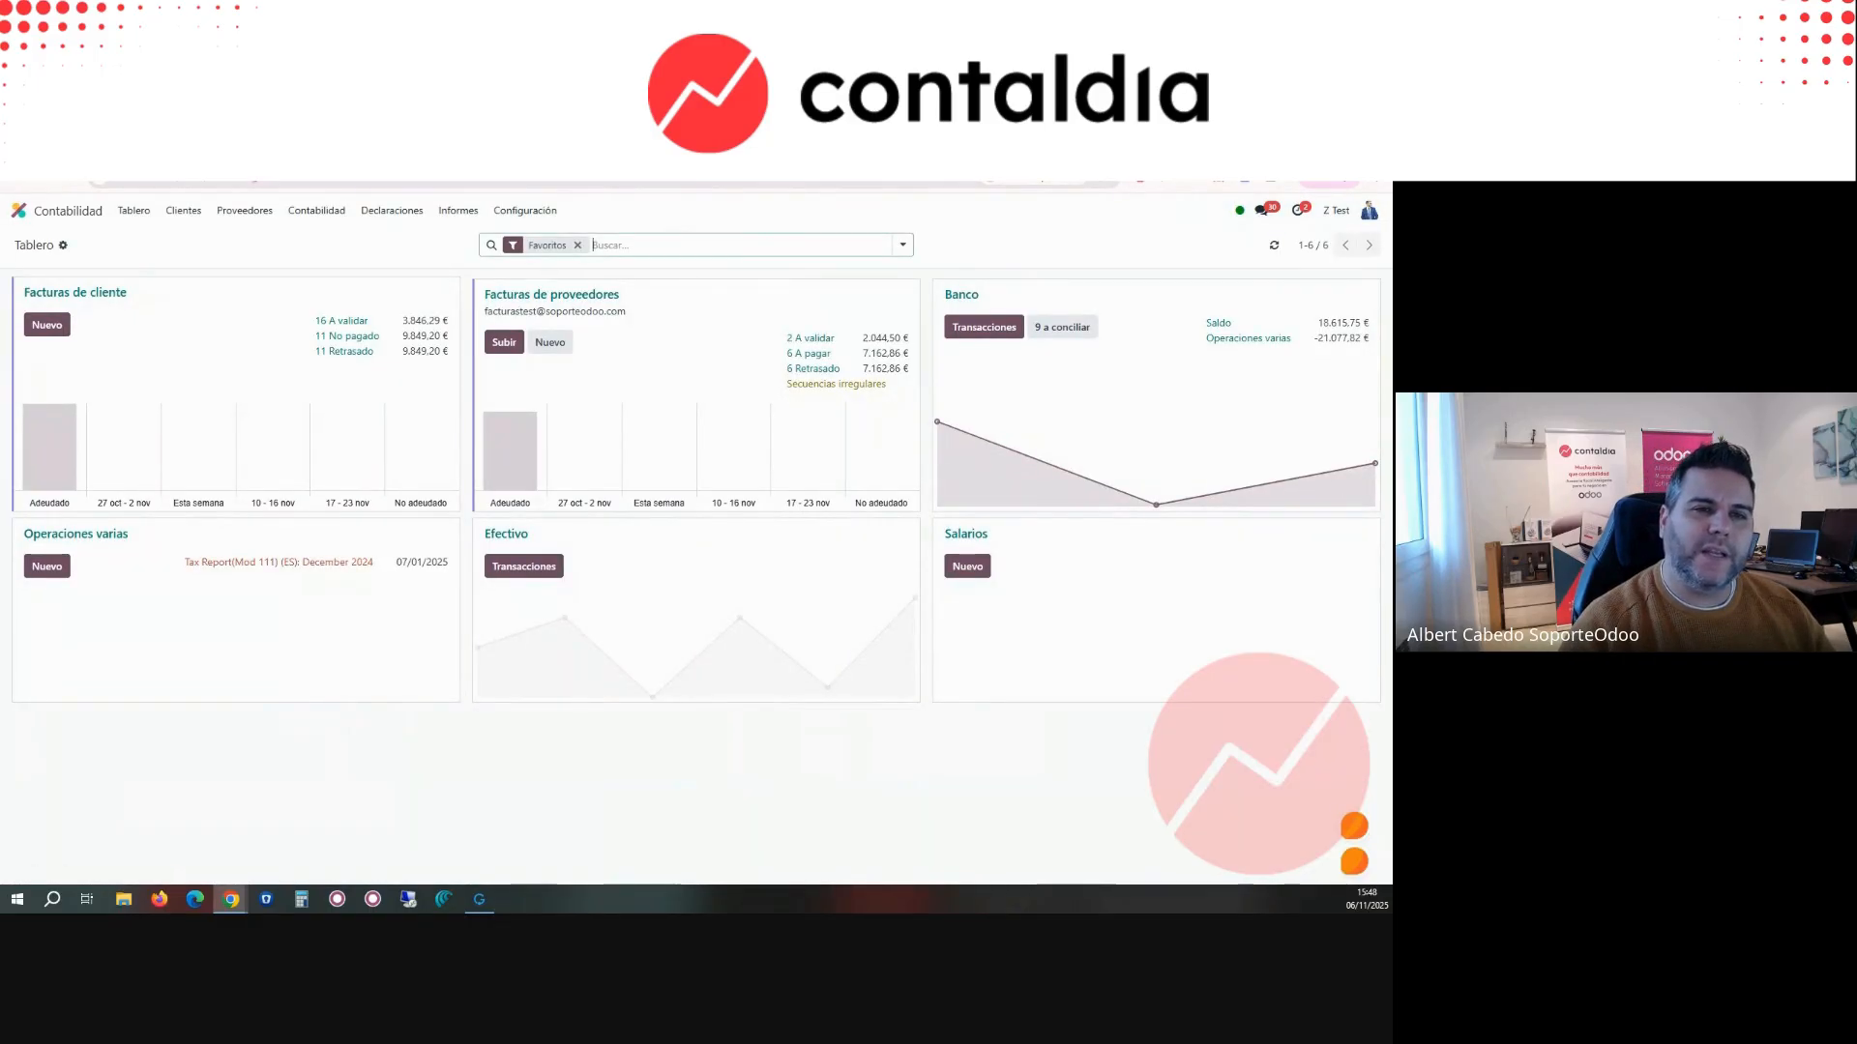
pyautogui.click(338, 143)
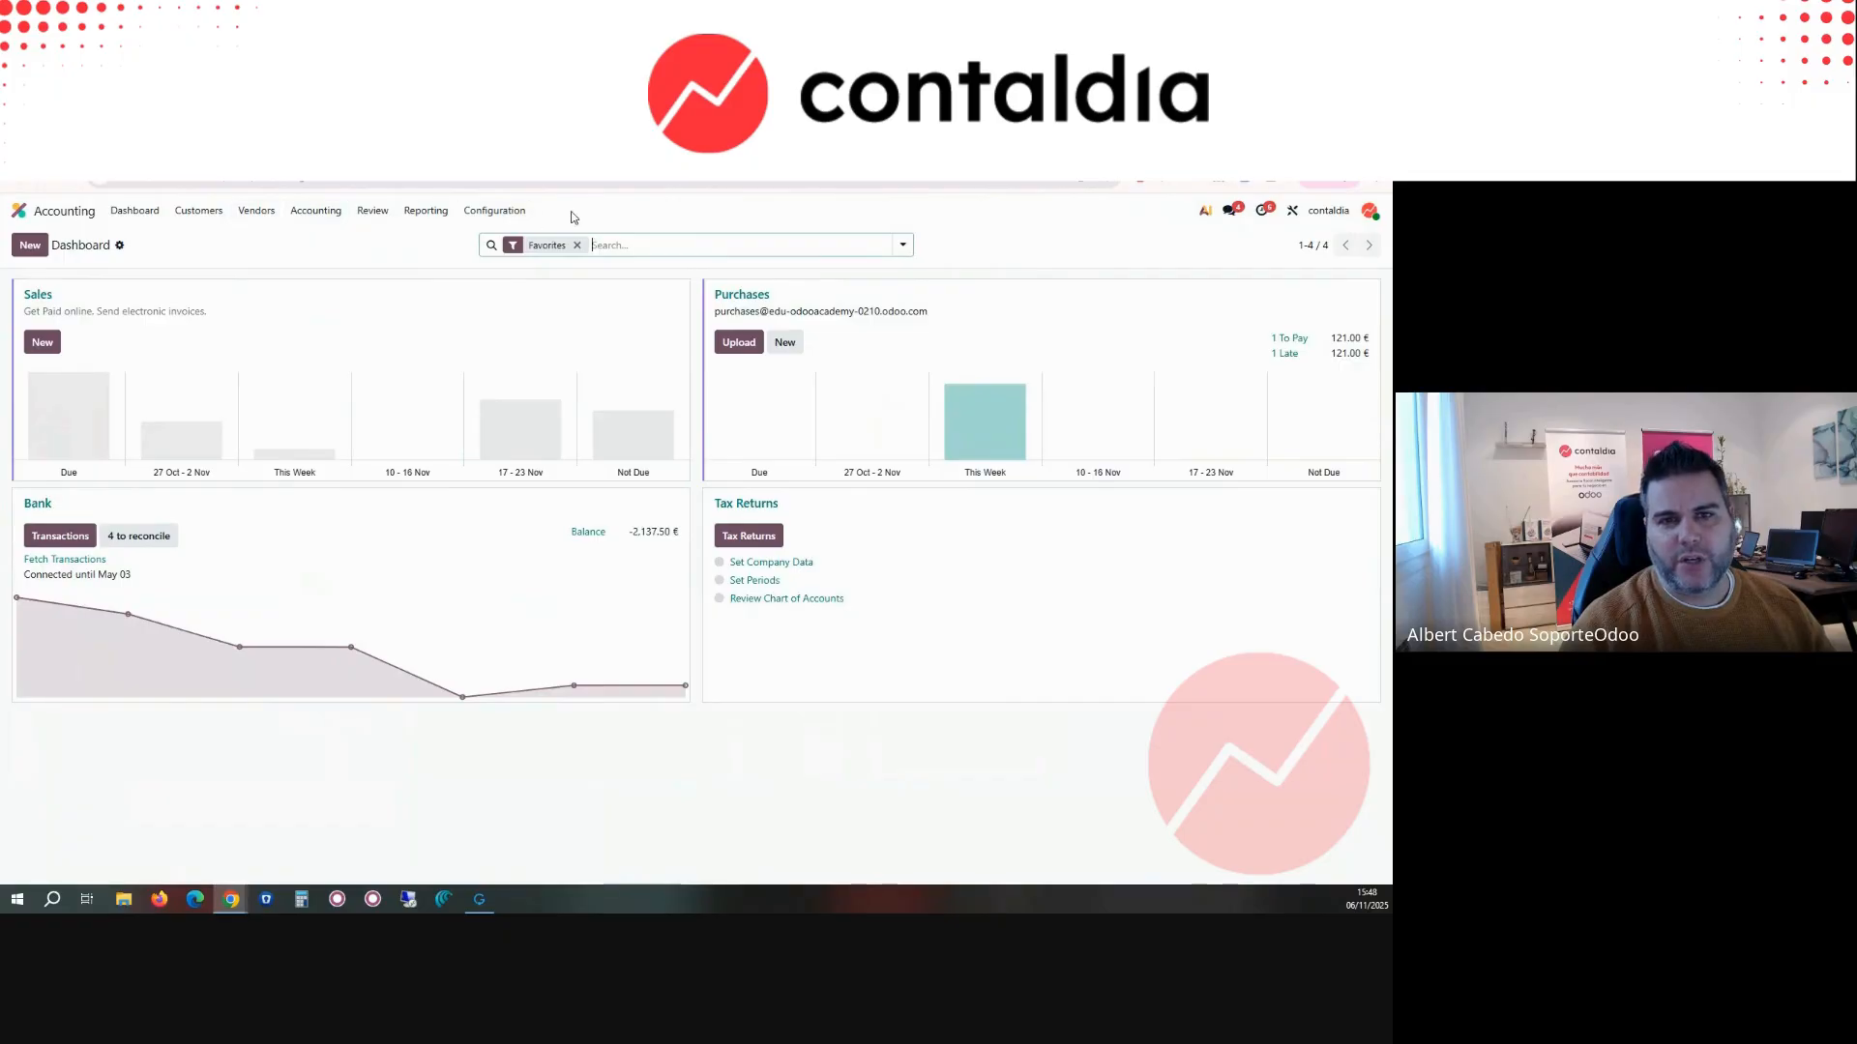
pyautogui.click(464, 143)
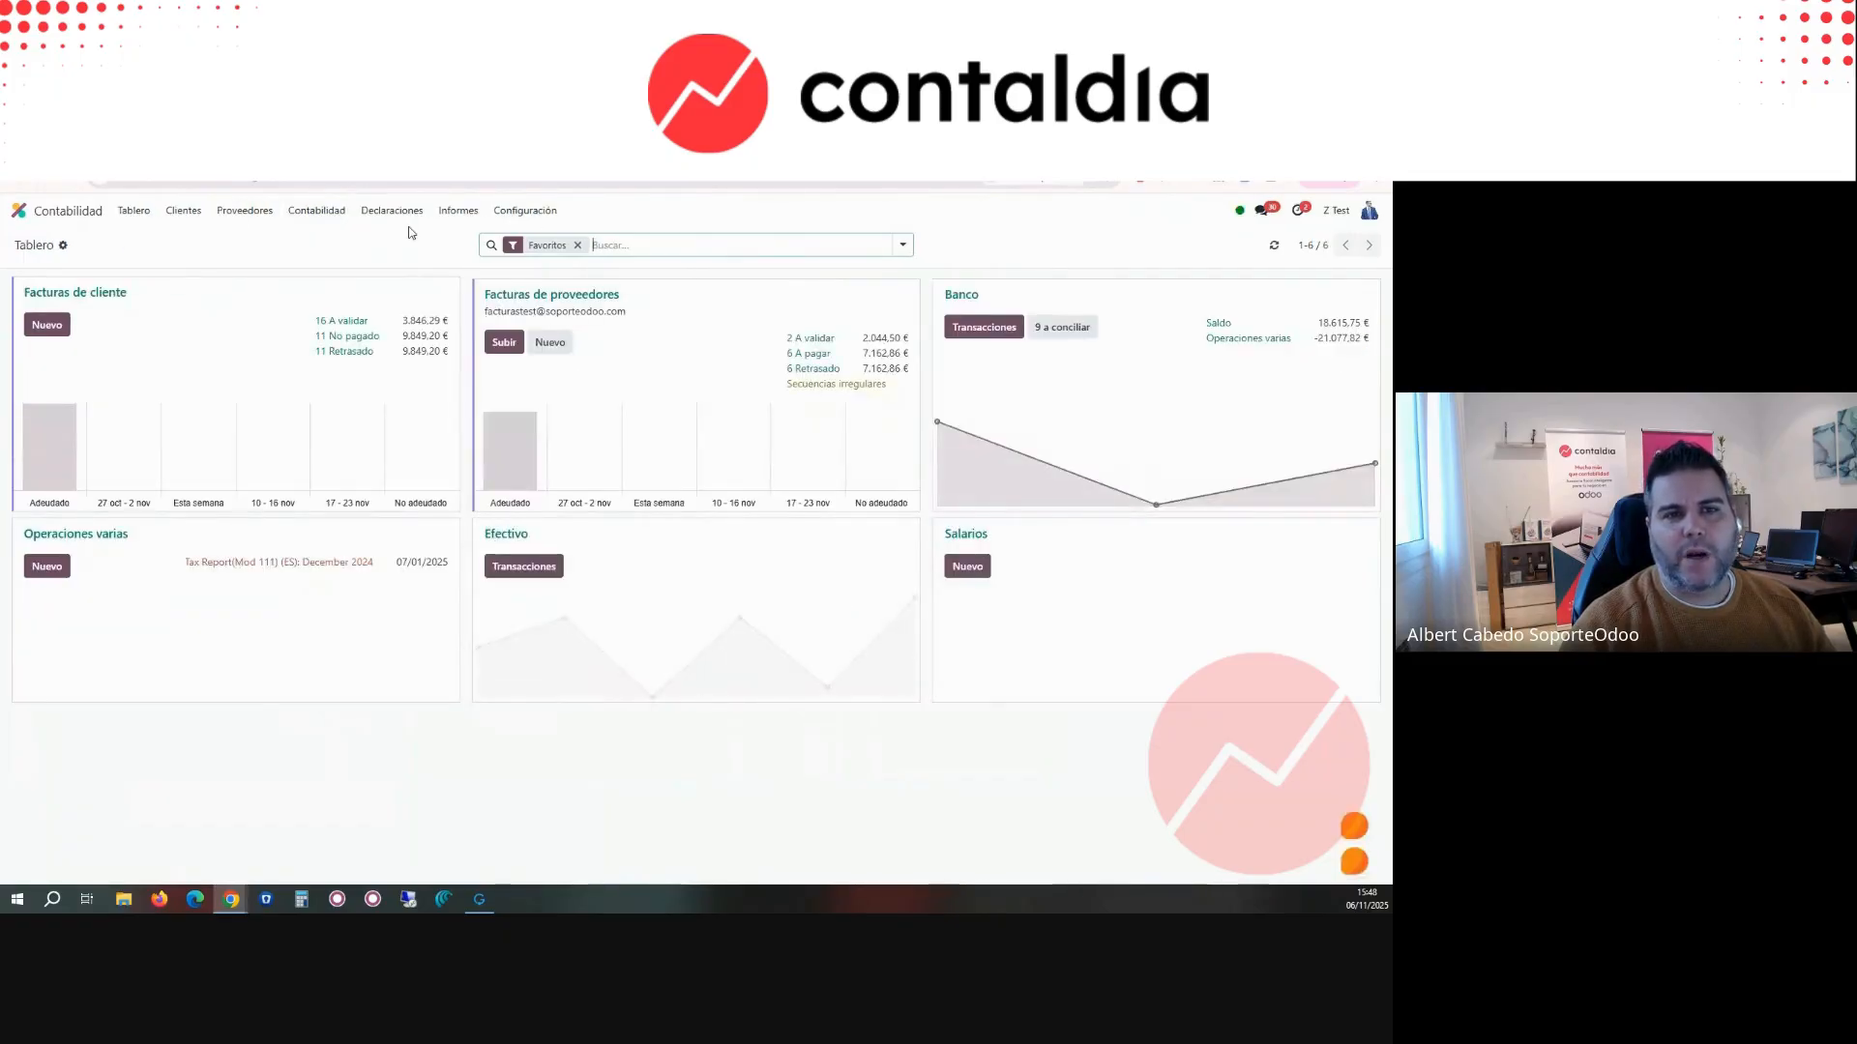
pyautogui.click(406, 210)
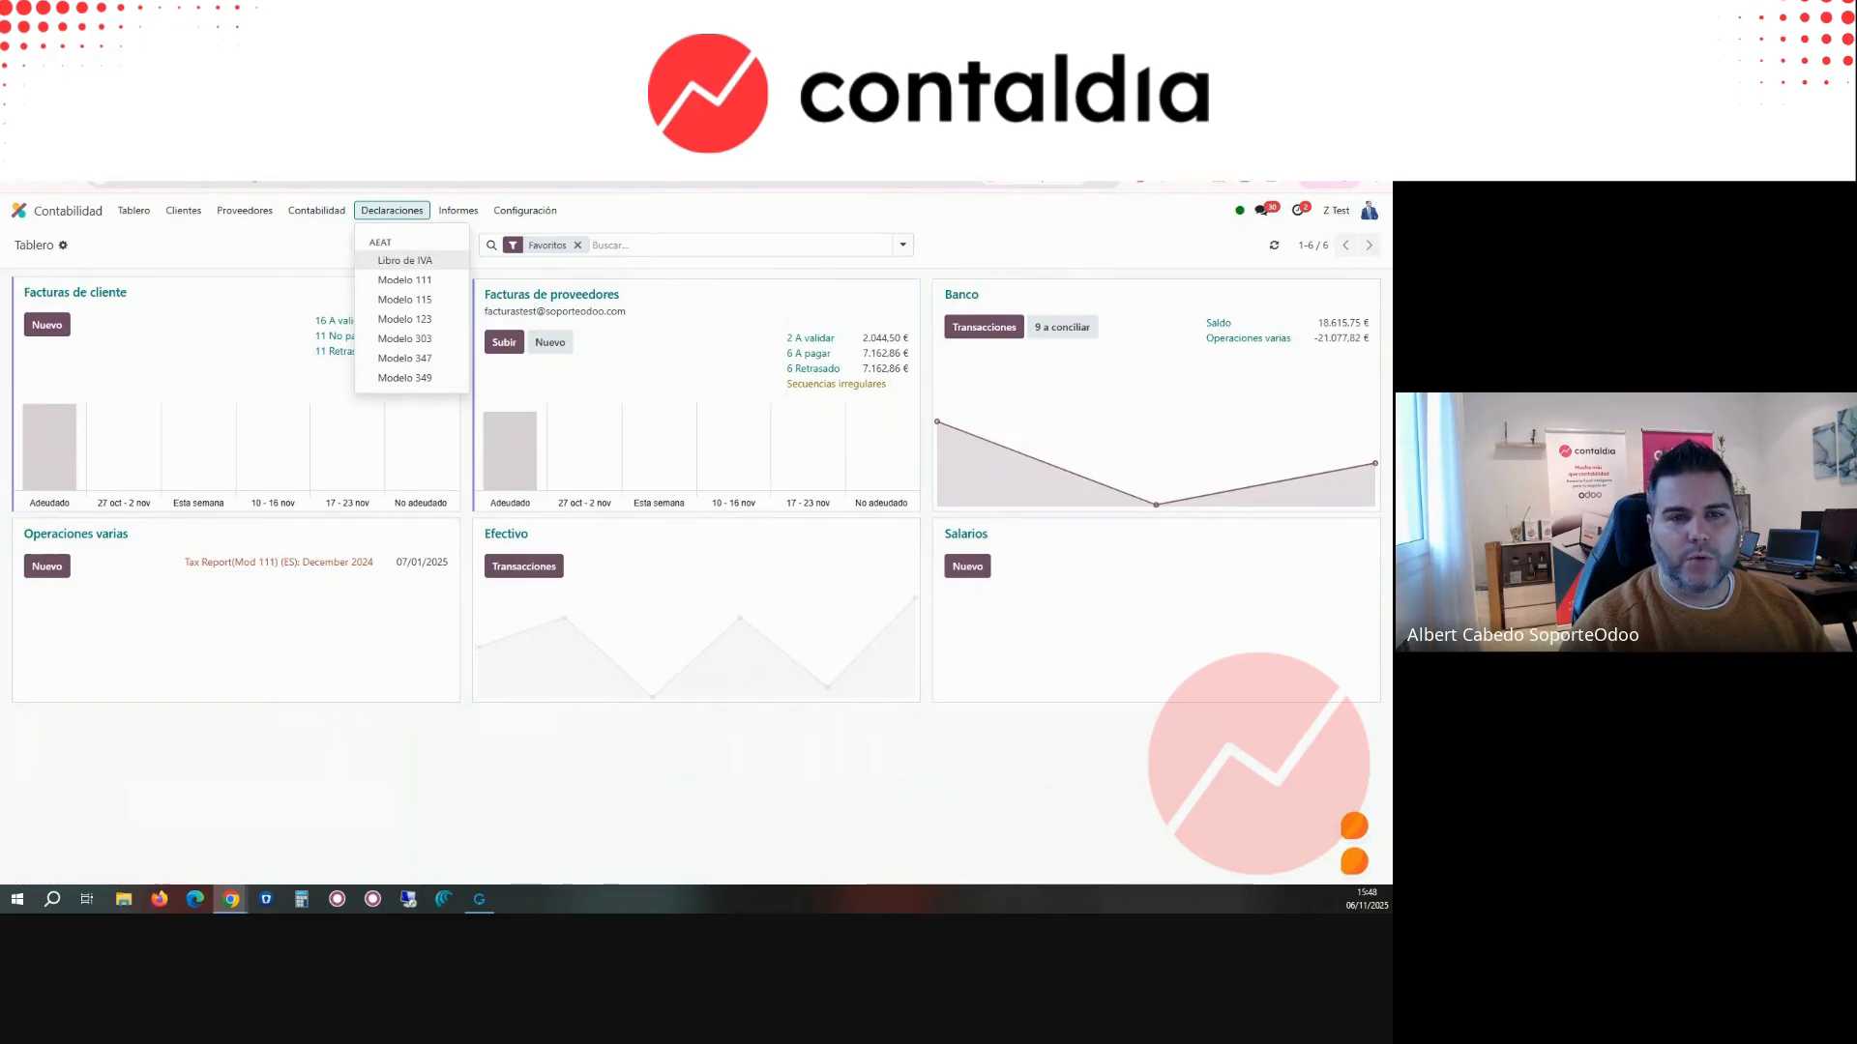
# Step: Open the OCA/l10n-spain repository on GitHub in a new browser tab and look through its list of Spanish localization modules
pyautogui.hotkey('ctrl', 't')
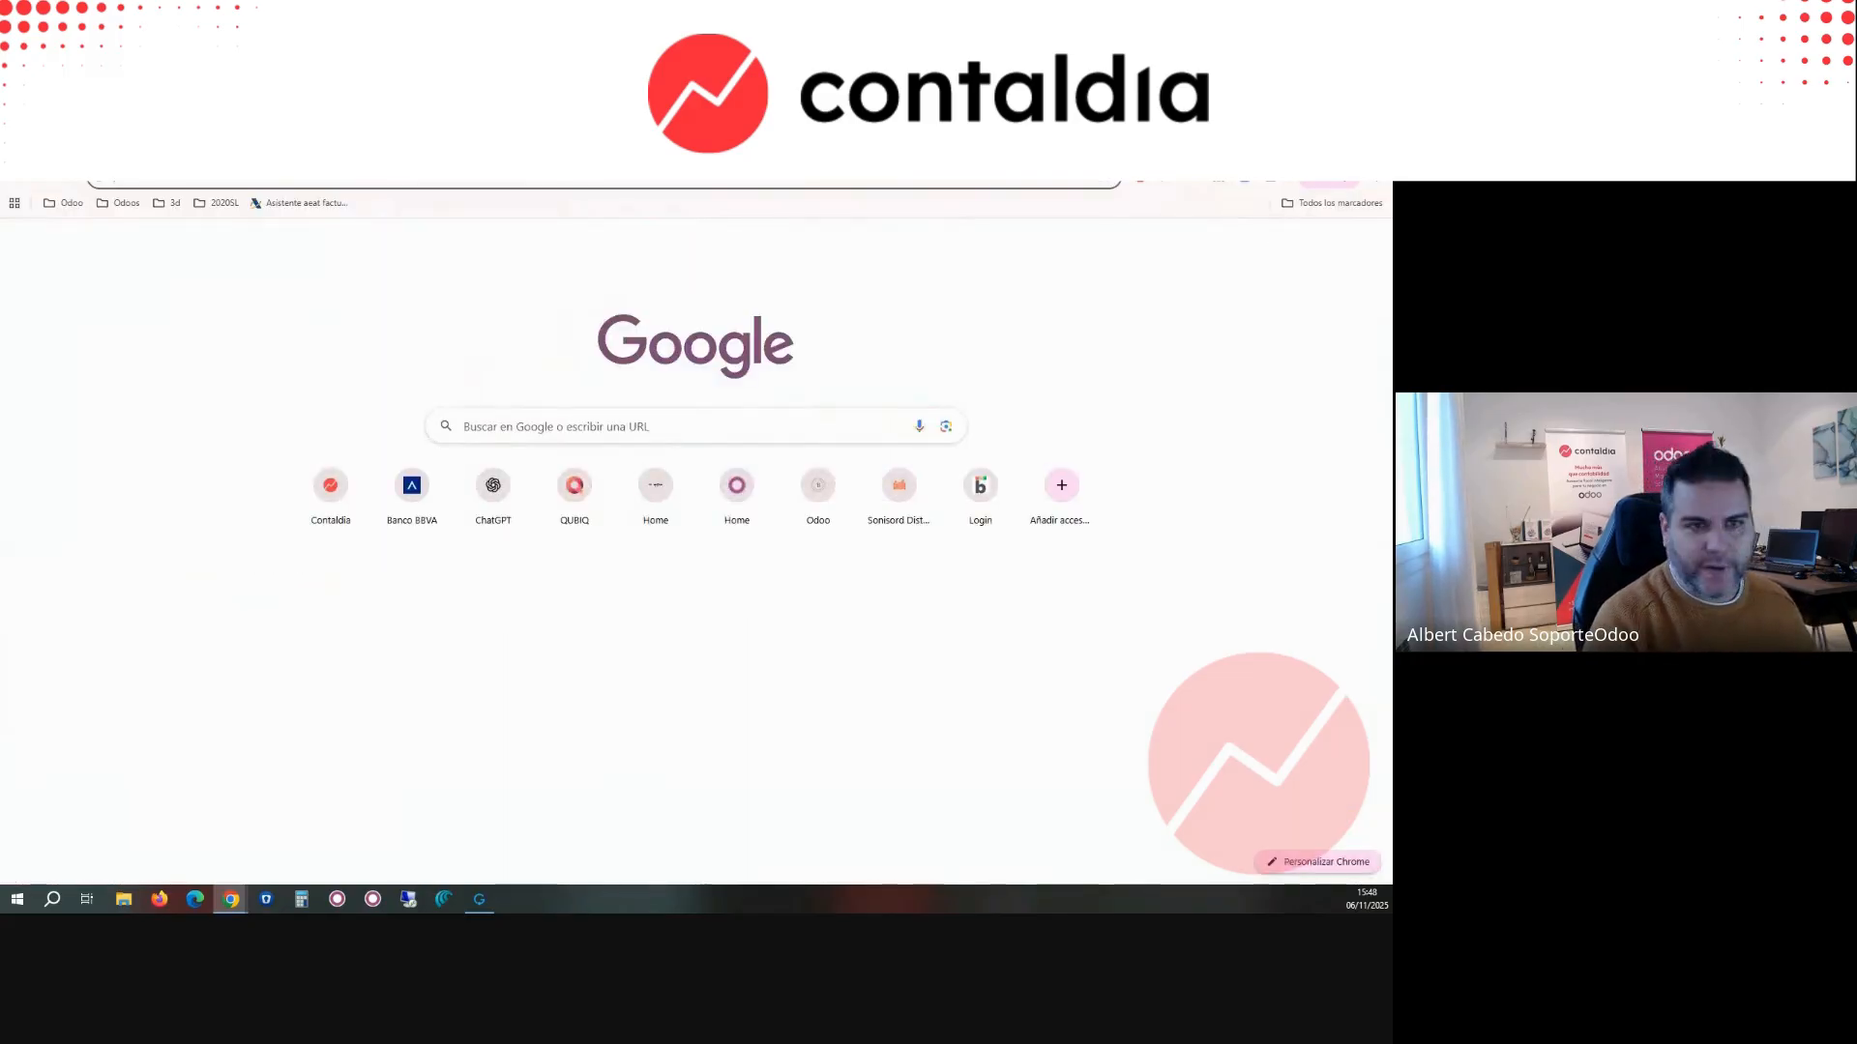
pyautogui.write('git')
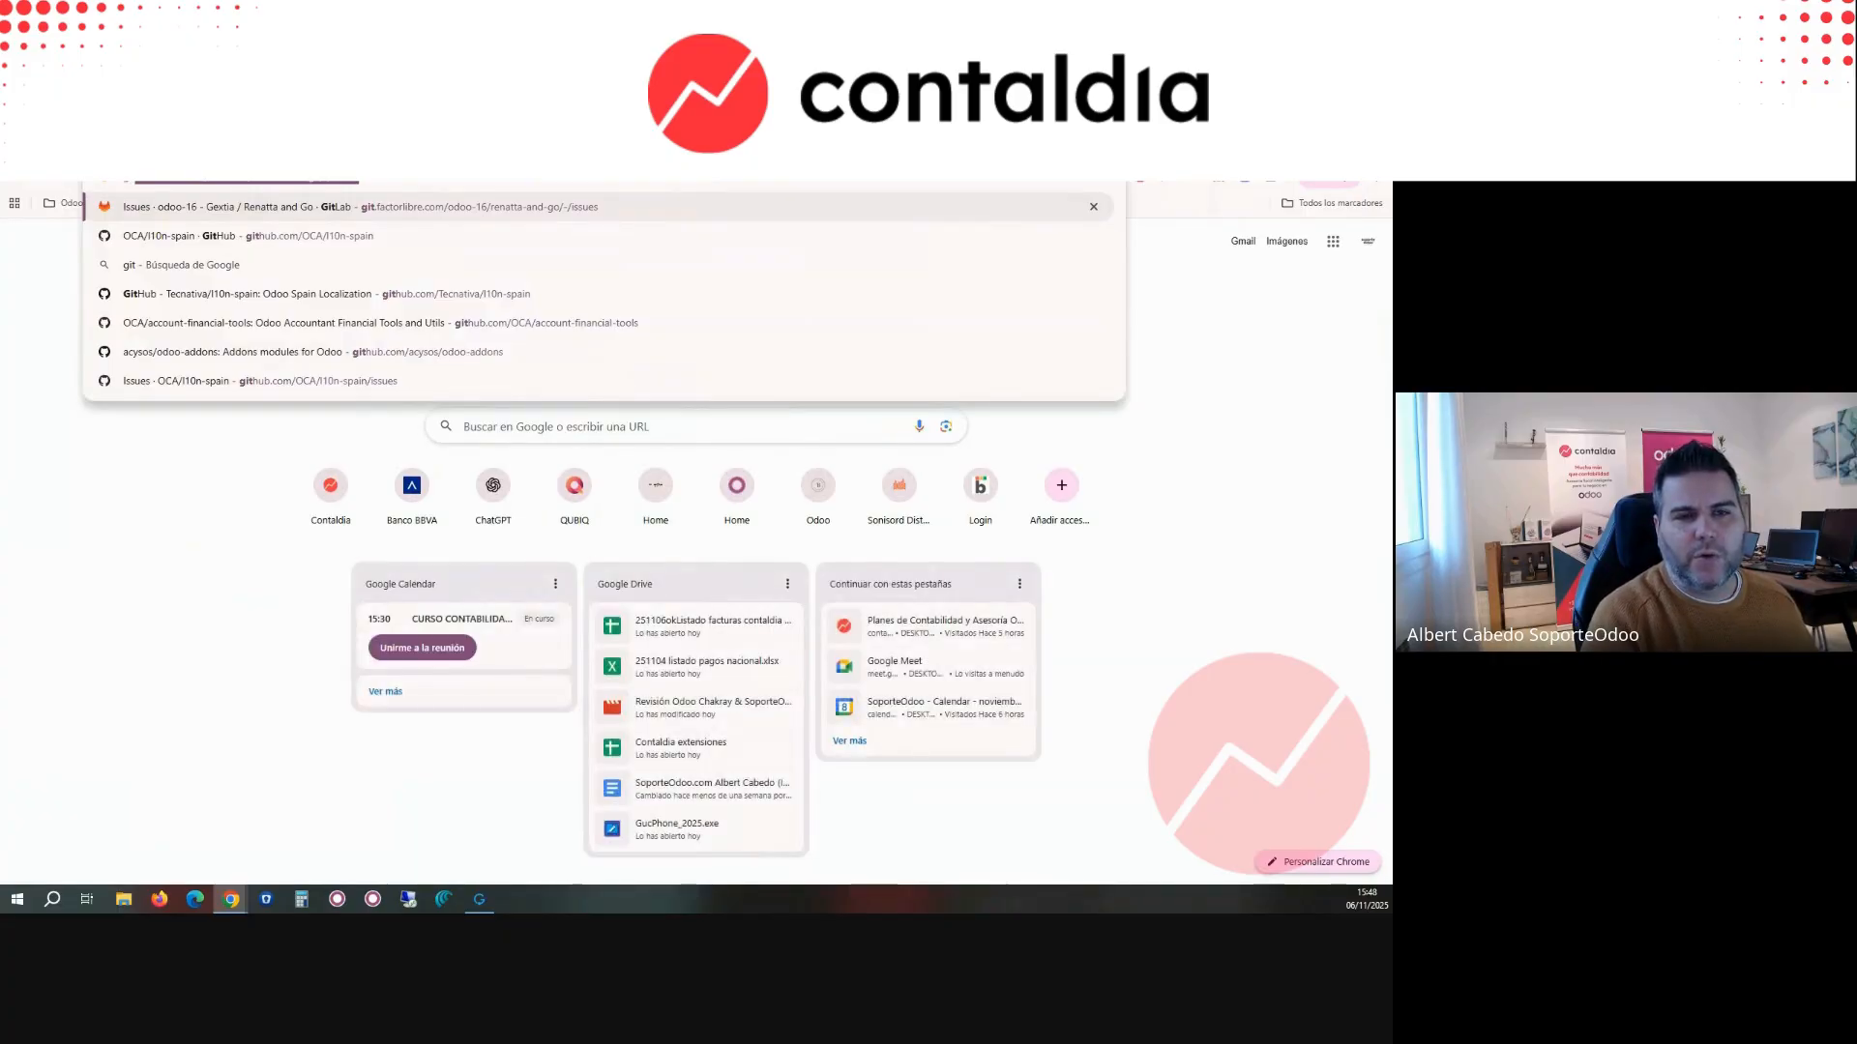
pyautogui.write('h')
pyautogui.click(358, 211)
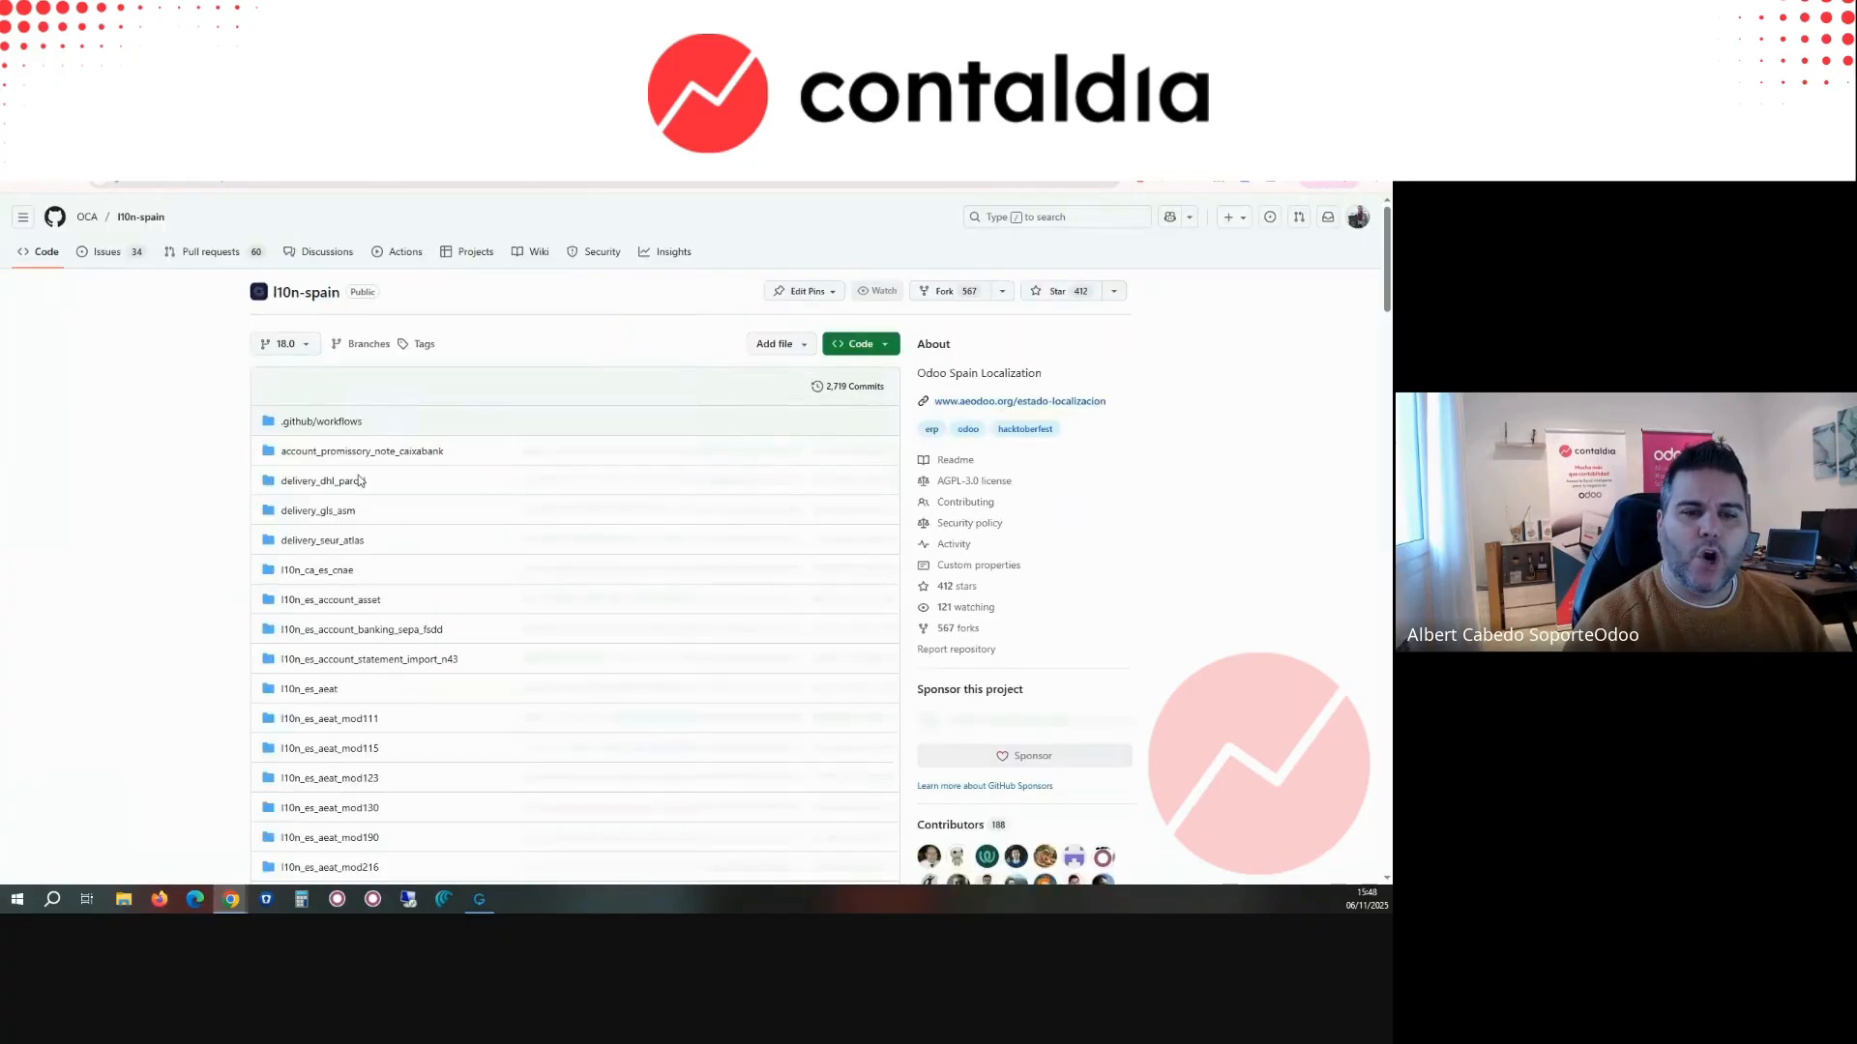
pyautogui.scroll(-4, 368, 471)
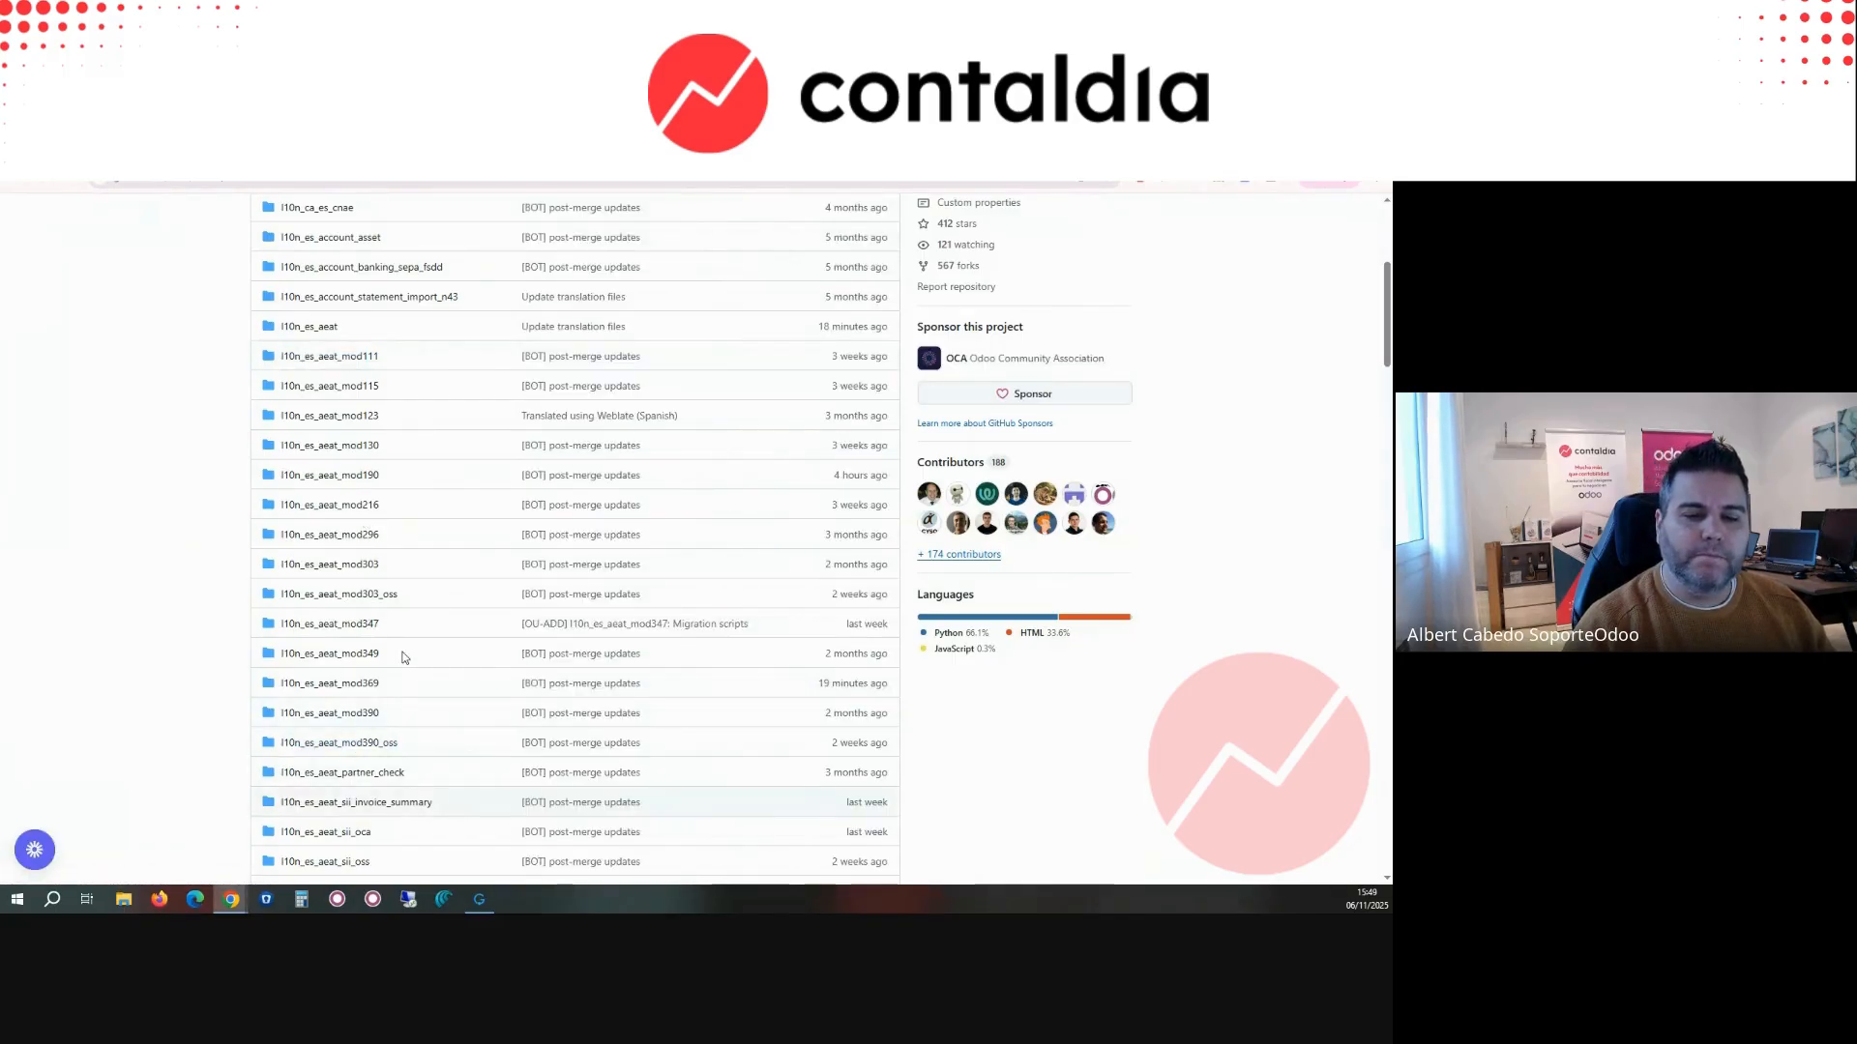
pyautogui.scroll(-5, 399, 628)
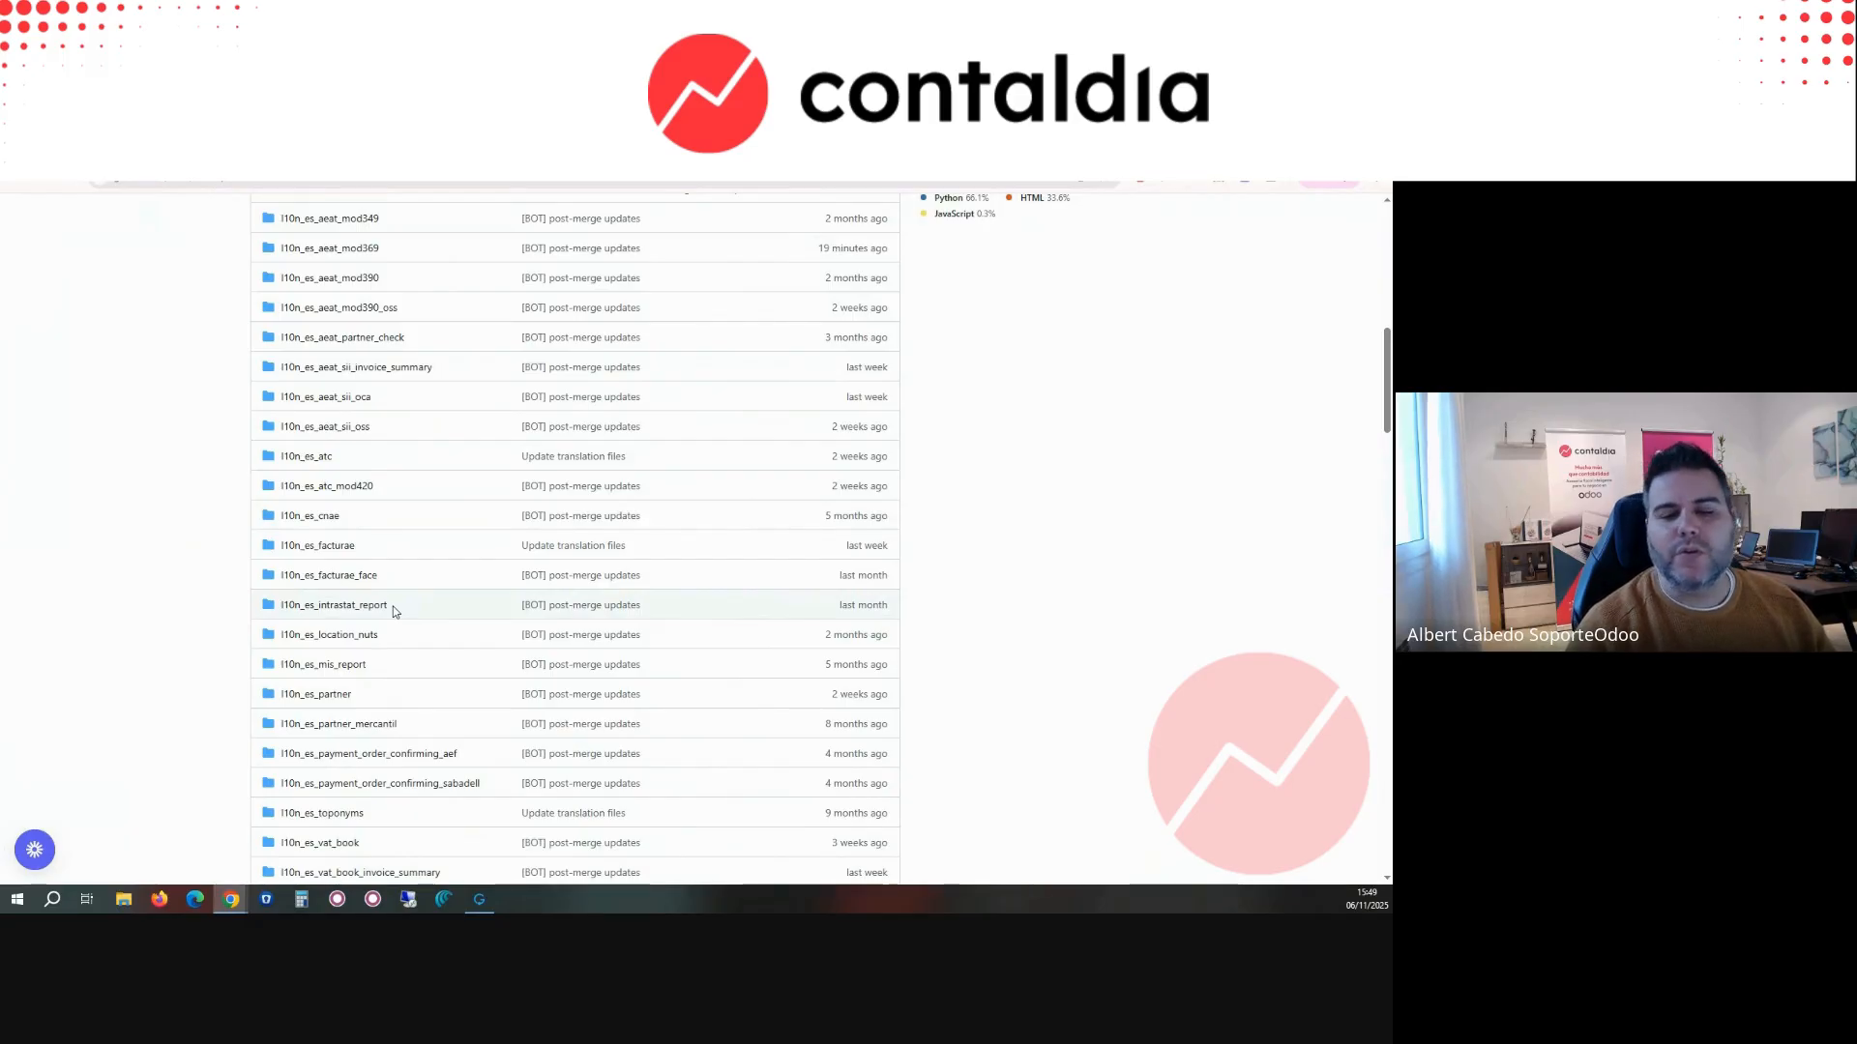
pyautogui.scroll(-2, 393, 607)
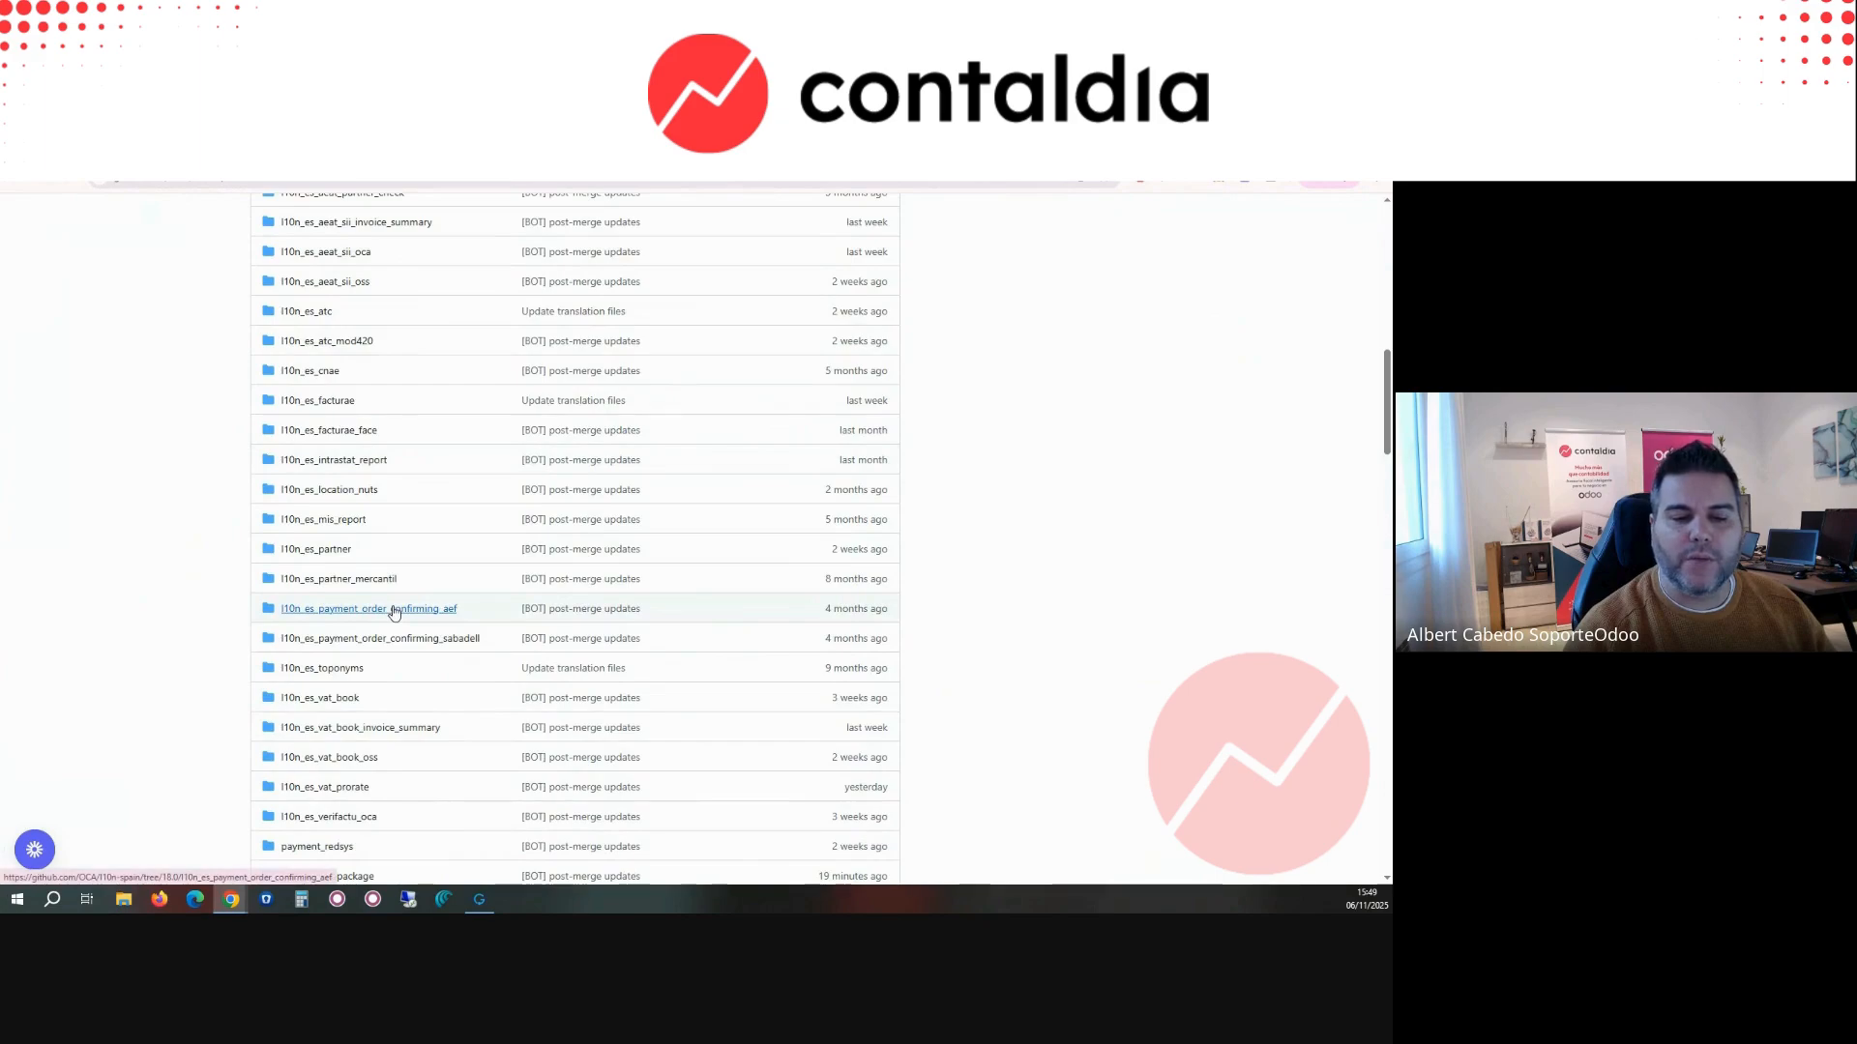
pyautogui.scroll(10, 374, 436)
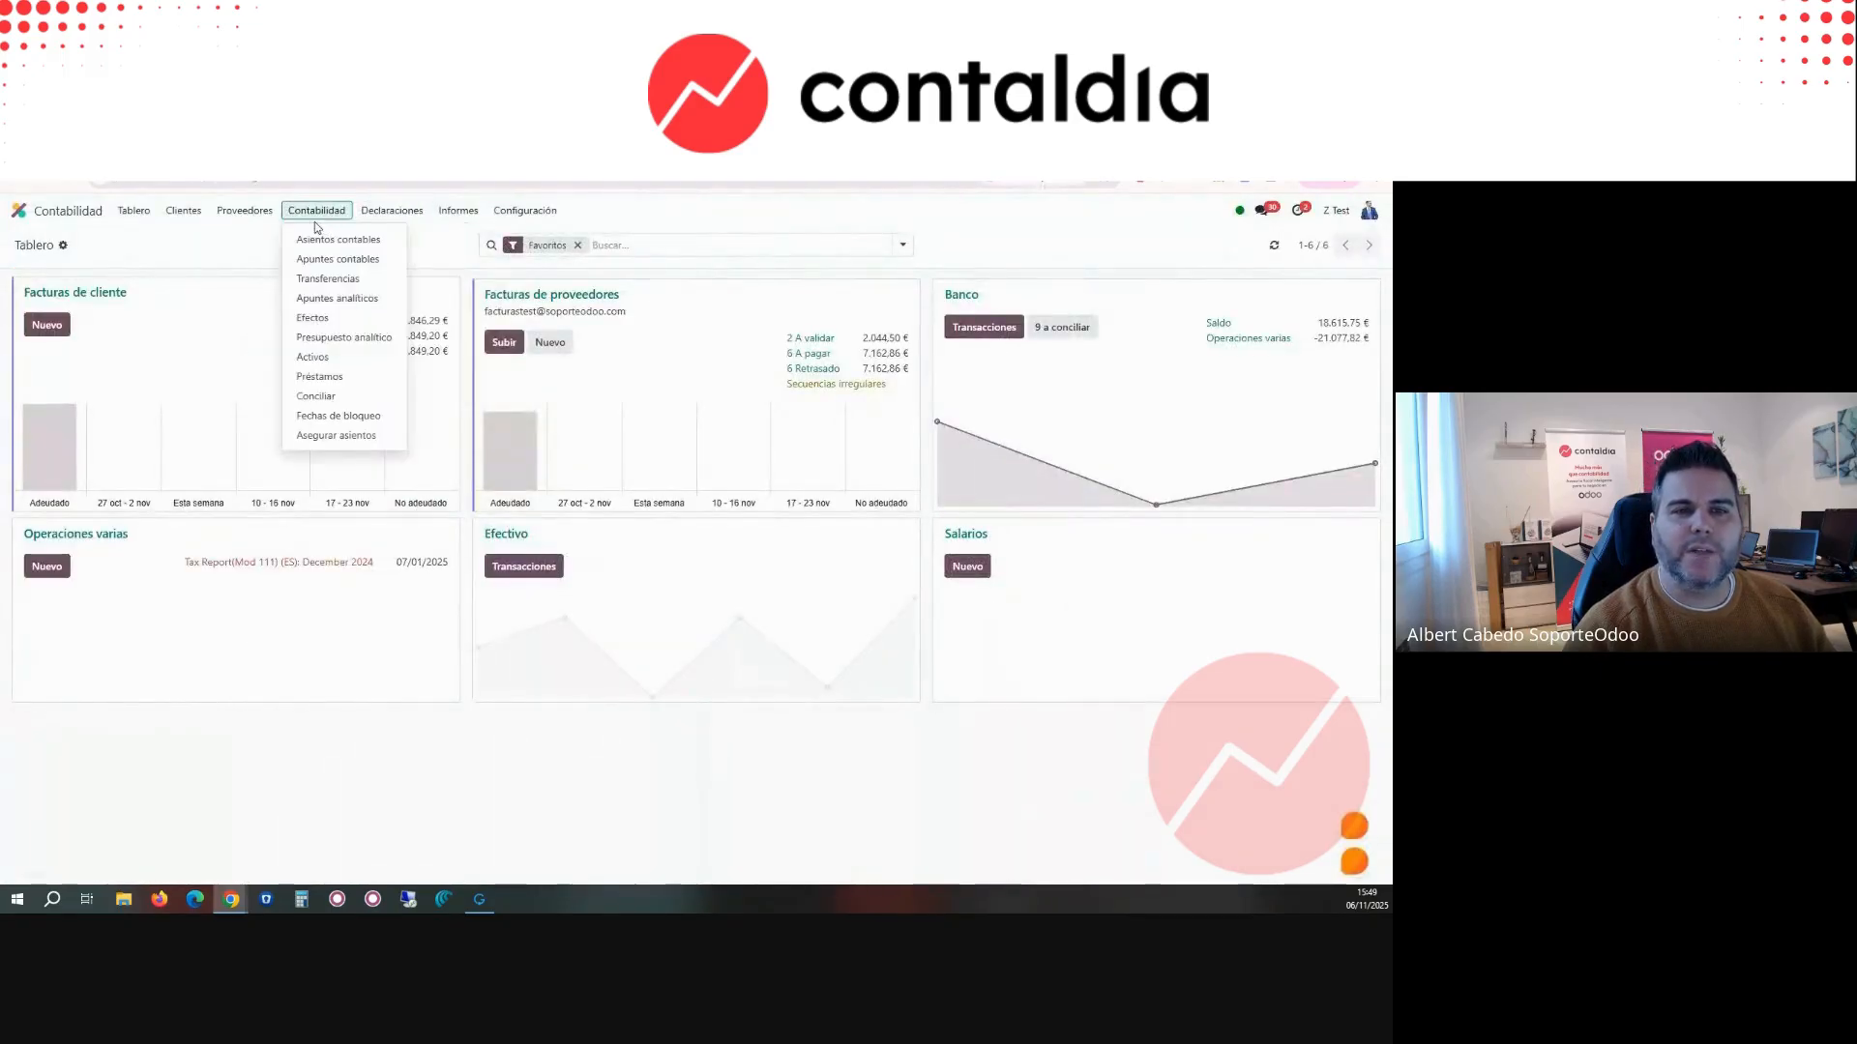
# Step: Review the AEAT declaration models and the OCA accounting reports offered in the Contabilidad app
pyautogui.moveTo(400, 217)
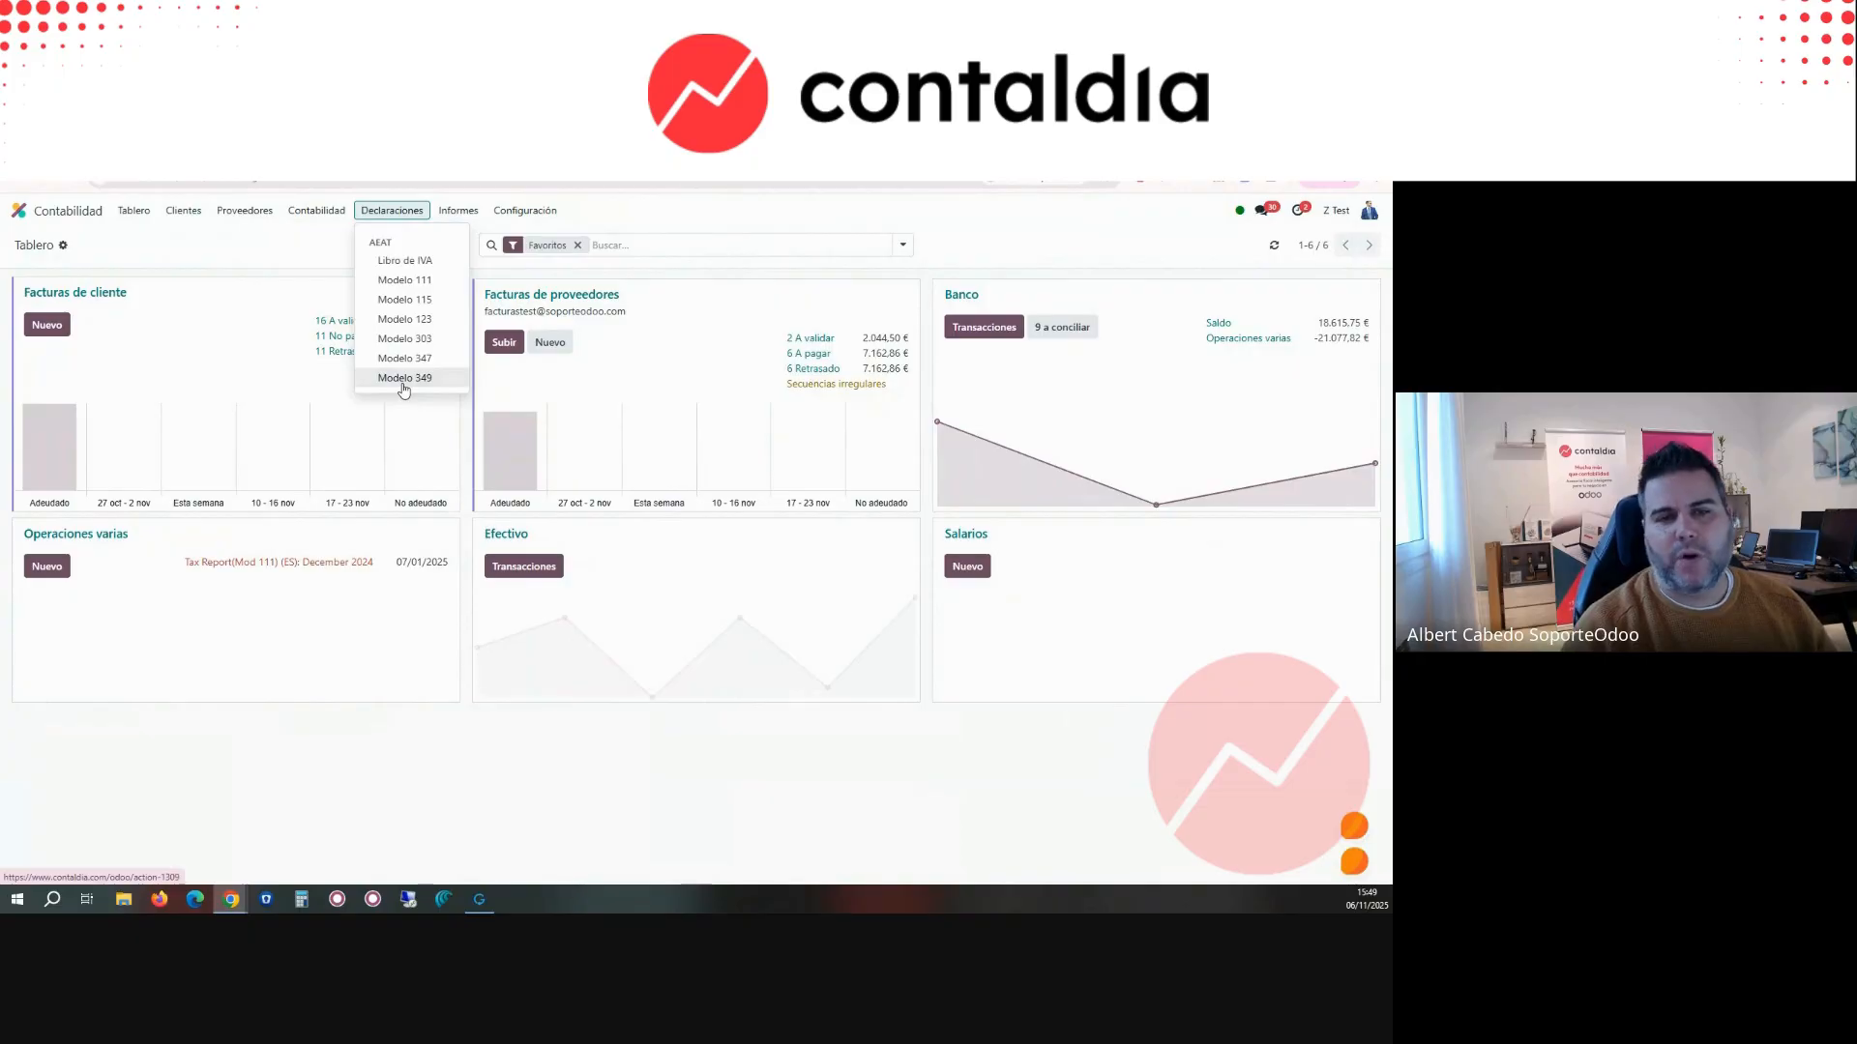
pyautogui.moveTo(465, 227)
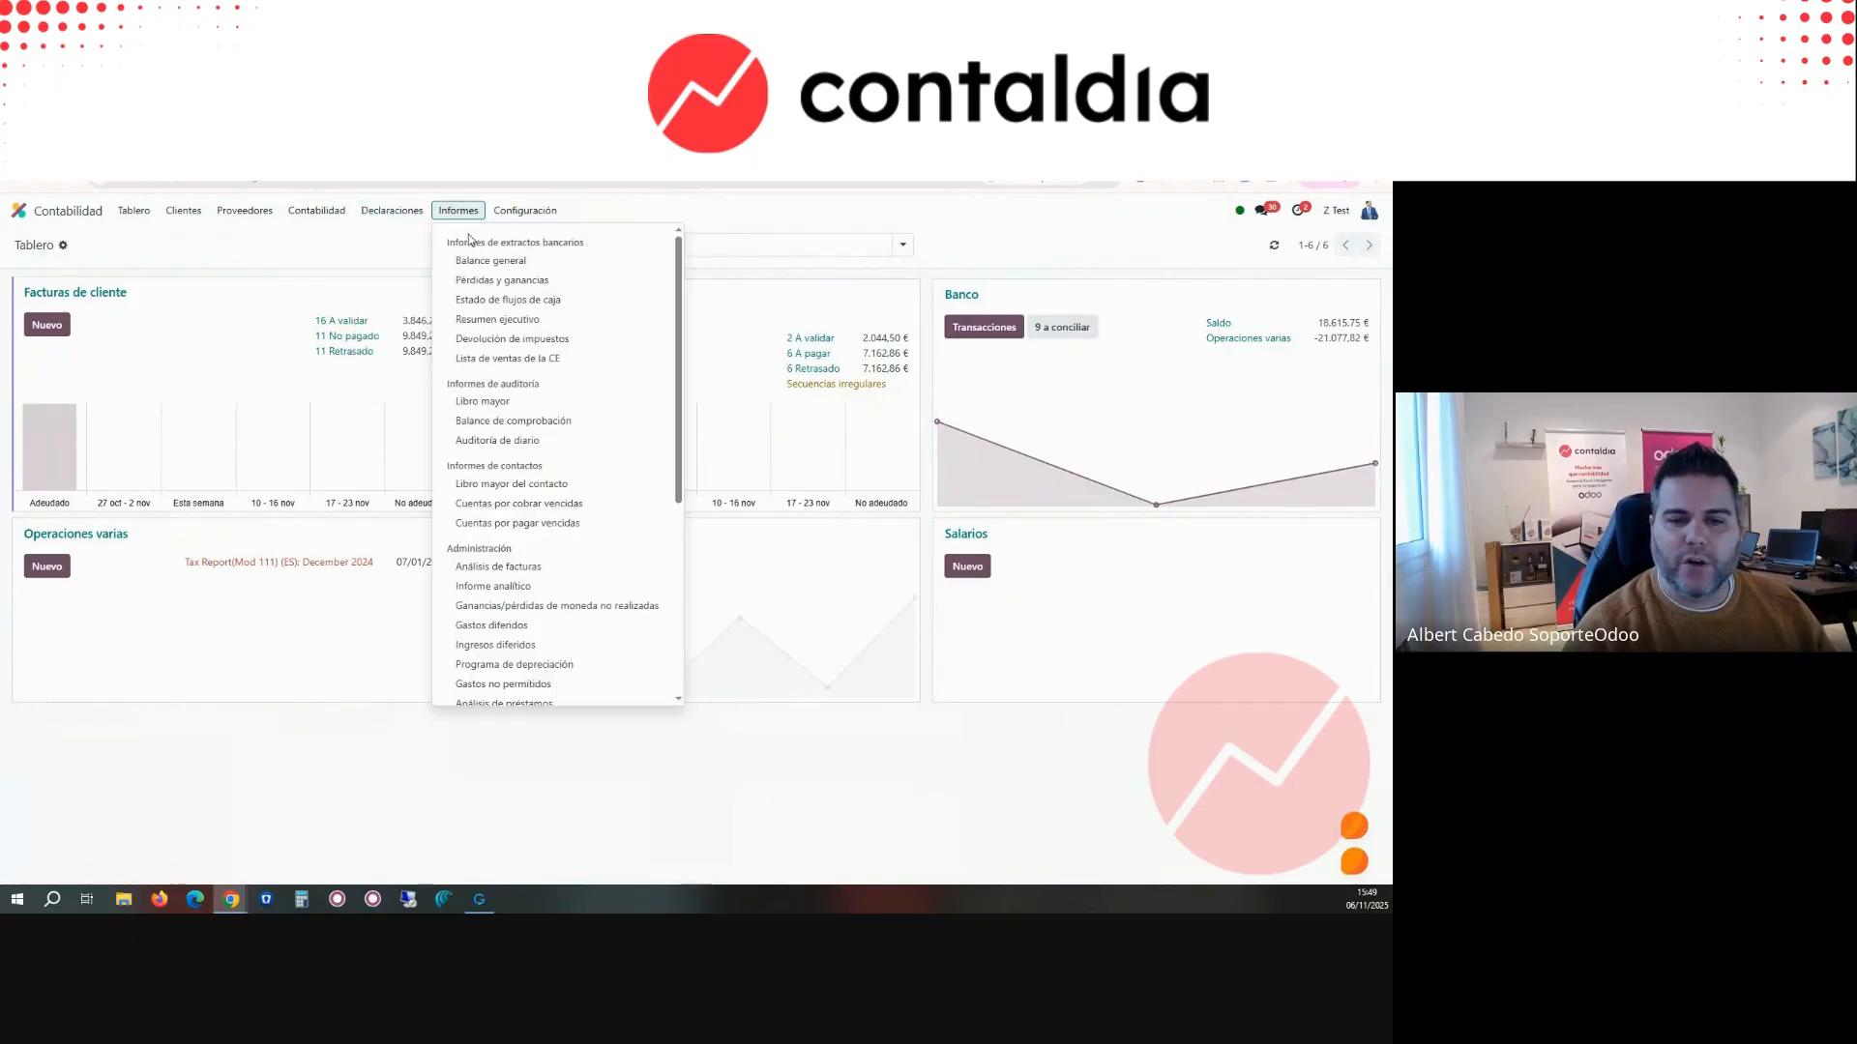
pyautogui.scroll(-5, 556, 522)
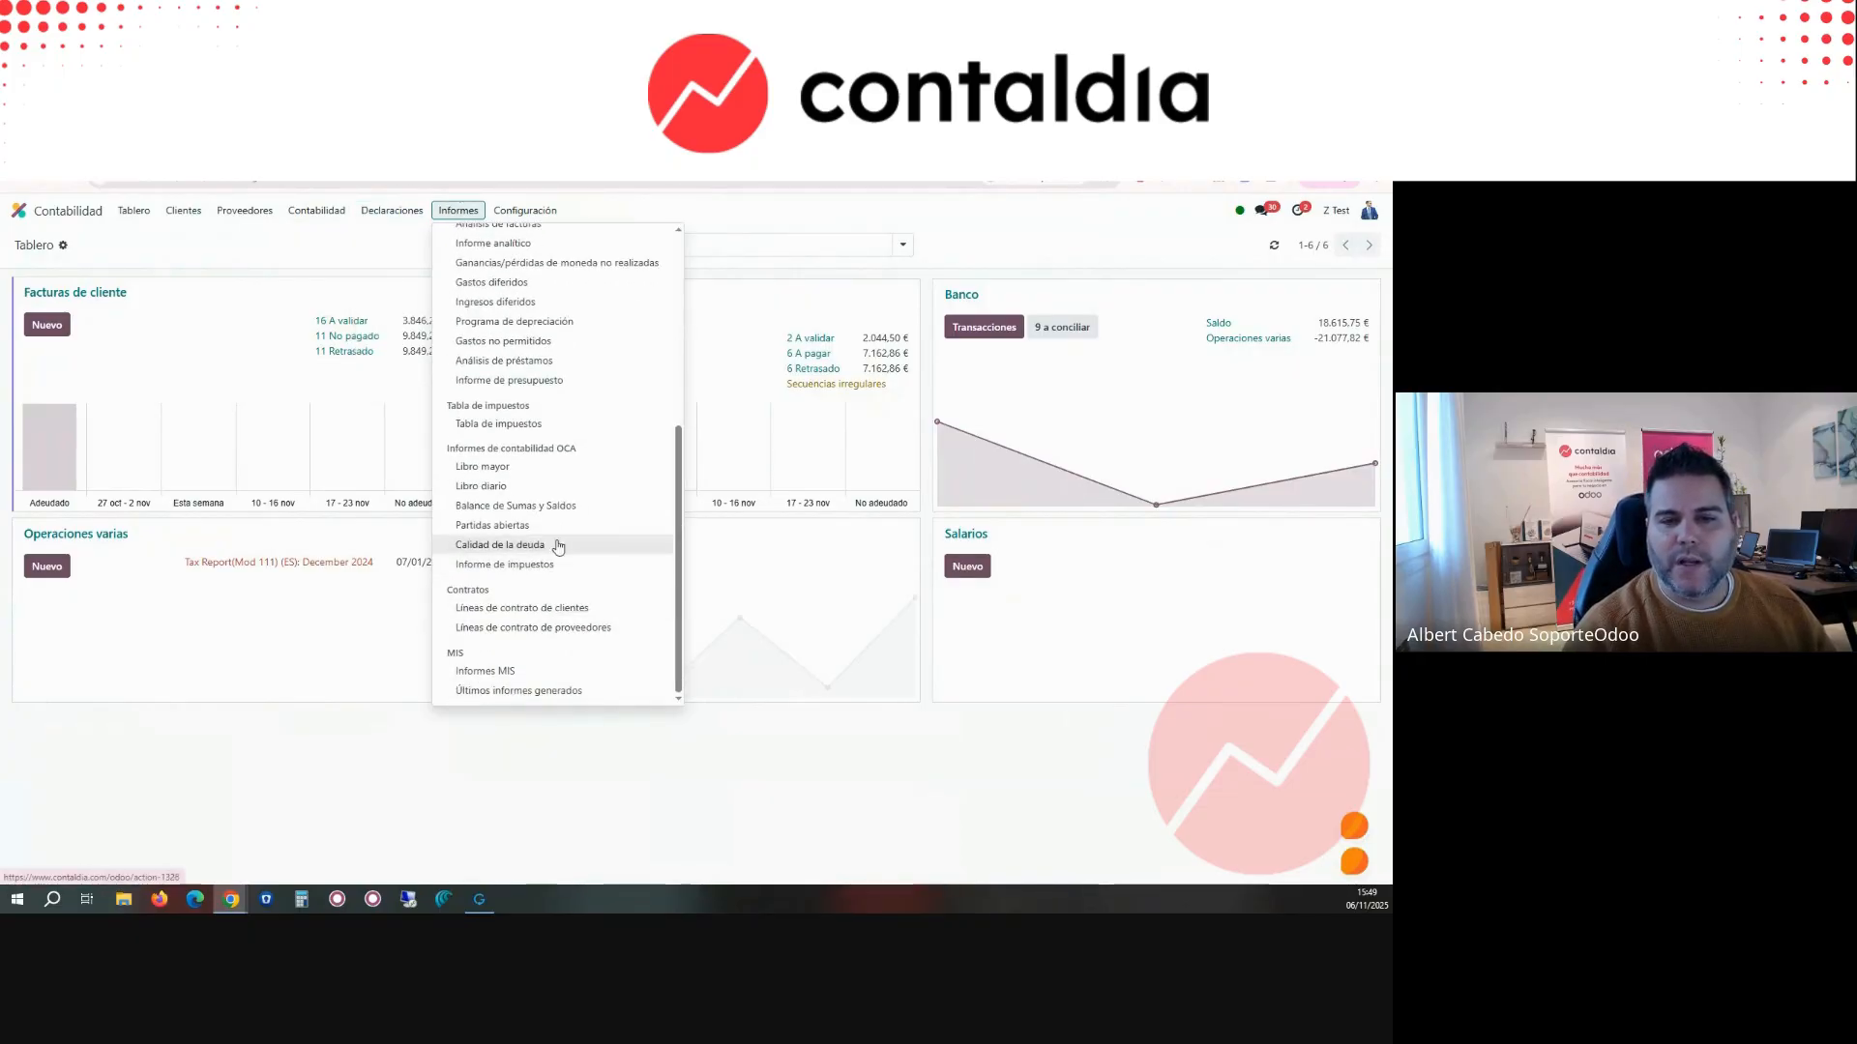
pyautogui.moveTo(462, 447); pyautogui.dragTo(566, 448)
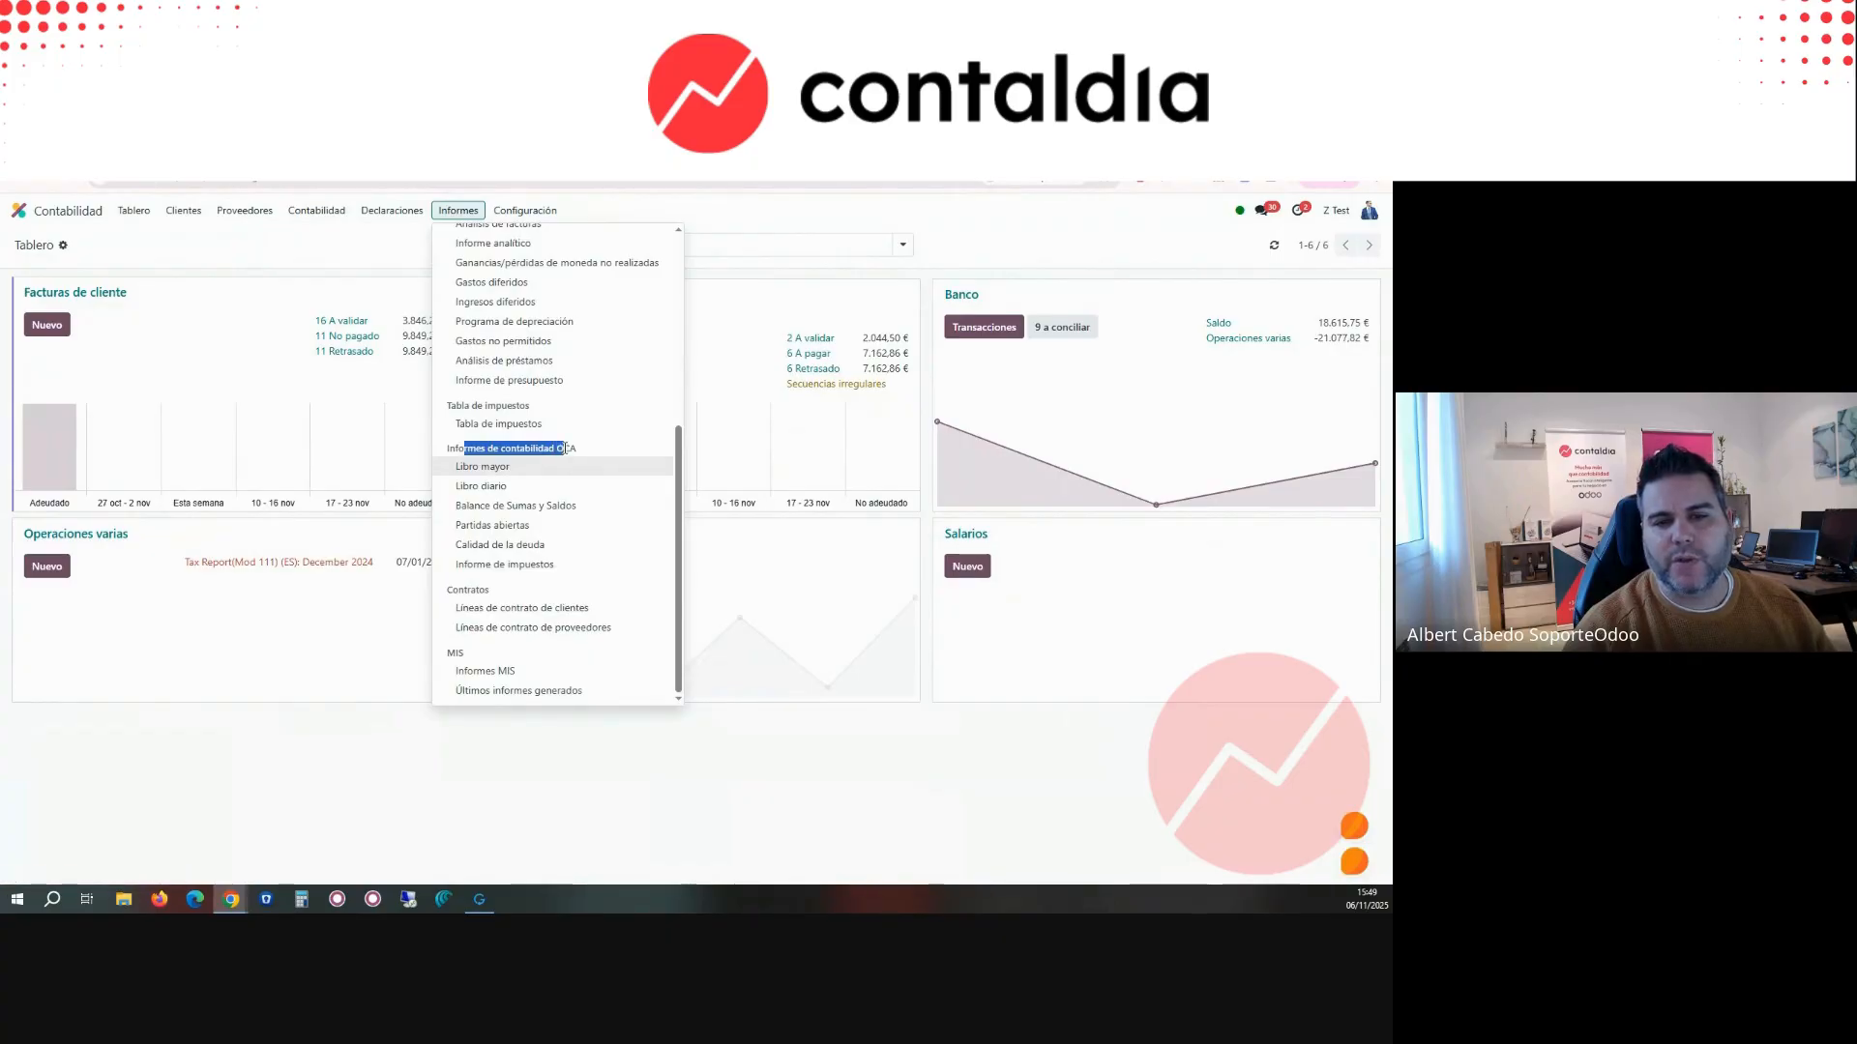
# Step: Change the interface language in the profile preferences of the Spanish database and save them
pyautogui.click(1368, 209)
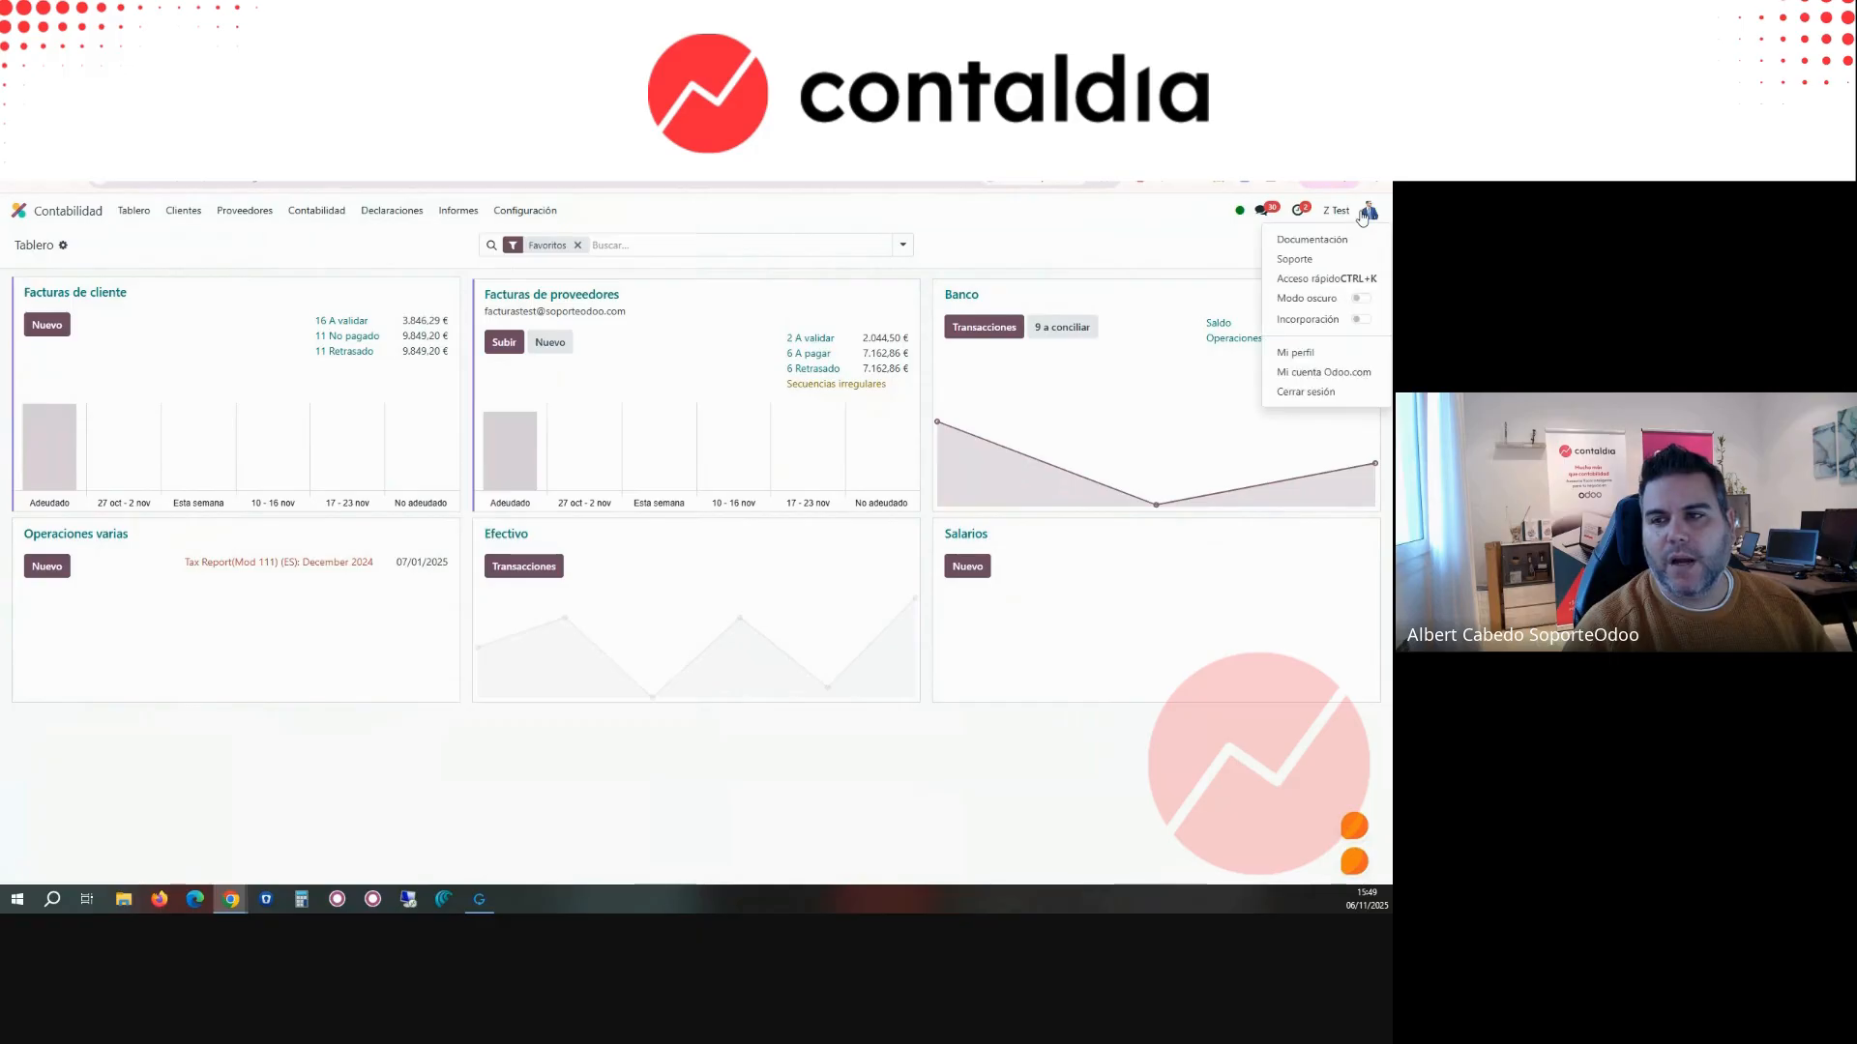
pyautogui.click(1308, 354)
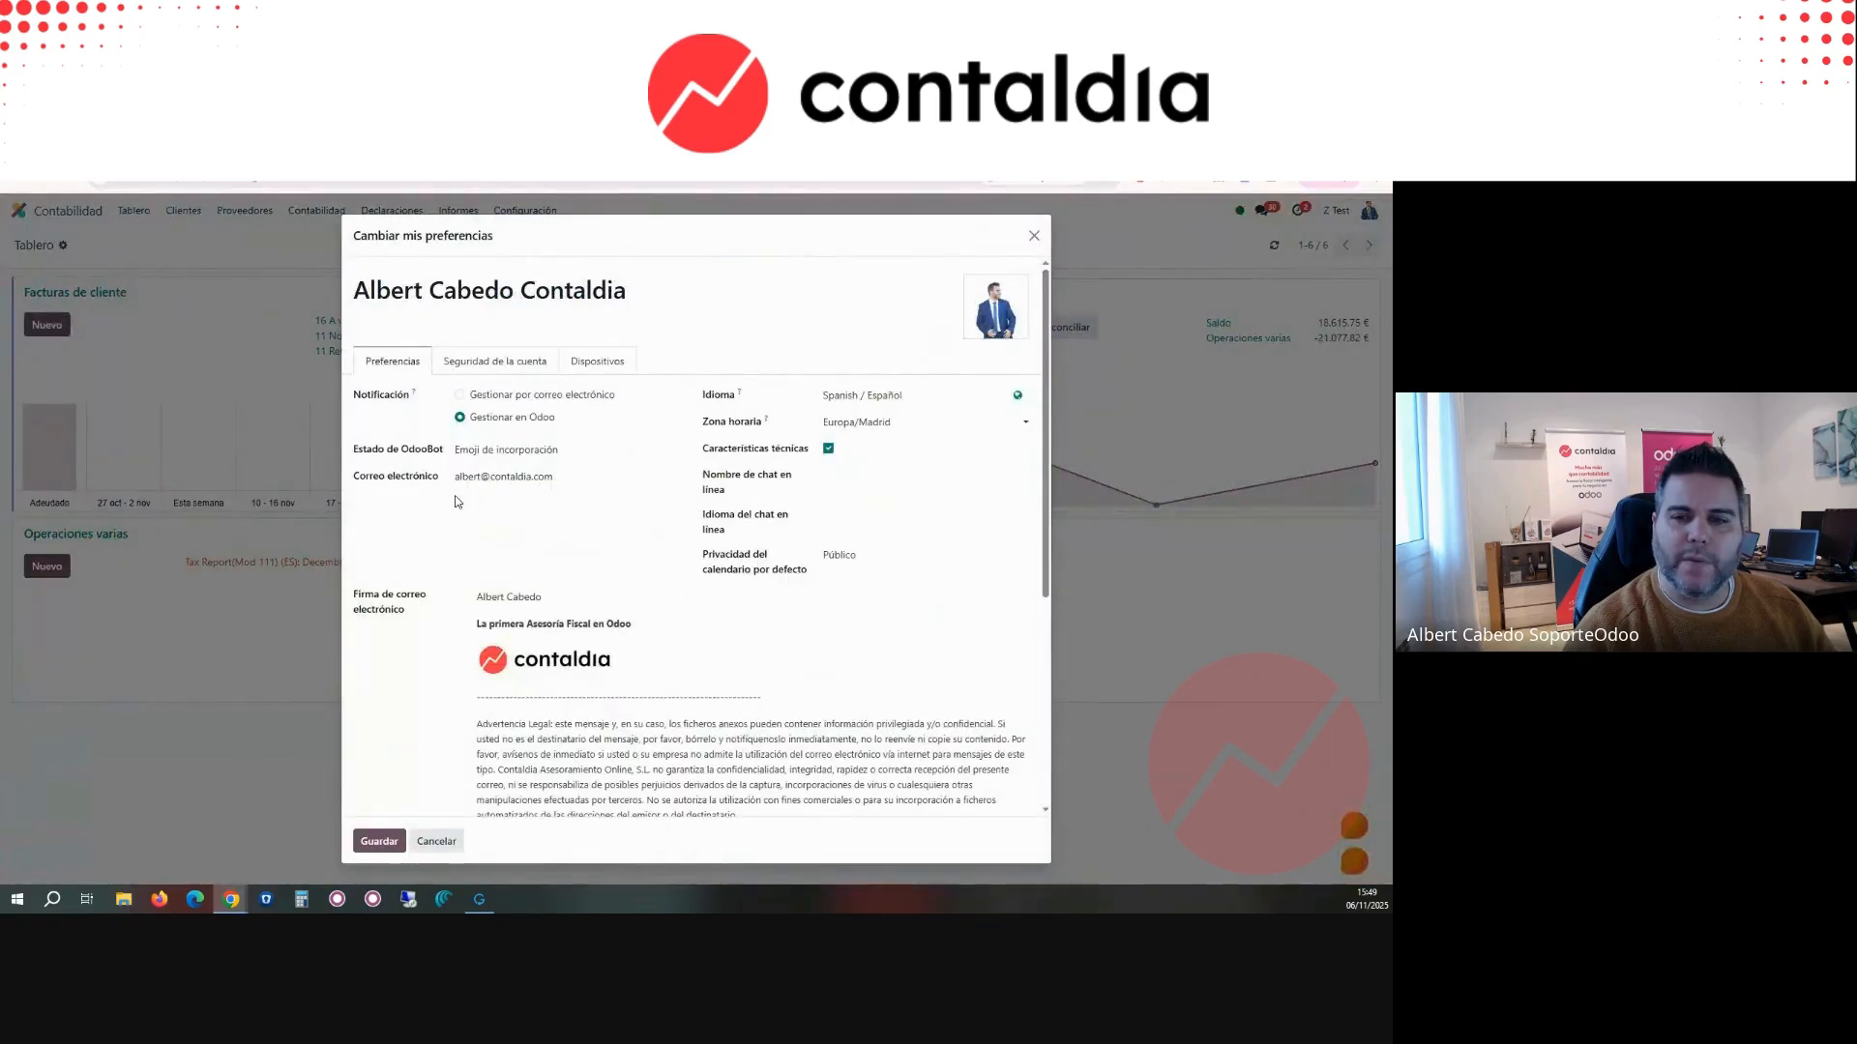
pyautogui.click(875, 395)
pyautogui.click(875, 436)
pyautogui.click(379, 840)
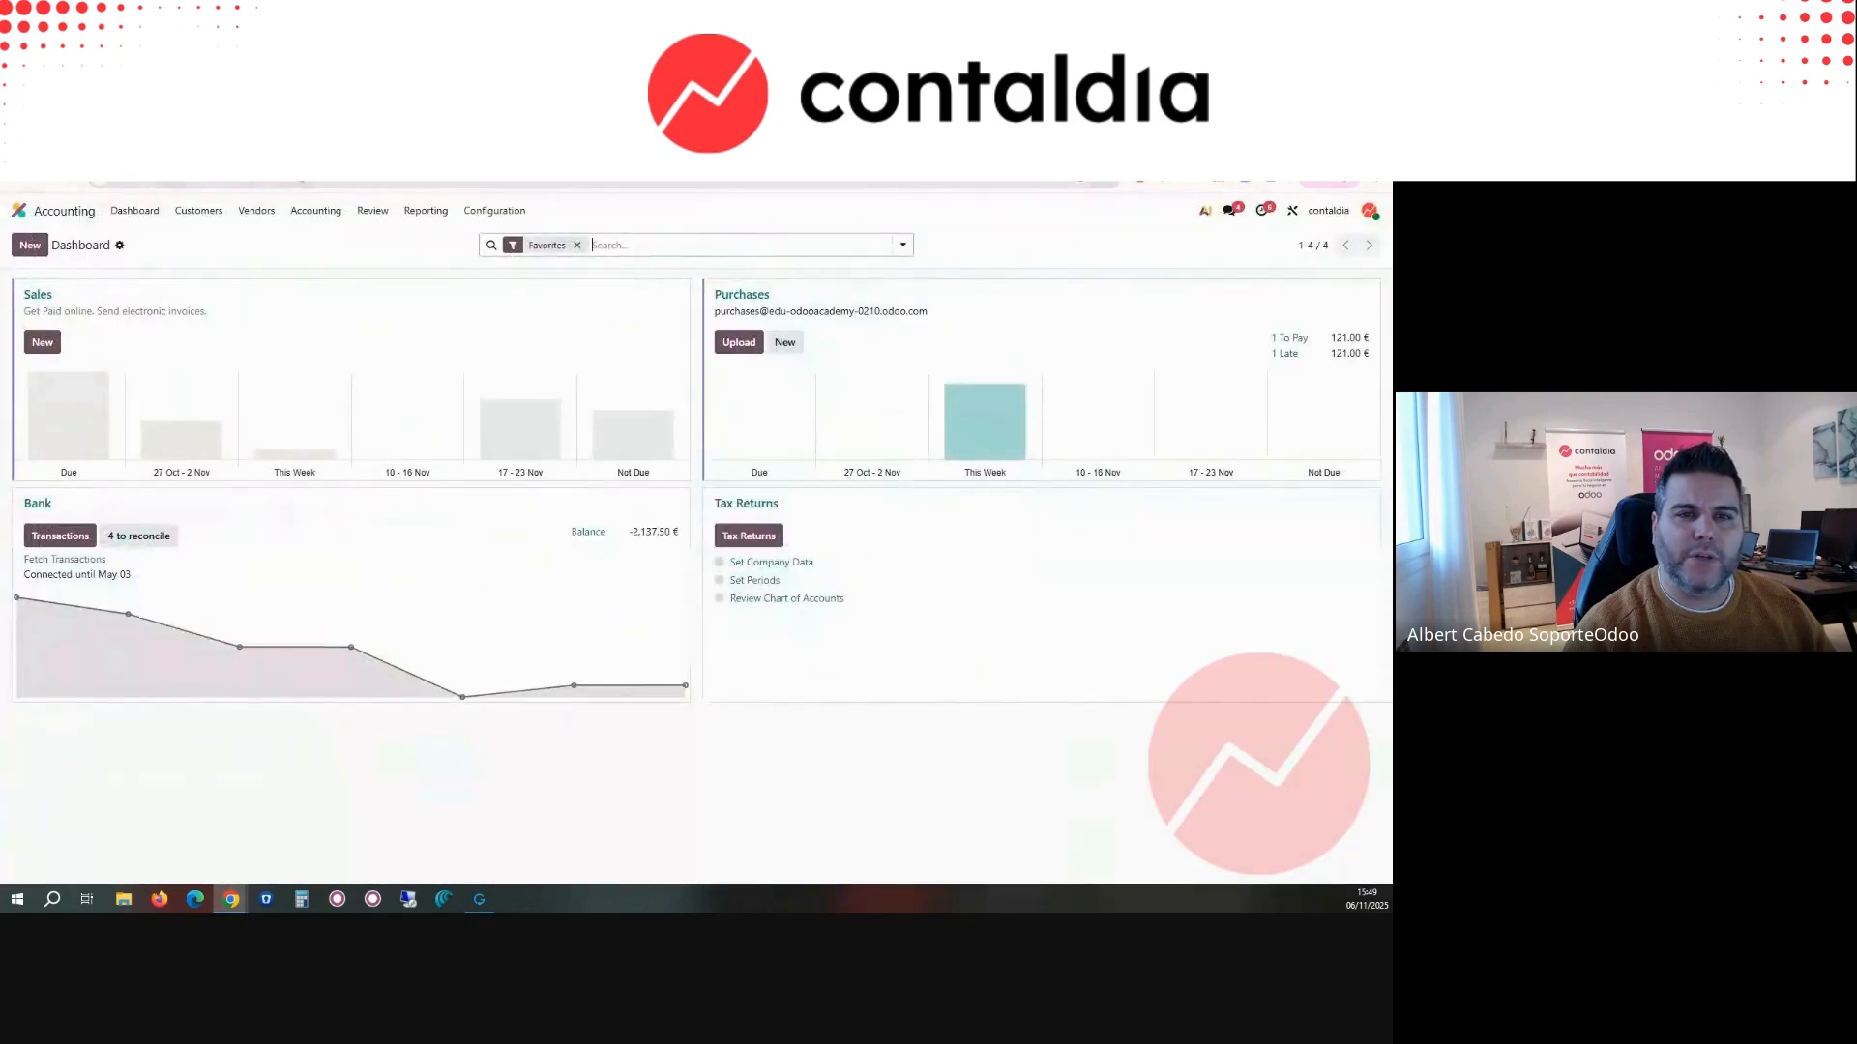
# Step: Return to the English Accounting dashboard and view the vendor bills through the Purchases journal and through the vendor bills list
pyautogui.hotkey('ctrl', 'Tab')
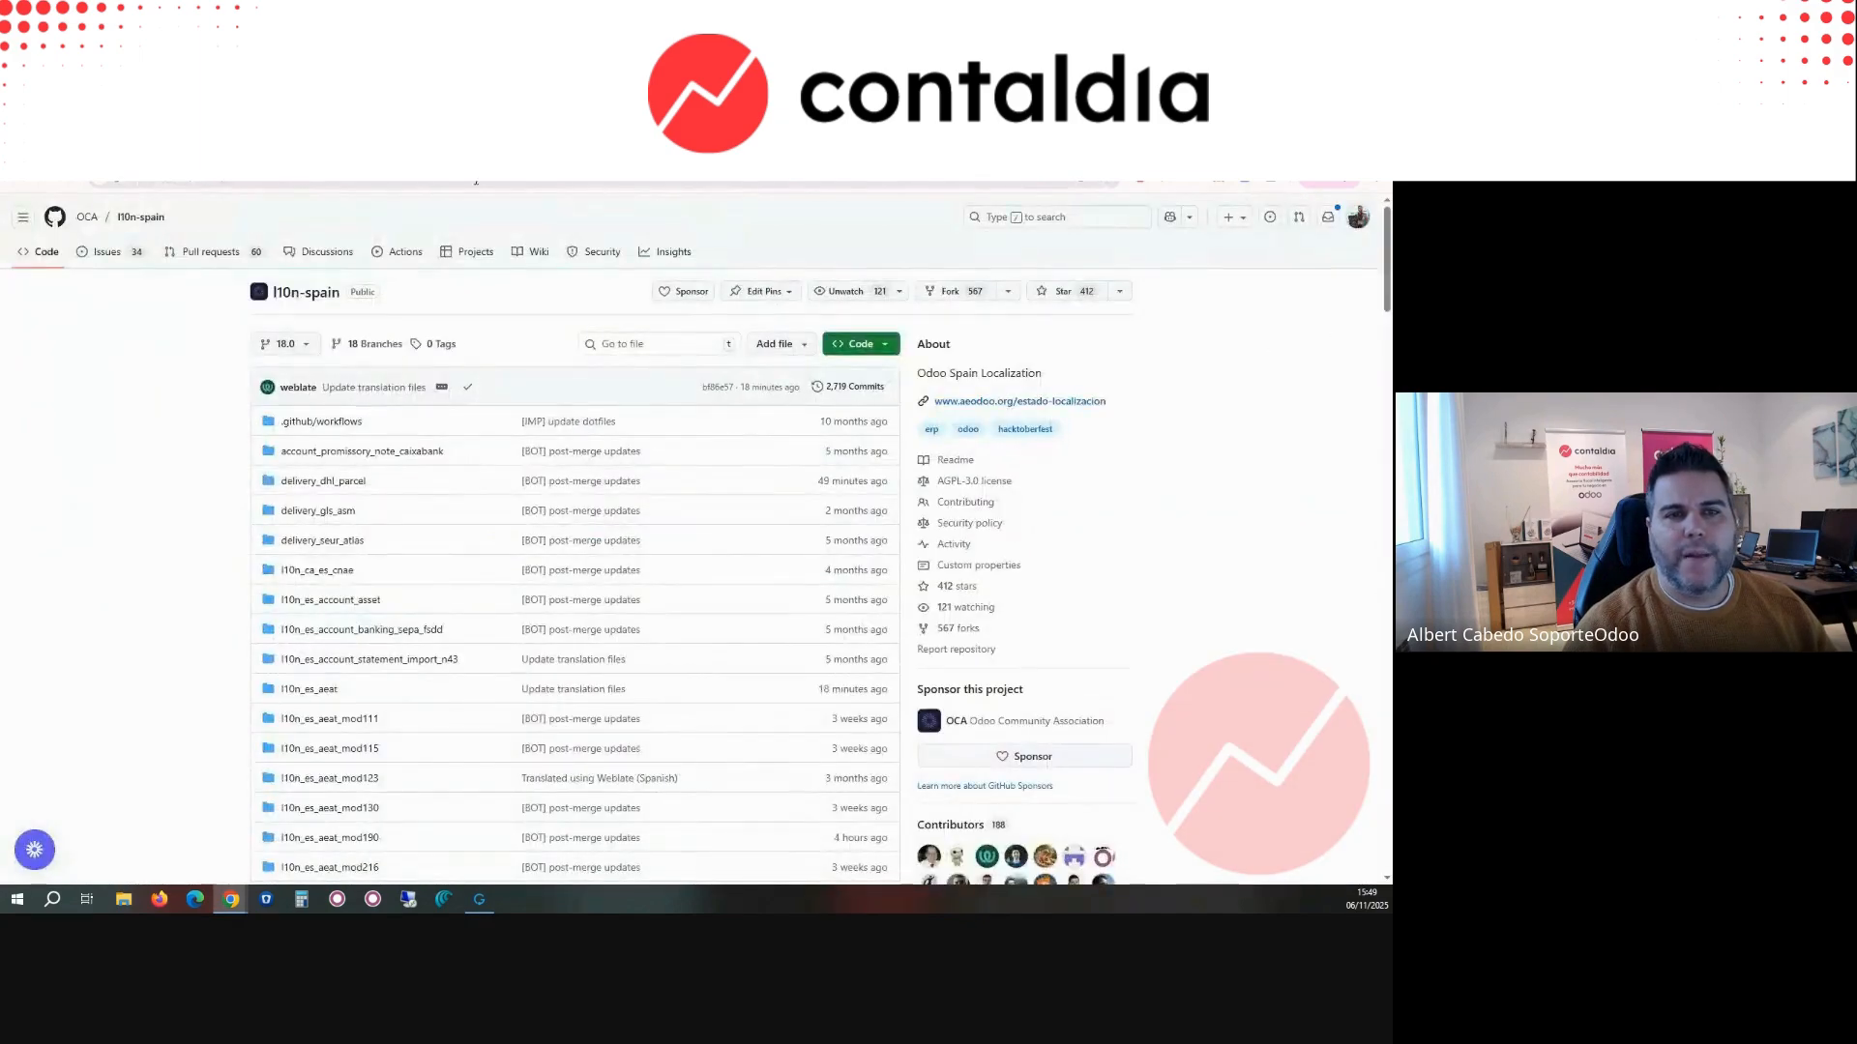
pyautogui.hotkey('ctrl', 'Tab')
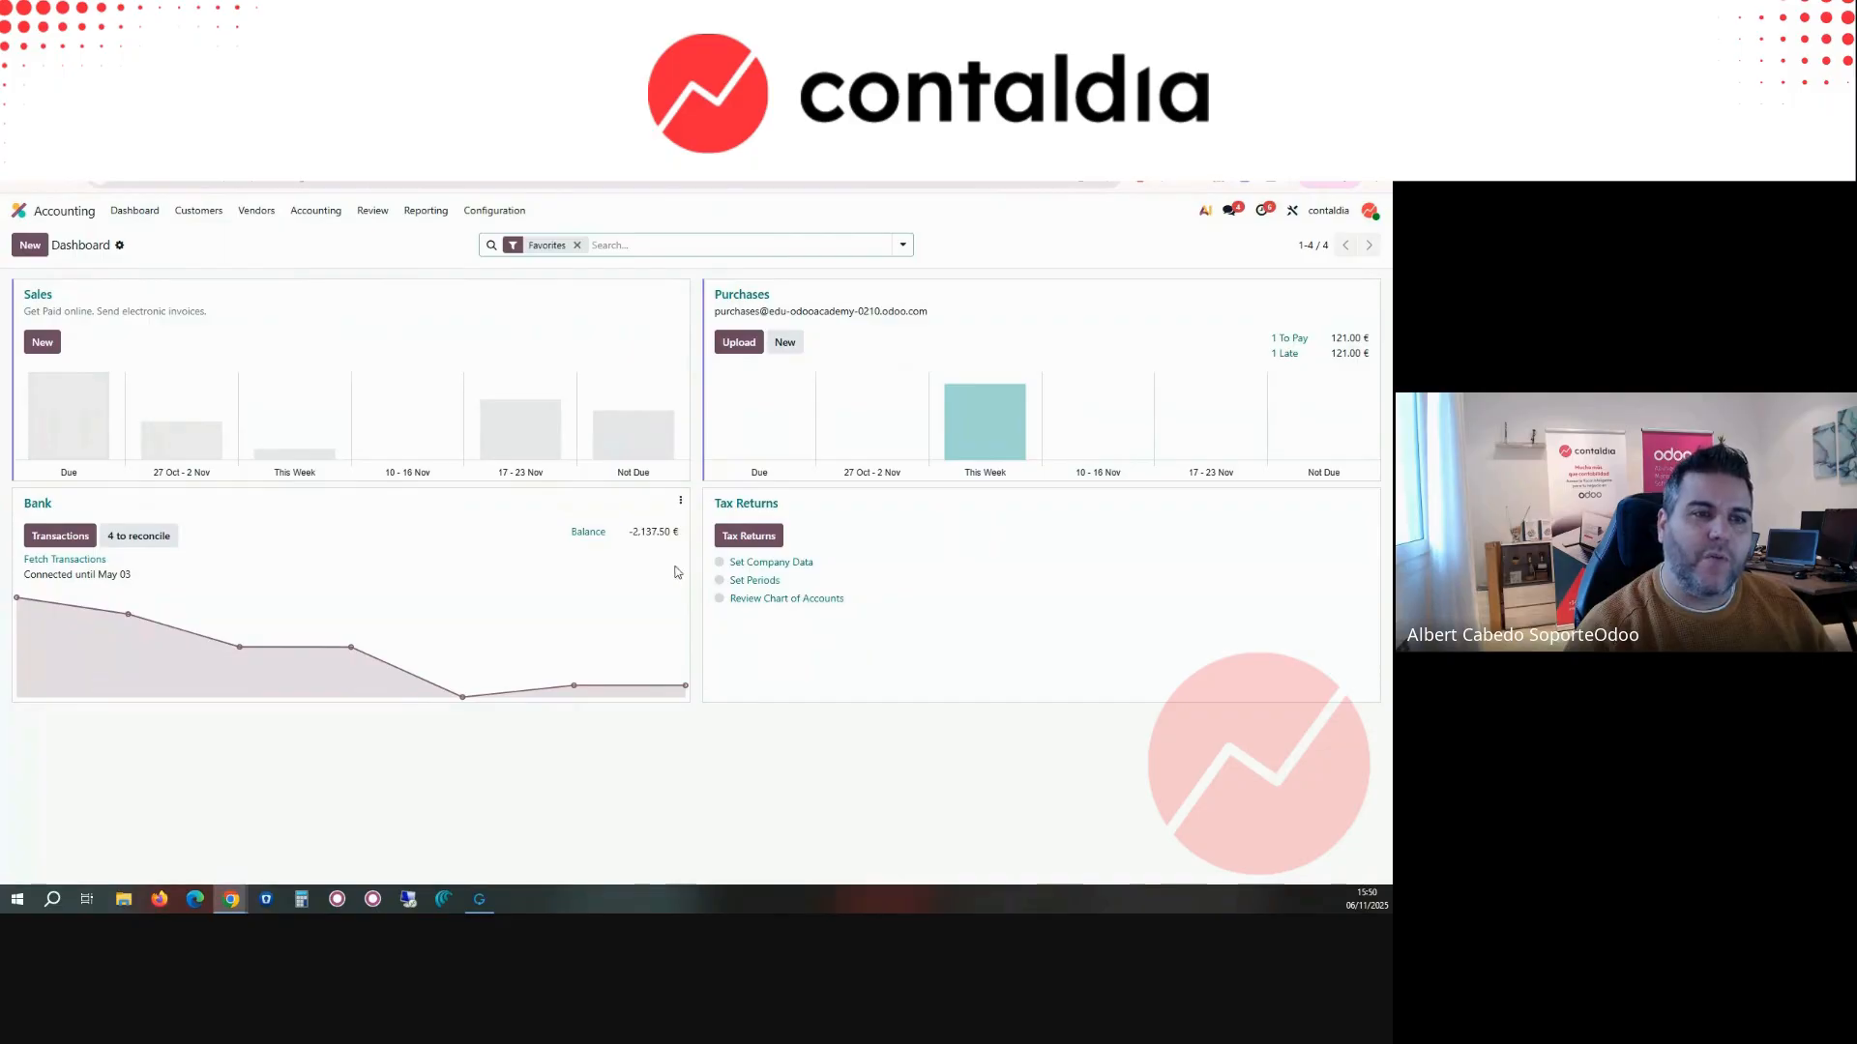
pyautogui.click(744, 298)
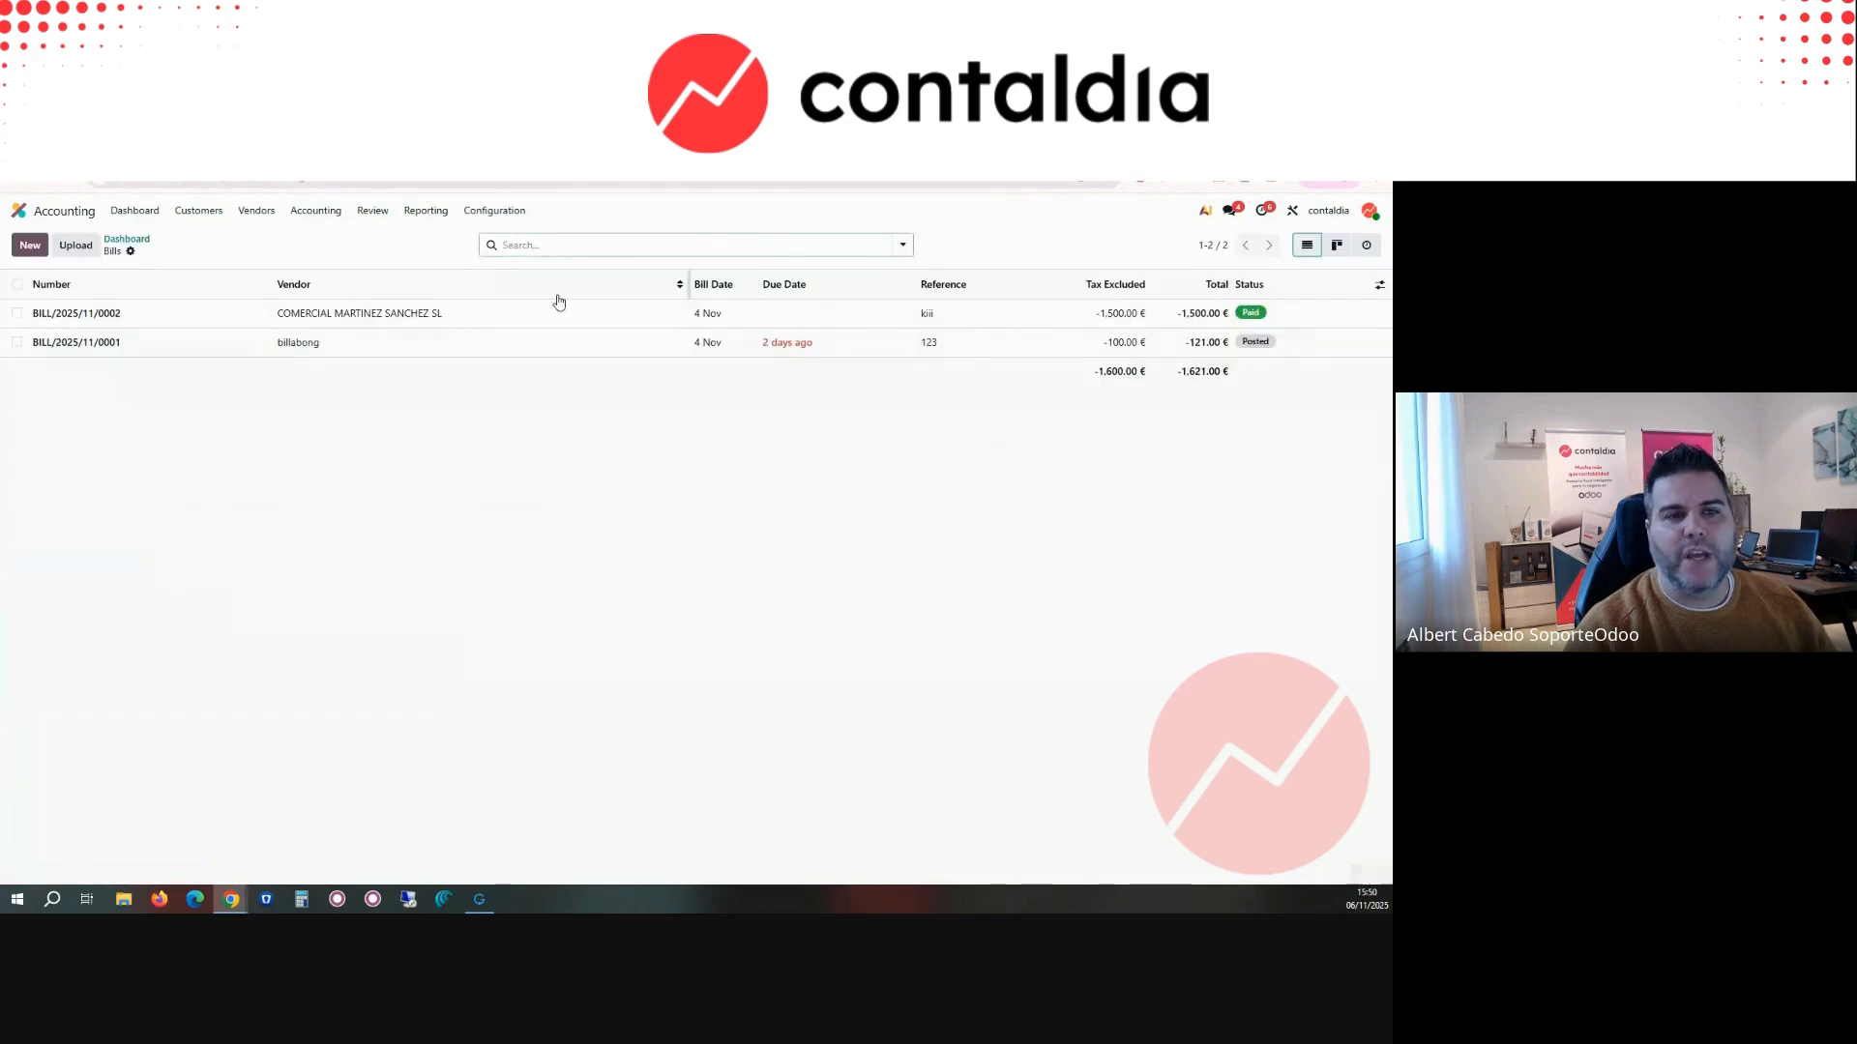
pyautogui.click(246, 210)
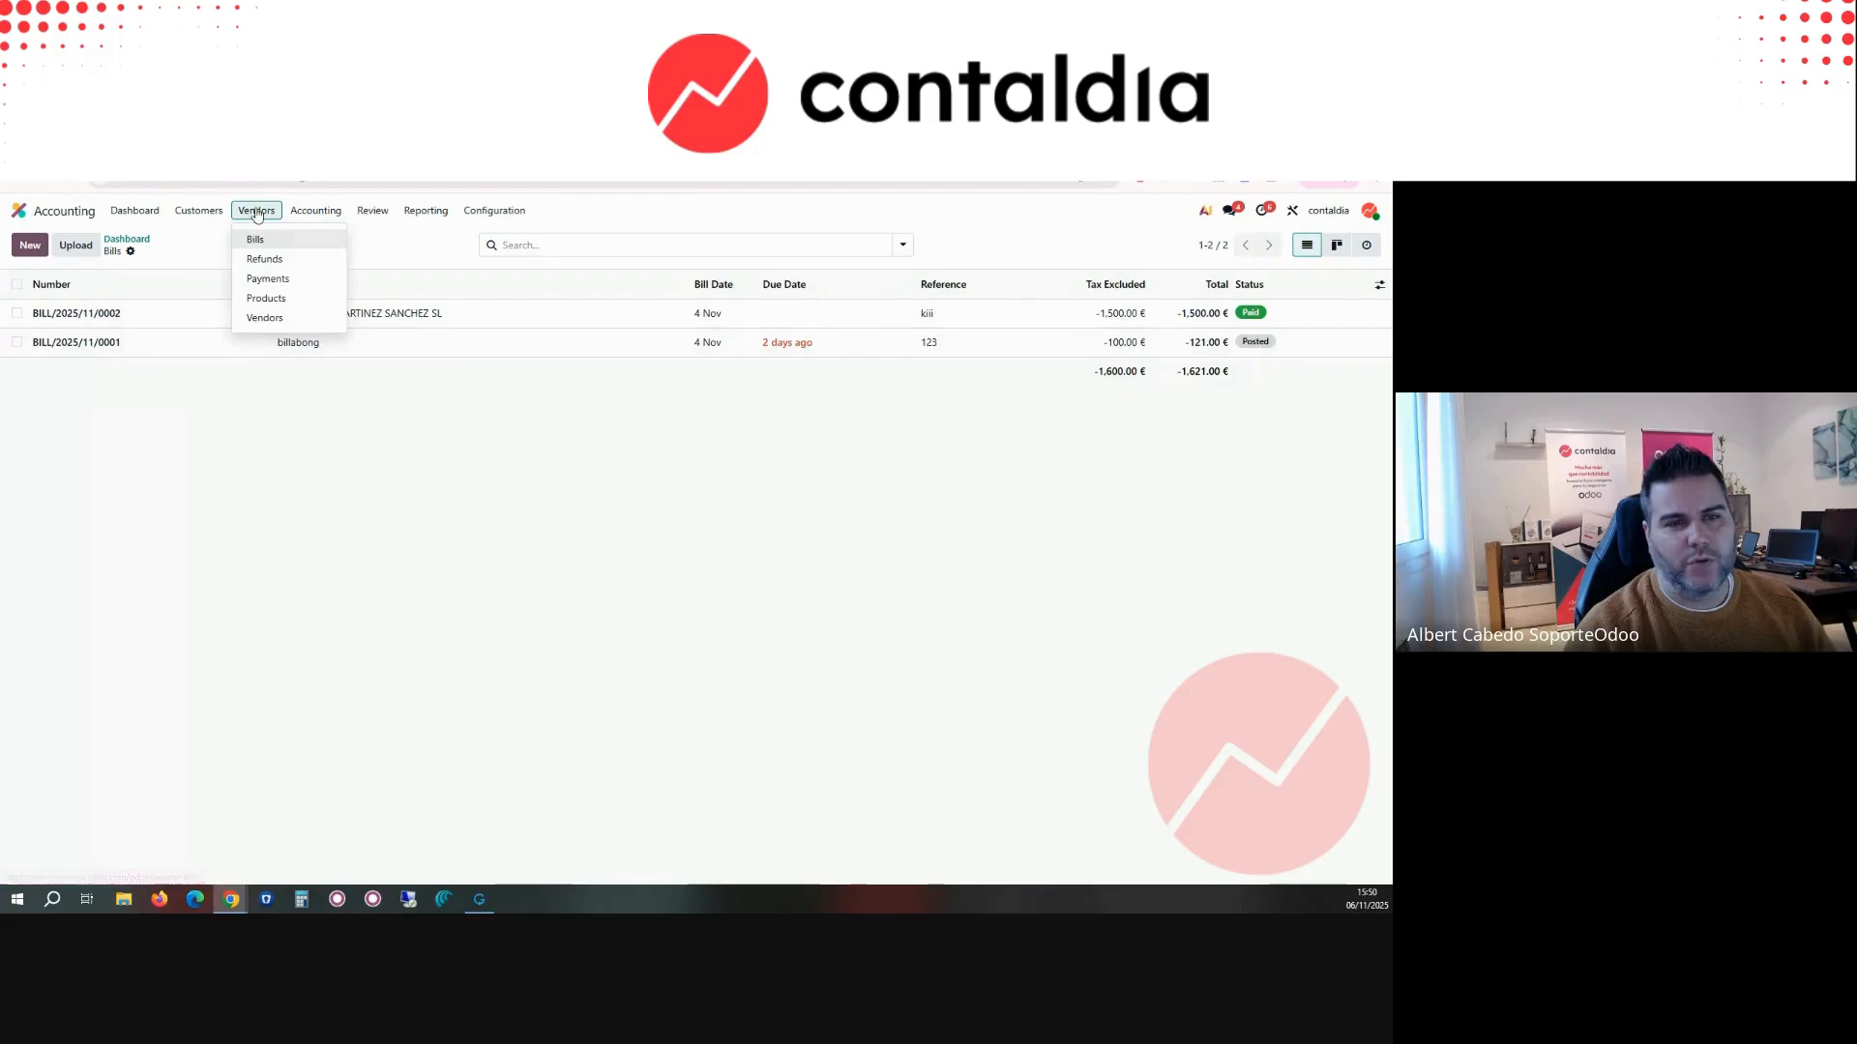
pyautogui.click(255, 239)
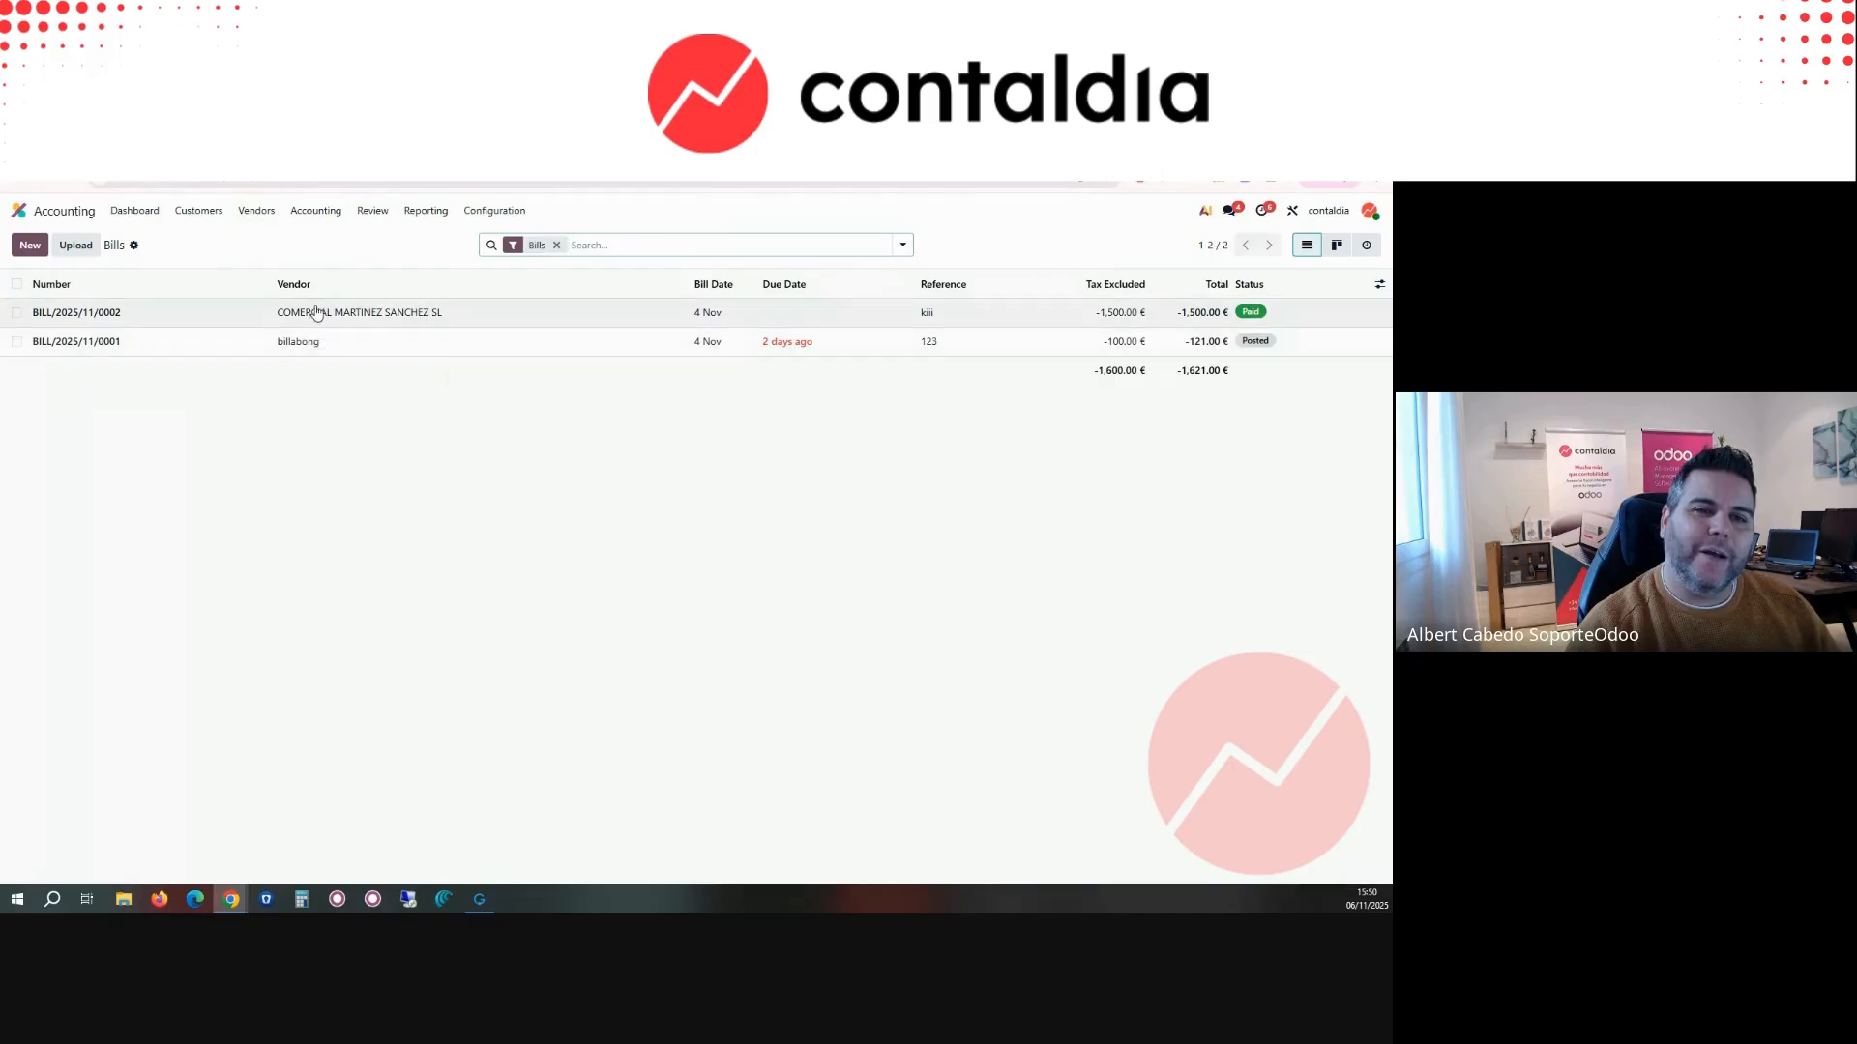
# Step: View the vendor refunds list, and compare the Purchases journal's documents with the separate vendor document types
pyautogui.click(267, 219)
pyautogui.click(273, 263)
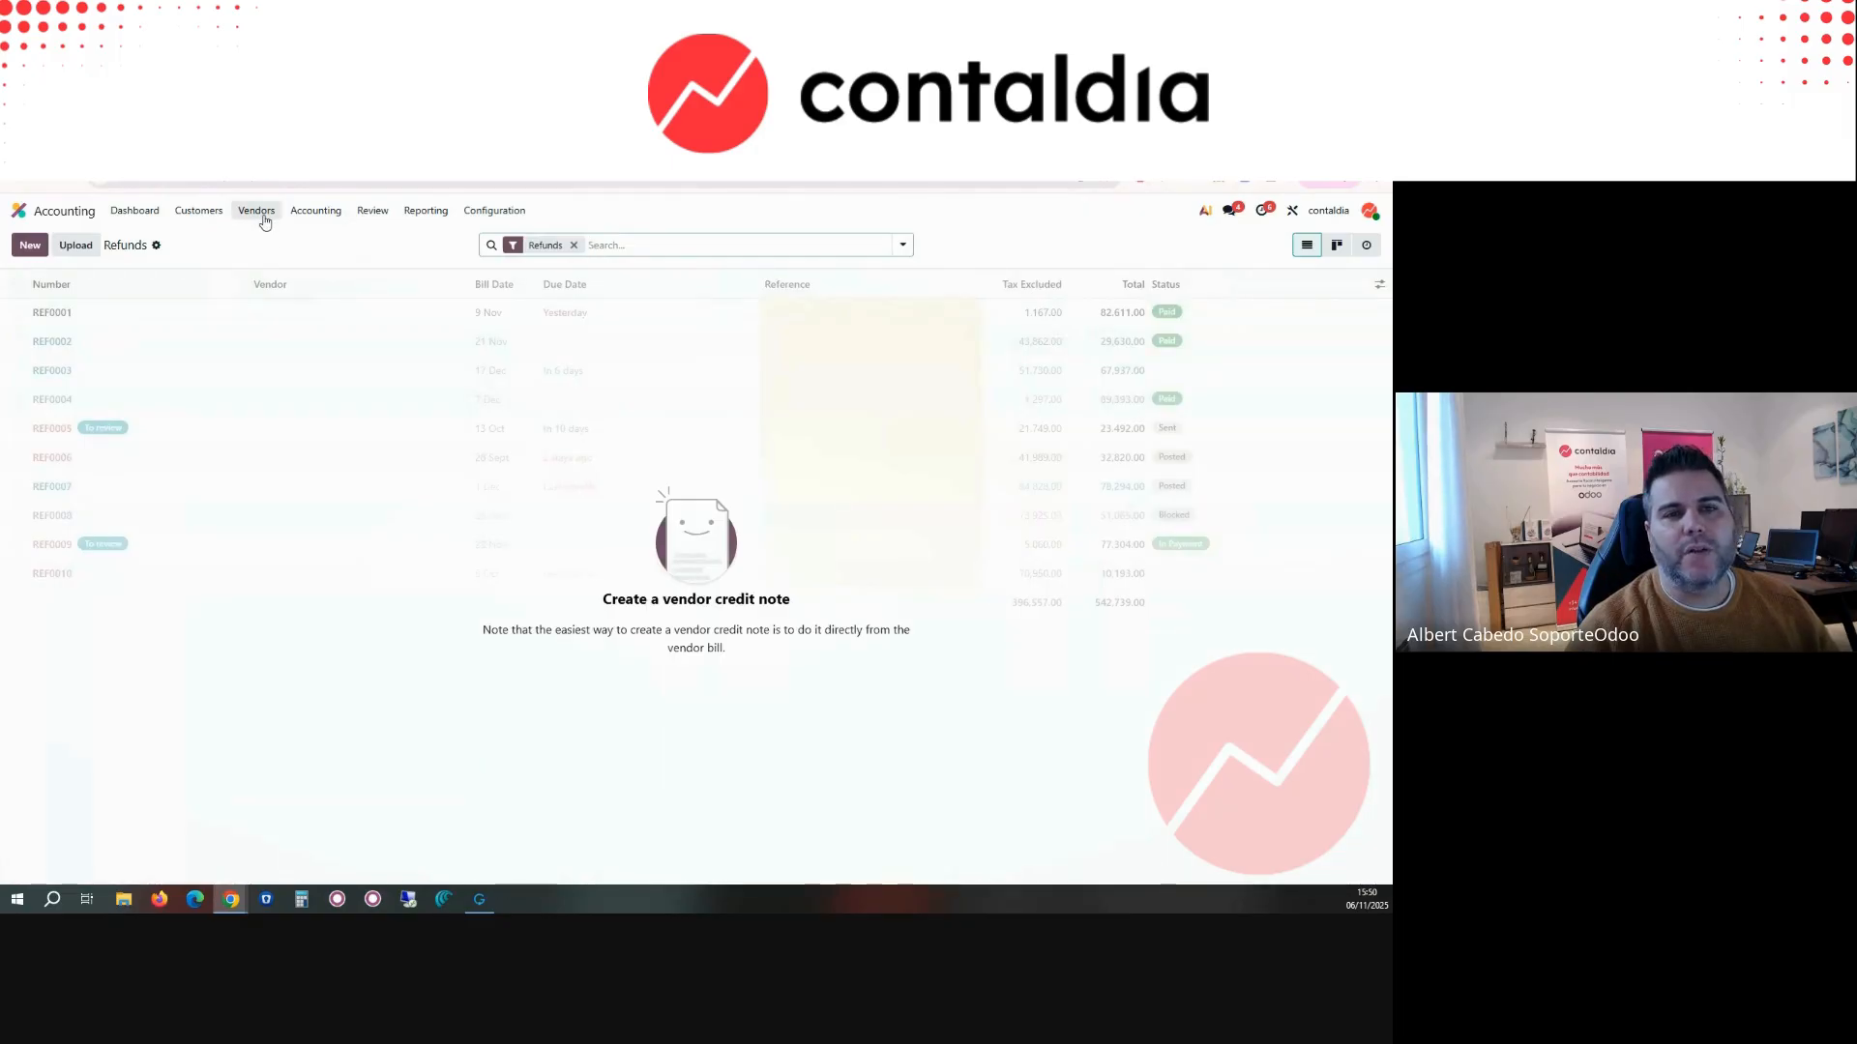
pyautogui.click(137, 214)
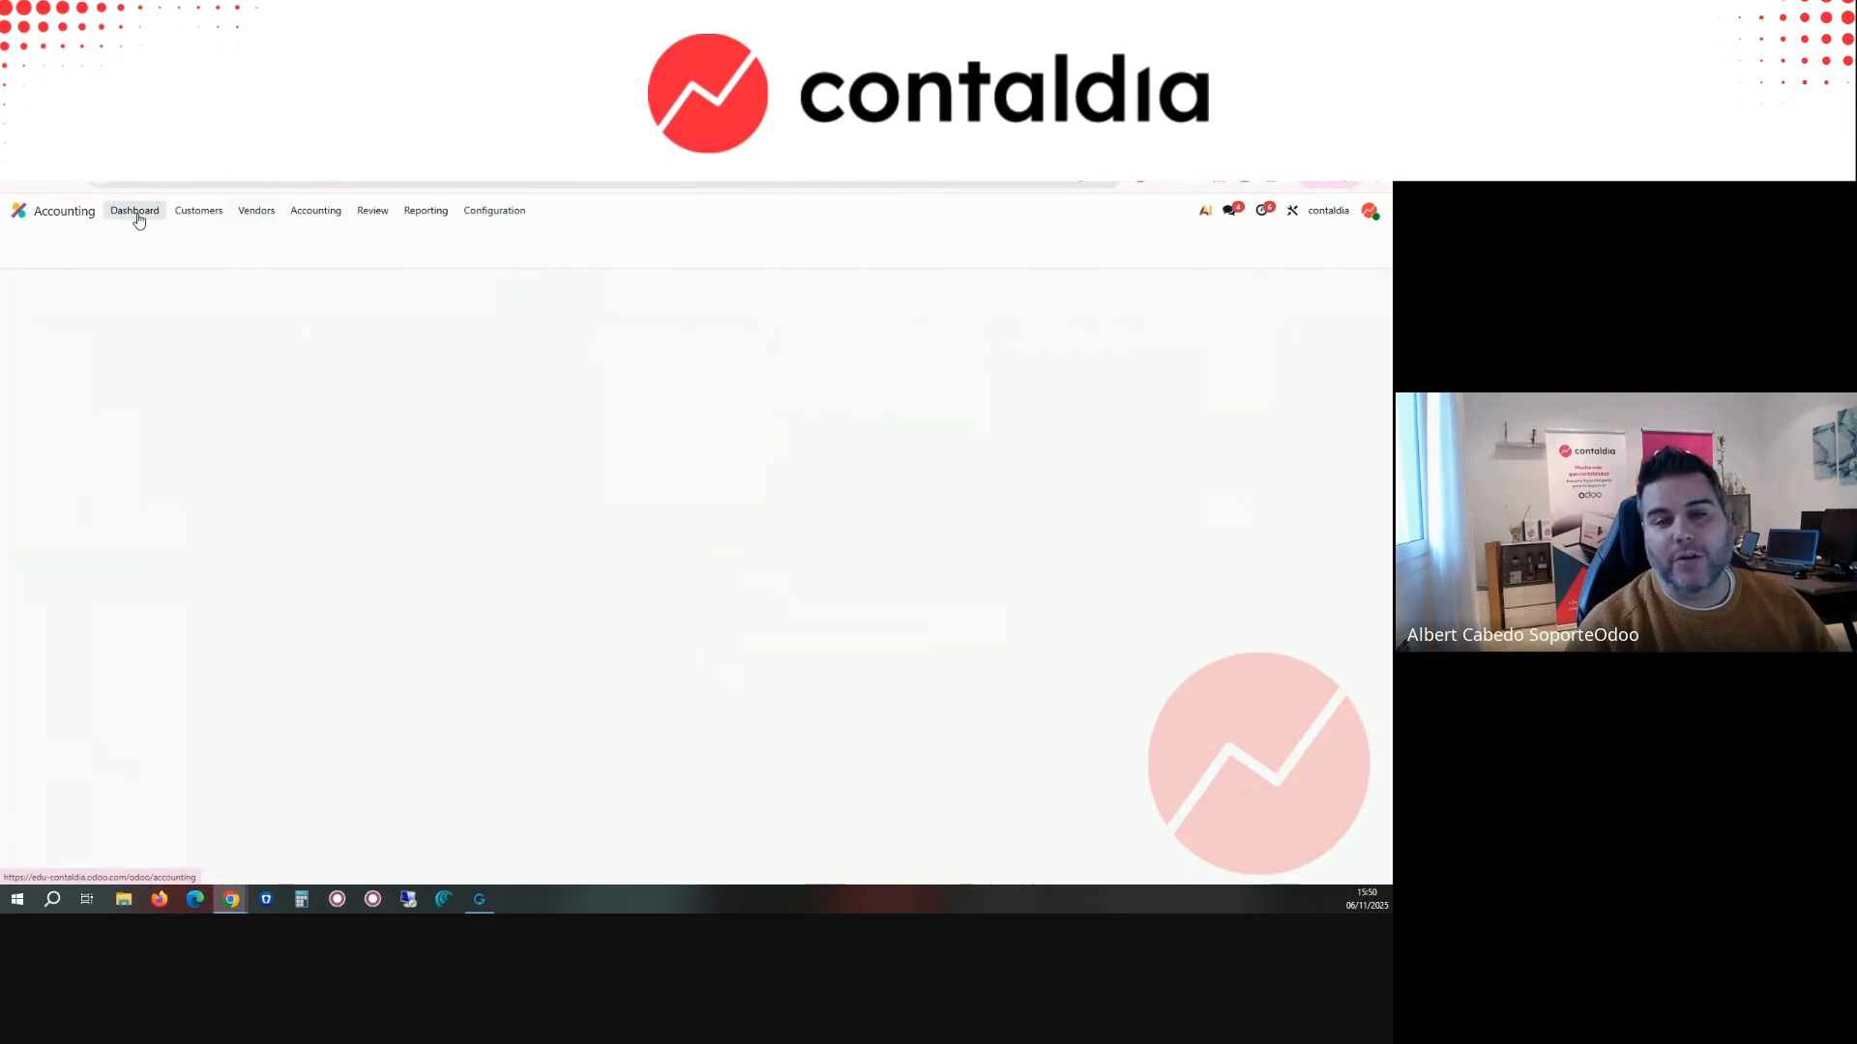
pyautogui.click(744, 295)
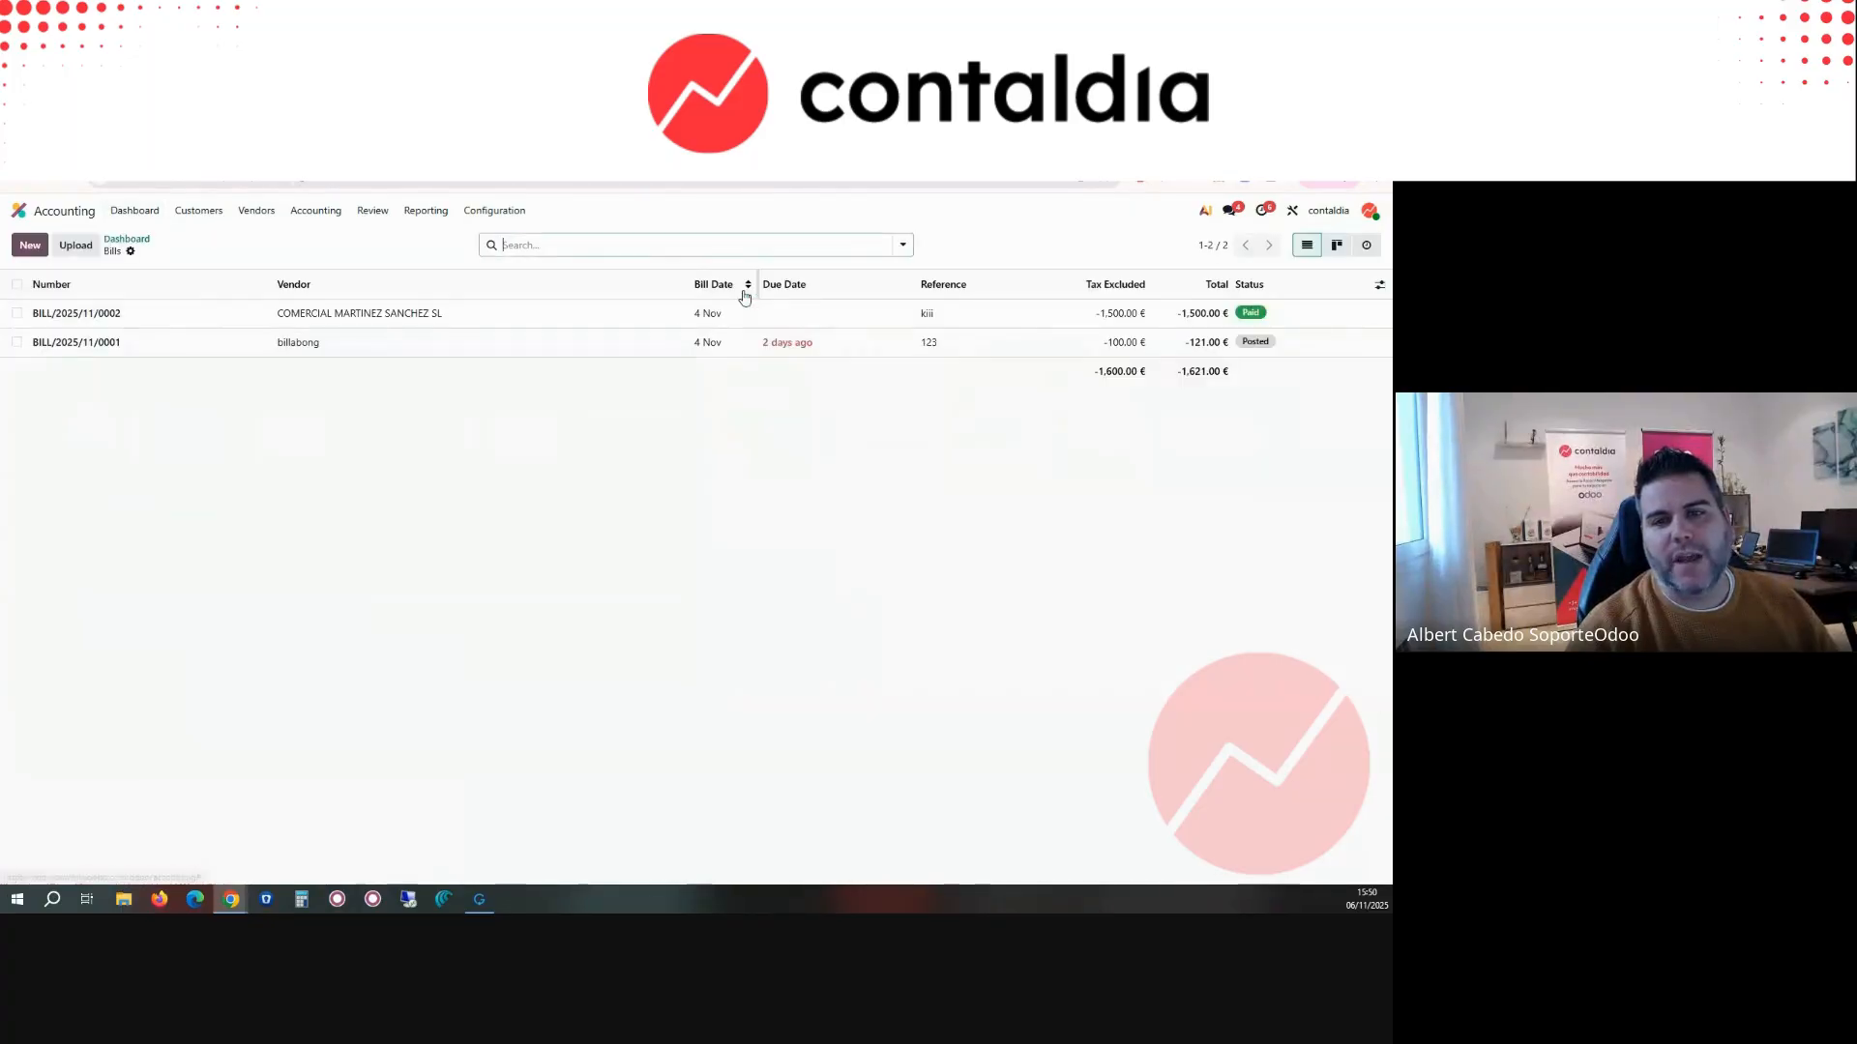
pyautogui.click(254, 213)
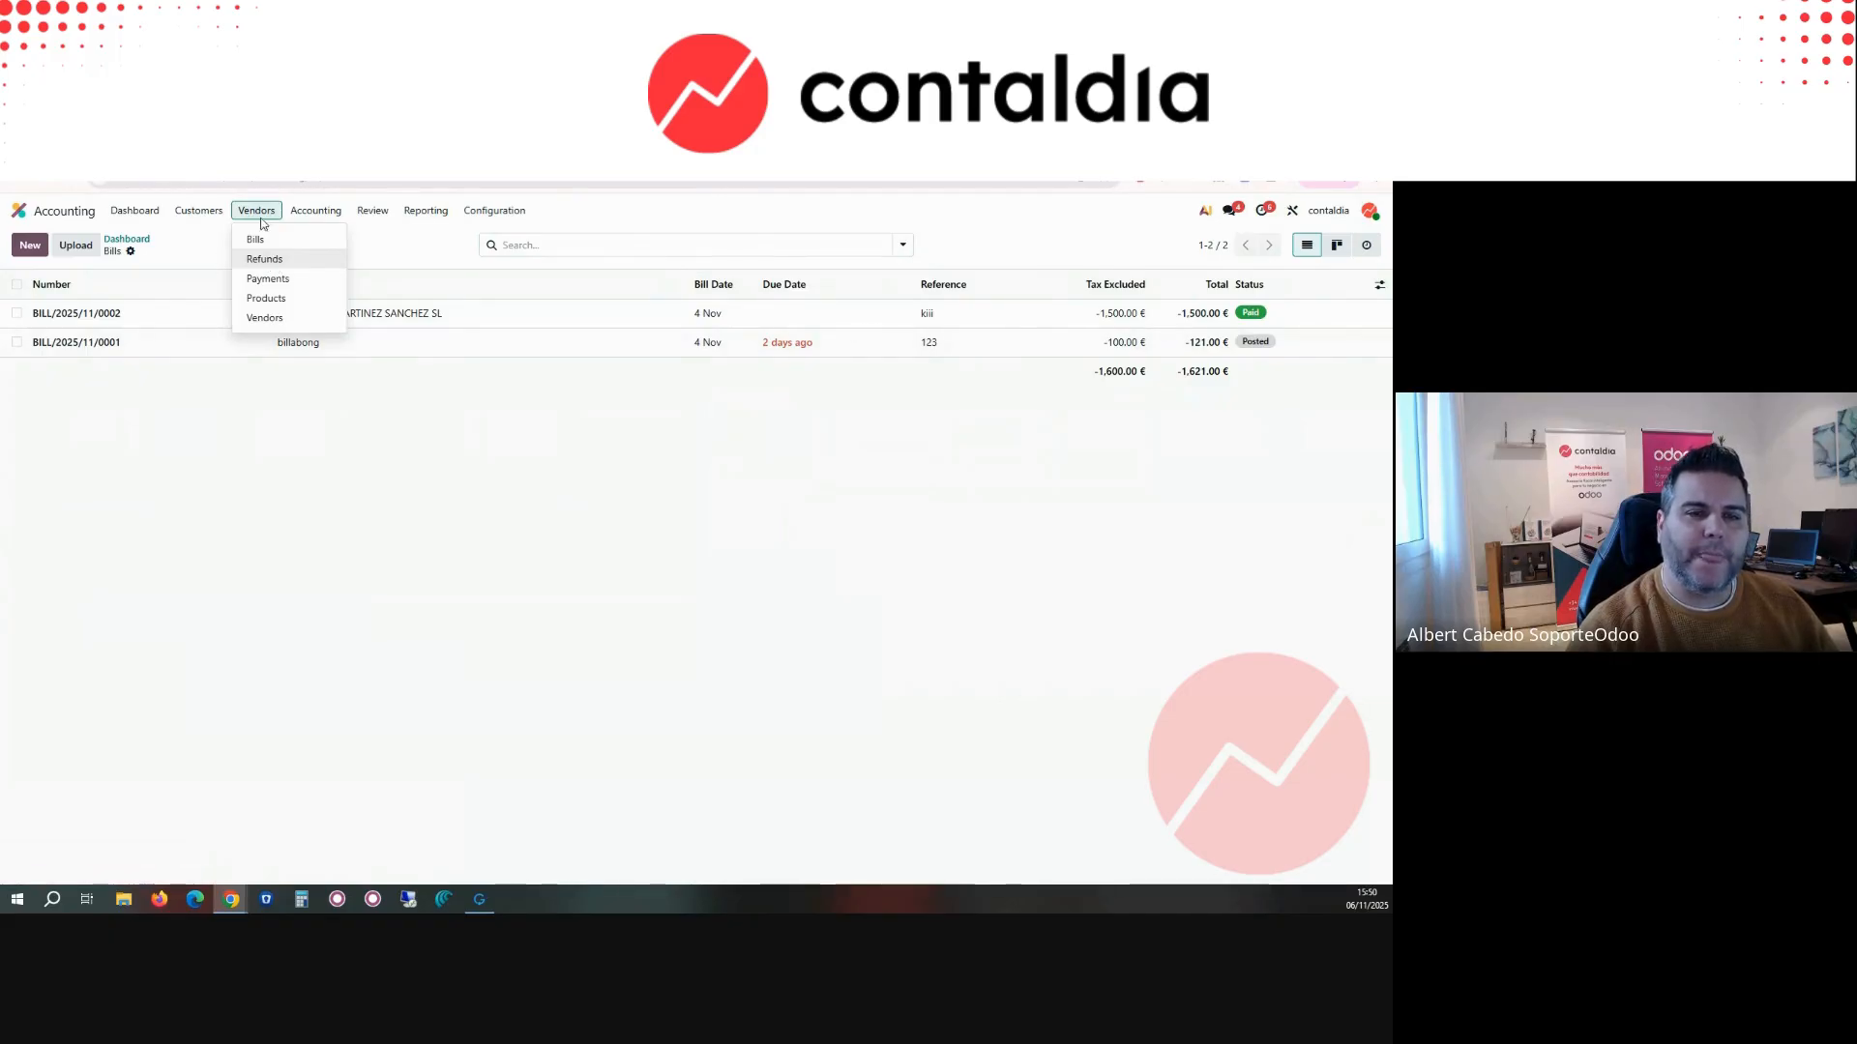
# Step: Return to the Accounting dashboard and look over the customer document types available
pyautogui.click(135, 210)
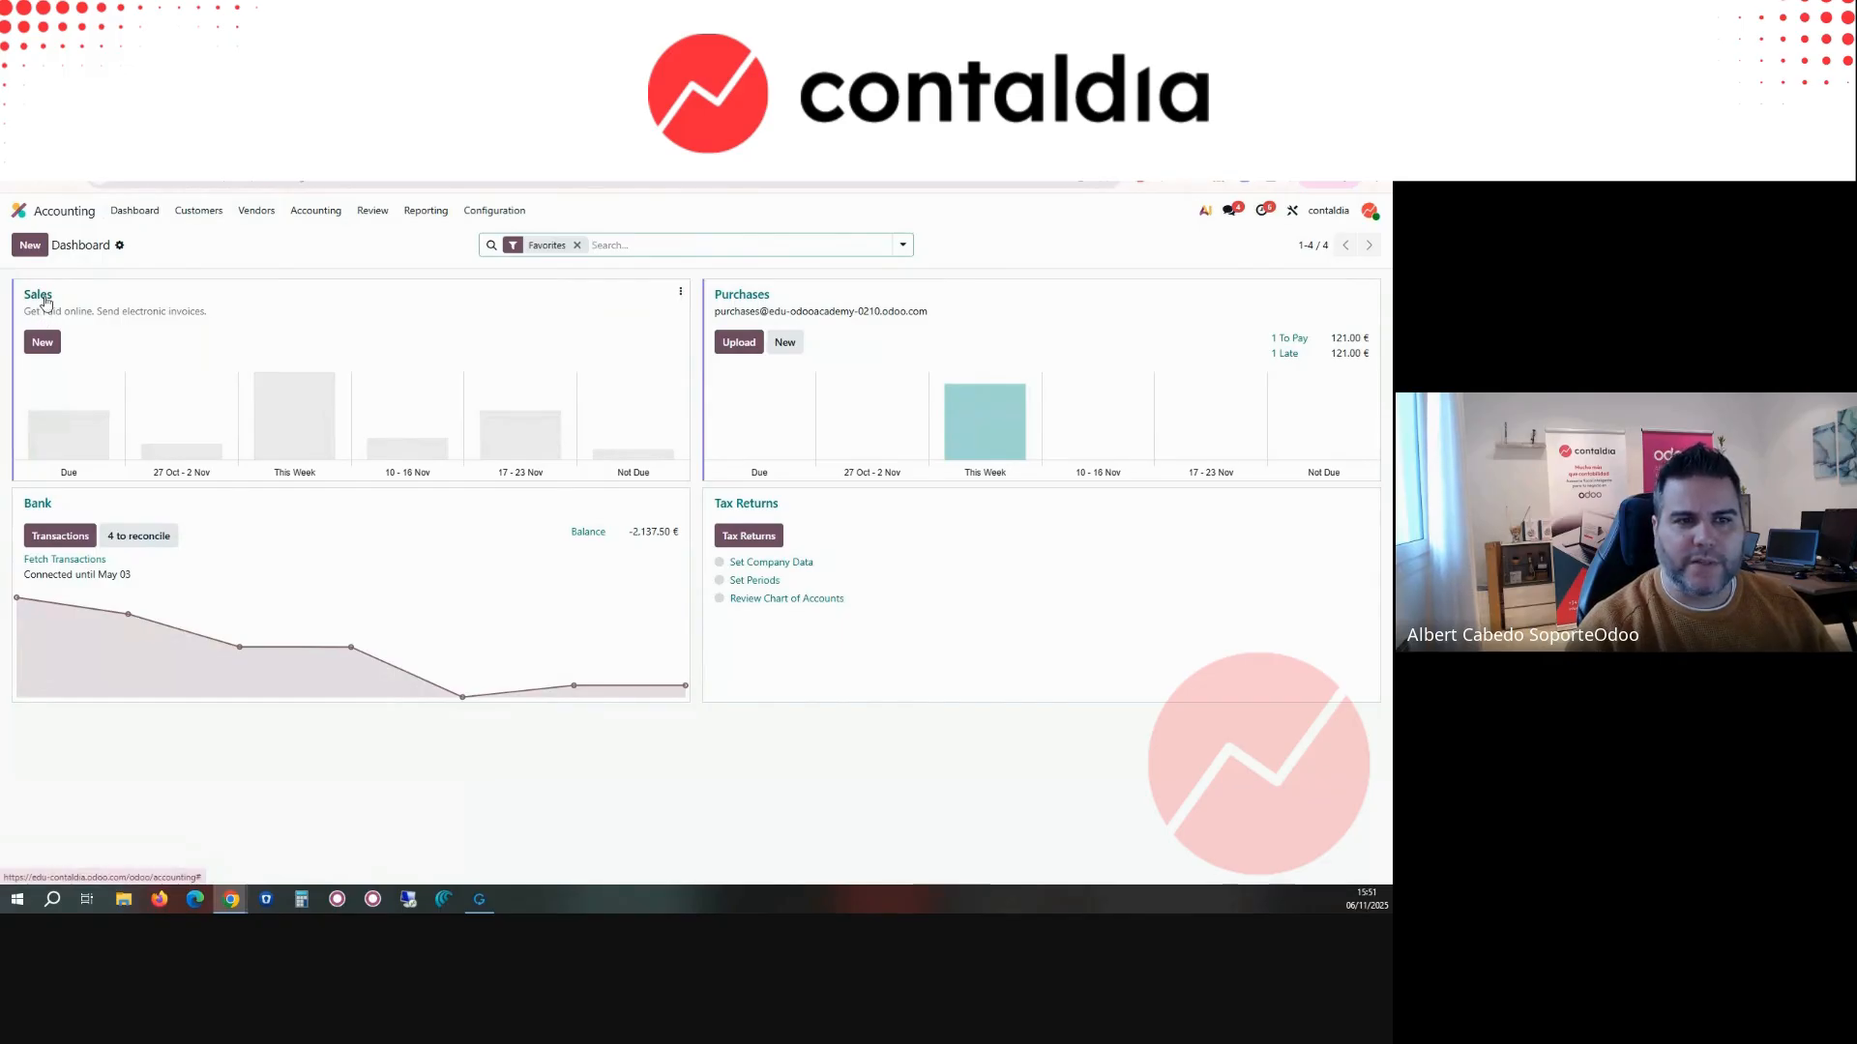
pyautogui.click(198, 210)
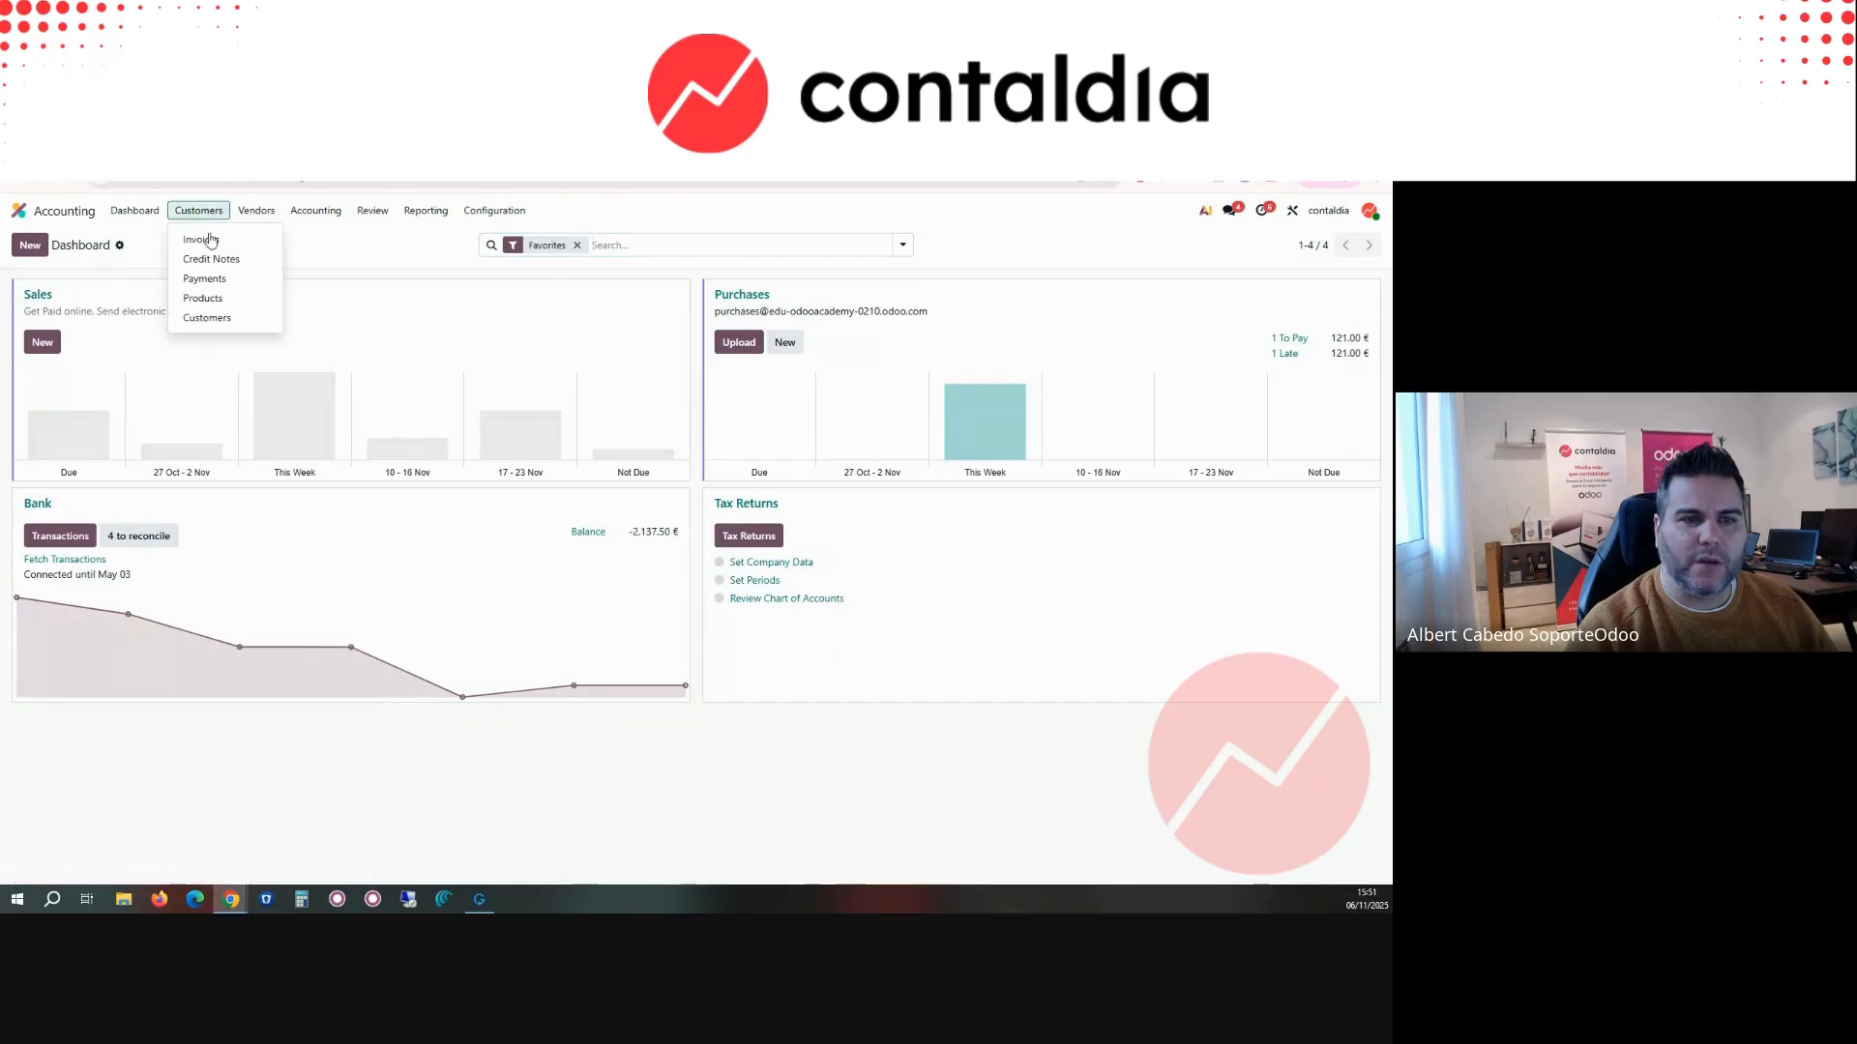
pyautogui.click(128, 273)
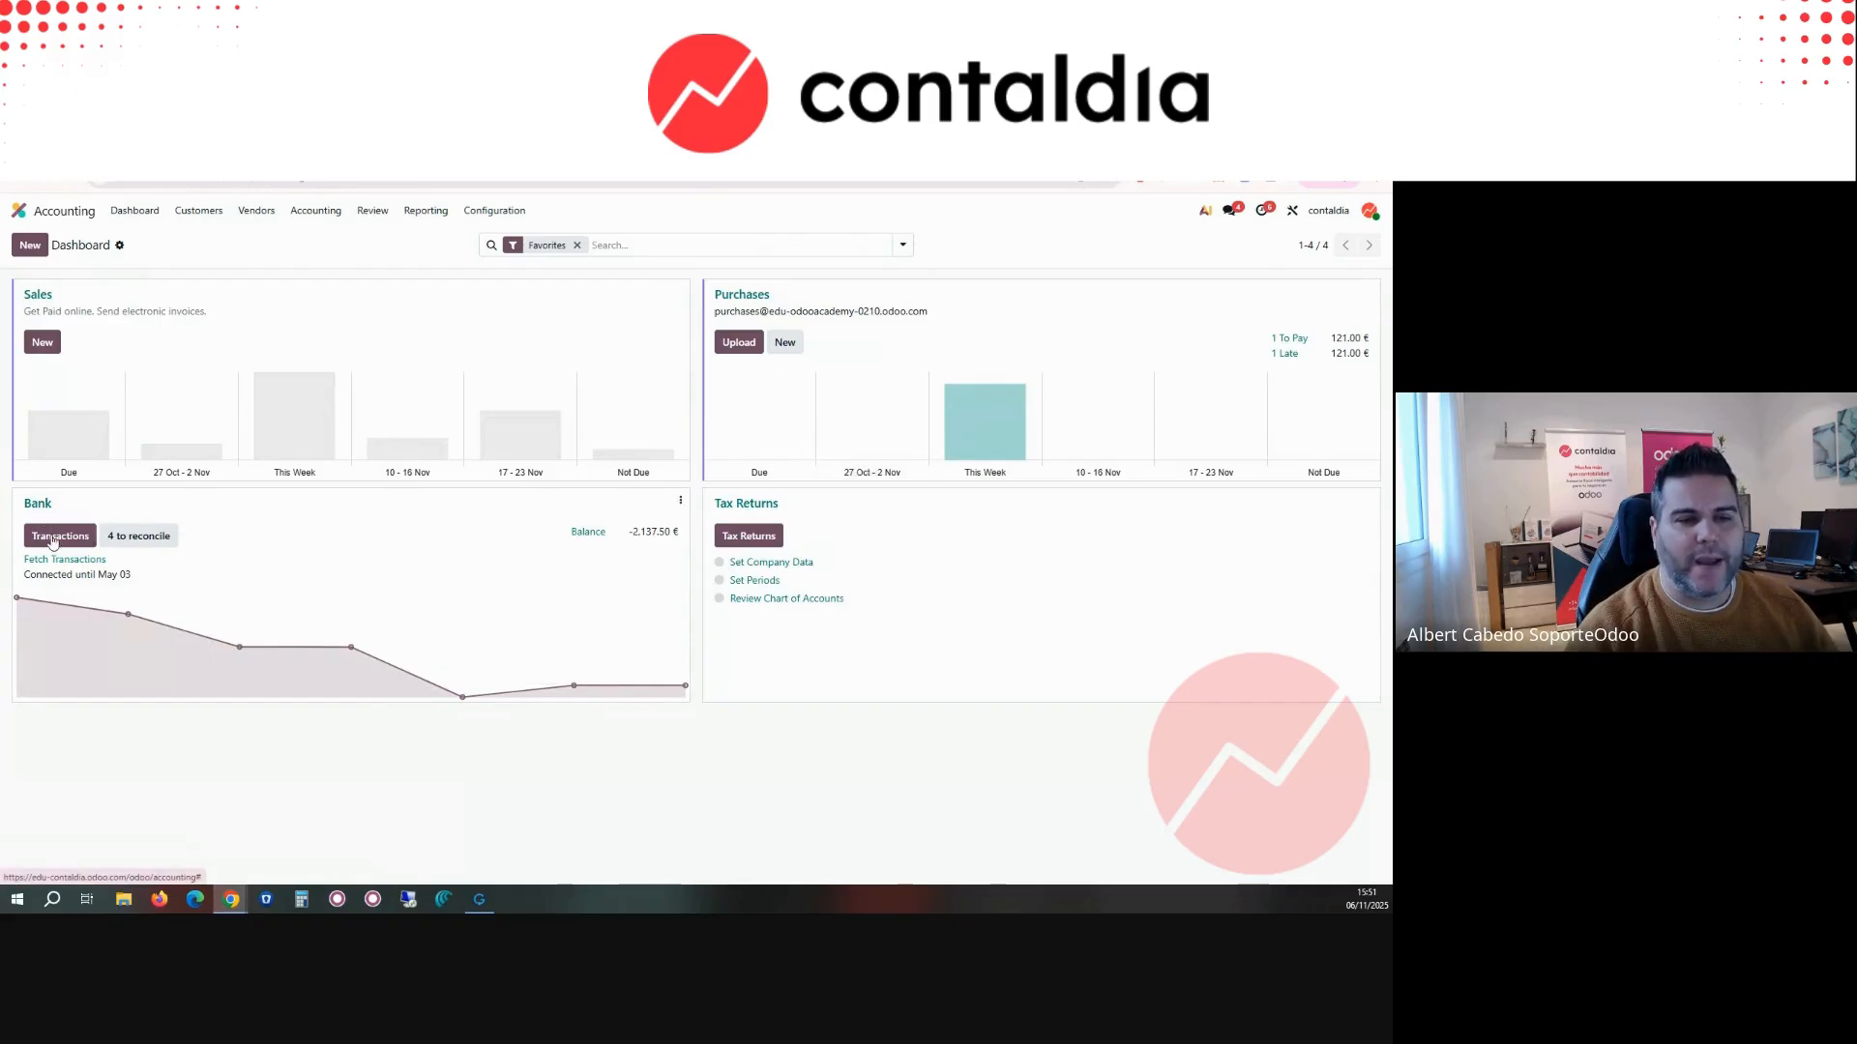
# Step: Look over the Bank journal's options and its transactions, and return to the Accounting dashboard
pyautogui.click(682, 502)
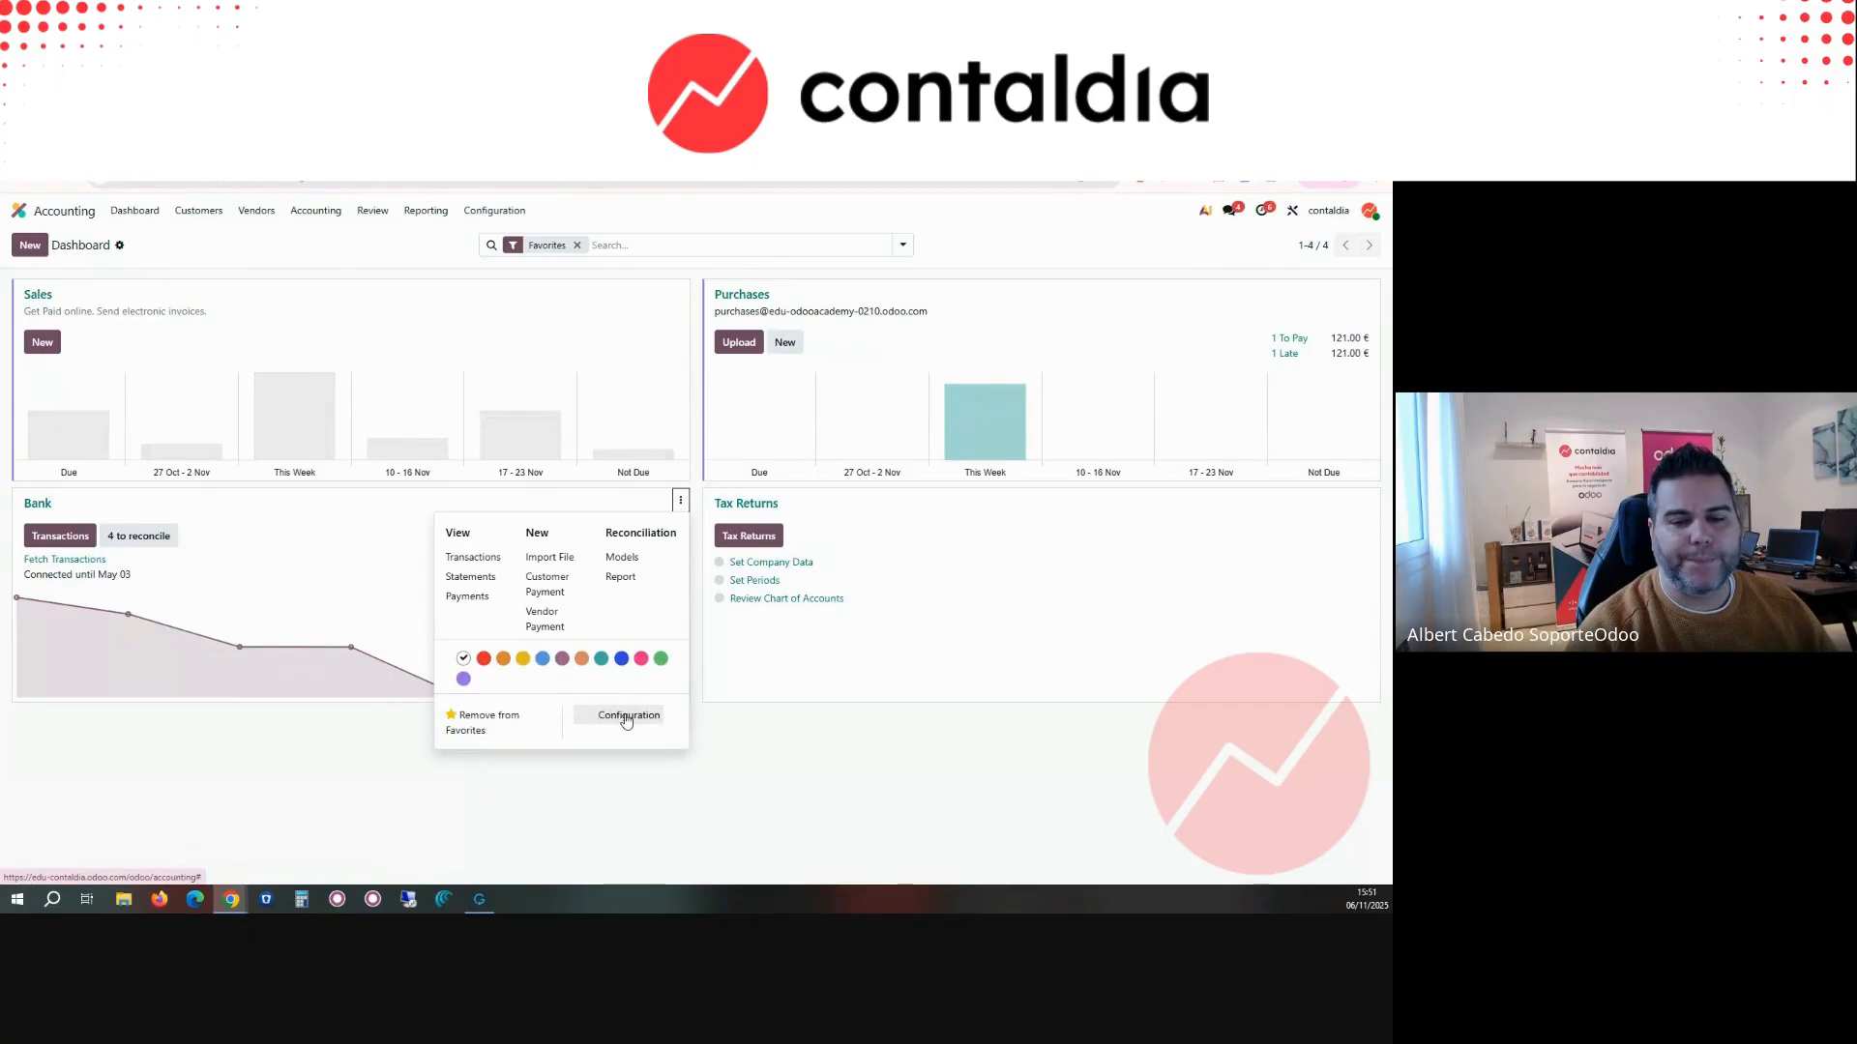
pyautogui.click(57, 539)
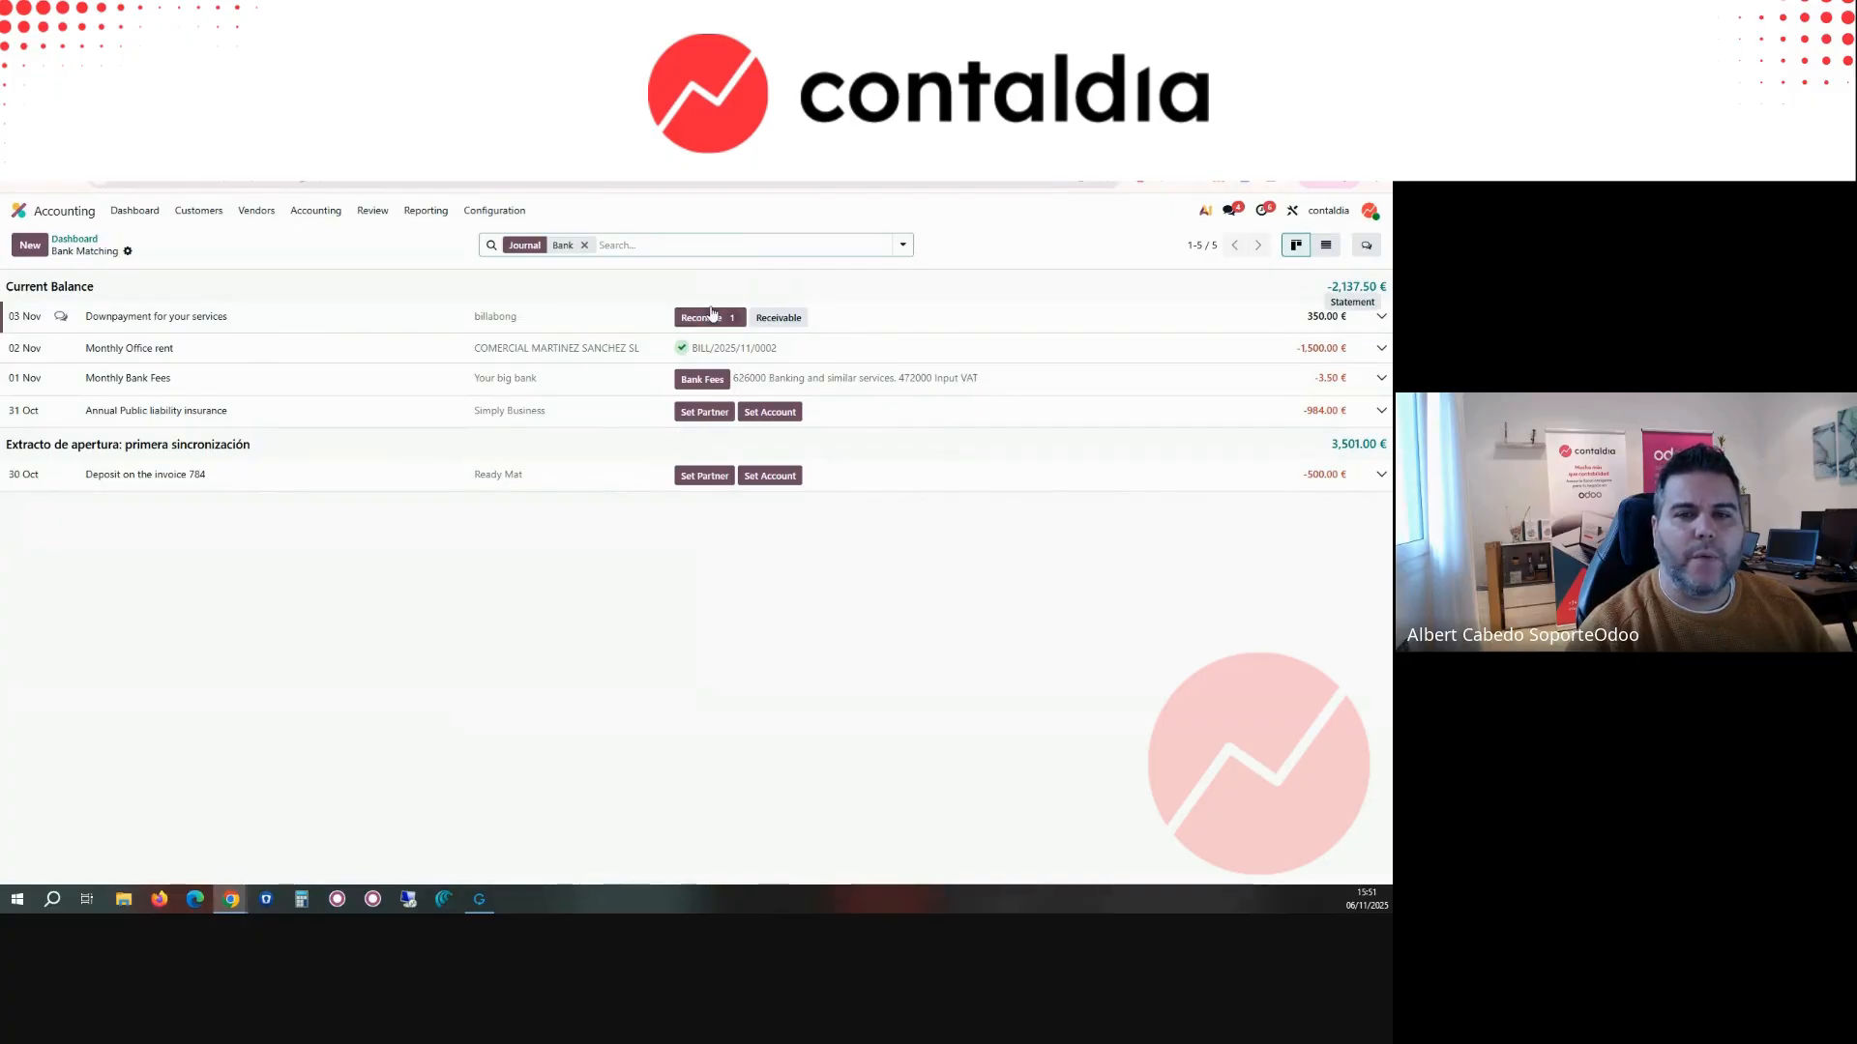
pyautogui.click(73, 239)
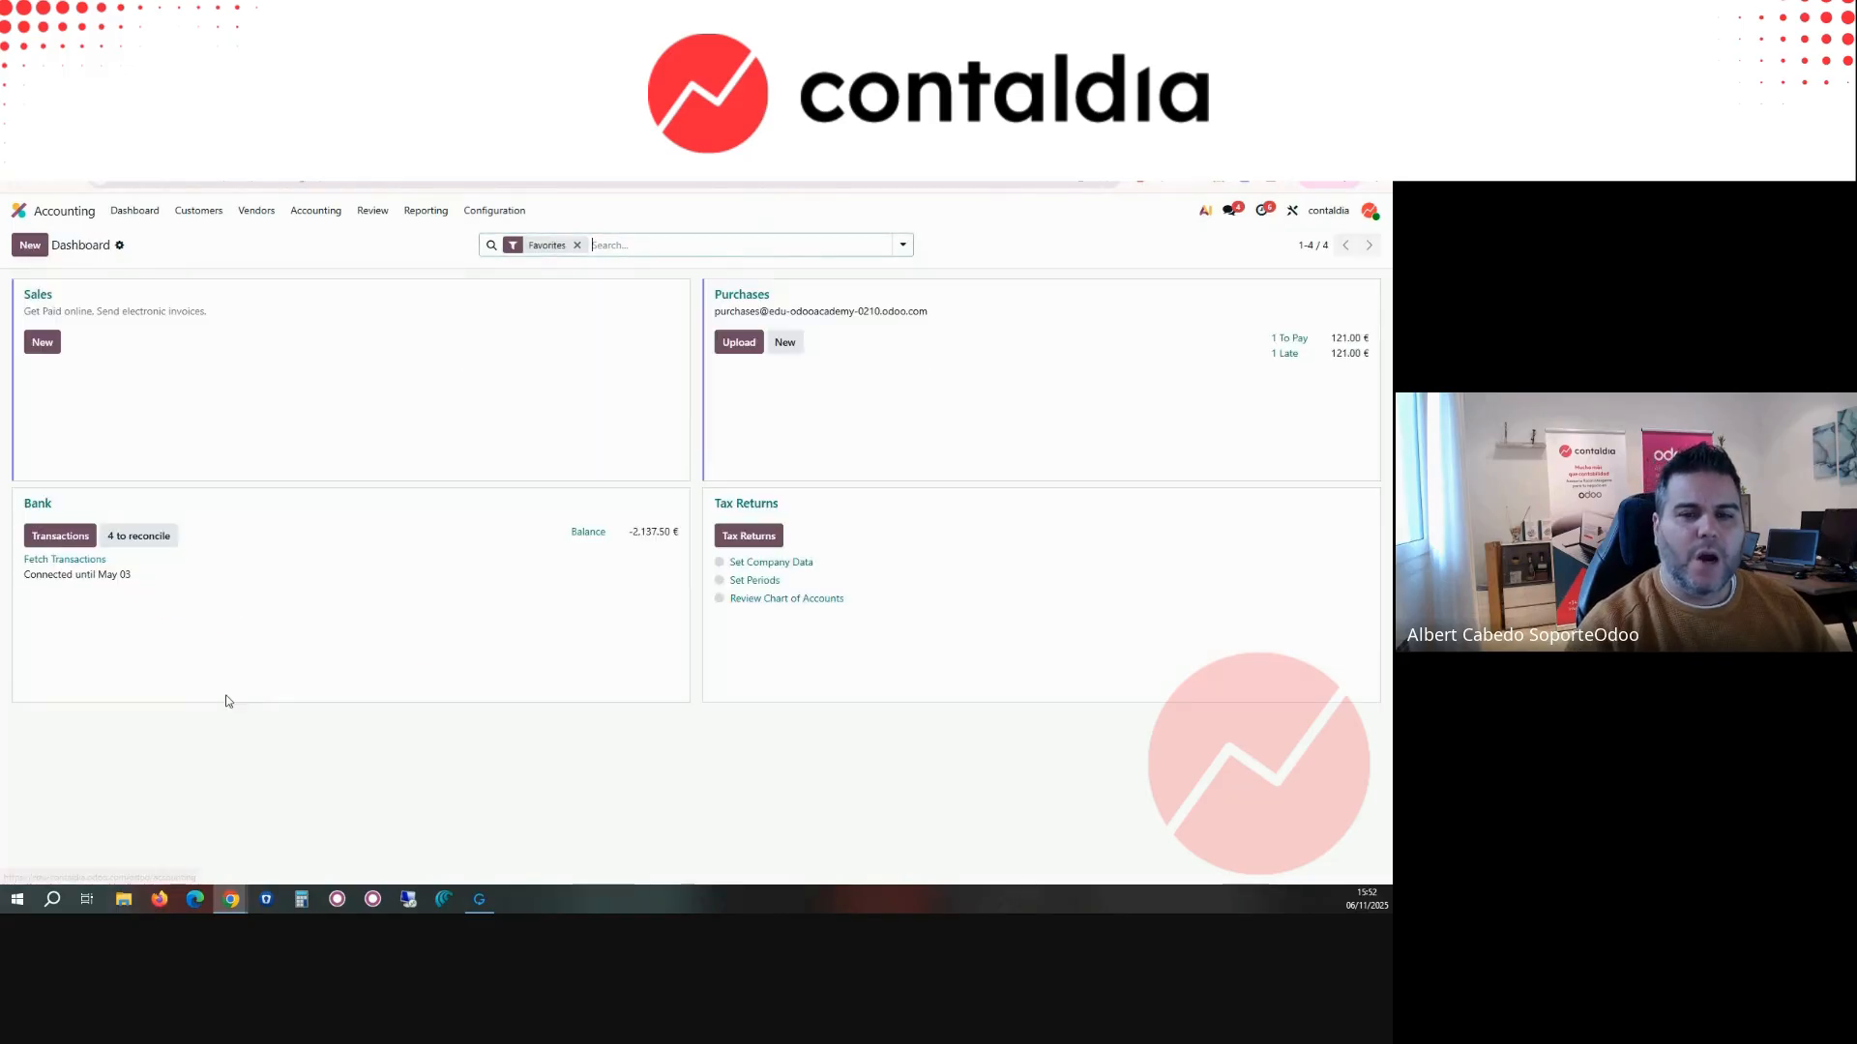
# Step: View the customer invoices list and return to the overview of installed apps
pyautogui.click(198, 210)
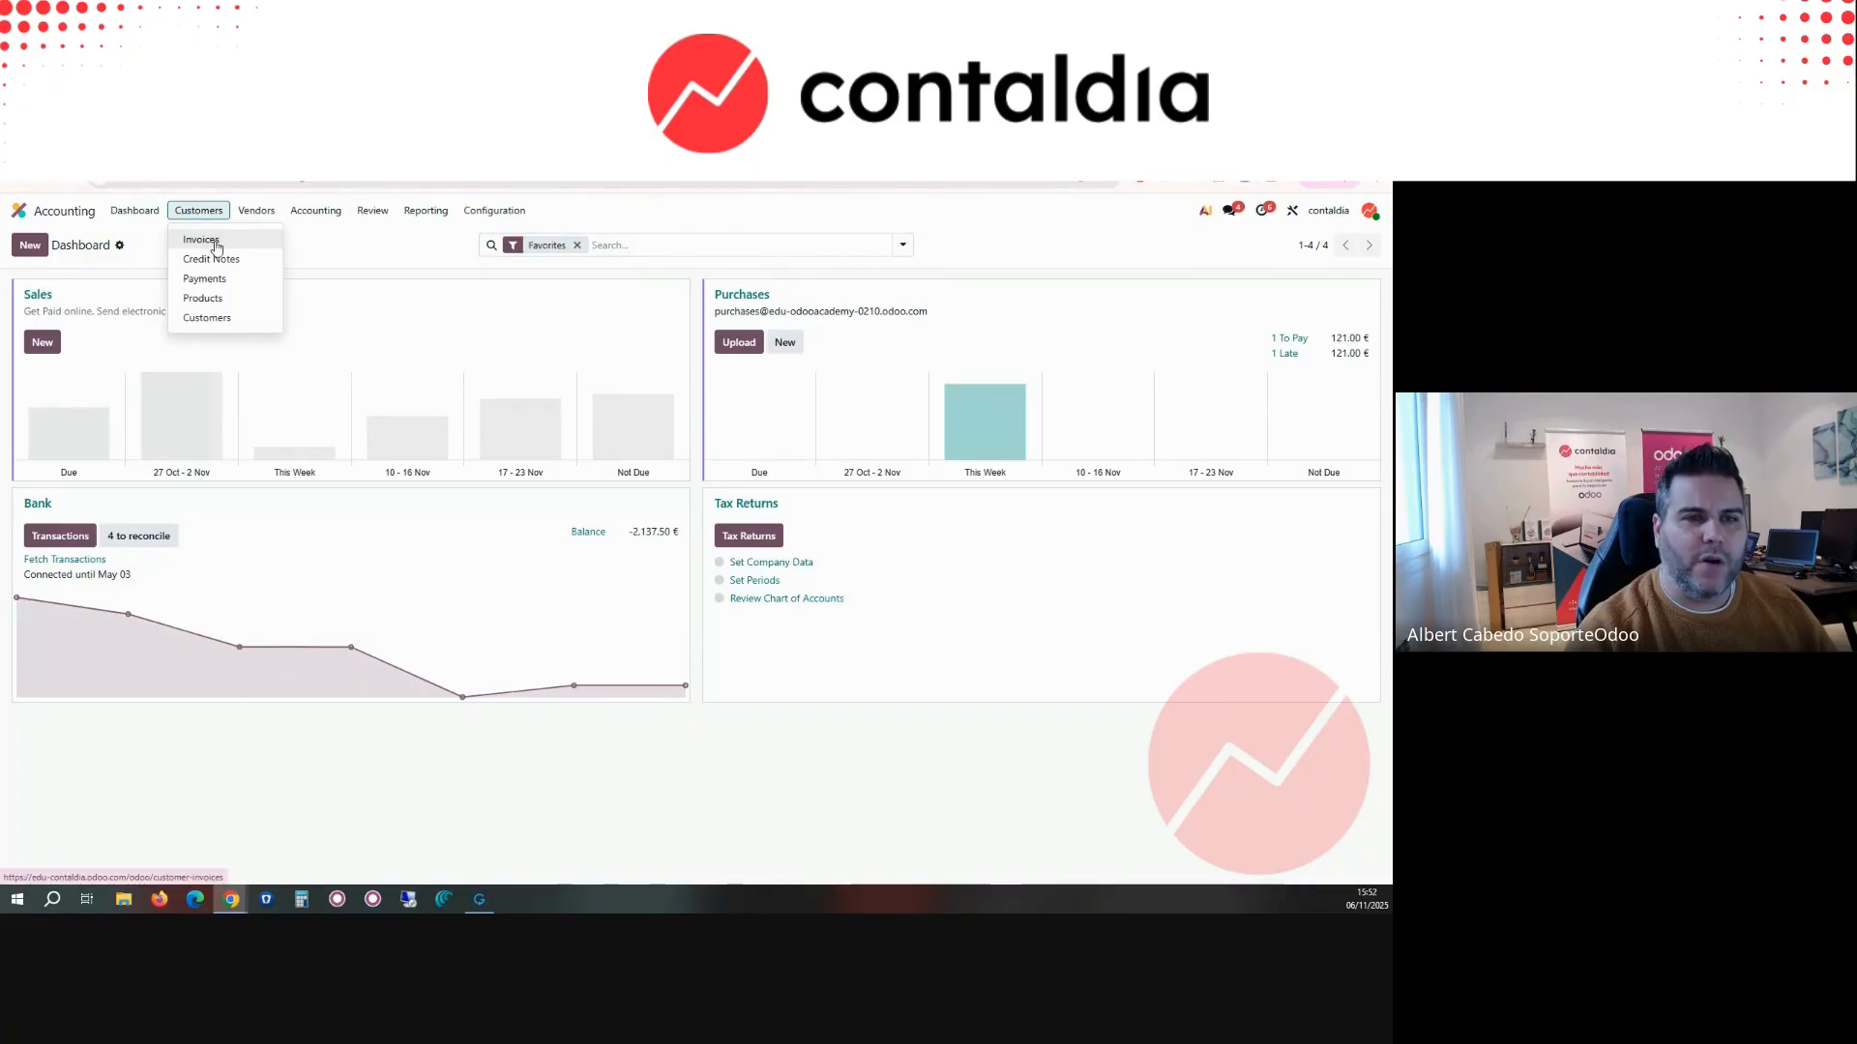
pyautogui.click(216, 241)
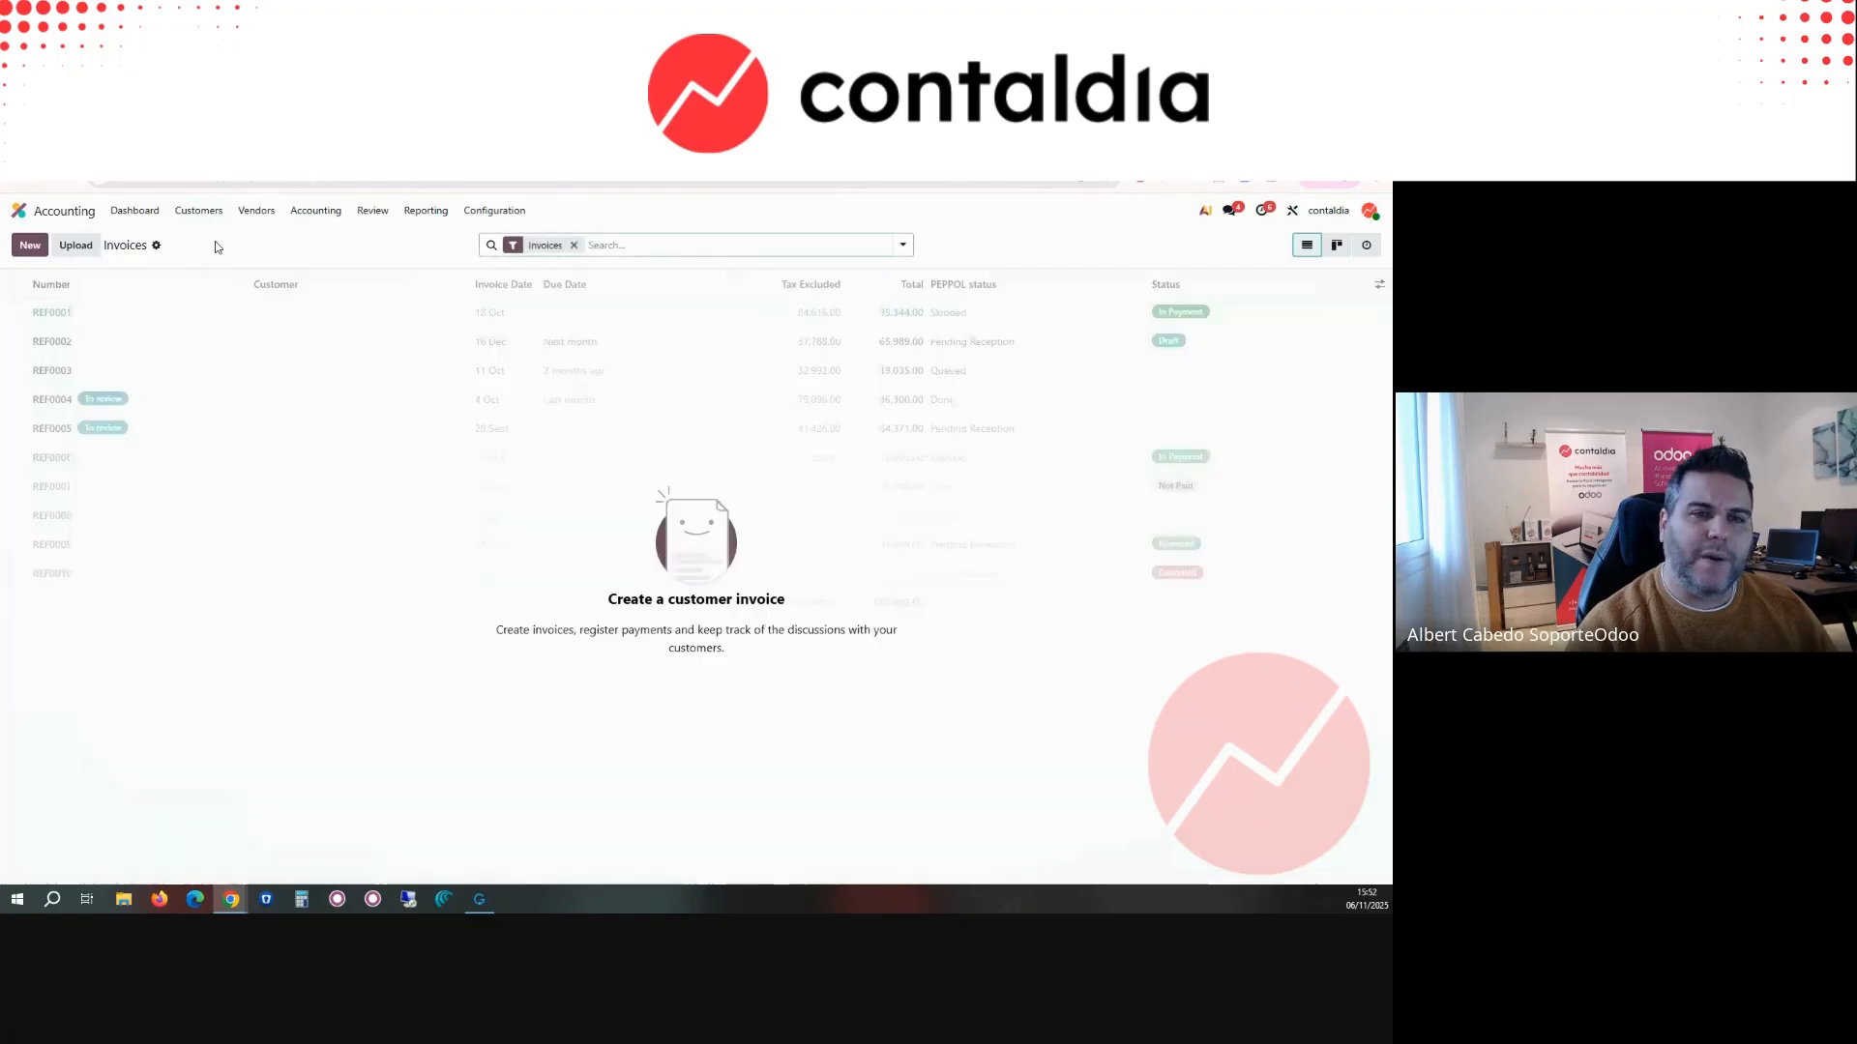
pyautogui.click(20, 212)
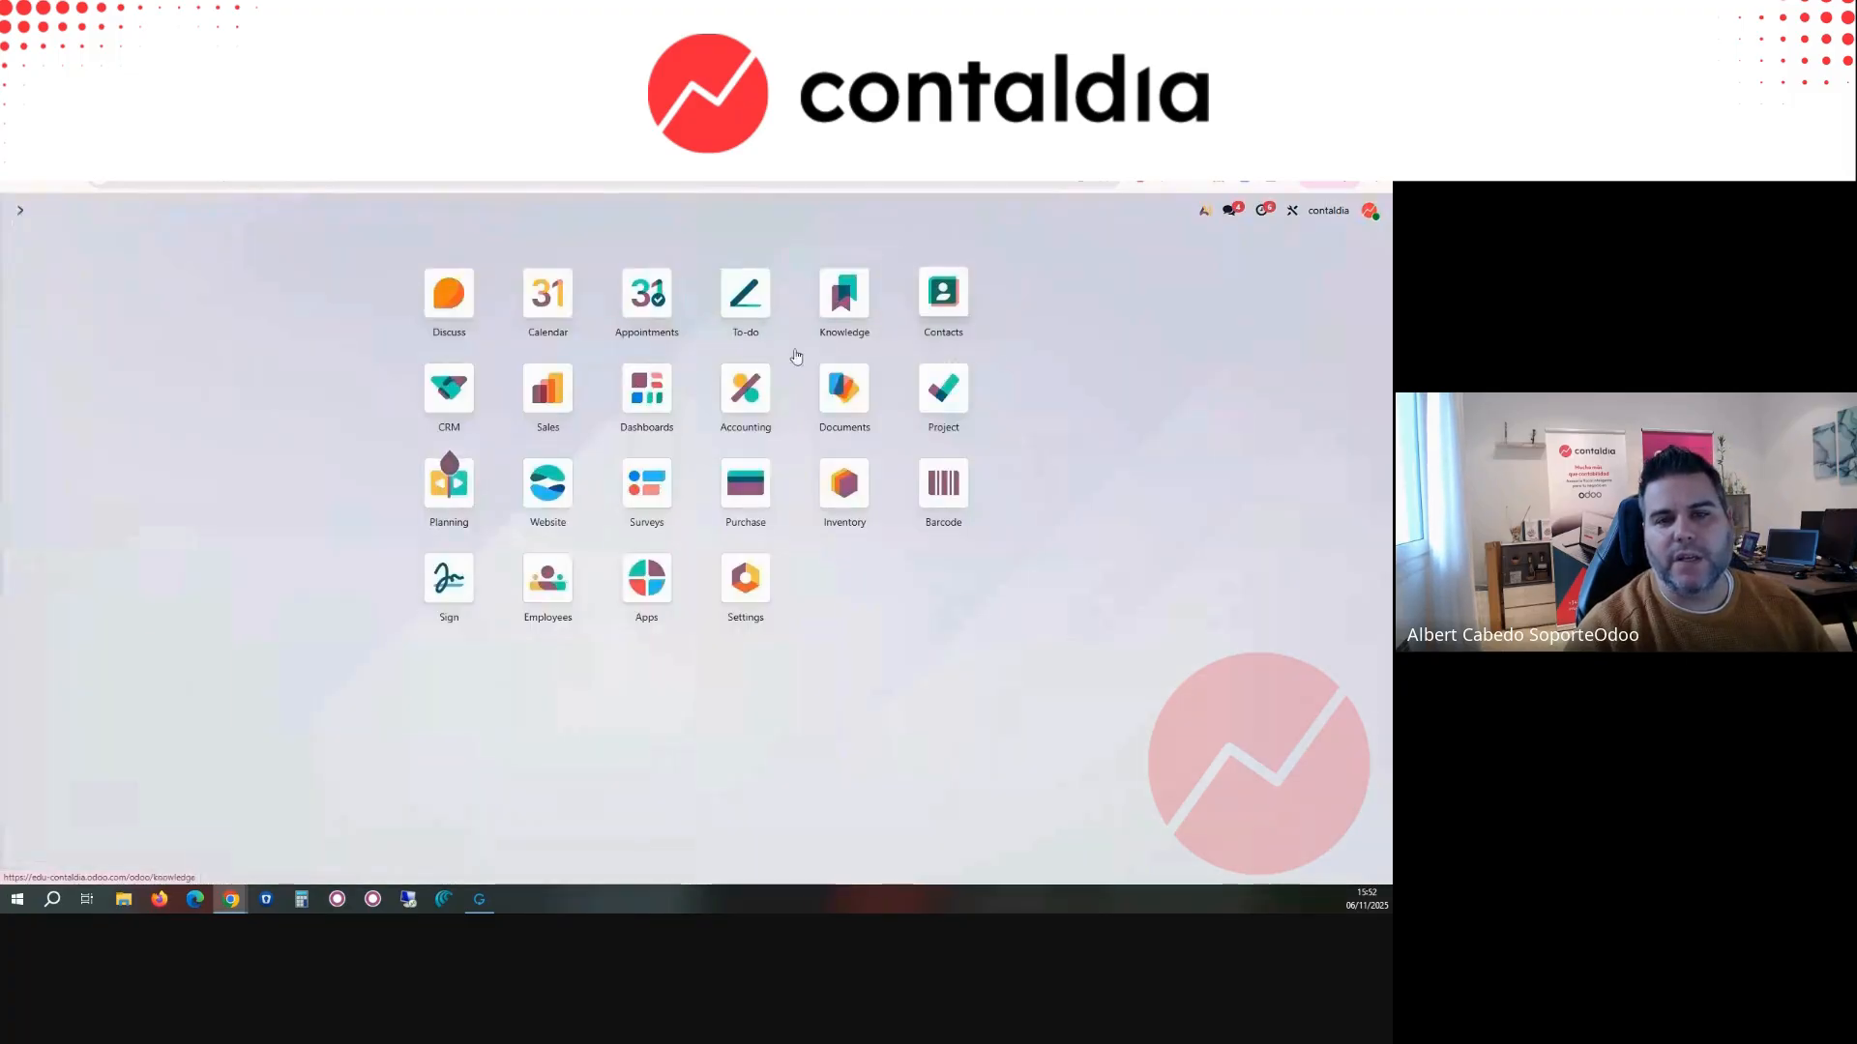
# Step: Start a new quotation in the Sales app with Atlántico Seguros as the customer
pyautogui.click(563, 388)
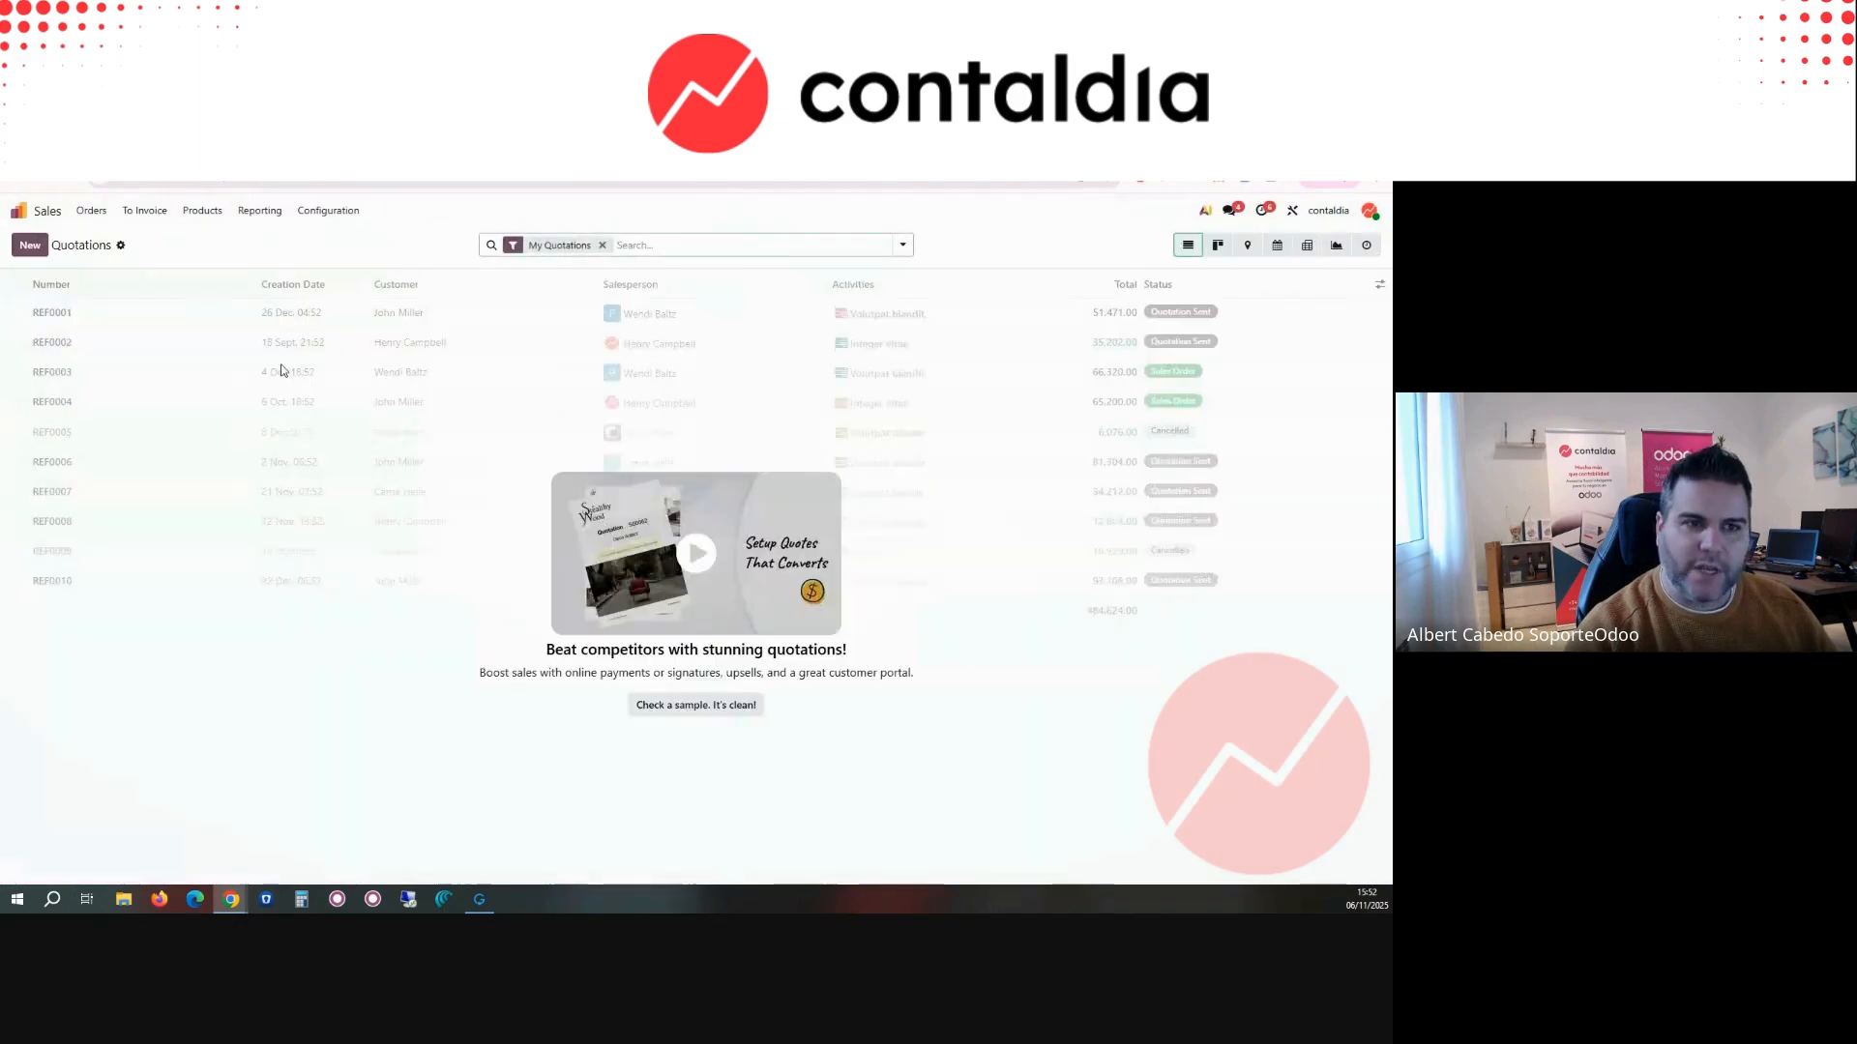
pyautogui.click(30, 246)
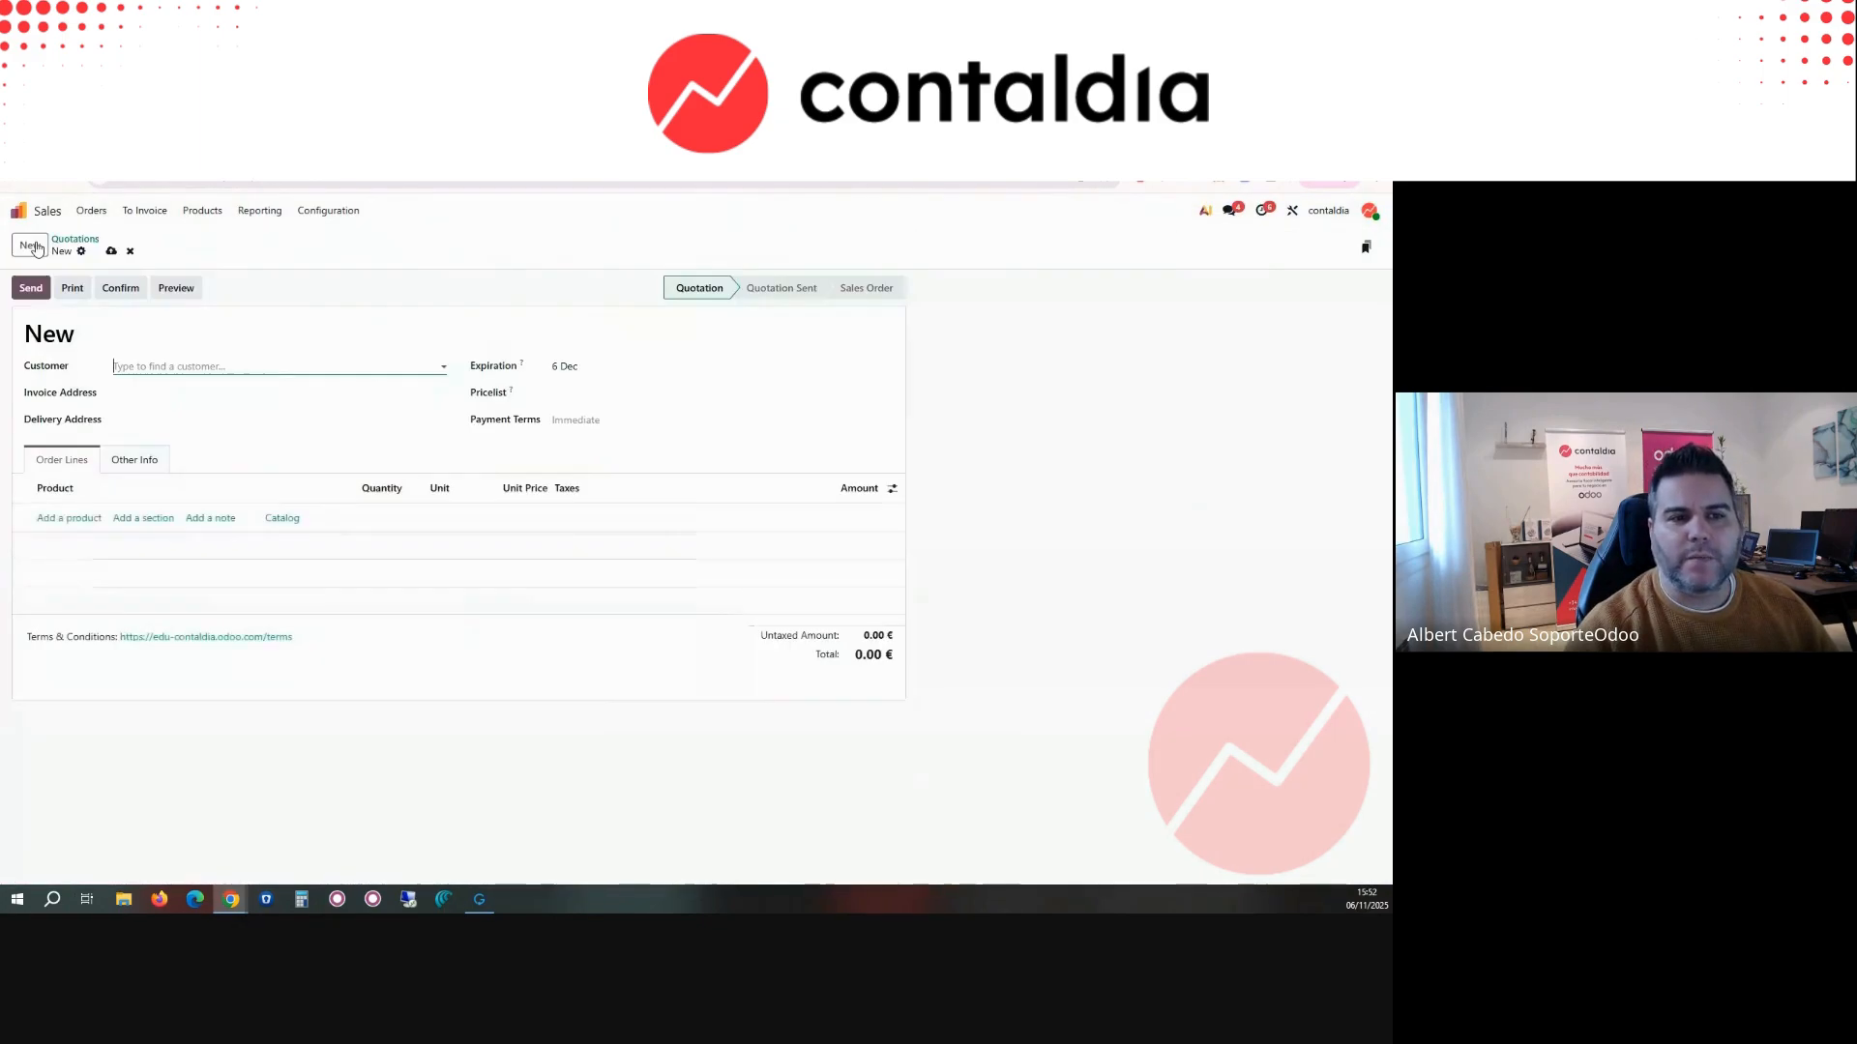
pyautogui.click(199, 368)
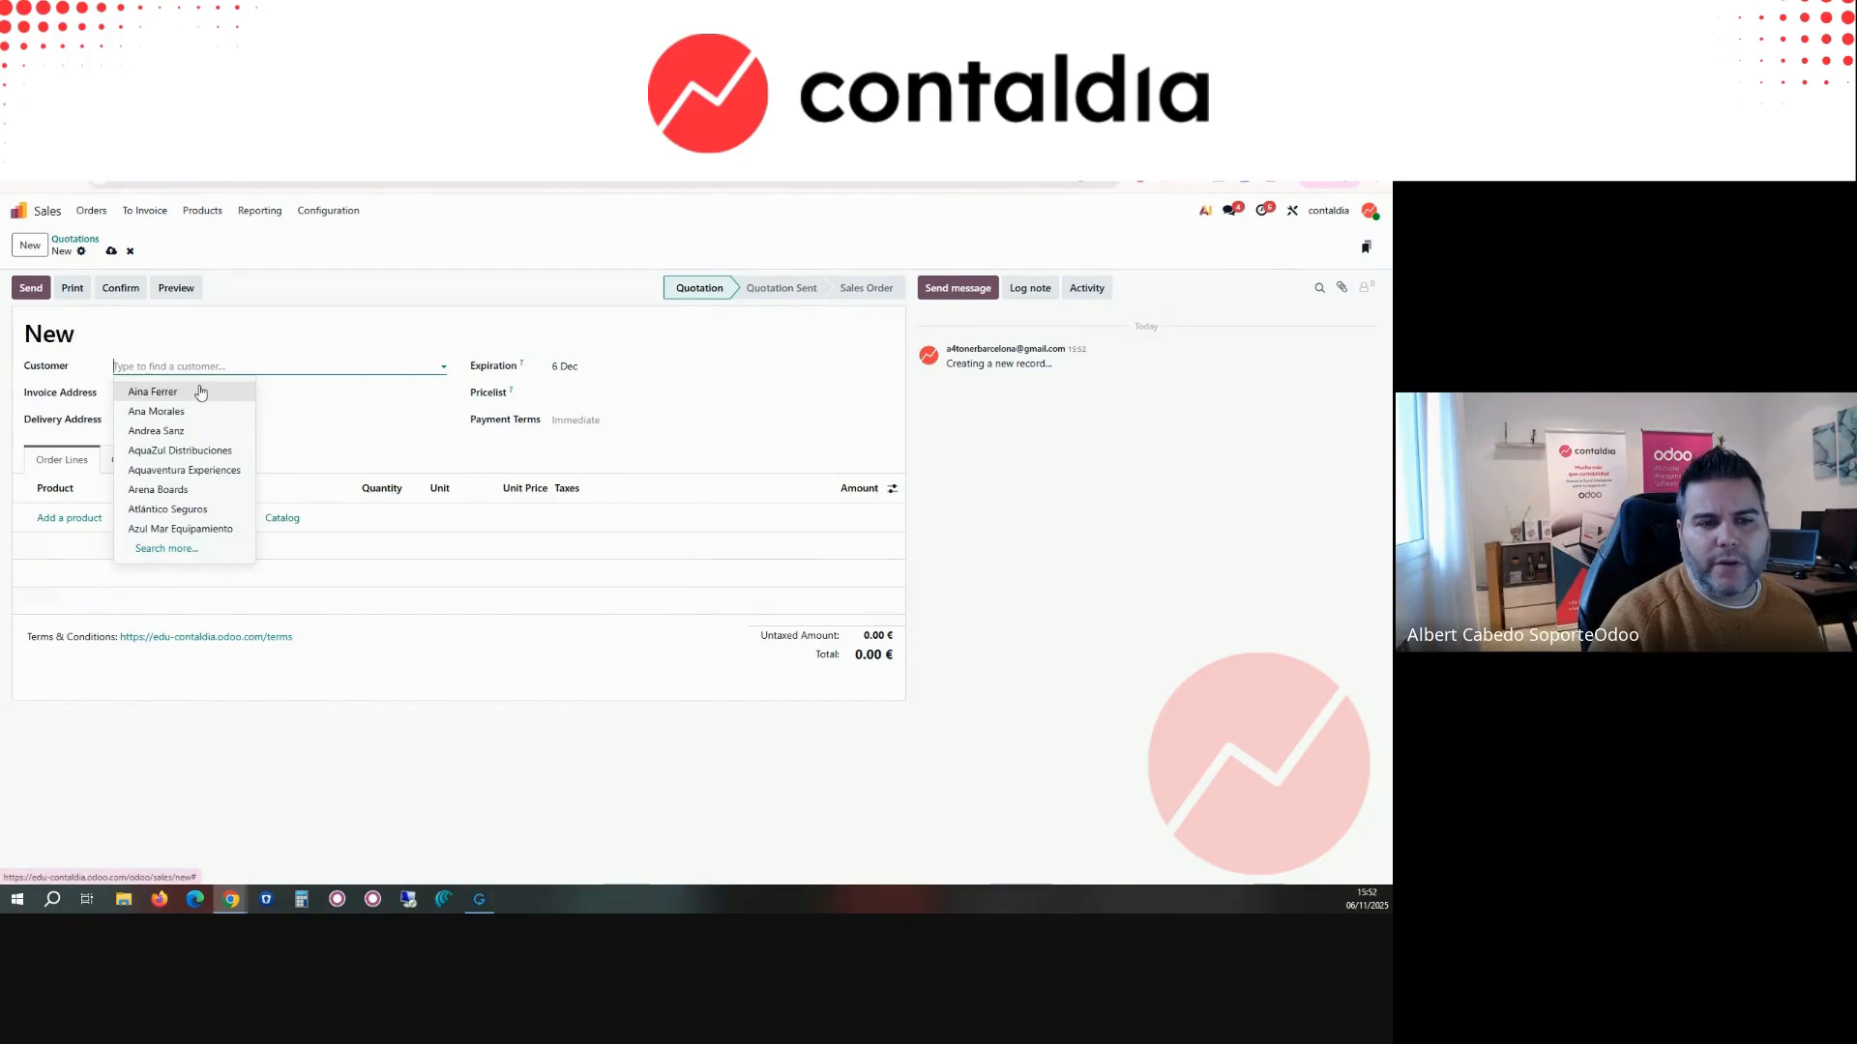
pyautogui.click(198, 509)
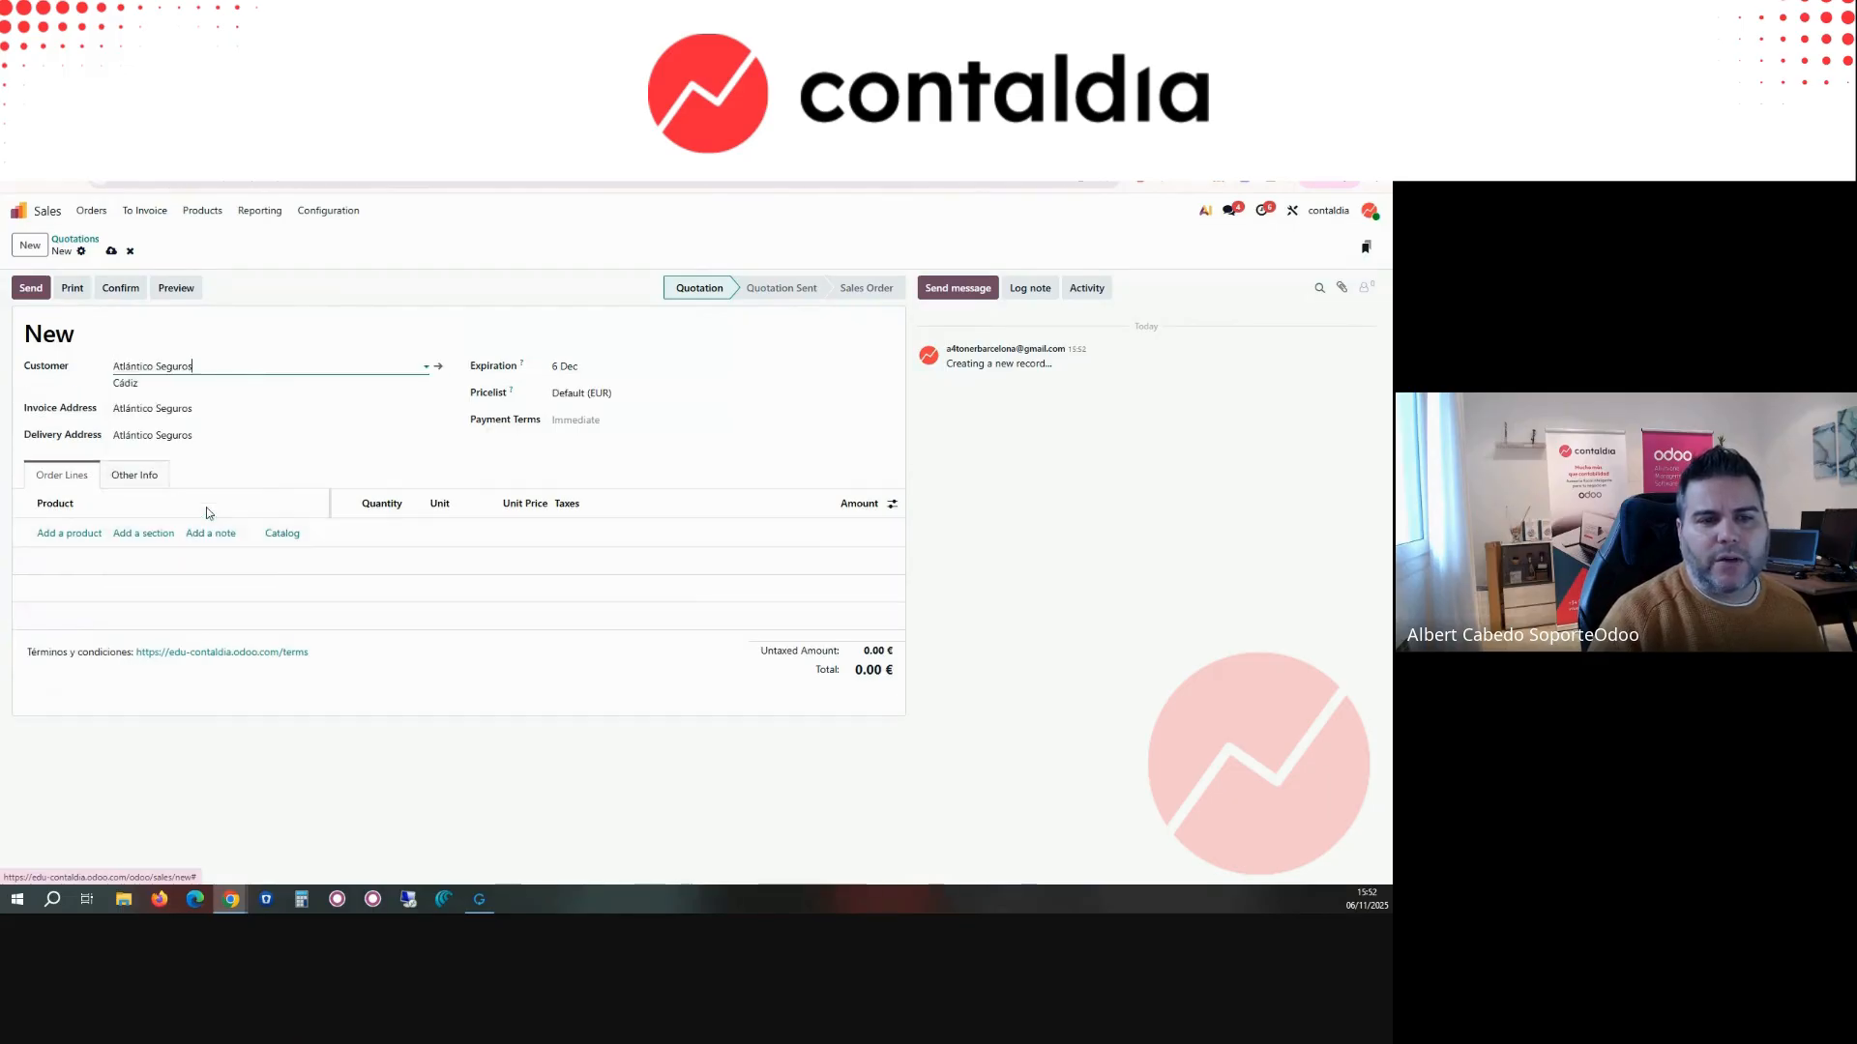
# Step: Replace the quotation's customer by searching for Contaldia and choosing the suggested company CONTALDIA ASESORAMIENTO ONLINE S.L. for creation
pyautogui.click(132, 373)
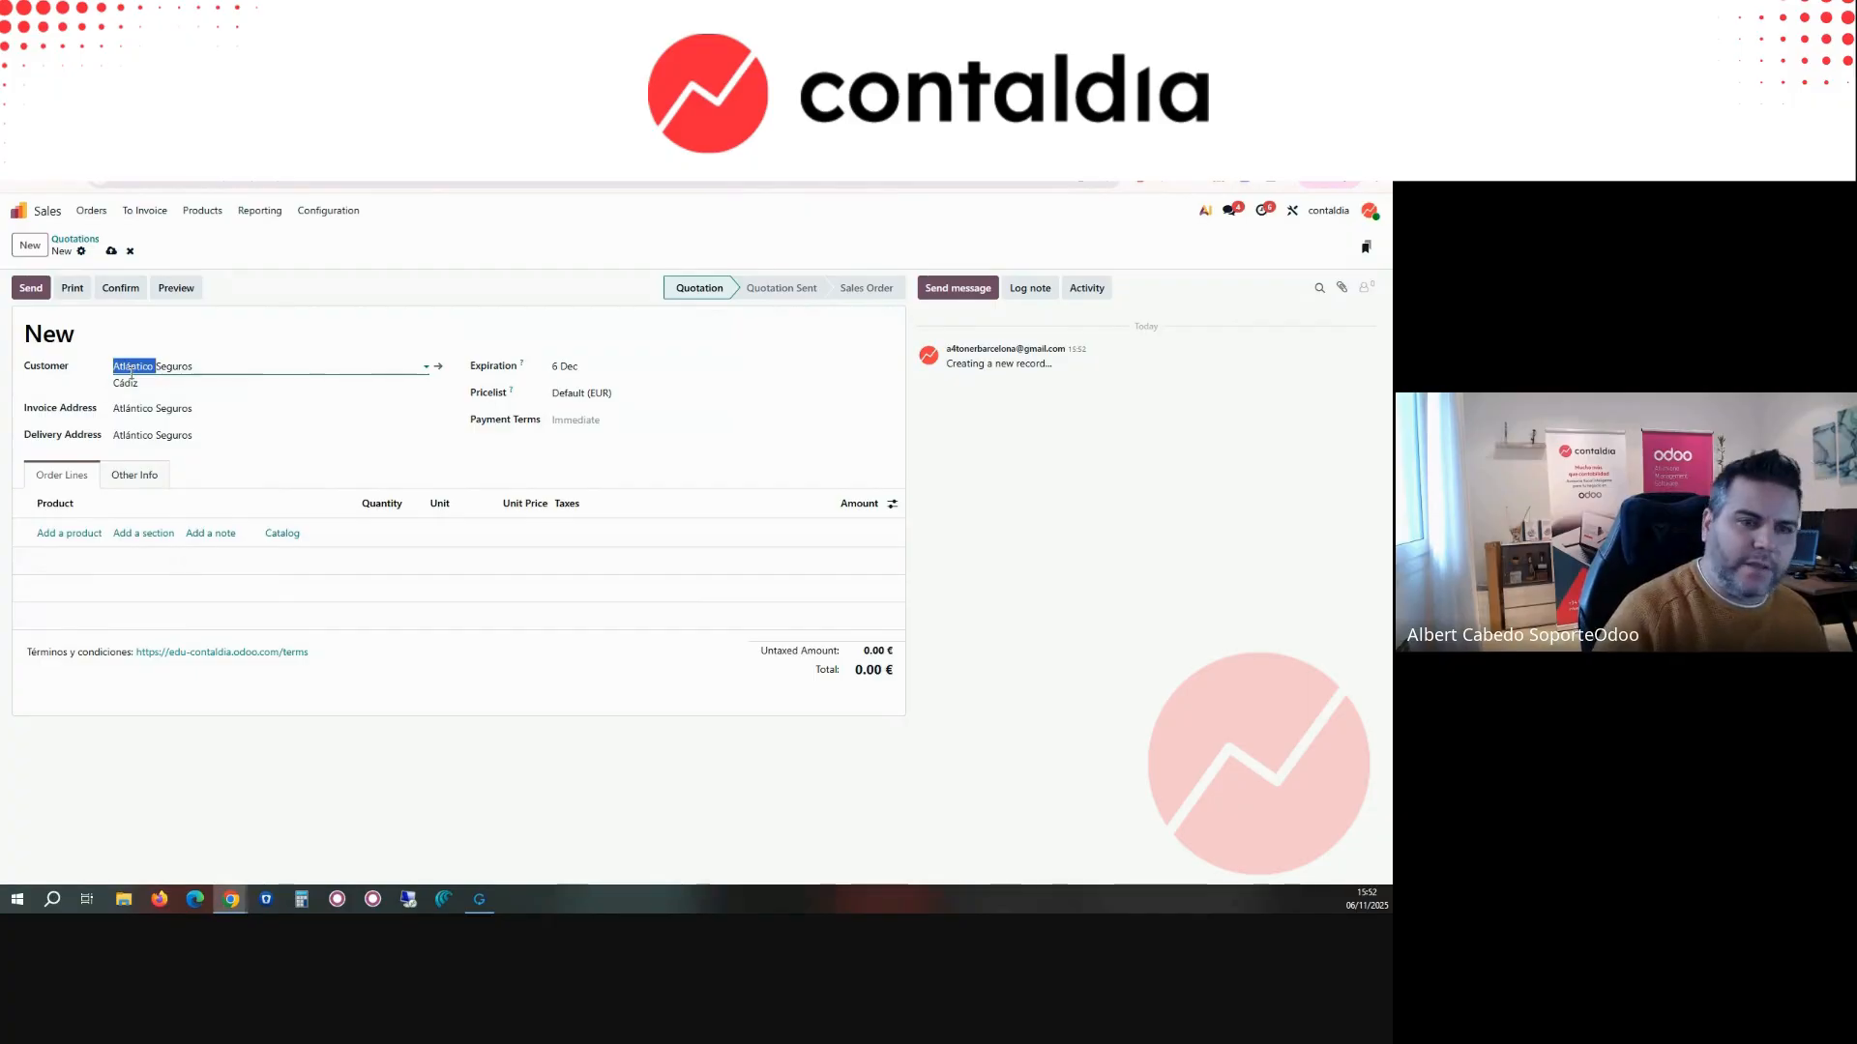
pyautogui.write('Contaldi')
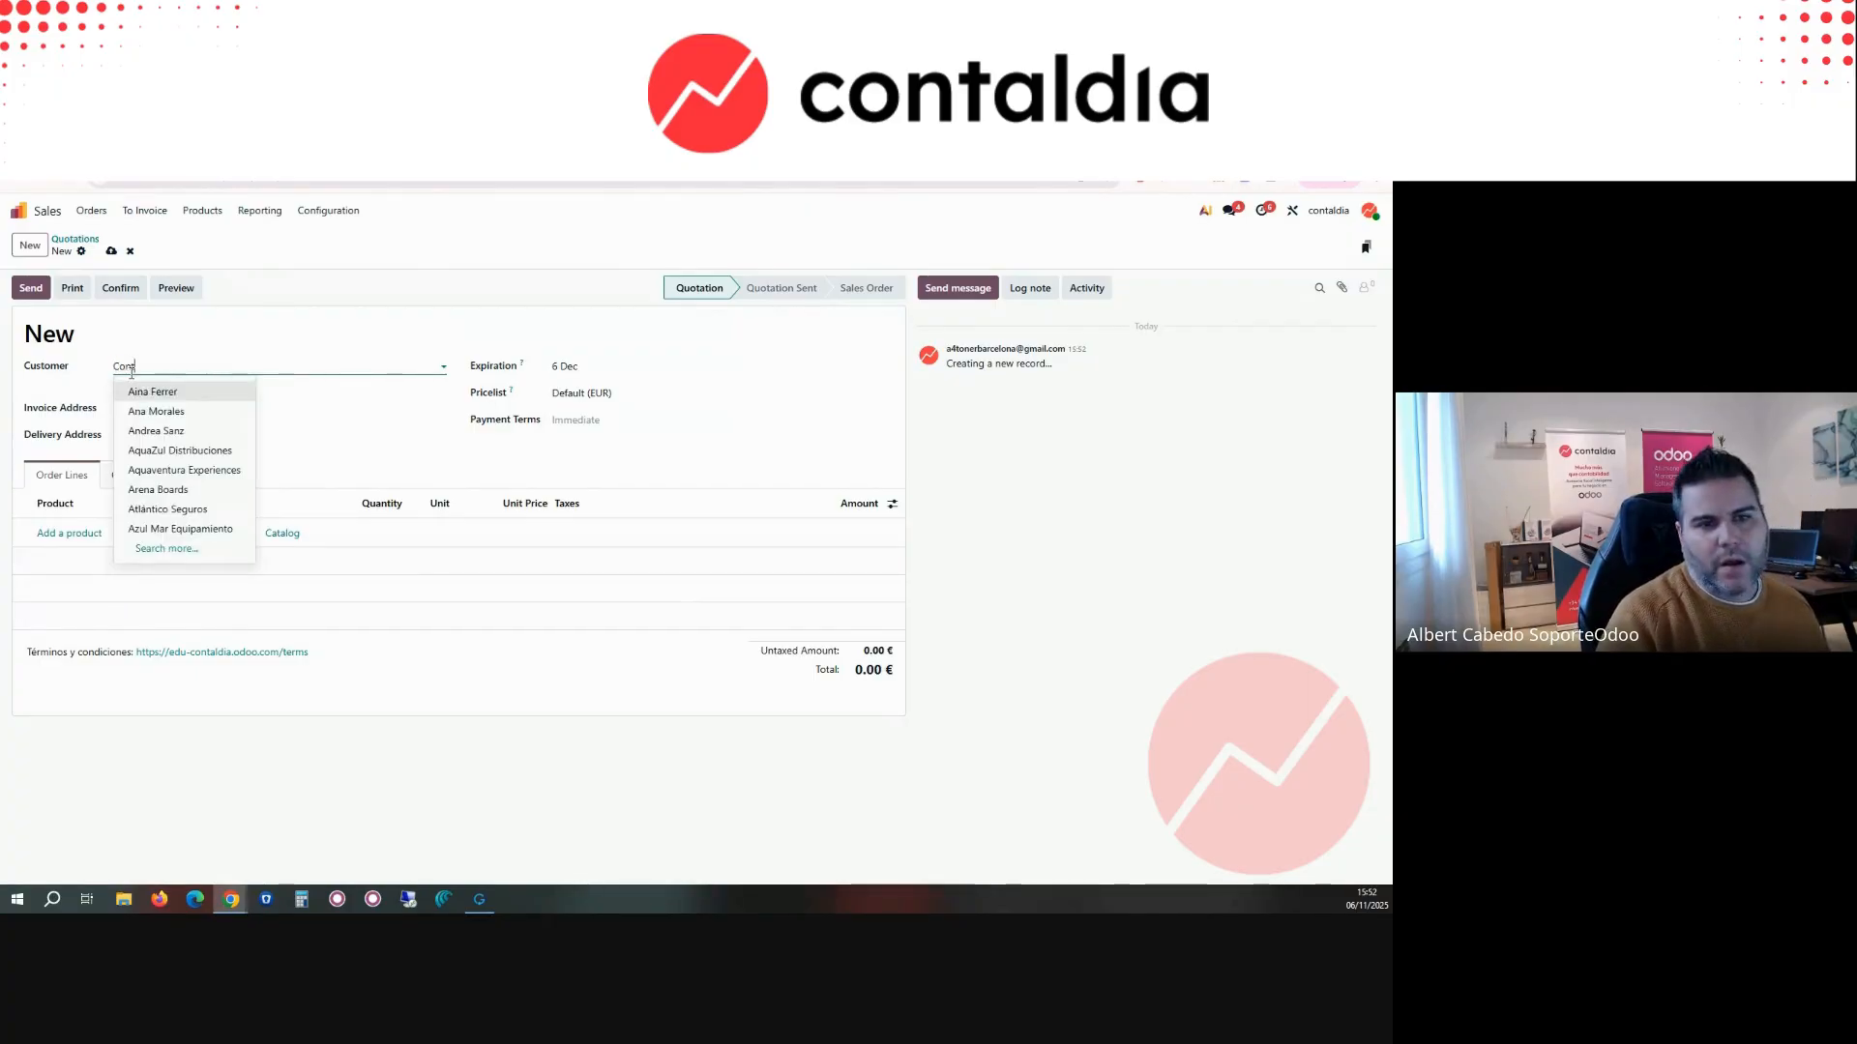
pyautogui.write('a')
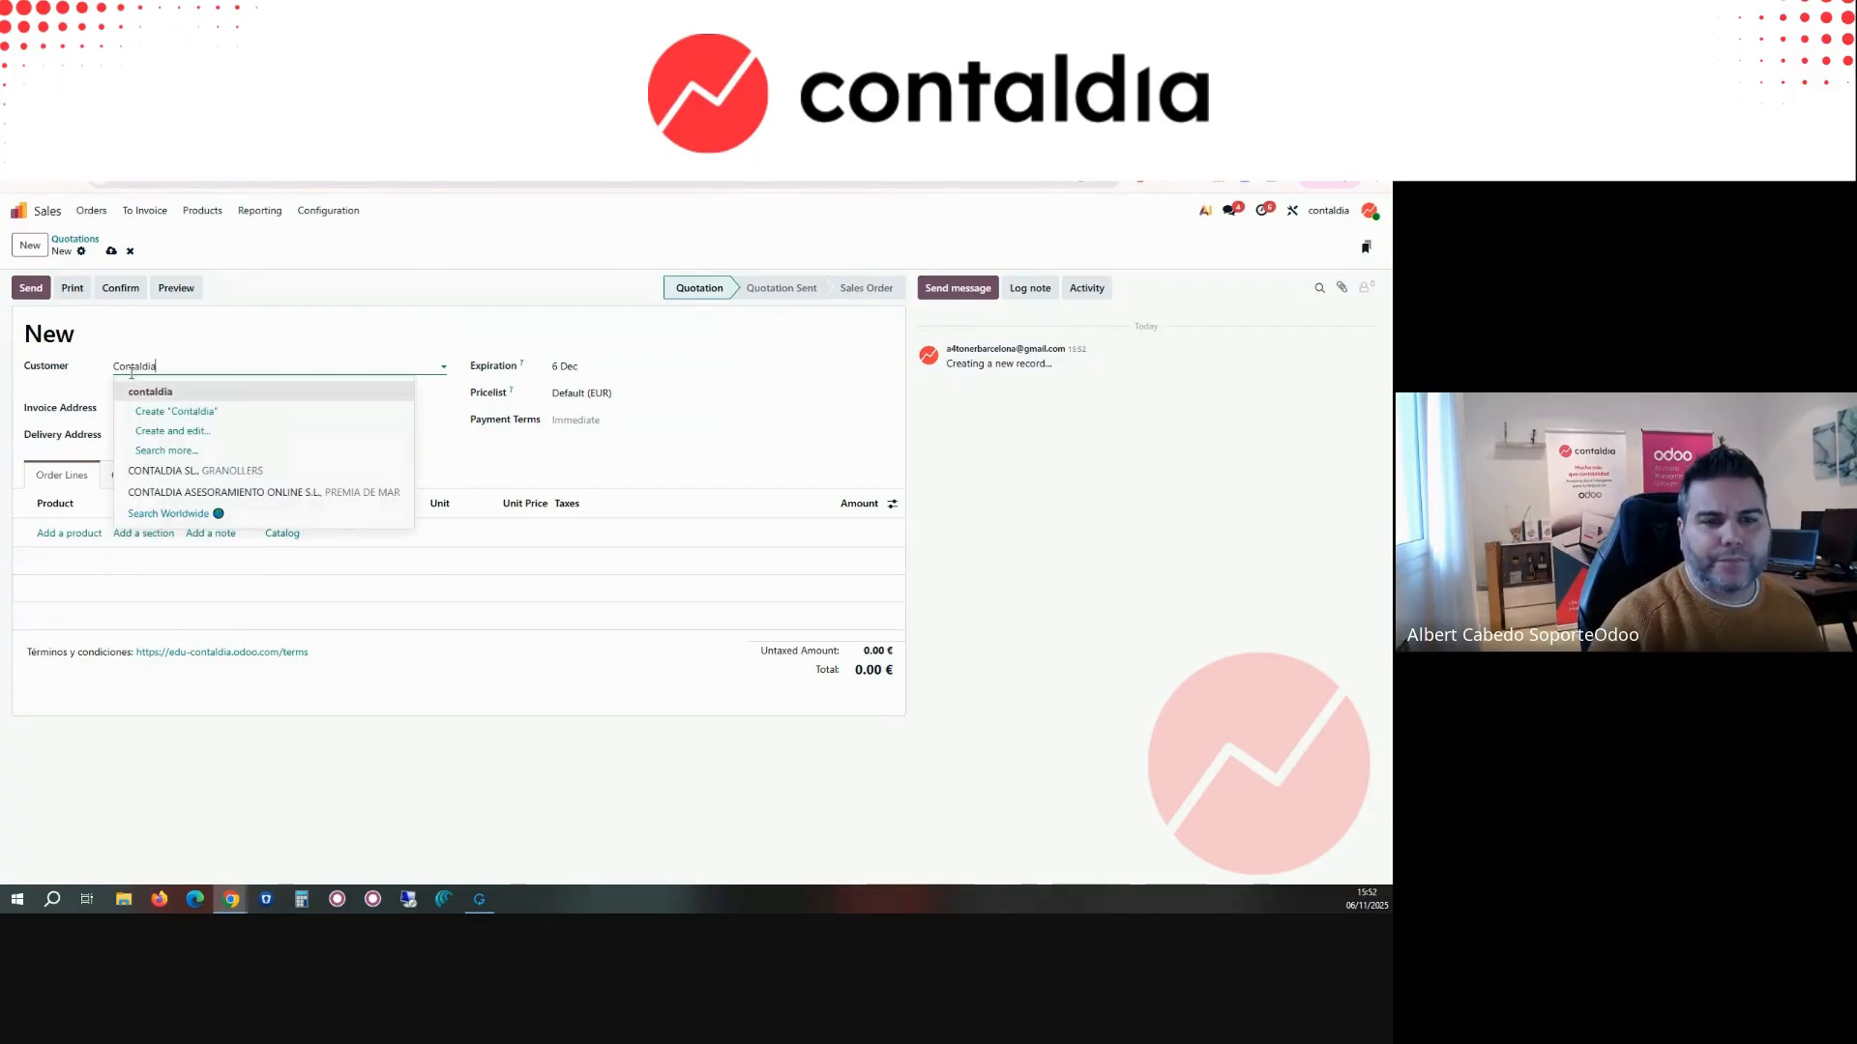
pyautogui.click(169, 493)
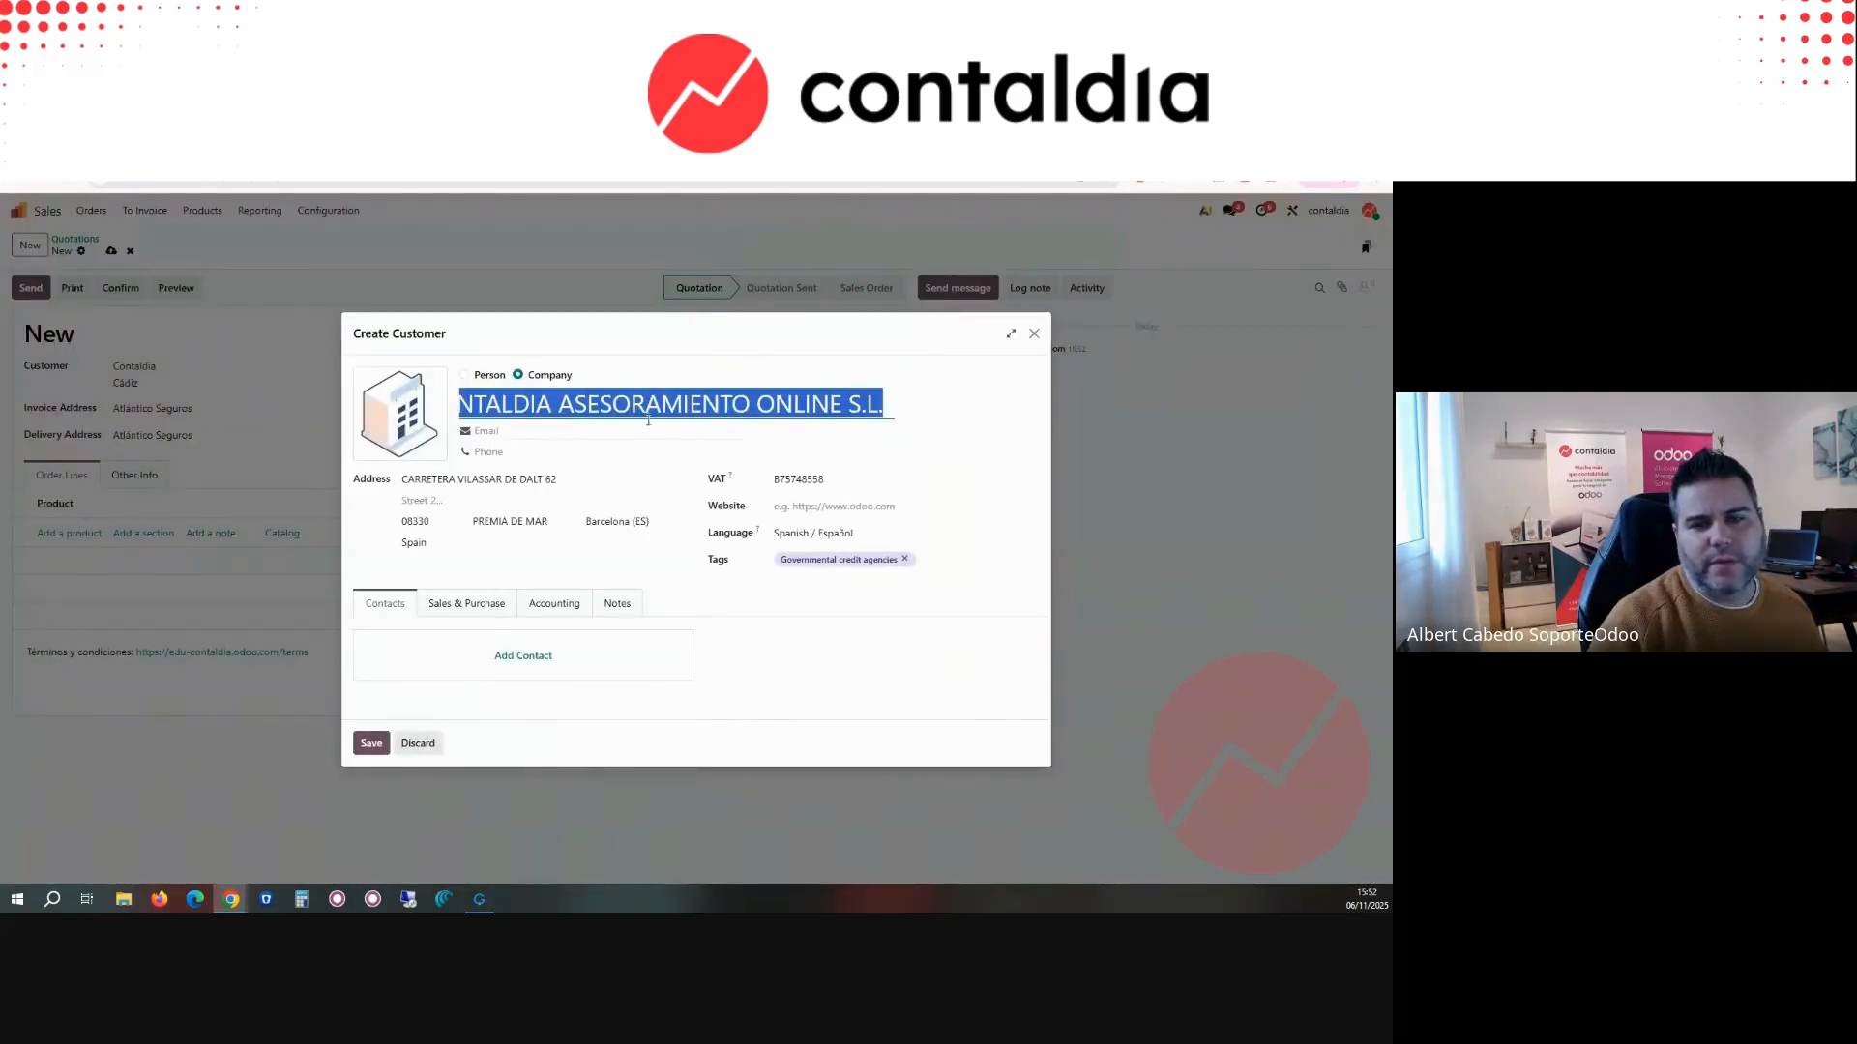
pyautogui.click(684, 406)
pyautogui.moveTo(684, 406); pyautogui.dragTo(418, 417)
pyautogui.click(564, 408)
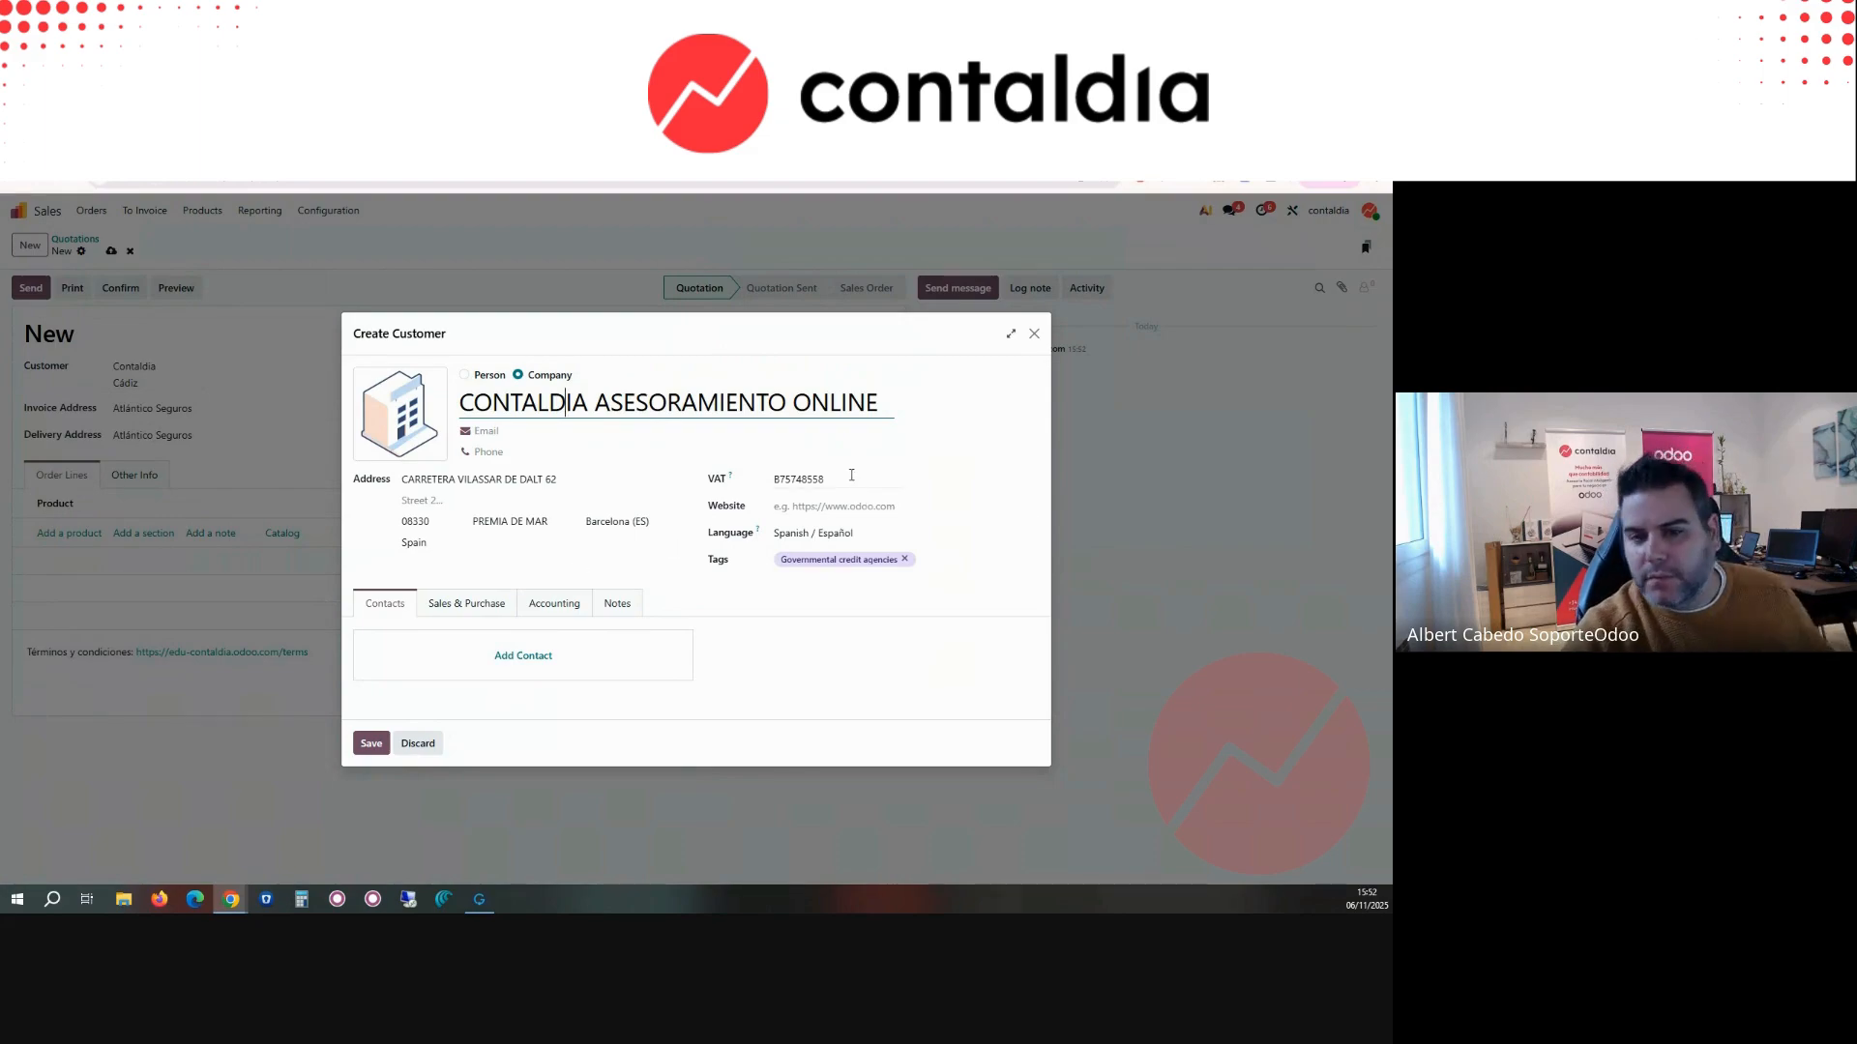
# Step: Add the ES country prefix to the new customer's VAT number
pyautogui.doubleClick(777, 480)
pyautogui.click(777, 481)
pyautogui.write('ES')
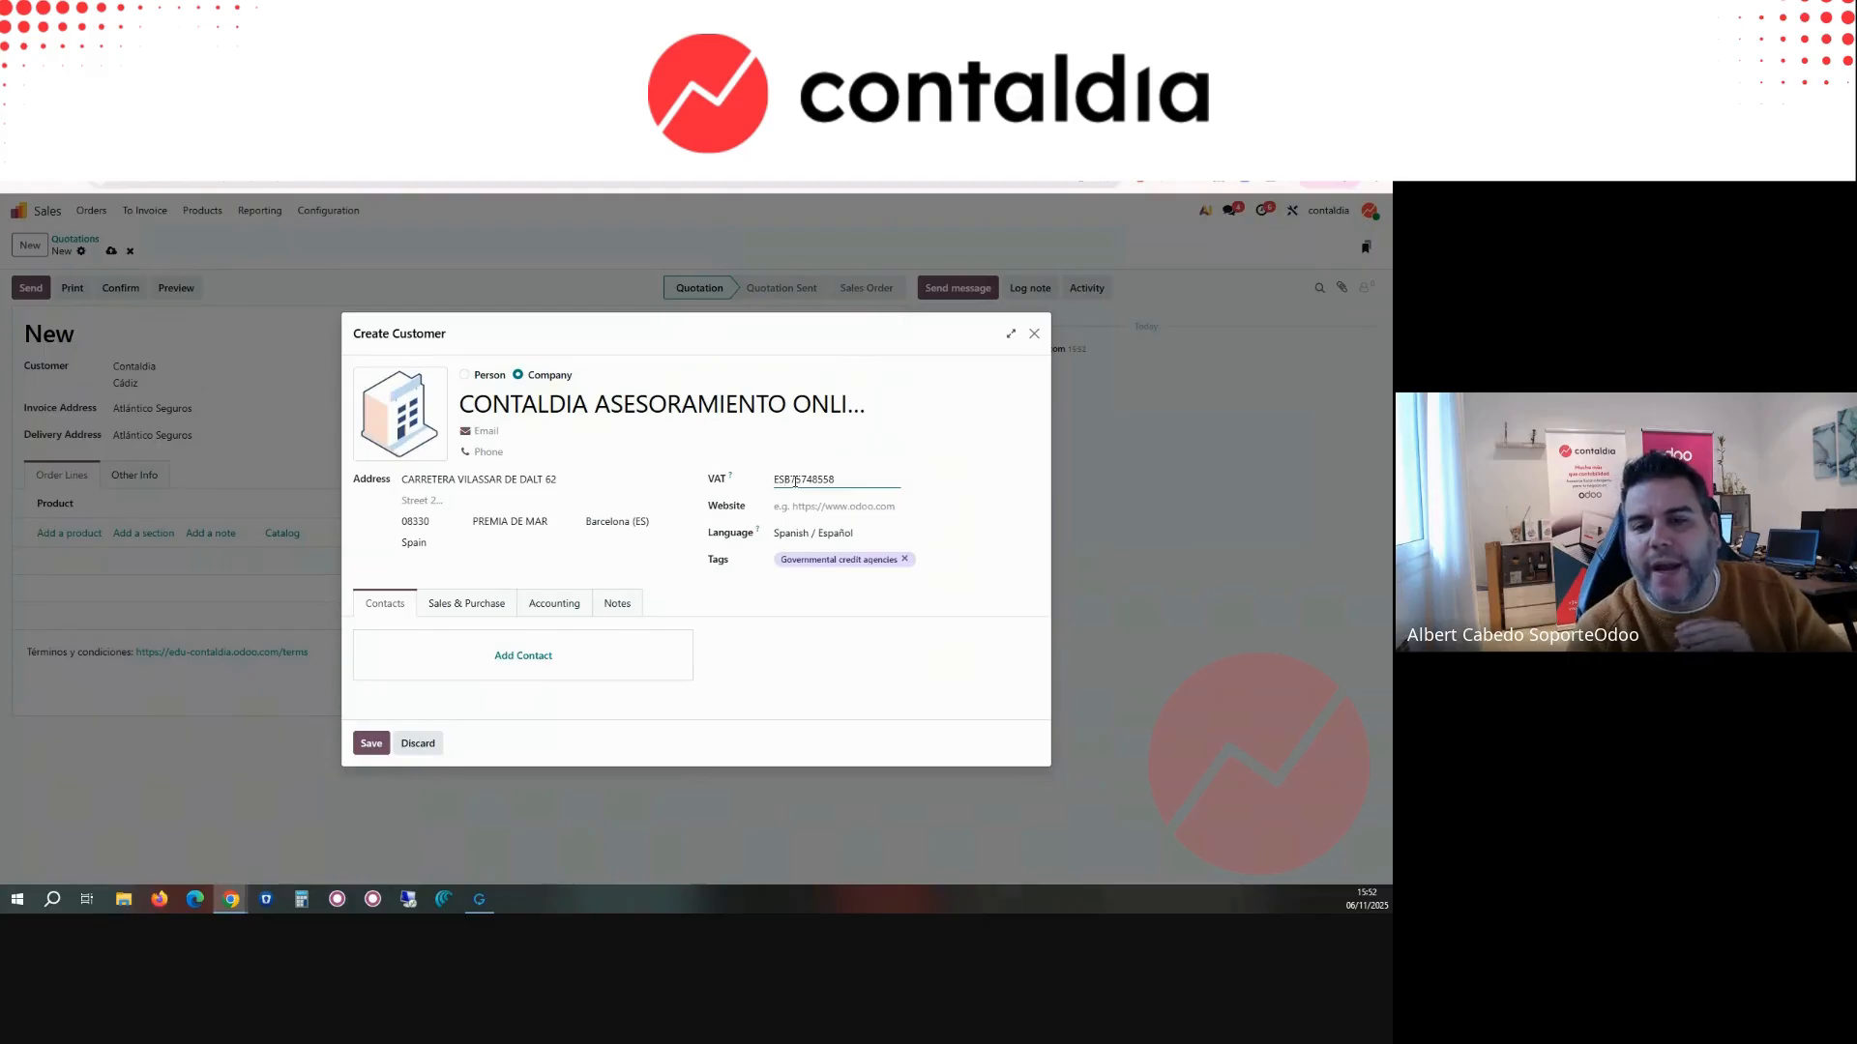
# Step: Fill in the new customer's e-mail and phone number, keeping Company as the customer type
pyautogui.click(526, 431)
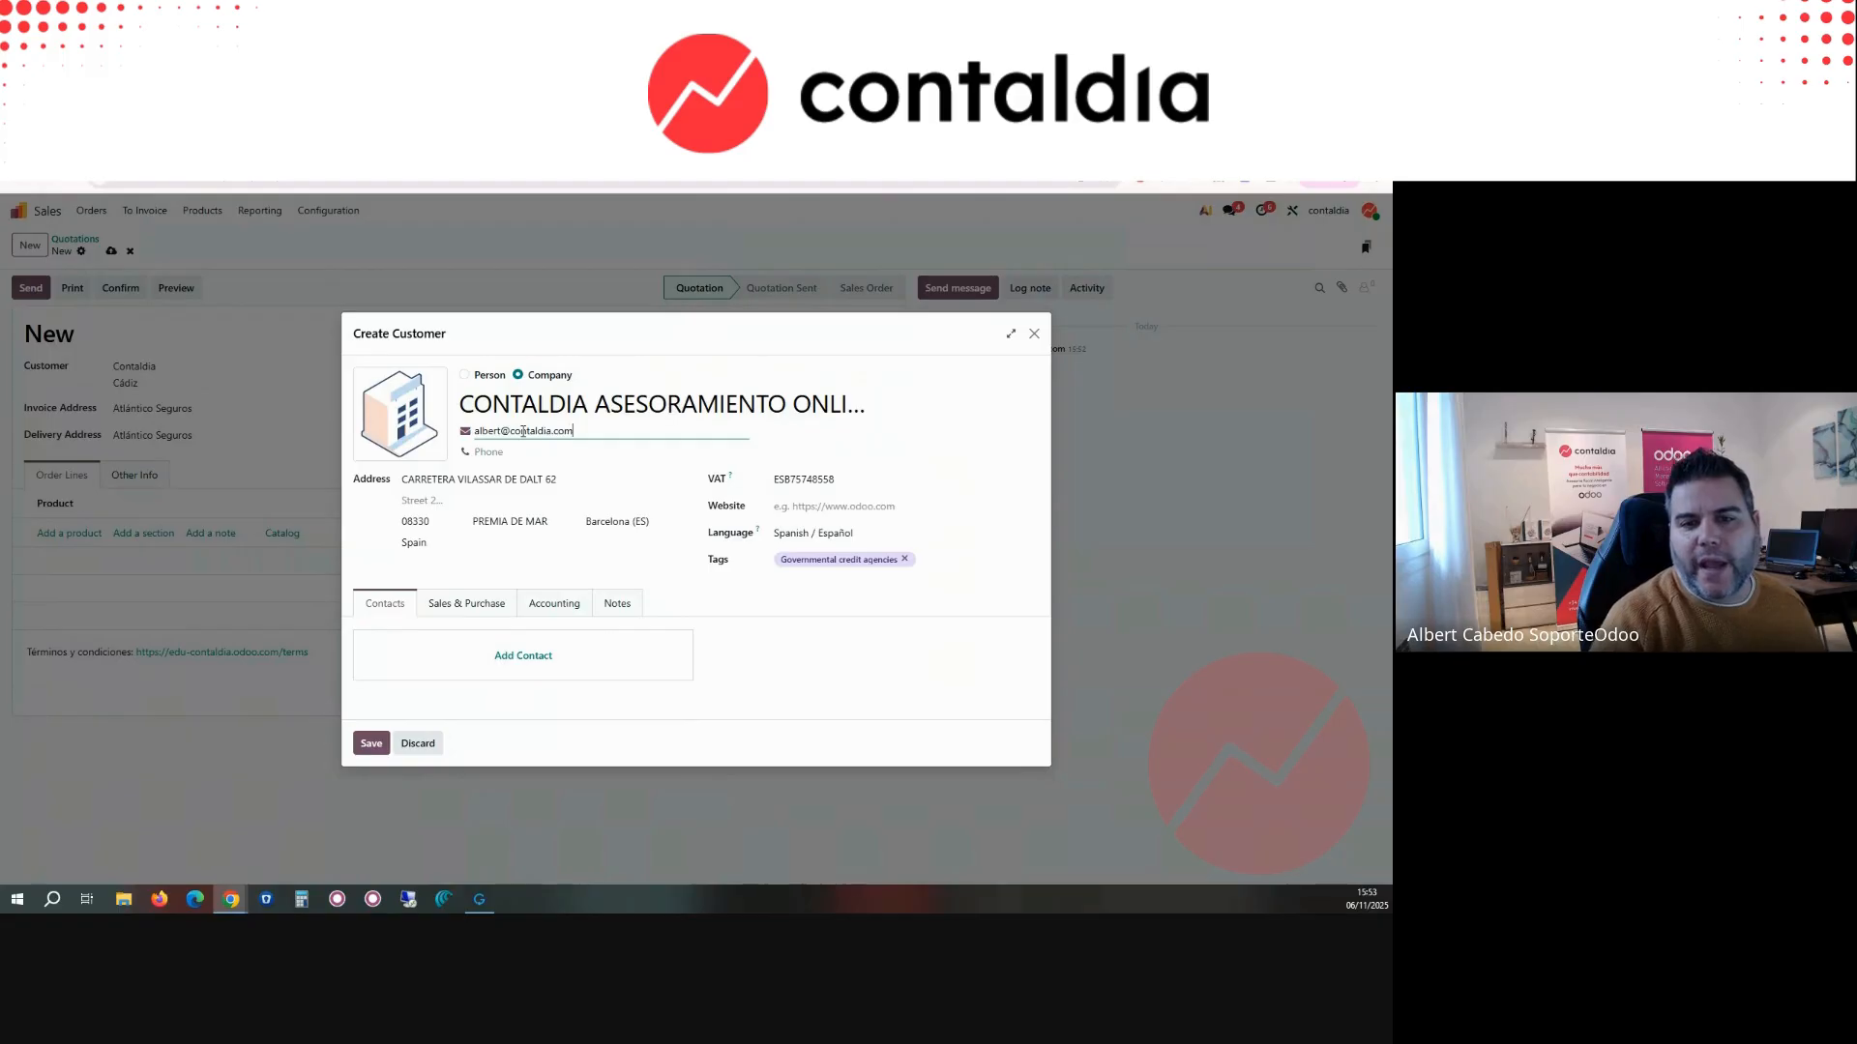
pyautogui.press('Tab')
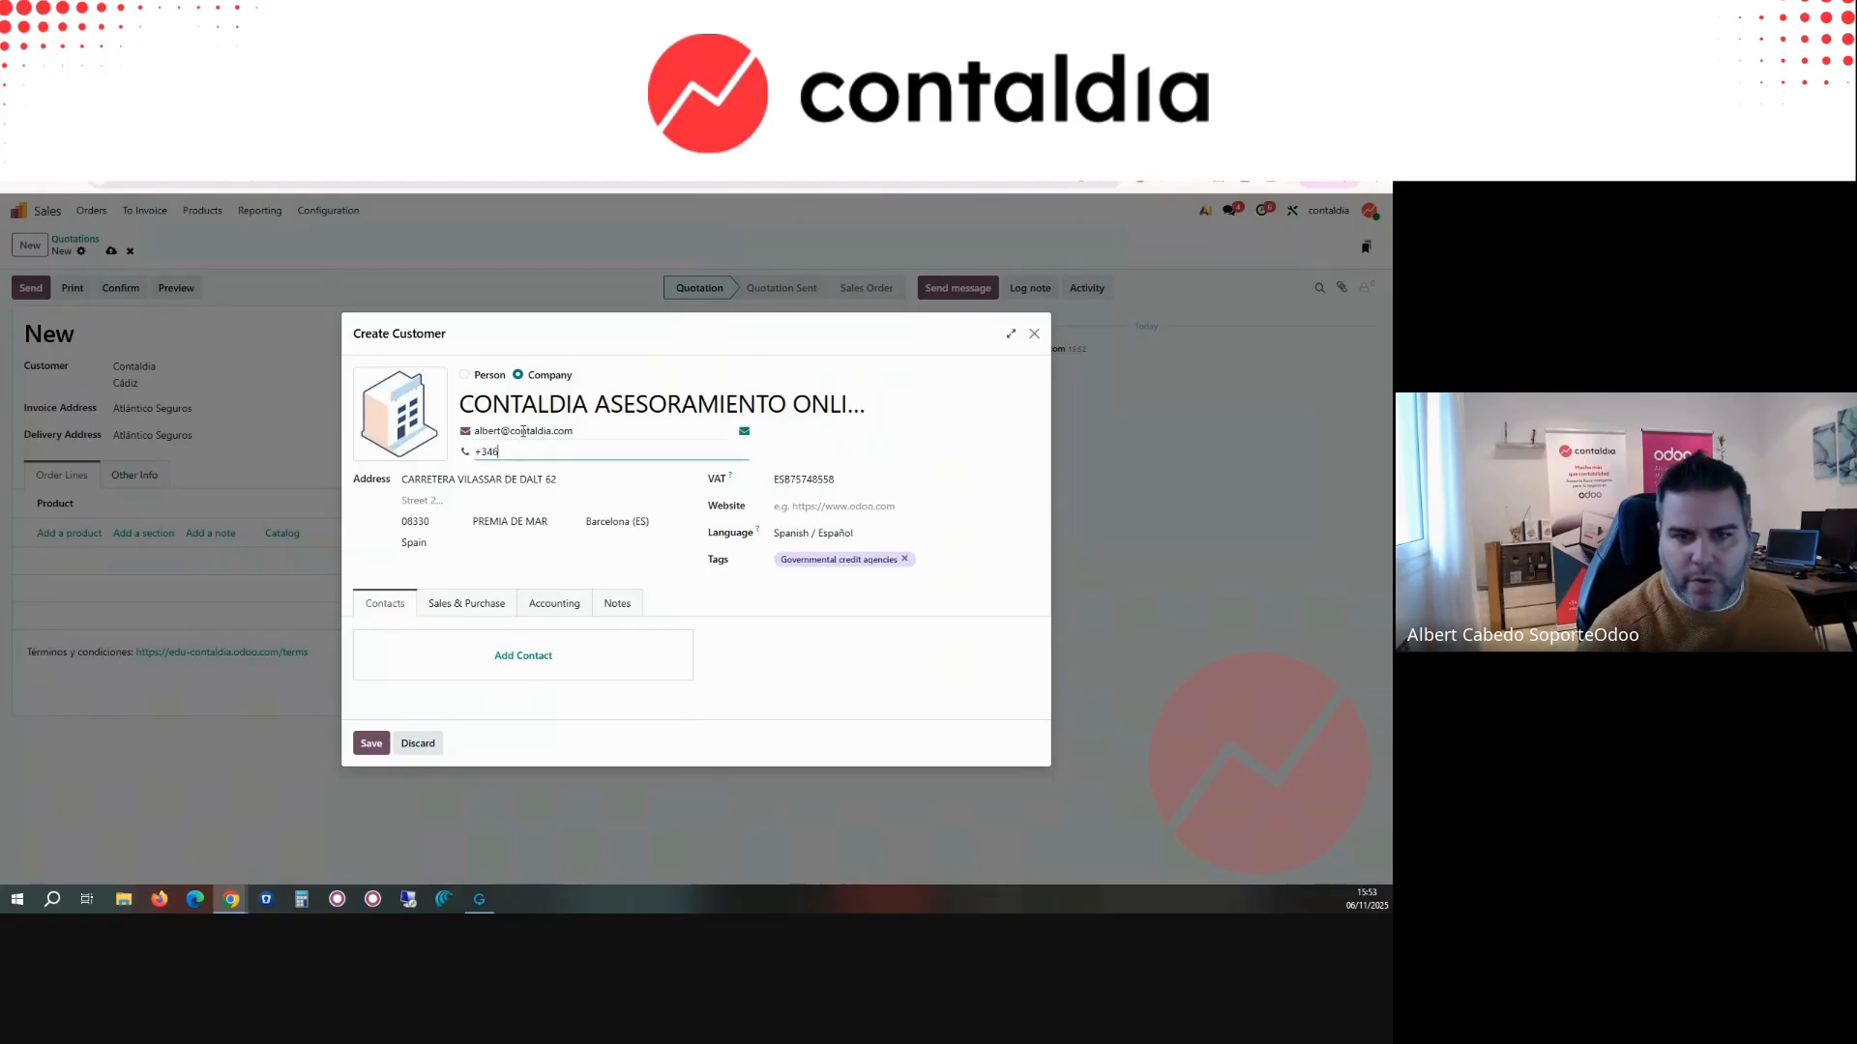
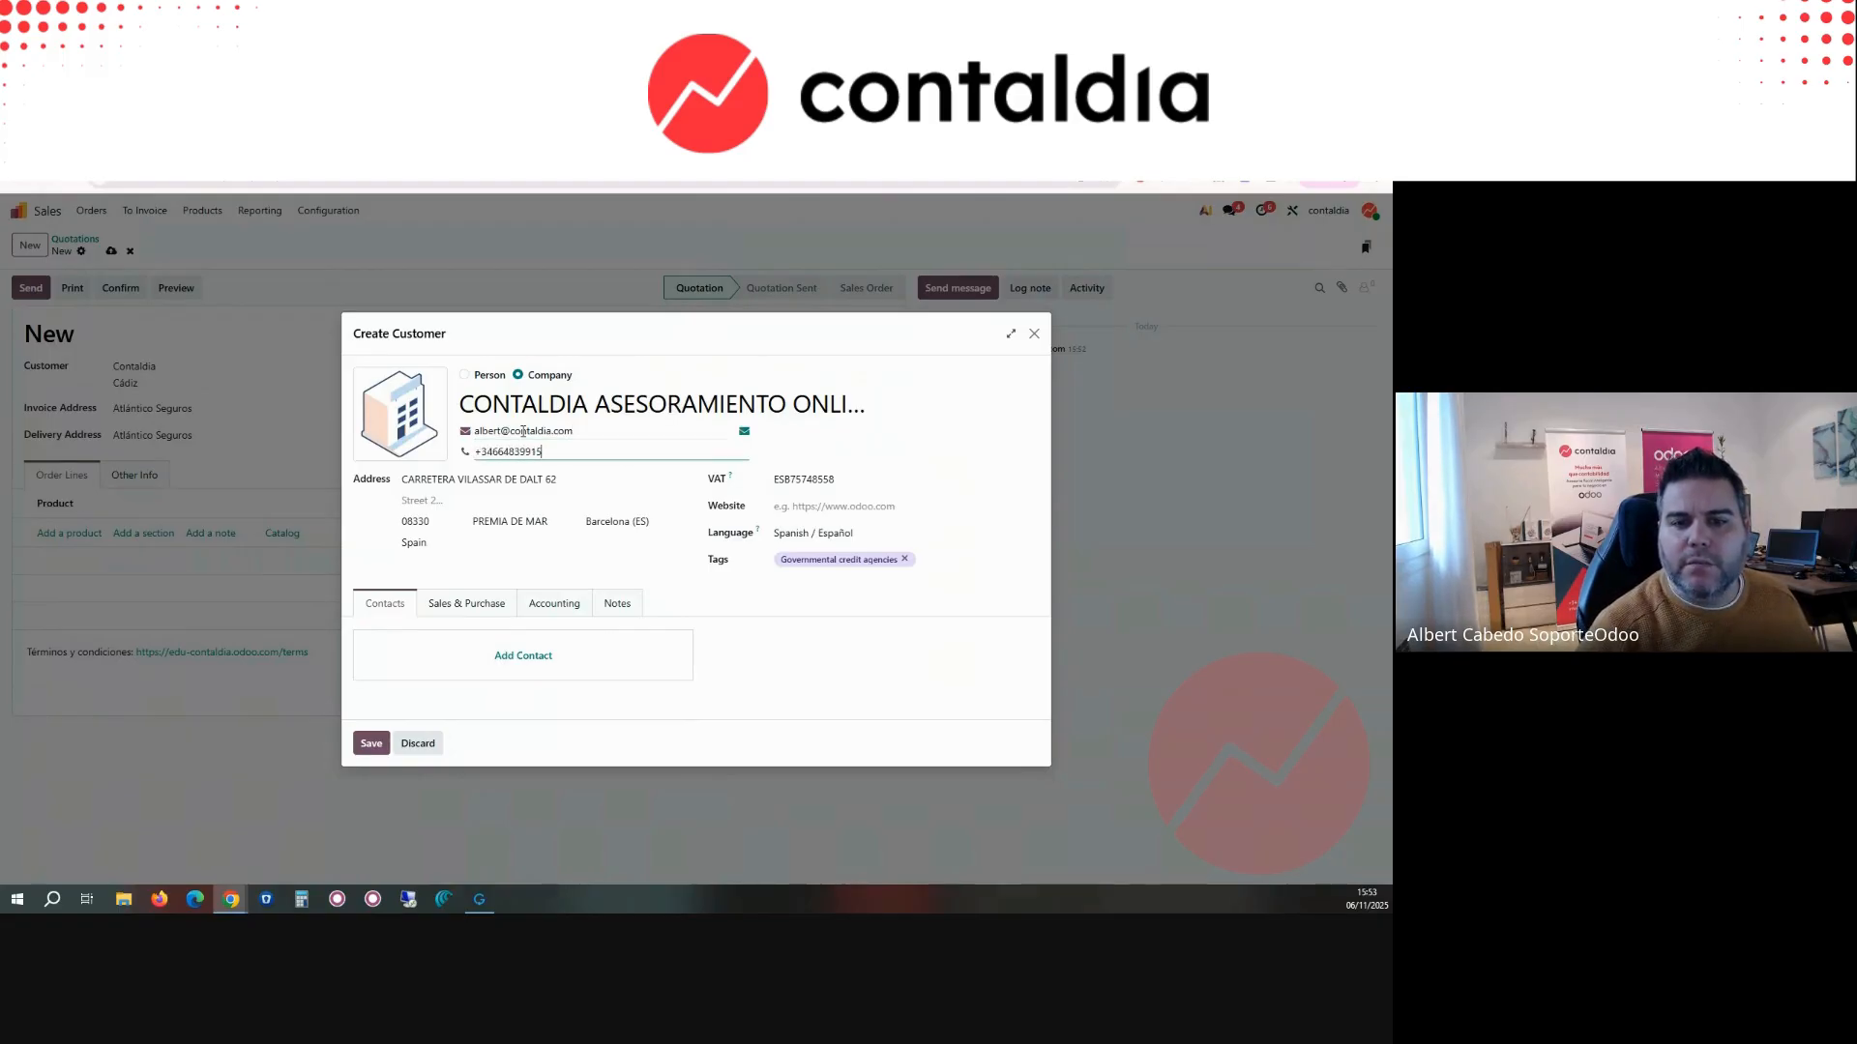
pyautogui.press('Tab')
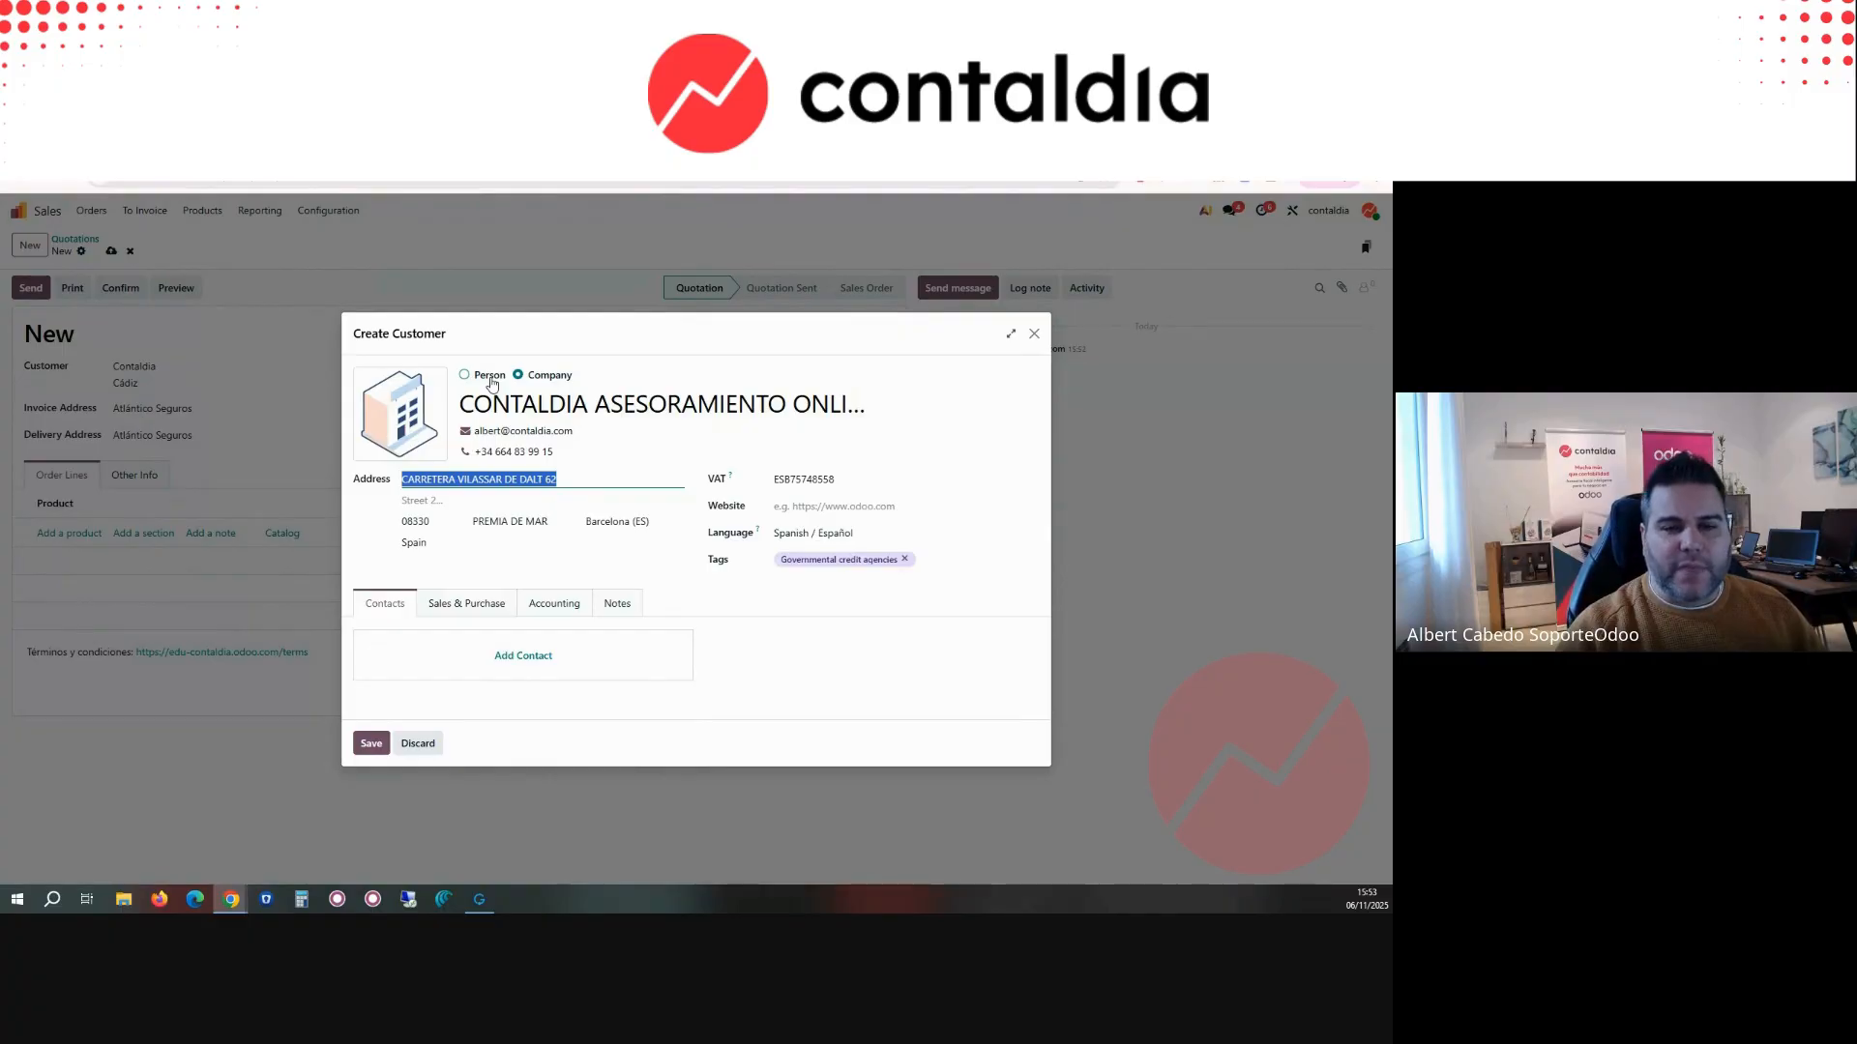
pyautogui.click(492, 381)
pyautogui.click(538, 361)
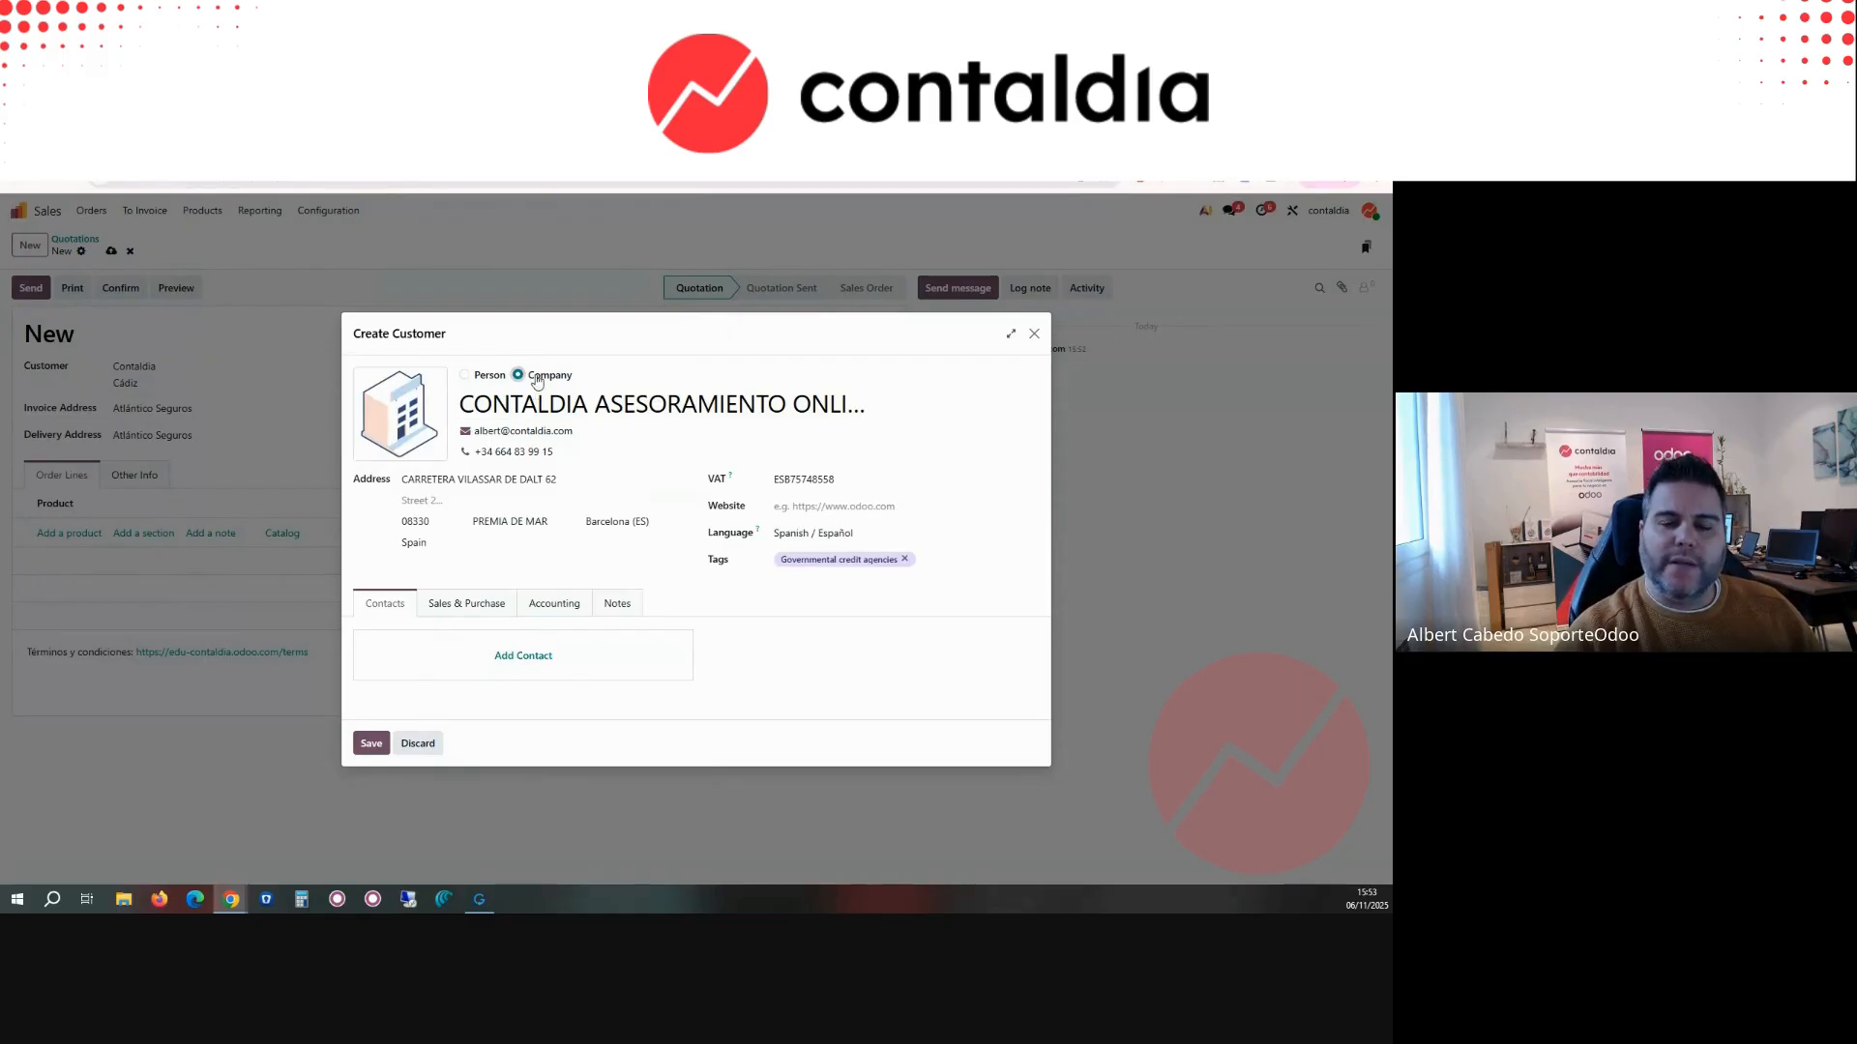
# Step: Add a contact person to the company with the full name, e-mail and job title CEO, and save it
pyautogui.click(534, 666)
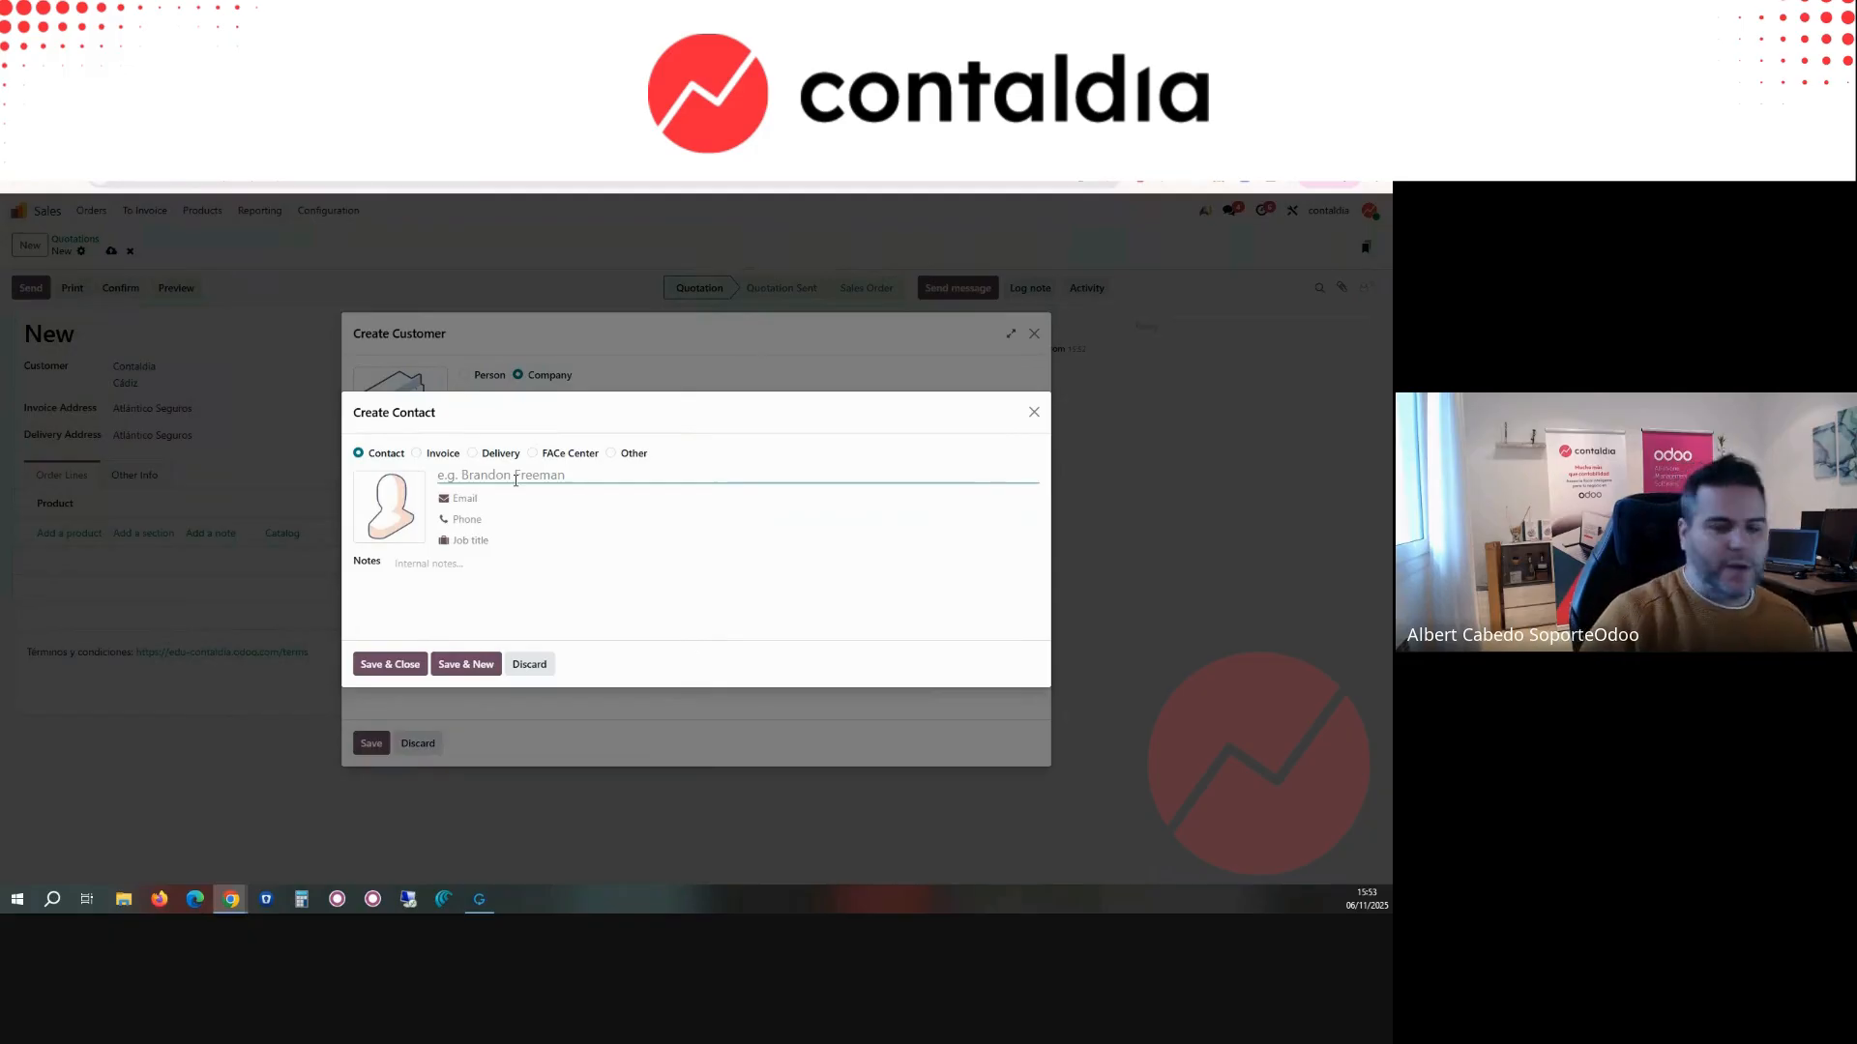
pyautogui.press('Tab')
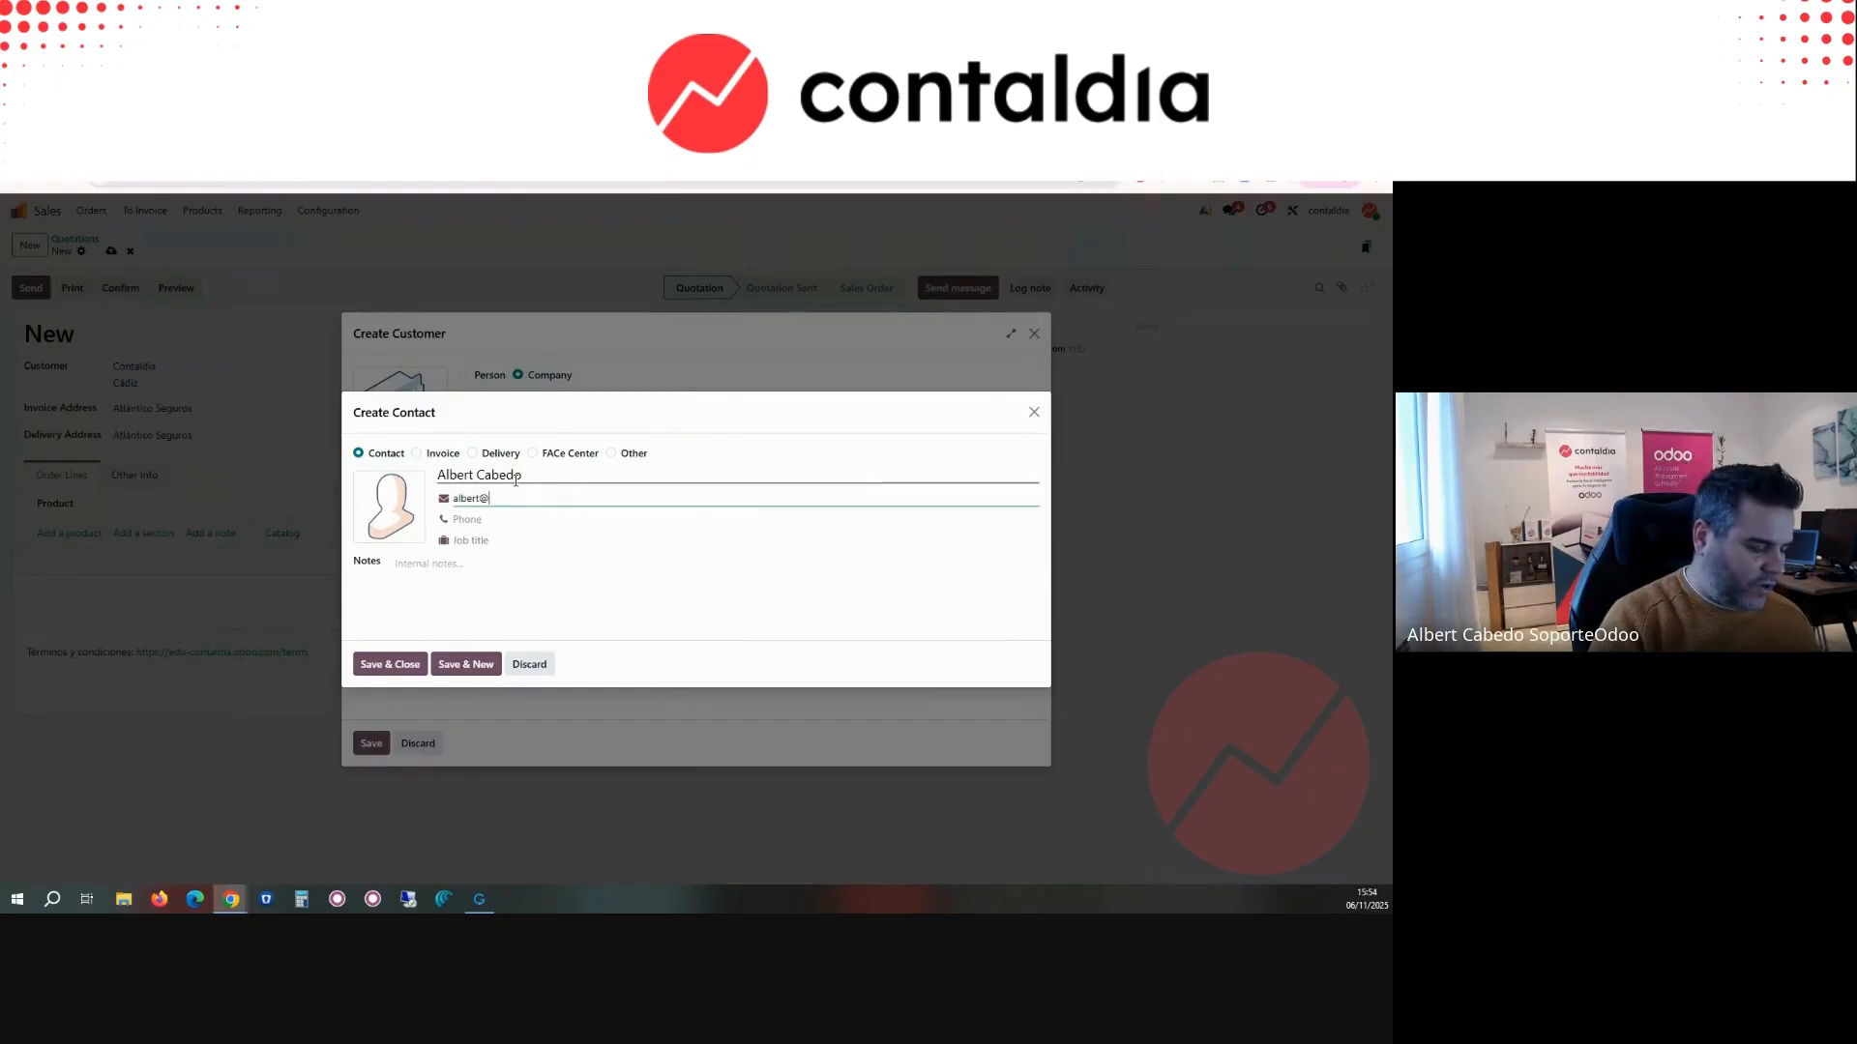
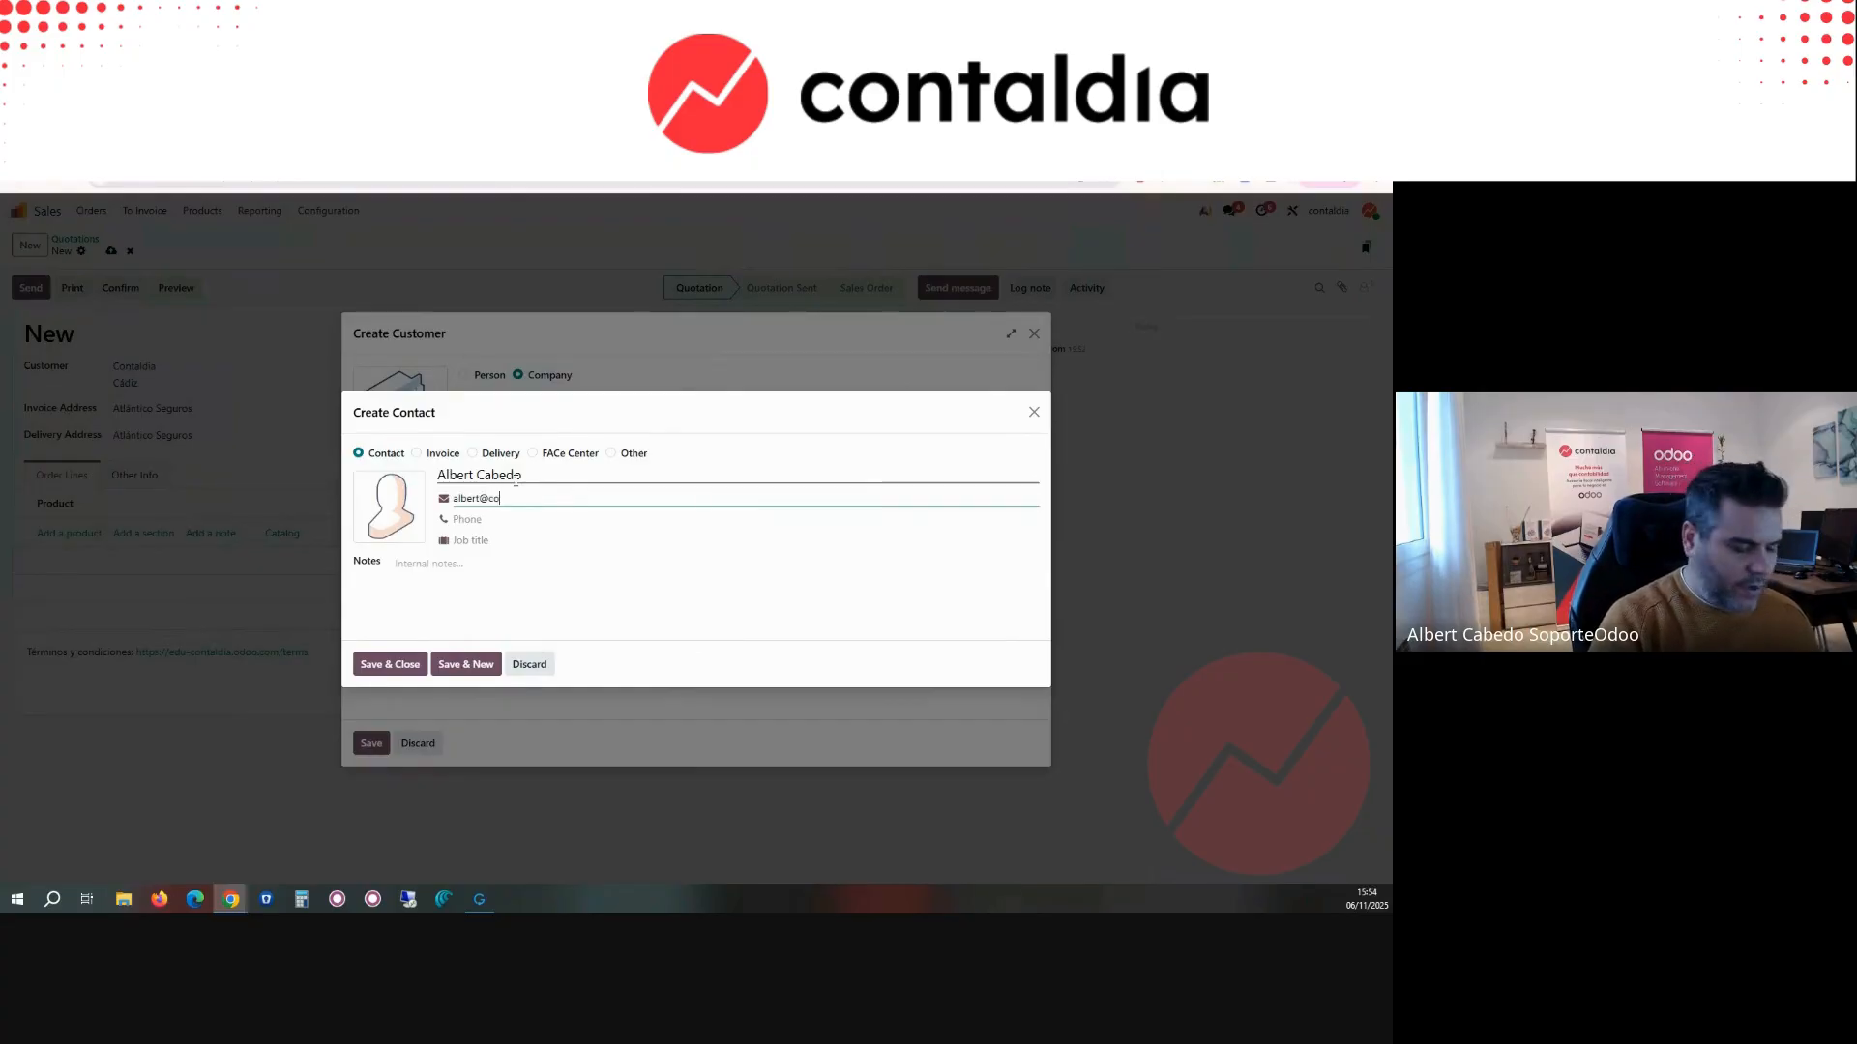
pyautogui.press('Tab')
pyautogui.press('Tab')
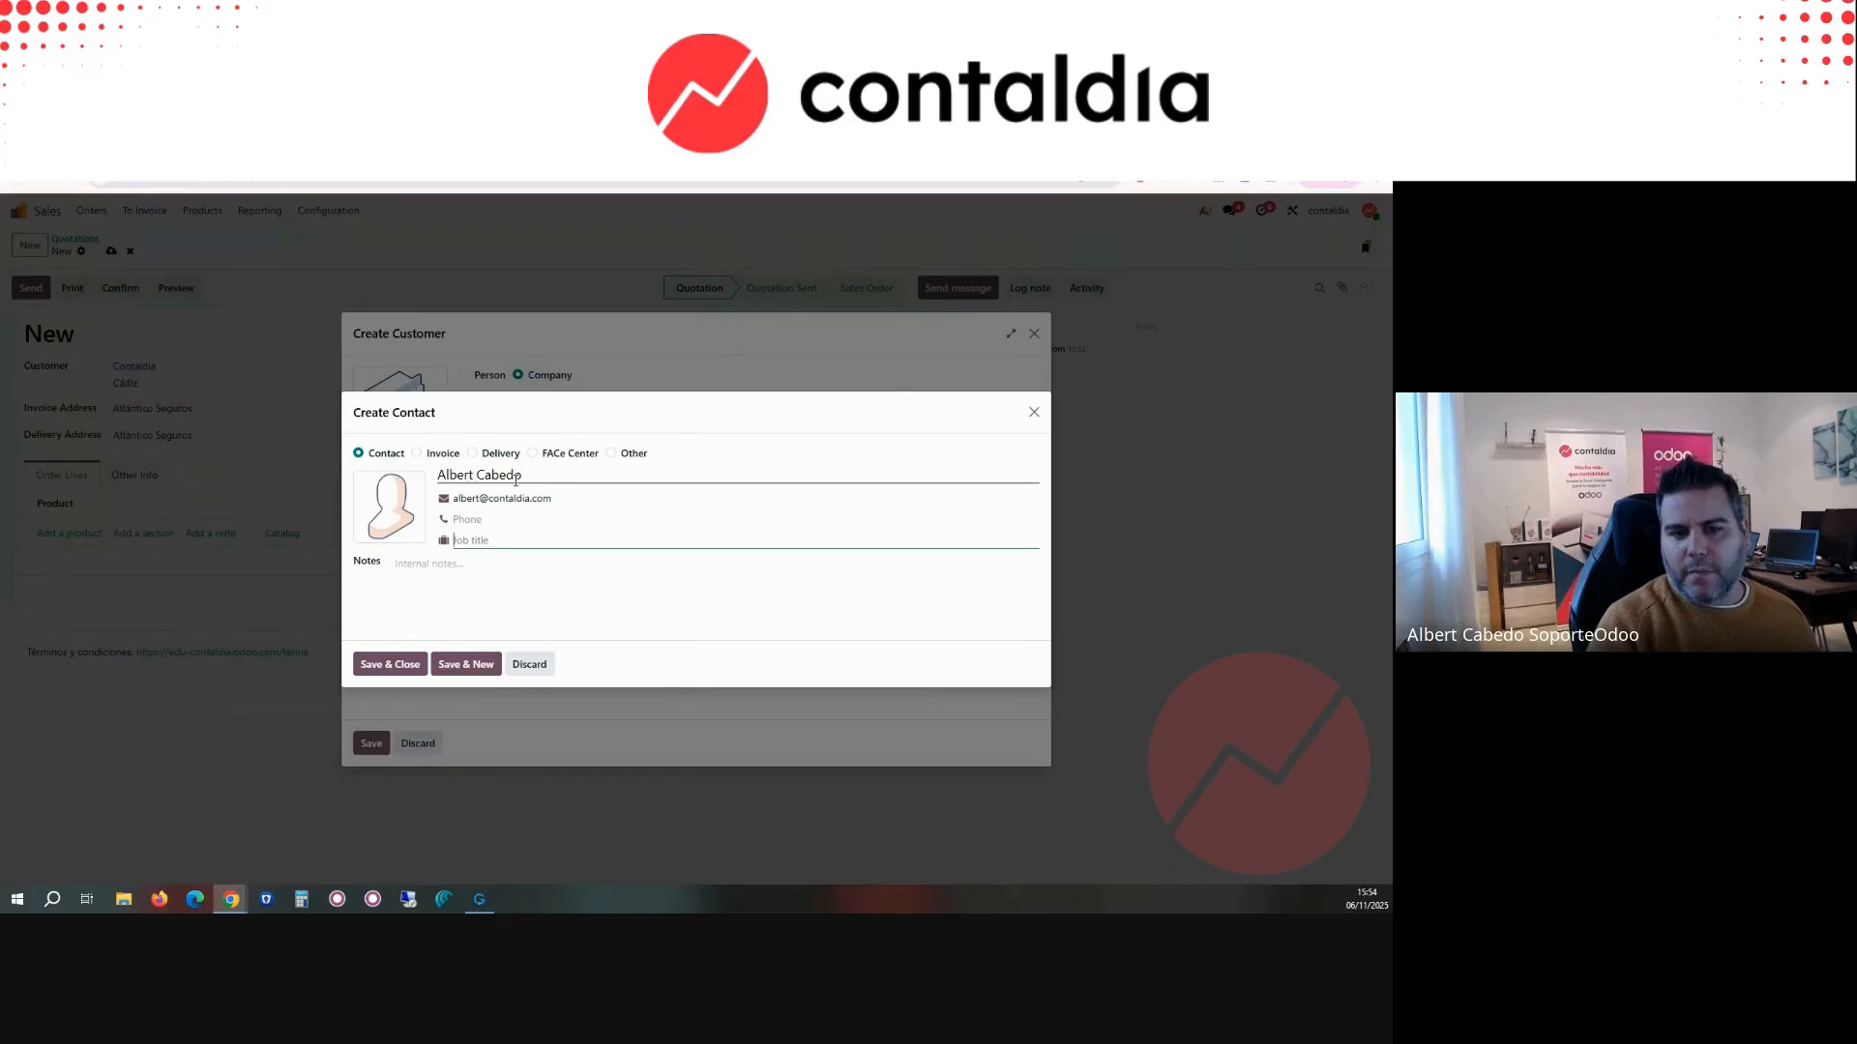
pyautogui.write('CEO')
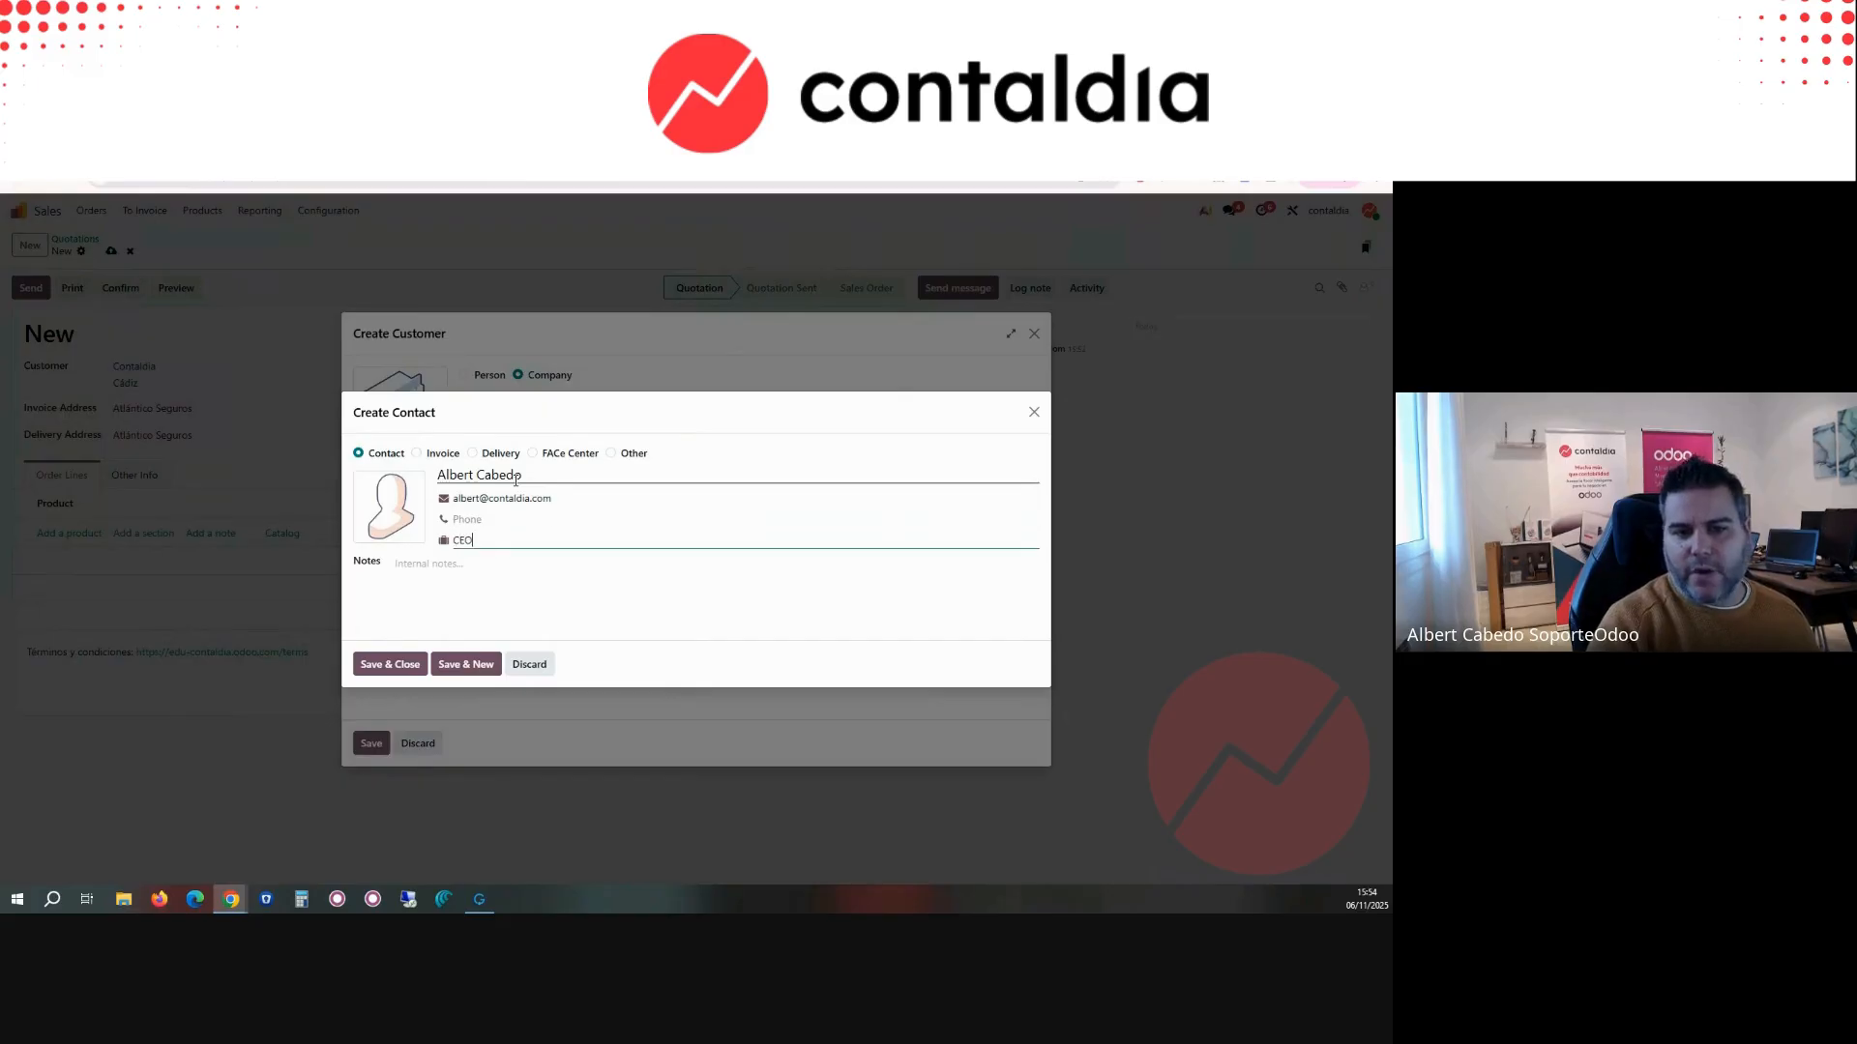
pyautogui.click(404, 672)
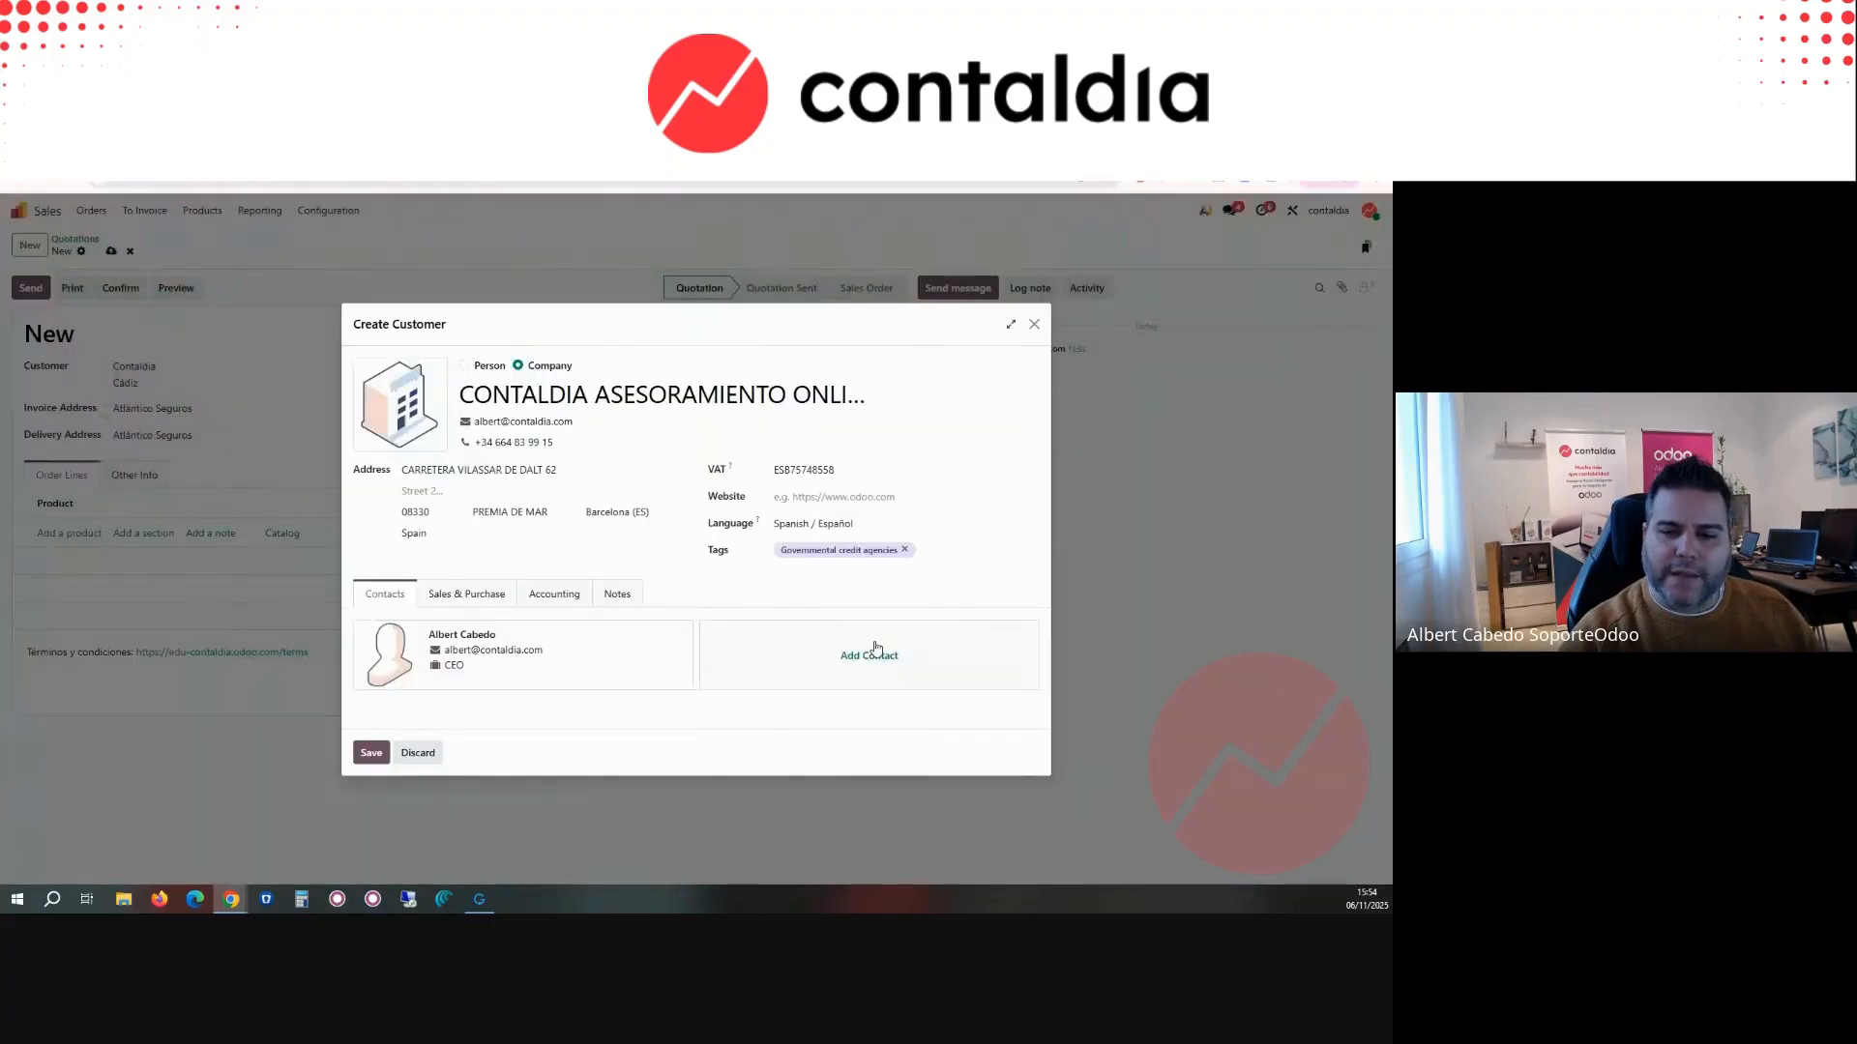
# Step: Look at the Delivery and Invoice address types for an additional contact, and discard that contact
pyautogui.click(873, 653)
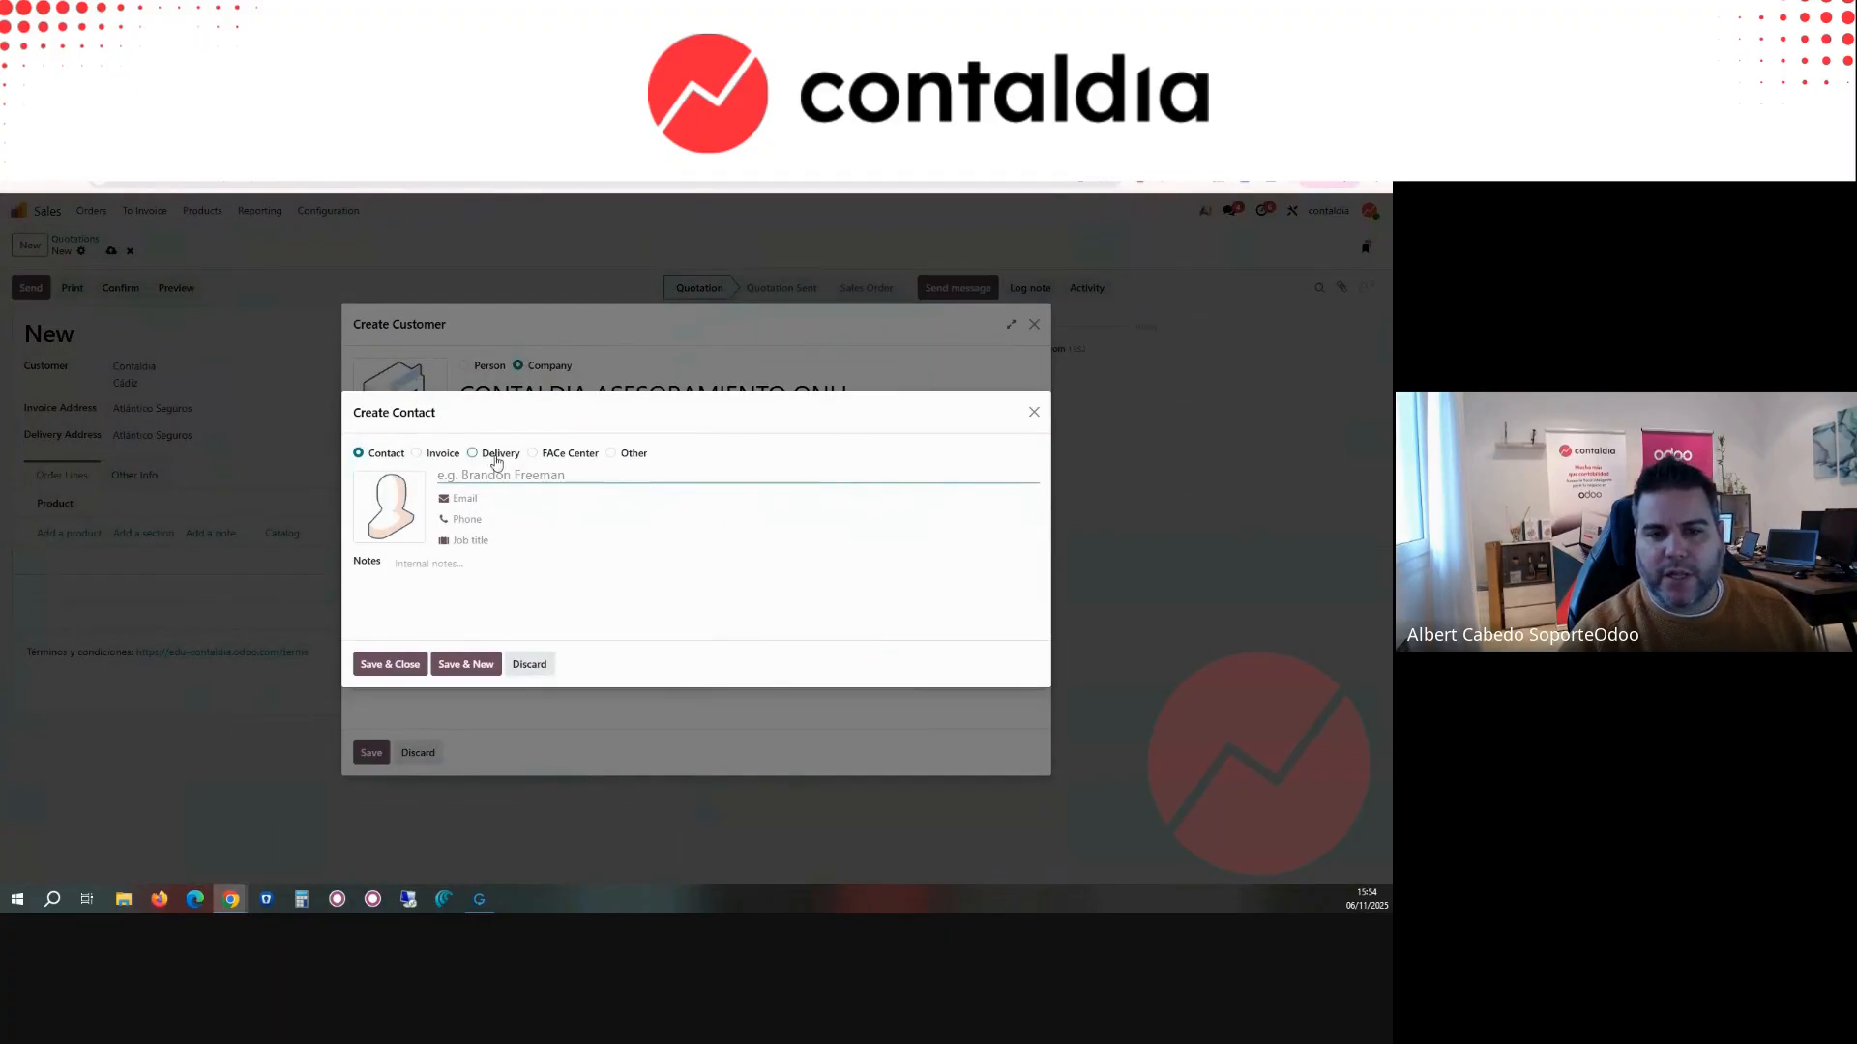
pyautogui.click(494, 456)
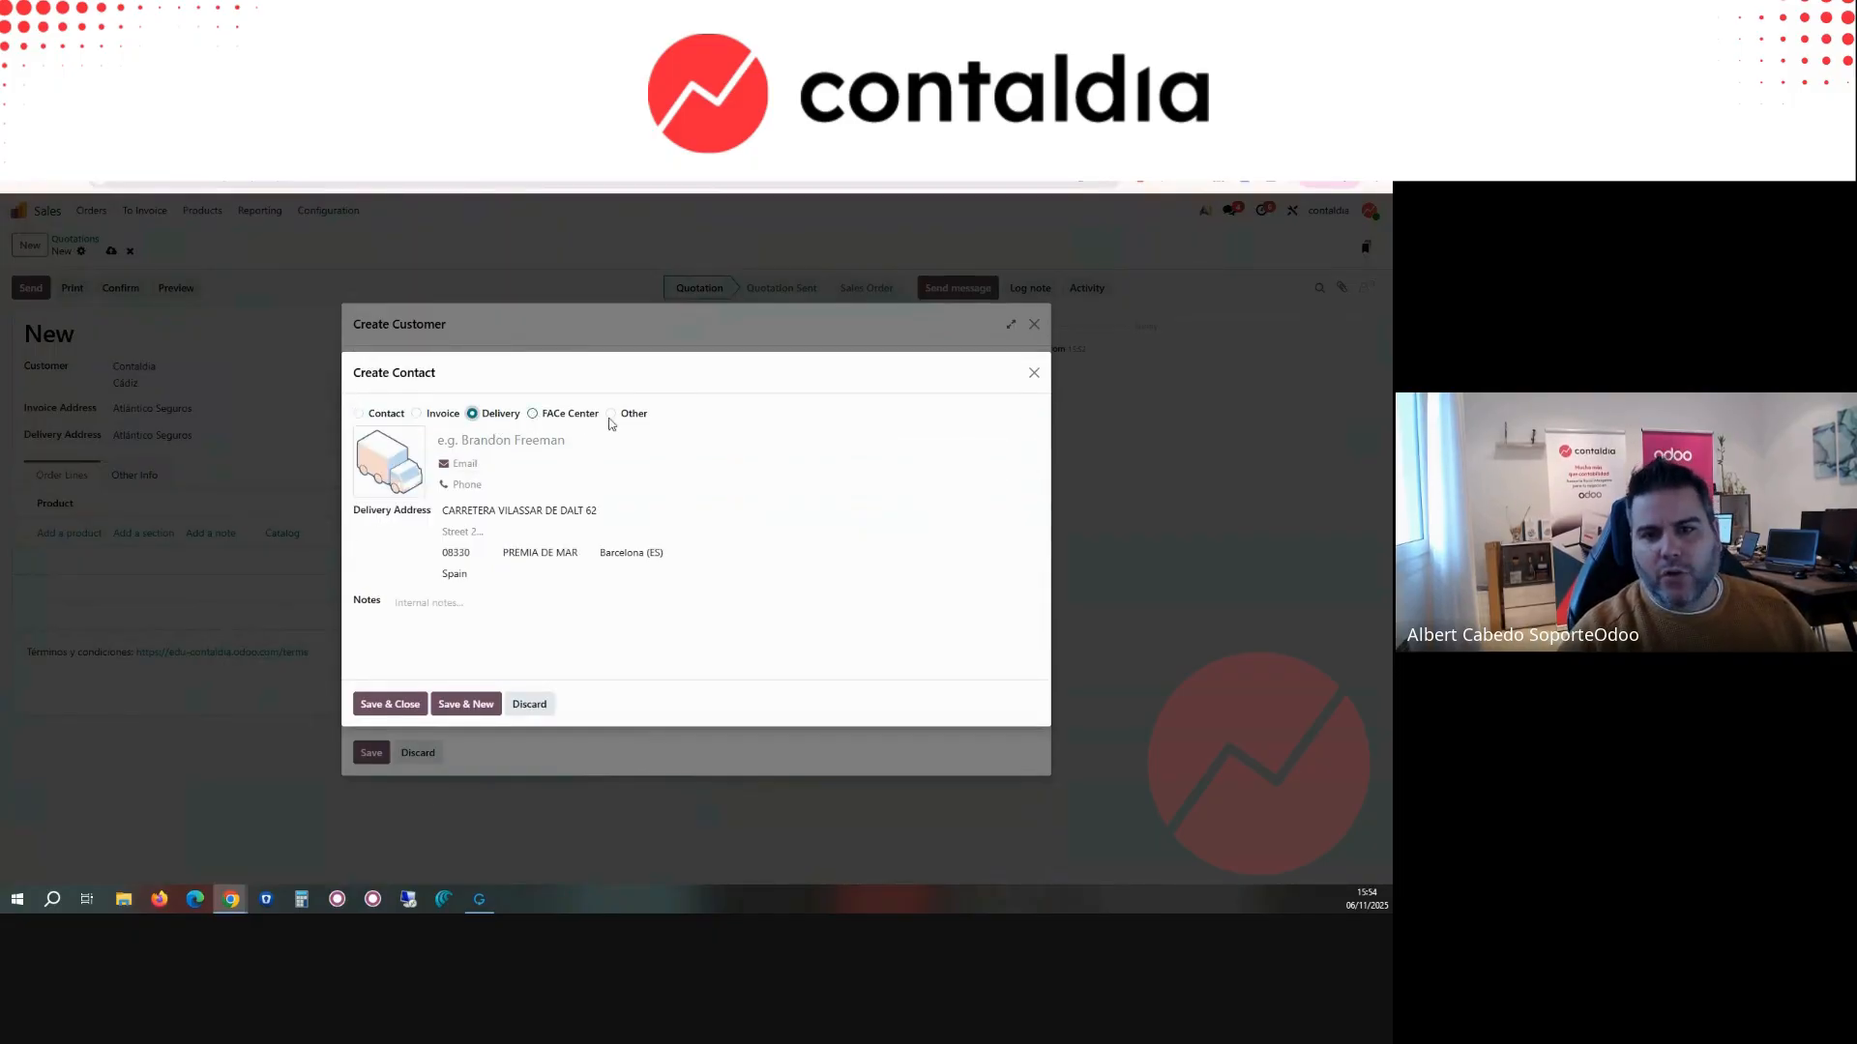
pyautogui.click(431, 422)
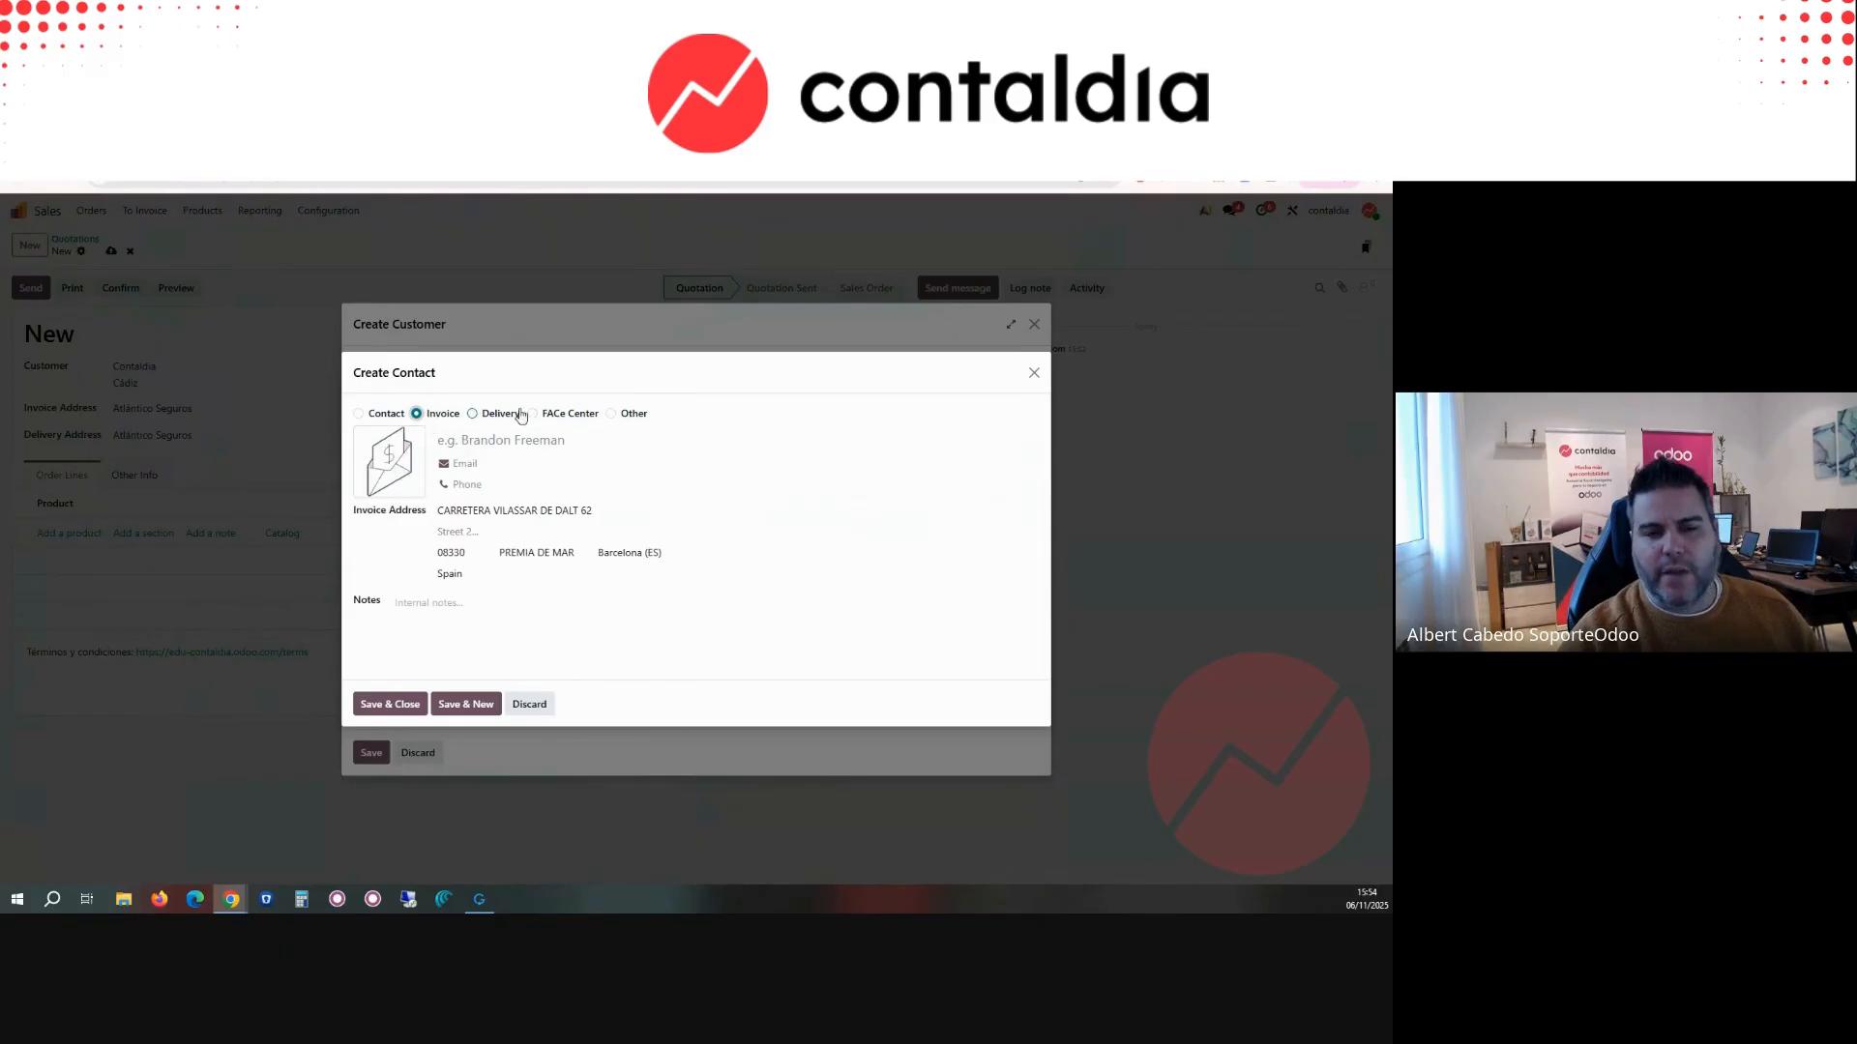
pyautogui.moveTo(499, 379); pyautogui.dragTo(444, 401)
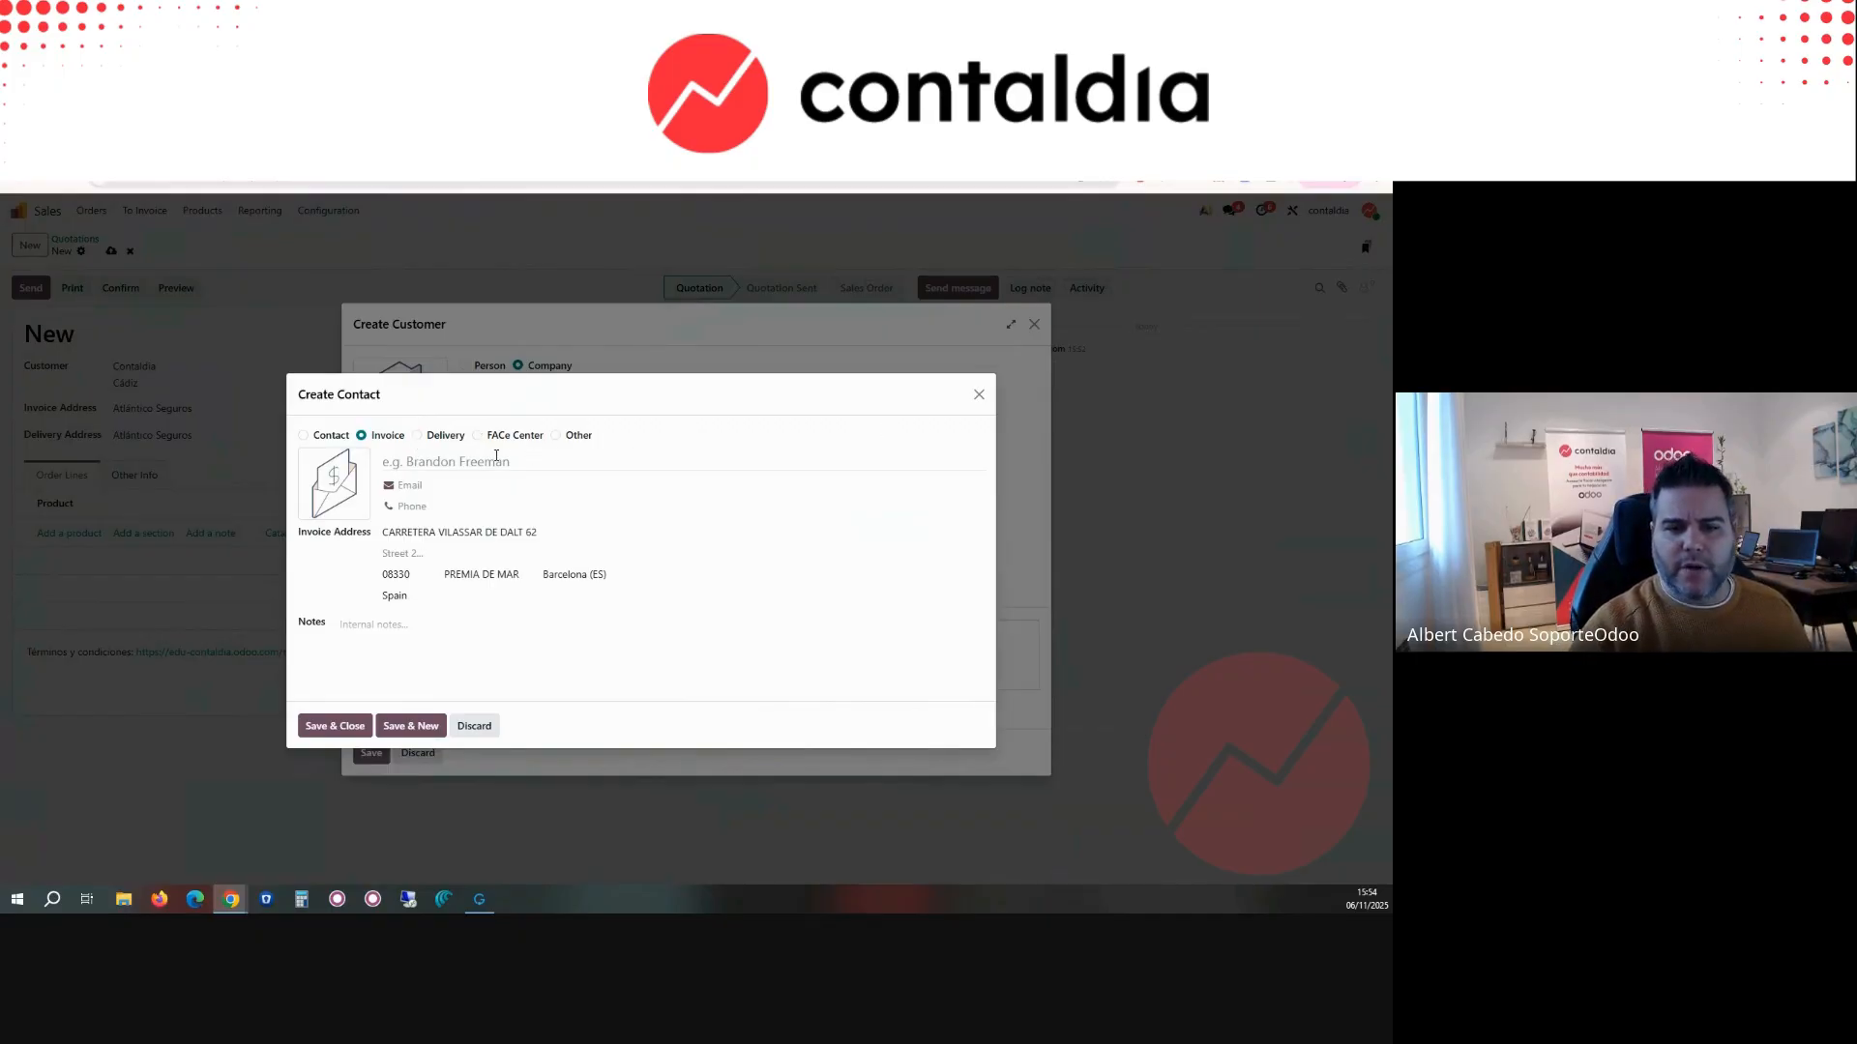
pyautogui.click(474, 726)
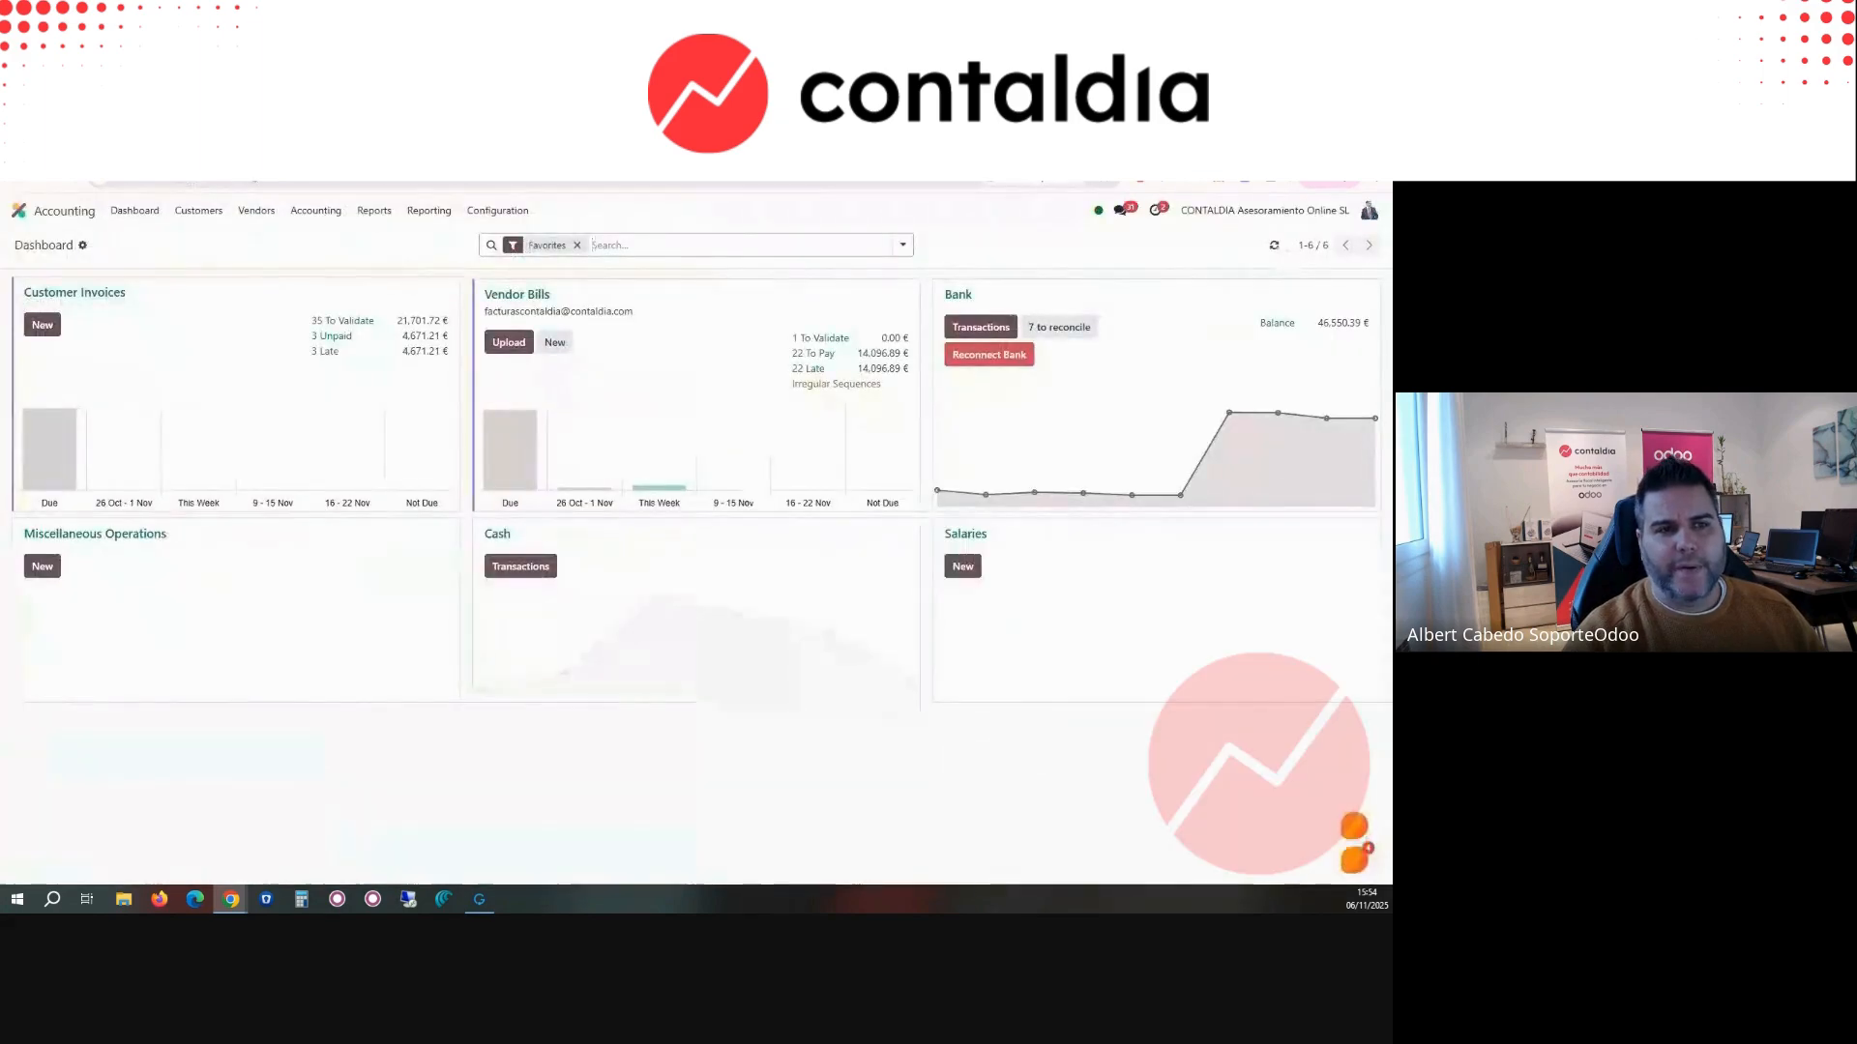
pyautogui.click(19, 210)
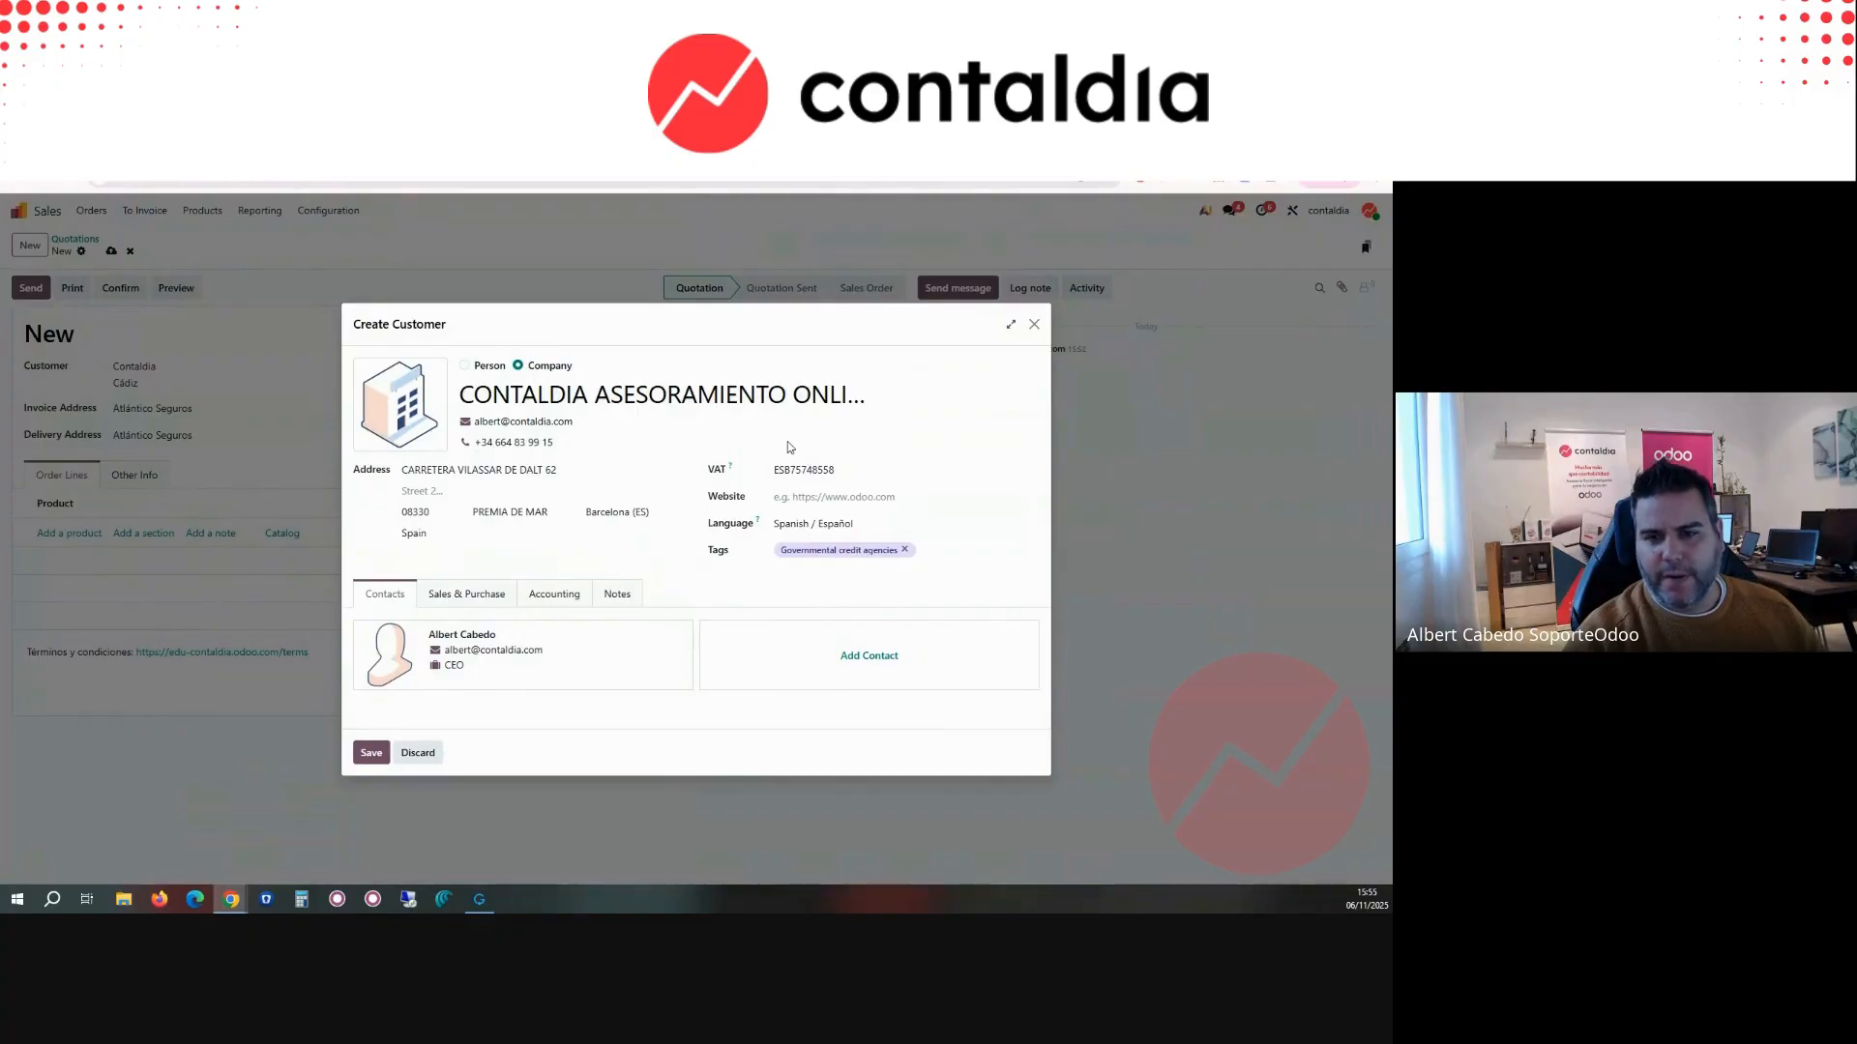
# Step: Set the new customer's sales payment terms to 15 Days
pyautogui.click(480, 601)
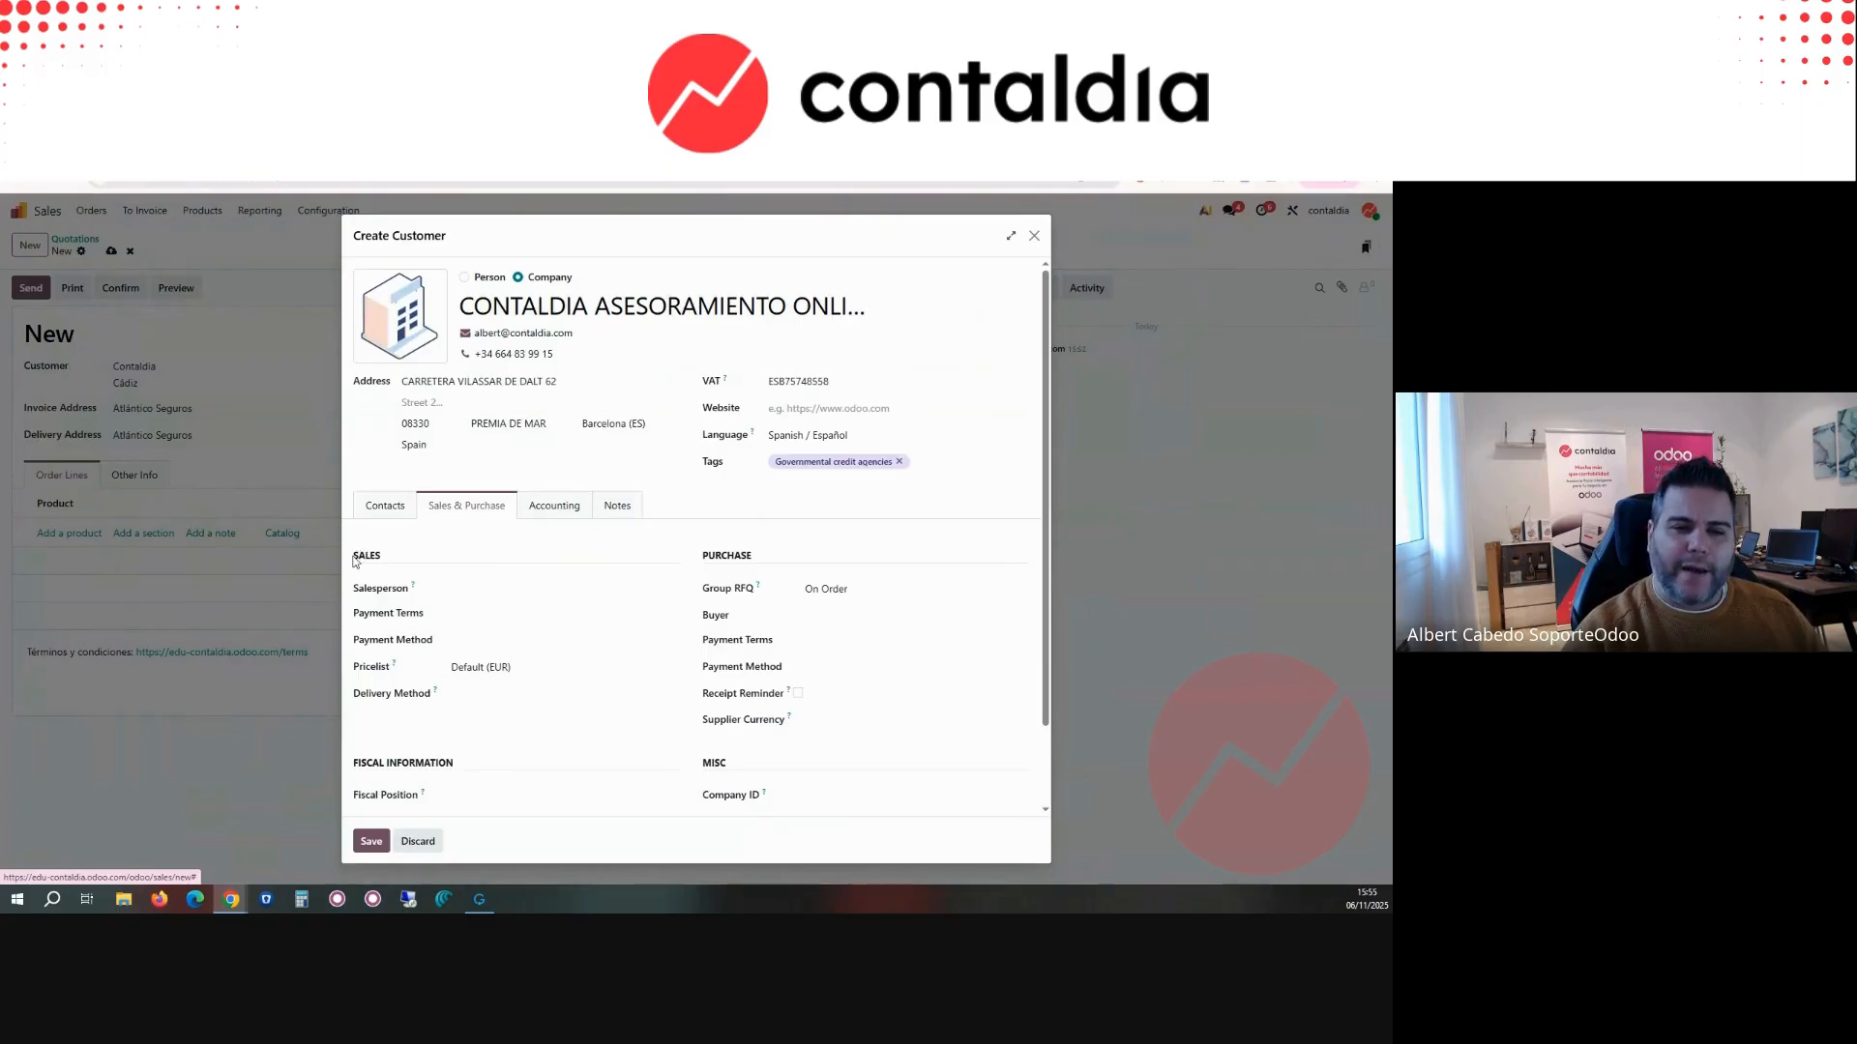
pyautogui.moveTo(359, 557); pyautogui.dragTo(390, 565)
pyautogui.click(390, 565)
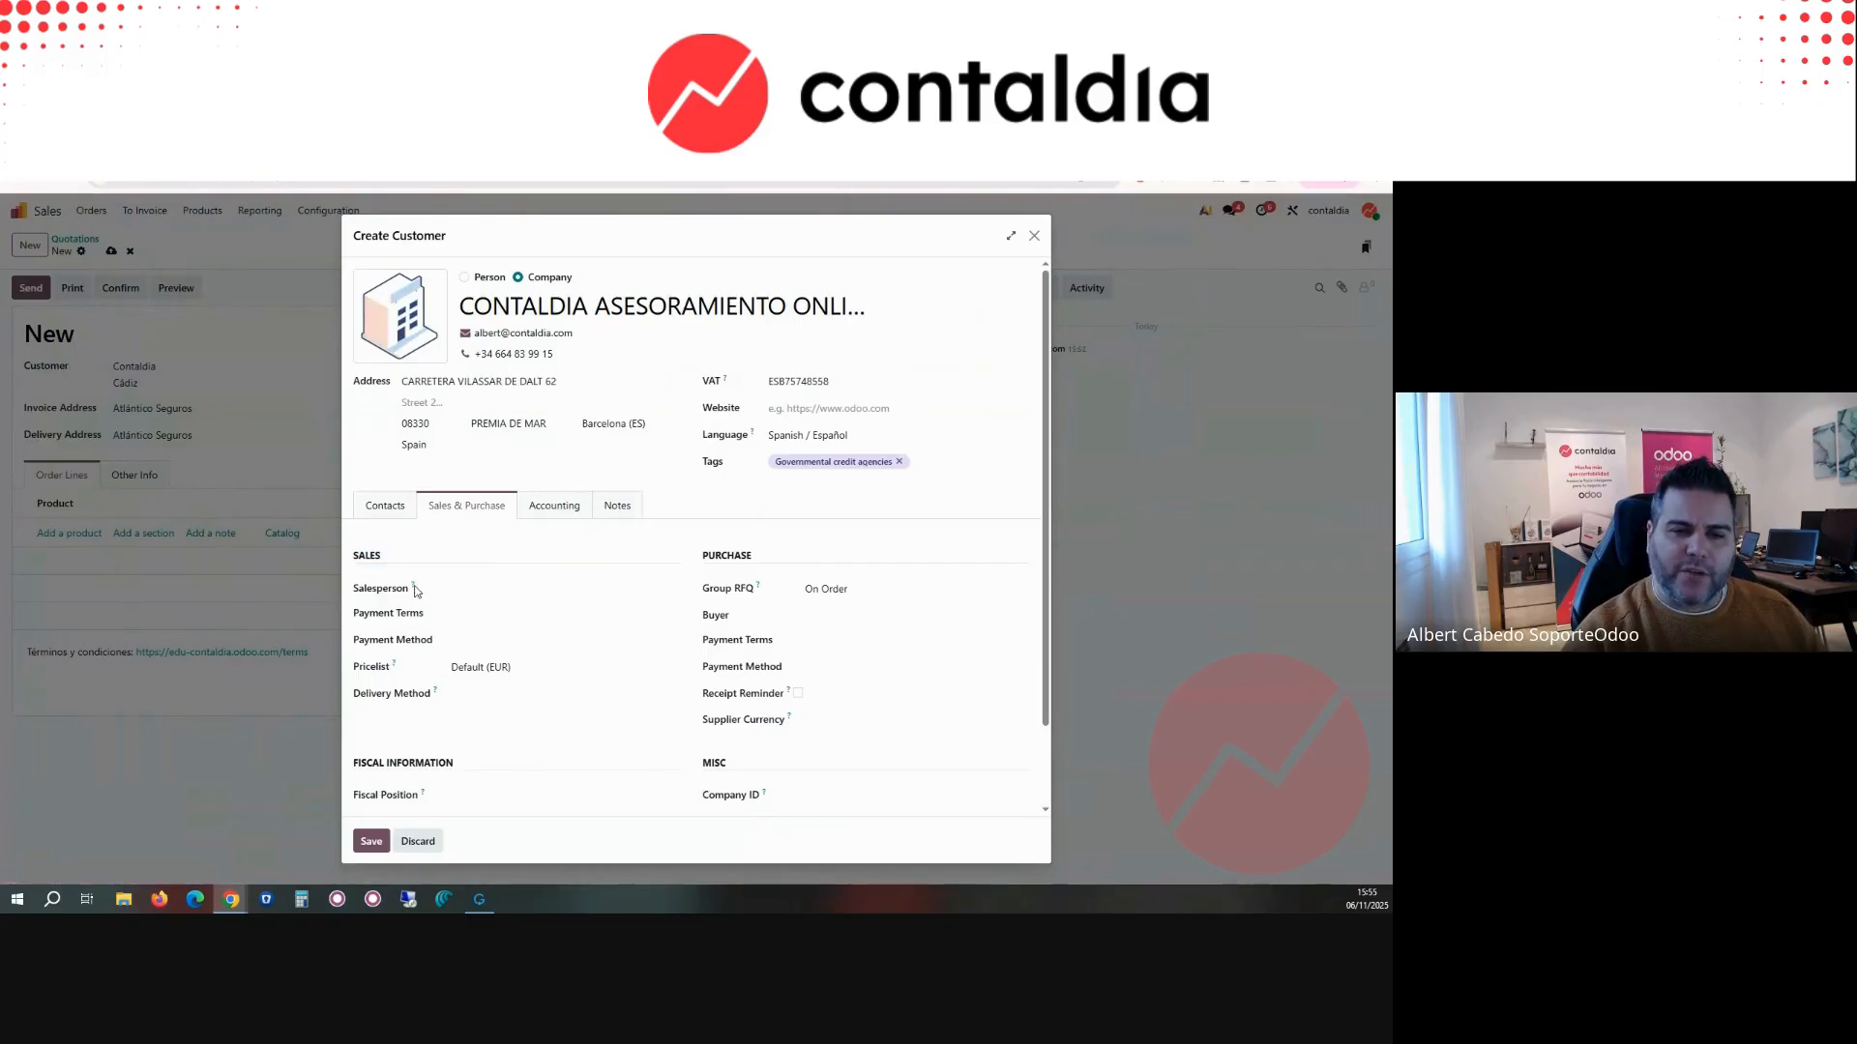
pyautogui.click(486, 617)
pyautogui.click(489, 649)
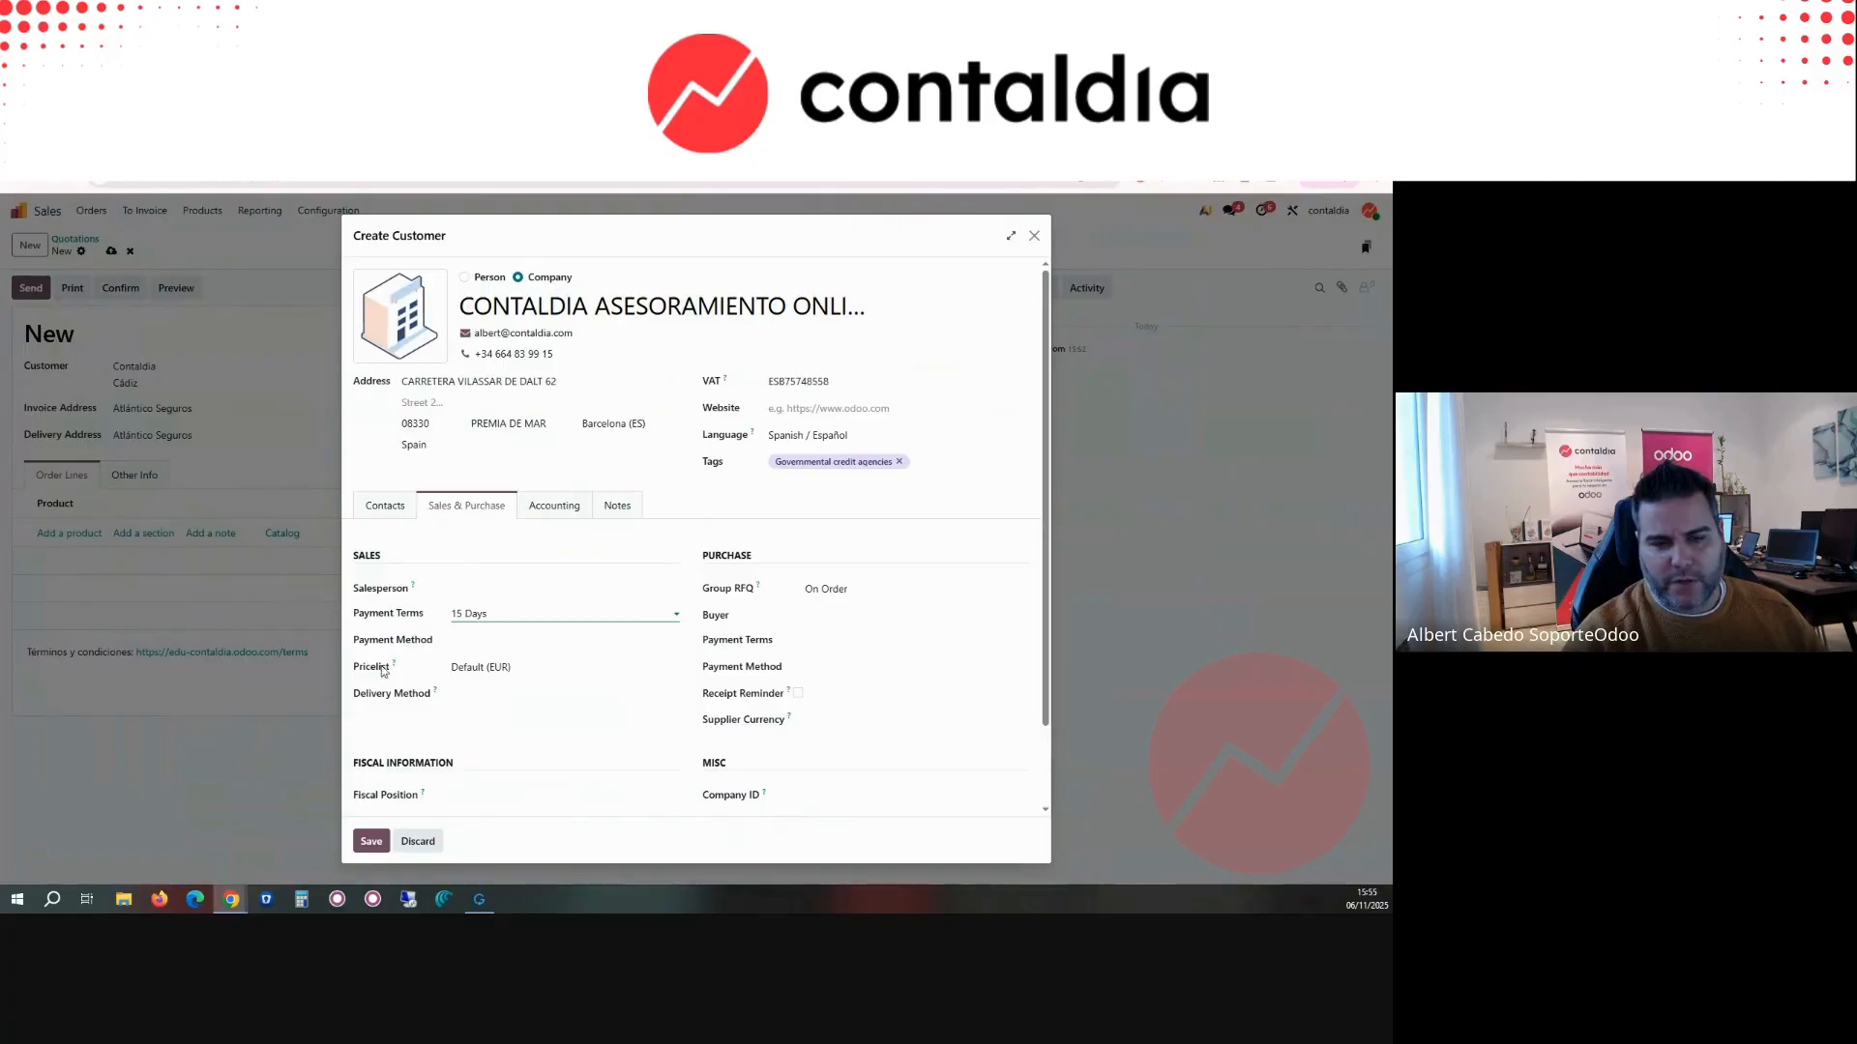
# Step: Try assigning a salesperson to the new customer, and clear the field again
pyautogui.click(481, 589)
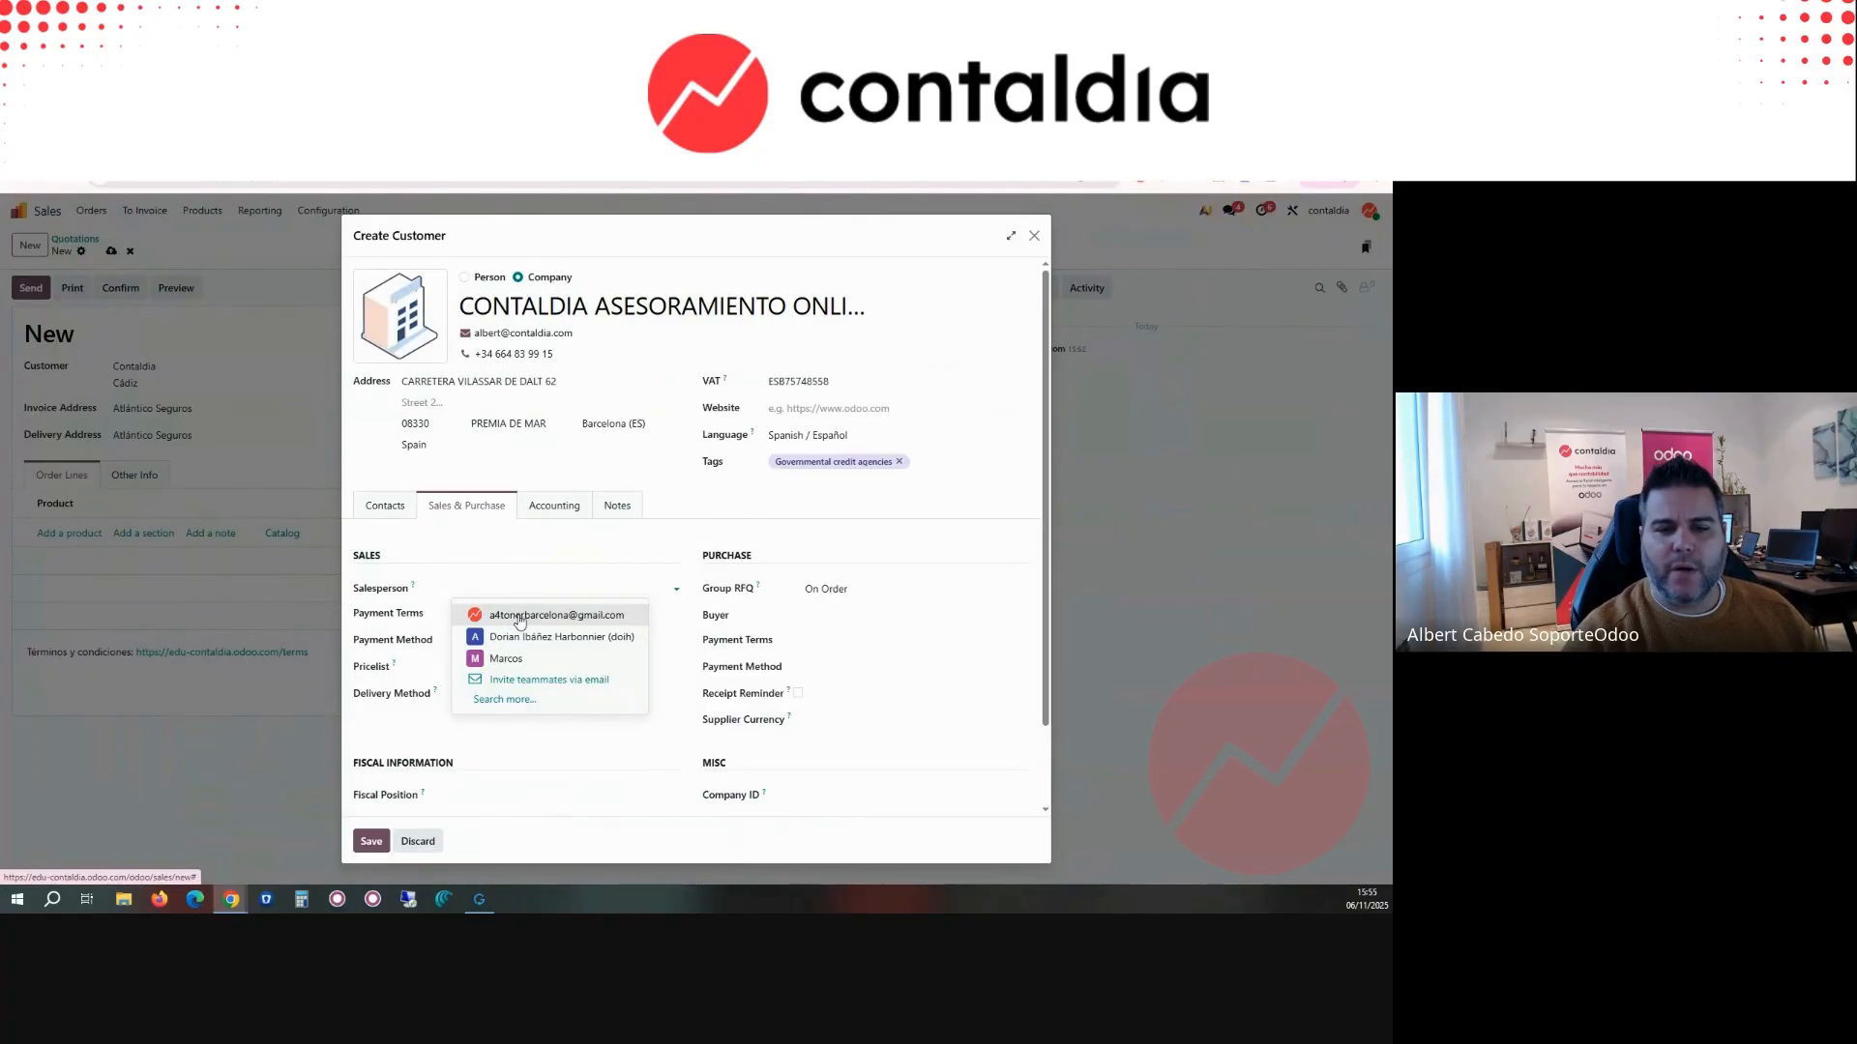
pyautogui.click(520, 616)
pyautogui.click(496, 592)
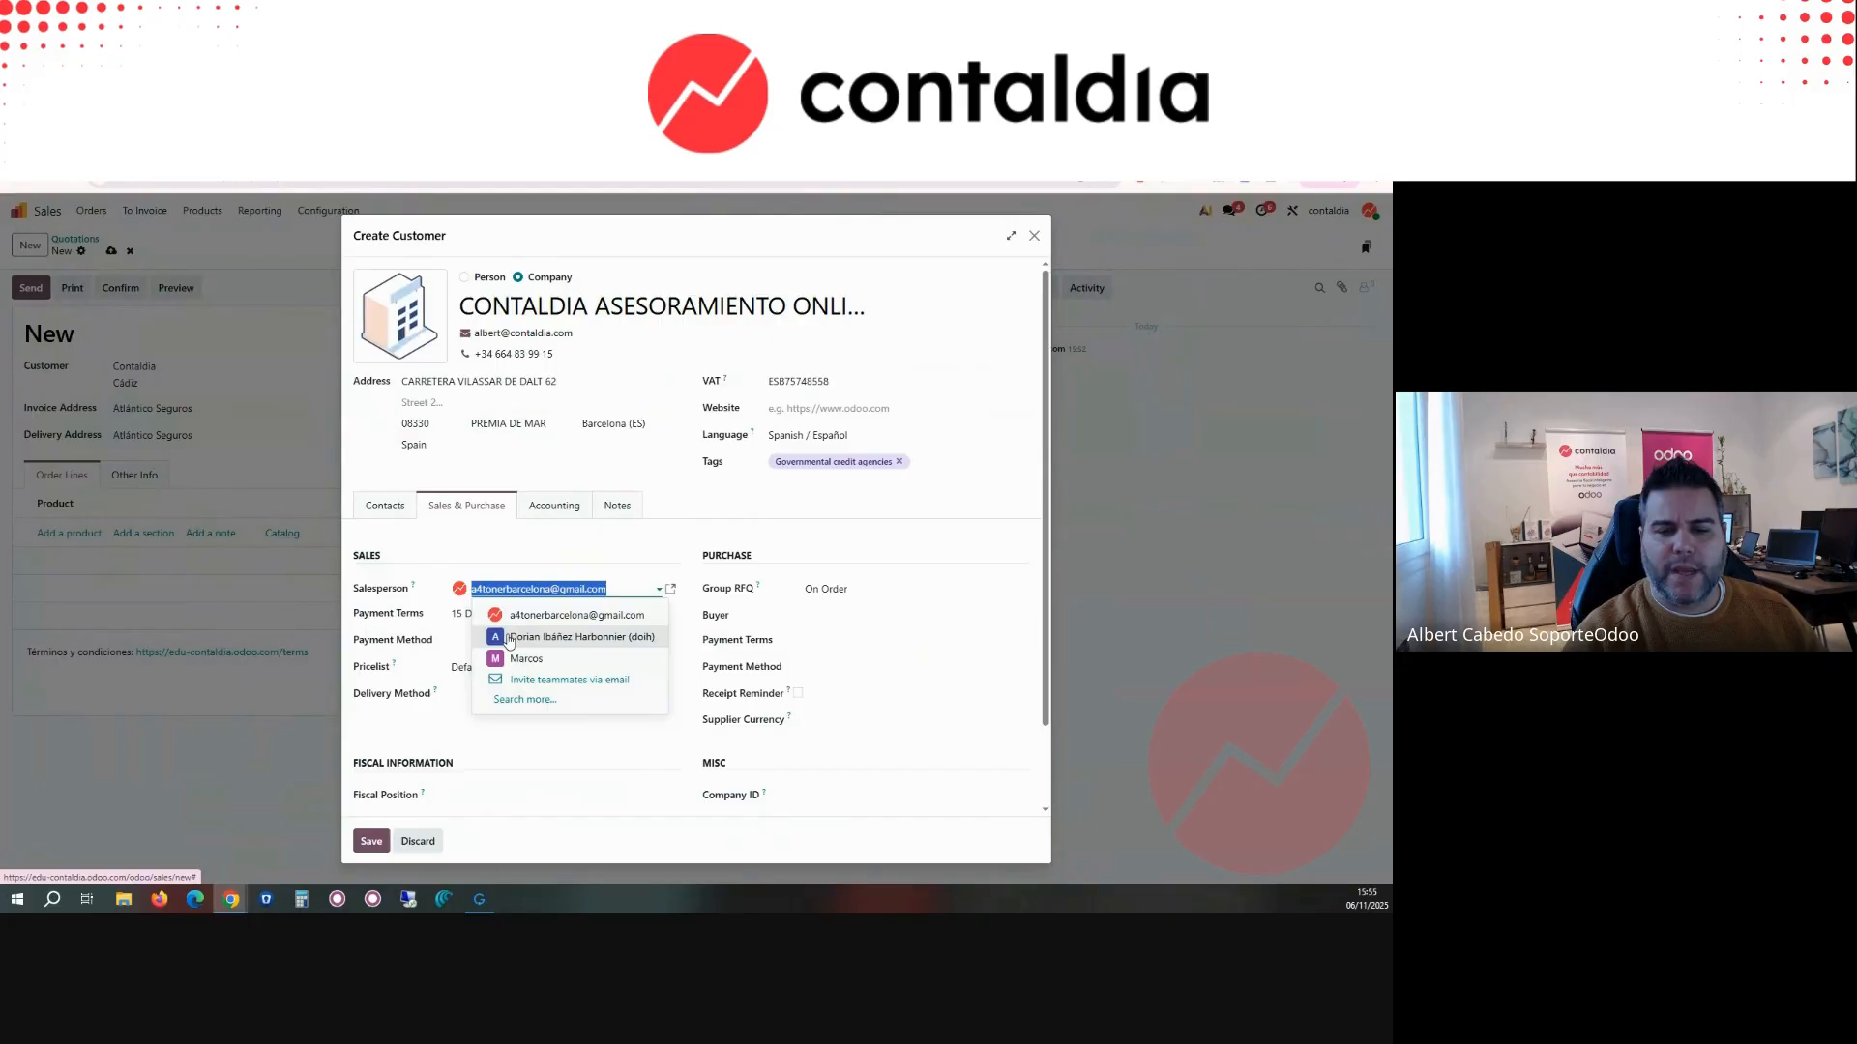
pyautogui.click(504, 592)
pyautogui.press('BackSpace')
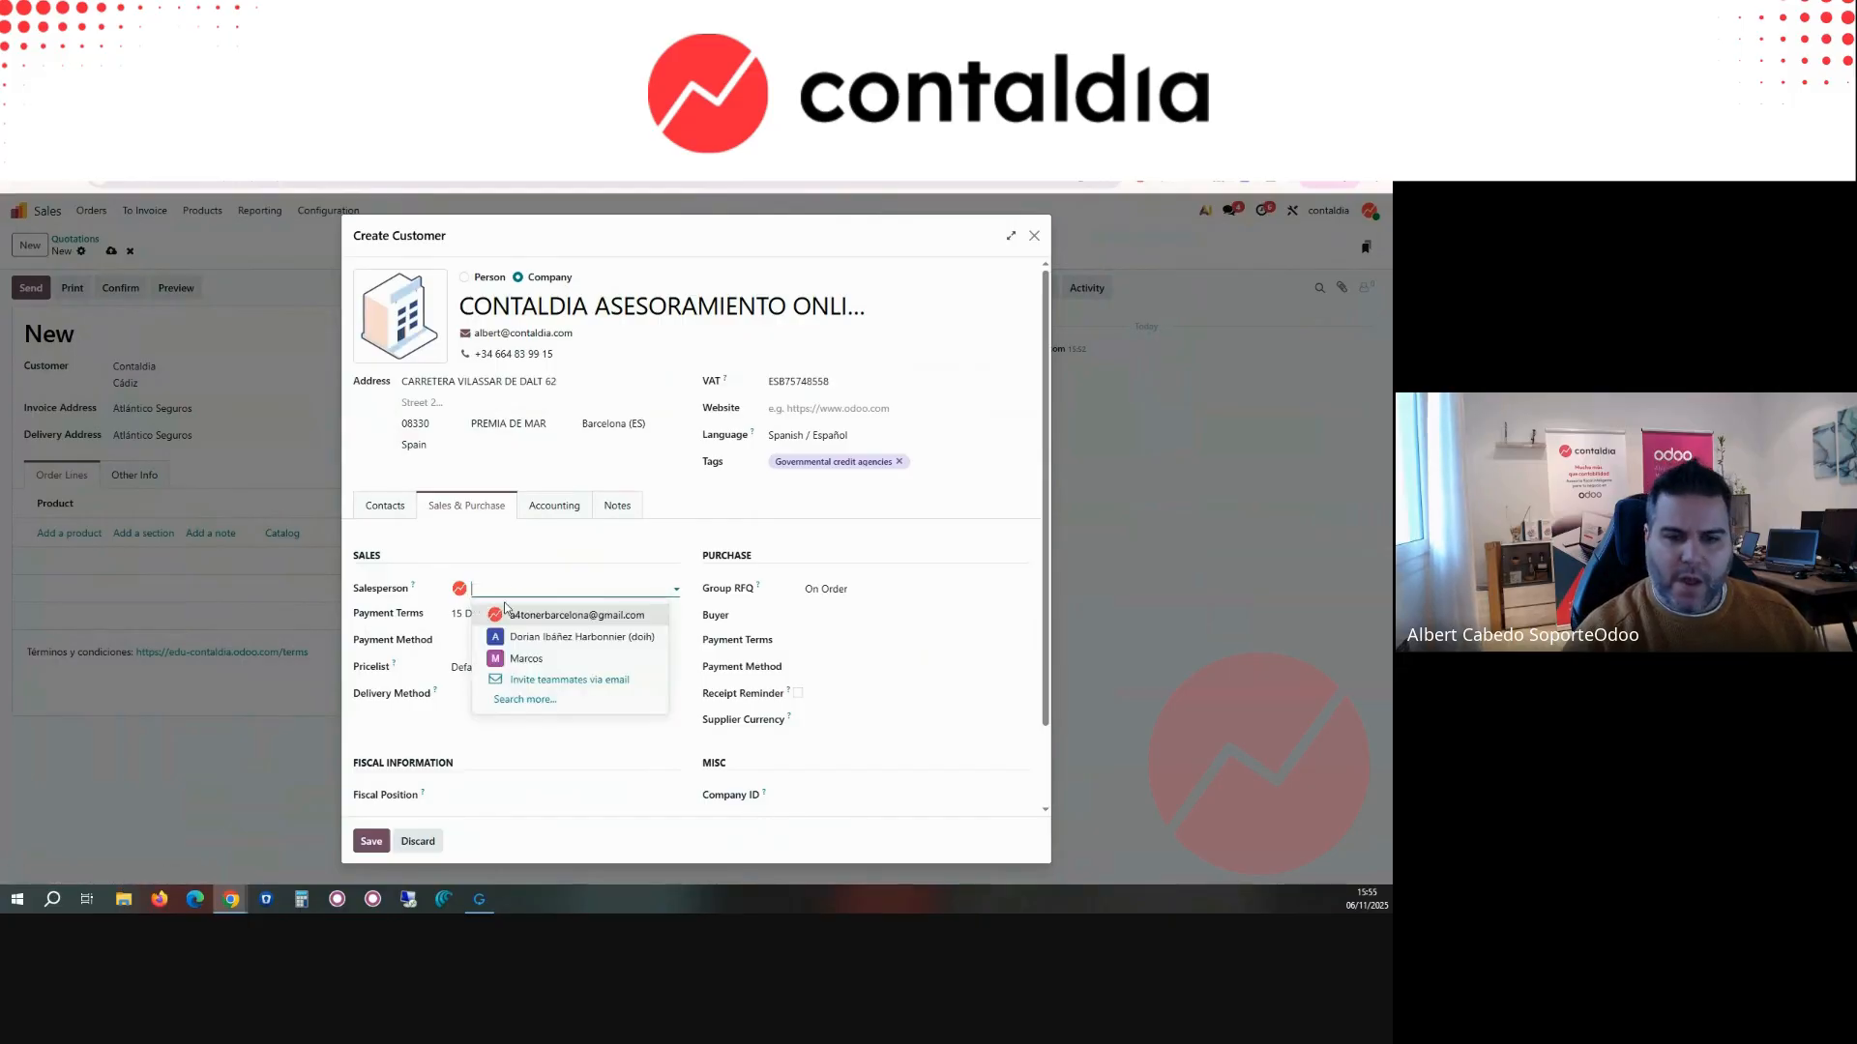
# Step: Set the customer's sales payment method to Pago manual (Bank) and the purchase payment terms to 30 Days
pyautogui.click(484, 640)
pyautogui.click(478, 661)
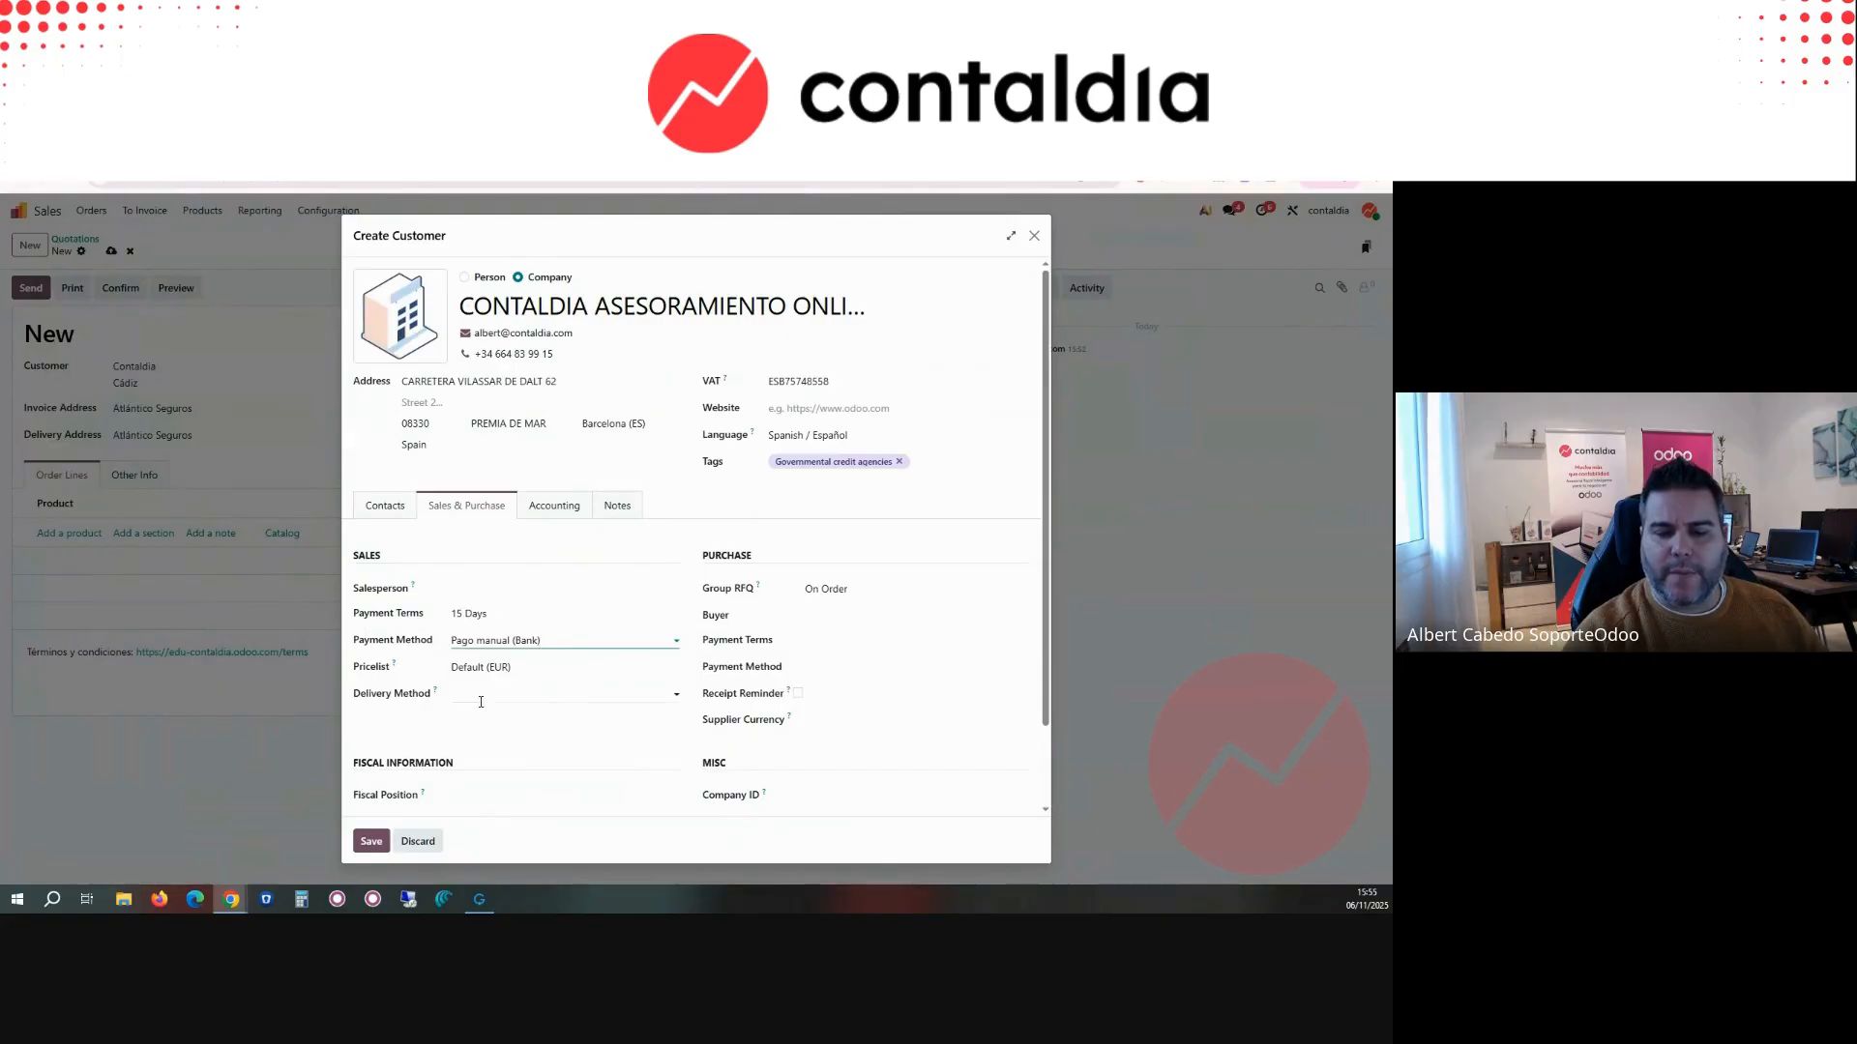
pyautogui.click(833, 629)
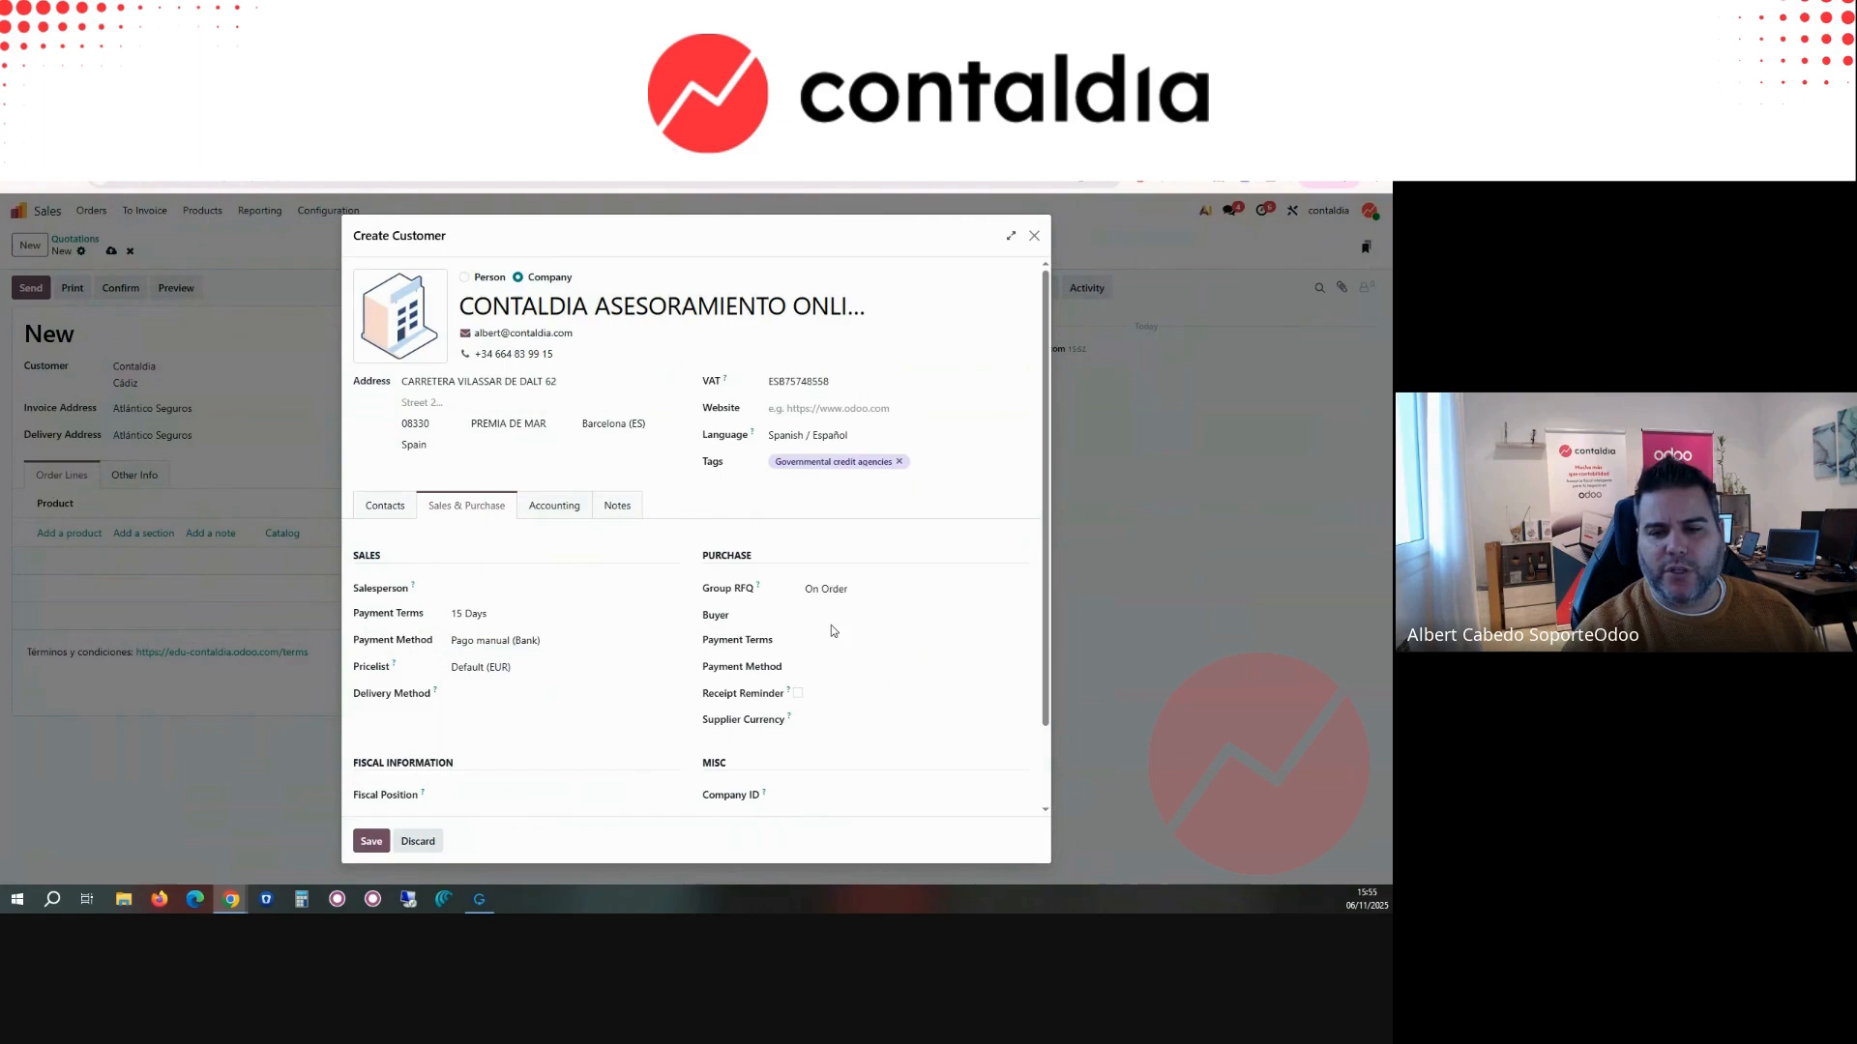
pyautogui.click(829, 640)
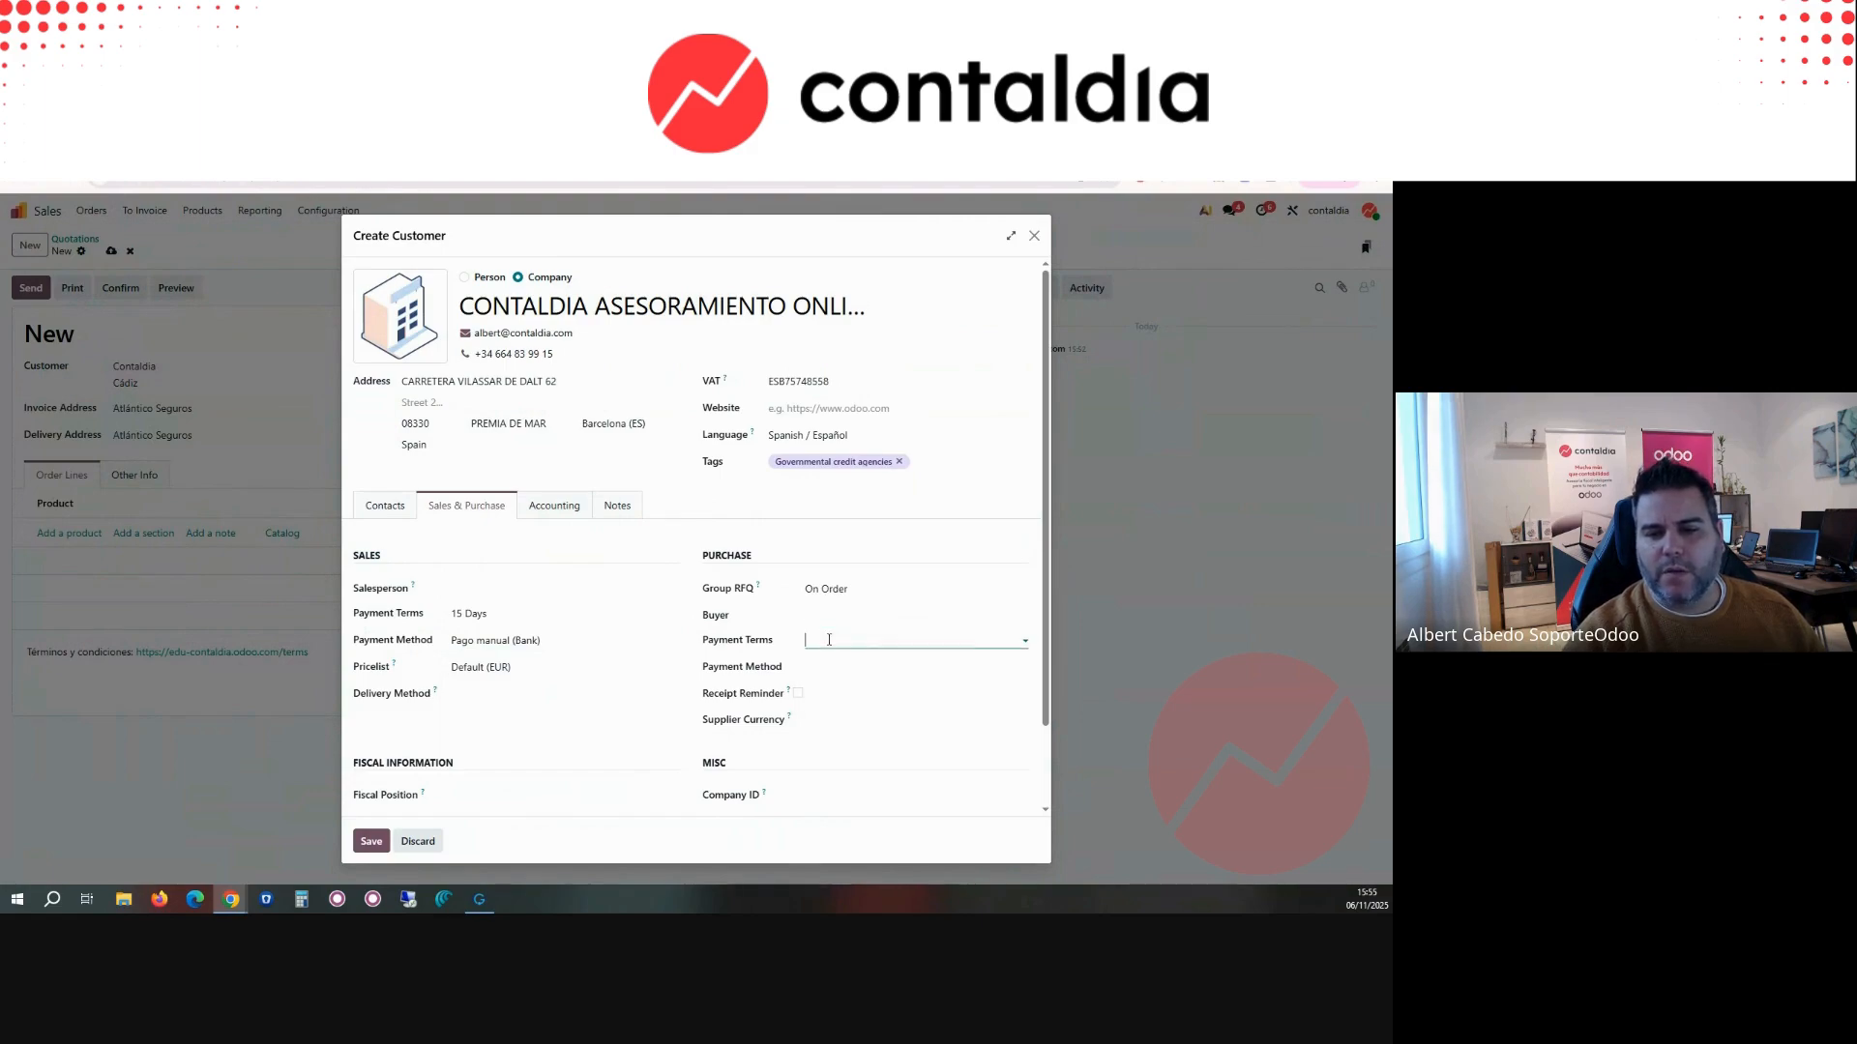
pyautogui.press('Down')
pyautogui.press('Down')
pyautogui.press('Down')
pyautogui.press('Return')
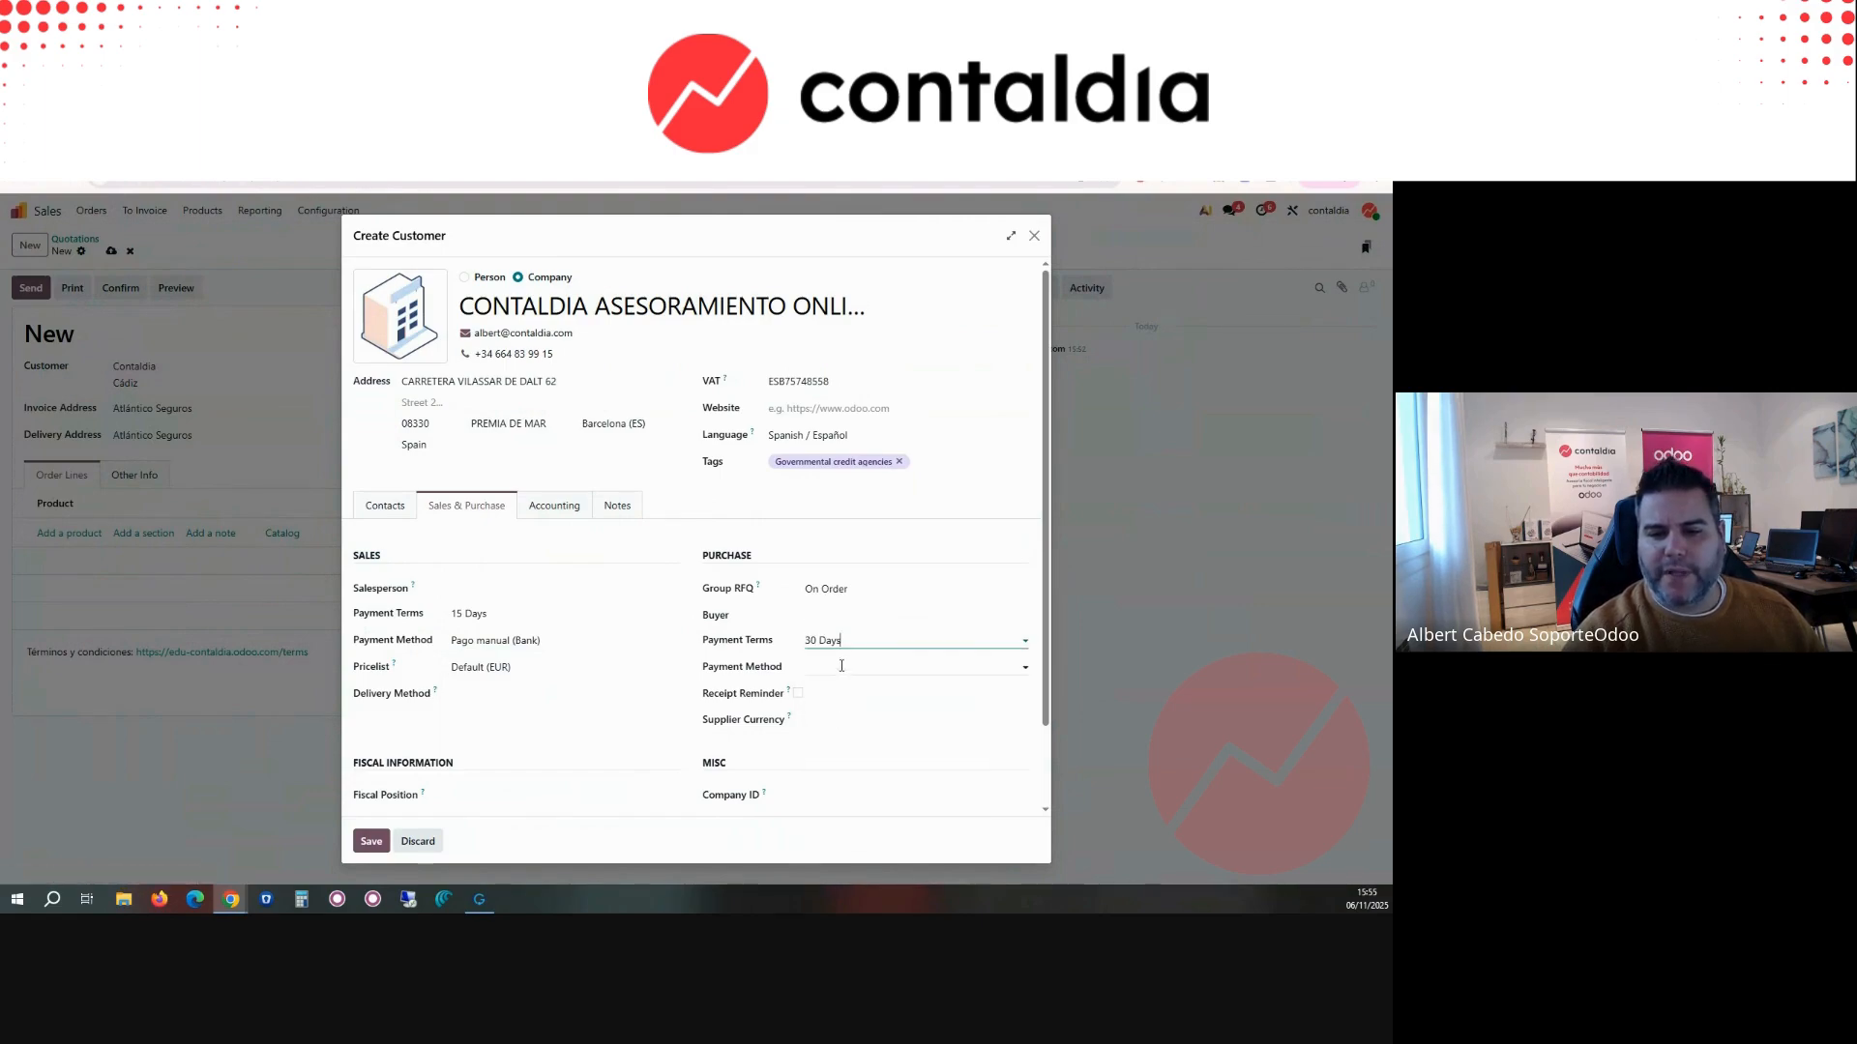
# Step: Look over the customer's miscellaneous fields, including Company ID, Reference and Industry, leaving them as they are
pyautogui.scroll(-1, 593, 697)
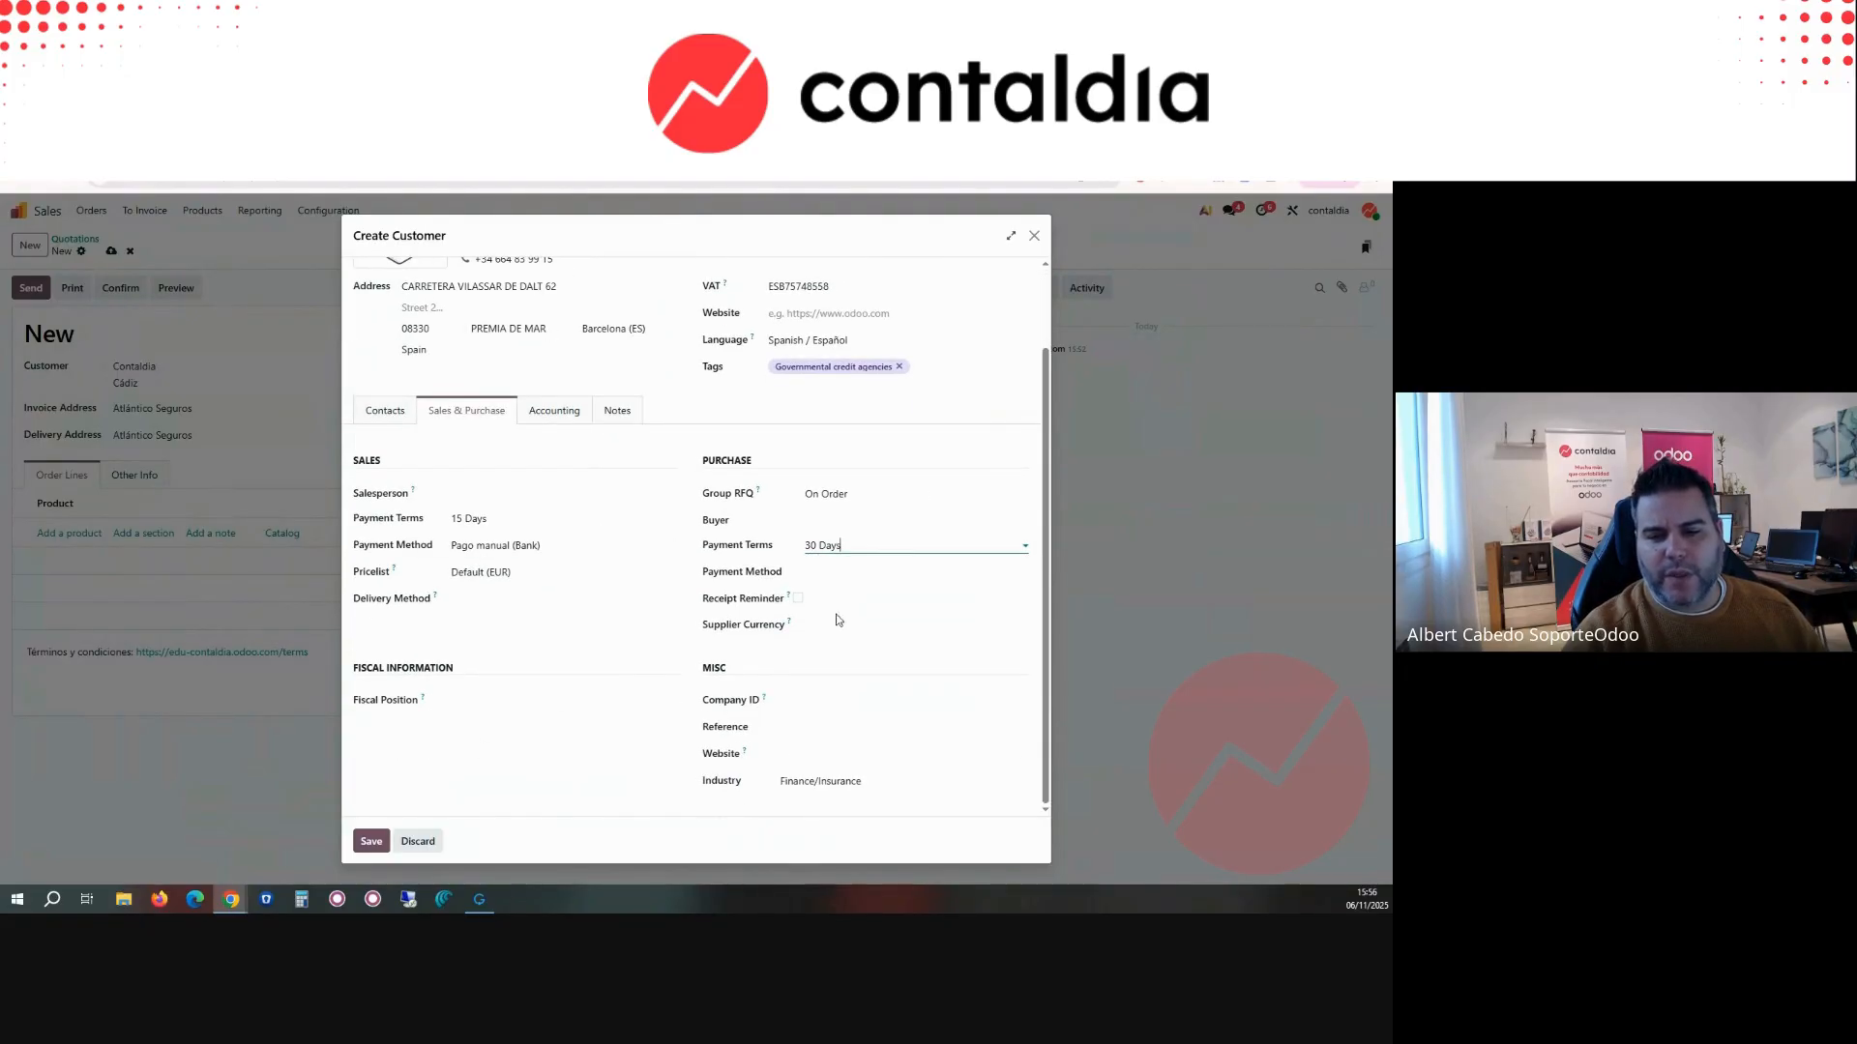
pyautogui.click(874, 701)
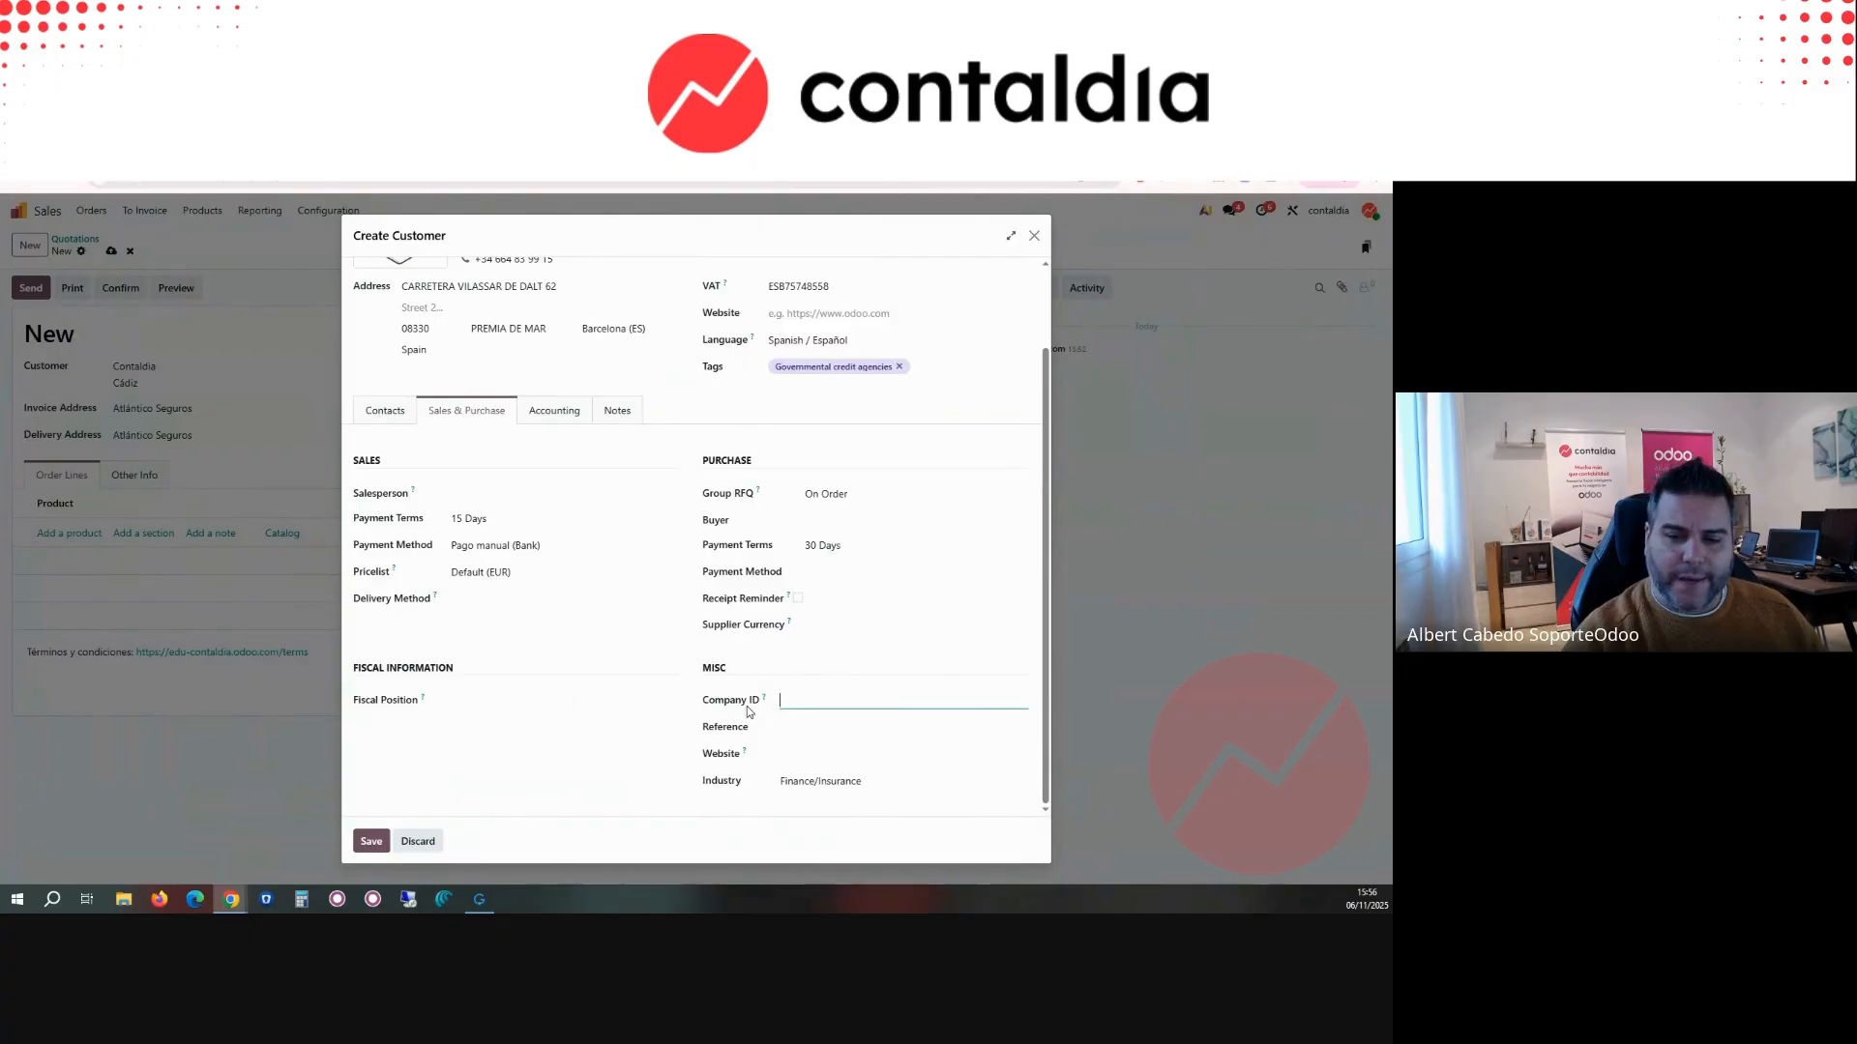
pyautogui.moveTo(765, 704)
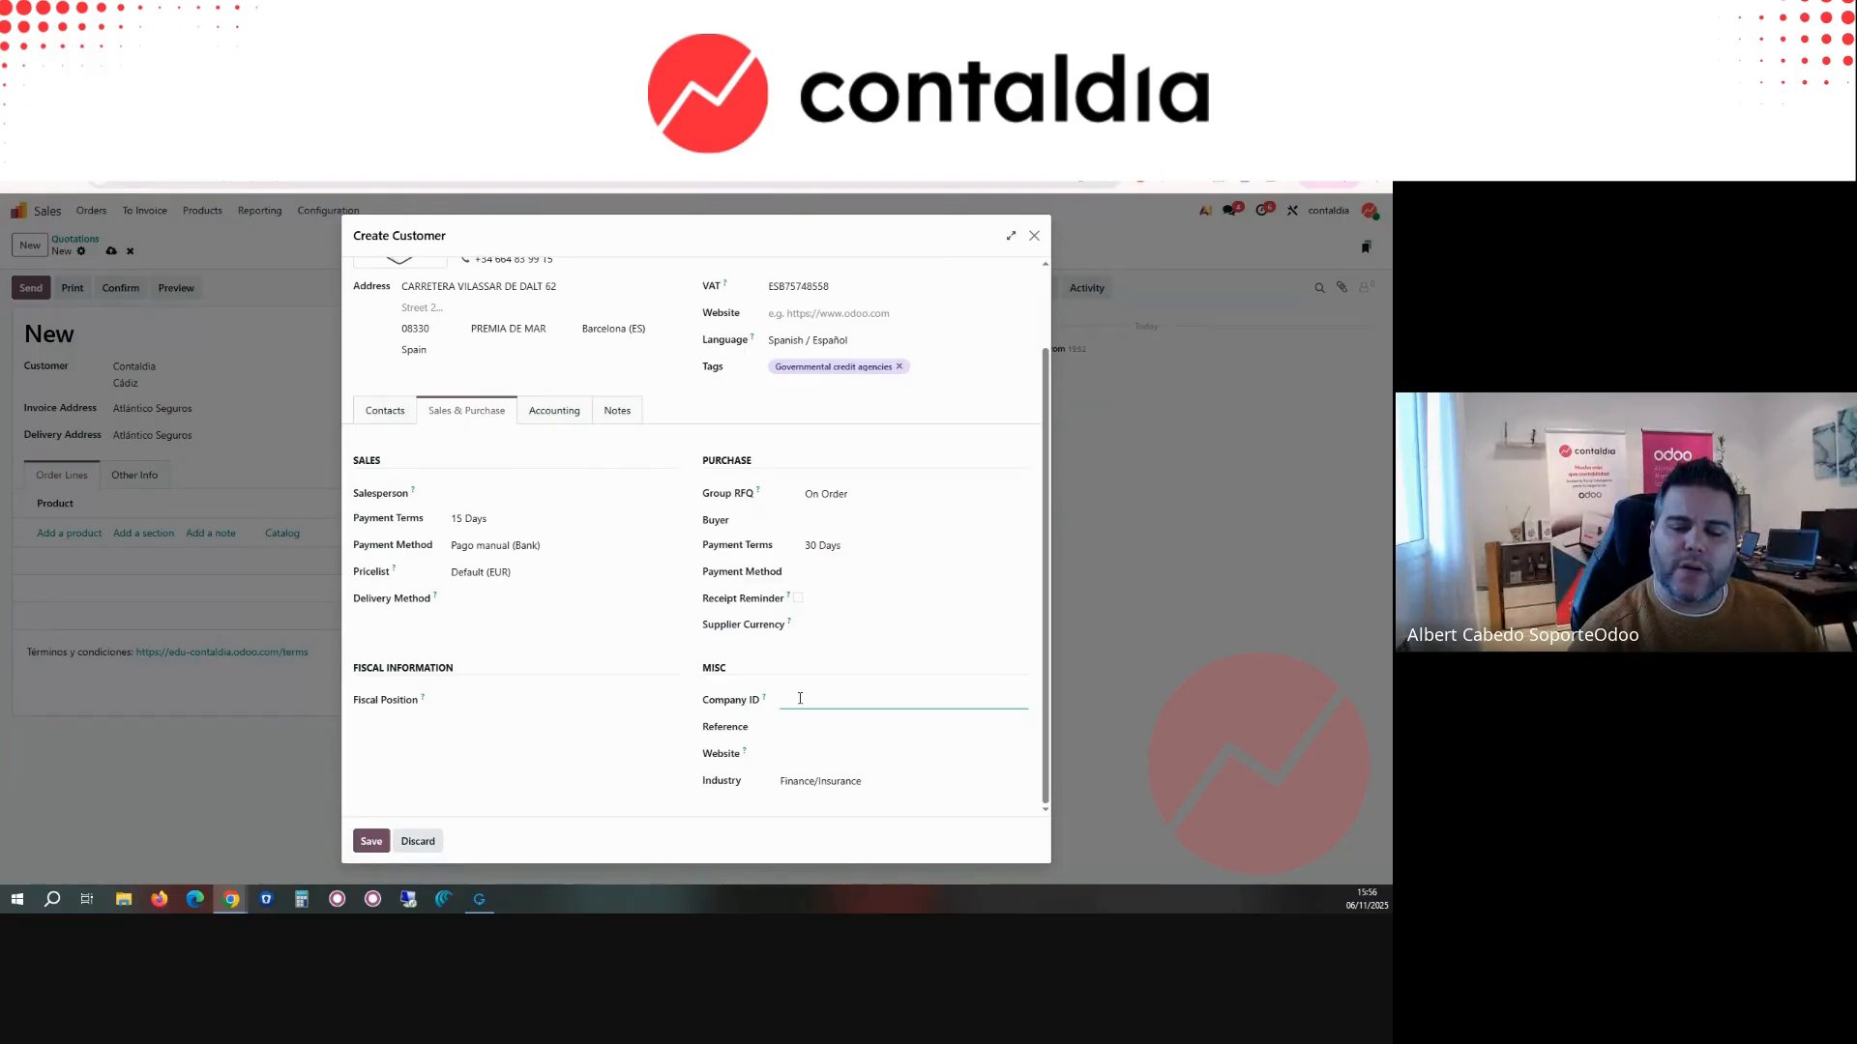
pyautogui.click(819, 726)
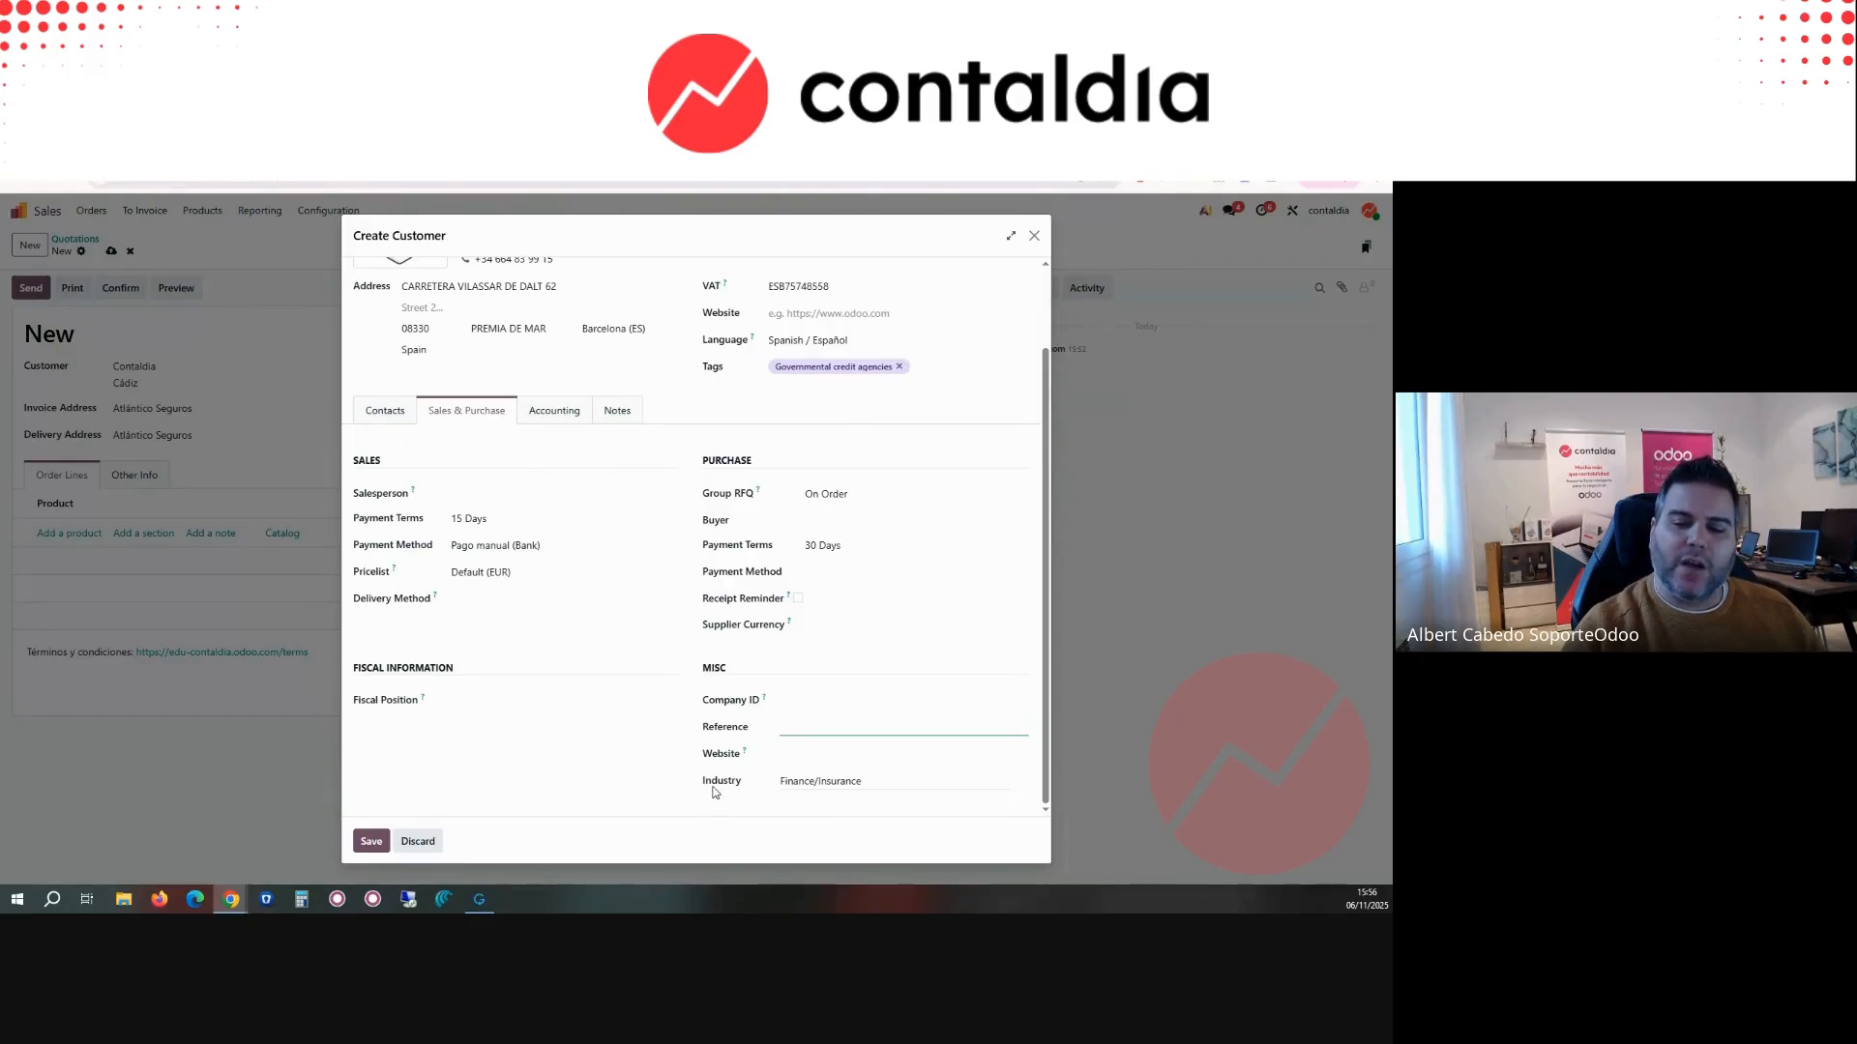
pyautogui.scroll(2, 488, 426)
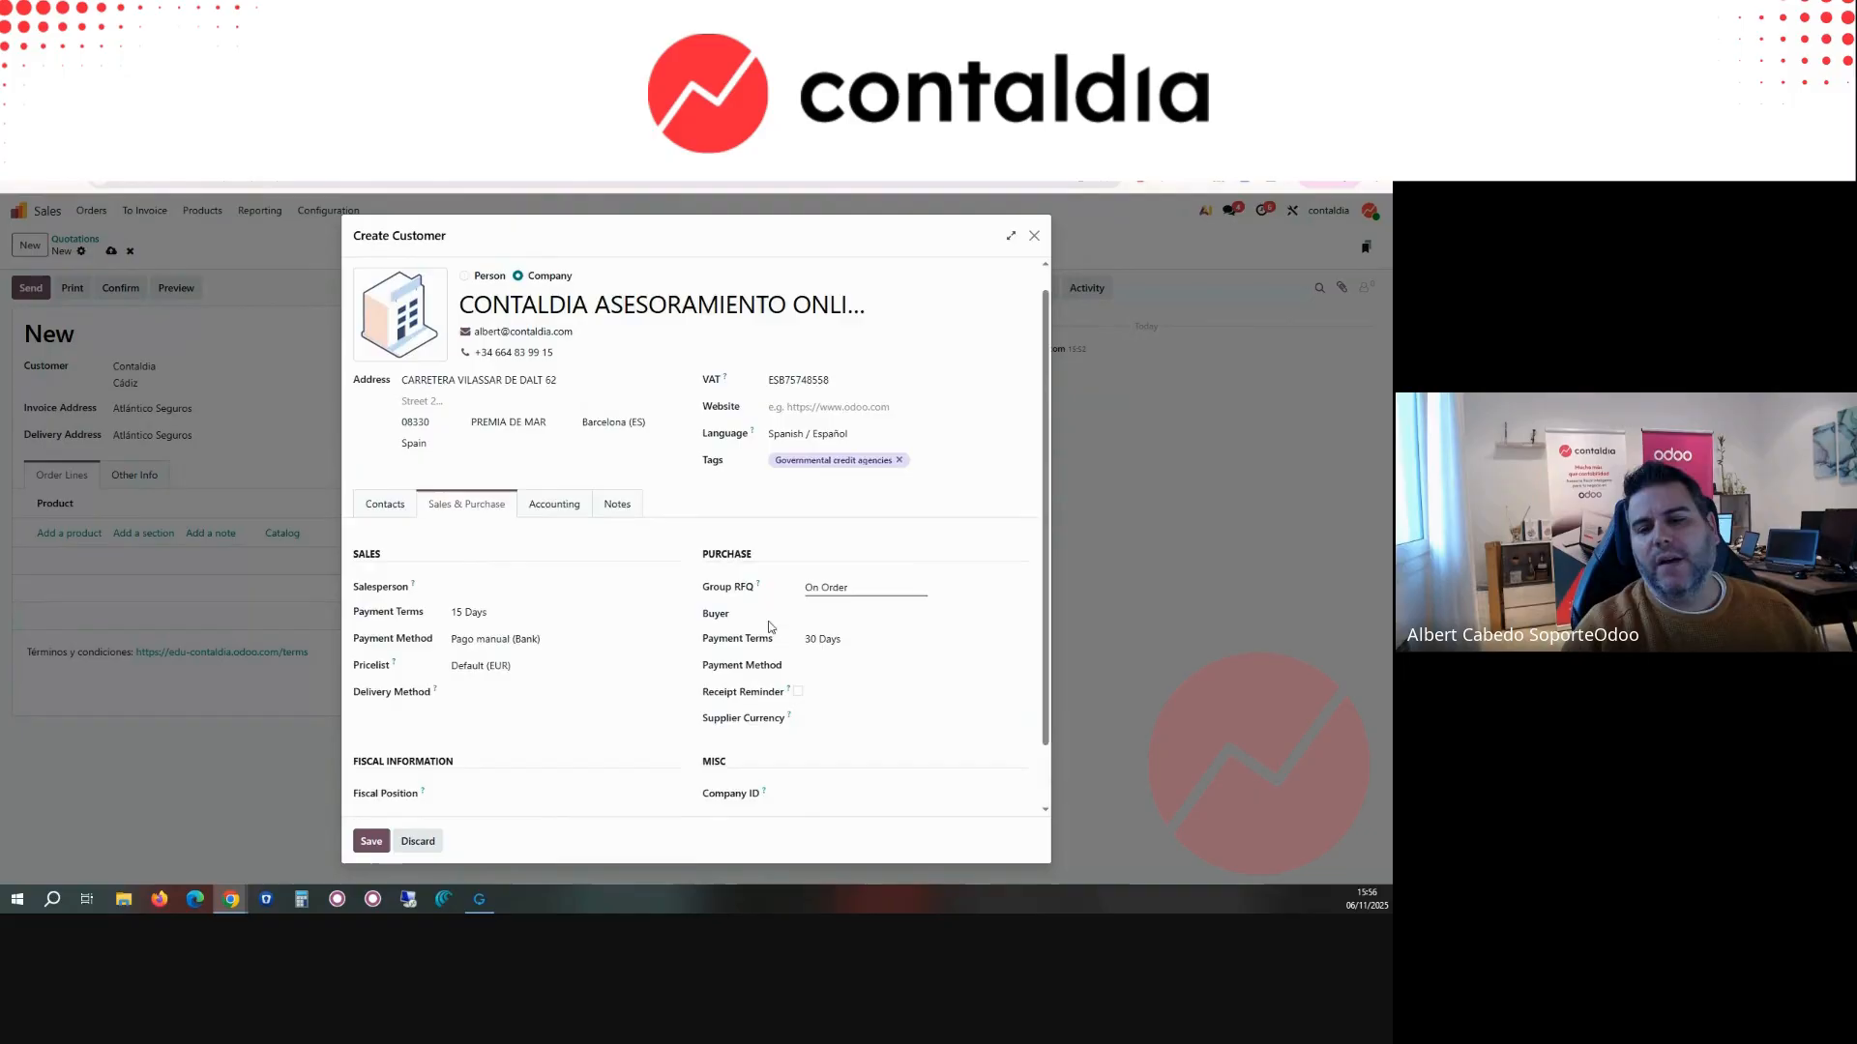
pyautogui.scroll(-2, 791, 803)
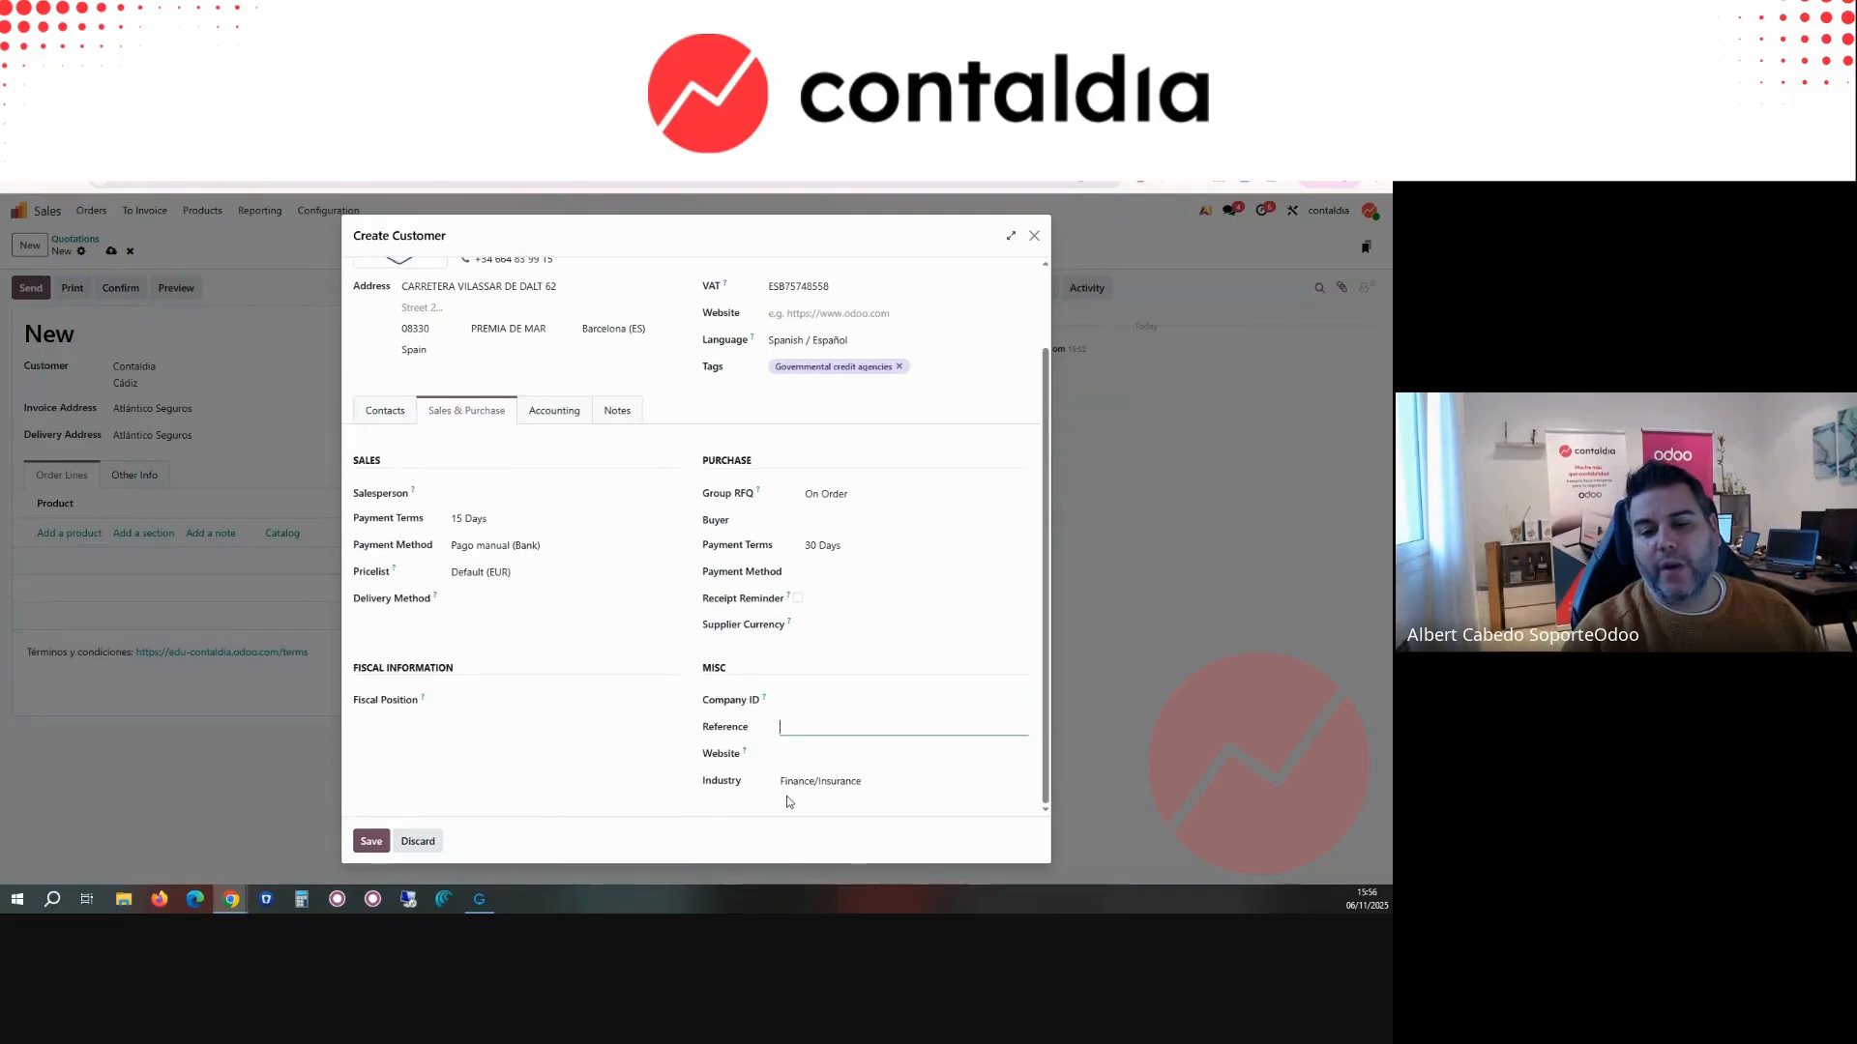
# Step: Set the customer's fiscal position to Intra-community and save the new customer to the quotation
pyautogui.click(494, 709)
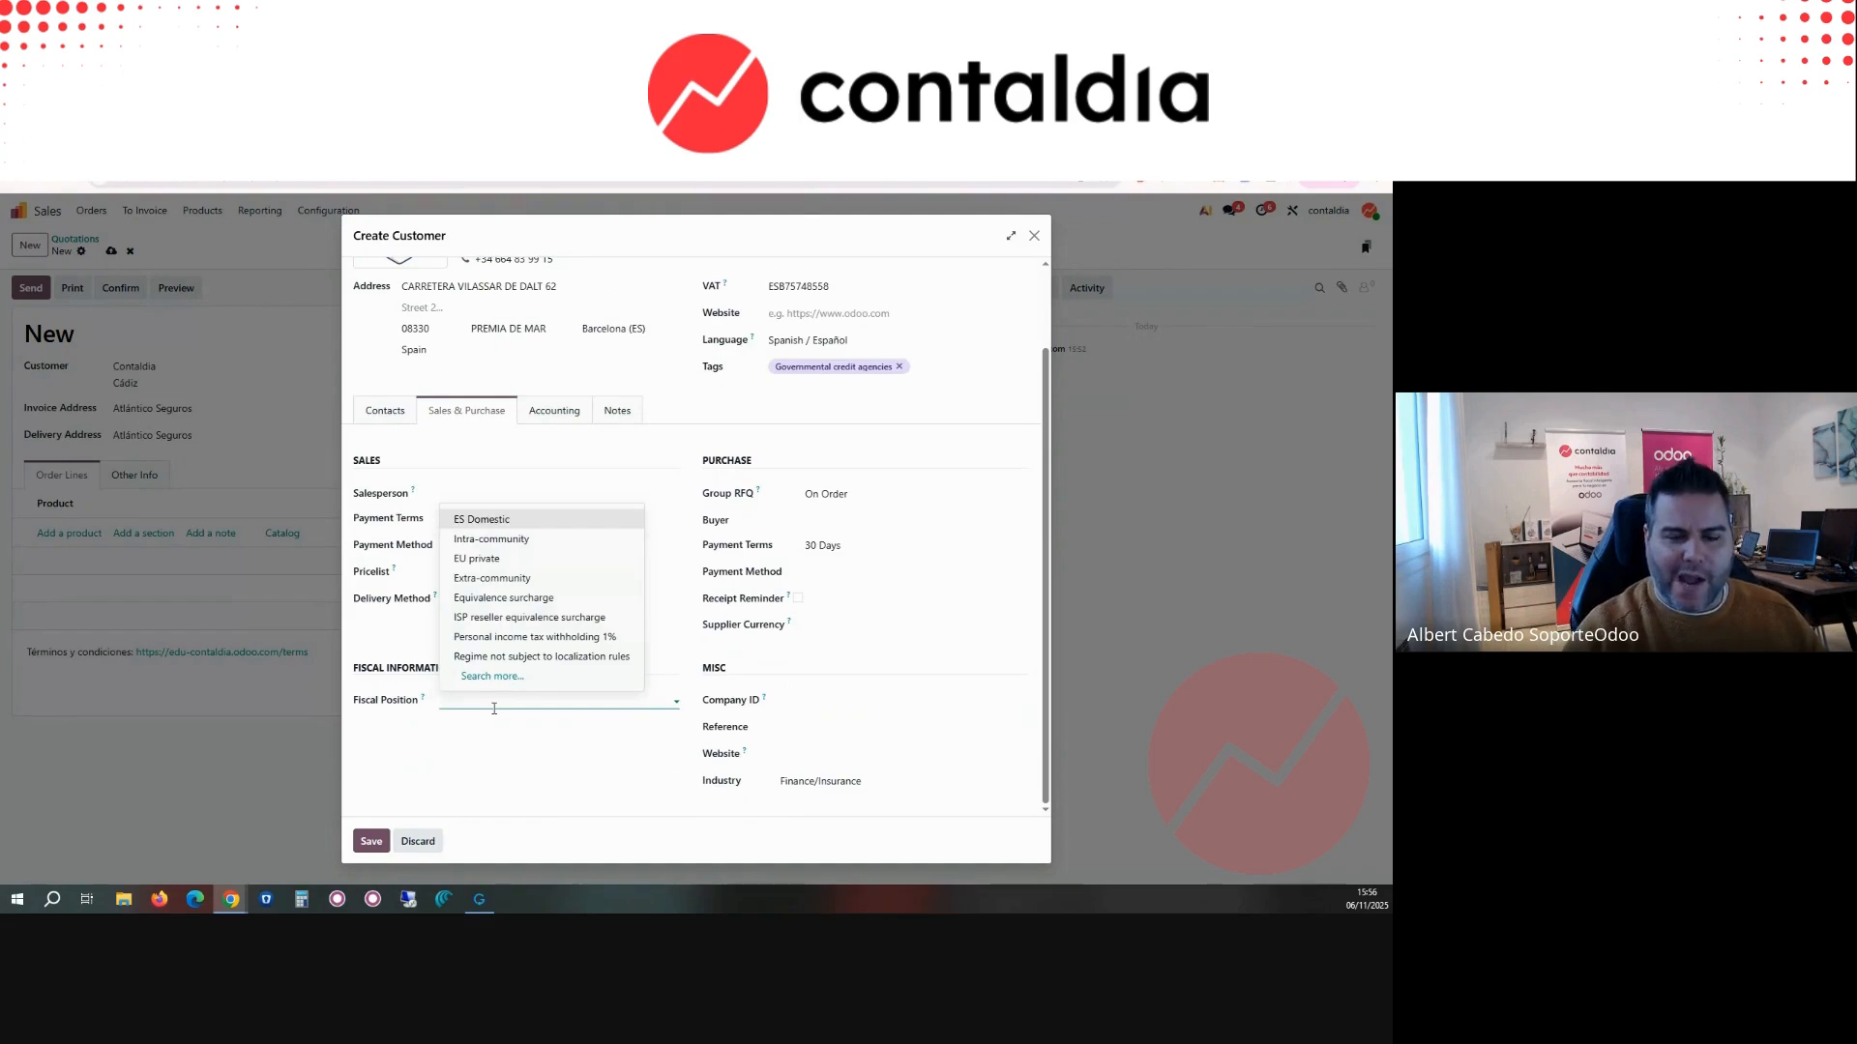
pyautogui.click(485, 541)
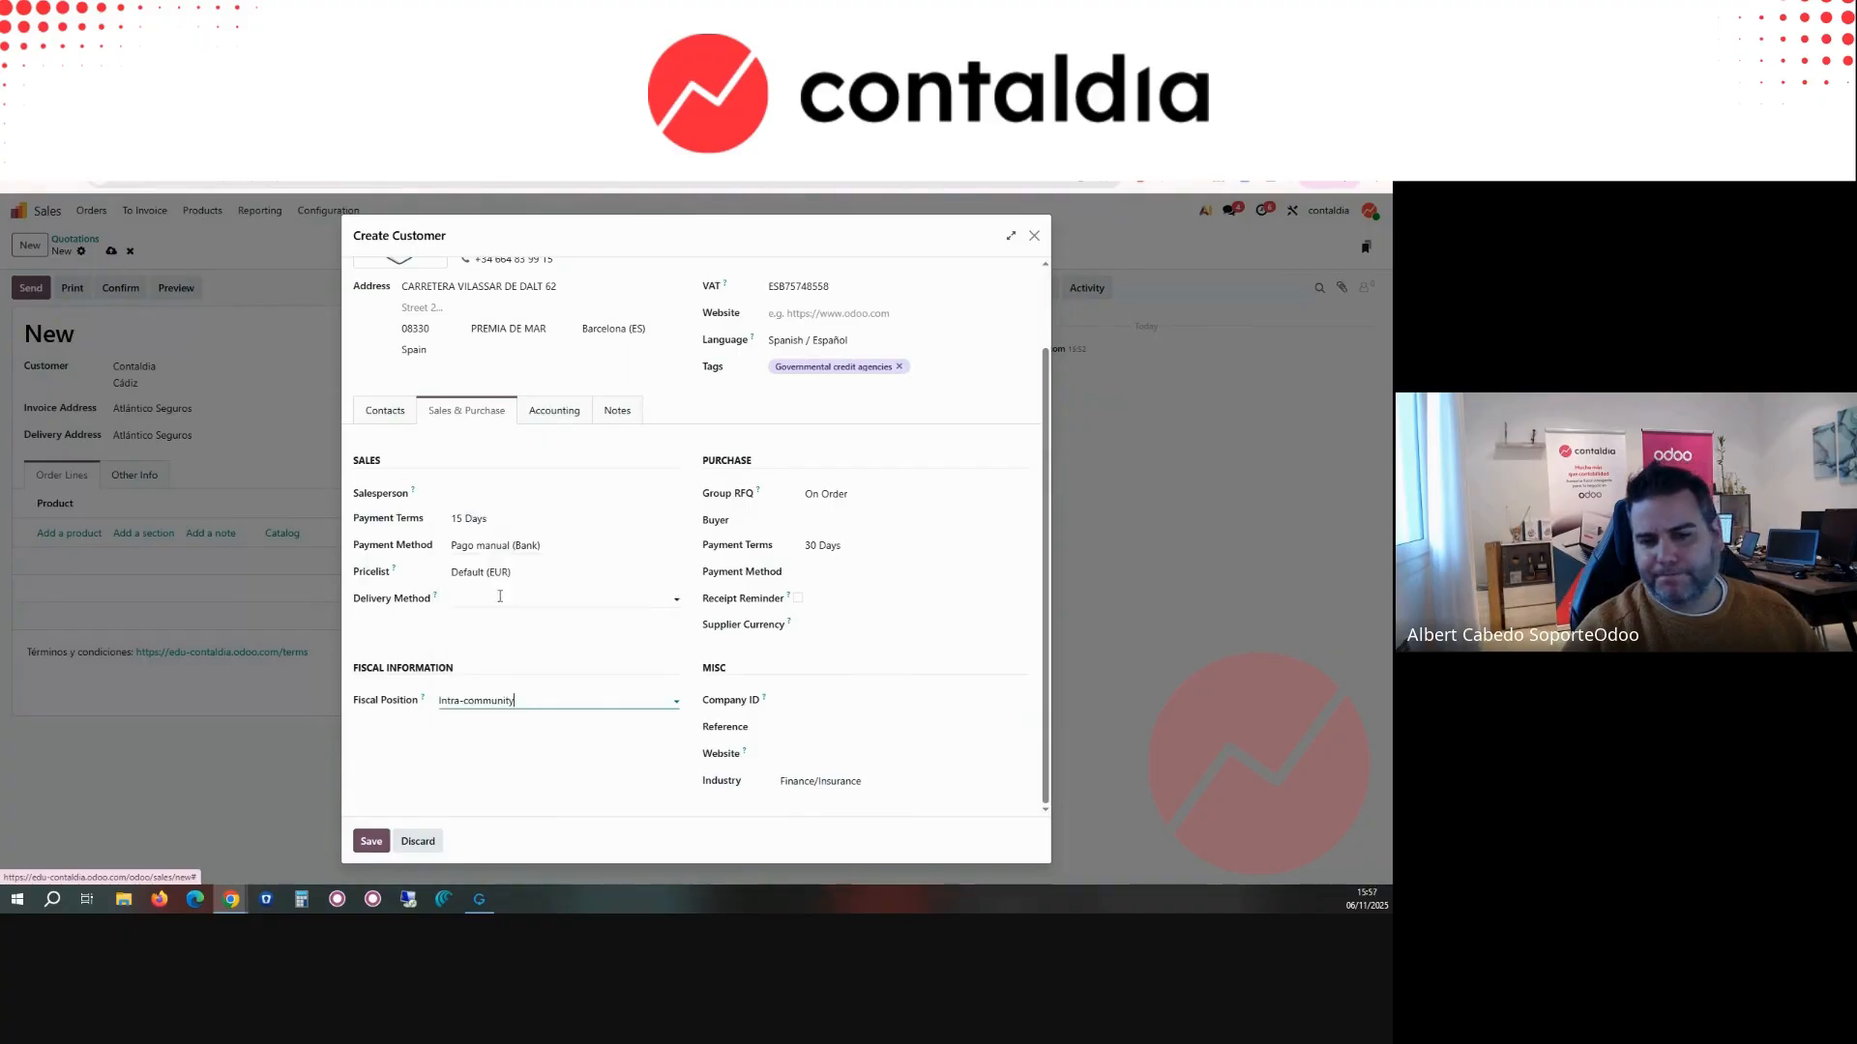
pyautogui.click(371, 842)
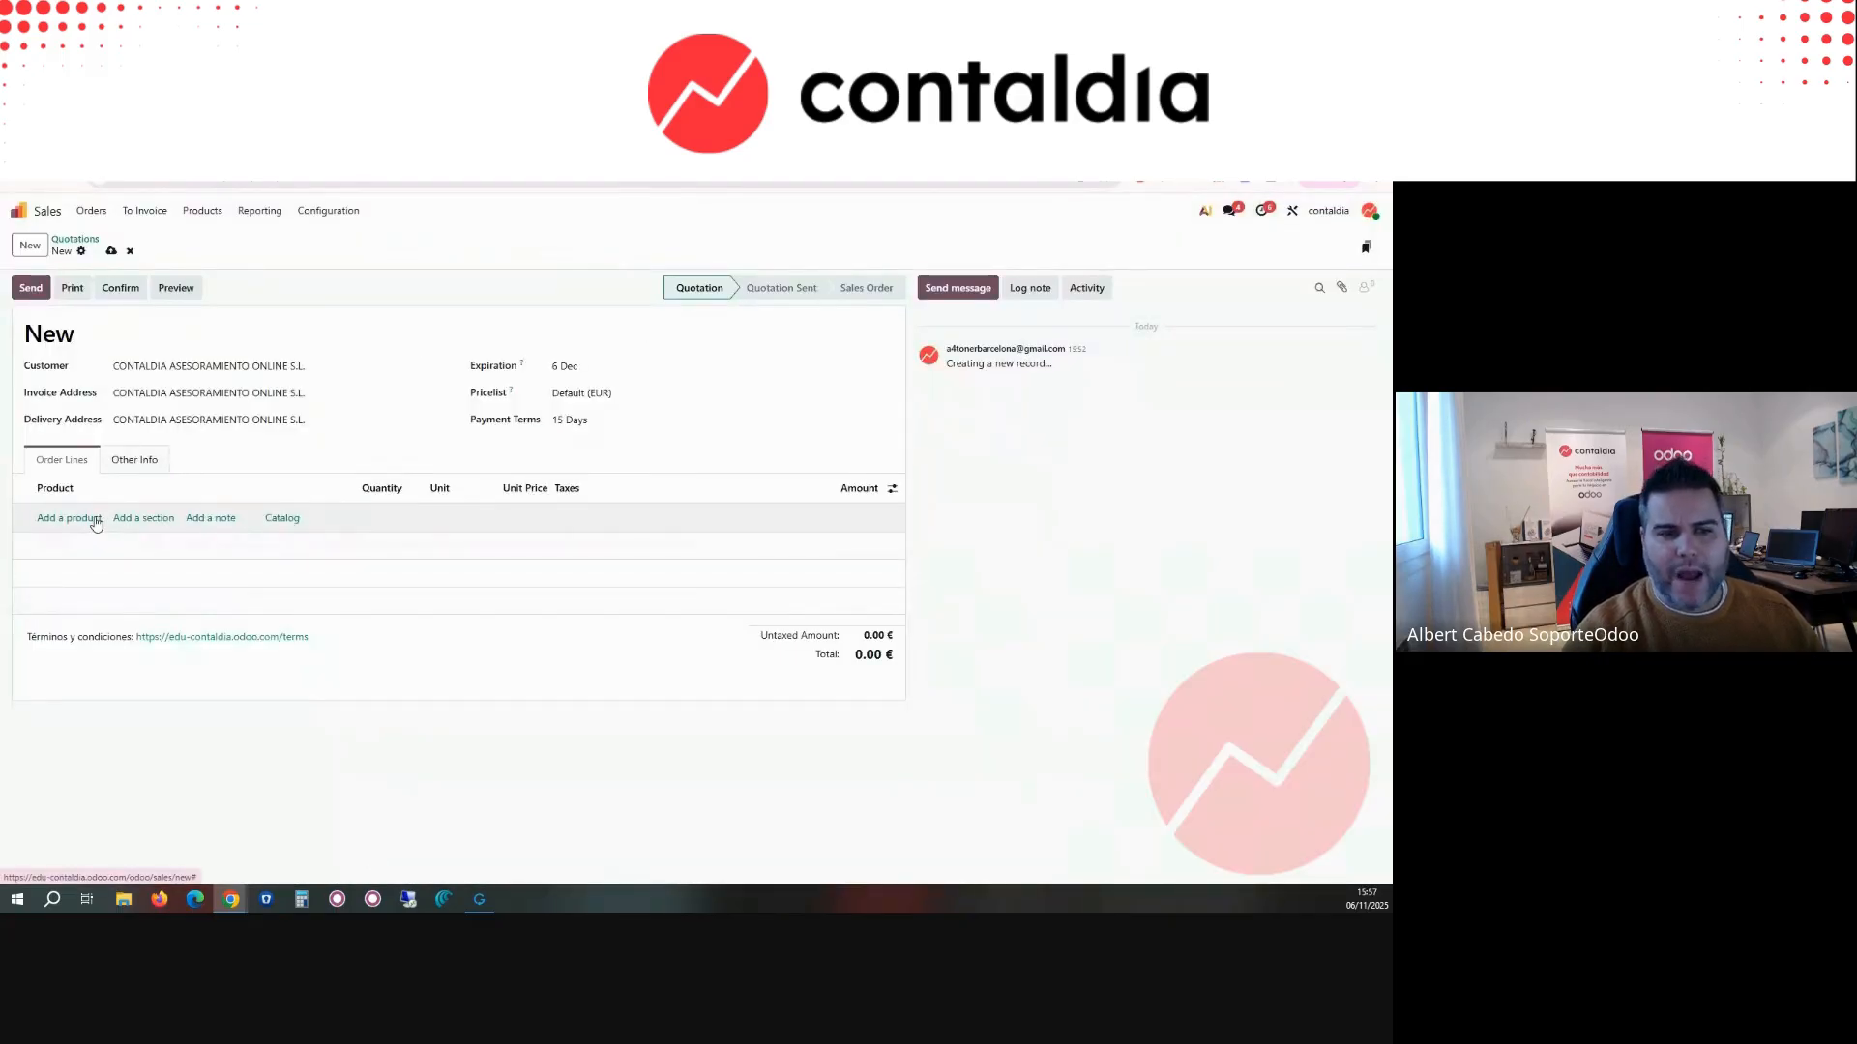
# Step: Add the product Aletas "Bodywave Power" as an order line on the quotation
pyautogui.click(96, 523)
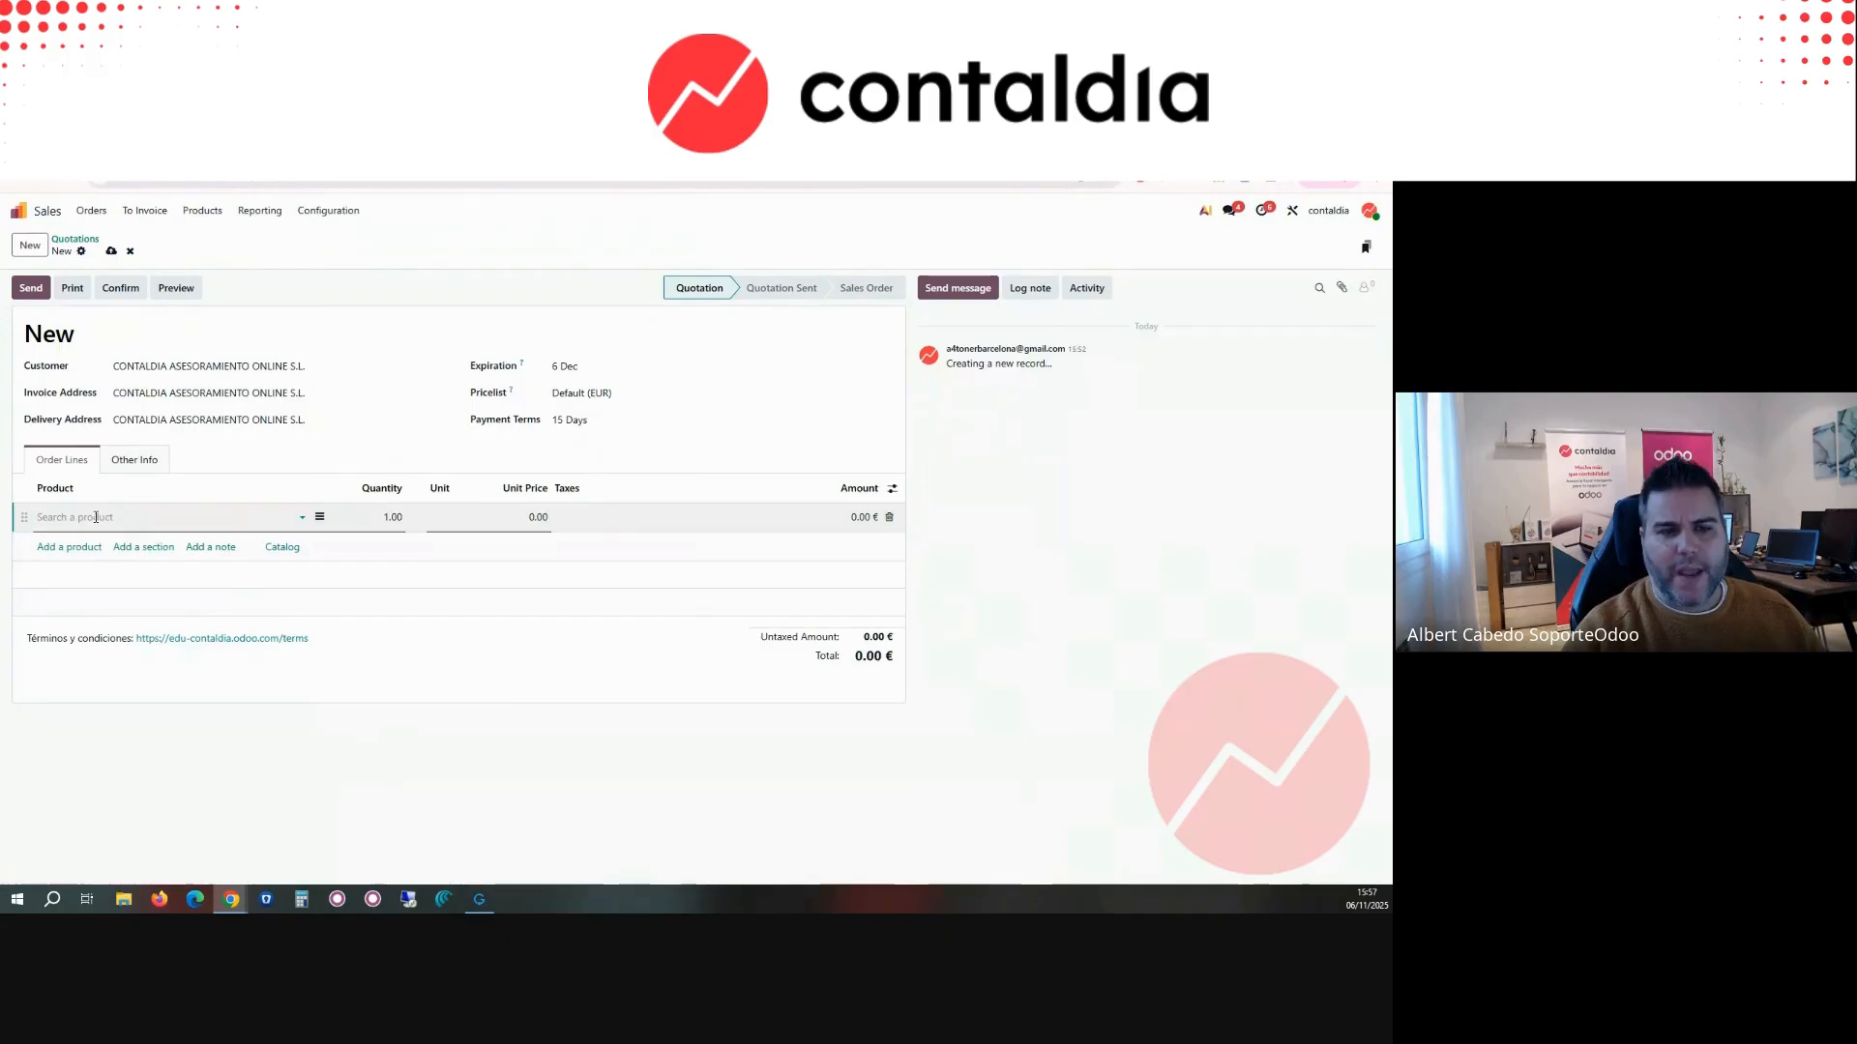
pyautogui.click(96, 579)
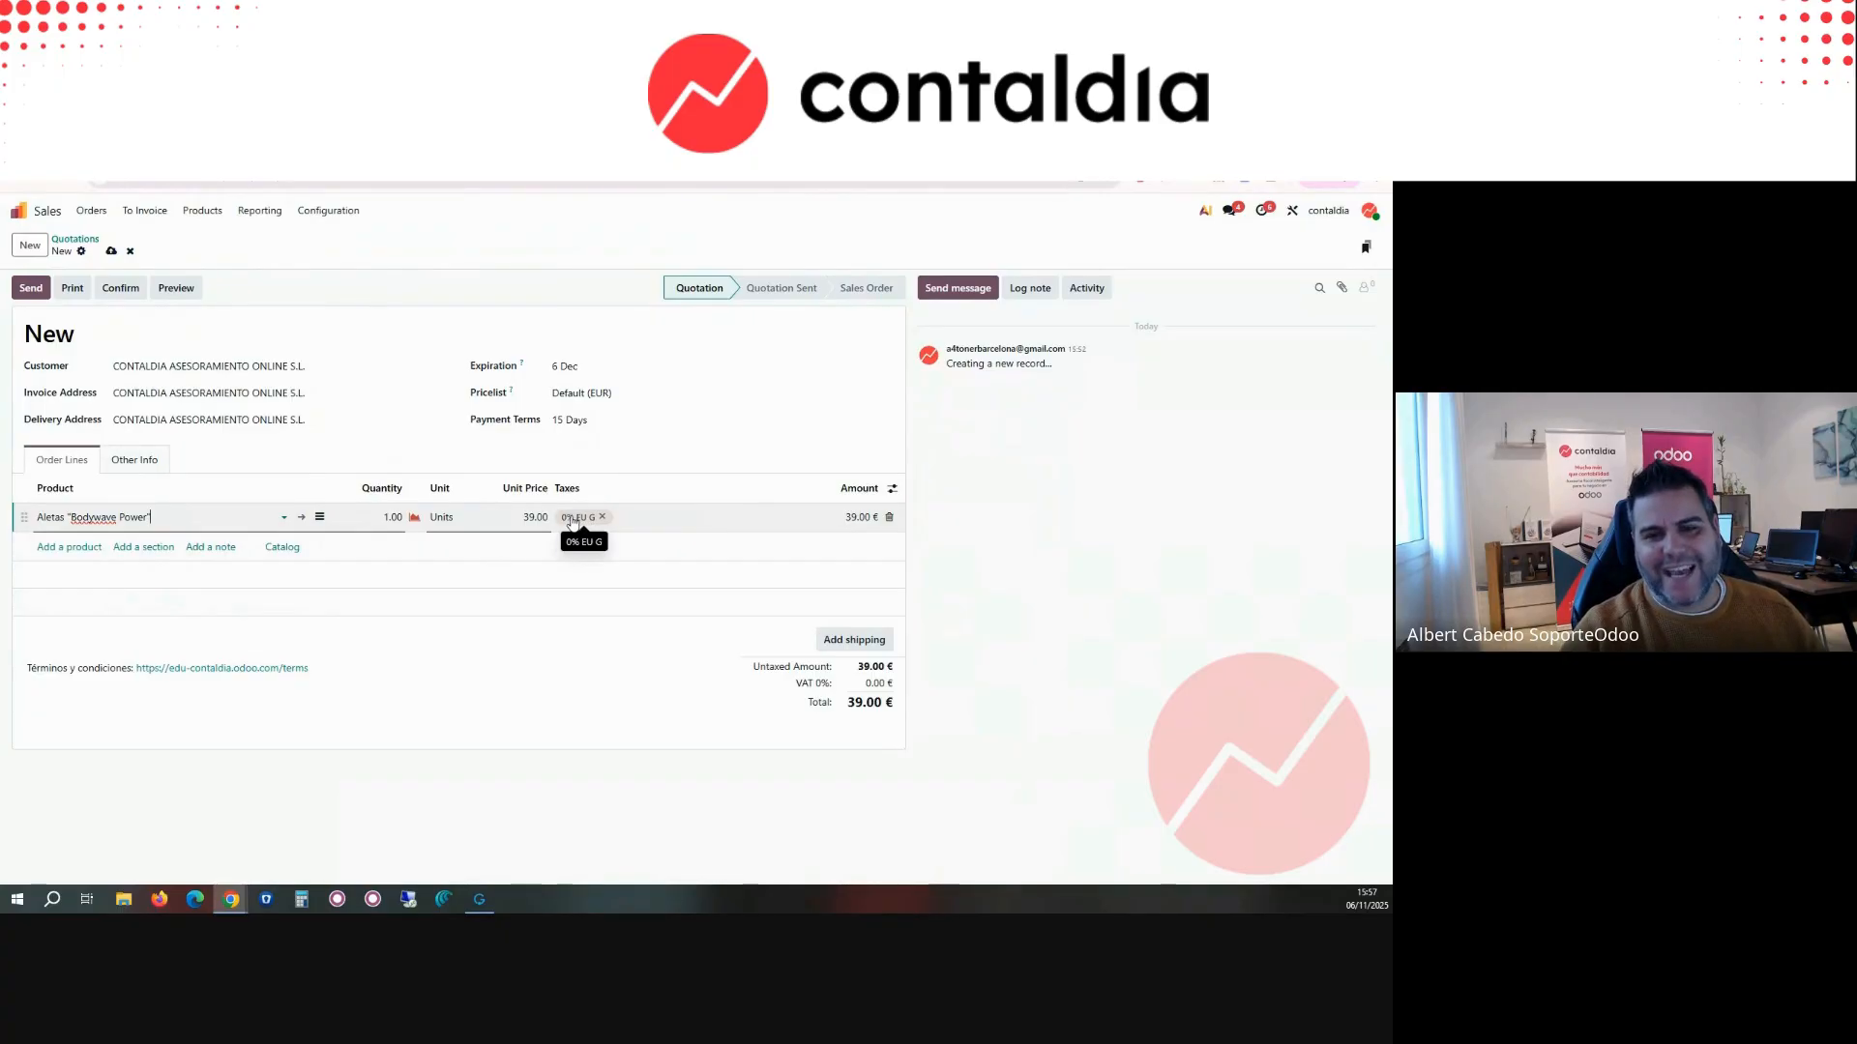
# Step: Look through the full list of taxes available for the order line and close it without selecting one
pyautogui.click(626, 519)
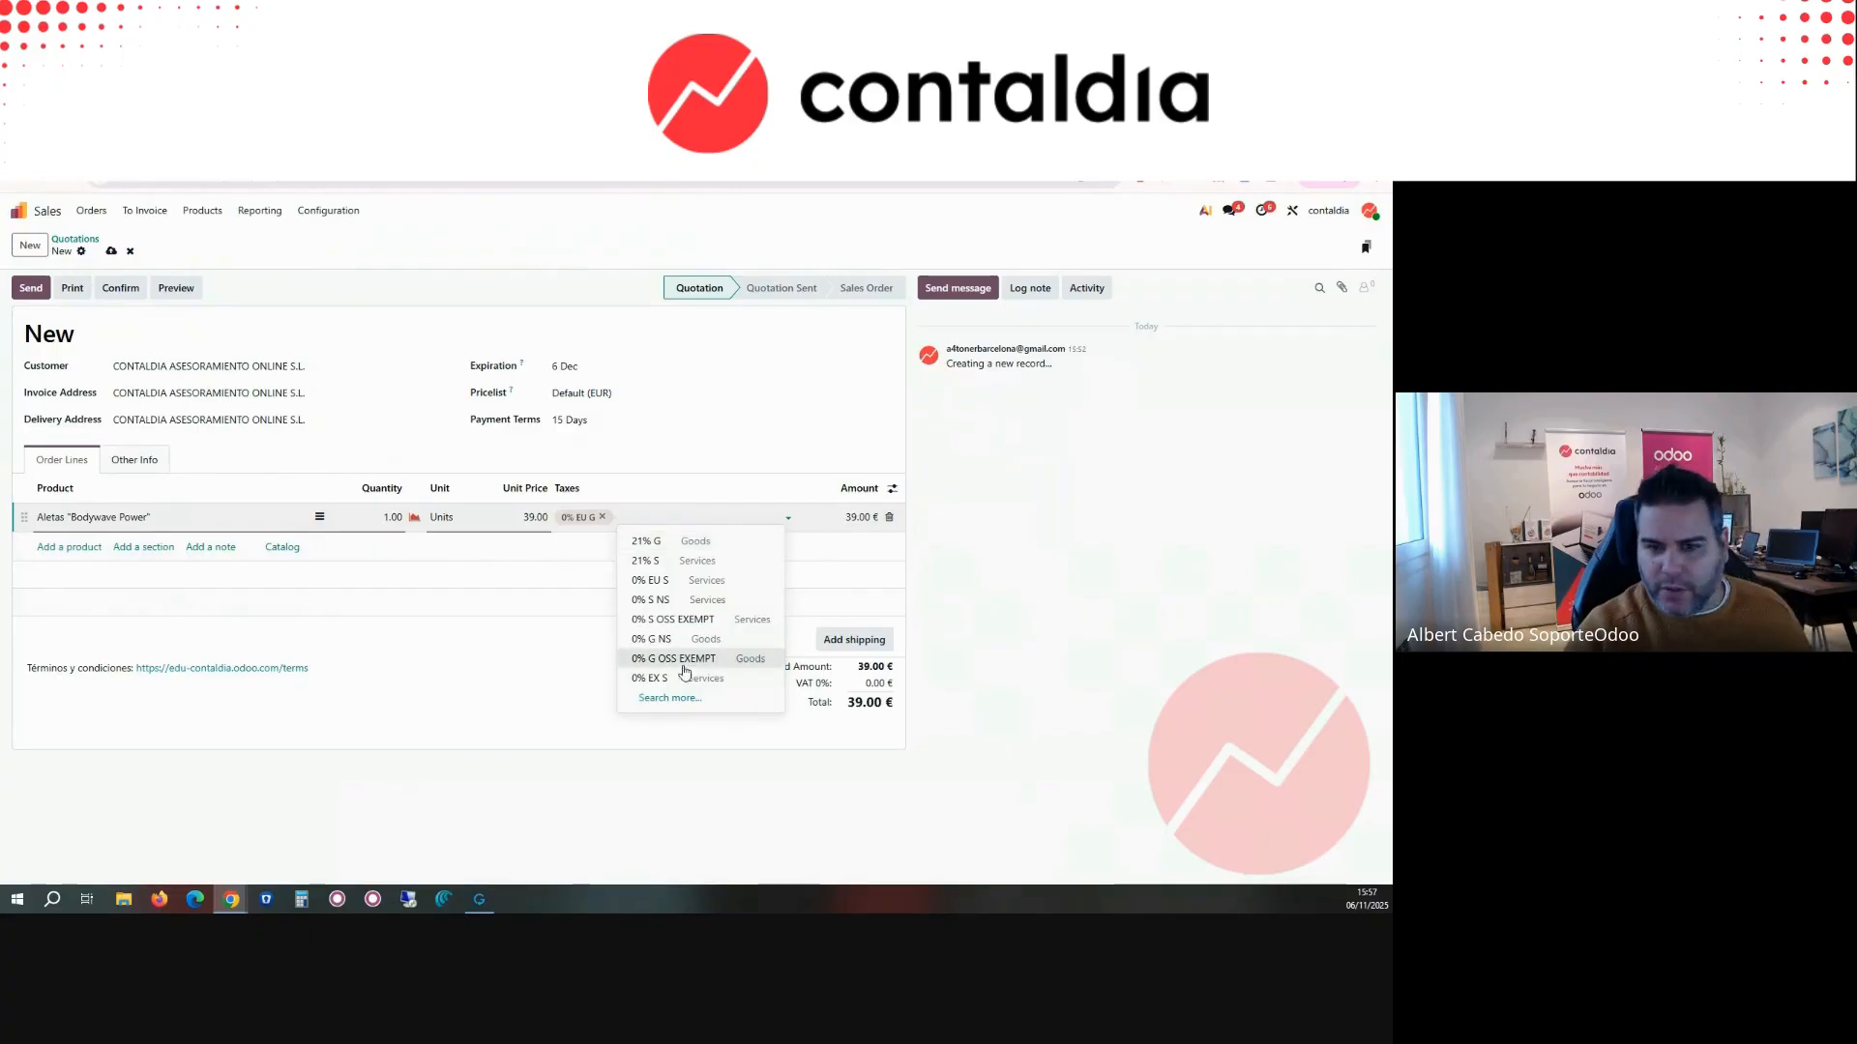
pyautogui.click(688, 699)
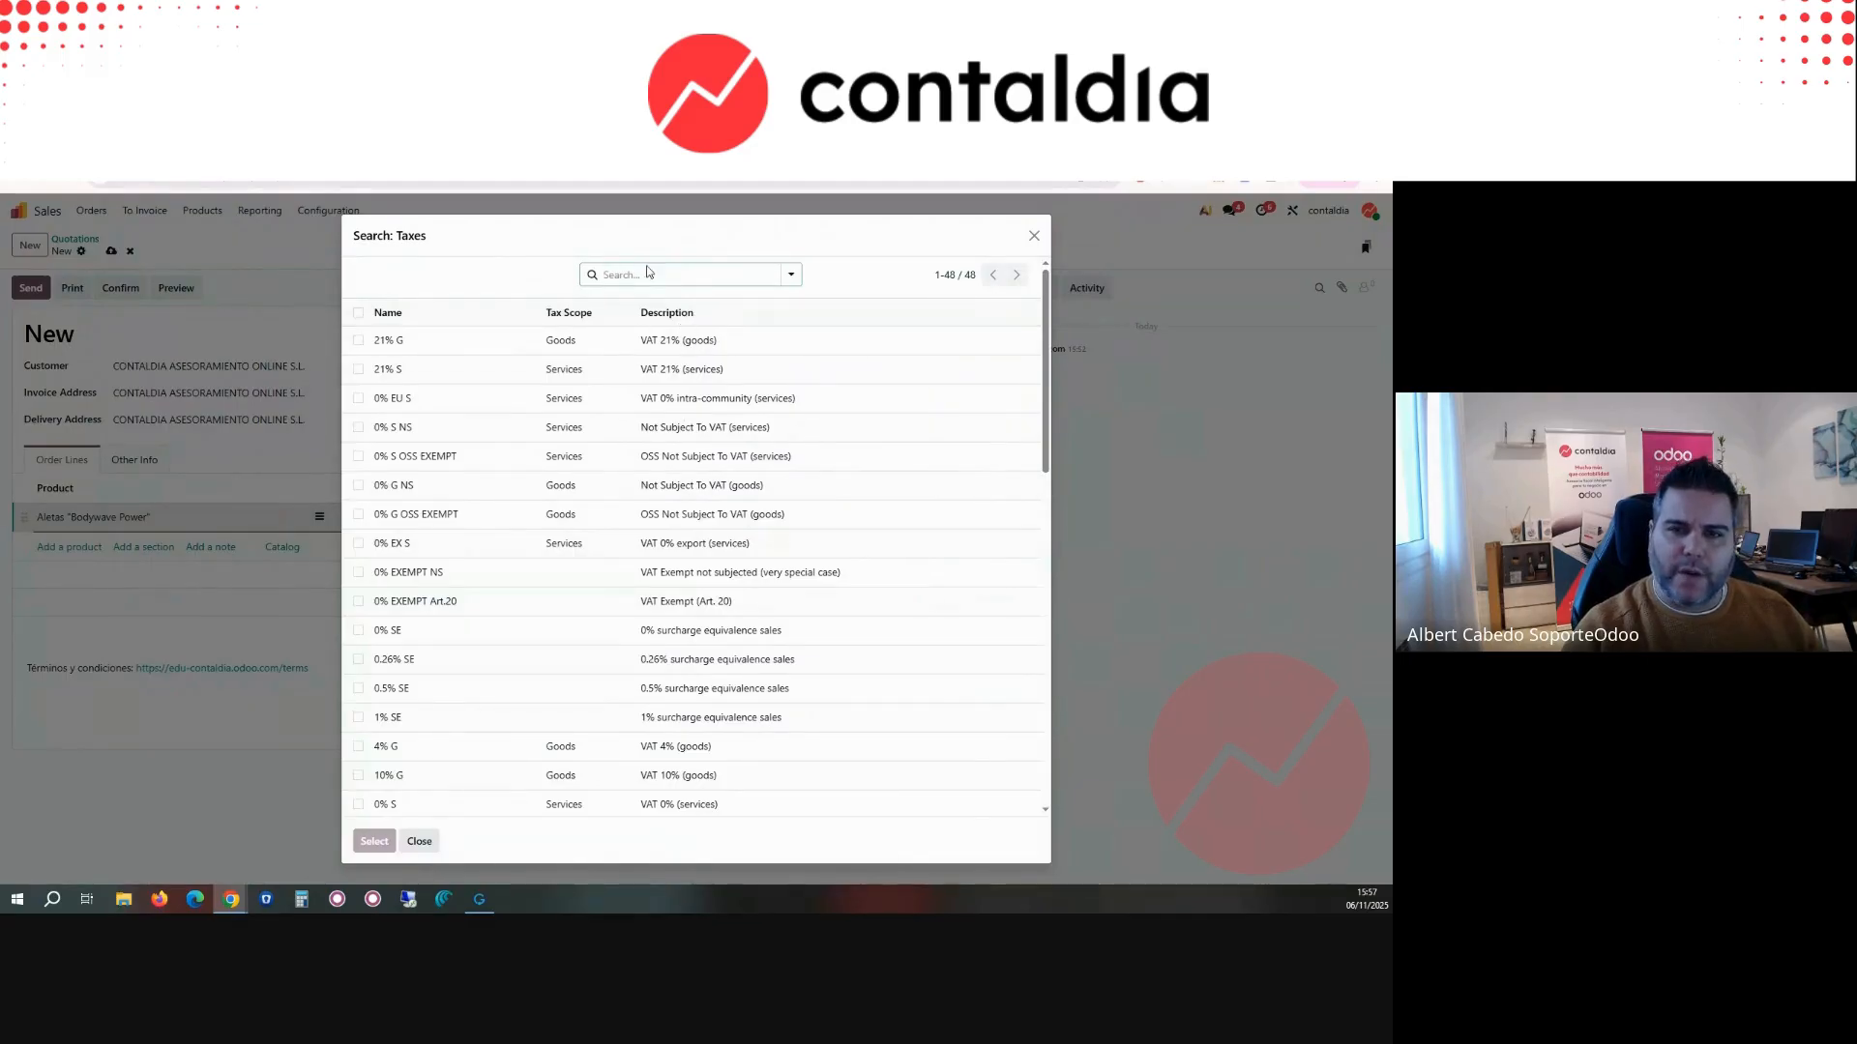
pyautogui.click(652, 274)
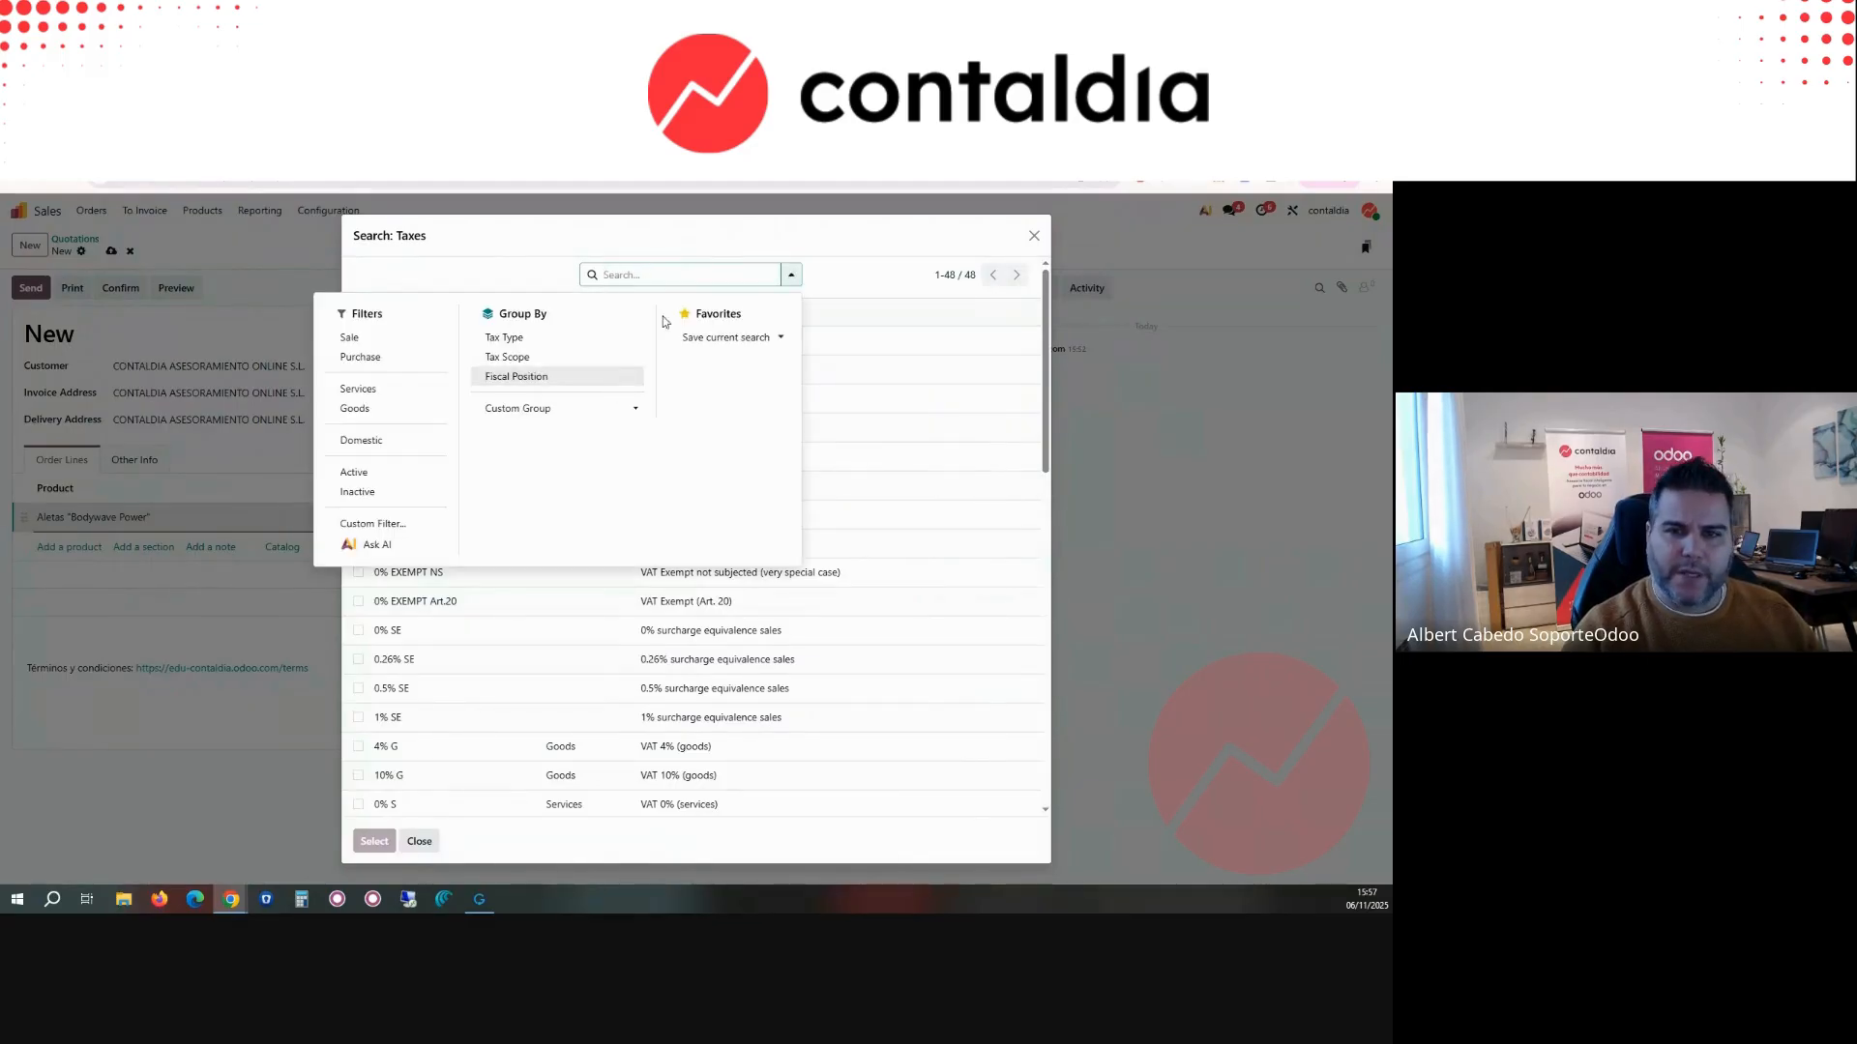
pyautogui.click(868, 272)
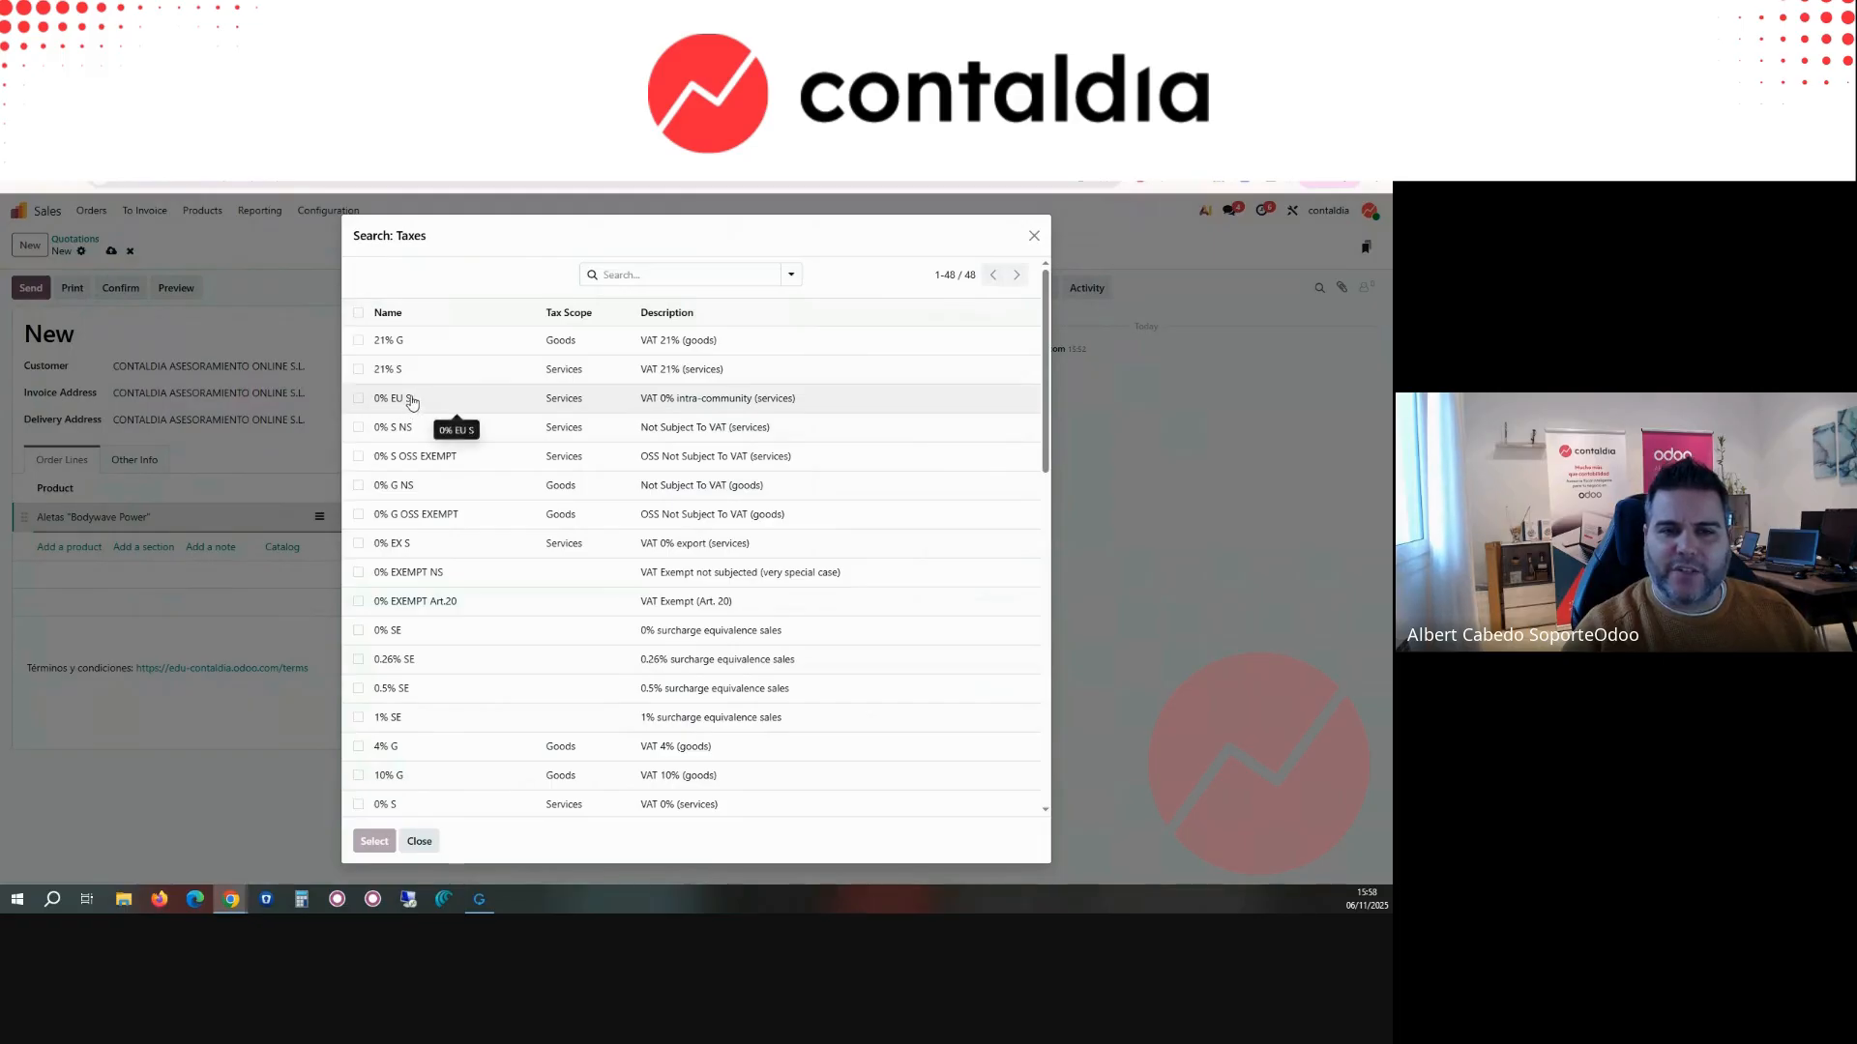
pyautogui.click(1034, 236)
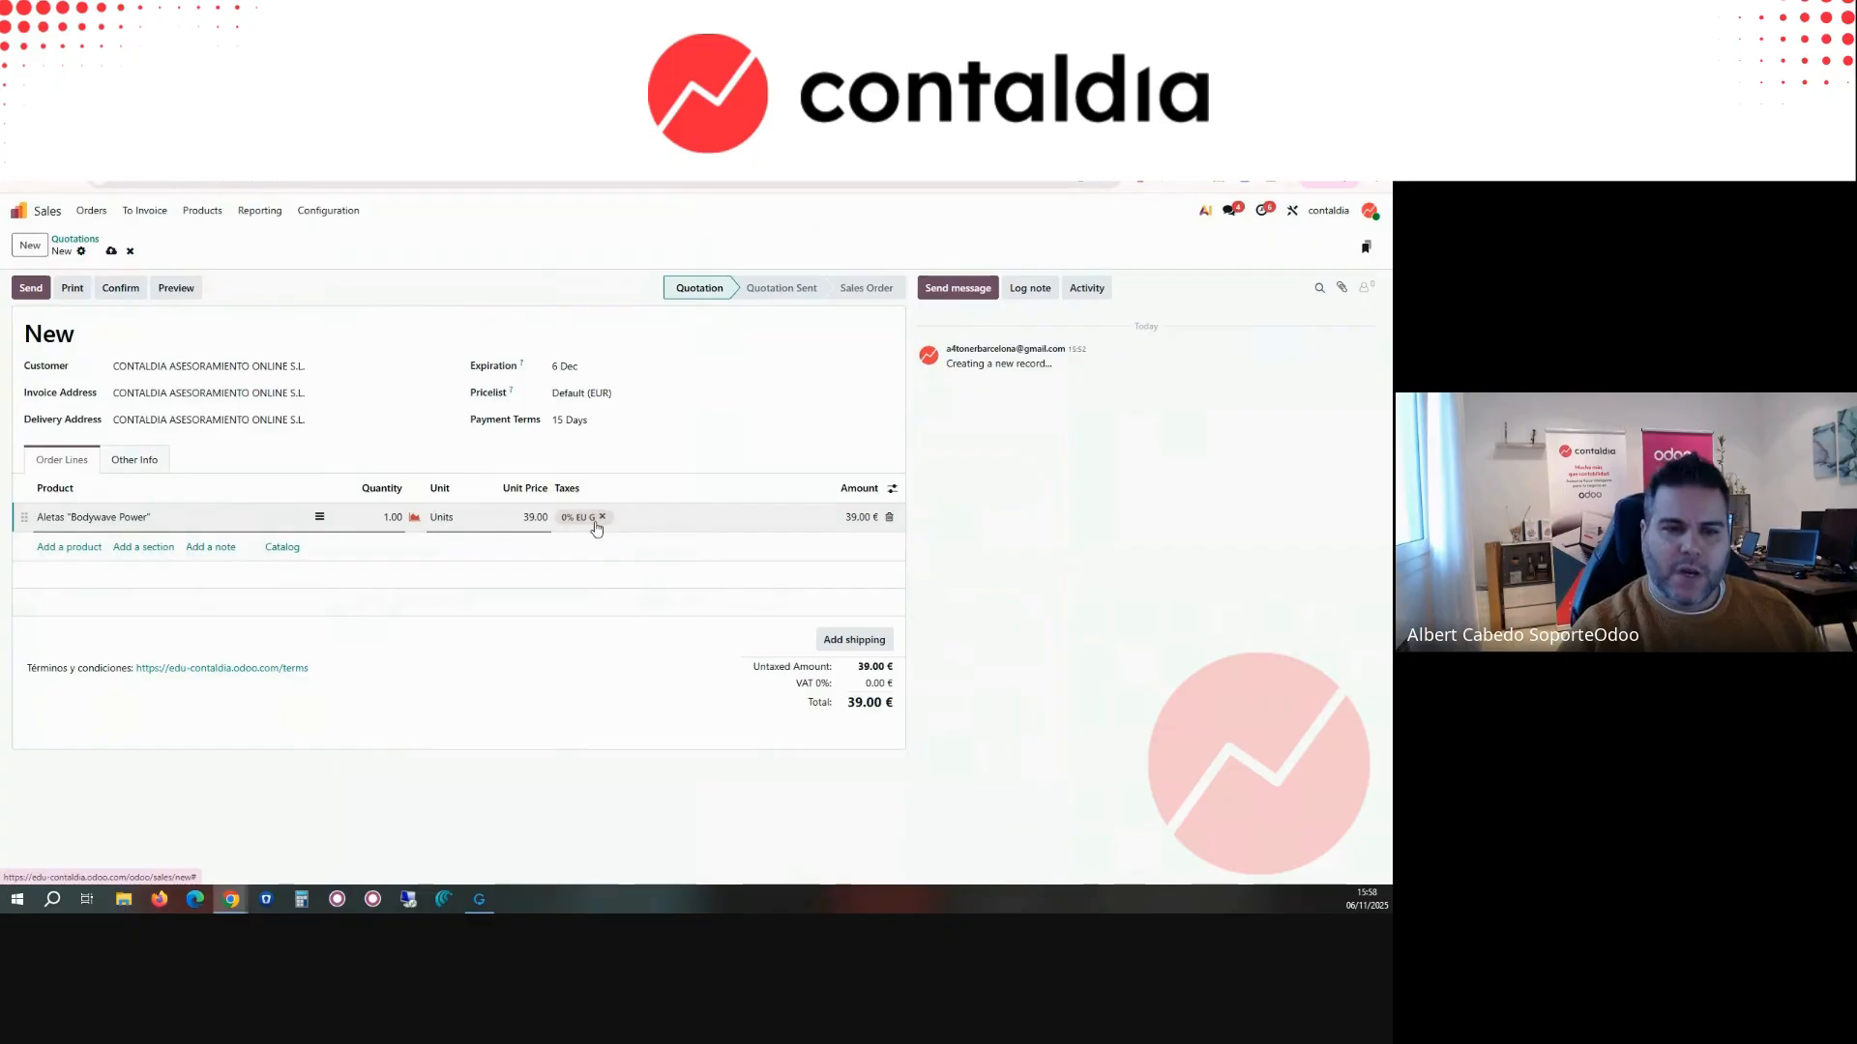
# Step: Open the order line's product record to check its sales taxes, and return to the quotation
pyautogui.click(207, 520)
pyautogui.click(337, 469)
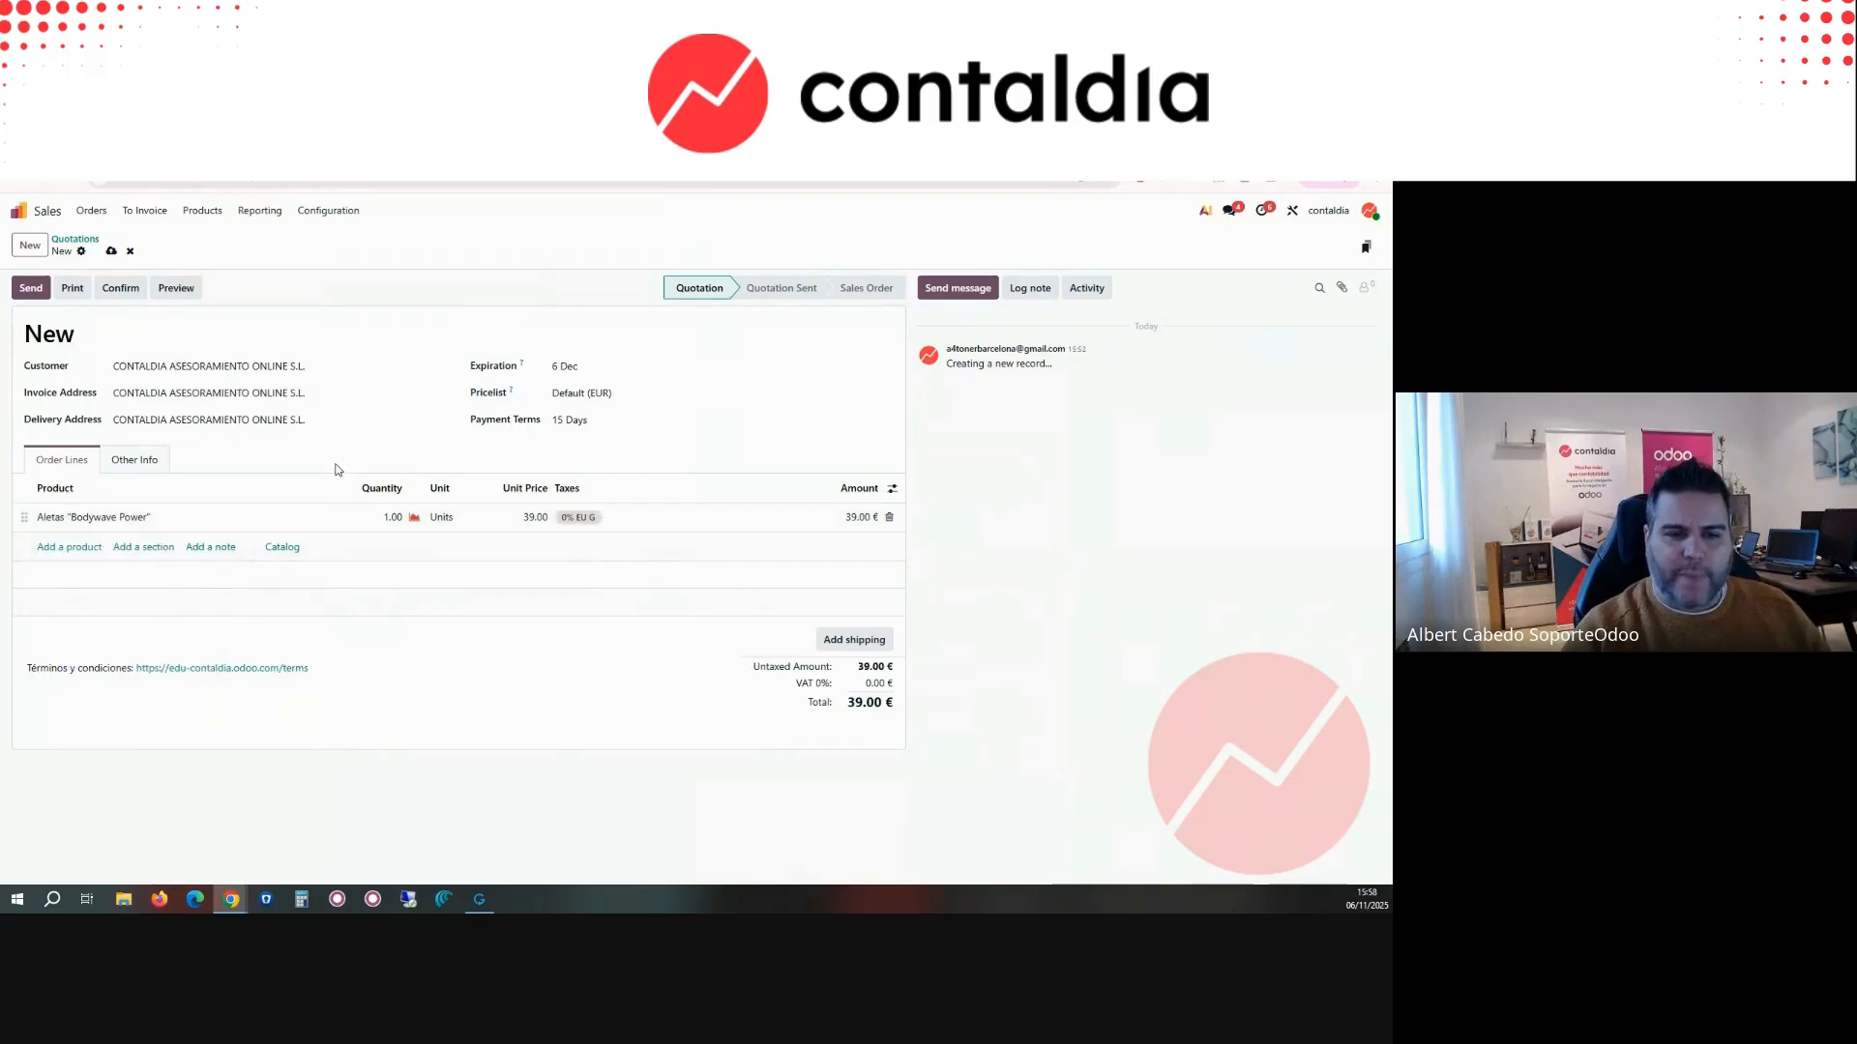
pyautogui.click(251, 520)
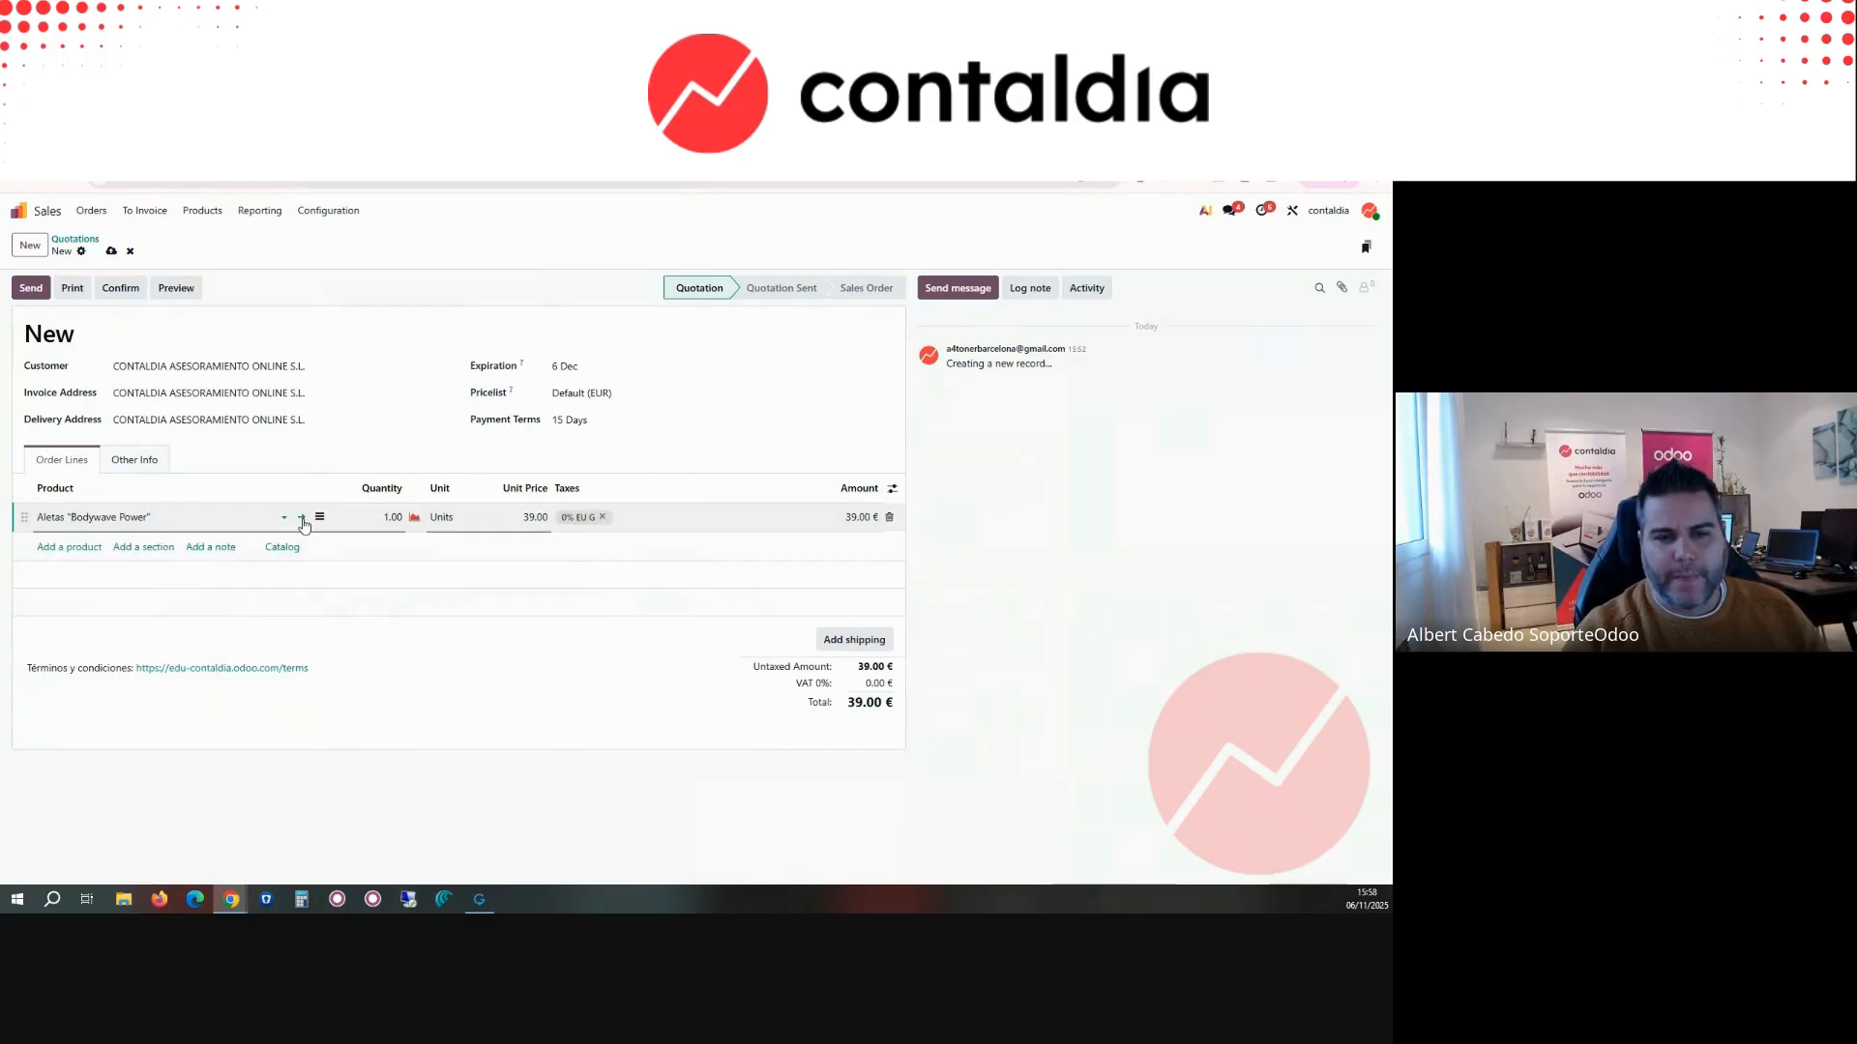
pyautogui.click(303, 519)
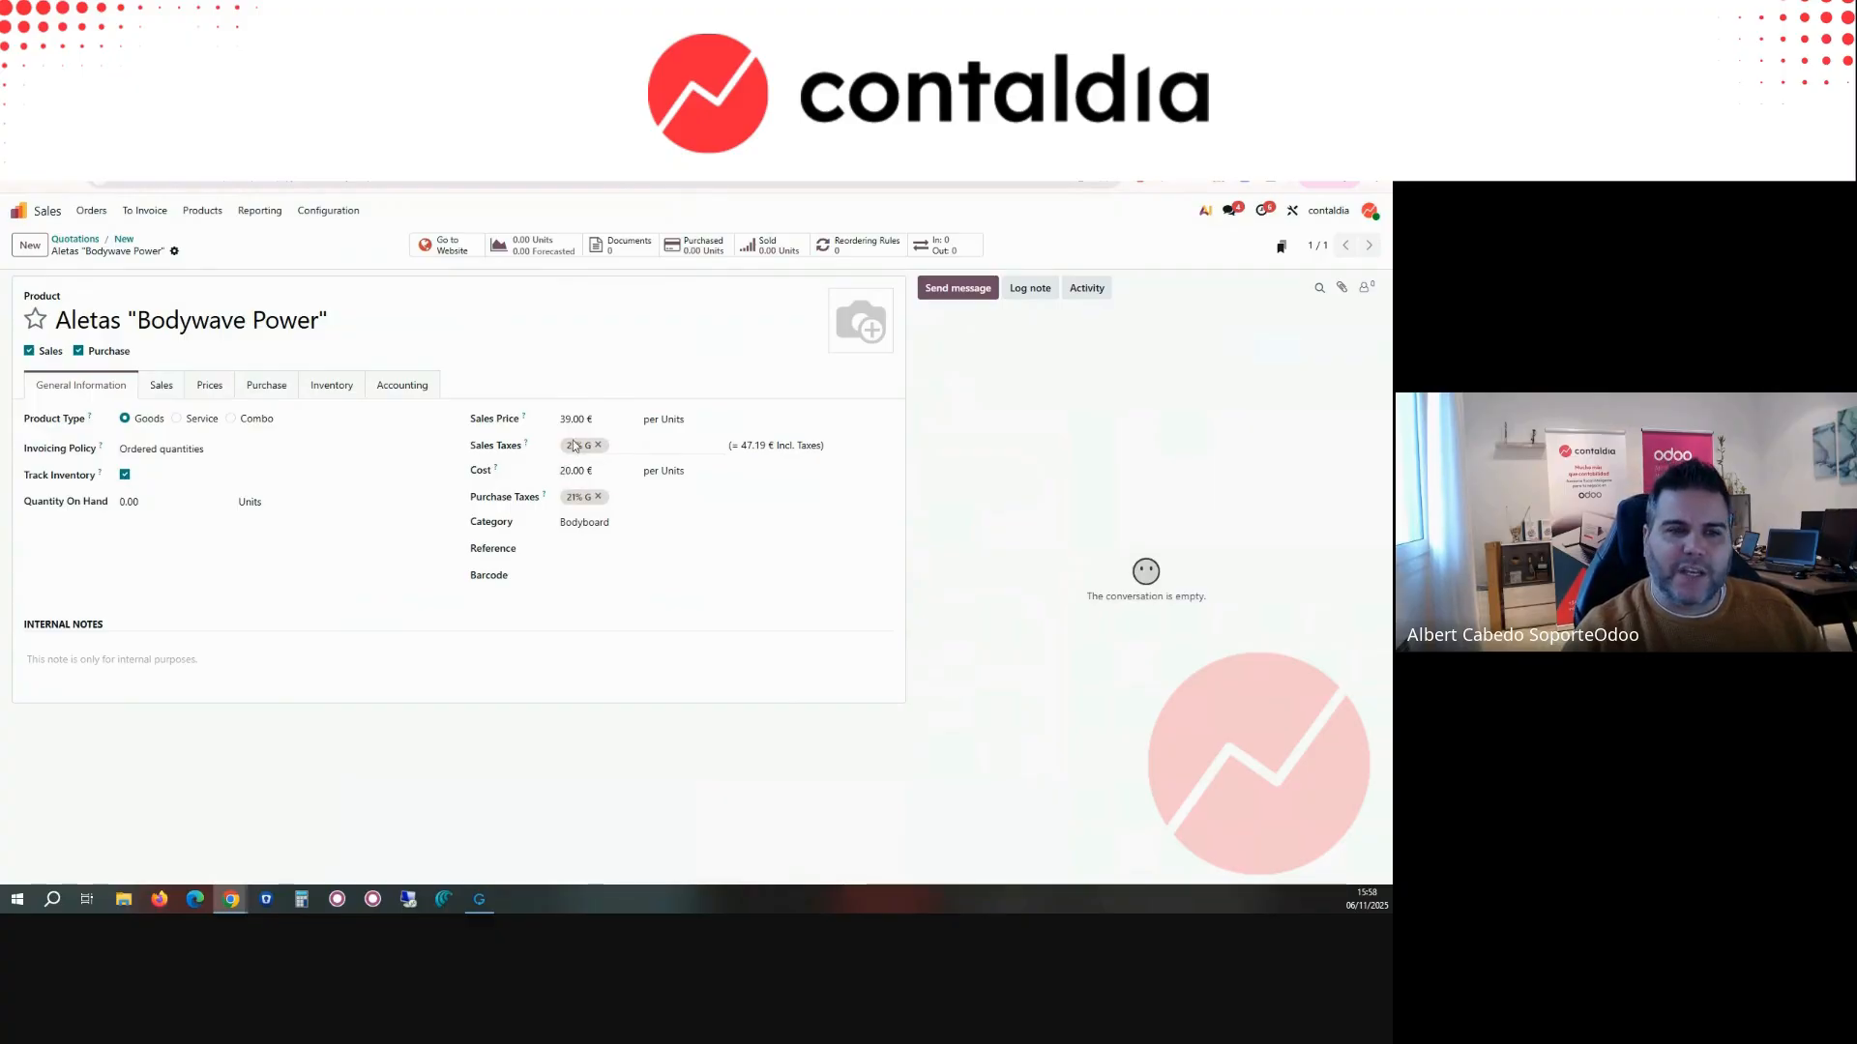
pyautogui.click(122, 240)
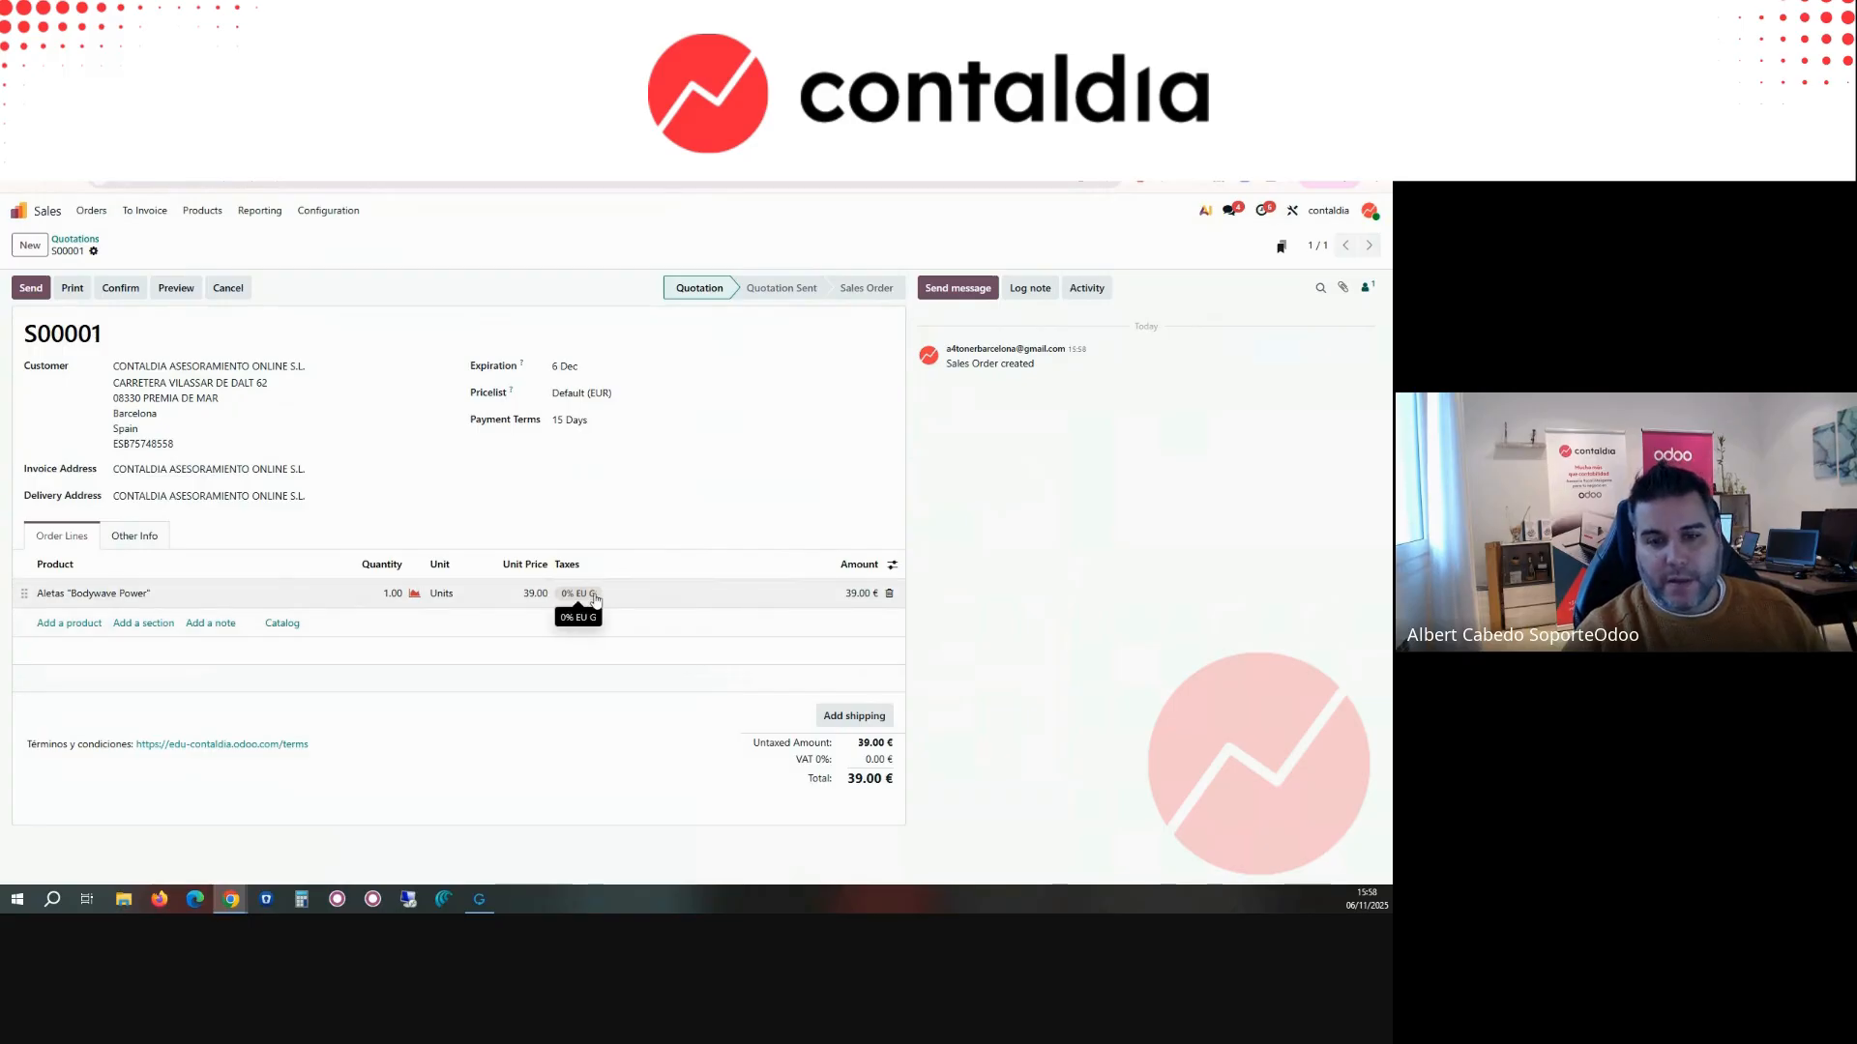
# Step: Reopen the product from its order line and set its income account to 700000 Merchandise sold Spain
pyautogui.click(280, 593)
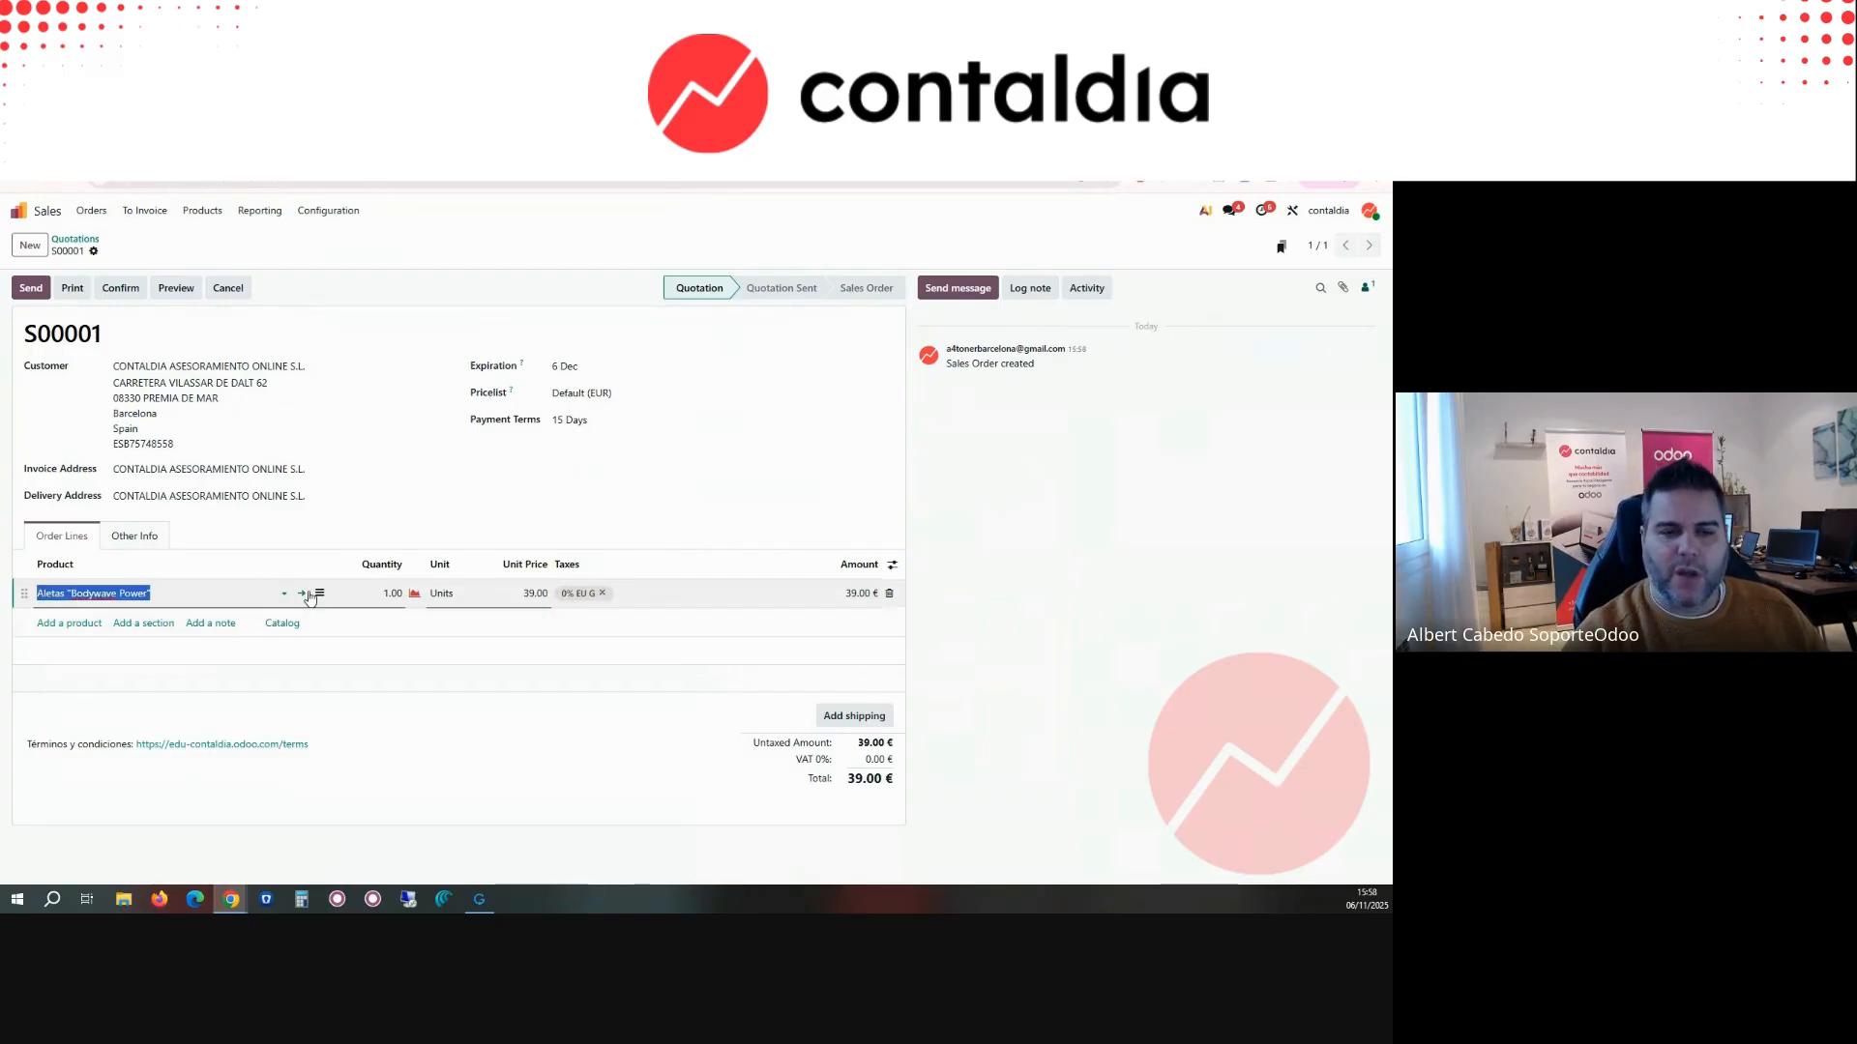
pyautogui.click(302, 594)
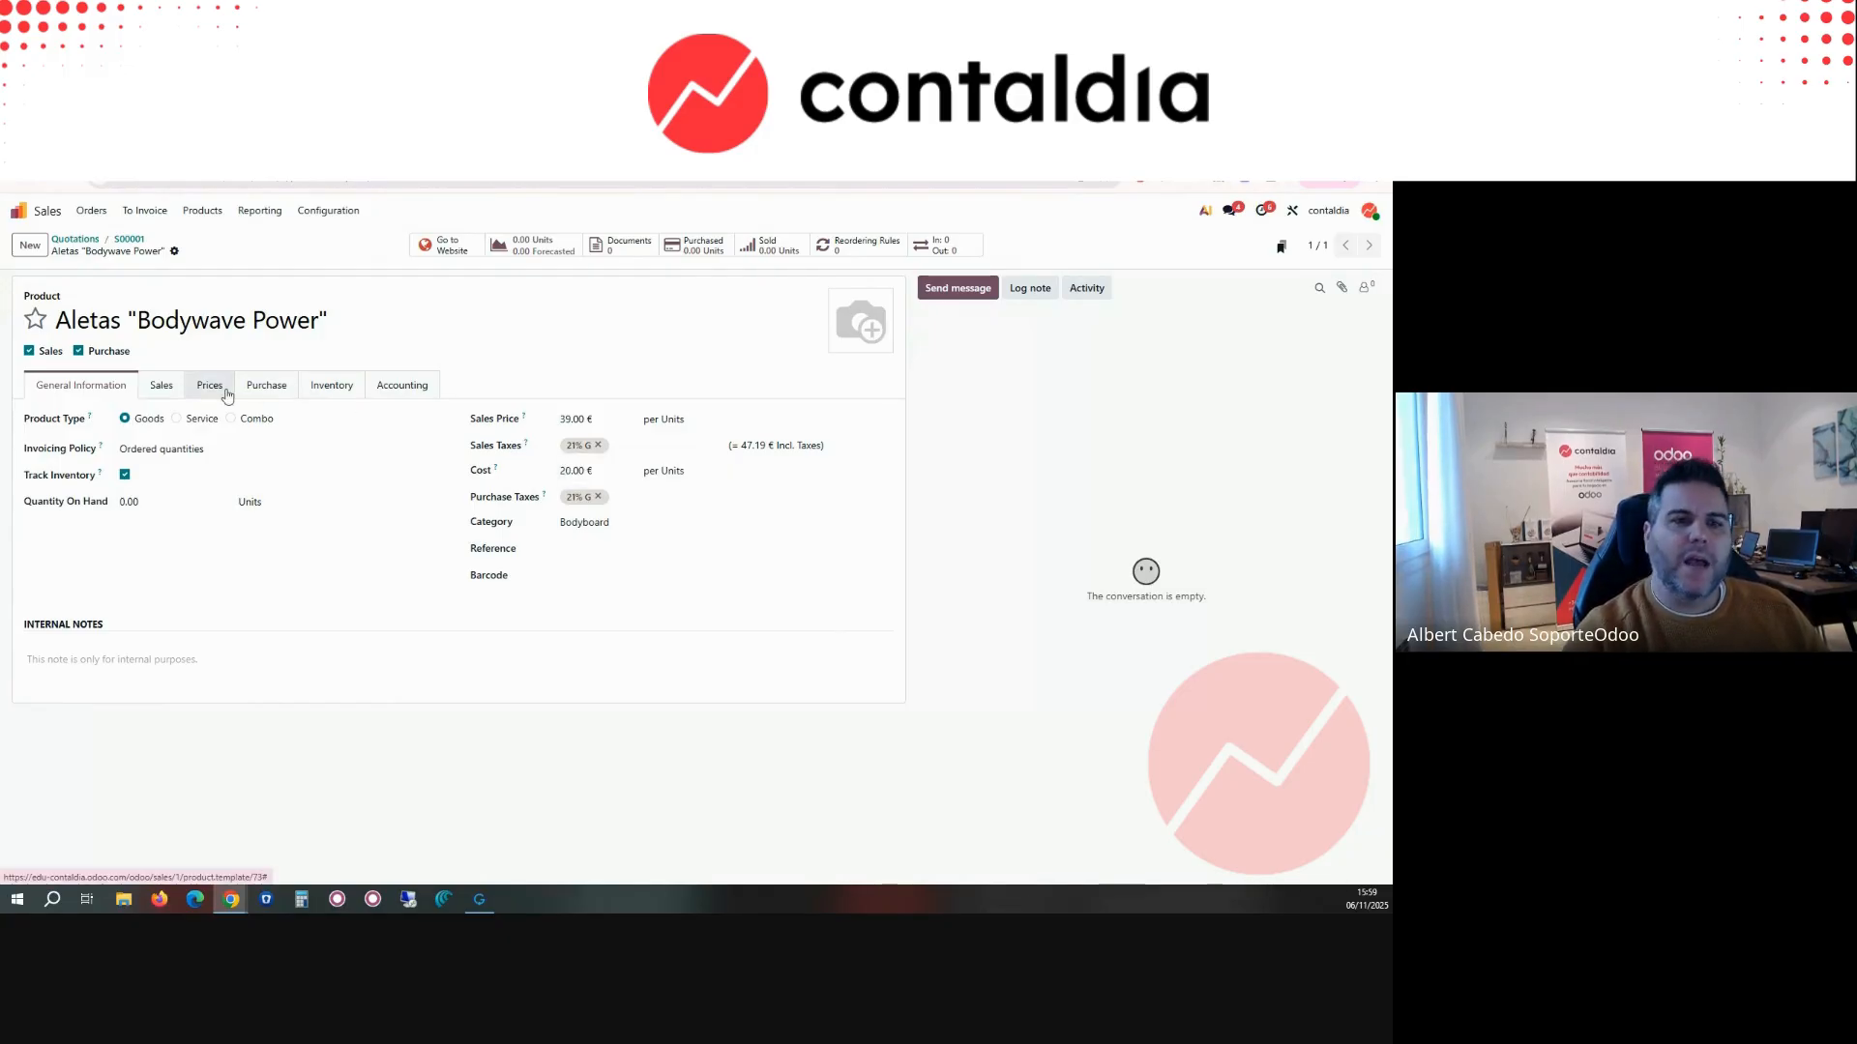
pyautogui.click(398, 387)
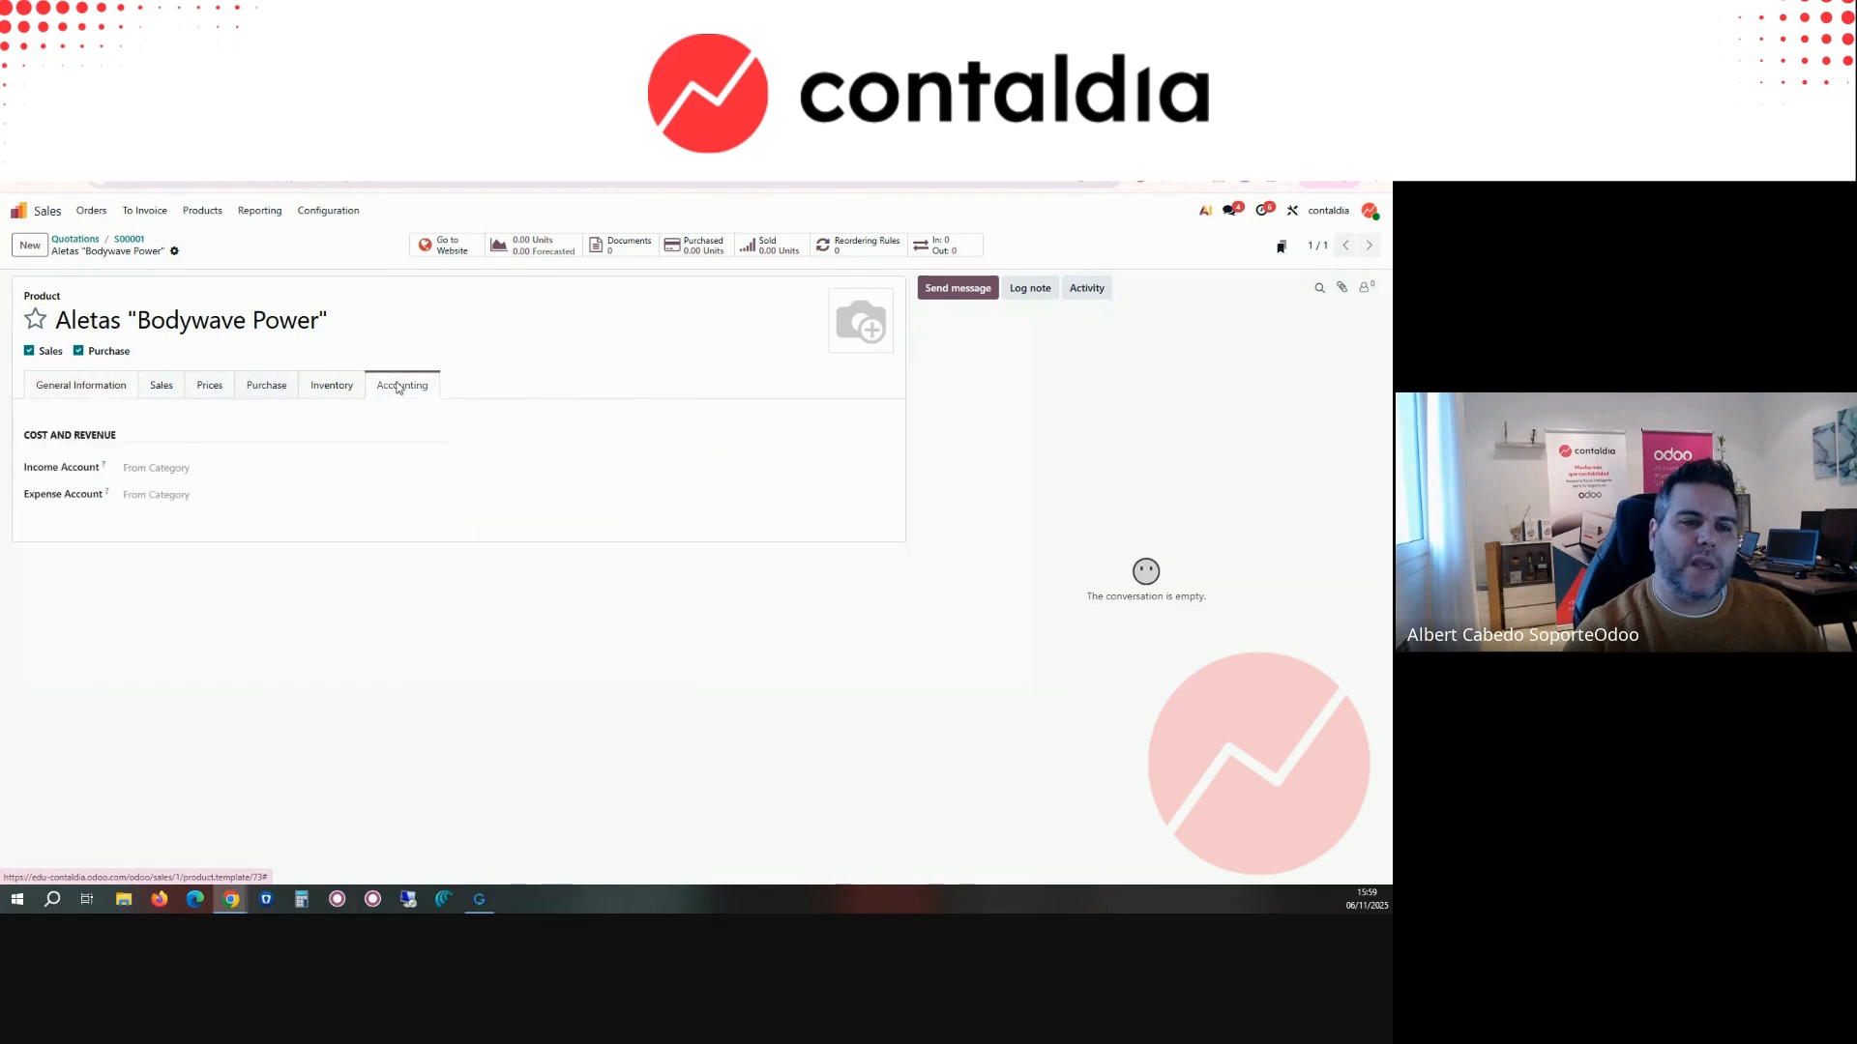
pyautogui.click(169, 472)
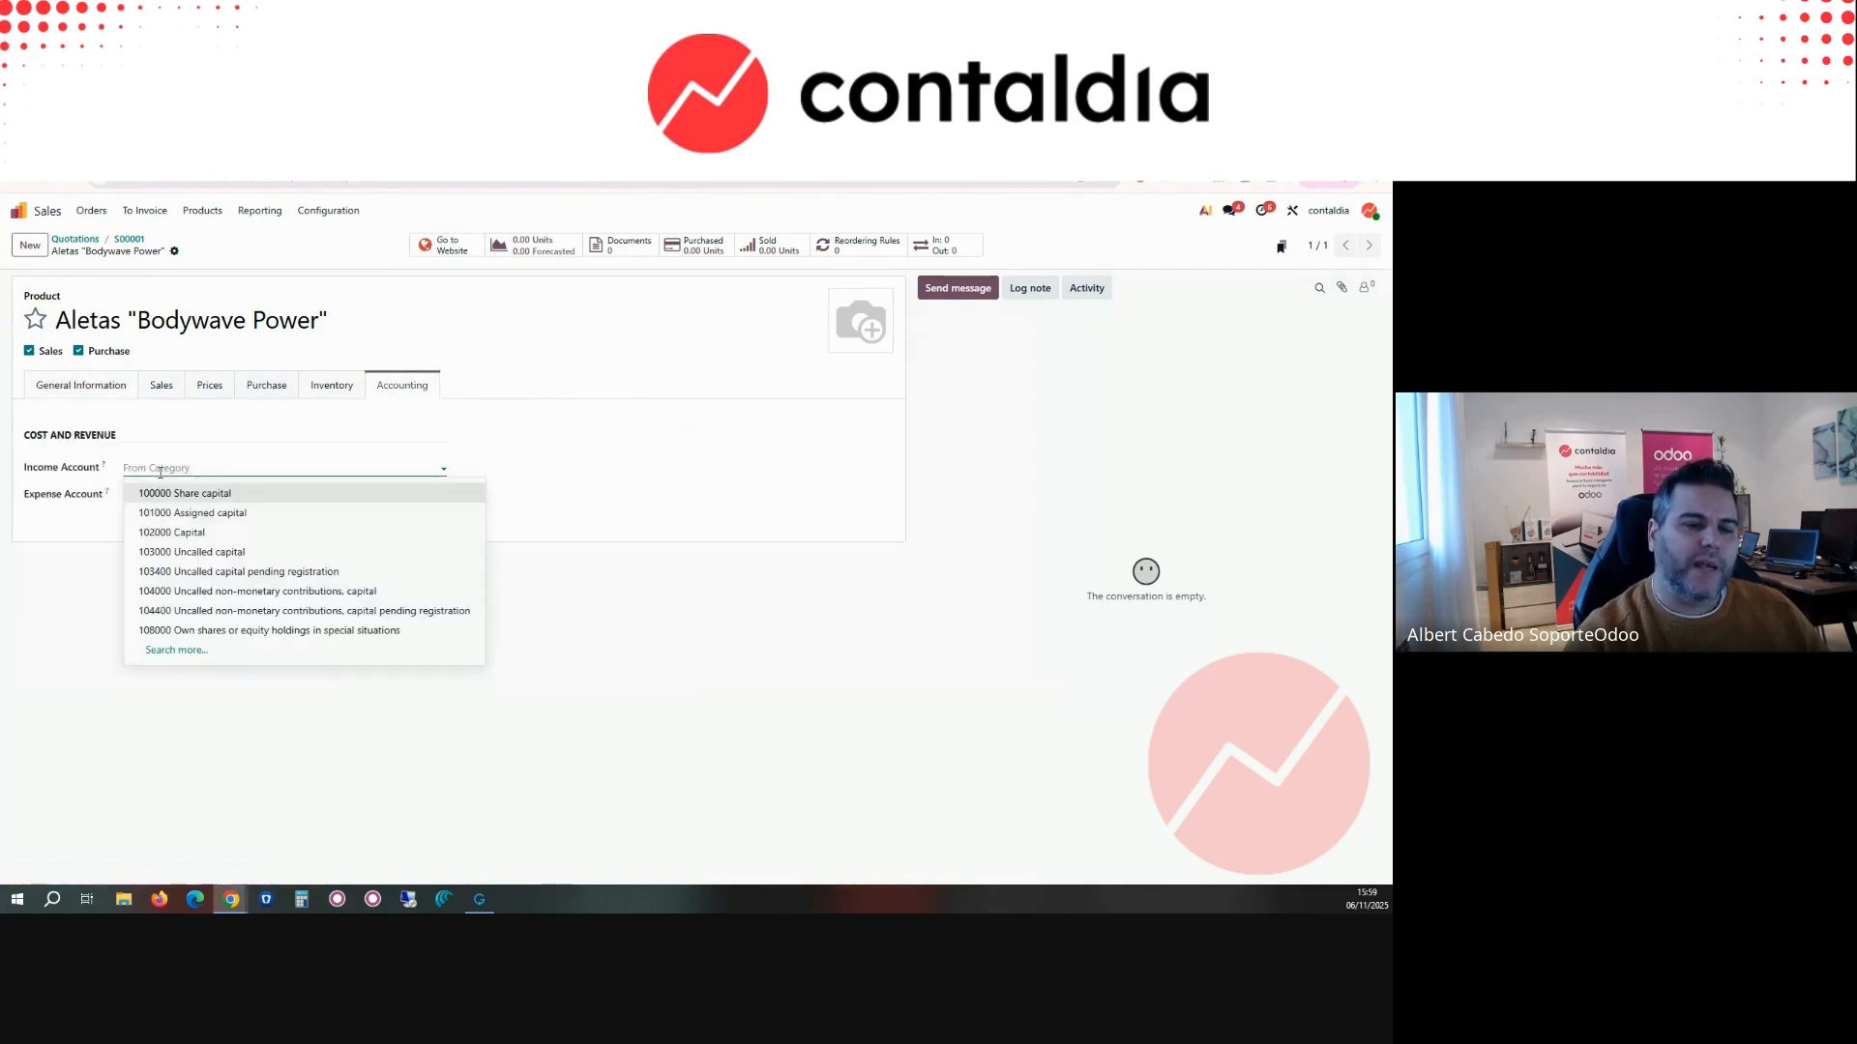
pyautogui.write('700')
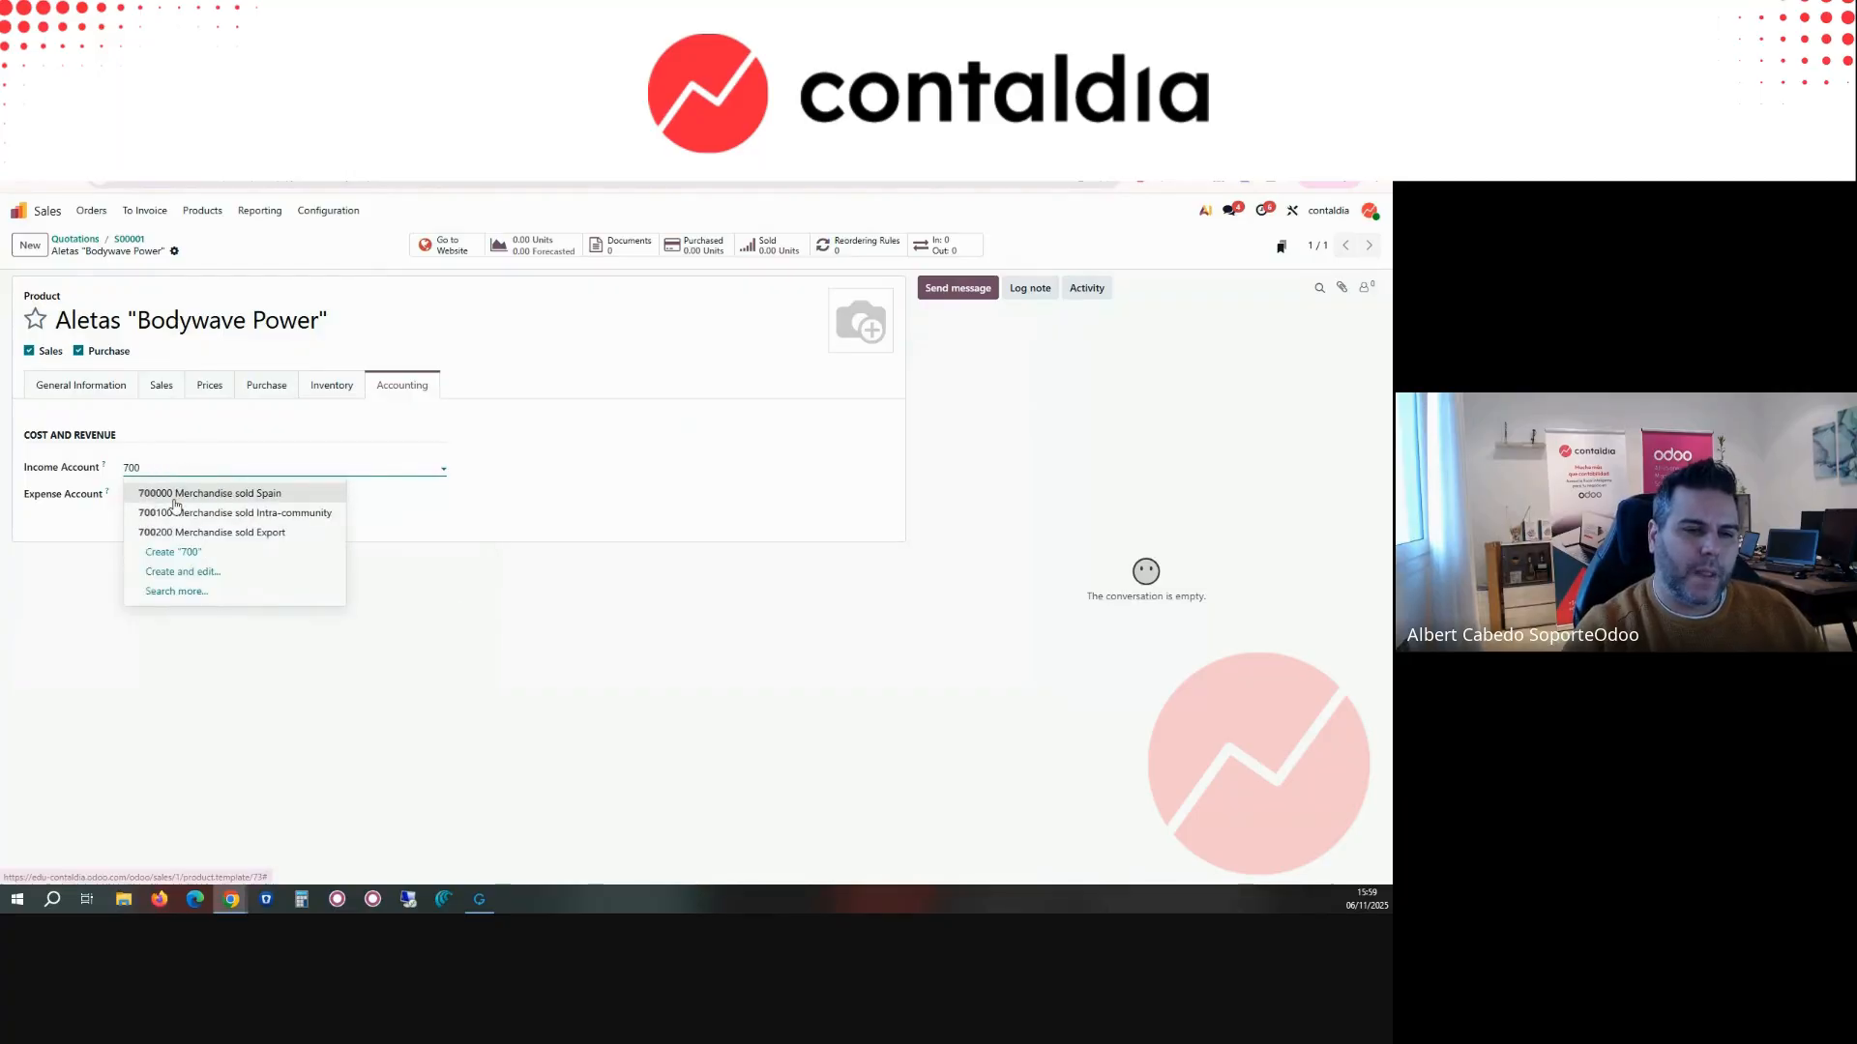
pyautogui.click(175, 499)
# Step: Set the product's expense account to 600000 Merchandise purchased and save the product
pyautogui.click(175, 499)
pyautogui.write('600')
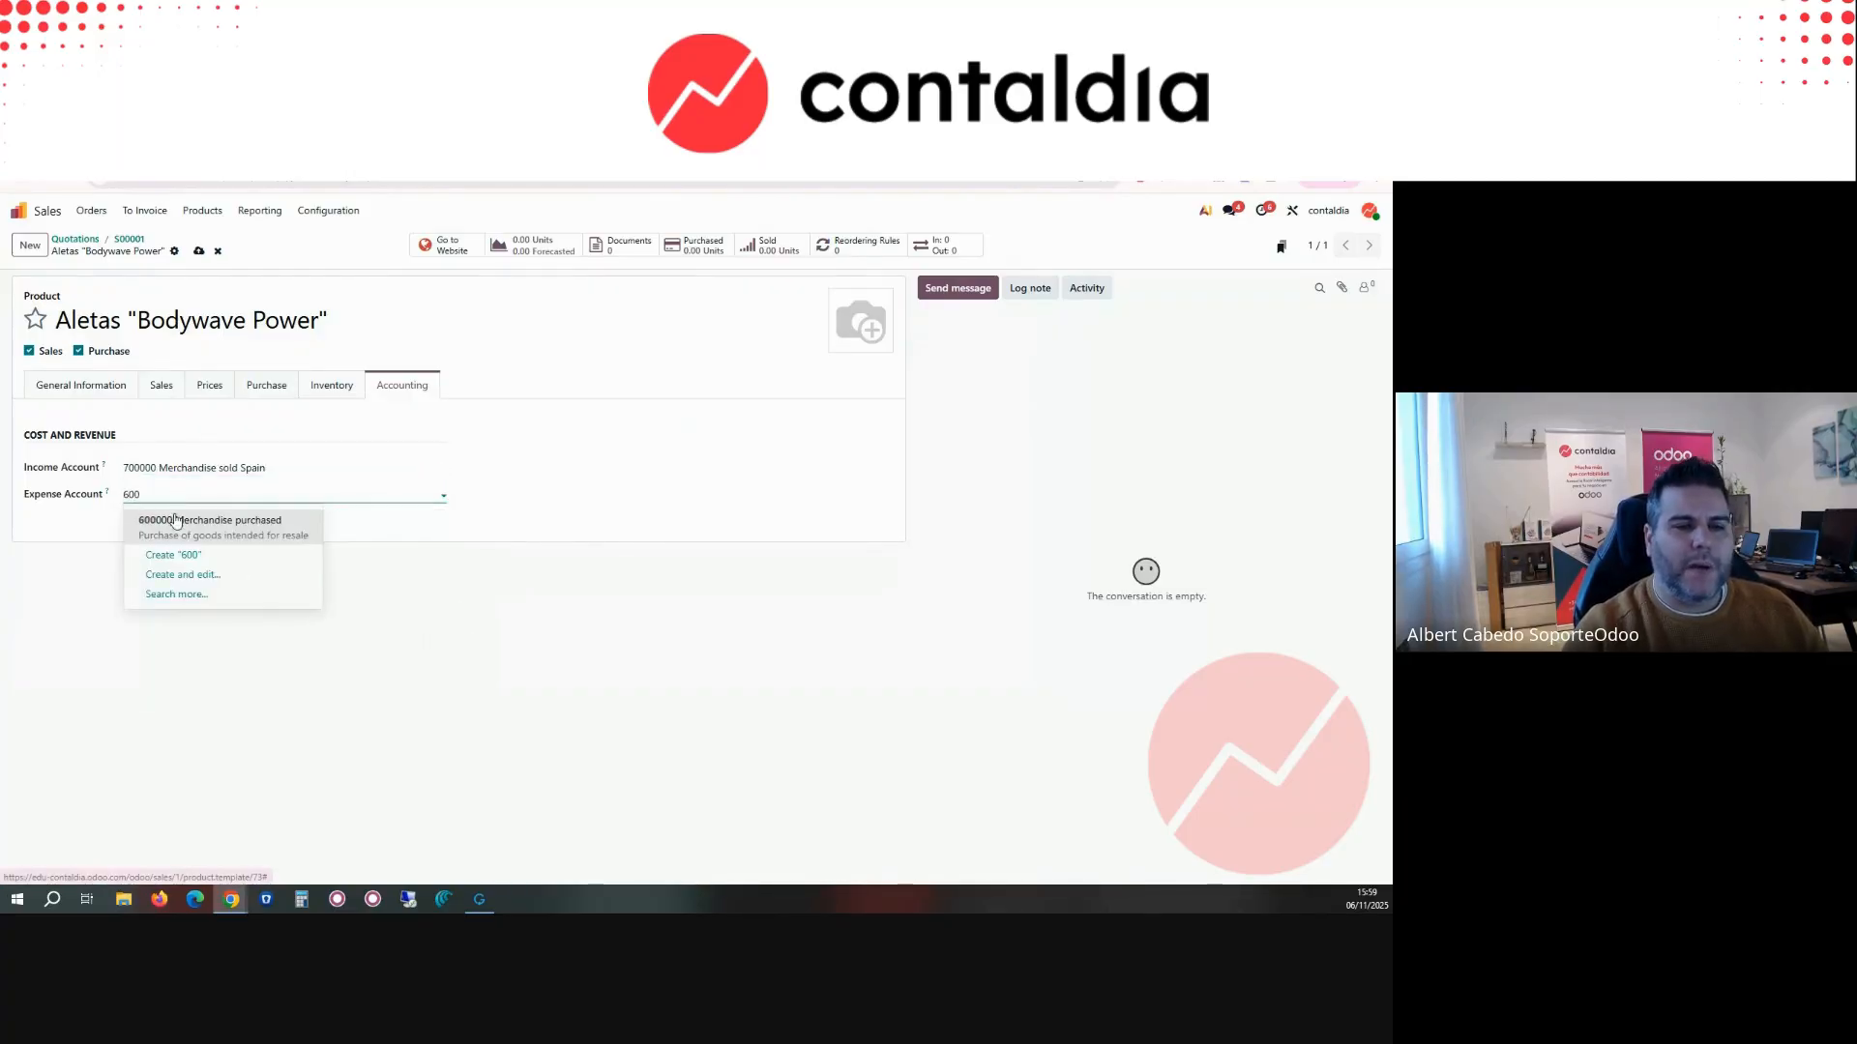
pyautogui.click(176, 520)
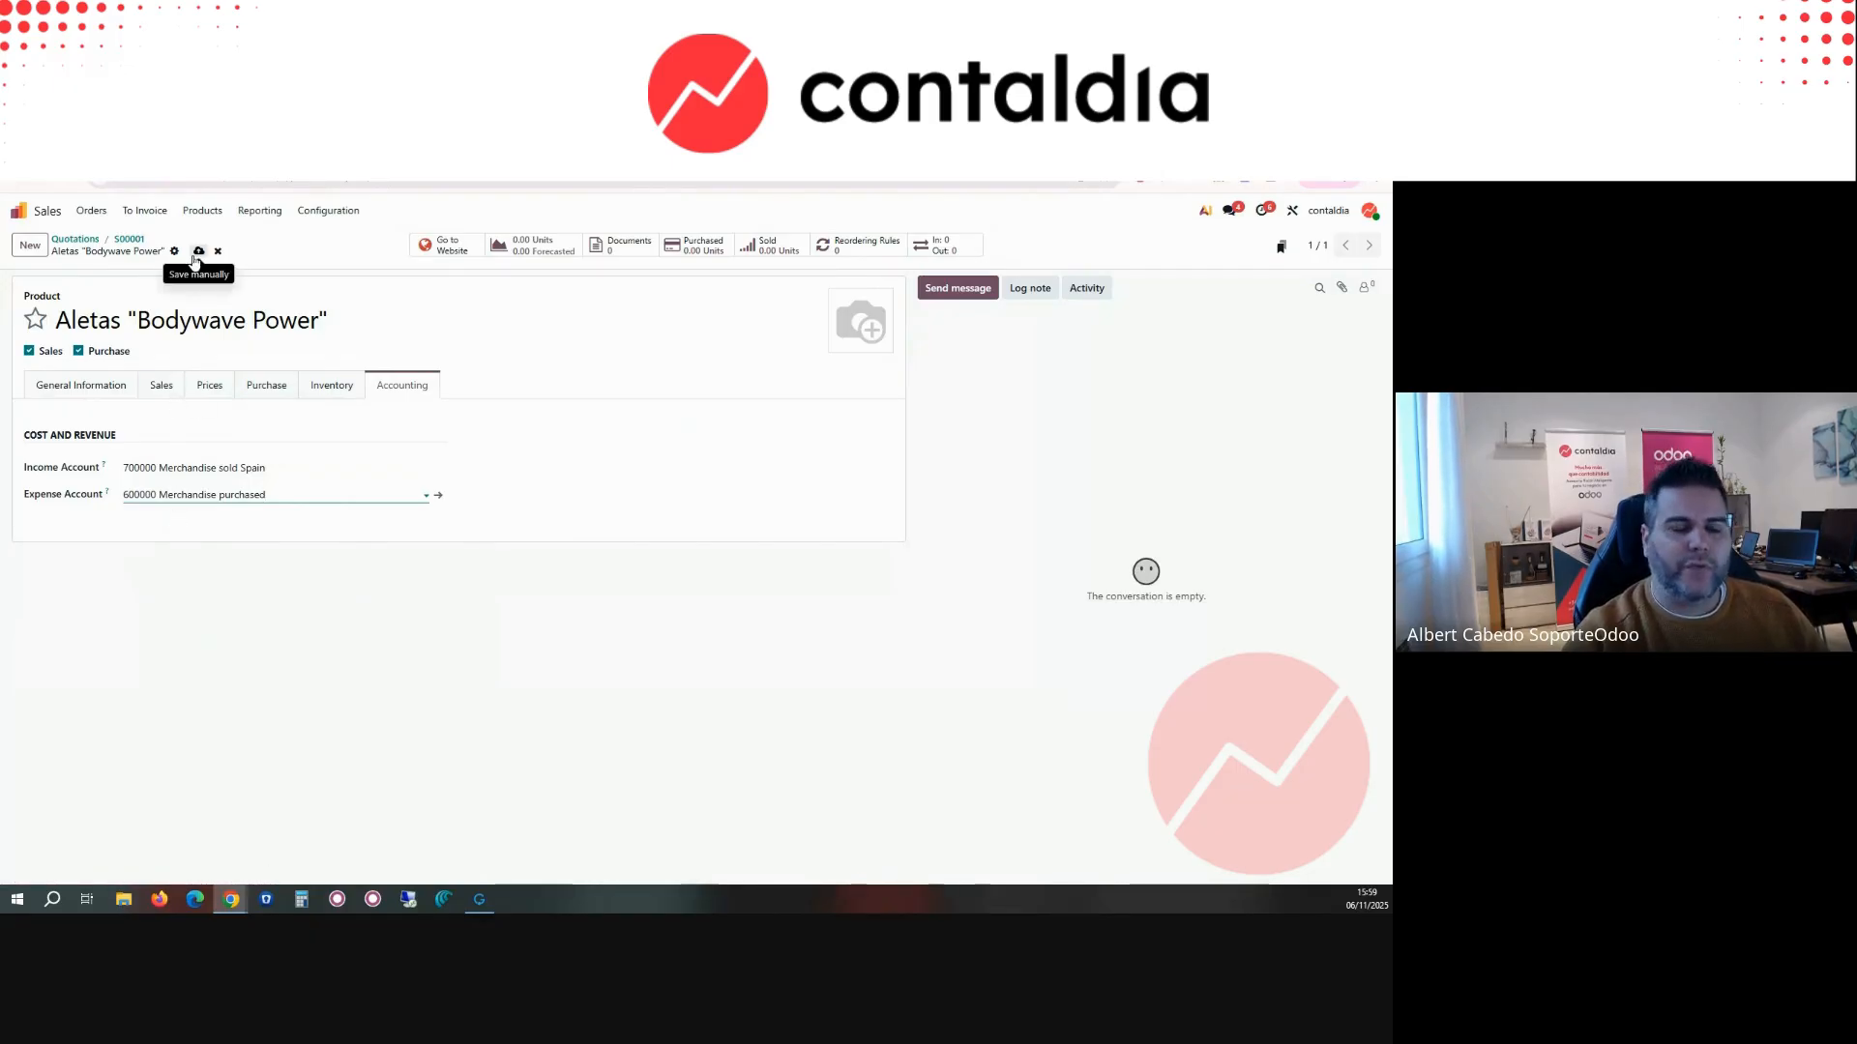
pyautogui.click(197, 254)
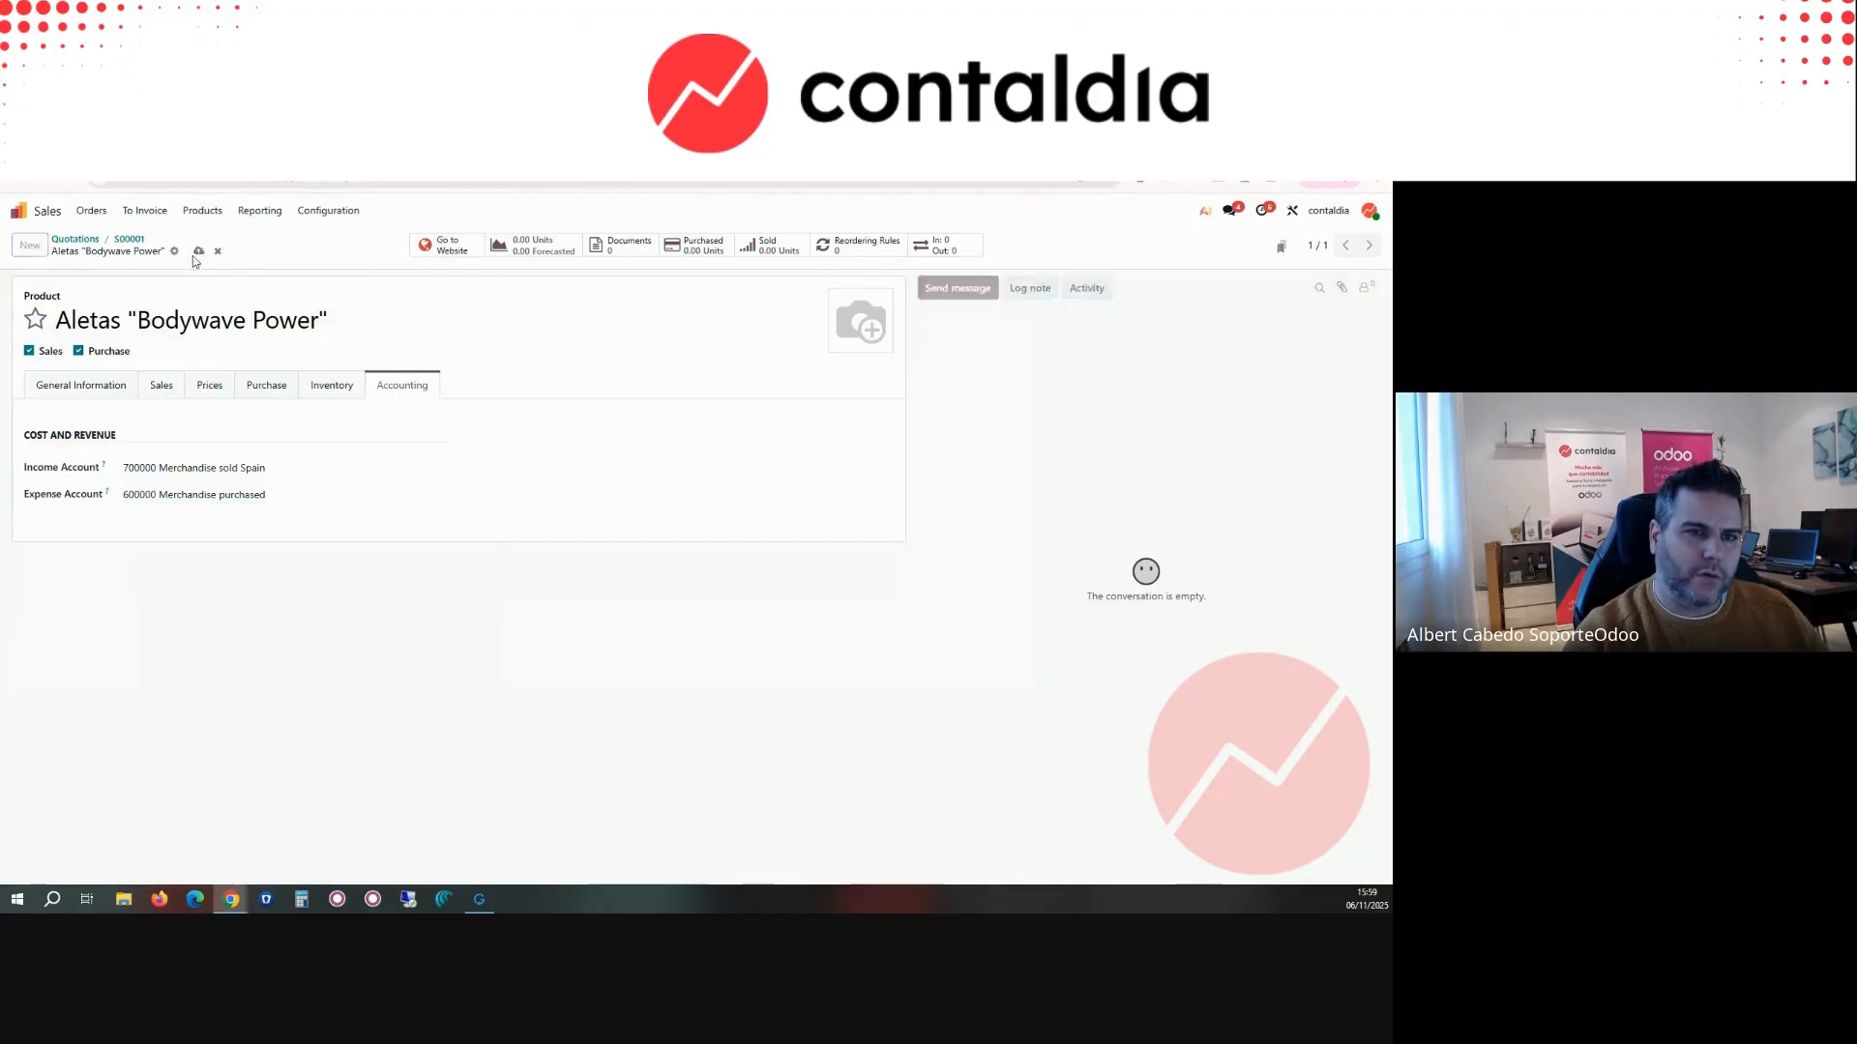
# Step: Return to the quotation, open its customer's record and review the sales, purchase and accounting settings, including the receivable and payable accounts
pyautogui.click(130, 239)
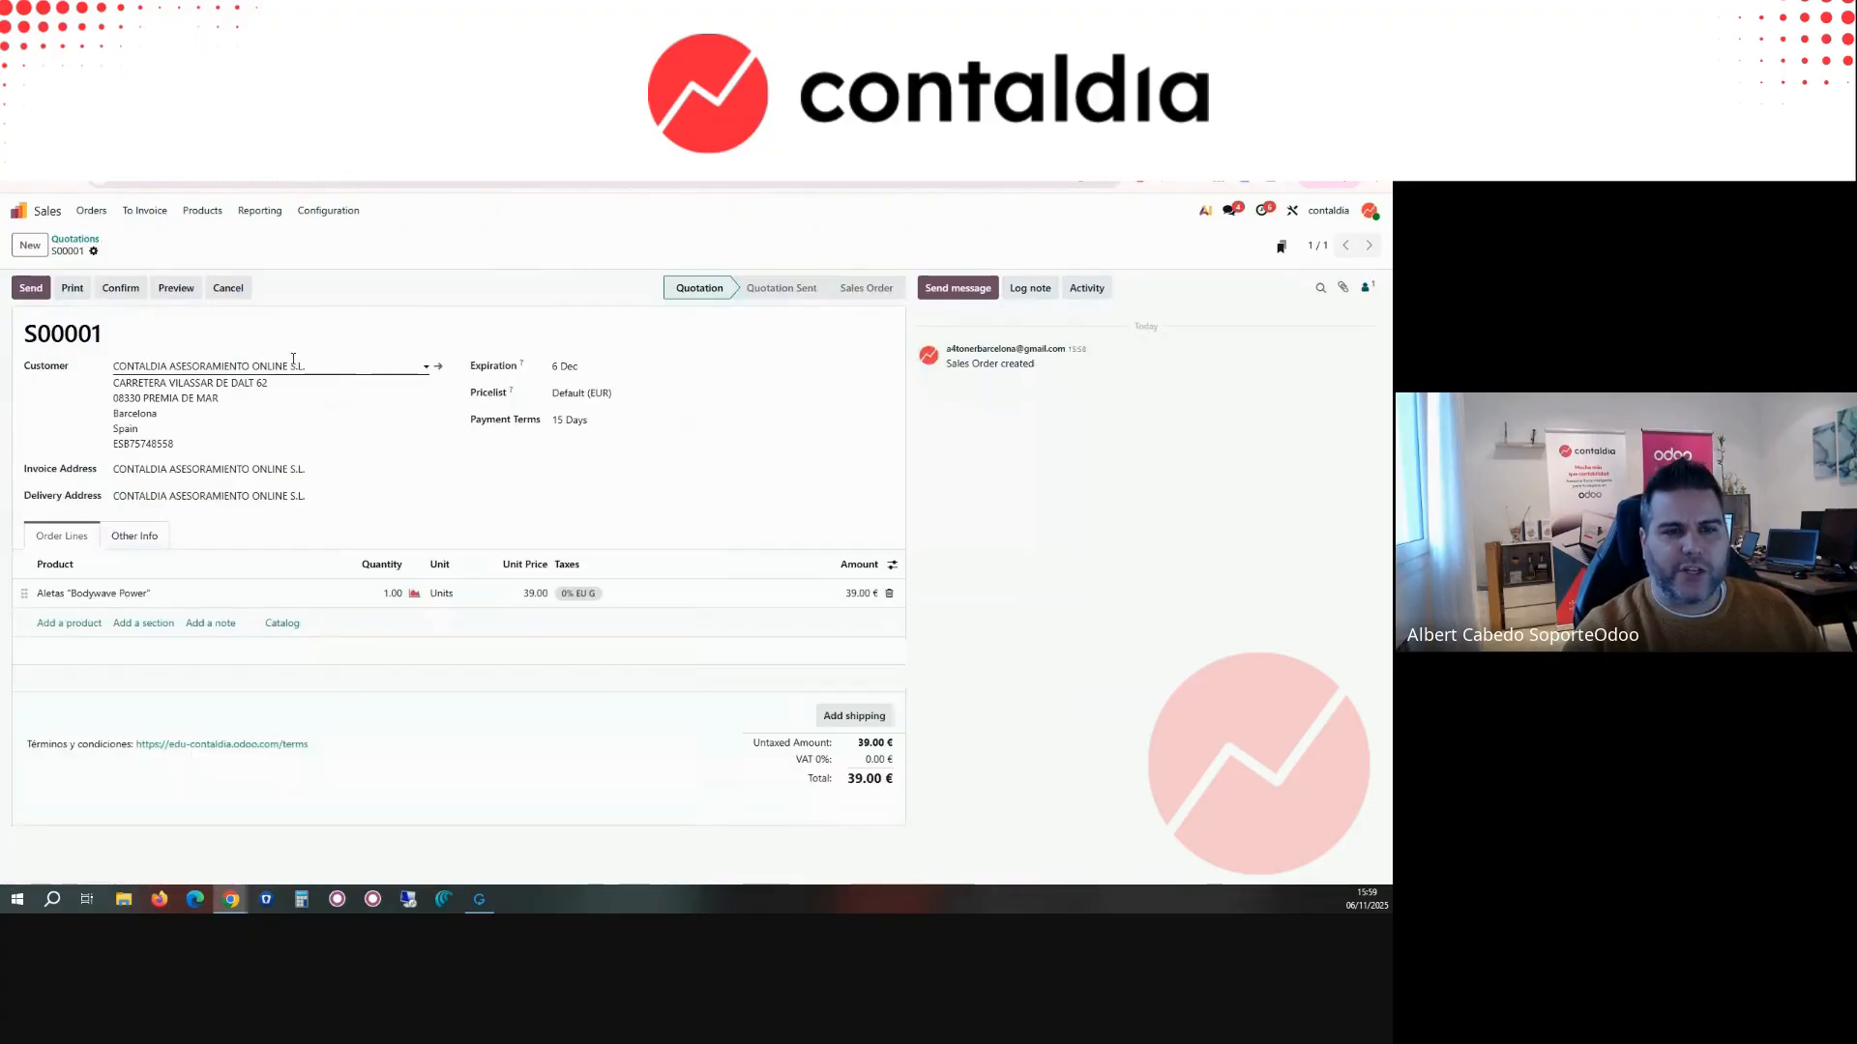
pyautogui.click(438, 366)
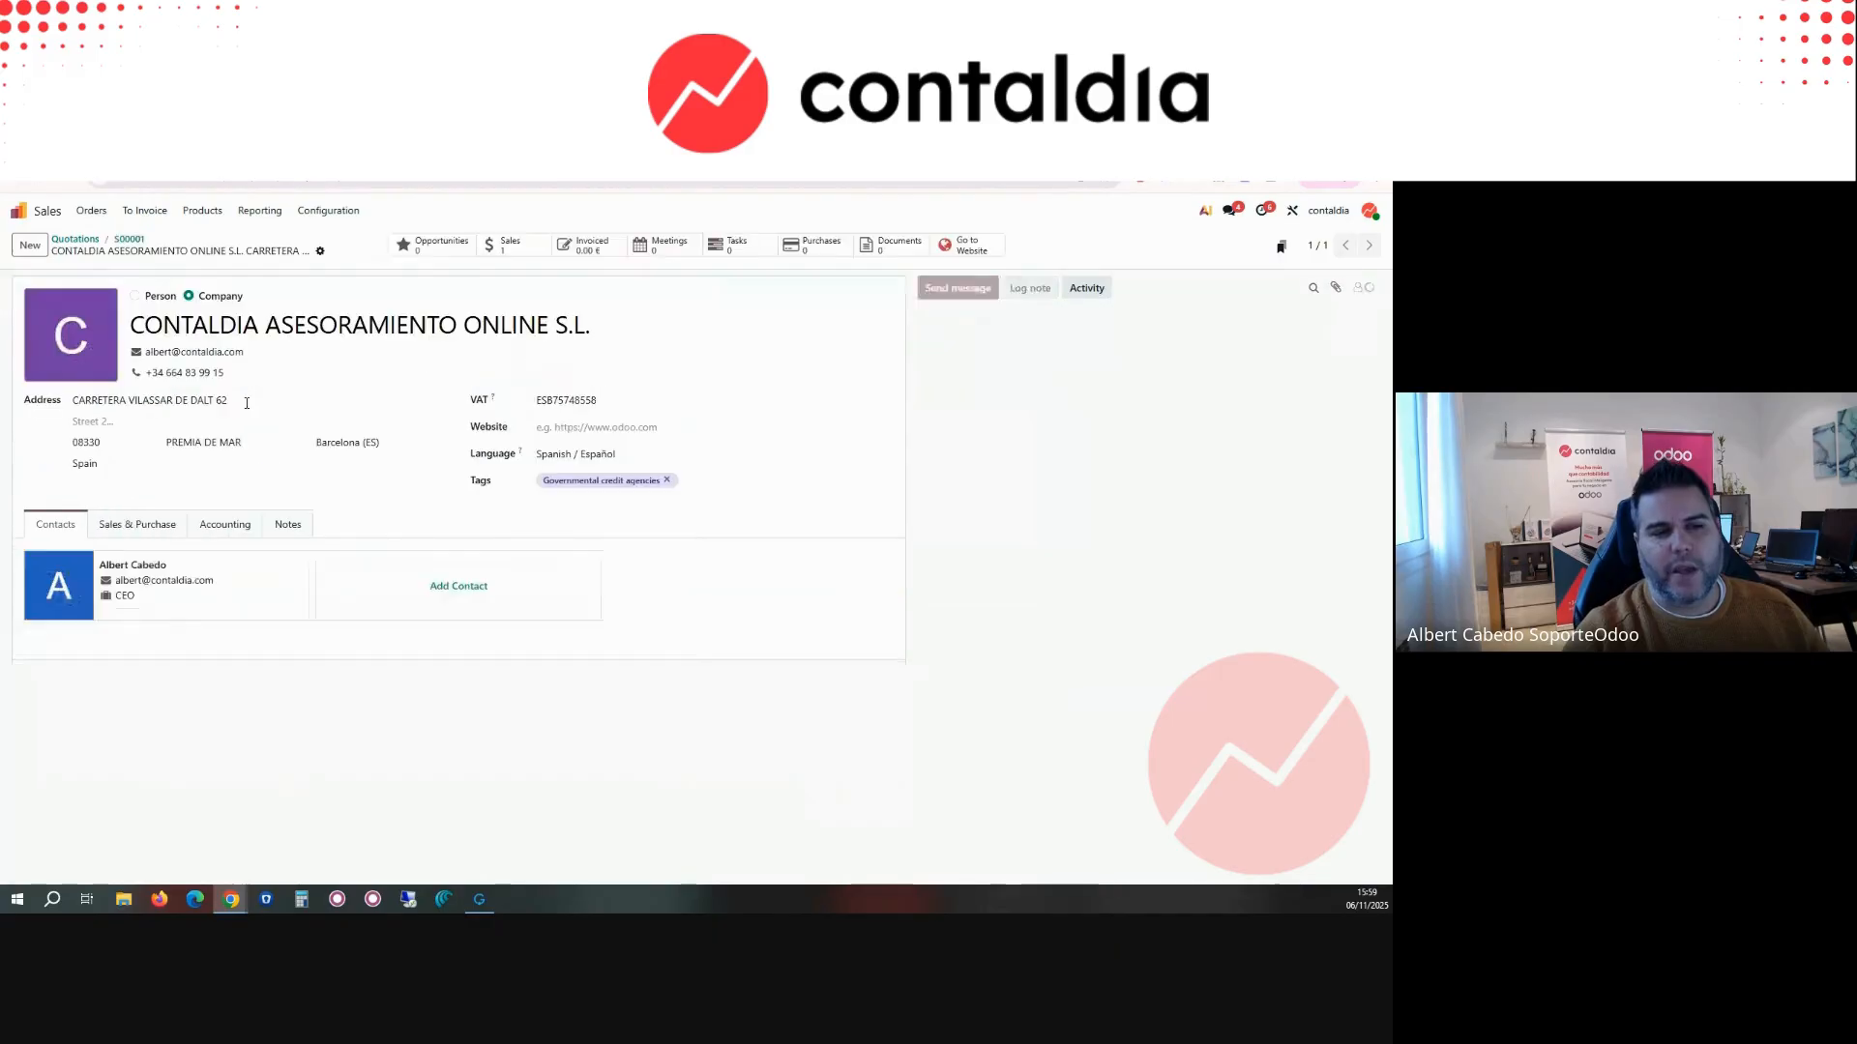
pyautogui.click(160, 524)
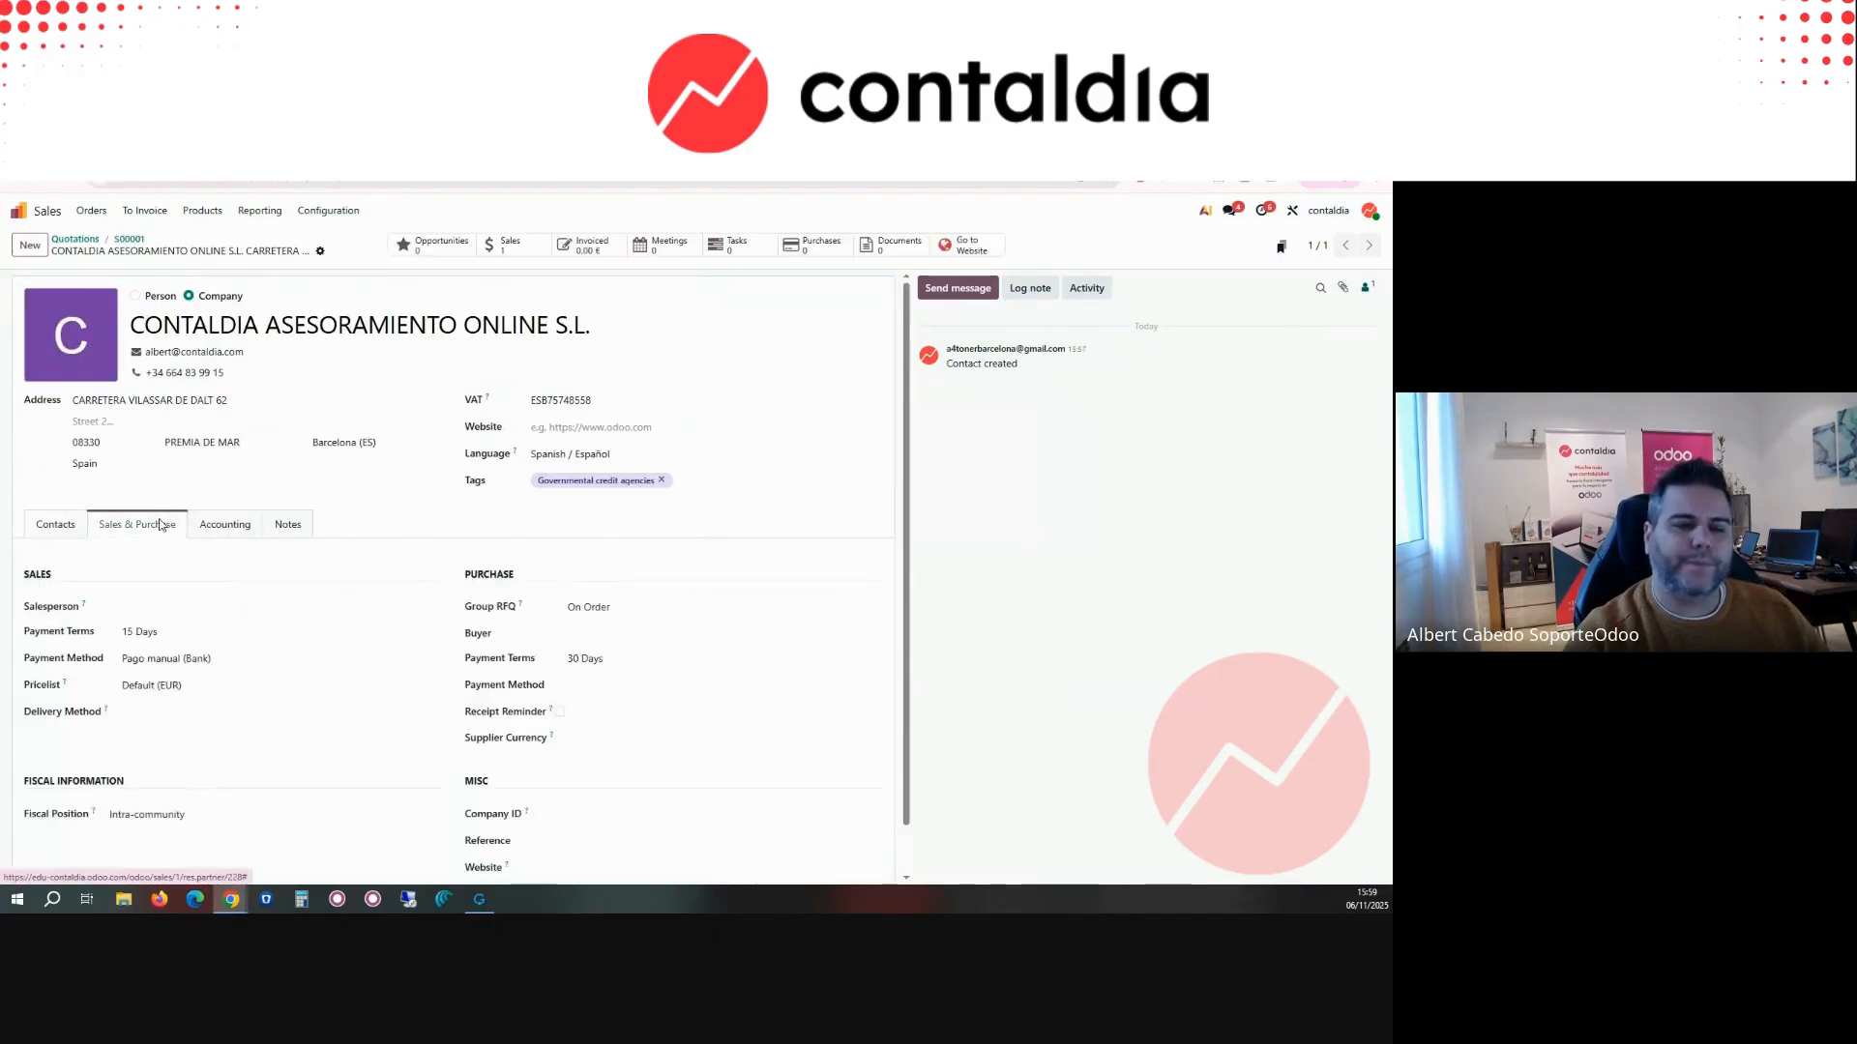
pyautogui.scroll(-1, 256, 589)
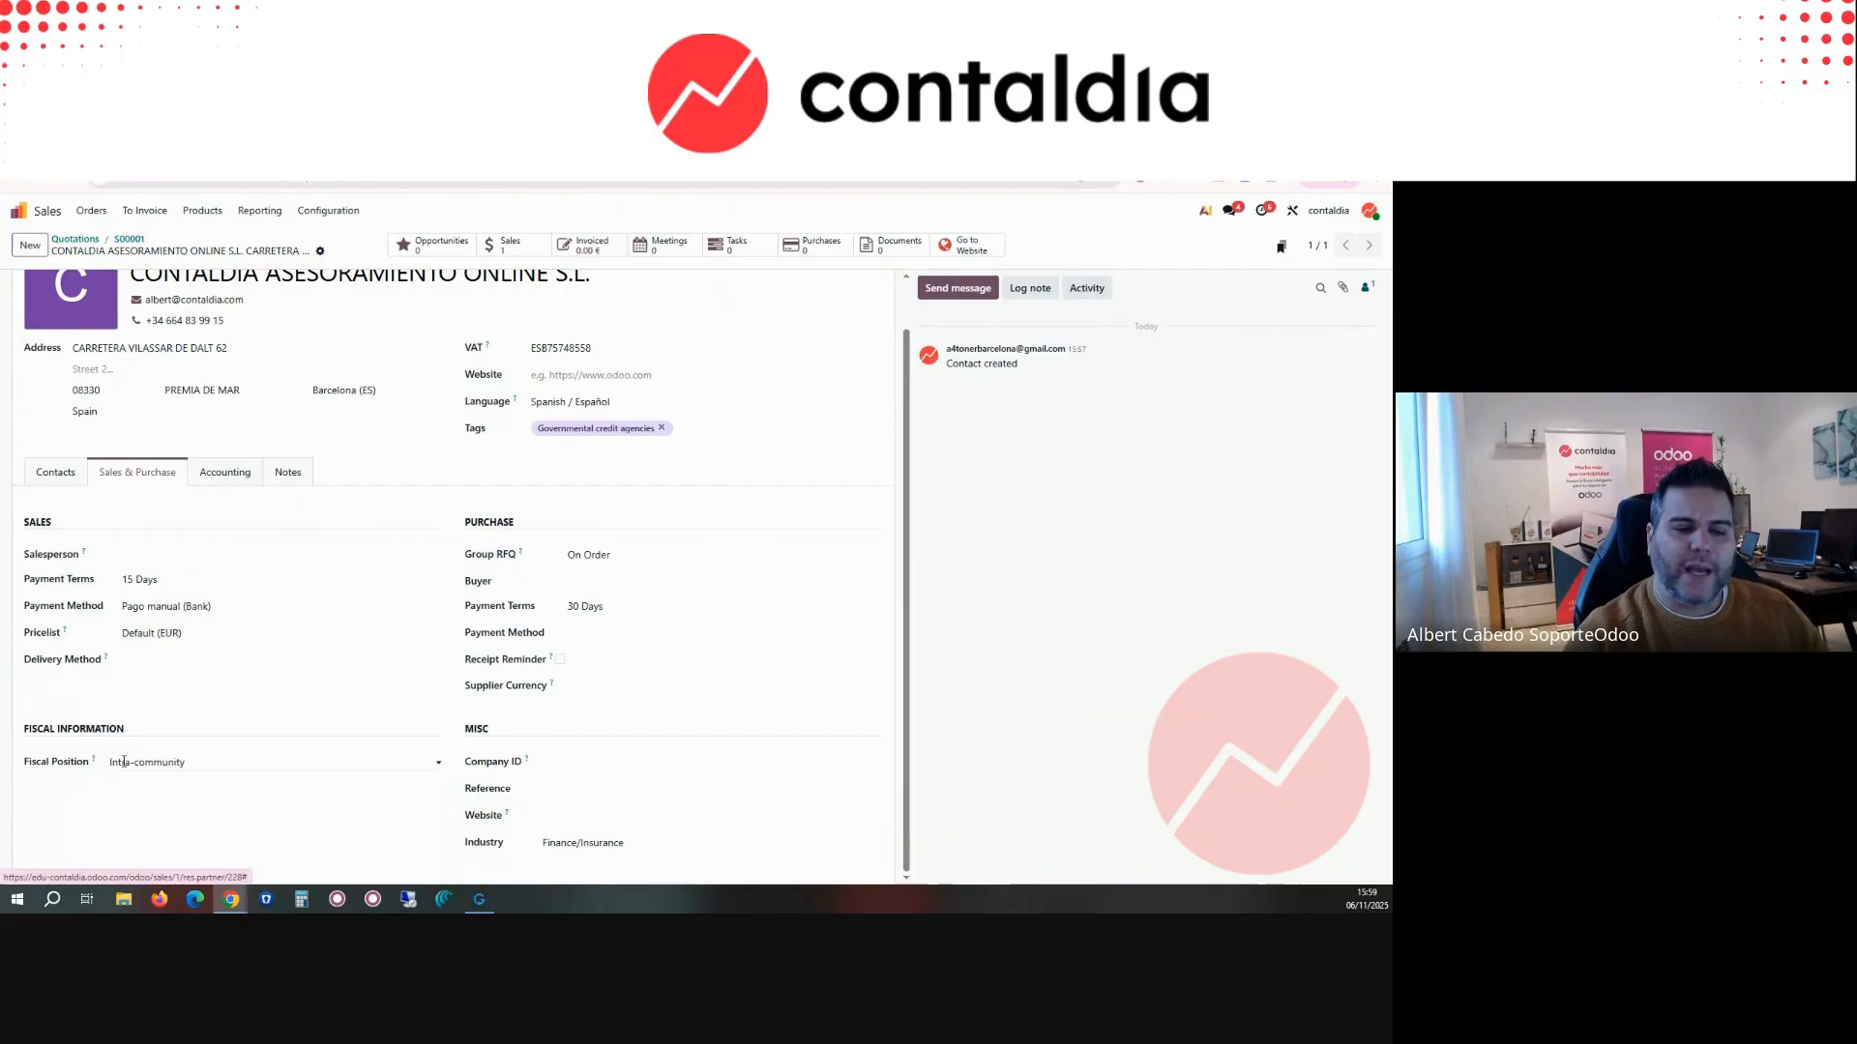
pyautogui.click(204, 472)
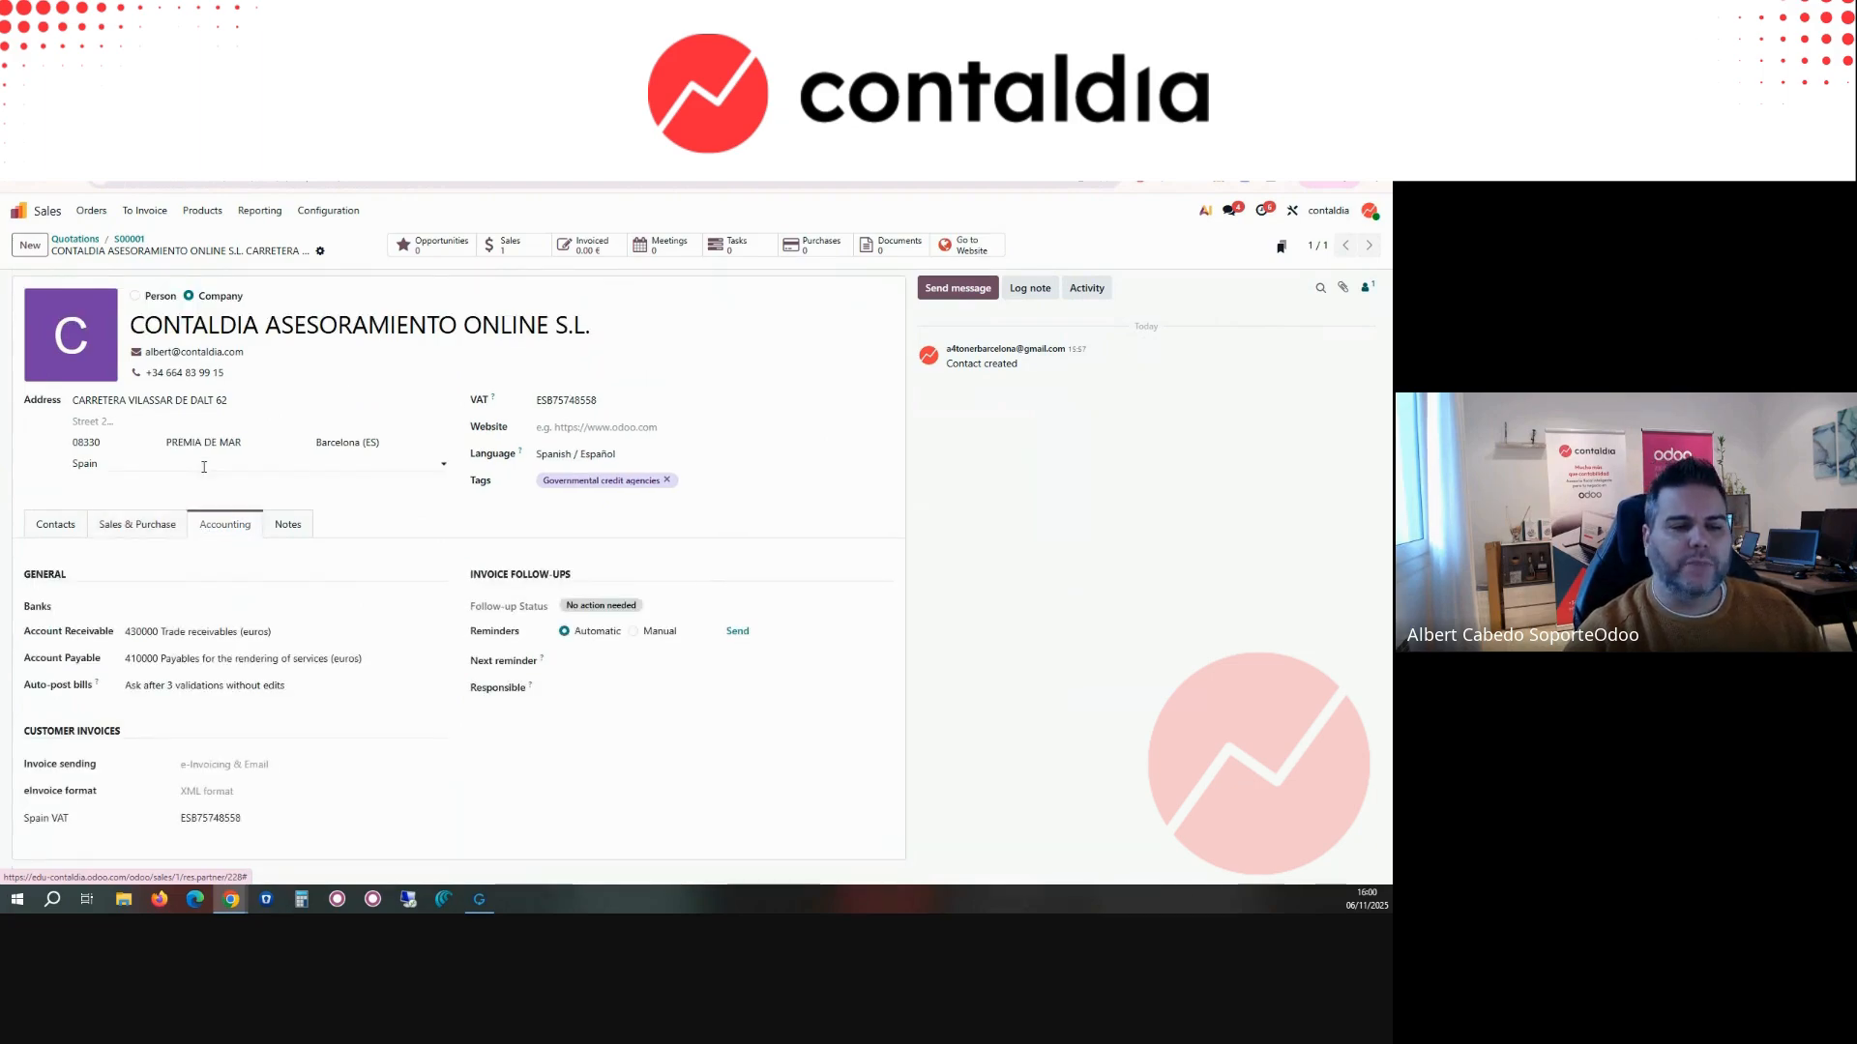
pyautogui.click(145, 634)
pyautogui.click(141, 658)
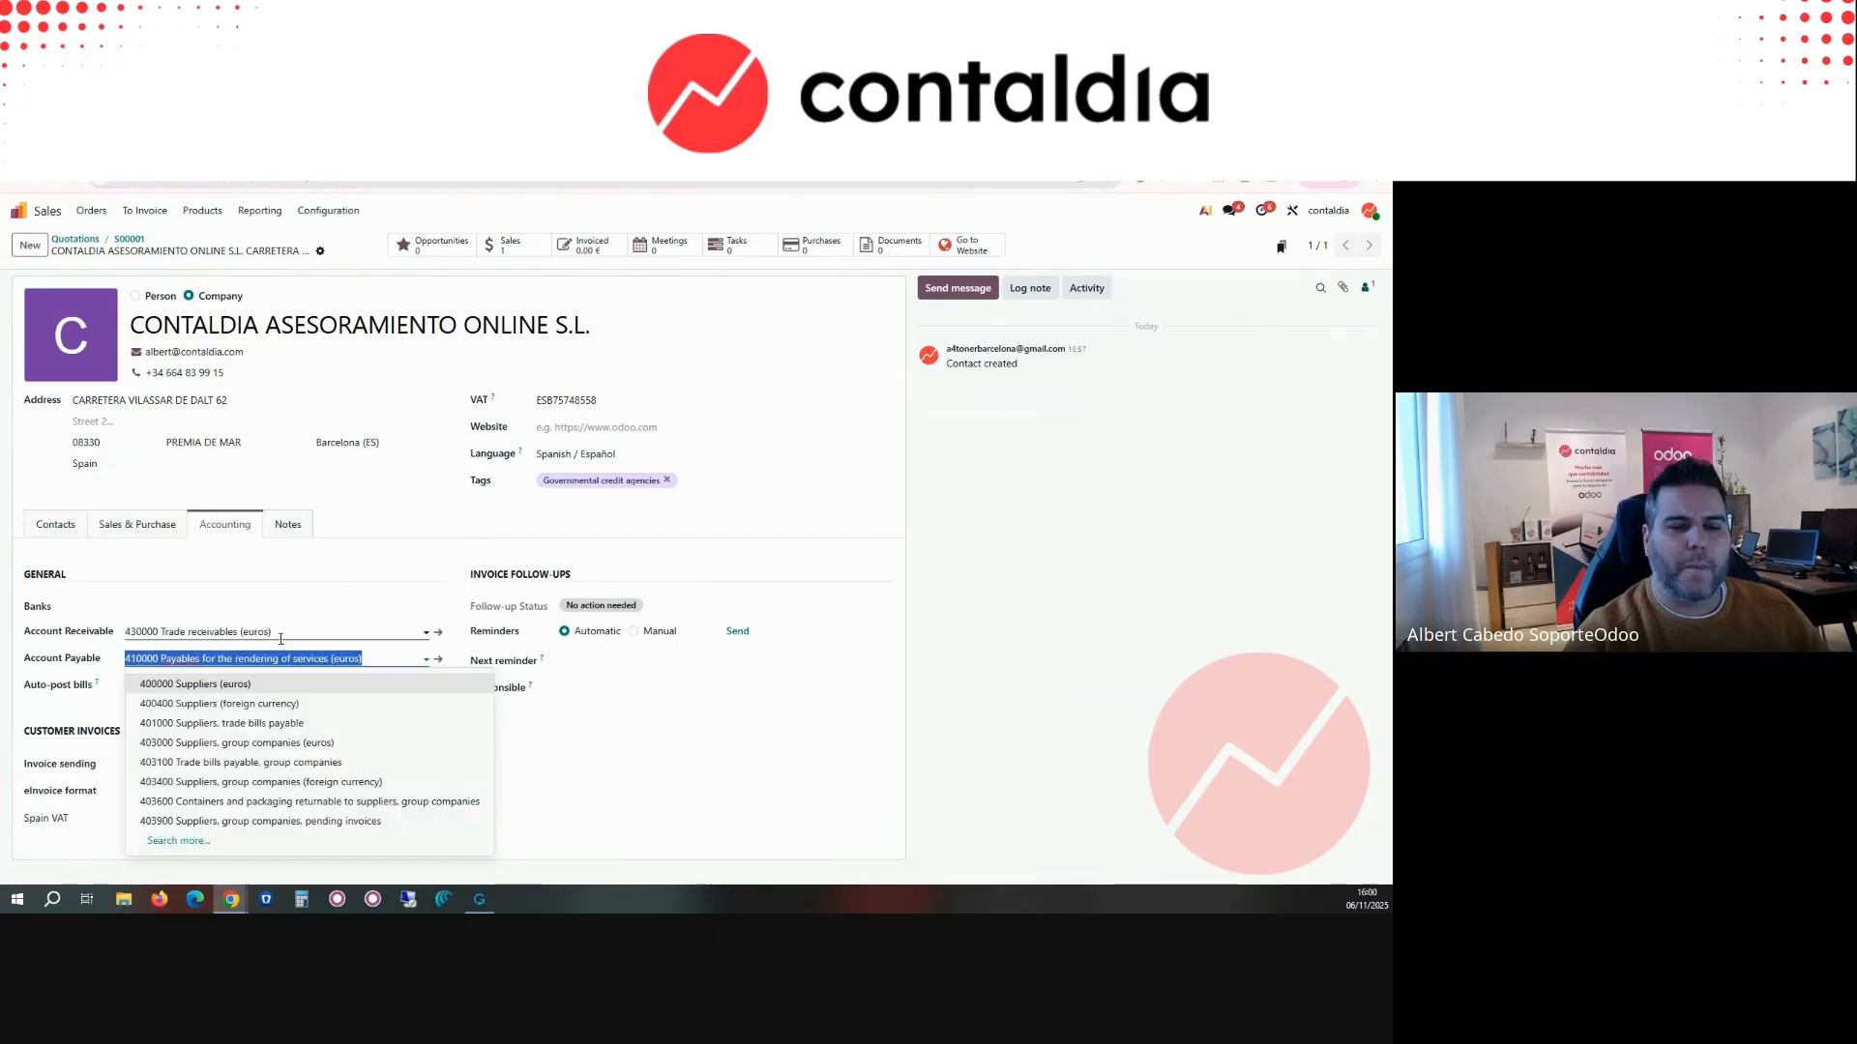
pyautogui.click(210, 633)
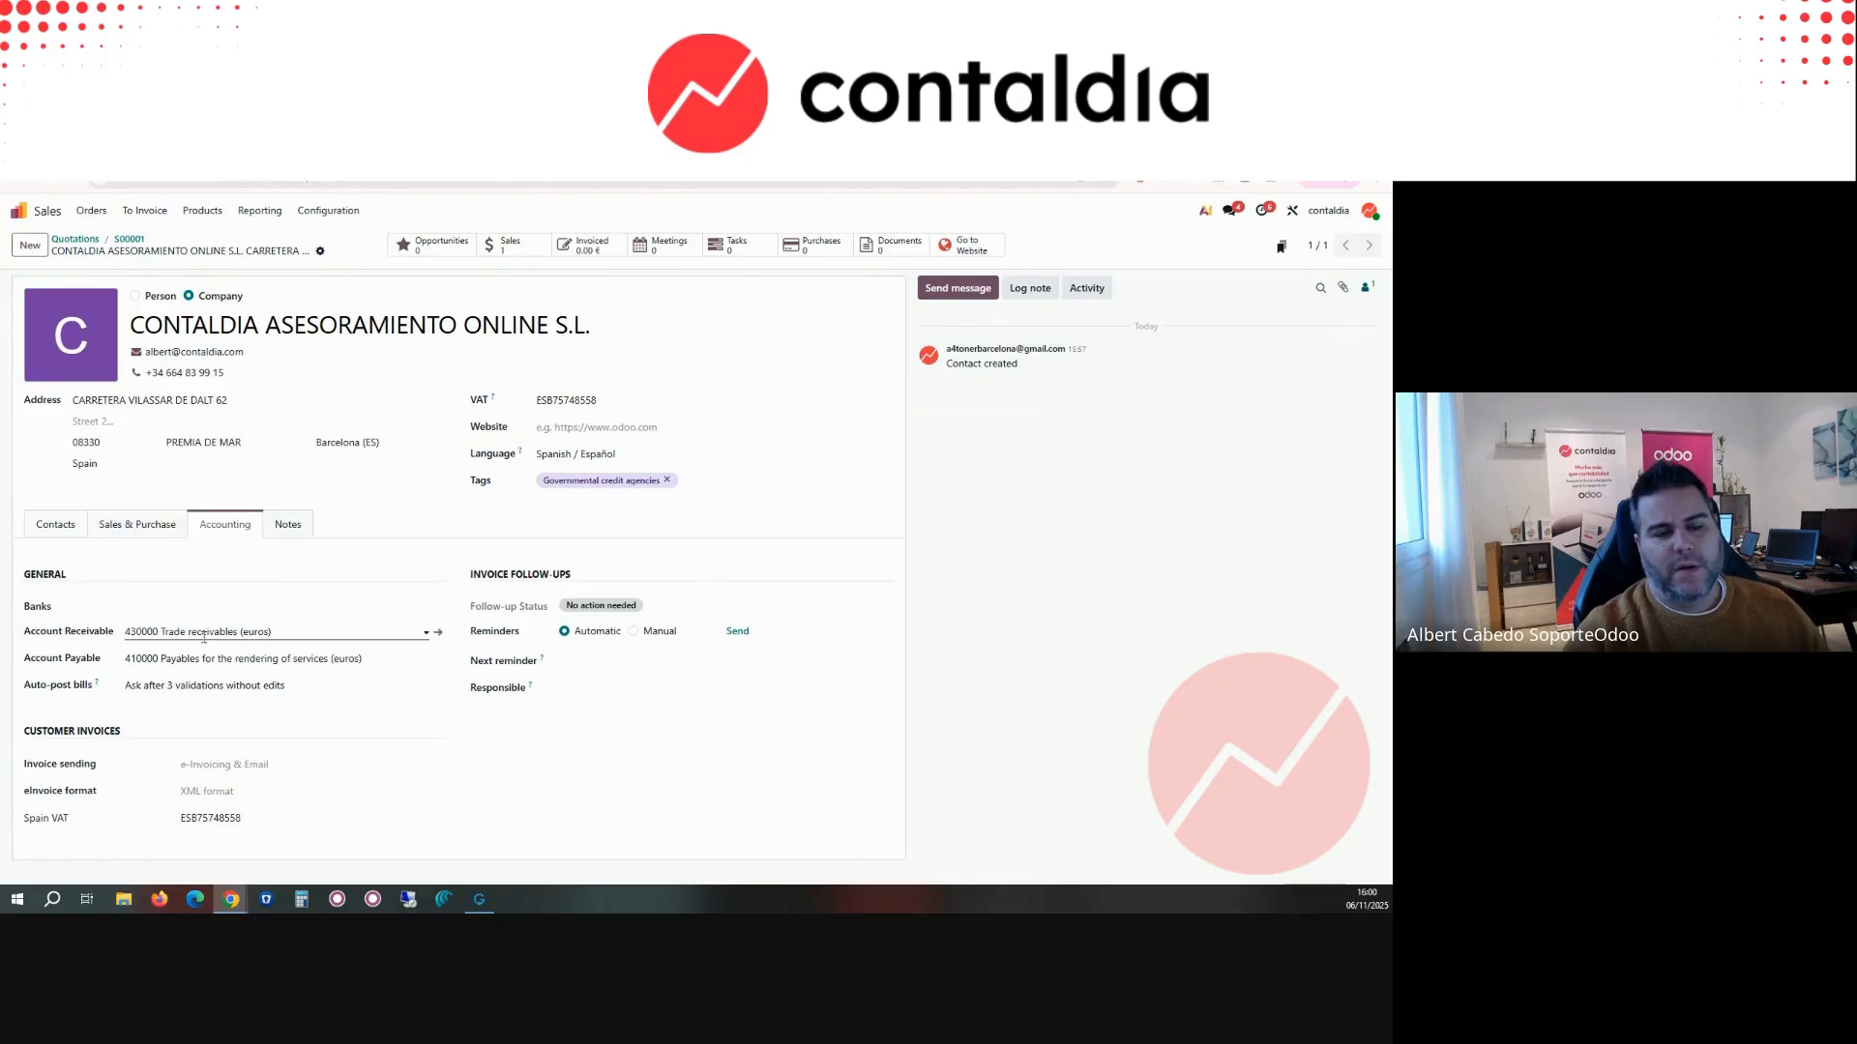
# Step: Try 430011 as the customer's account receivable, and set it back to 430000 Trade receivables (euros)
pyautogui.click(148, 632)
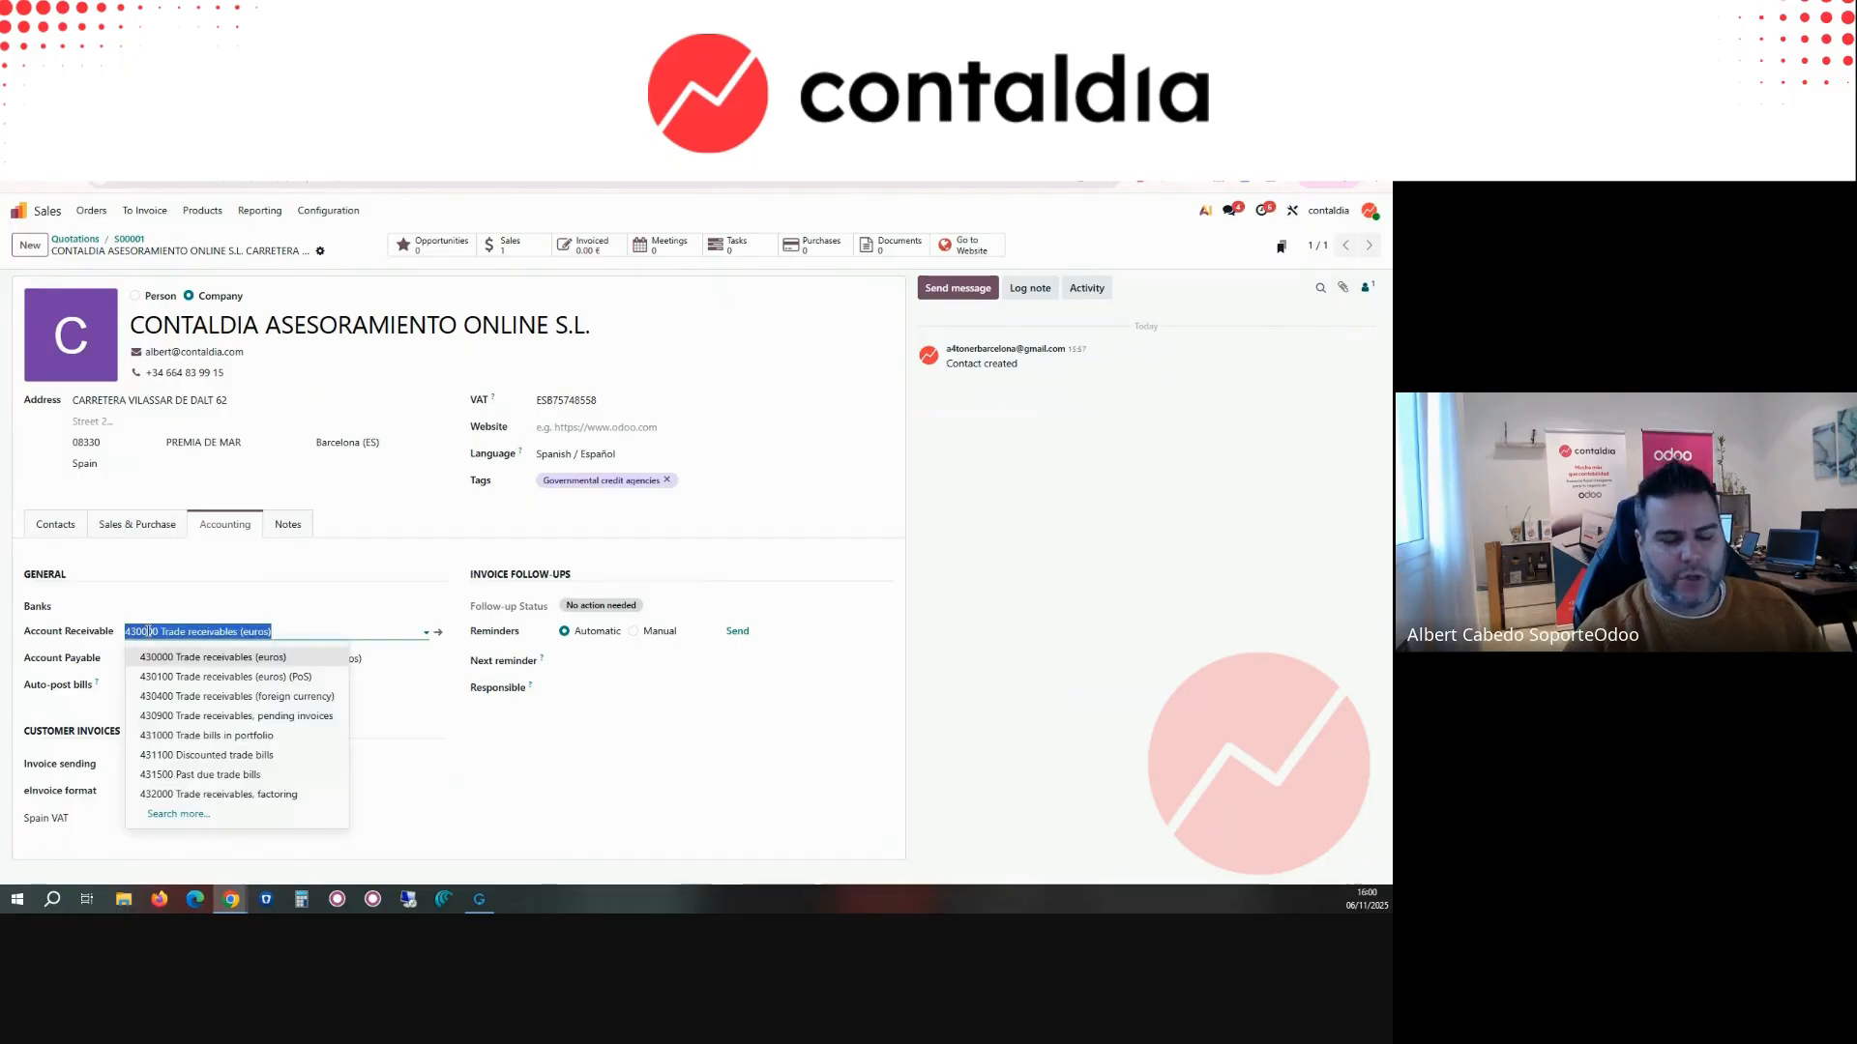
pyautogui.write('430011')
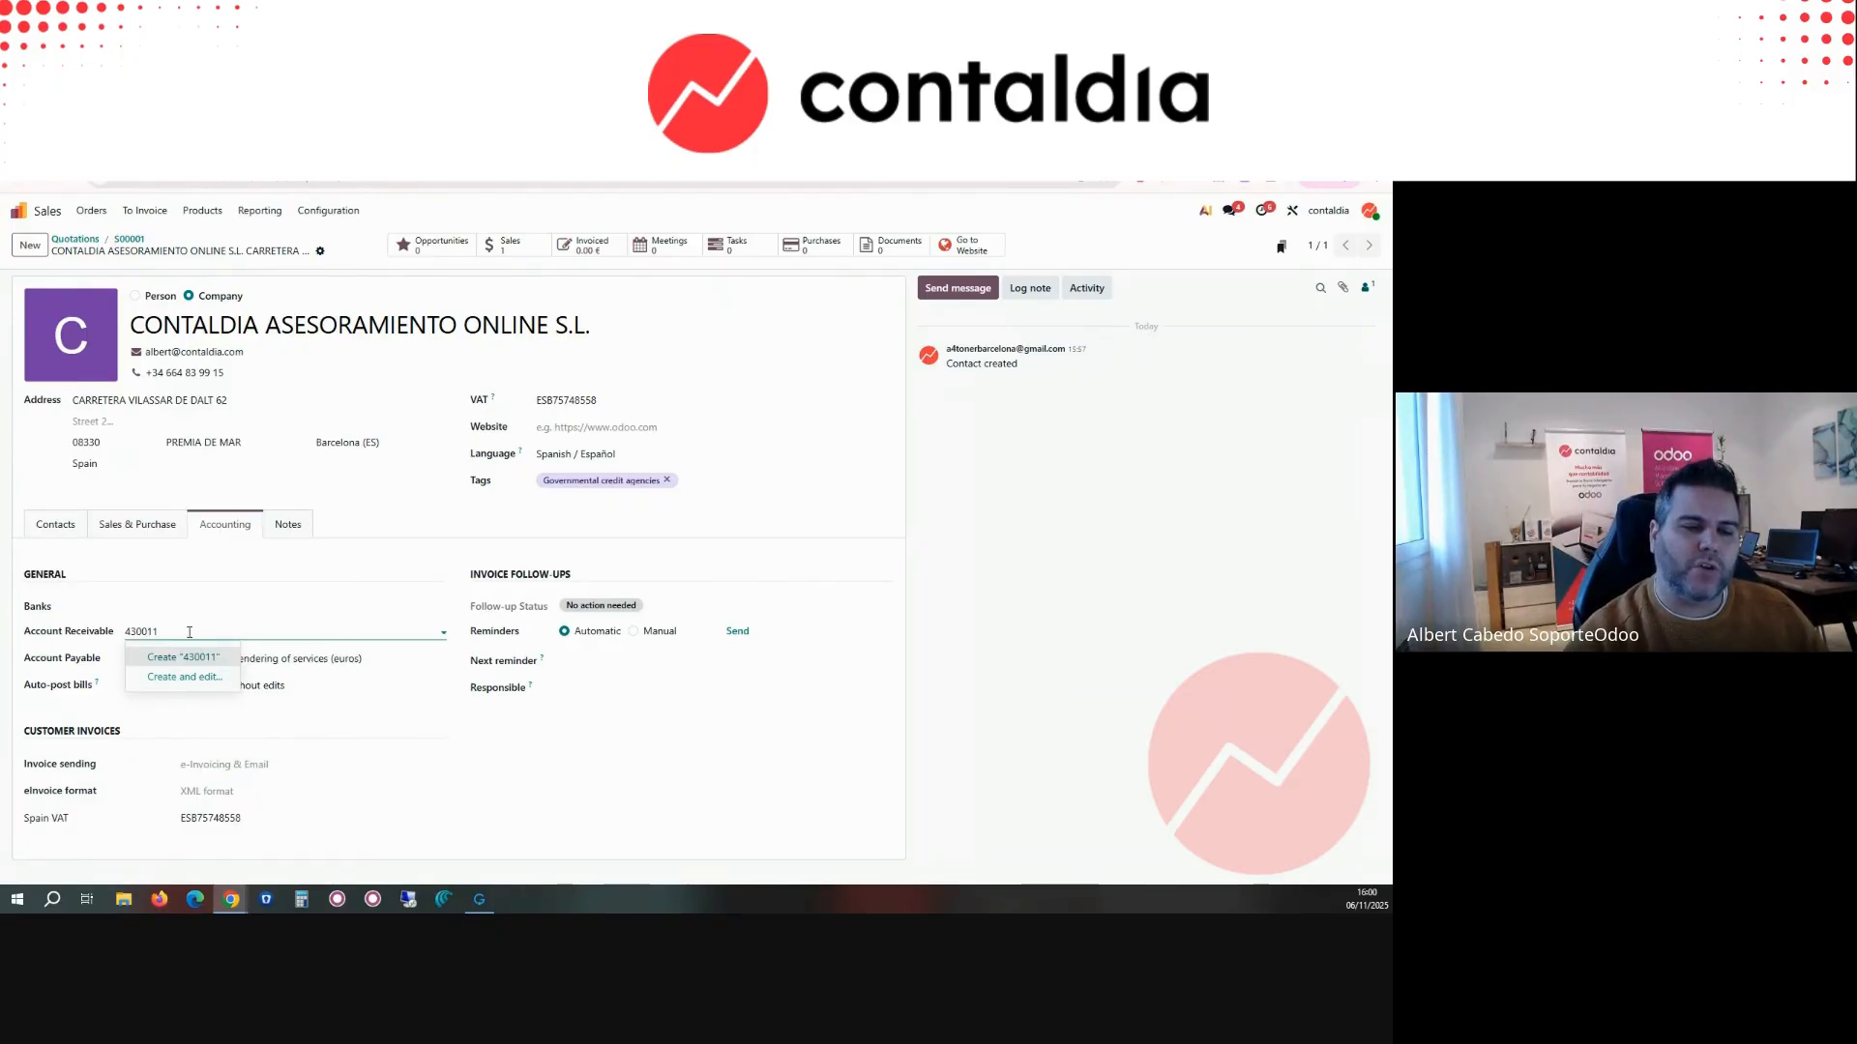
pyautogui.press('BackSpace')
pyautogui.press('BackSpace')
pyautogui.write('00')
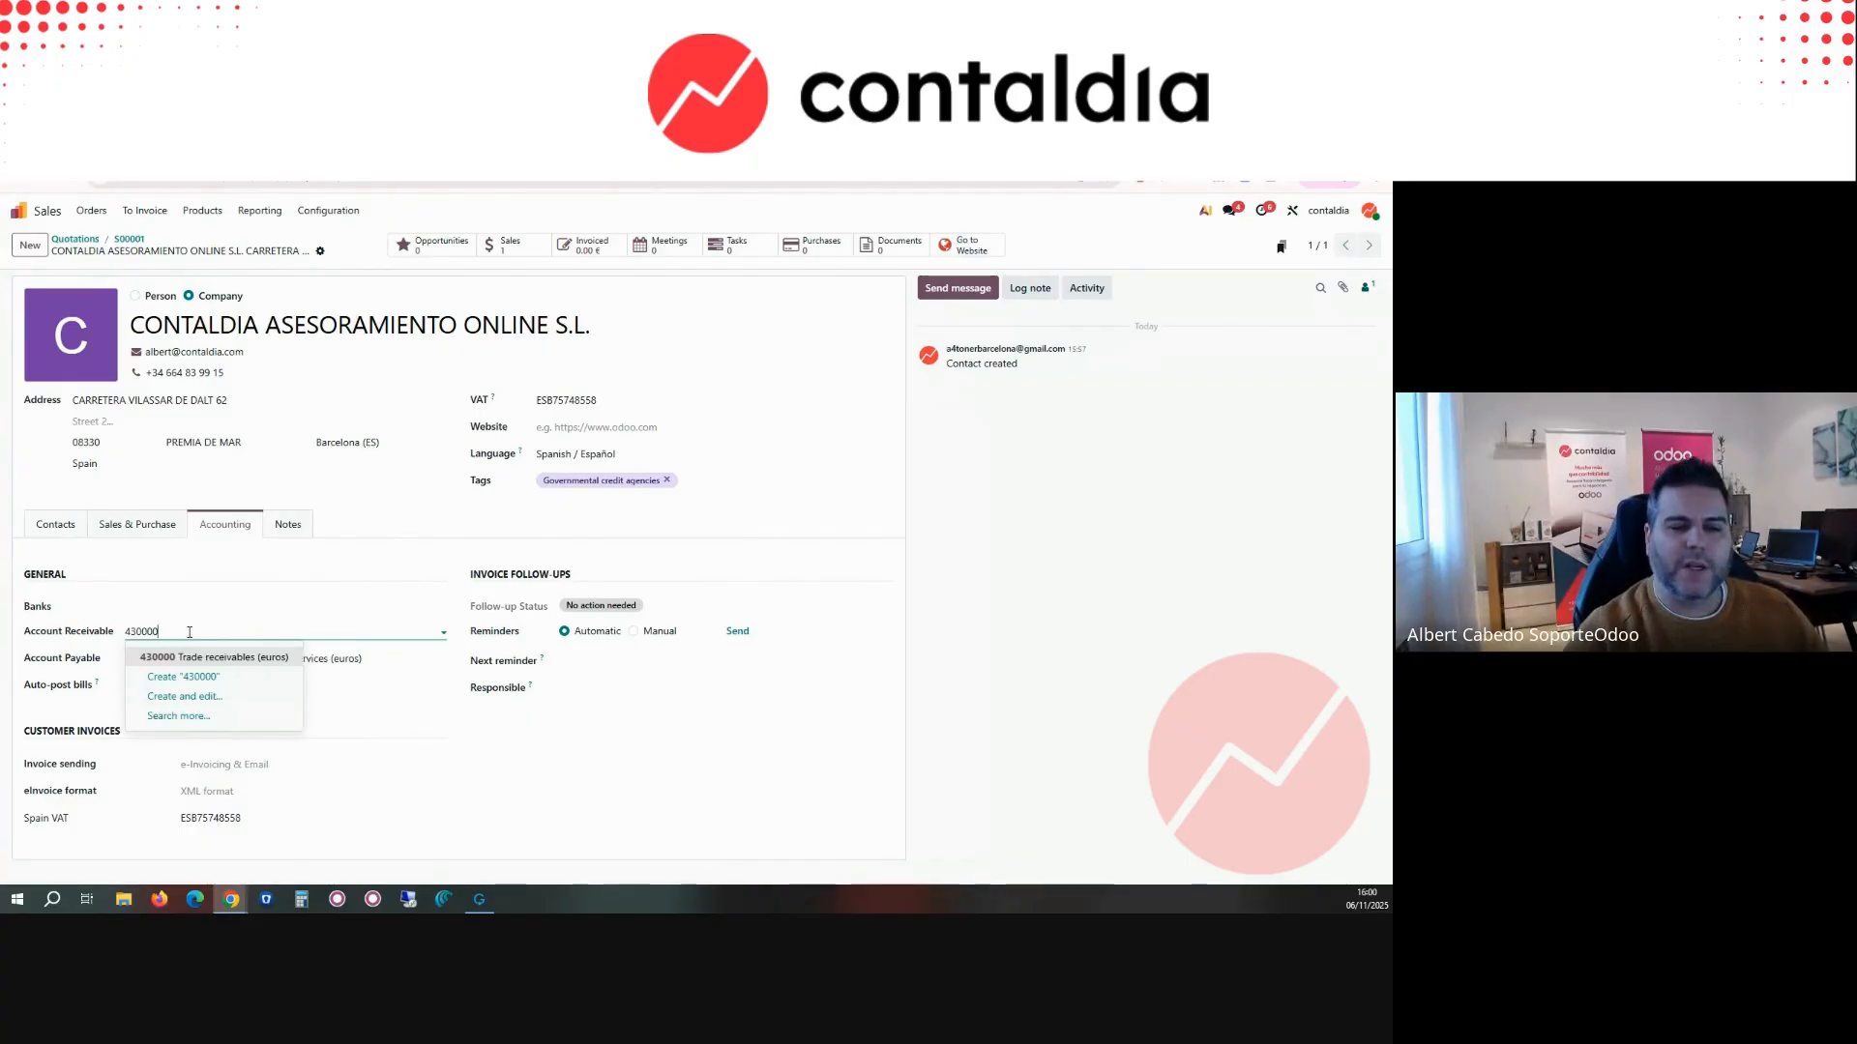
pyautogui.click(201, 658)
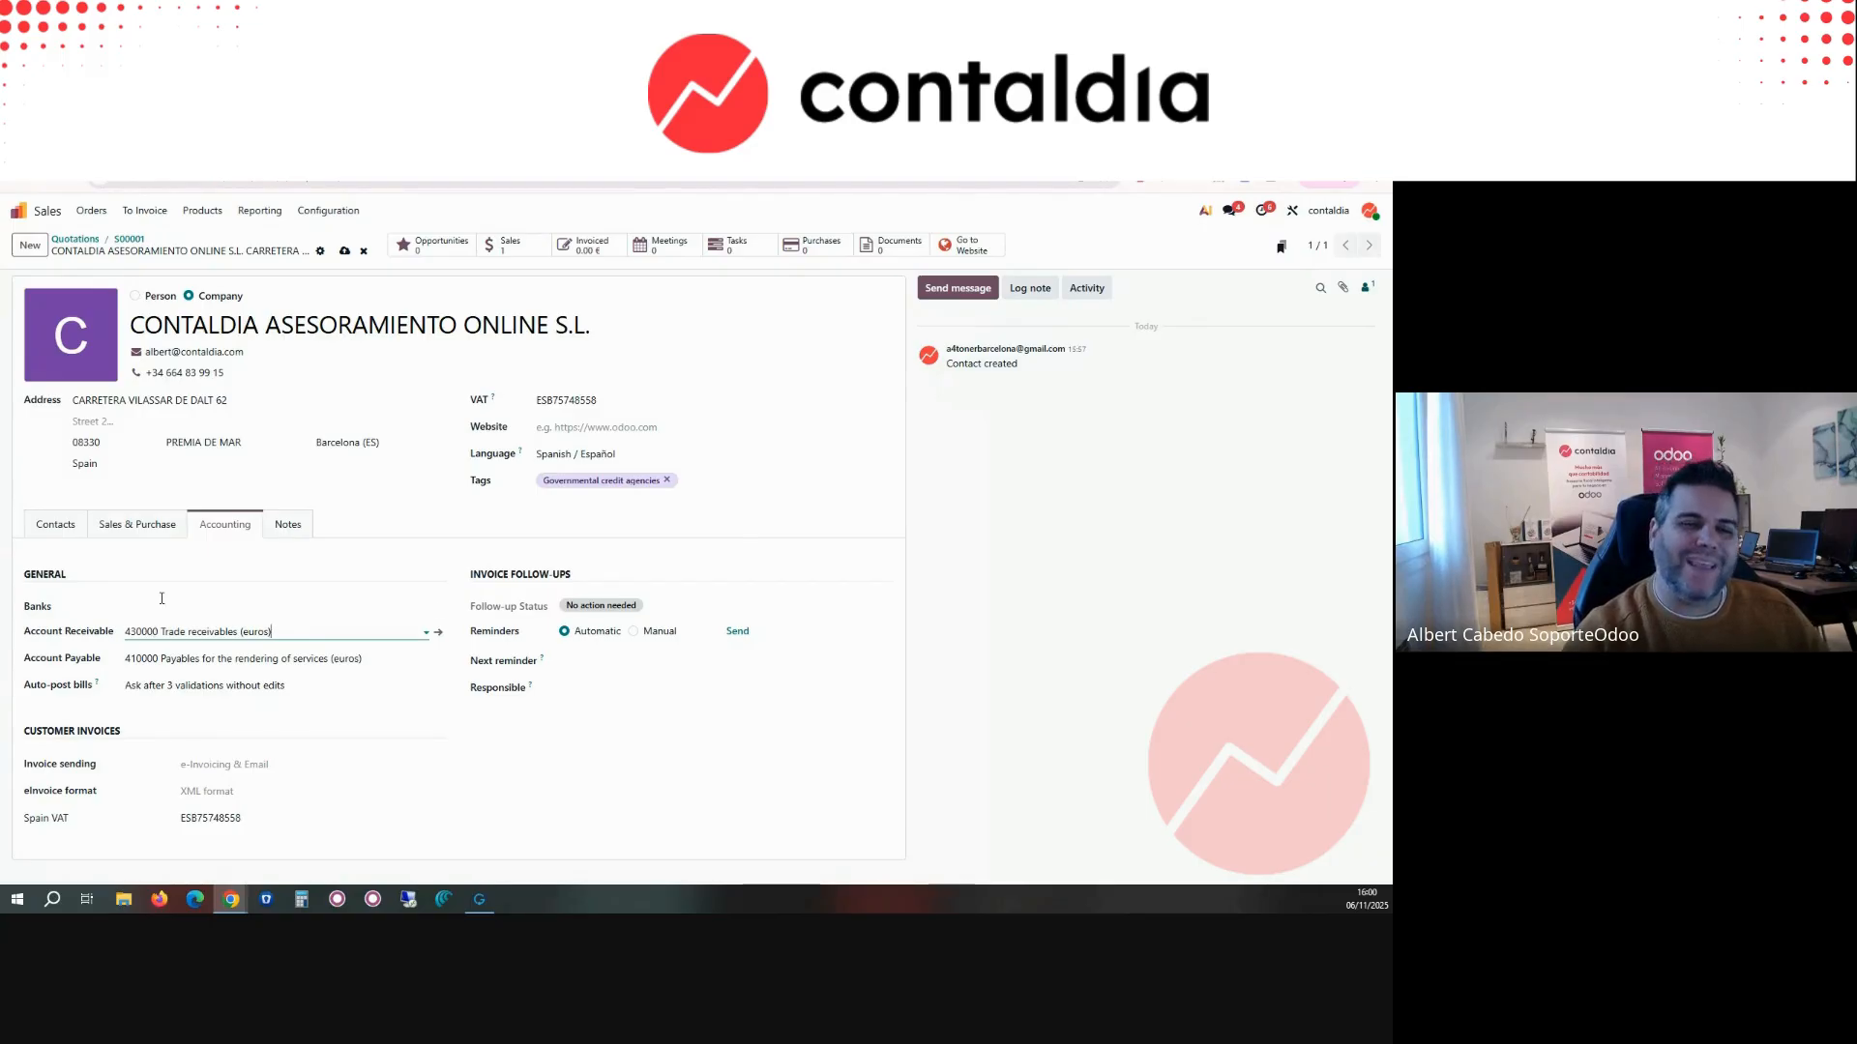
# Step: Duplicate the browser tab with the customer record and switch to the Accounting app in the copy
pyautogui.click(483, 146)
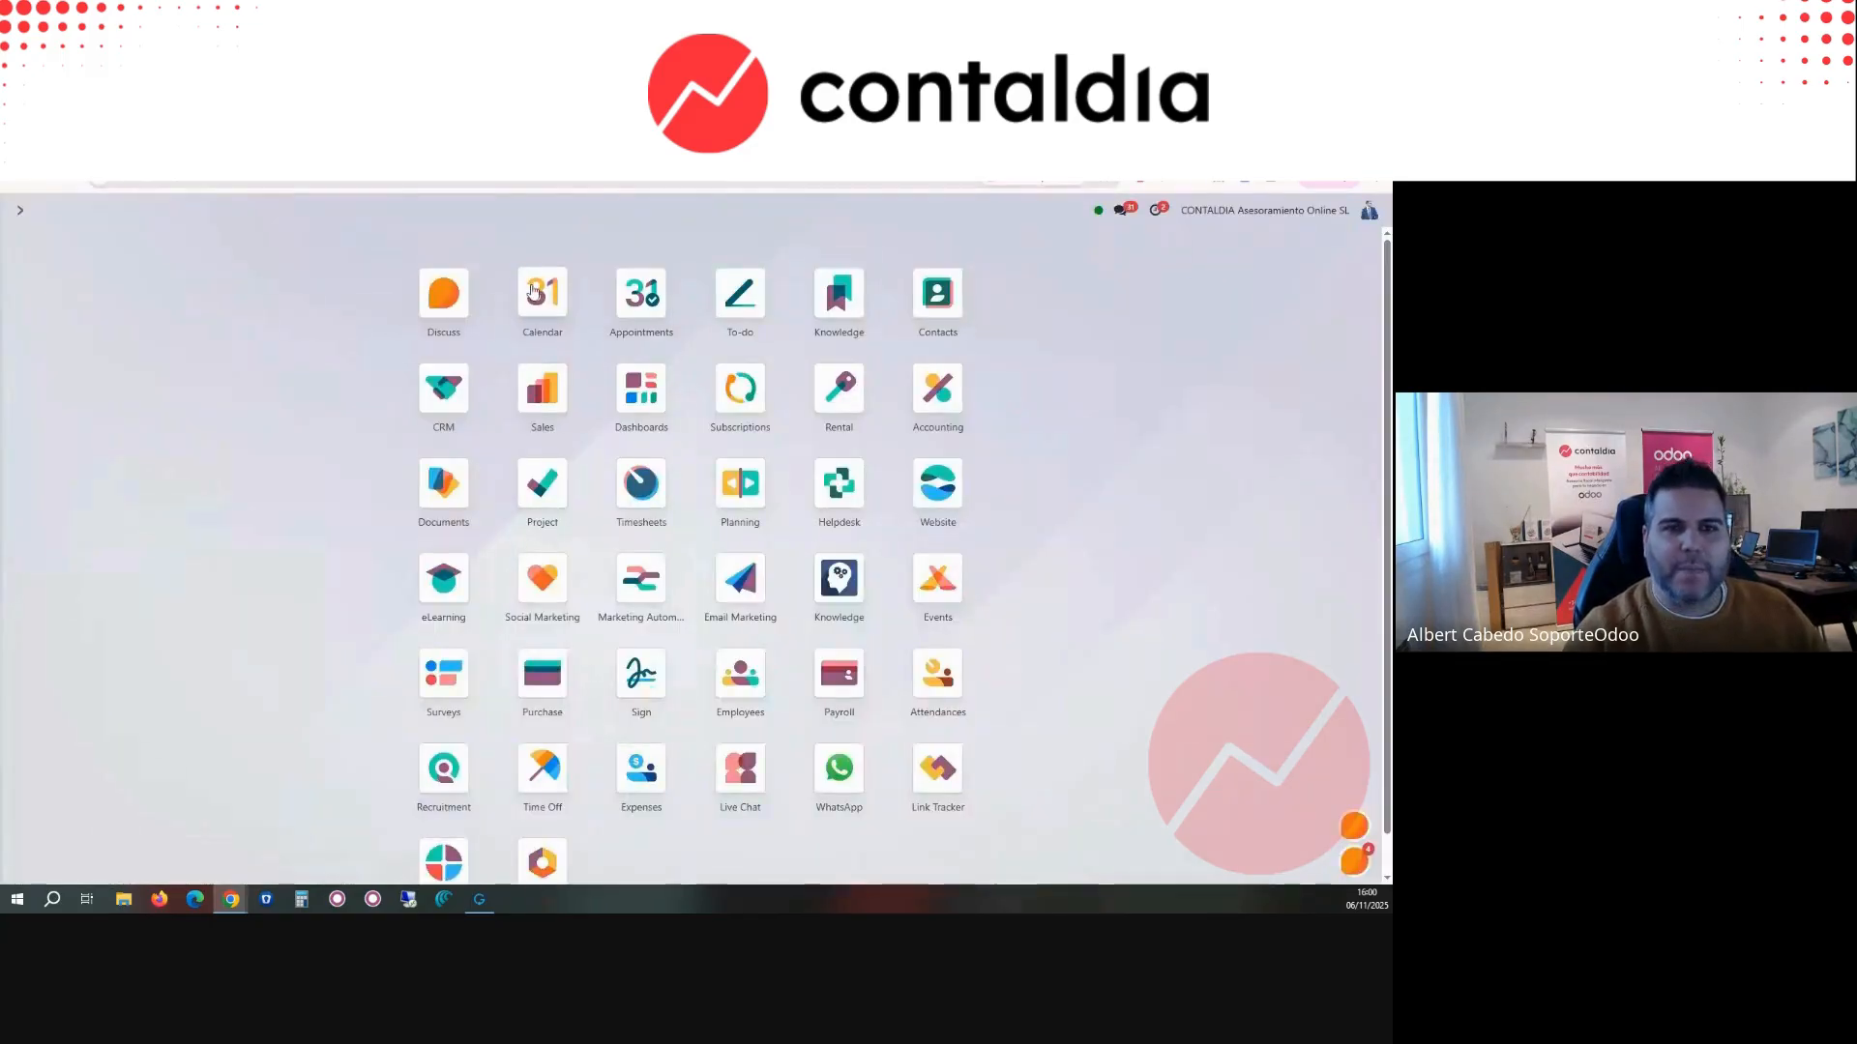
pyautogui.click(127, 146)
pyautogui.rightClick(126, 146)
pyautogui.click(195, 271)
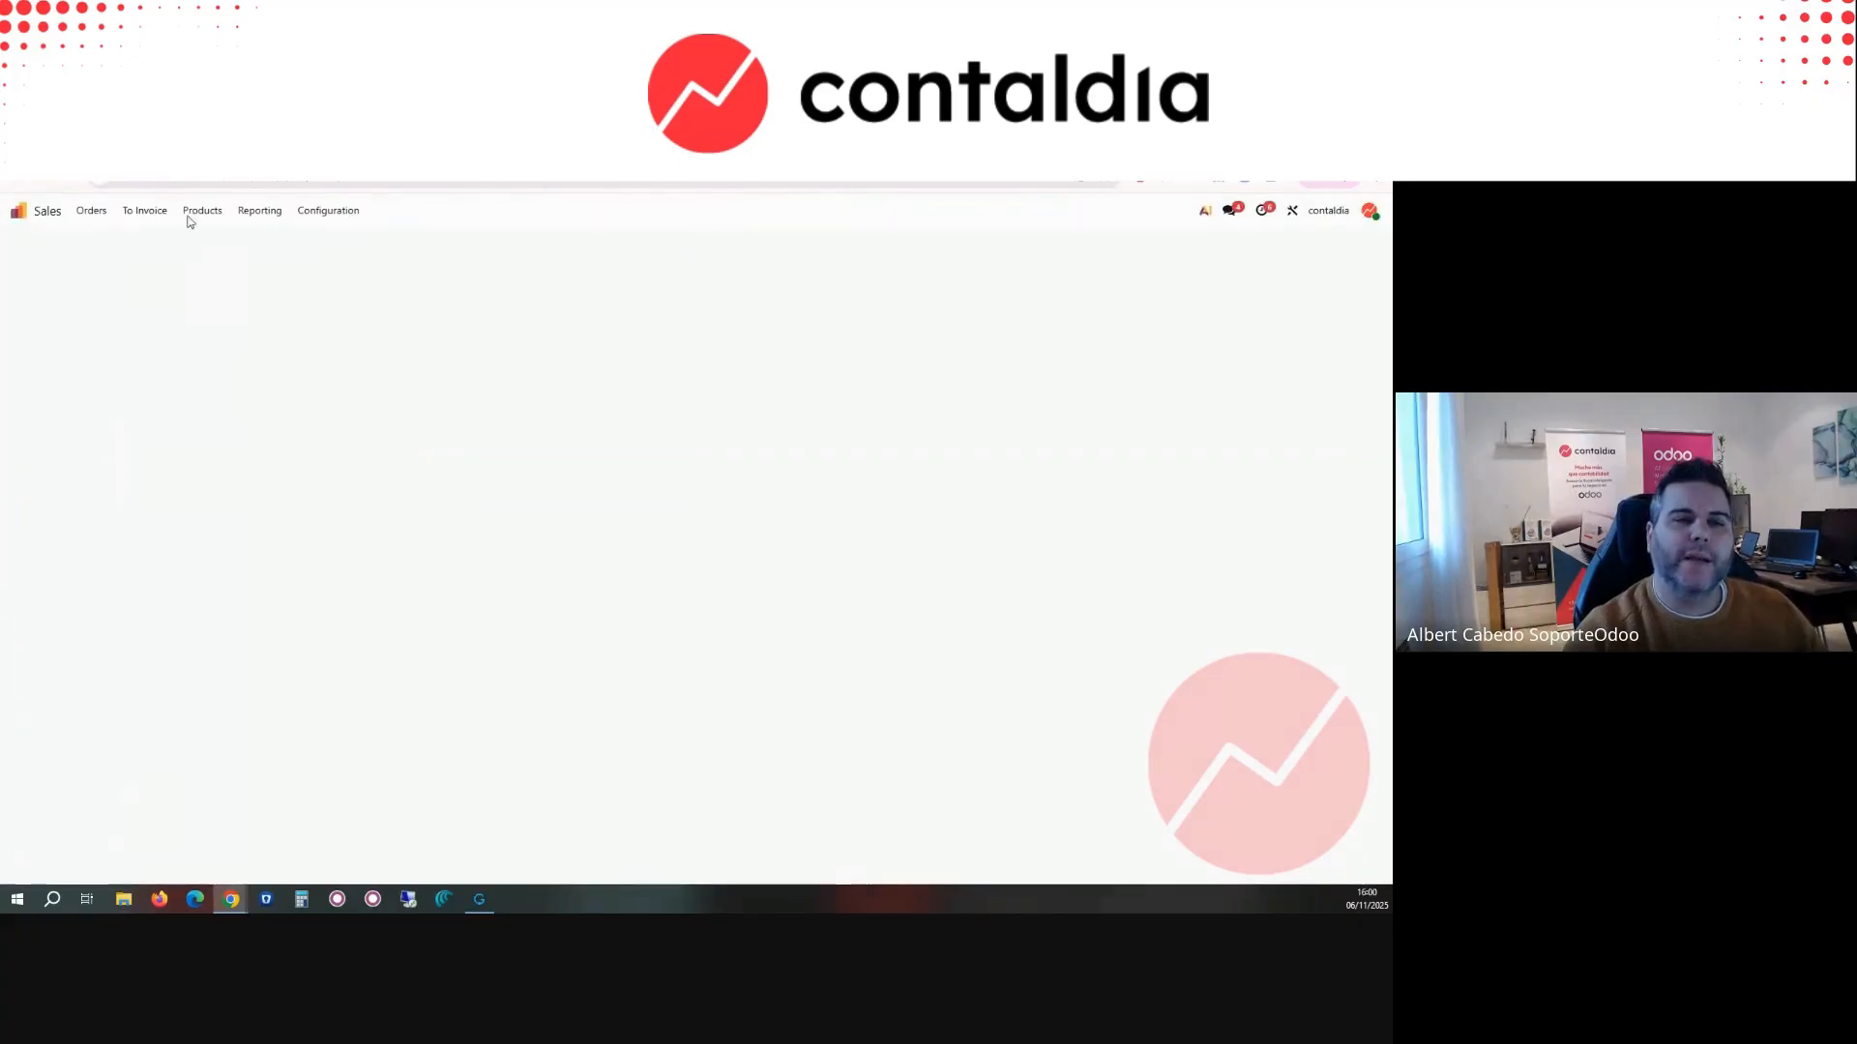
pyautogui.click(19, 213)
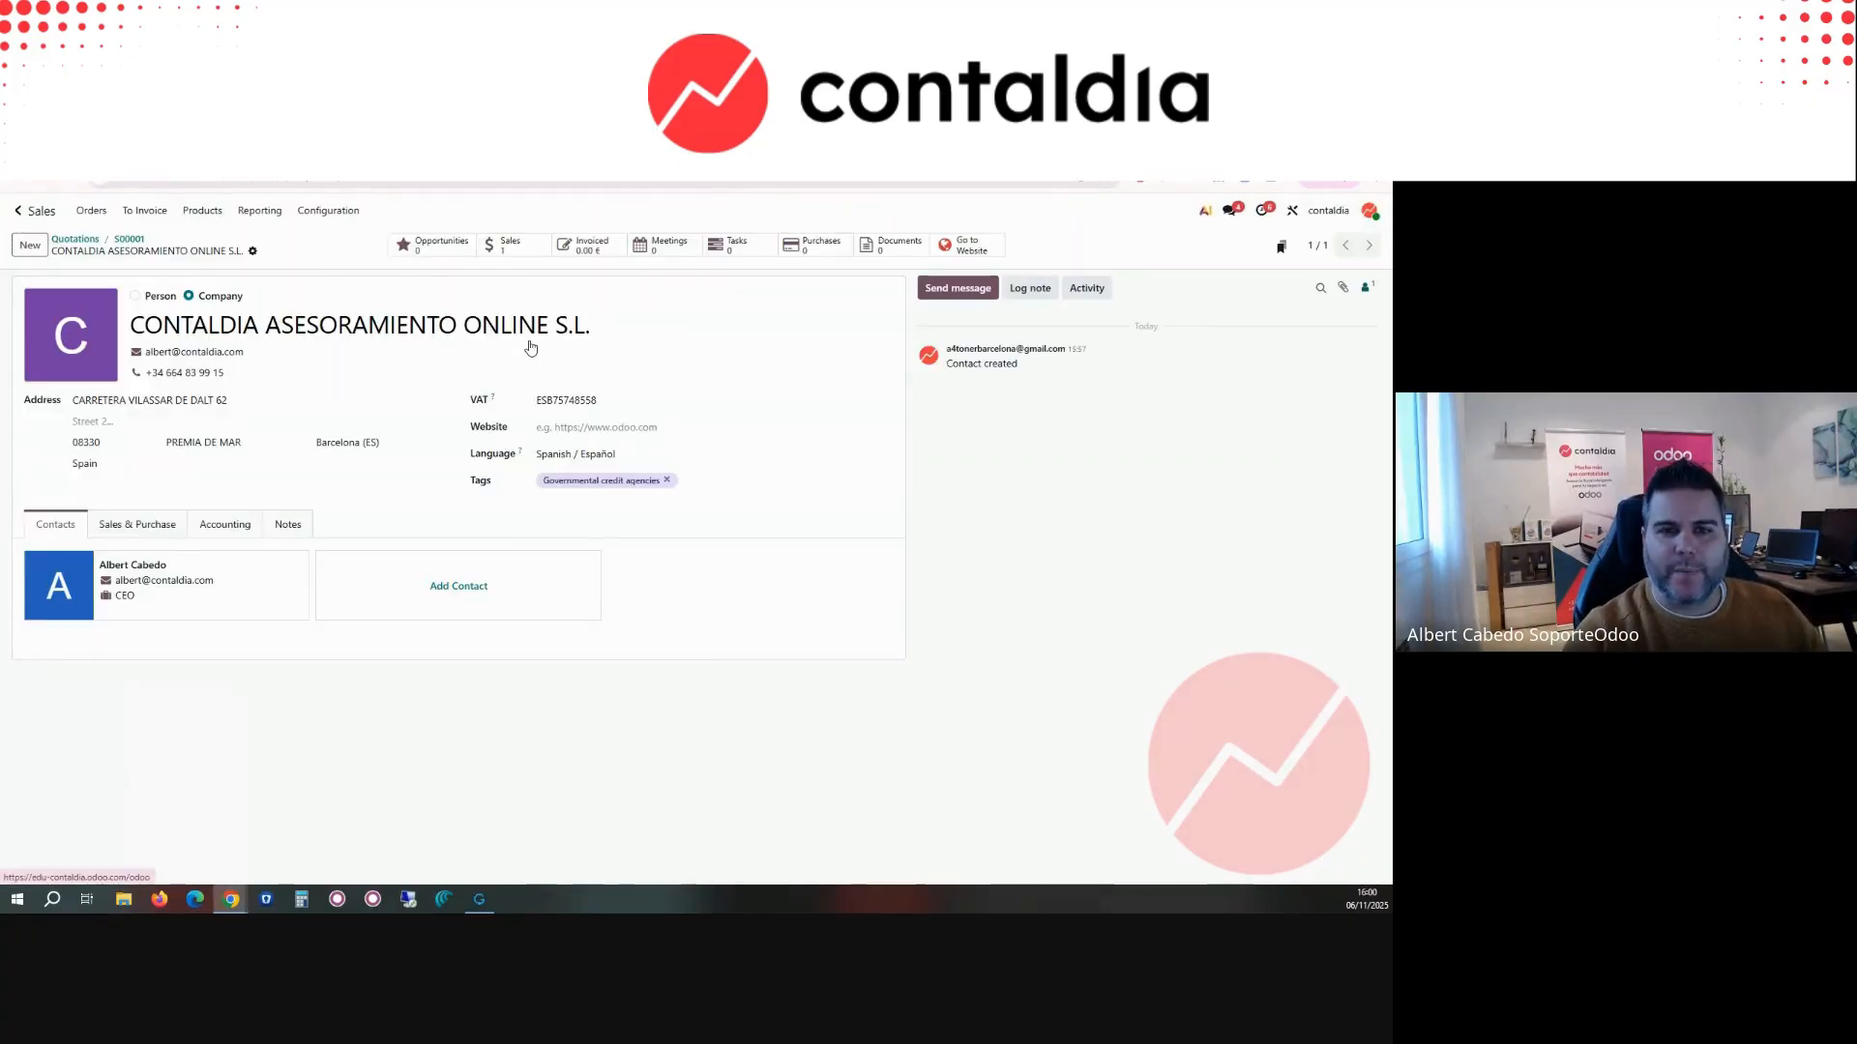
pyautogui.click(745, 387)
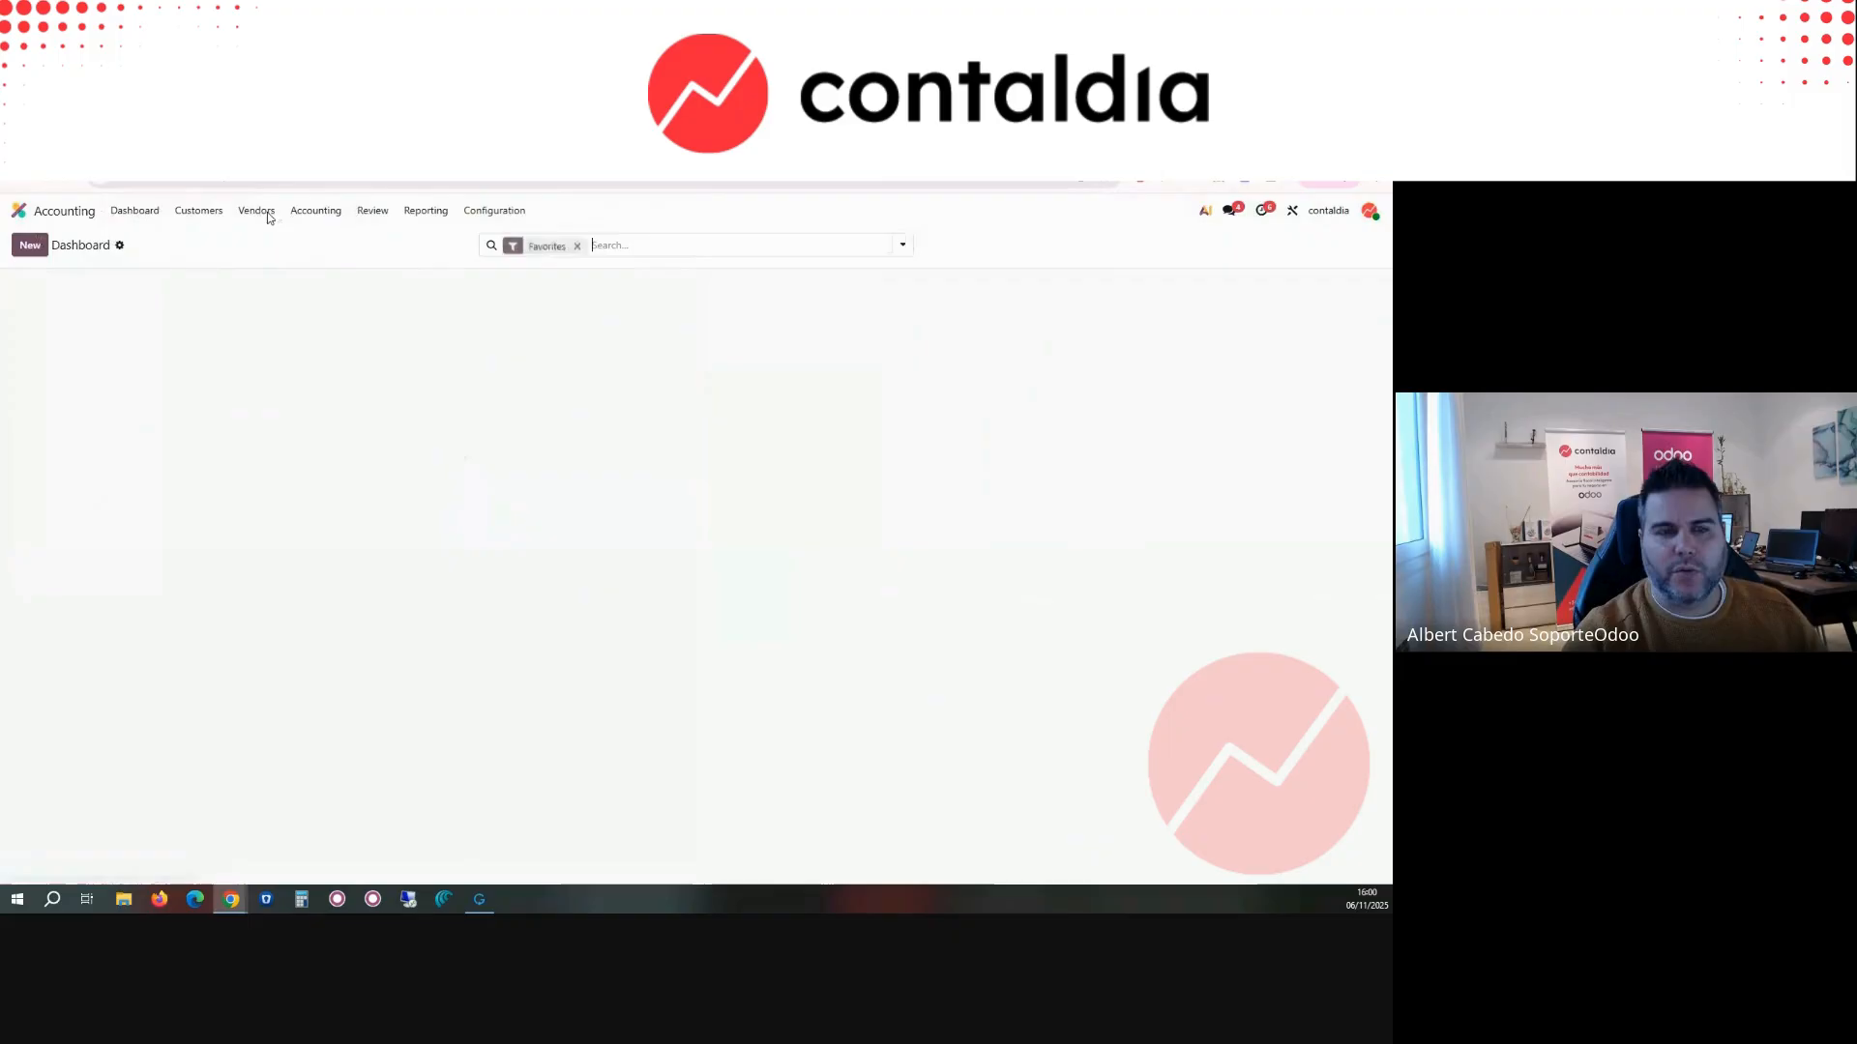
# Step: Enable developer mode and open the list of journal items for review
pyautogui.click(315, 213)
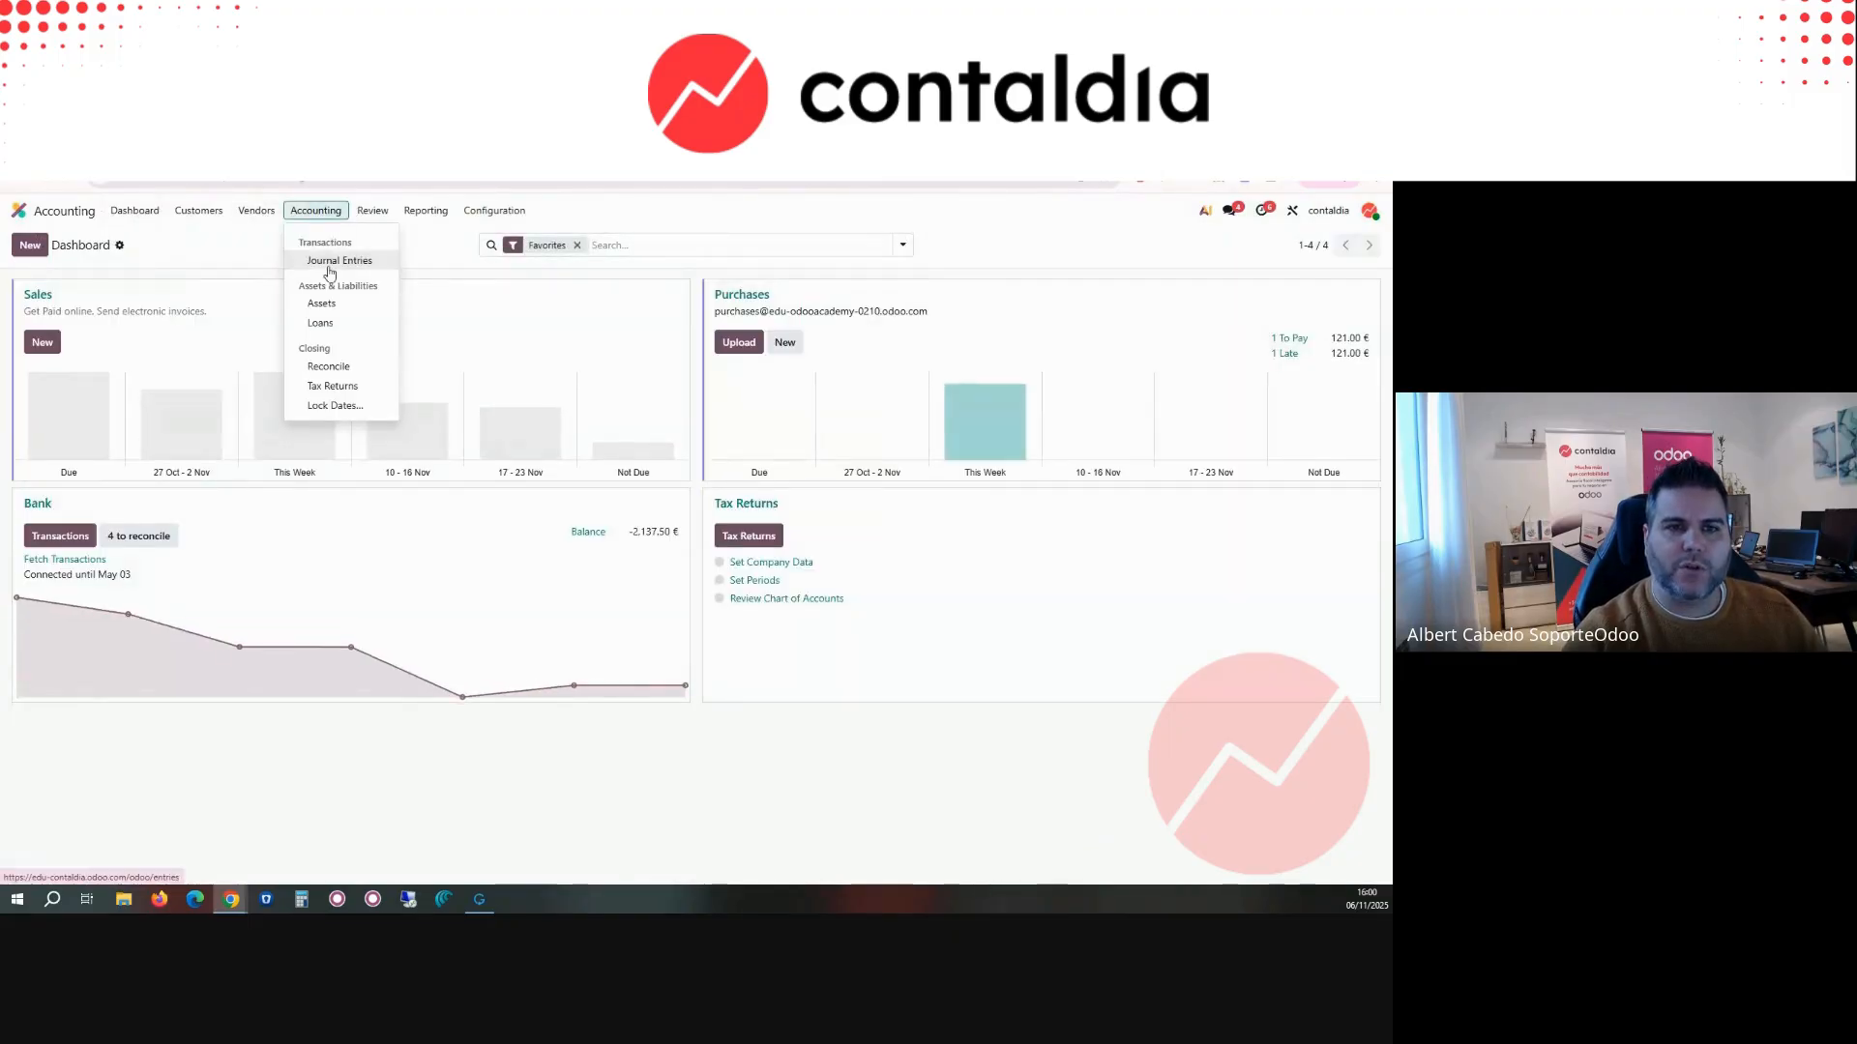
pyautogui.moveTo(167, 210)
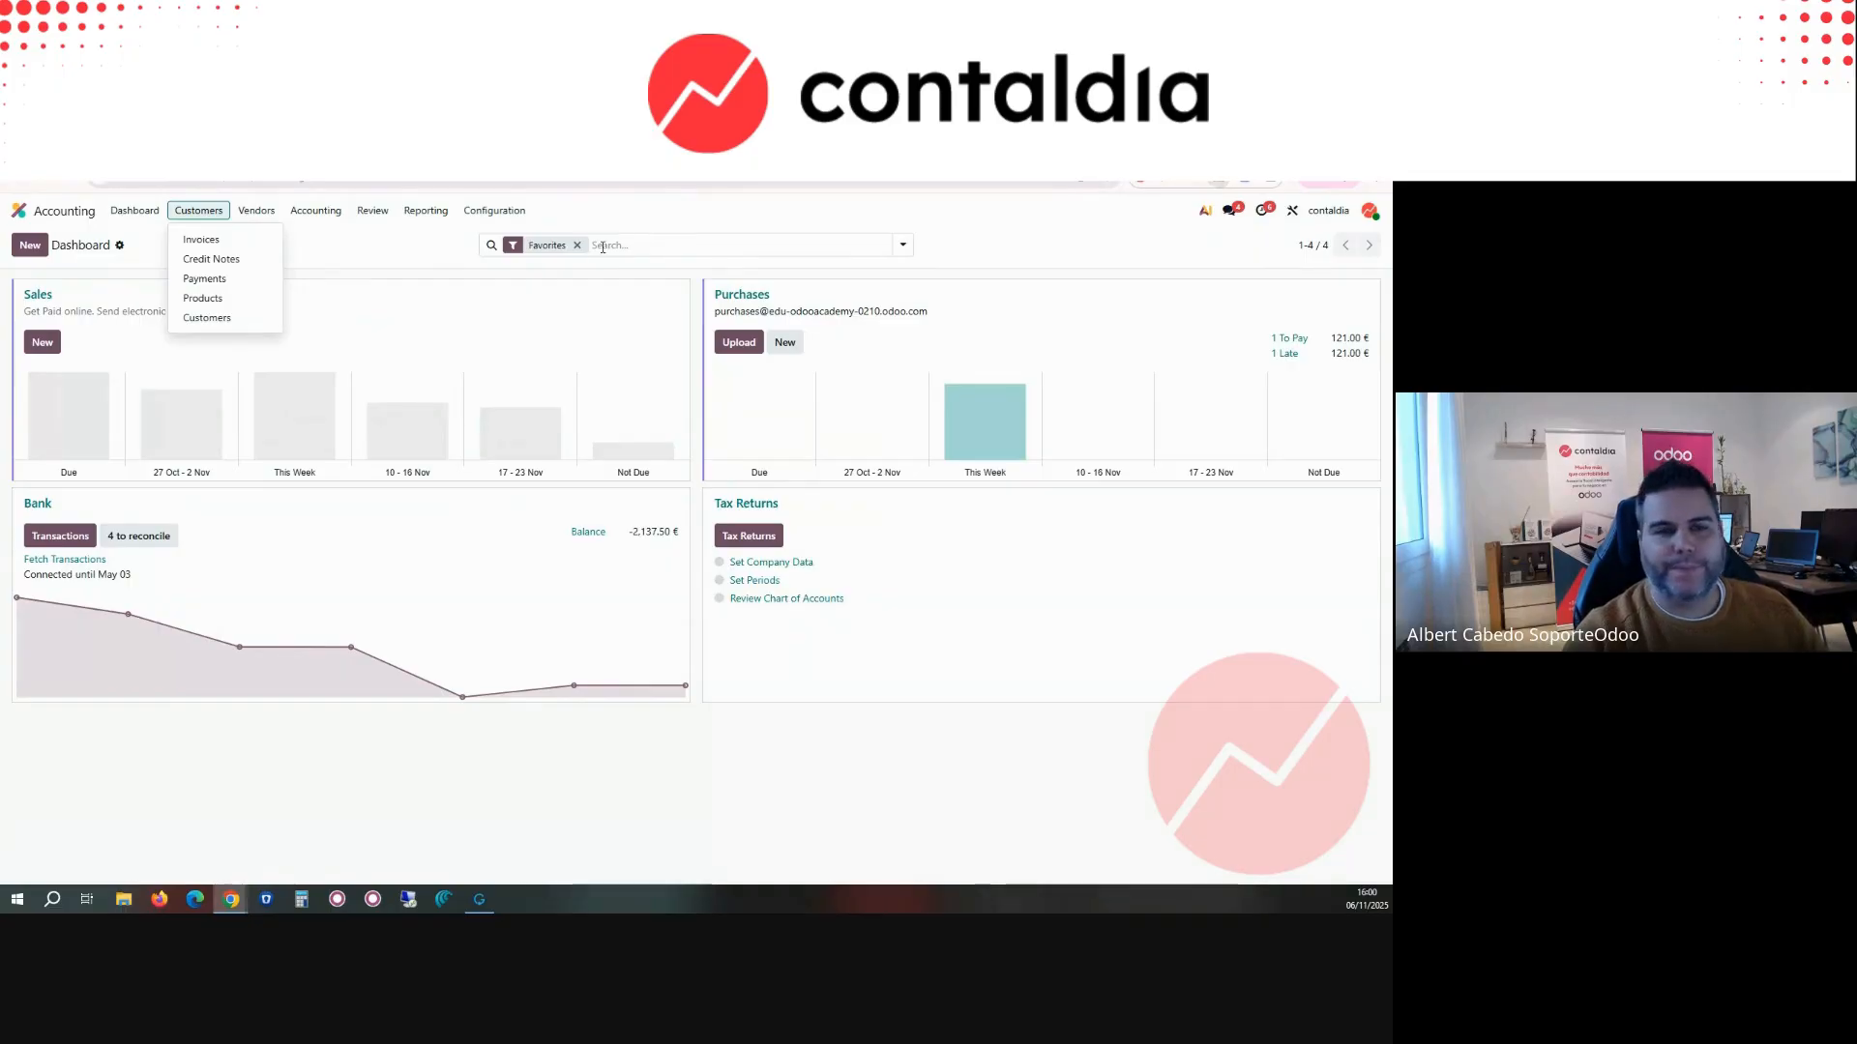
pyautogui.moveTo(287, 221)
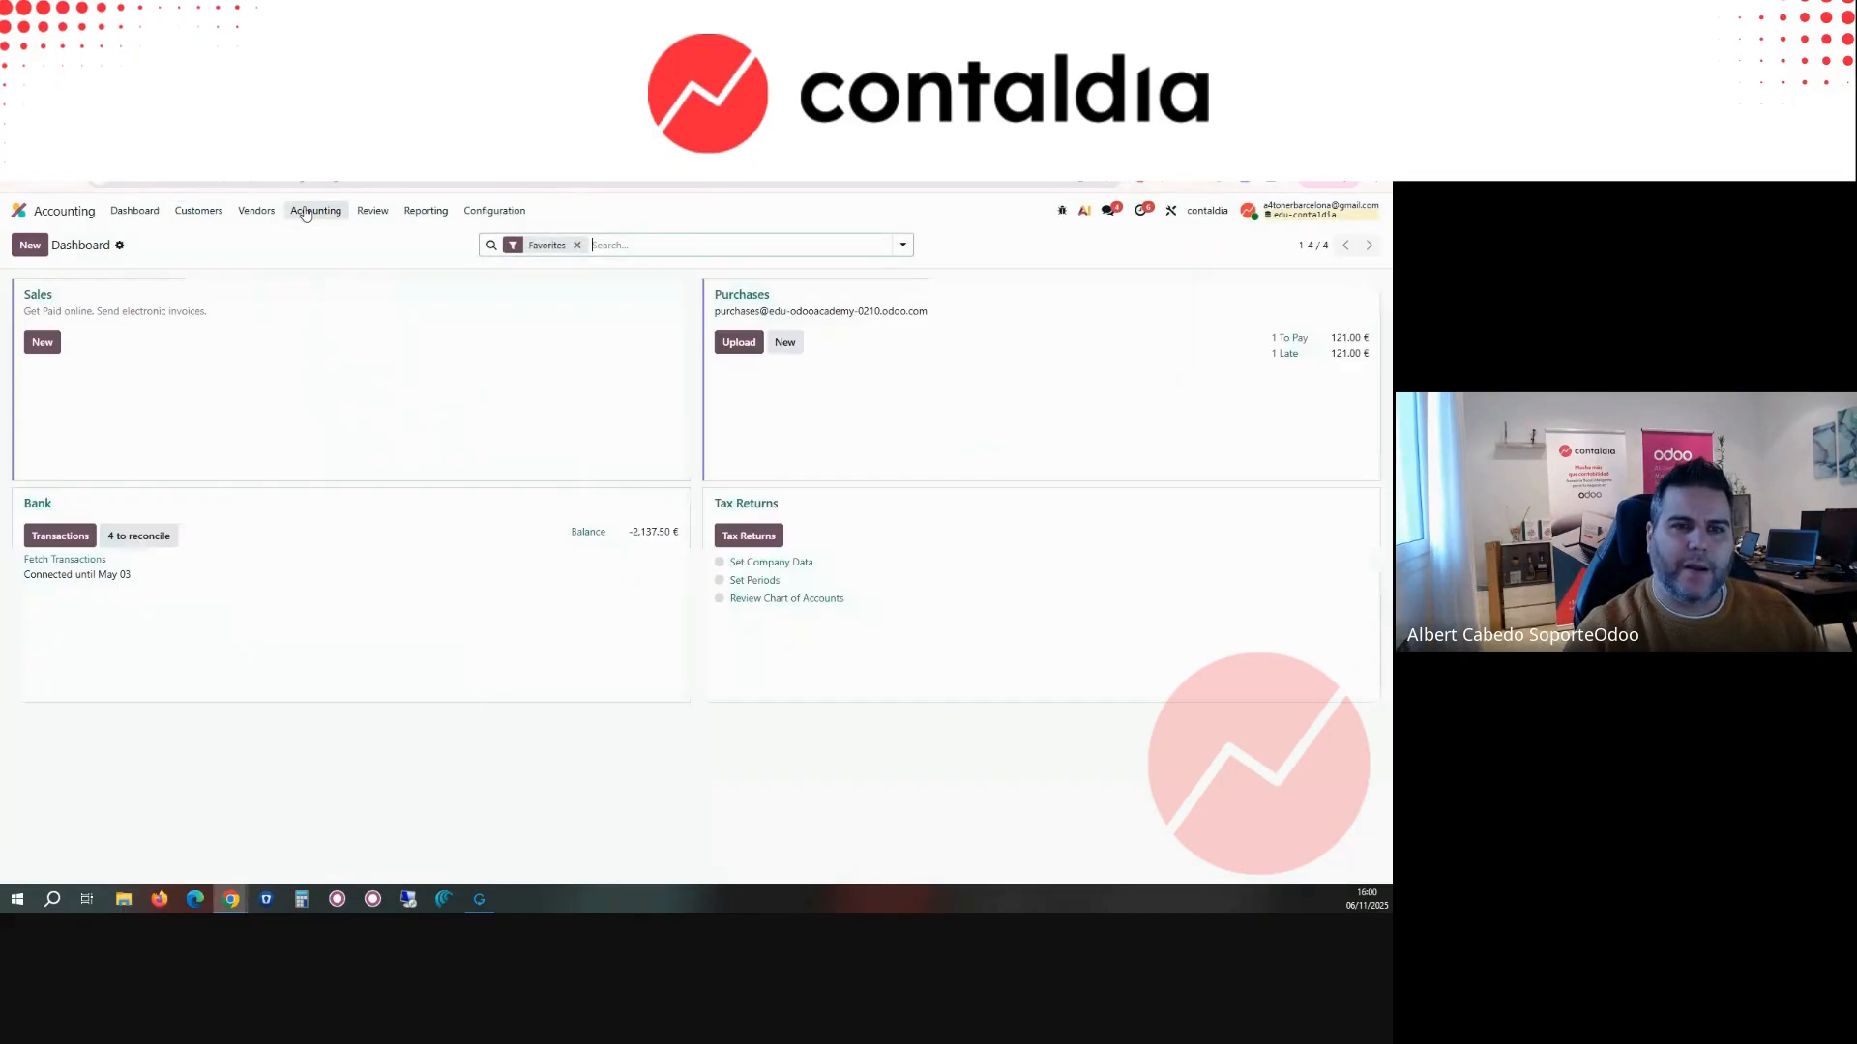
pyautogui.click(309, 213)
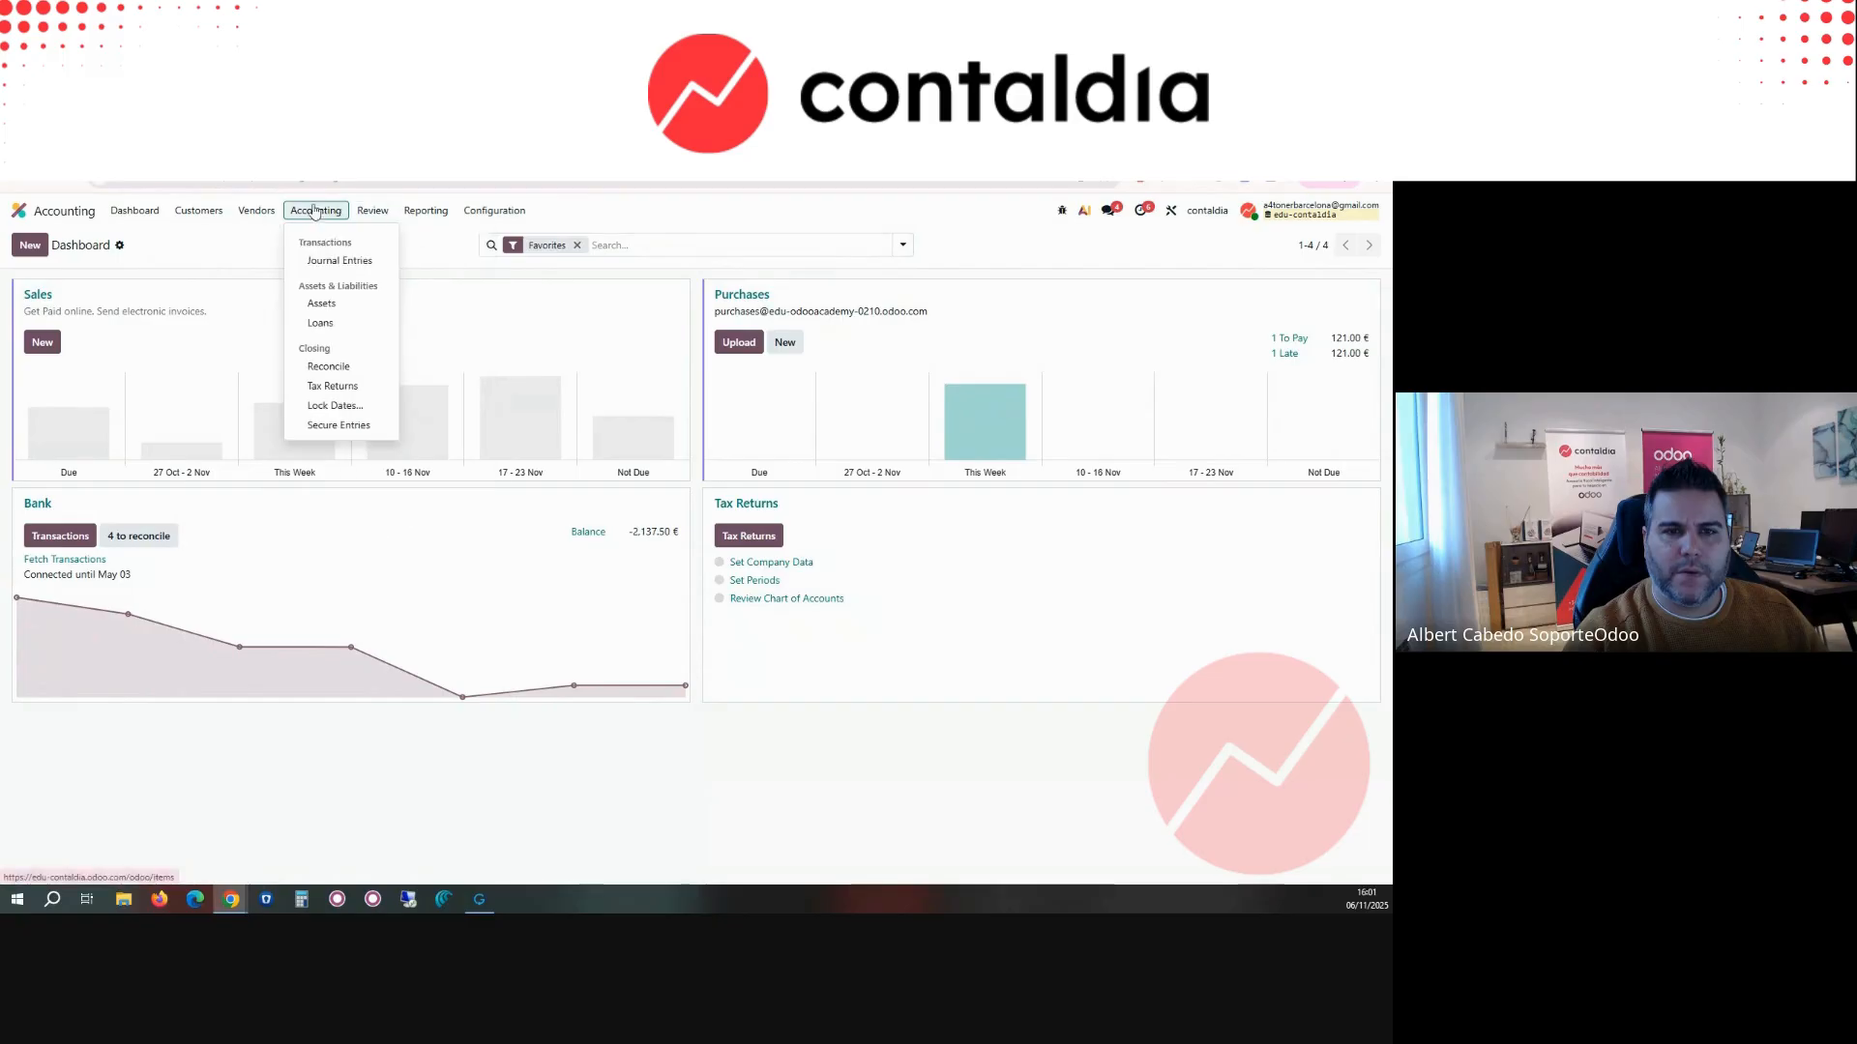
pyautogui.click(372, 211)
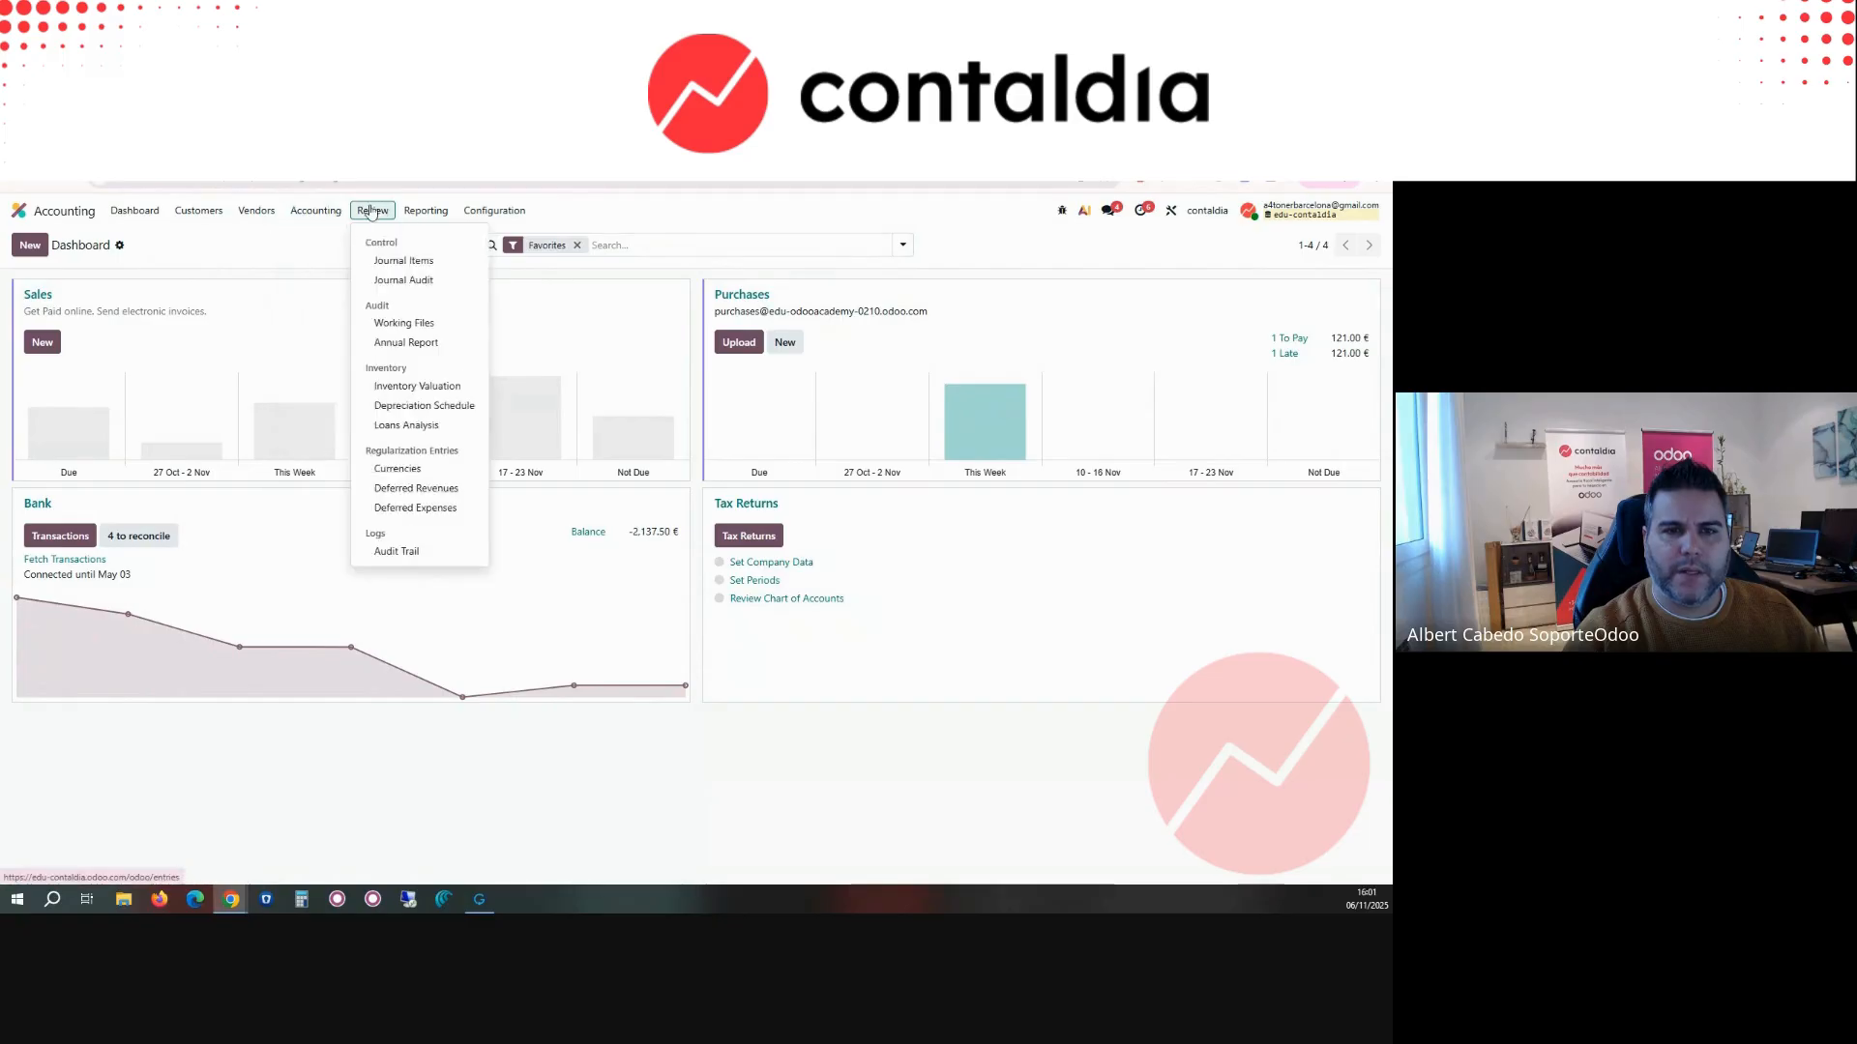
pyautogui.click(390, 262)
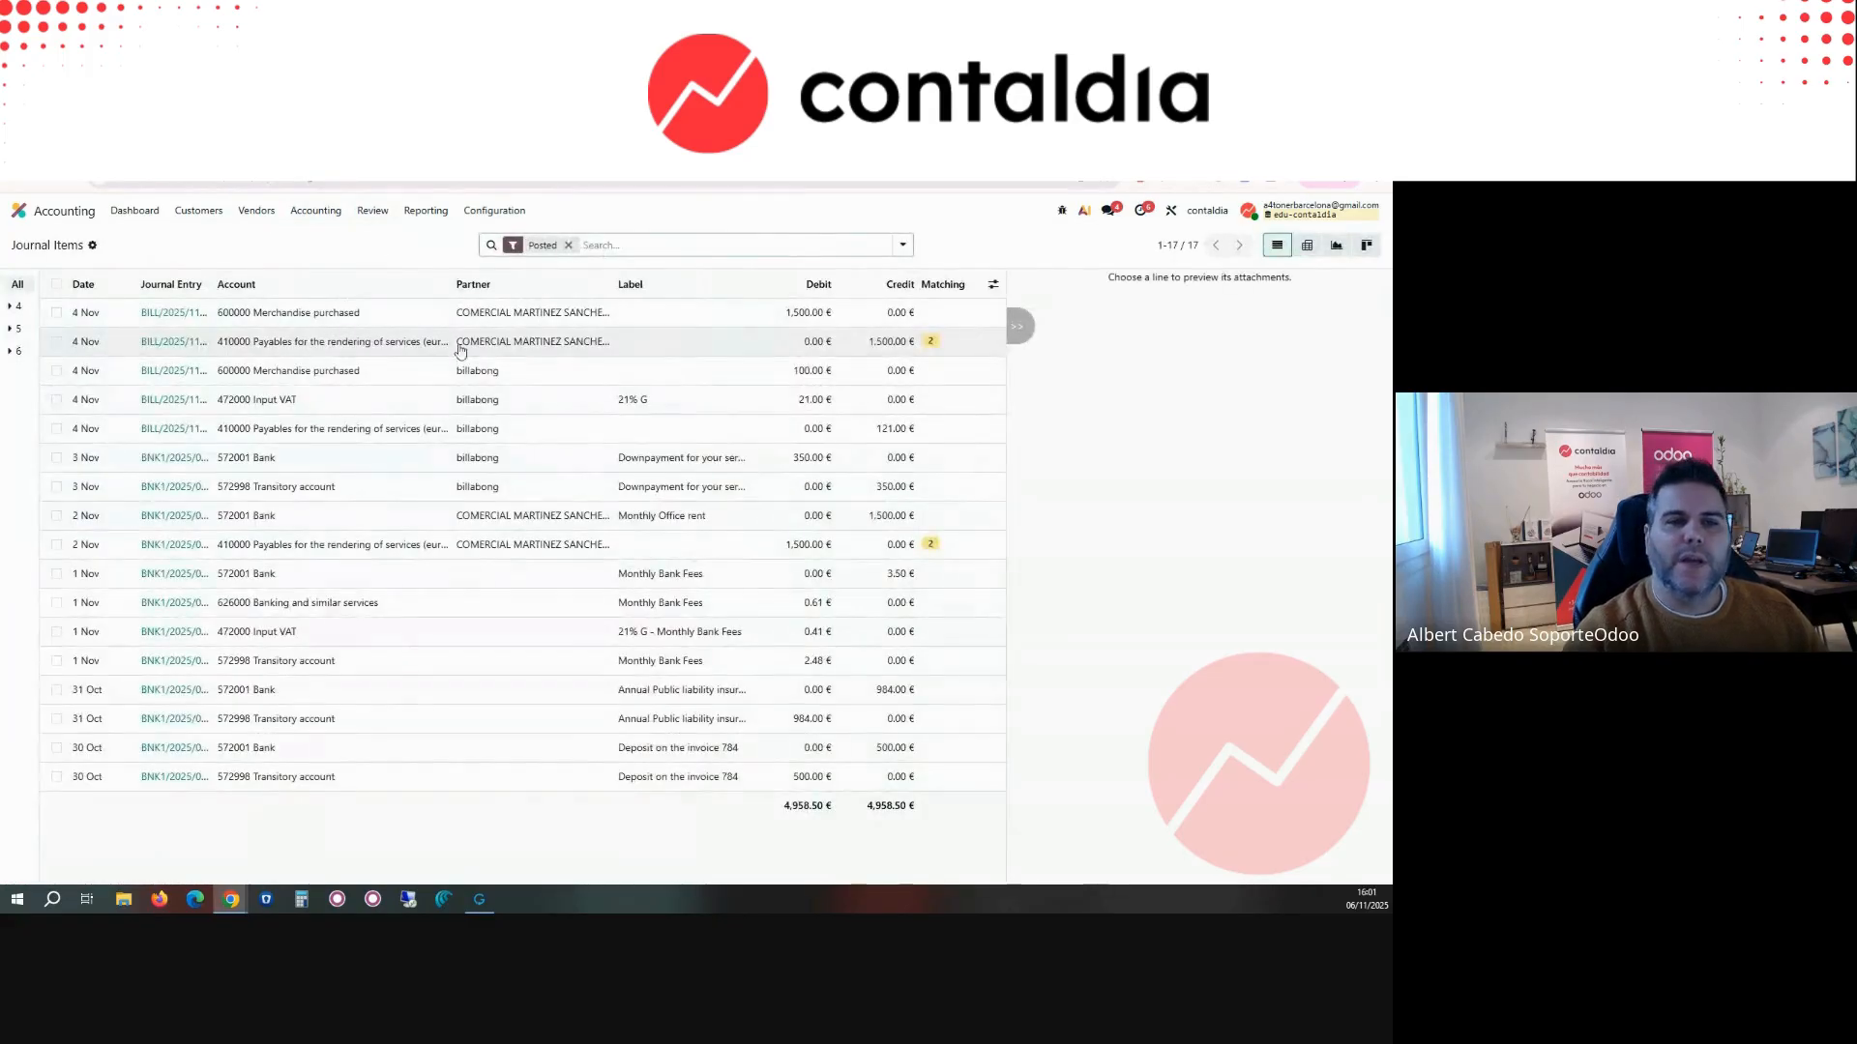
# Step: Filter the posted journal items by account 410
pyautogui.write('410')
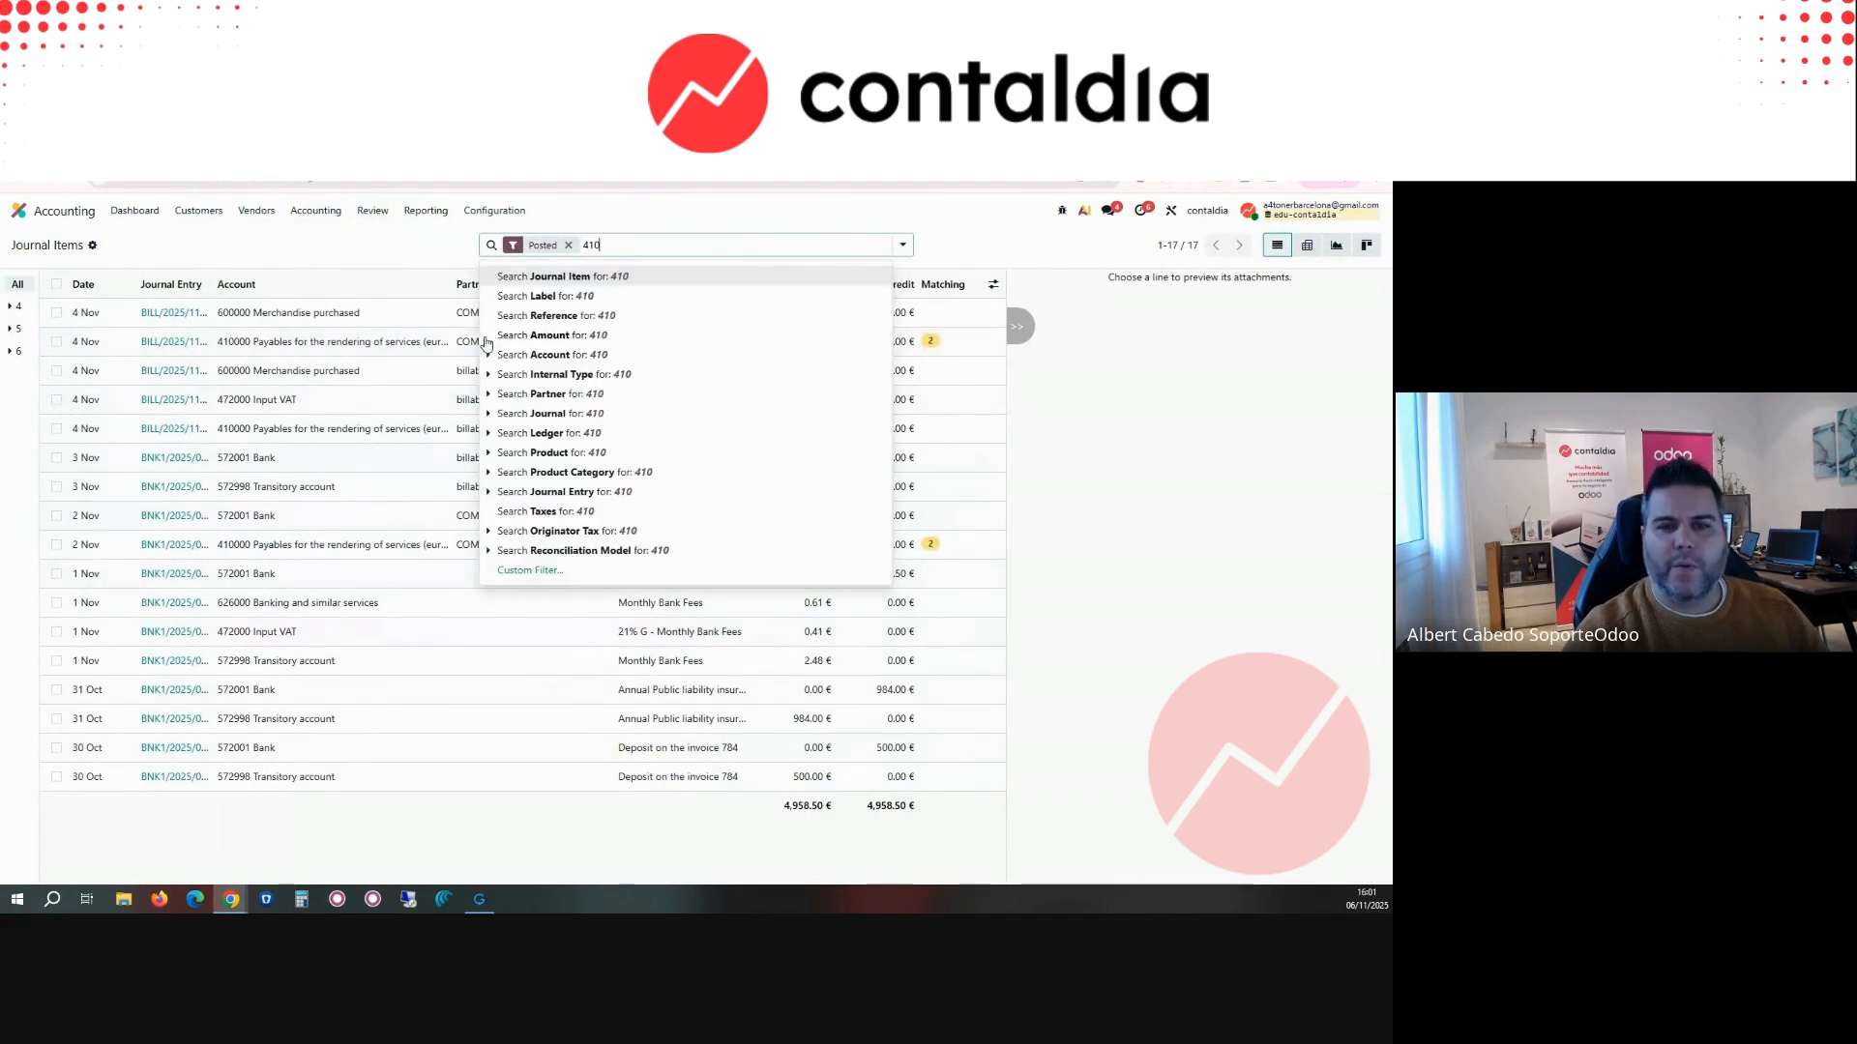
pyautogui.click(575, 393)
pyautogui.click(657, 246)
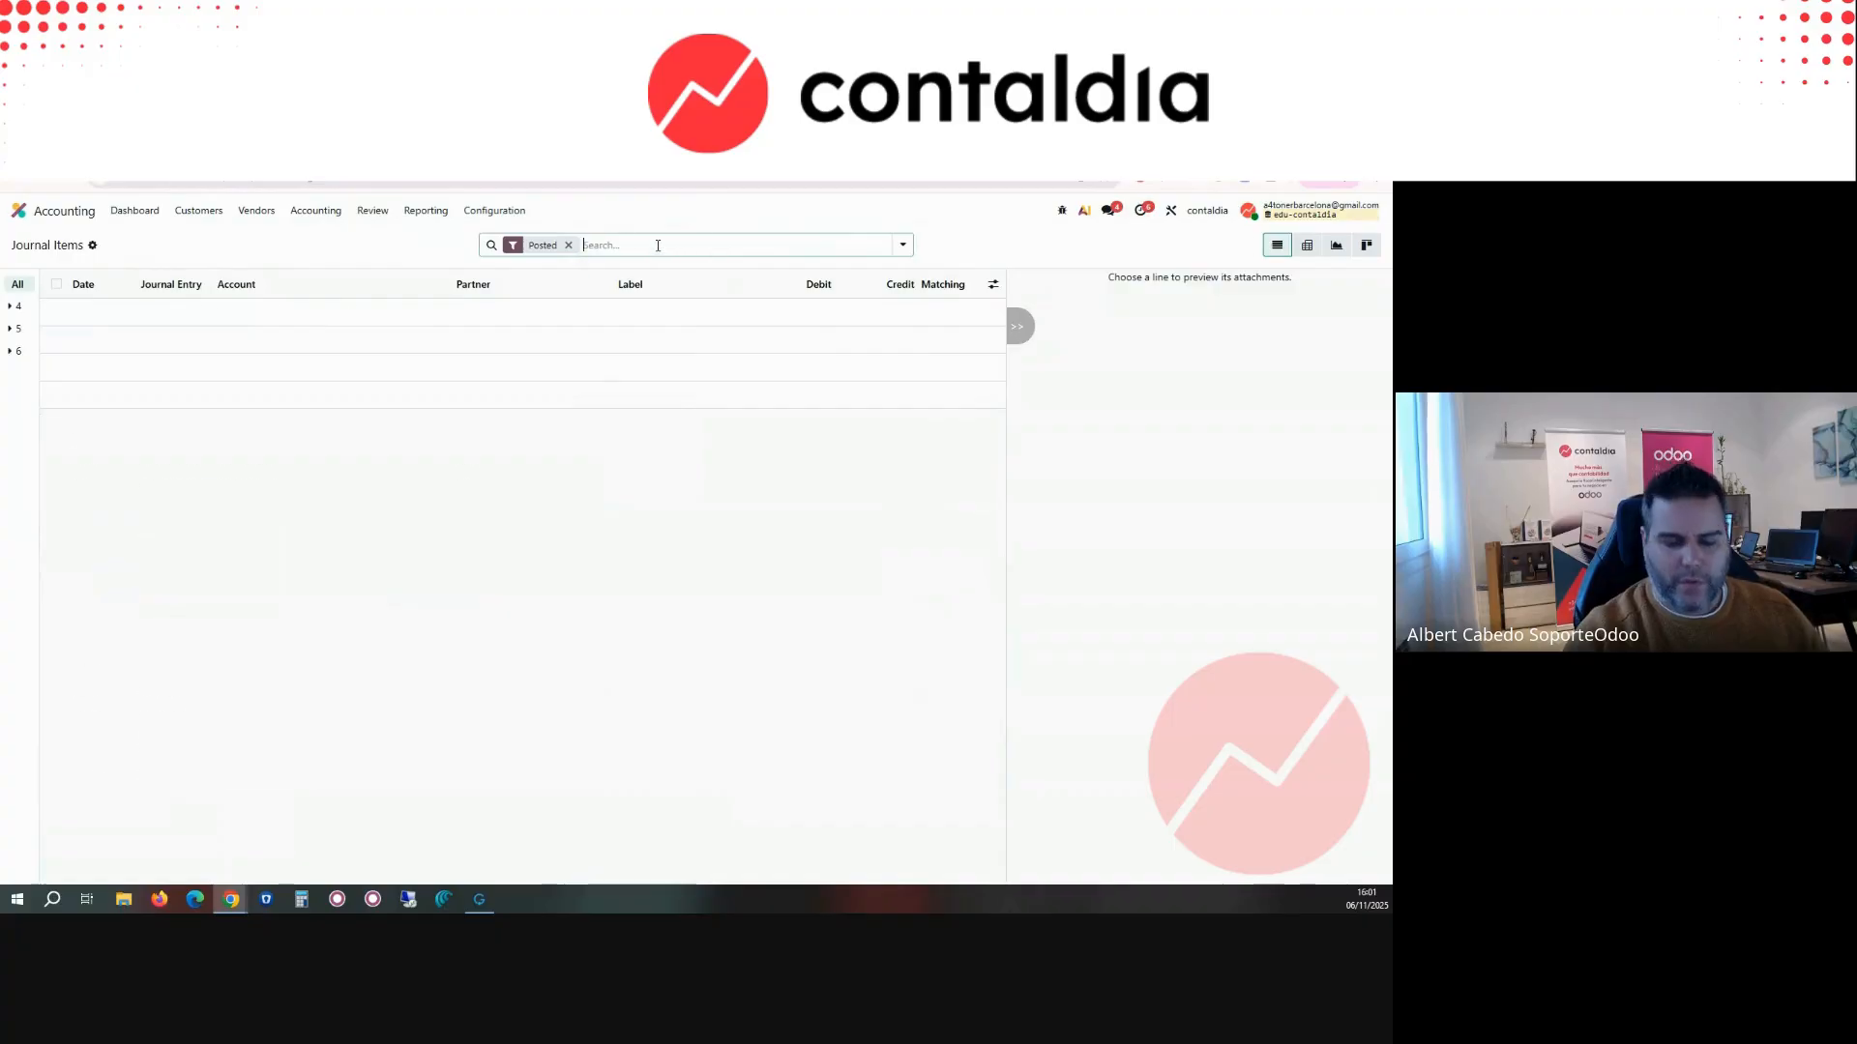
pyautogui.write('410')
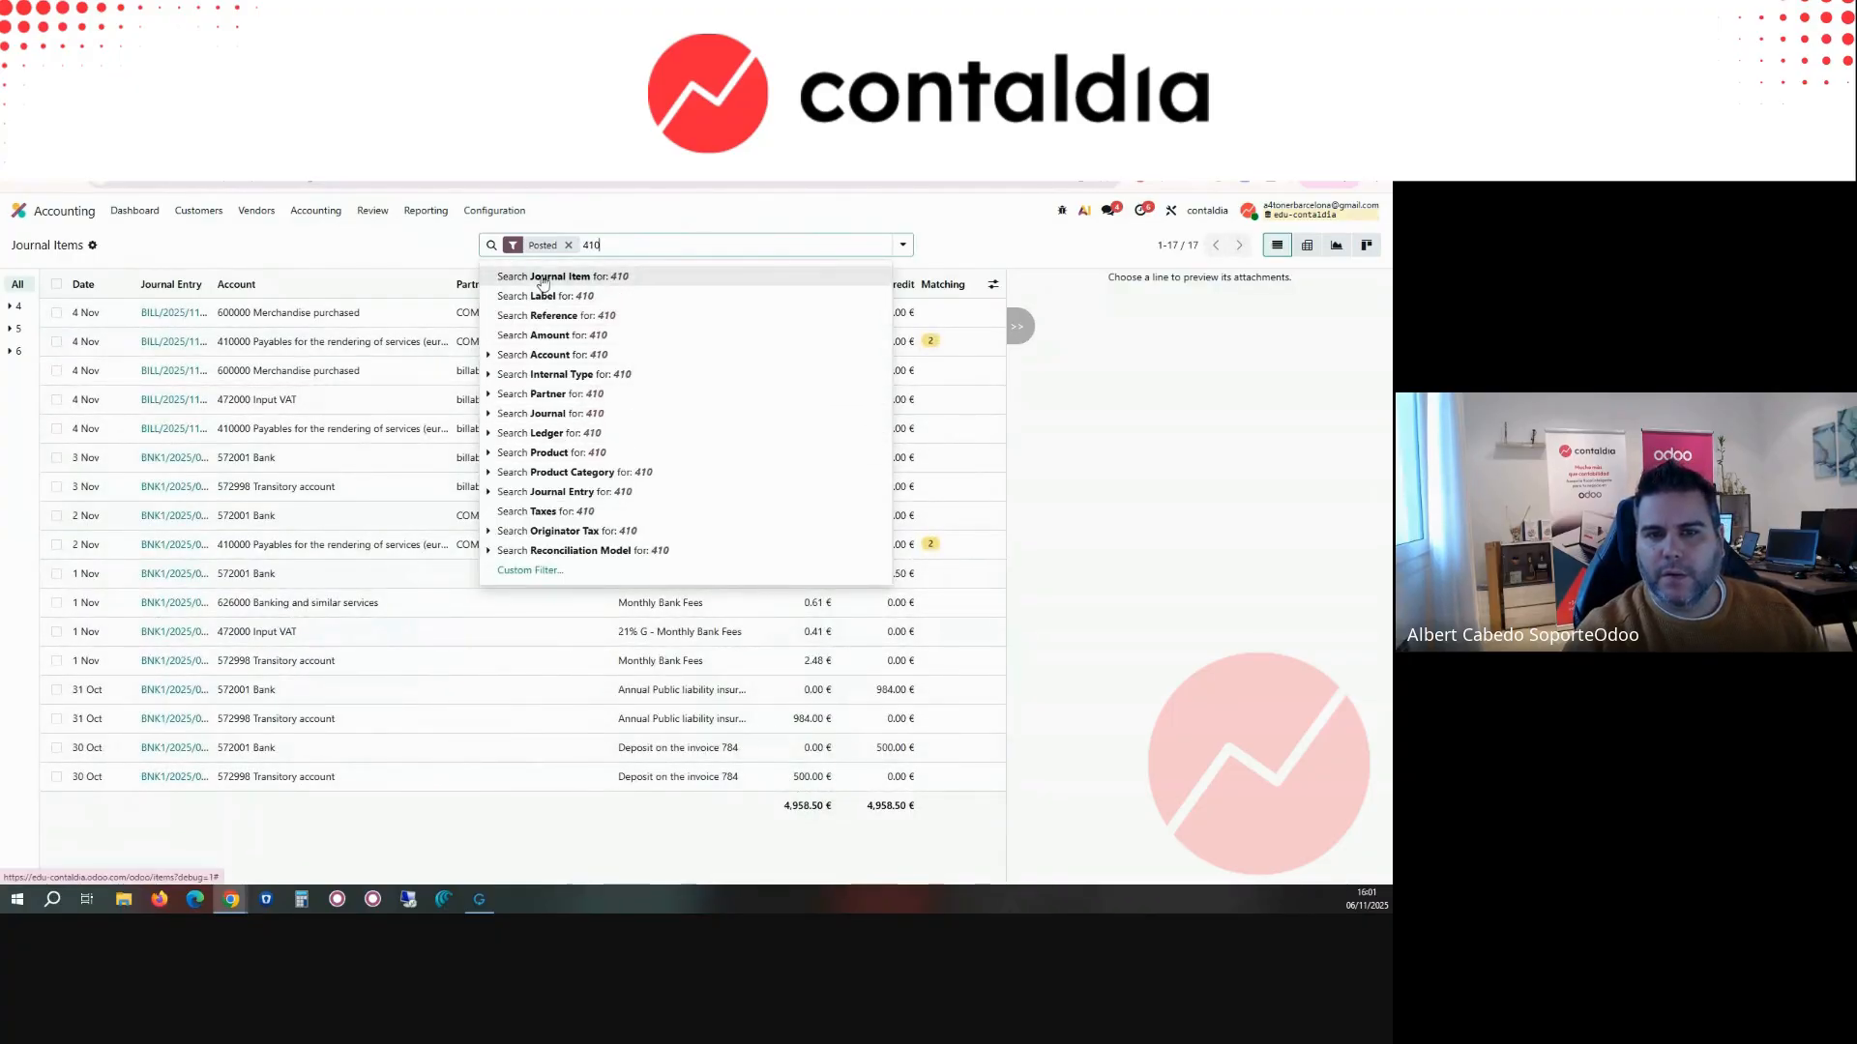
pyautogui.click(550, 354)
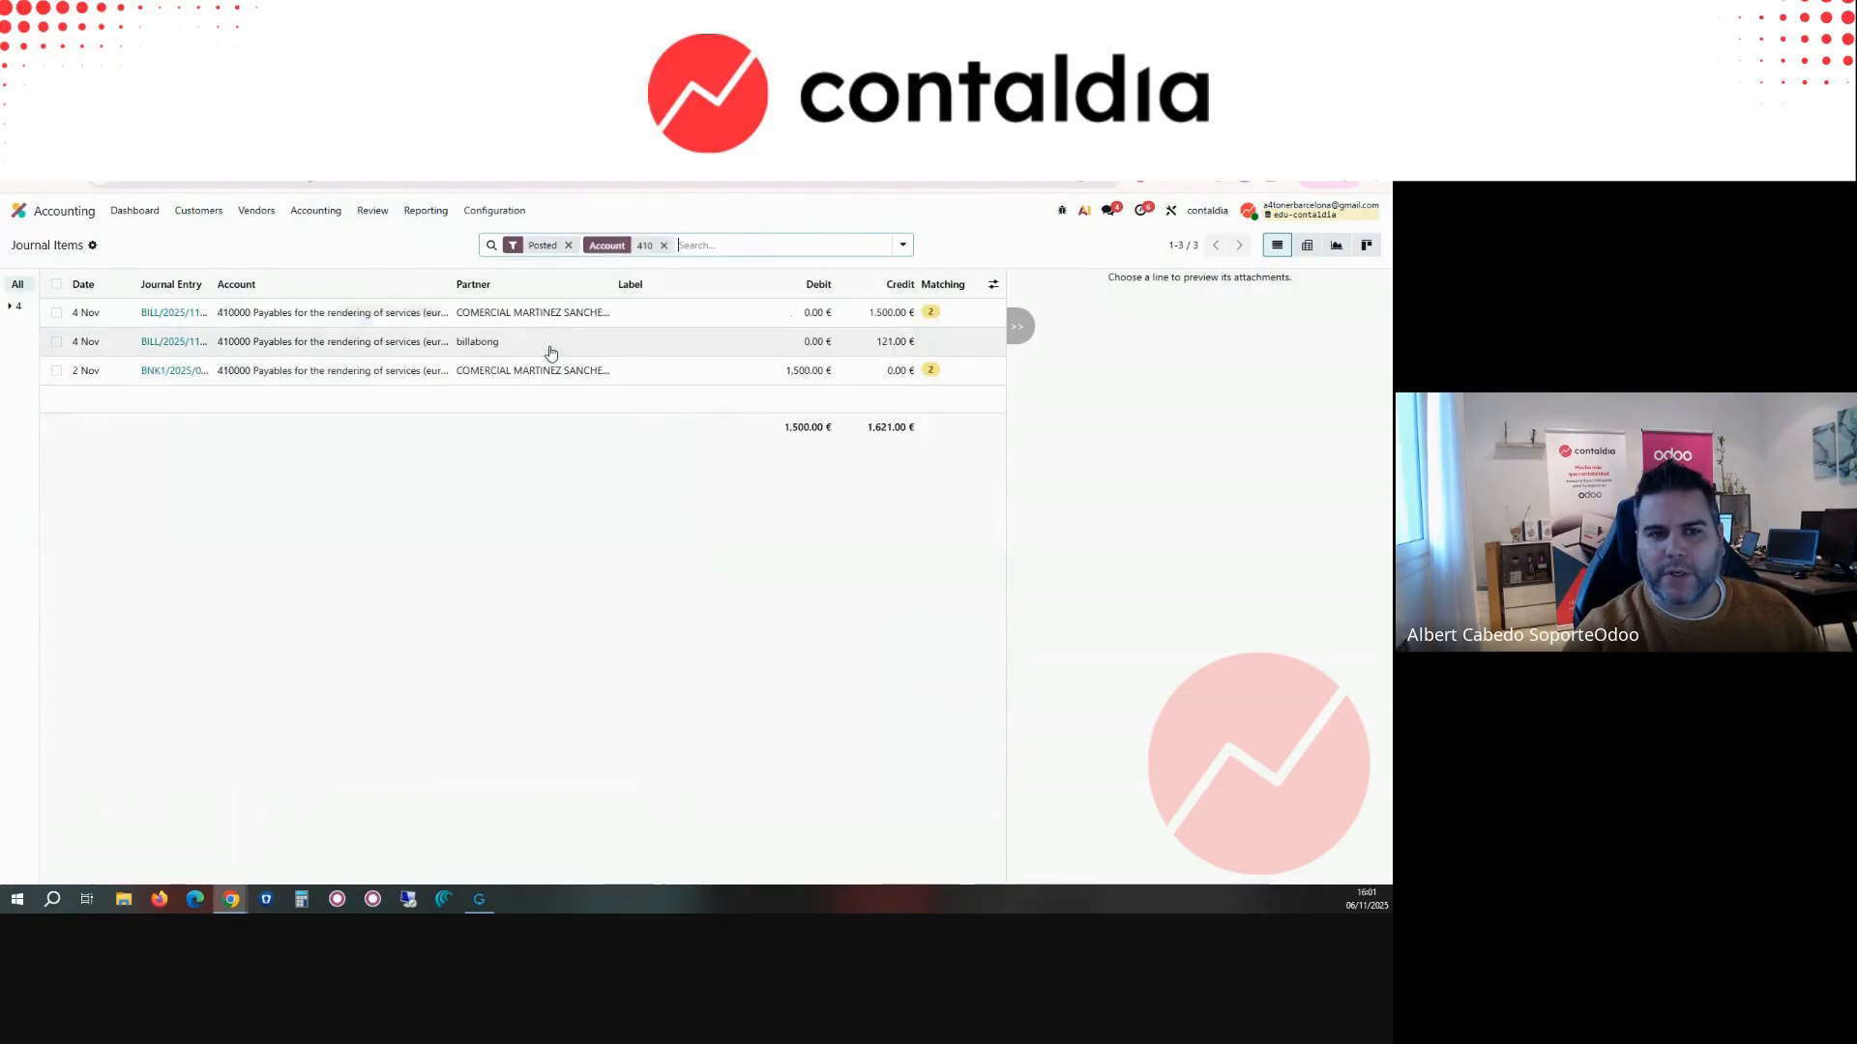
# Step: Narrow the account 410 journal items to the partner matching "comerc"
pyautogui.click(750, 246)
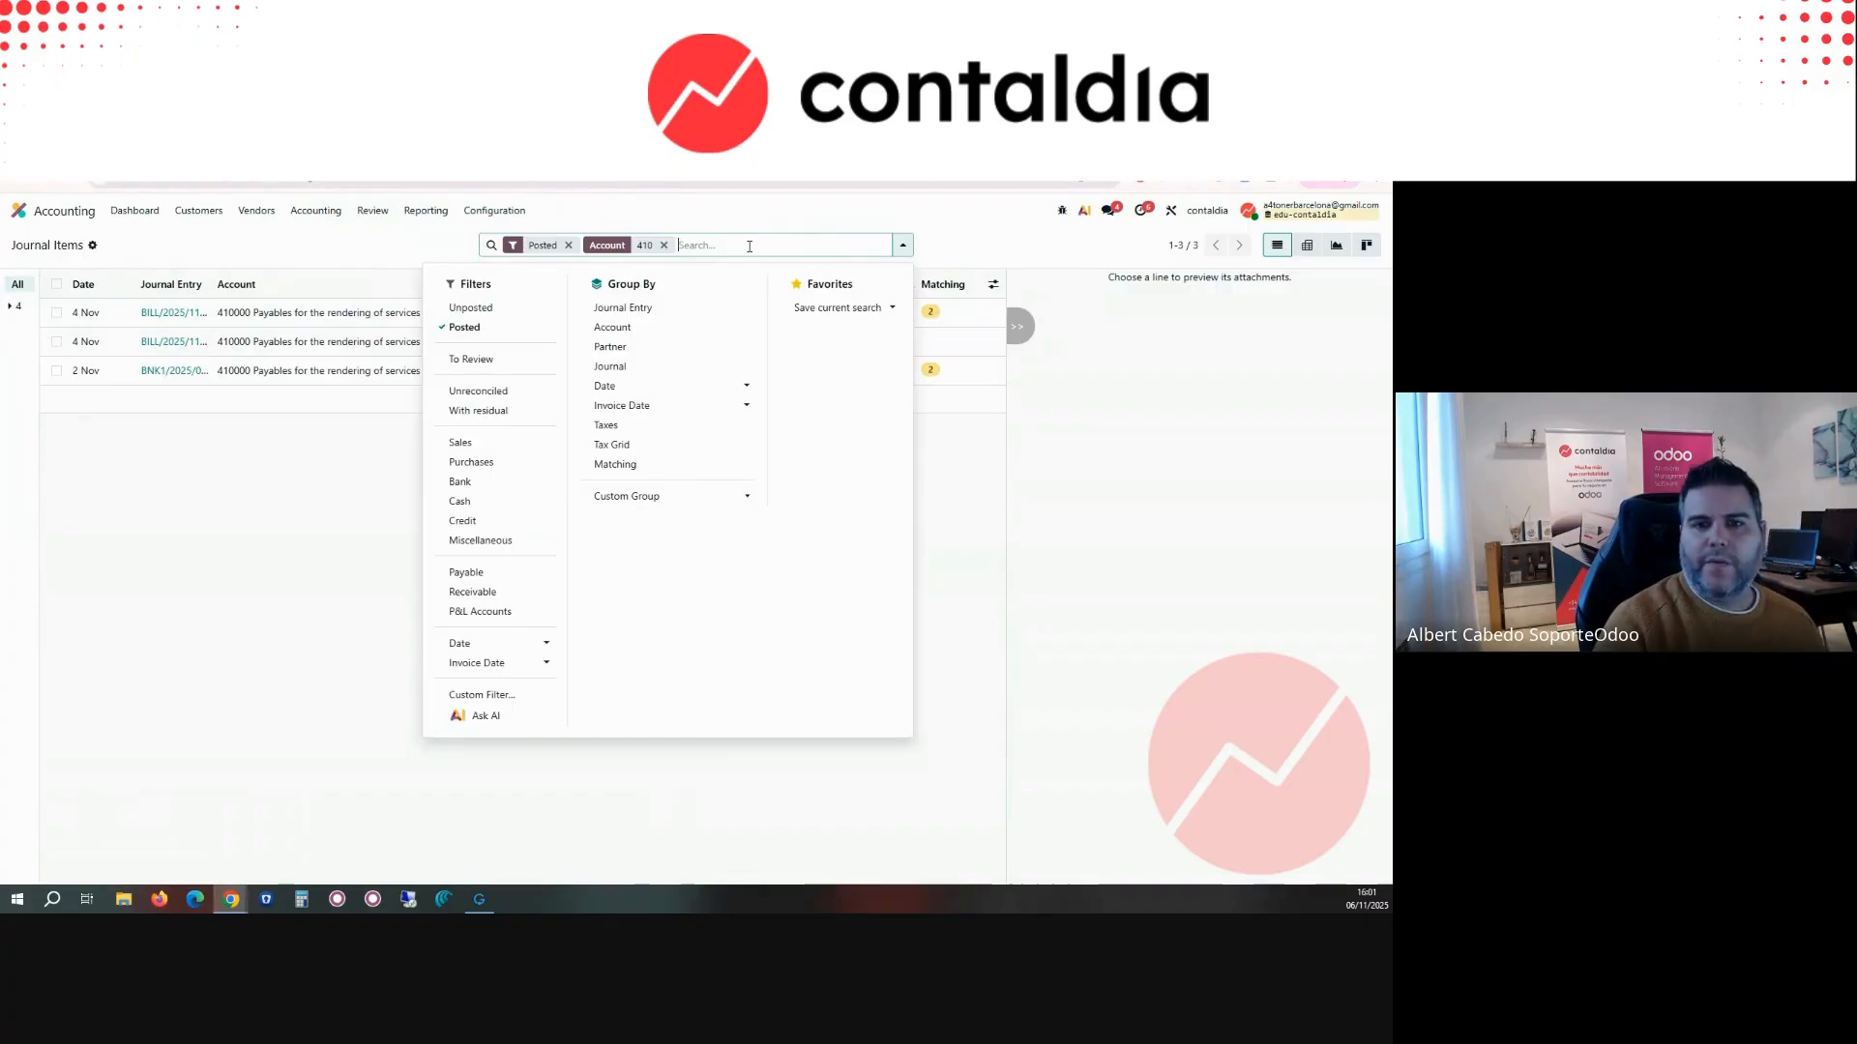
pyautogui.write('comerc')
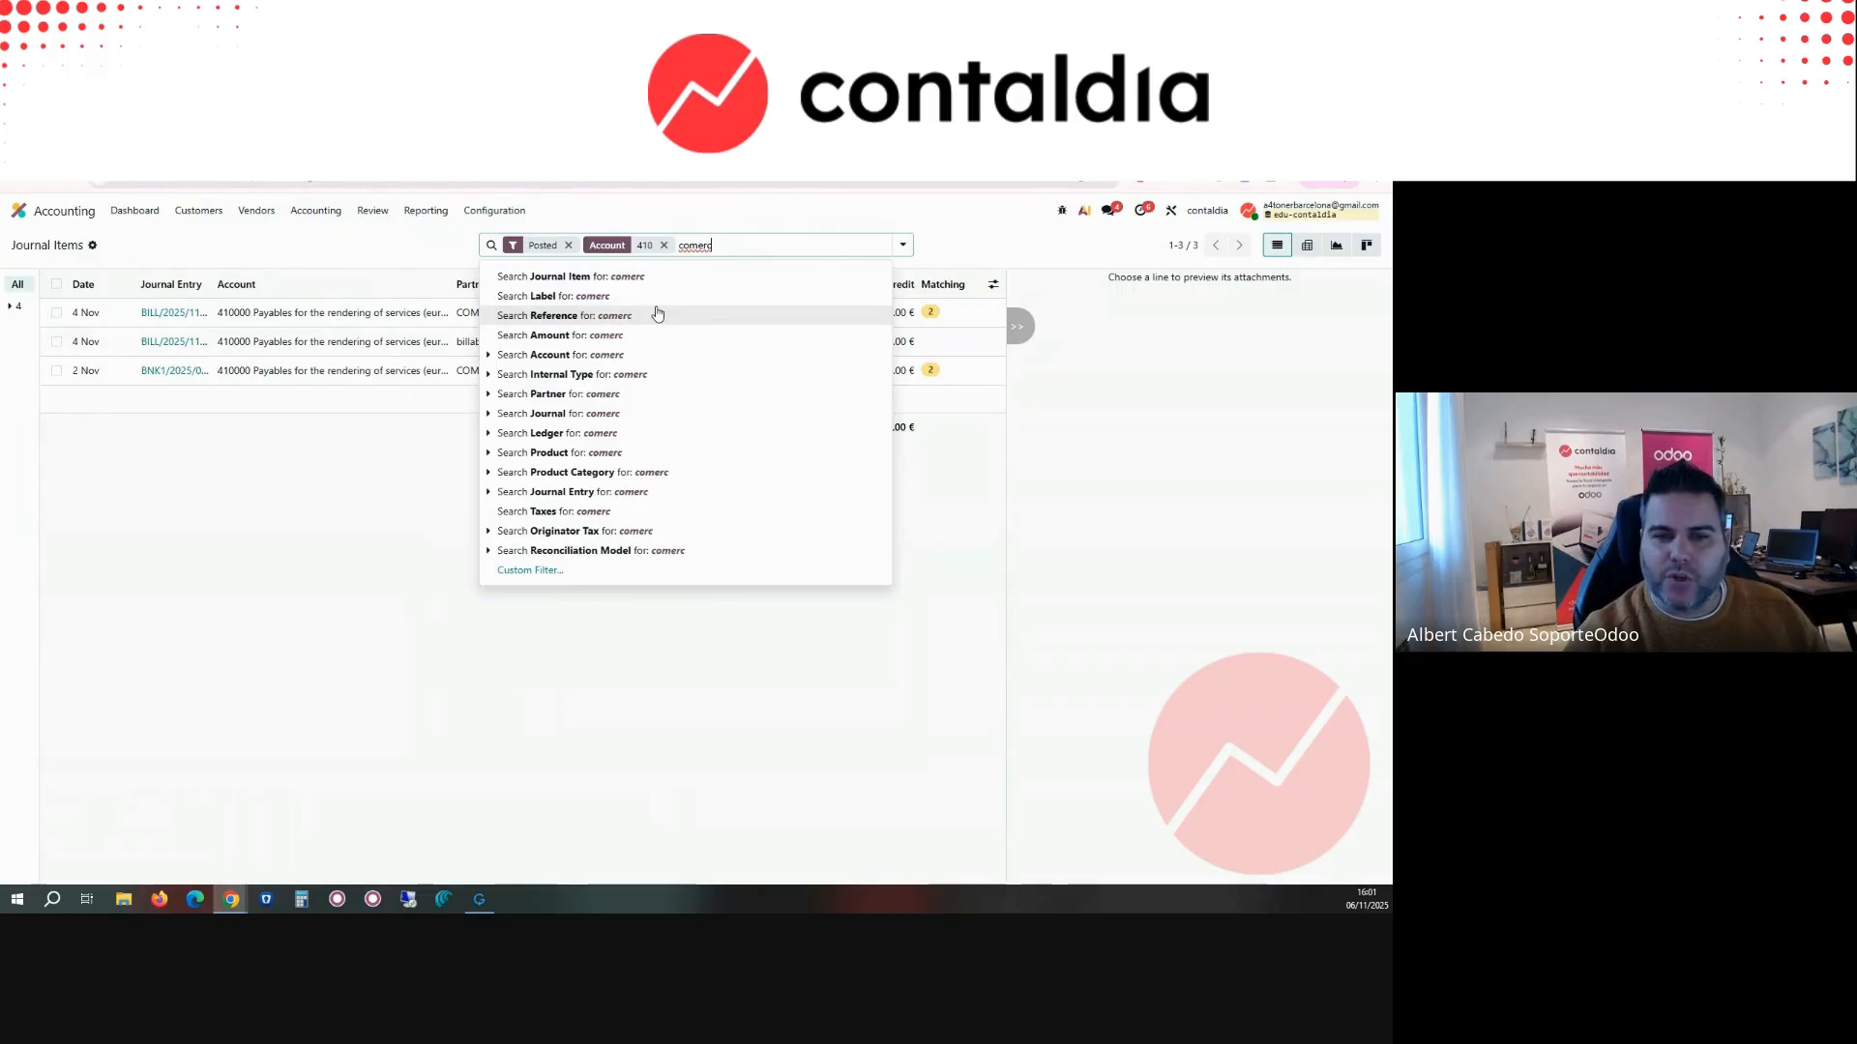
pyautogui.click(628, 394)
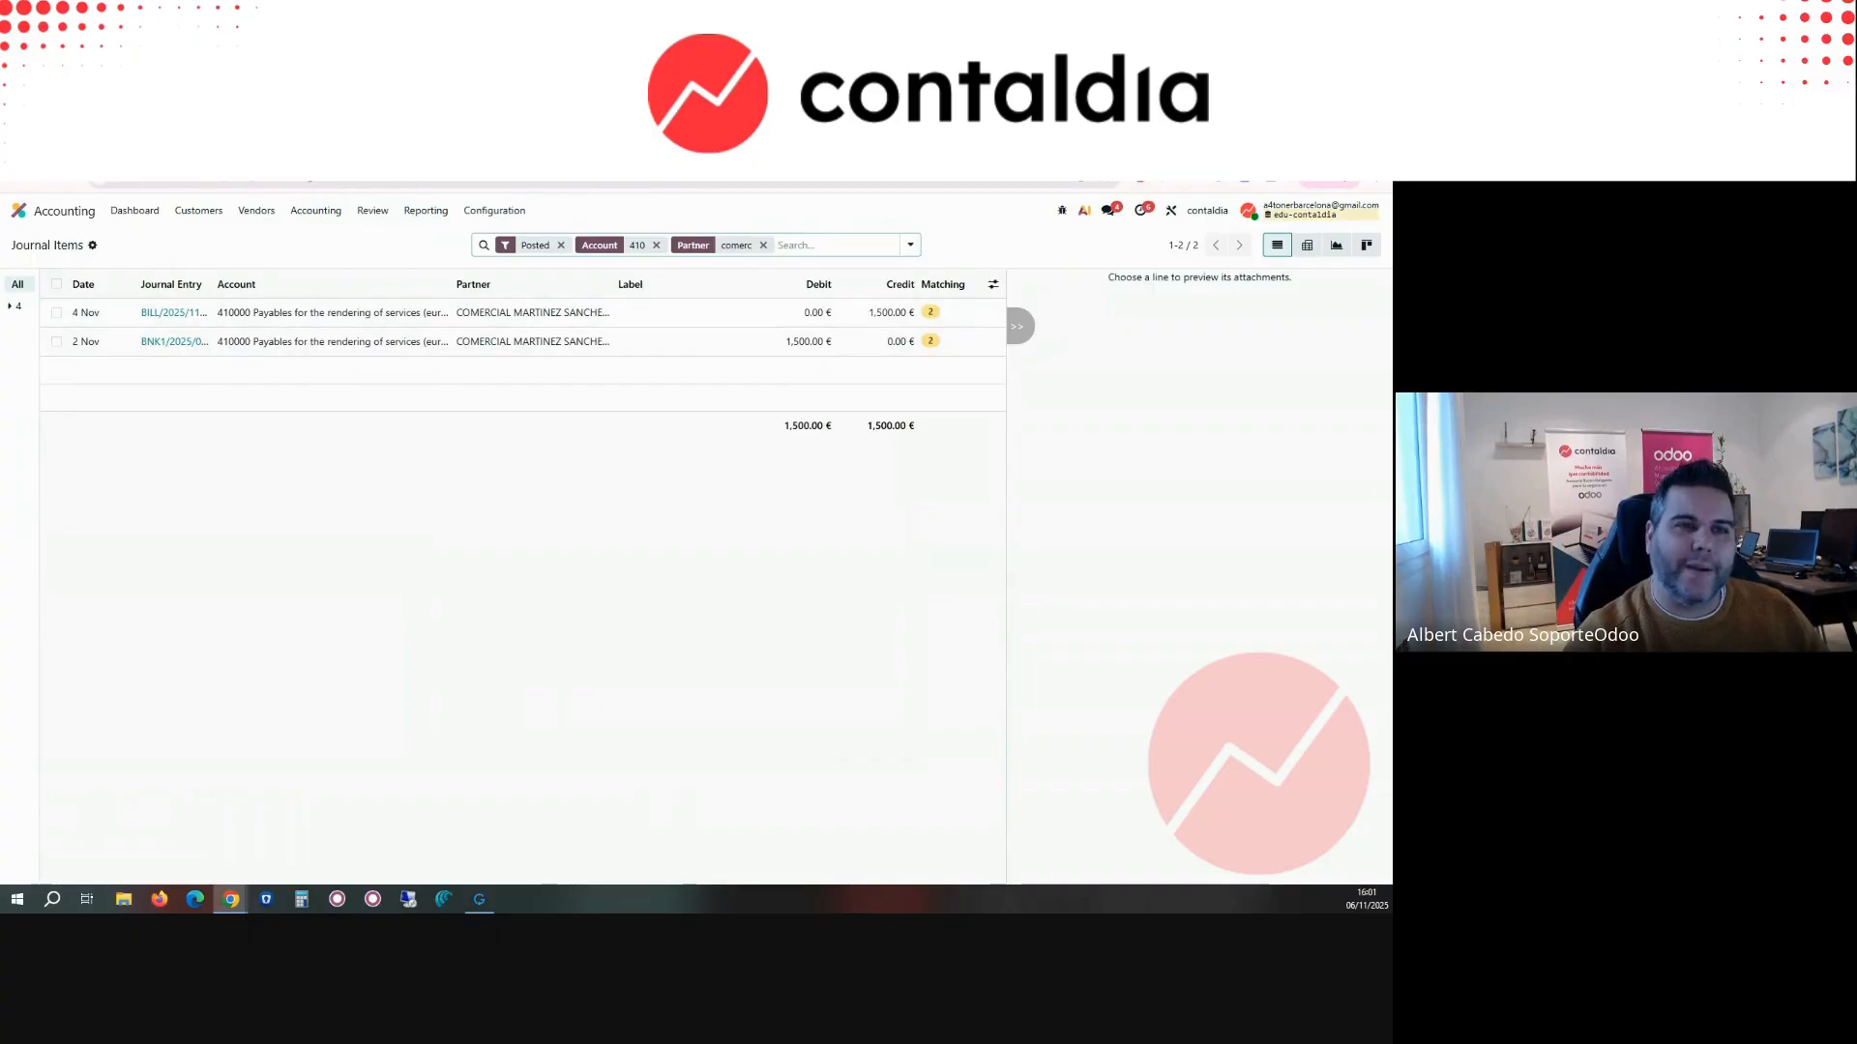
# Step: Back in the customer record, try 400 as account payable, reselect 410000 Payables for the rendering of services (euros), and open the internal notes
pyautogui.click(387, 145)
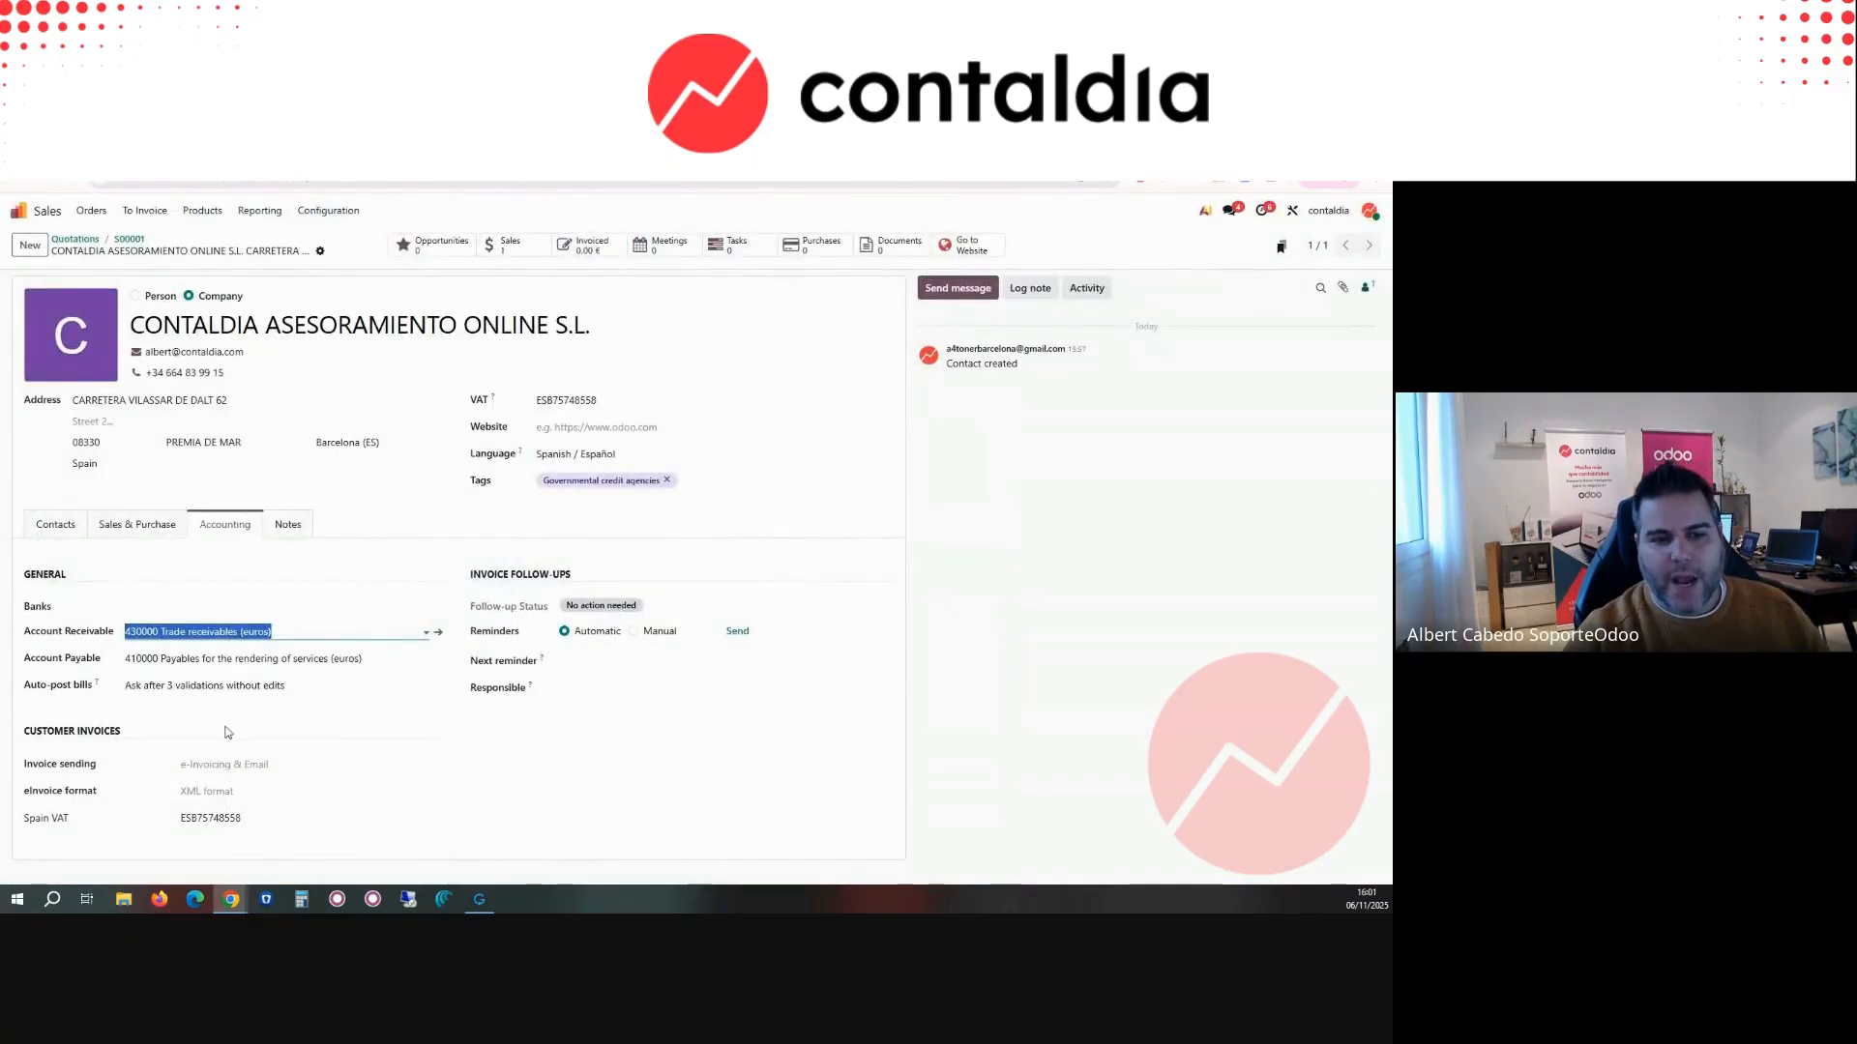
pyautogui.click(141, 658)
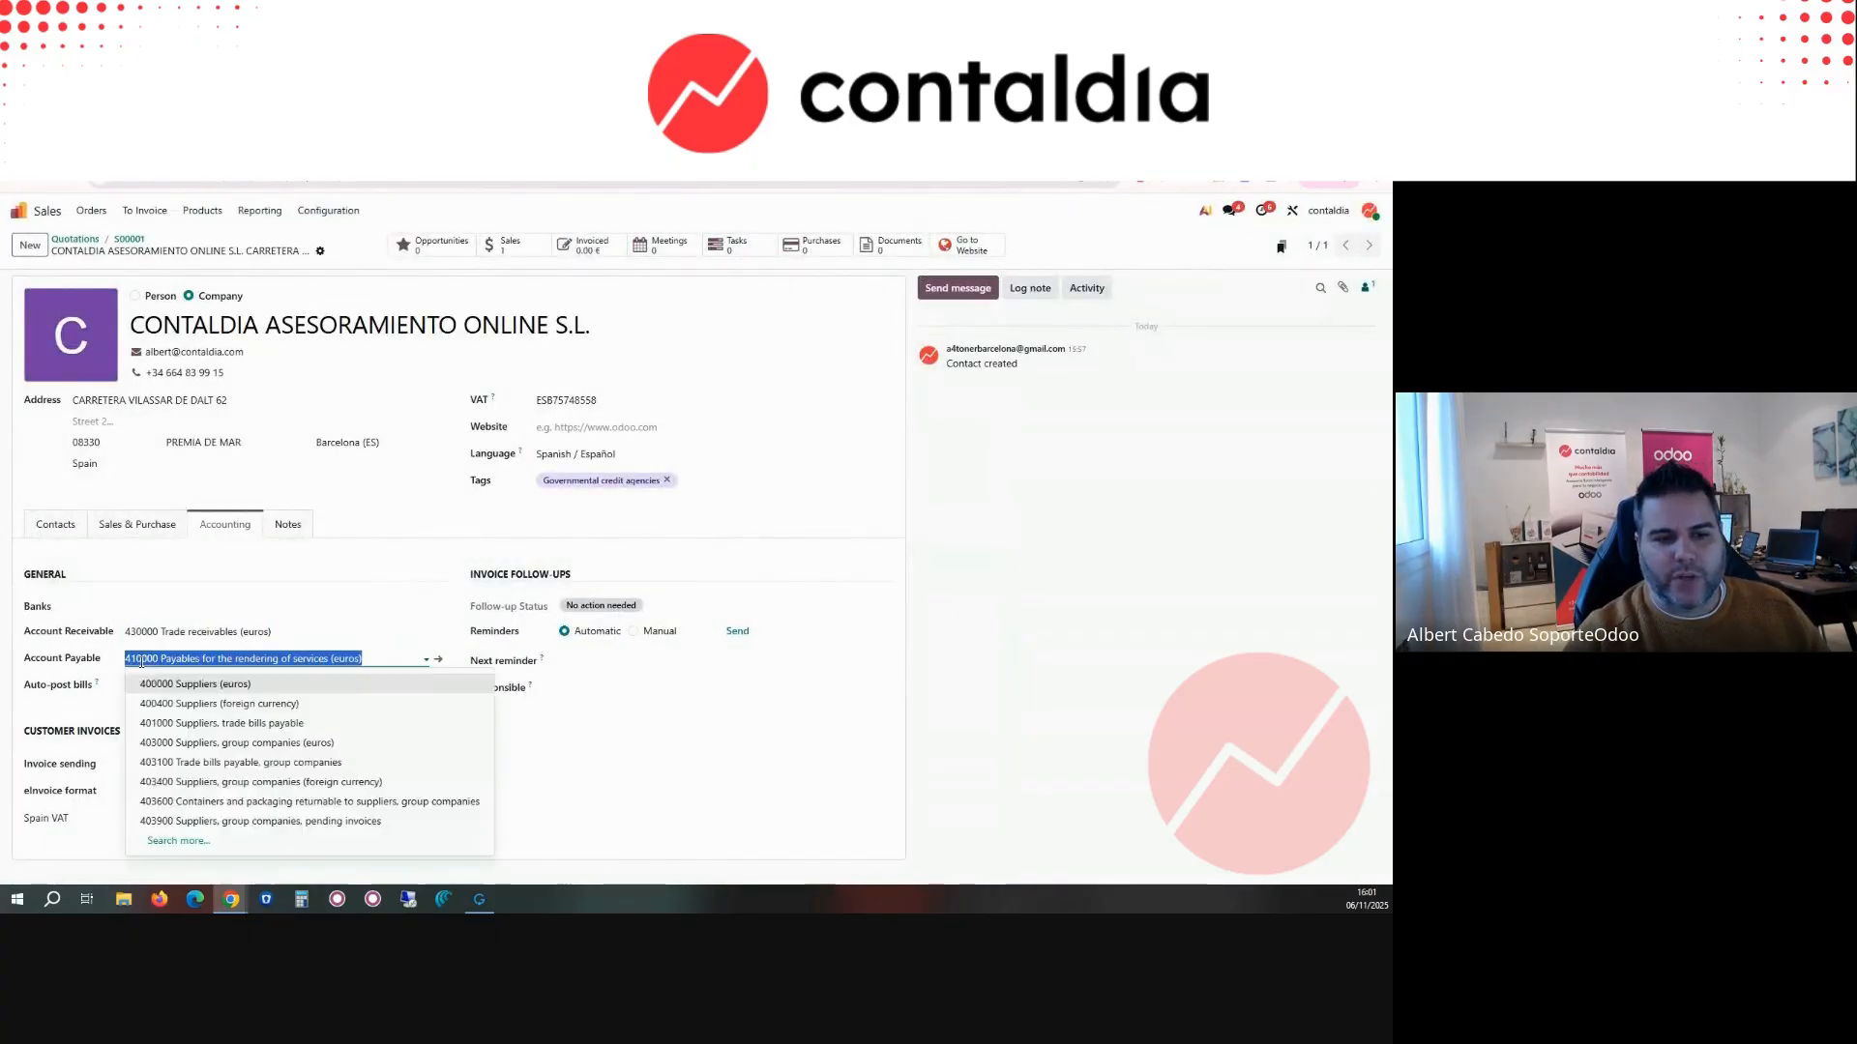
pyautogui.write('400')
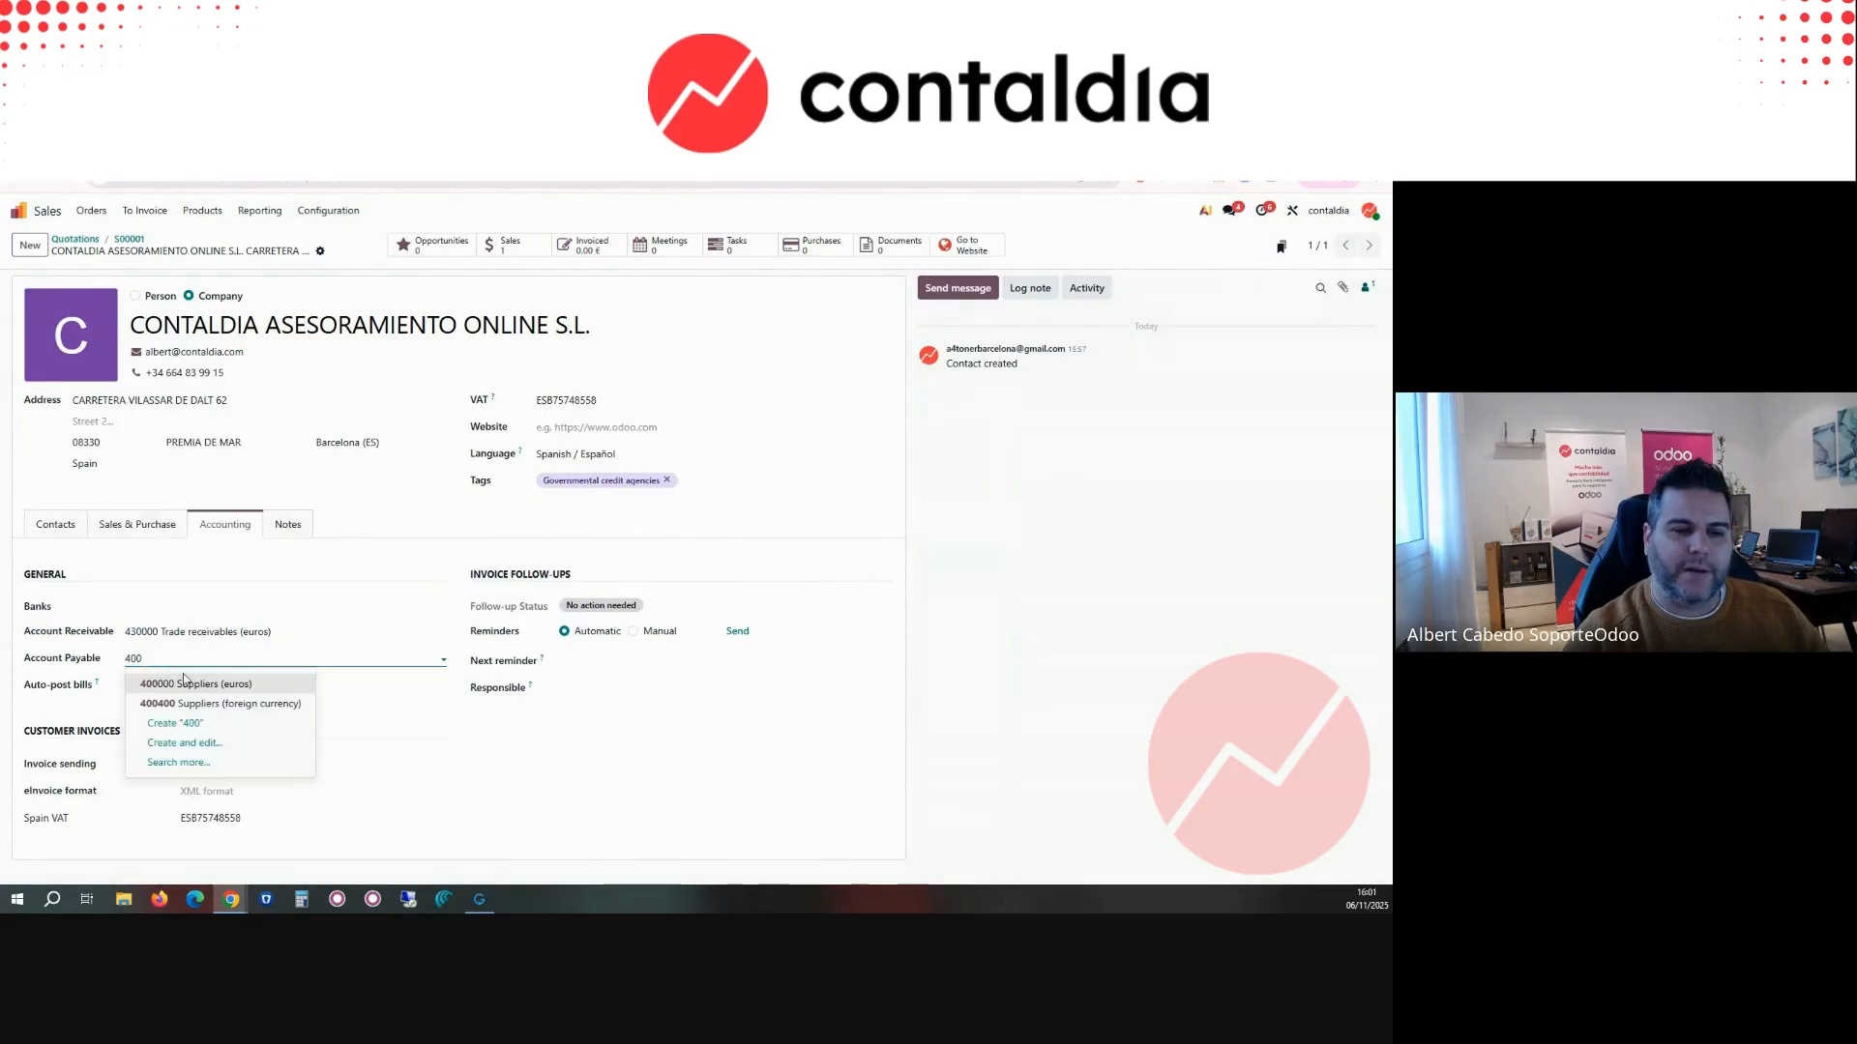
pyautogui.press('BackSpace')
pyautogui.press('BackSpace')
pyautogui.write('10')
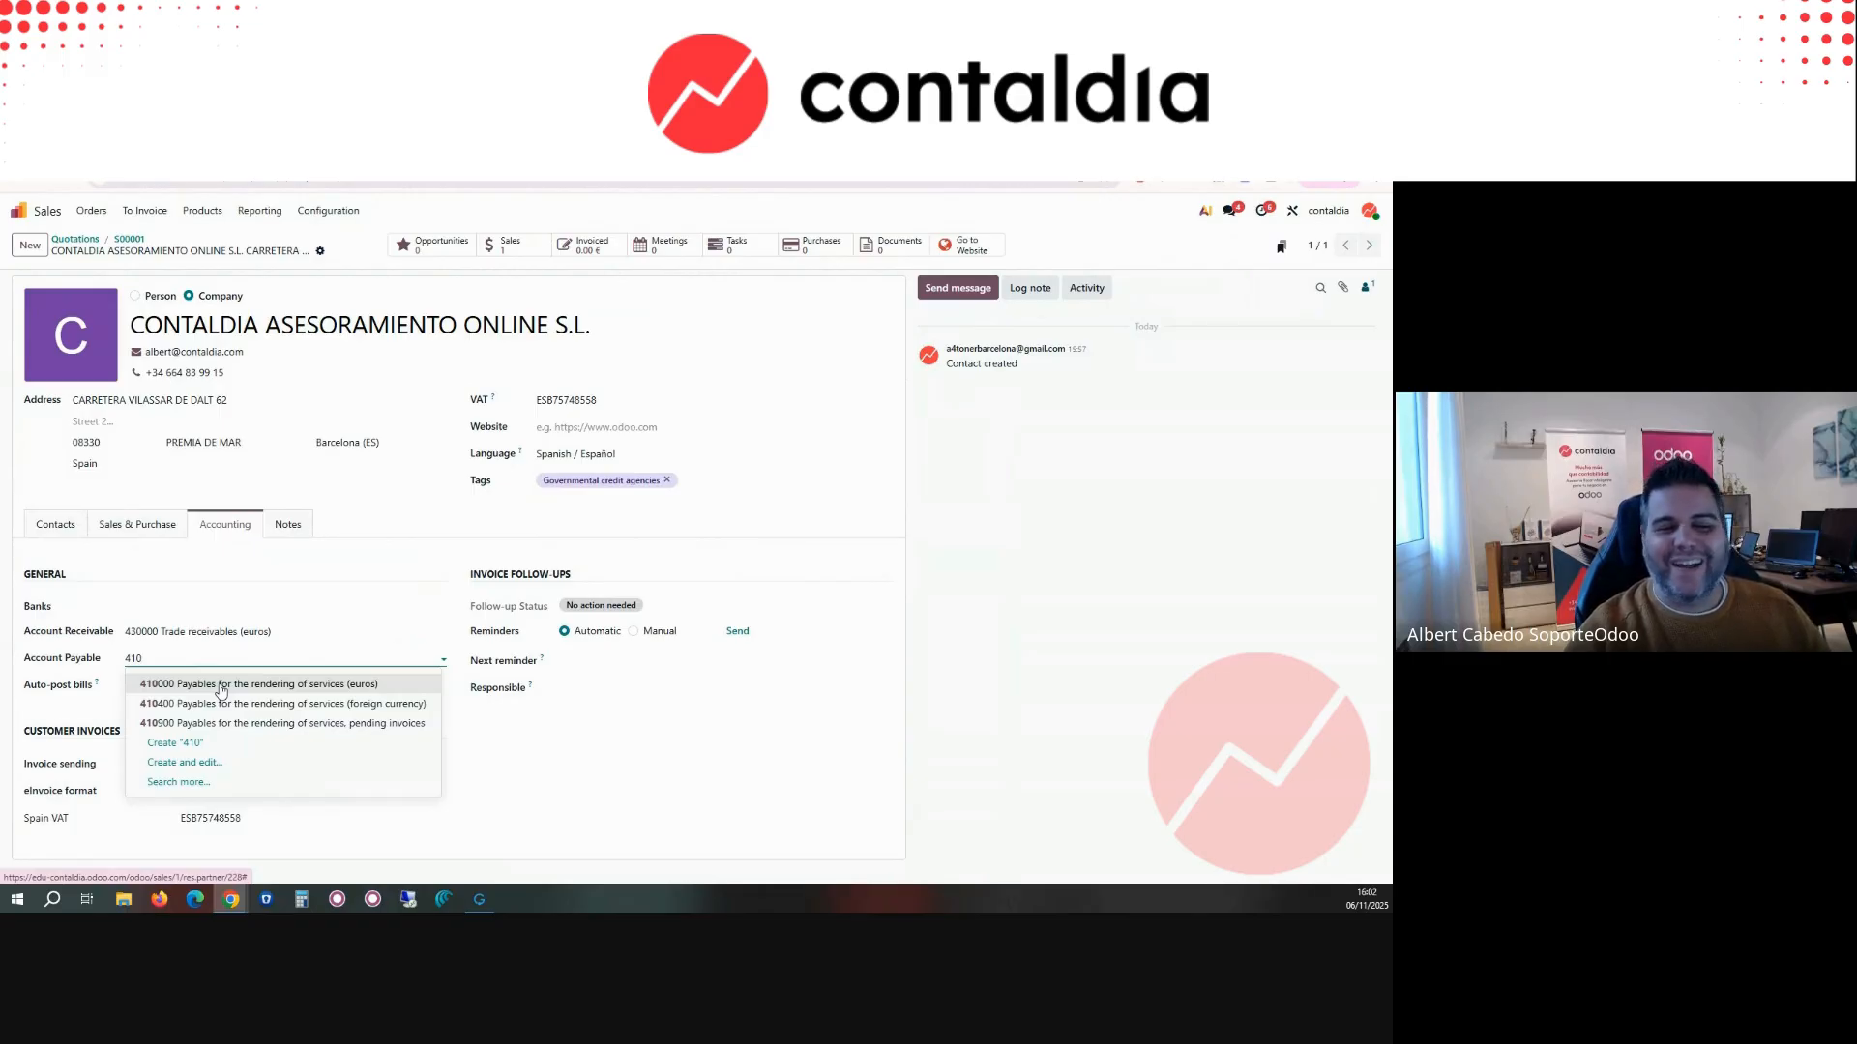
pyautogui.doubleClick(140, 658)
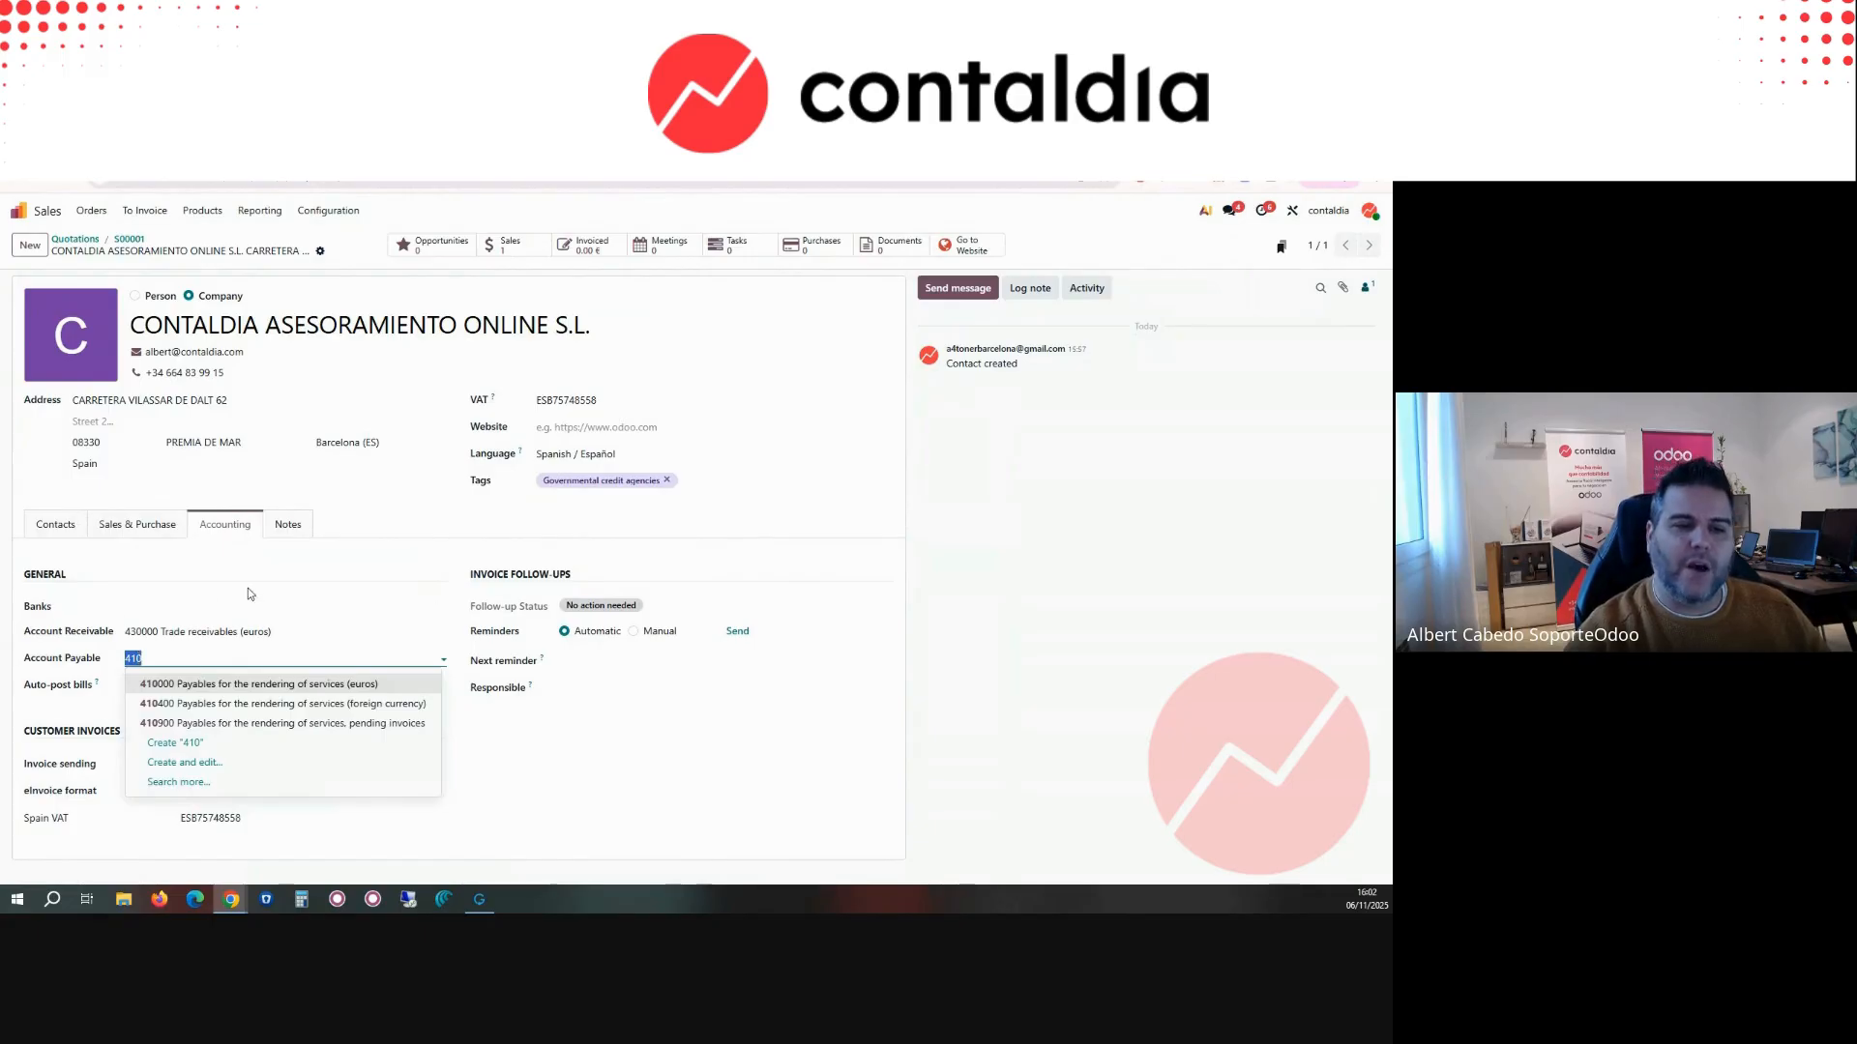
pyautogui.click(166, 679)
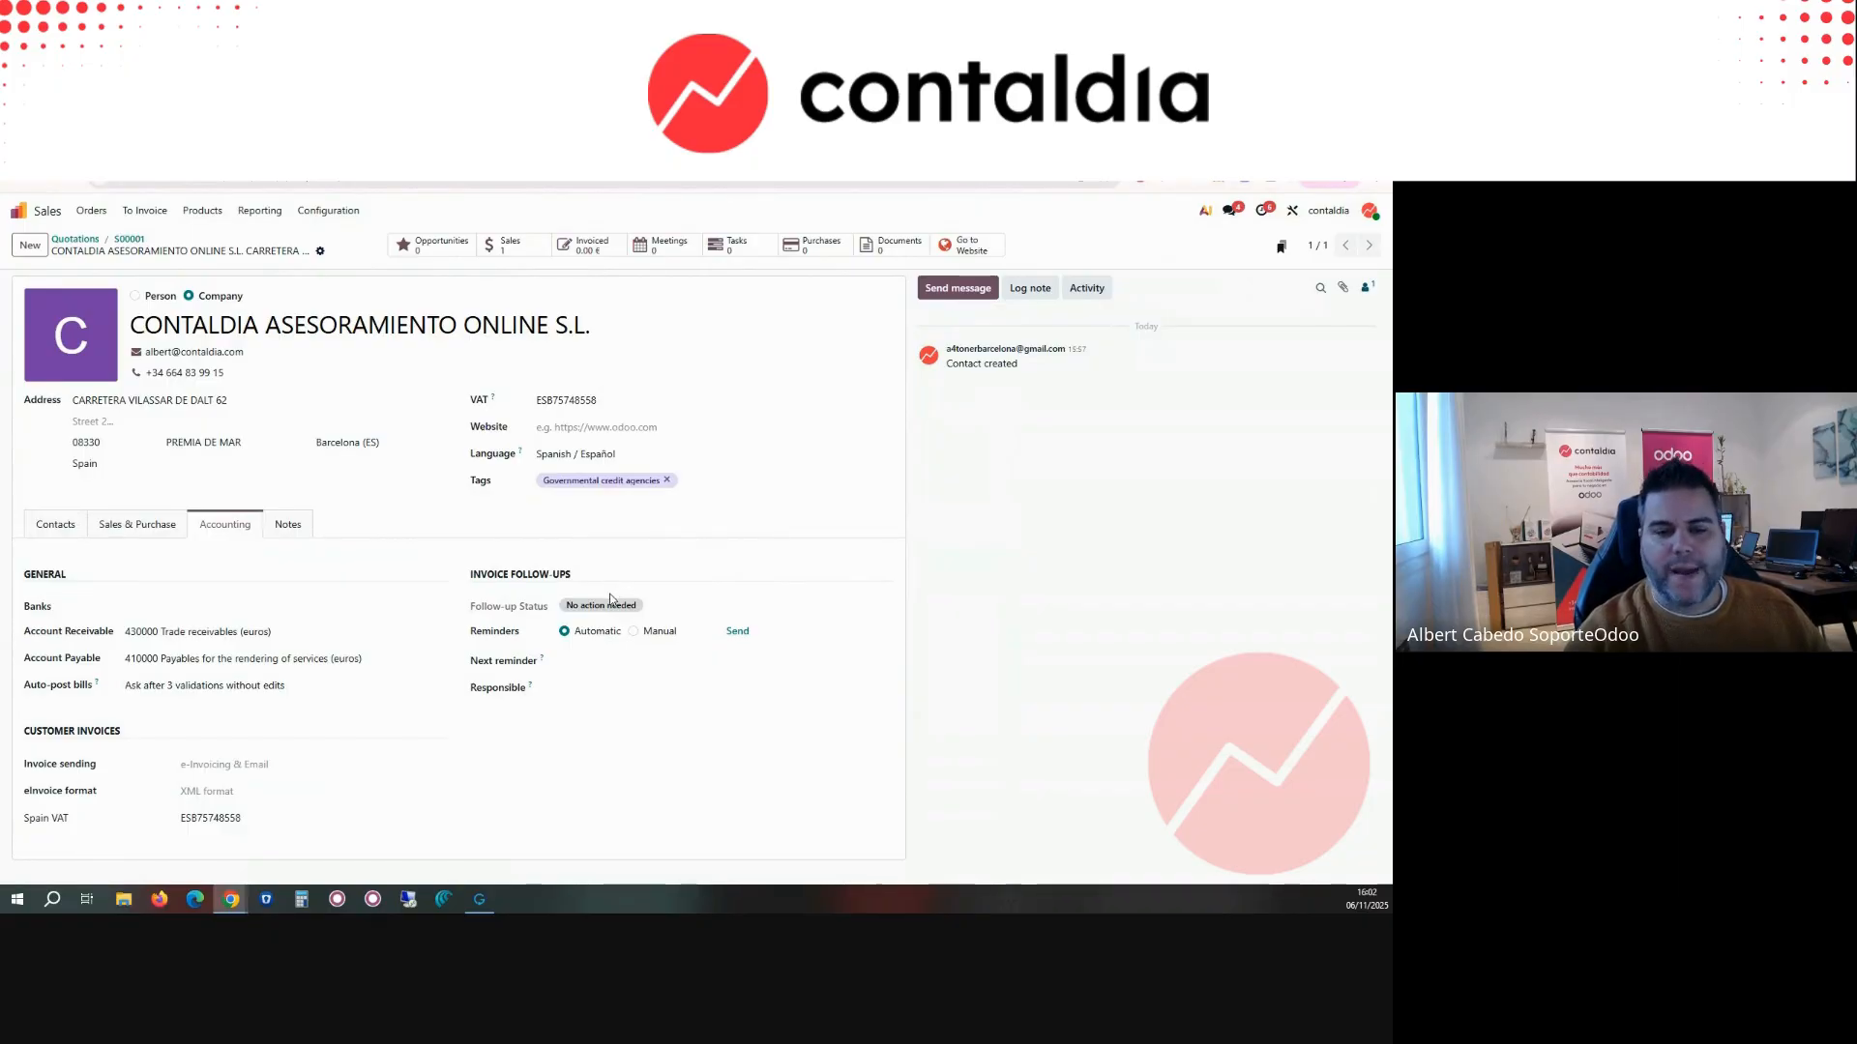
pyautogui.click(288, 524)
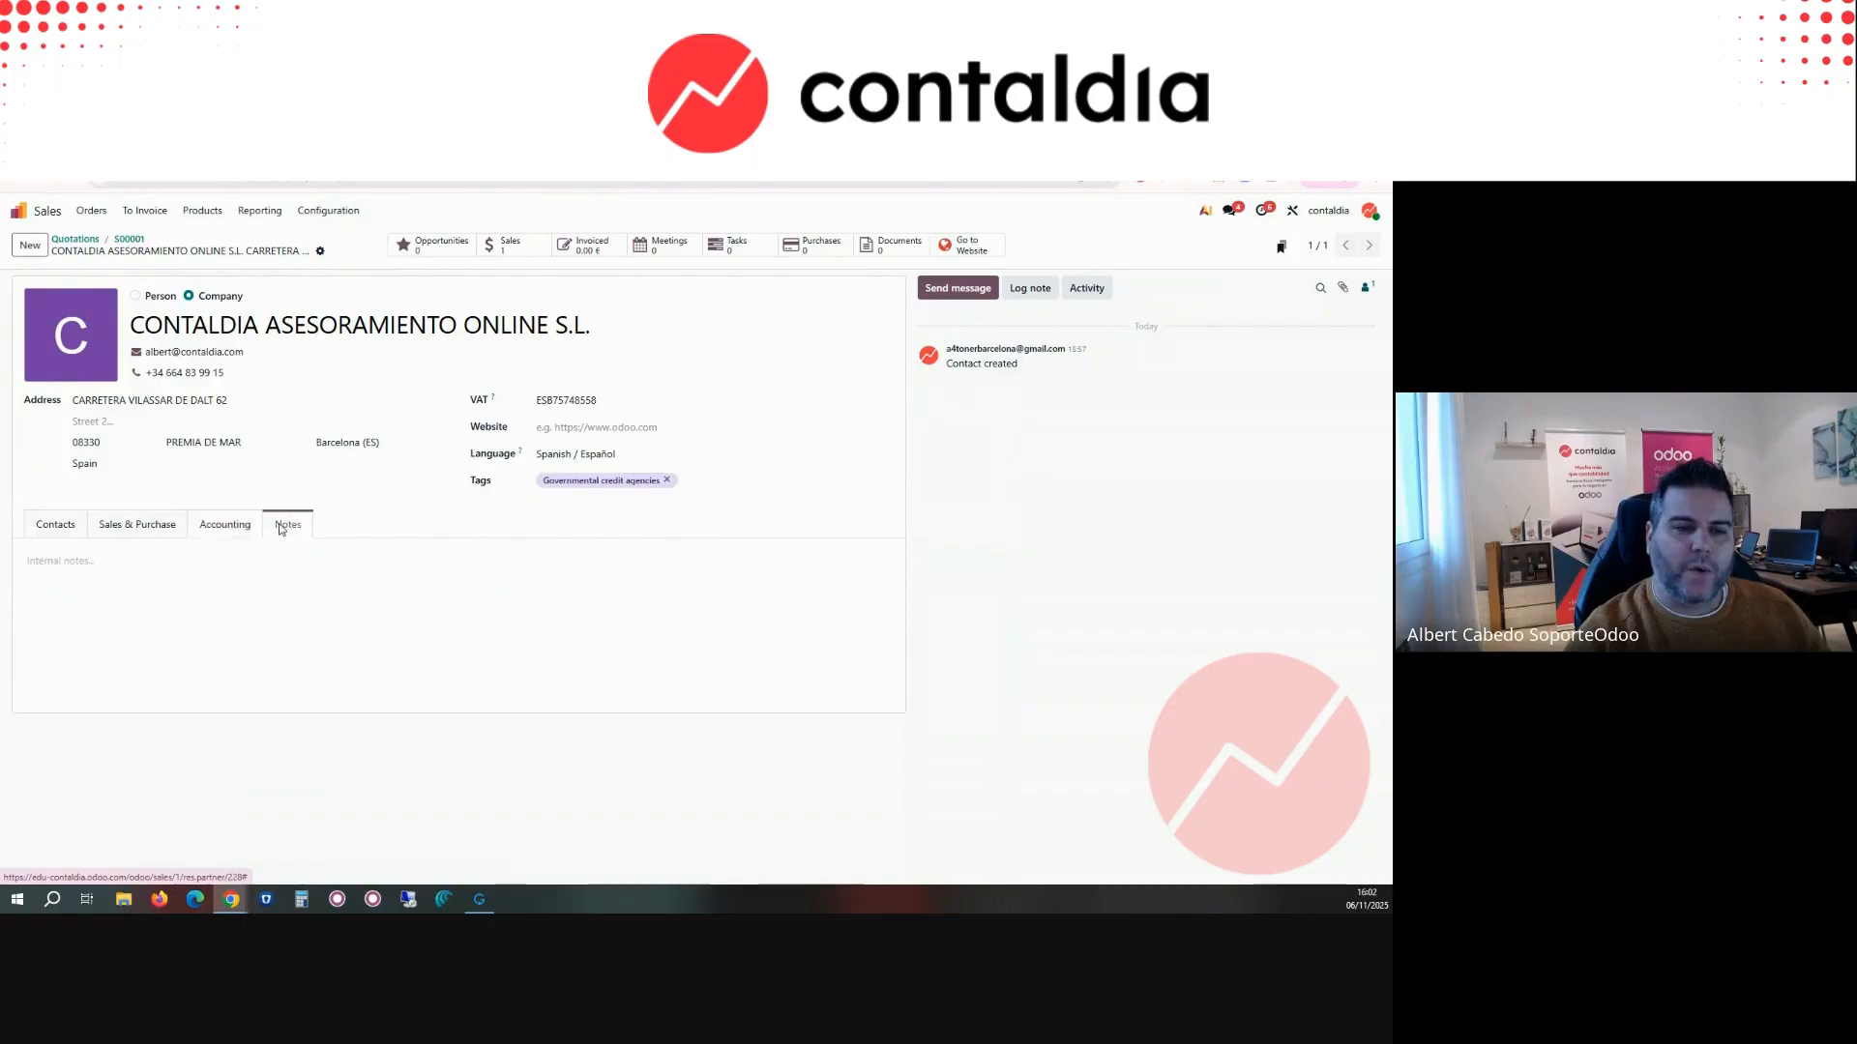
# Step: Review the customer's accounting settings and return to quotation S00001
pyautogui.click(225, 524)
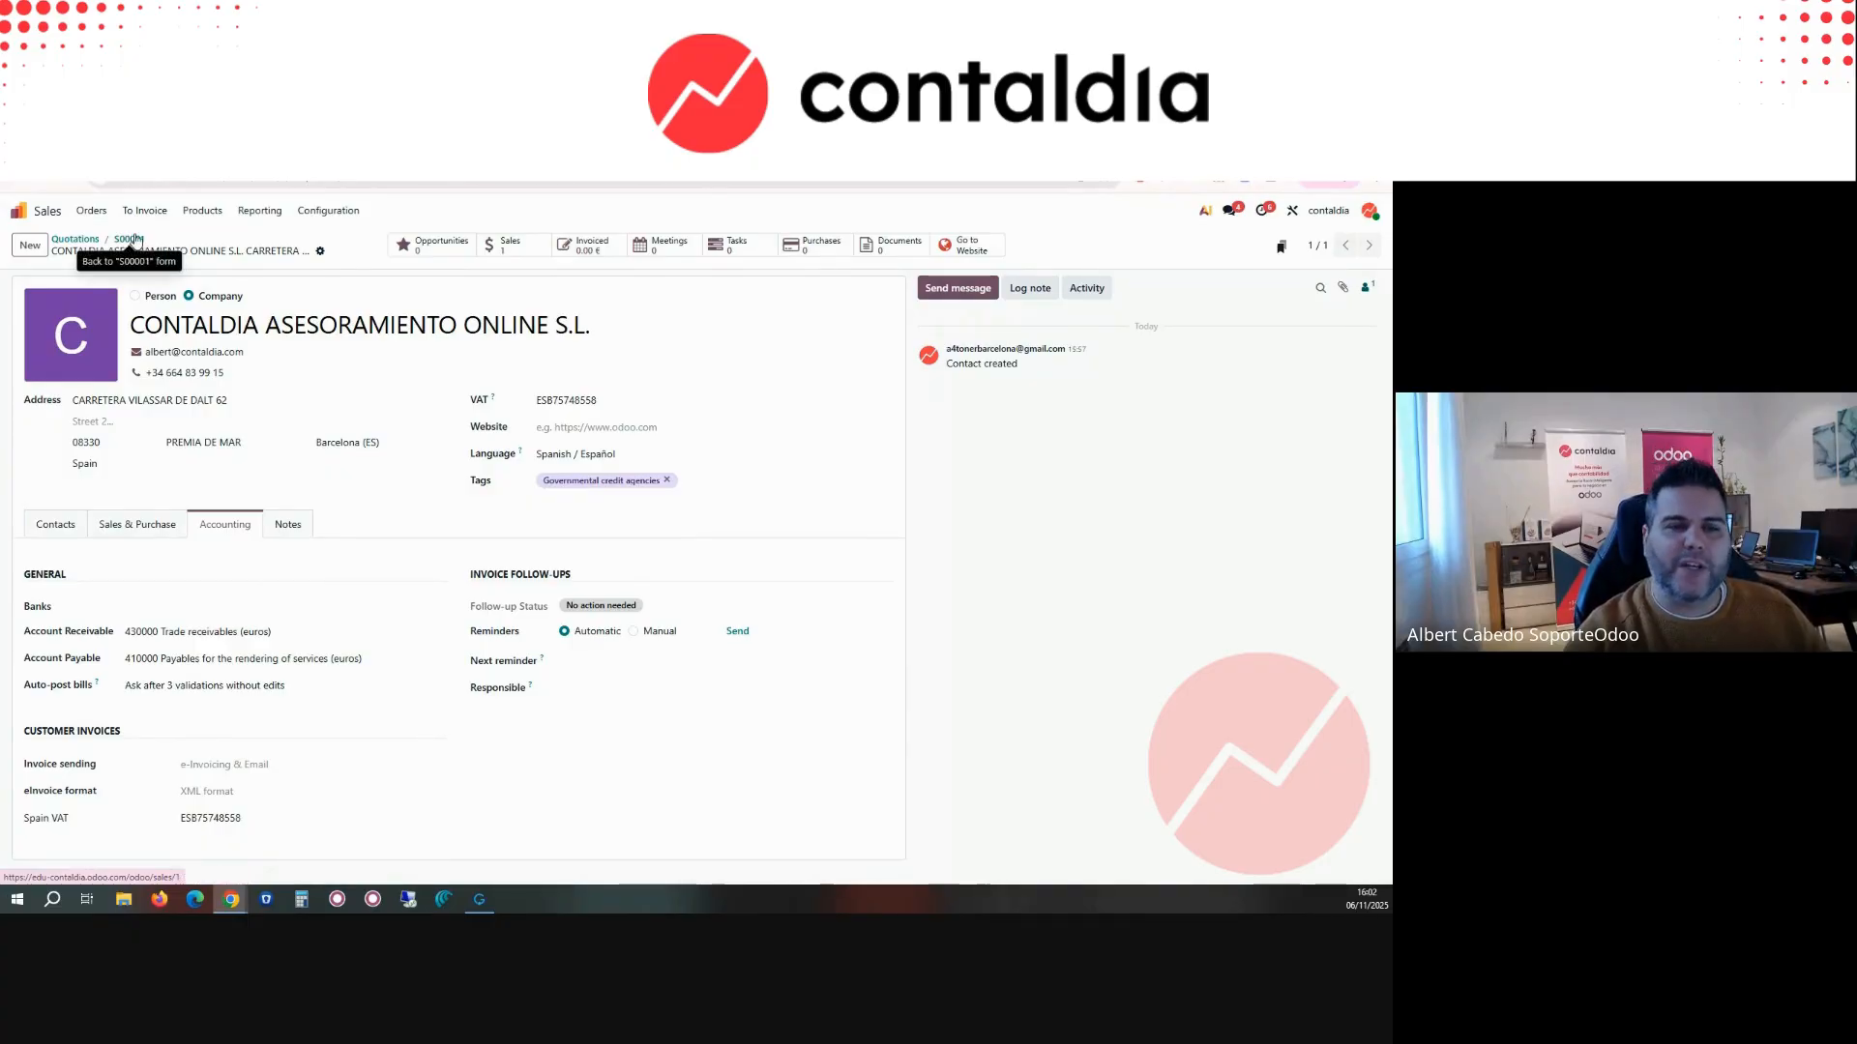
pyautogui.click(321, 252)
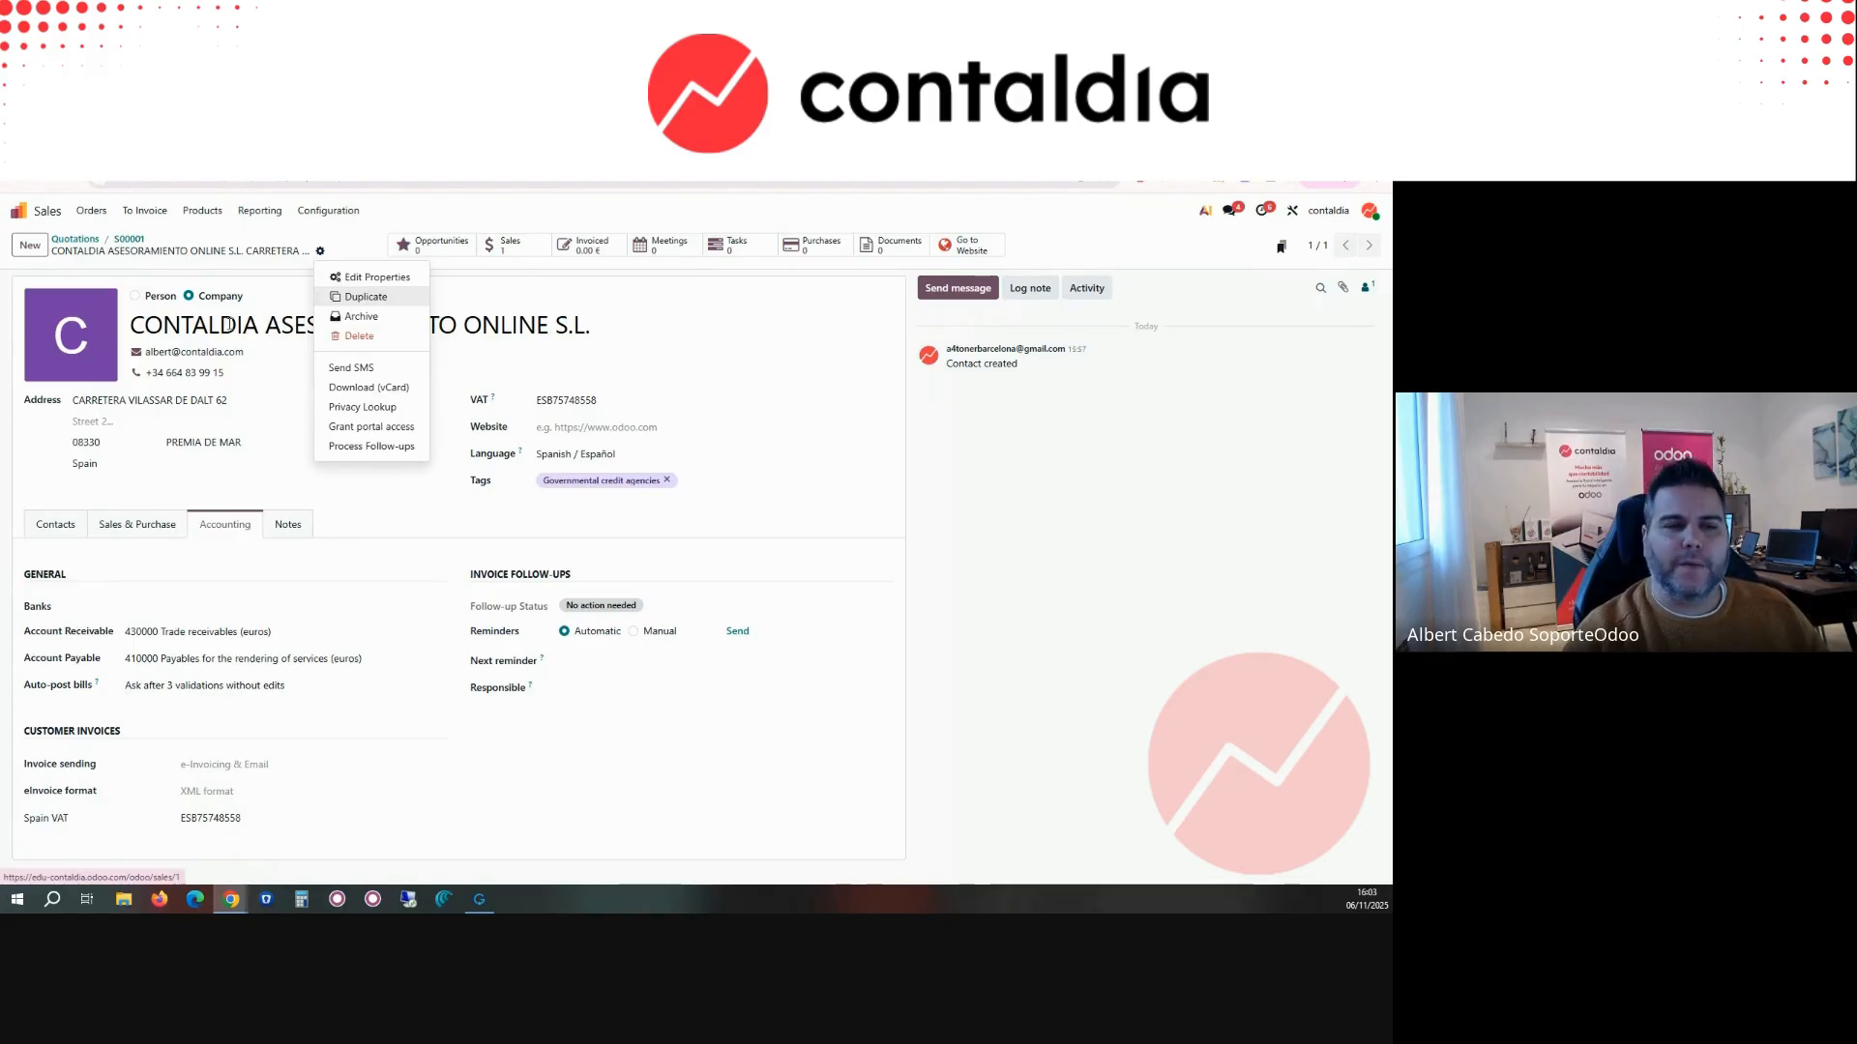
pyautogui.tripleClick(271, 331)
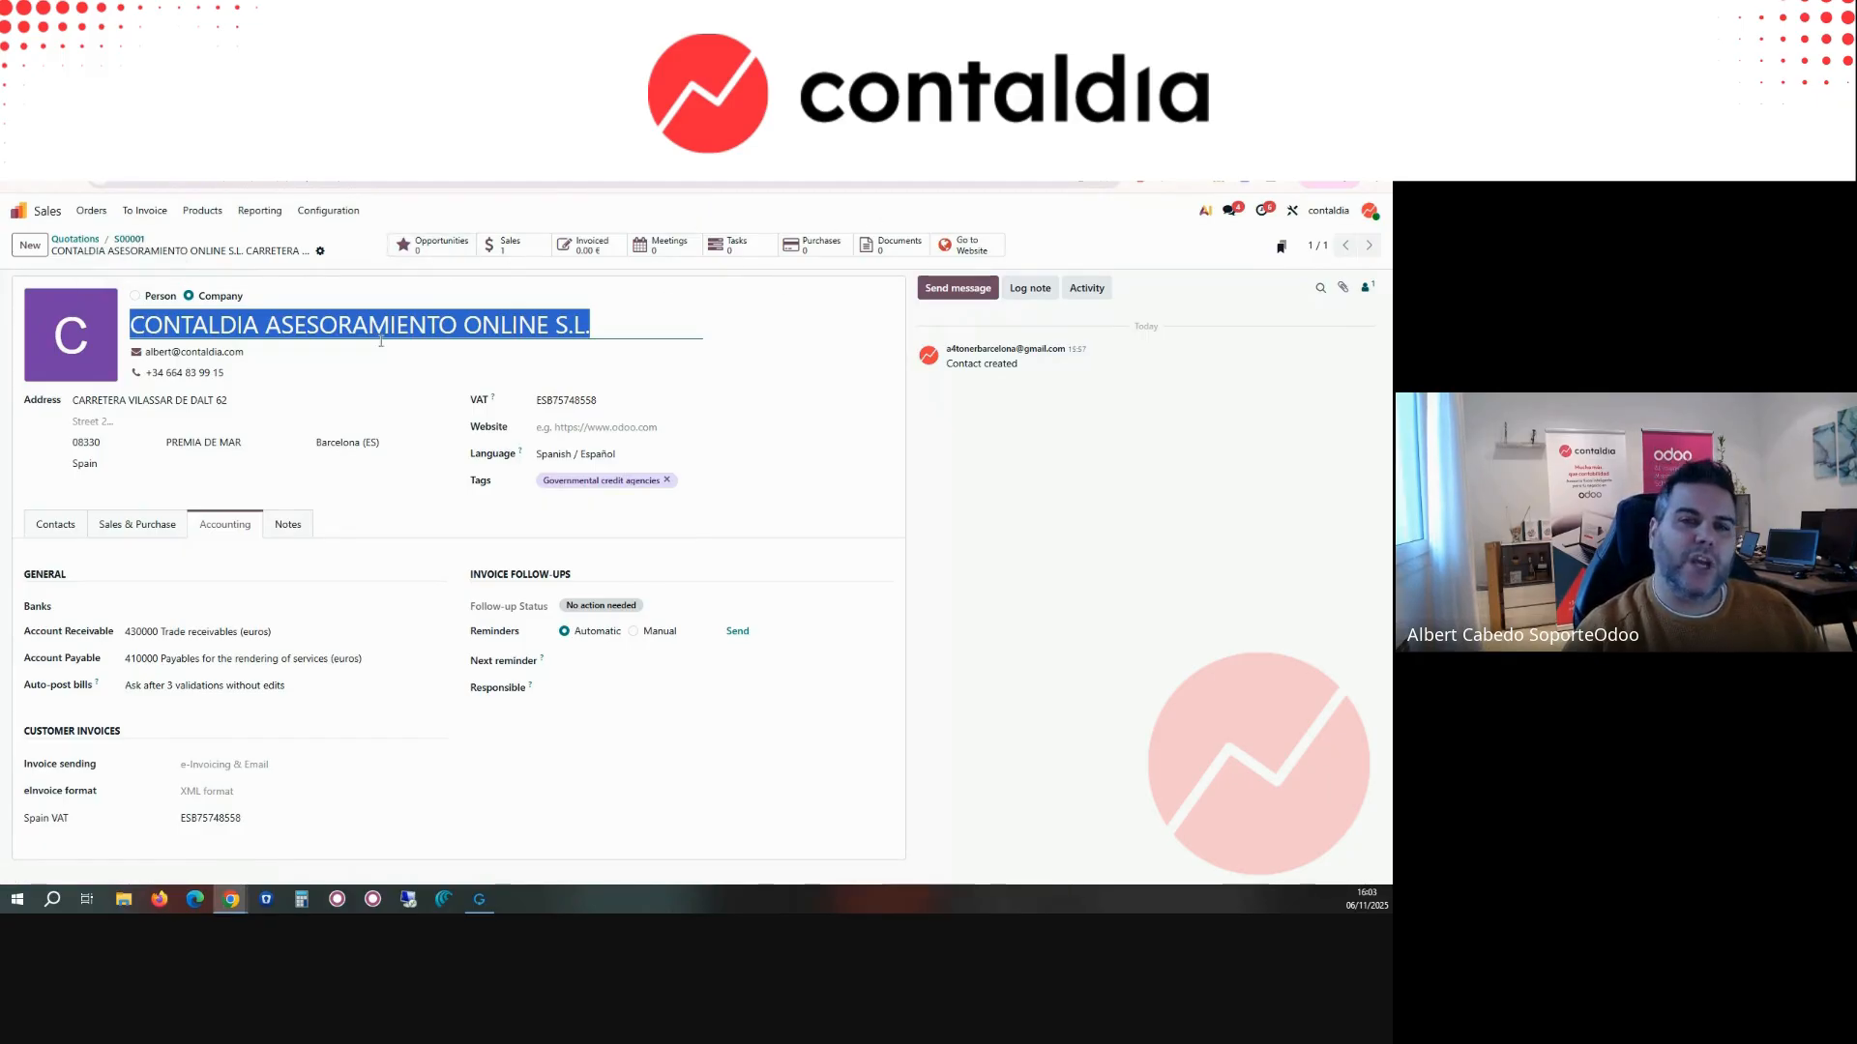
pyautogui.click(132, 239)
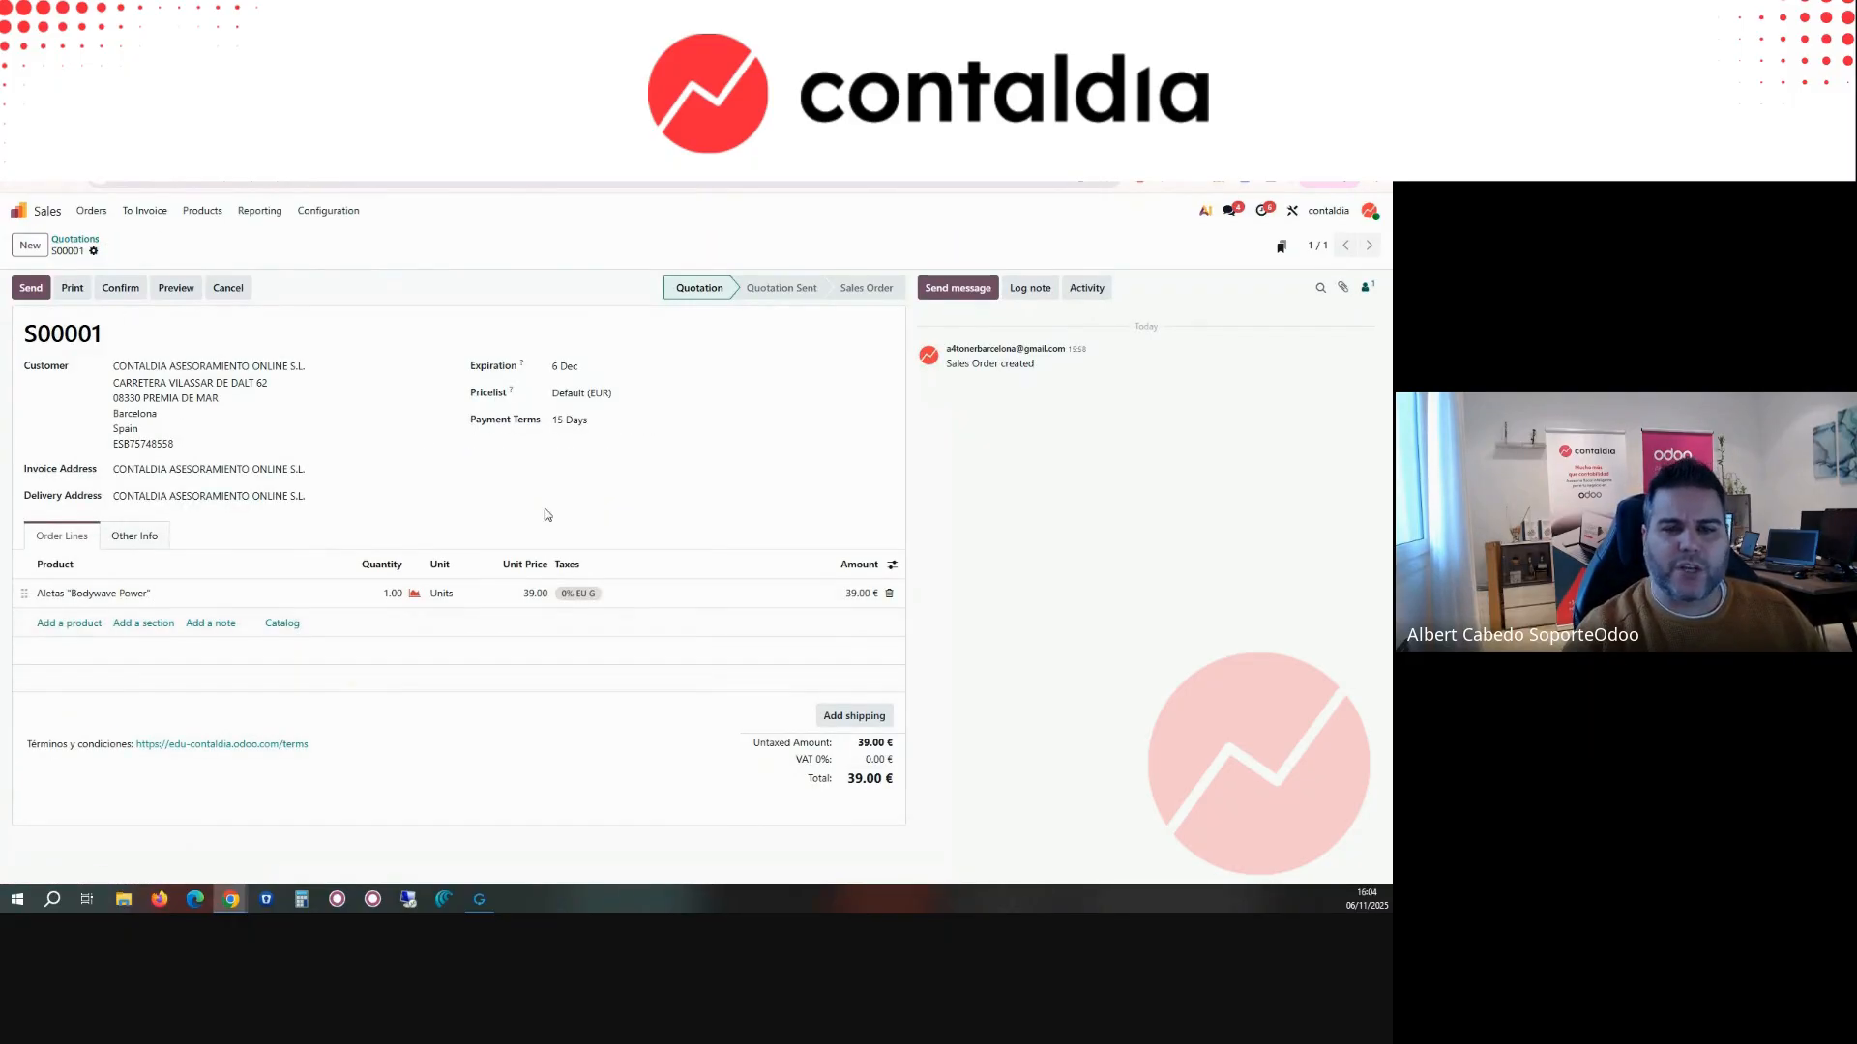
# Step: Set the quantity of the Aletas "Bodywave Power" order line to 4 units
pyautogui.click(393, 593)
pyautogui.write('4')
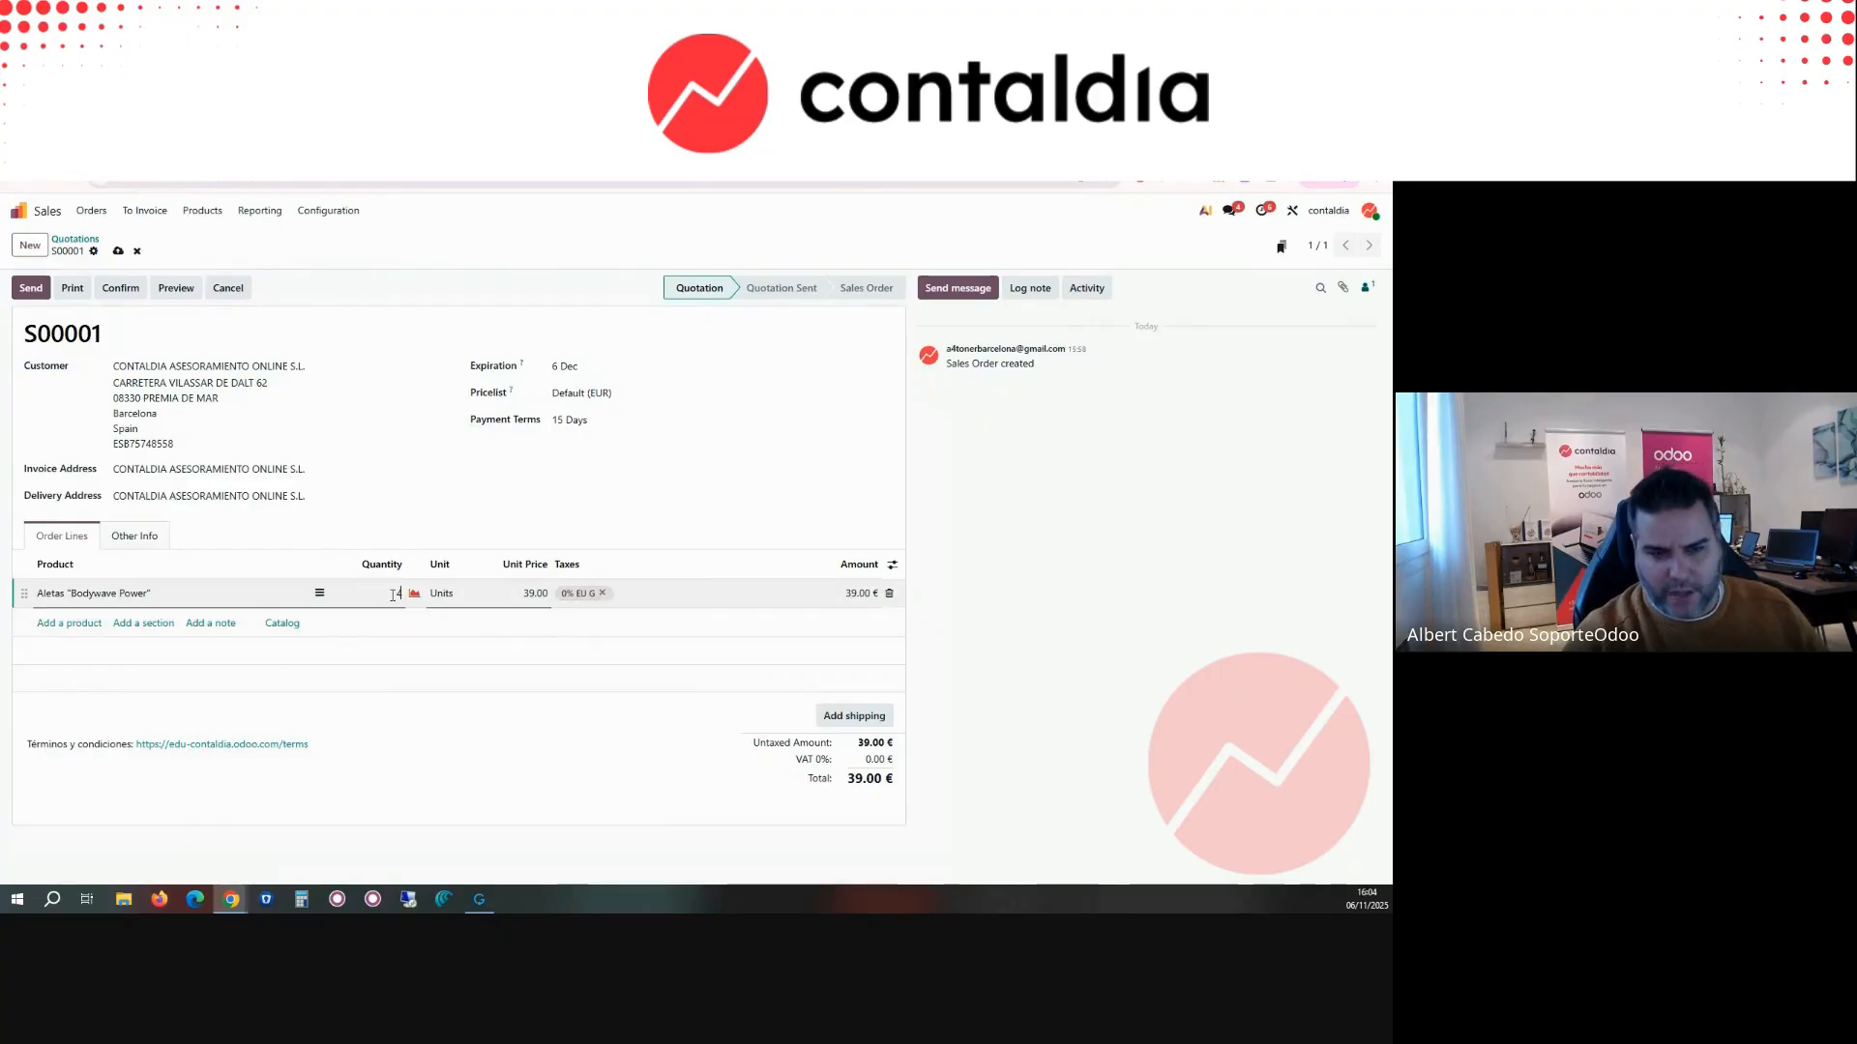
pyautogui.click(398, 525)
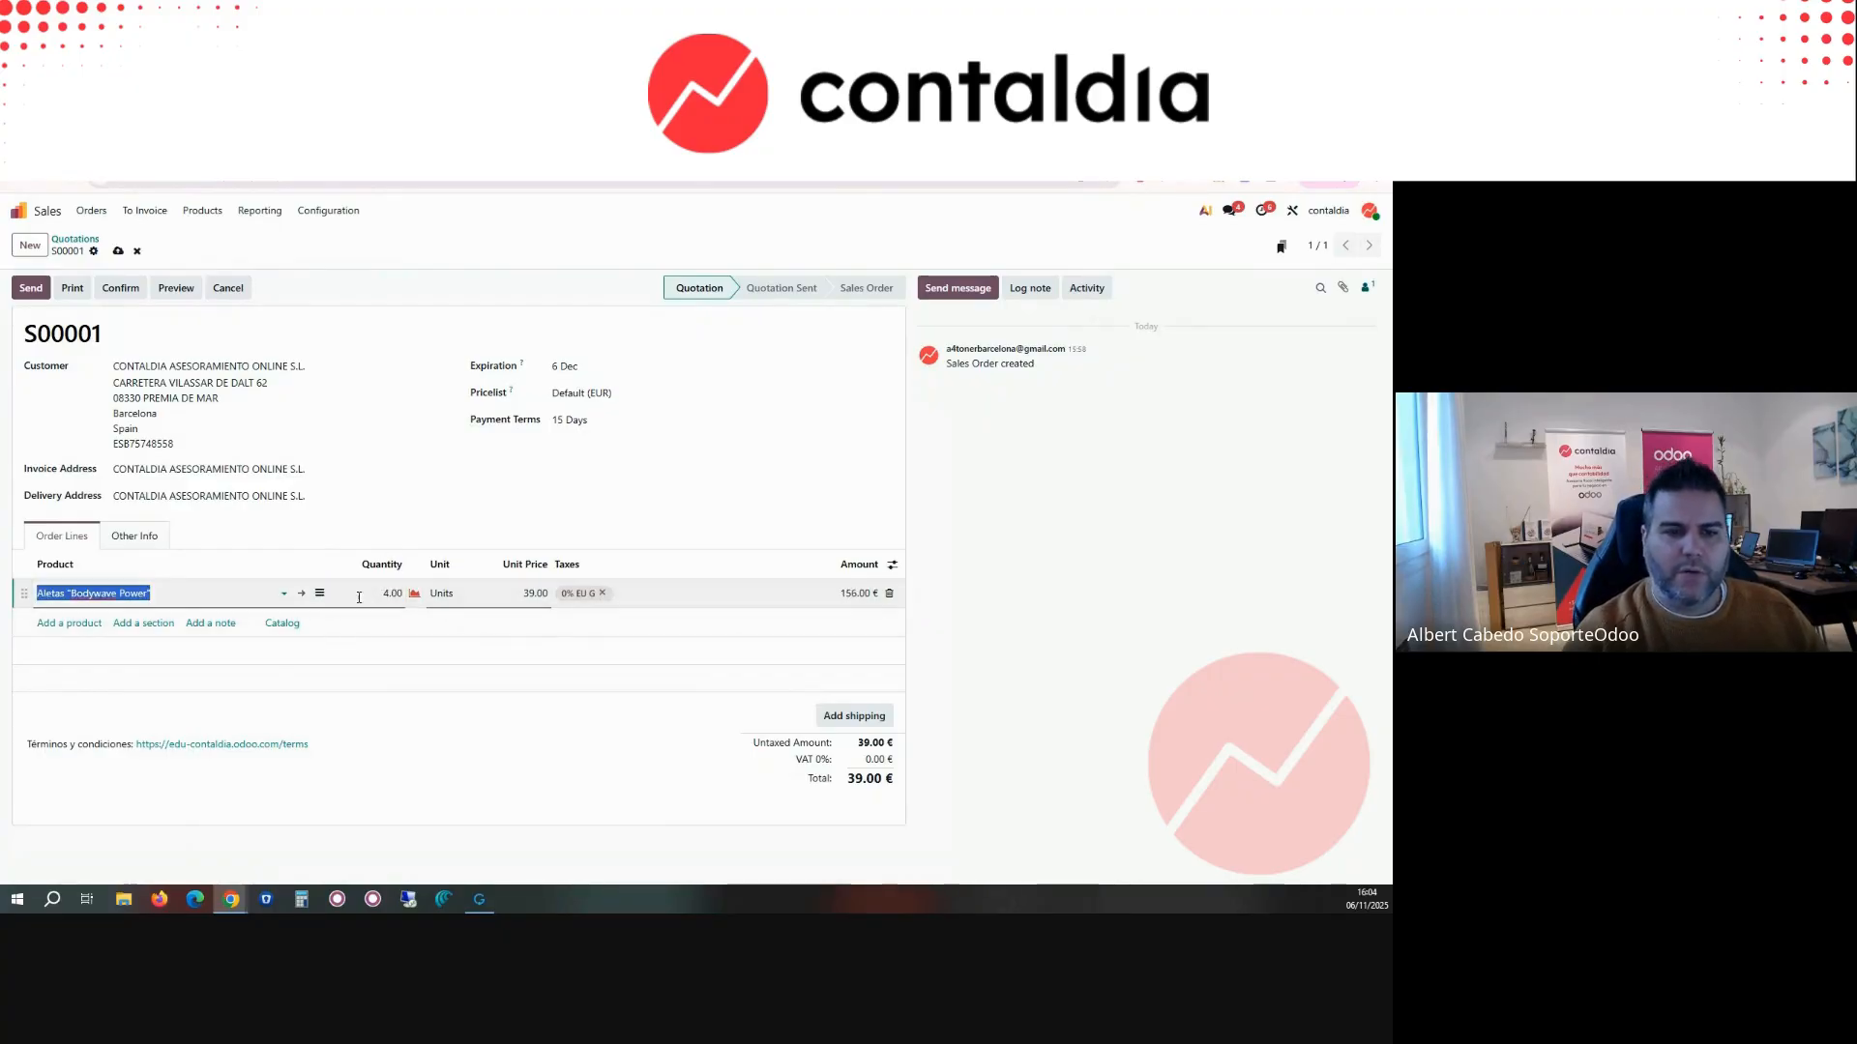
# Step: Set the invoicing policy of the Aletas "Bodywave Power" product to Delivered quantities, save it and return to quotation S00001
pyautogui.click(290, 592)
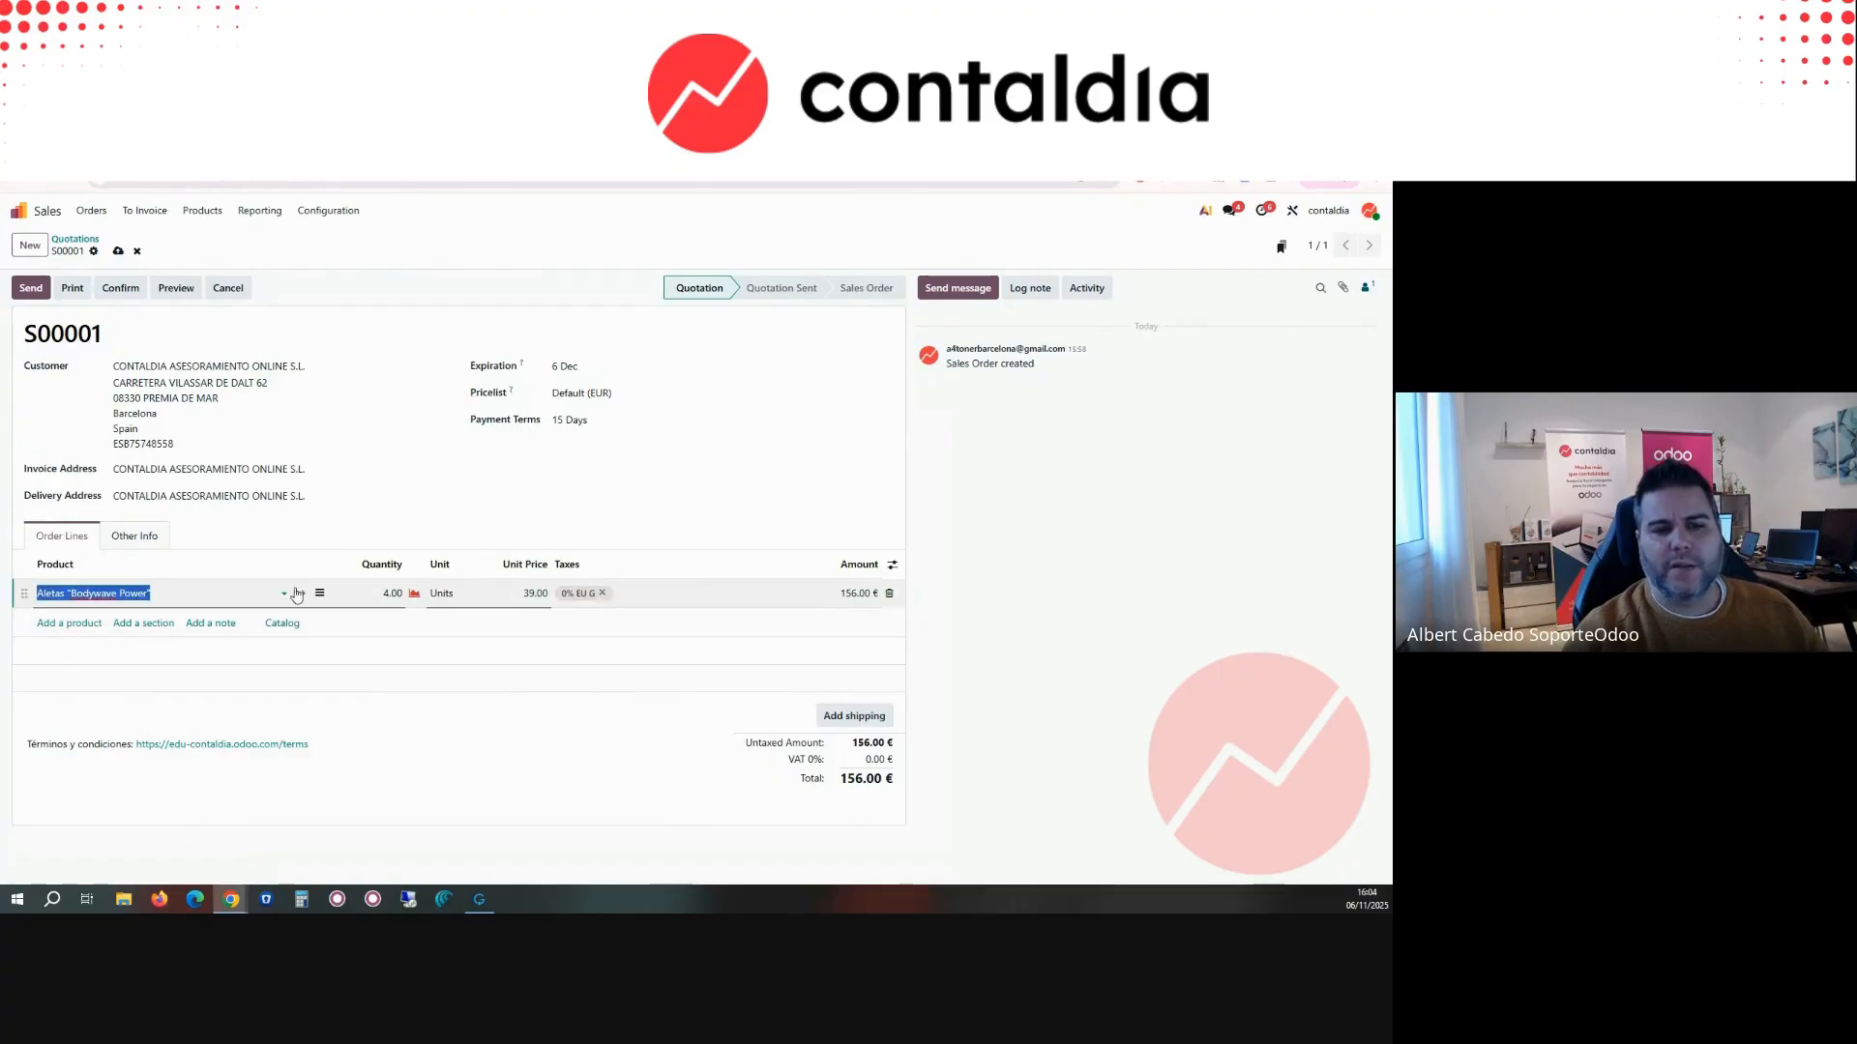
pyautogui.click(303, 593)
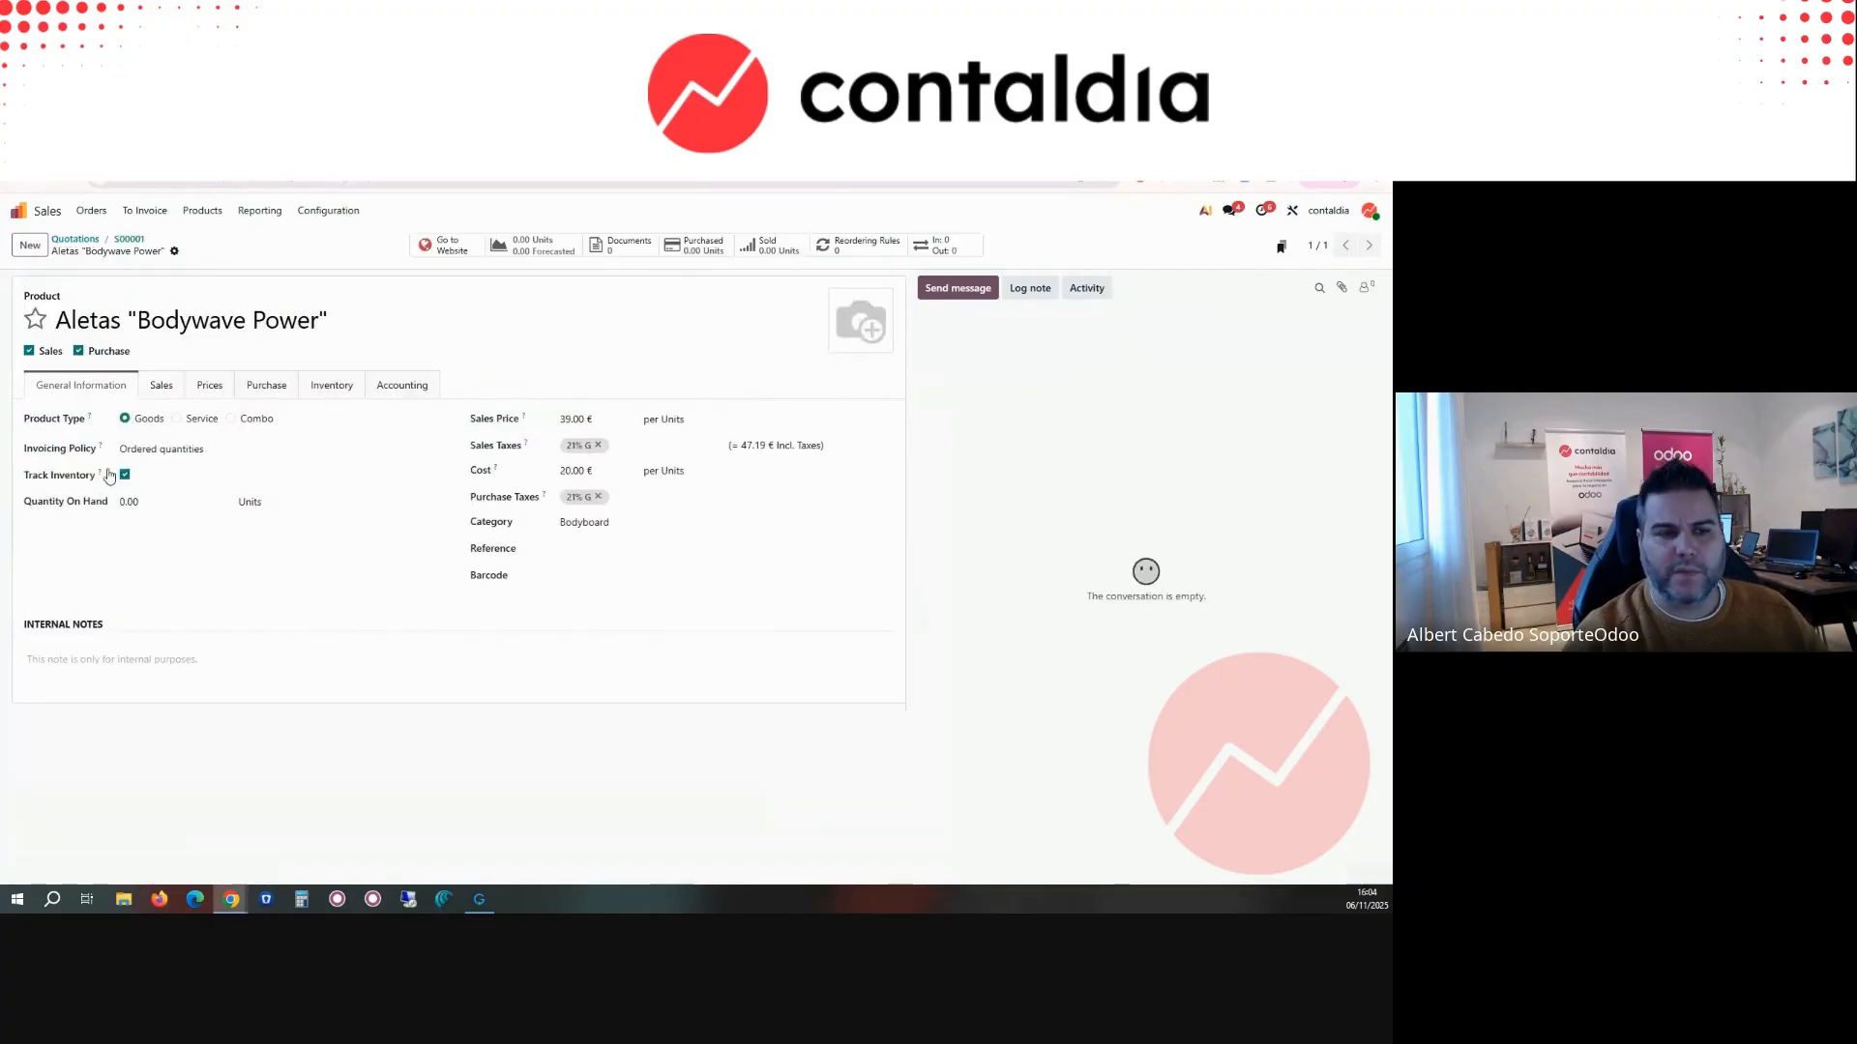
pyautogui.click(155, 451)
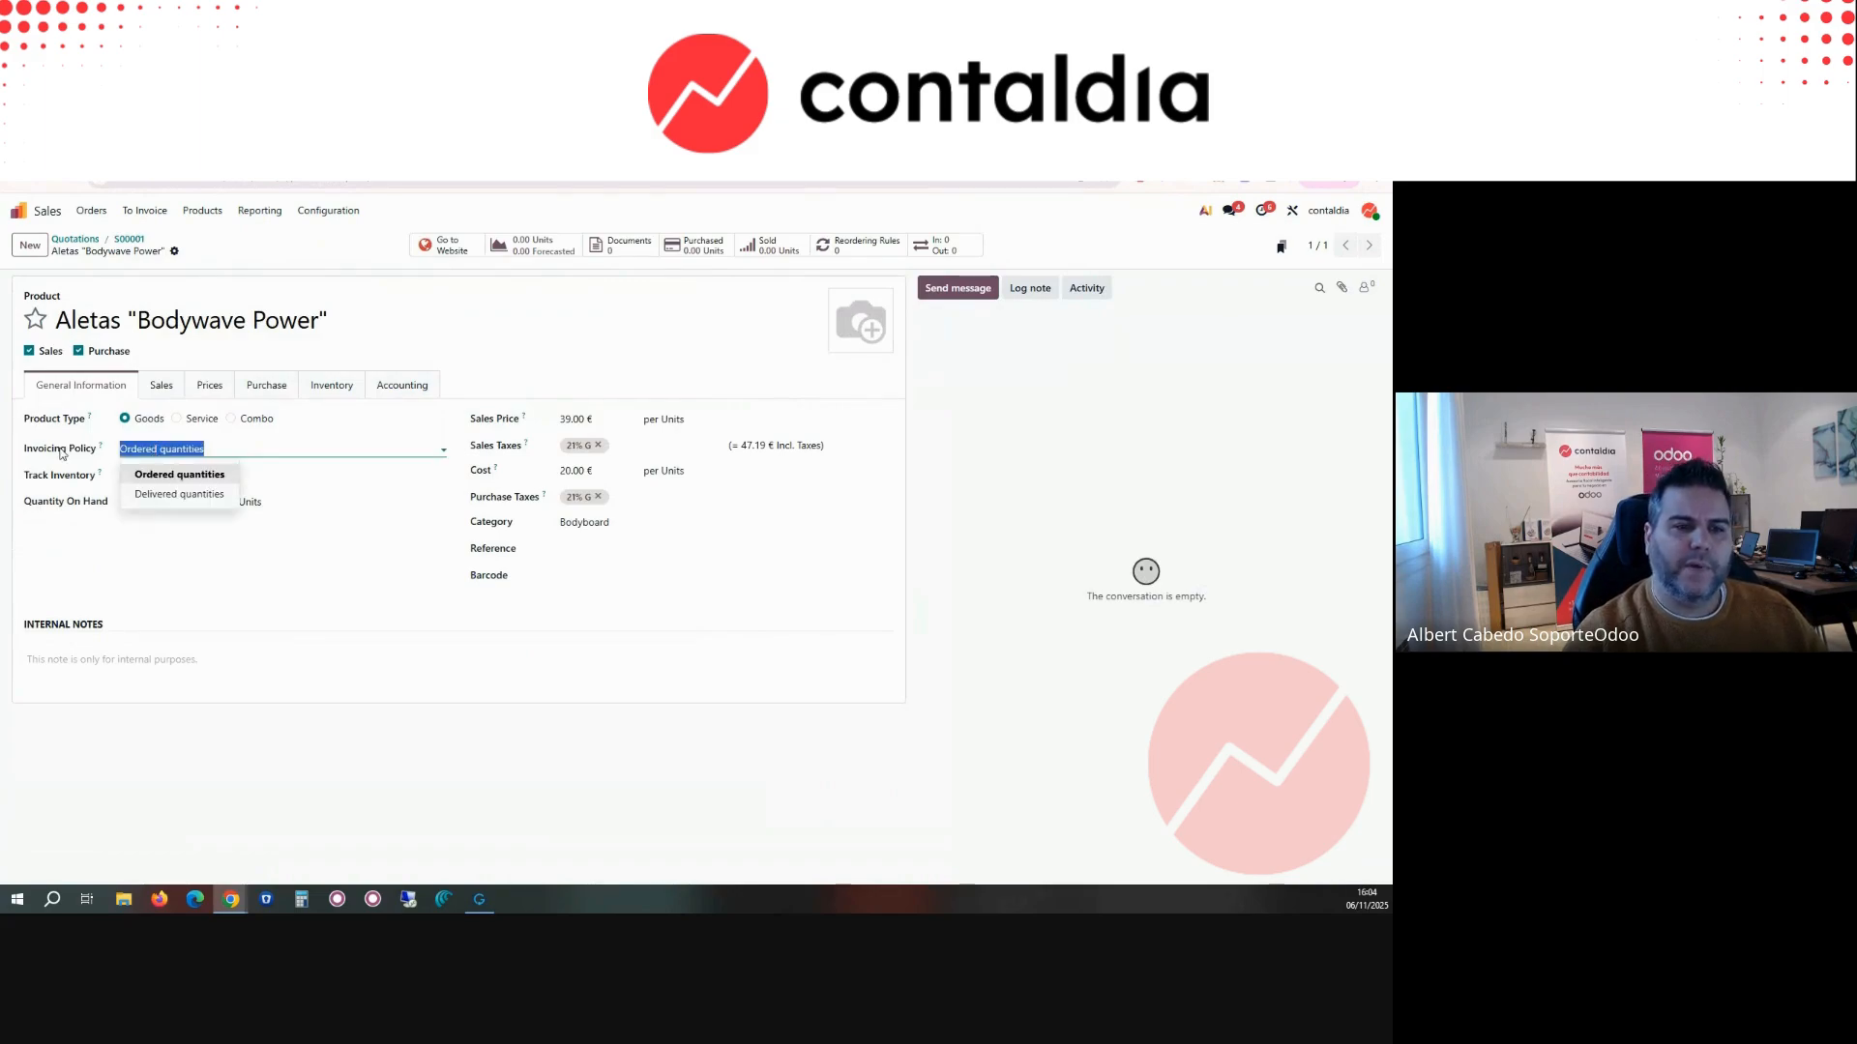
pyautogui.click(178, 494)
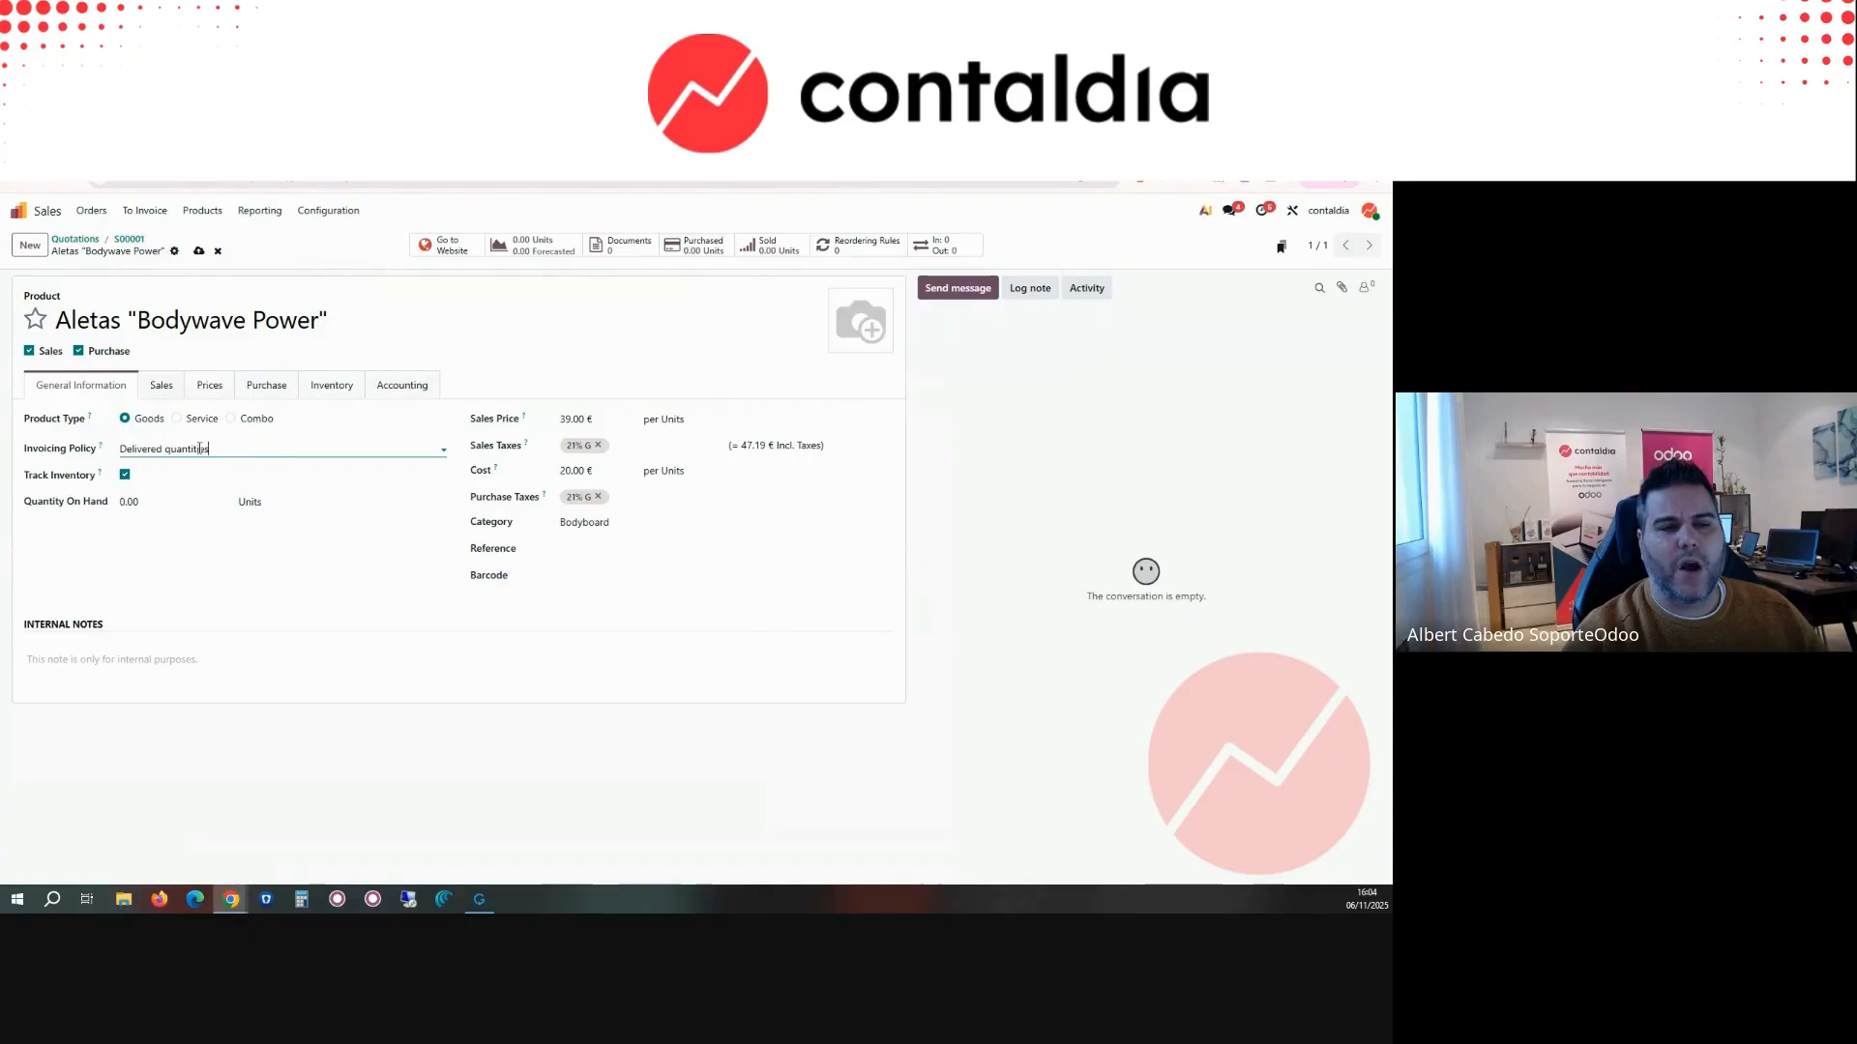
pyautogui.click(199, 250)
pyautogui.click(131, 241)
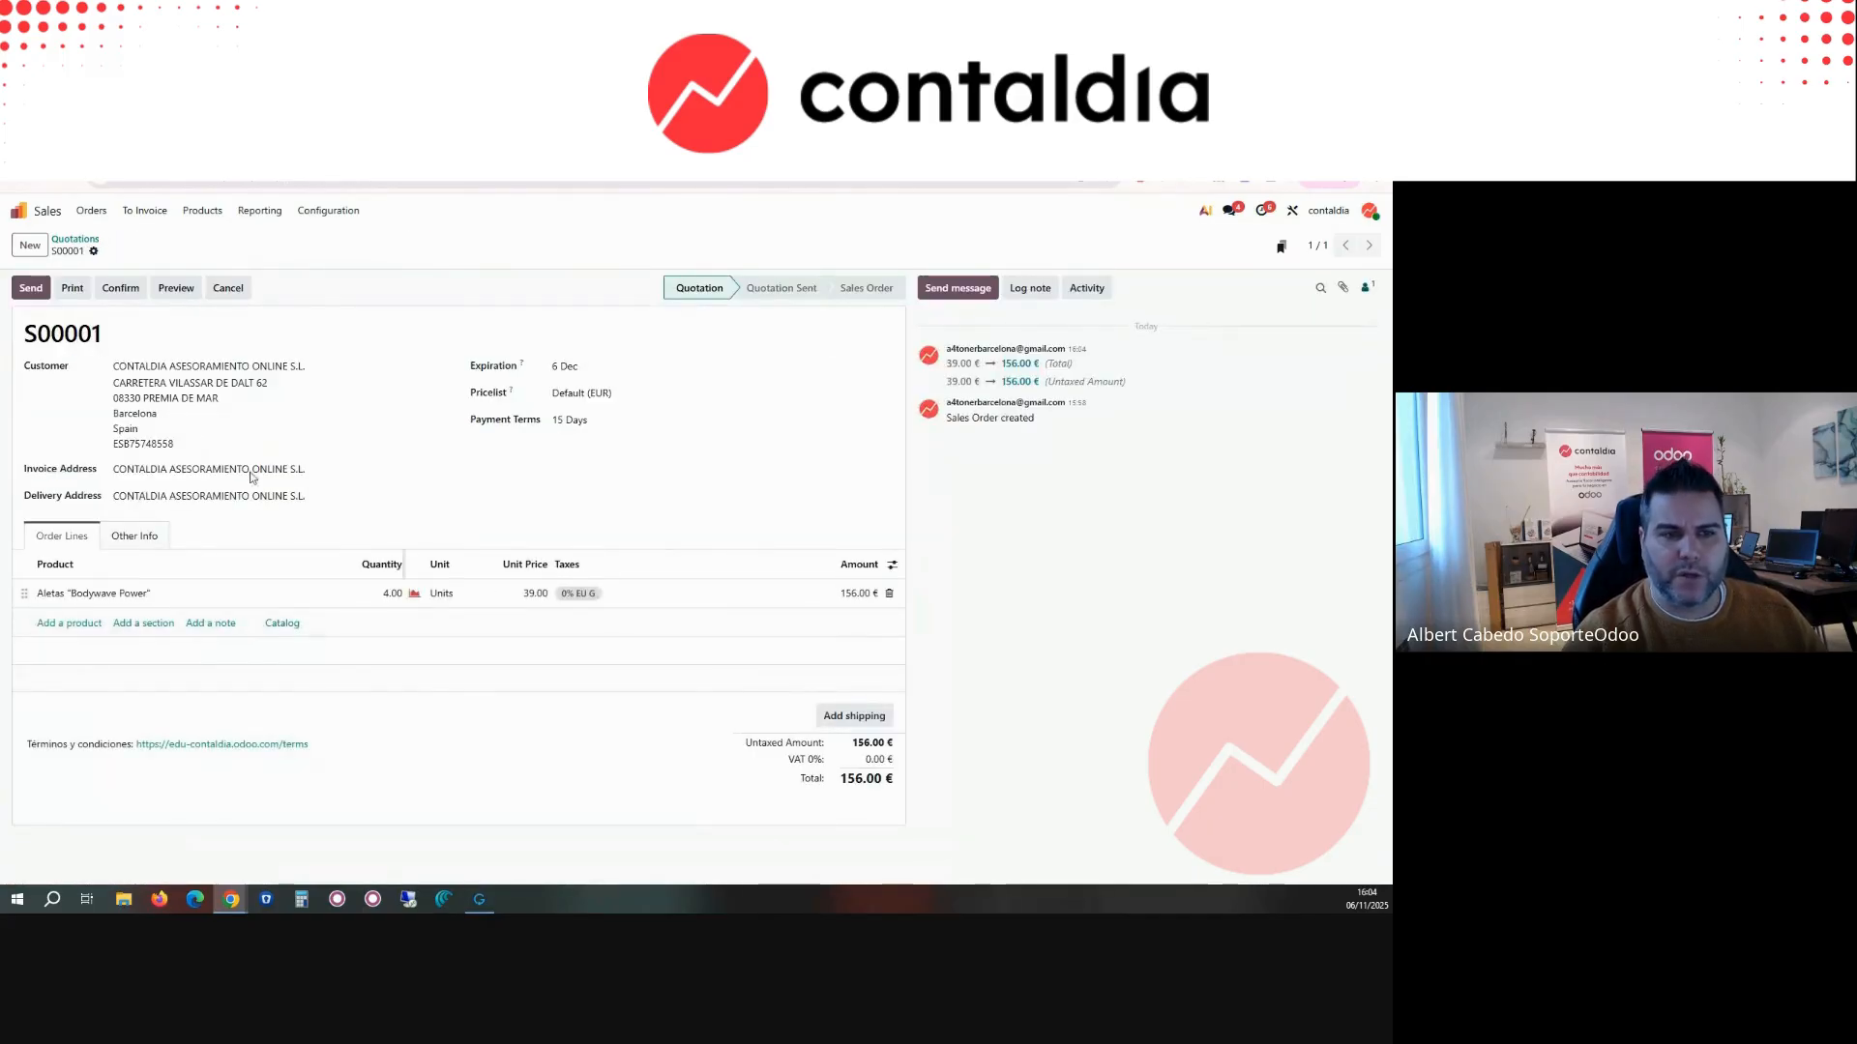
# Step: Choose the Bubble document layout for the quotation and close the prepared email without sending it
pyautogui.click(46, 286)
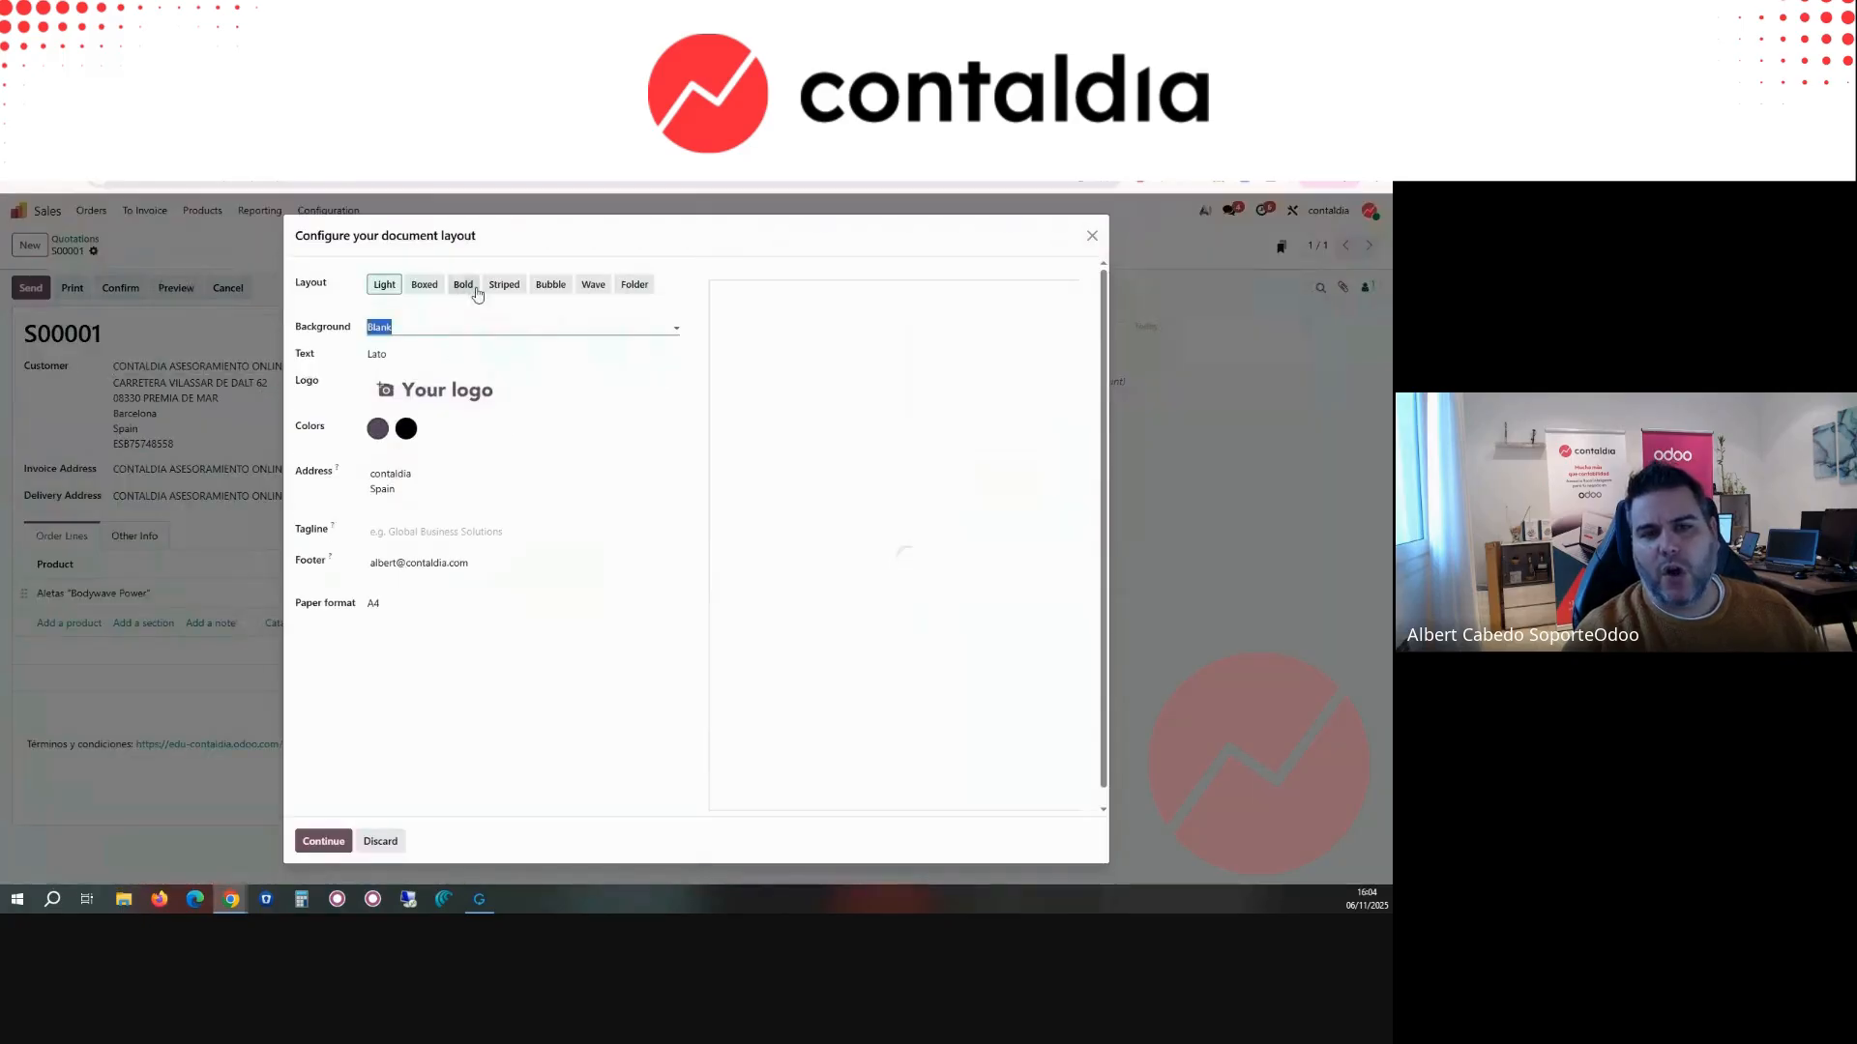
pyautogui.click(550, 285)
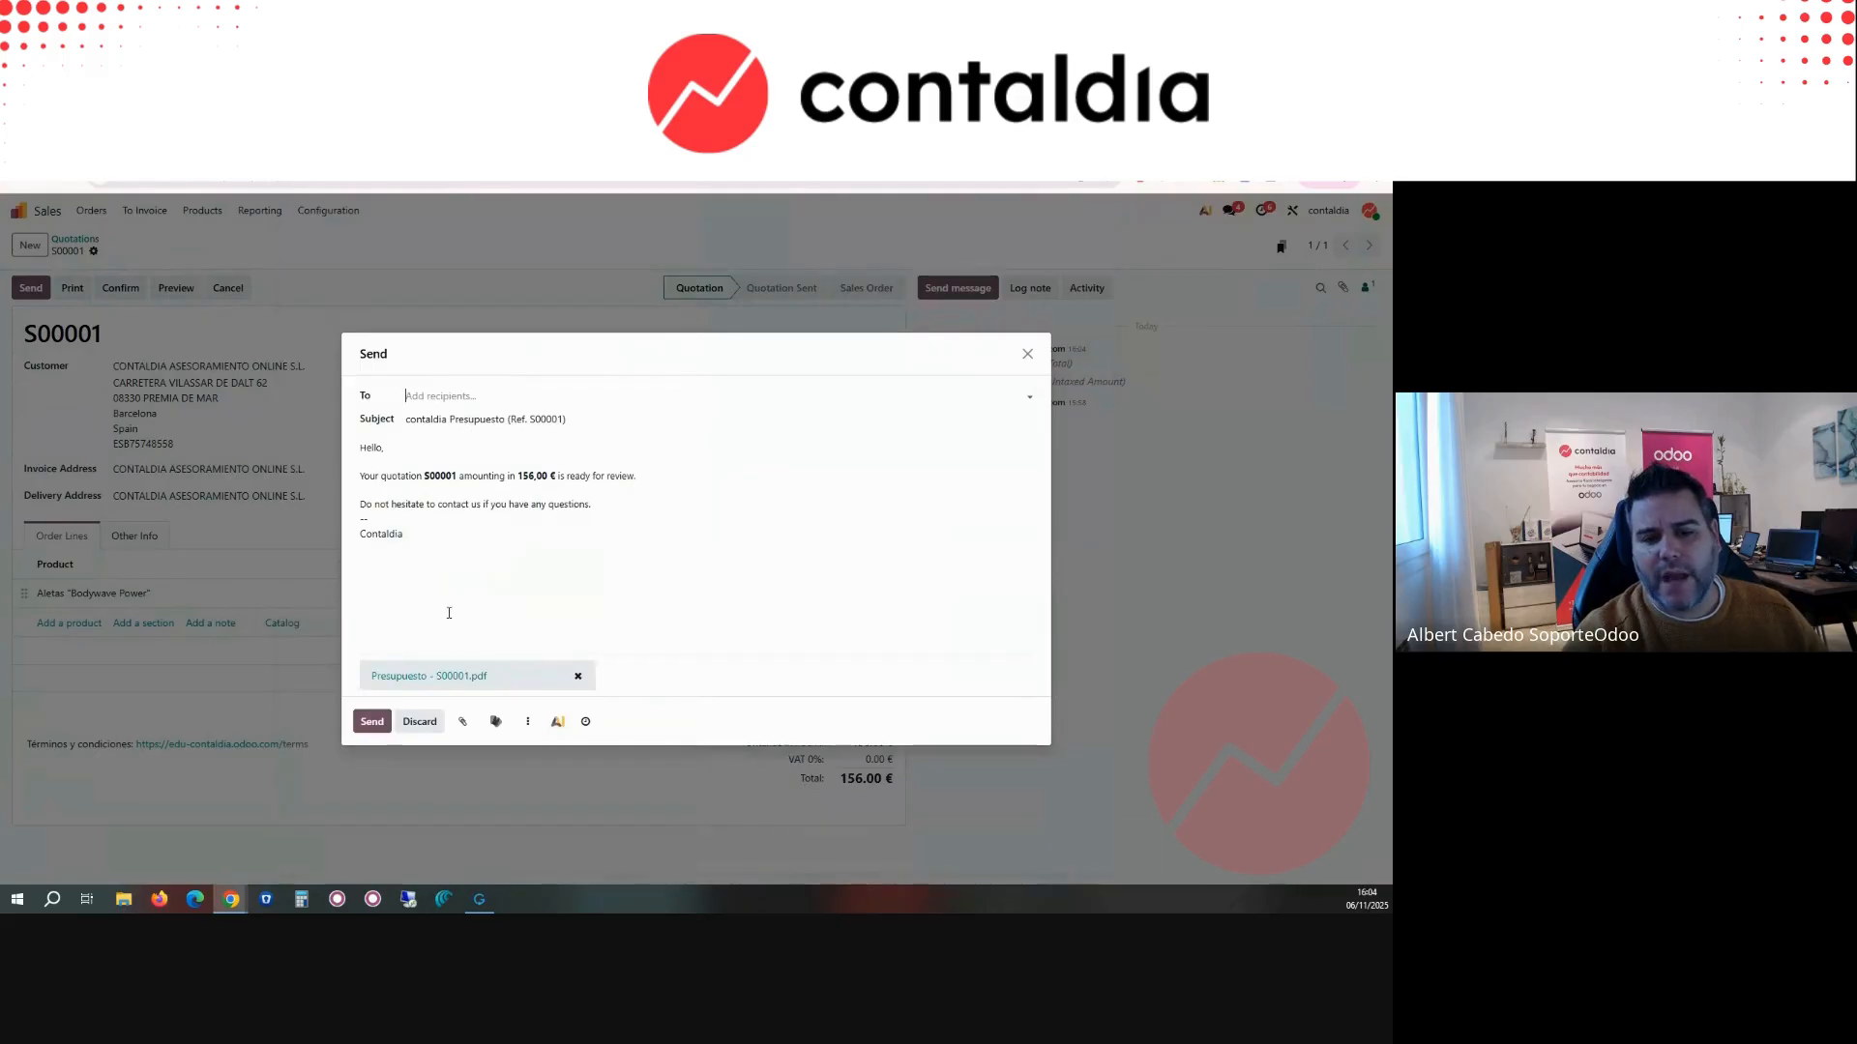
pyautogui.click(1027, 354)
# Step: Confirm quotation S00001 and post a 50% down payment invoice for it
pyautogui.click(120, 287)
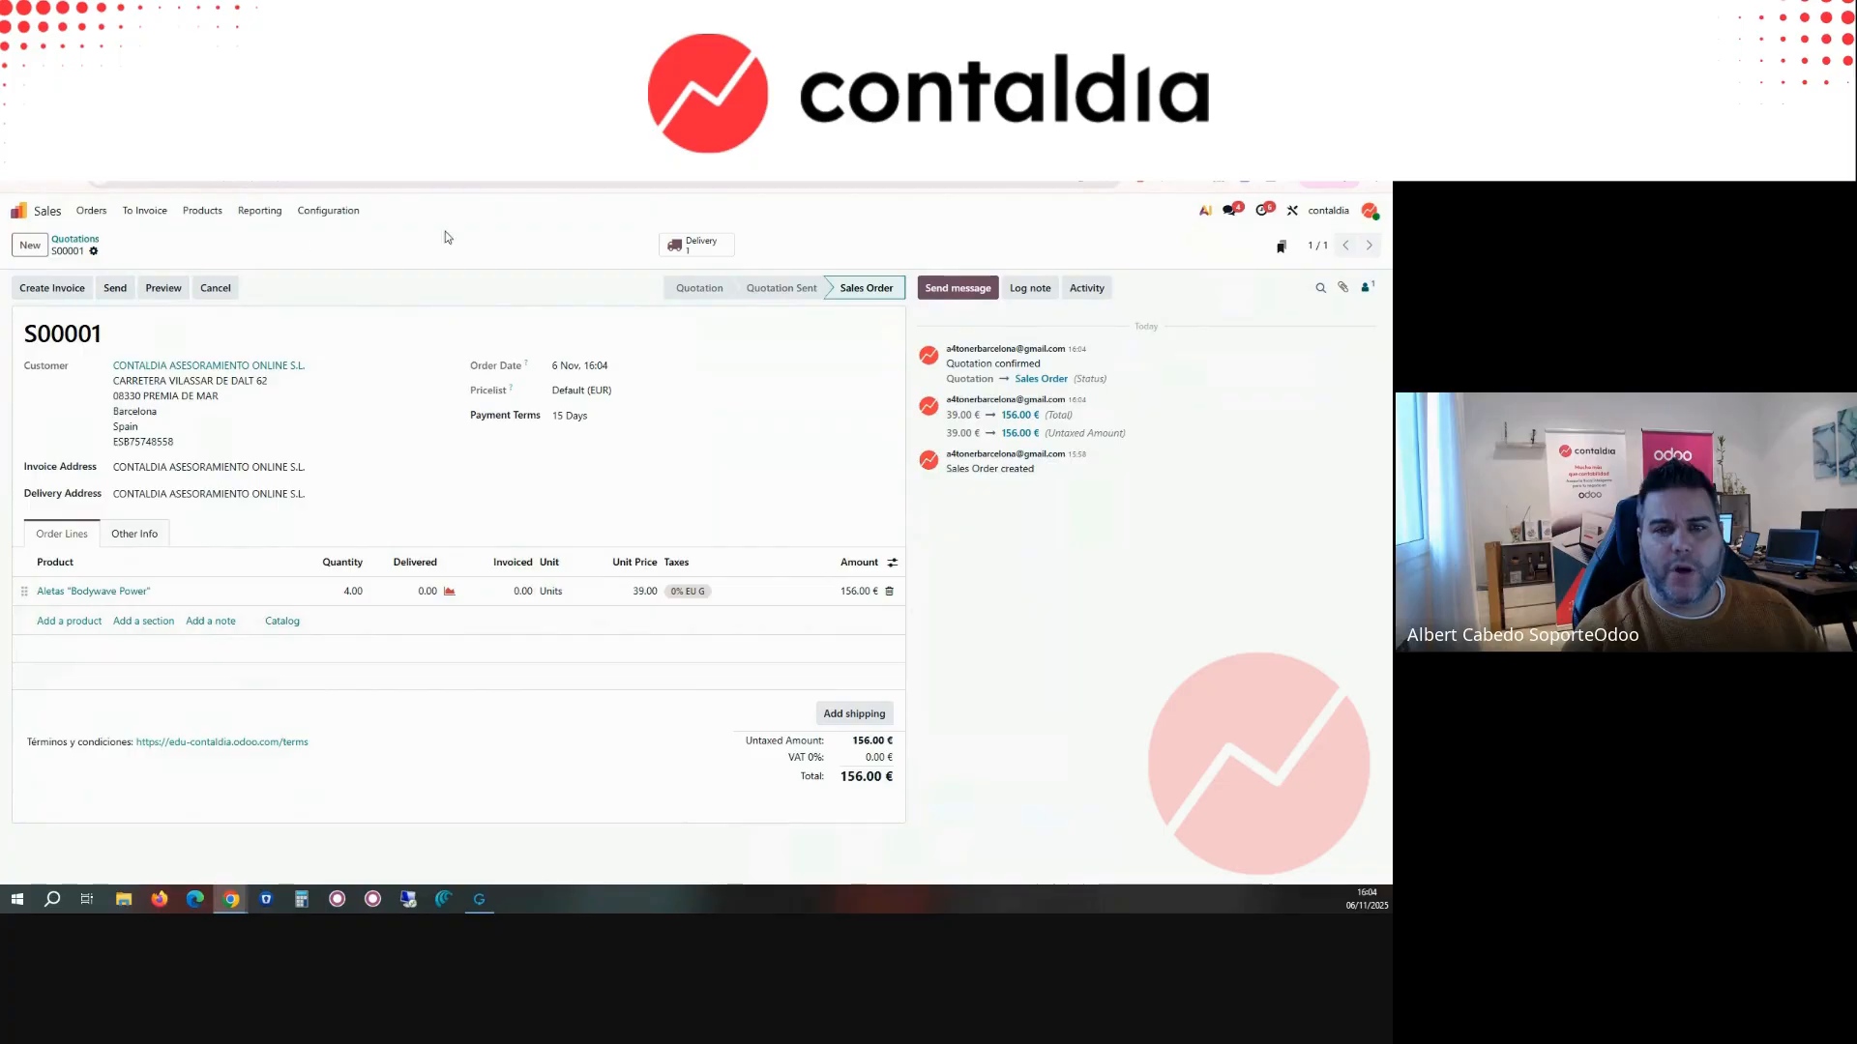
pyautogui.click(53, 294)
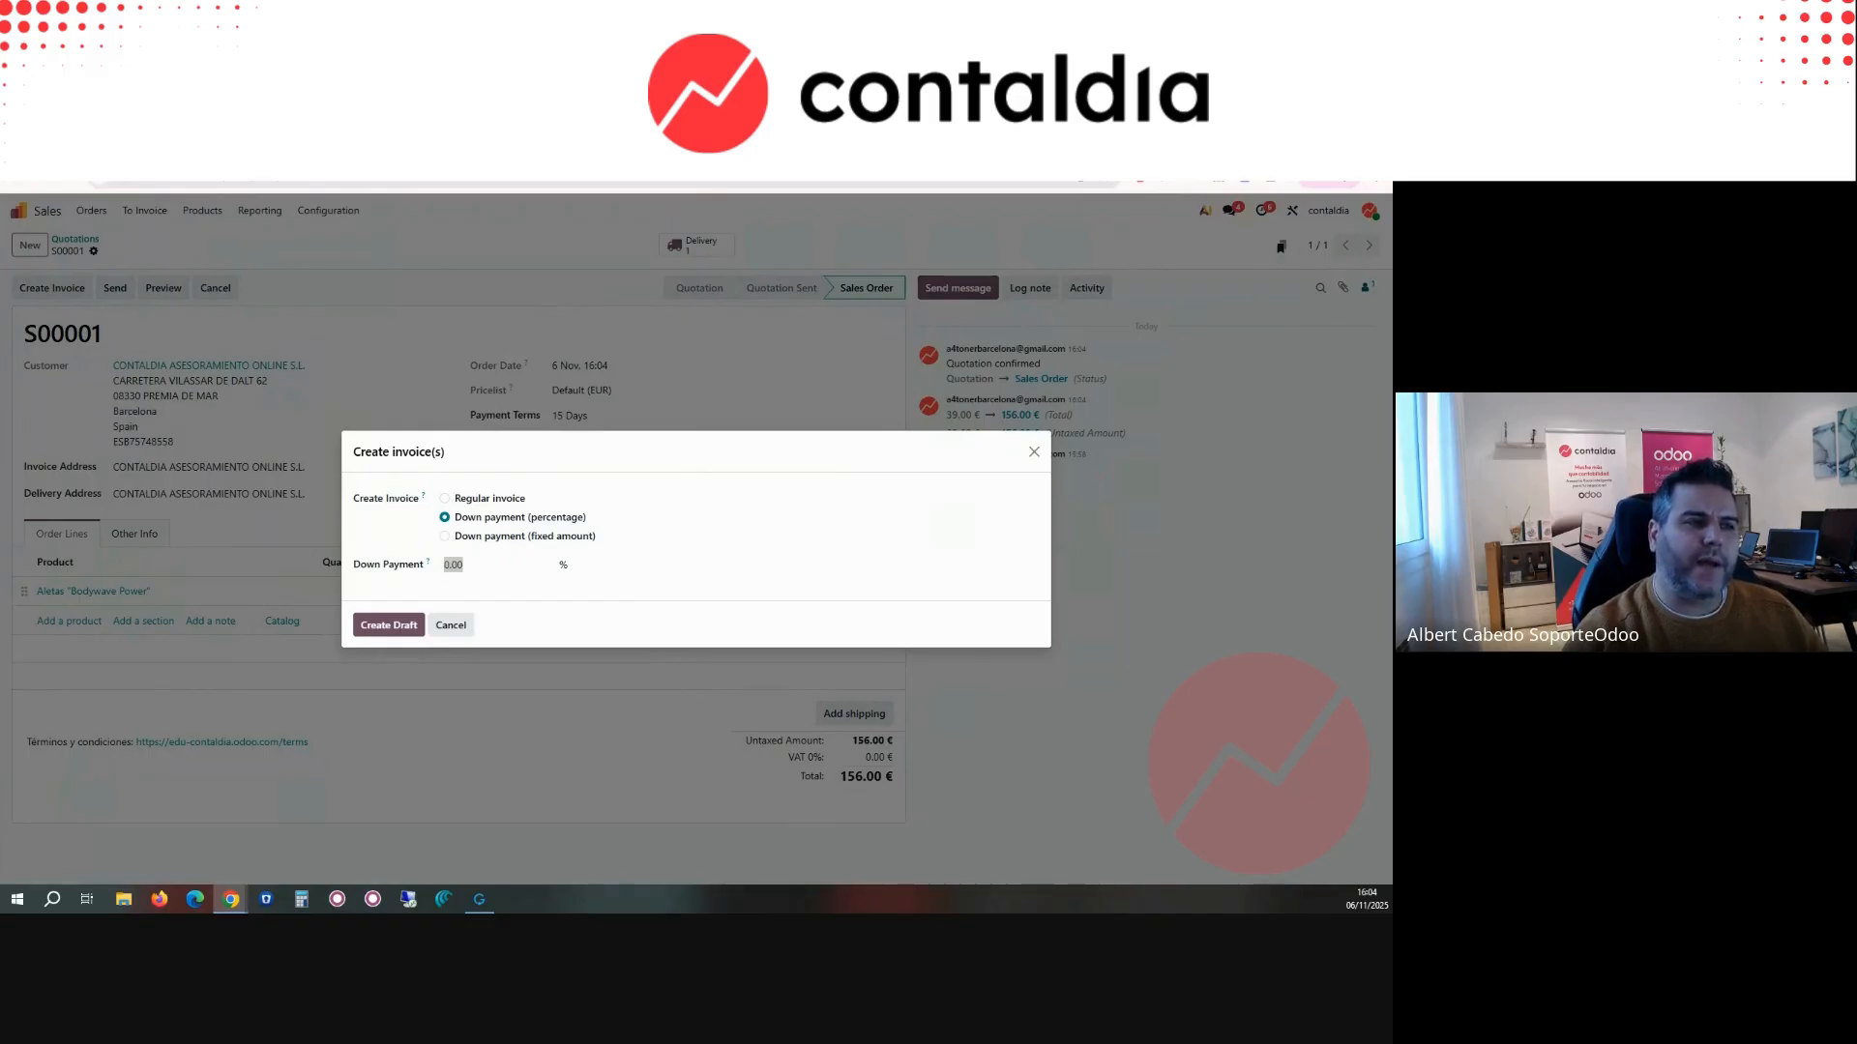
pyautogui.click(473, 563)
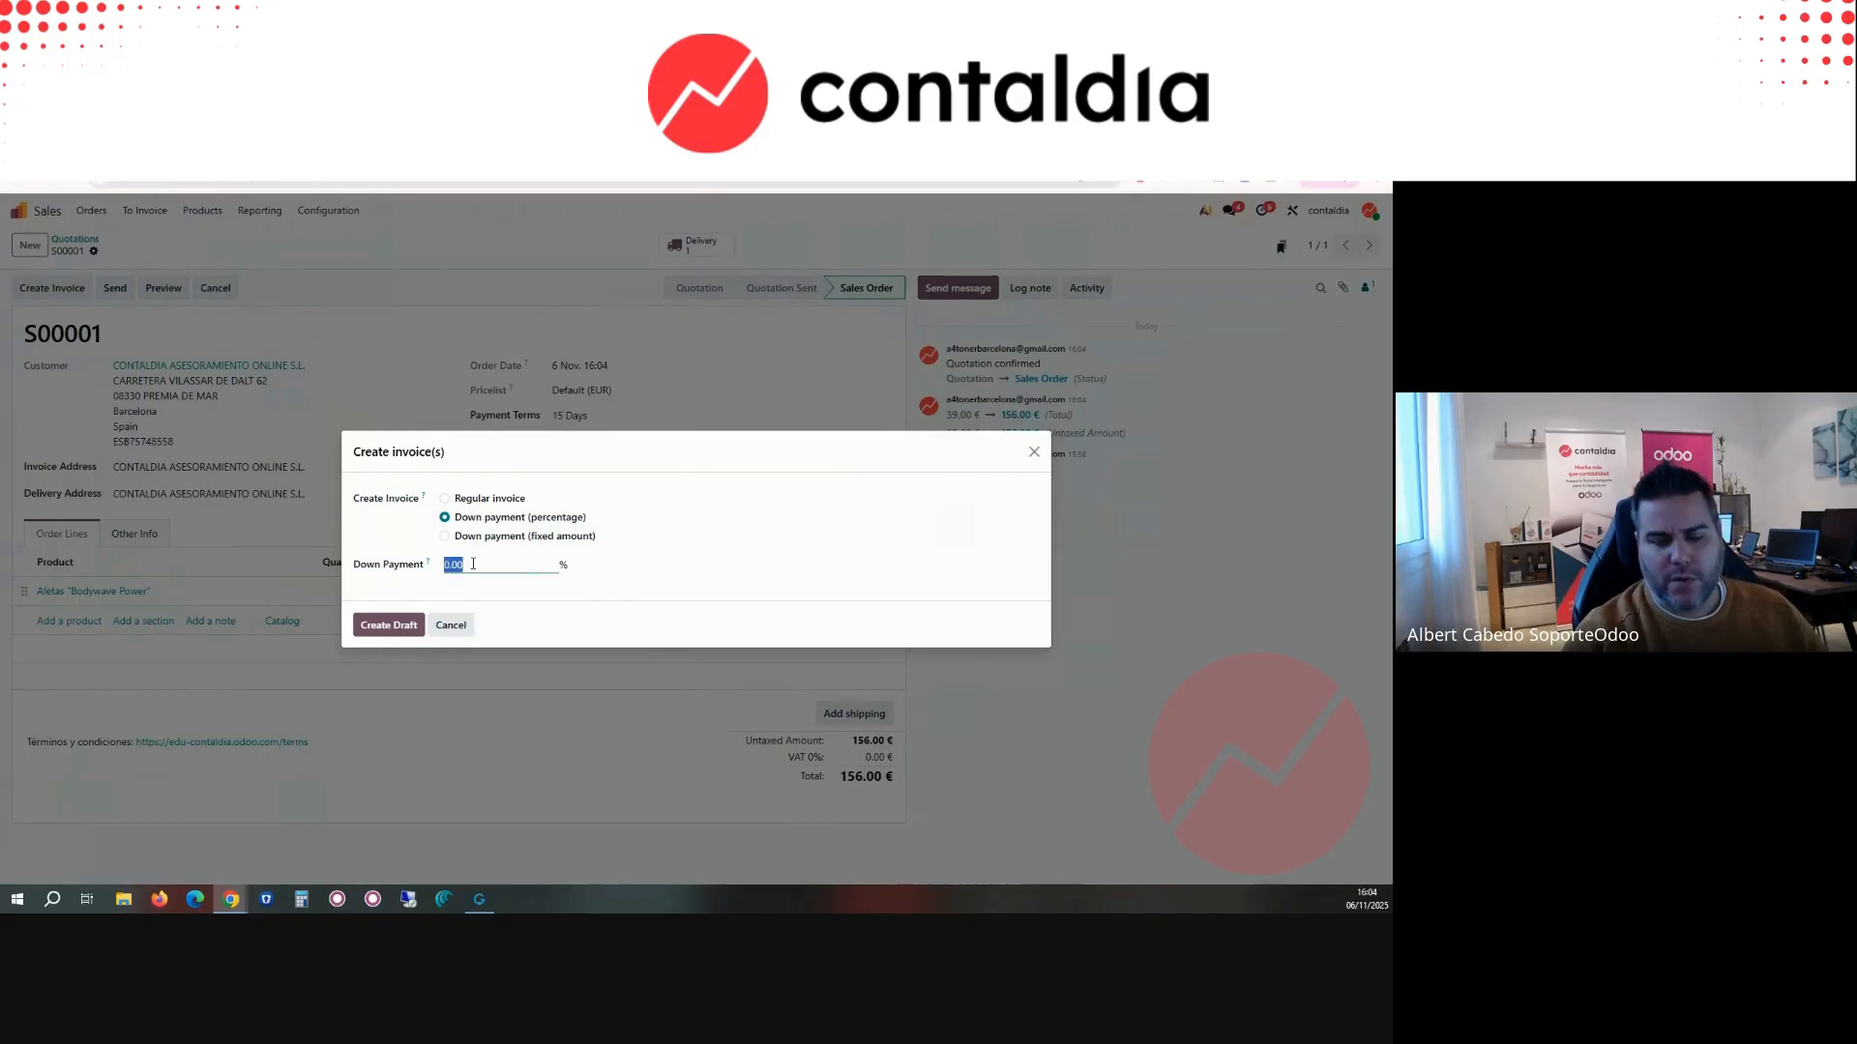
pyautogui.click(387, 625)
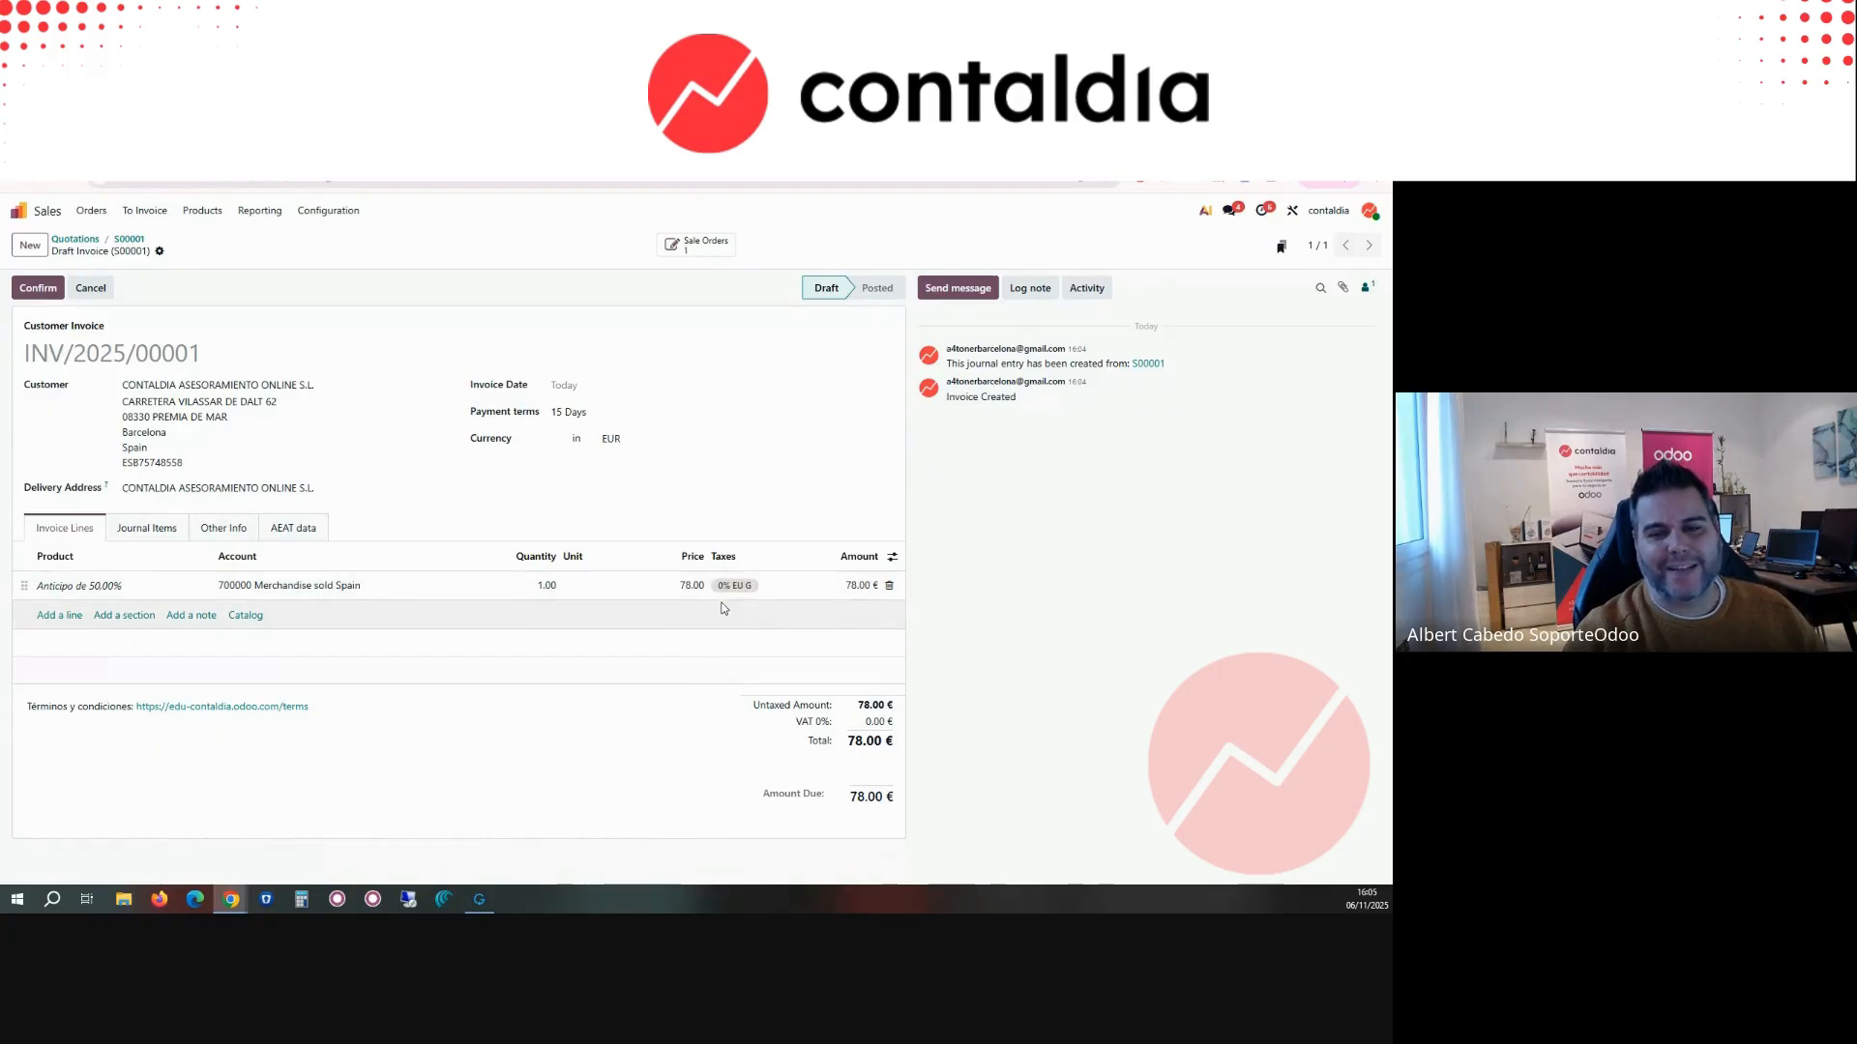
pyautogui.click(44, 290)
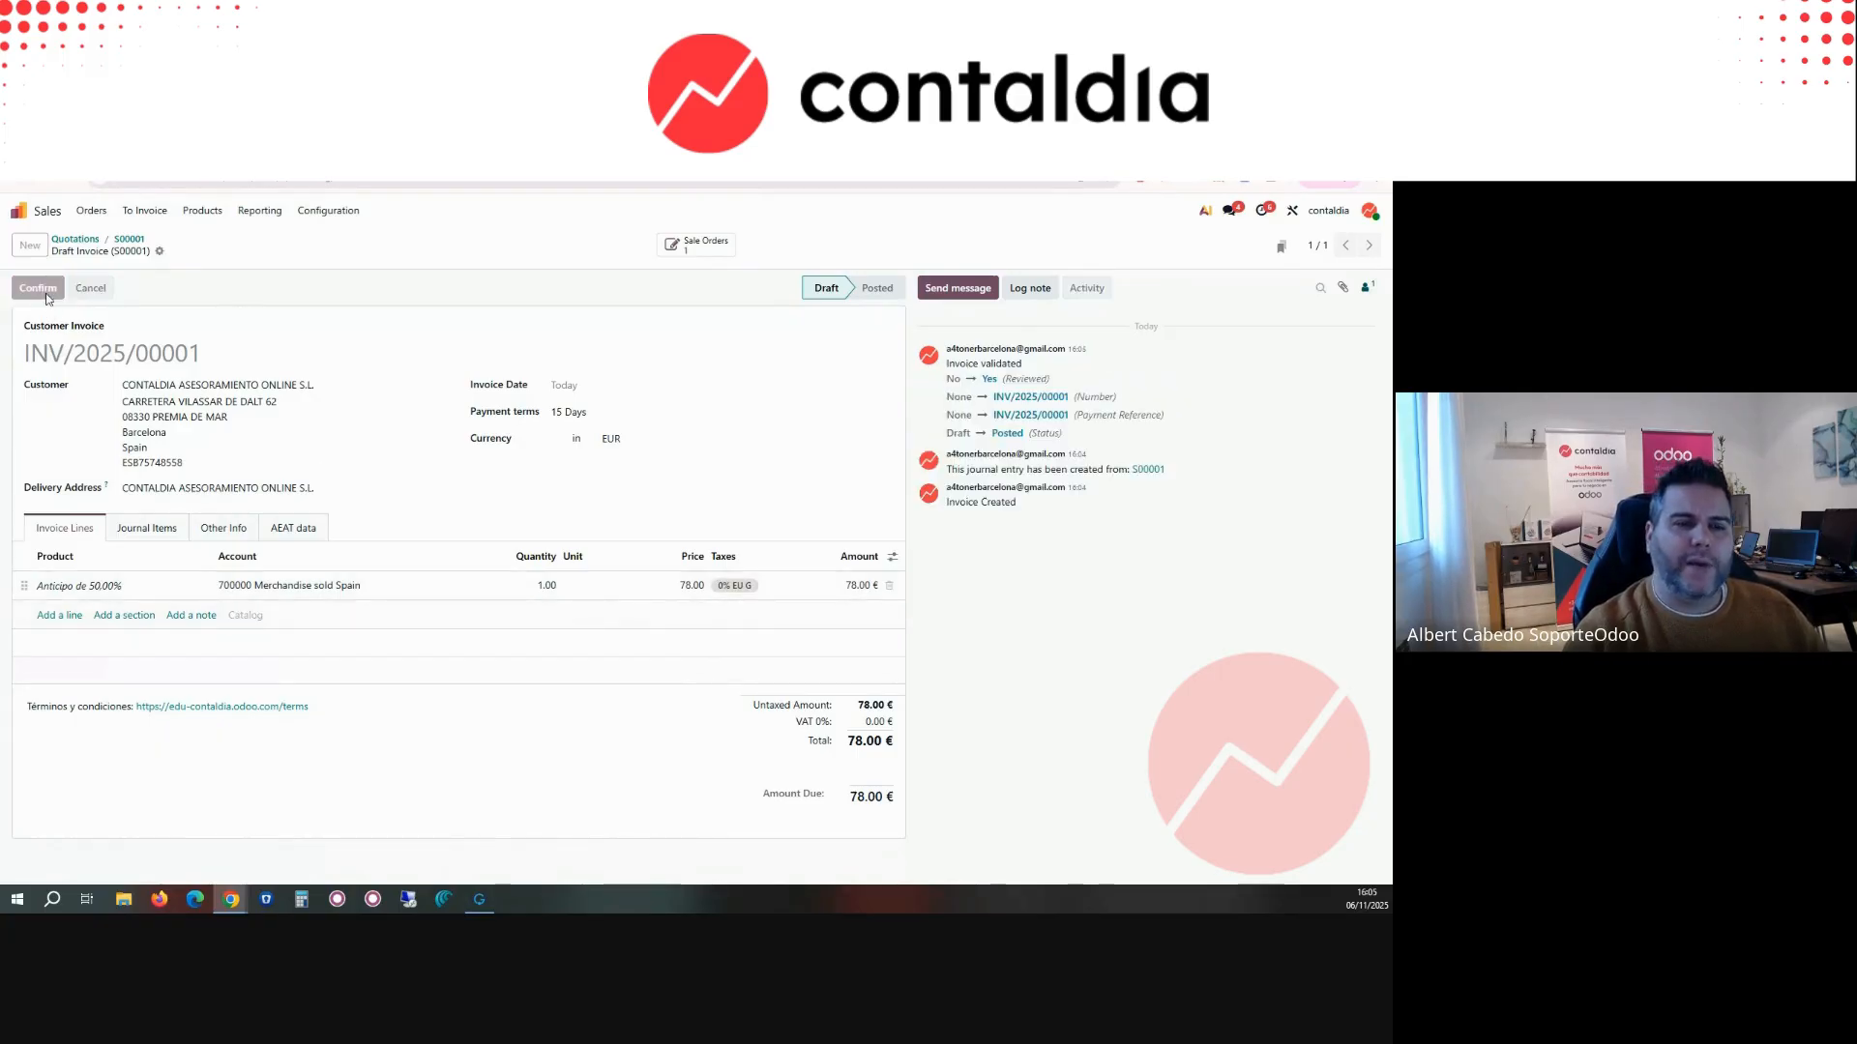
# Step: From sales order S00001, open its delivery order and try to validate it without setting any quantities
pyautogui.click(130, 240)
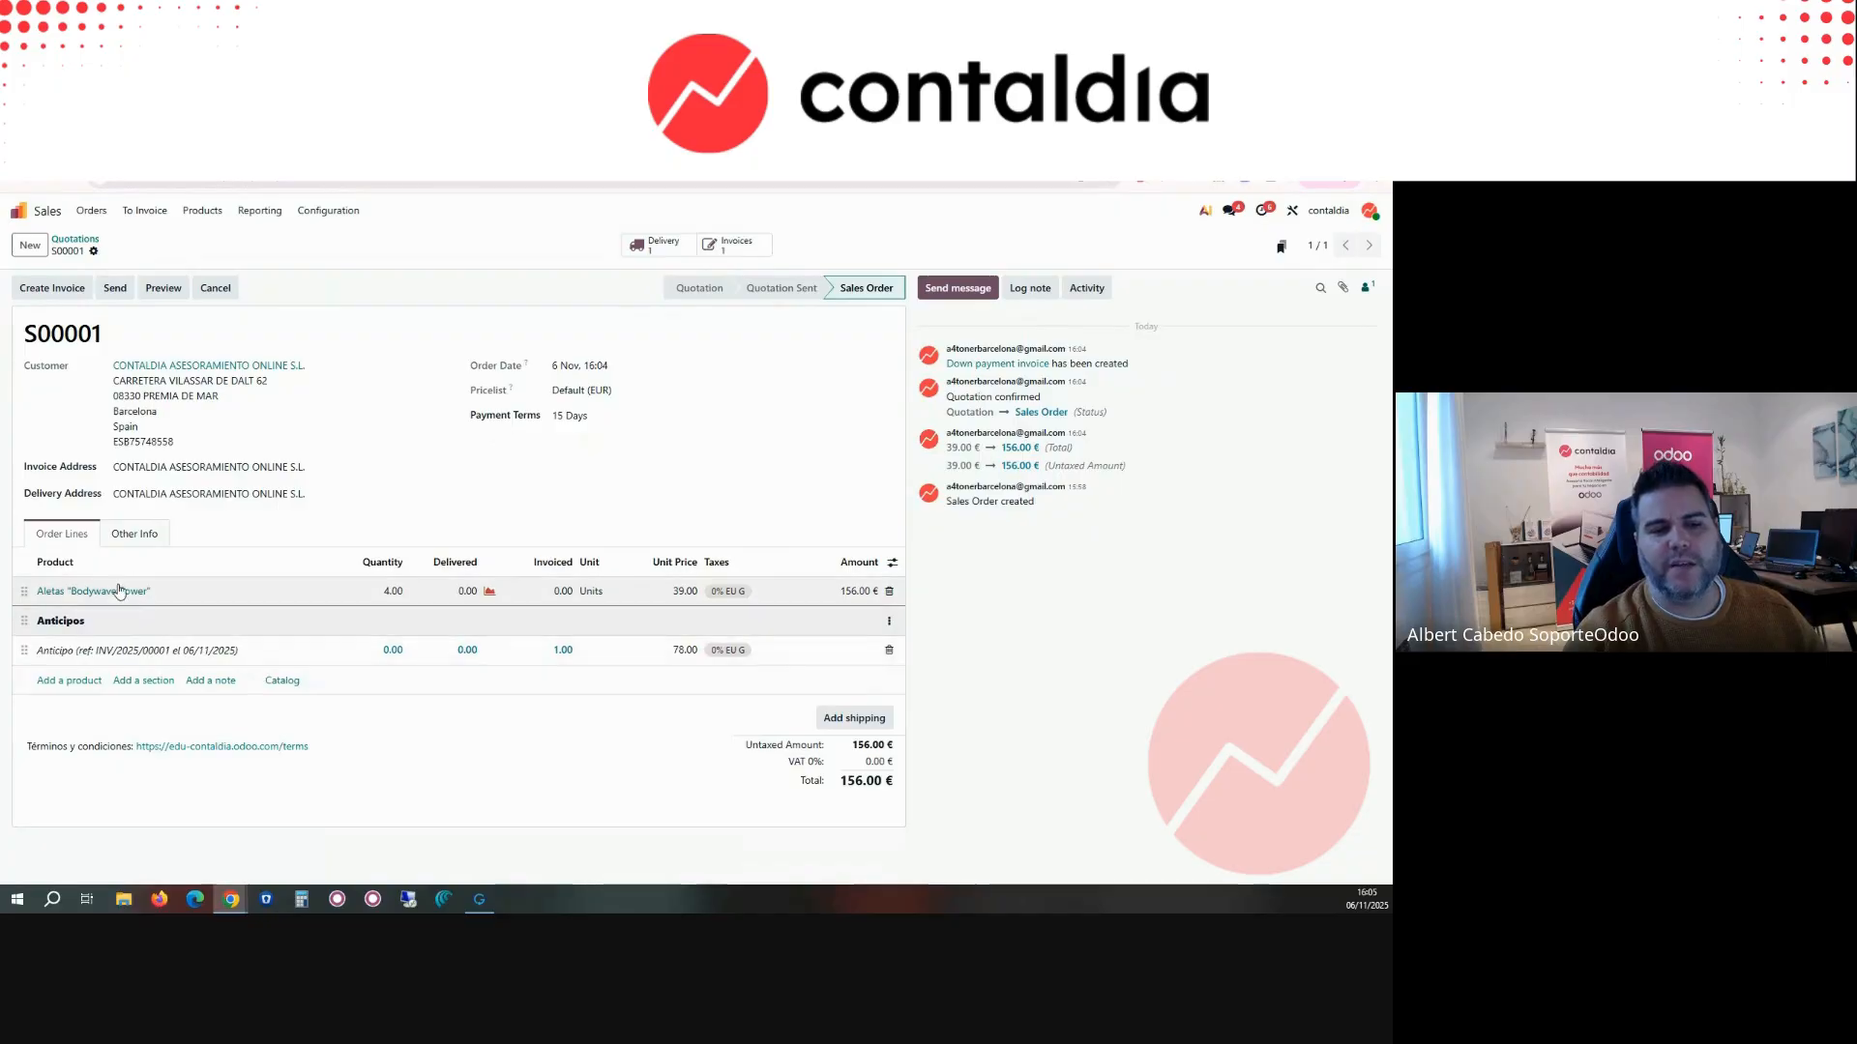
pyautogui.click(658, 245)
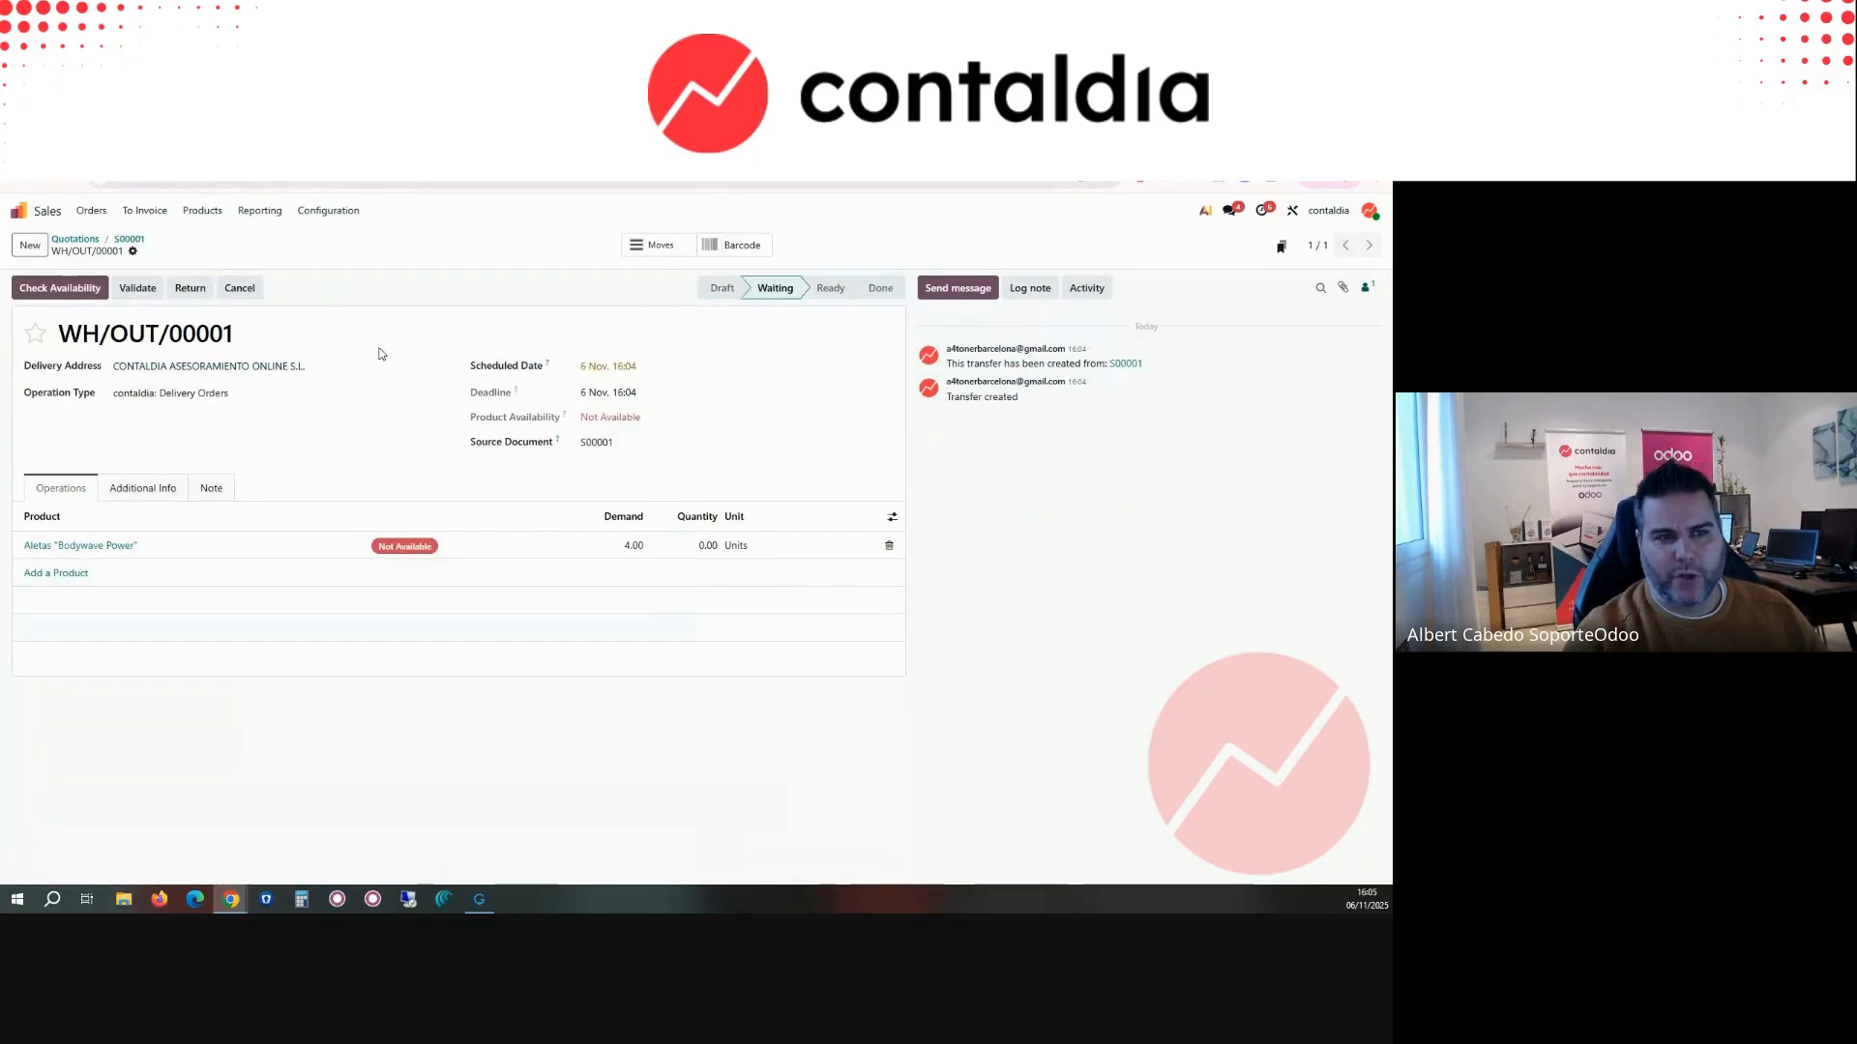
pyautogui.click(136, 290)
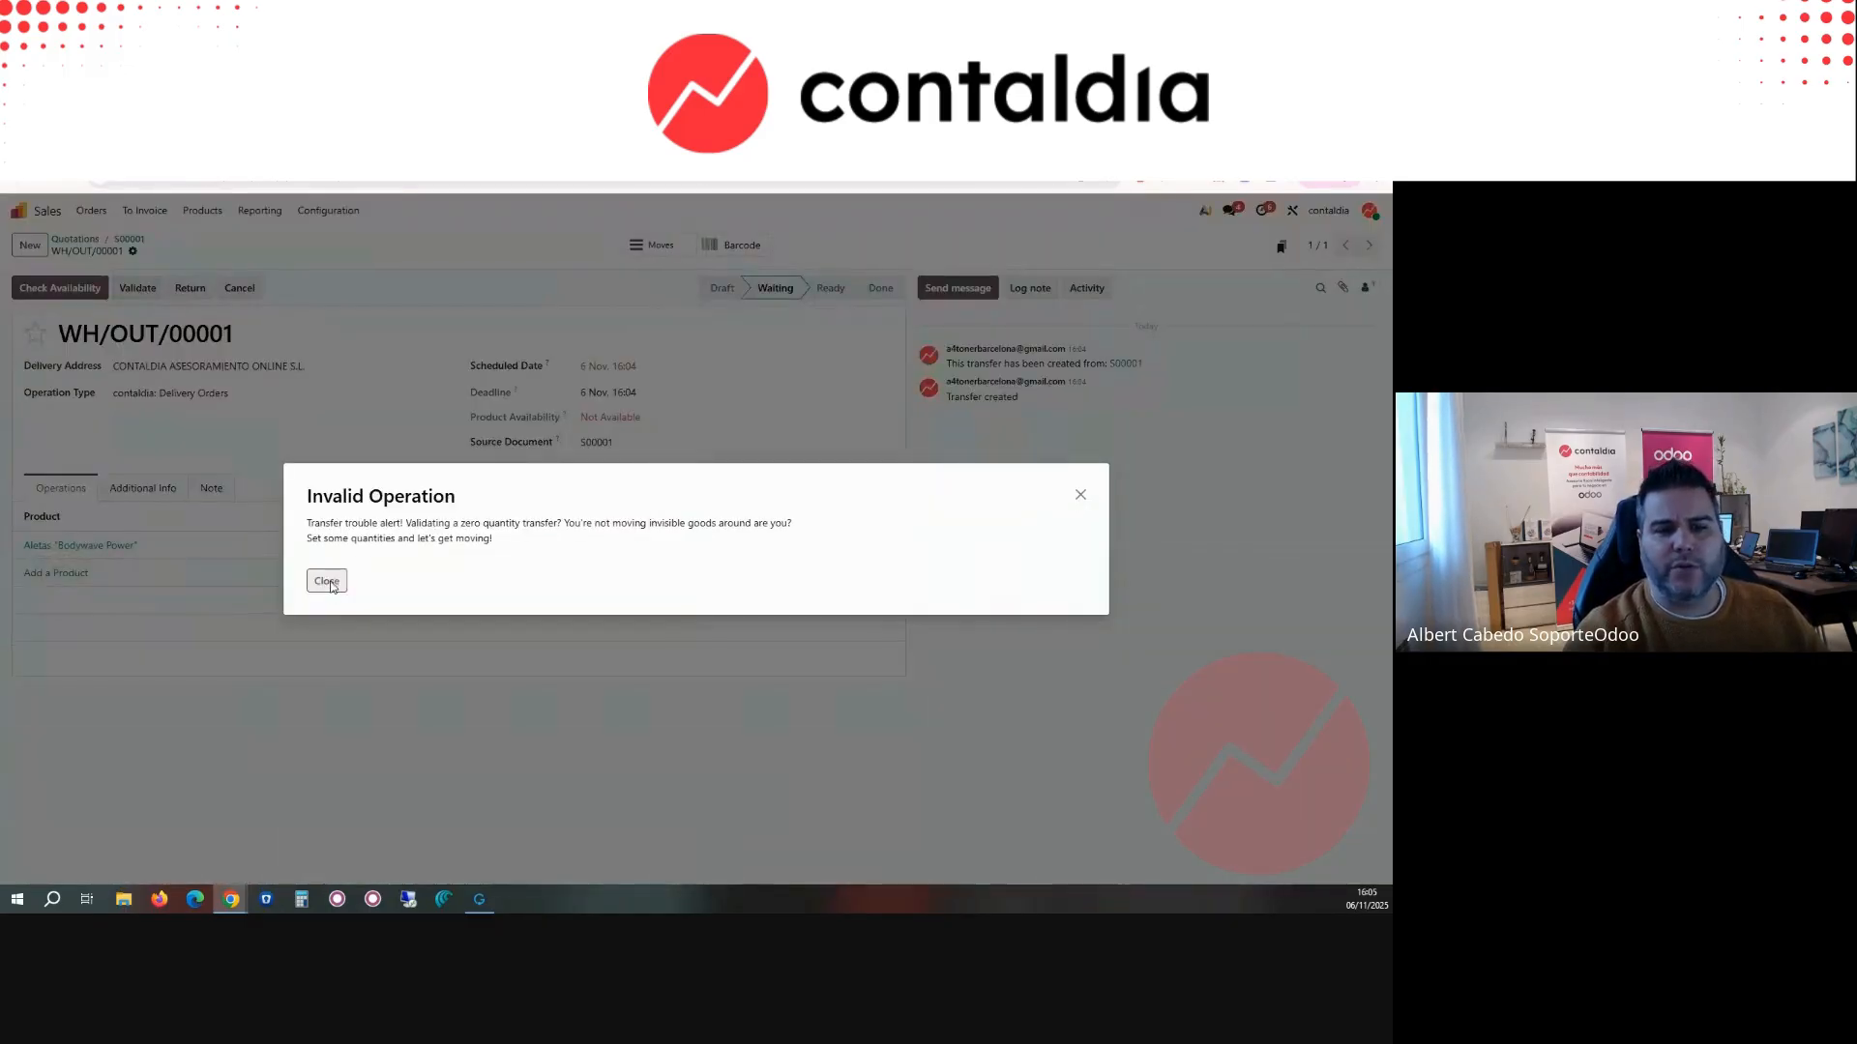
pyautogui.click(321, 577)
pyautogui.click(138, 288)
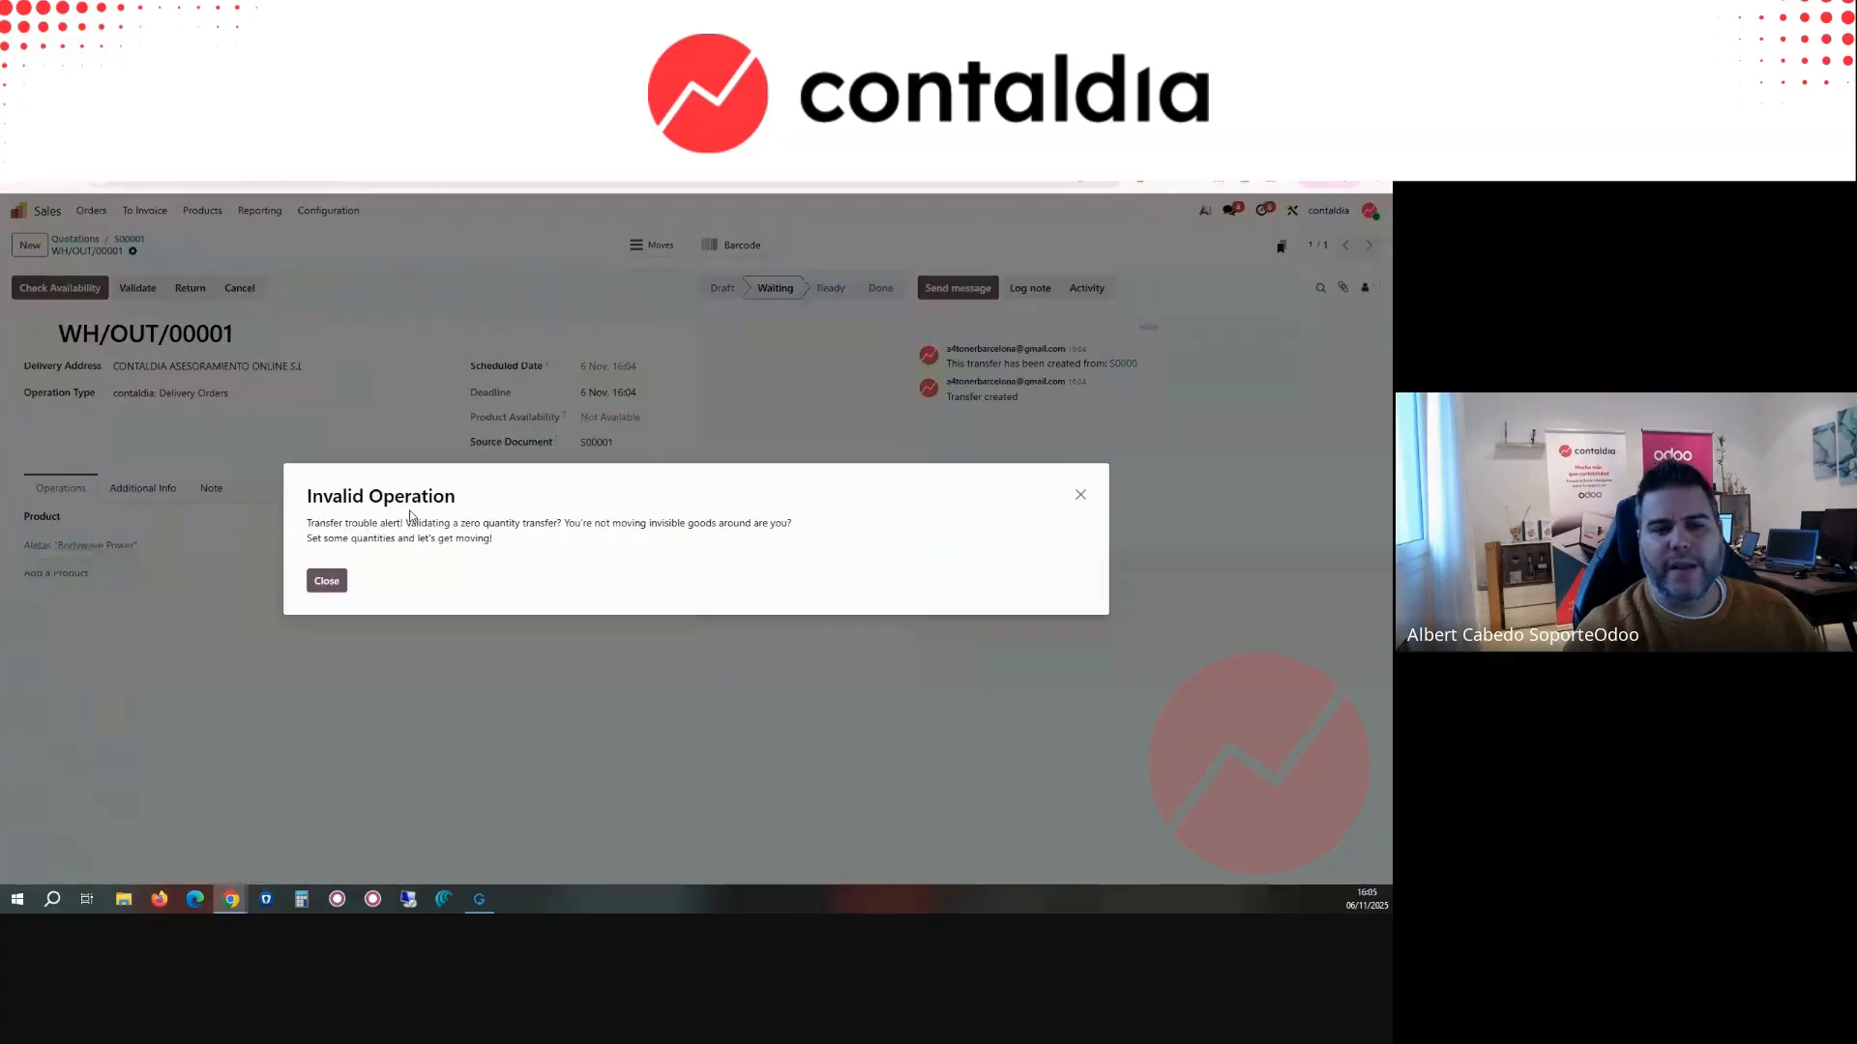
pyautogui.moveTo(384, 519); pyautogui.dragTo(652, 519)
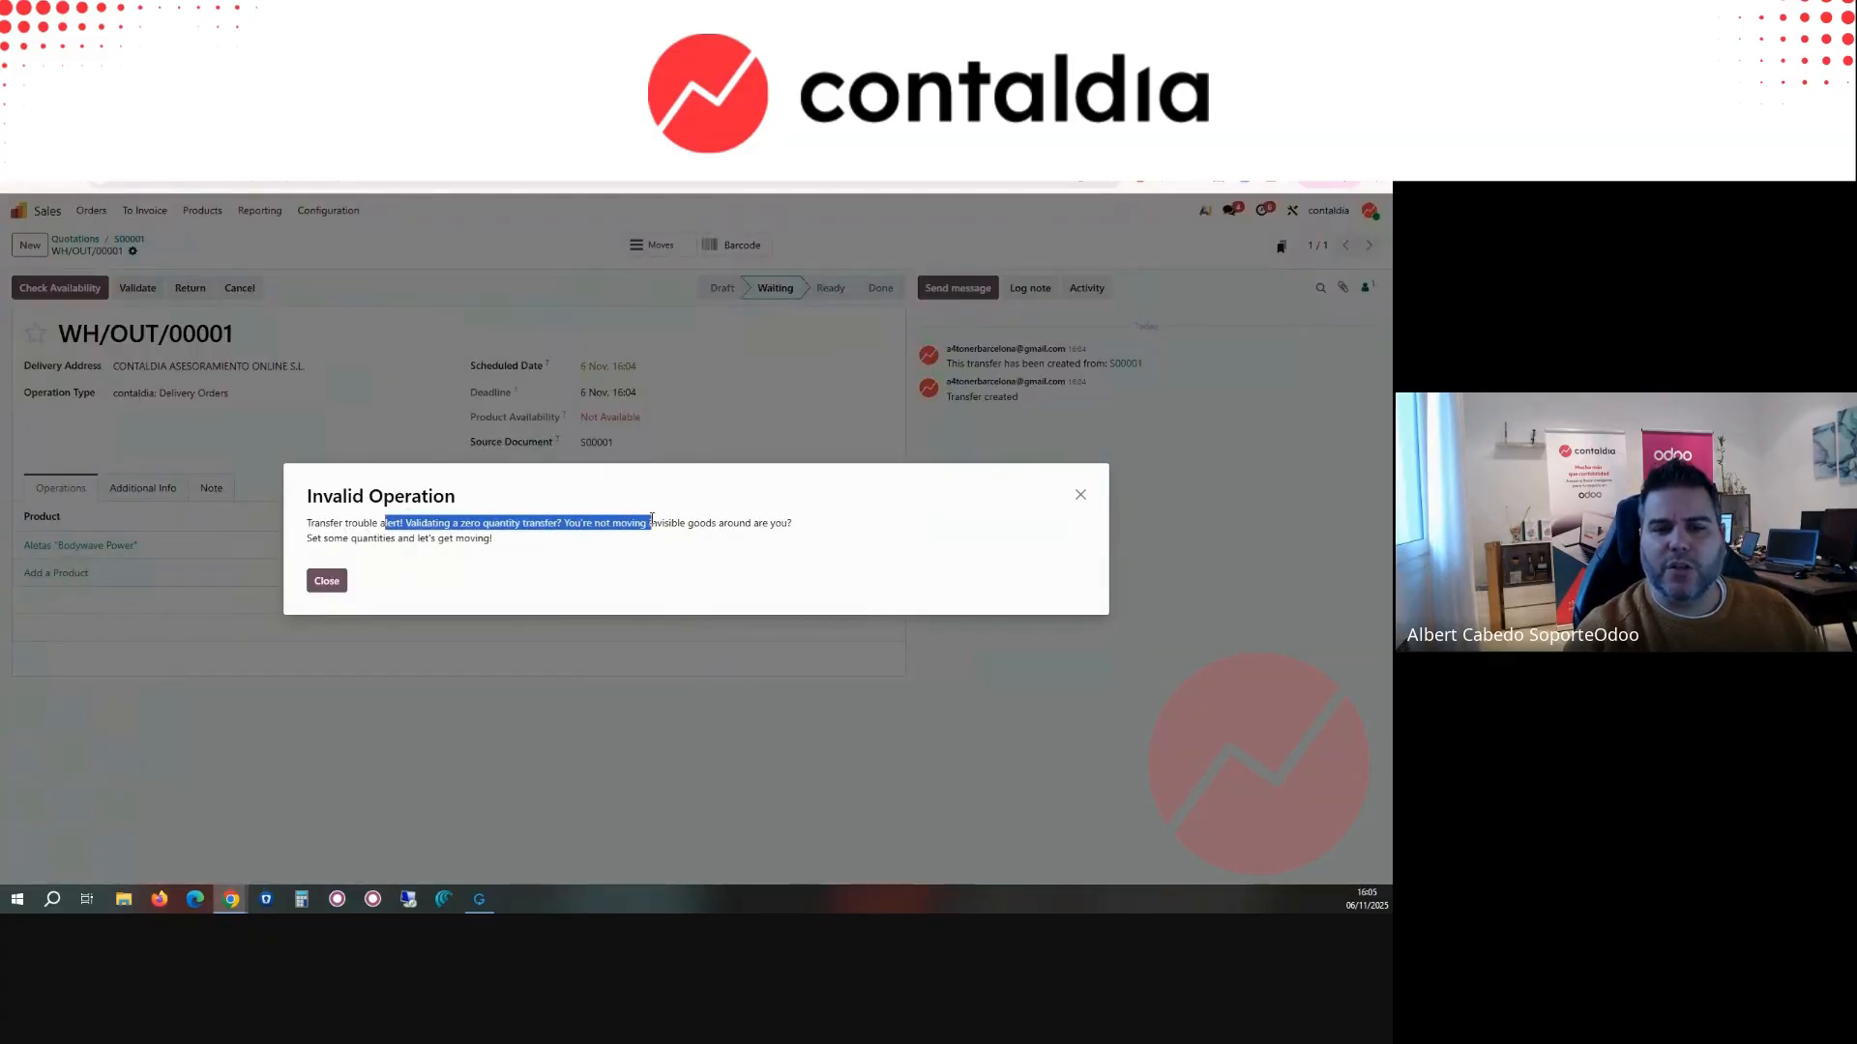
pyautogui.click(345, 585)
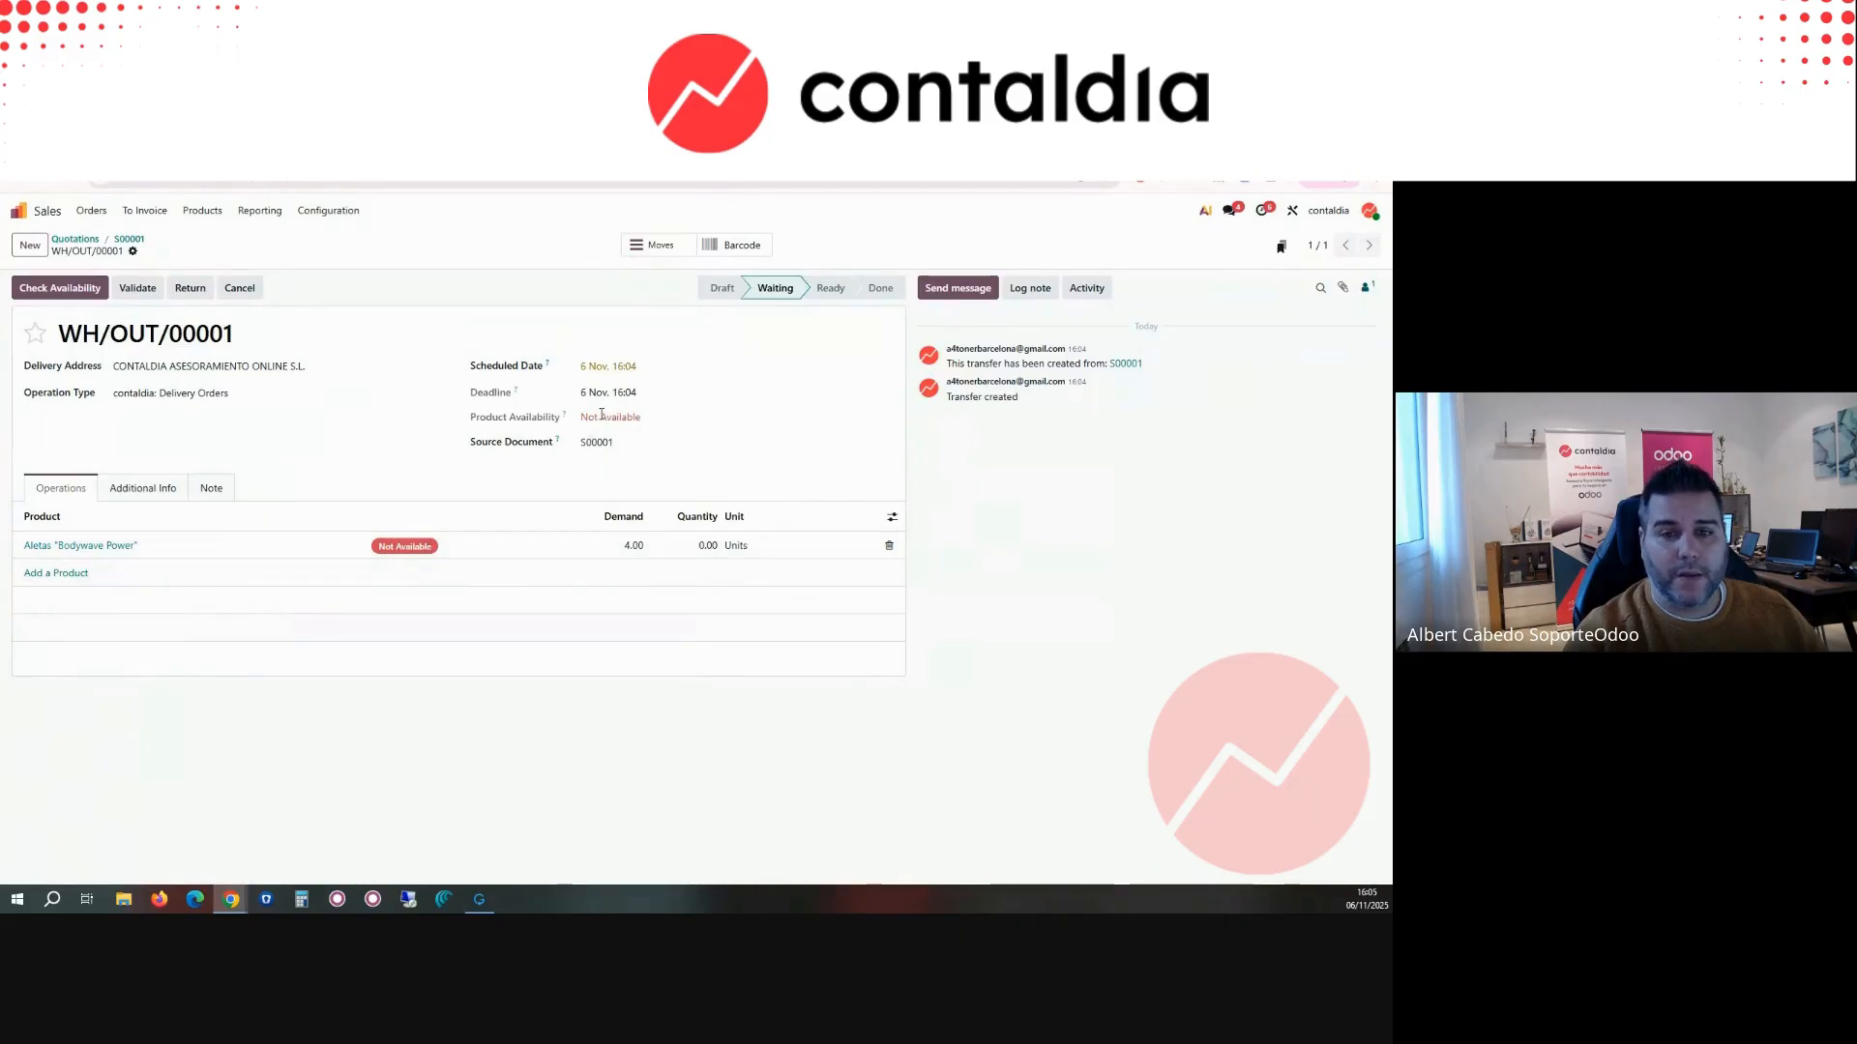
# Step: Open the delivery's Aletas "Bodywave Power" product in a separate browser tab and check its sales analysis
pyautogui.rightClick(105, 551)
pyautogui.click(141, 564)
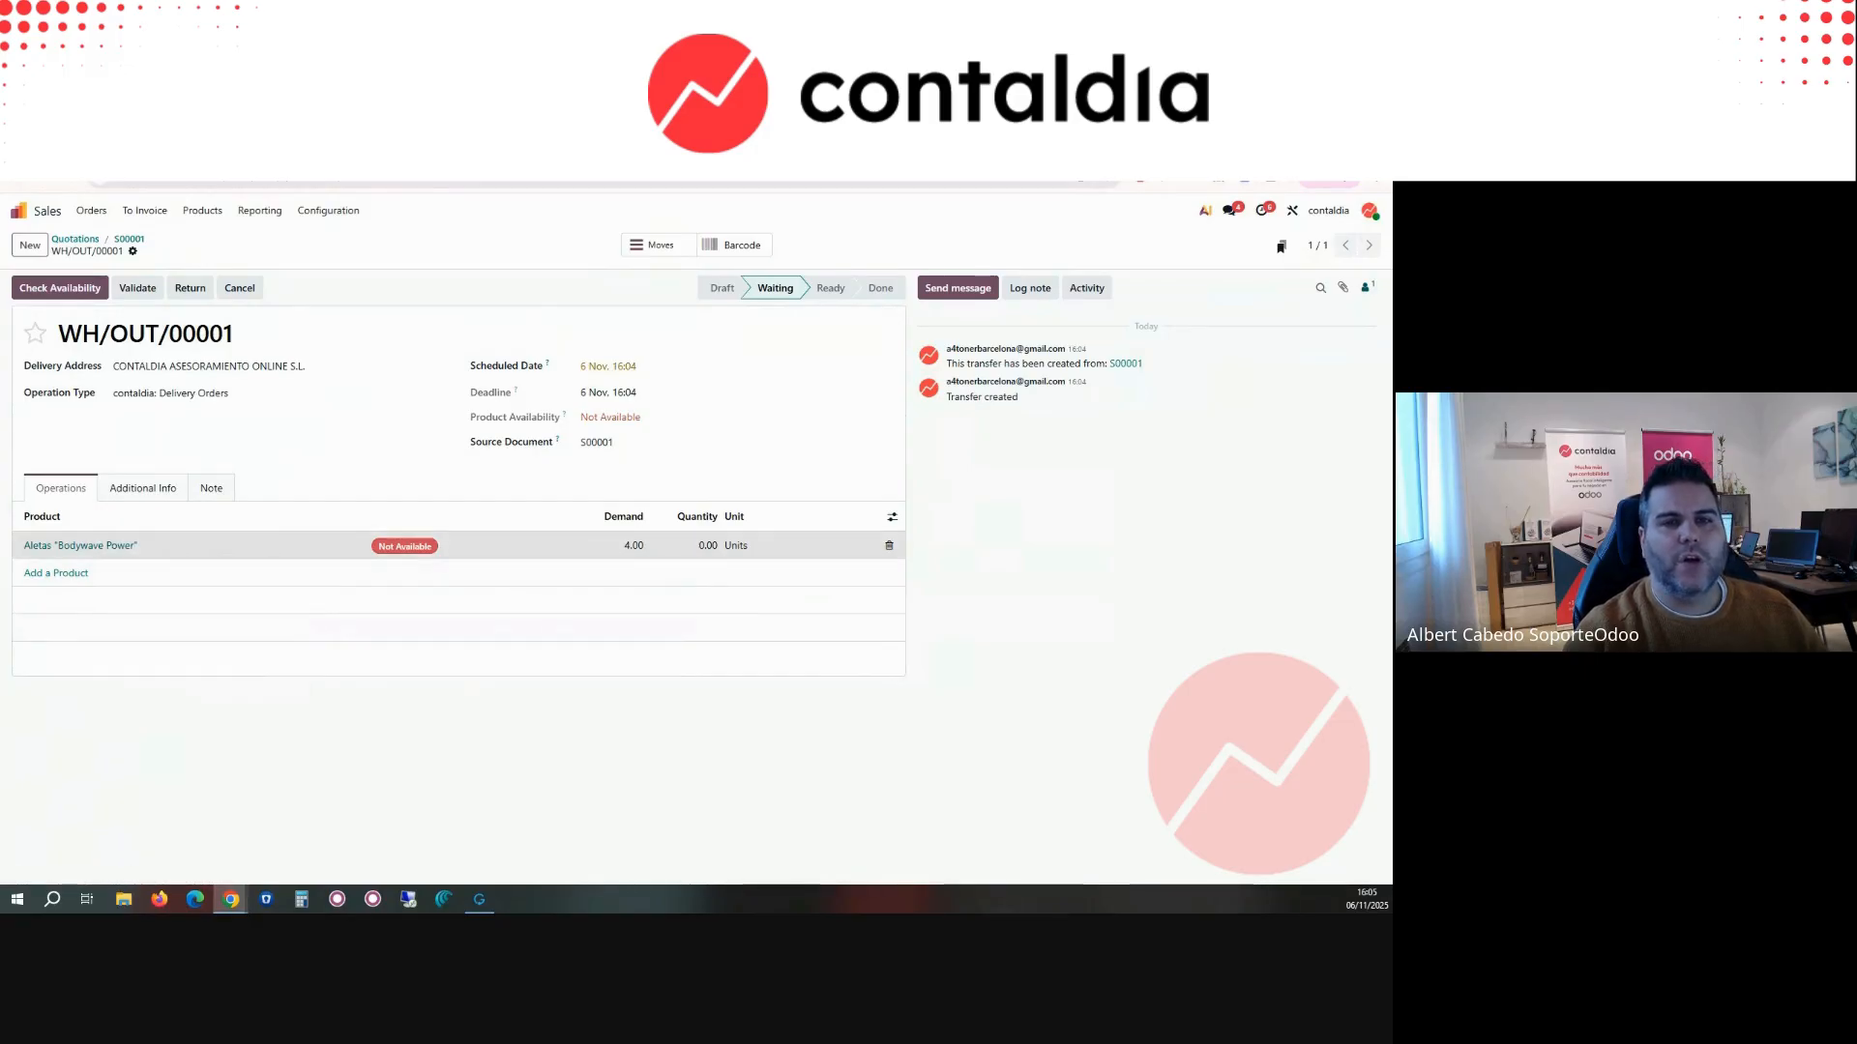
pyautogui.hotkey('ctrl', 'Tab')
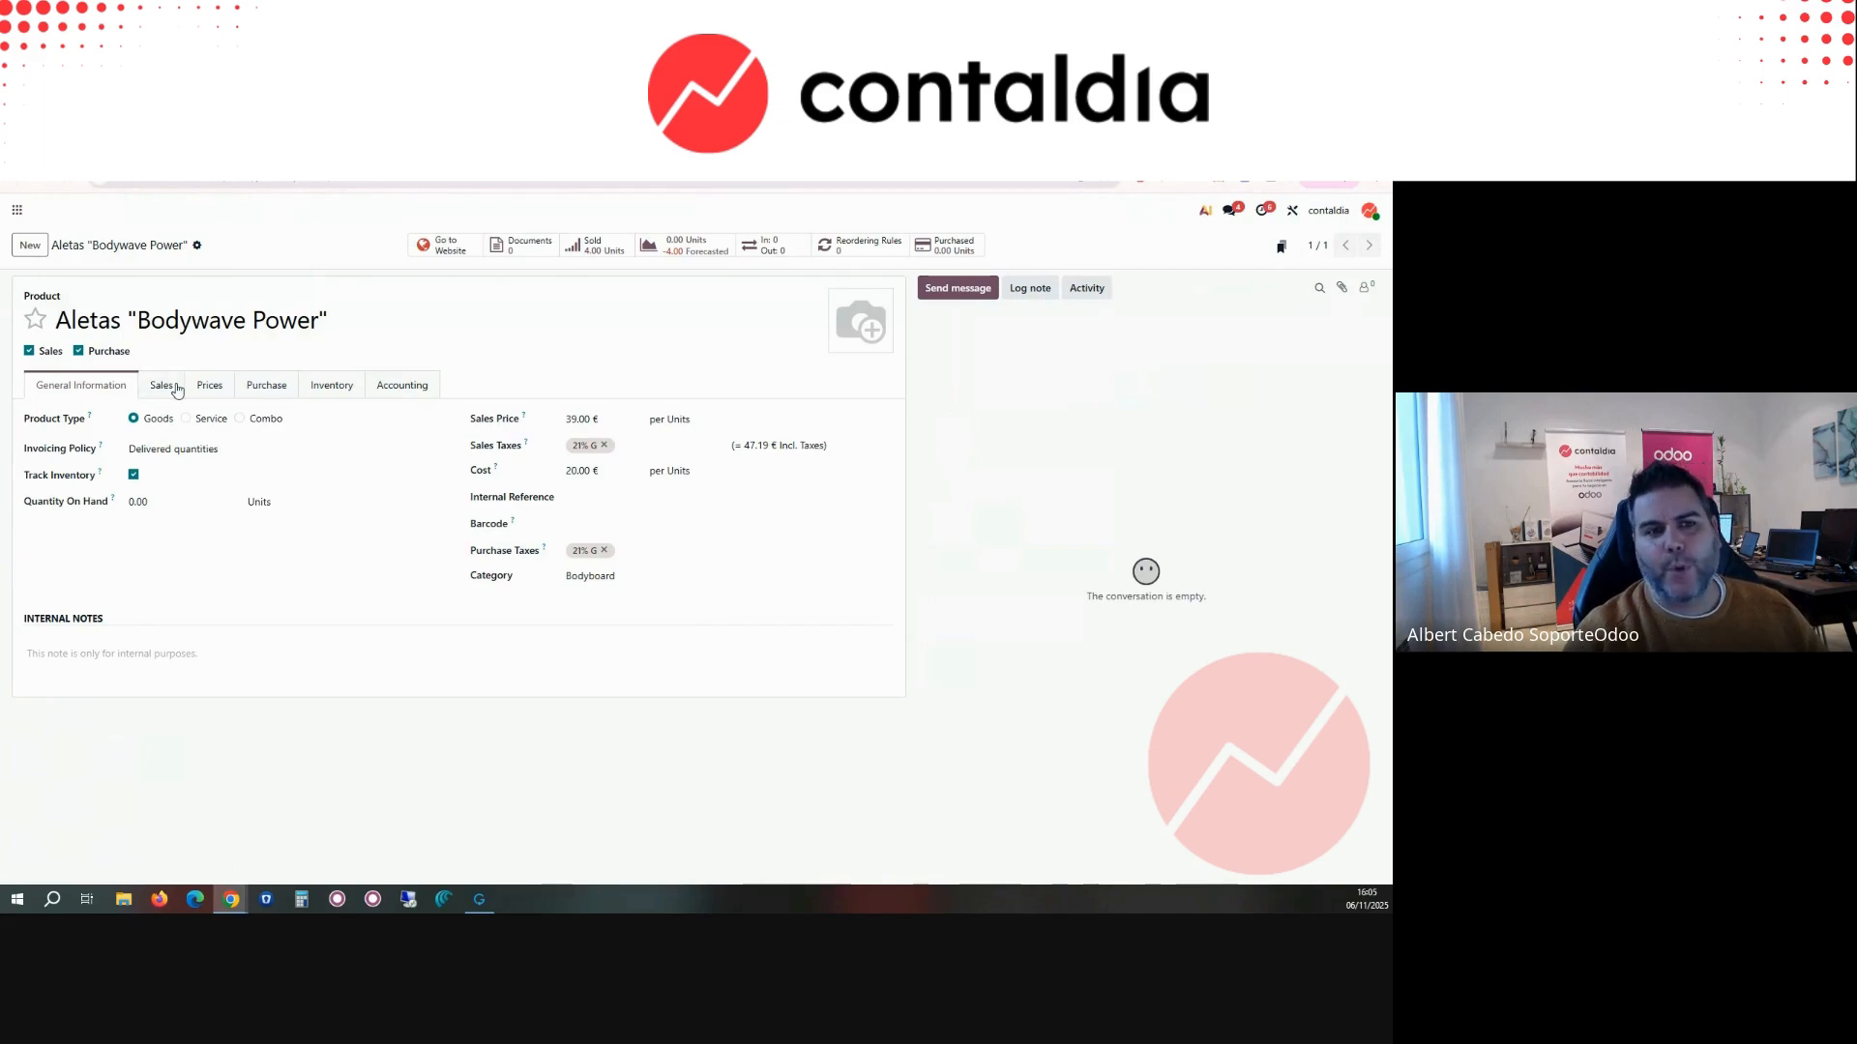
pyautogui.click(198, 247)
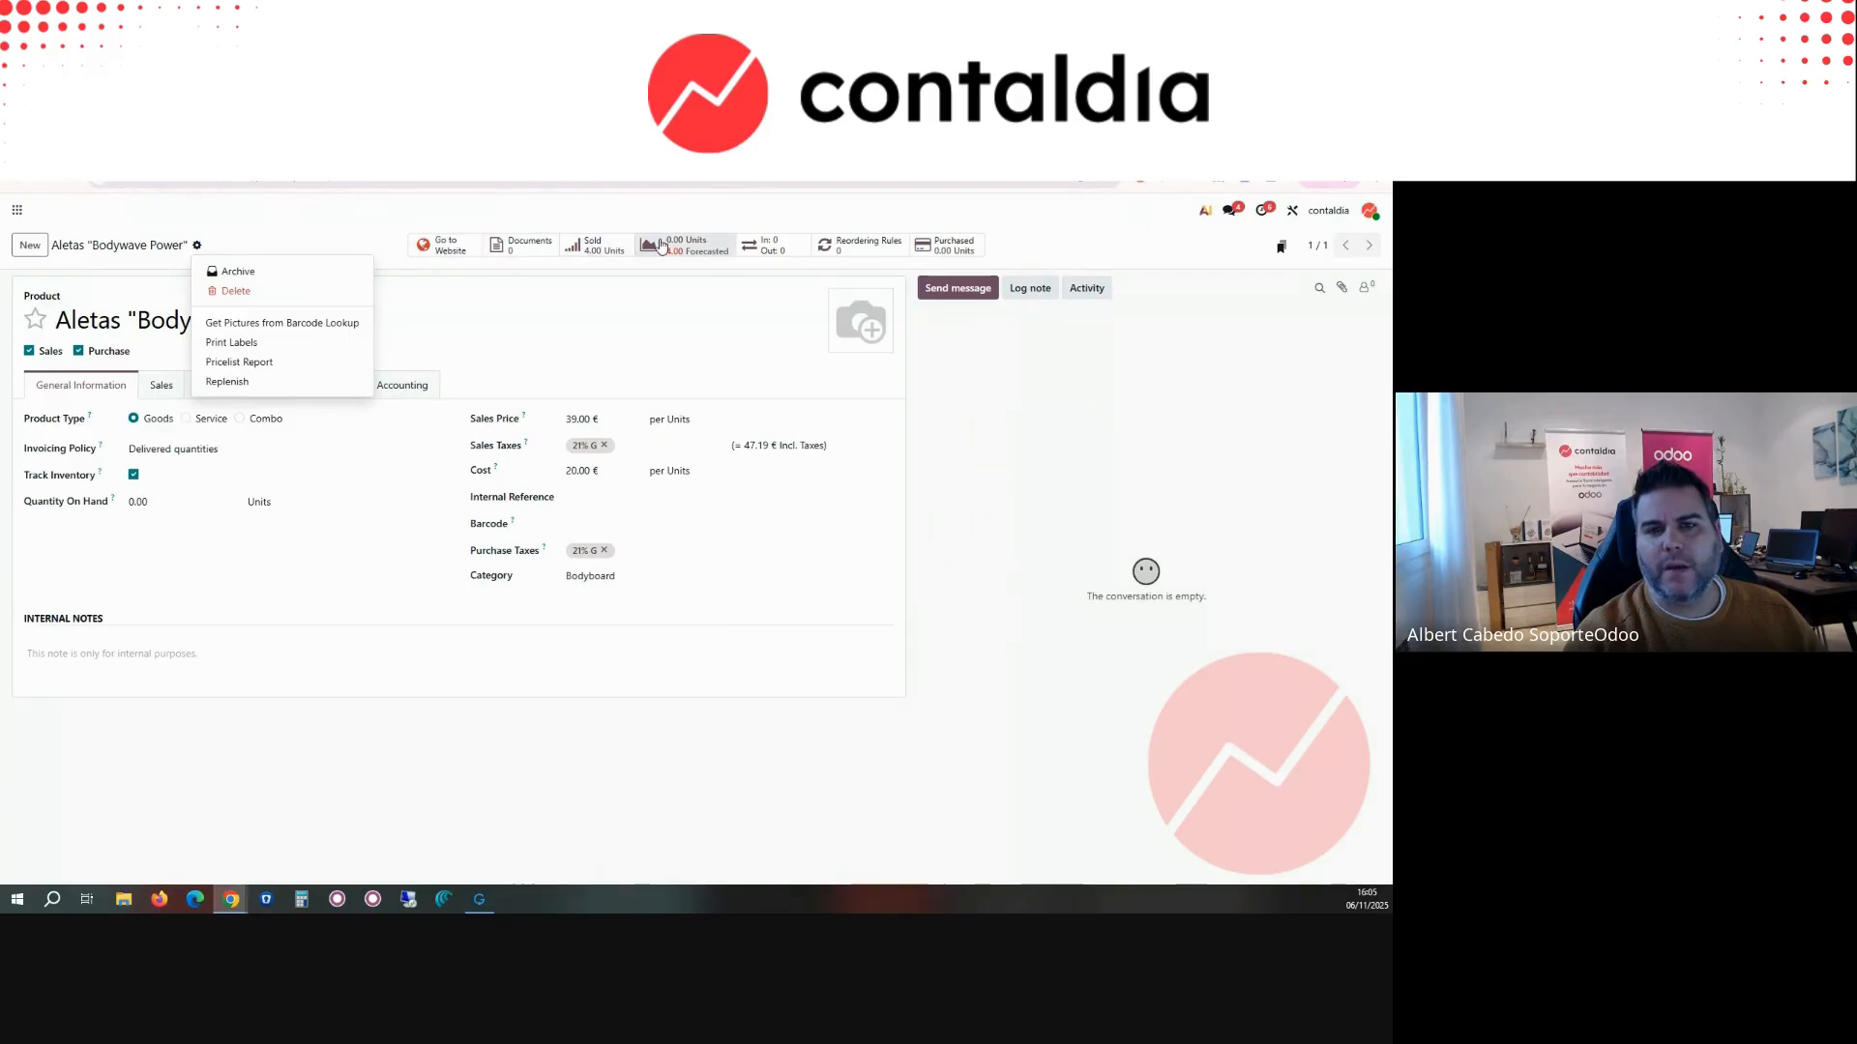
pyautogui.click(593, 245)
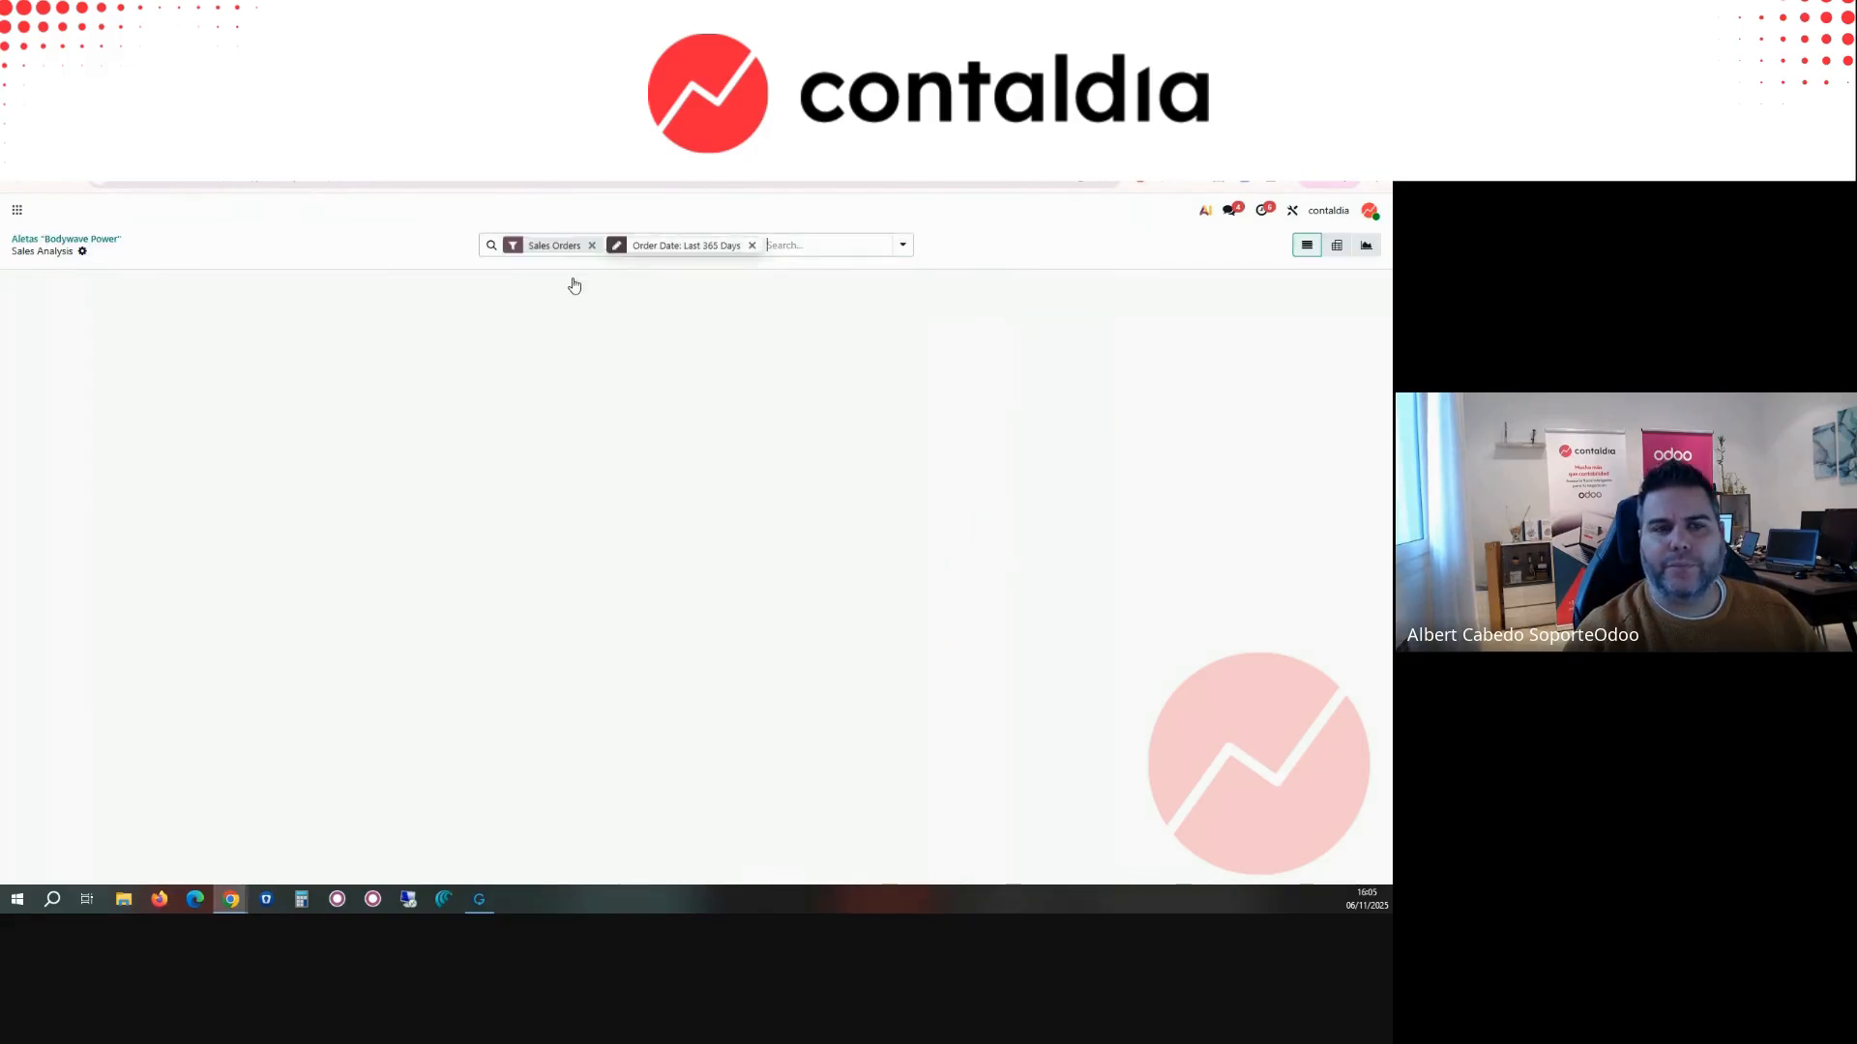
pyautogui.click(18, 183)
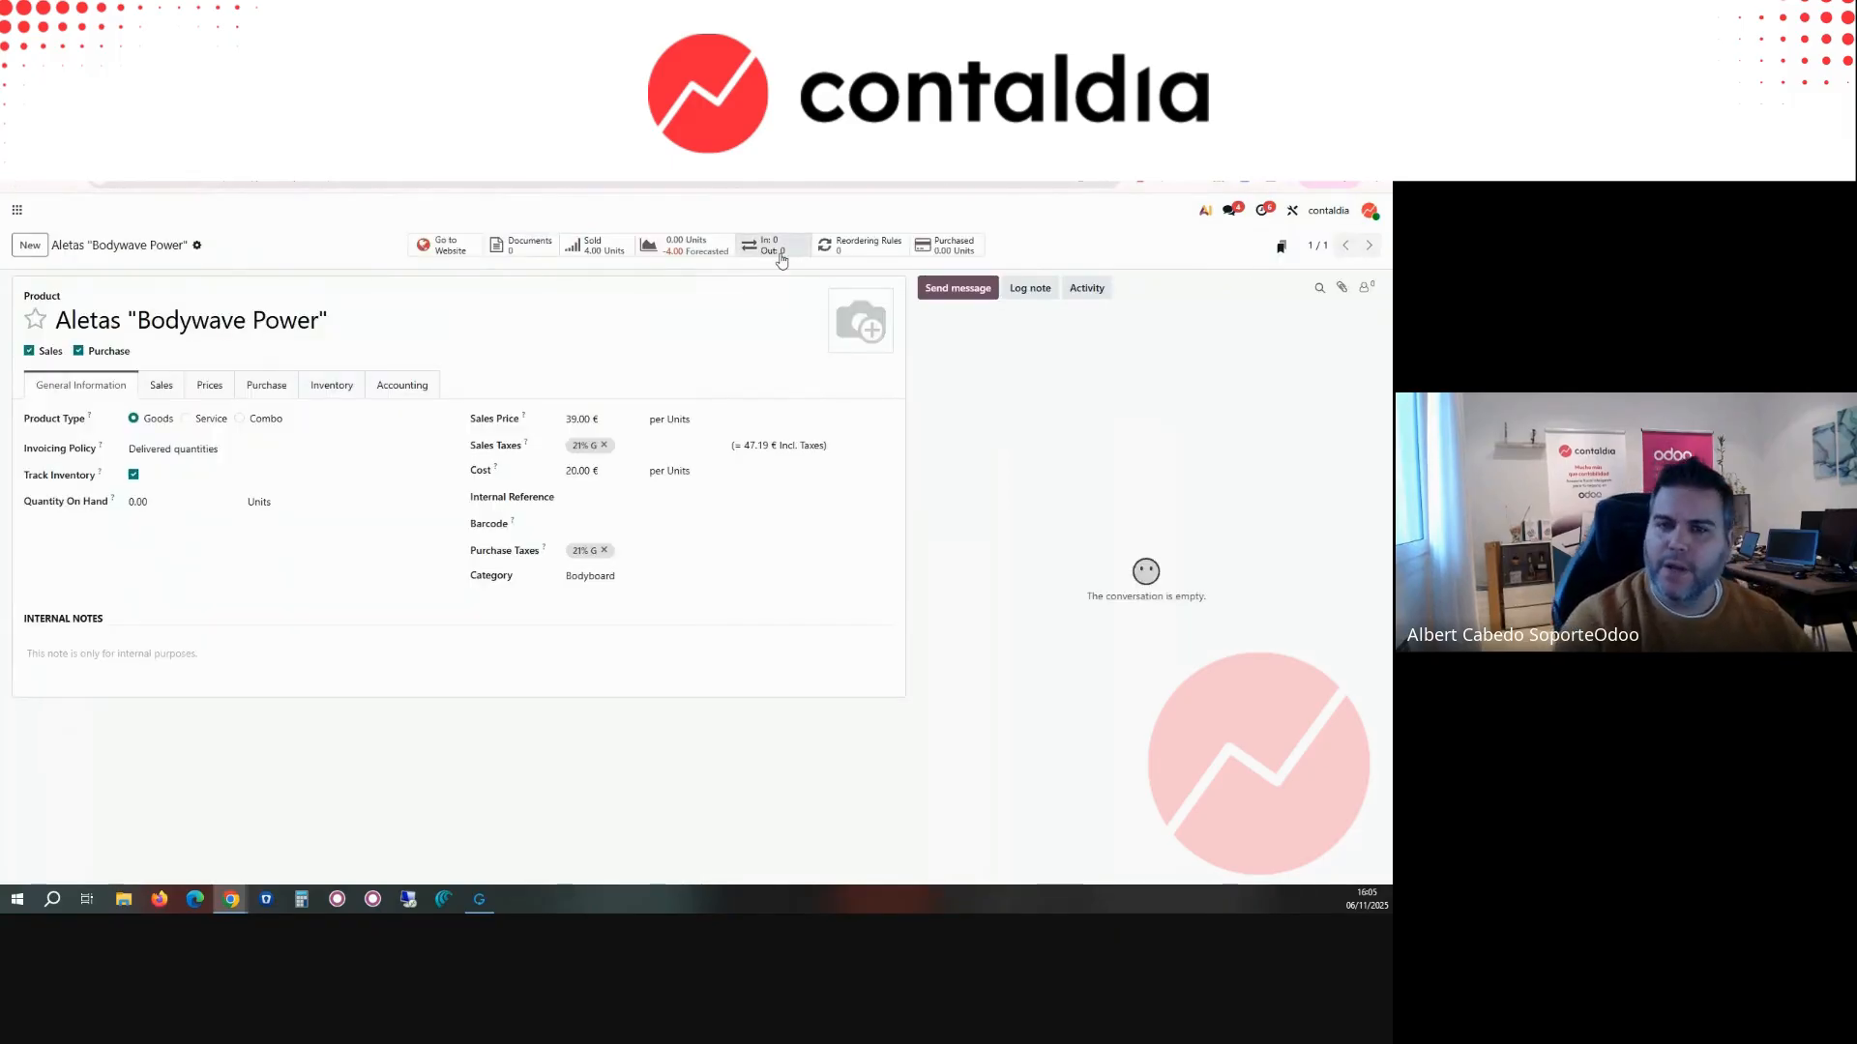
# Step: Check the stock moves history and the purchase history of the Aletas "Bodywave Power" product
pyautogui.click(774, 245)
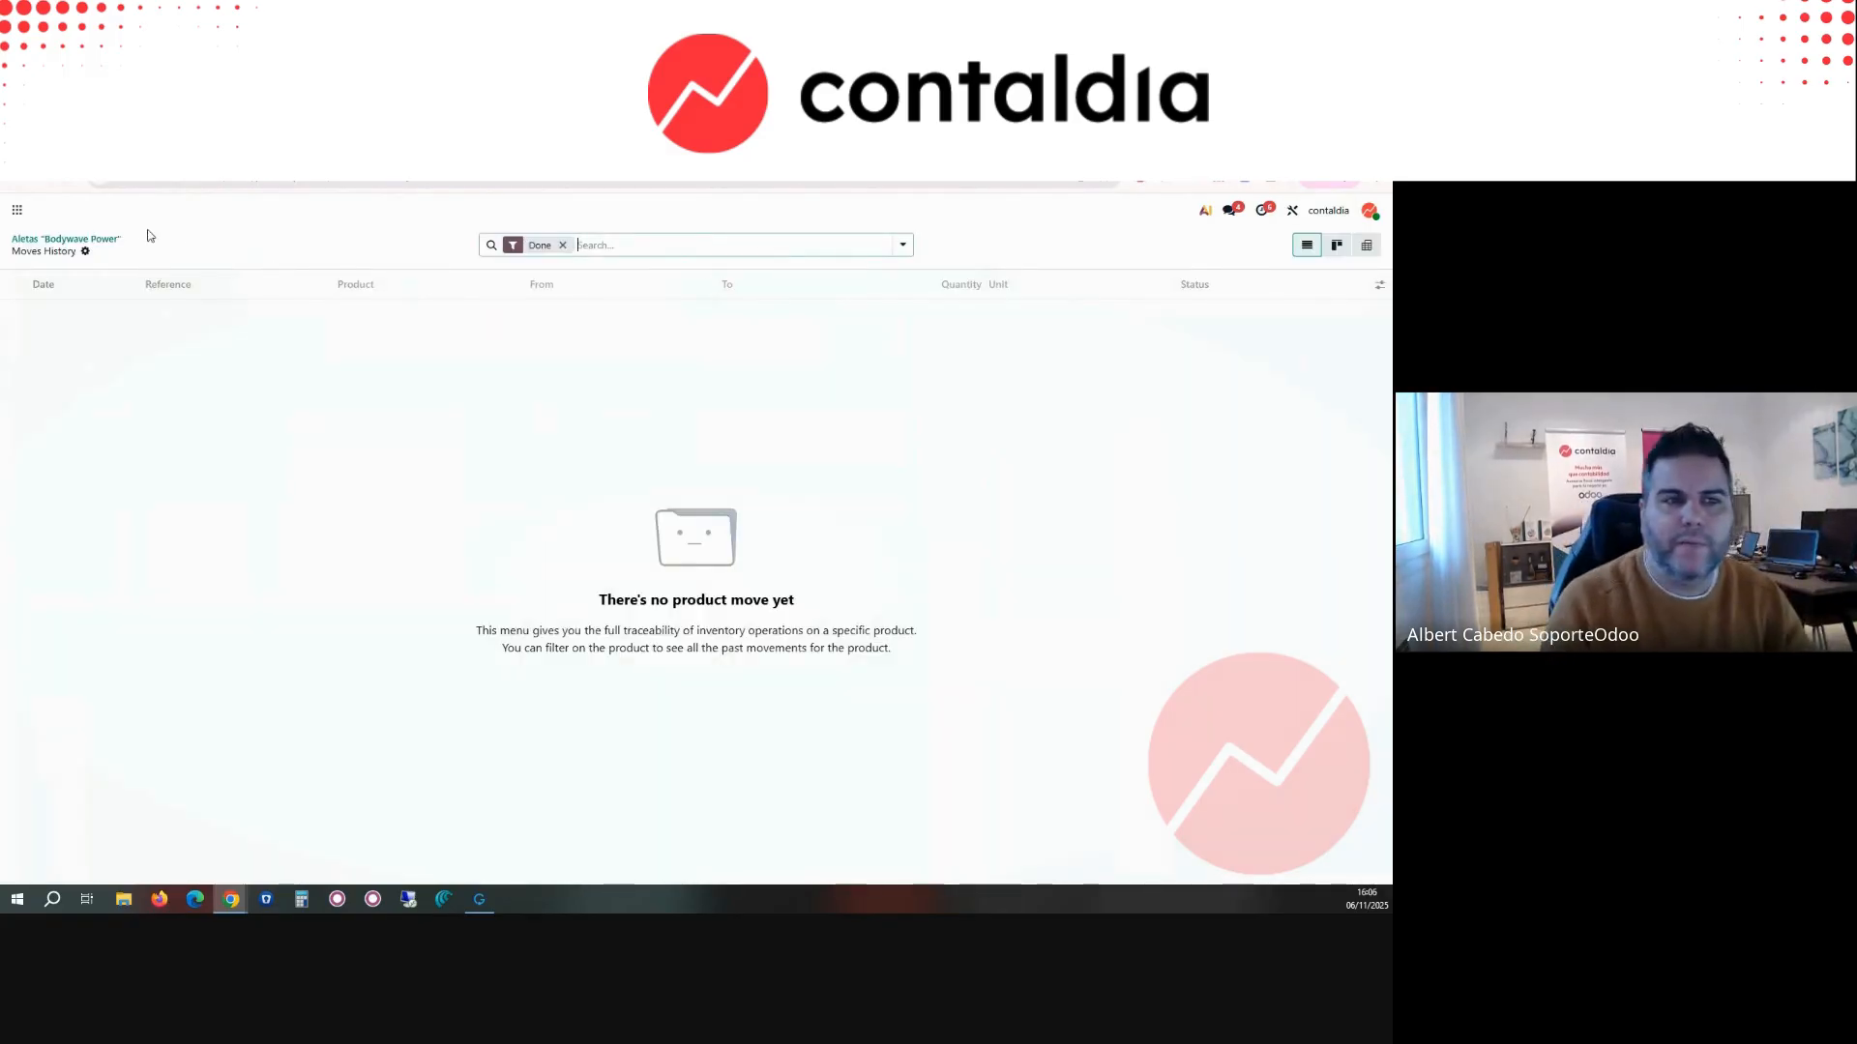
pyautogui.click(85, 253)
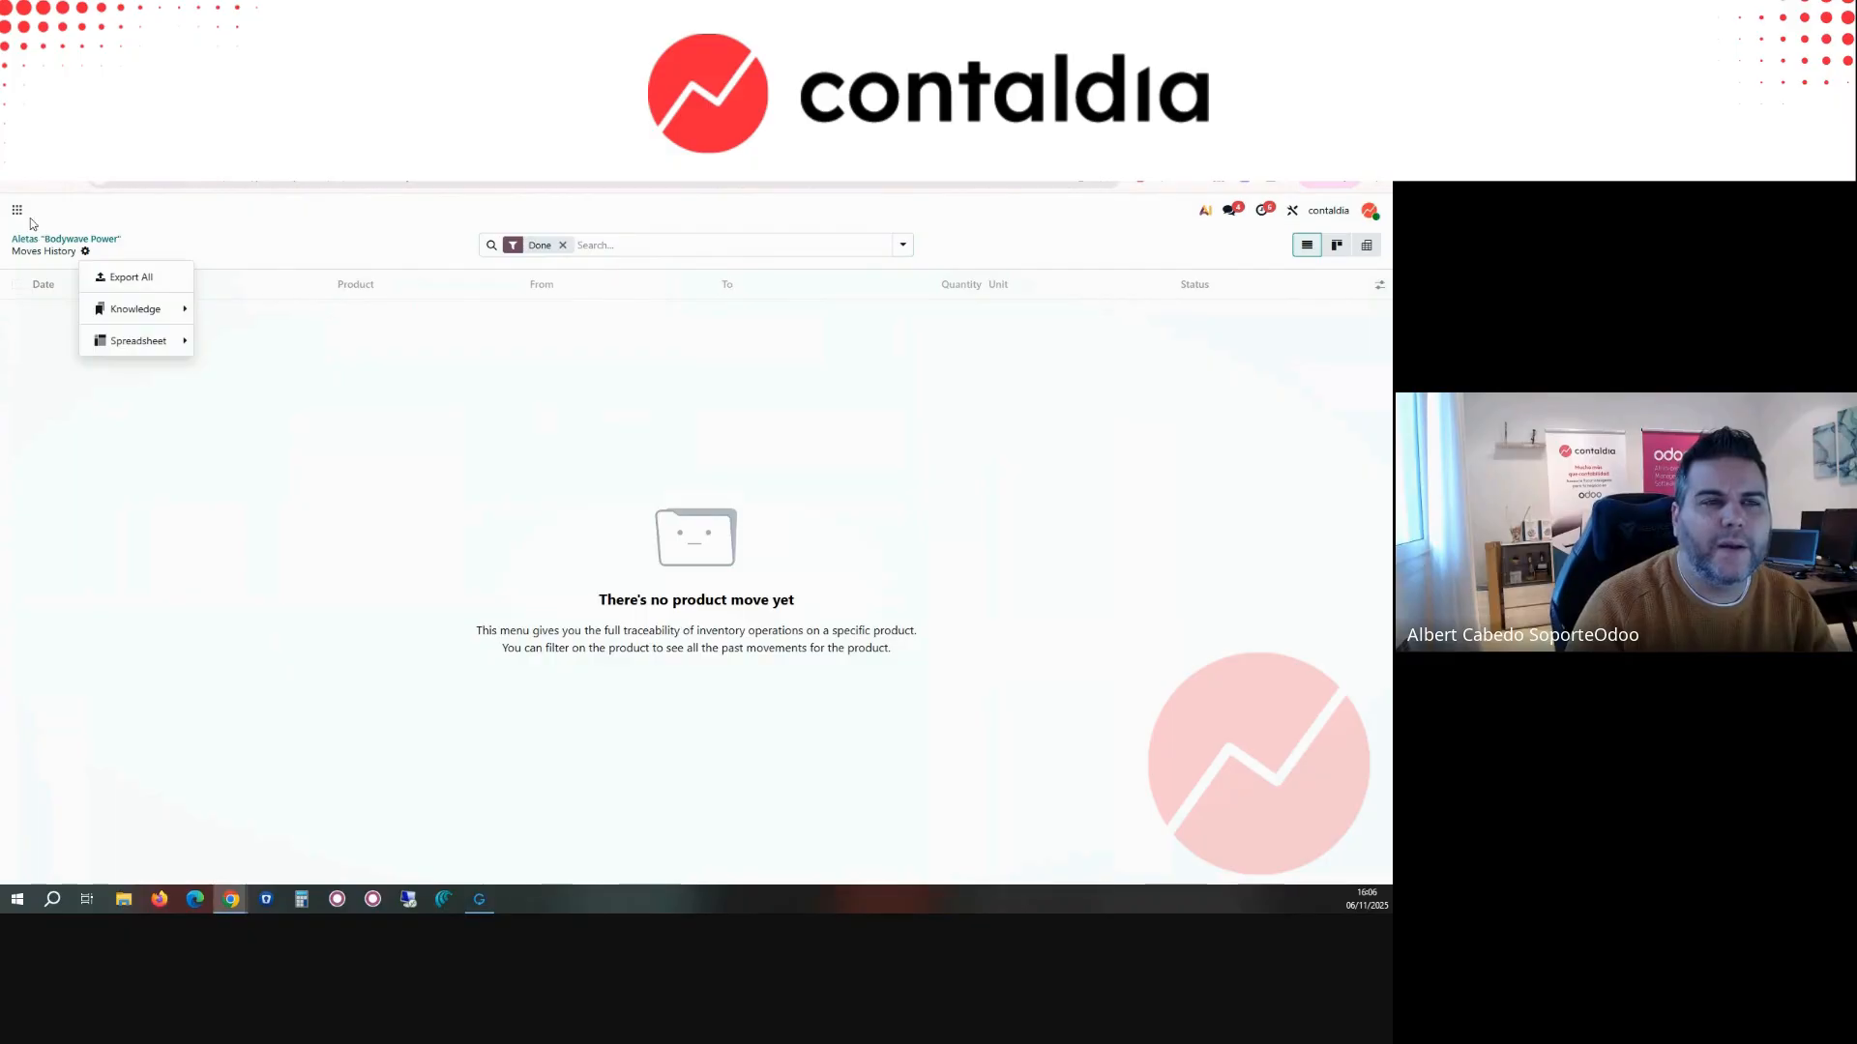
pyautogui.click(8, 182)
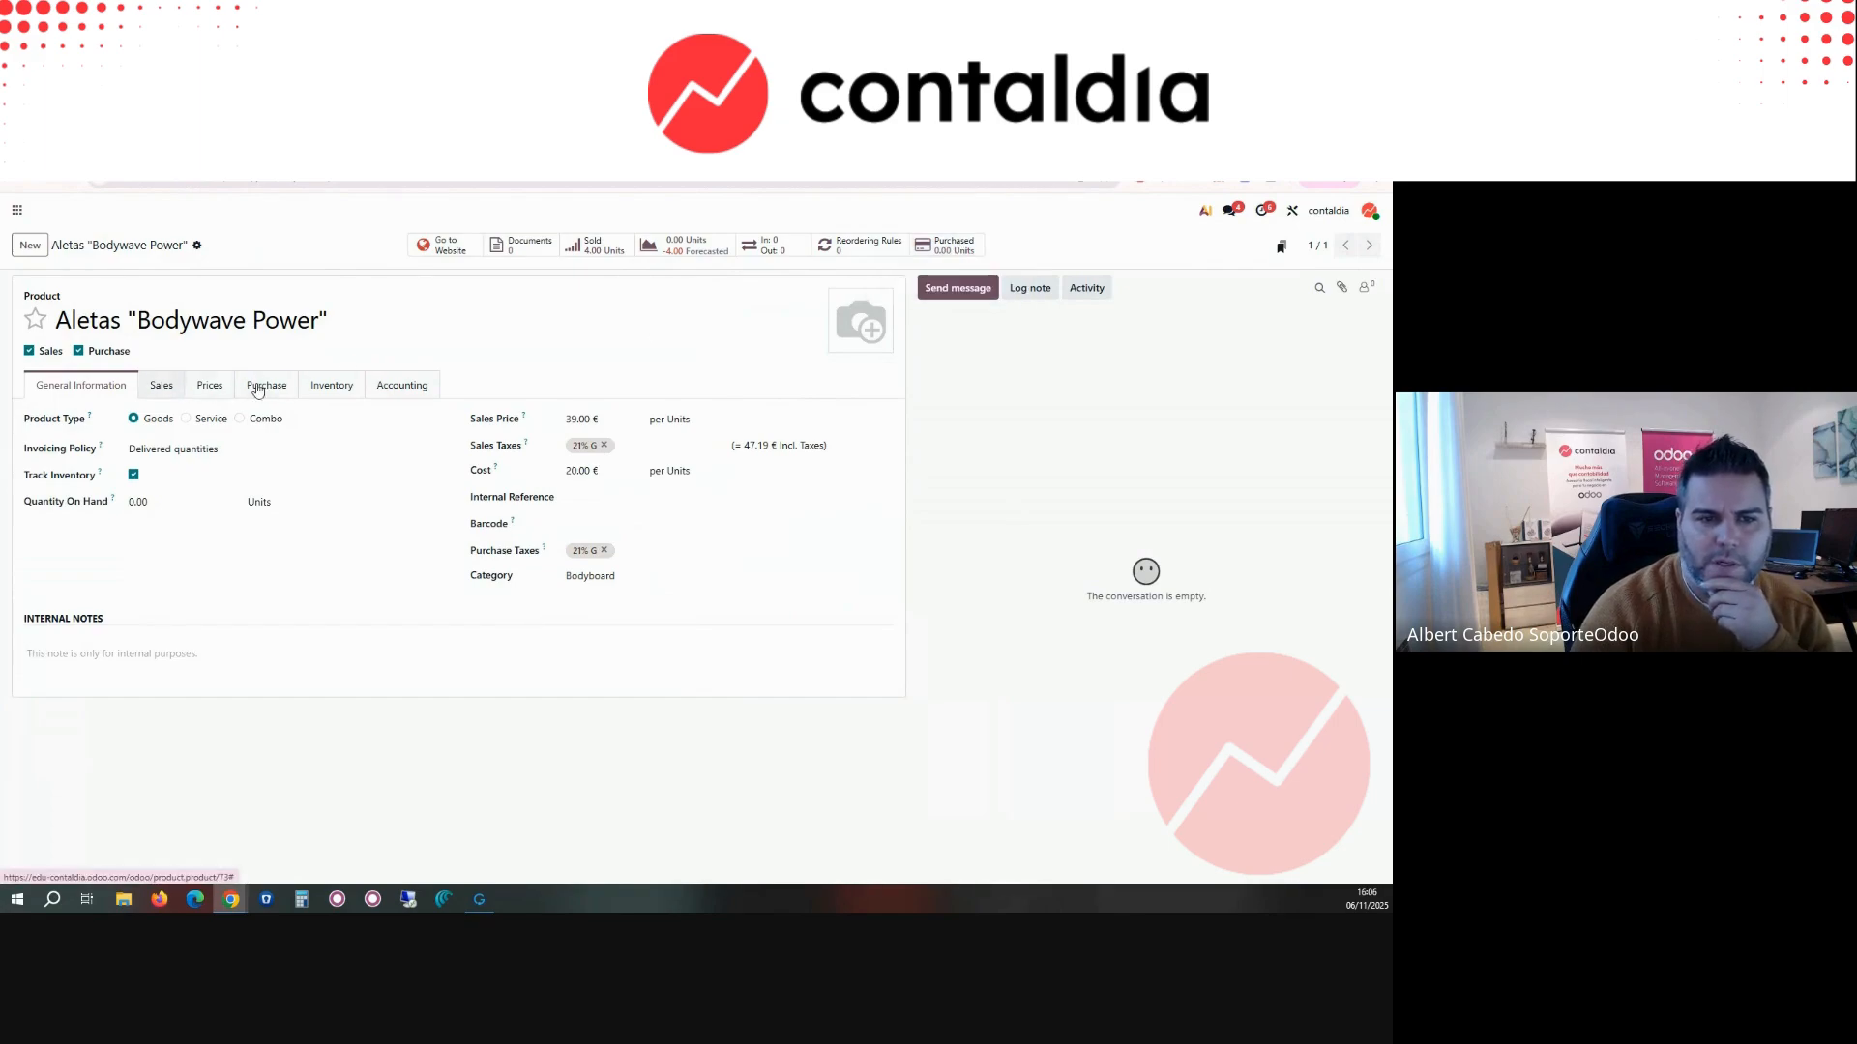
pyautogui.click(948, 245)
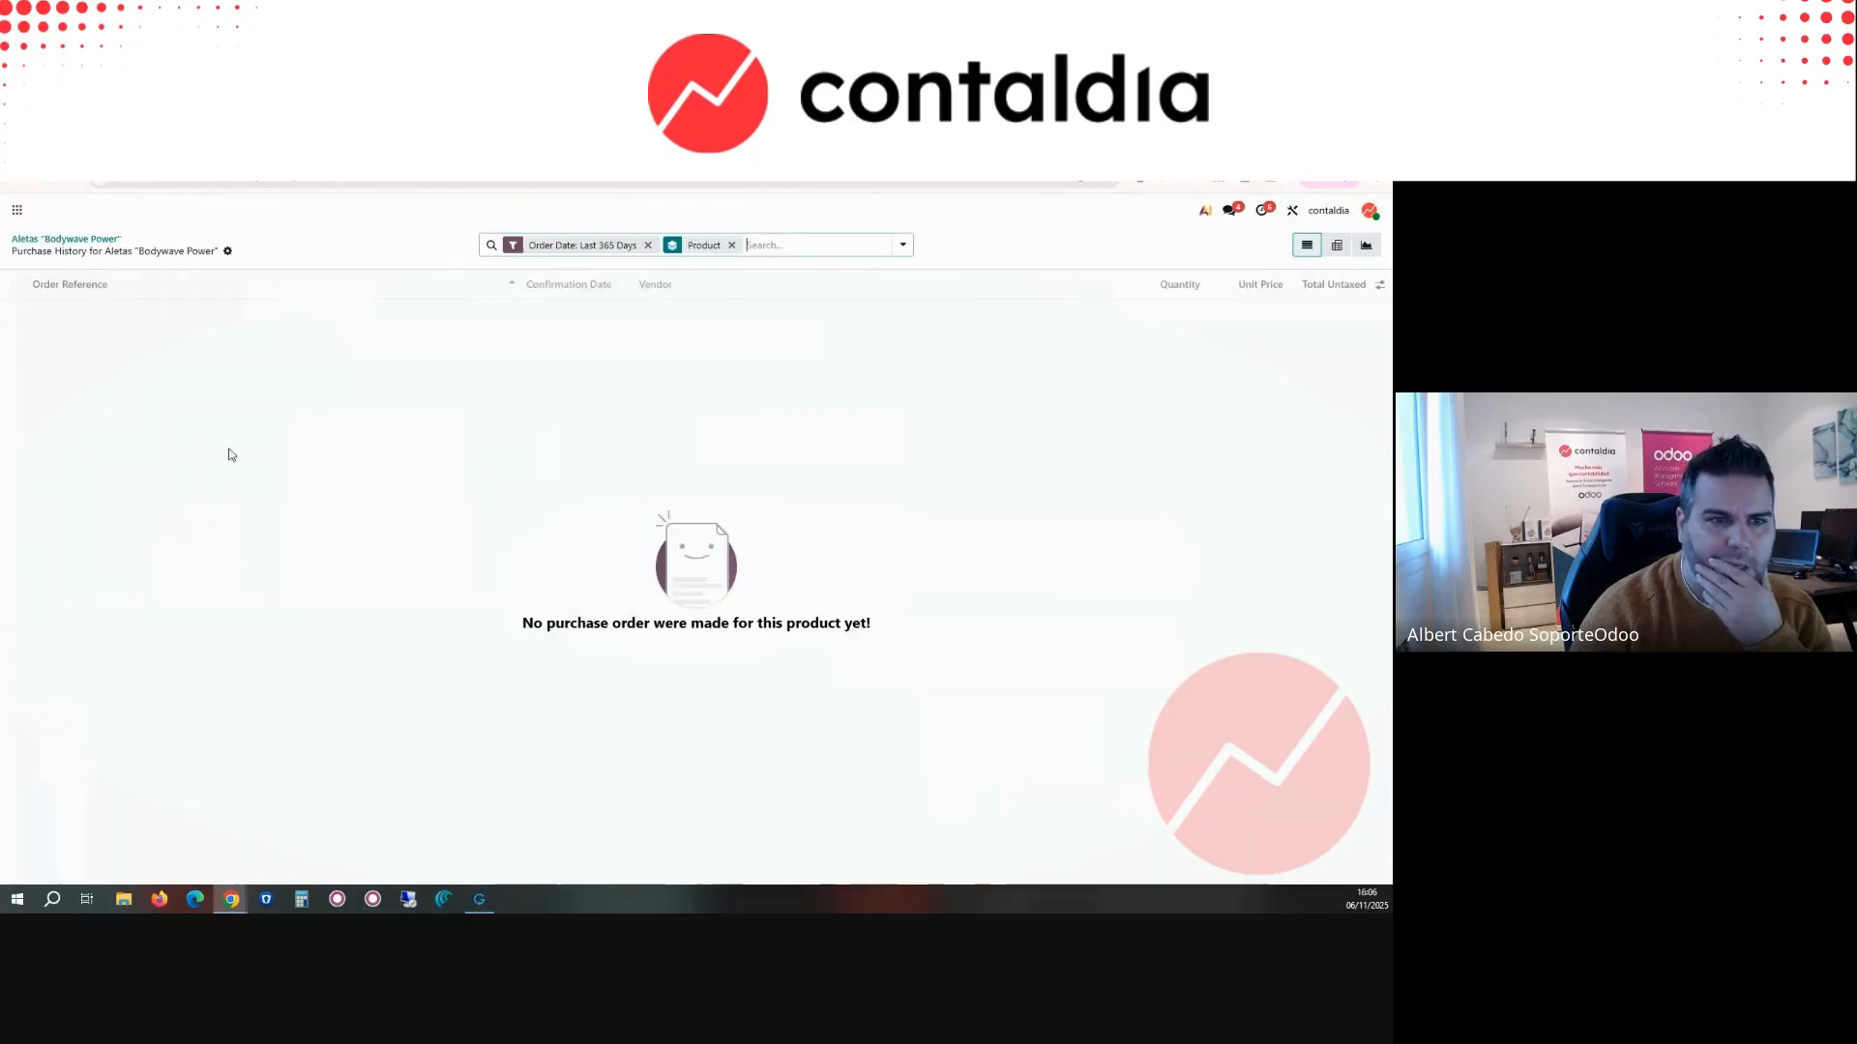
# Step: Create a new request for quotation in Purchase for the vendor billabong with vendor reference 233
pyautogui.click(16, 209)
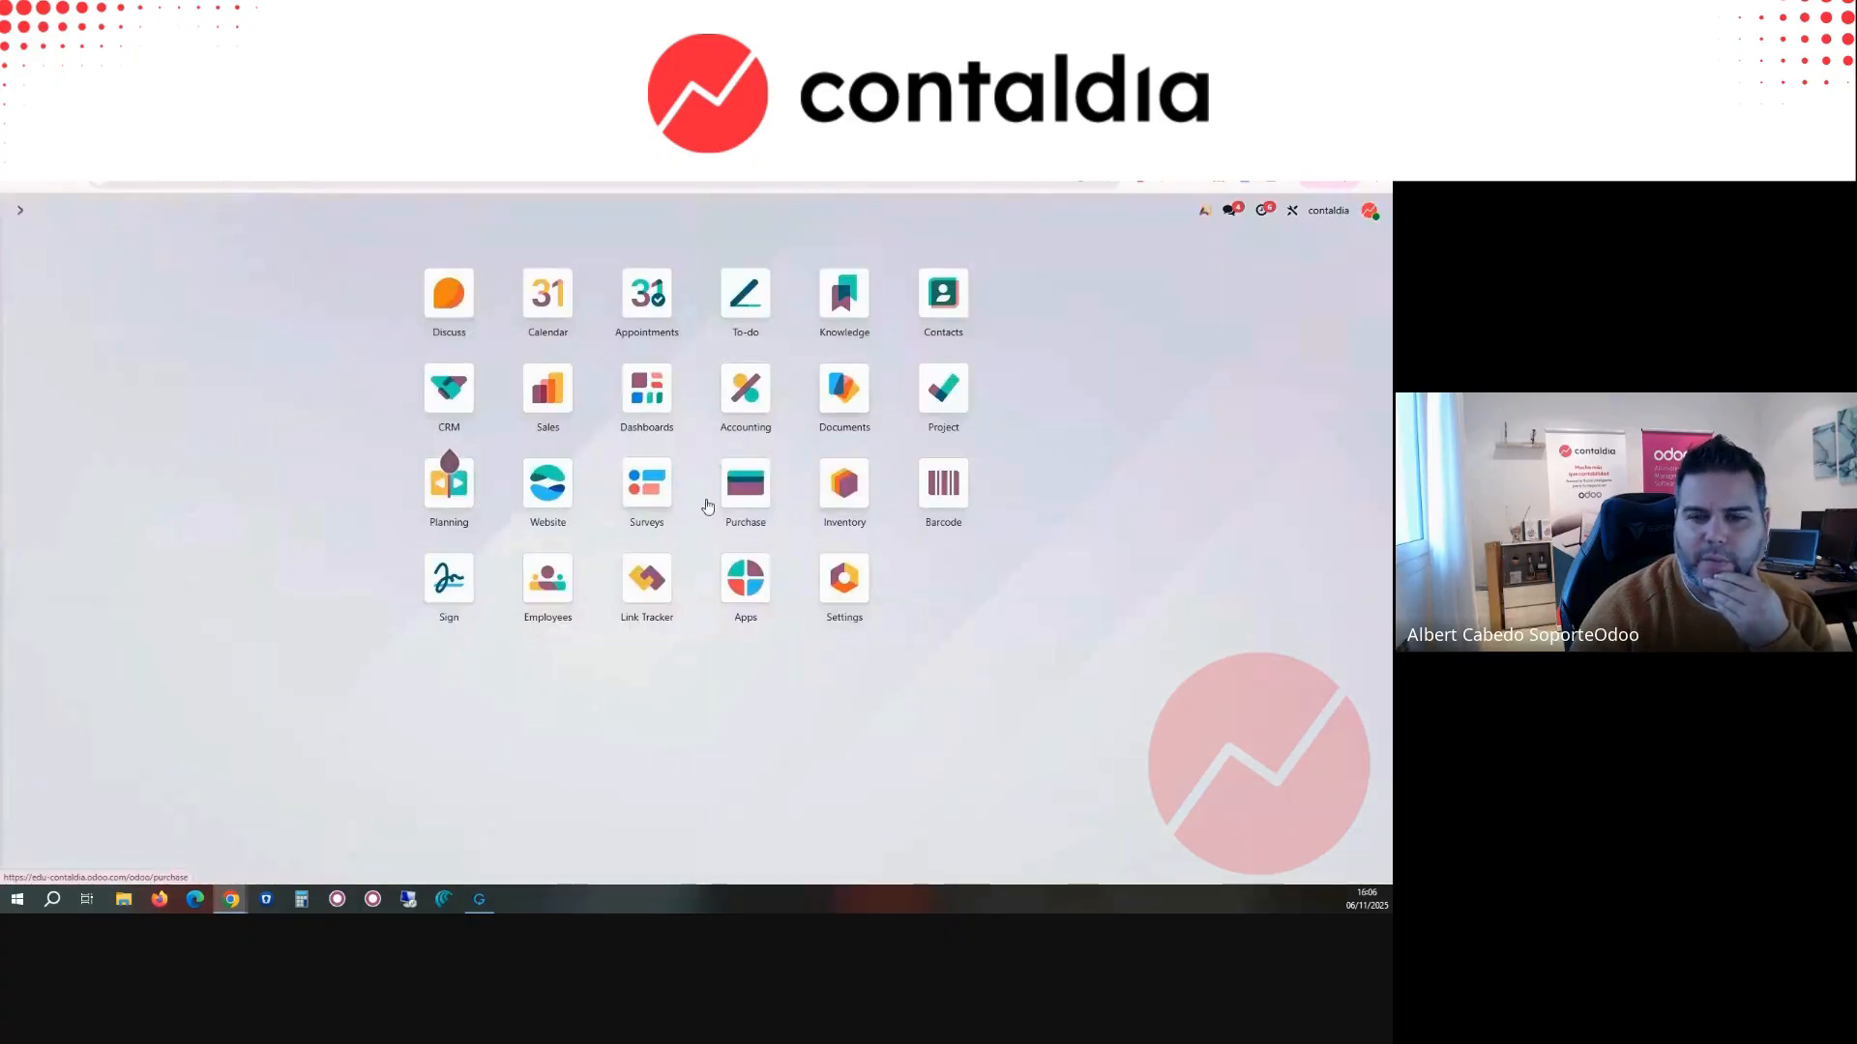
pyautogui.click(745, 483)
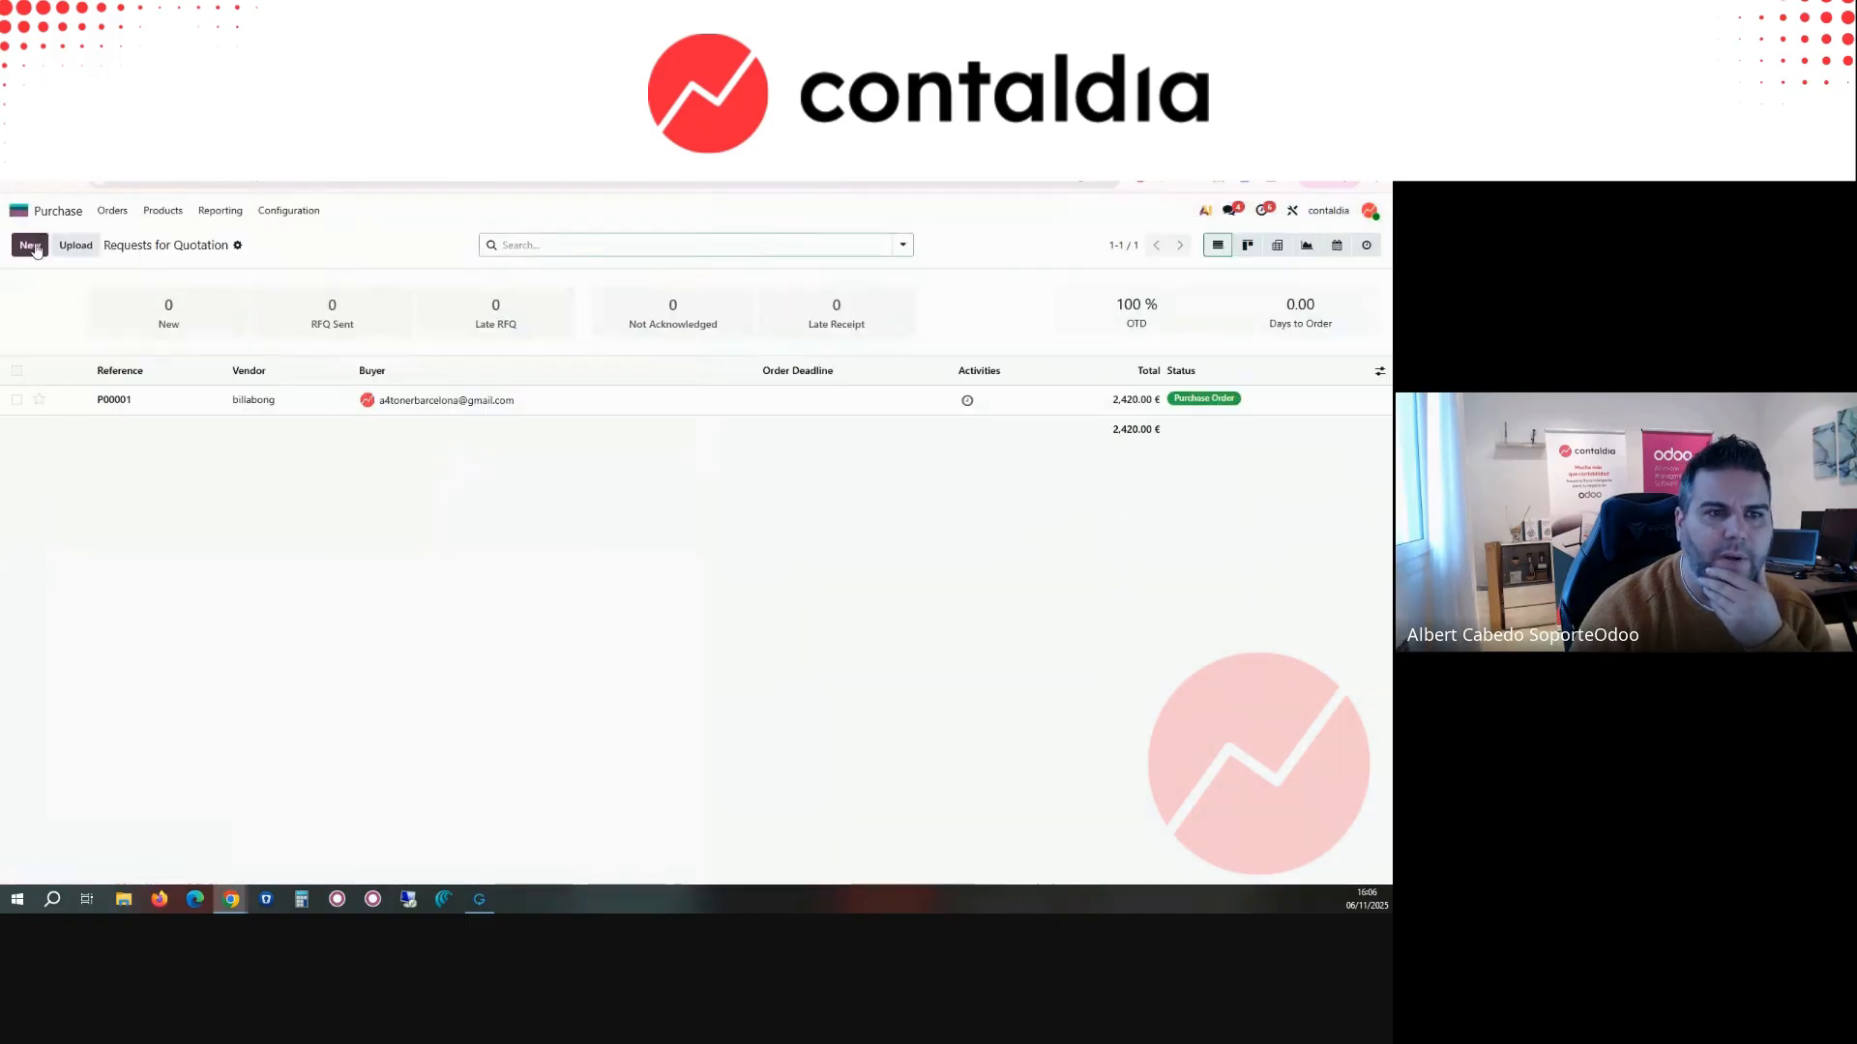
pyautogui.click(30, 245)
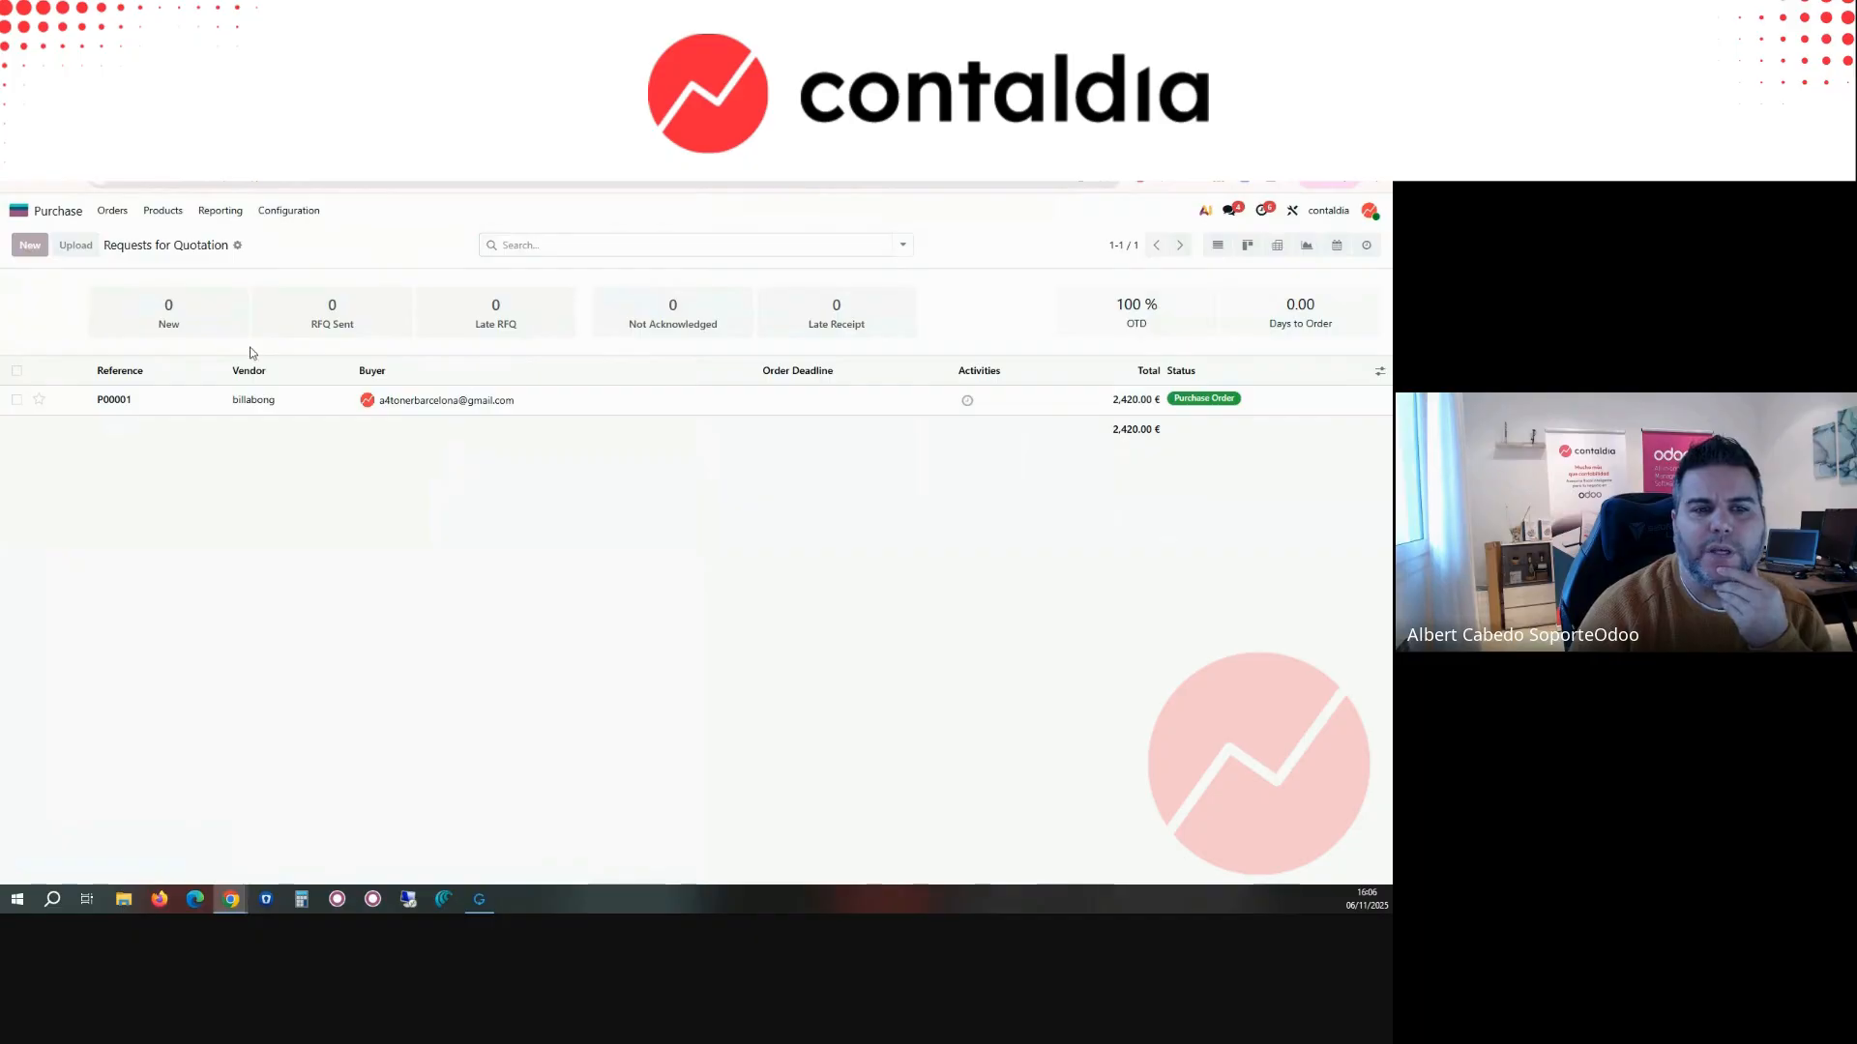
pyautogui.click(224, 380)
pyautogui.click(210, 406)
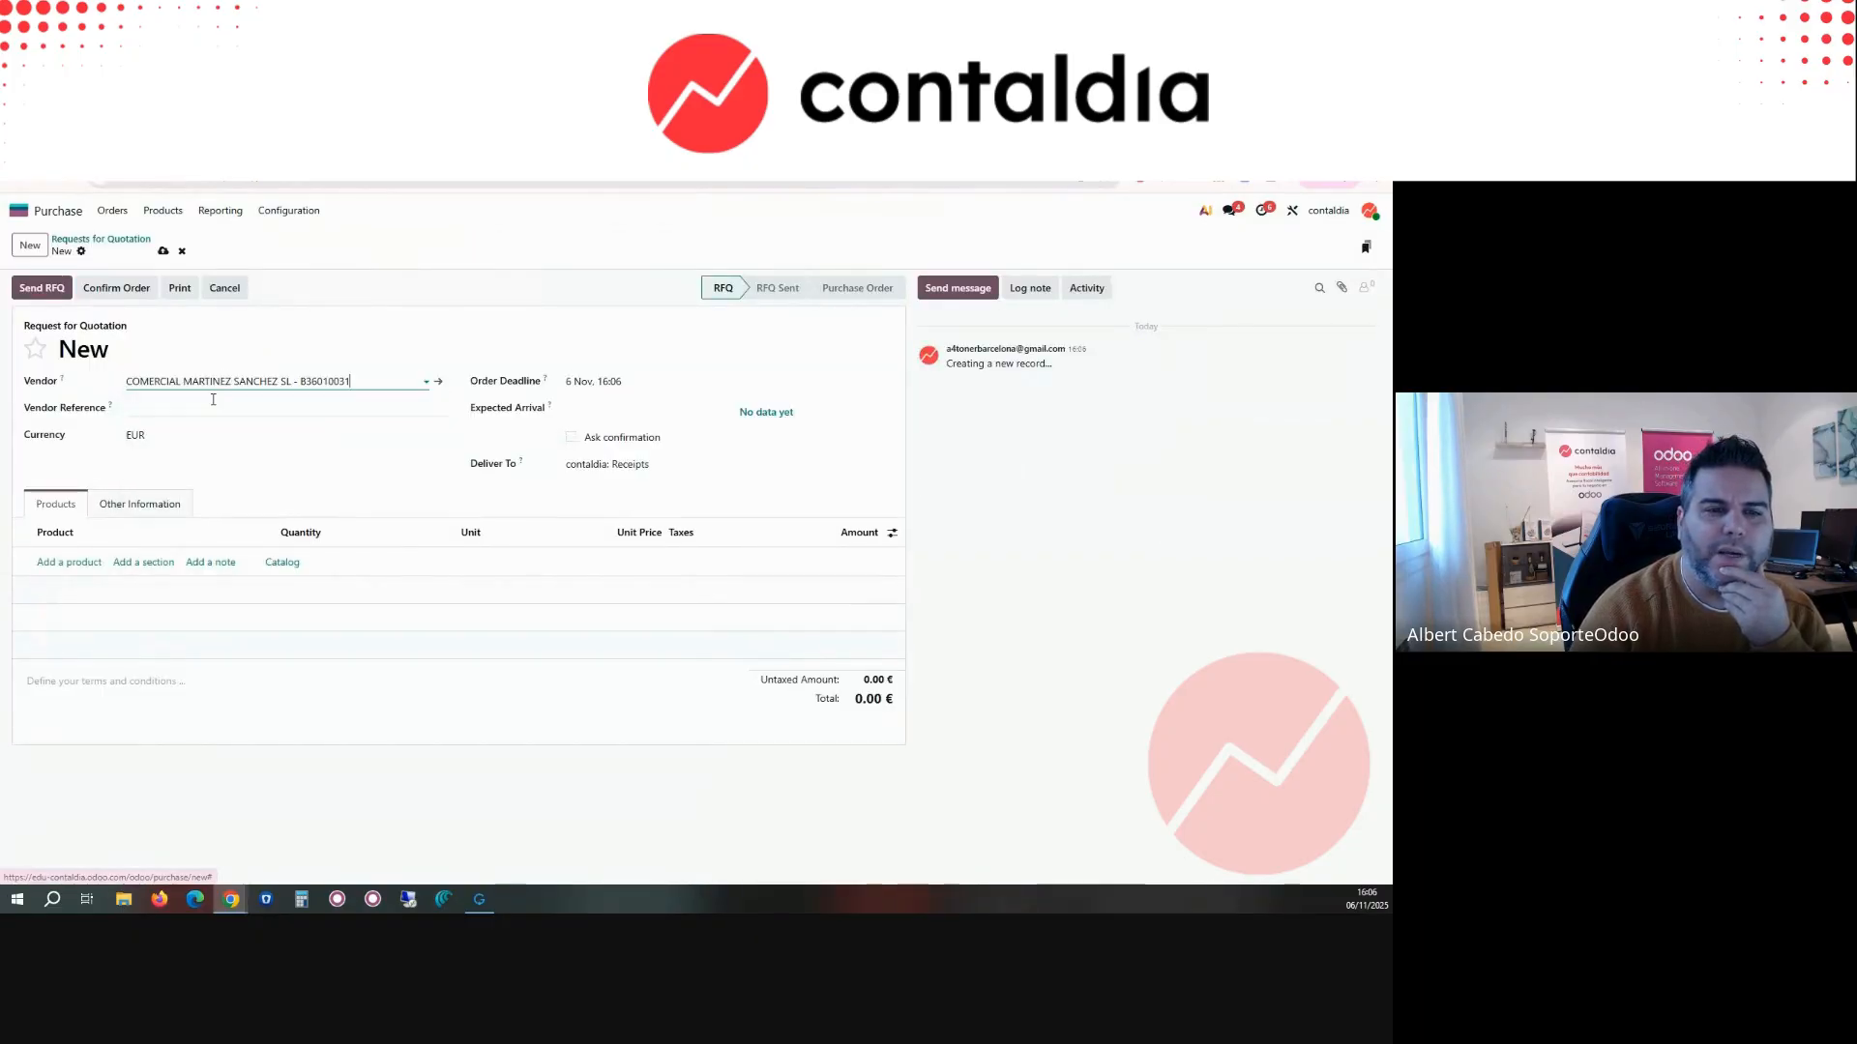
pyautogui.doubleClick(218, 381)
pyautogui.hotkey('ctrl', 'a')
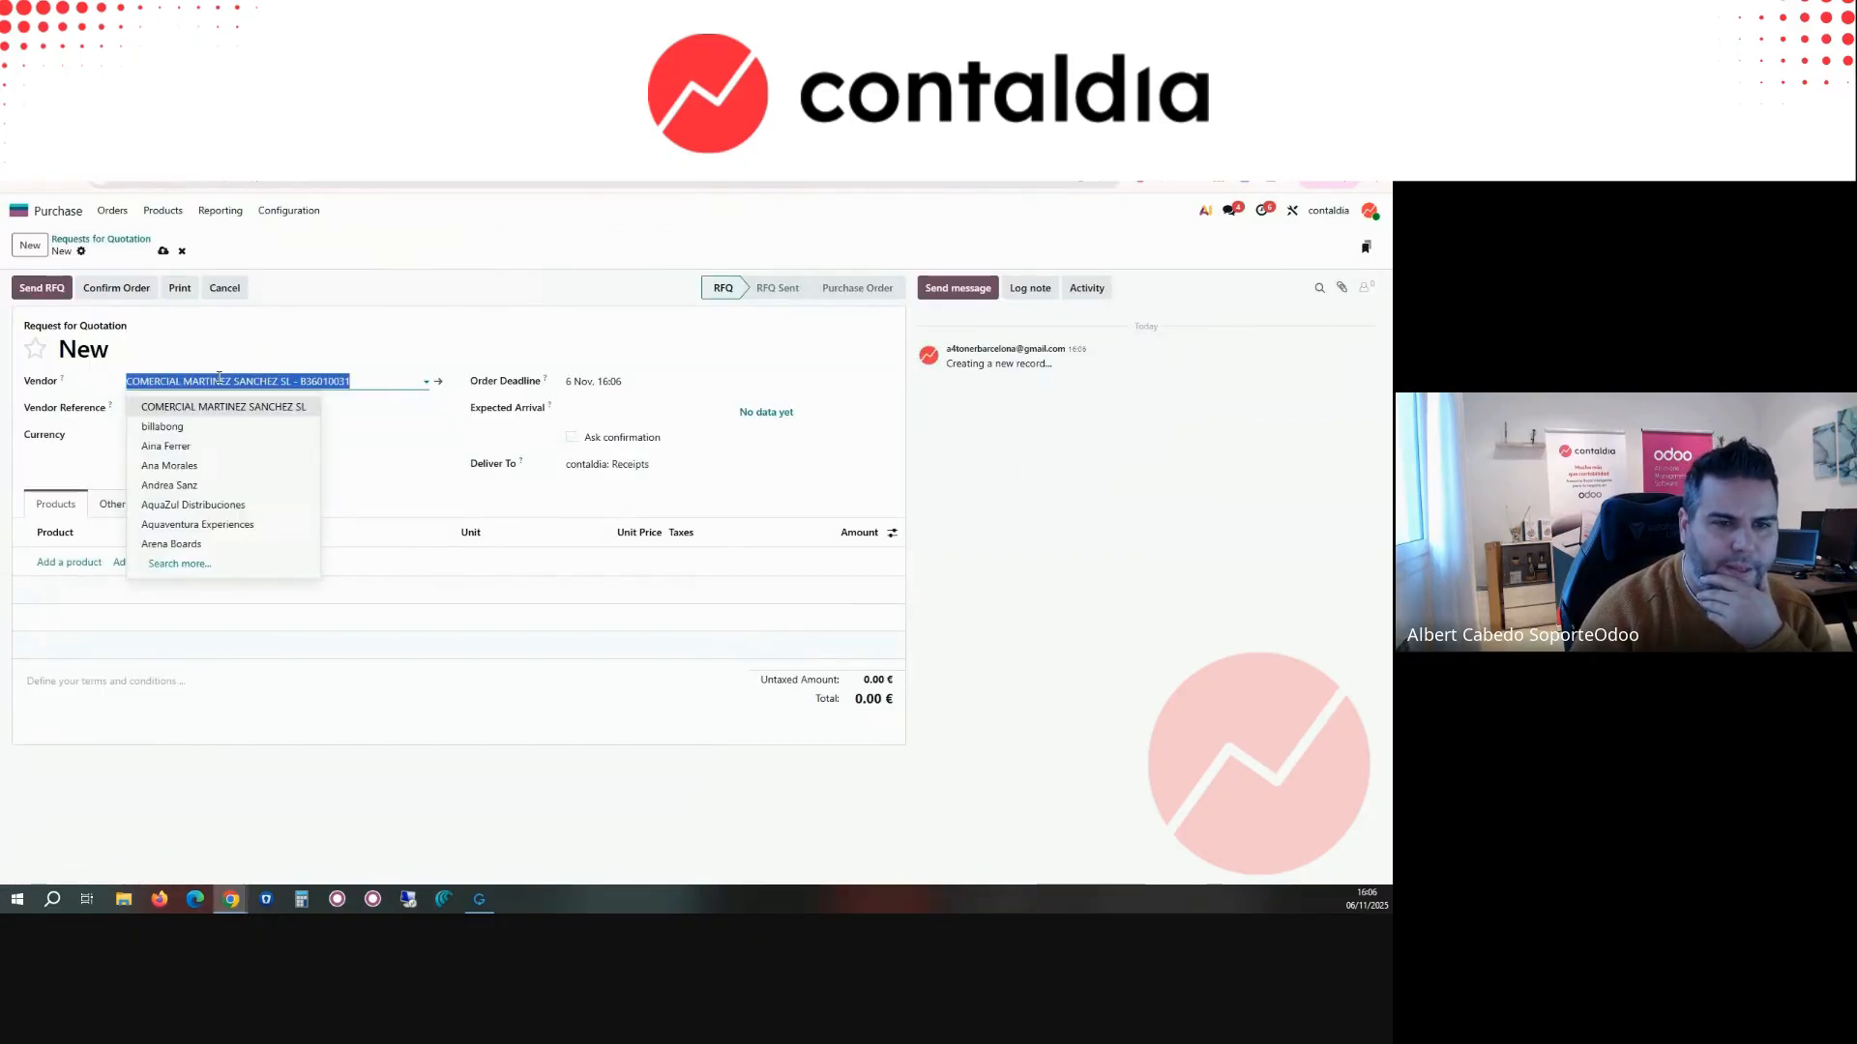
pyautogui.write('billabong')
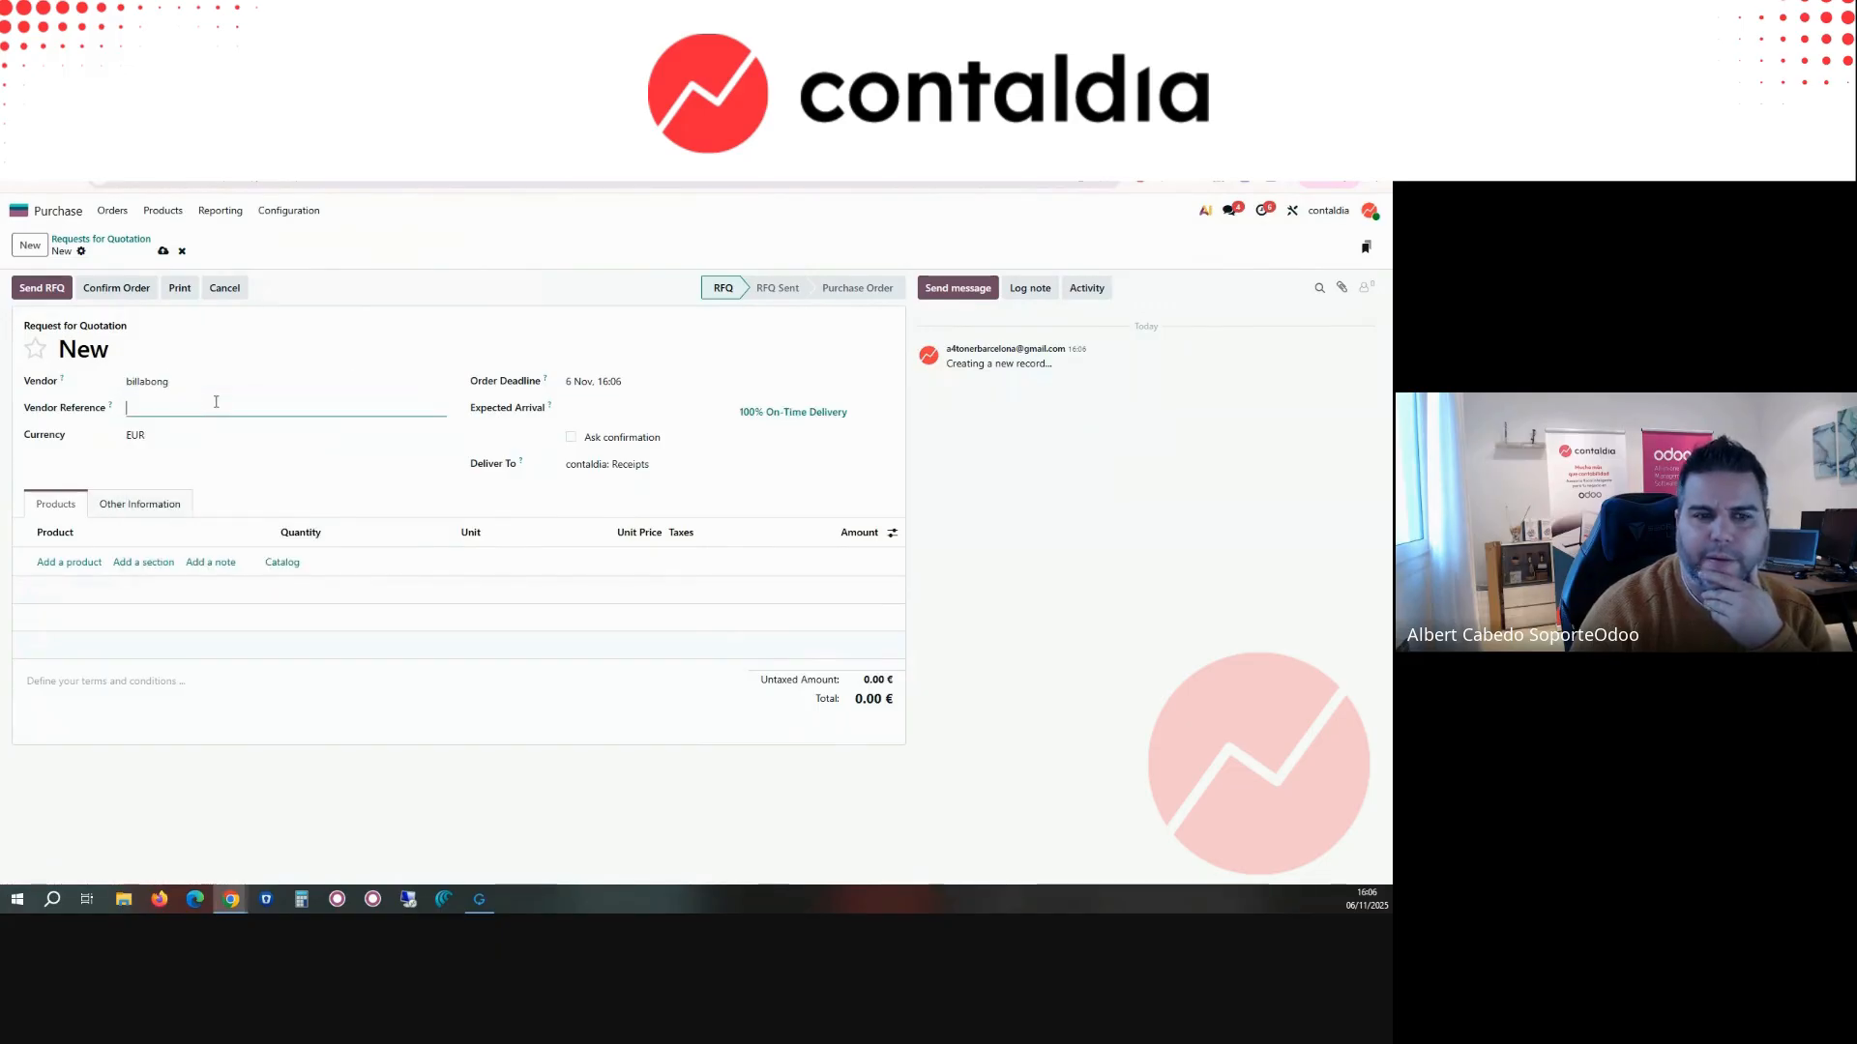
pyautogui.click(216, 403)
pyautogui.write('233')
# Step: Add Aletas "Bodywave Power" to the request for quotation with a quantity of 88,000, checking the demand on delivery WH/OUT/00001
pyautogui.click(72, 561)
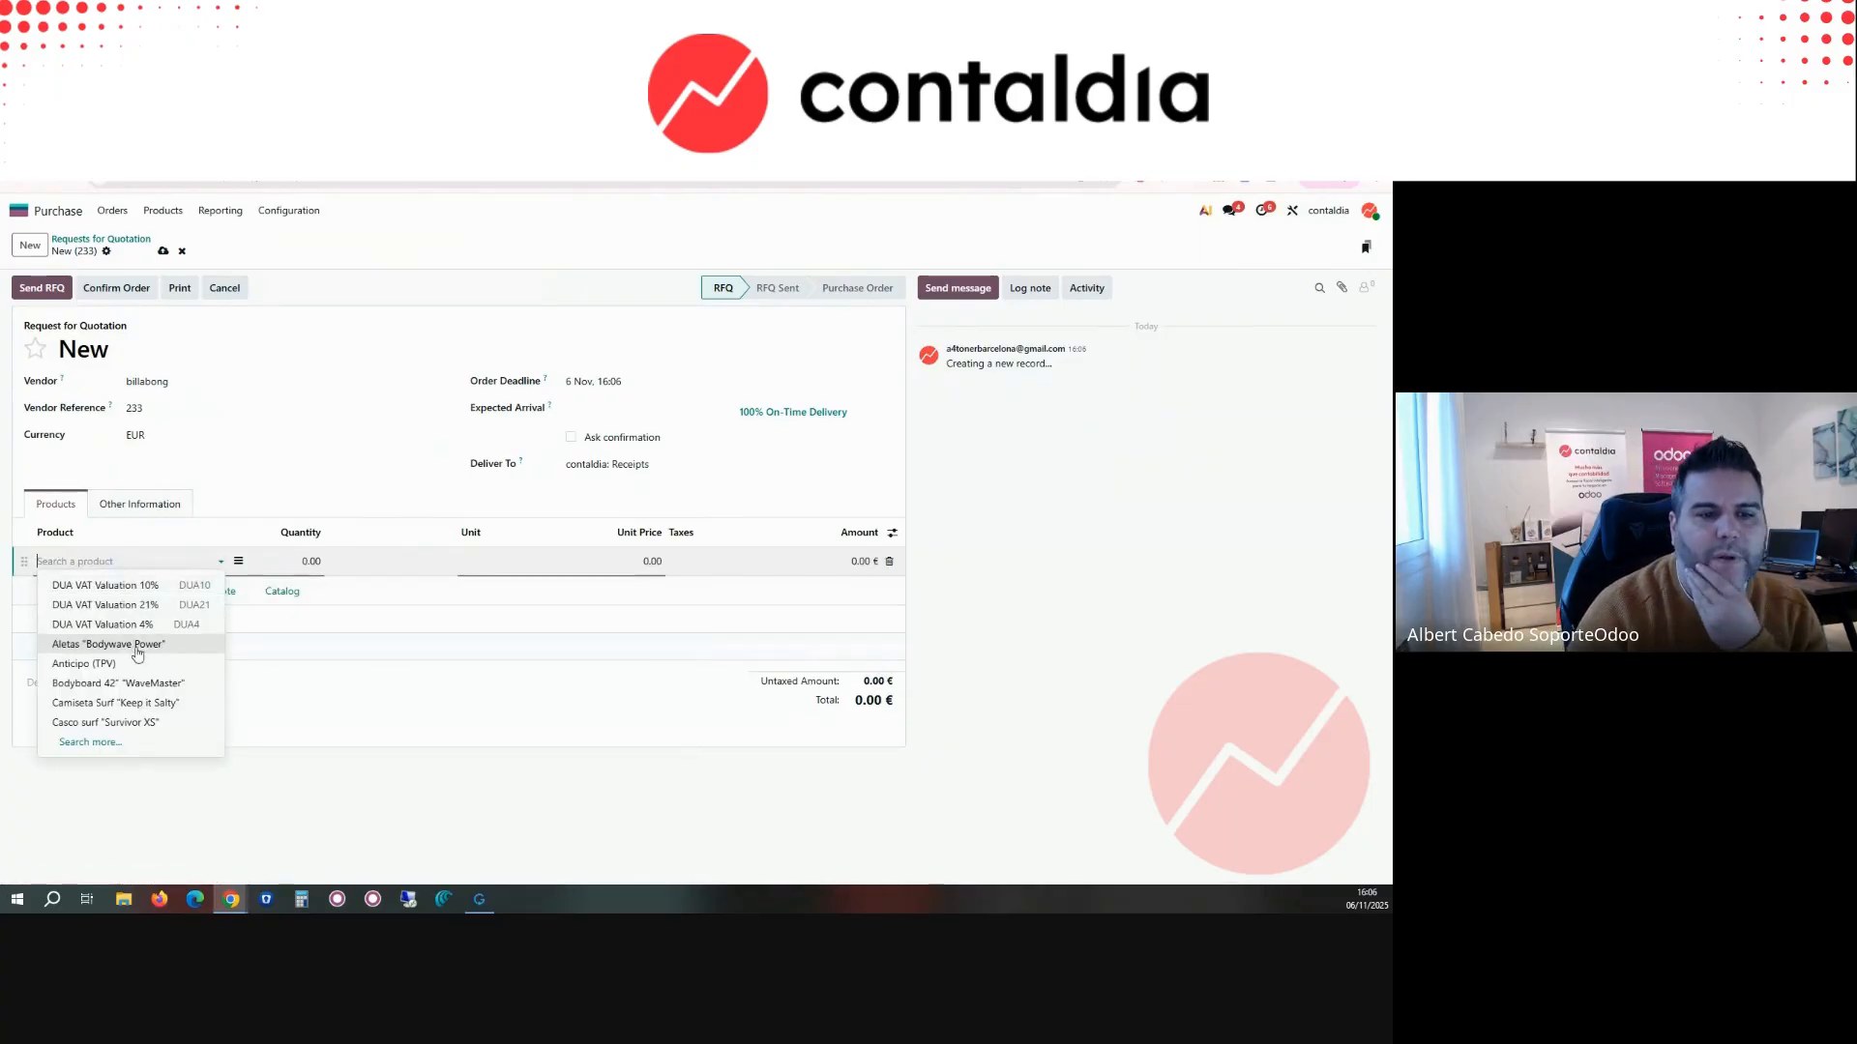
pyautogui.click(137, 653)
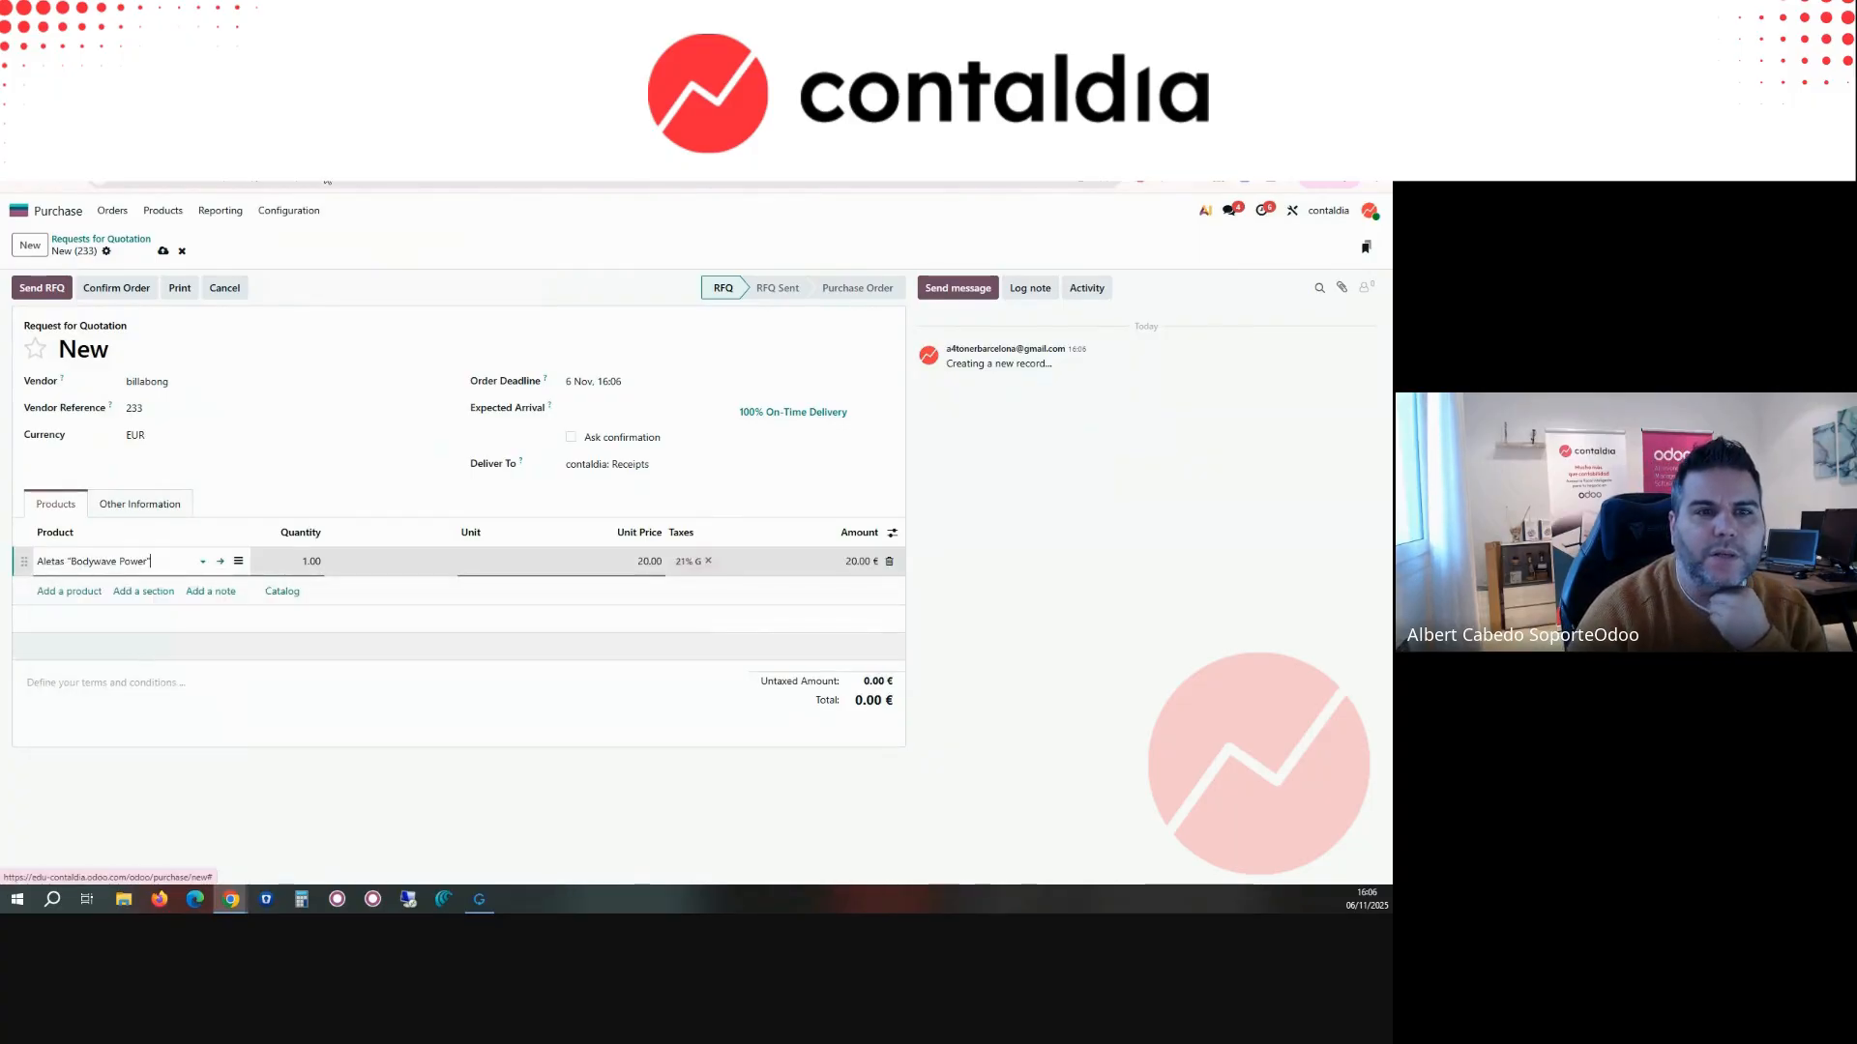
pyautogui.hotkey('ctrl', 'Tab')
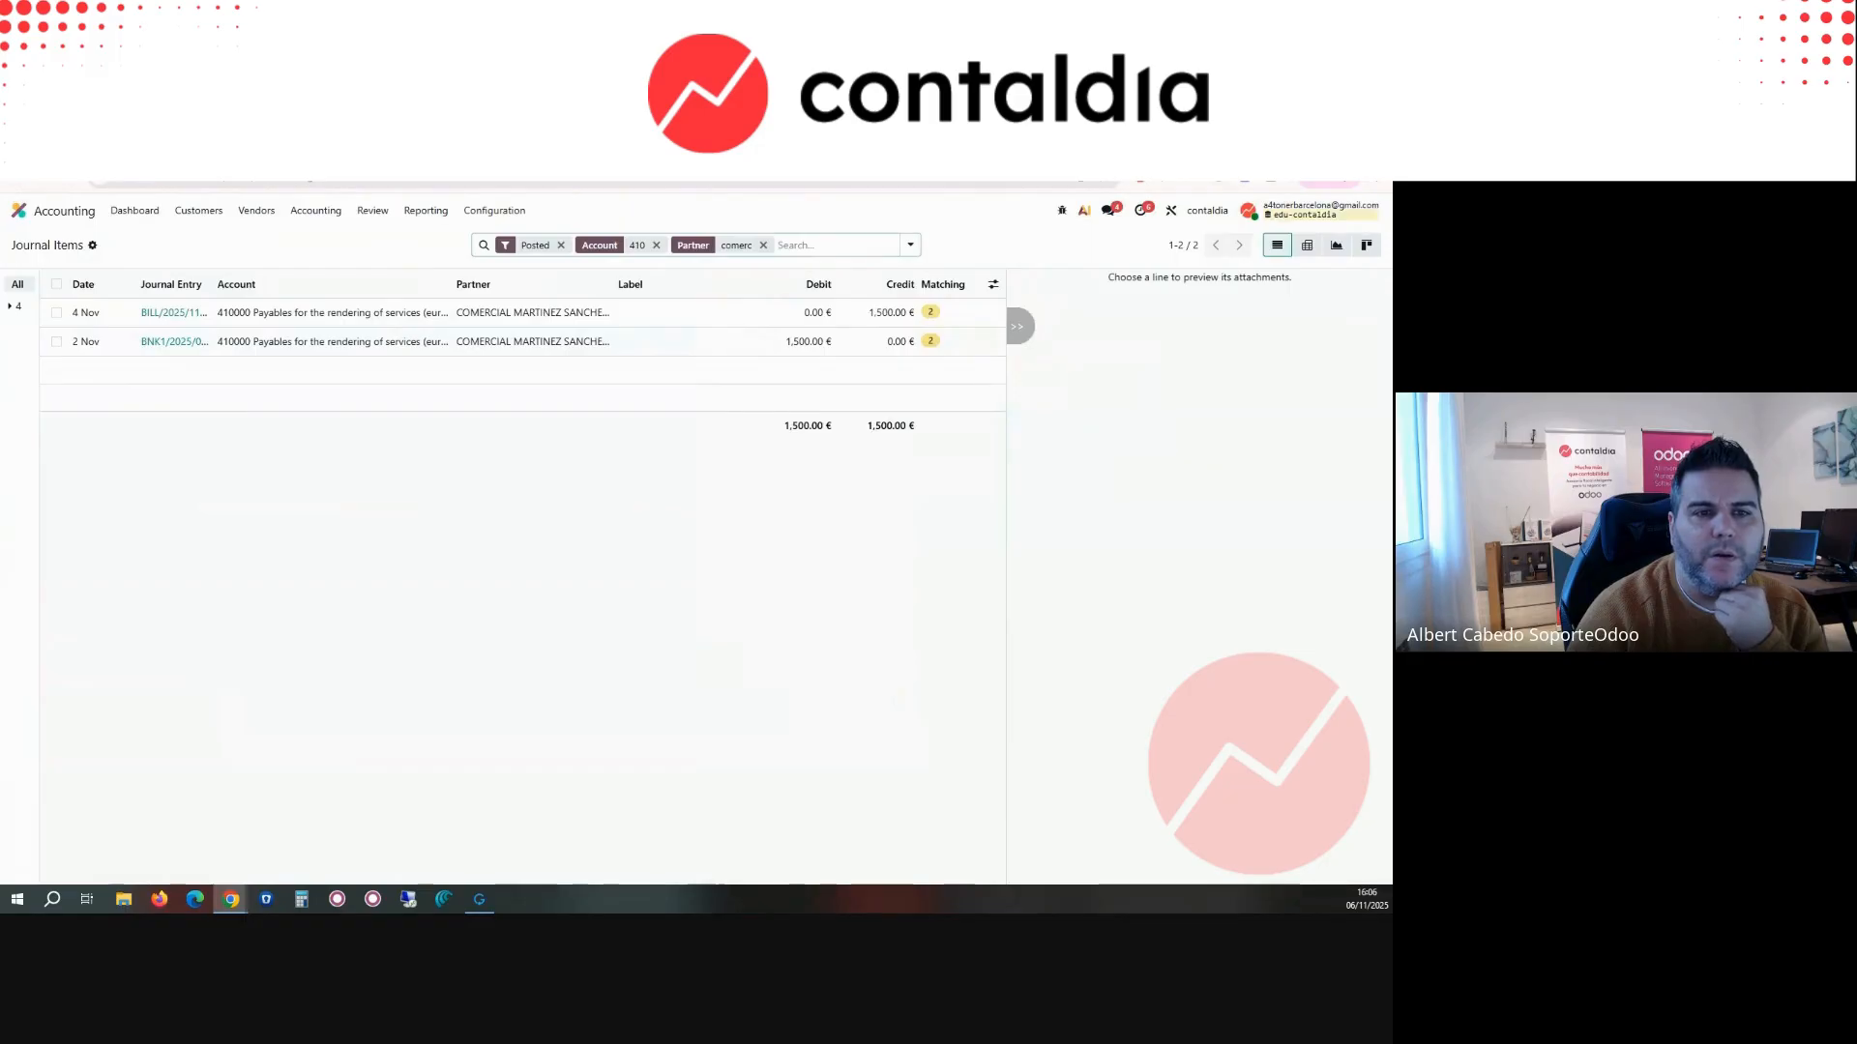
pyautogui.hotkey('ctrl', 'Tab')
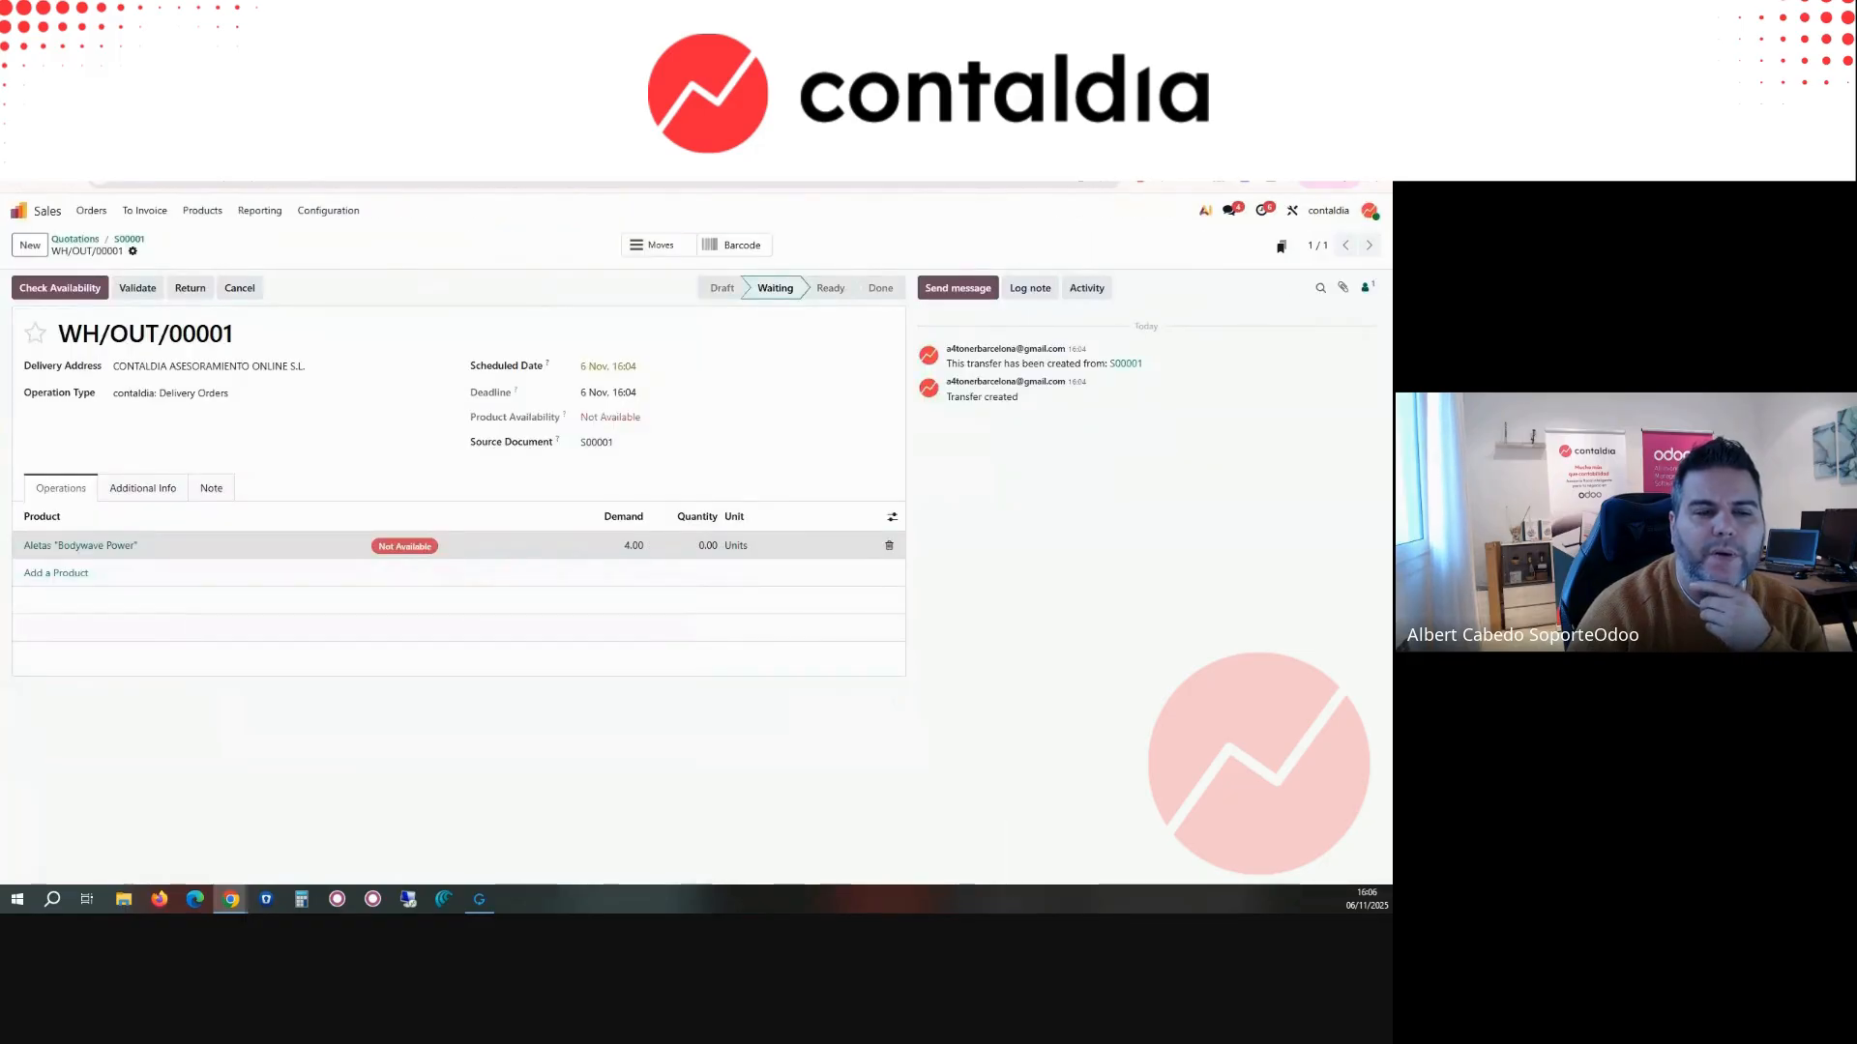
pyautogui.hotkey('ctrl', 'Tab')
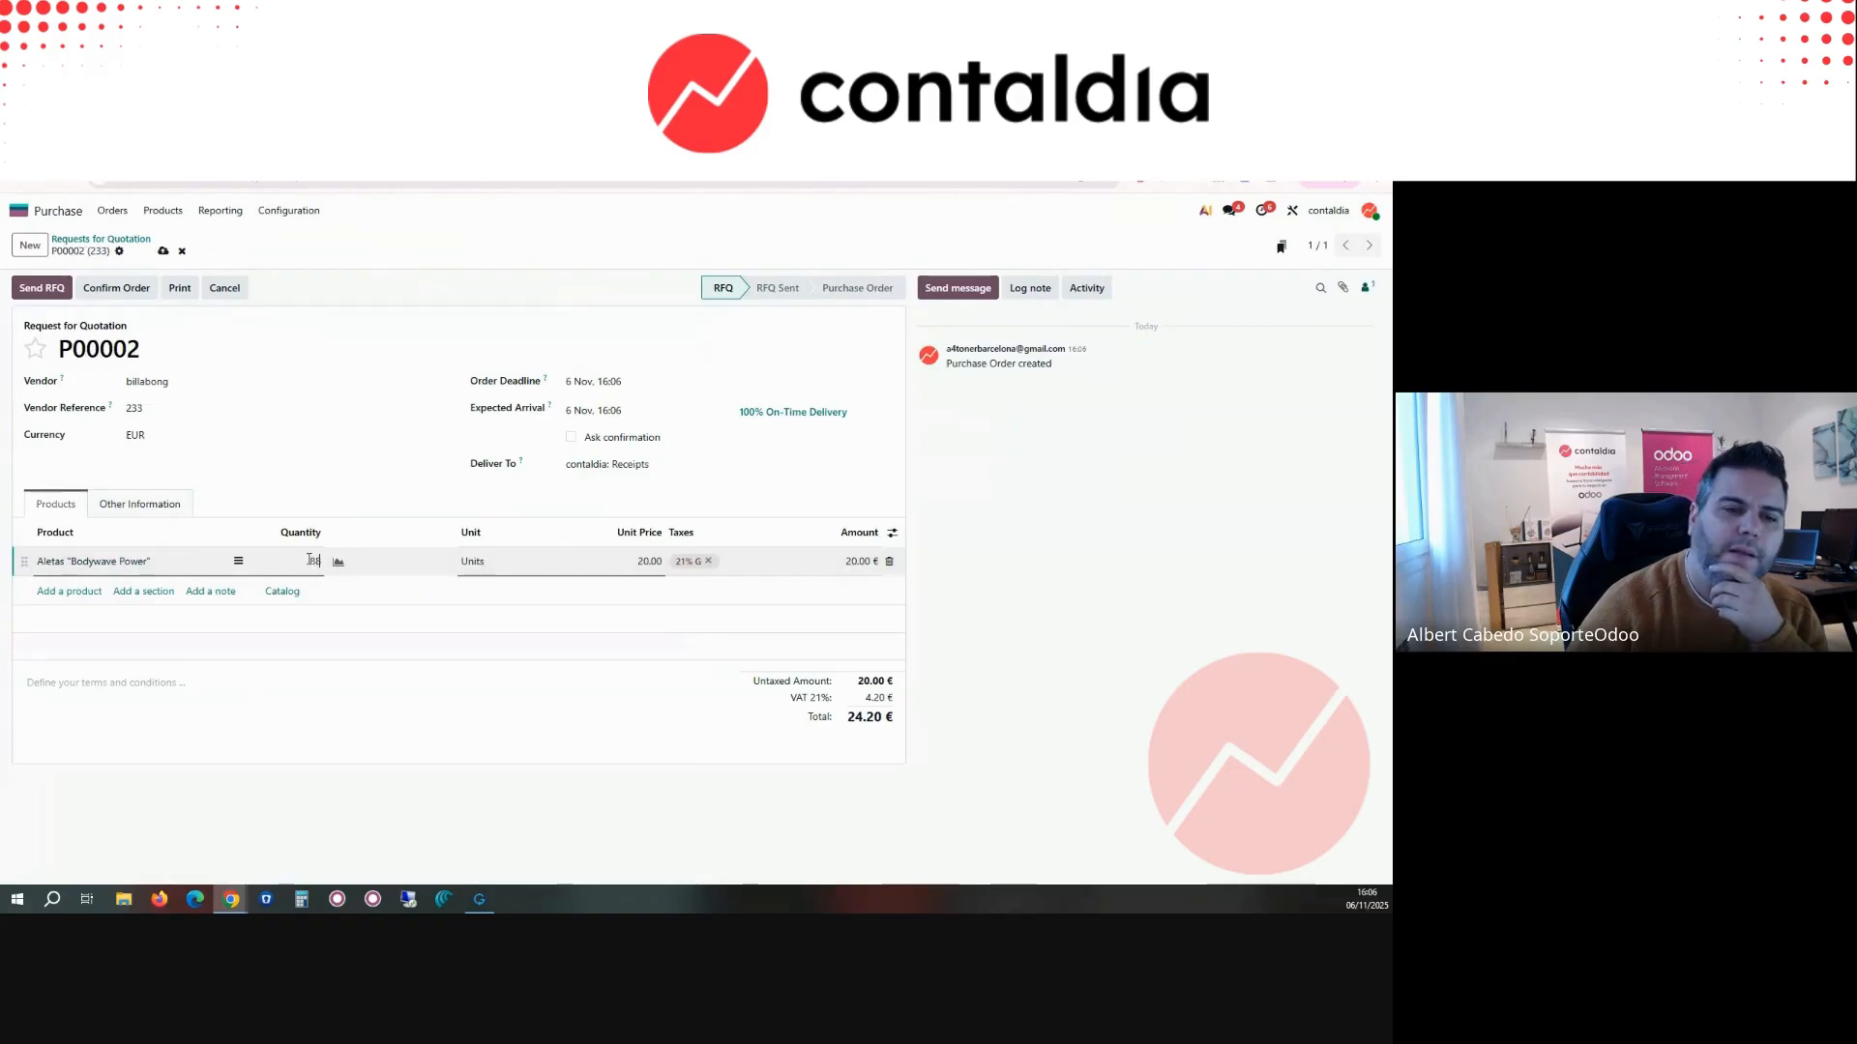
pyautogui.click(371, 468)
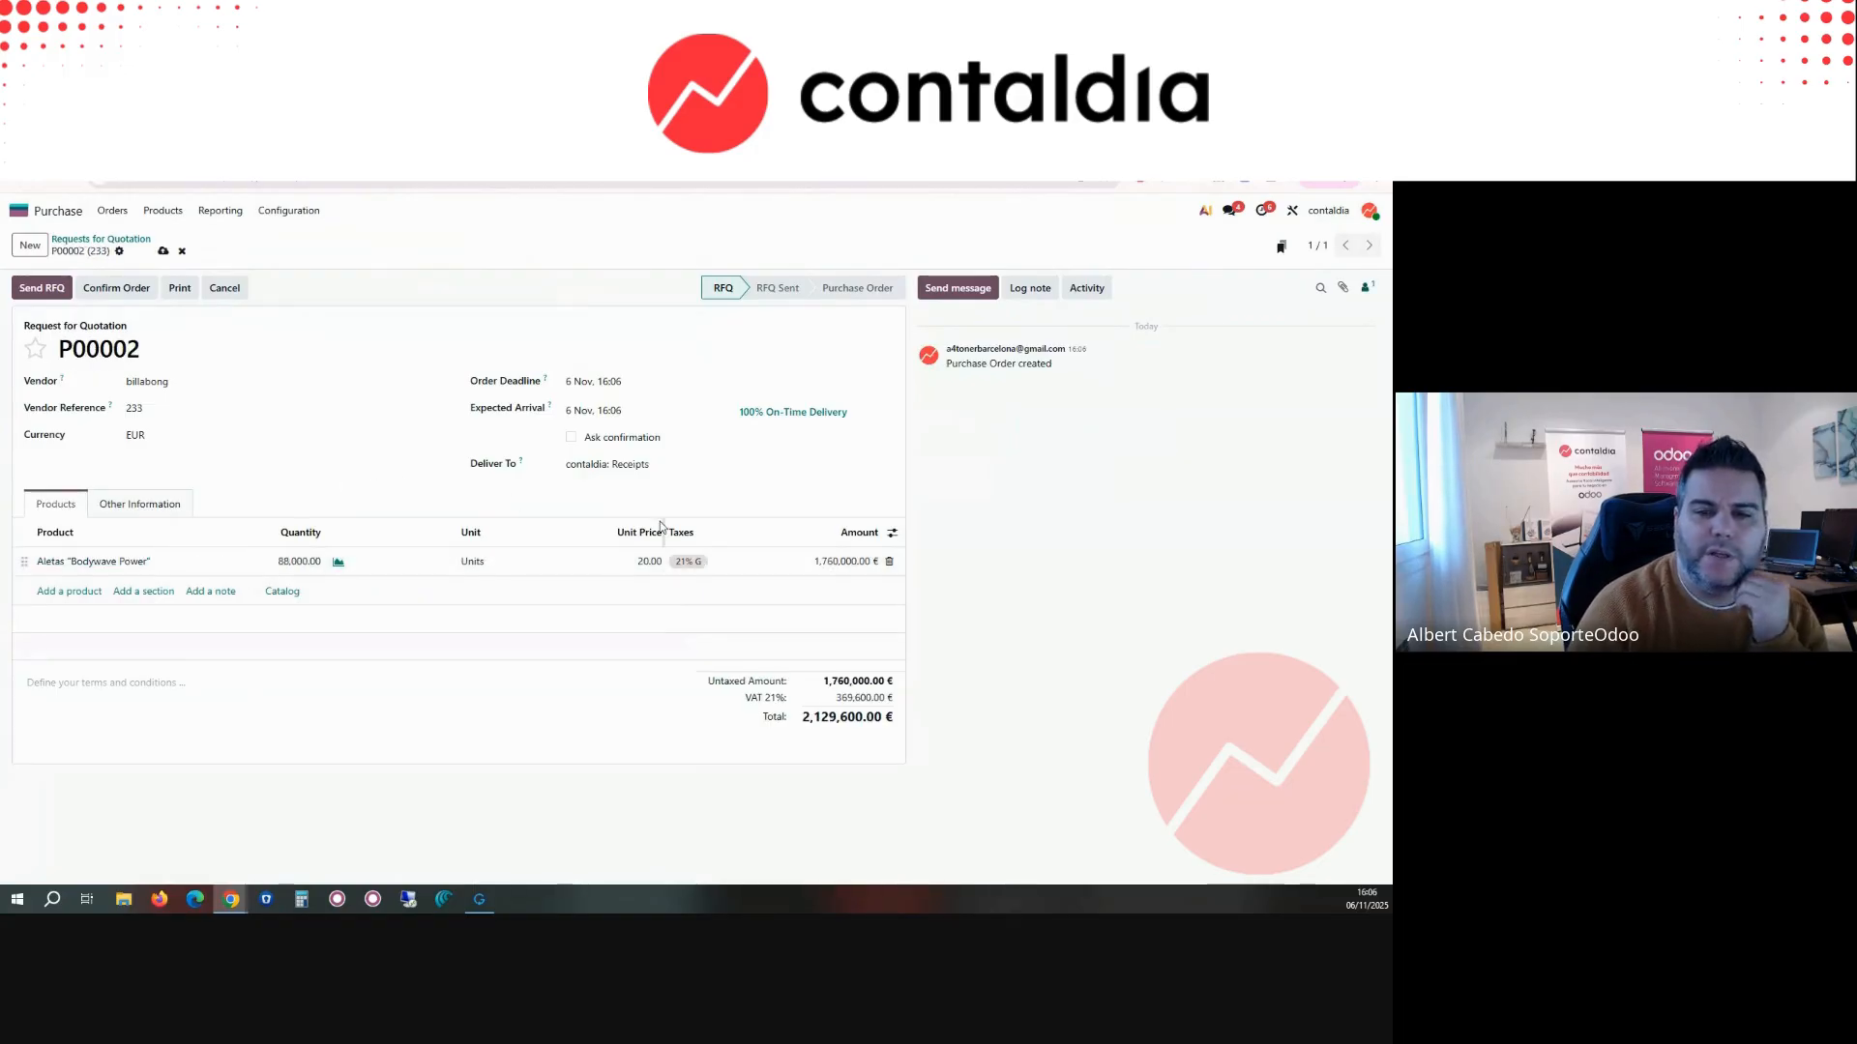
# Step: Confirm the billabong purchase order and validate its receipt for the full quantity of 88,000 units
pyautogui.click(116, 288)
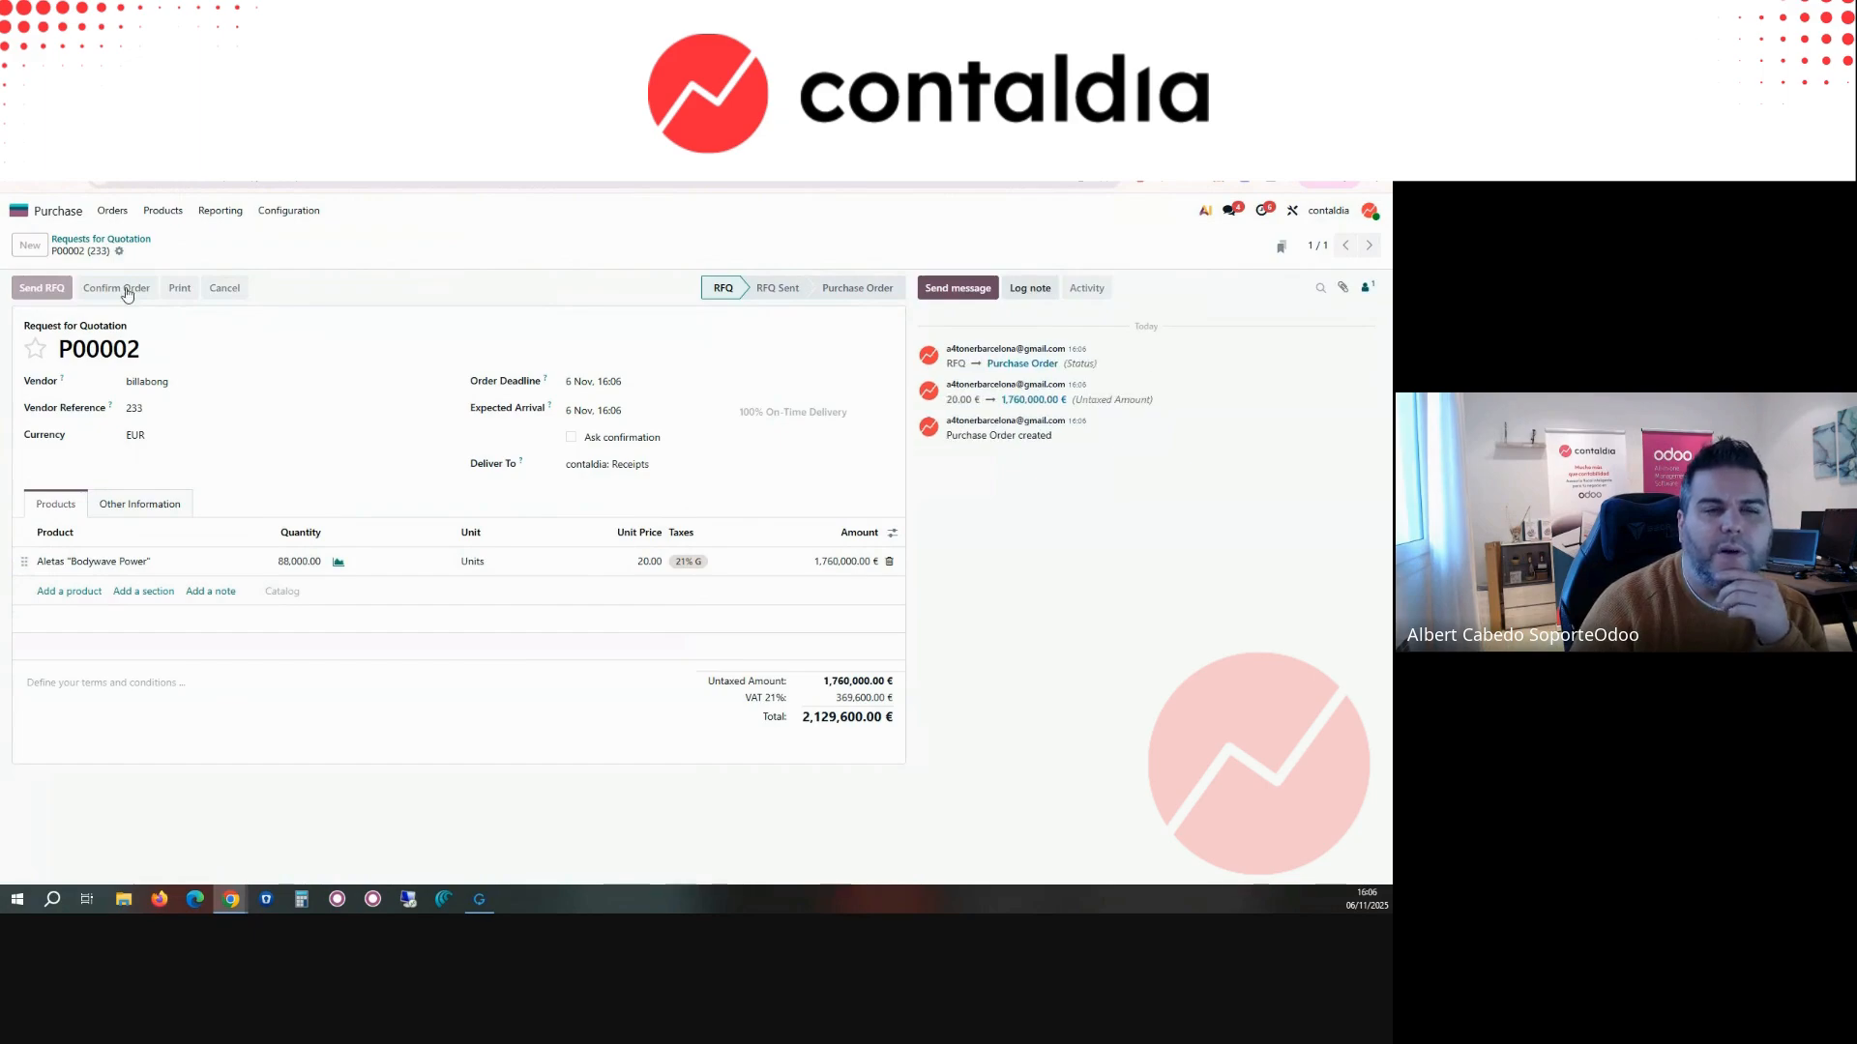
pyautogui.click(29, 288)
pyautogui.click(29, 288)
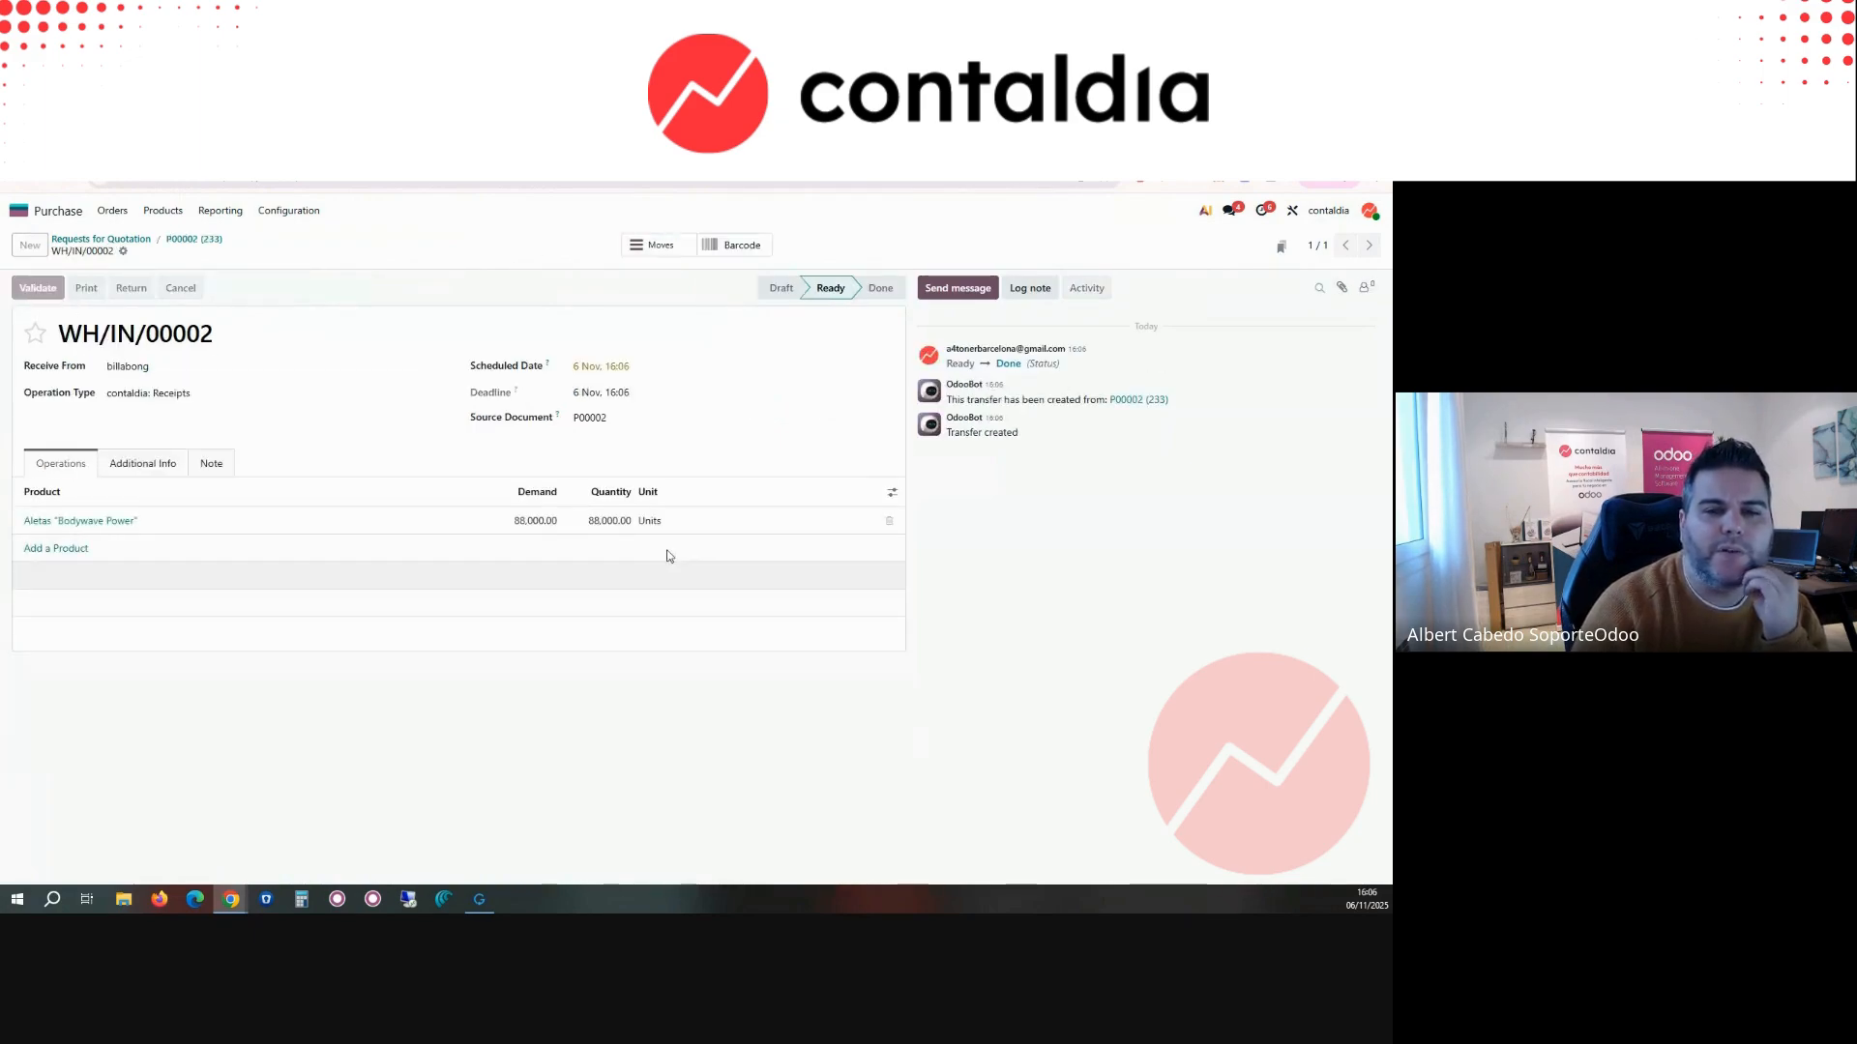
pyautogui.click(202, 241)
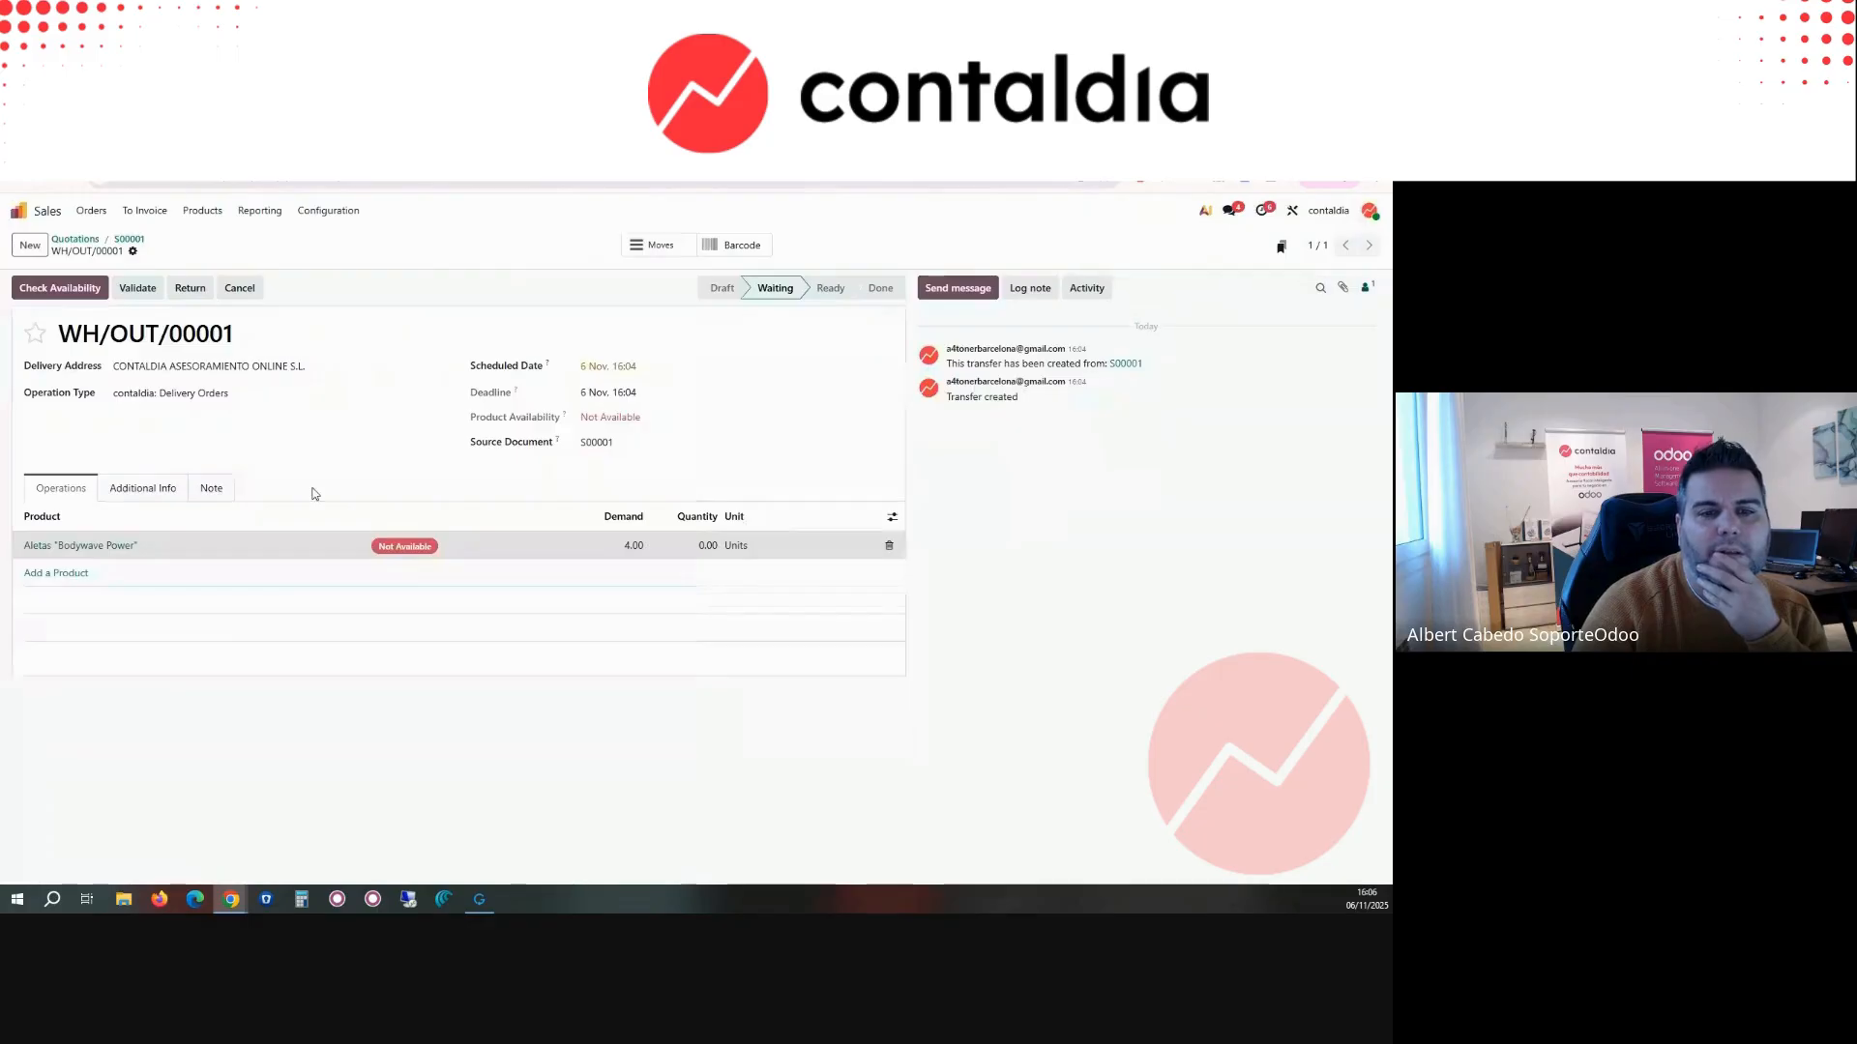
# Step: Check product availability on delivery WH/OUT/00001 and validate the delivery of 4 units
pyautogui.click(41, 288)
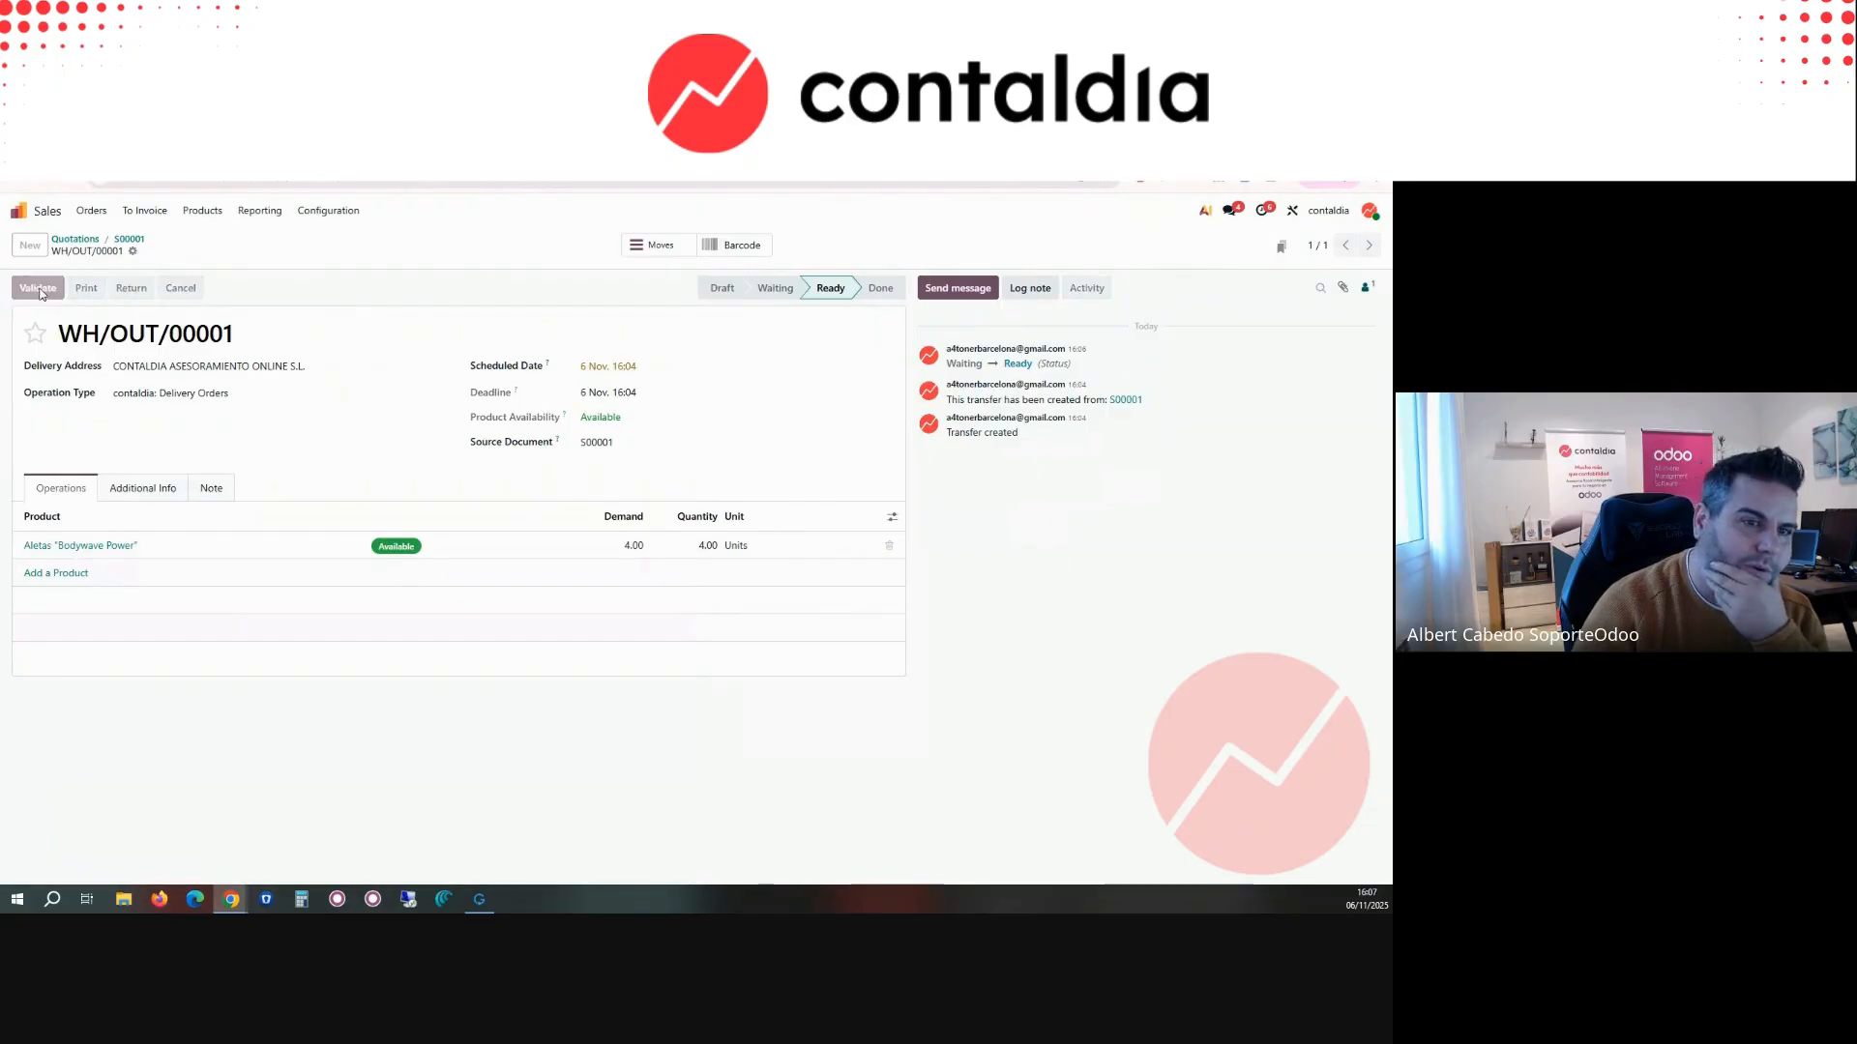
pyautogui.click(39, 288)
pyautogui.click(380, 594)
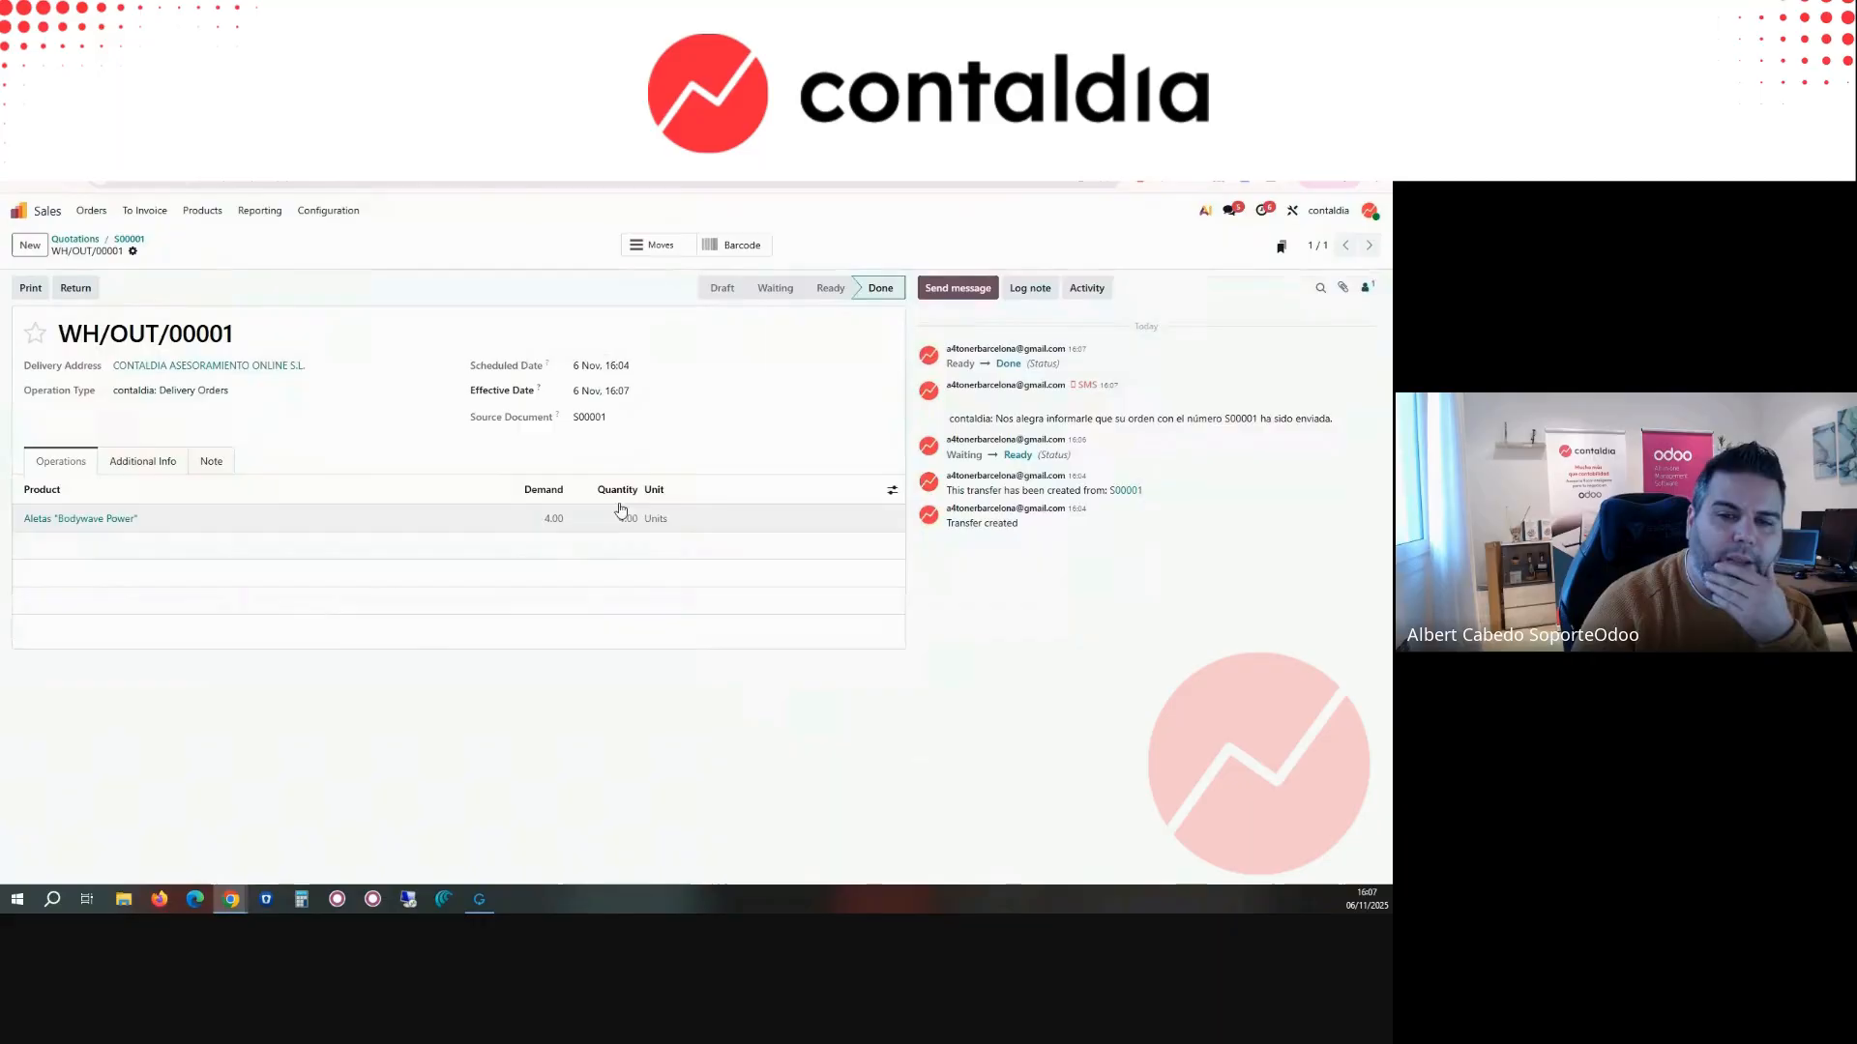
# Step: Create the final invoice for sales order S00001 with the down payment deducted, and post it
pyautogui.click(129, 240)
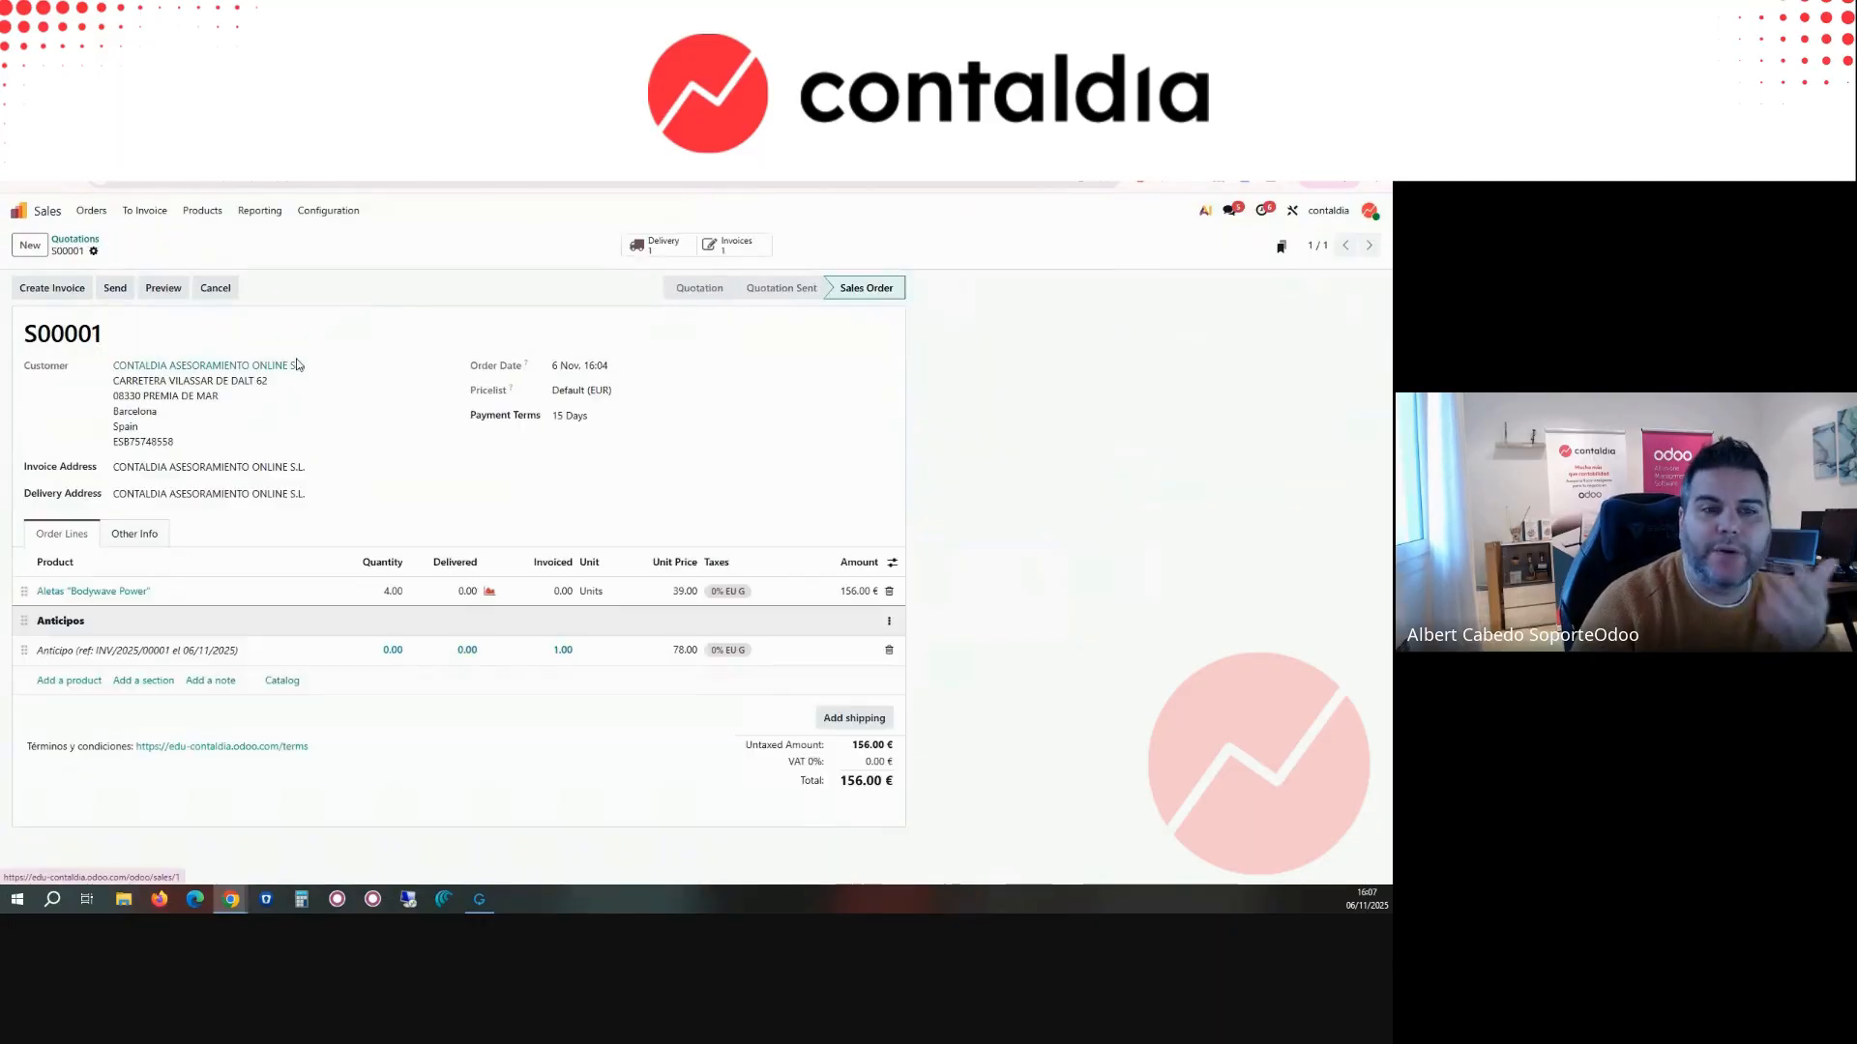
pyautogui.click(67, 290)
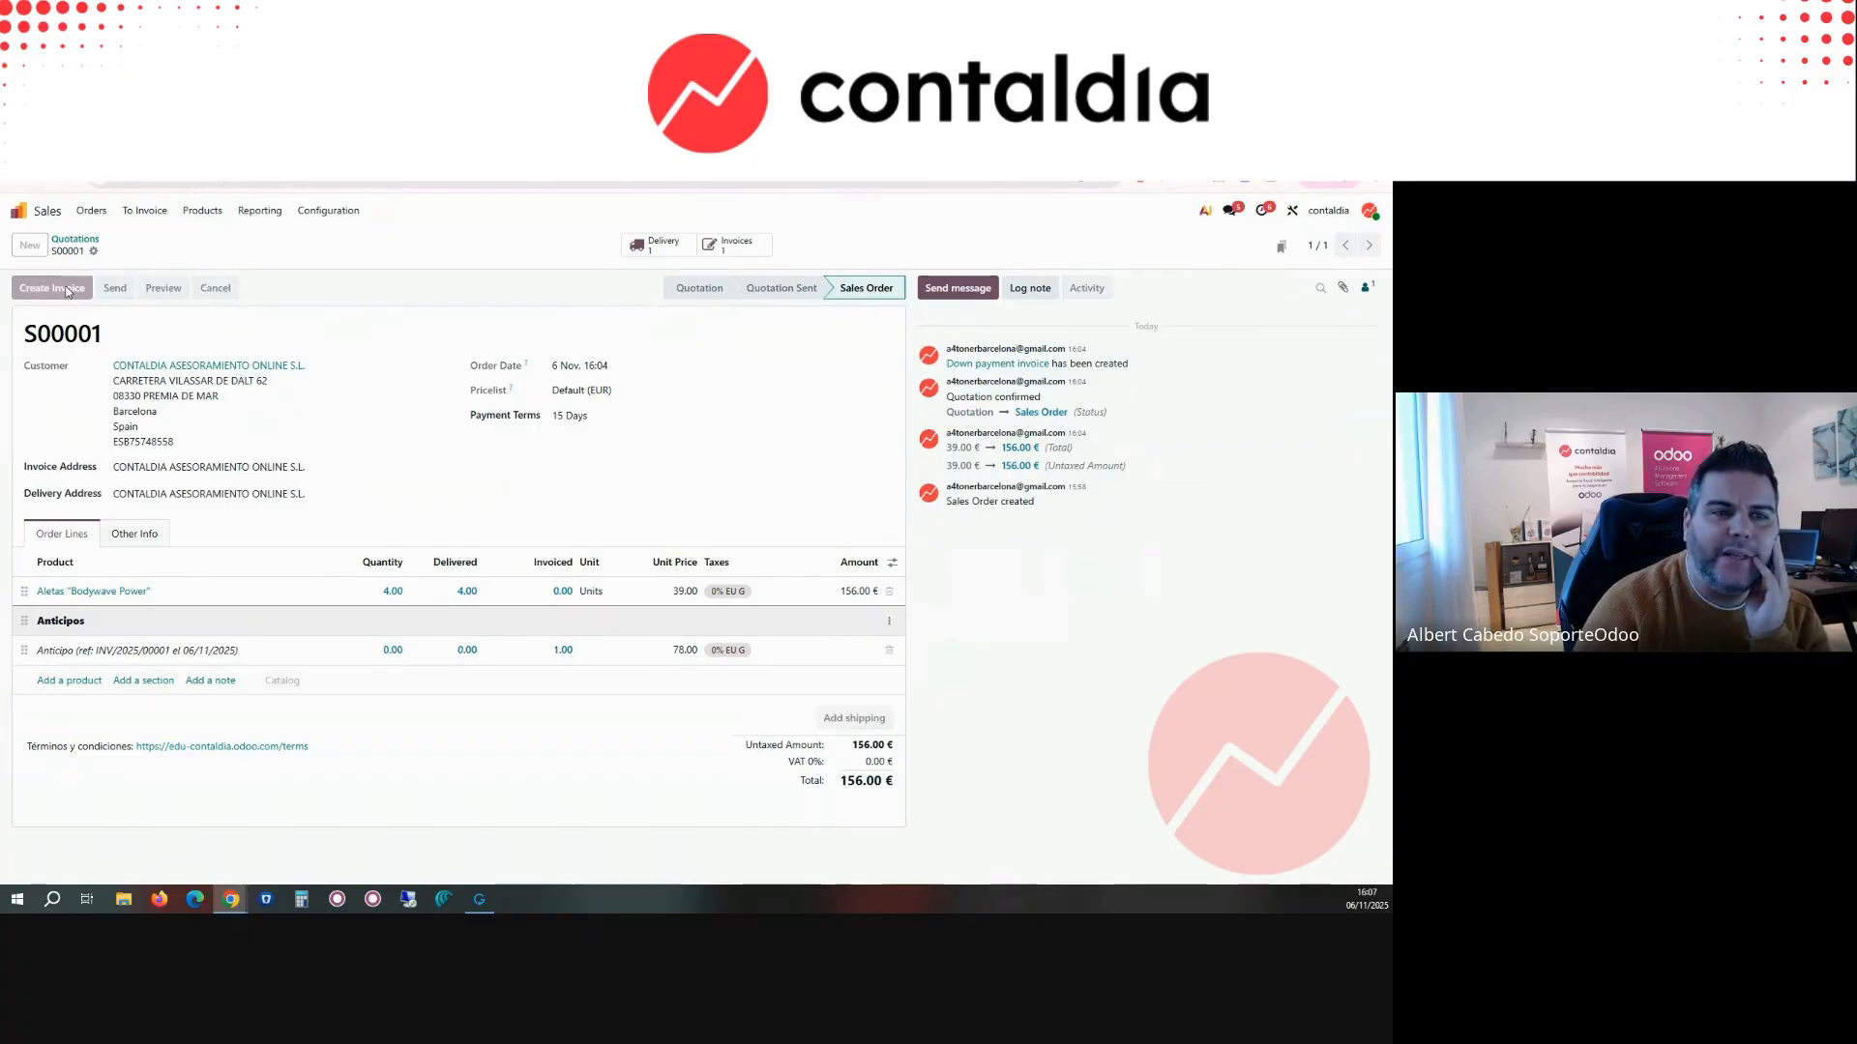
pyautogui.click(387, 624)
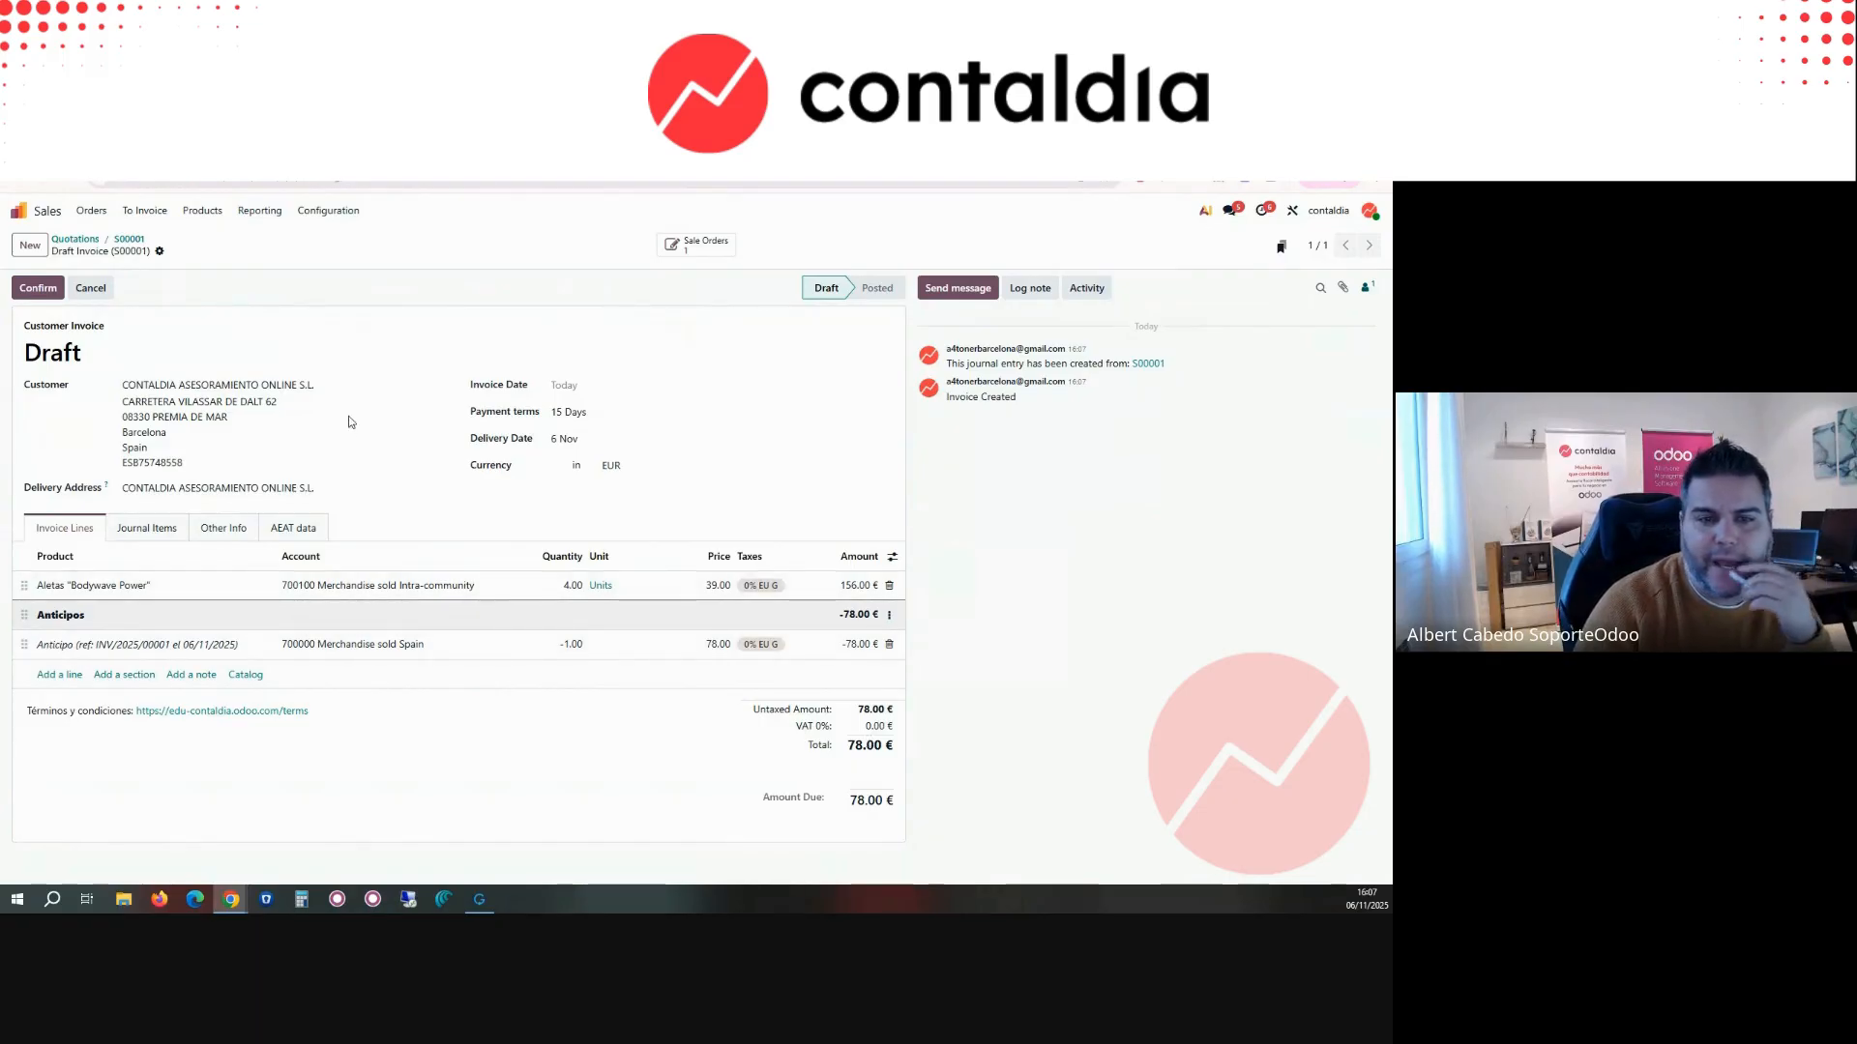
pyautogui.click(49, 289)
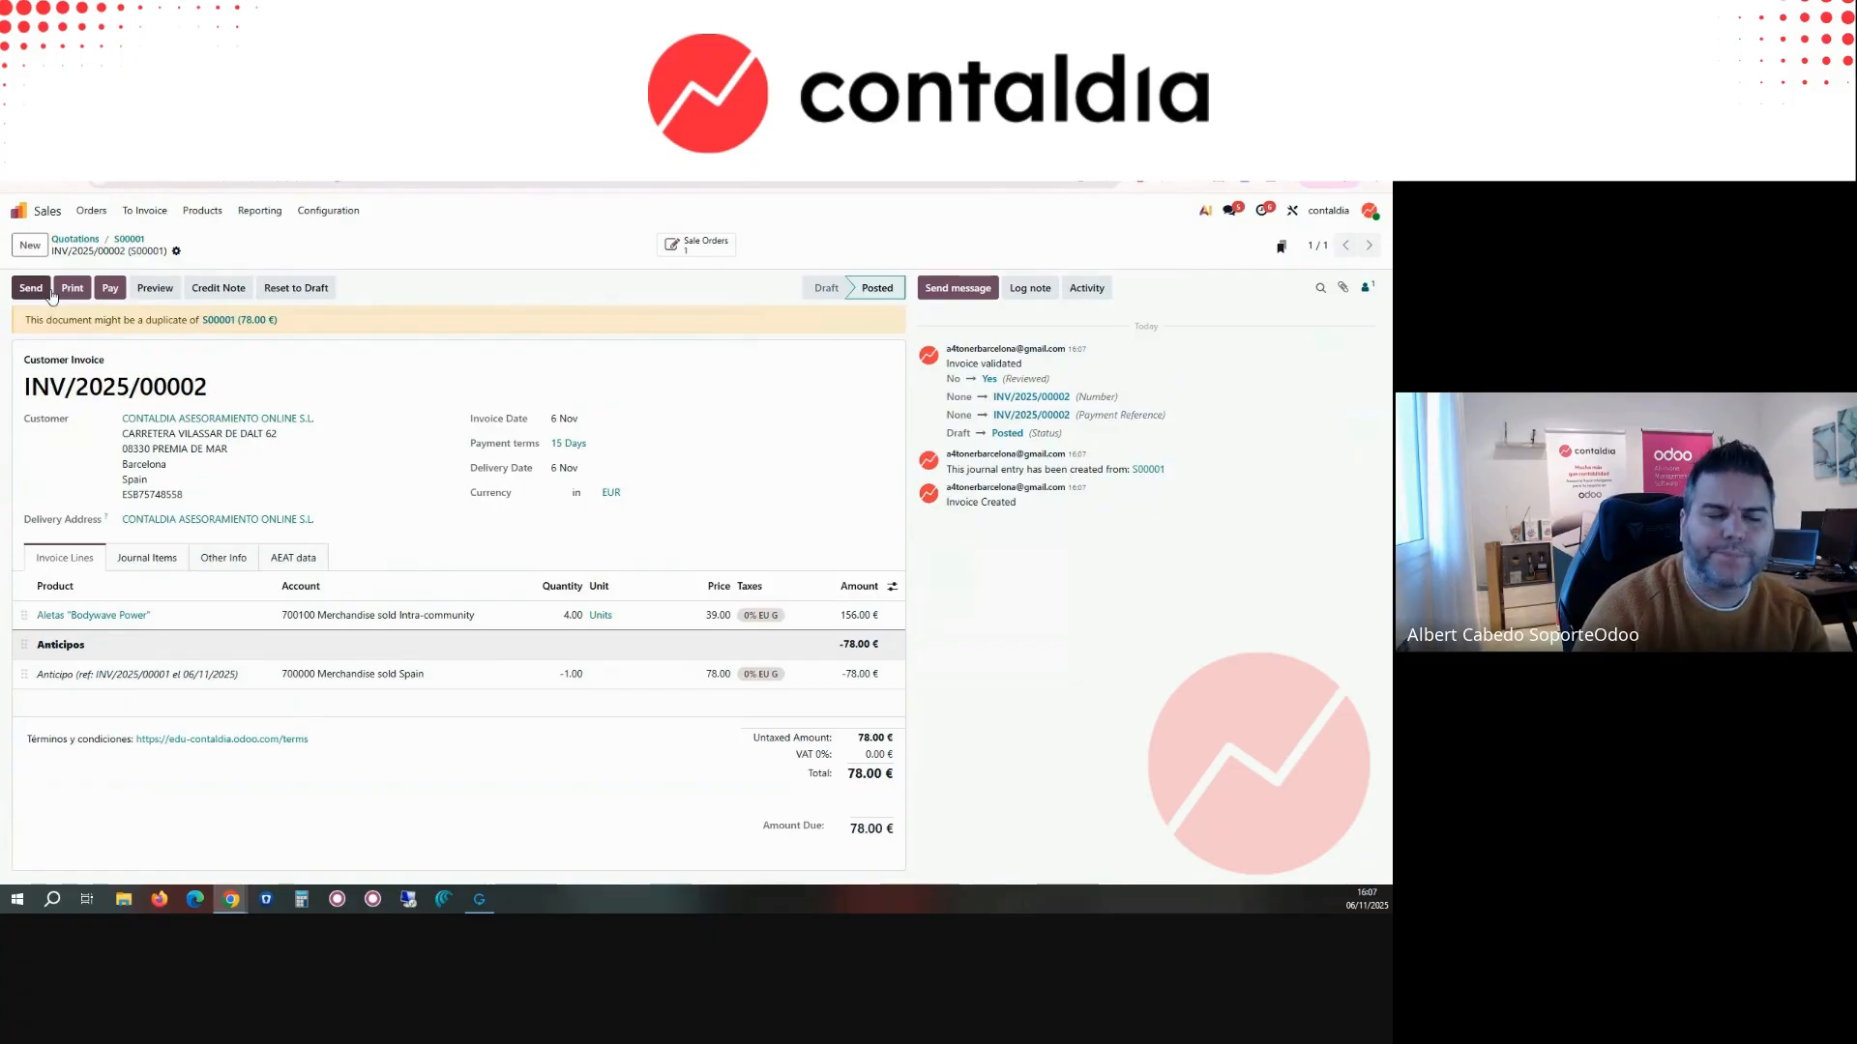
# Step: Search all available modules for "verif" and install the Spain - Veri*Factu module
pyautogui.click(44, 217)
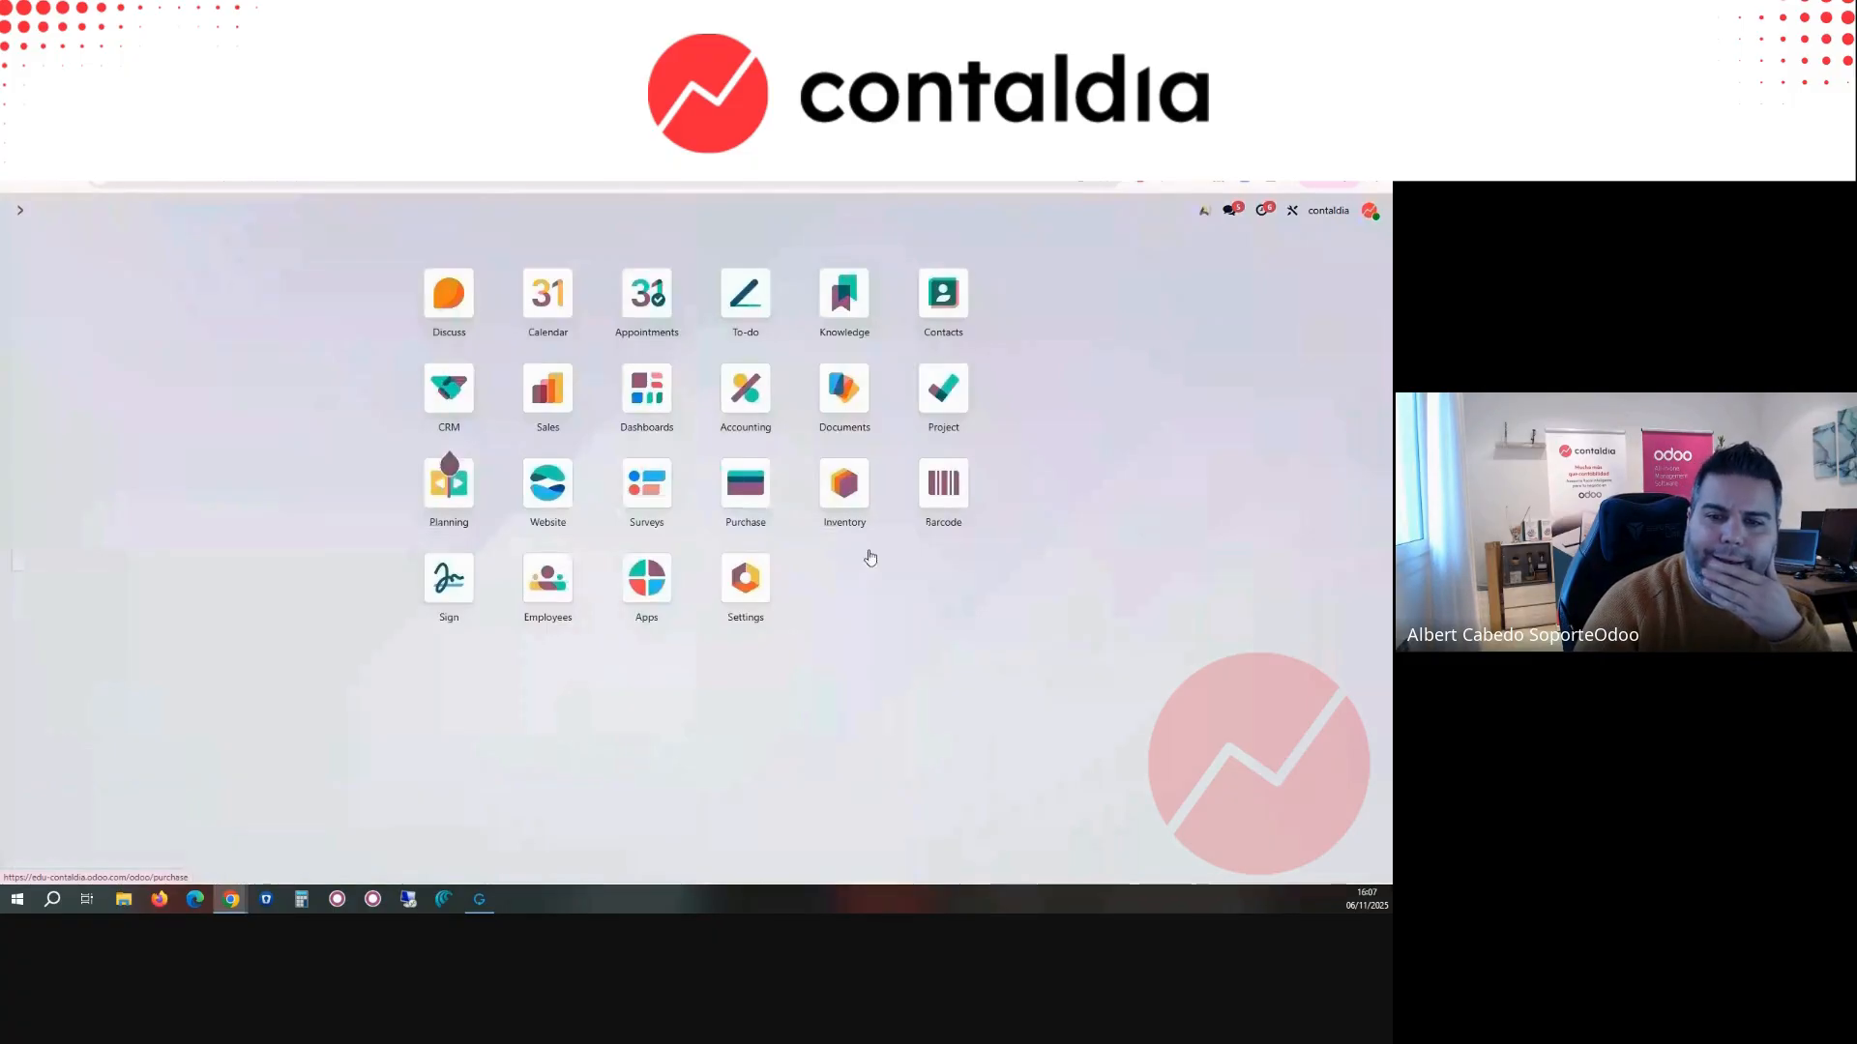
pyautogui.click(645, 592)
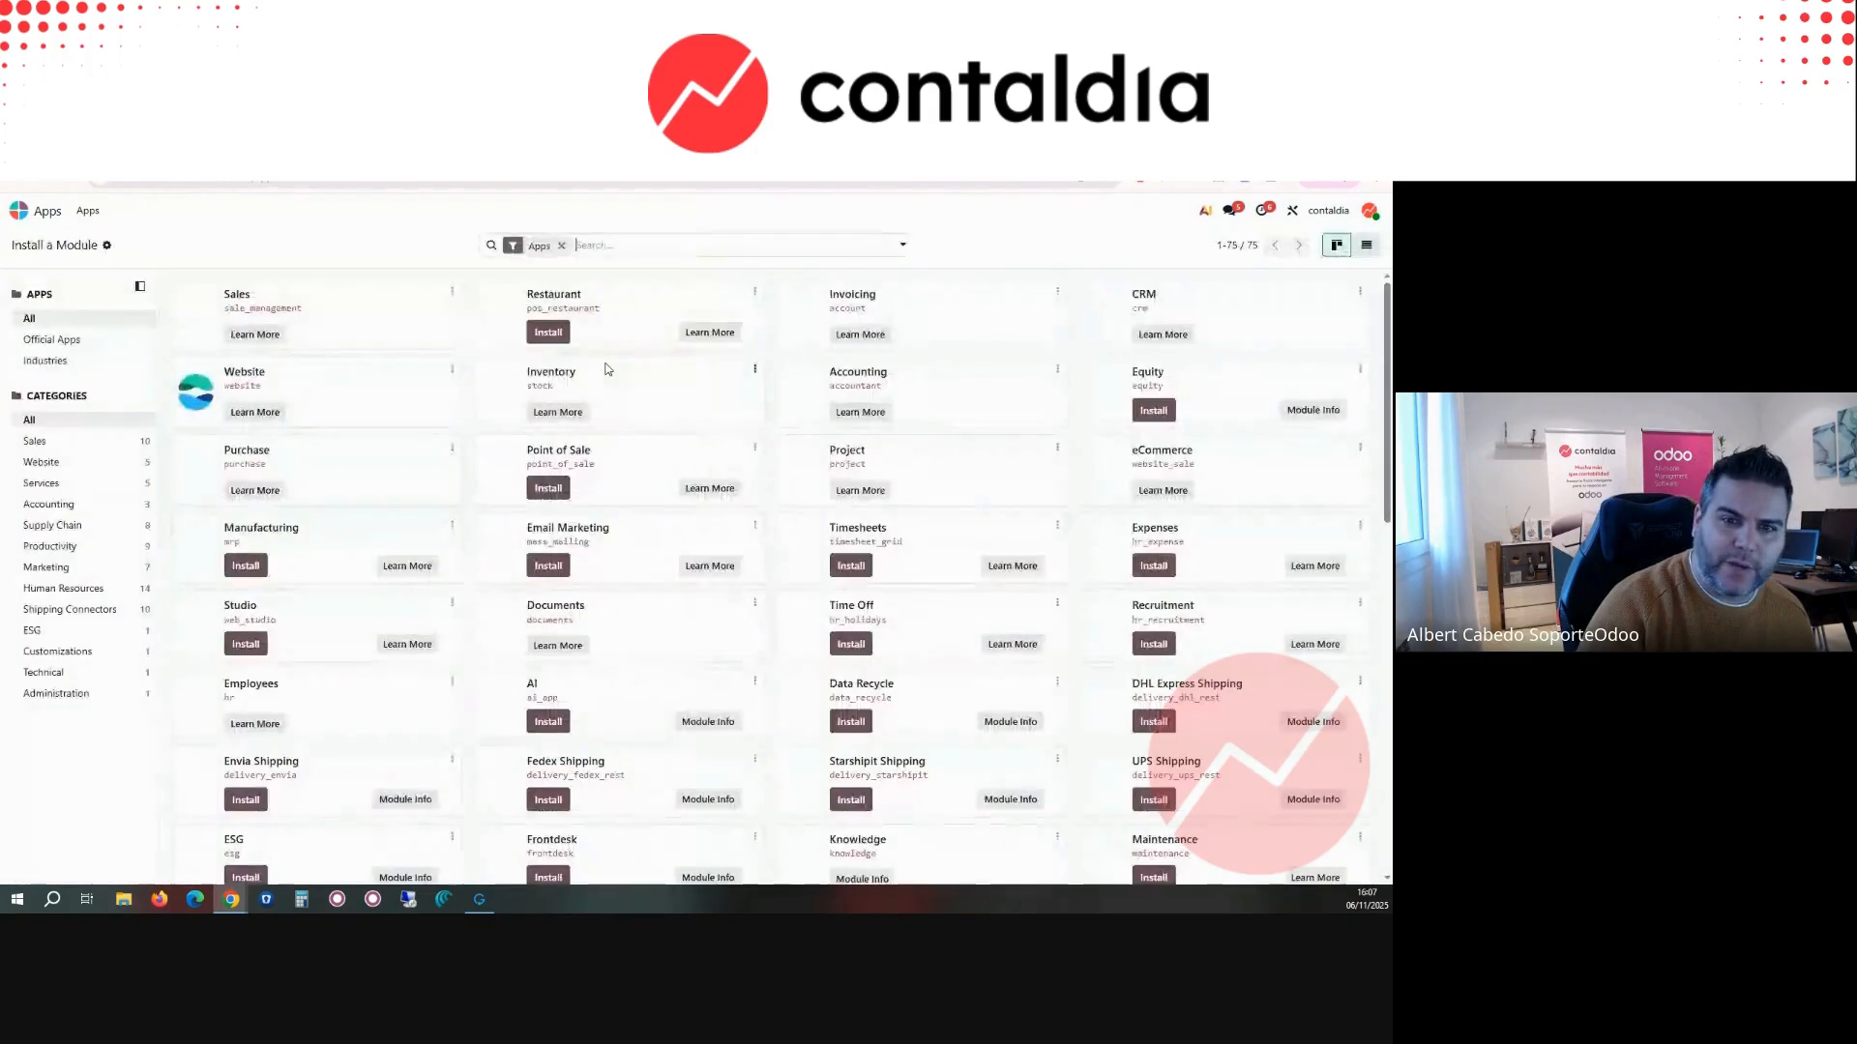
pyautogui.press('BackSpace')
pyautogui.write('verif')
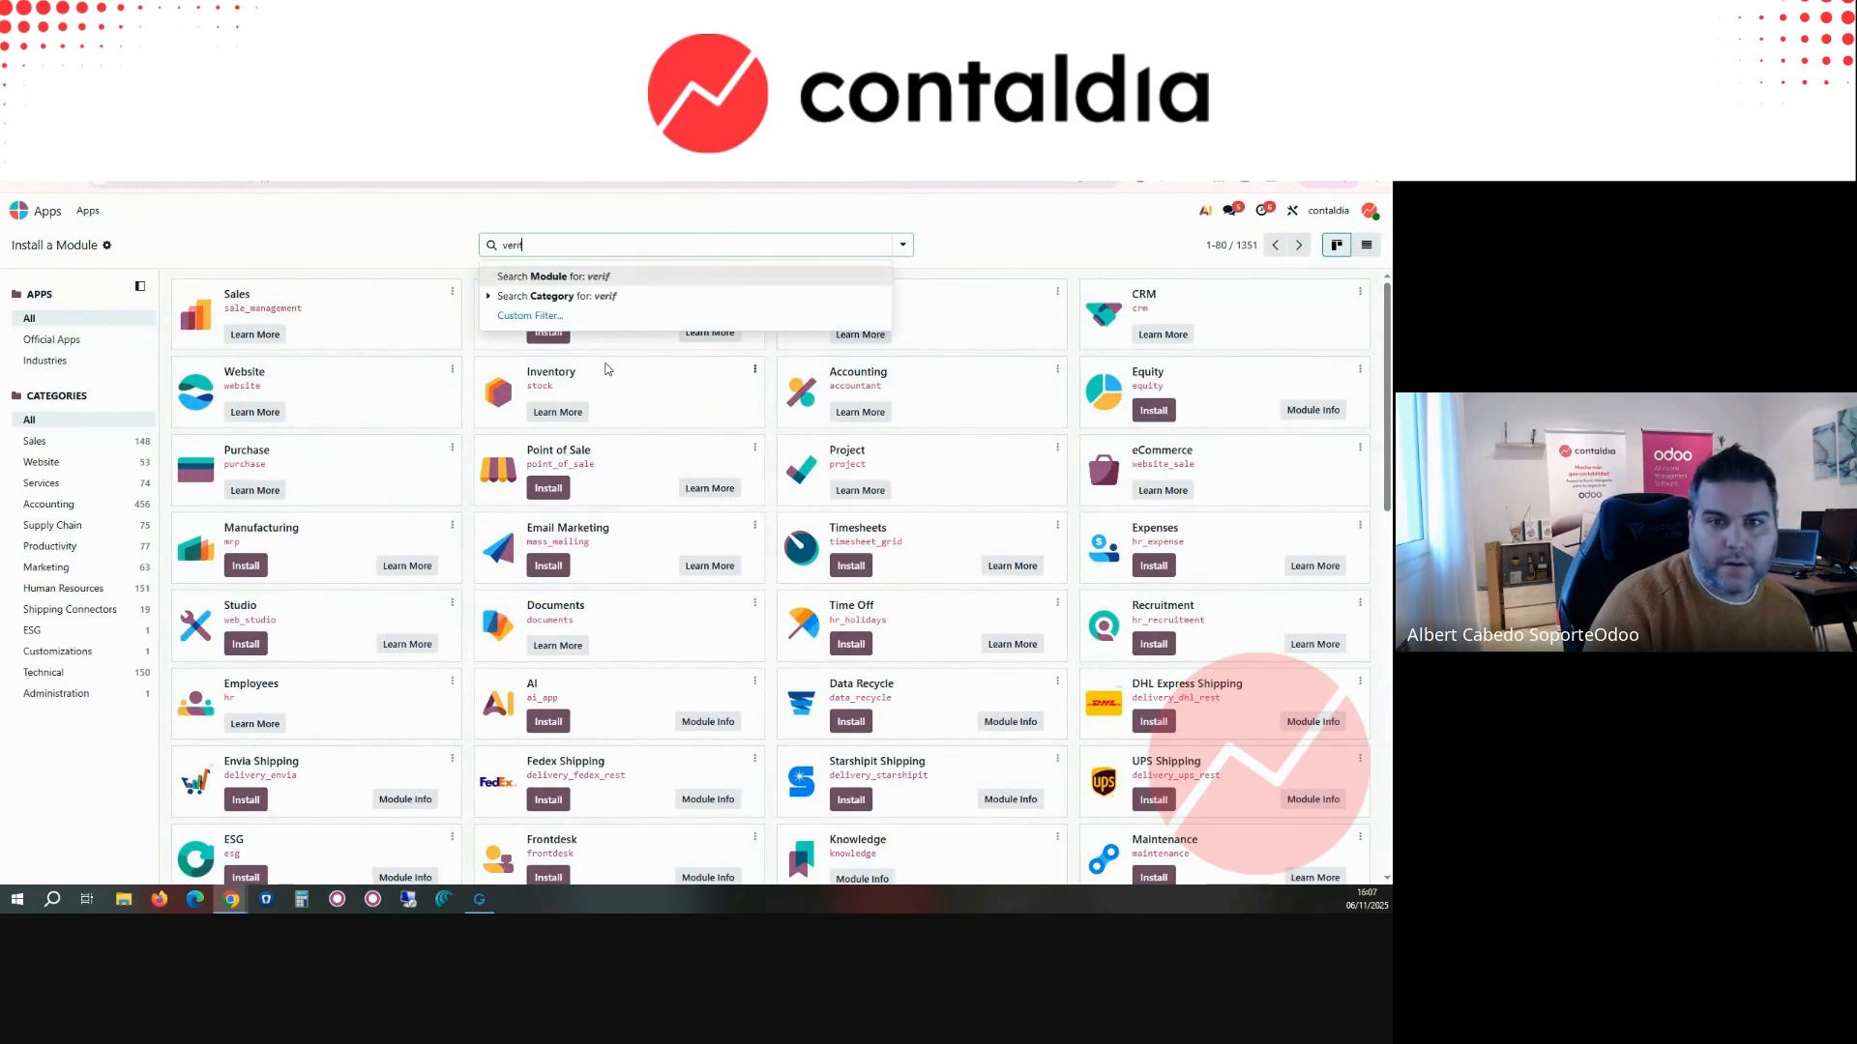
pyautogui.press('Return')
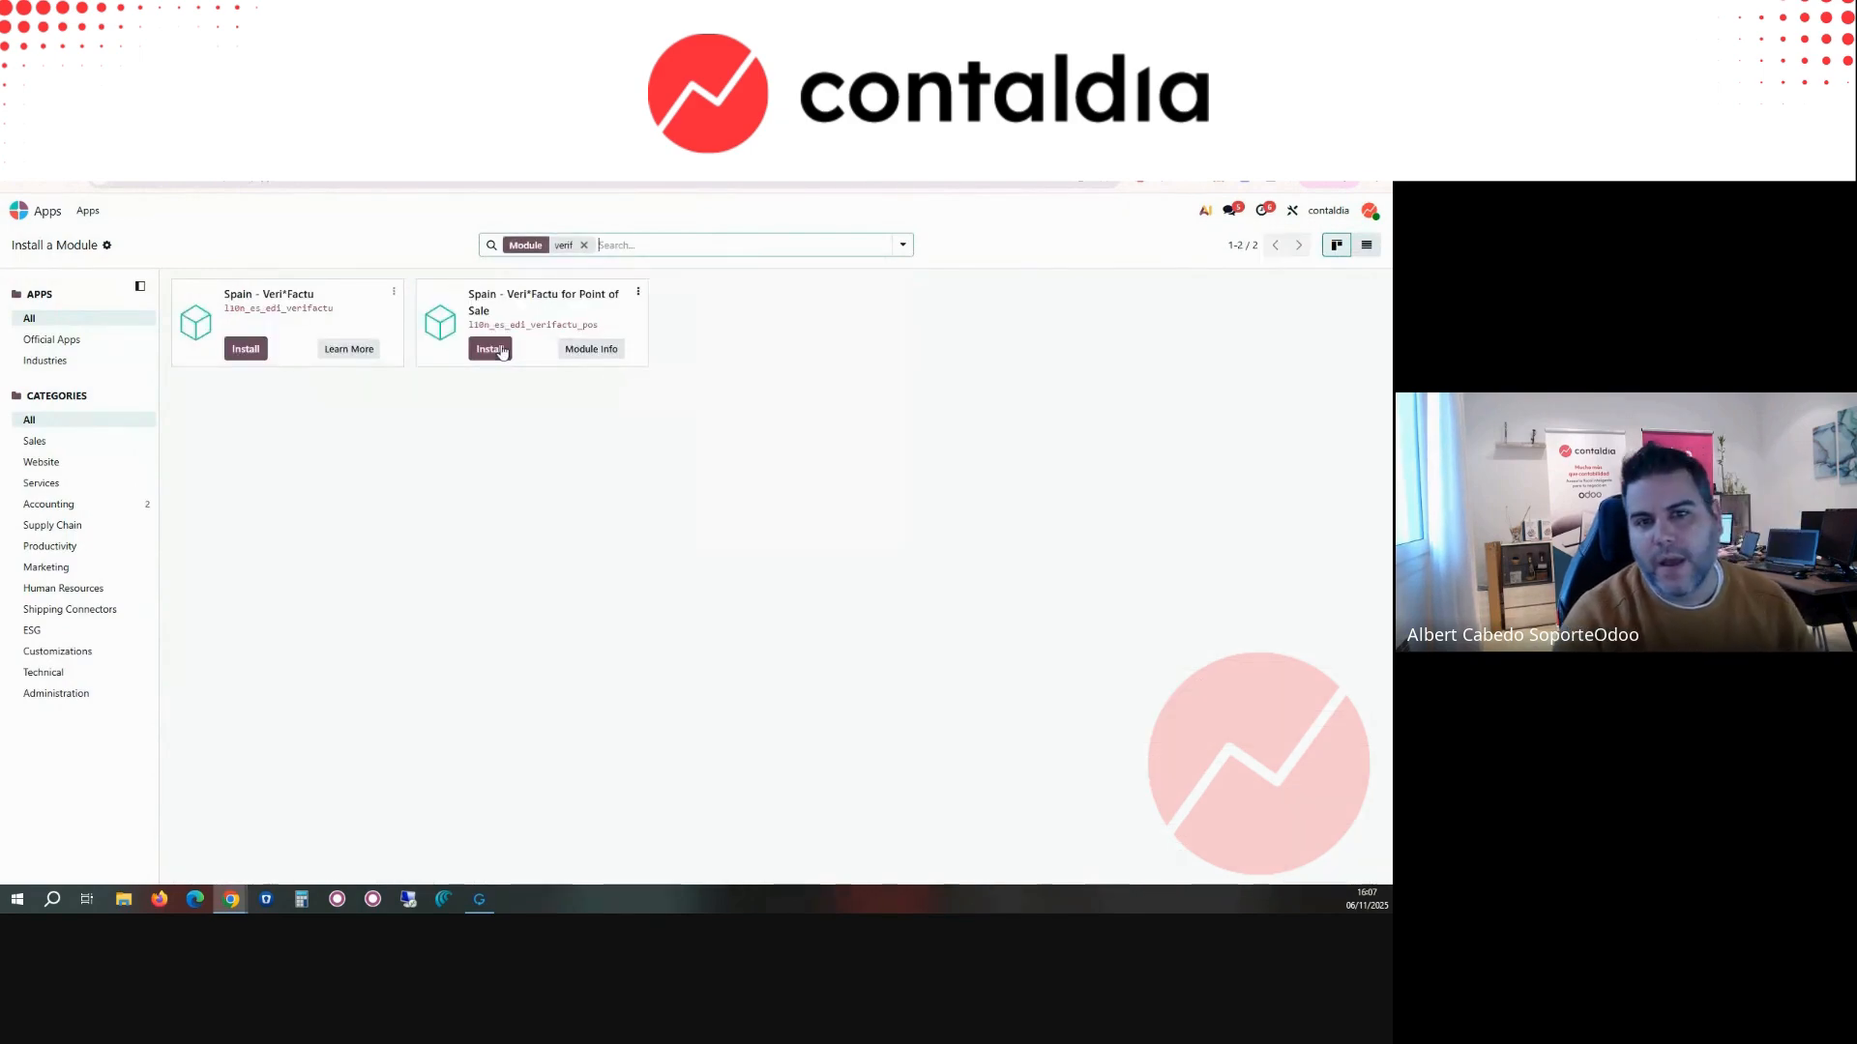
pyautogui.click(248, 350)
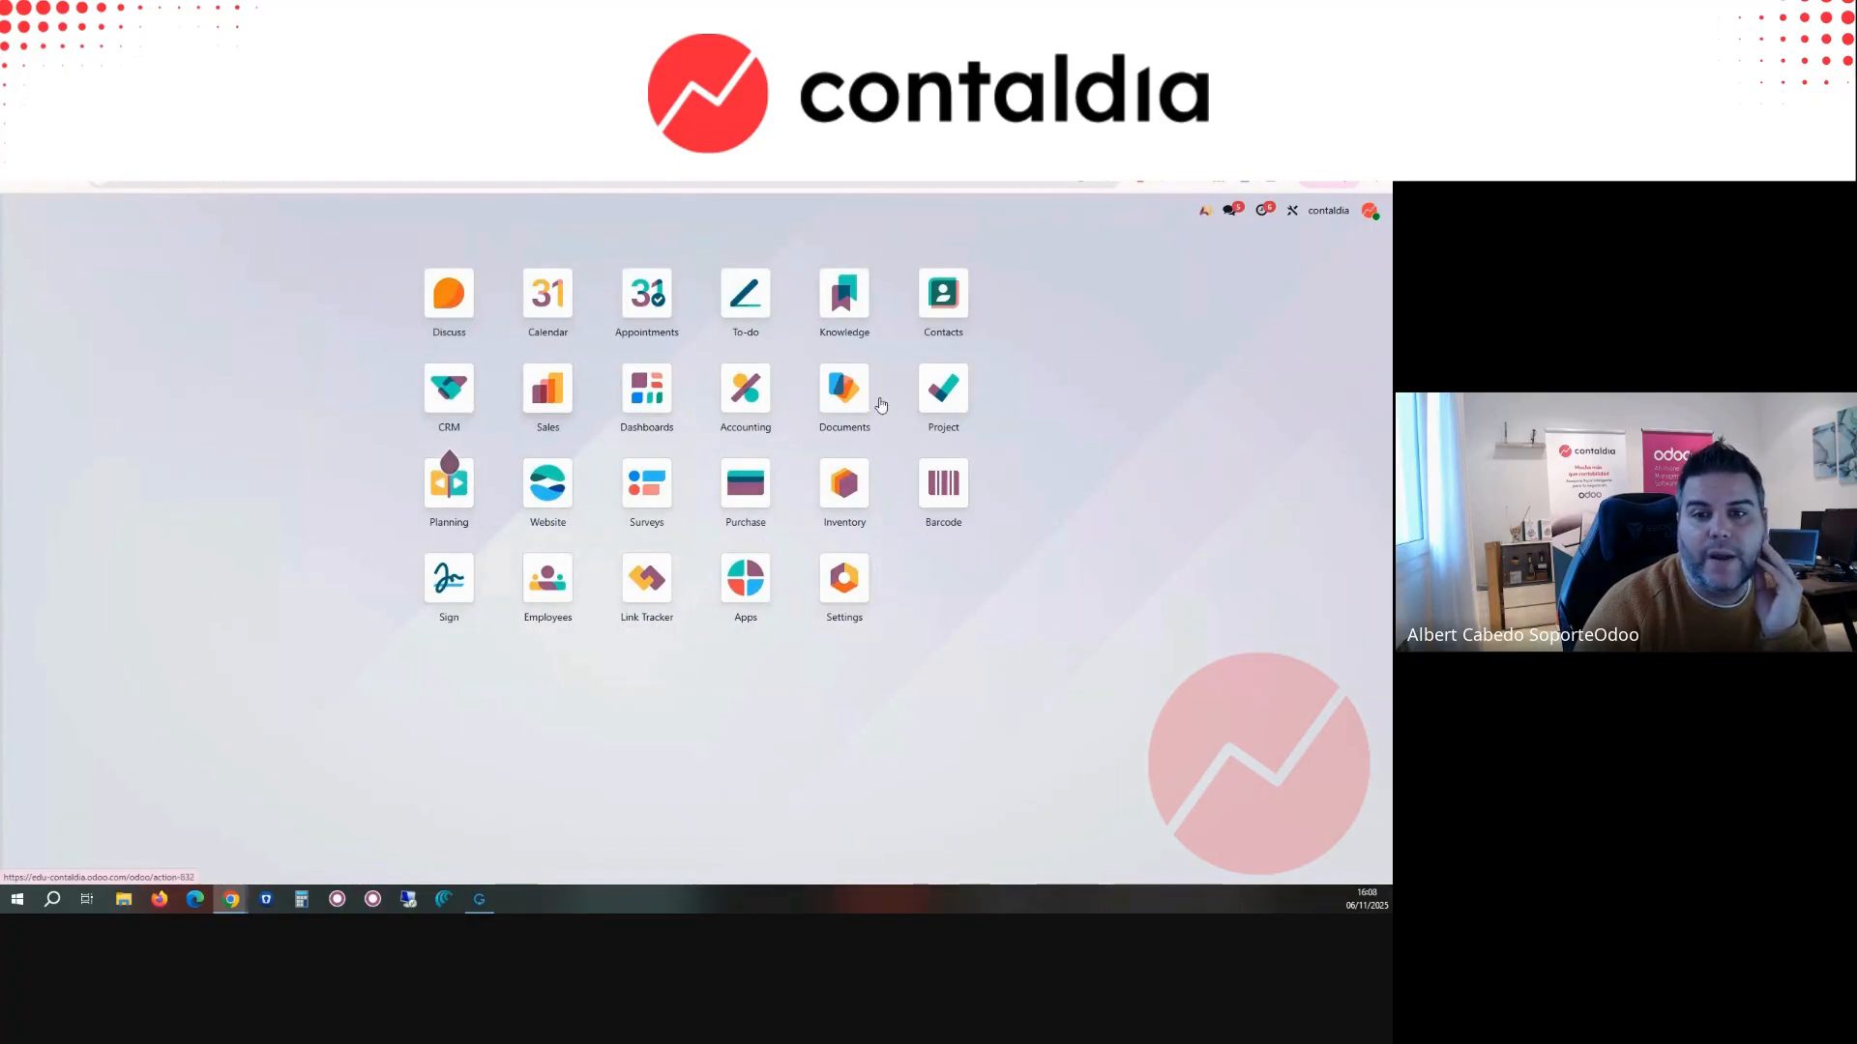
# Step: Open customer invoice INV/2025/00002 in Accounting and review its sending options without sending it
pyautogui.click(761, 409)
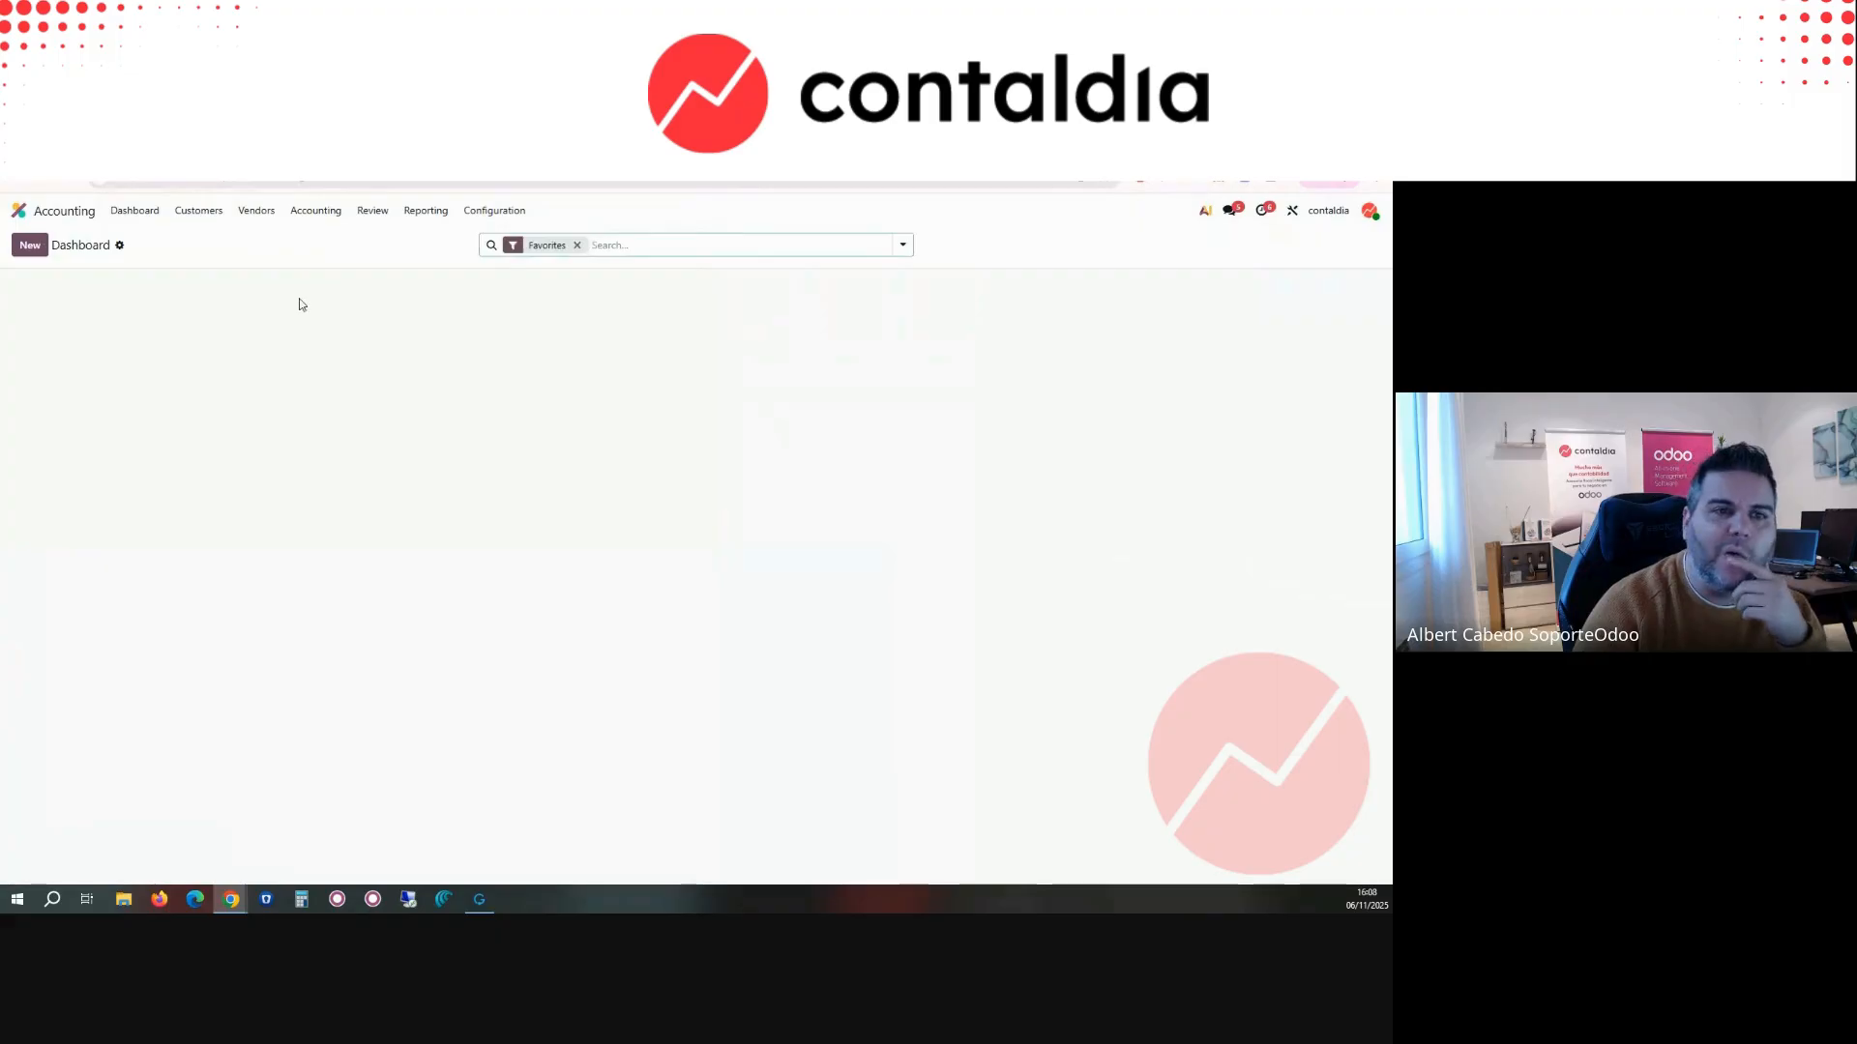
pyautogui.click(198, 210)
pyautogui.click(198, 240)
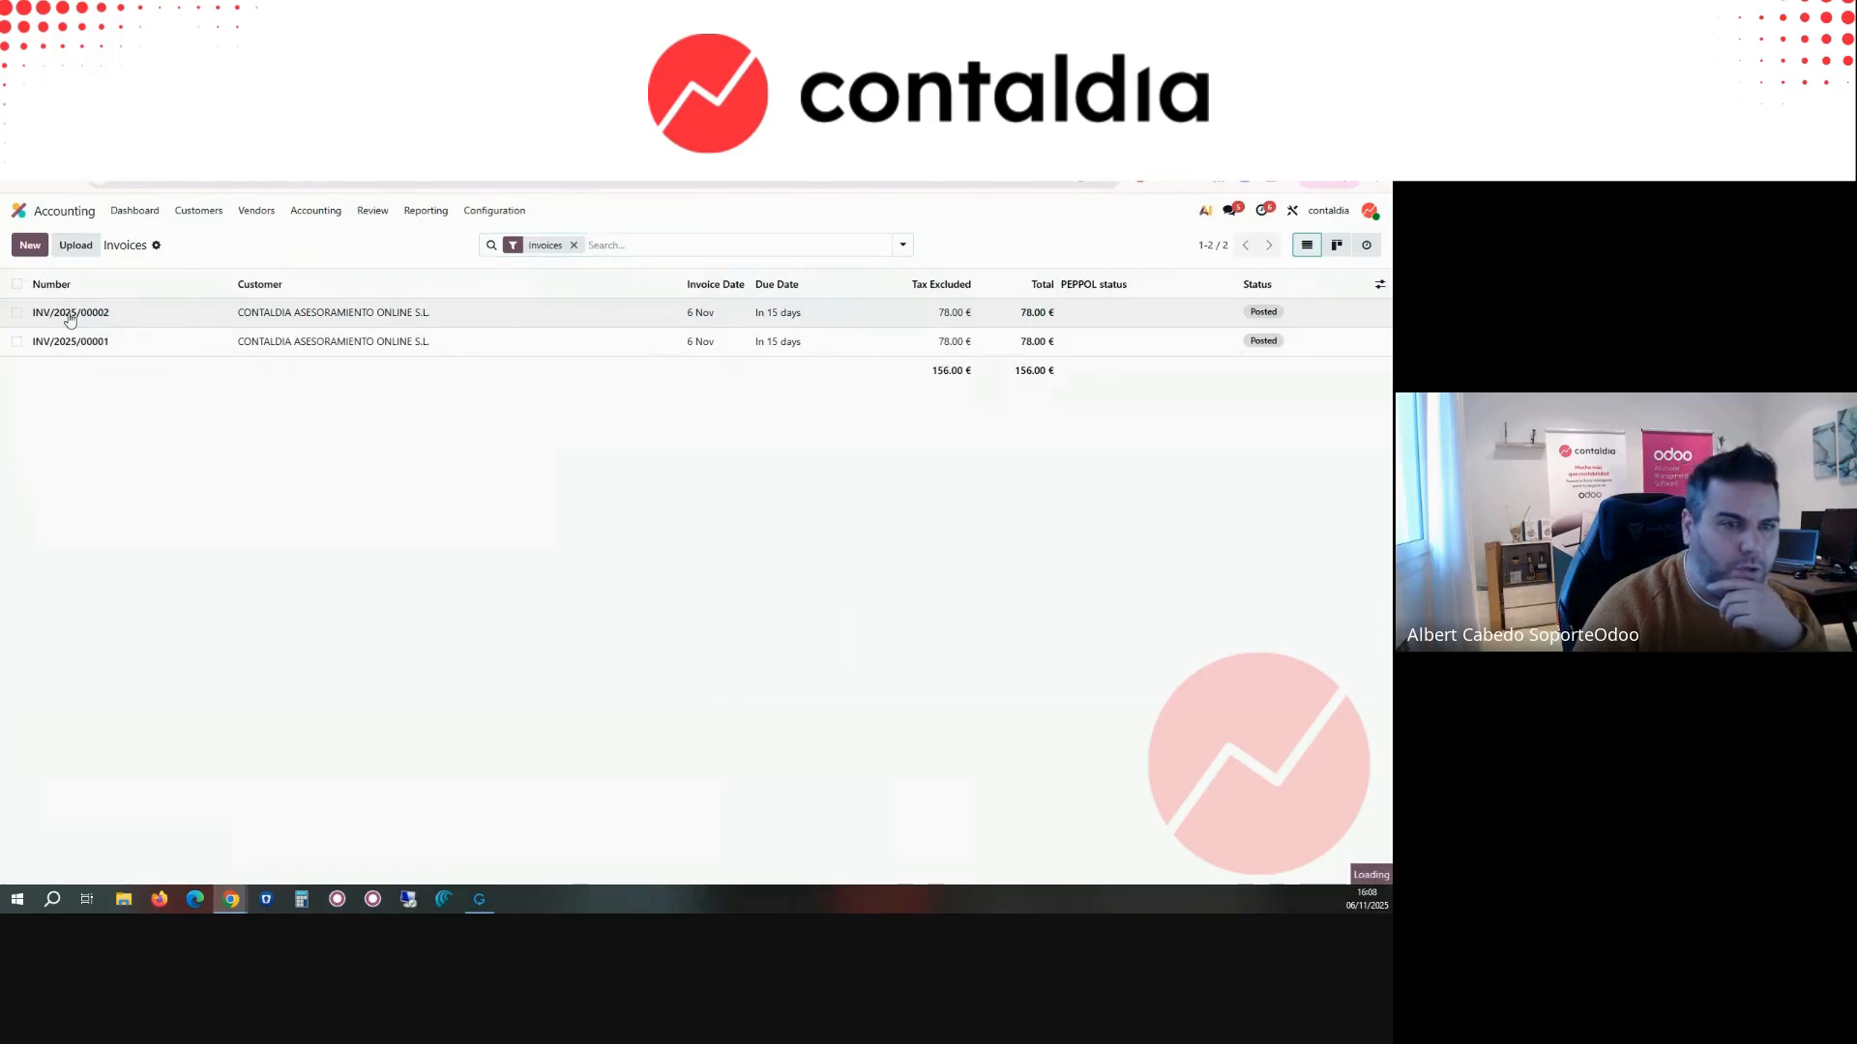
pyautogui.click(70, 316)
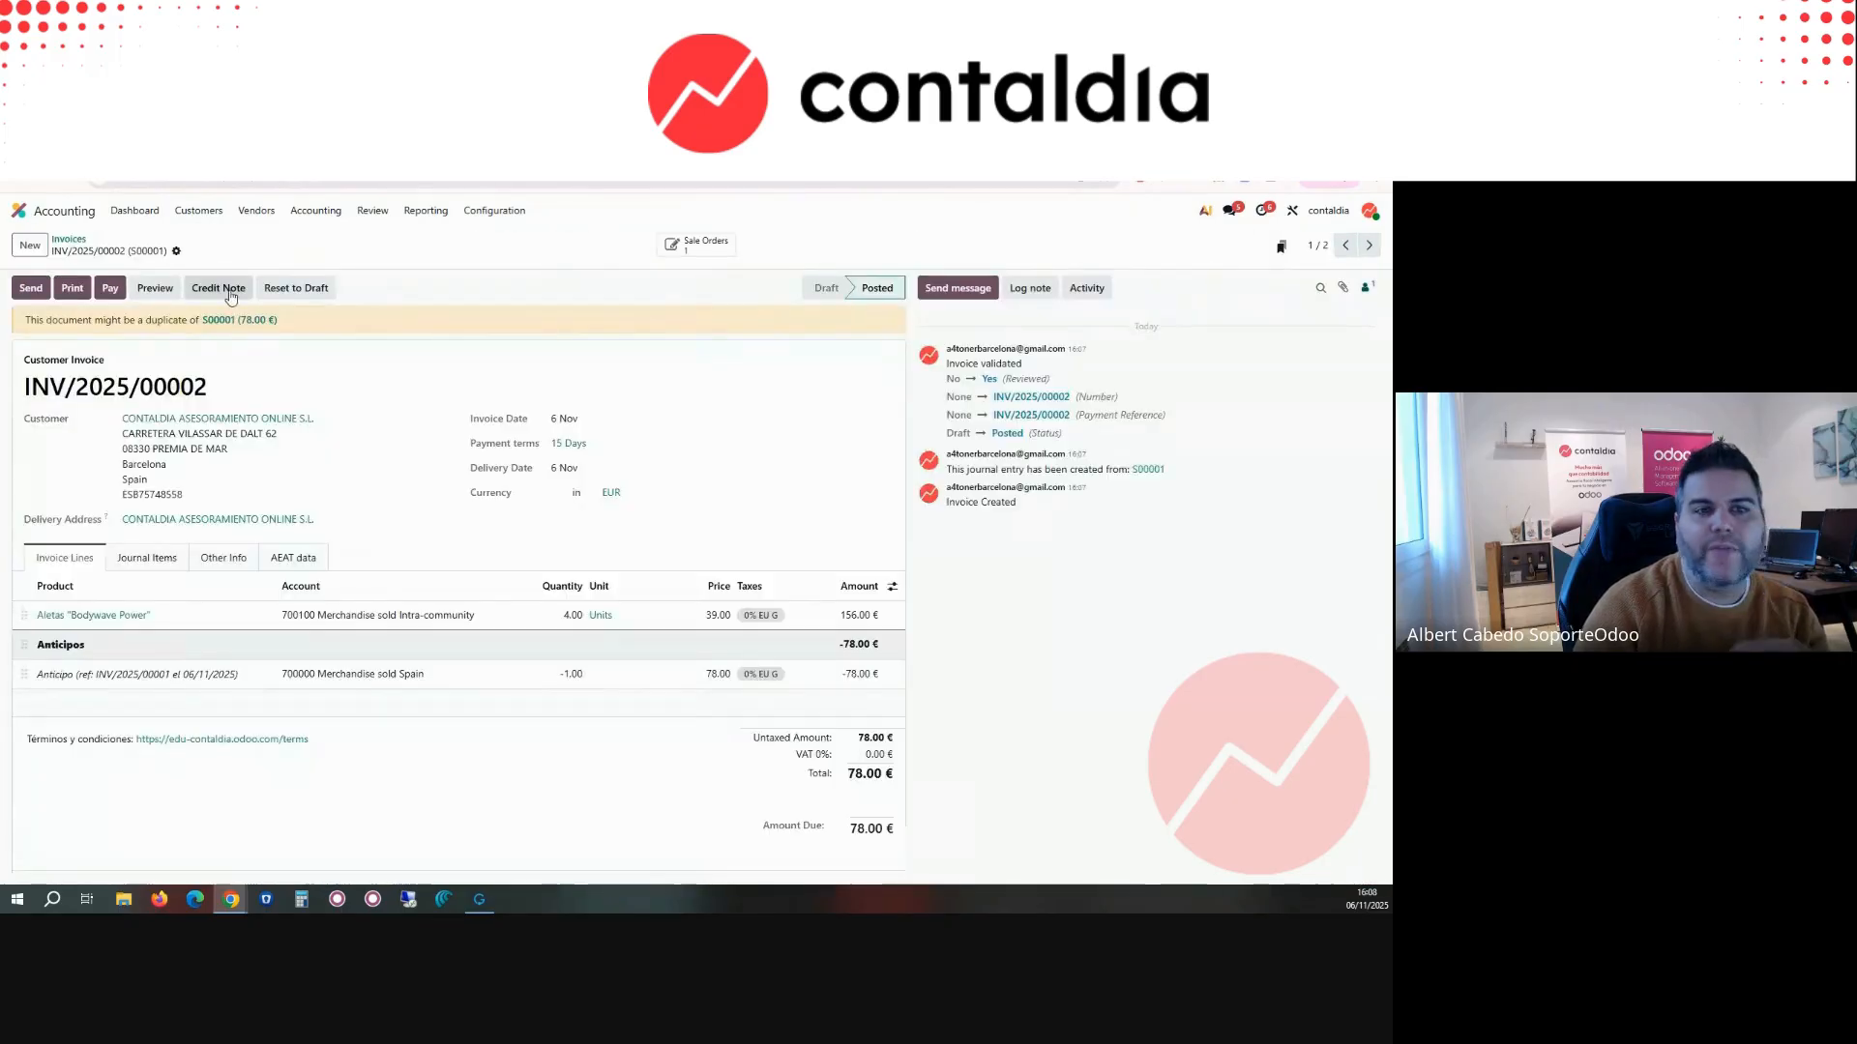
pyautogui.click(33, 288)
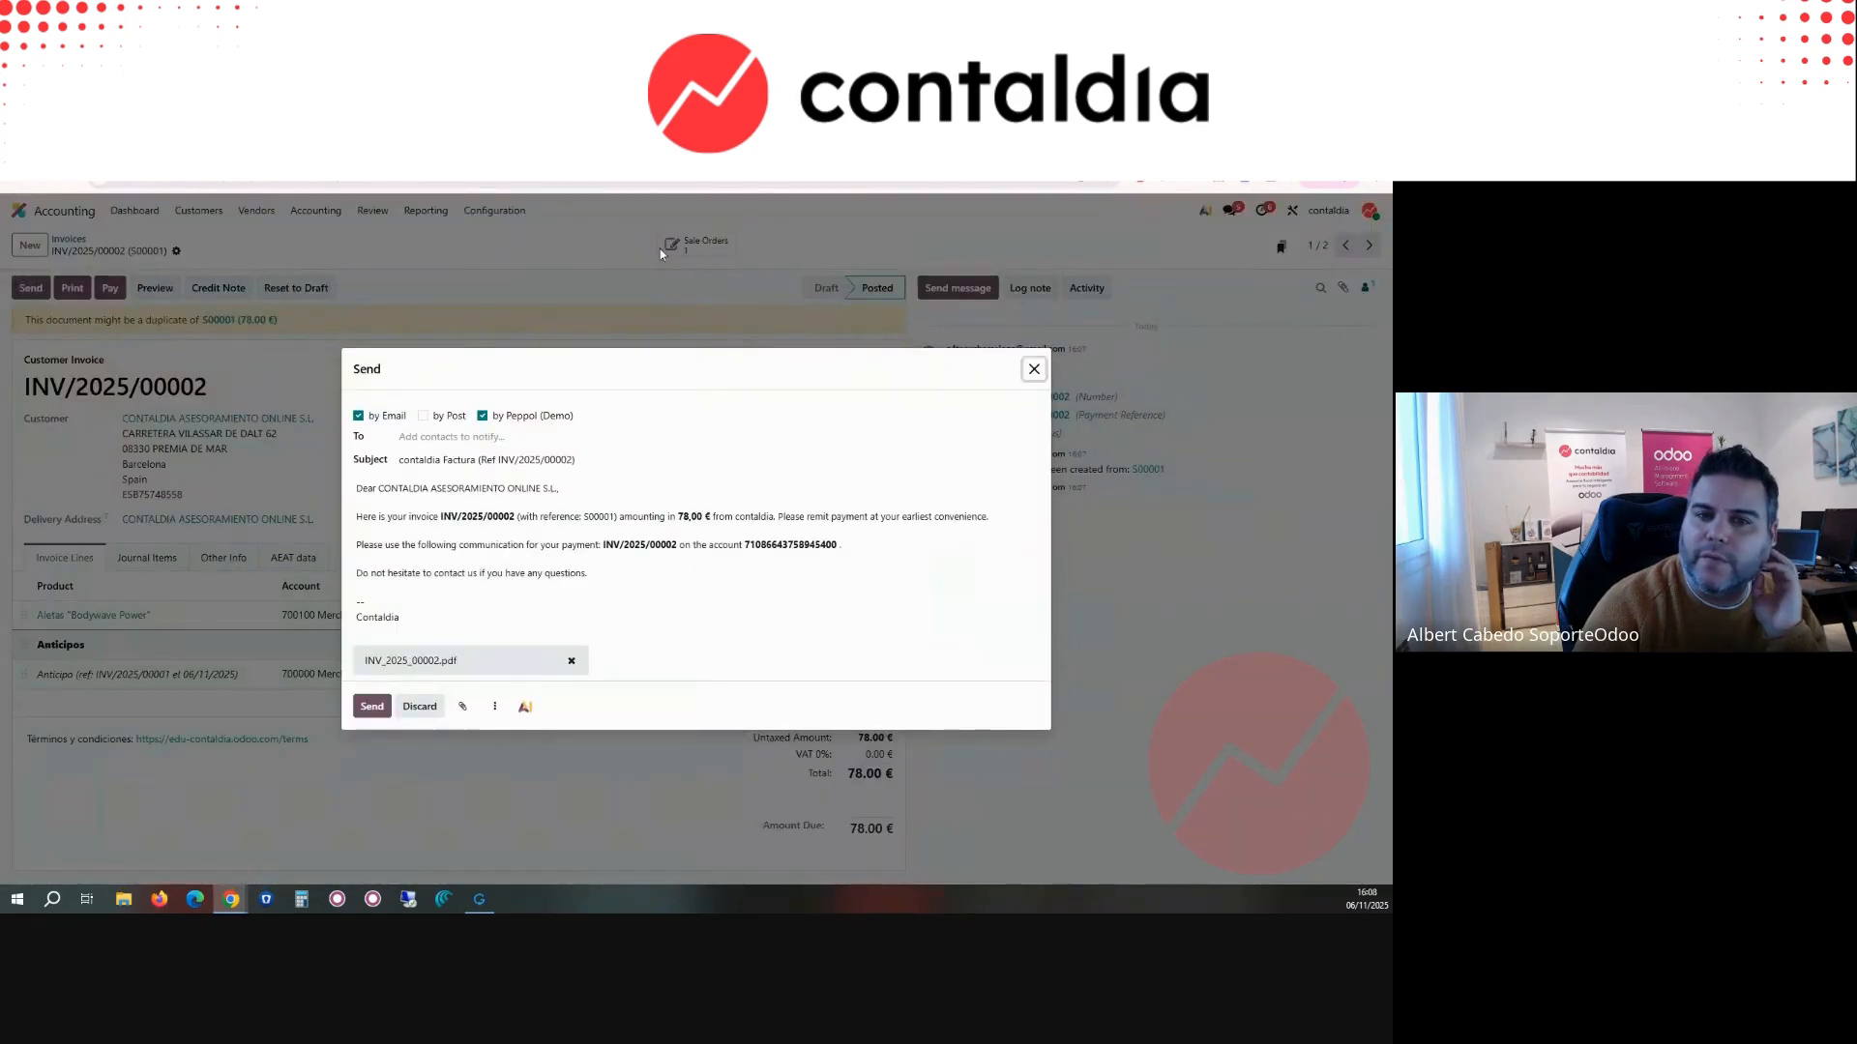
pyautogui.click(1034, 372)
# Step: Create a new Veri*Factu certificate record in the Accounting configuration and name it "contaldia cert"
pyautogui.click(493, 212)
pyautogui.scroll(-3, 527, 600)
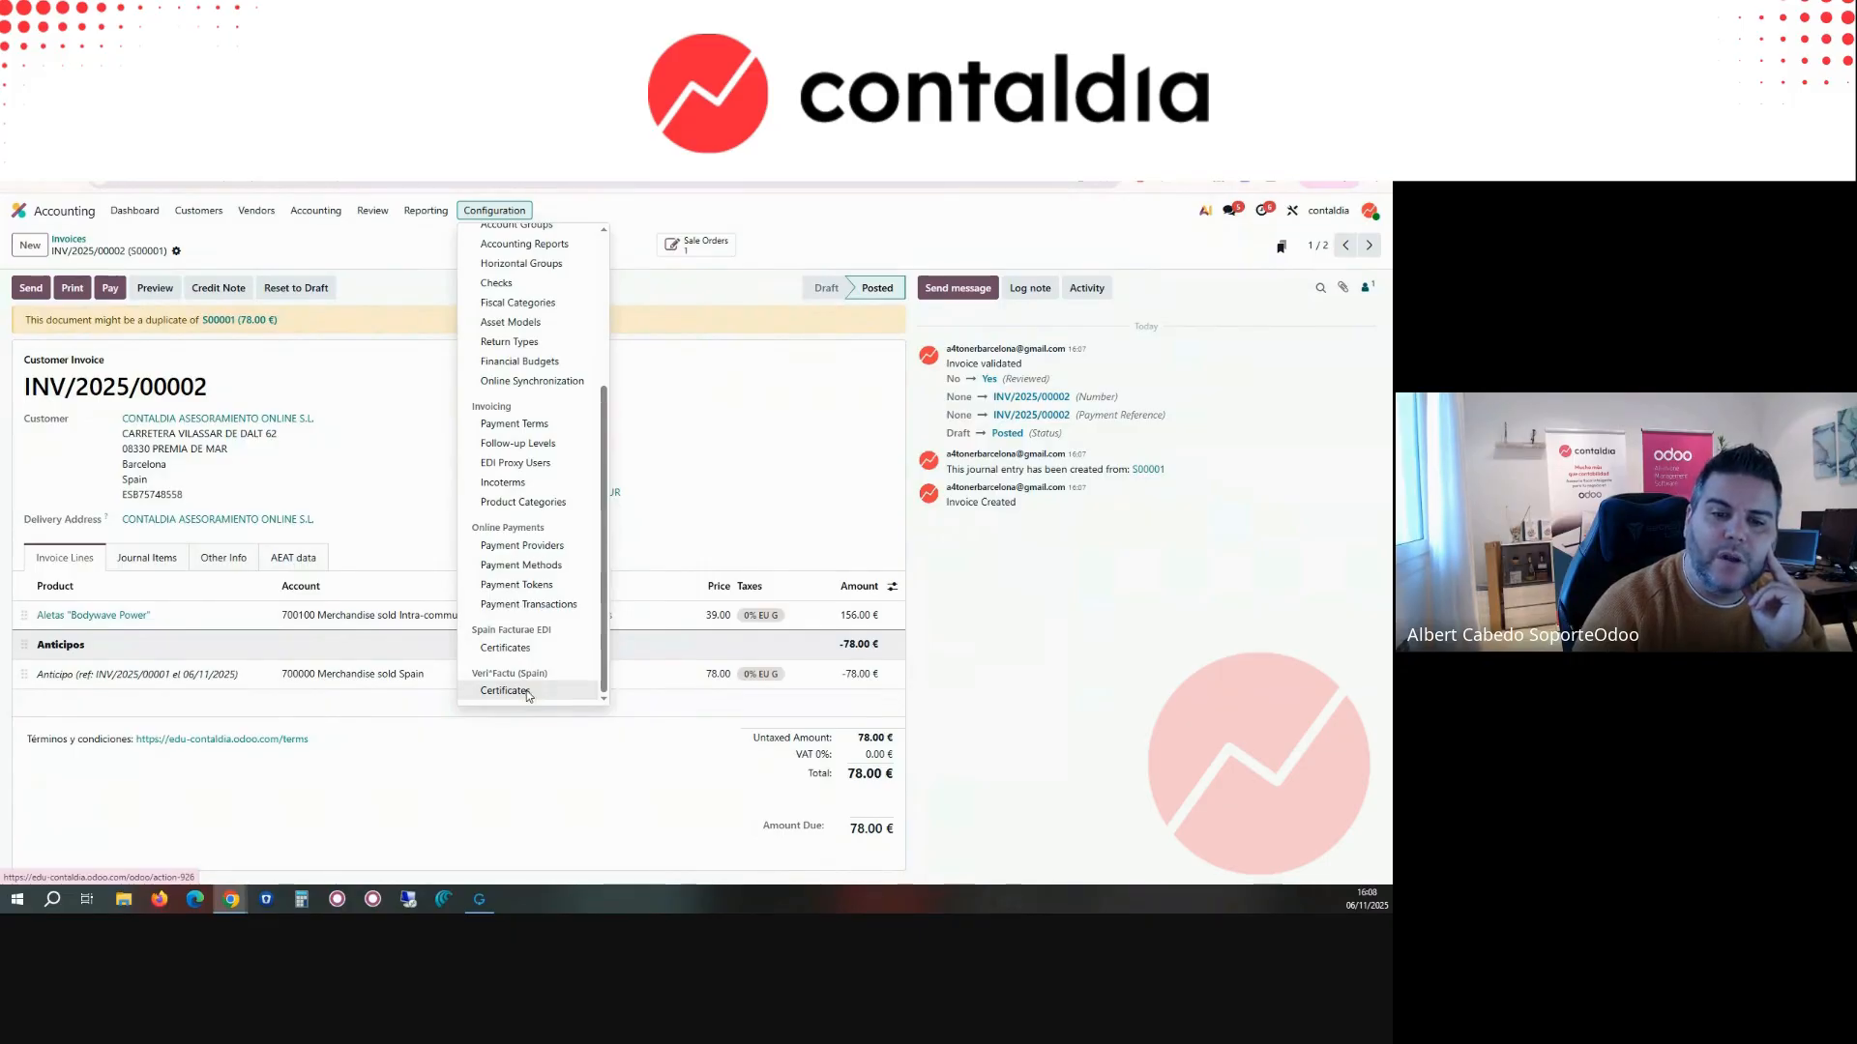
pyautogui.click(526, 691)
pyautogui.click(36, 251)
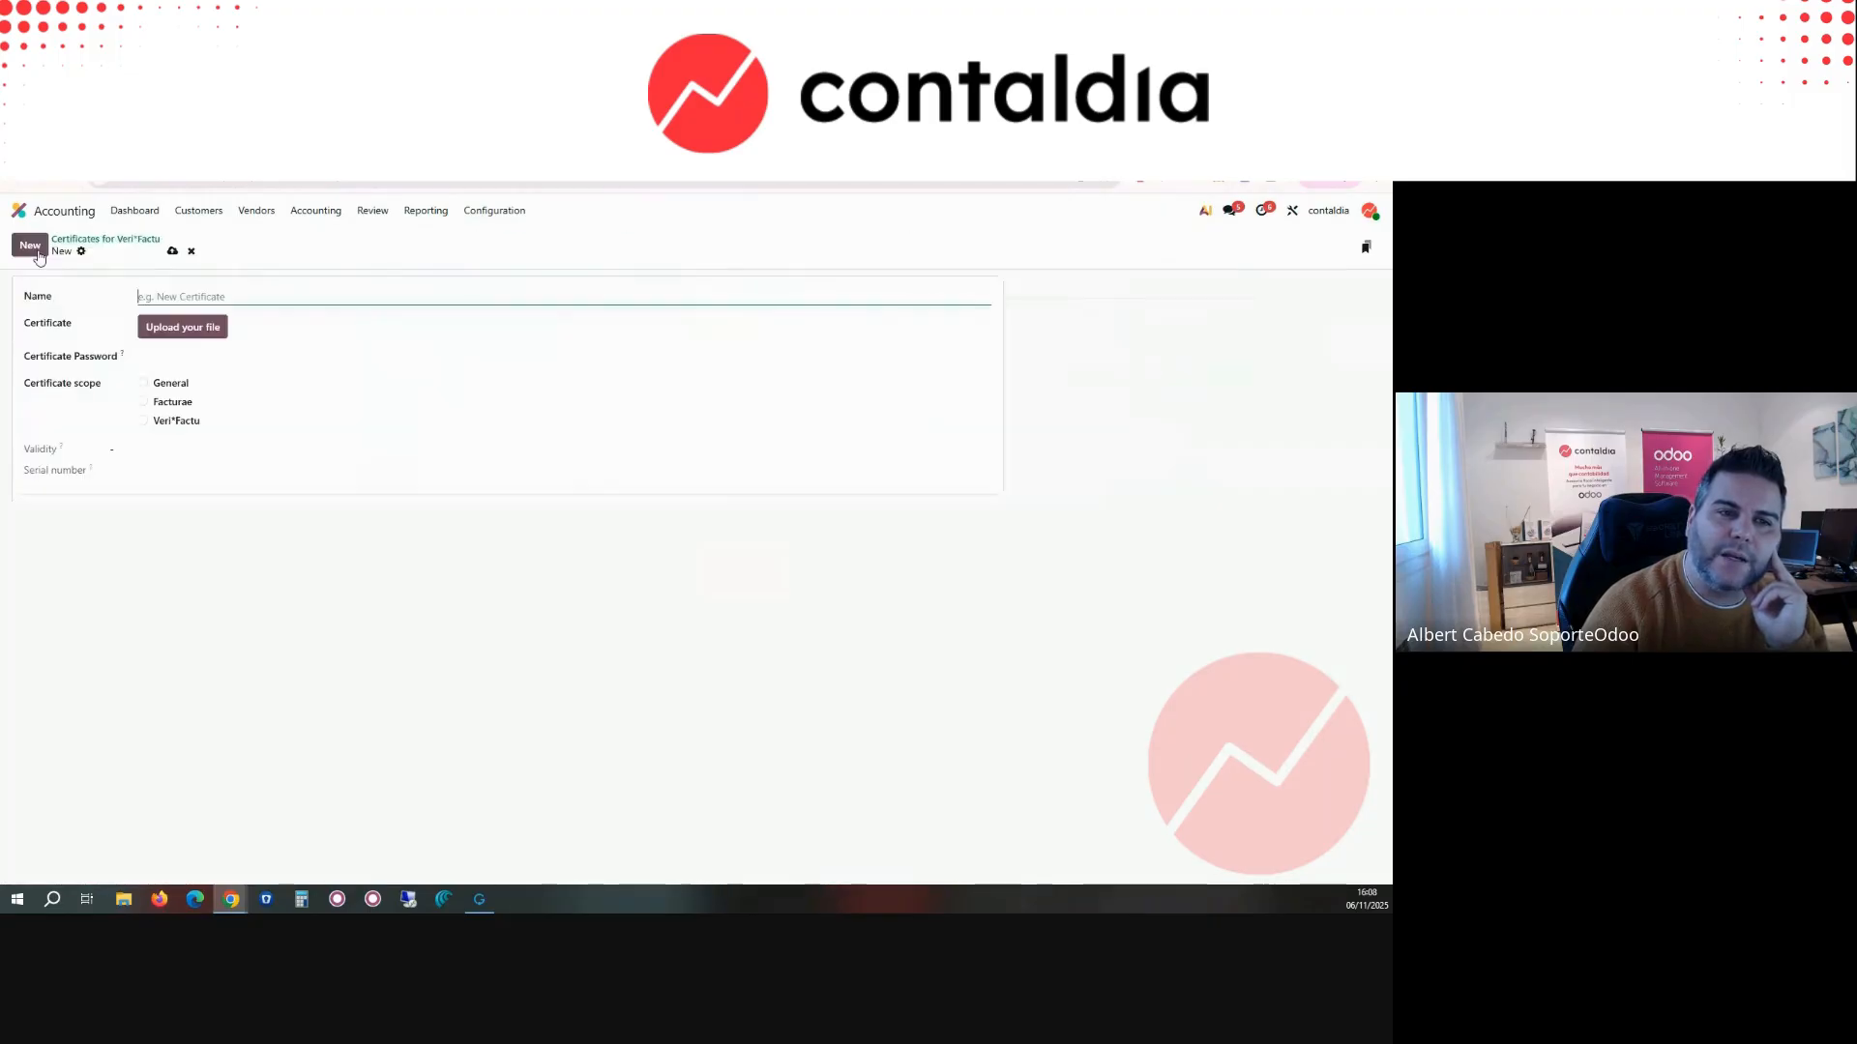
pyautogui.write('contaldia certfi')
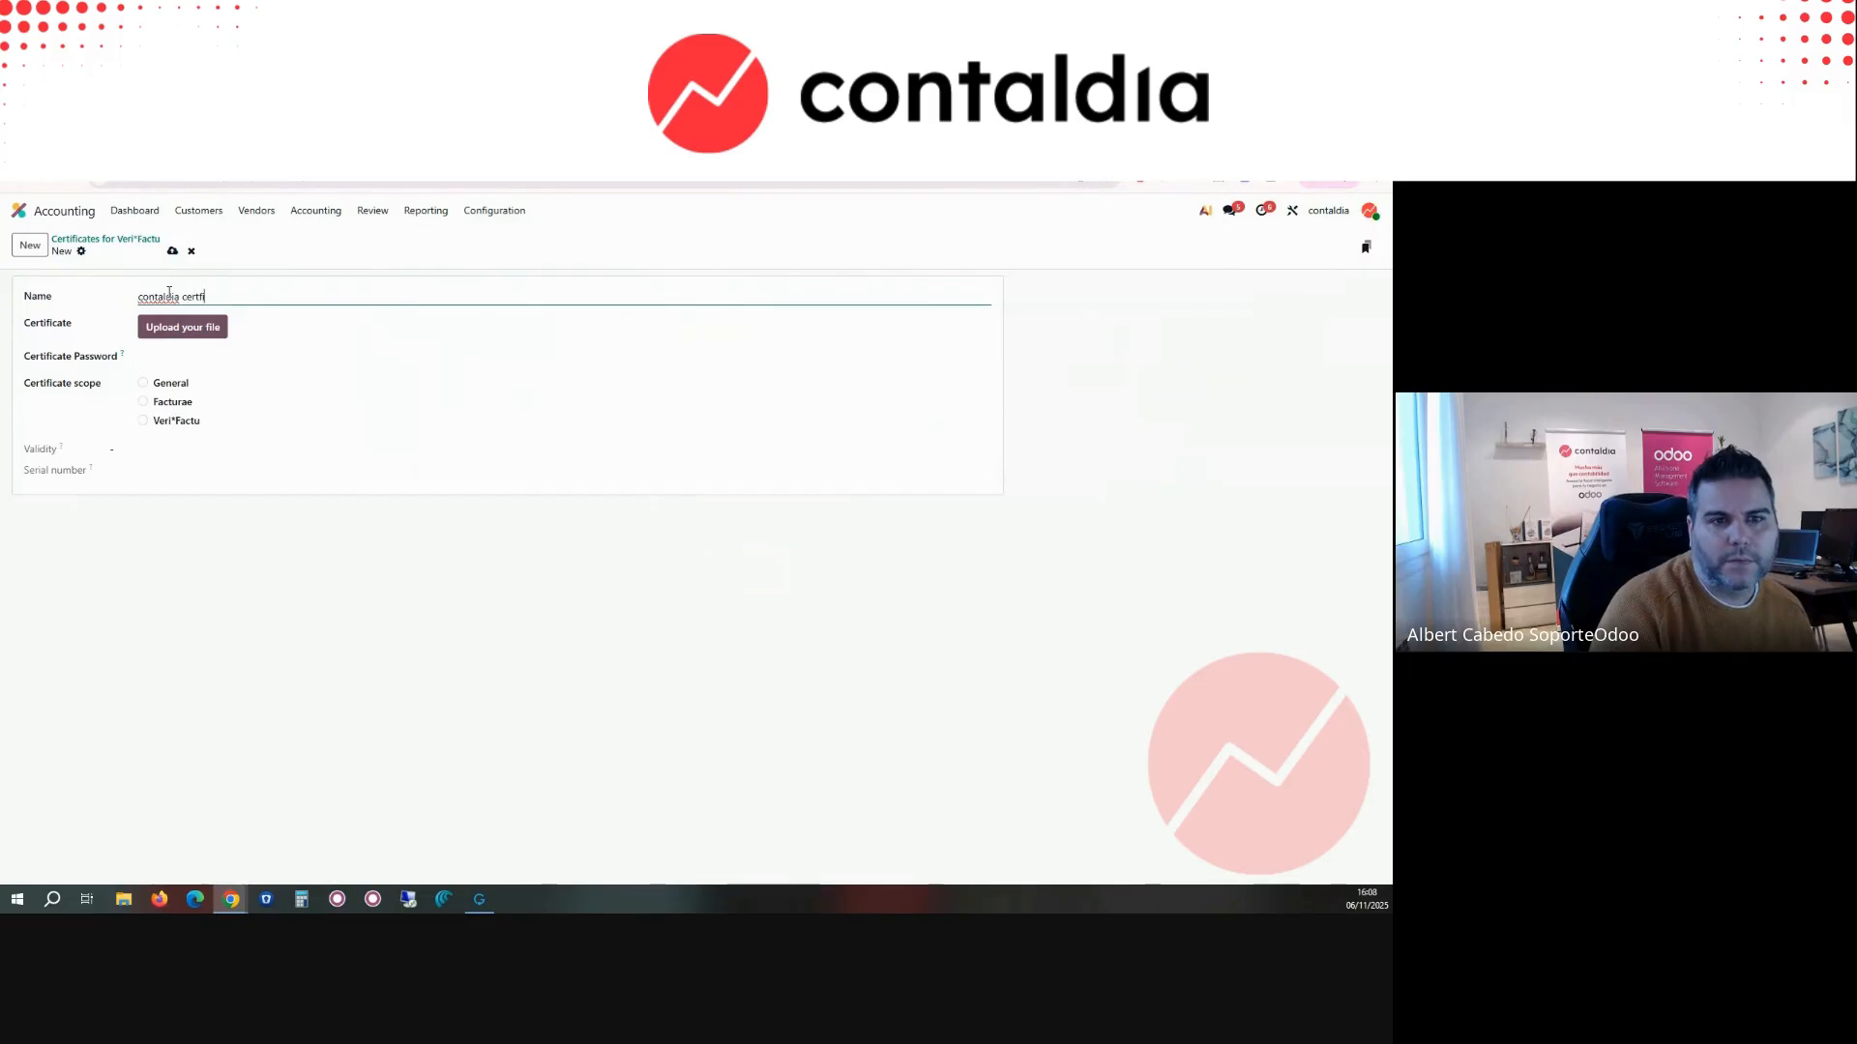
pyautogui.write('c')
pyautogui.press('BackSpace')
pyautogui.press('BackSpace')
pyautogui.press('BackSpace')
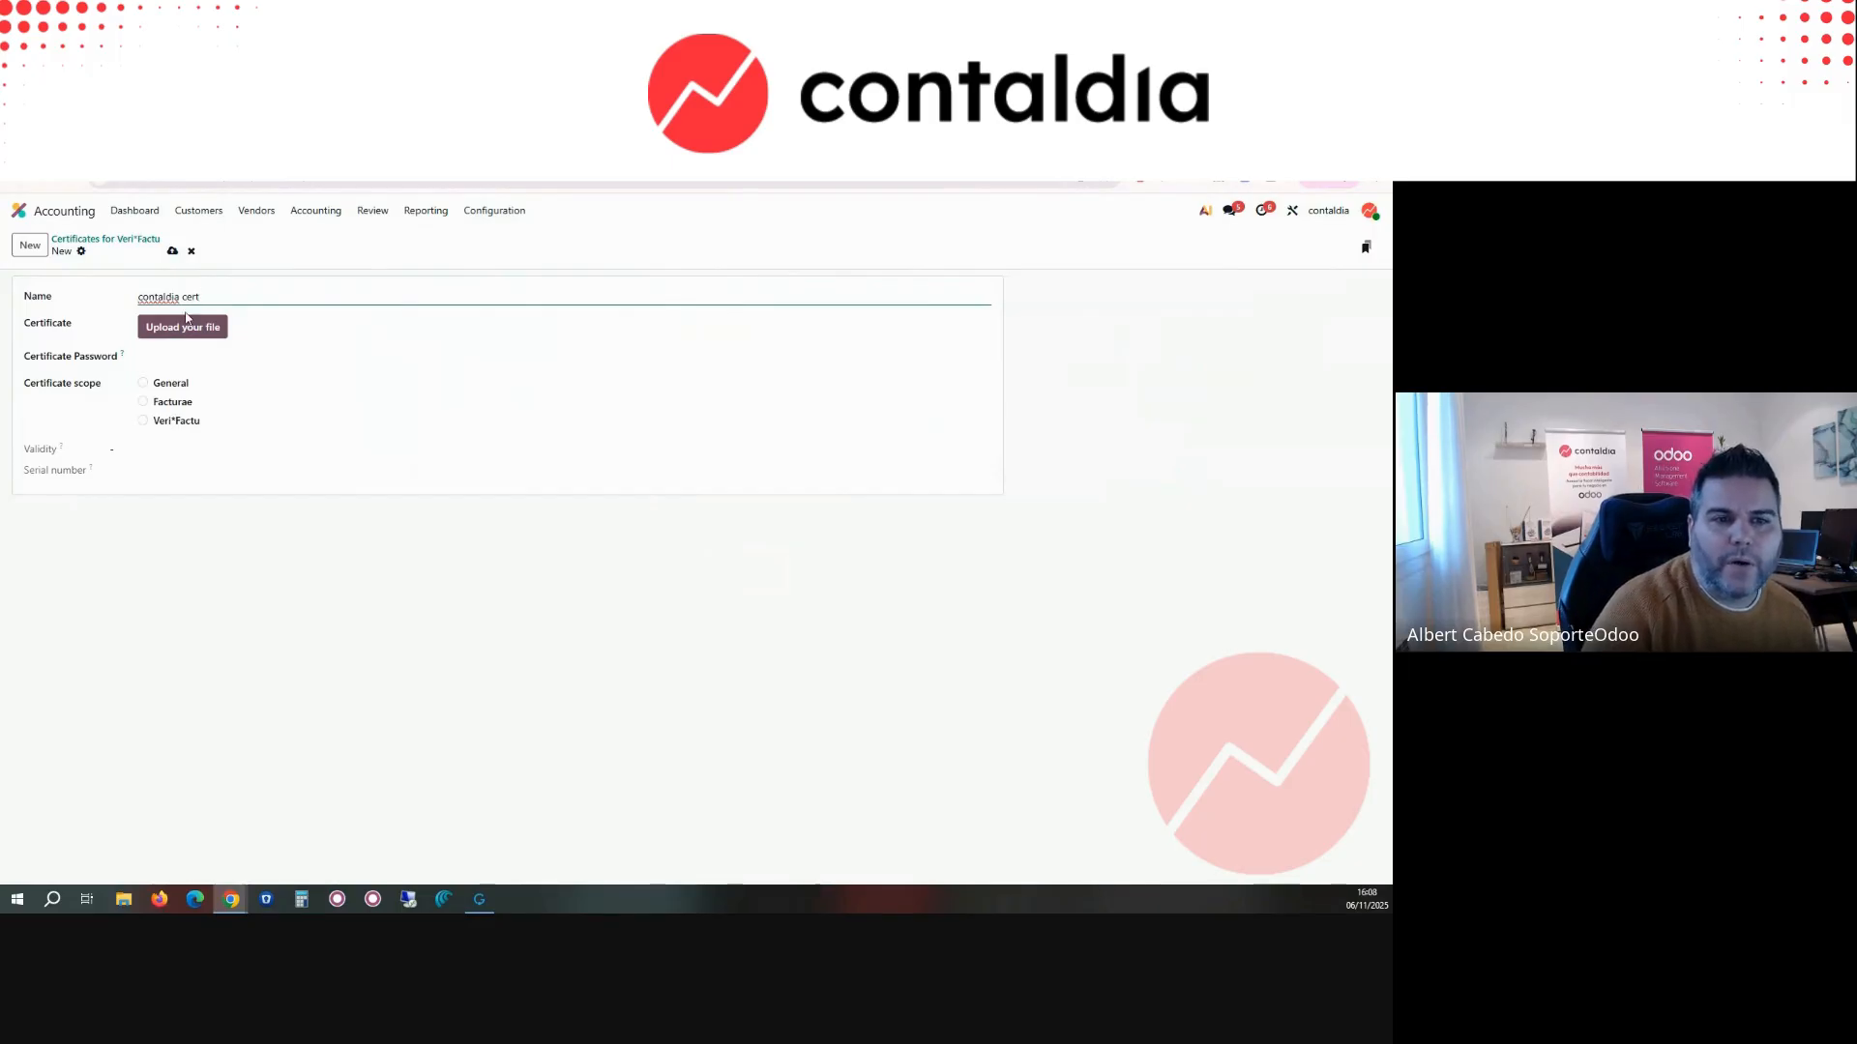
# Step: Upload the company's certificate file to the new certificate record and enter the certificate password
pyautogui.click(186, 326)
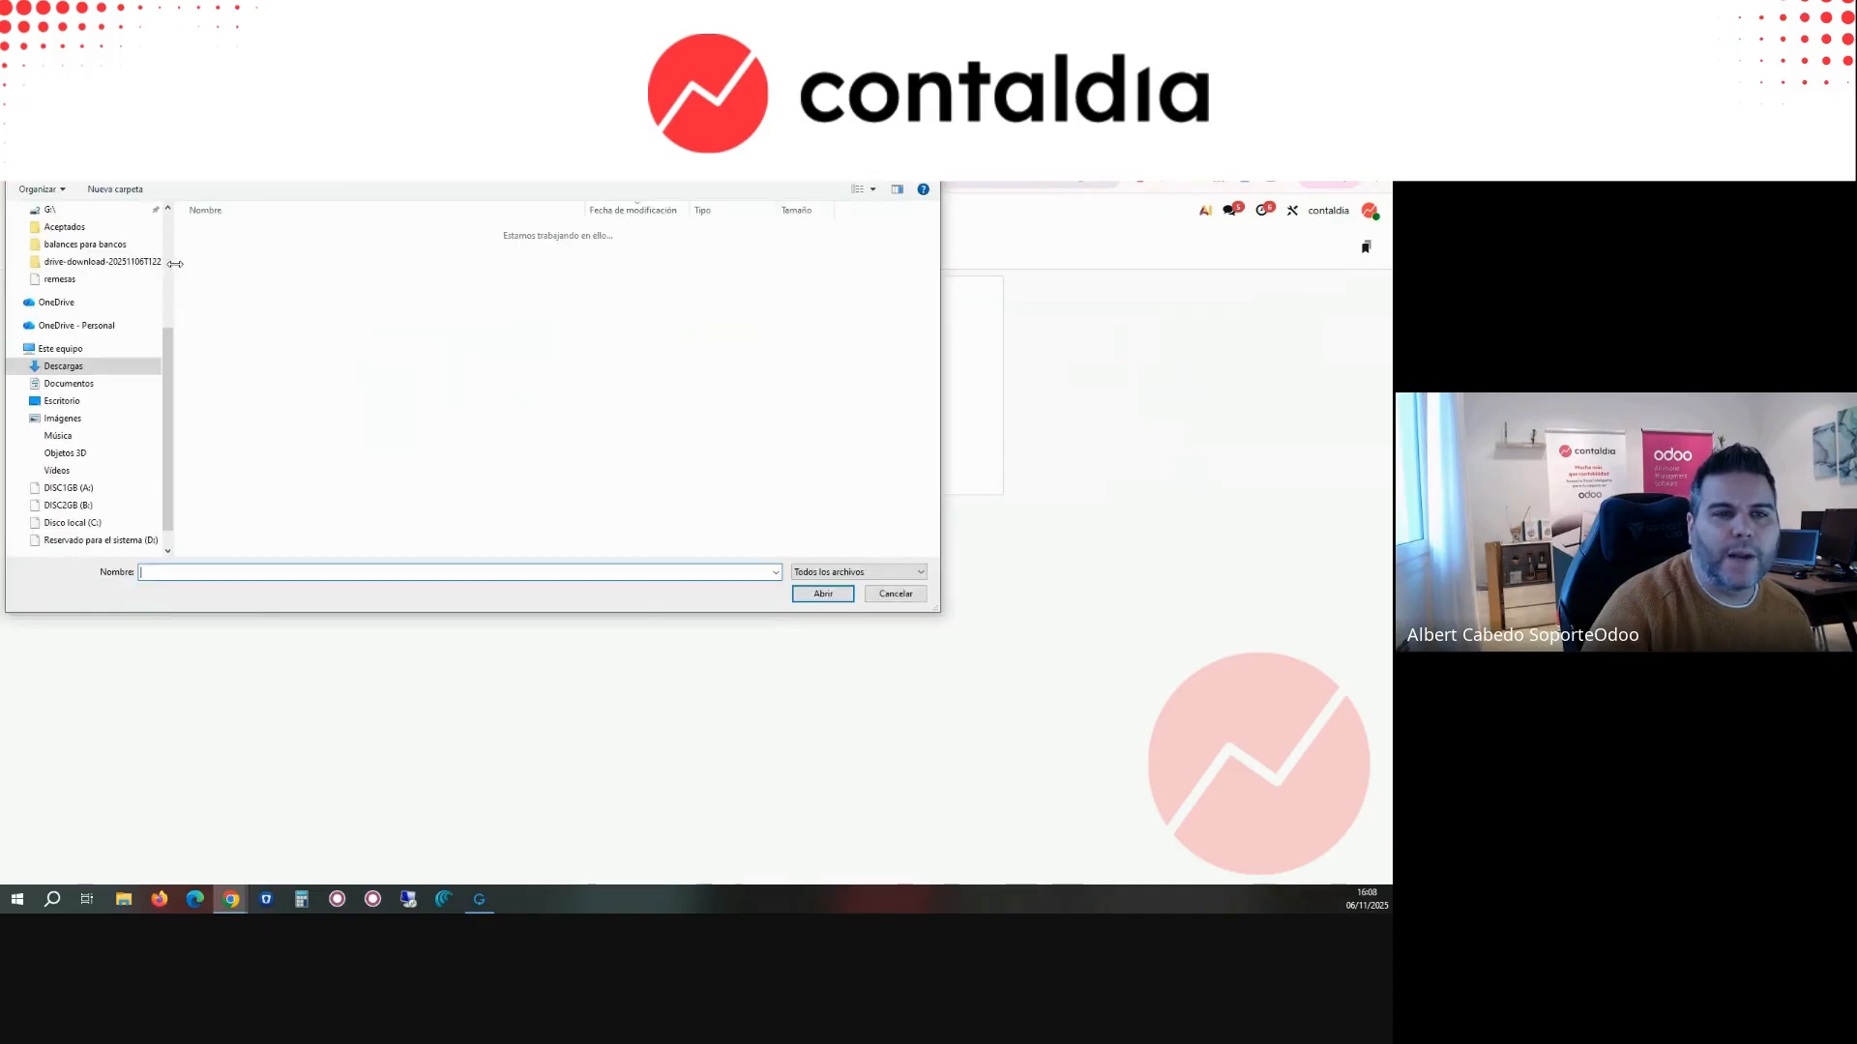
pyautogui.press('Escape')
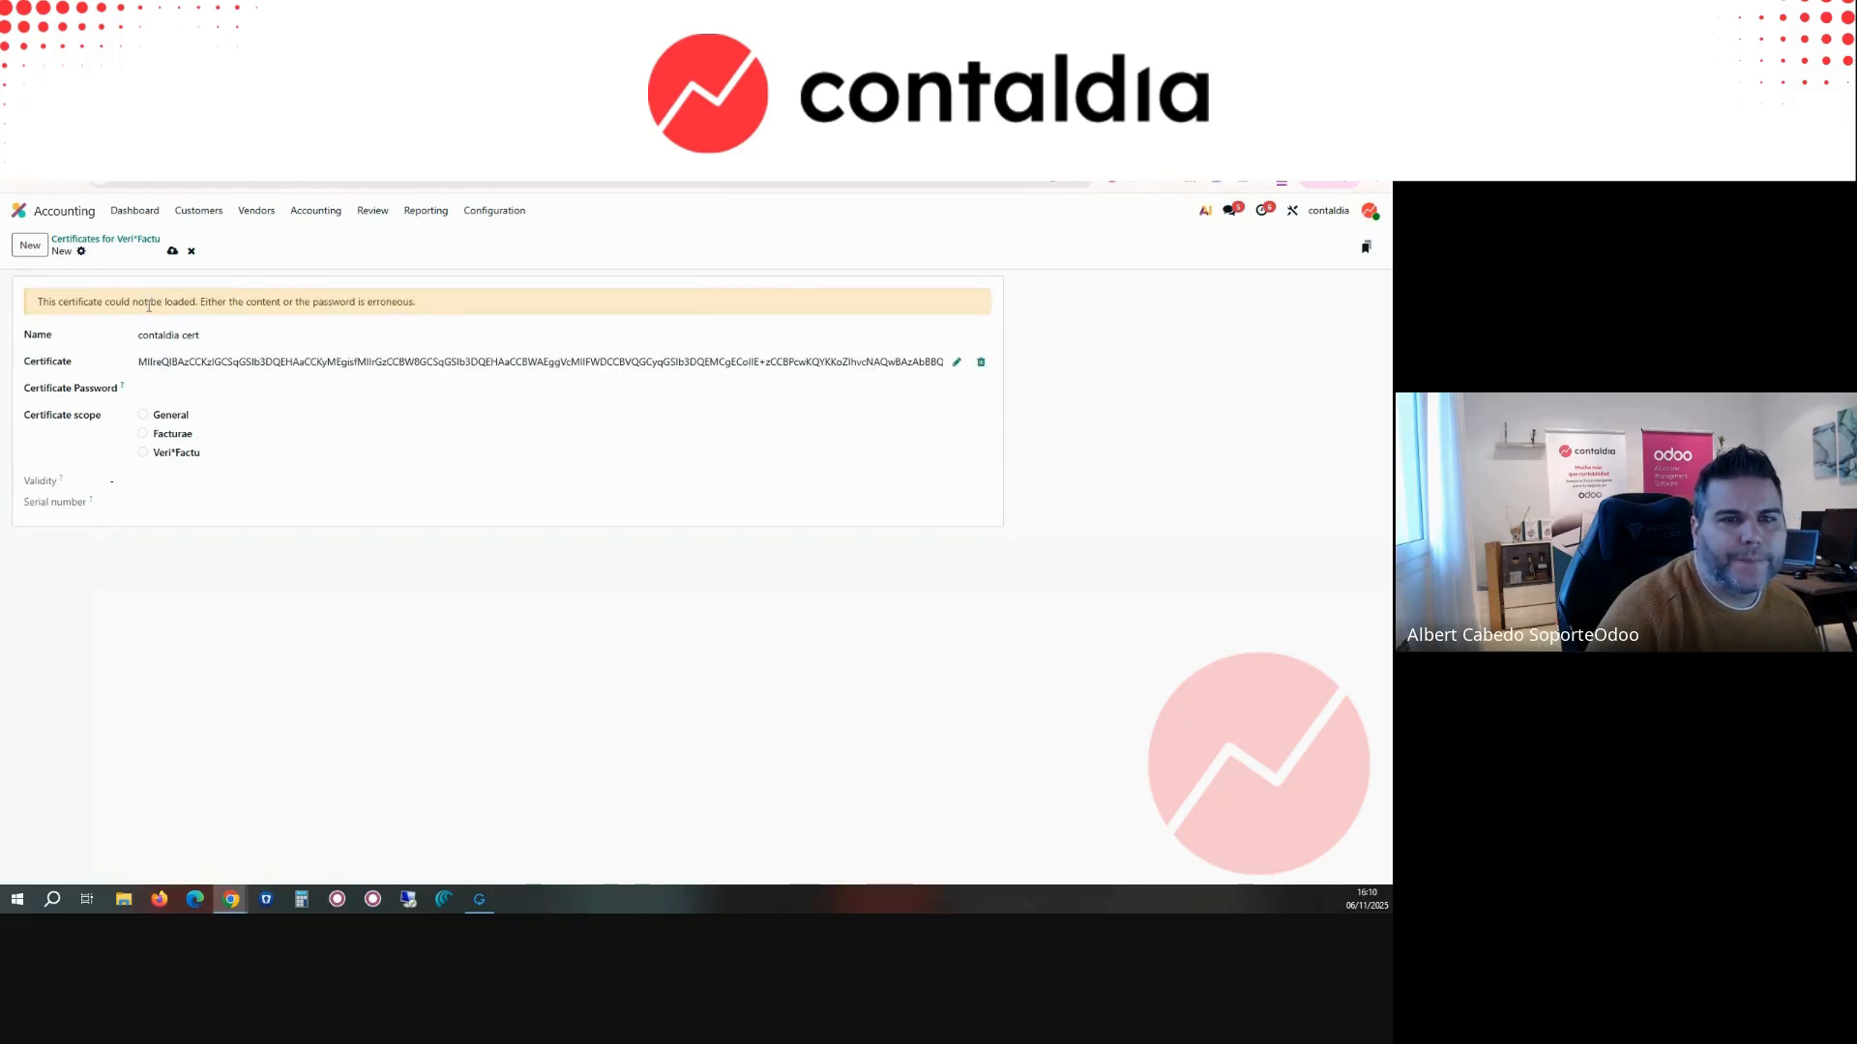
pyautogui.click(164, 388)
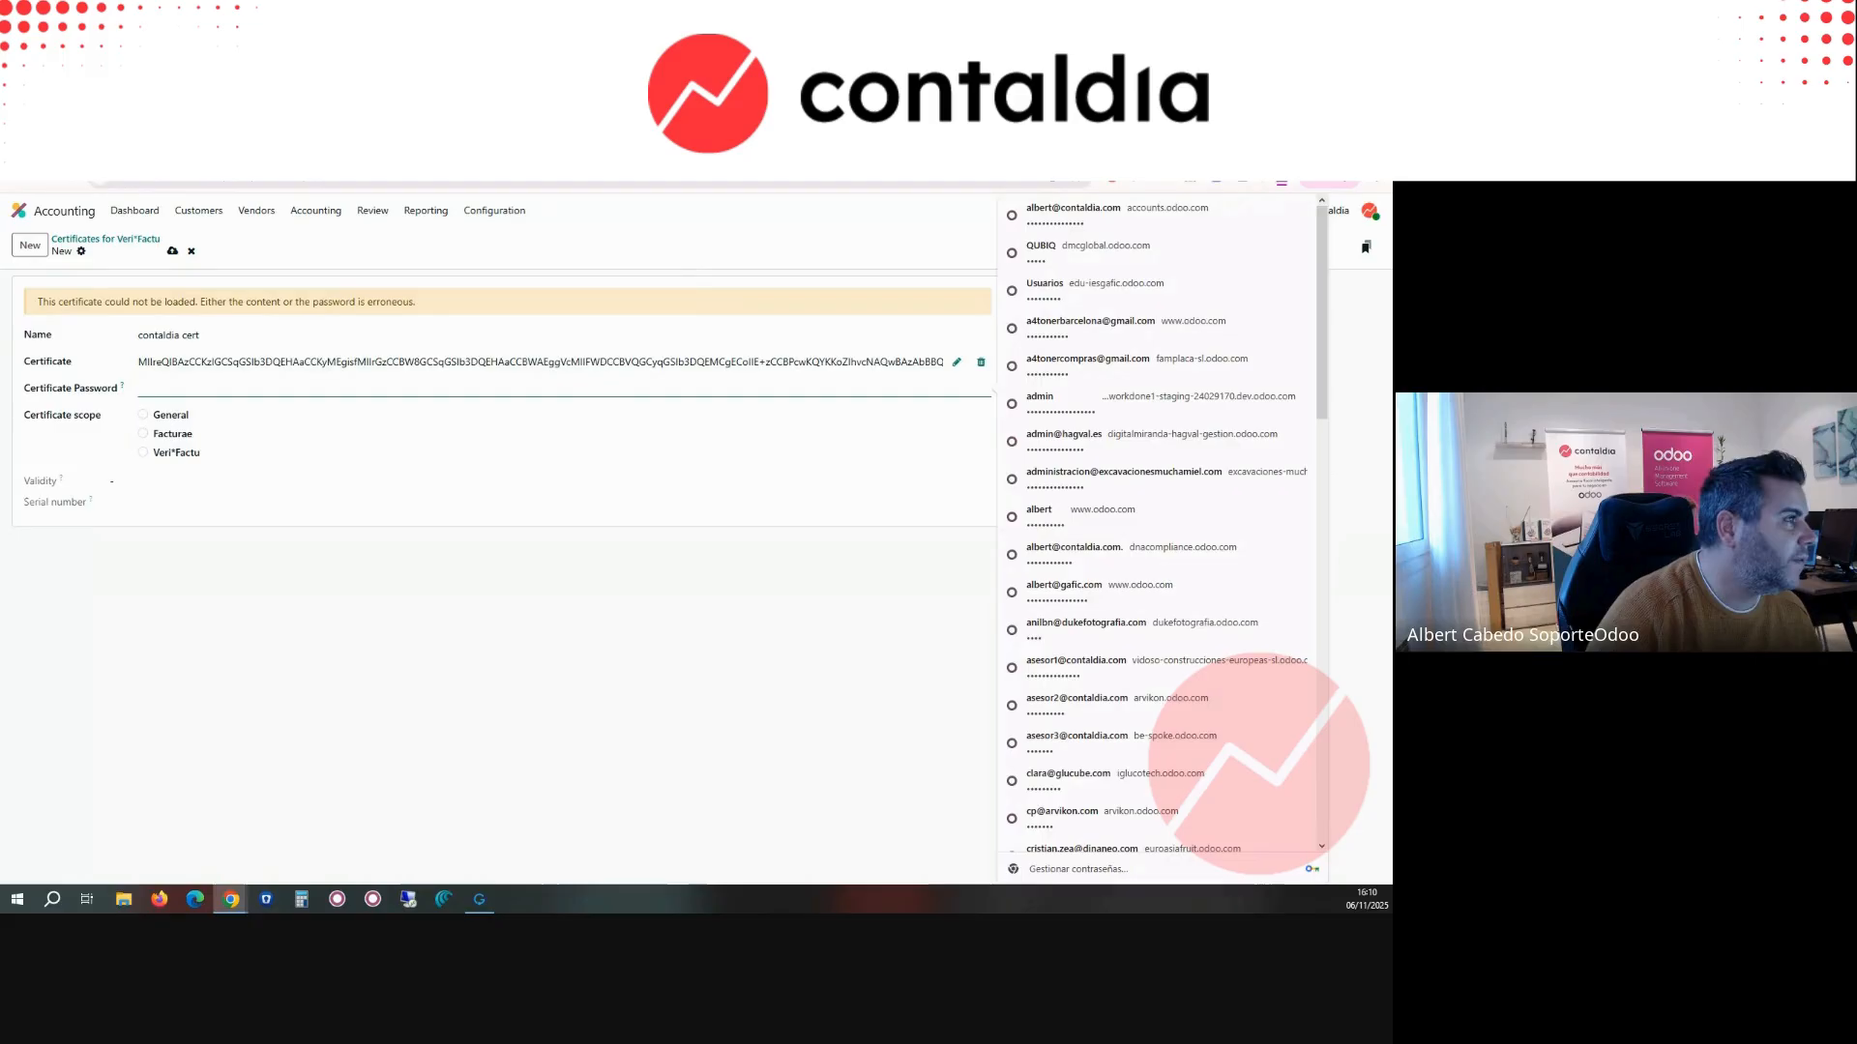
pyautogui.press('Escape')
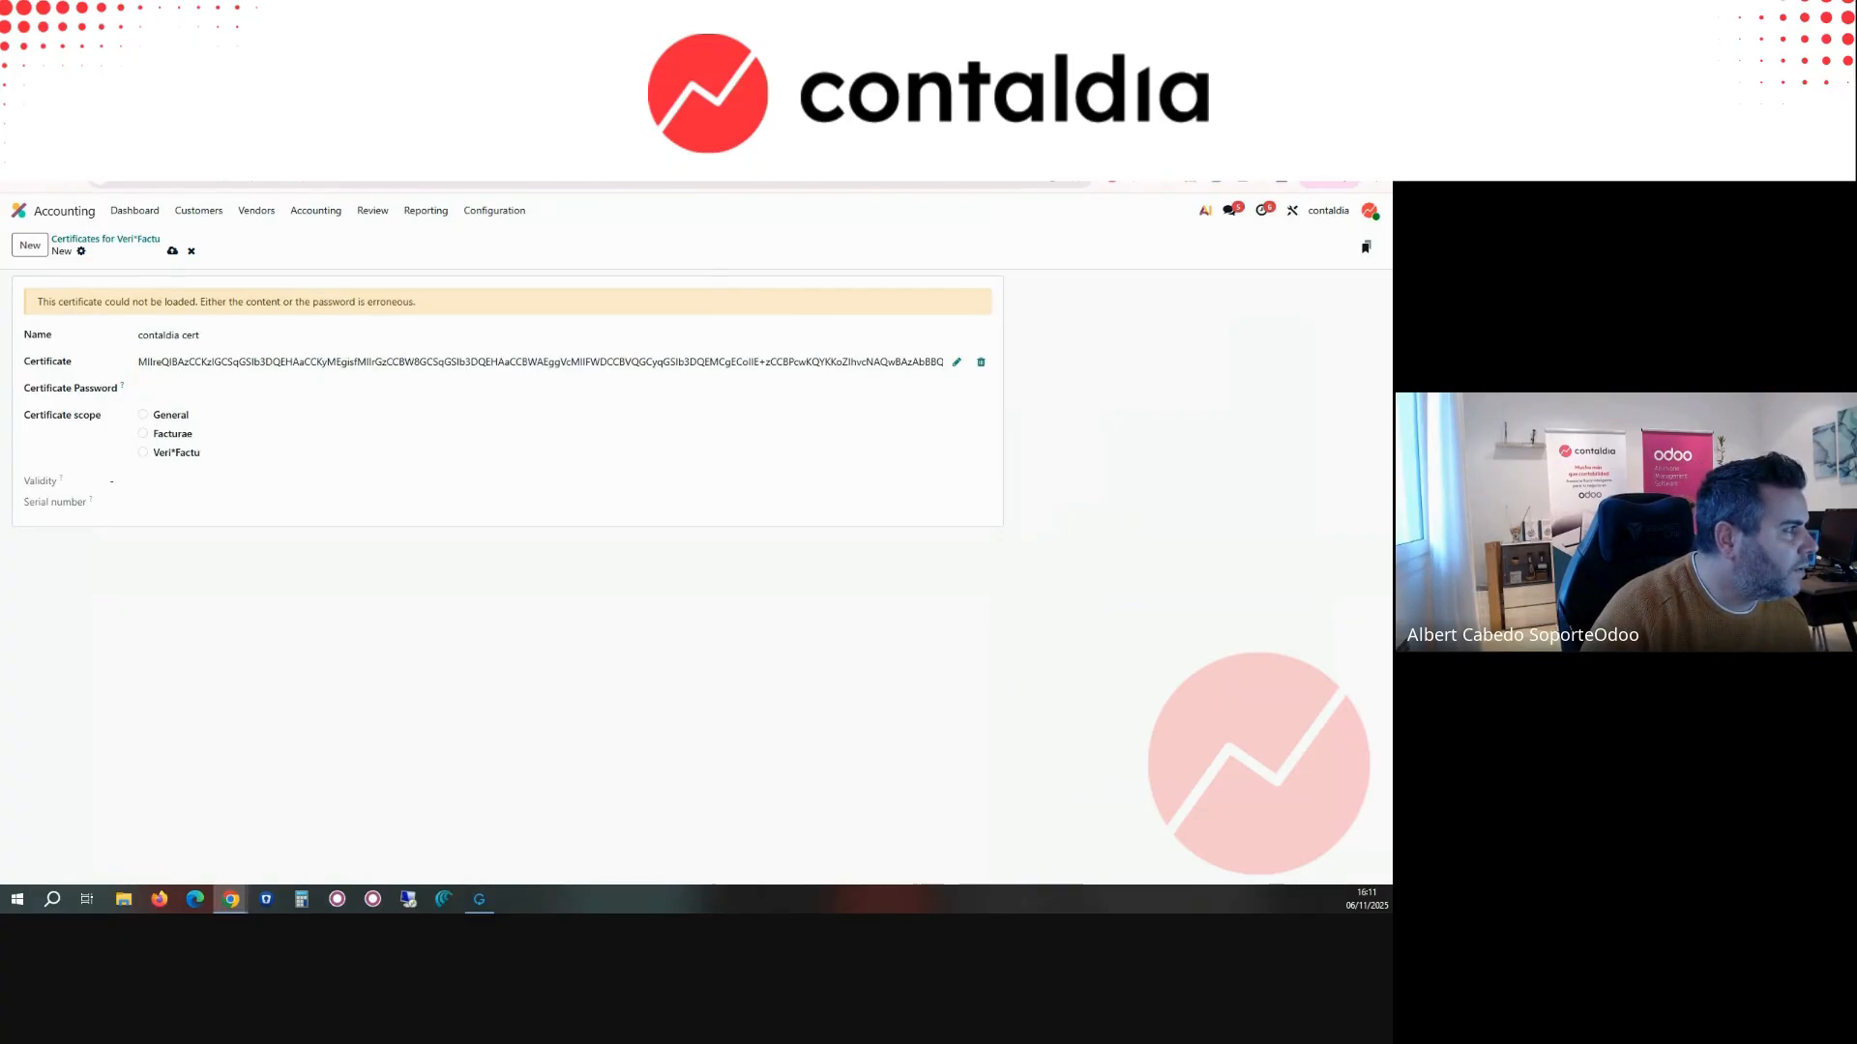
pyautogui.click(169, 384)
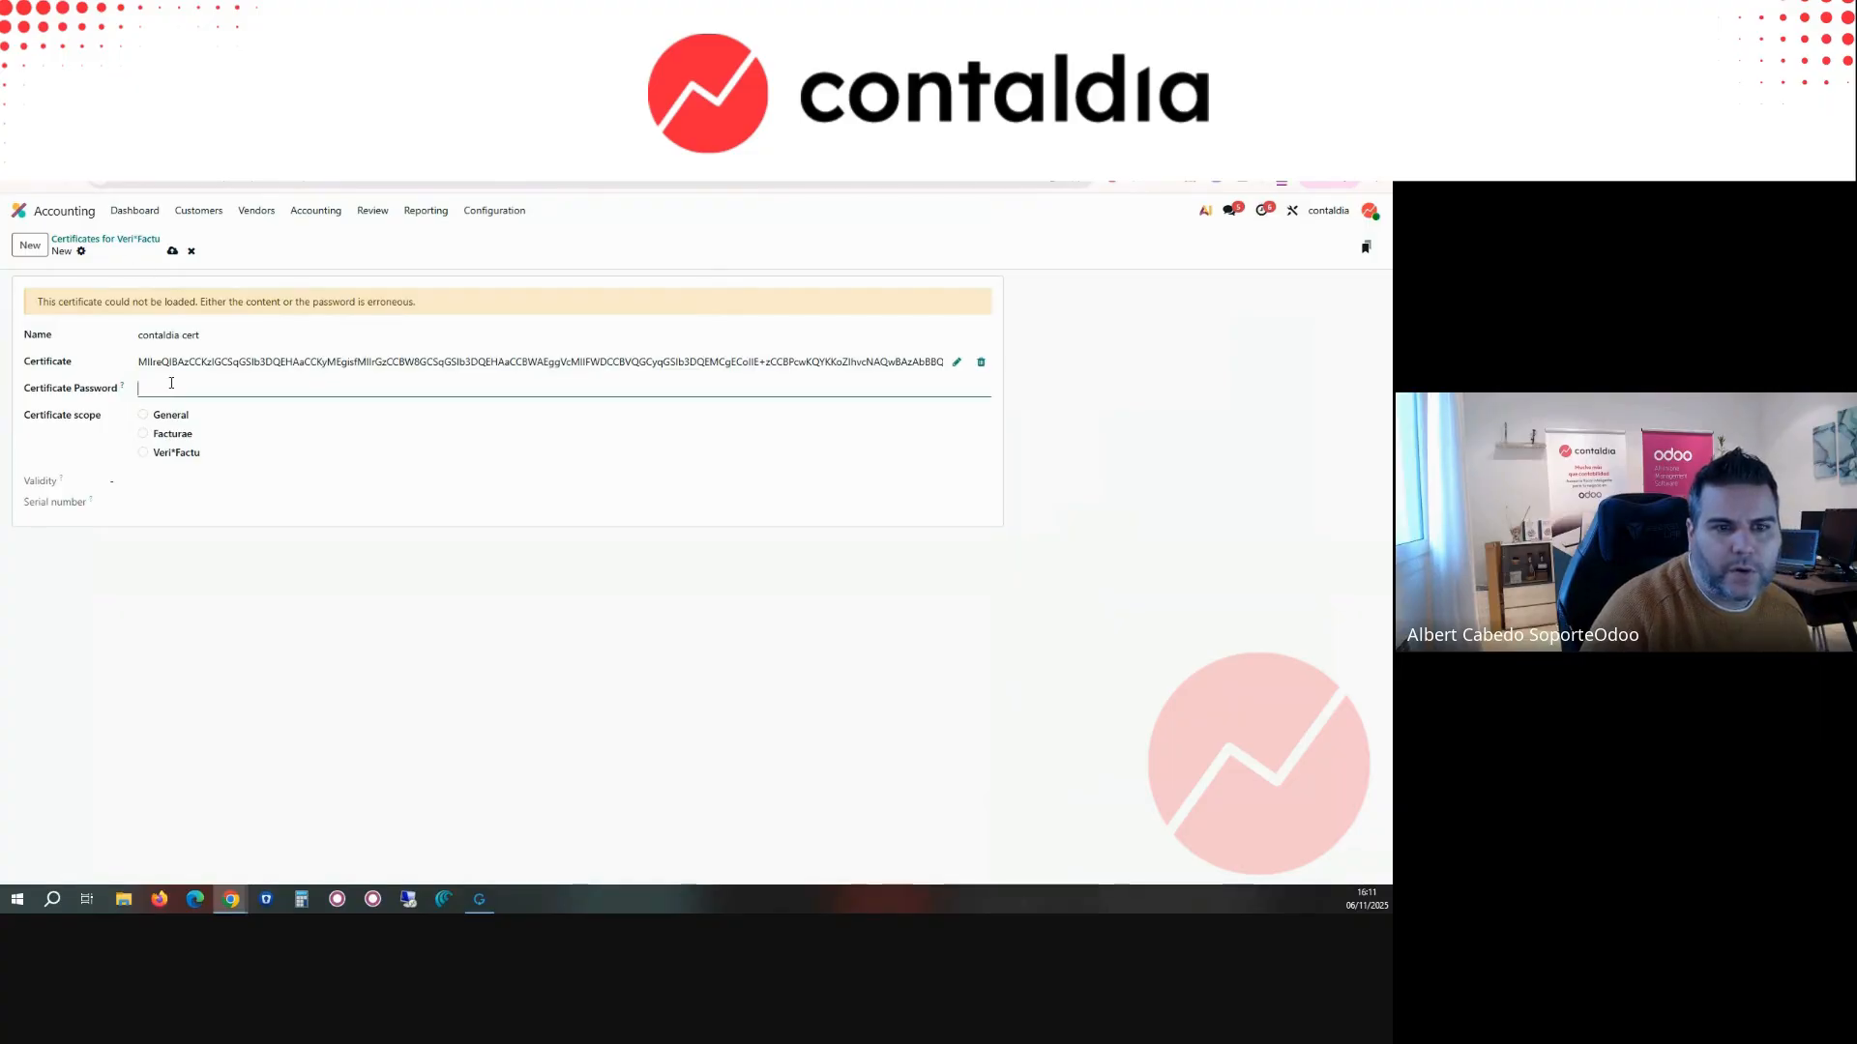
pyautogui.hotkey('ctrl', 'v')
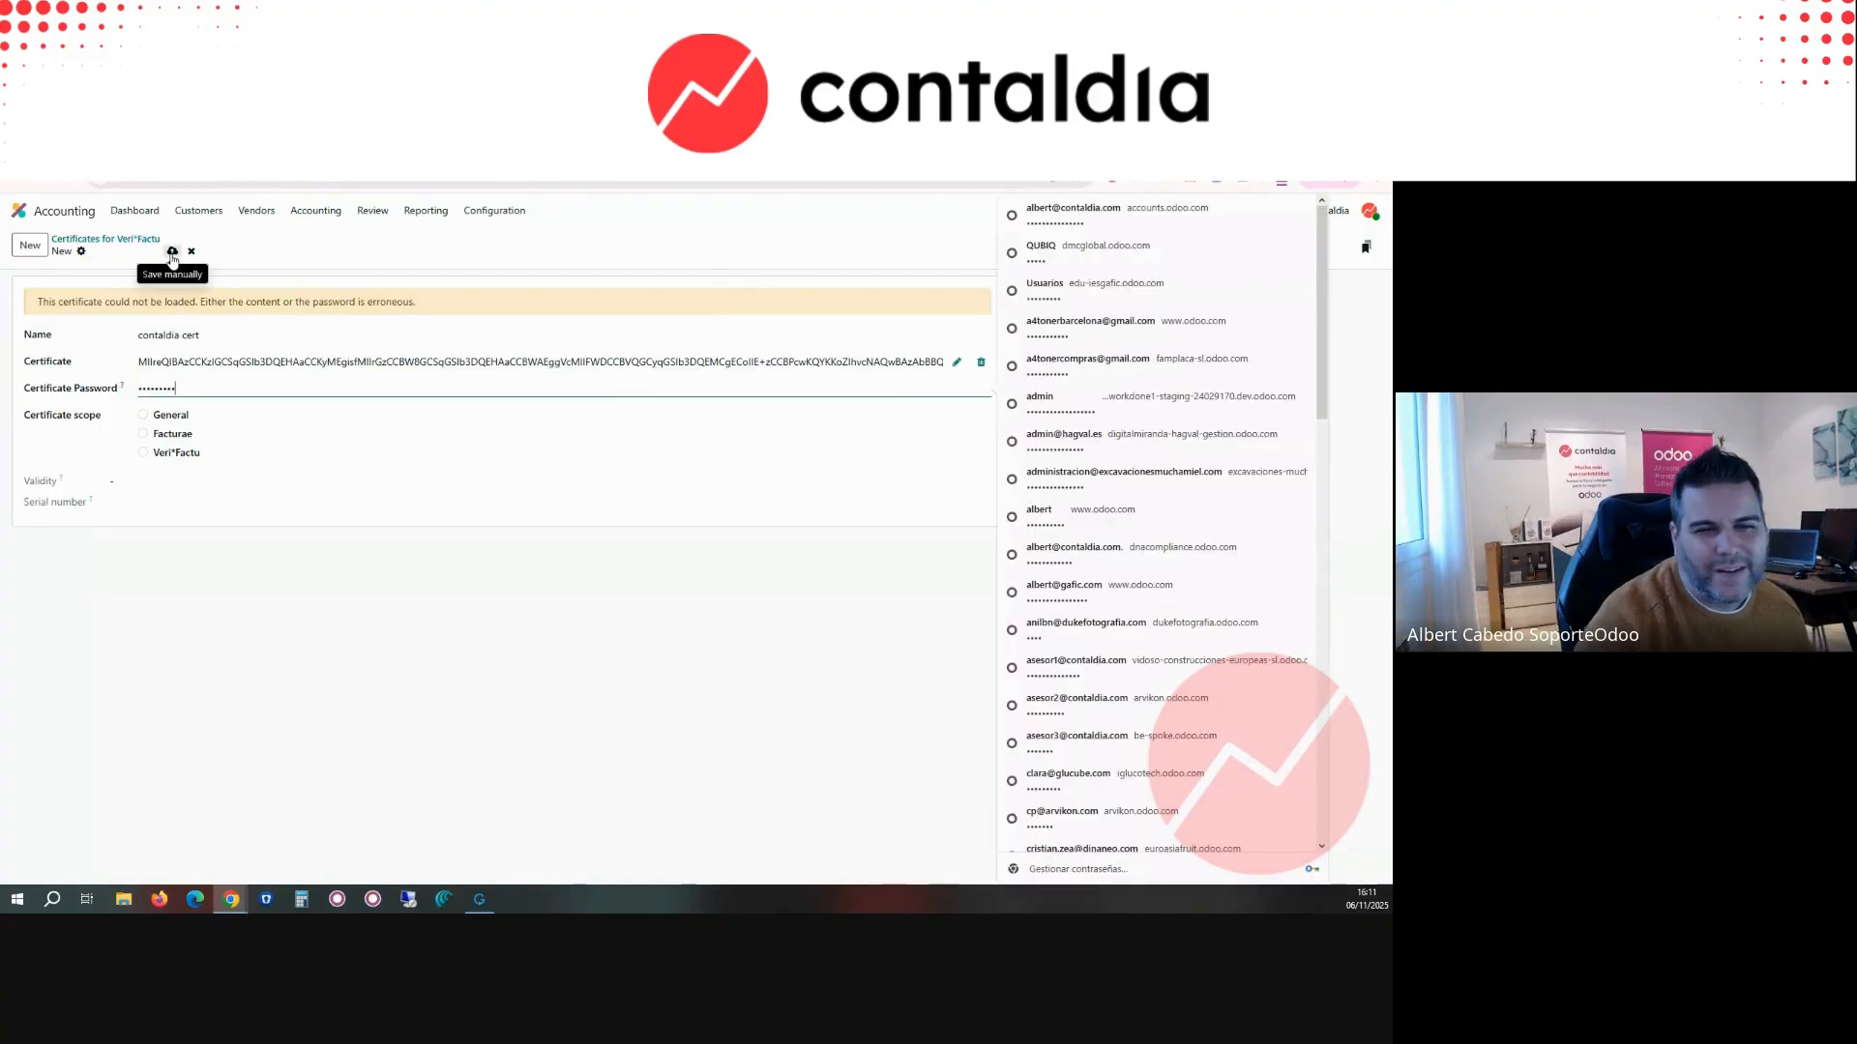
# Step: Set the certificate scope to Veri*Factu, save the record and return to the certificate list, dismissing the browser's offer to store the password
pyautogui.click(174, 454)
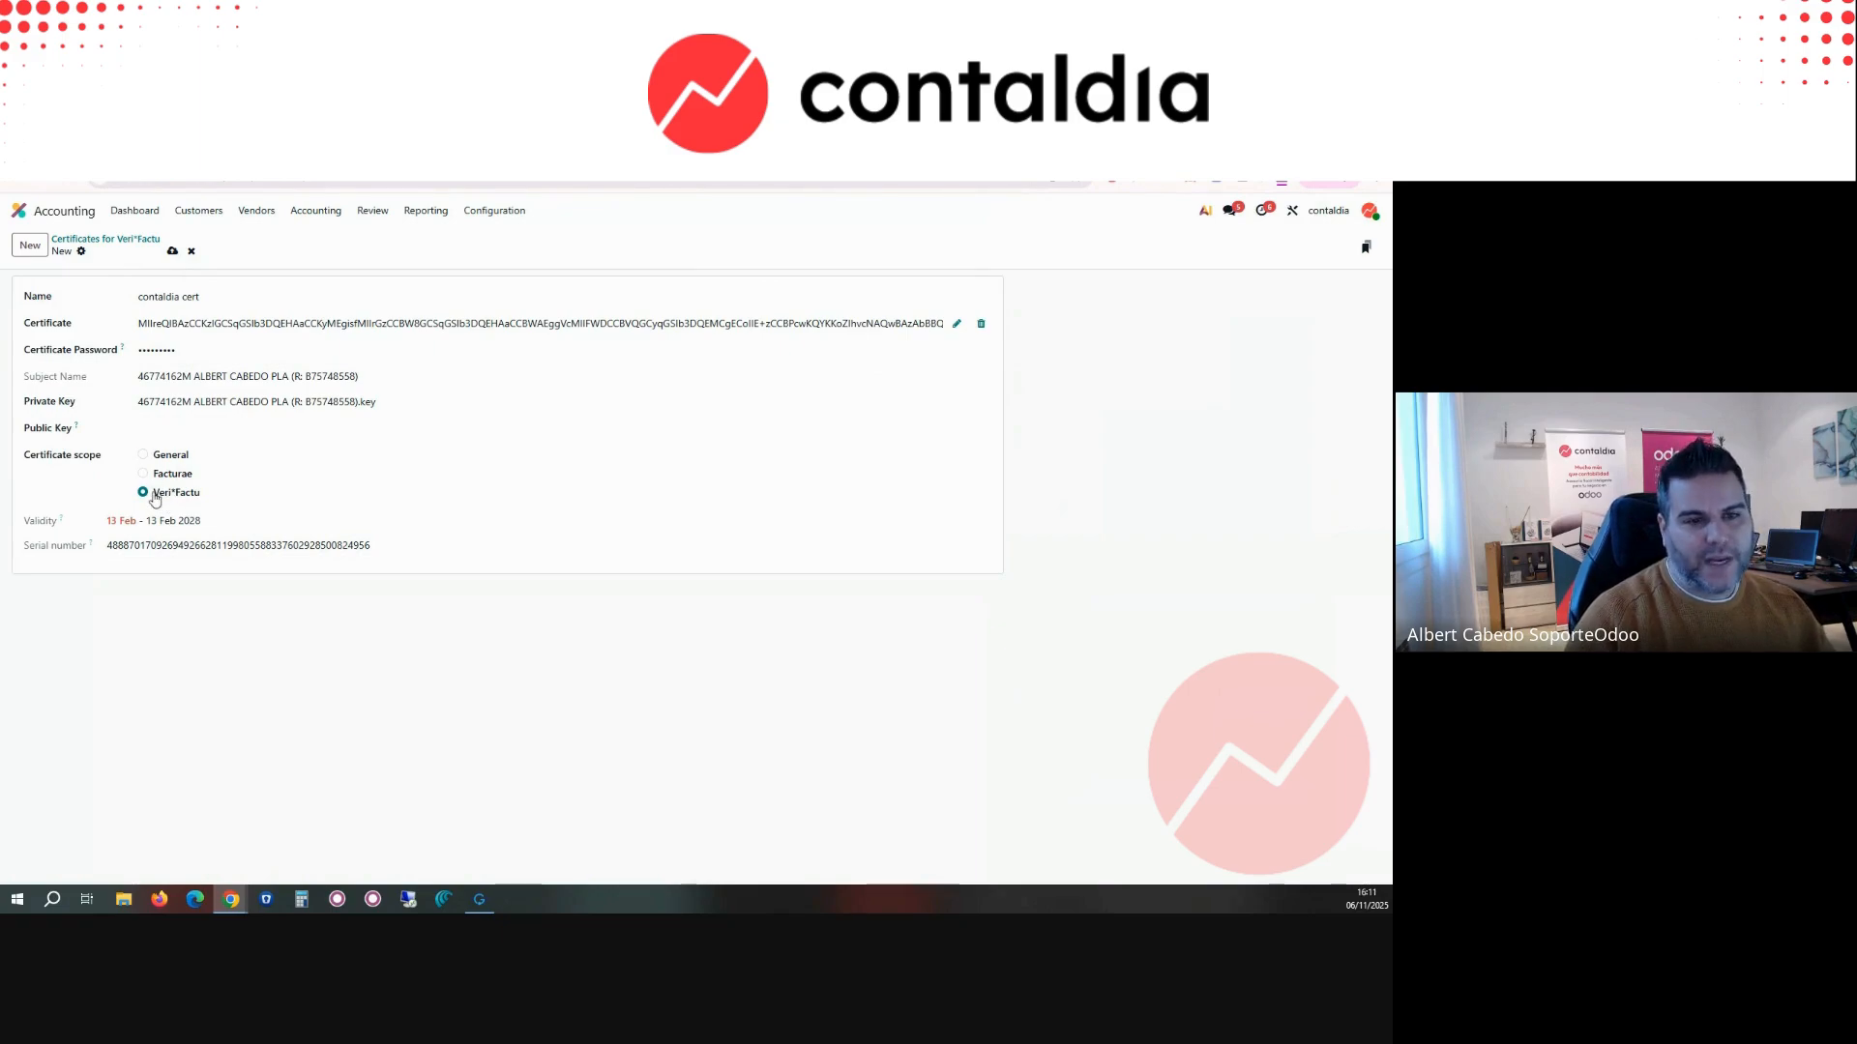
pyautogui.click(173, 252)
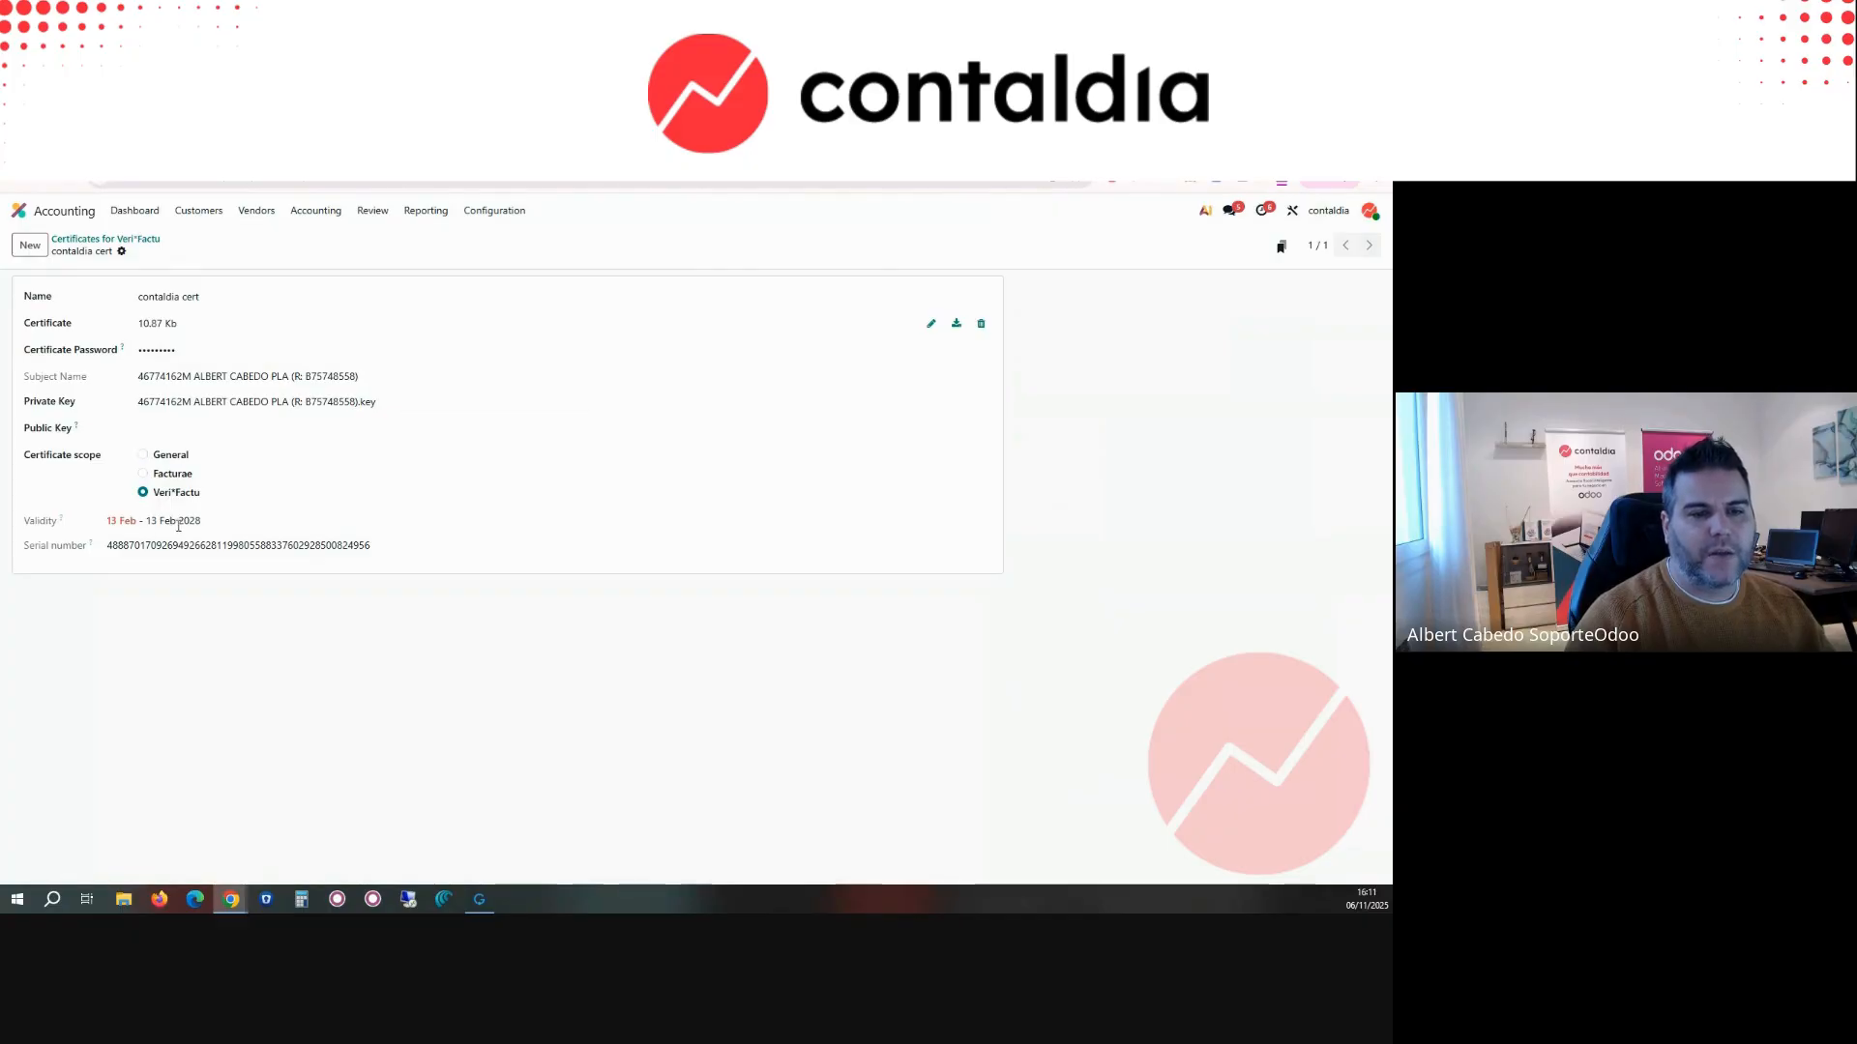
pyautogui.click(137, 245)
pyautogui.click(494, 210)
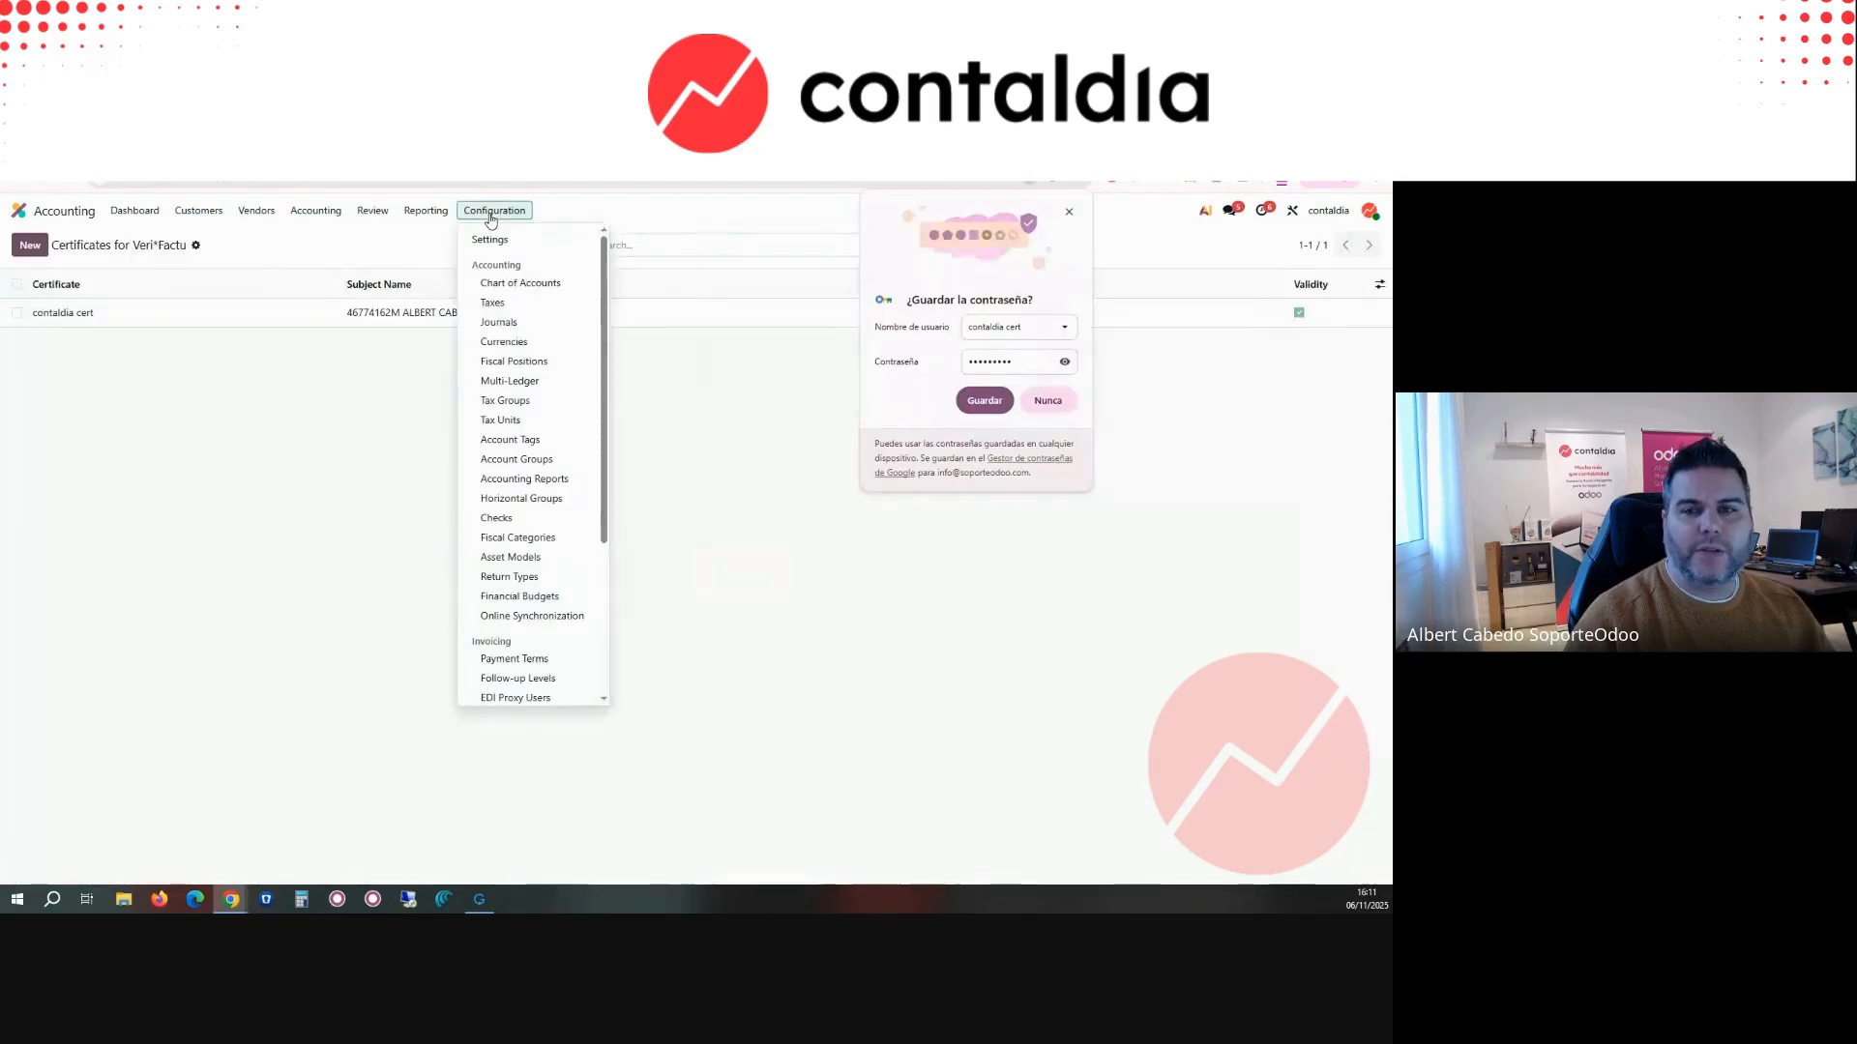
pyautogui.click(1069, 211)
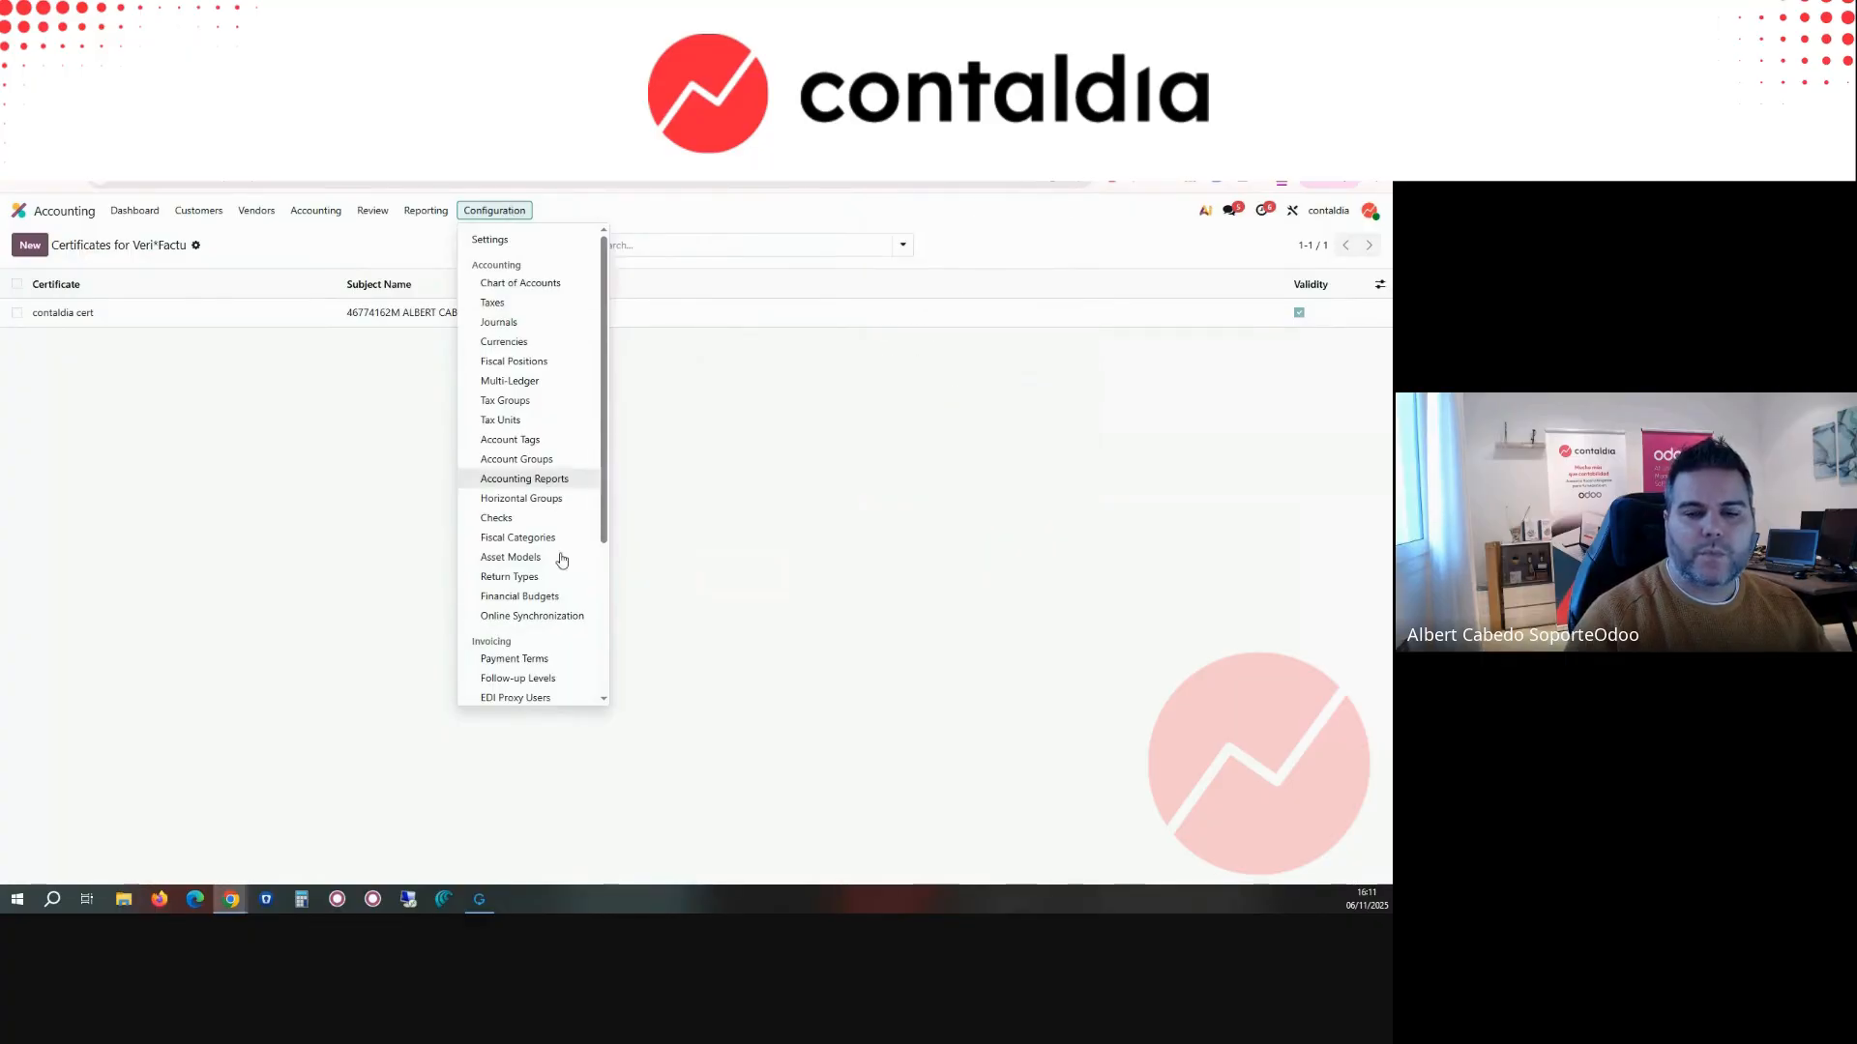
# Step: Open customer invoice INV/2025/00002 and reload it to check for Veri*Factu options
pyautogui.scroll(-3, 544, 665)
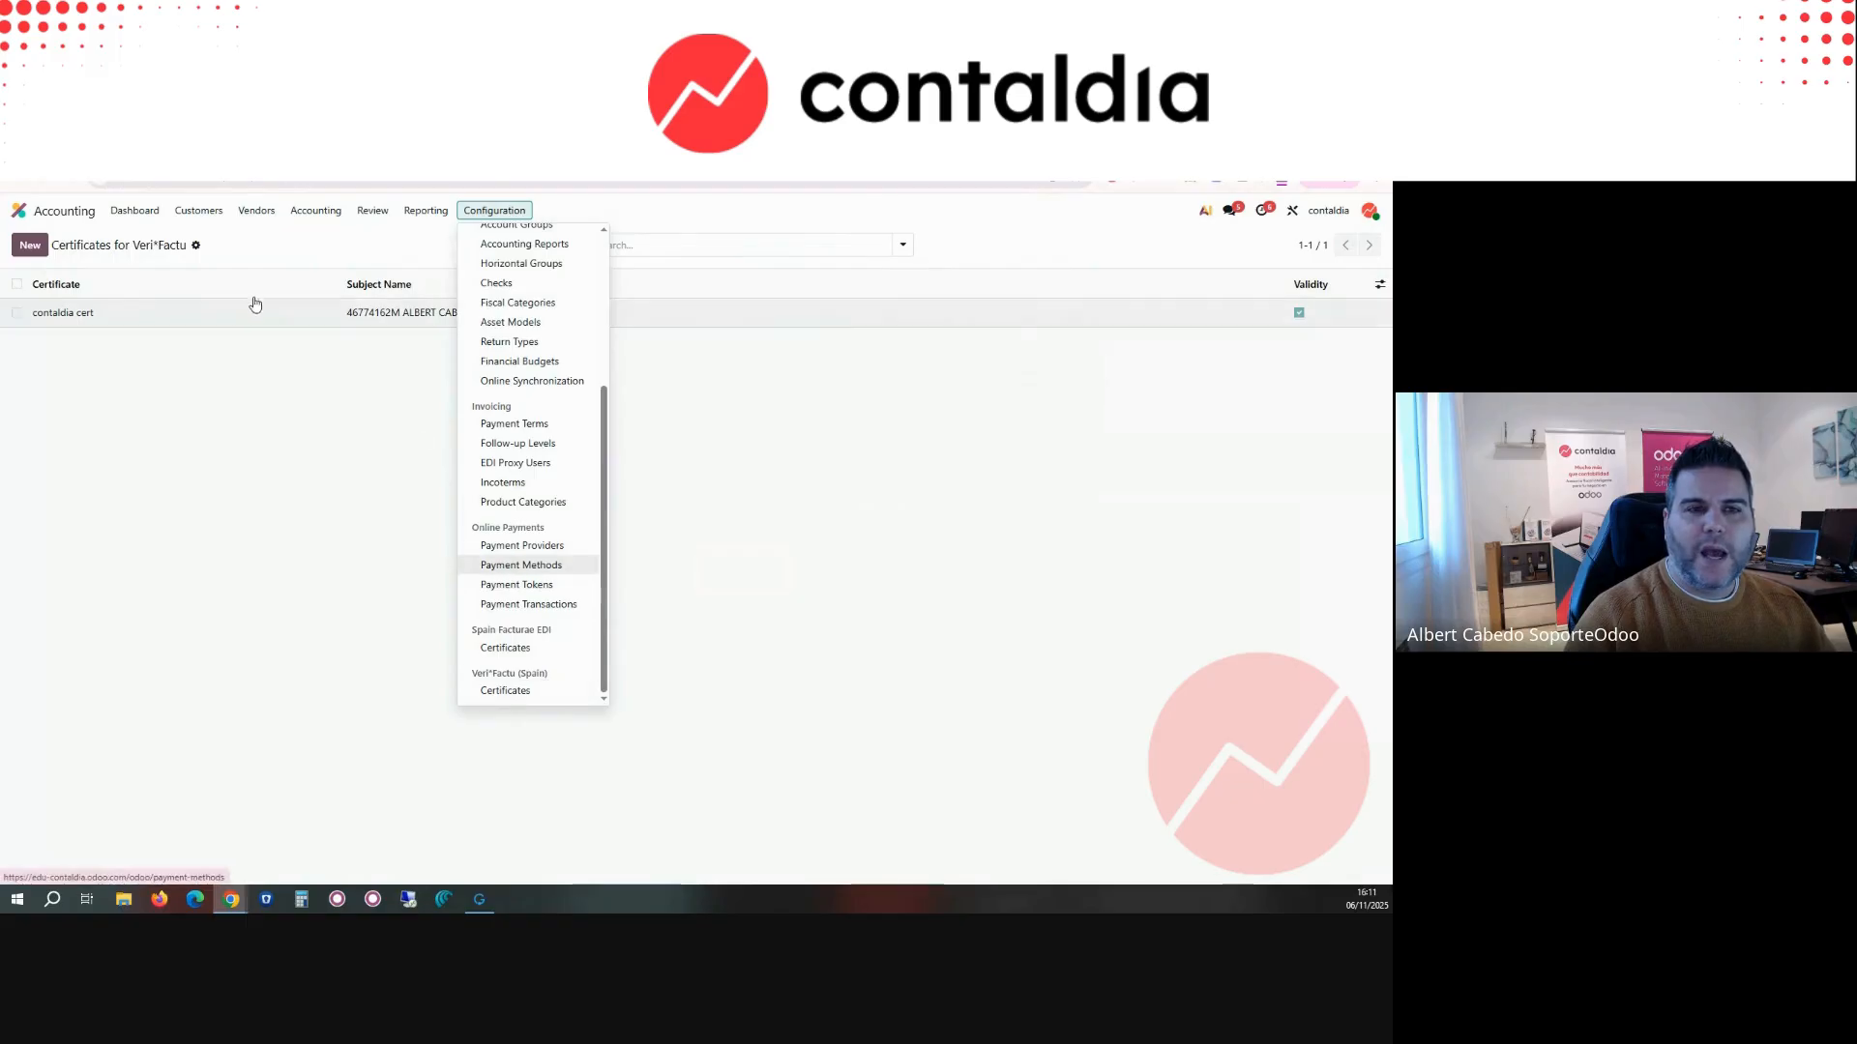
pyautogui.click(145, 215)
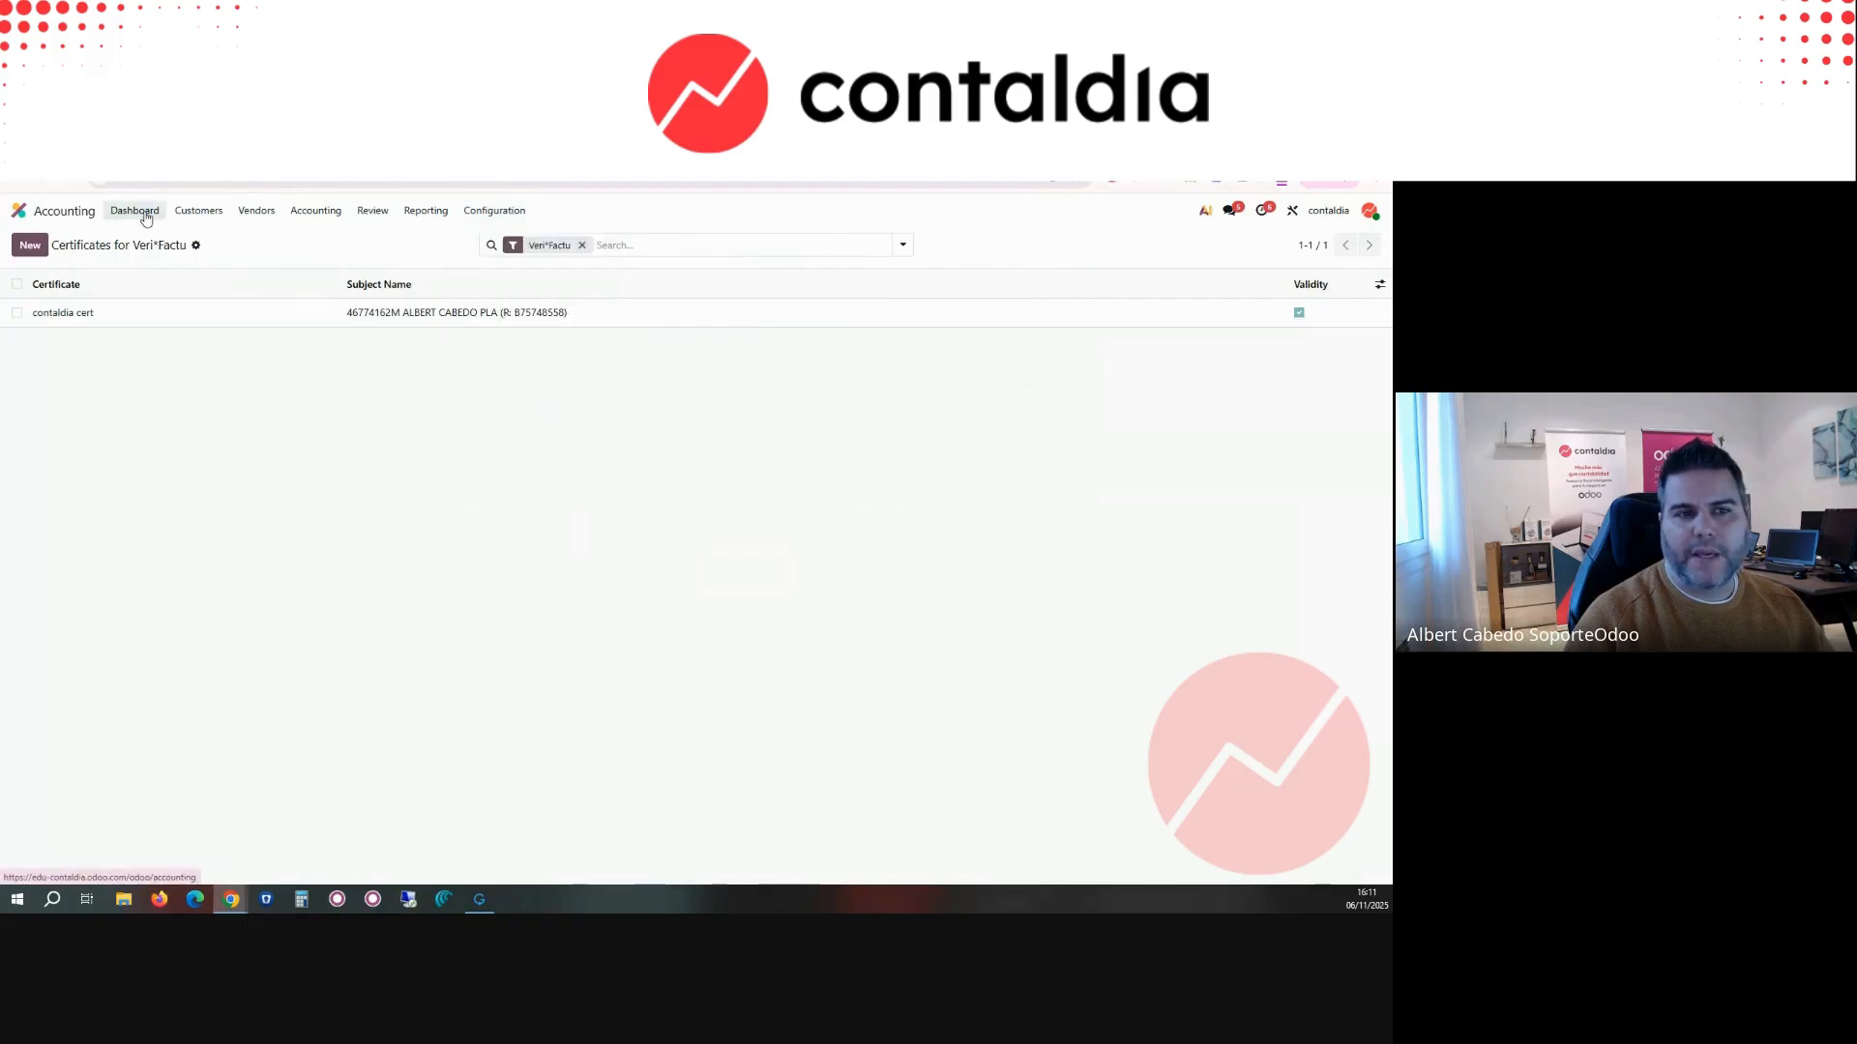
pyautogui.click(193, 212)
pyautogui.click(210, 242)
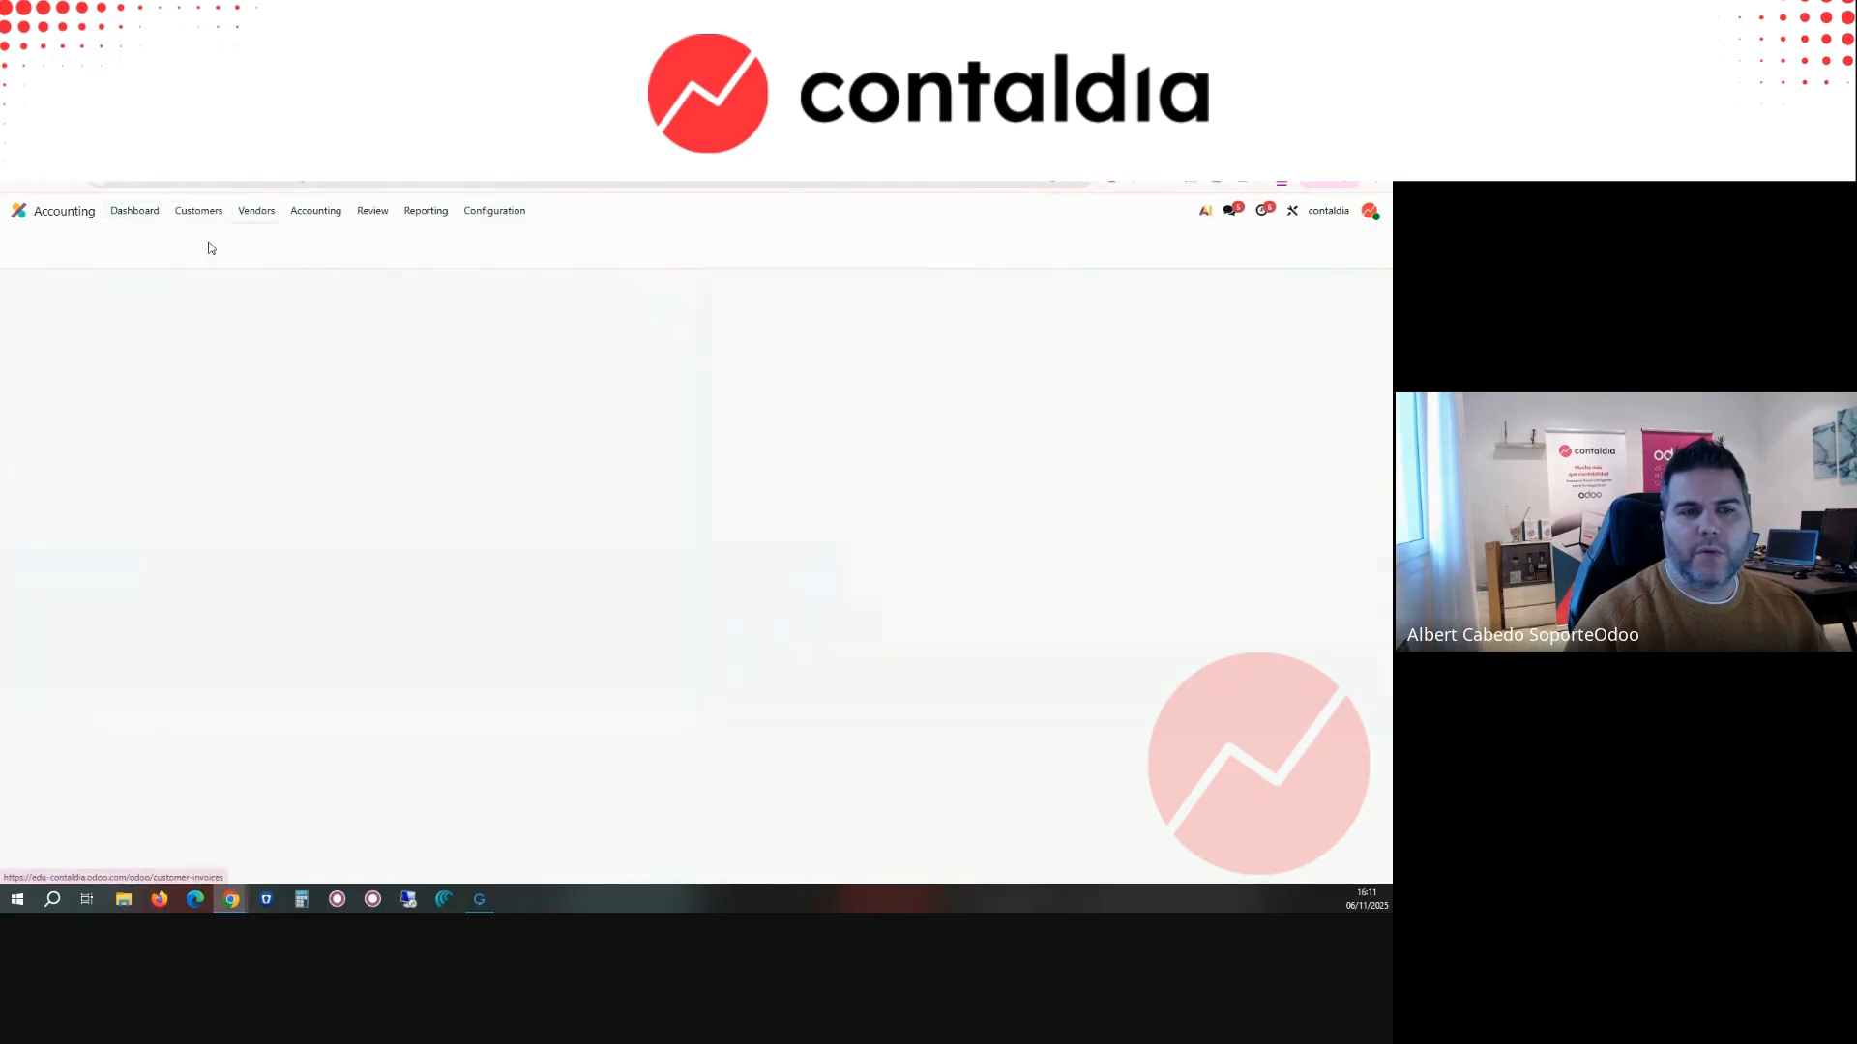
pyautogui.click(213, 314)
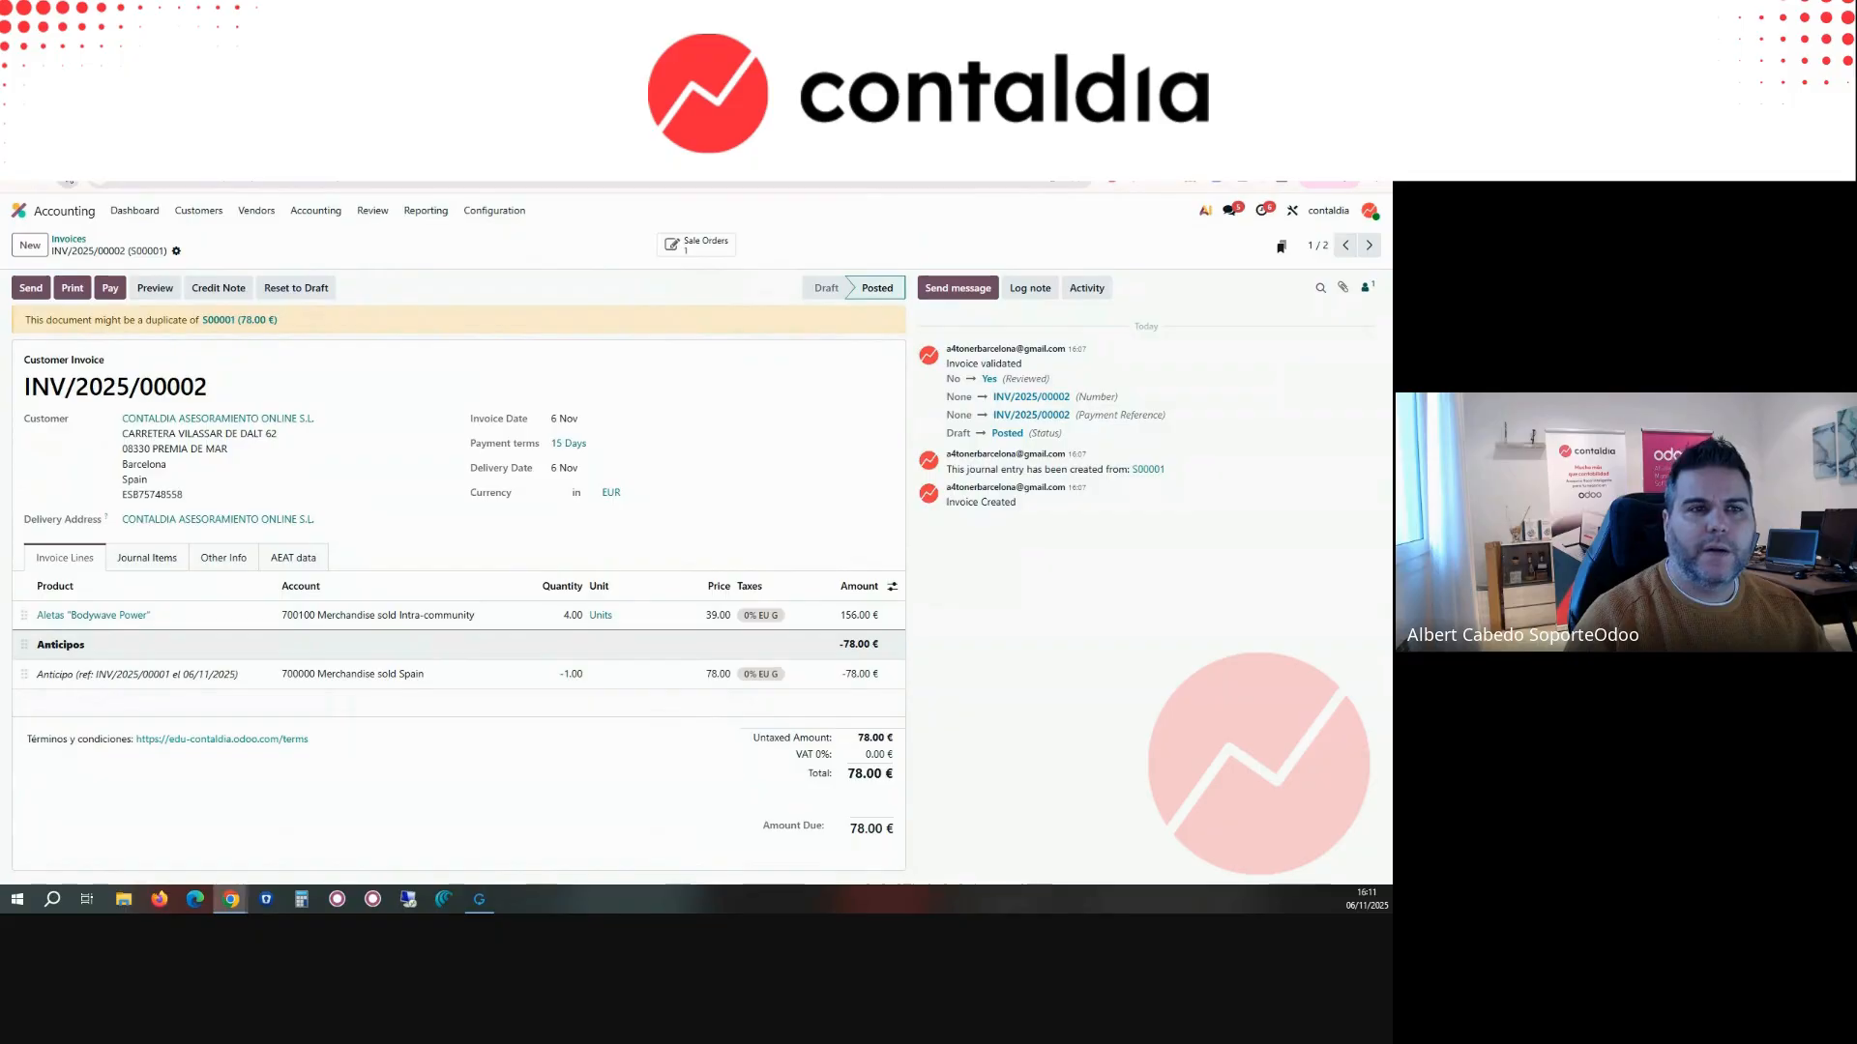
pyautogui.click(68, 180)
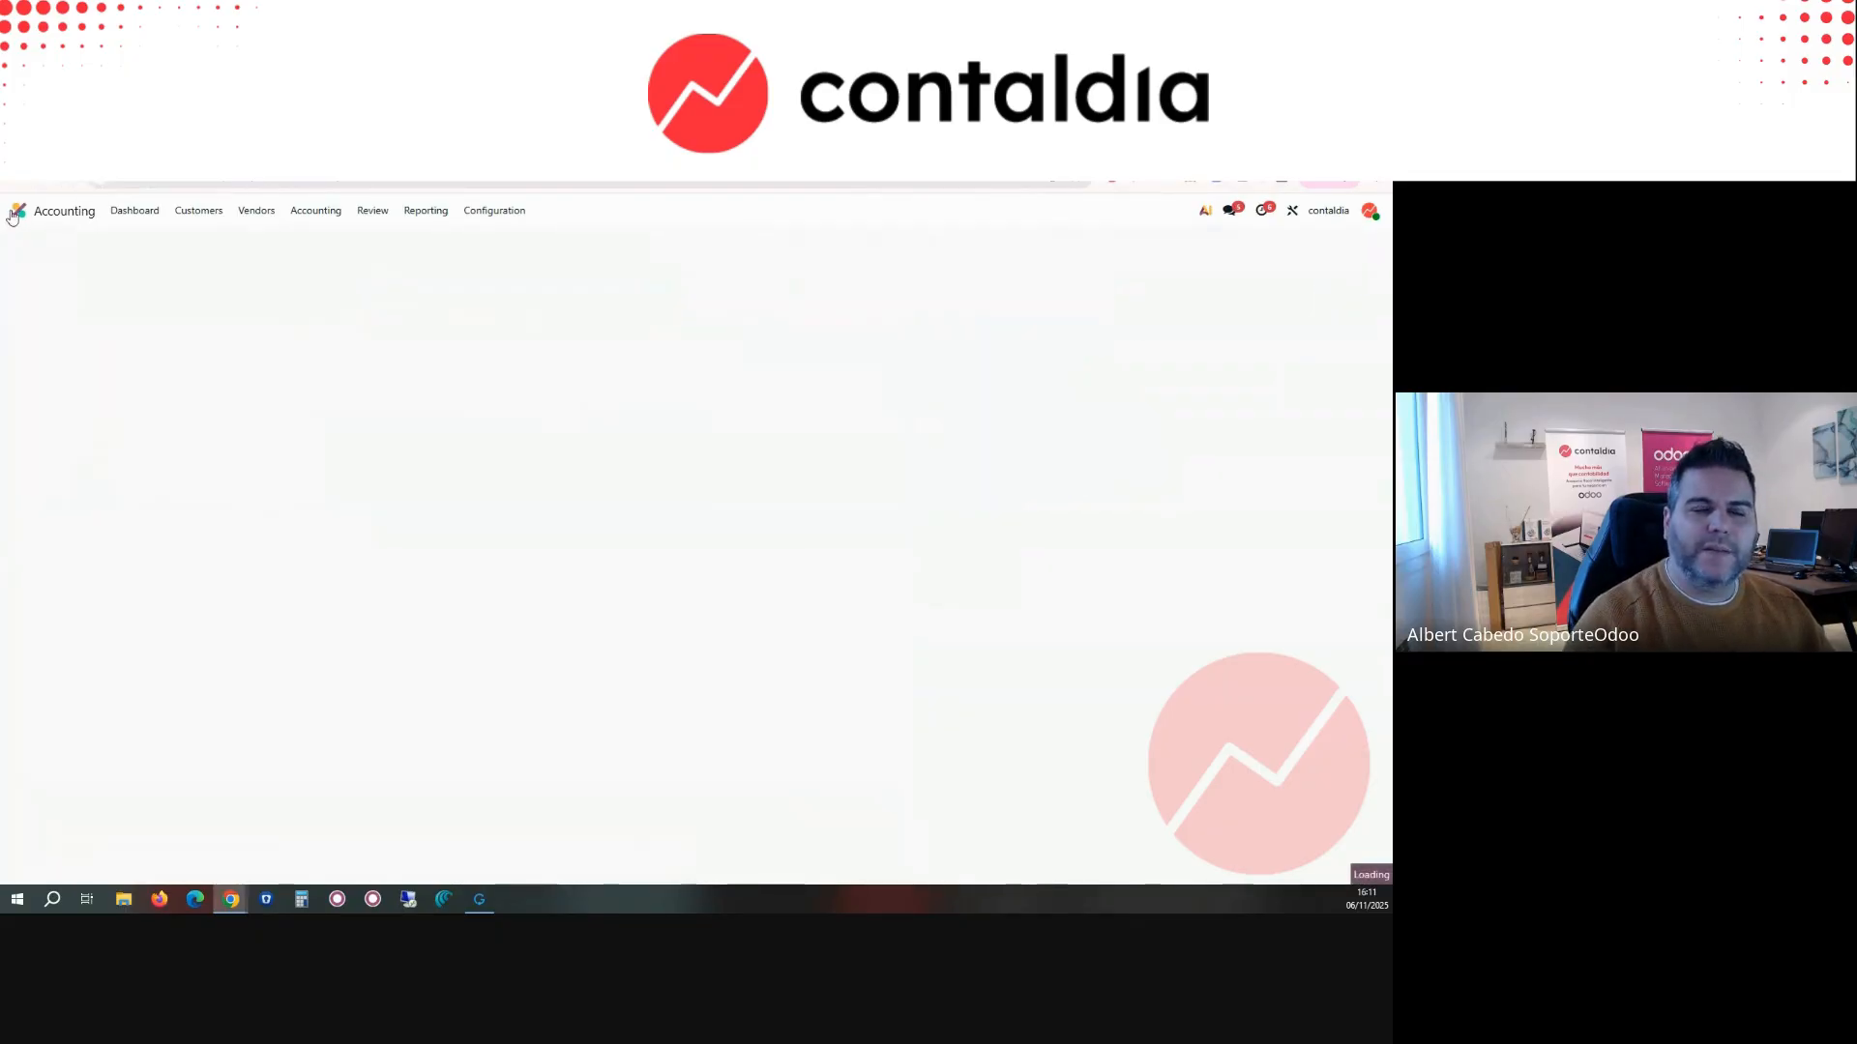
# Step: Enable Veri*Factu in the Accounting section of the general Settings
pyautogui.click(18, 213)
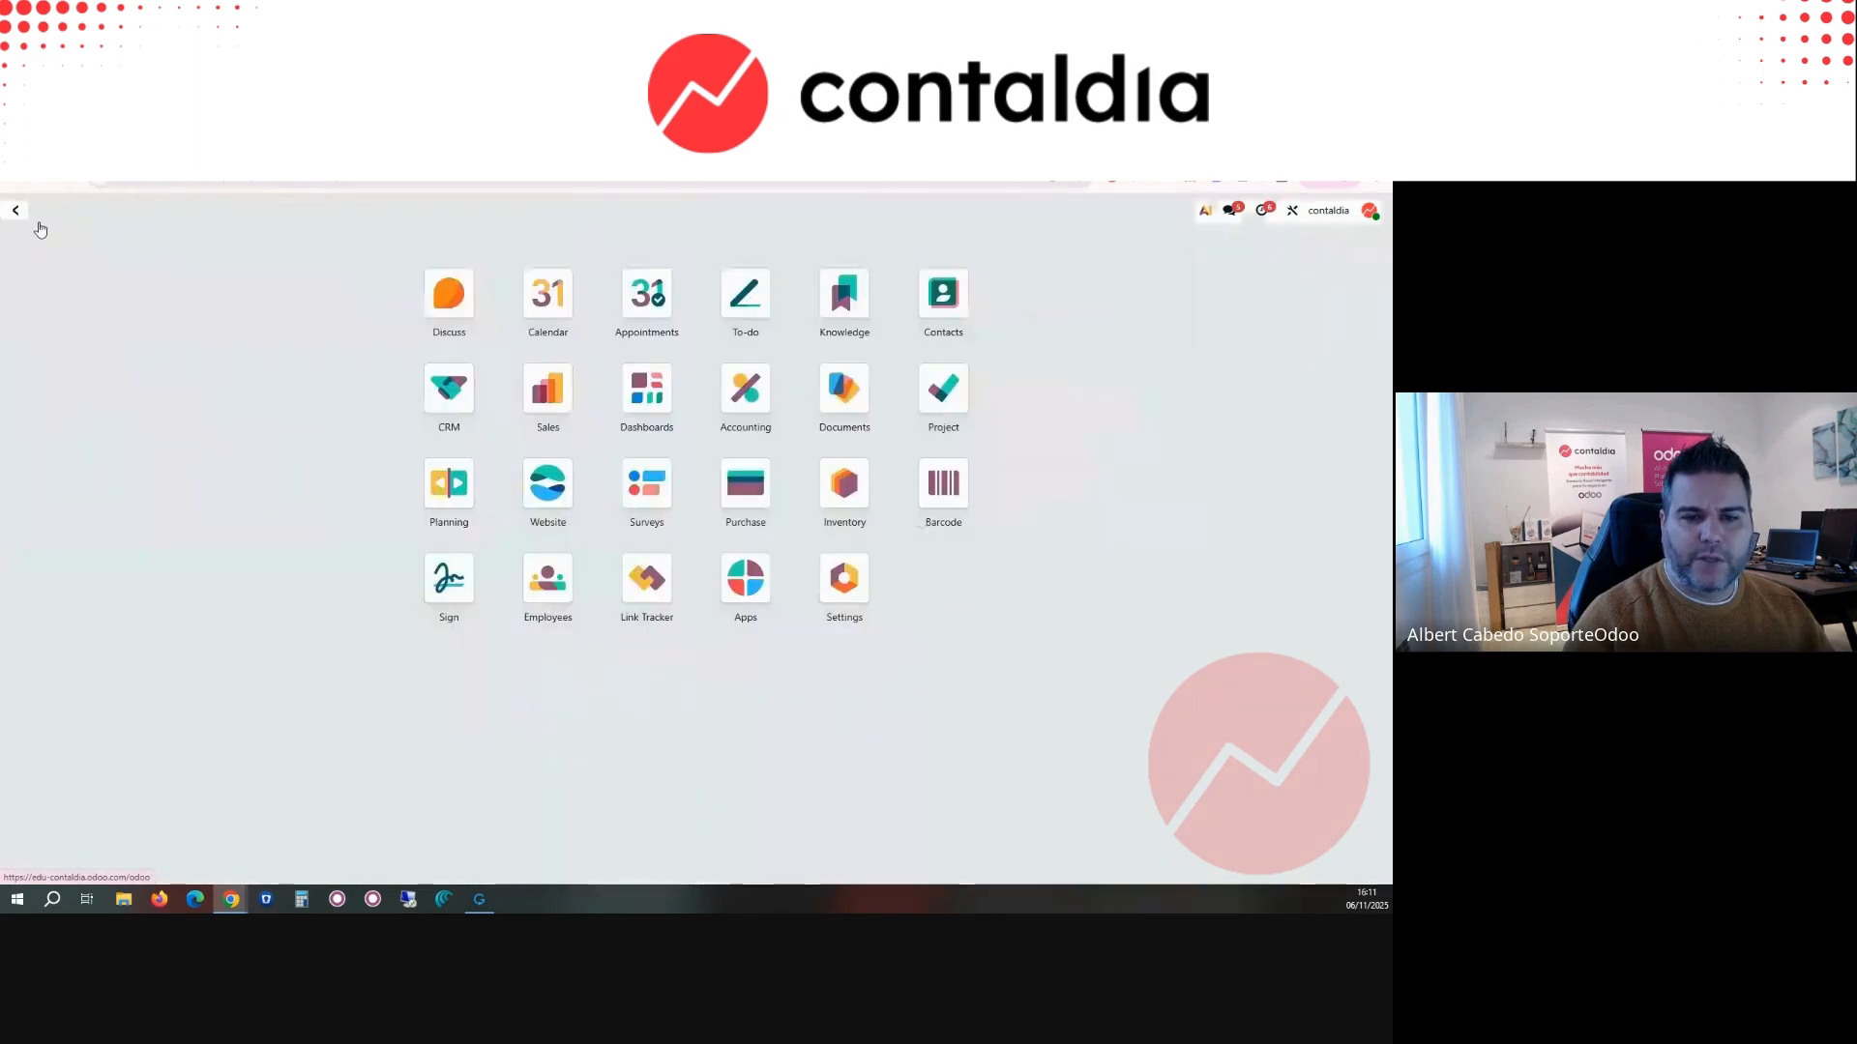
pyautogui.click(844, 579)
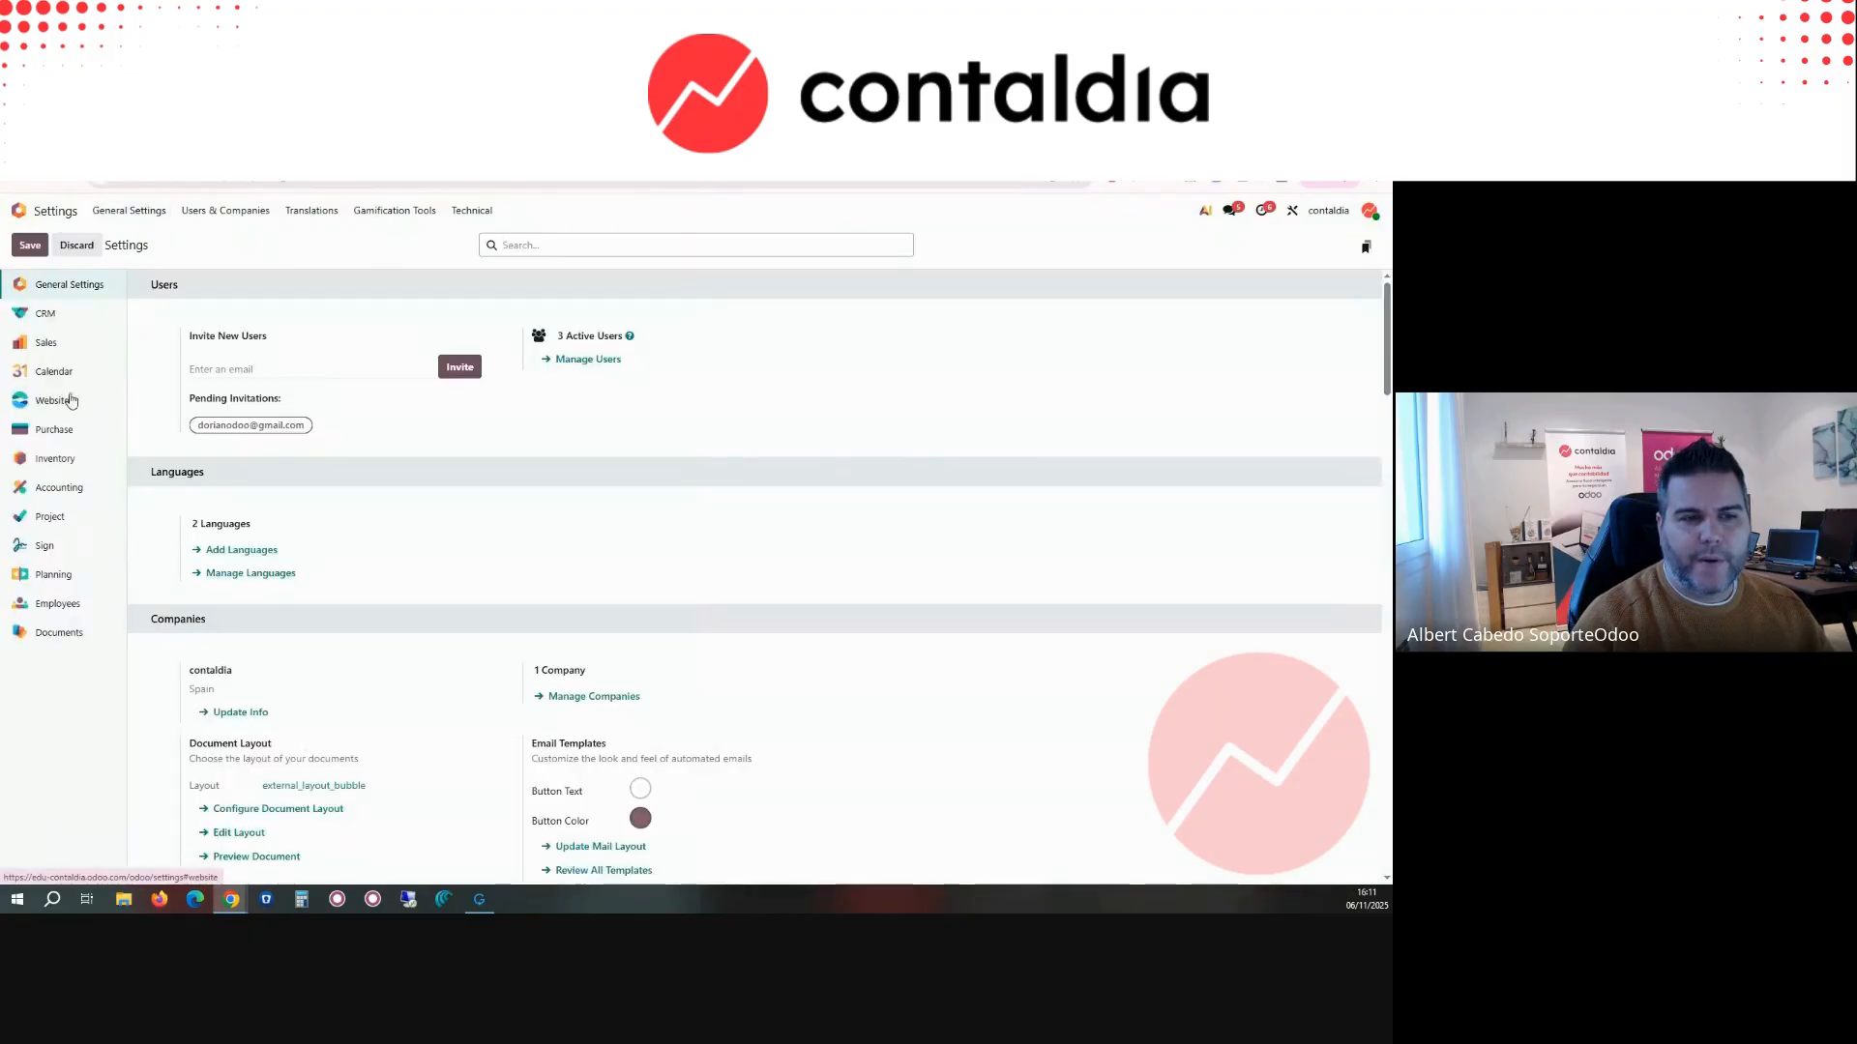
pyautogui.click(60, 495)
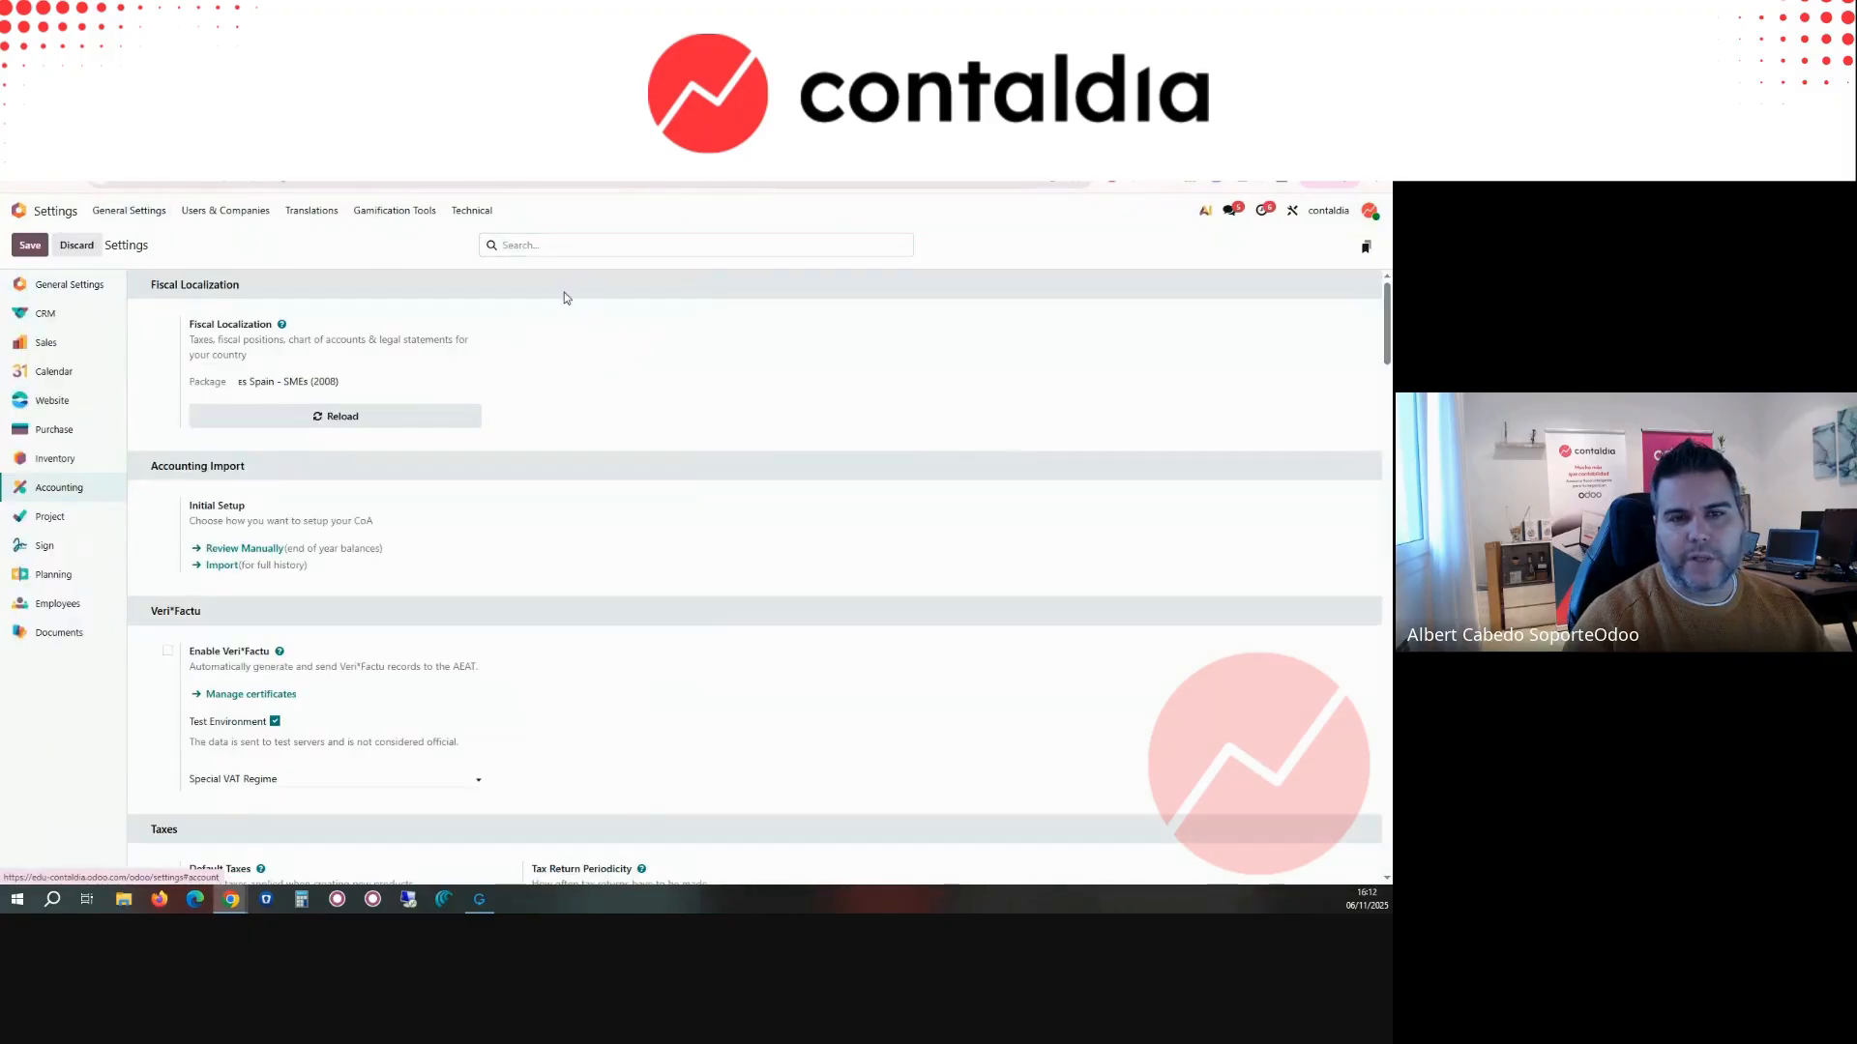
pyautogui.click(167, 652)
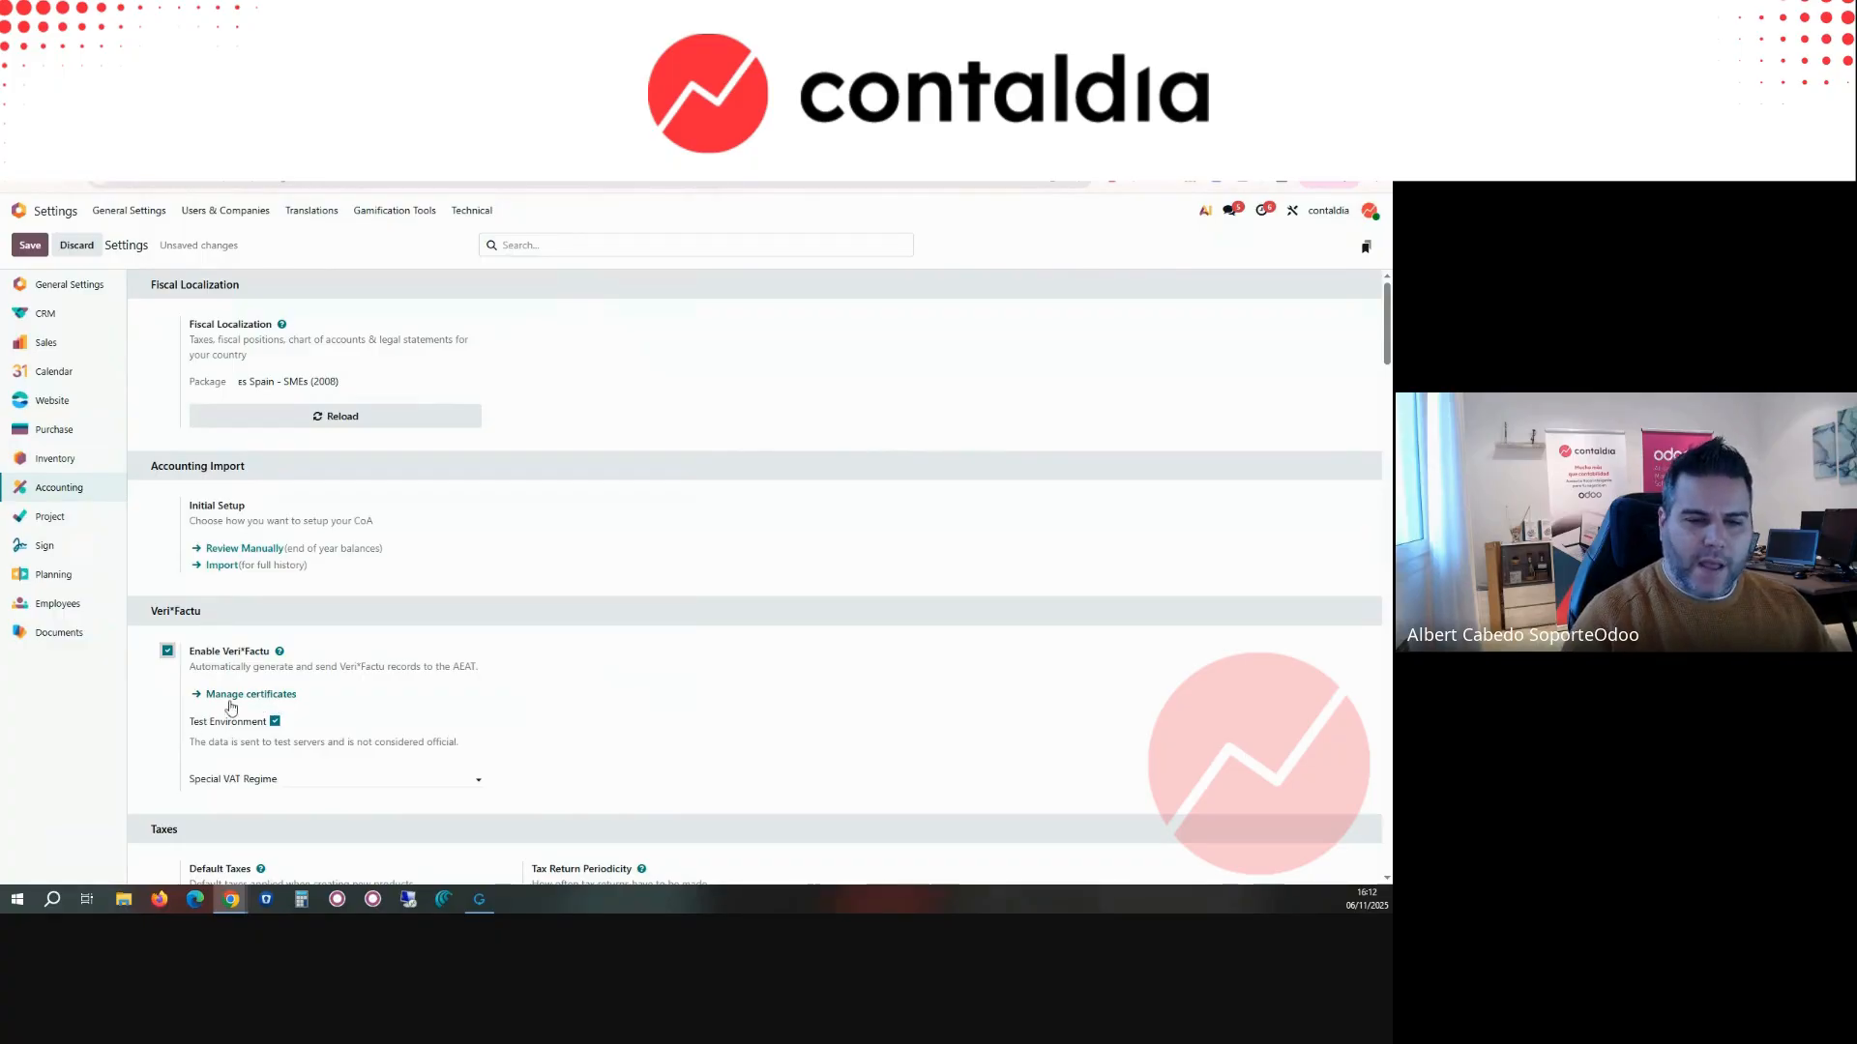
# Step: Set the Special VAT Regime to Simplified Regime, keep Test Environment enabled for Veri*Factu, and save the settings
pyautogui.scroll(-3, 238, 703)
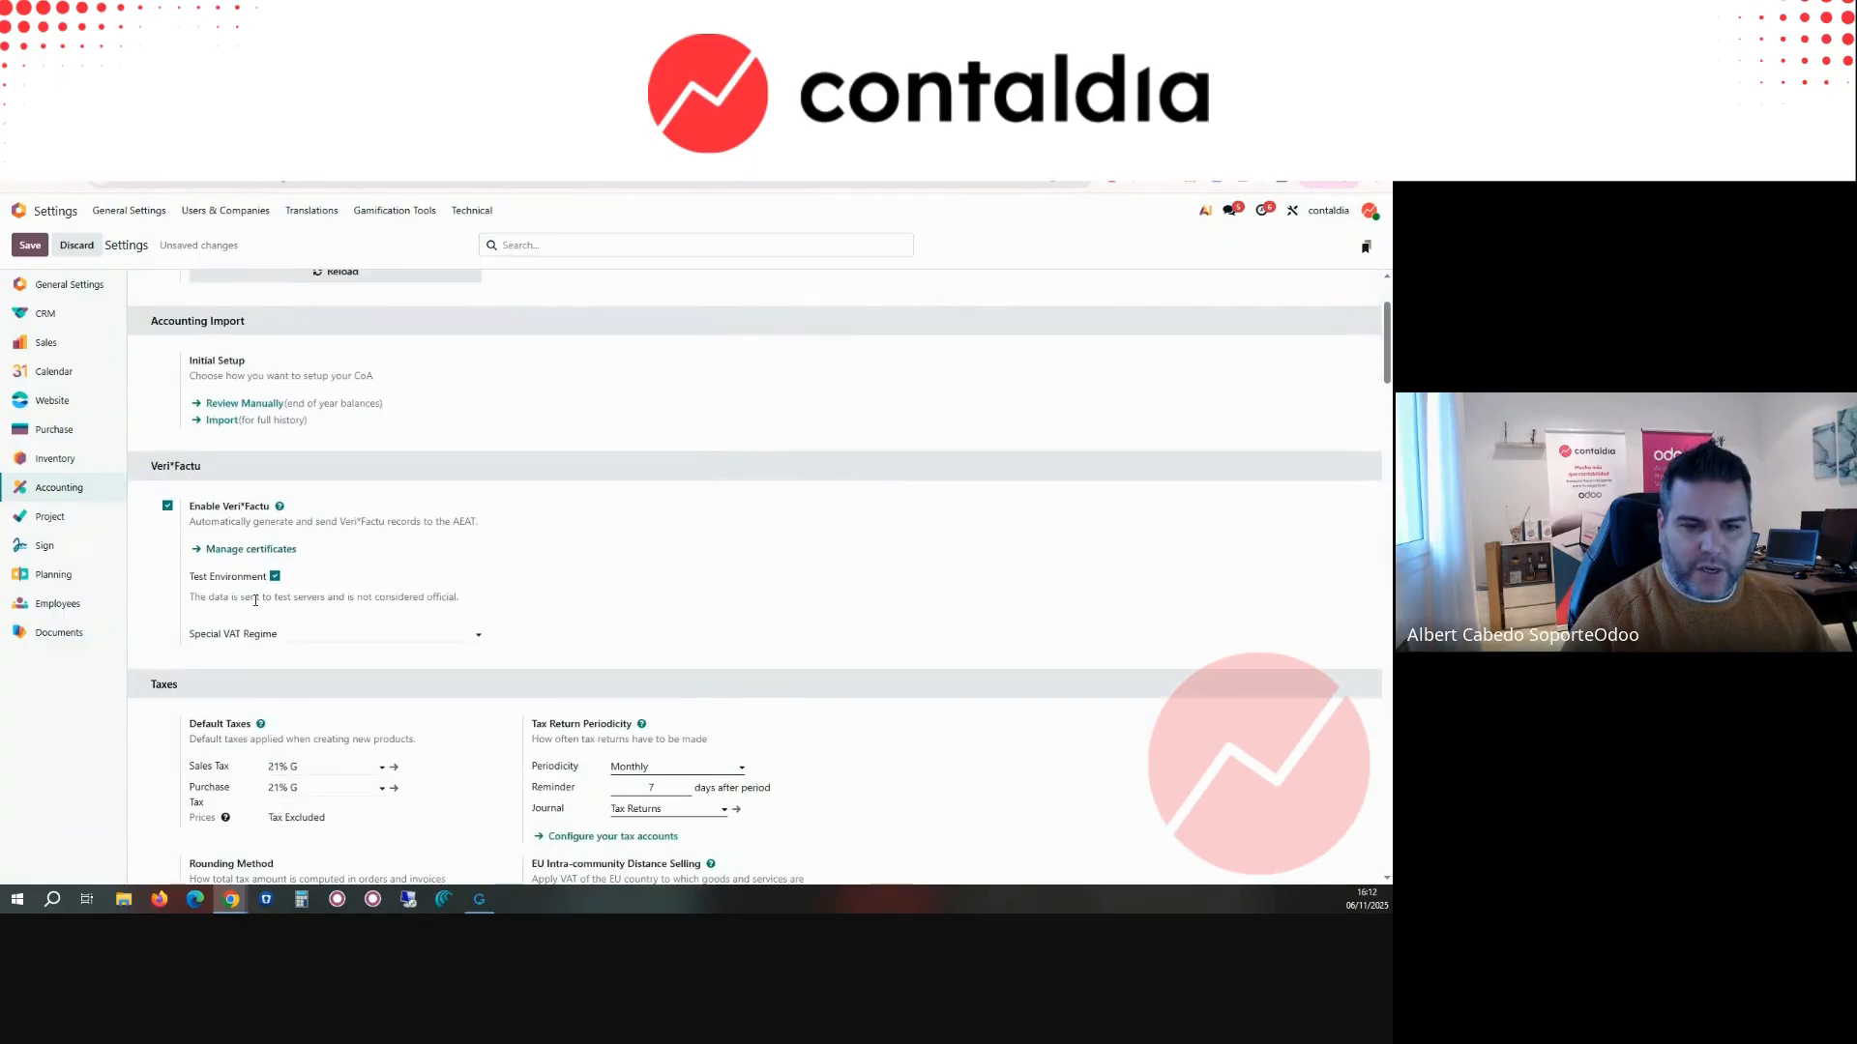
pyautogui.click(300, 632)
pyautogui.click(324, 660)
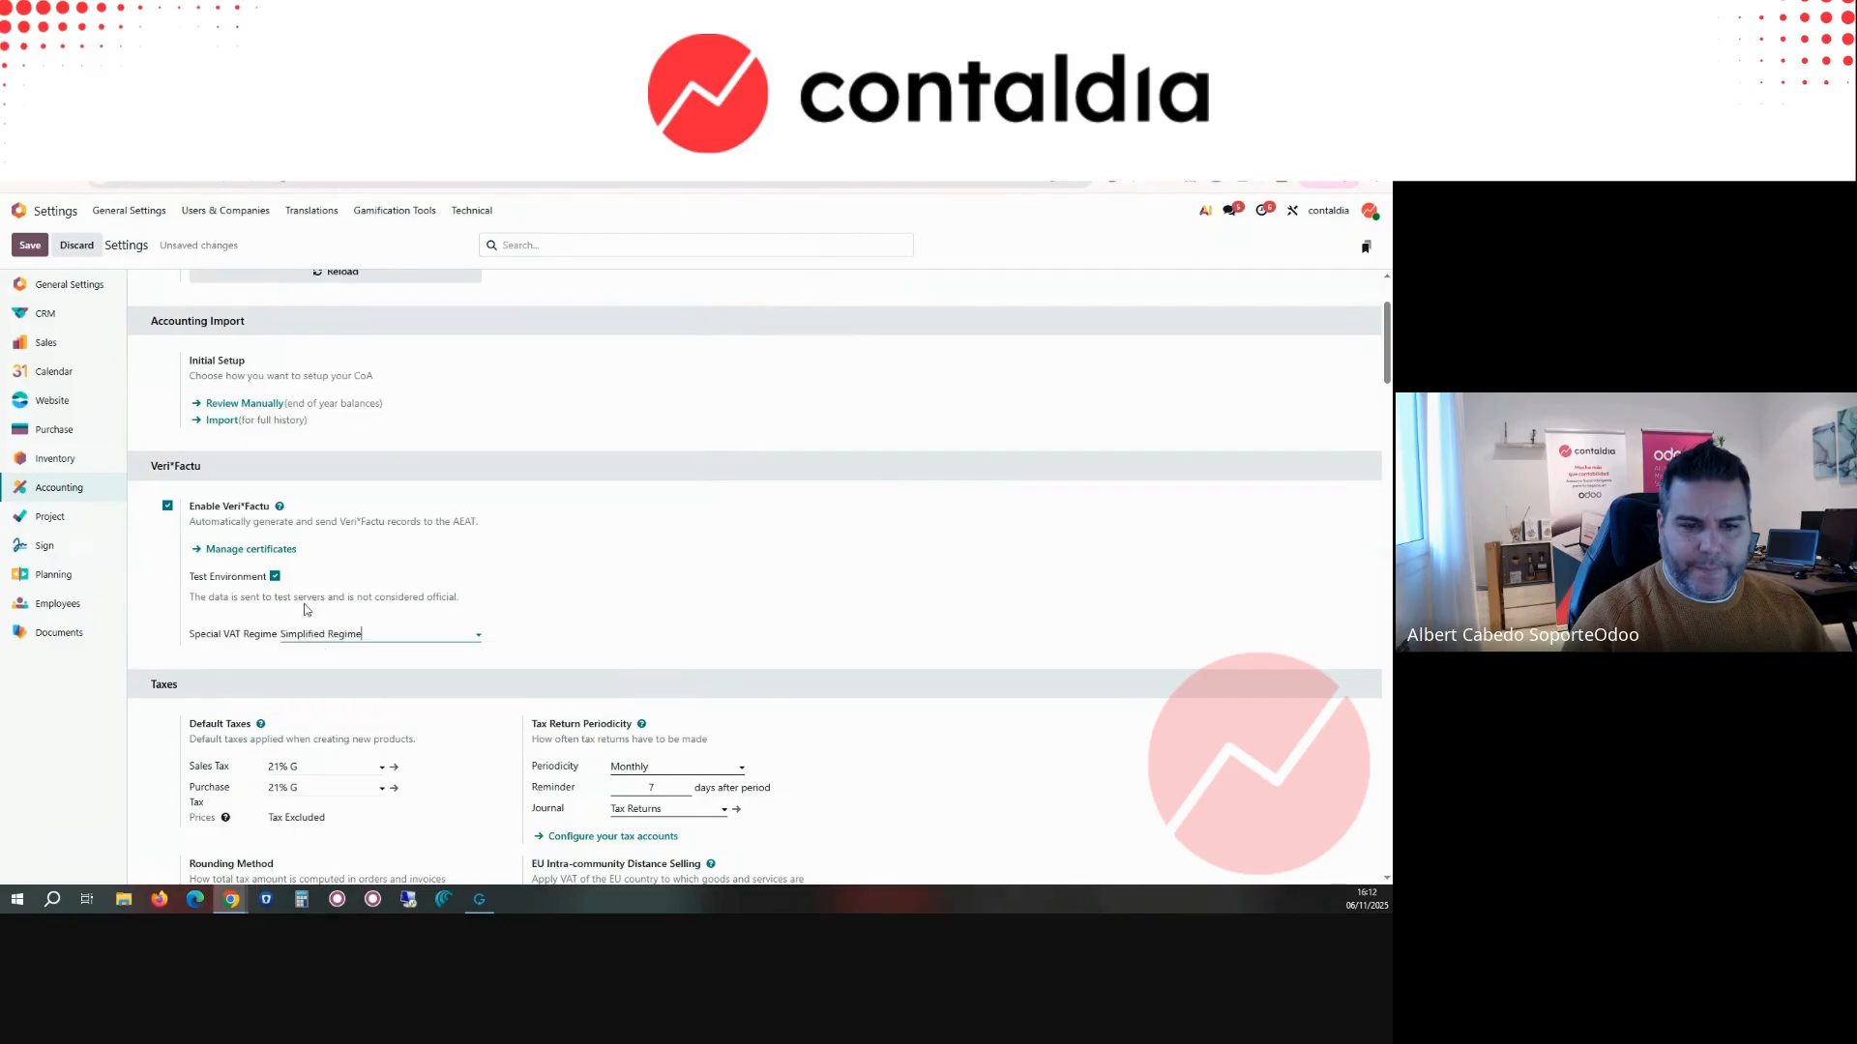
pyautogui.click(276, 578)
pyautogui.click(276, 578)
pyautogui.click(276, 579)
pyautogui.click(276, 579)
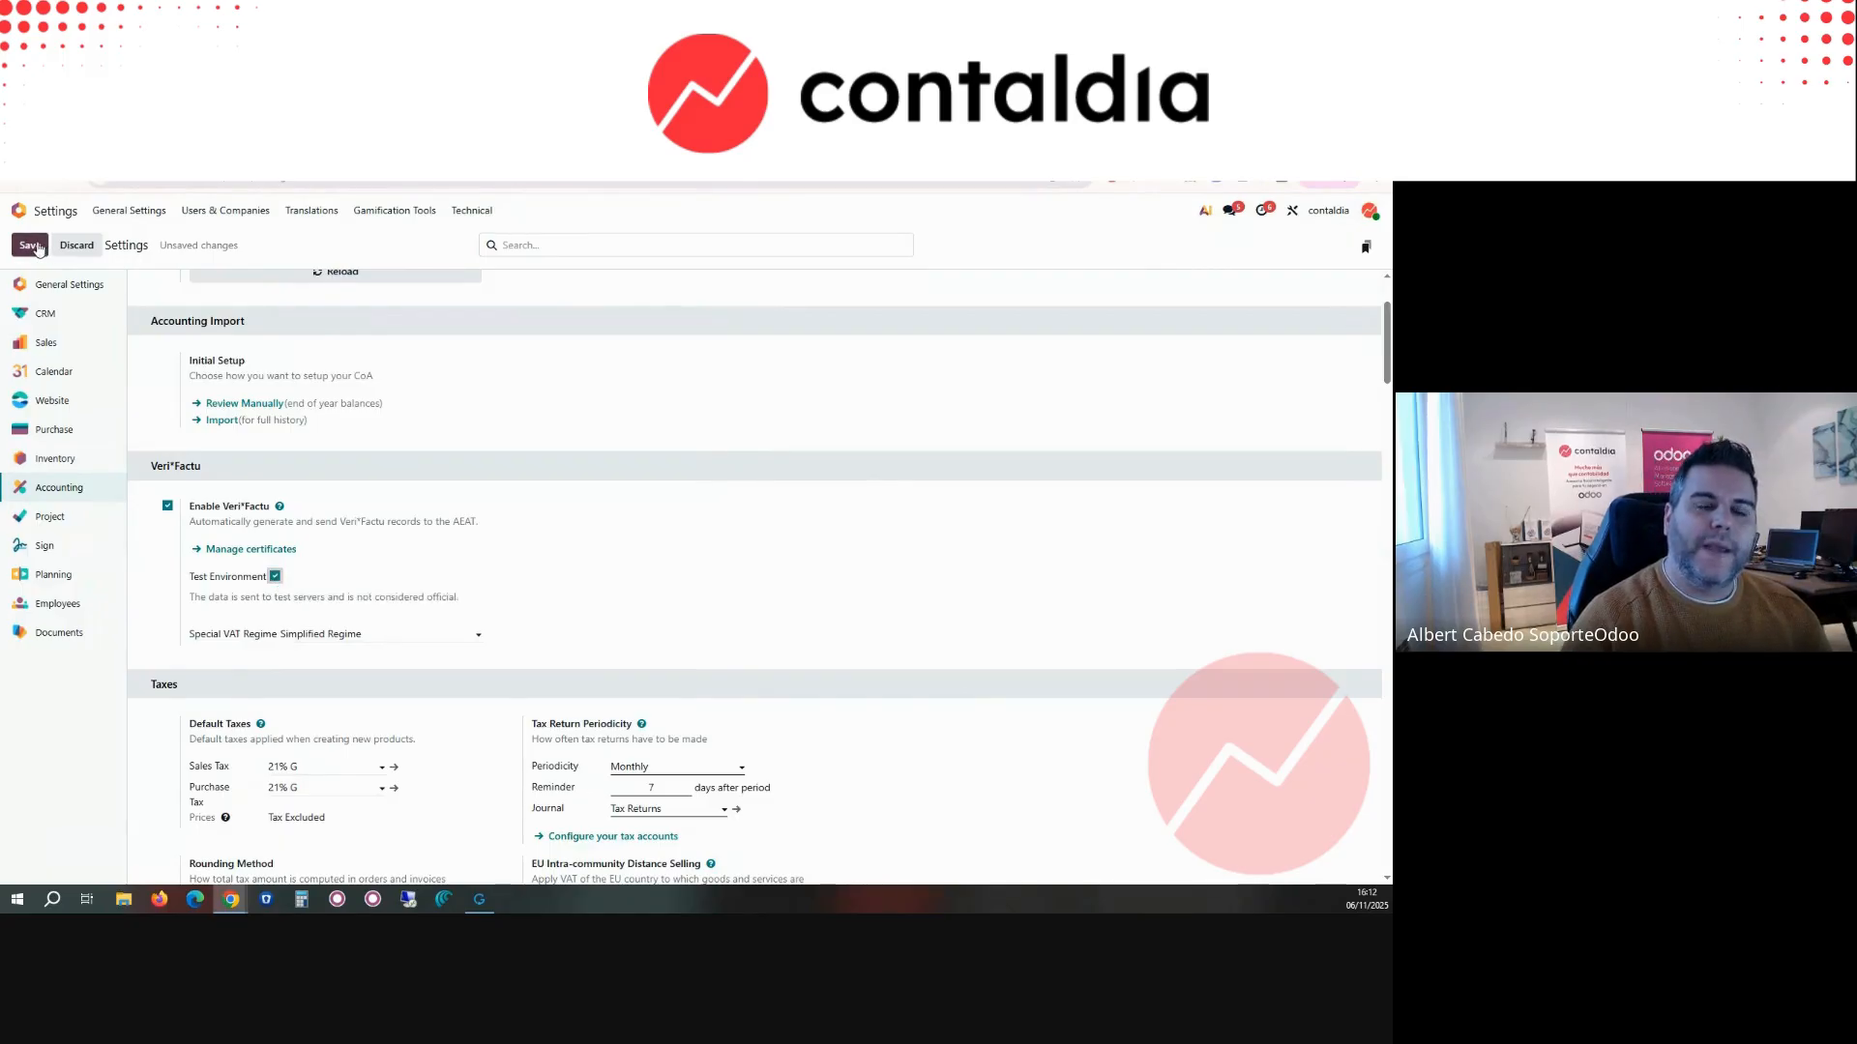
pyautogui.click(37, 246)
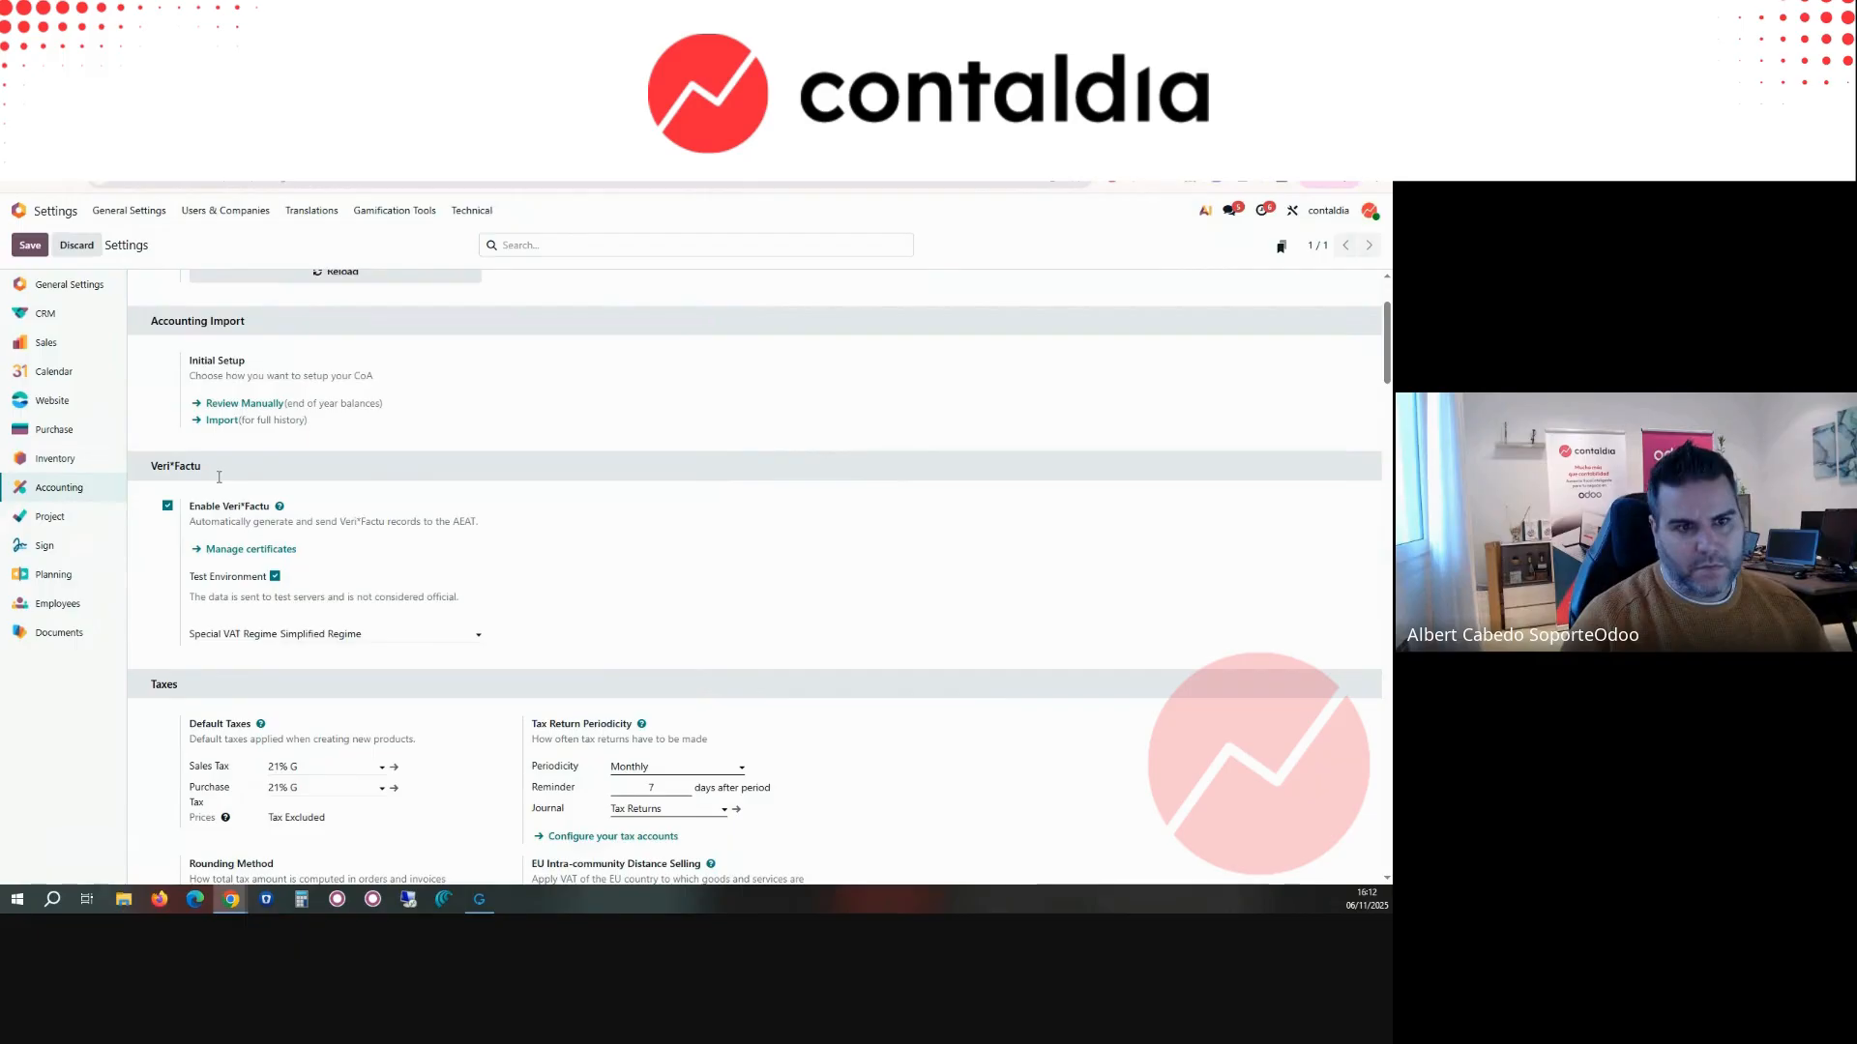
# Step: Open the contaldia company record and review its VAT and Veri*Factu regime fields
pyautogui.click(223, 219)
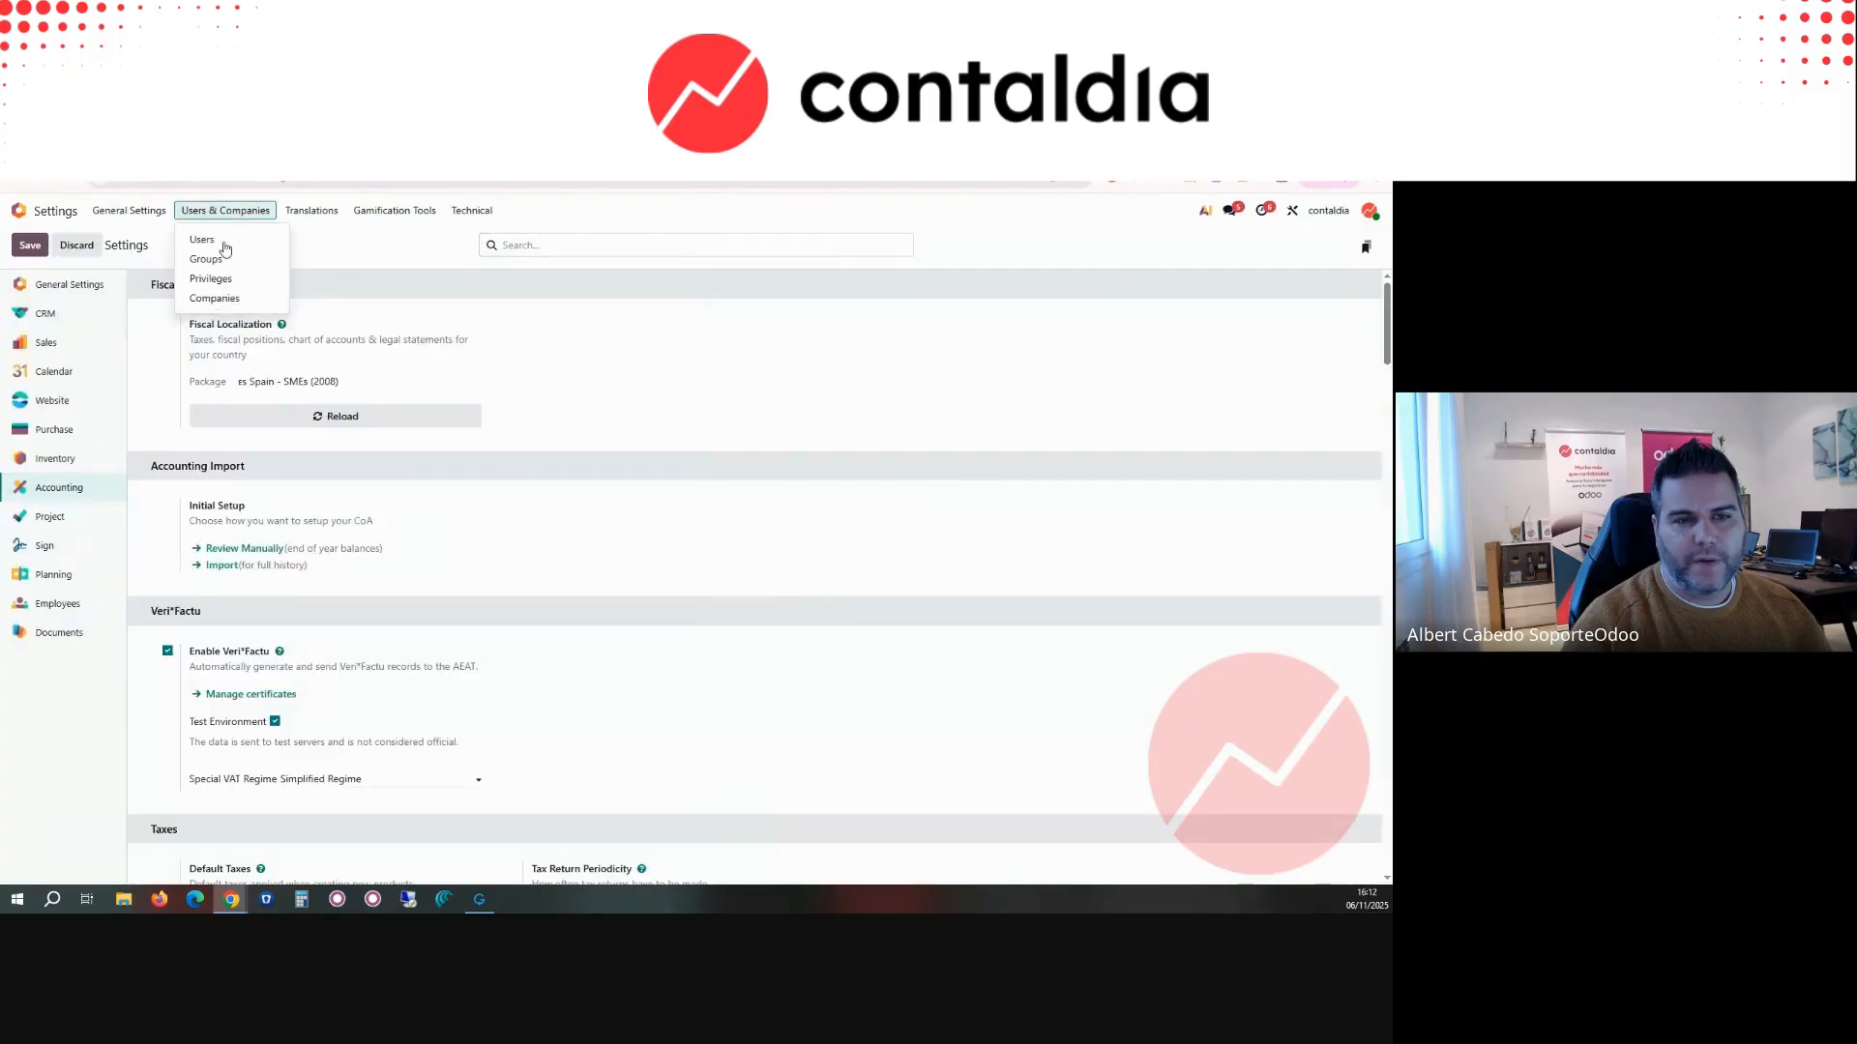
pyautogui.click(220, 298)
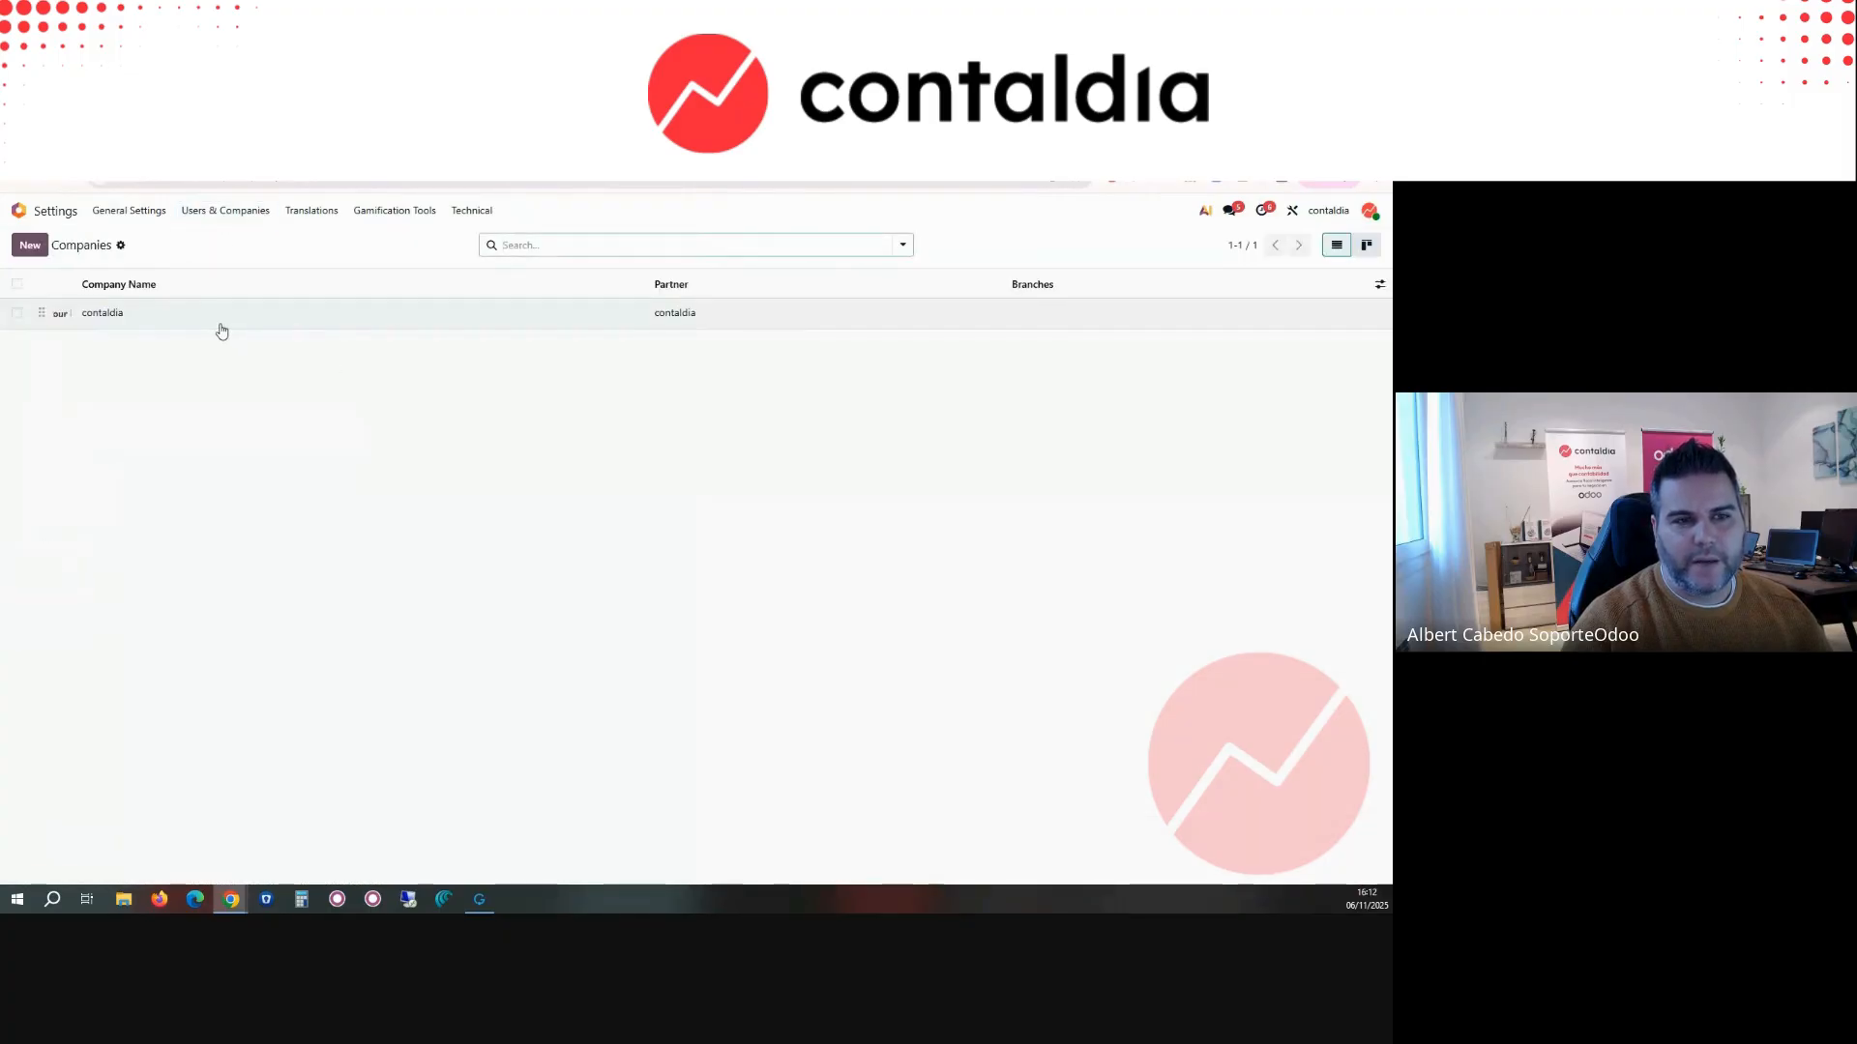
pyautogui.click(220, 319)
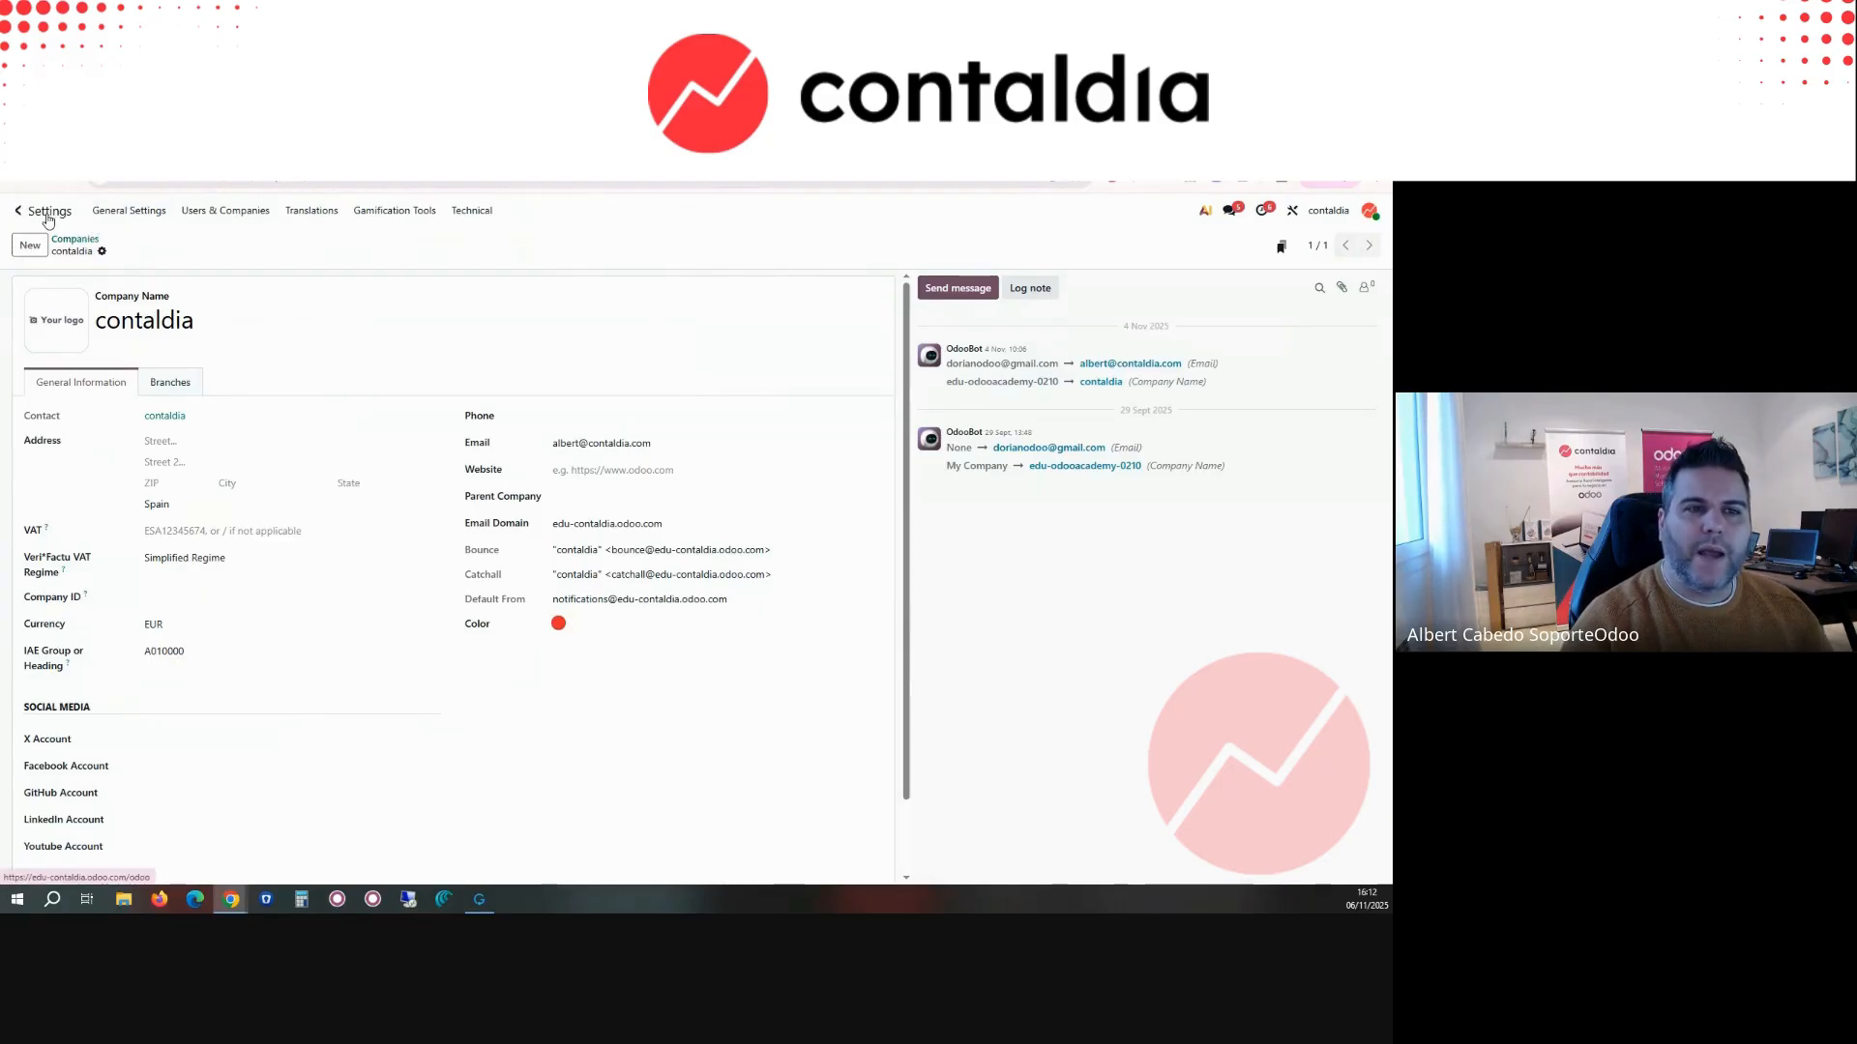
# Step: Reopen customer invoice INV/2025/00002 in Accounting and bring up its sending options to check for Veri*Factu
pyautogui.click(19, 210)
pyautogui.click(795, 417)
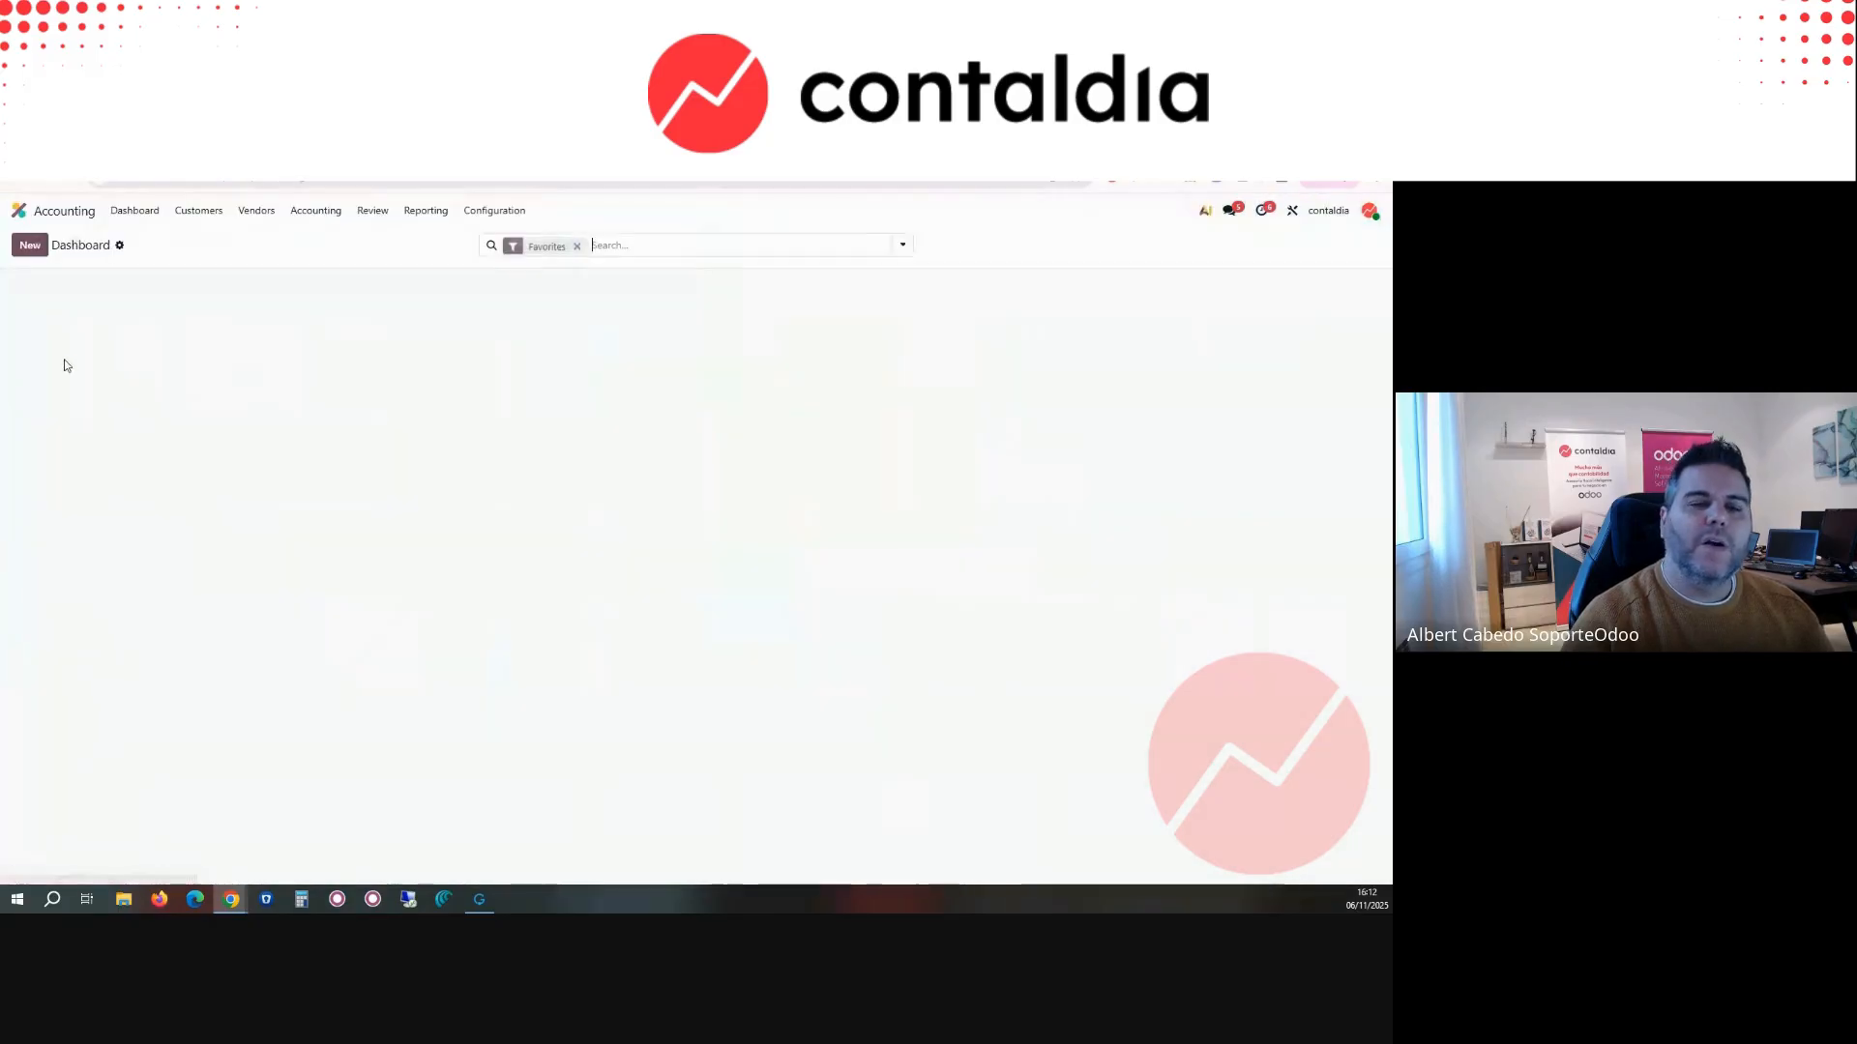
pyautogui.click(494, 210)
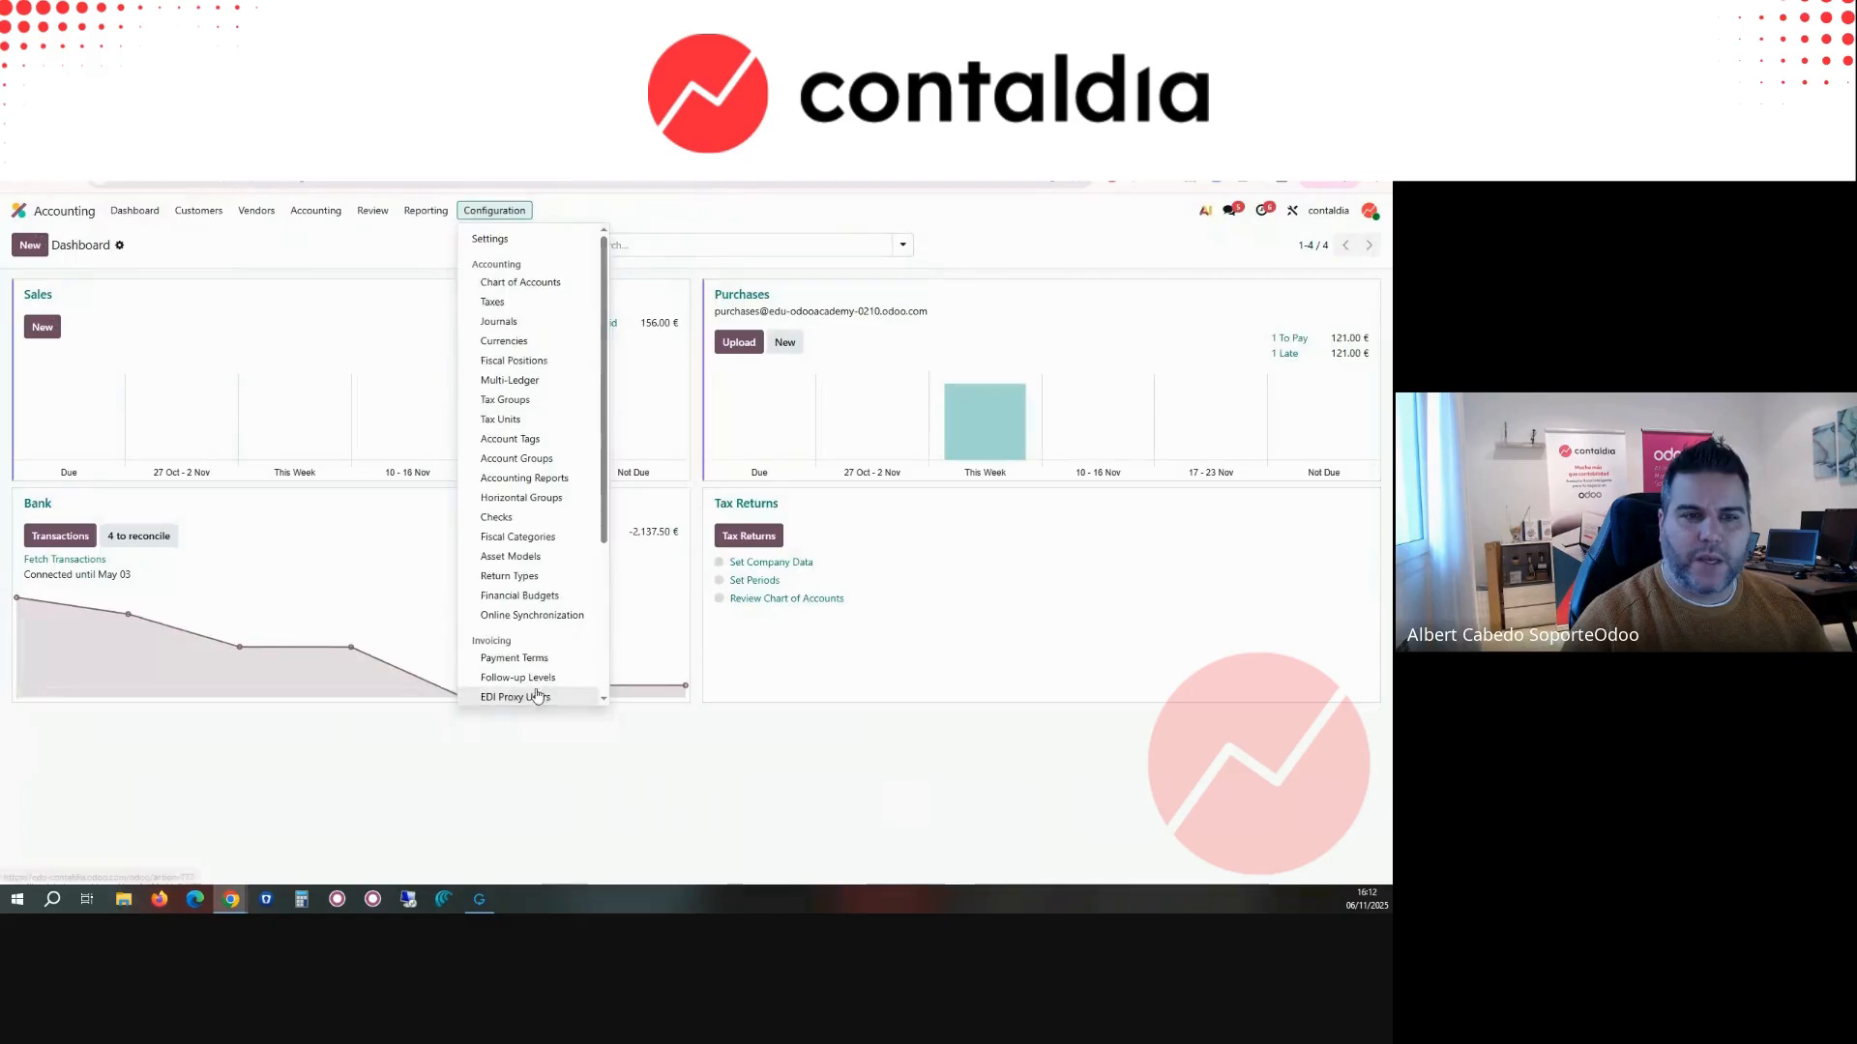
pyautogui.click(198, 210)
pyautogui.click(201, 240)
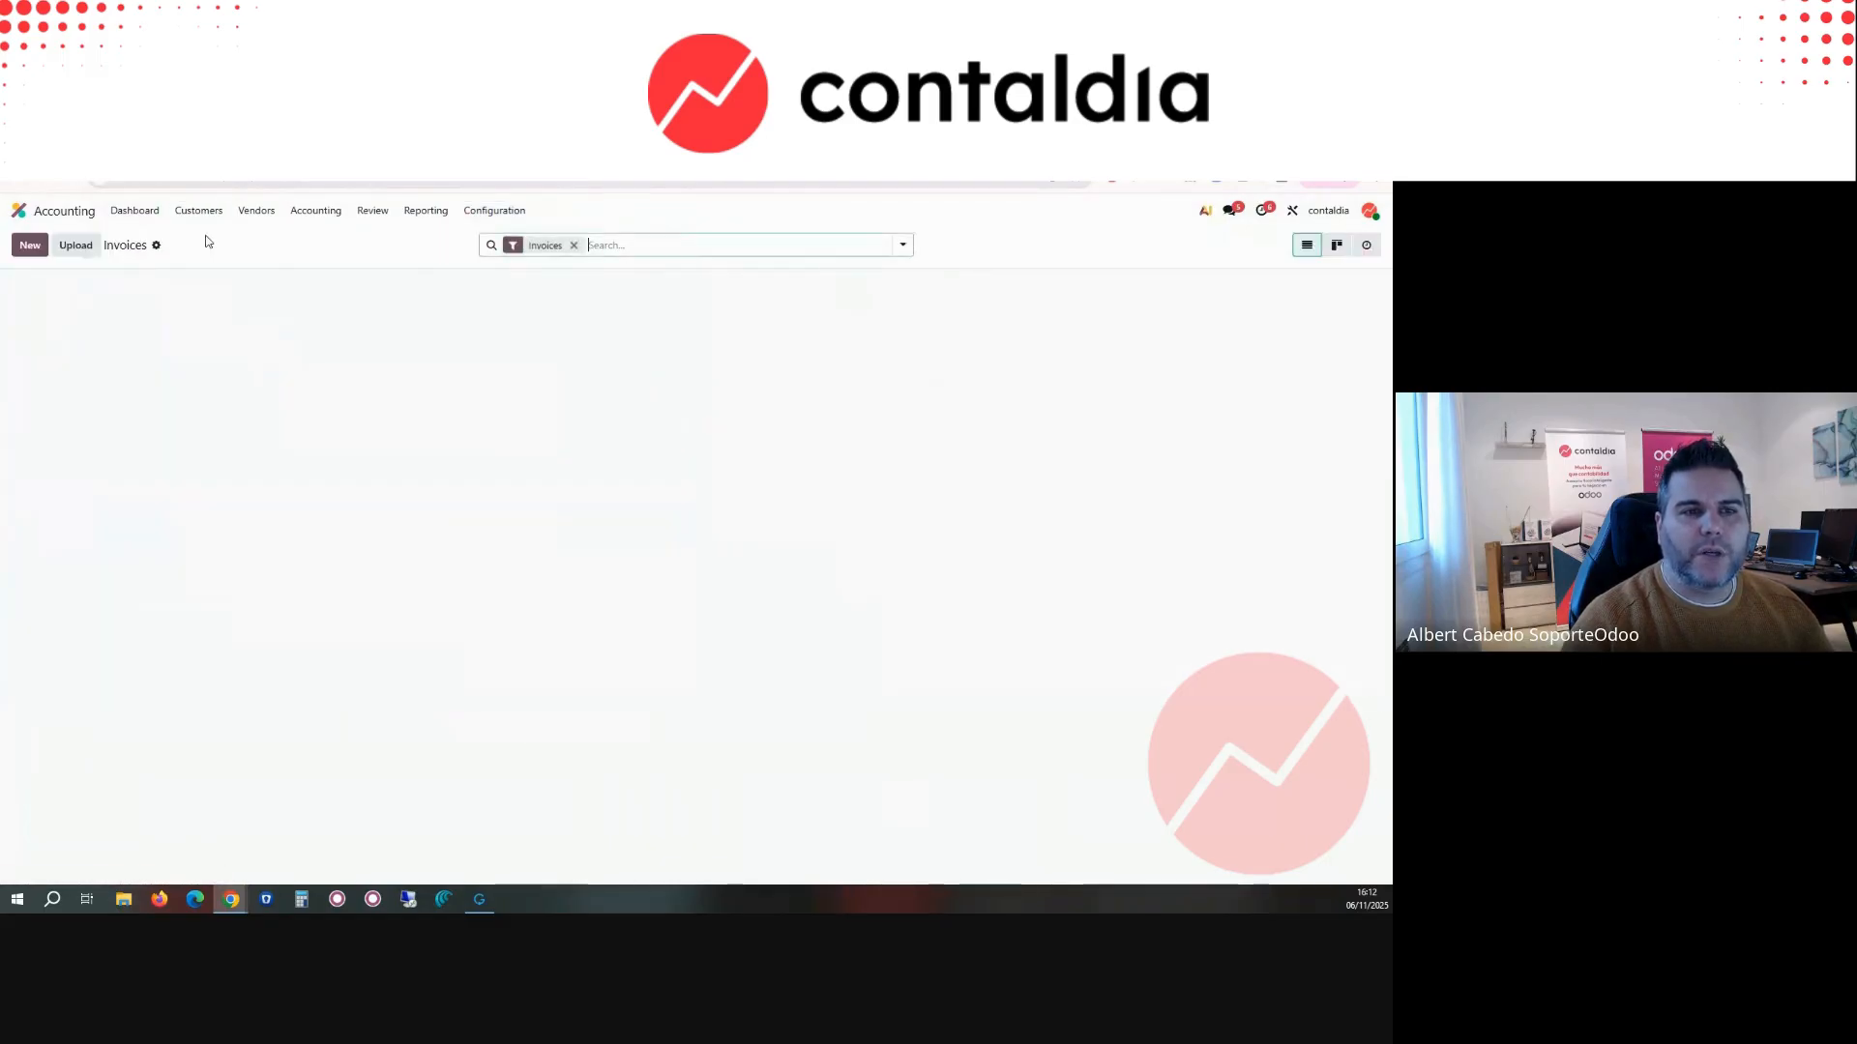
pyautogui.click(100, 319)
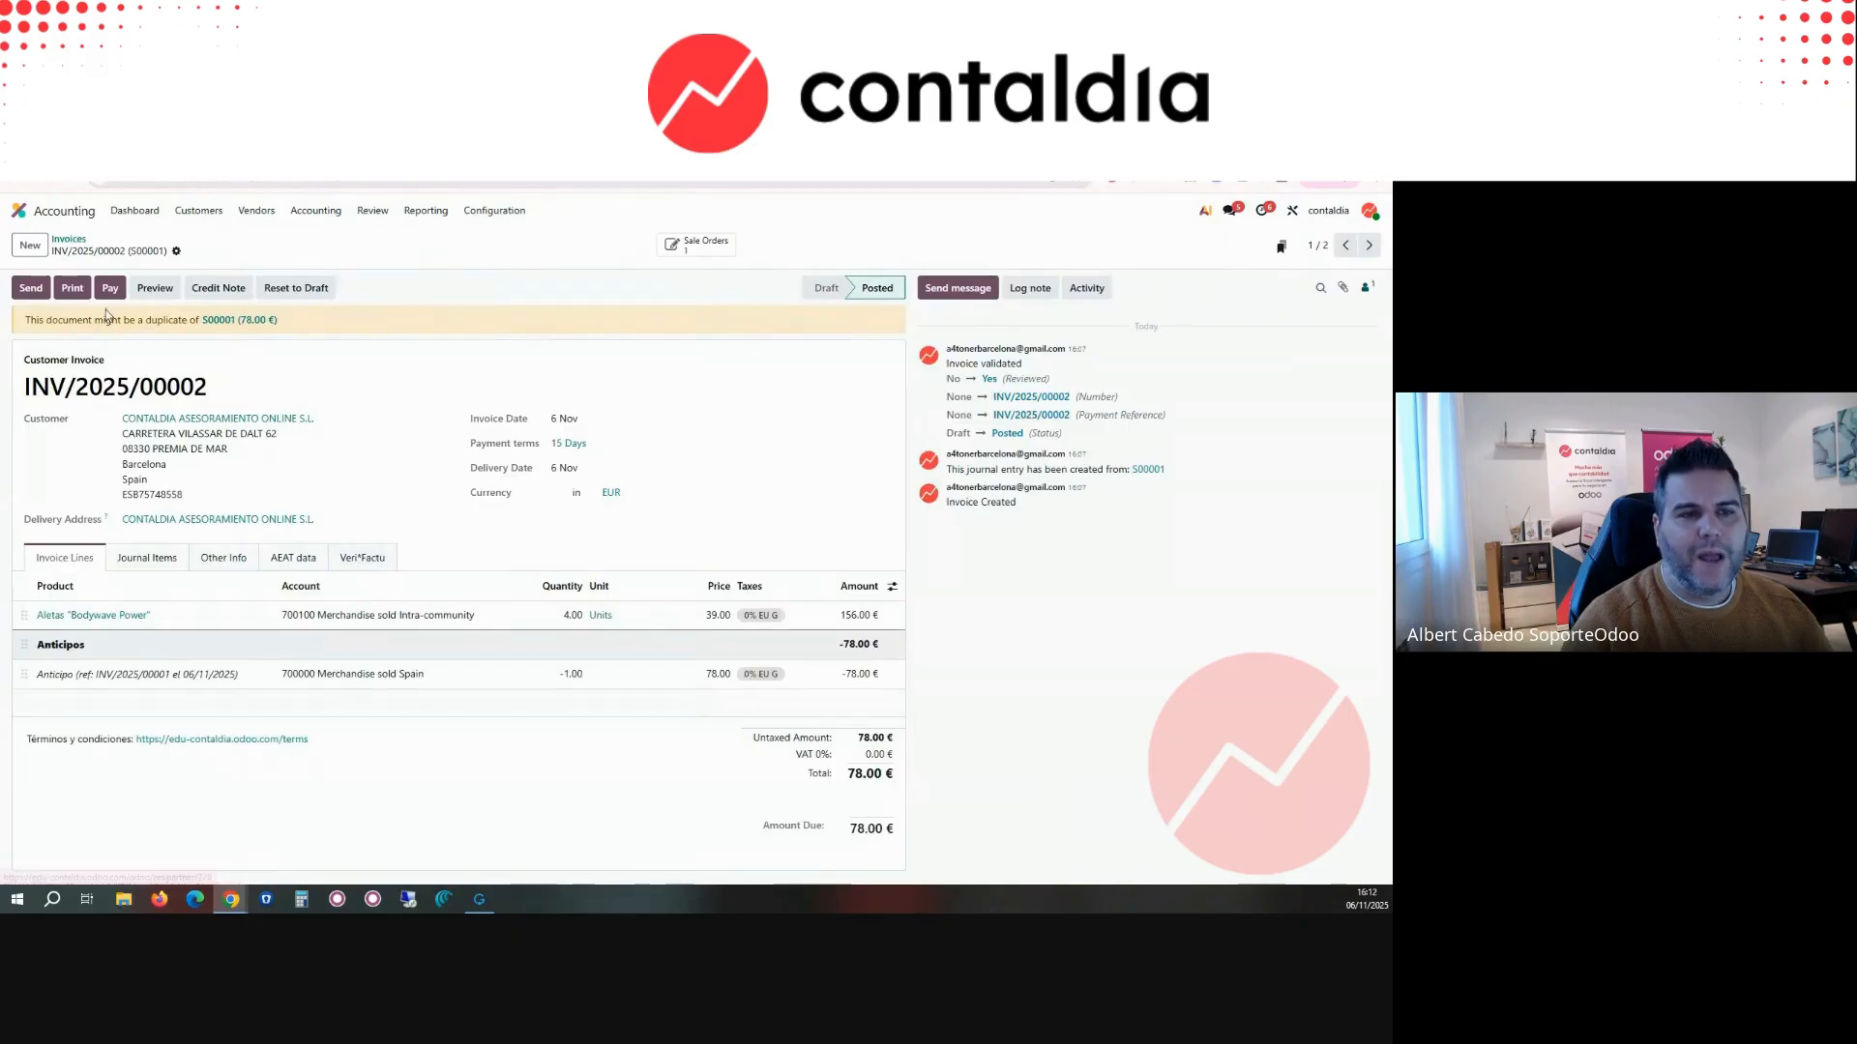
pyautogui.click(75, 289)
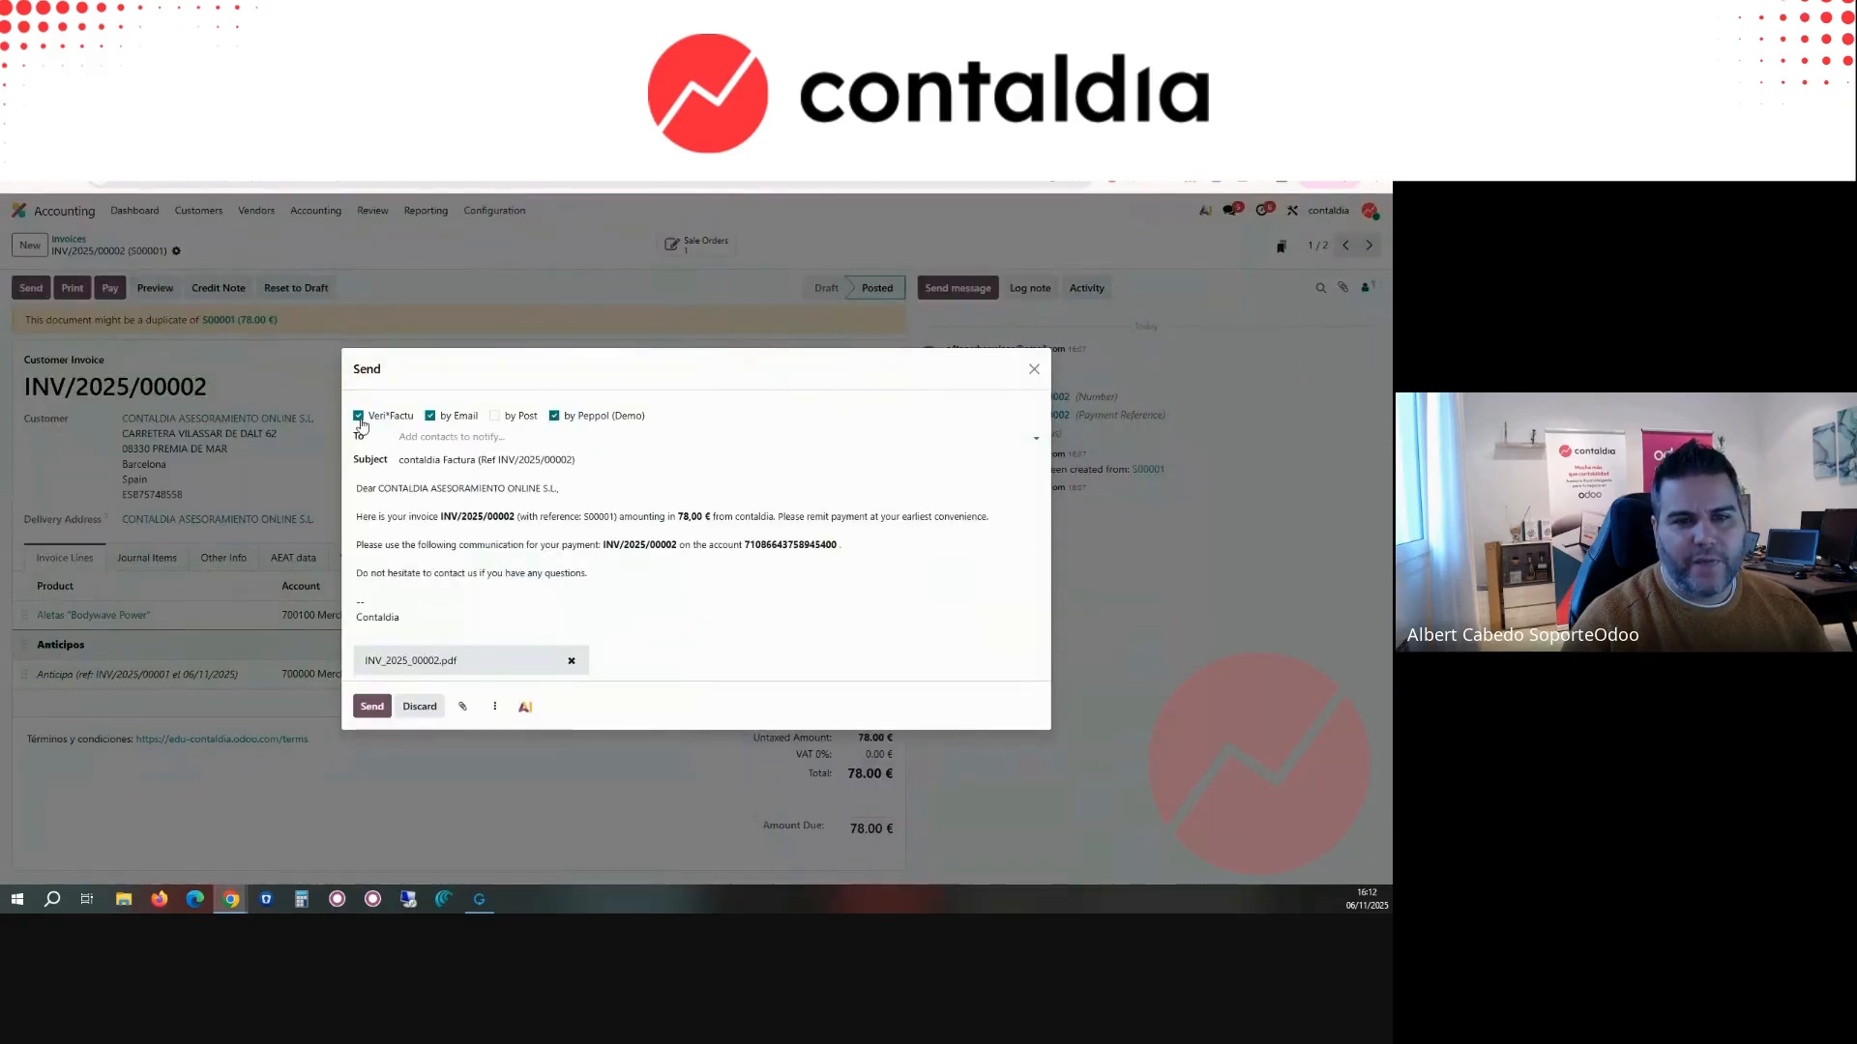
# Step: Try to generate only the Veri*Factu document for INV/2025/00002, with email and Peppol turned off, and discard the sending dialog
pyautogui.click(429, 416)
pyautogui.click(554, 558)
pyautogui.click(429, 557)
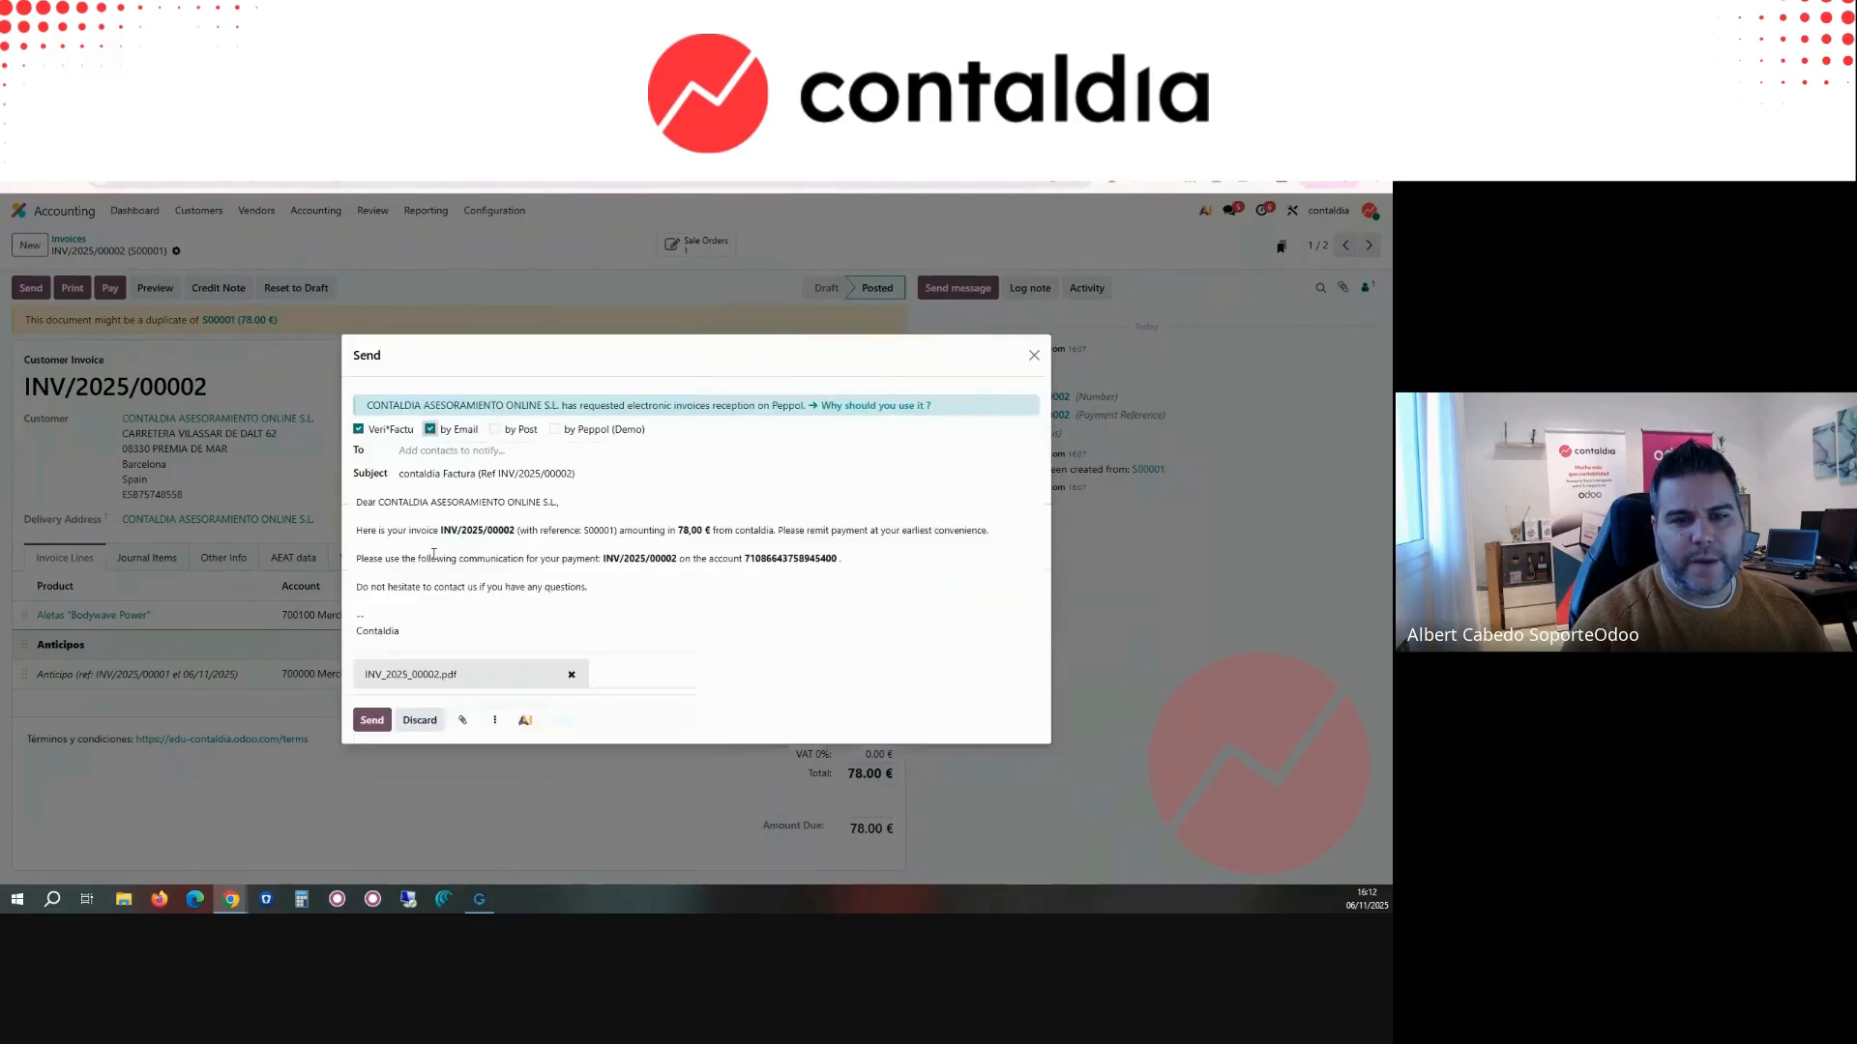
pyautogui.click(429, 430)
pyautogui.click(380, 594)
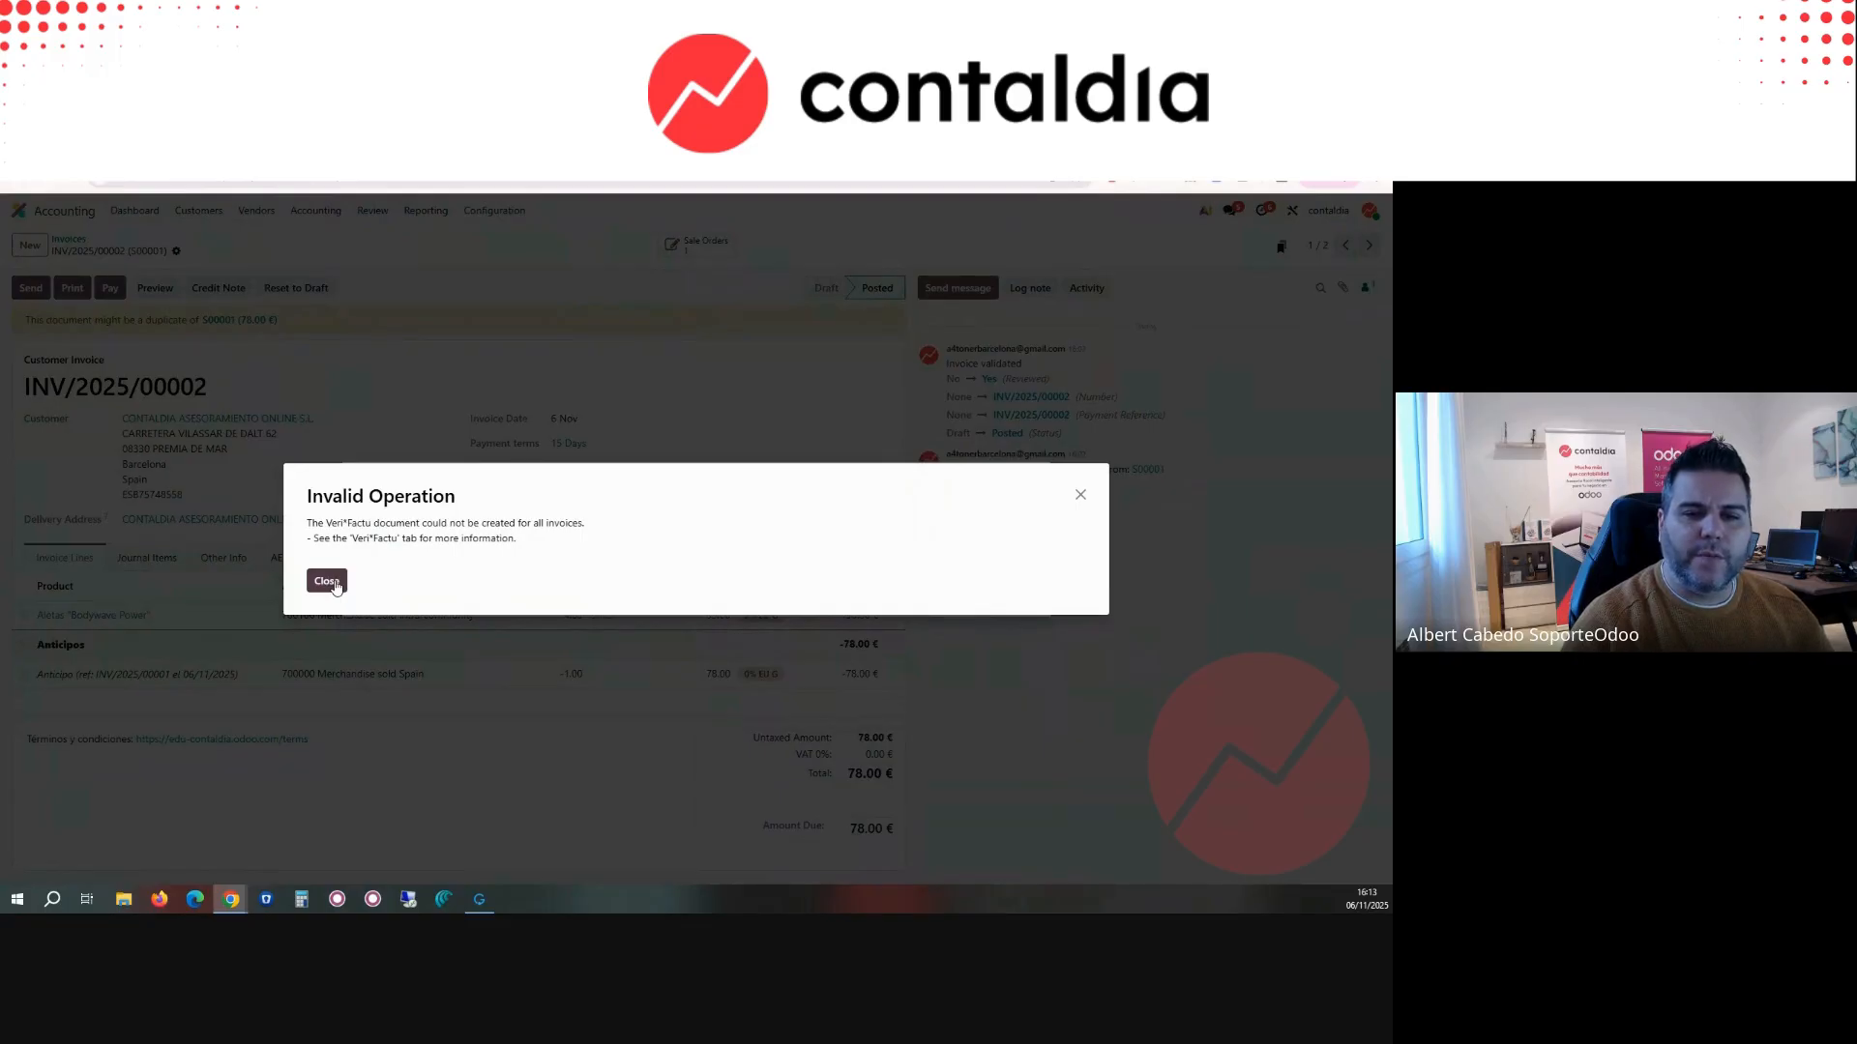
pyautogui.click(335, 587)
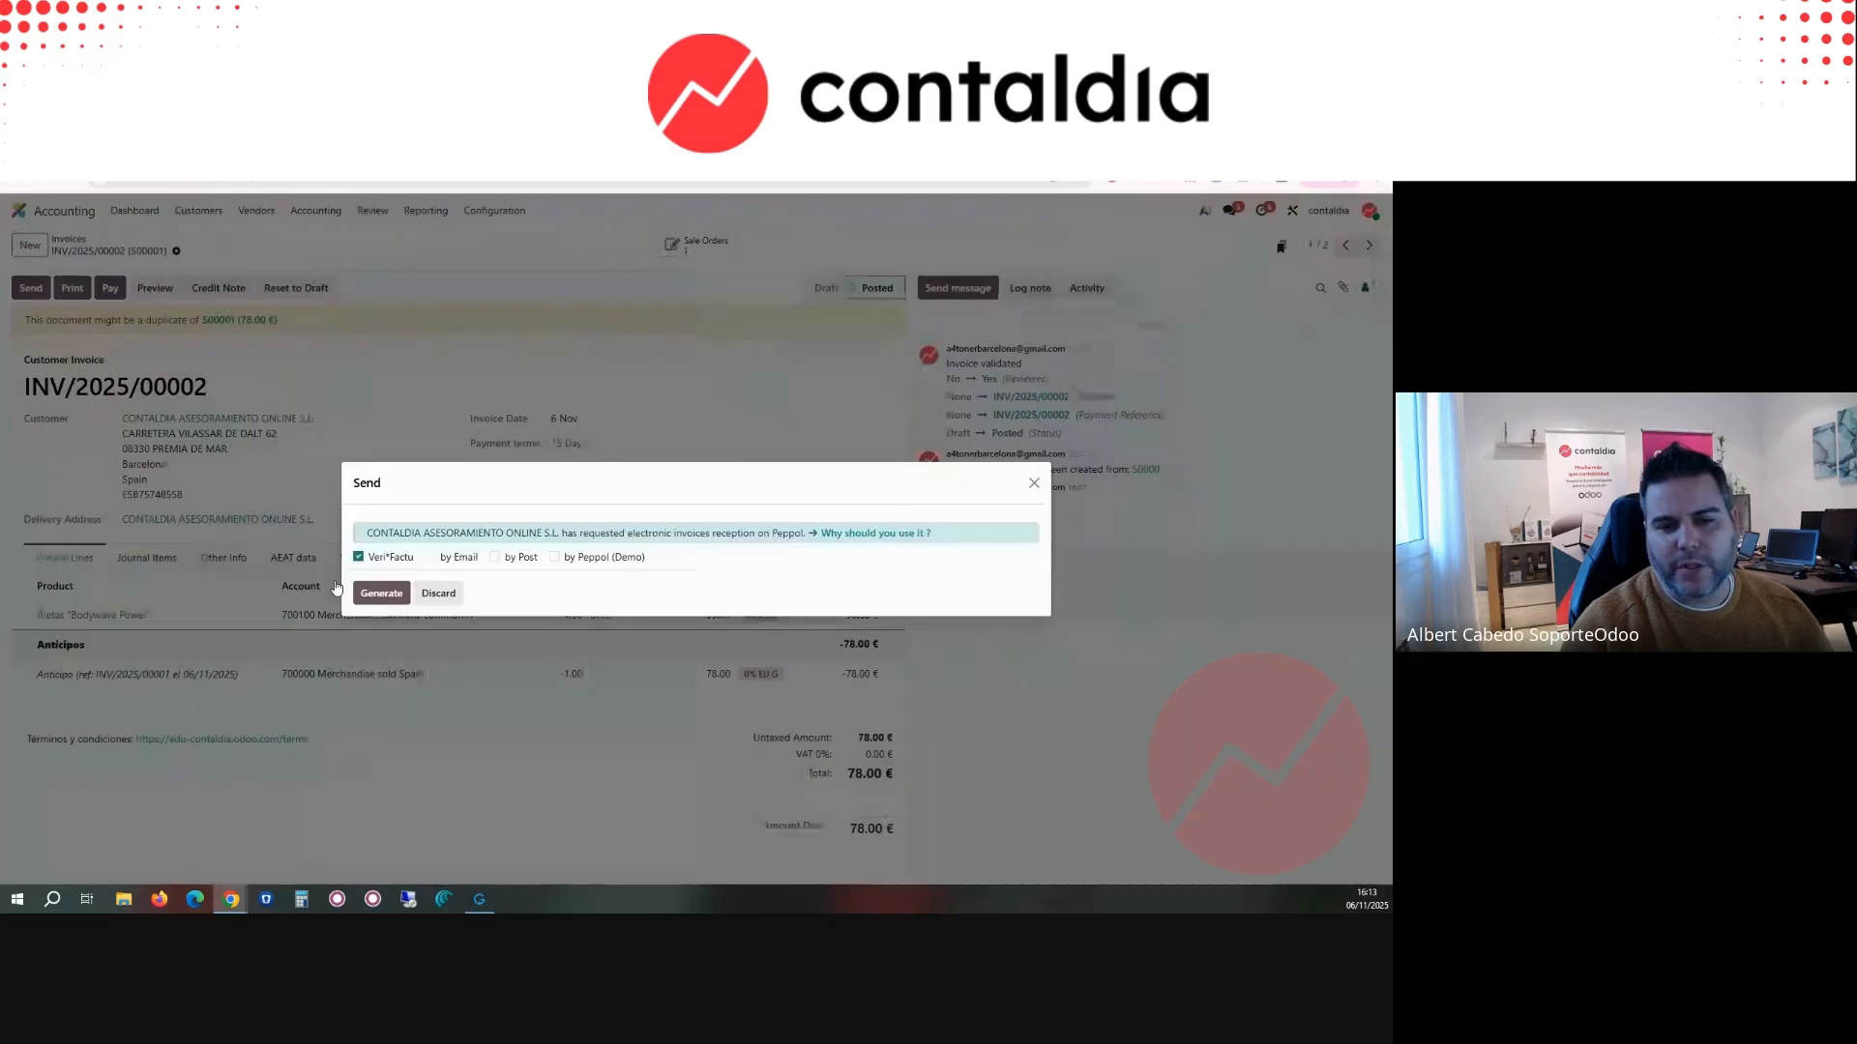
pyautogui.click(433, 594)
# Step: Create a new customer invoice for CONTALDIA ASESORAMIENTO ONLINE S.L
pyautogui.click(30, 244)
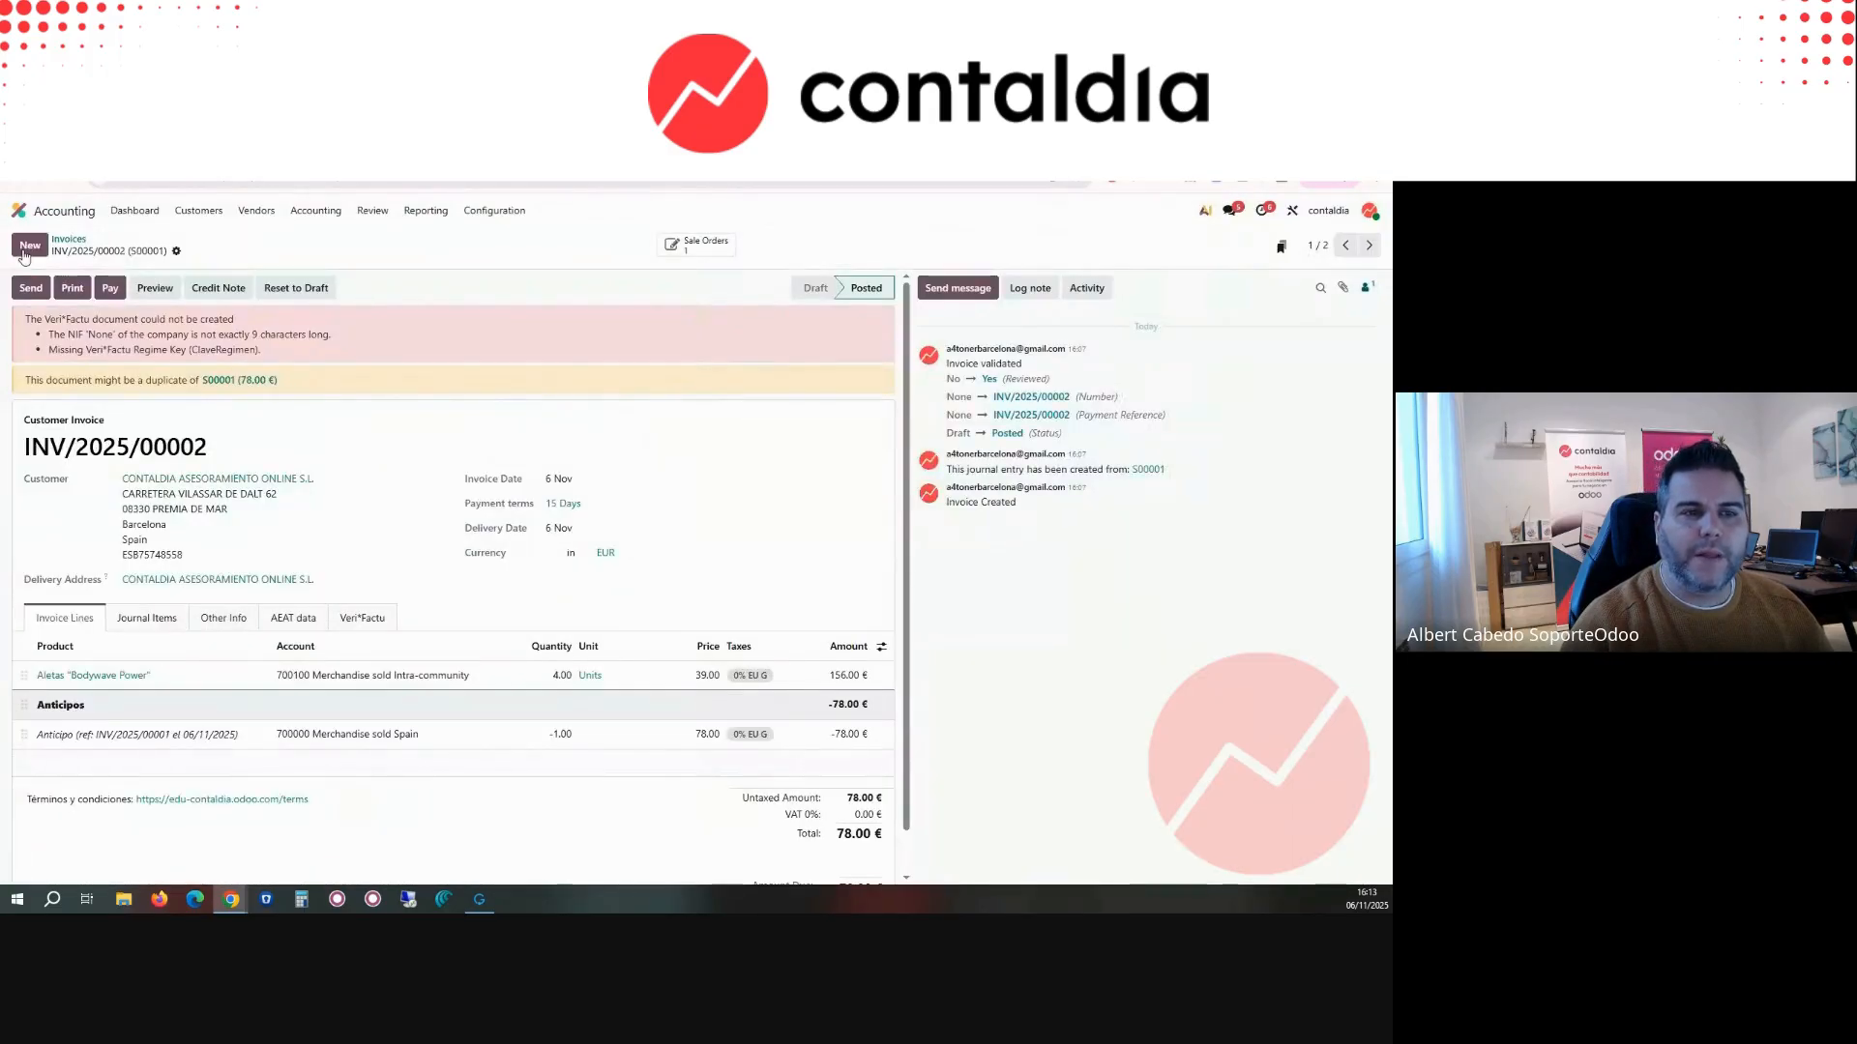
pyautogui.click(261, 385)
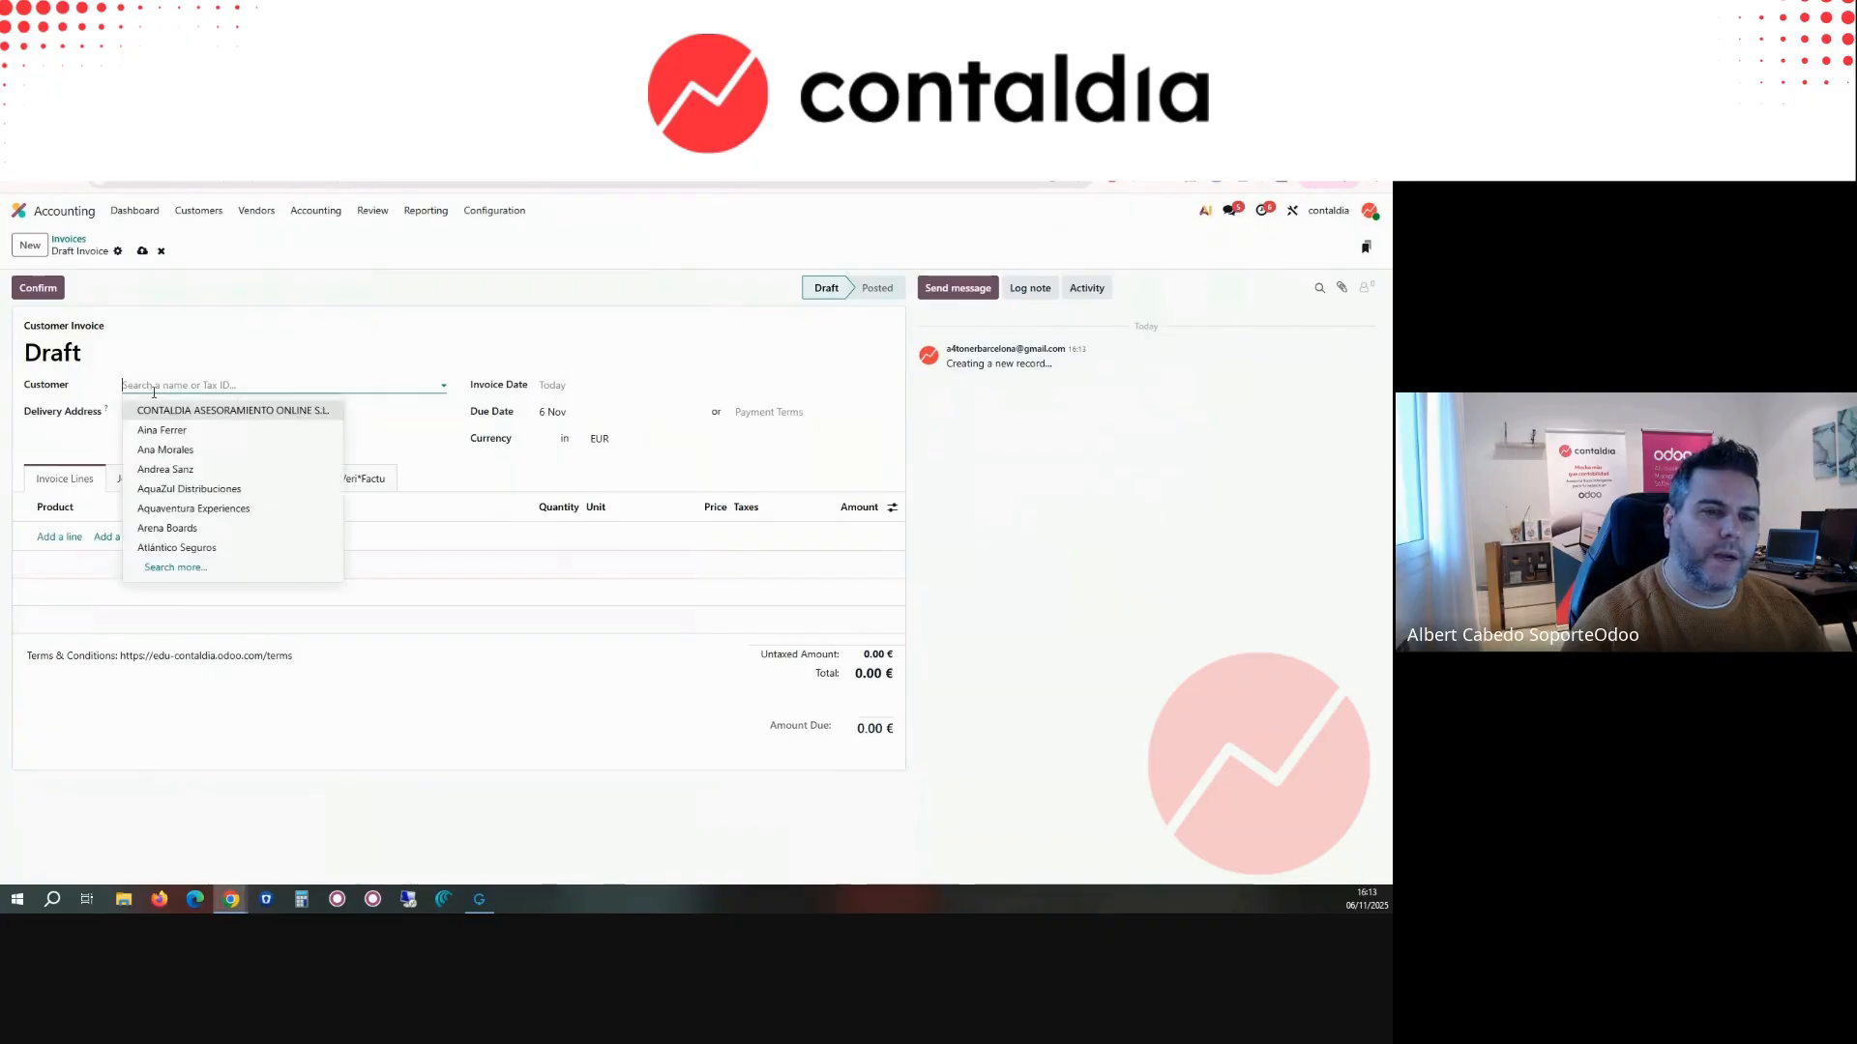
pyautogui.click(273, 401)
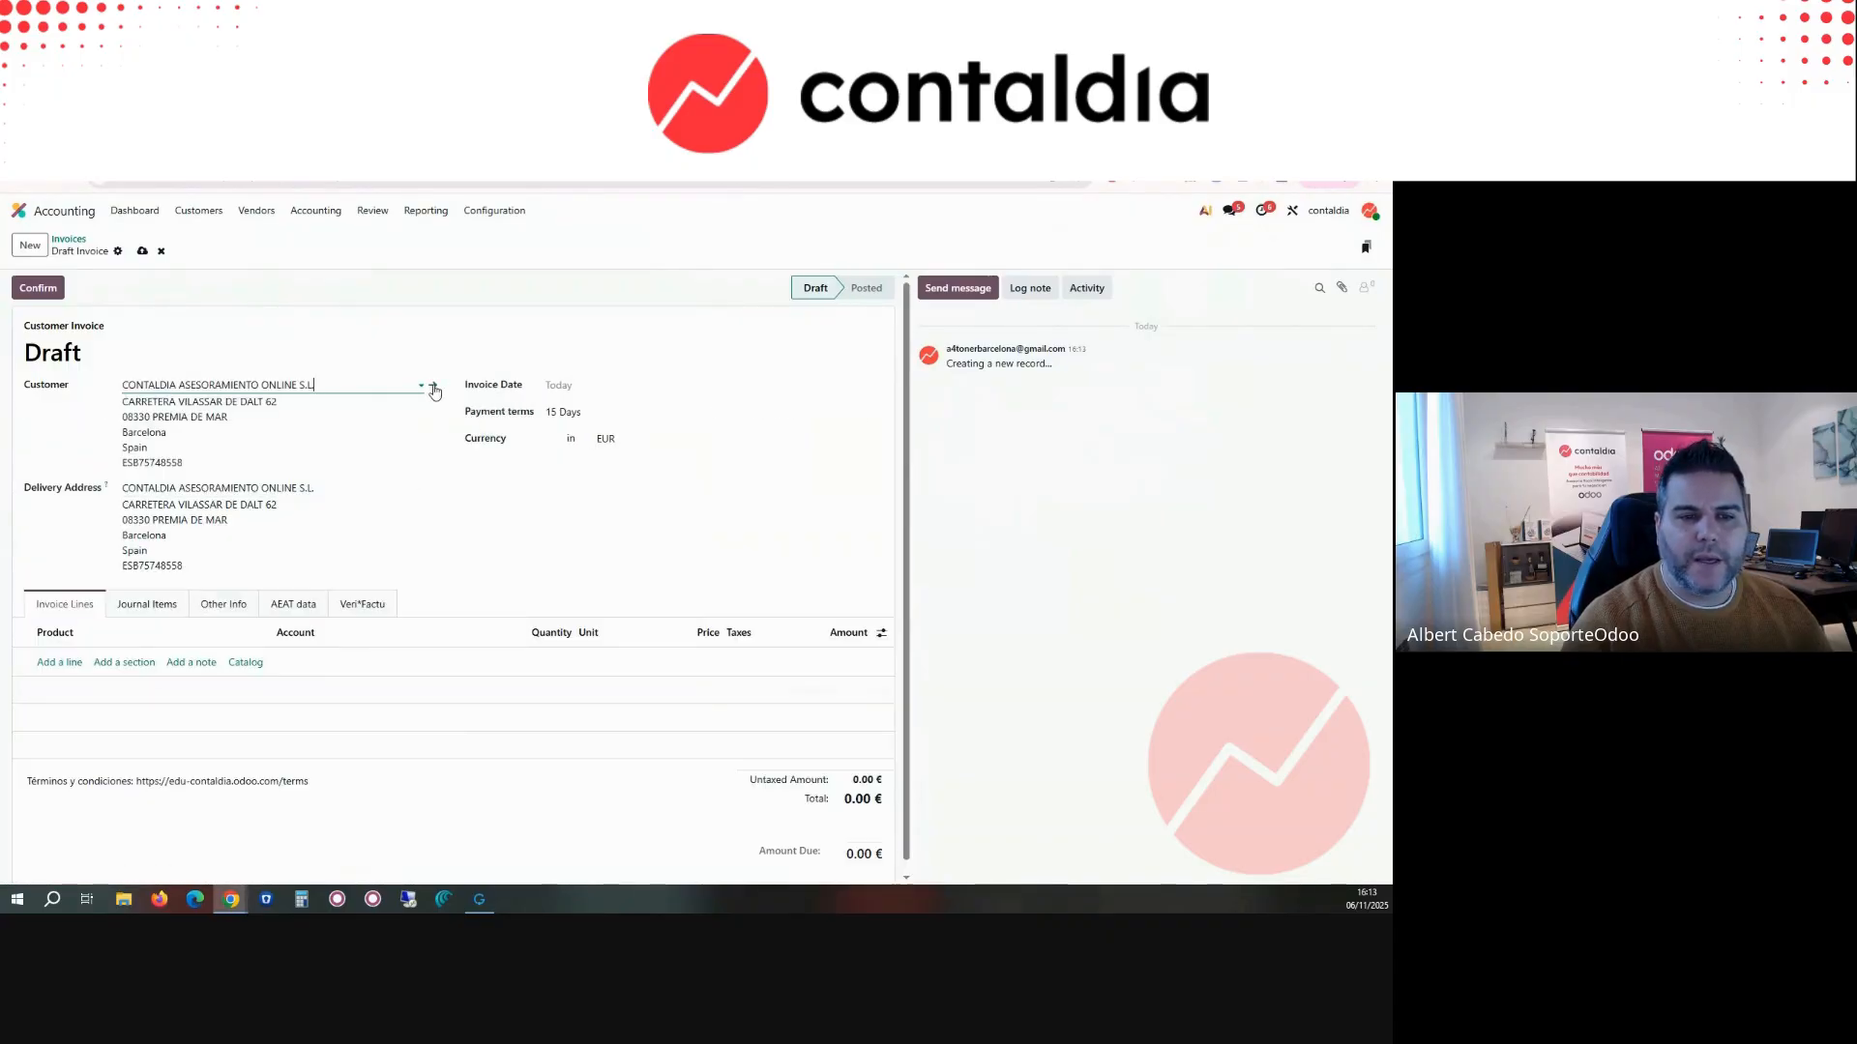
# Step: Check the fiscal position choices in the customer's sales and purchase details and return to the draft invoice
pyautogui.click(434, 388)
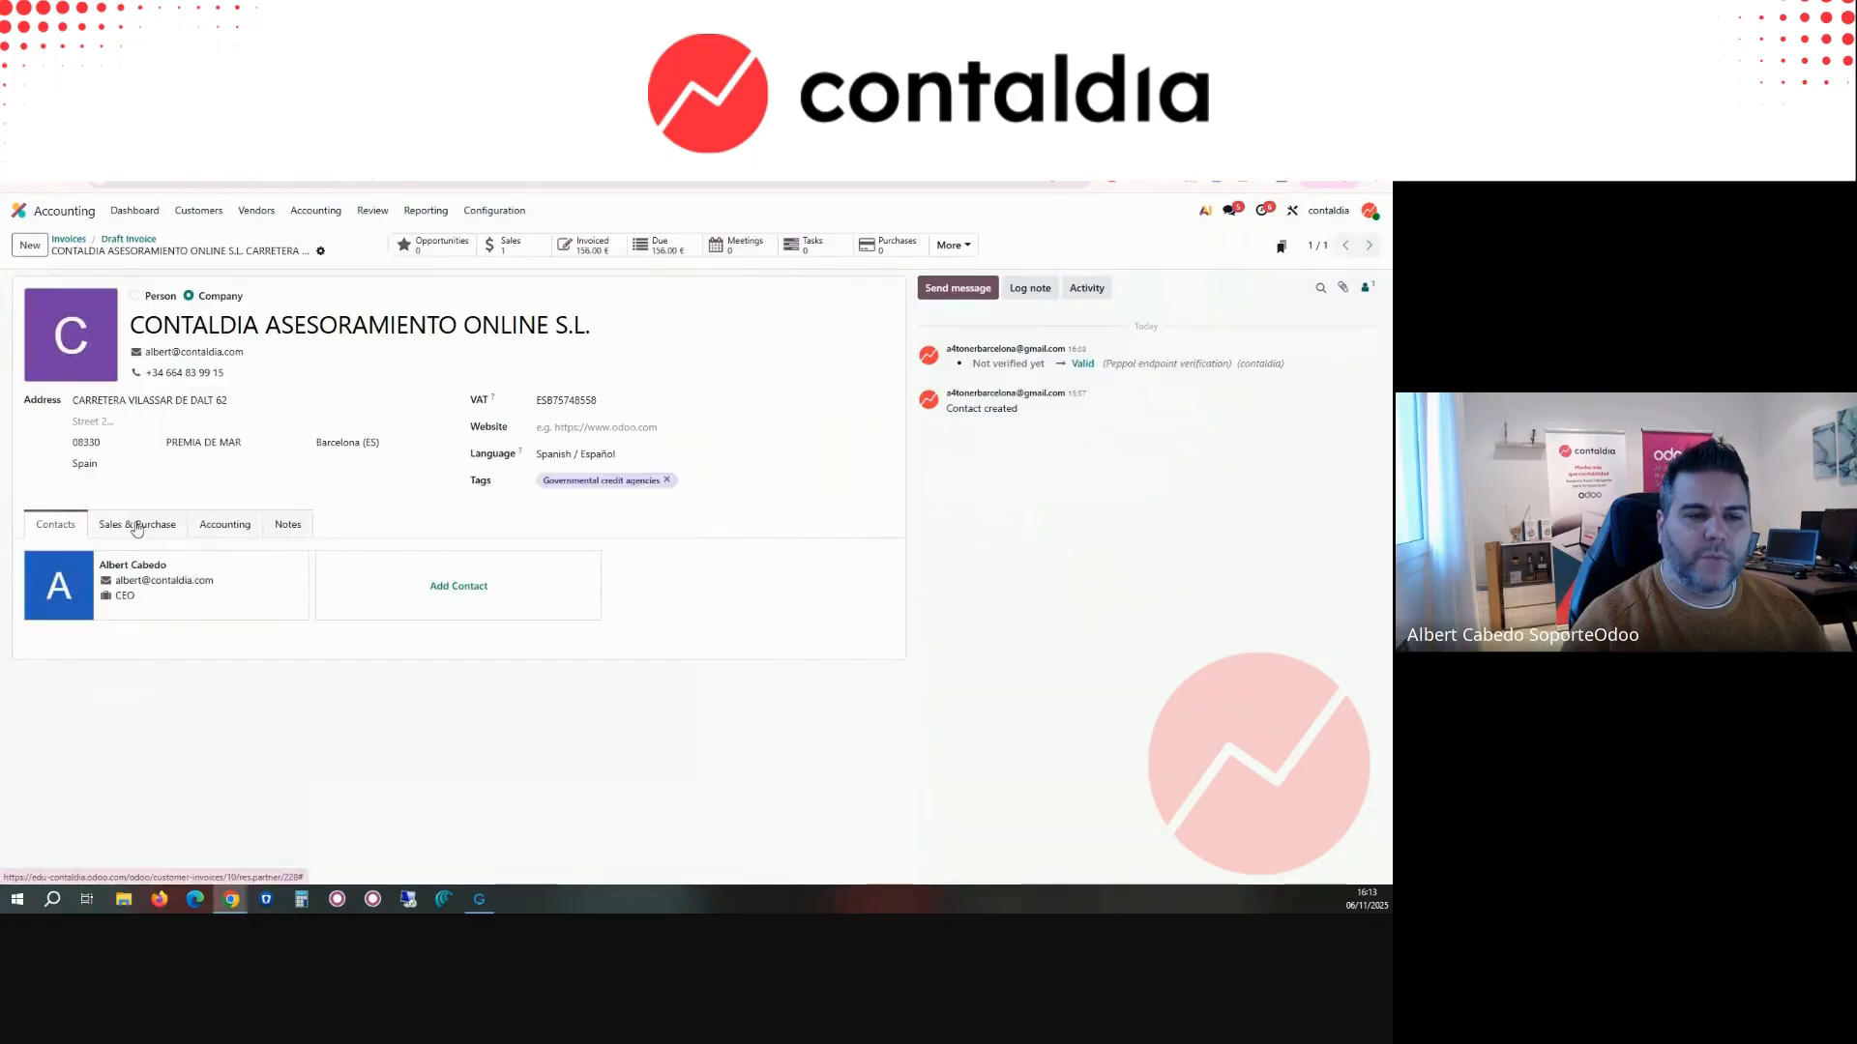
pyautogui.click(203, 528)
pyautogui.scroll(-1, 206, 748)
pyautogui.click(136, 442)
pyautogui.click(194, 732)
pyautogui.write('na')
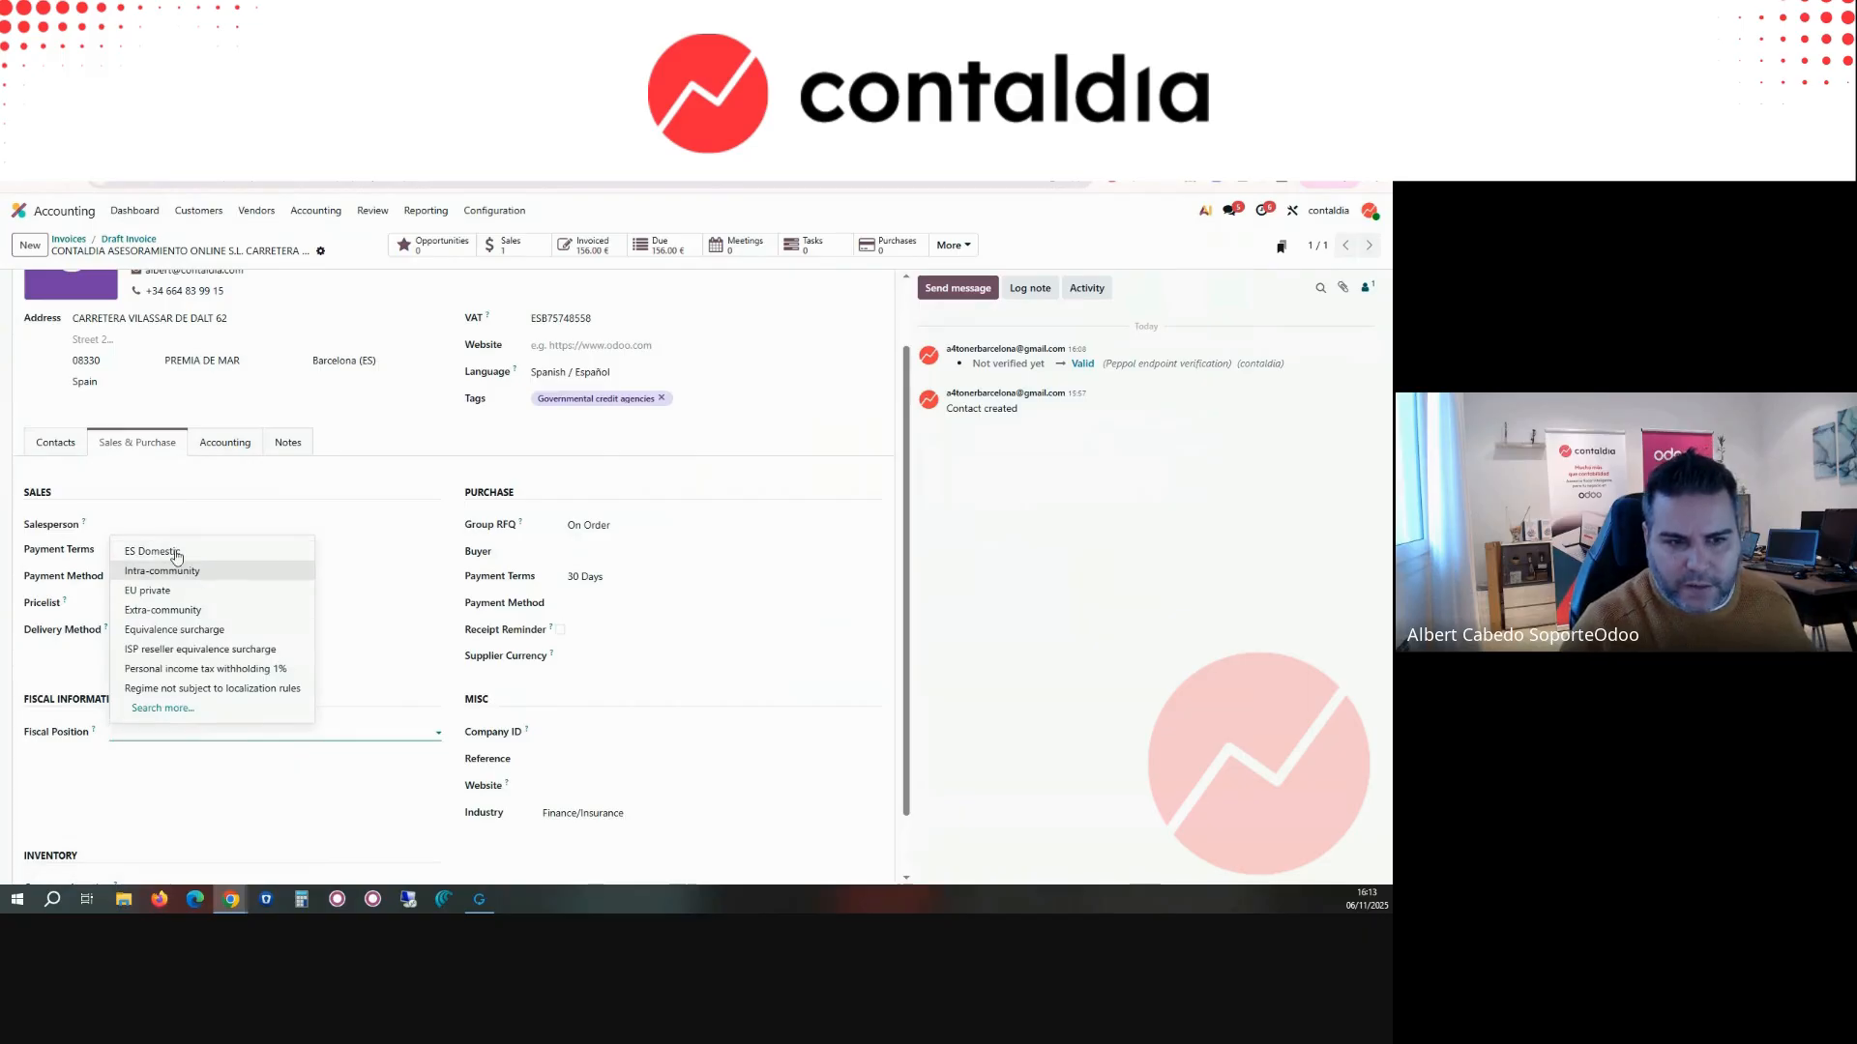
pyautogui.click(216, 402)
pyautogui.click(346, 250)
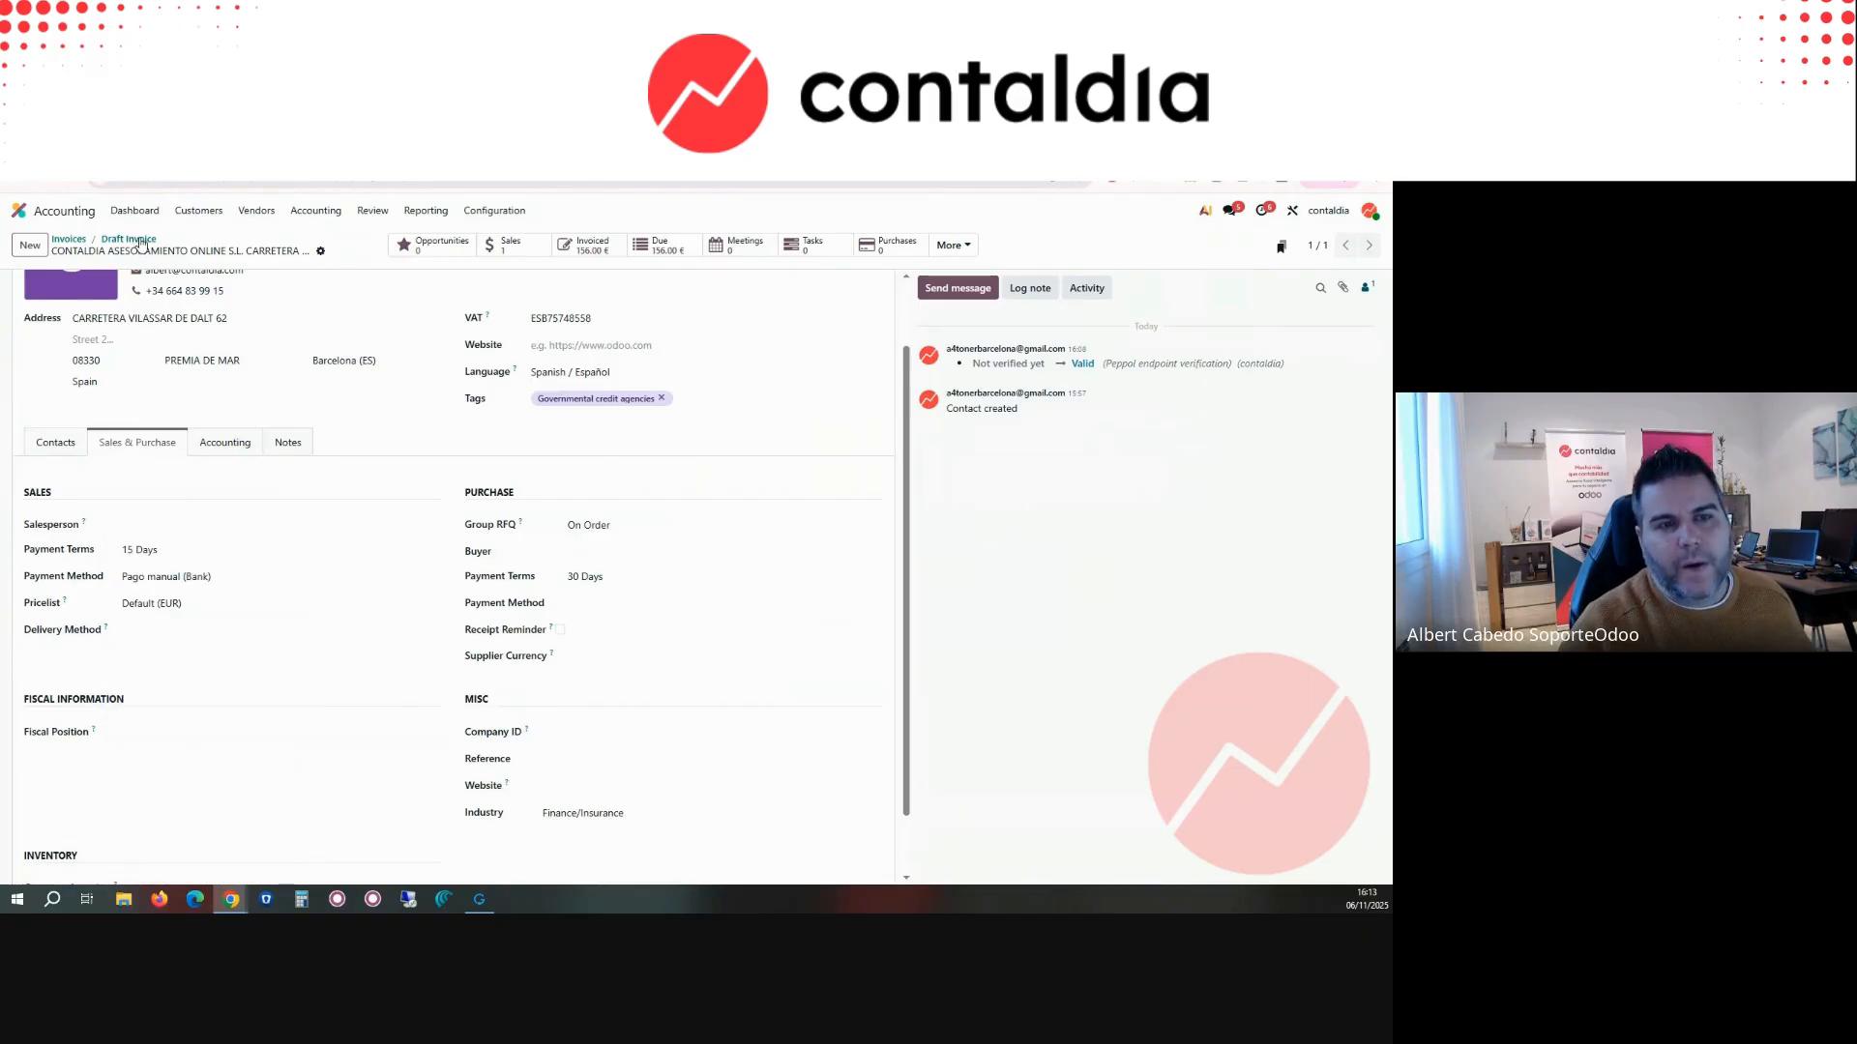
pyautogui.click(129, 239)
# Step: Add the product Aletas "Bodywave Power" to the draft invoice and set its fiscal position to ES Domestic
pyautogui.click(59, 586)
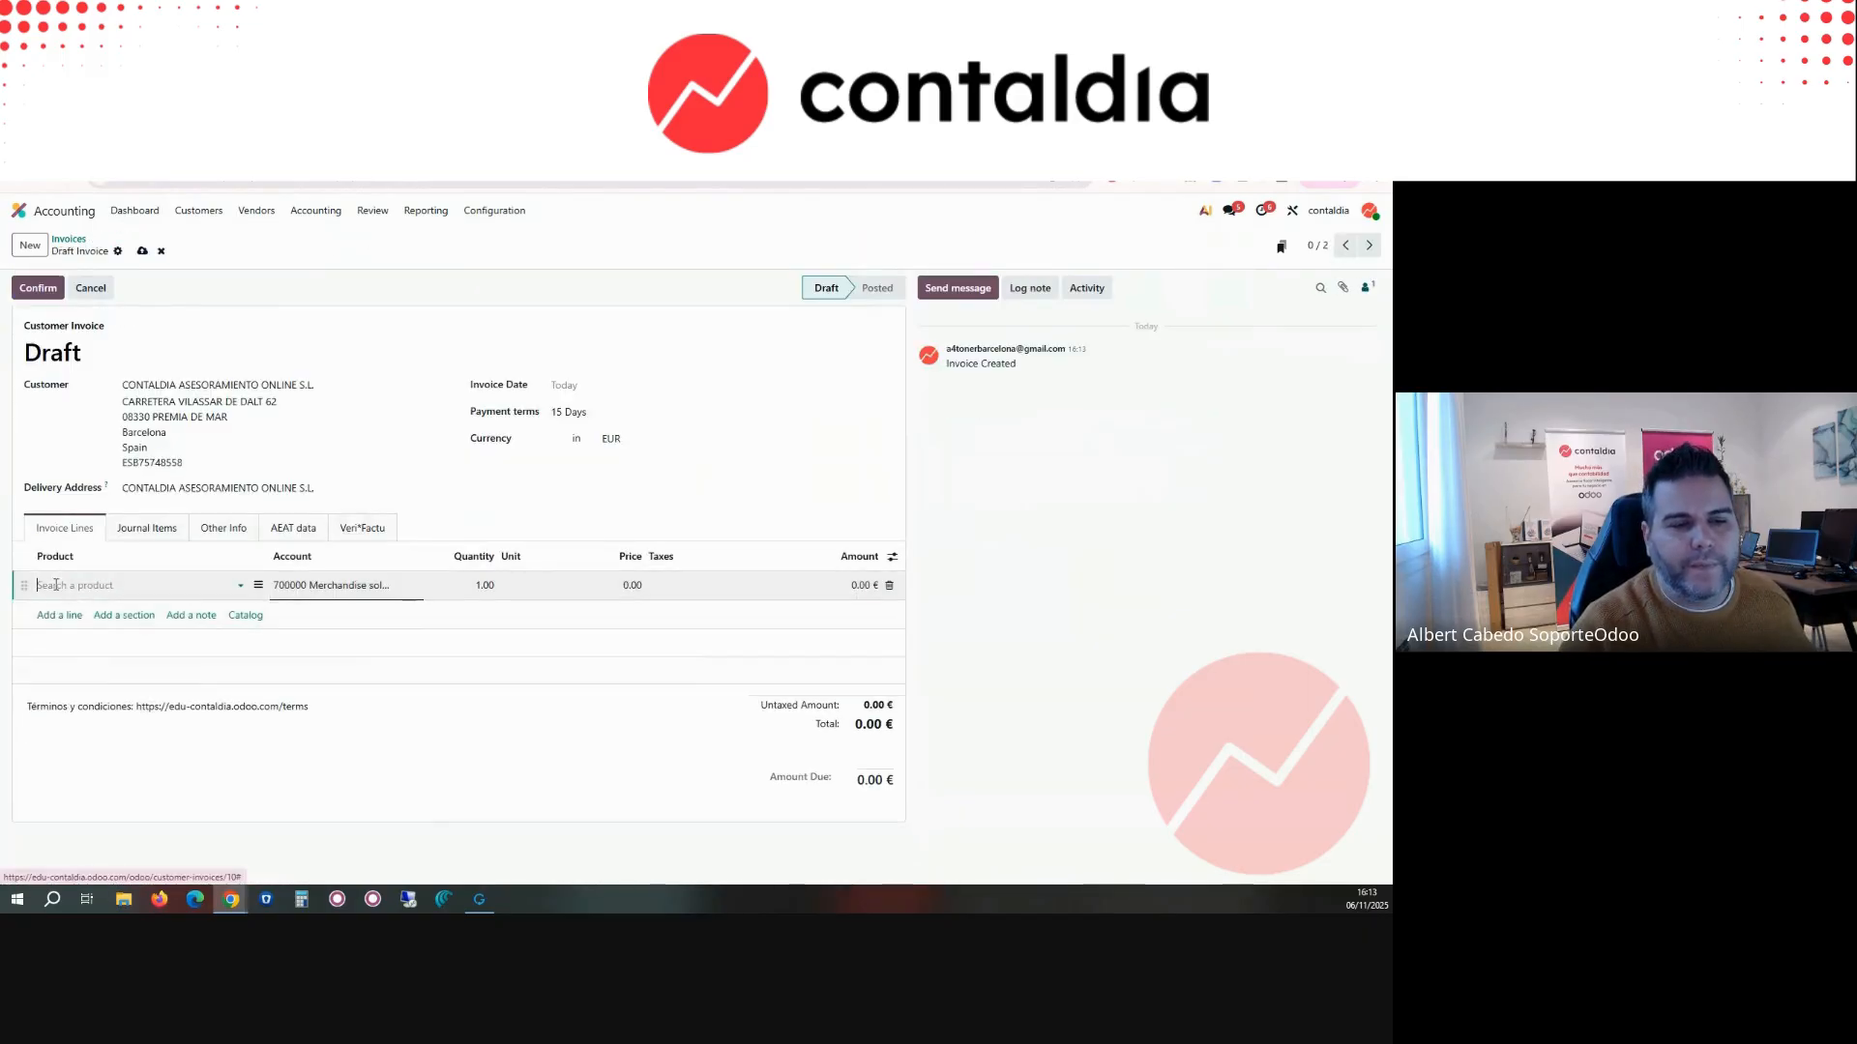
pyautogui.click(77, 610)
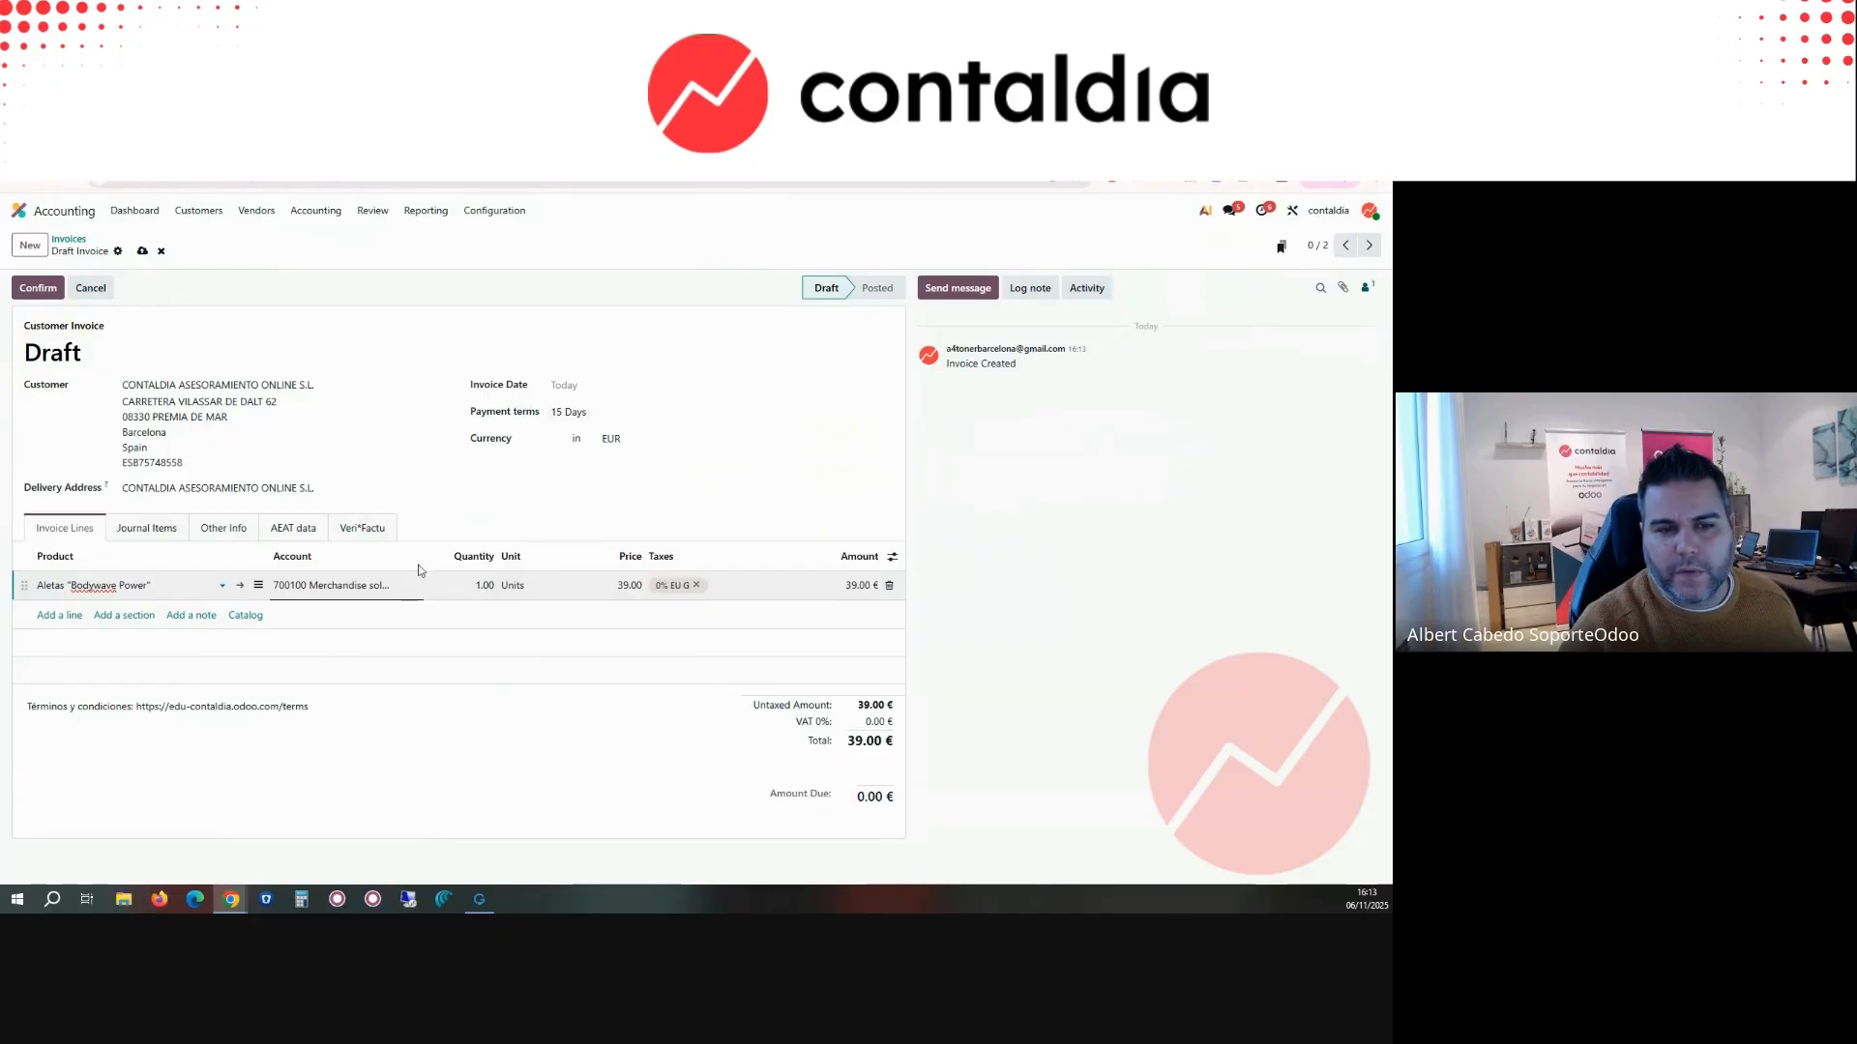
pyautogui.click(222, 528)
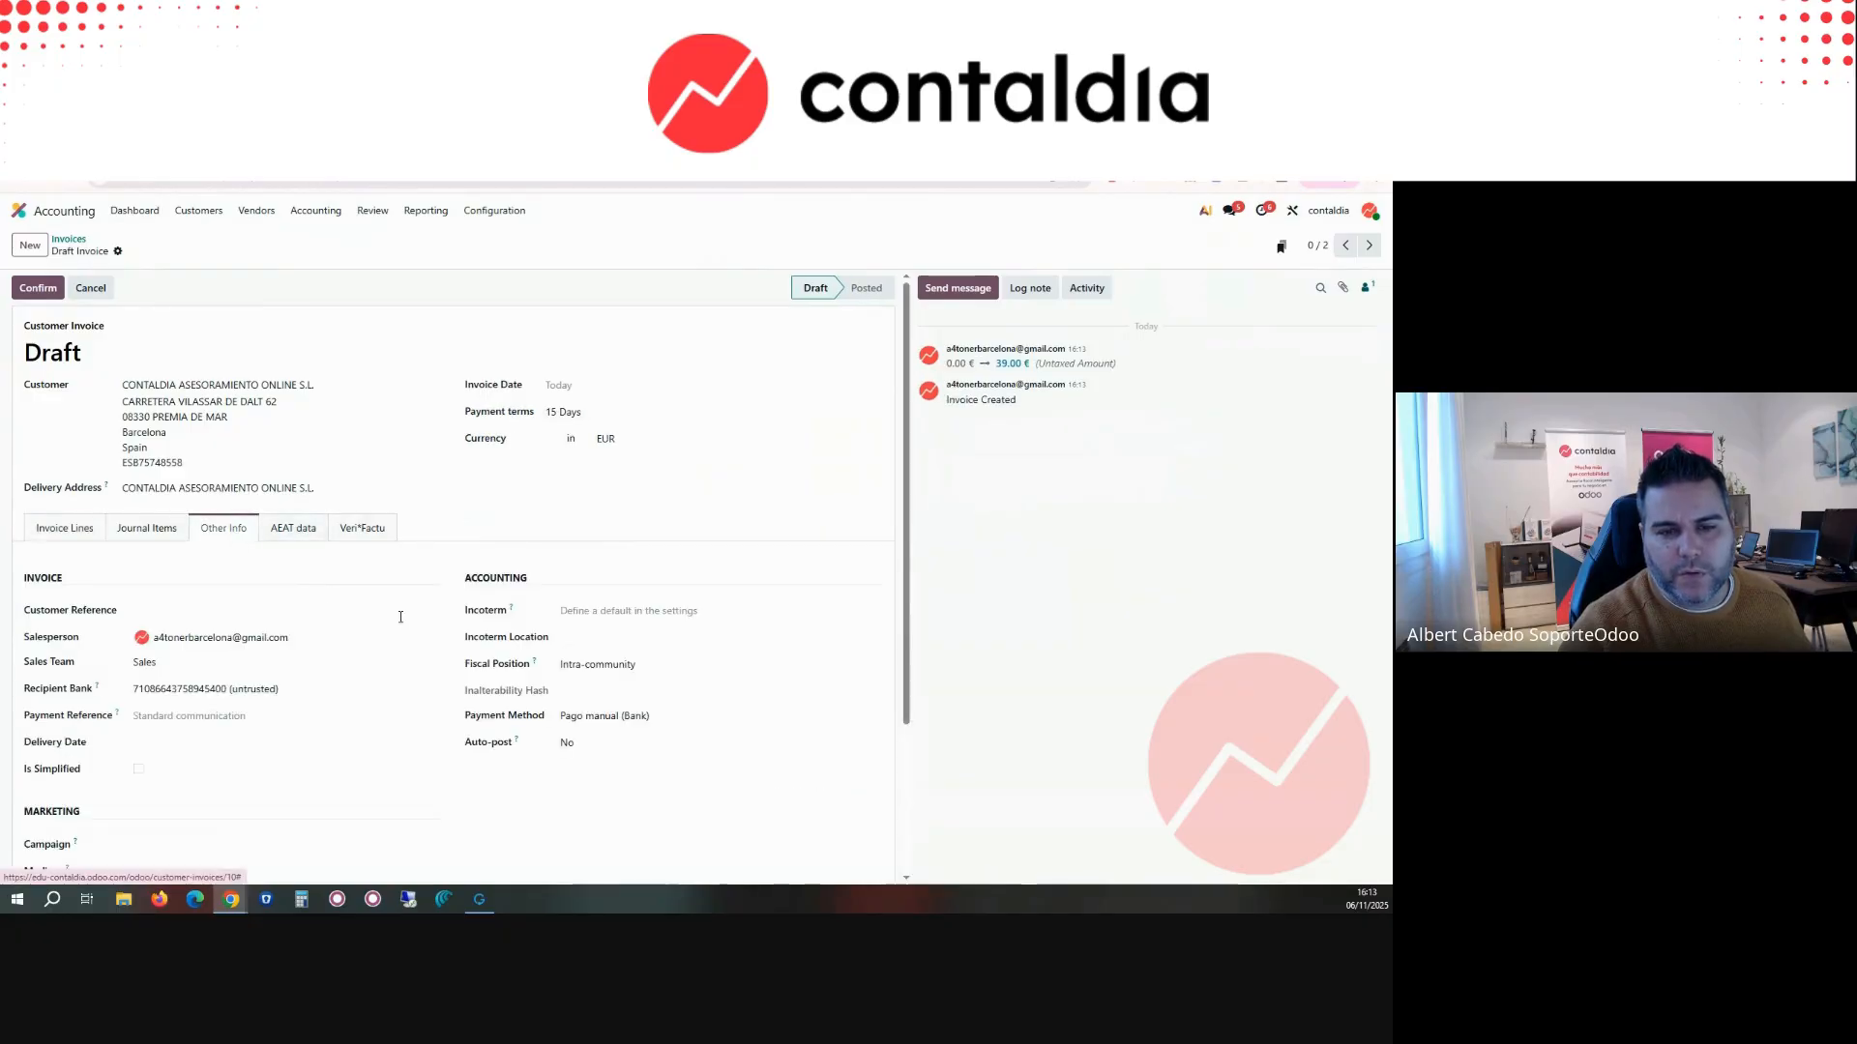
pyautogui.click(631, 664)
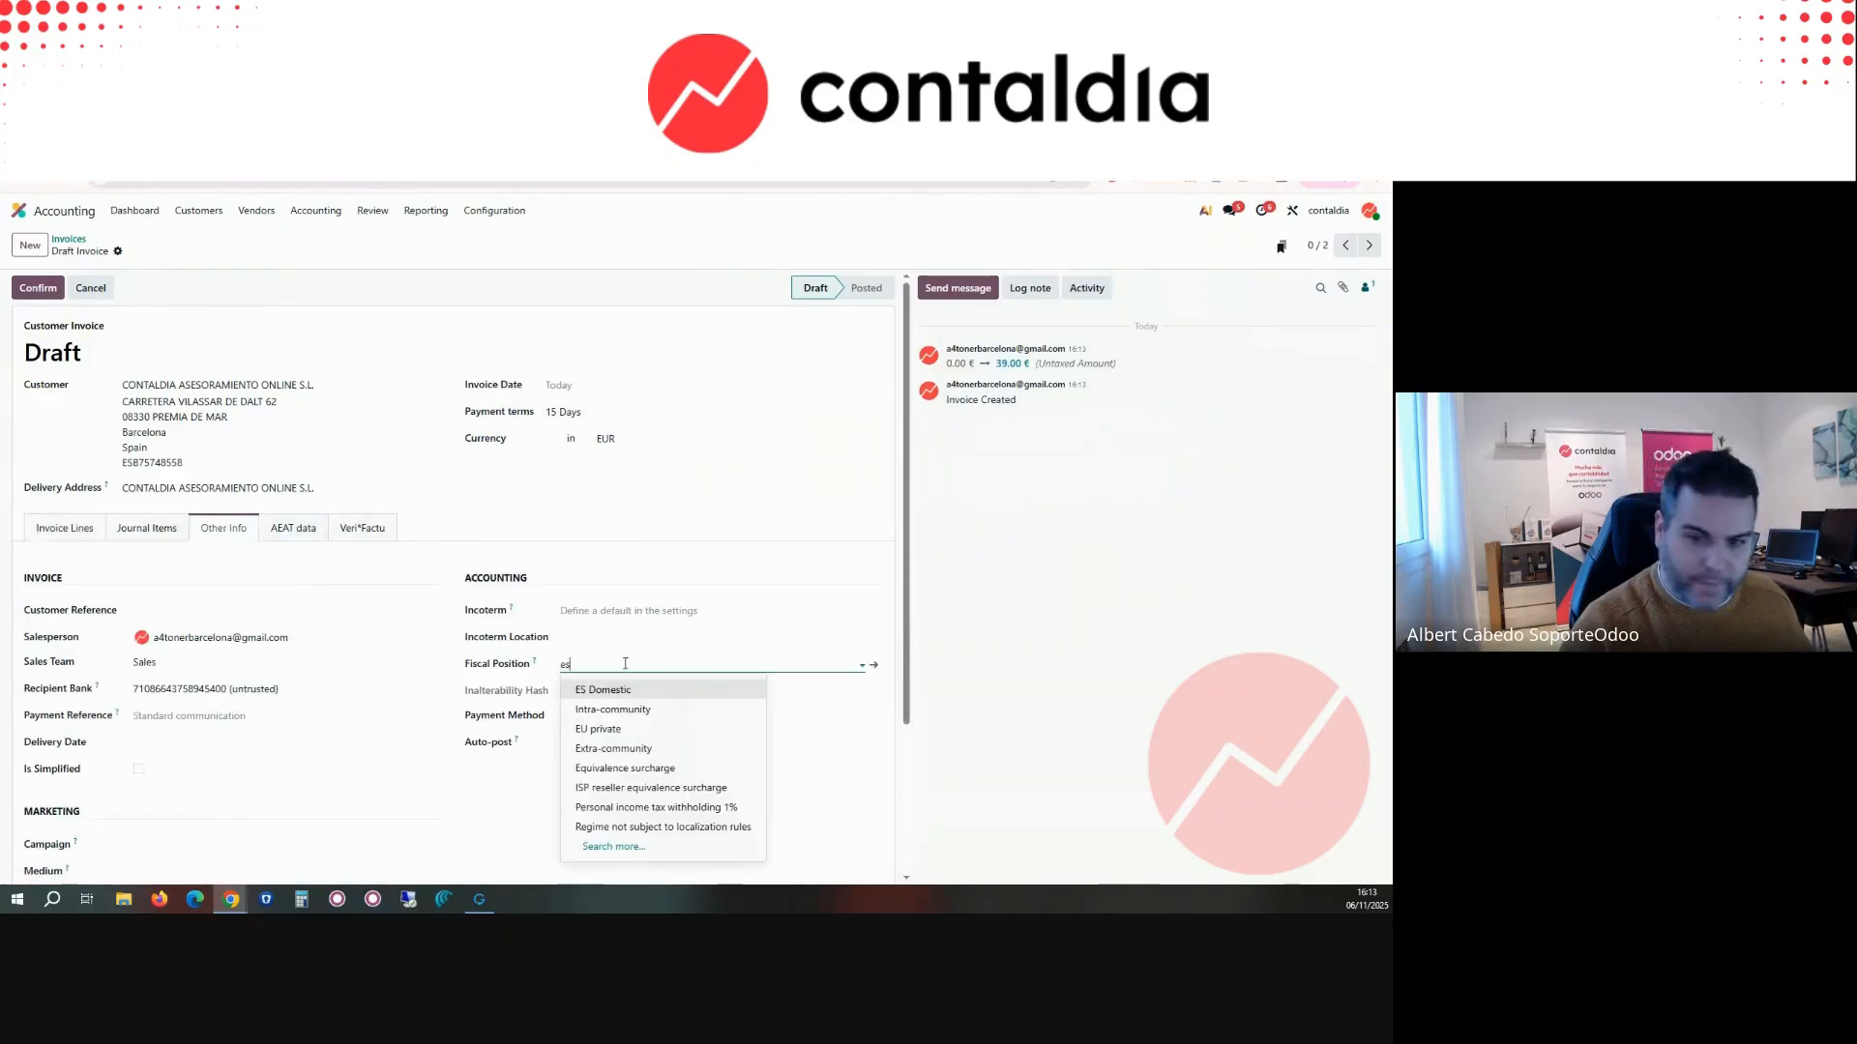
pyautogui.write('es')
pyautogui.click(601, 444)
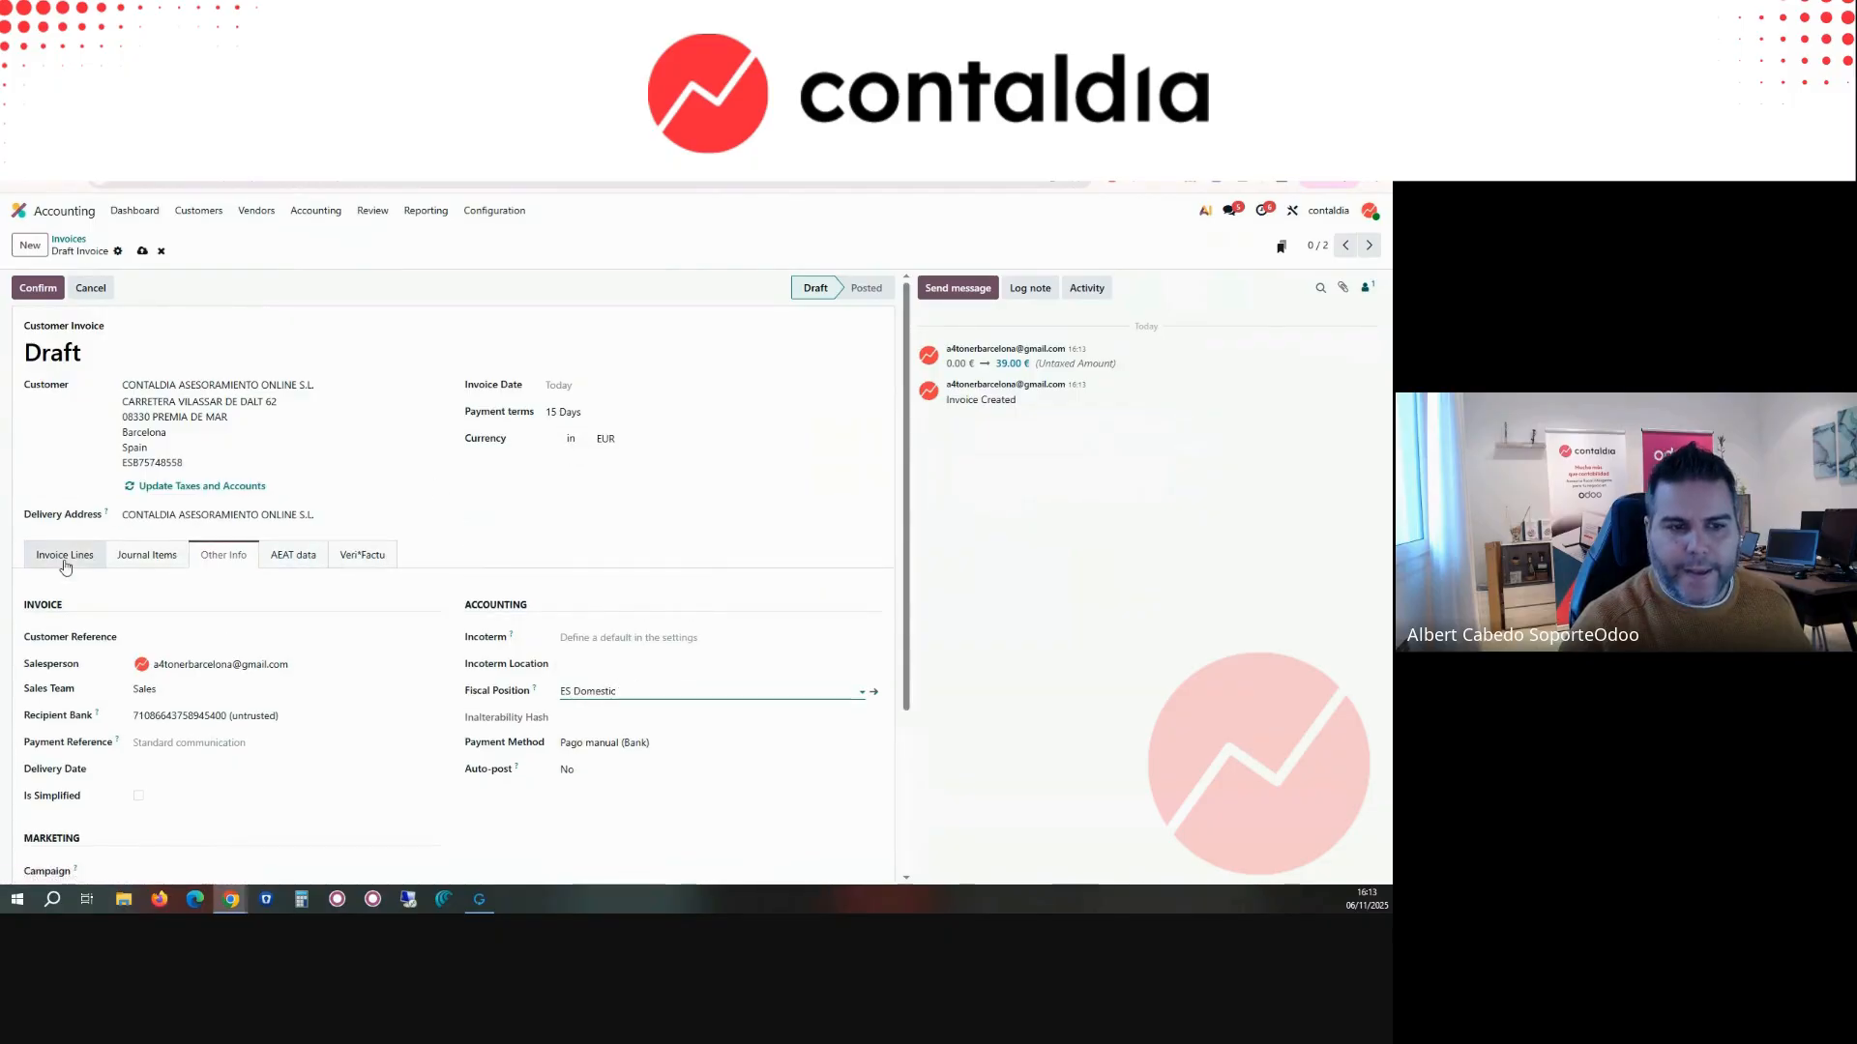
# Step: Replace the existing product line with a new Aletas "Bodywave Power" line and confirm the invoice
pyautogui.click(65, 558)
pyautogui.click(271, 613)
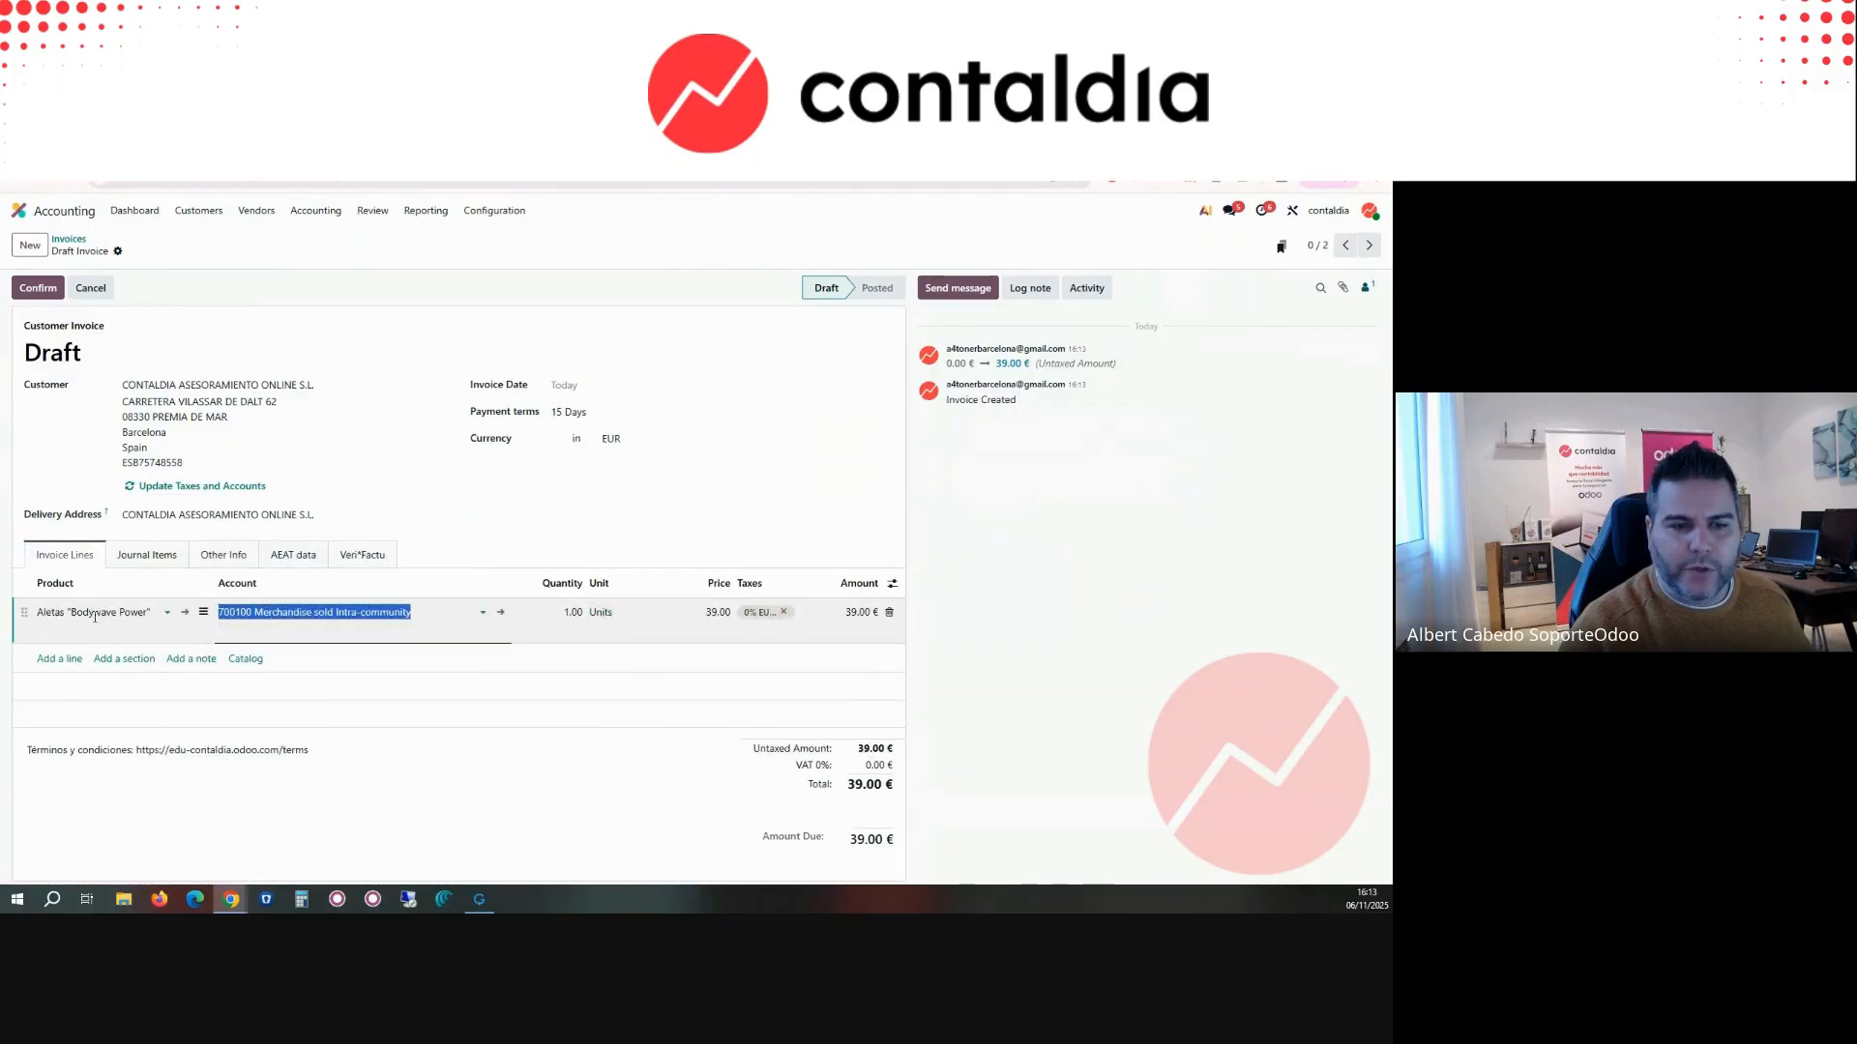
pyautogui.click(77, 613)
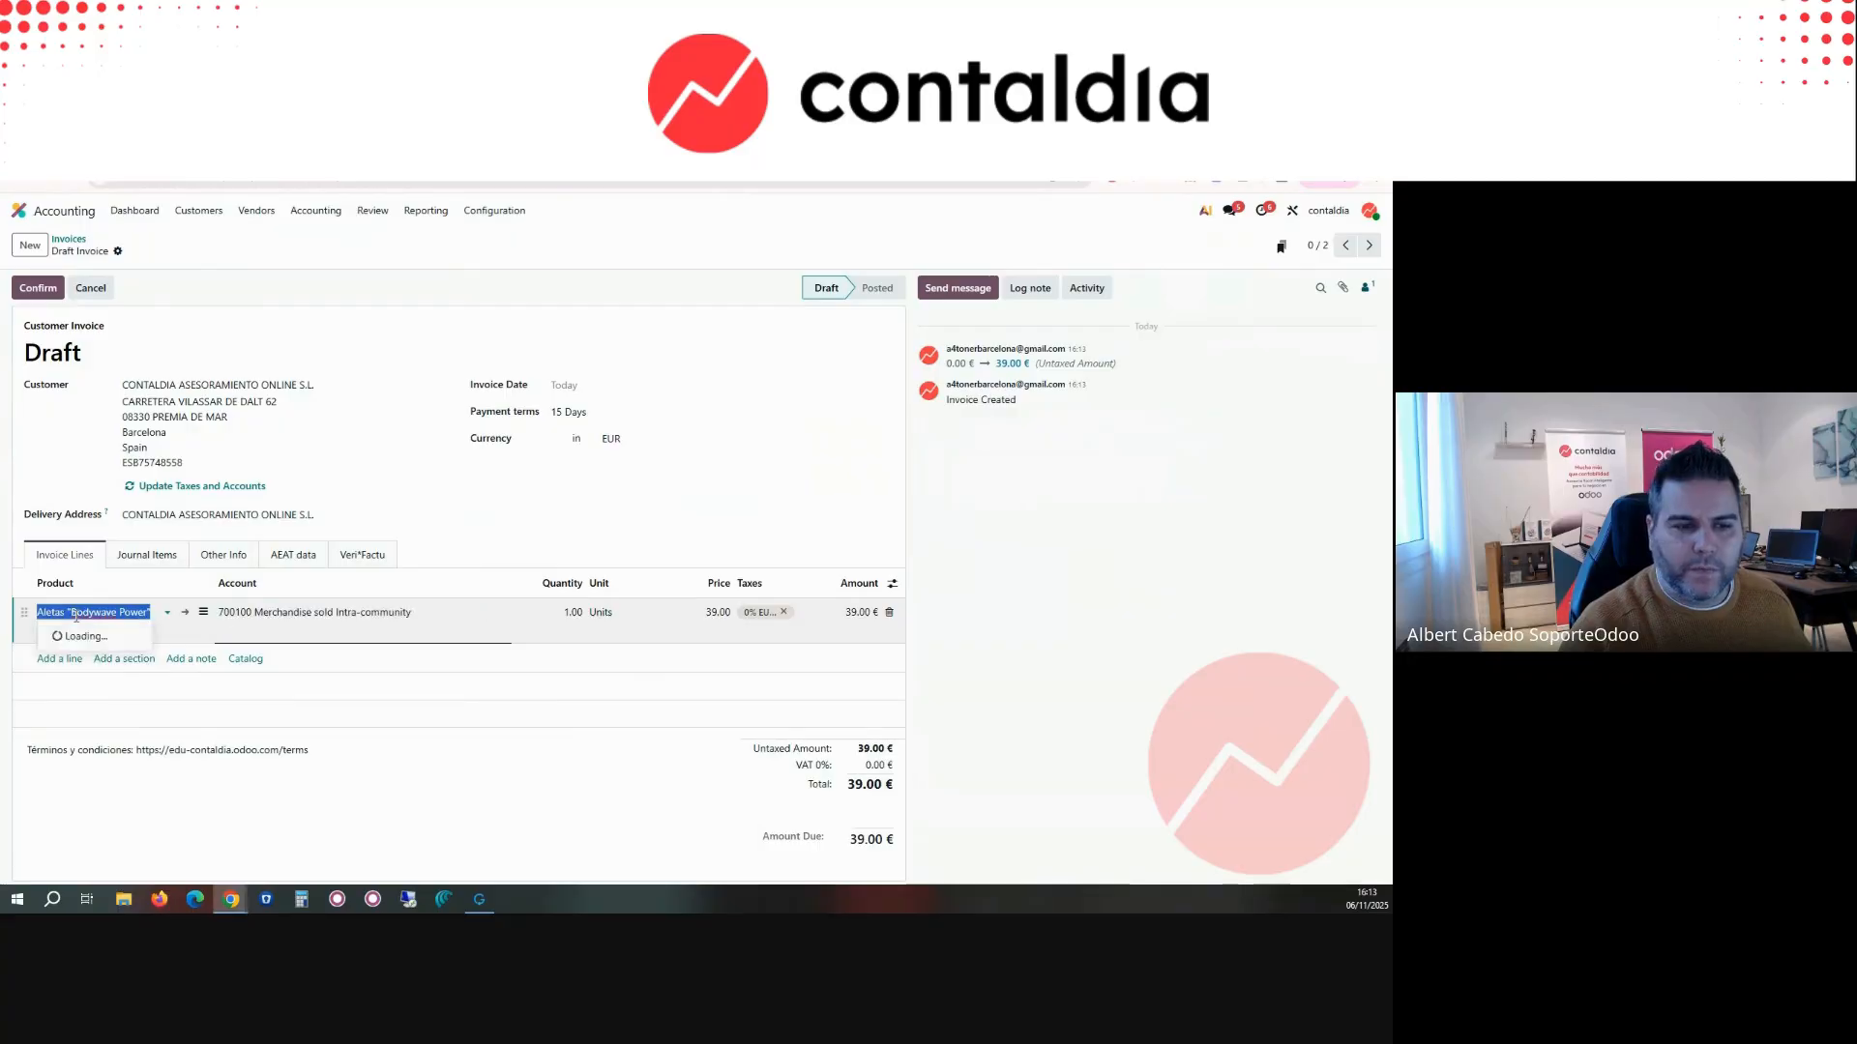
pyautogui.click(889, 613)
pyautogui.click(67, 612)
pyautogui.write('ale')
pyautogui.click(93, 638)
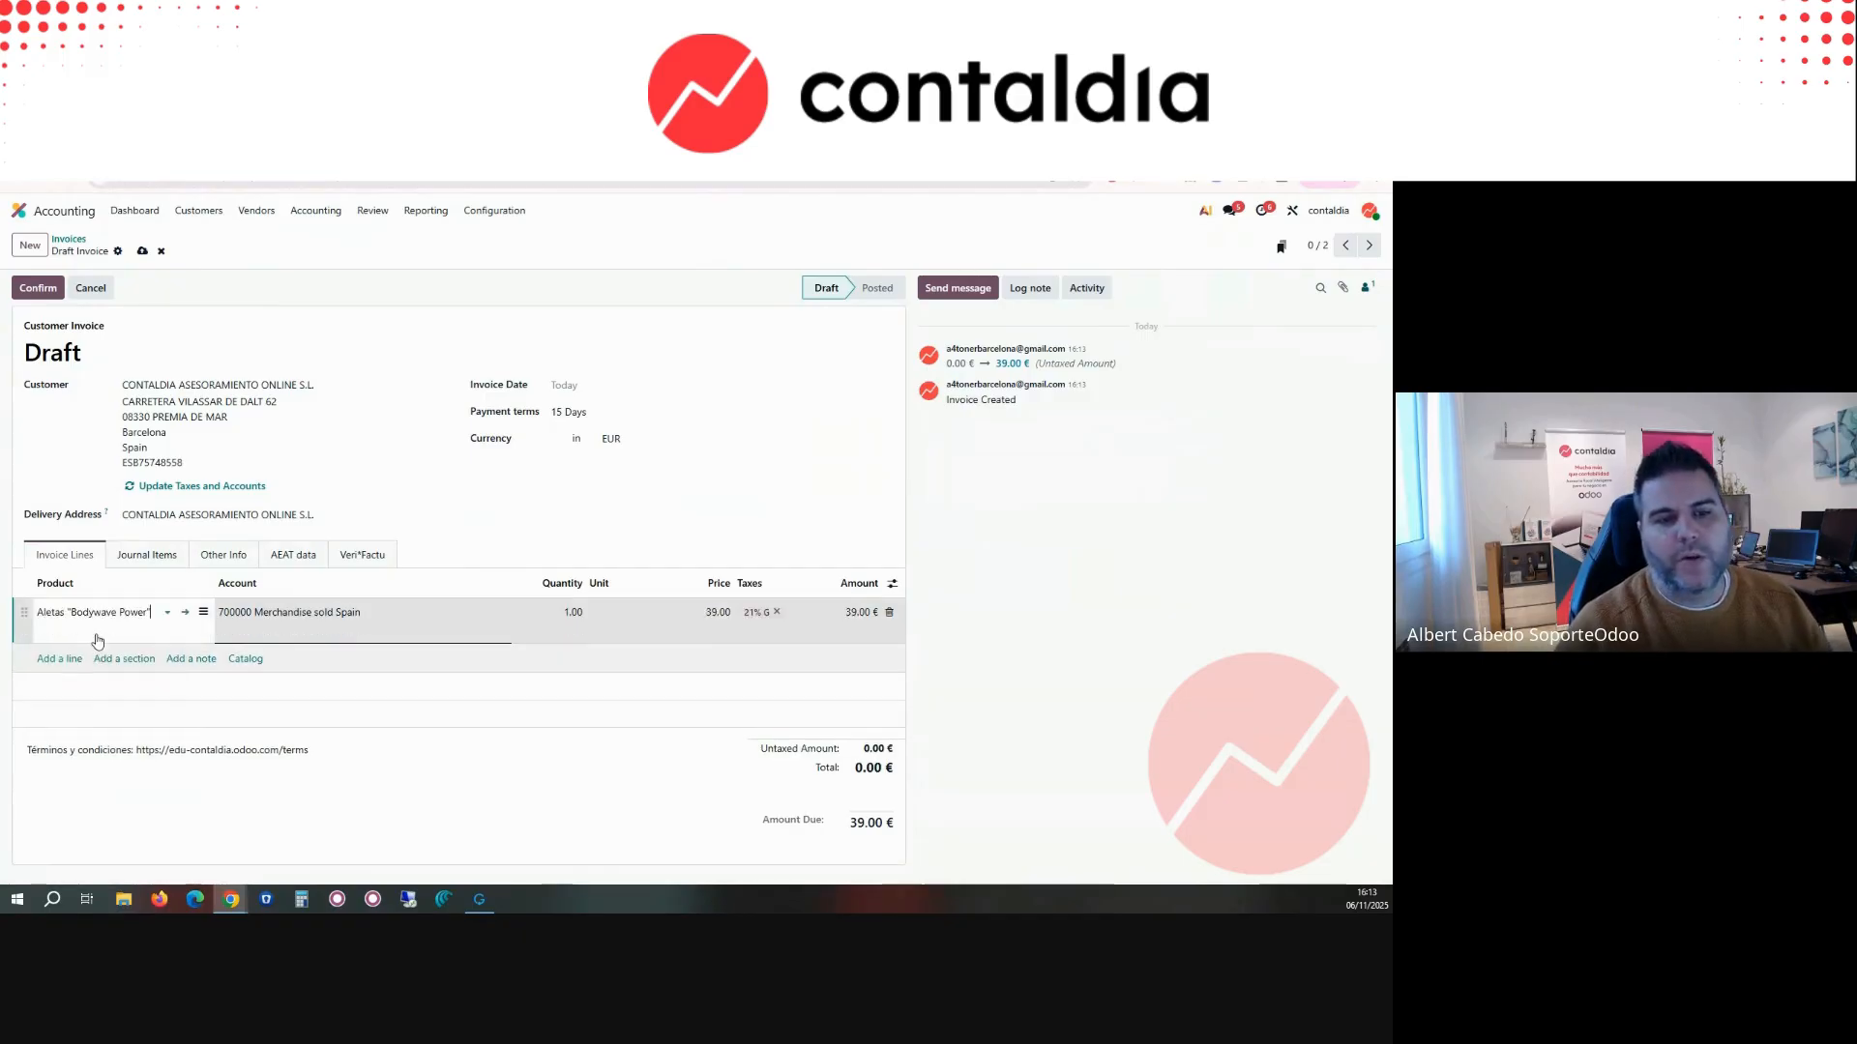
pyautogui.click(488, 527)
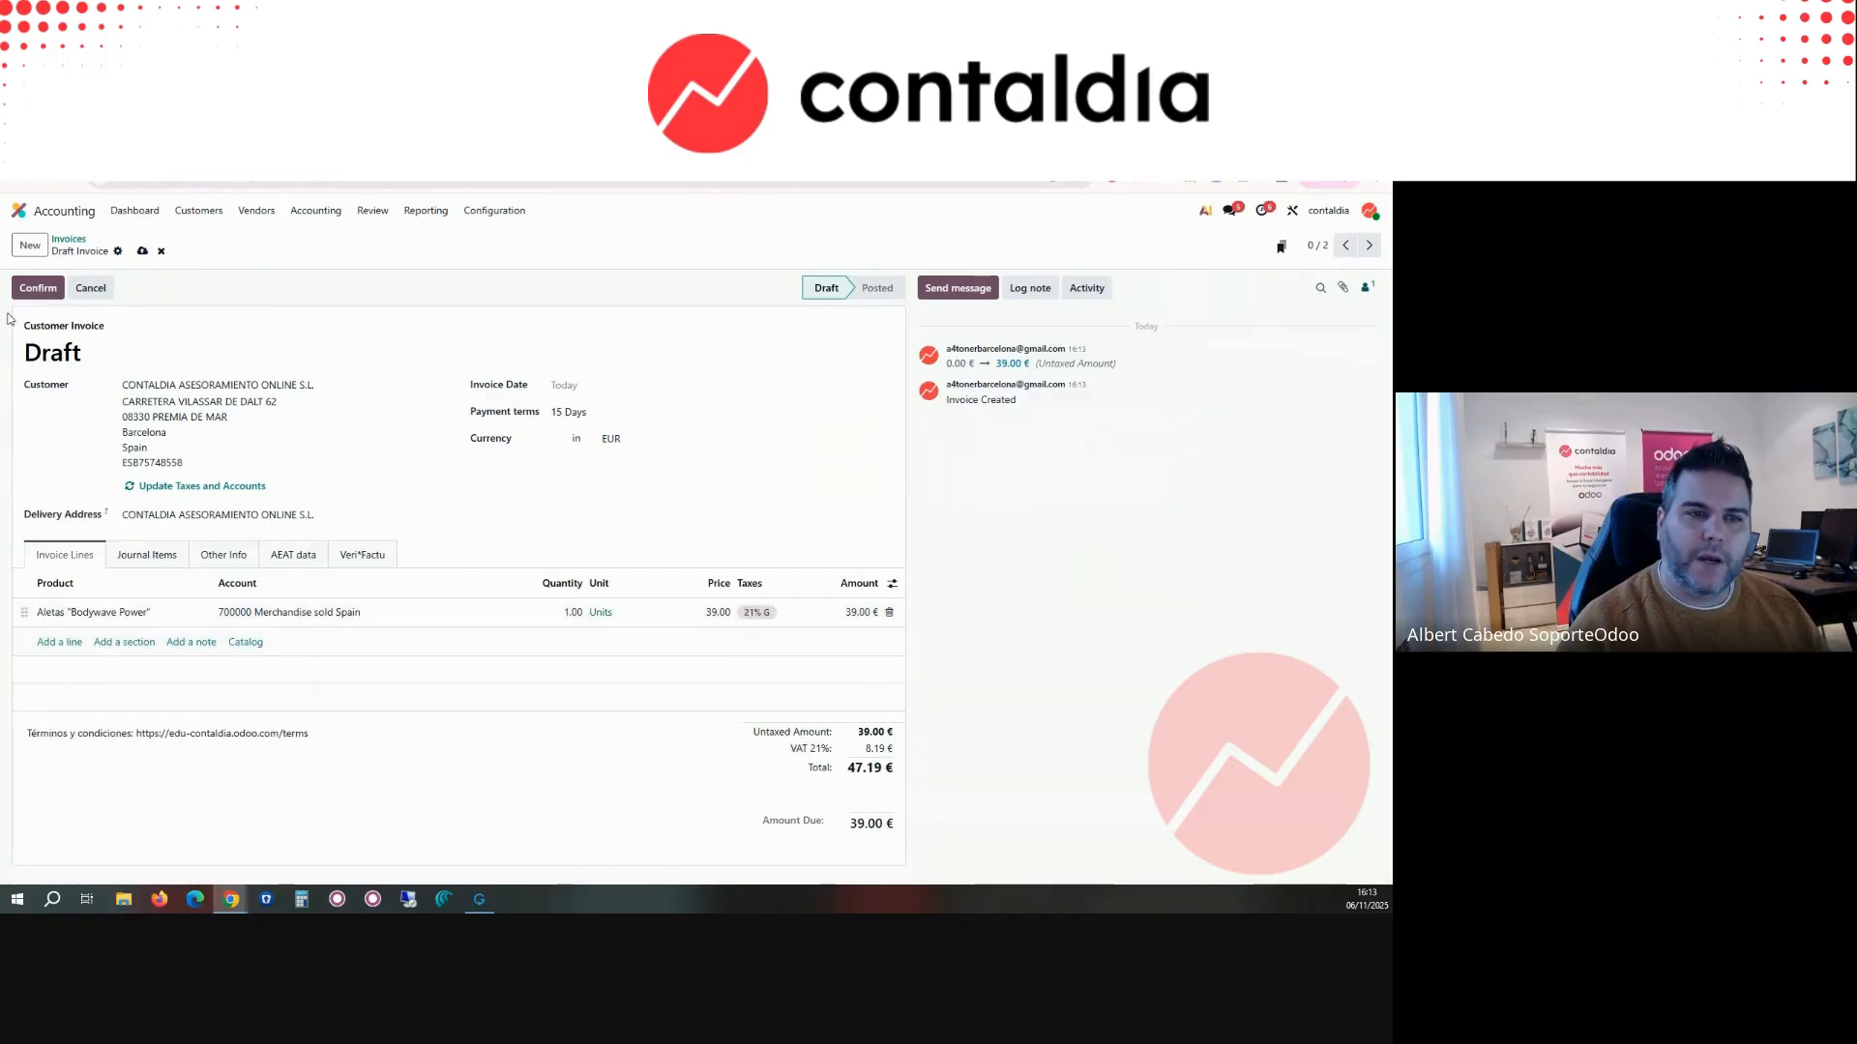
pyautogui.click(38, 288)
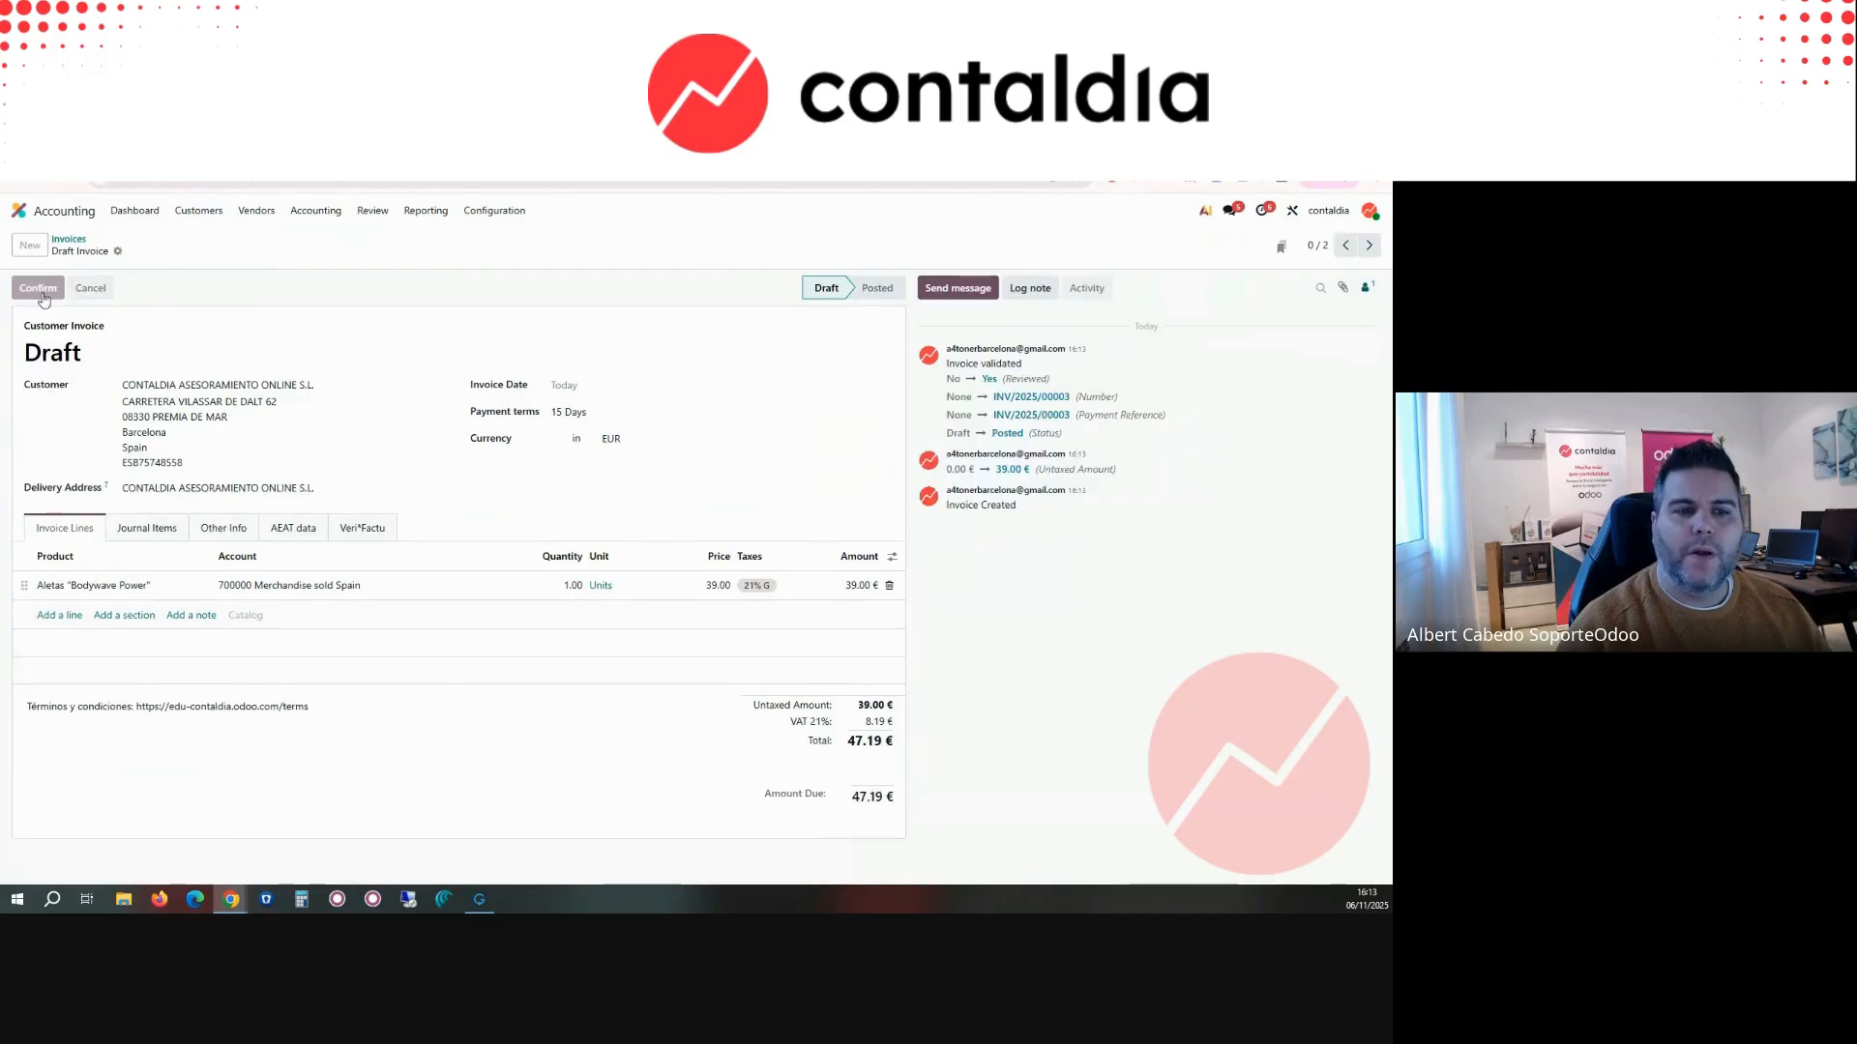
# Step: Open the sending options for INV/2025/00003, turn off Peppol, and try to send it with Veri*Factu and email
pyautogui.click(42, 295)
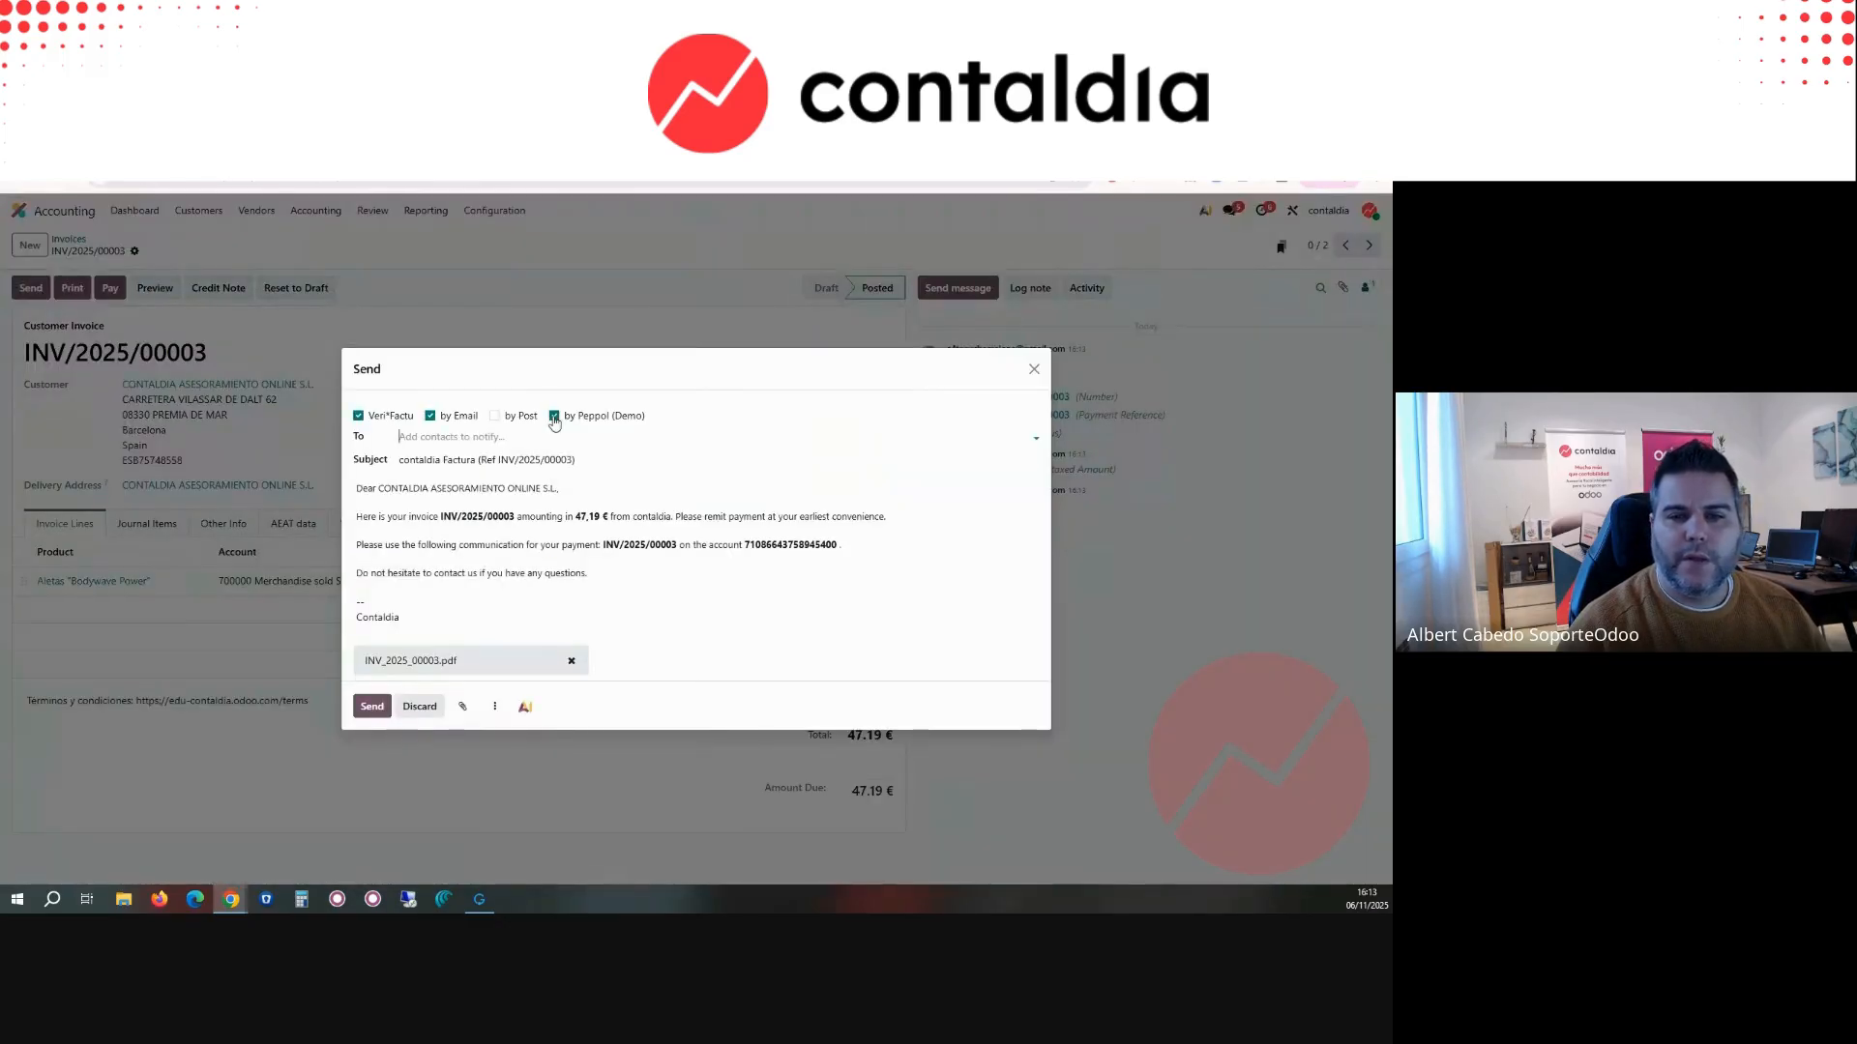
pyautogui.click(554, 417)
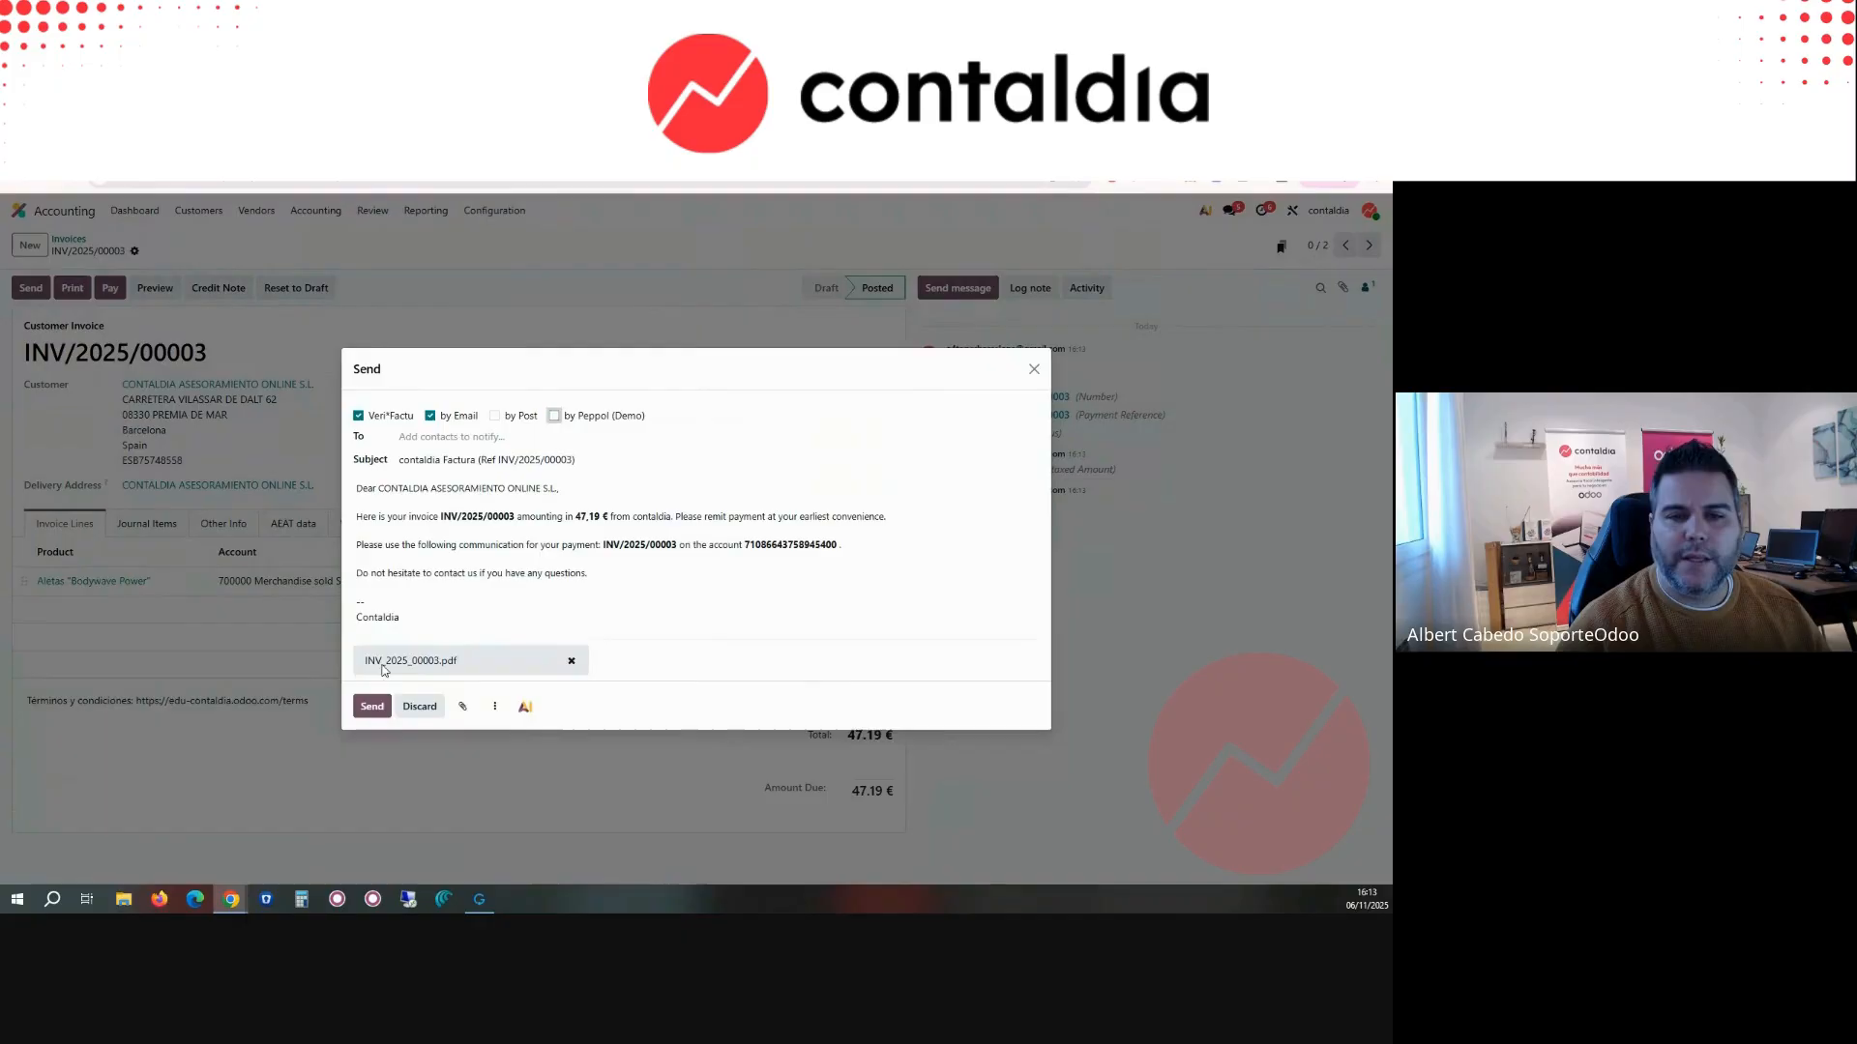
pyautogui.click(373, 720)
# Step: Look up the customer by e-mail address as the recipient of INV/2025/00003, try sending it again, and close the sending dialog
pyautogui.click(436, 450)
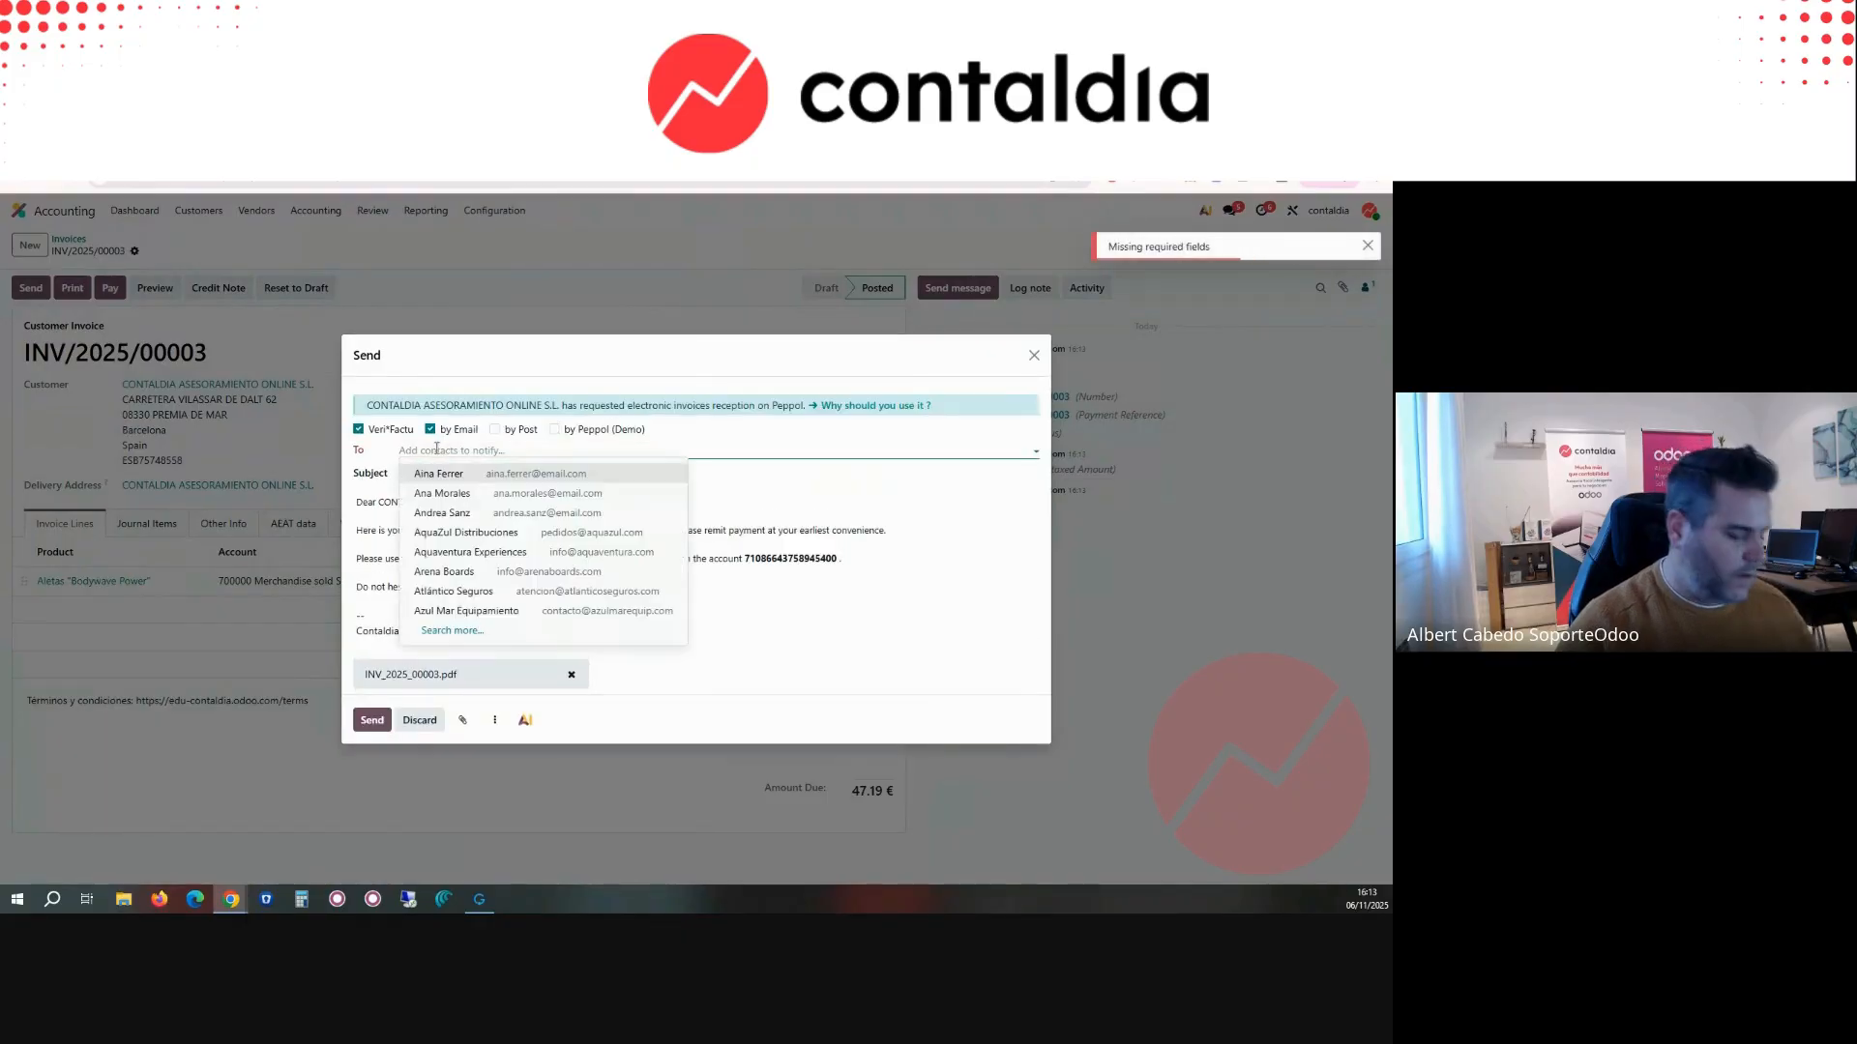
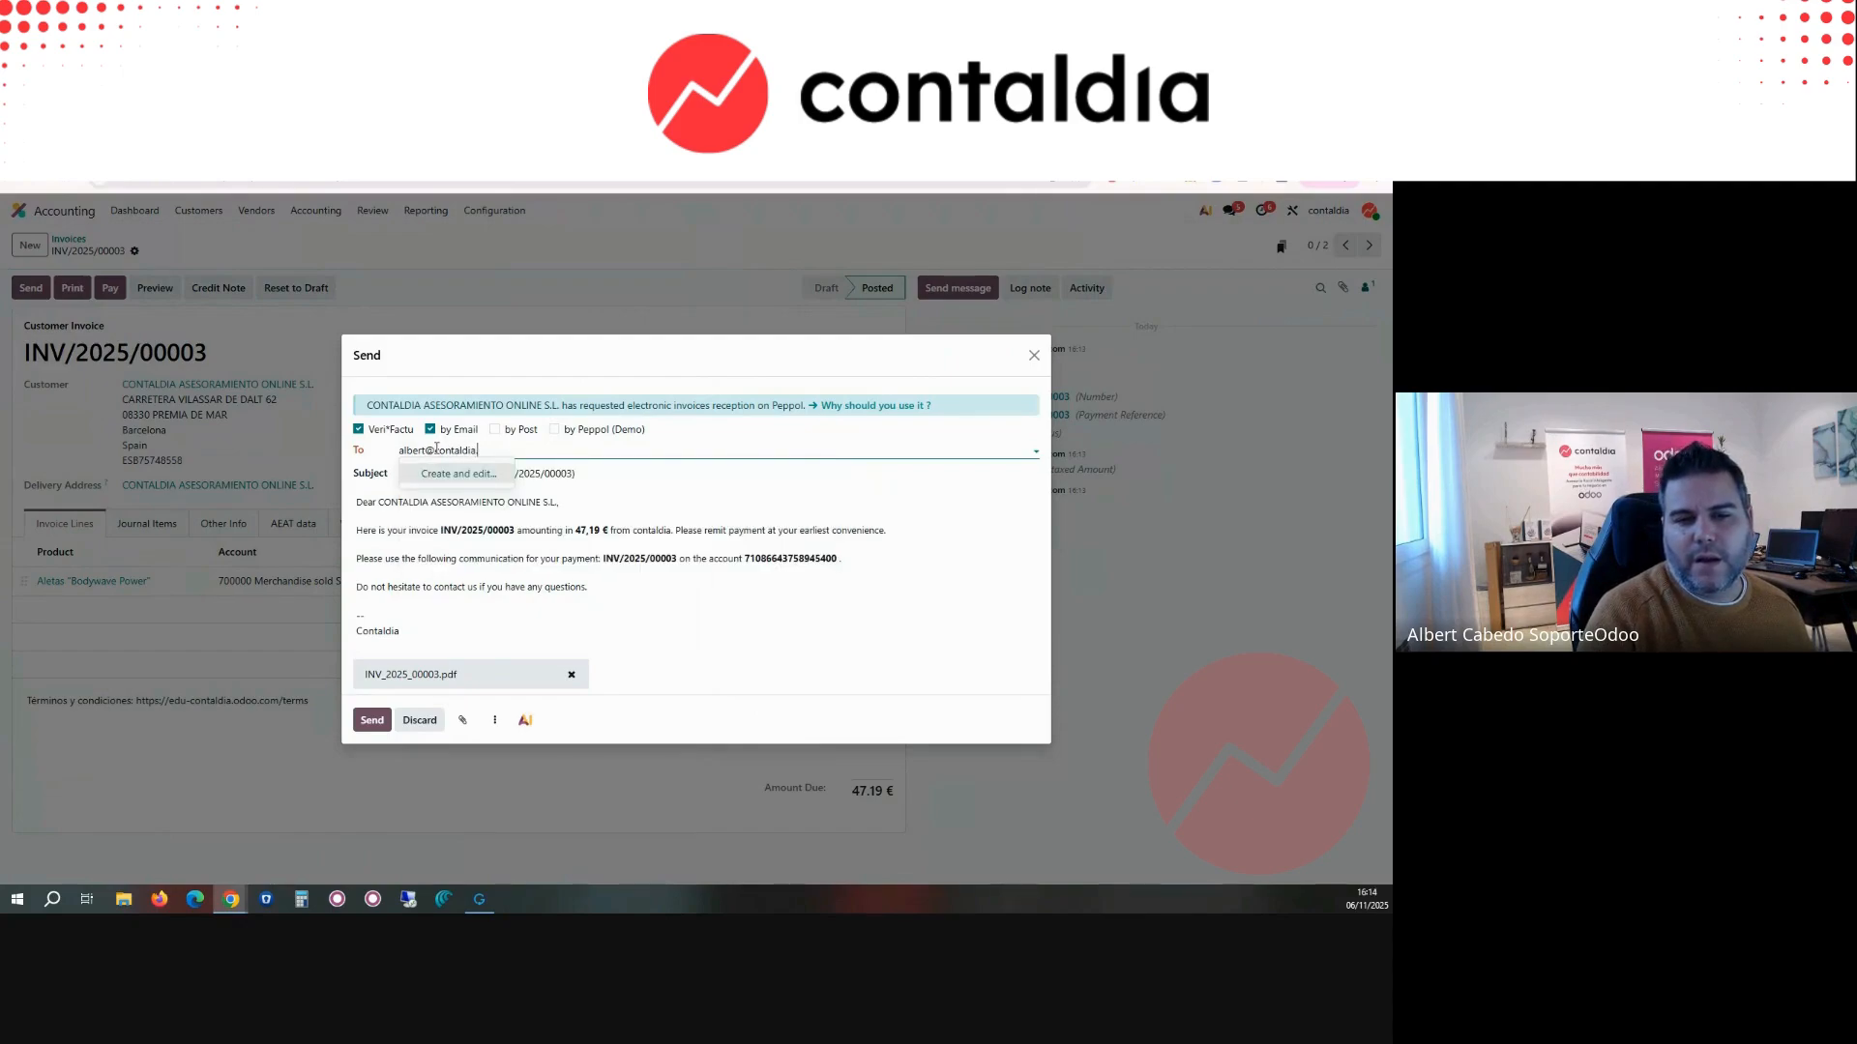
pyautogui.click(483, 476)
pyautogui.click(369, 724)
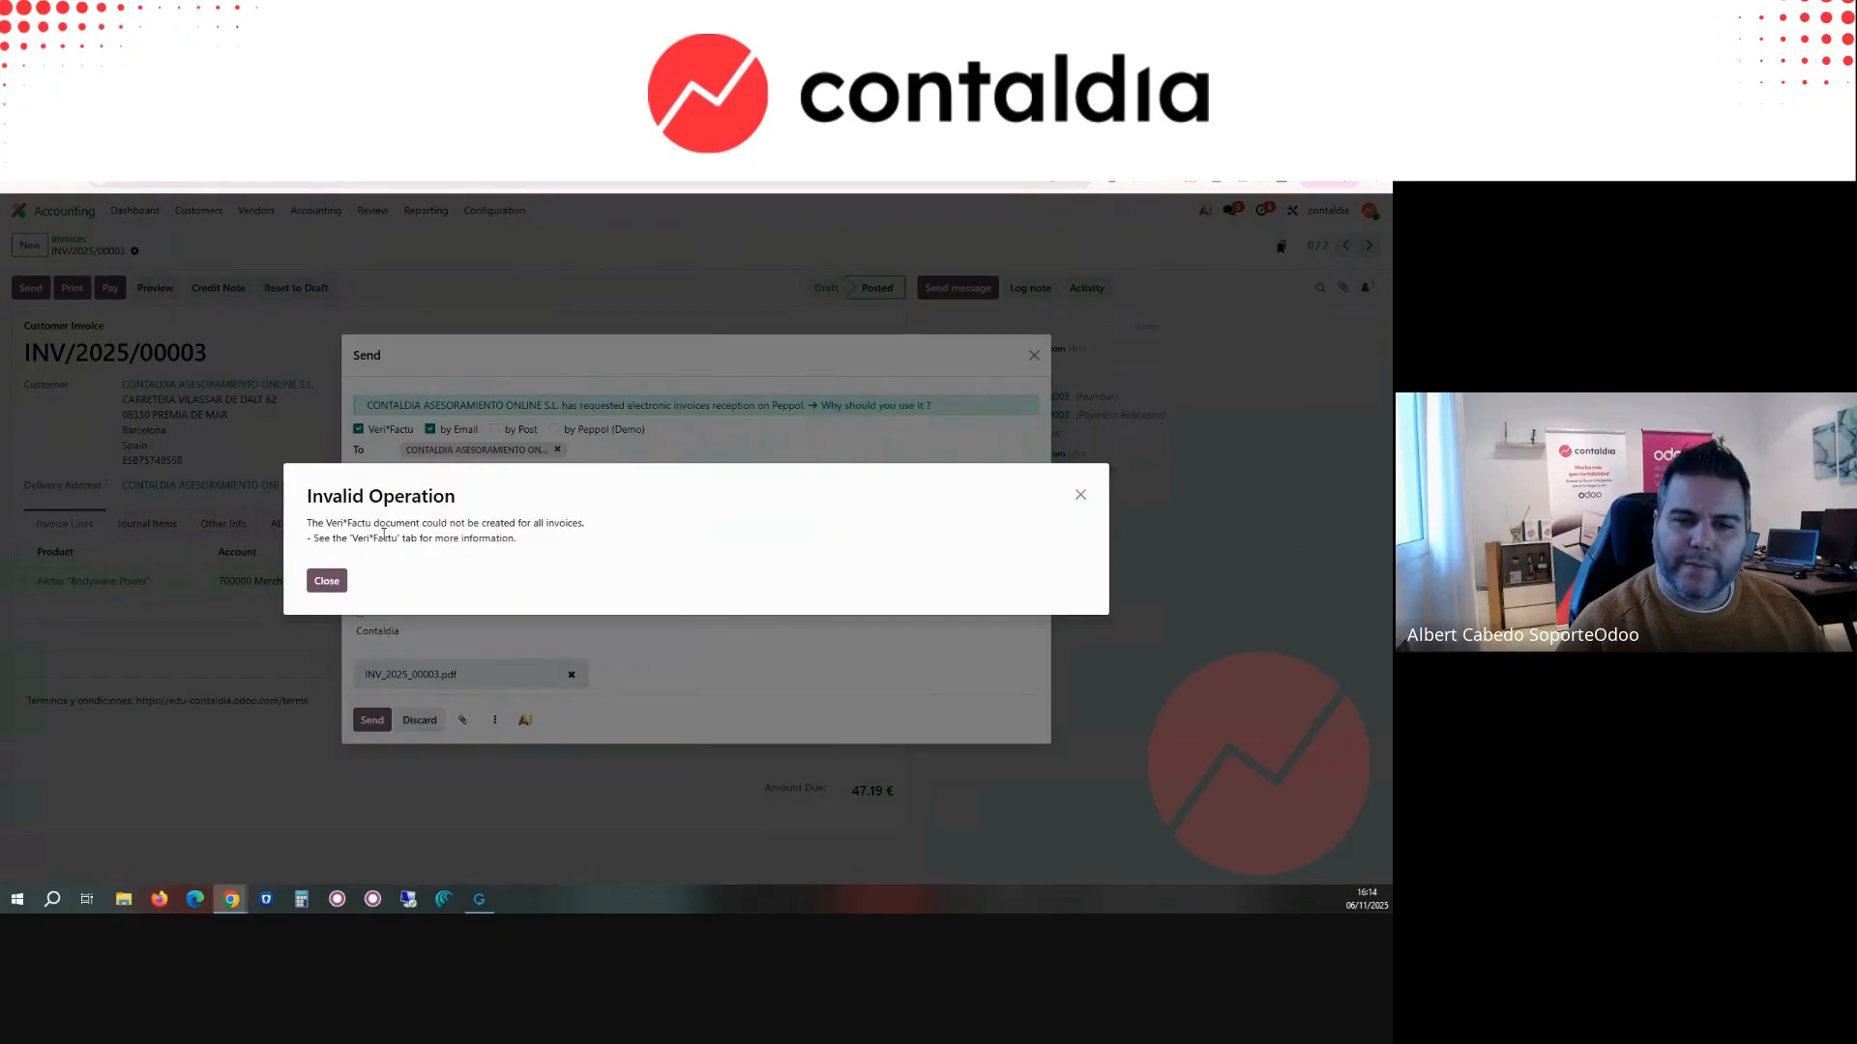
pyautogui.click(327, 582)
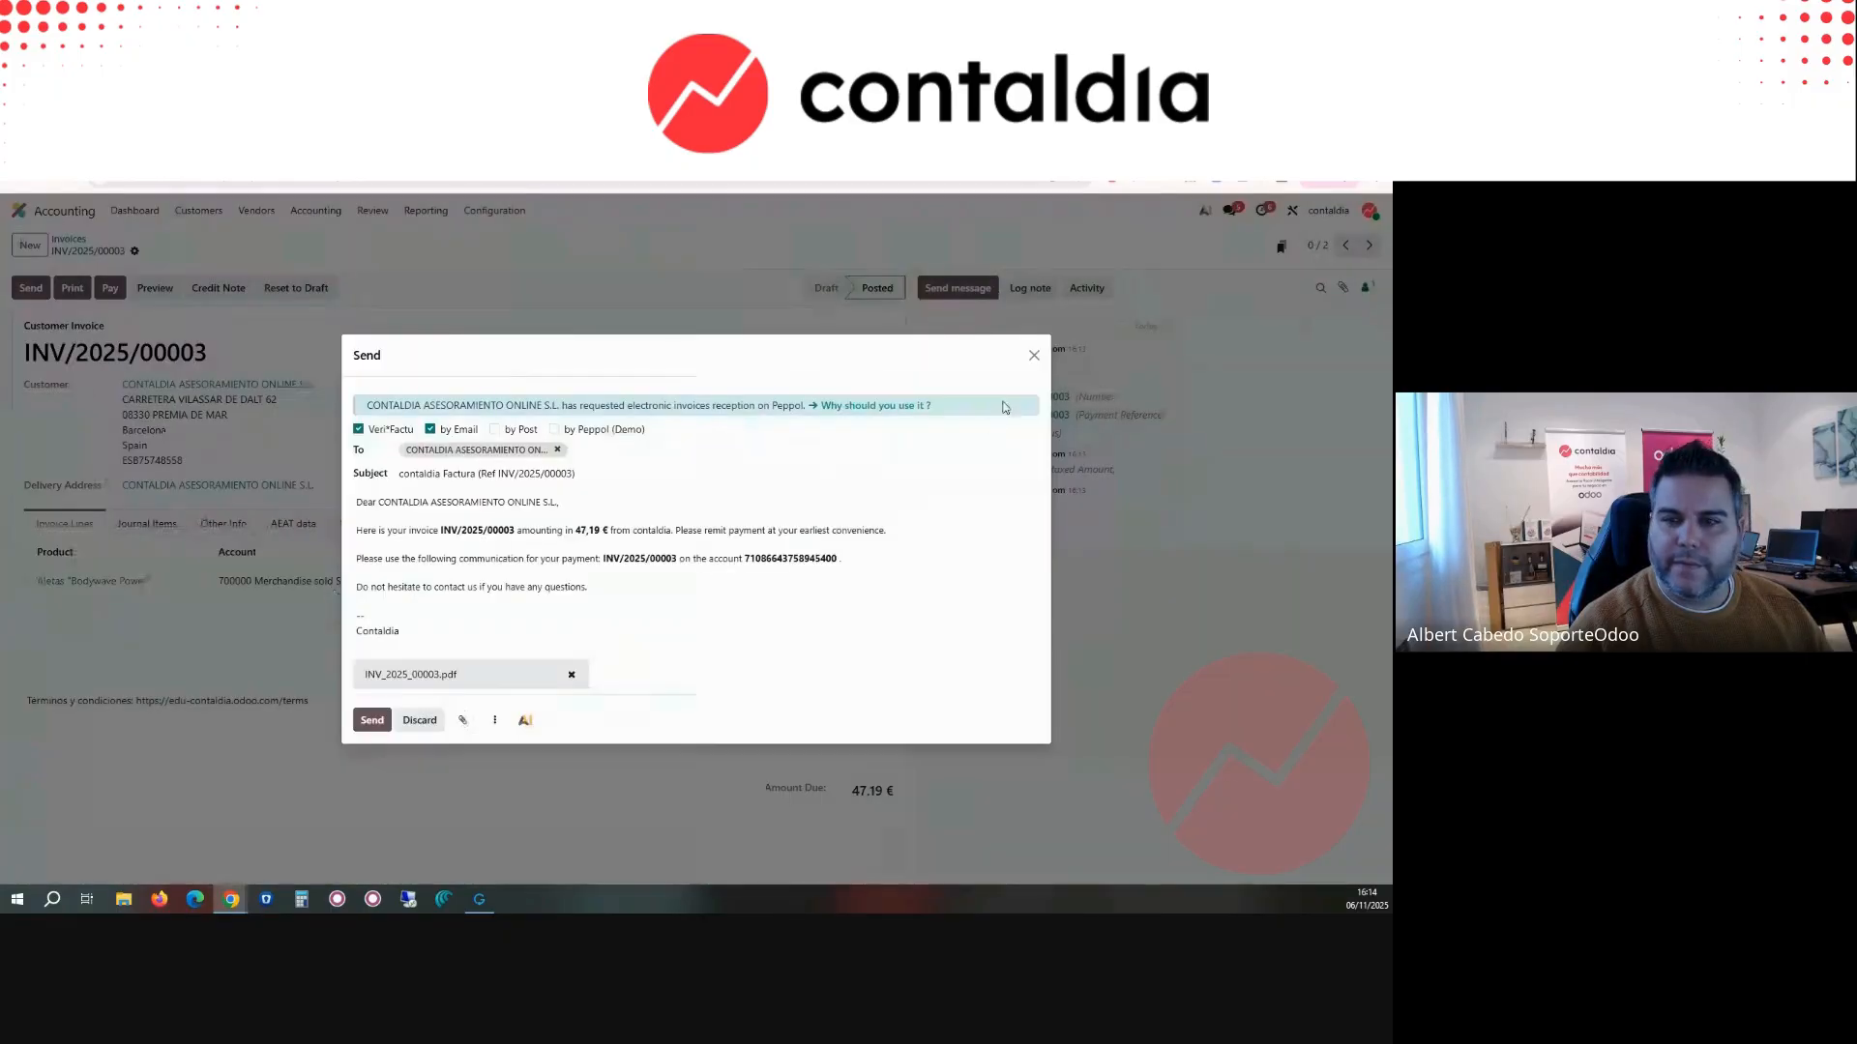
pyautogui.click(1034, 354)
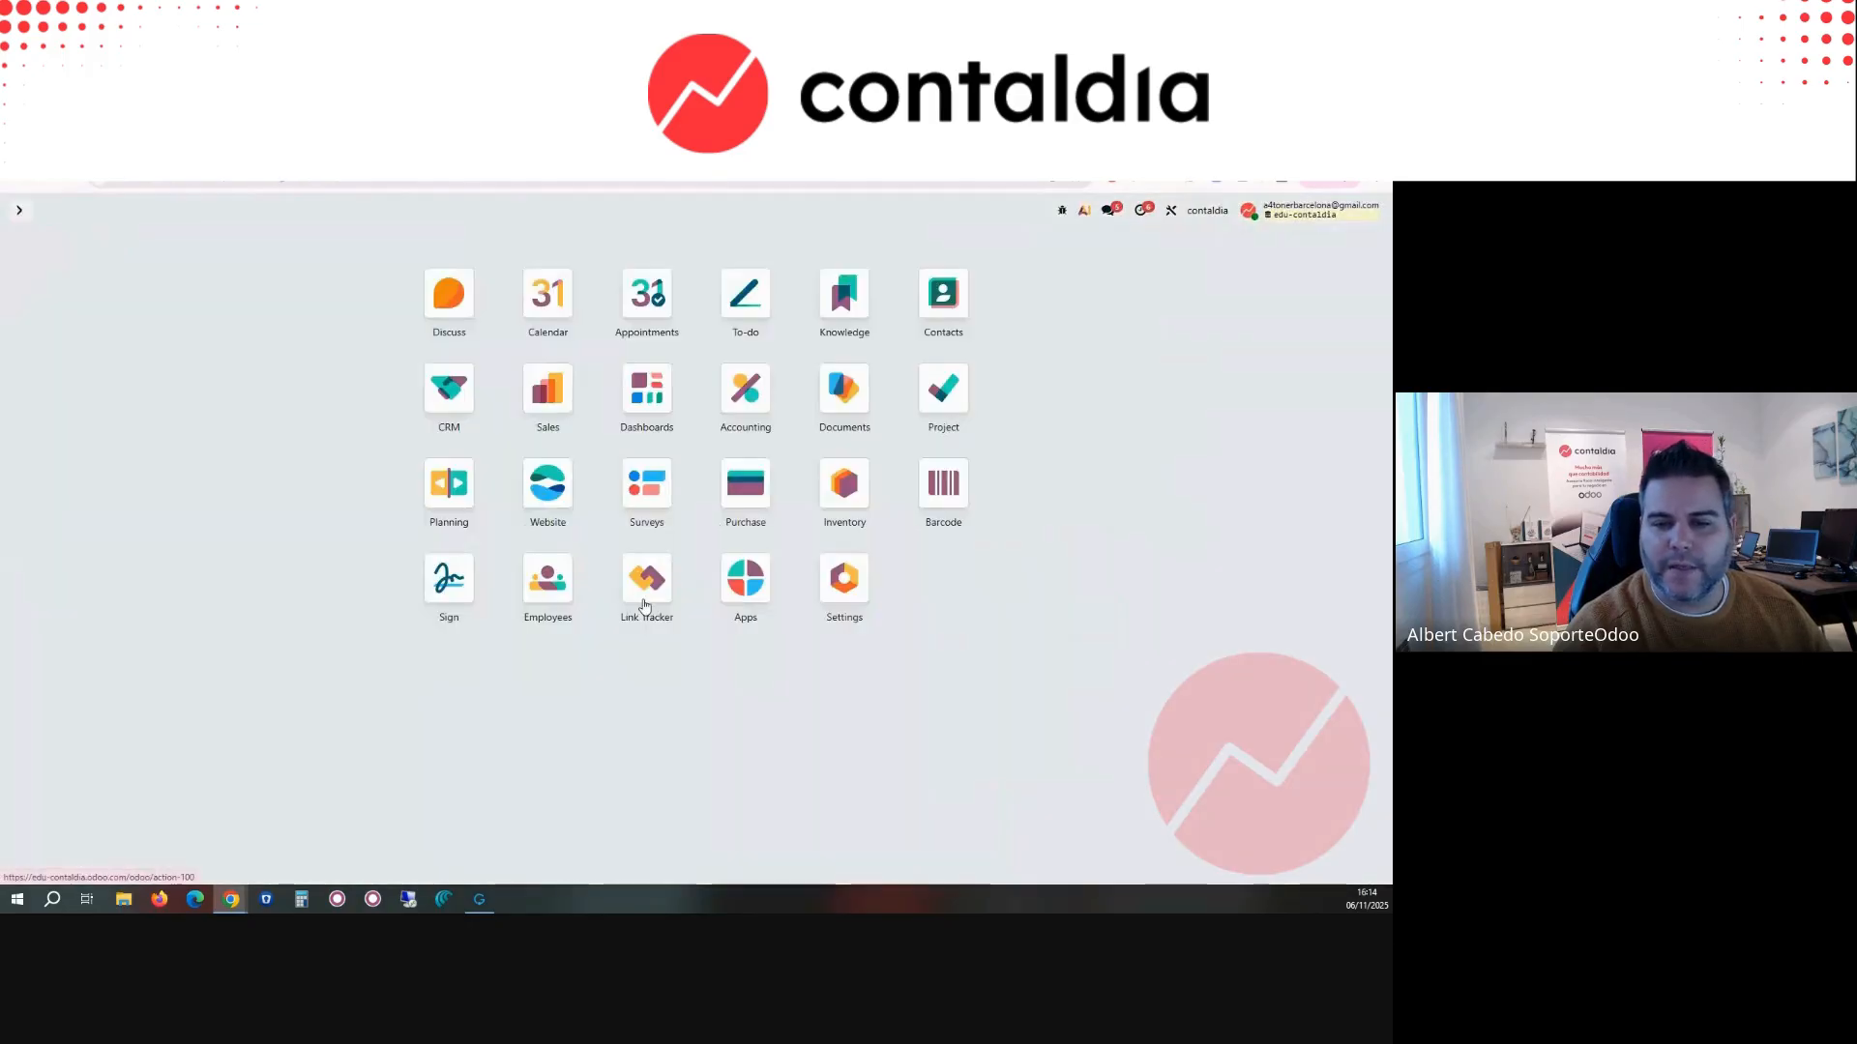
# Step: Search the available apps for the Veri*Factu modules, narrowing the module search to "verifac"
pyautogui.click(745, 579)
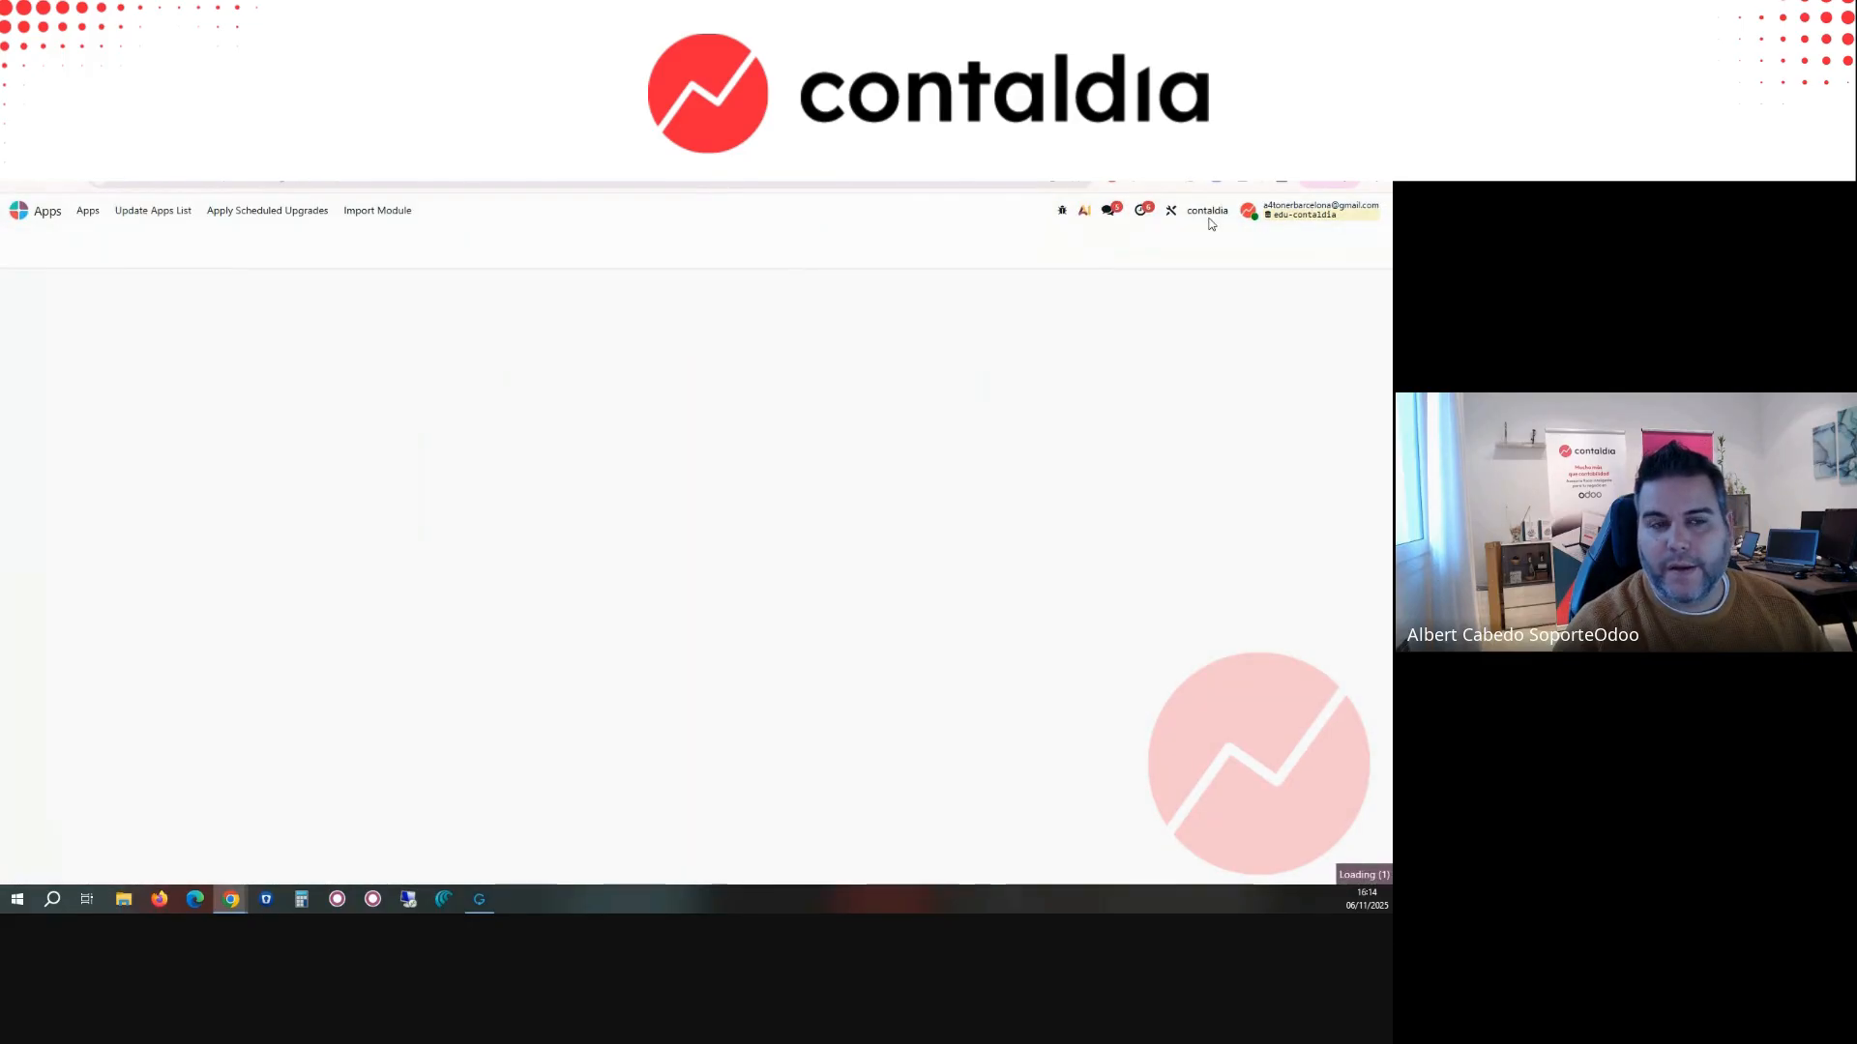
pyautogui.click(589, 247)
pyautogui.press('BackSpace')
pyautogui.write('veri')
pyautogui.press('Return')
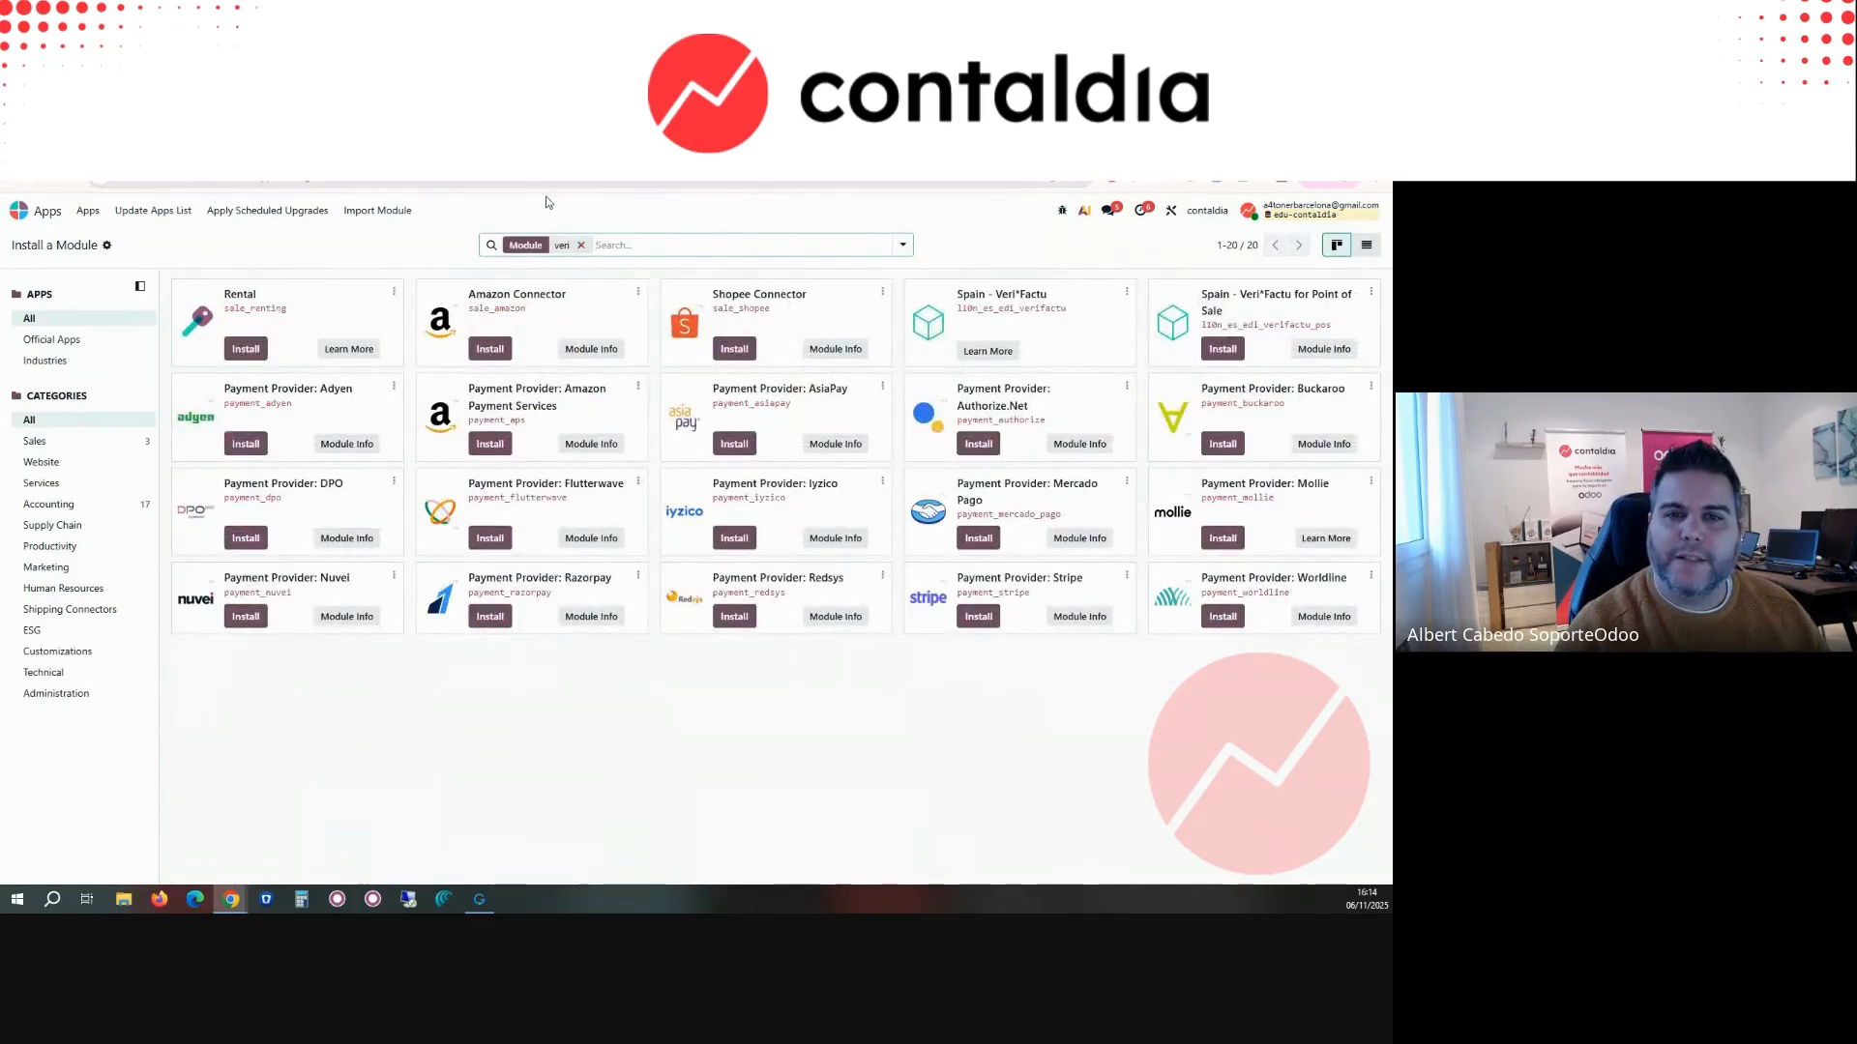
pyautogui.click(582, 245)
pyautogui.write('verifac')
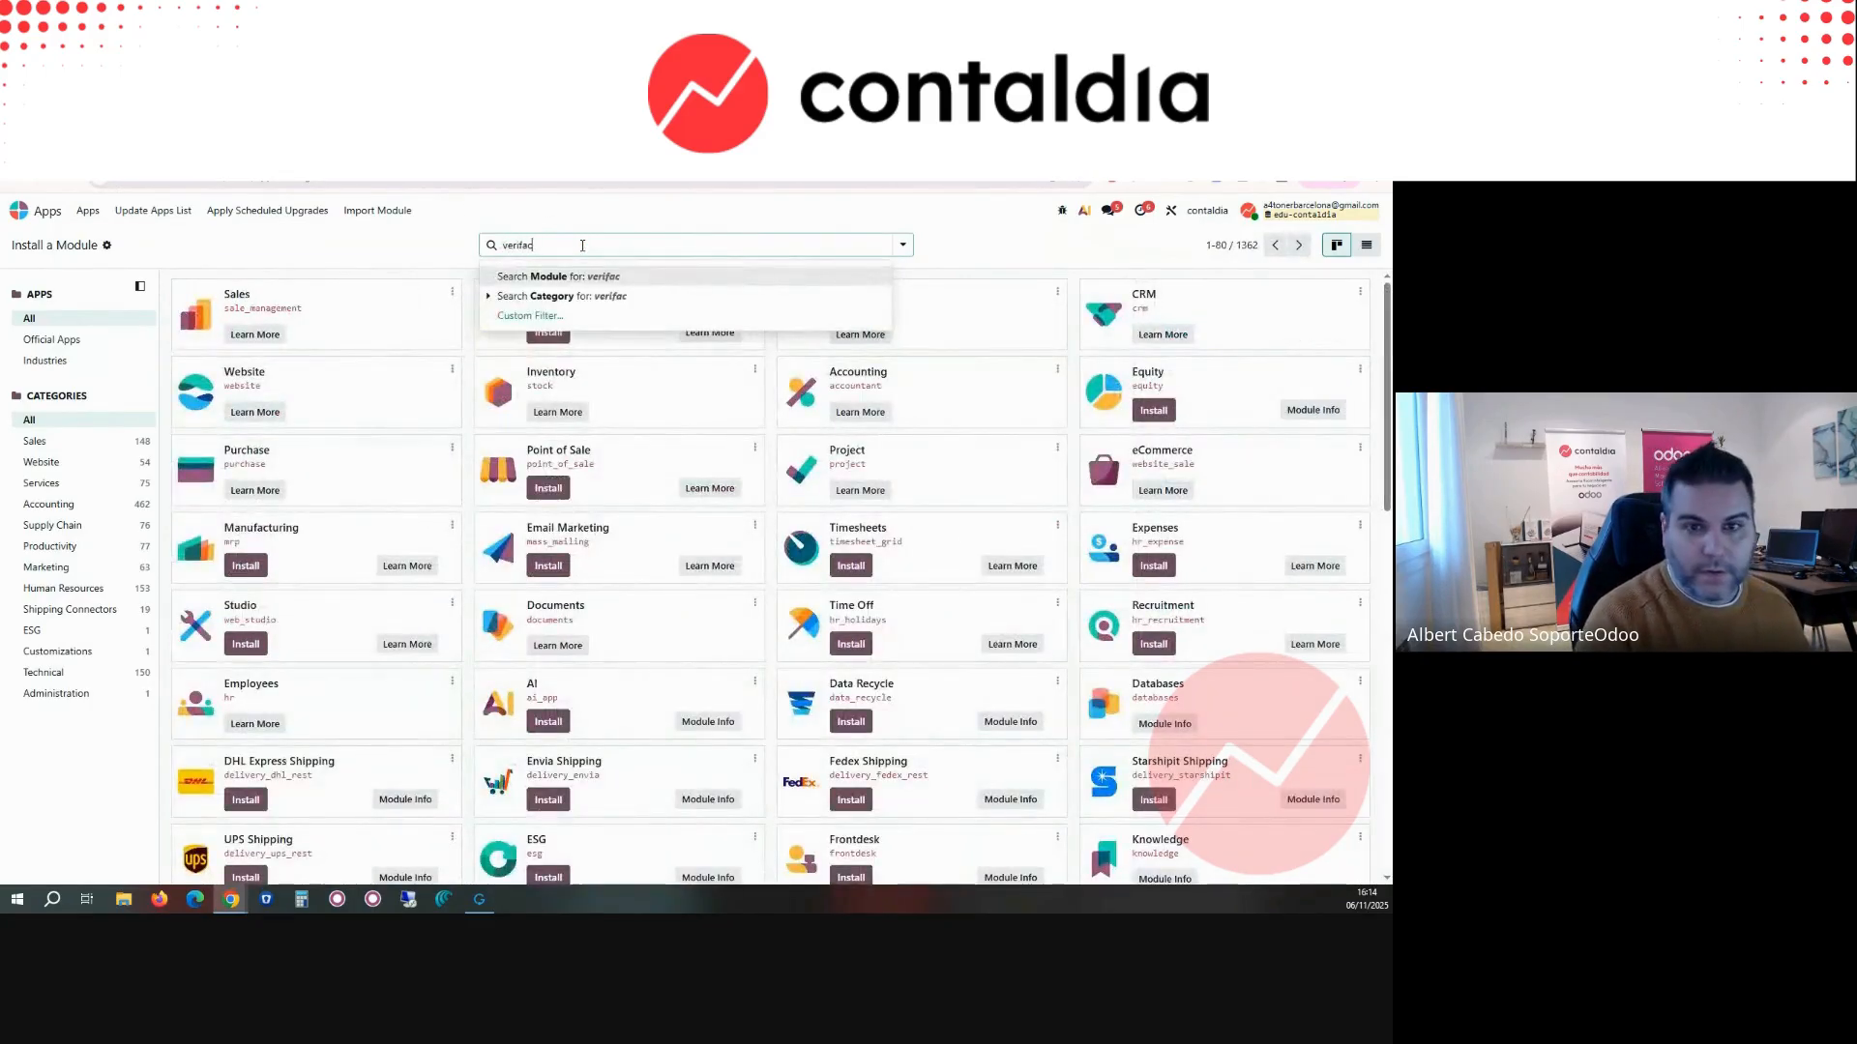
pyautogui.press('Return')
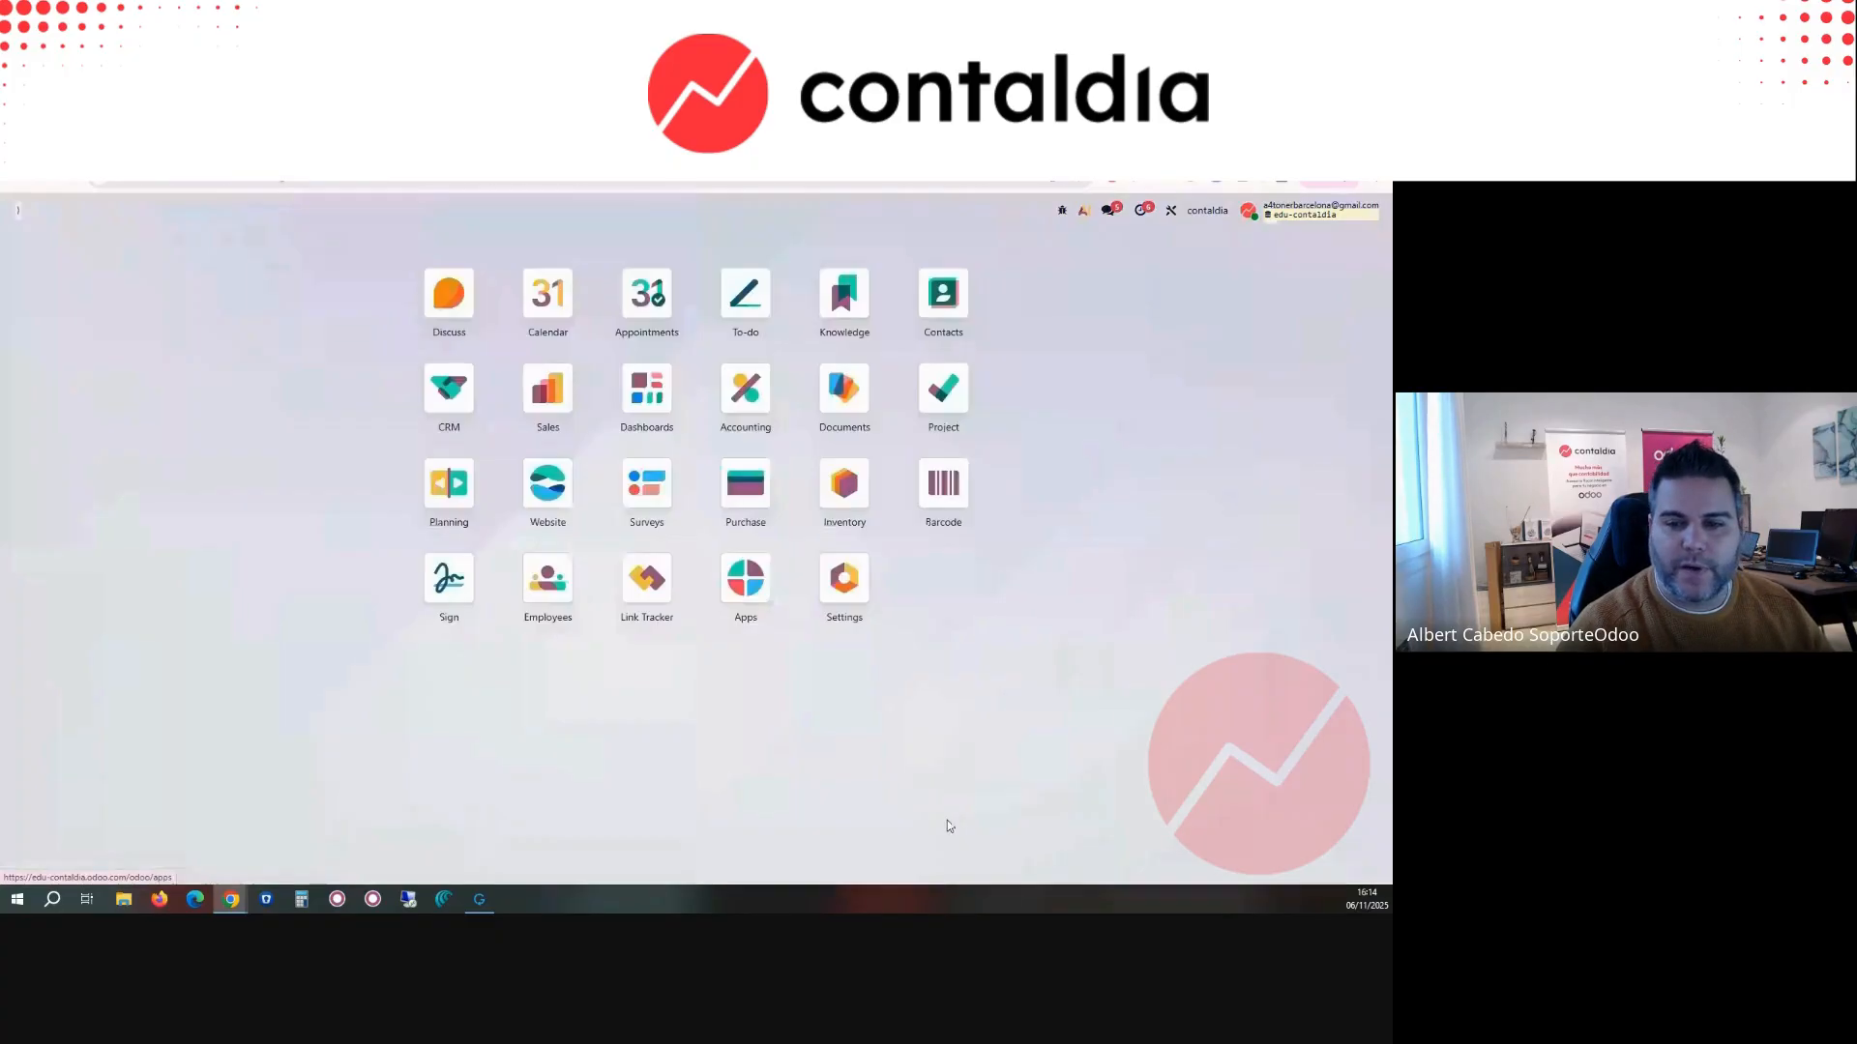
# Step: Review the Veri*Factu options in the Accounting settings, and return to INV/2025/00003 to open its customer's record
pyautogui.click(845, 585)
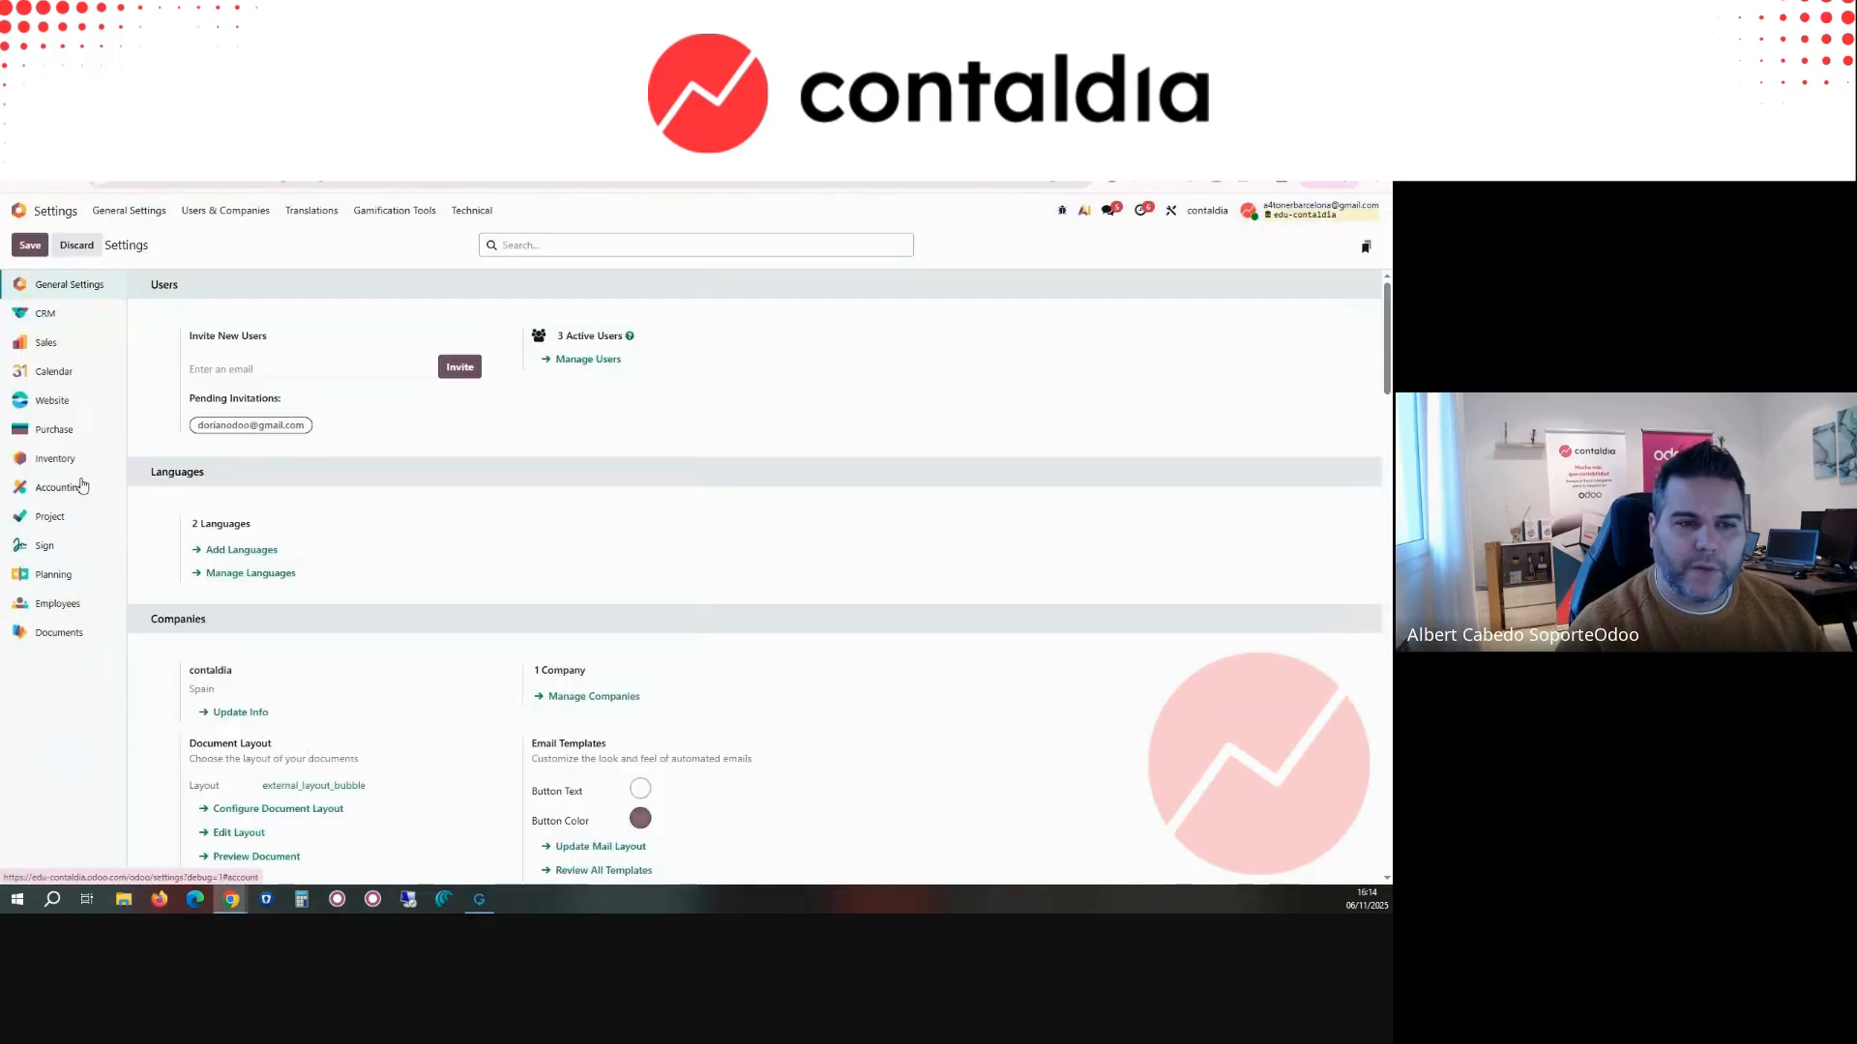
pyautogui.click(83, 485)
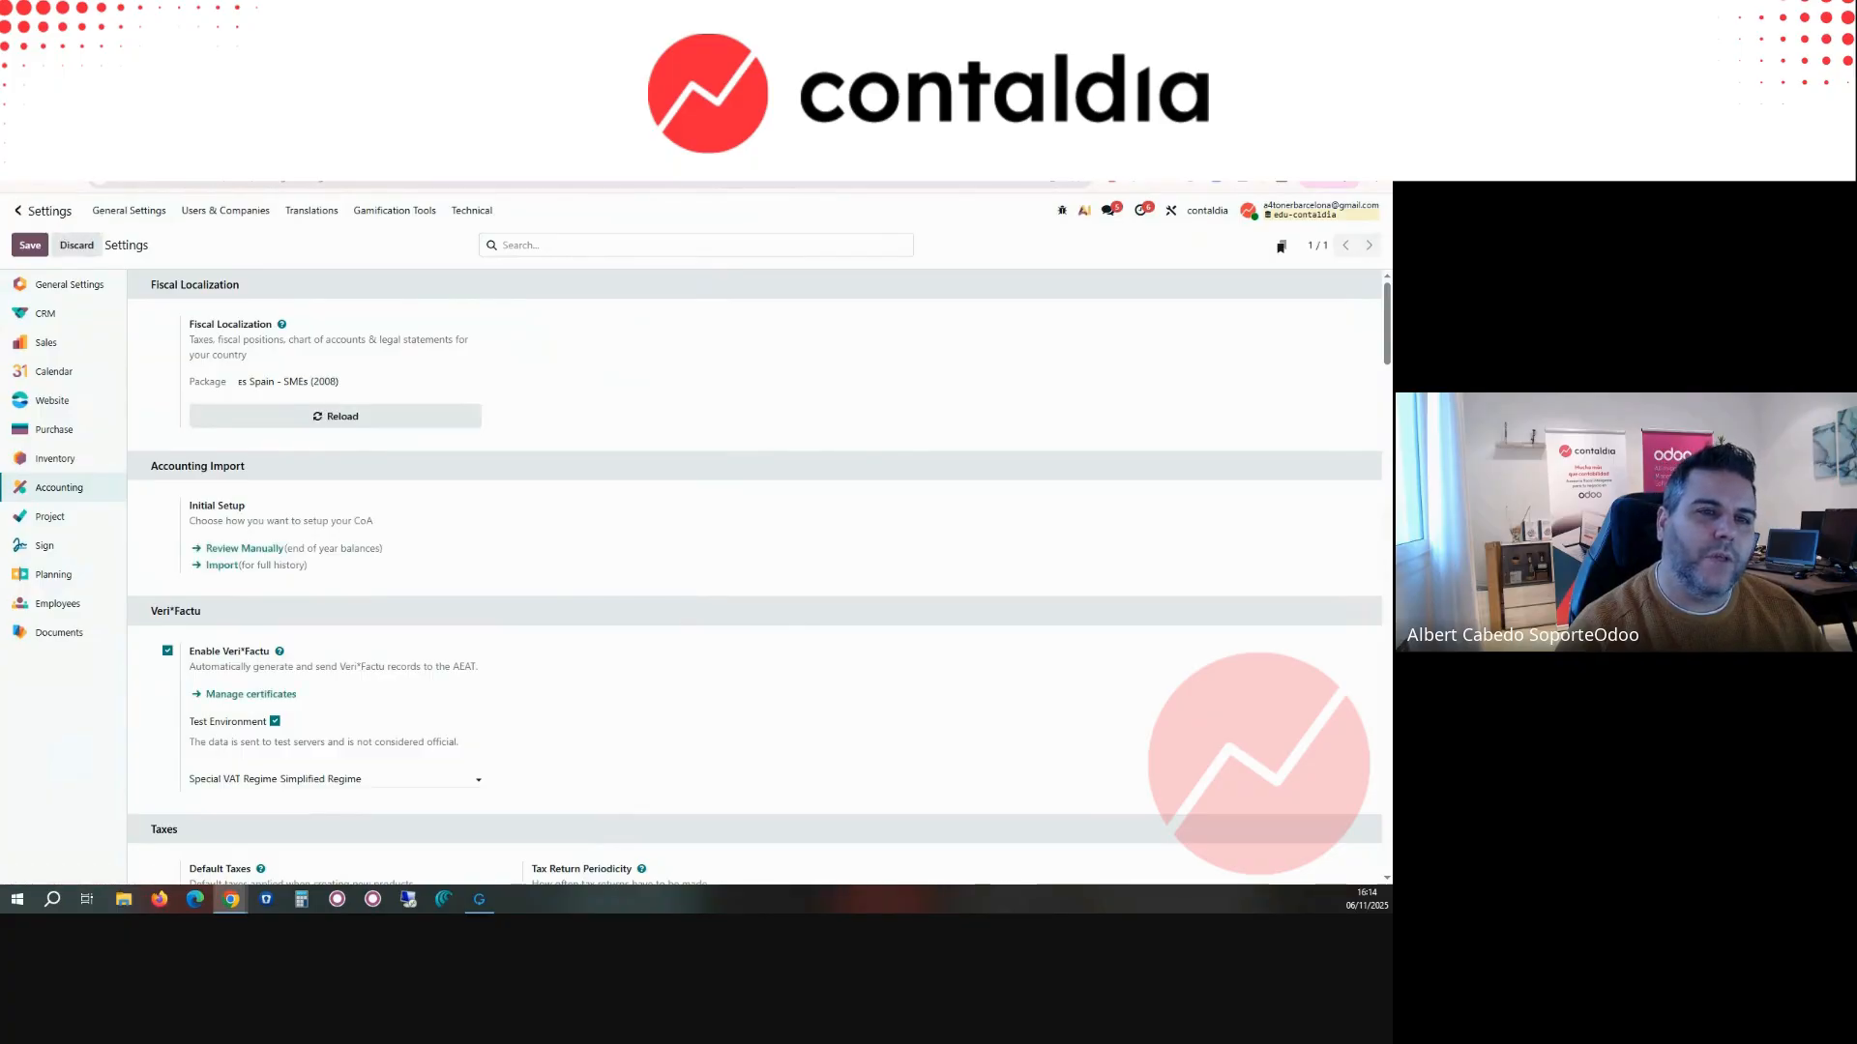
pyautogui.click(145, 145)
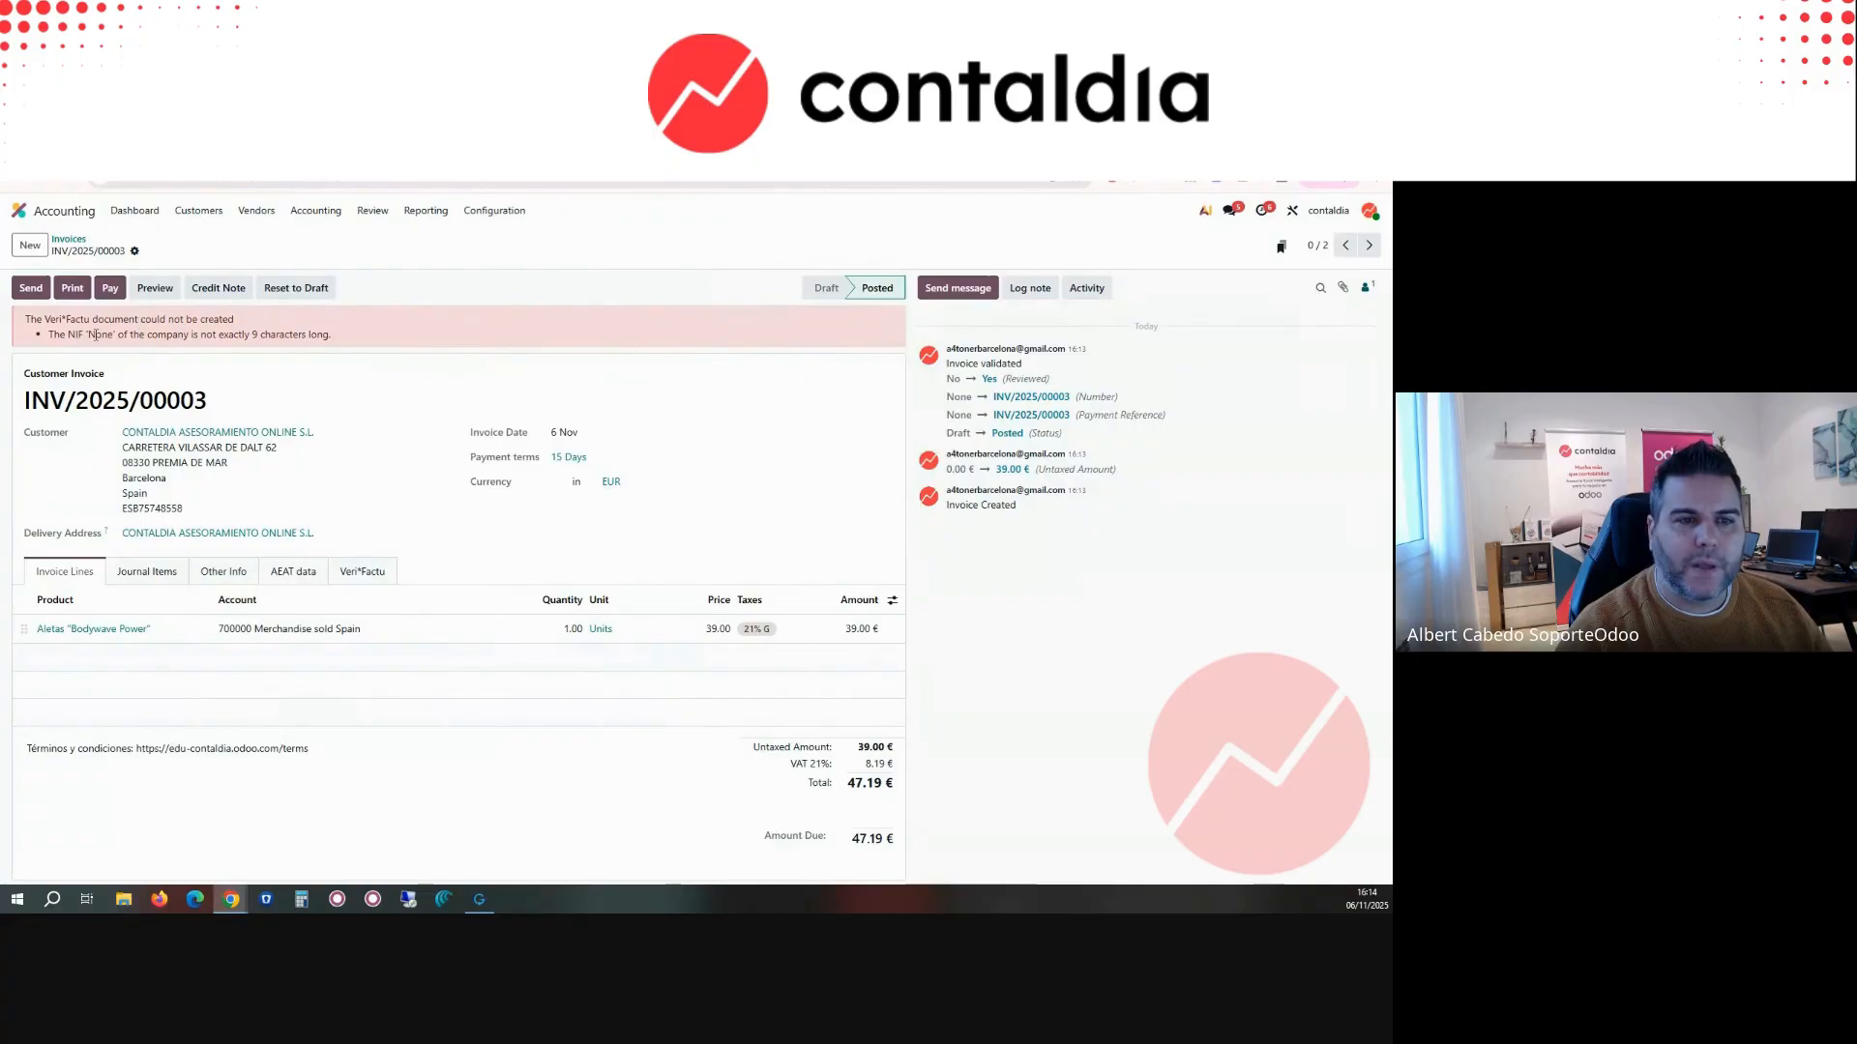
pyautogui.click(179, 446)
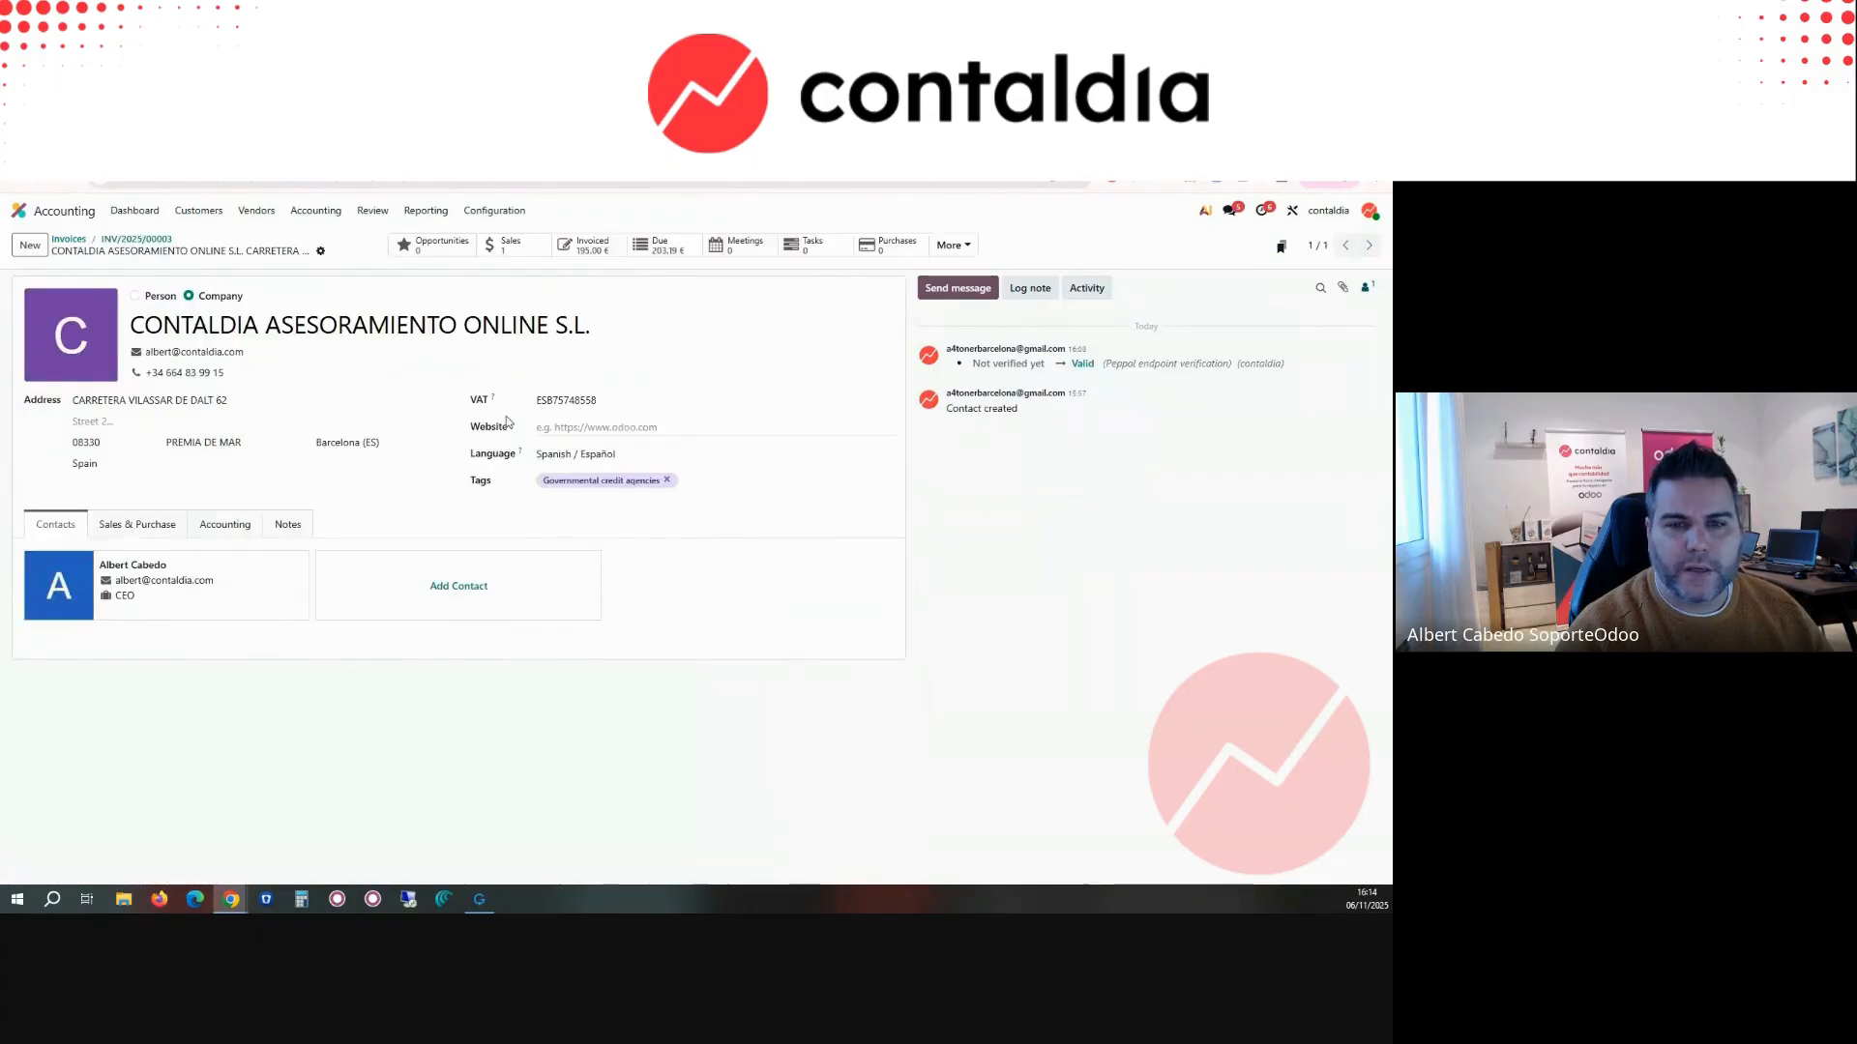
# Step: Remove the ES prefix from the customer's VAT number, save the record, and return to INV/2025/00003
pyautogui.doubleClick(548, 402)
pyautogui.click(548, 401)
pyautogui.press('BackSpace')
pyautogui.press('BackSpace')
pyautogui.click(338, 251)
pyautogui.click(148, 239)
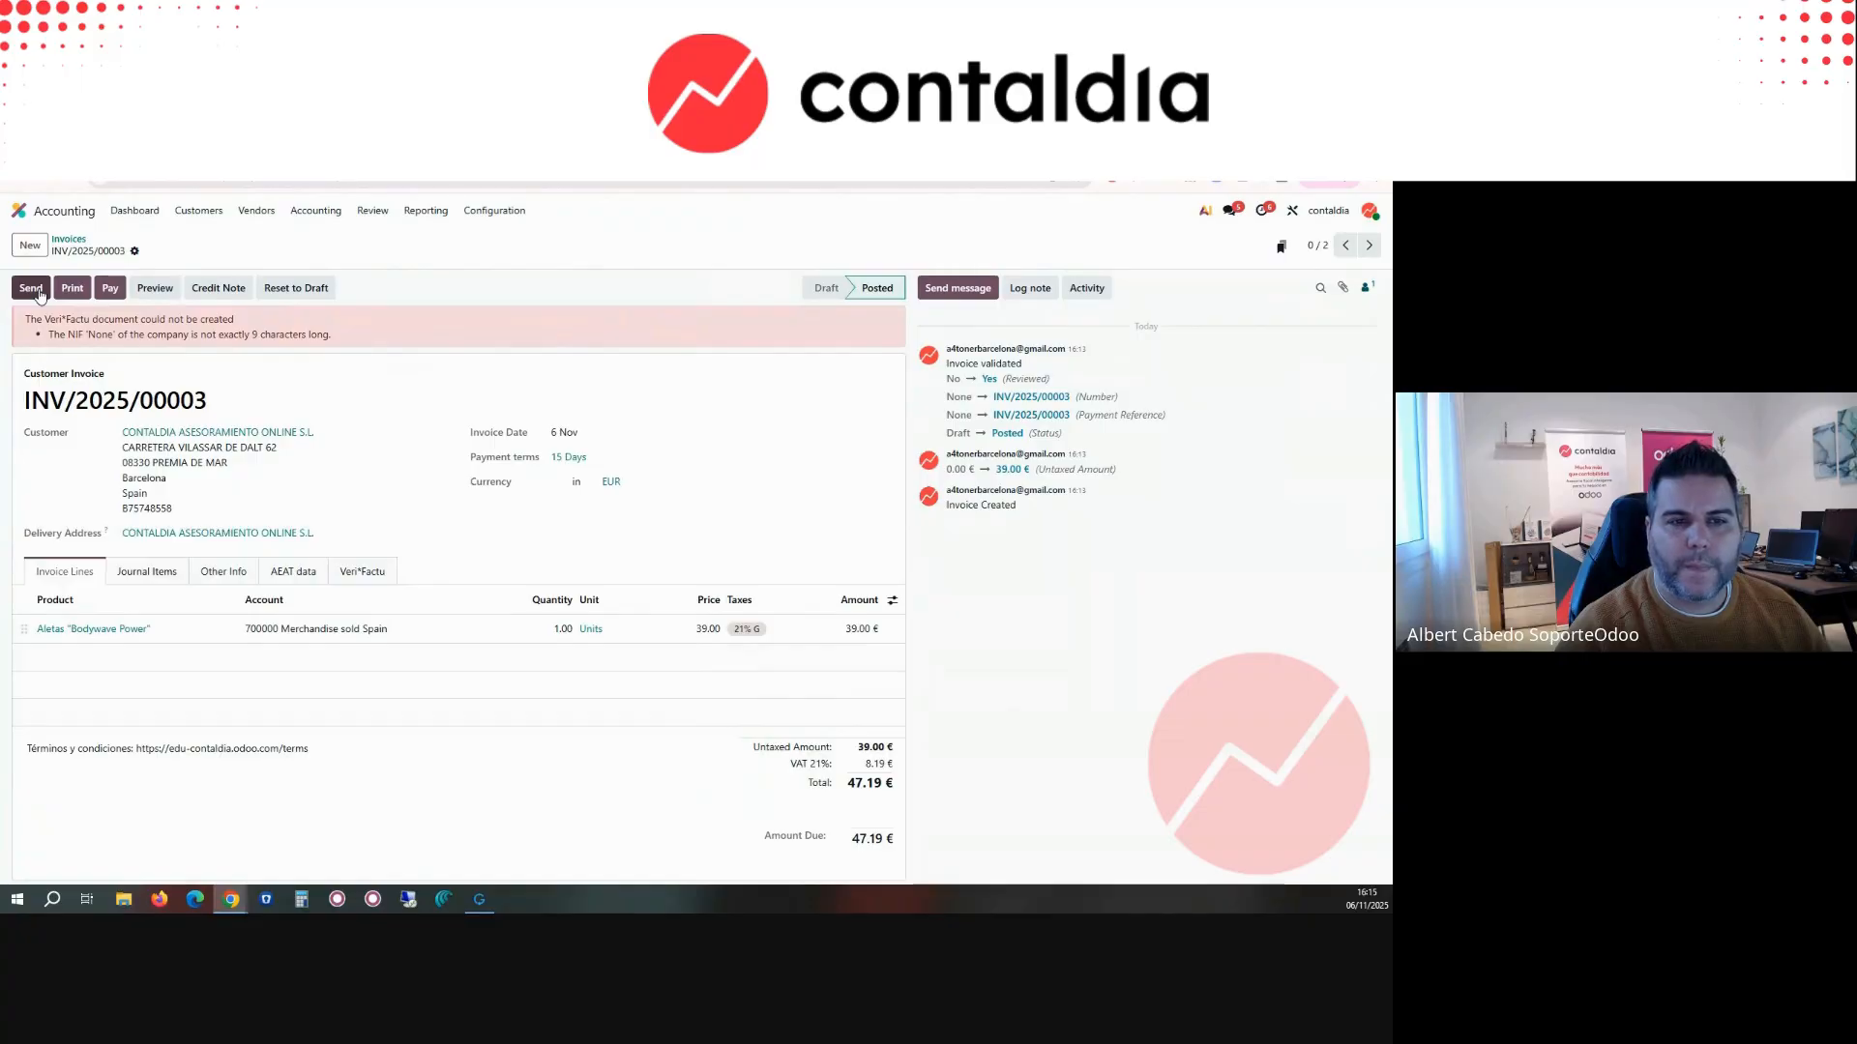
# Step: Try to generate the Veri*Factu document for INV/2025/00003 with email sending turned off, and review the error on the invoice
pyautogui.click(31, 288)
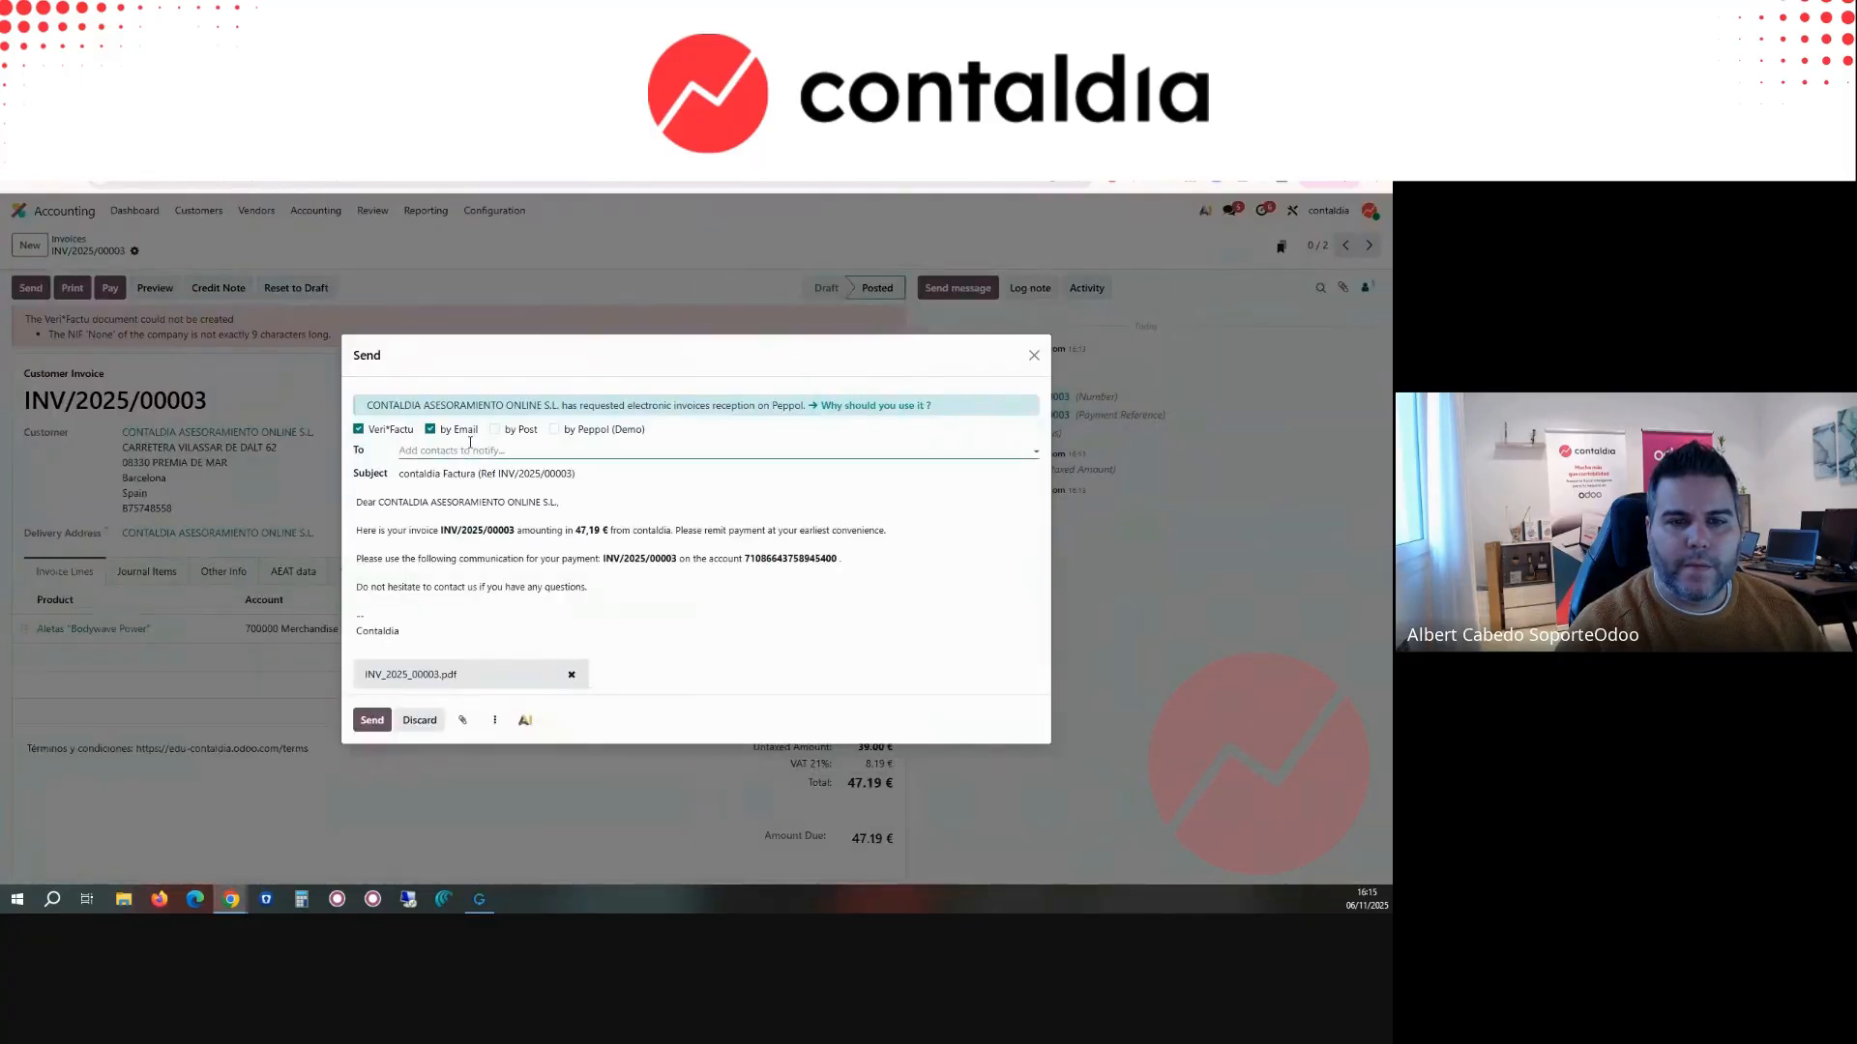
pyautogui.click(372, 720)
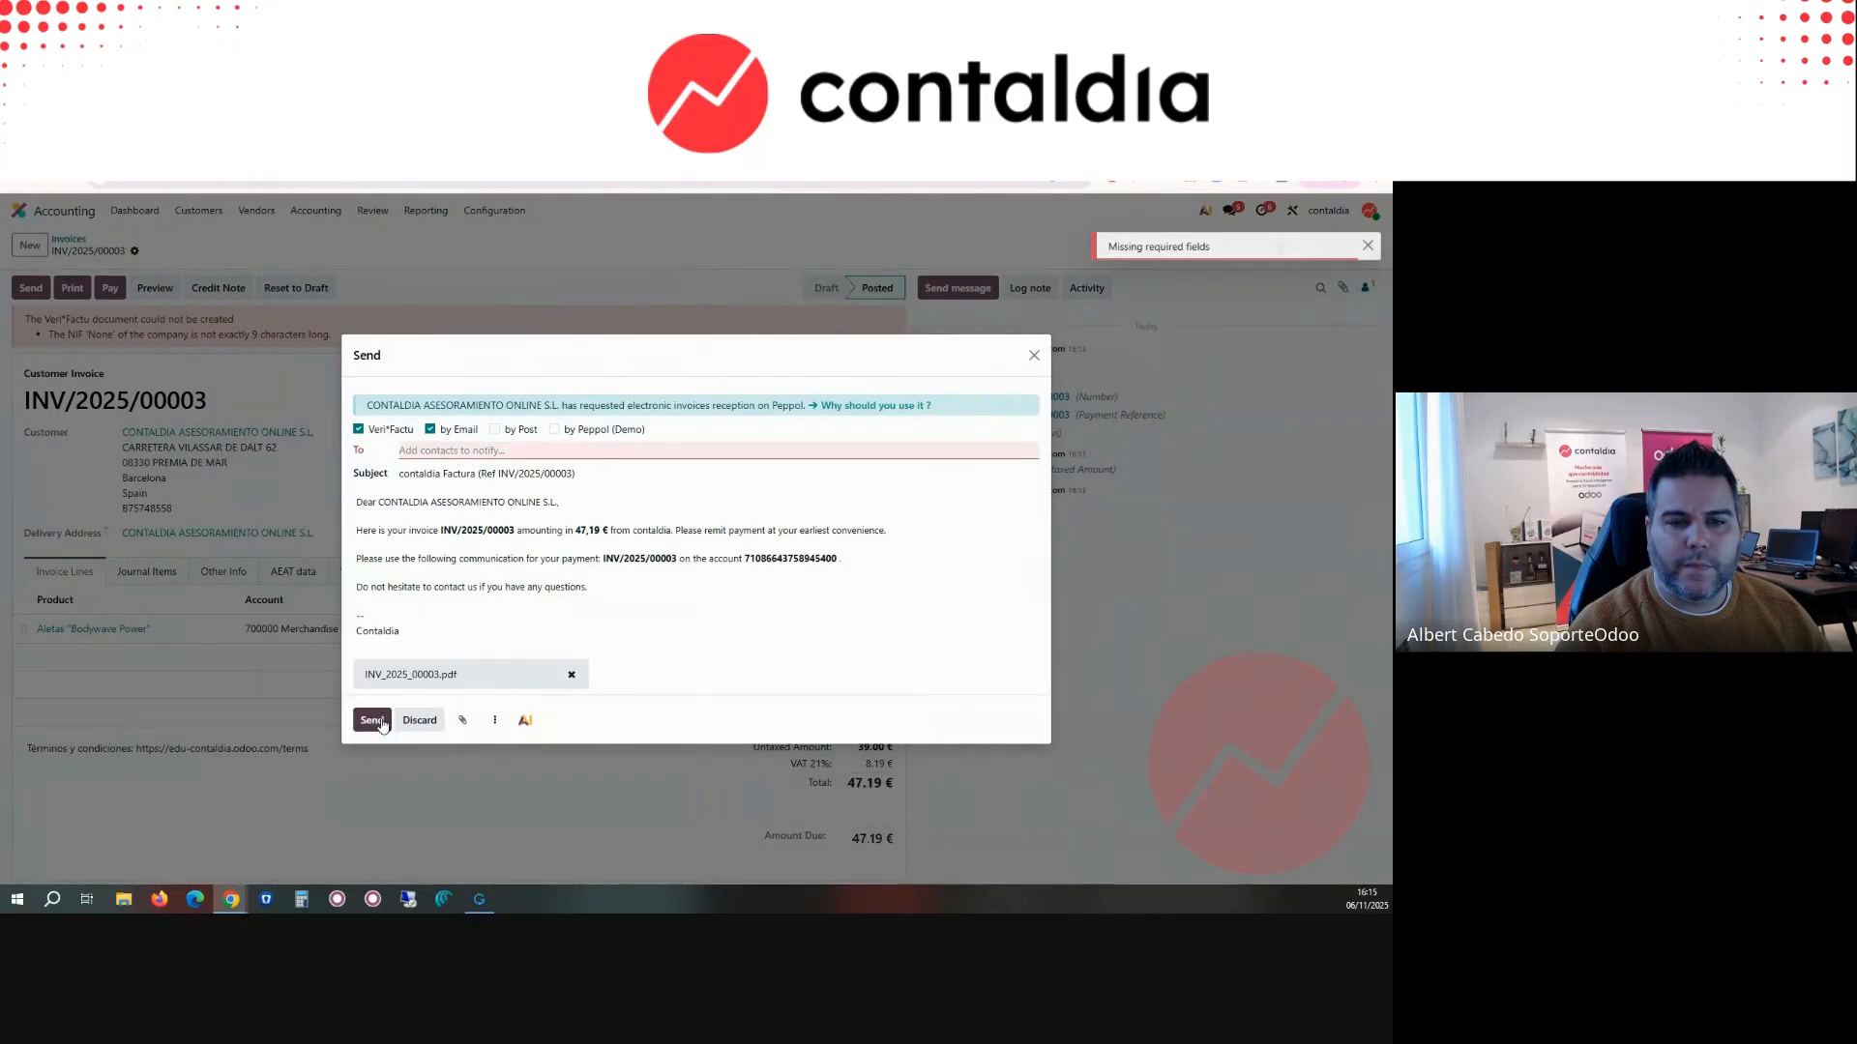
pyautogui.click(431, 429)
pyautogui.click(372, 592)
pyautogui.click(329, 581)
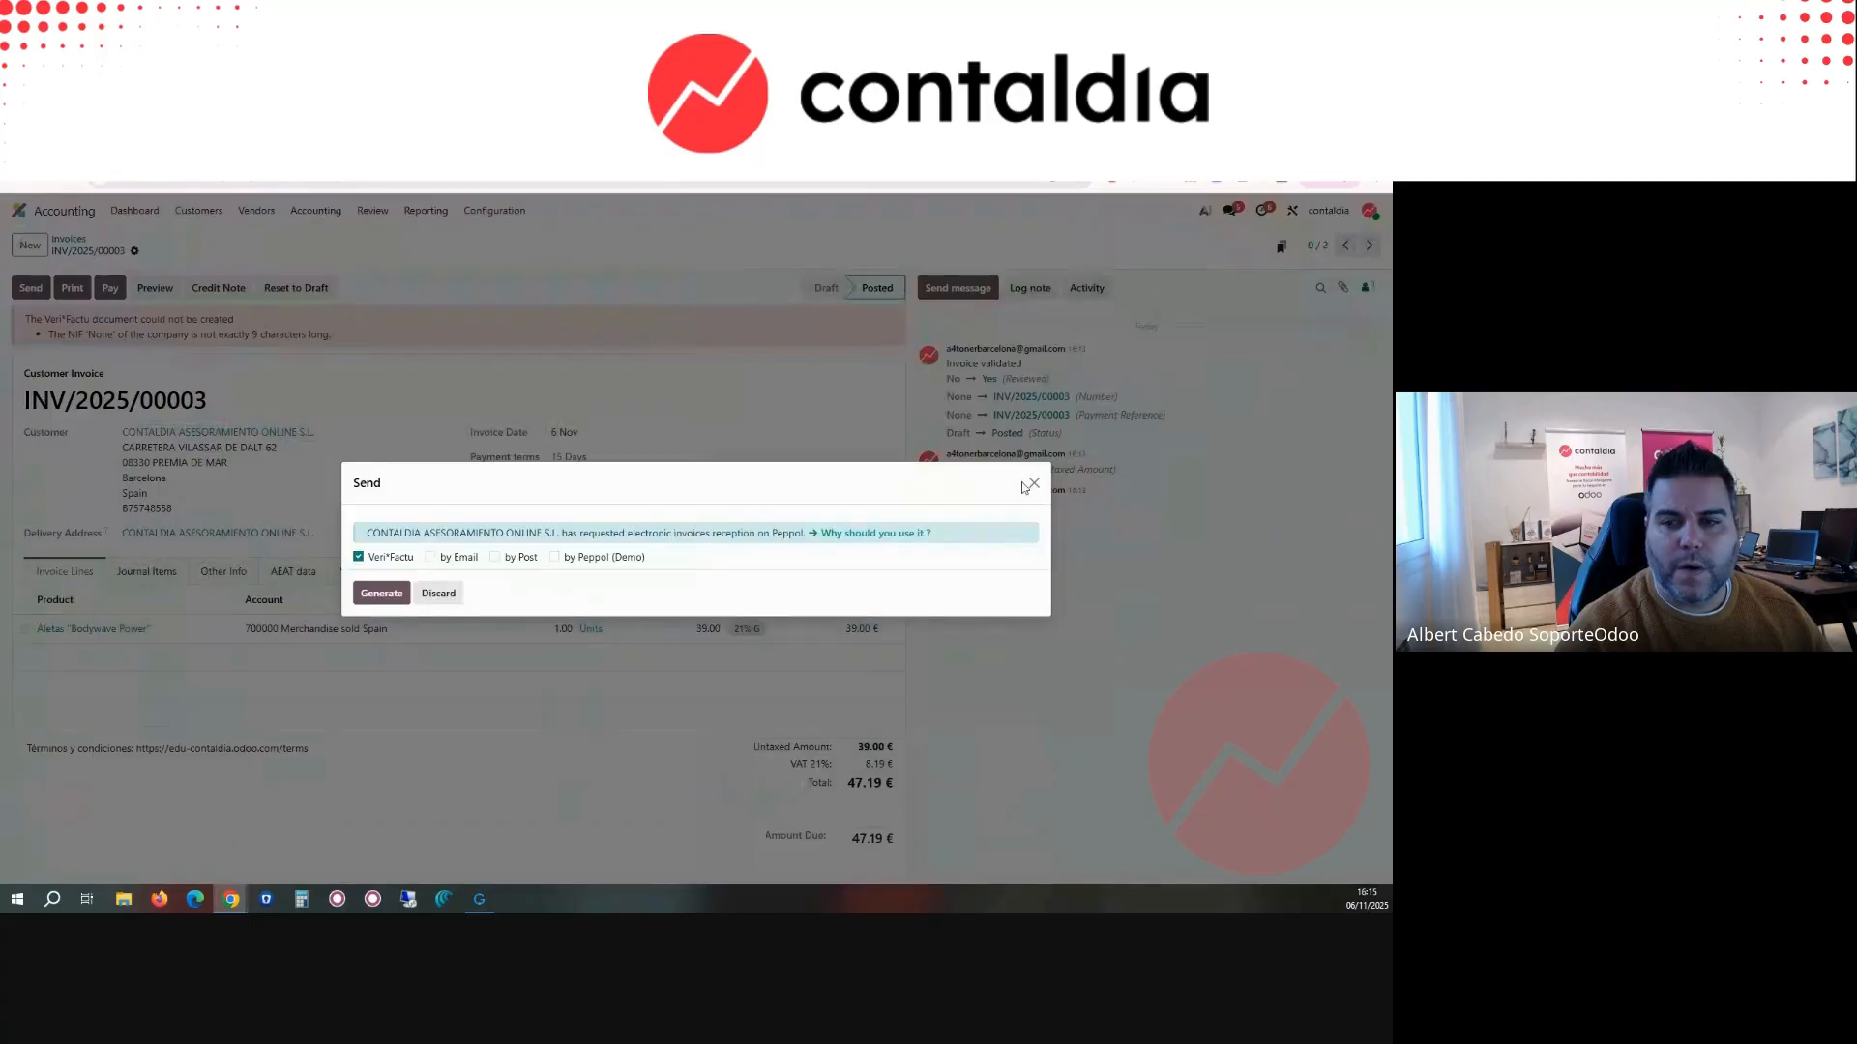
pyautogui.click(1029, 486)
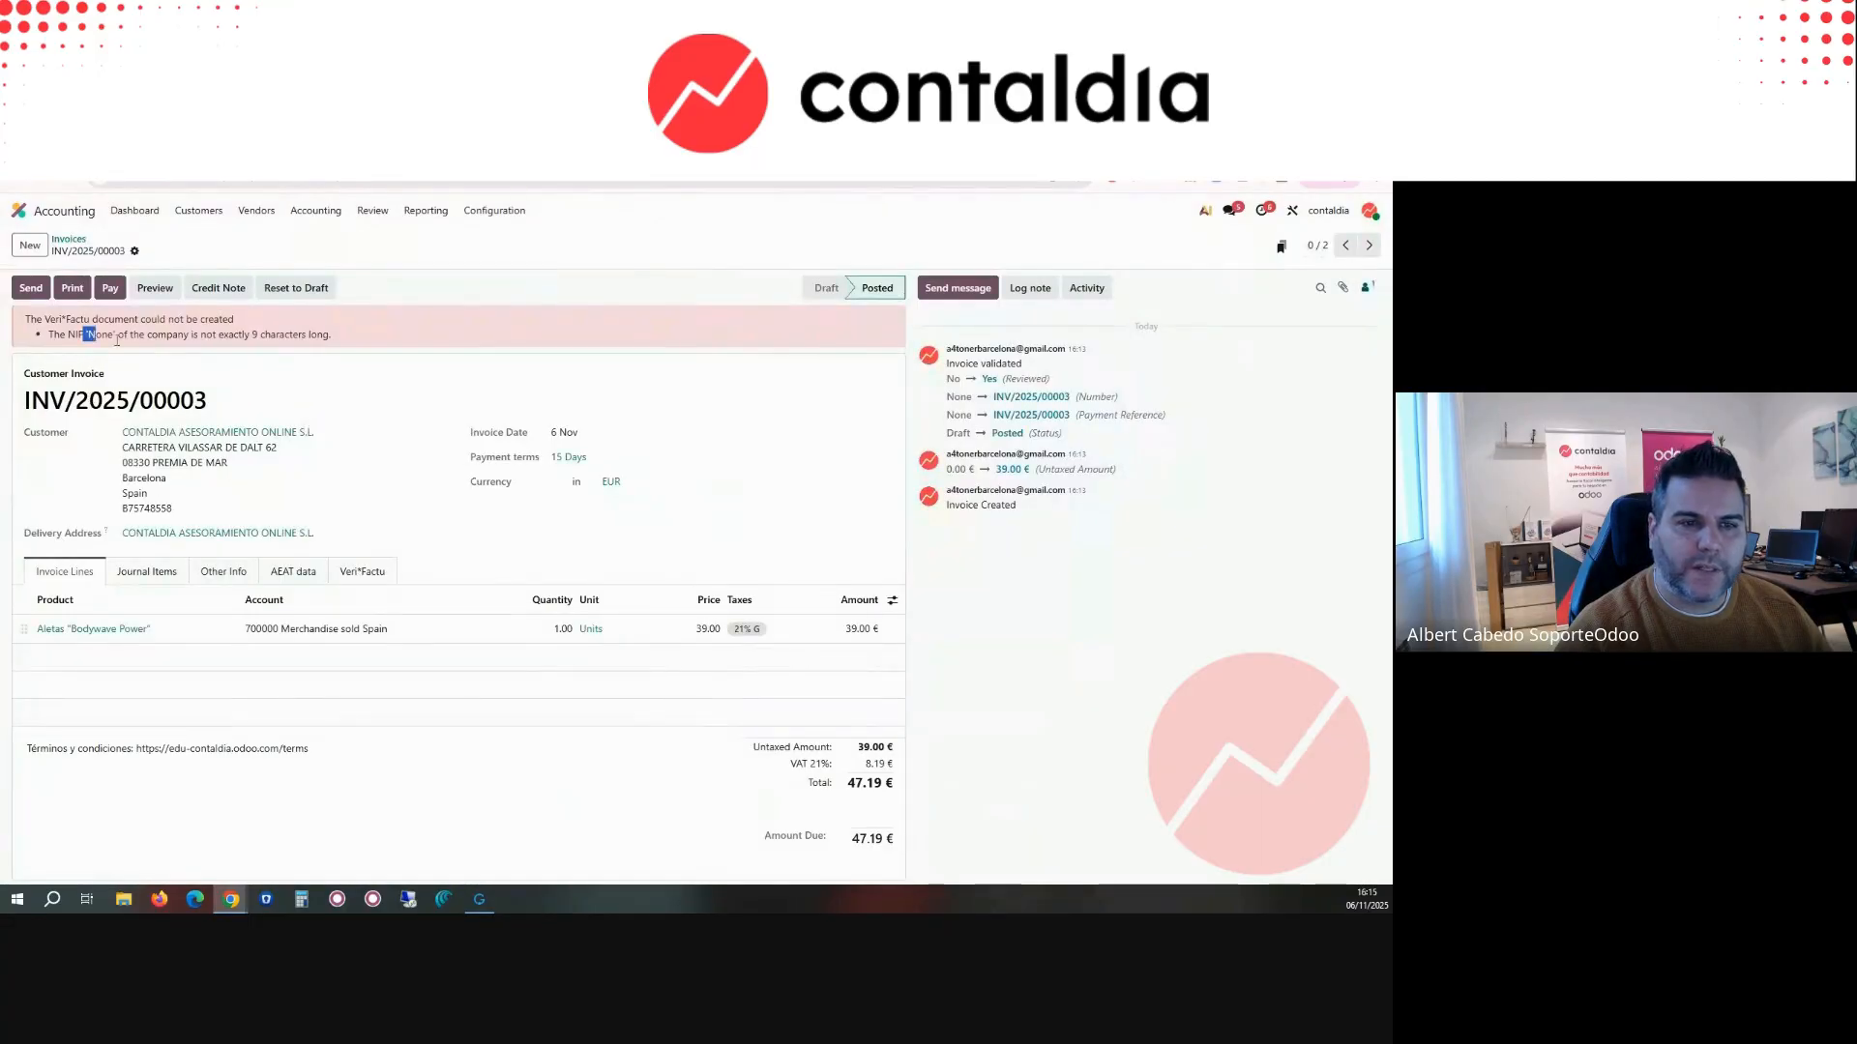
pyautogui.moveTo(117, 340); pyautogui.dragTo(267, 340)
pyautogui.click(144, 334)
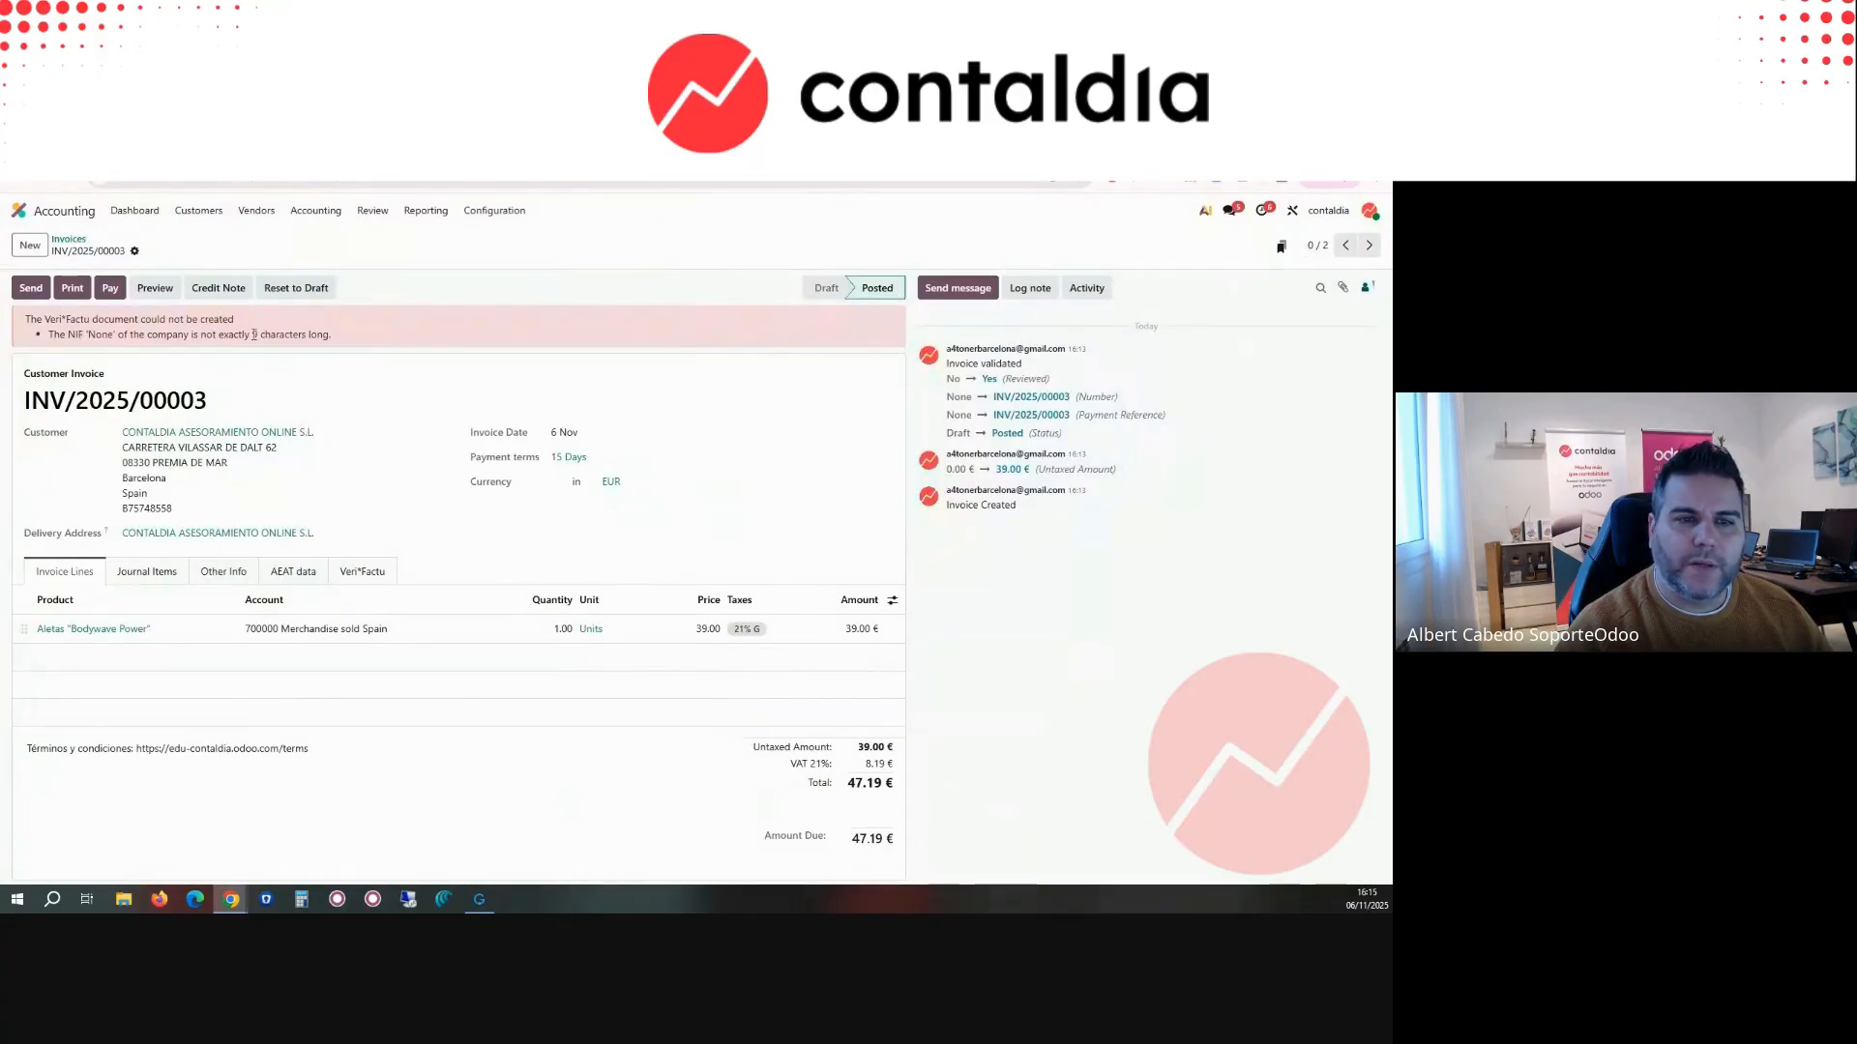
# Step: Add the ES prefix to the Spain VAT in the customer's accounting details, save it, and return to INV/2025/00003
pyautogui.click(279, 431)
pyautogui.doubleClick(544, 401)
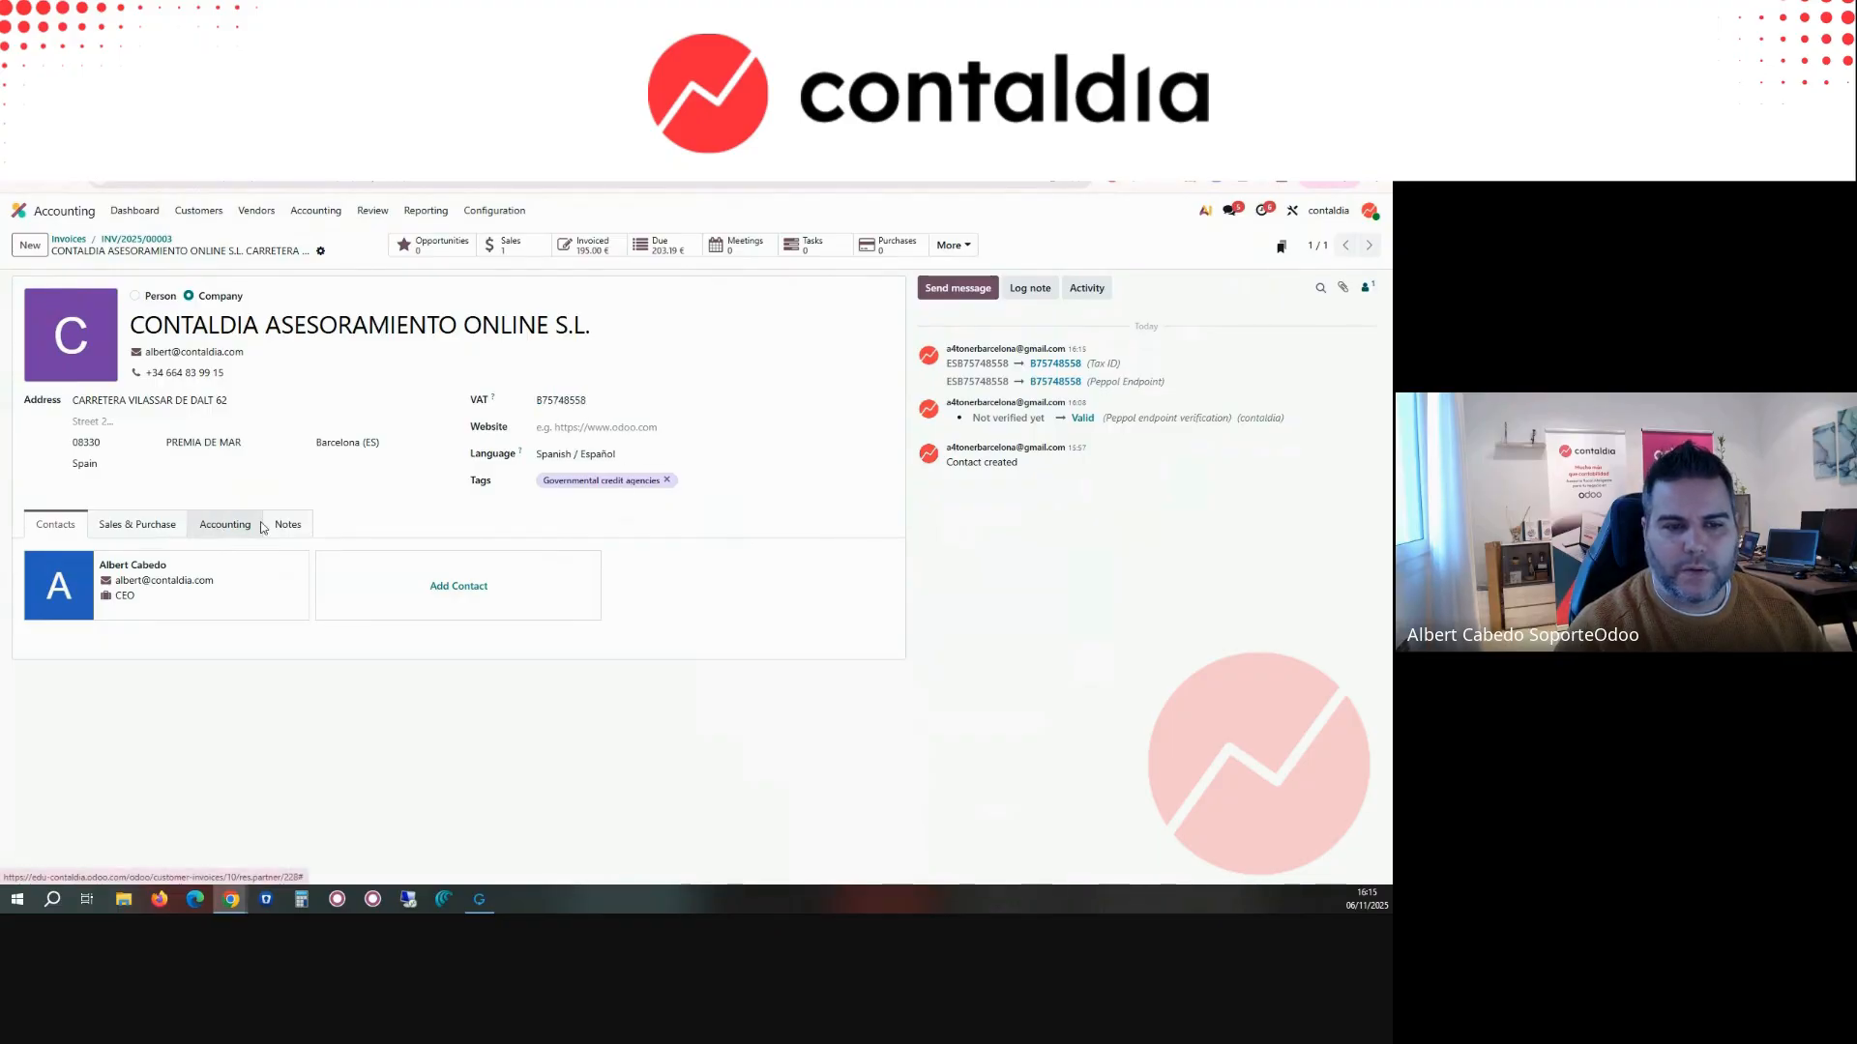
pyautogui.click(225, 525)
pyautogui.scroll(-1, 248, 686)
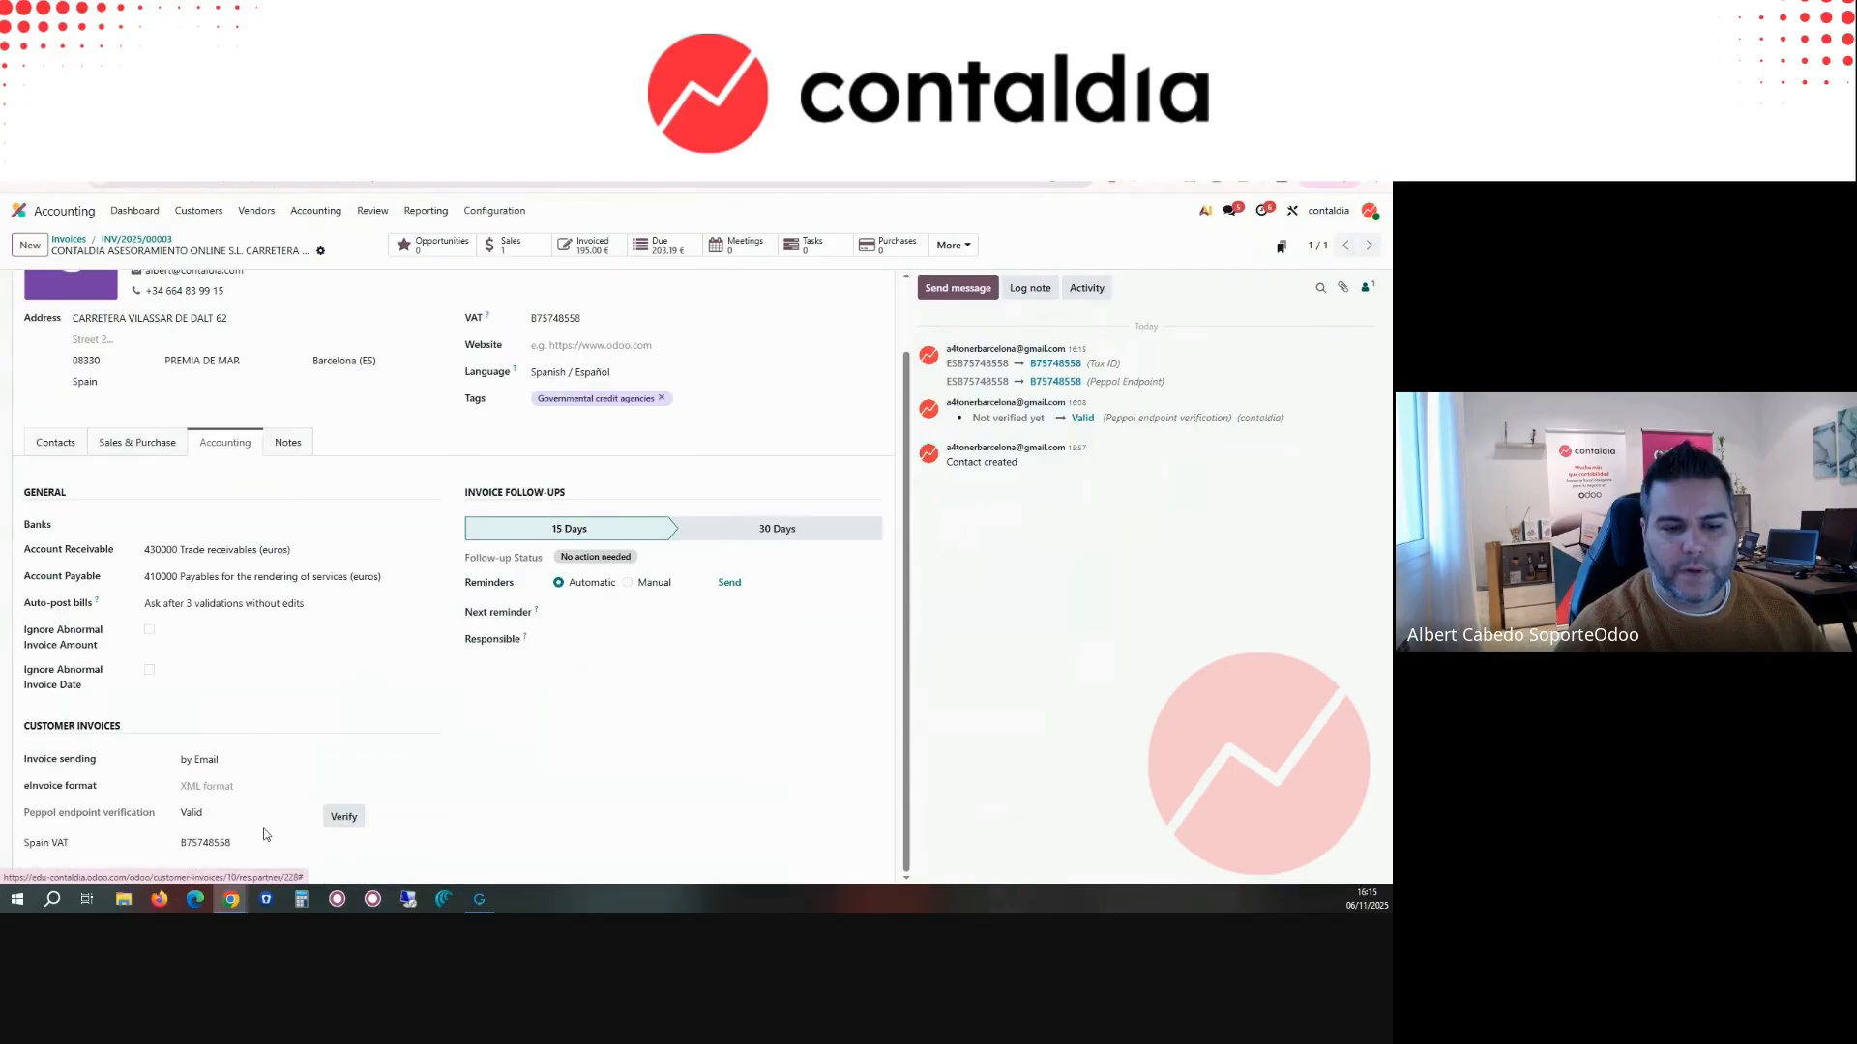
pyautogui.click(207, 842)
pyautogui.click(178, 846)
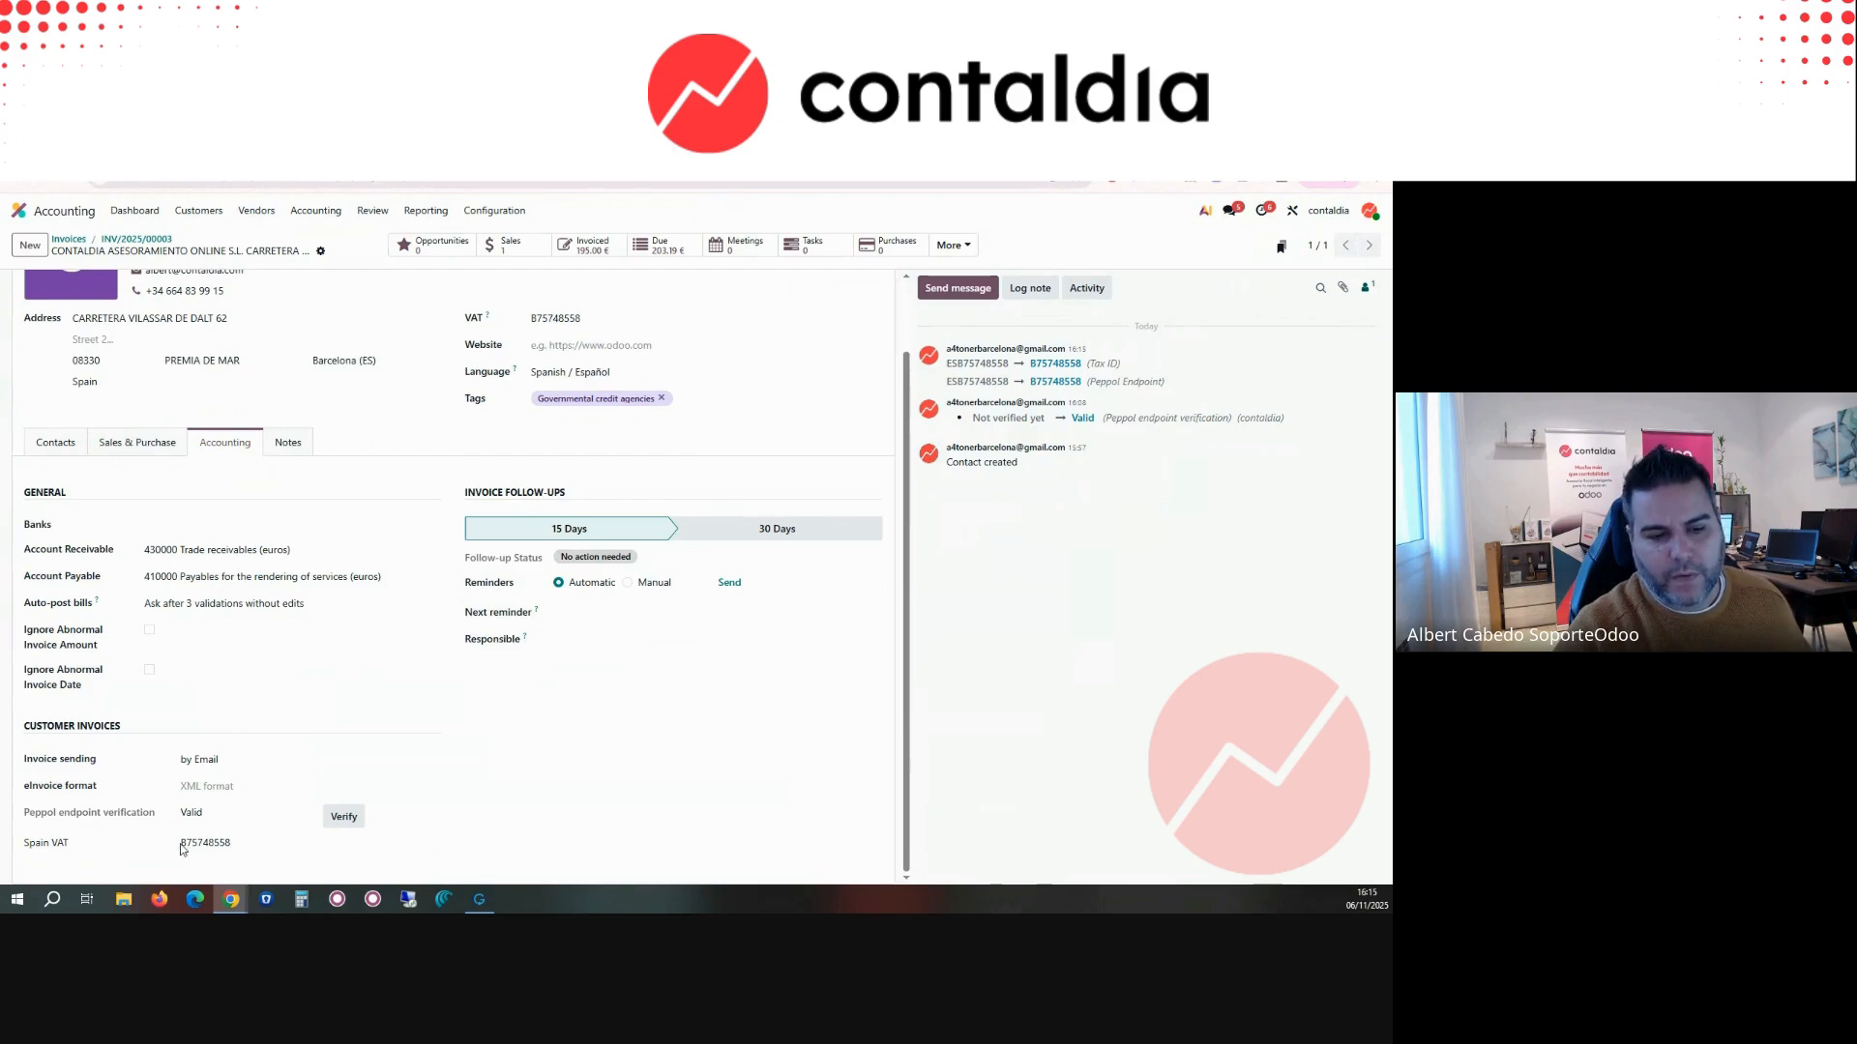
pyautogui.click(184, 847)
pyautogui.write('ES')
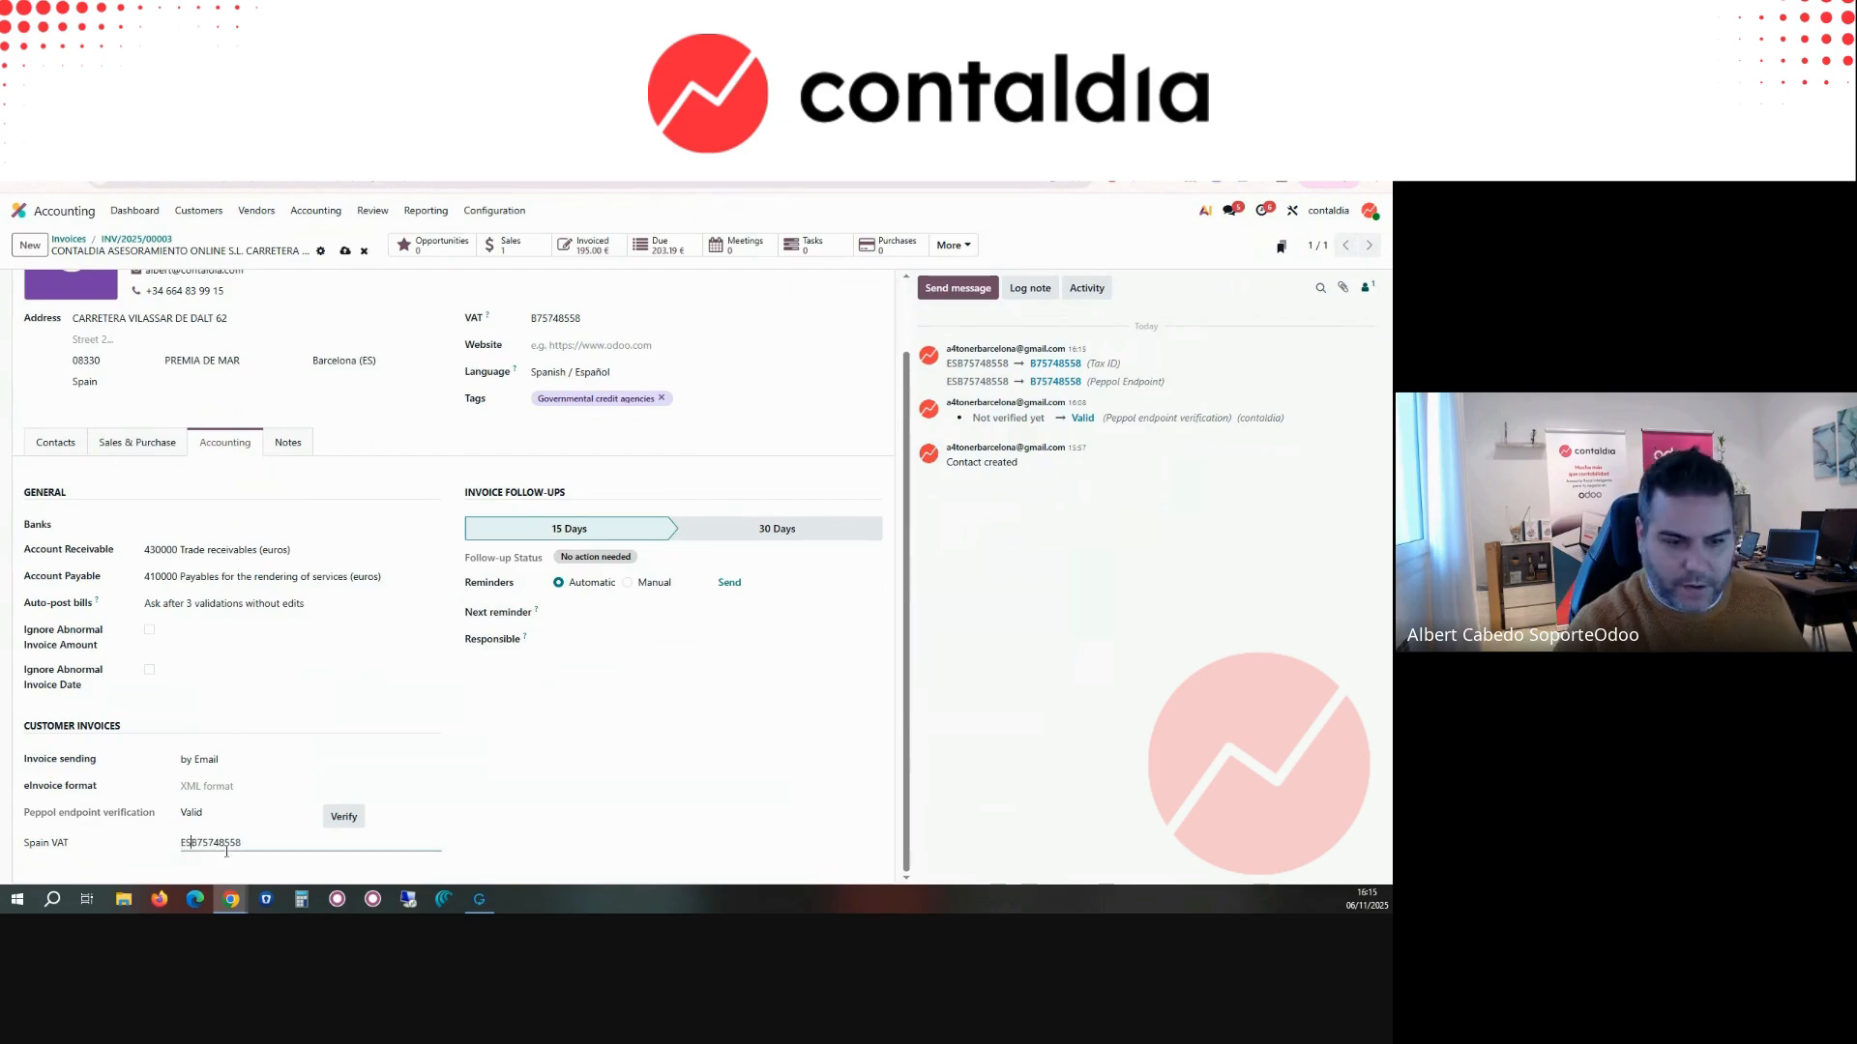
pyautogui.click(345, 250)
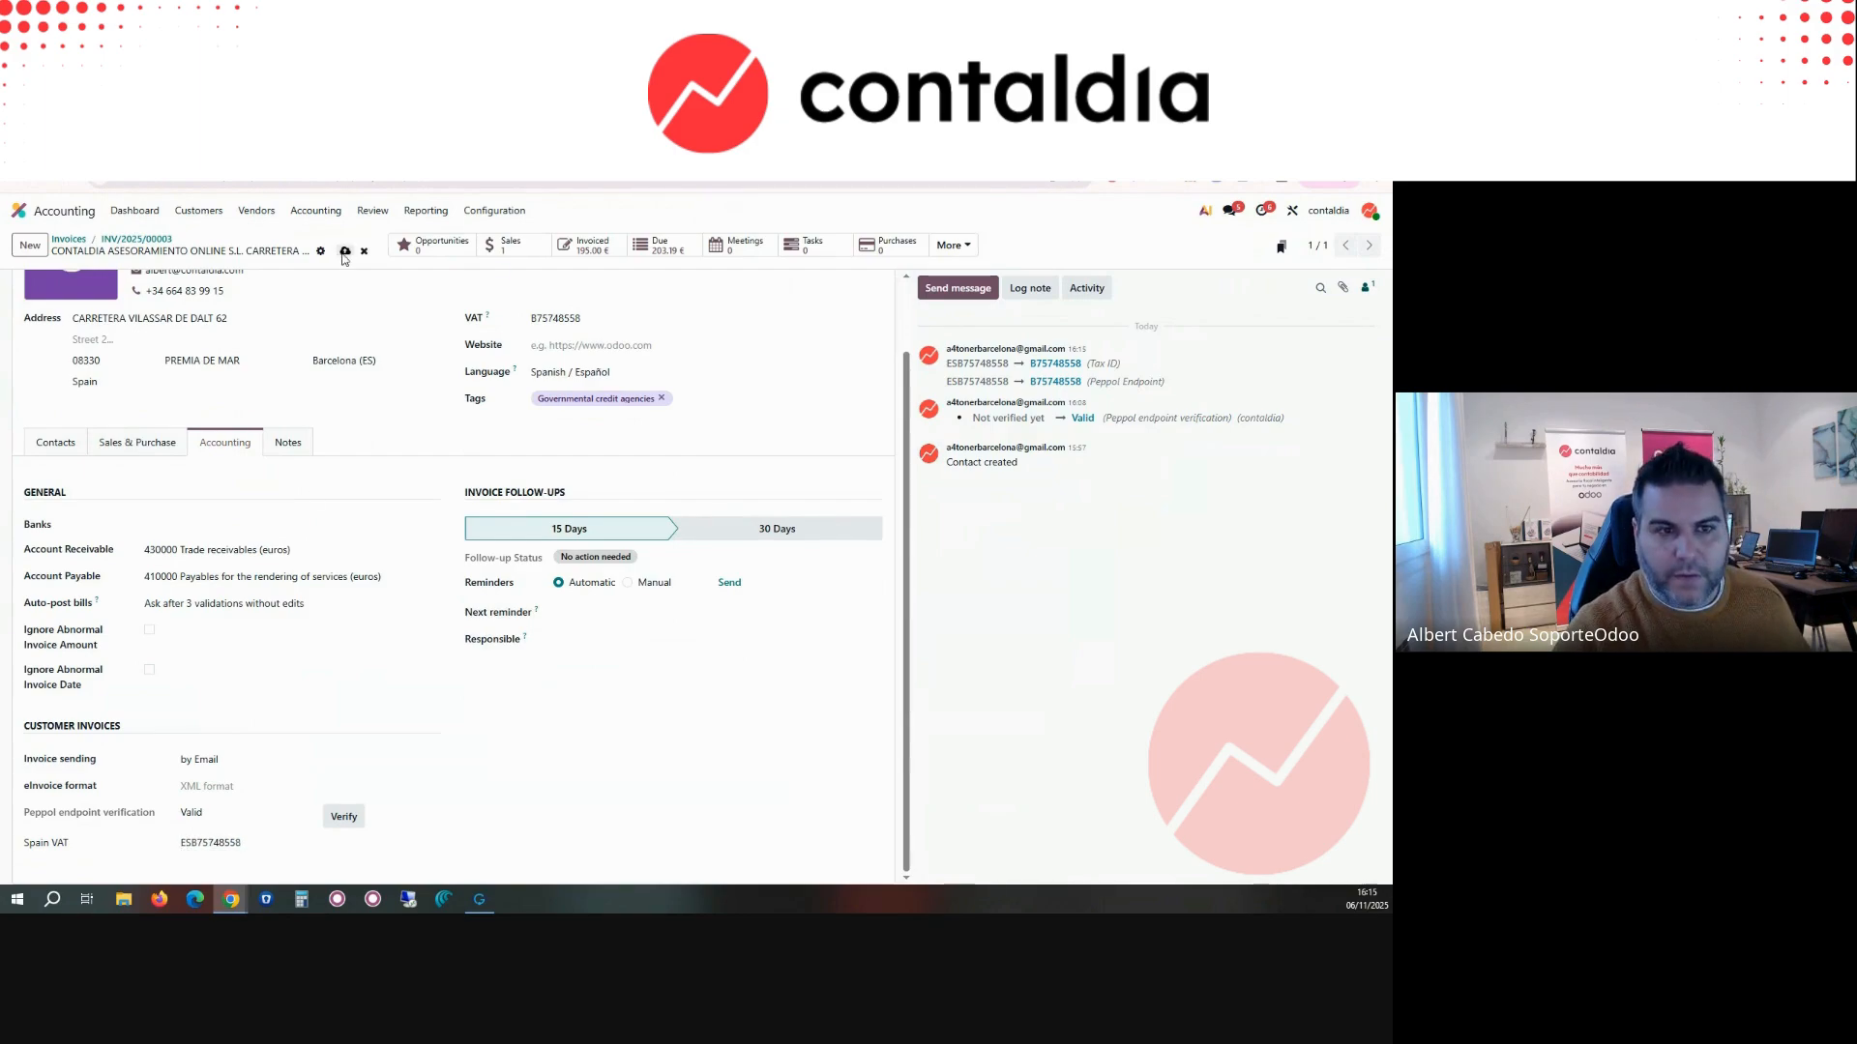
pyautogui.click(154, 241)
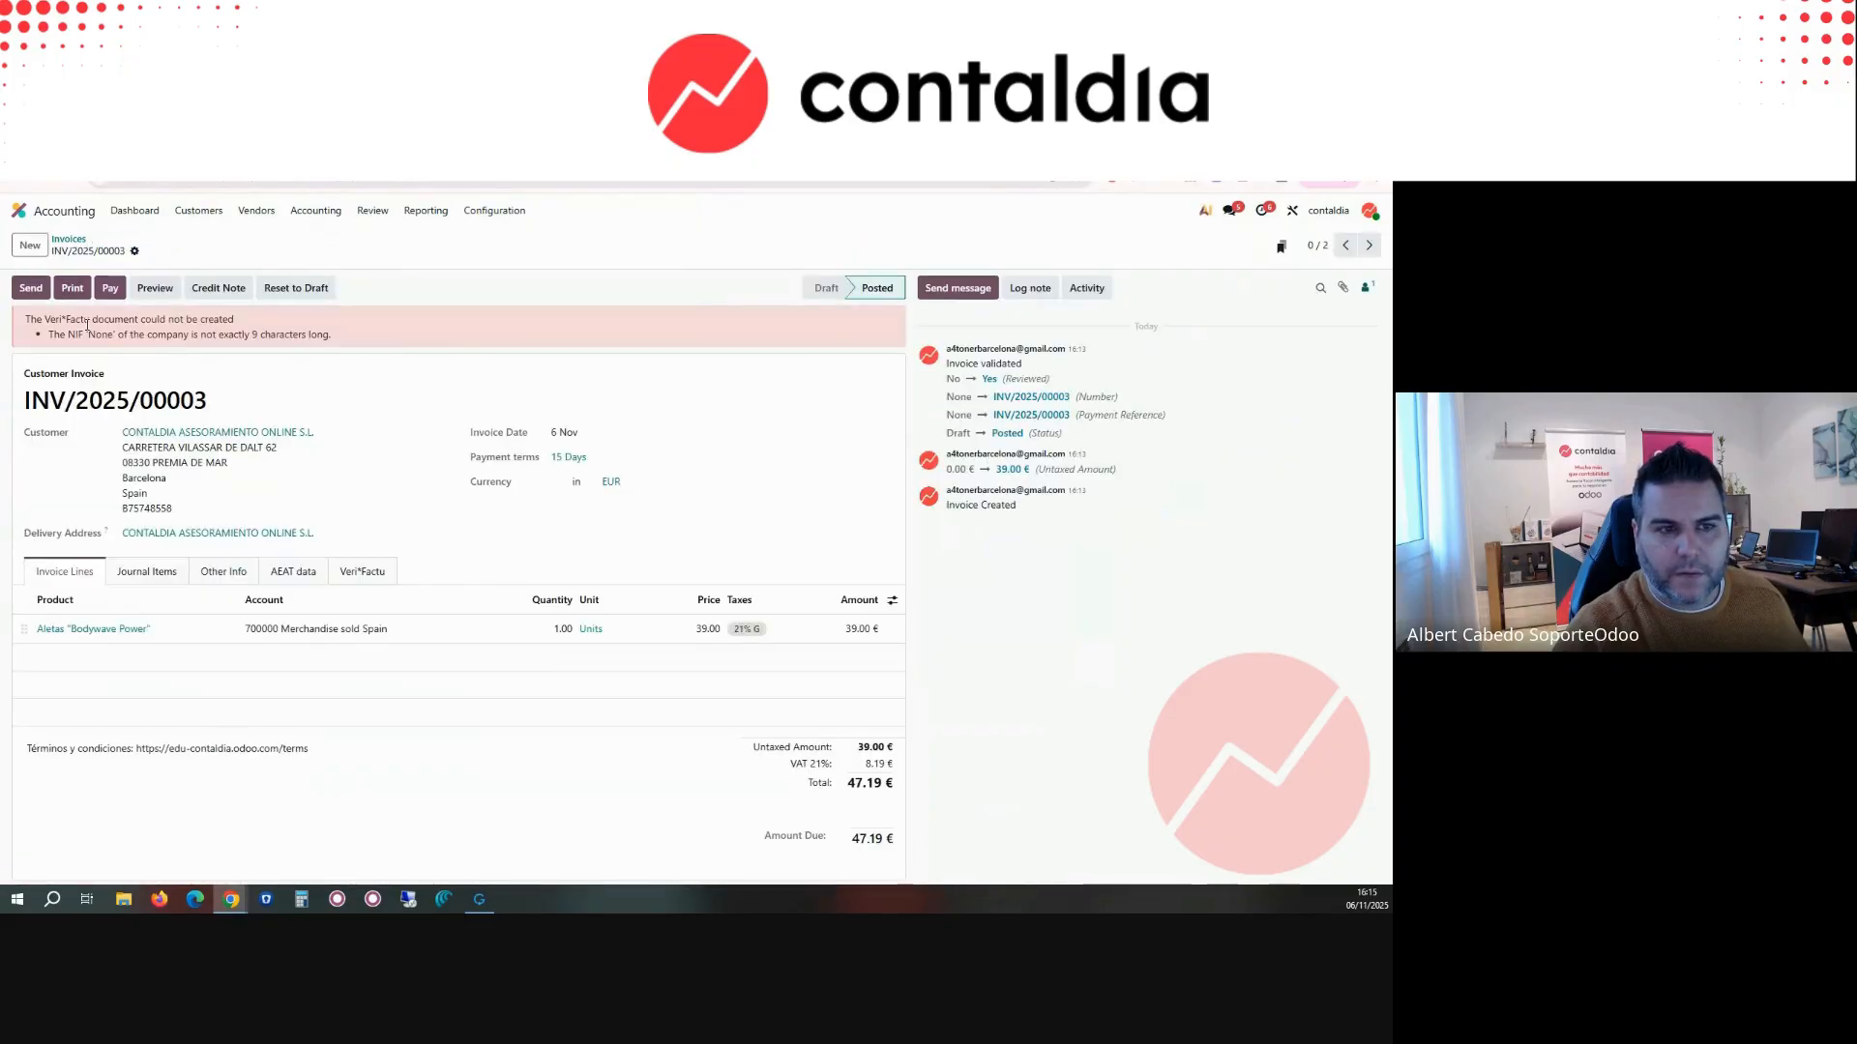
# Step: Retry generating only the Veri*Factu document for INV/2025/00003 without email, and close the sending dialog
pyautogui.moveTo(192, 334); pyautogui.dragTo(267, 335)
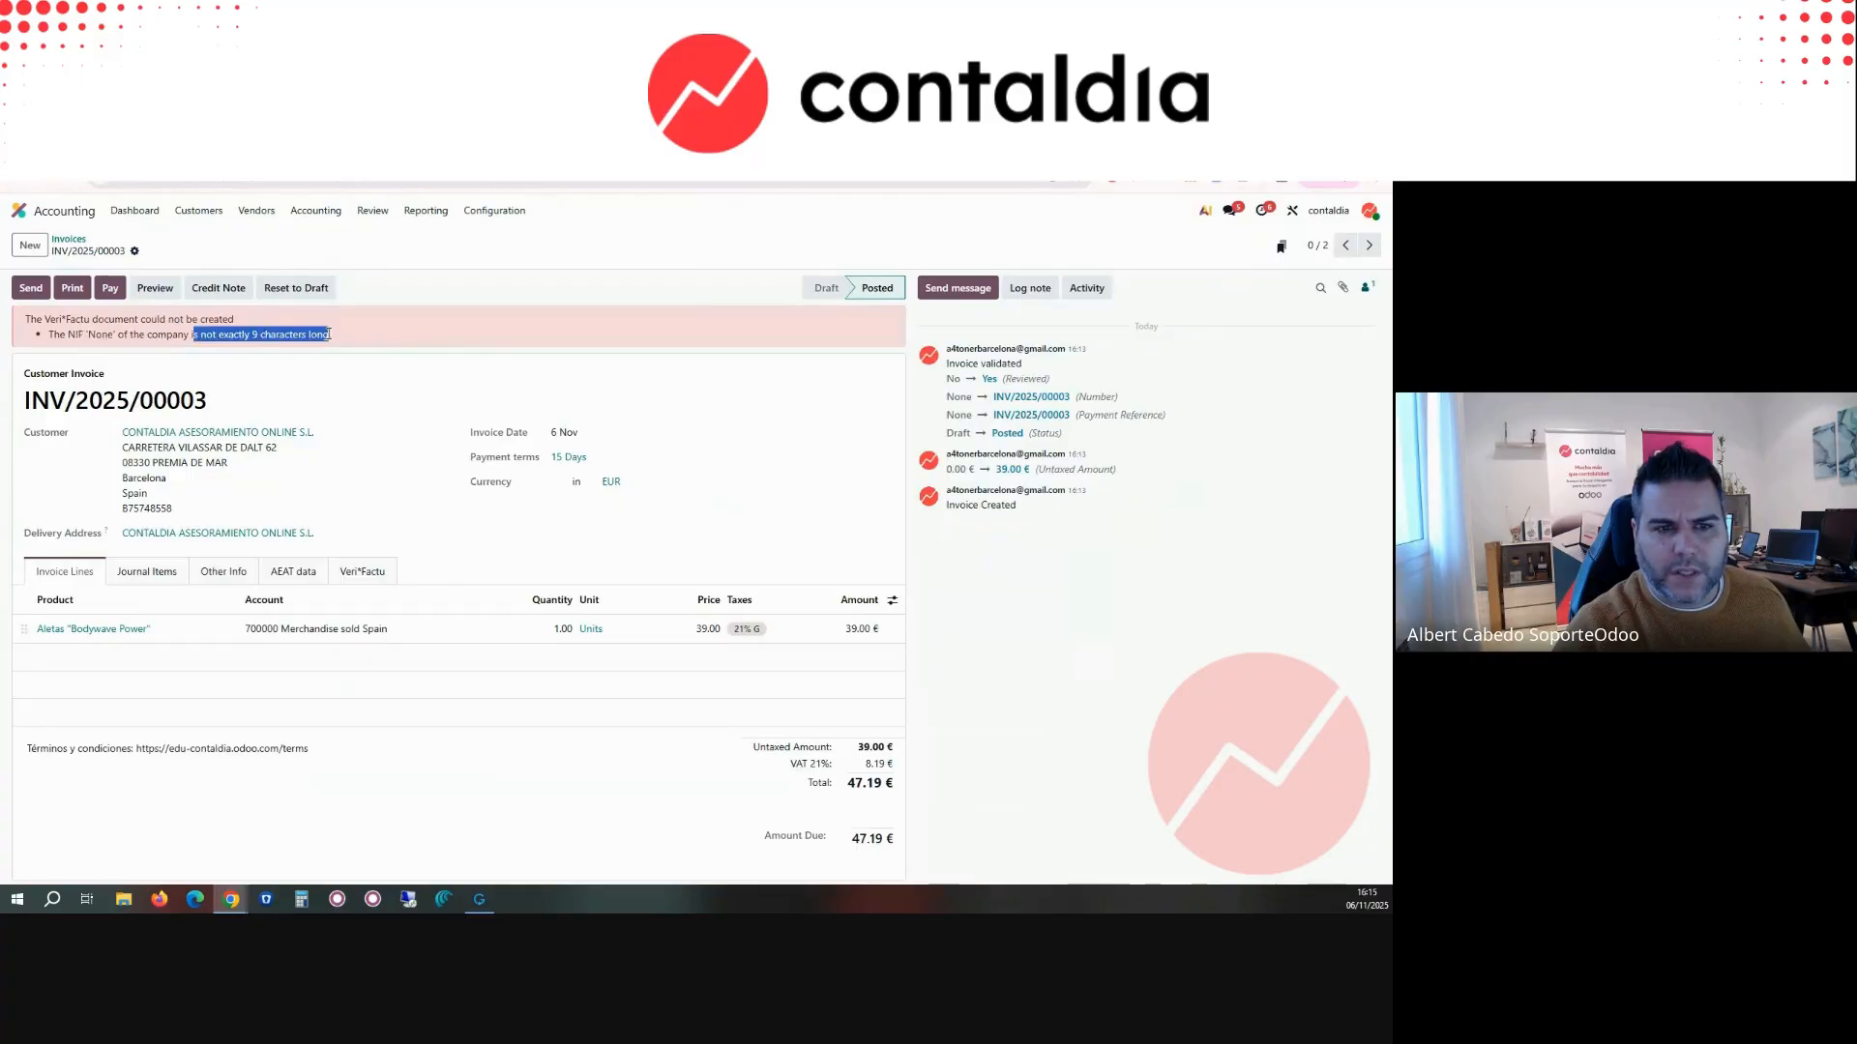
pyautogui.click(28, 289)
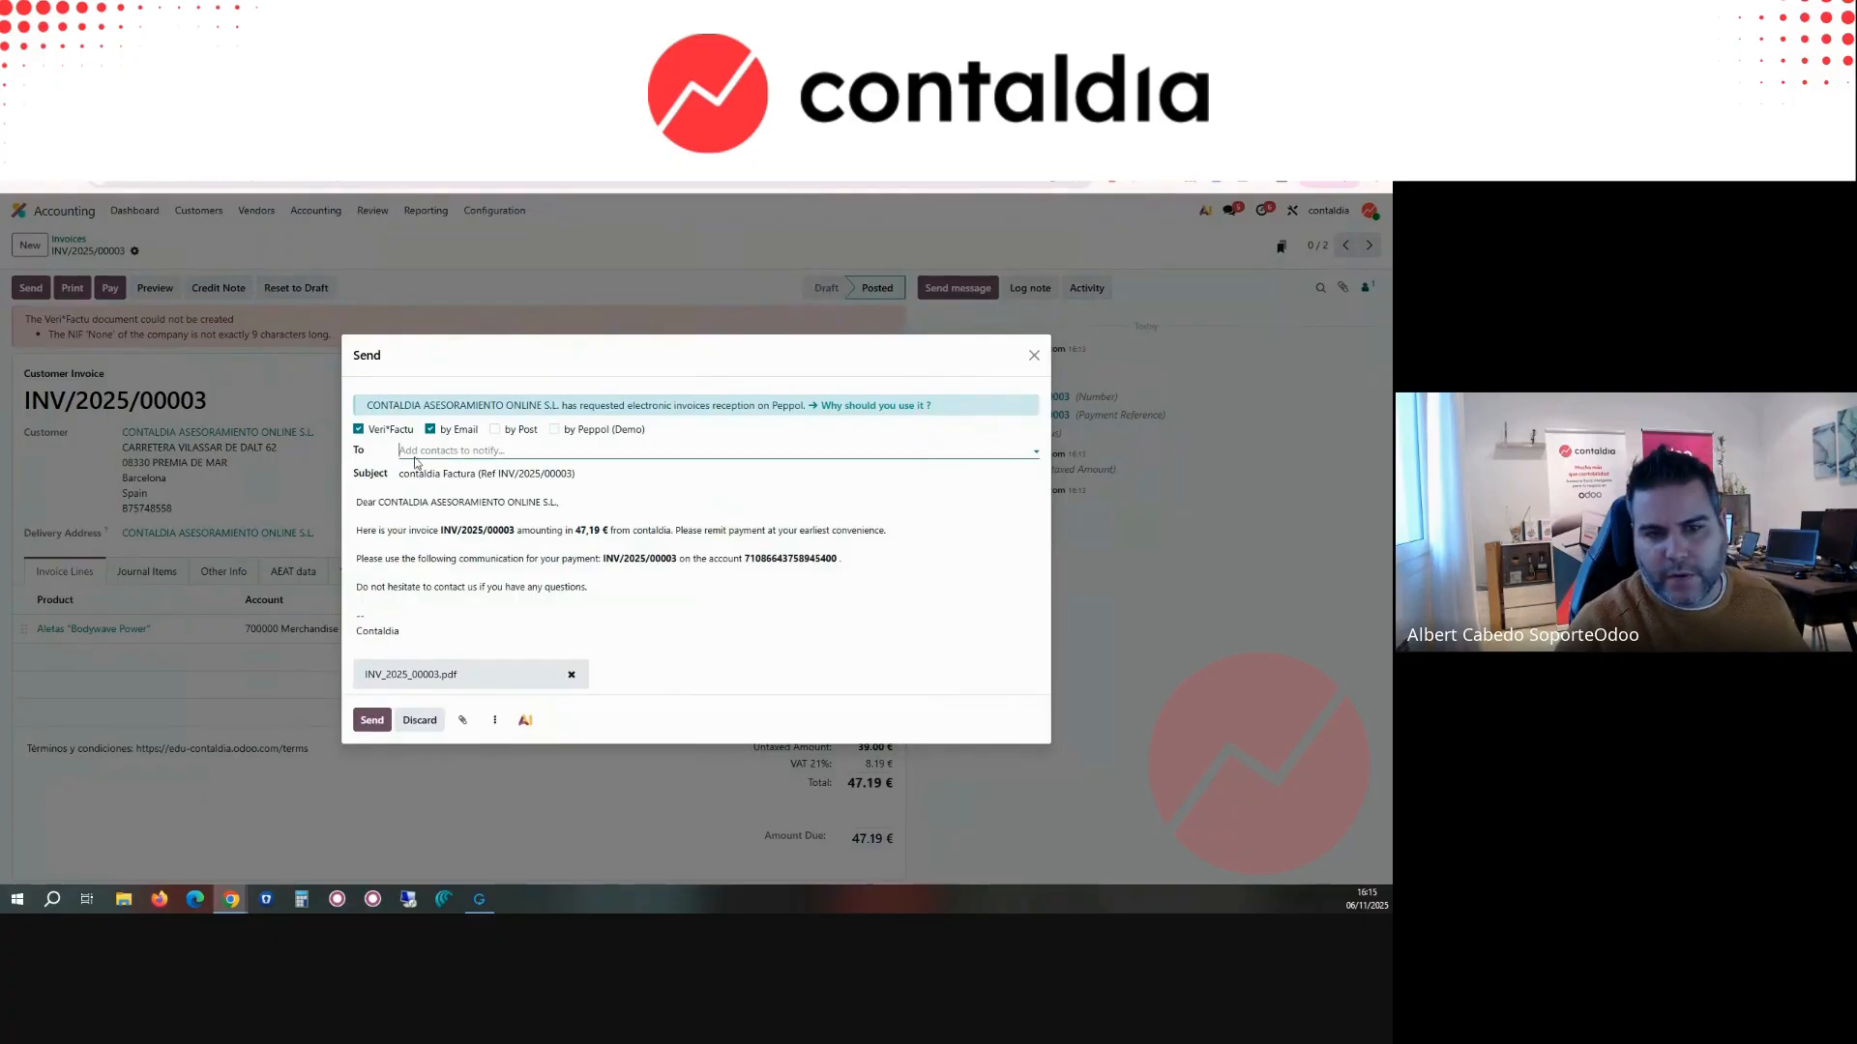
pyautogui.click(429, 430)
pyautogui.click(381, 593)
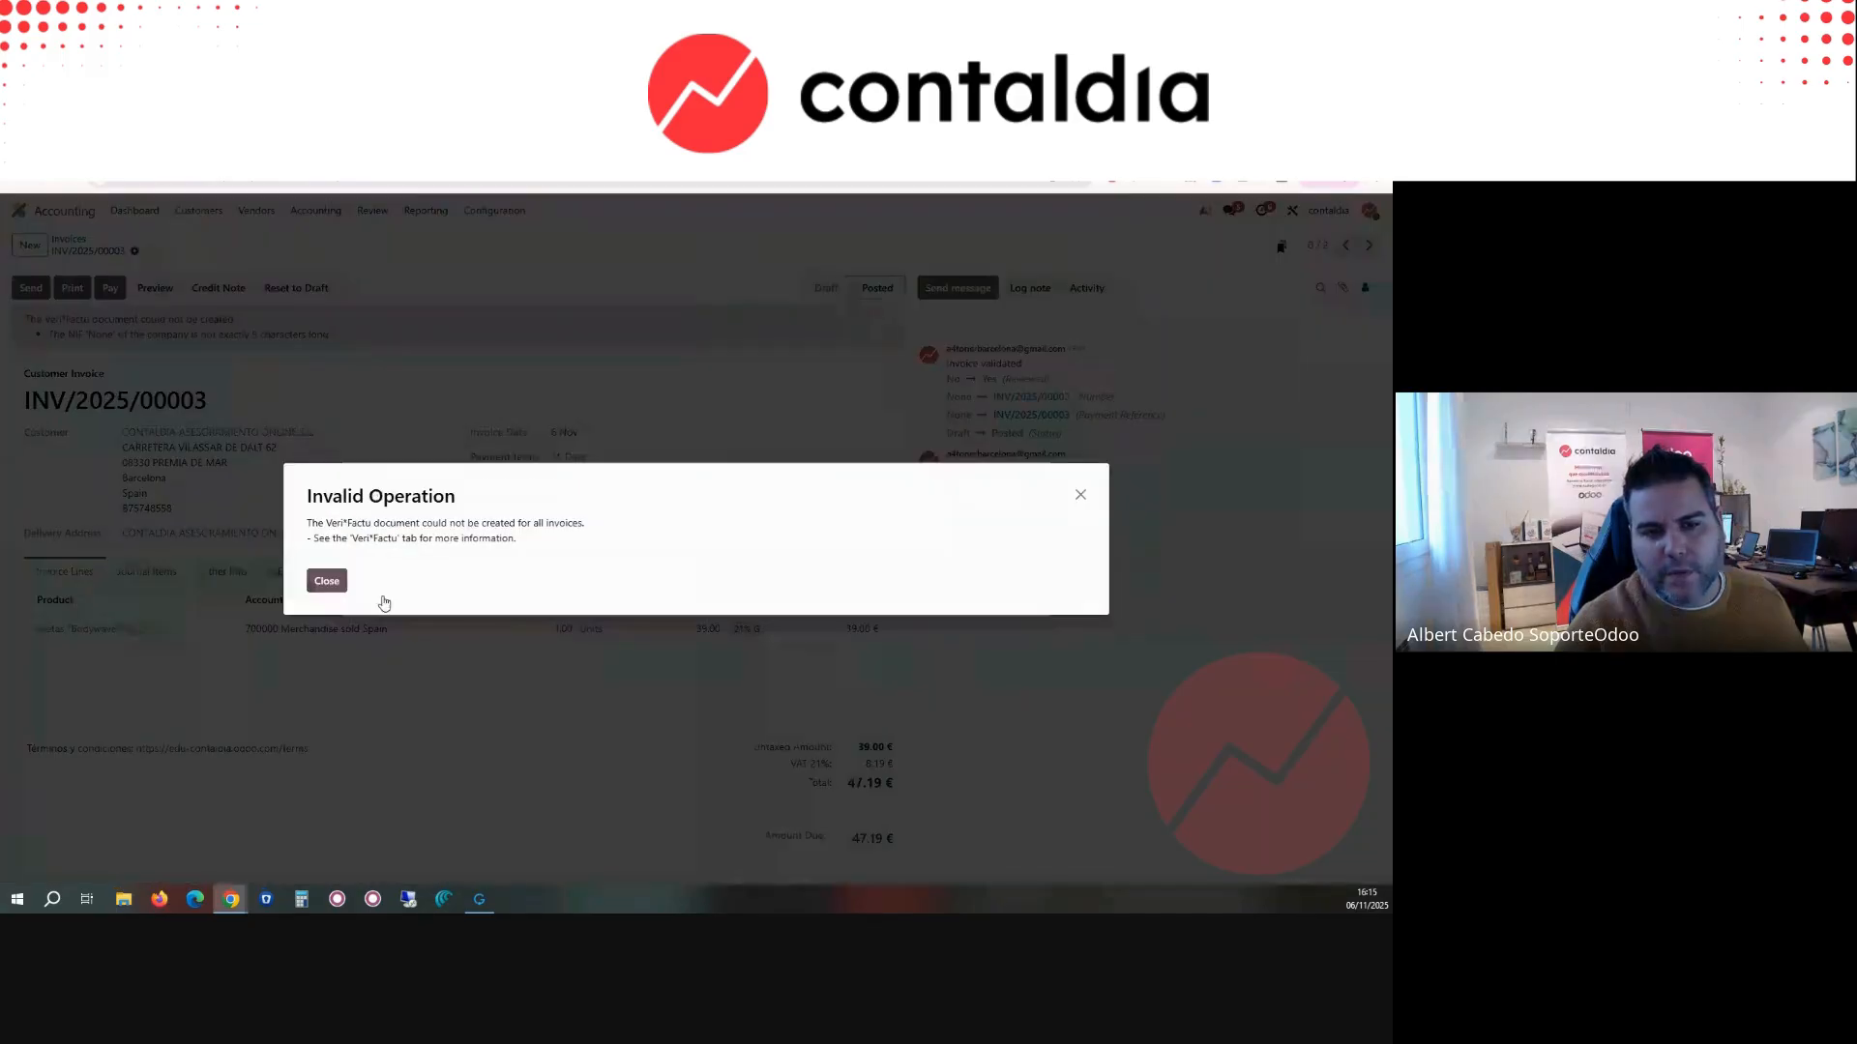
pyautogui.click(325, 581)
pyautogui.click(1034, 483)
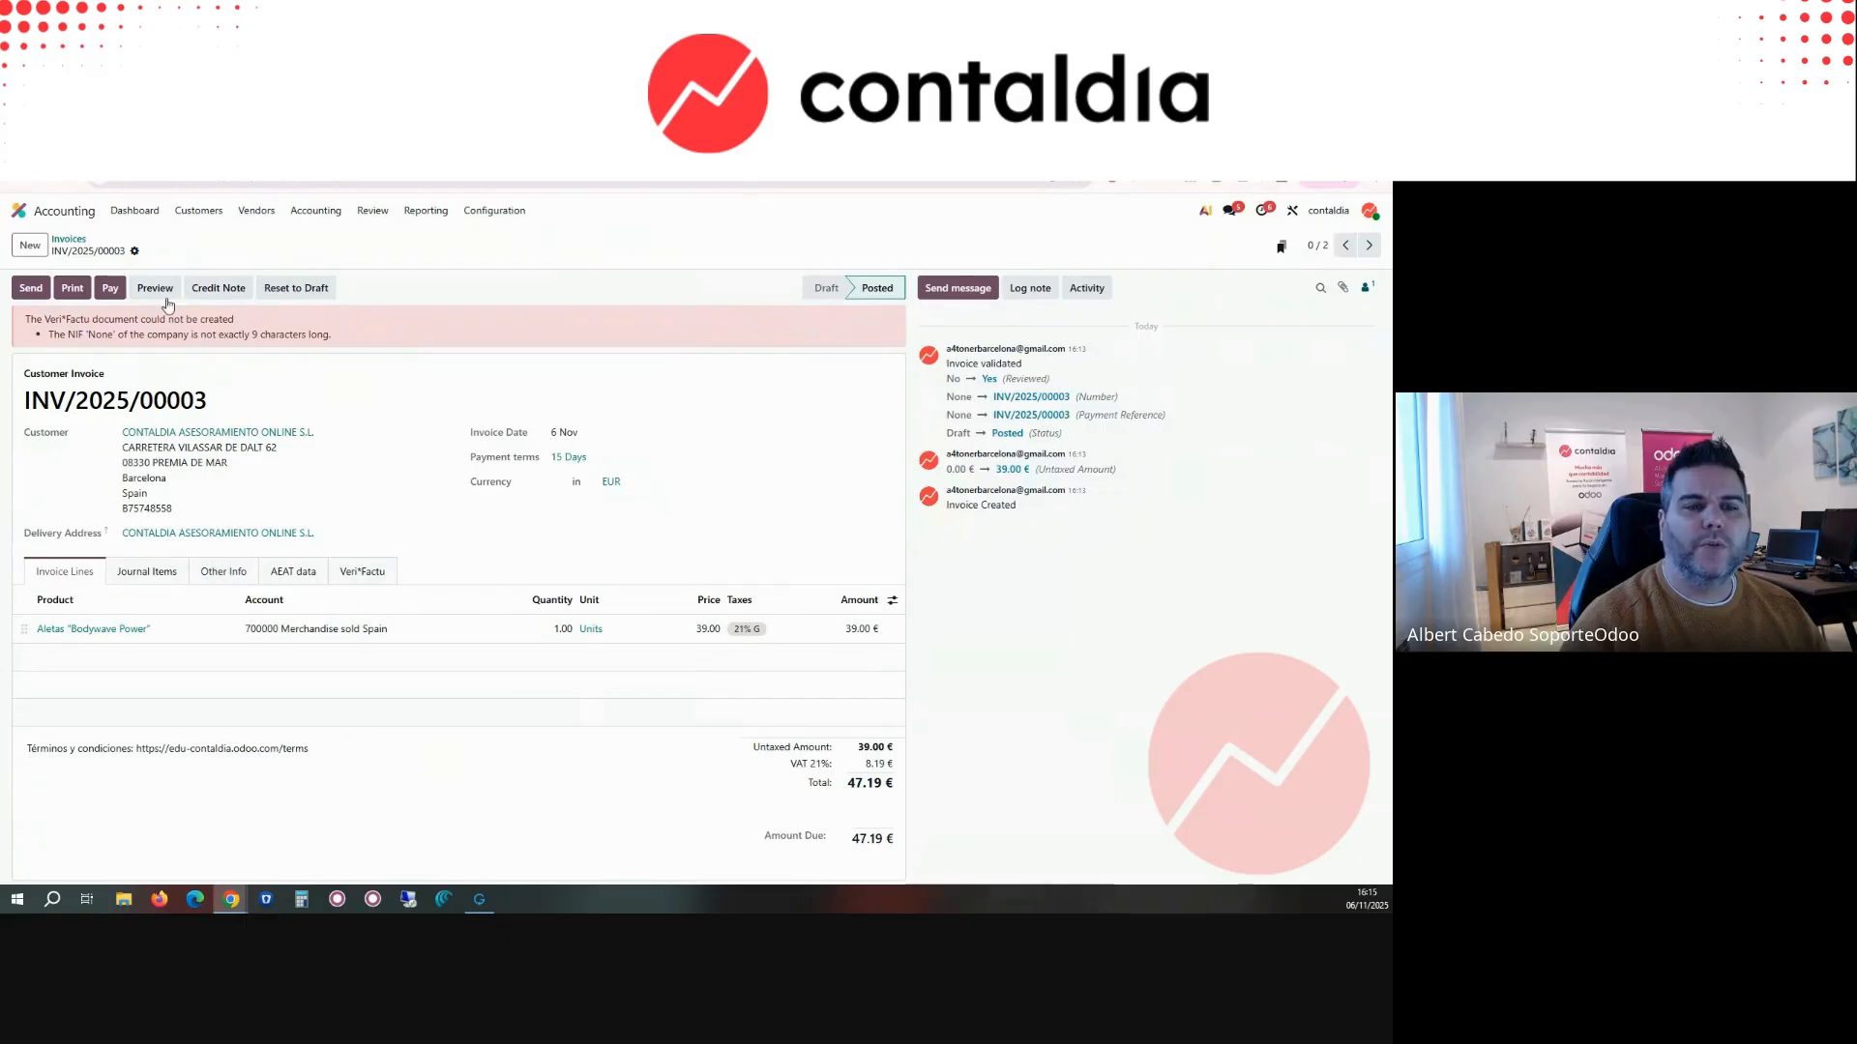
# Step: Review the Veri*Factu documents of INV/2025/00003 and print the invoice as a PDF
pyautogui.click(375, 573)
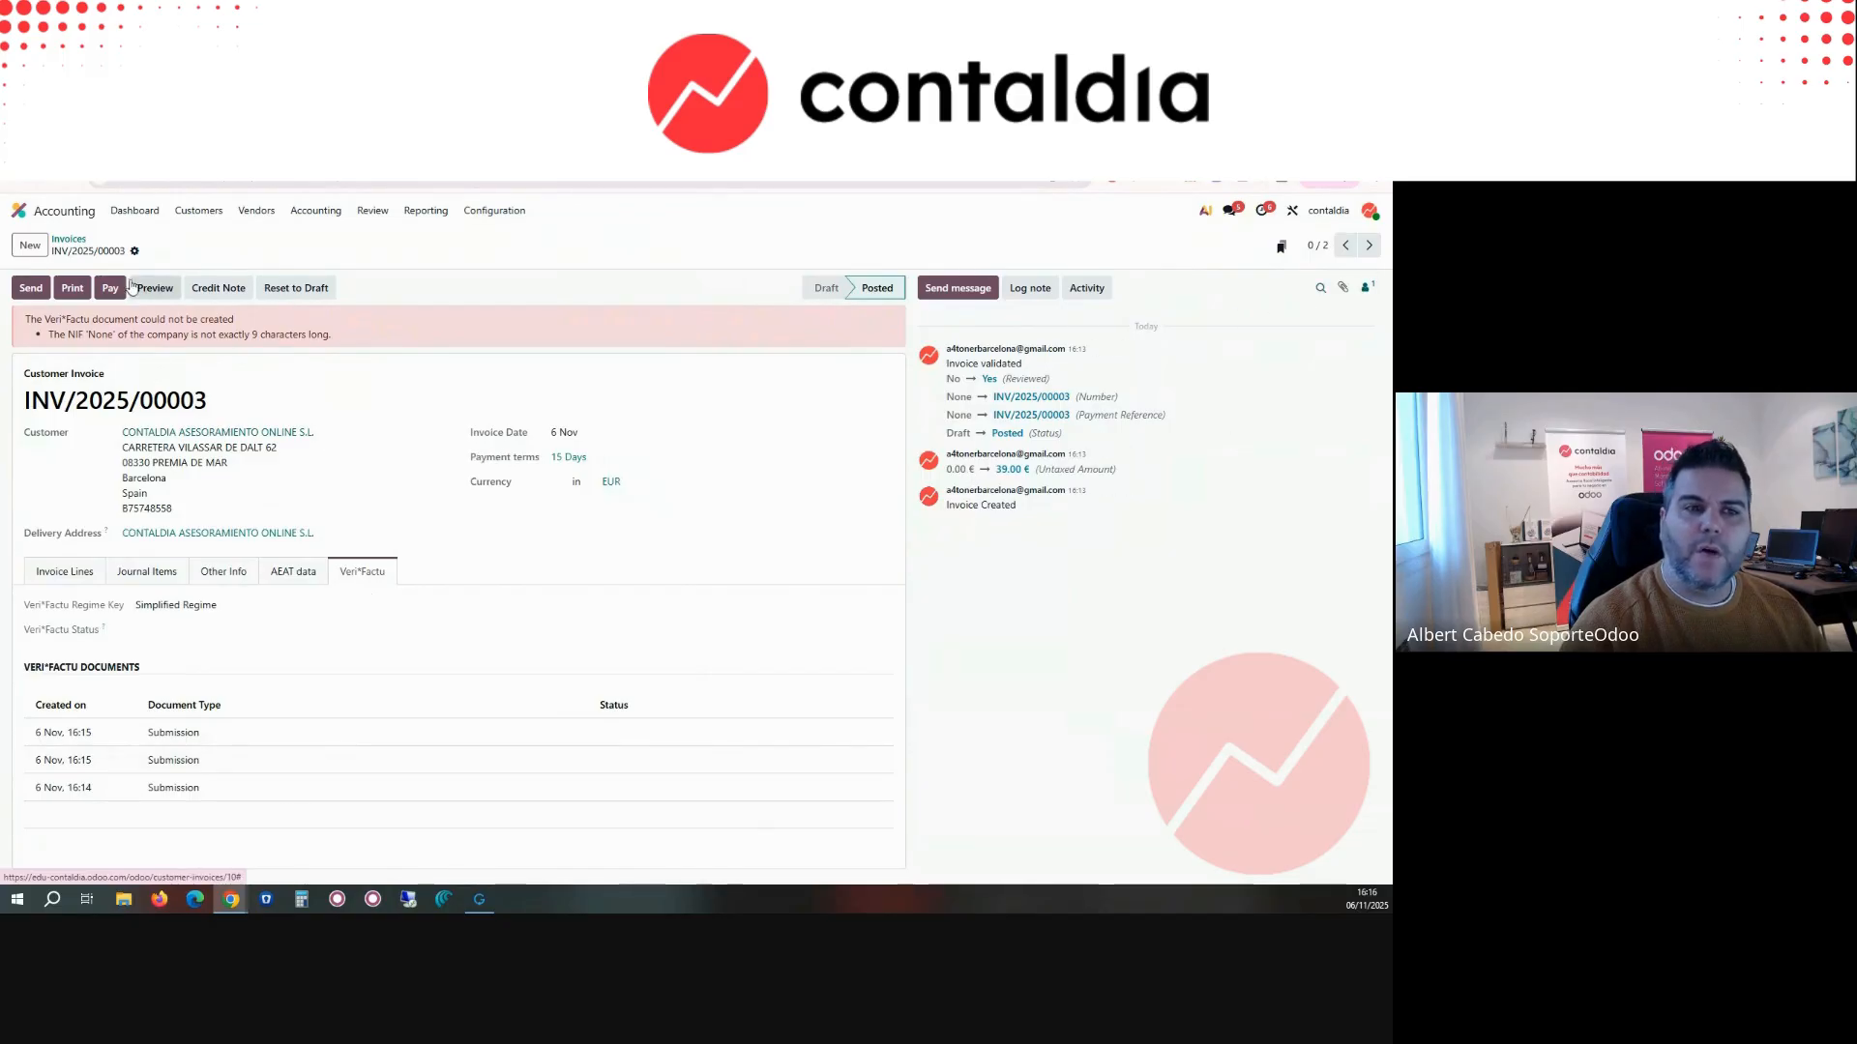
pyautogui.click(71, 287)
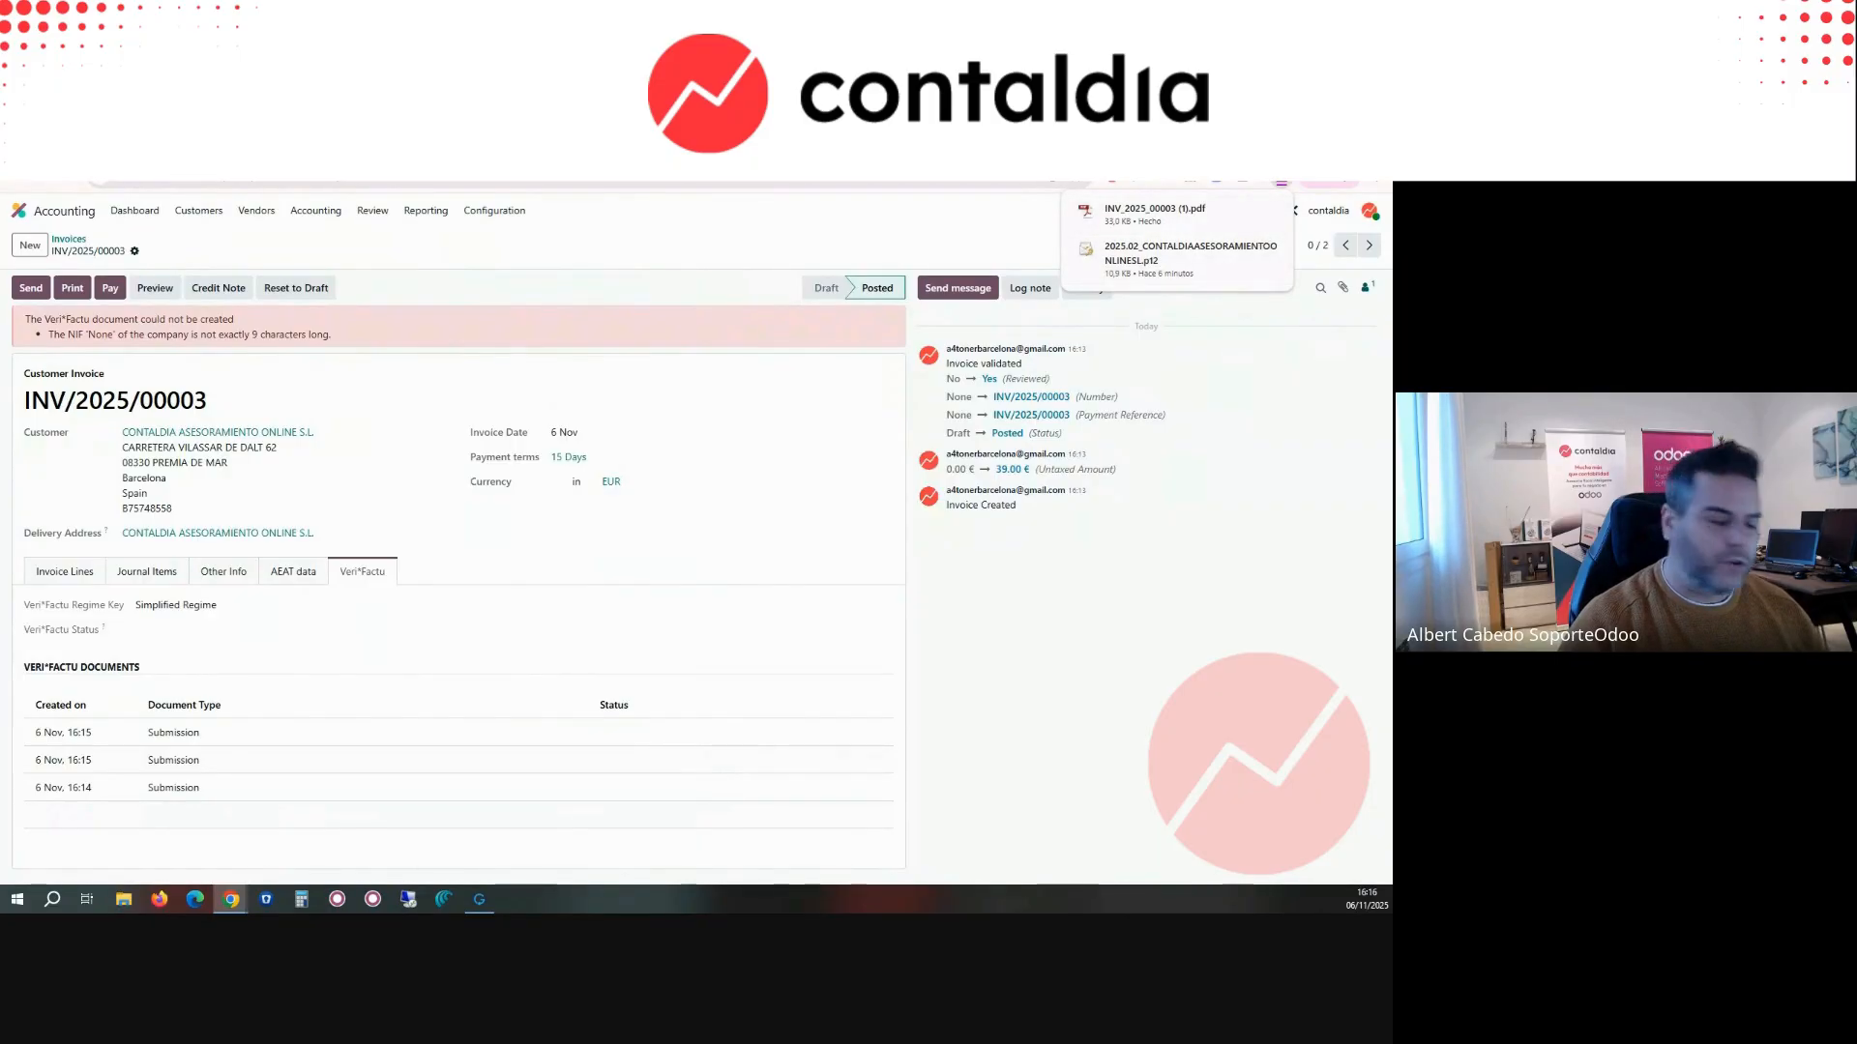
# Step: Open the estudiantes17.cloudodoo.com Odoo database in a new browser tab and sign in with the prefilled credentials
pyautogui.hotkey('ctrl', 't')
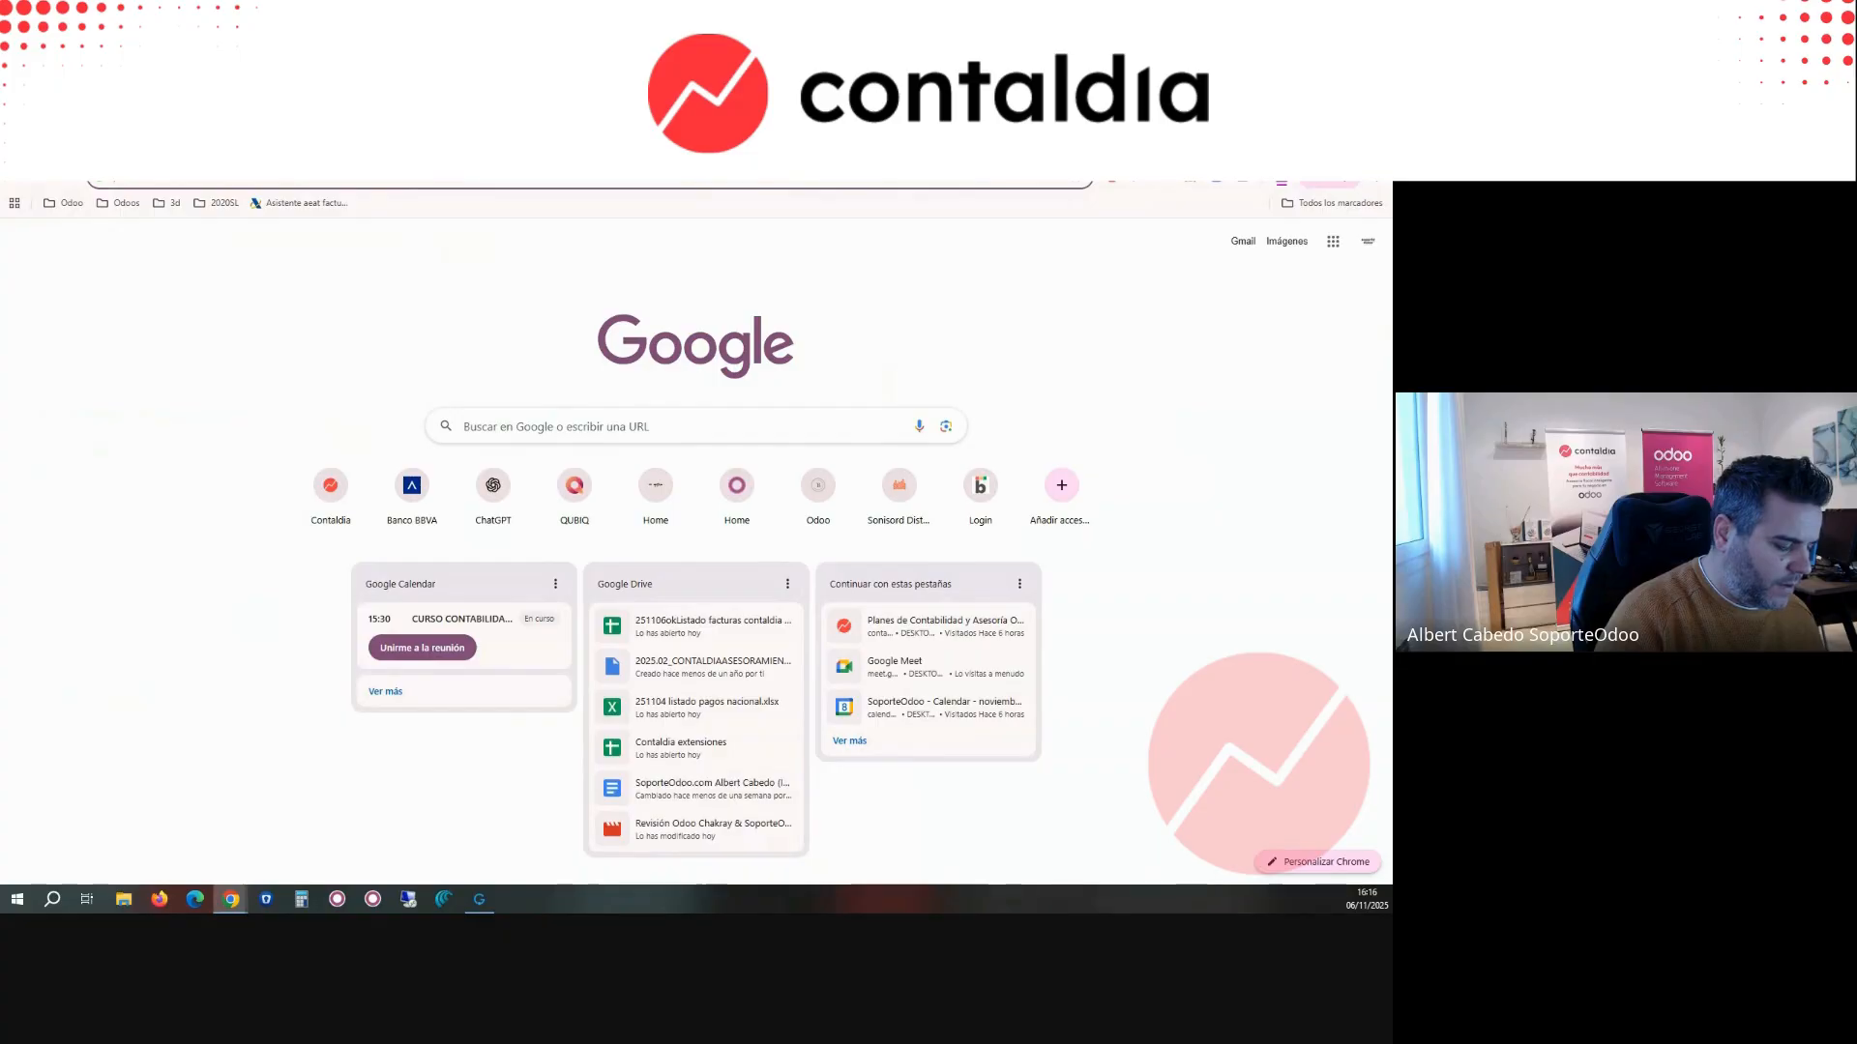
pyautogui.write('17')
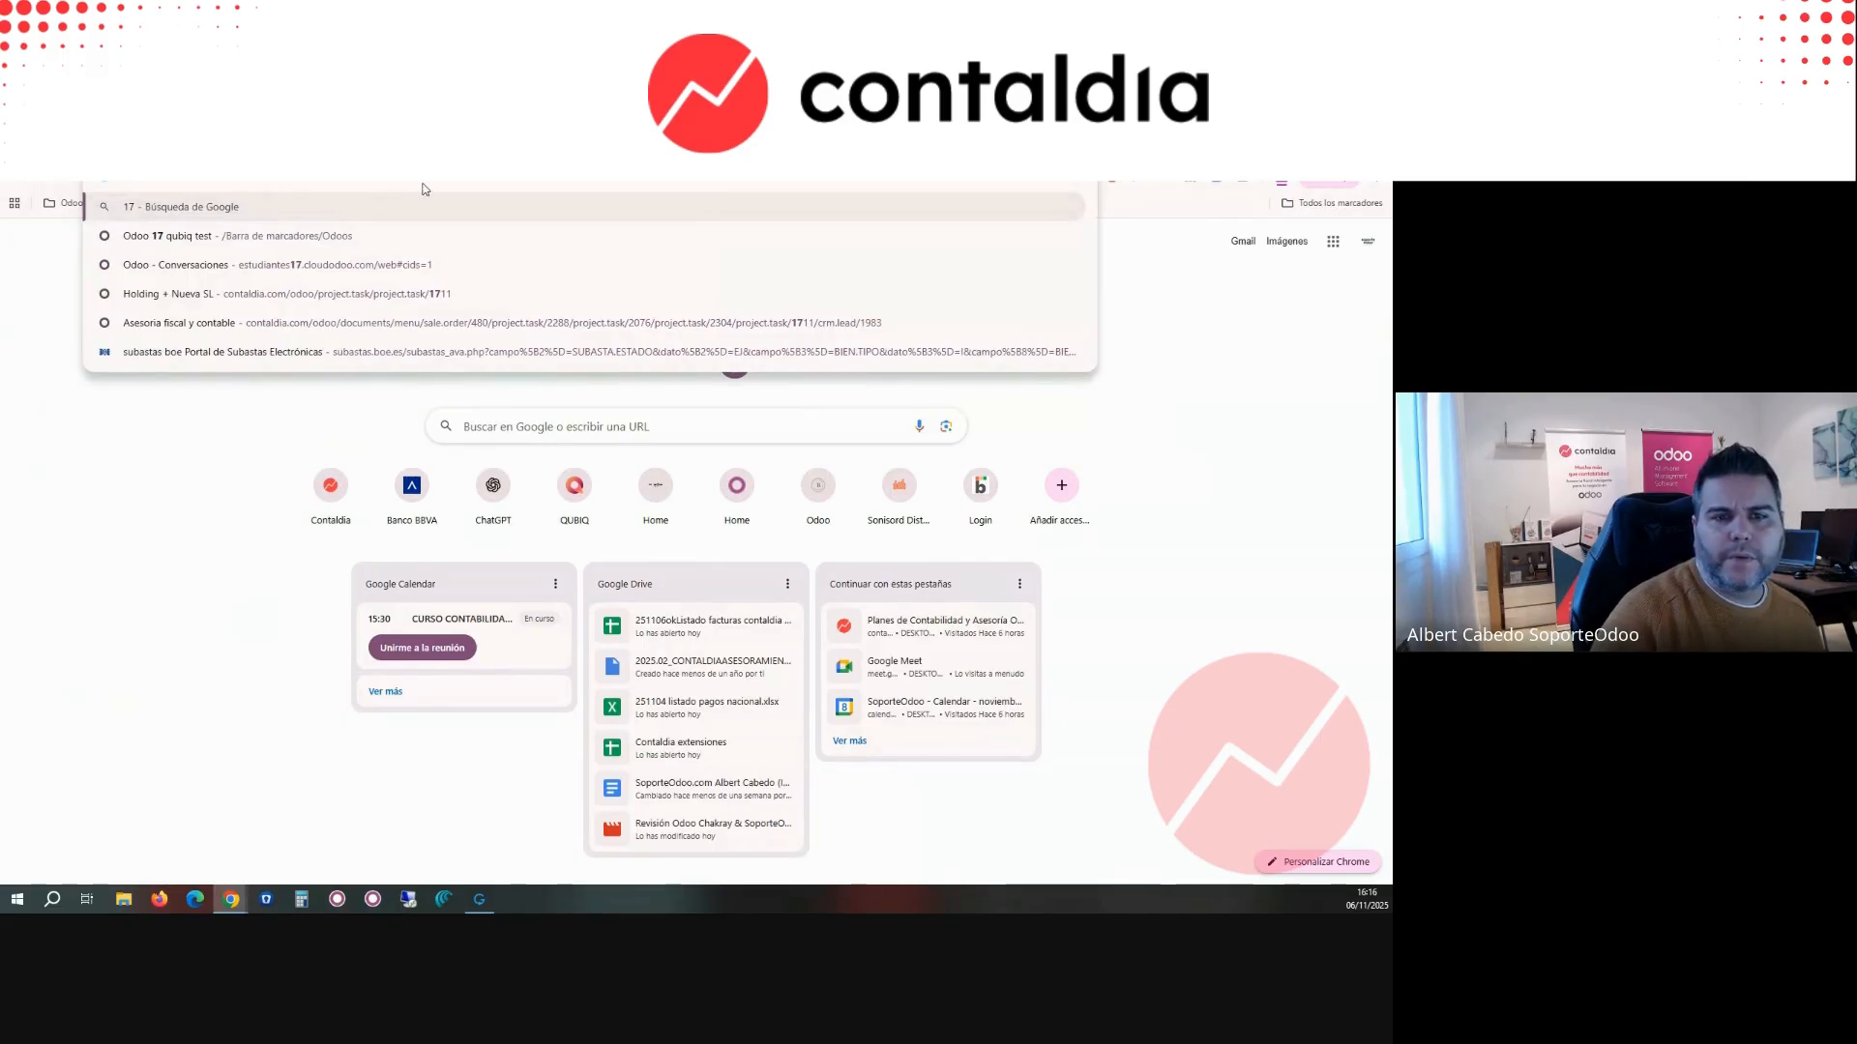
pyautogui.click(212, 265)
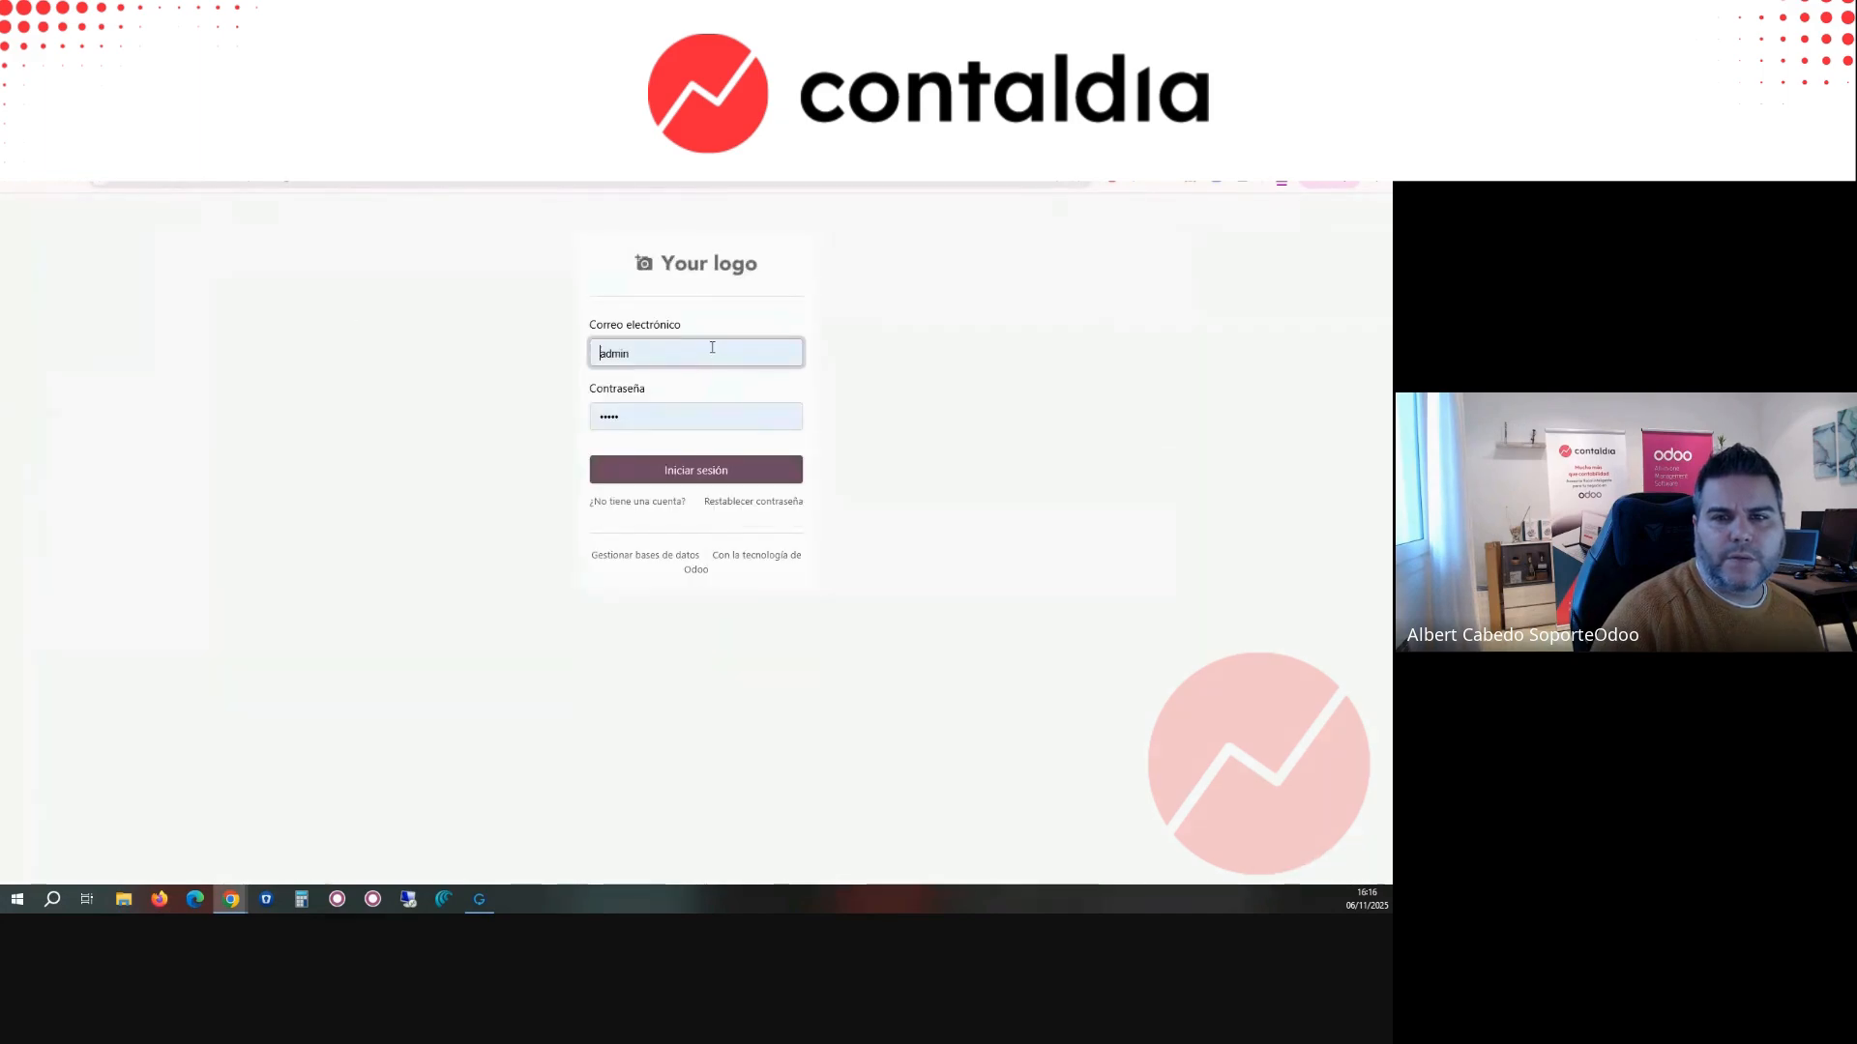
pyautogui.click(654, 479)
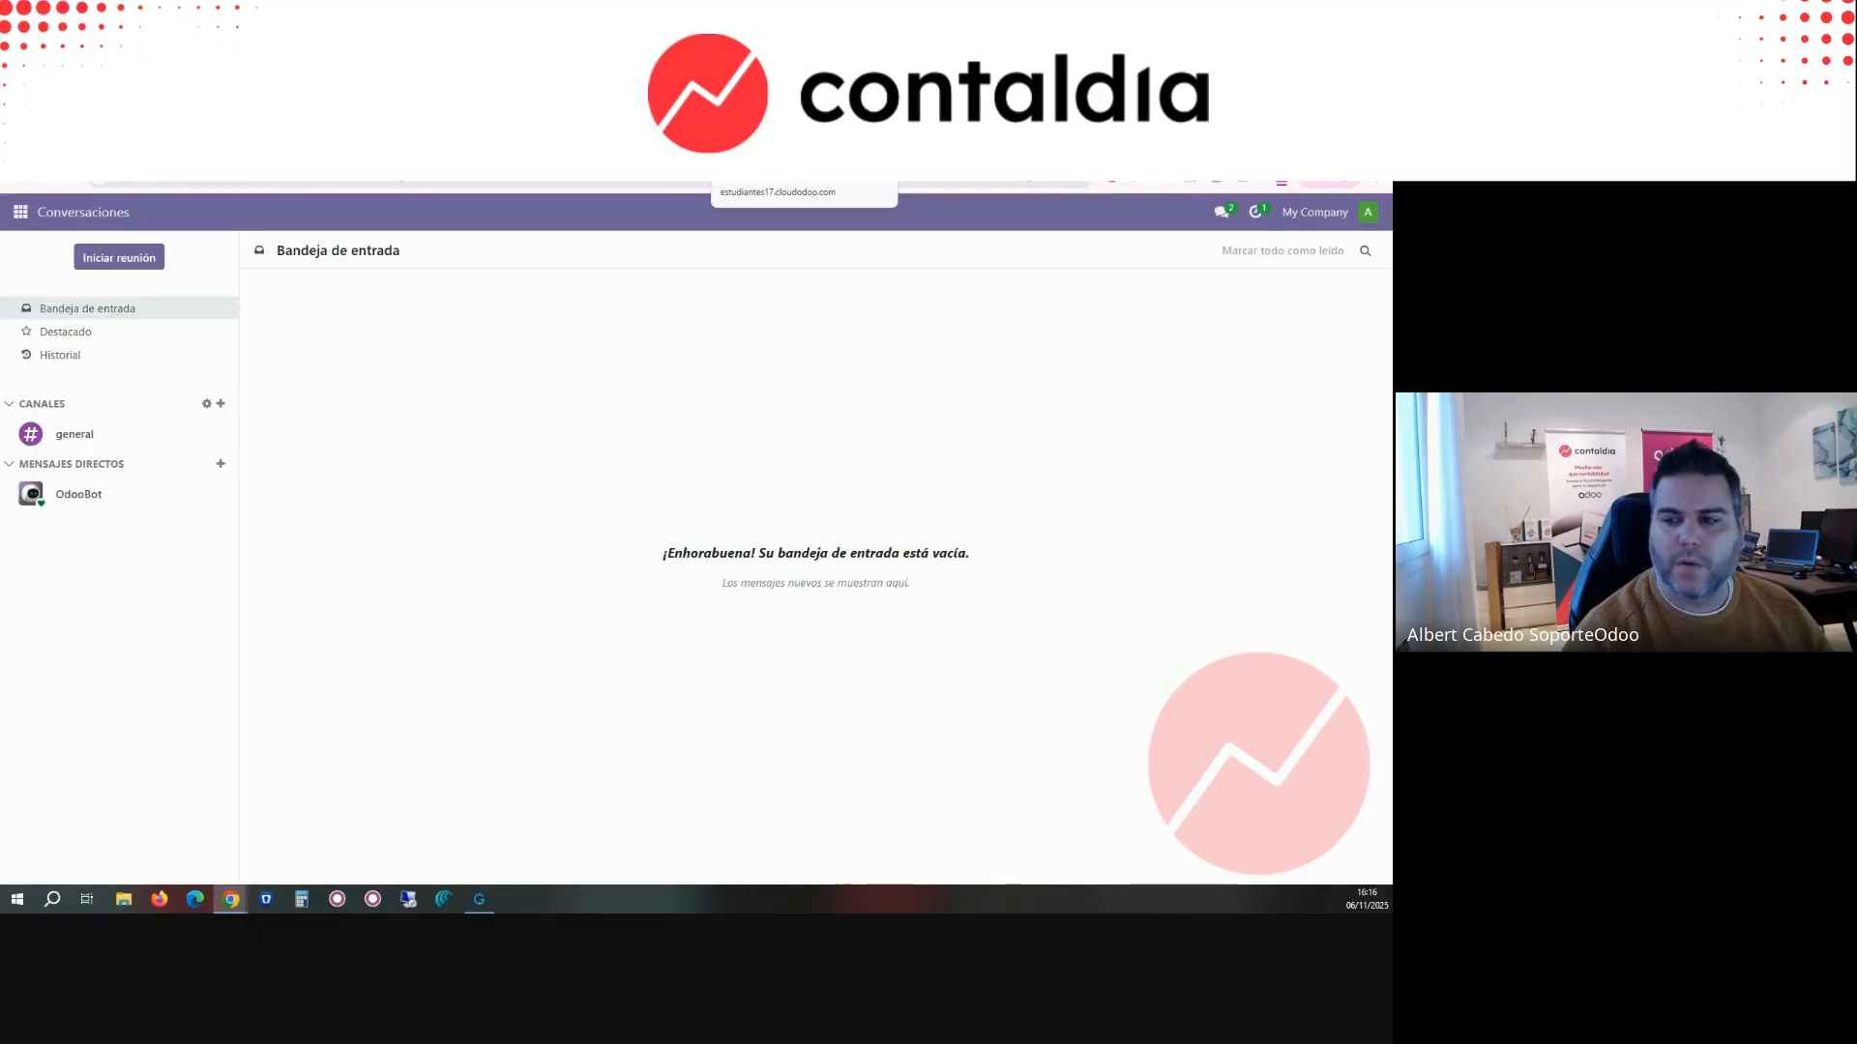
# Step: Open the customer invoices in Facturación / Contabilidad and examine INV/2025/00004 and INV/2025/00003, including the latter's PDF preview
pyautogui.click(19, 211)
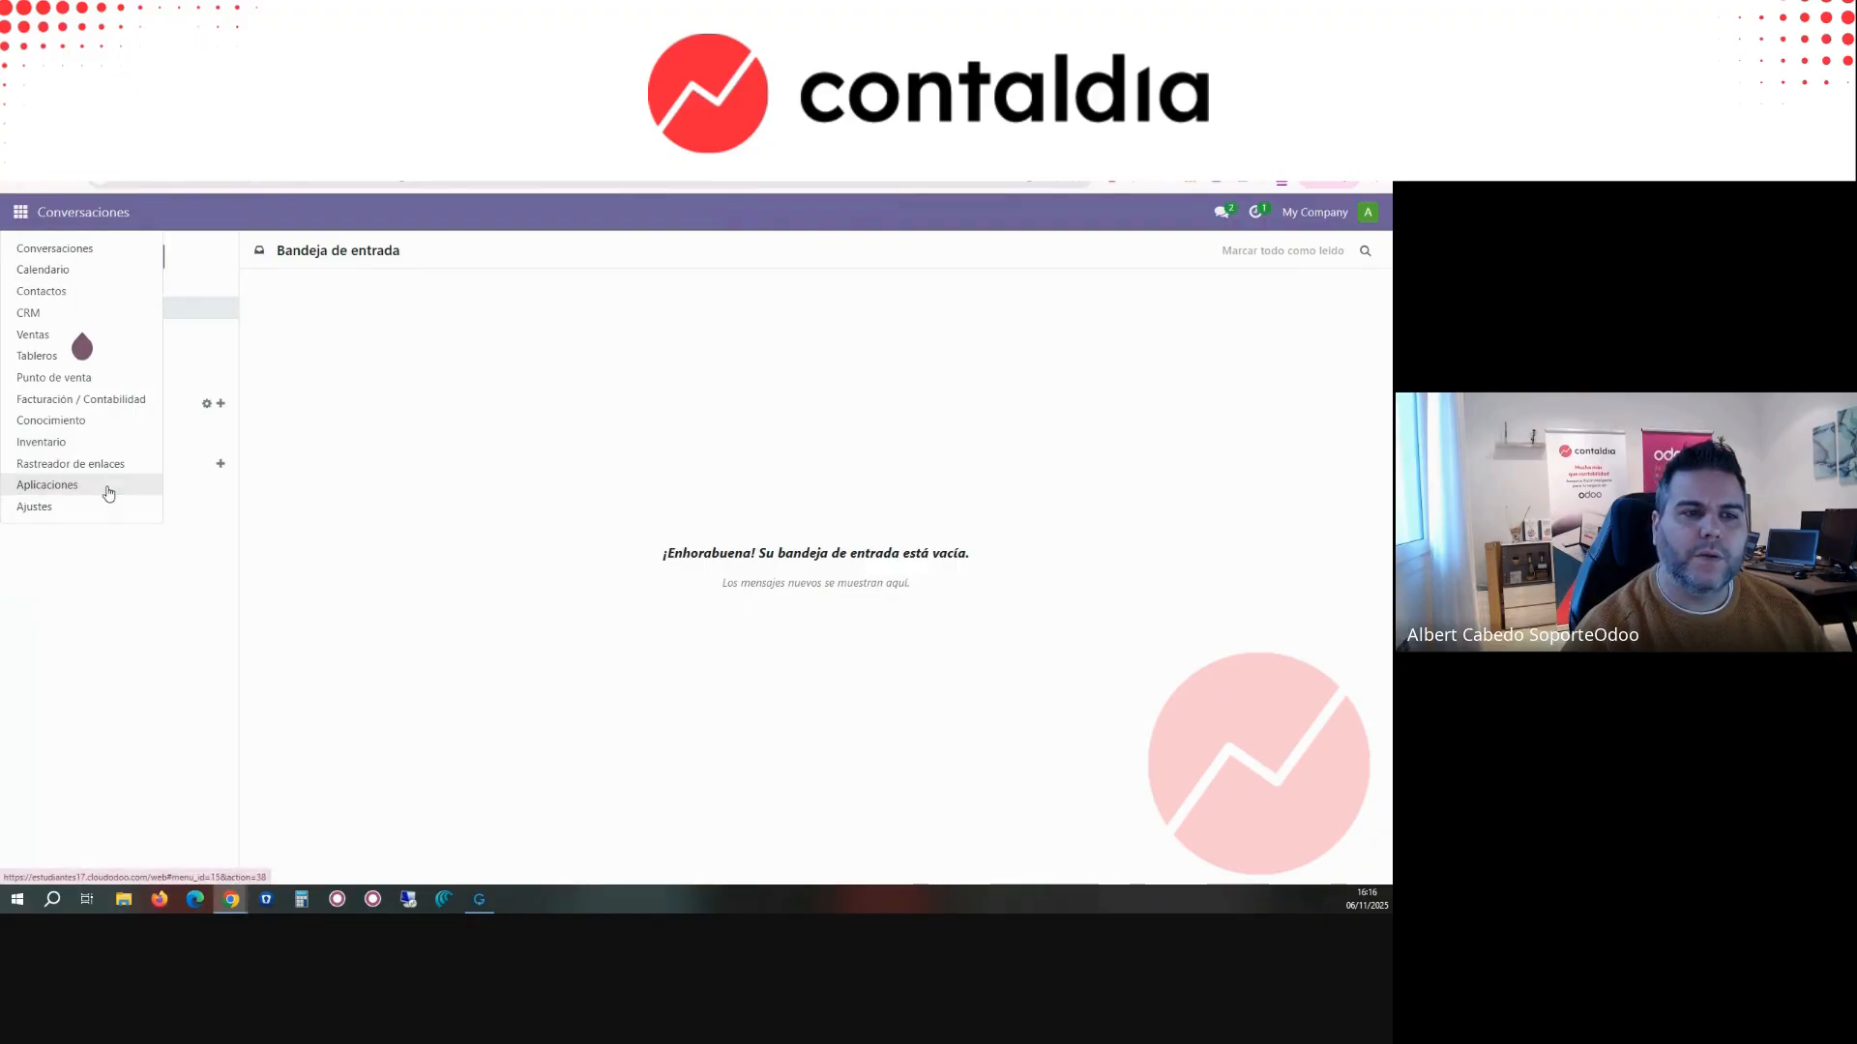
pyautogui.click(92, 397)
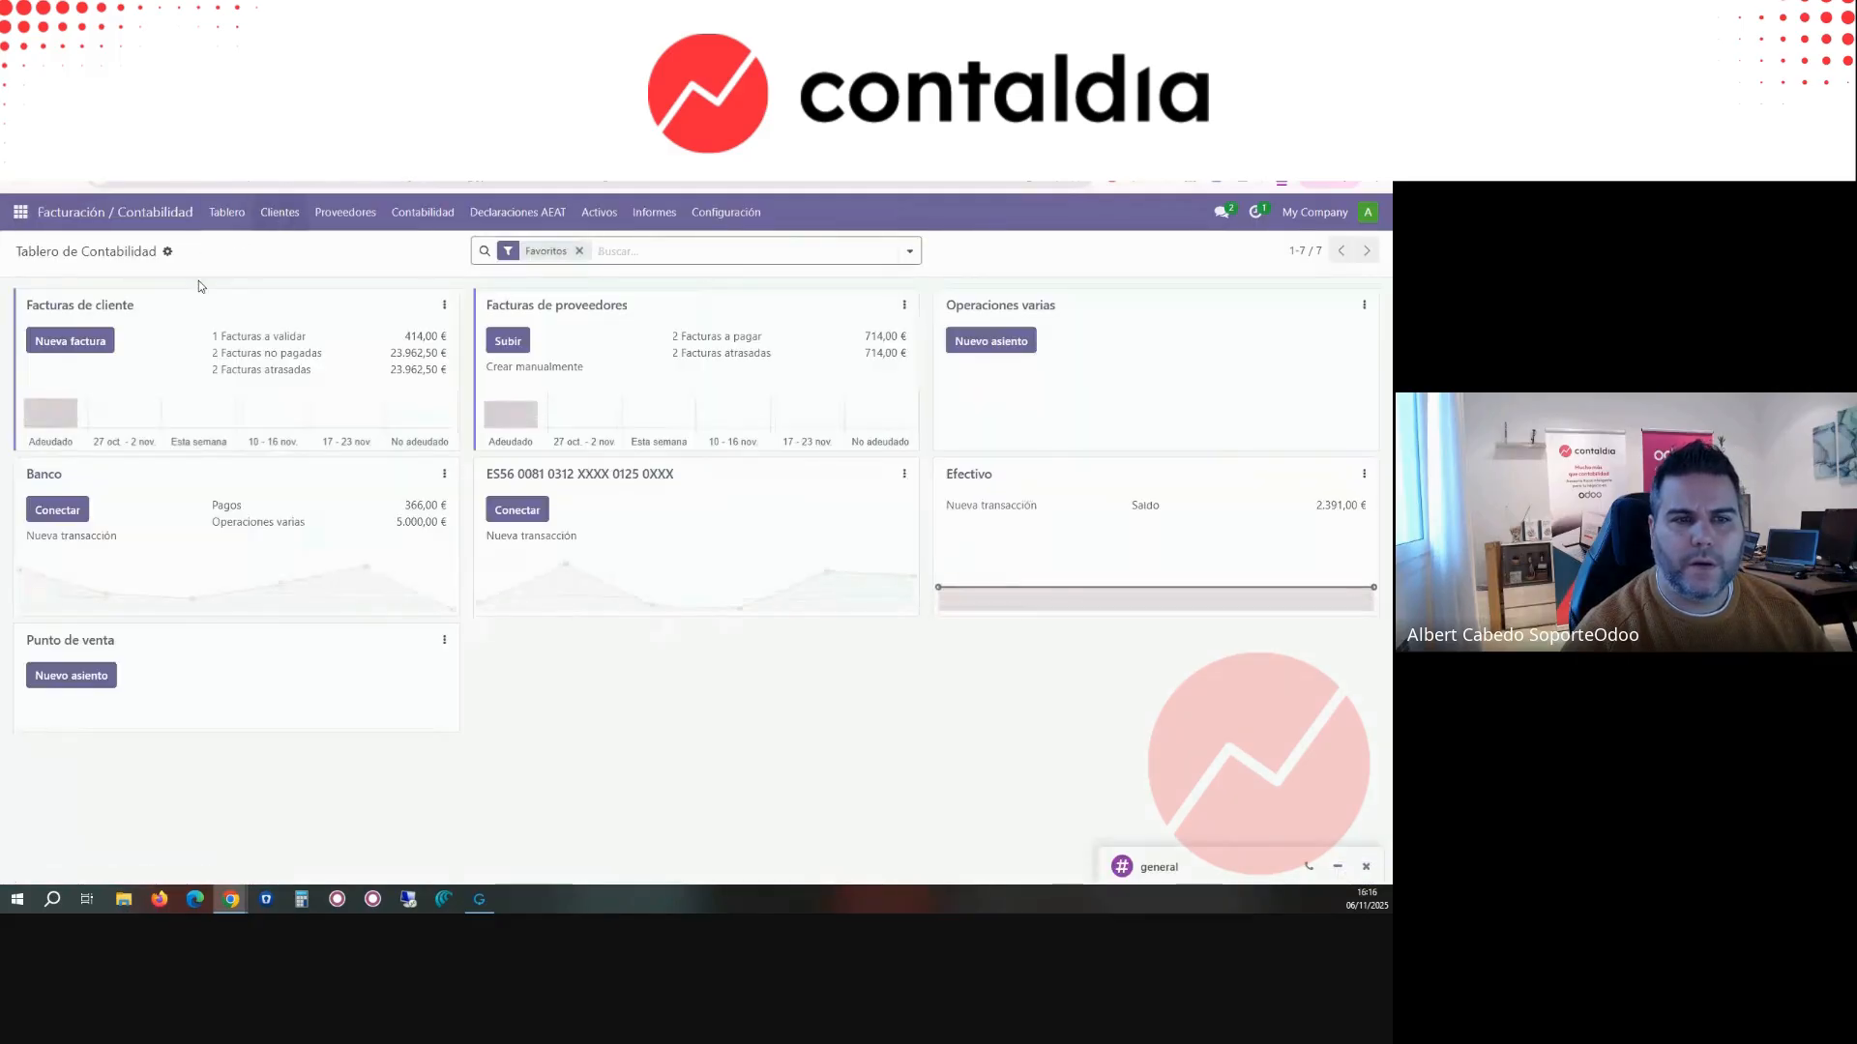
pyautogui.click(114, 307)
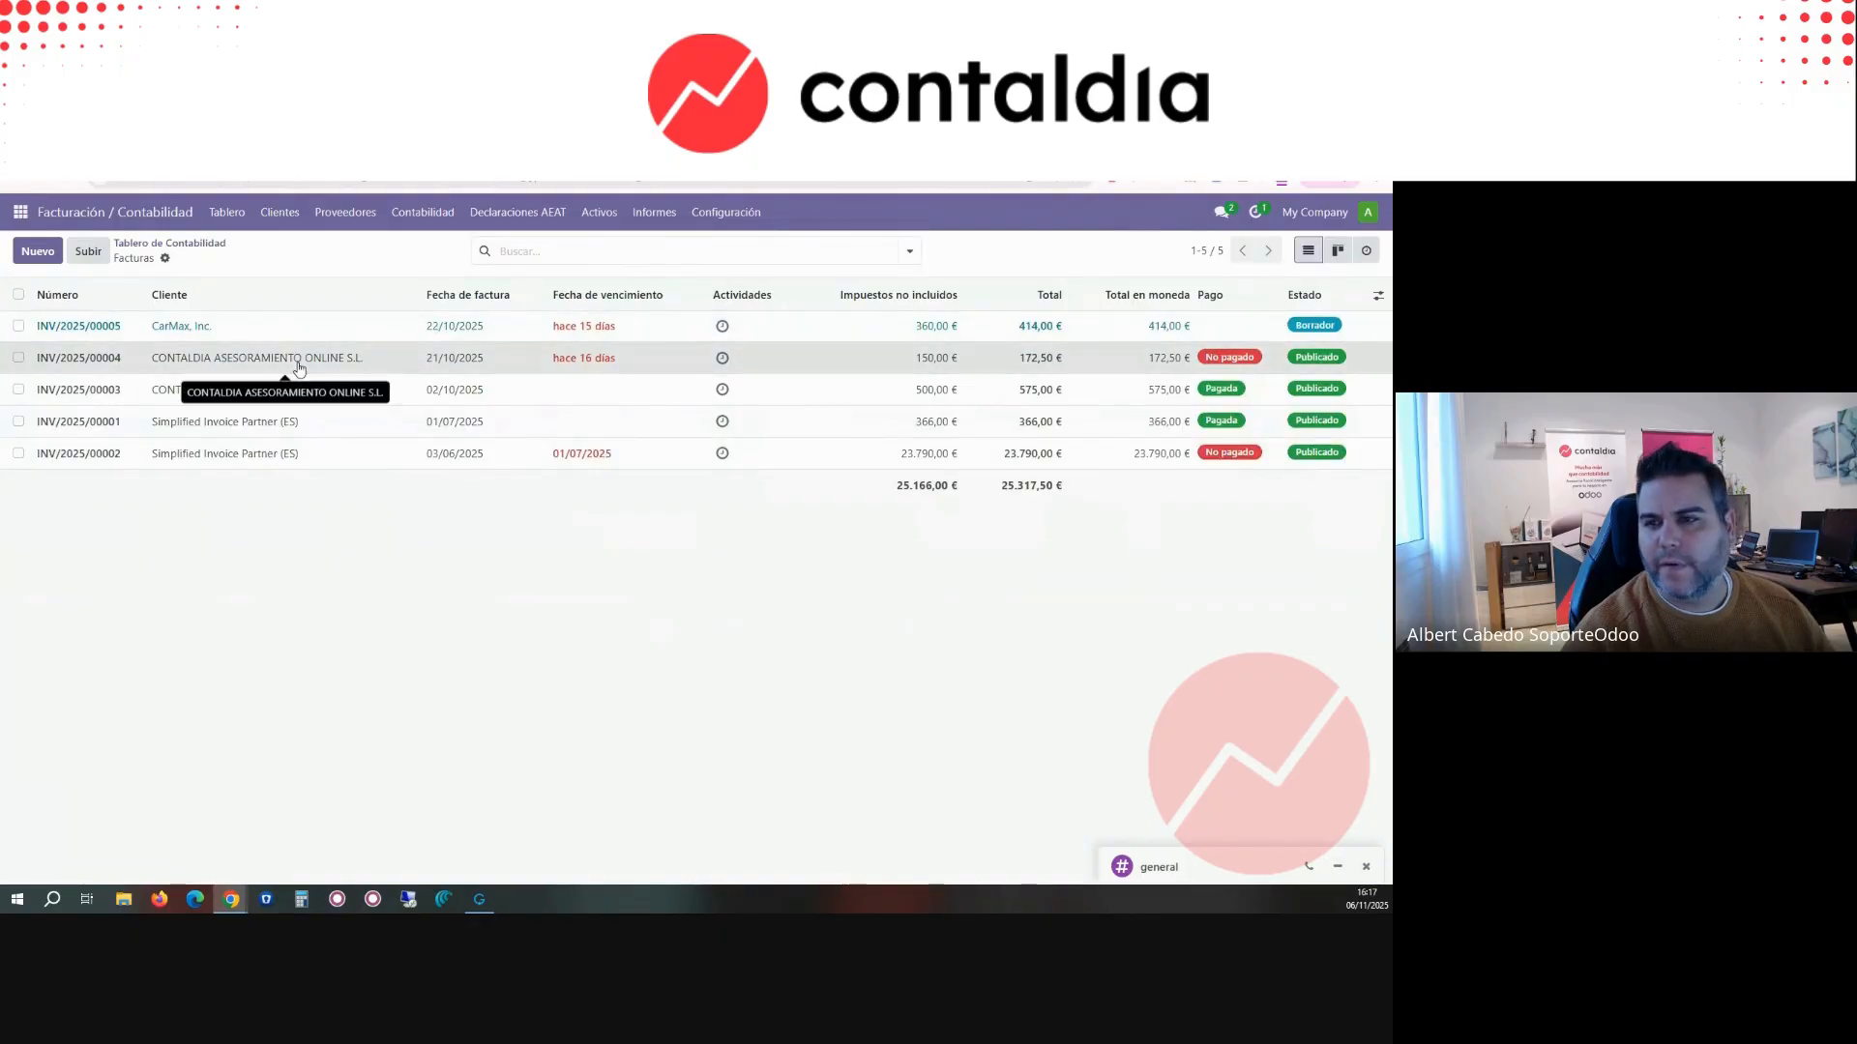
pyautogui.click(297, 365)
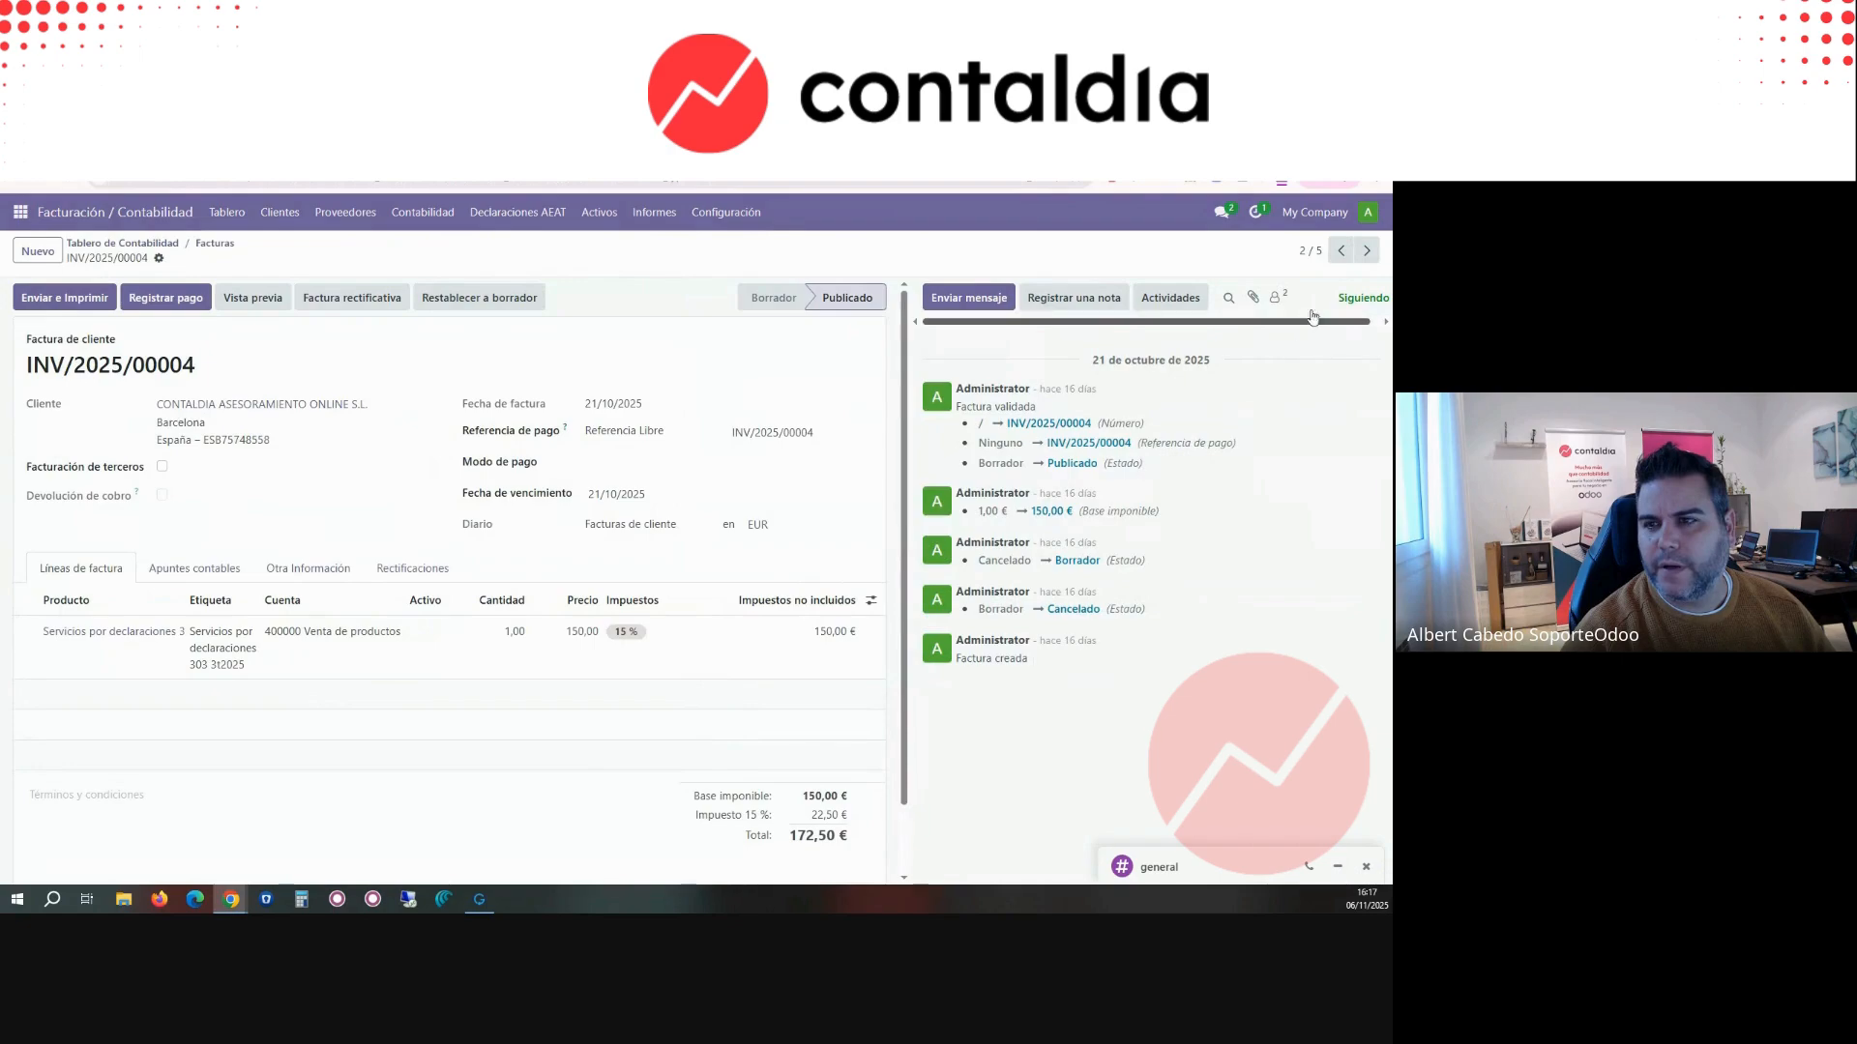
pyautogui.click(1362, 254)
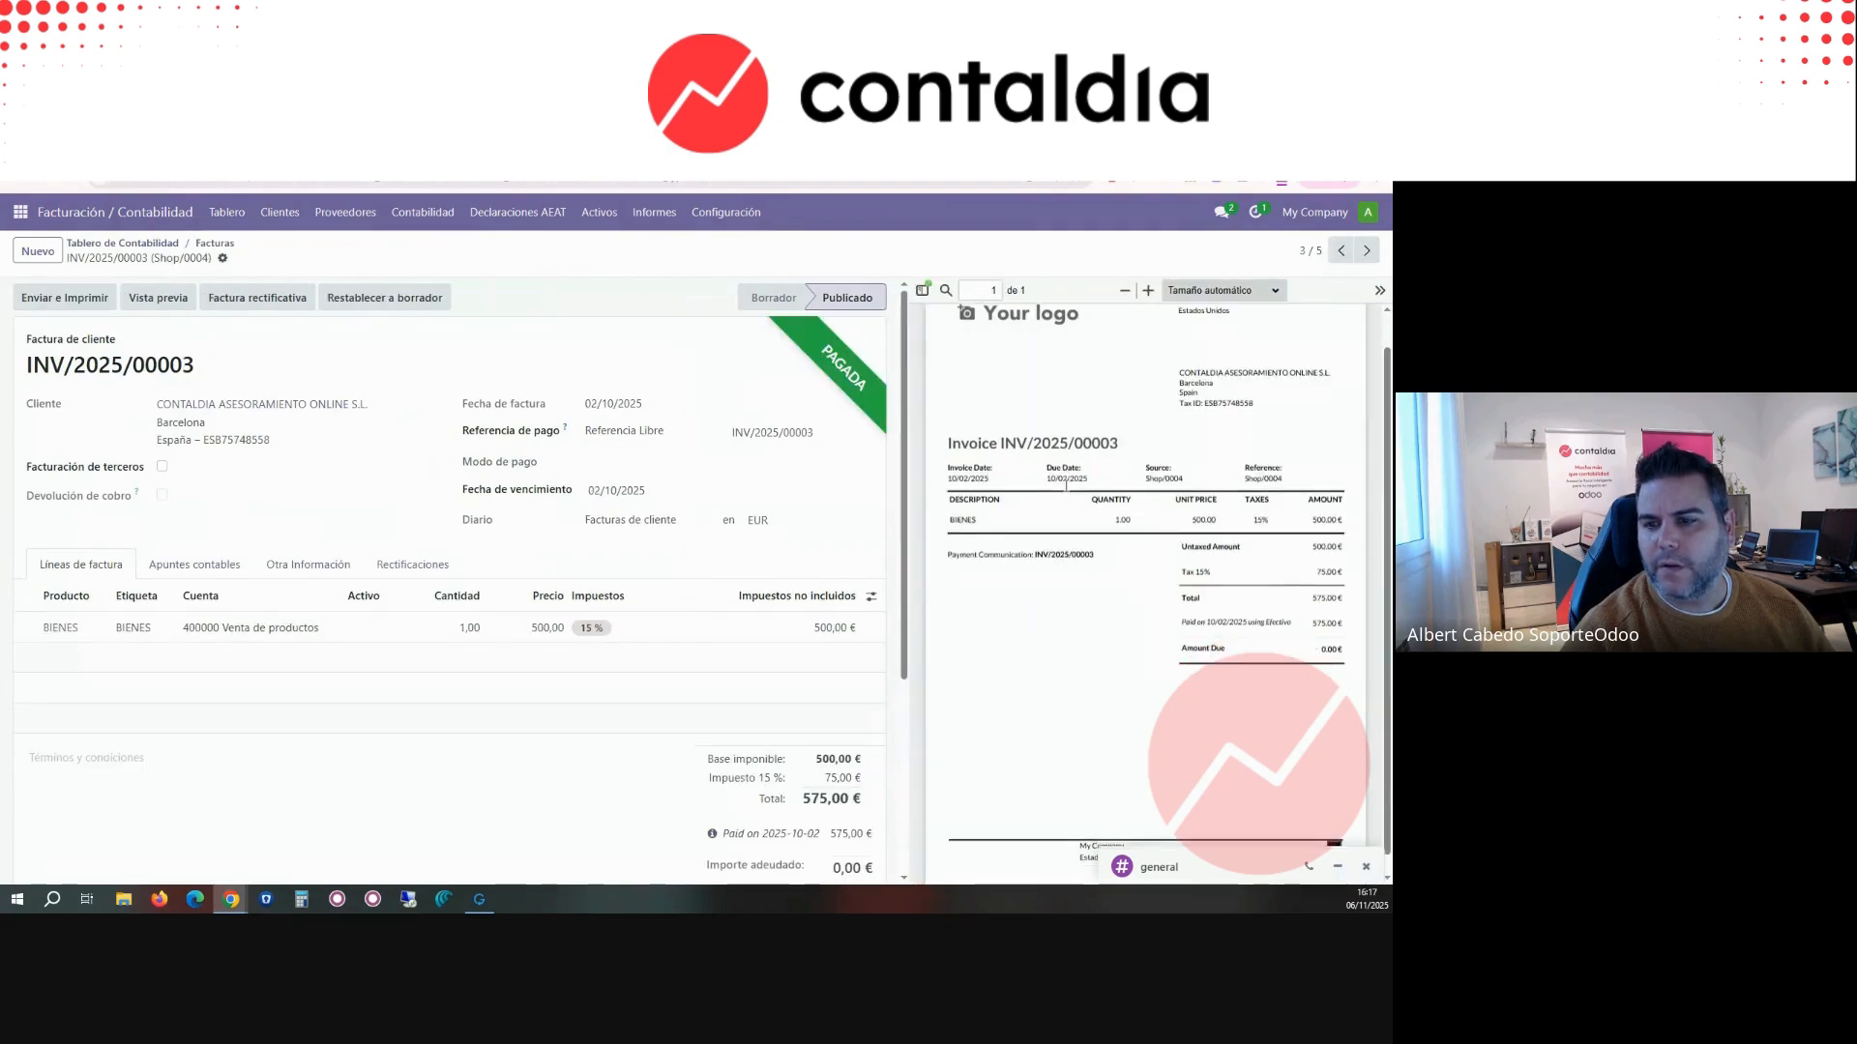
pyautogui.scroll(-1, 1065, 485)
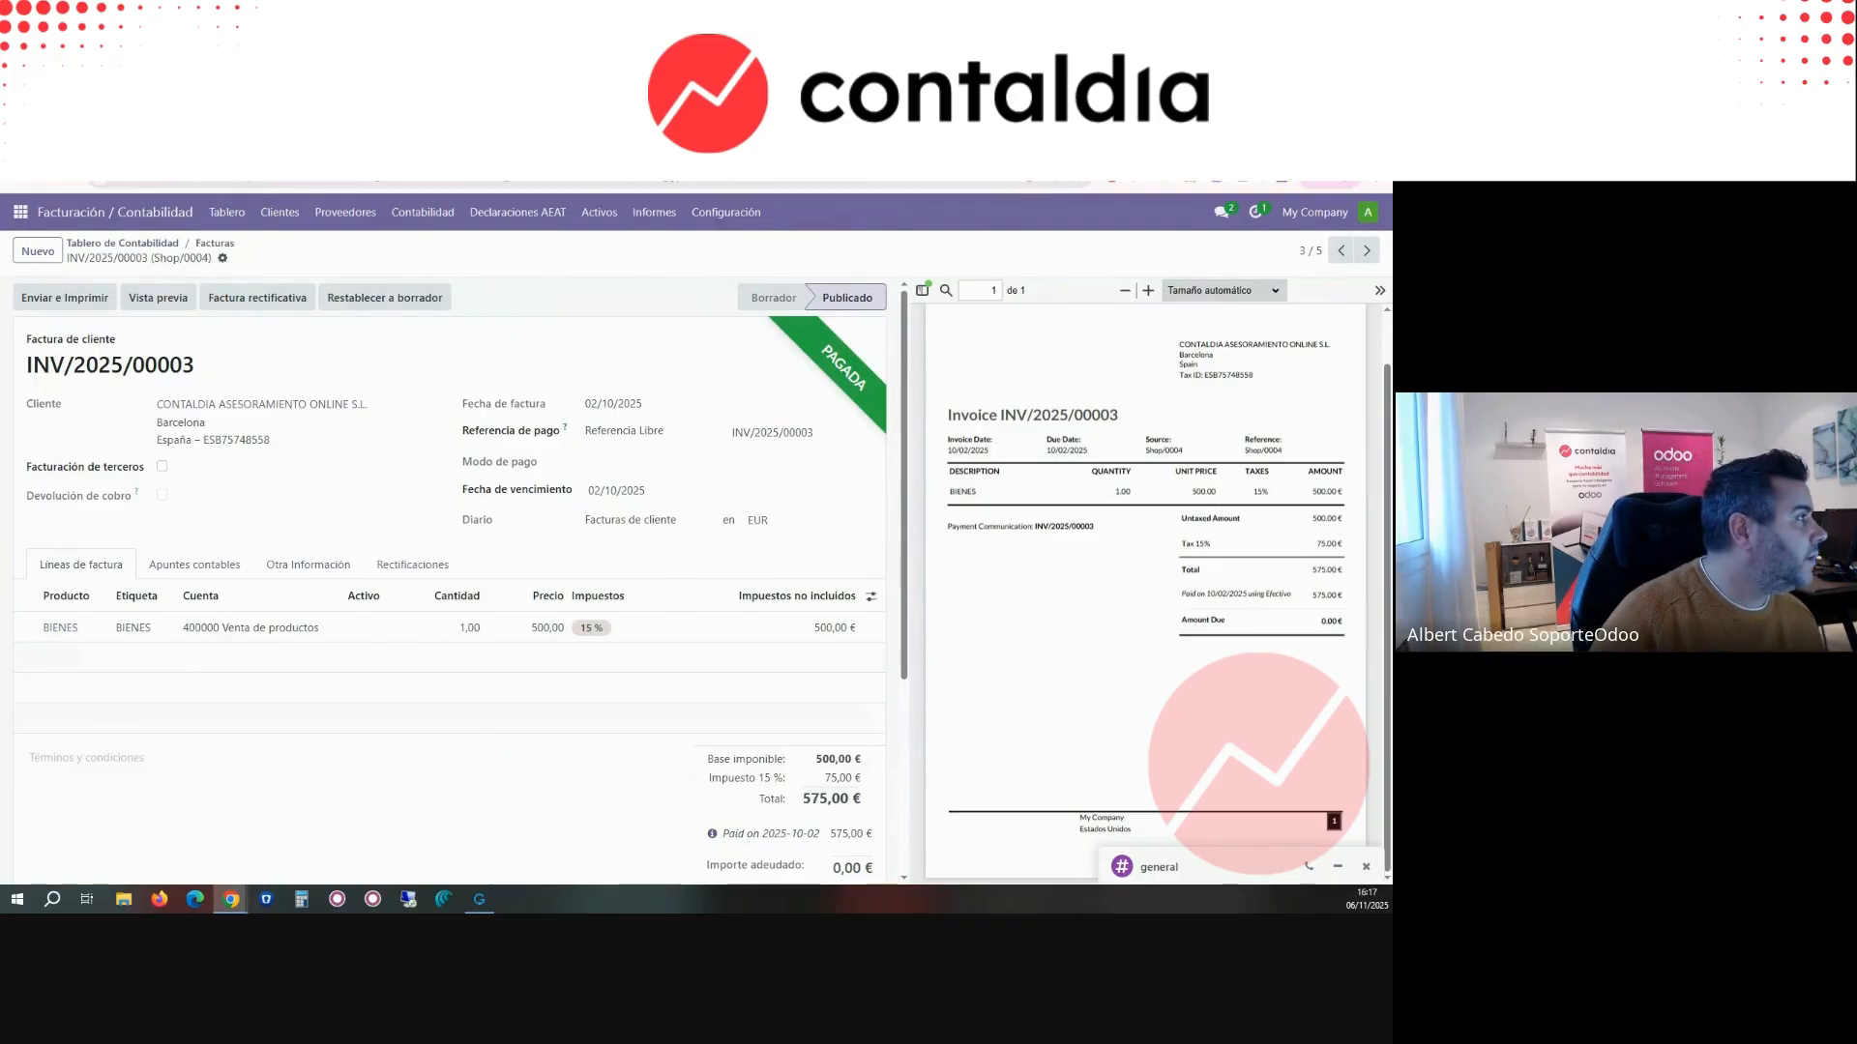
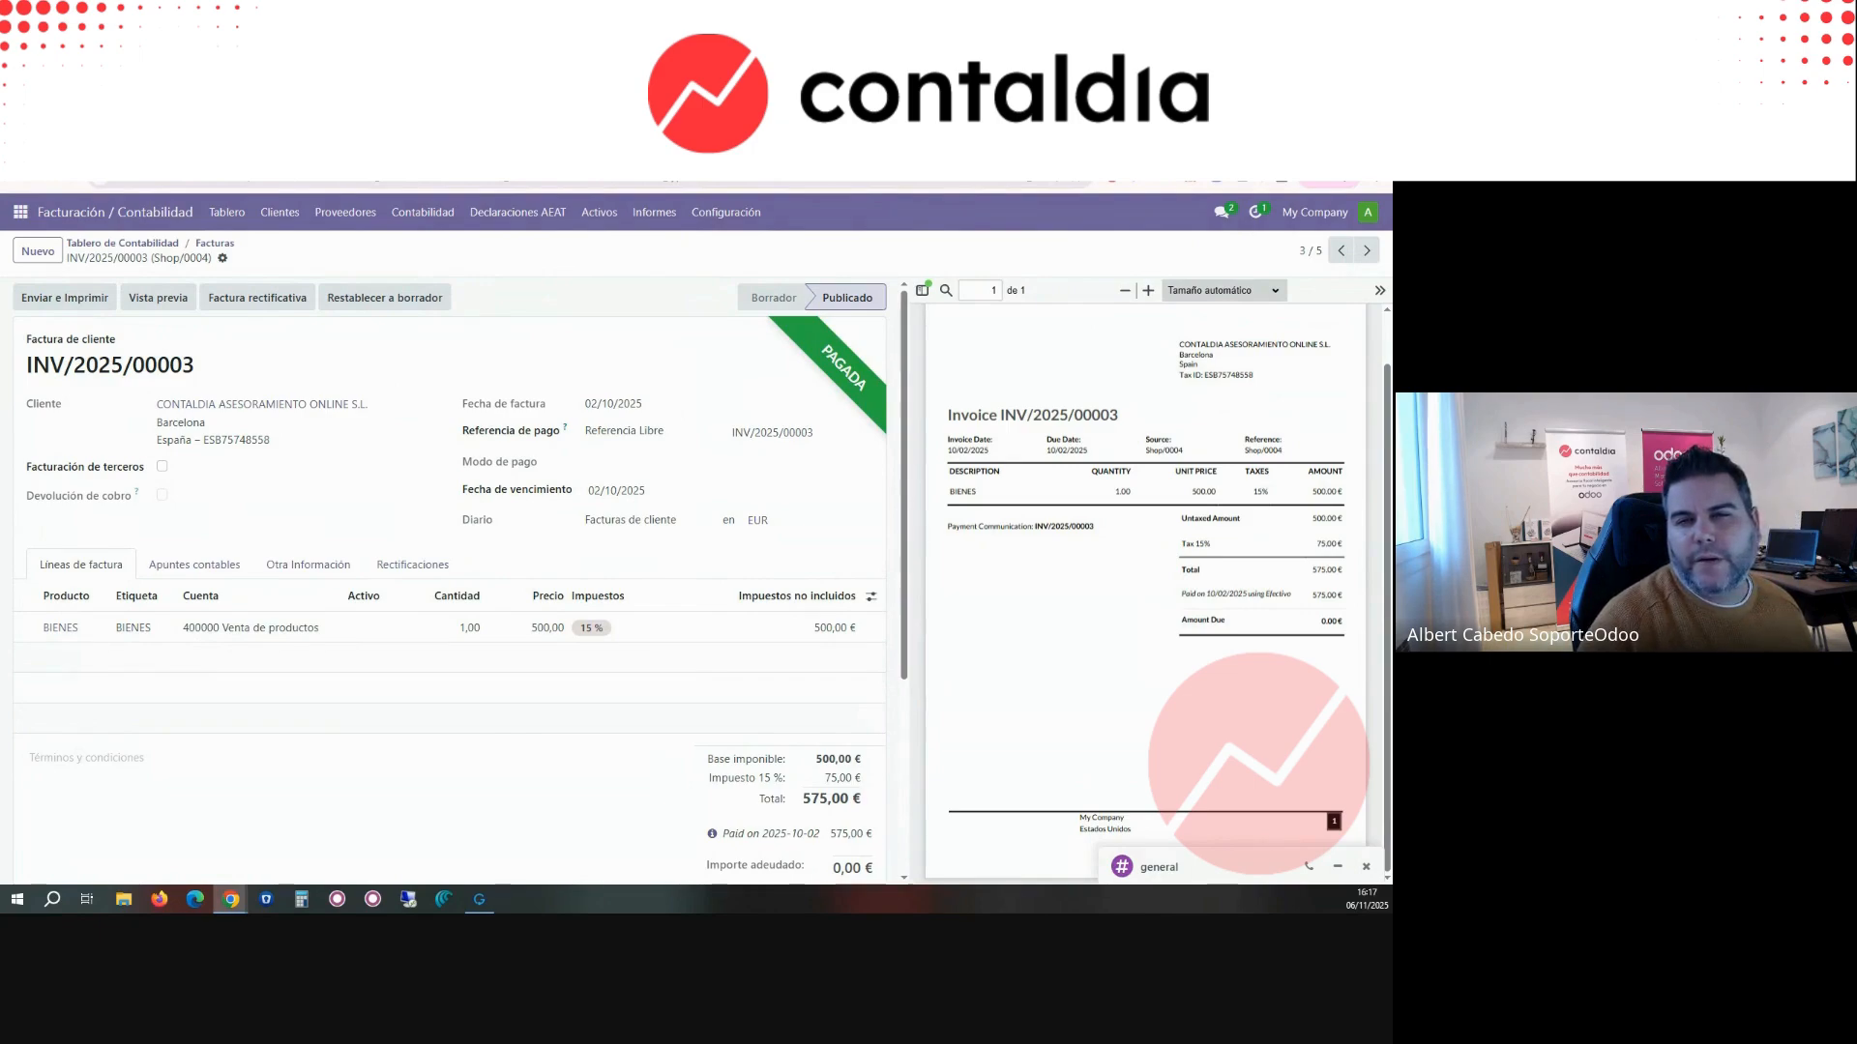
pyautogui.hotkey('ctrl', 'Tab')
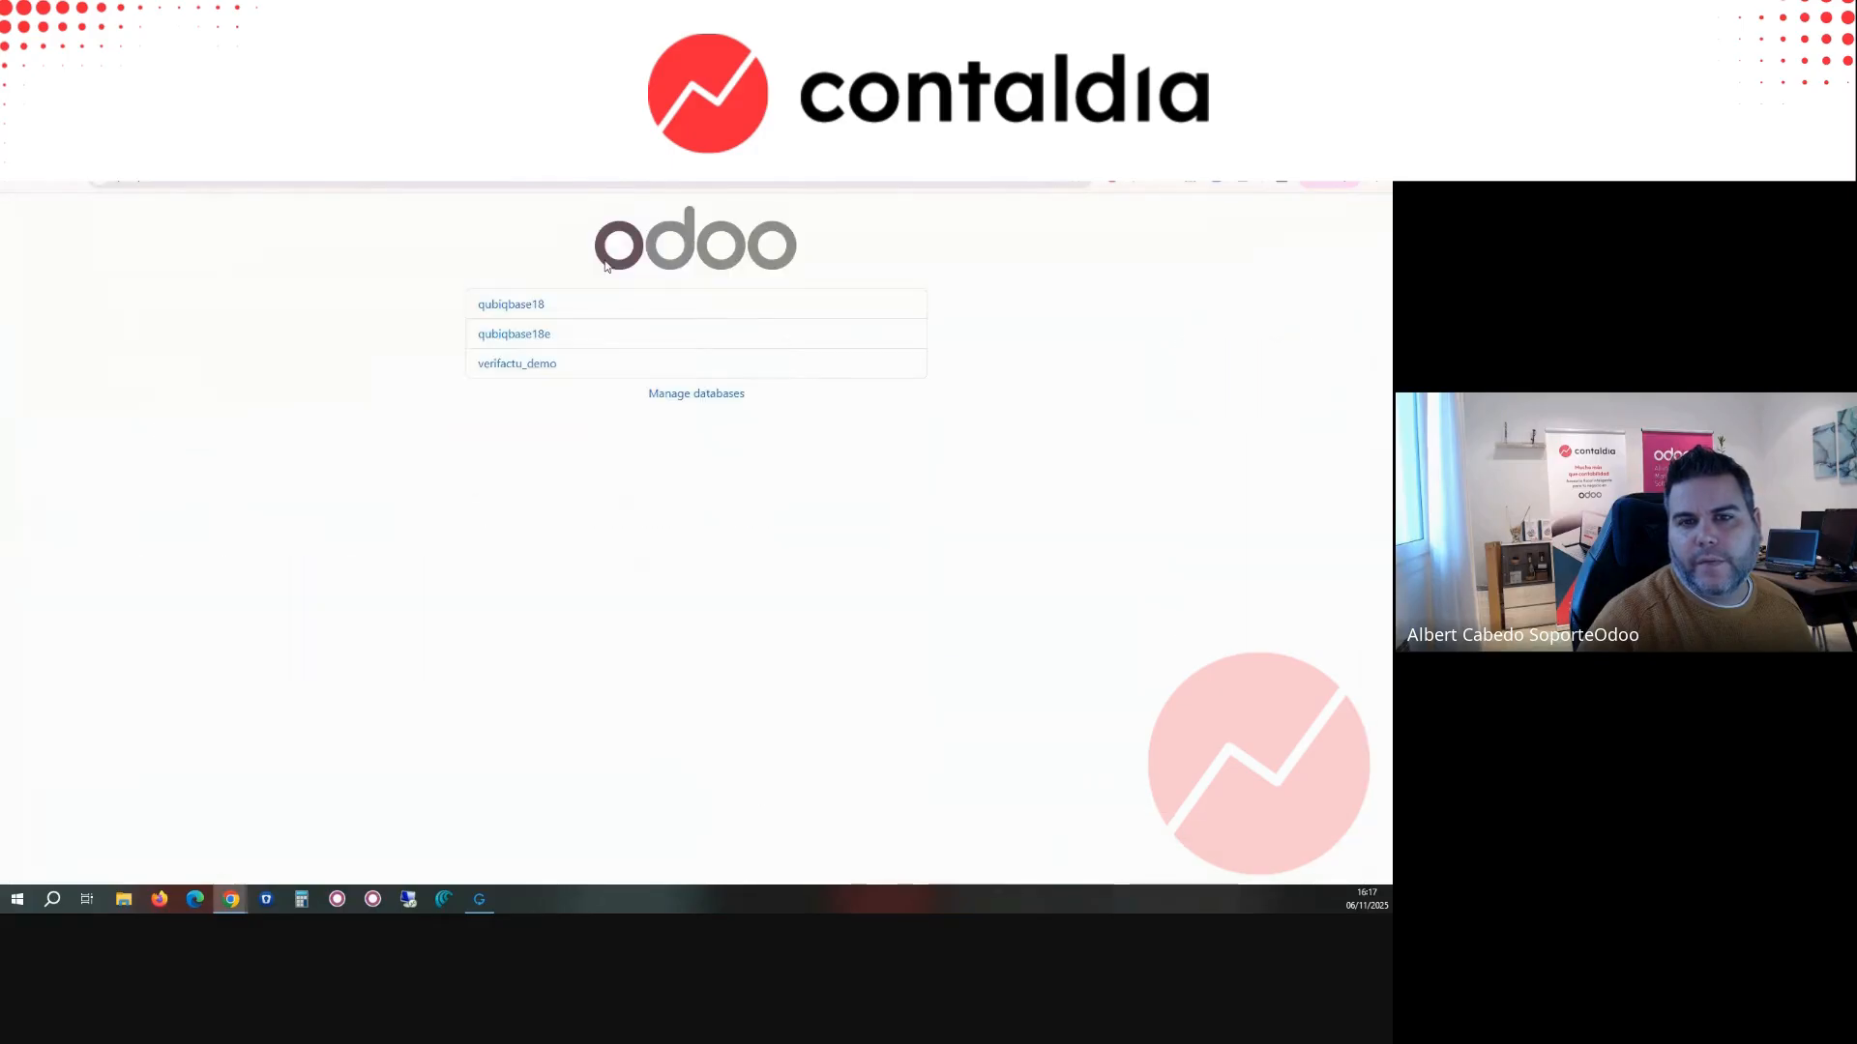
pyautogui.click(528, 373)
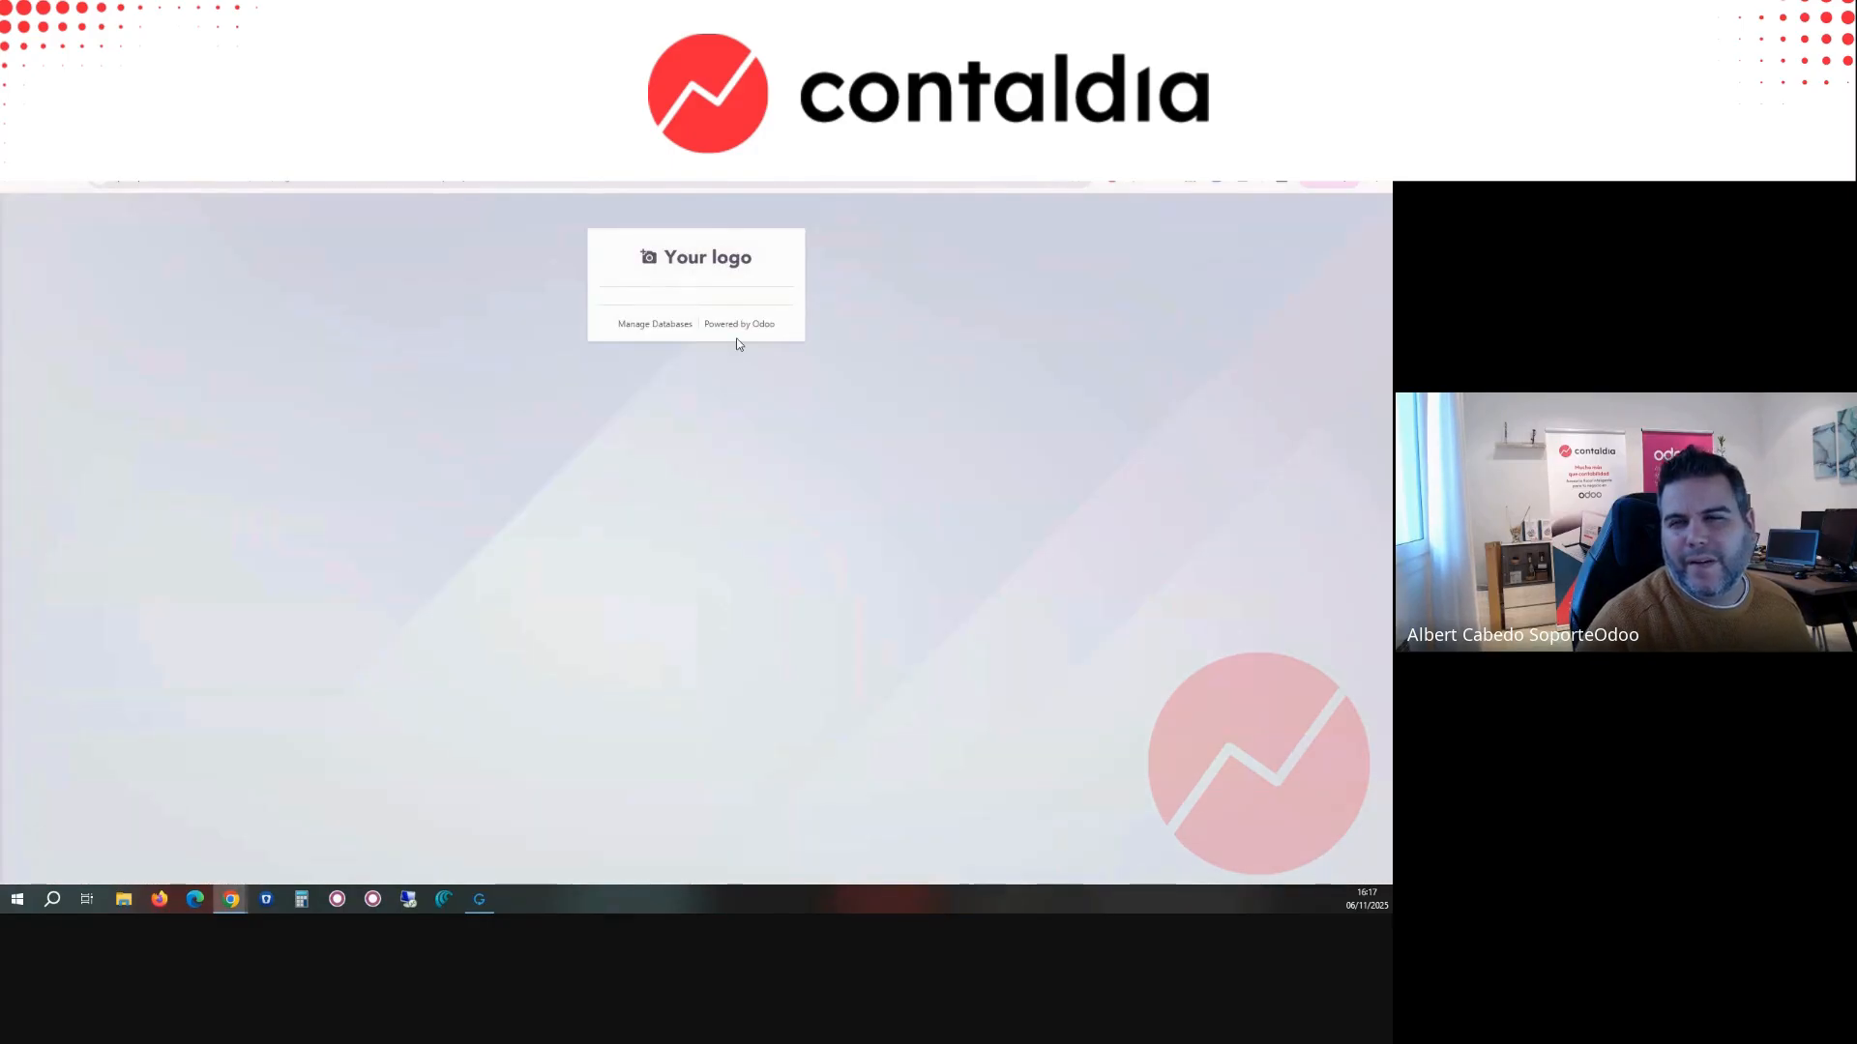
pyautogui.click(672, 509)
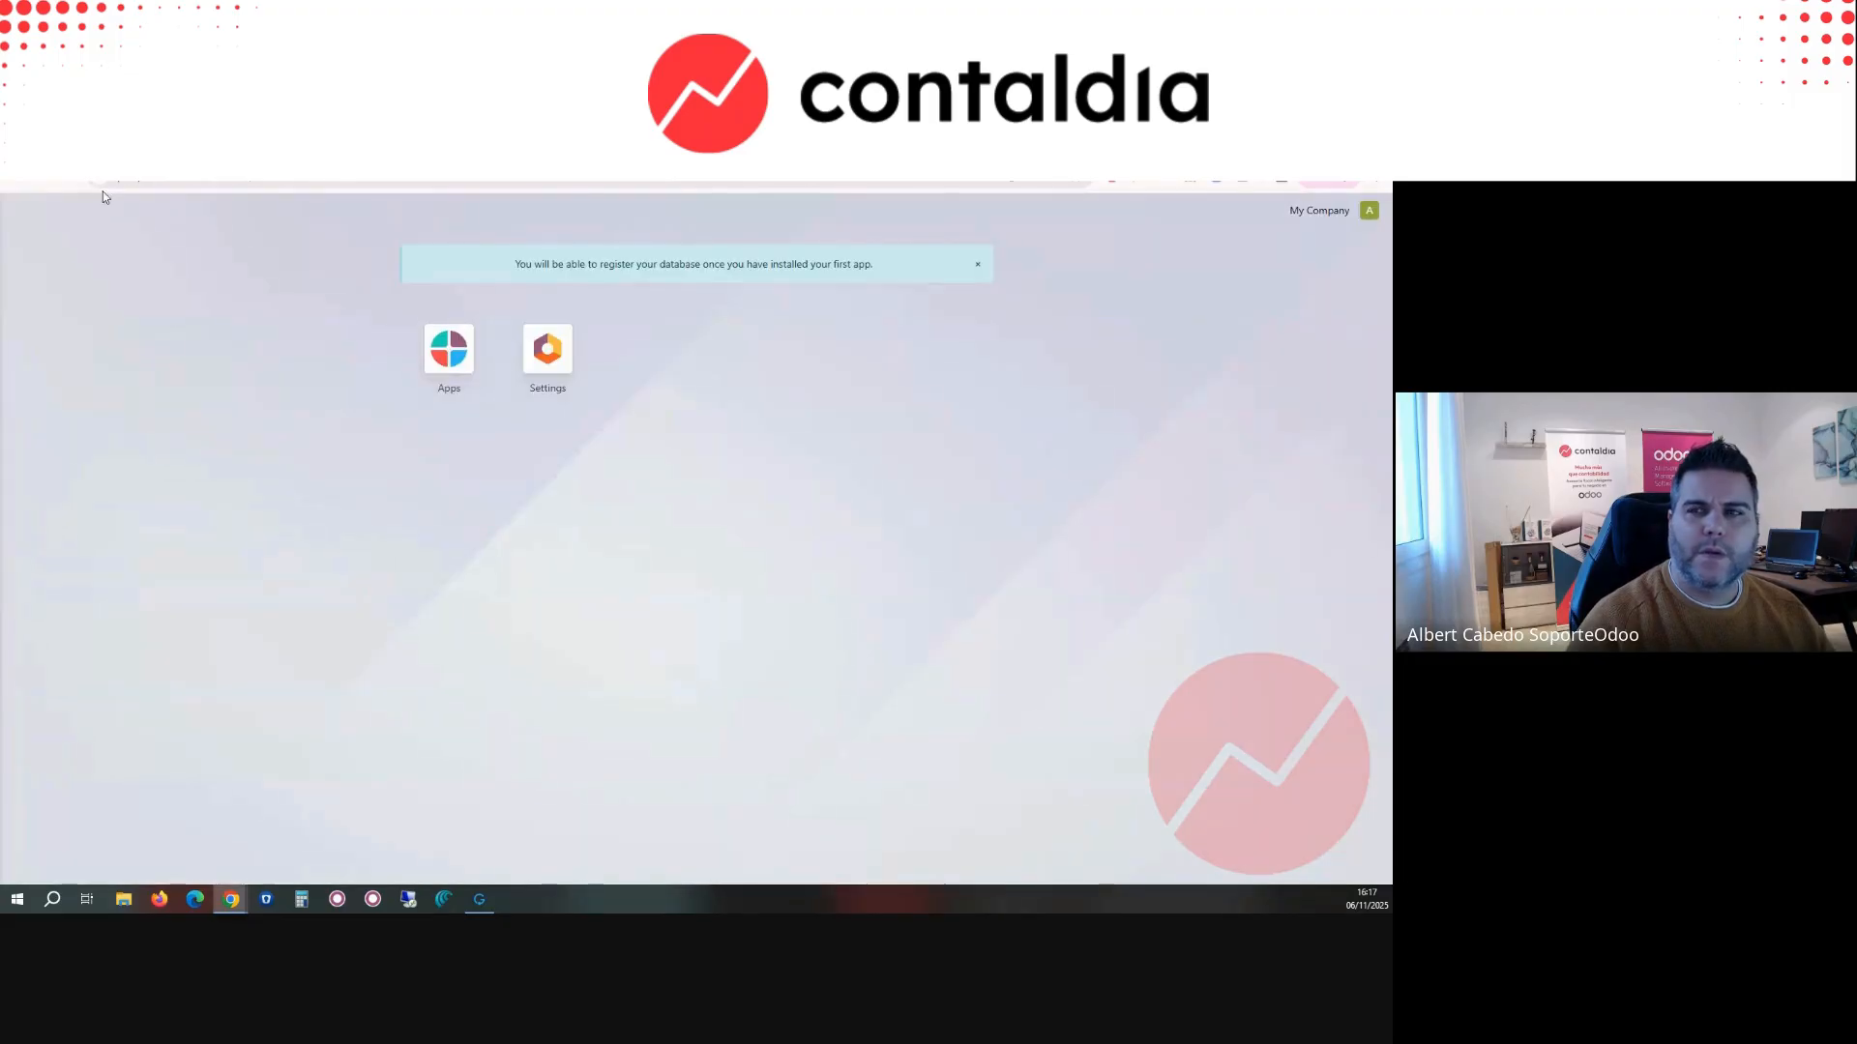
pyautogui.click(1370, 211)
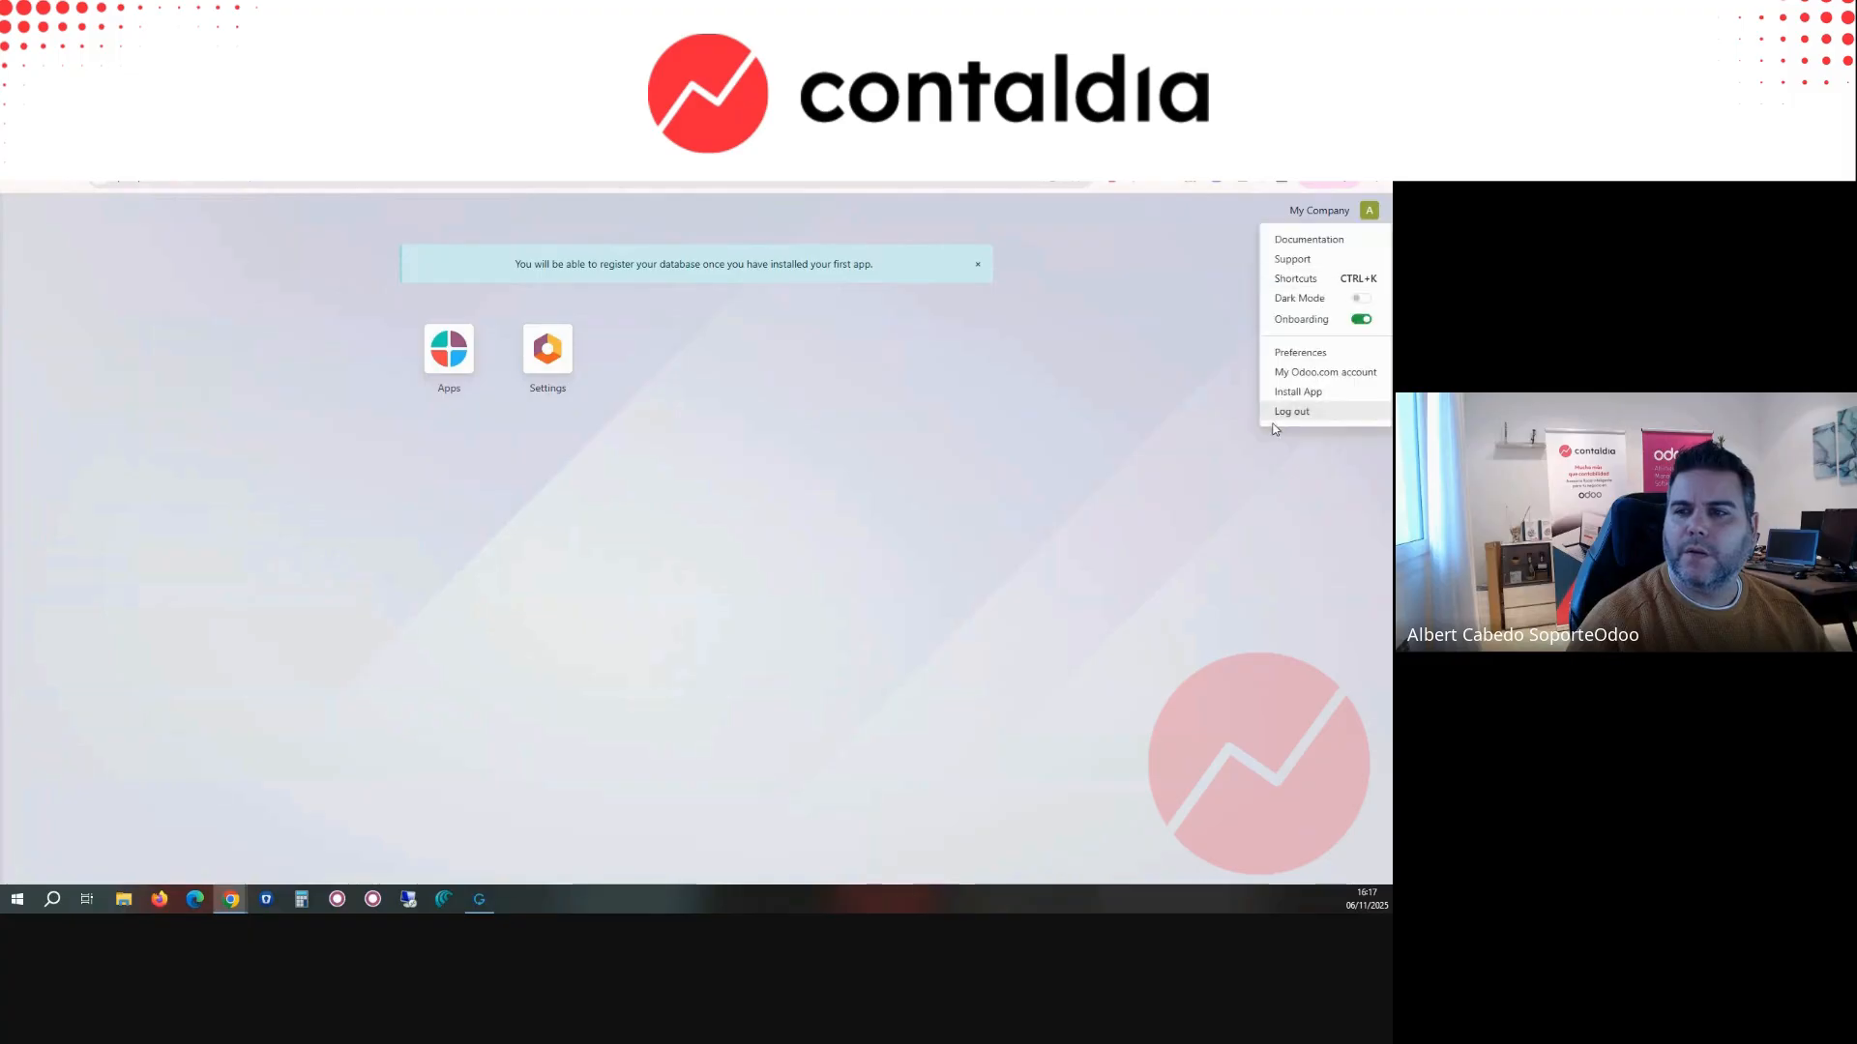
pyautogui.click(1291, 412)
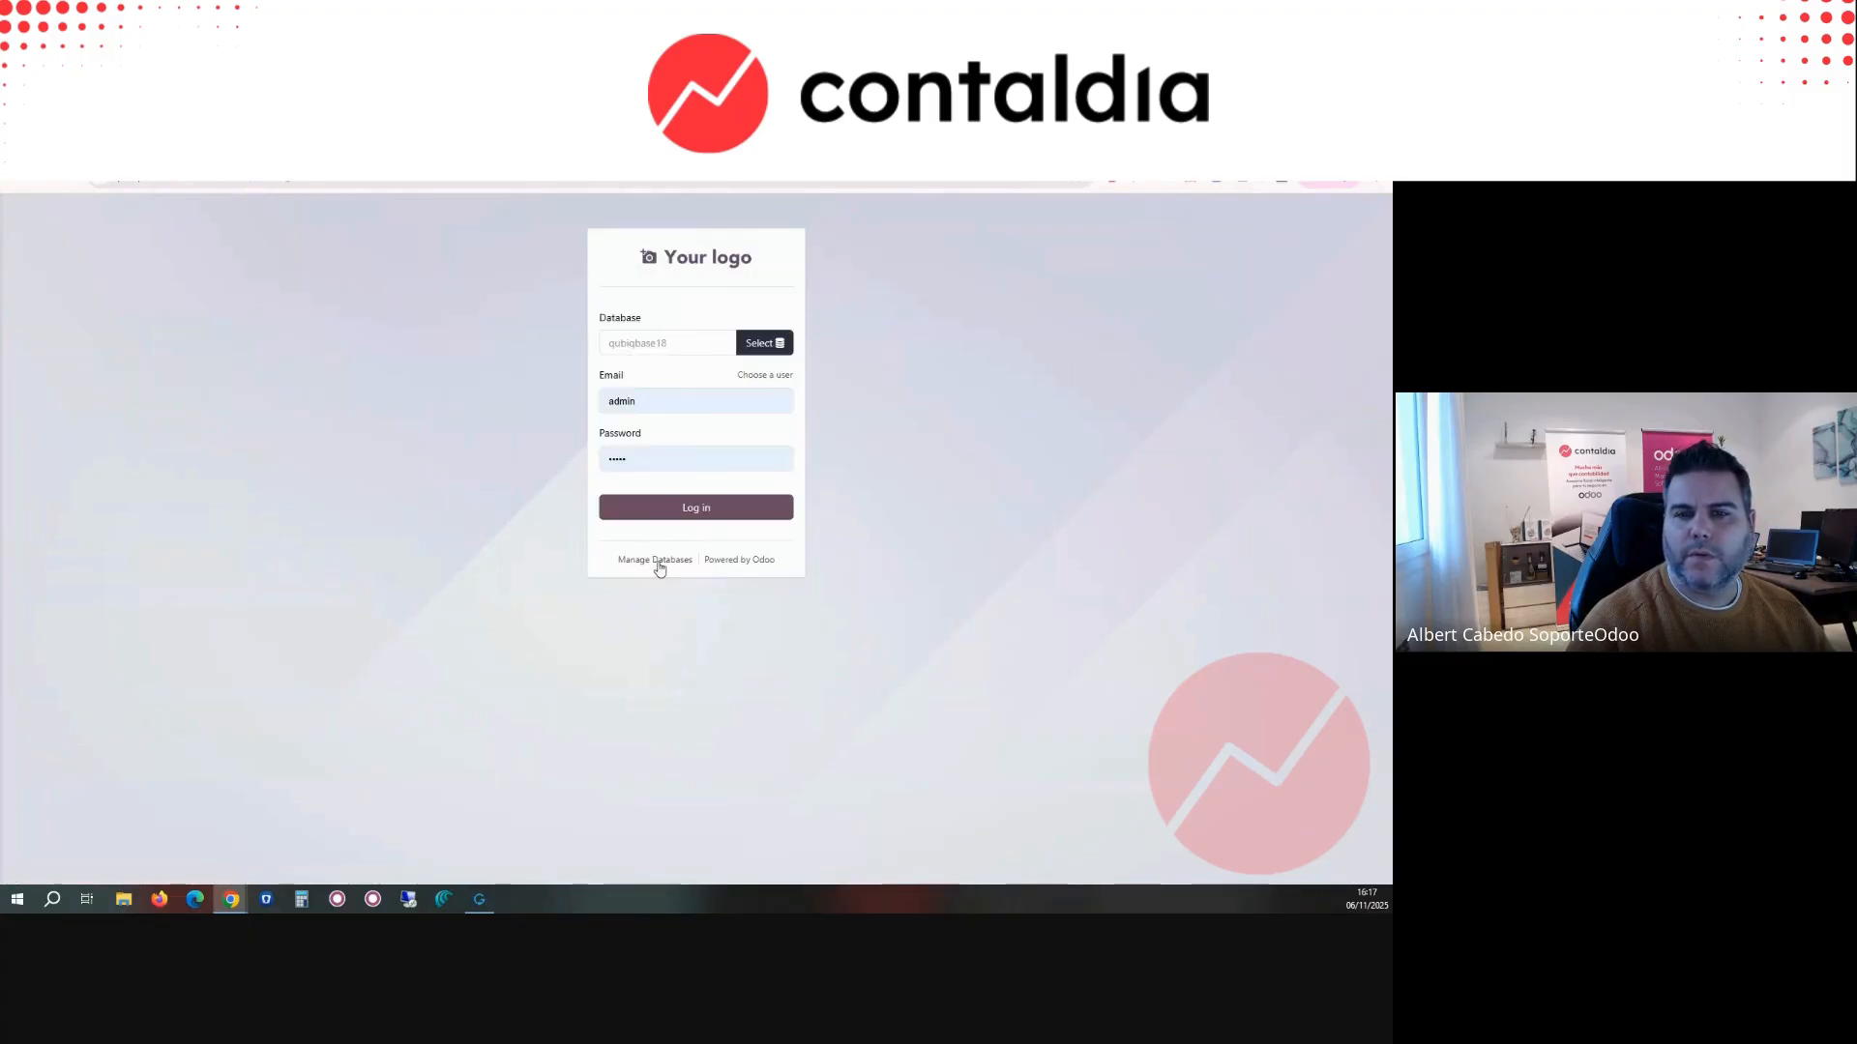
# Step: Select the verifactu_demo database and sign in with the prefilled credentials
pyautogui.click(774, 345)
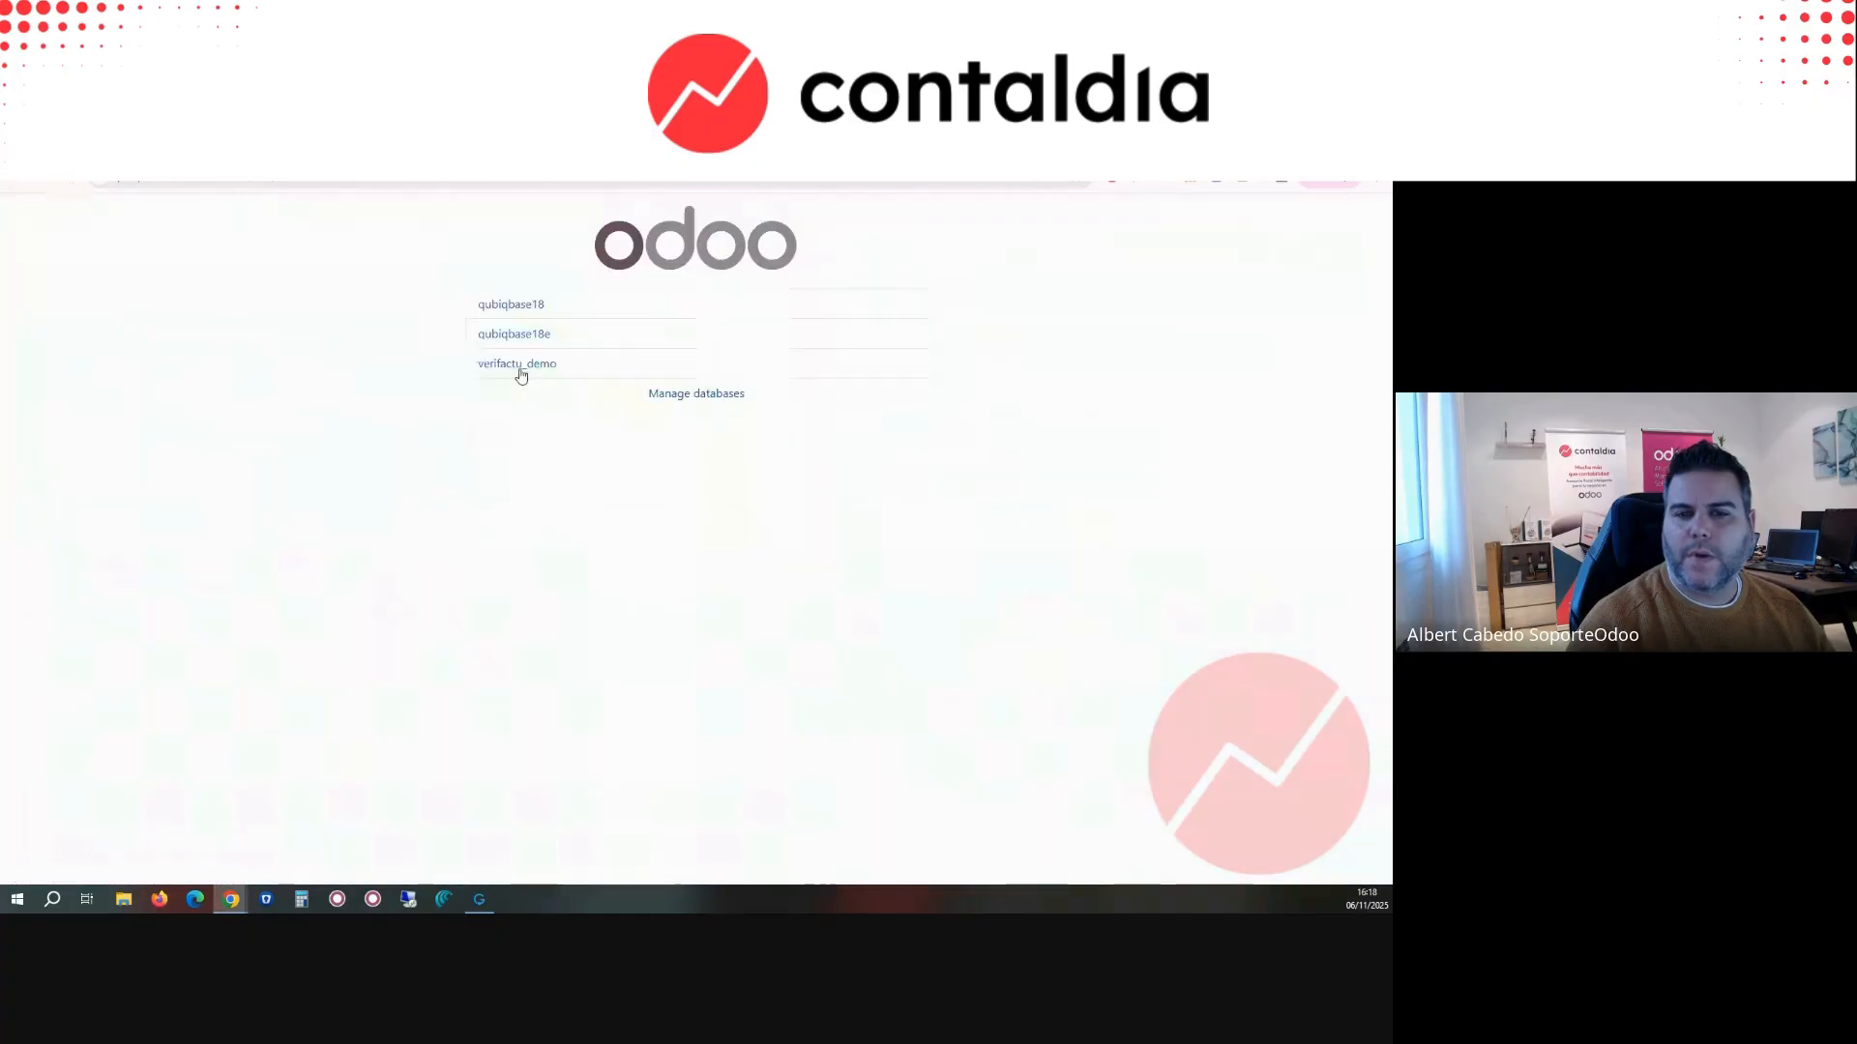
pyautogui.click(521, 368)
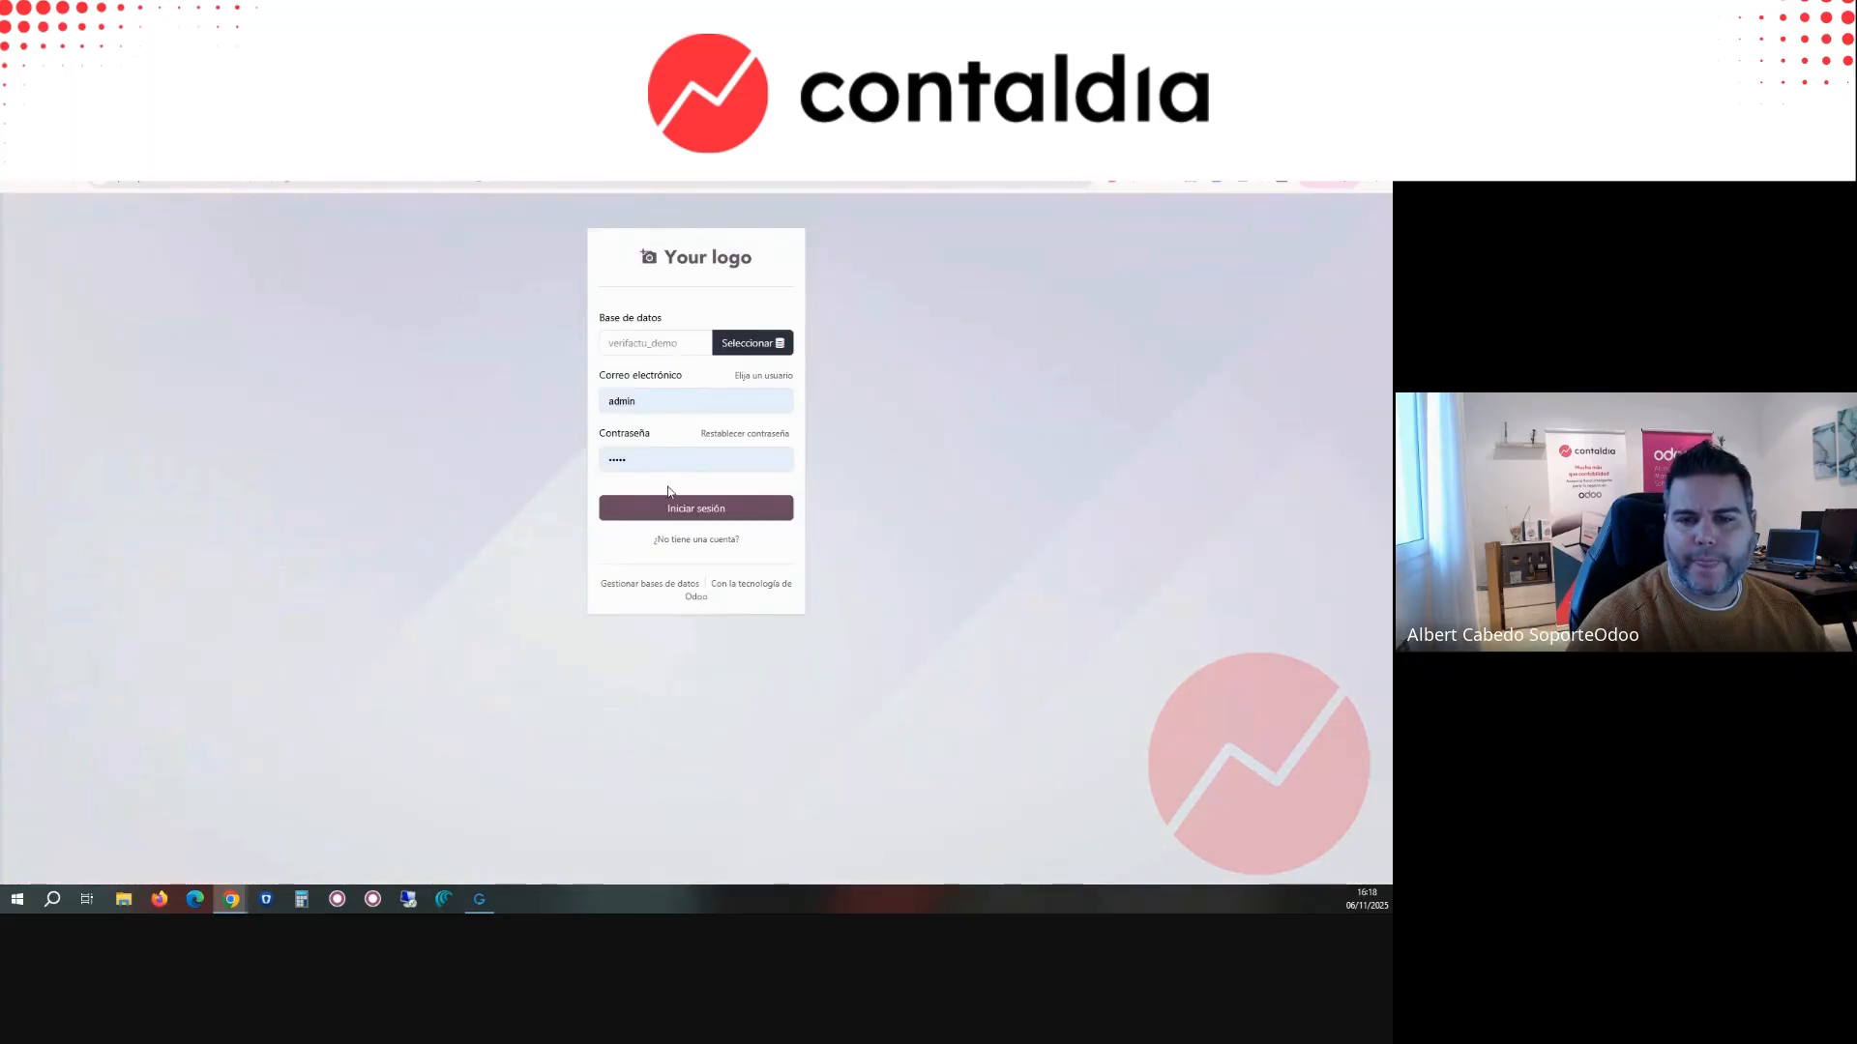
pyautogui.click(664, 506)
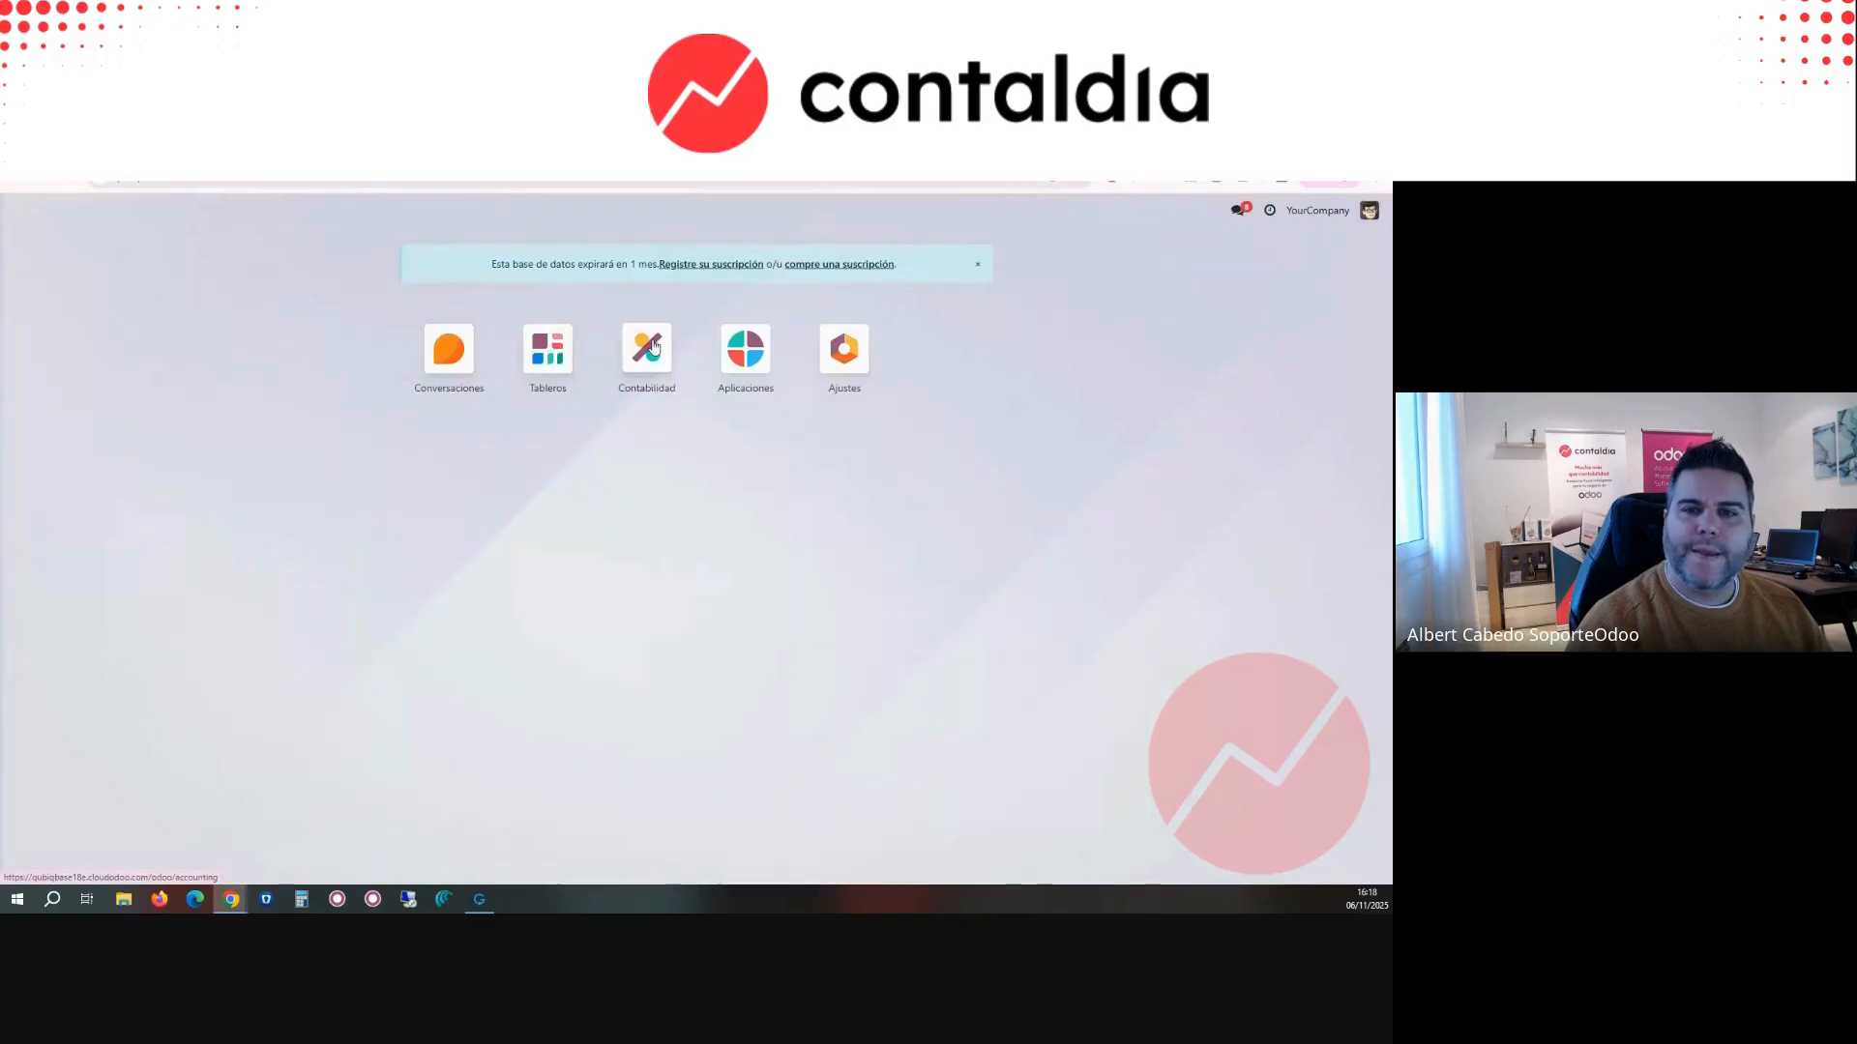
# Step: Open Contabilidad and check its list of Veri*Factu certificates
pyautogui.click(653, 348)
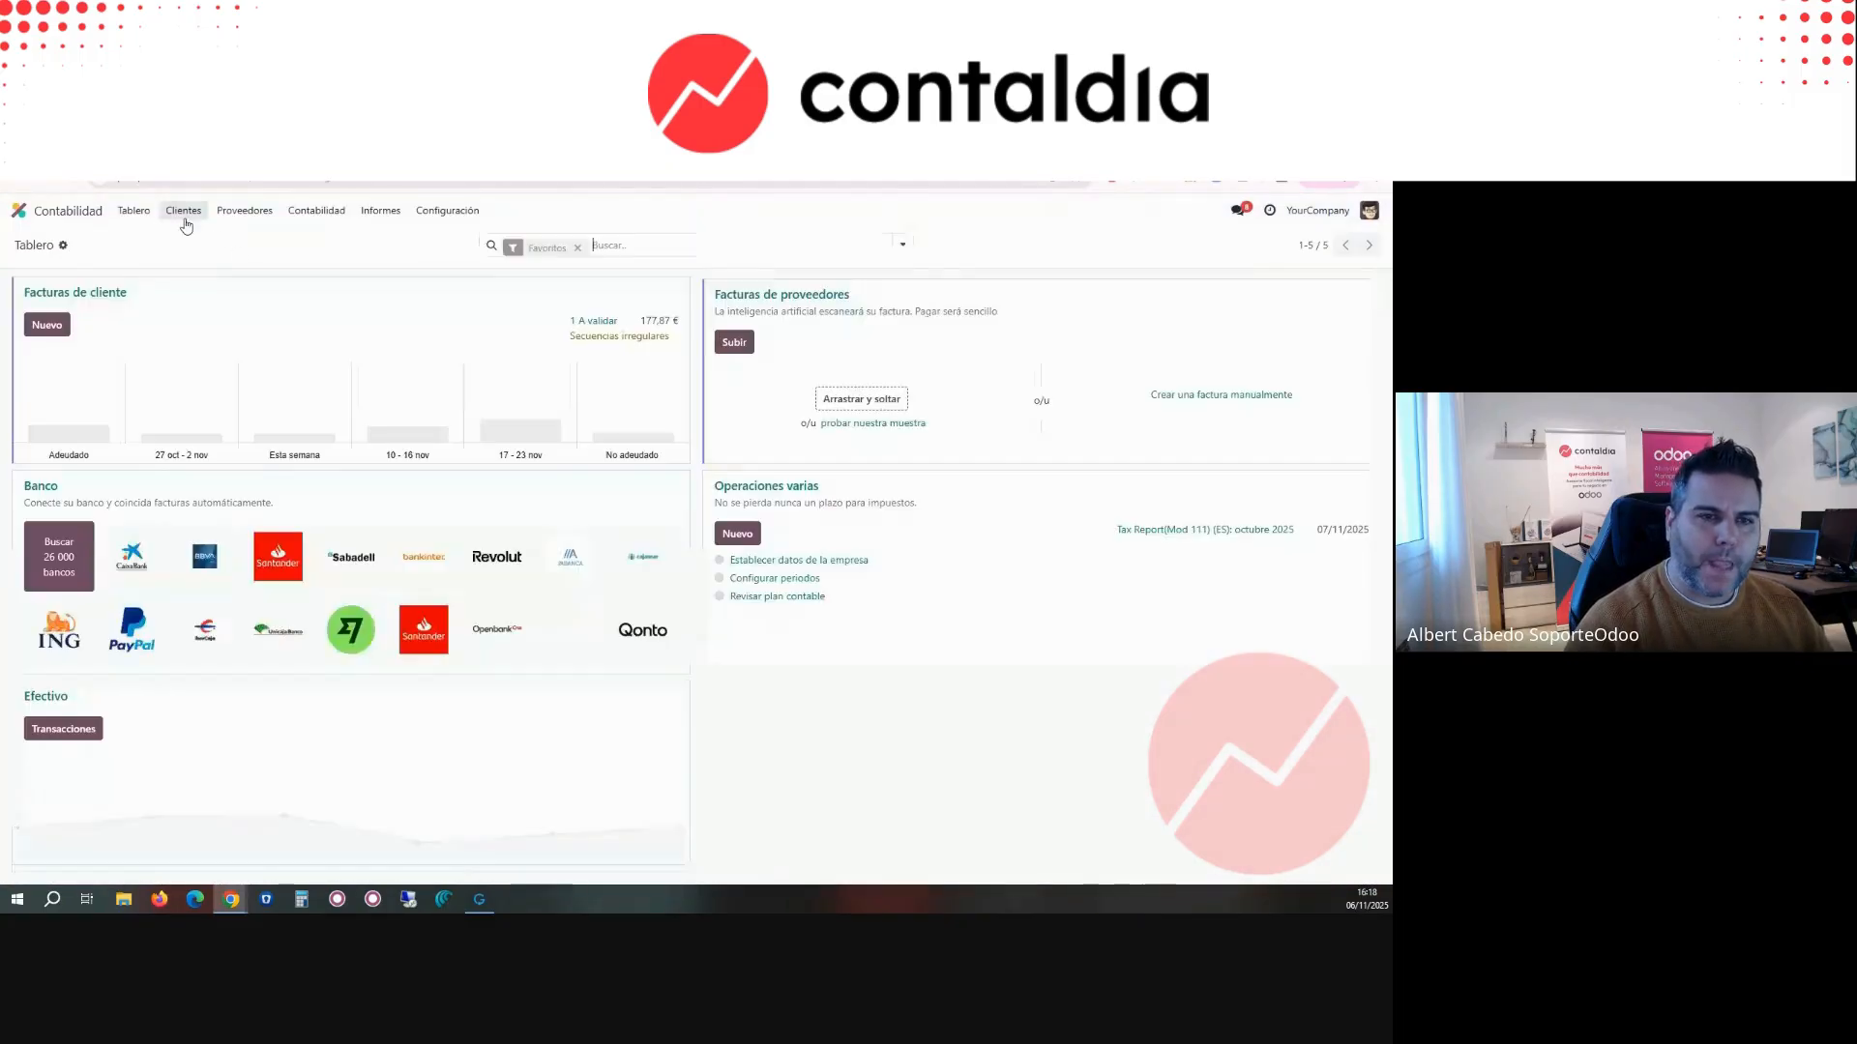
pyautogui.click(440, 217)
pyautogui.scroll(-6, 486, 636)
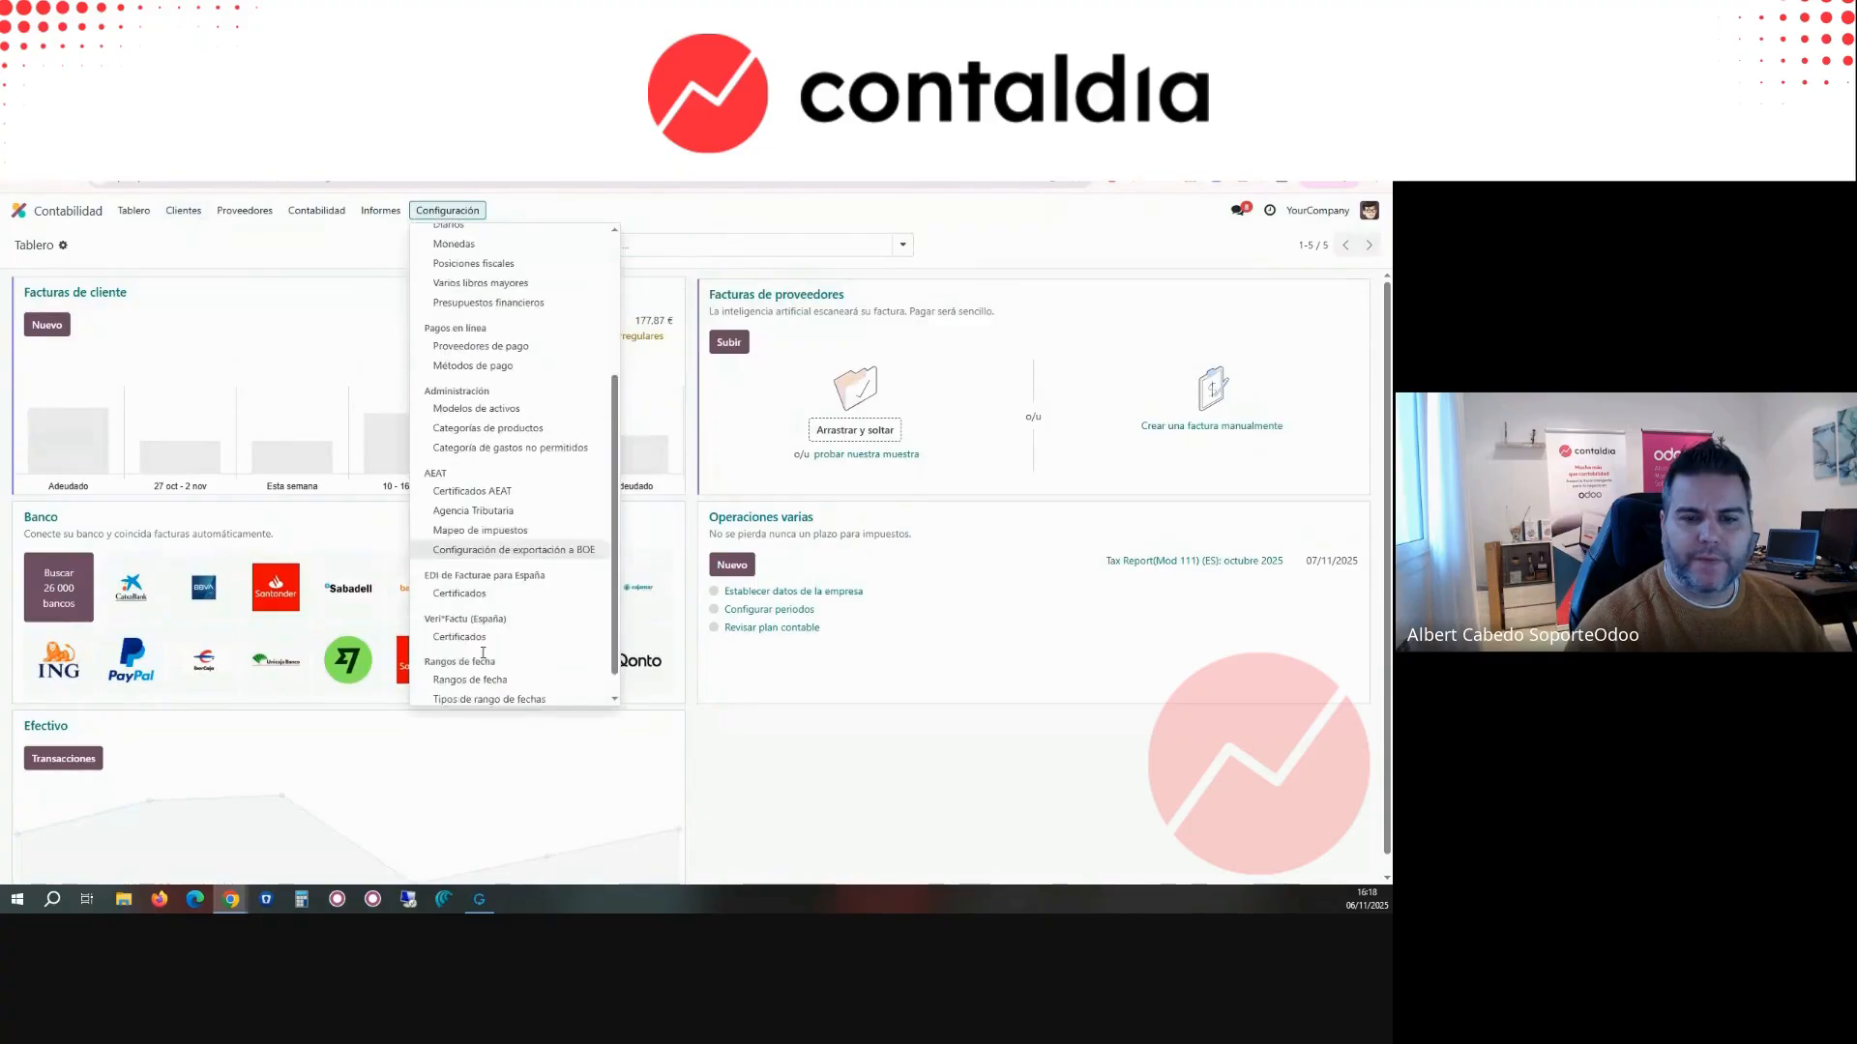
pyautogui.click(464, 608)
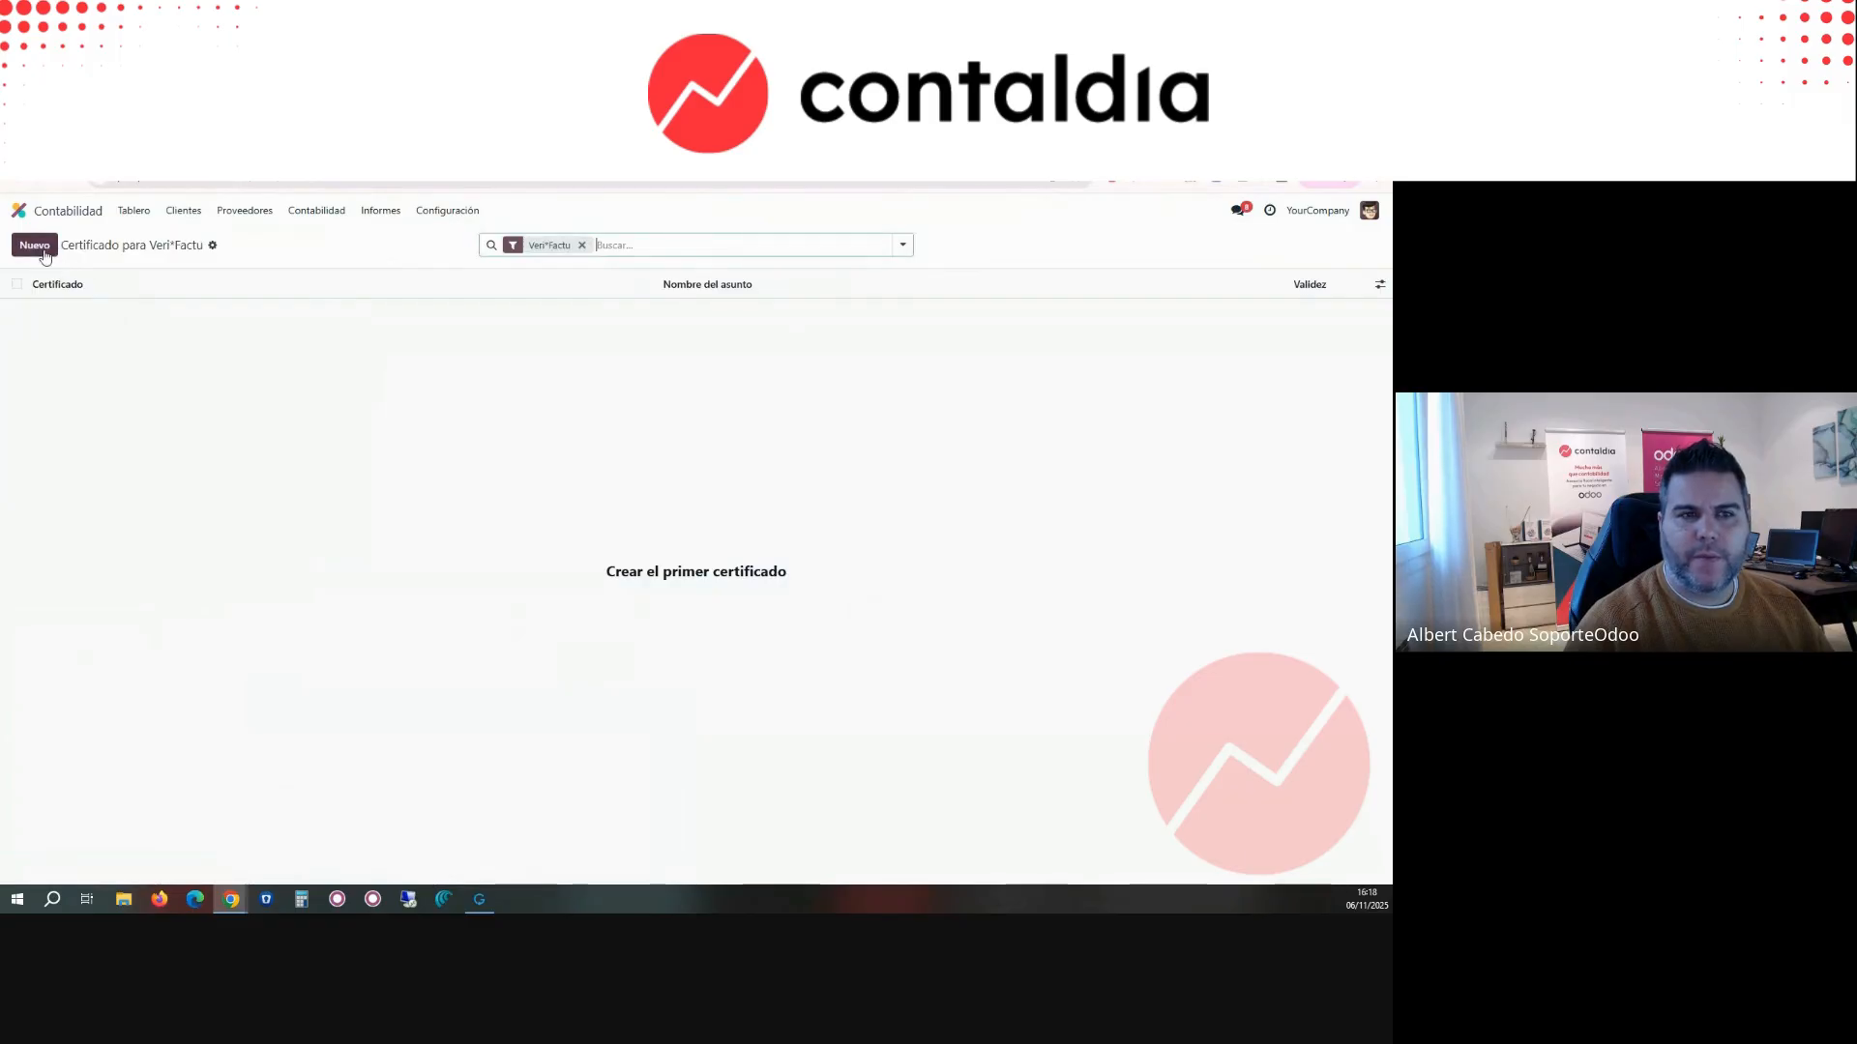
# Step: Open the draft customer invoice INV/2025/00001 and review its Veri*Factu errors
pyautogui.click(183, 211)
pyautogui.click(202, 237)
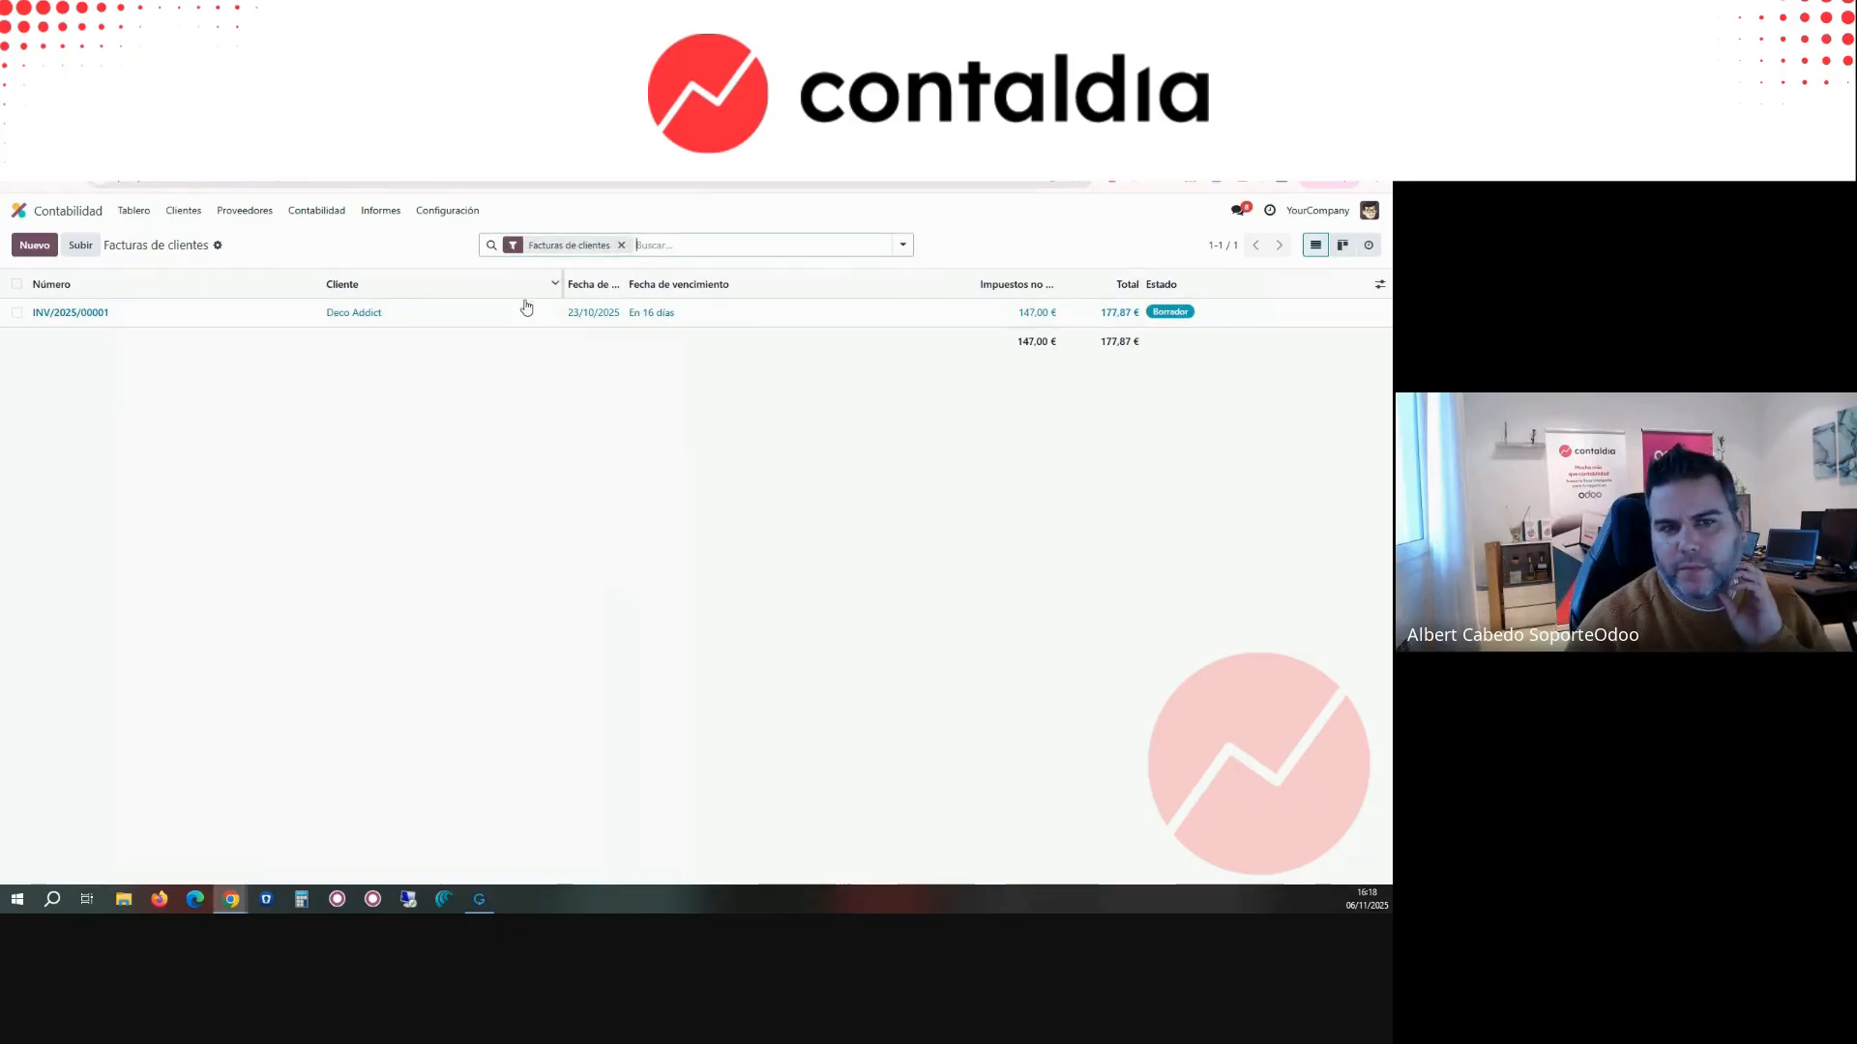
pyautogui.click(502, 311)
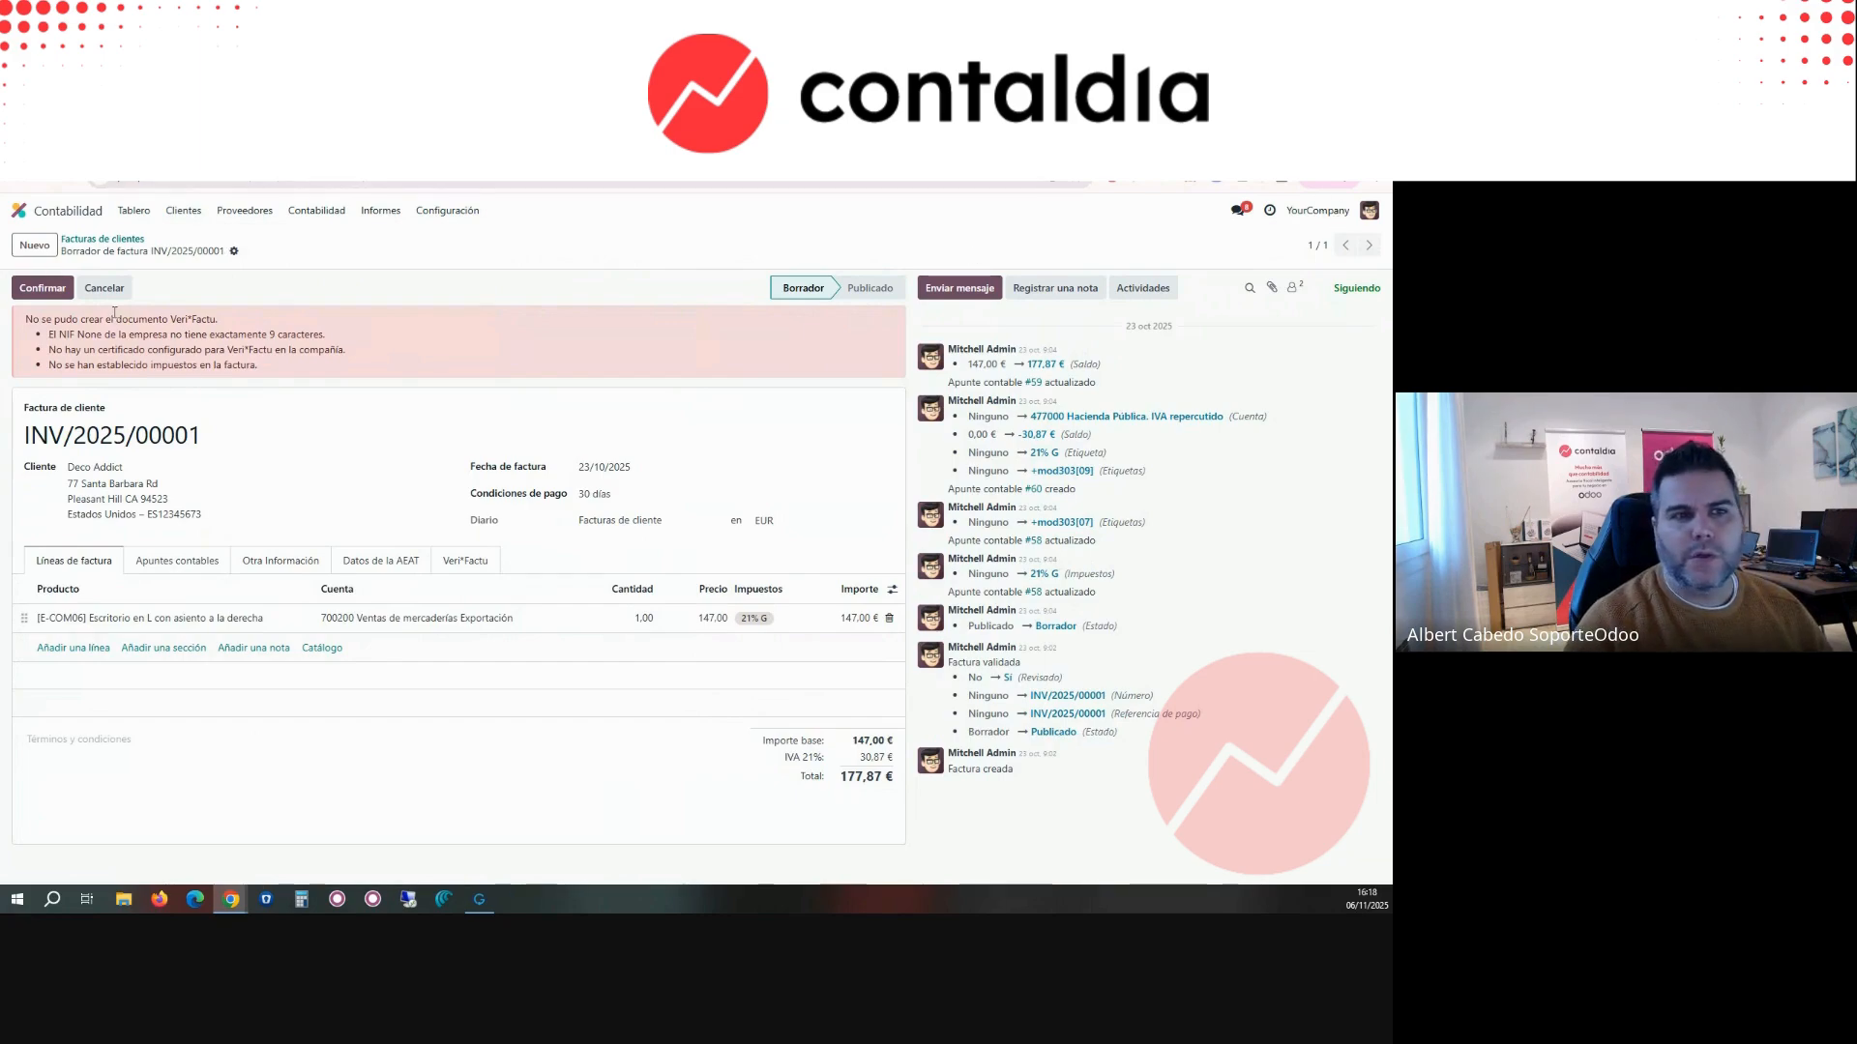
# Step: Search all modules in Aplicaciones for VERIFAC, without the default applications filter
pyautogui.click(60, 215)
pyautogui.click(750, 350)
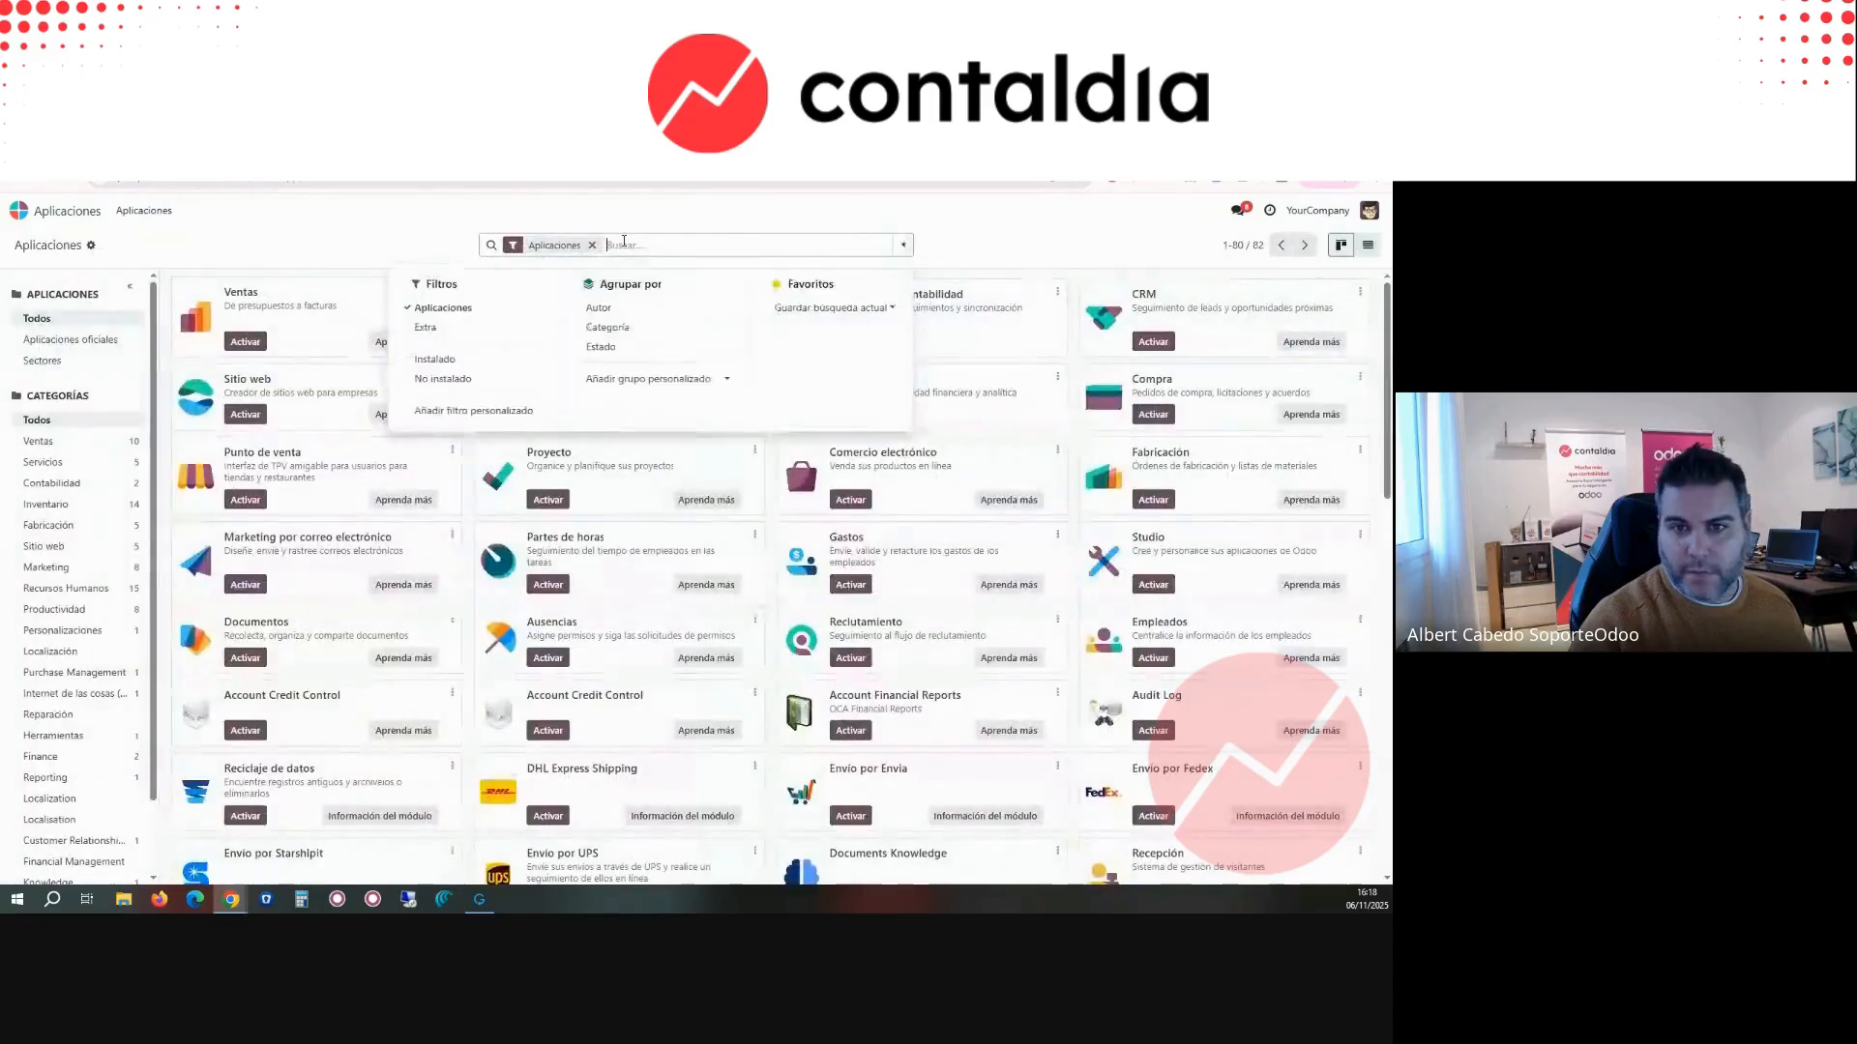
pyautogui.click(592, 246)
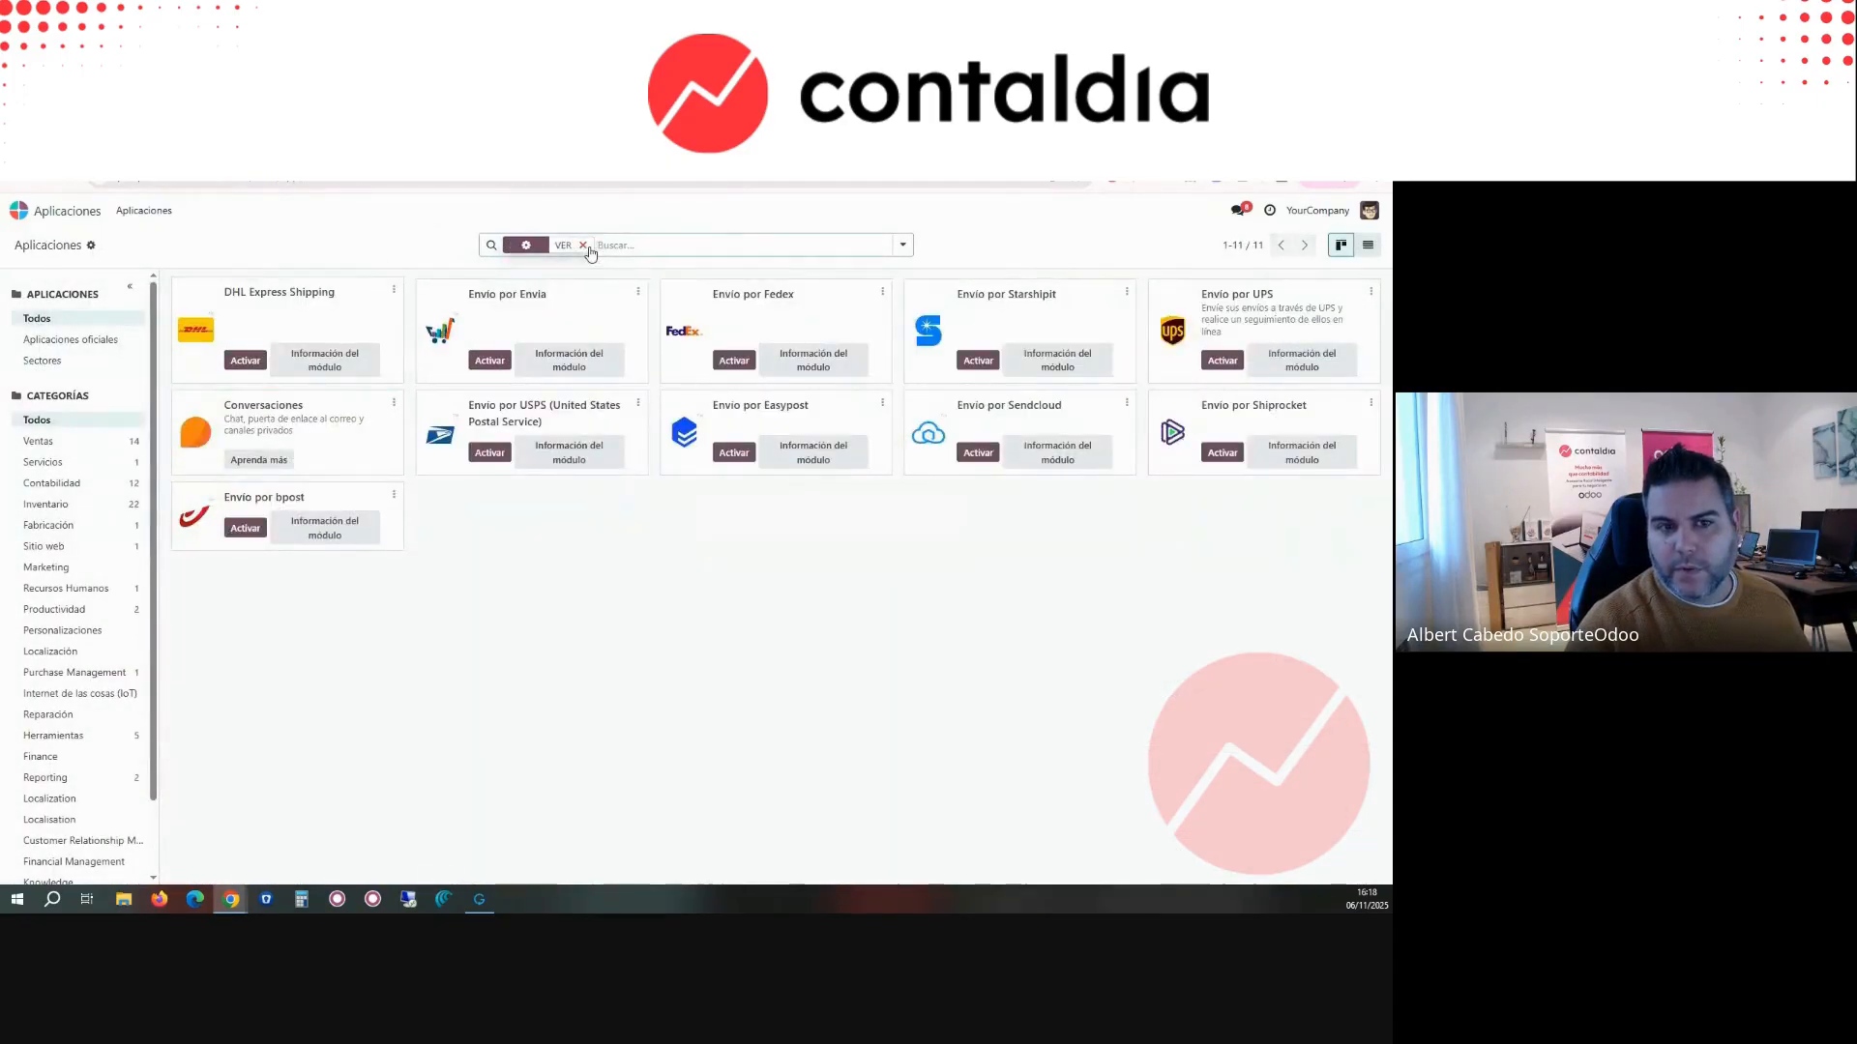
pyautogui.click(585, 245)
pyautogui.press('BackSpace')
pyautogui.write('V')
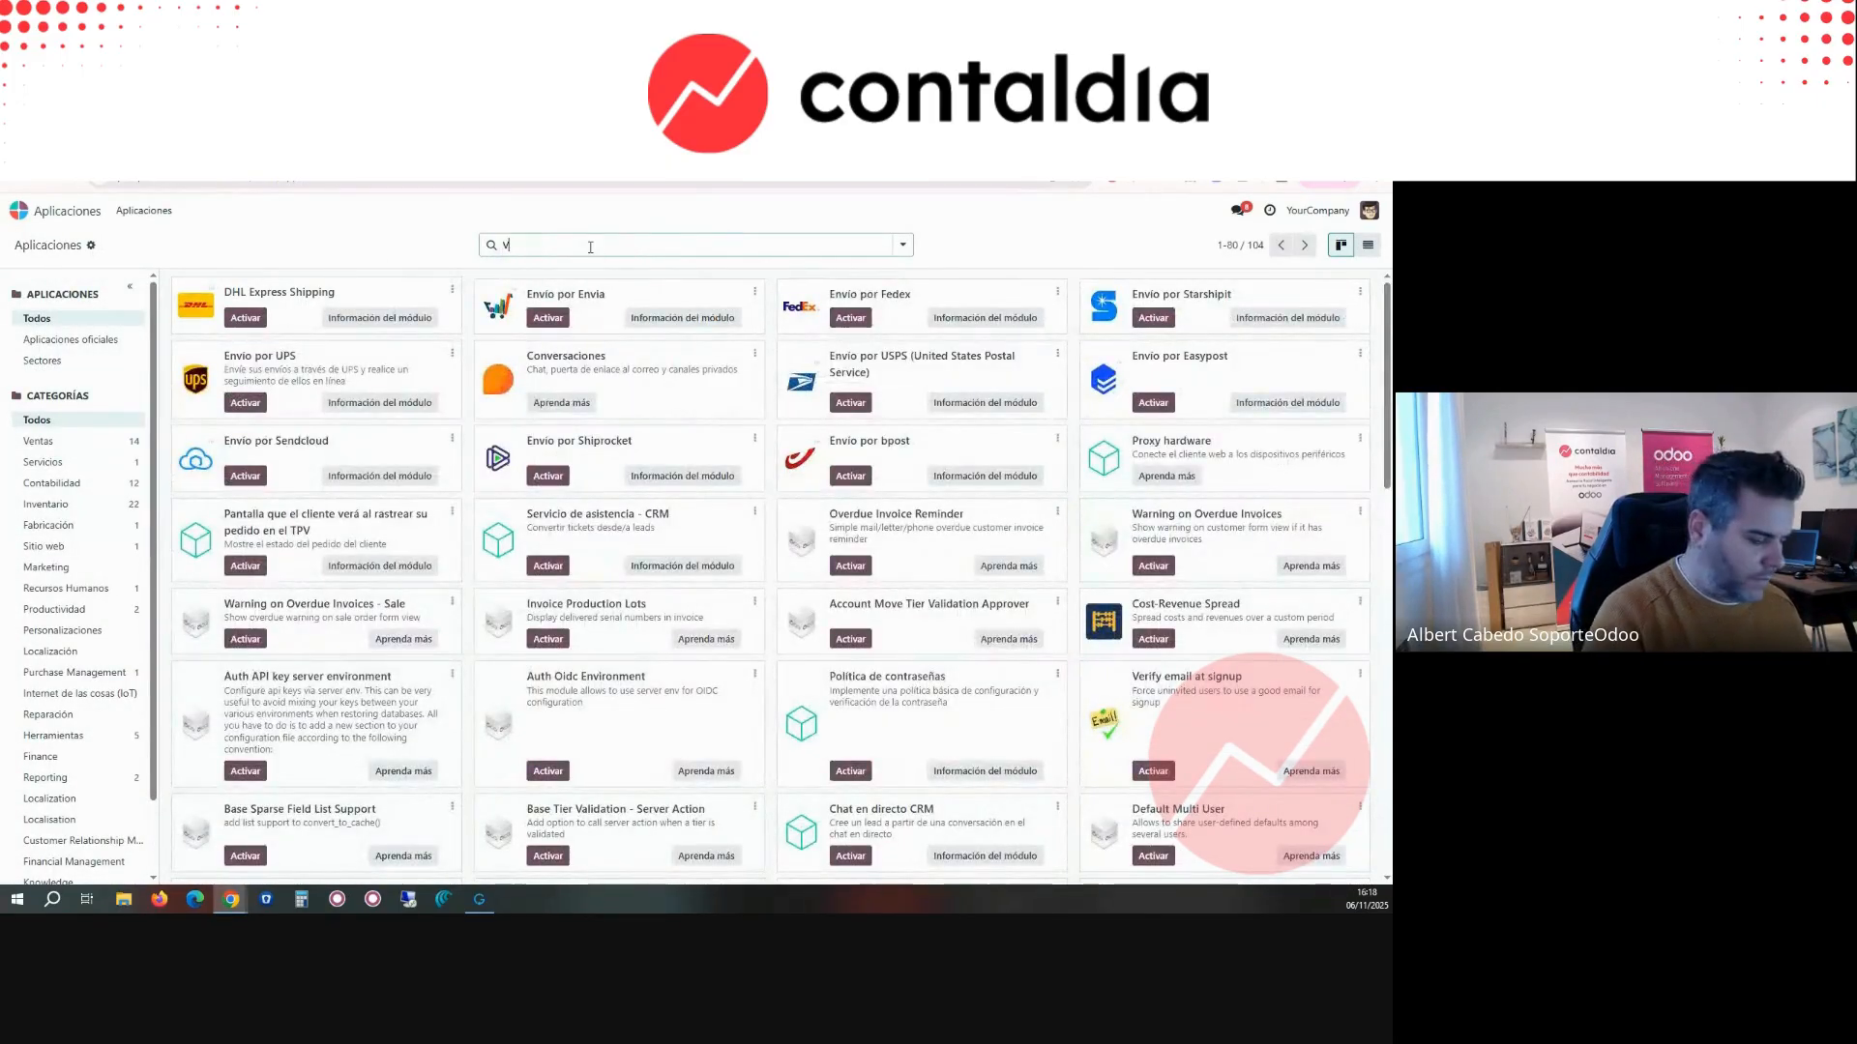
pyautogui.write('ERIFAC')
pyautogui.press('Return')
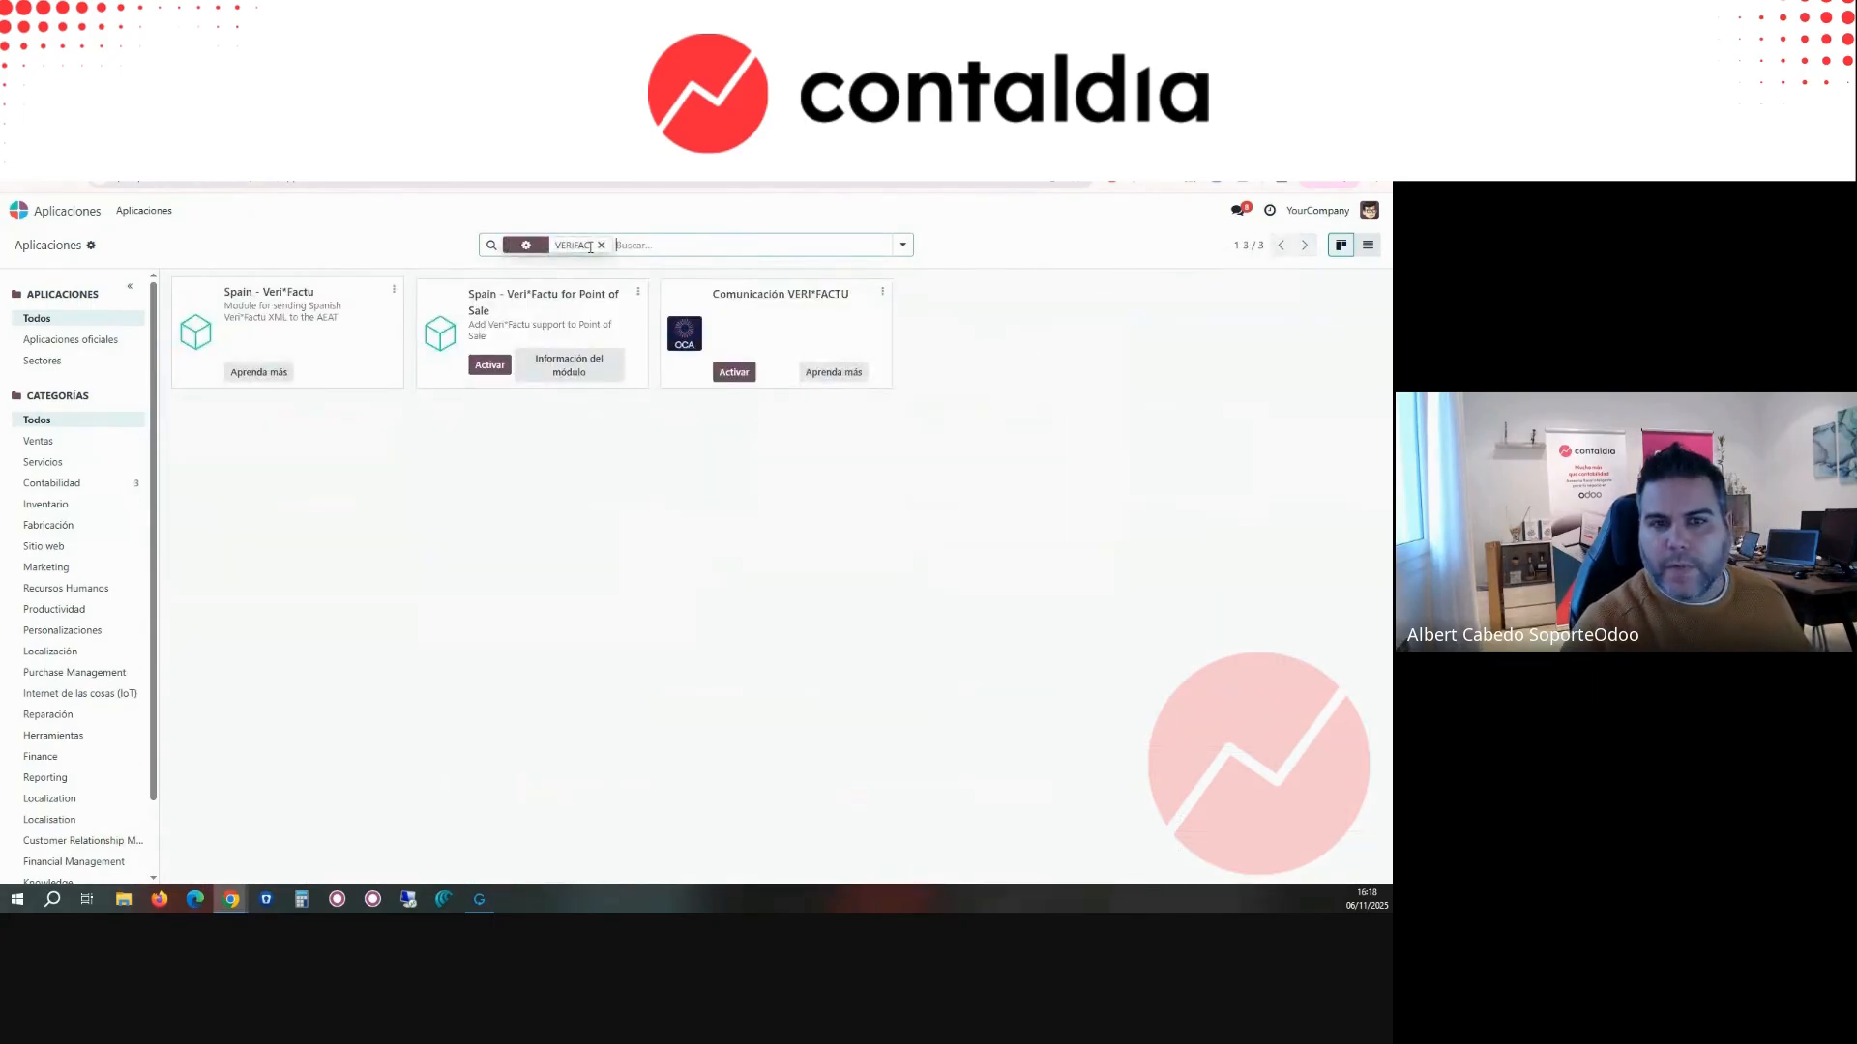
# Step: Start a new Veri*Factu certificate in Contabilidad and name it CONTALDIATES
pyautogui.click(19, 210)
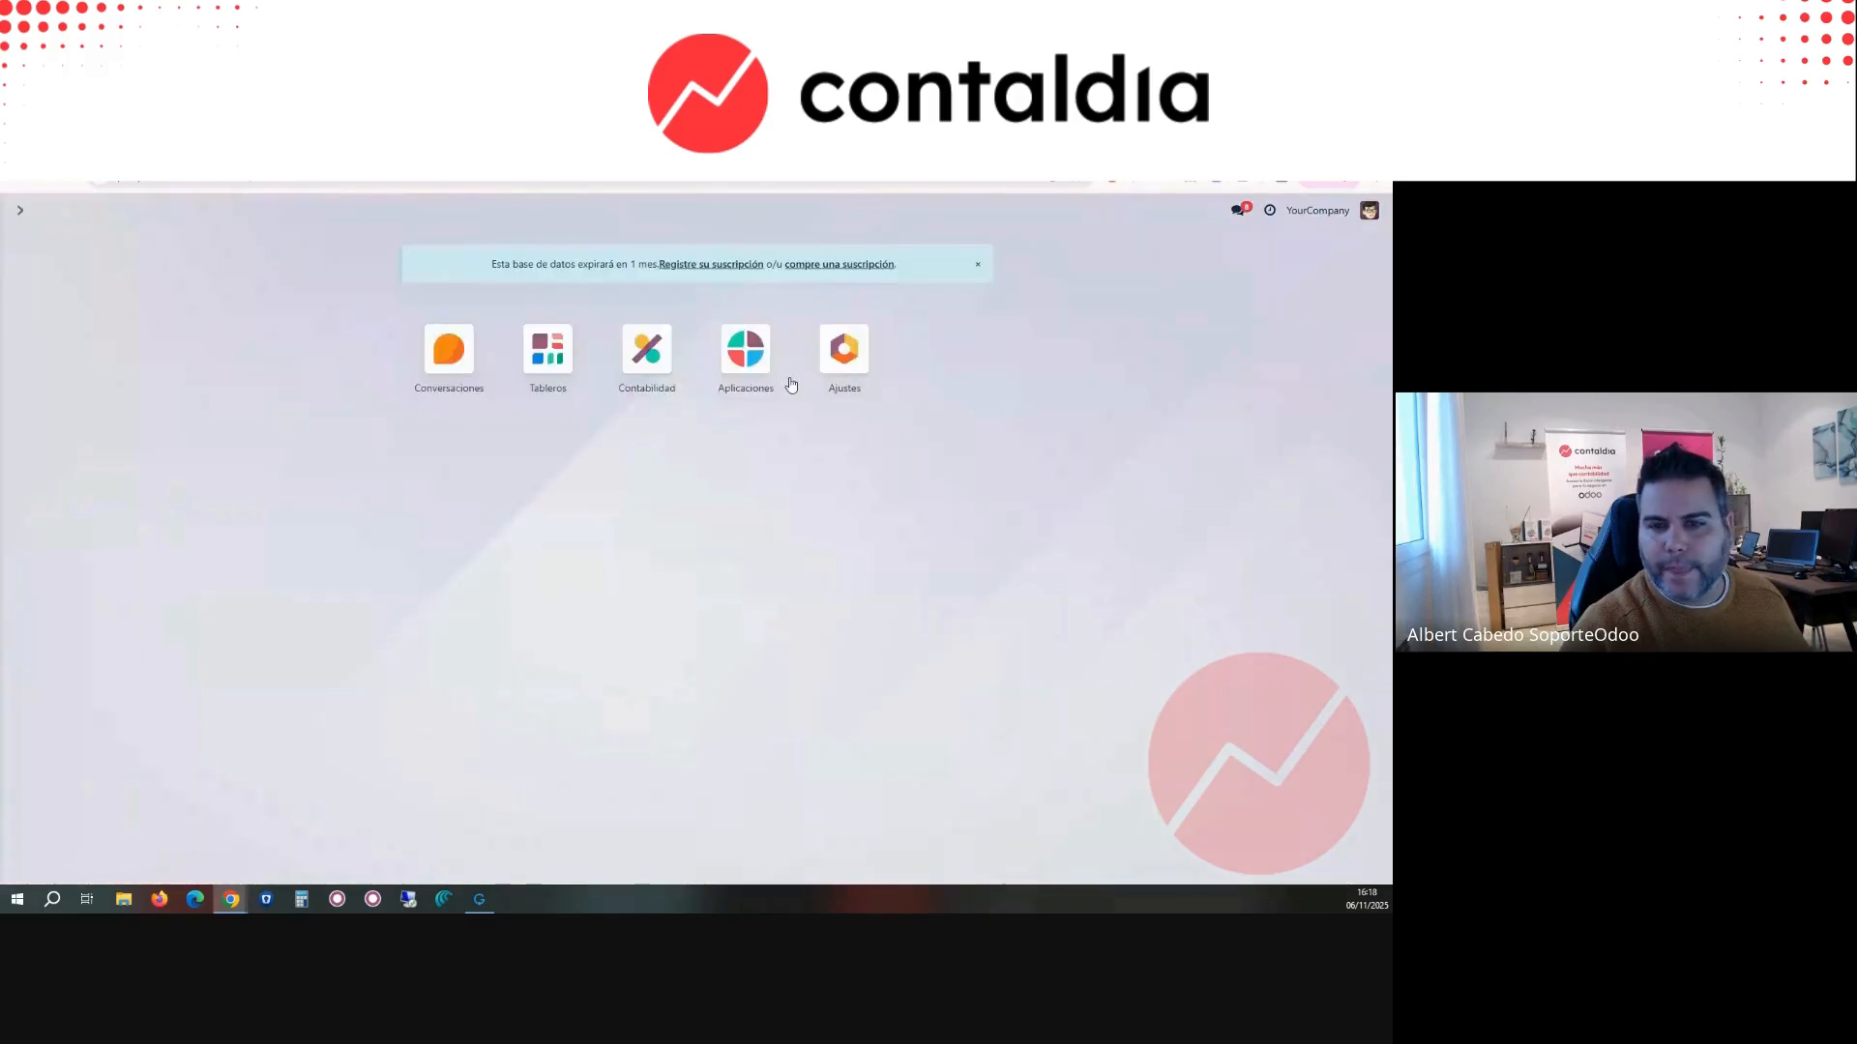
pyautogui.click(647, 350)
pyautogui.click(476, 212)
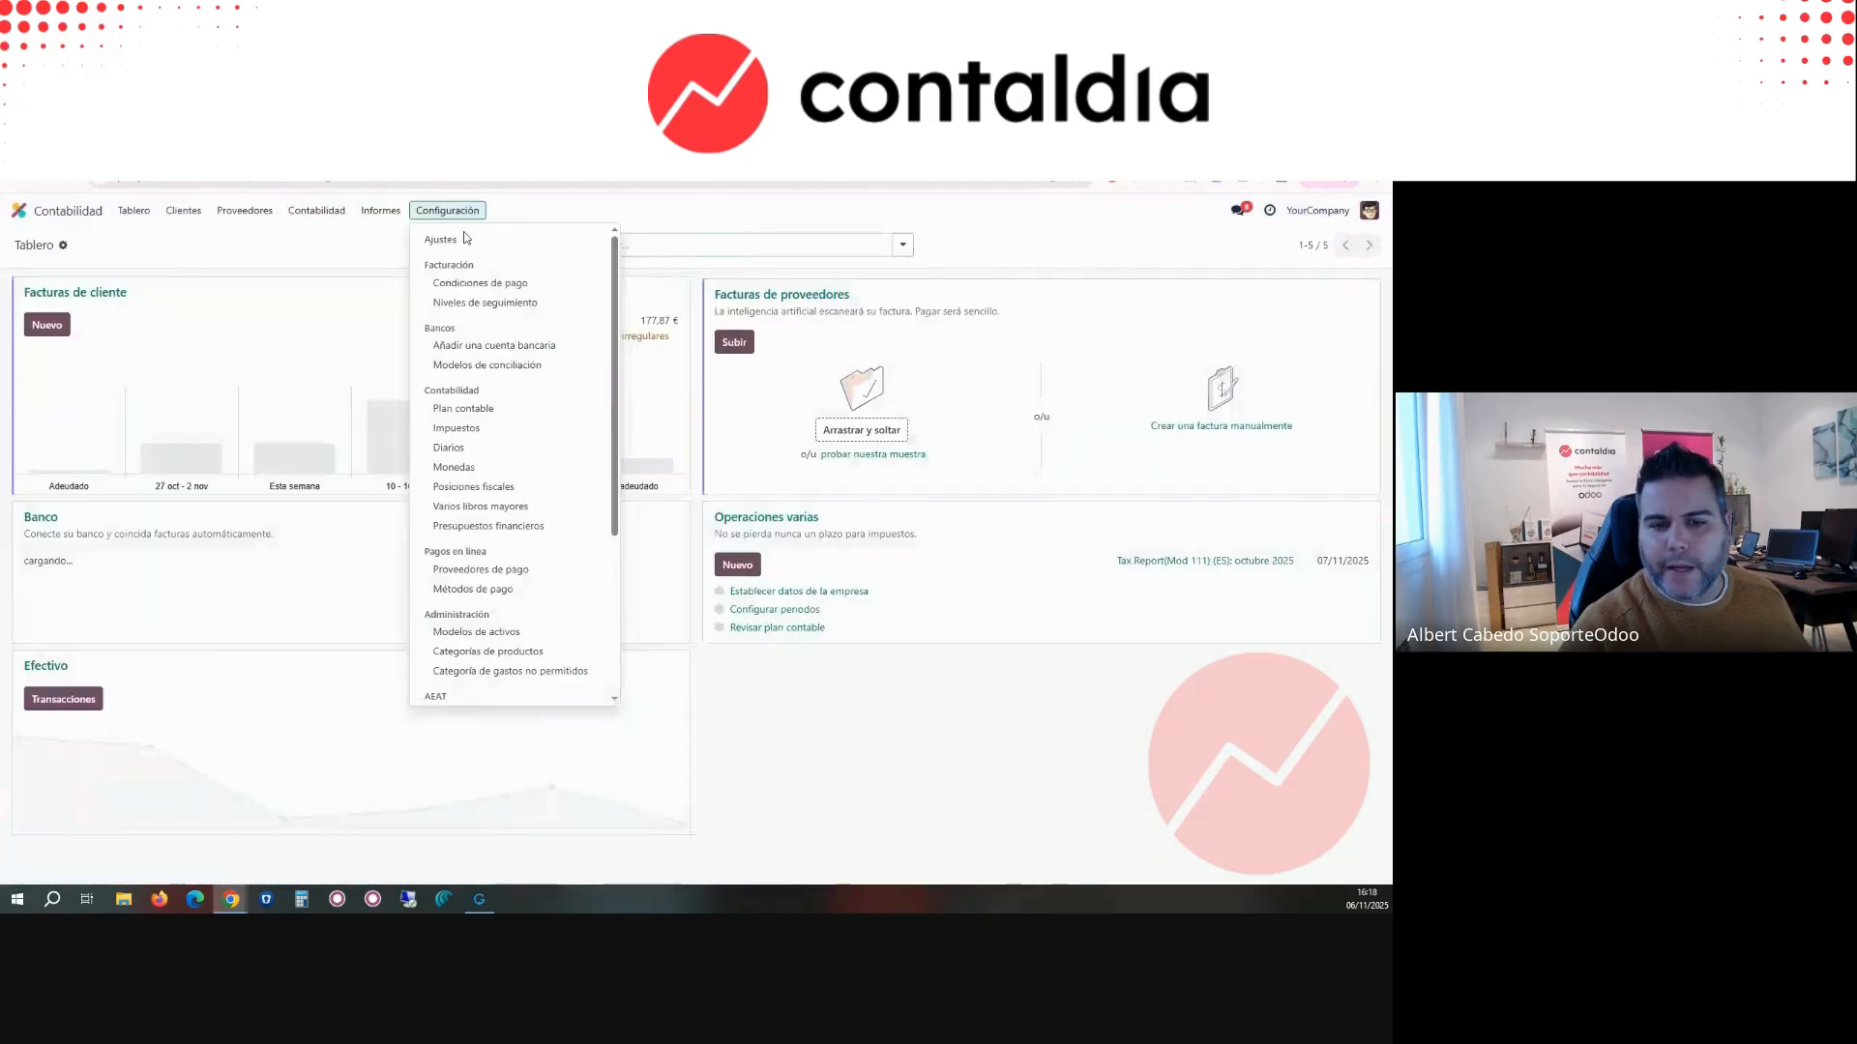
pyautogui.scroll(-10, 483, 532)
pyautogui.click(474, 610)
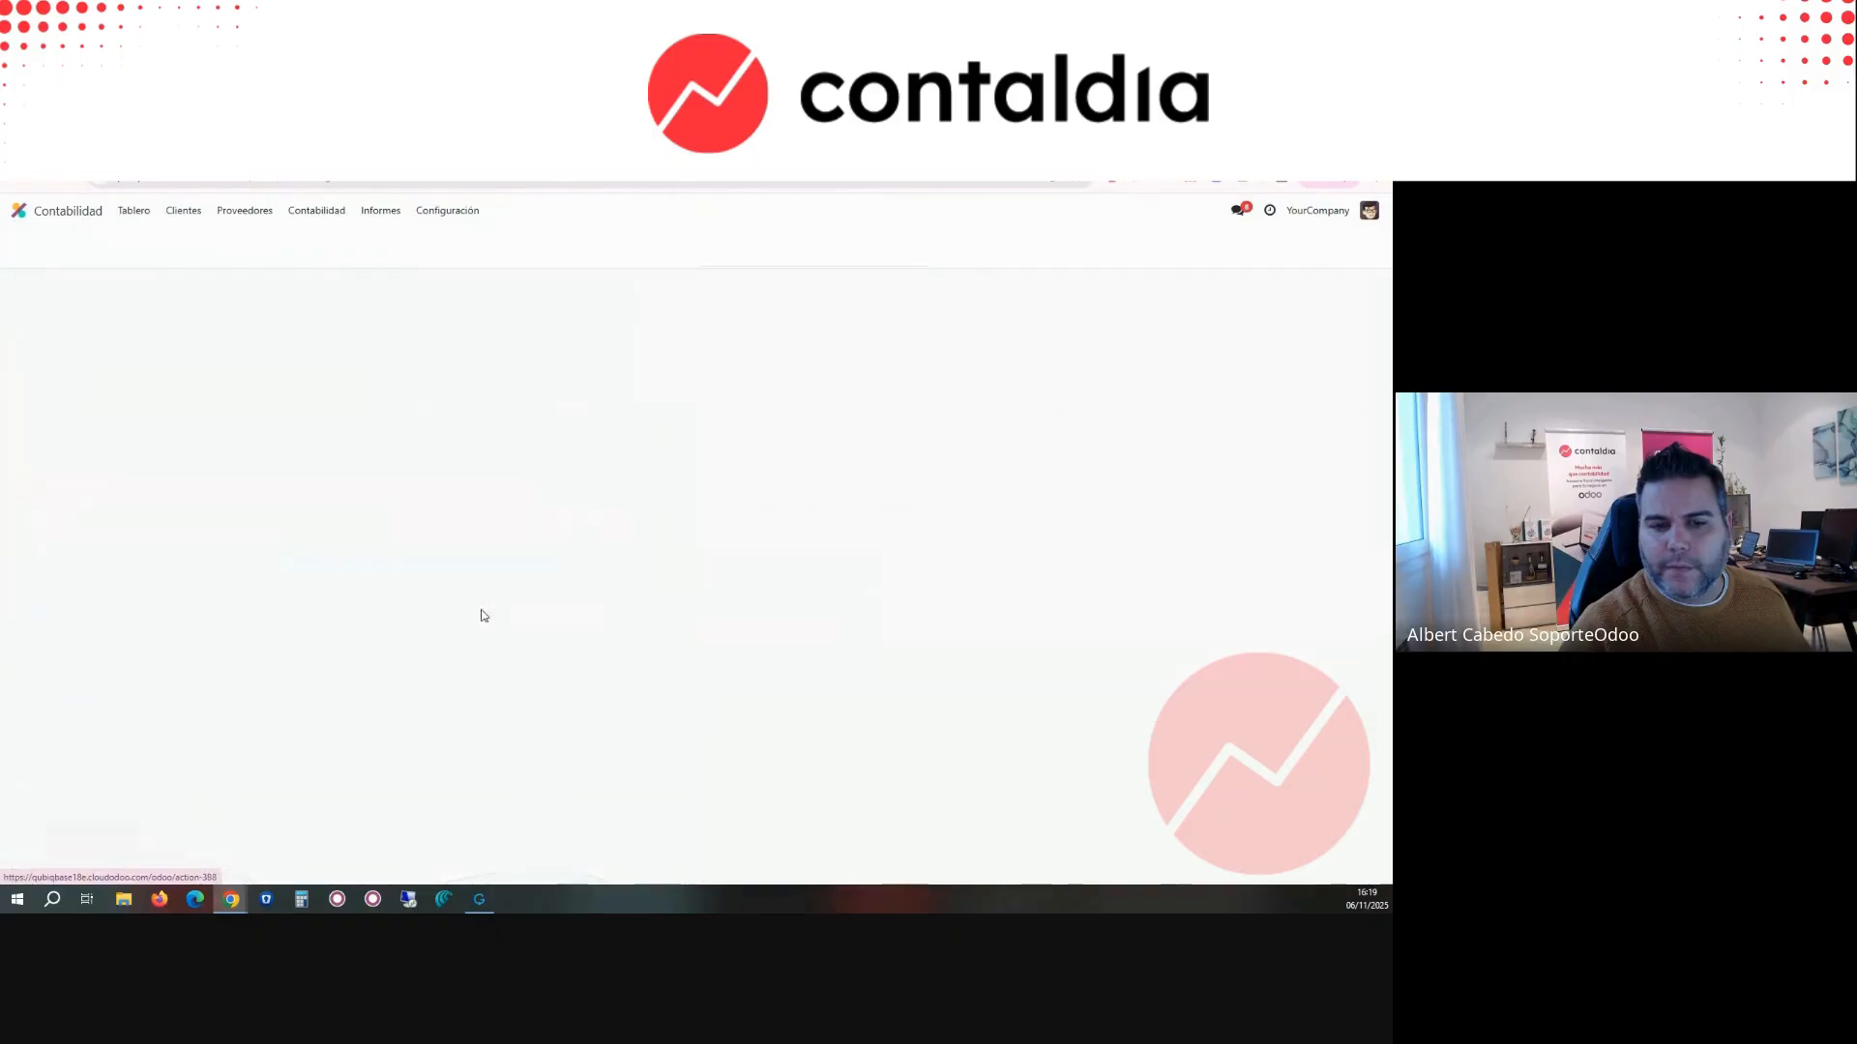
pyautogui.click(28, 246)
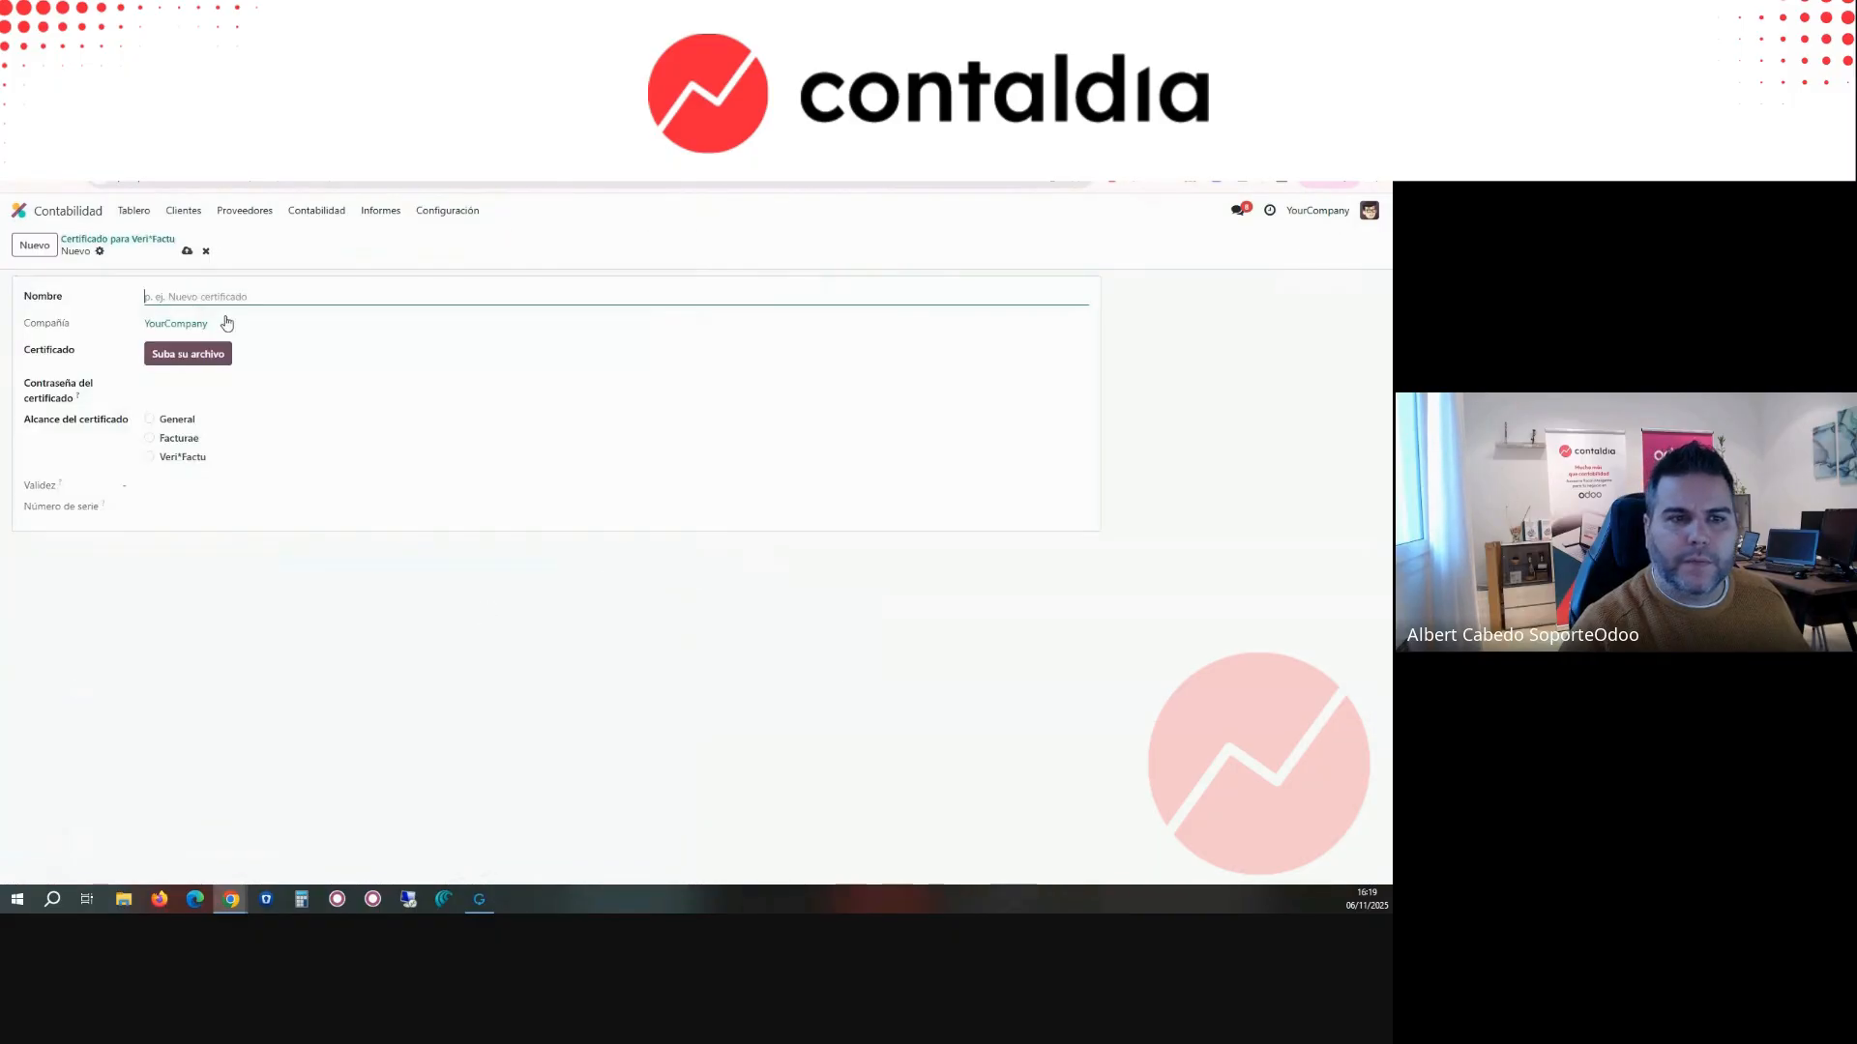
pyautogui.write('CONTALDIATES')
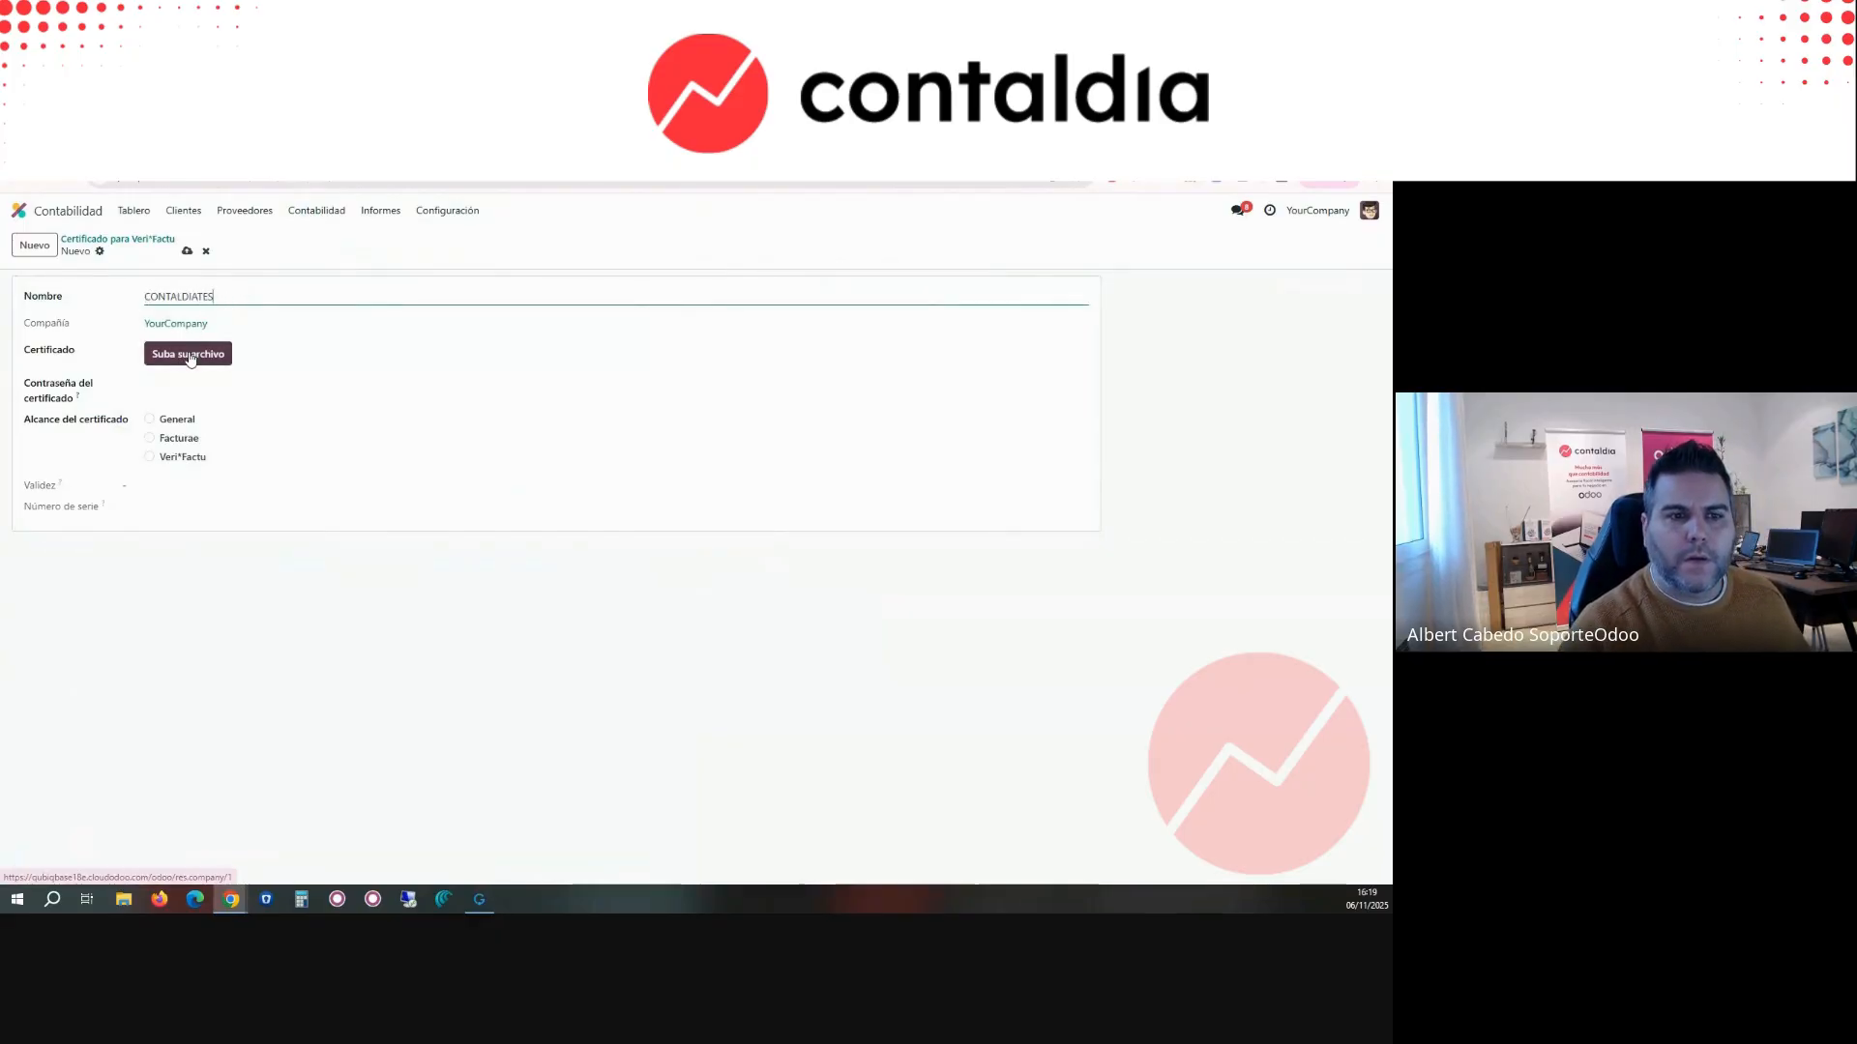
# Step: Enter the certificate password, upload the certificate file, set the scope to Veri*Factu, save the record, and return to the certificate list
pyautogui.click(159, 387)
pyautogui.click(283, 355)
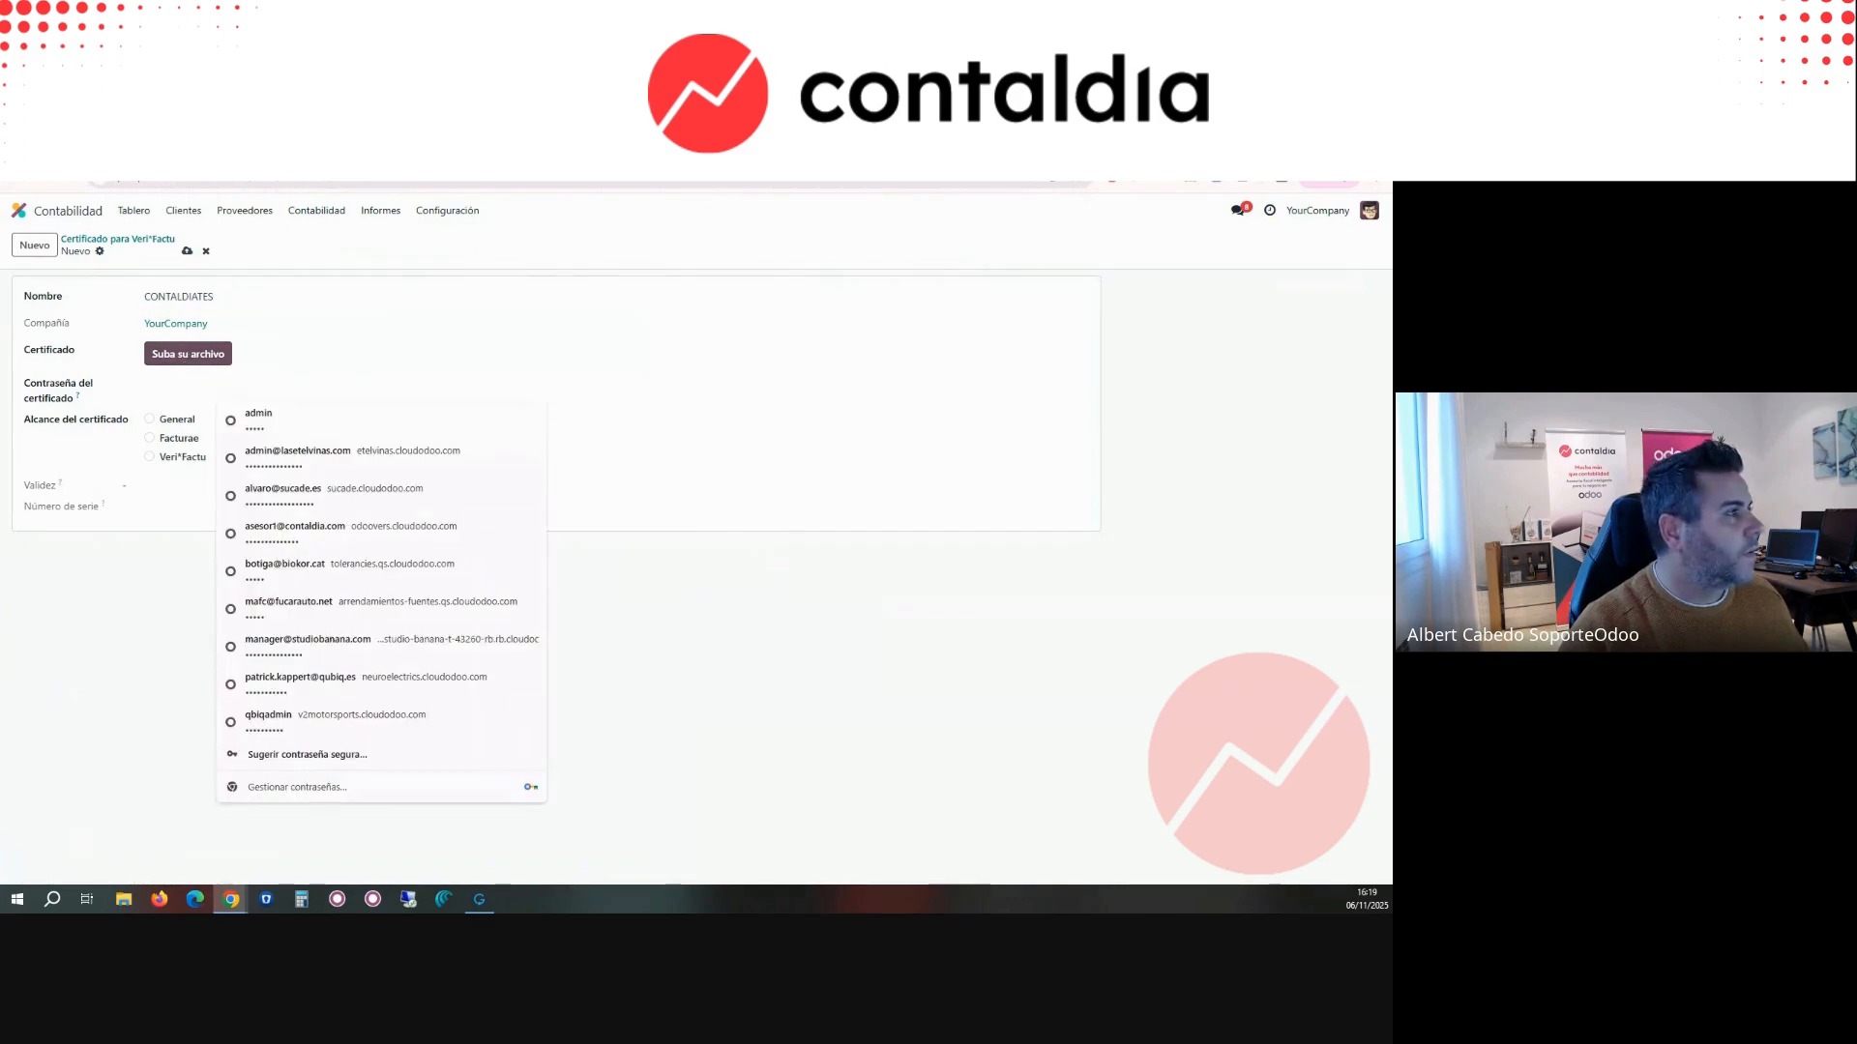
pyautogui.click(180, 385)
pyautogui.click(184, 359)
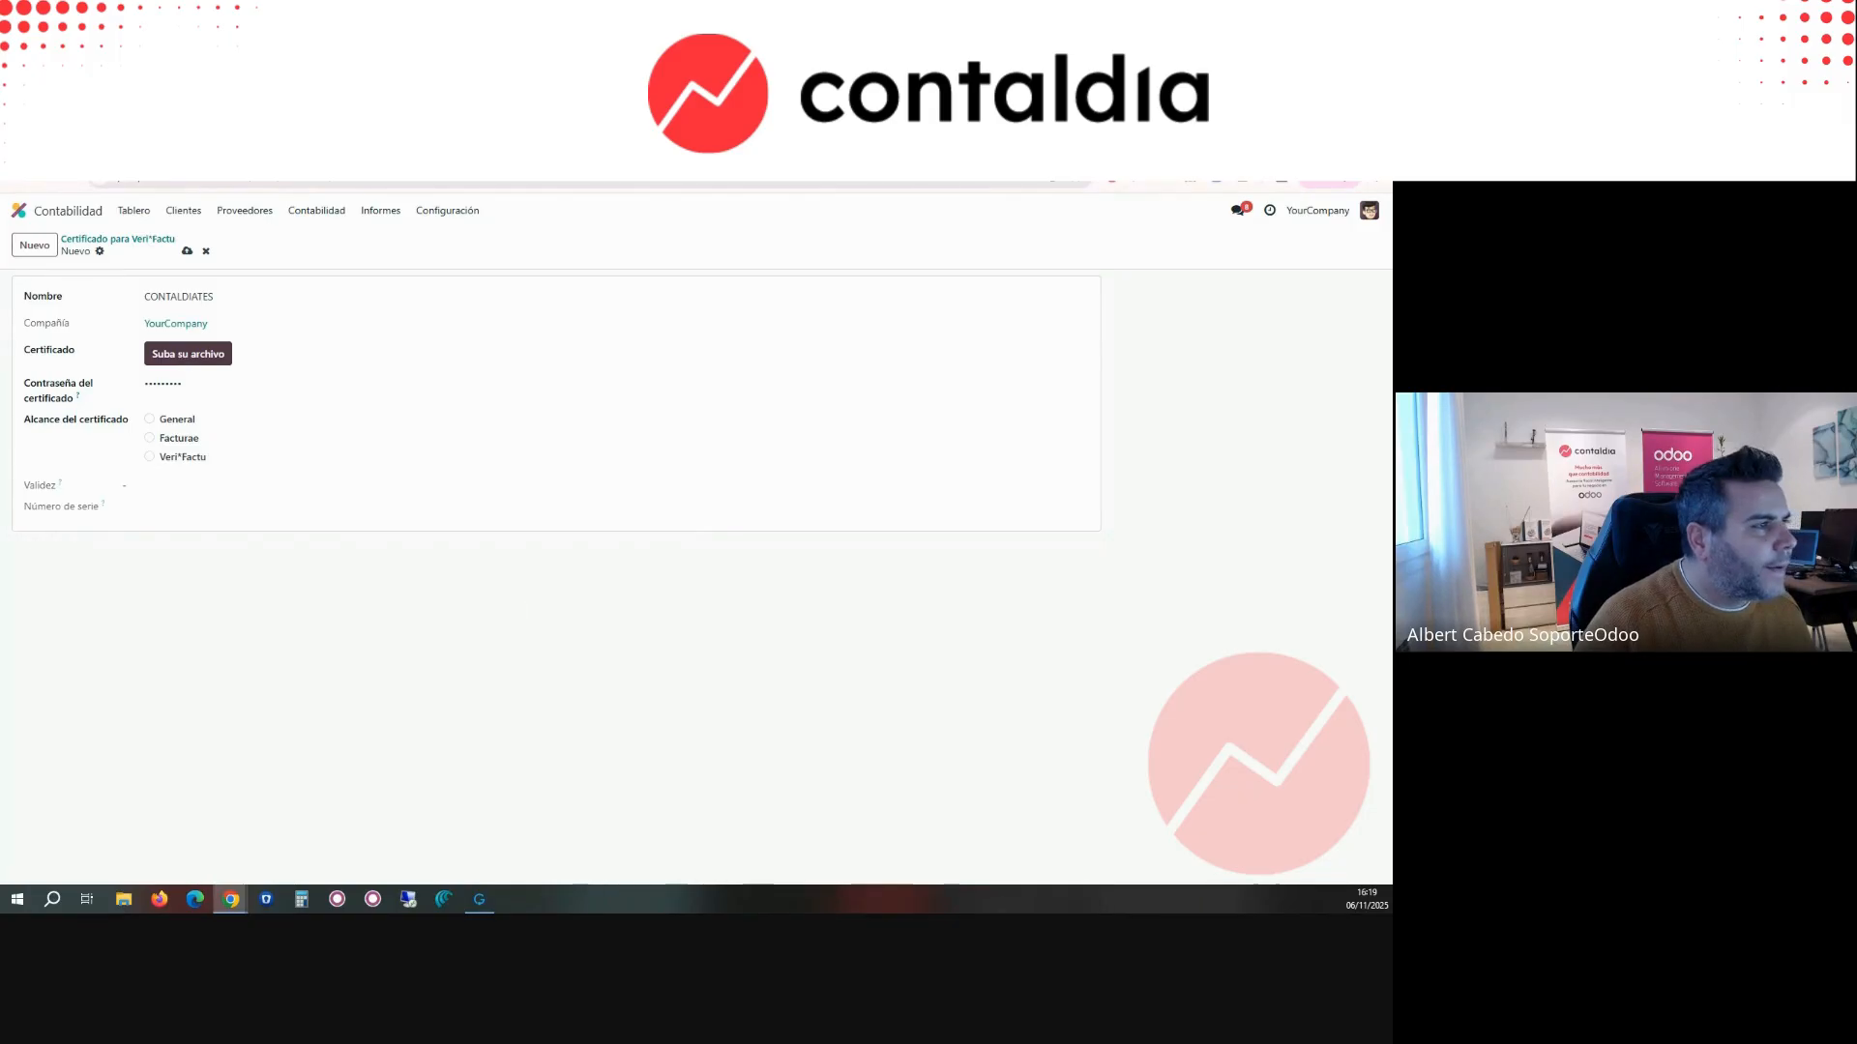
pyautogui.click(182, 526)
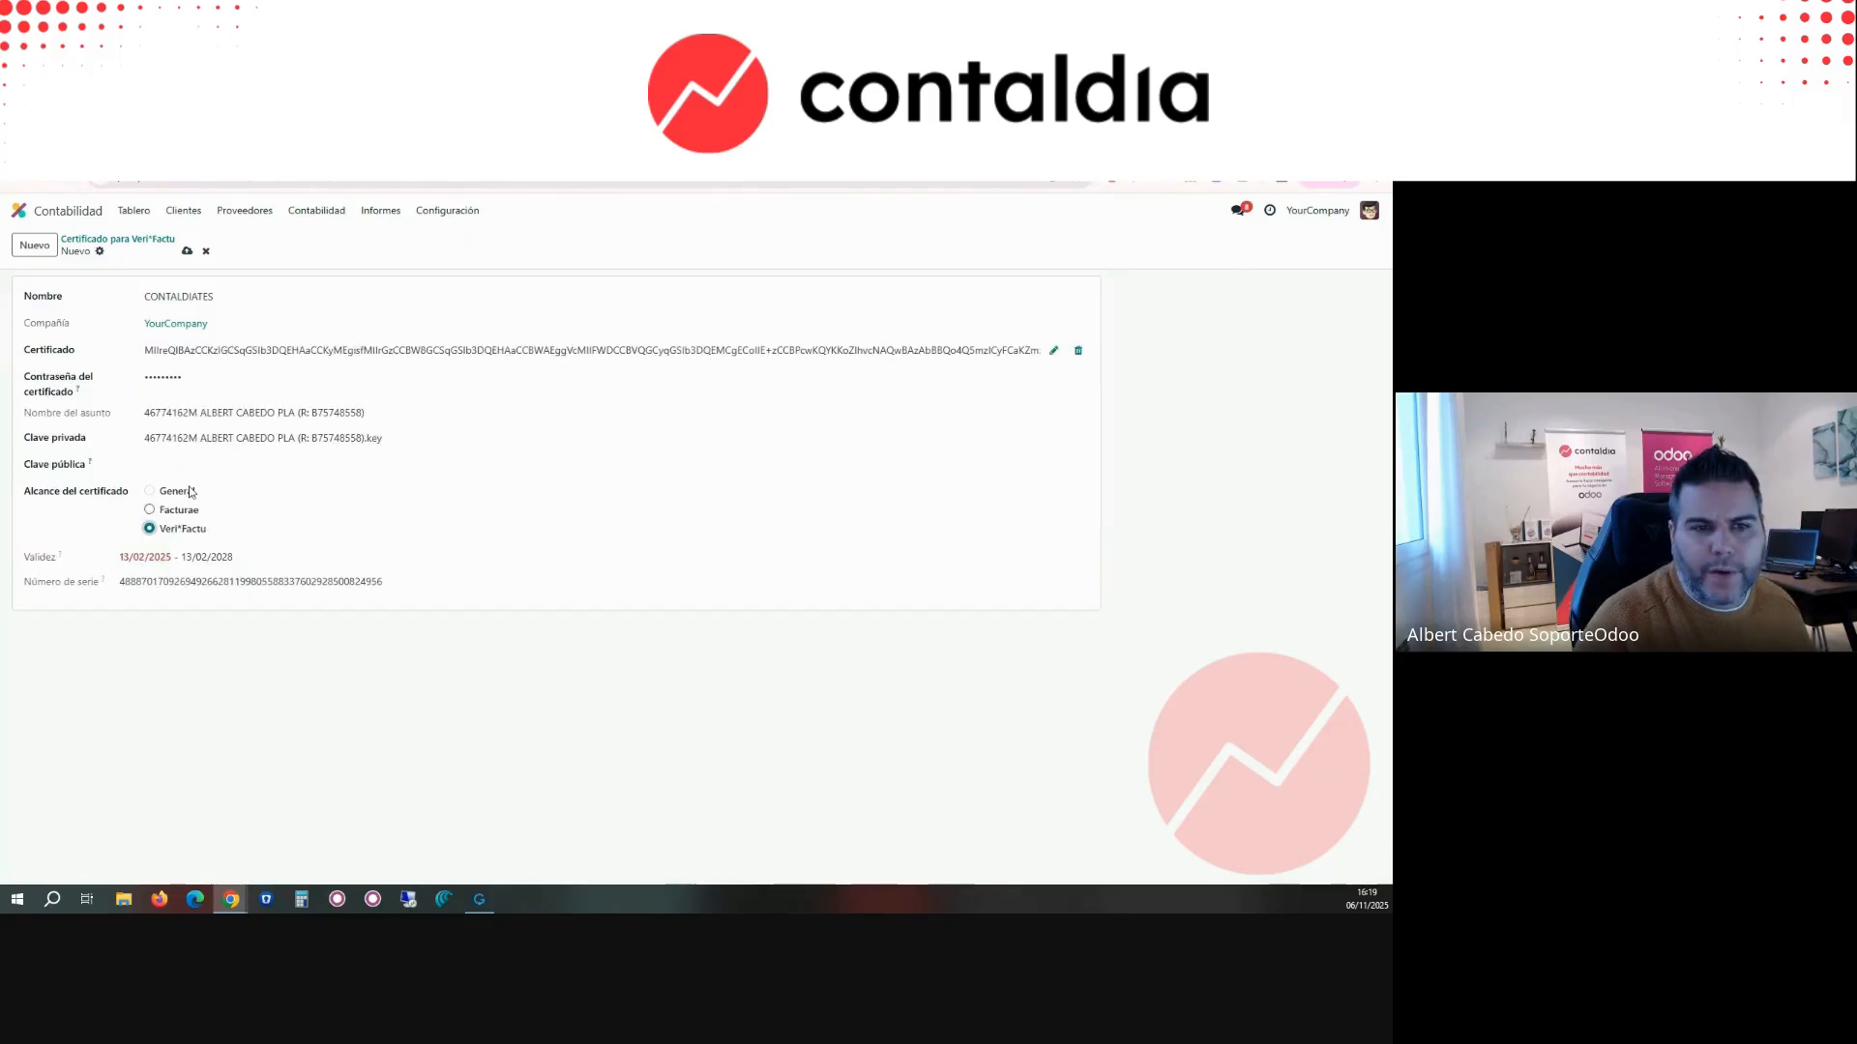
pyautogui.click(187, 251)
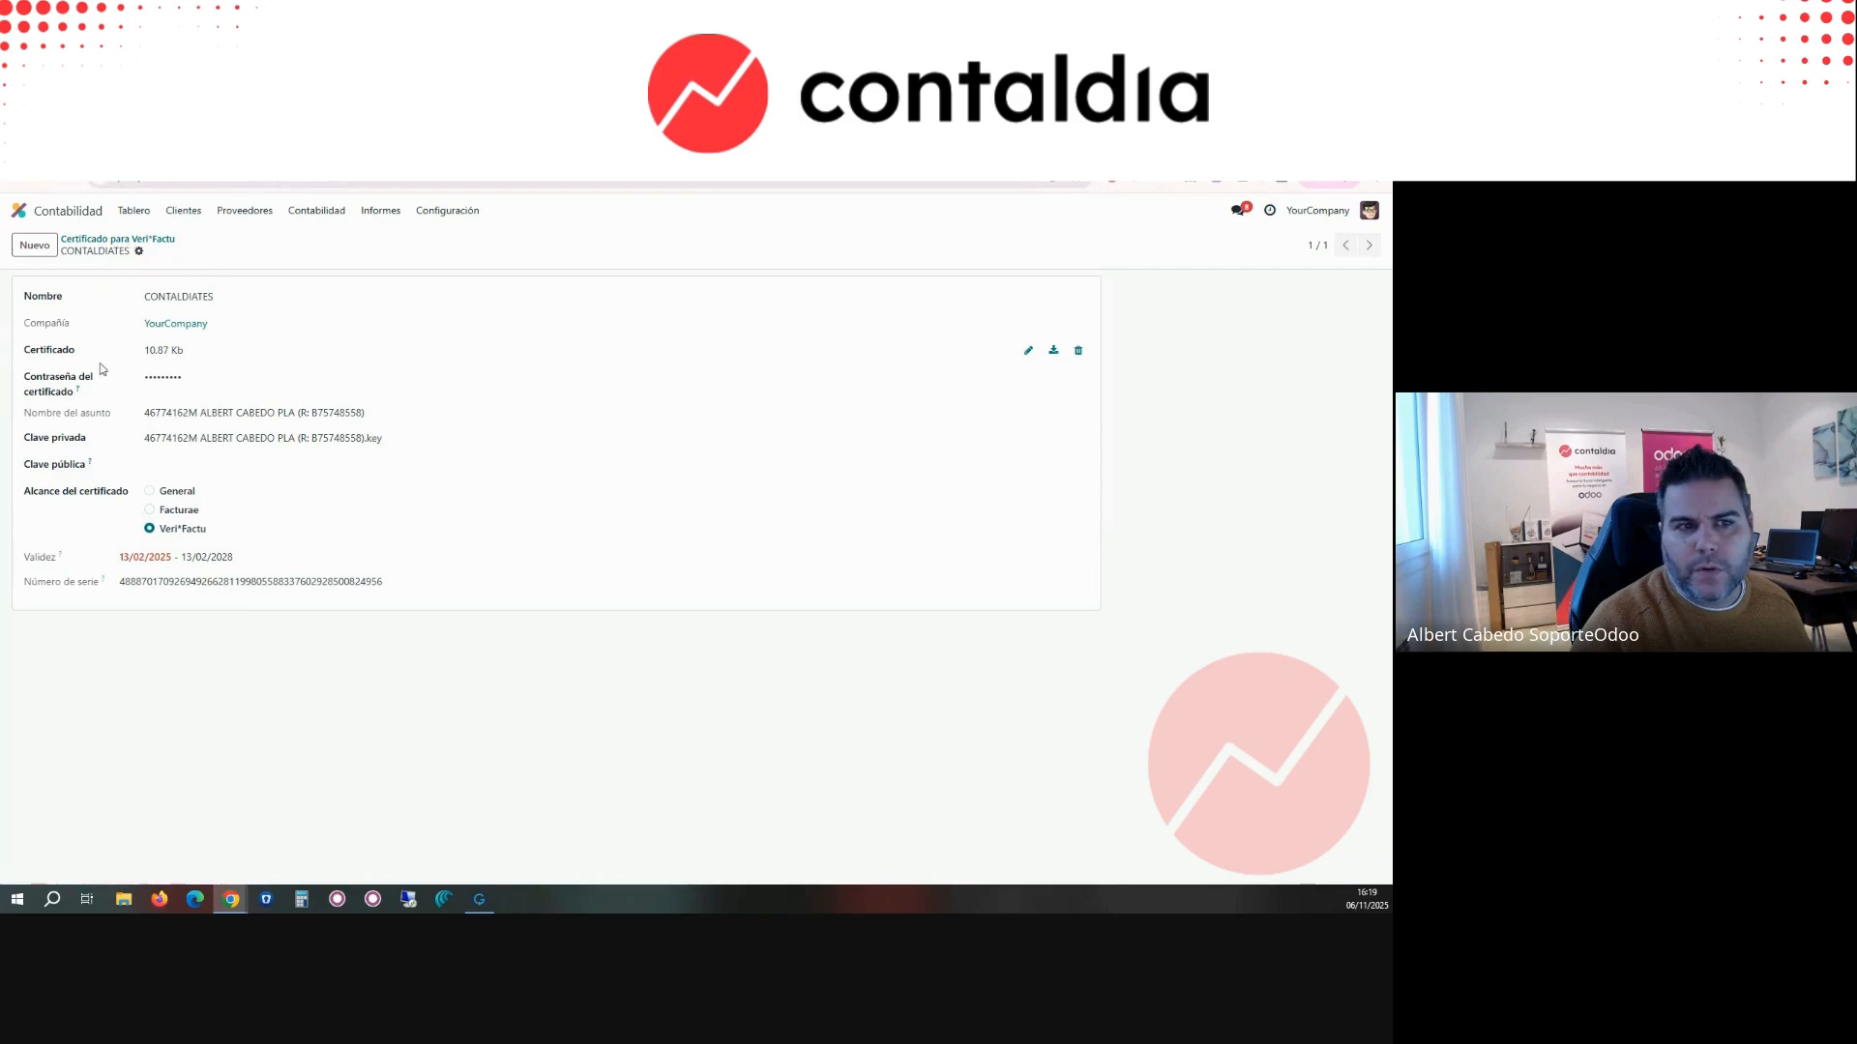
pyautogui.click(106, 239)
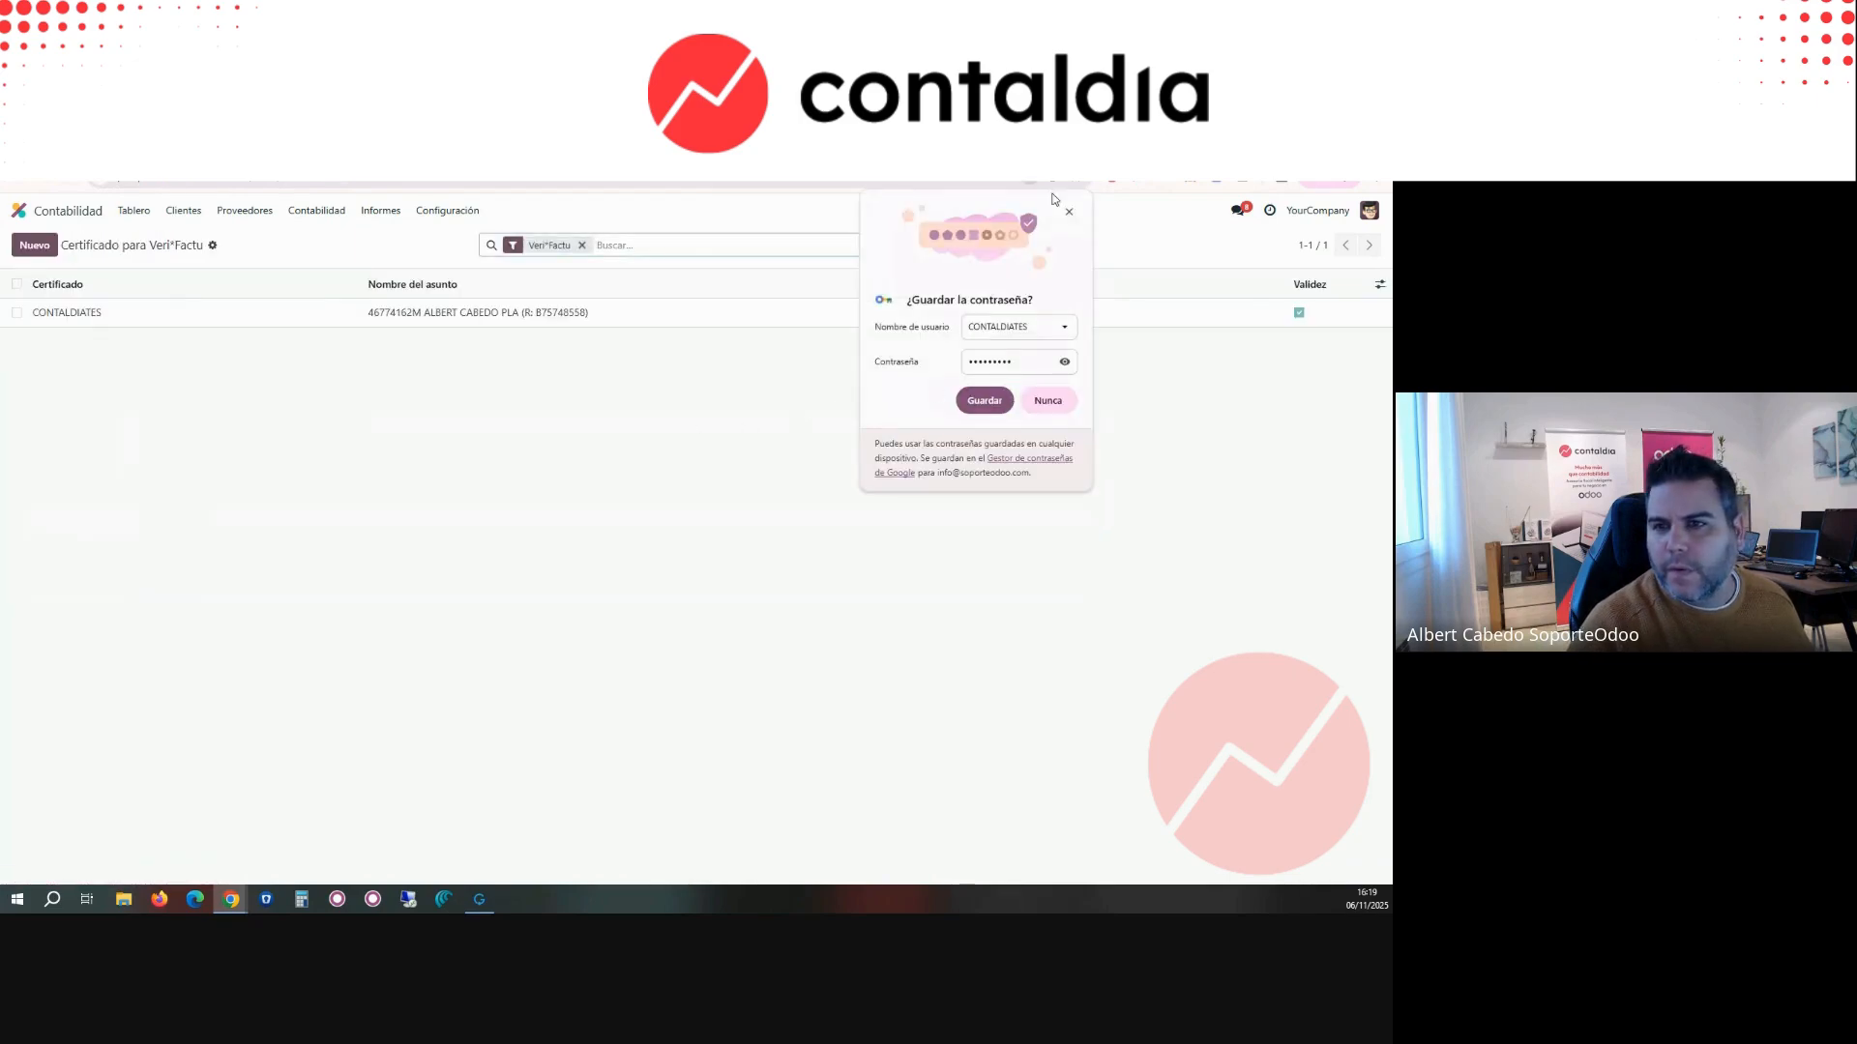
pyautogui.click(1069, 212)
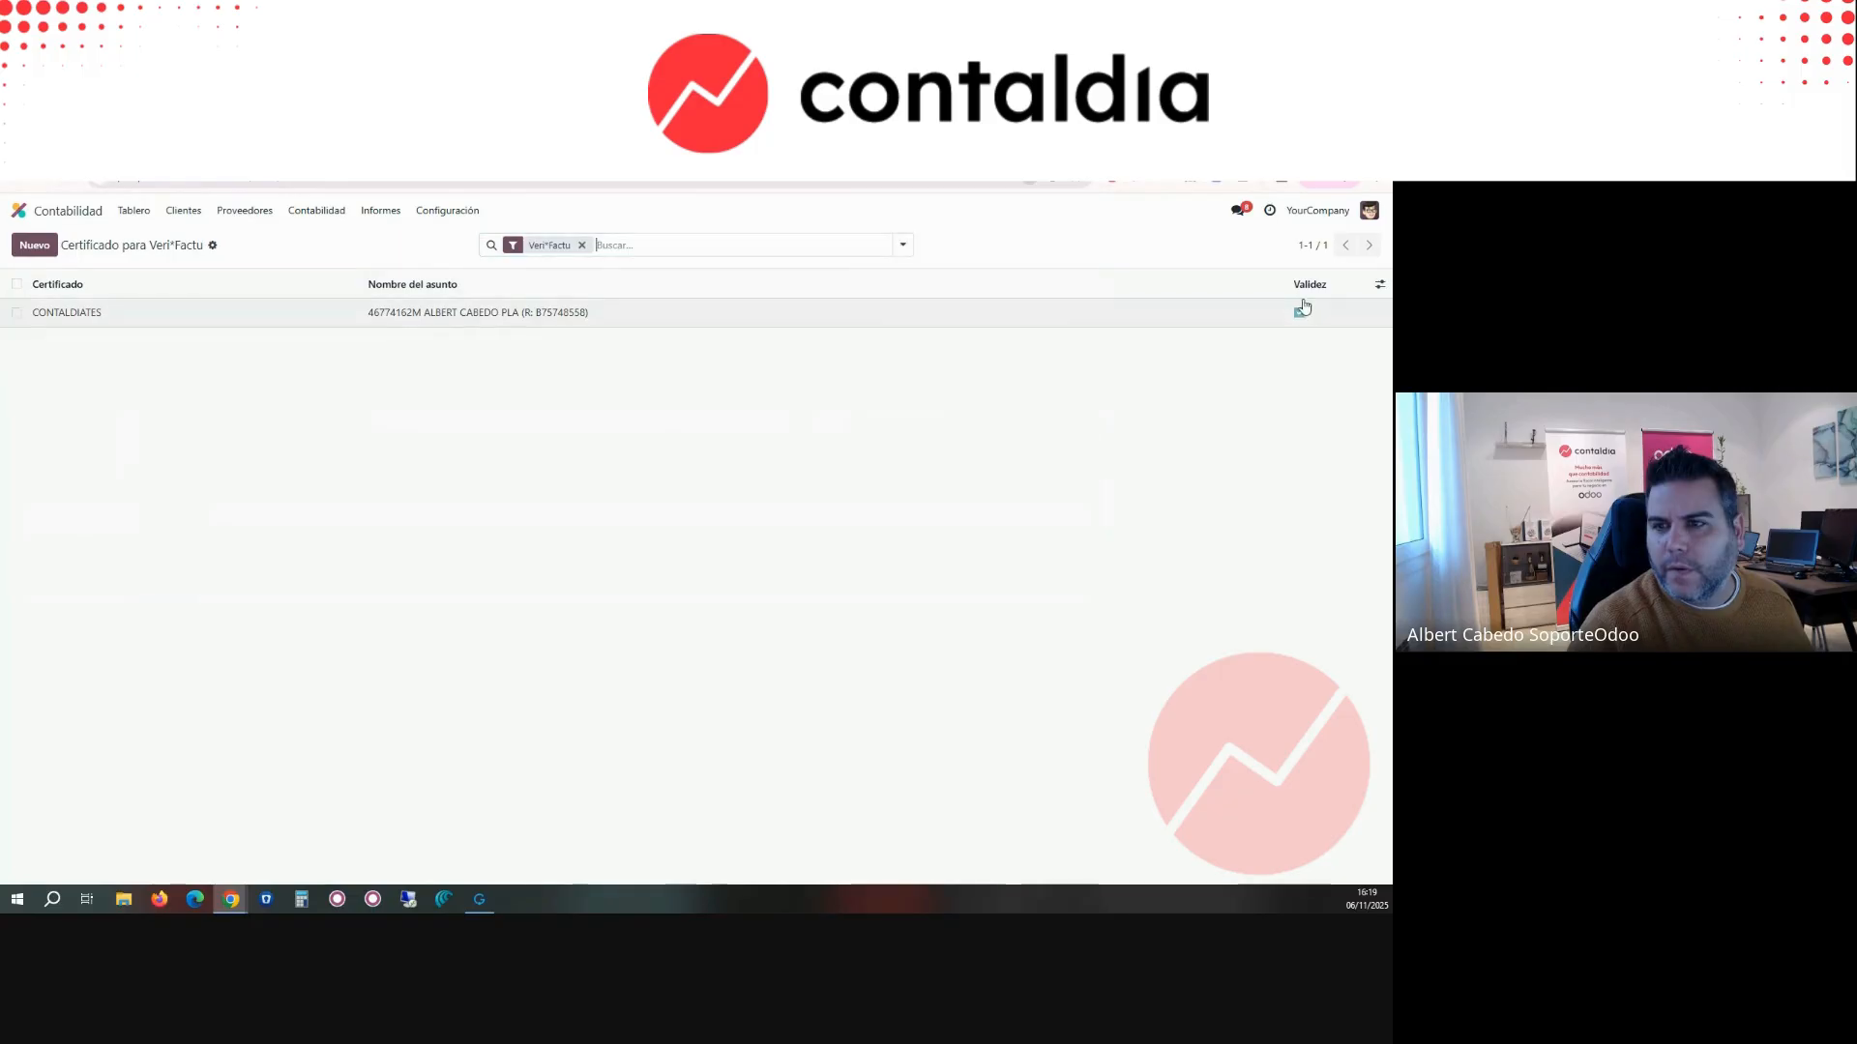
# Step: Reopen the Deco Addict draft invoice INV/2025/00001 from the customer invoices
pyautogui.click(184, 209)
pyautogui.click(182, 236)
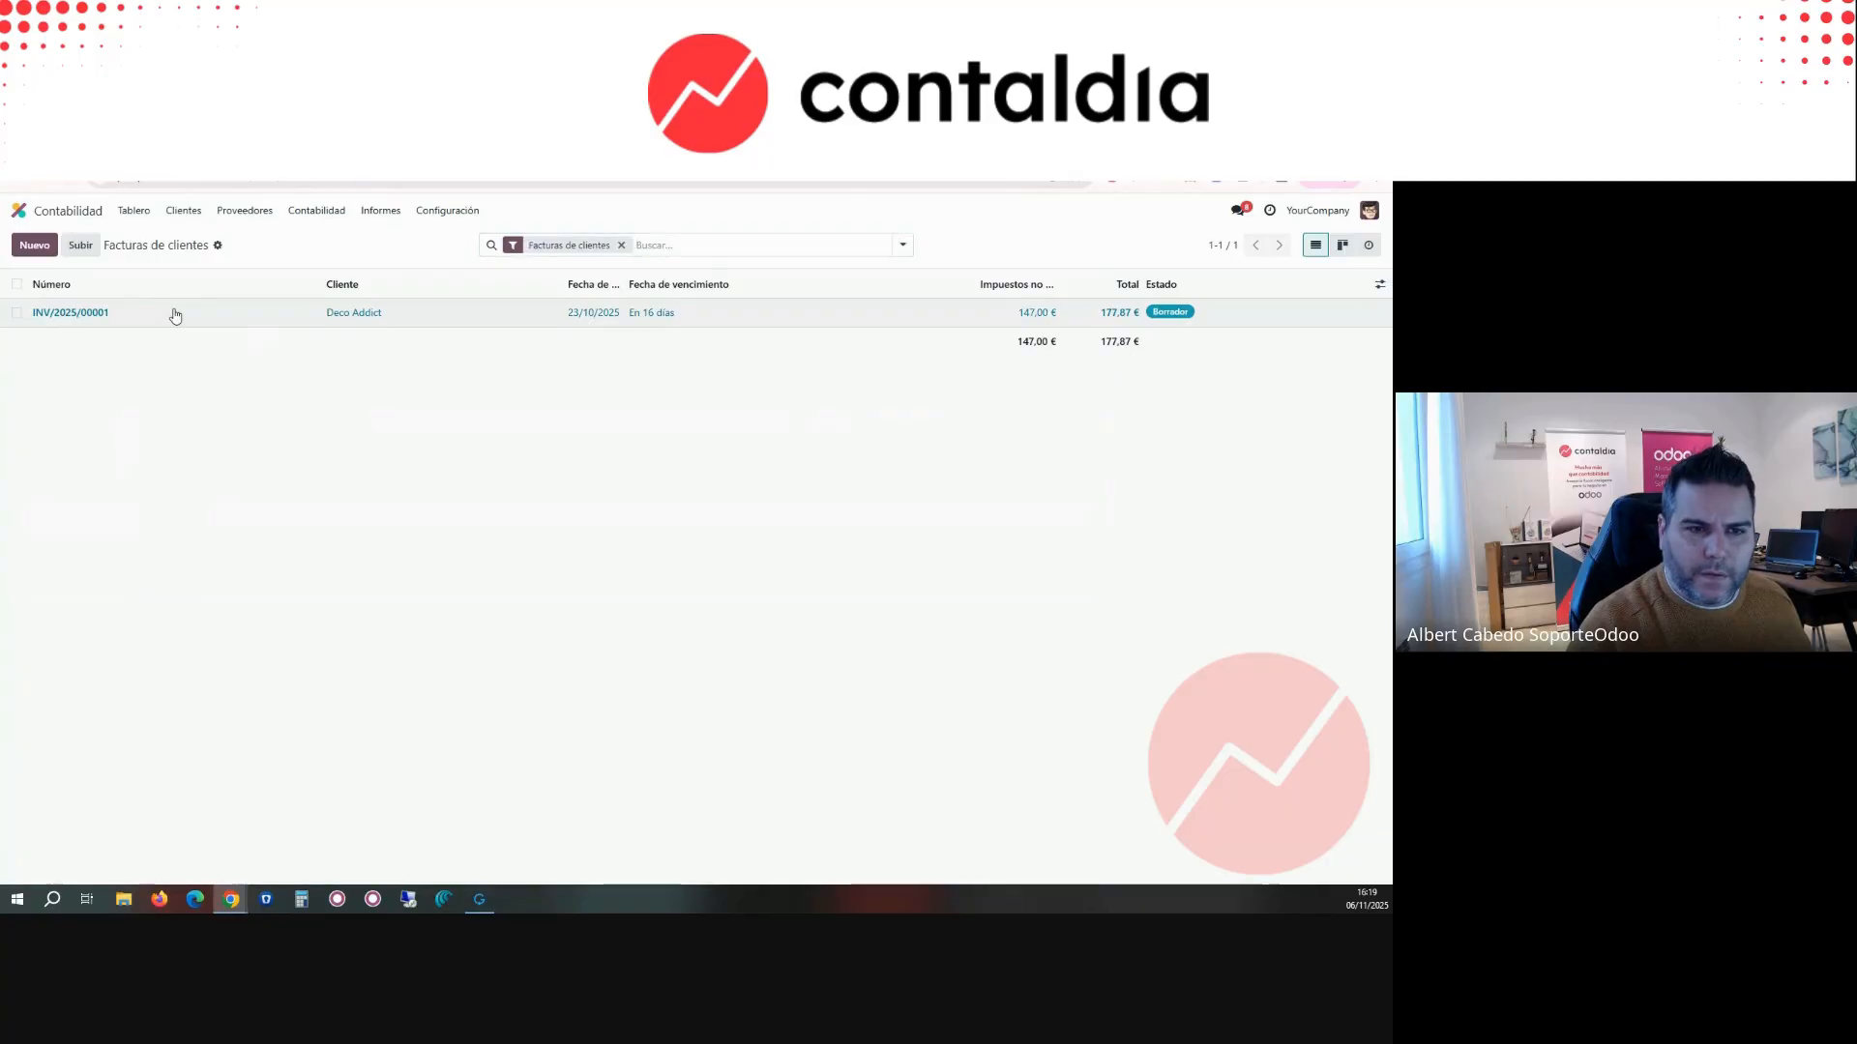
pyautogui.click(175, 313)
# Step: Review the Veri*Factu options in the Contabilidad section of Ajustes
pyautogui.click(19, 210)
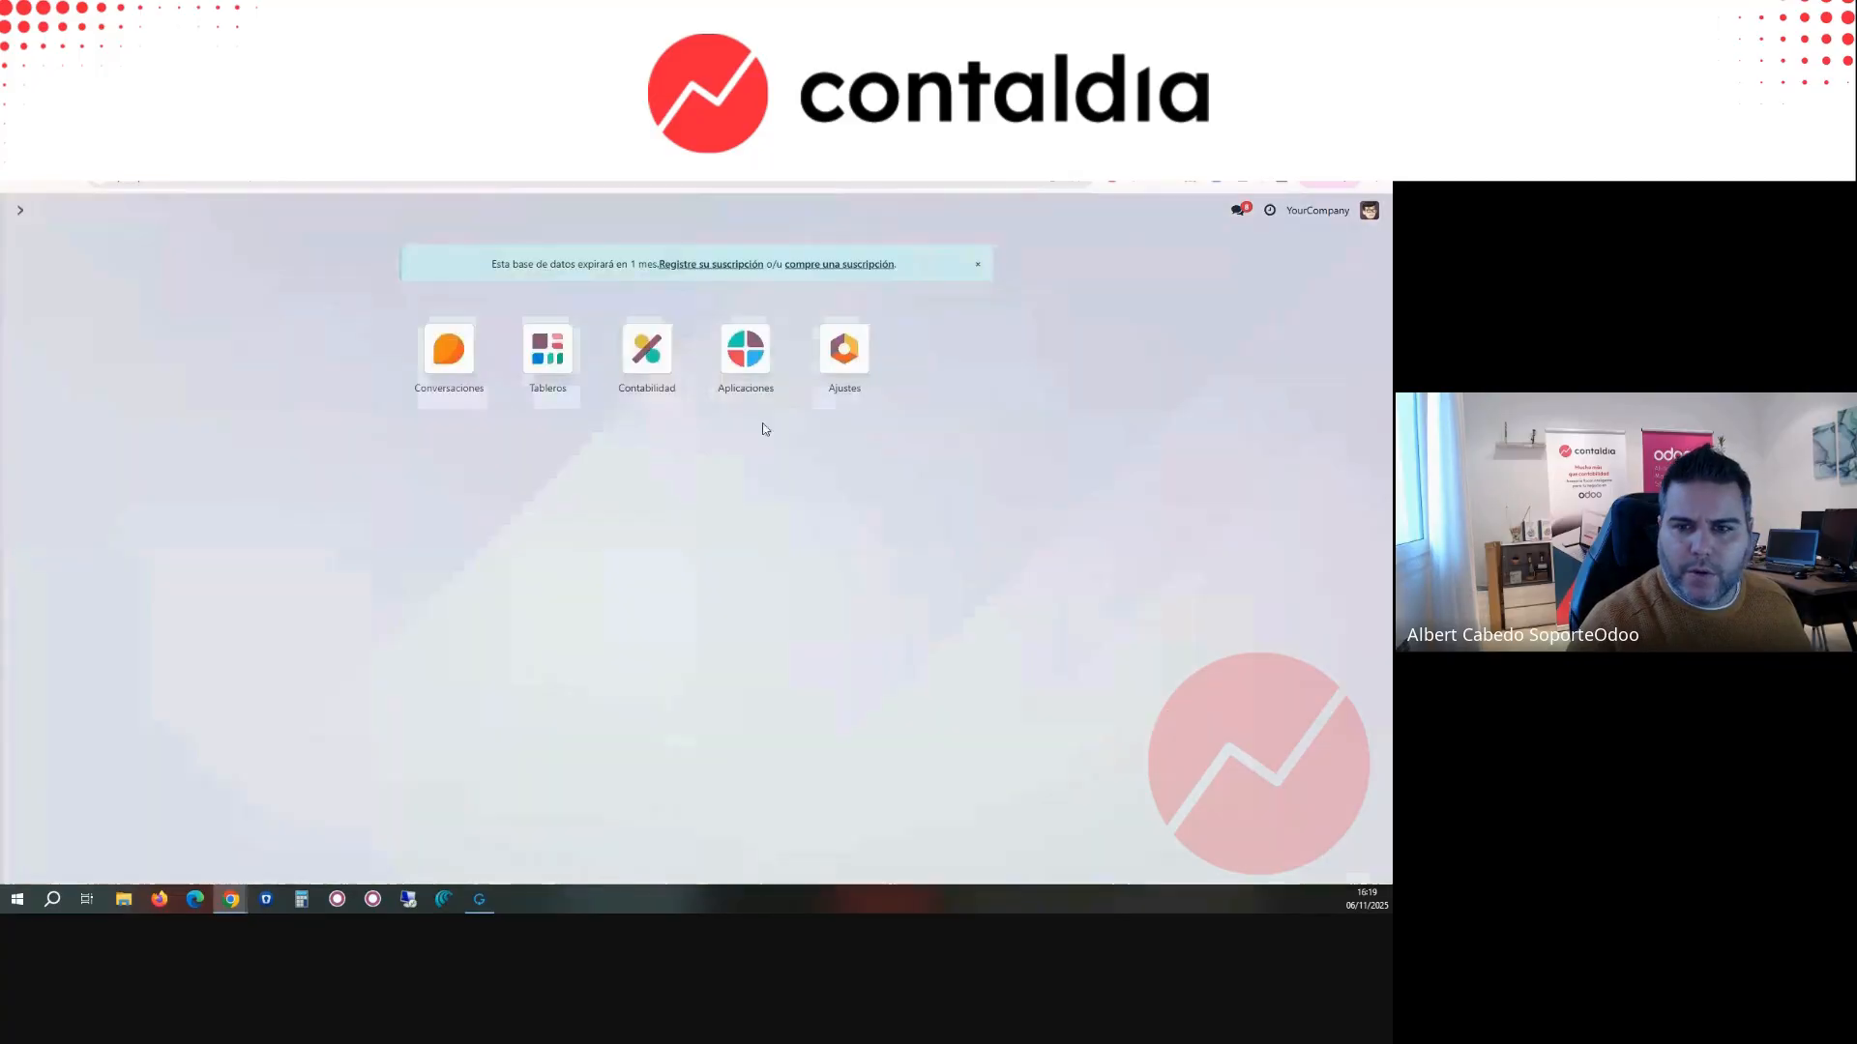
pyautogui.click(844, 350)
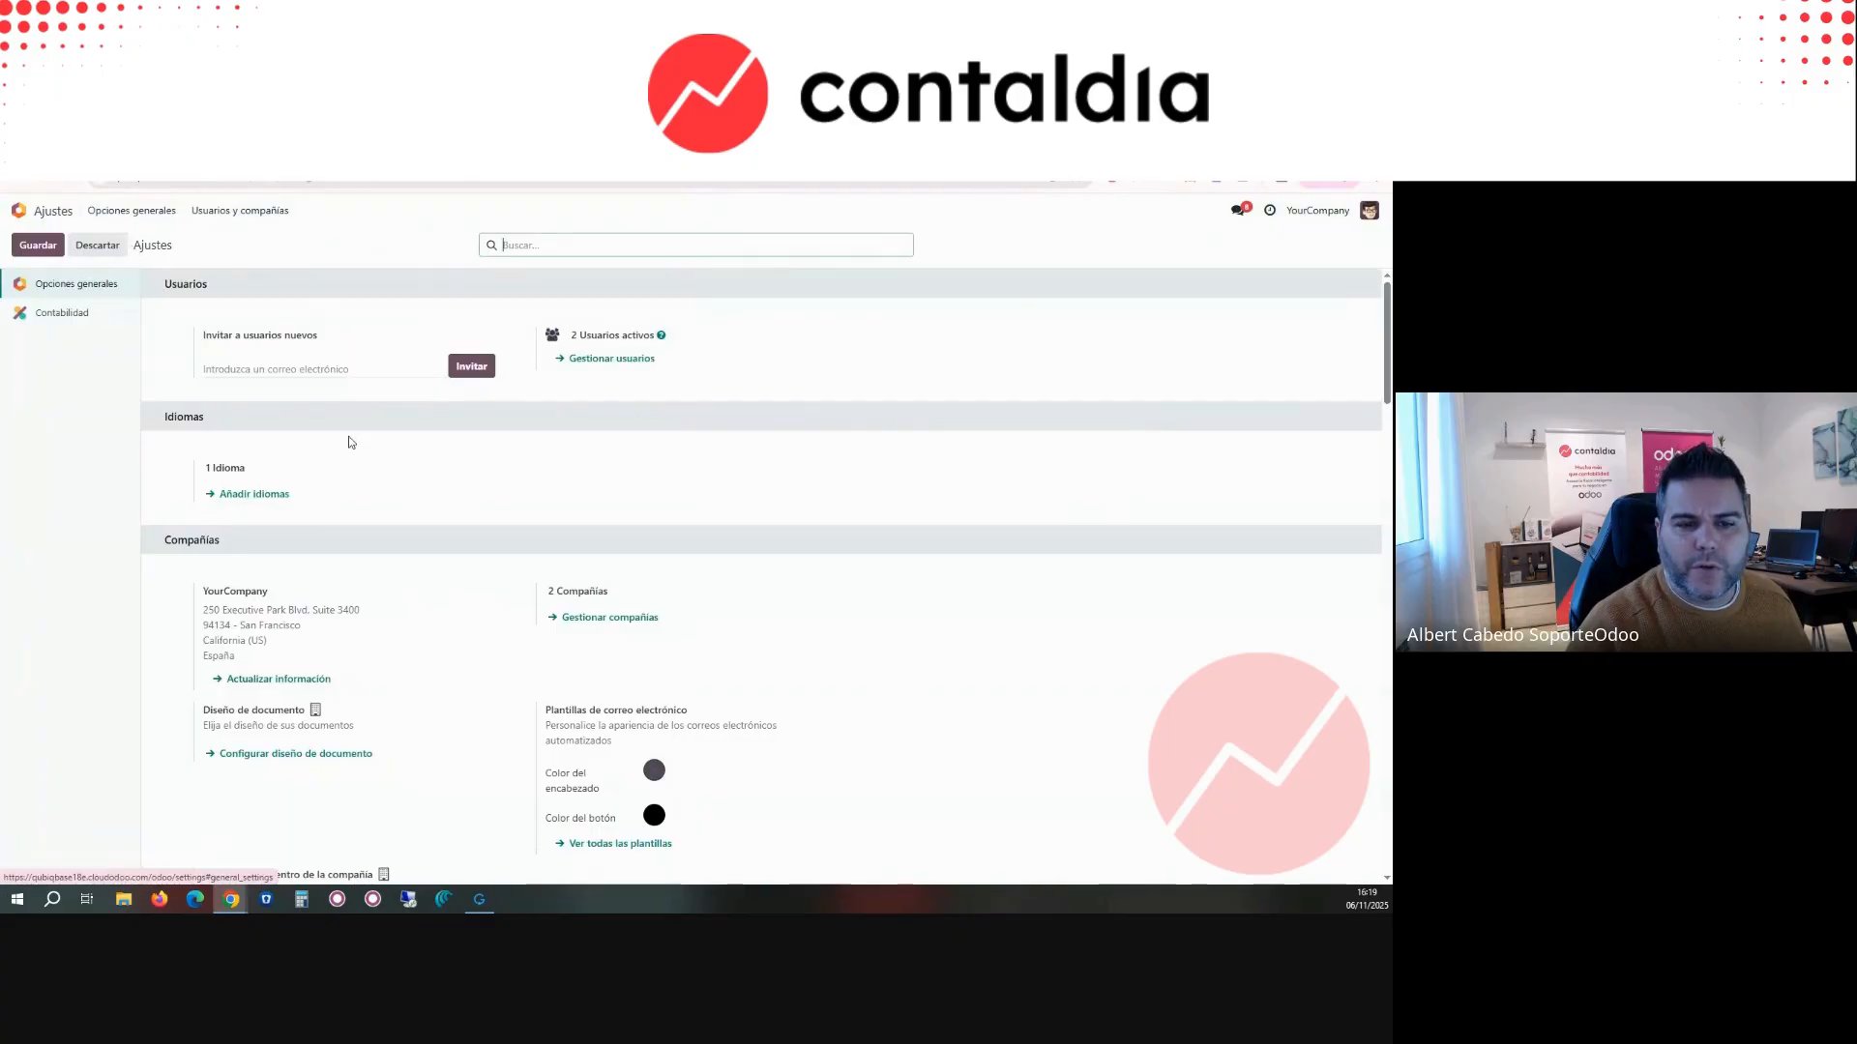
pyautogui.click(47, 319)
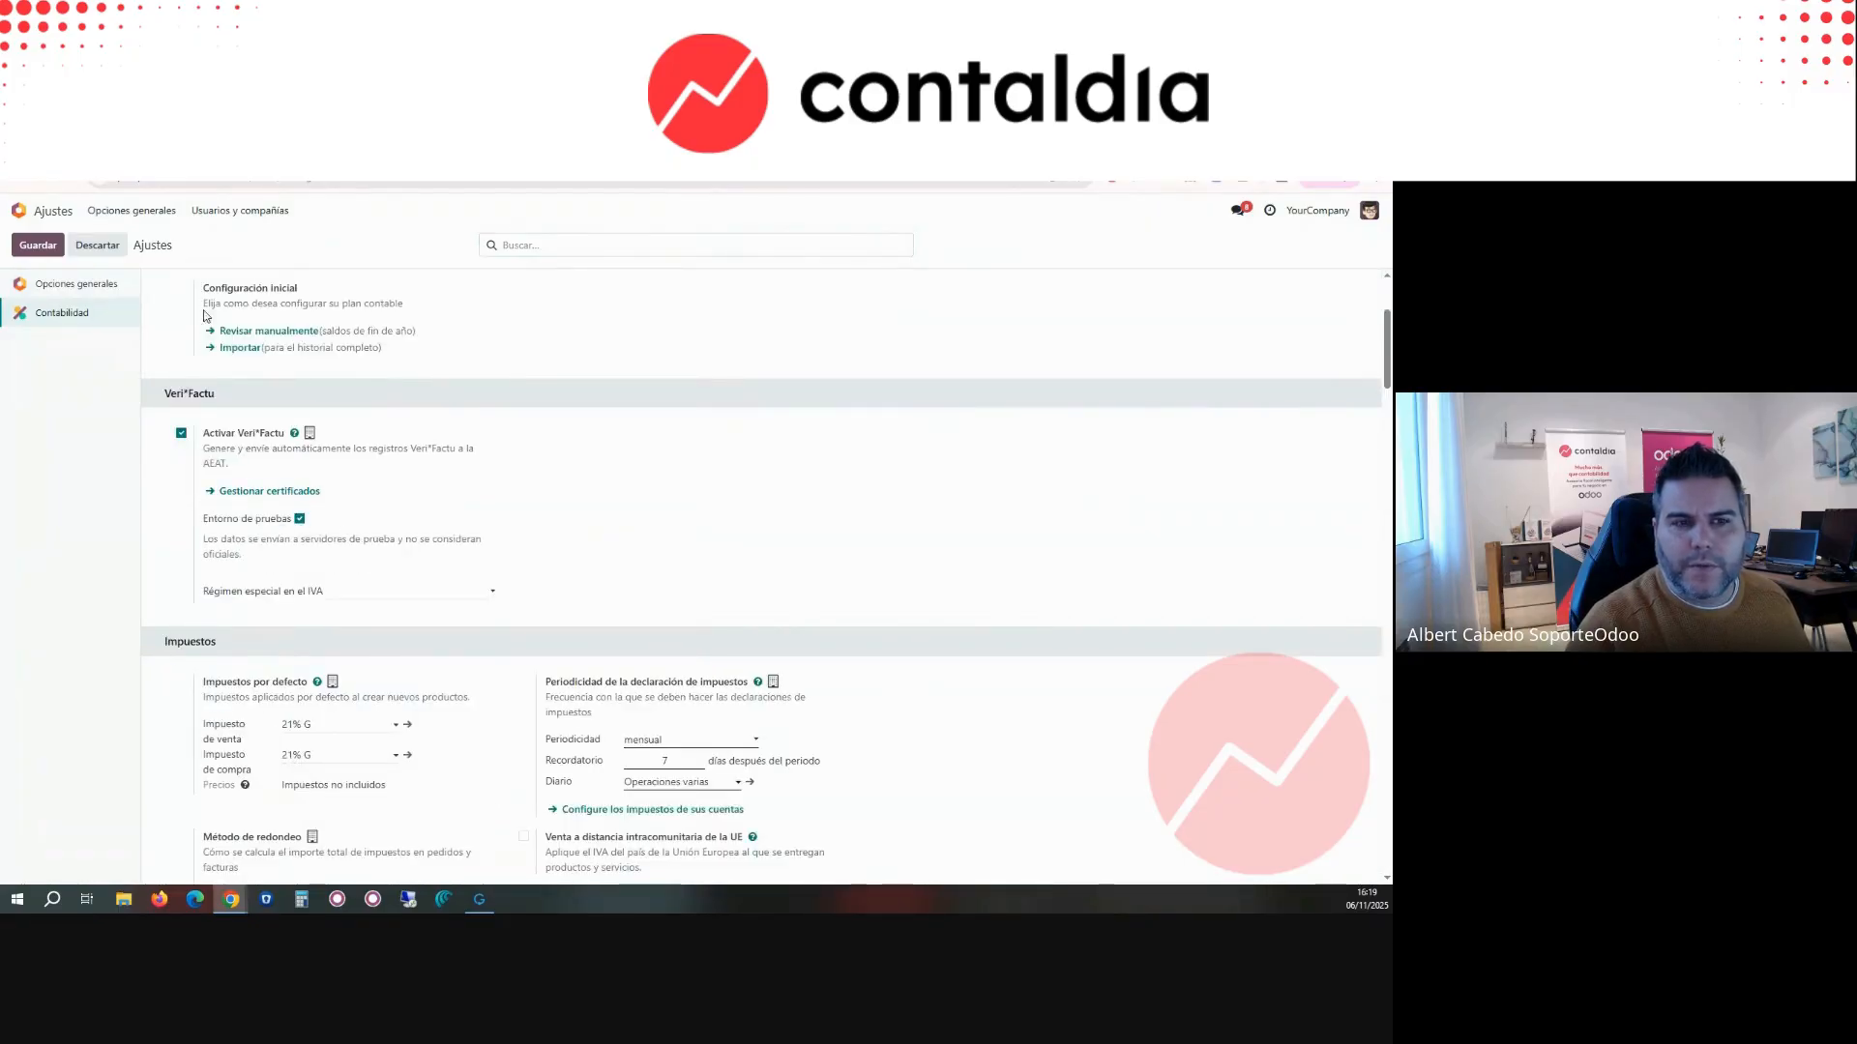
# Step: Return to Contabilidad and open the customer invoices from its dashboard
pyautogui.click(18, 209)
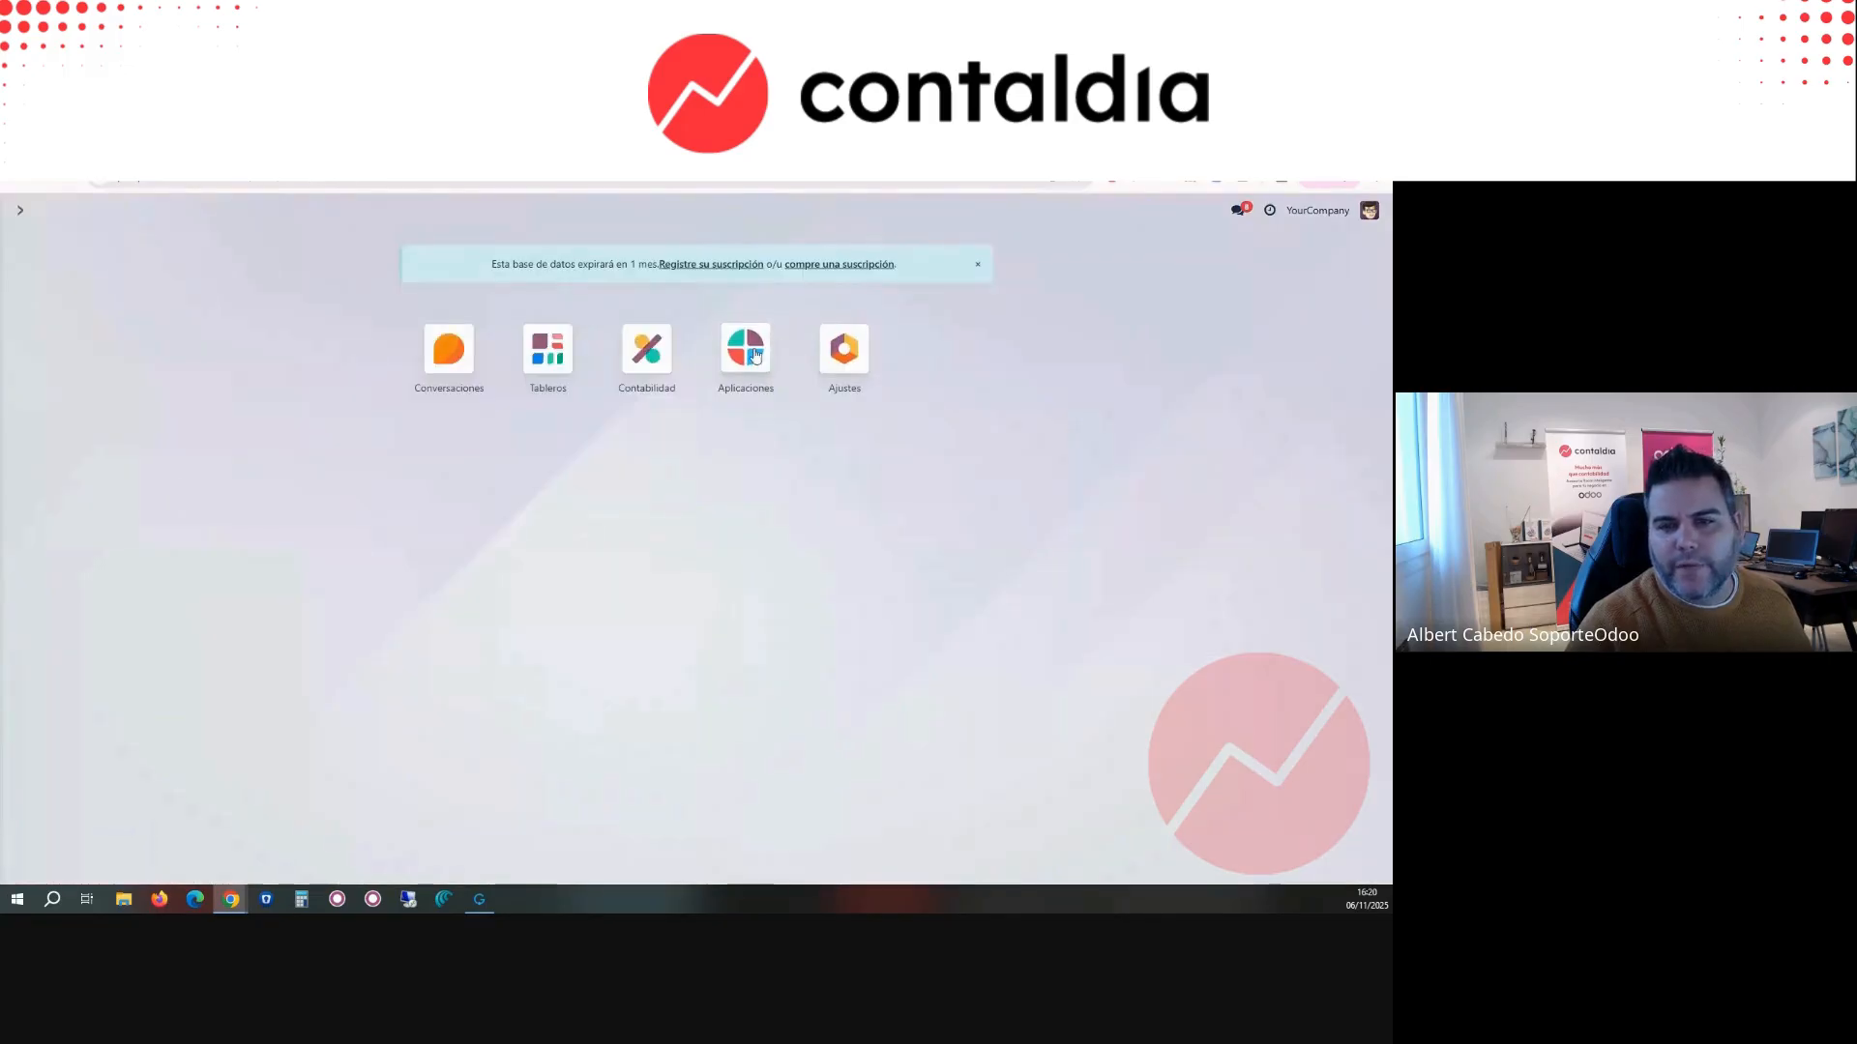
pyautogui.click(646, 350)
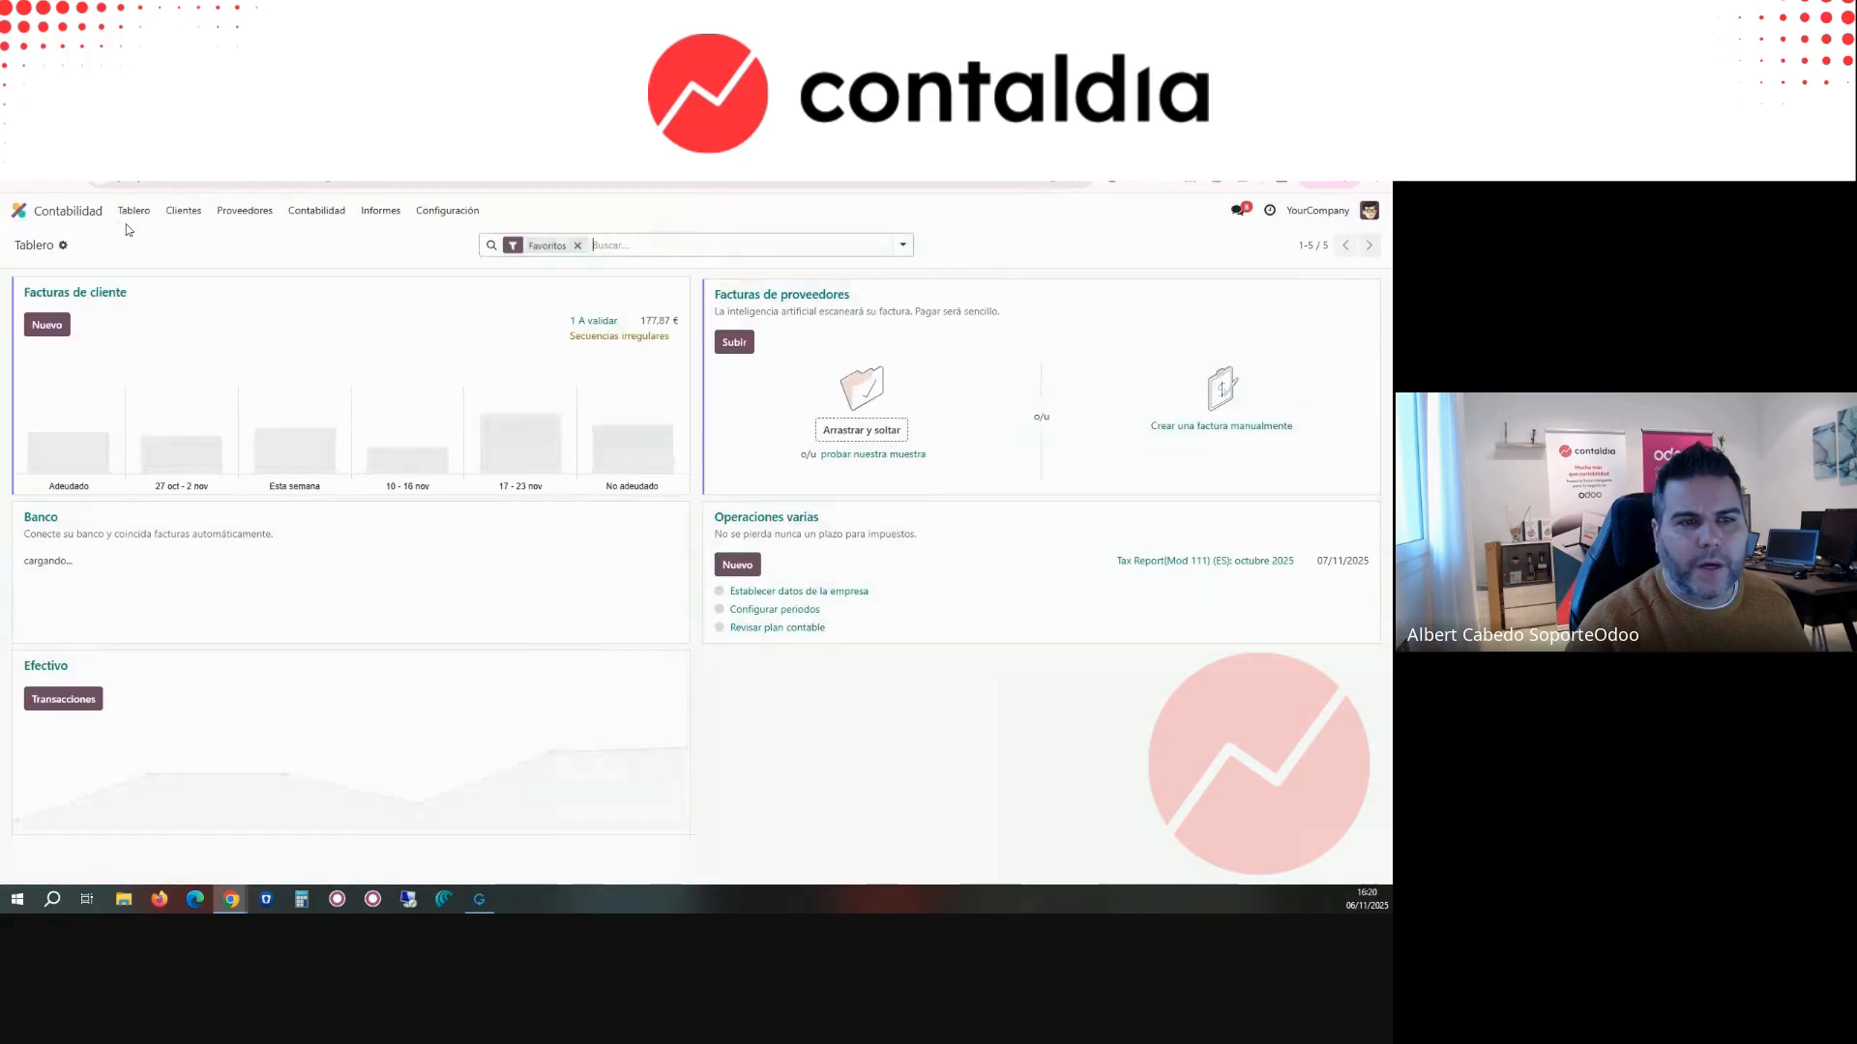
pyautogui.click(109, 292)
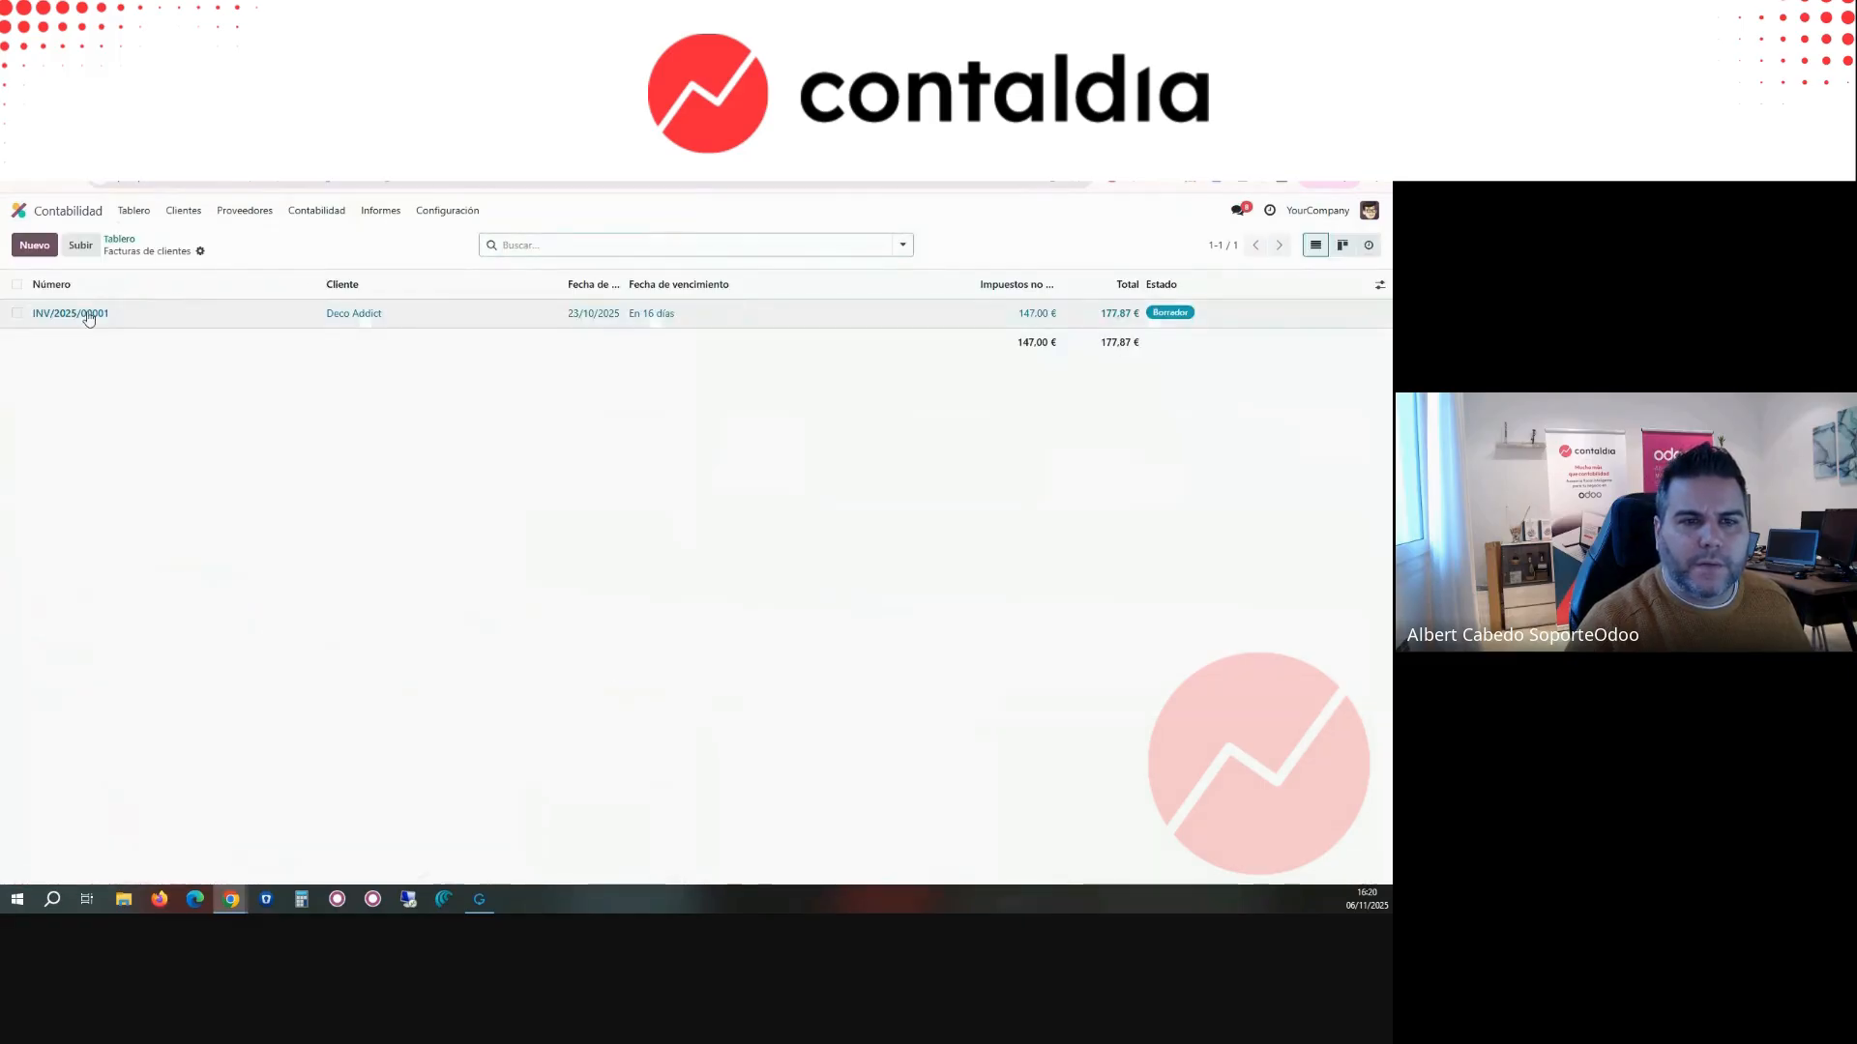
# Step: Open draft invoice INV/2025/00001 and choose Ayuntamiento De Bilbao as its customer
pyautogui.click(90, 315)
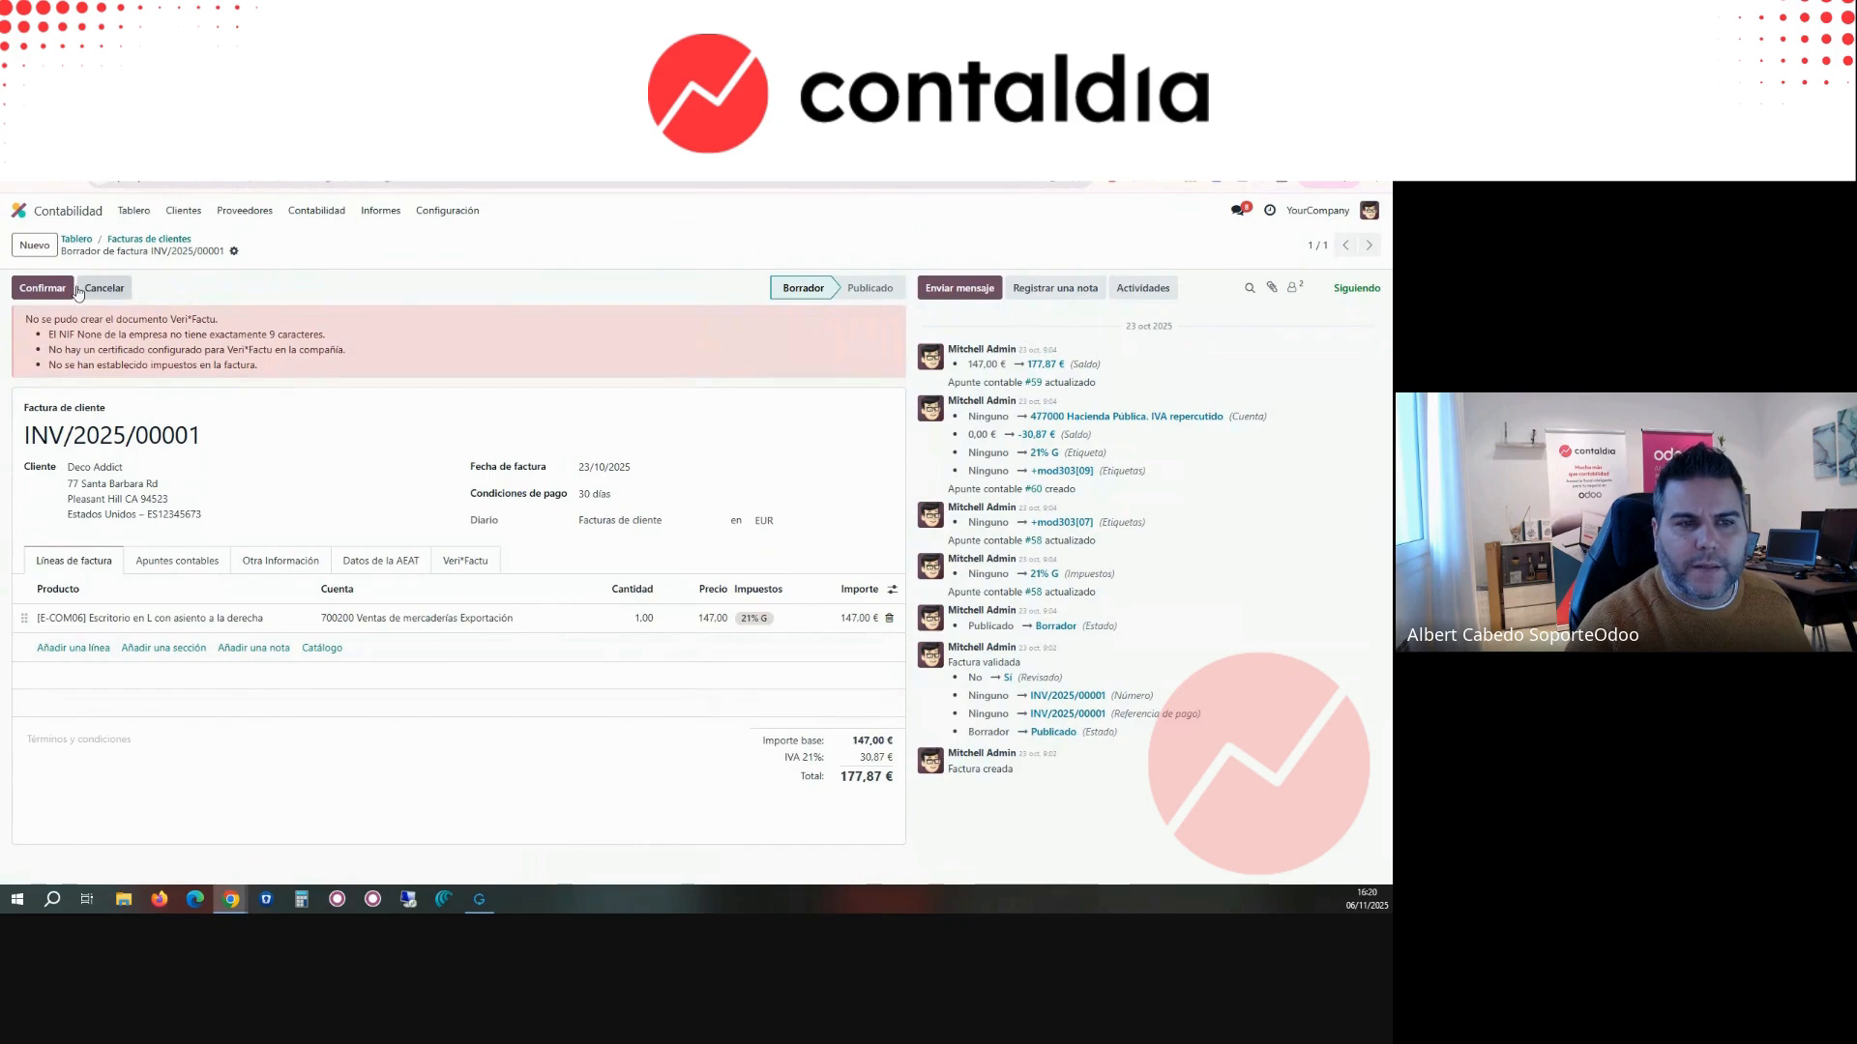
pyautogui.click(138, 467)
pyautogui.click(138, 468)
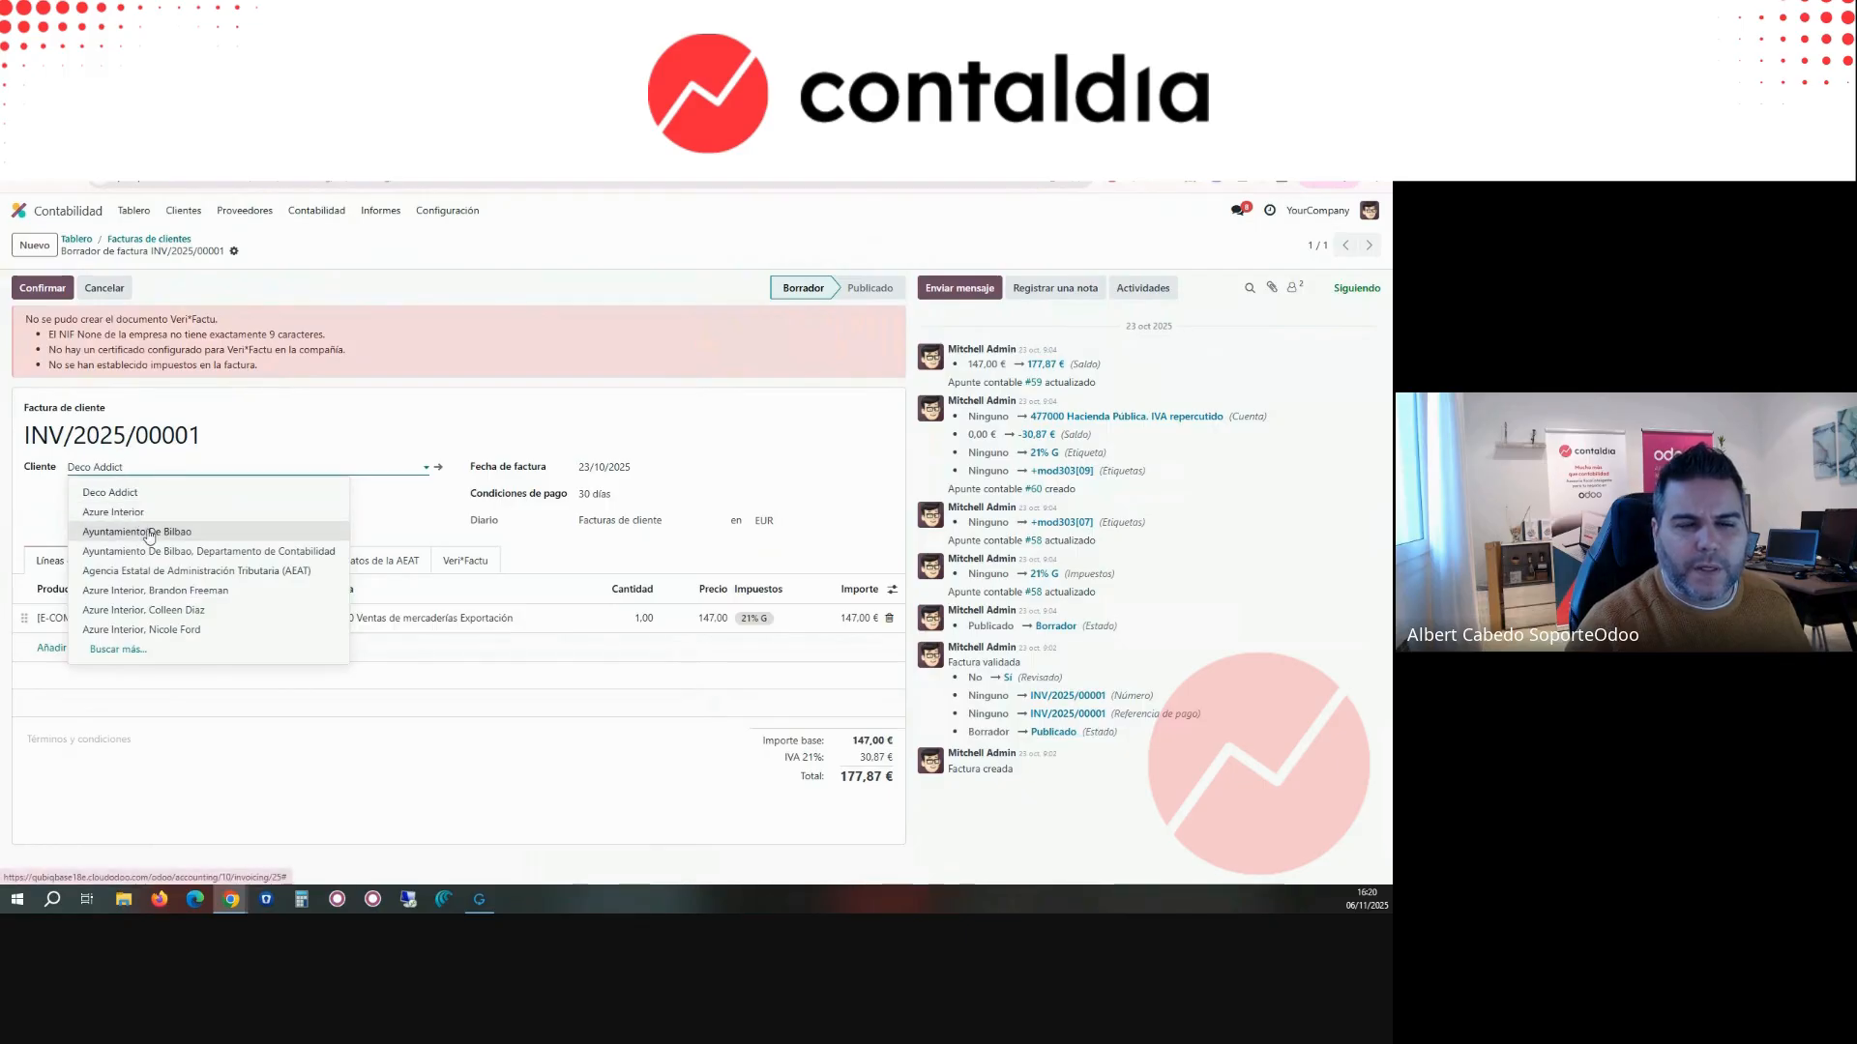
pyautogui.click(150, 532)
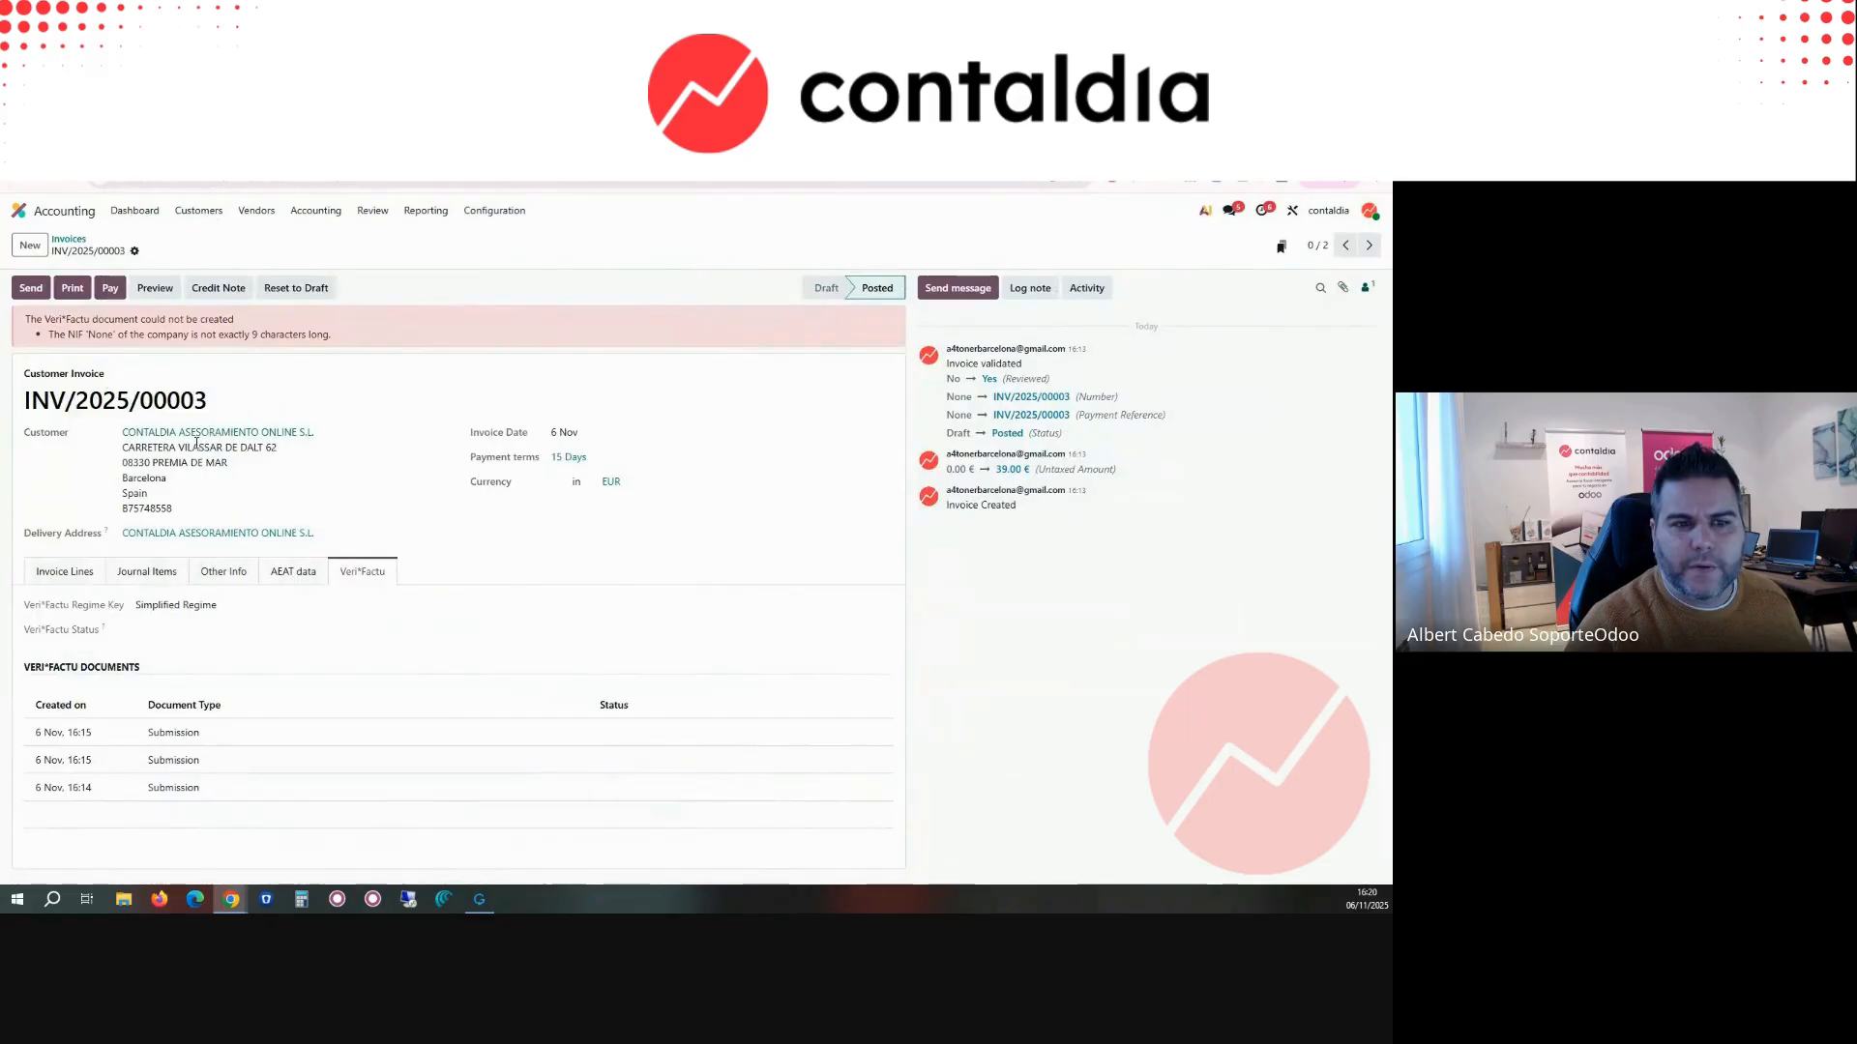
# Step: Switch to the contaldia database, check the Veri*Factu error on invoice INV/2025/00003, and open Settings in a separate browser tab
pyautogui.moveTo(77, 332); pyautogui.dragTo(311, 335)
pyautogui.click(309, 335)
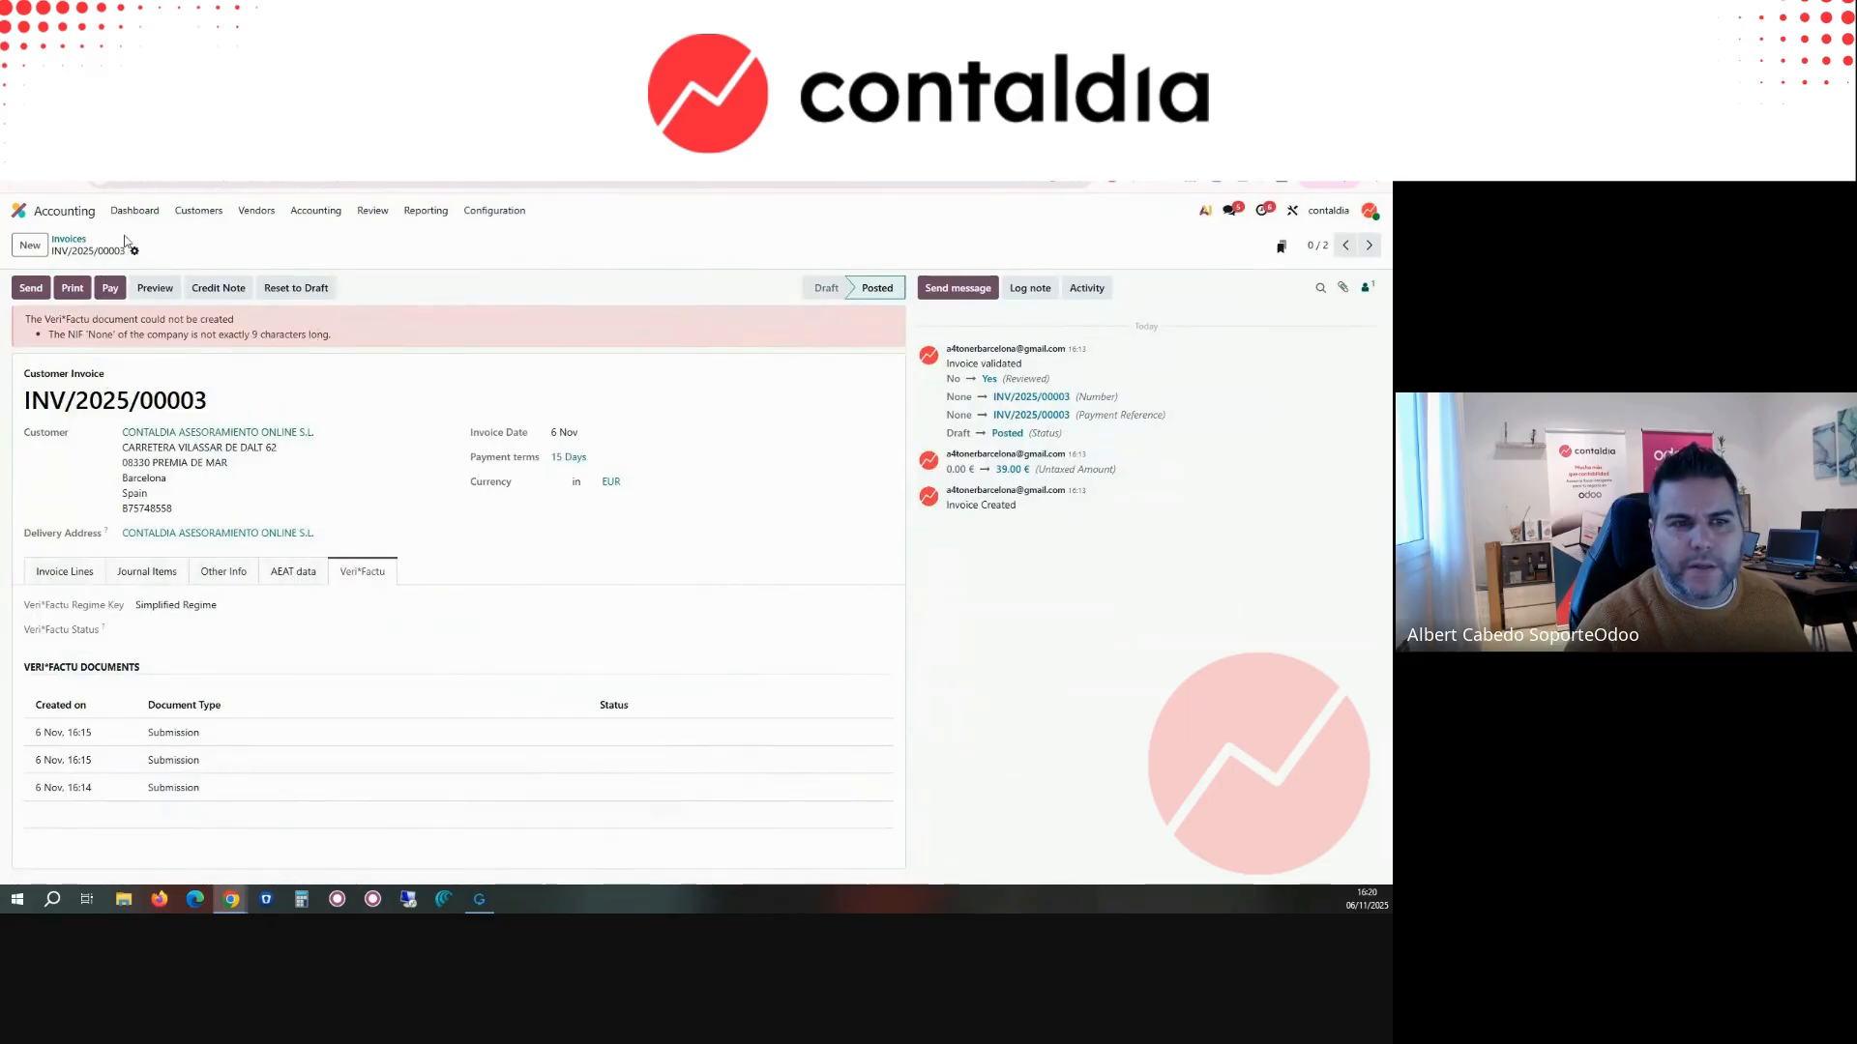
pyautogui.click(18, 211)
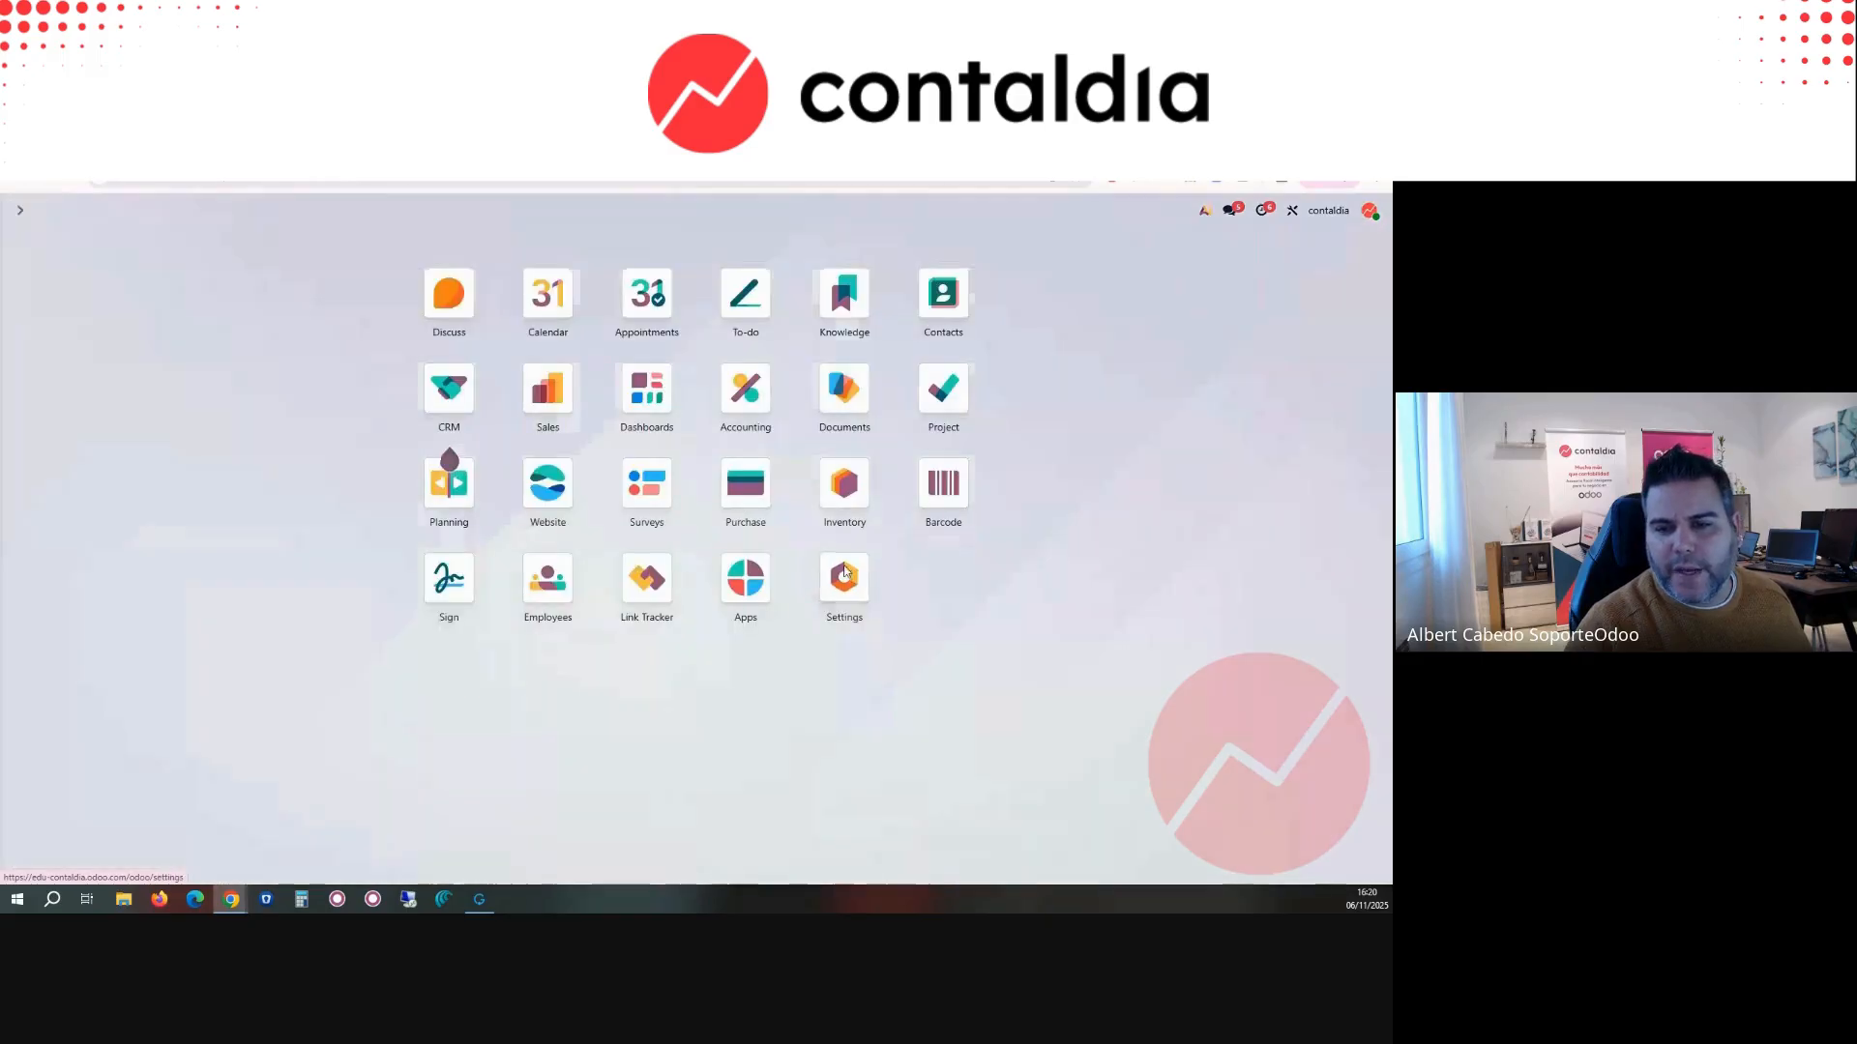
pyautogui.rightClick(845, 568)
pyautogui.click(919, 585)
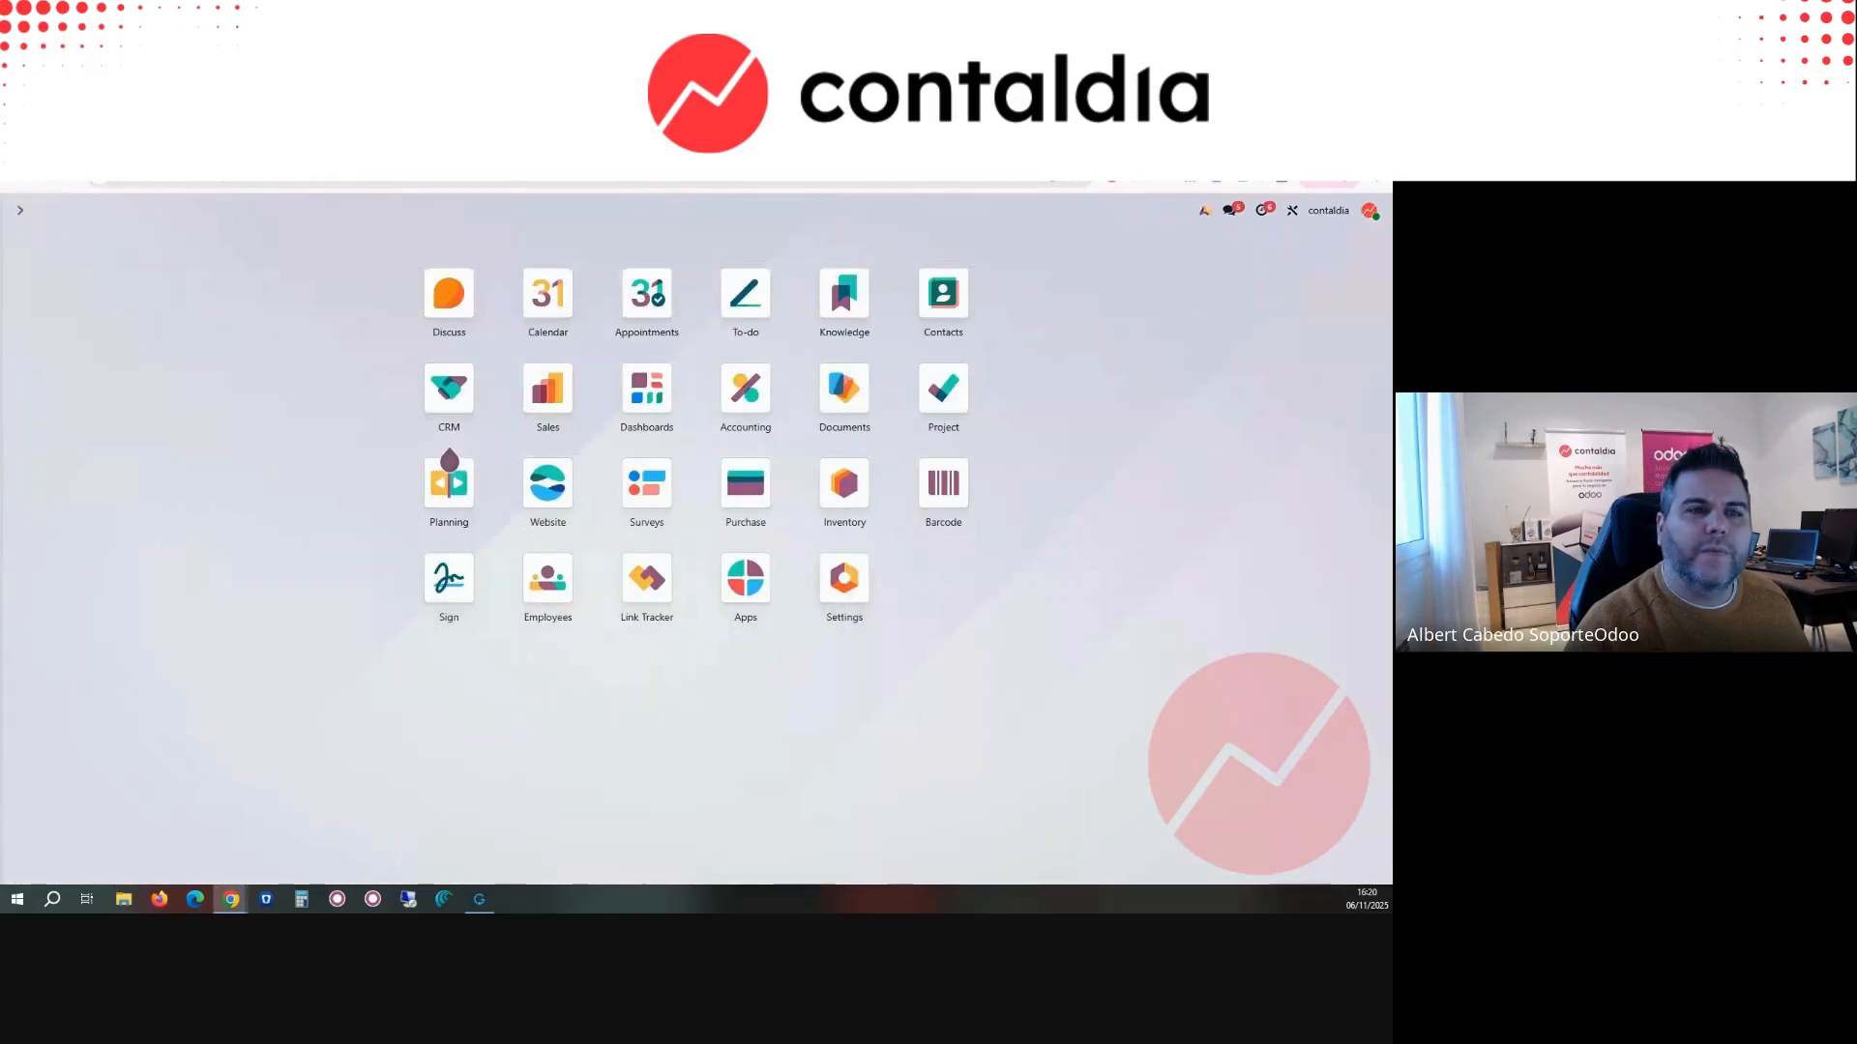
pyautogui.click(20, 210)
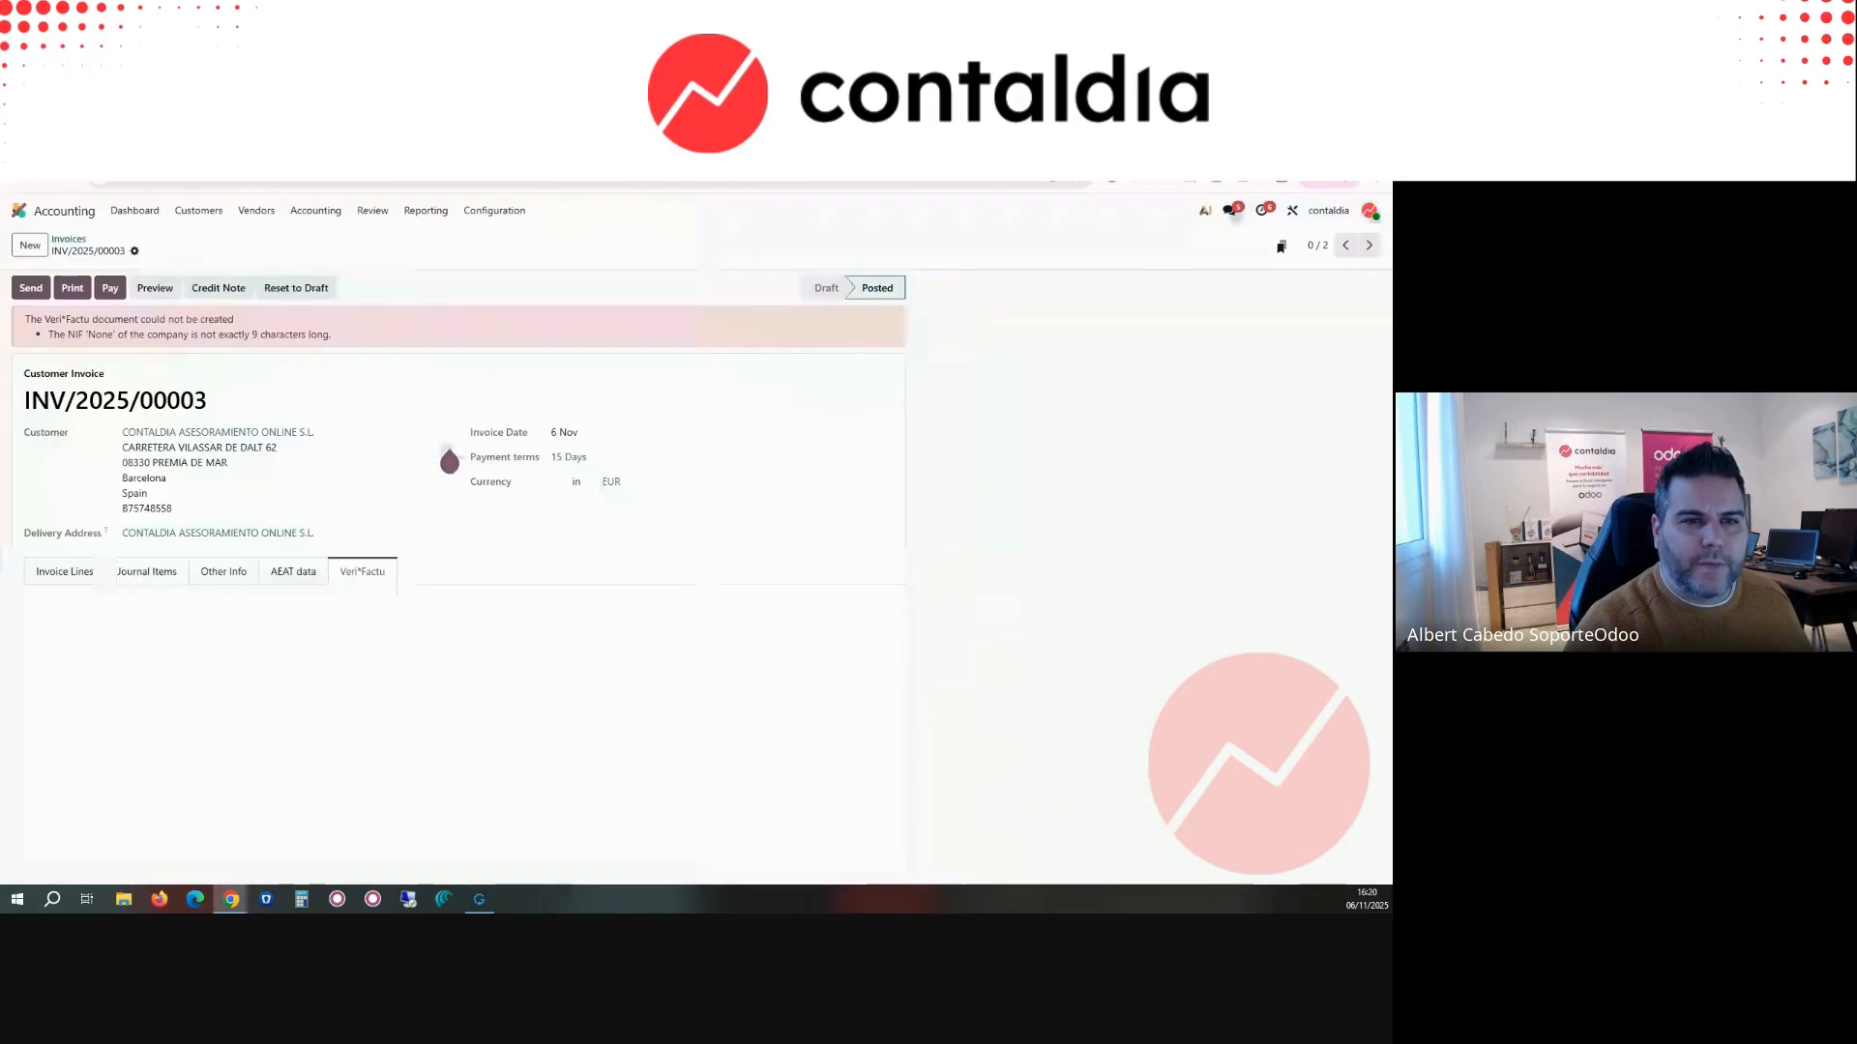
pyautogui.hotkey('ctrl', 'Tab')
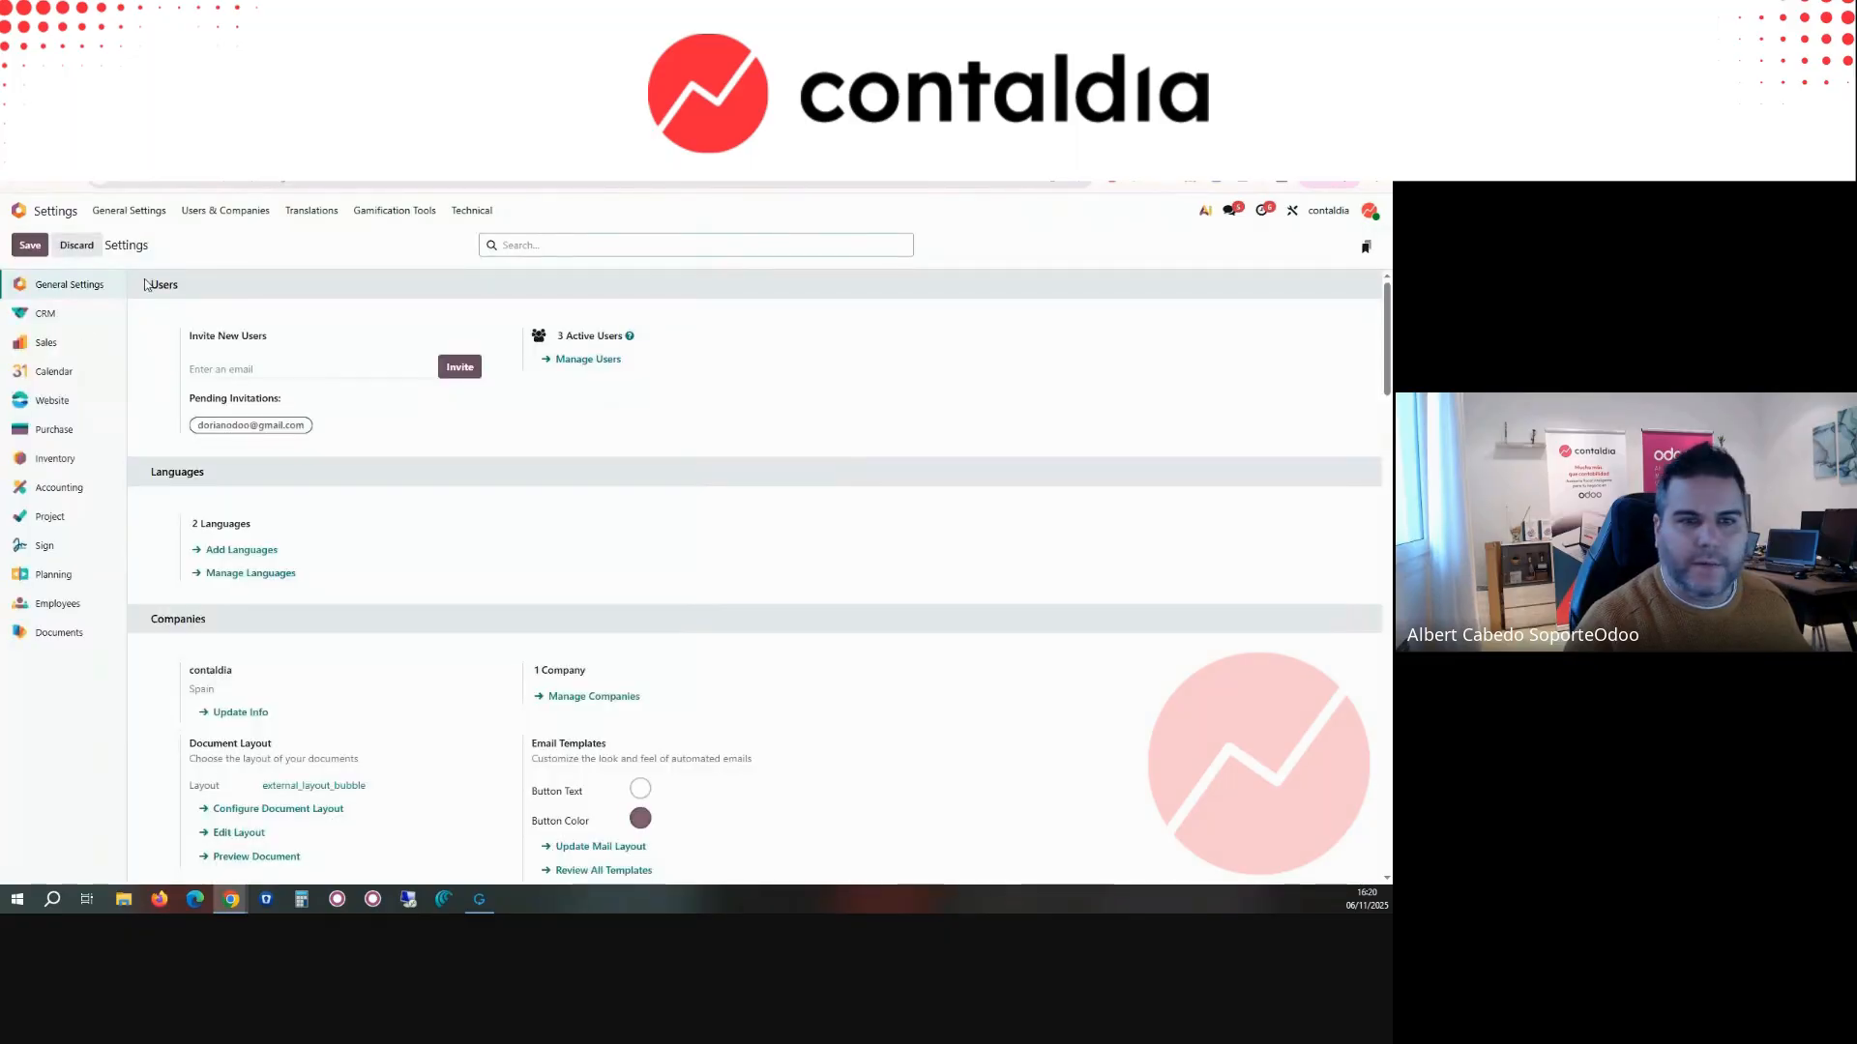
# Step: Open the contaldia company record, enter the company's VAT number with its country prefix, and save the record
pyautogui.click(224, 209)
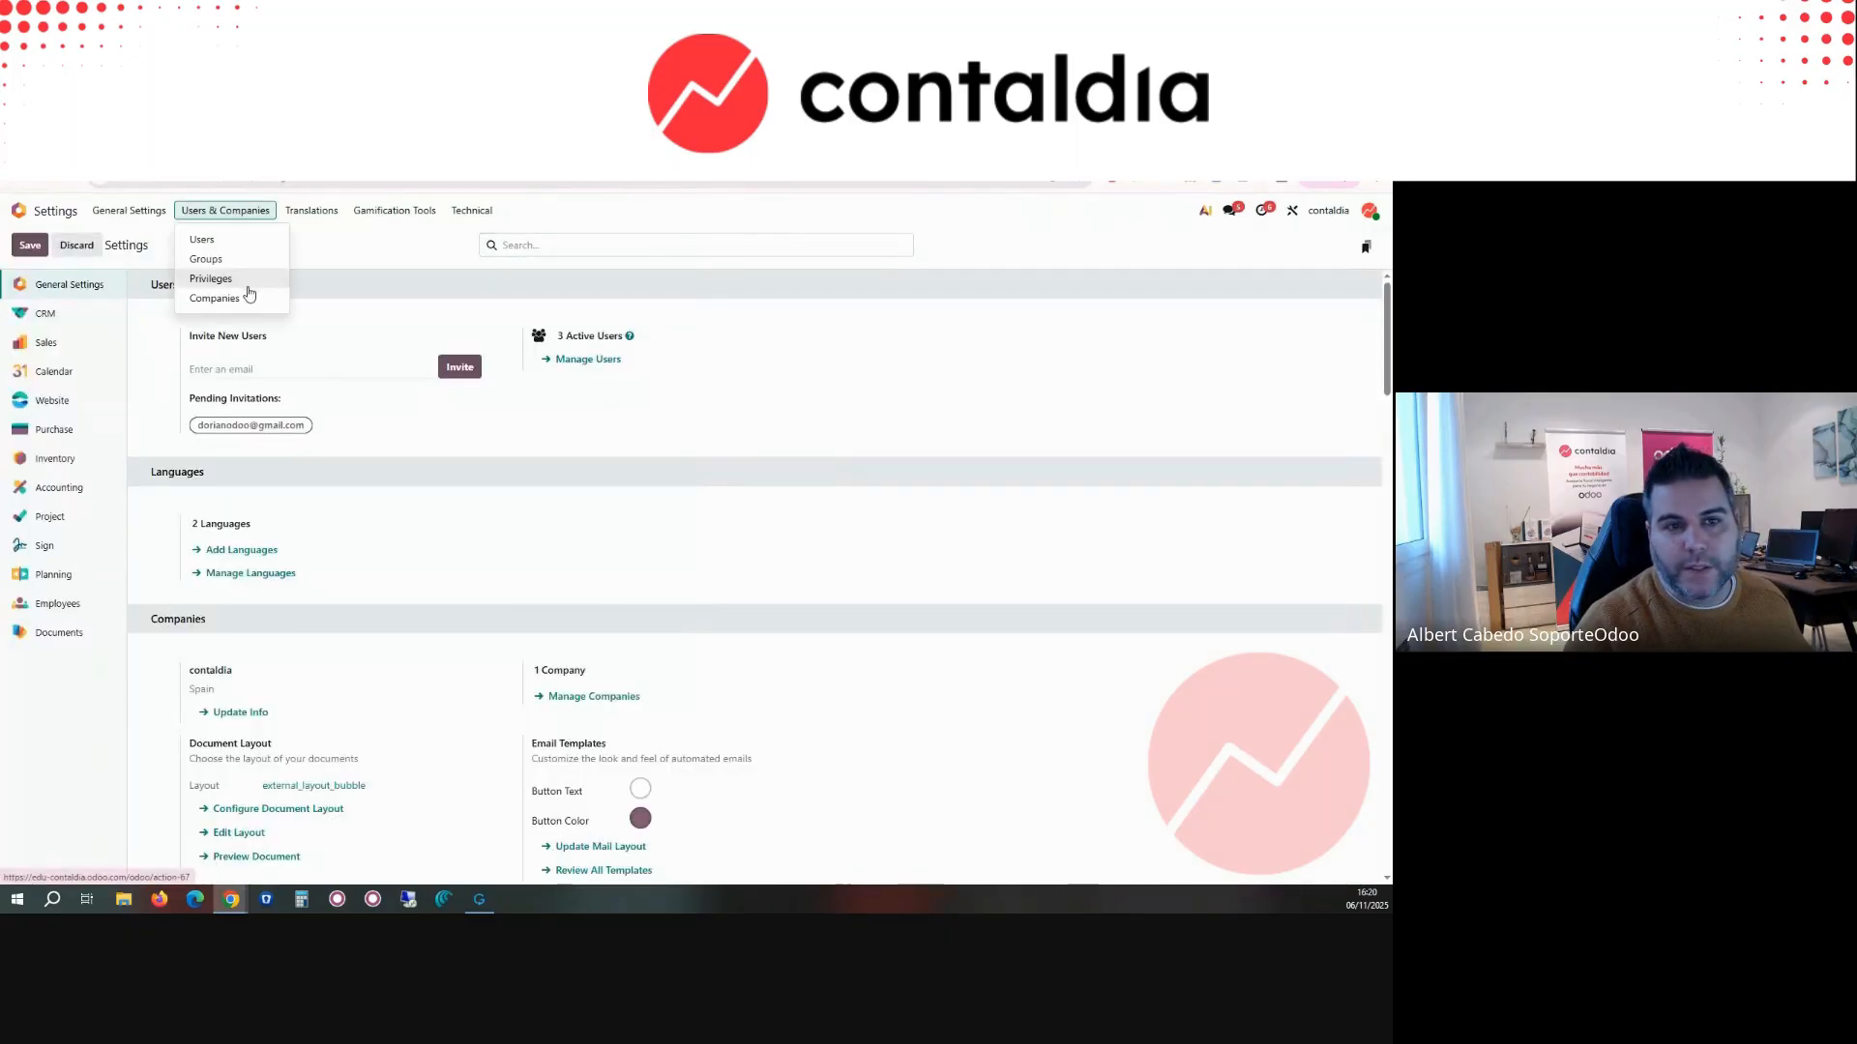
pyautogui.click(242, 299)
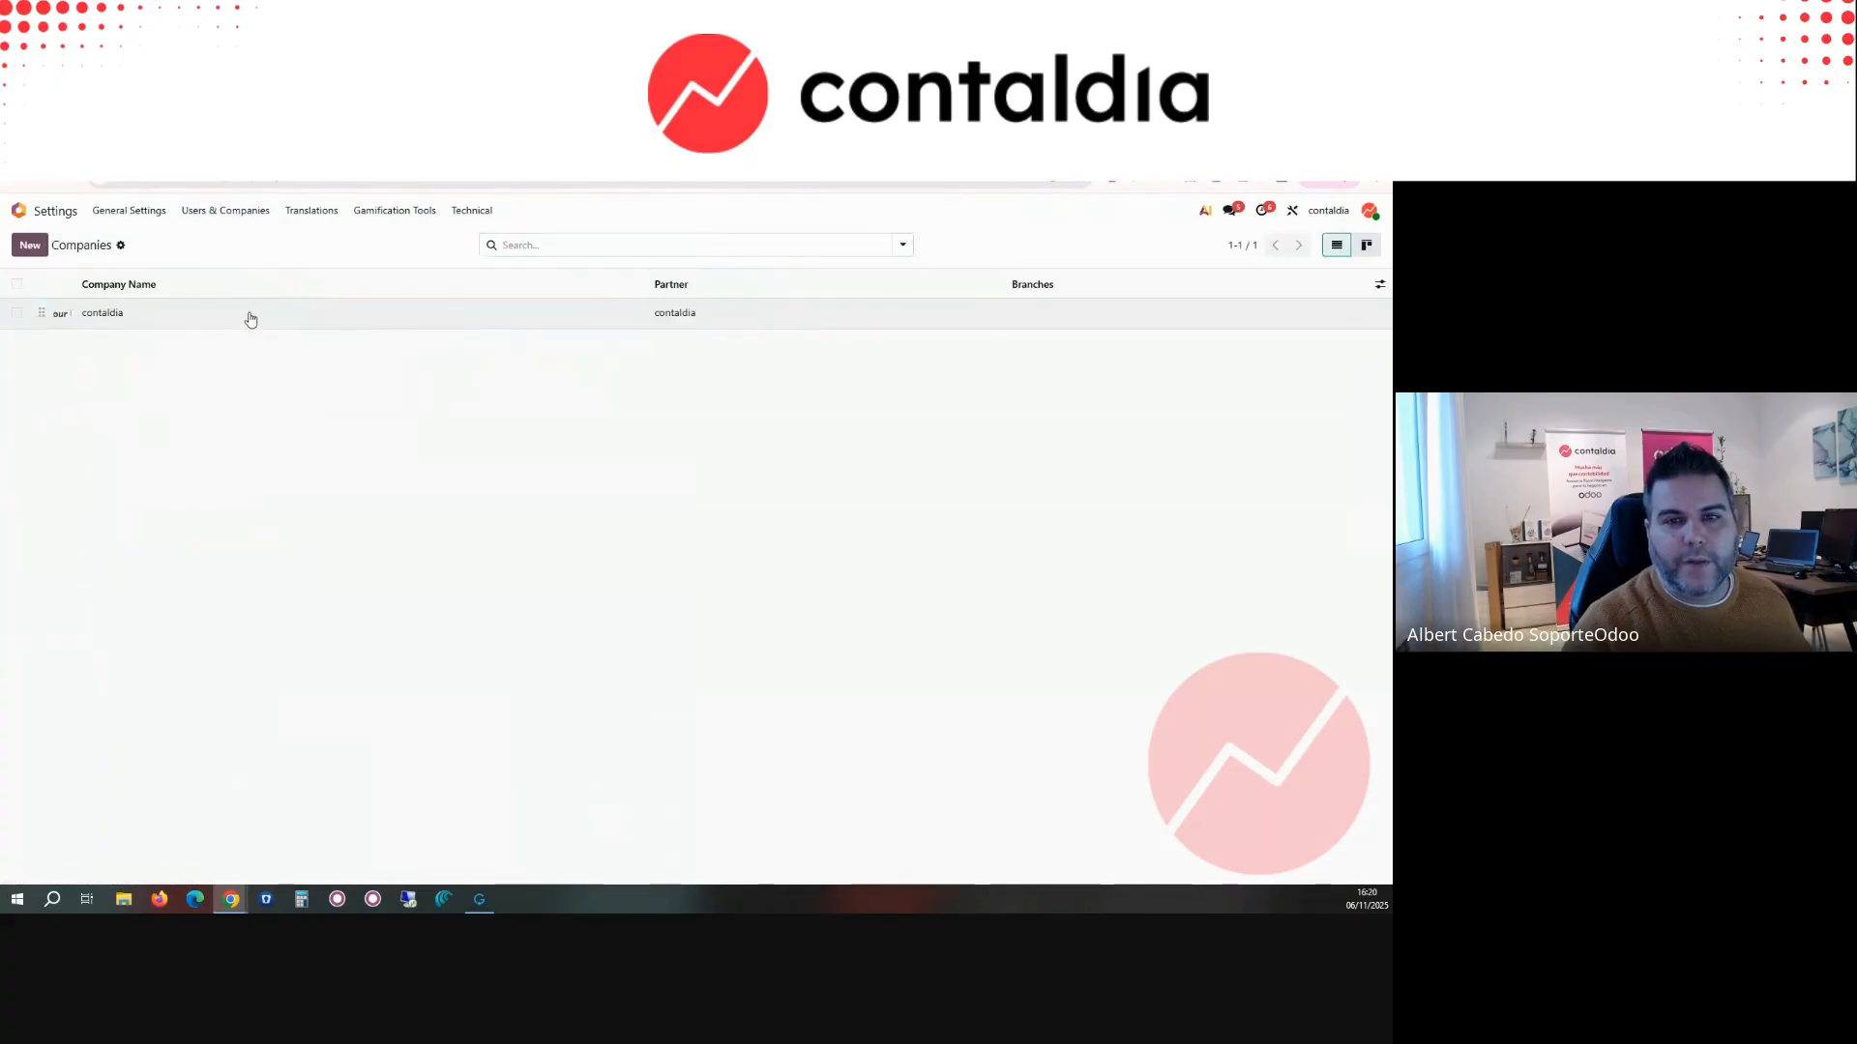
pyautogui.click(249, 320)
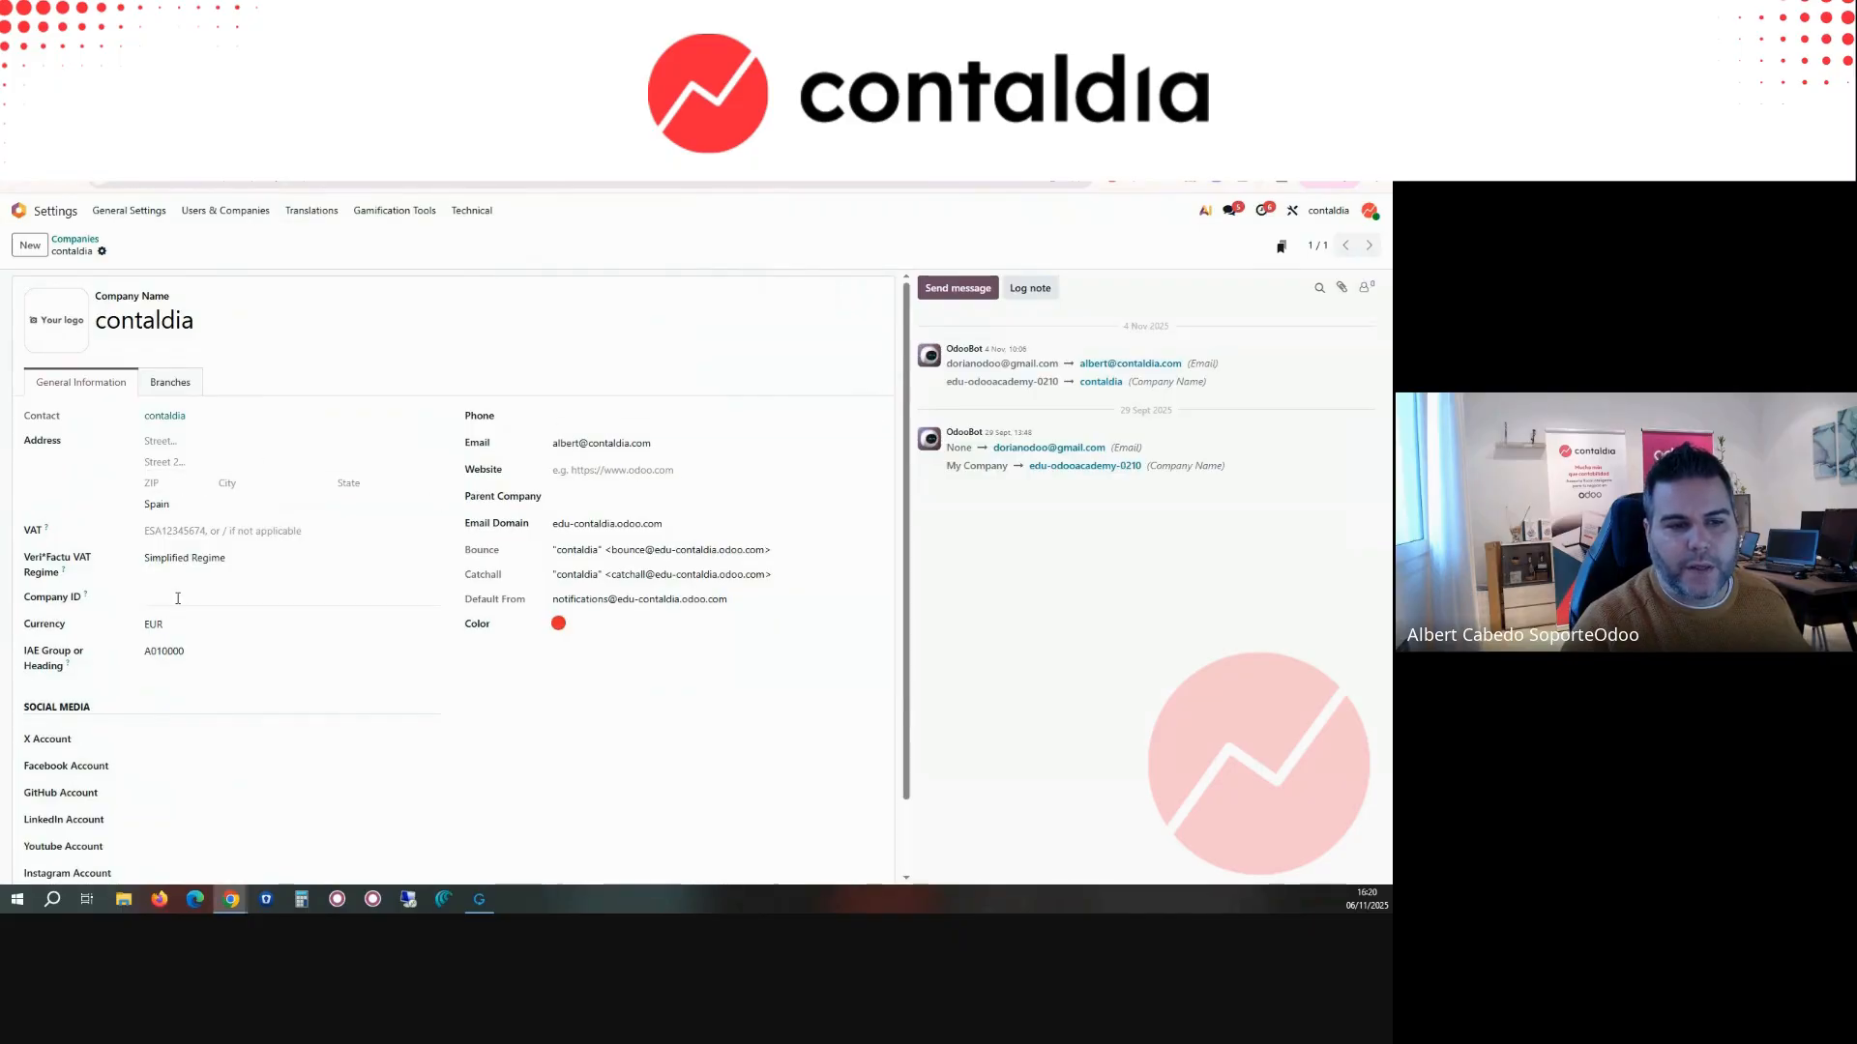
pyautogui.click(193, 530)
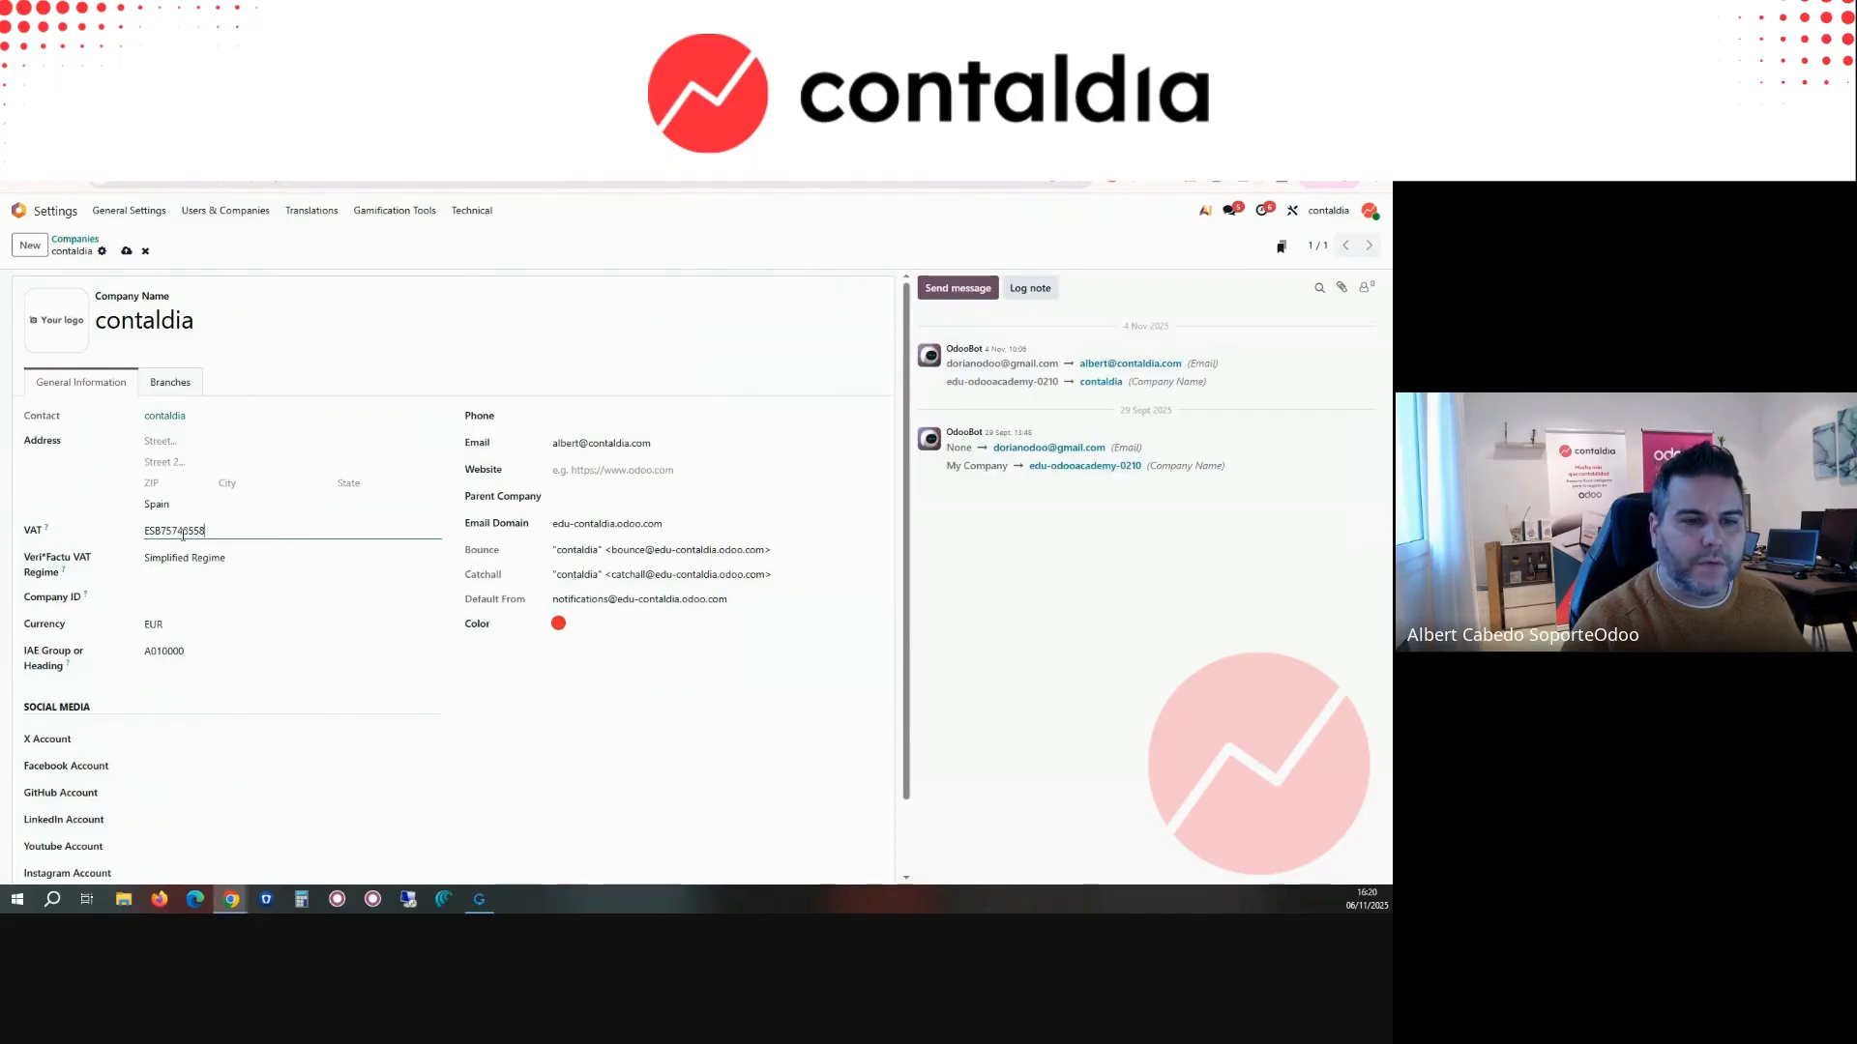
pyautogui.click(126, 250)
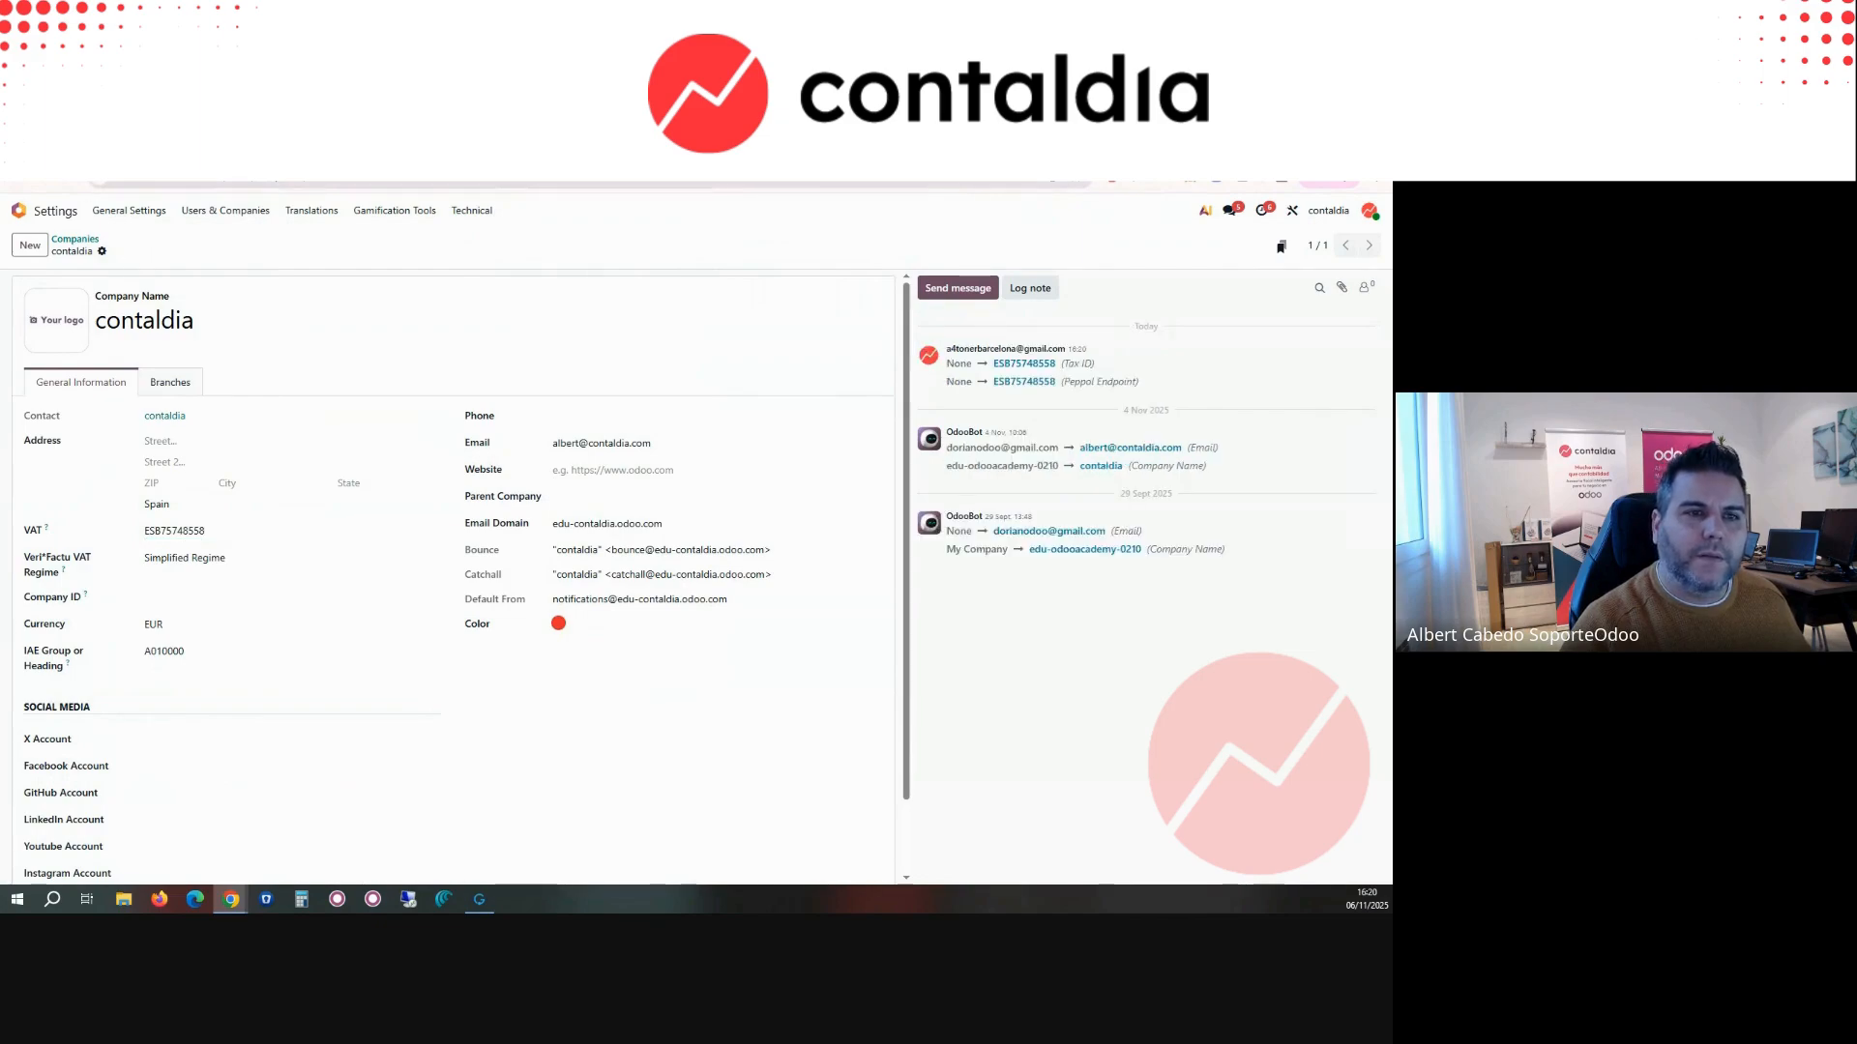
# Step: Return to invoice INV/2025/00003 and send it with only Veri*Factu selected, excluding email
pyautogui.click(87, 143)
pyautogui.click(33, 290)
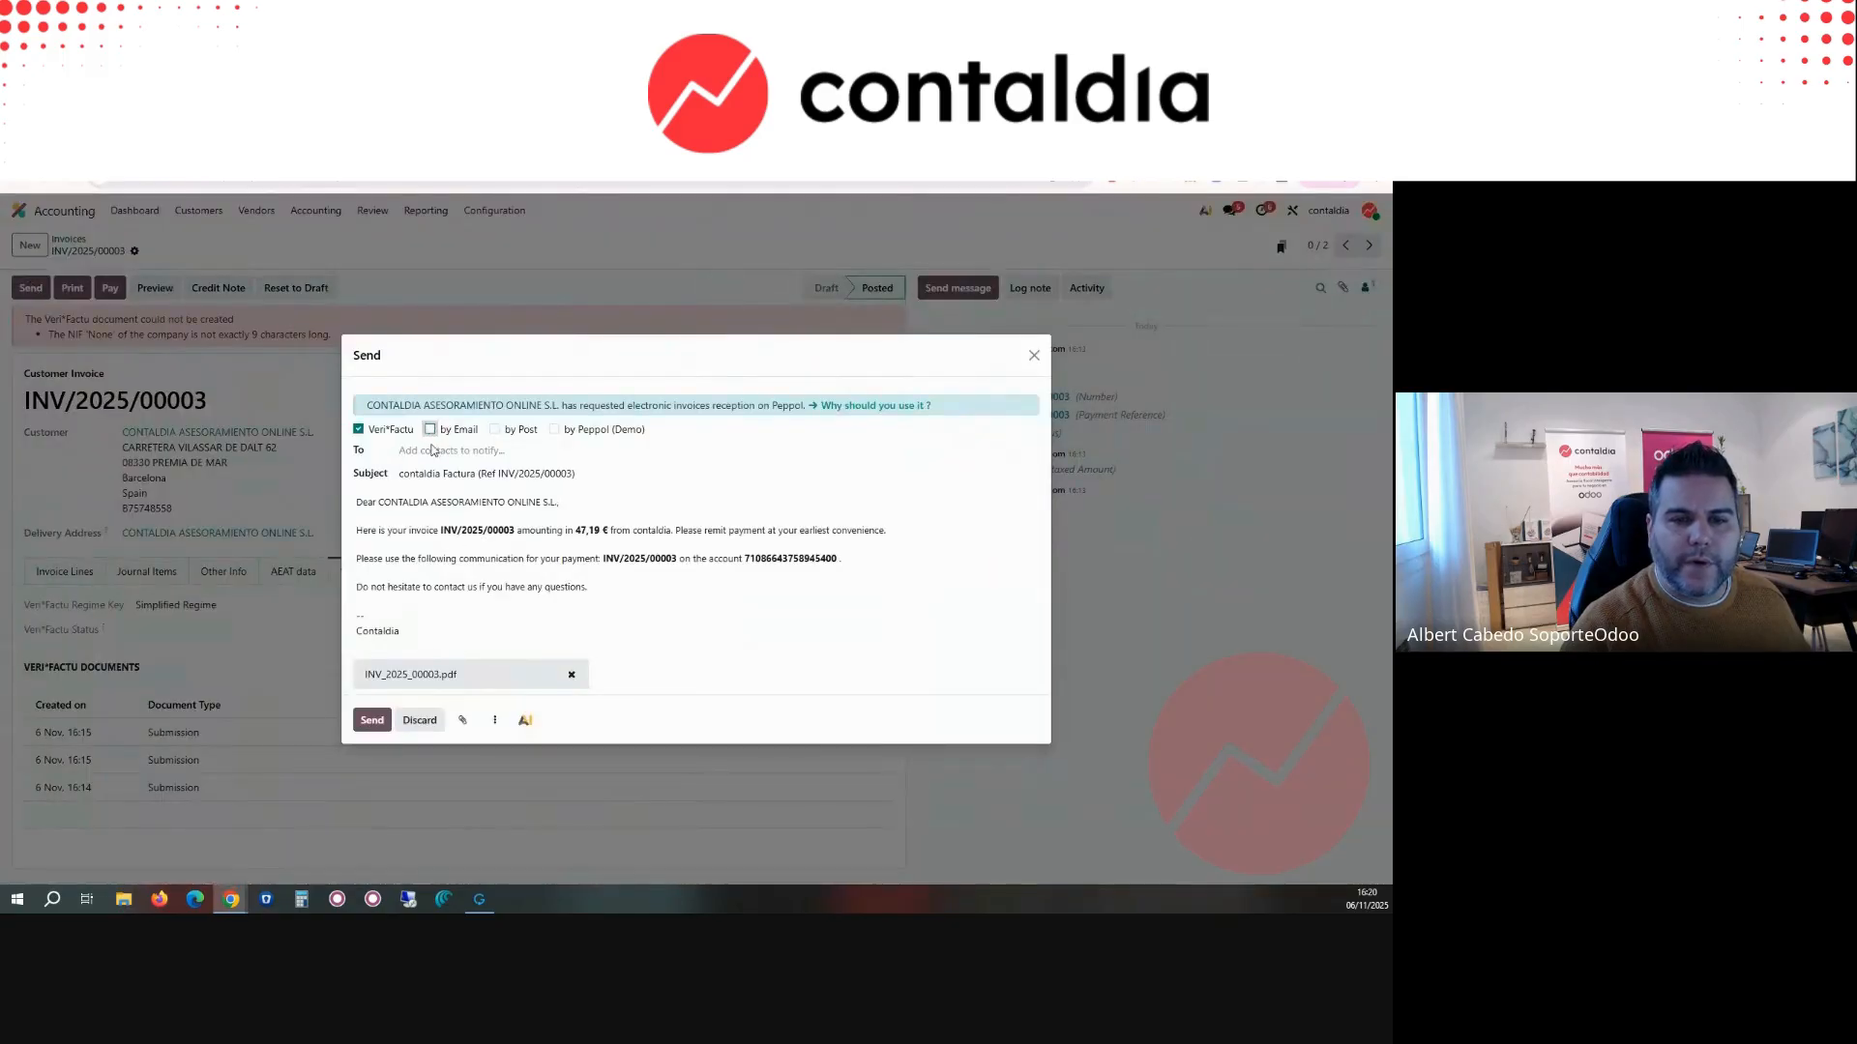
pyautogui.click(383, 595)
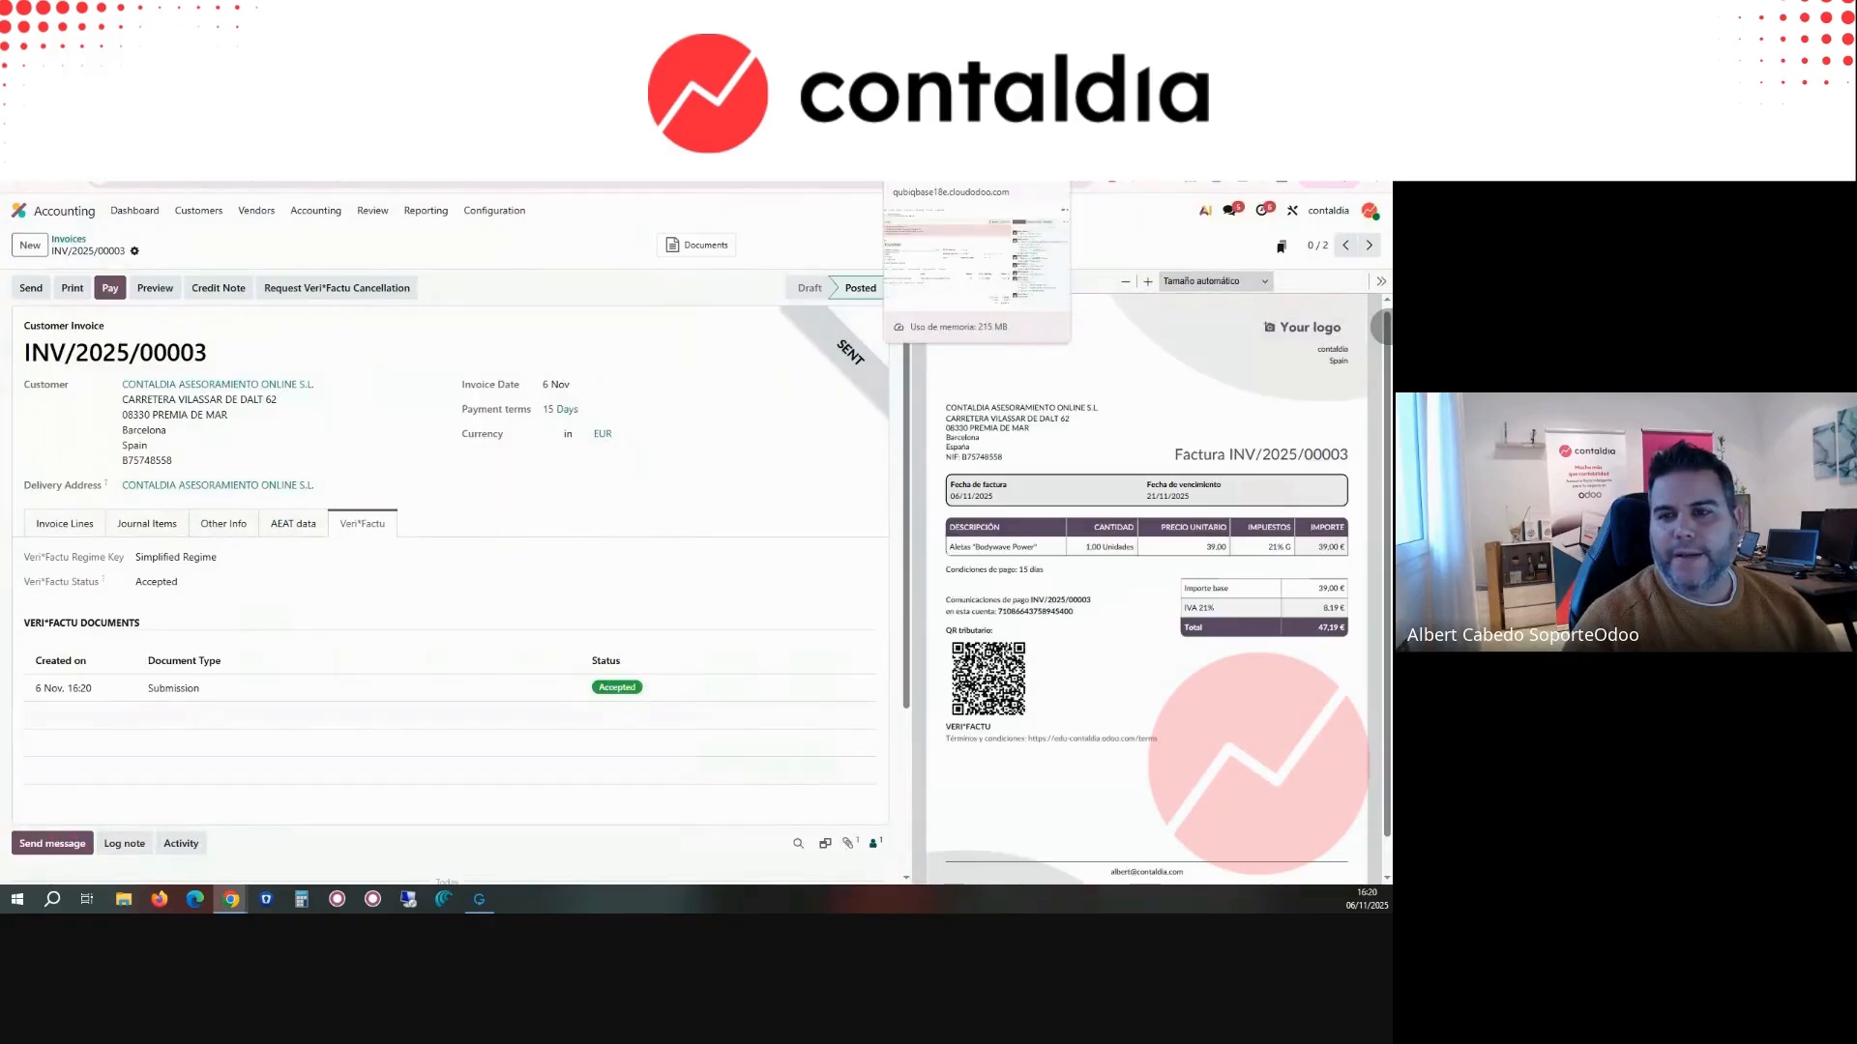
# Step: Open the Veri*Factu submission record of INV/2025/00003, examine its JSON, status, response CSV and errors fields, and close it
pyautogui.hotkey('ctrl', 'Tab')
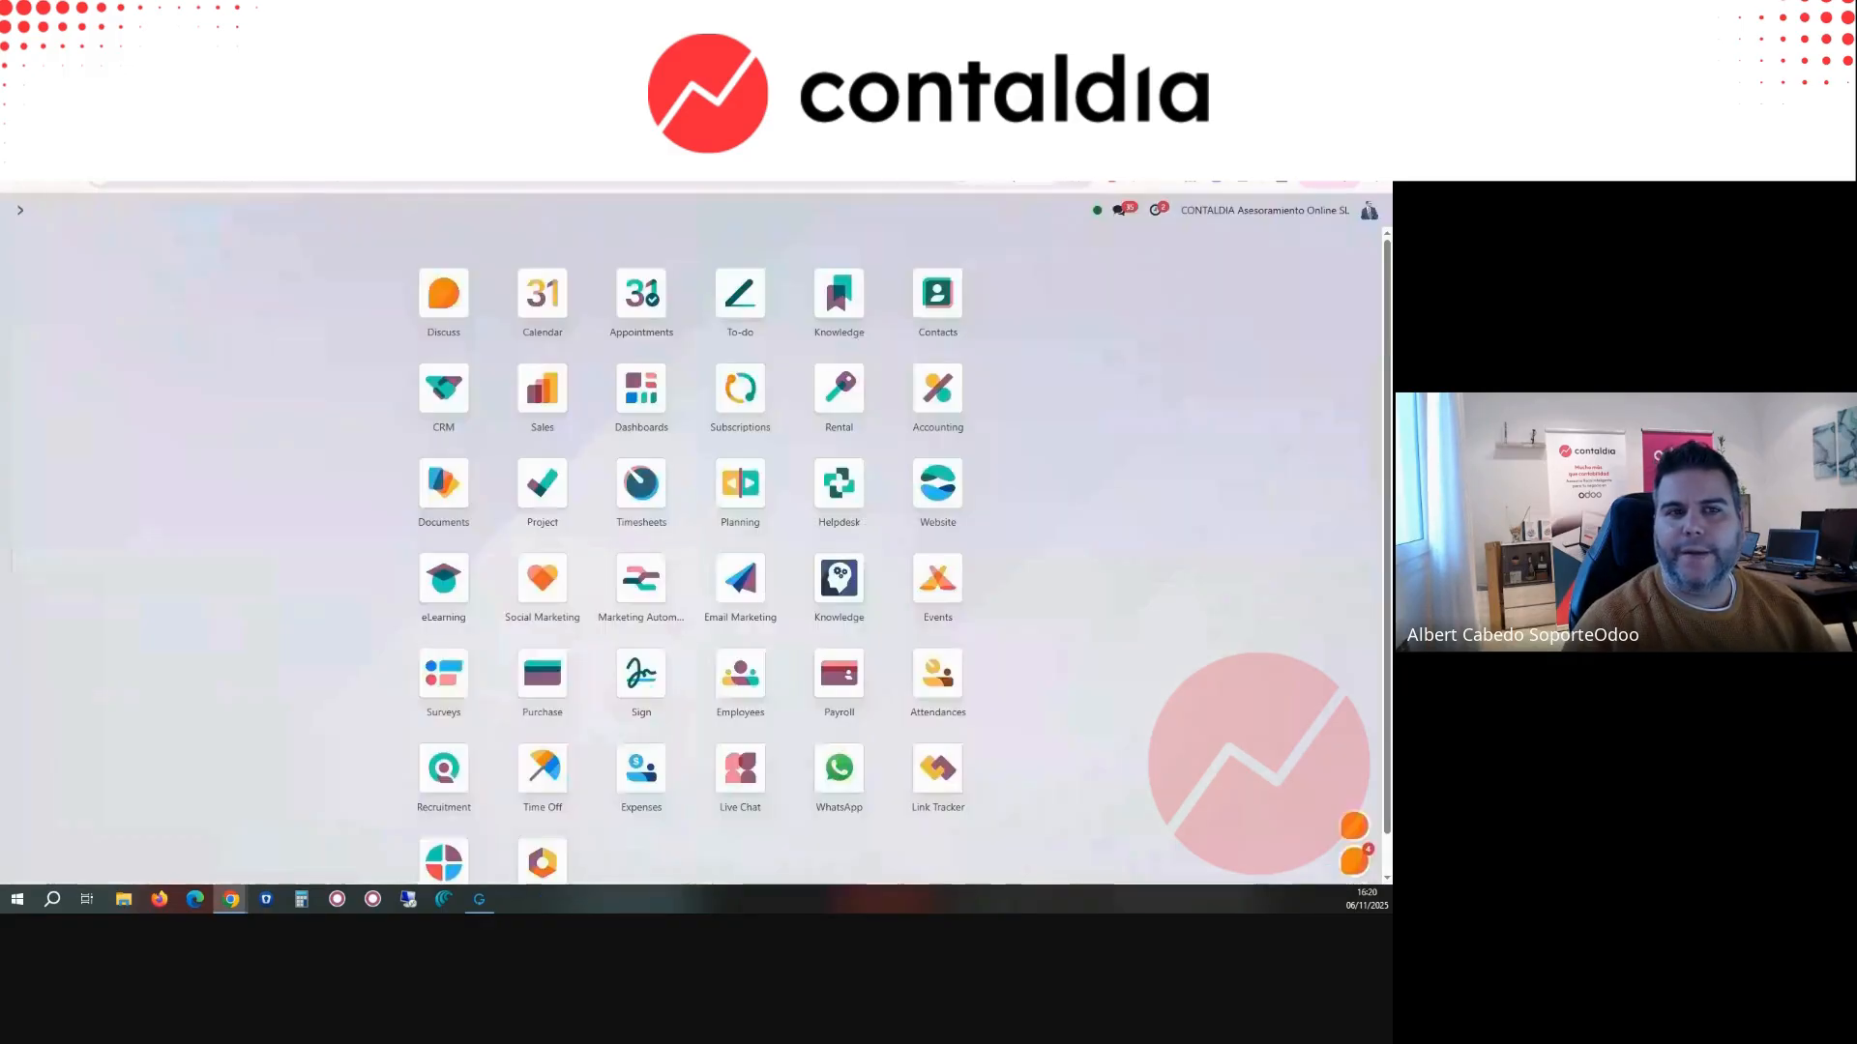
pyautogui.hotkey('ctrl', 'Tab')
pyautogui.hotkey('ctrl', 'Tab')
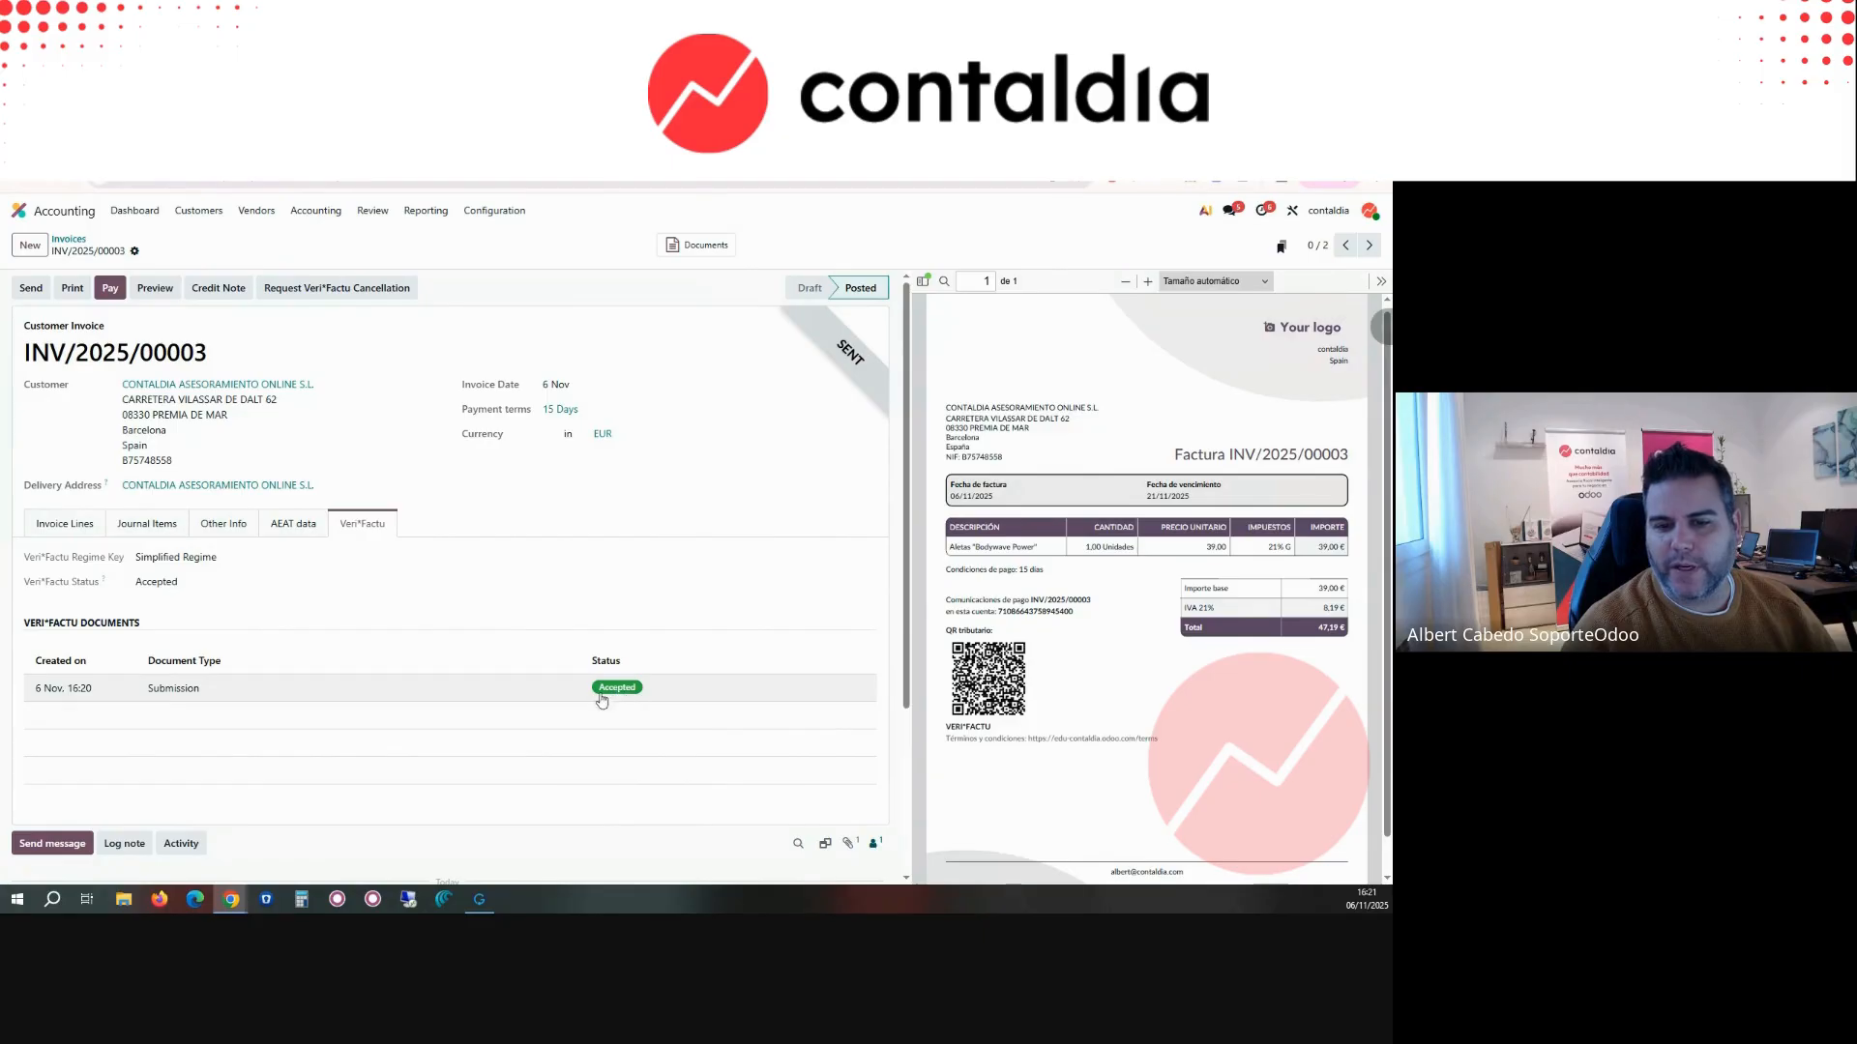
pyautogui.click(100, 694)
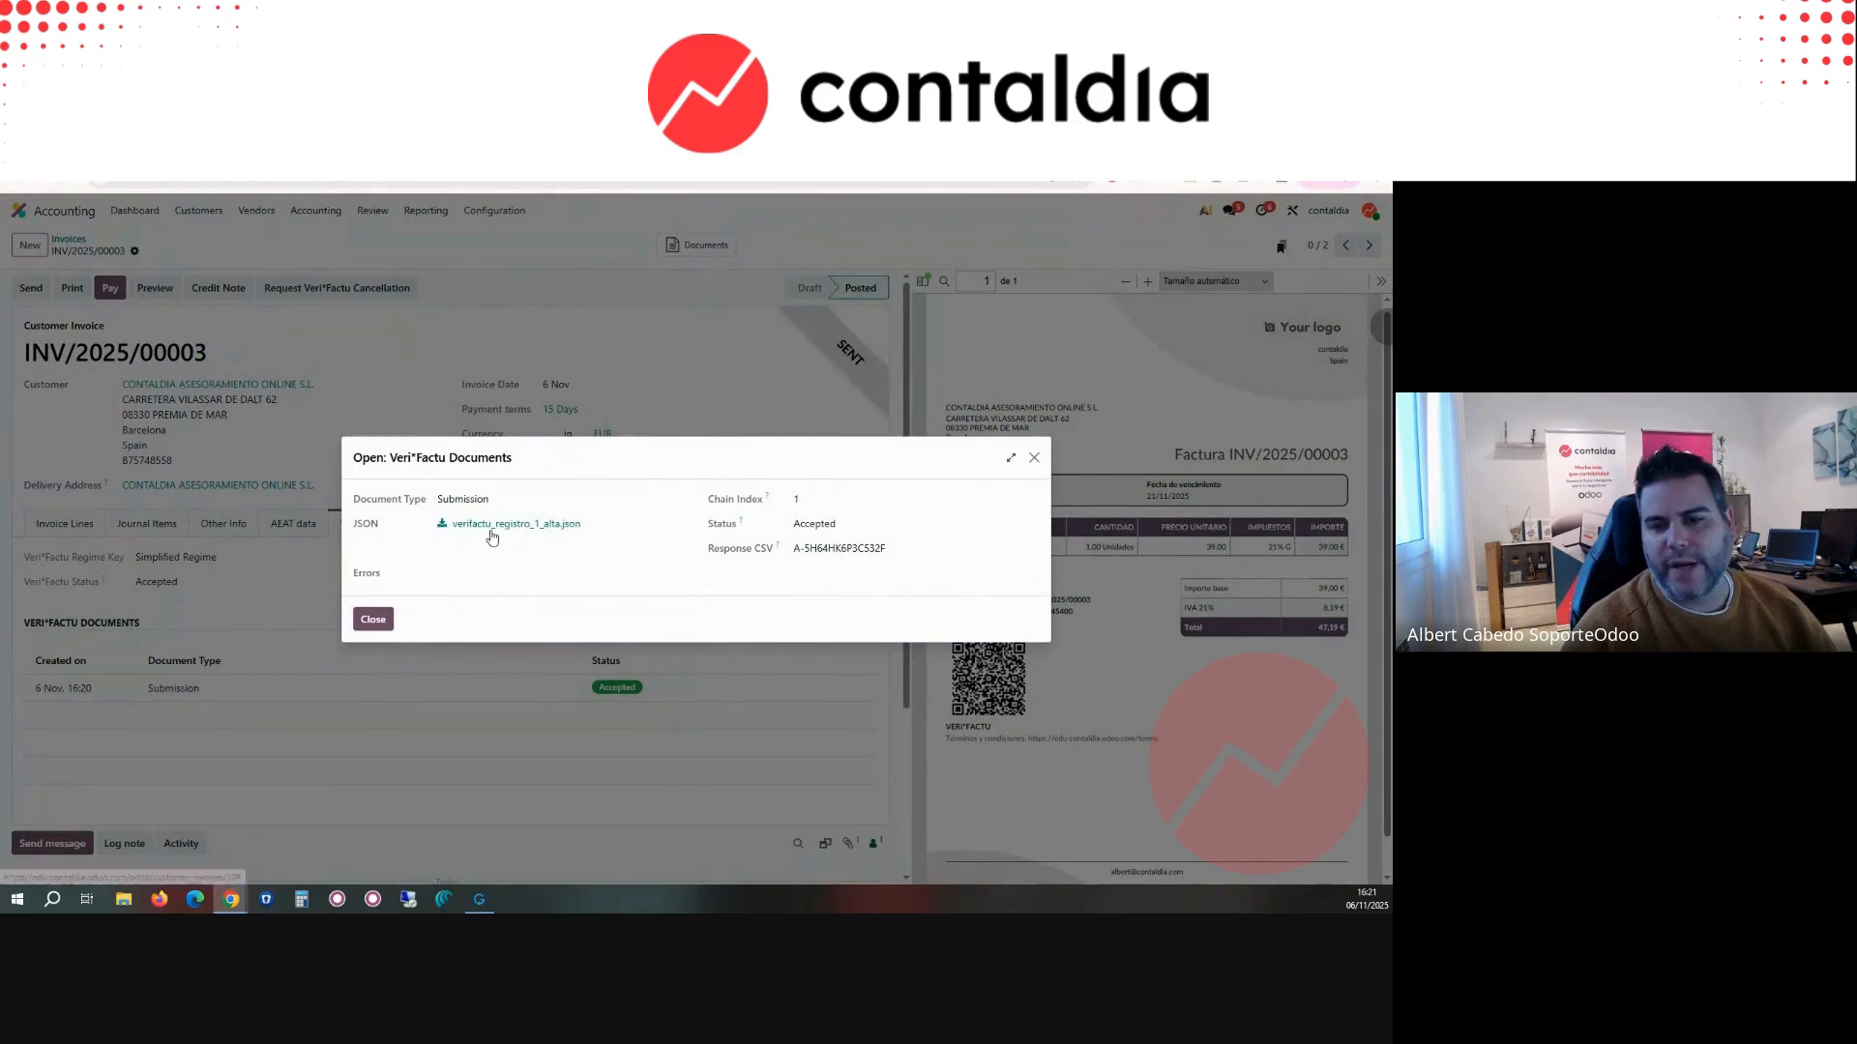
pyautogui.moveTo(356, 579); pyautogui.dragTo(393, 578)
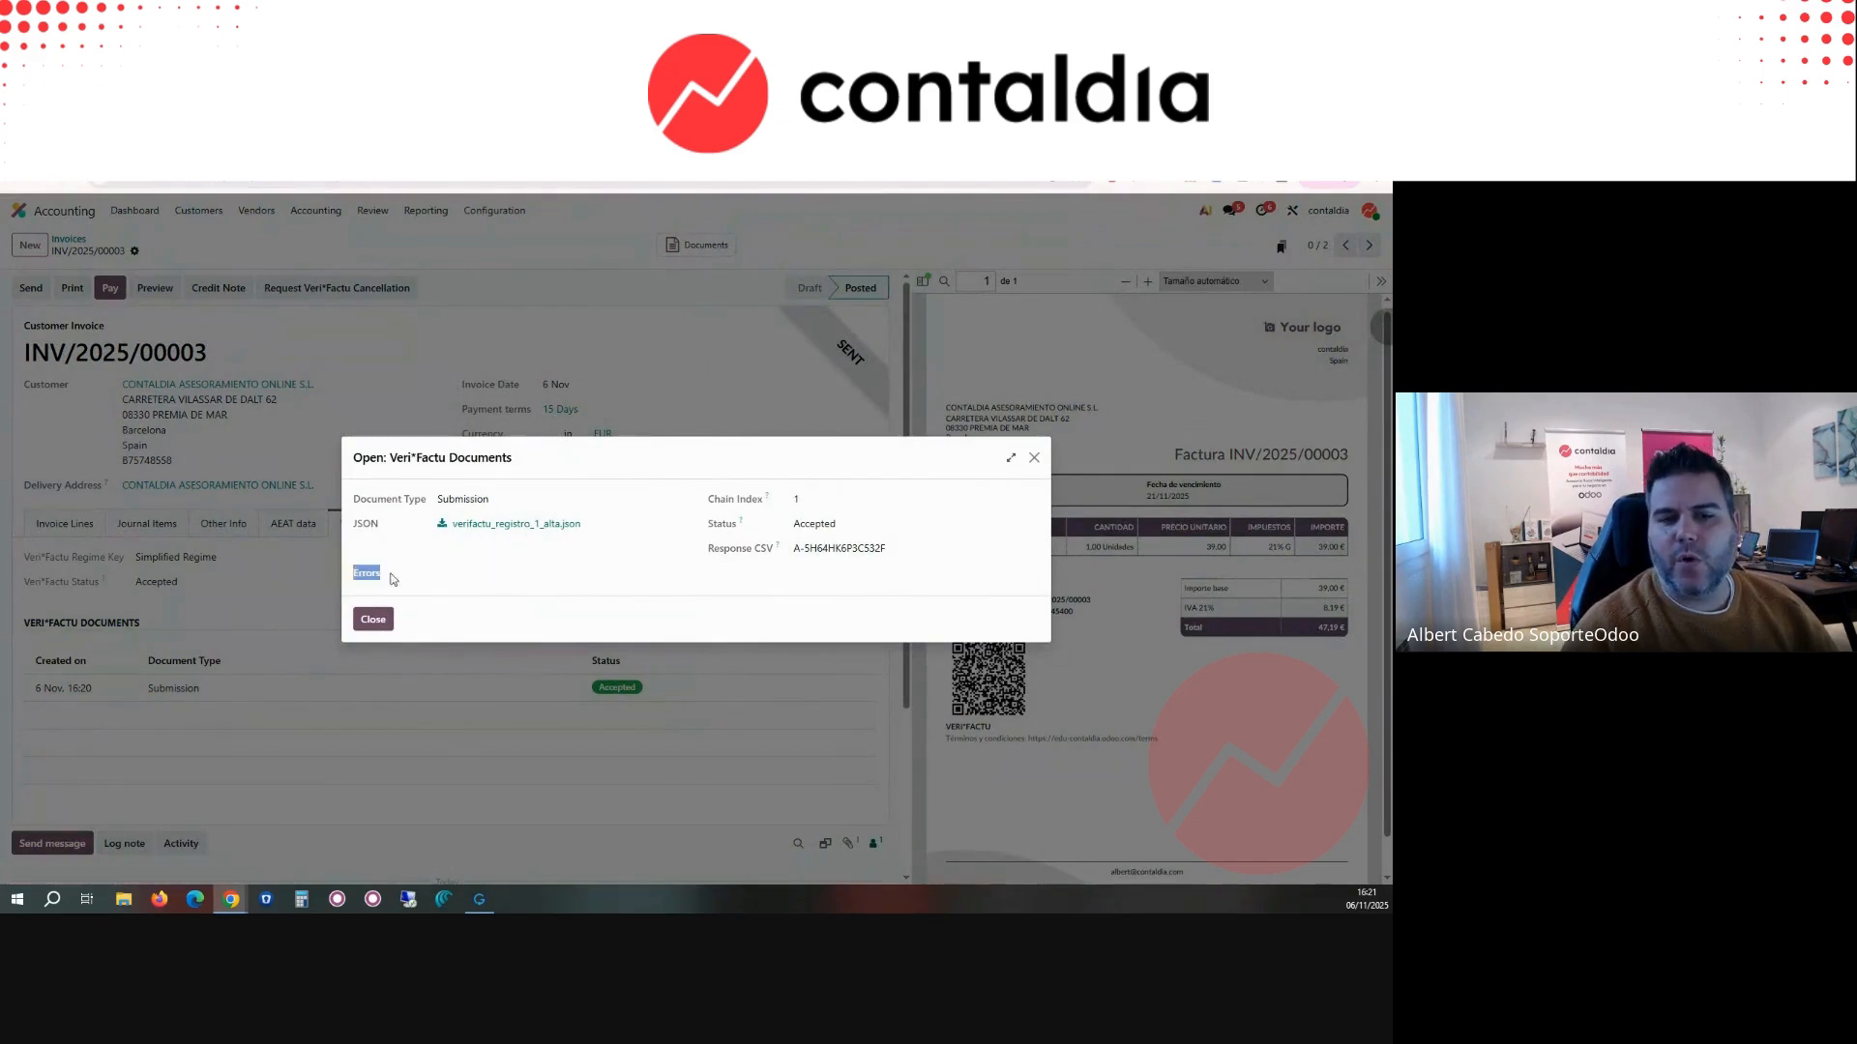
pyautogui.click(1034, 460)
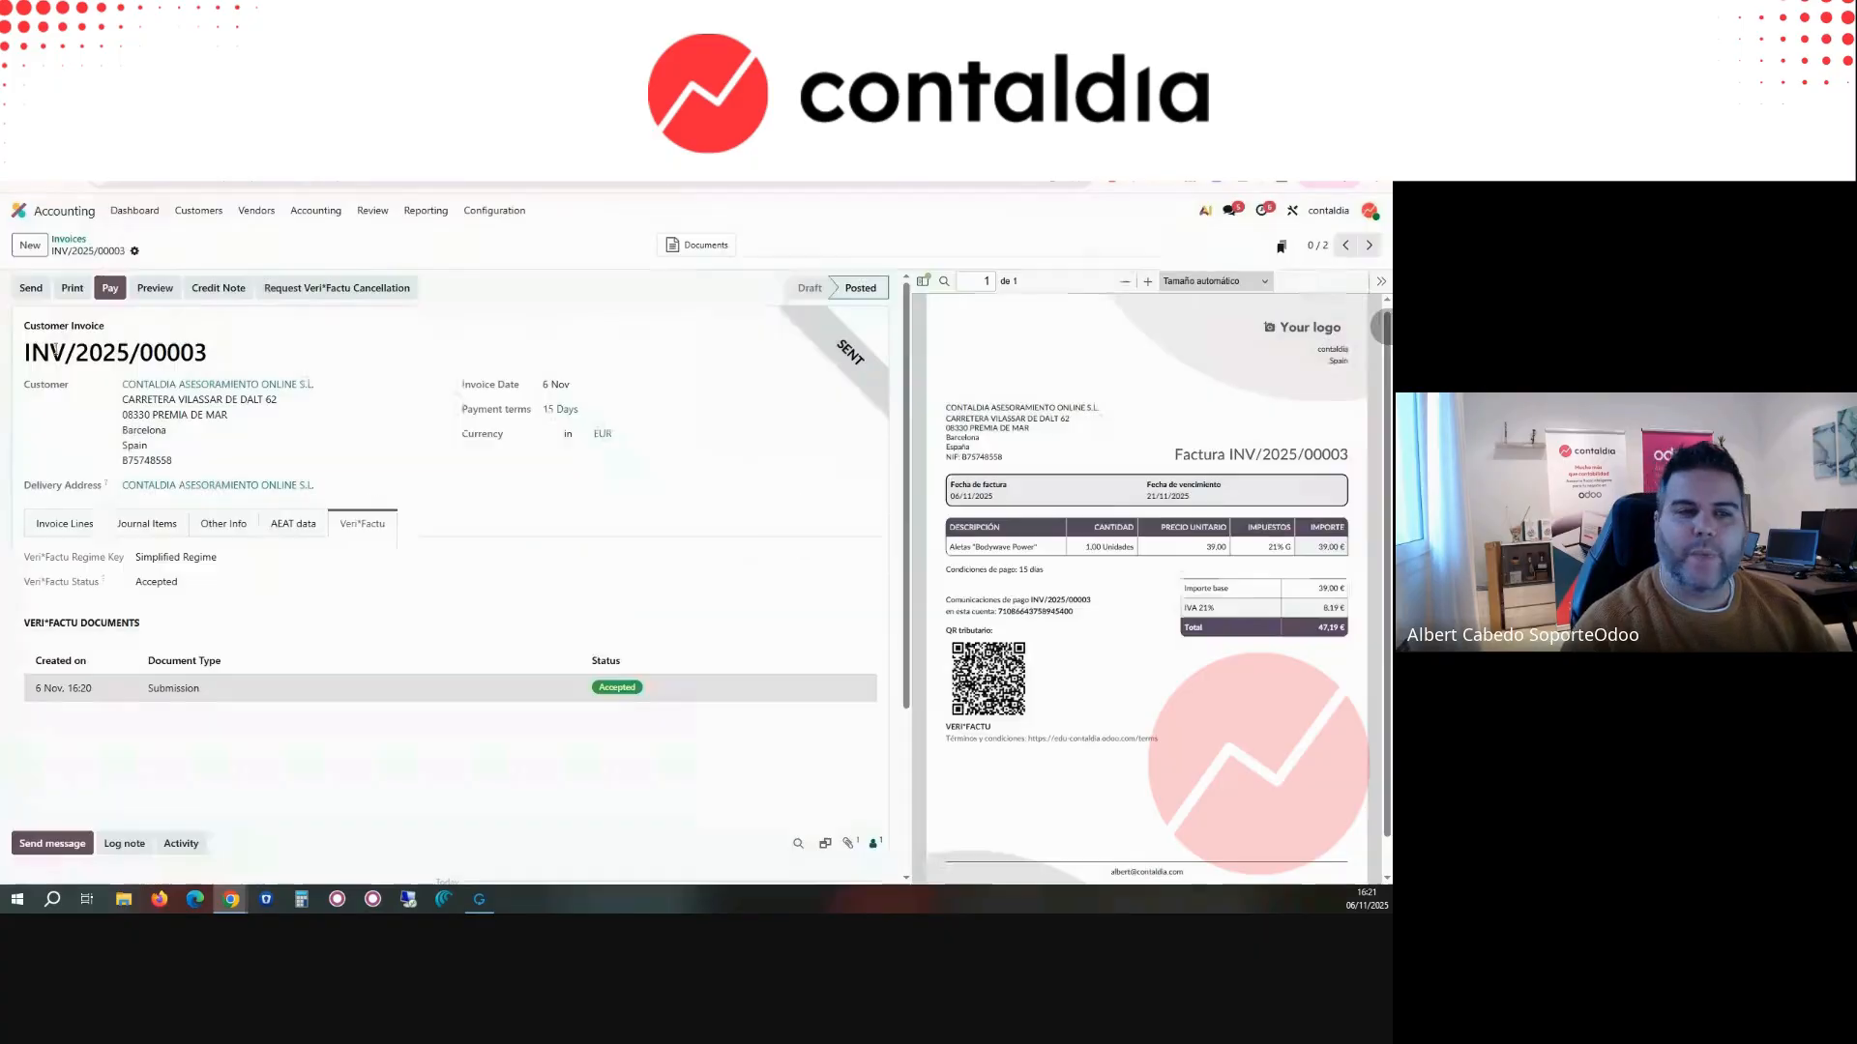
# Step: Group the customer invoices by Veri*Factu State, expand the Accepted group, and open INV/2025/00003
pyautogui.click(72, 240)
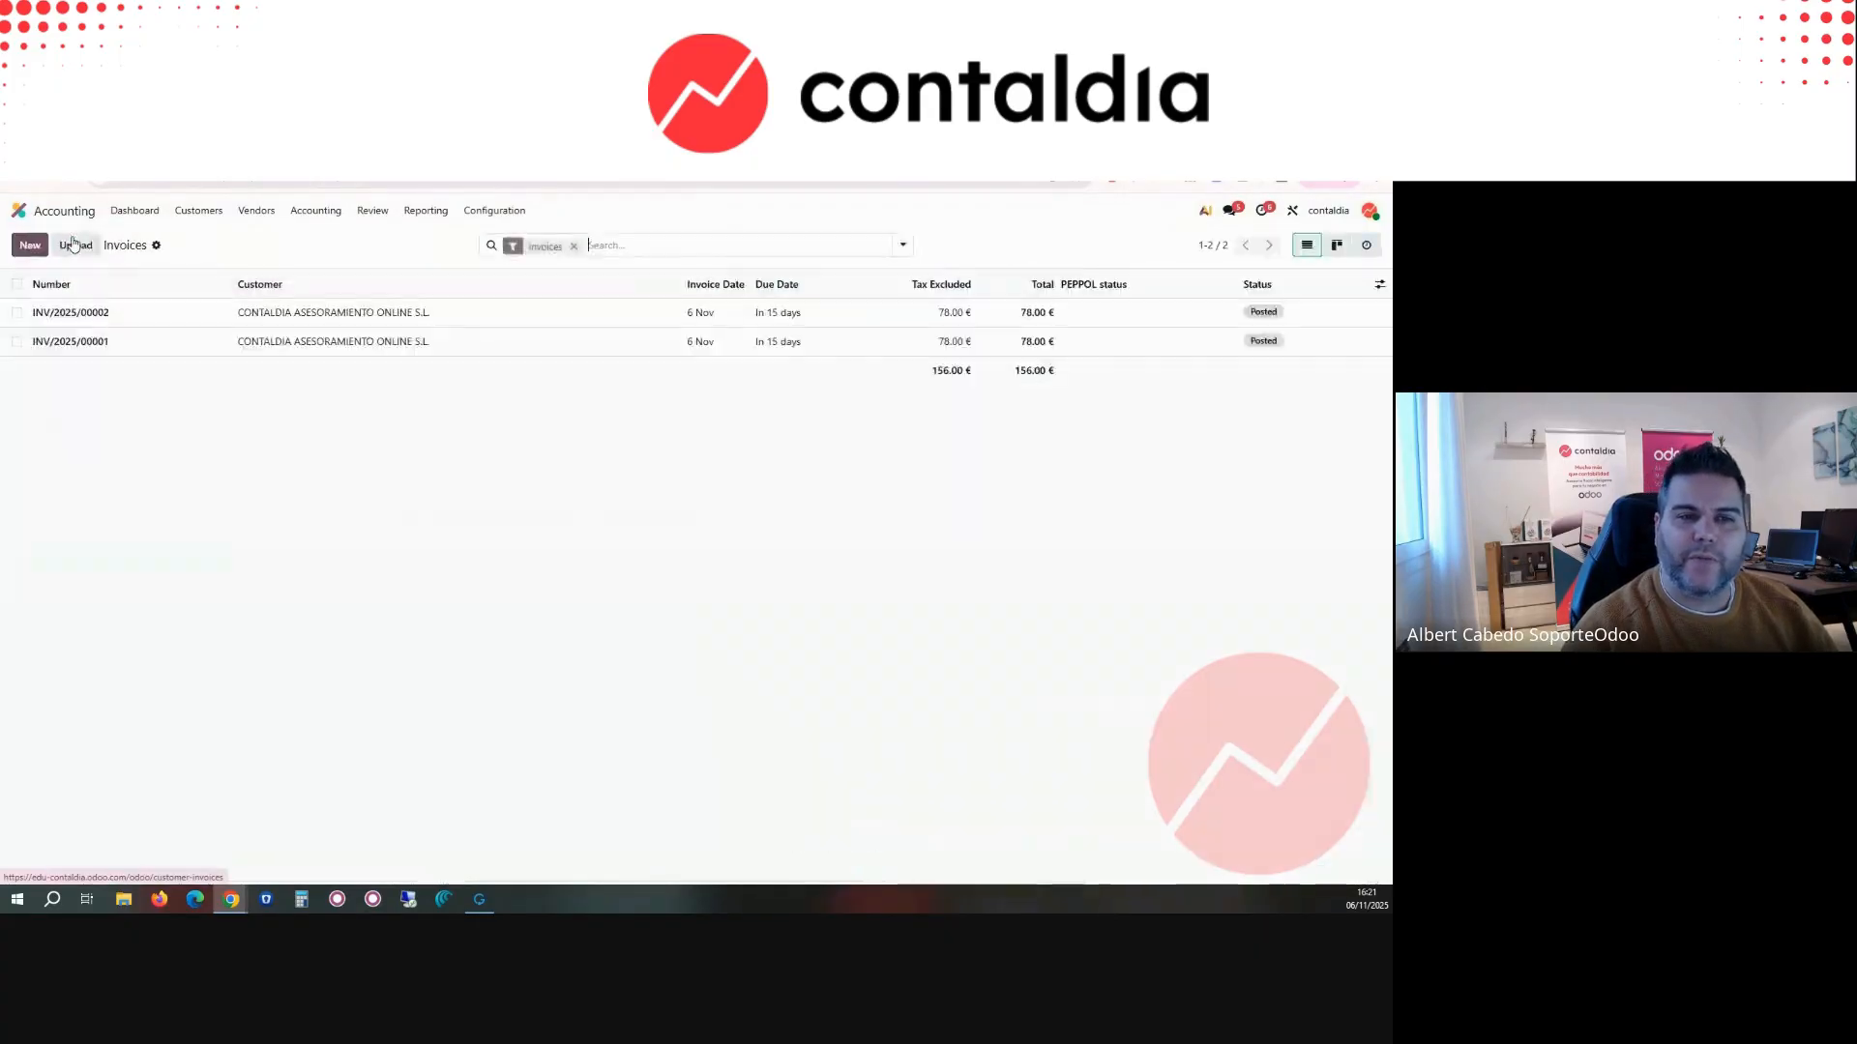
pyautogui.click(902, 245)
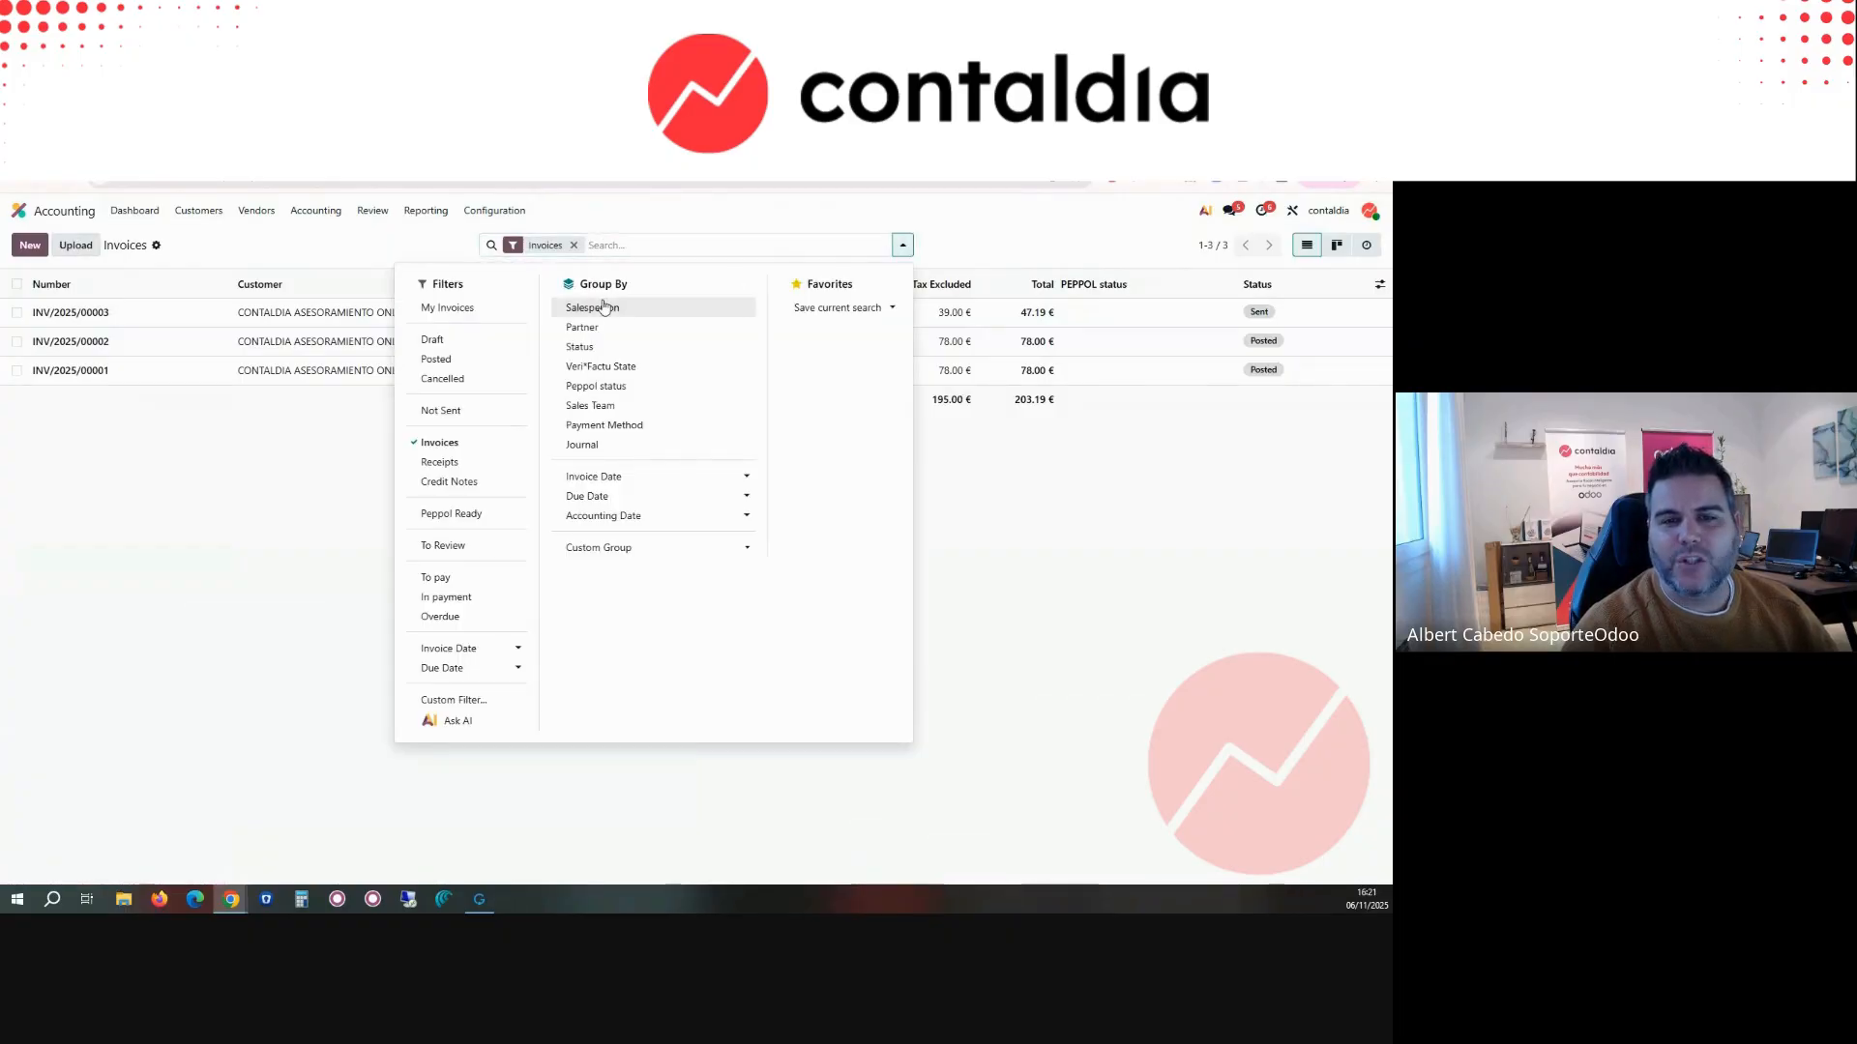
pyautogui.click(613, 372)
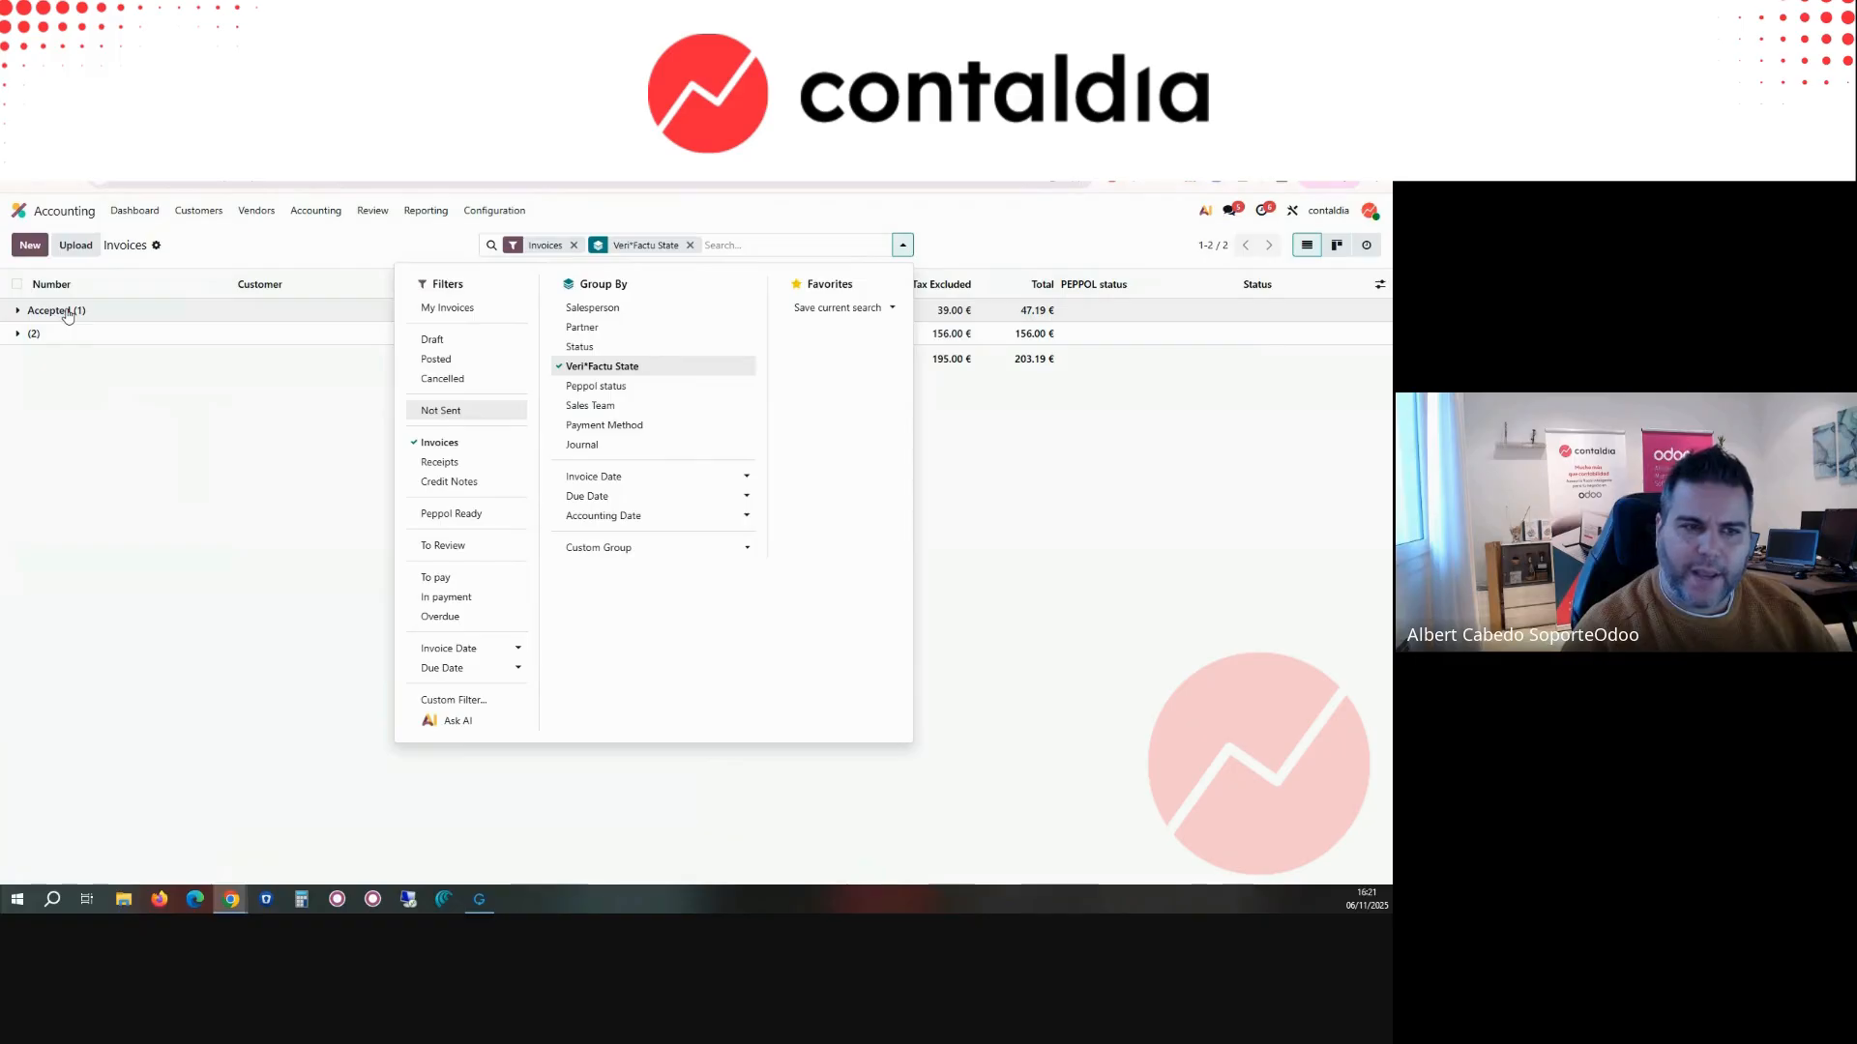
pyautogui.click(64, 311)
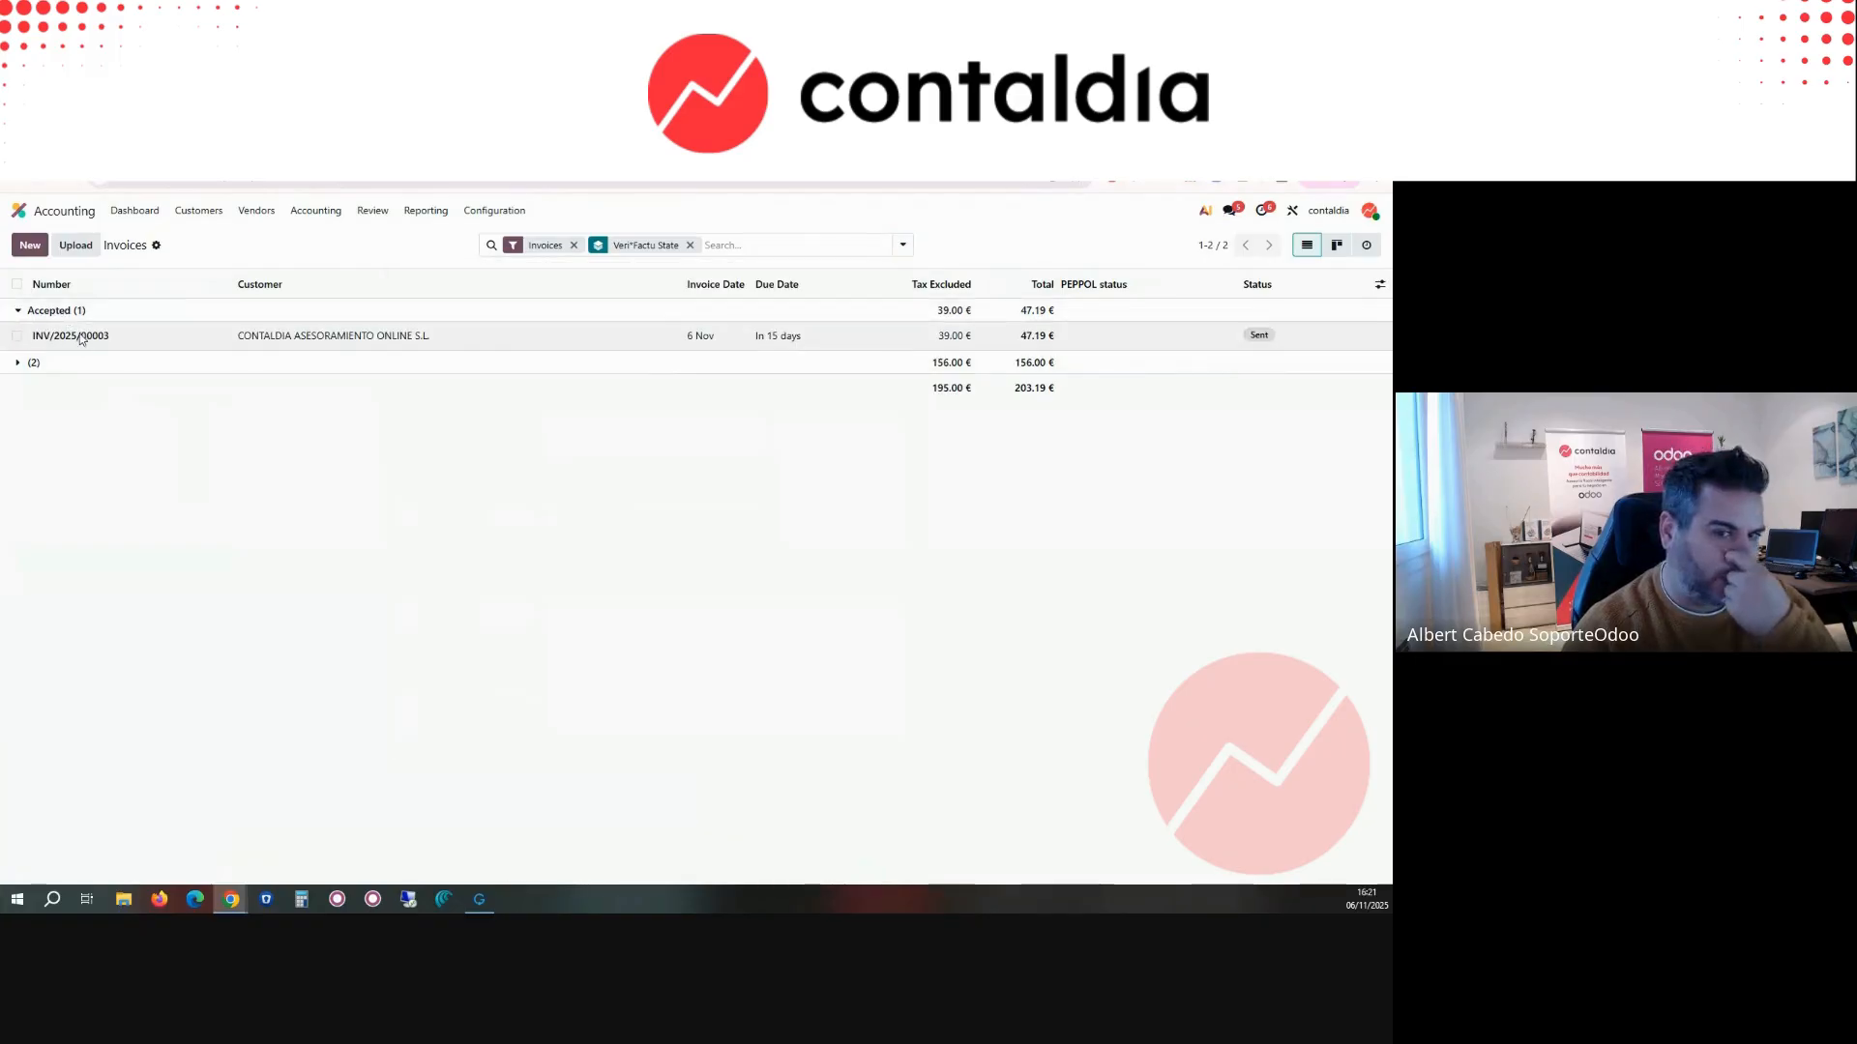
pyautogui.click(80, 335)
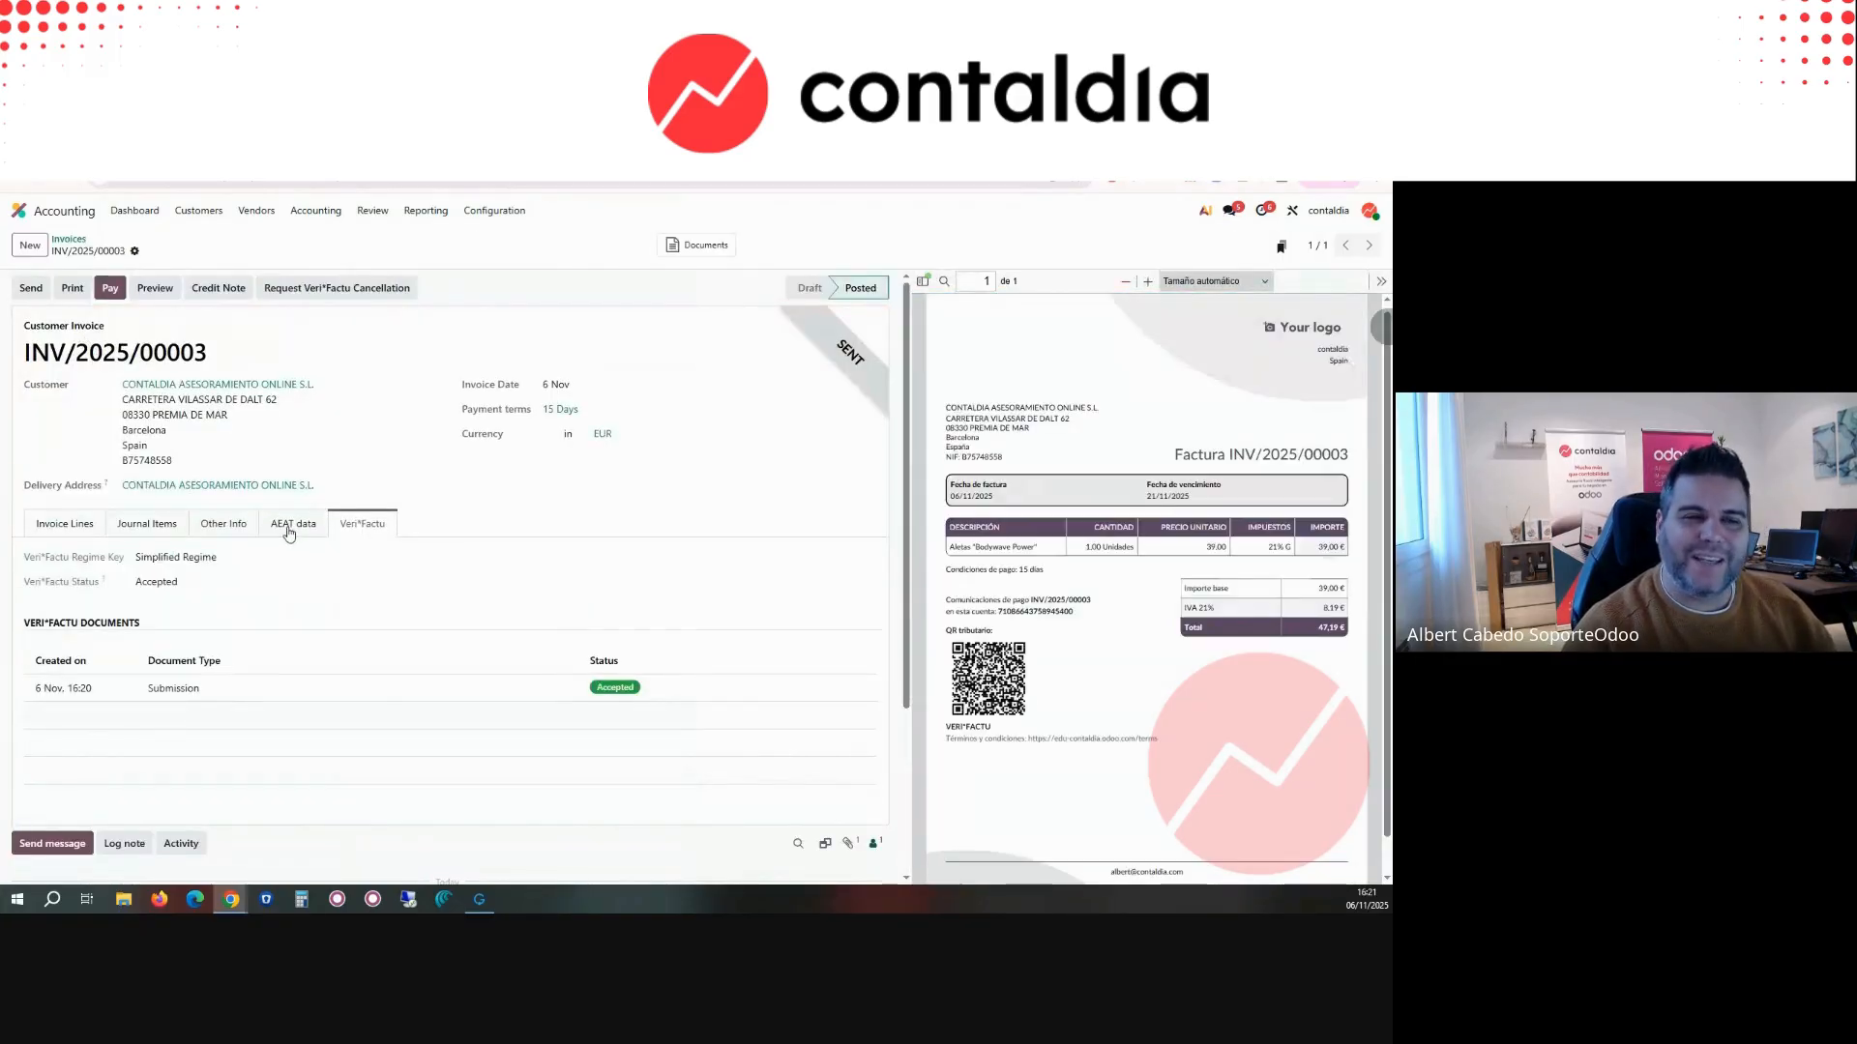
# Step: Check the sending options of INV/2025/00003 without sending it again, and view the invoice lines
pyautogui.click(32, 289)
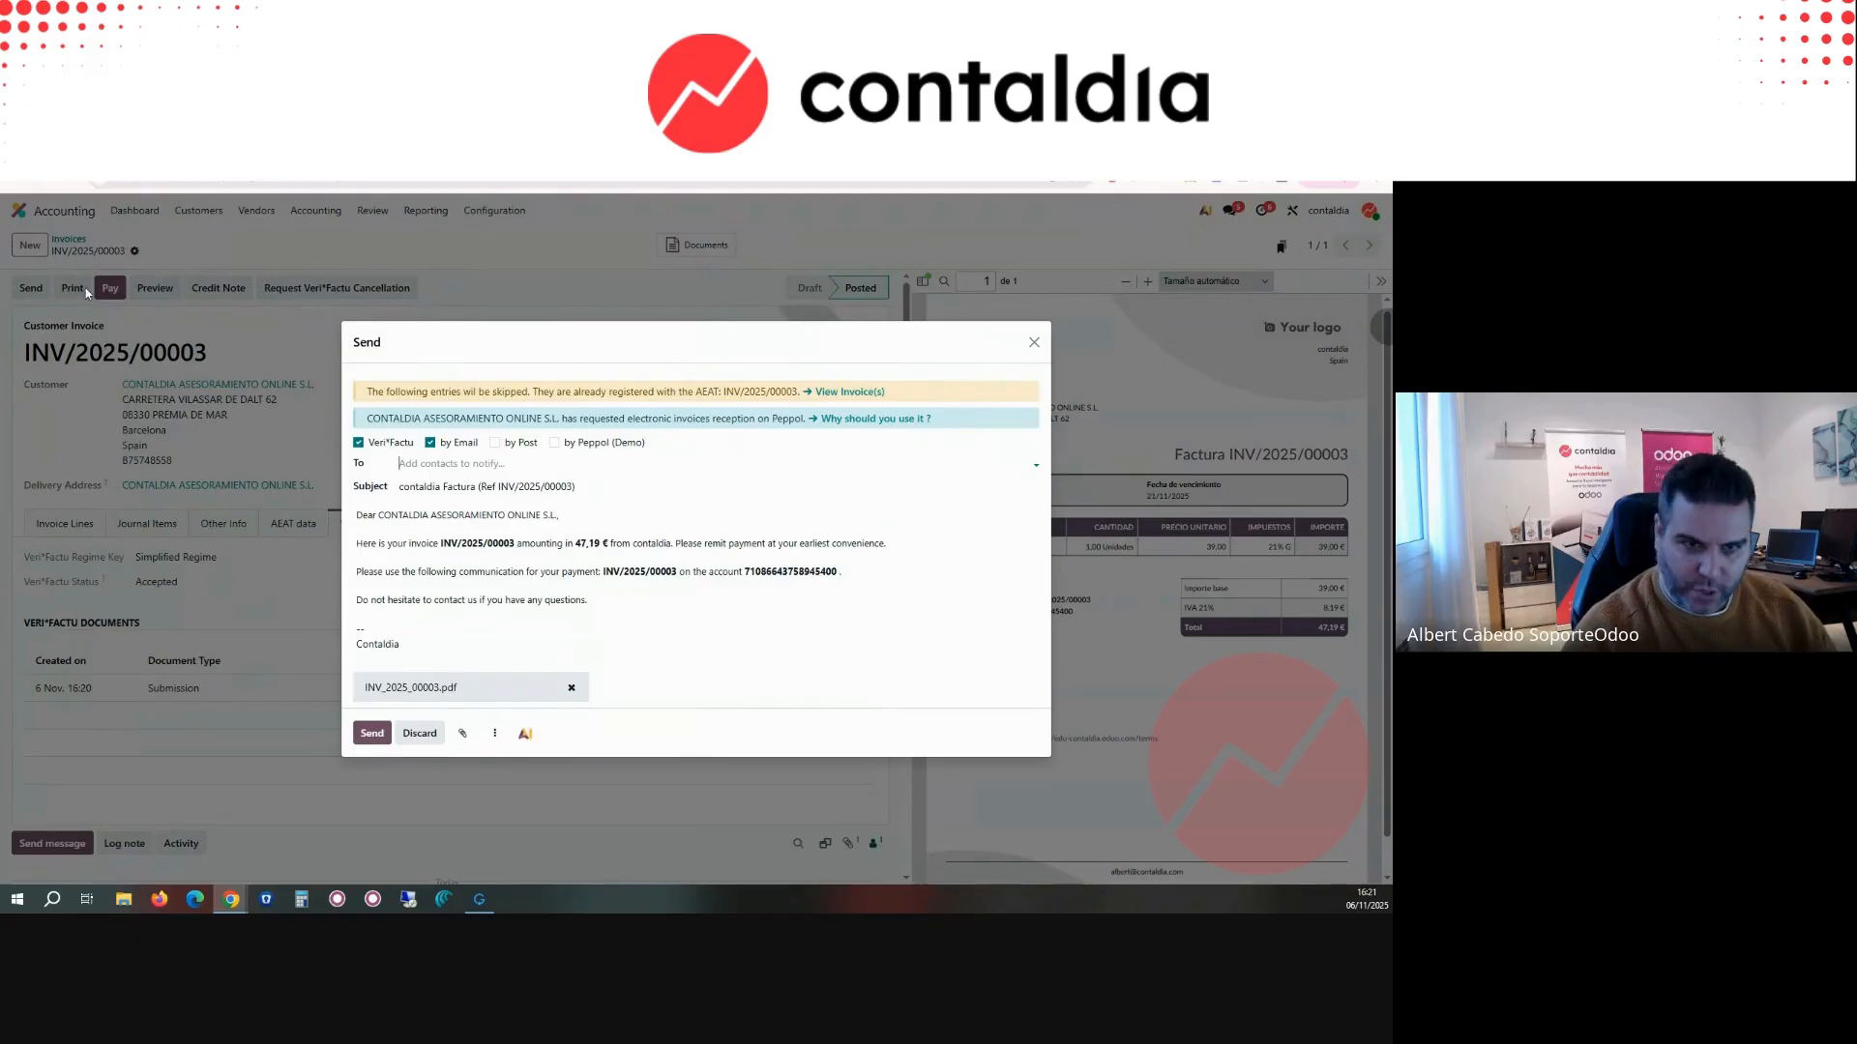
pyautogui.click(1033, 343)
pyautogui.click(198, 210)
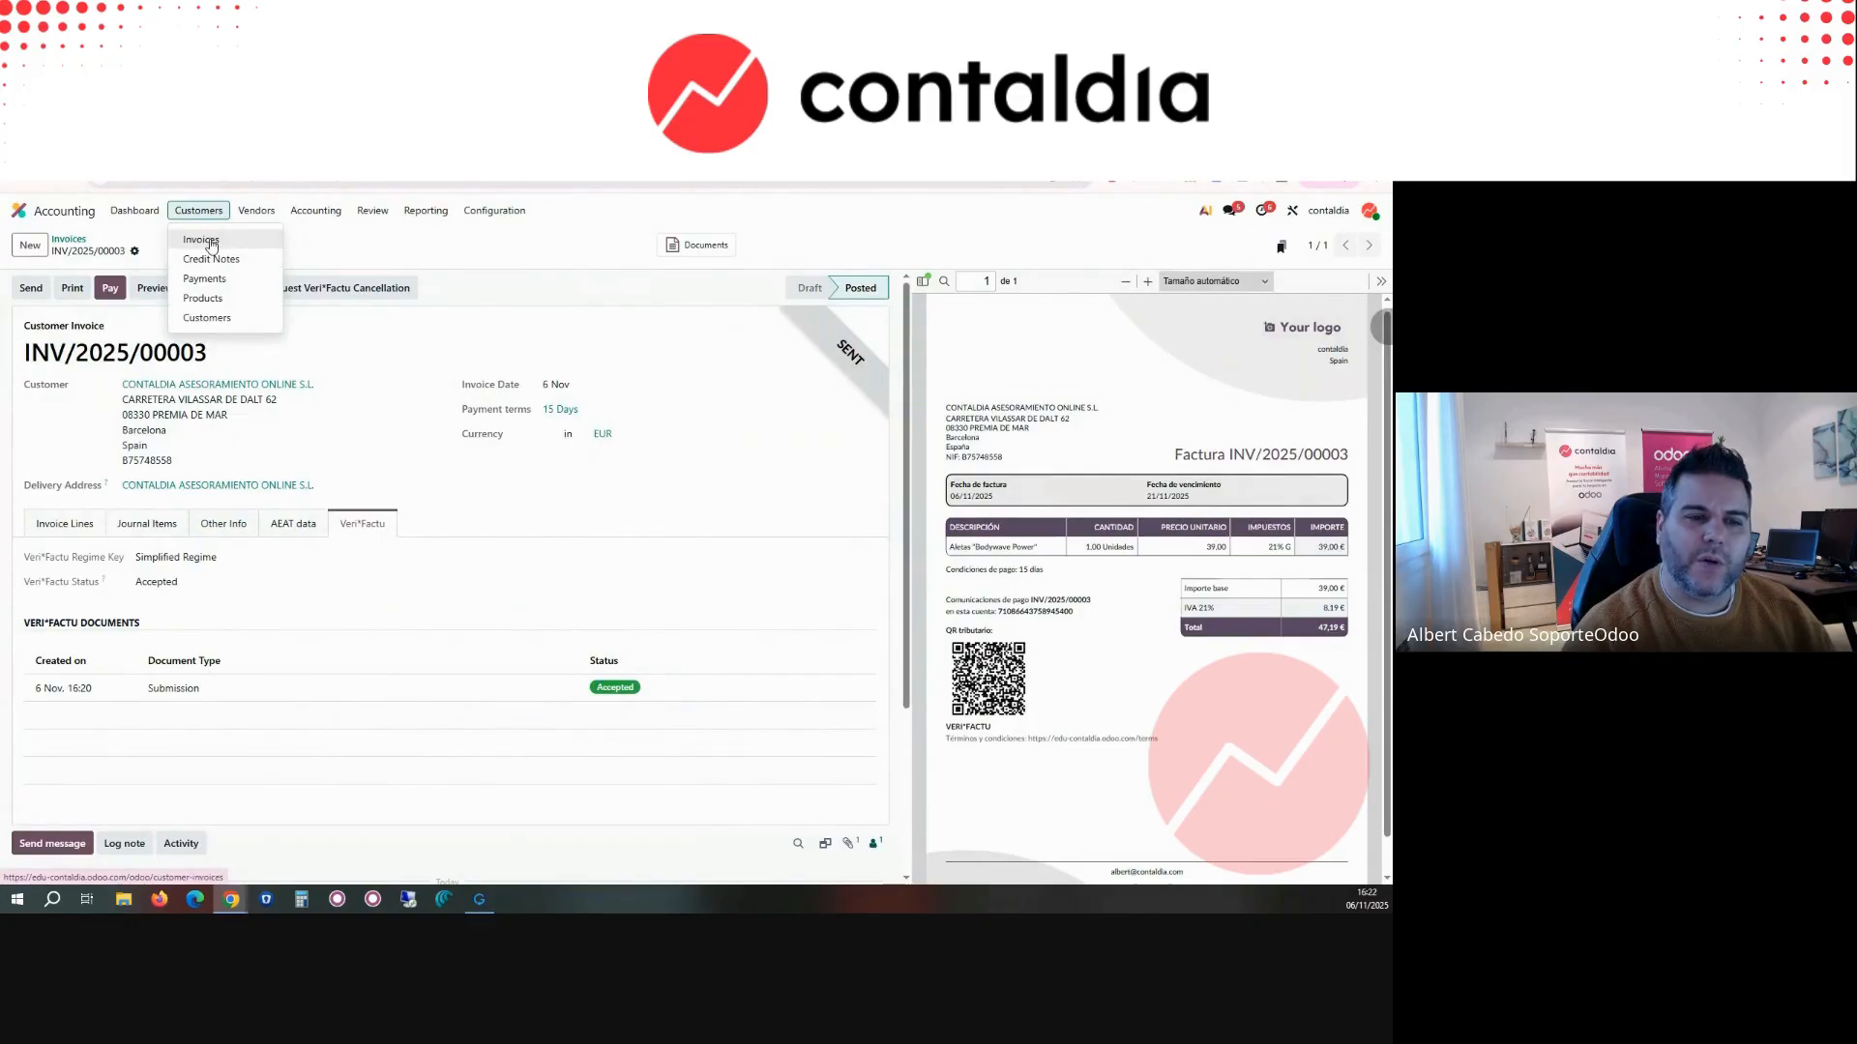
pyautogui.click(65, 523)
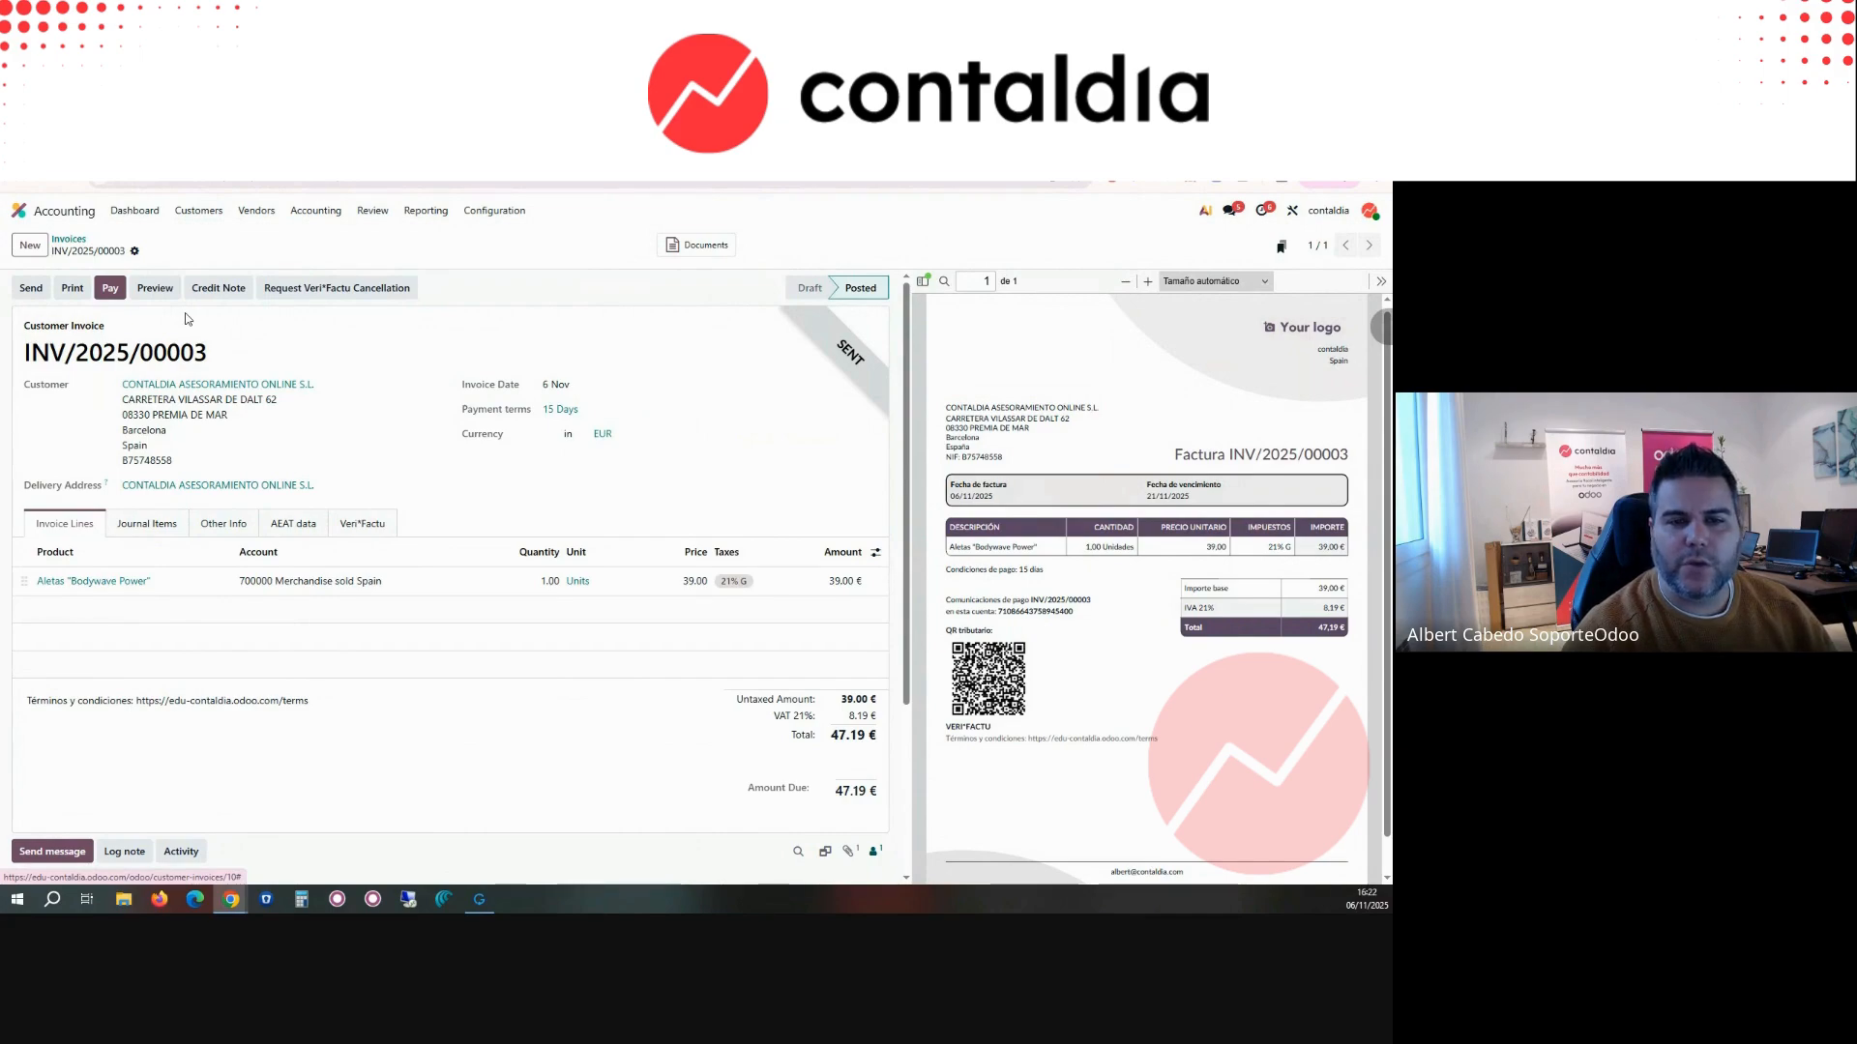
# Step: Create a credit note for INV/2025/00003 with the reason MISTAKE PRICE, keeping the Sales journal and the R4: Rest refund reason
pyautogui.click(218, 287)
pyautogui.click(529, 501)
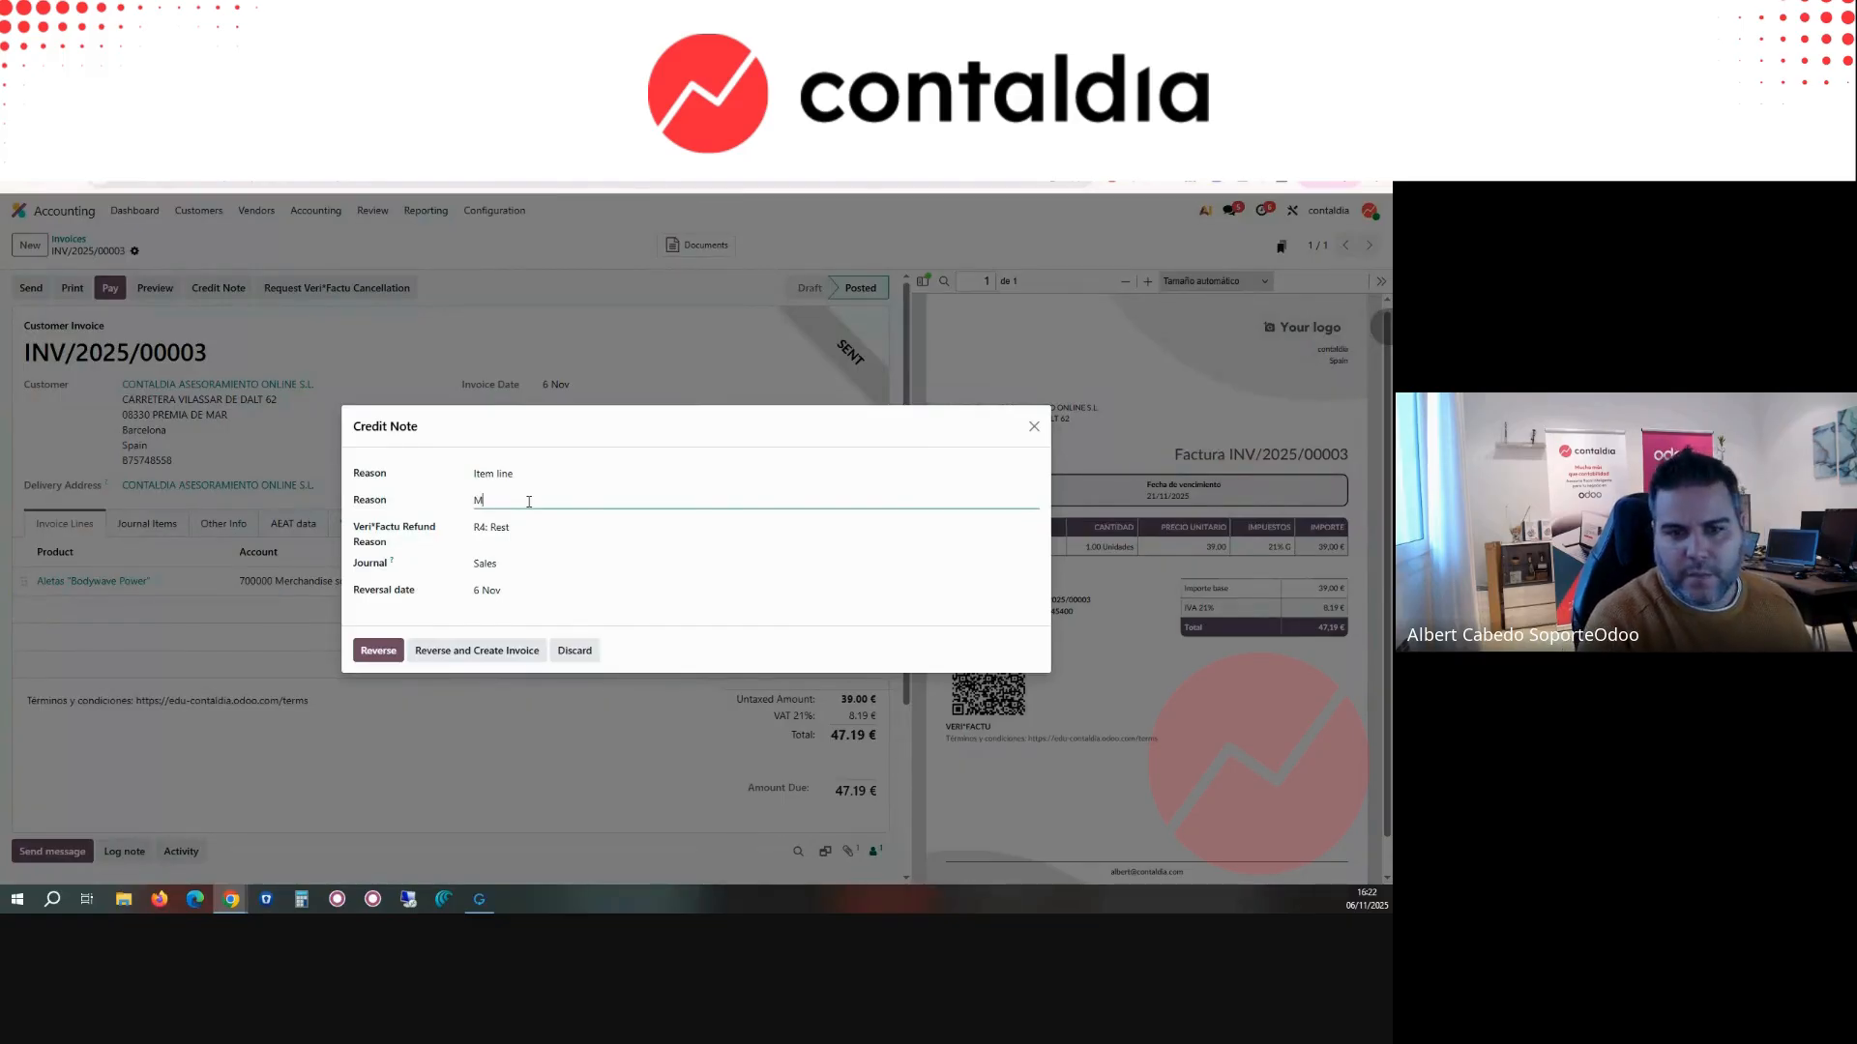
pyautogui.write('MISTAKE PRICE')
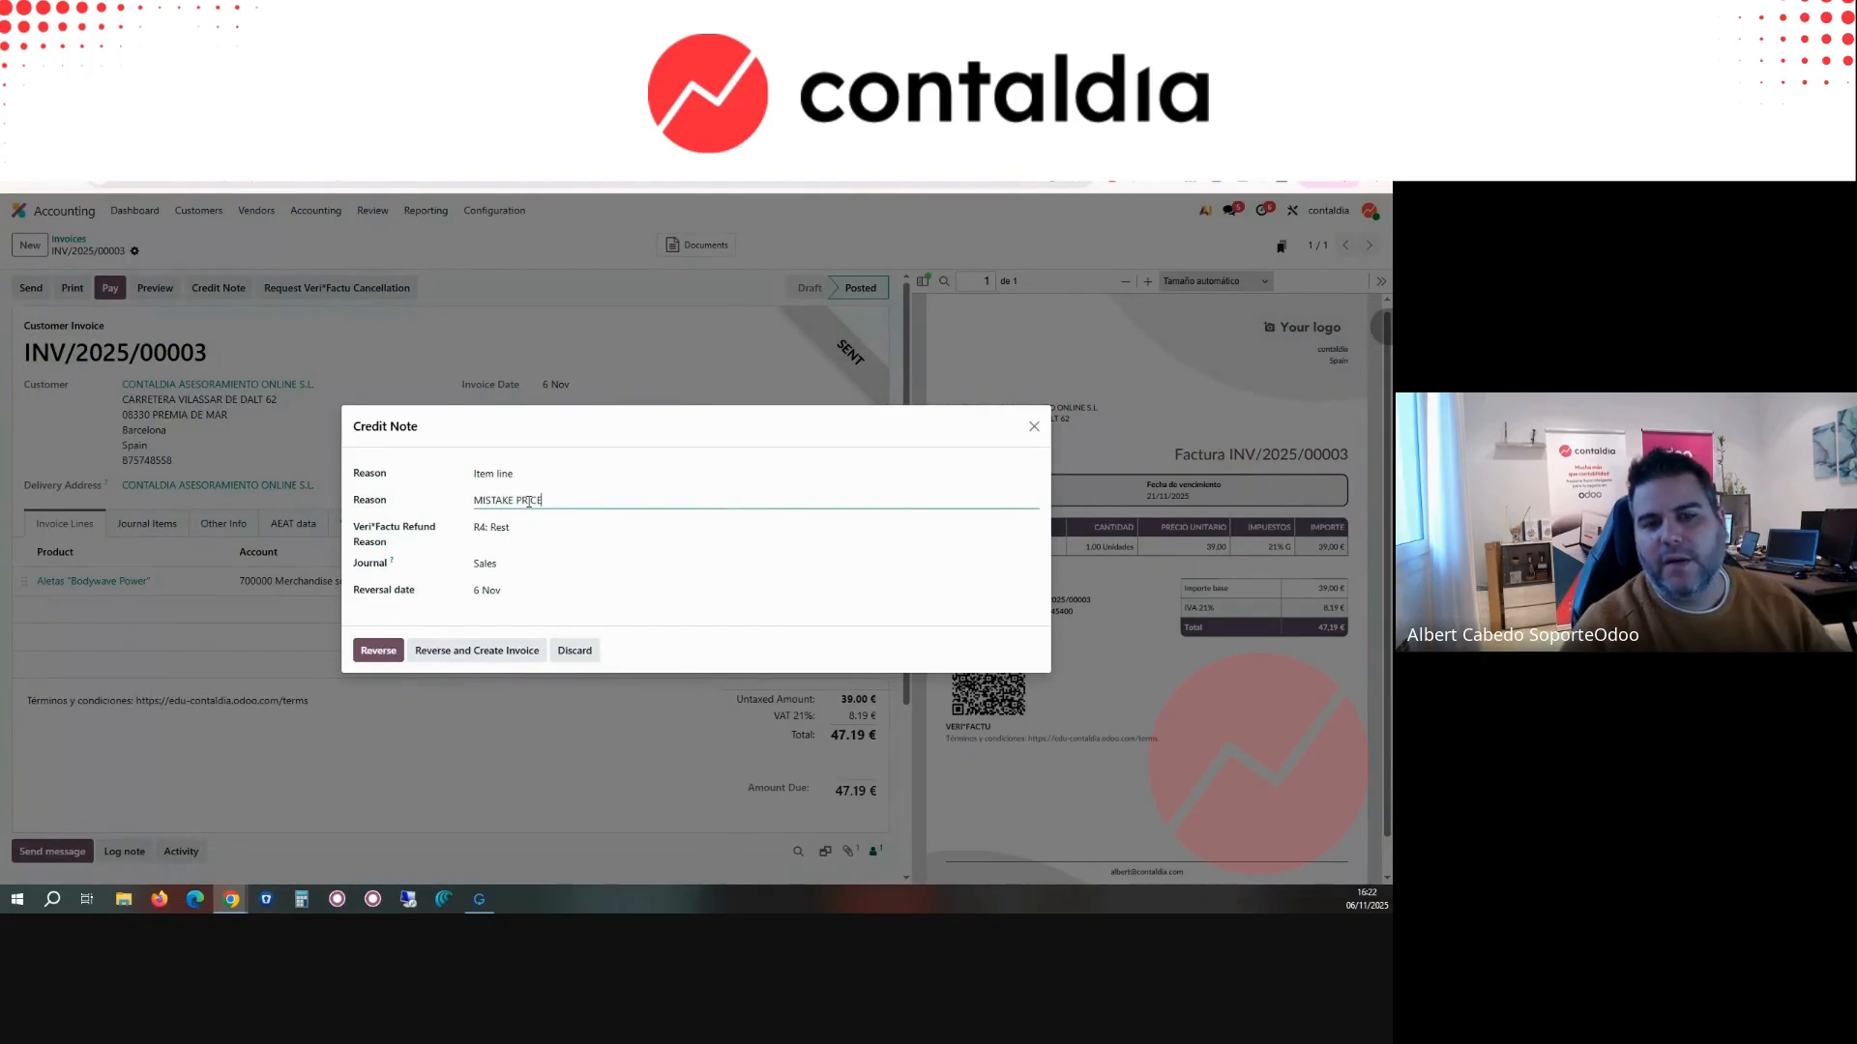
pyautogui.click(520, 568)
pyautogui.click(512, 586)
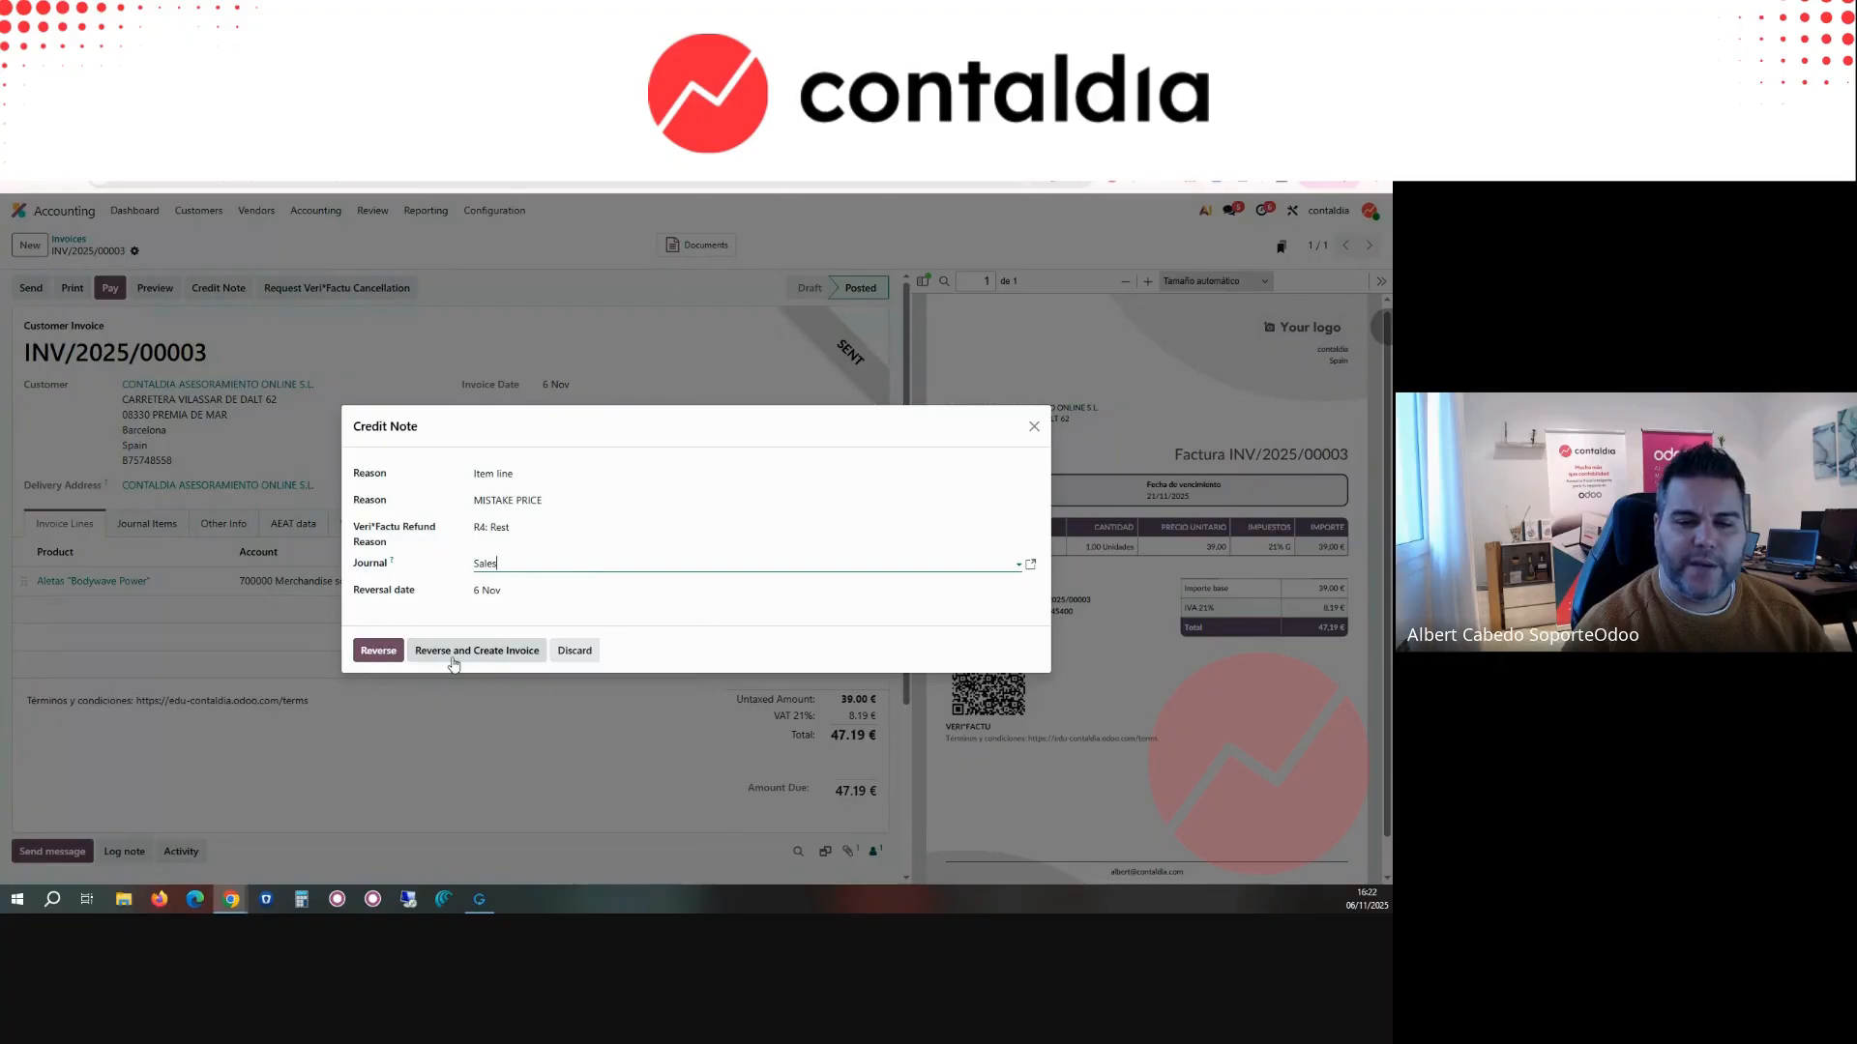
pyautogui.click(386, 650)
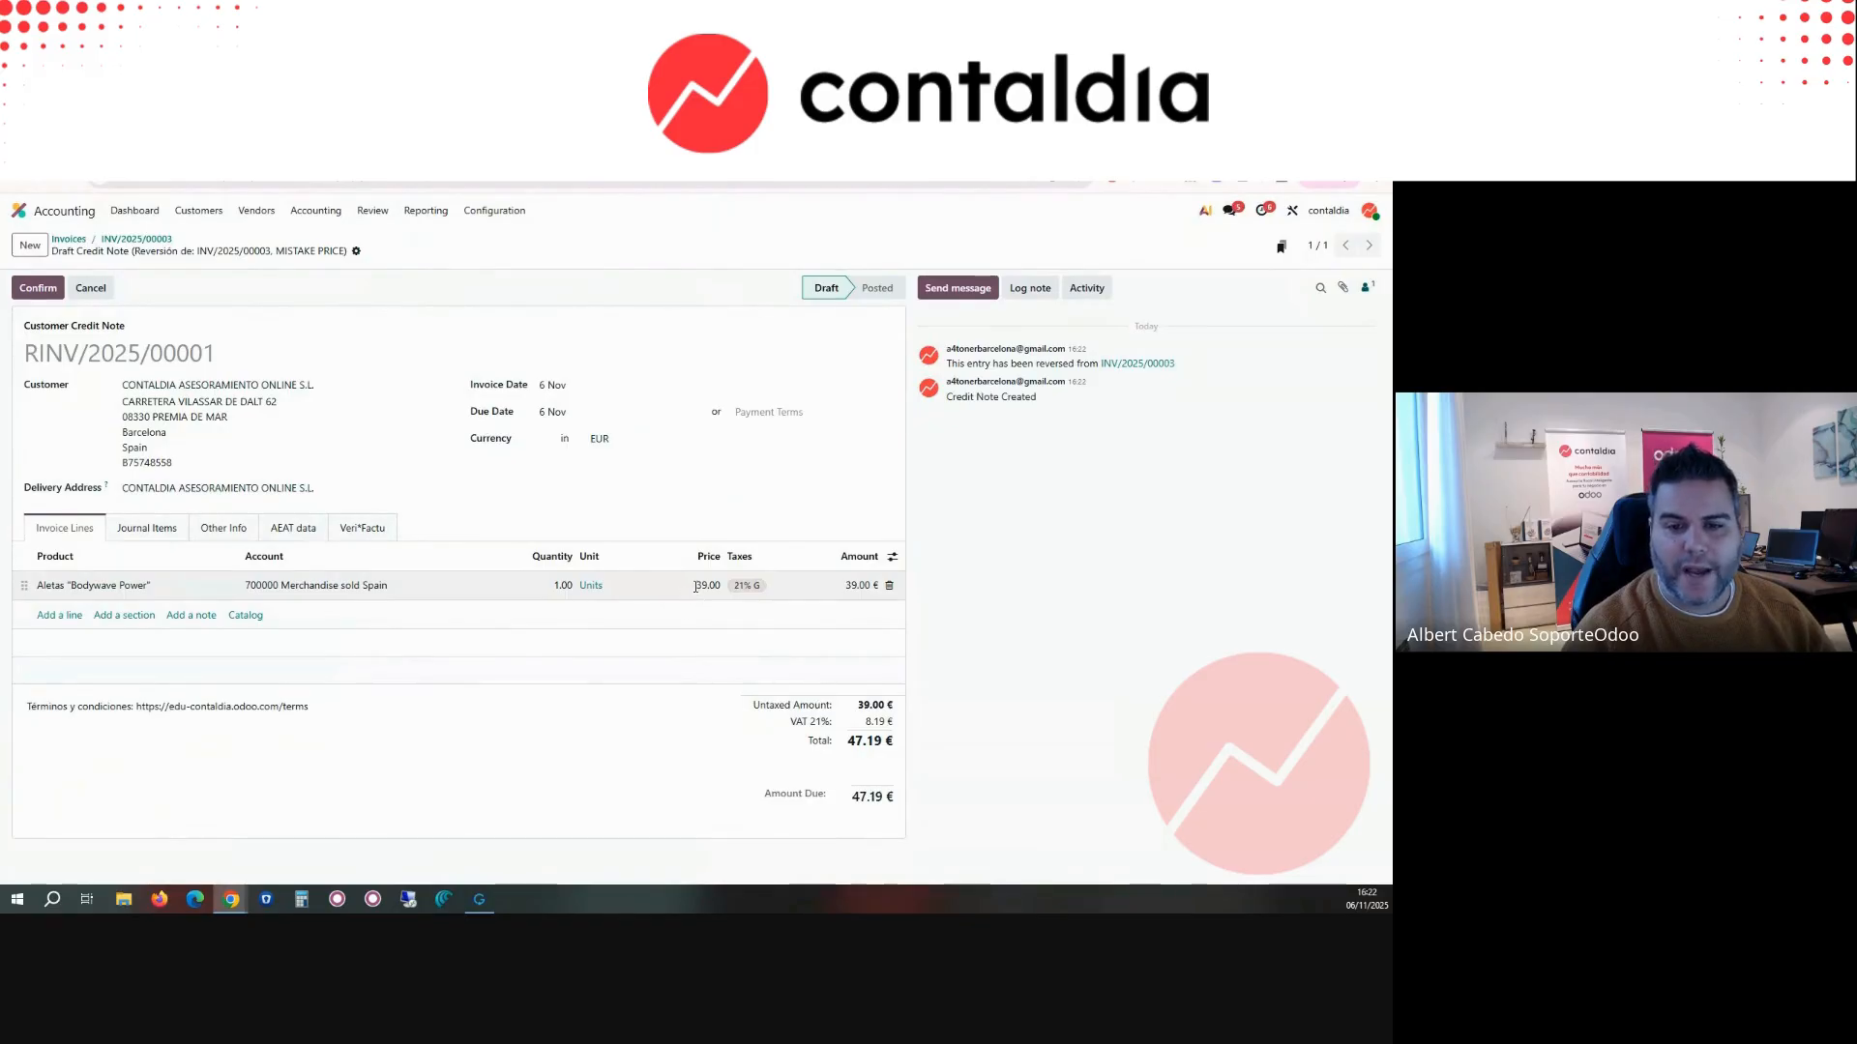
# Step: Set the credit note's Aletas "Bodywave Power" line price to 5, confirm the credit note, and return to INV/2025/00003
pyautogui.click(695, 586)
pyautogui.write('5')
pyautogui.click(719, 535)
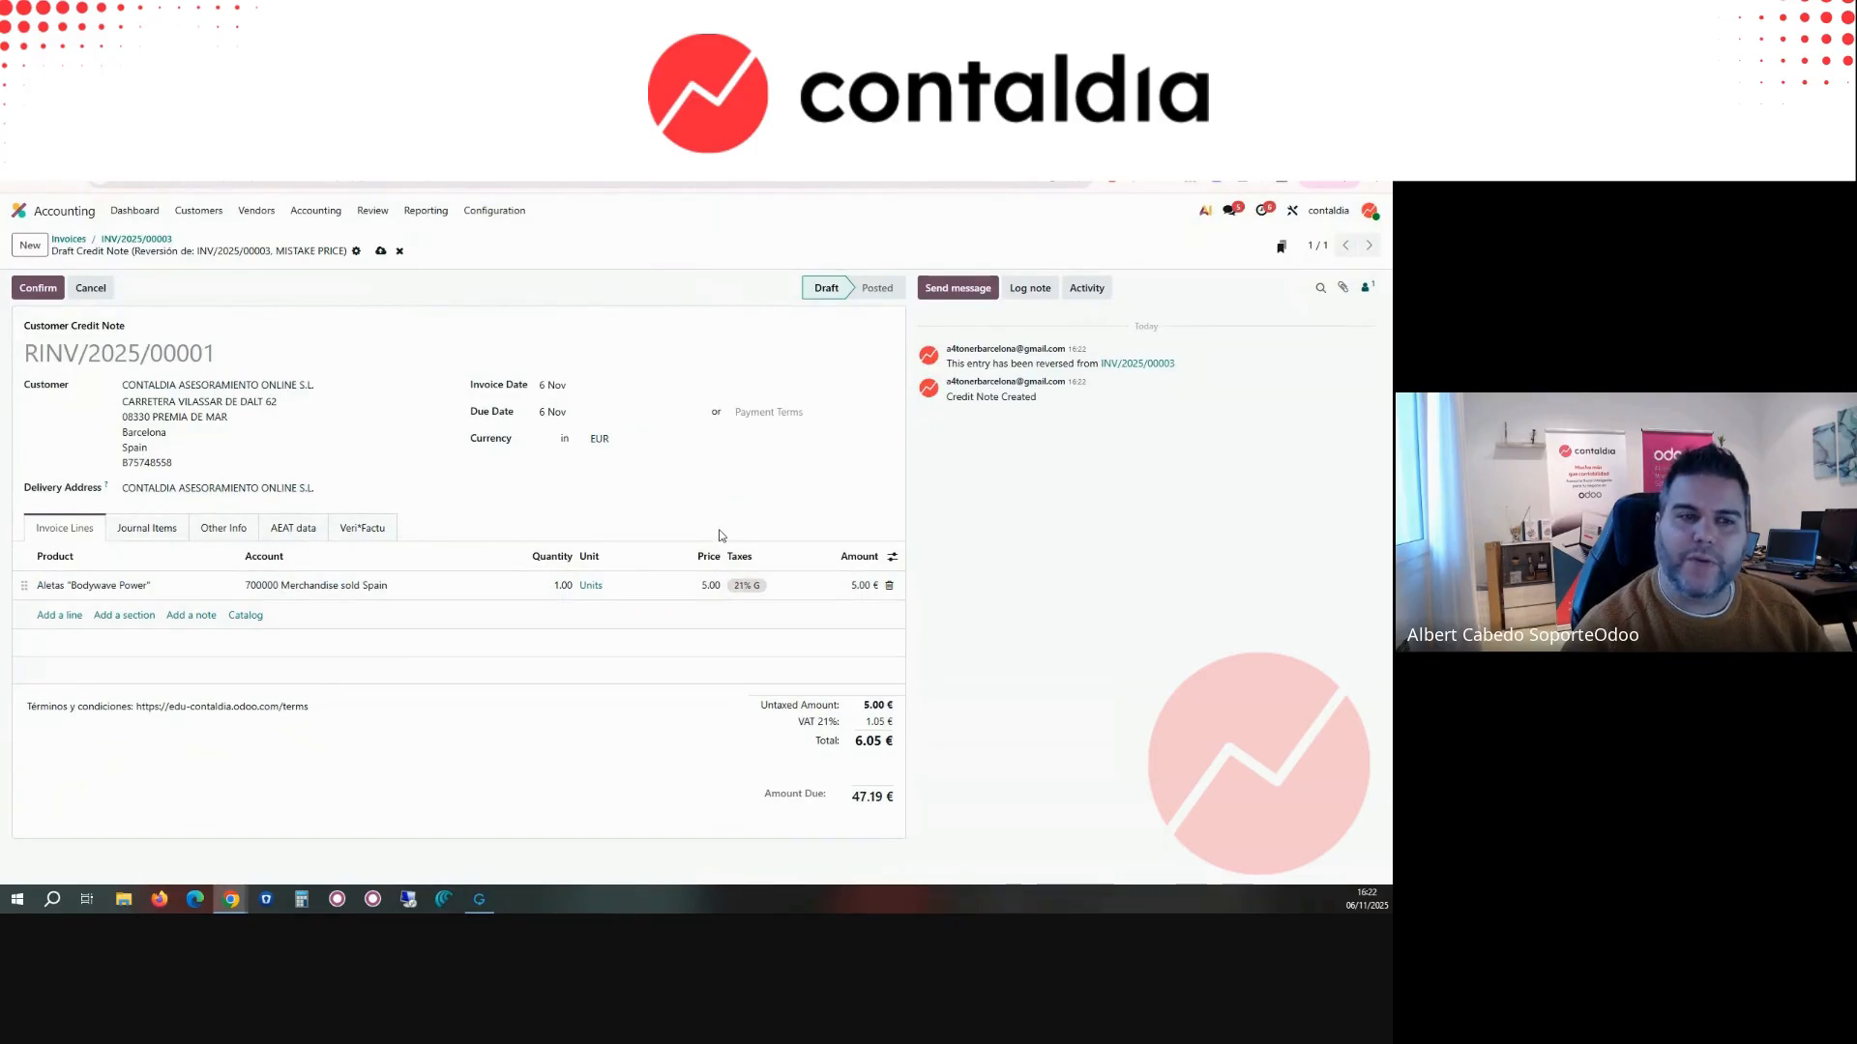
pyautogui.click(38, 288)
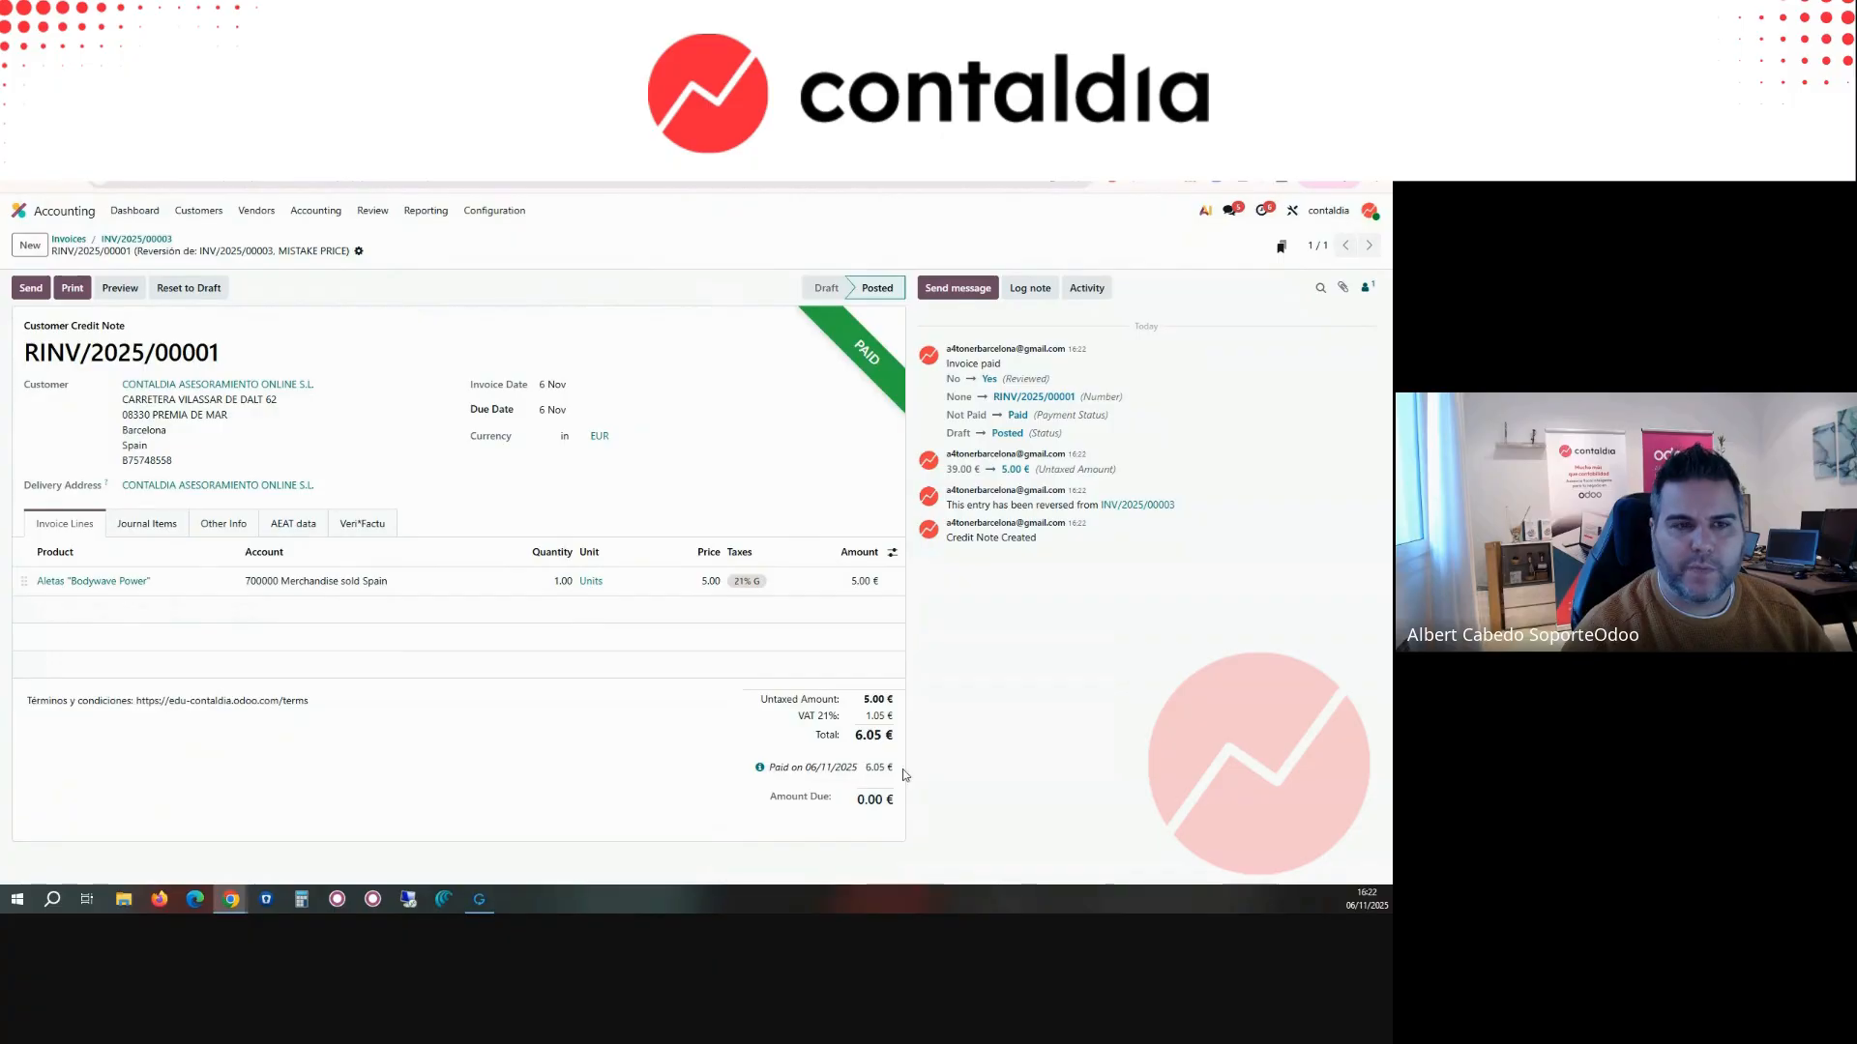
pyautogui.click(154, 240)
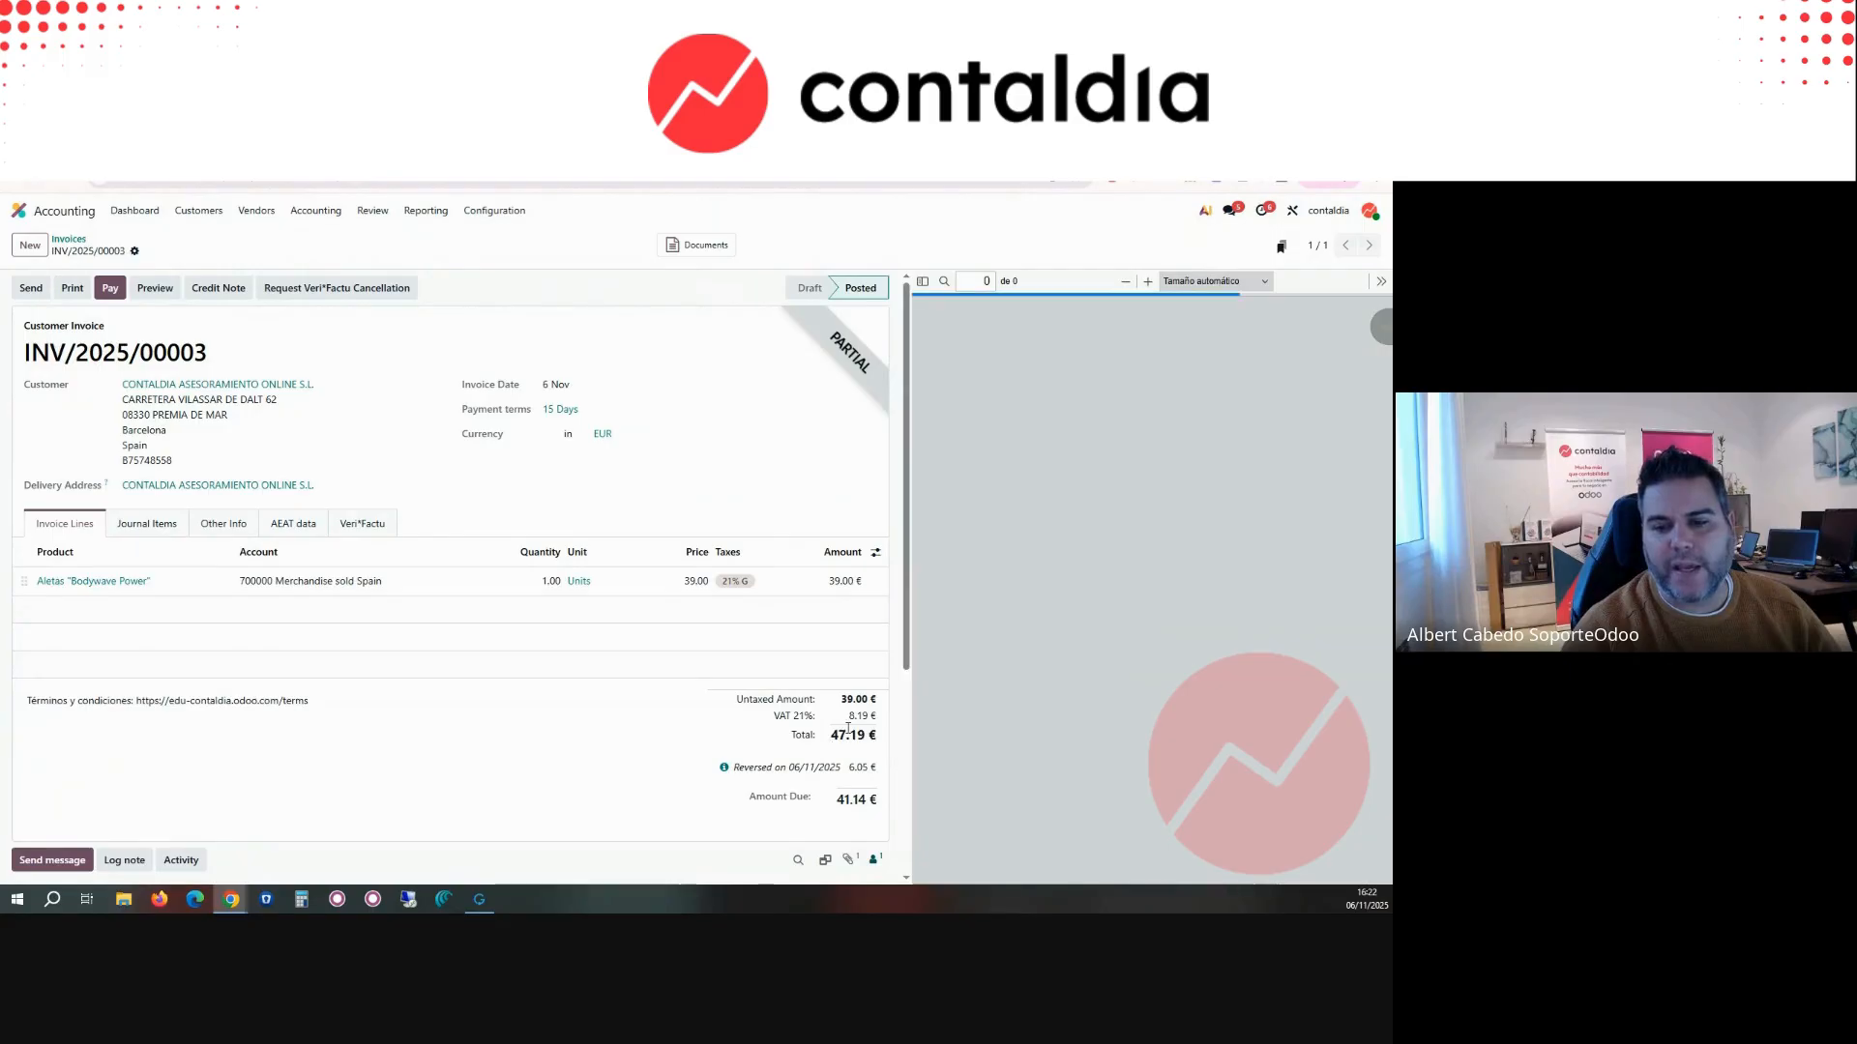
# Step: Check the amount due and the reversed amount on INV/2025/00003, and reopen the invoice from the customer invoice list
pyautogui.moveTo(839, 802); pyautogui.dragTo(864, 805)
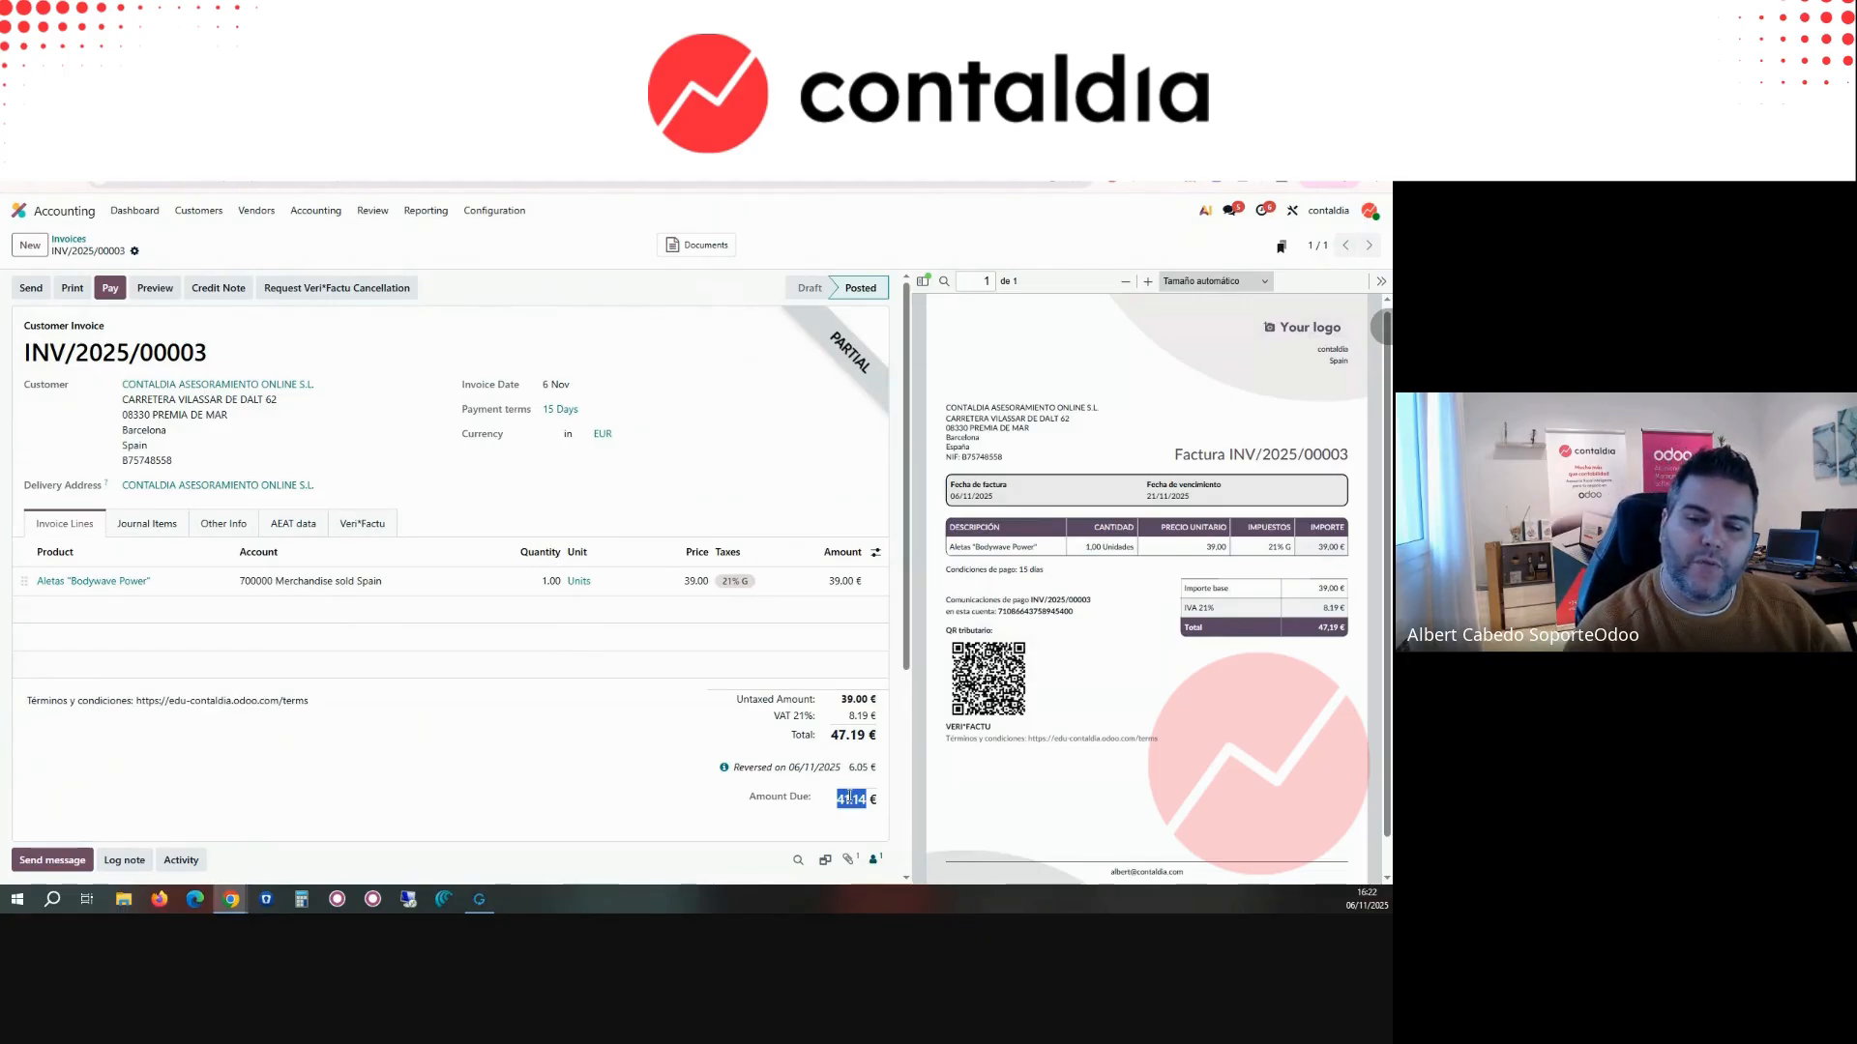
pyautogui.moveTo(851, 767); pyautogui.dragTo(868, 768)
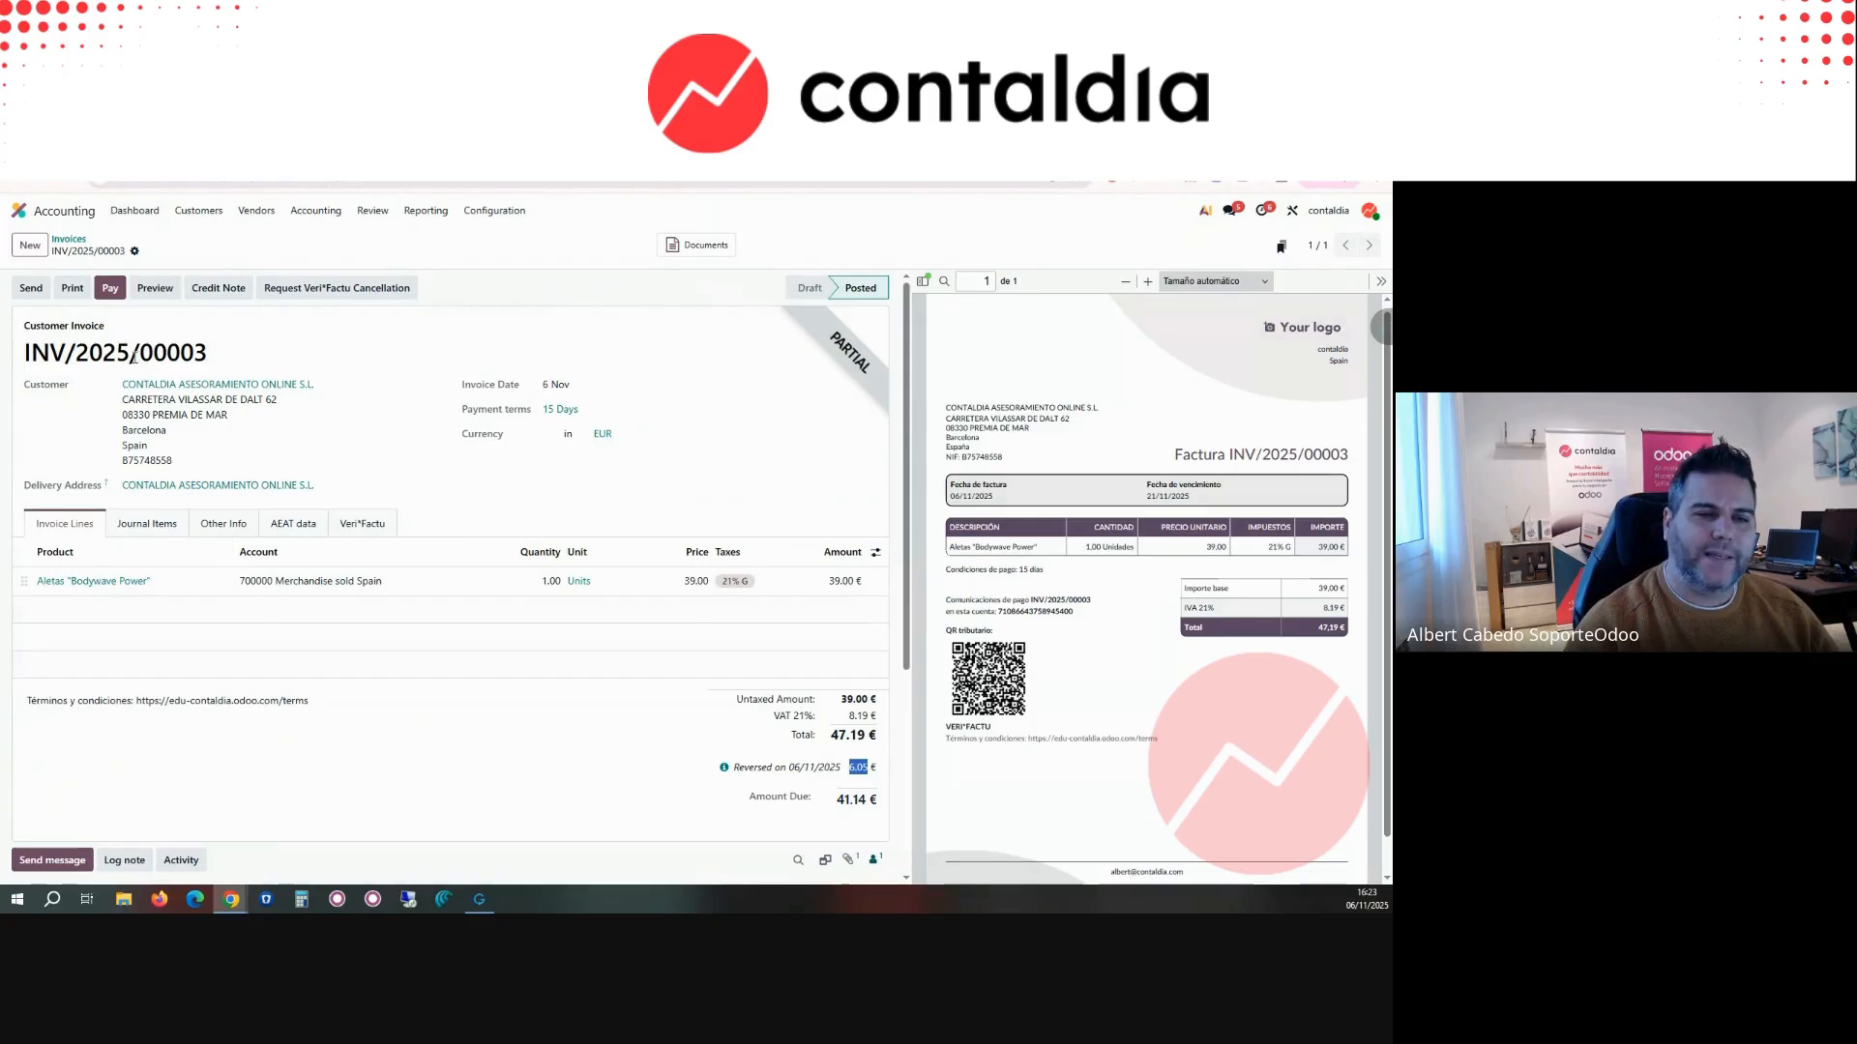
pyautogui.click(74, 241)
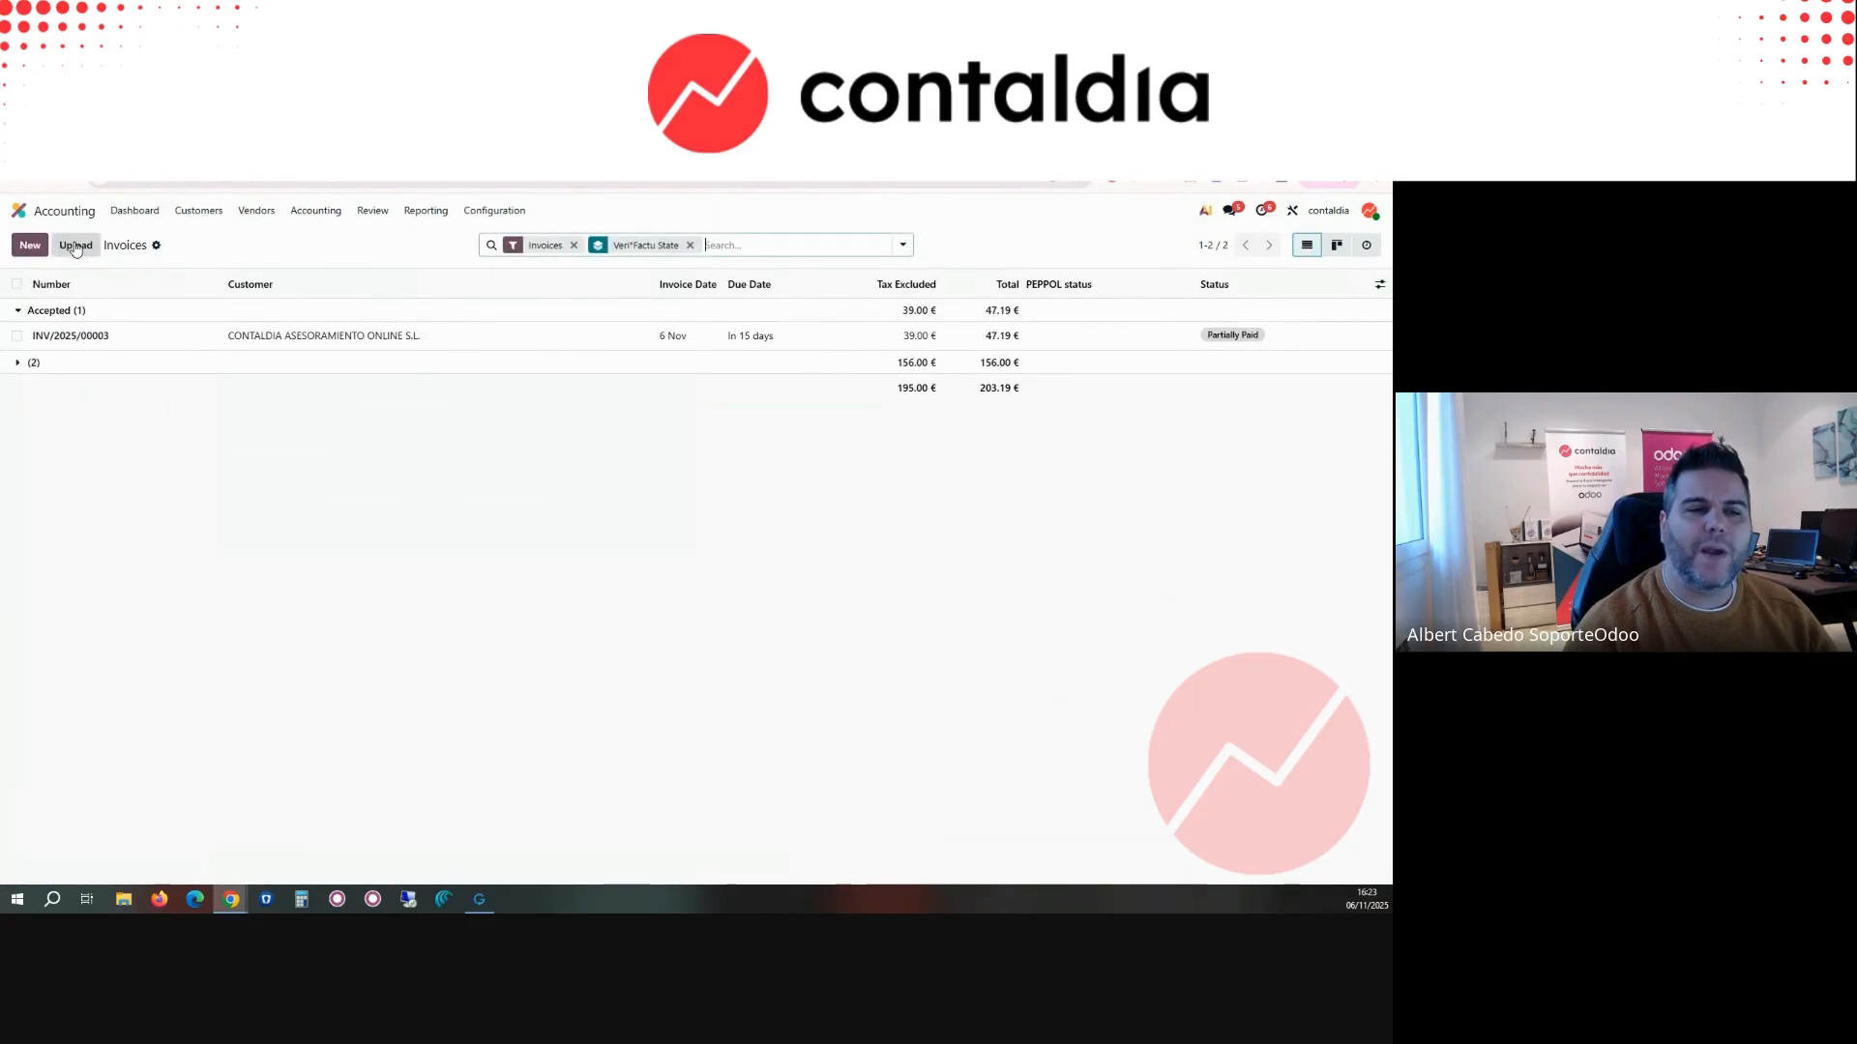
pyautogui.click(206, 214)
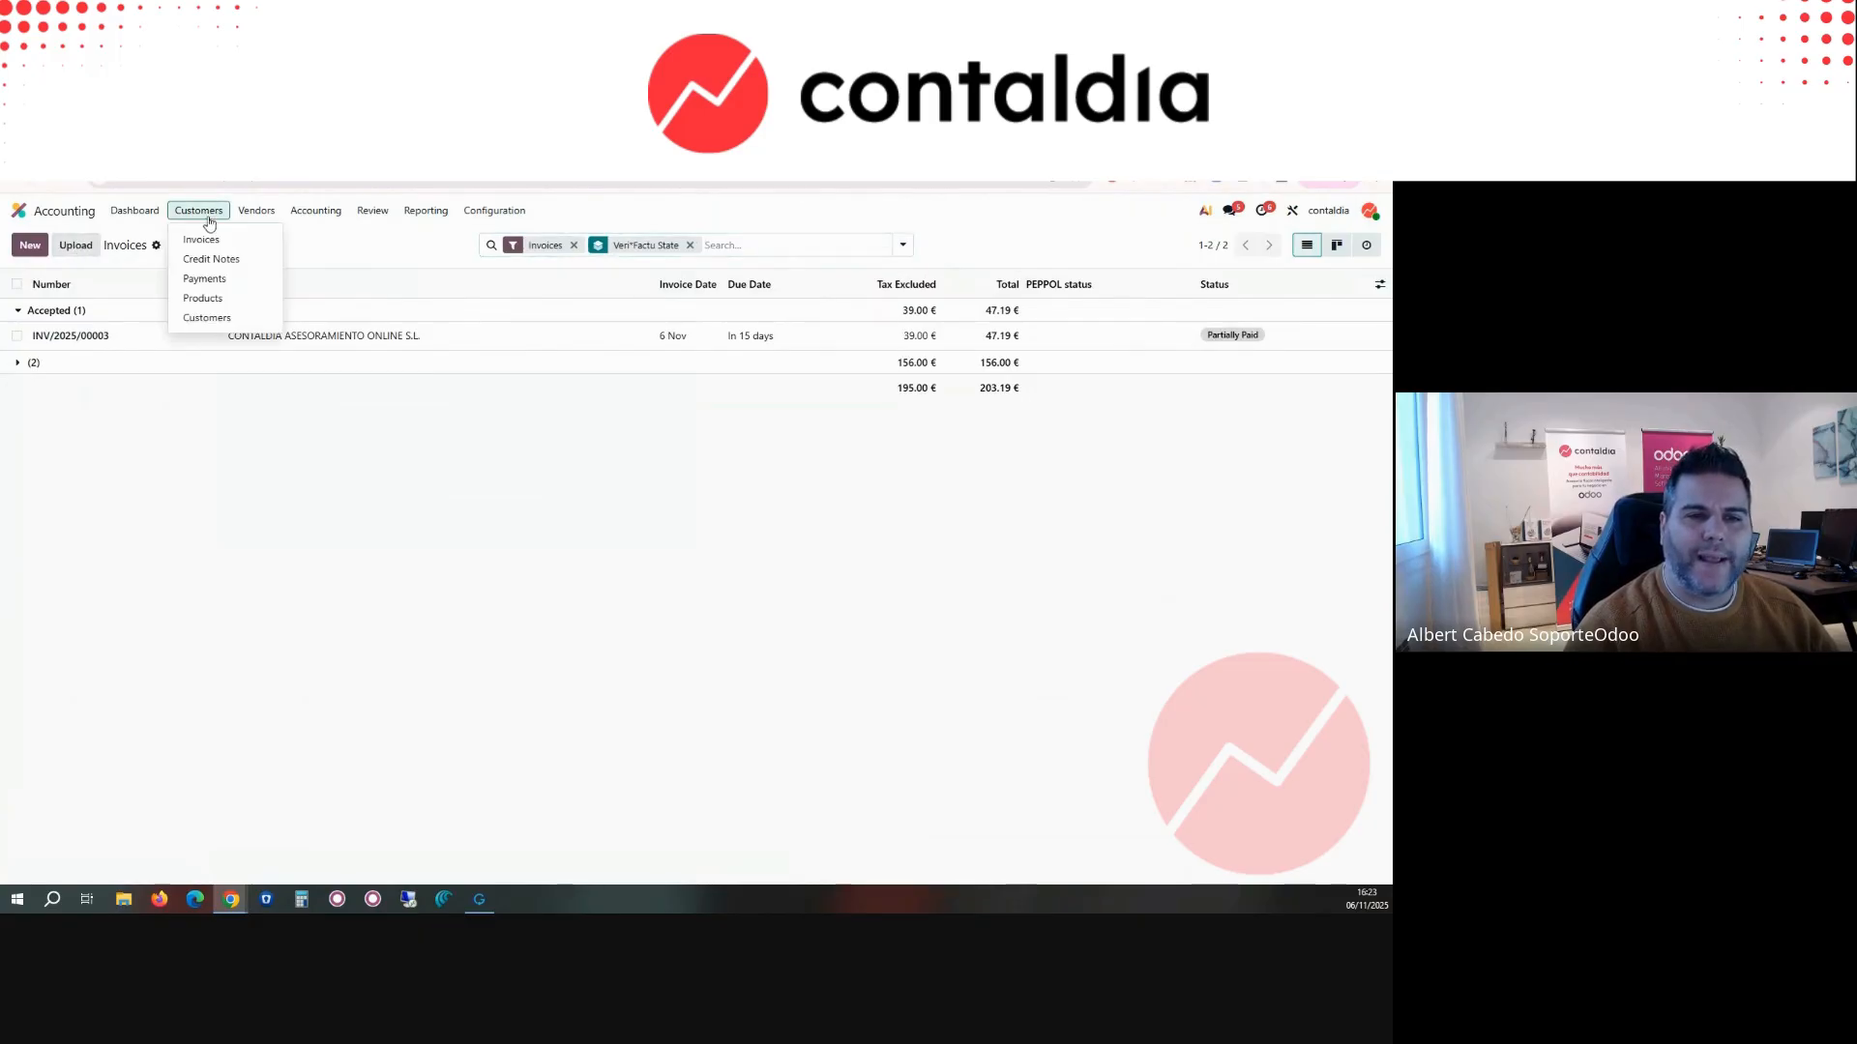
pyautogui.click(143, 345)
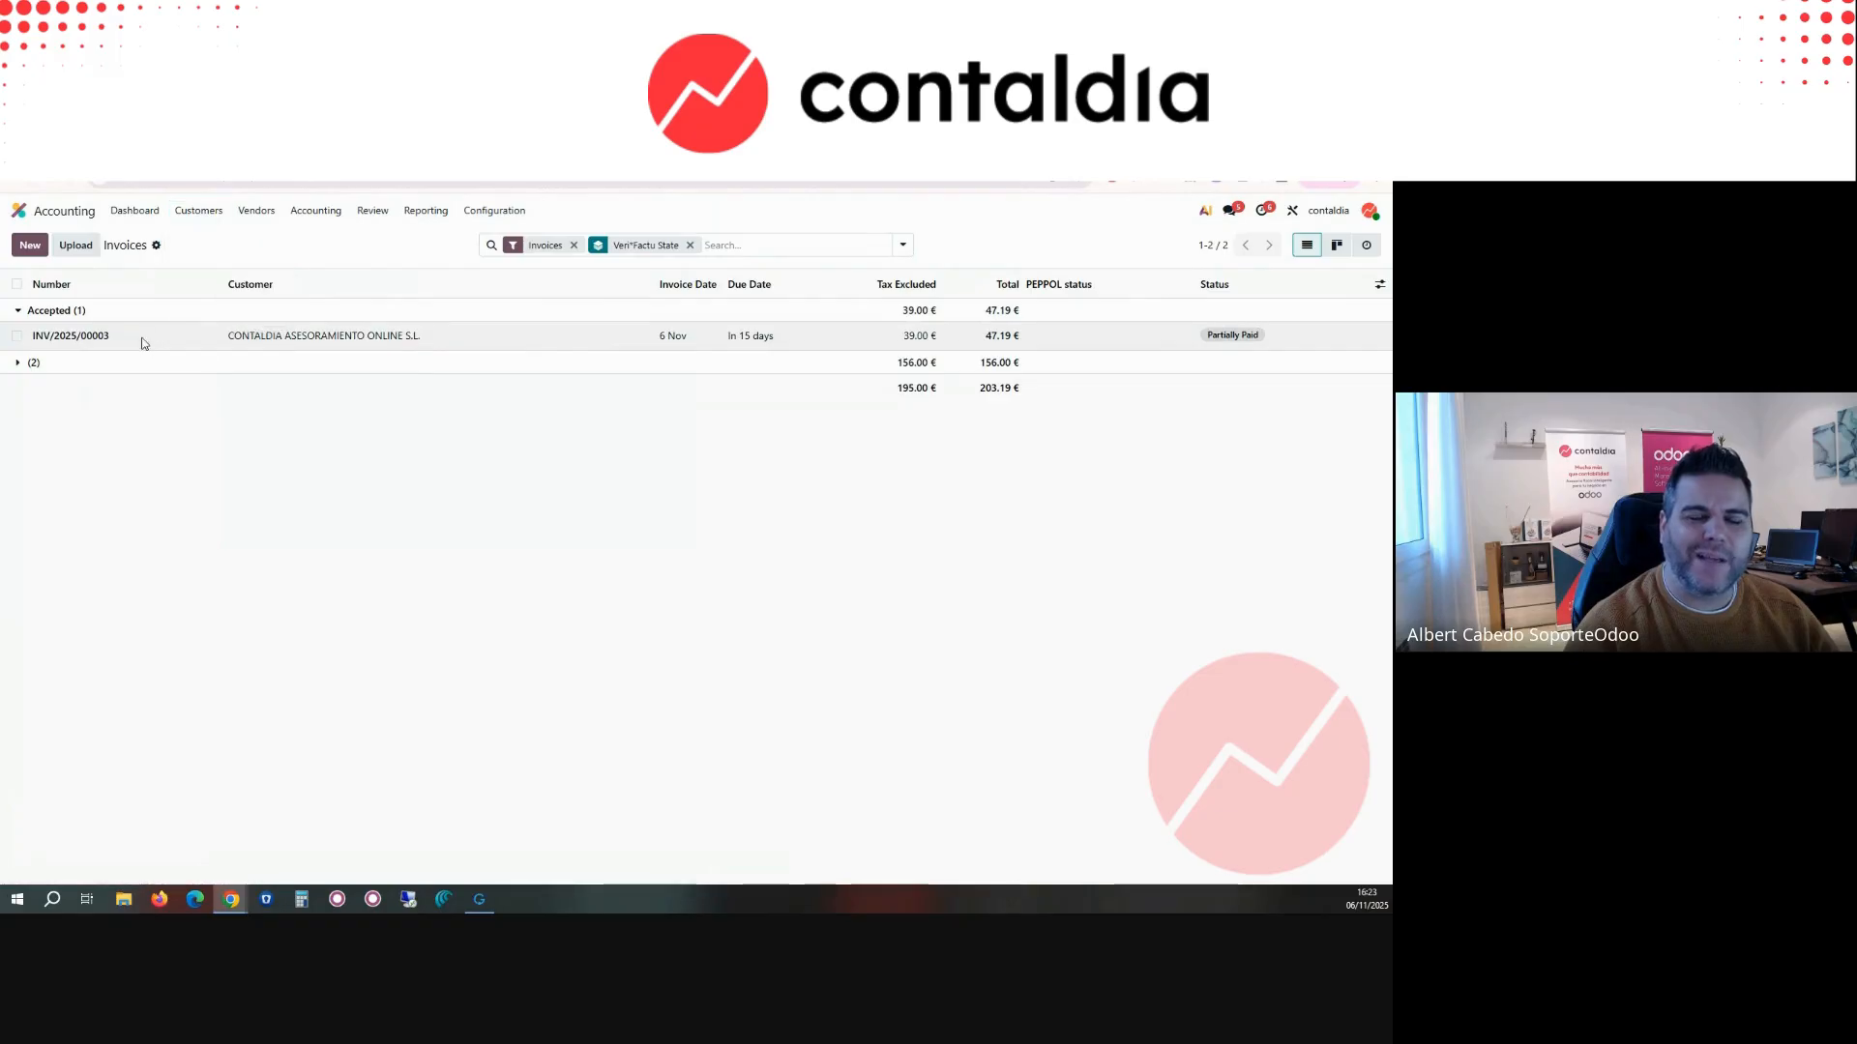
pyautogui.click(144, 343)
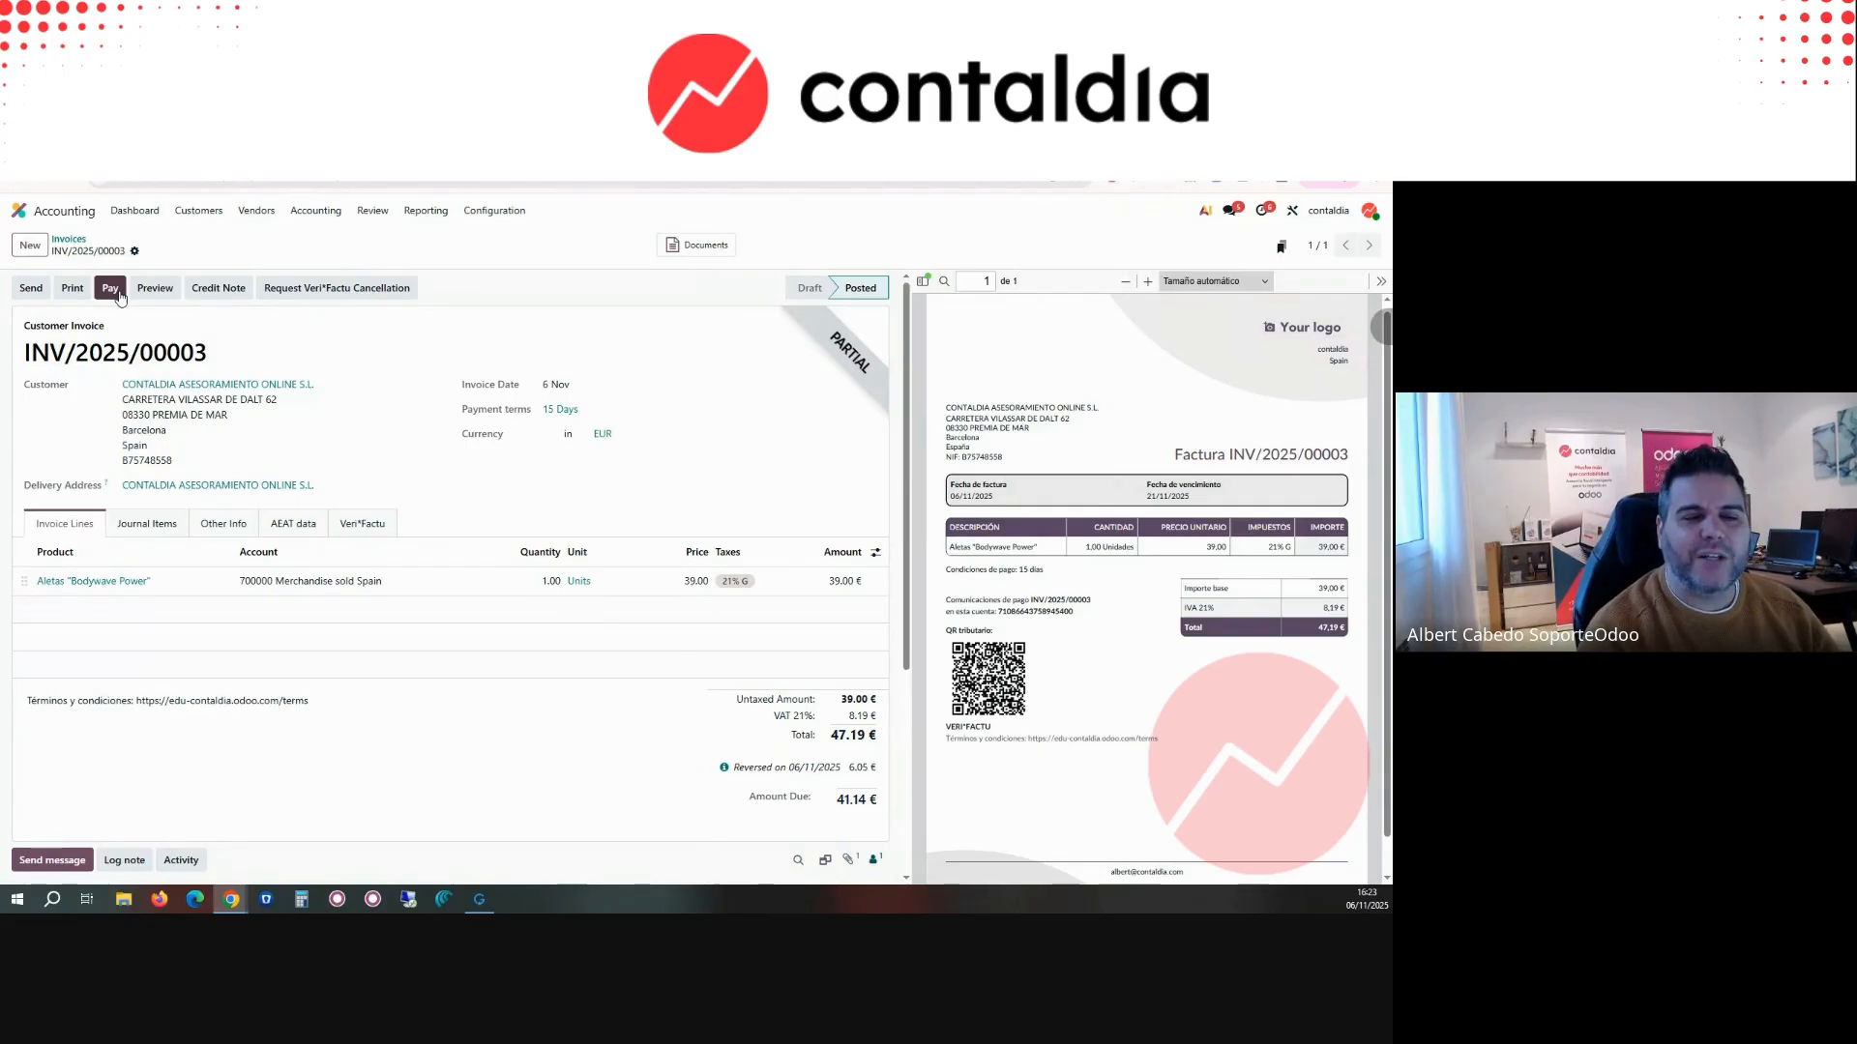
# Step: Go to the accounting dashboard and view the options available for the Bank journal
pyautogui.click(148, 218)
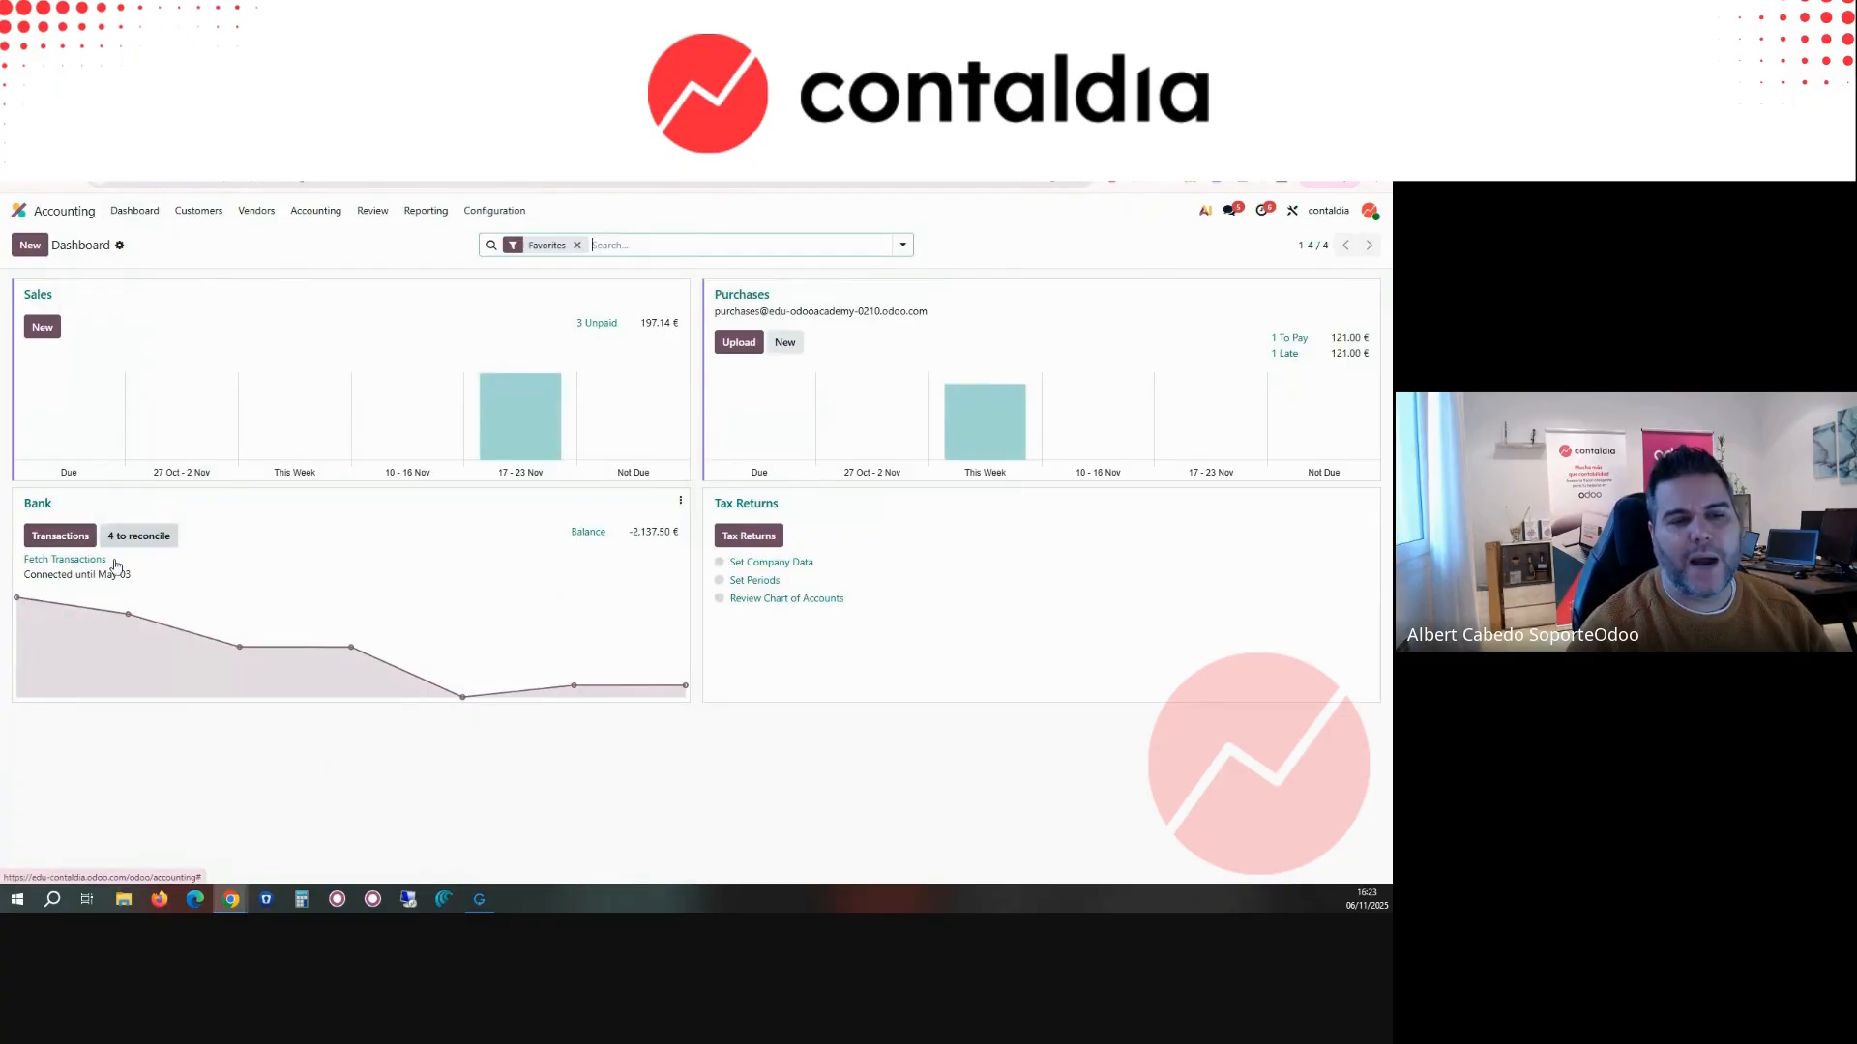
pyautogui.click(681, 500)
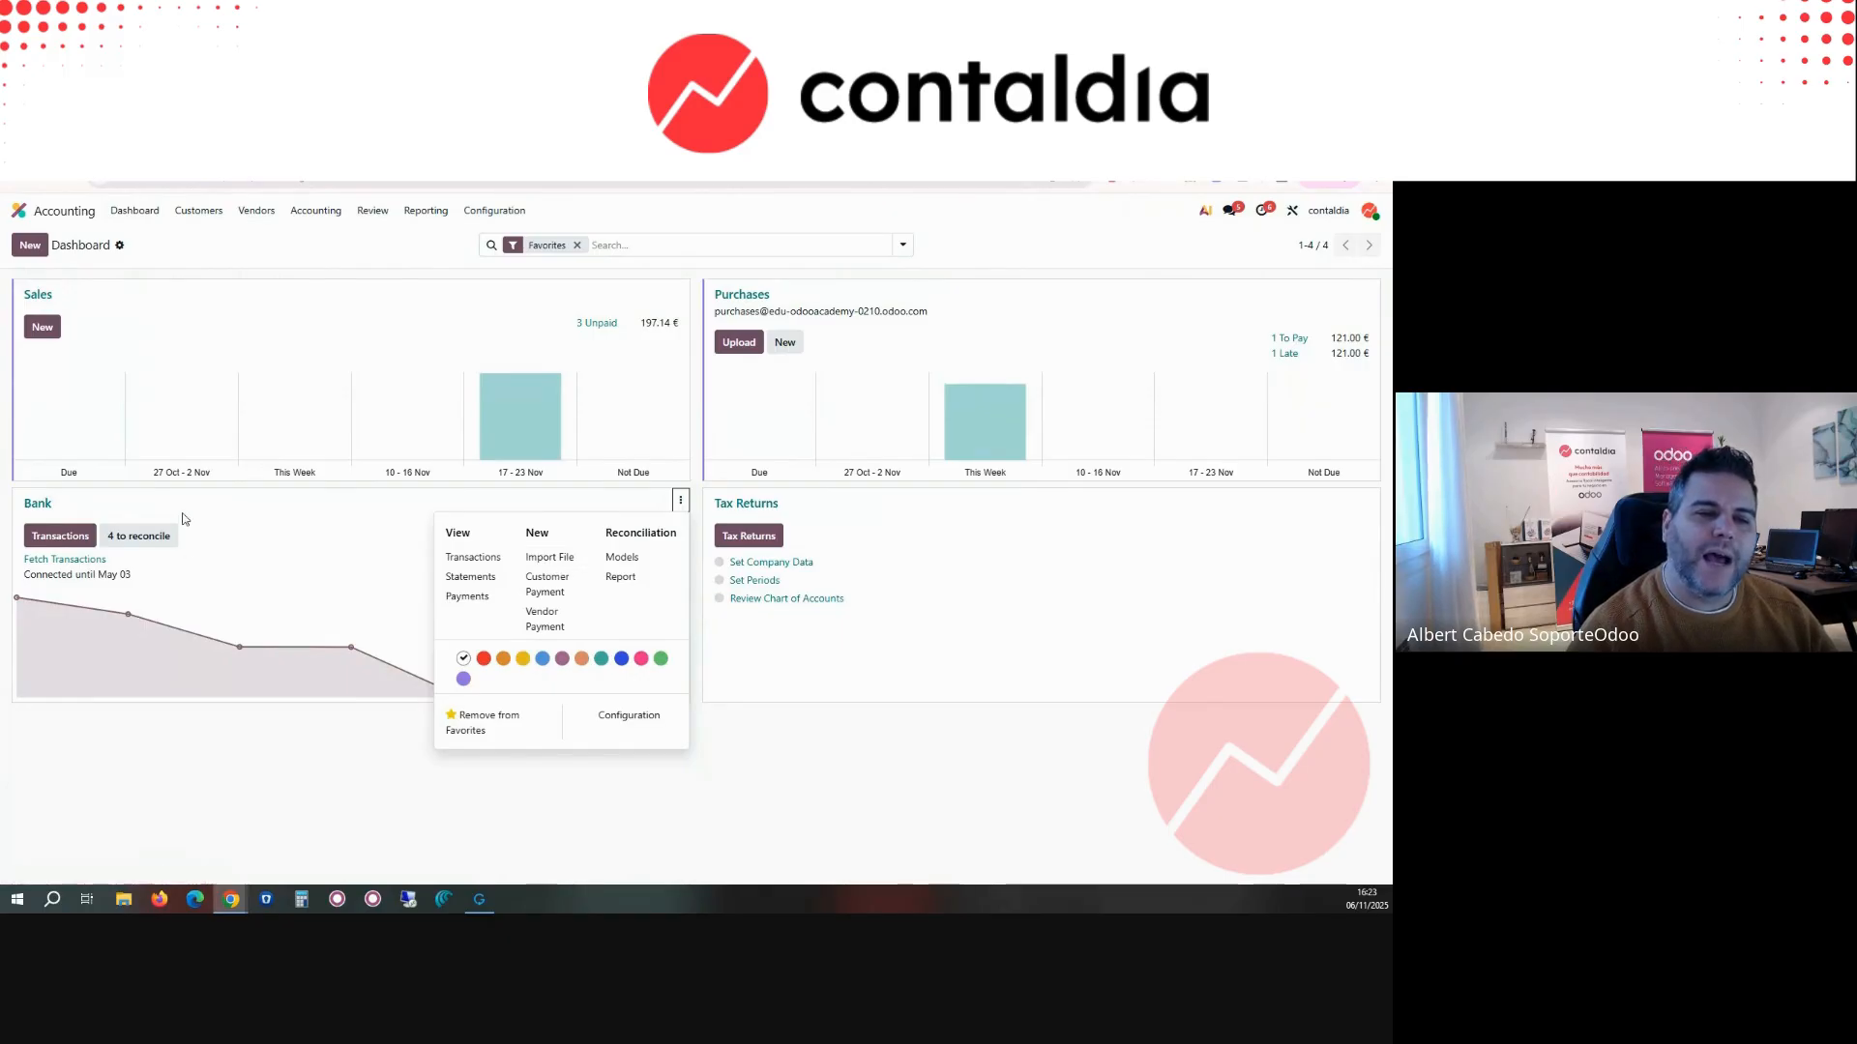
pyautogui.click(85, 510)
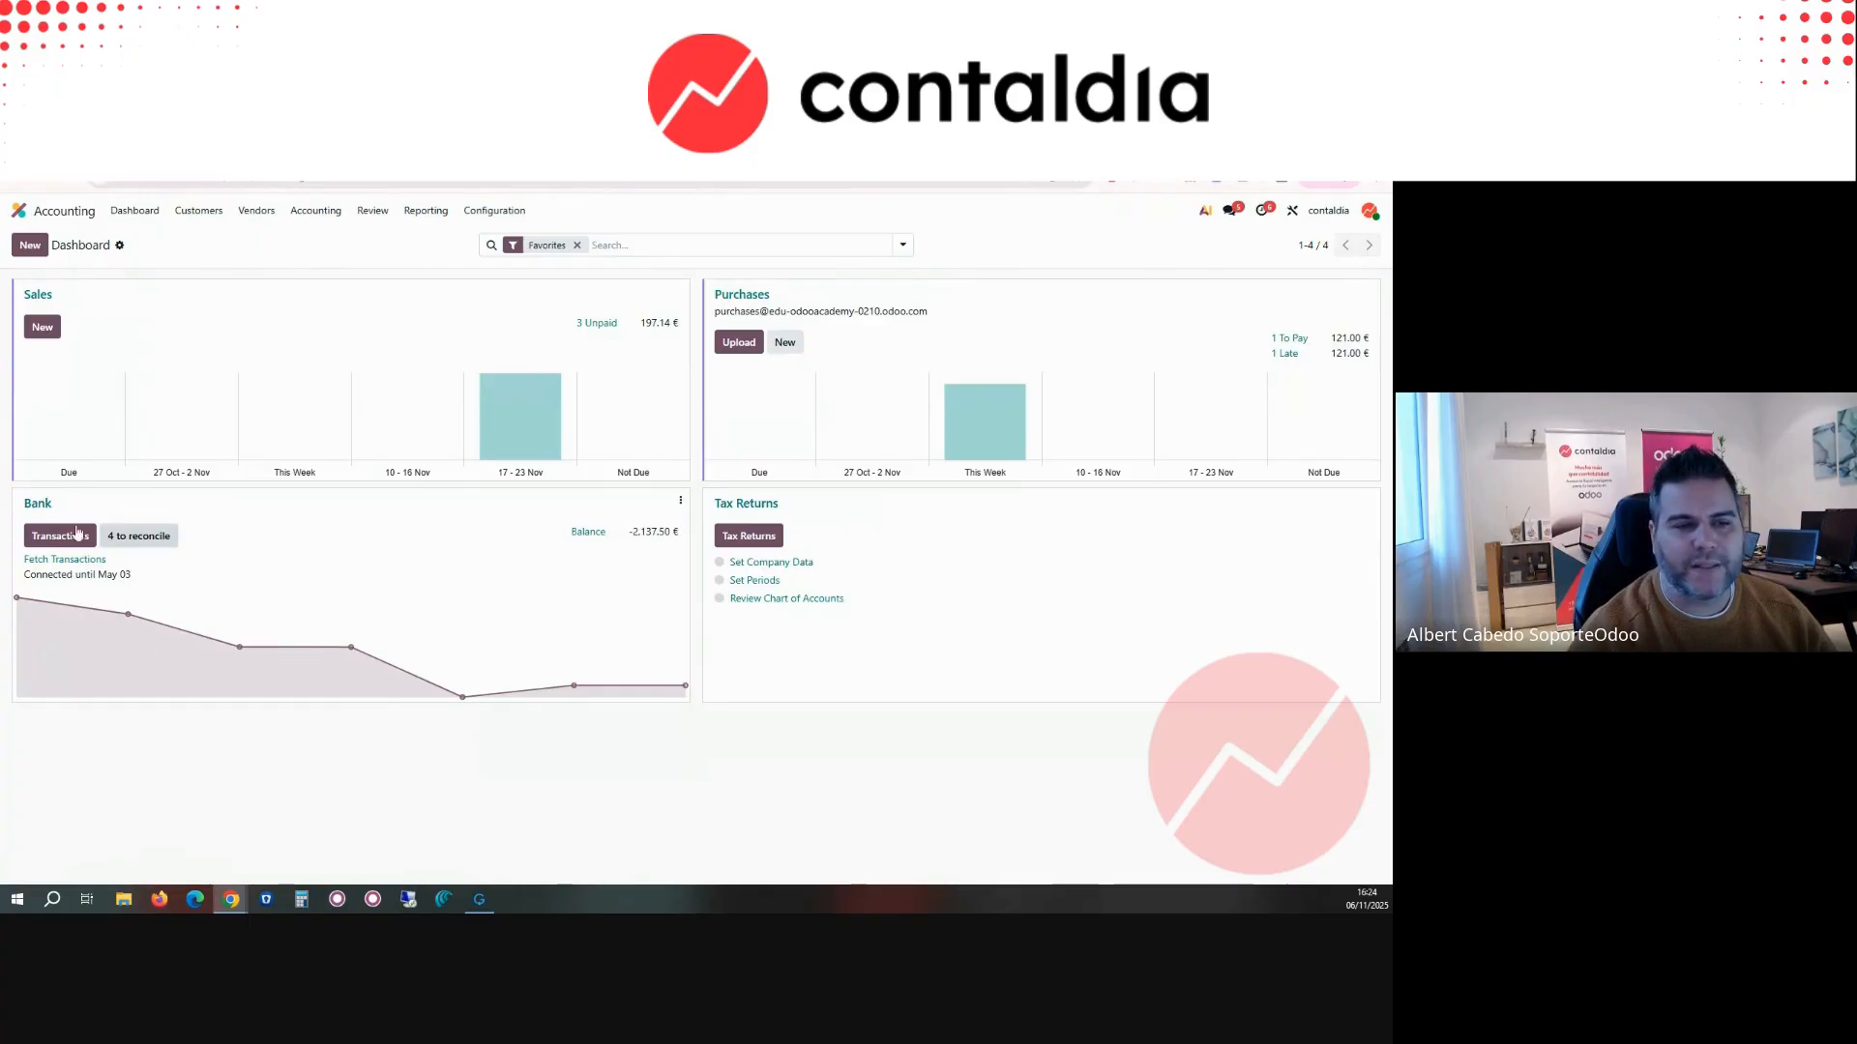
# Step: Open INV/2025/00003 from the customer invoices to view its payment option, and return to the accounting dashboard
pyautogui.click(198, 210)
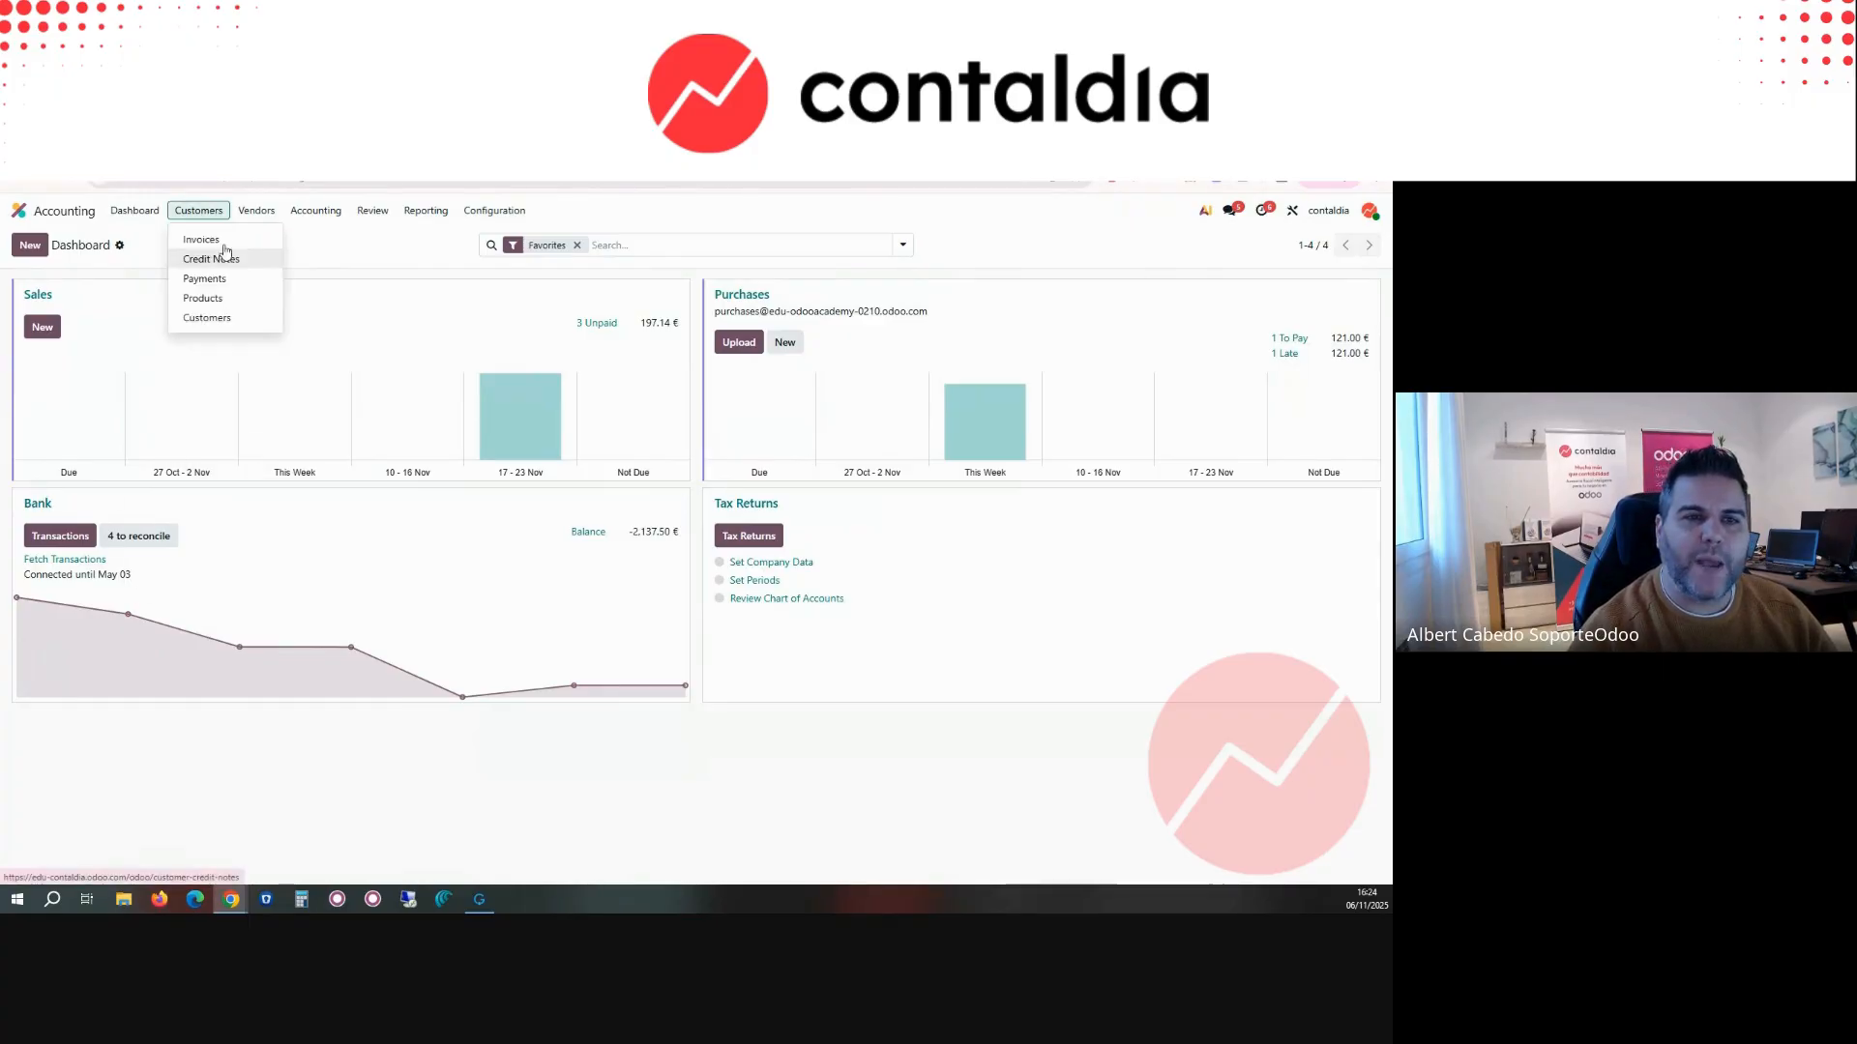
pyautogui.click(208, 238)
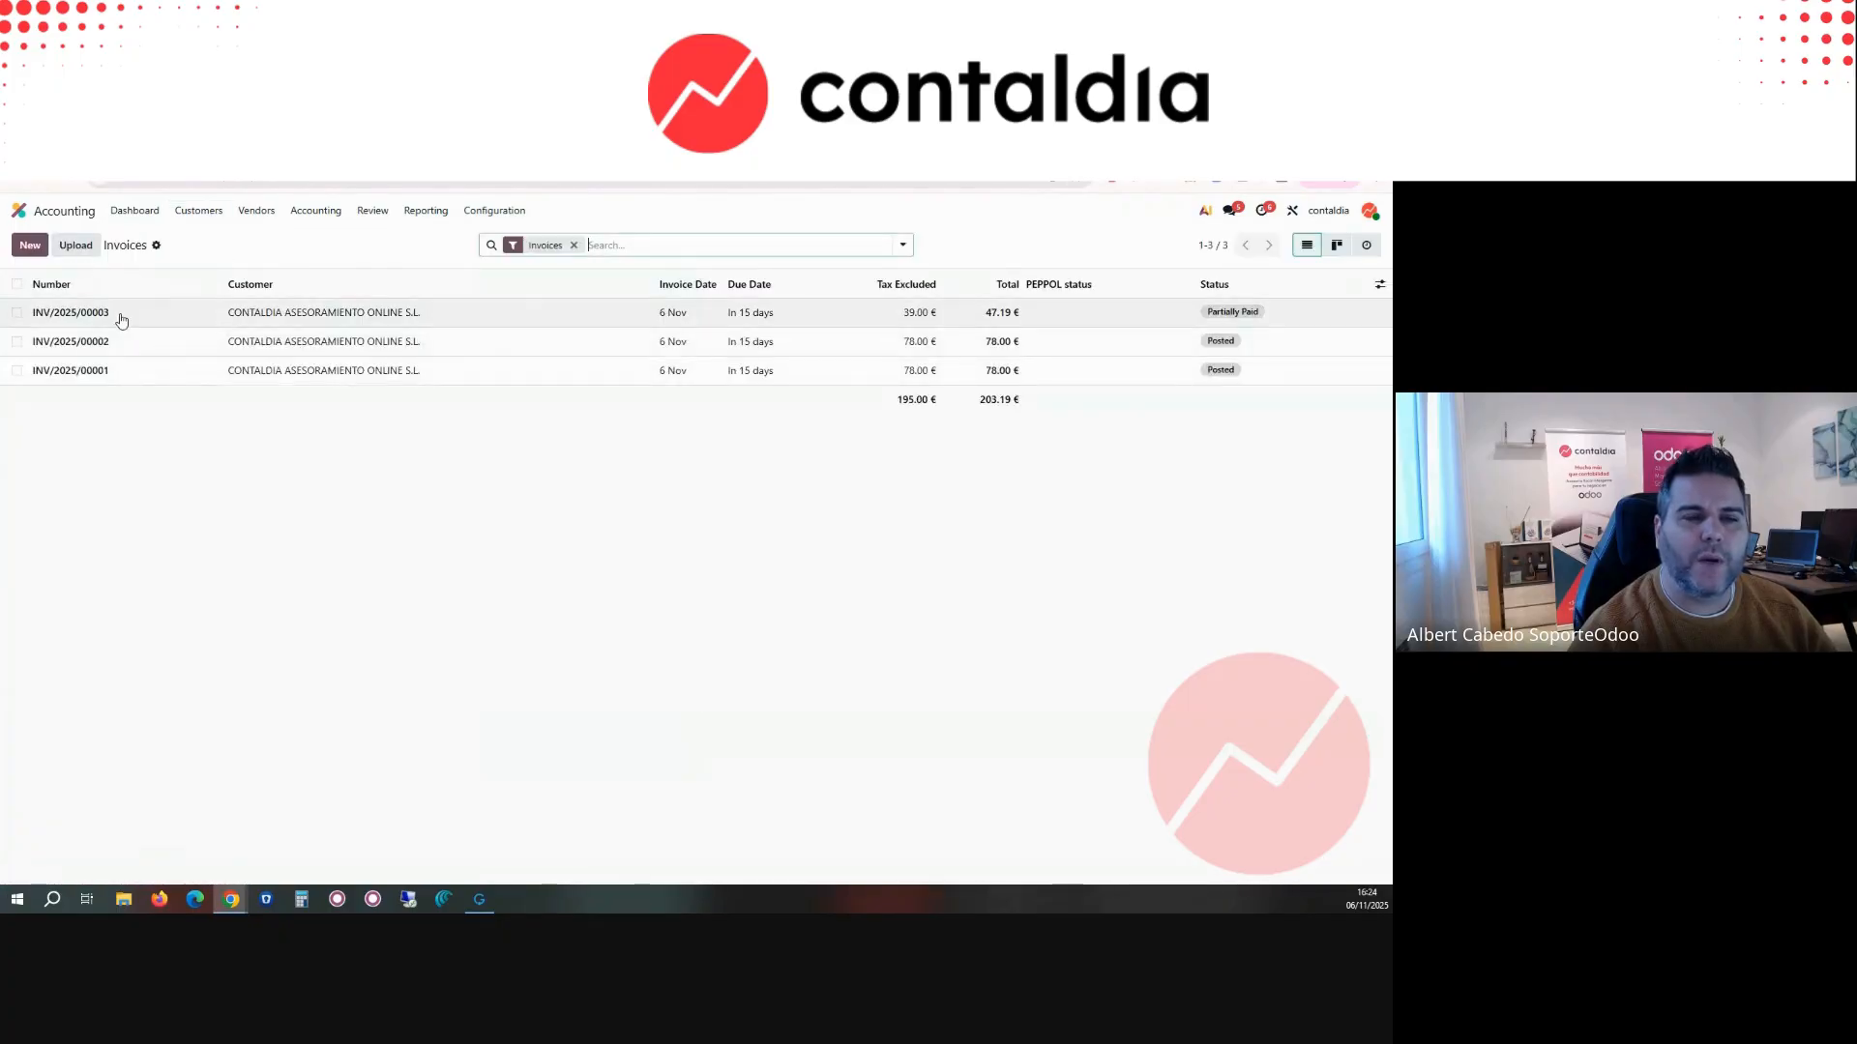
pyautogui.click(120, 313)
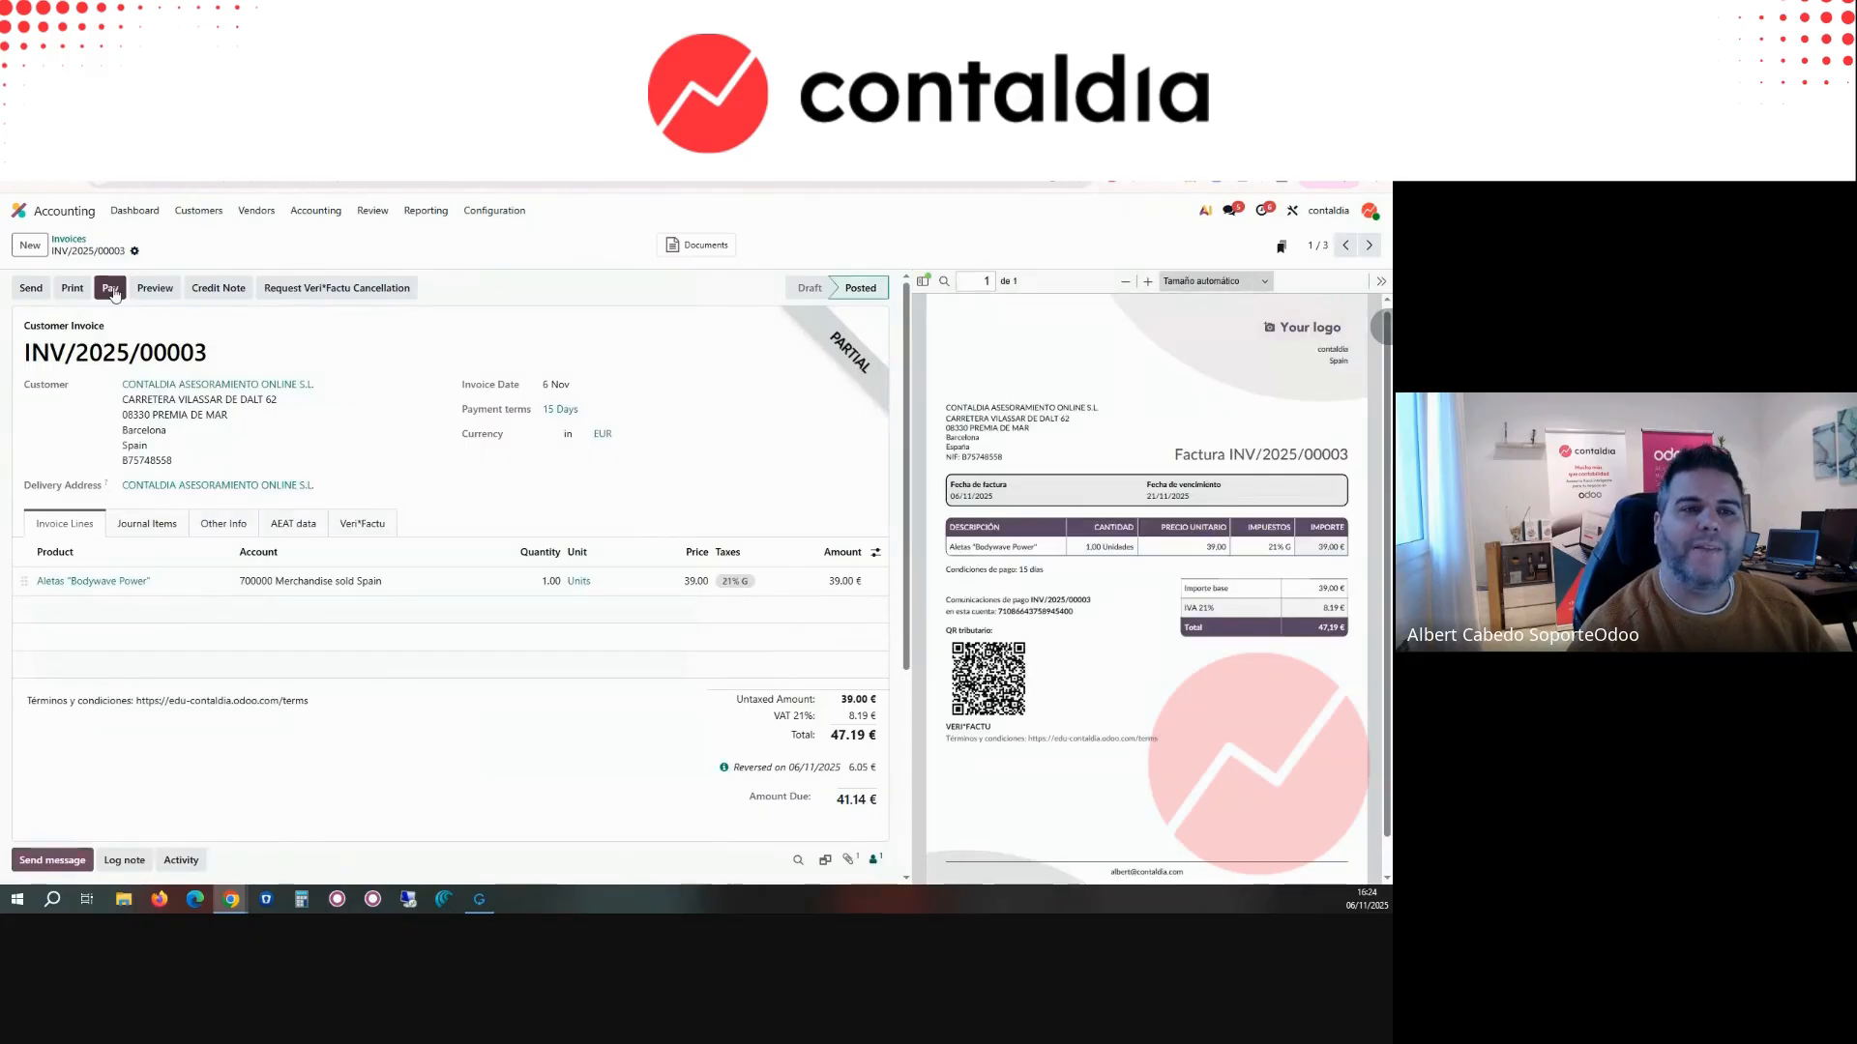
pyautogui.click(134, 210)
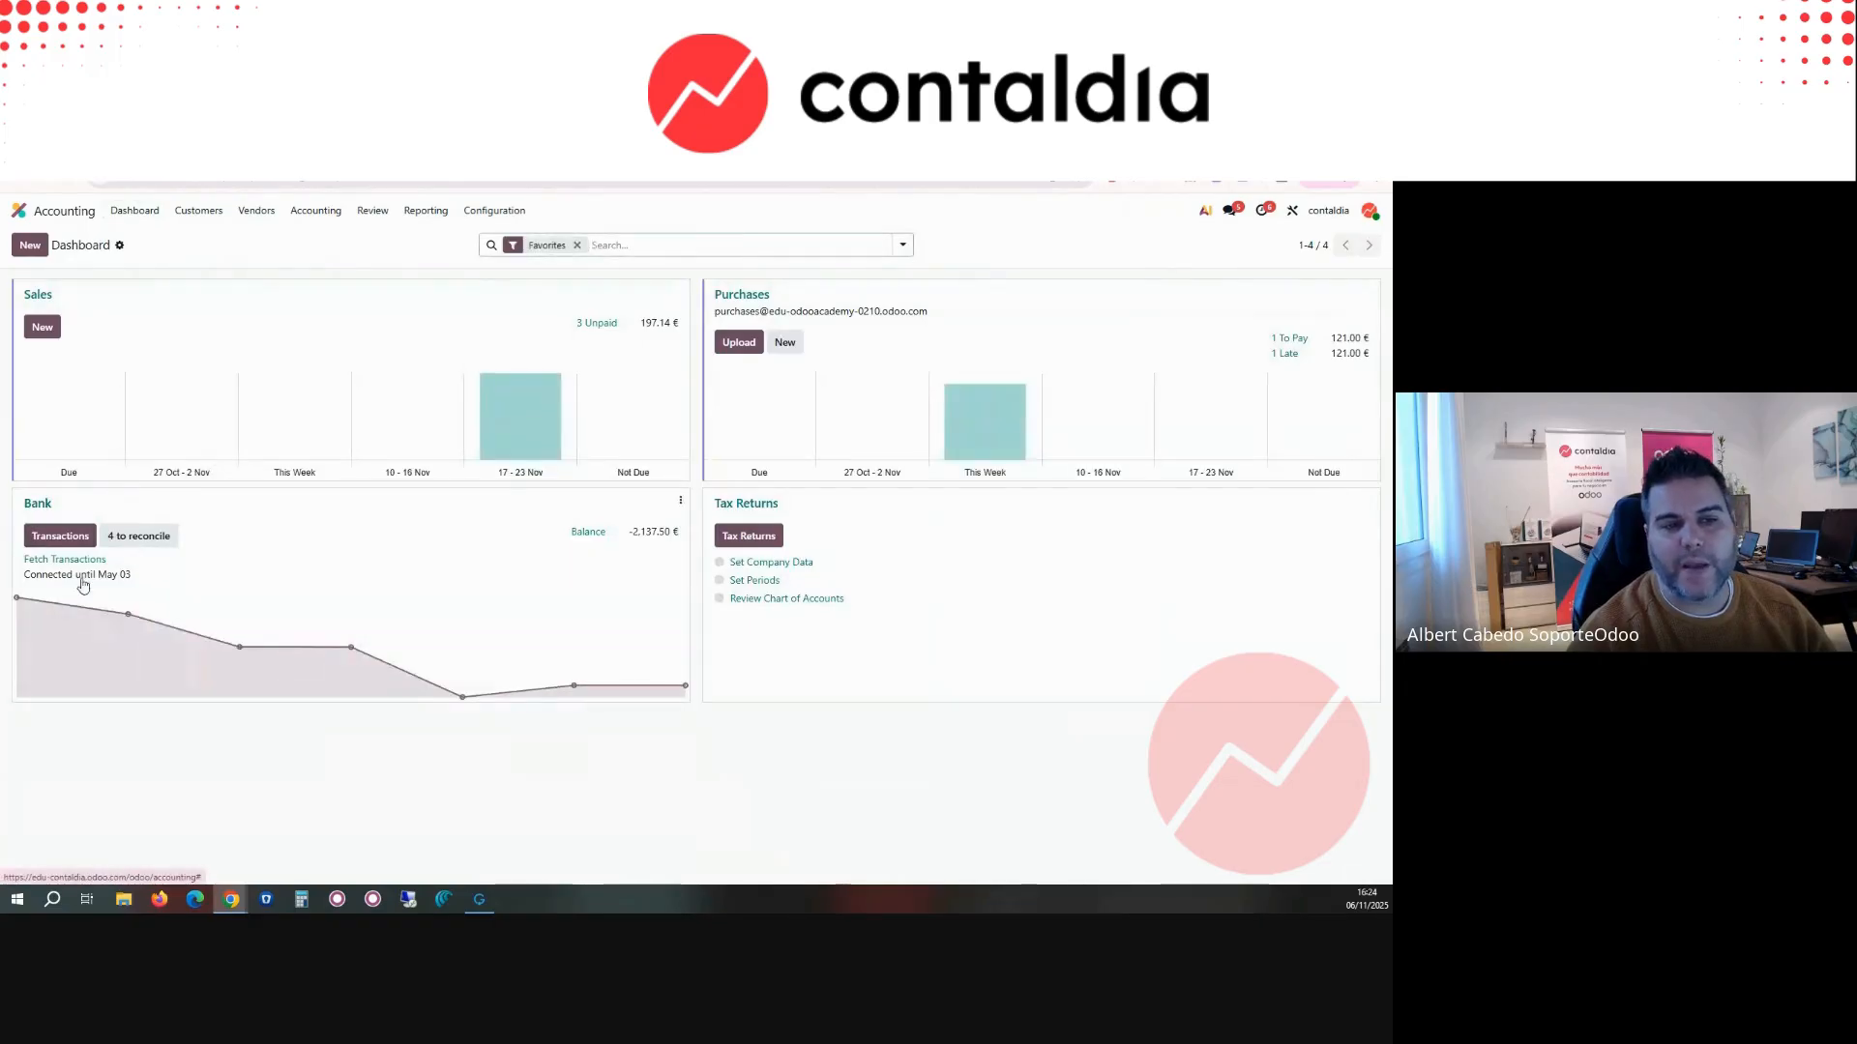
# Step: Open the list of vendor bills
pyautogui.click(199, 210)
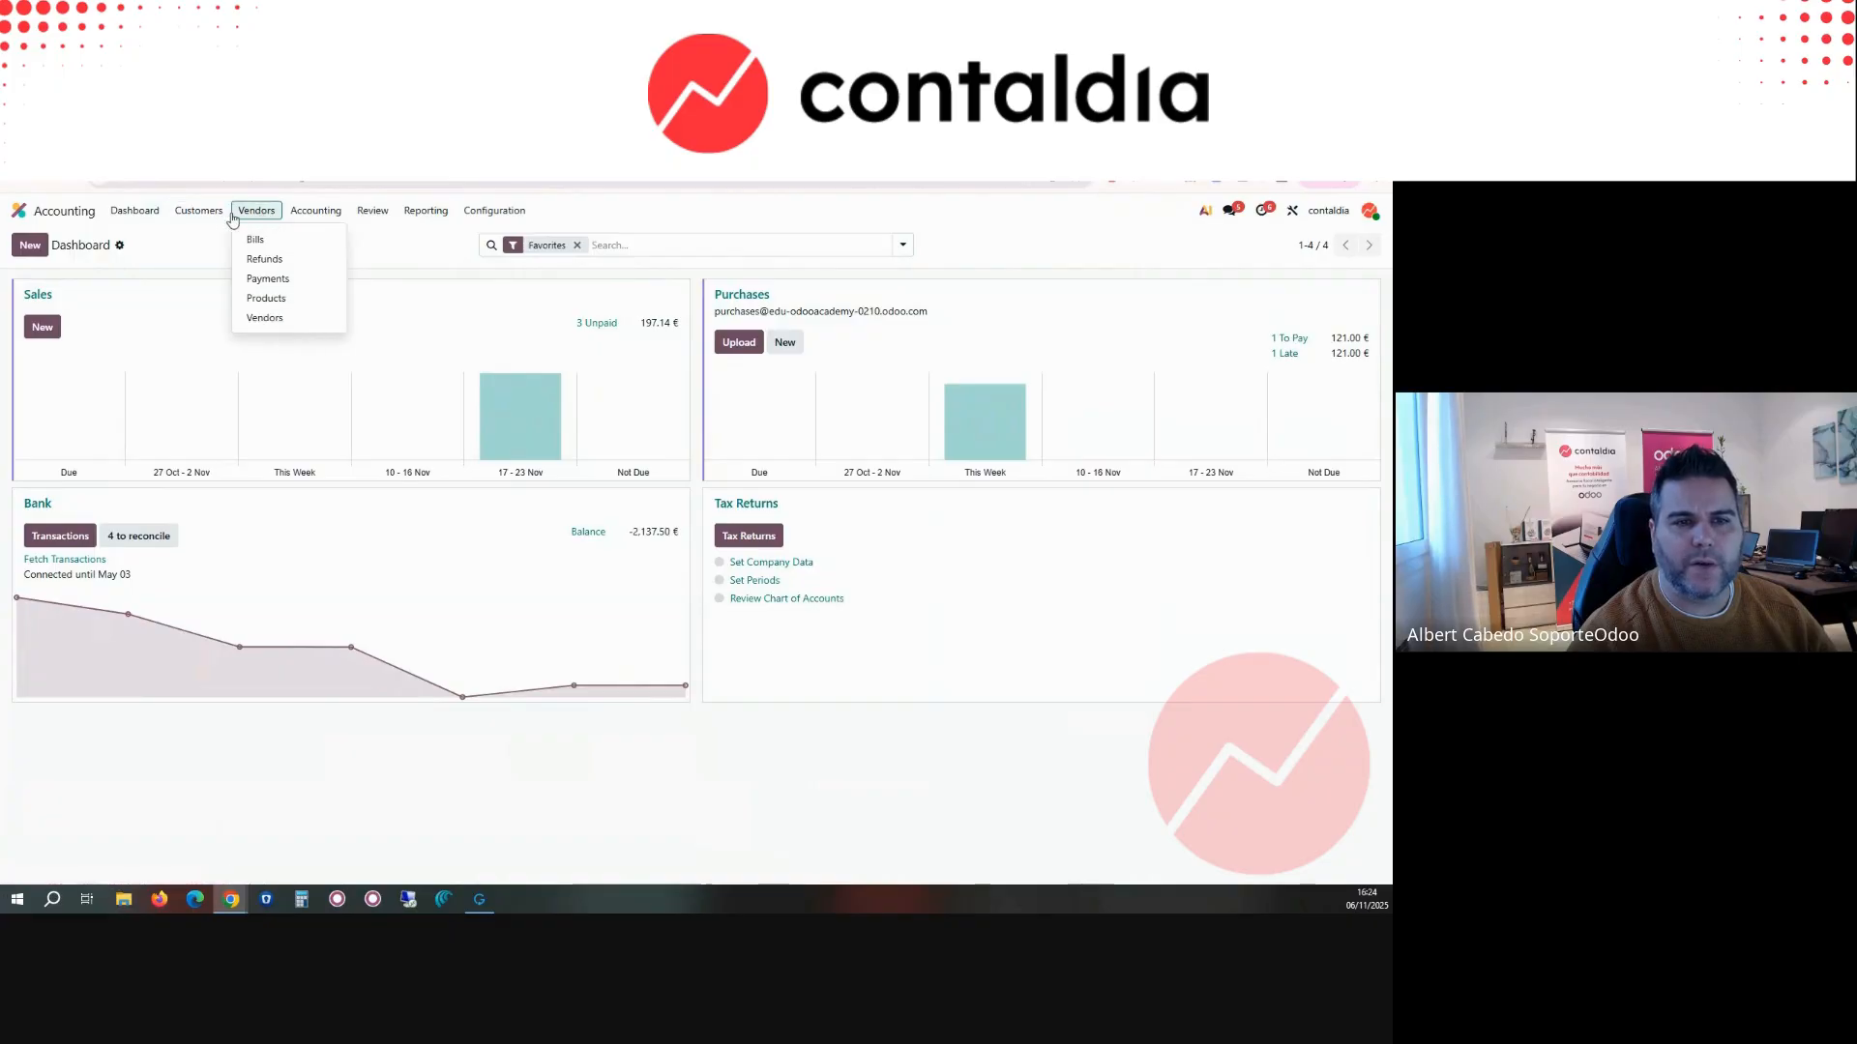
pyautogui.moveTo(259, 214)
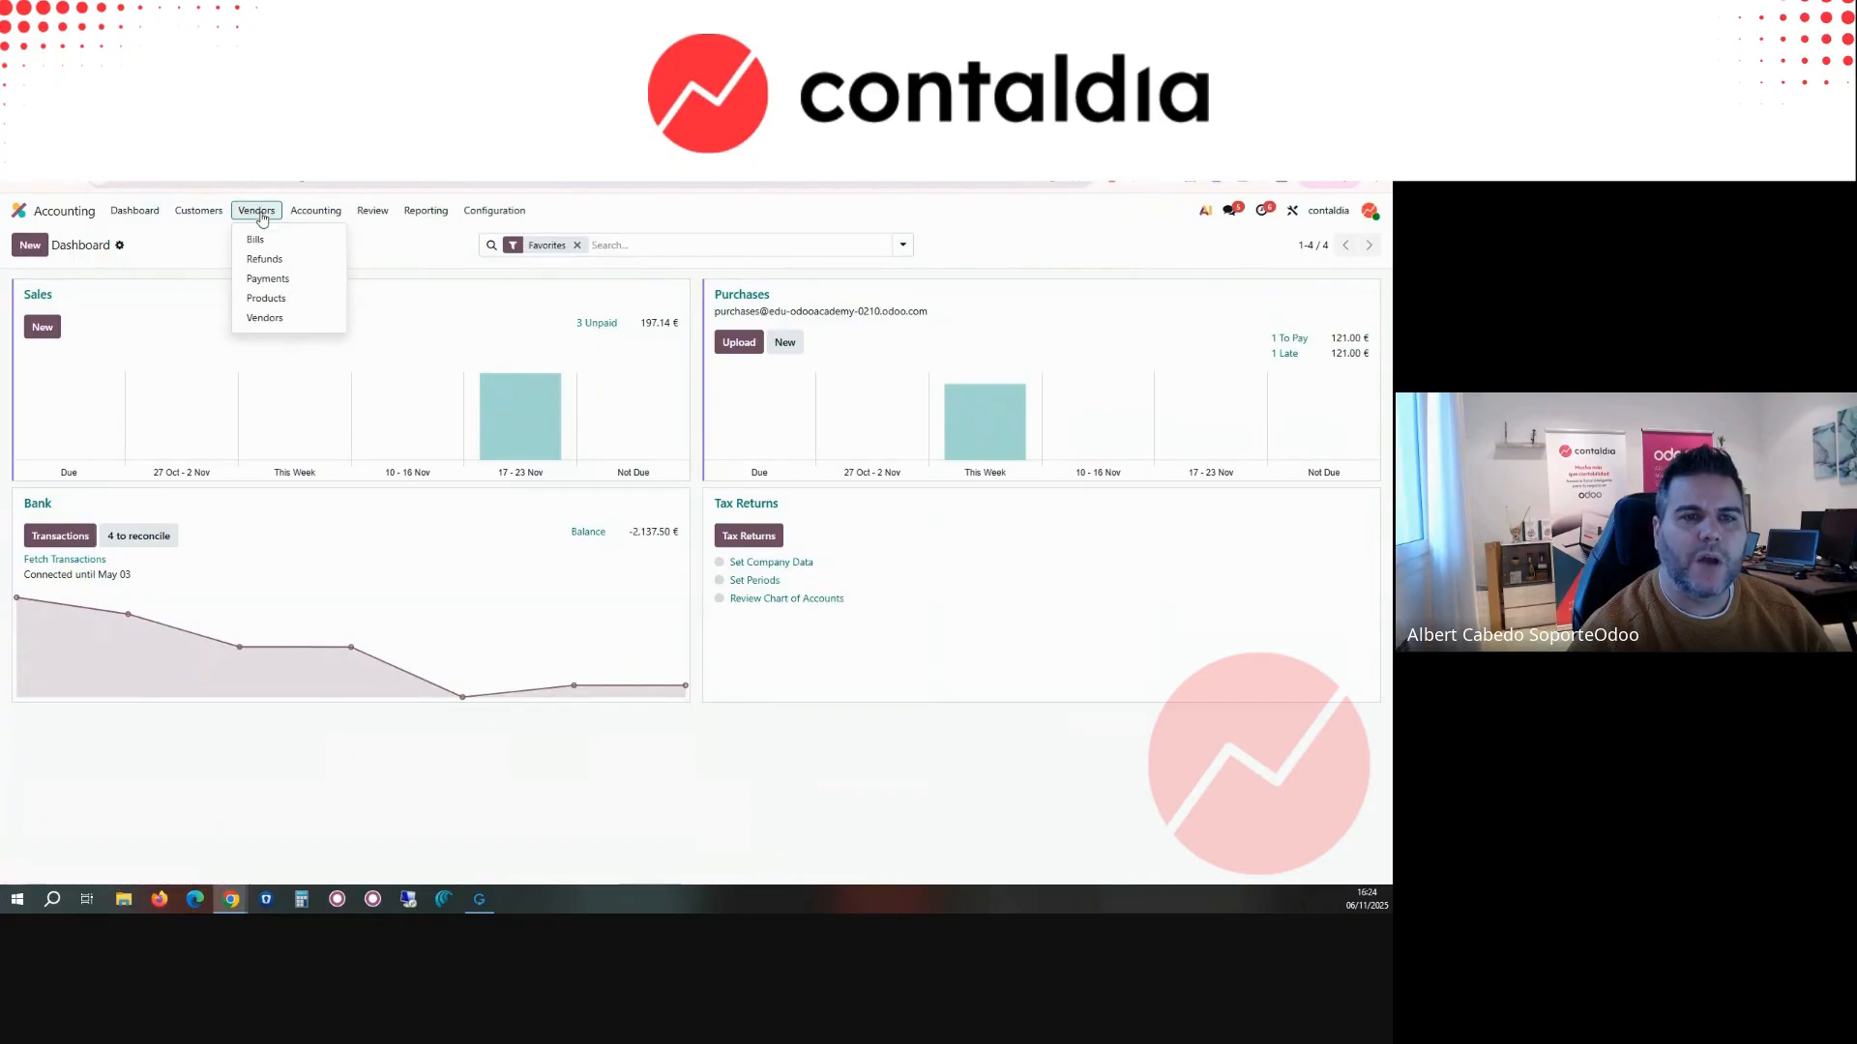
pyautogui.click(267, 243)
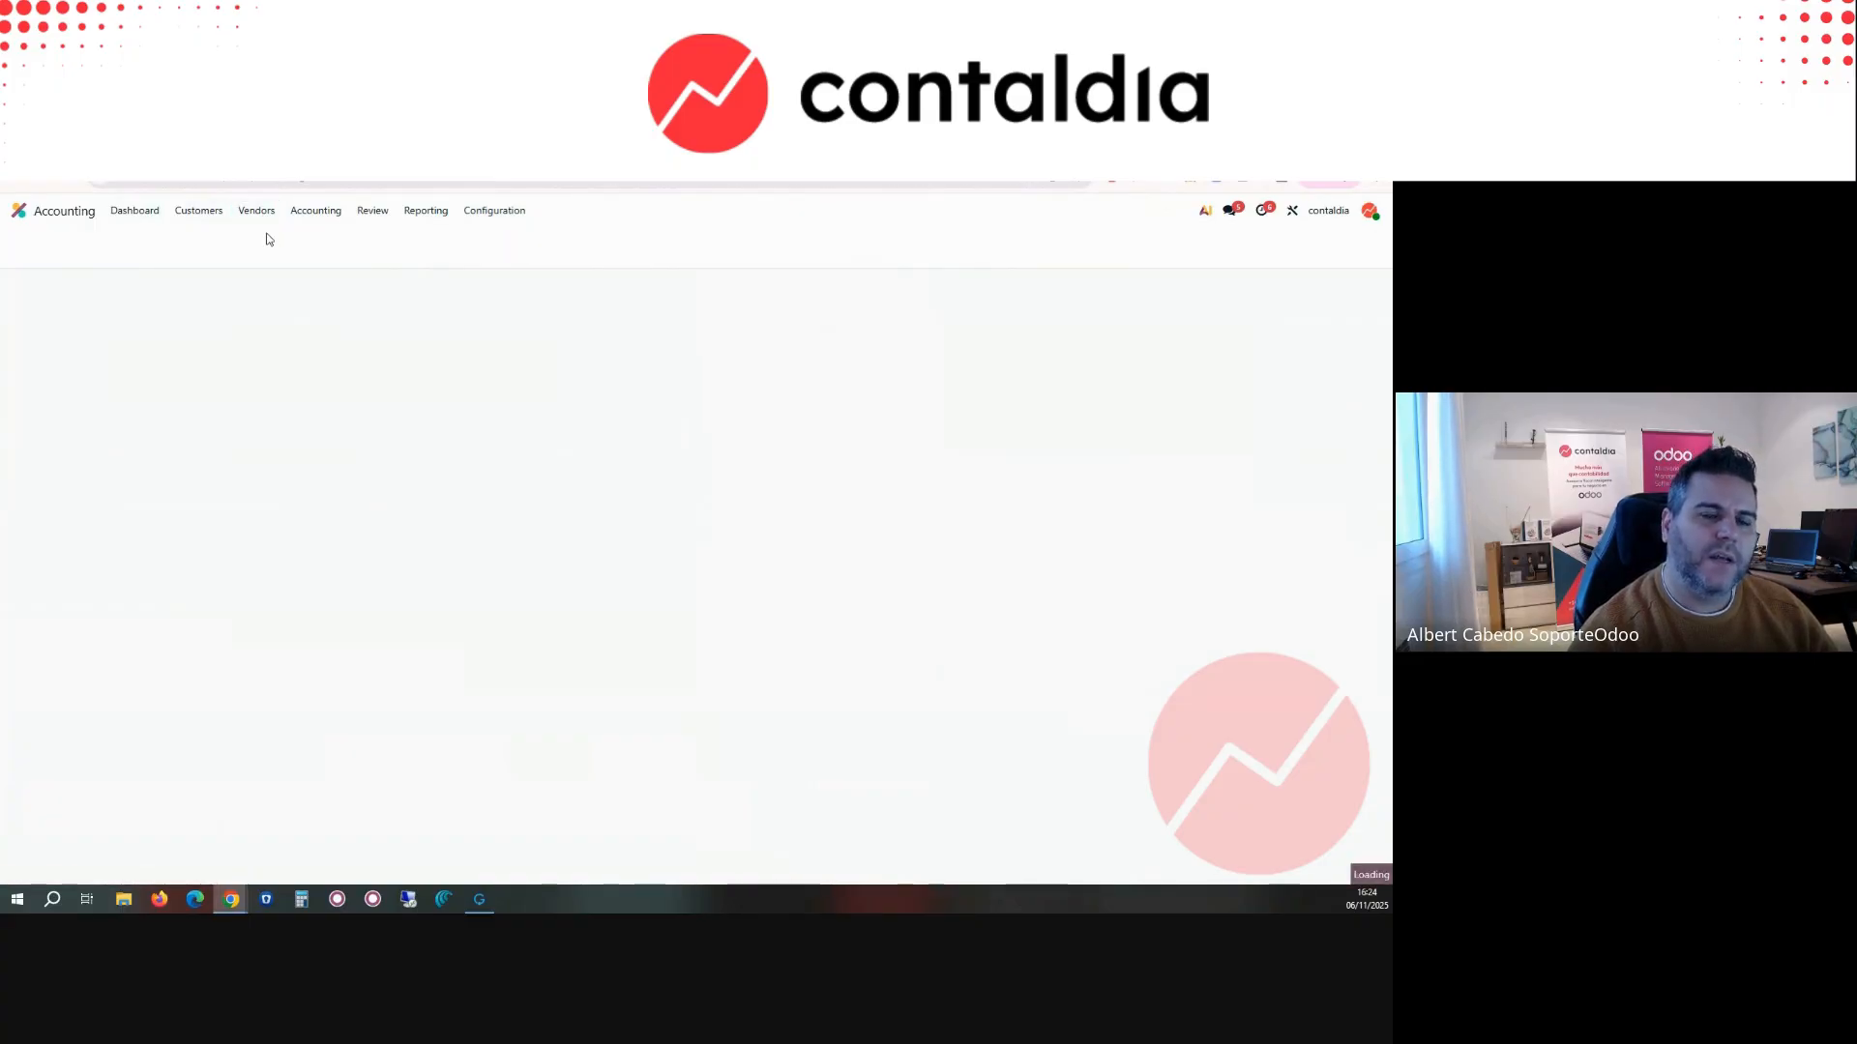
# Step: Open the Purchases journal's configuration from the dashboard and view the email alias in its advanced settings
pyautogui.click(136, 213)
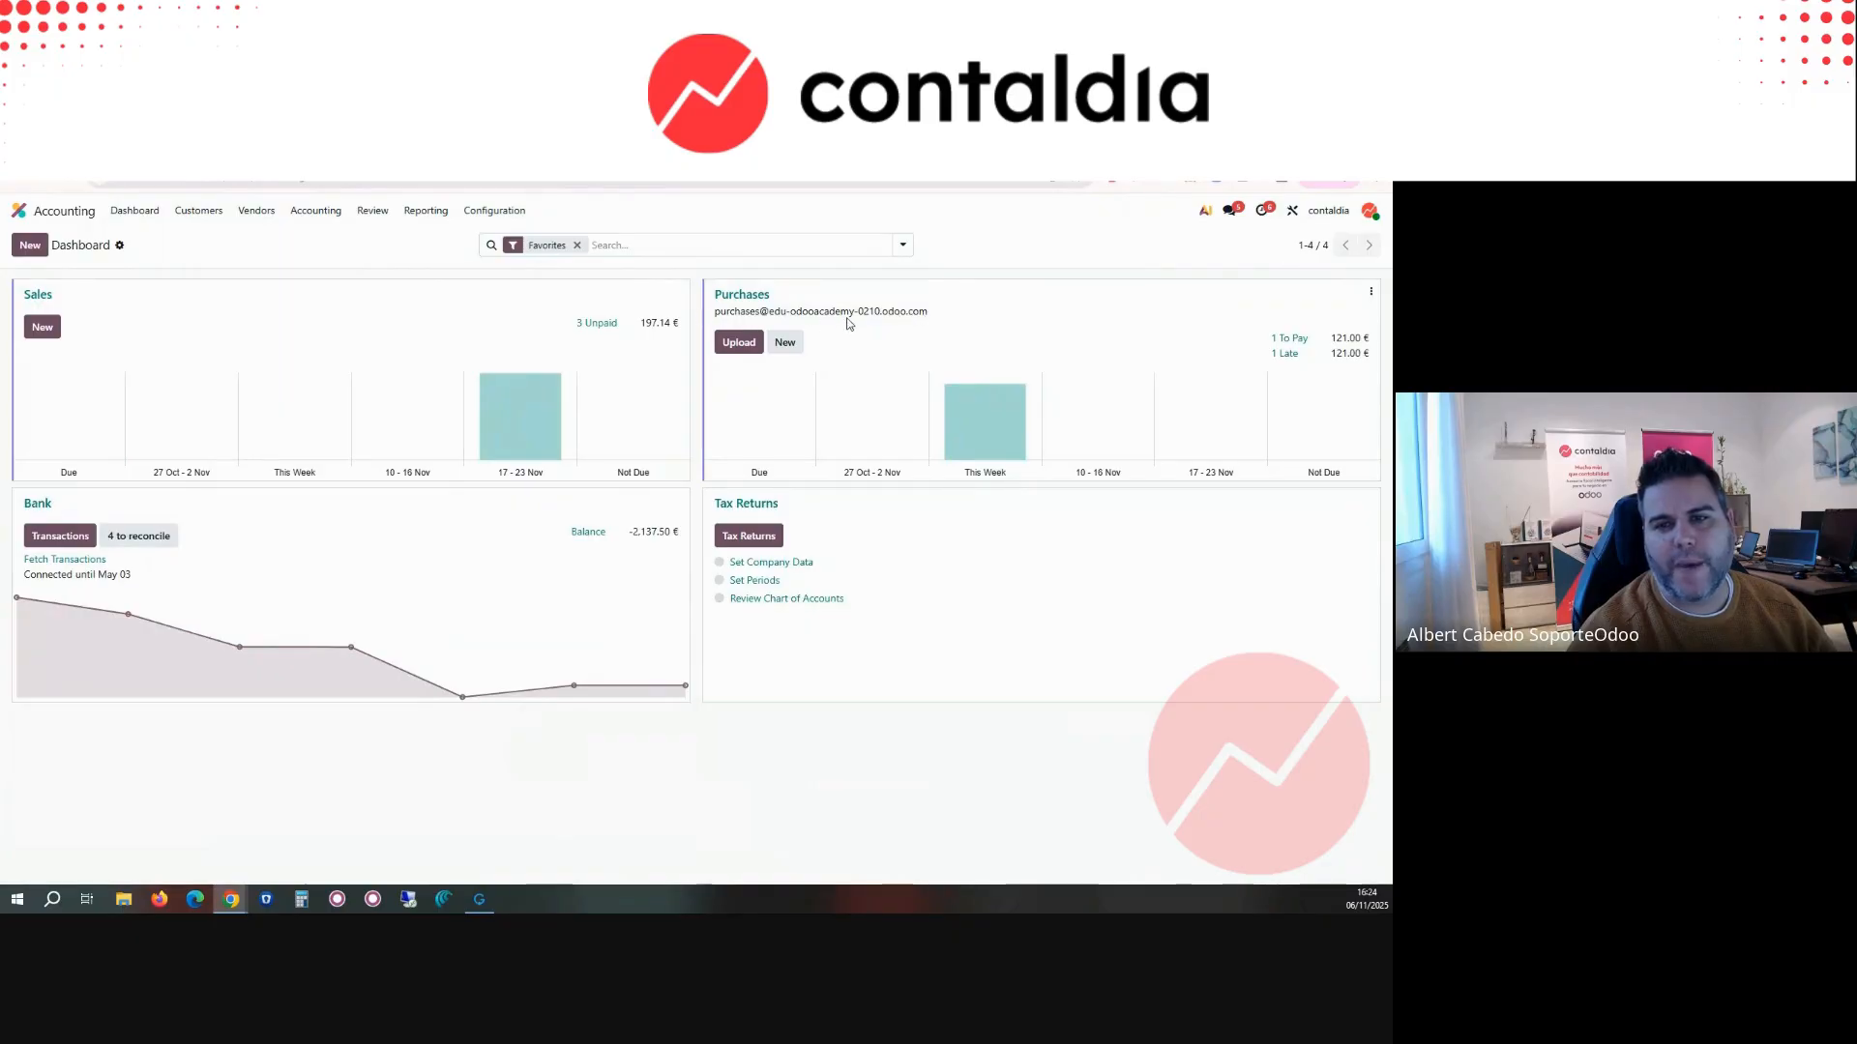
pyautogui.click(1370, 293)
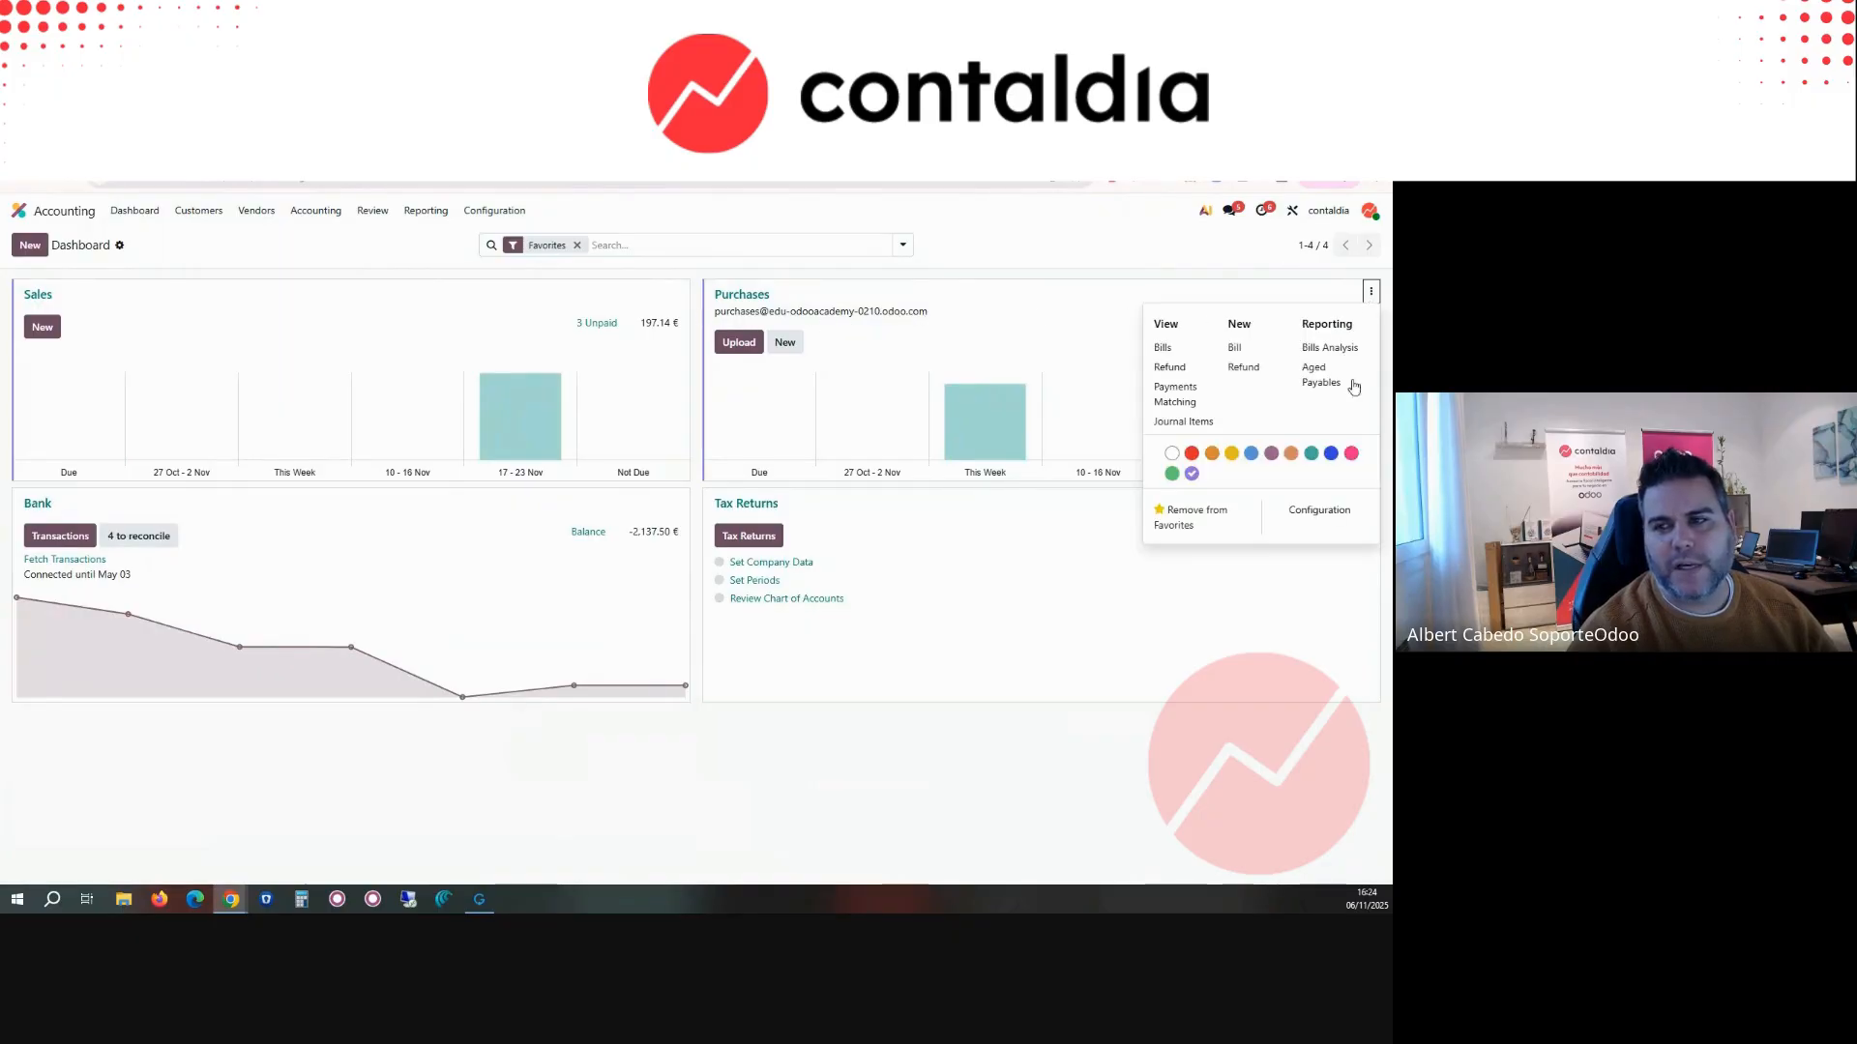
pyautogui.click(1300, 512)
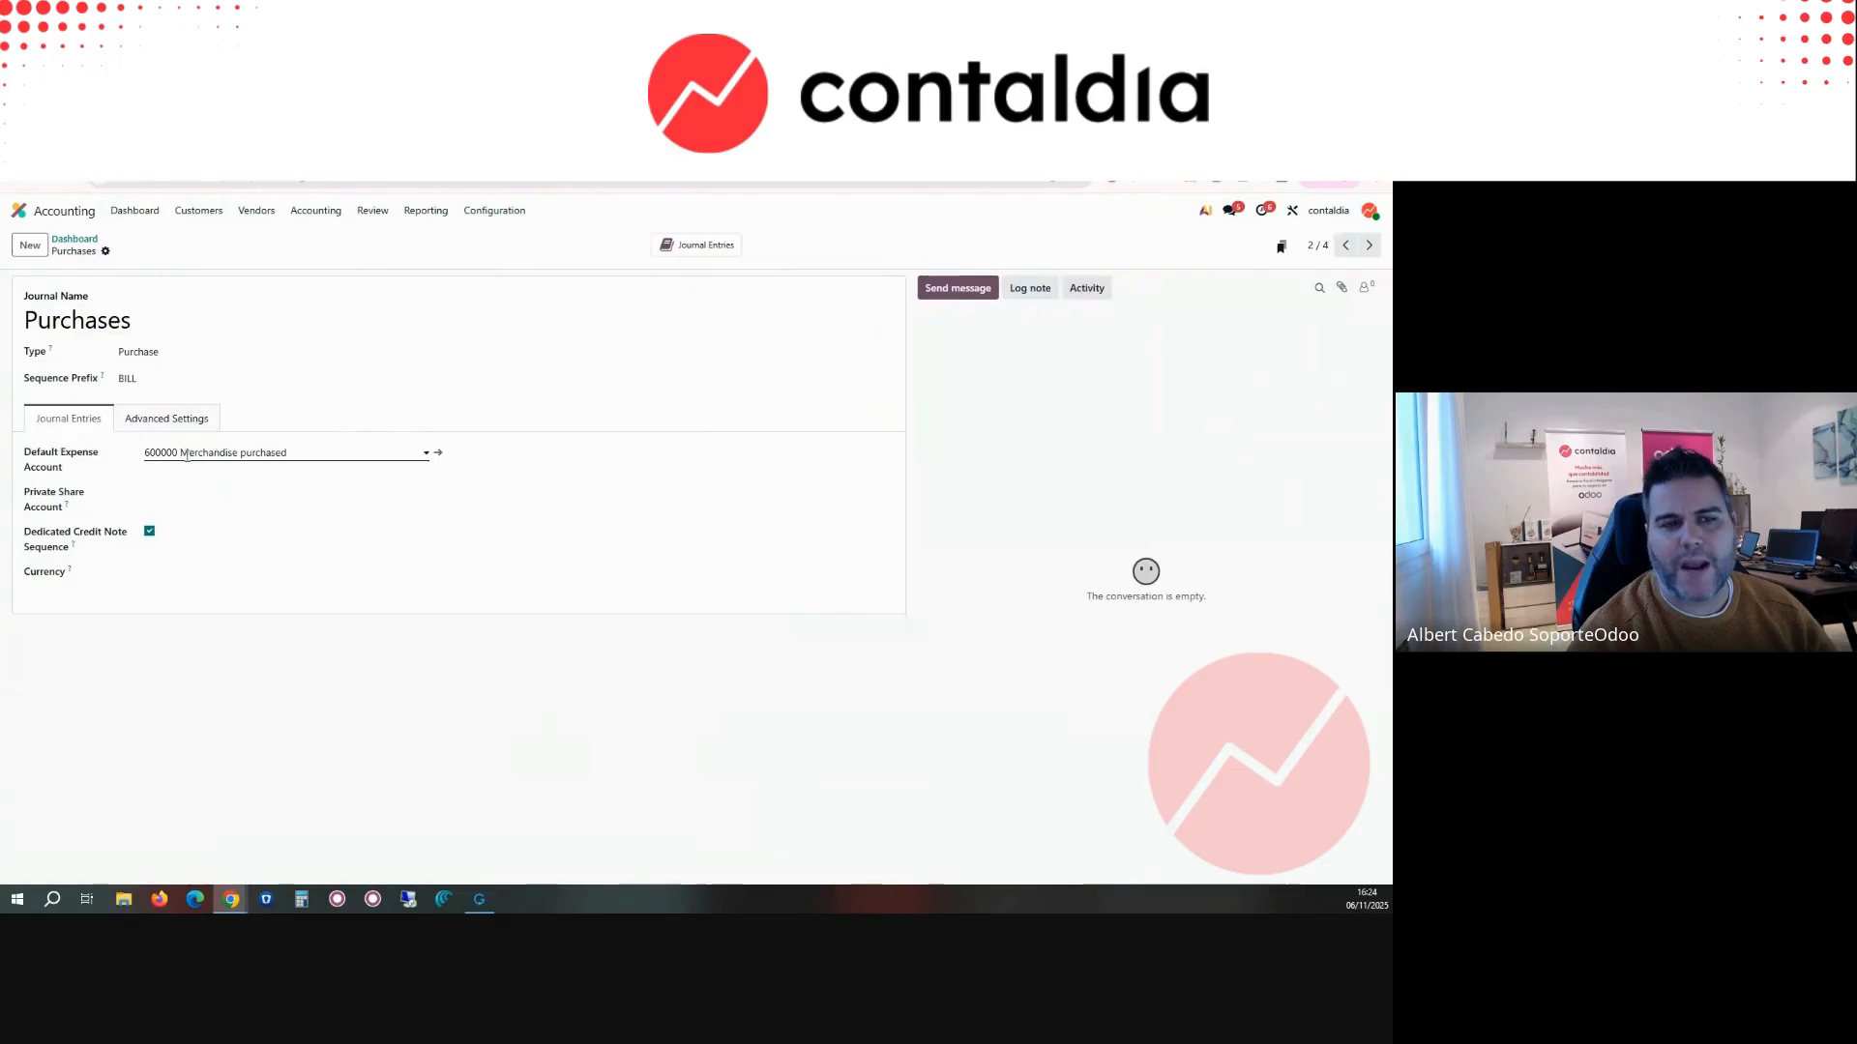
pyautogui.click(141, 418)
pyautogui.click(565, 502)
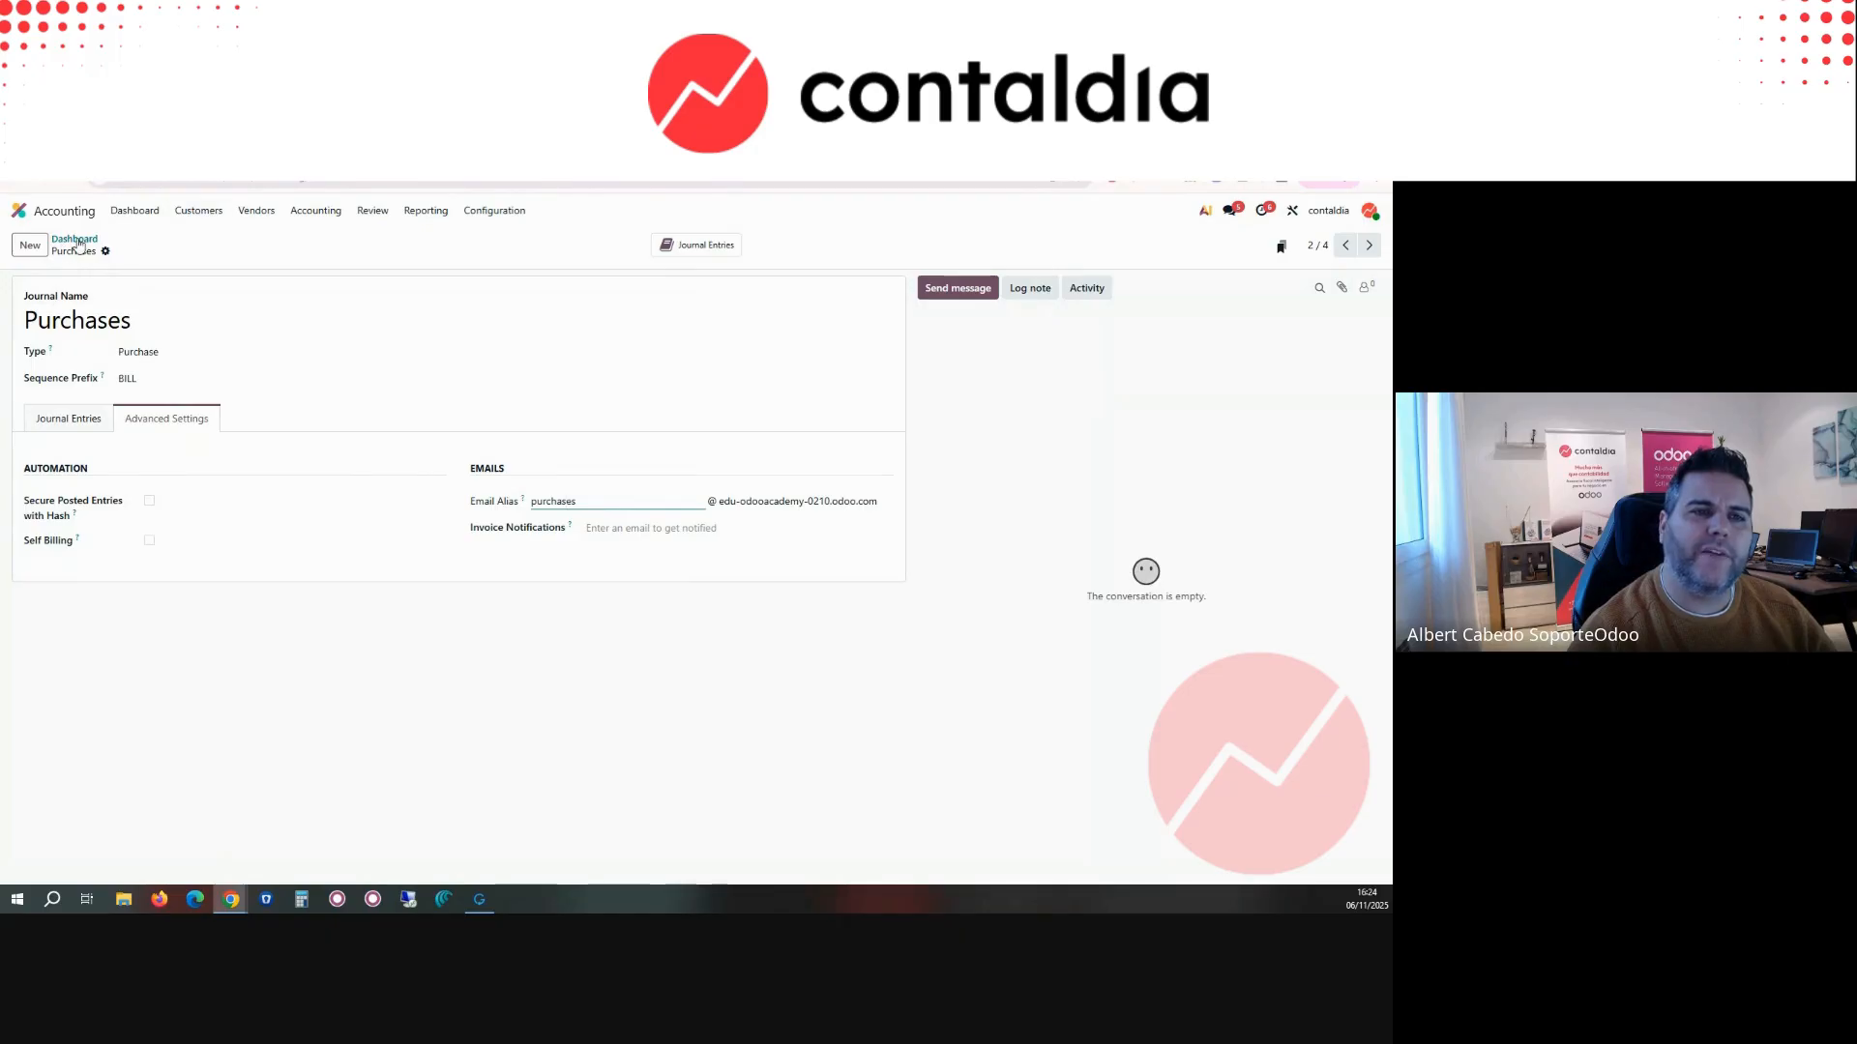
# Step: View BILL/2025/11/0002 from COMERCIAL MARTINEZ SANCHEZ SL in the vendor bills
pyautogui.click(256, 211)
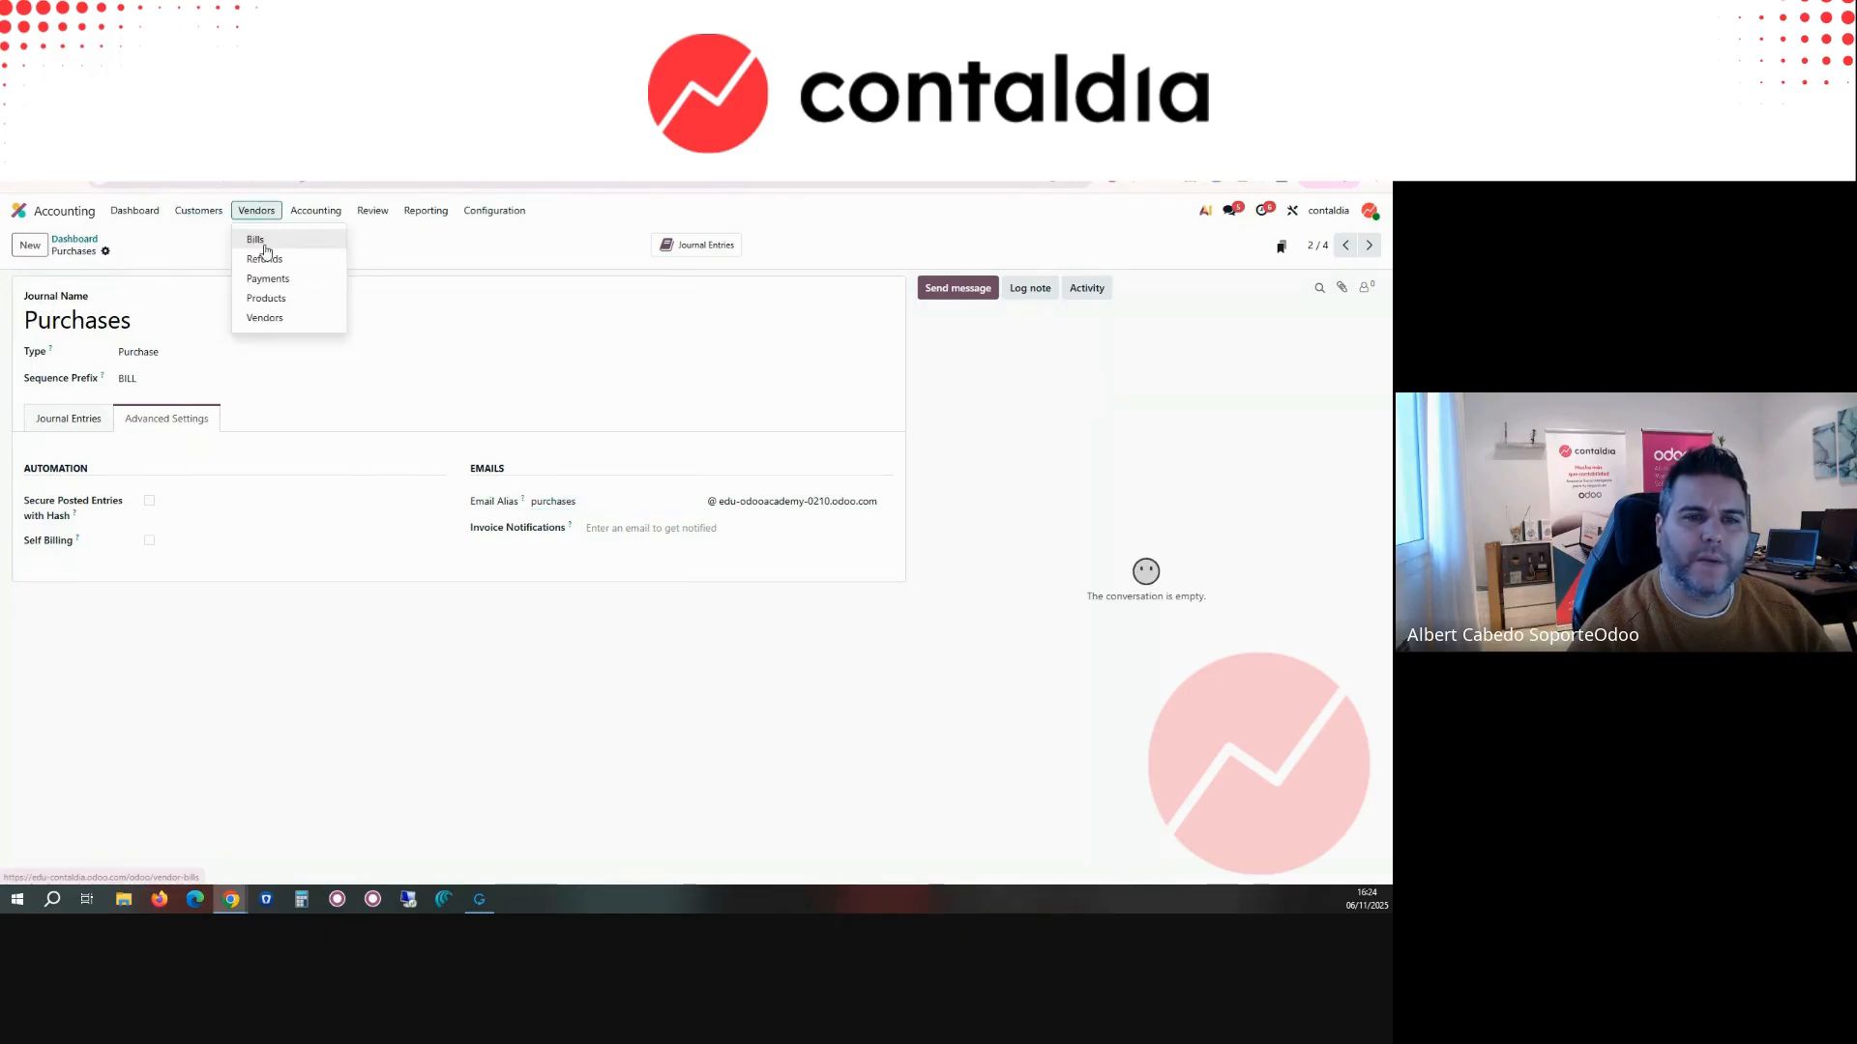
pyautogui.click(264, 245)
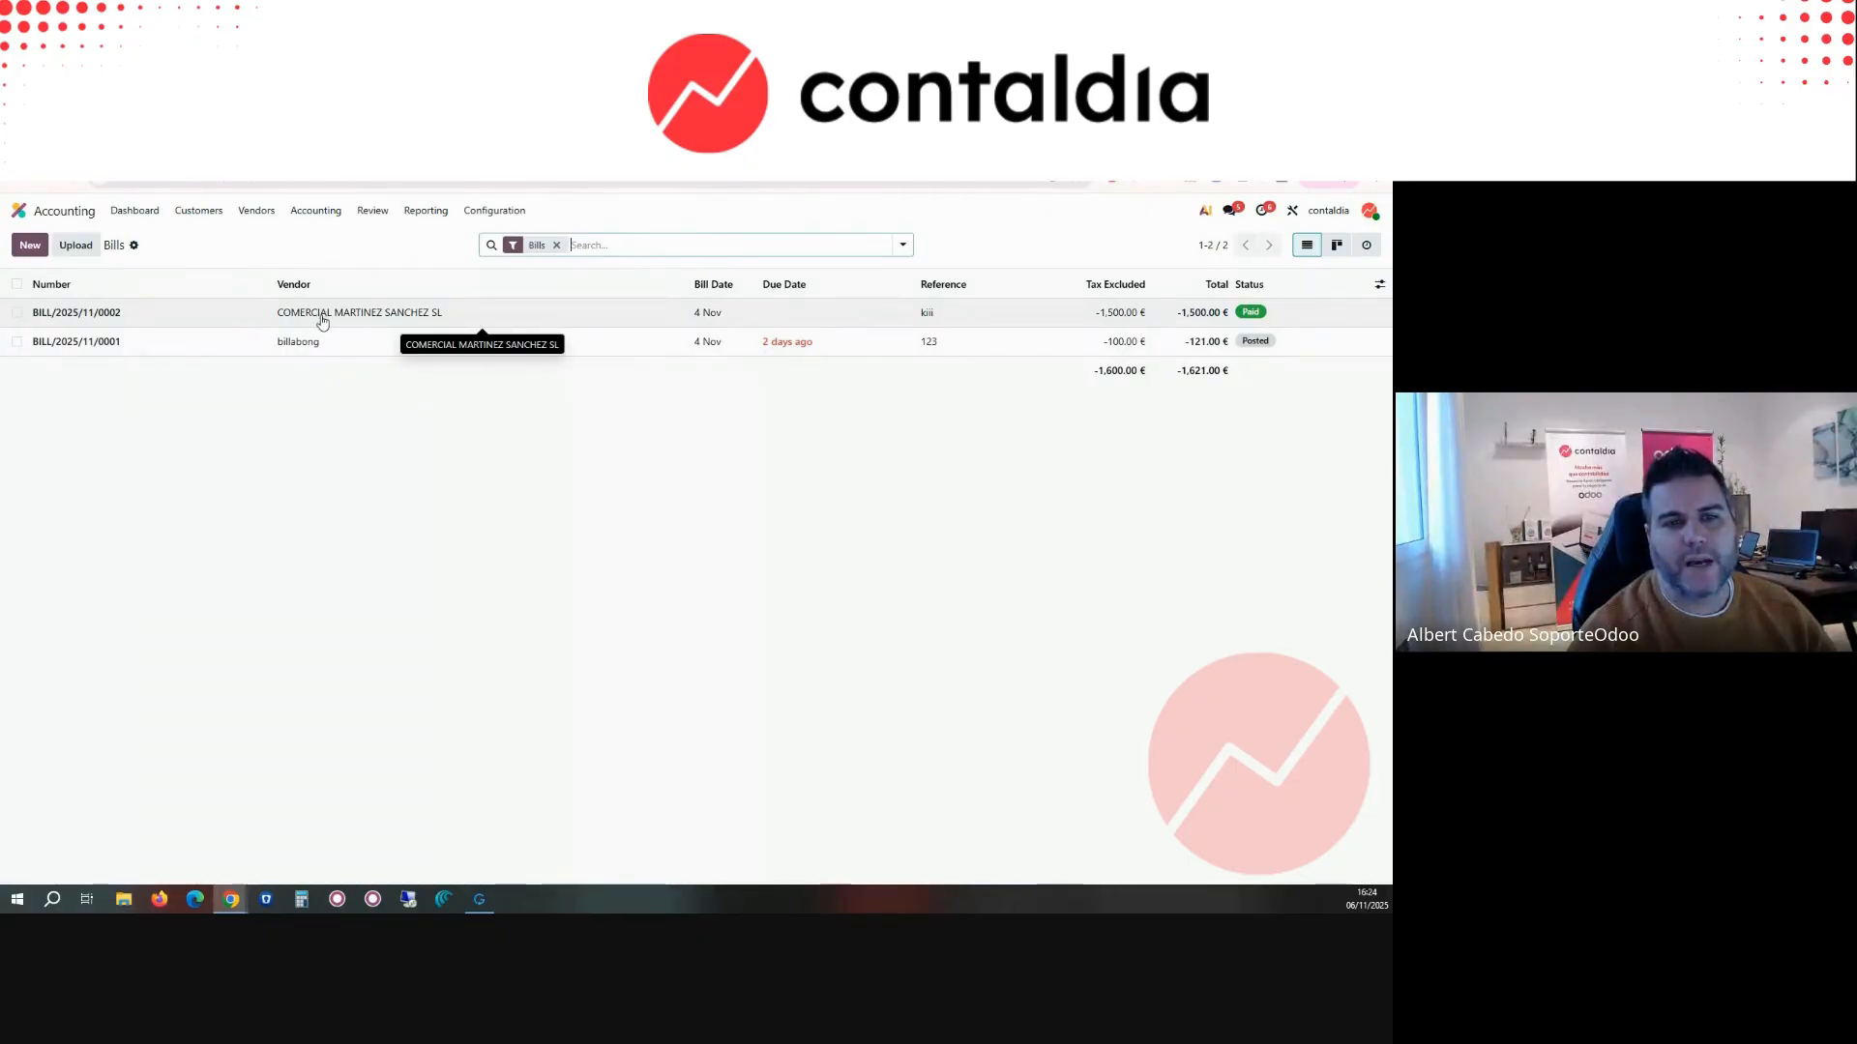
pyautogui.click(322, 312)
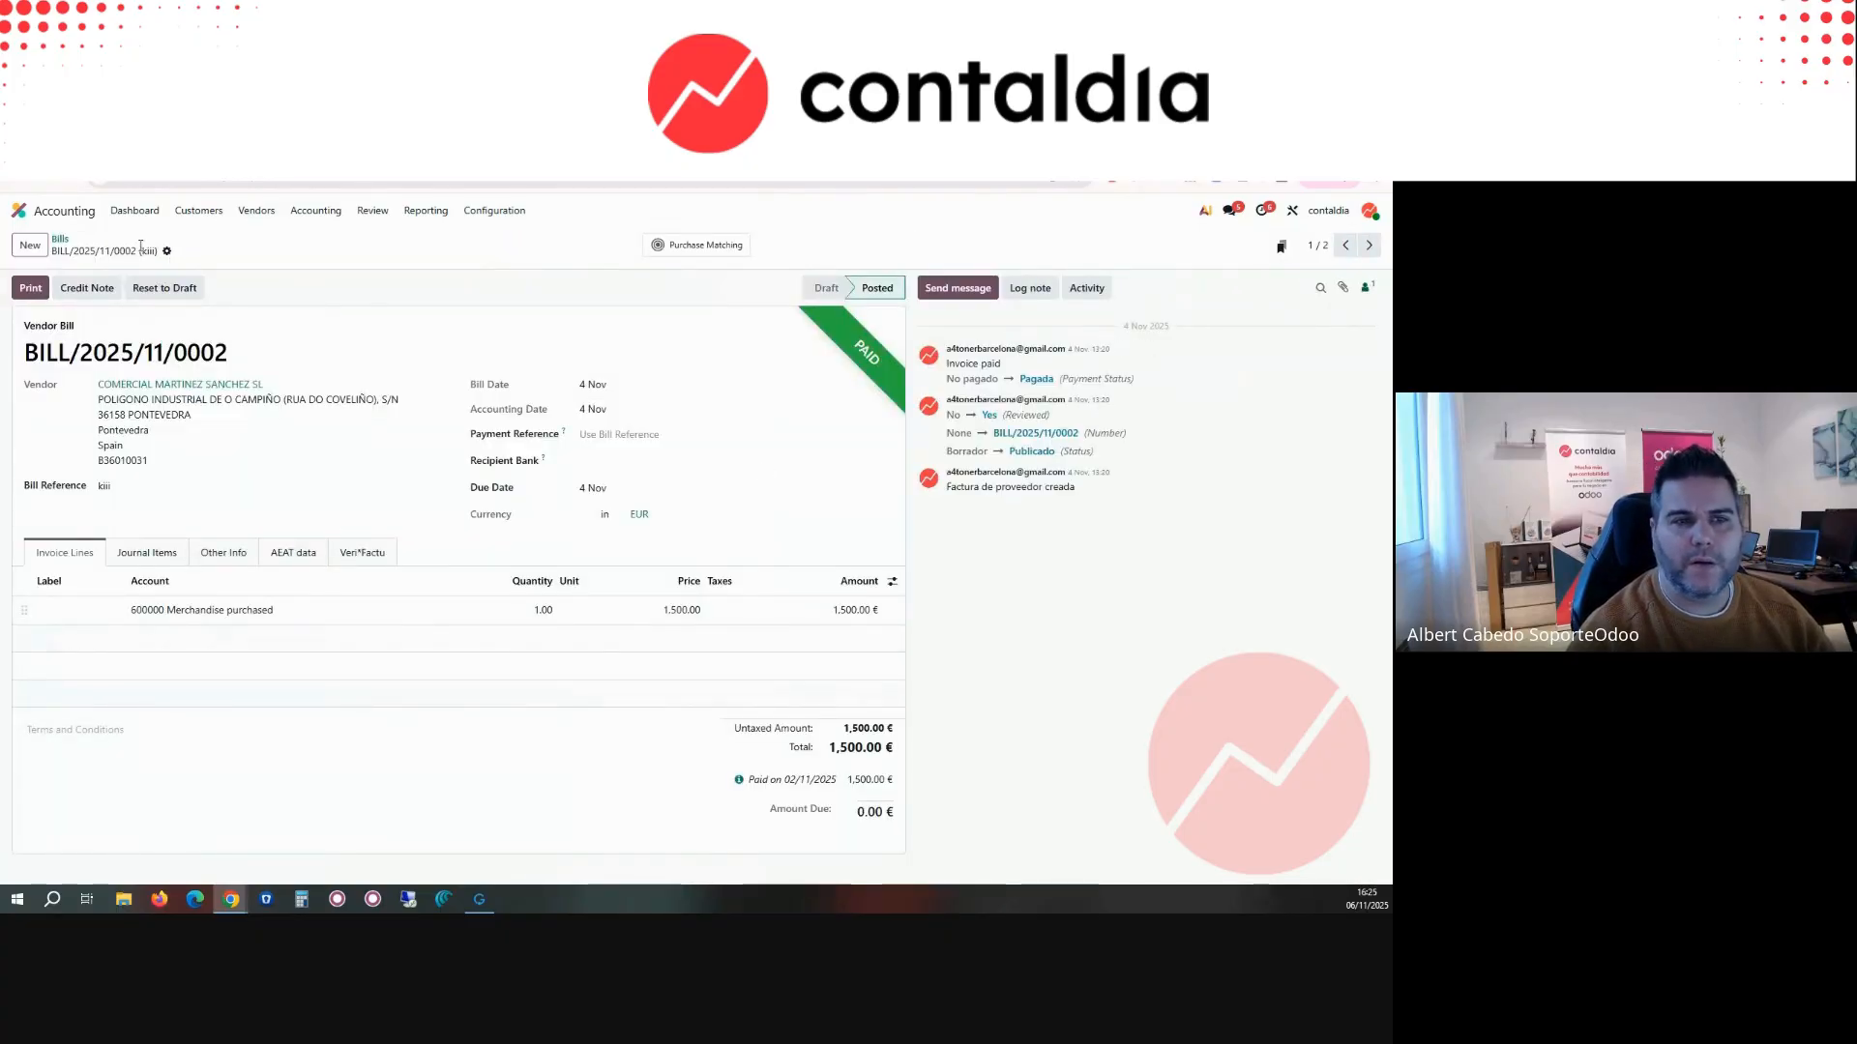
# Step: Upload the INV/2025/00003 PDF as a vendor bill, load its digitized data, and set the vendor to COMERCIAL MARTINEZ SANCHEZ SL
pyautogui.click(60, 239)
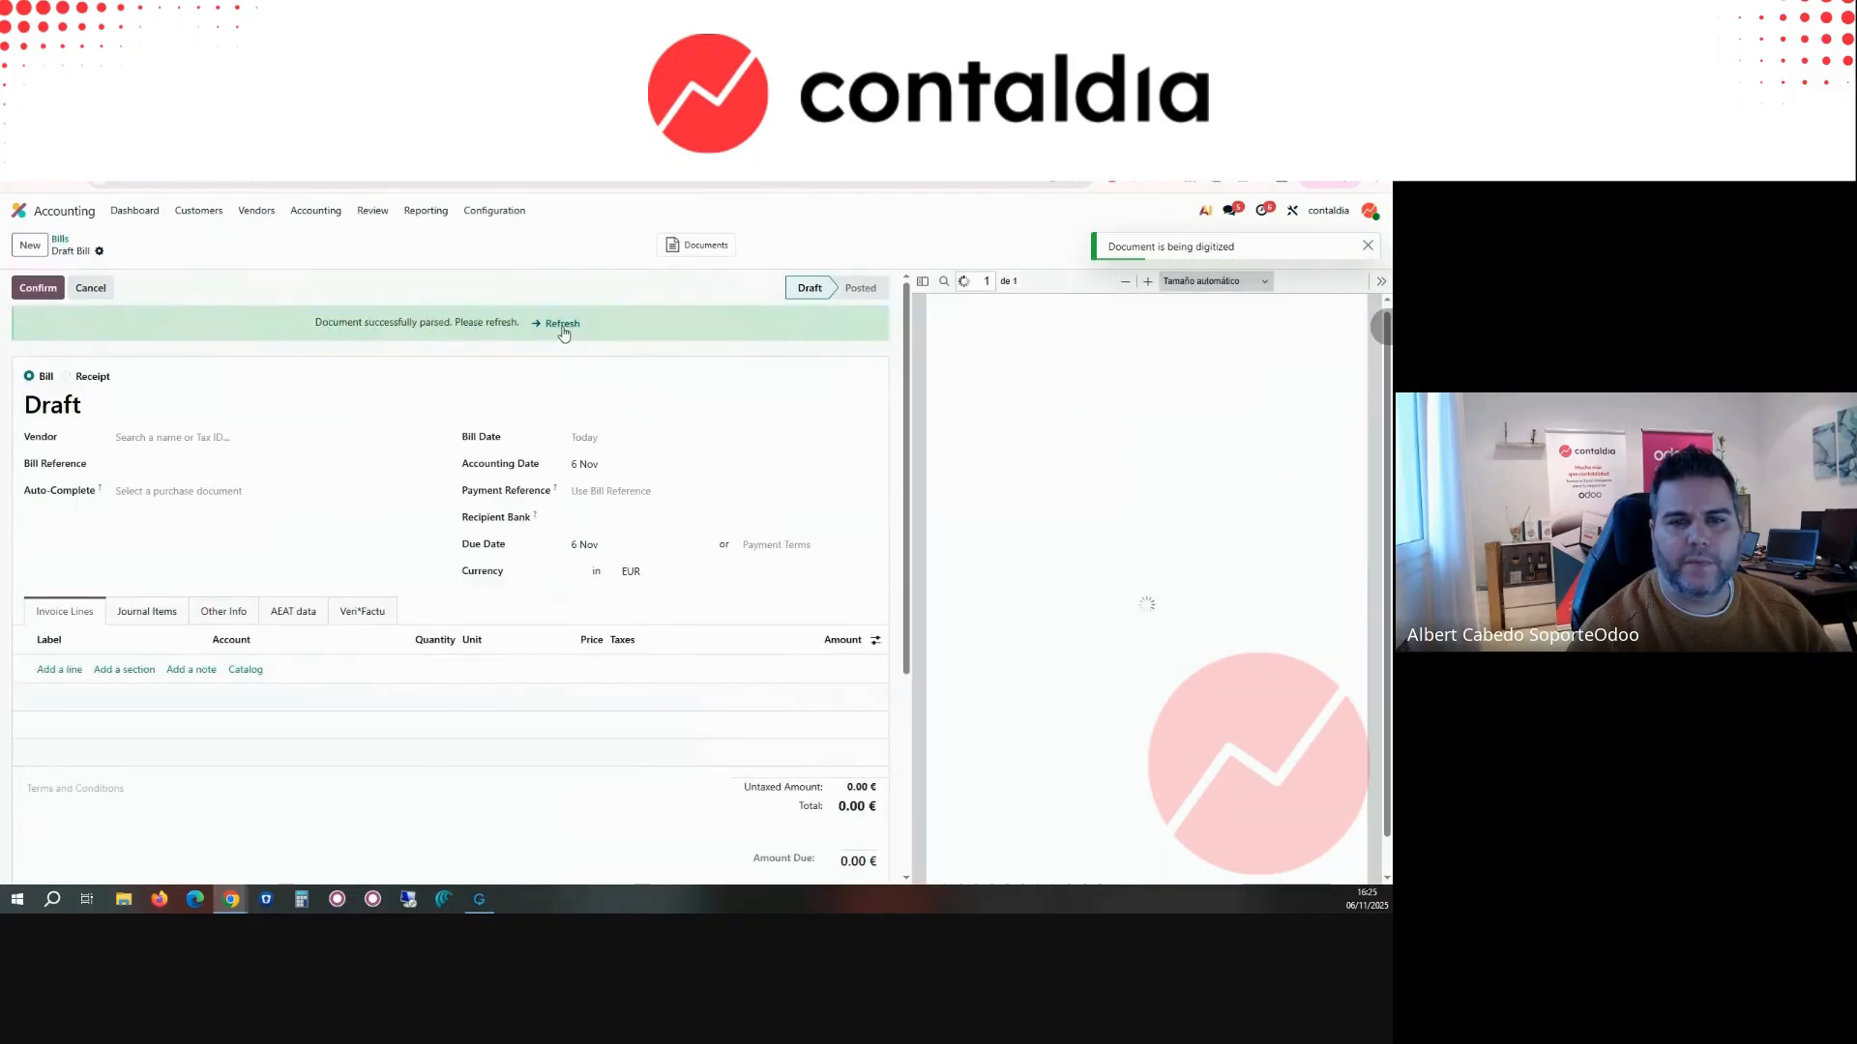
pyautogui.click(562, 325)
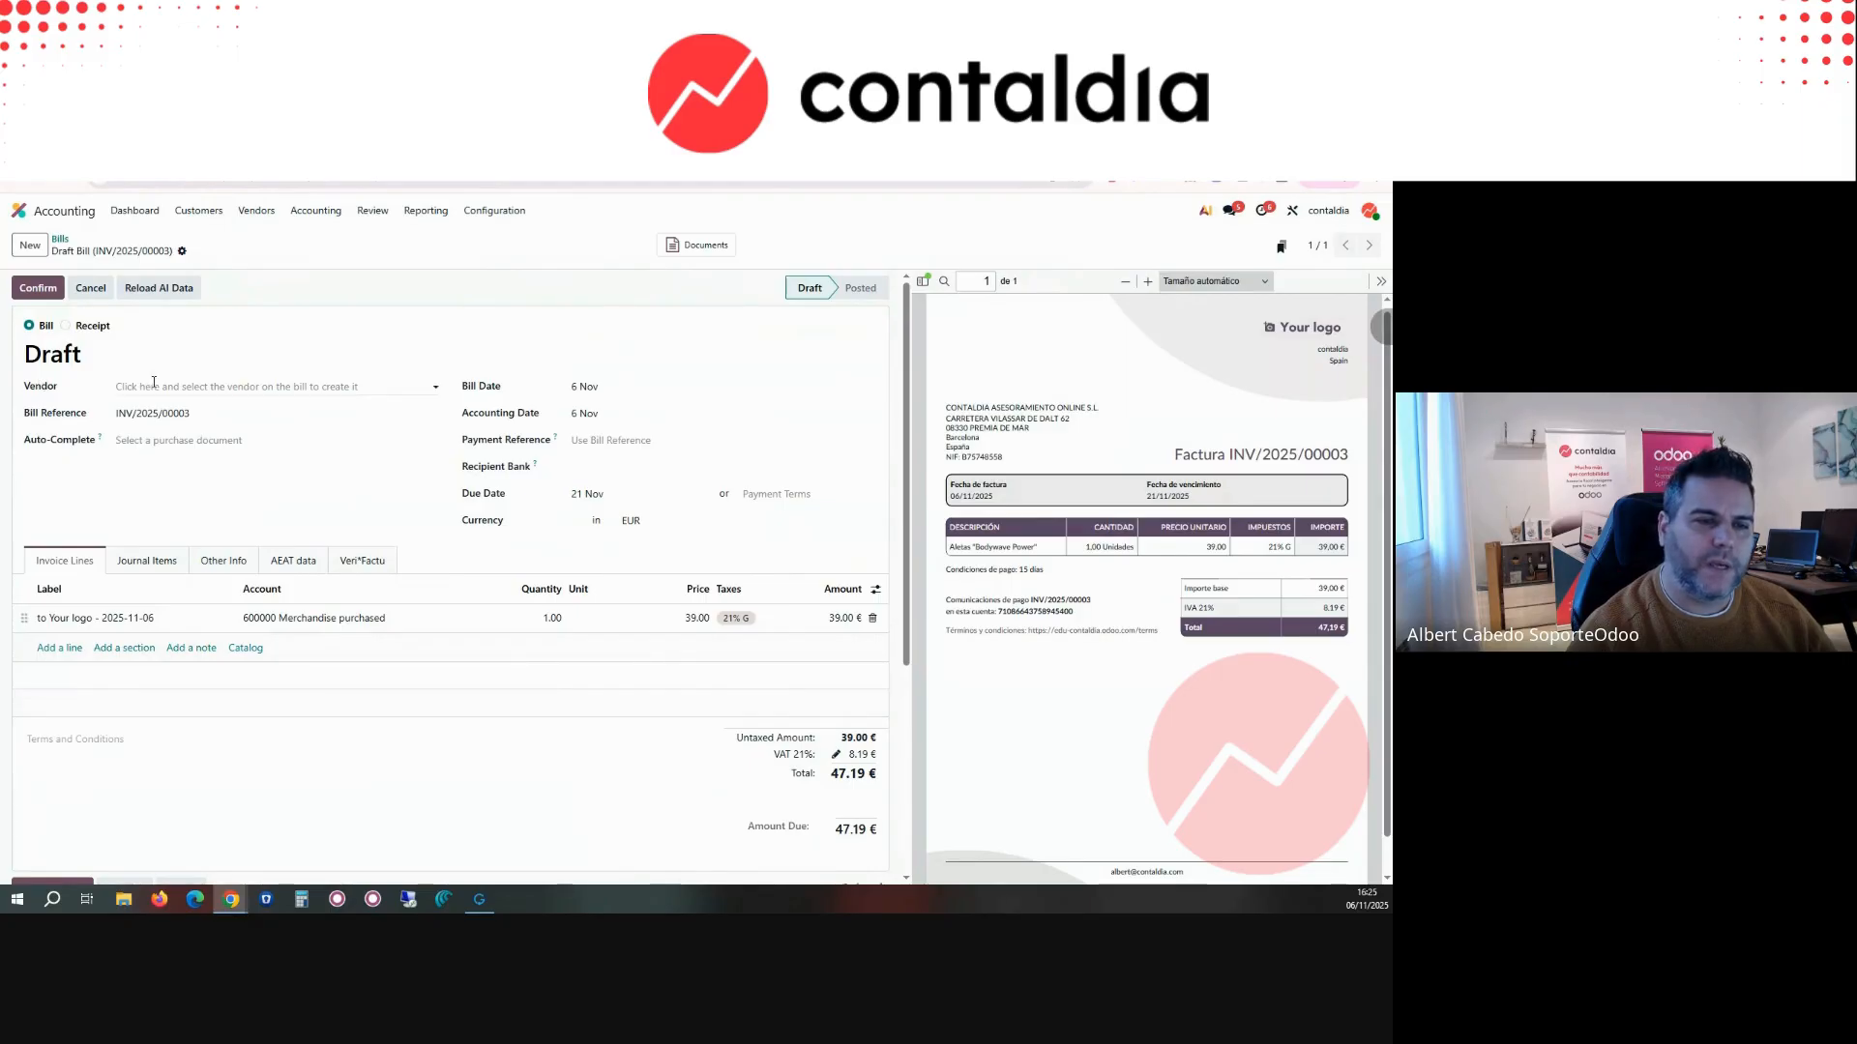
pyautogui.click(153, 384)
pyautogui.click(154, 413)
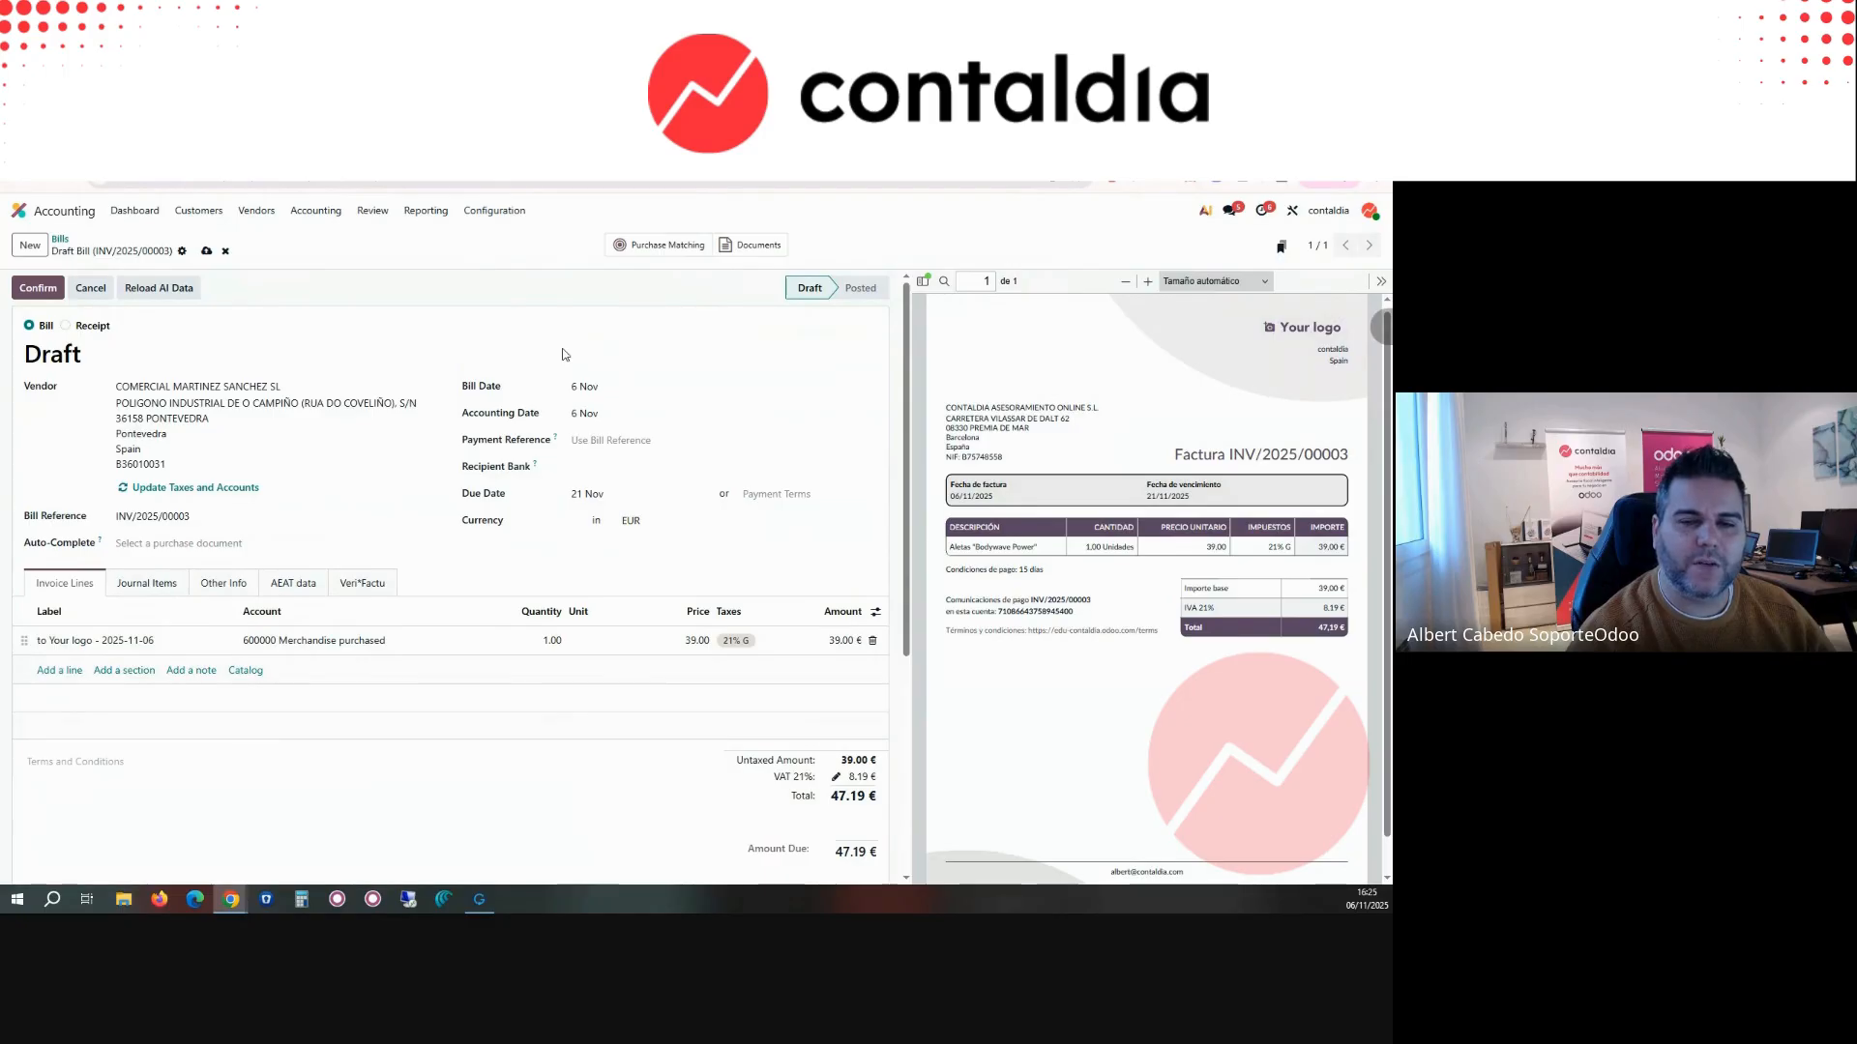
# Step: Set the draft bill line's account to 623000 Independent professional services
pyautogui.click(269, 648)
pyautogui.write('623')
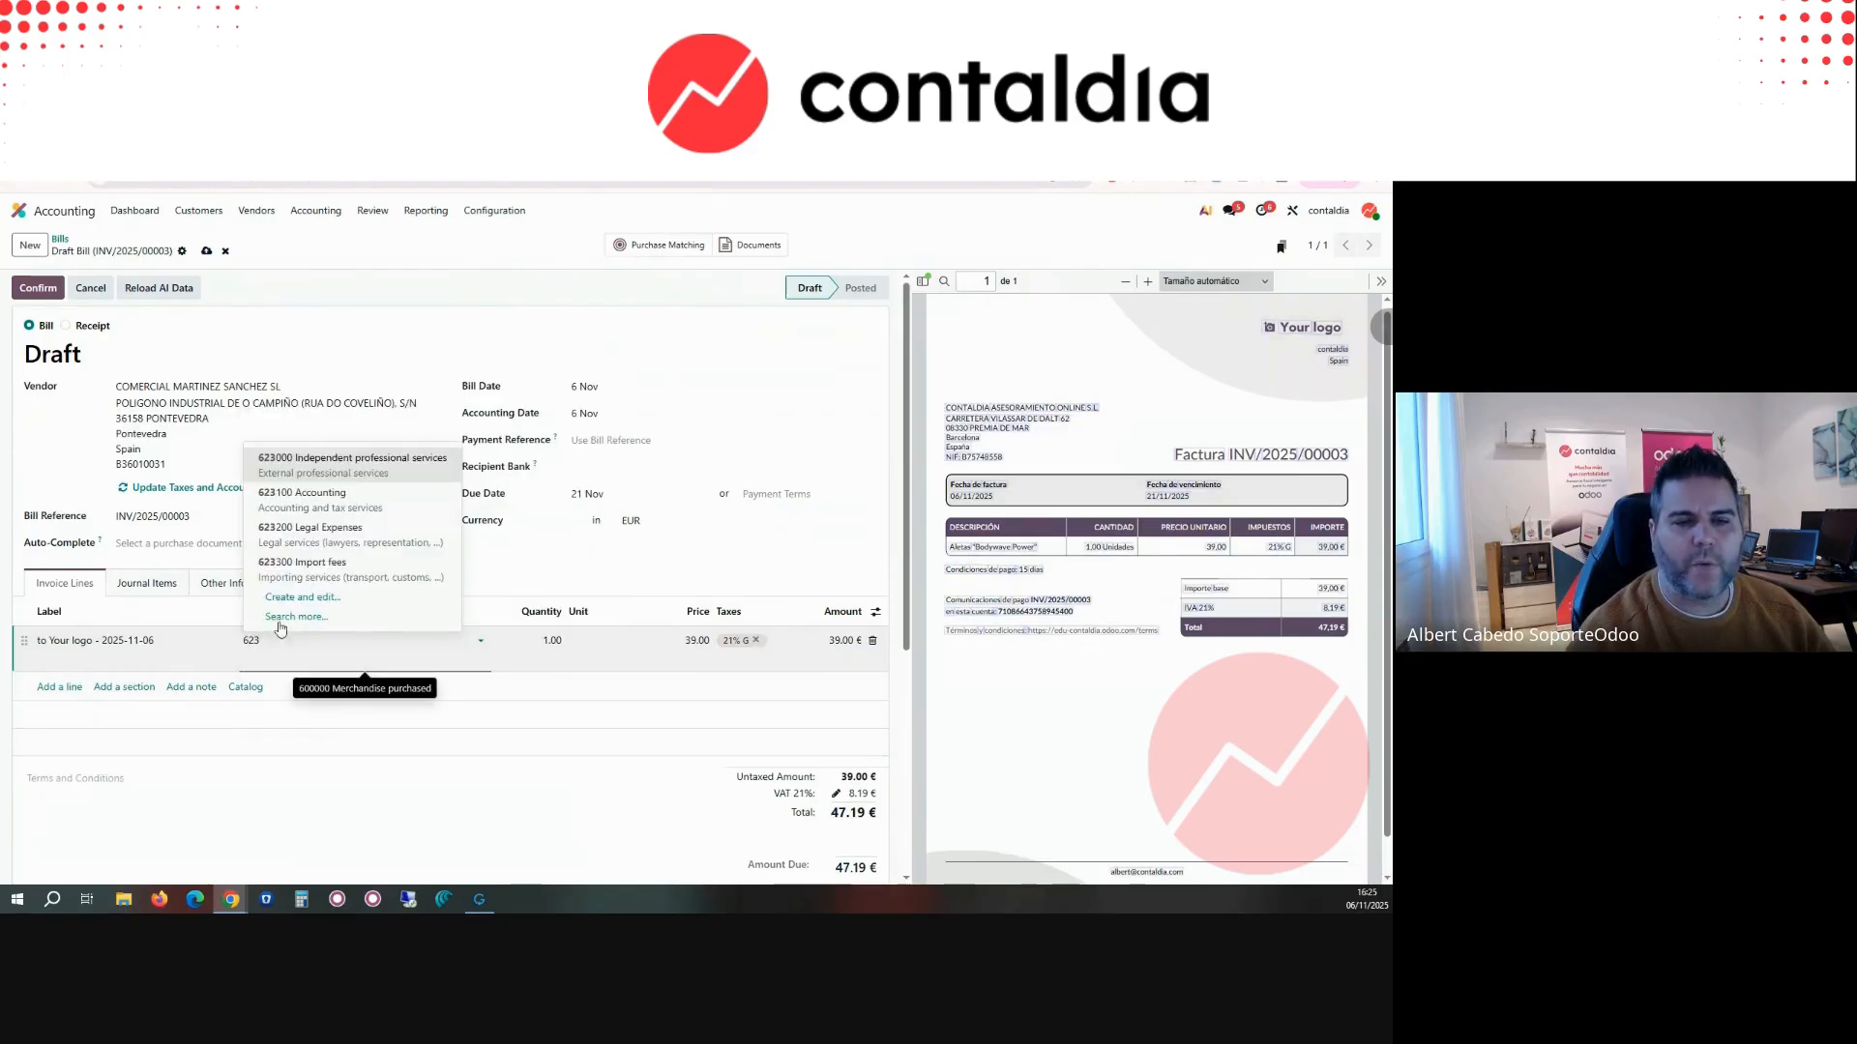
pyautogui.click(327, 459)
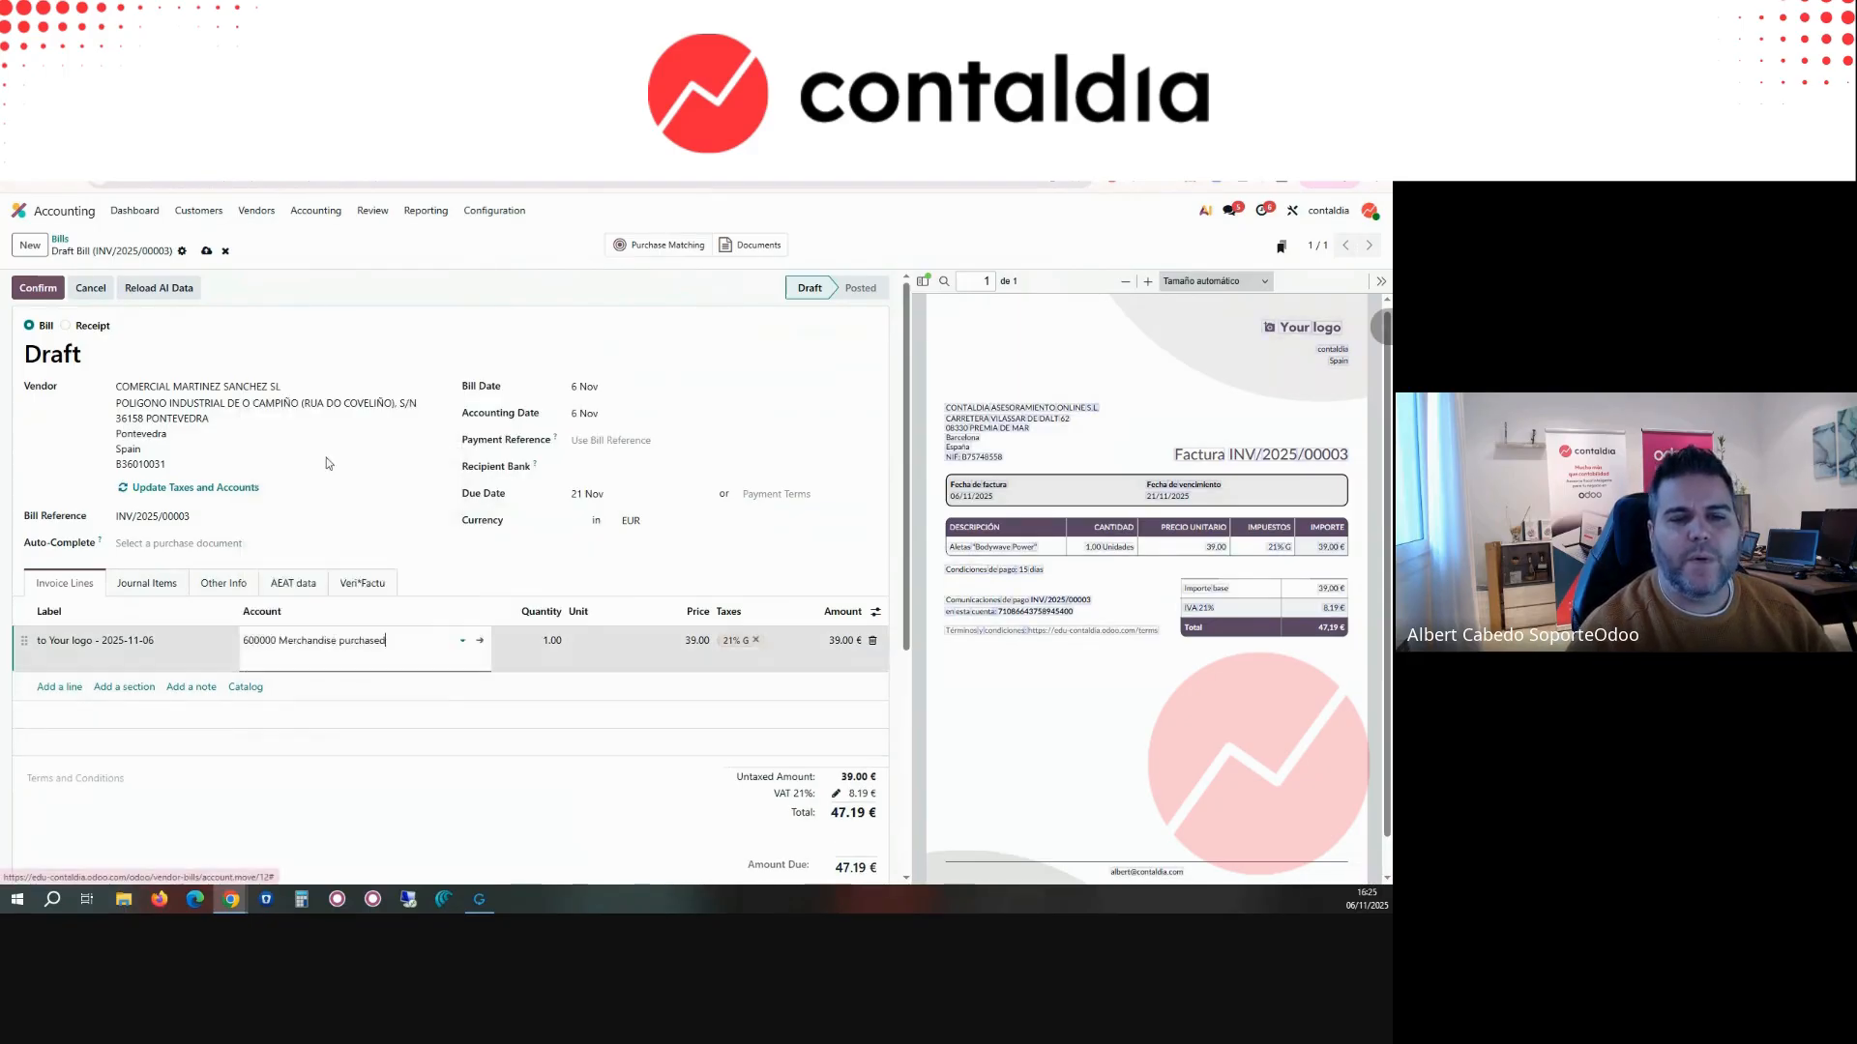
pyautogui.click(476, 797)
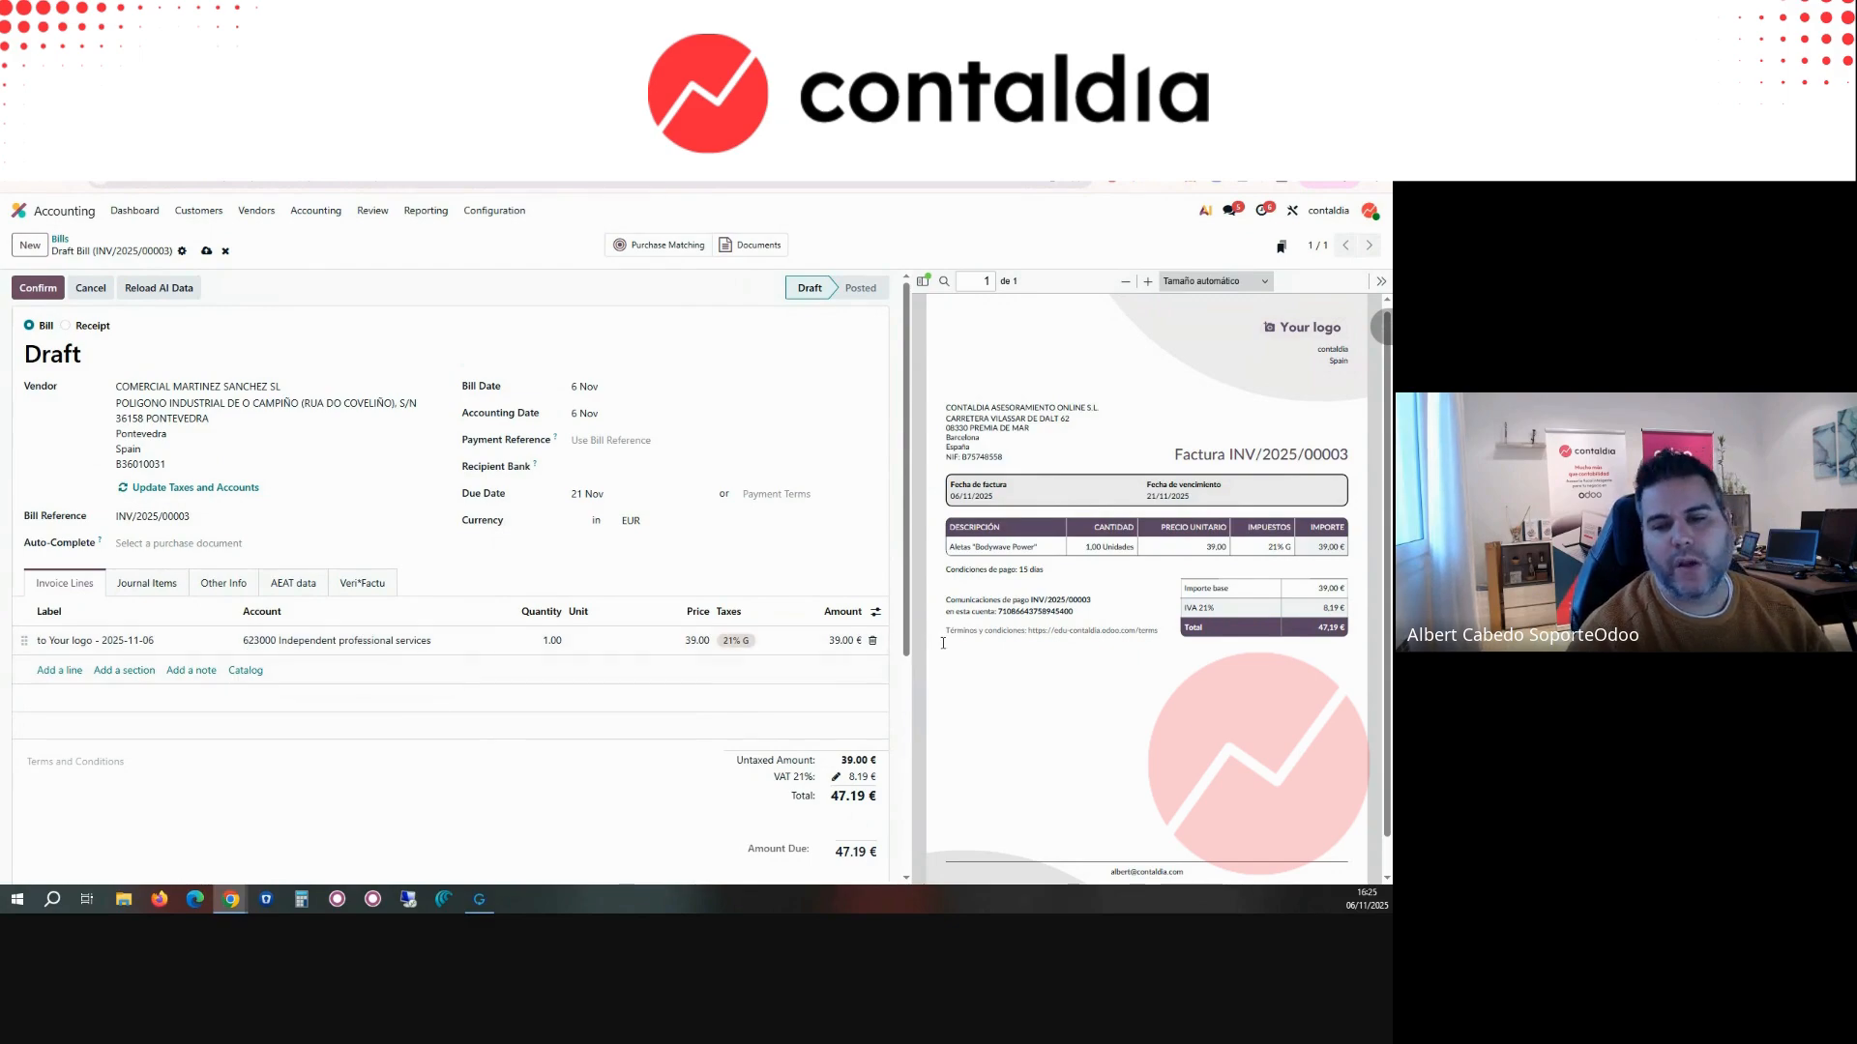
pyautogui.click(277, 646)
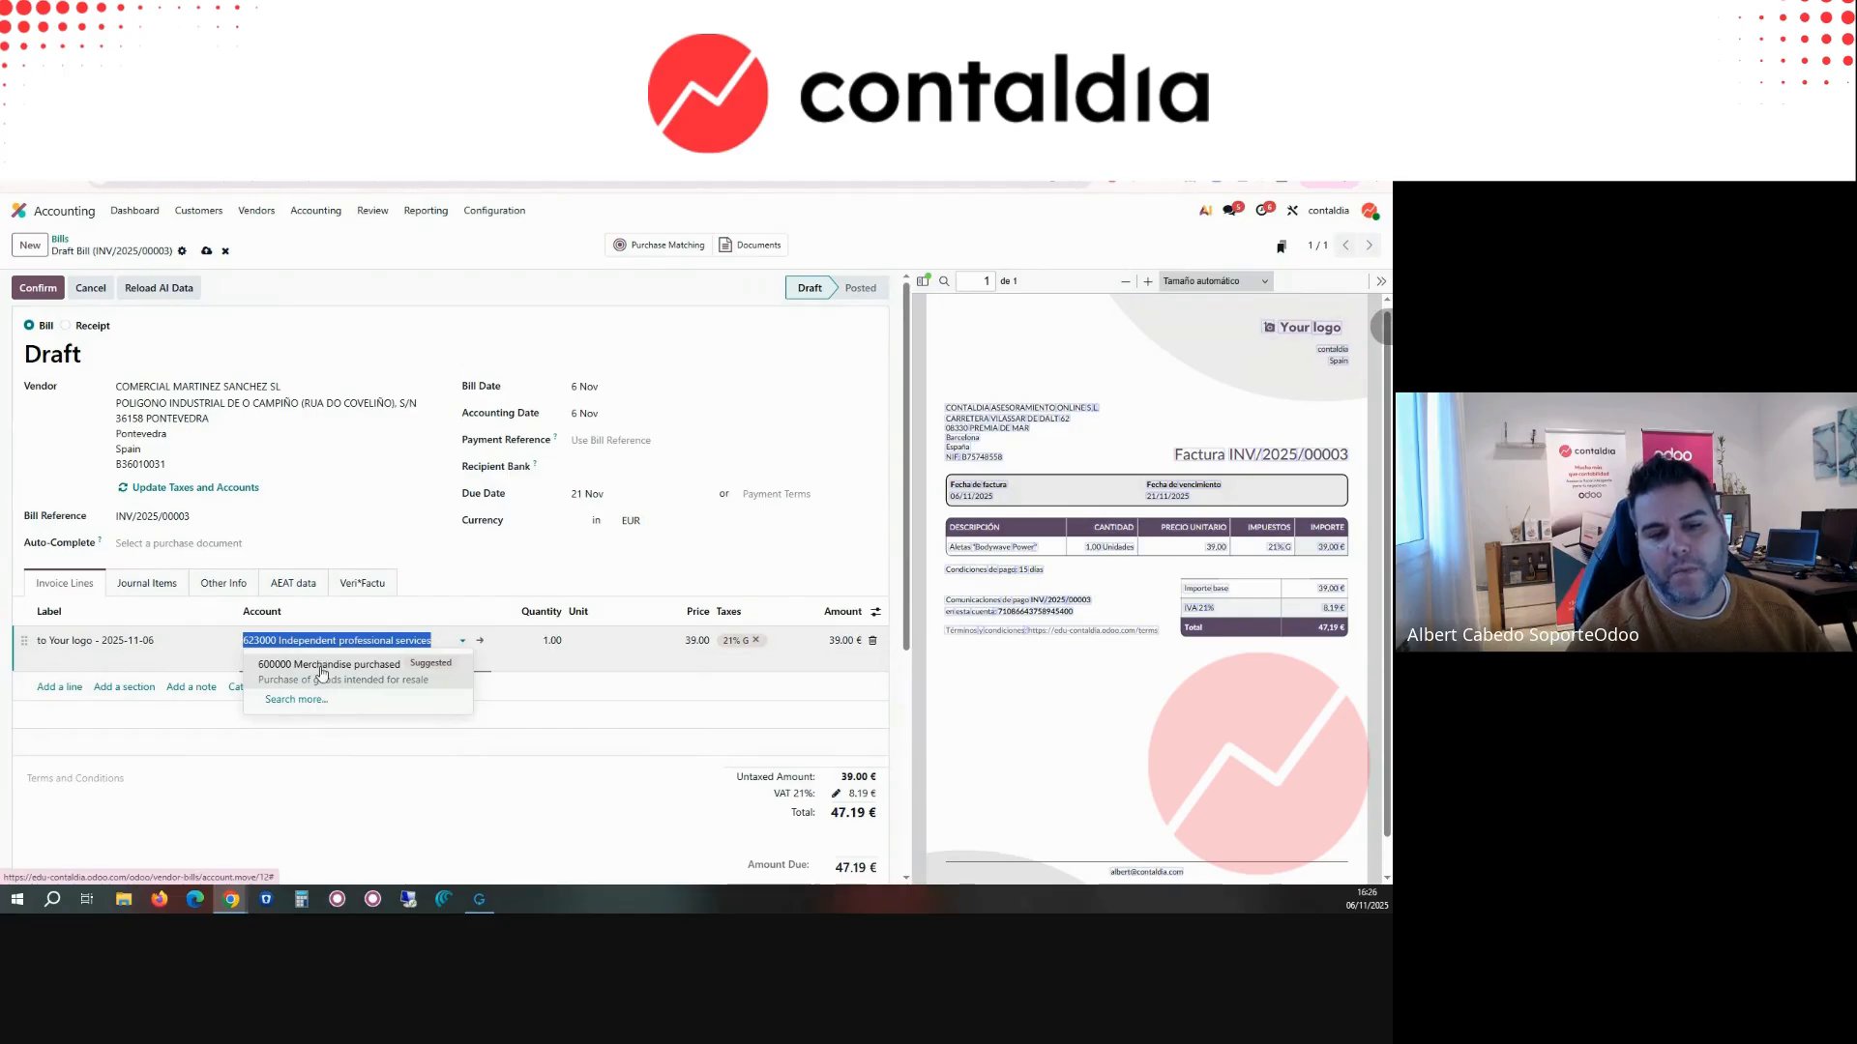
pyautogui.write('623')
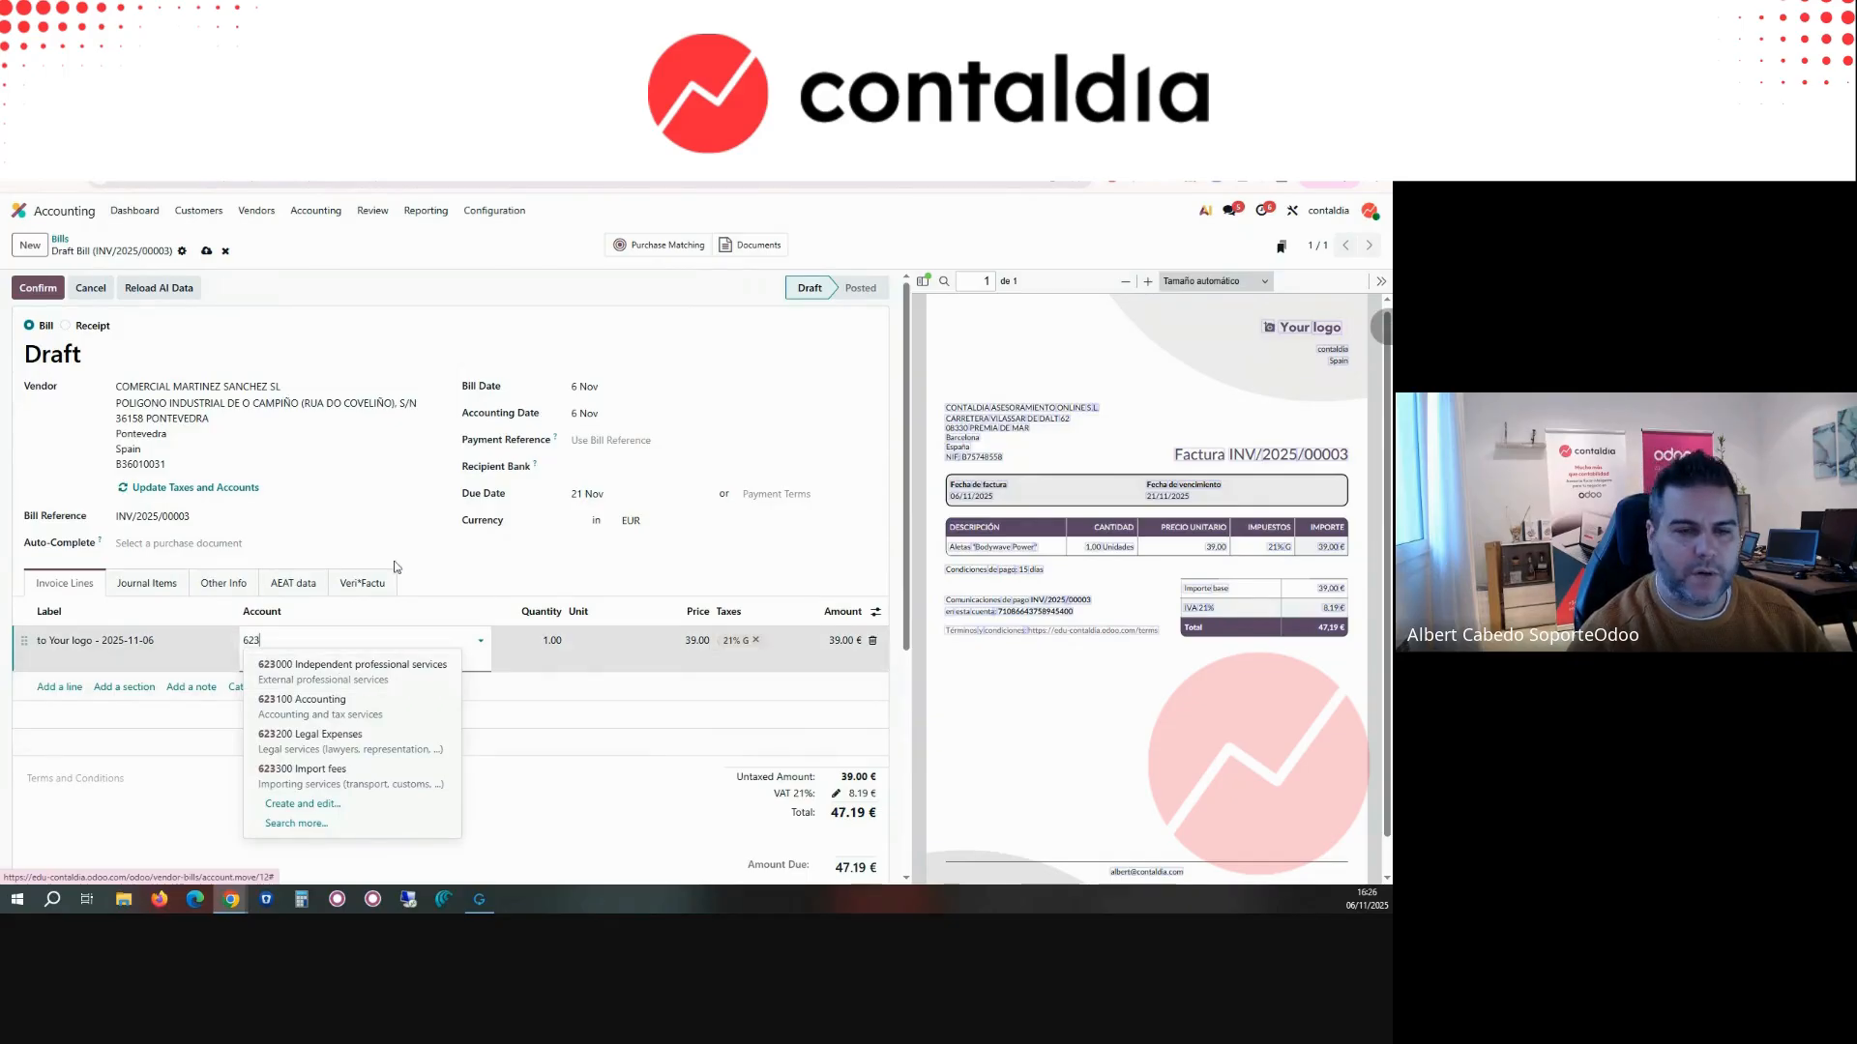
pyautogui.press('Return')
# Step: Review the draft bill's line label, bill reference and accounting date against the attached invoice PDF
pyautogui.click(172, 659)
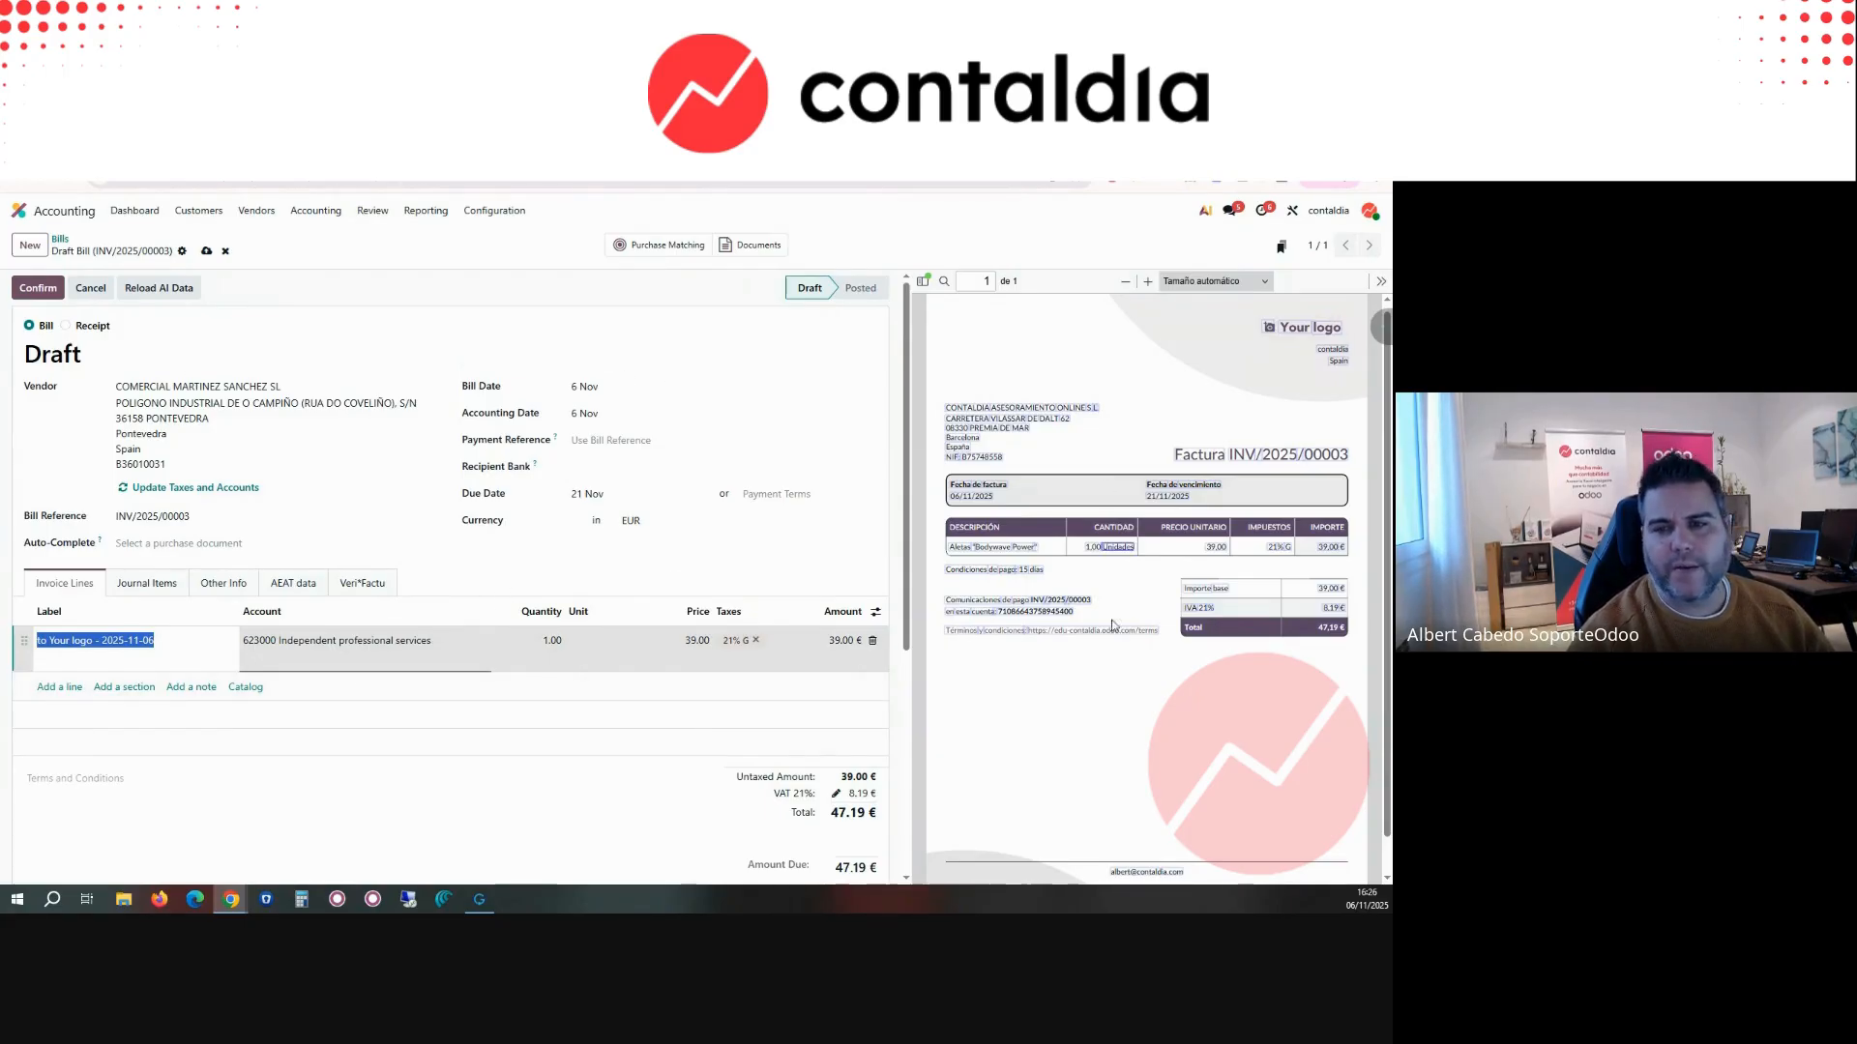
pyautogui.click(211, 511)
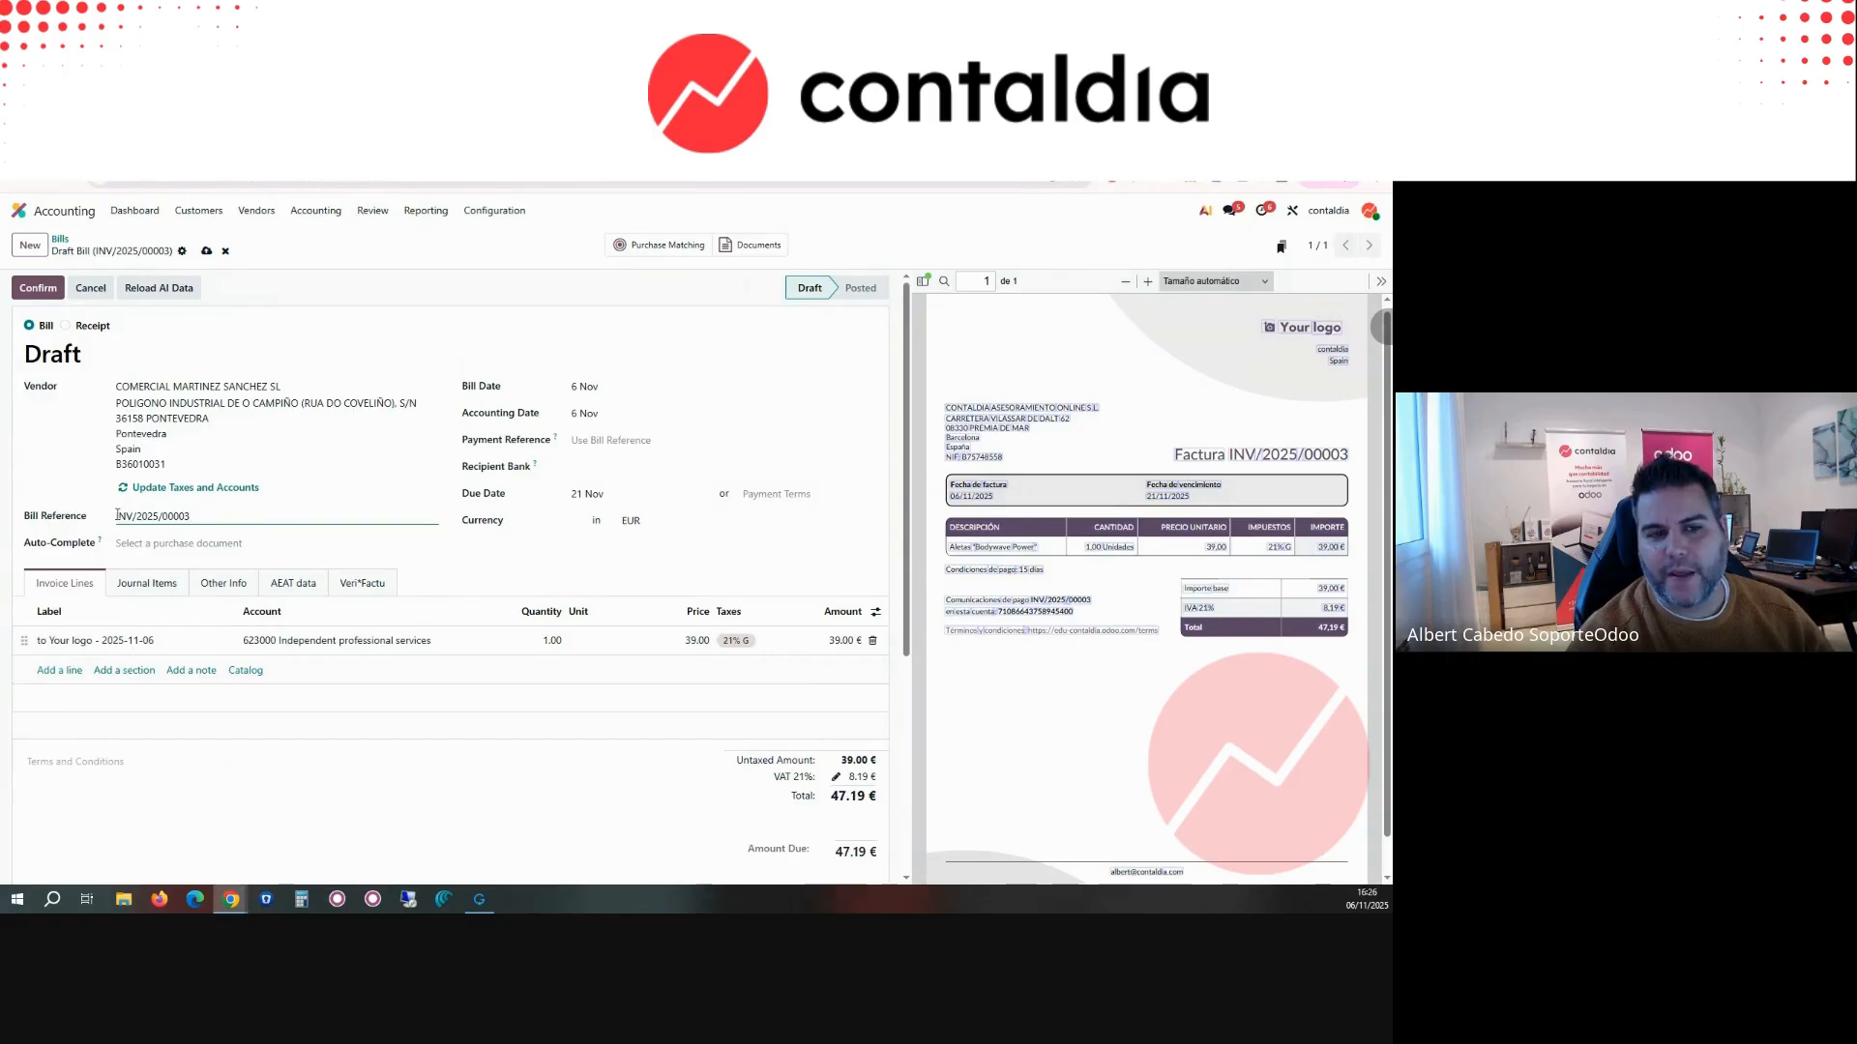
pyautogui.doubleClick(975, 497)
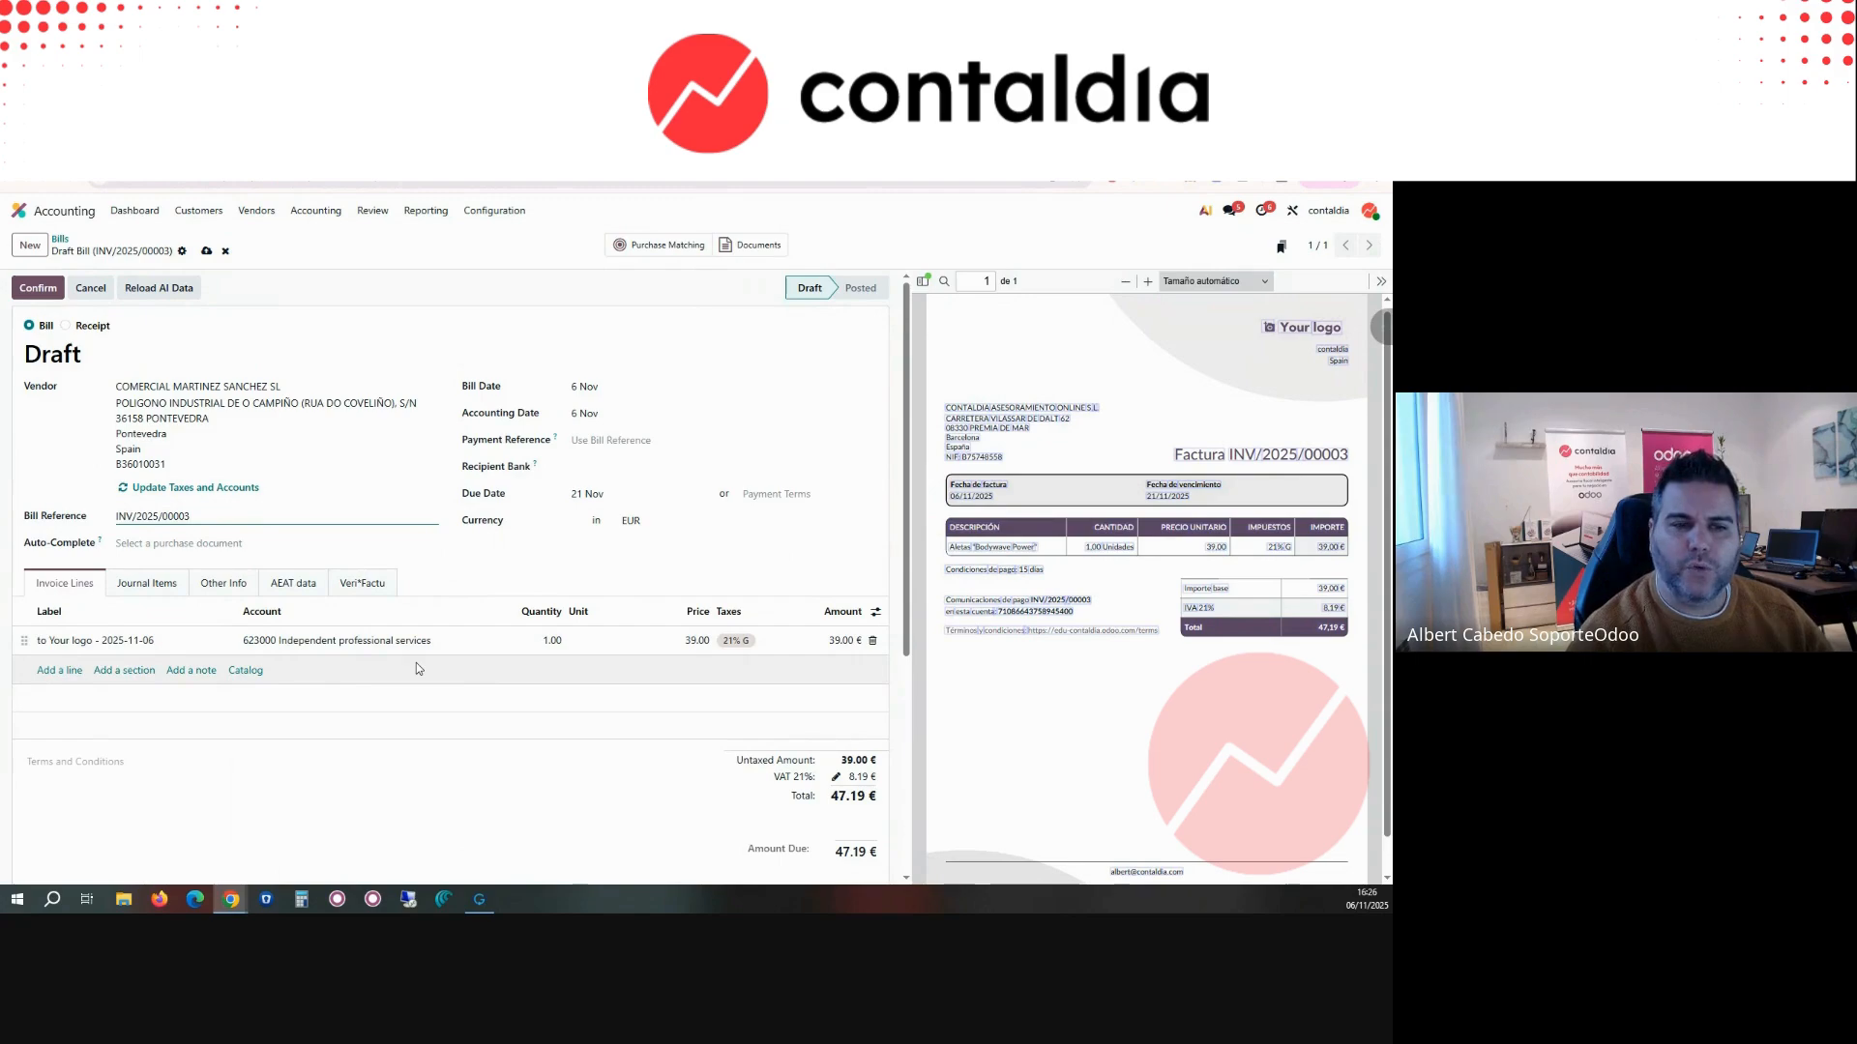
pyautogui.click(627, 418)
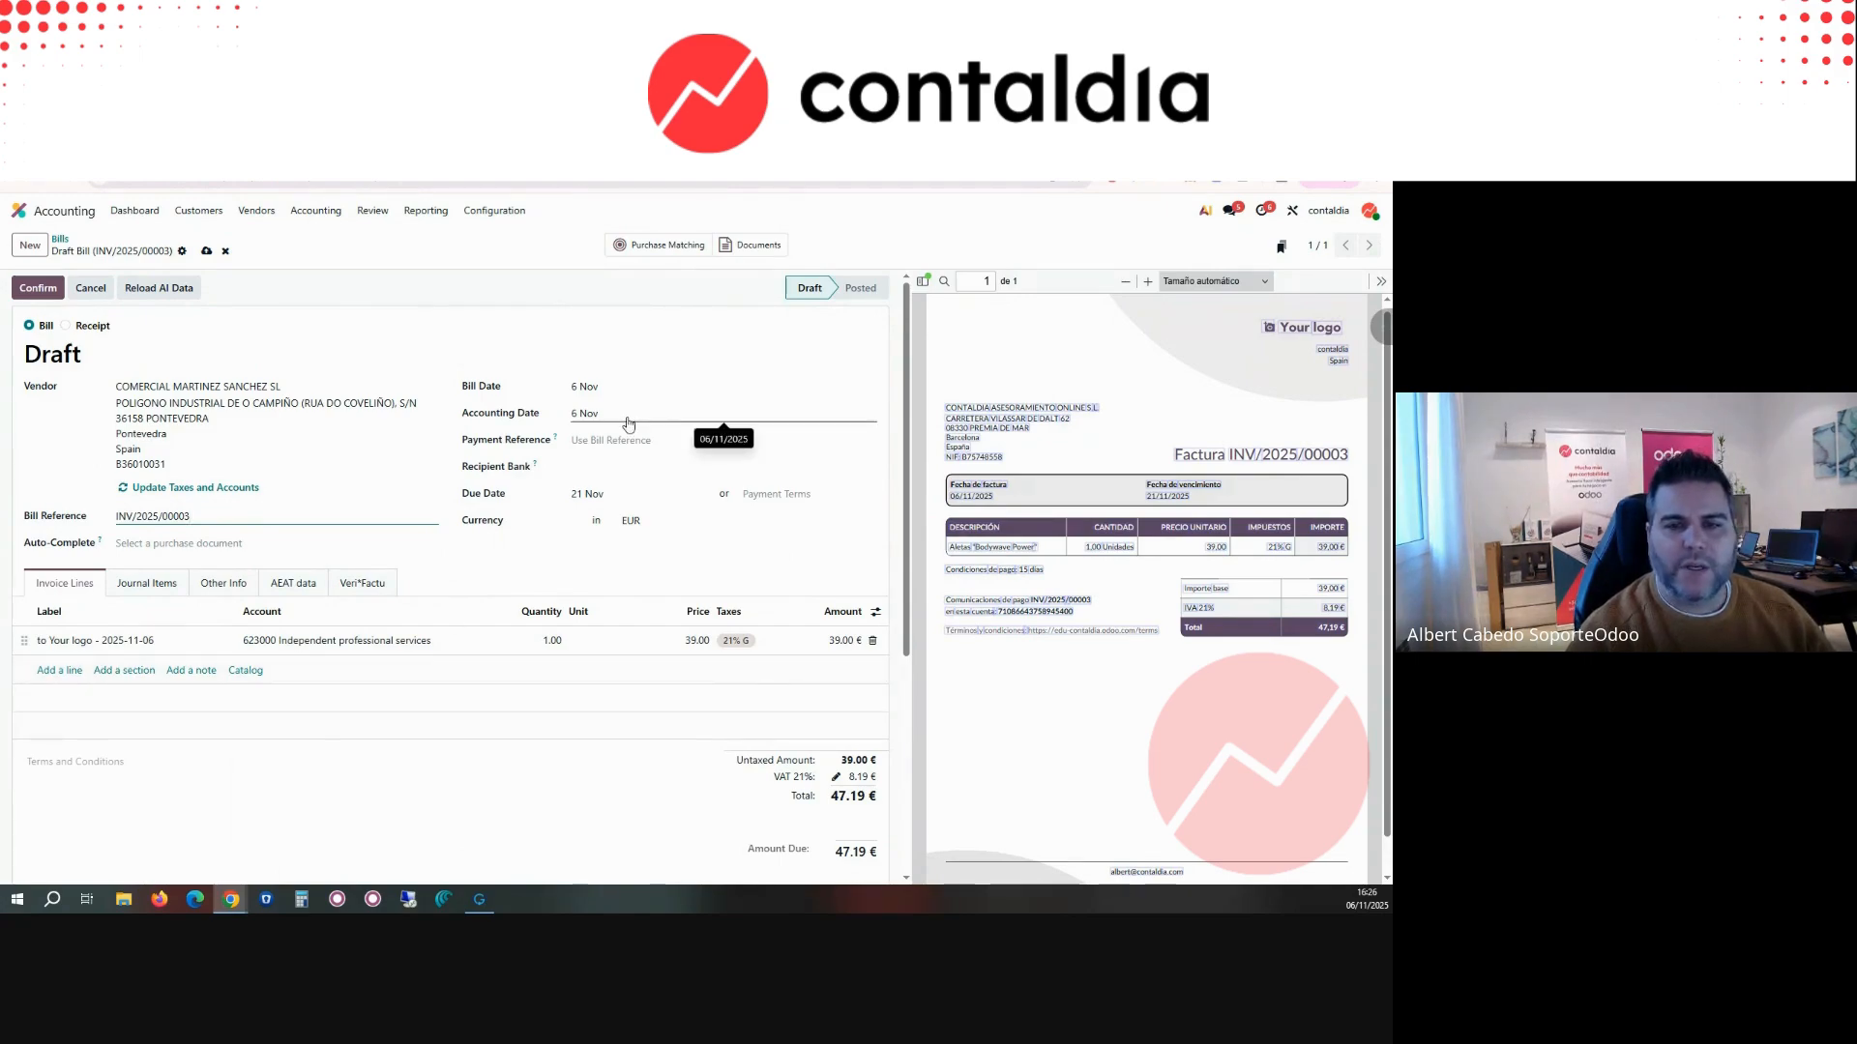
# Step: Set the draft bill's bill date to 5 August 2025
pyautogui.click(604, 389)
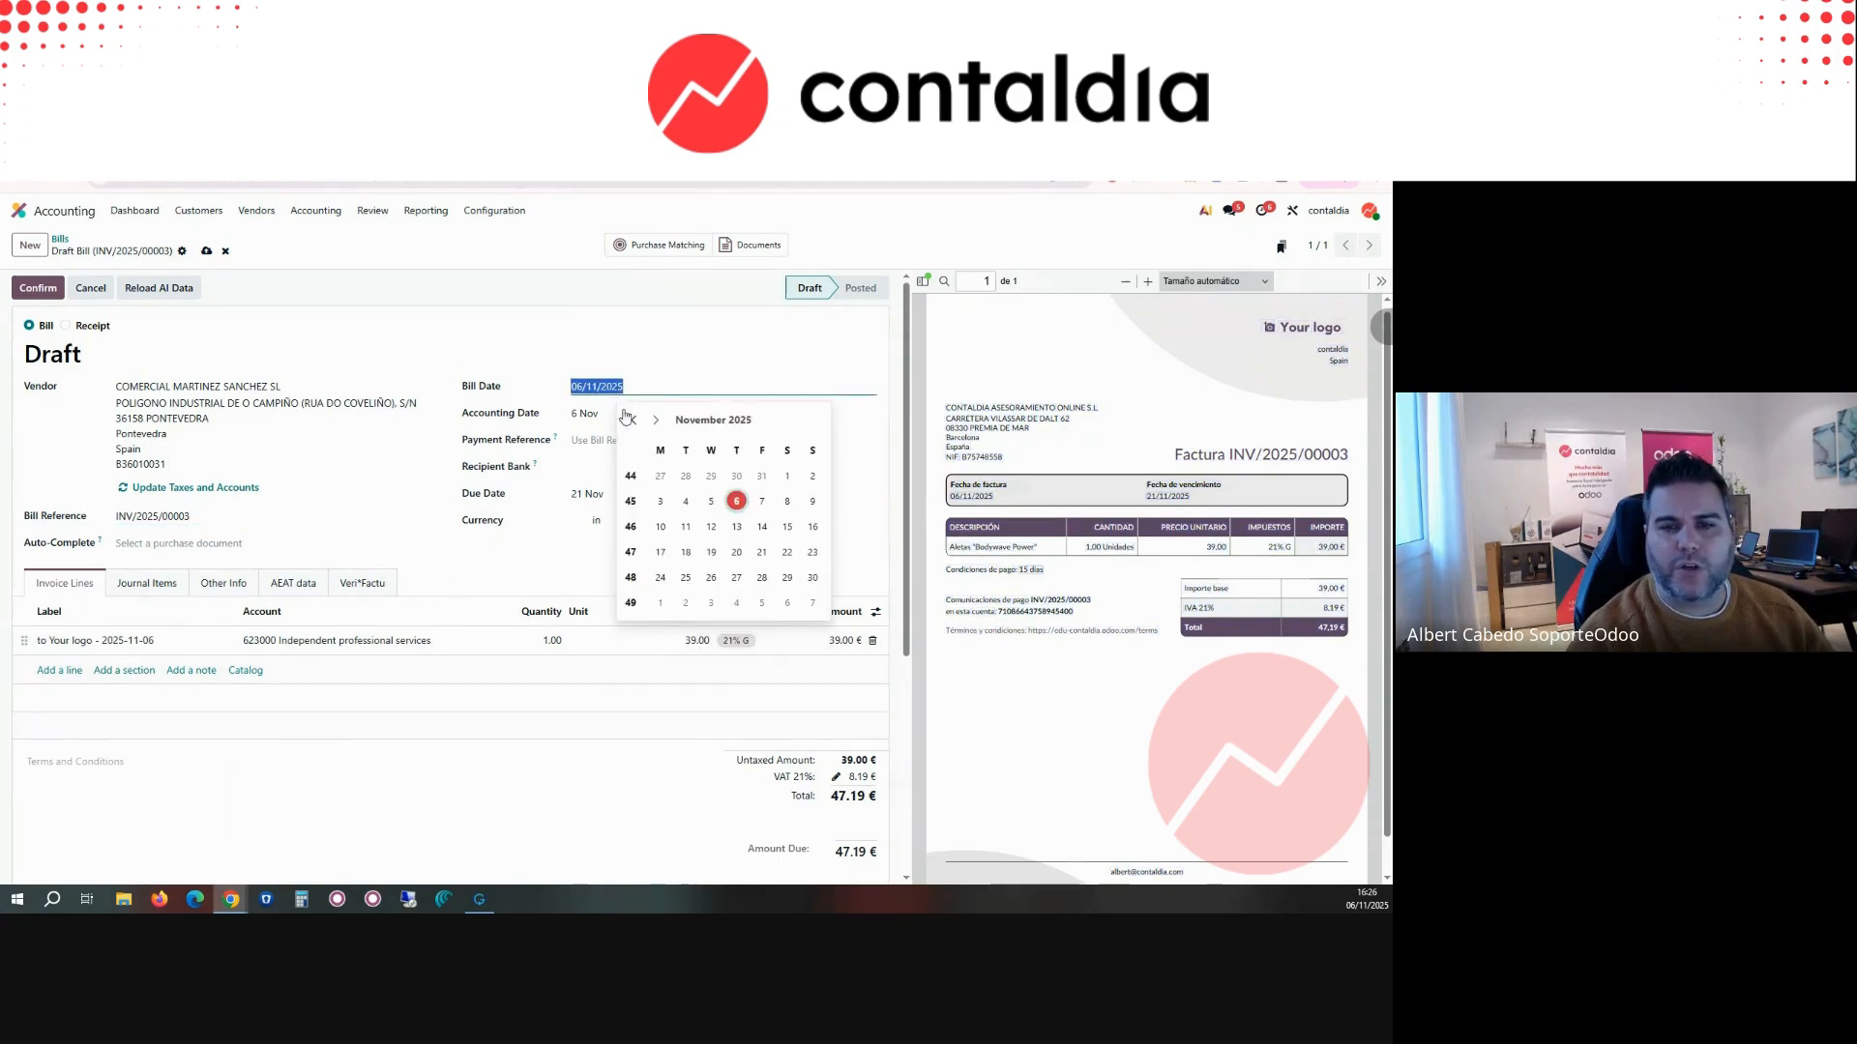
pyautogui.click(634, 420)
pyautogui.click(634, 420)
pyautogui.click(633, 420)
pyautogui.click(685, 501)
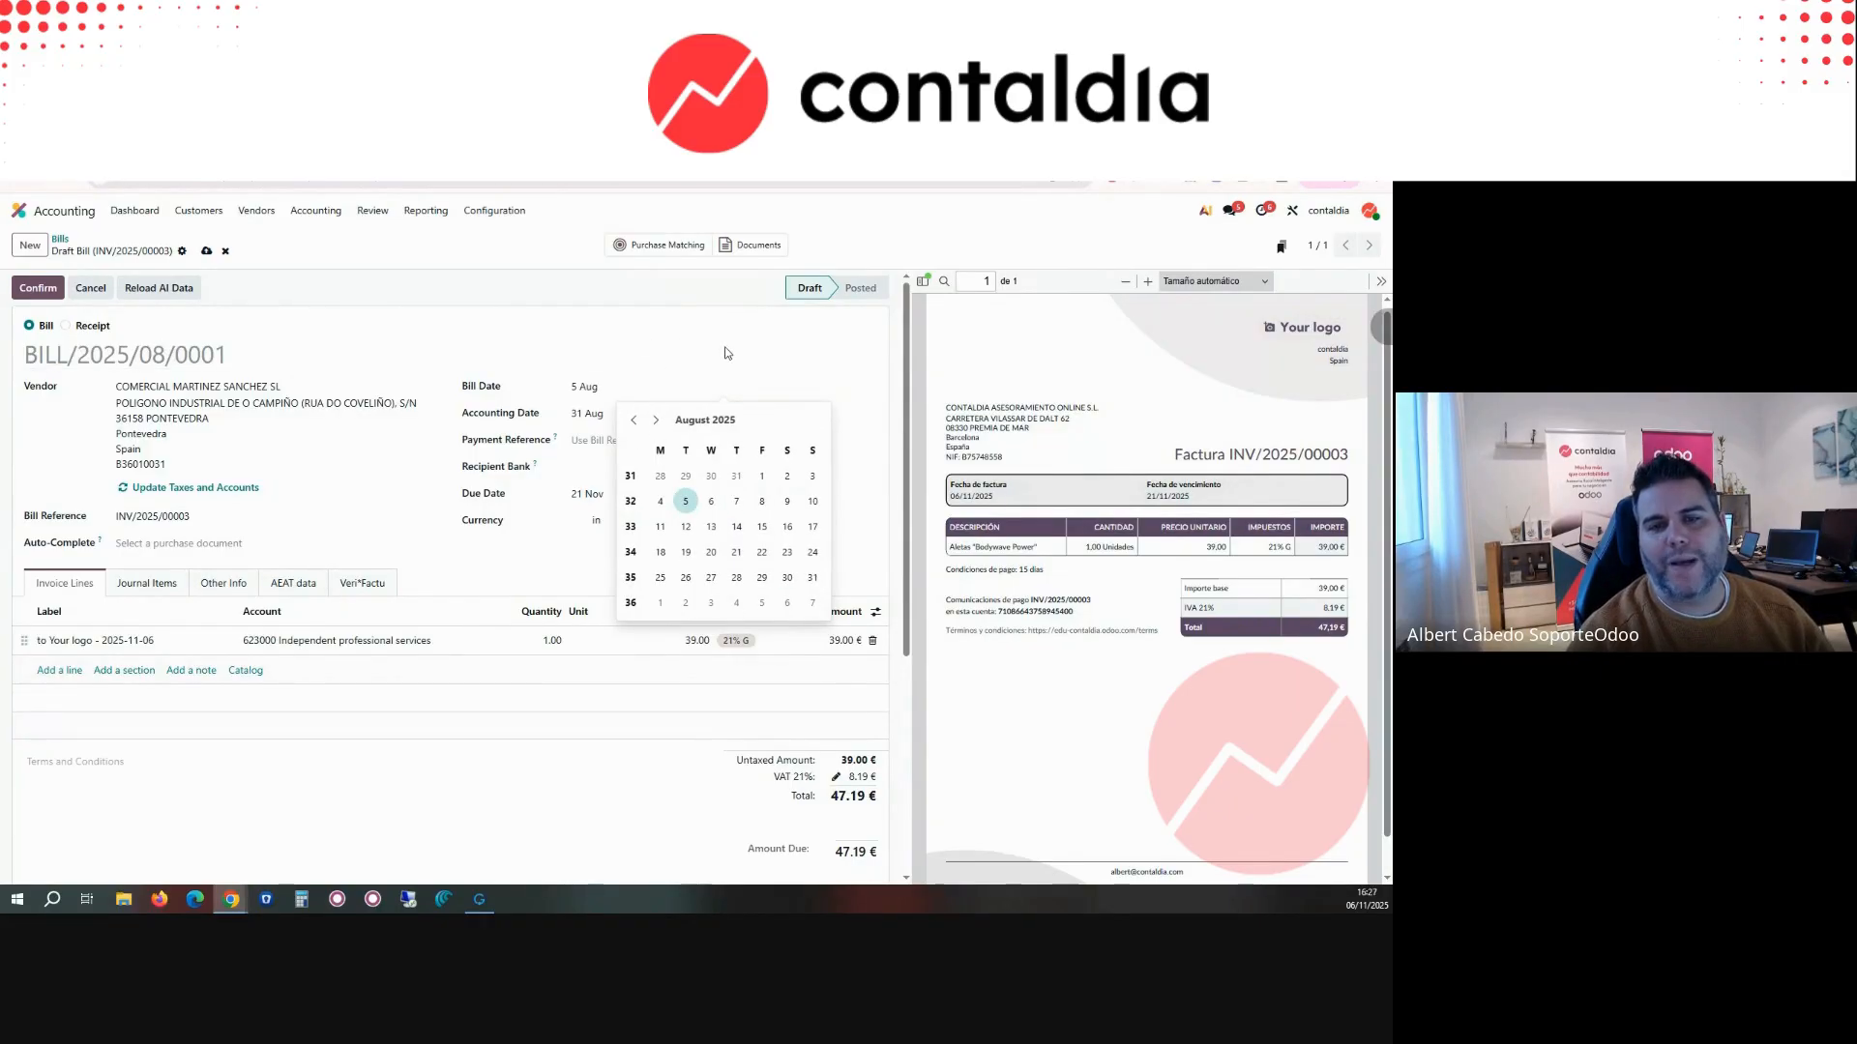
# Step: Set the draft bill's accounting date to 6 November 2025 and confirm the bill
pyautogui.click(597, 416)
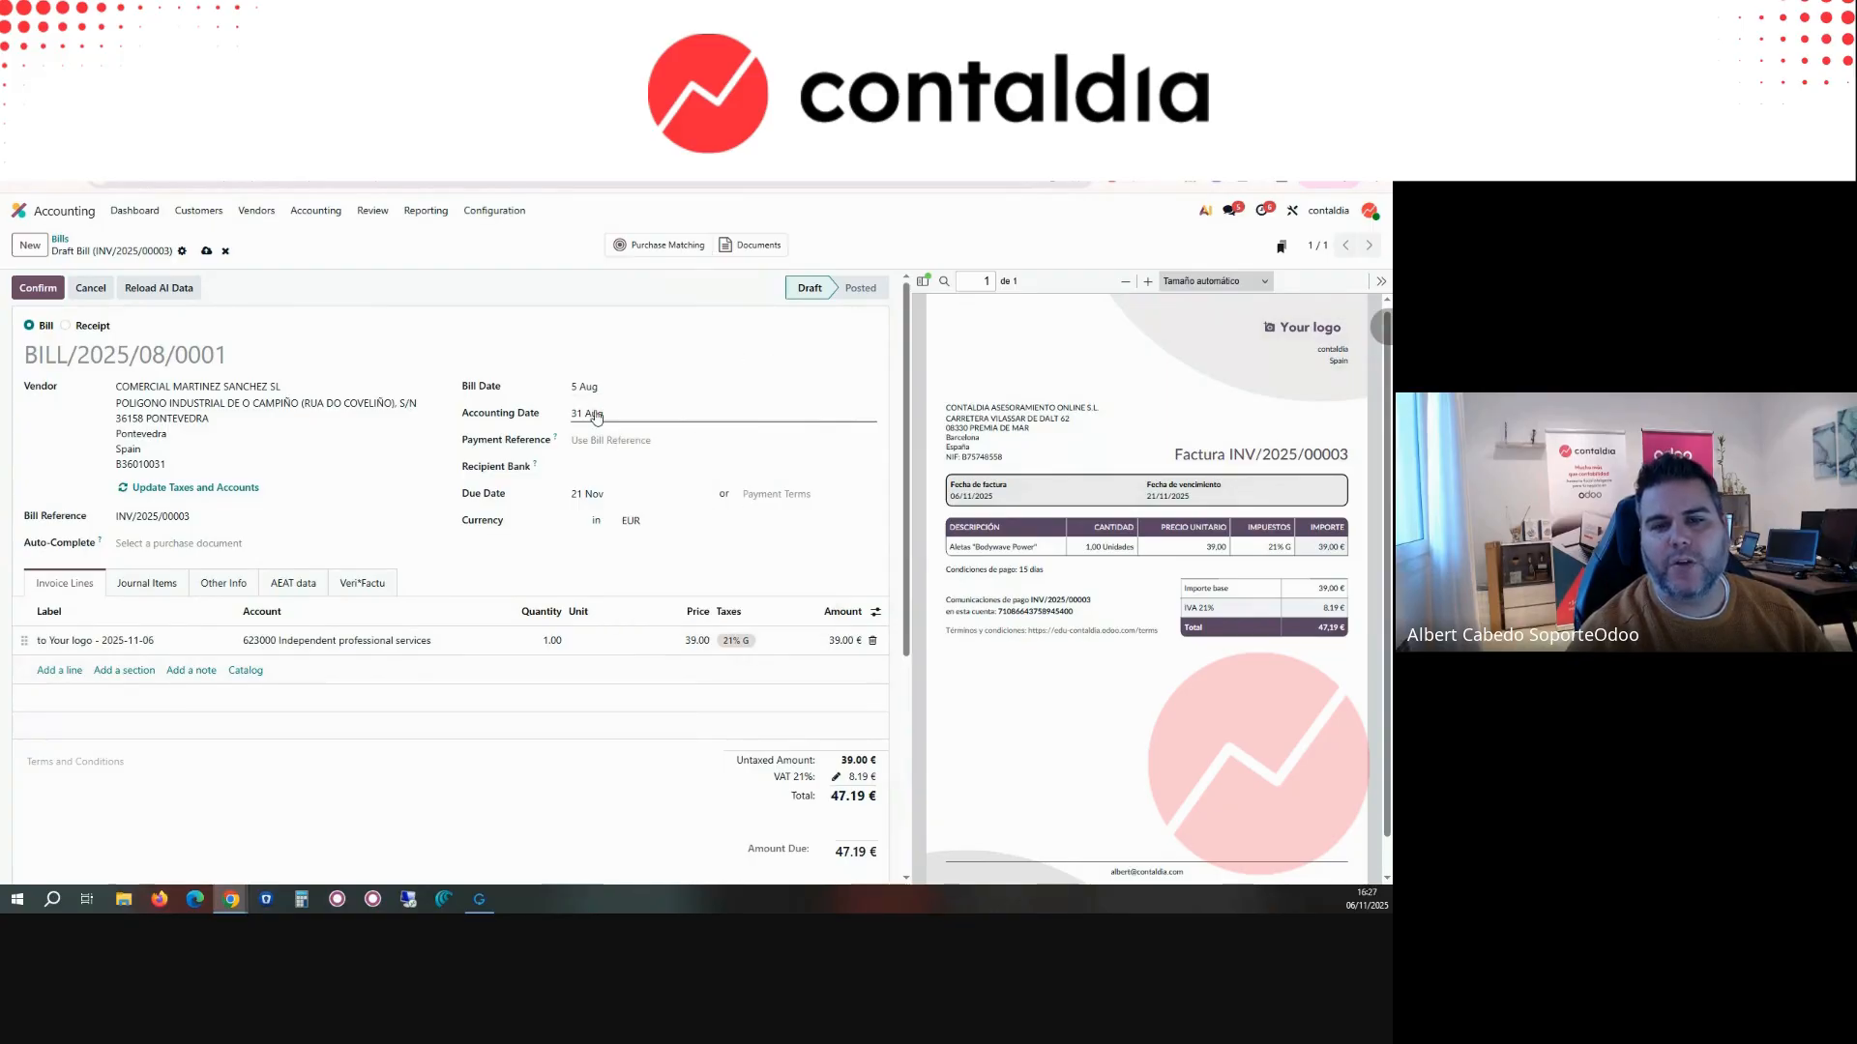
pyautogui.click(656, 447)
pyautogui.click(657, 448)
pyautogui.click(736, 629)
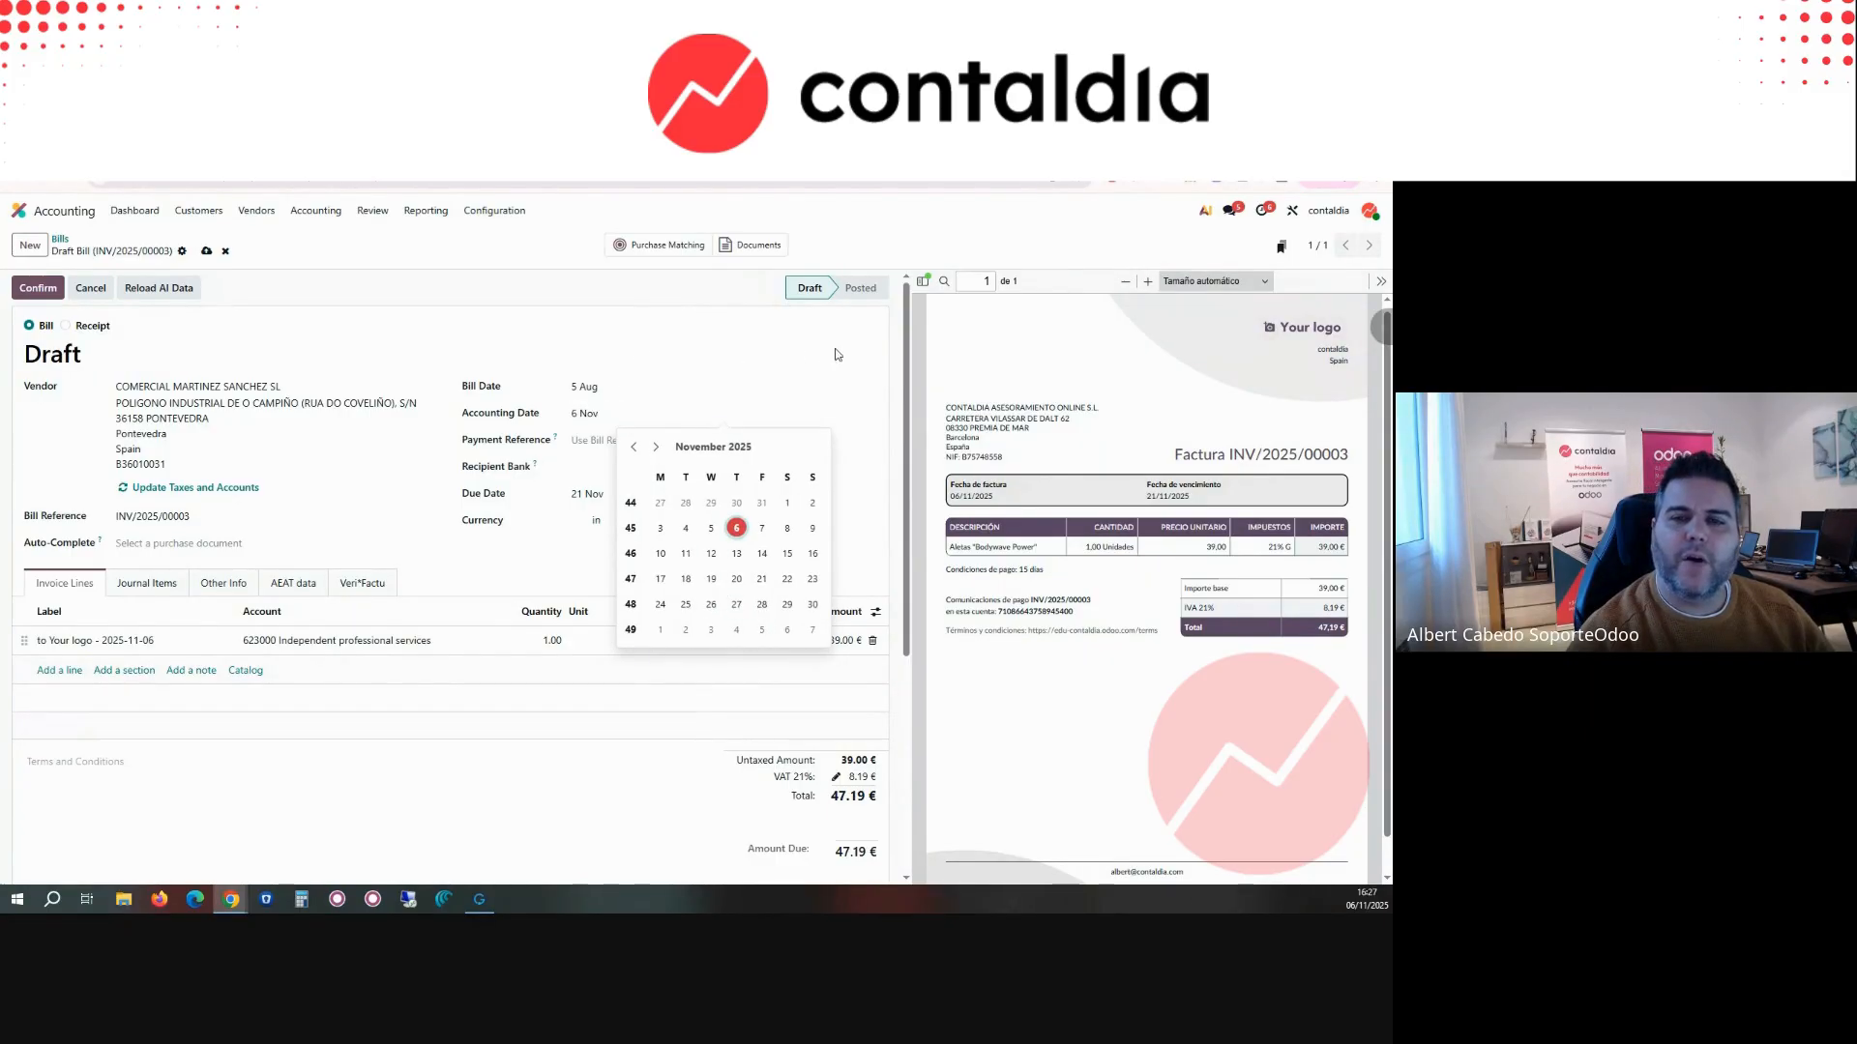
pyautogui.click(786, 385)
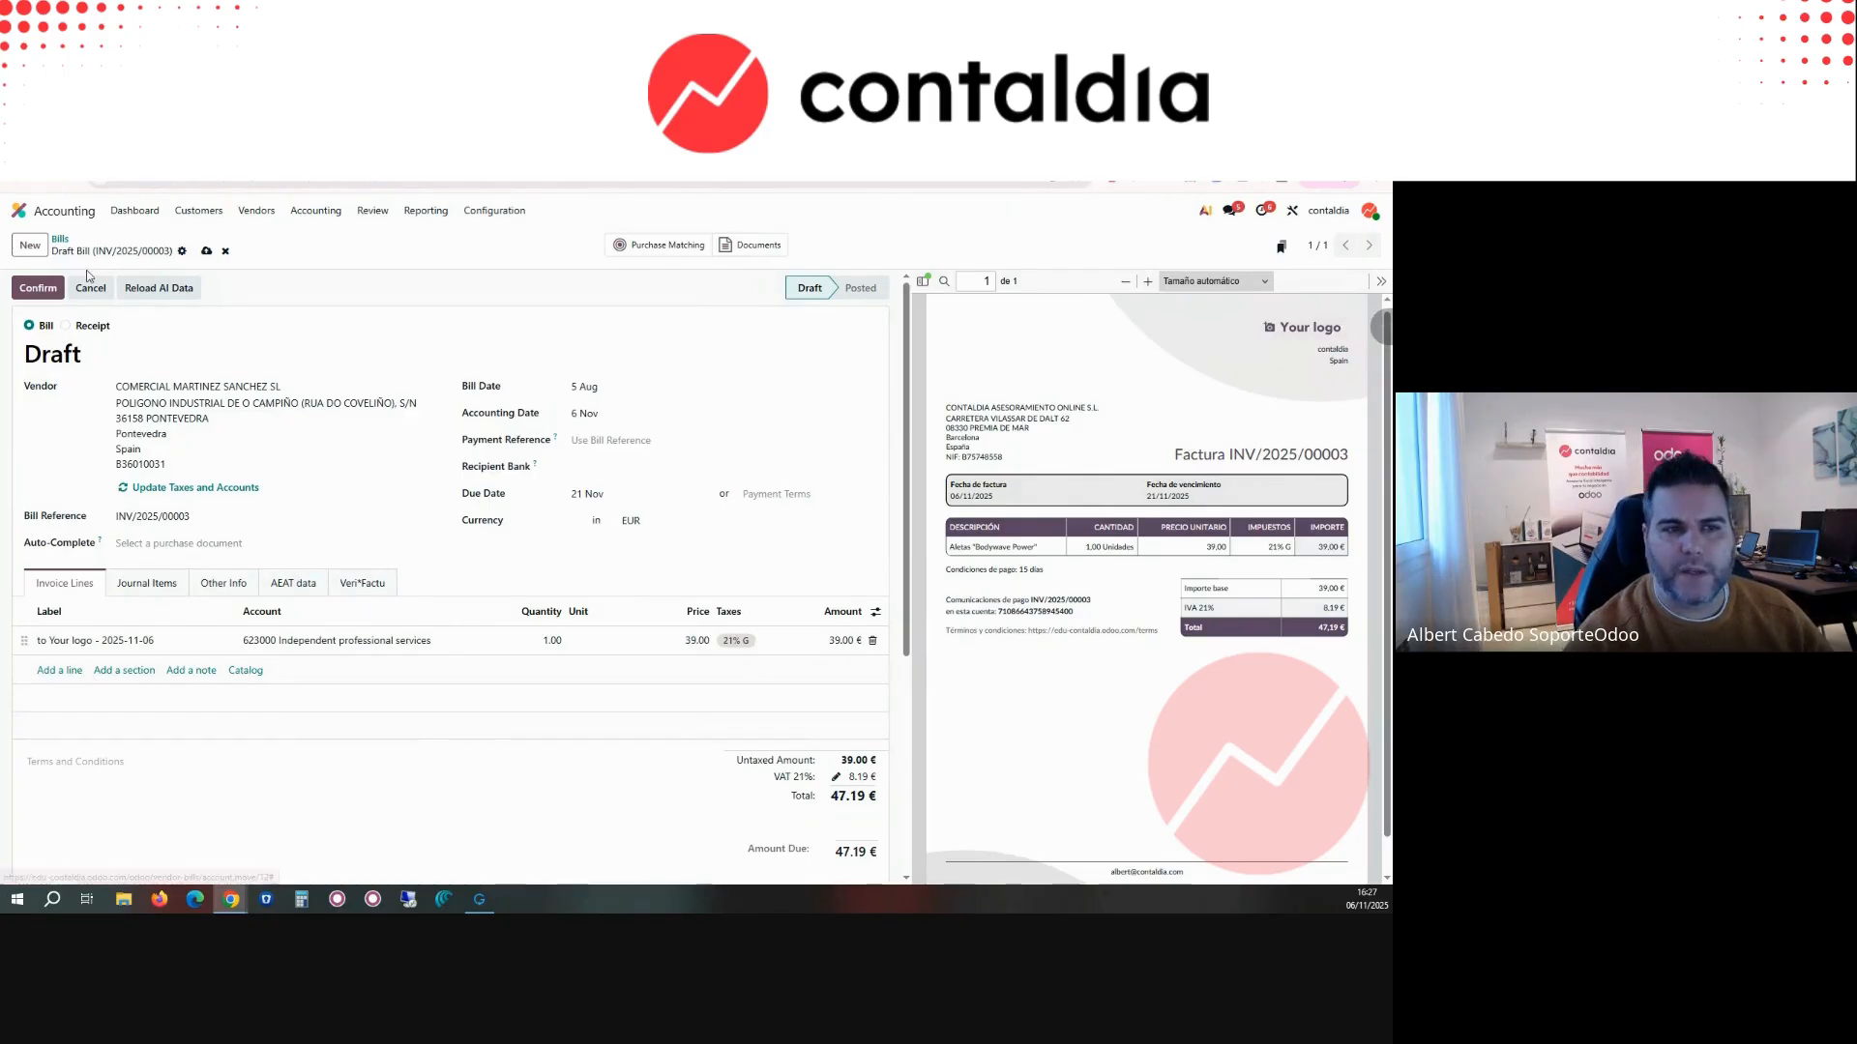
pyautogui.click(40, 302)
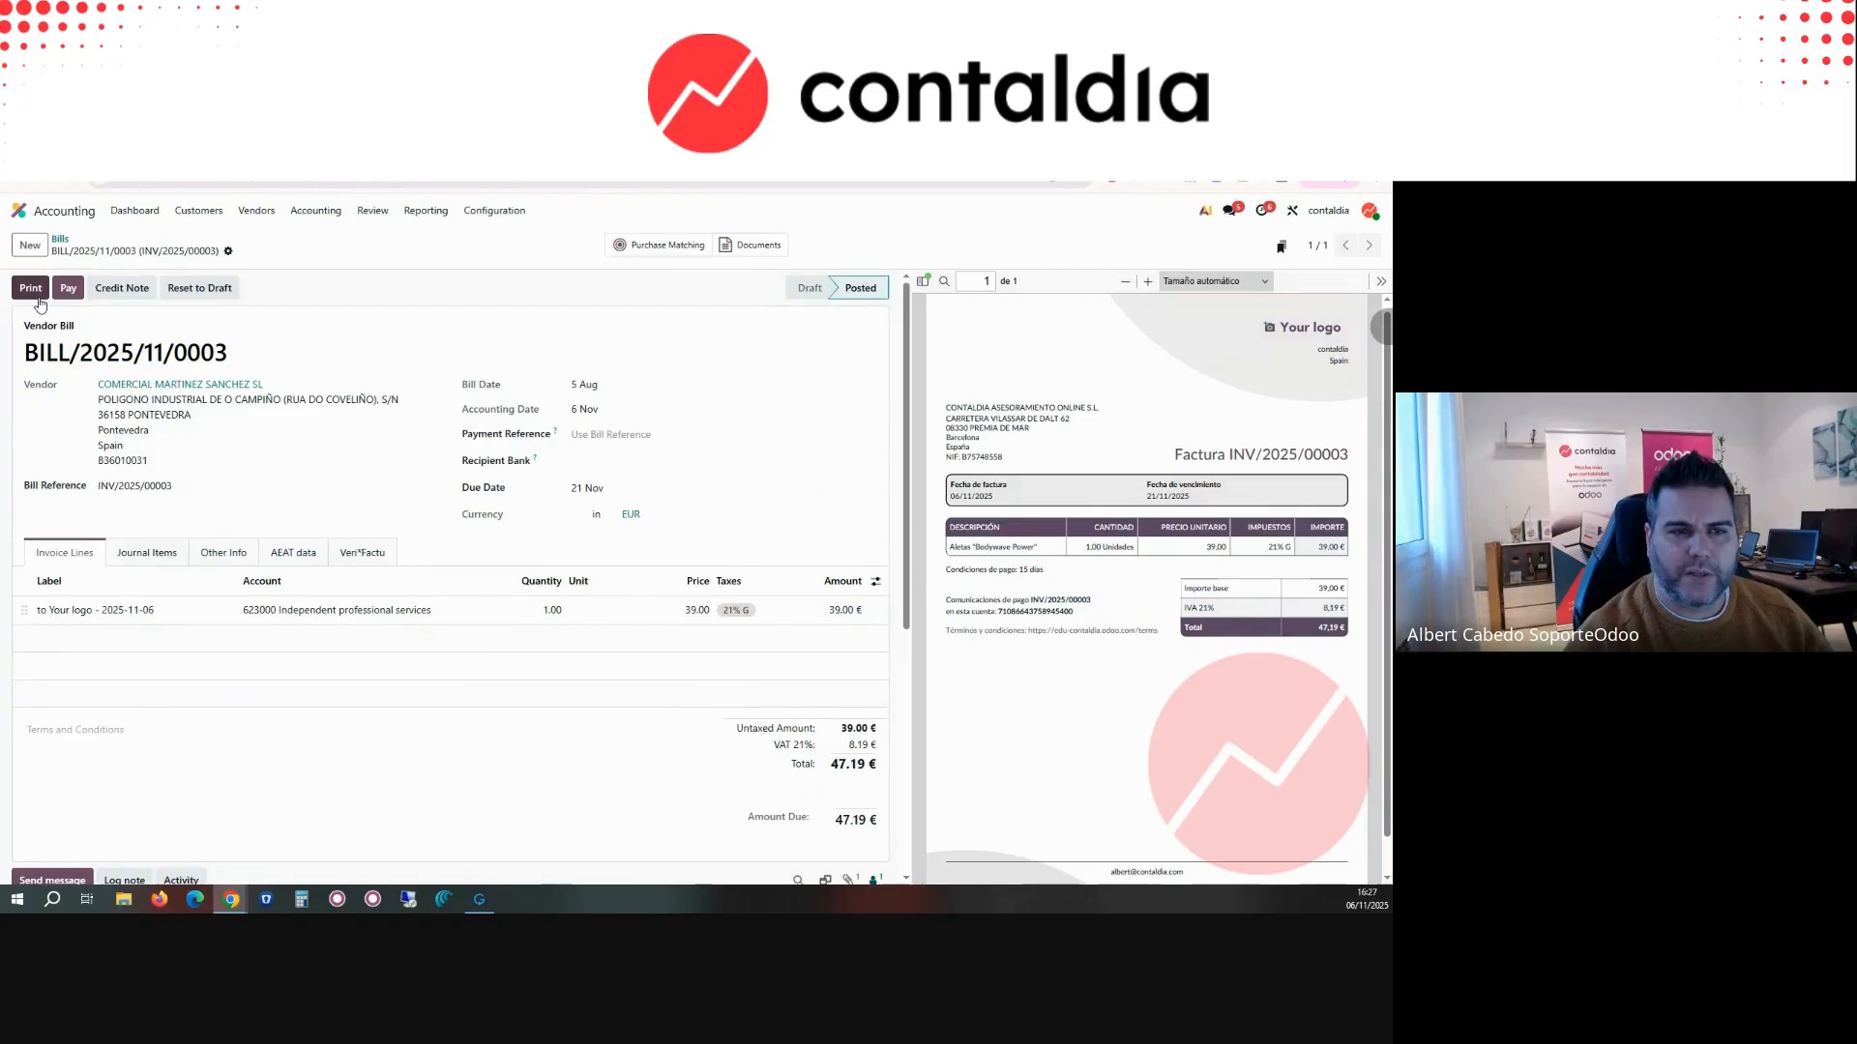
# Step: Create a new vendor bill for billabong and auto-complete it from purchase document P00002 - 233
pyautogui.click(42, 248)
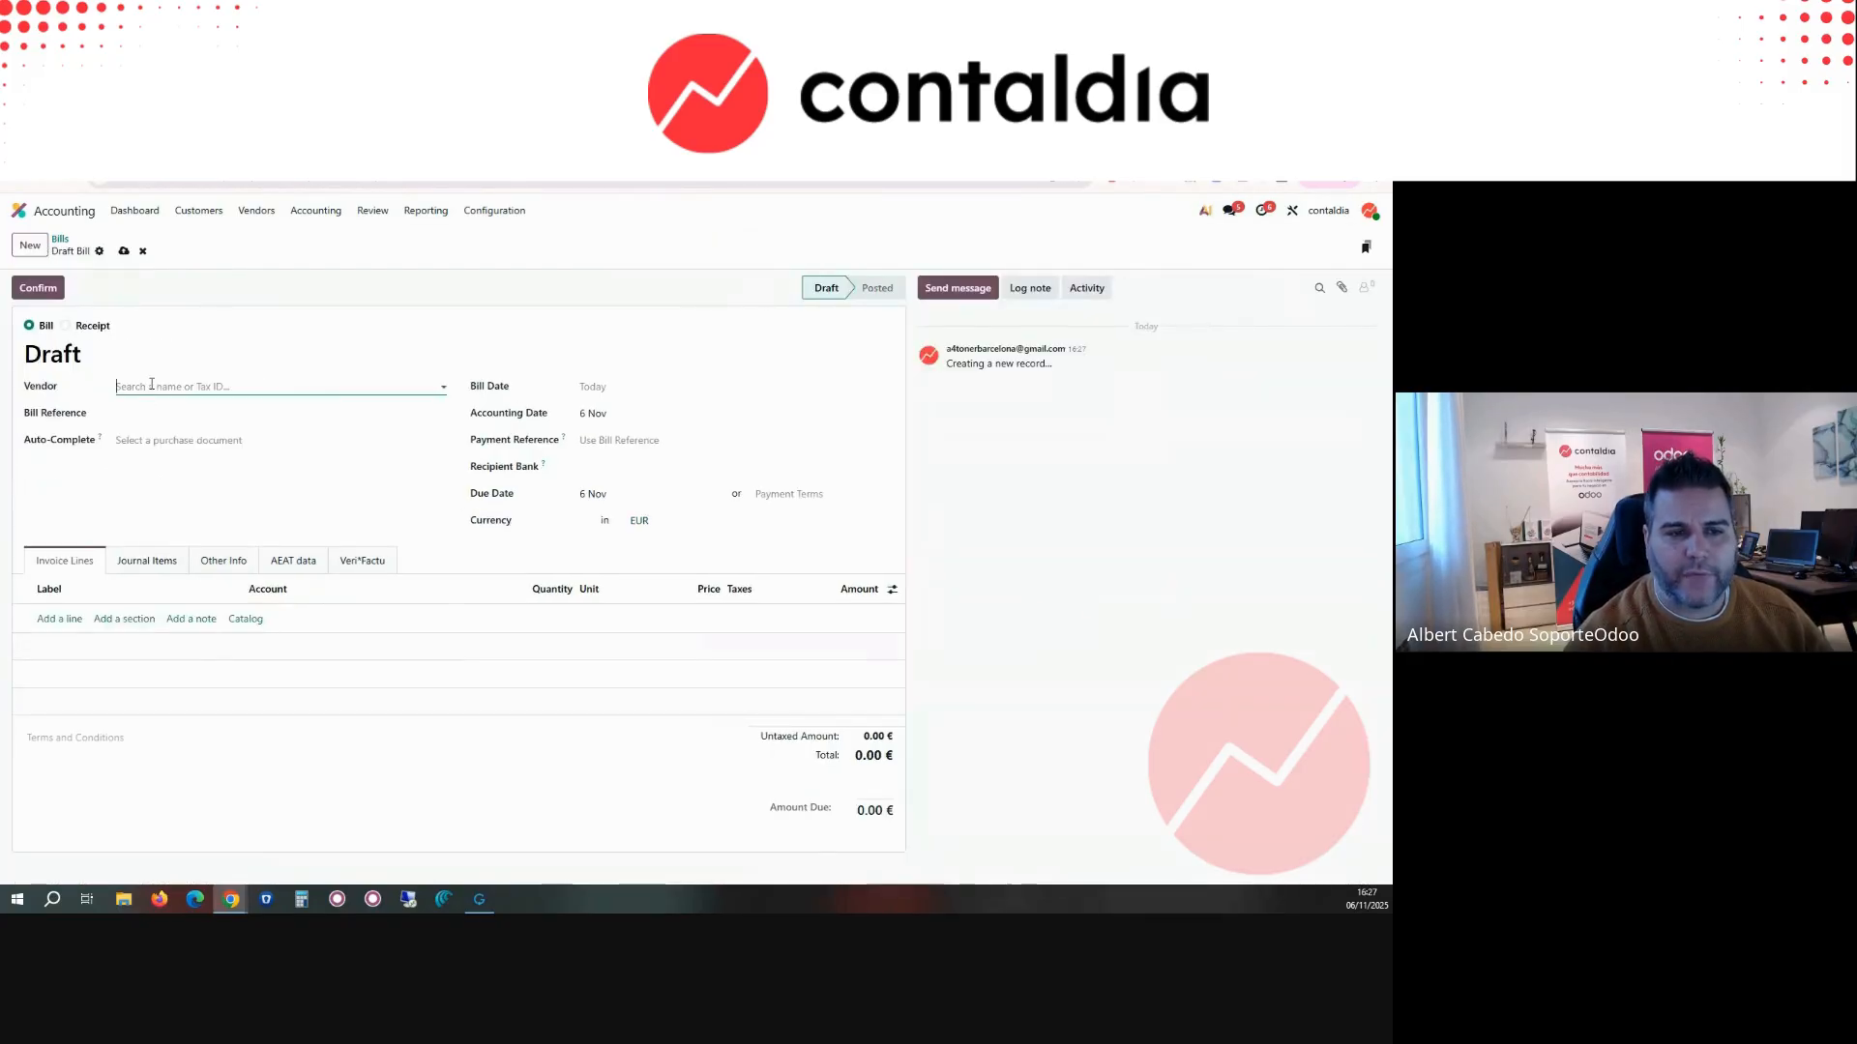
pyautogui.click(159, 386)
pyautogui.click(160, 413)
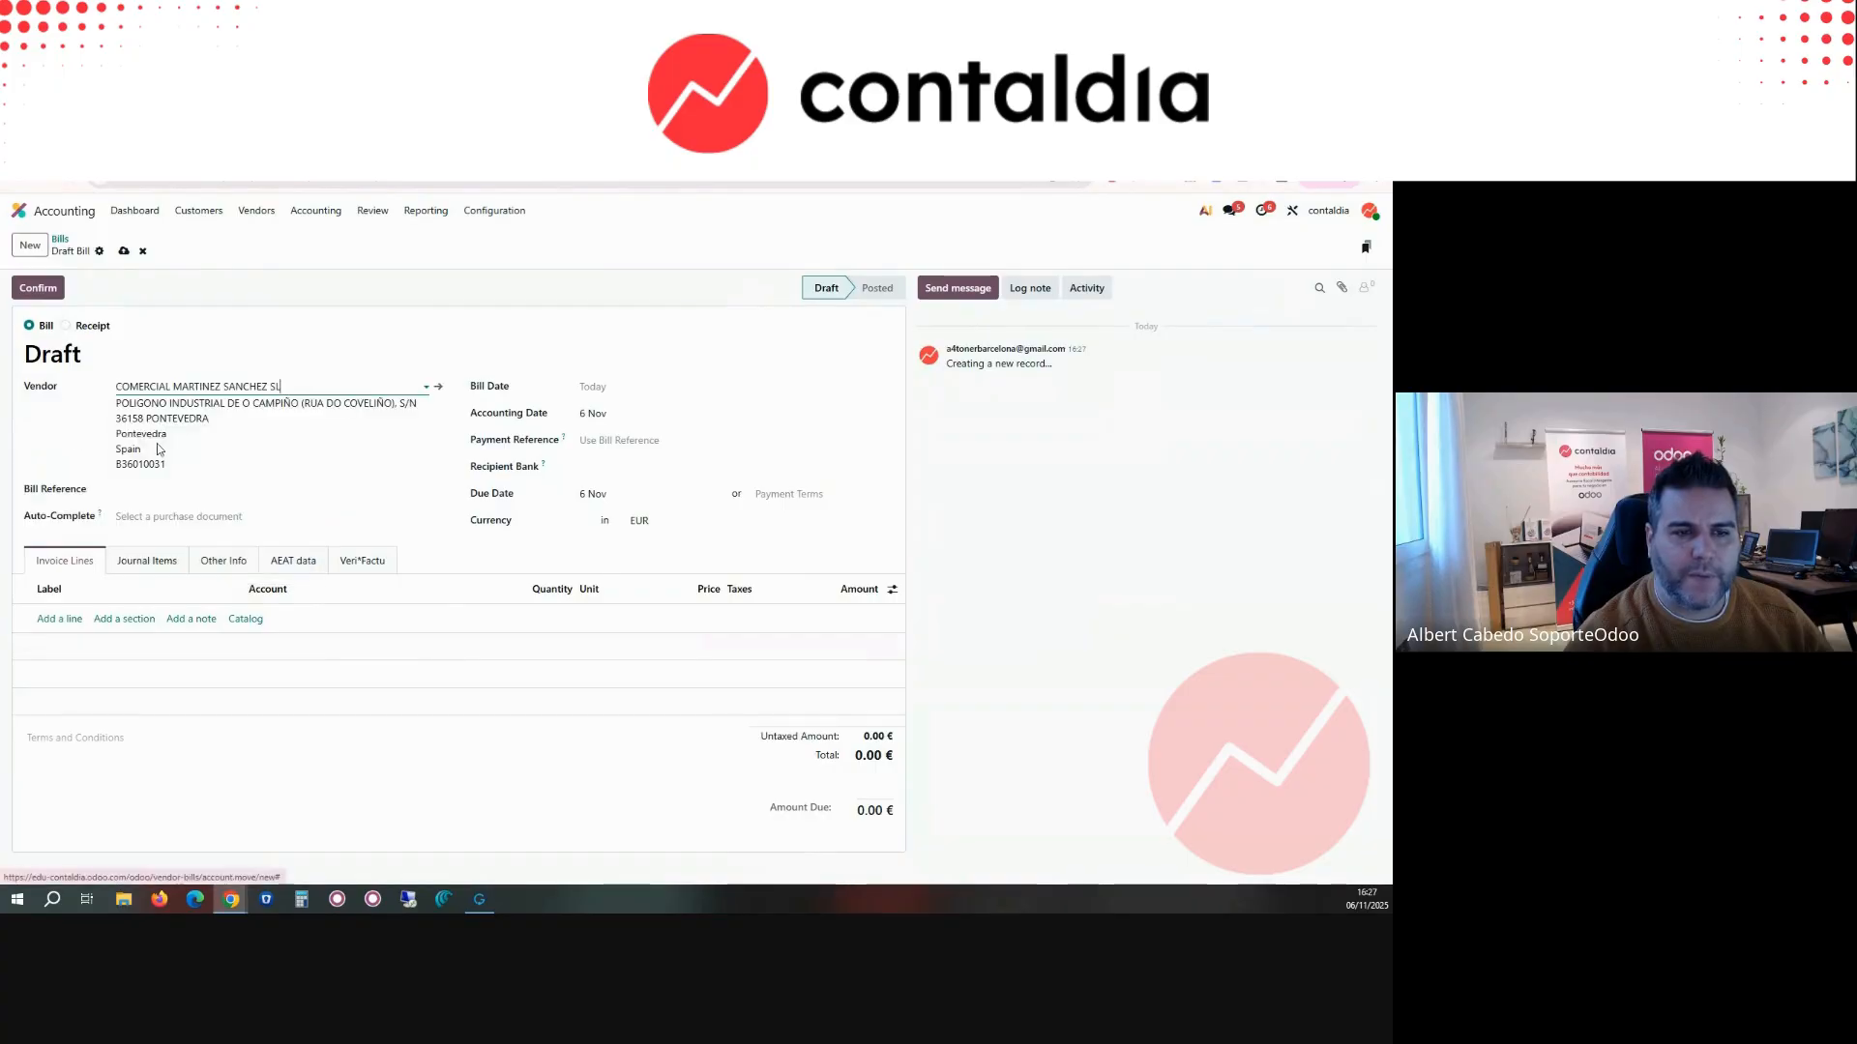
pyautogui.click(159, 386)
pyautogui.write('B')
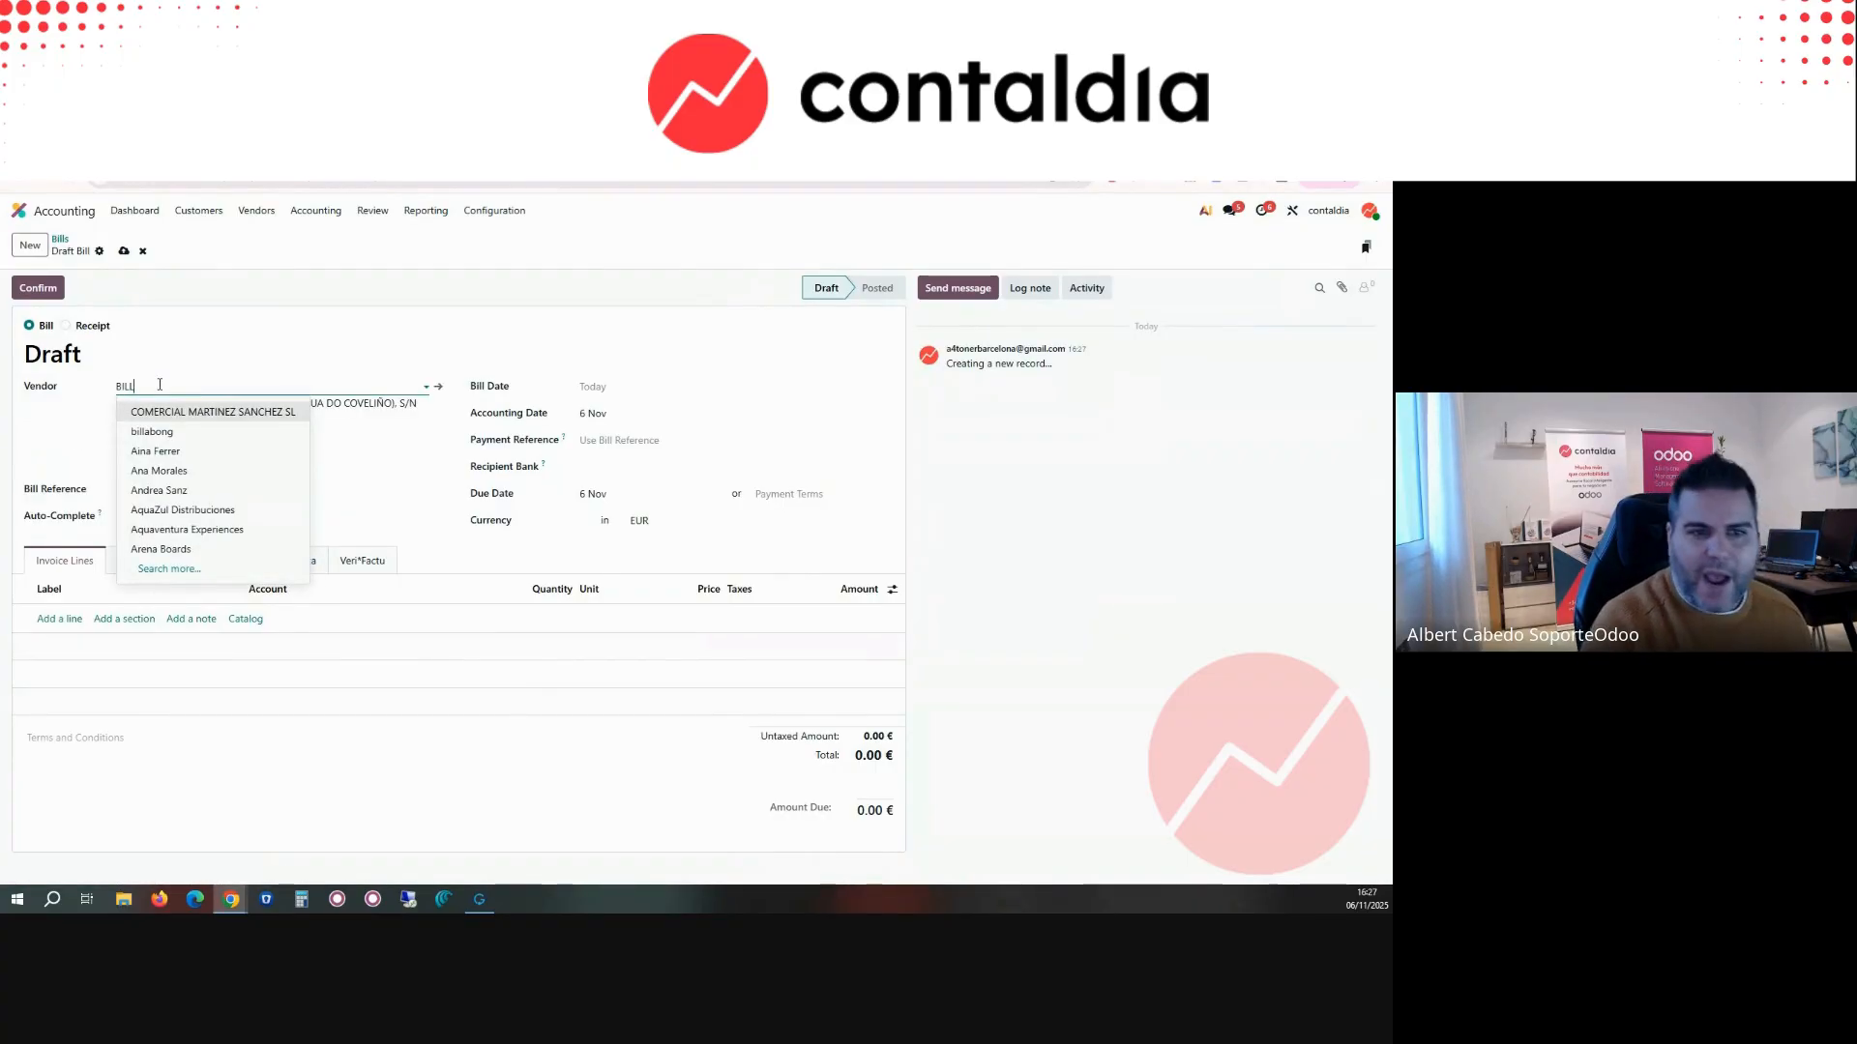
pyautogui.write('ILL')
pyautogui.click(164, 412)
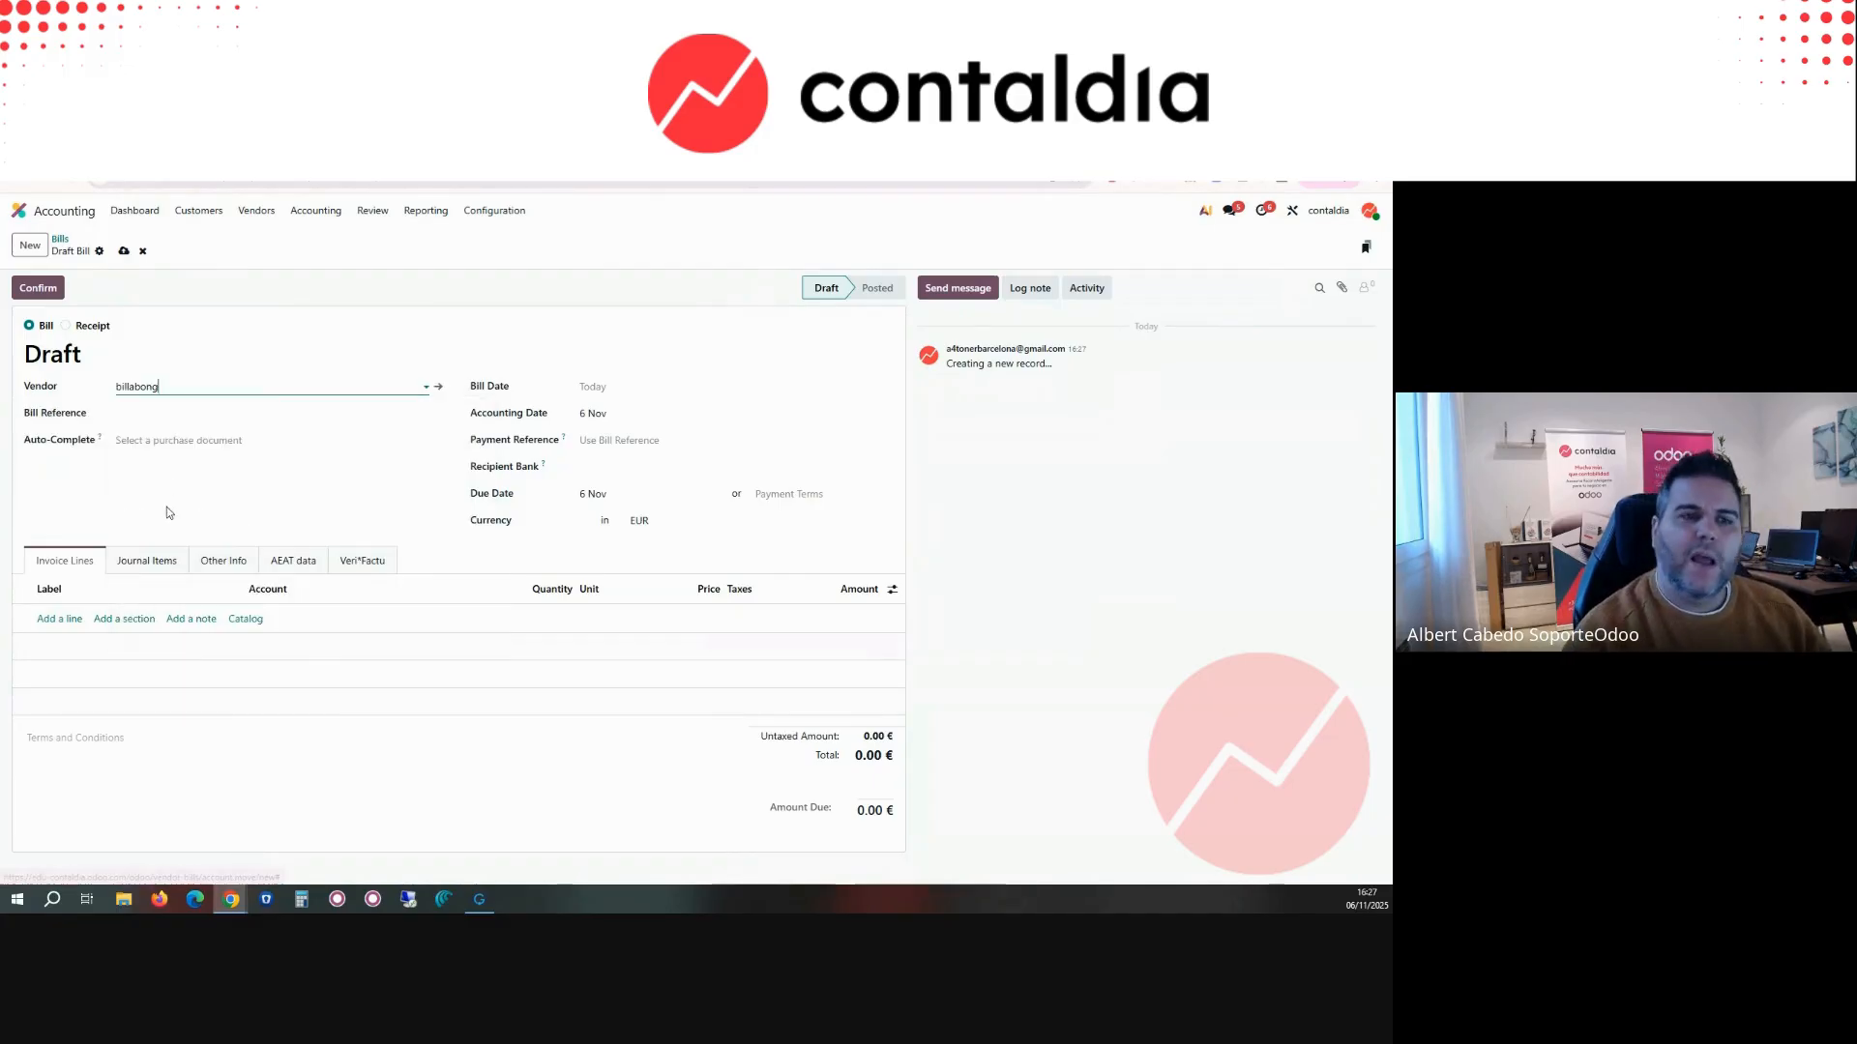
pyautogui.click(173, 437)
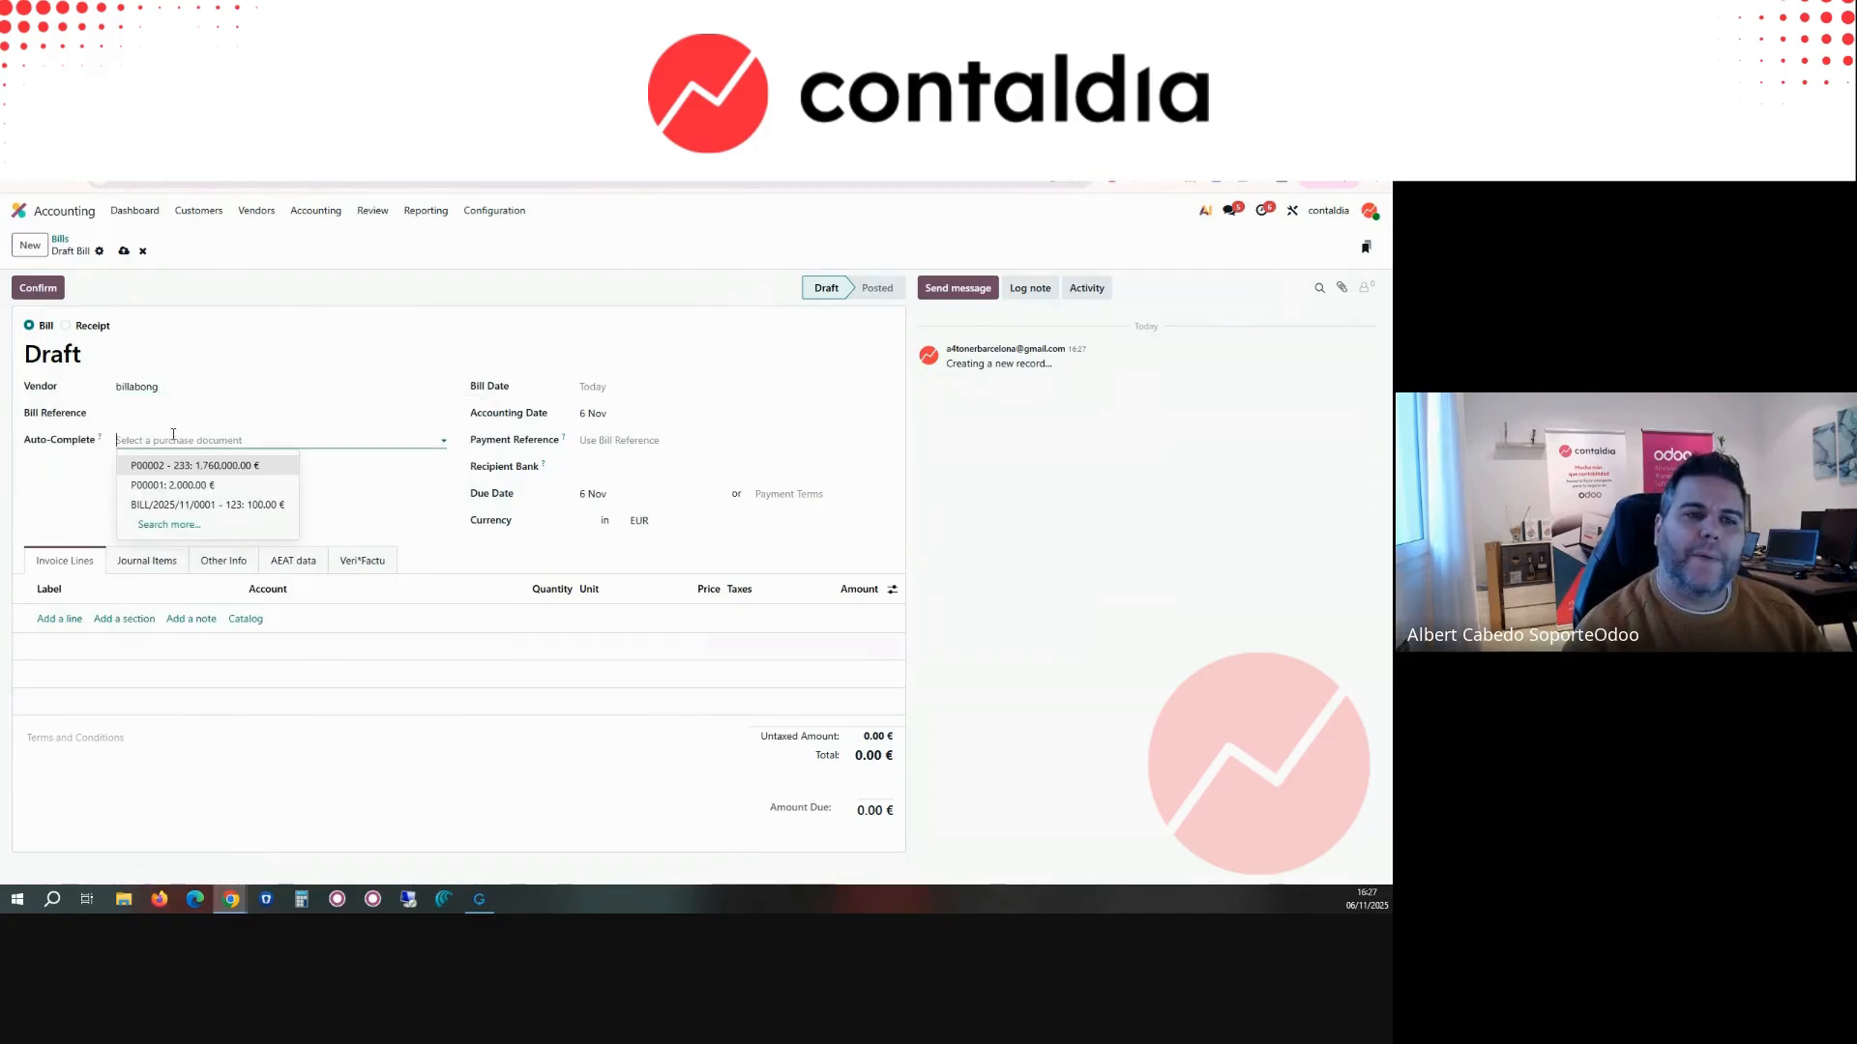
pyautogui.click(238, 468)
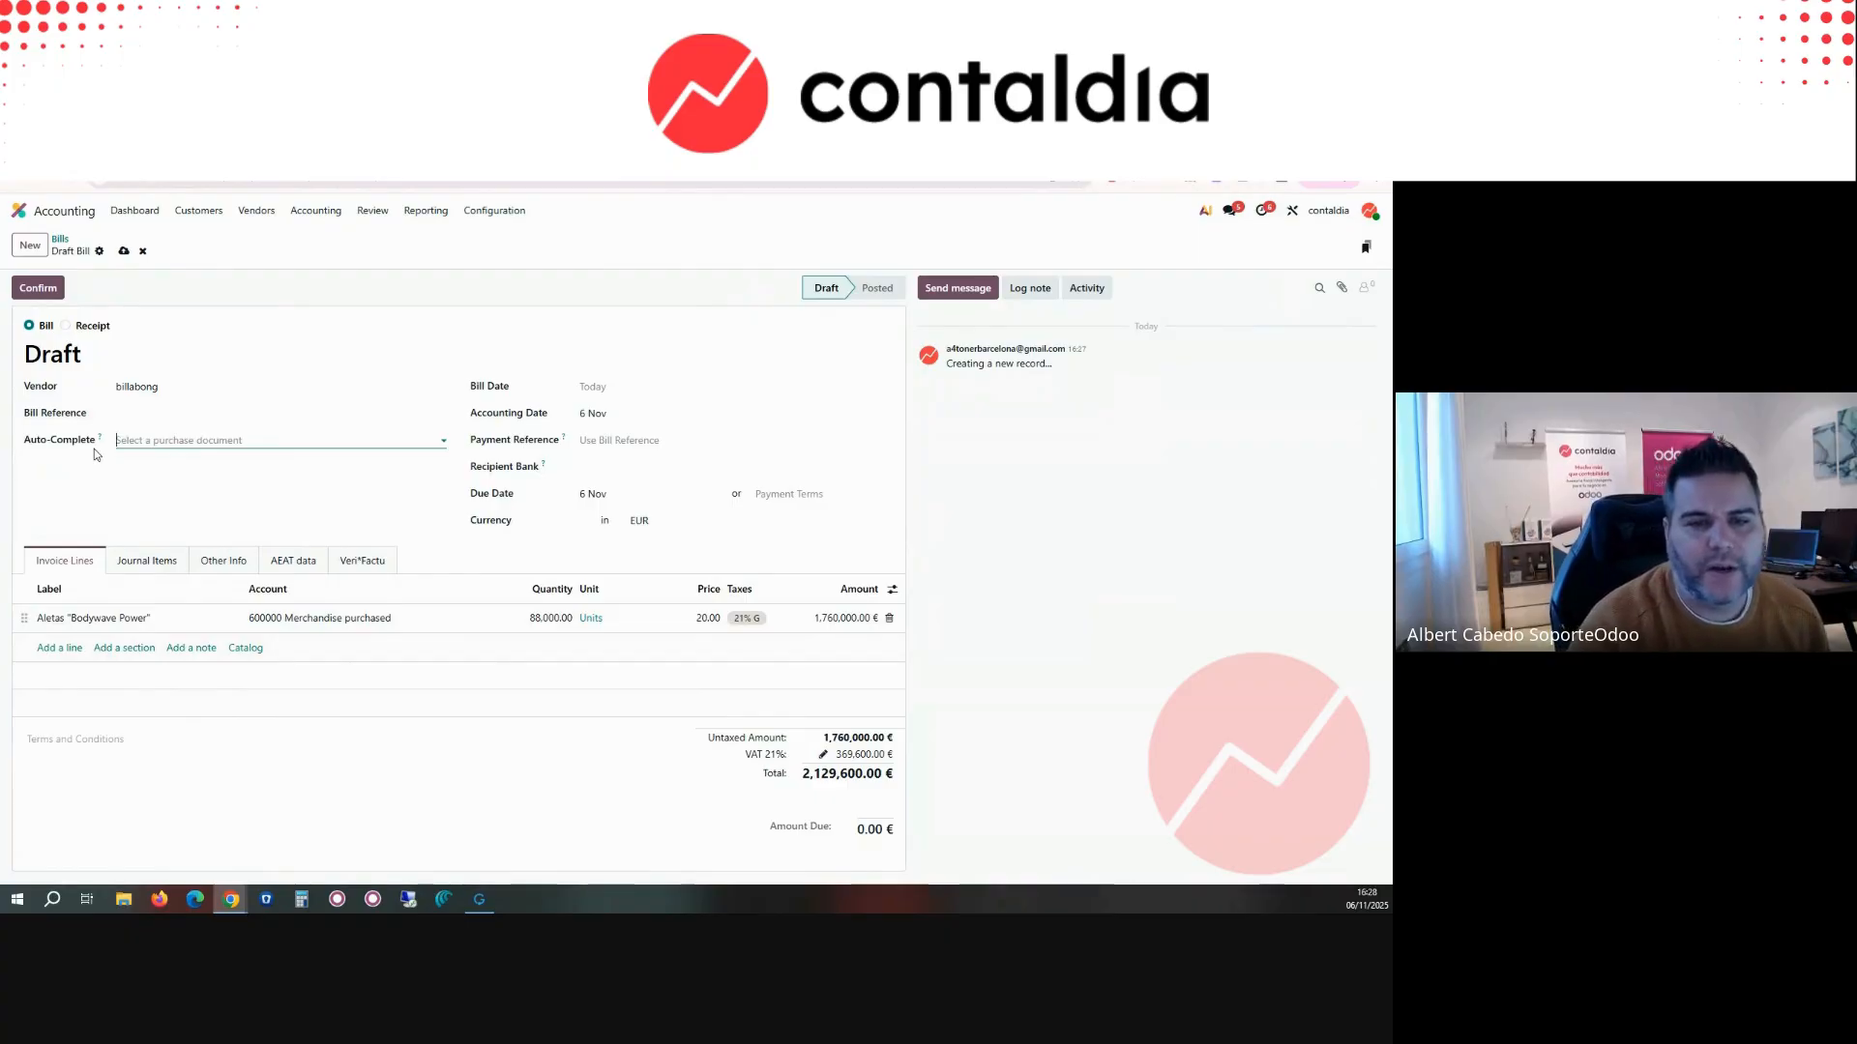
# Step: Review the draft billabong bill's journal items, other information and Veri*Factu details, and return to its invoice lines
pyautogui.click(150, 566)
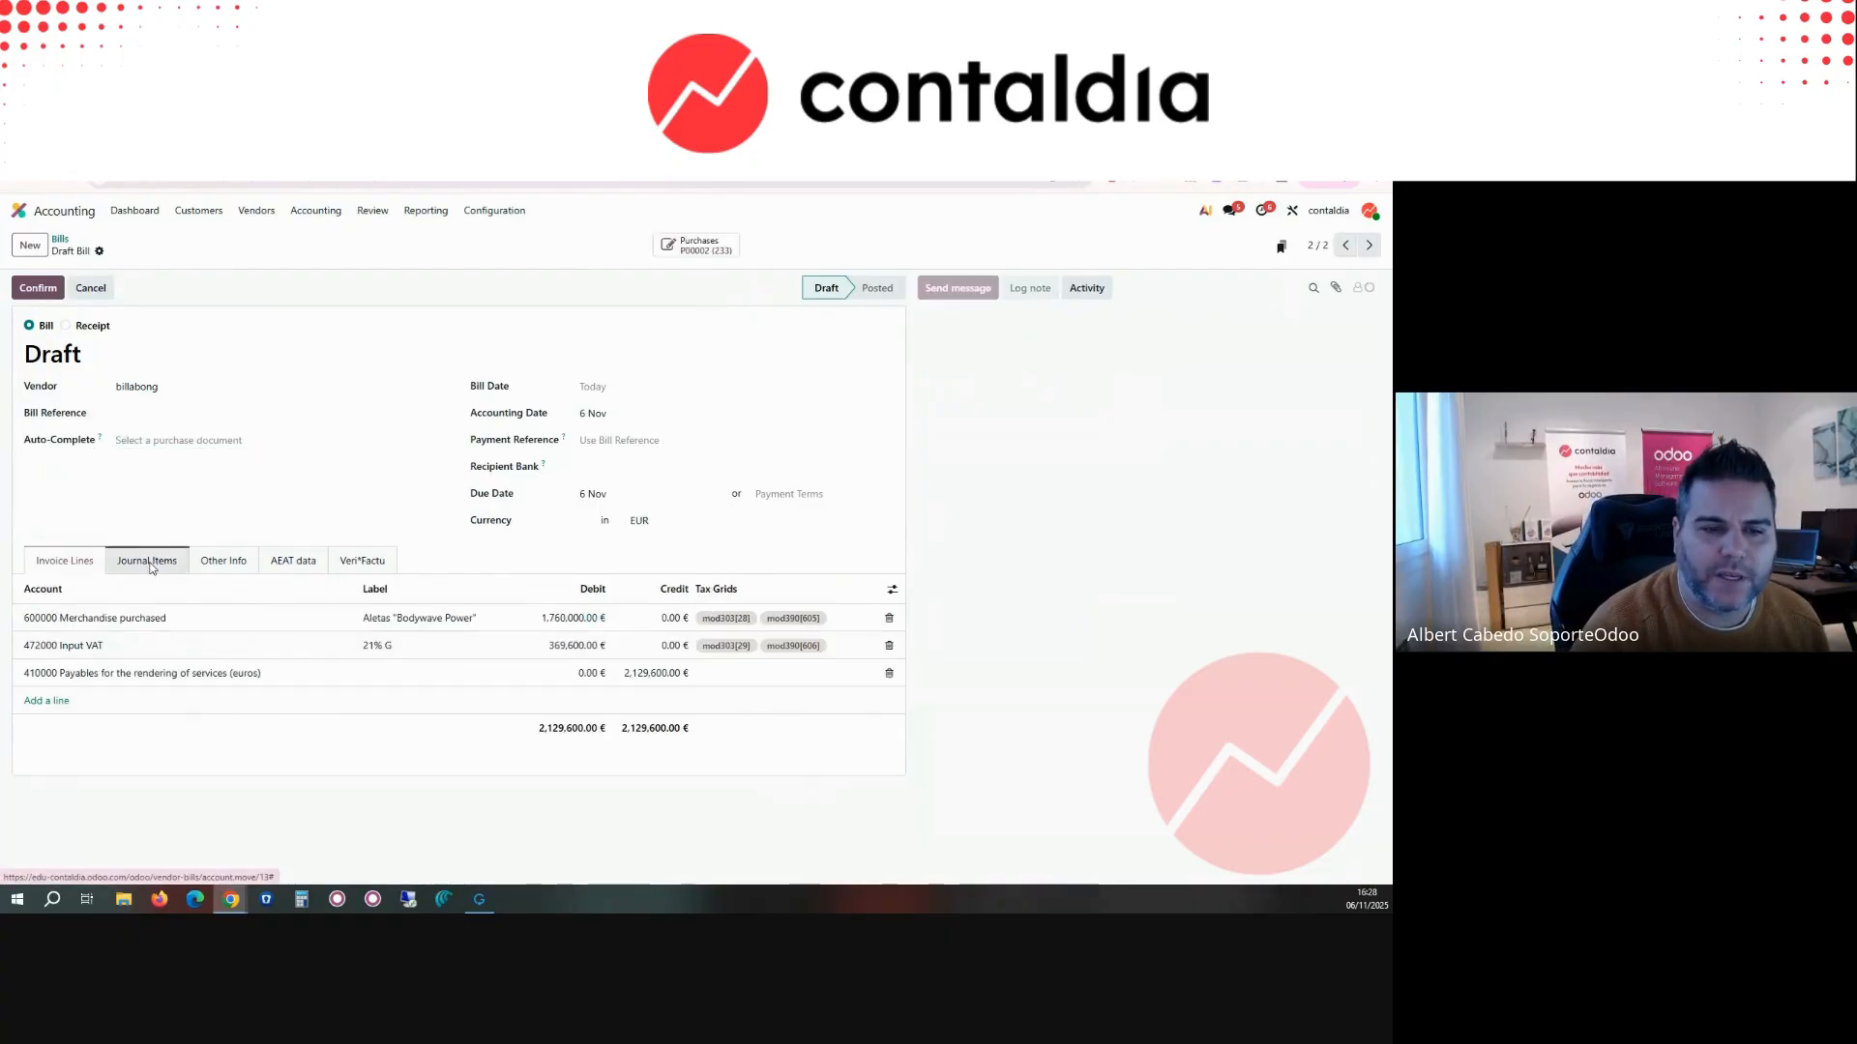
pyautogui.click(233, 576)
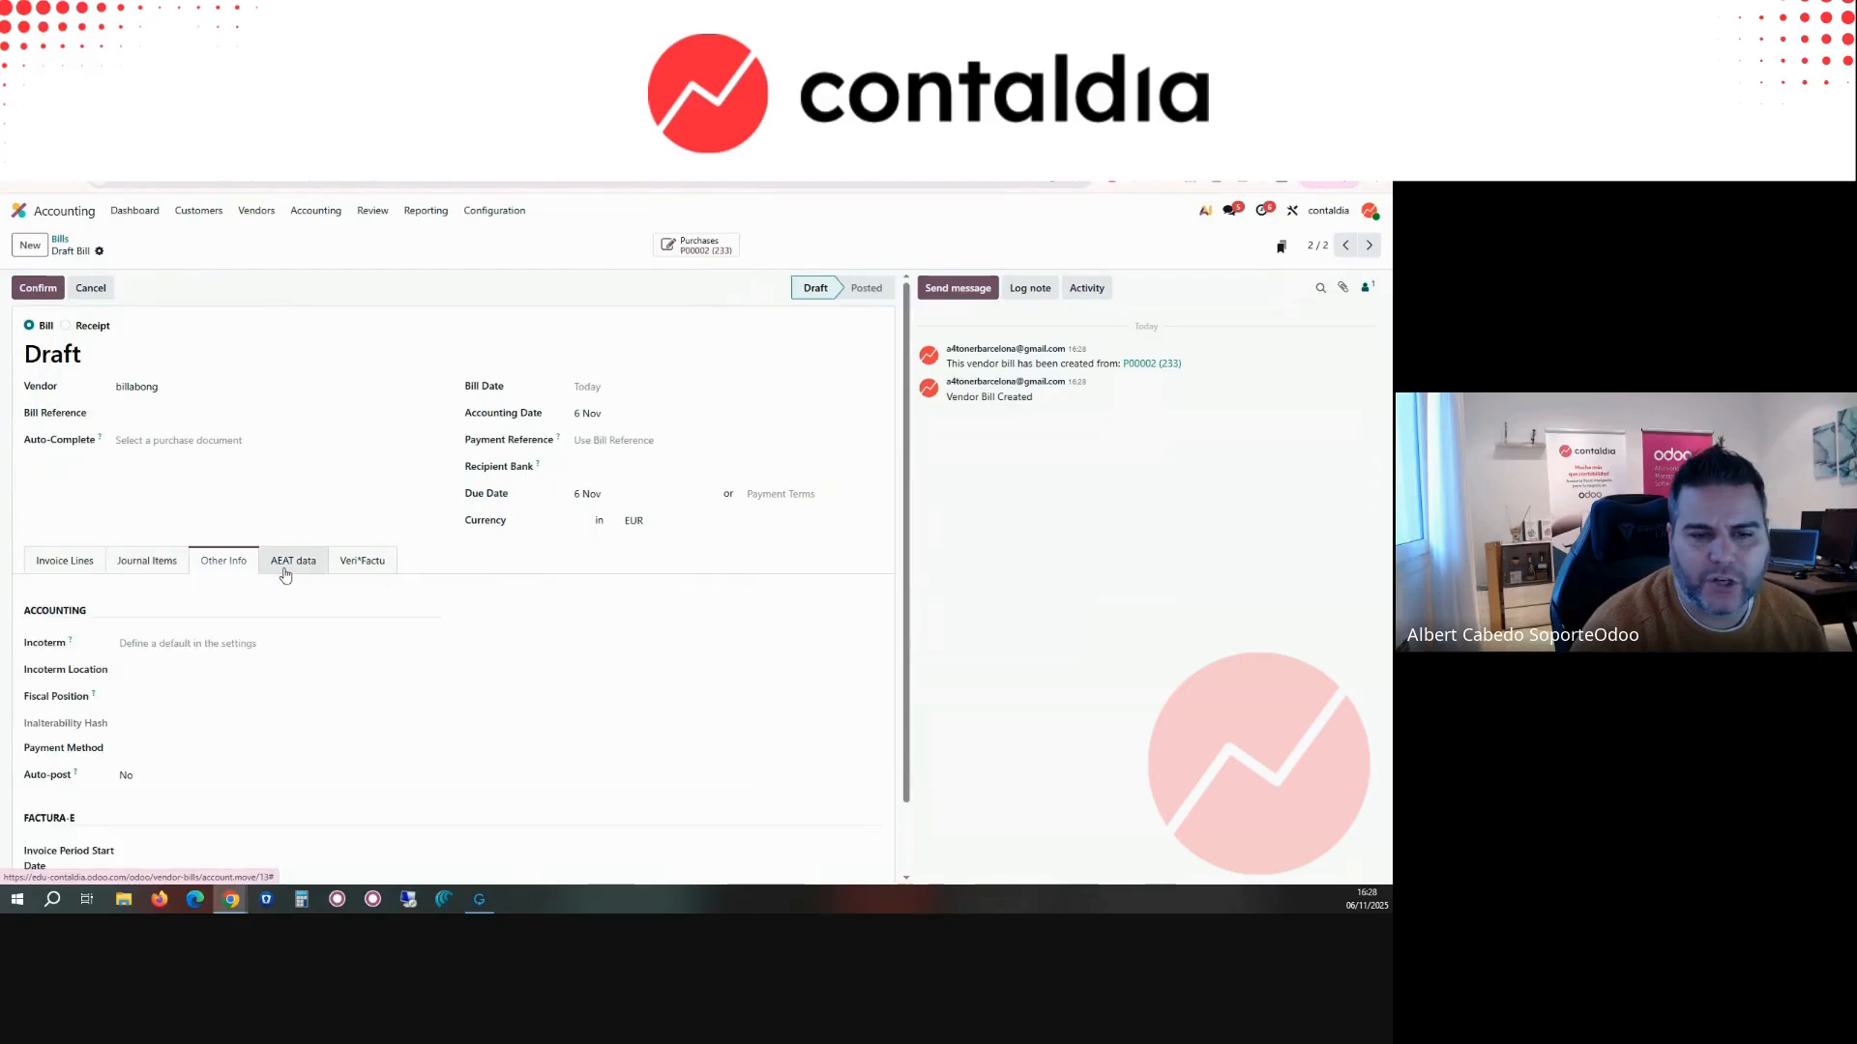
pyautogui.scroll(-1, 290, 575)
pyautogui.scroll(1, 319, 579)
pyautogui.click(359, 561)
pyautogui.click(67, 562)
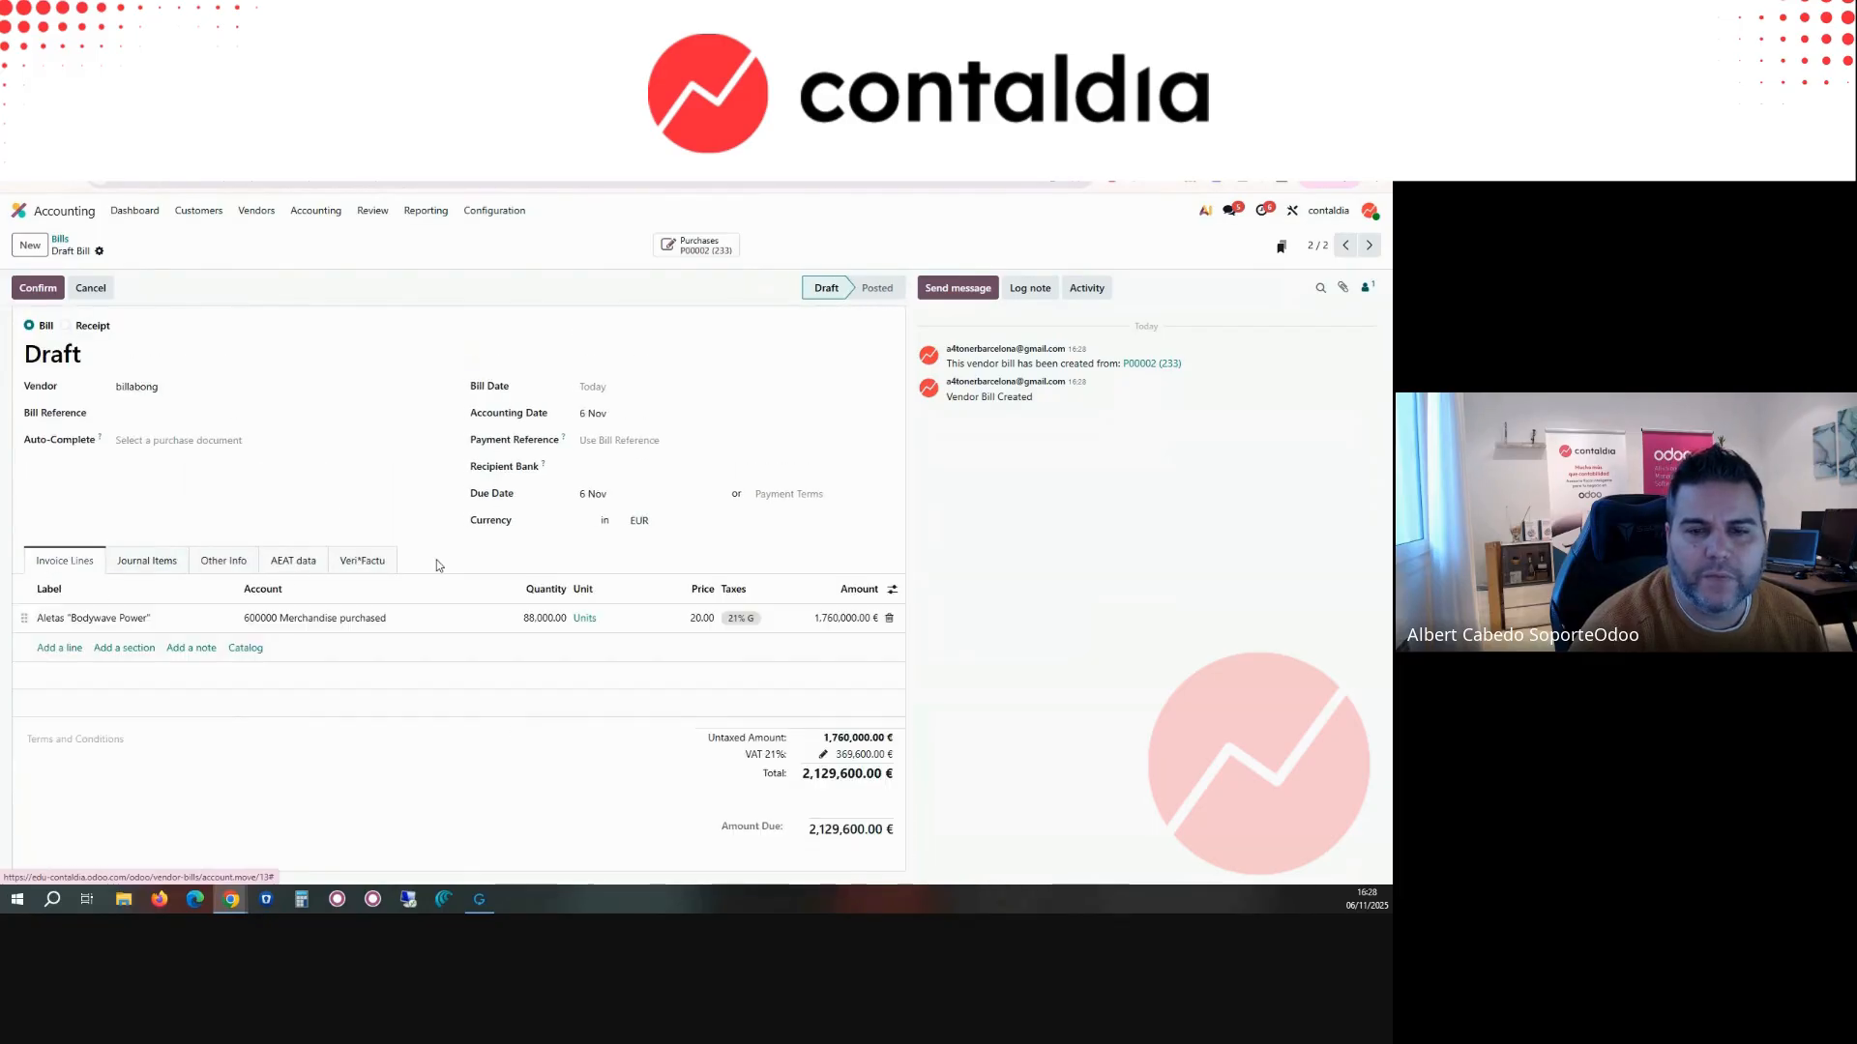
# Step: Check the draft bill's currency options and show the Amount in Currency column in its journal items
pyautogui.click(671, 519)
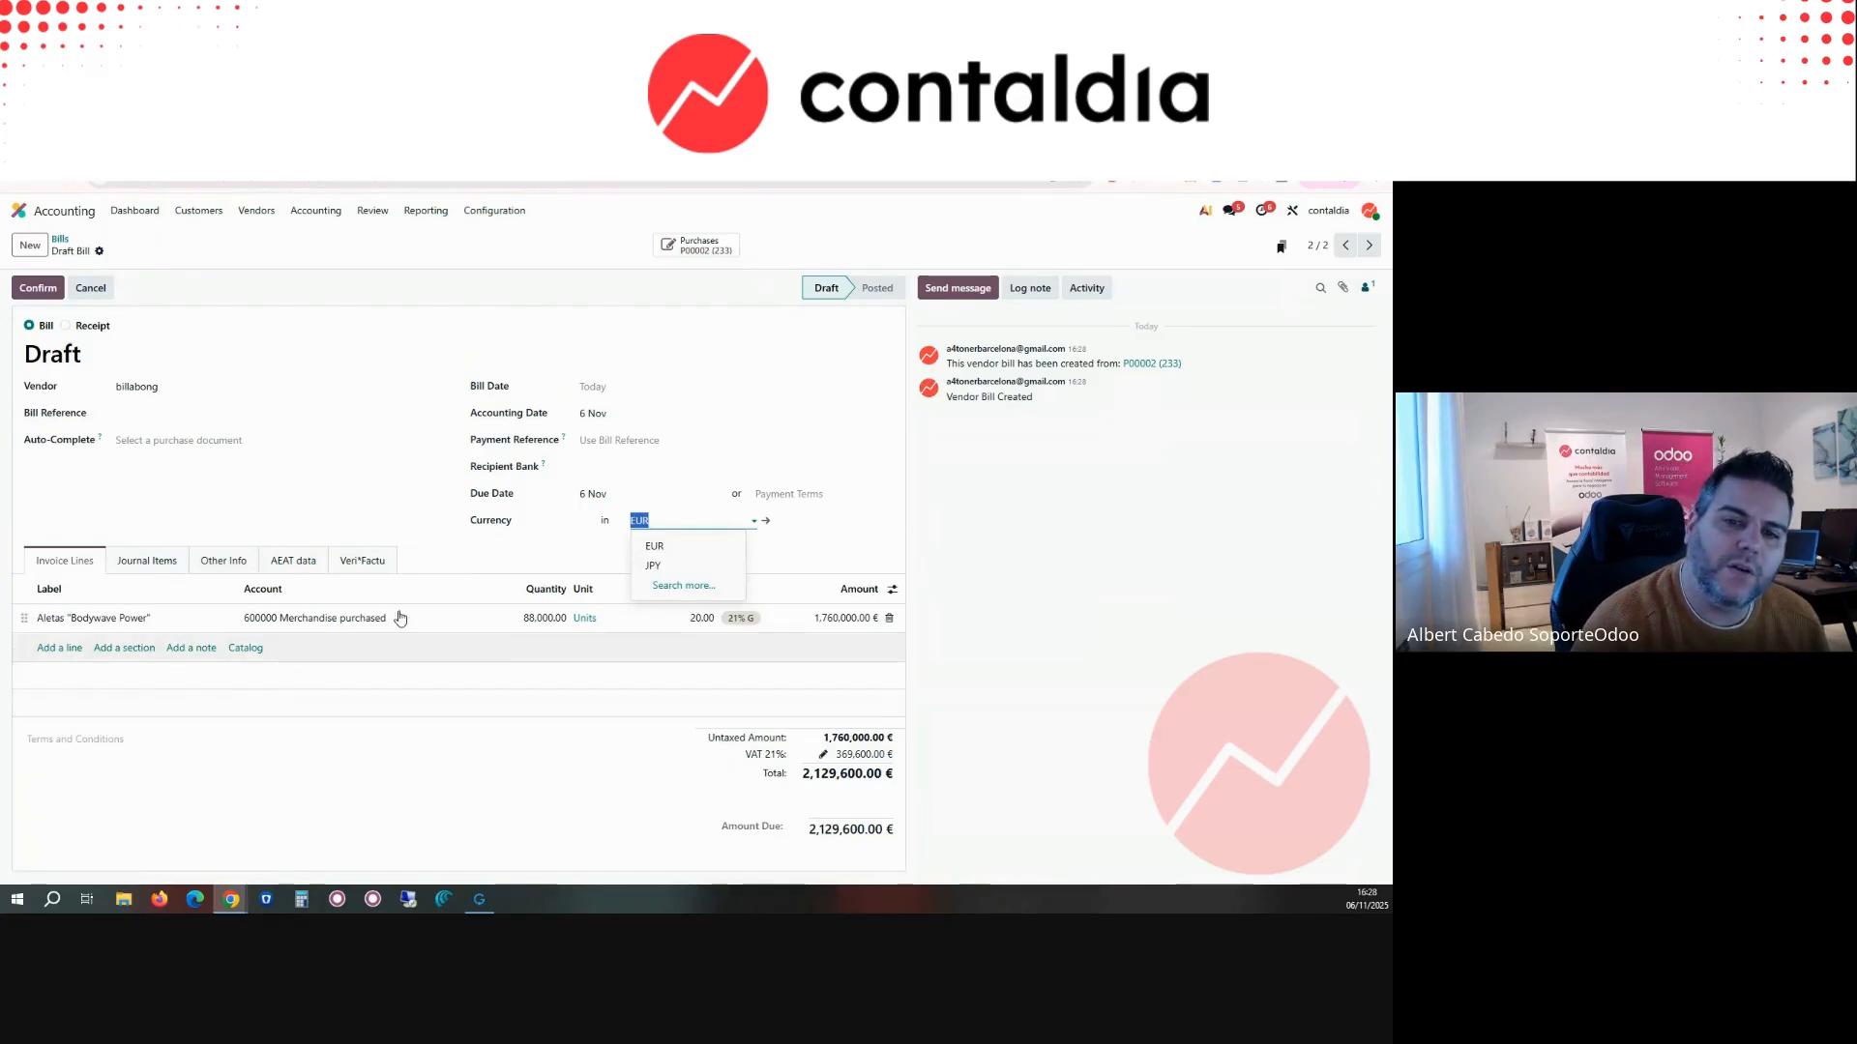
pyautogui.click(147, 560)
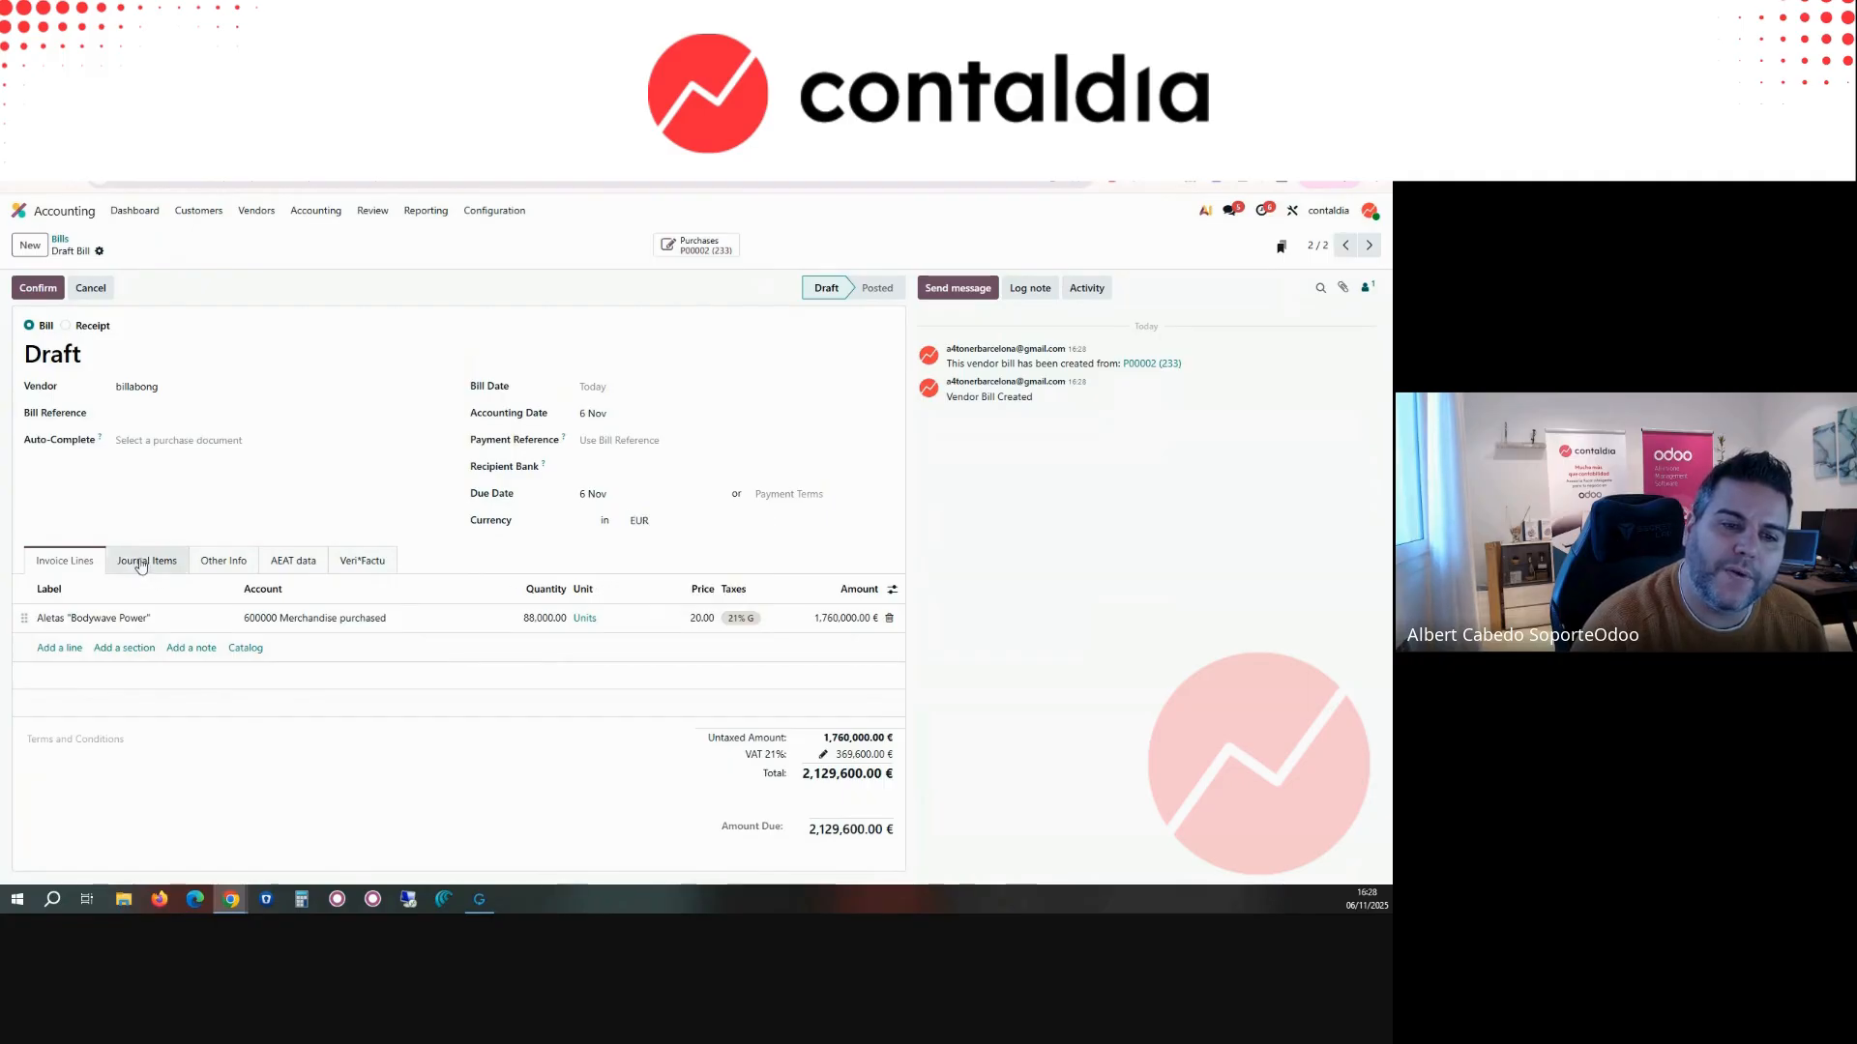
pyautogui.click(891, 590)
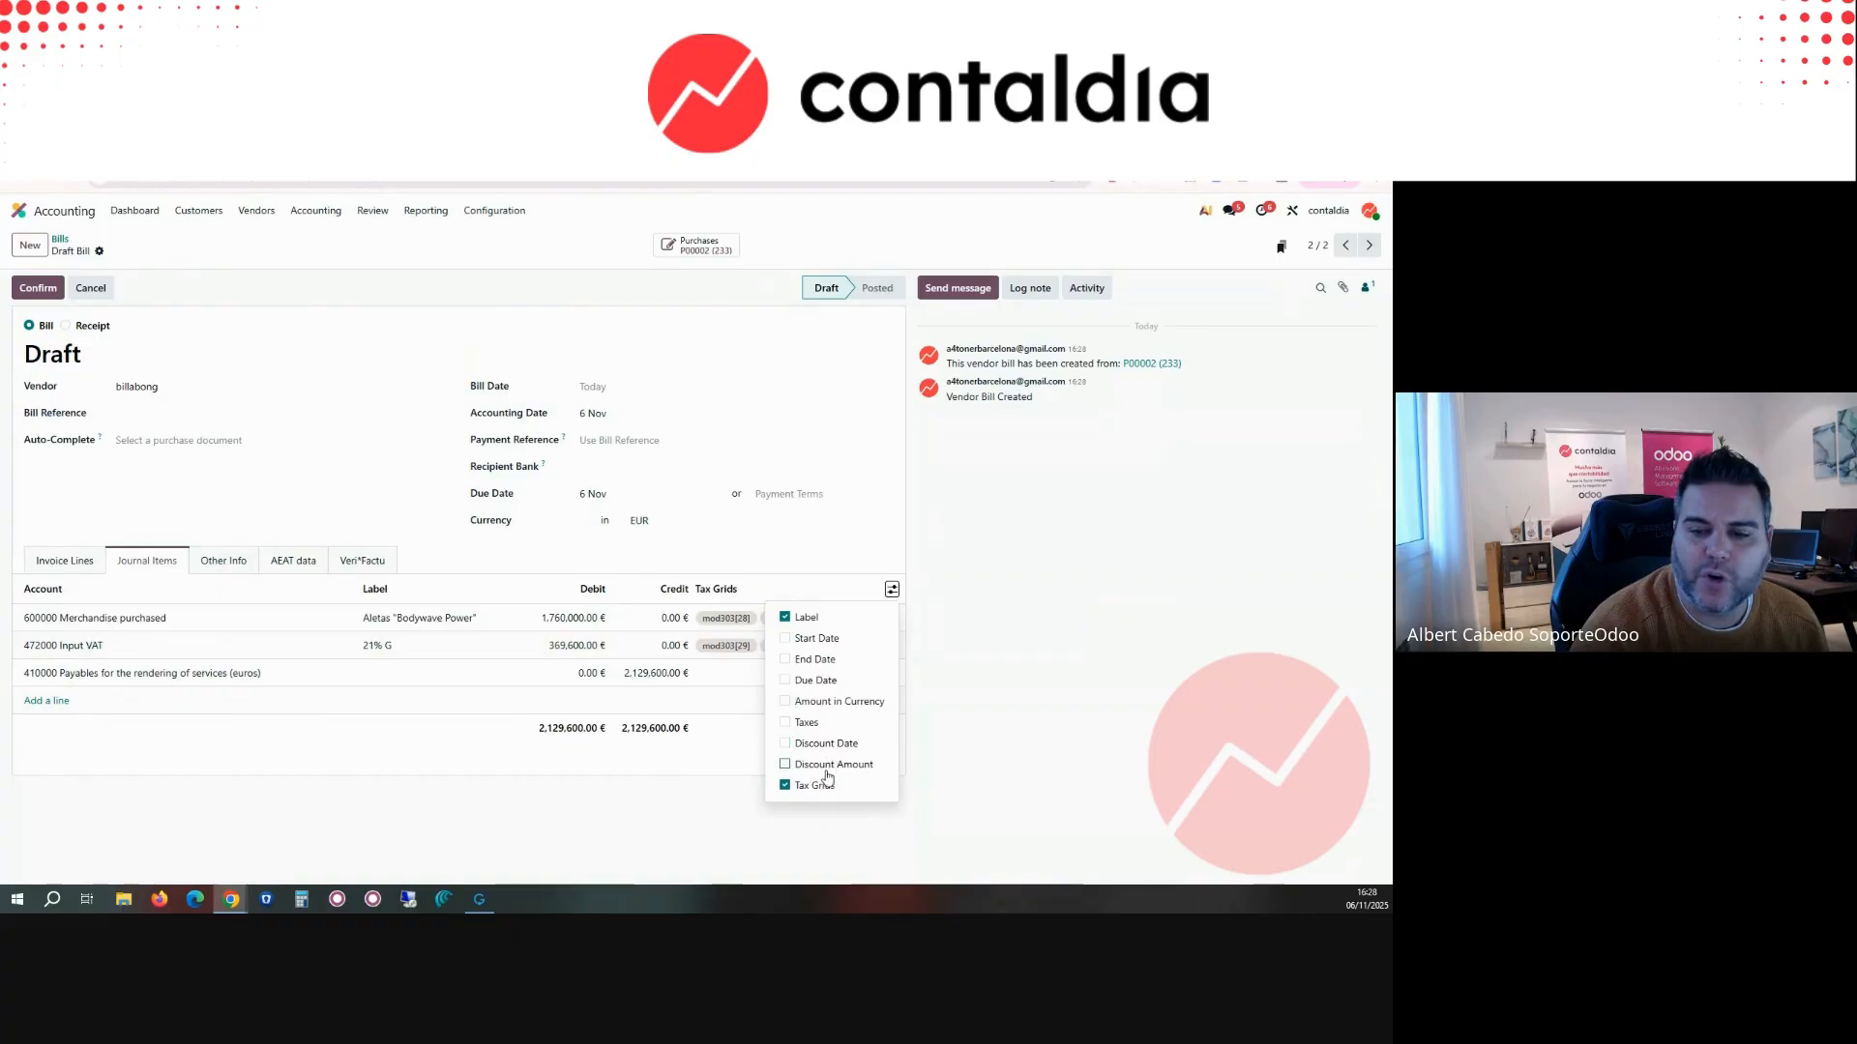
pyautogui.click(833, 703)
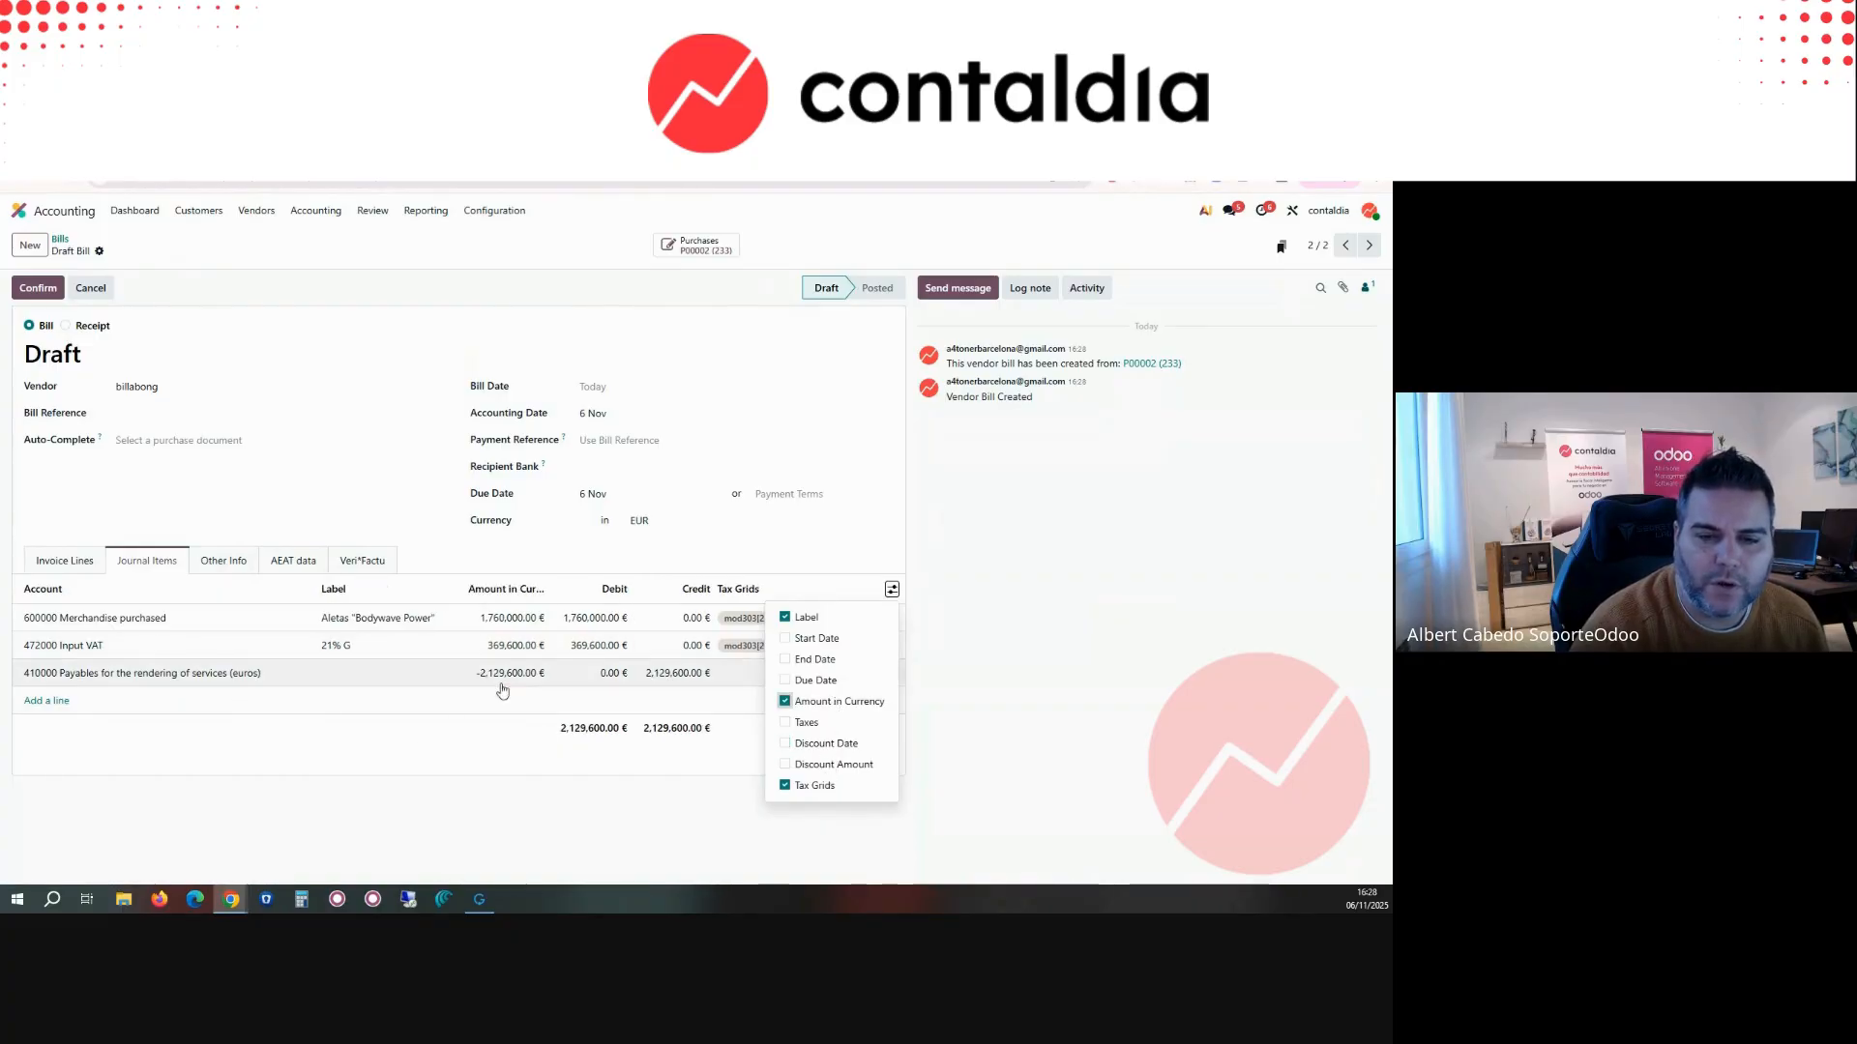
pyautogui.click(439, 560)
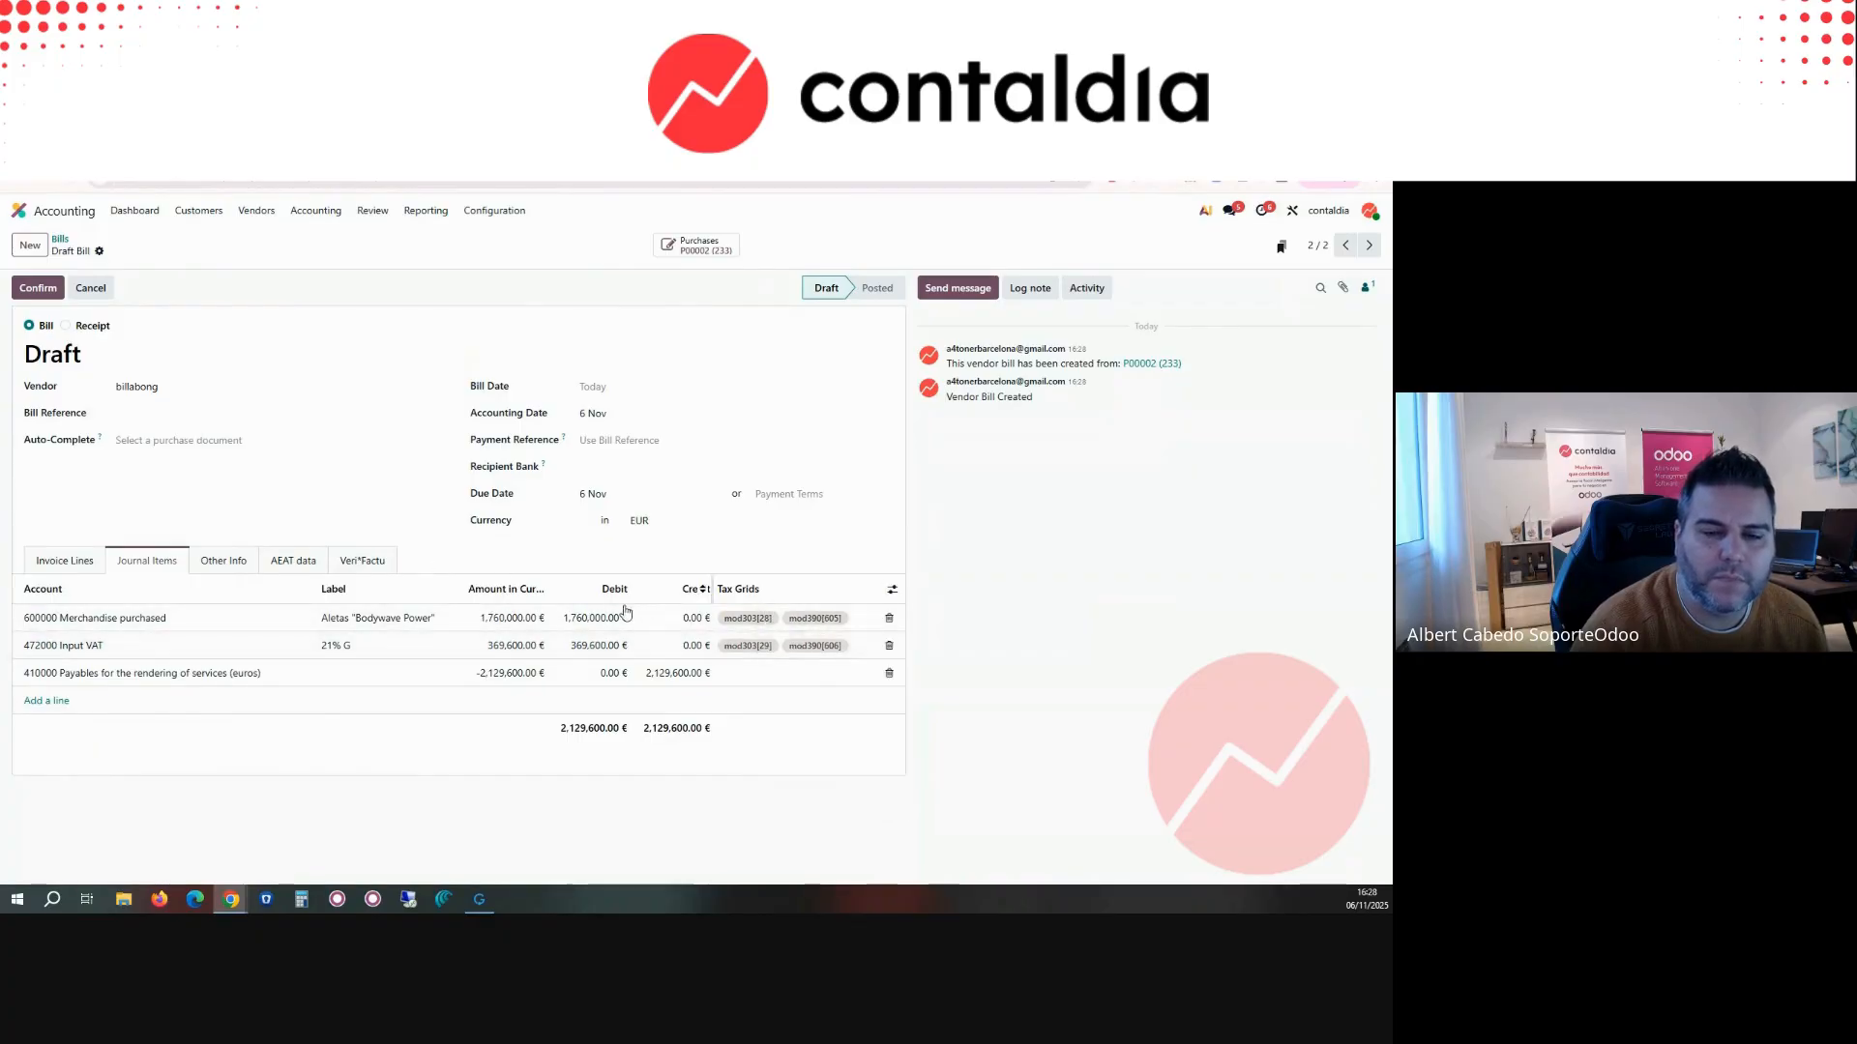
# Step: Check the payment methods offered for customer invoice INV/2025/00003, and close the payment form without creating a payment
pyautogui.click(257, 212)
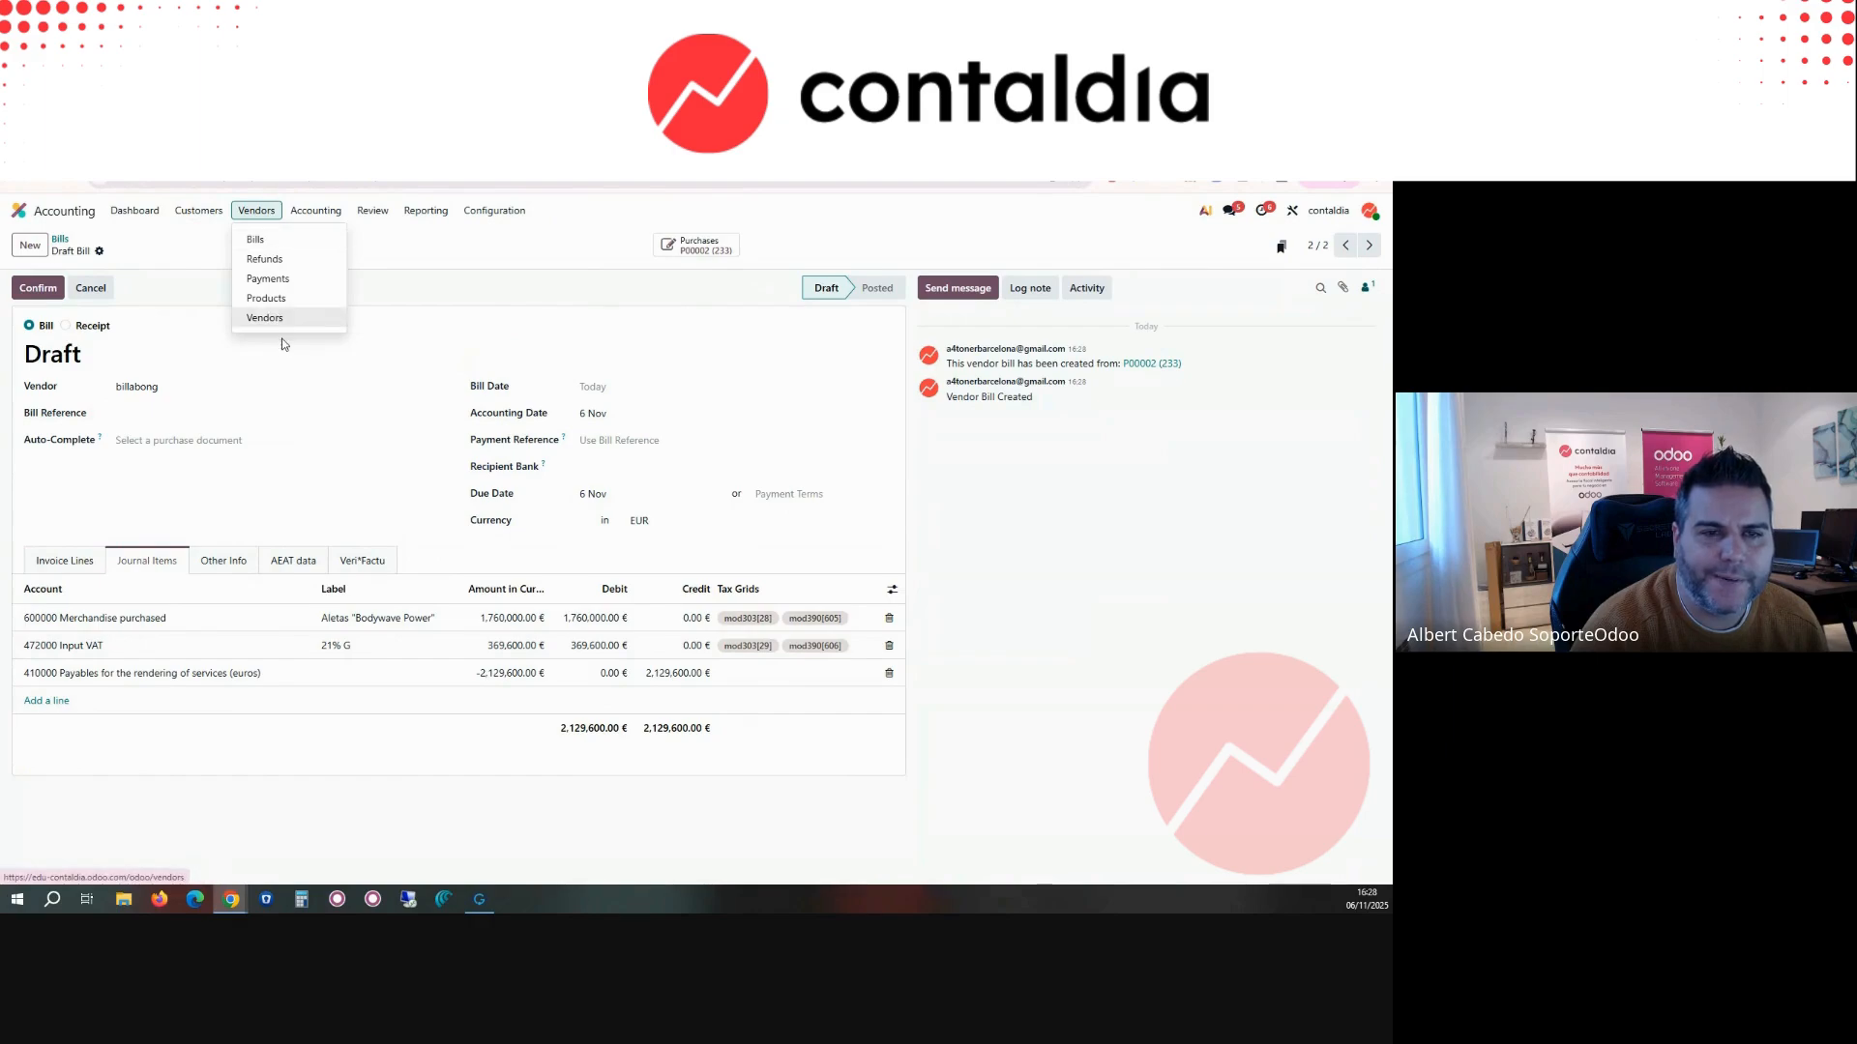
pyautogui.moveTo(198, 210)
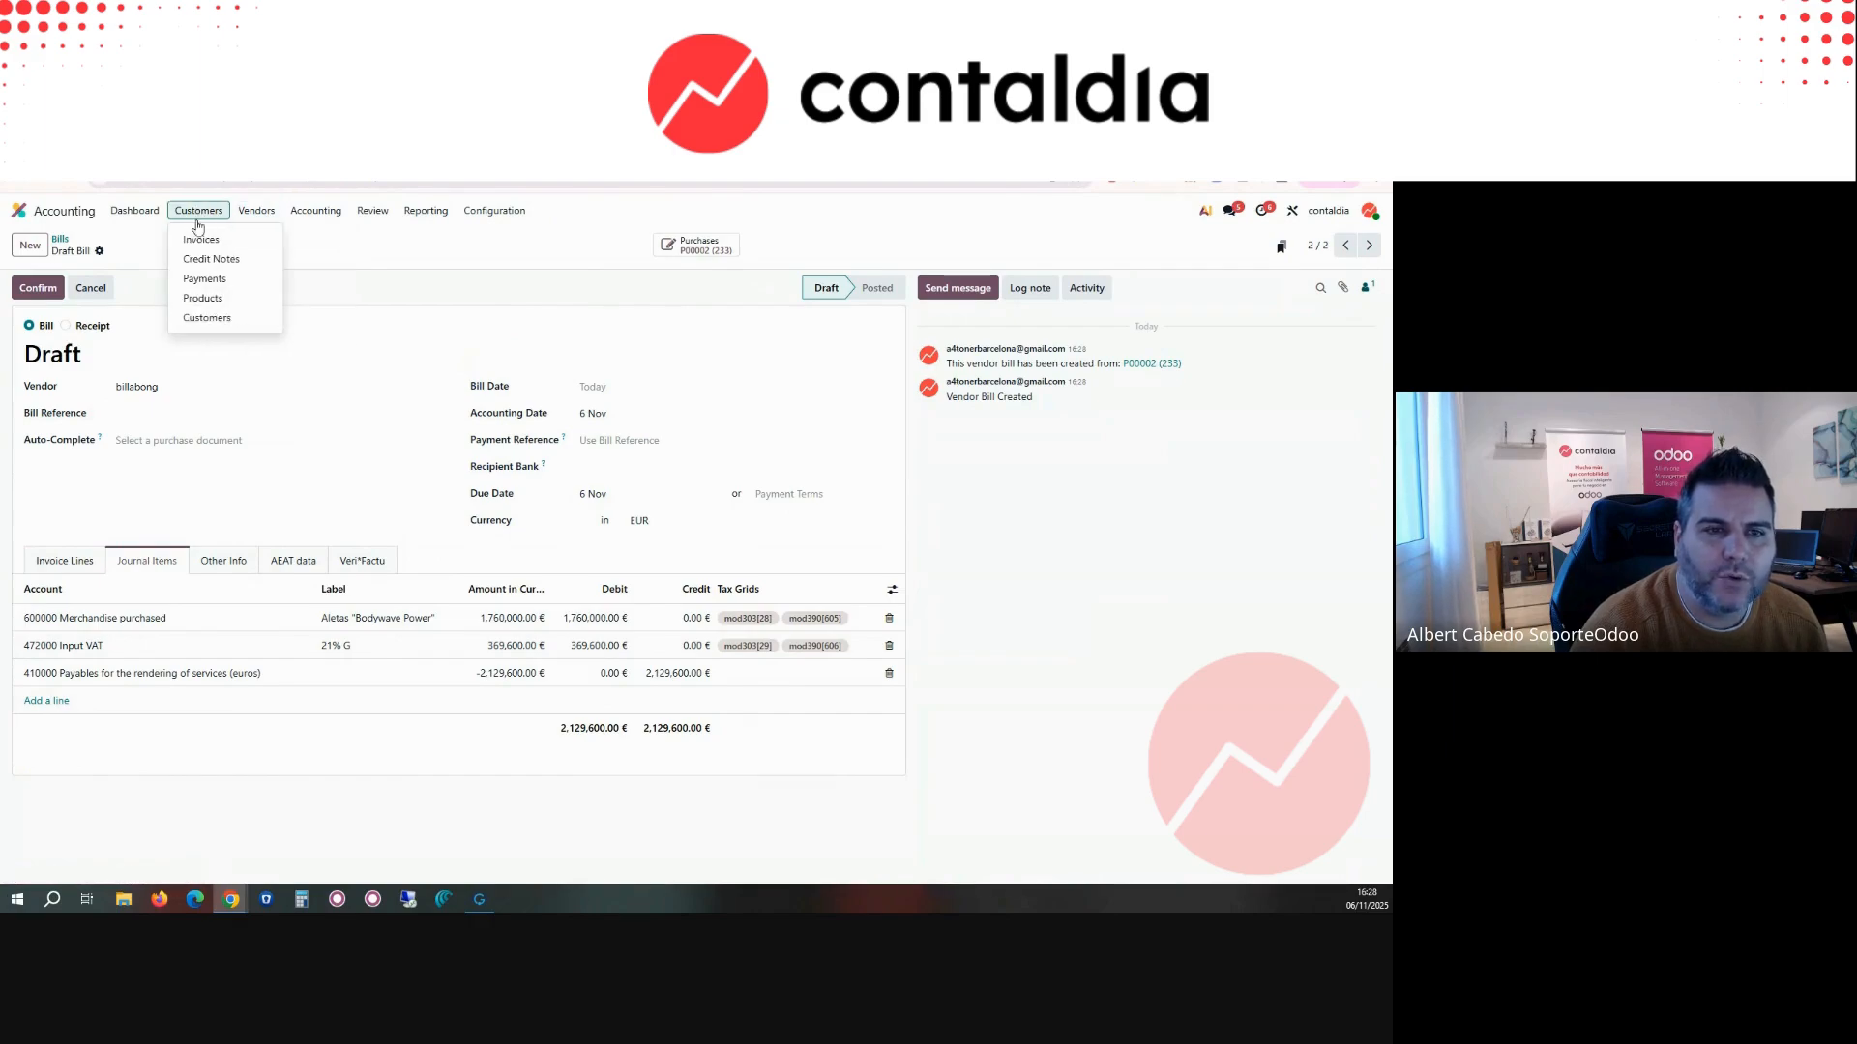
pyautogui.click(200, 241)
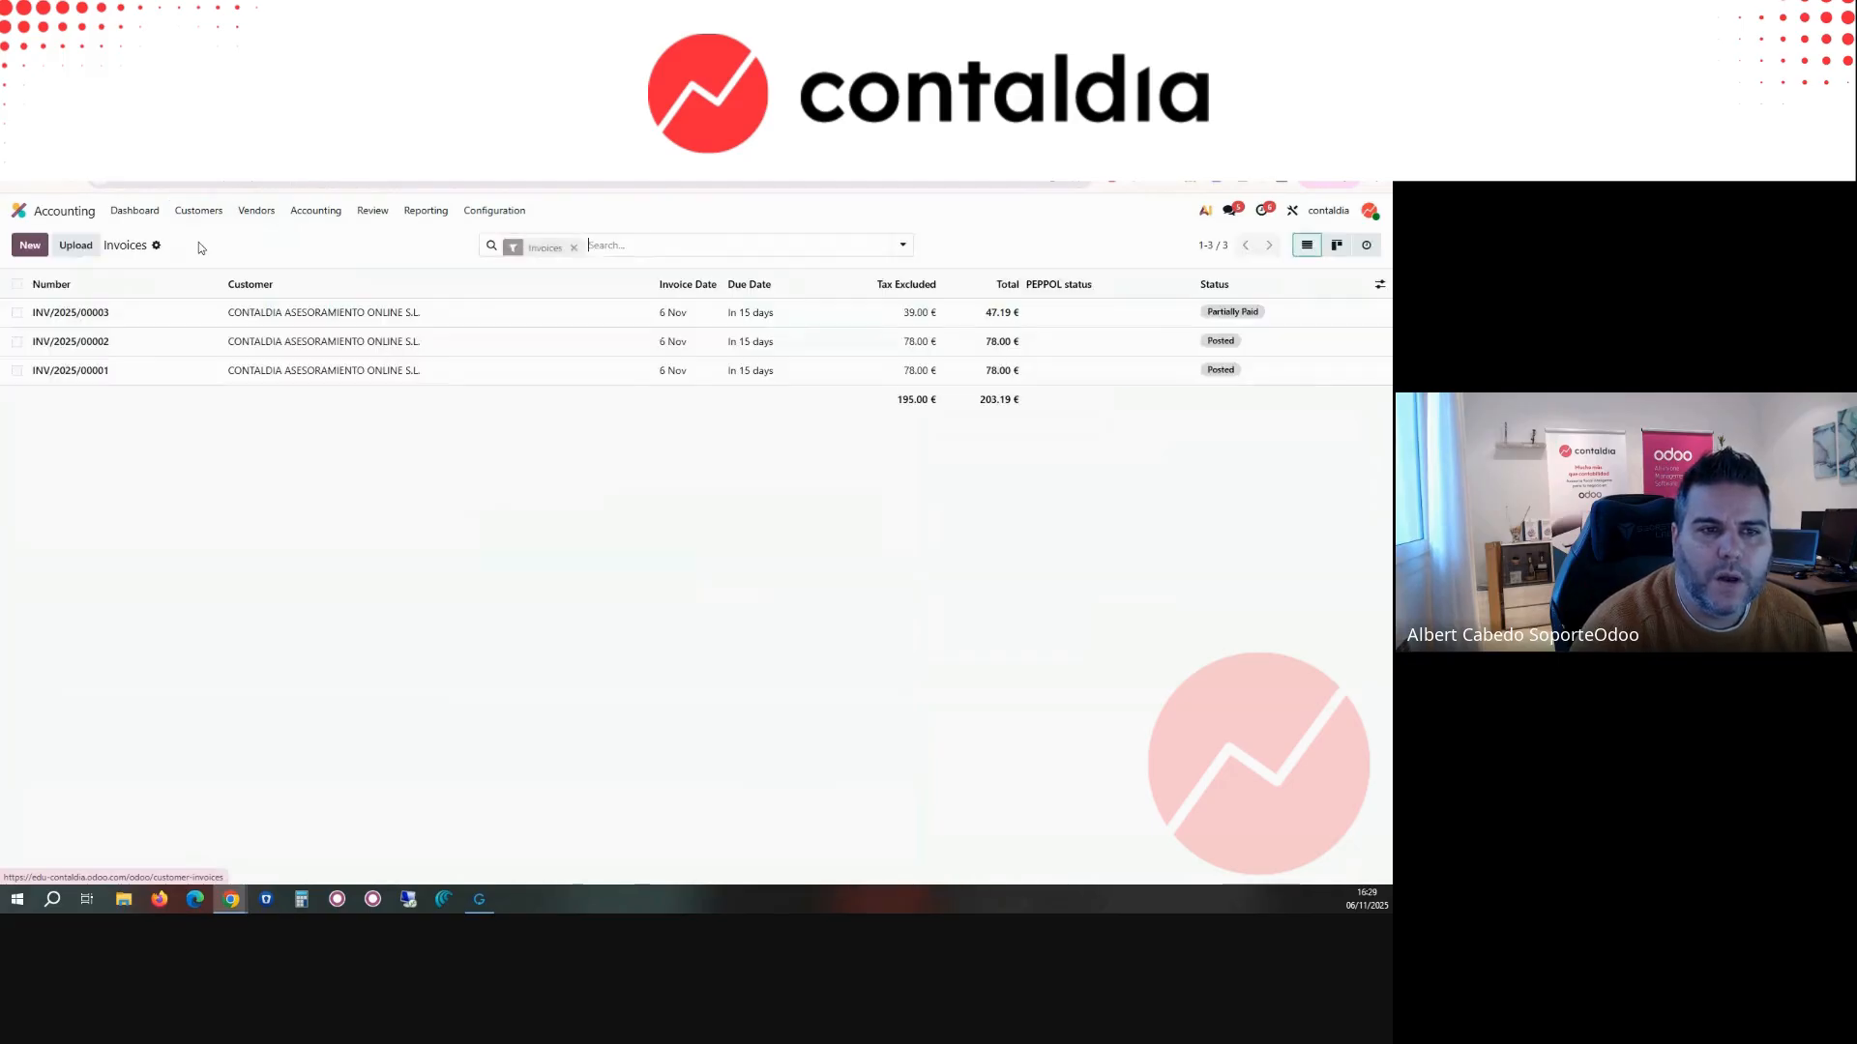
pyautogui.click(16, 313)
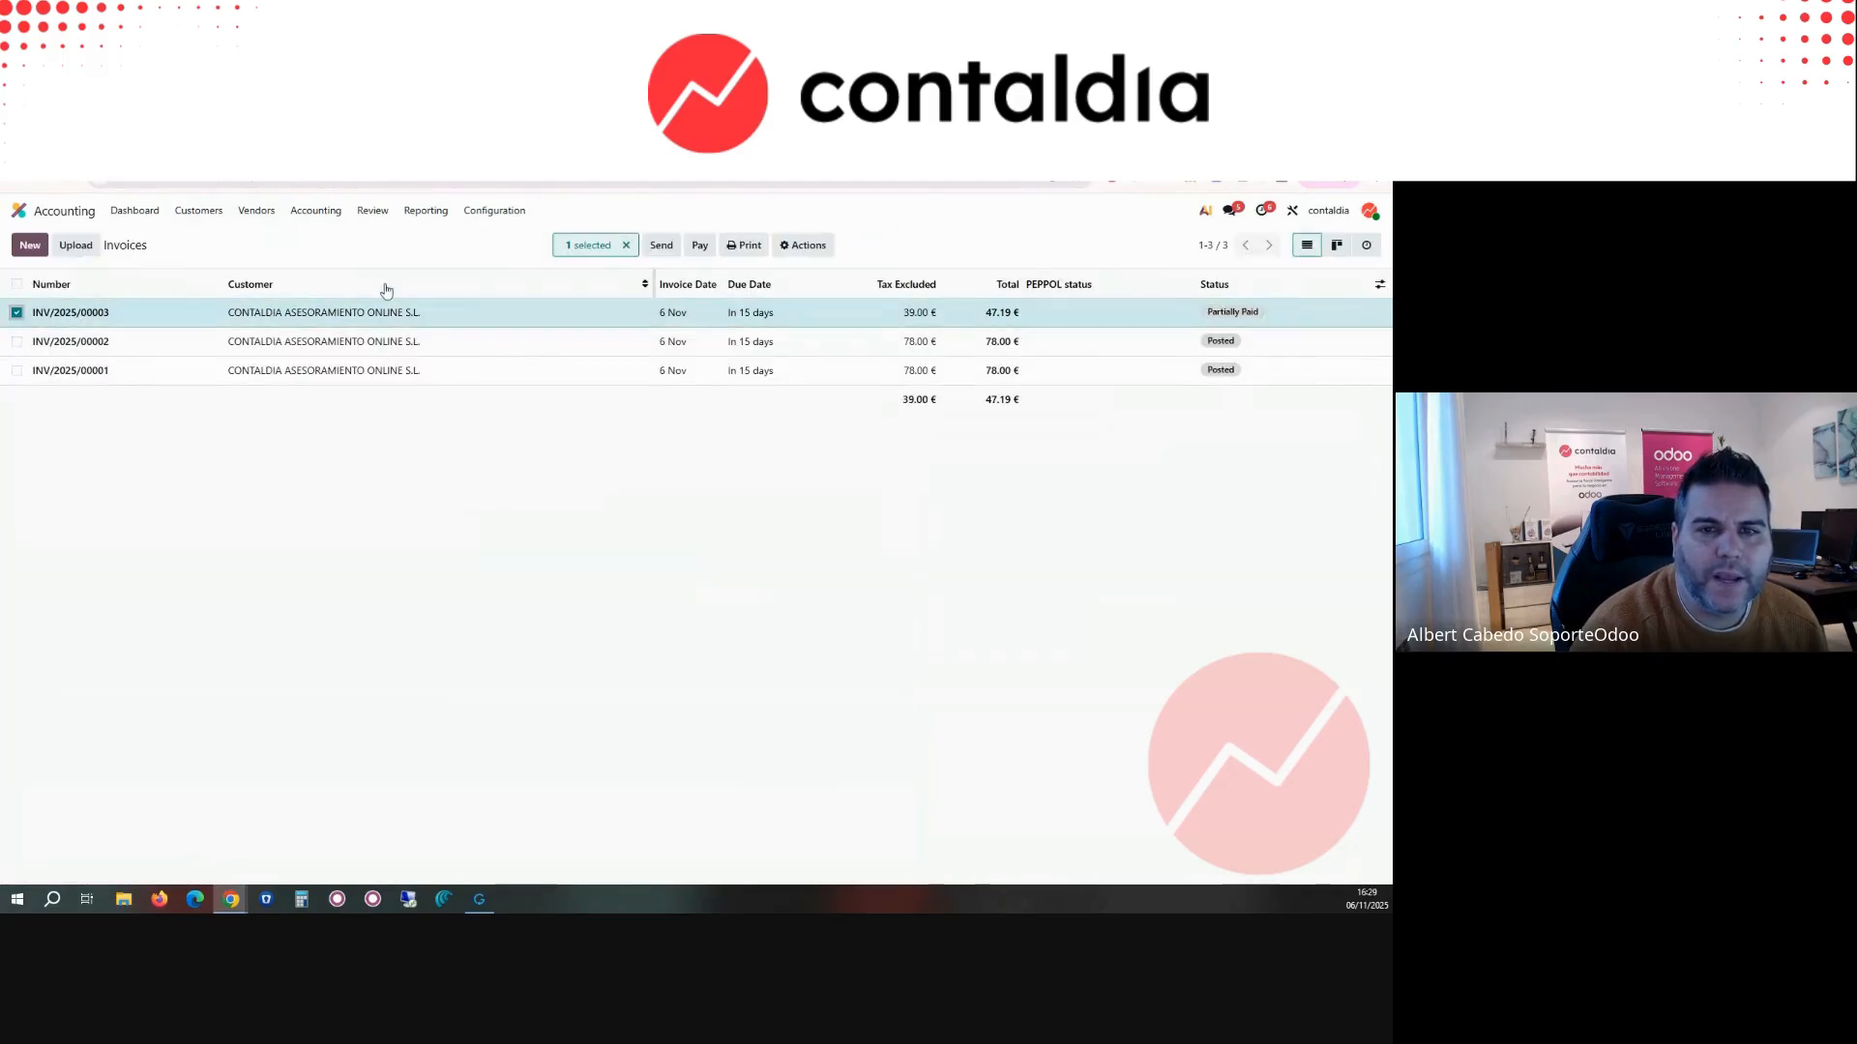
pyautogui.click(698, 247)
pyautogui.click(539, 527)
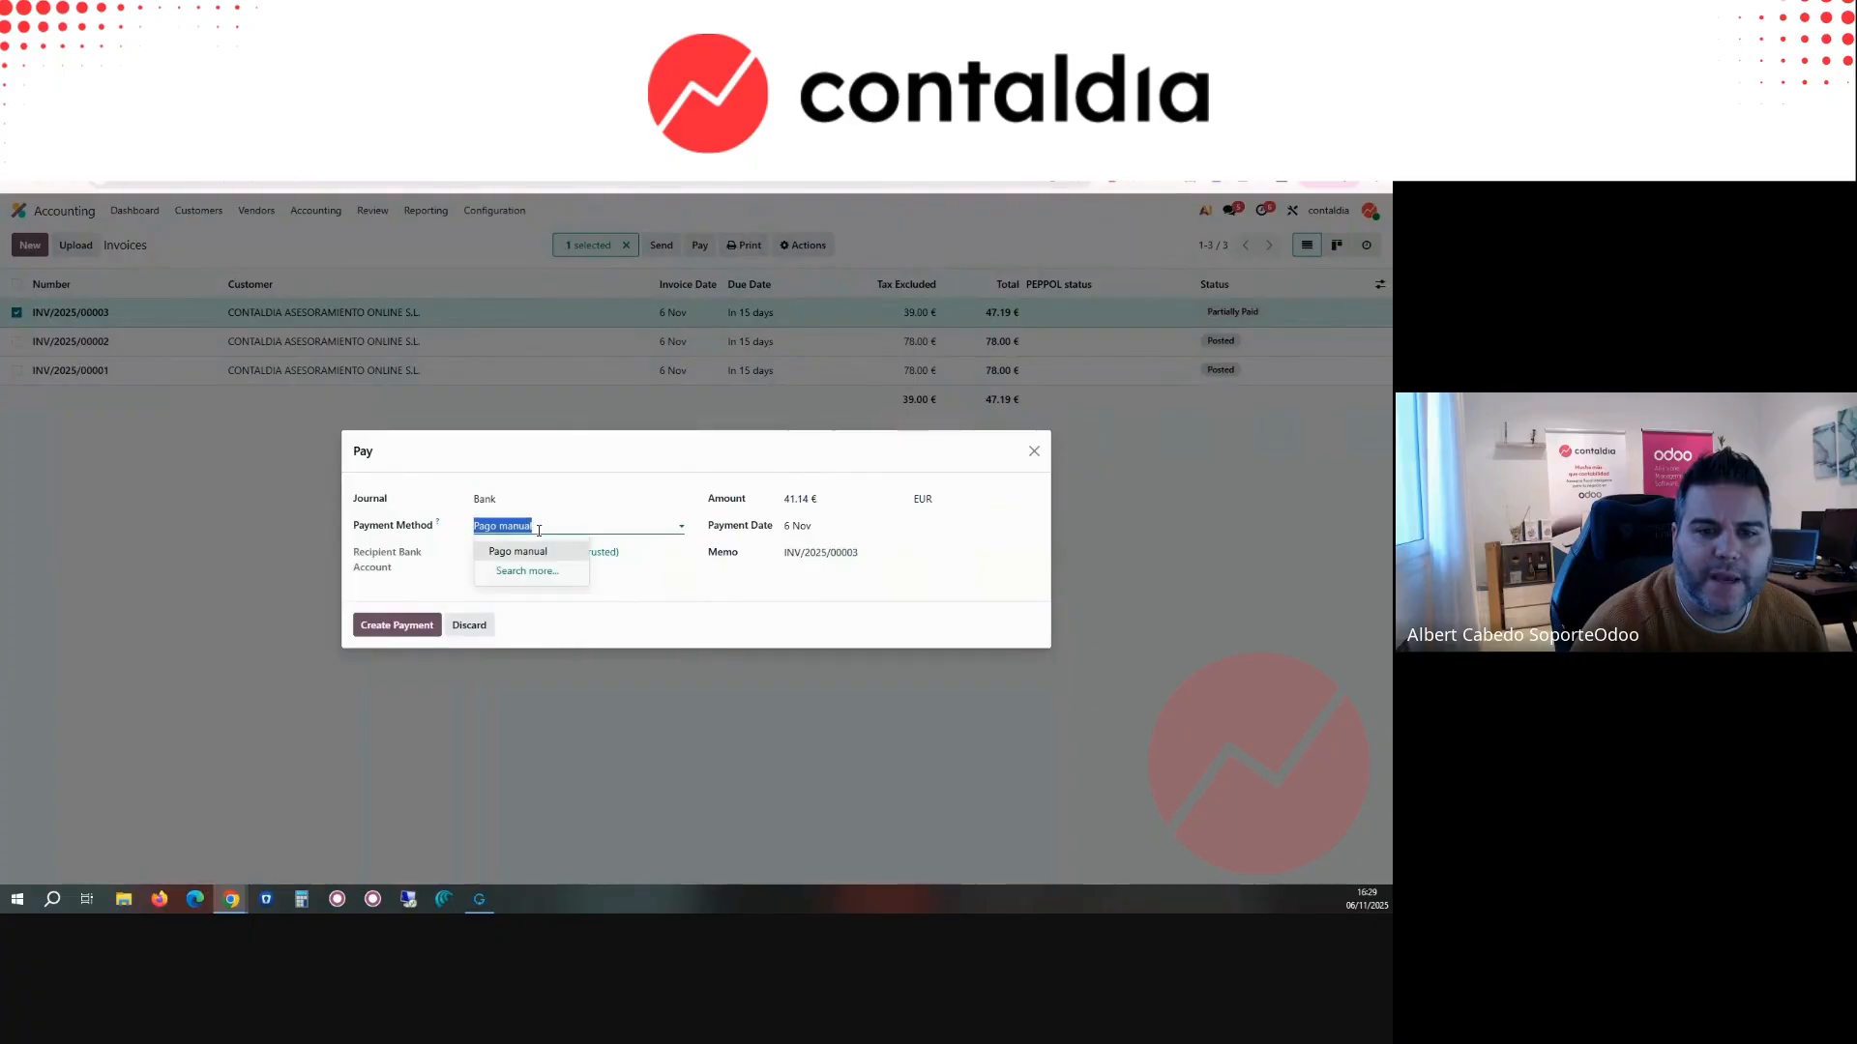
pyautogui.click(1034, 450)
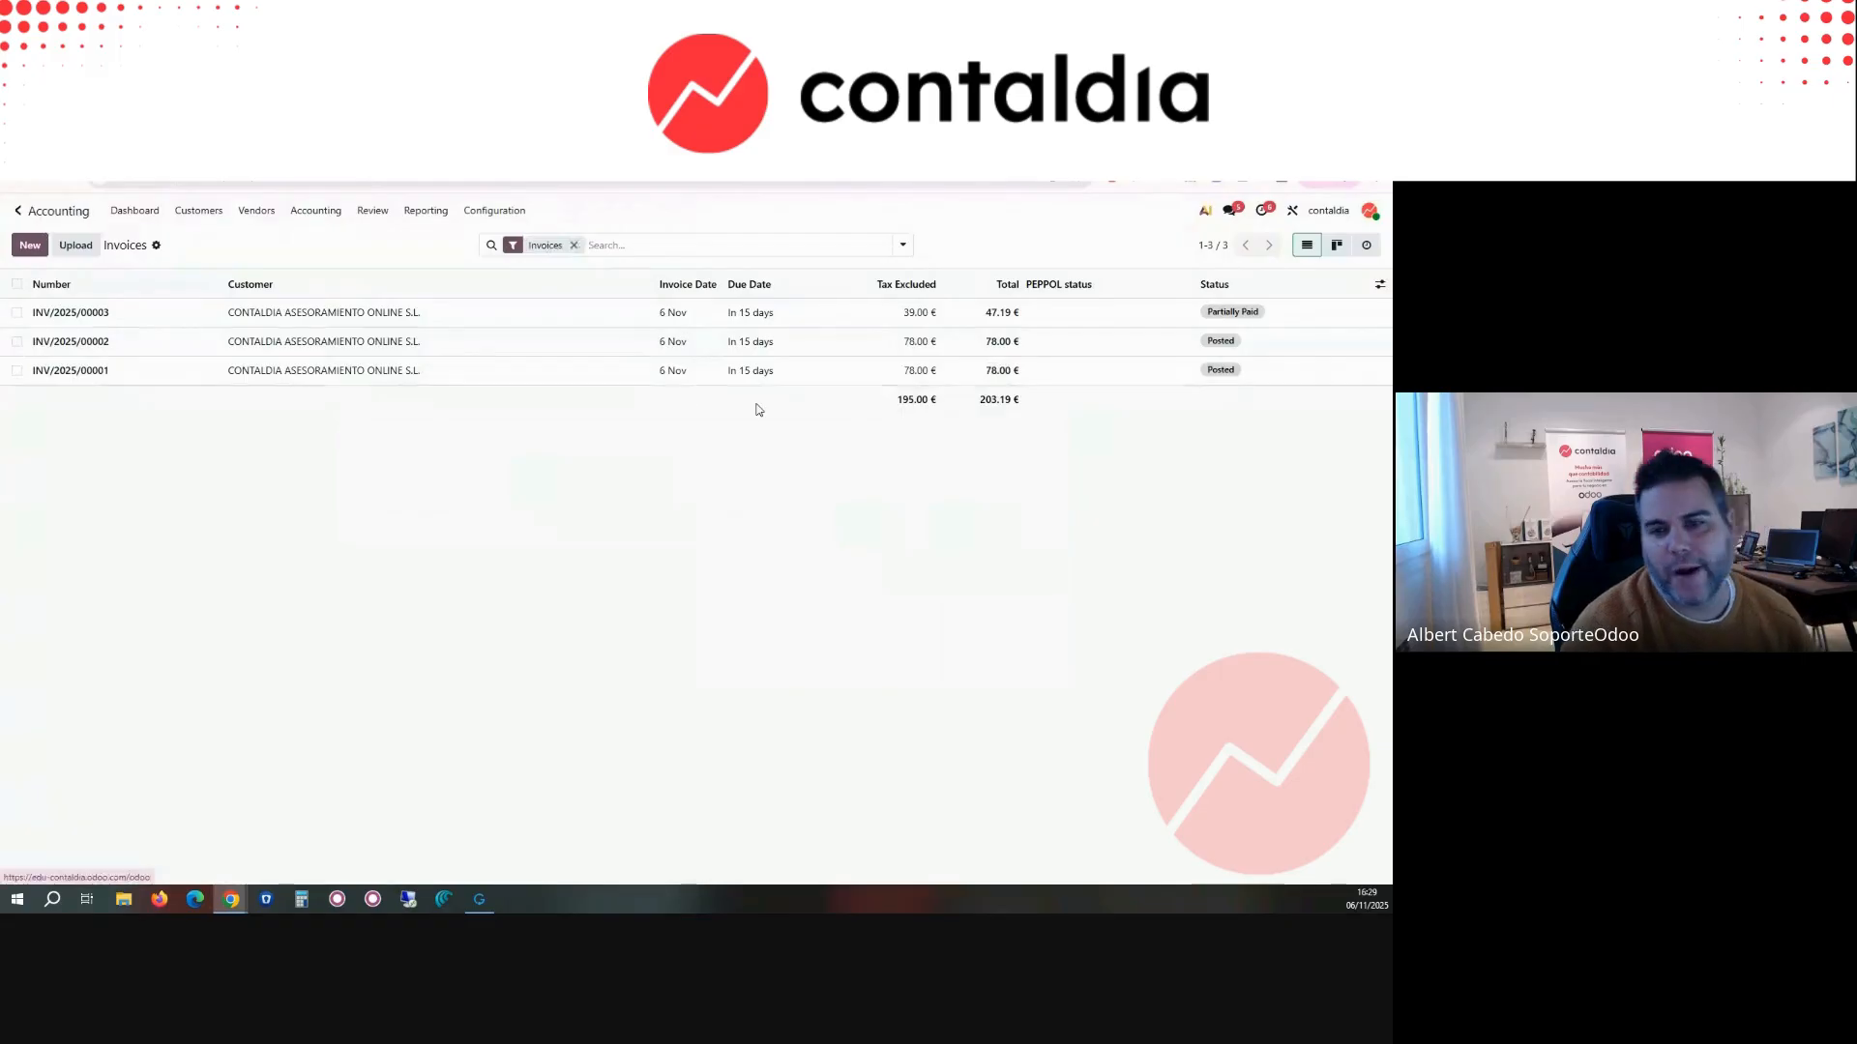
# Step: Search the installable Odoo apps for SEPA modules
pyautogui.click(22, 210)
pyautogui.click(764, 598)
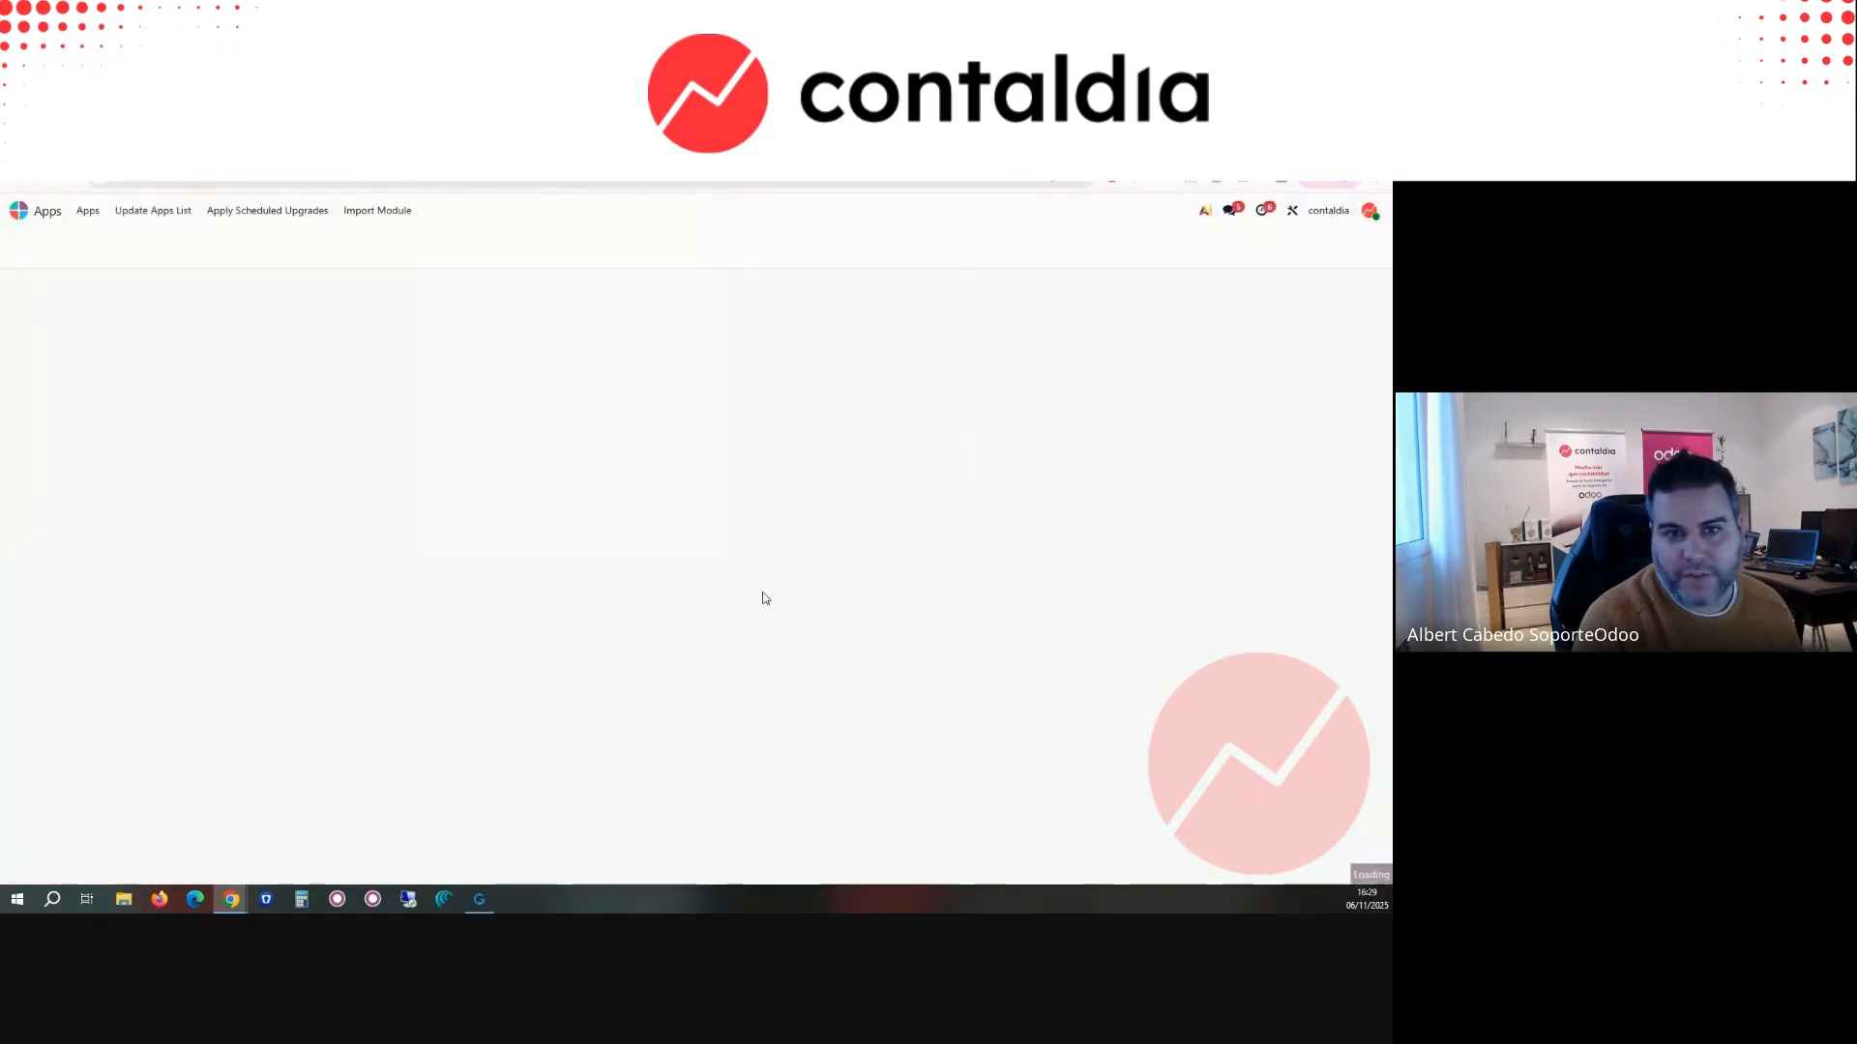
pyautogui.write('A')
pyautogui.press('BackSpace')
pyautogui.write('SEPA')
pyautogui.press('Return')
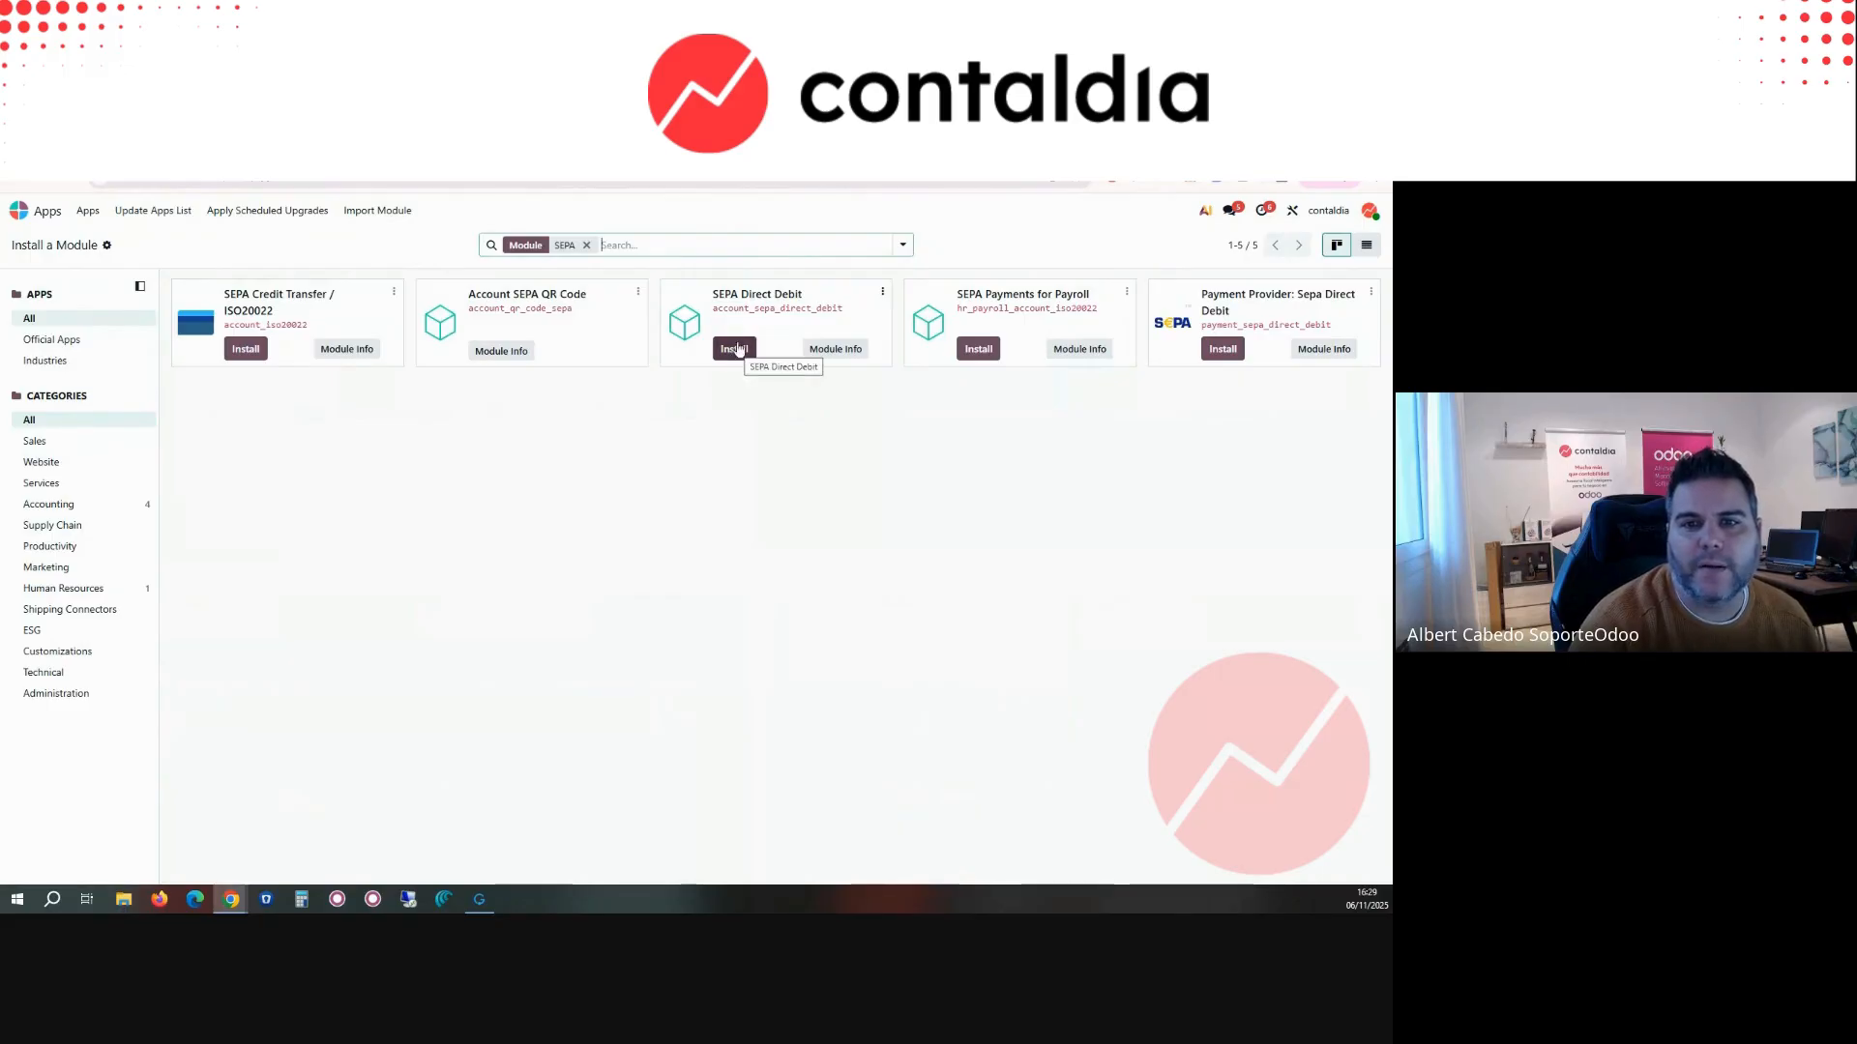
# Step: Return to the Accounting dashboard and open the Bank journal's transactions
pyautogui.click(19, 210)
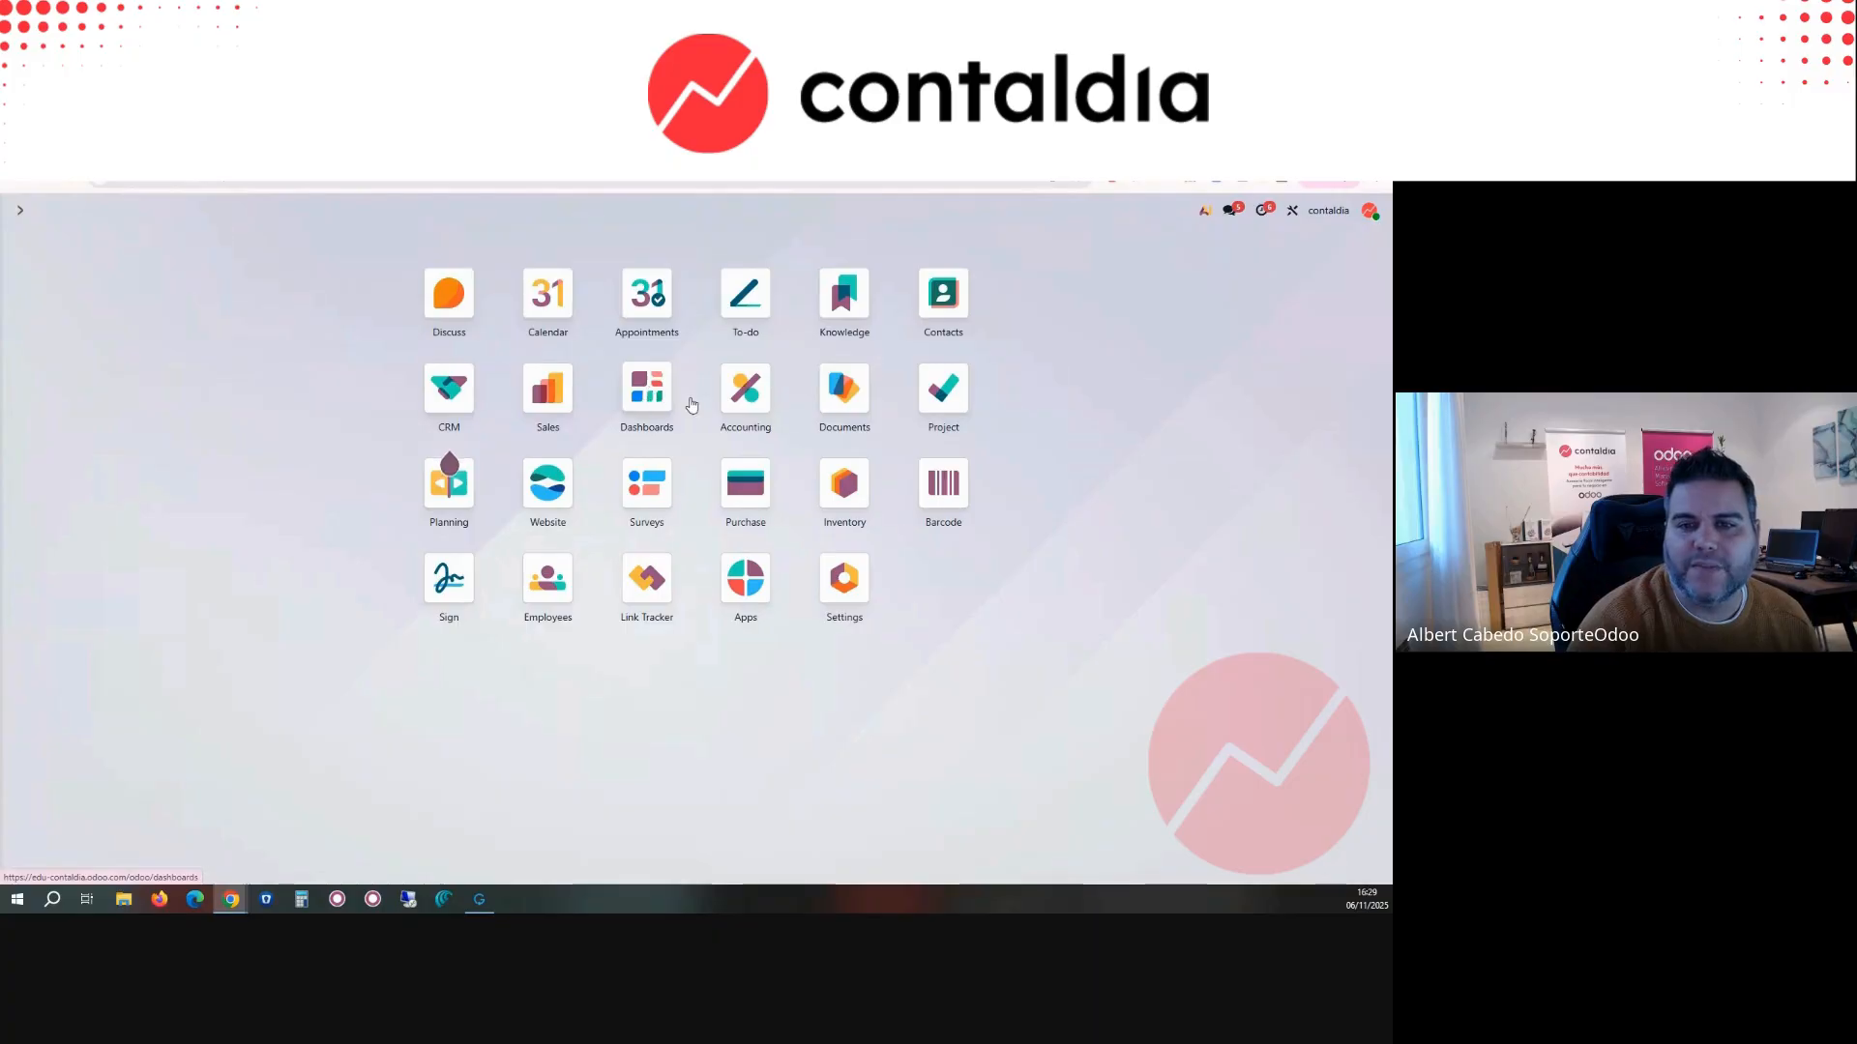
pyautogui.click(767, 408)
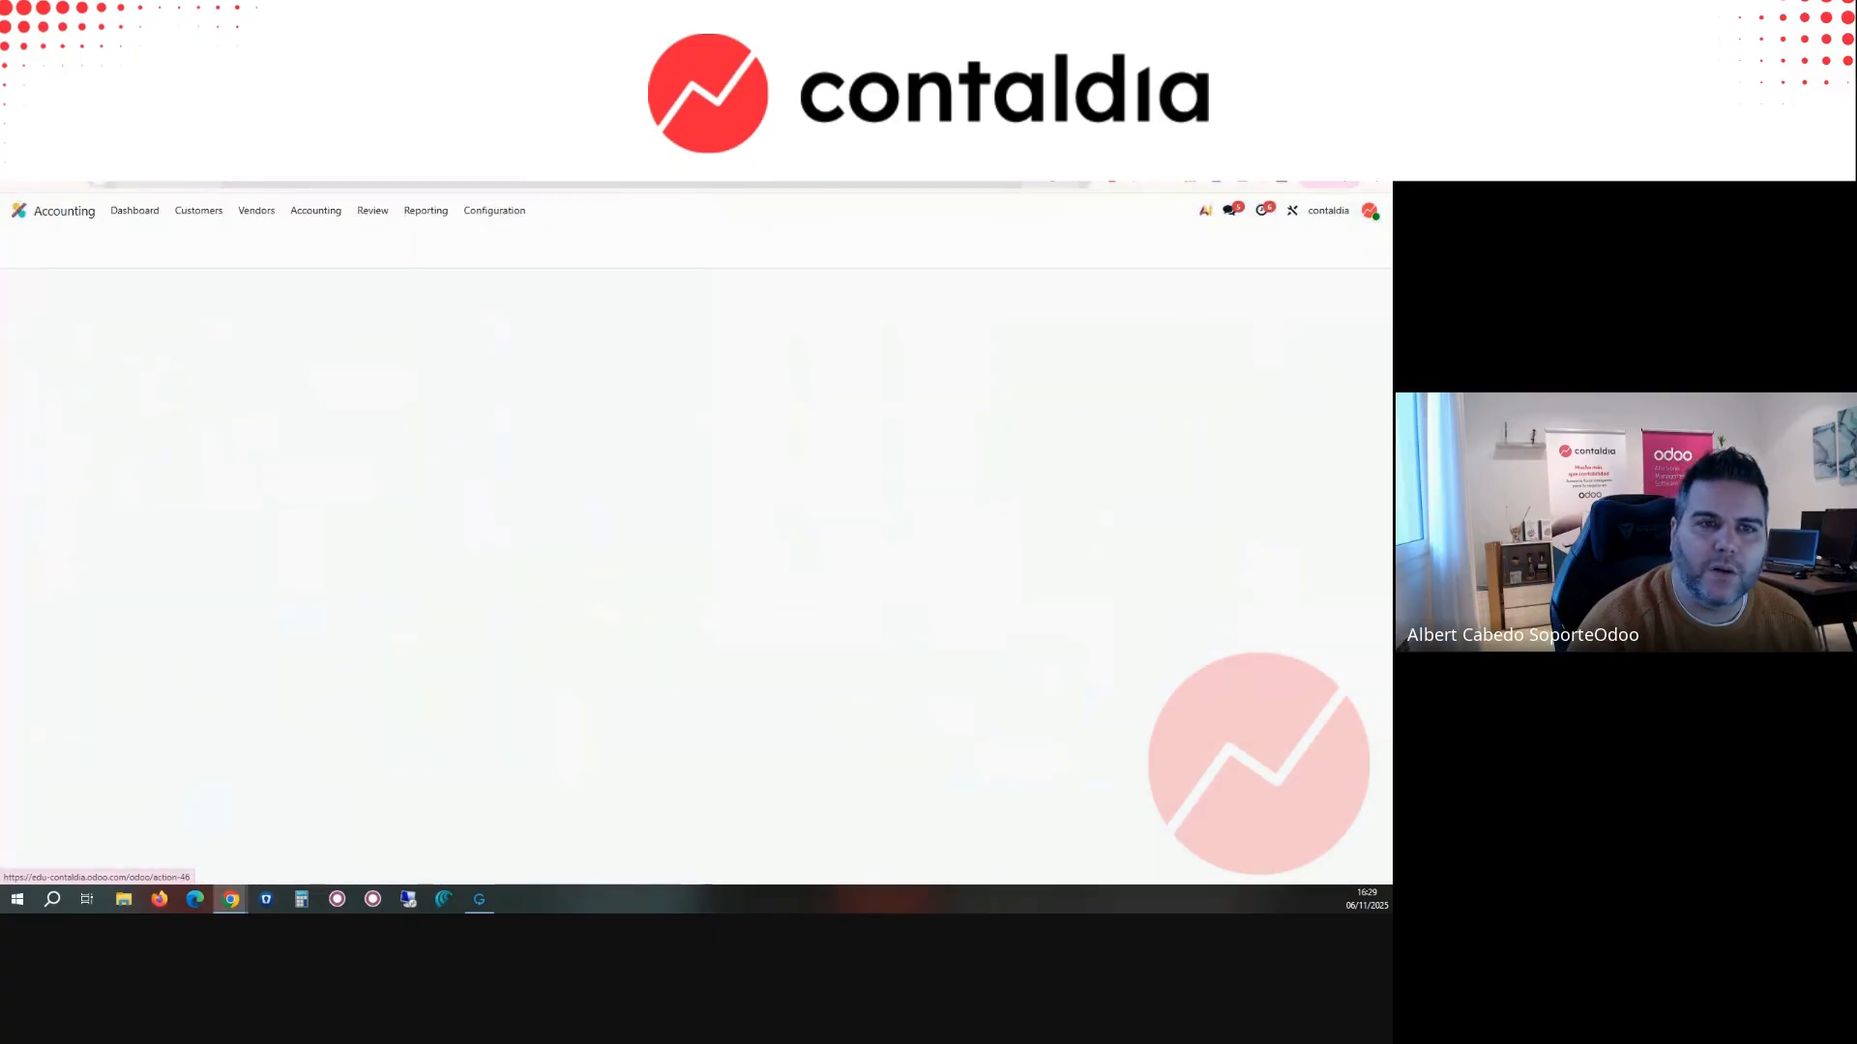
pyautogui.click(257, 211)
pyautogui.click(316, 211)
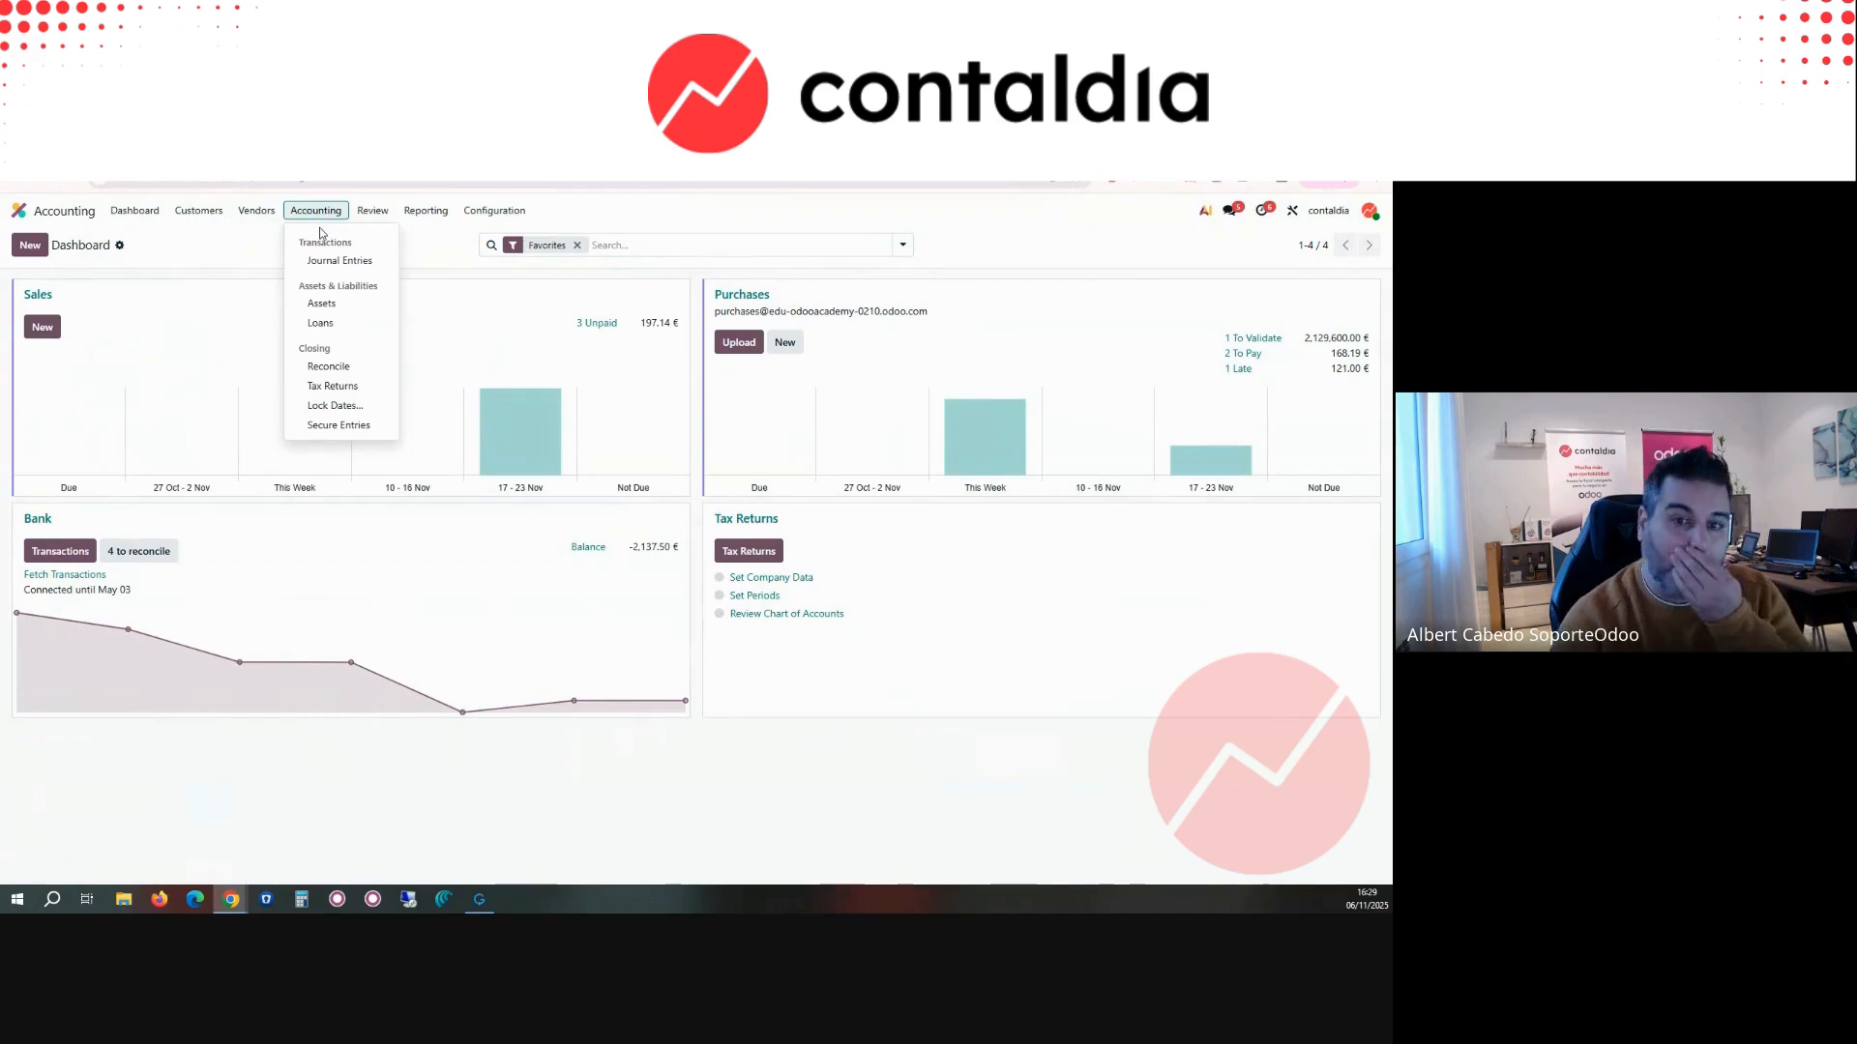
pyautogui.click(82, 549)
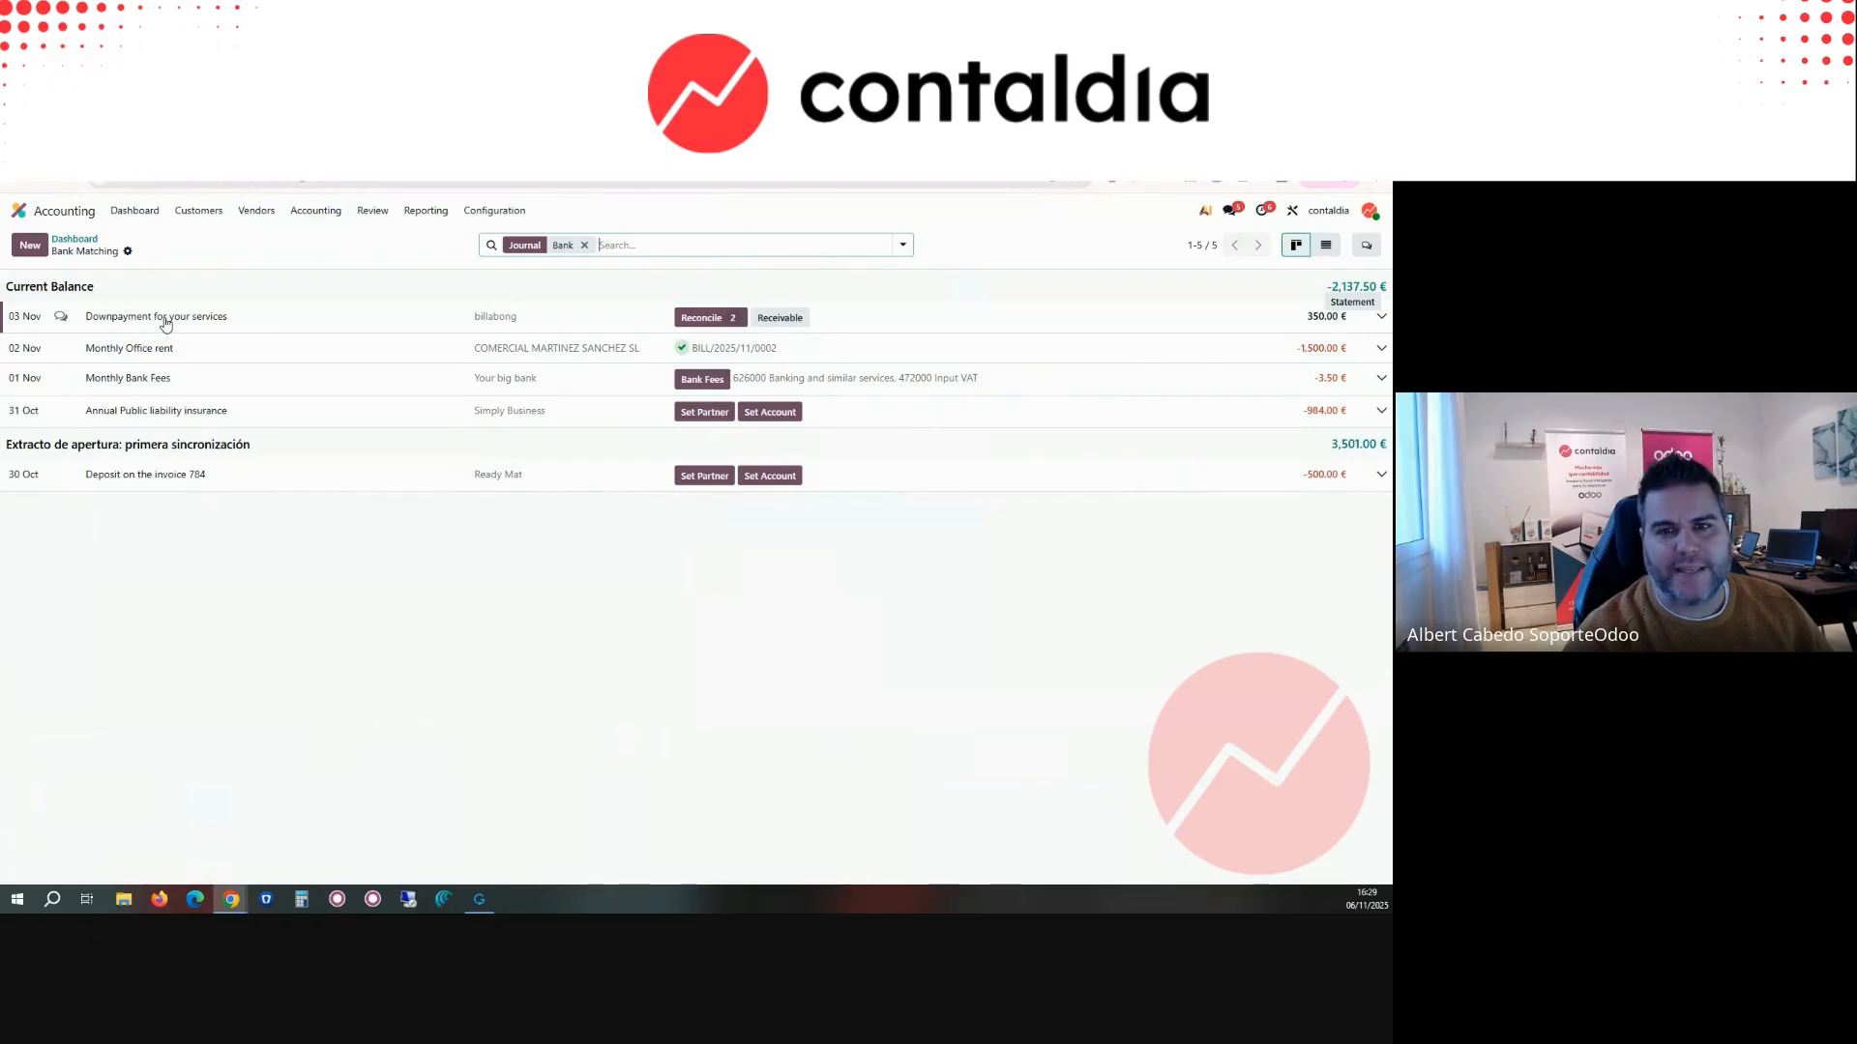
# Step: View the Bank transactions as a list, check the actions for the Downpayment for your services transaction, and return to the matching view
pyautogui.click(1324, 247)
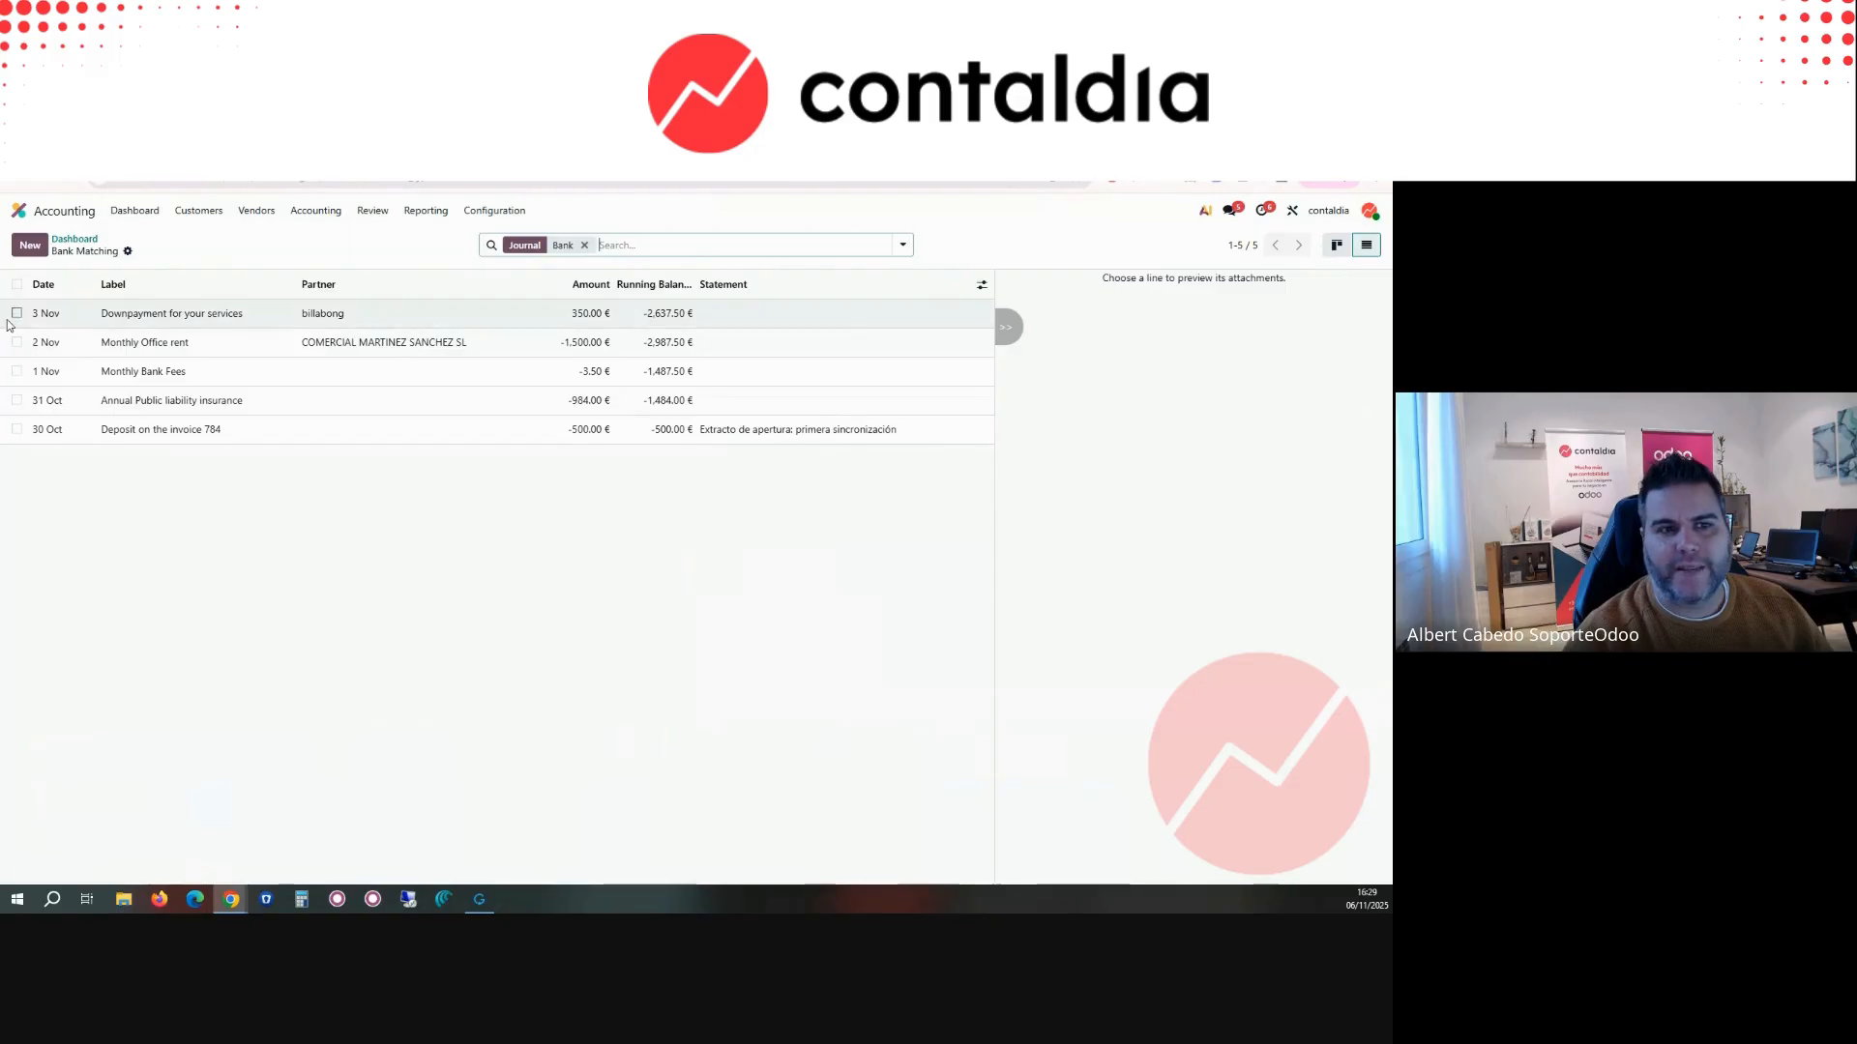
pyautogui.click(315, 317)
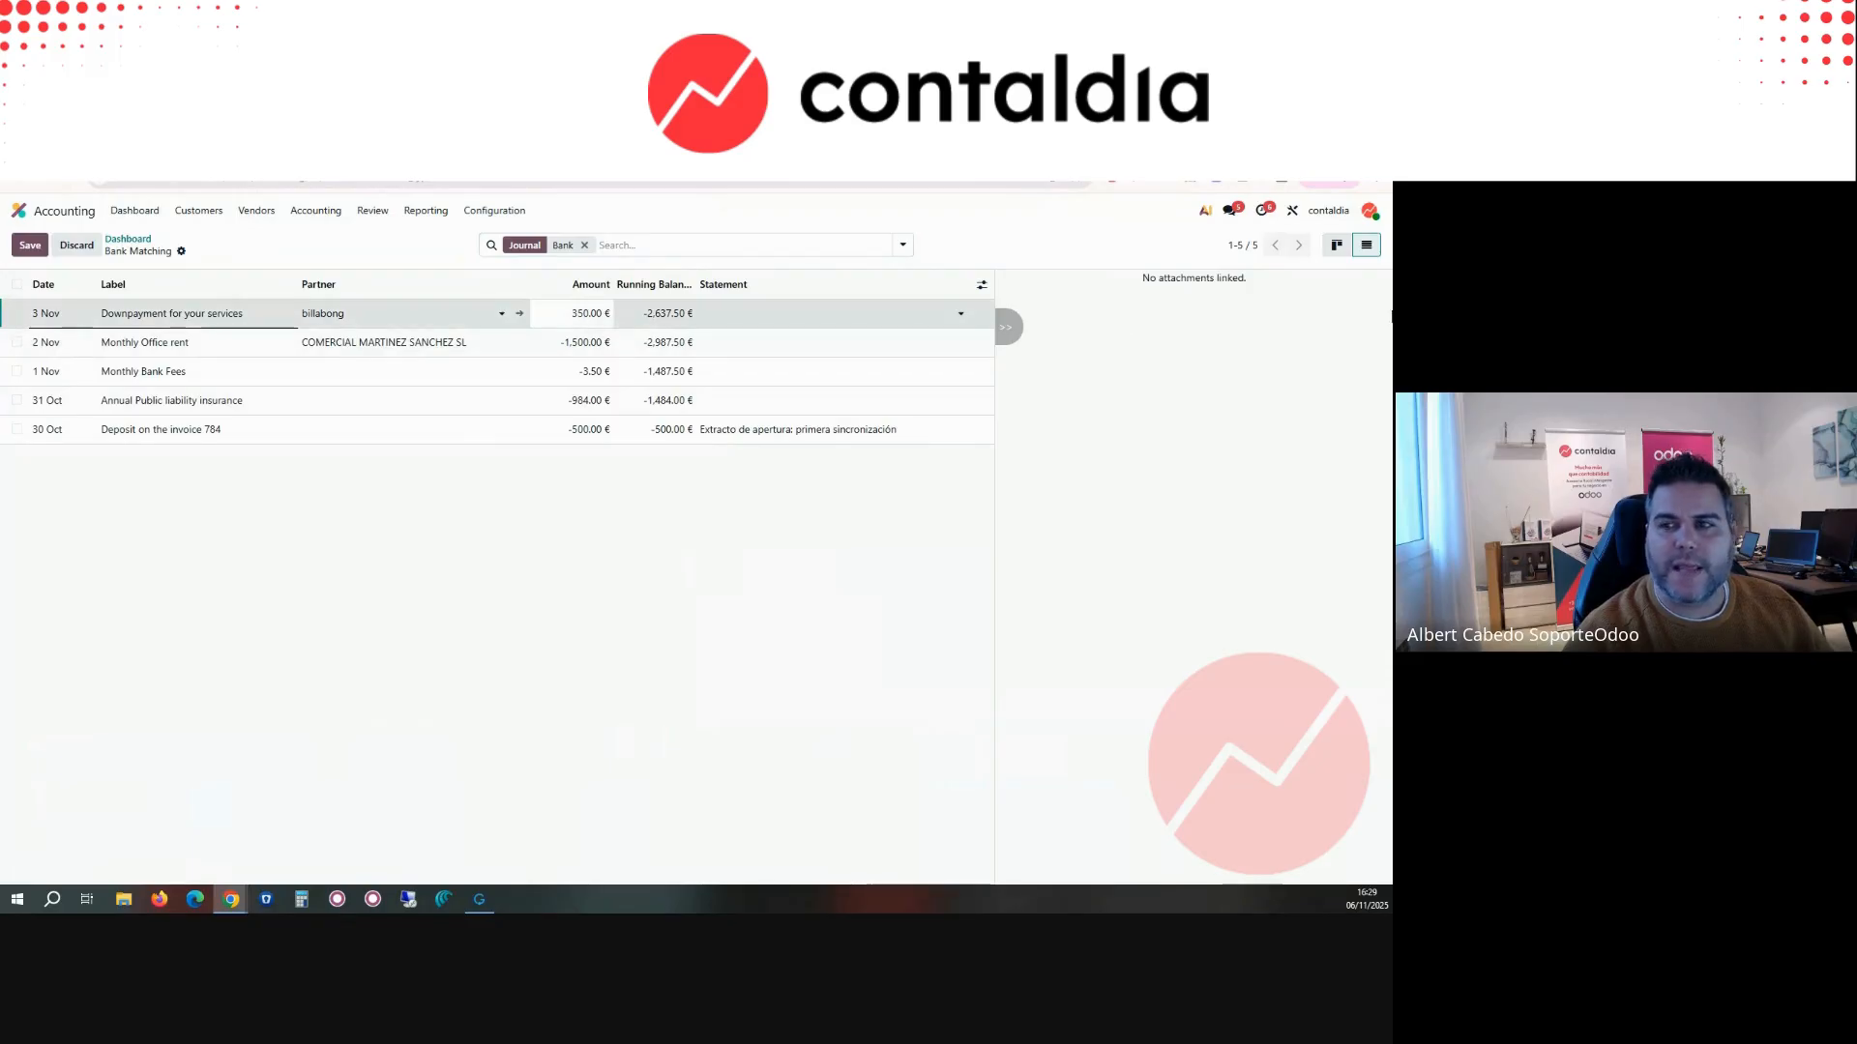
pyautogui.click(18, 313)
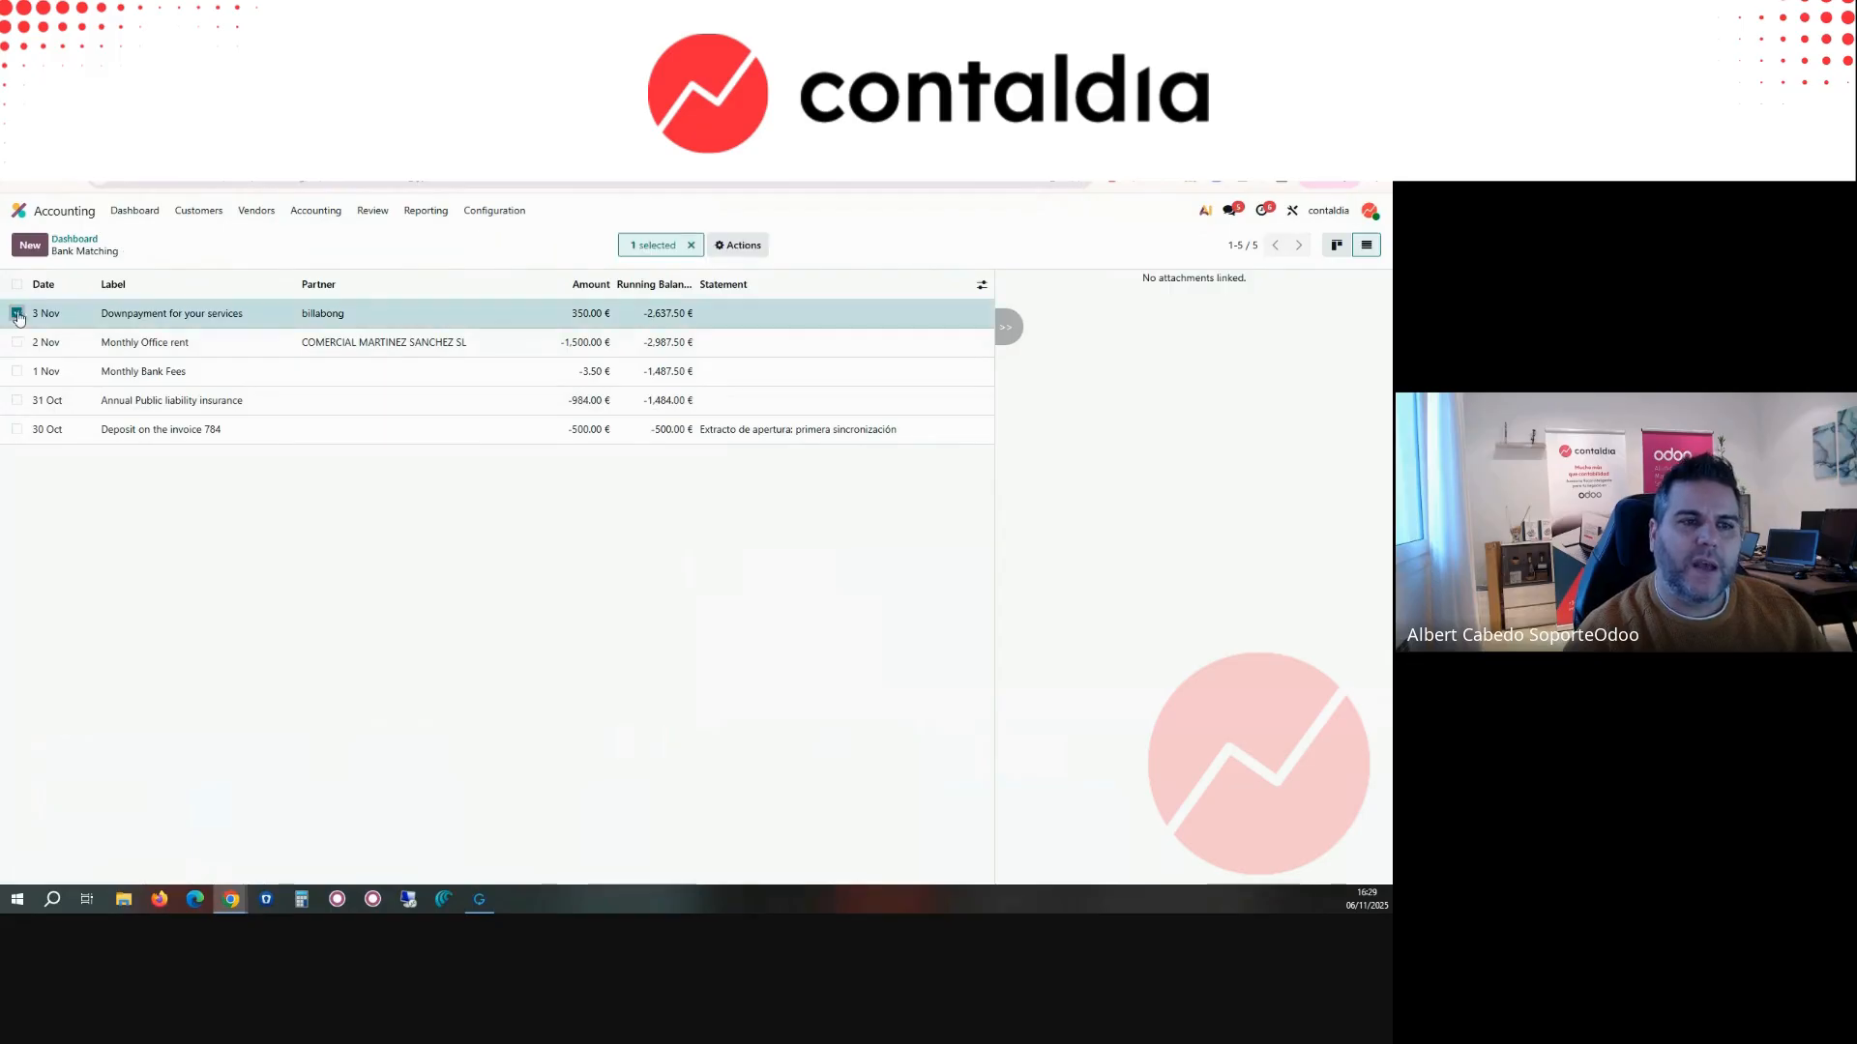
pyautogui.click(718, 254)
pyautogui.click(505, 261)
pyautogui.click(1337, 244)
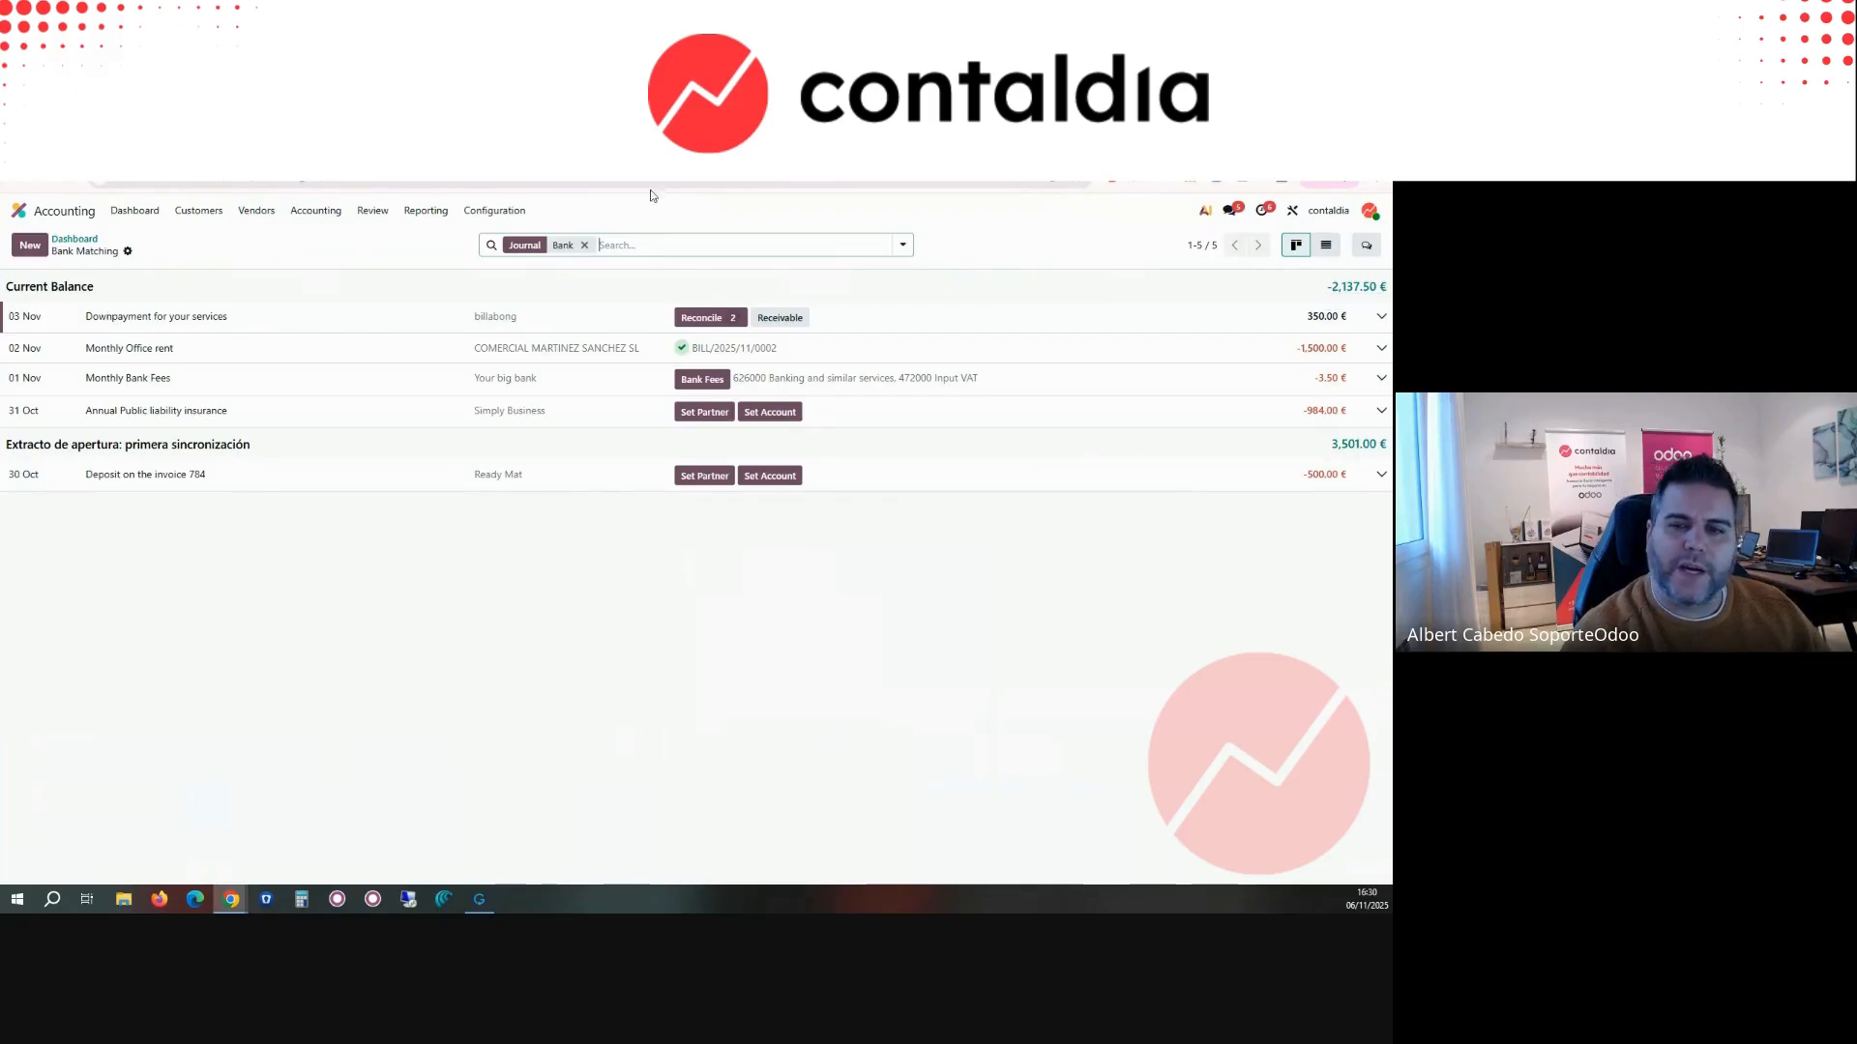
# Step: Examine the Monthly Bank Fees transaction's lines and extra options, and close the Create Statement form without saving
pyautogui.click(767, 391)
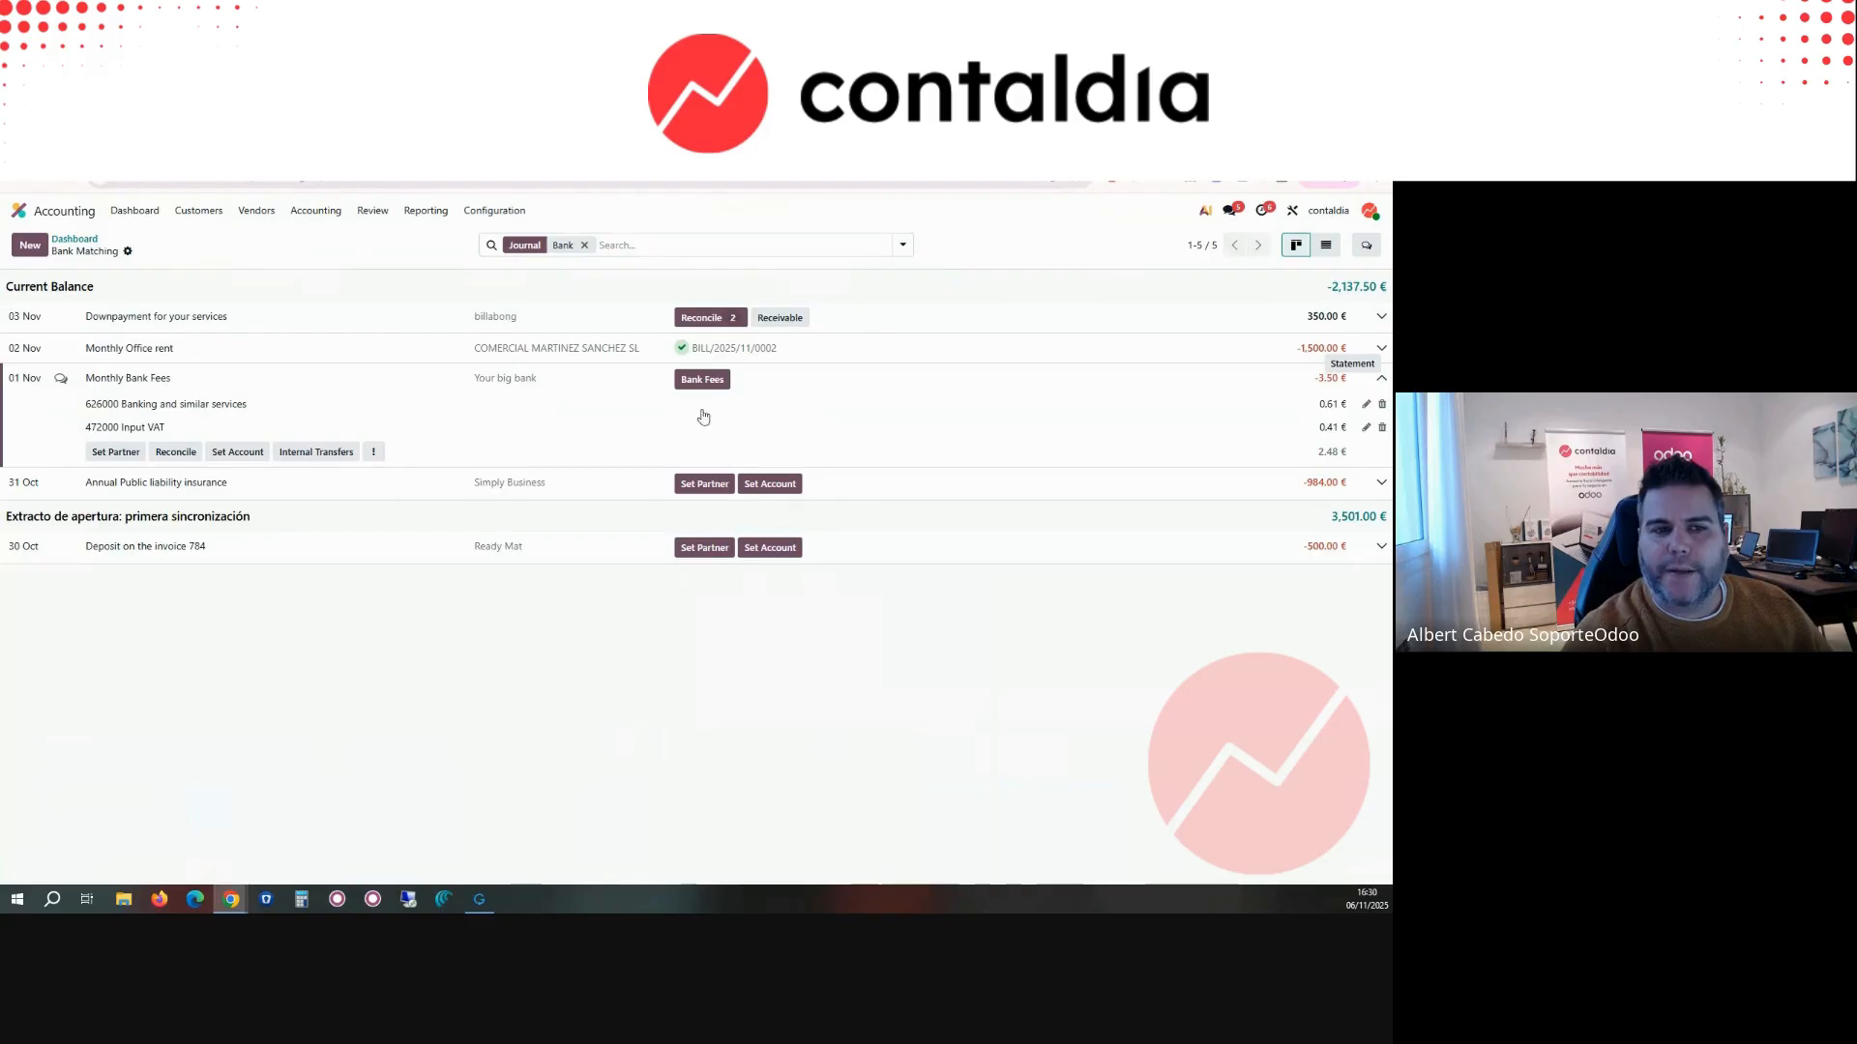
pyautogui.click(373, 451)
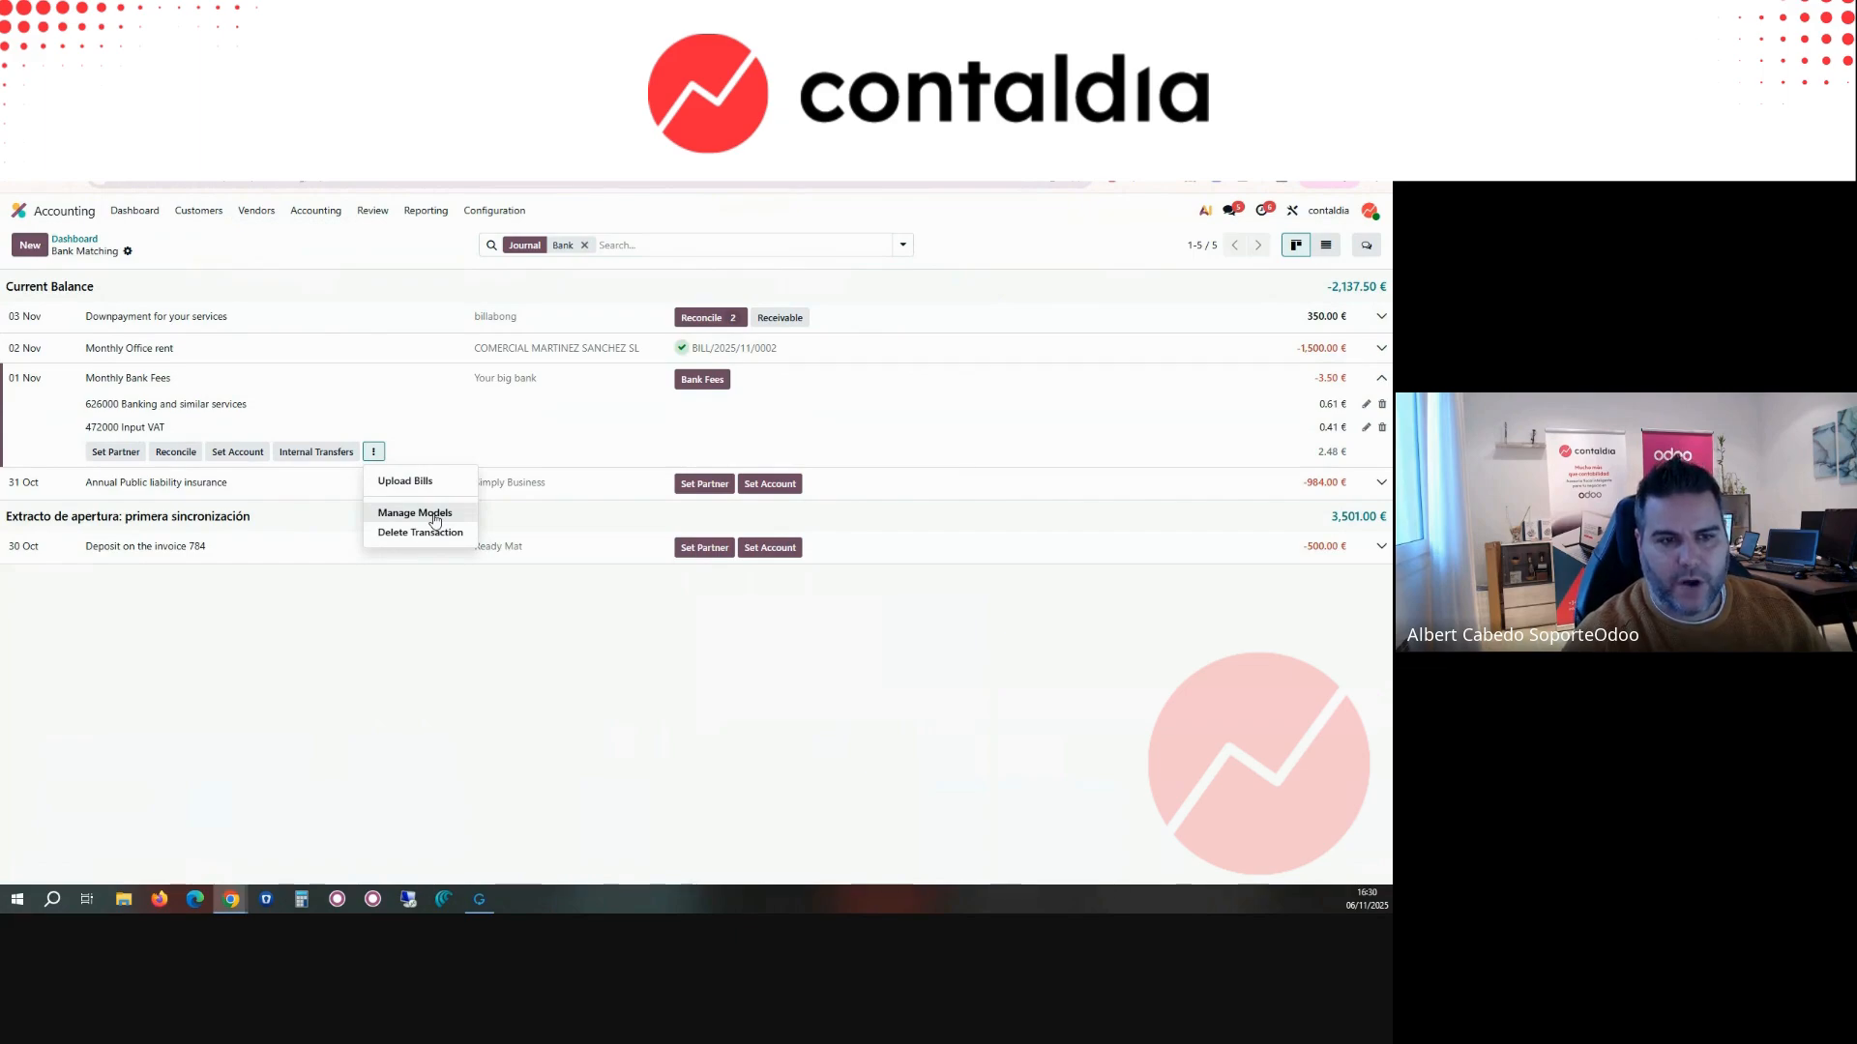
pyautogui.click(631, 598)
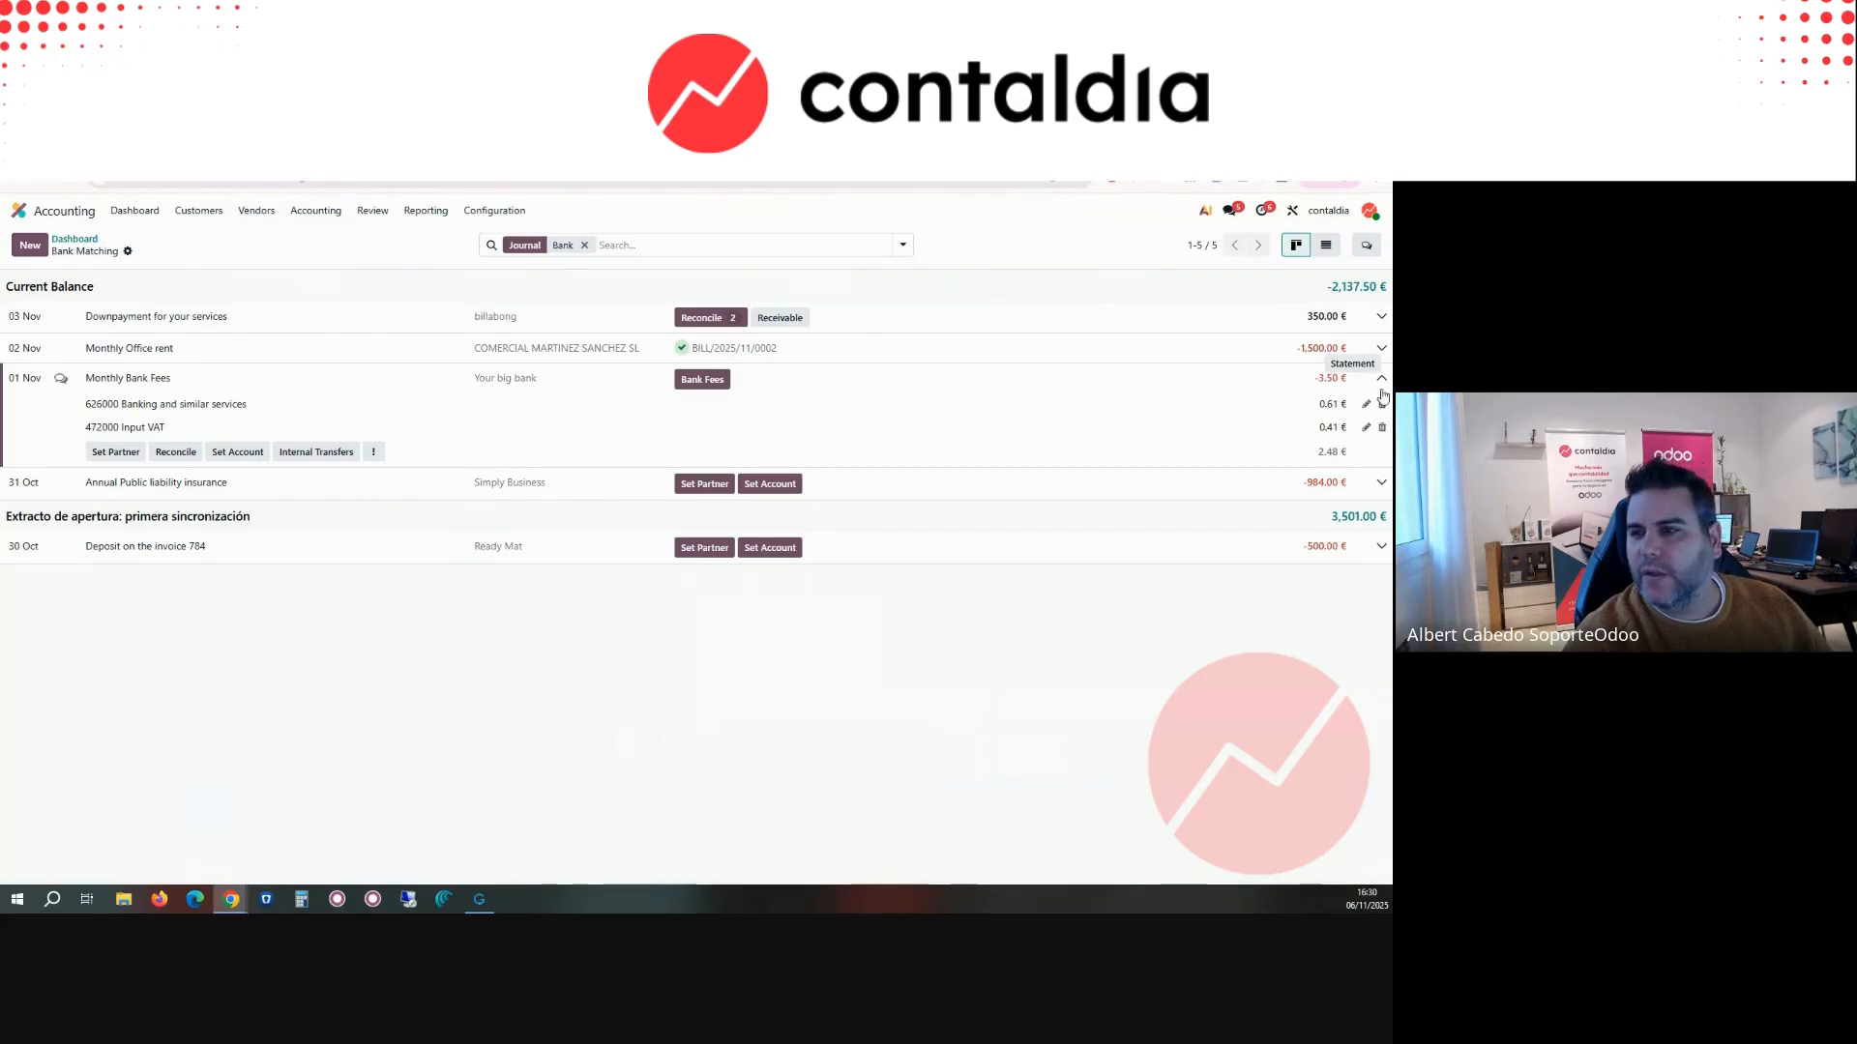
pyautogui.click(1333, 378)
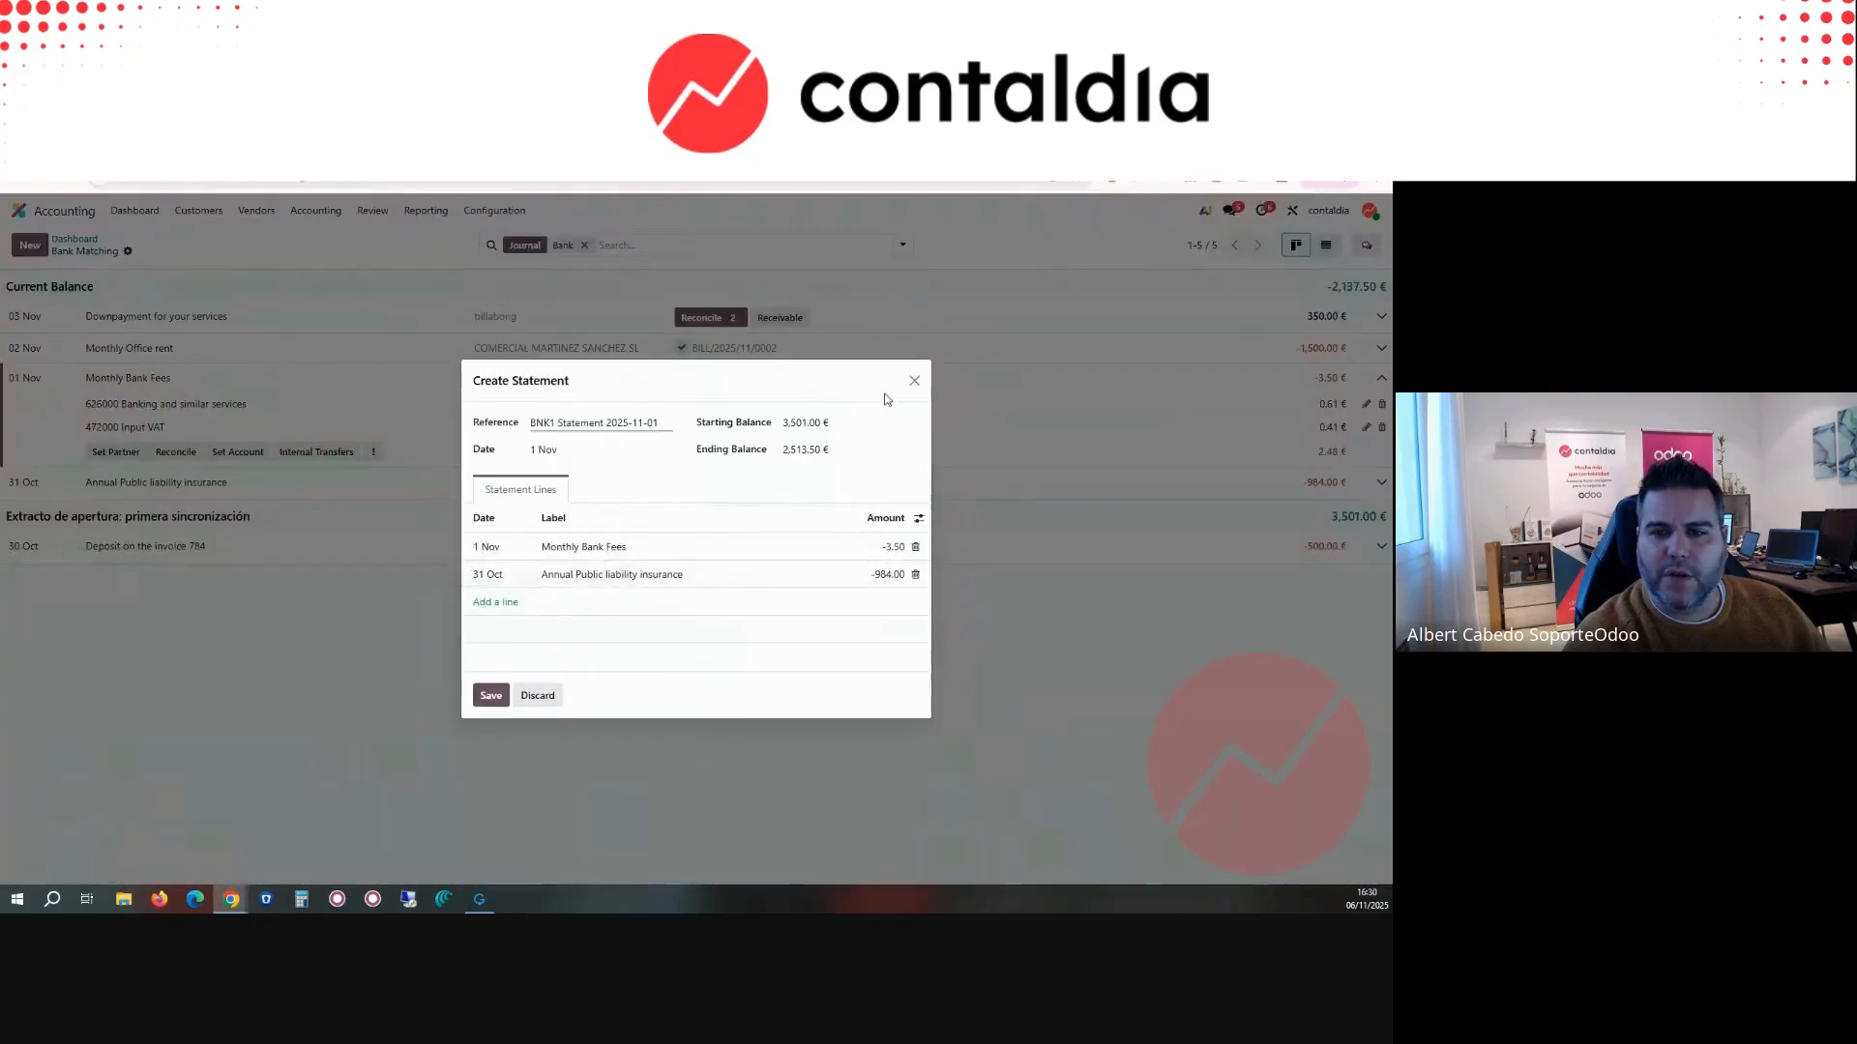
pyautogui.click(915, 382)
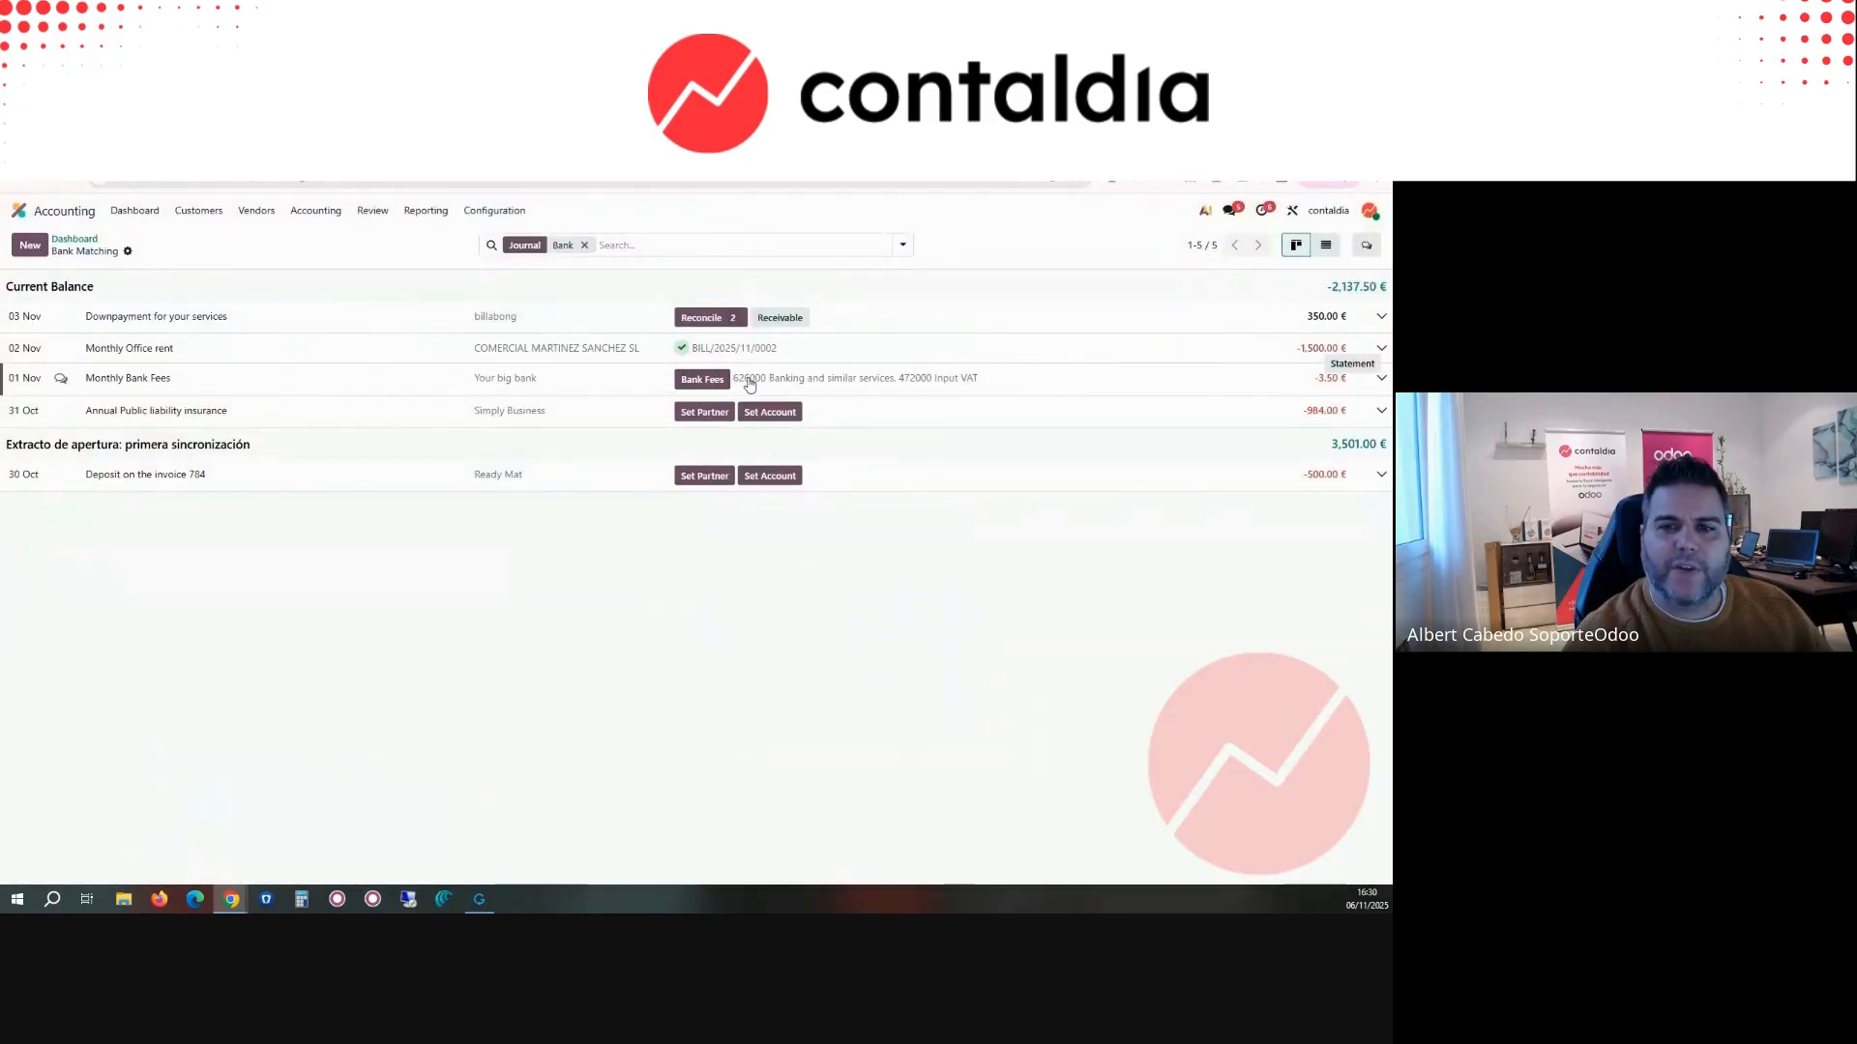
# Step: Open the Bank Fees reconciliation model from the Monthly Bank Fees transaction
pyautogui.click(799, 384)
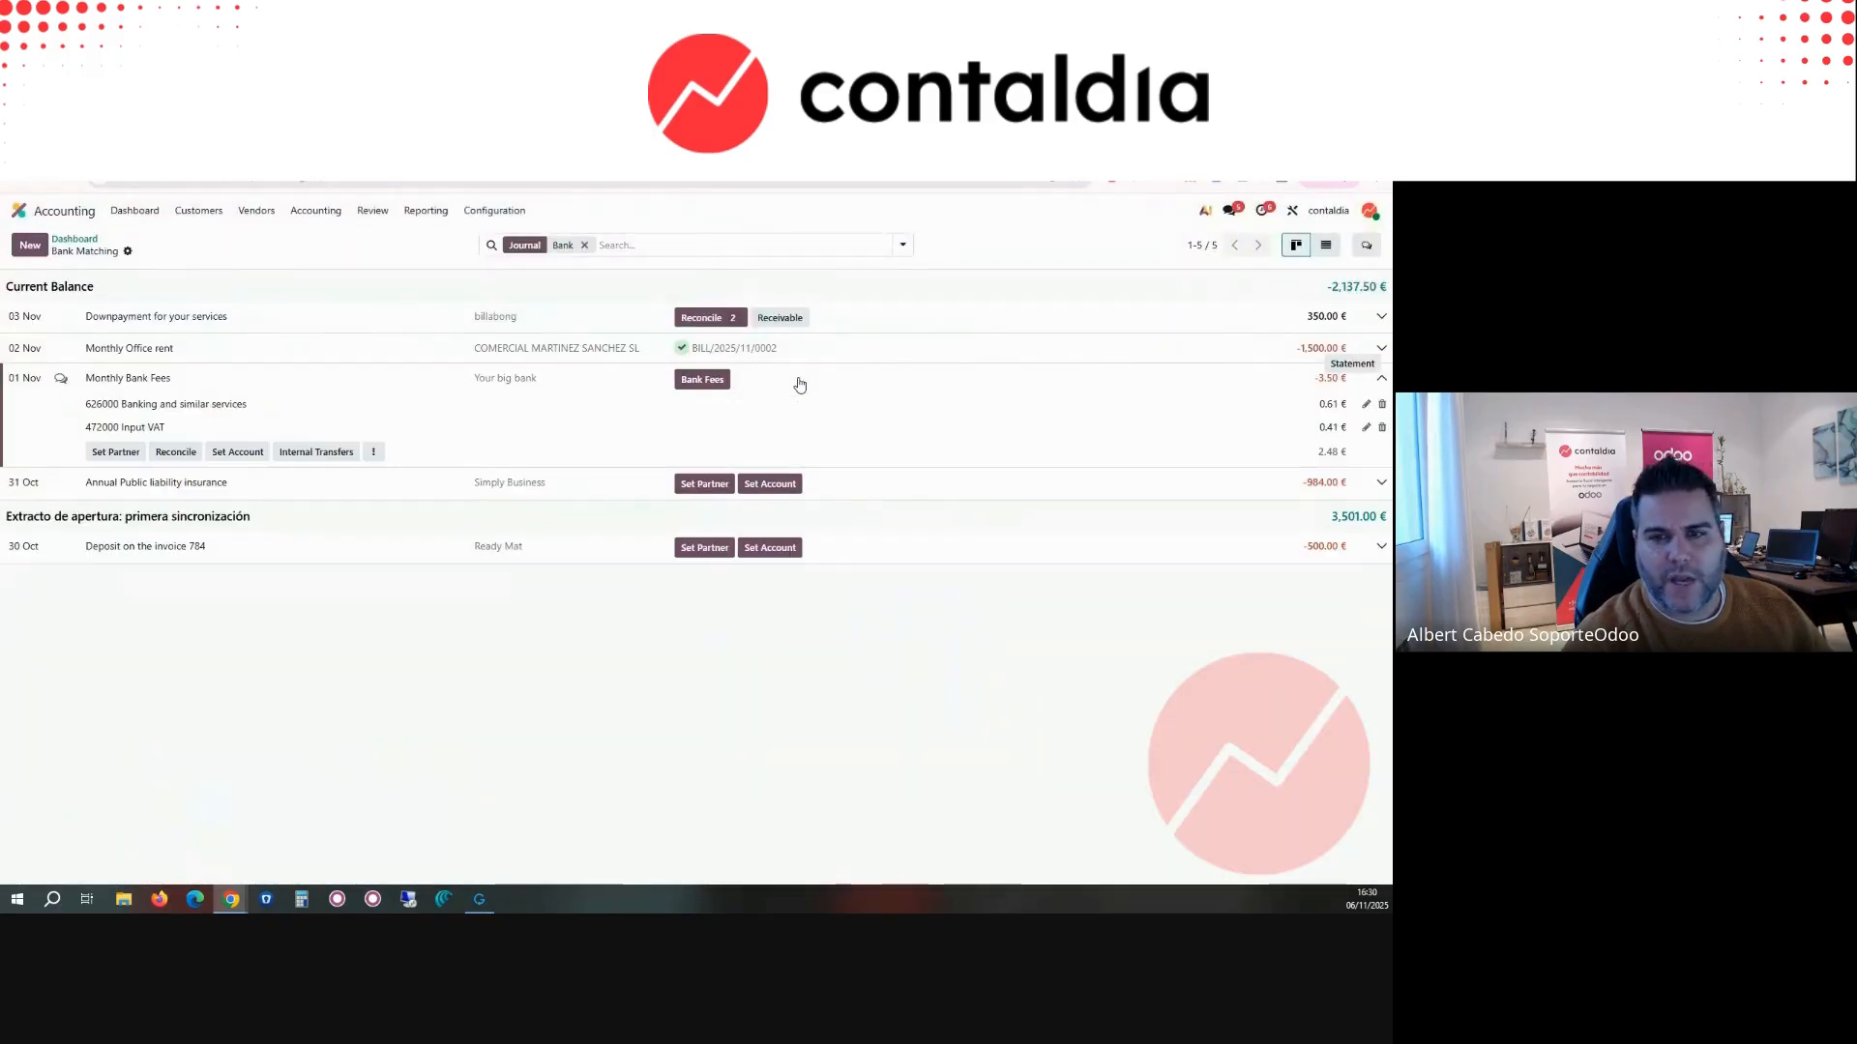
pyautogui.click(375, 454)
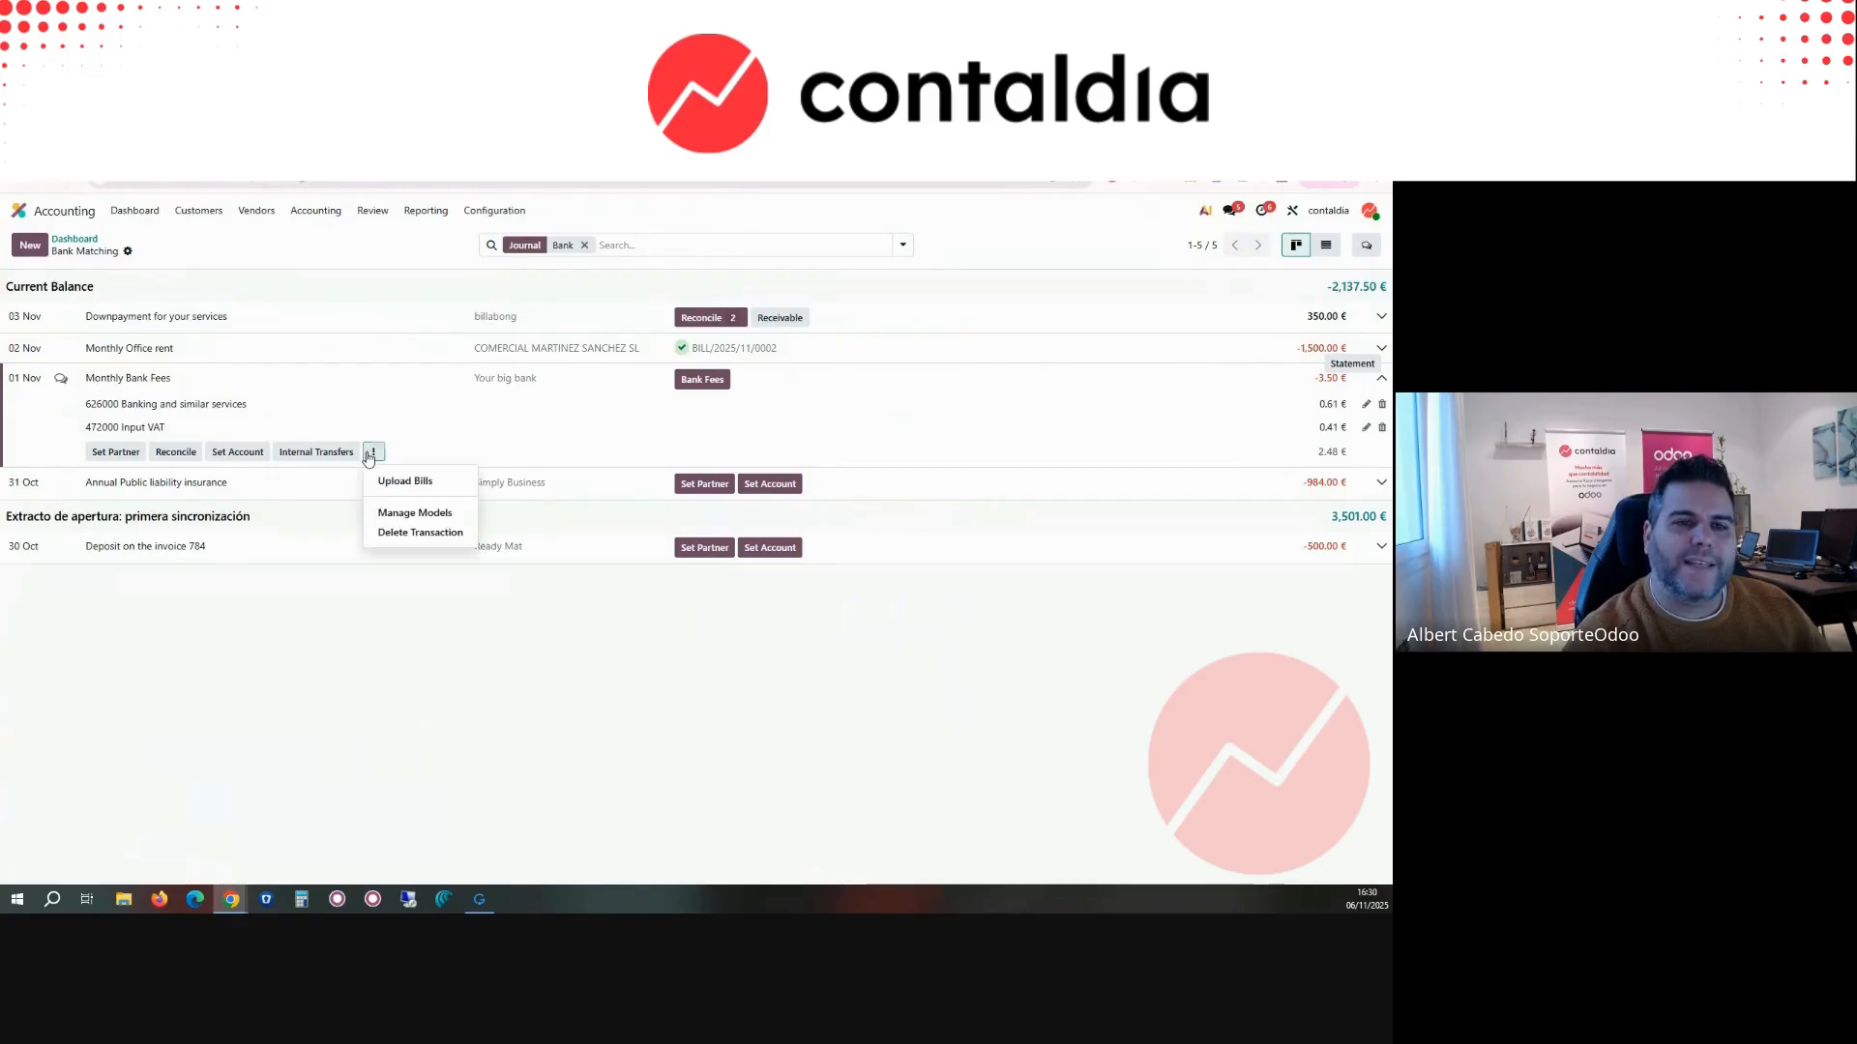
pyautogui.click(426, 513)
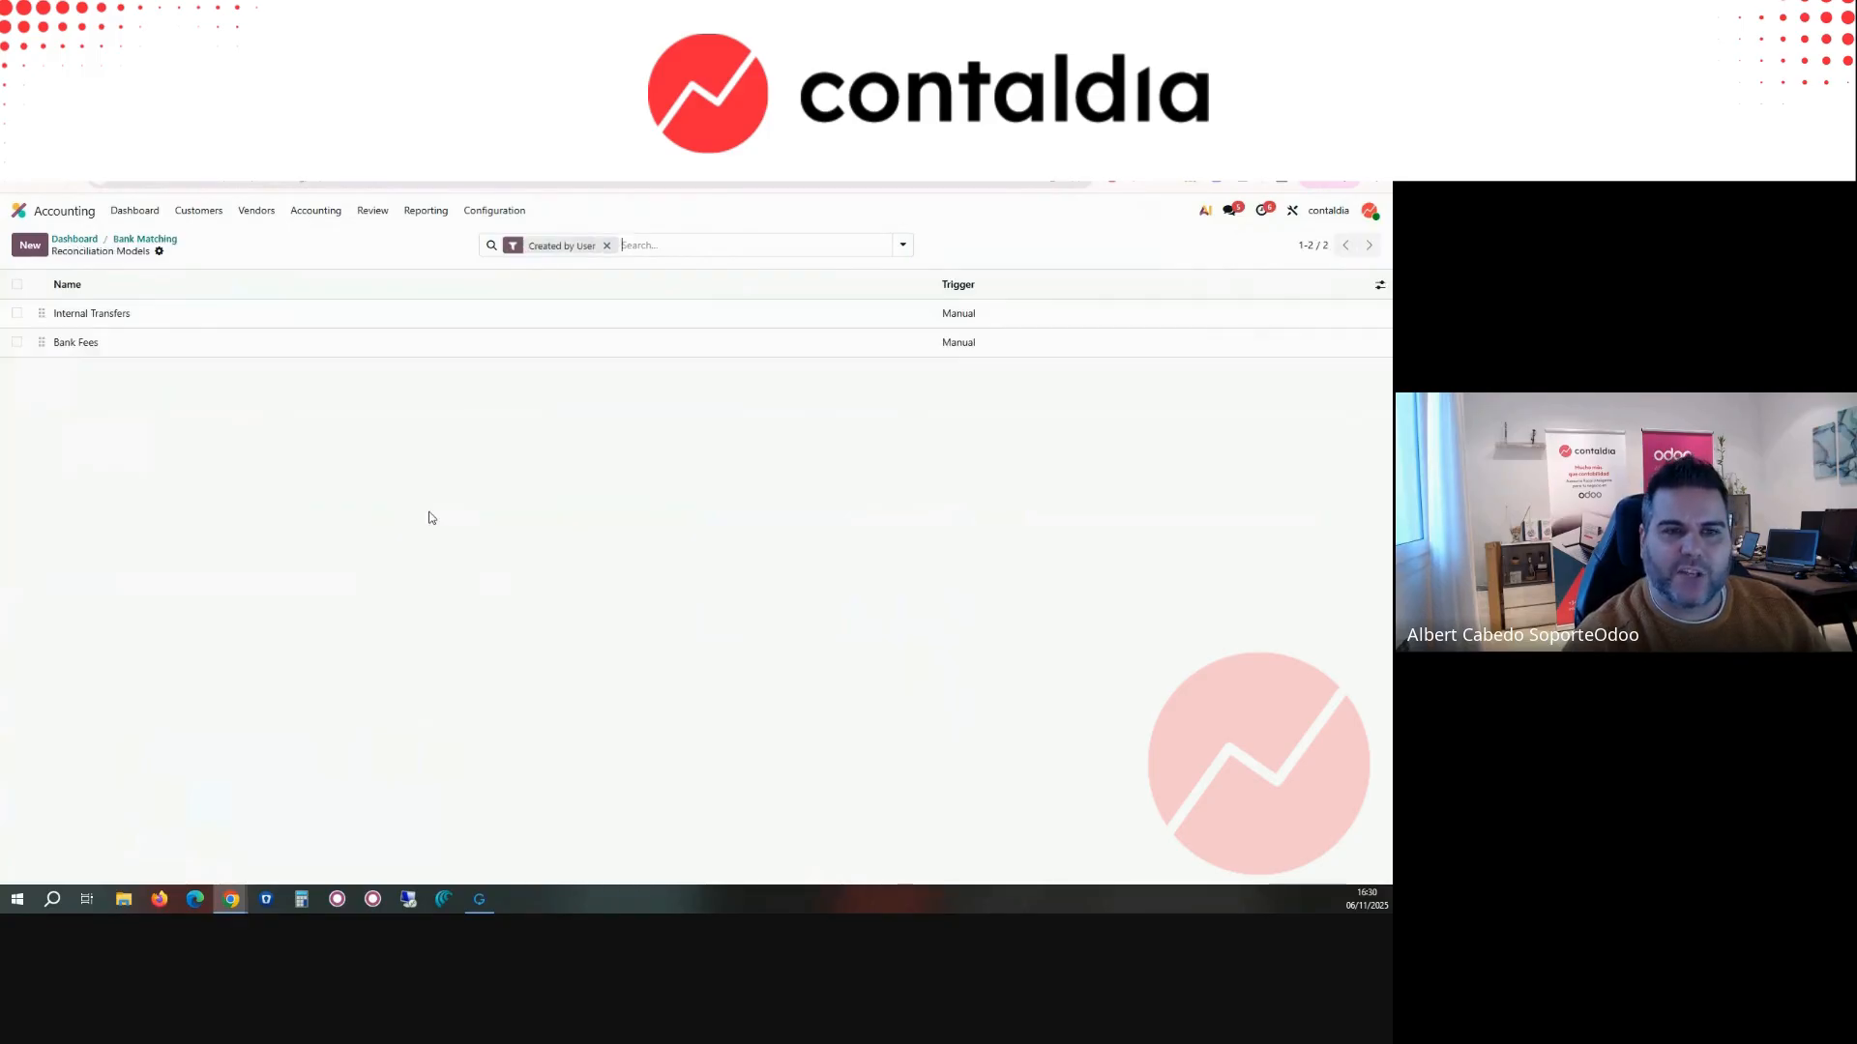
pyautogui.click(97, 341)
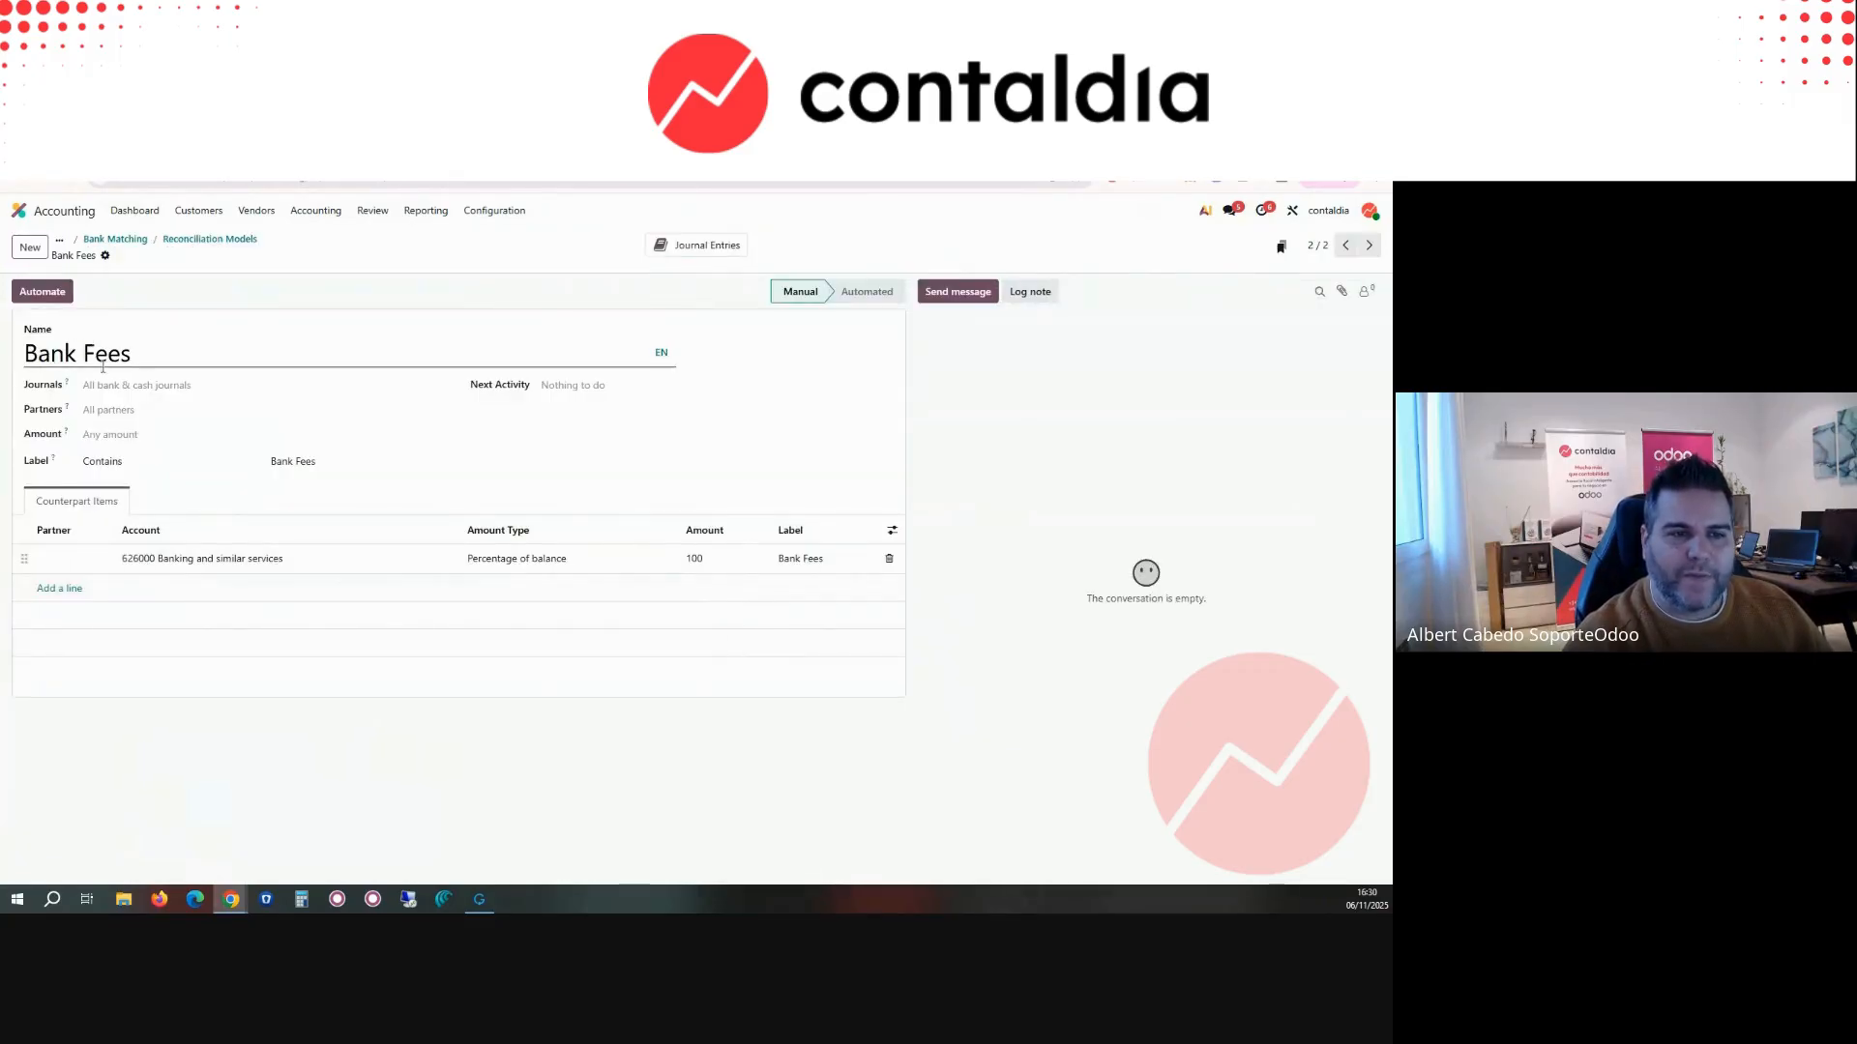
# Step: Restrict the Bank Fees model to amounts lower than or equal to 50.00, save it, and make it automated
pyautogui.click(97, 435)
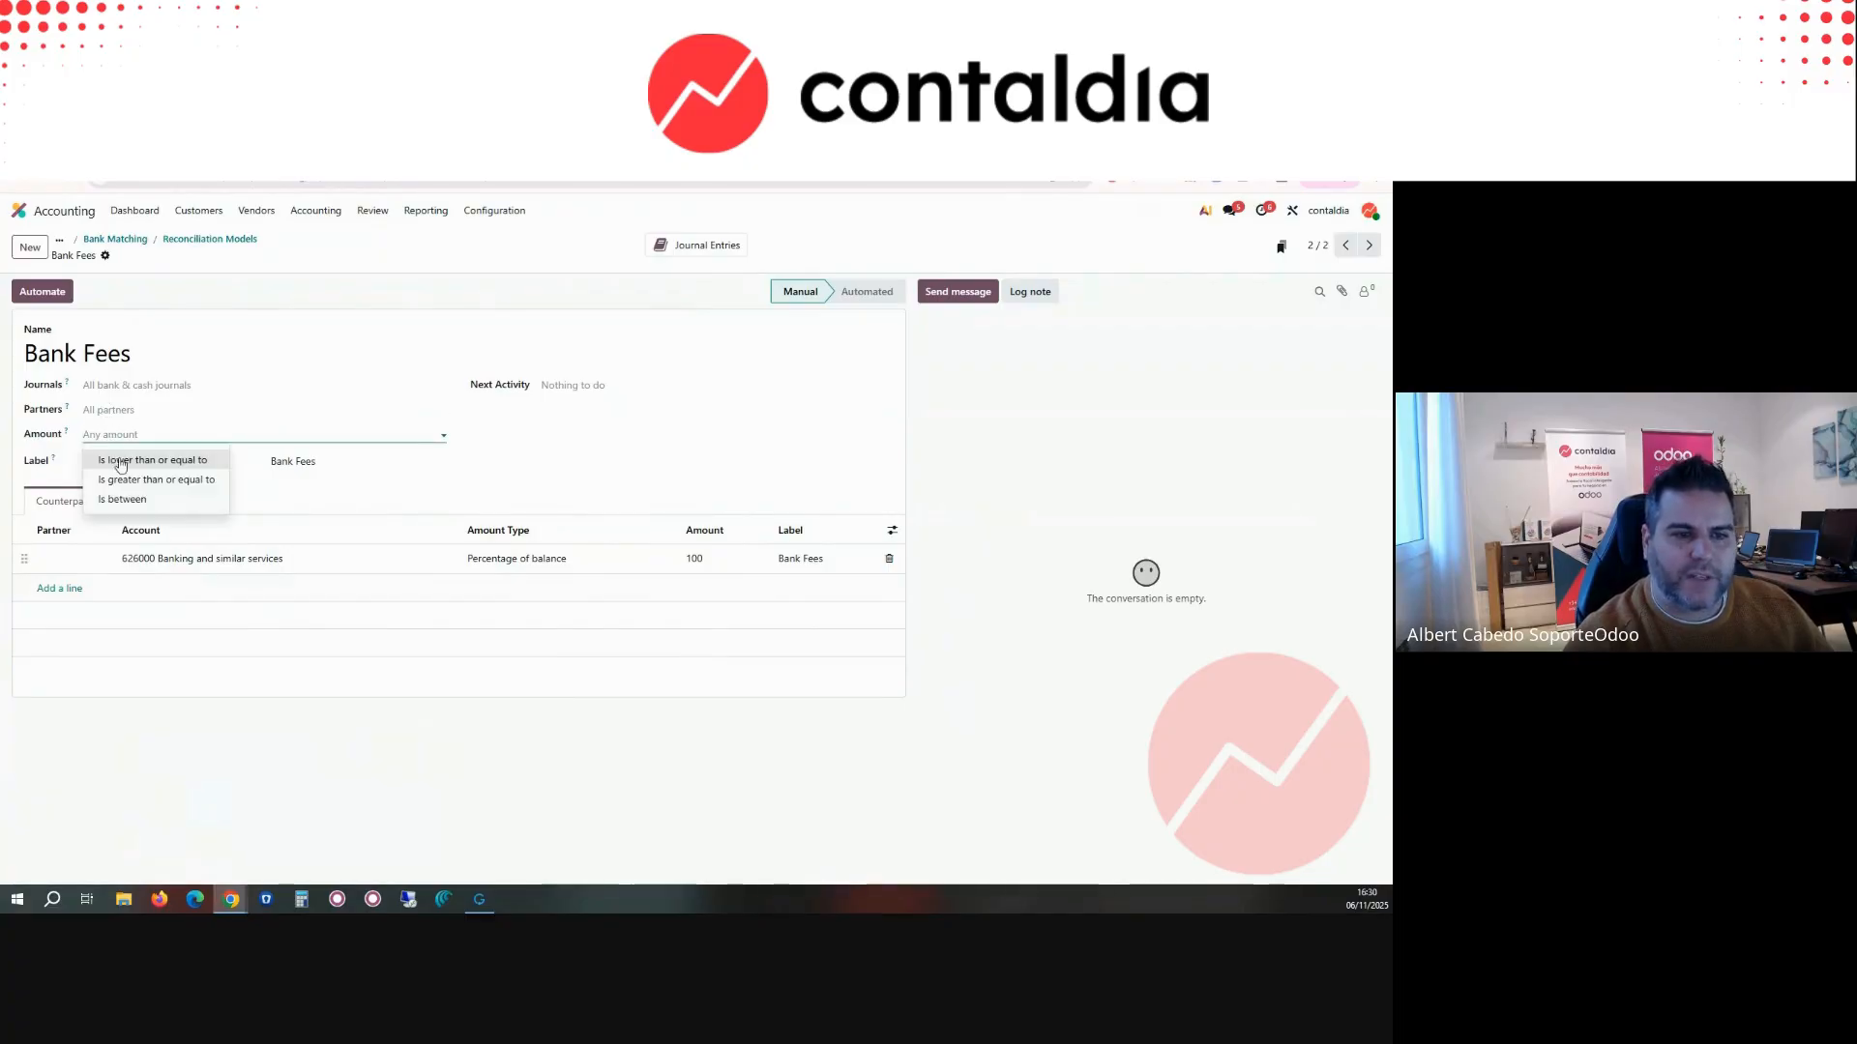
pyautogui.click(120, 463)
pyautogui.click(325, 428)
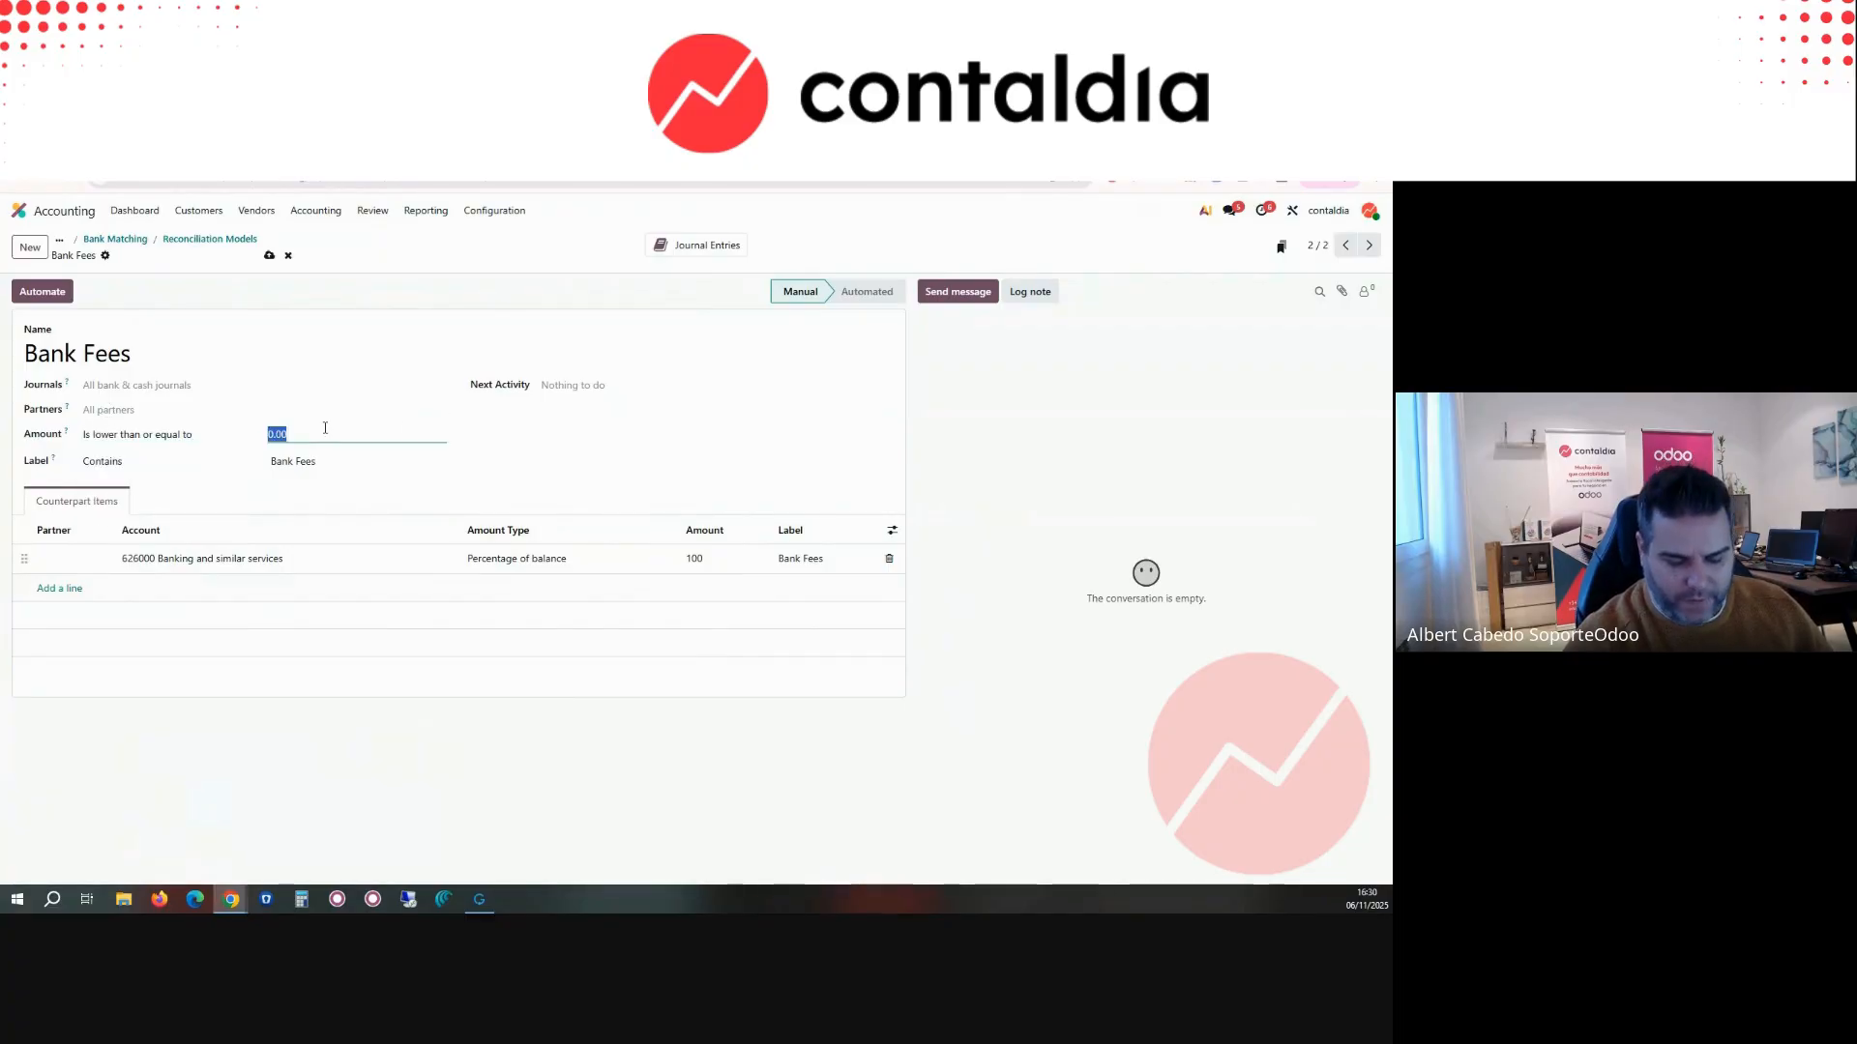
pyautogui.click(583, 443)
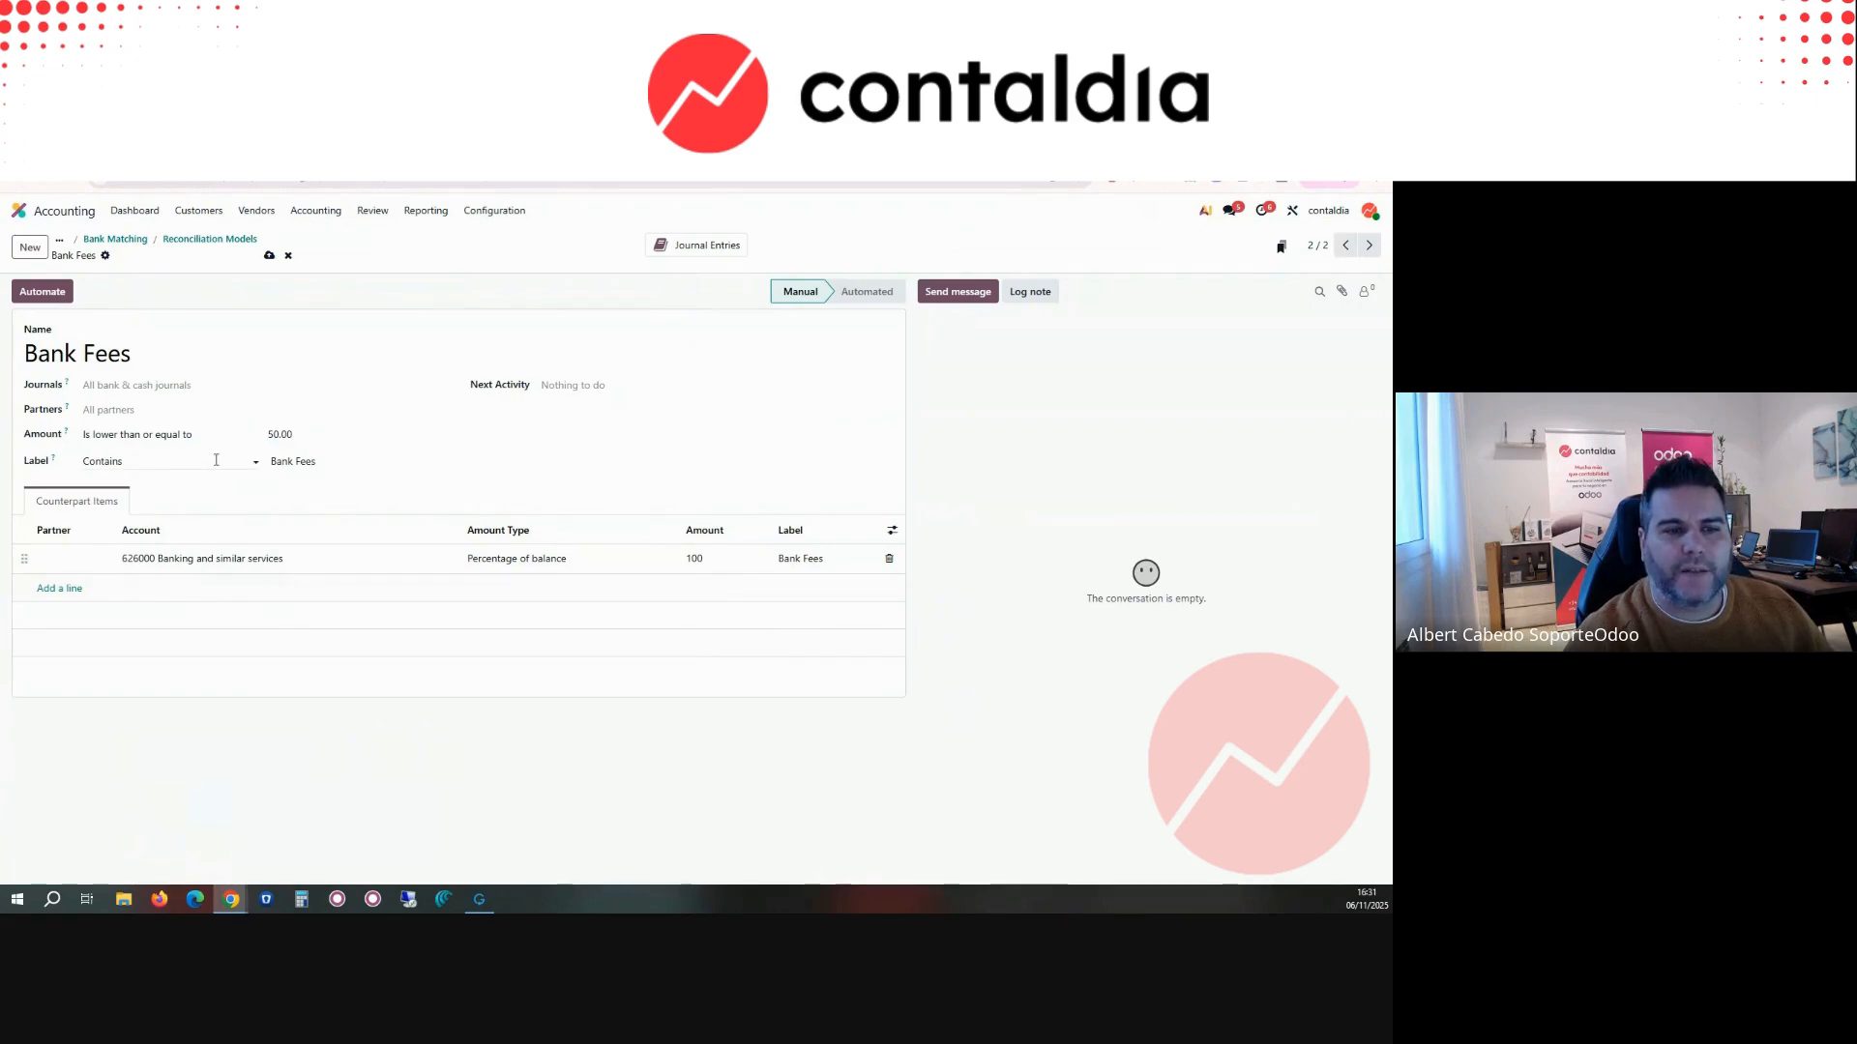
pyautogui.click(323, 460)
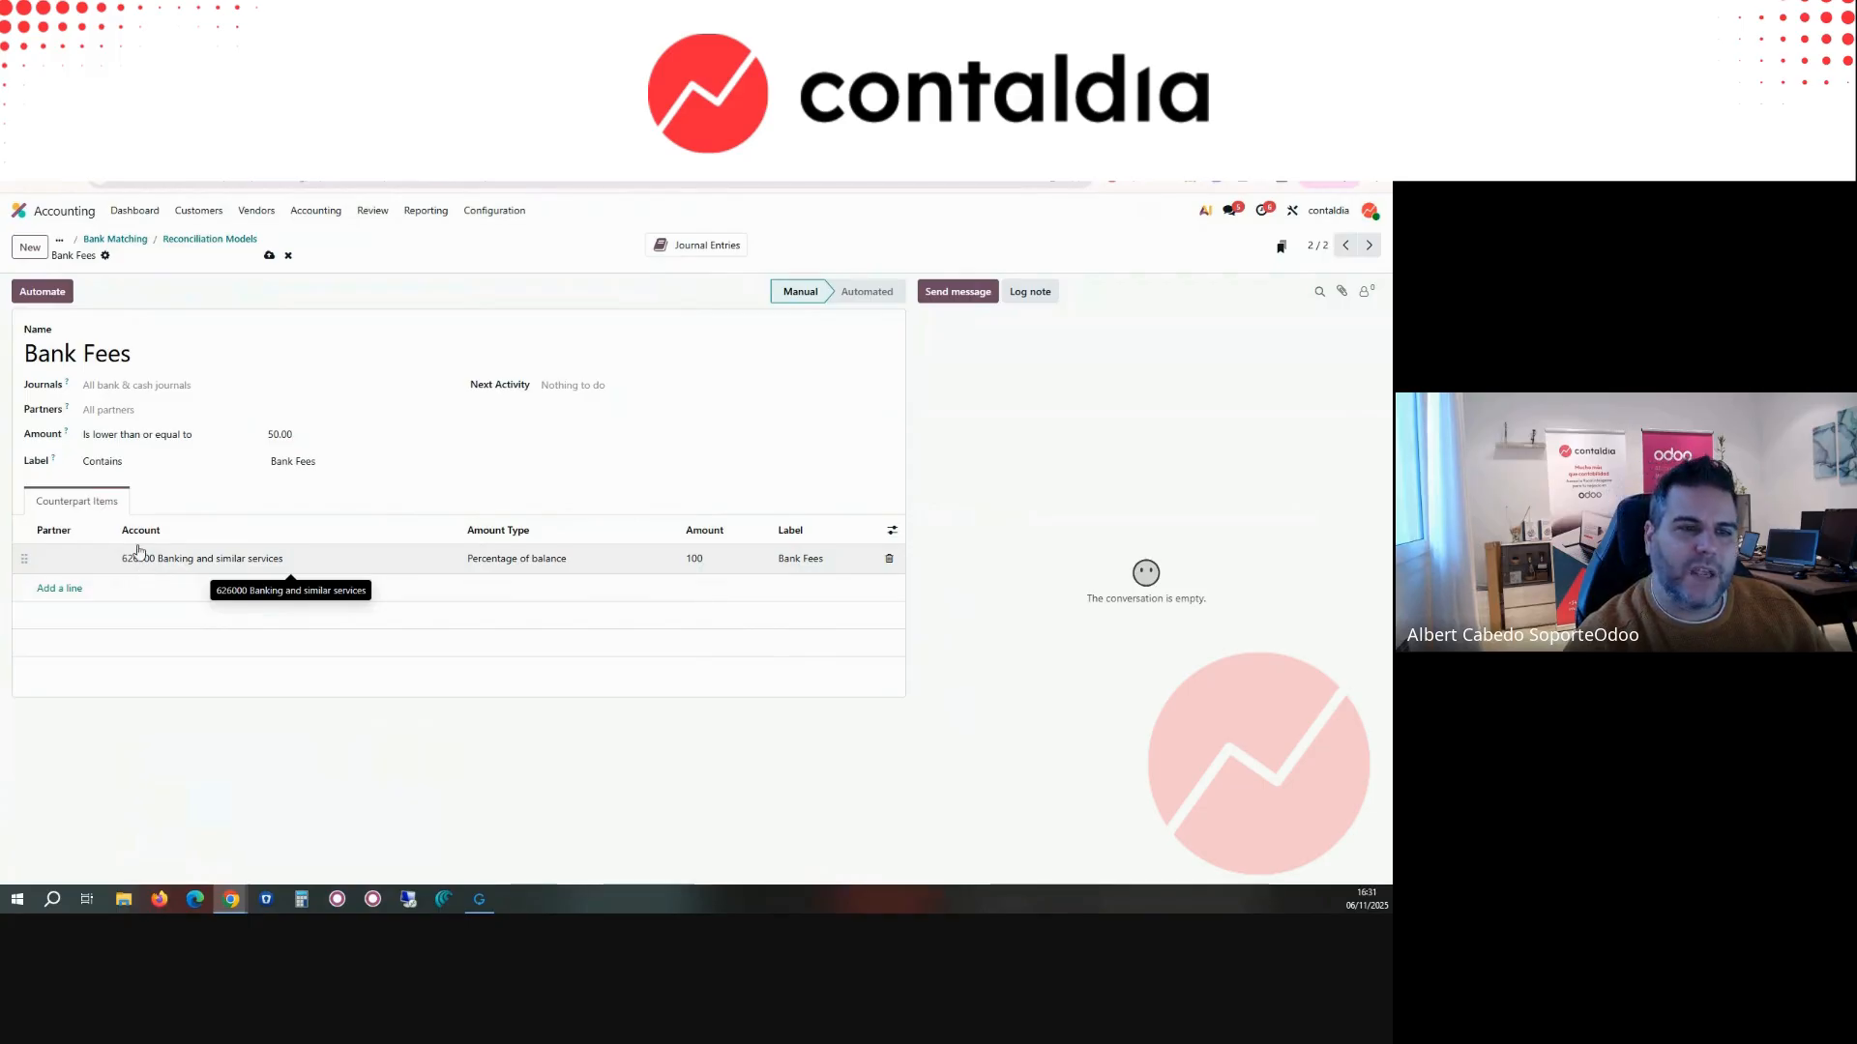
pyautogui.click(269, 256)
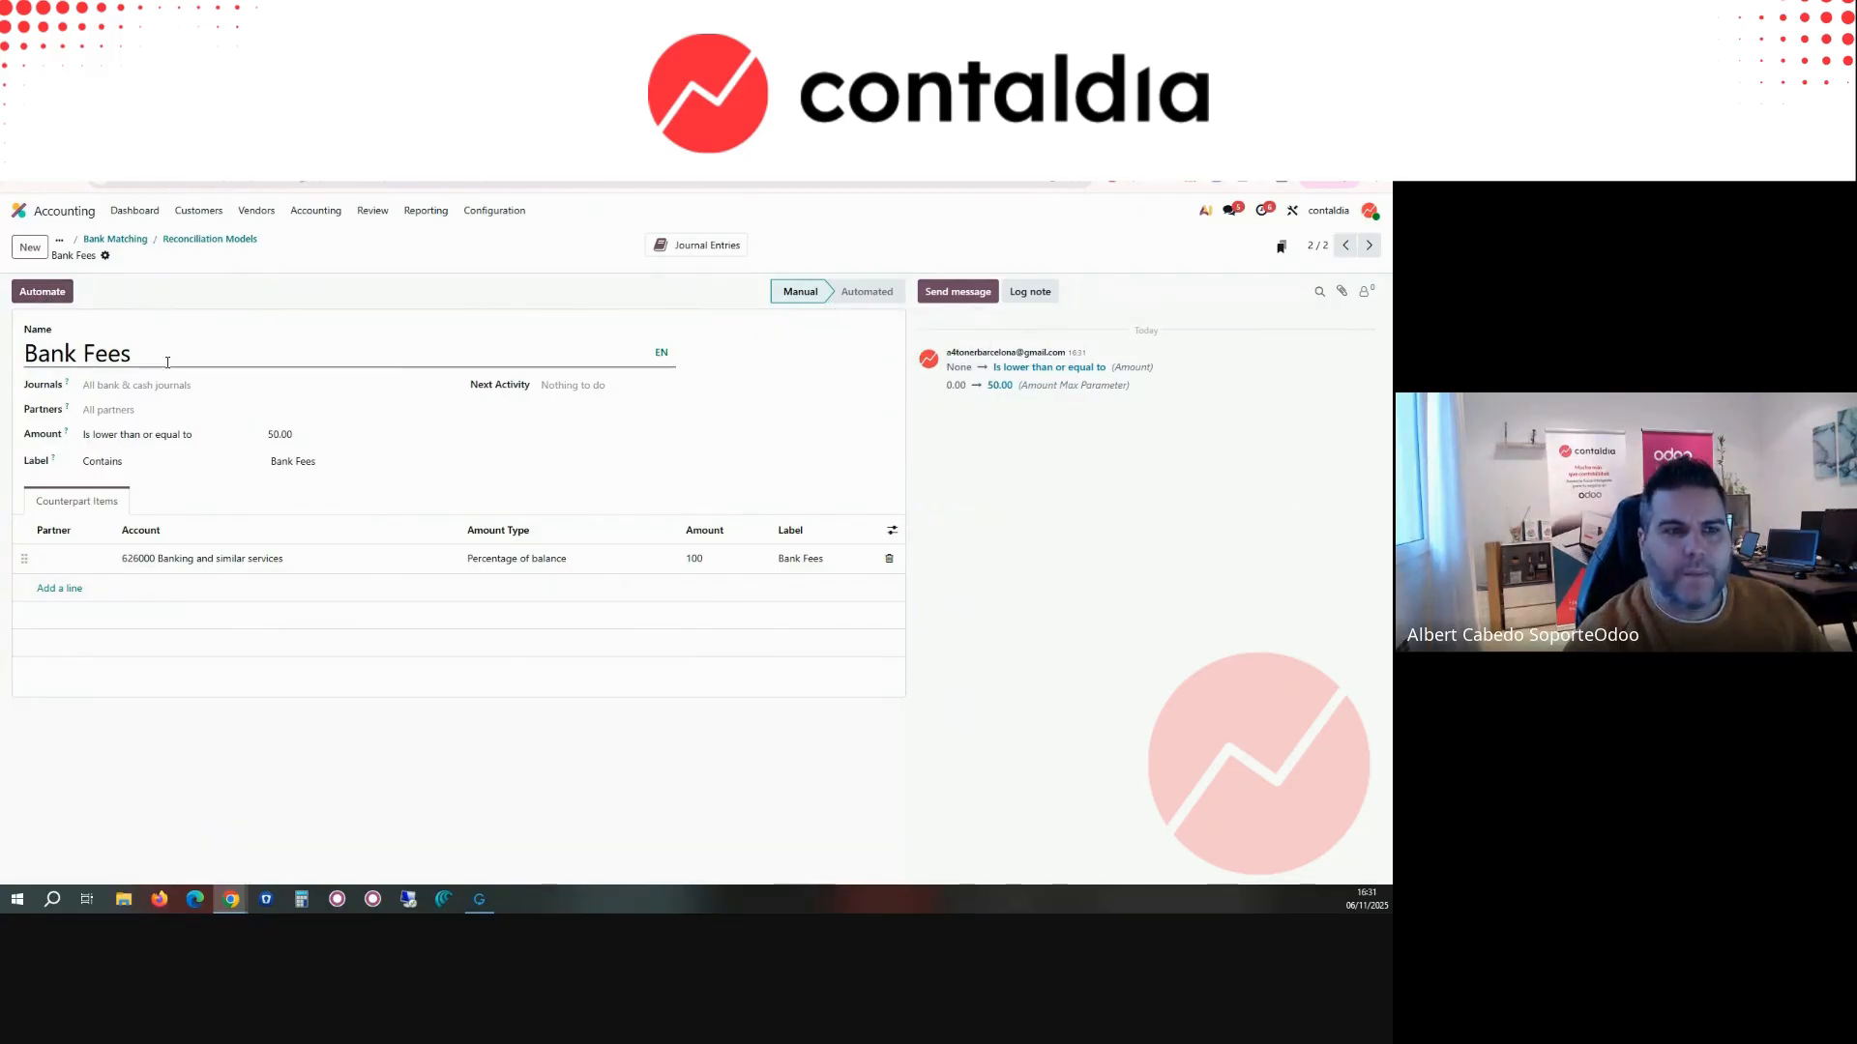
pyautogui.click(60, 303)
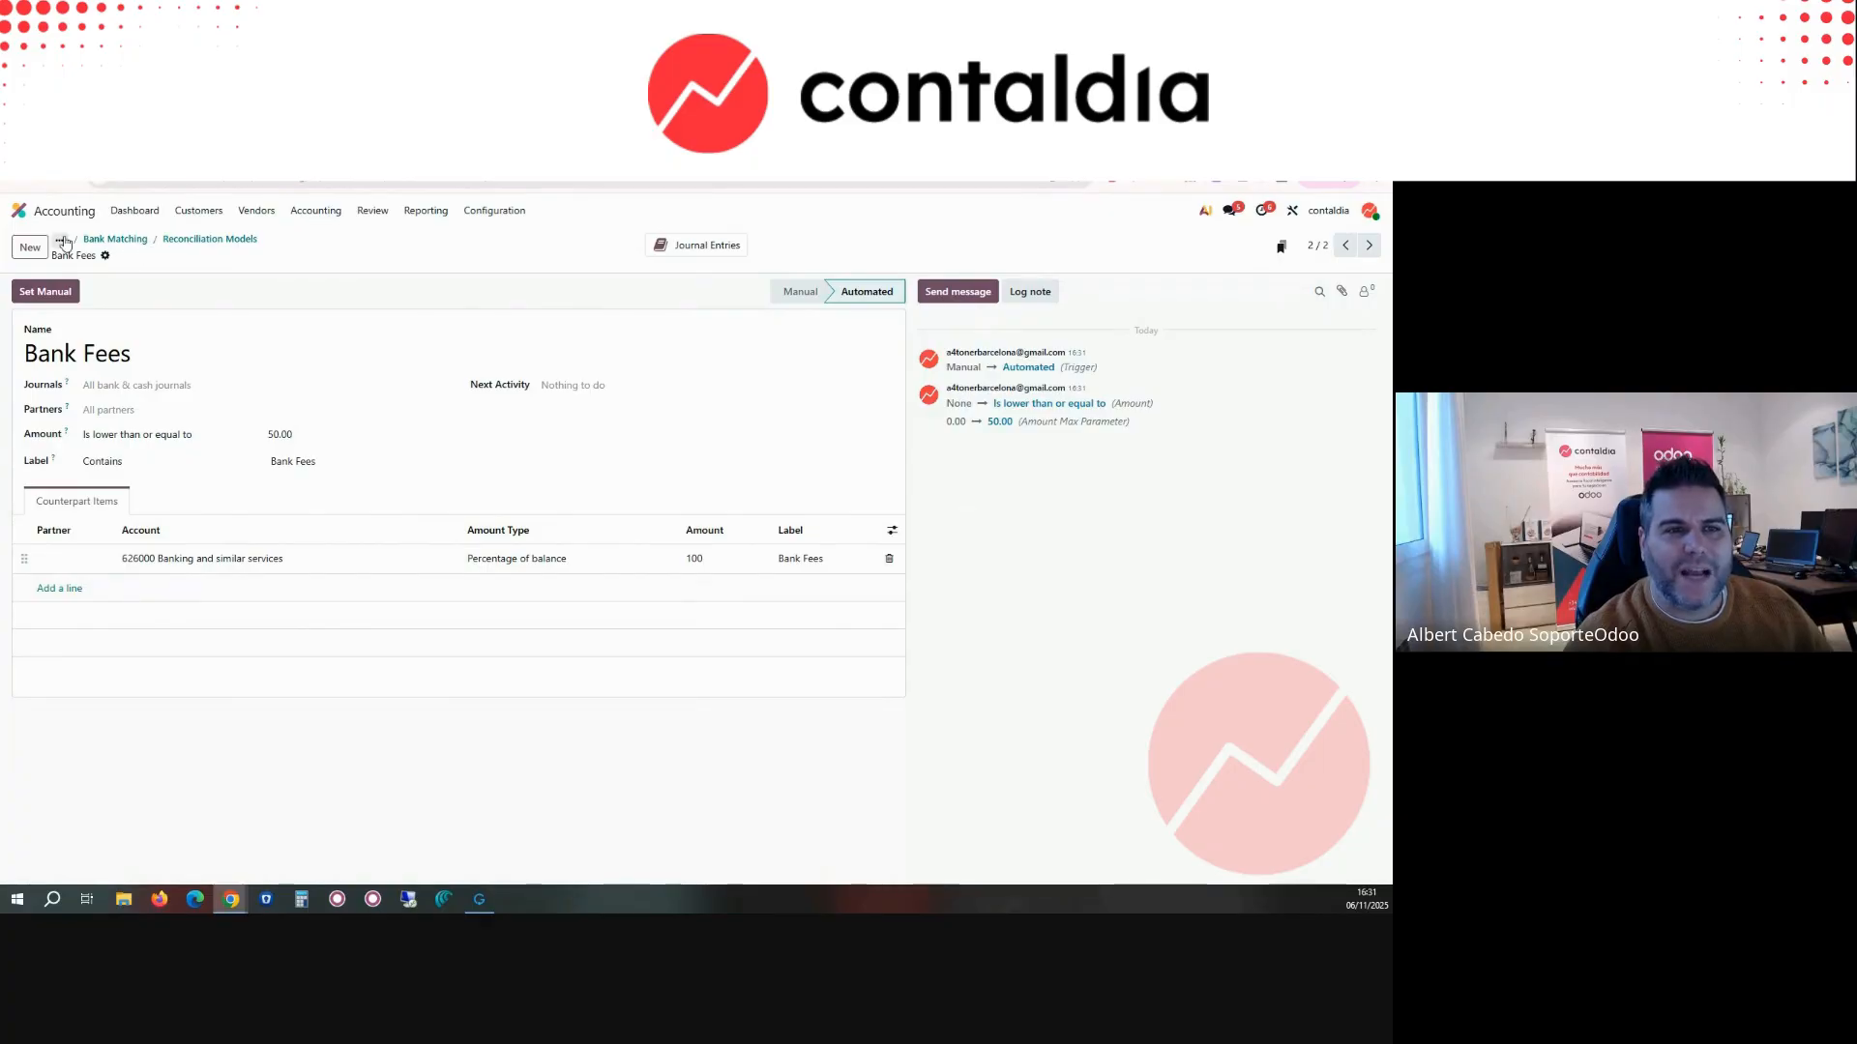
# Step: Return to the Bank journal's transactions and apply the Bank Fees model to the Monthly Bank Fees transaction
pyautogui.click(136, 213)
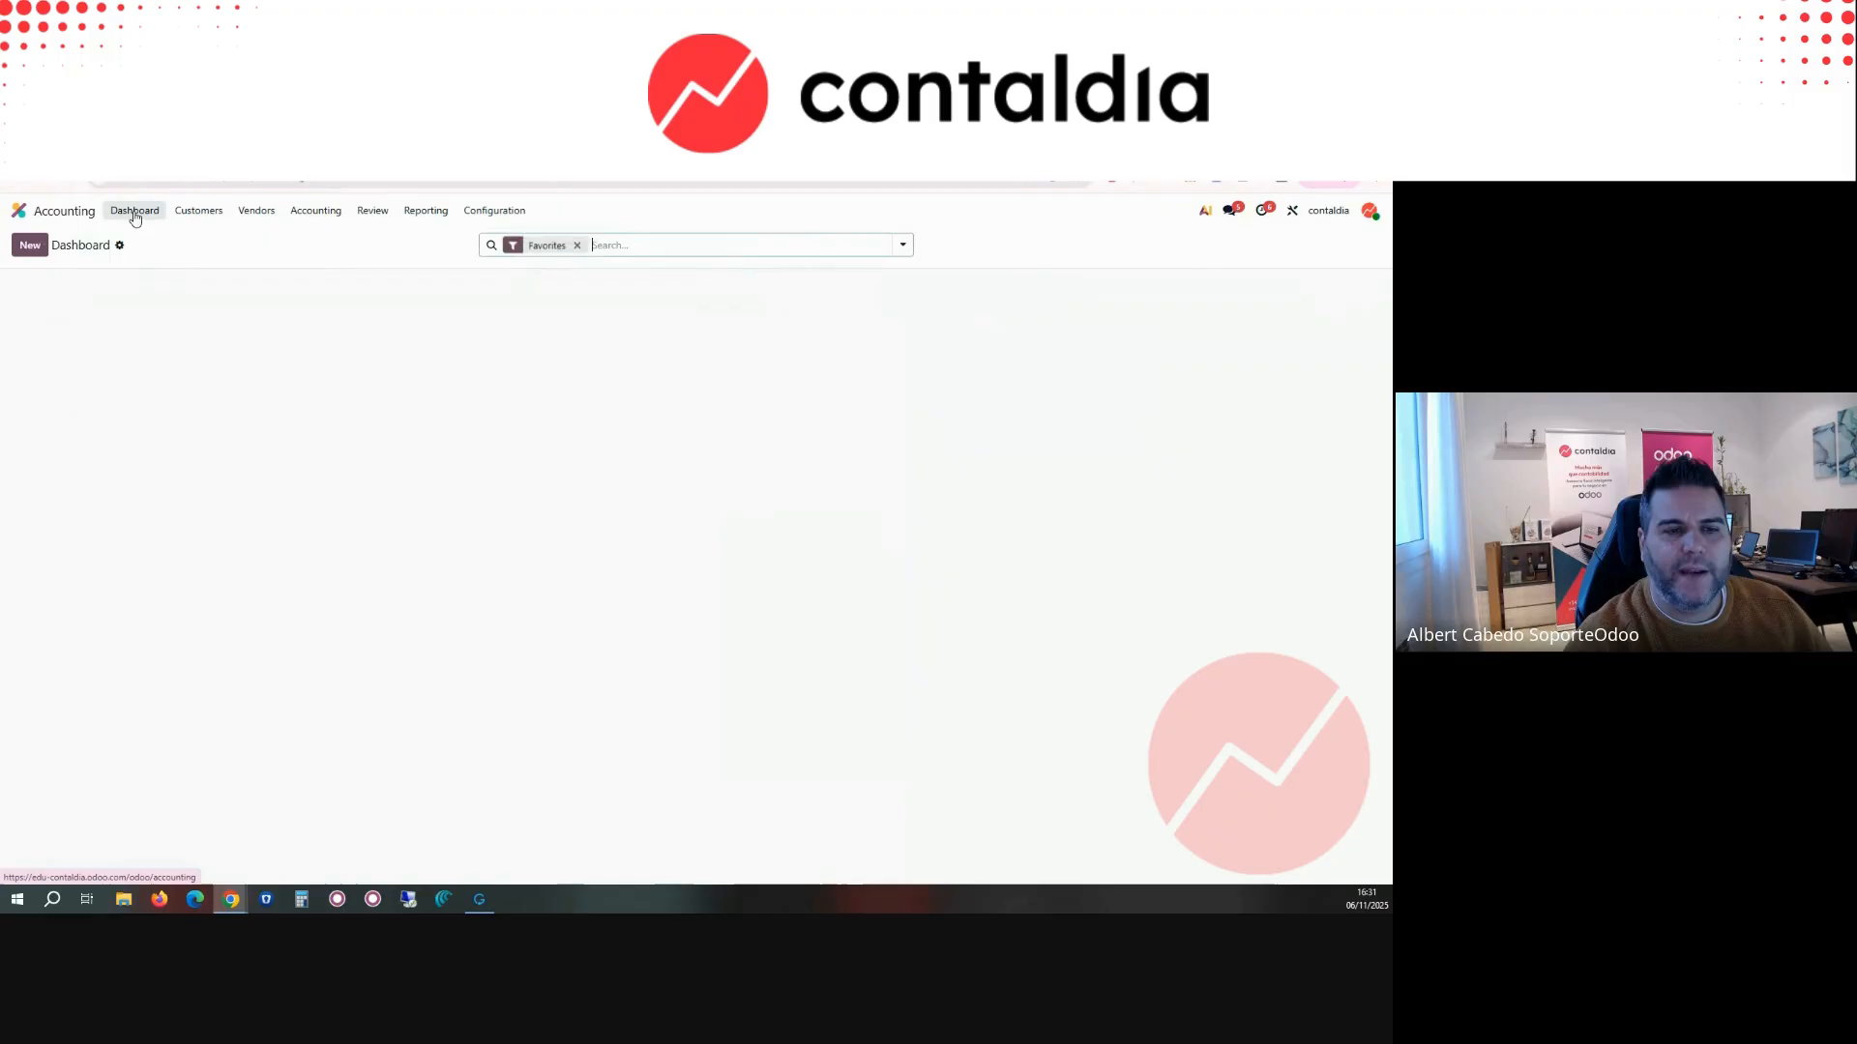
pyautogui.click(66, 558)
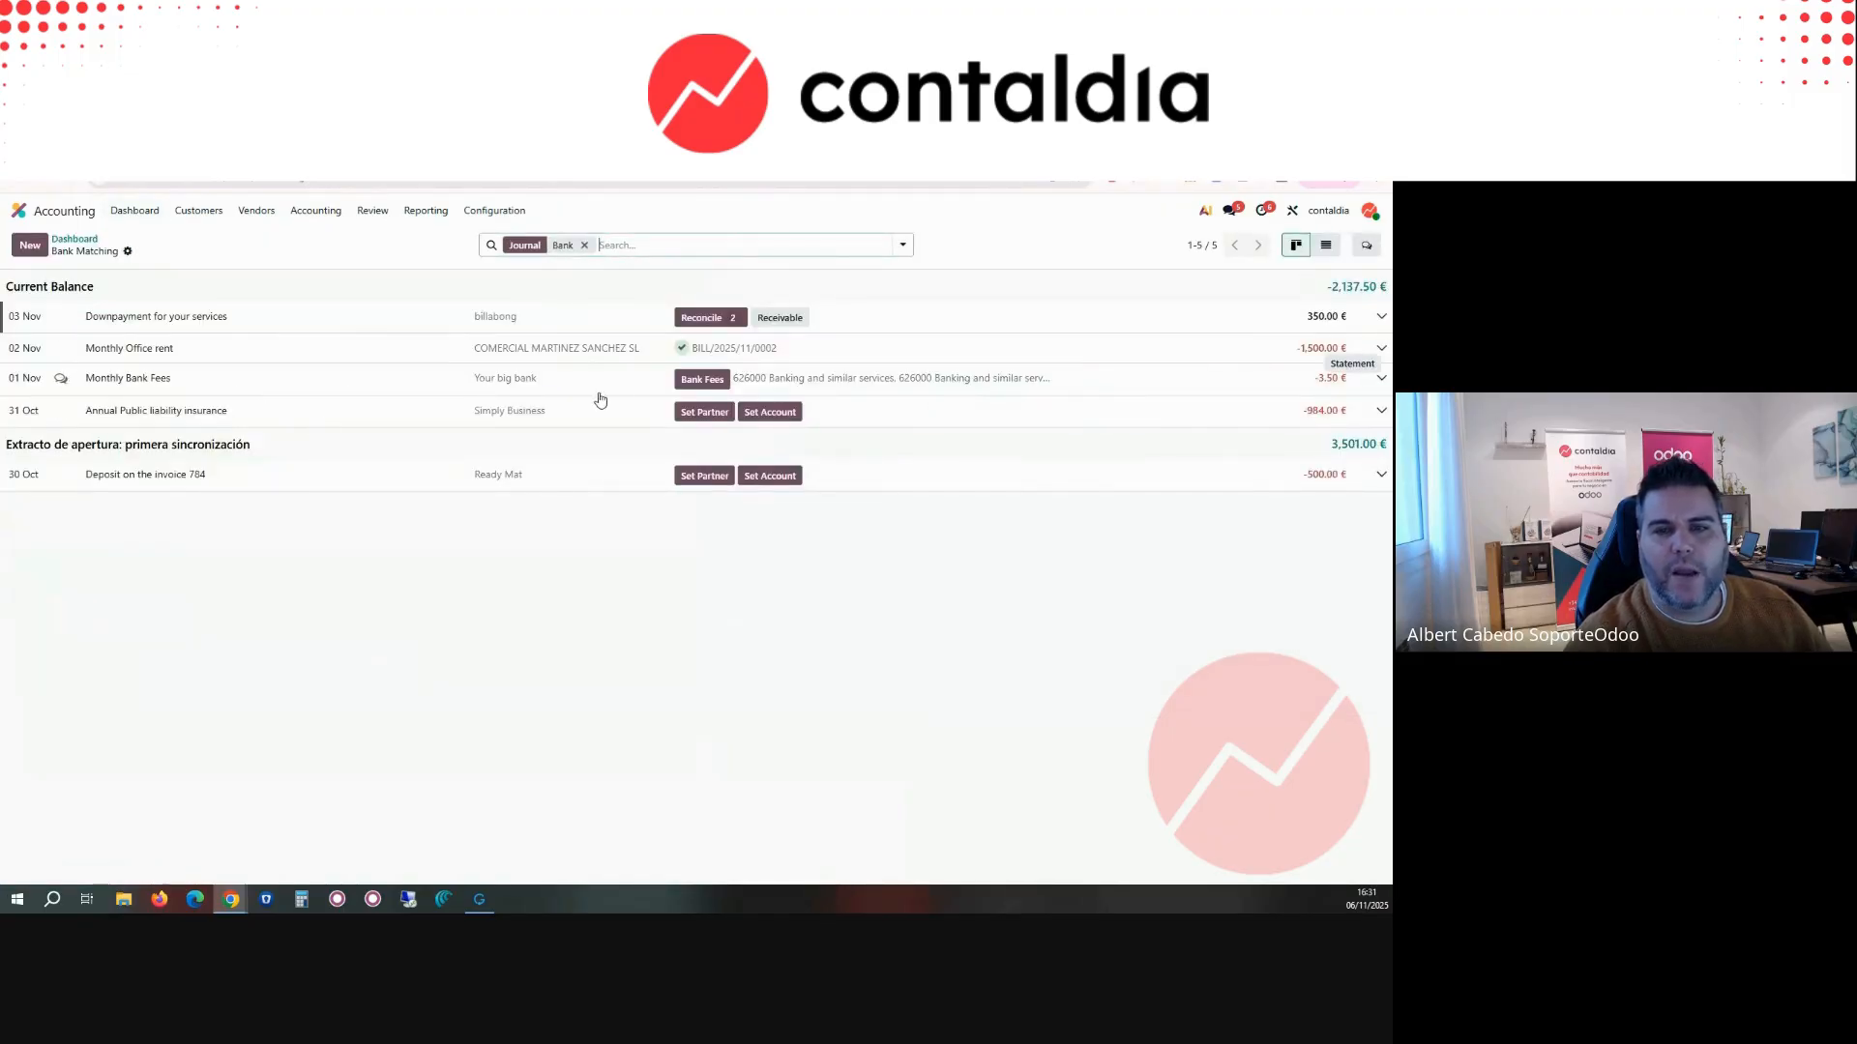
pyautogui.click(701, 380)
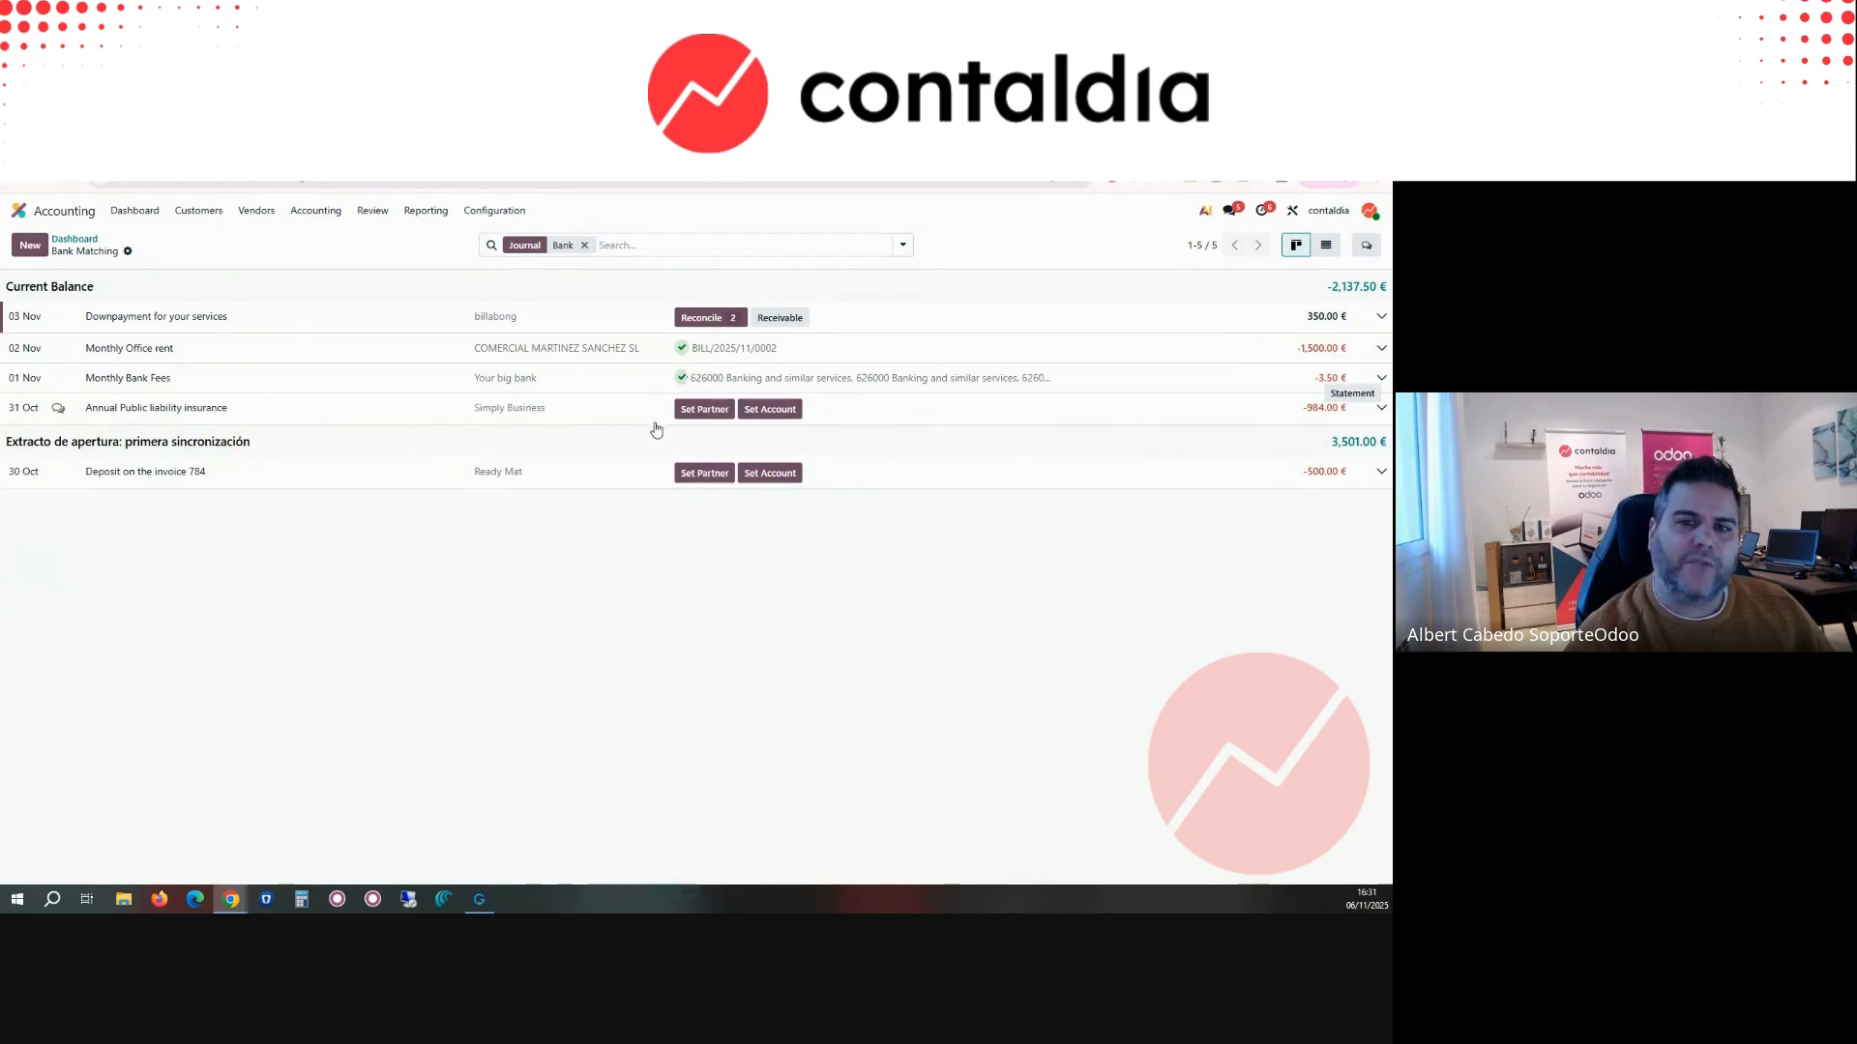
# Step: Remove the matched bill BILL/2025/11/0002 from the reconciled Monthly Office rent transaction
pyautogui.click(686, 353)
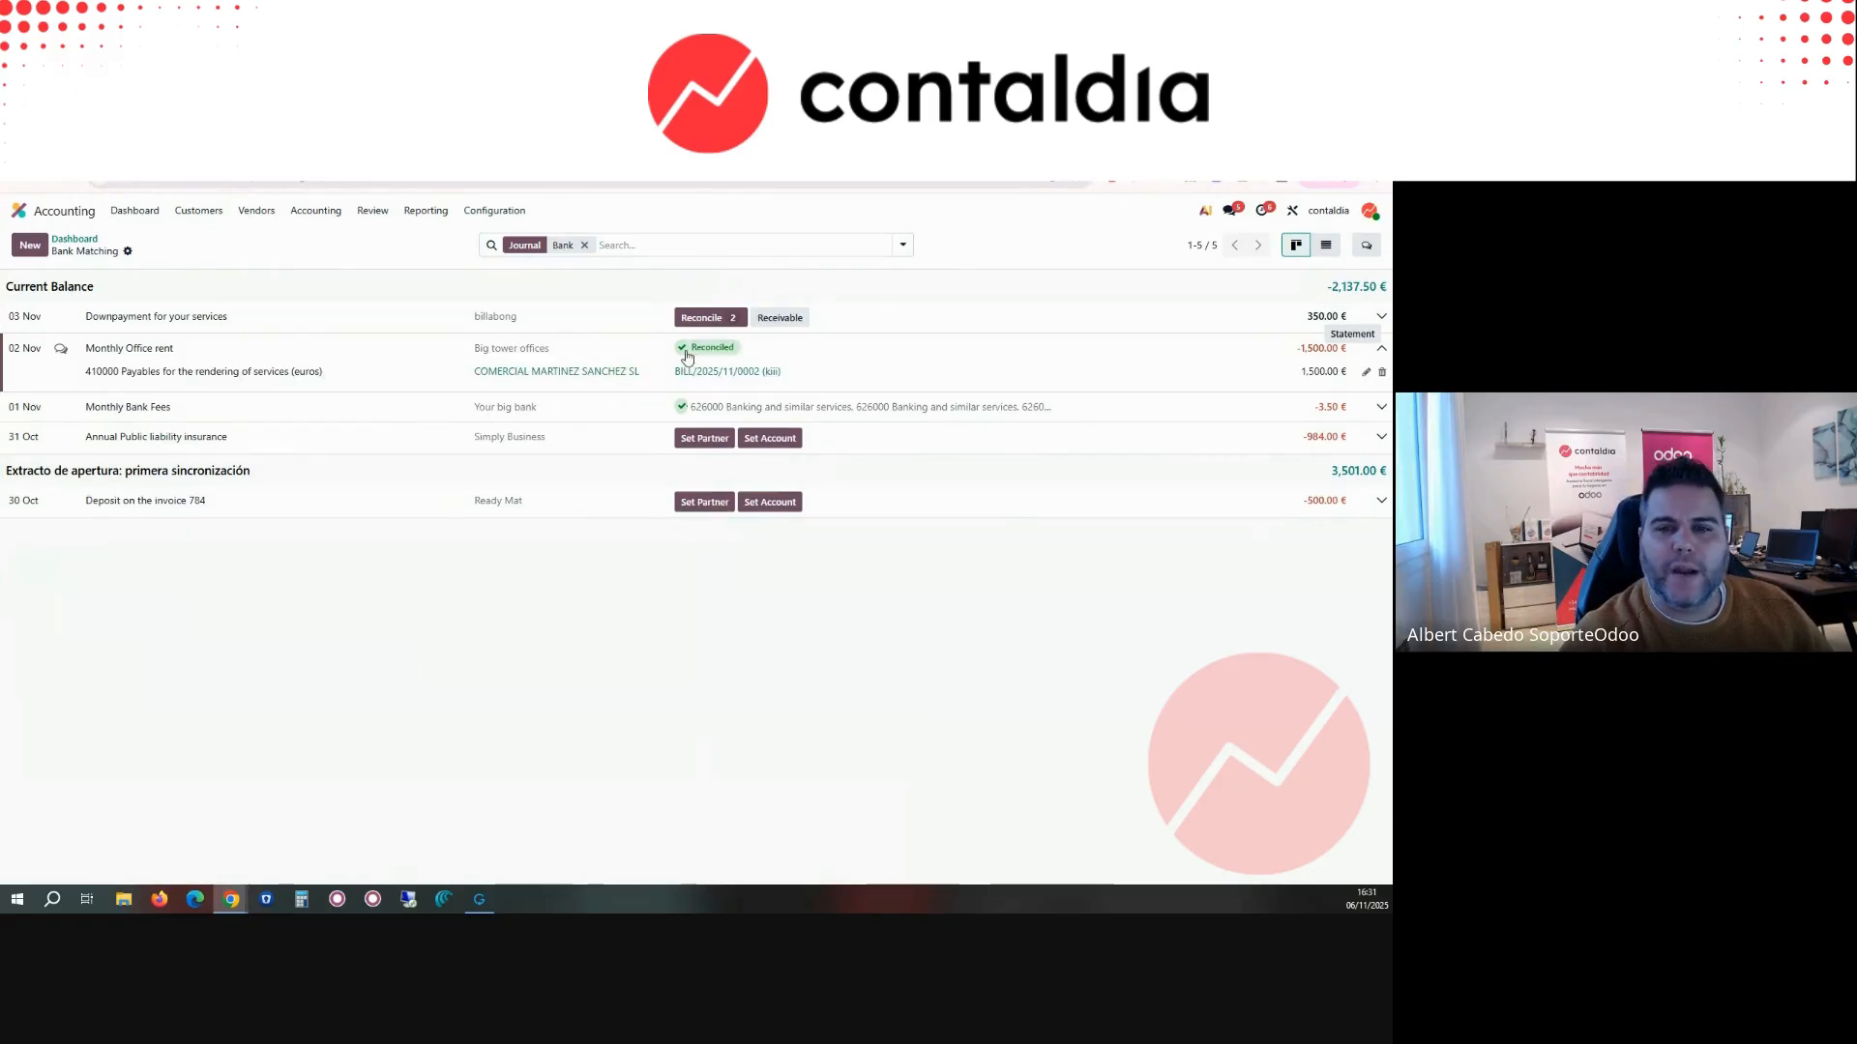
pyautogui.click(1382, 373)
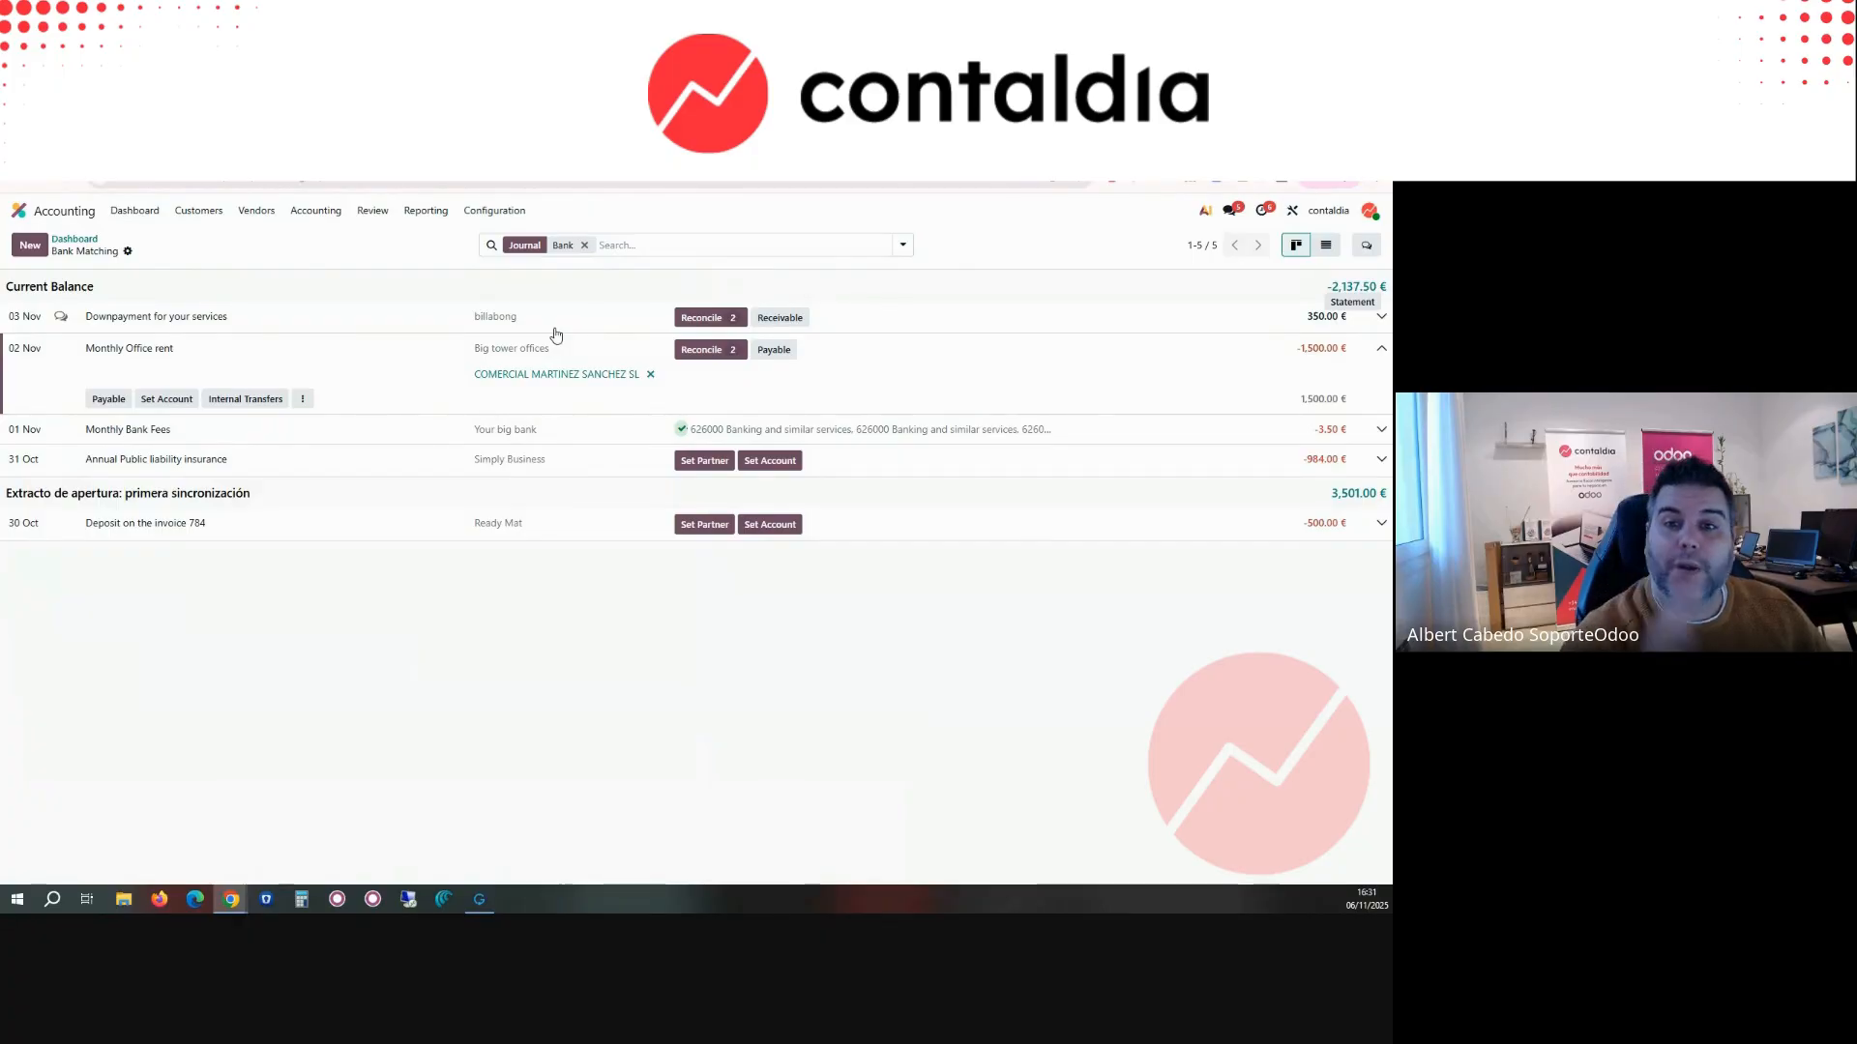
# Step: Check the journal items available to match with the Downpayment for your services transaction, and close the list without selecting any
pyautogui.click(515, 318)
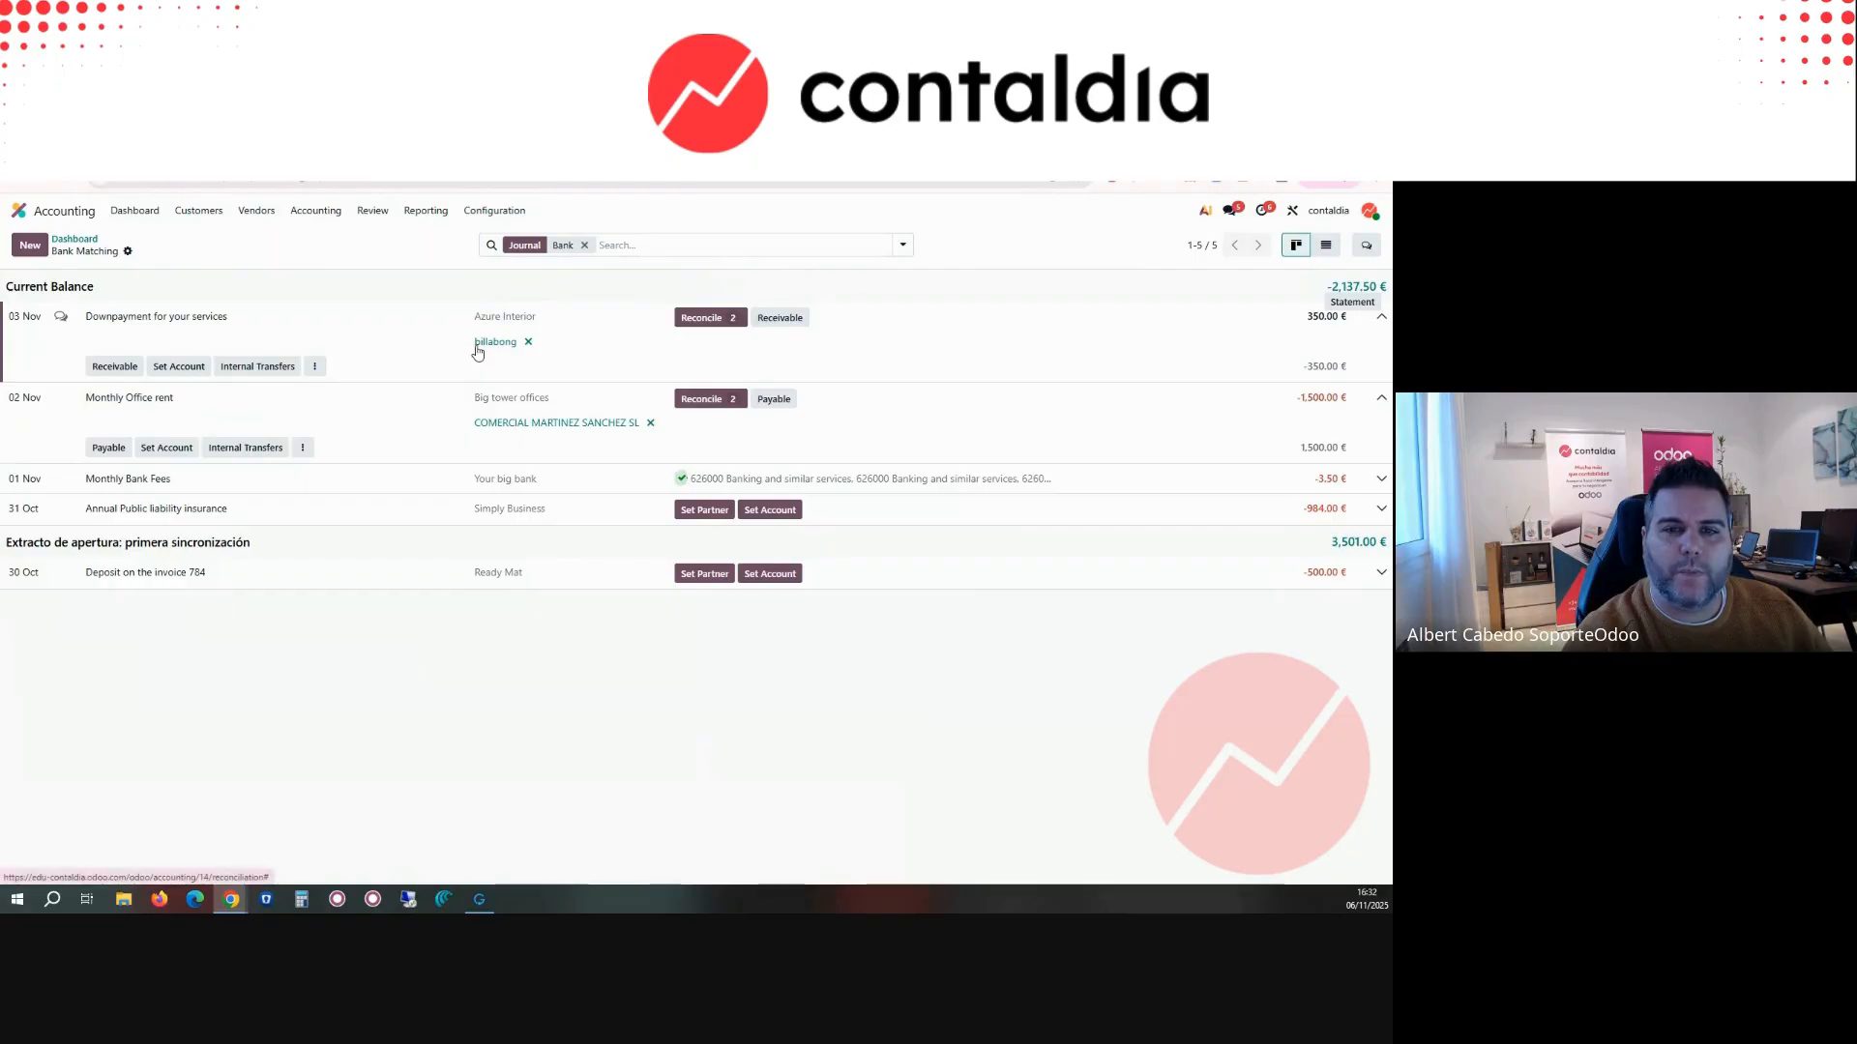
pyautogui.click(684, 321)
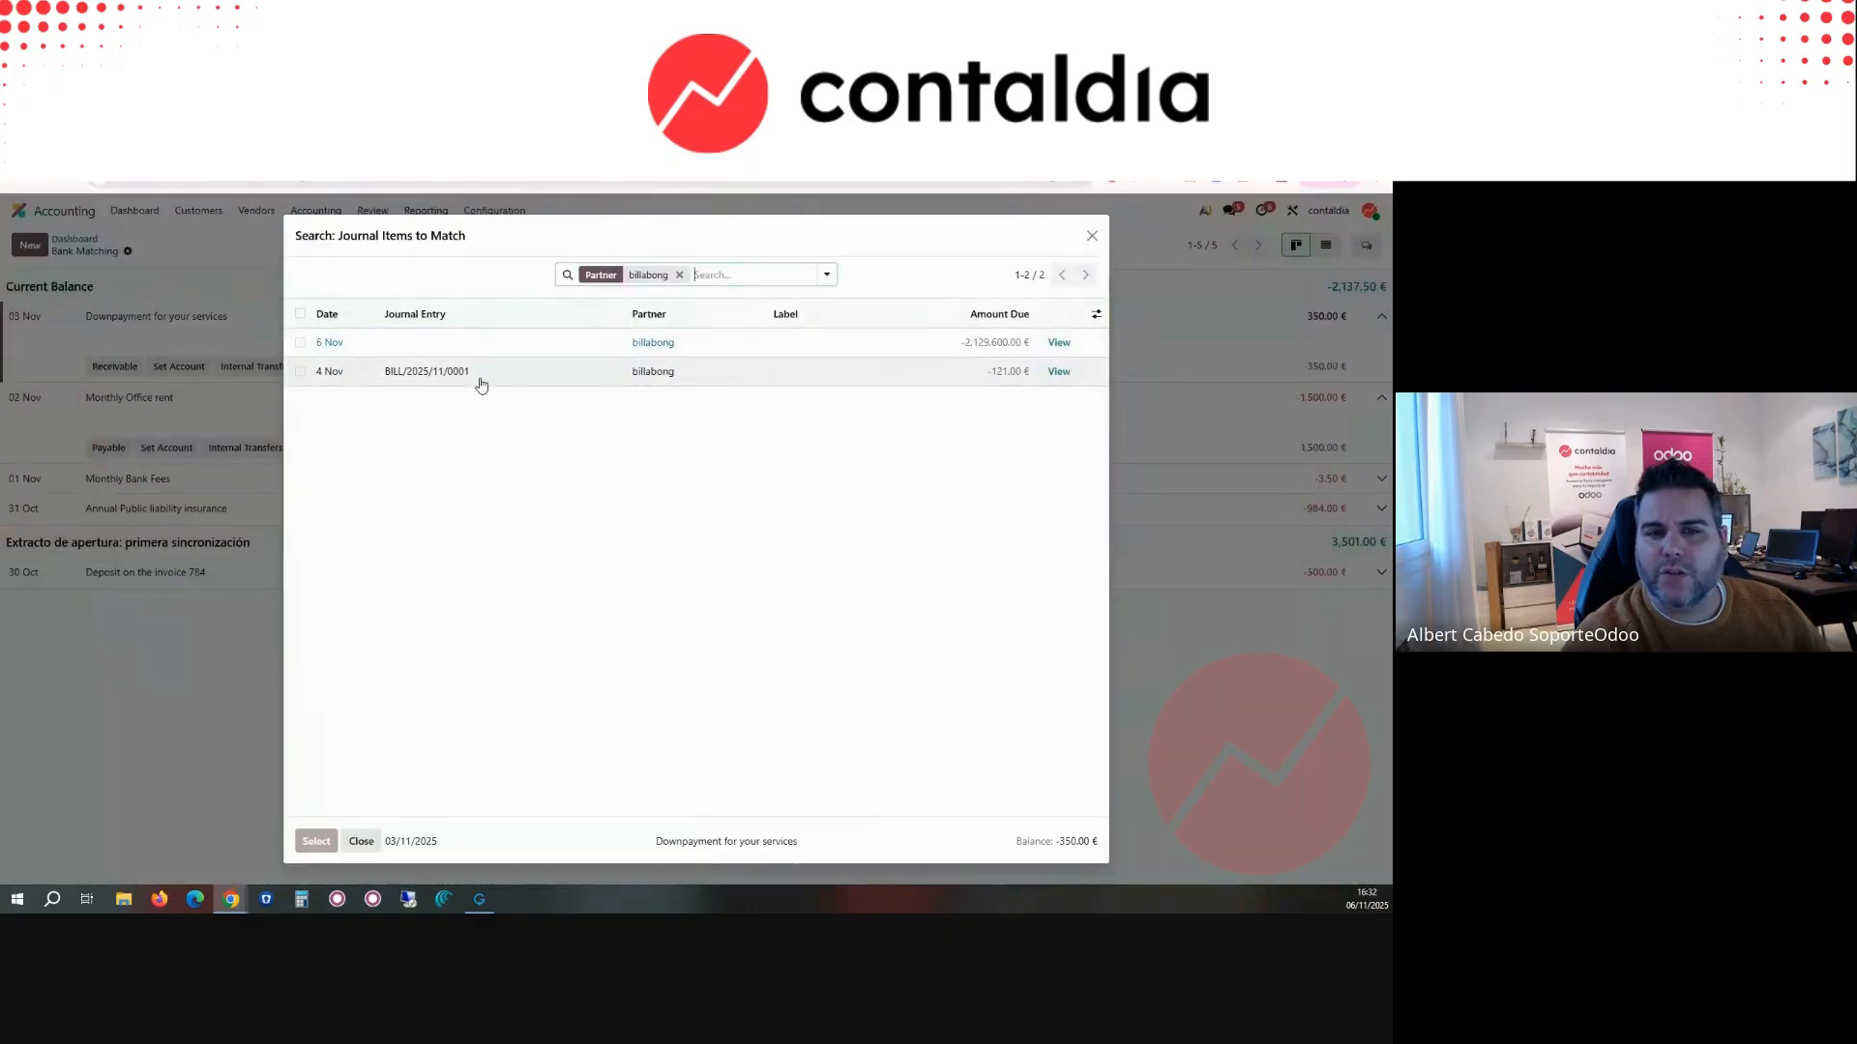
pyautogui.click(1095, 236)
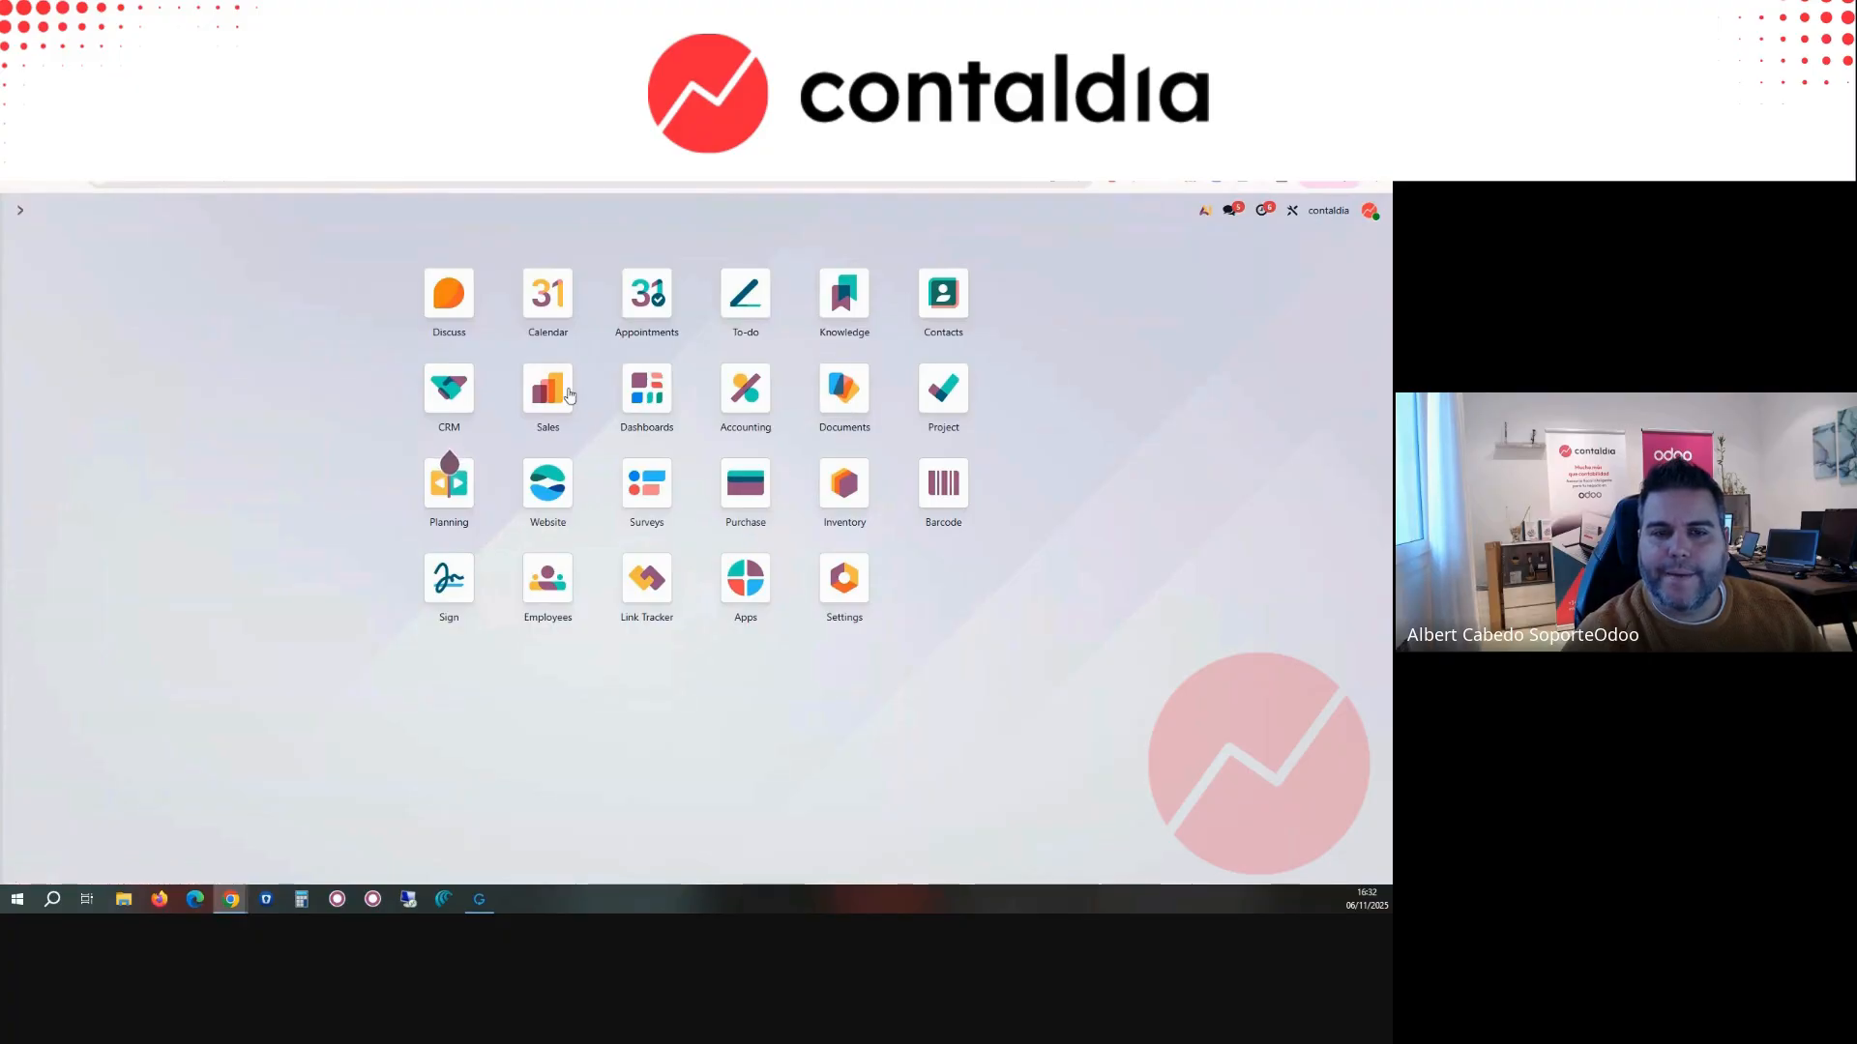
# Step: Start a new customer invoice in Accounting with billabong as the customer
pyautogui.click(742, 391)
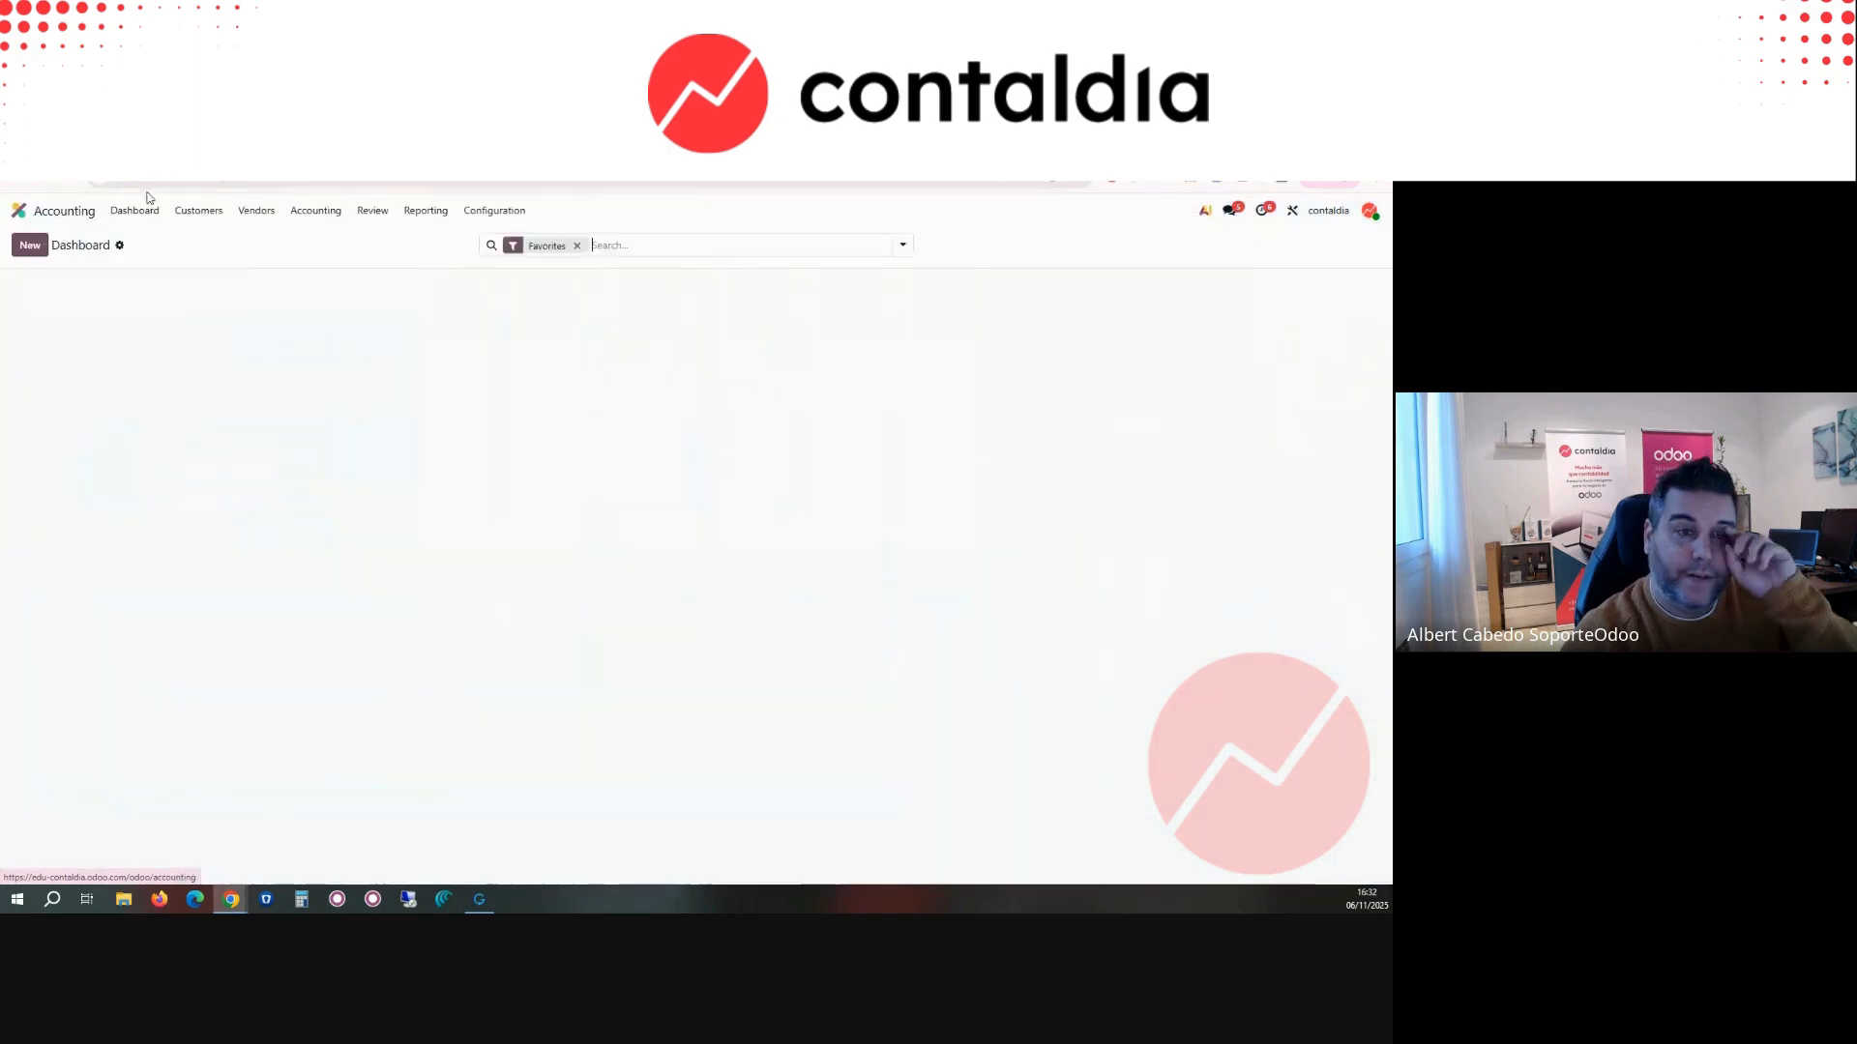
pyautogui.click(197, 211)
pyautogui.click(199, 237)
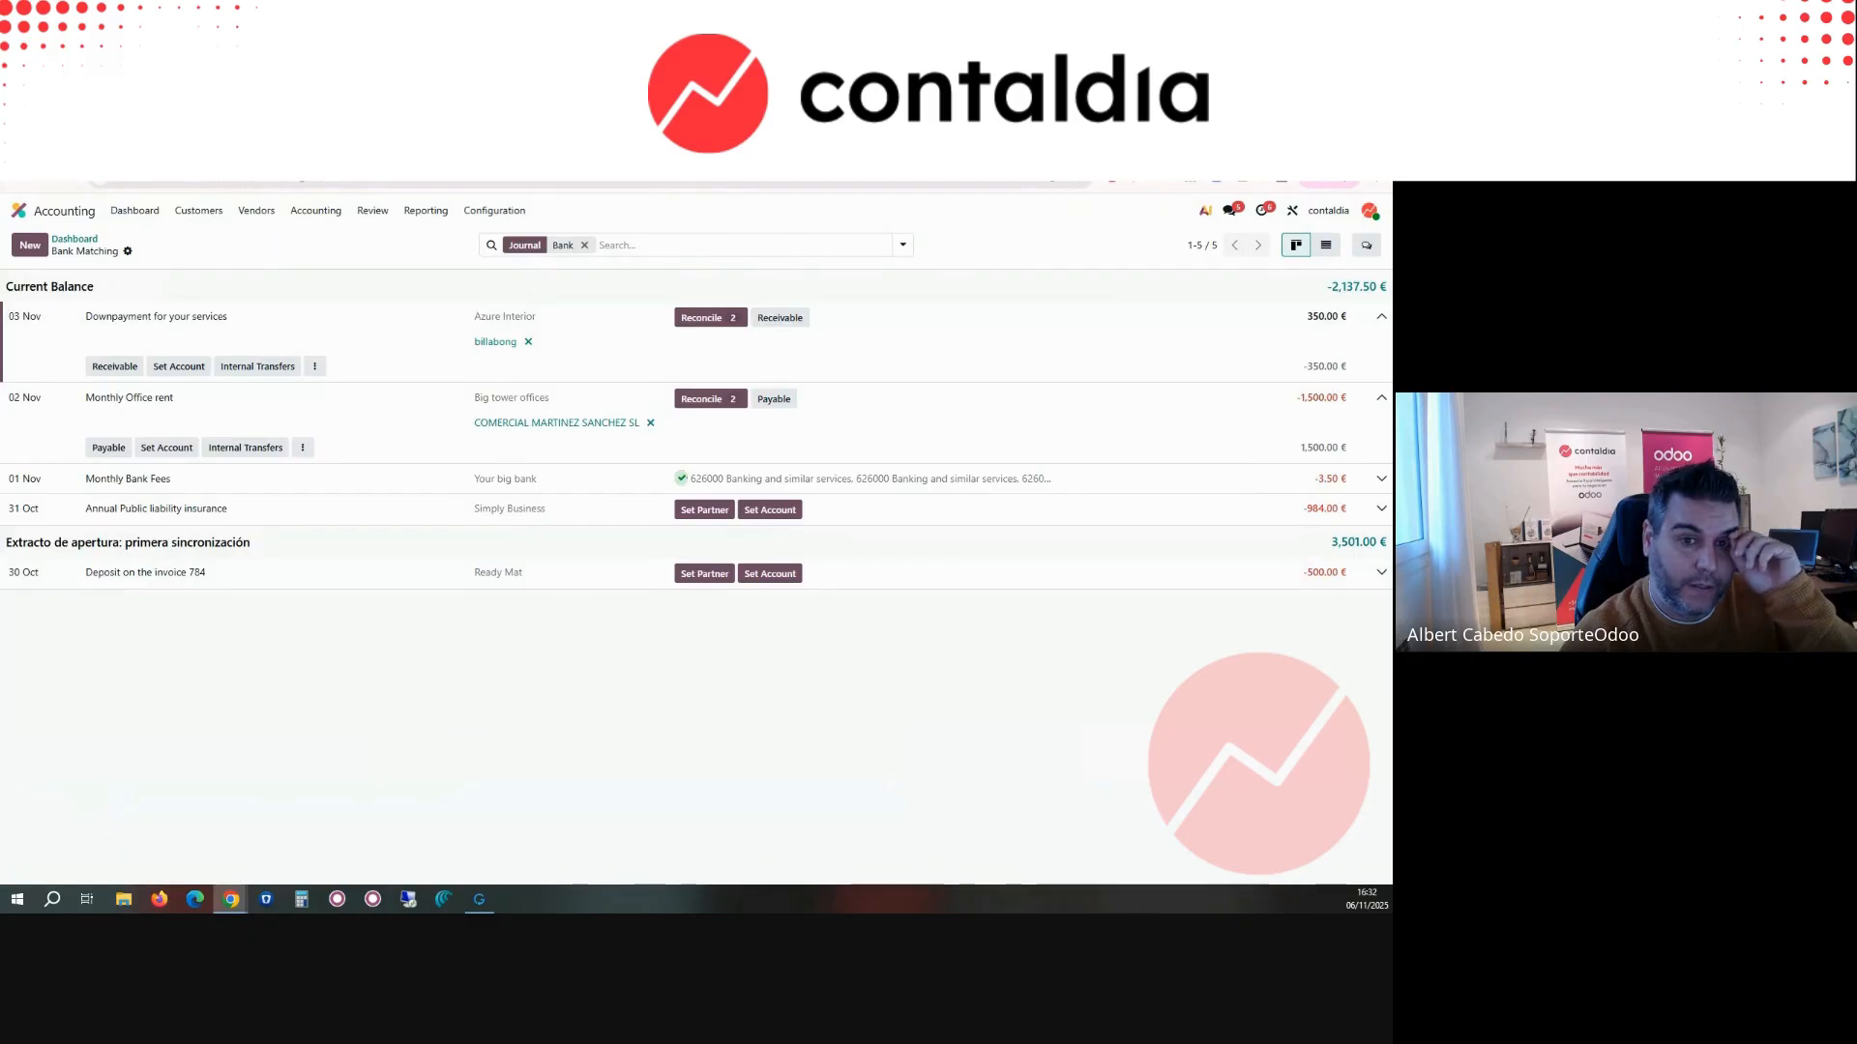
pyautogui.click(30, 246)
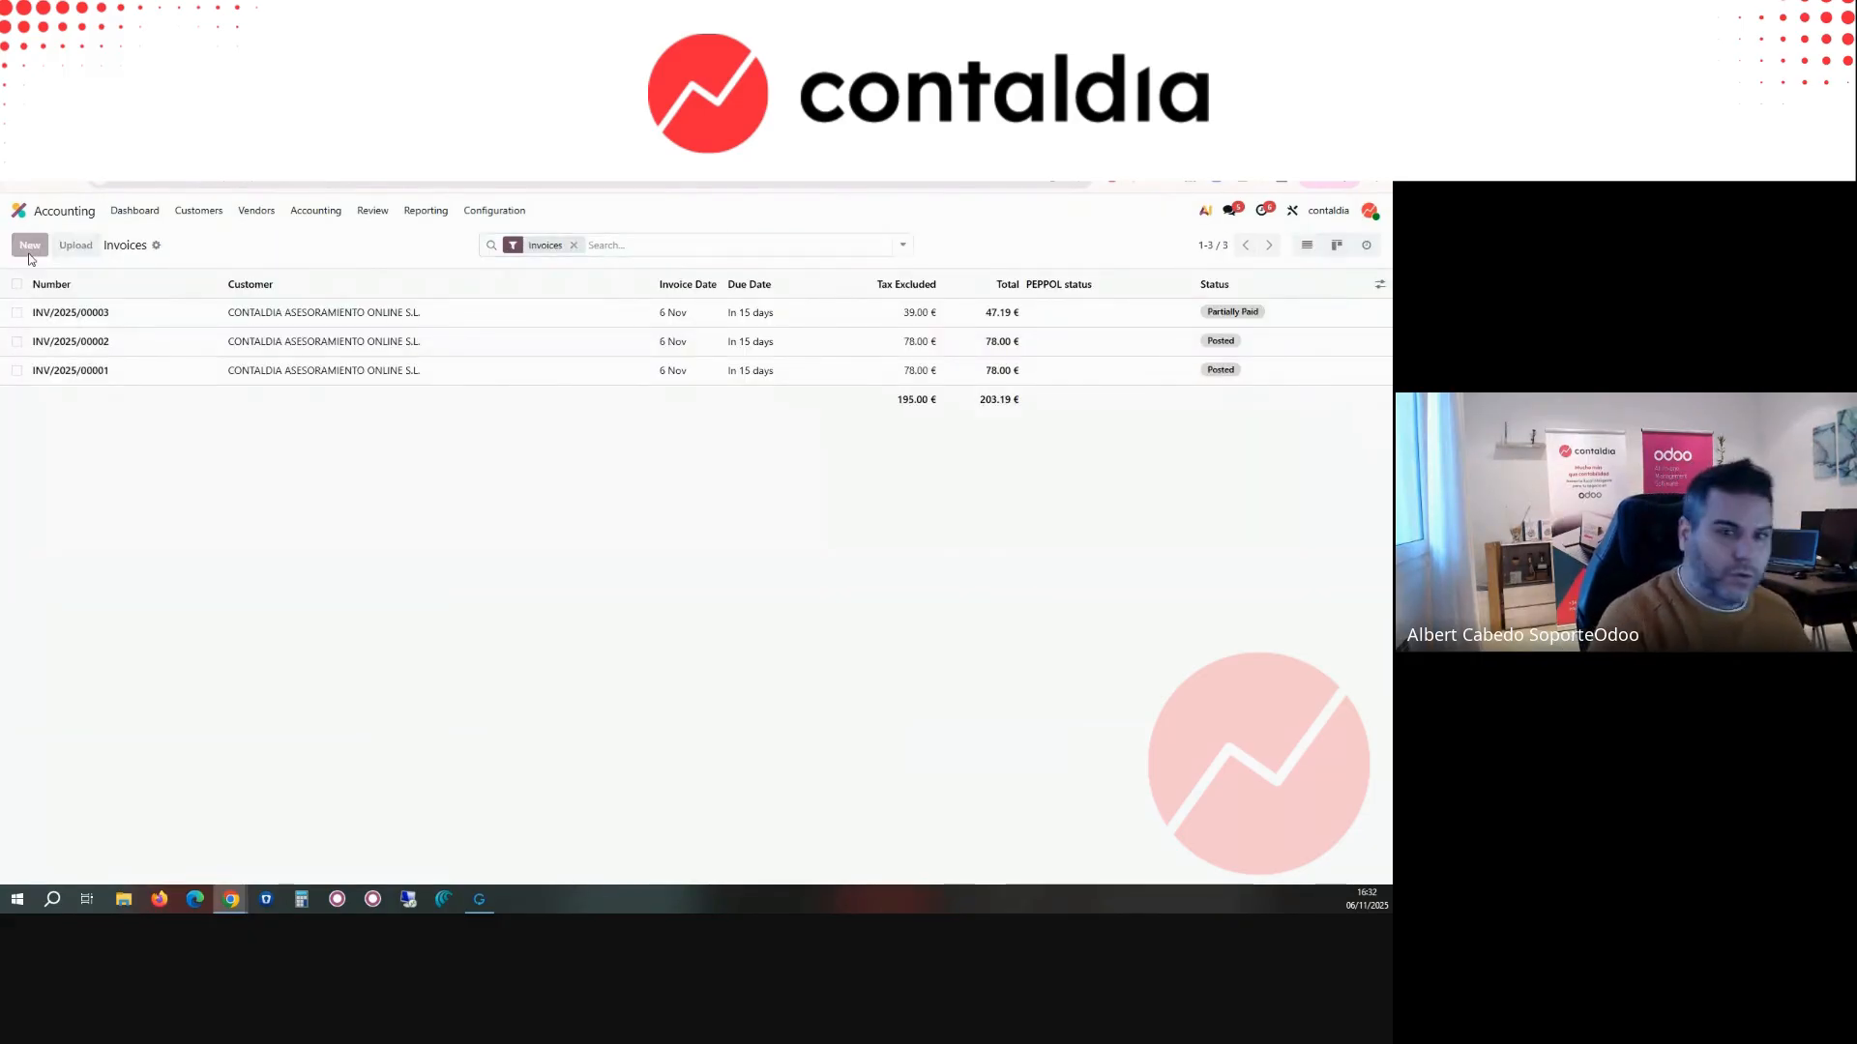
pyautogui.write('BILLA')
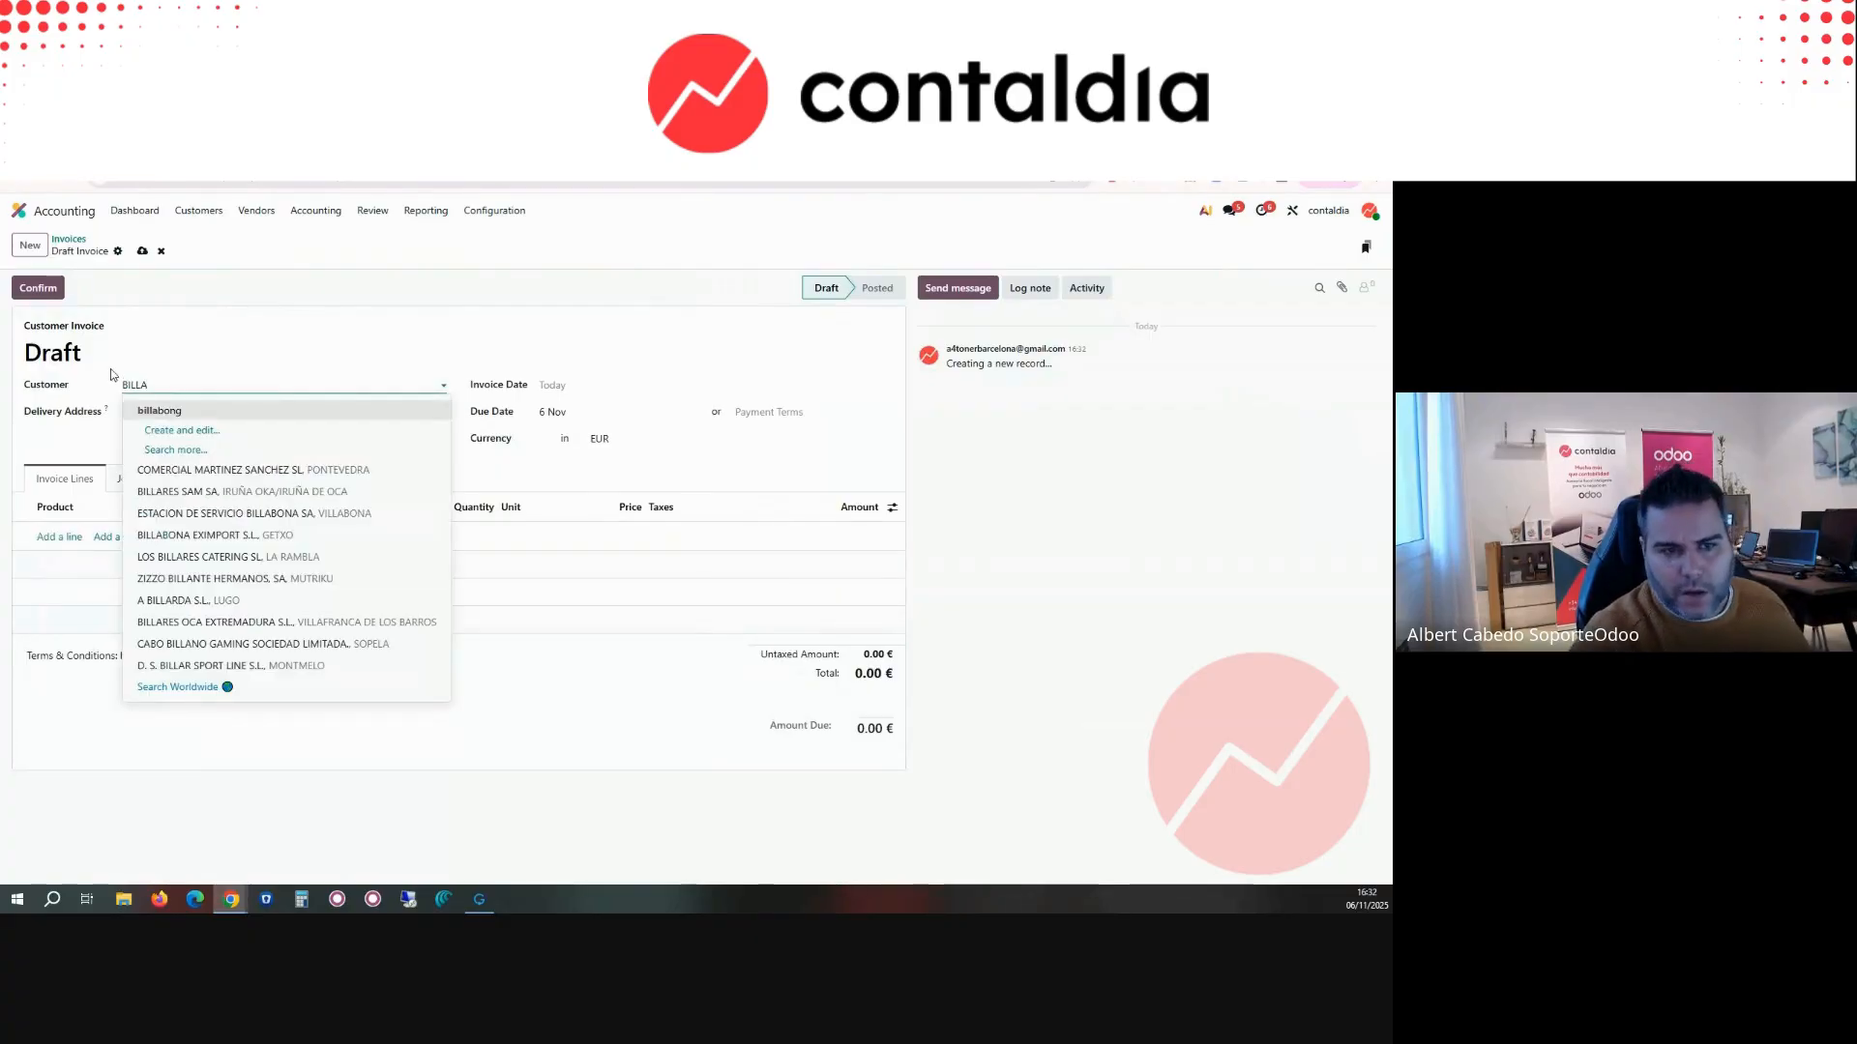
pyautogui.click(135, 411)
# Step: Add an invoice line with a price of 350.00 and no product, and confirm the invoice
pyautogui.click(57, 537)
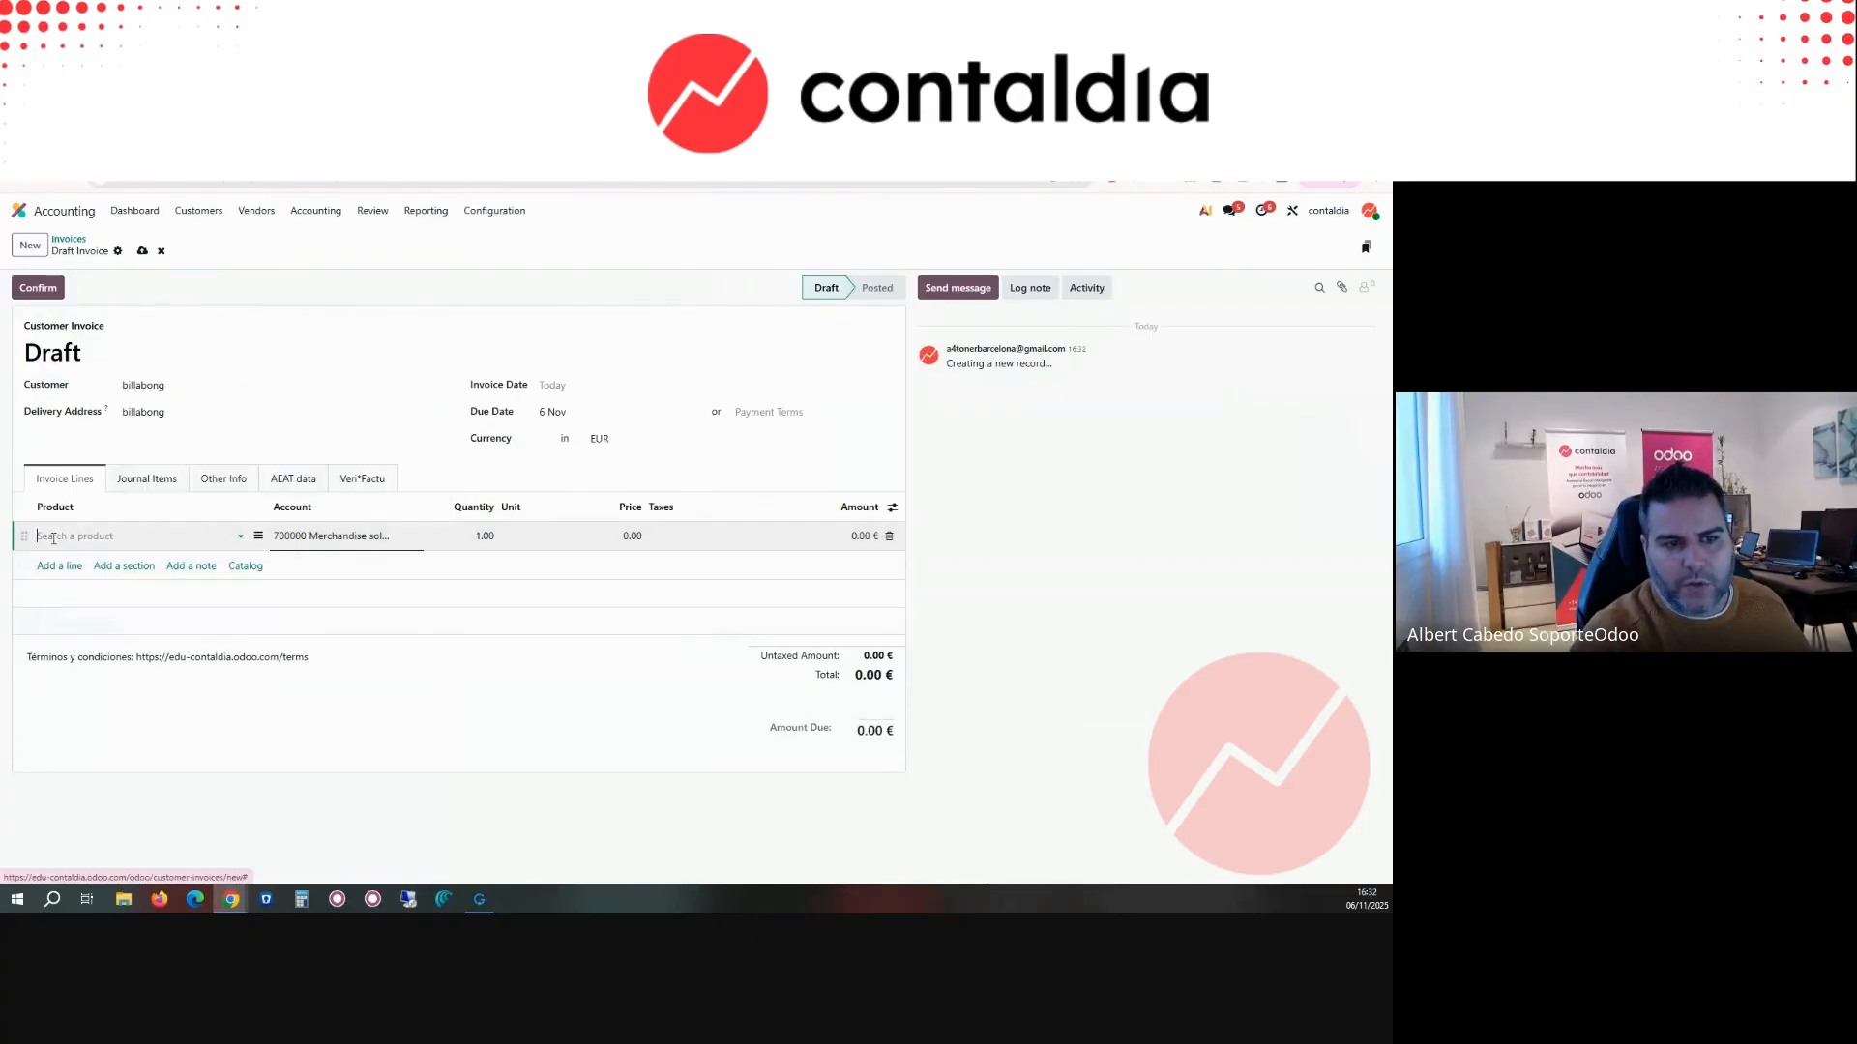
pyautogui.click(626, 538)
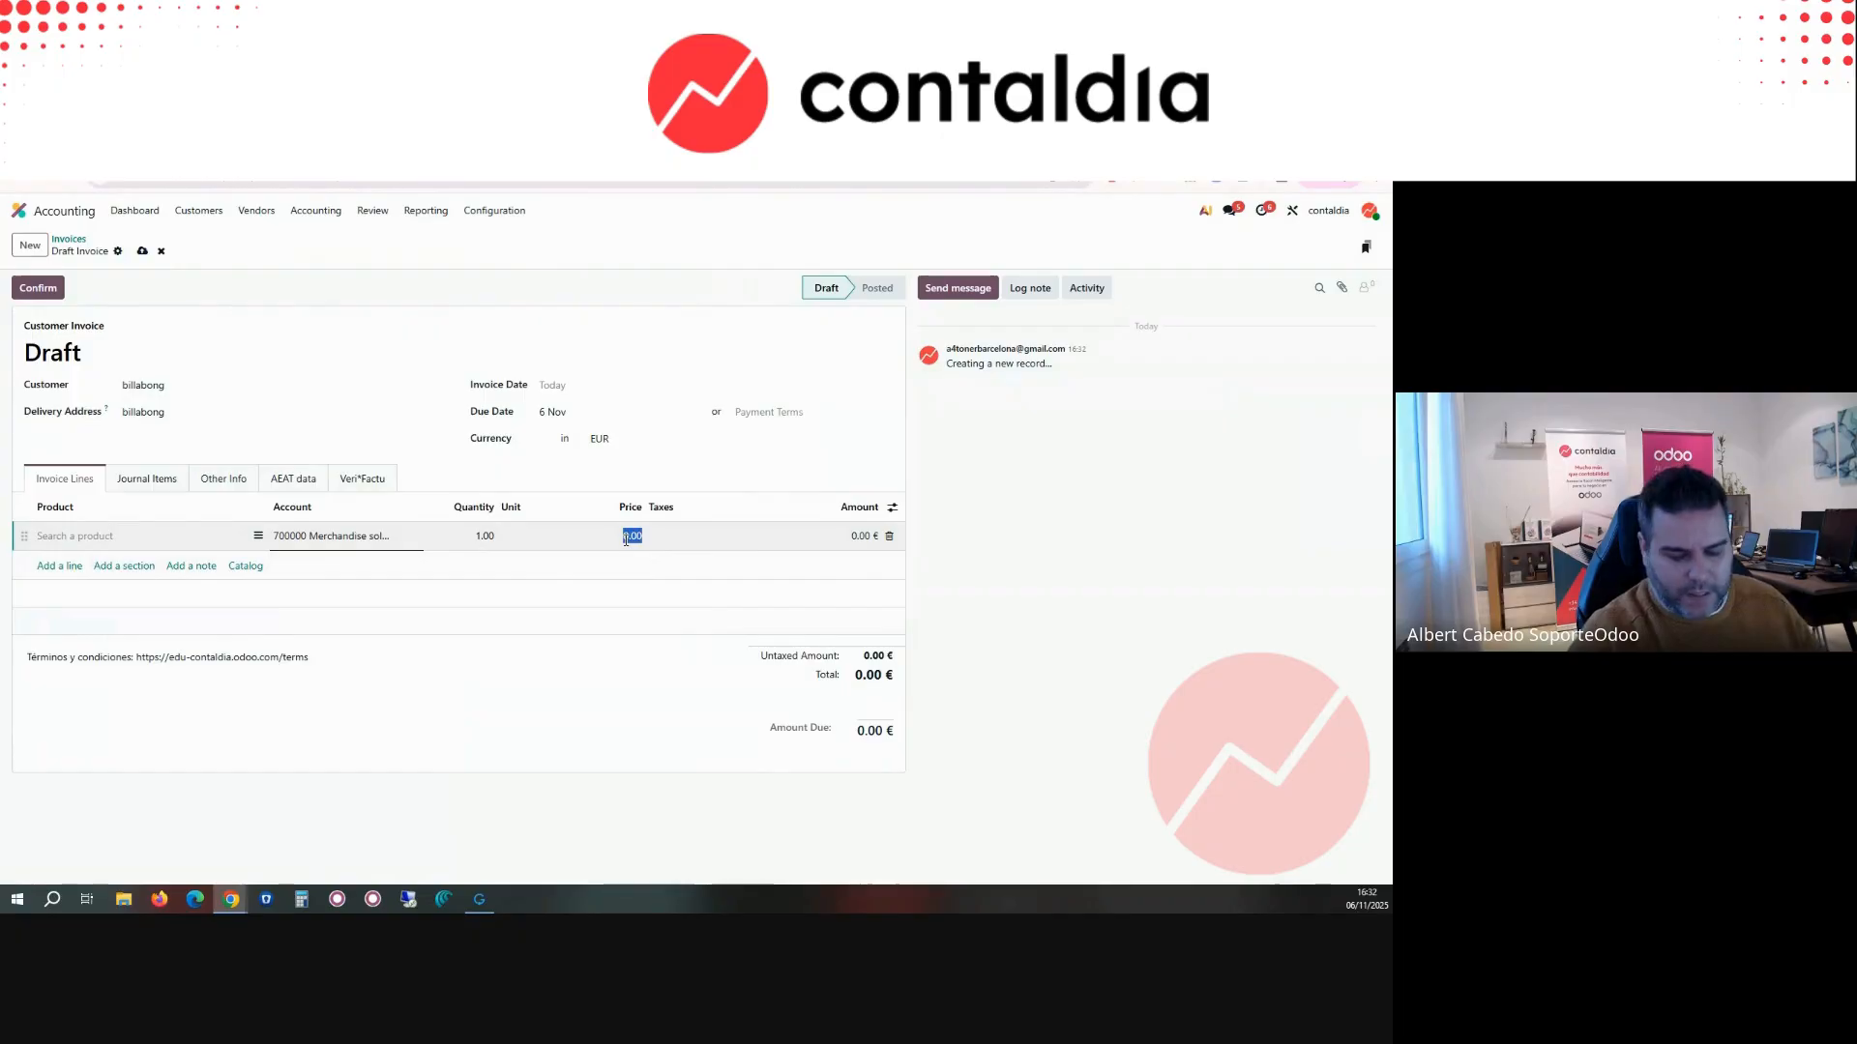
pyautogui.write('350')
pyautogui.click(708, 476)
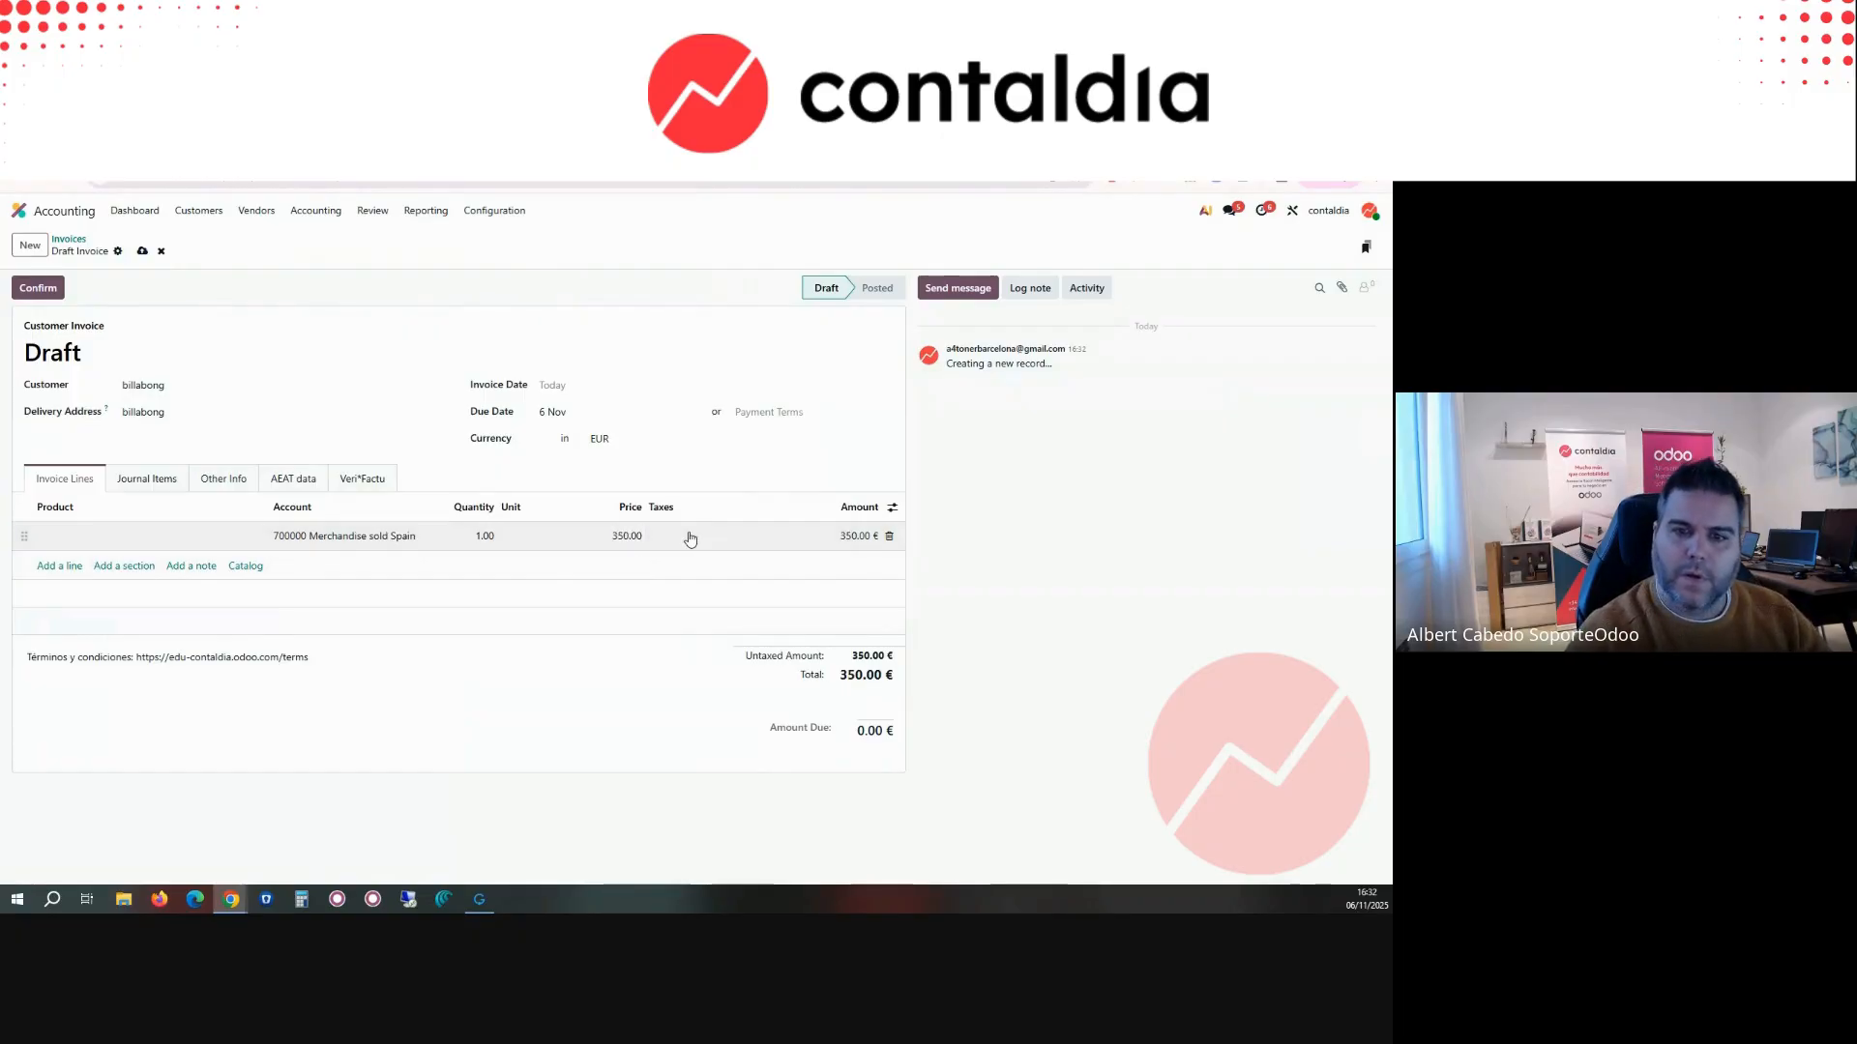
pyautogui.click(25, 286)
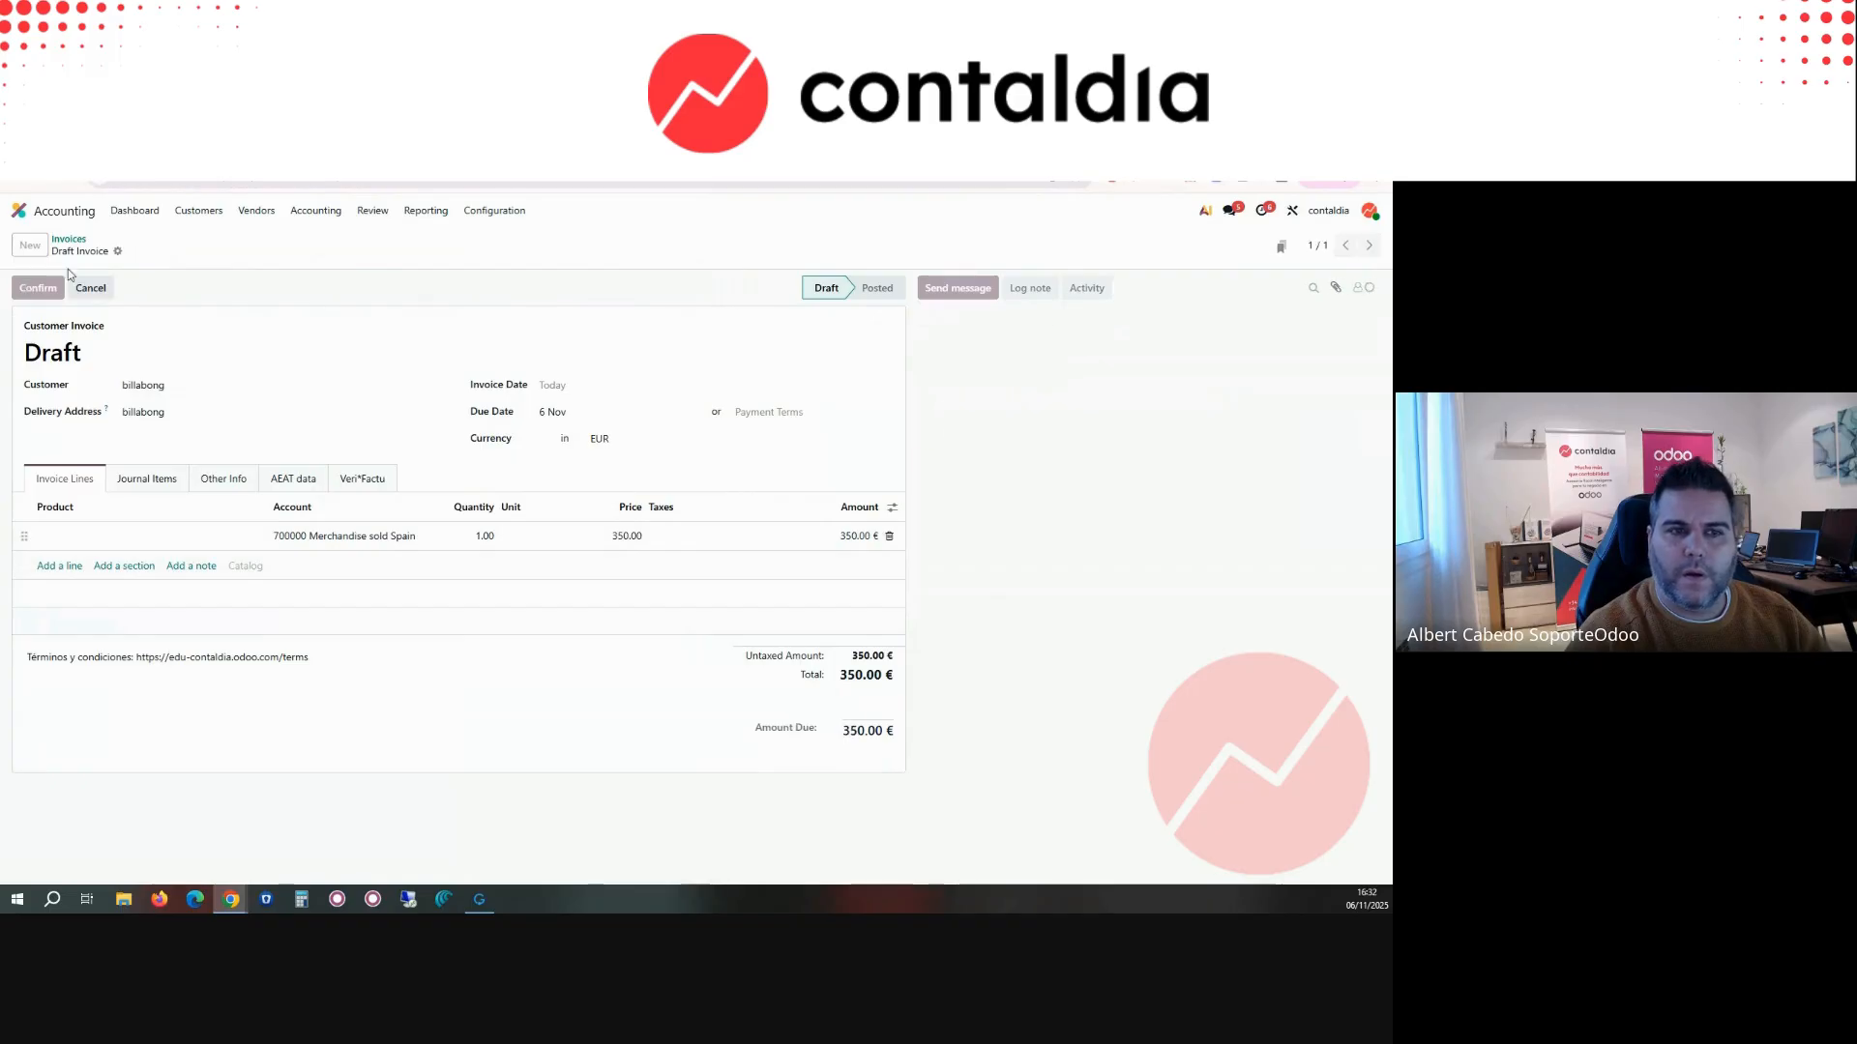
# Step: Return to the bank matching view, reload its transactions, and reconcile the Downpayment for your services transaction with invoice INV/2025/00004
pyautogui.click(416, 145)
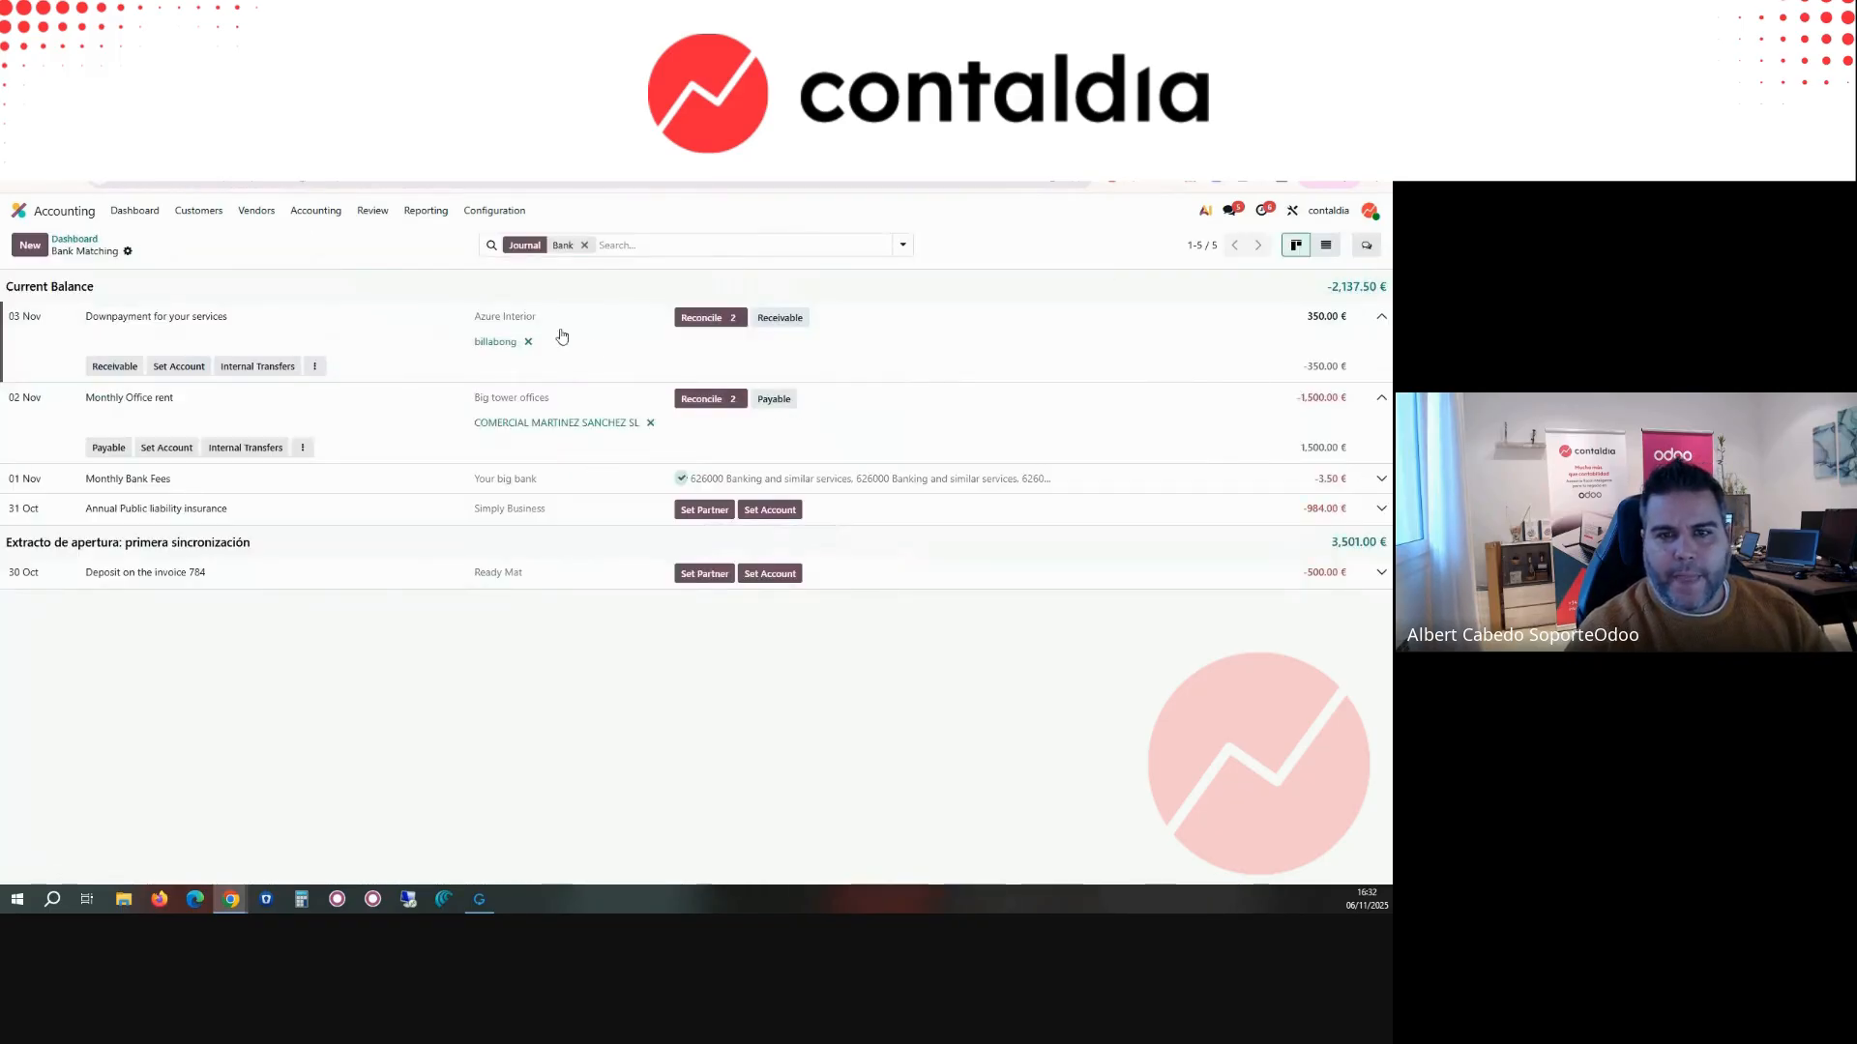
pyautogui.click(69, 239)
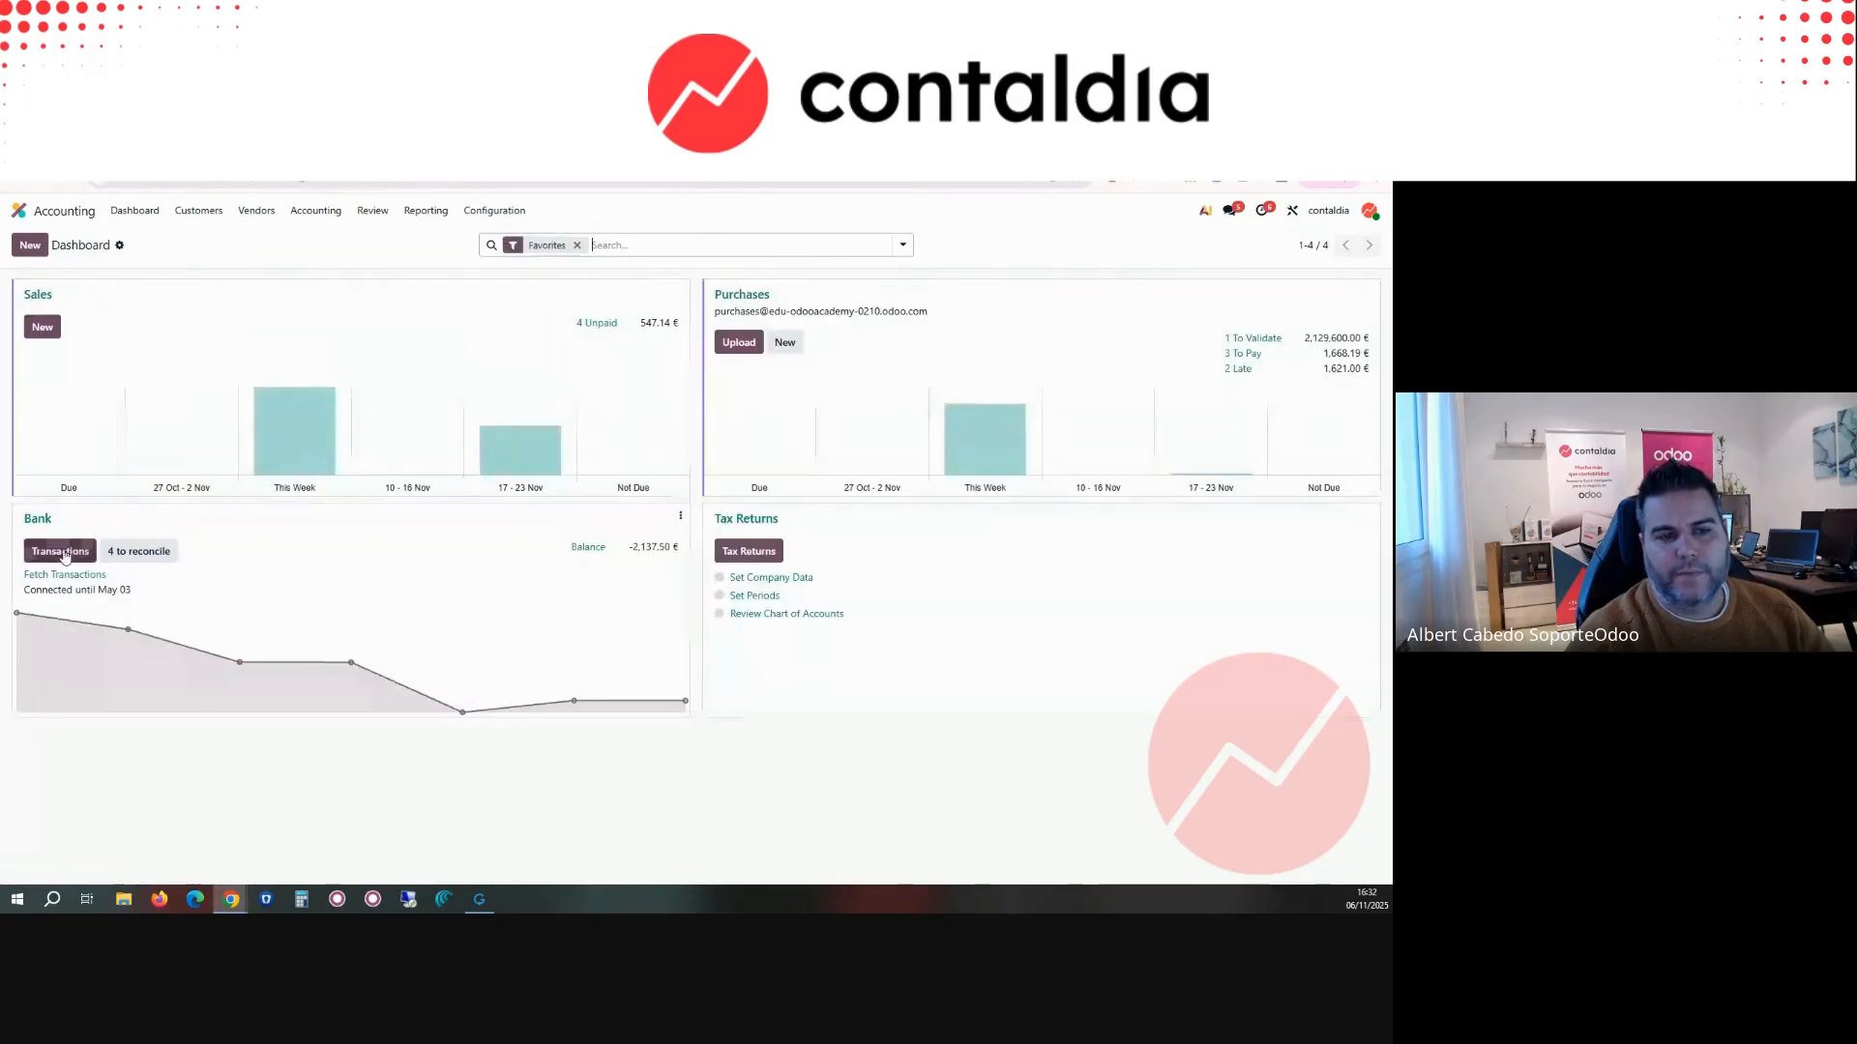
pyautogui.click(169, 544)
pyautogui.click(699, 320)
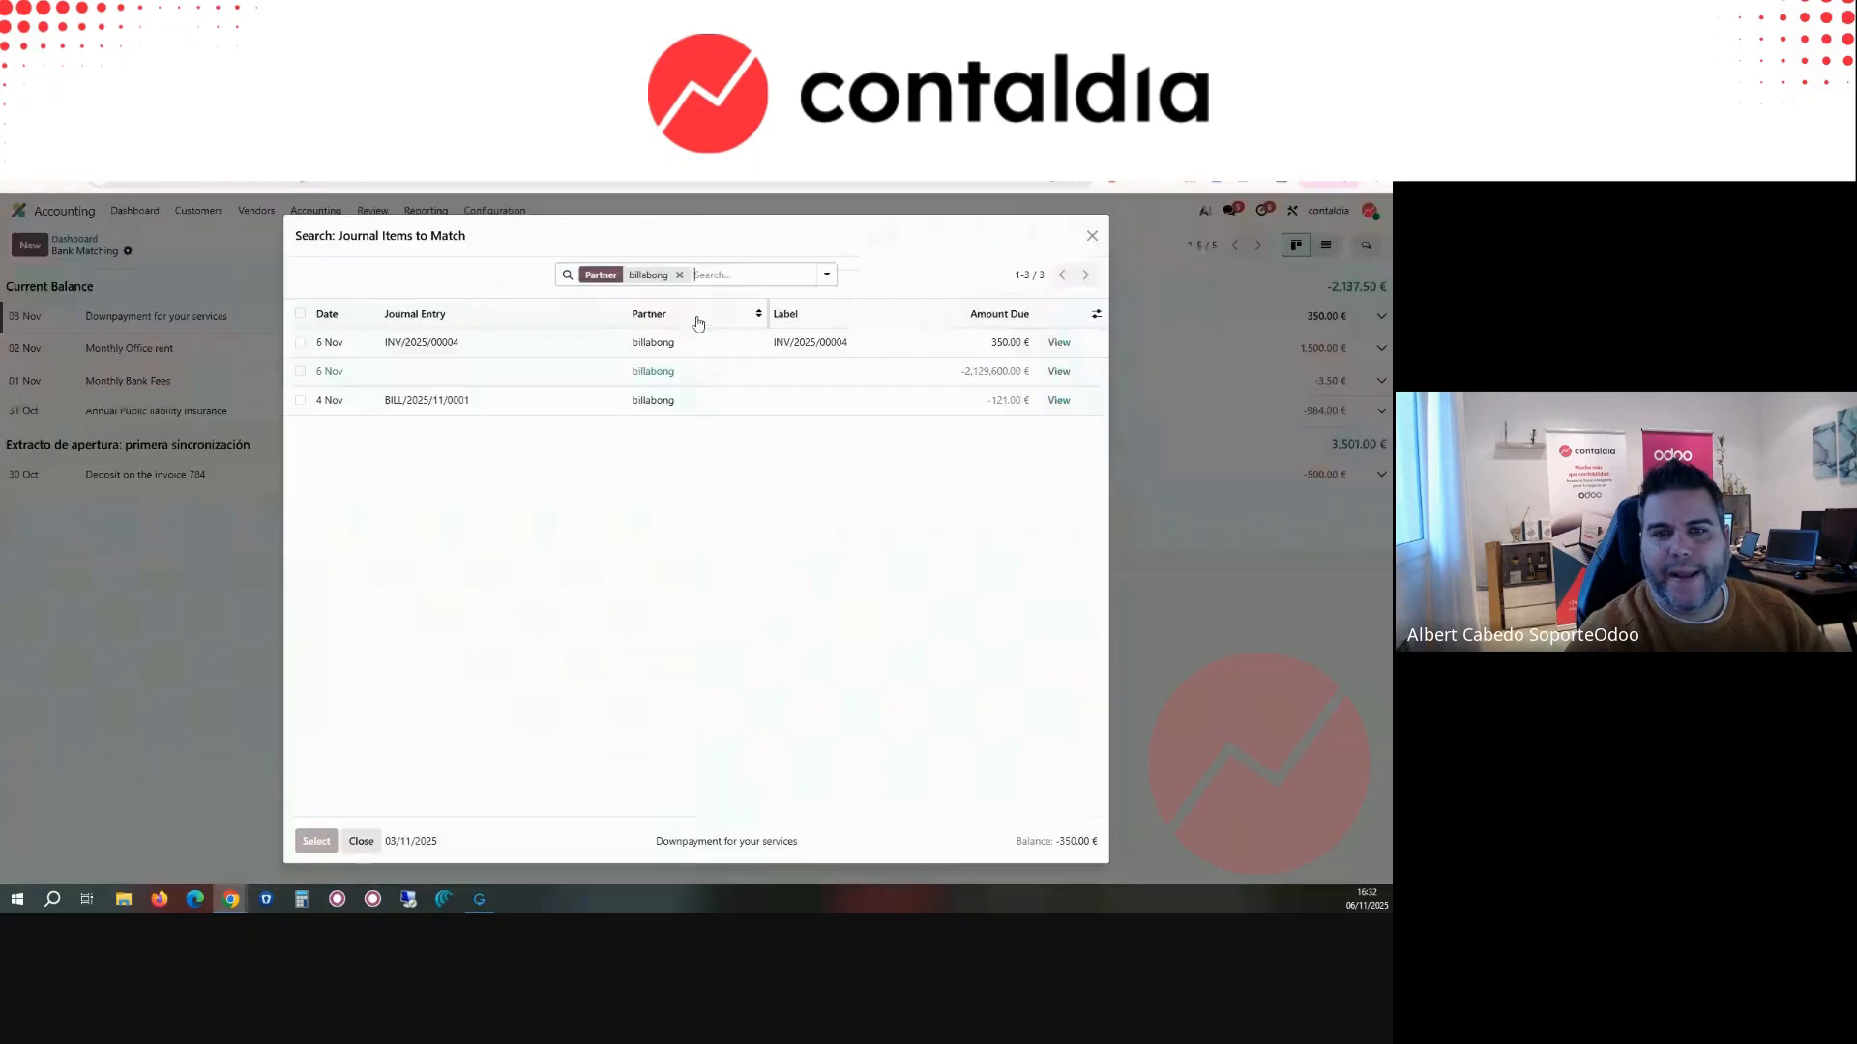
pyautogui.click(502, 343)
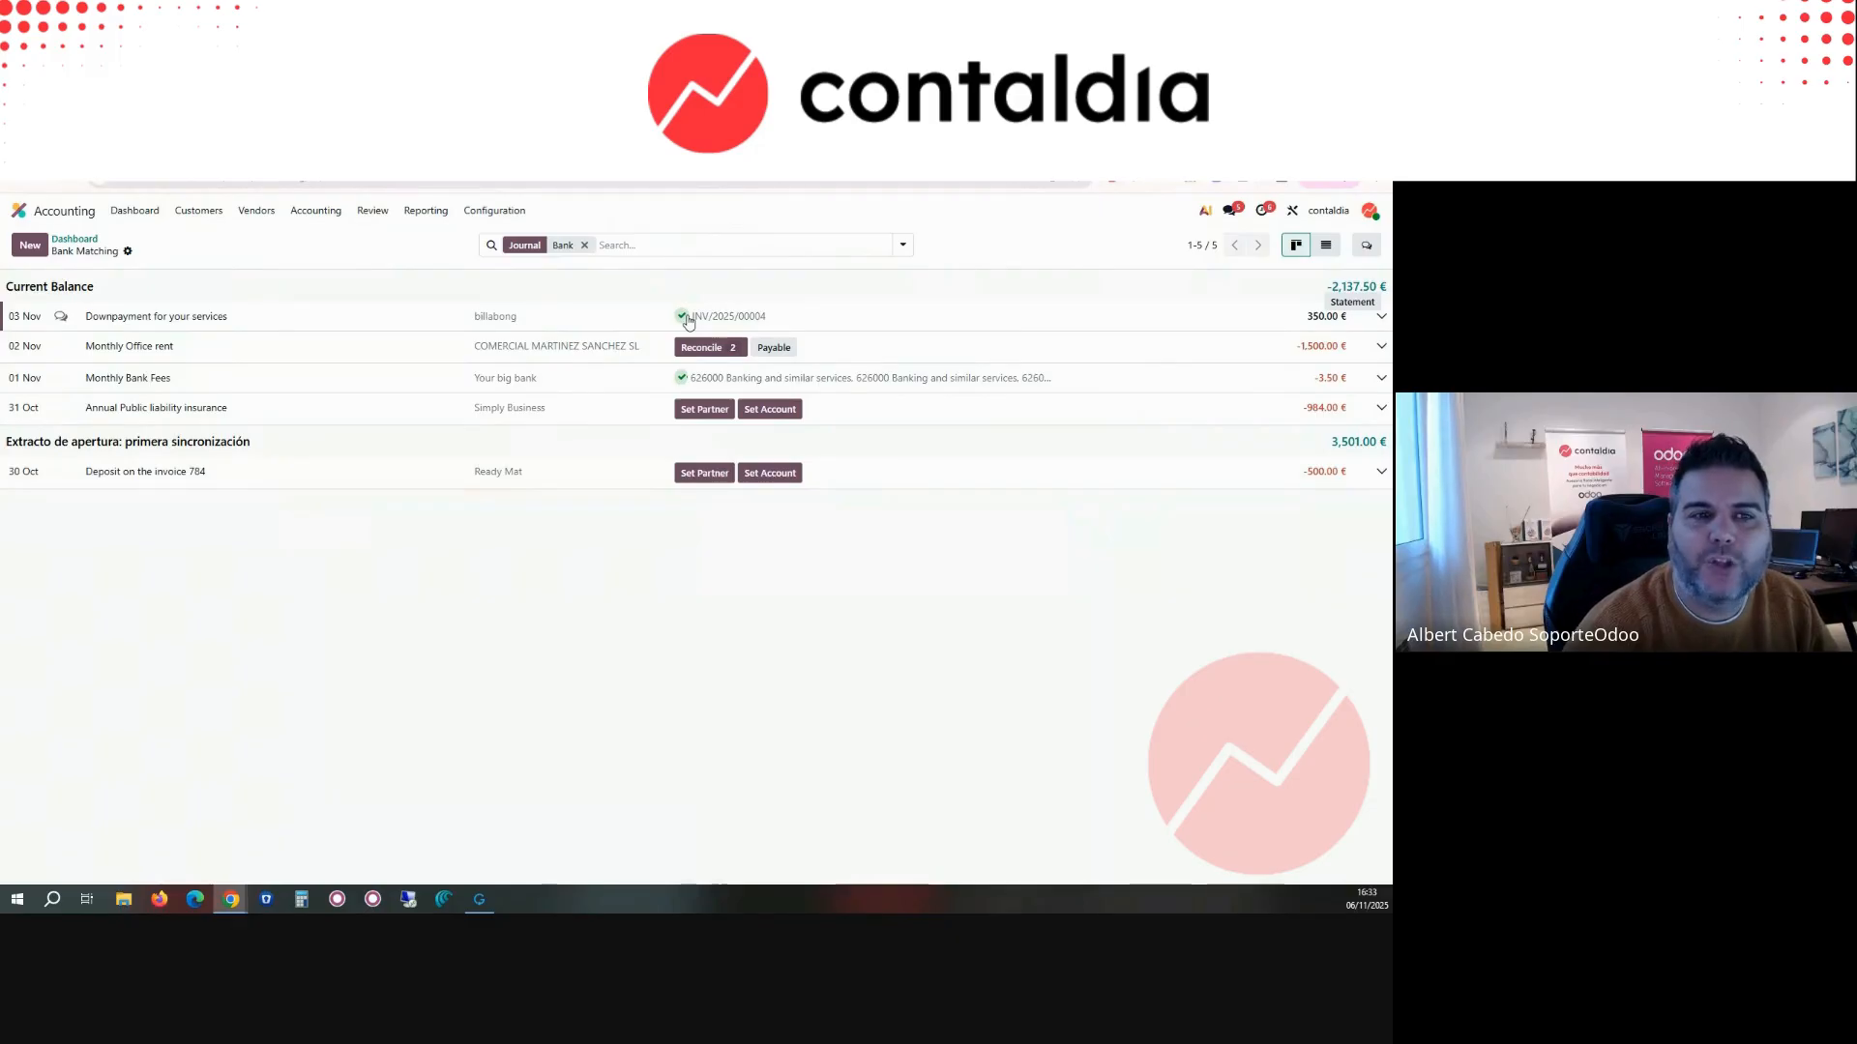
# Step: Remove the matched invoice INV/2025/00004 from the reconciled Downpayment for your services transaction
pyautogui.click(1380, 317)
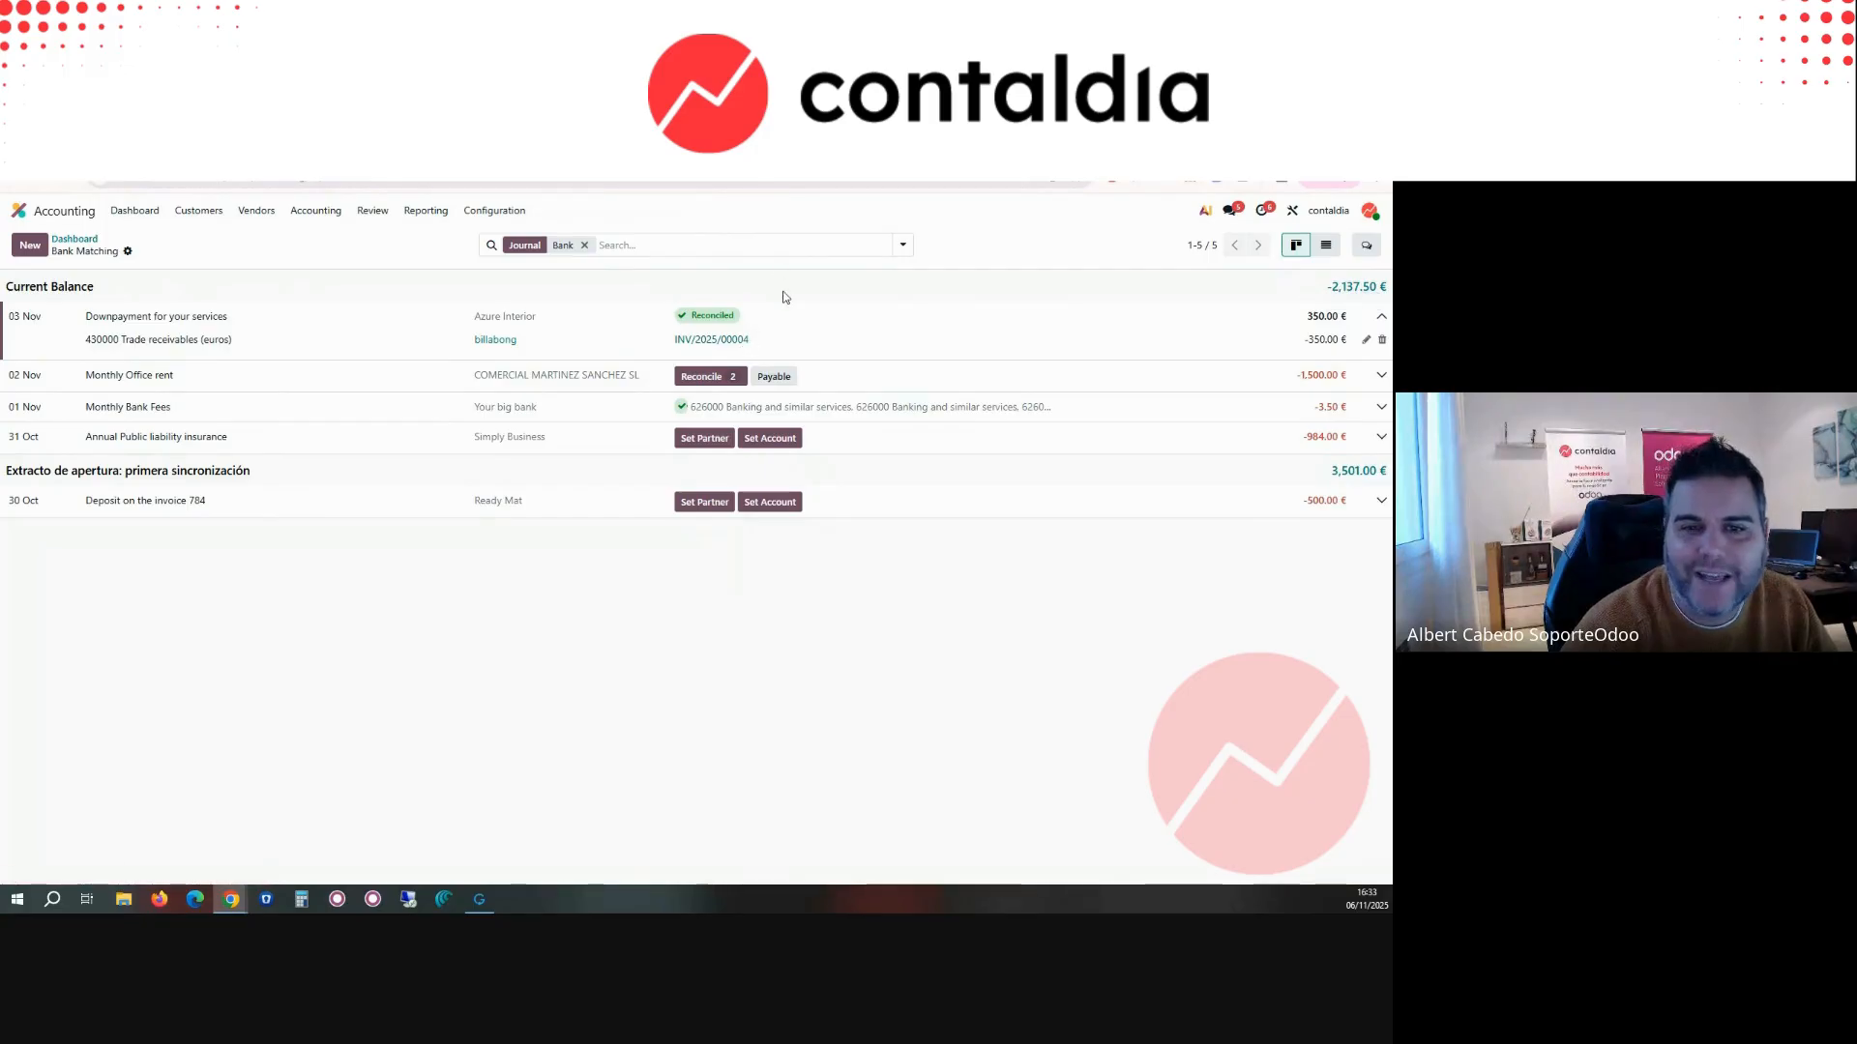
pyautogui.click(1381, 340)
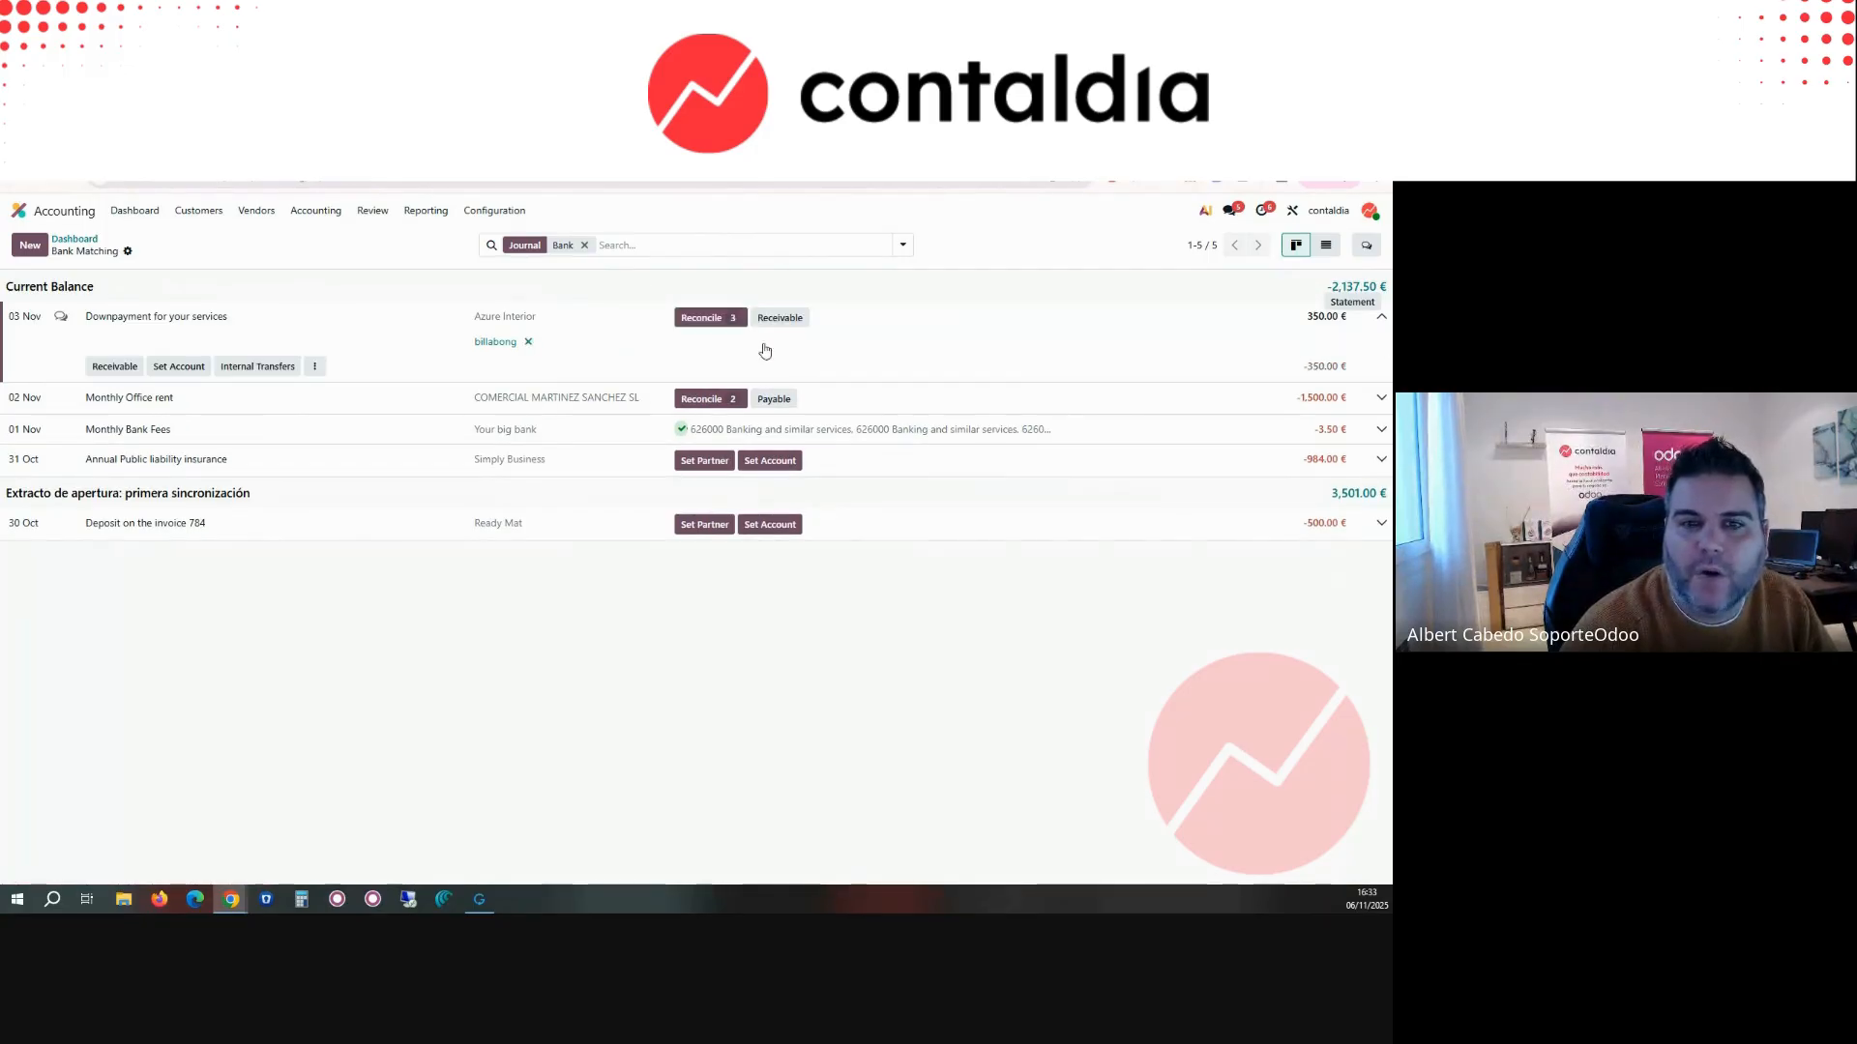
# Step: Duplicate customer invoice INV/2025/00004, set the copy's line price to 500.00, and confirm it
pyautogui.click(711, 319)
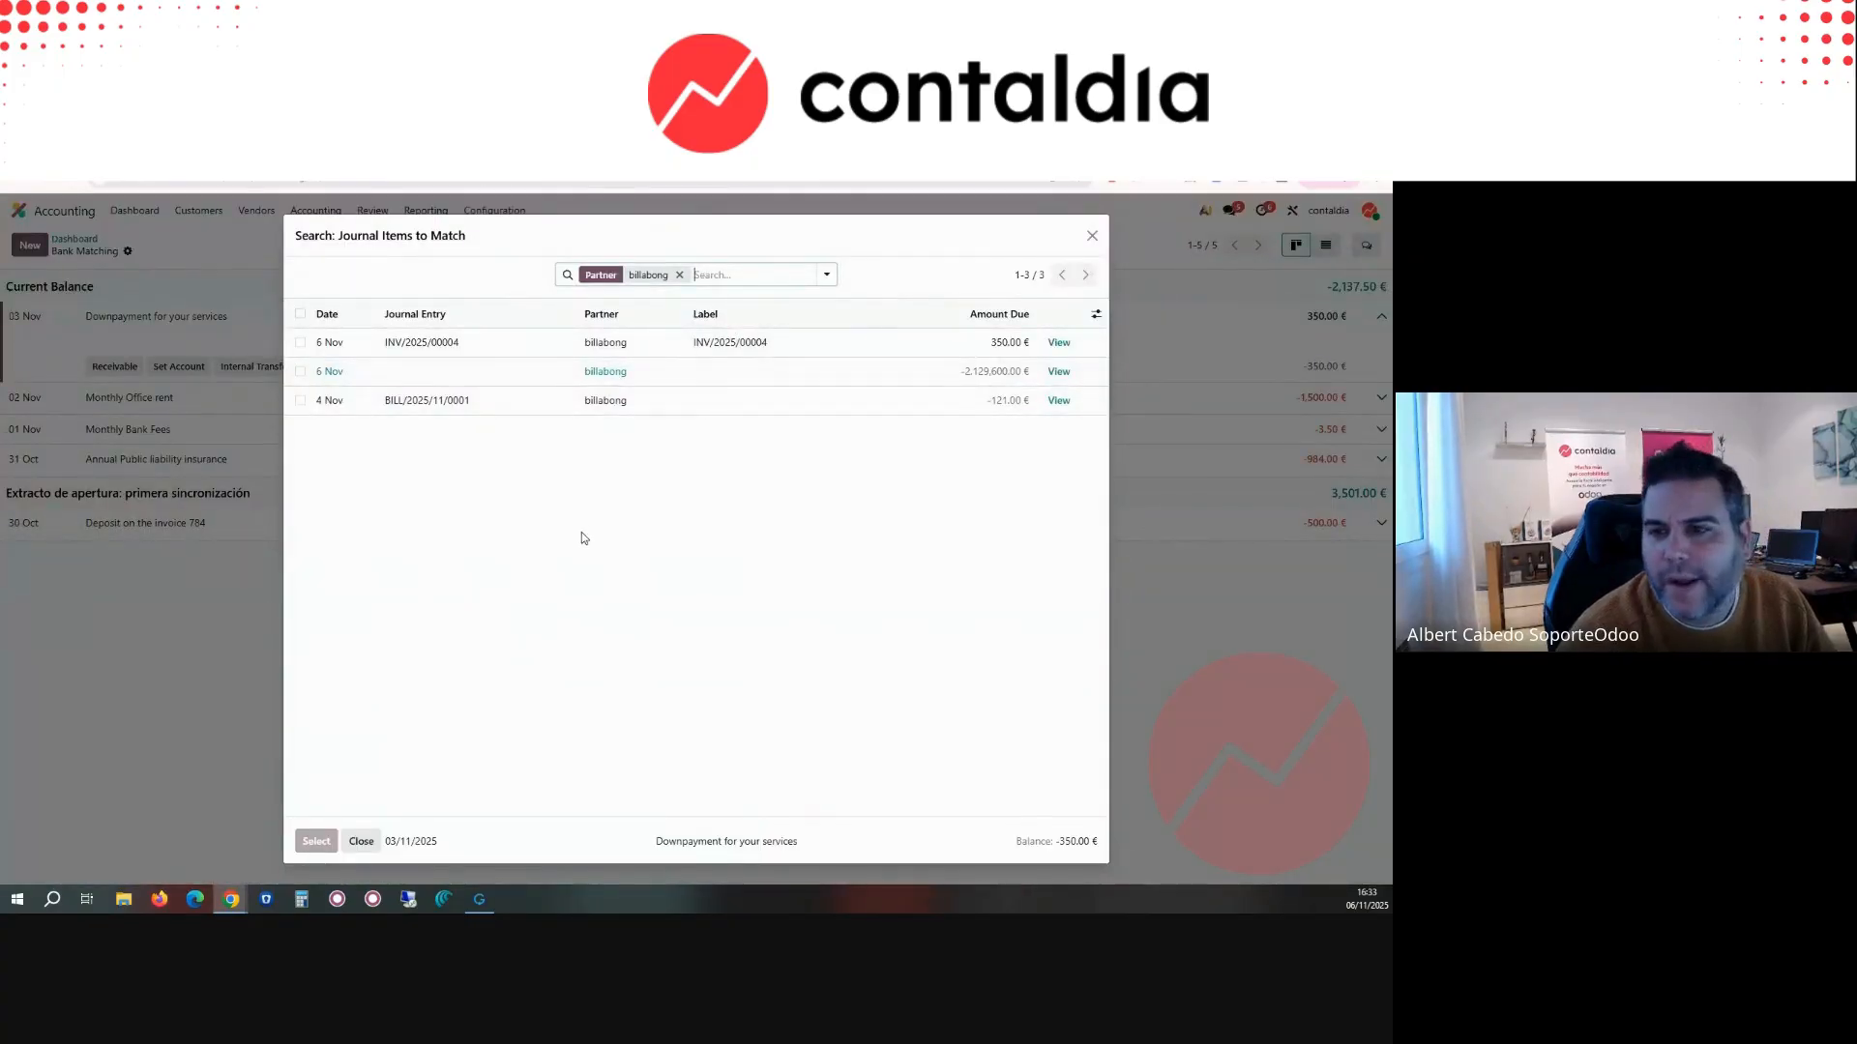
pyautogui.click(136, 145)
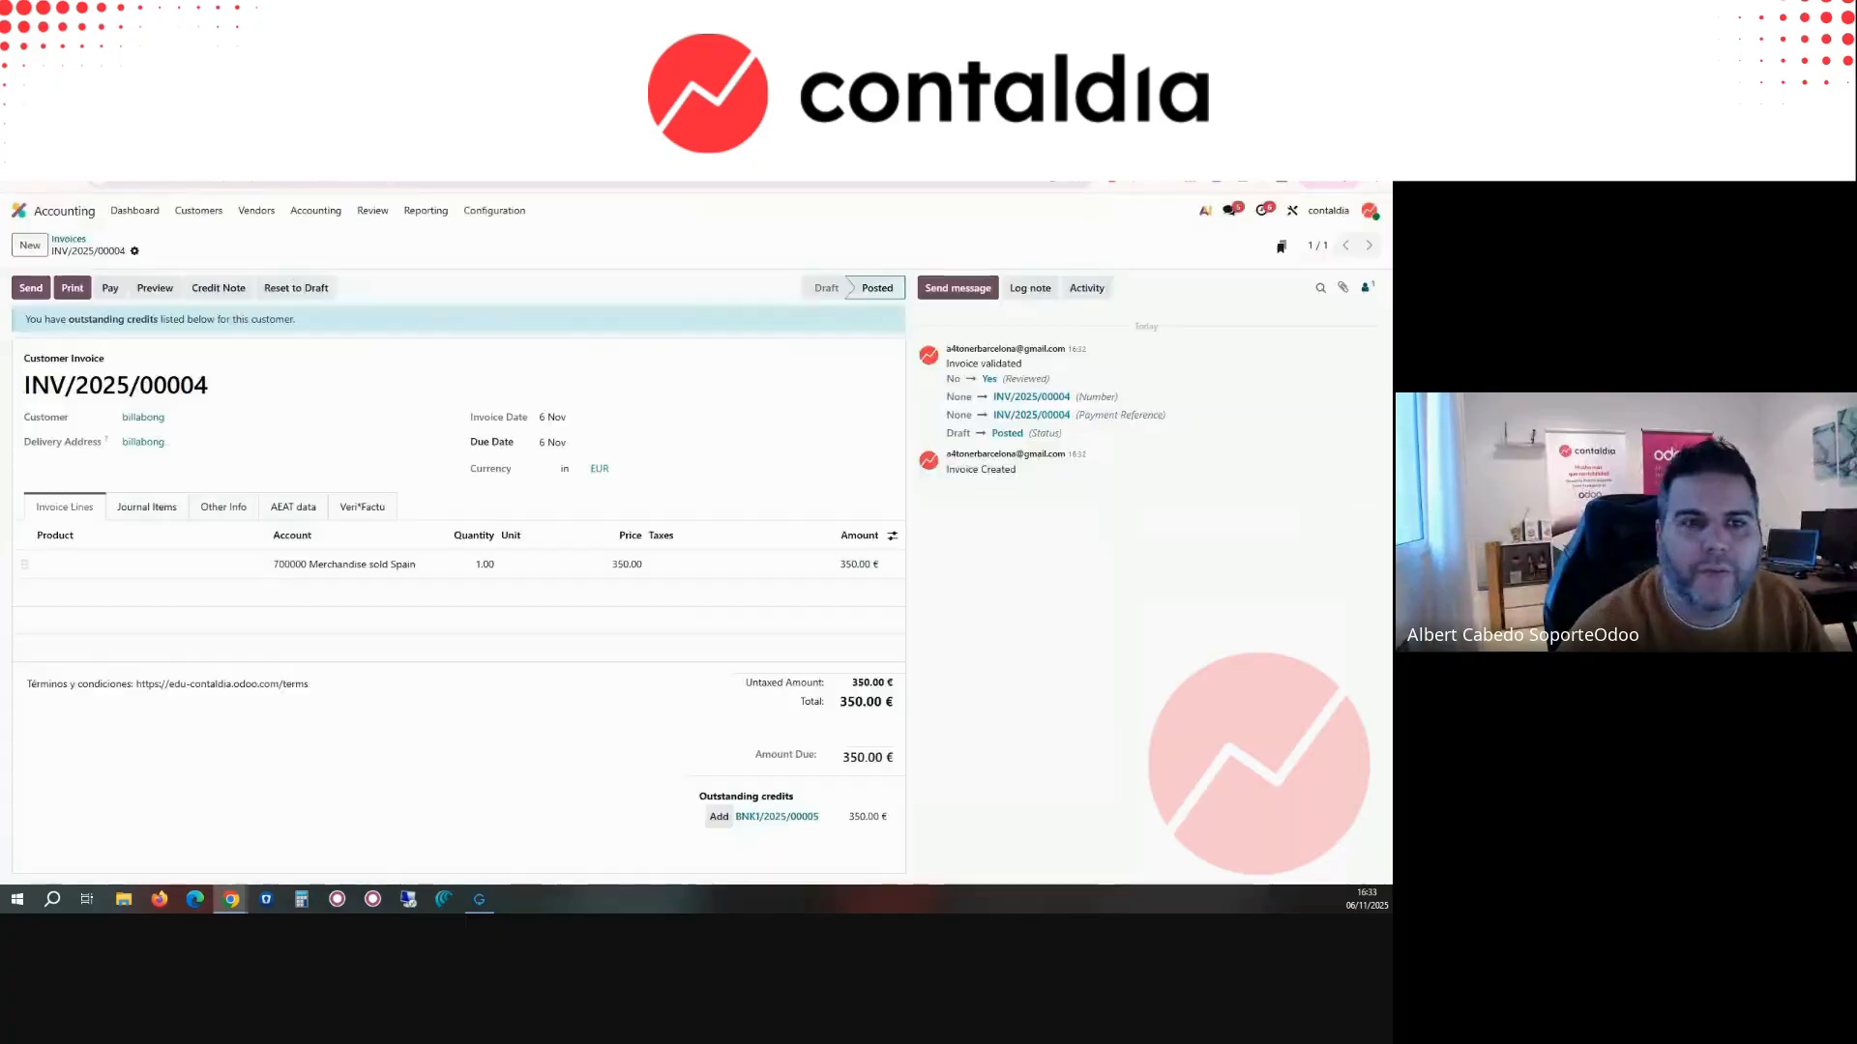
pyautogui.click(134, 254)
pyautogui.click(160, 328)
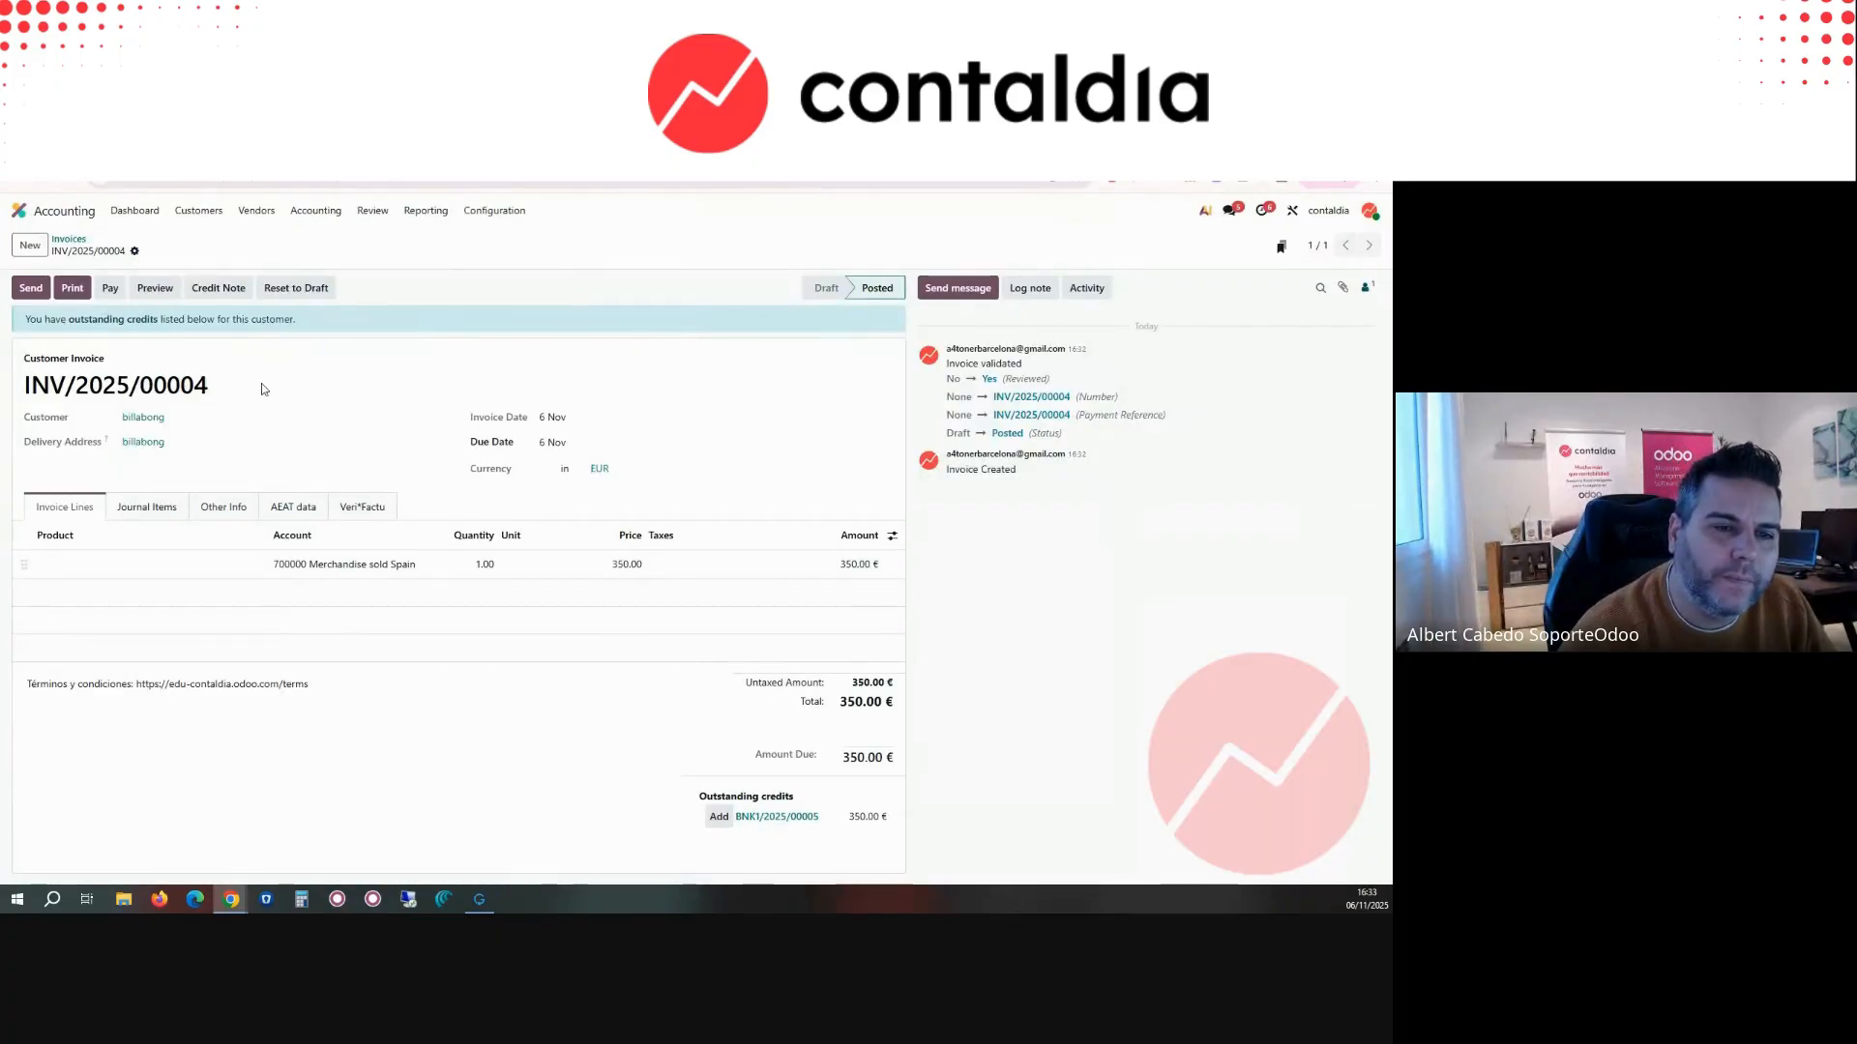
pyautogui.click(610, 537)
pyautogui.write('500')
pyautogui.click(45, 290)
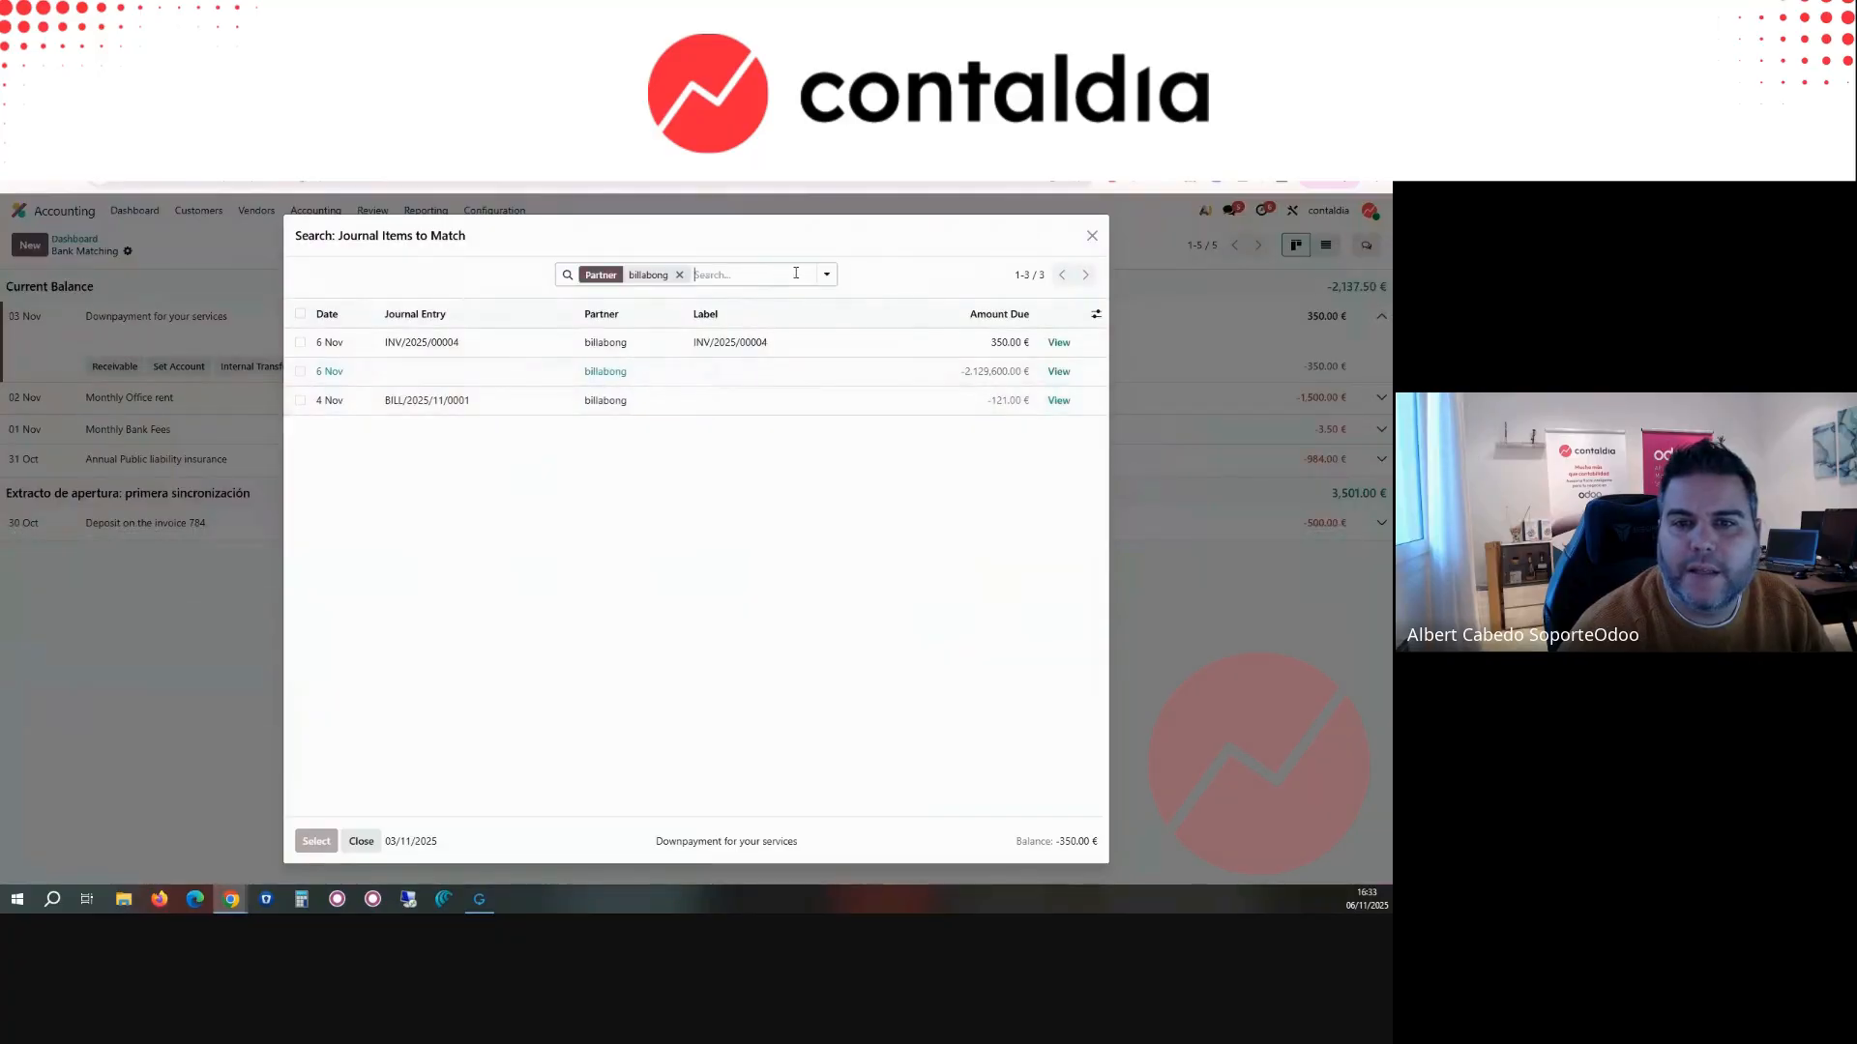
# Step: Refresh the journal items available for the Downpayment for your services transaction and match it with invoice INV/2025/00005
pyautogui.click(746, 273)
pyautogui.click(861, 294)
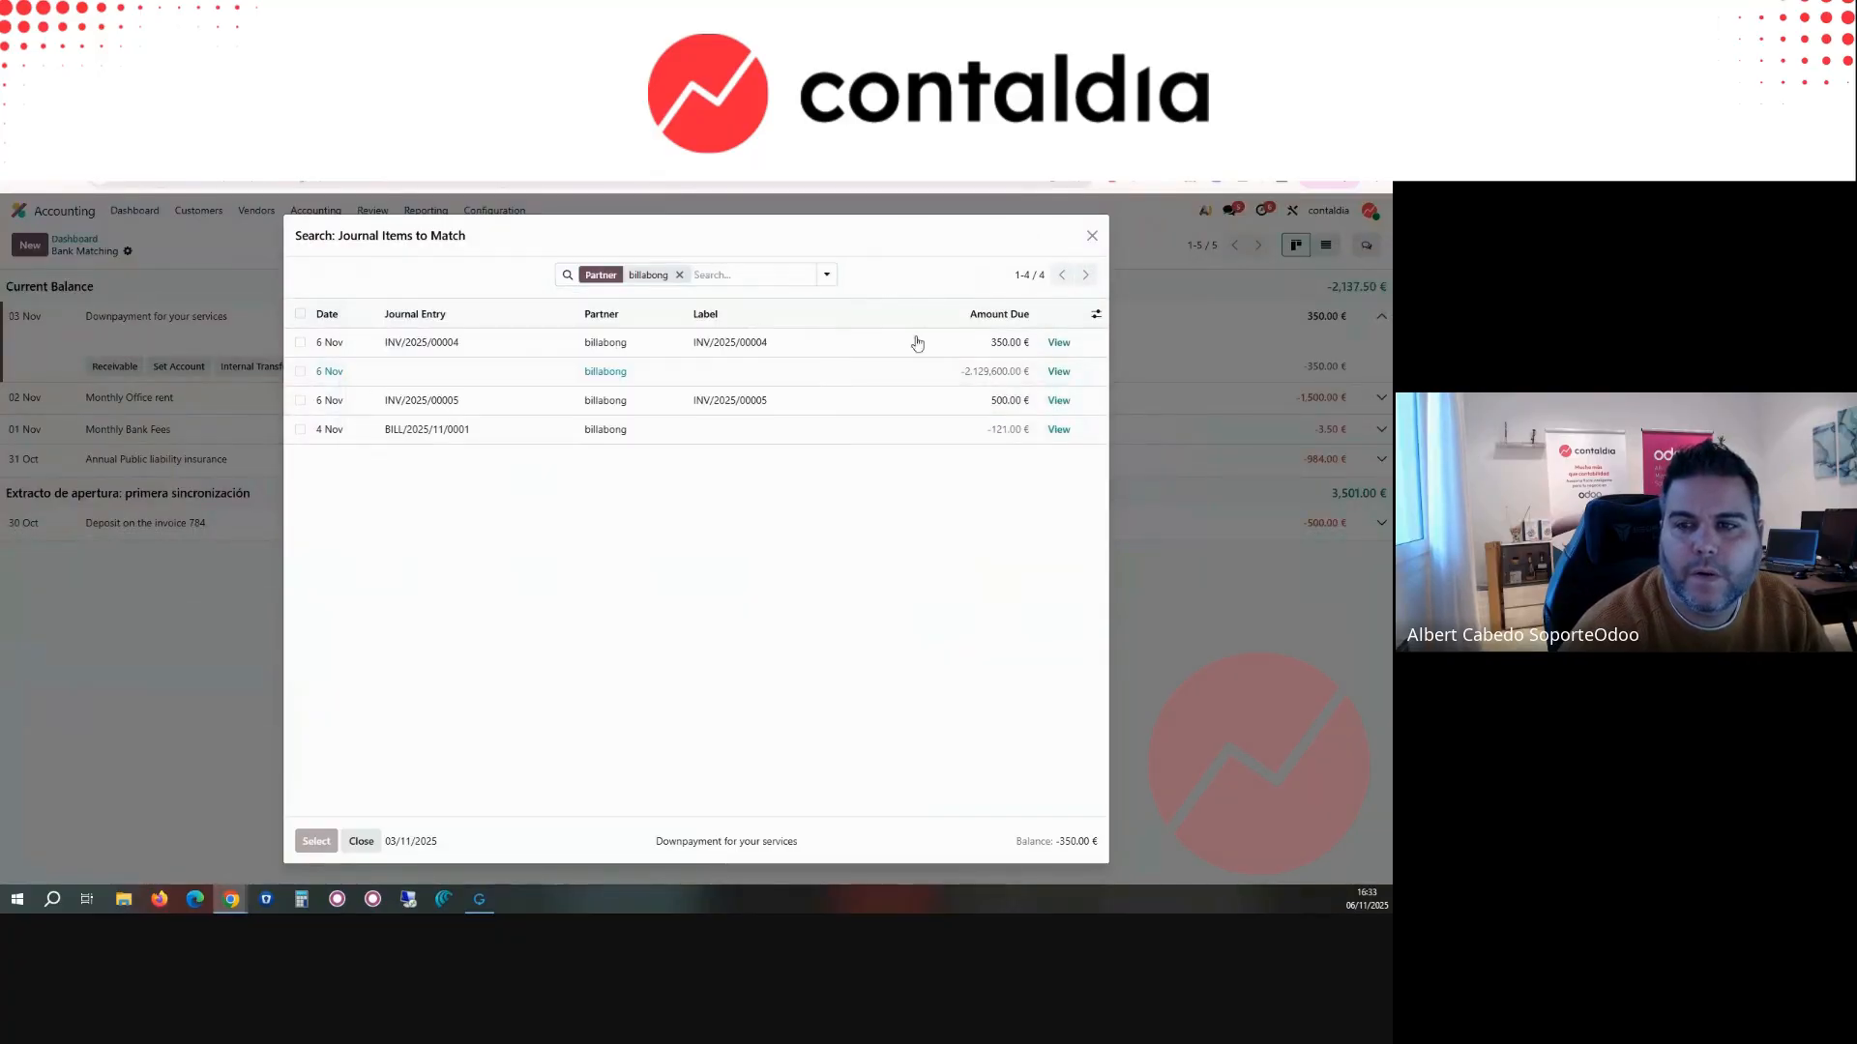
pyautogui.click(896, 402)
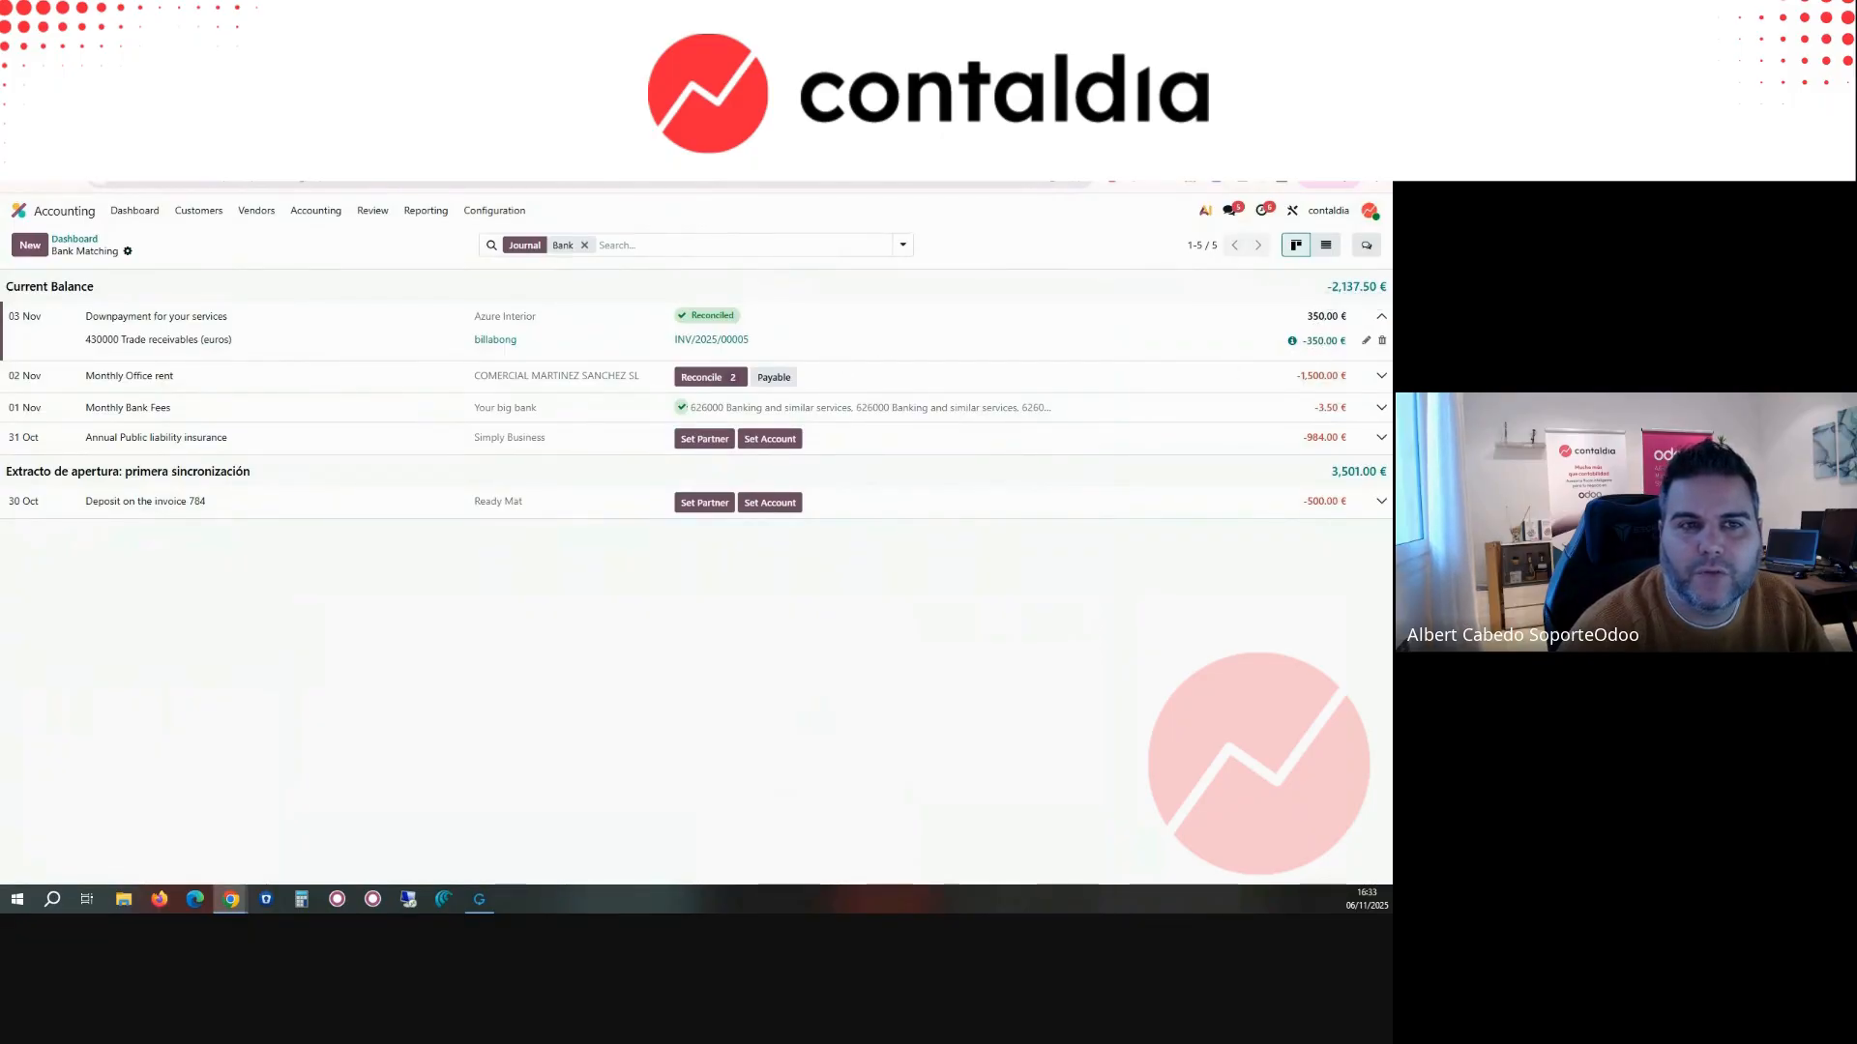
# Step: Check the payment status and amount due on invoice INV/2025/00005, and return to bank matching
pyautogui.click(97, 145)
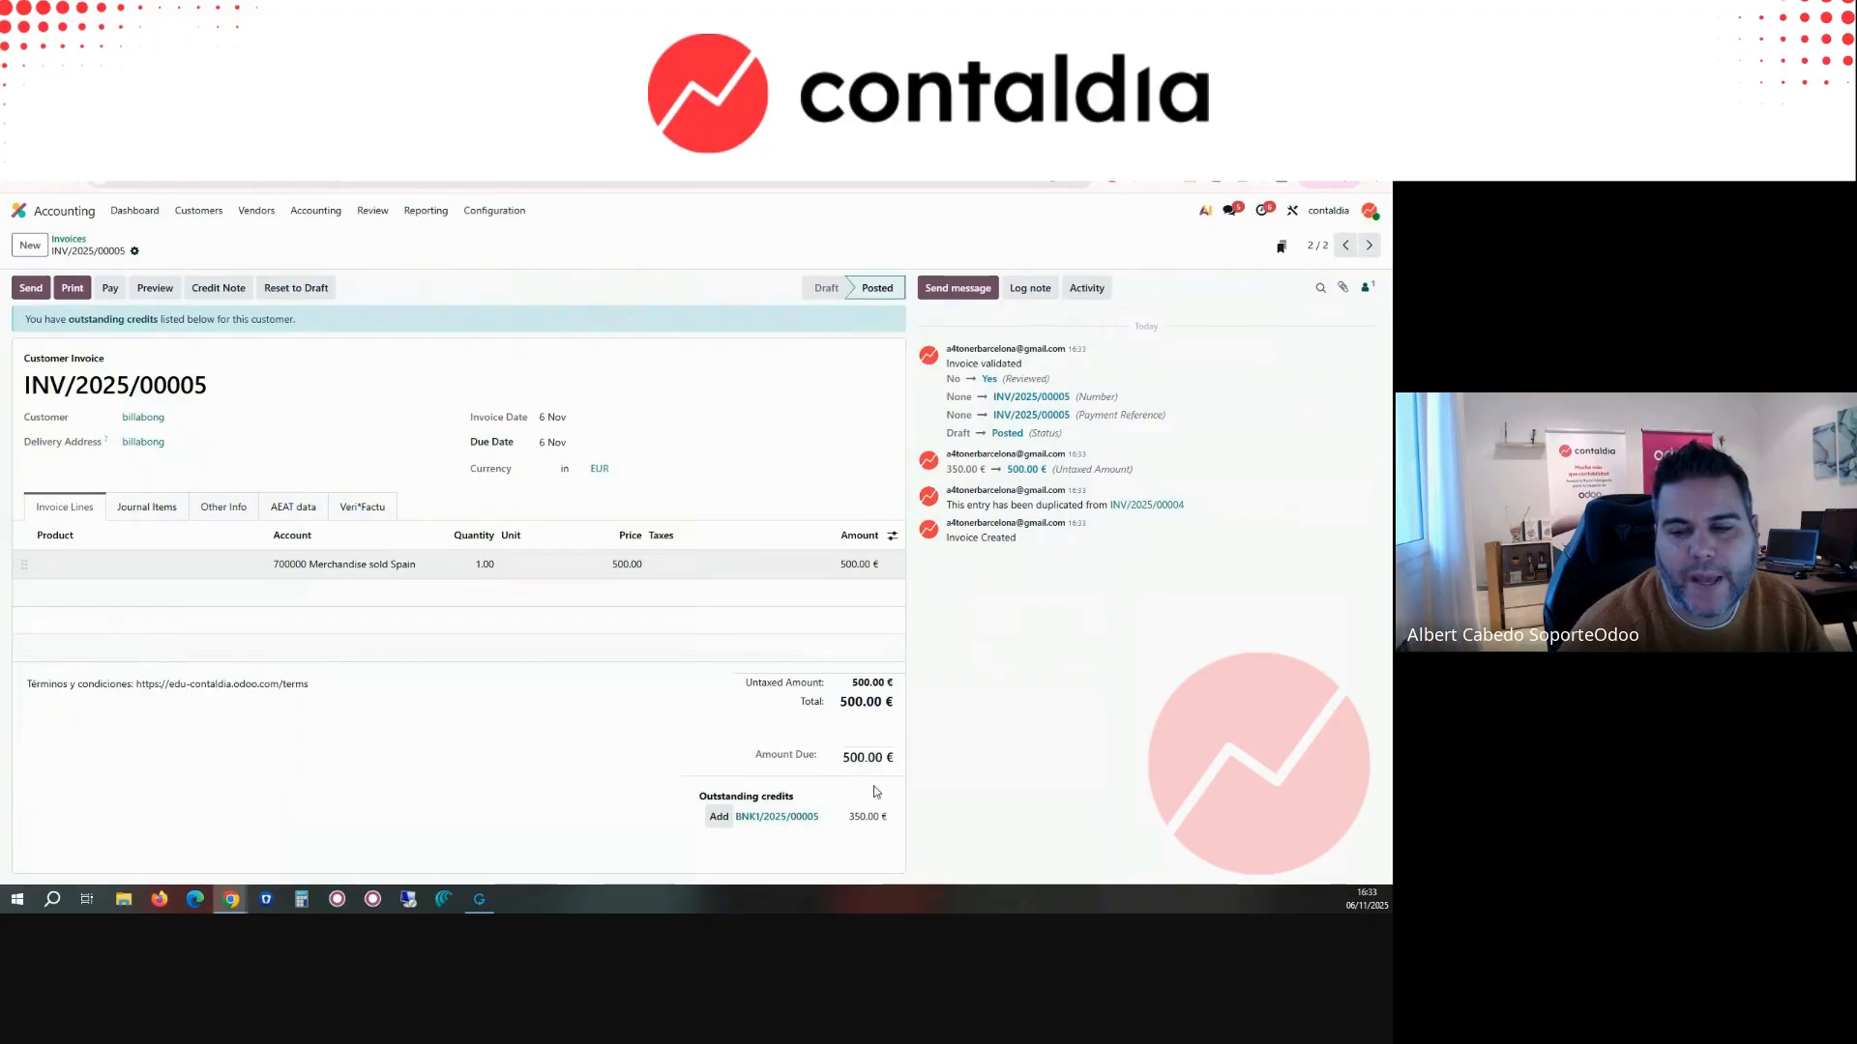
pyautogui.click(718, 816)
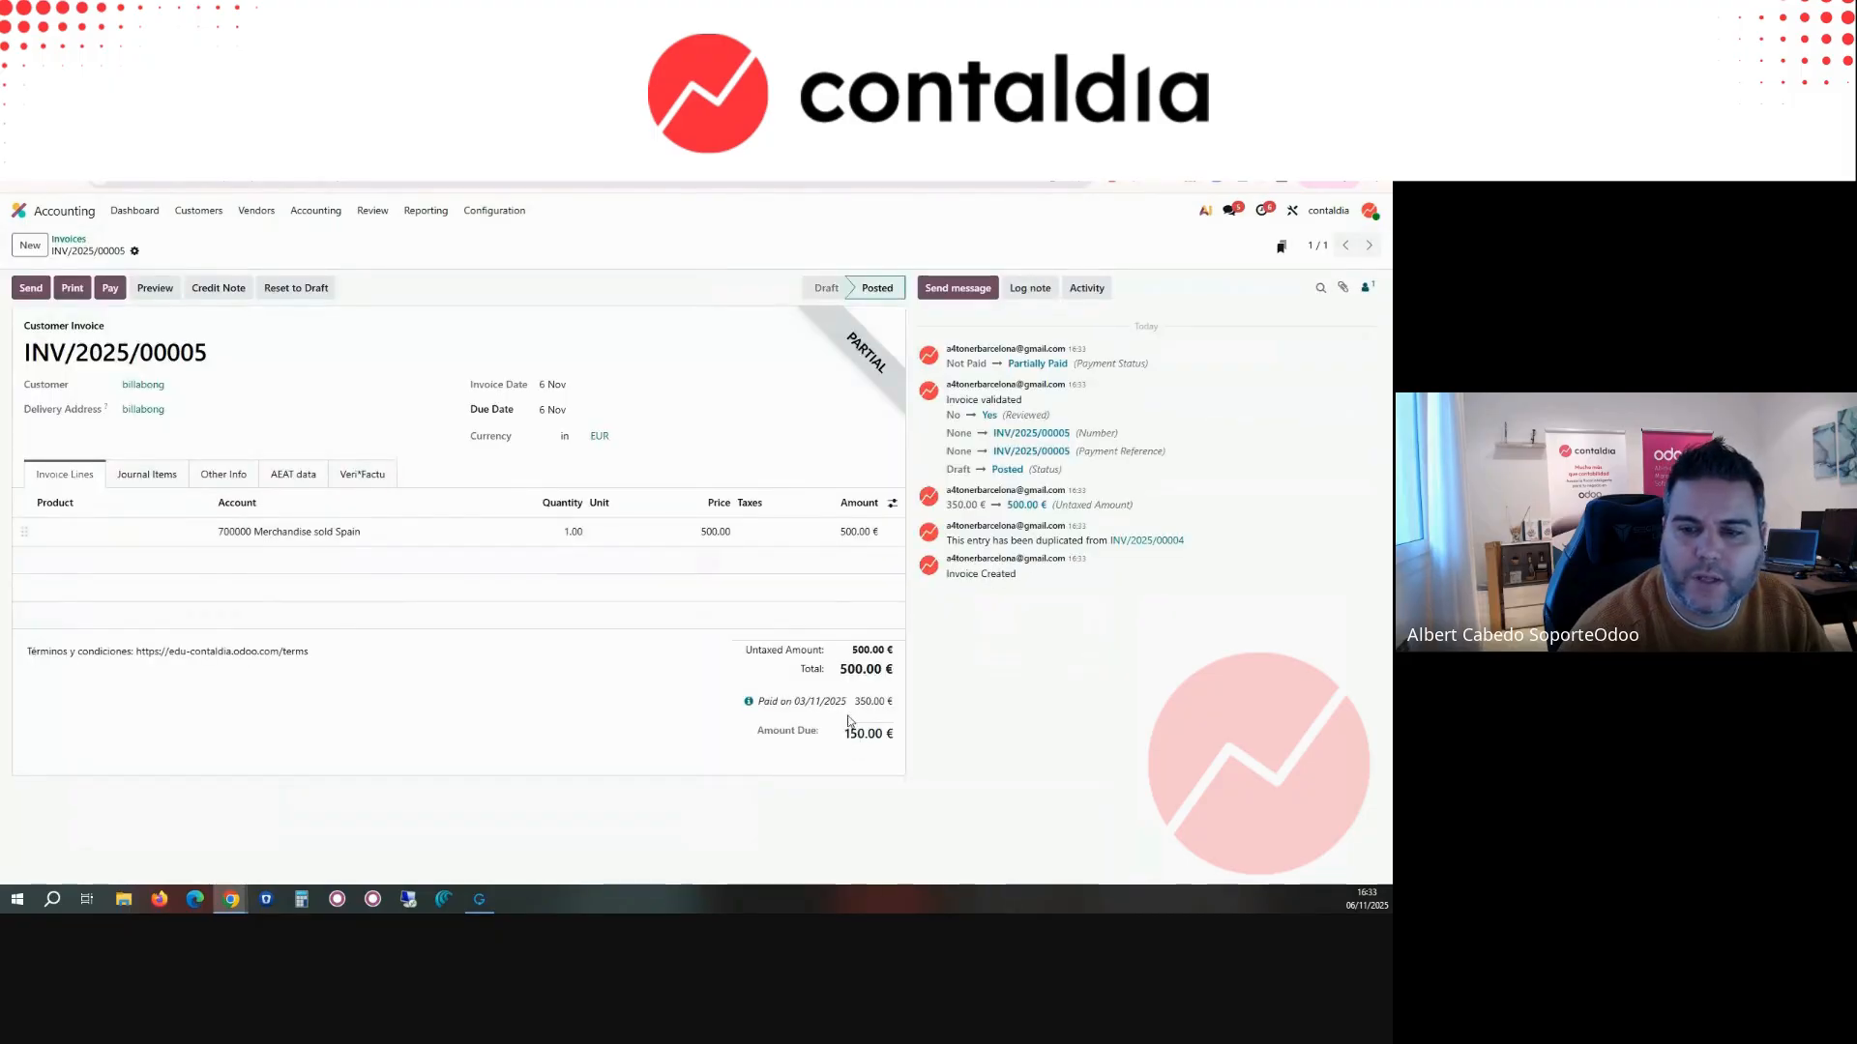
pyautogui.click(677, 145)
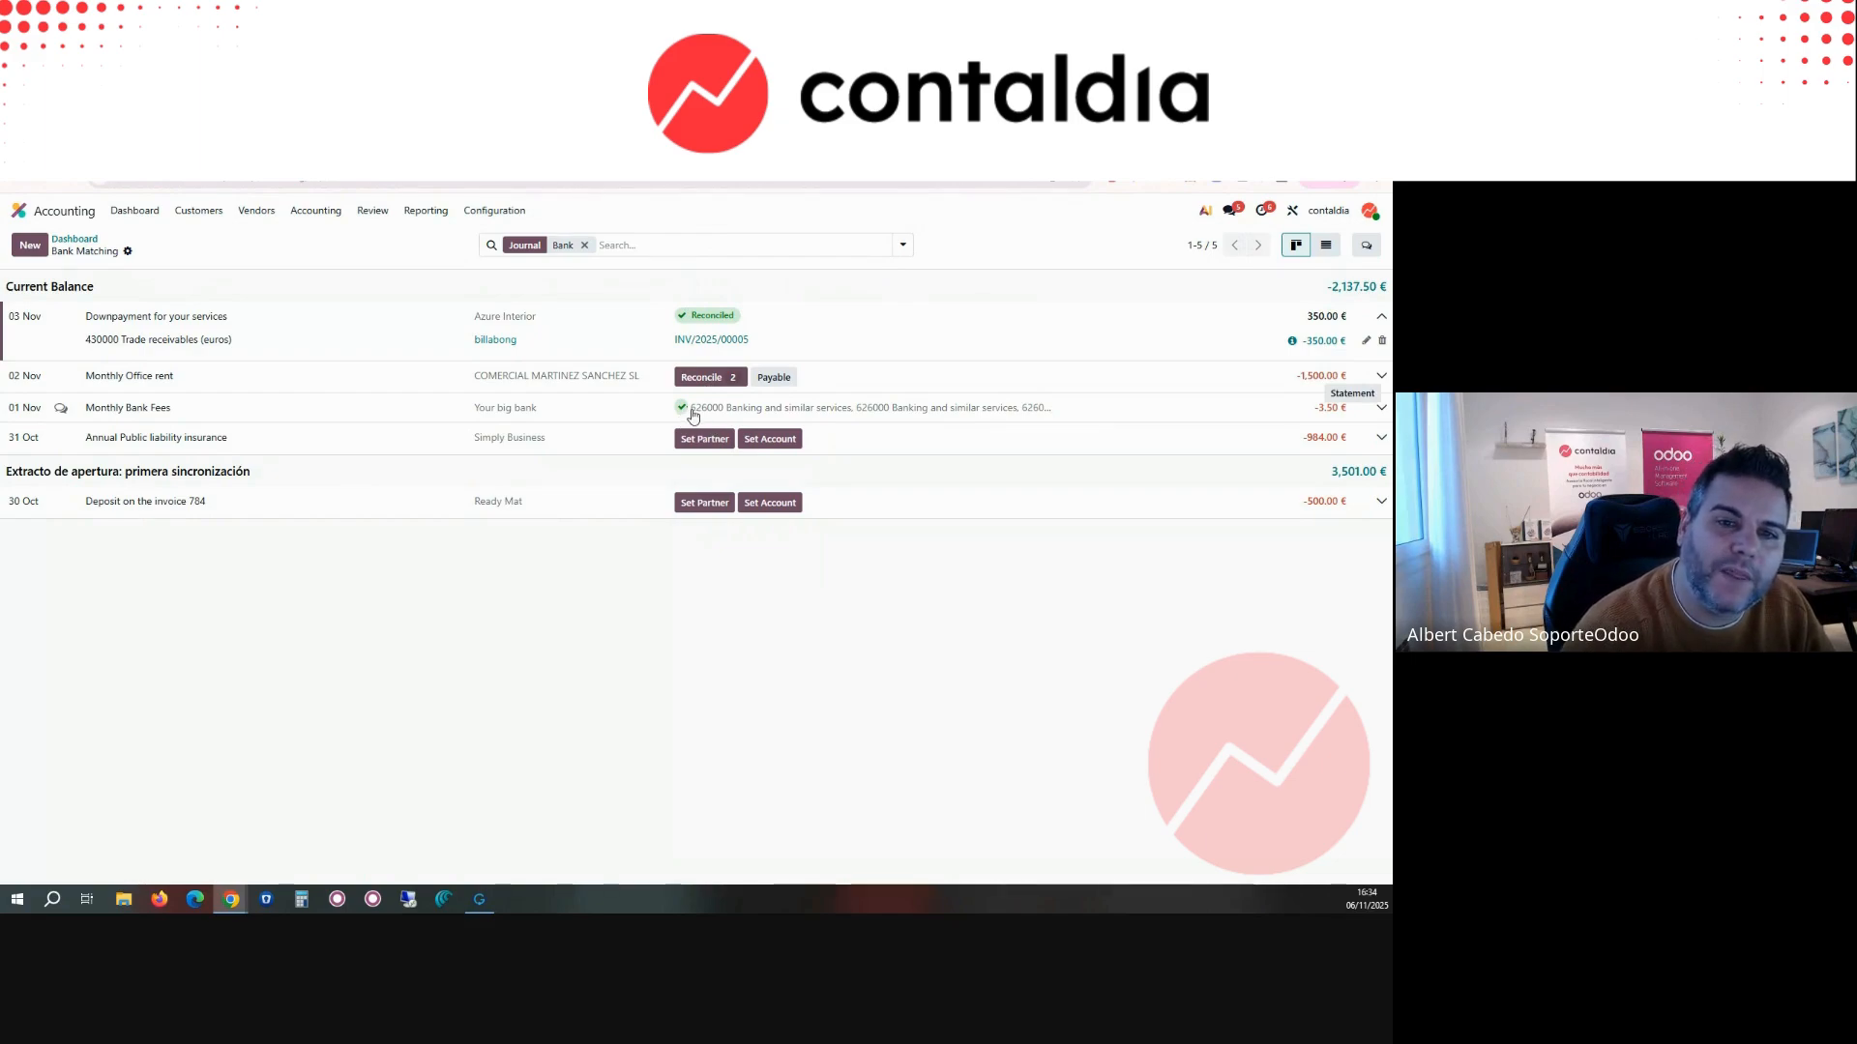
# Step: Examine the account entries of the Monthly Bank Fees transaction and the Bank journal's reconciliation options on the dashboard
pyautogui.click(626, 416)
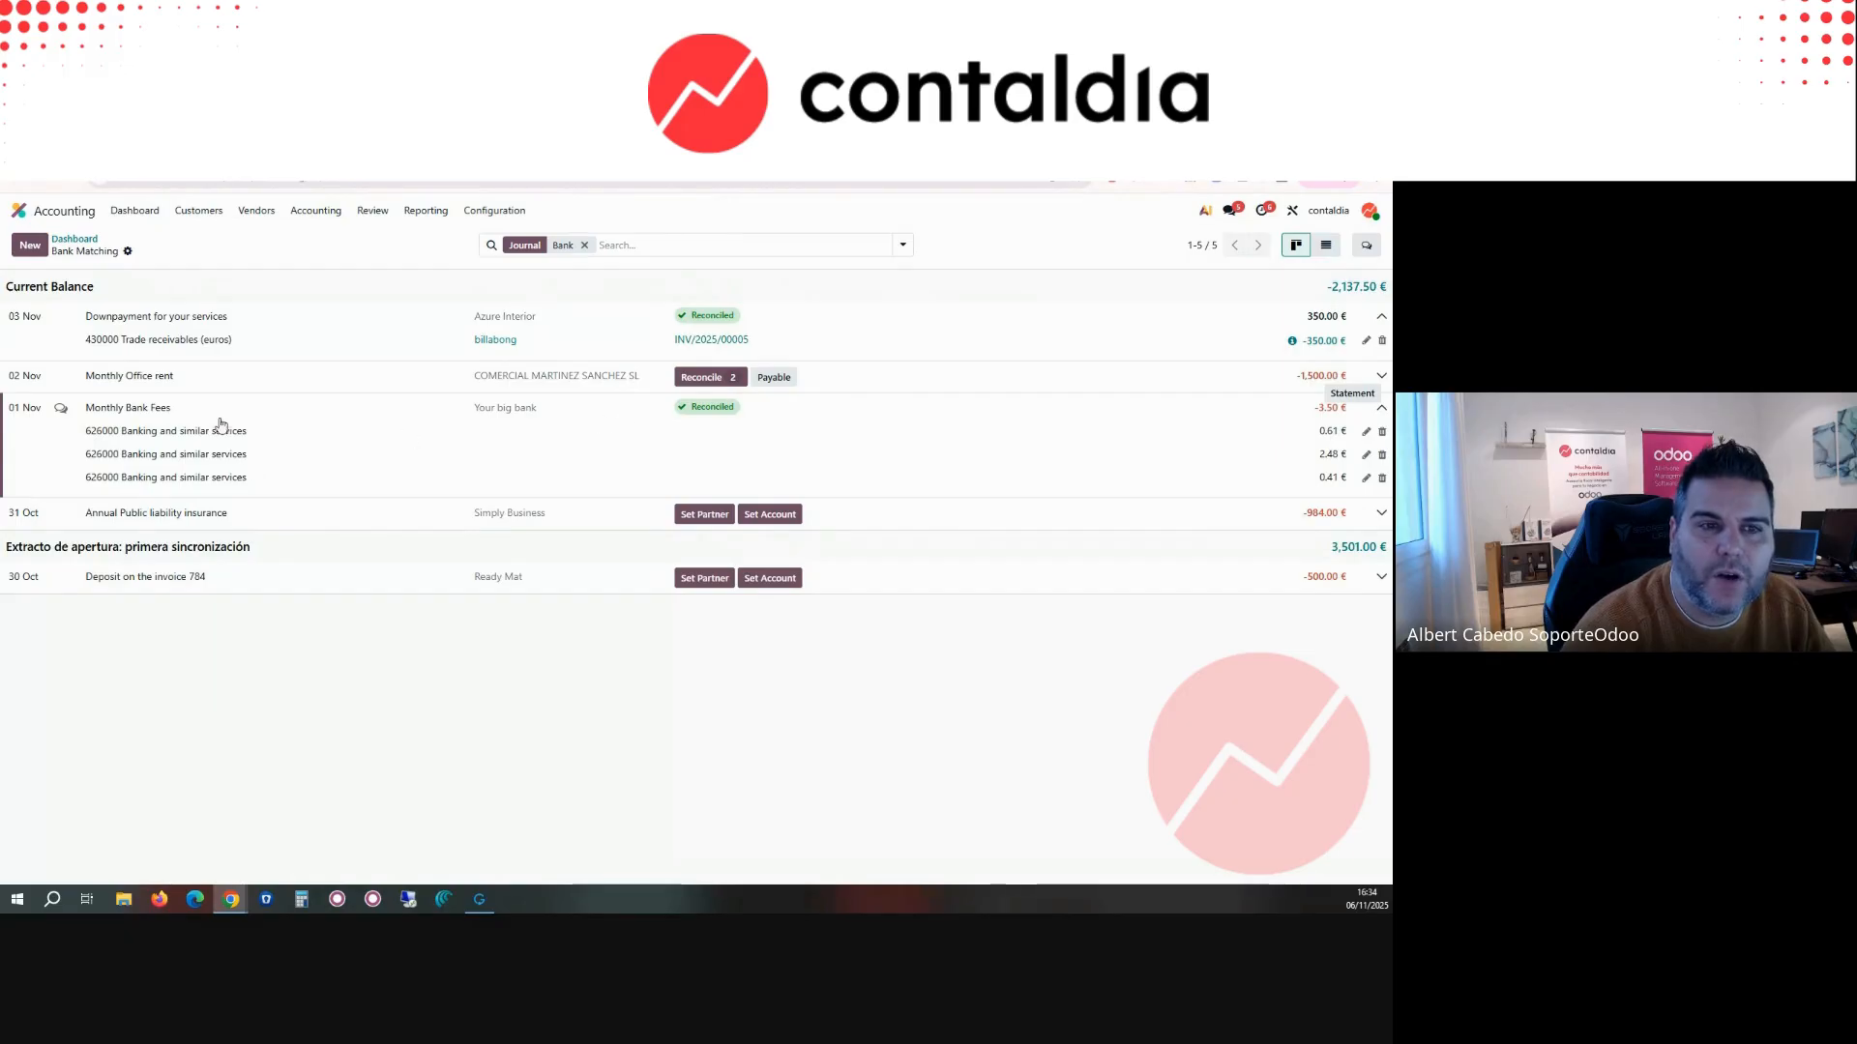
pyautogui.click(74, 238)
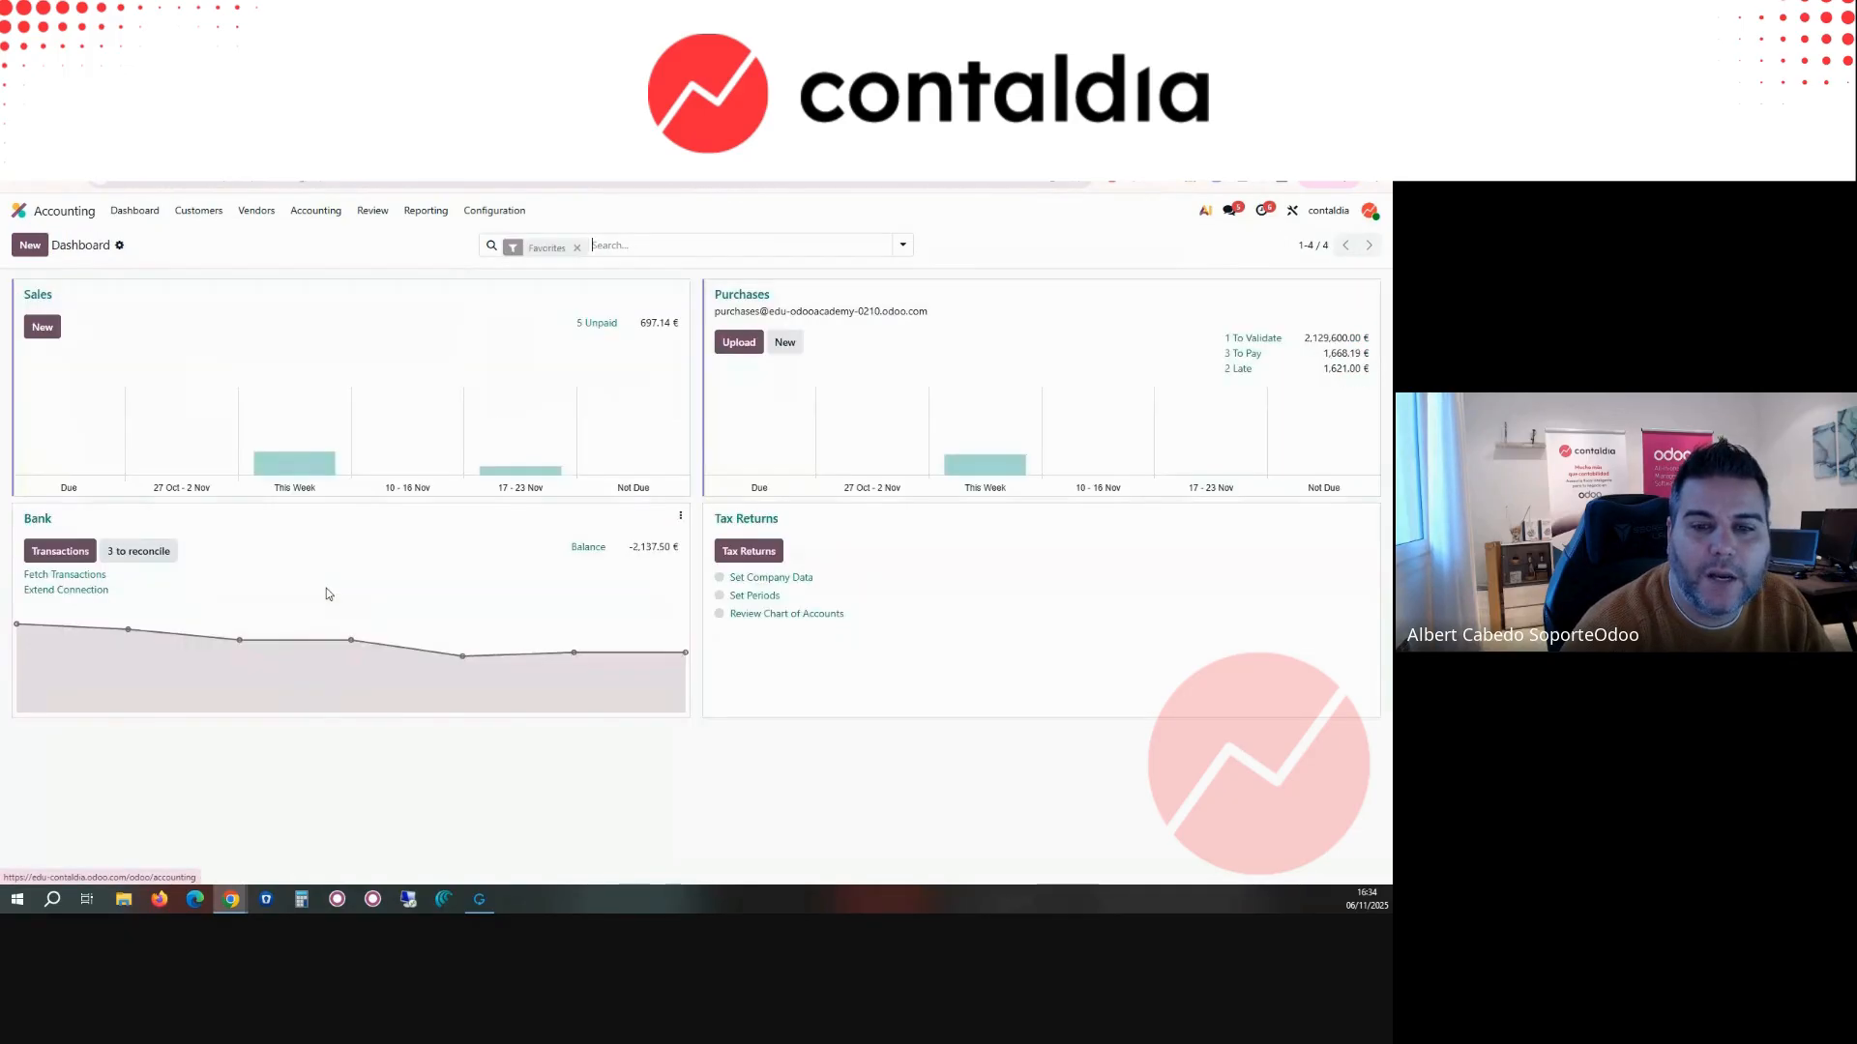
pyautogui.click(680, 515)
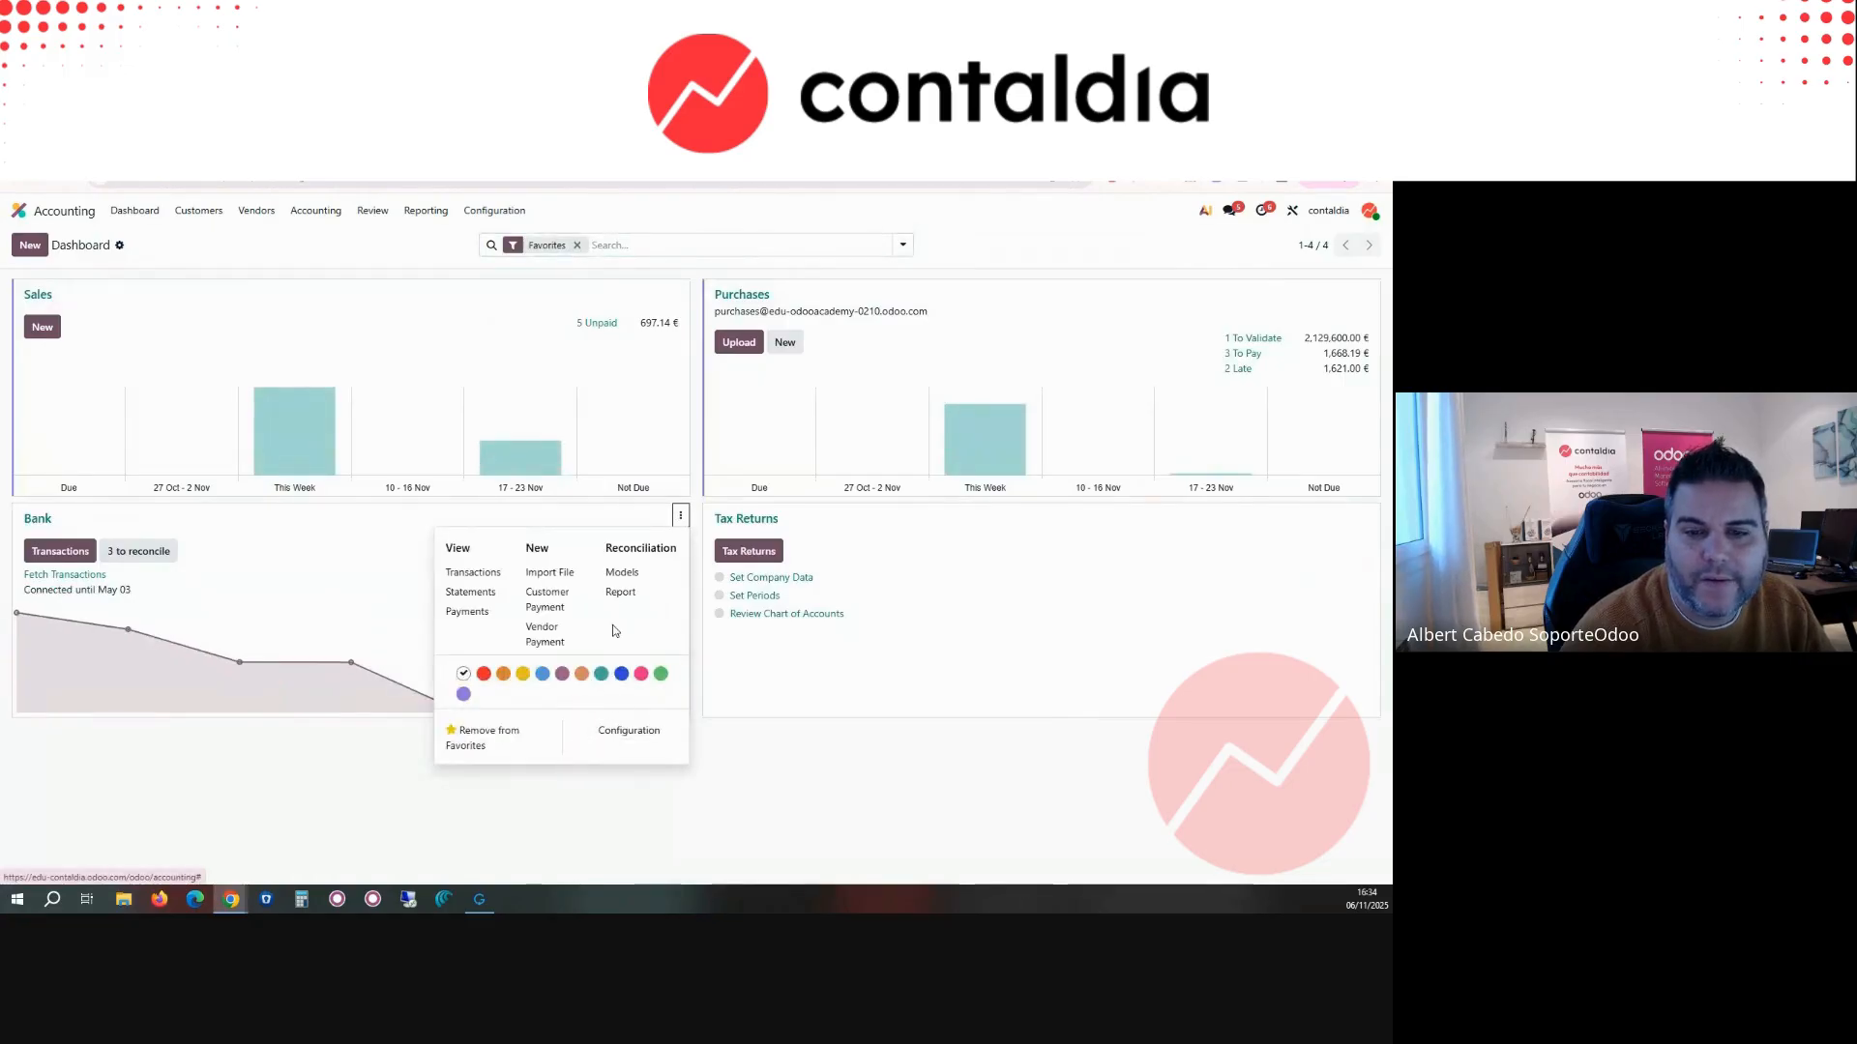
pyautogui.click(495, 210)
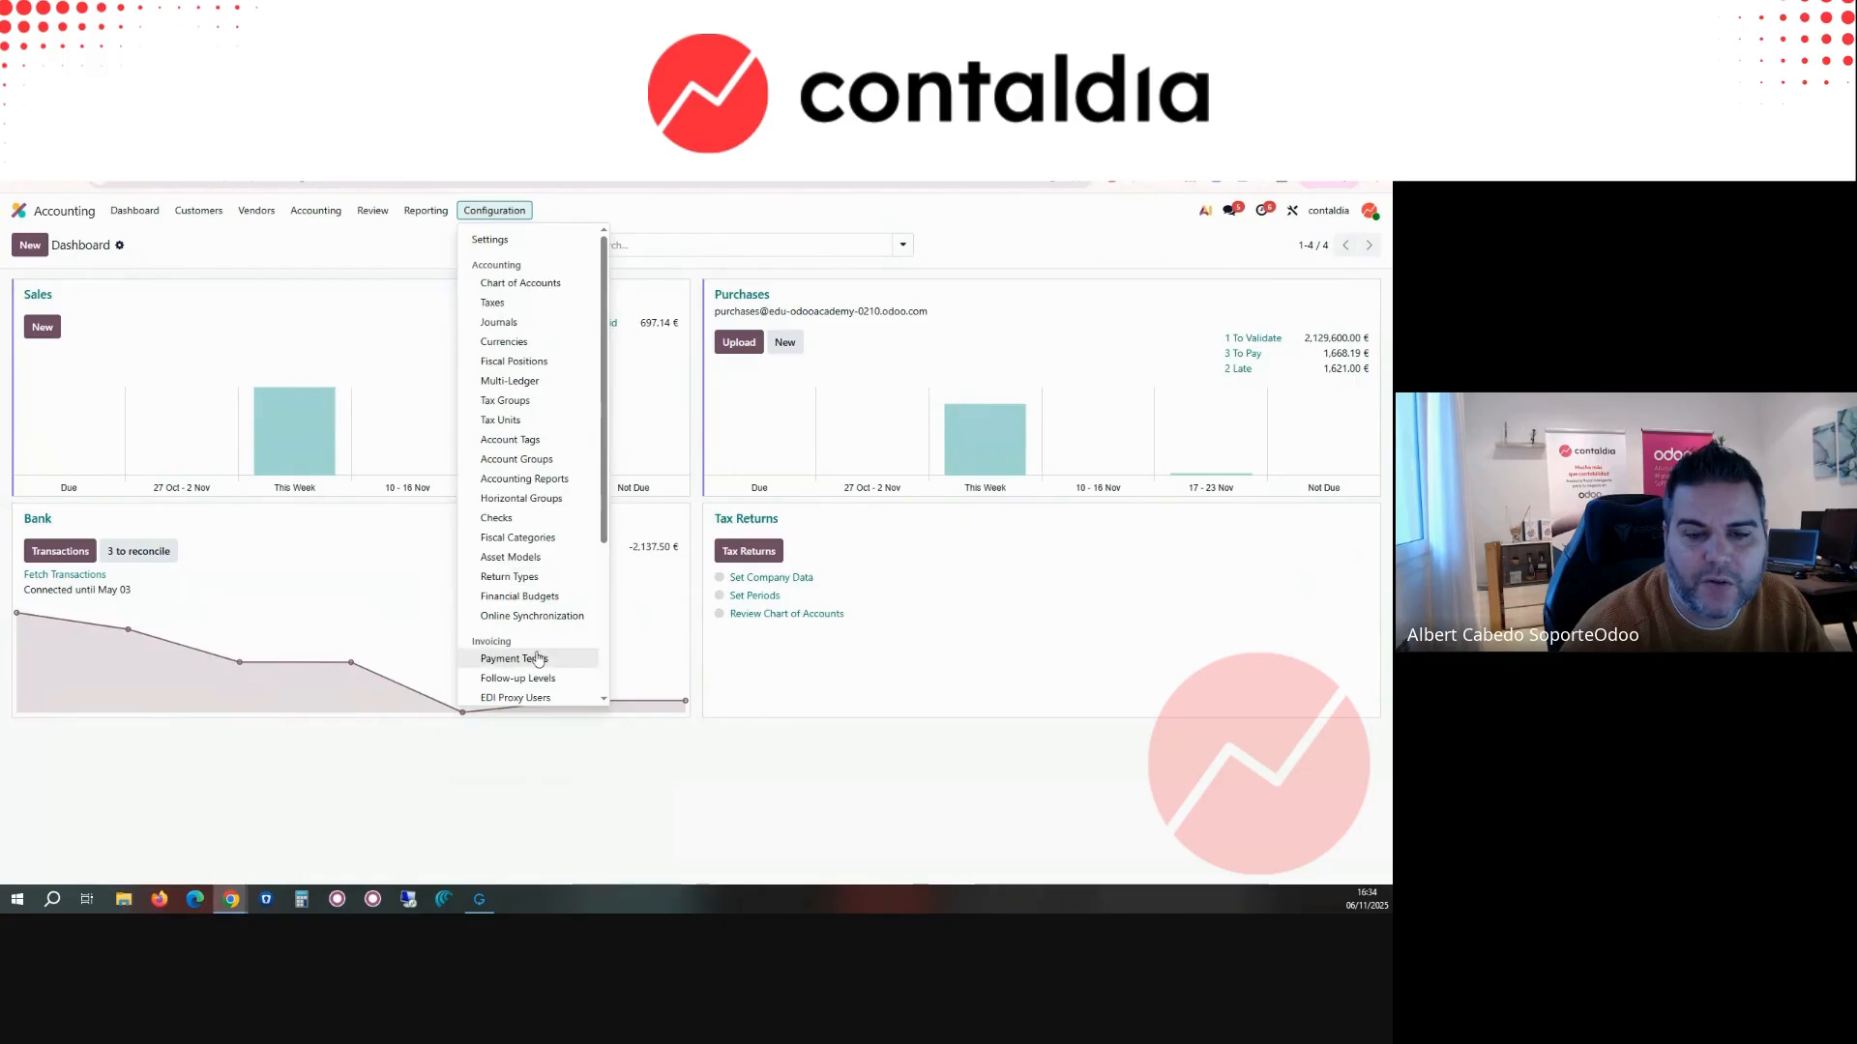
pyautogui.click(324, 244)
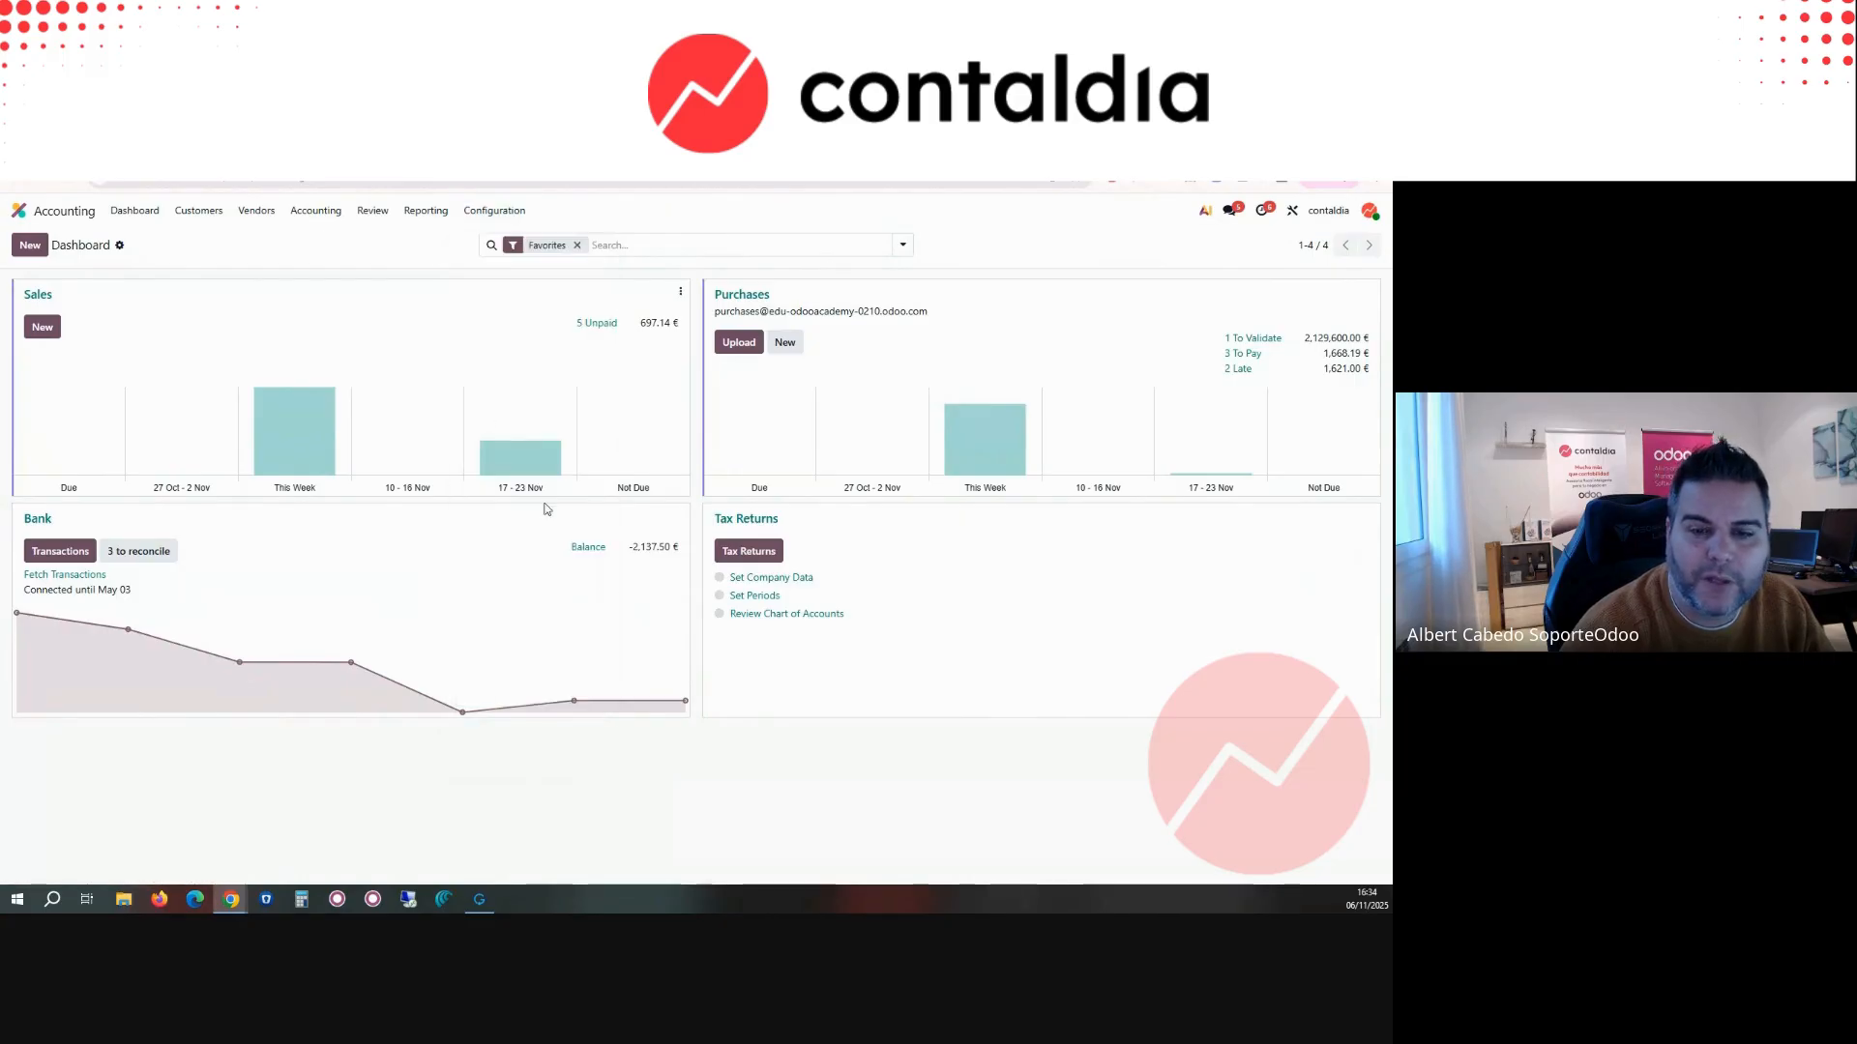
pyautogui.click(680, 516)
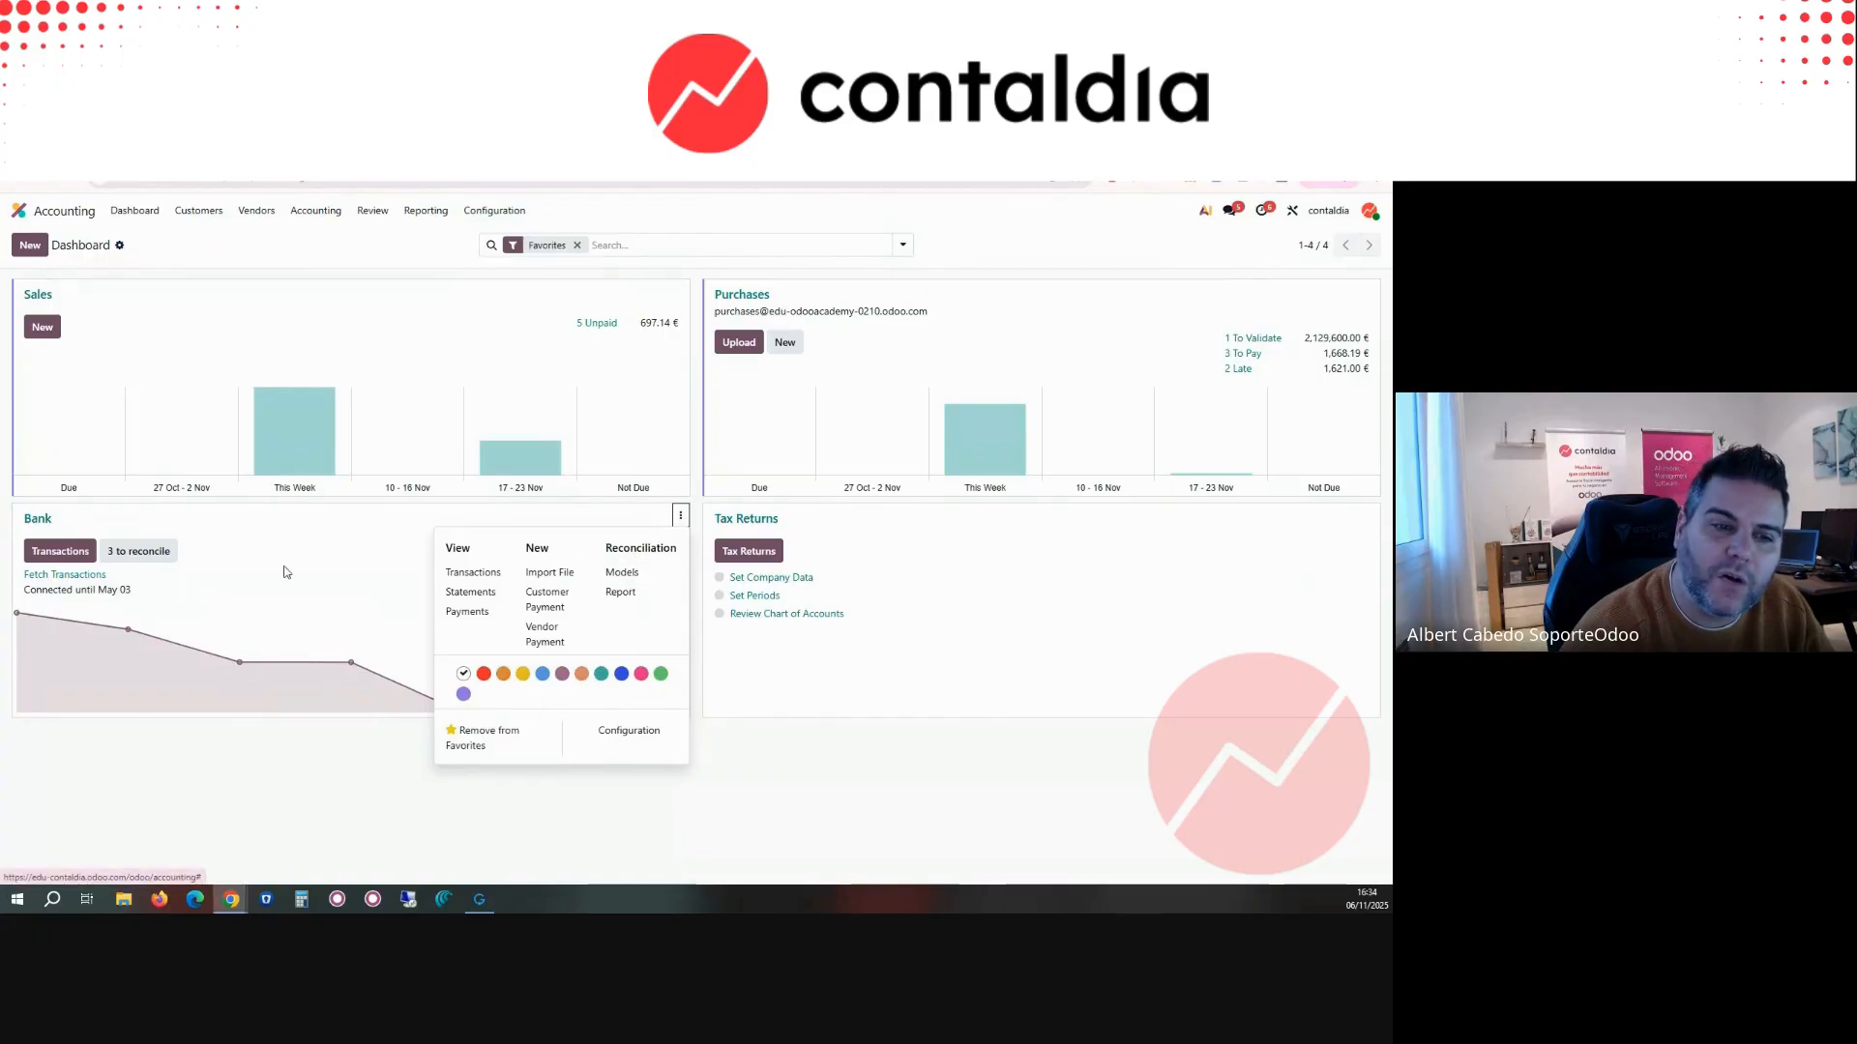
# Step: Assign account 625000 Insurance premiums to the Annual Public liability insurance bank transaction
pyautogui.click(634, 580)
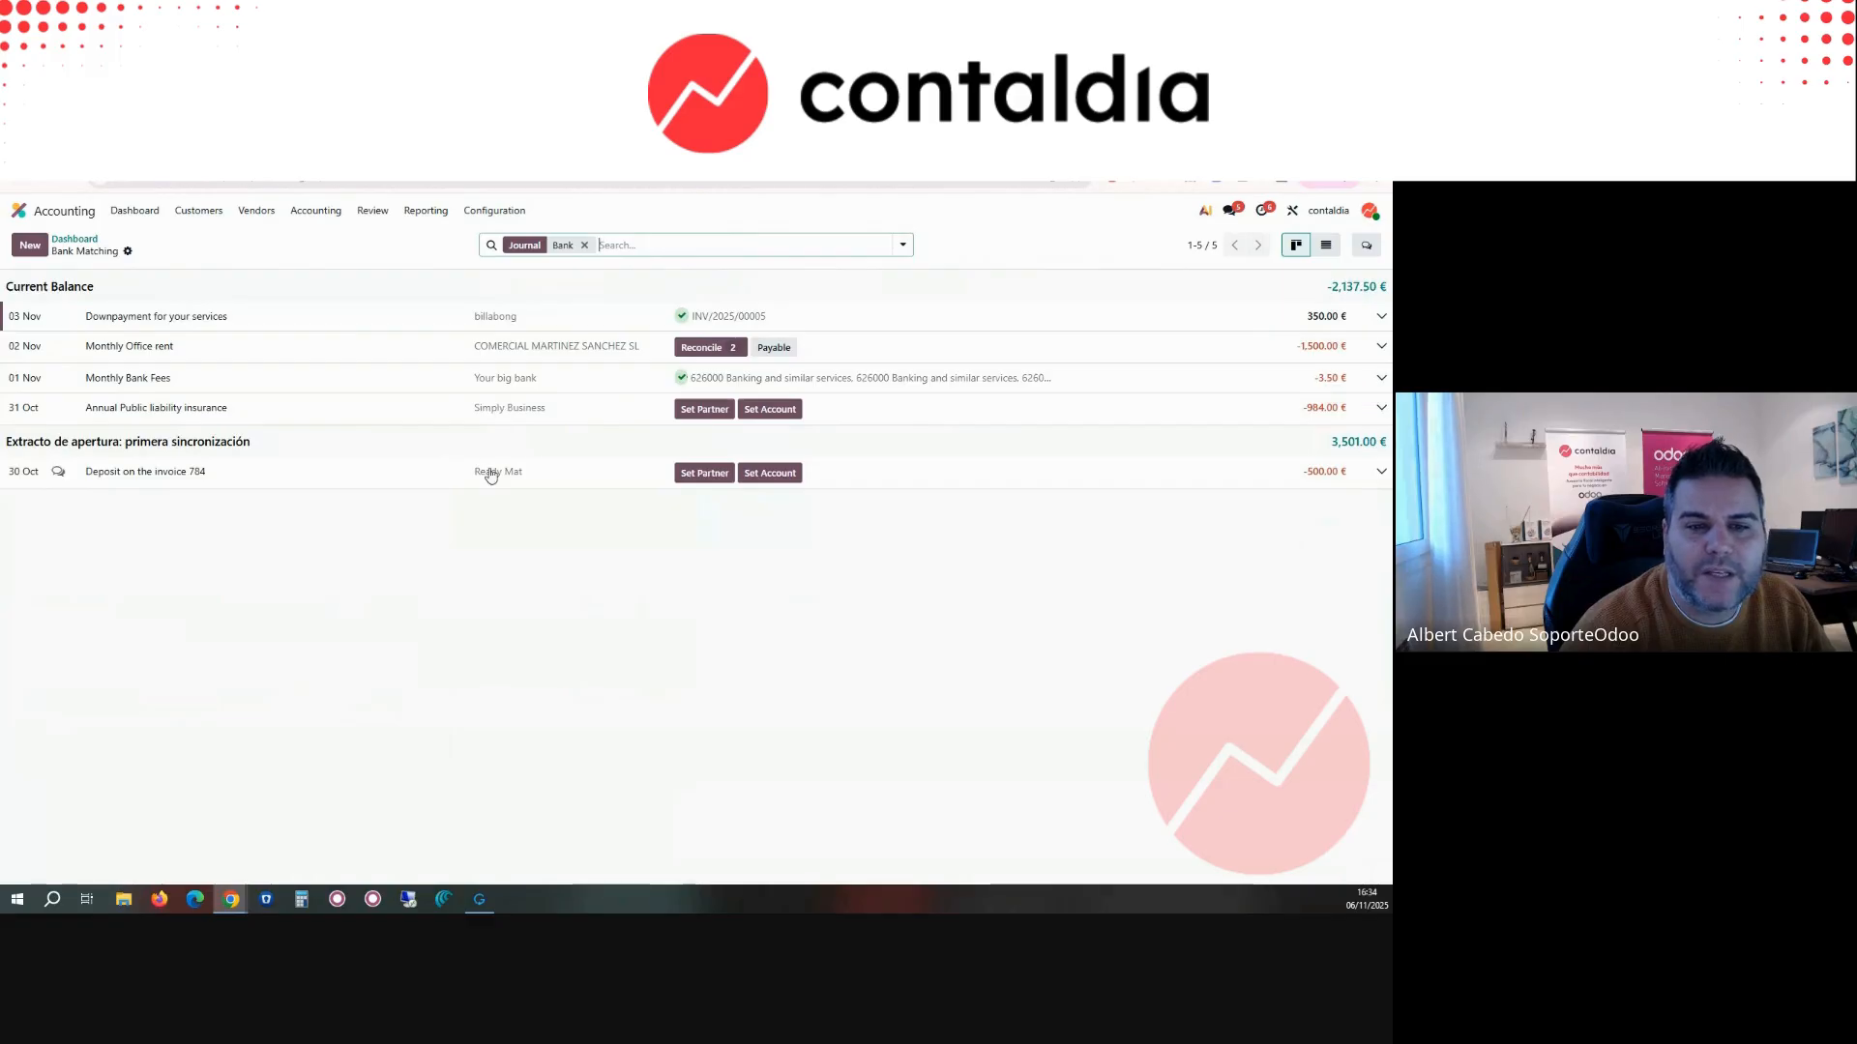
pyautogui.click(502, 412)
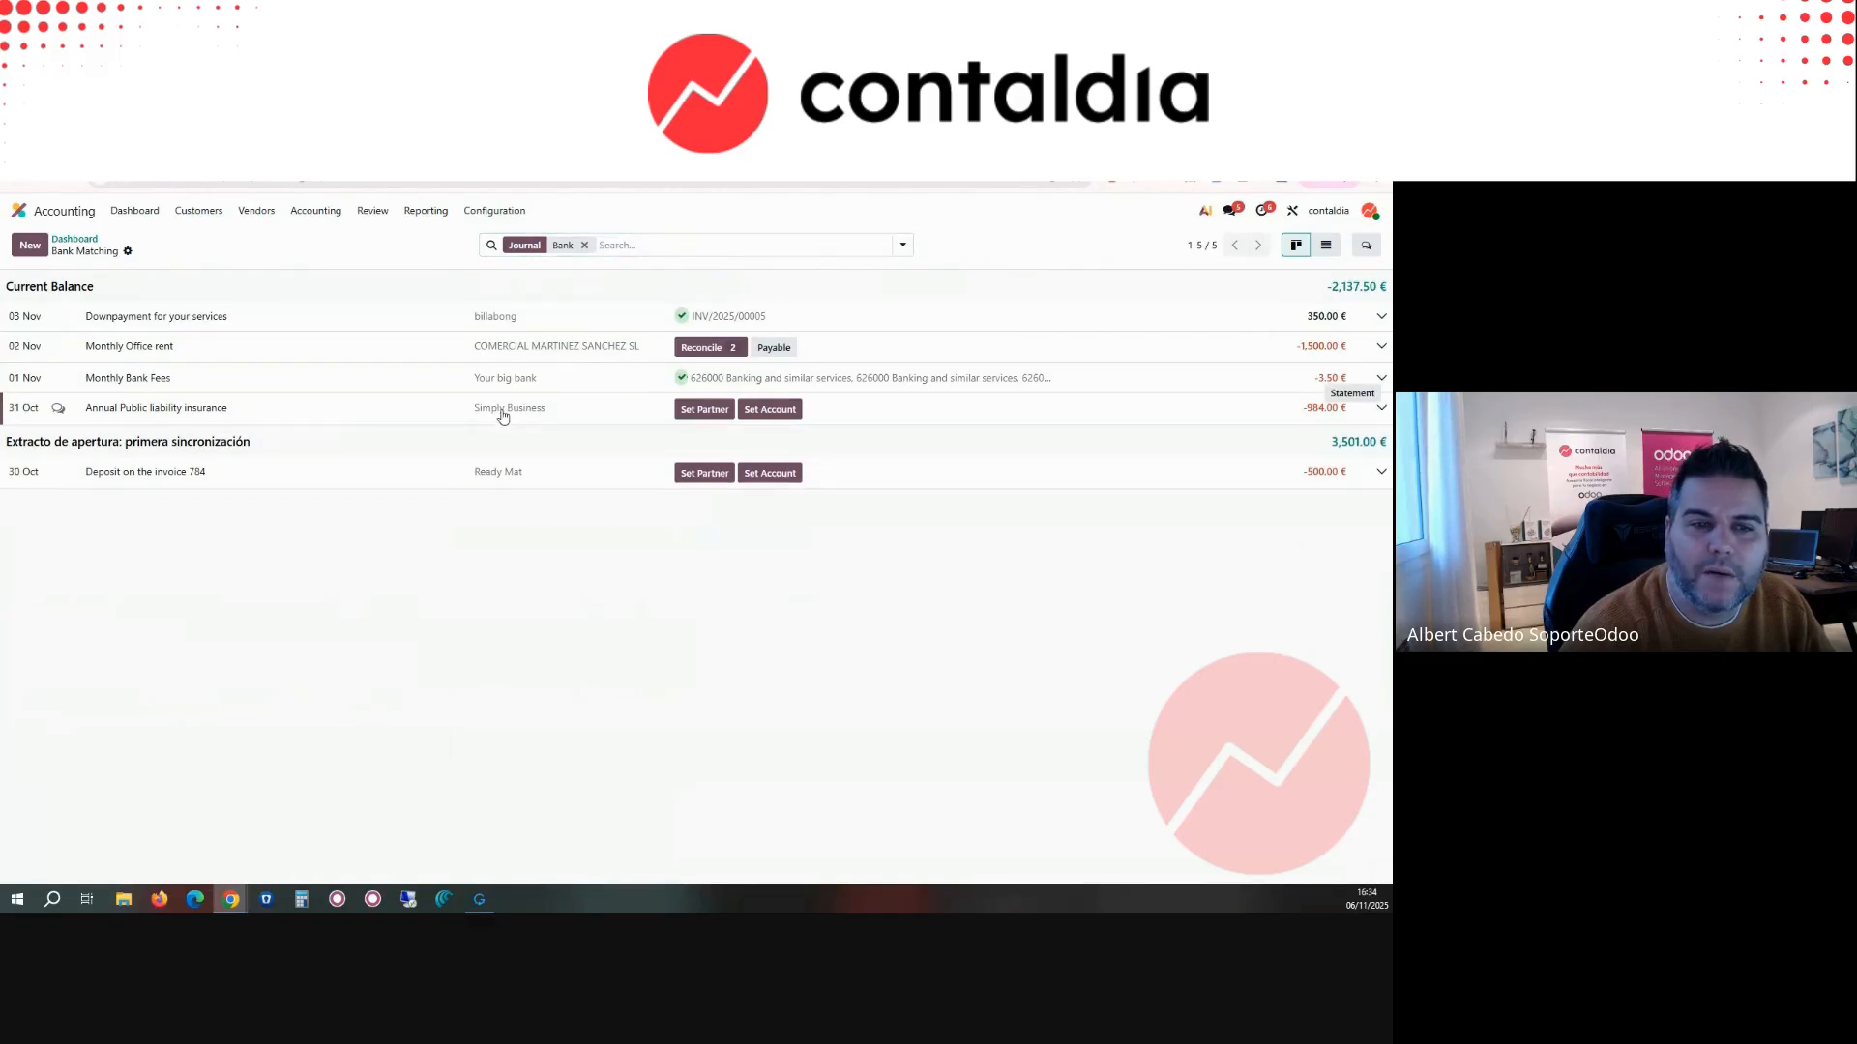
pyautogui.click(761, 423)
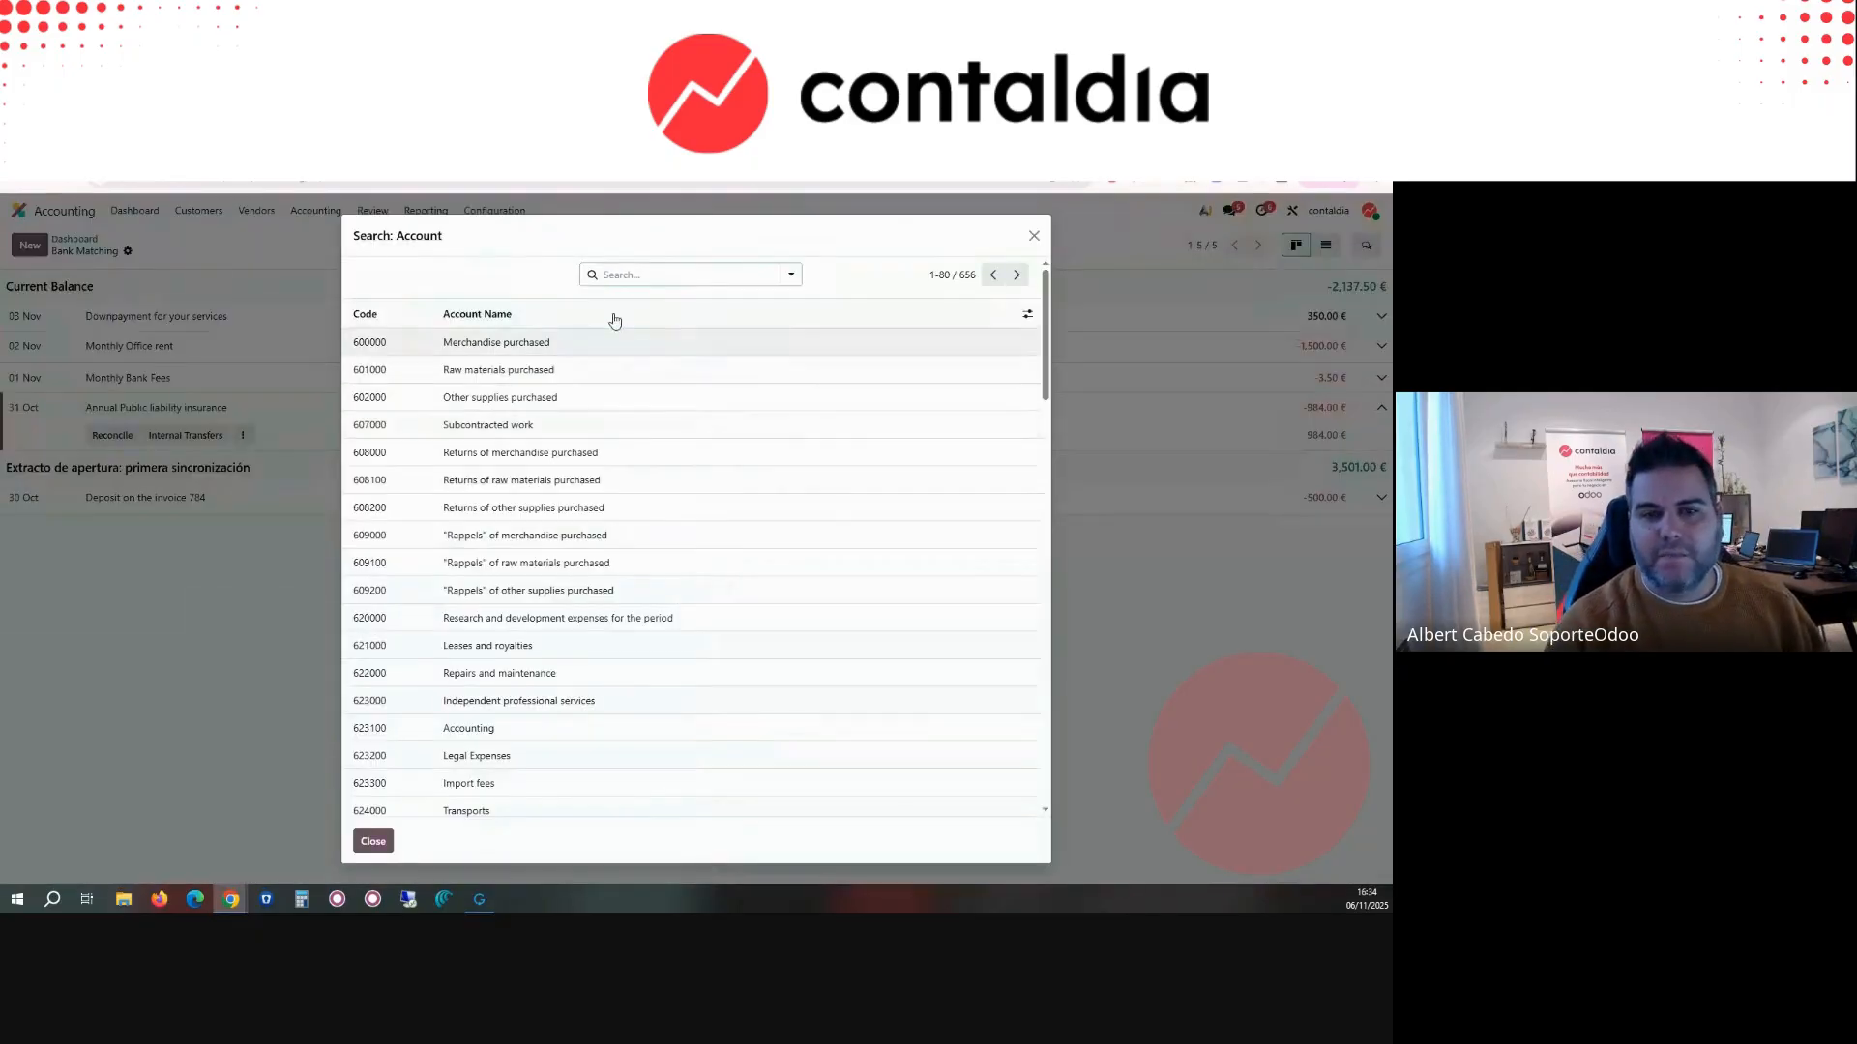
pyautogui.click(616, 275)
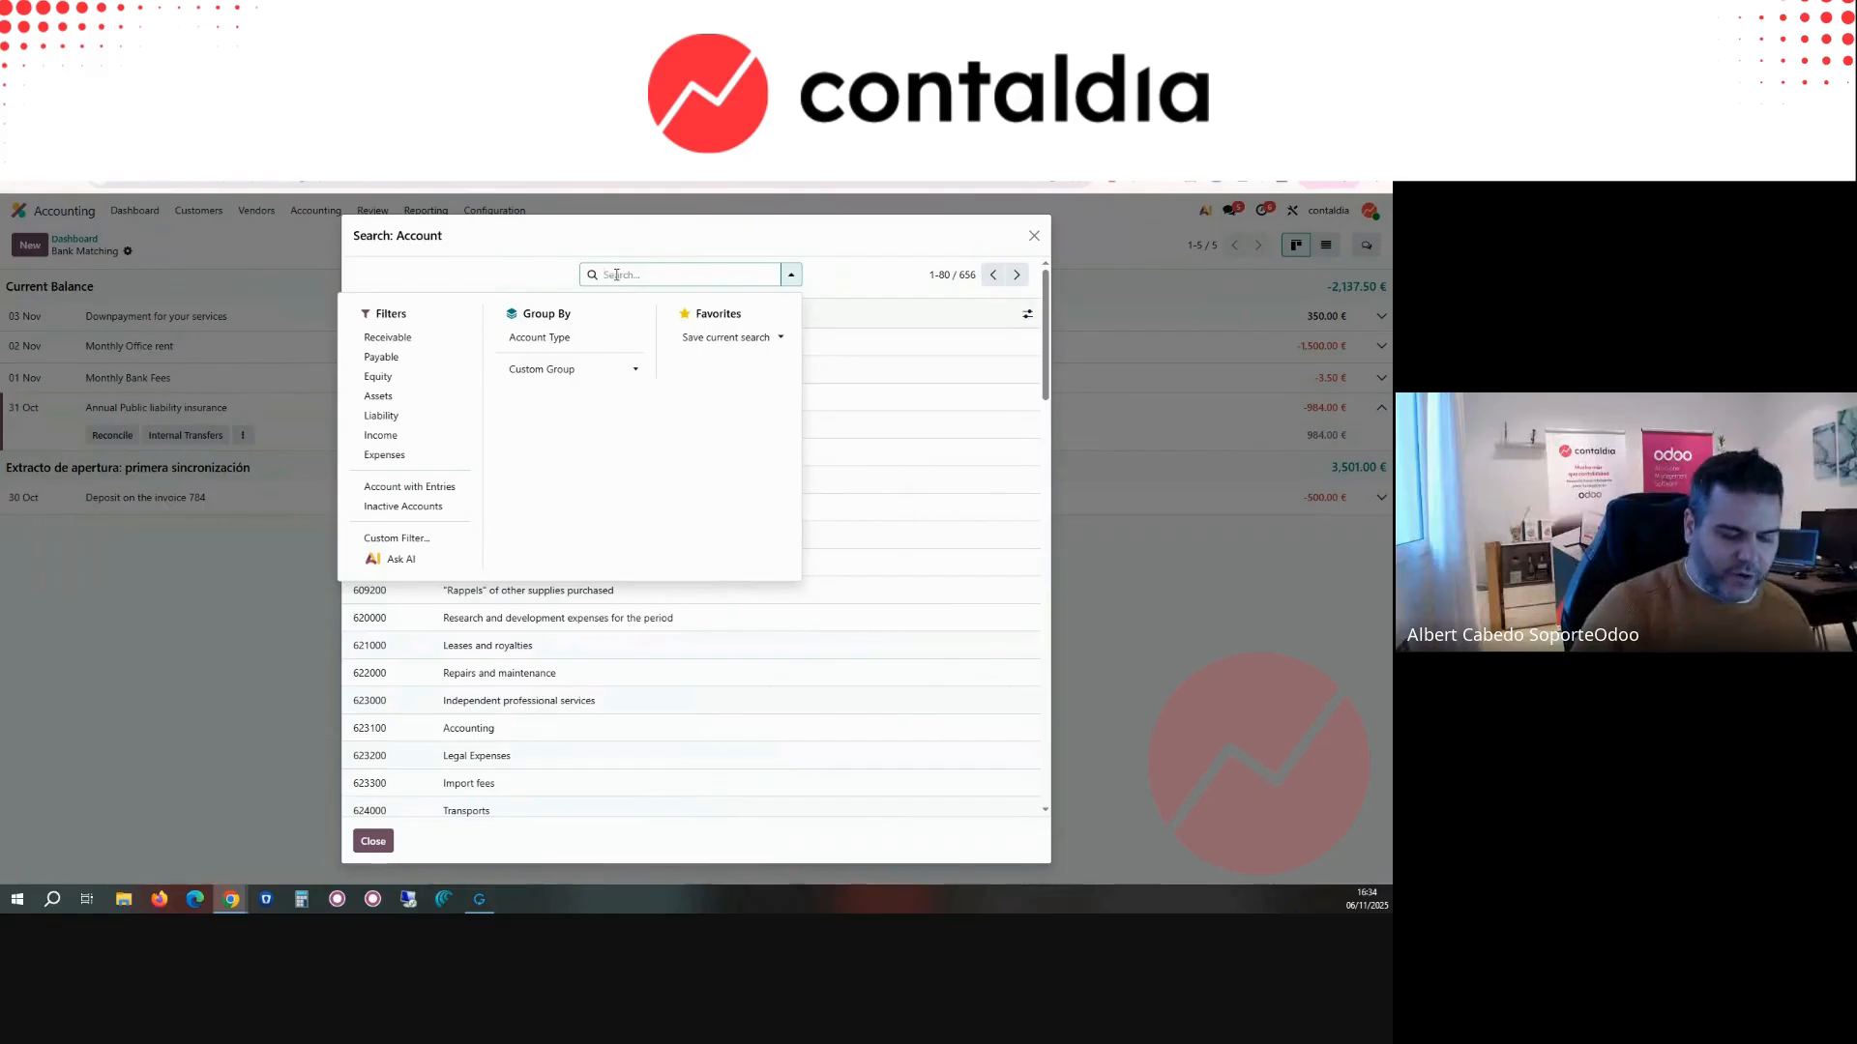
pyautogui.write('625')
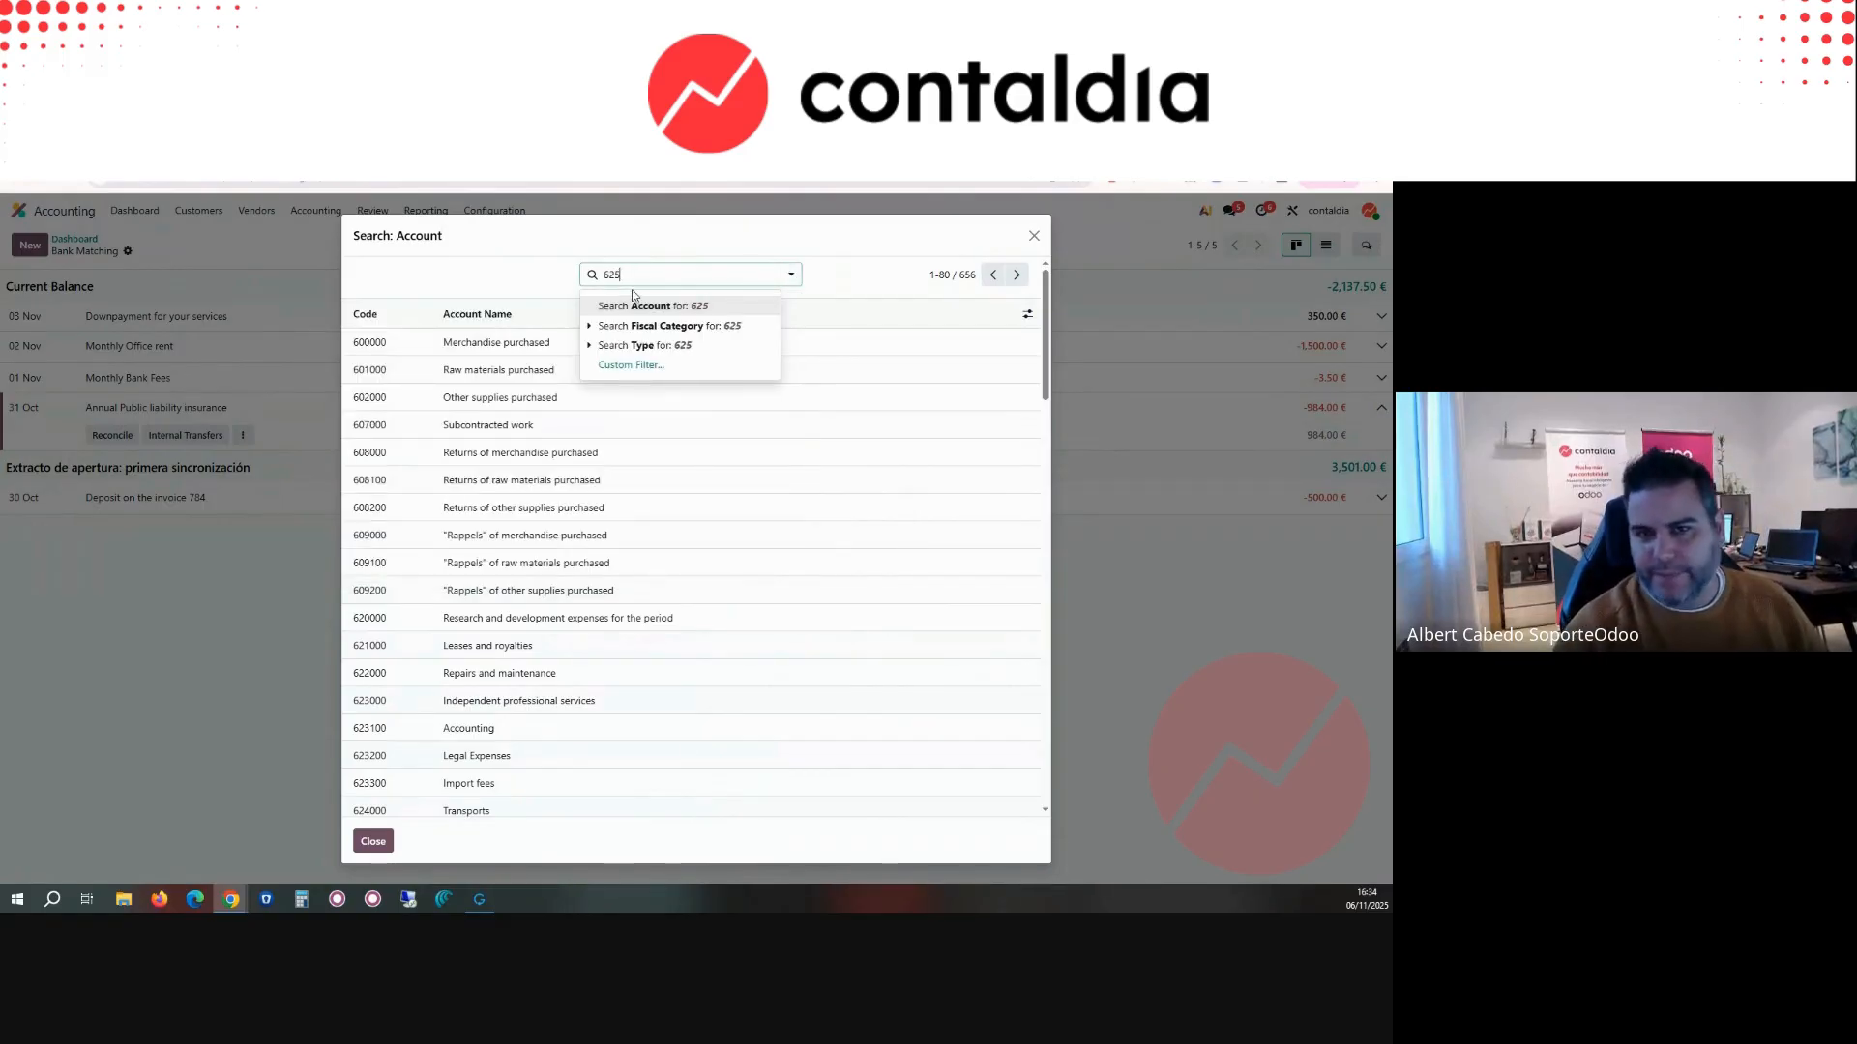
pyautogui.click(634, 306)
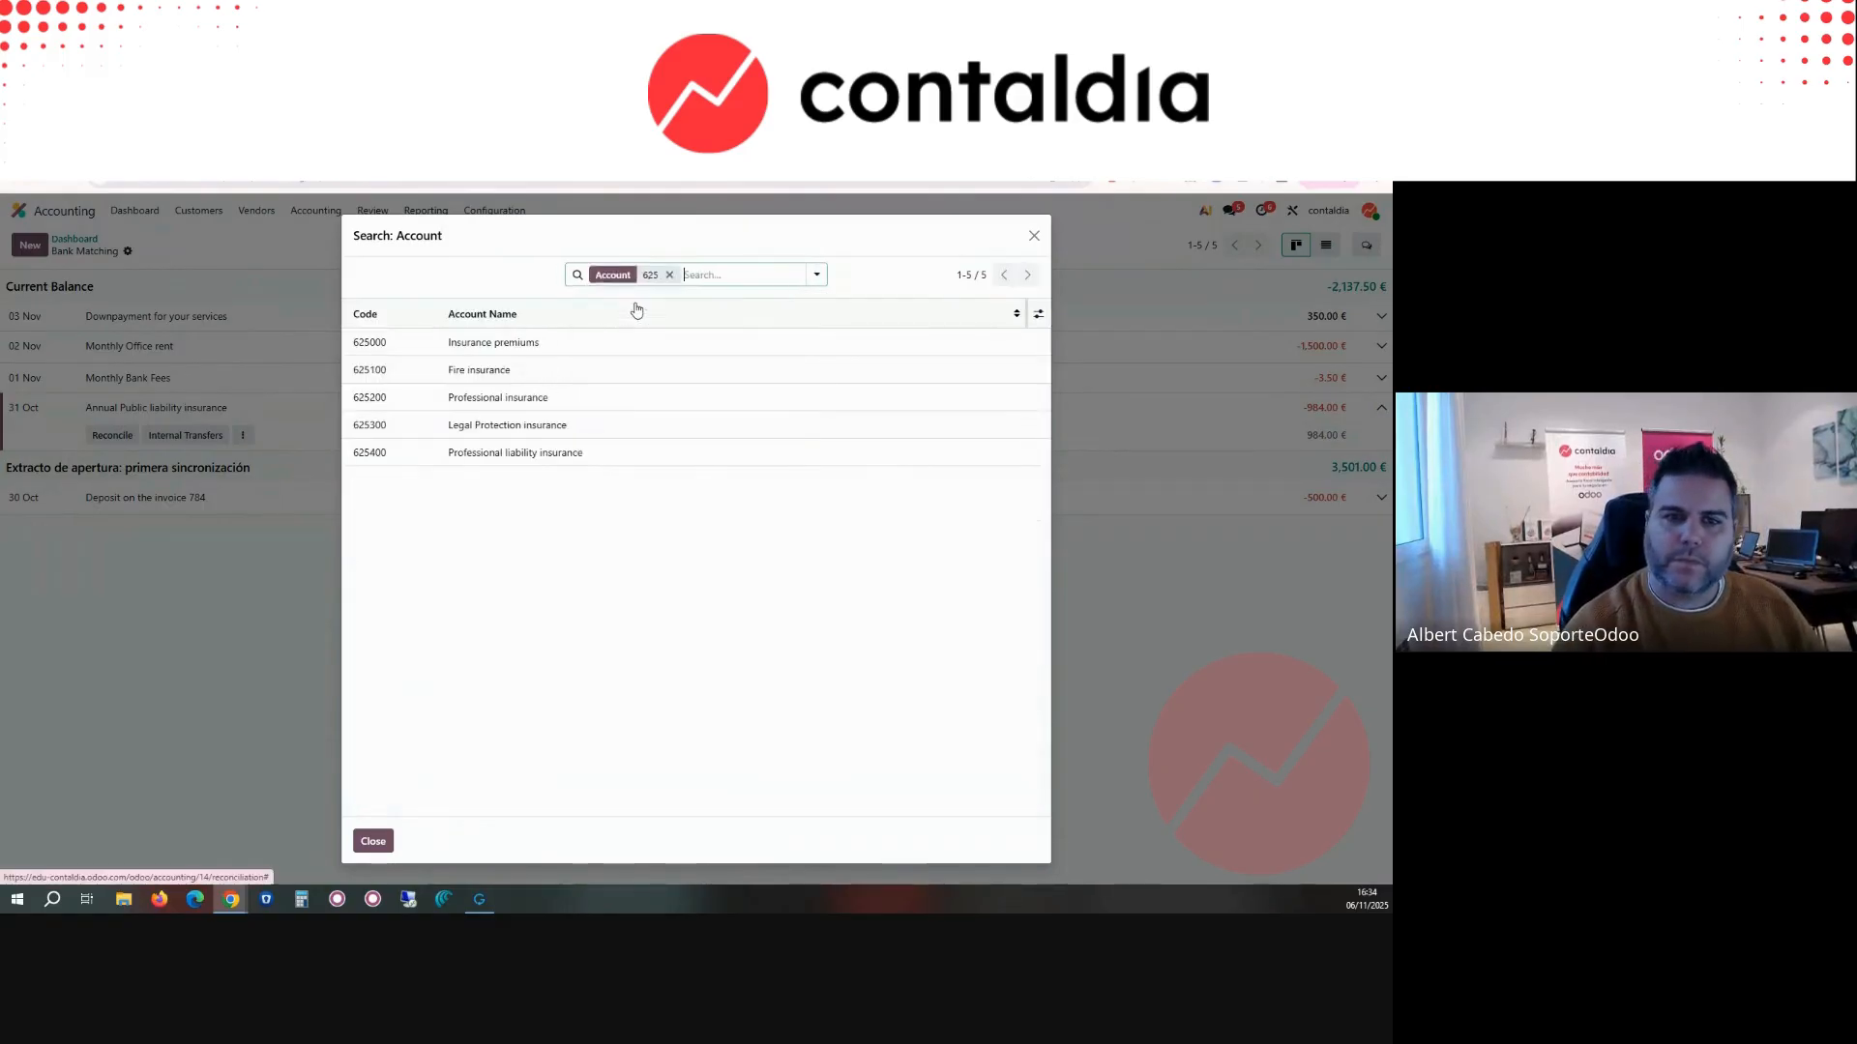
pyautogui.click(488, 343)
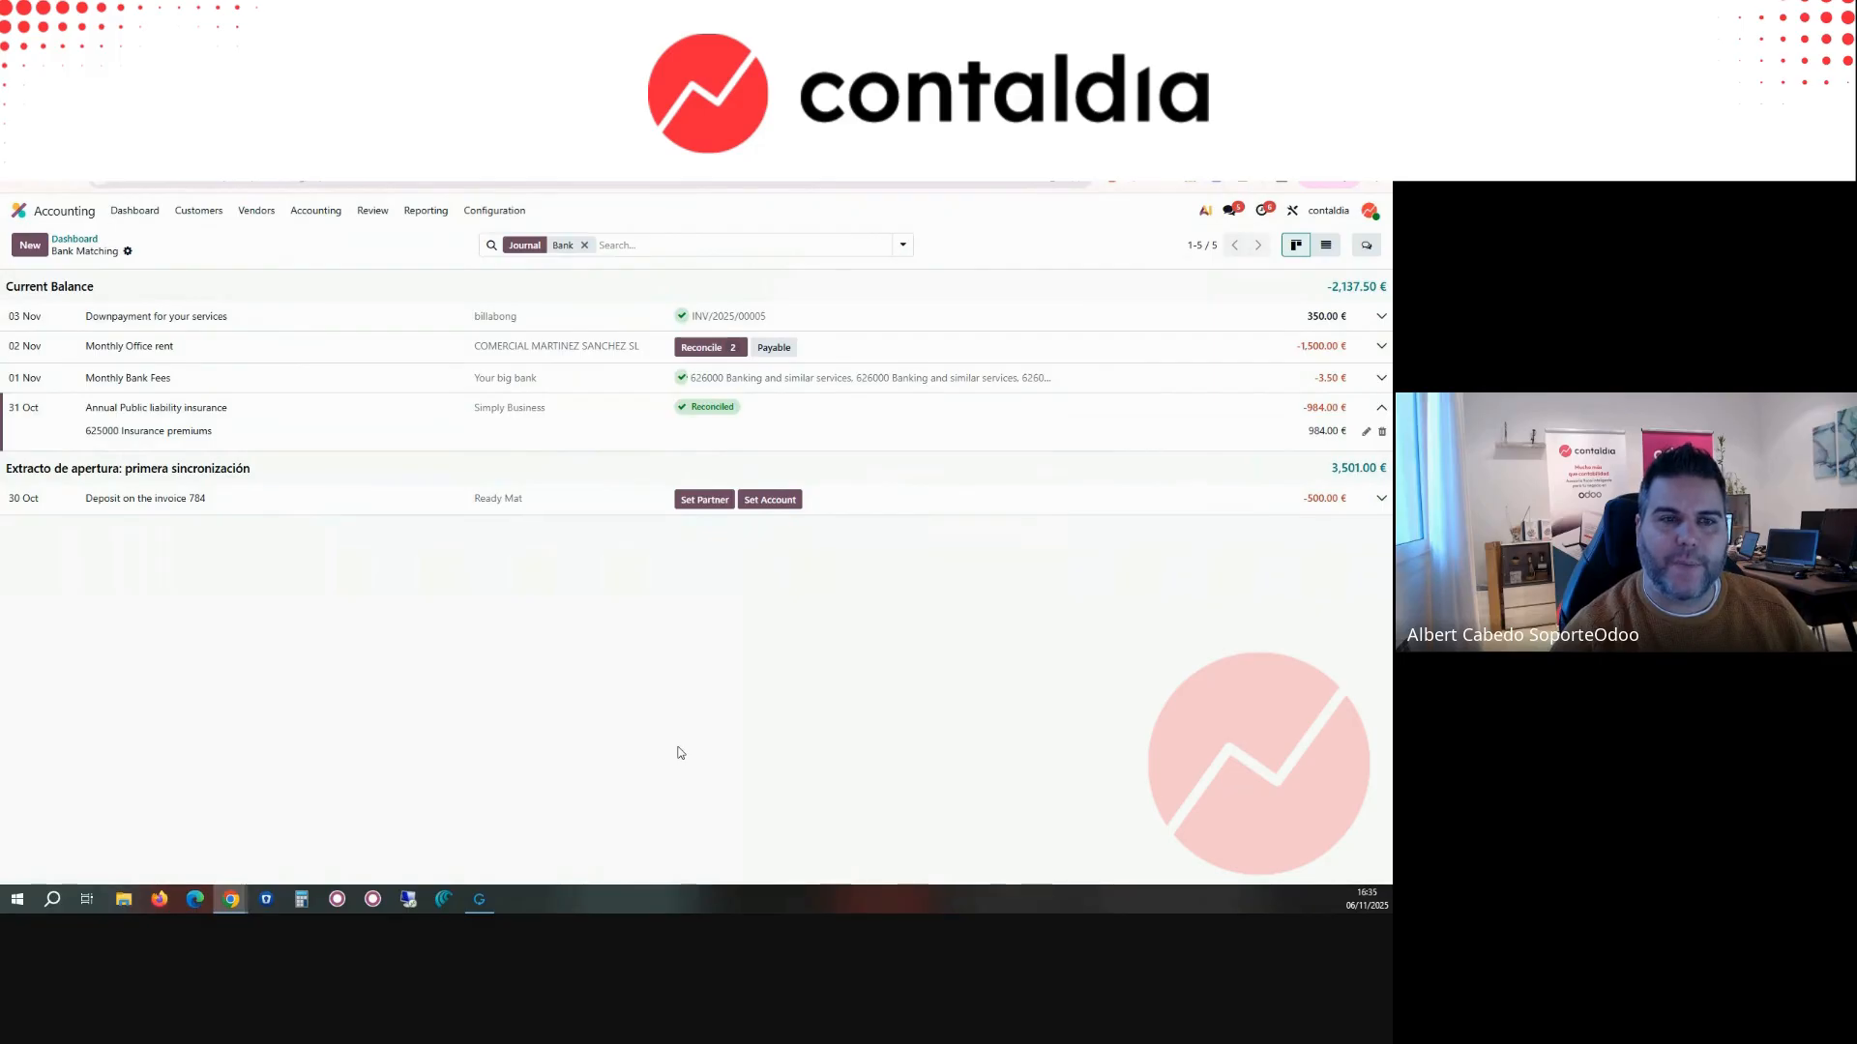
# Step: Open the vendor bills list, select all bills, and open the data export for them
pyautogui.click(81, 242)
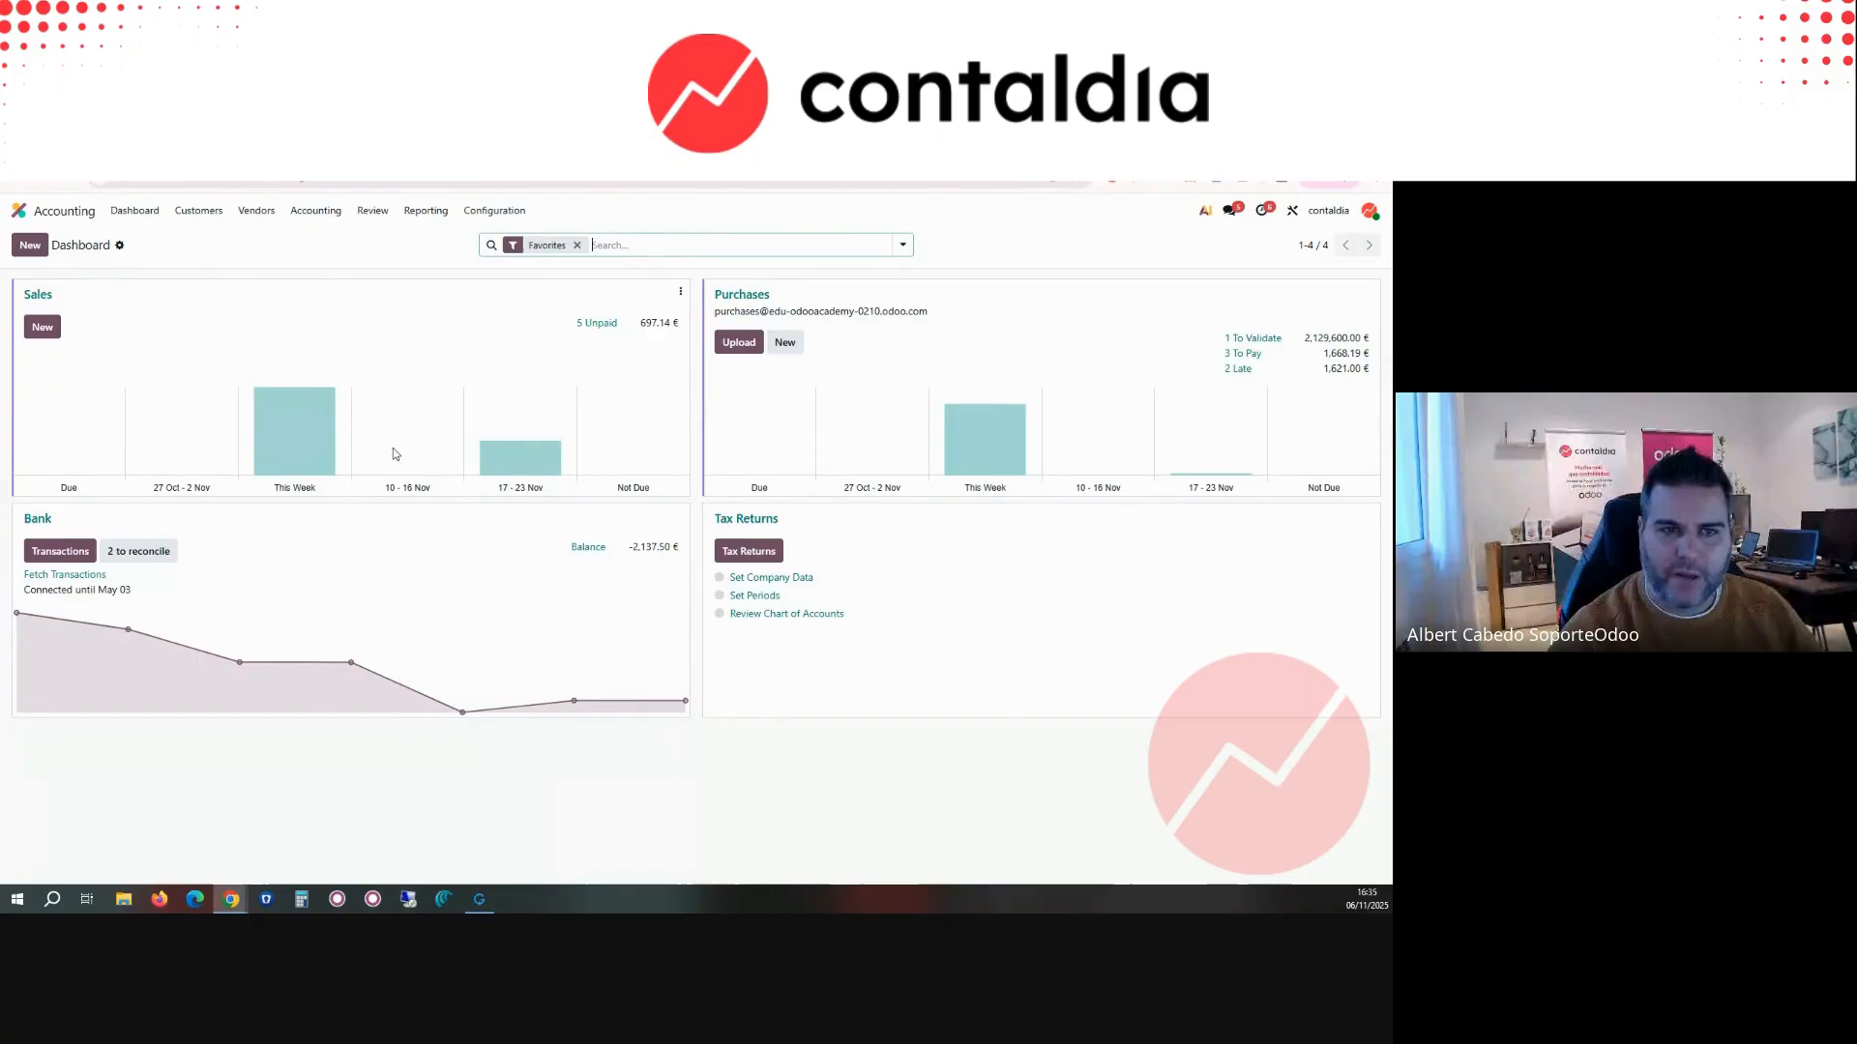
pyautogui.click(316, 210)
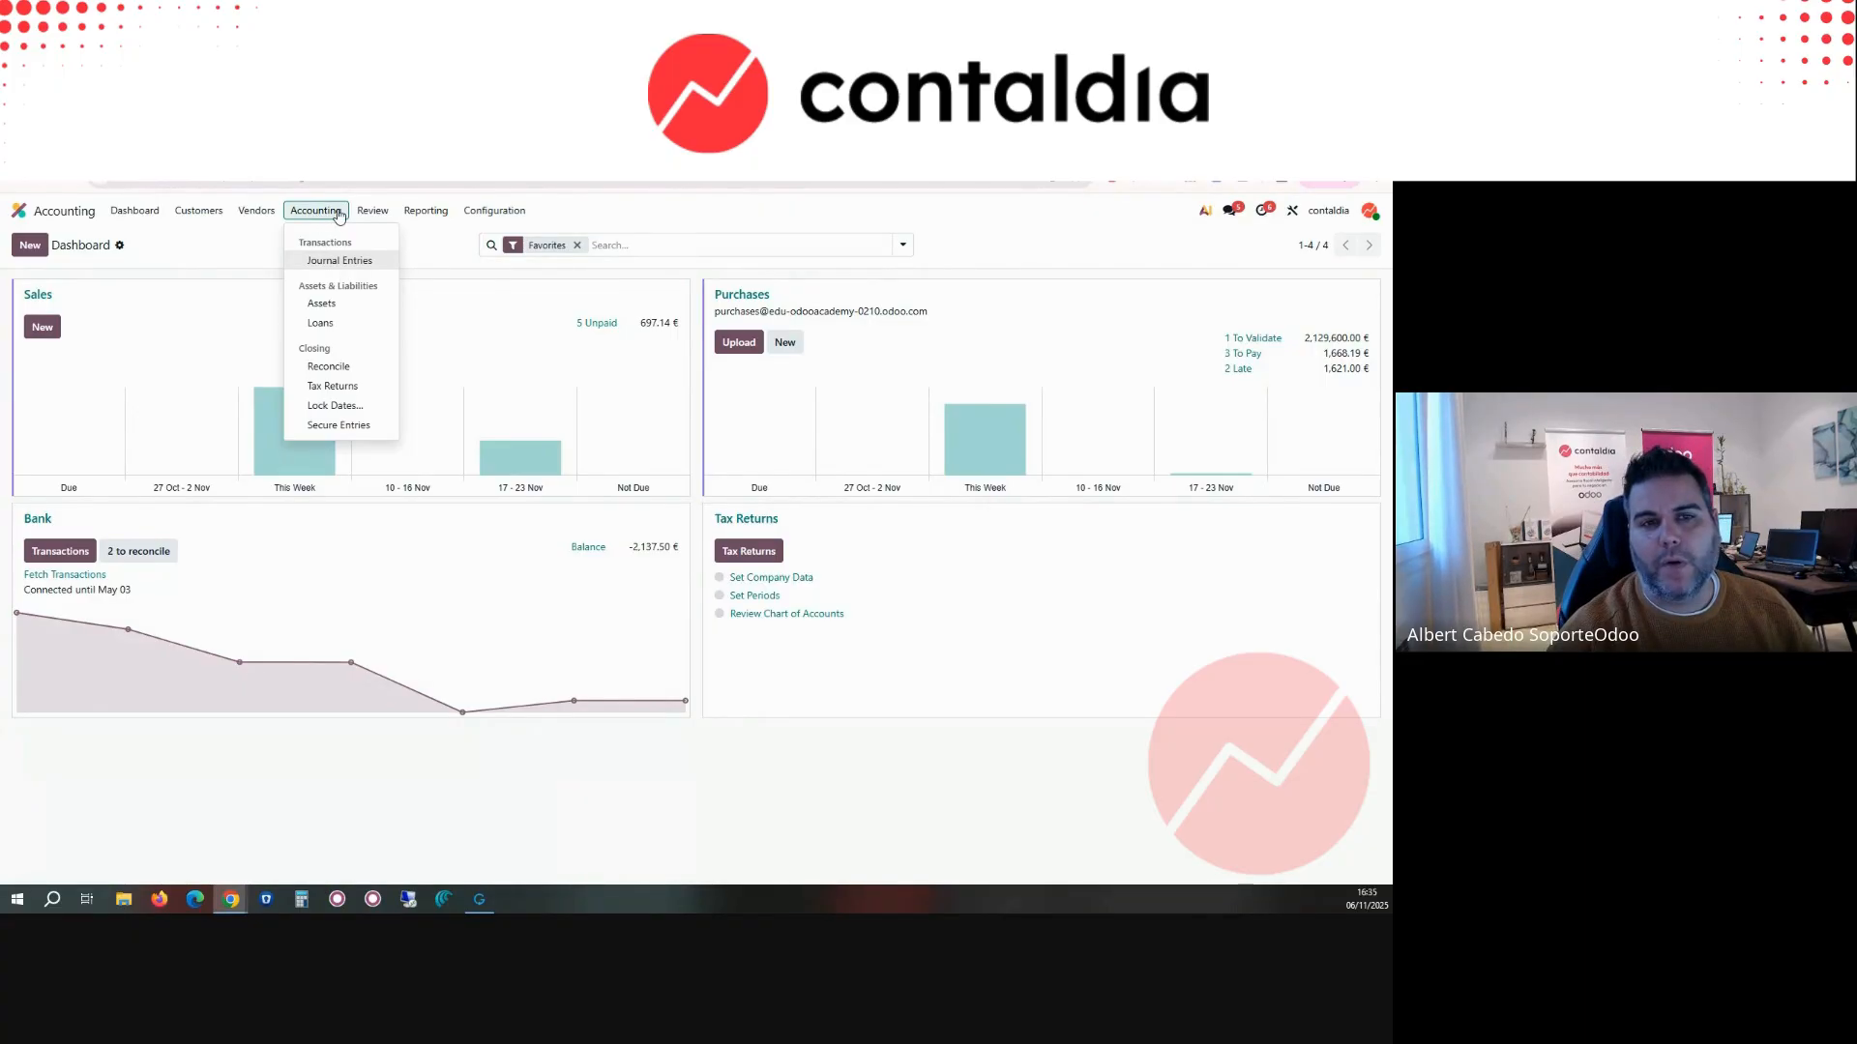
pyautogui.moveTo(523, 215)
pyautogui.moveTo(305, 217)
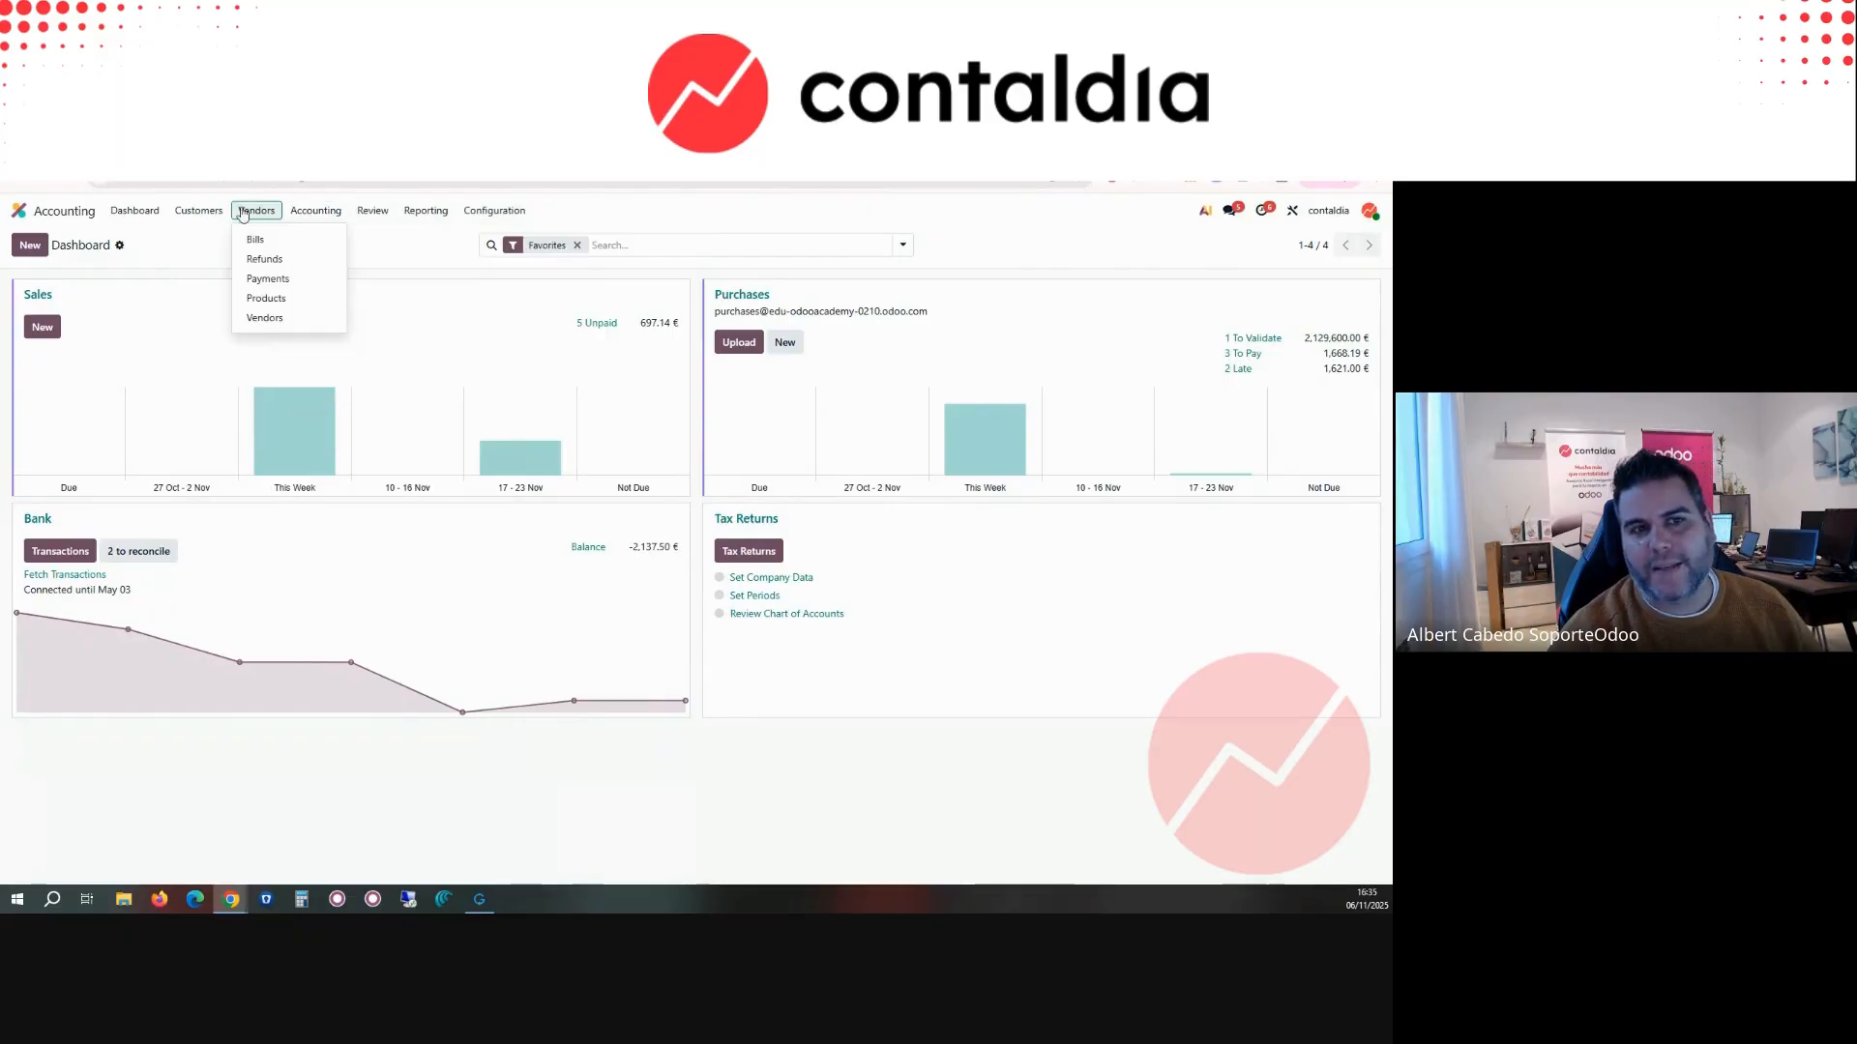
pyautogui.click(251, 240)
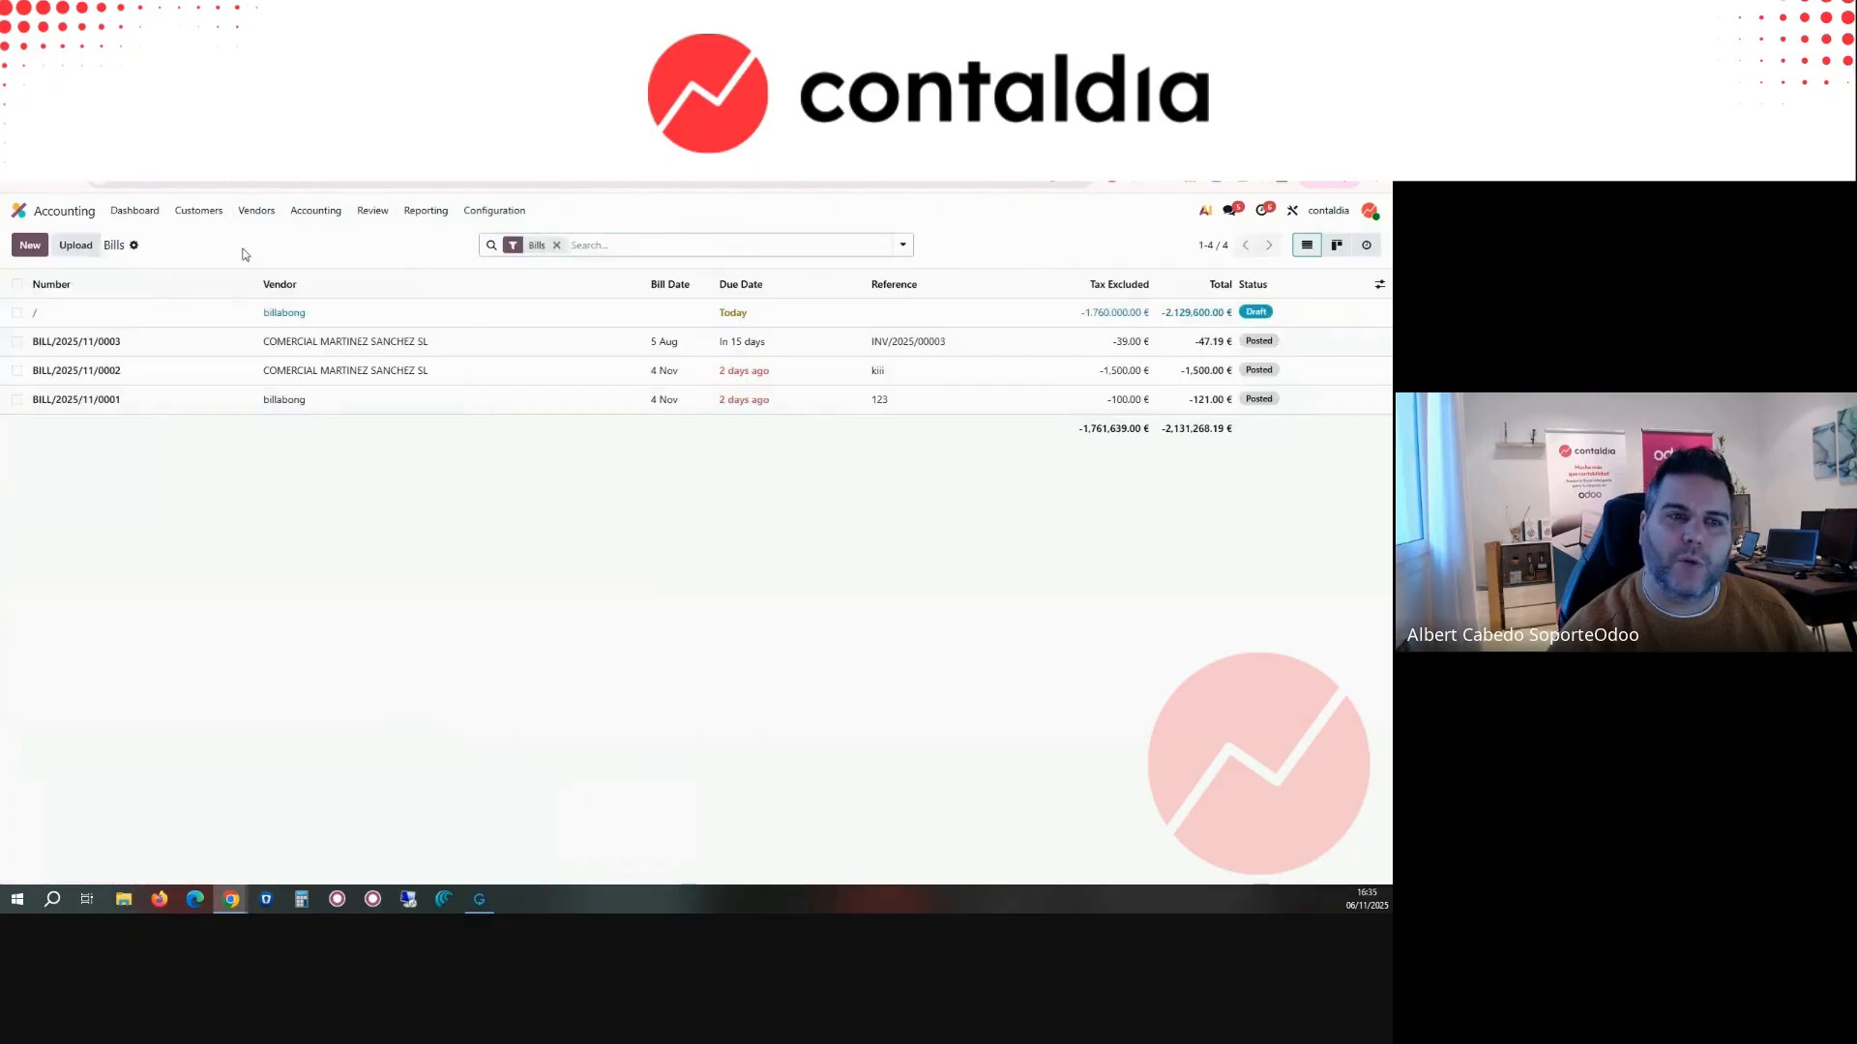
pyautogui.click(17, 283)
pyautogui.click(783, 245)
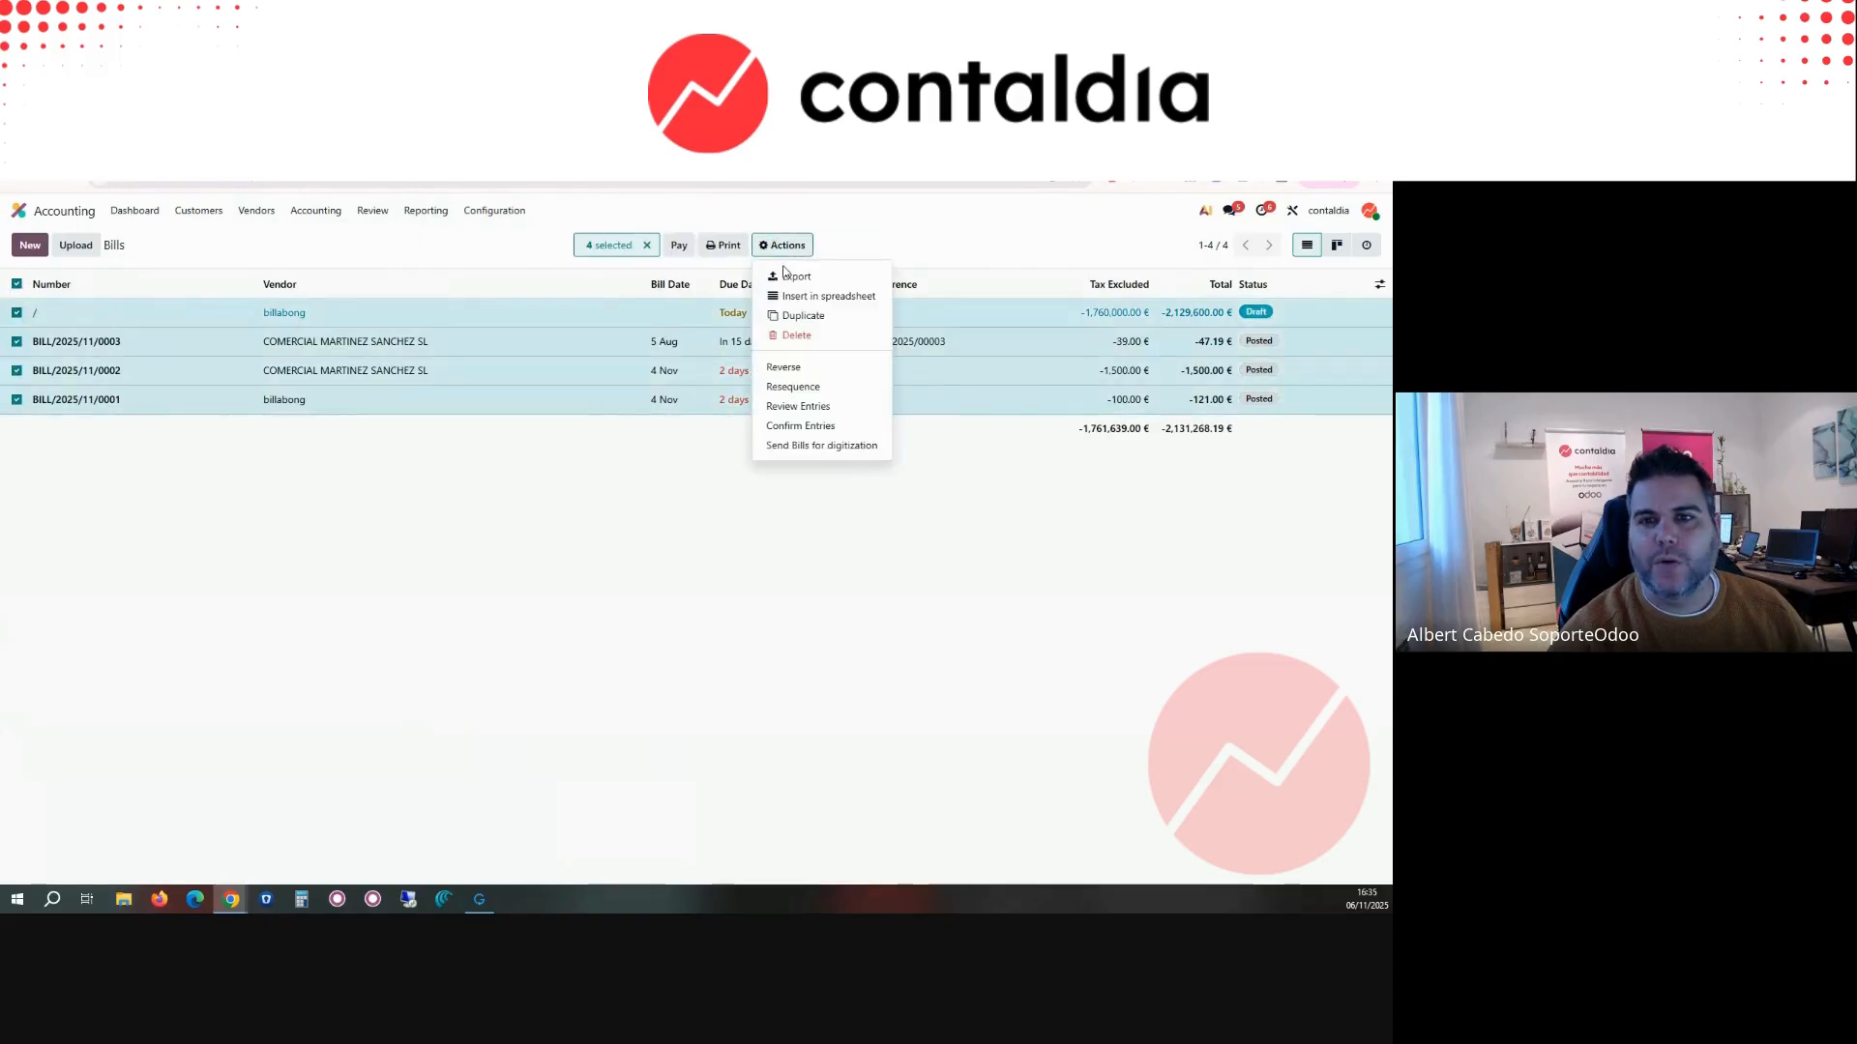
pyautogui.click(793, 278)
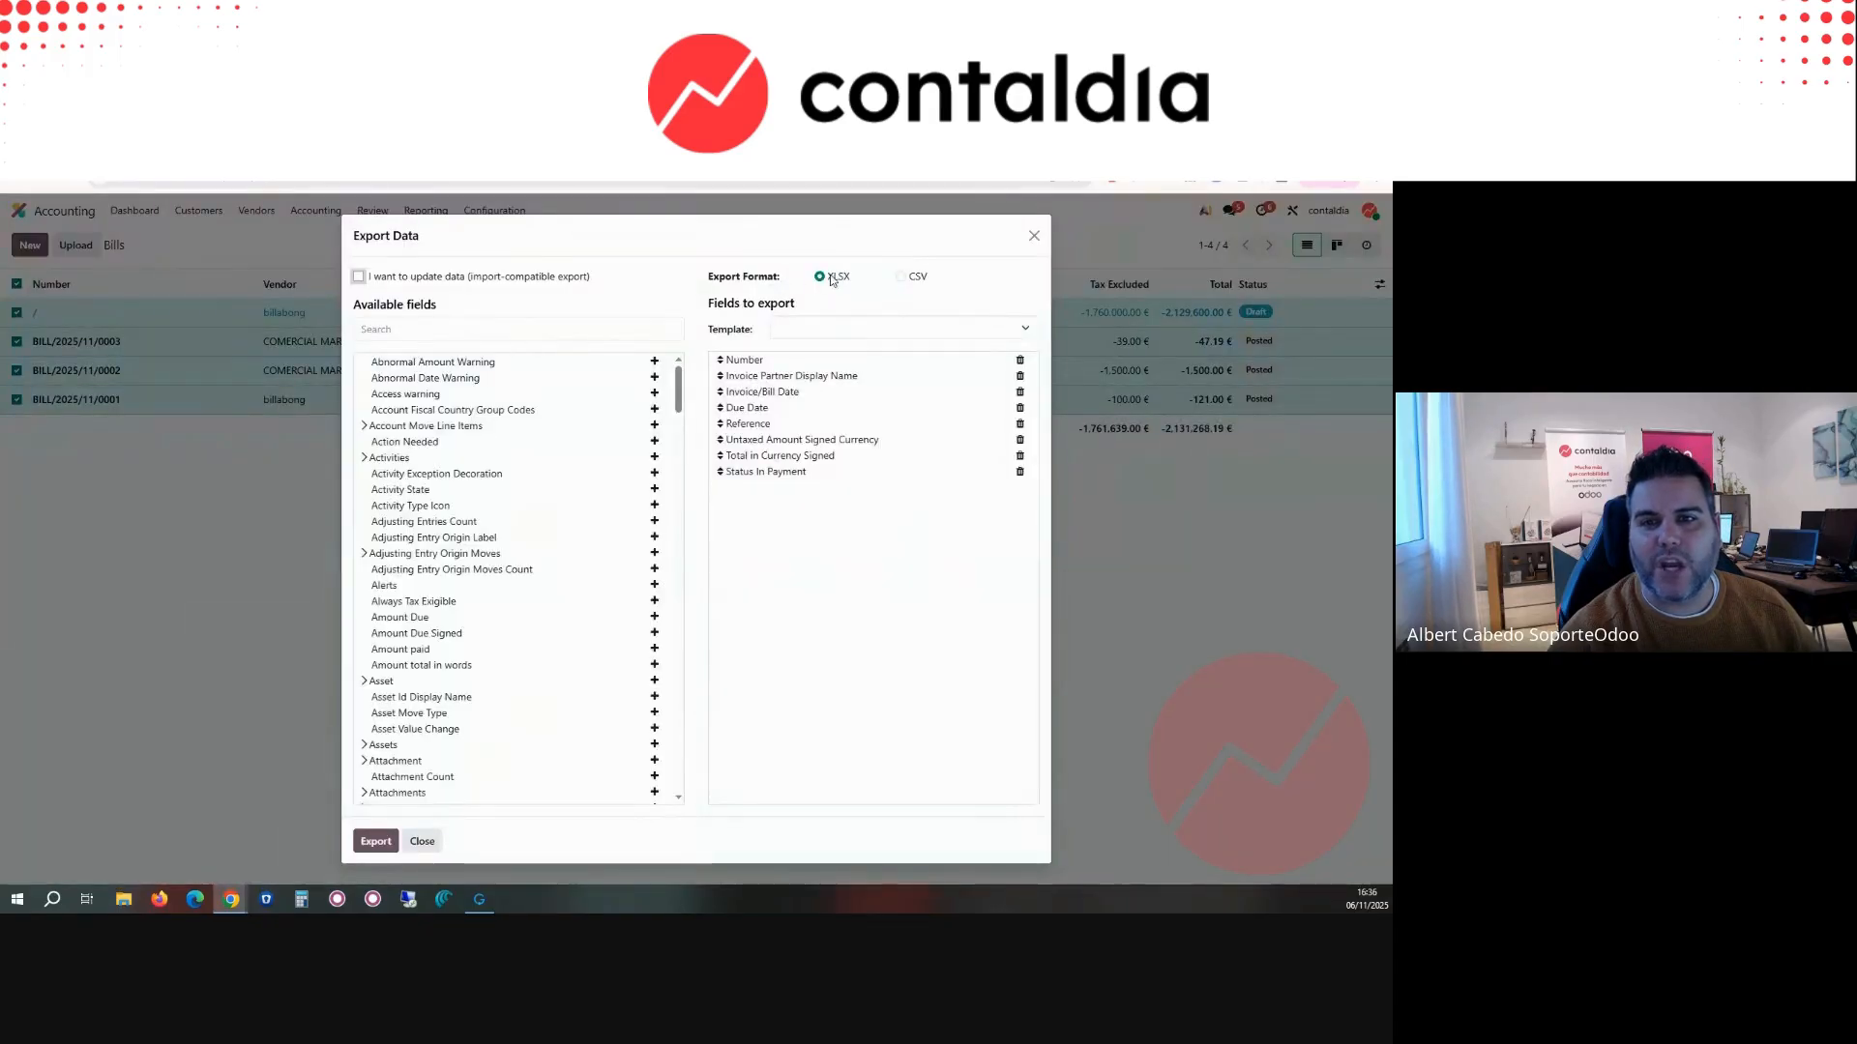
# Step: Search the exportable fields for PART, expand Partner to examine its subfields, and close the bill export without exporting
pyautogui.scroll(-8, 497, 426)
pyautogui.scroll(-20, 562, 665)
pyautogui.scroll(-5, 562, 665)
pyautogui.scroll(15, 561, 665)
pyautogui.scroll(8, 576, 638)
pyautogui.click(468, 332)
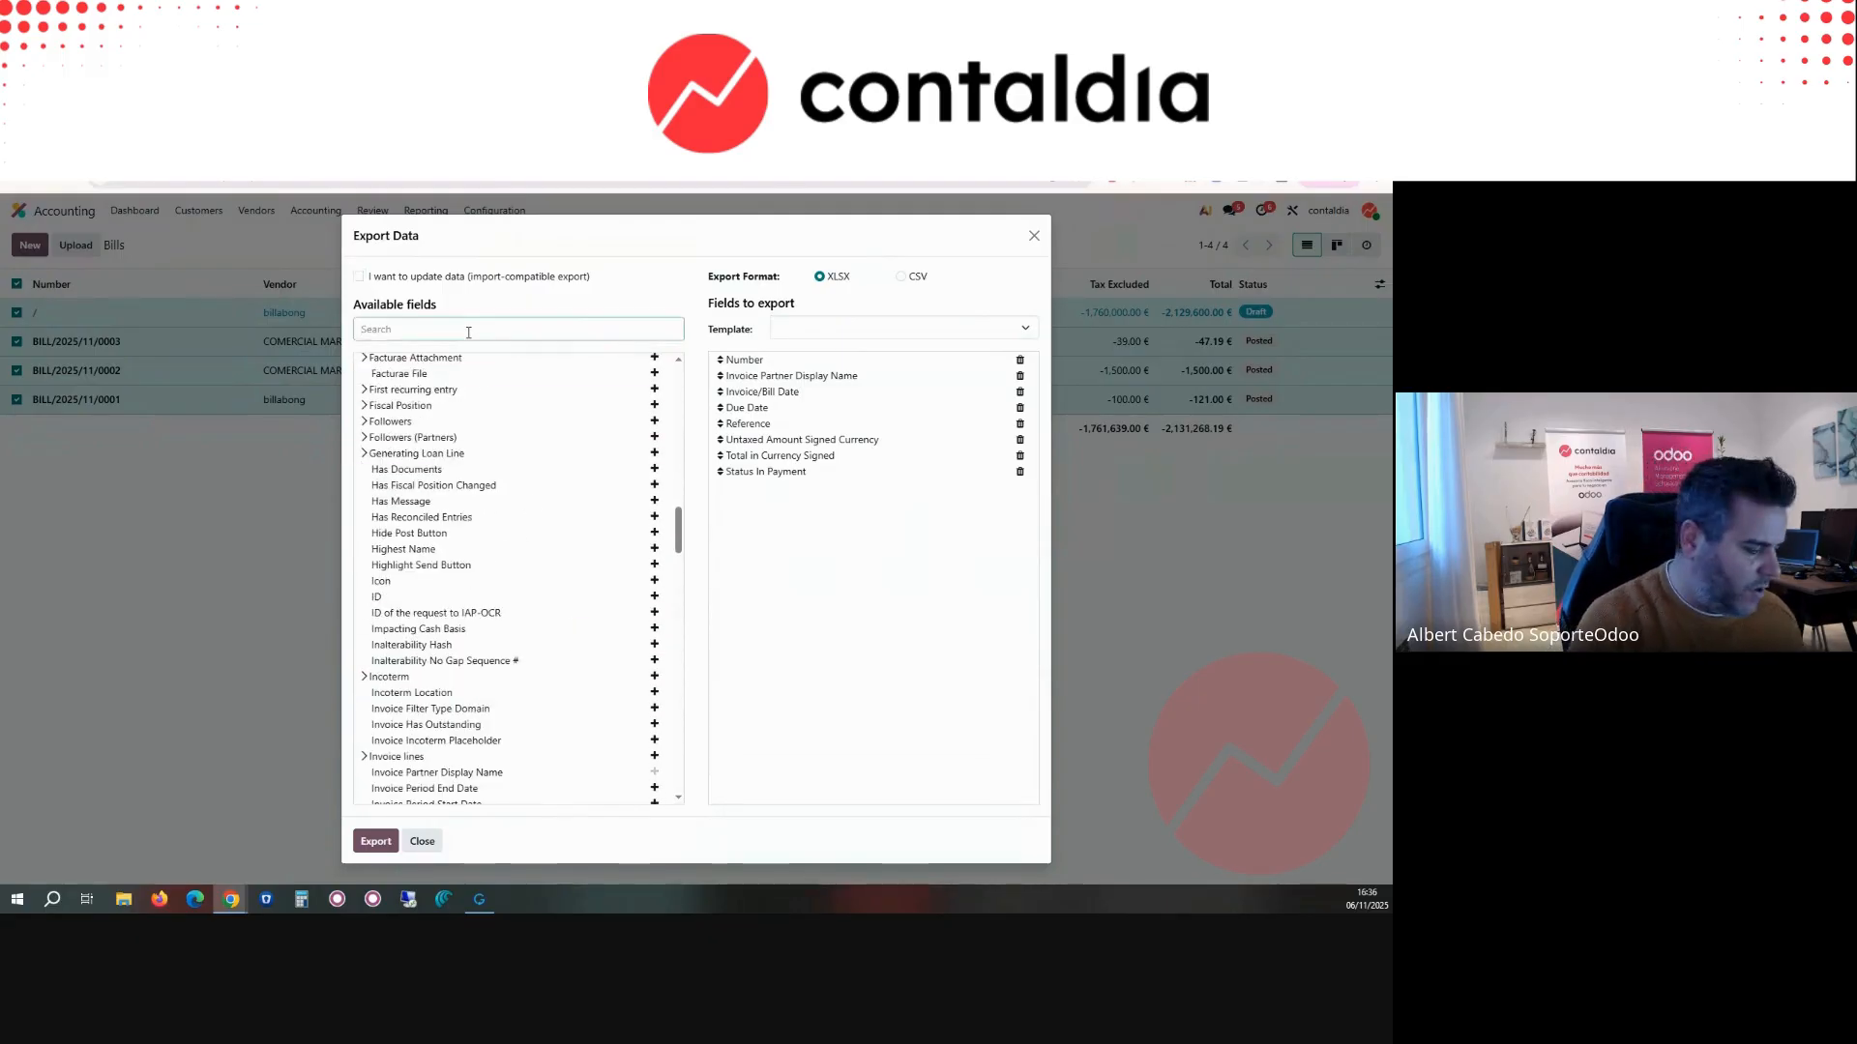
pyautogui.write('PART')
pyautogui.click(360, 509)
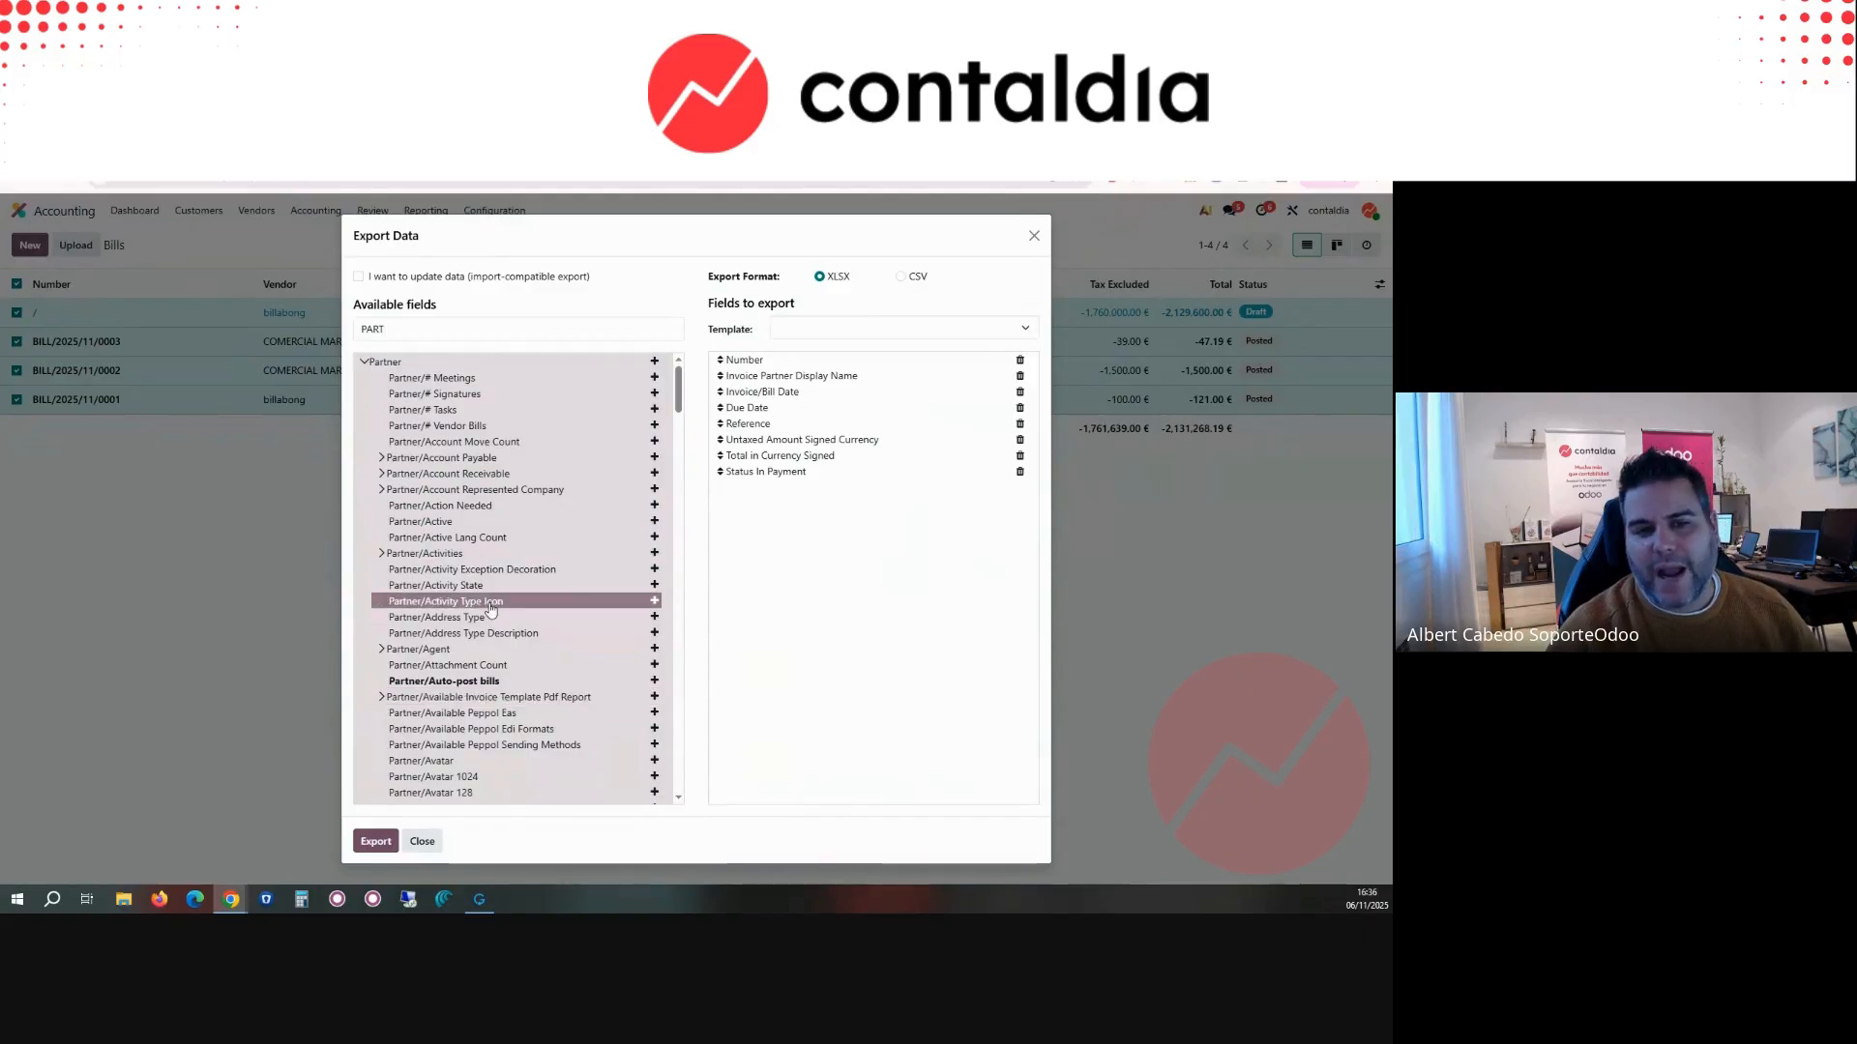
pyautogui.scroll(-3, 490, 608)
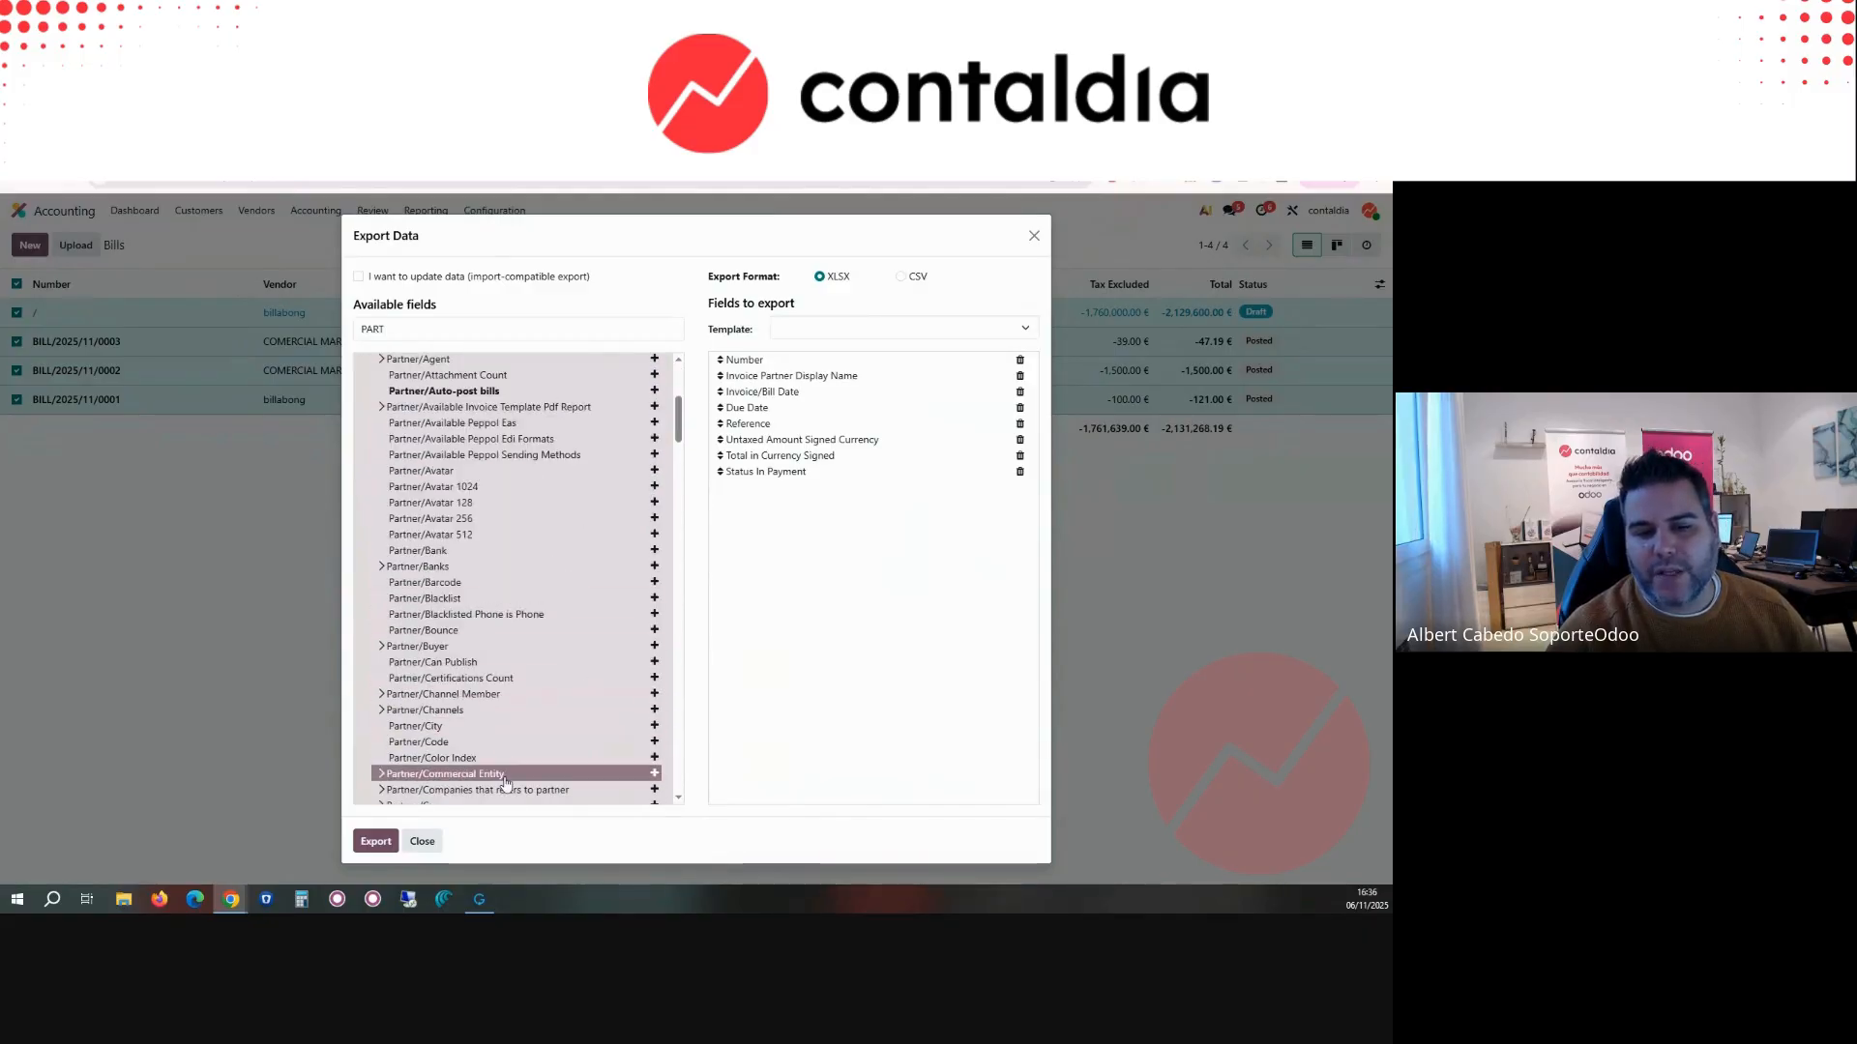
pyautogui.scroll(-9, 512, 745)
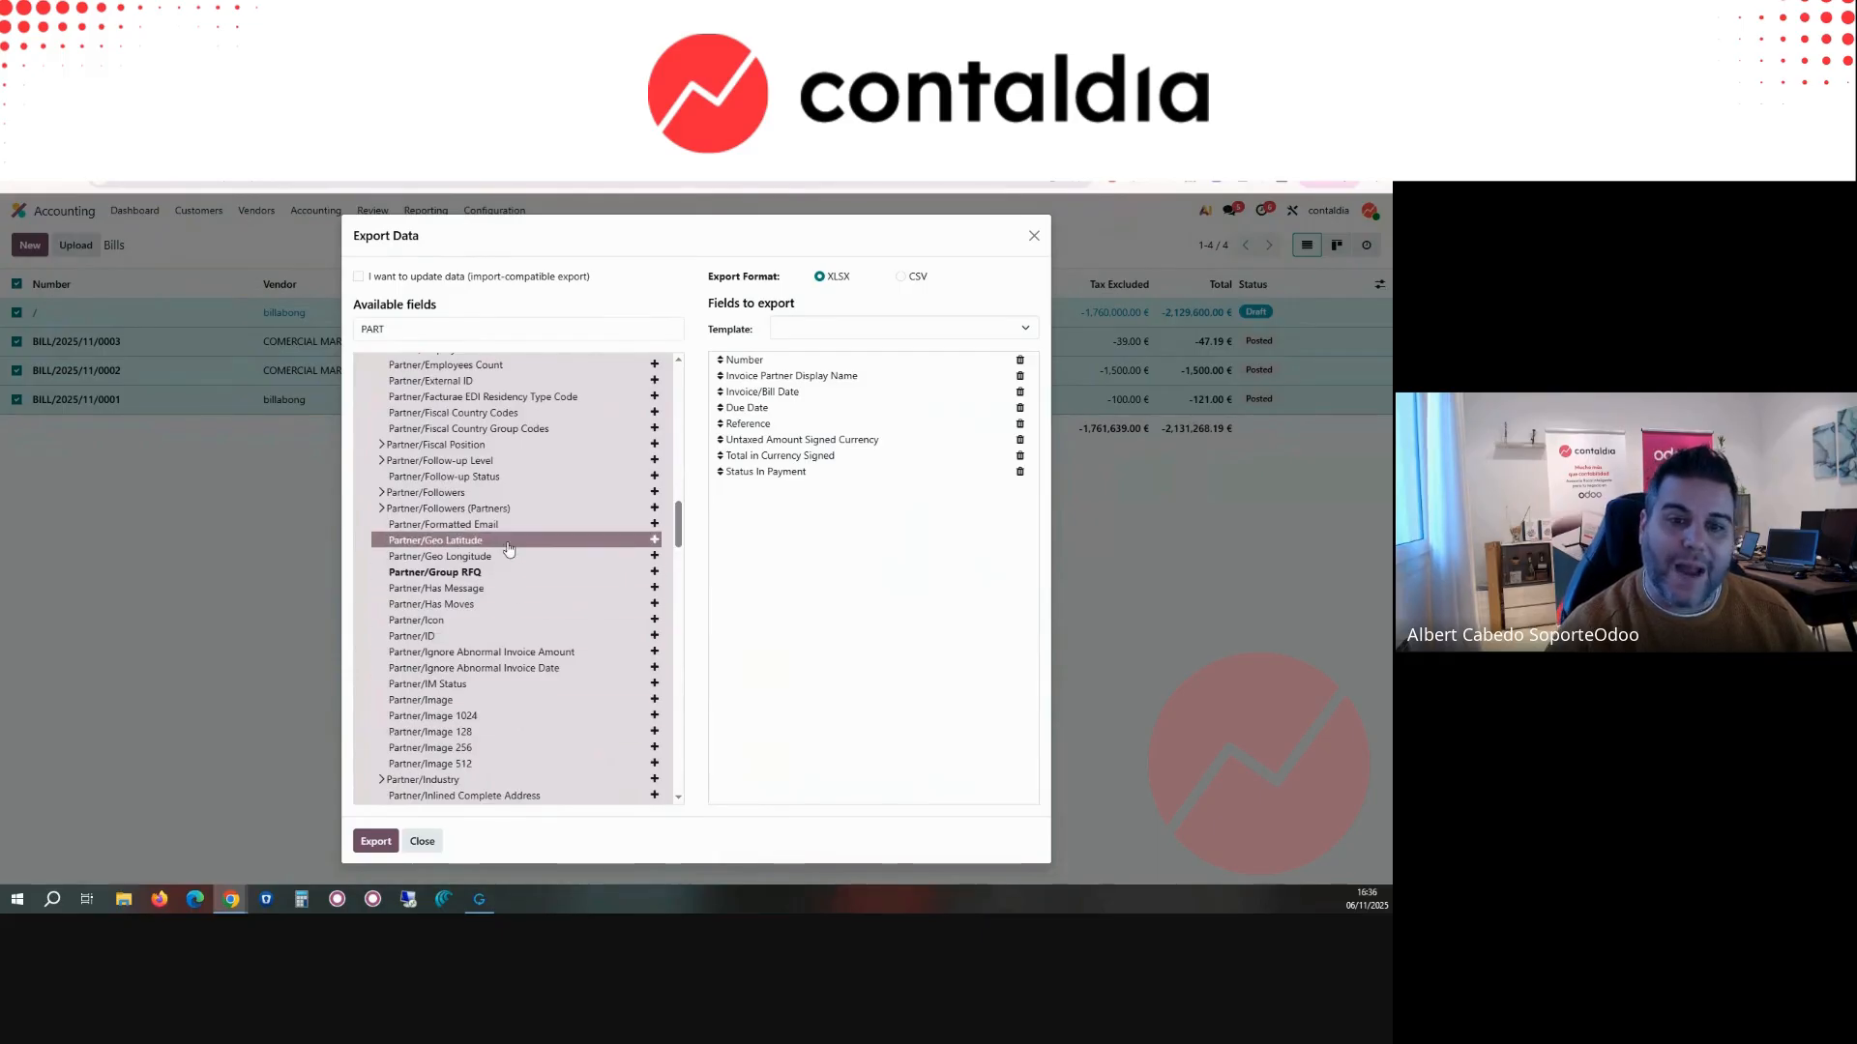
pyautogui.scroll(-4, 508, 548)
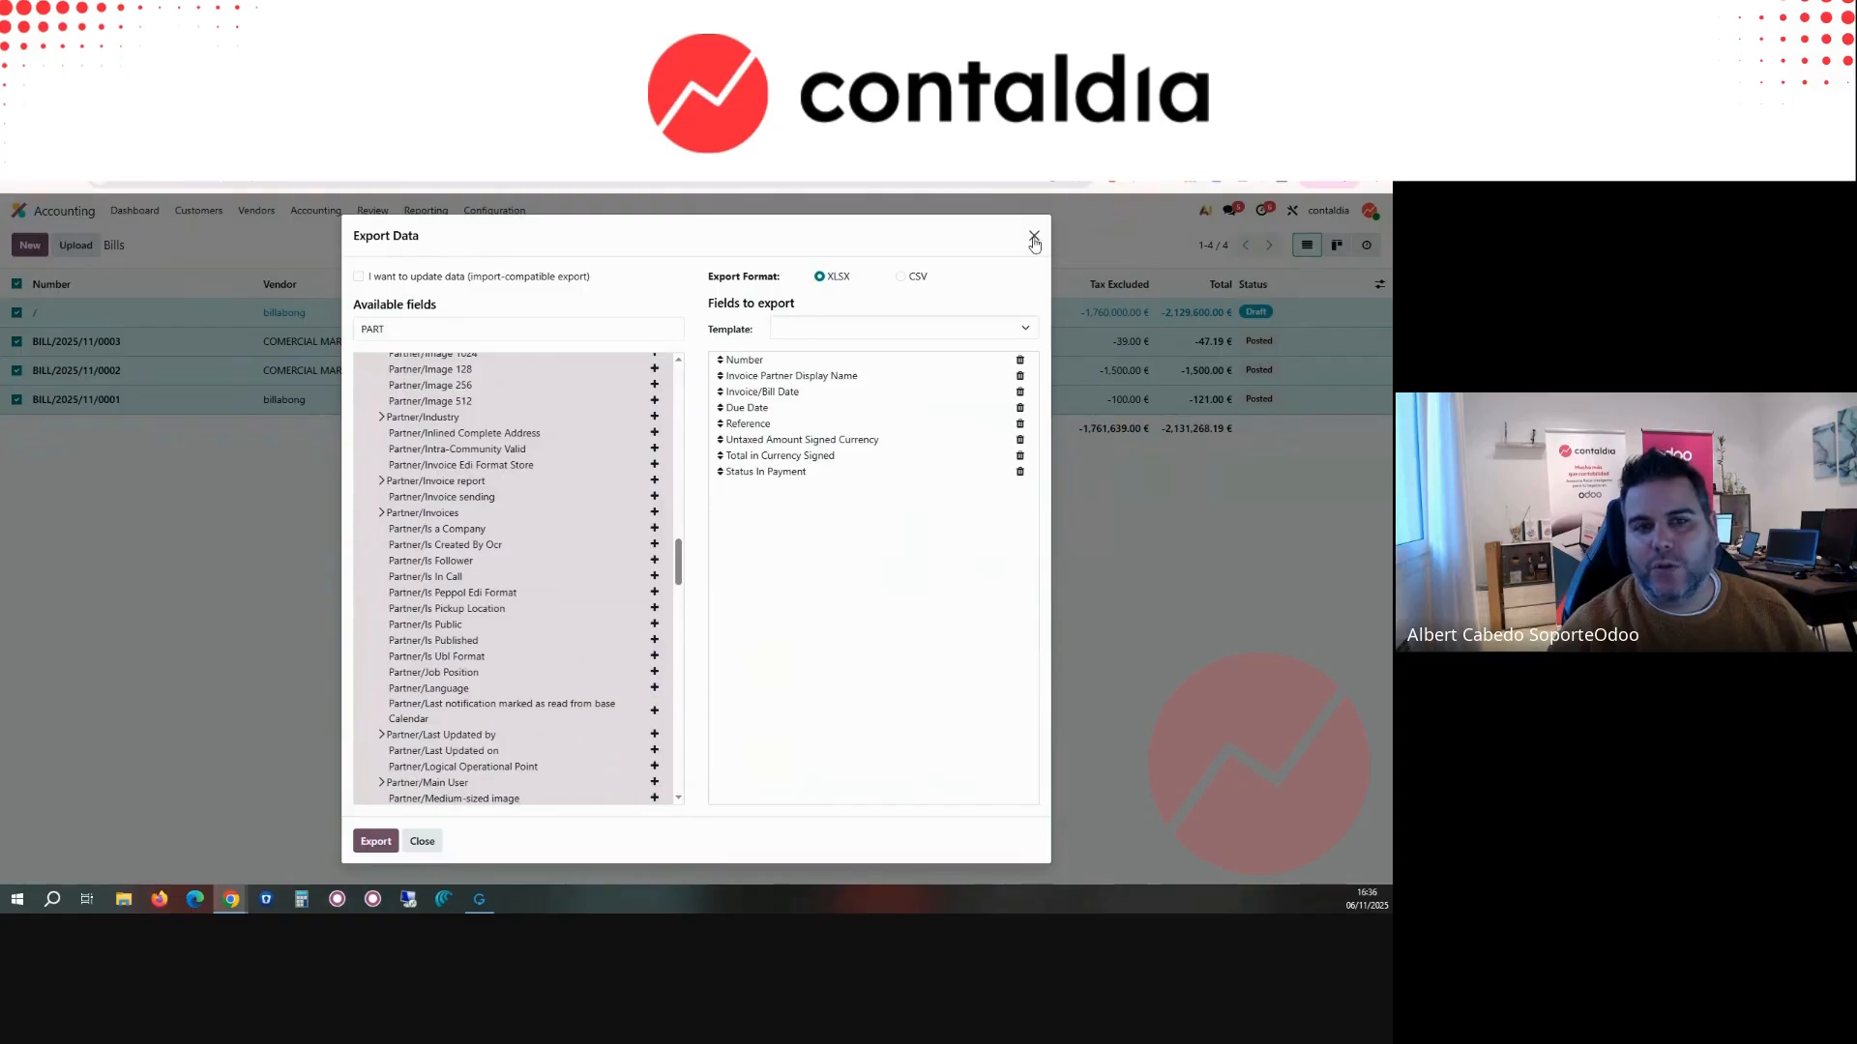
pyautogui.click(1034, 238)
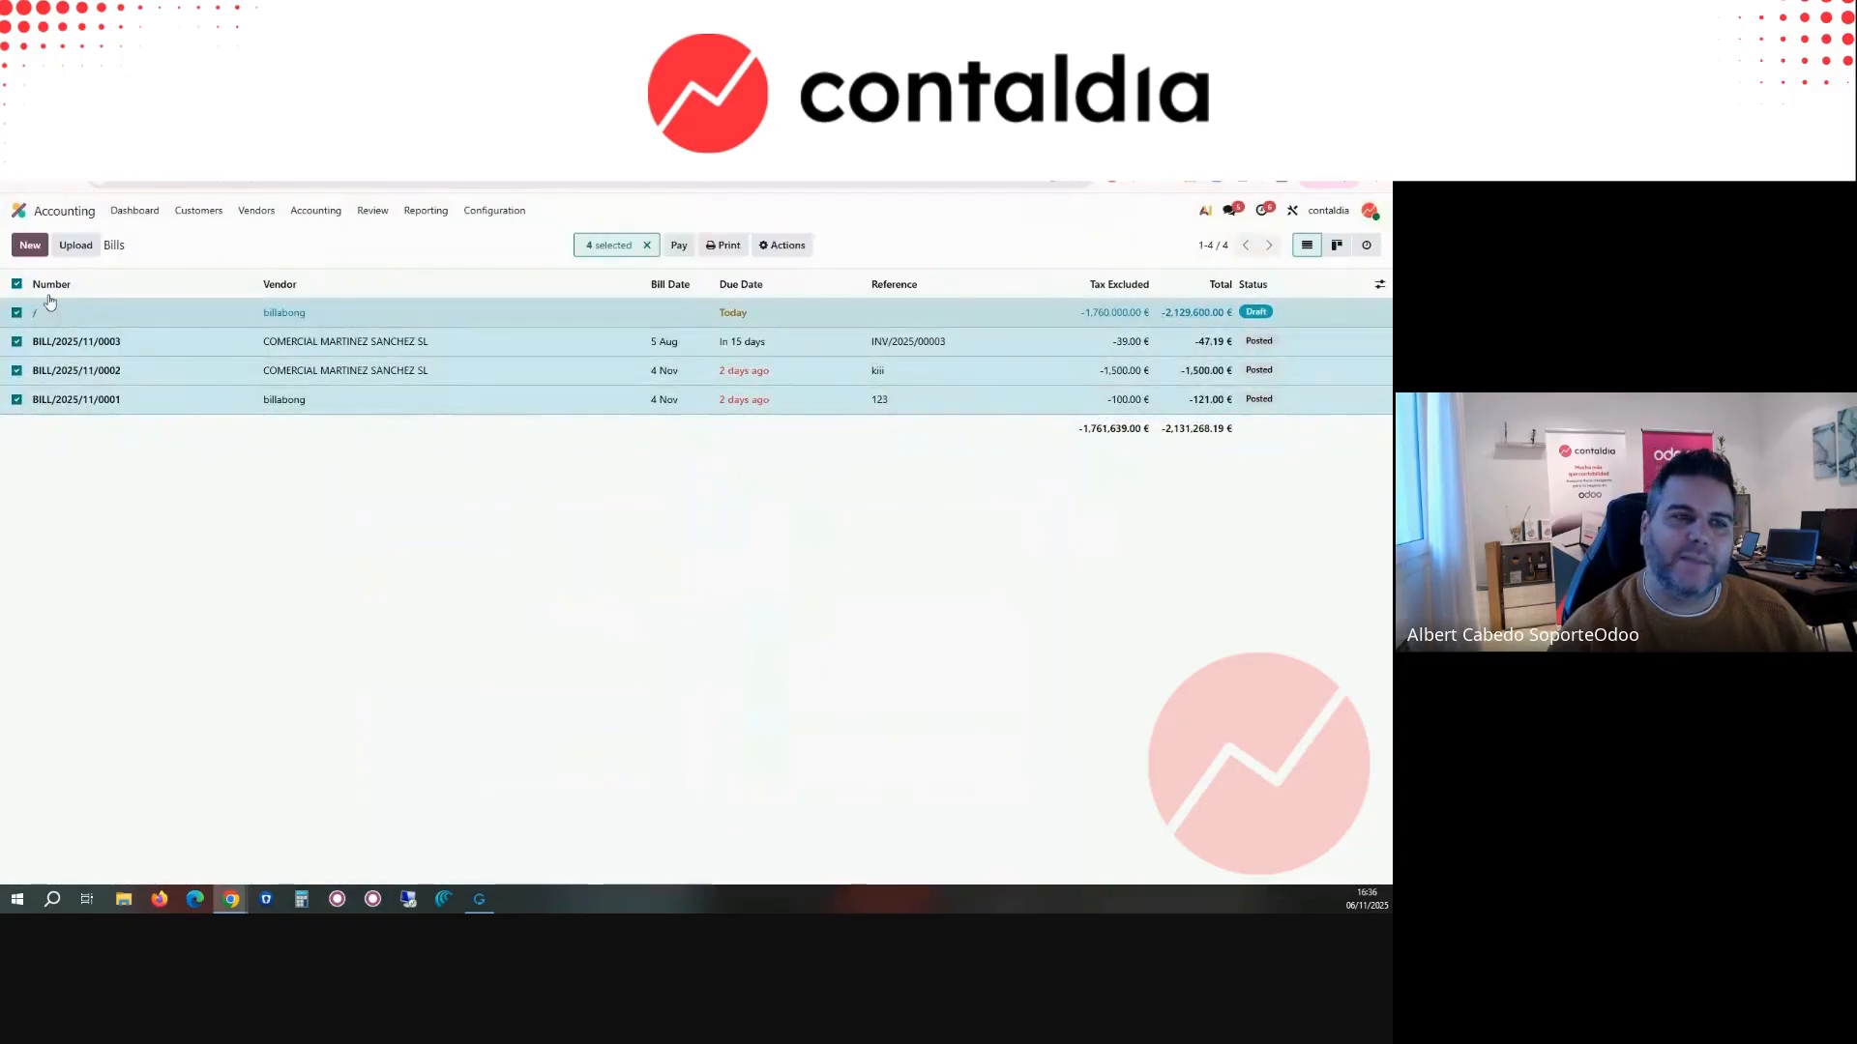
# Step: Open the list of posted journal items for review
pyautogui.click(317, 211)
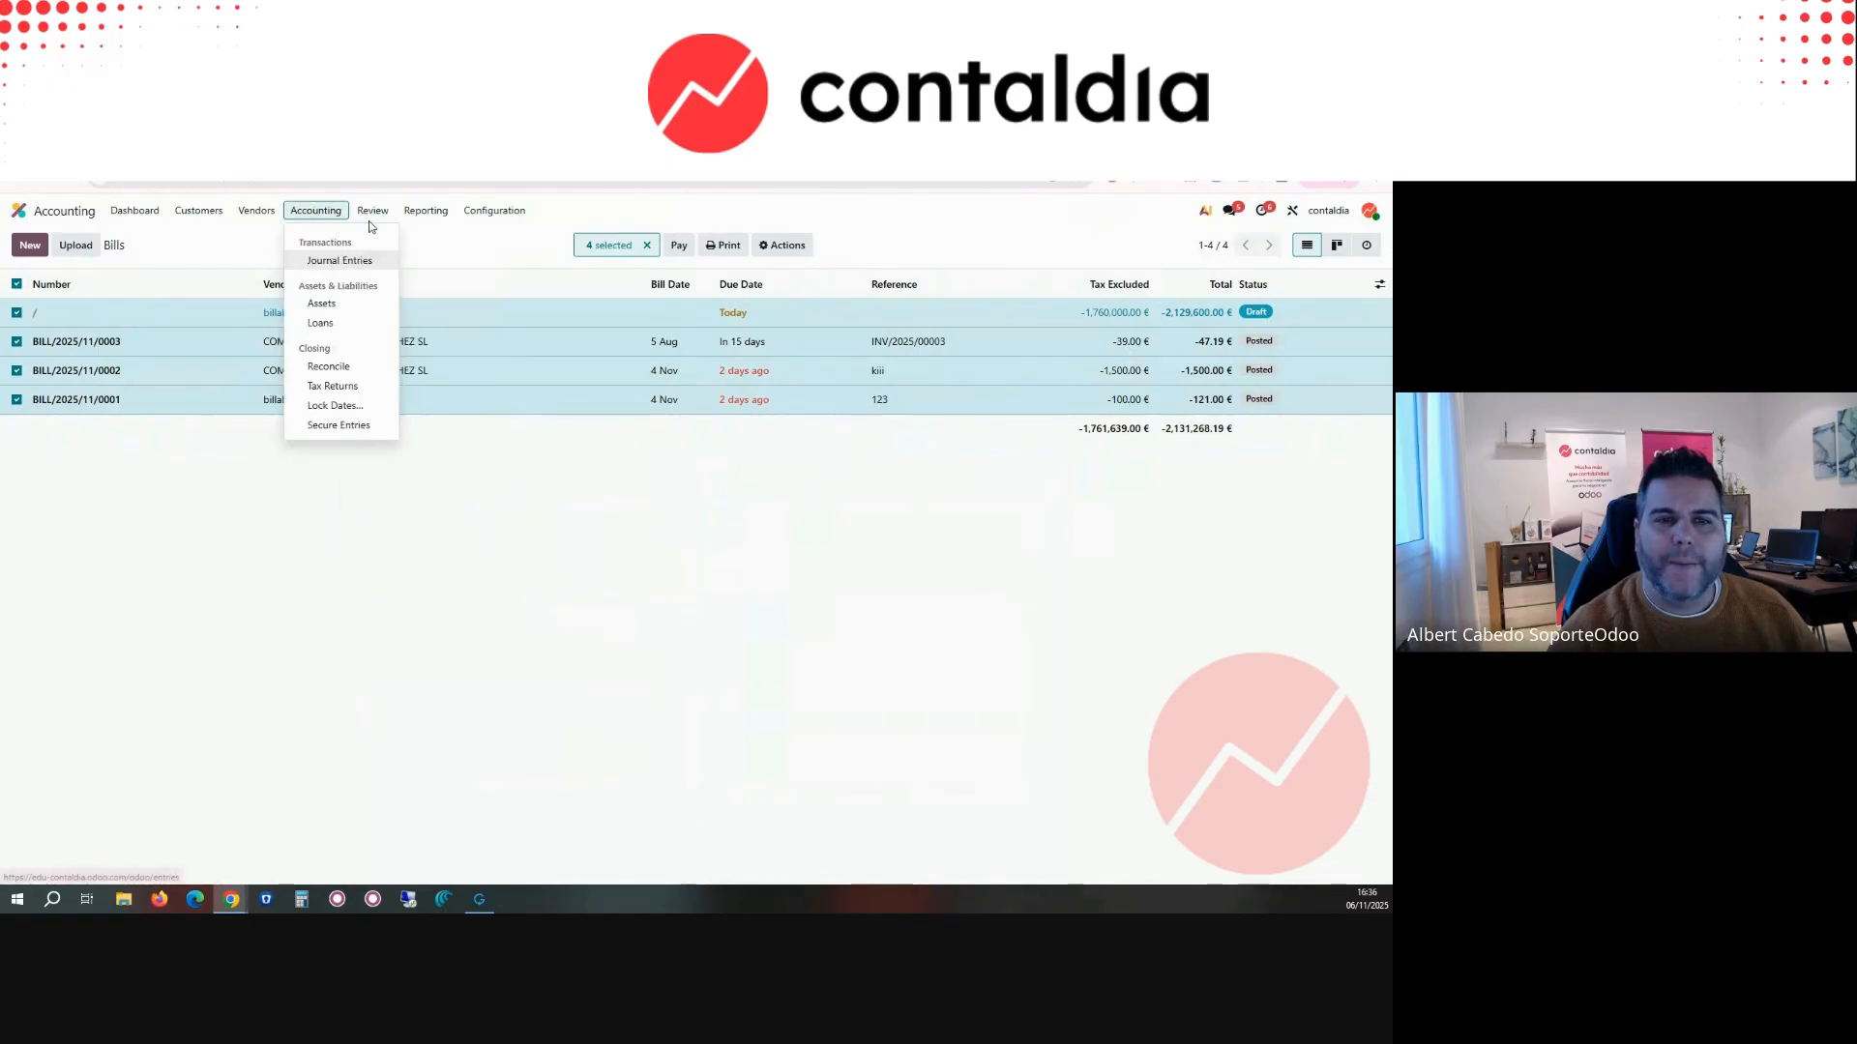
pyautogui.moveTo(371, 225)
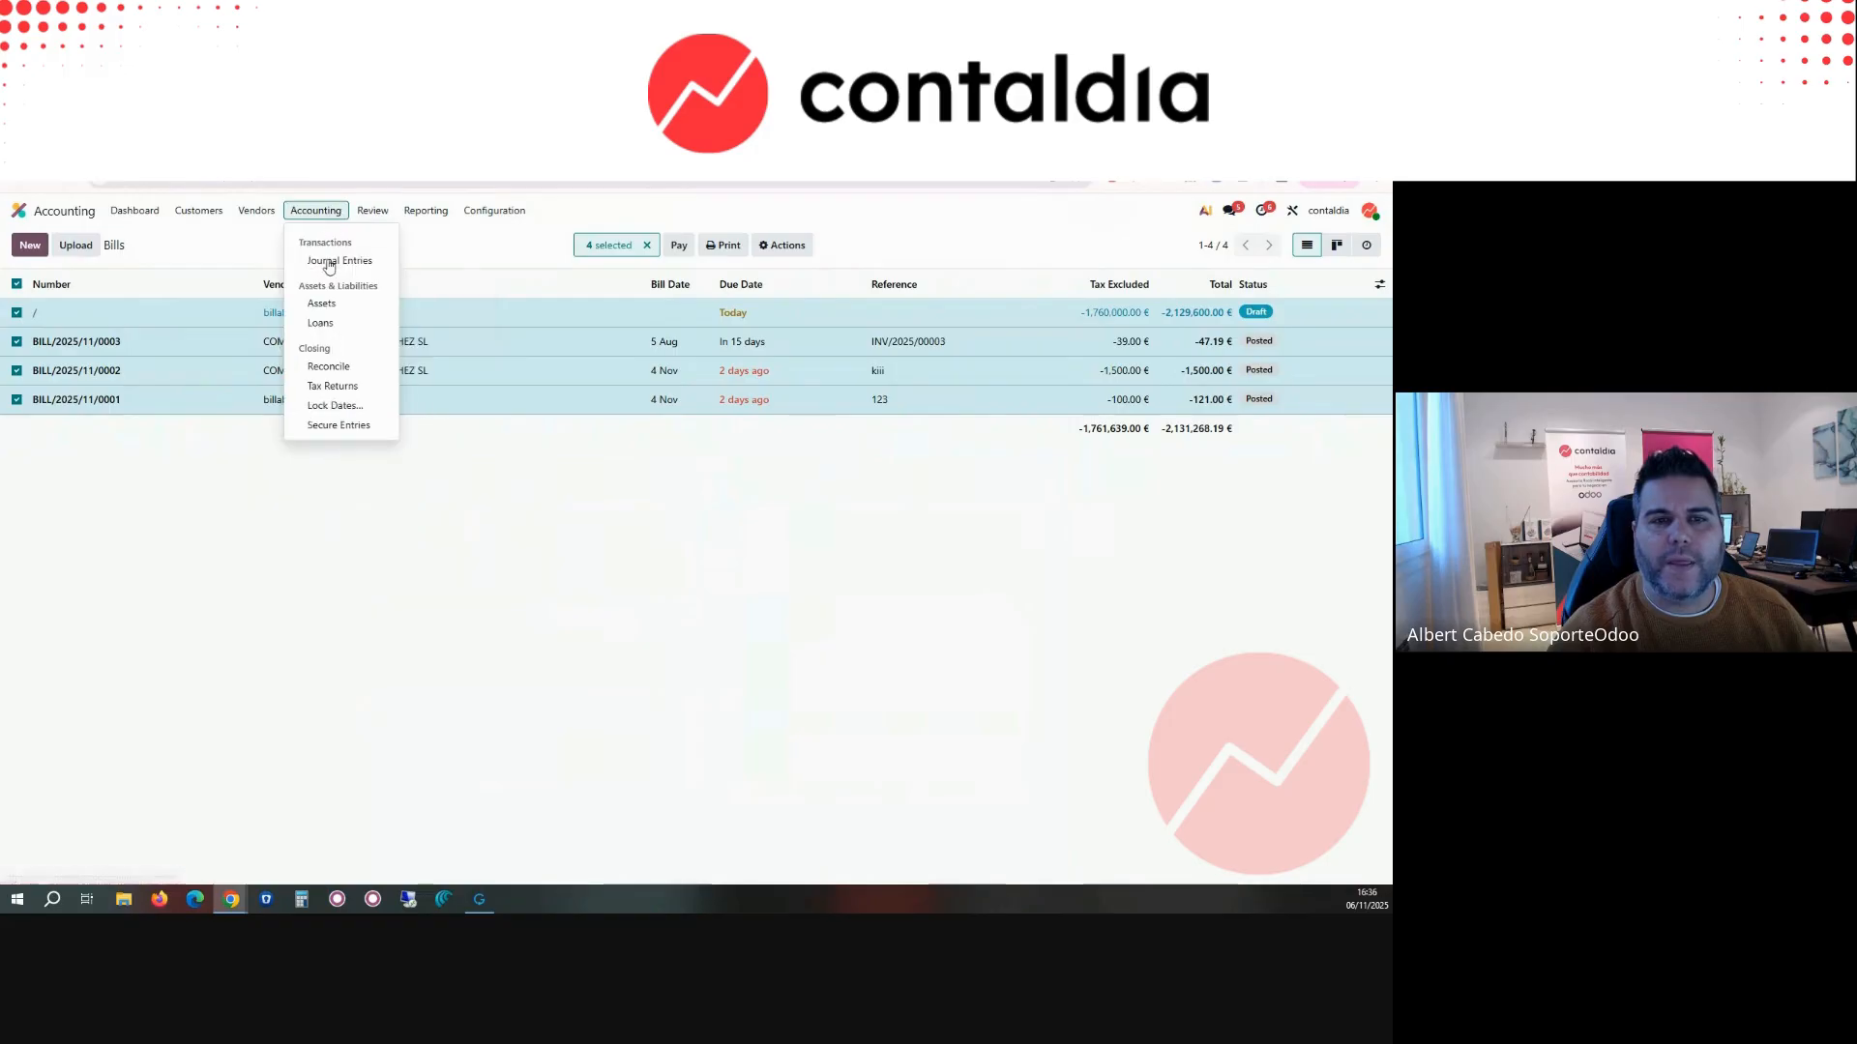
pyautogui.click(379, 258)
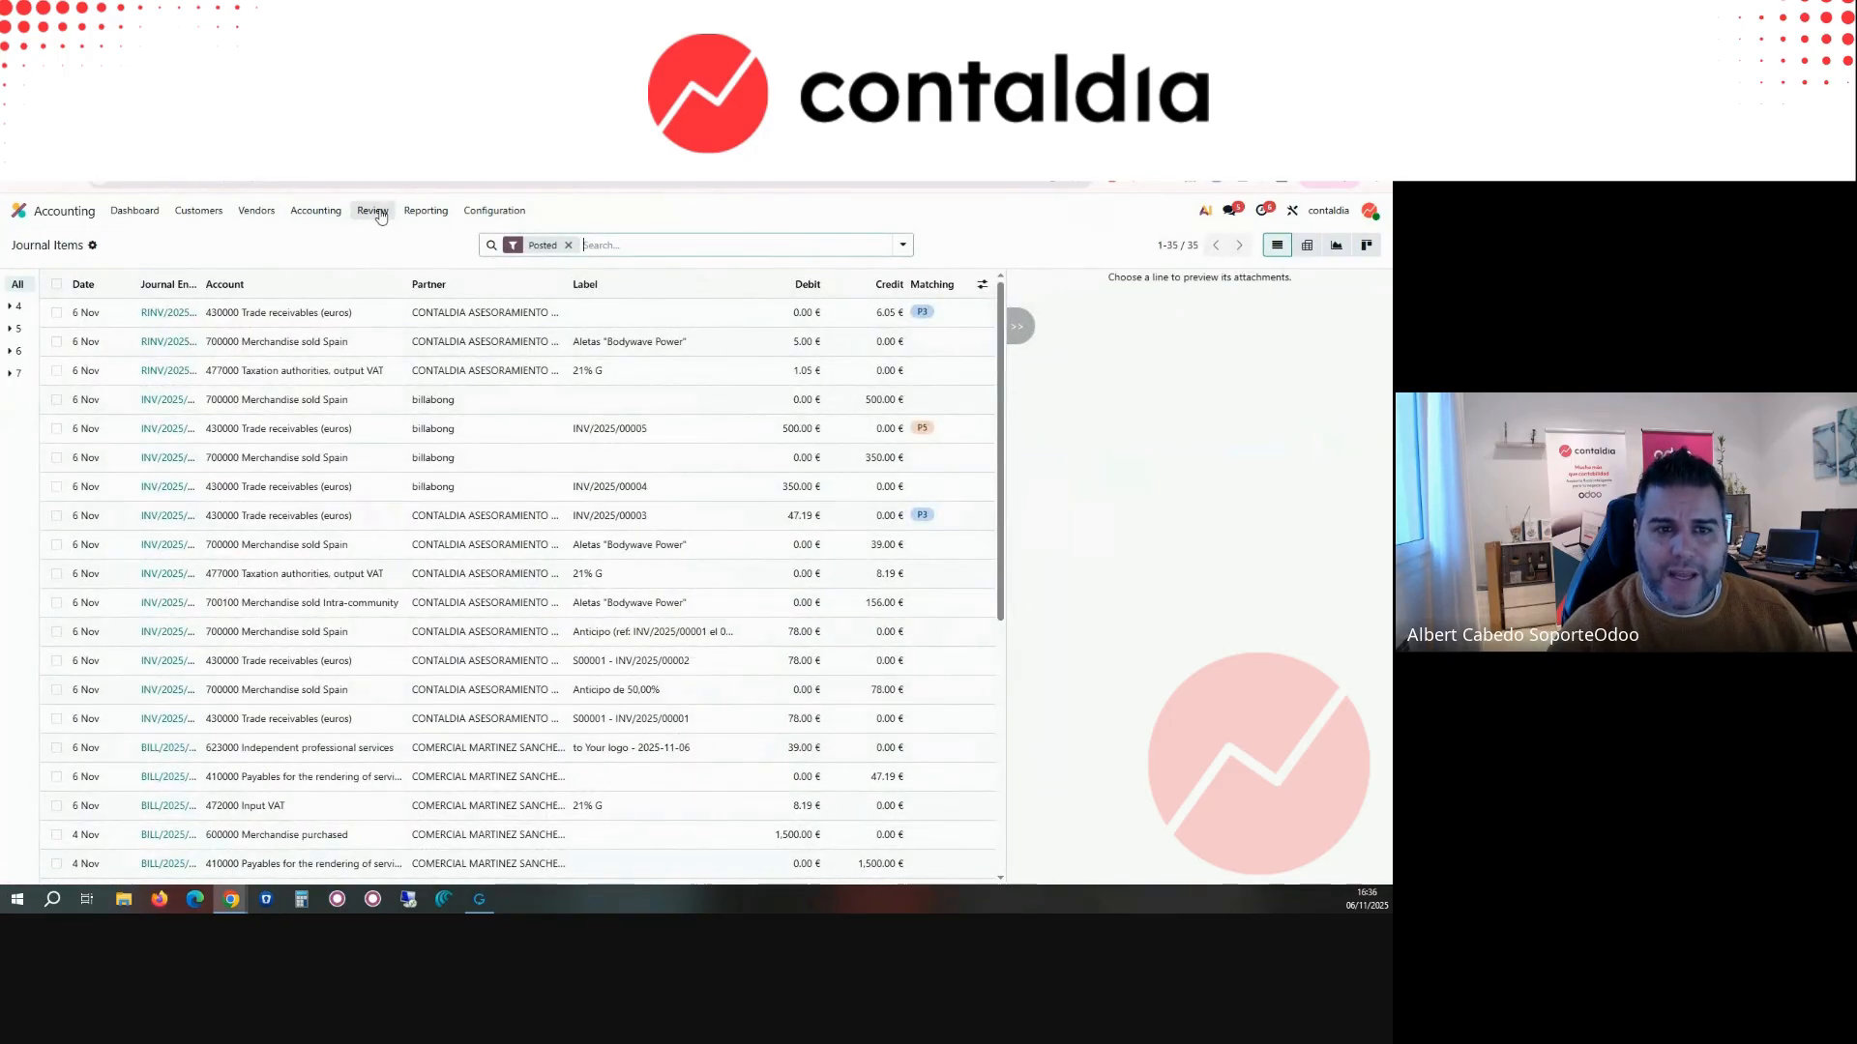
pyautogui.click(378, 213)
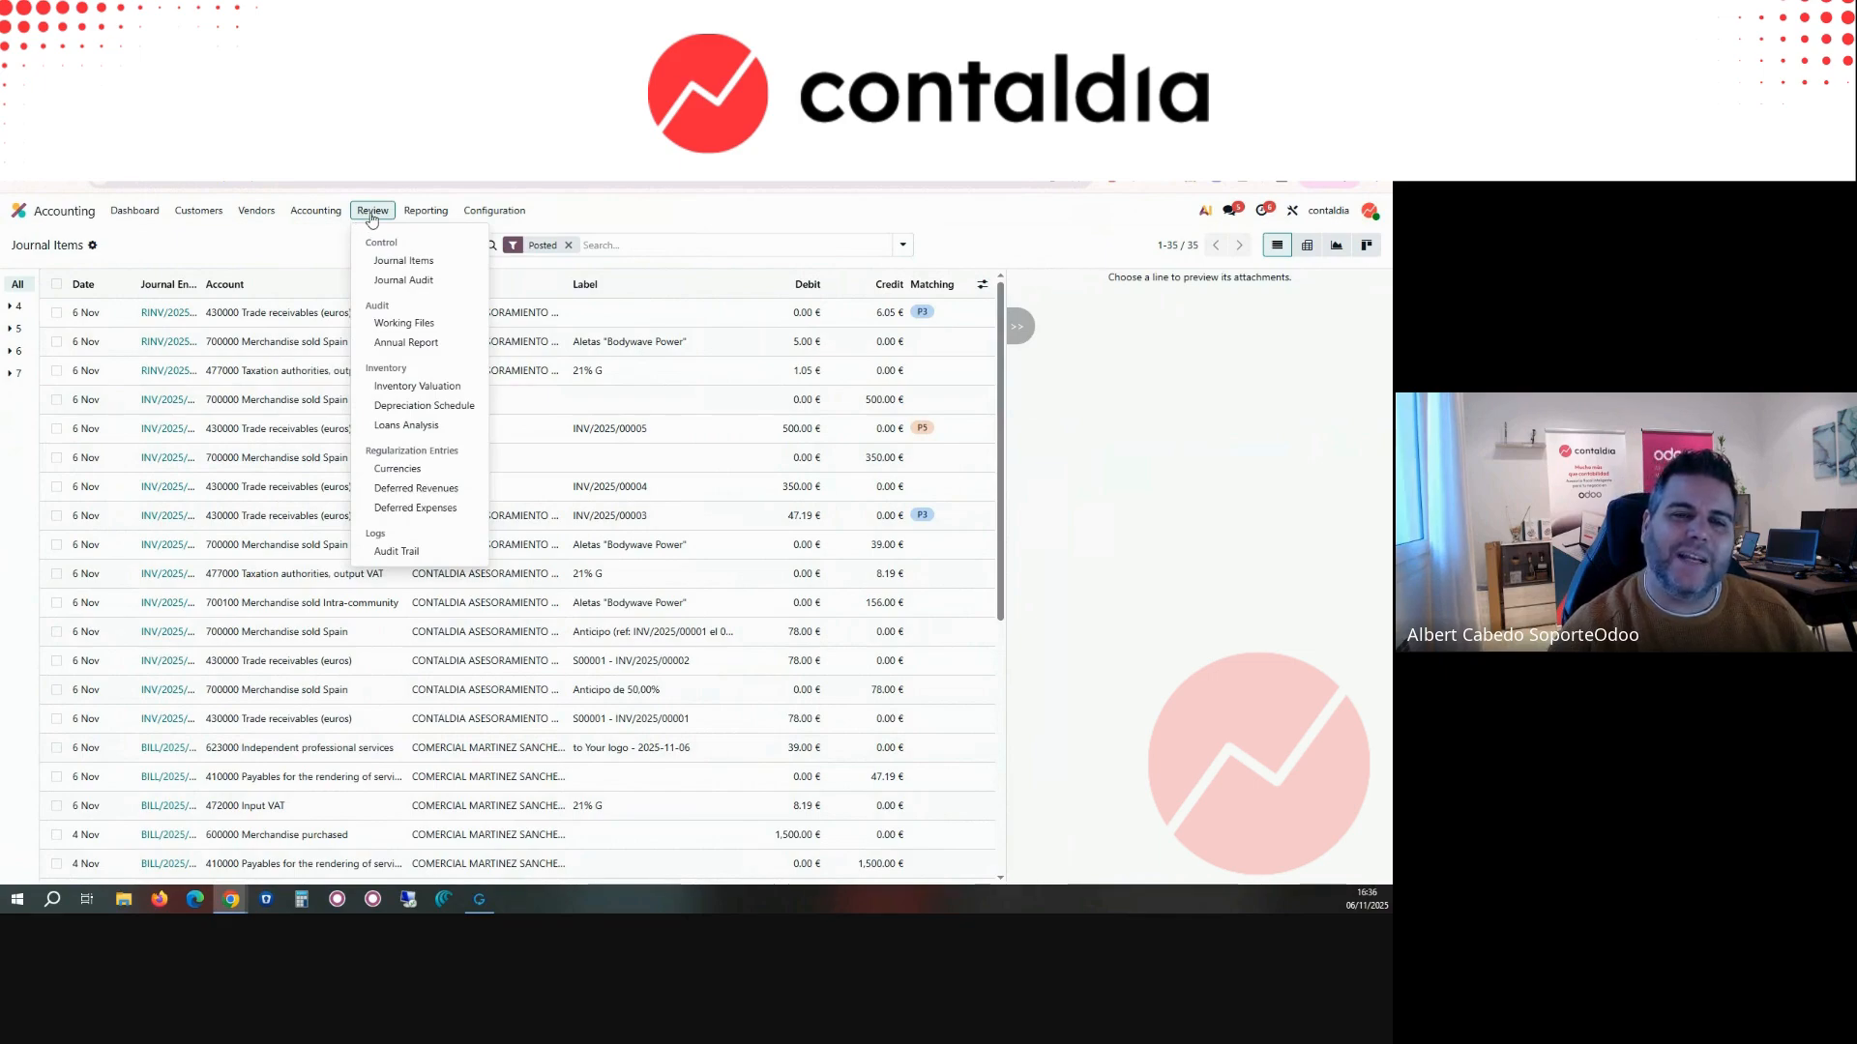
# Step: Filter the journal items by account 430 and partner BILLAB
pyautogui.click(638, 247)
pyautogui.click(639, 248)
pyautogui.write('430')
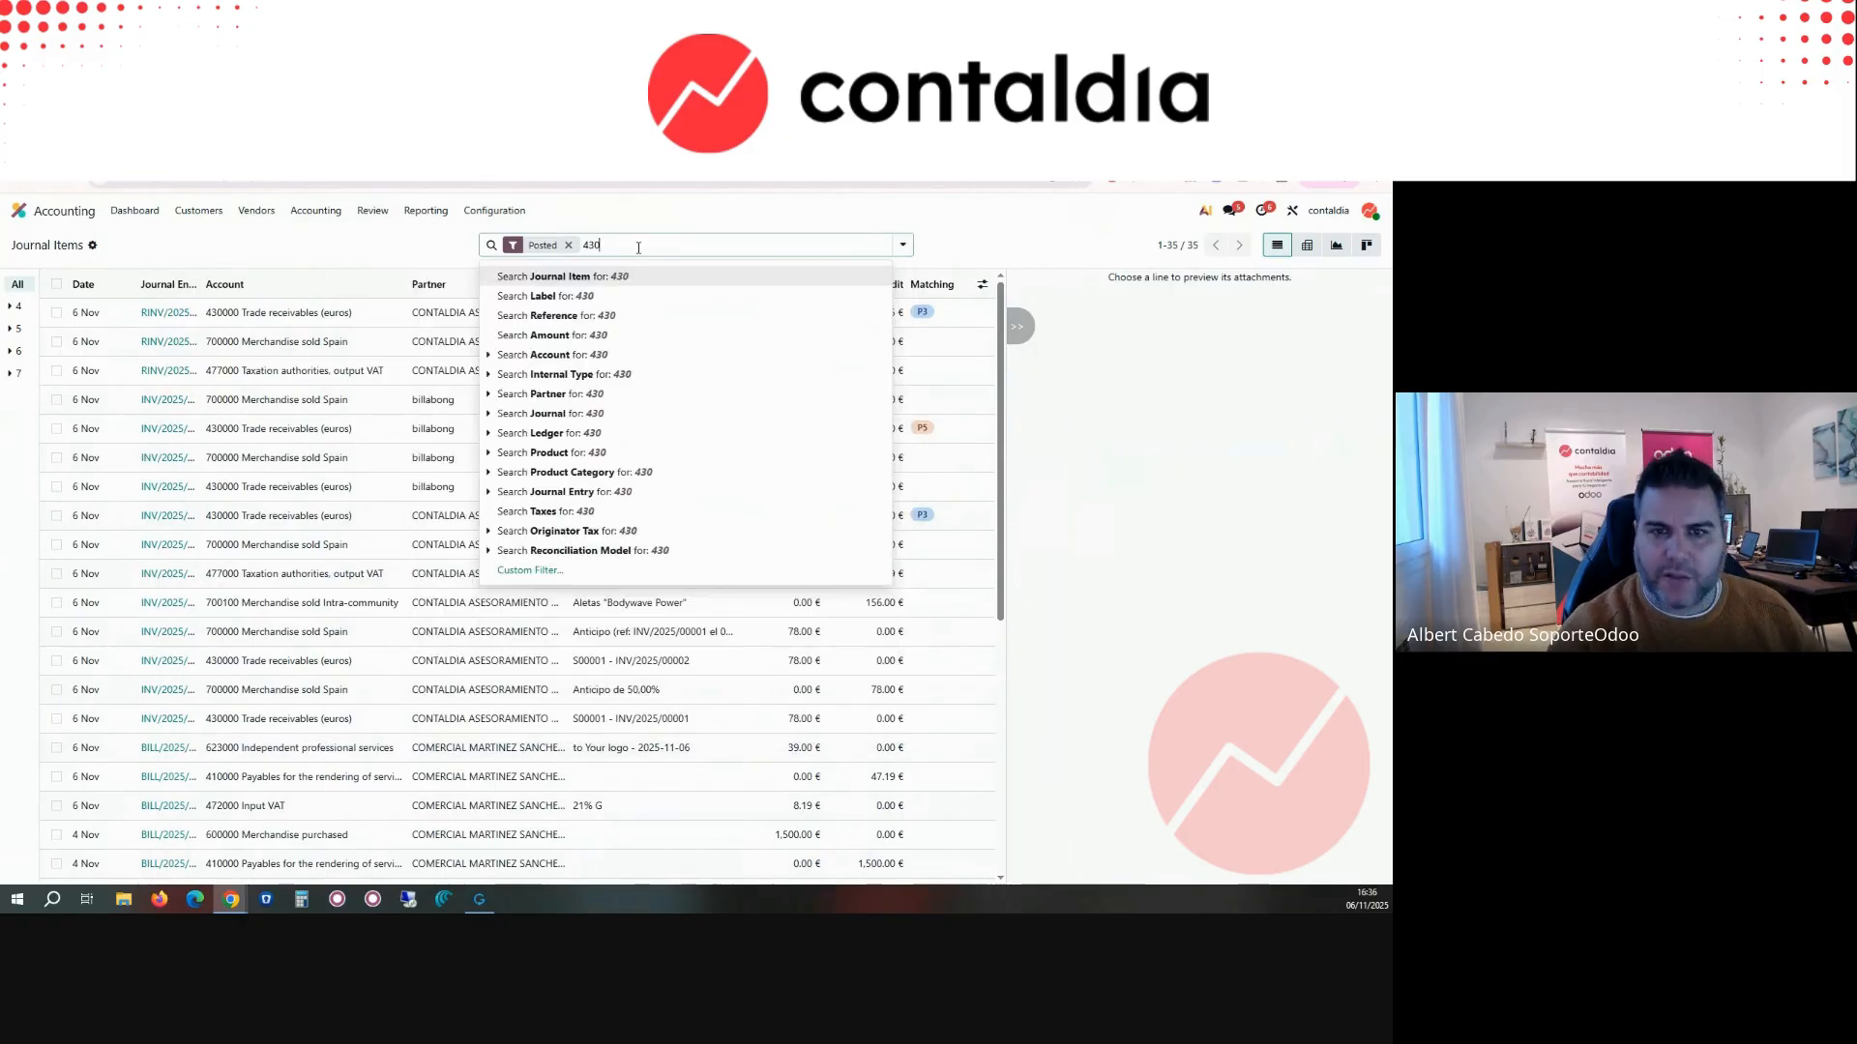
pyautogui.click(578, 357)
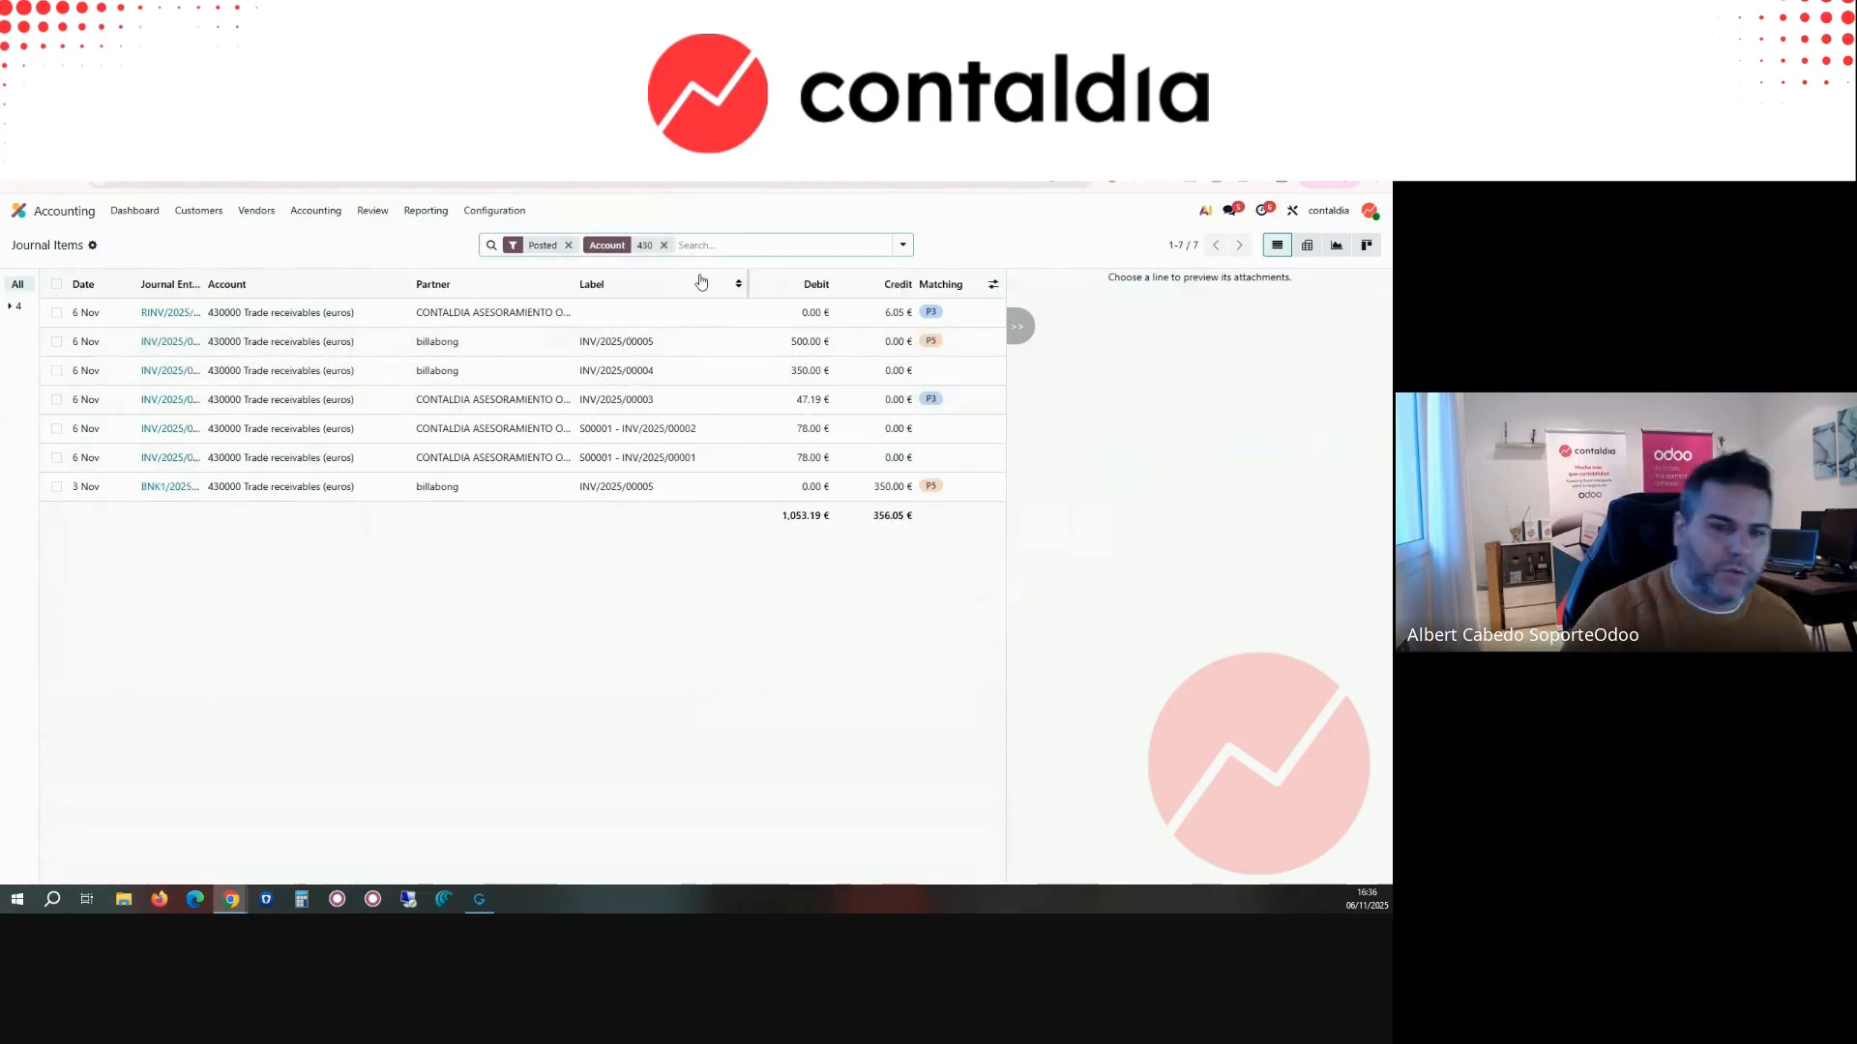
pyautogui.write('BILLAB')
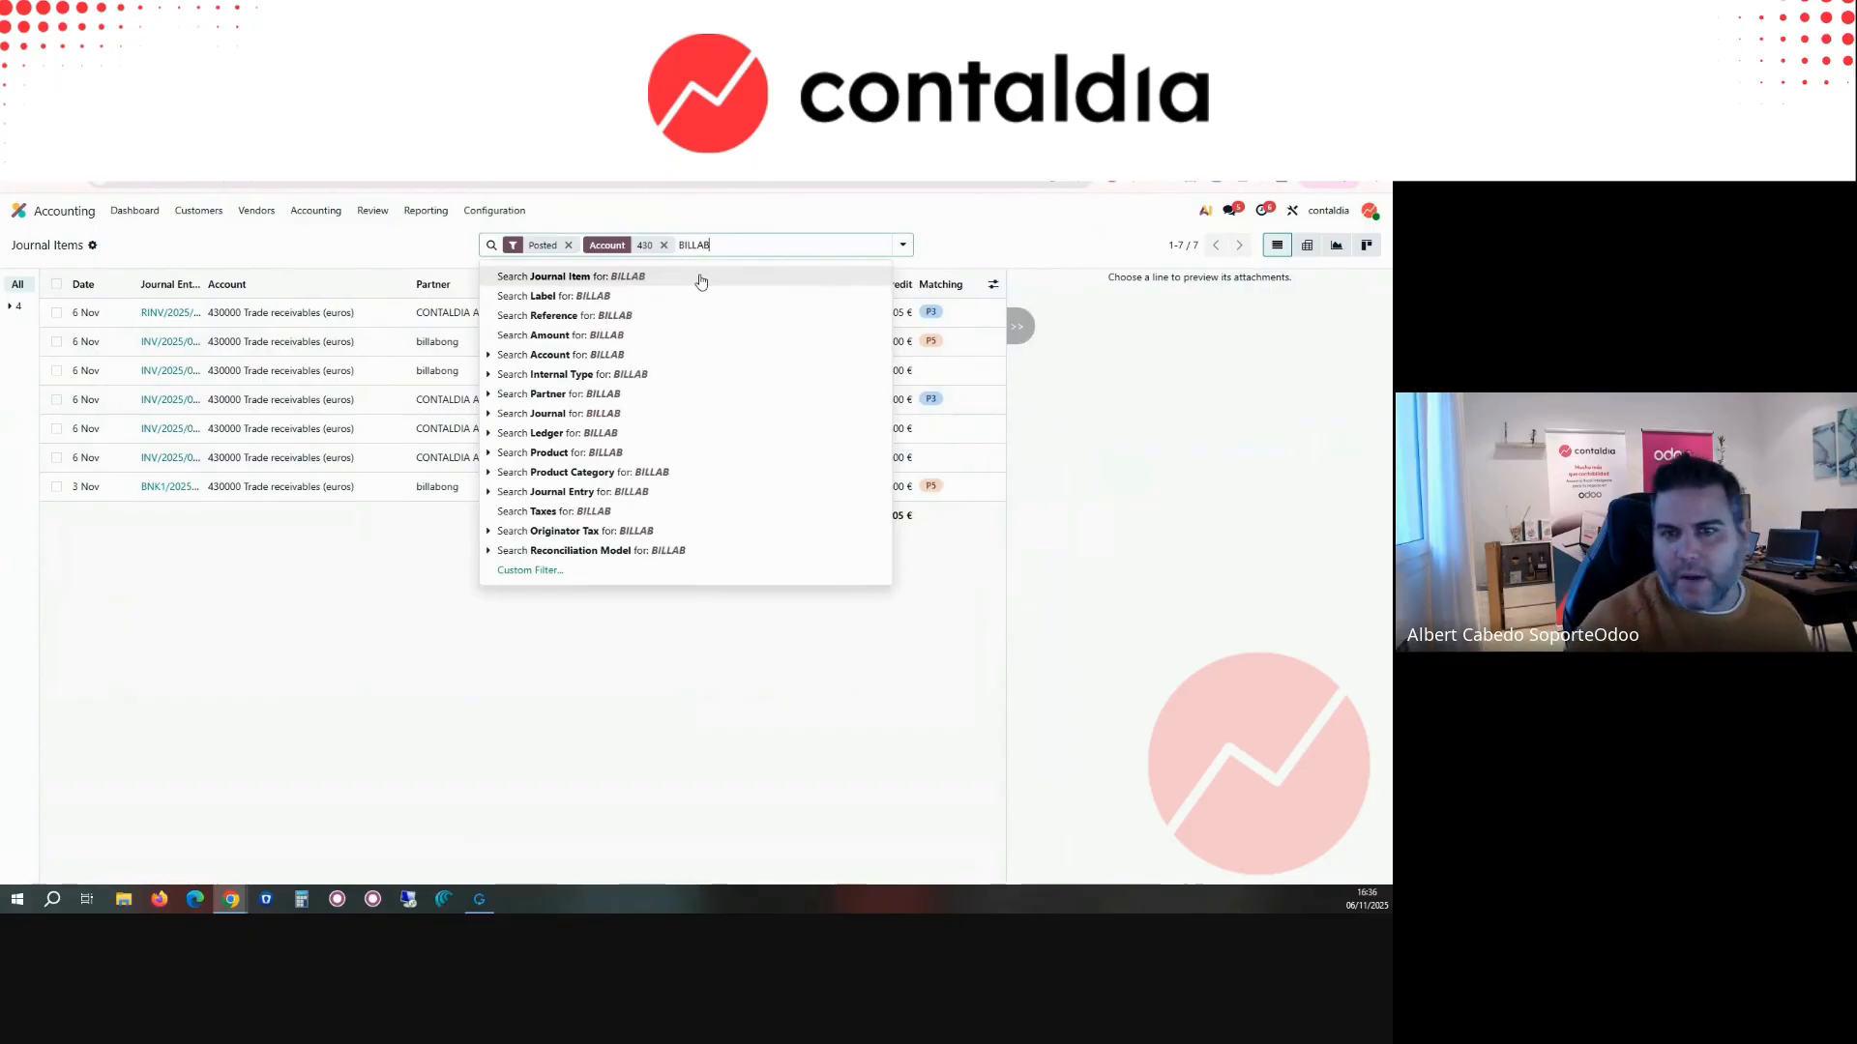
pyautogui.click(632, 396)
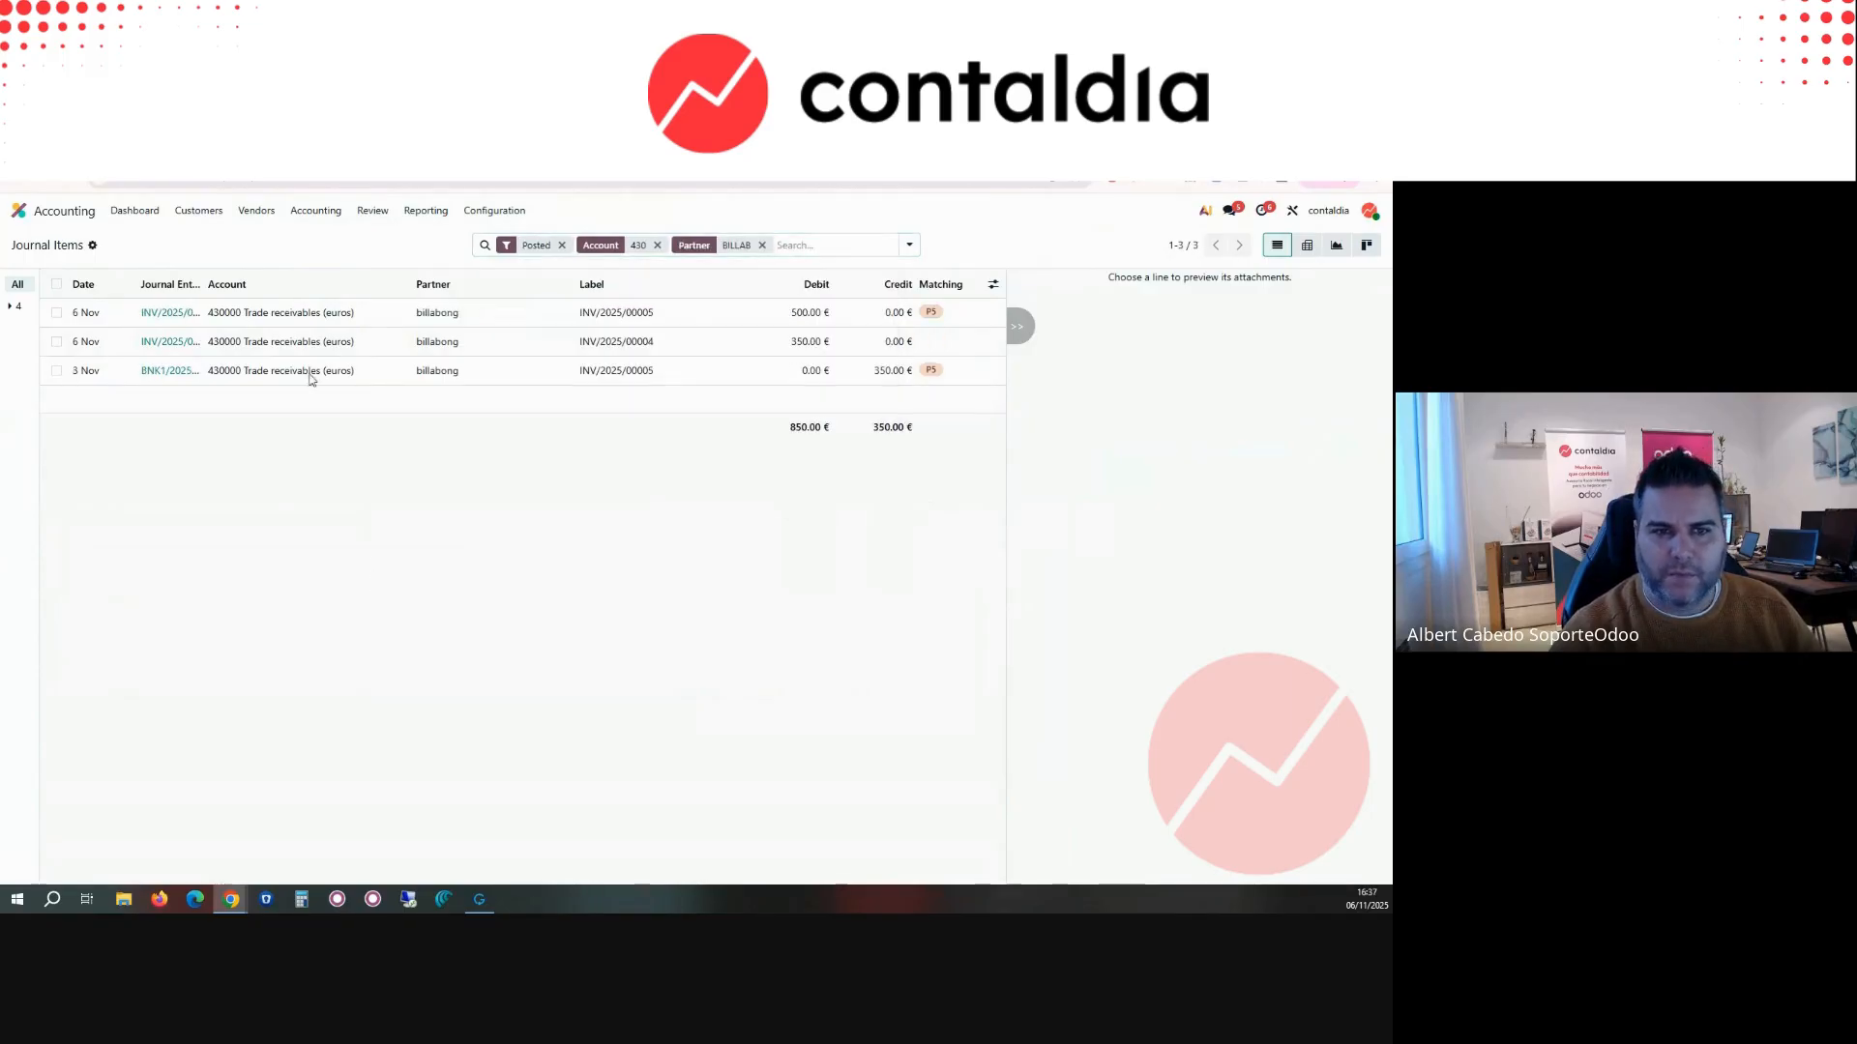
# Step: Select the INV/2025/00005 invoice line and its matching bank line, and view the actions available for them, including Unreconcile
pyautogui.click(56, 312)
pyautogui.click(56, 371)
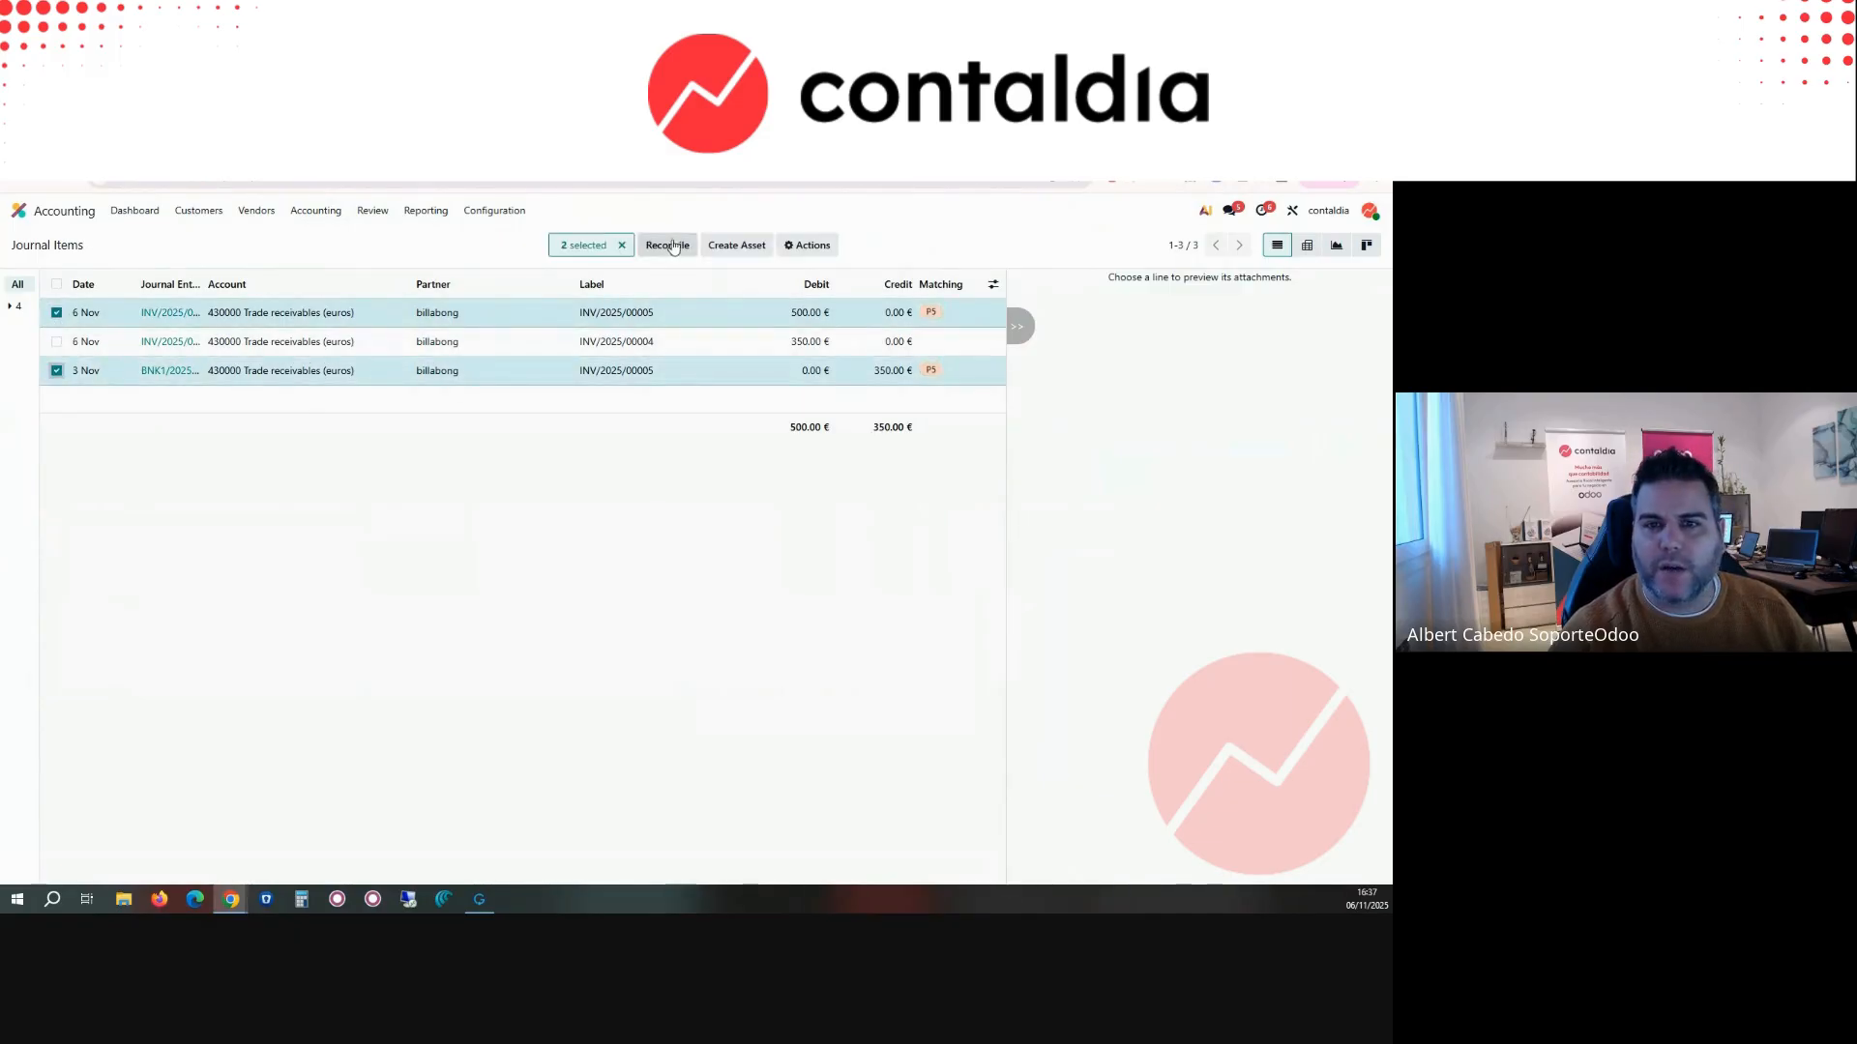
pyautogui.click(808, 245)
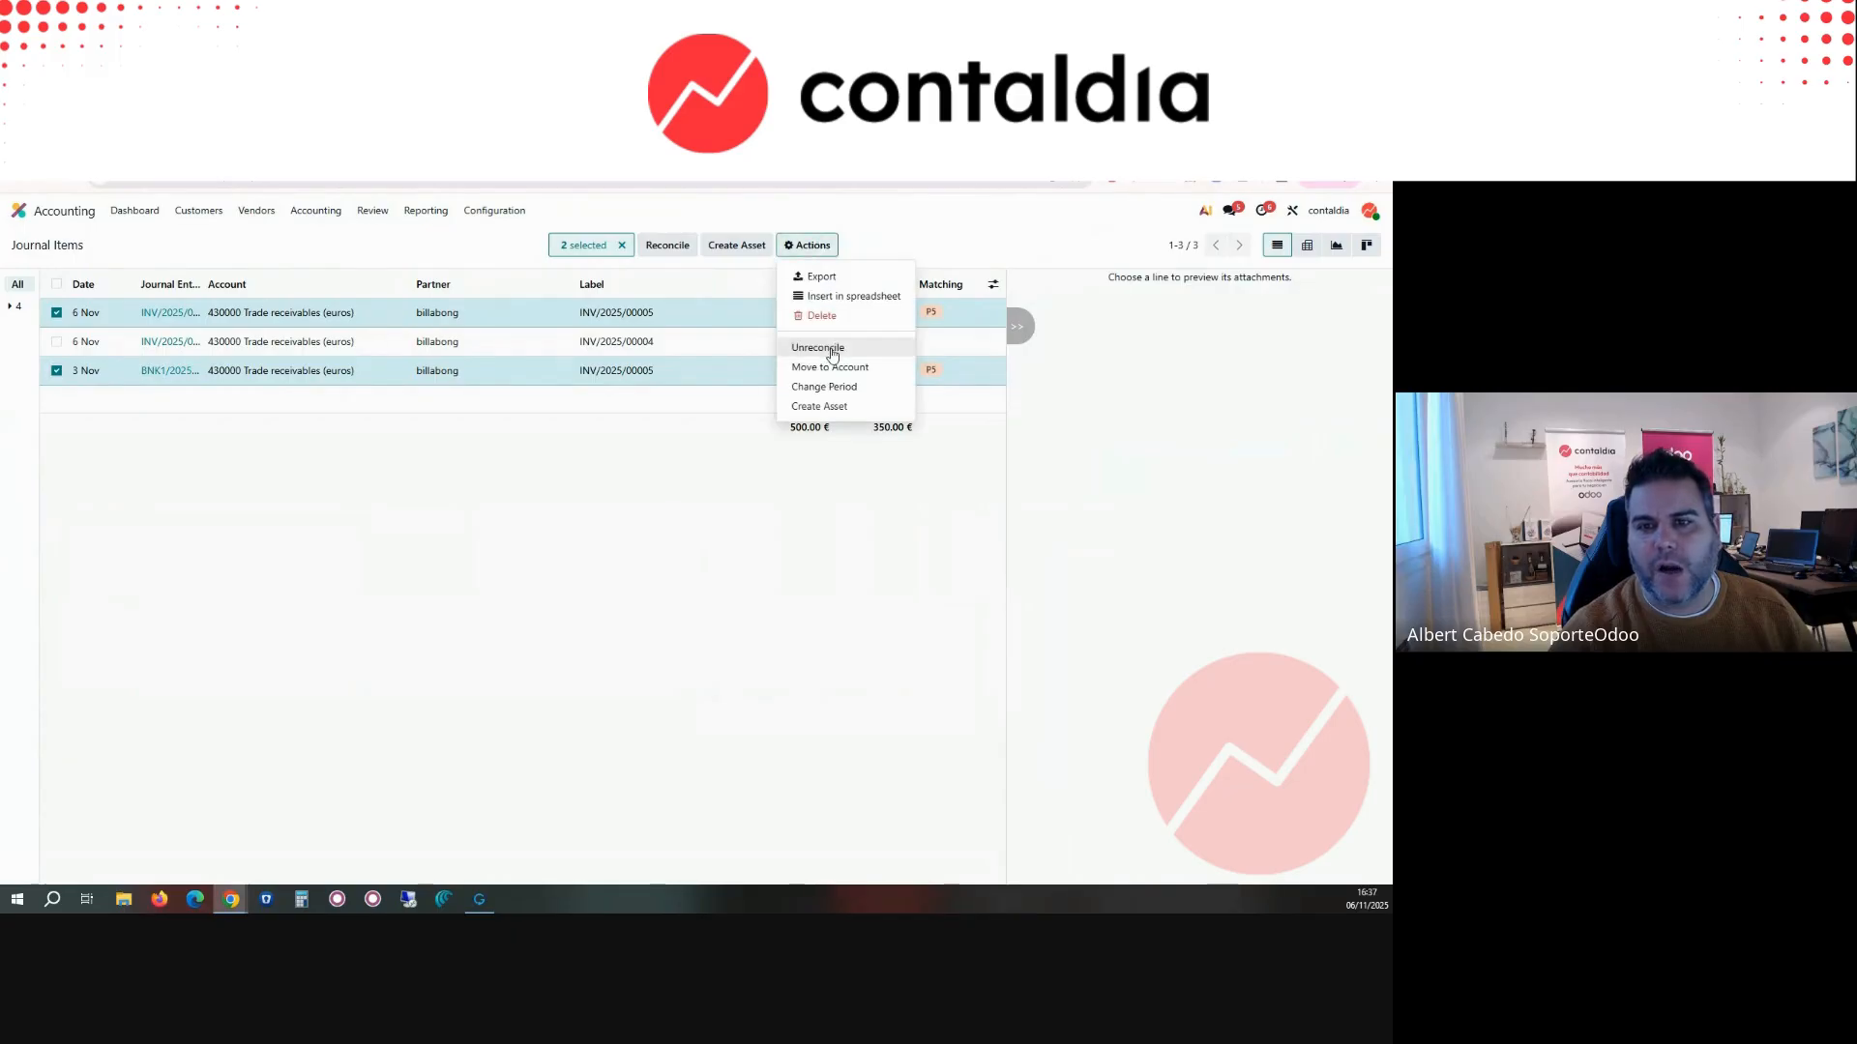
pyautogui.click(596, 542)
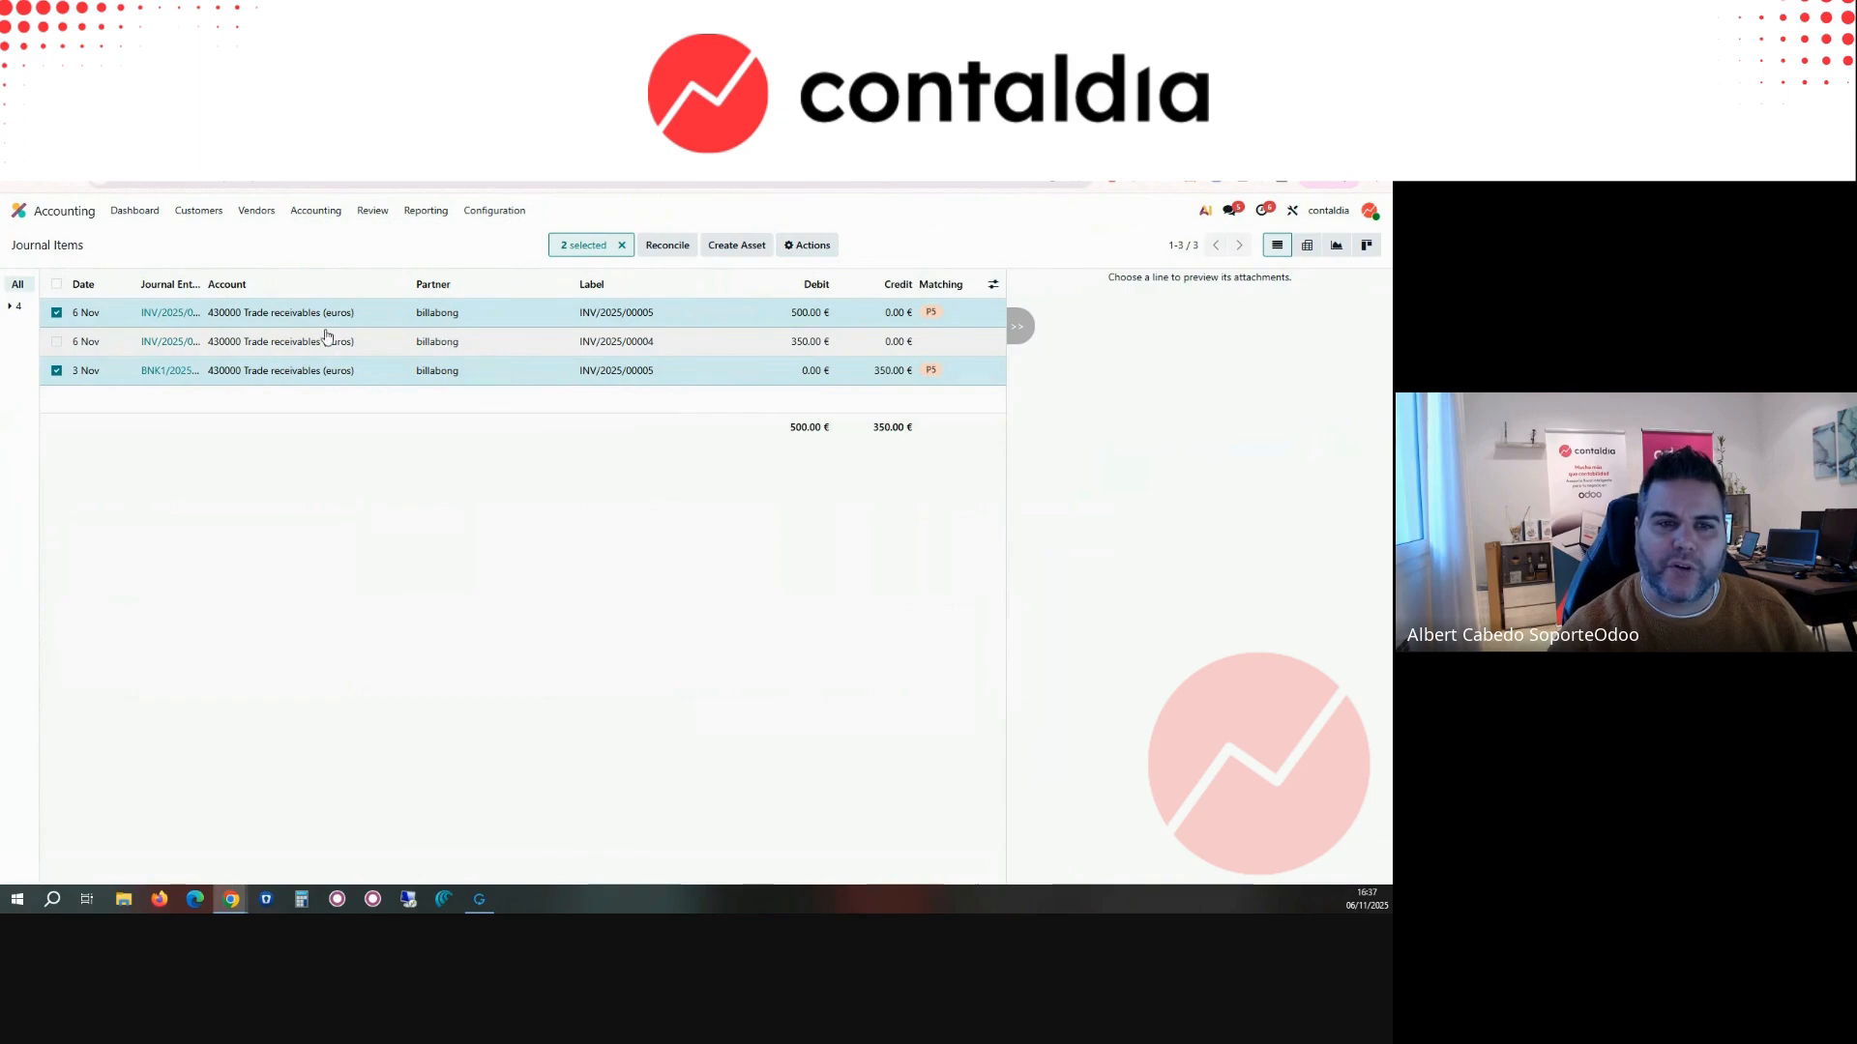
# Step: Open invoice INV/2025/00005 from its journal item to check it, and return to the journal items list
pyautogui.click(163, 322)
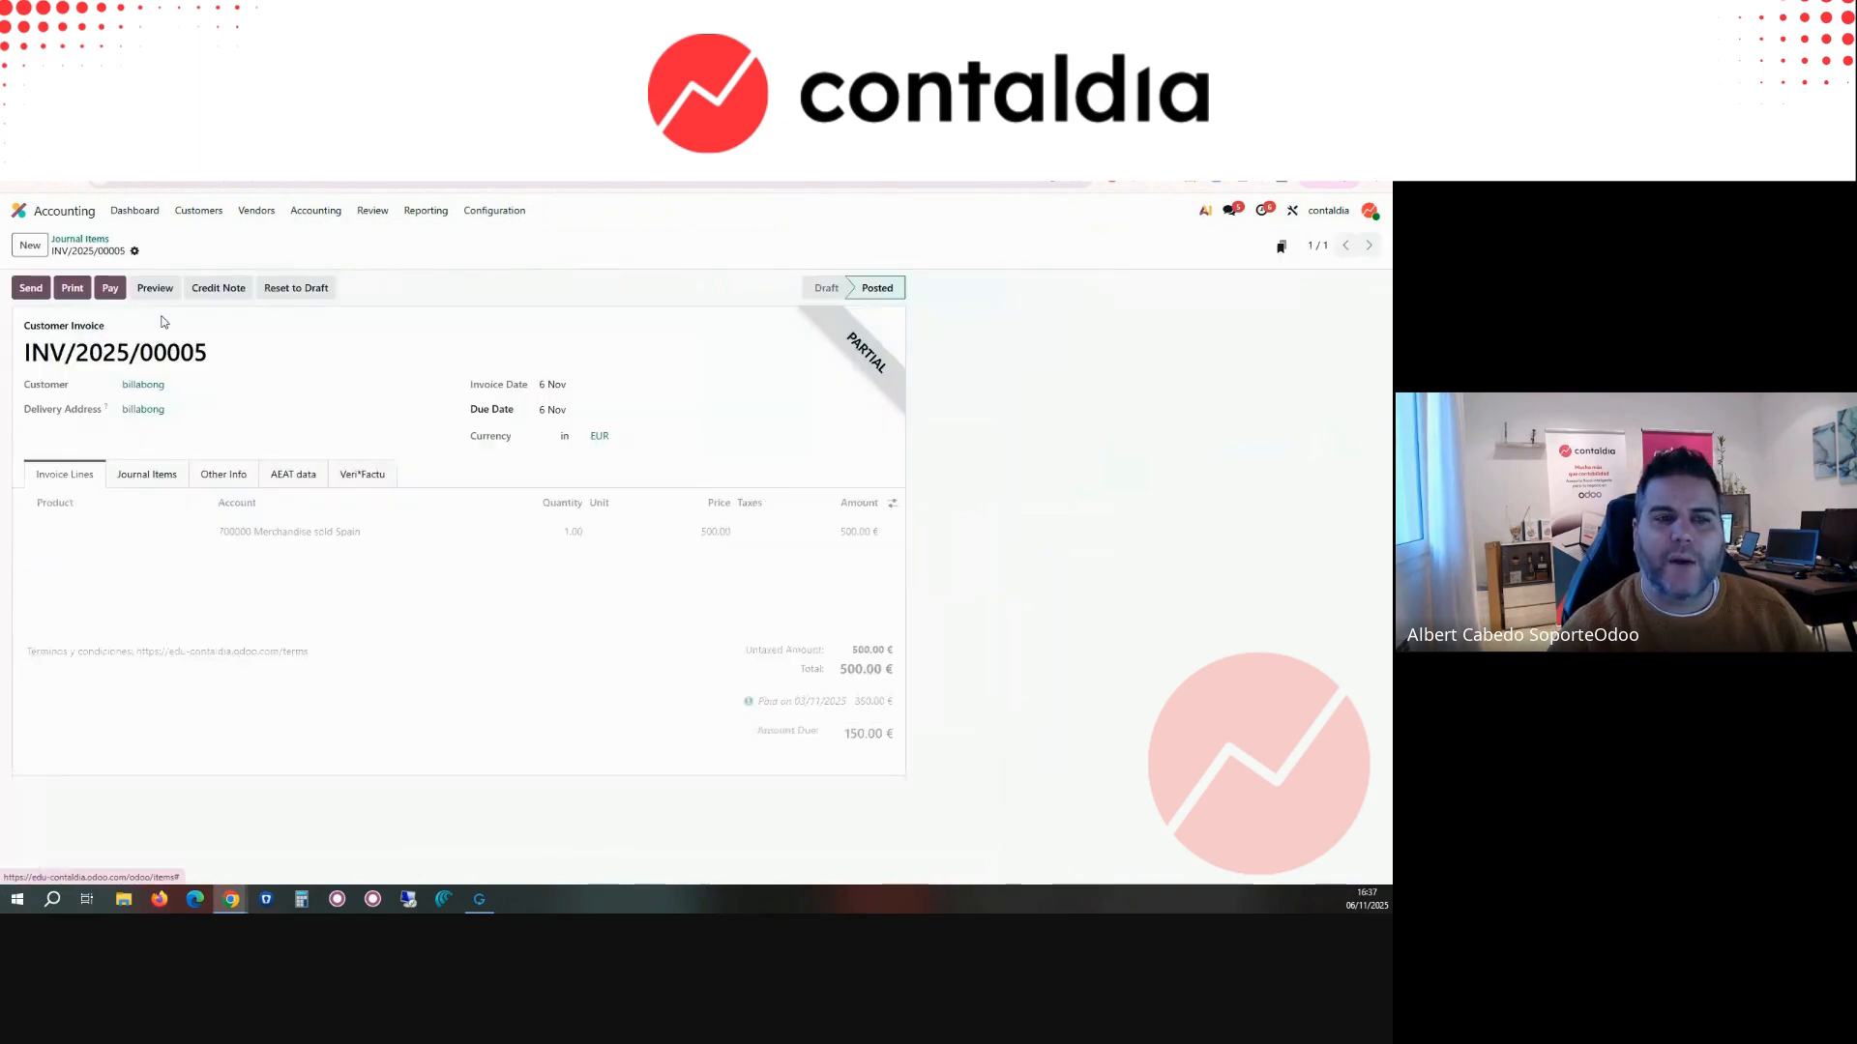
pyautogui.click(92, 243)
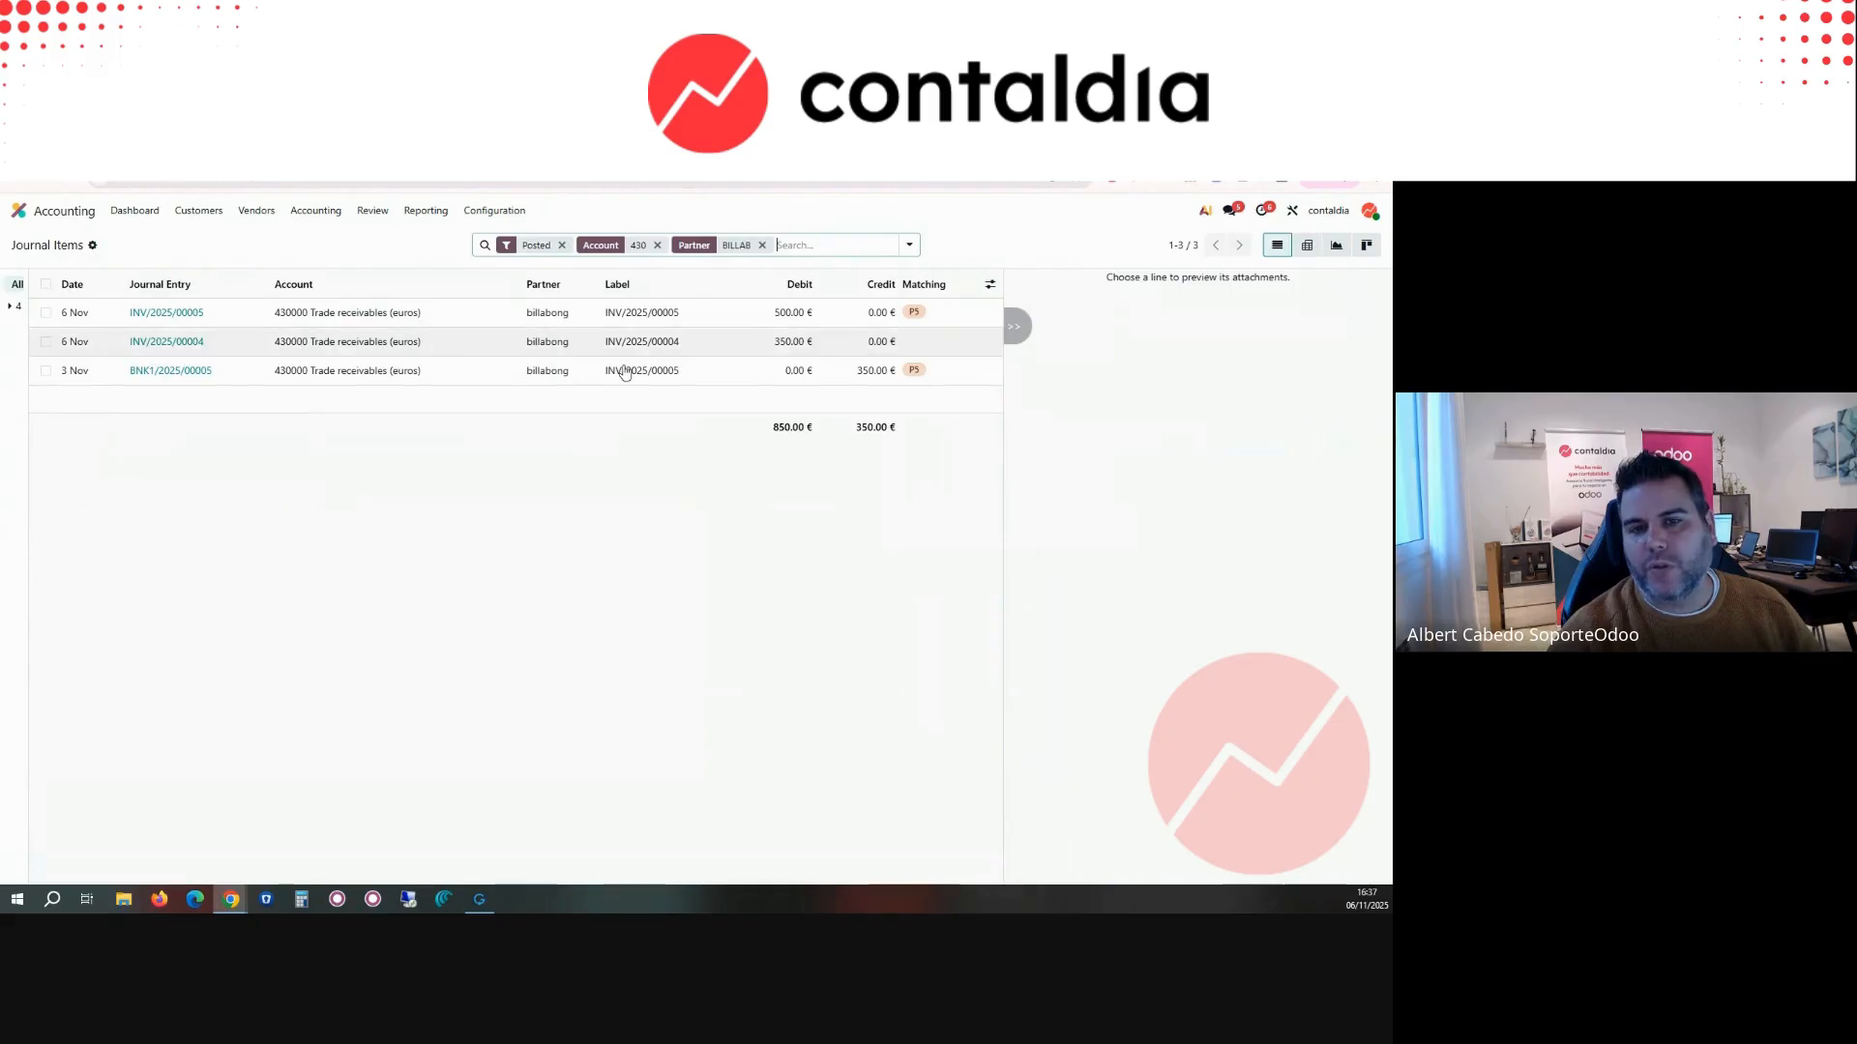
pyautogui.click(317, 212)
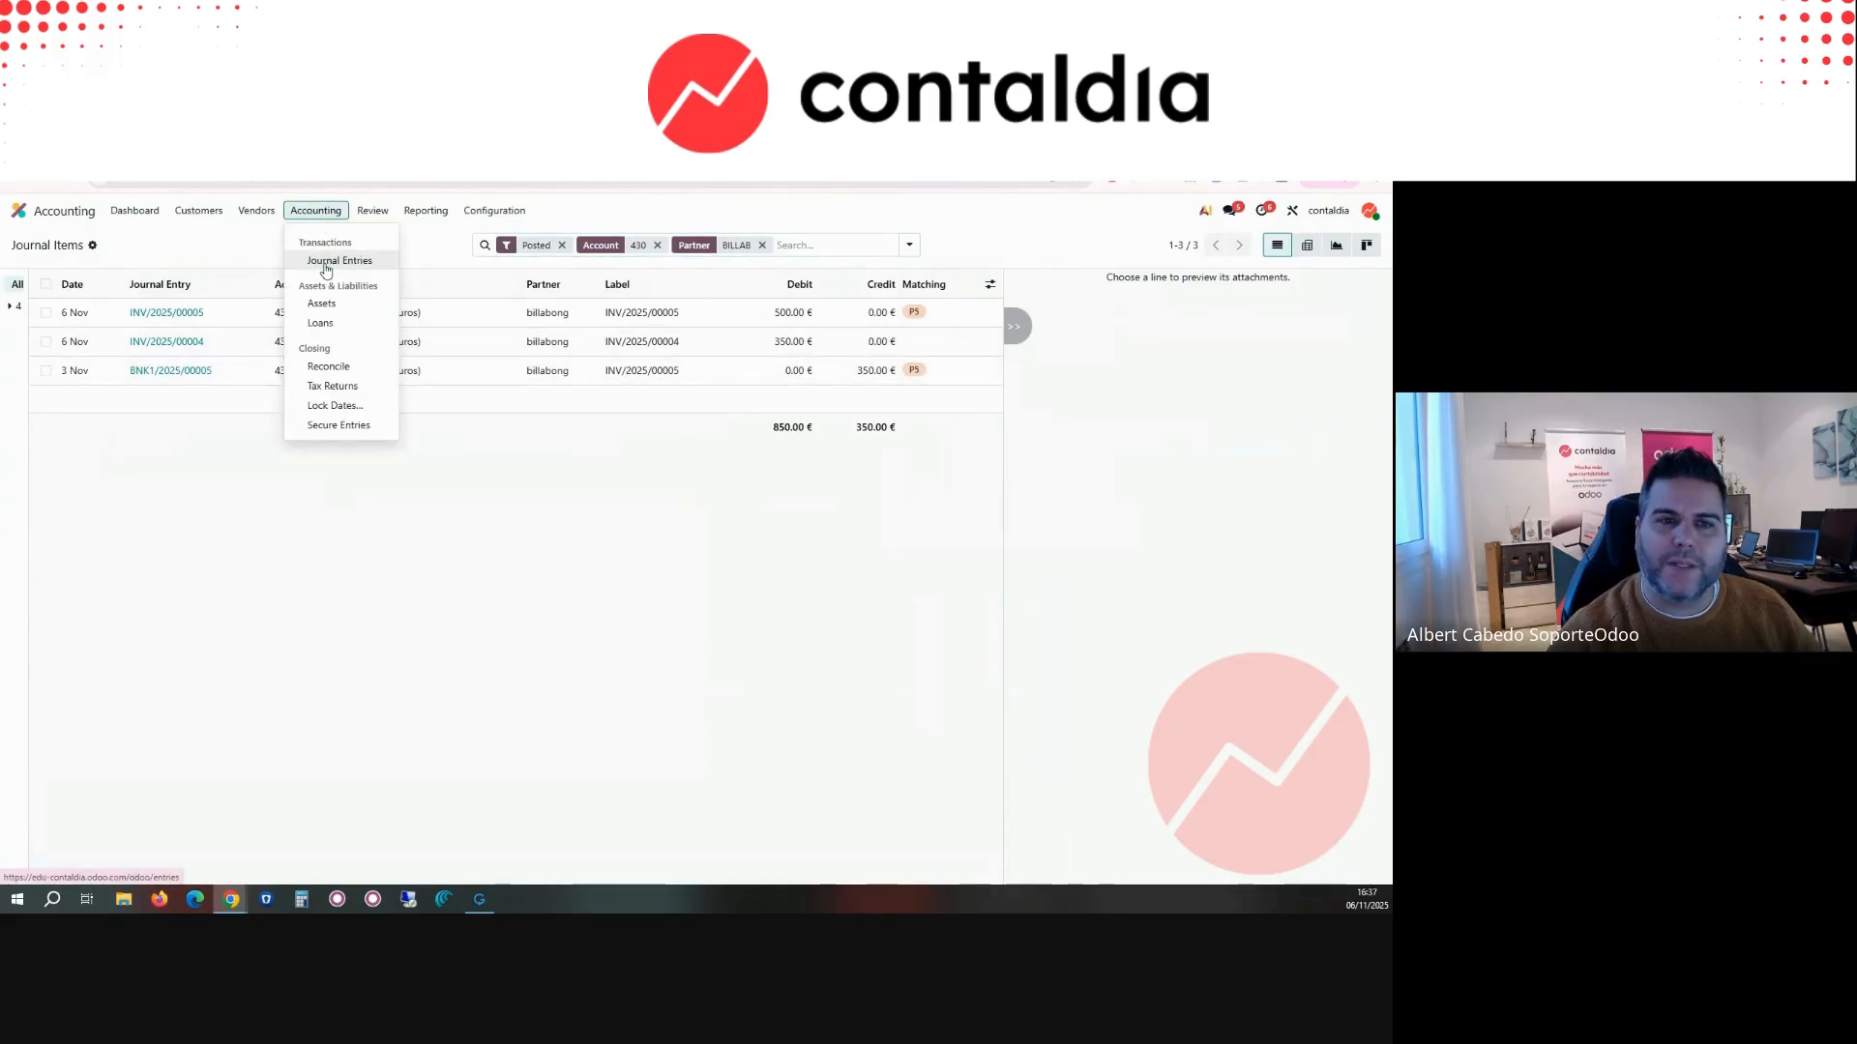
pyautogui.click(372, 211)
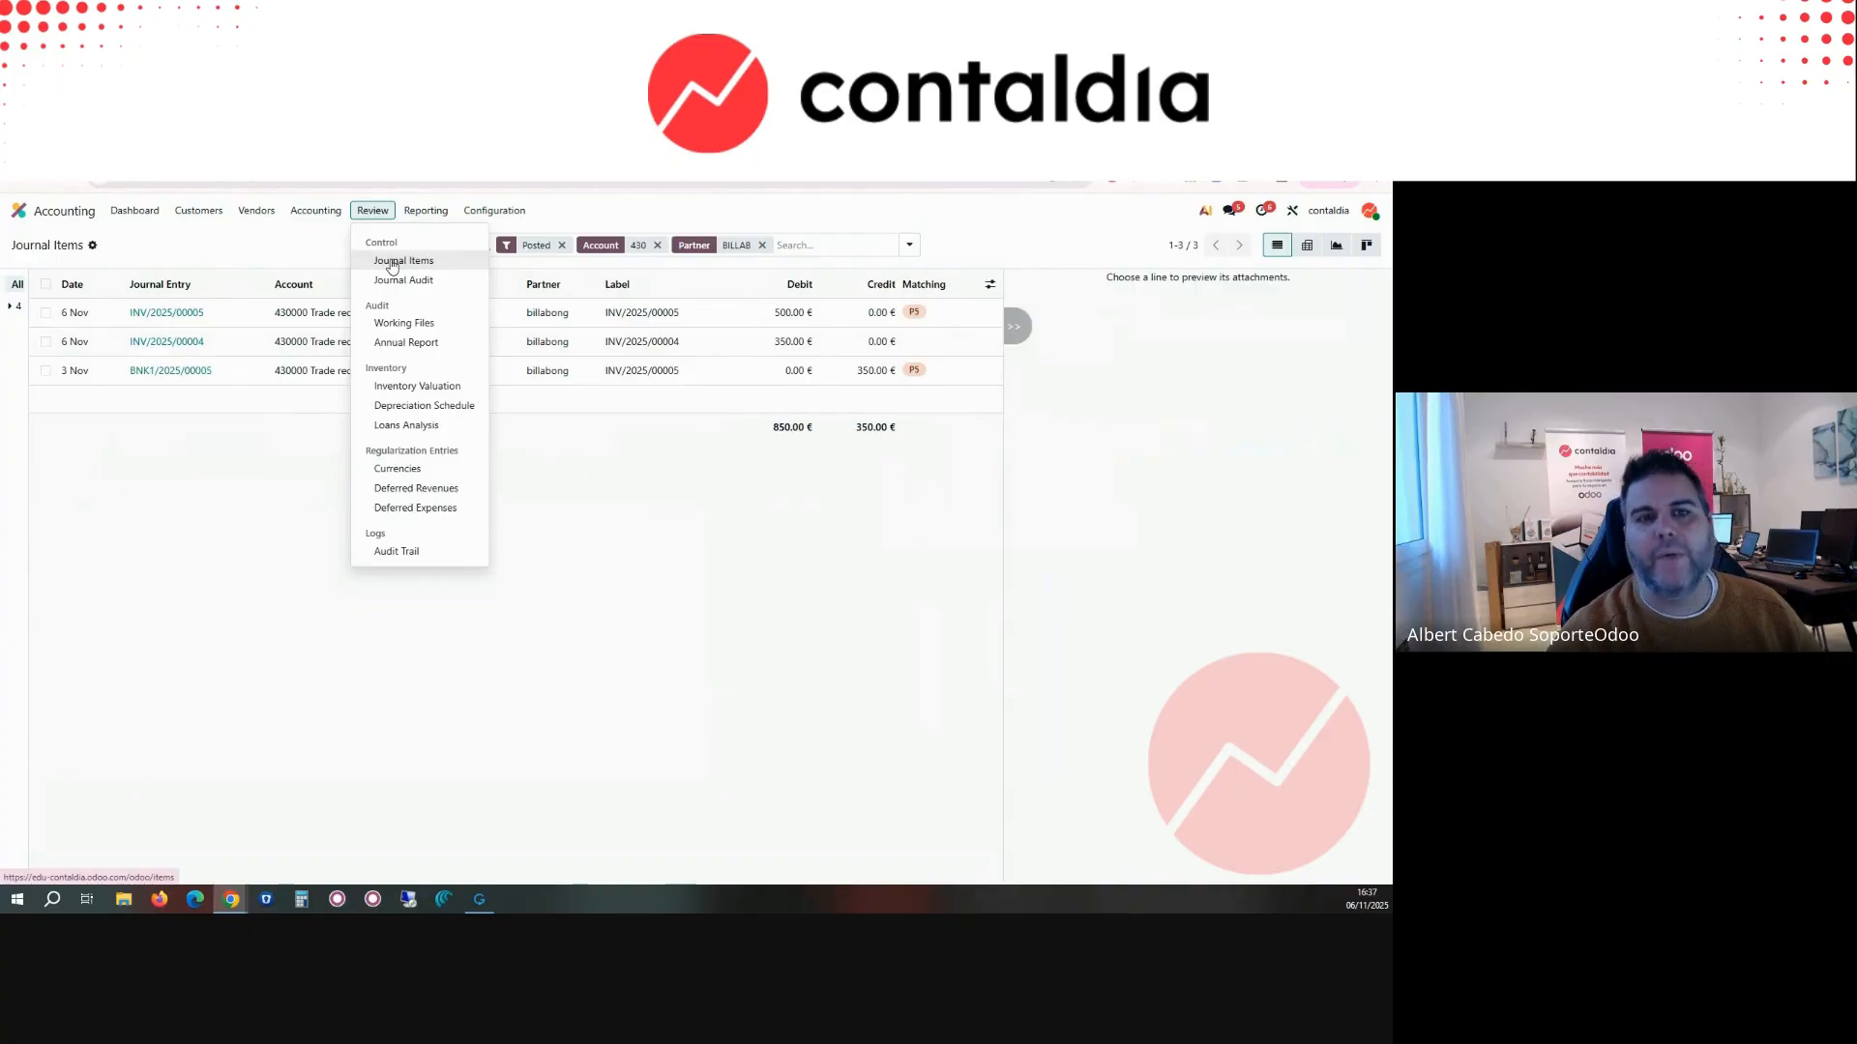
# Step: Remove the account 430 and partner filters, and filter the journal items by account 129
pyautogui.click(657, 245)
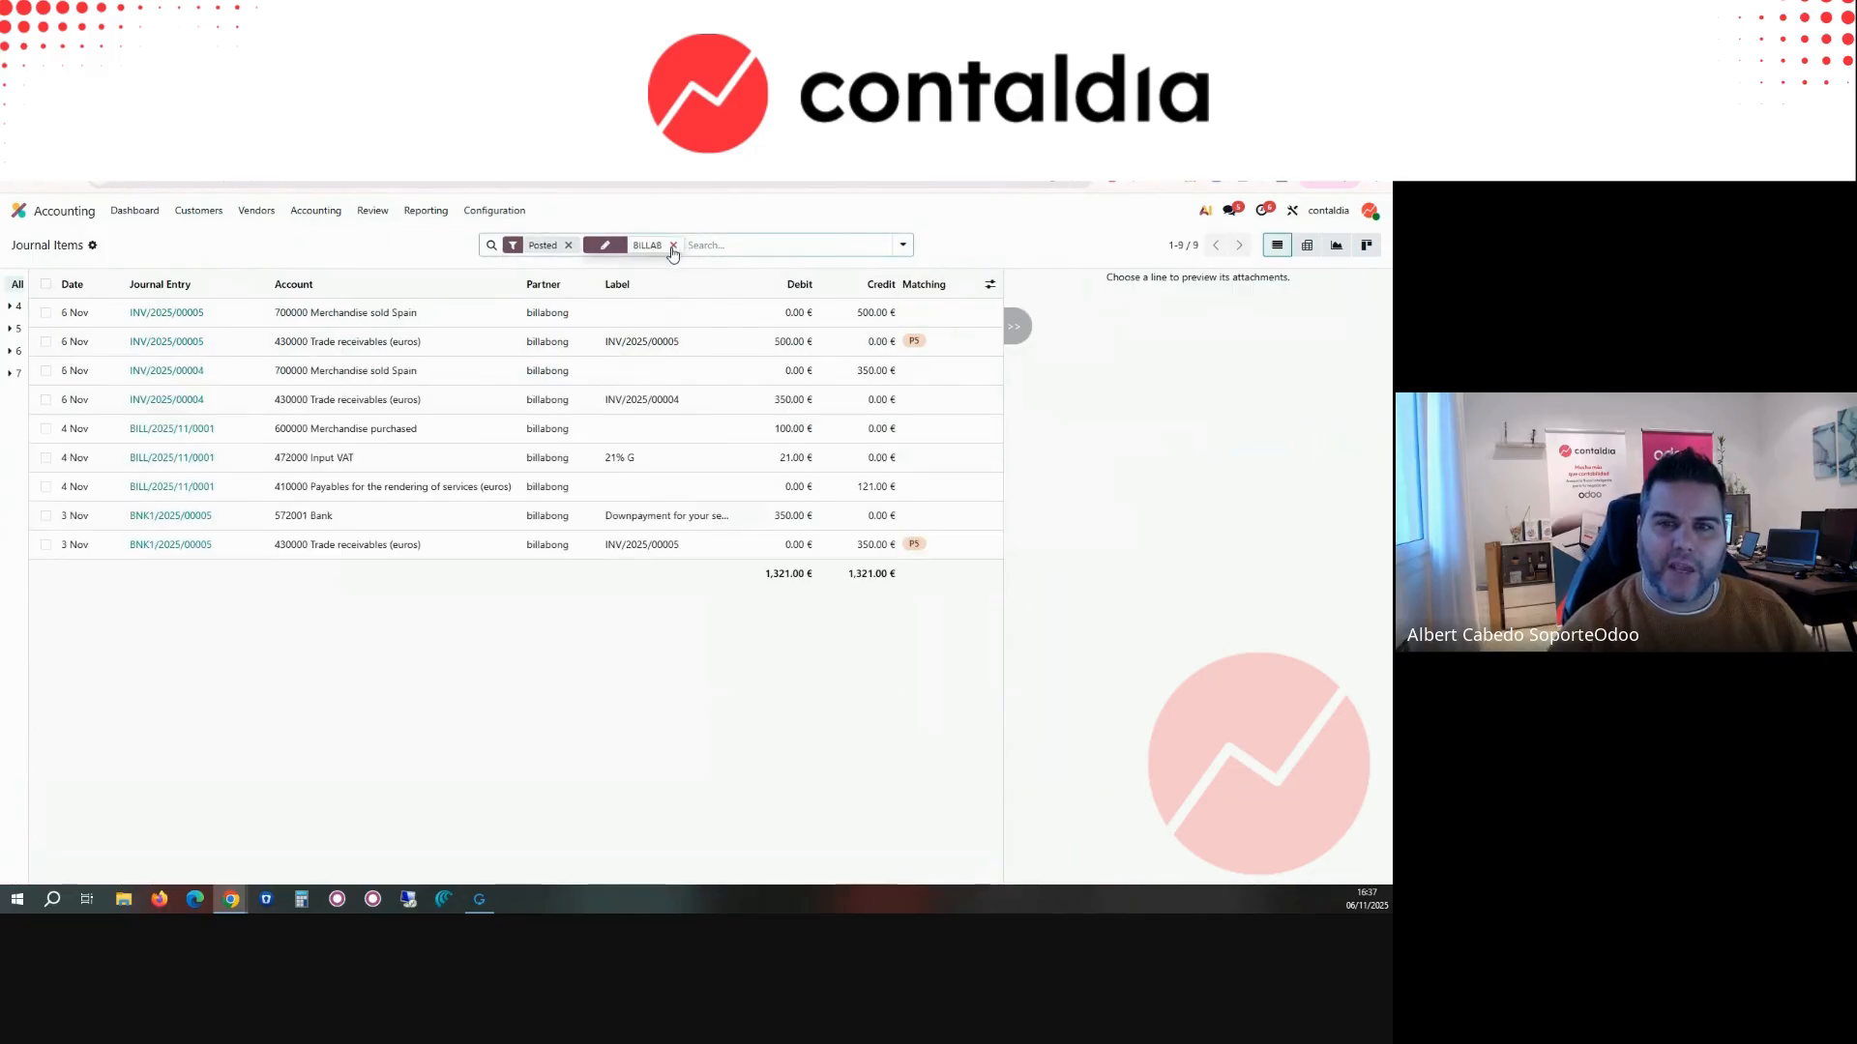
pyautogui.click(673, 244)
pyautogui.write('129')
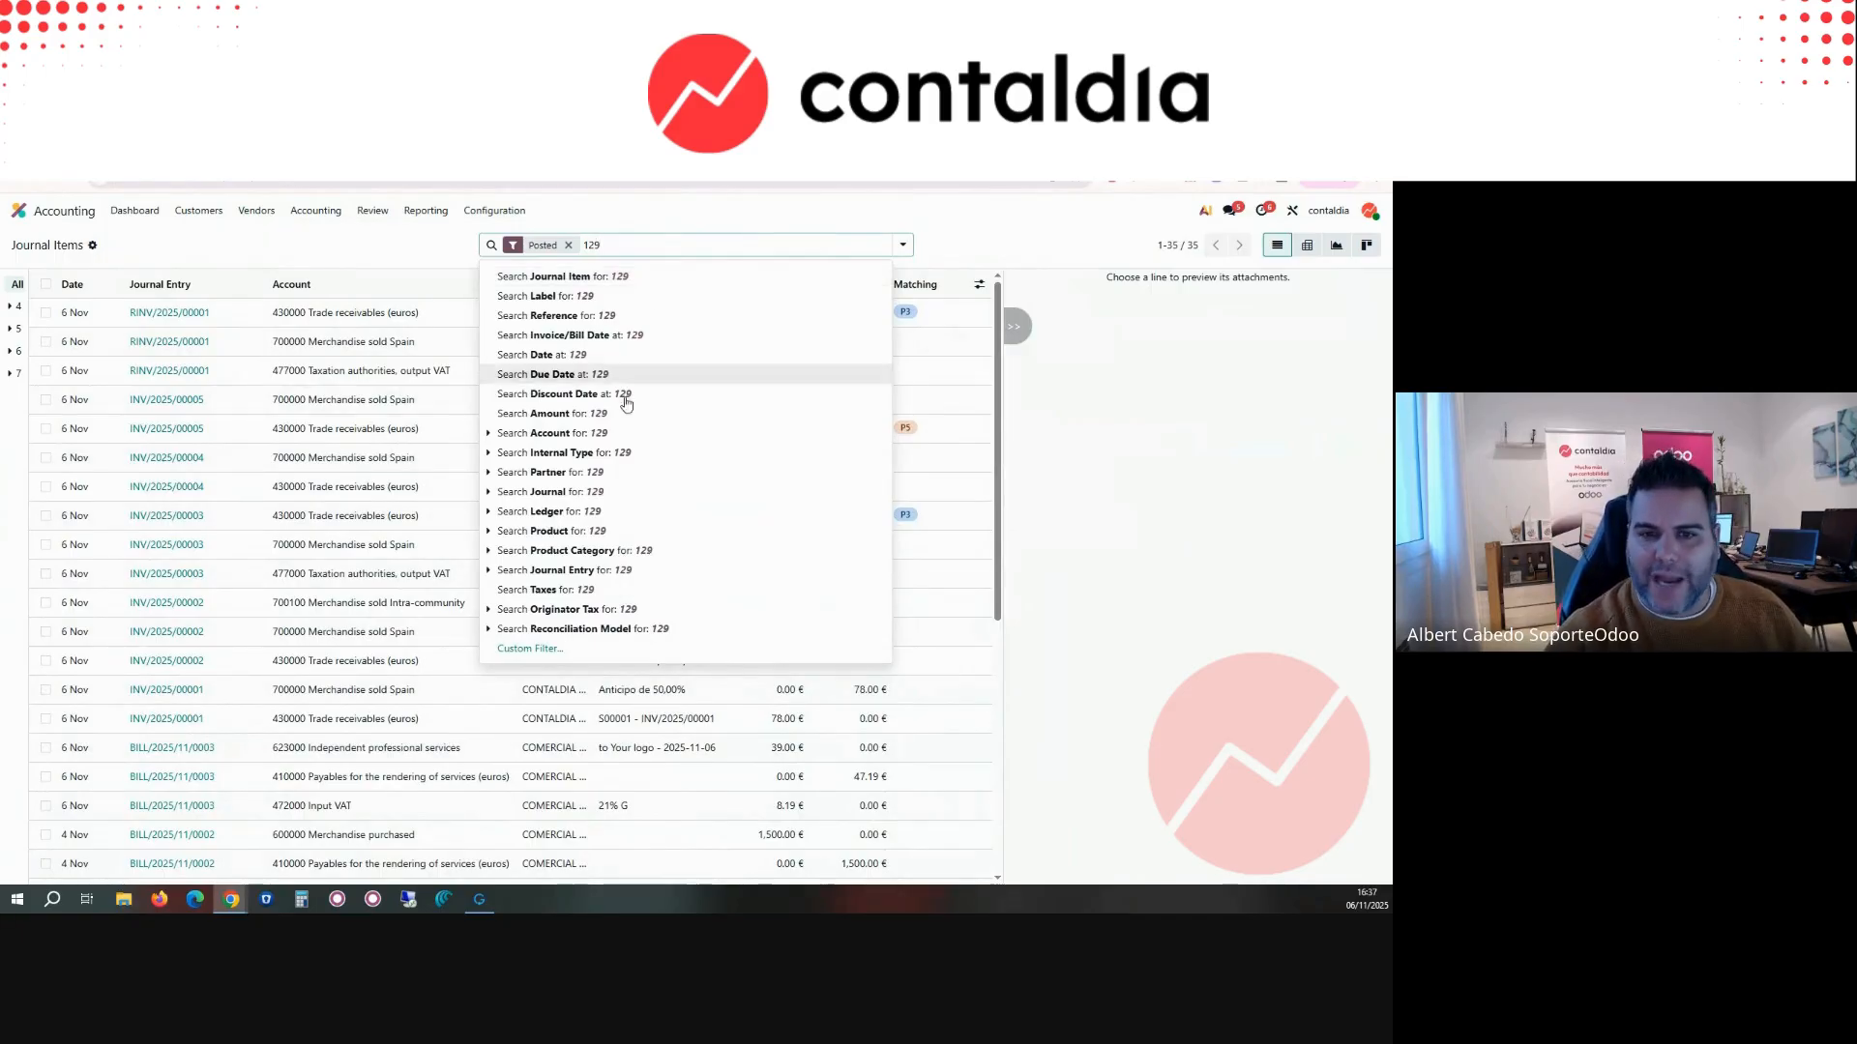
pyautogui.click(620, 434)
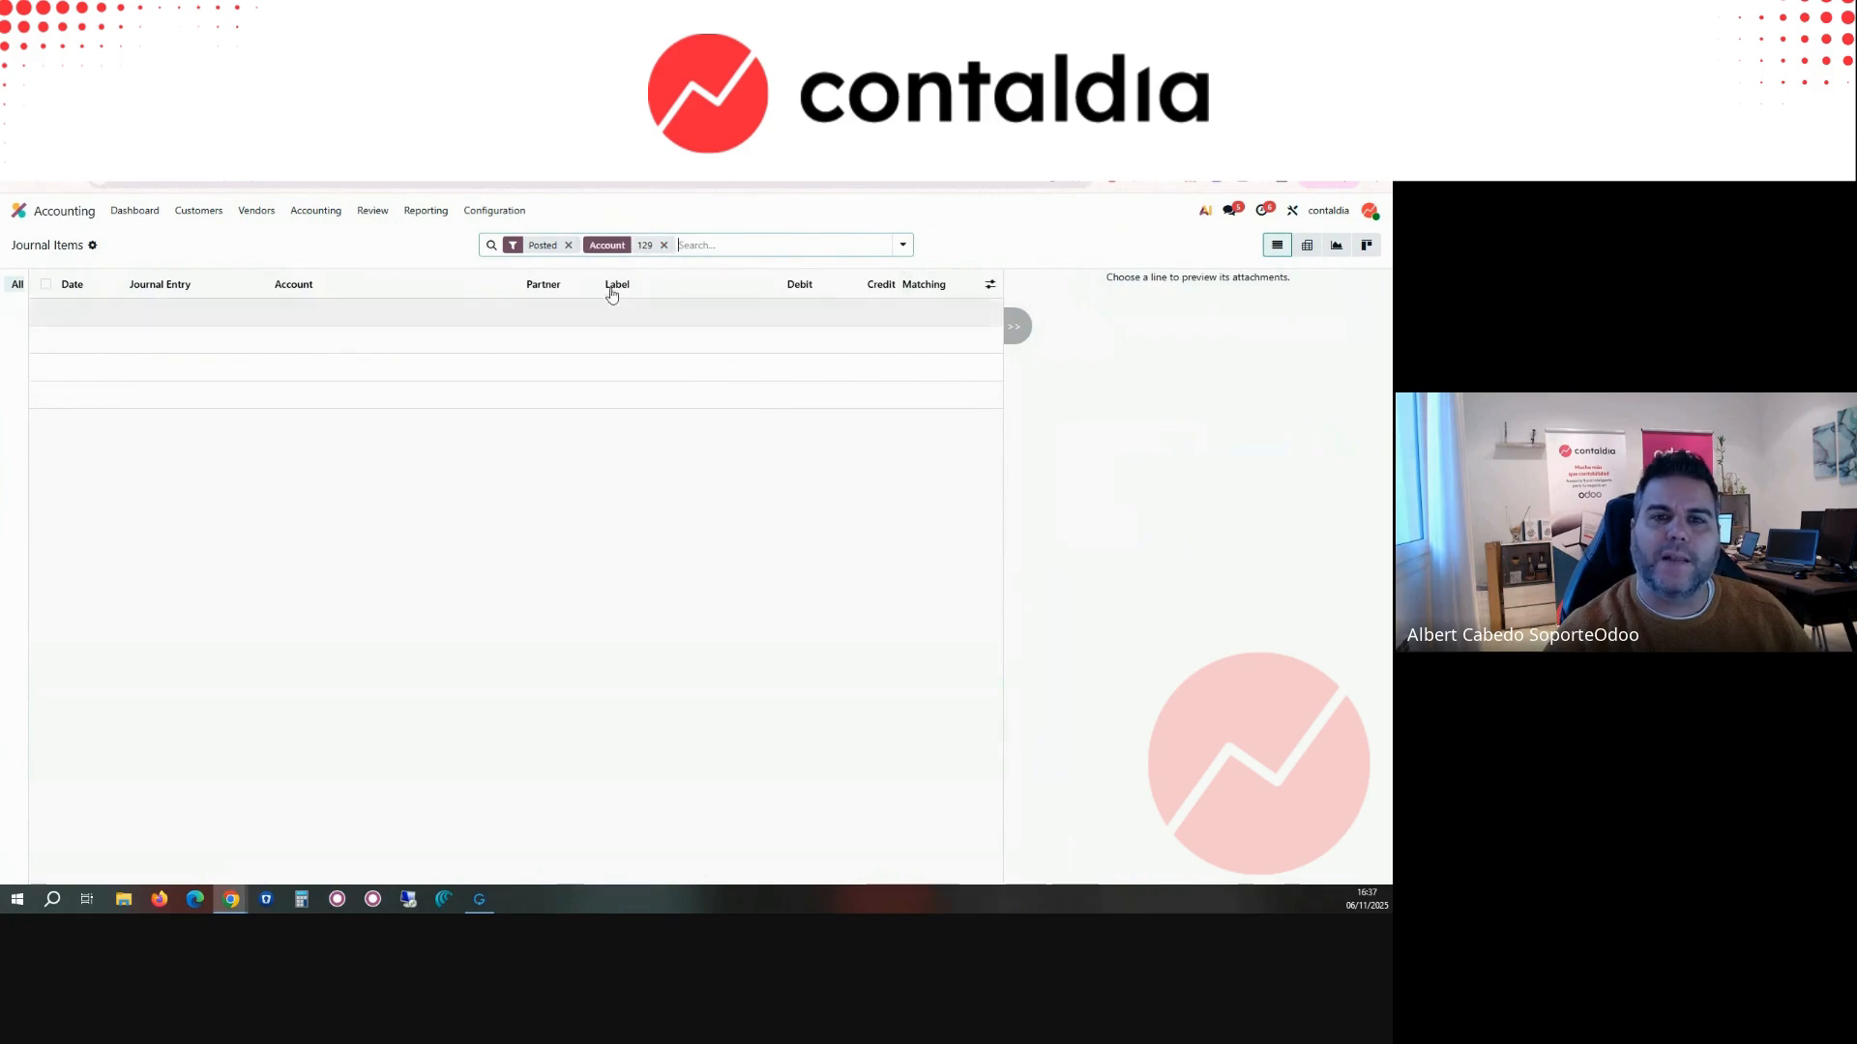
# Step: Create a new journal entry and add a line on account 100000 Share capital with a credit of 3000 €
pyautogui.click(312, 214)
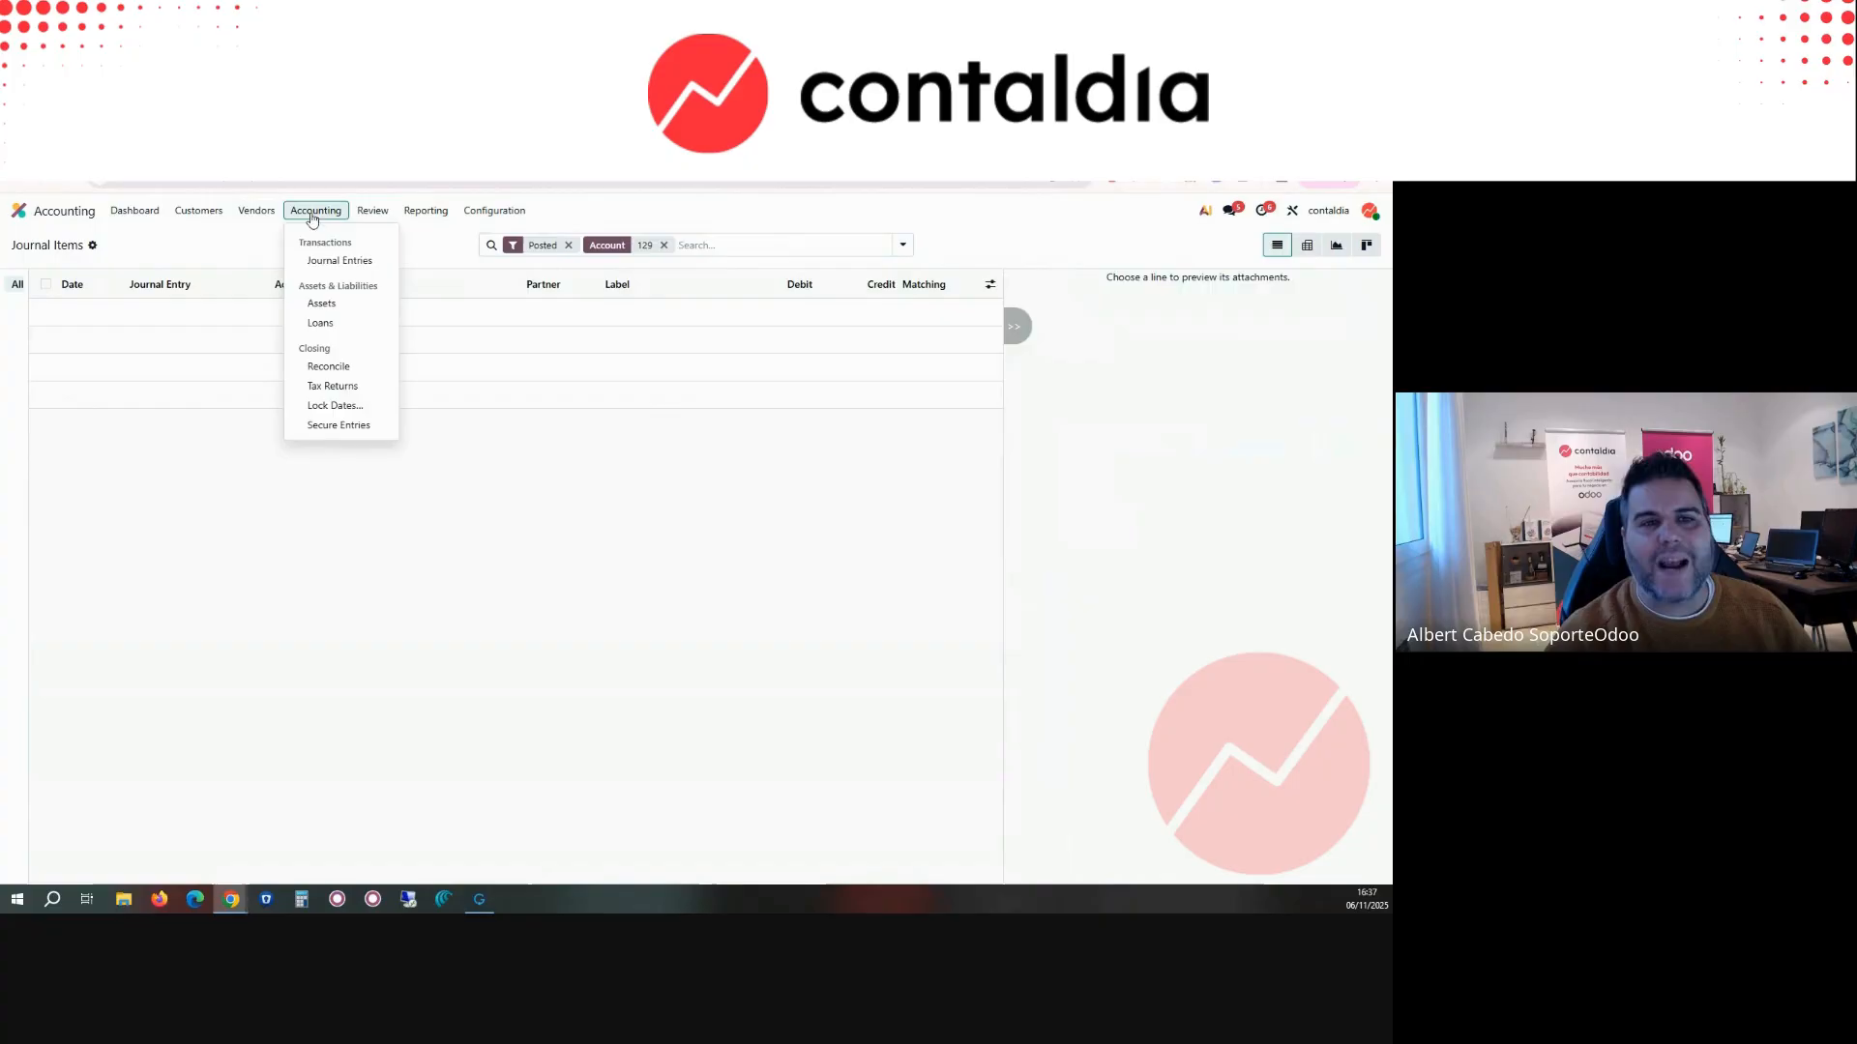
pyautogui.click(335, 263)
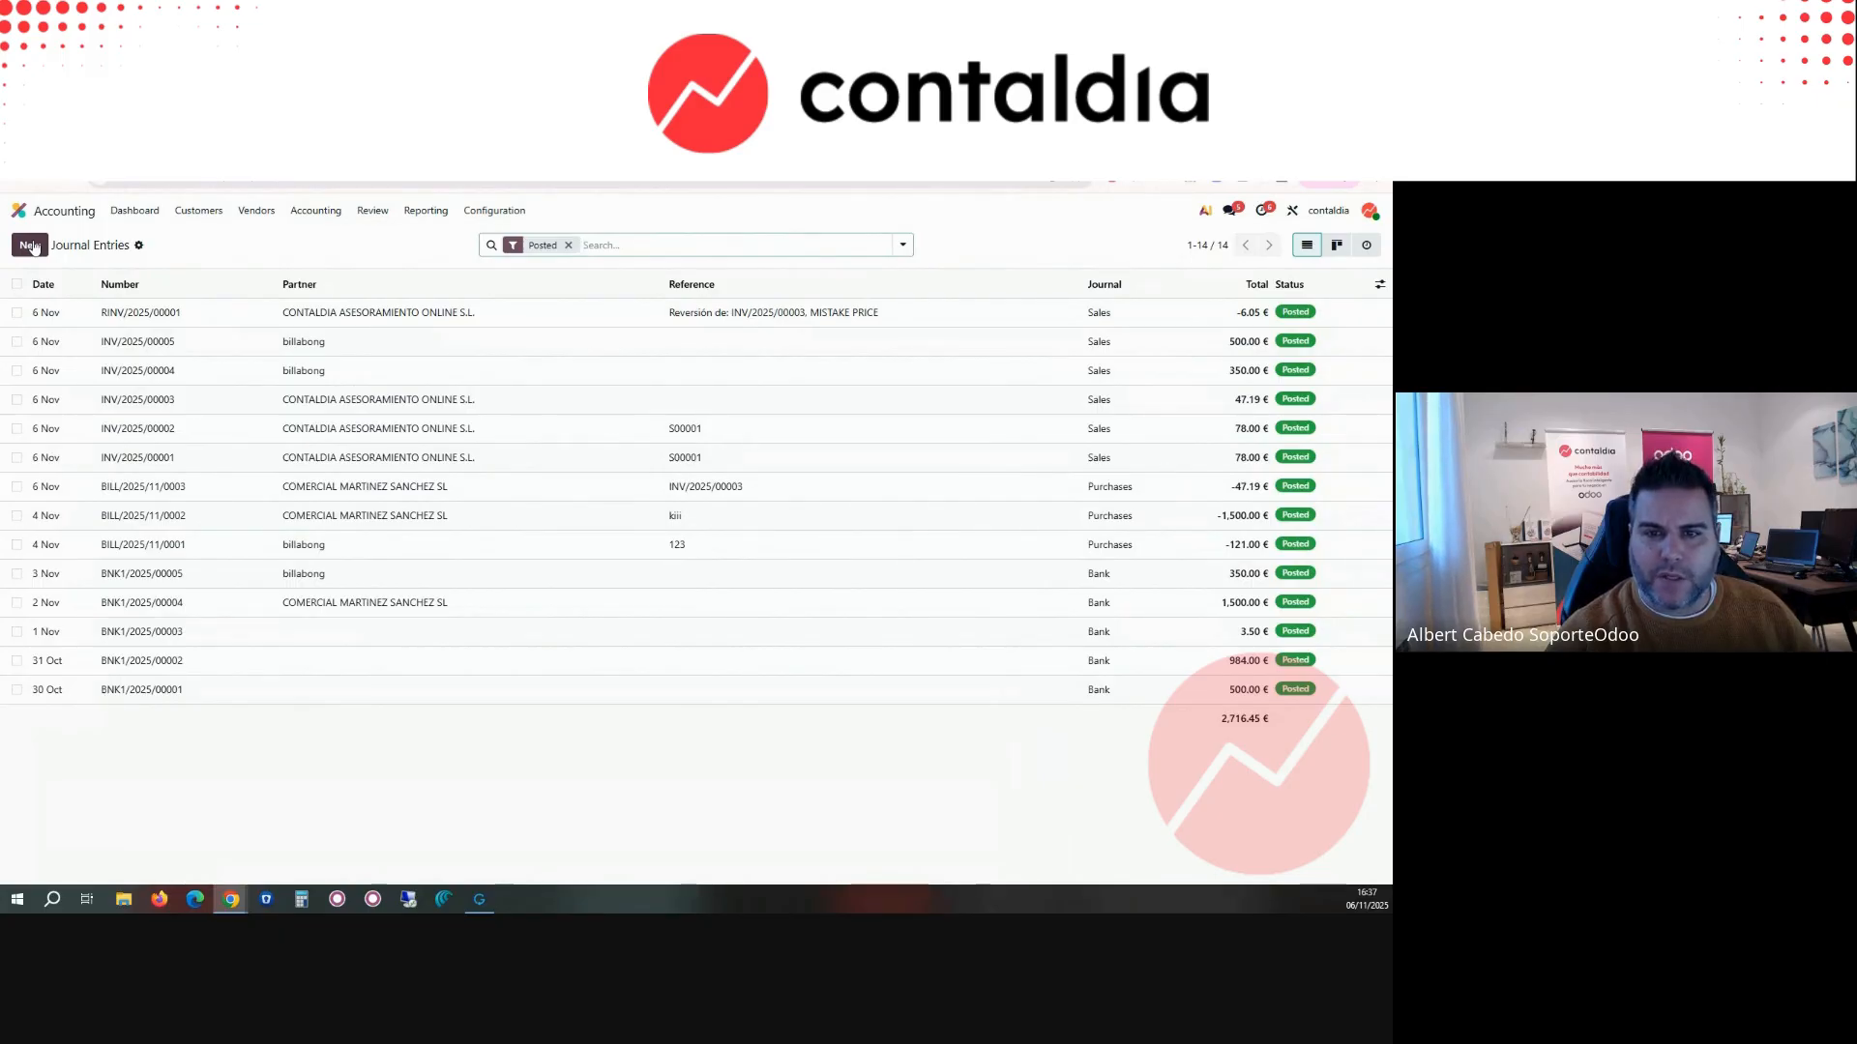
pyautogui.click(32, 245)
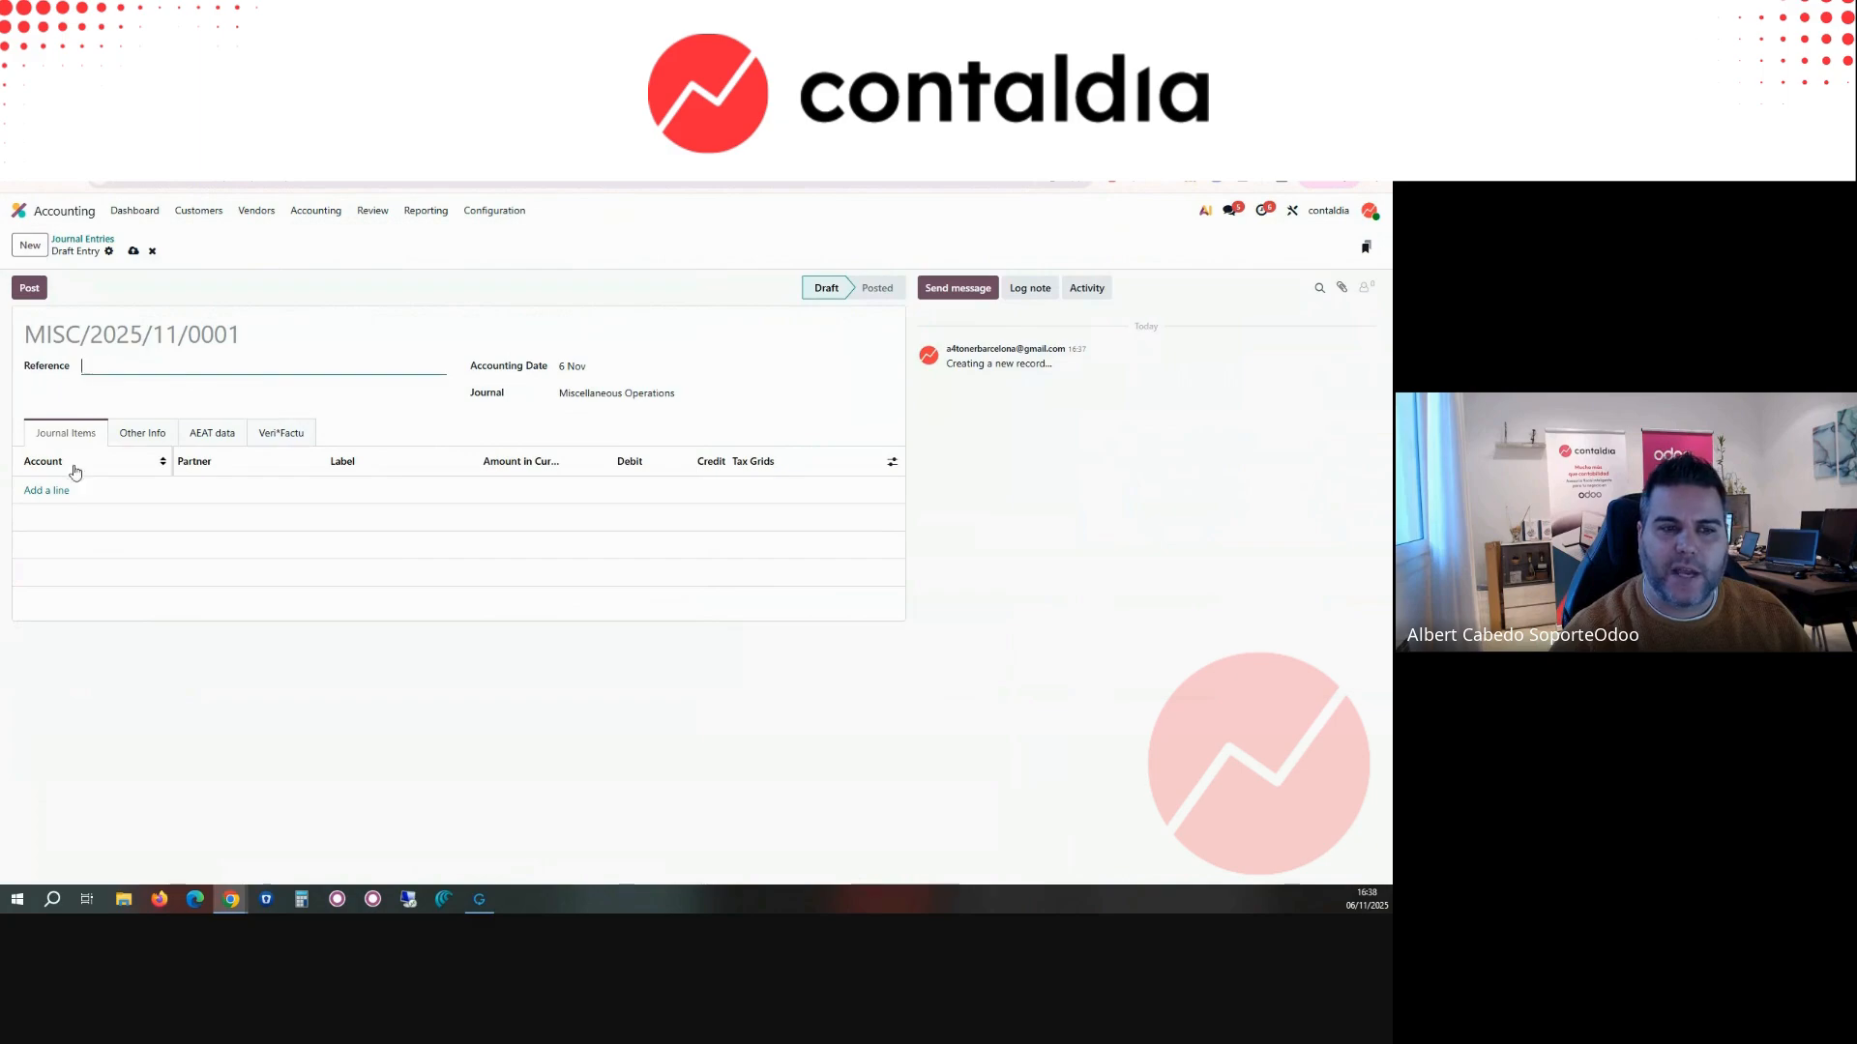
pyautogui.click(50, 491)
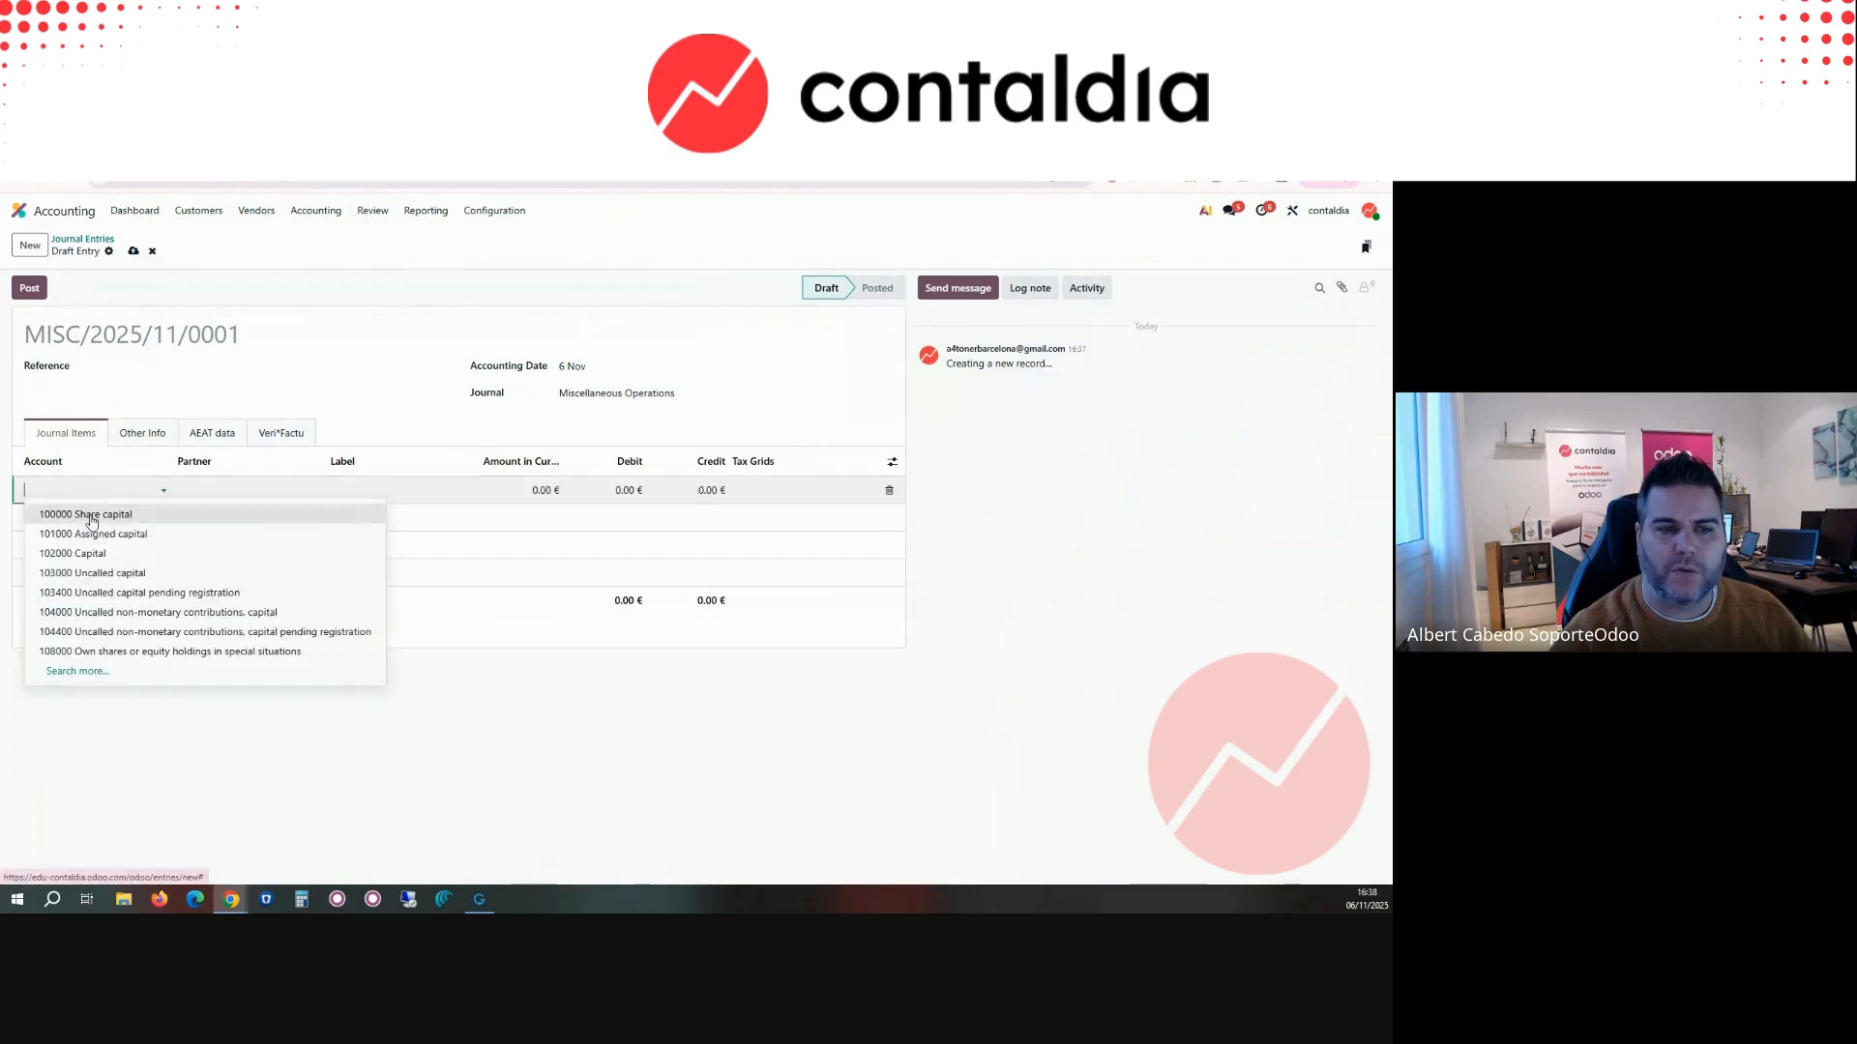
pyautogui.click(92, 515)
pyautogui.click(639, 493)
pyautogui.press('Tab')
pyautogui.write('3,00')
pyautogui.write('0')
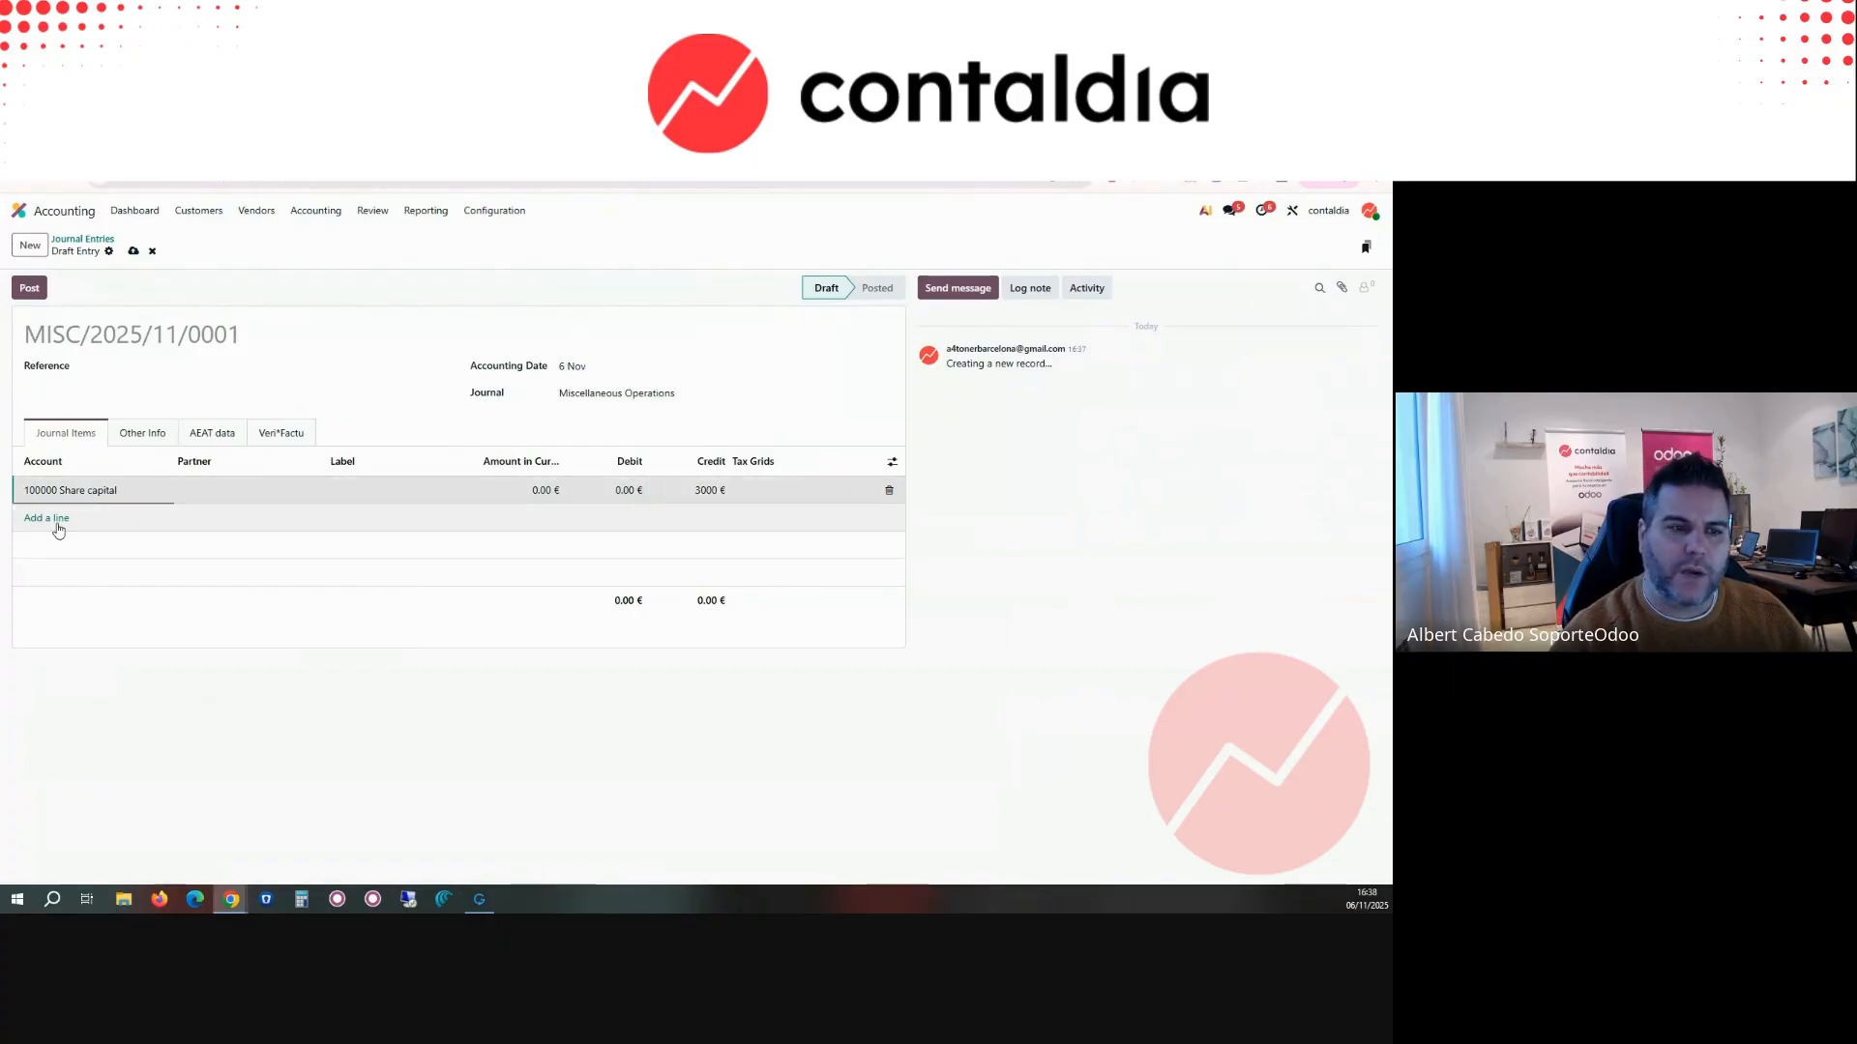
# Step: Add a line on account 572000 Banks and financial institutions with a debit of 3000 €, and post the journal entry
pyautogui.click(54, 519)
pyautogui.write('572')
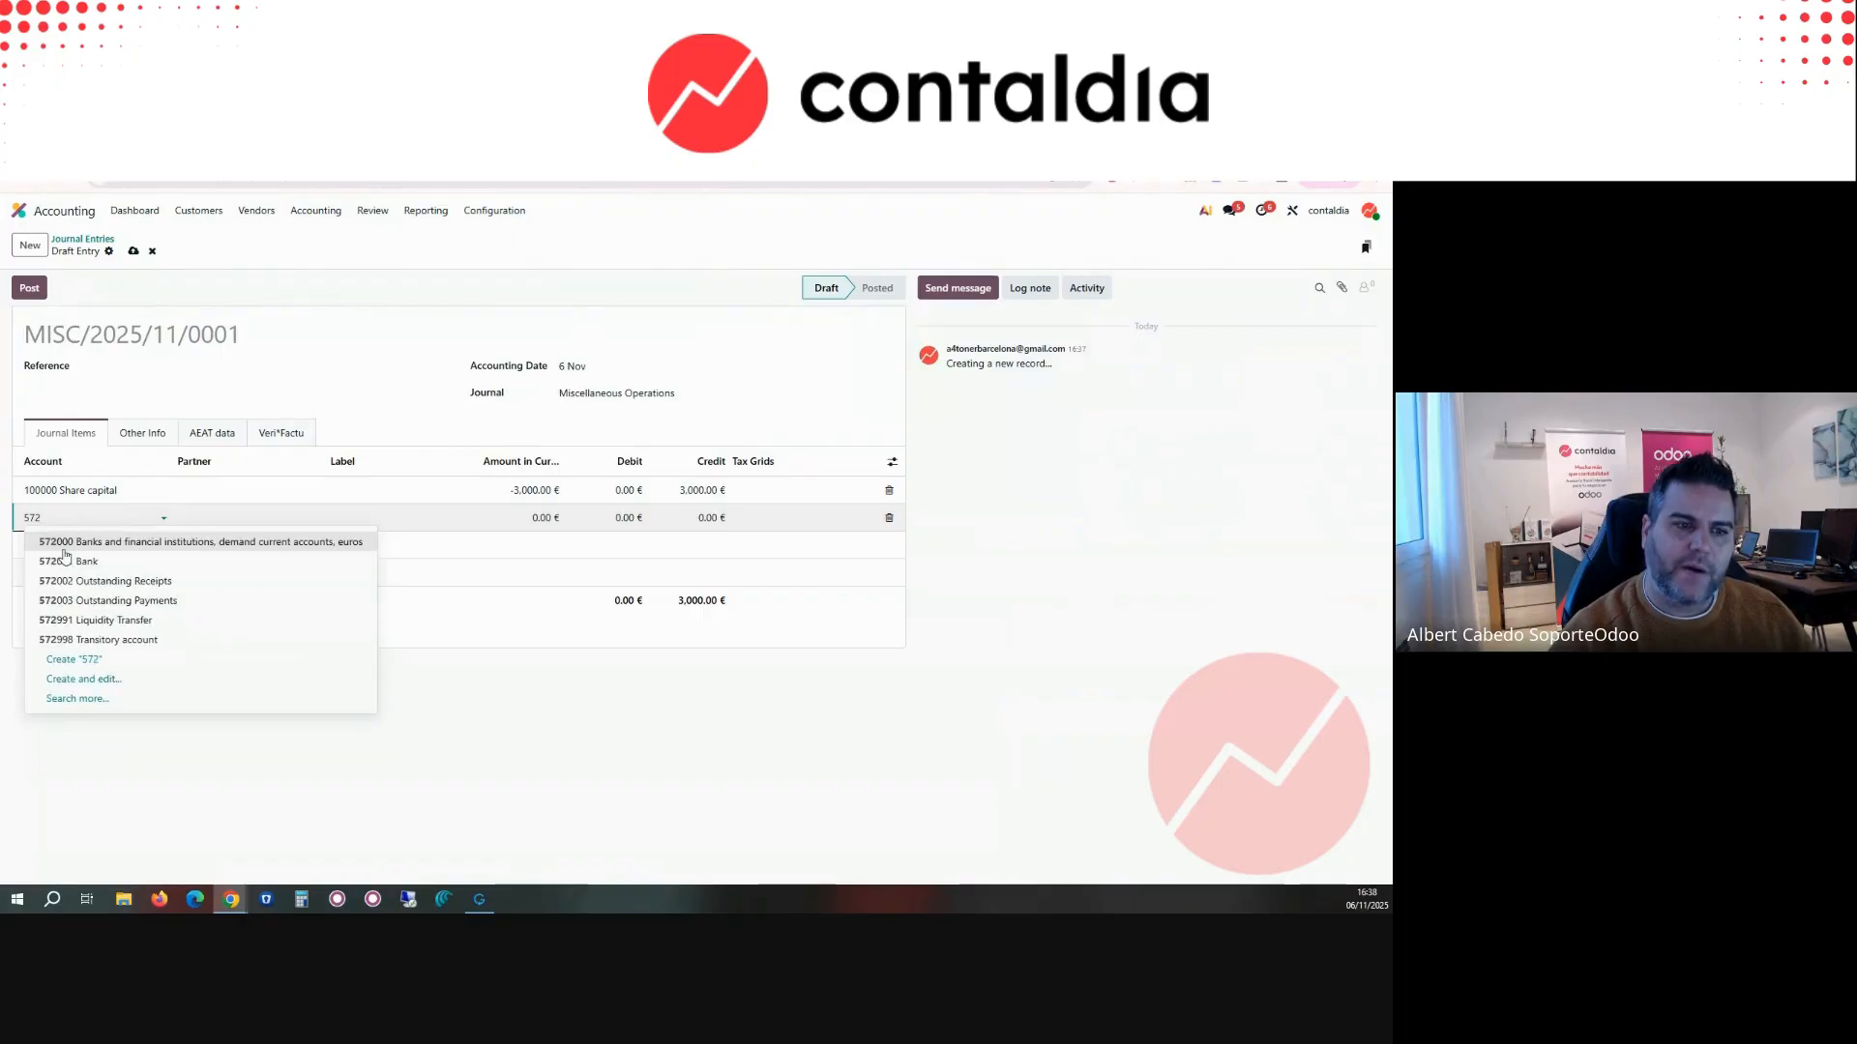
pyautogui.click(75, 538)
pyautogui.click(628, 519)
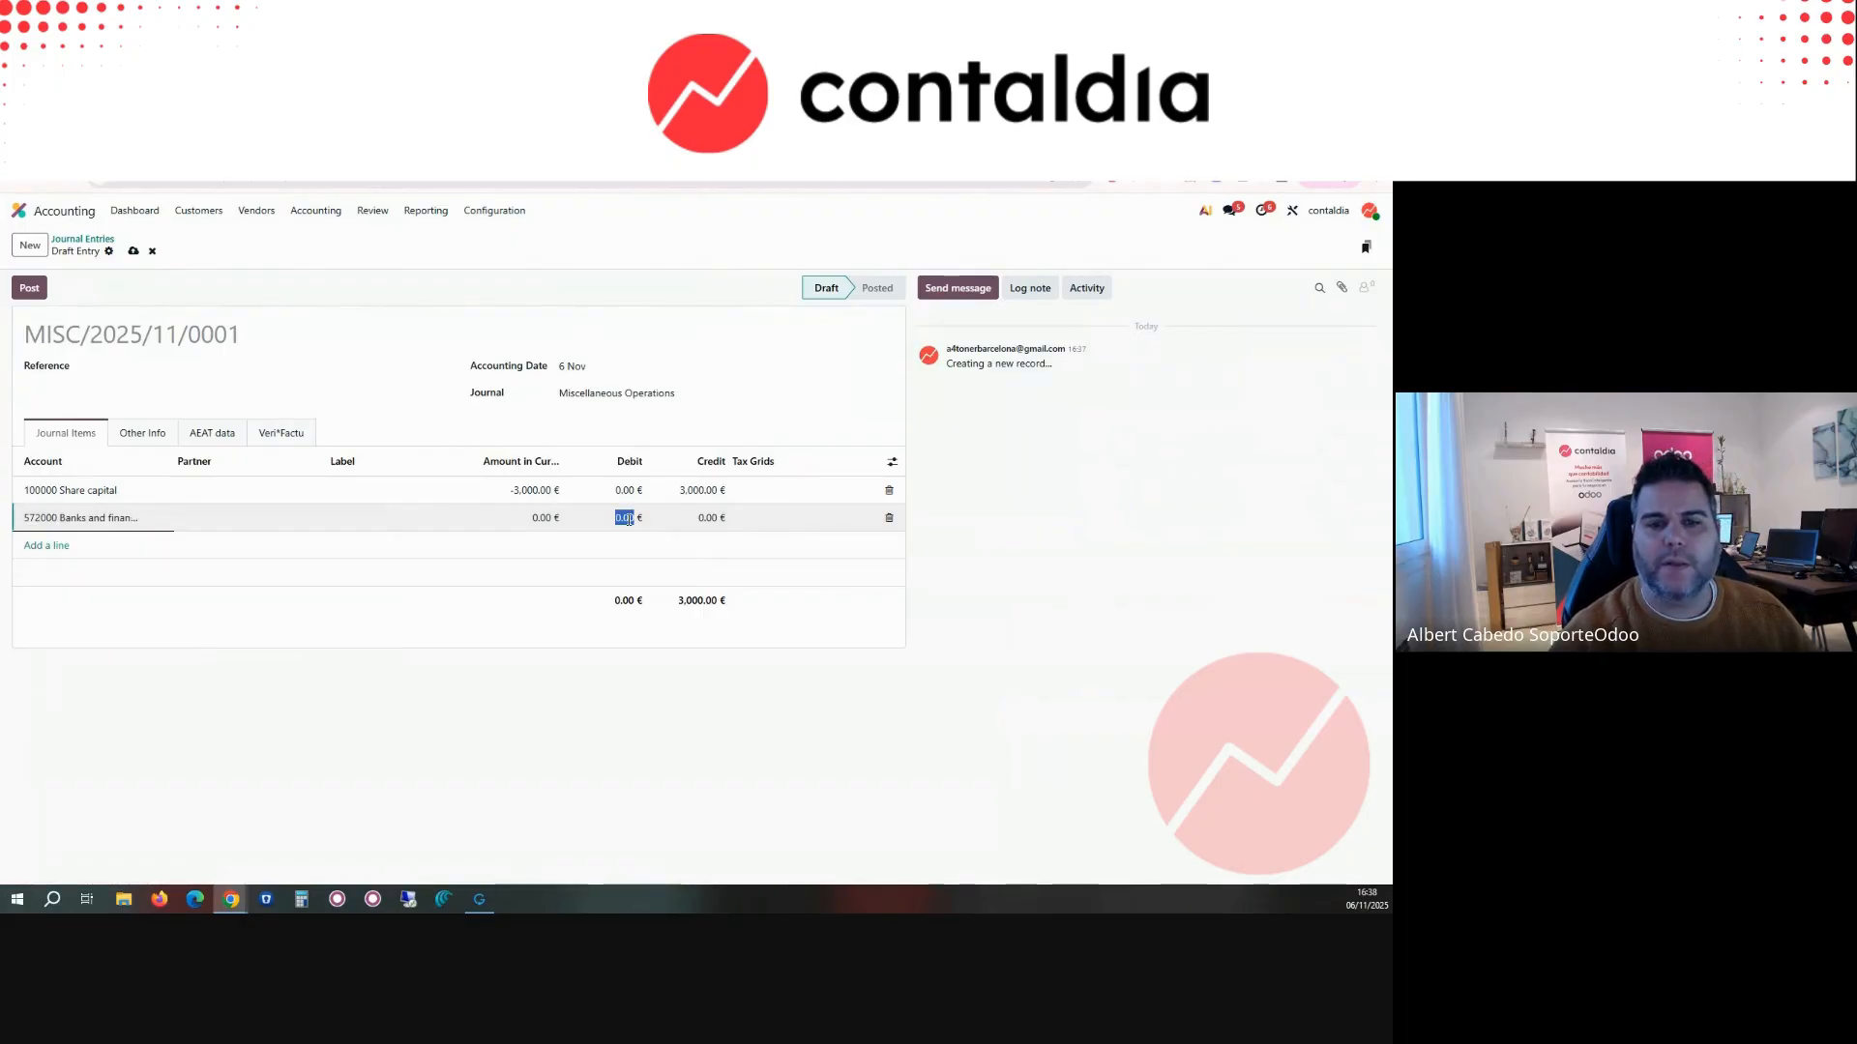
pyautogui.write('3000')
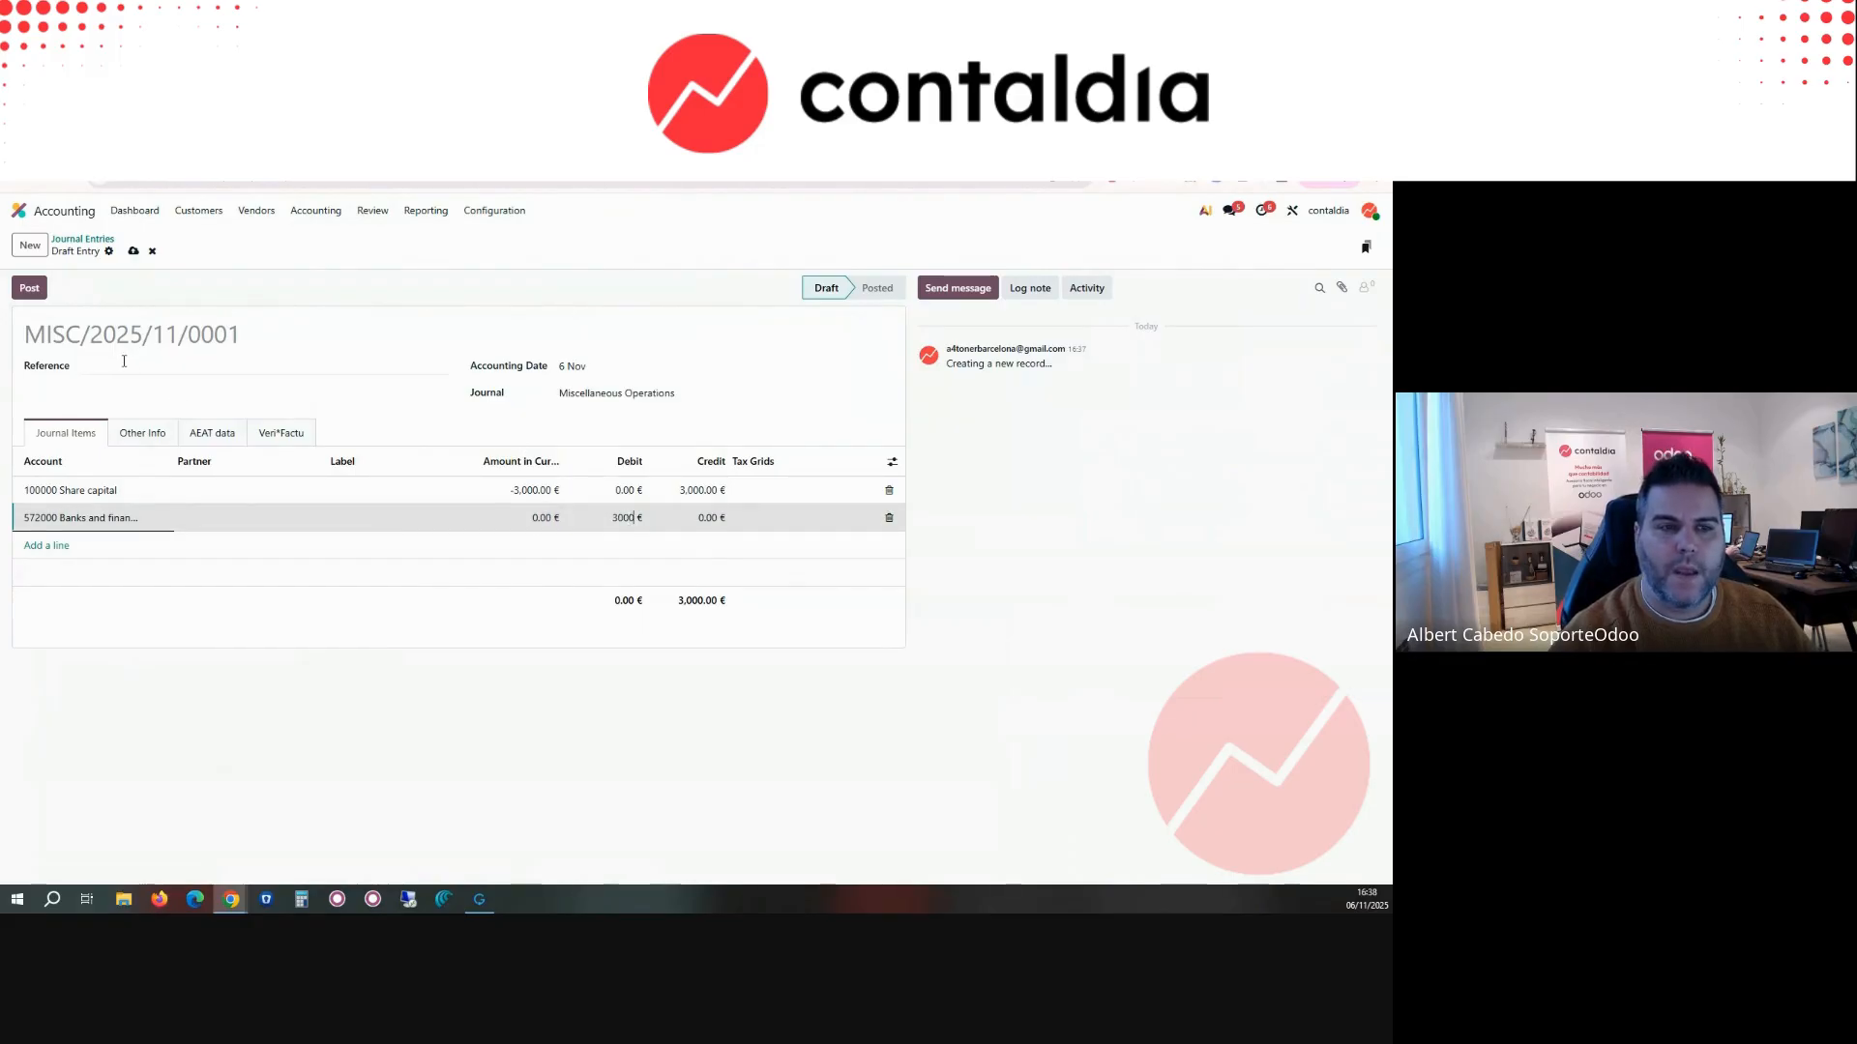
pyautogui.click(29, 288)
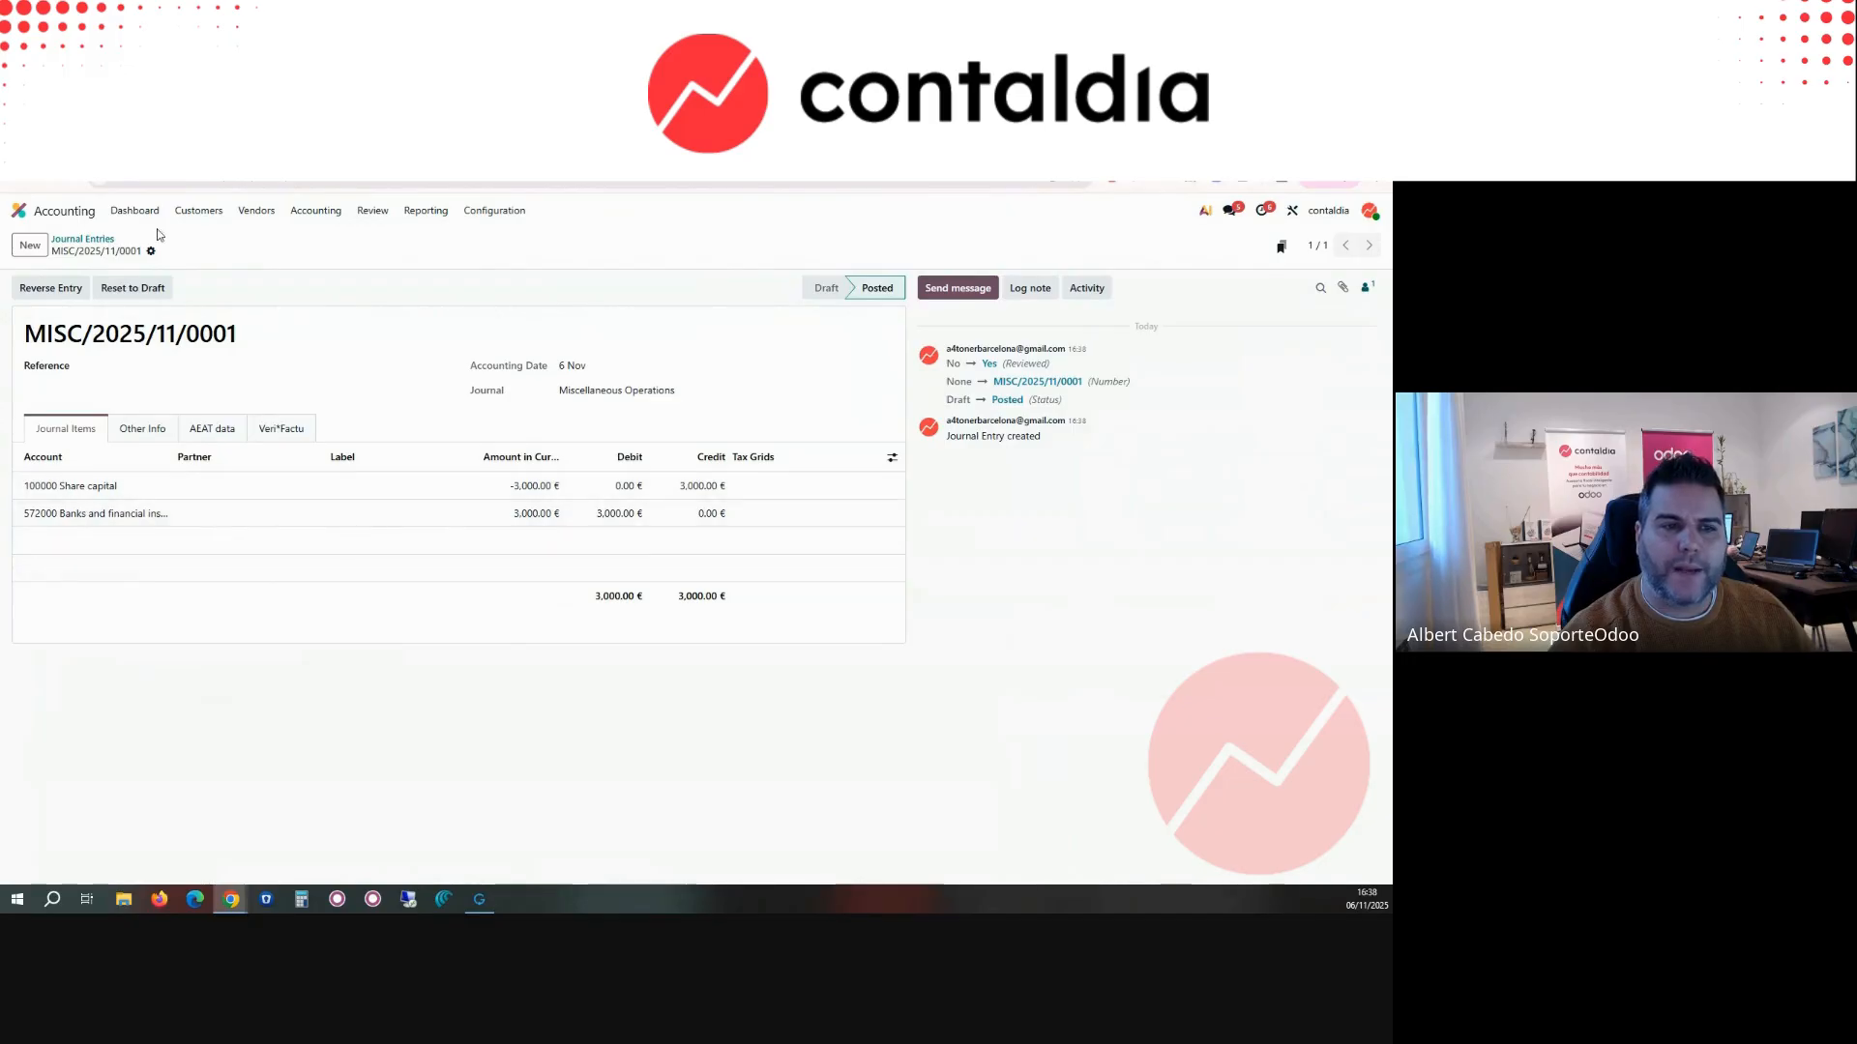
pyautogui.click(254, 209)
pyautogui.moveTo(315, 212)
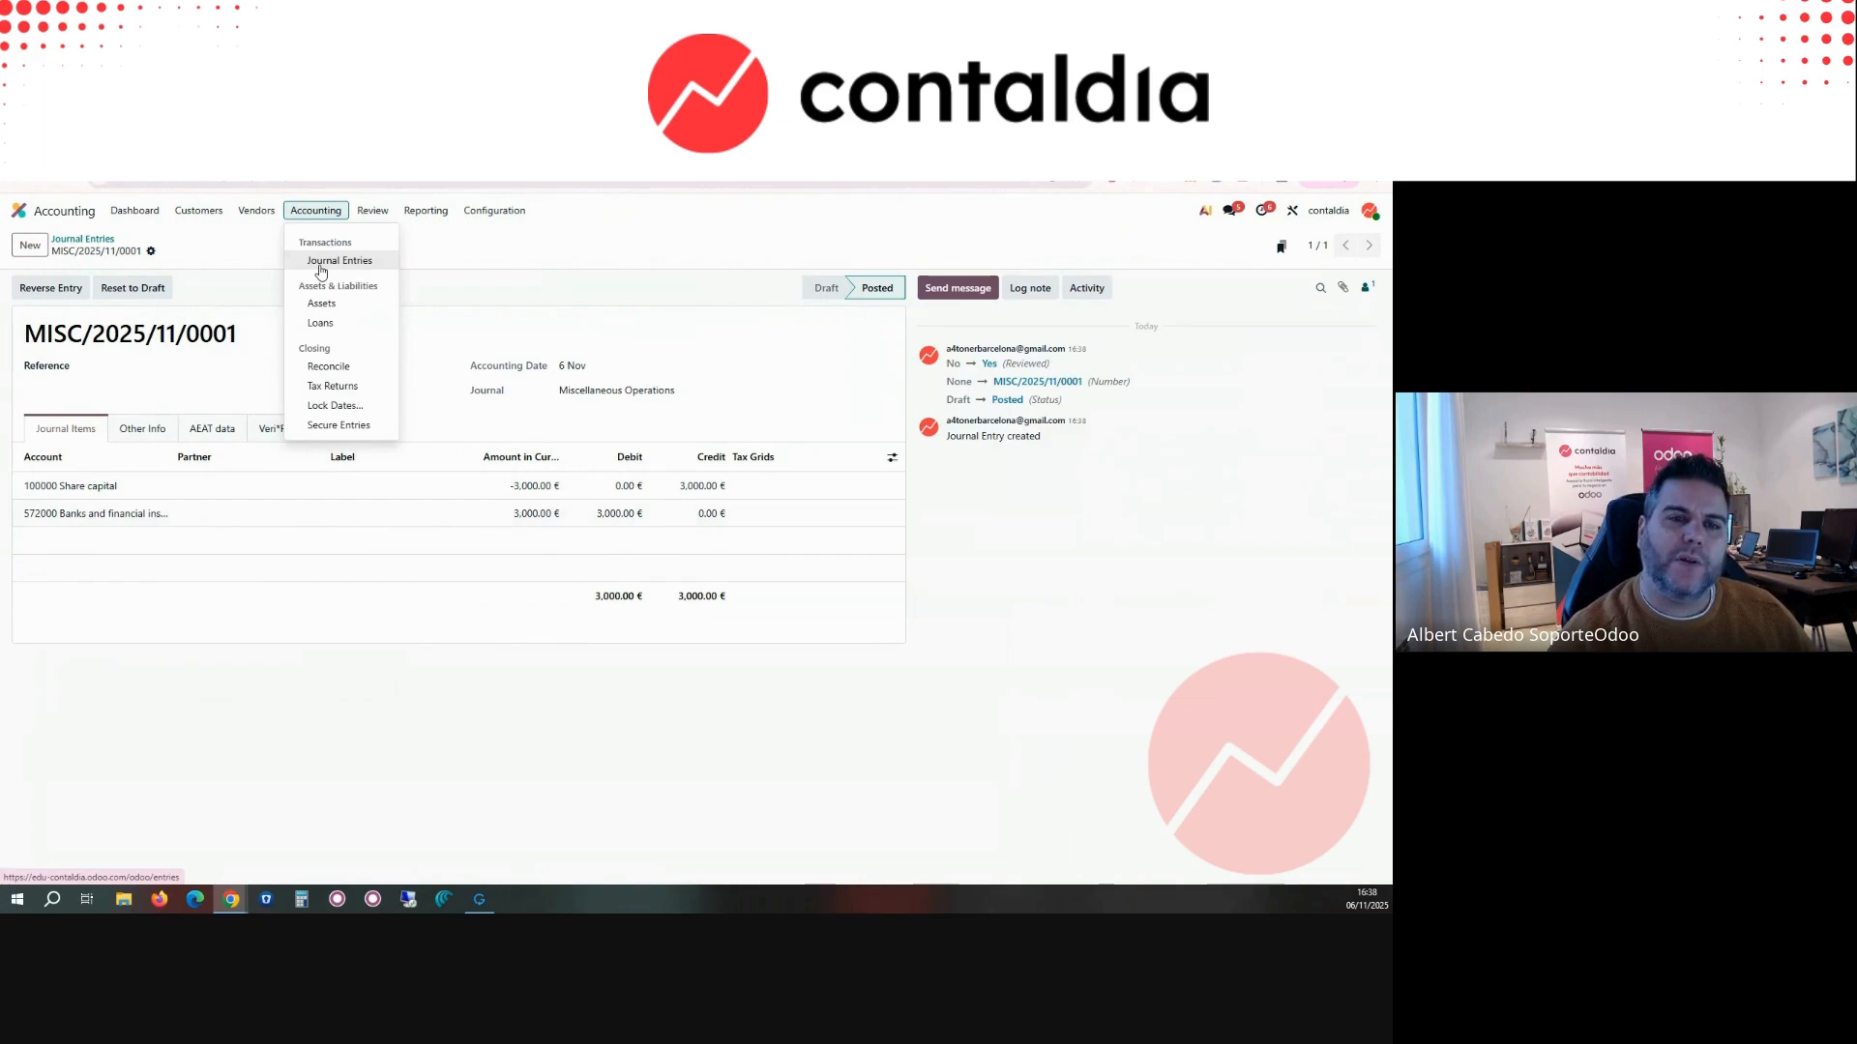
pyautogui.click(372, 210)
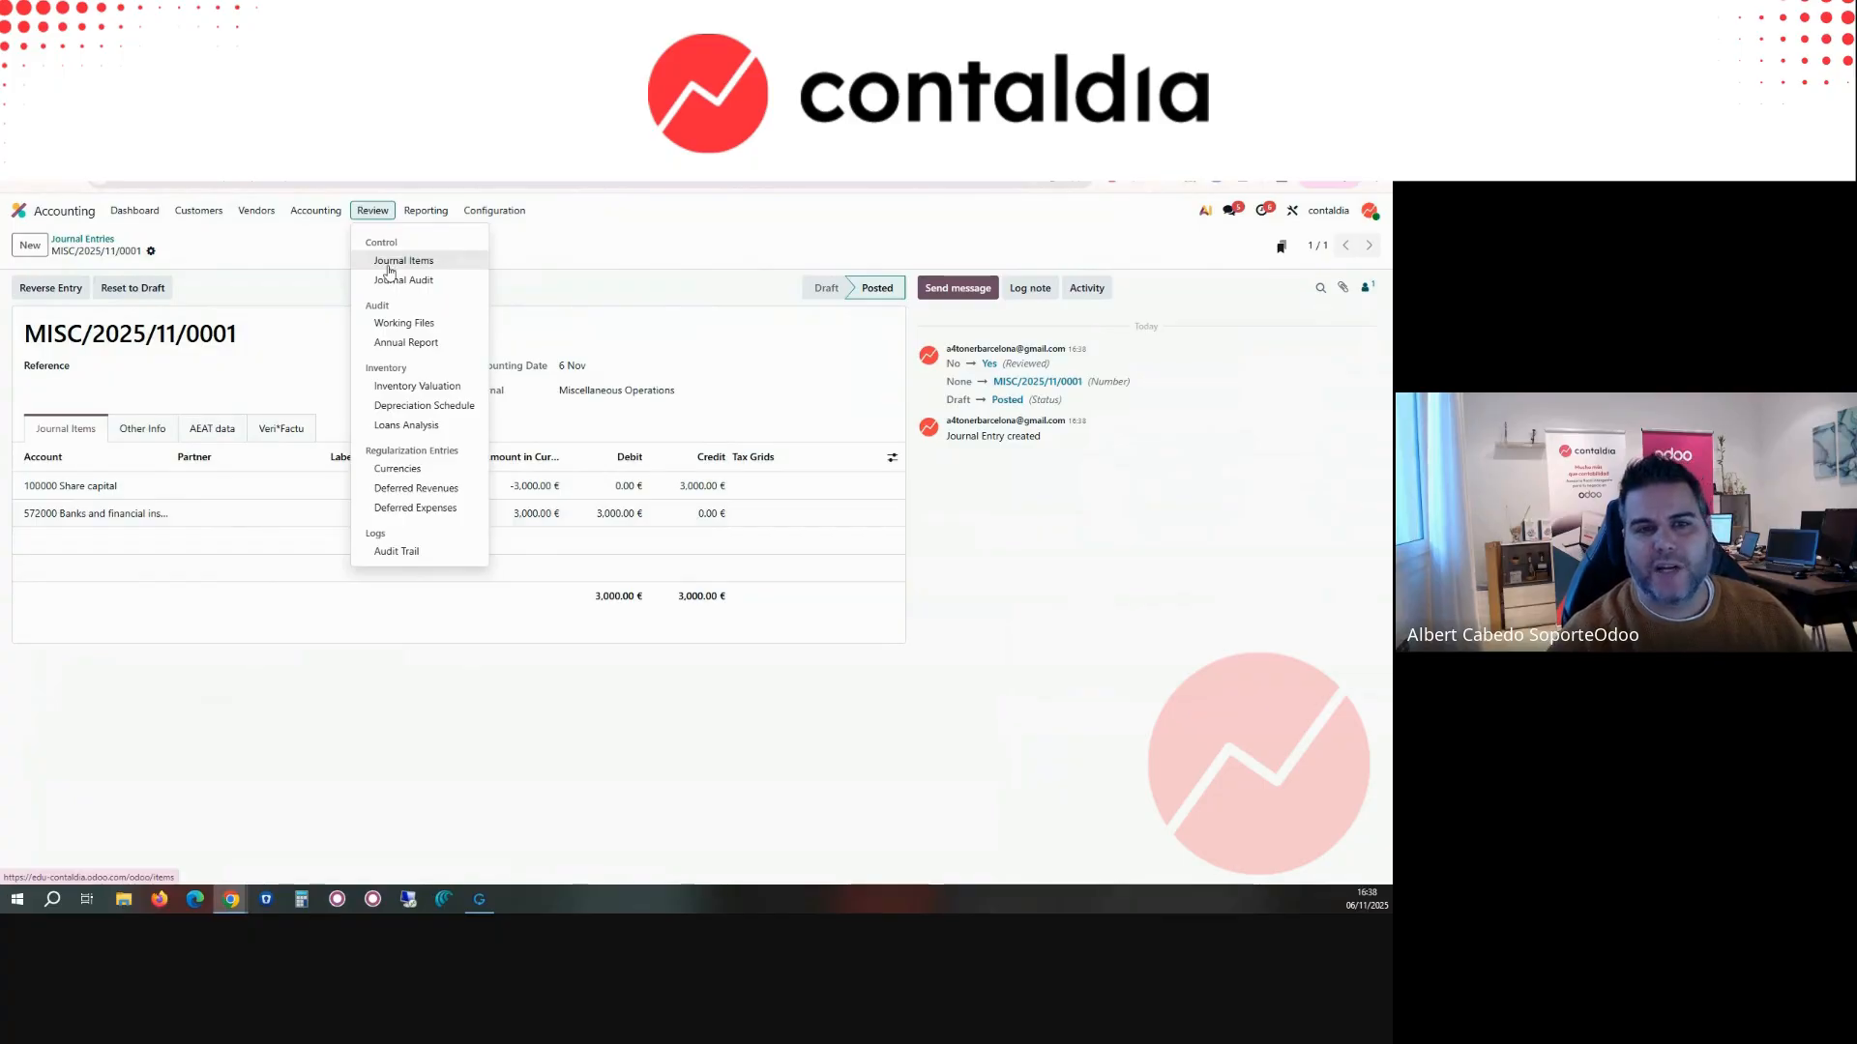
# Step: View the assets list, and open the draft vendor bill from billabong
pyautogui.click(315, 210)
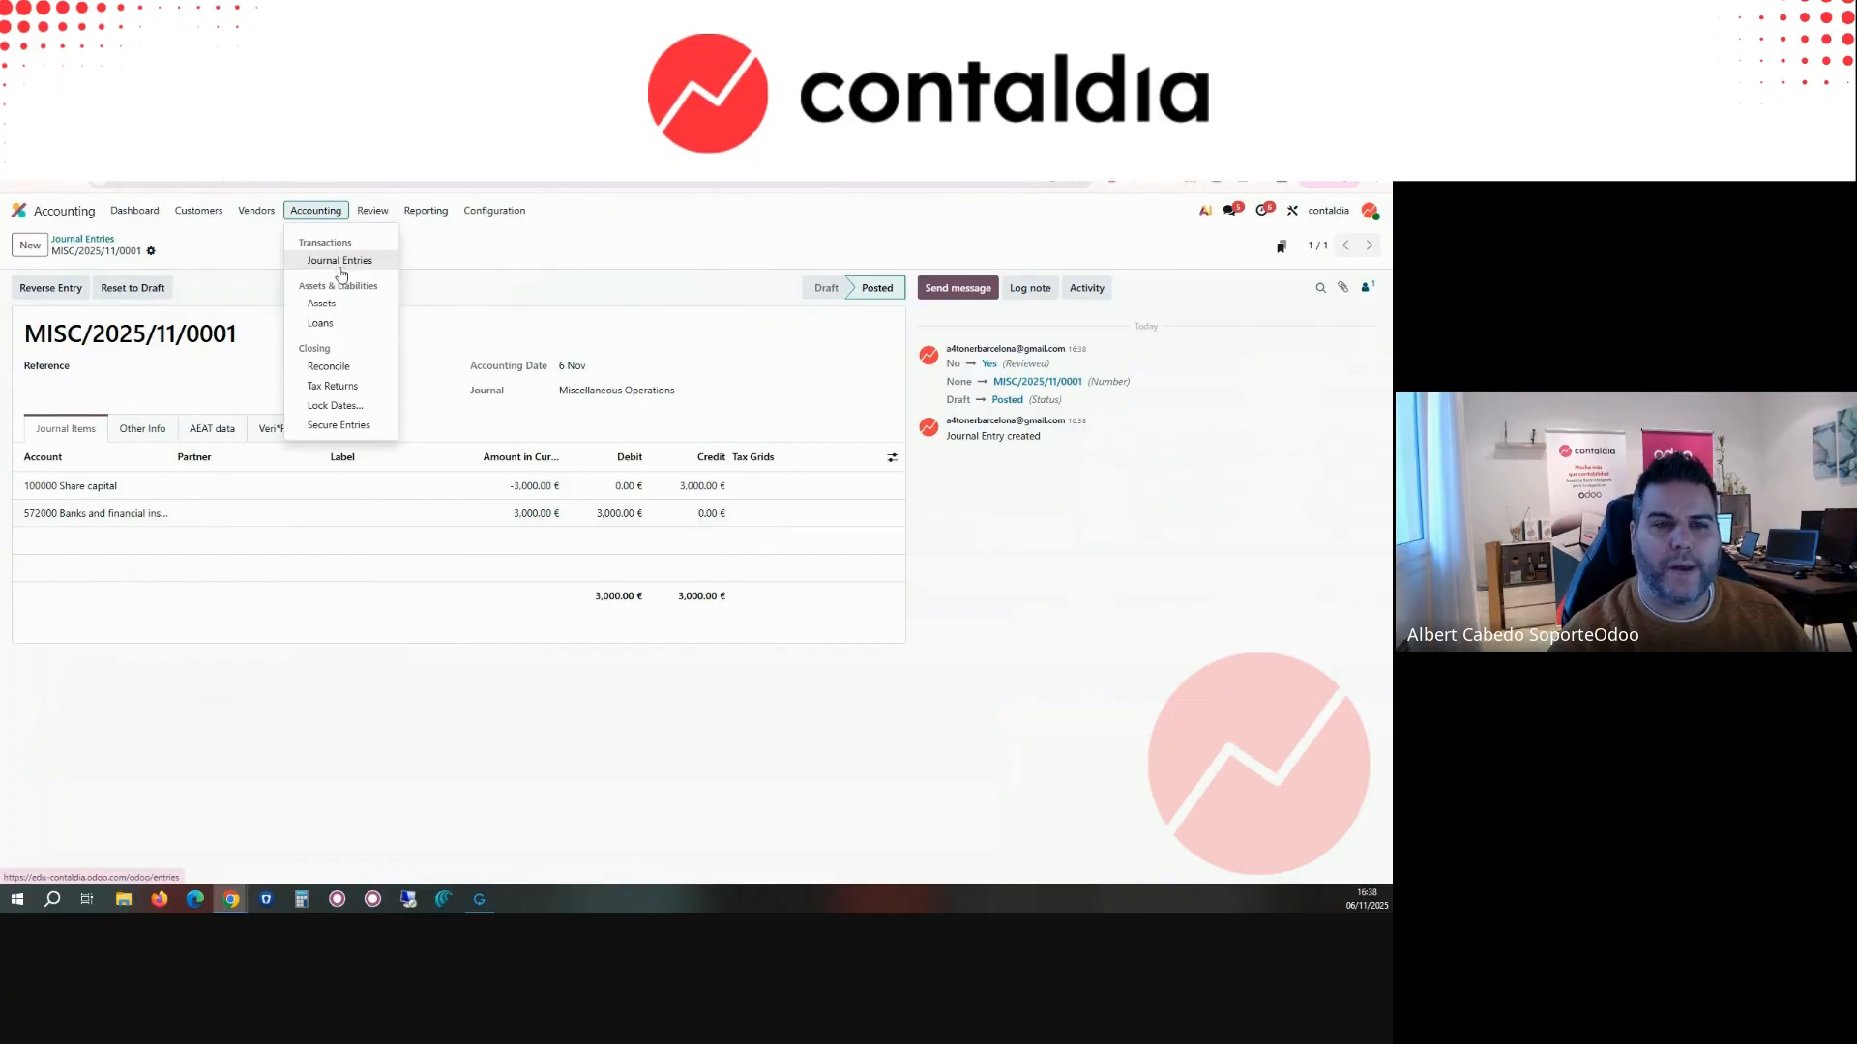
pyautogui.click(322, 304)
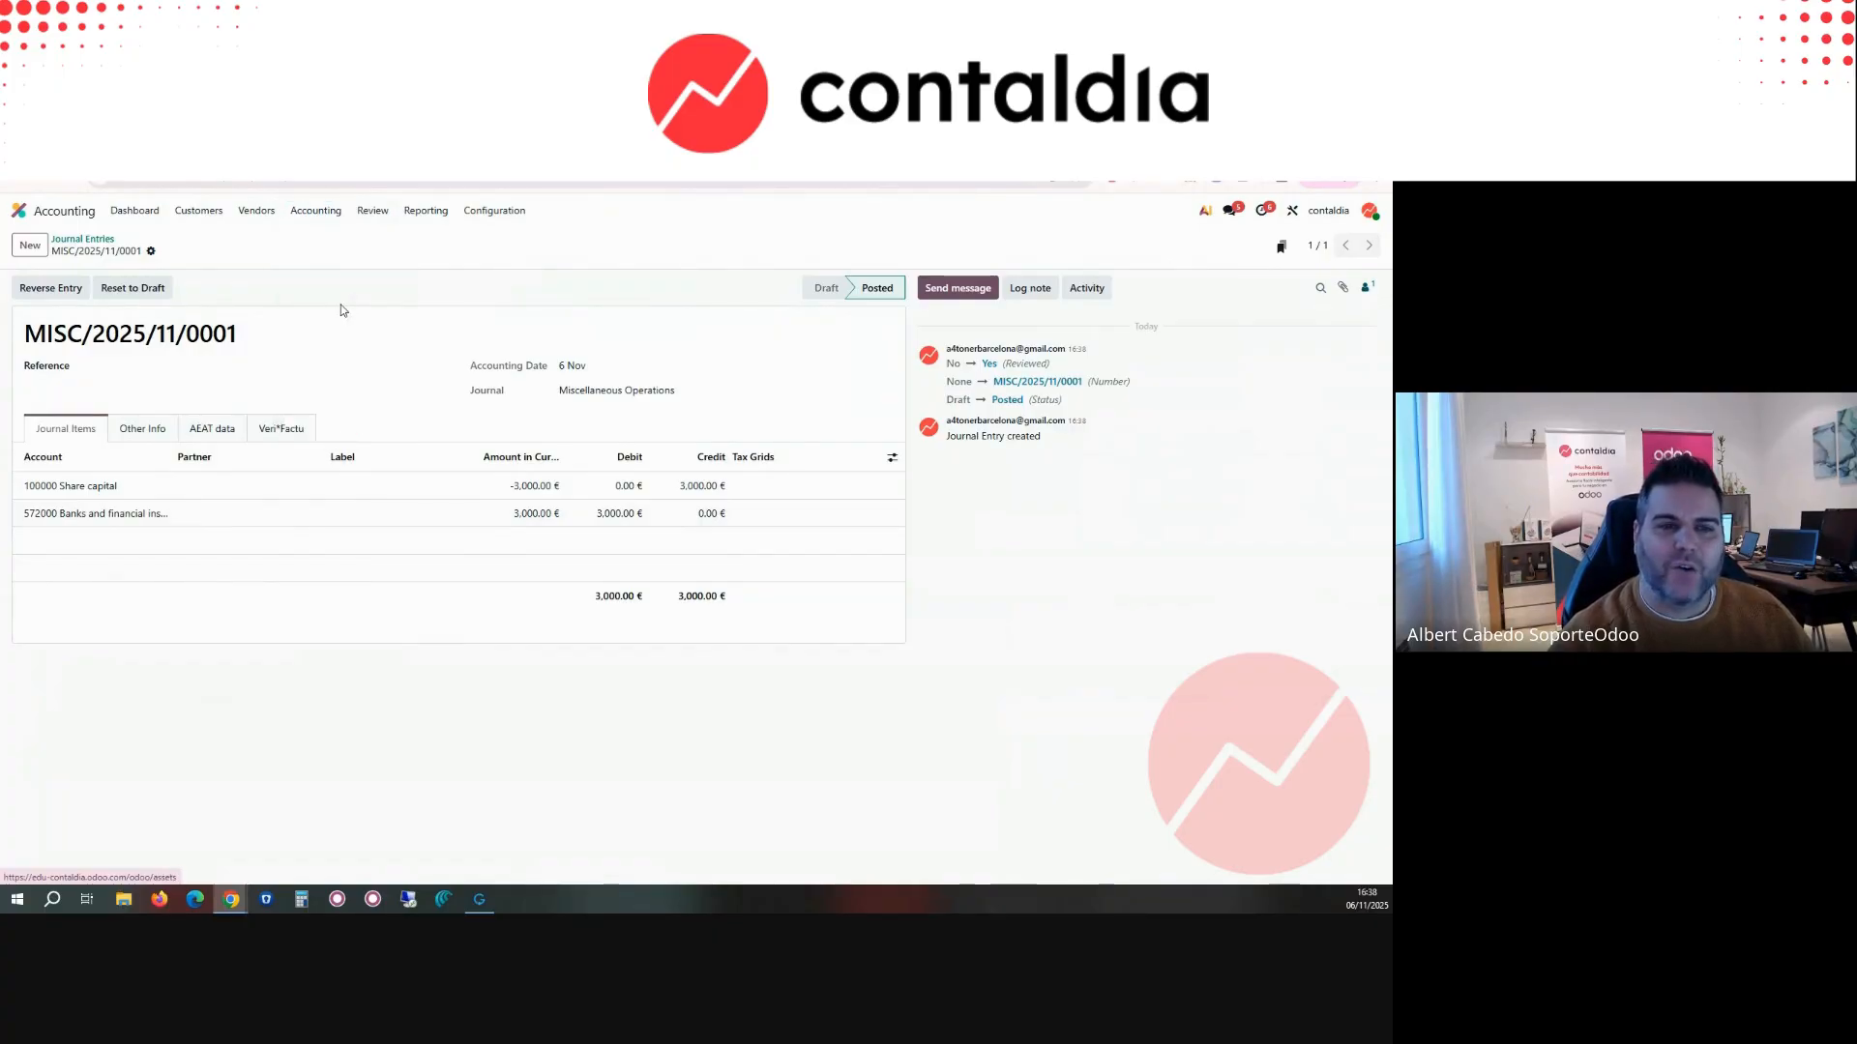
pyautogui.click(256, 209)
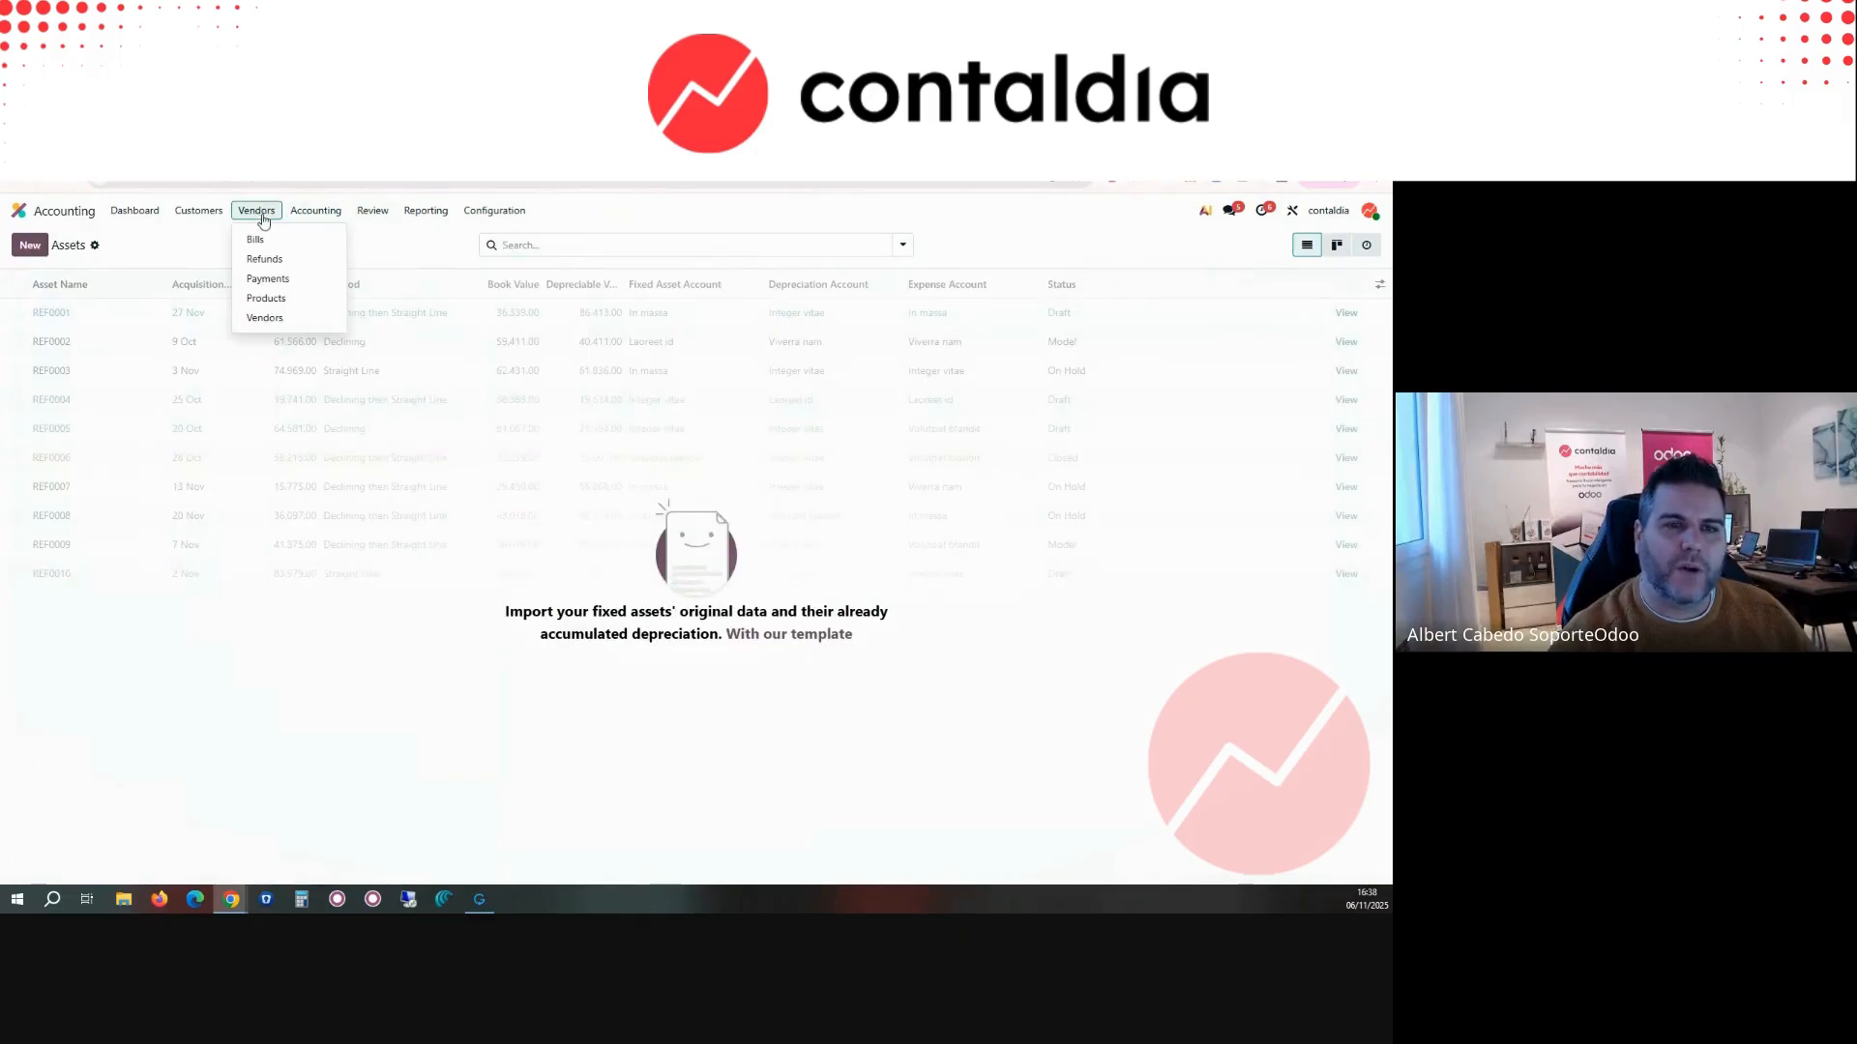
pyautogui.click(263, 240)
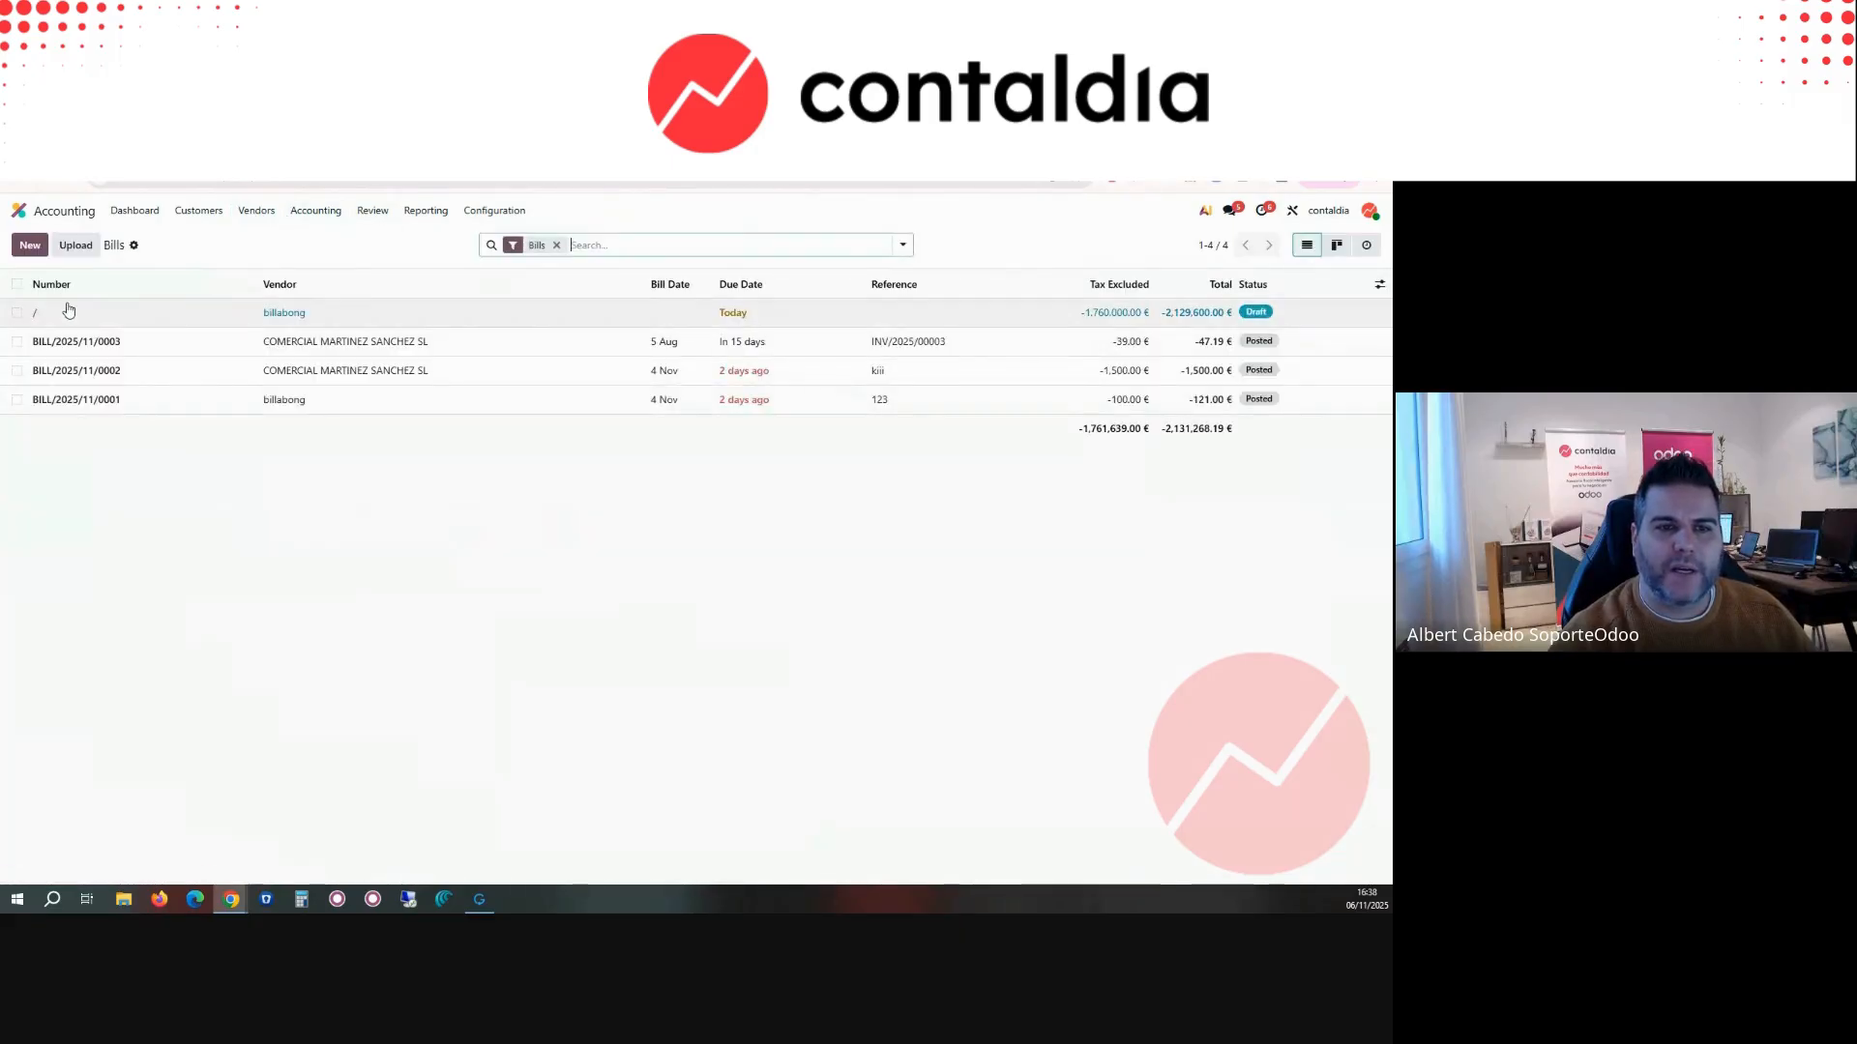
pyautogui.click(69, 310)
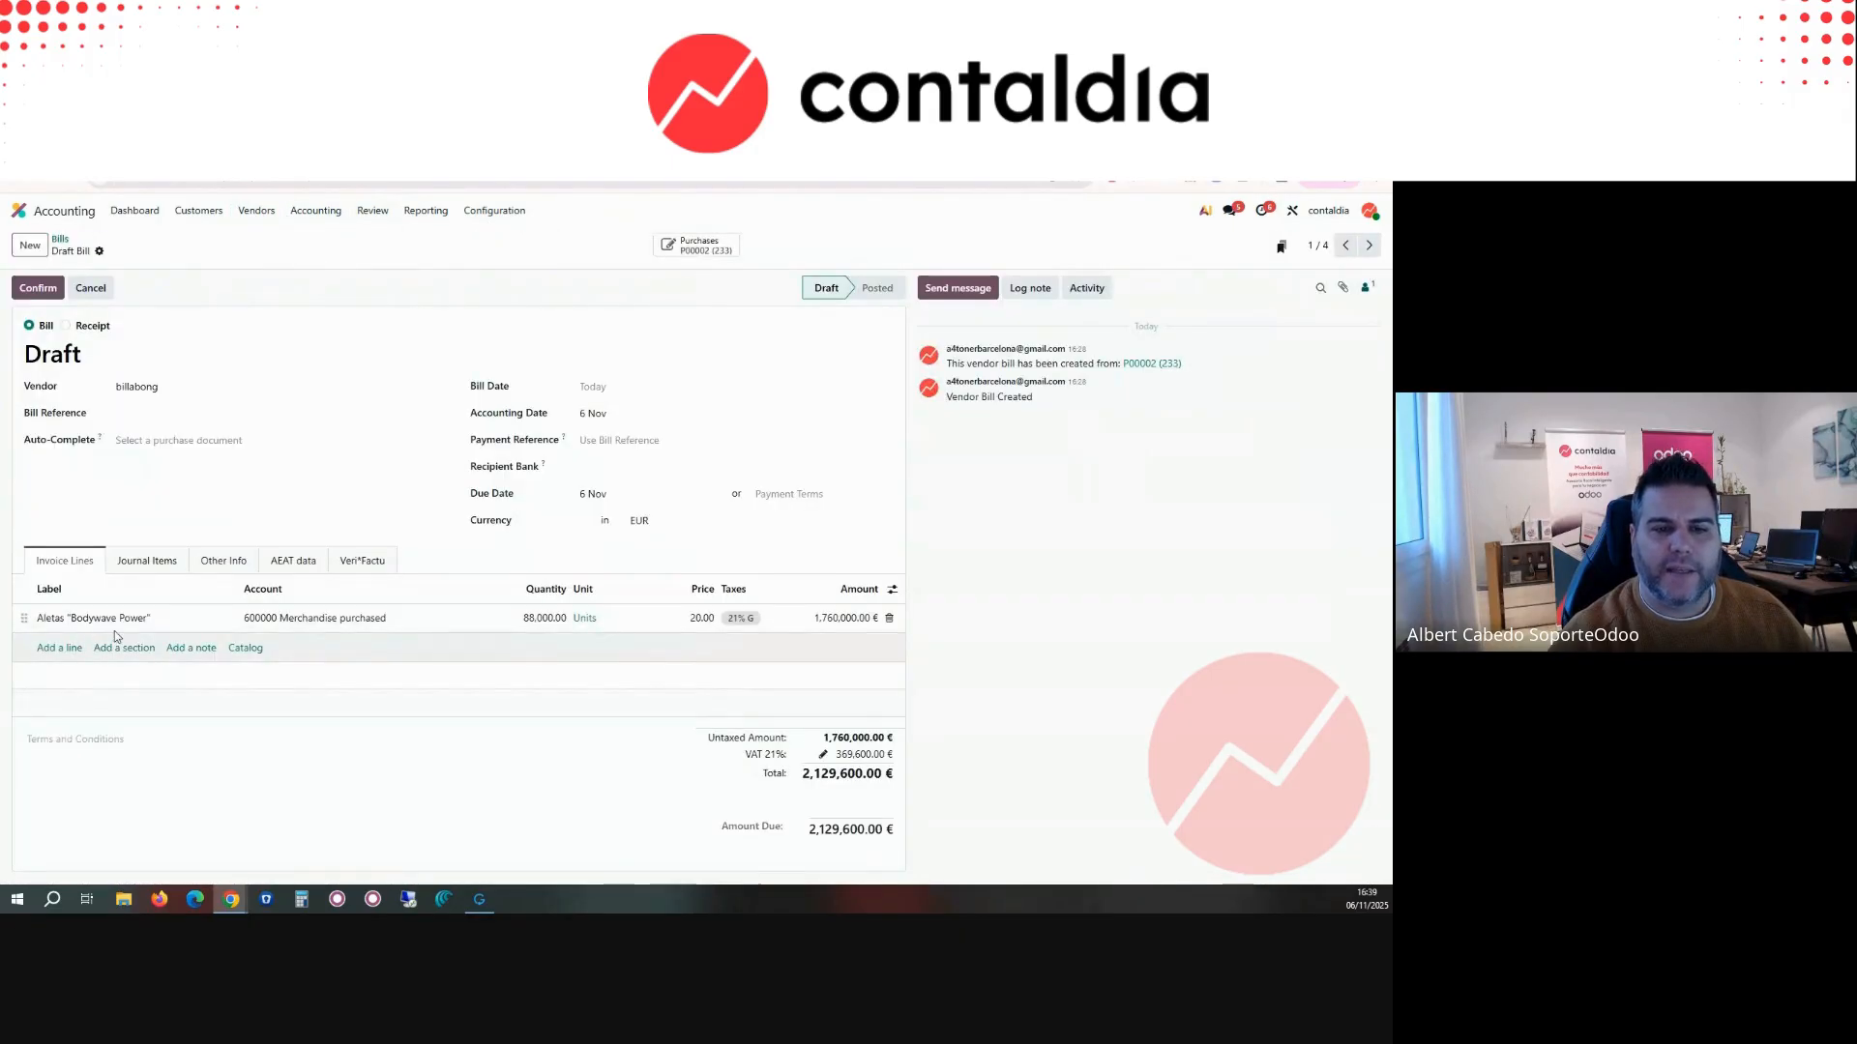
# Step: Change the account of the draft bill's Aletas "Bodywave Power" line to 216000 Furniture
pyautogui.click(266, 623)
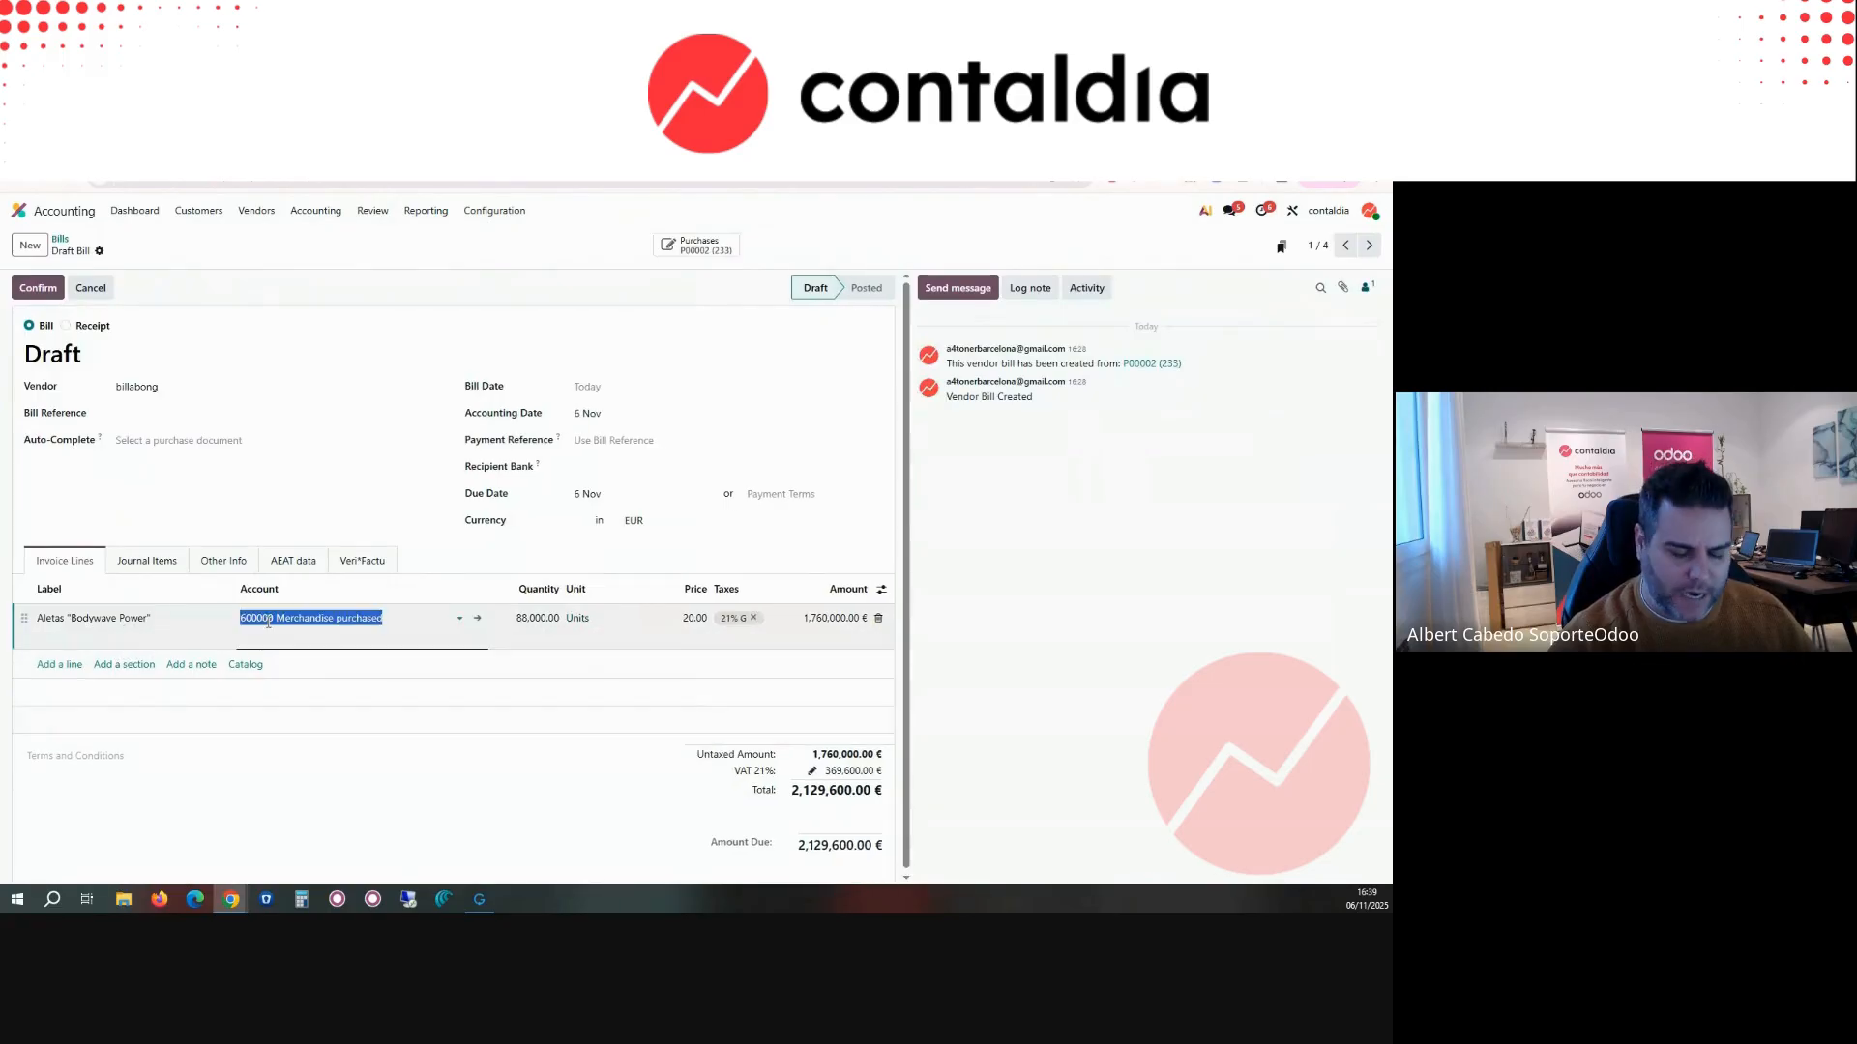
pyautogui.write('218')
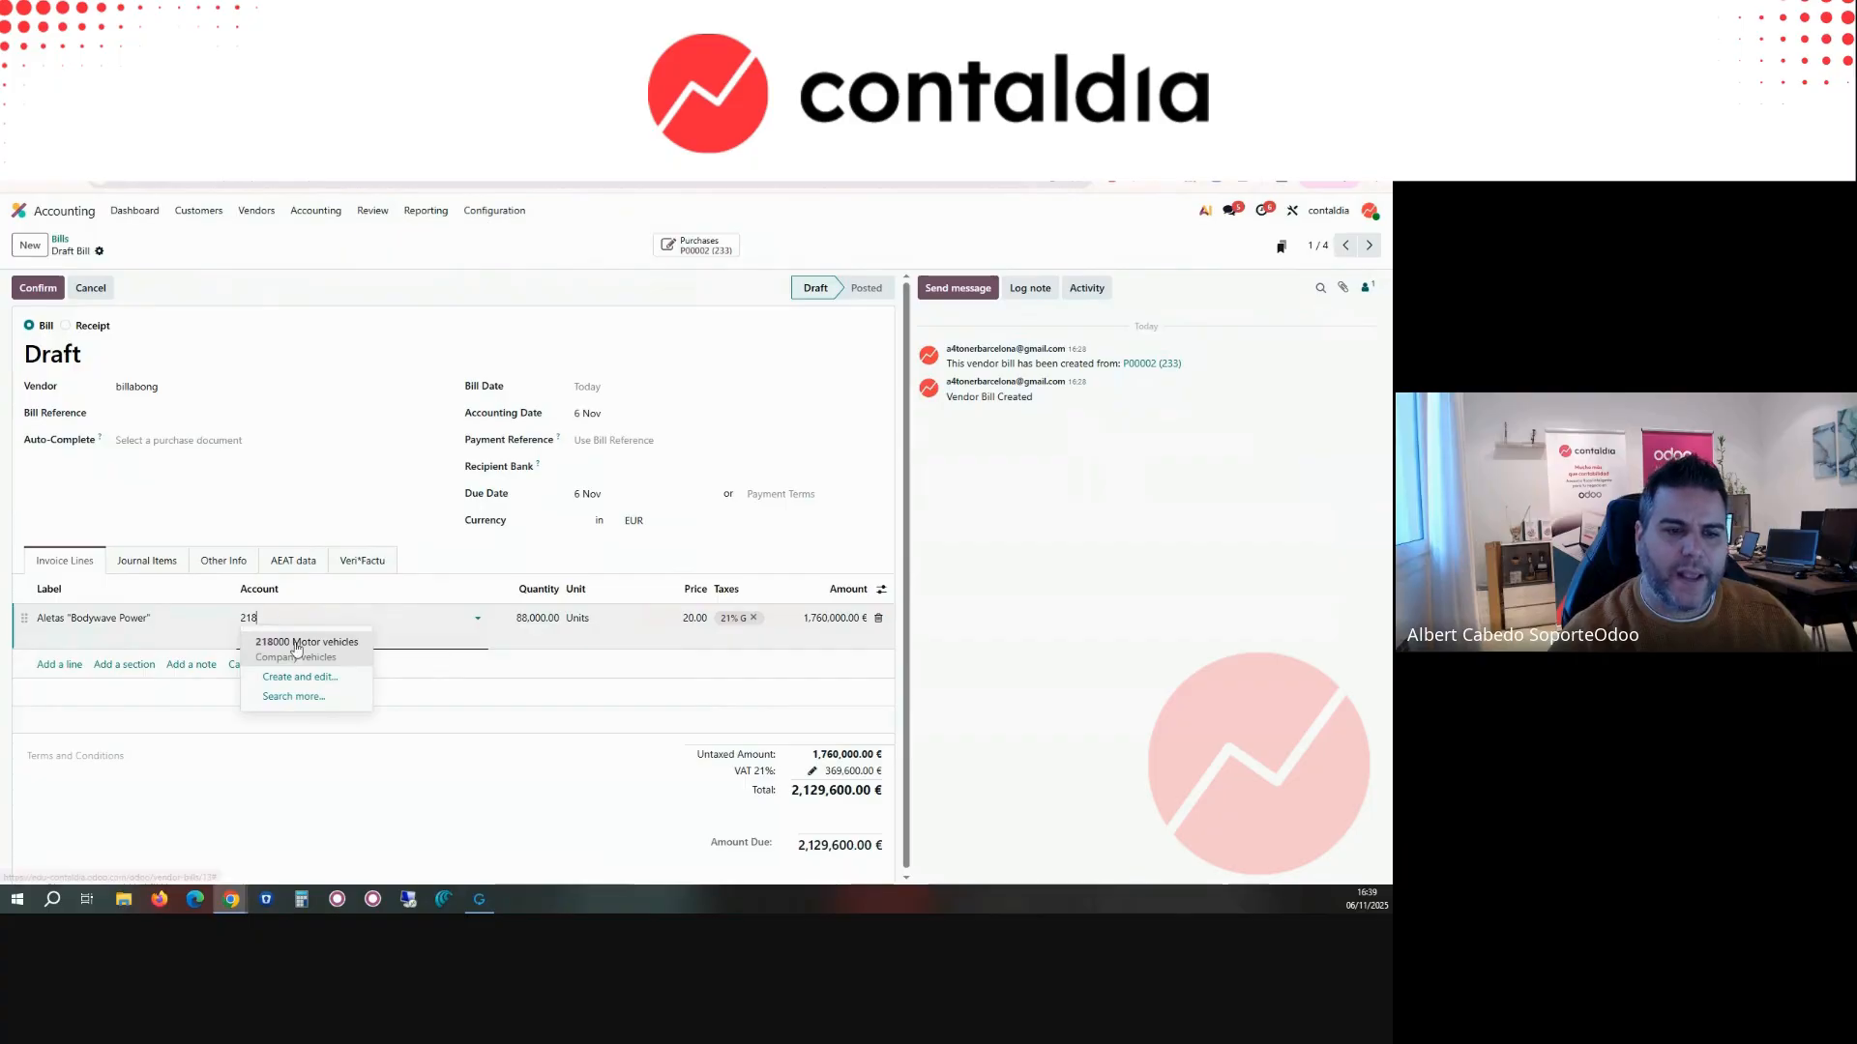
pyautogui.press('BackSpace')
pyautogui.write('63')
pyautogui.press('BackSpace')
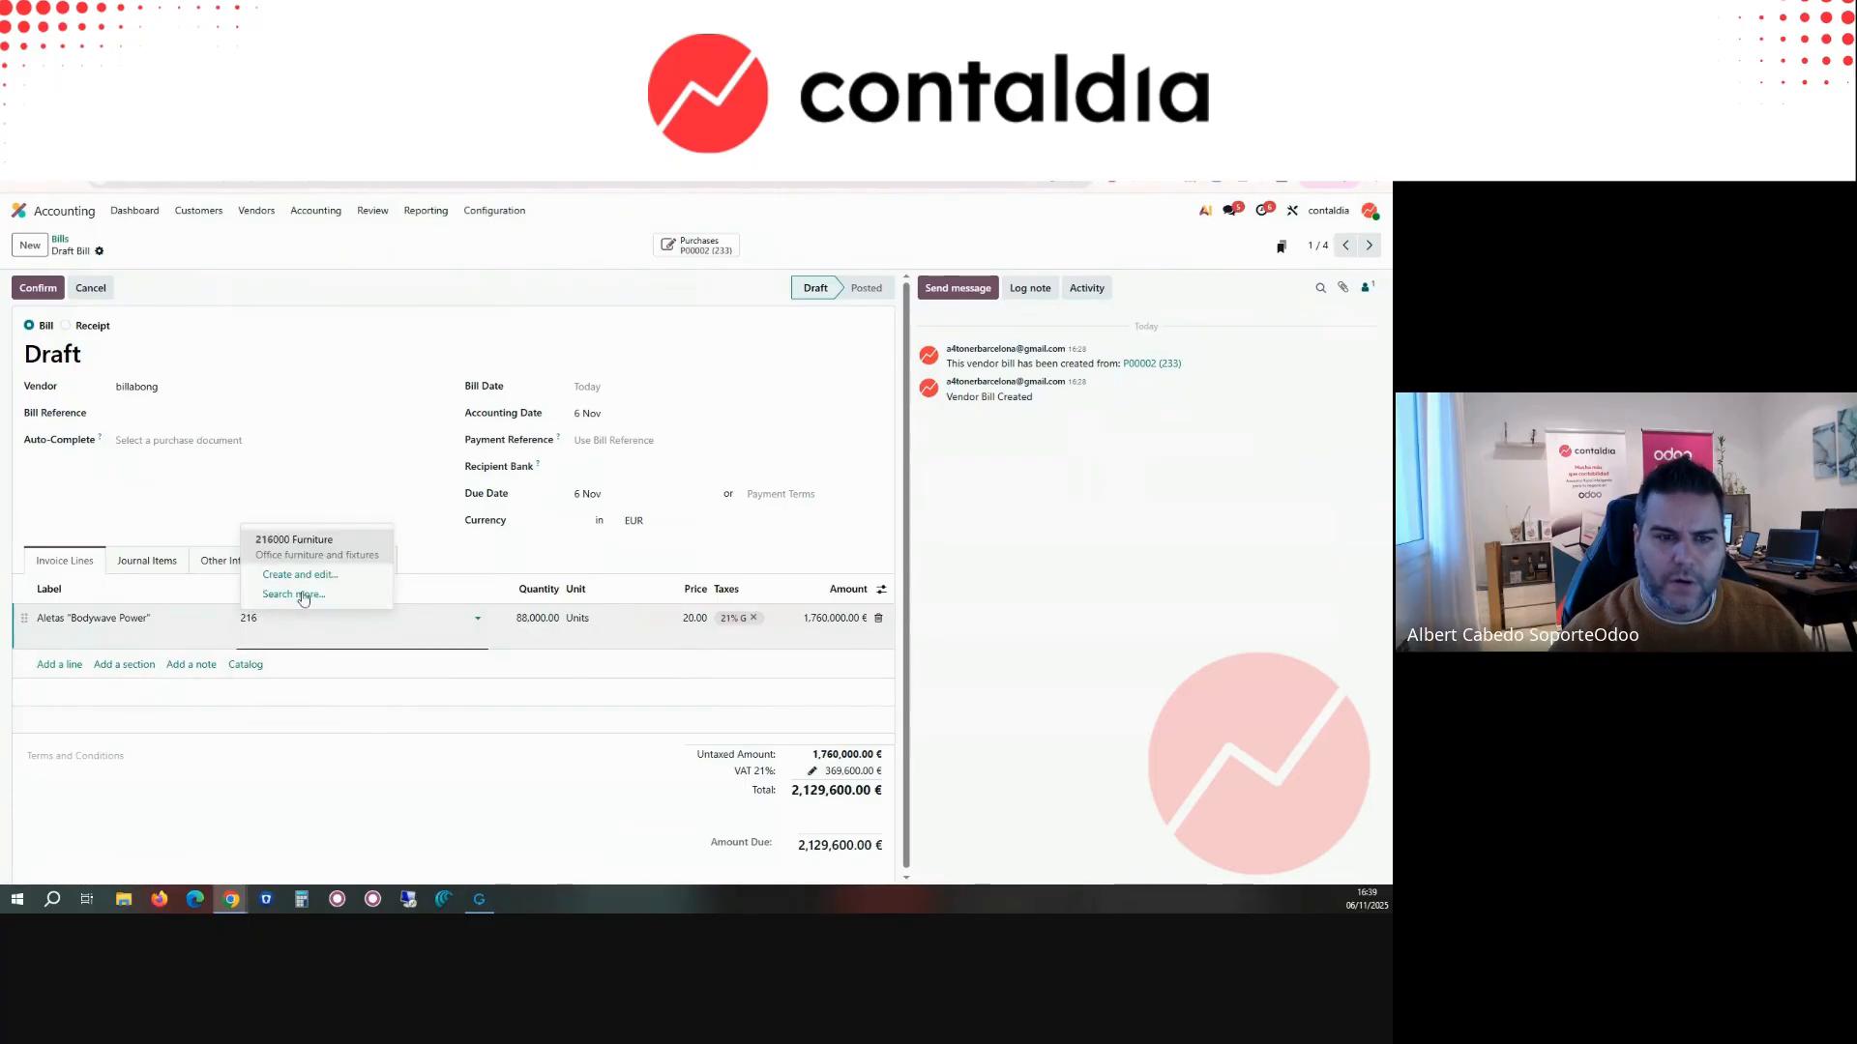
pyautogui.click(295, 537)
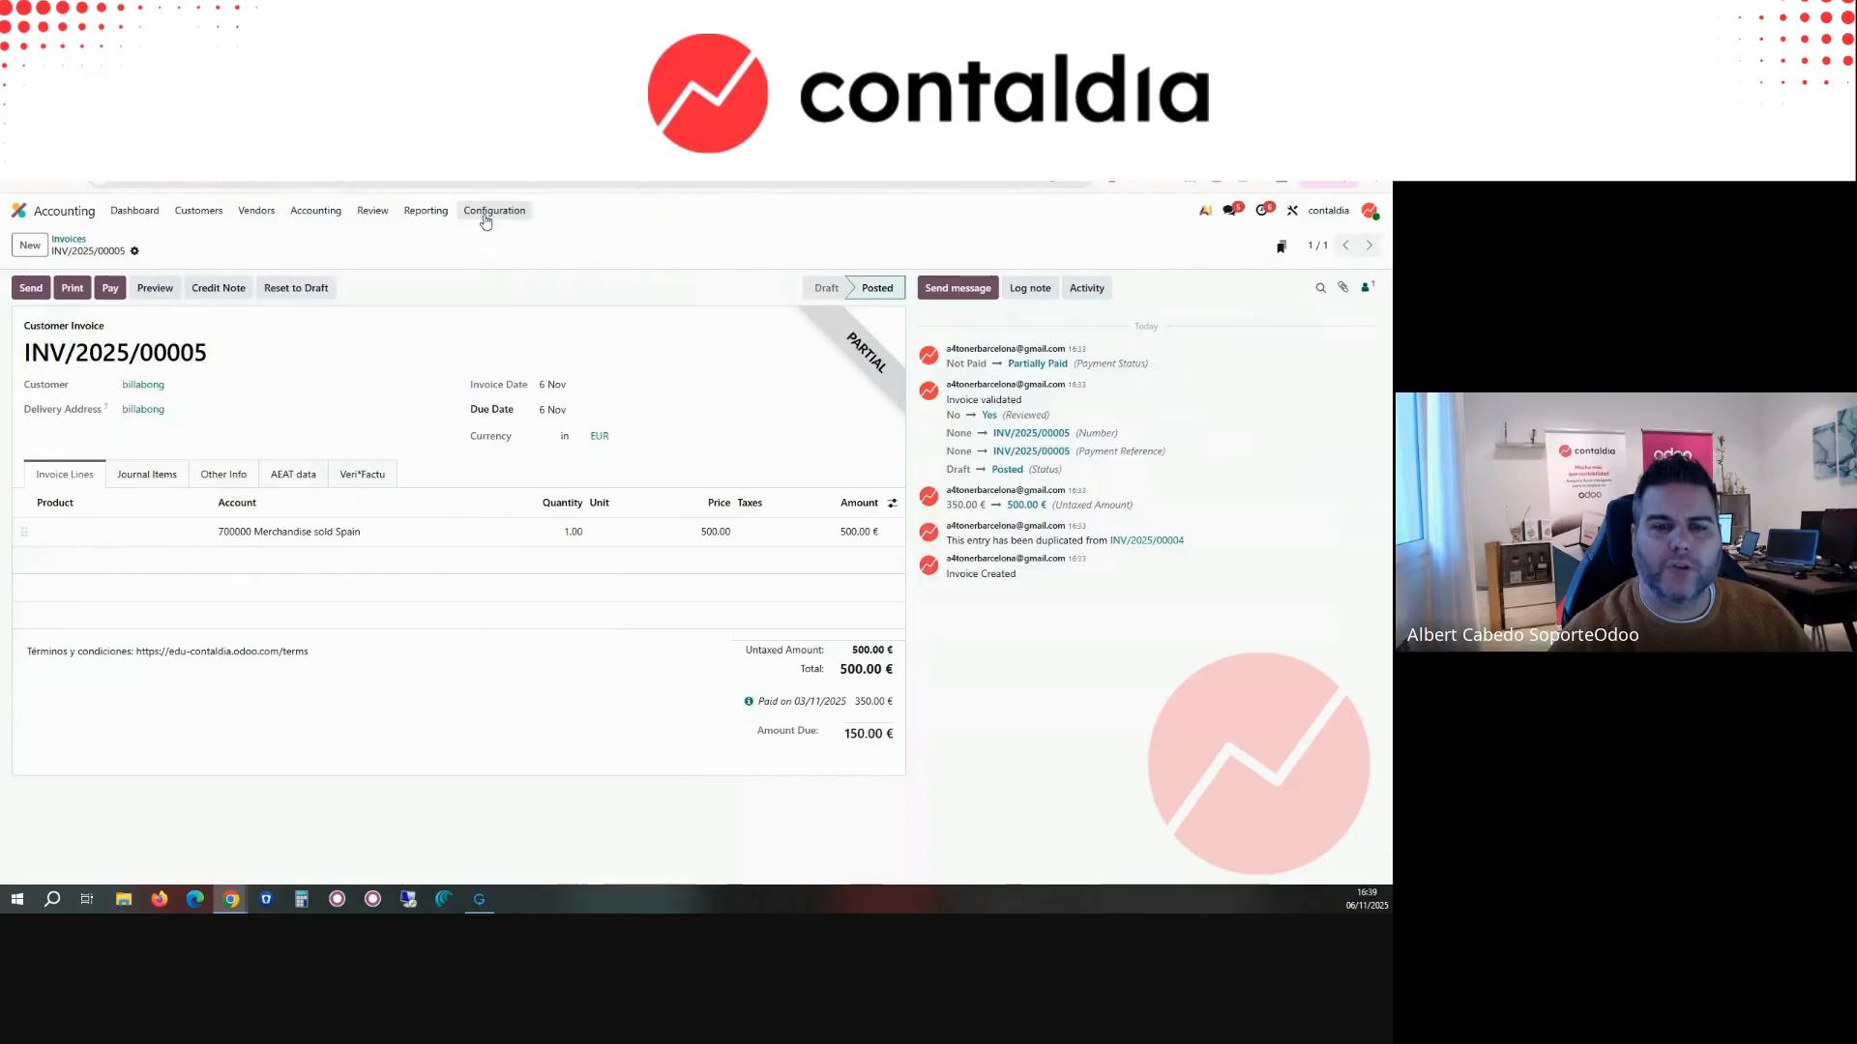
# Step: Open the asset models in the browser tab showing invoice INV/2025/00005, start a new model and return to the list without filling it in
pyautogui.click(494, 210)
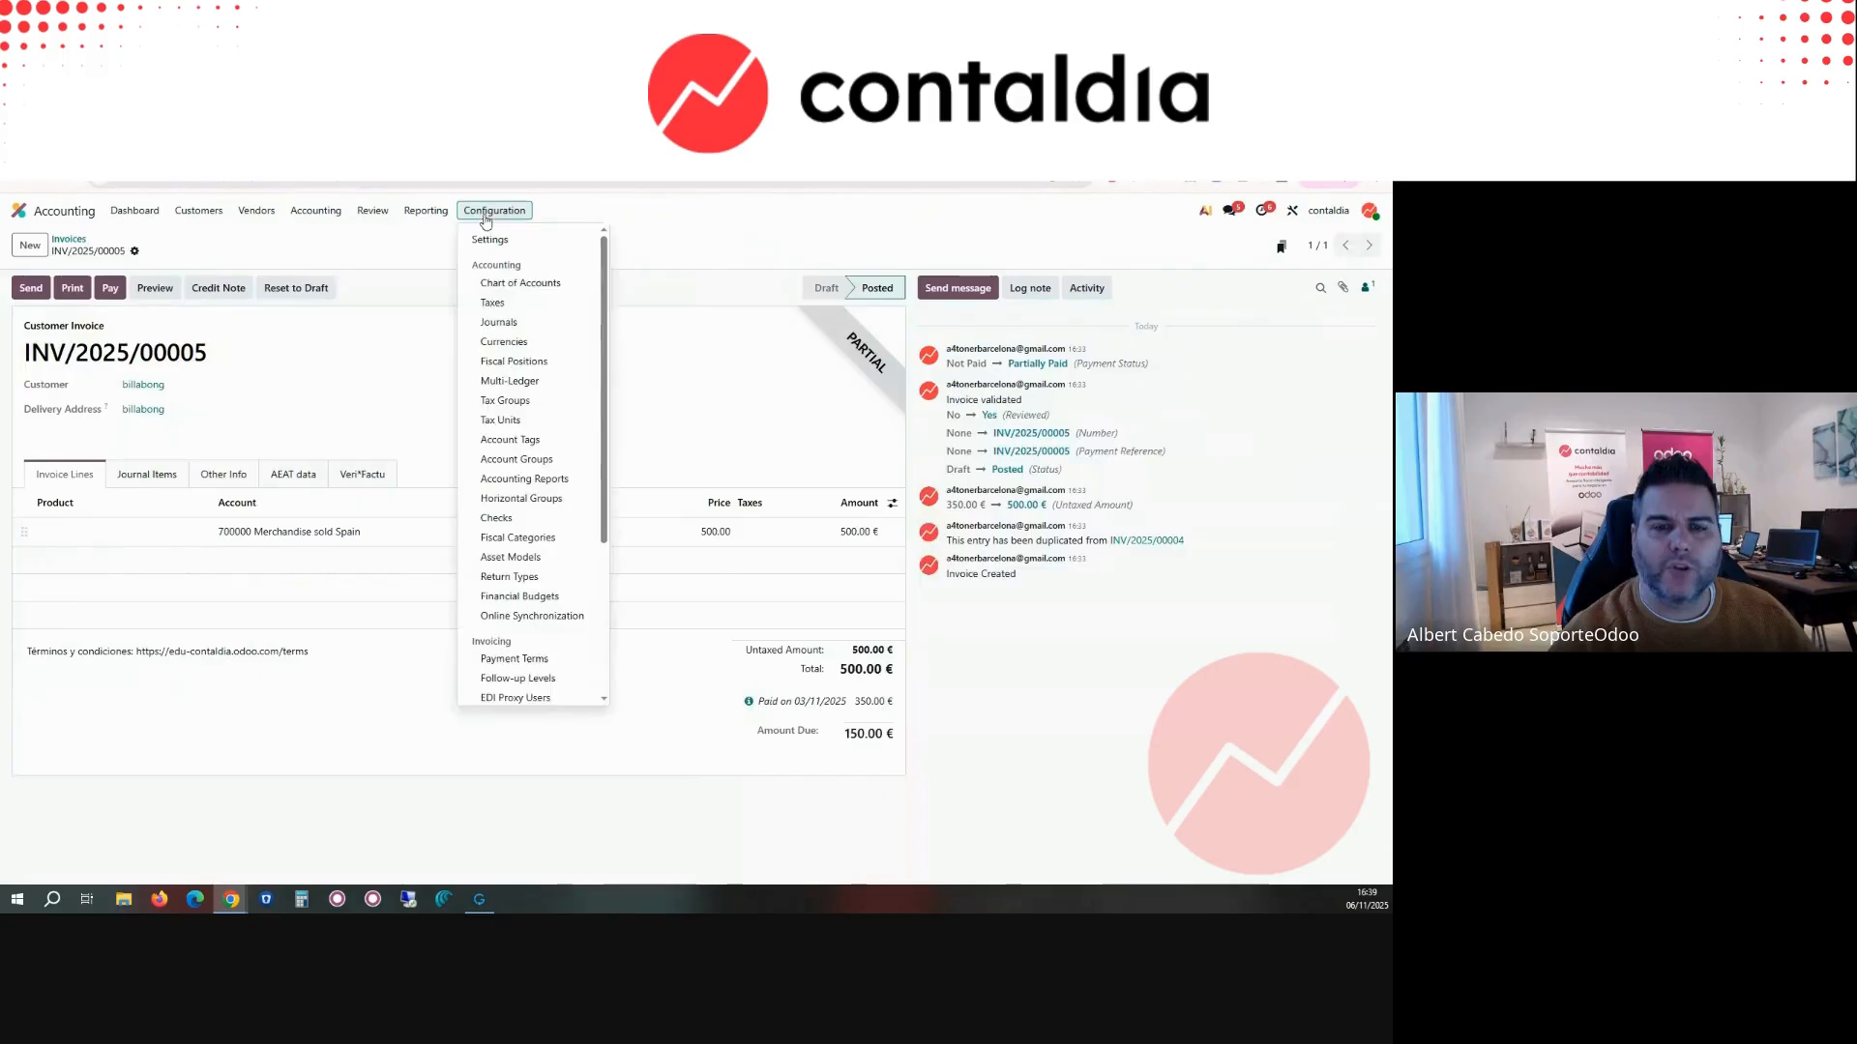
pyautogui.scroll(-5, 532, 676)
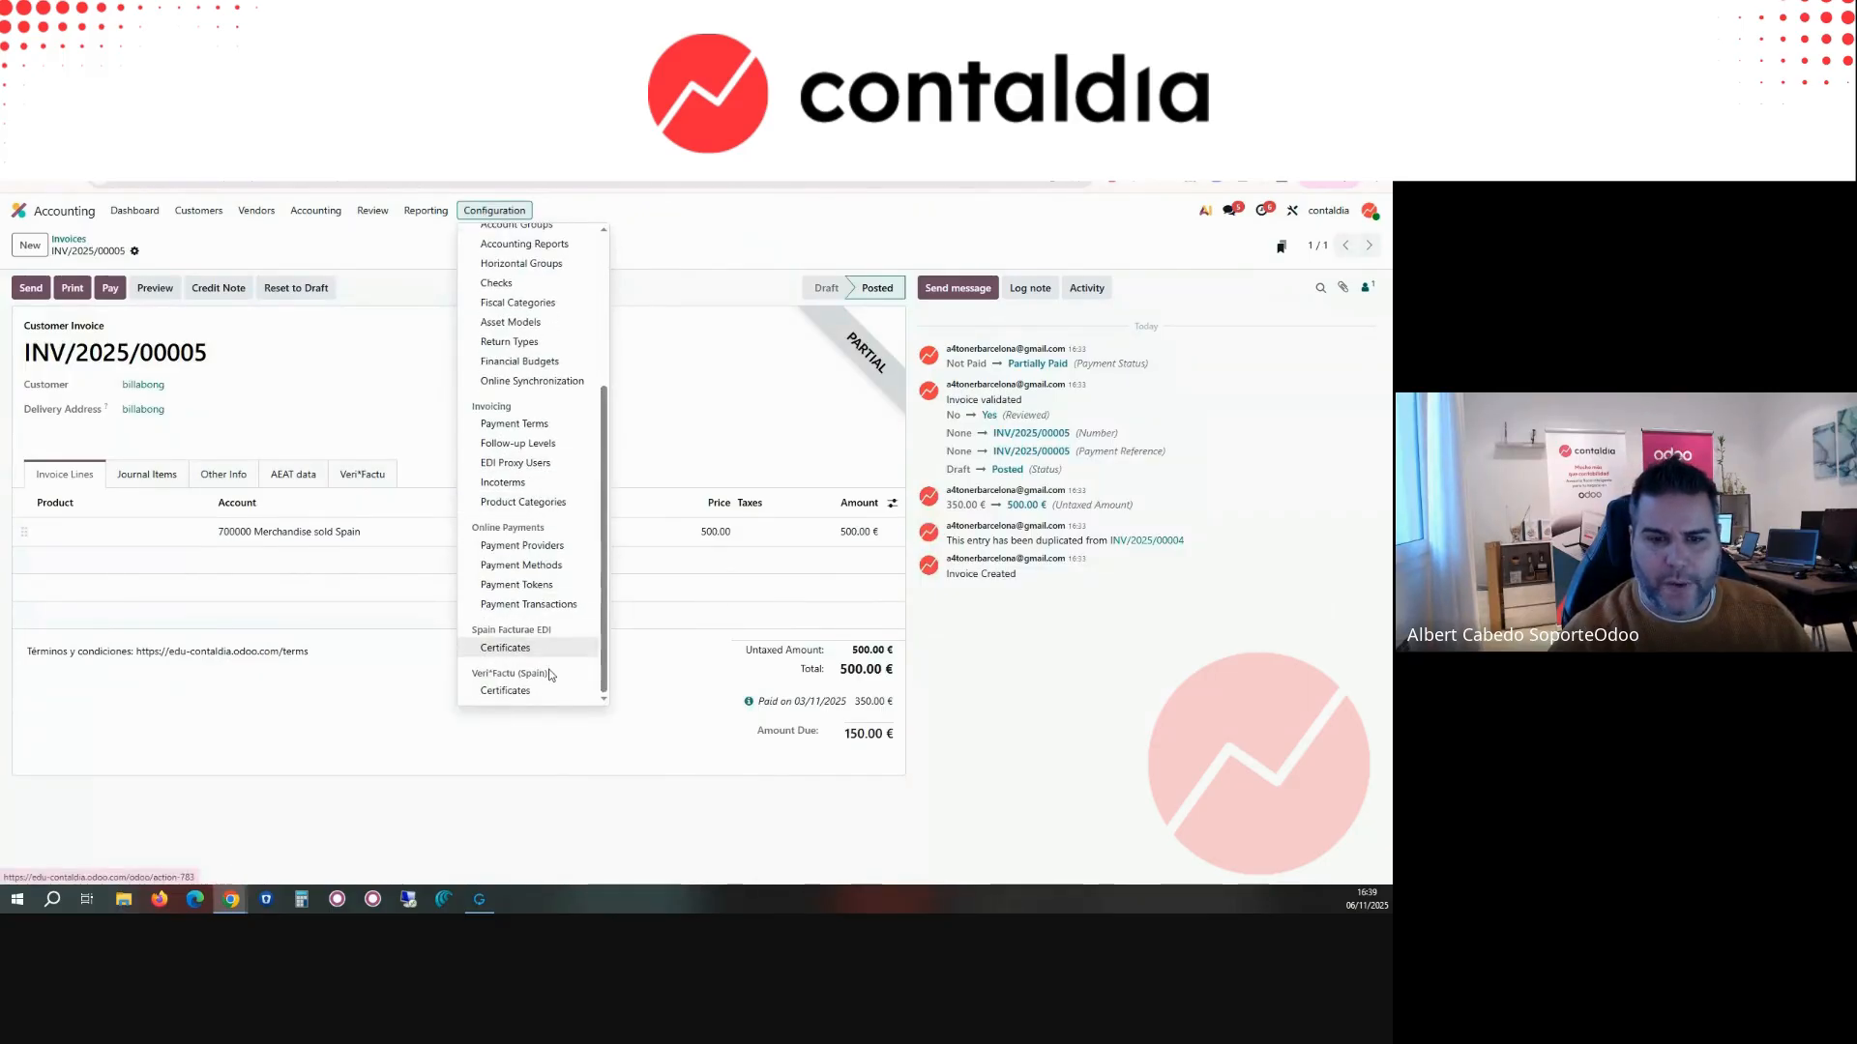
pyautogui.scroll(1, 549, 674)
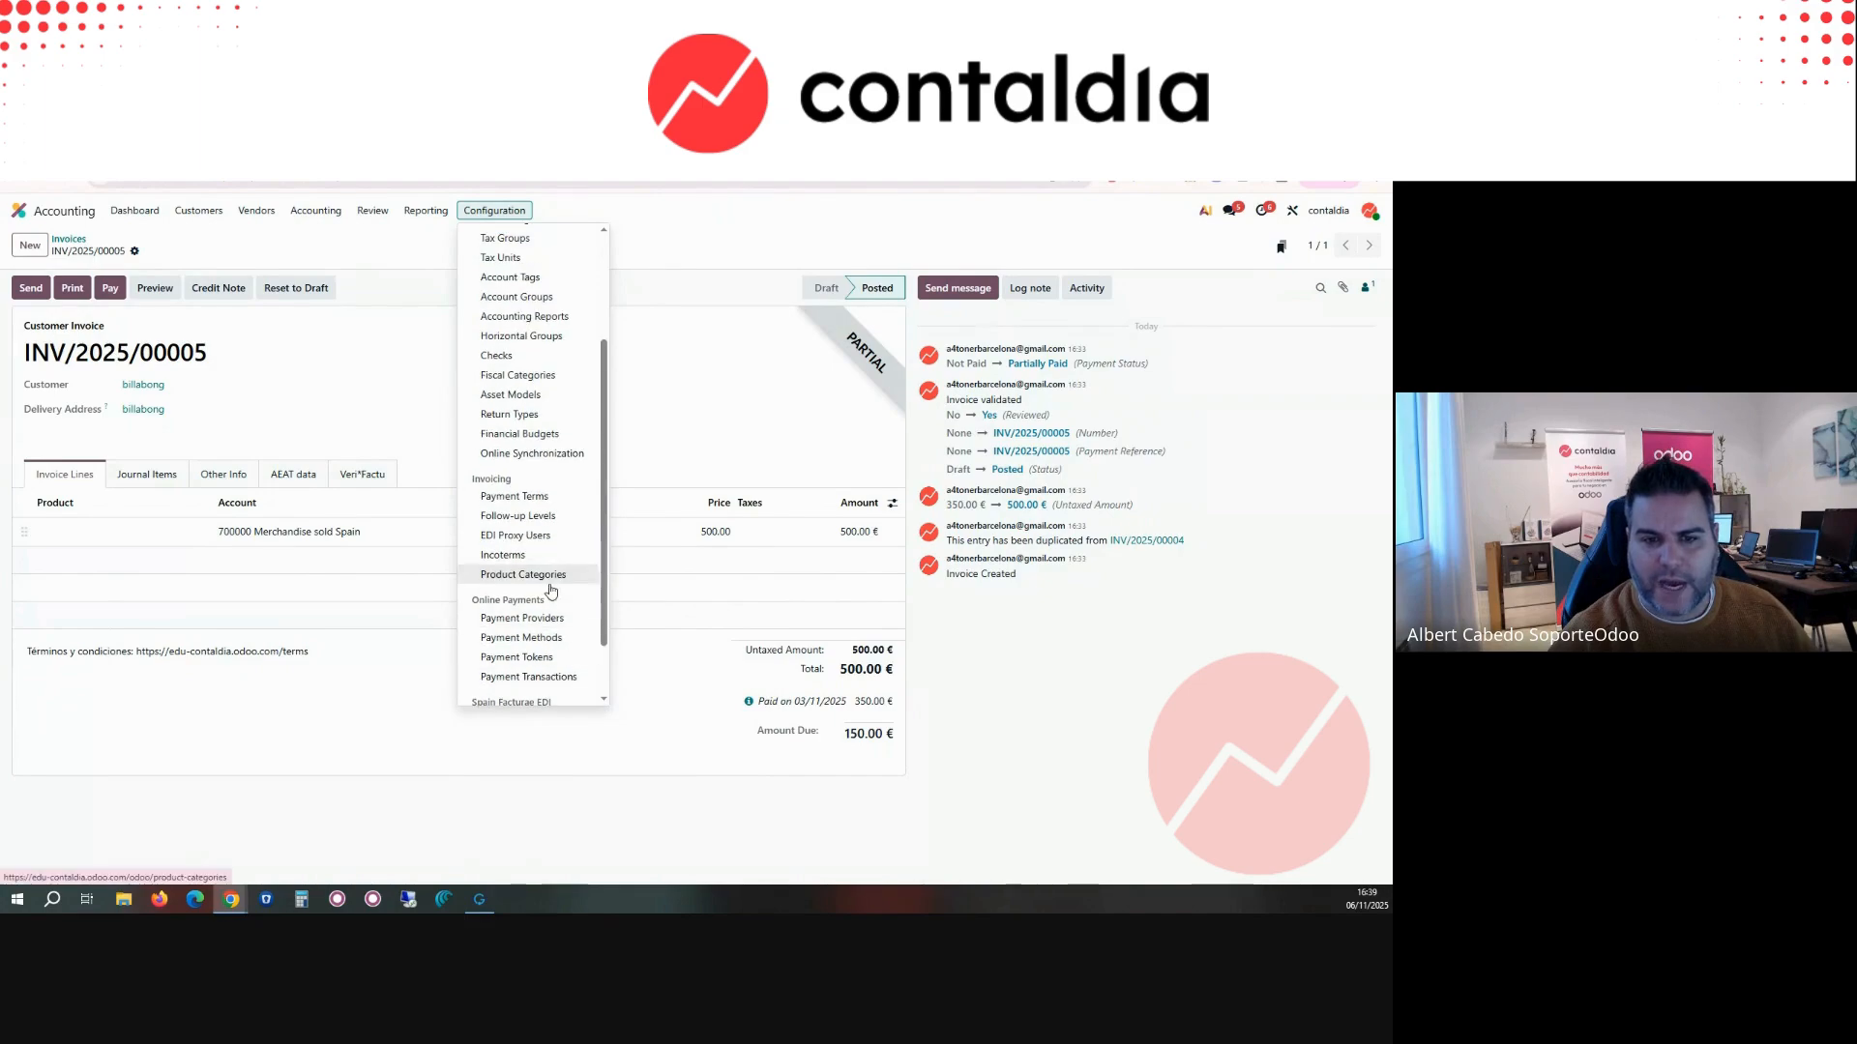
pyautogui.scroll(1, 549, 599)
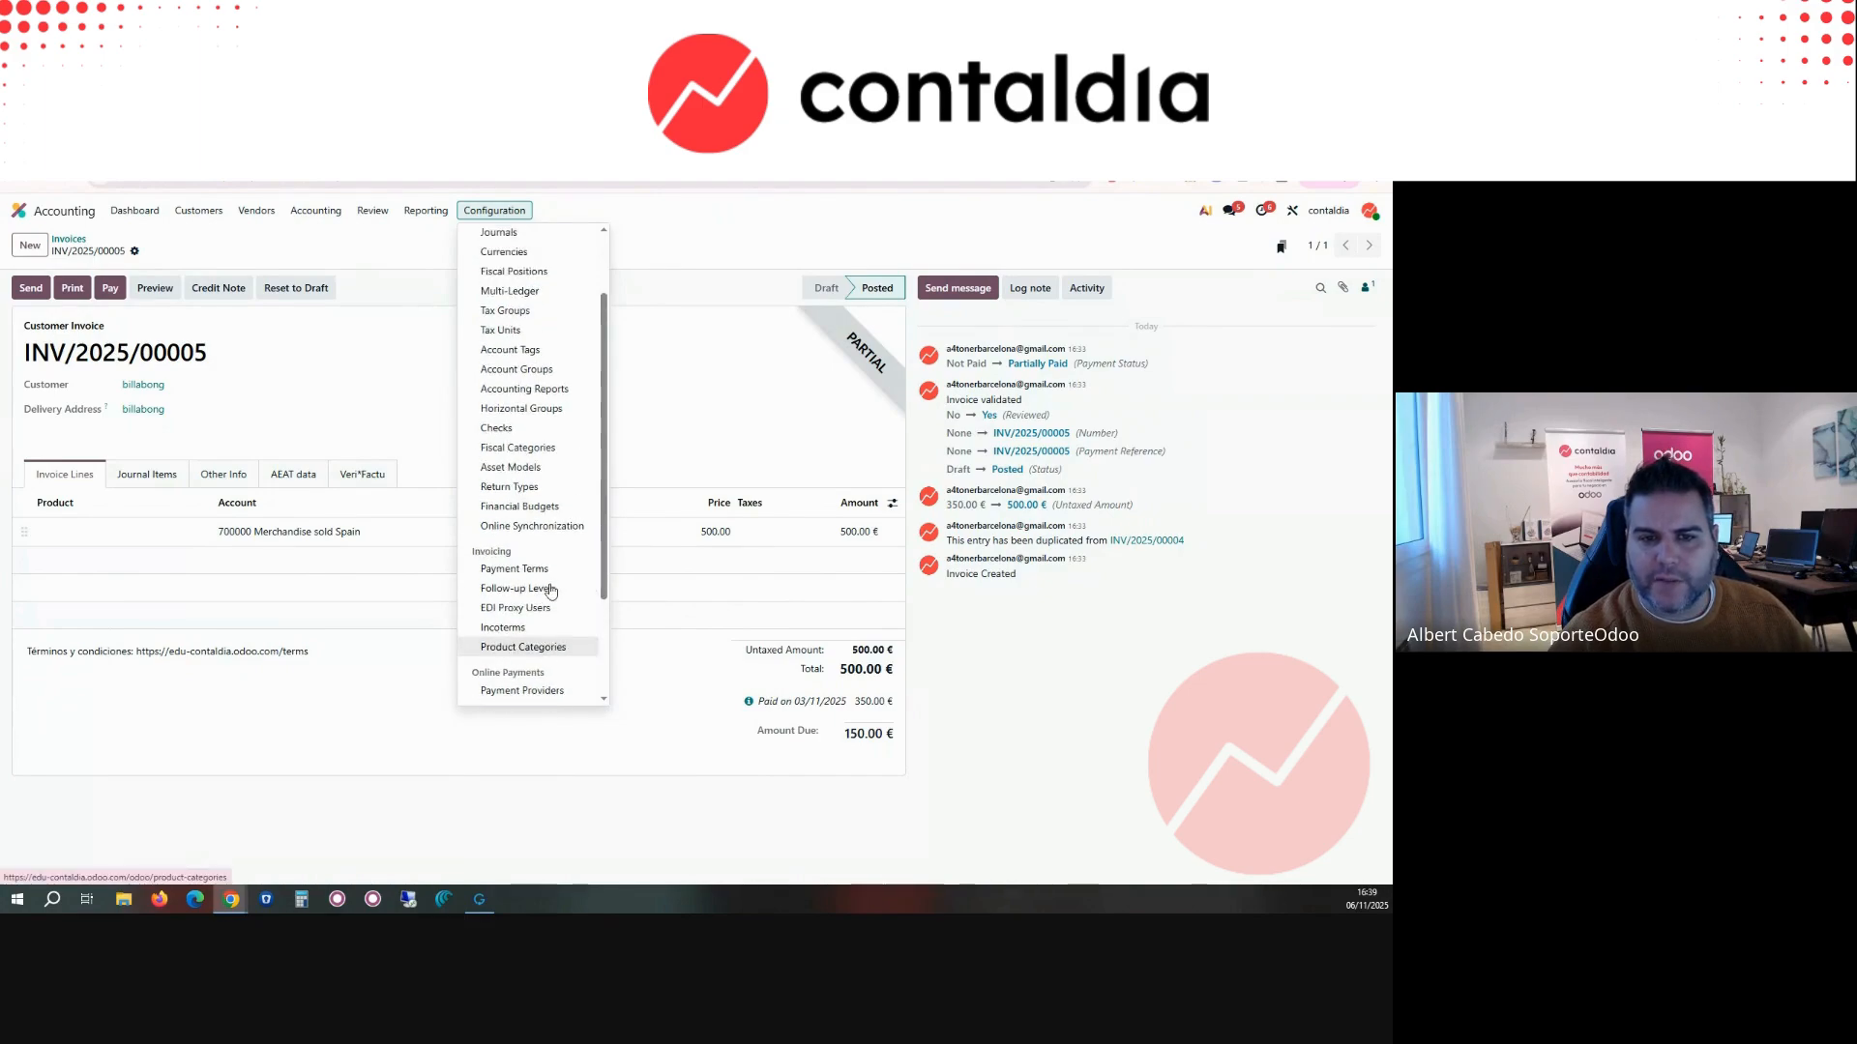
pyautogui.click(545, 469)
pyautogui.click(43, 244)
pyautogui.click(77, 238)
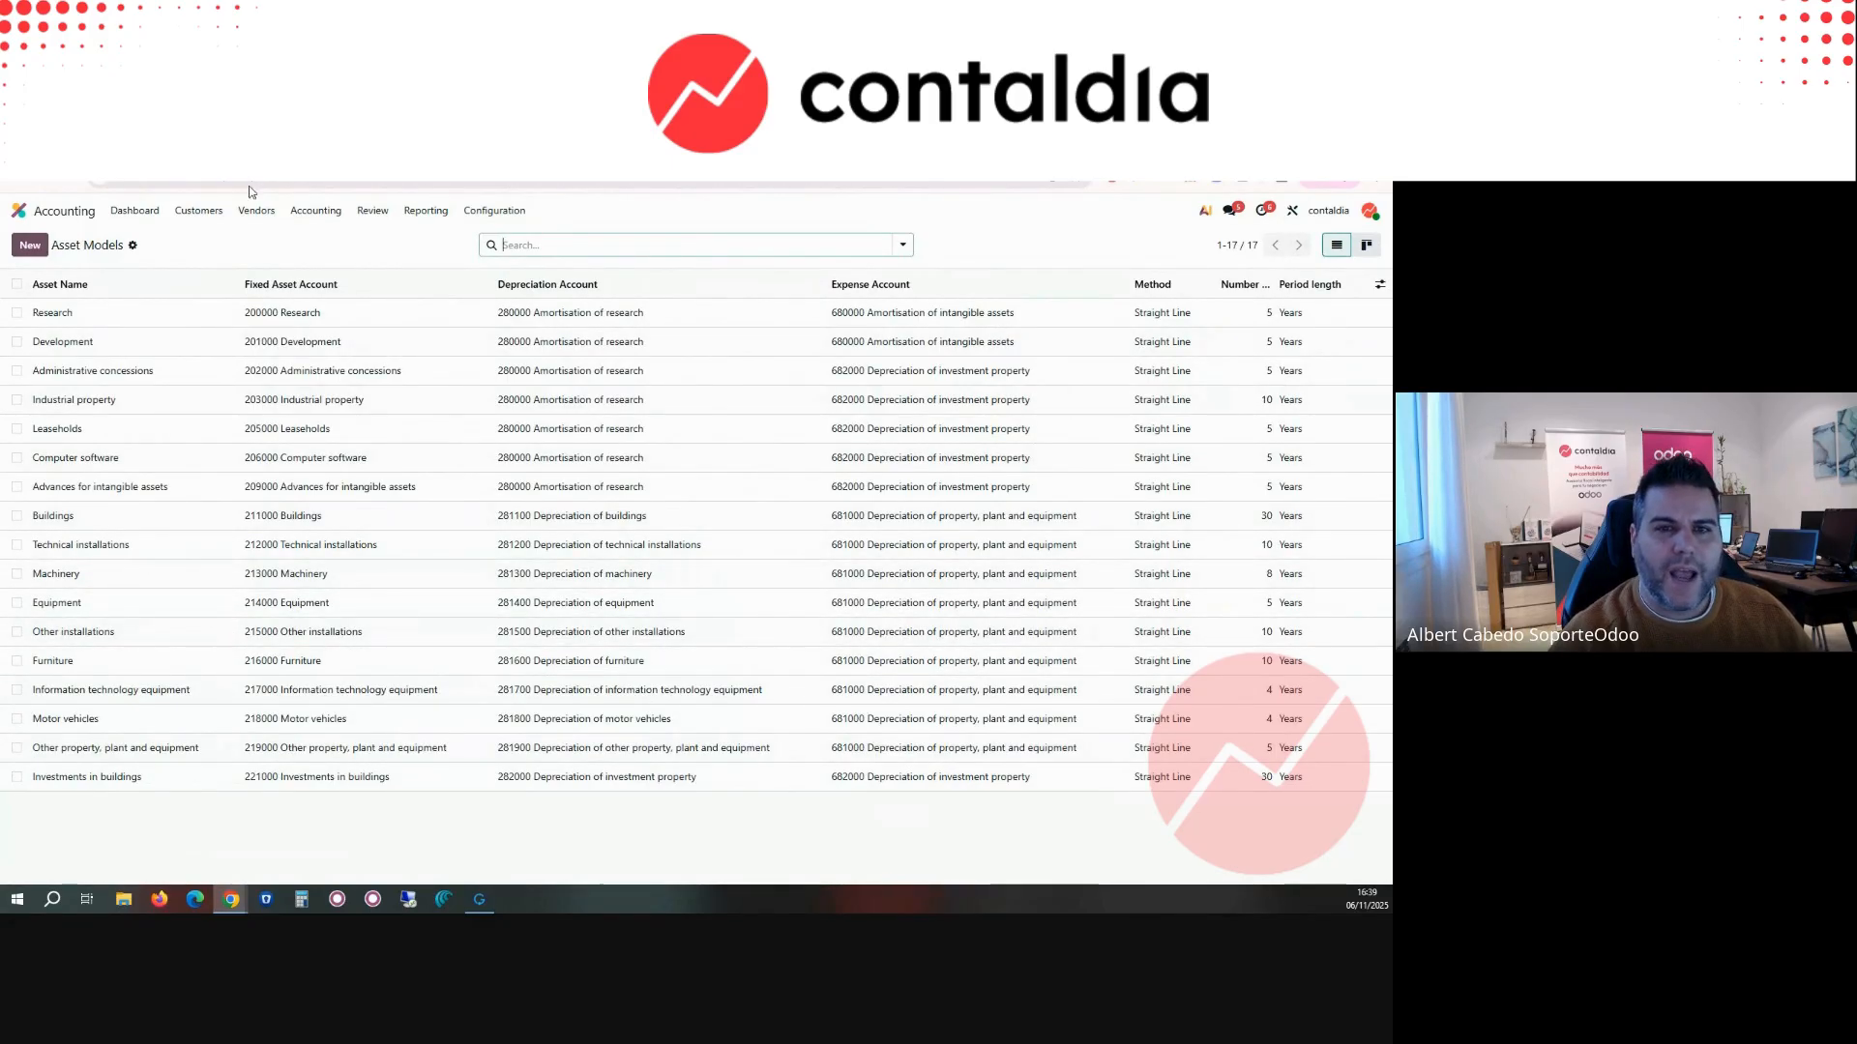
# Step: Search the chart of accounts for 216, and open the Furniture account's automation settings to examine the Automate Asset options
pyautogui.click(482, 214)
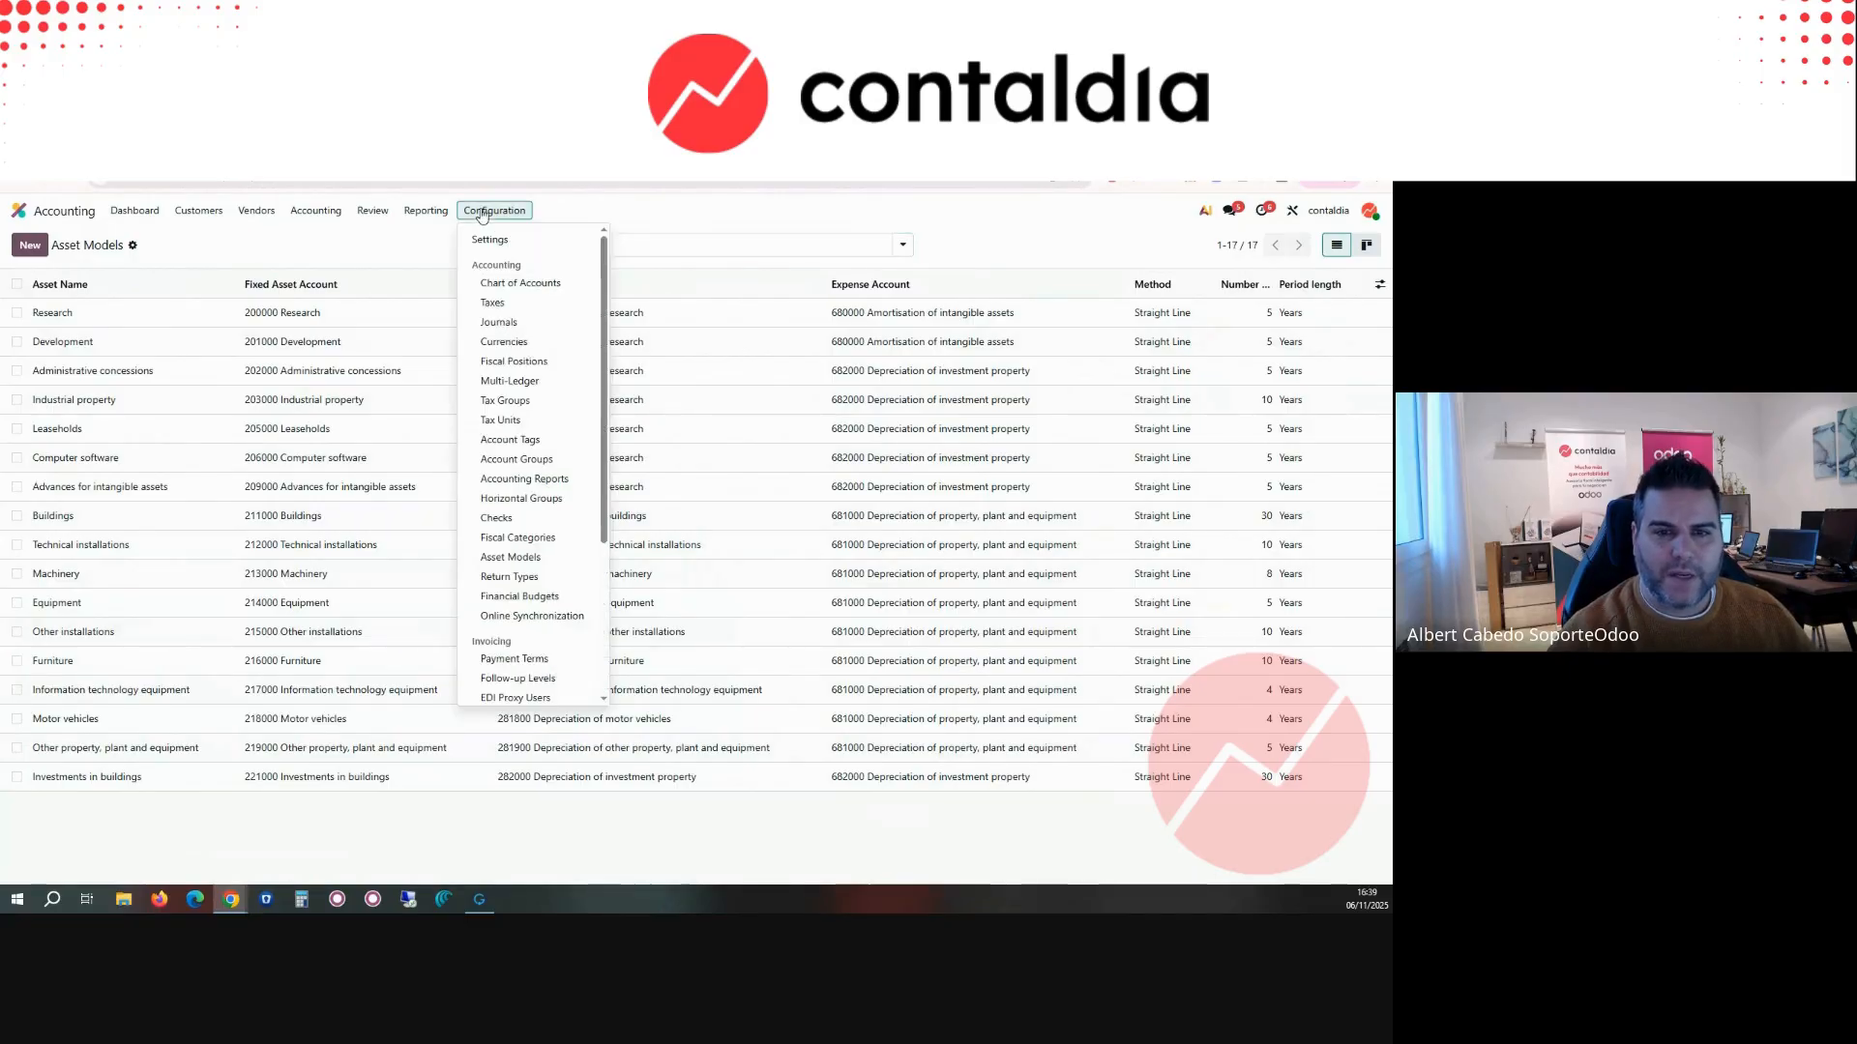
pyautogui.click(523, 283)
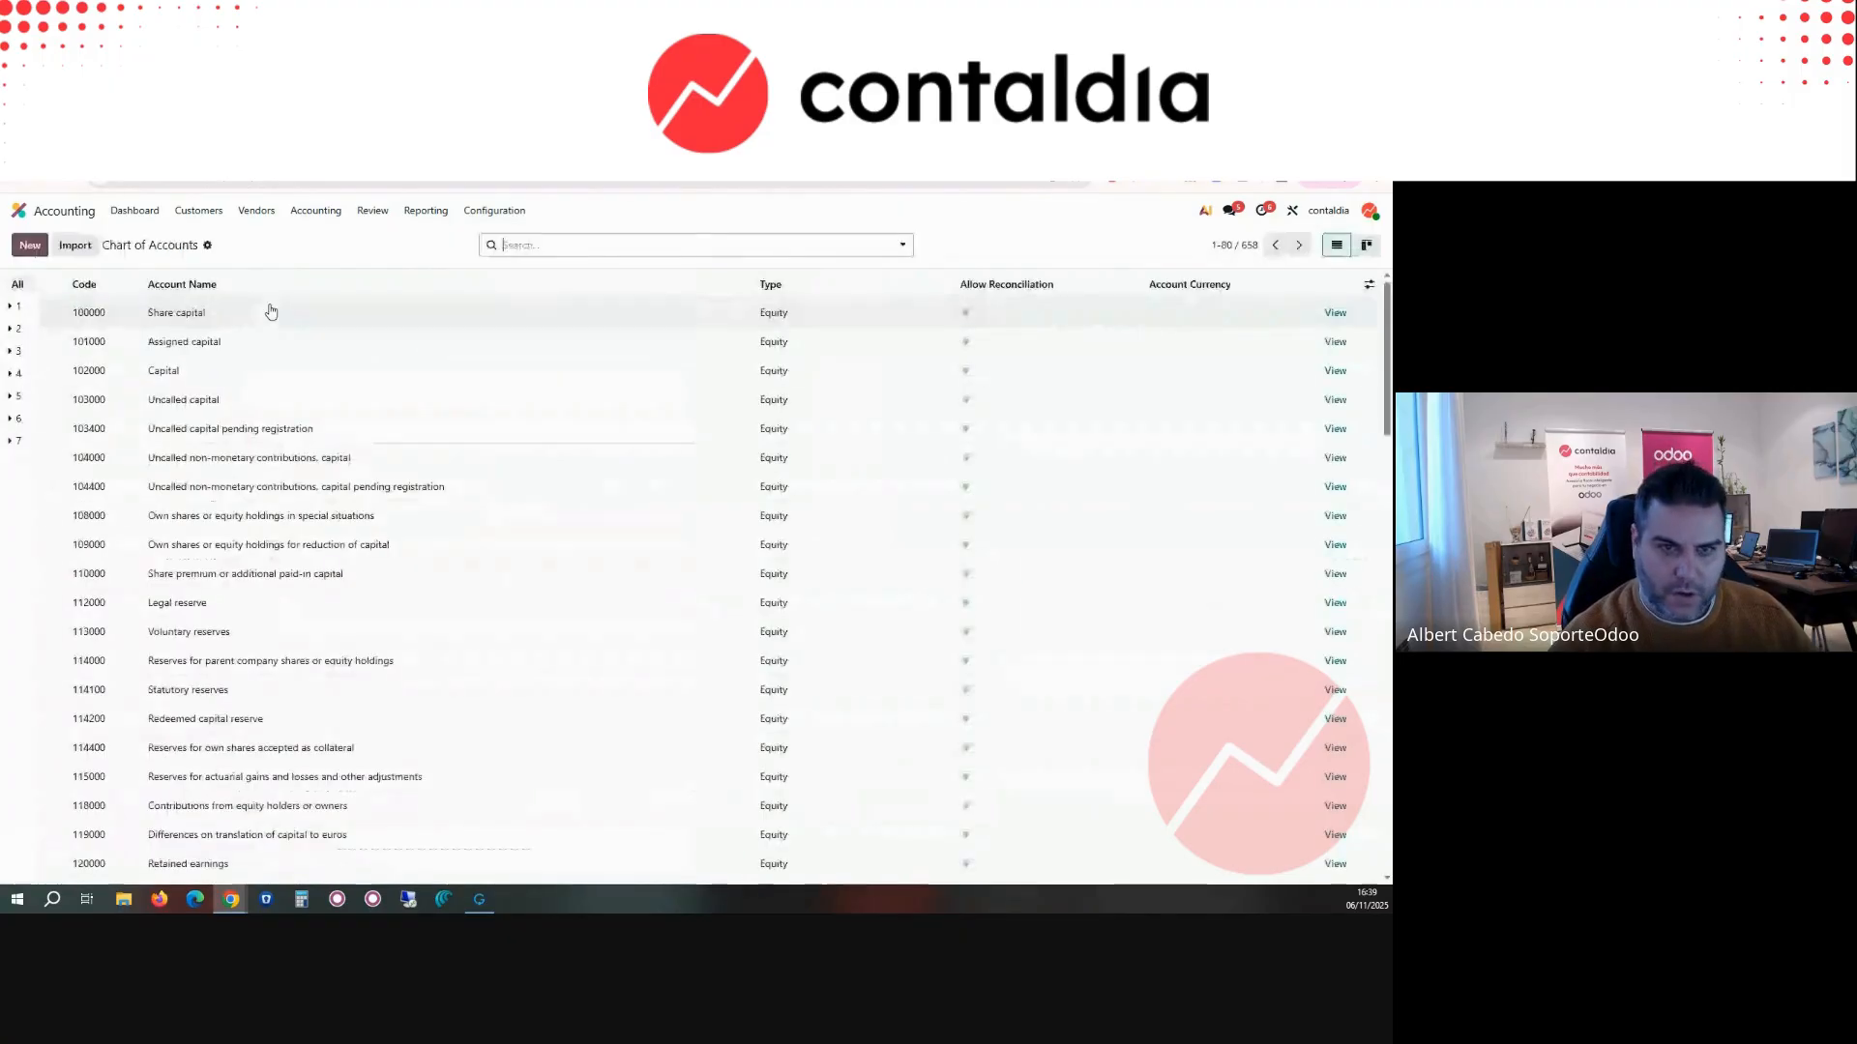
pyautogui.write('216')
pyautogui.press('Return')
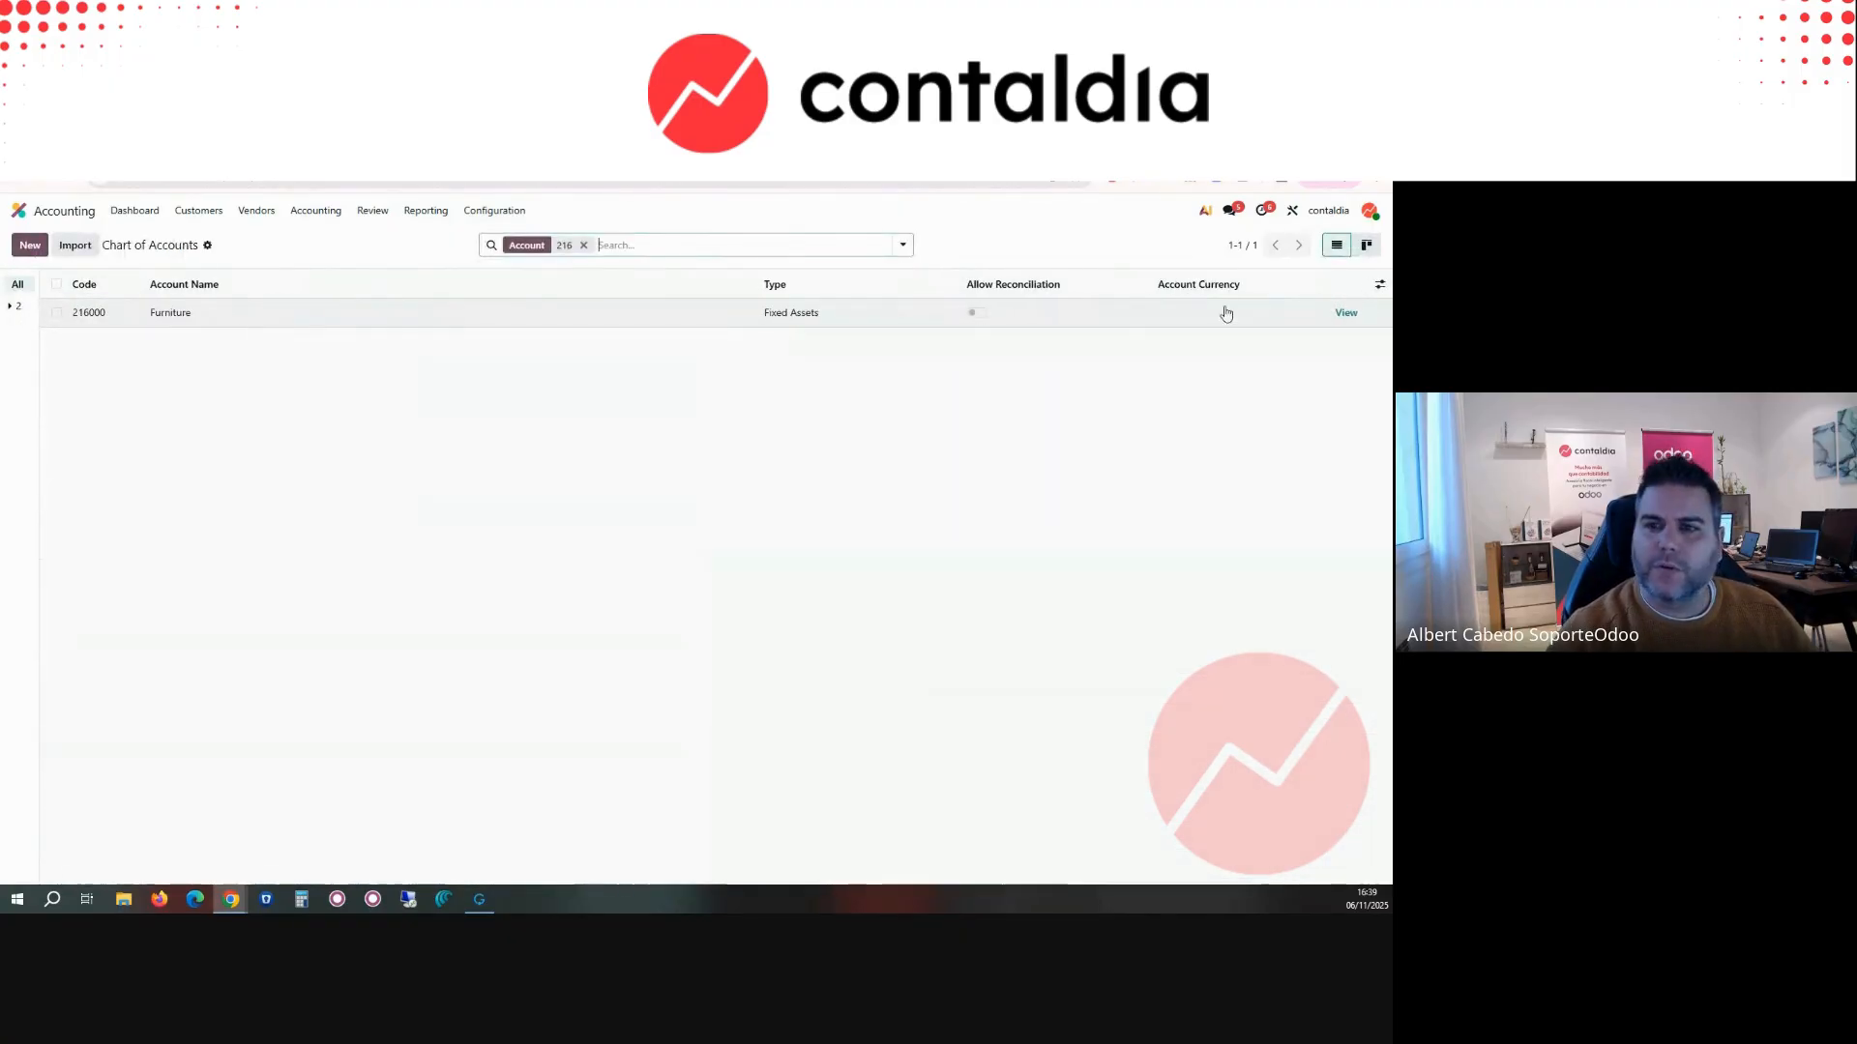
pyautogui.click(1332, 313)
pyautogui.click(140, 432)
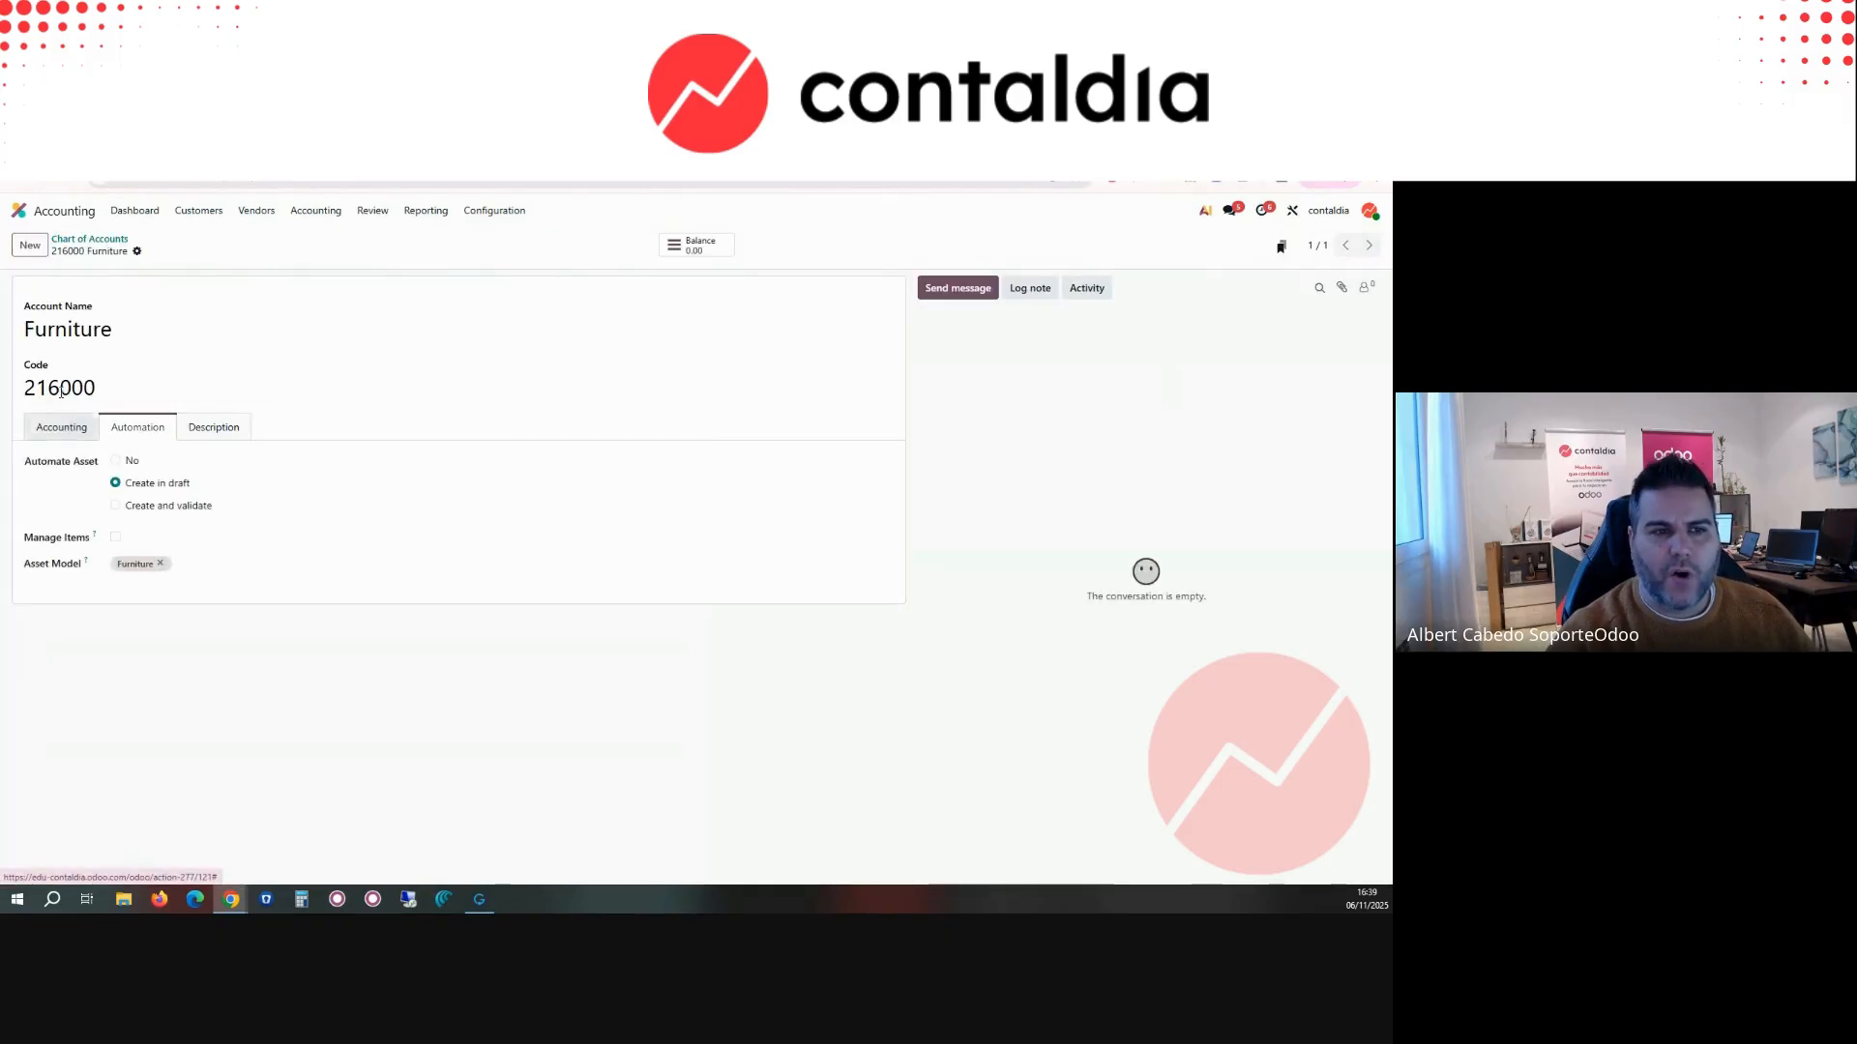
pyautogui.moveTo(42, 468); pyautogui.dragTo(96, 468)
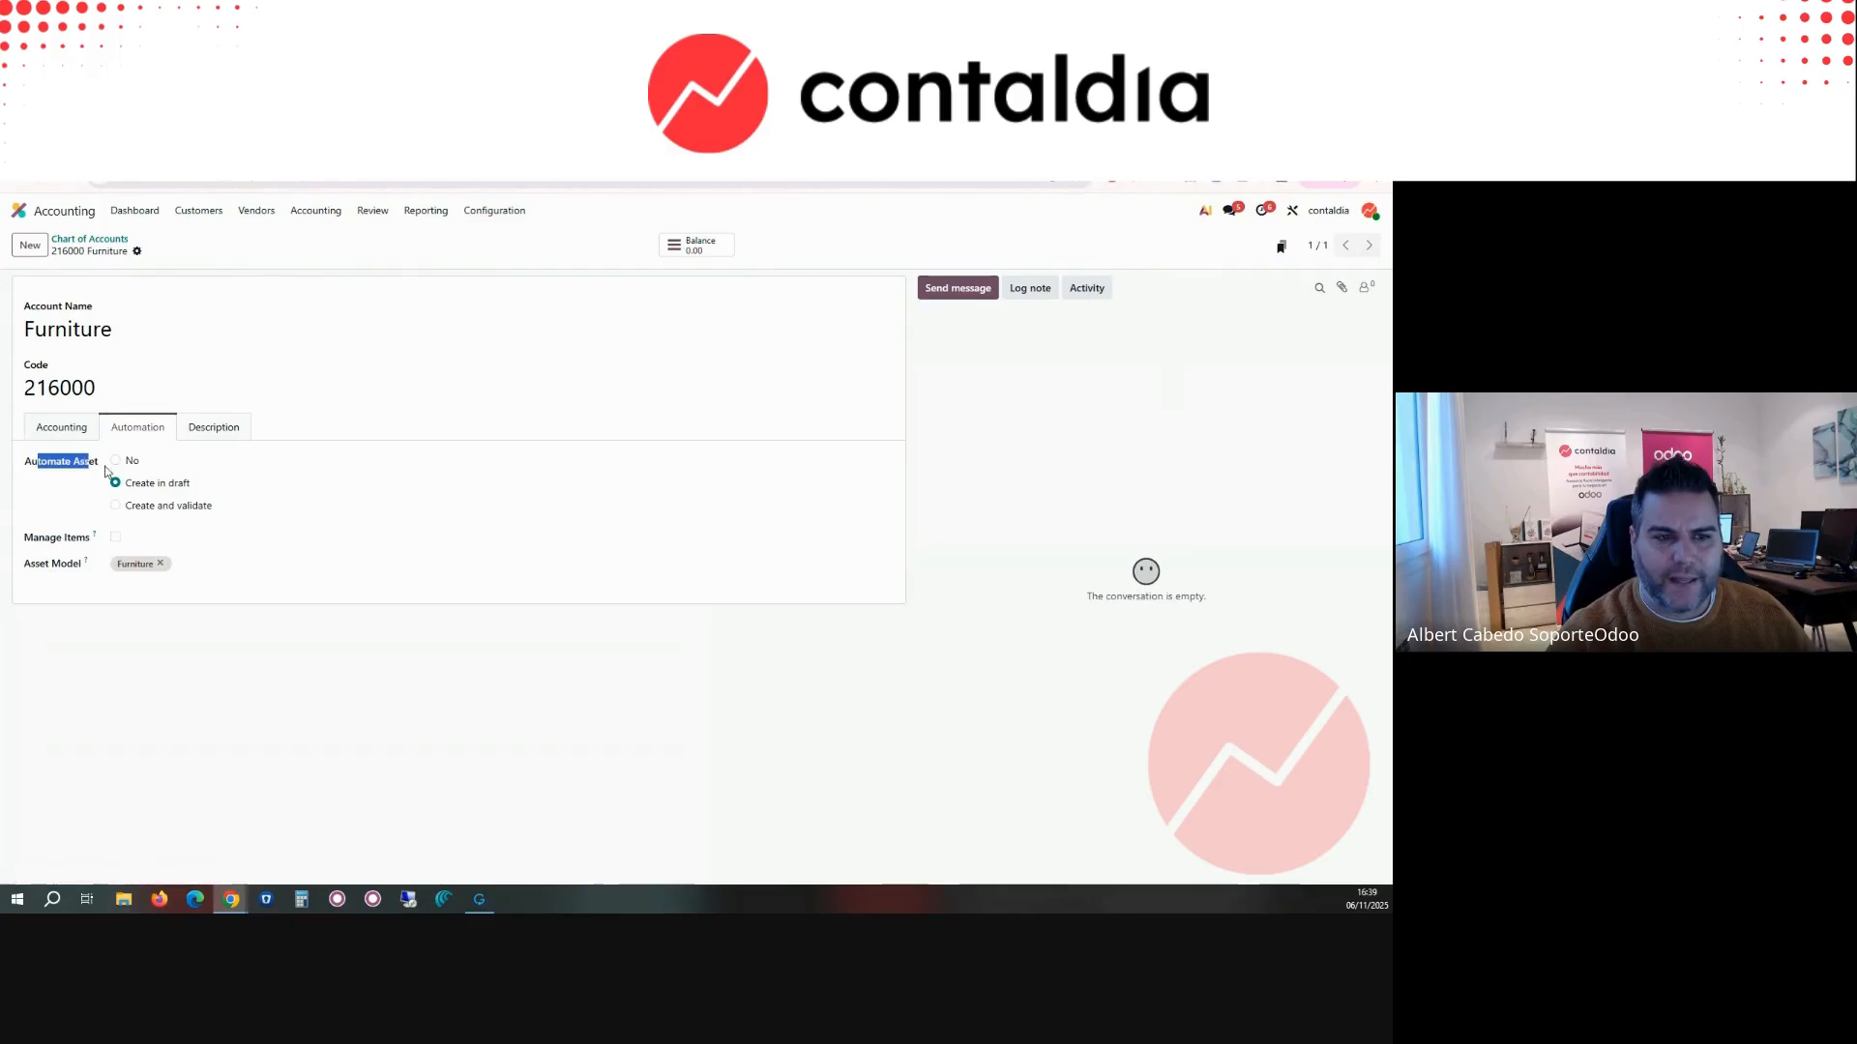
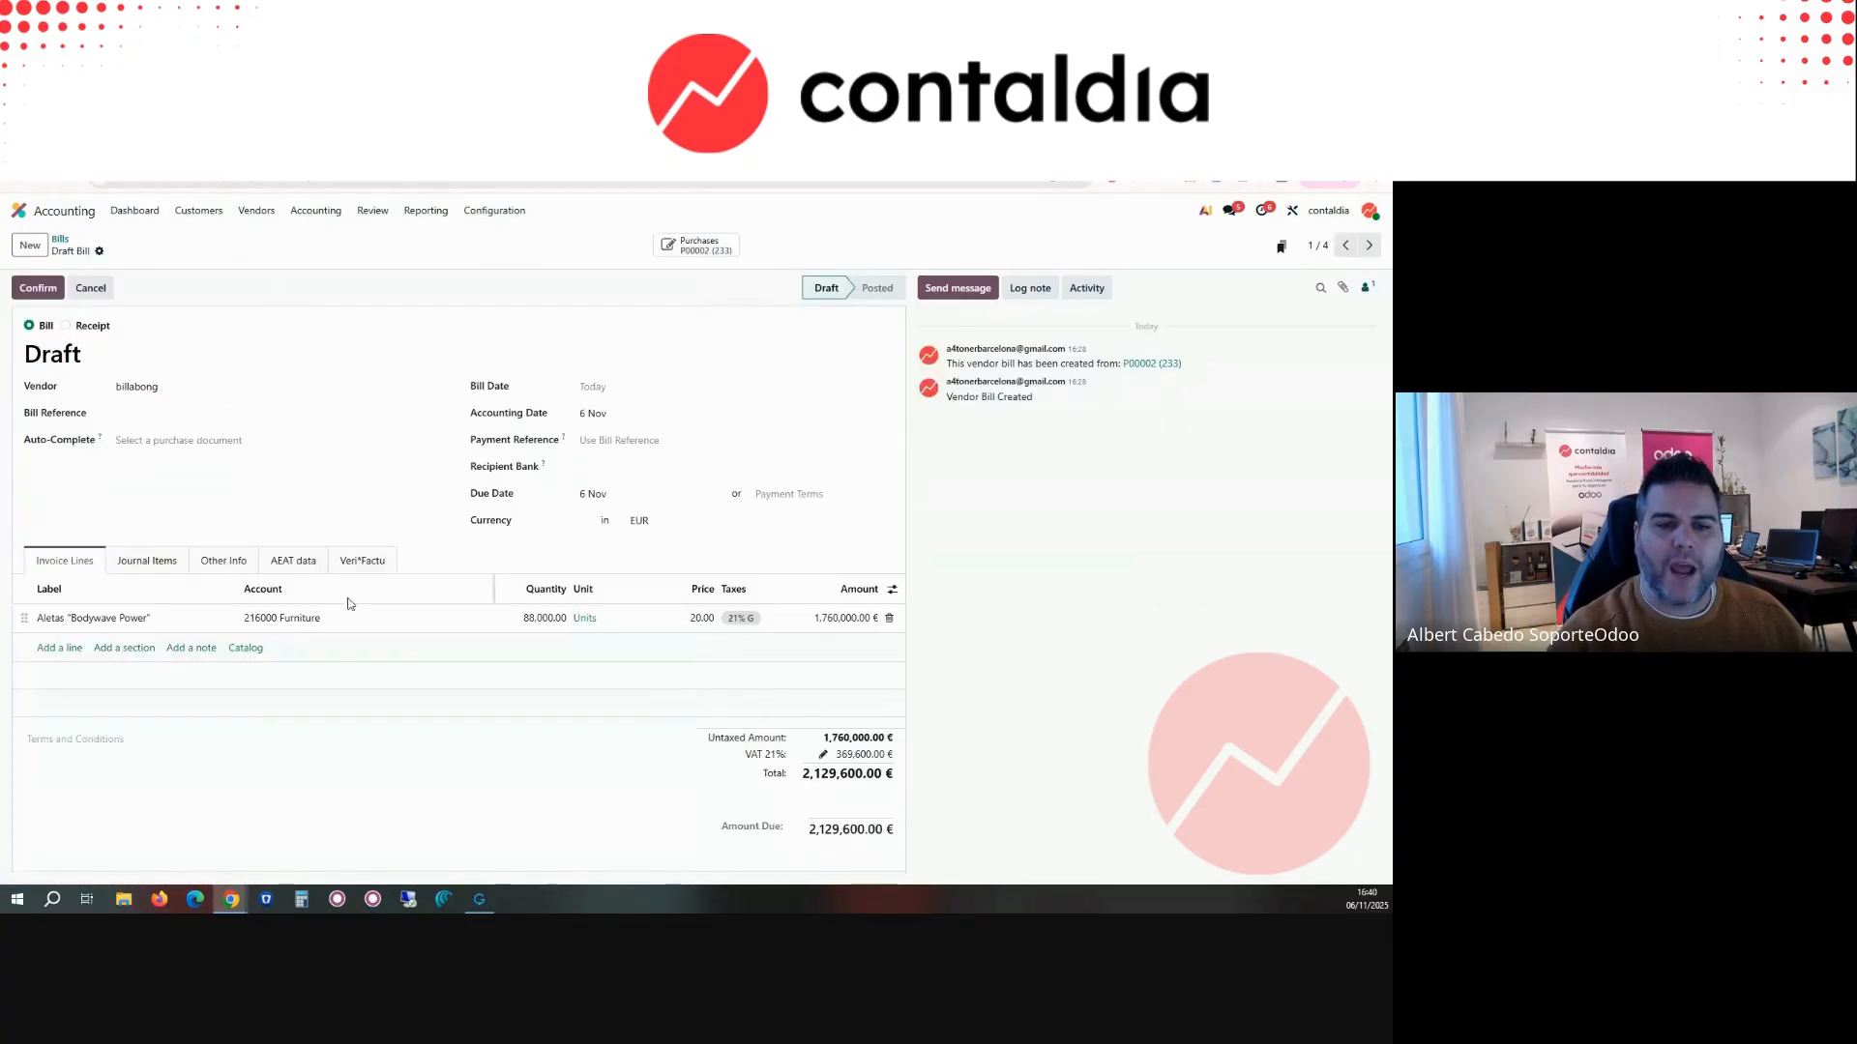
# Step: Set the quantity of the draft bill's Aletas "Bodywave Power" line to 500 and confirm the bill
pyautogui.click(538, 620)
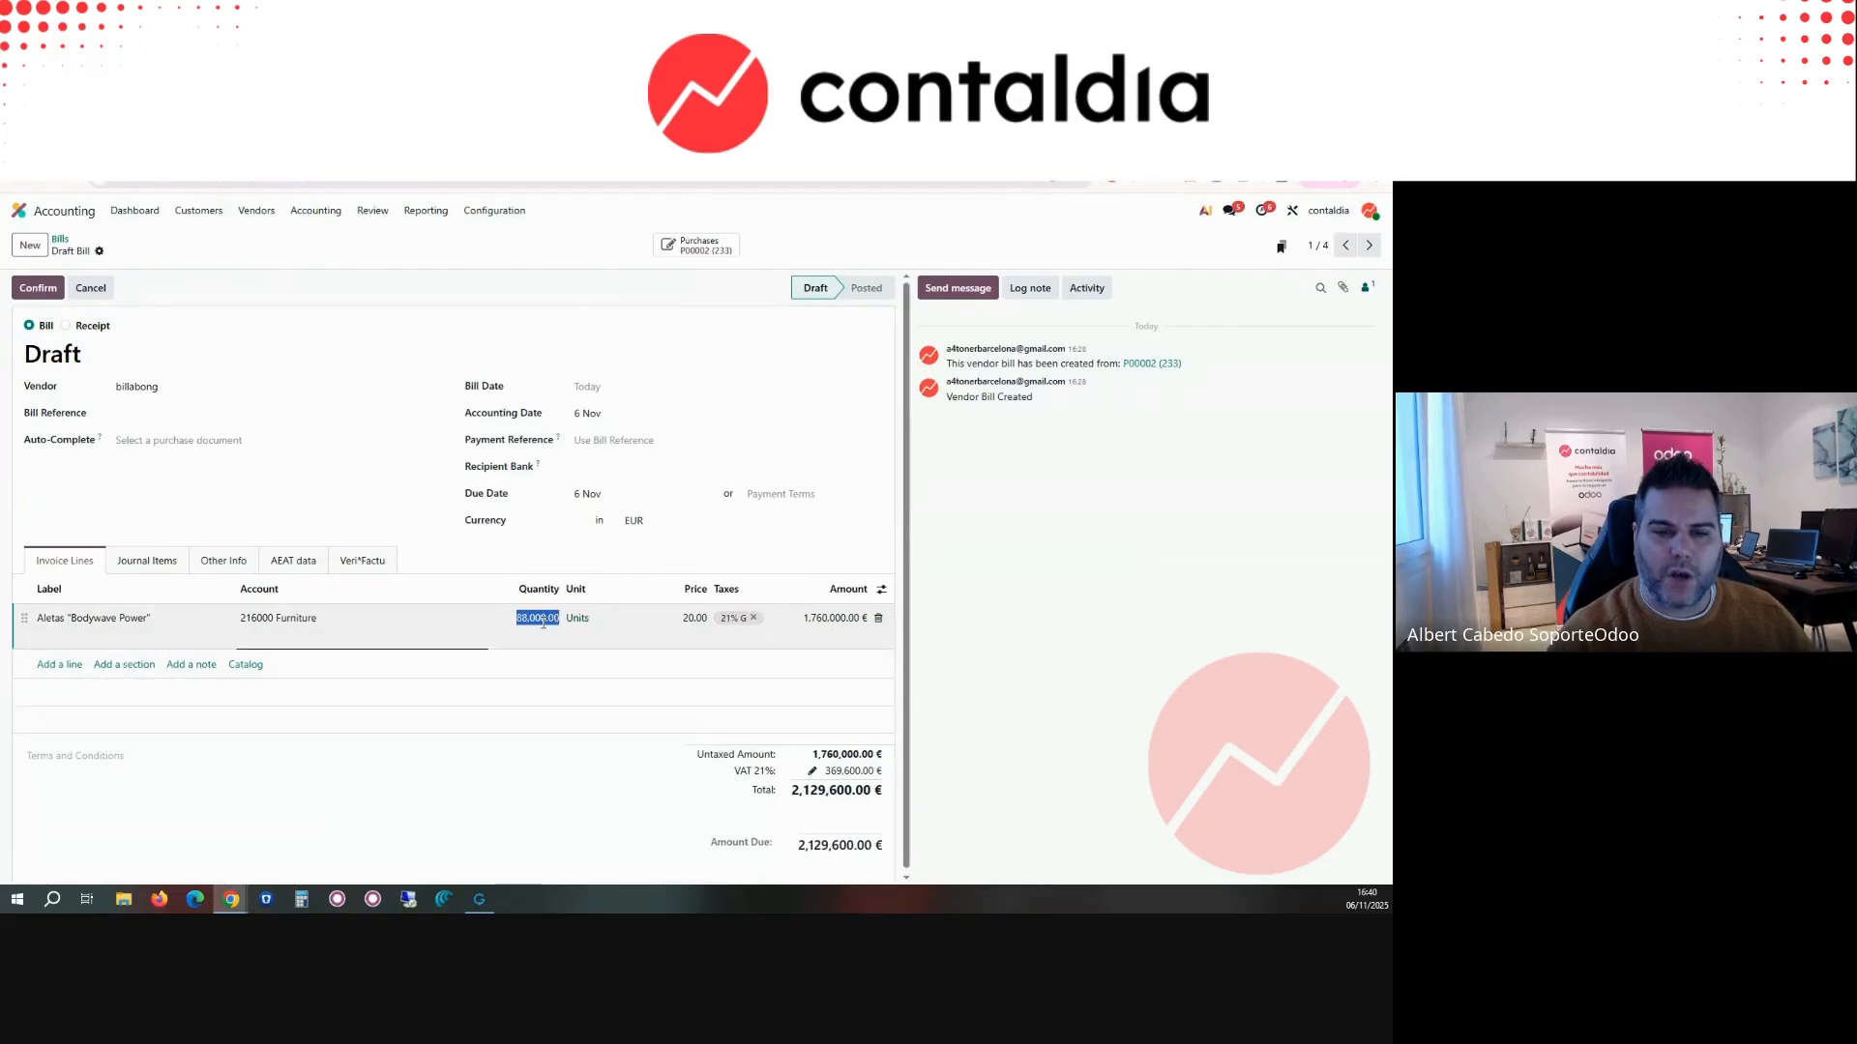
pyautogui.write('500')
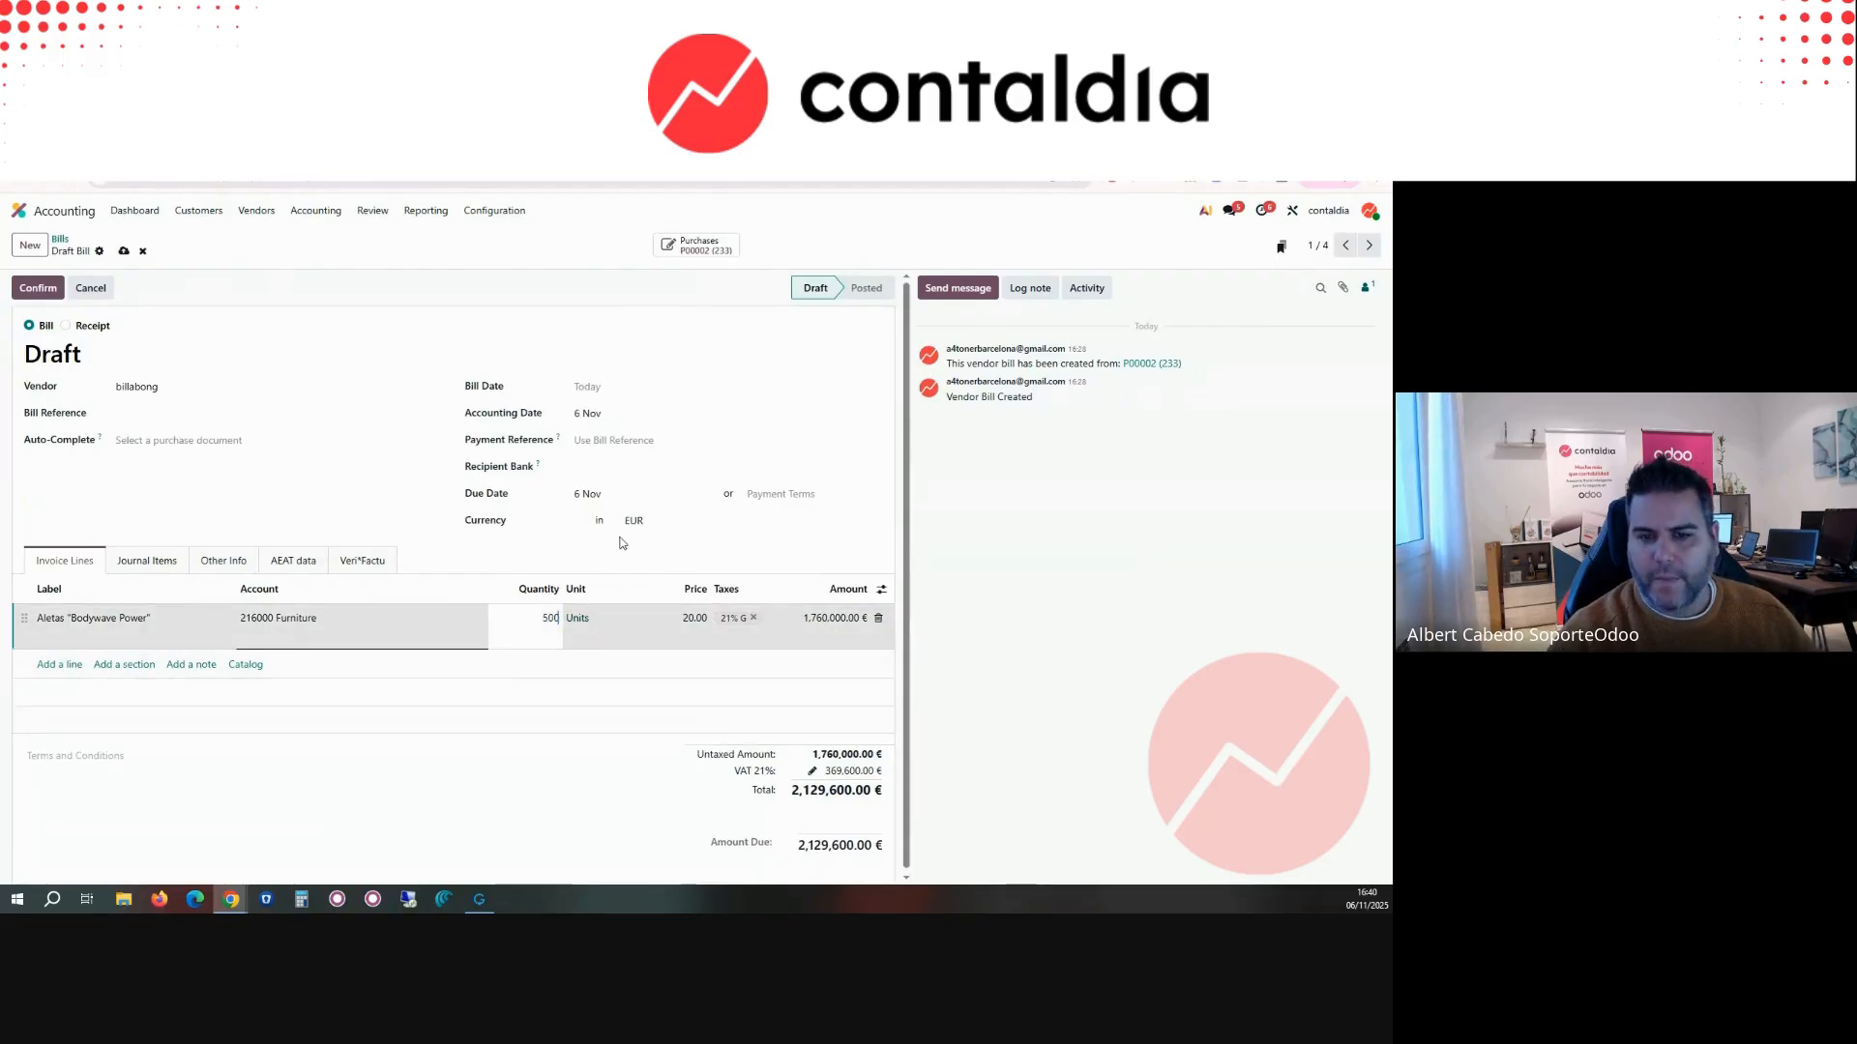
pyautogui.click(572, 544)
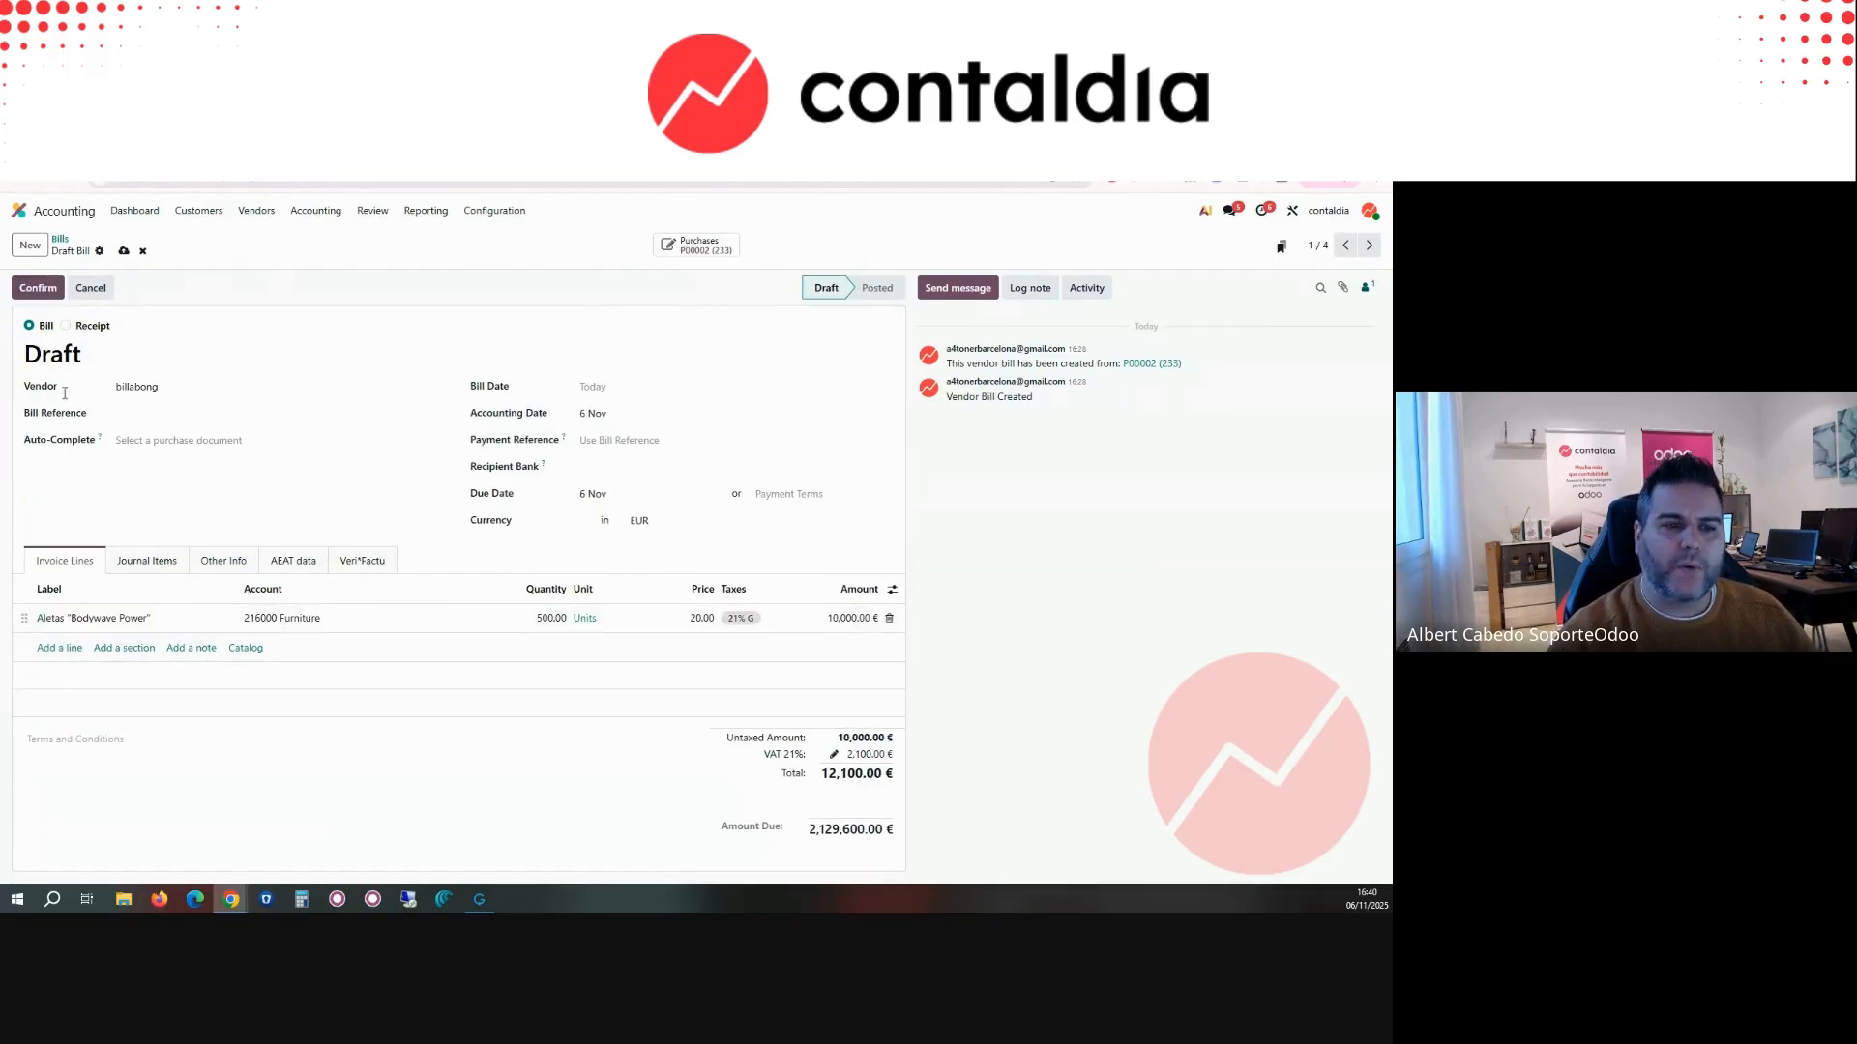
pyautogui.click(145, 618)
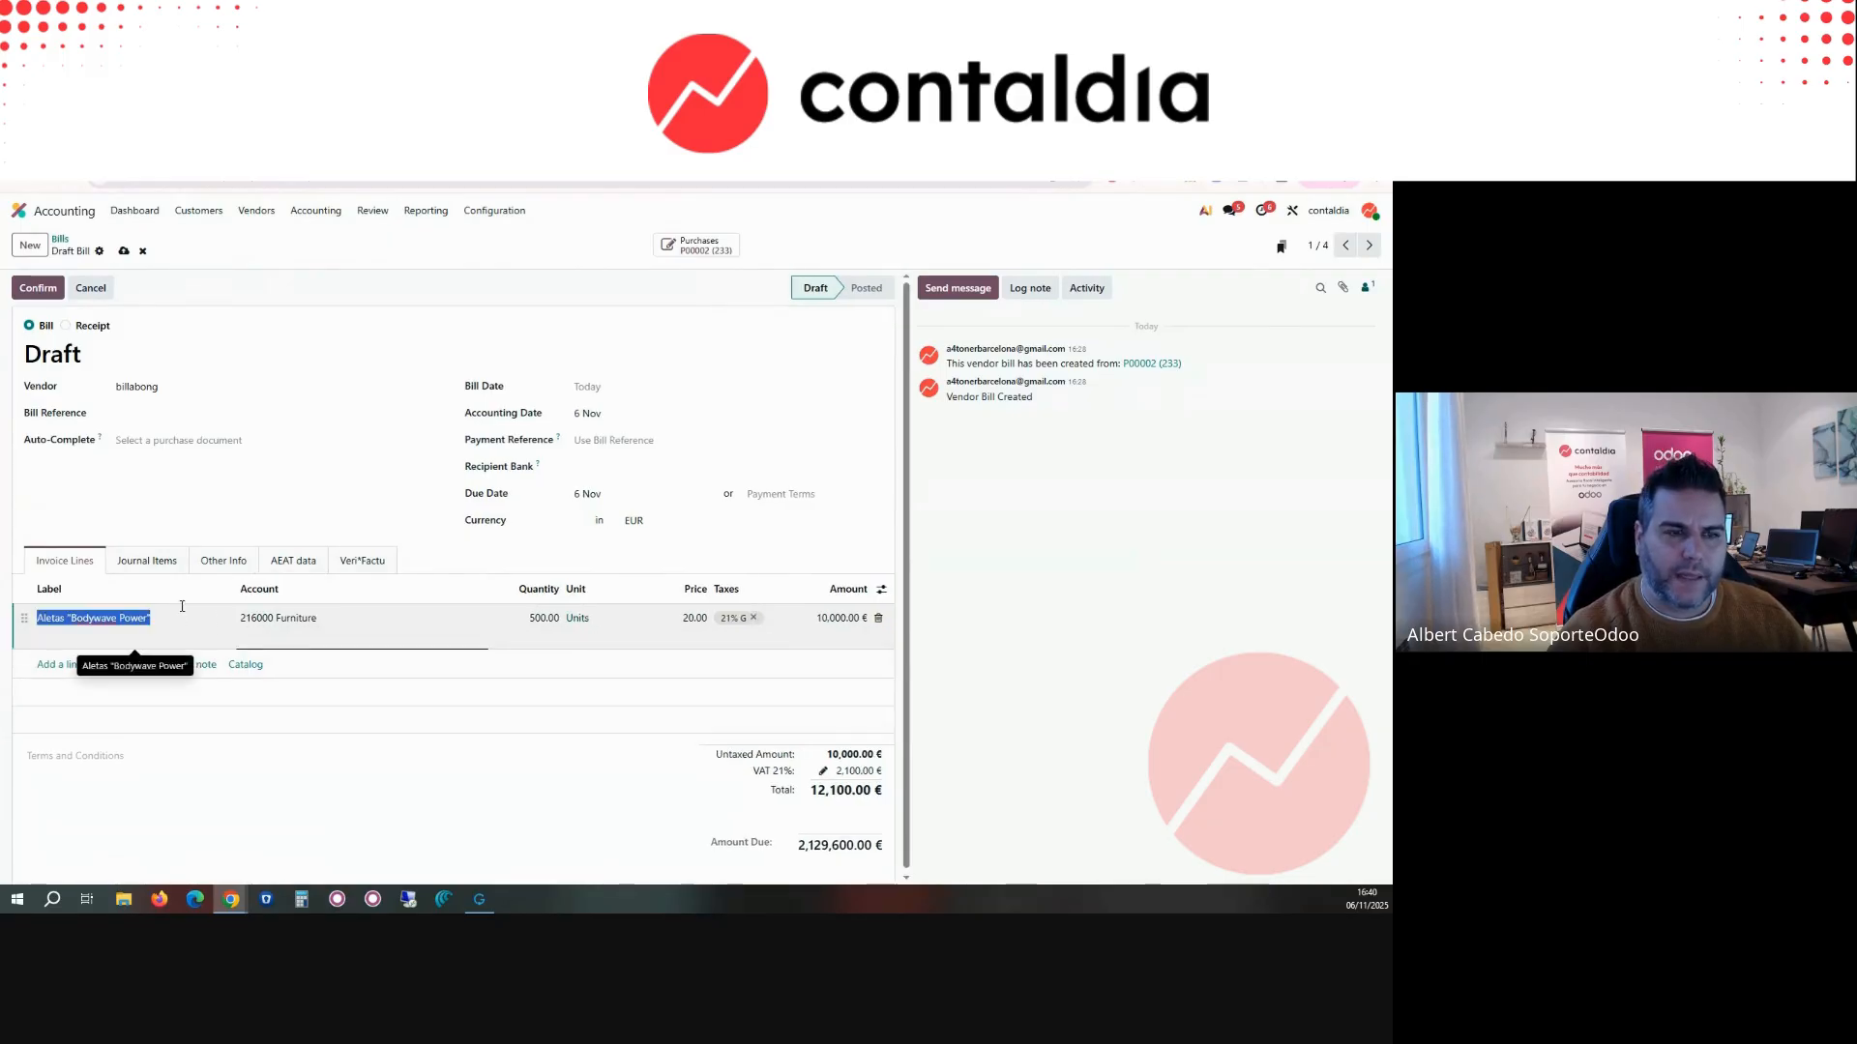
pyautogui.click(40, 289)
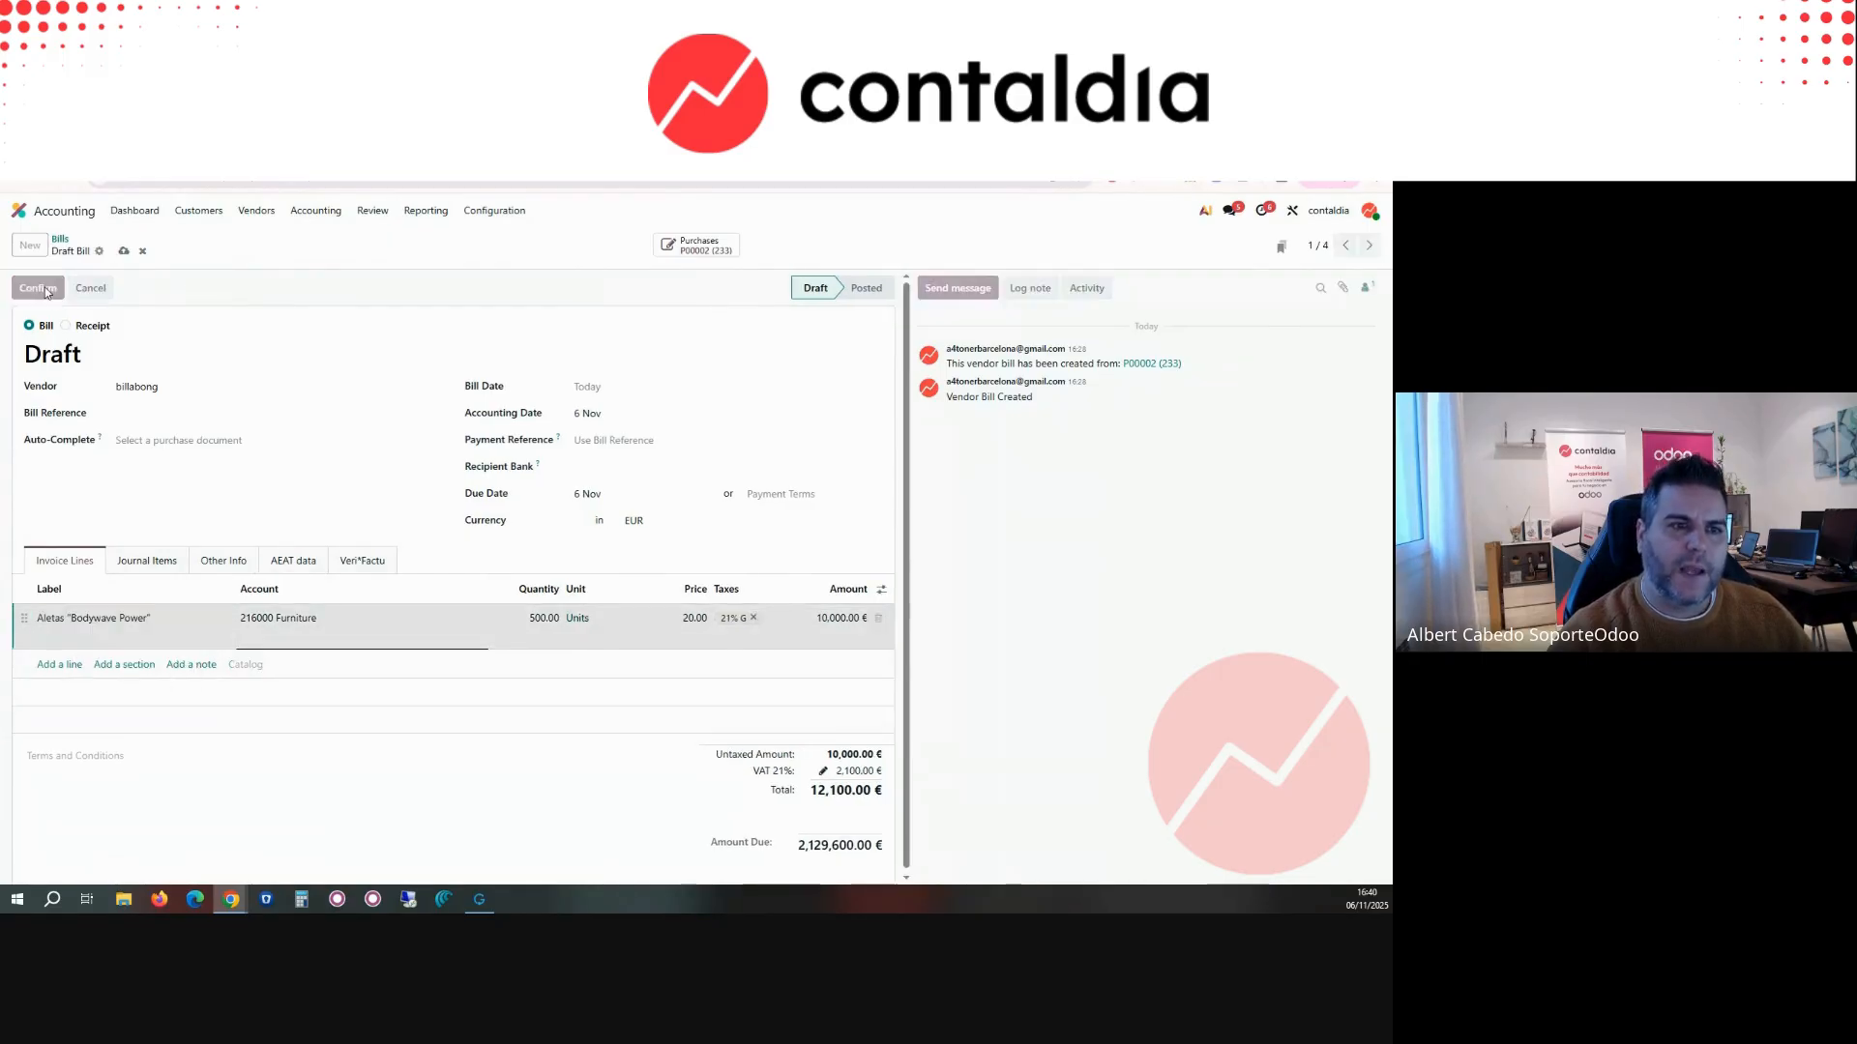
# Step: Open the Aletas "Bodywave Power" asset from the assets list and confirm it
pyautogui.click(302, 212)
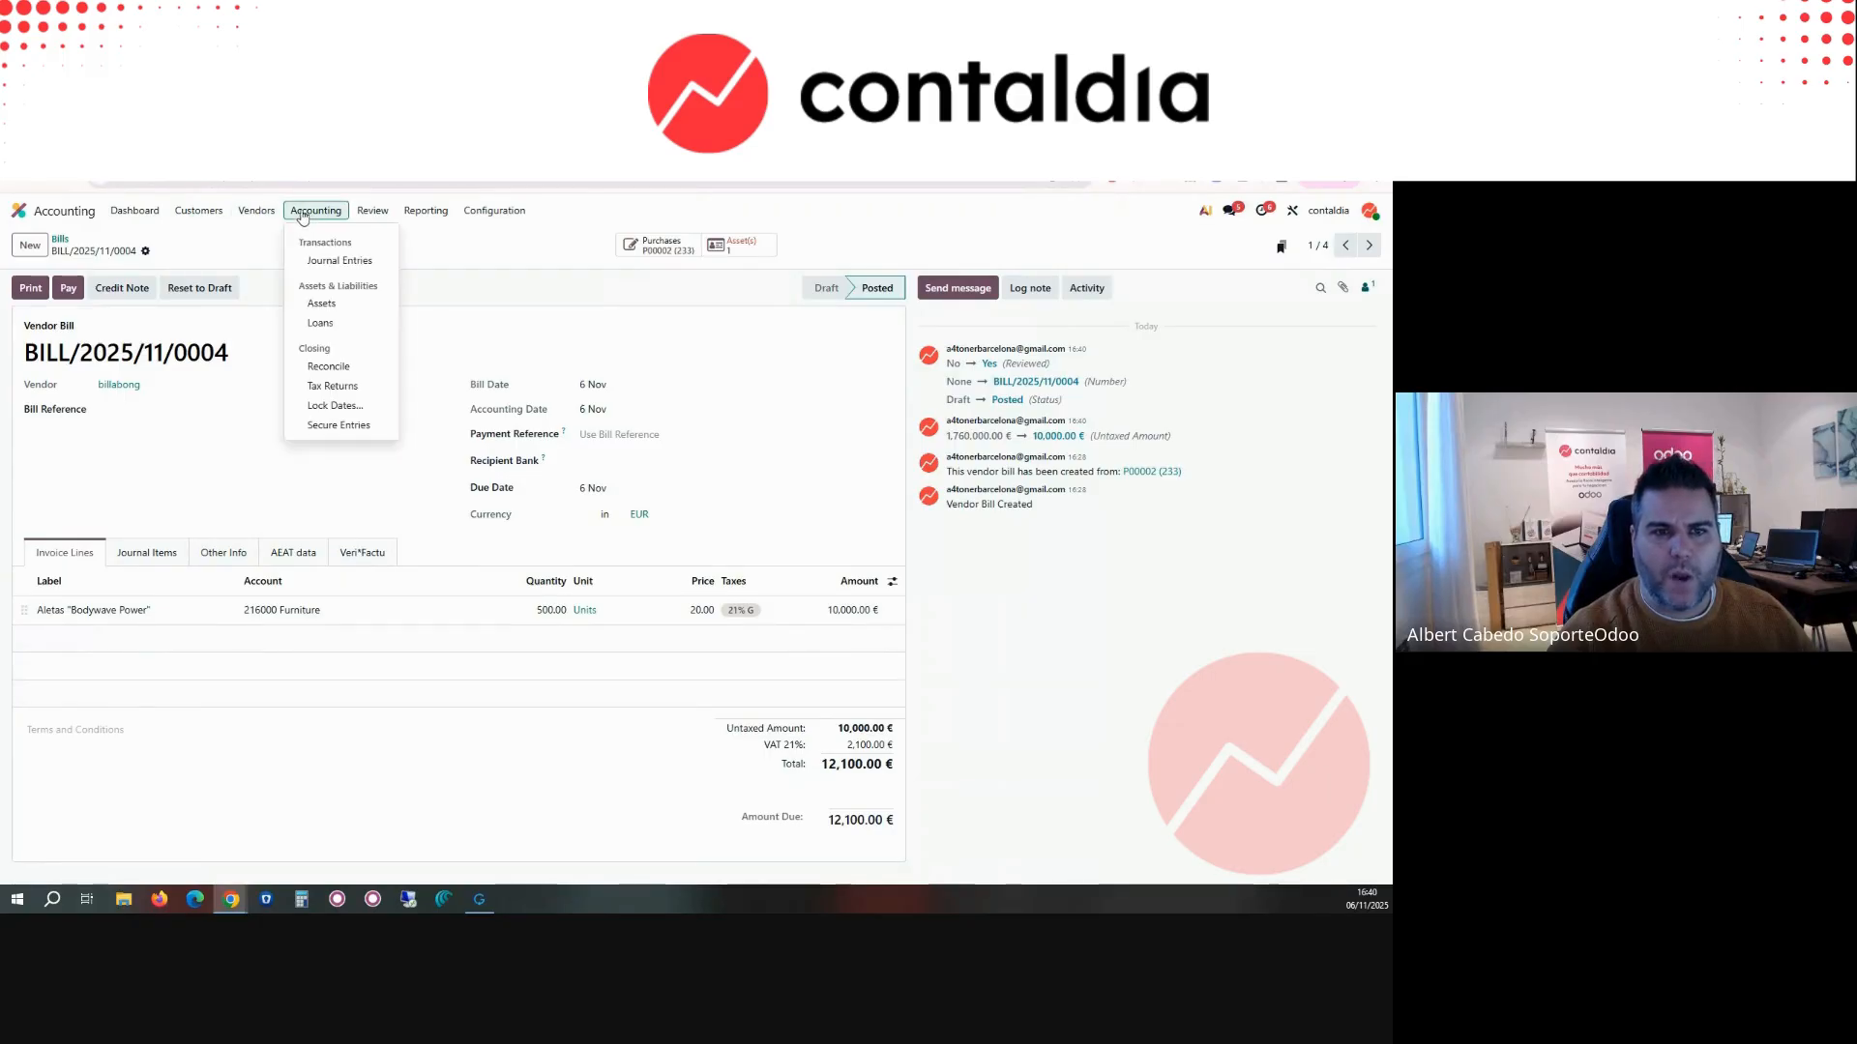
pyautogui.click(324, 306)
pyautogui.click(335, 311)
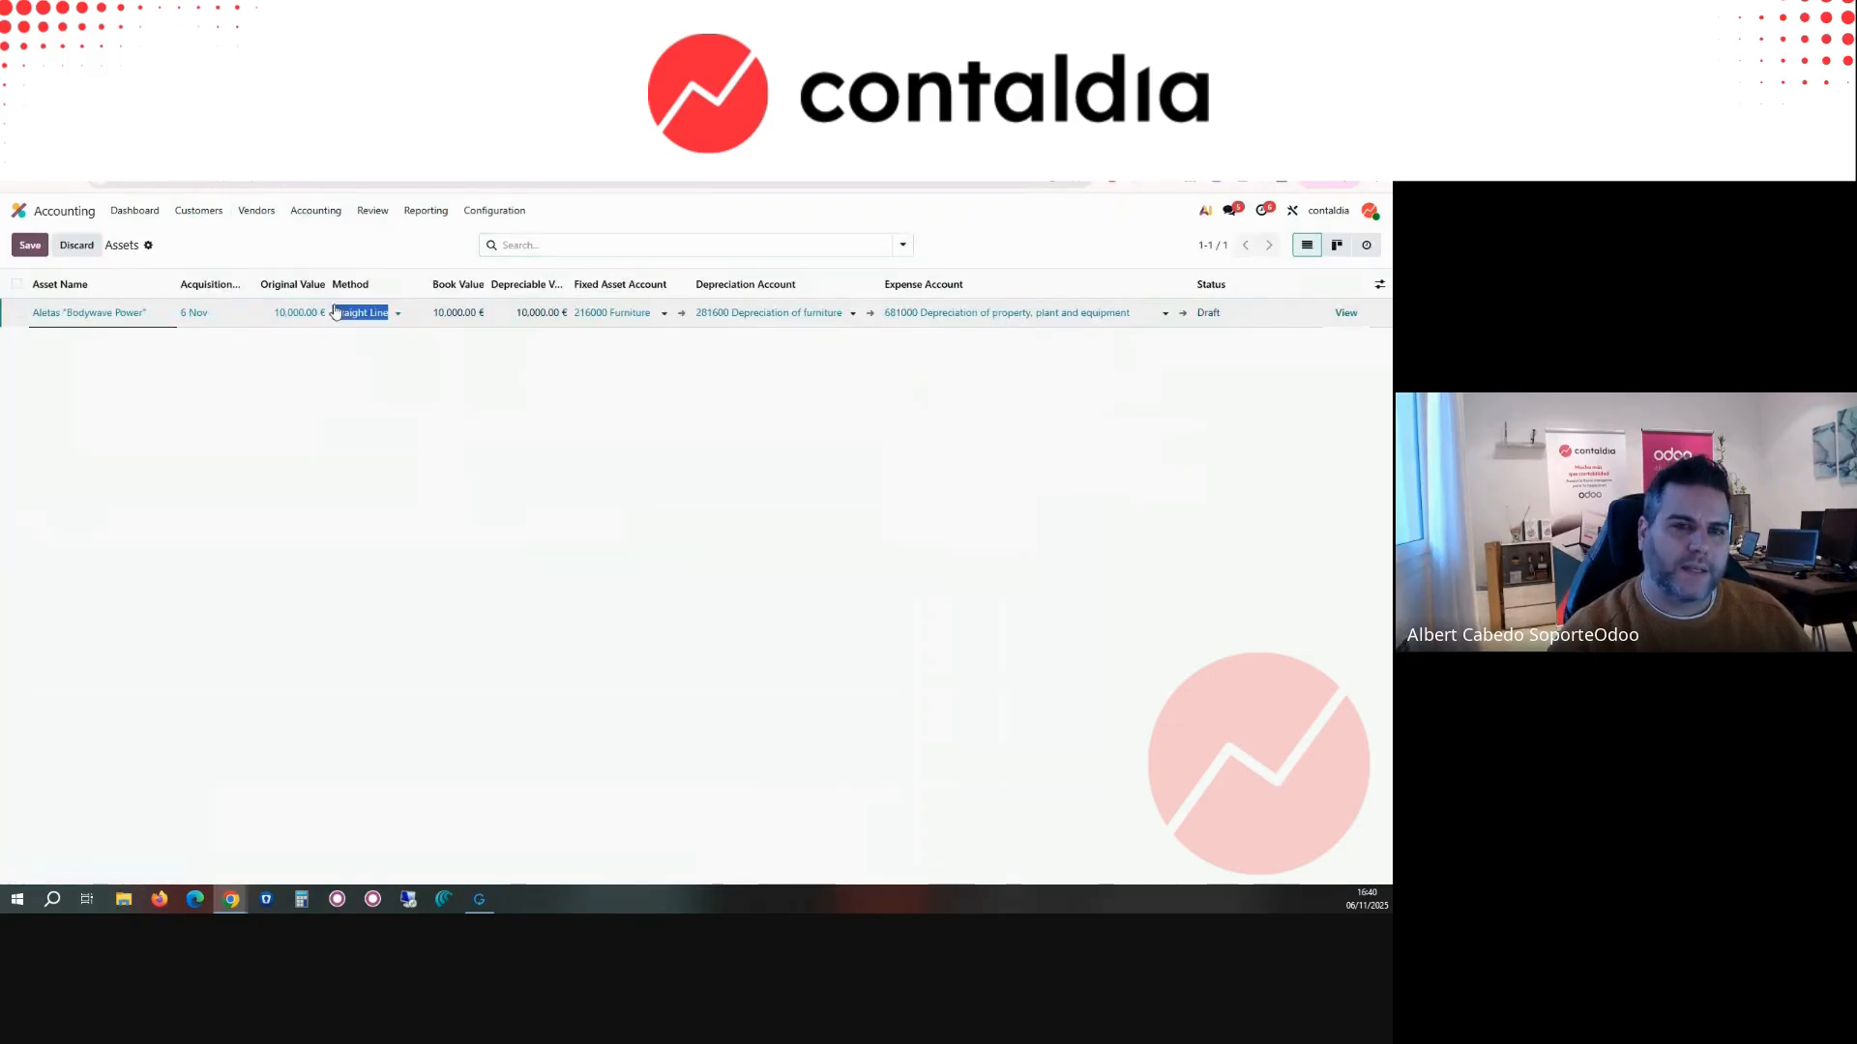
pyautogui.click(1347, 314)
pyautogui.click(39, 289)
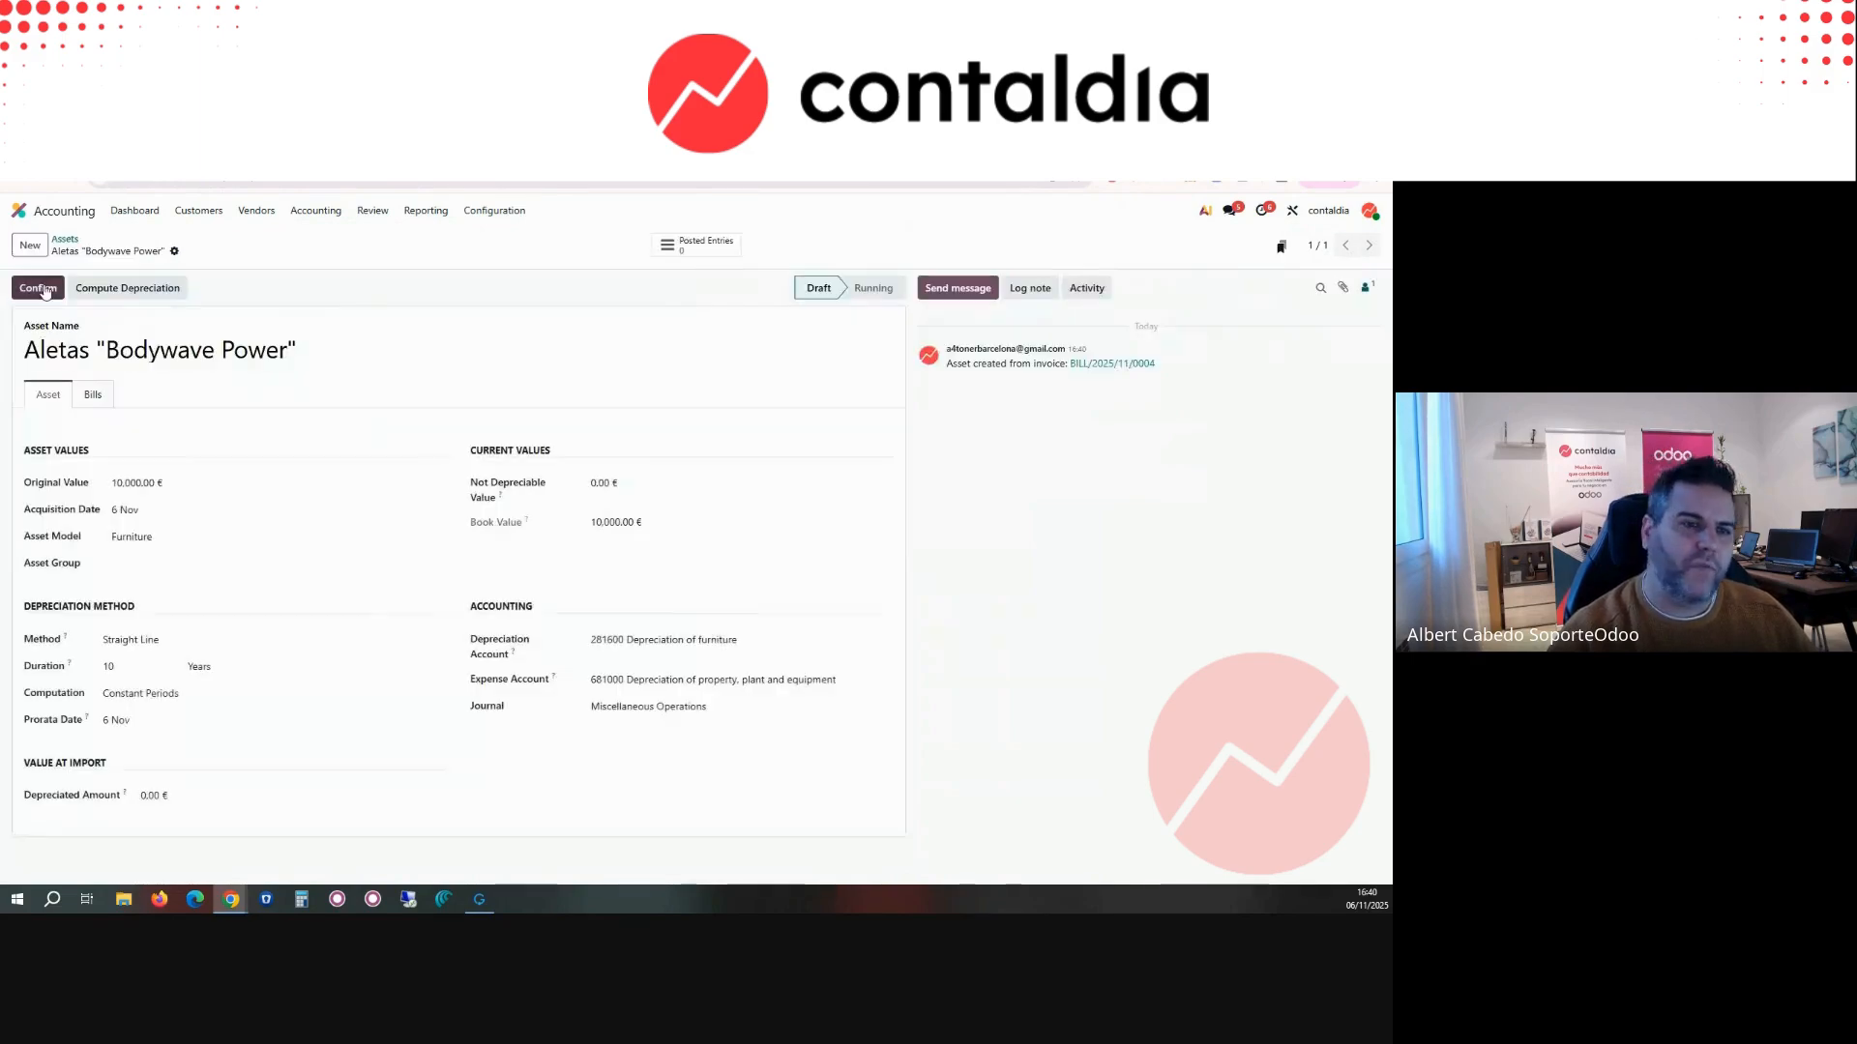
# Step: Examine the asset's depreciation board and its depreciation method settings, including the duration unit
pyautogui.click(136, 401)
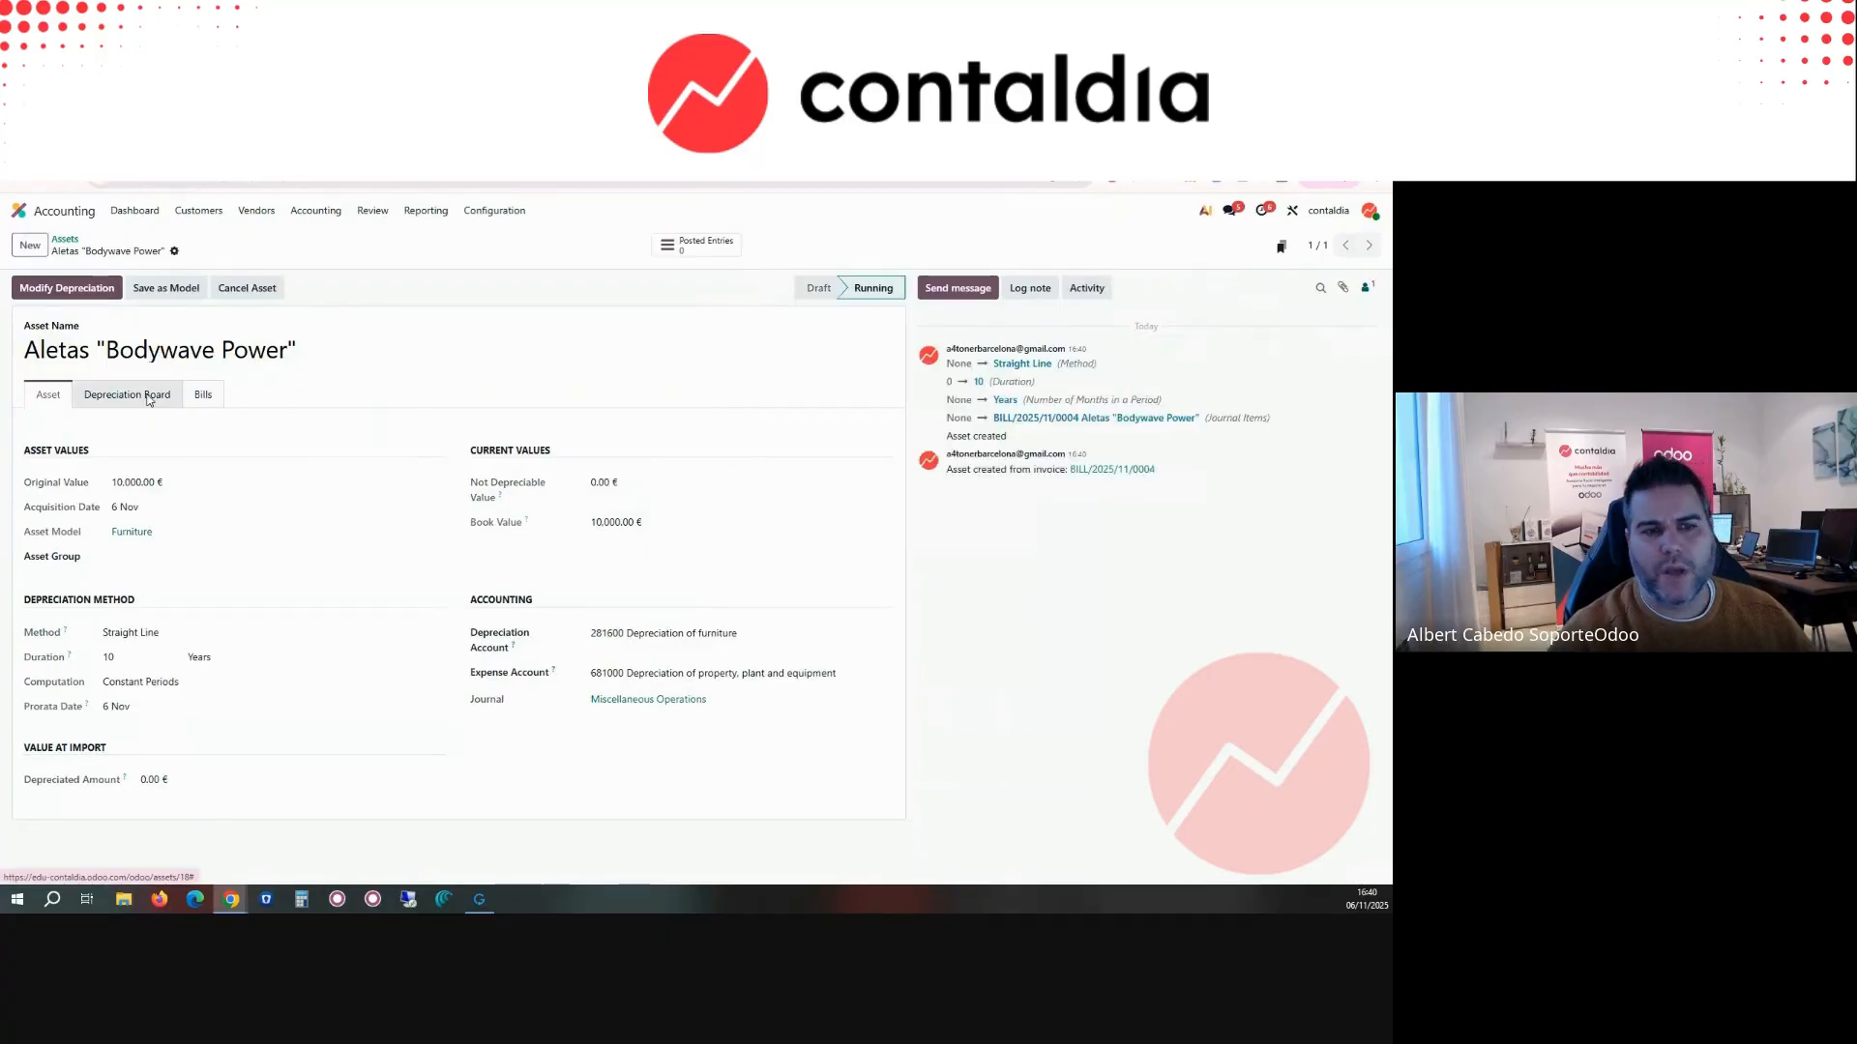
pyautogui.click(48, 396)
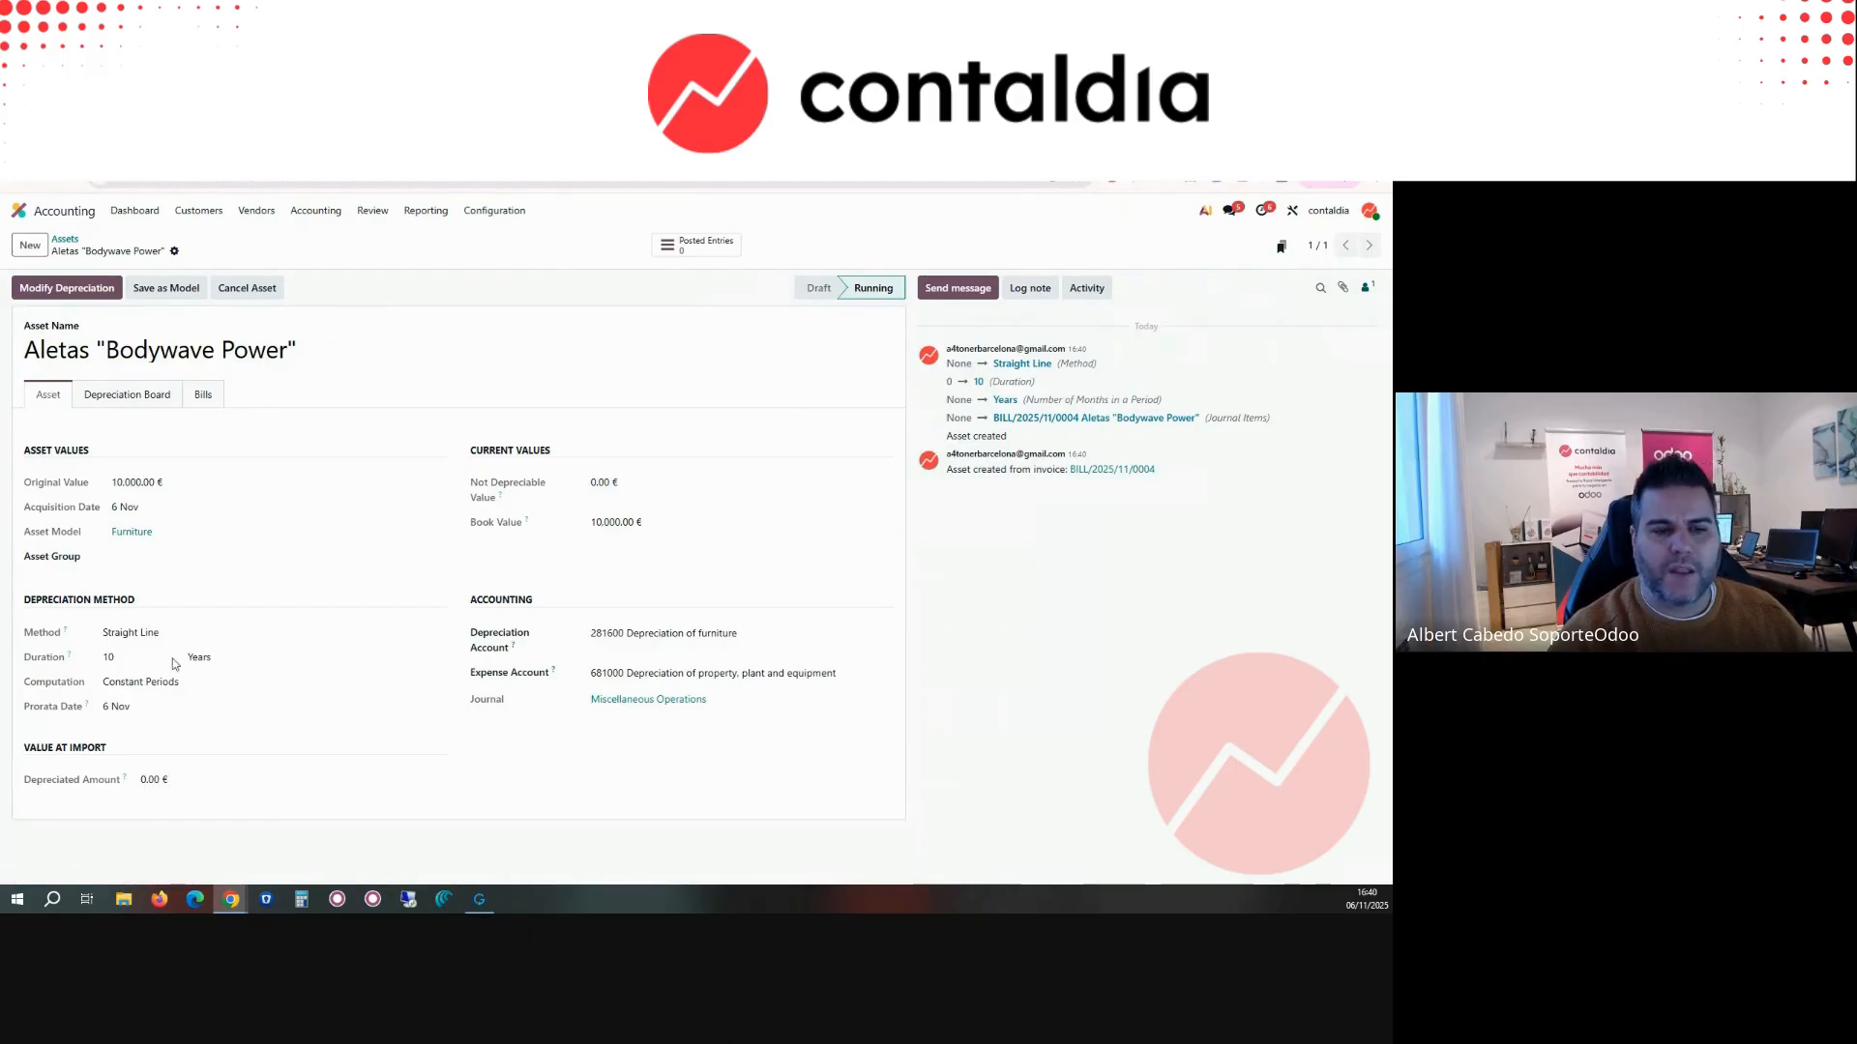
pyautogui.moveTo(190, 664); pyautogui.dragTo(218, 665)
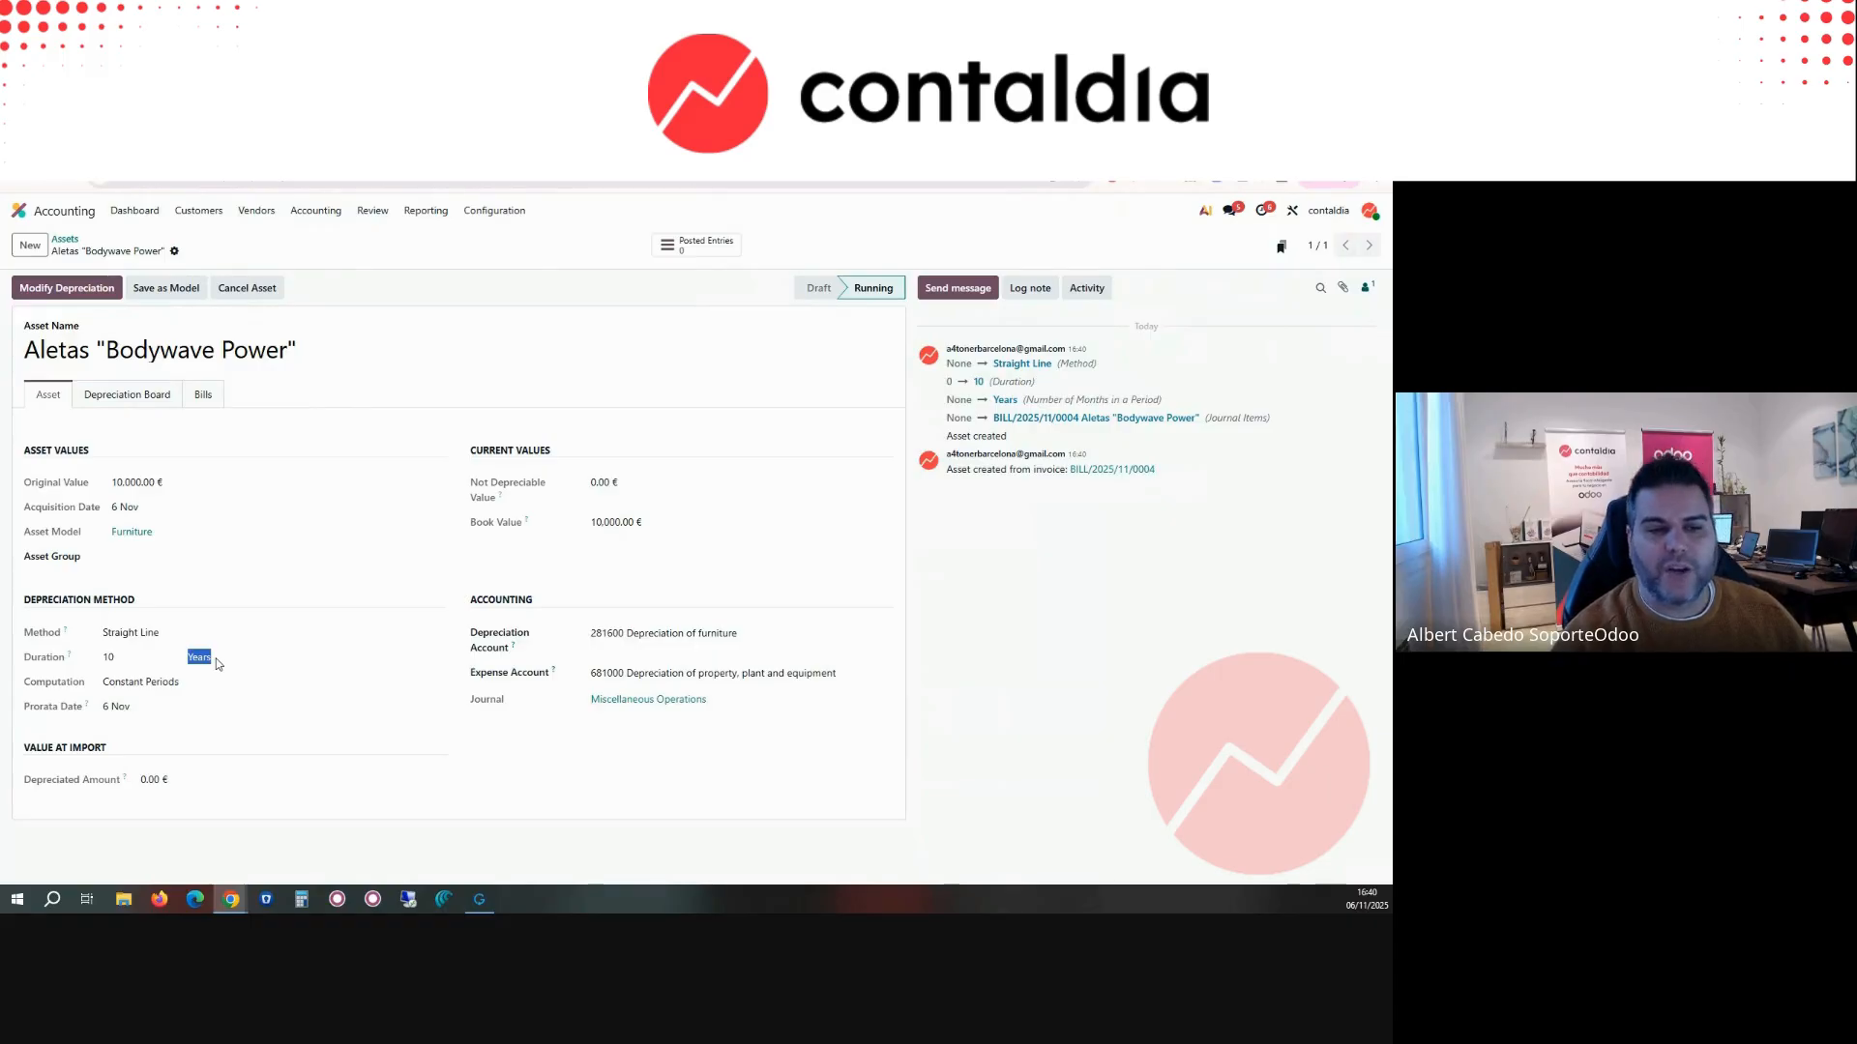
pyautogui.click(126, 397)
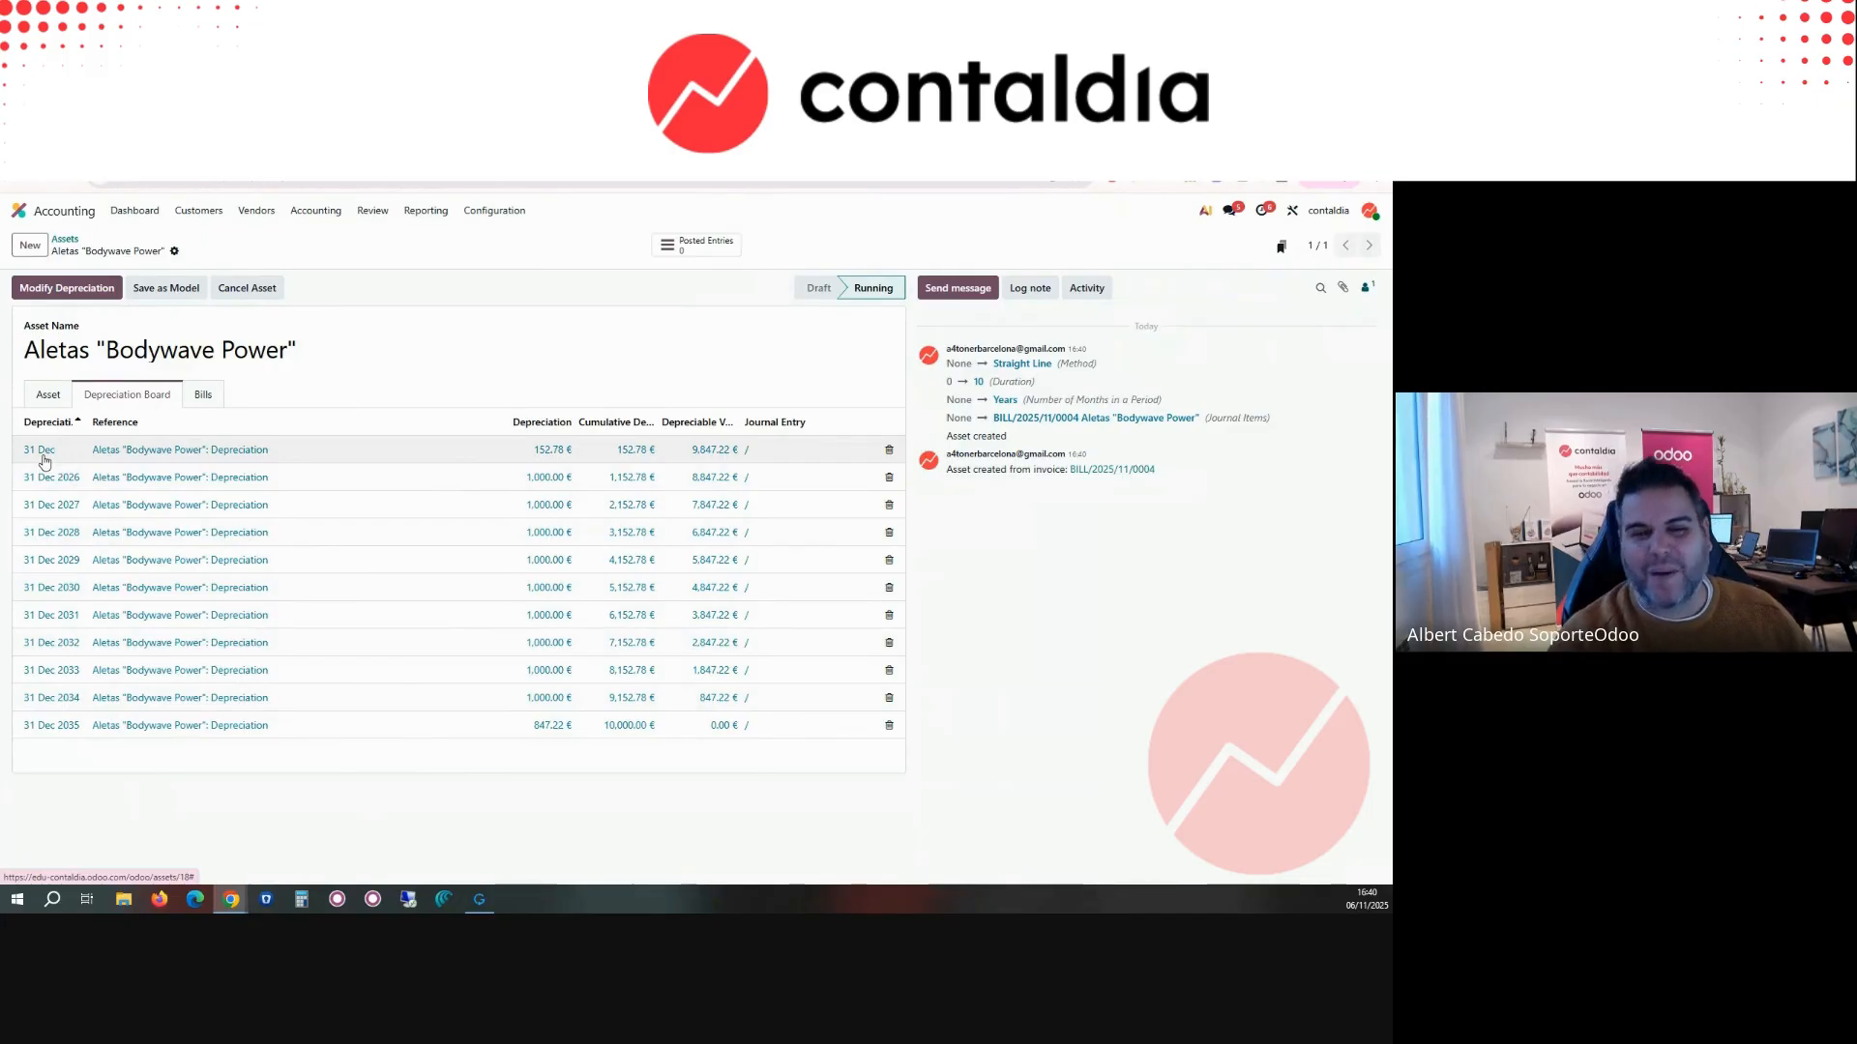
pyautogui.click(41, 396)
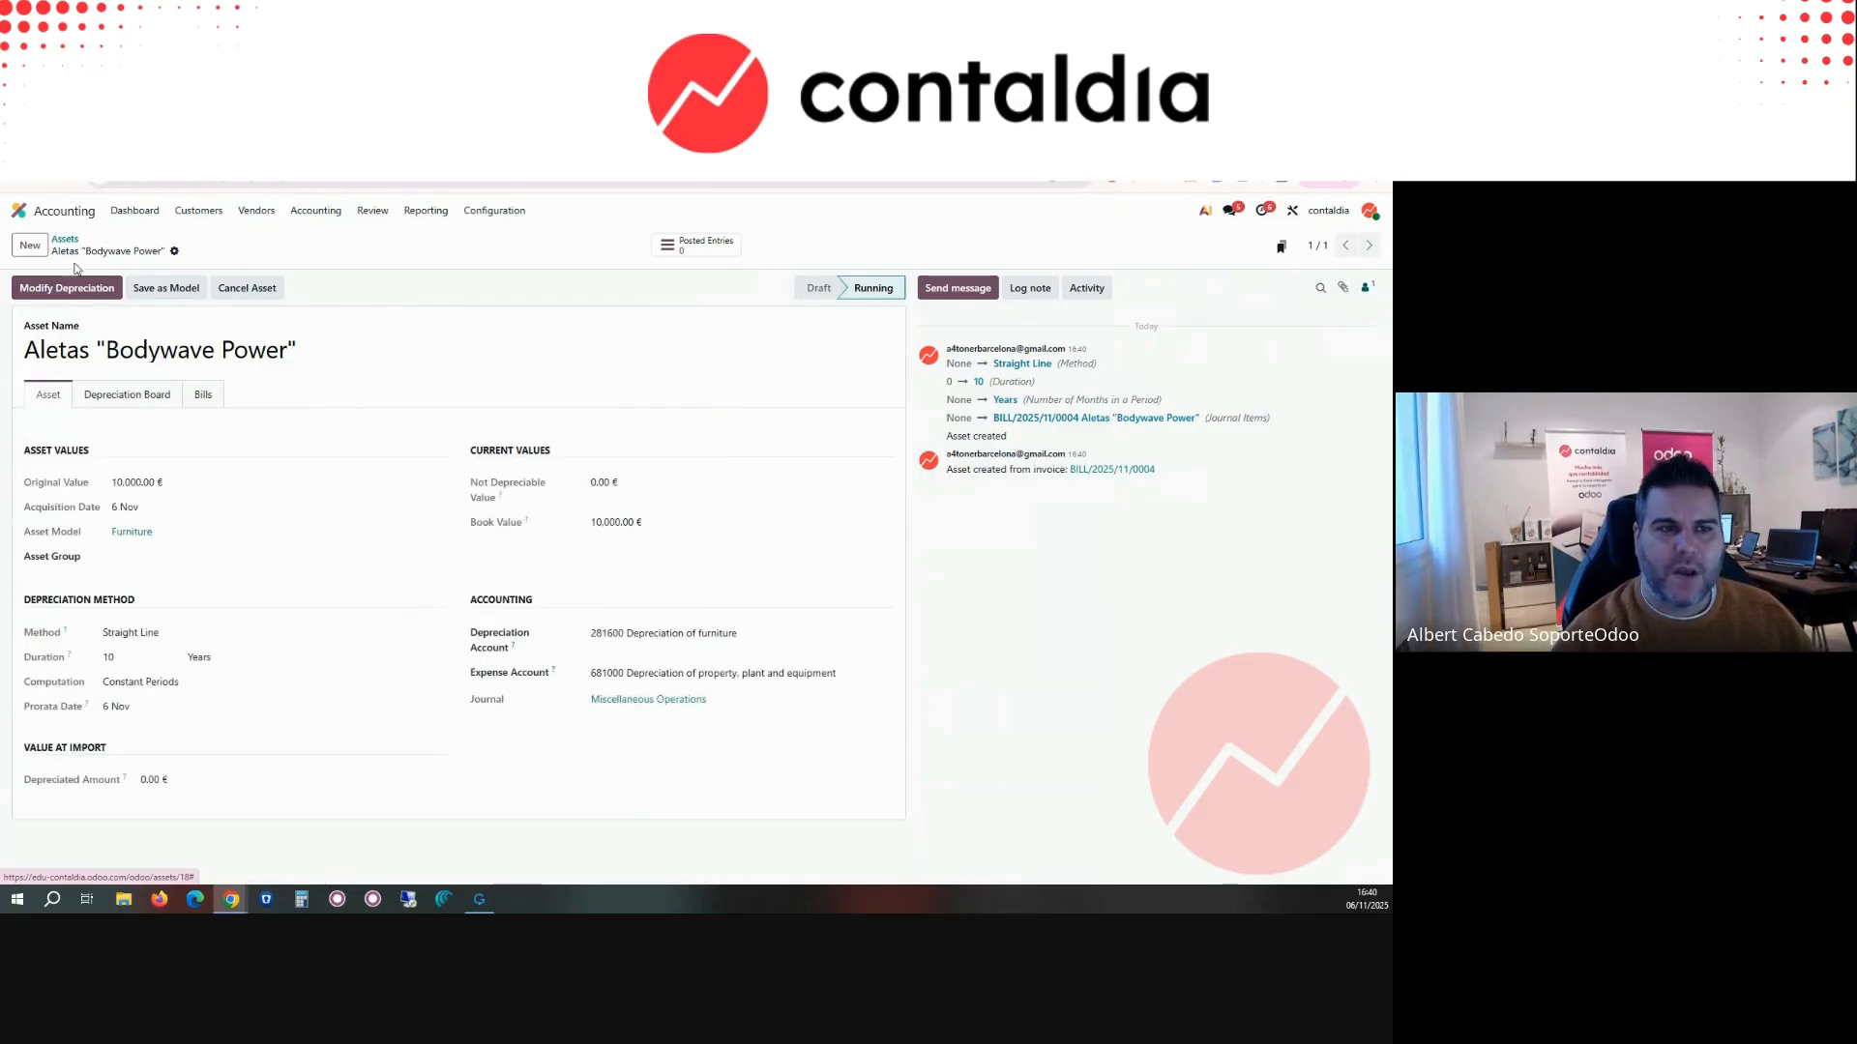
# Step: View the asset's depreciation modification options, close them without applying anything, and return to the assets list
pyautogui.click(85, 289)
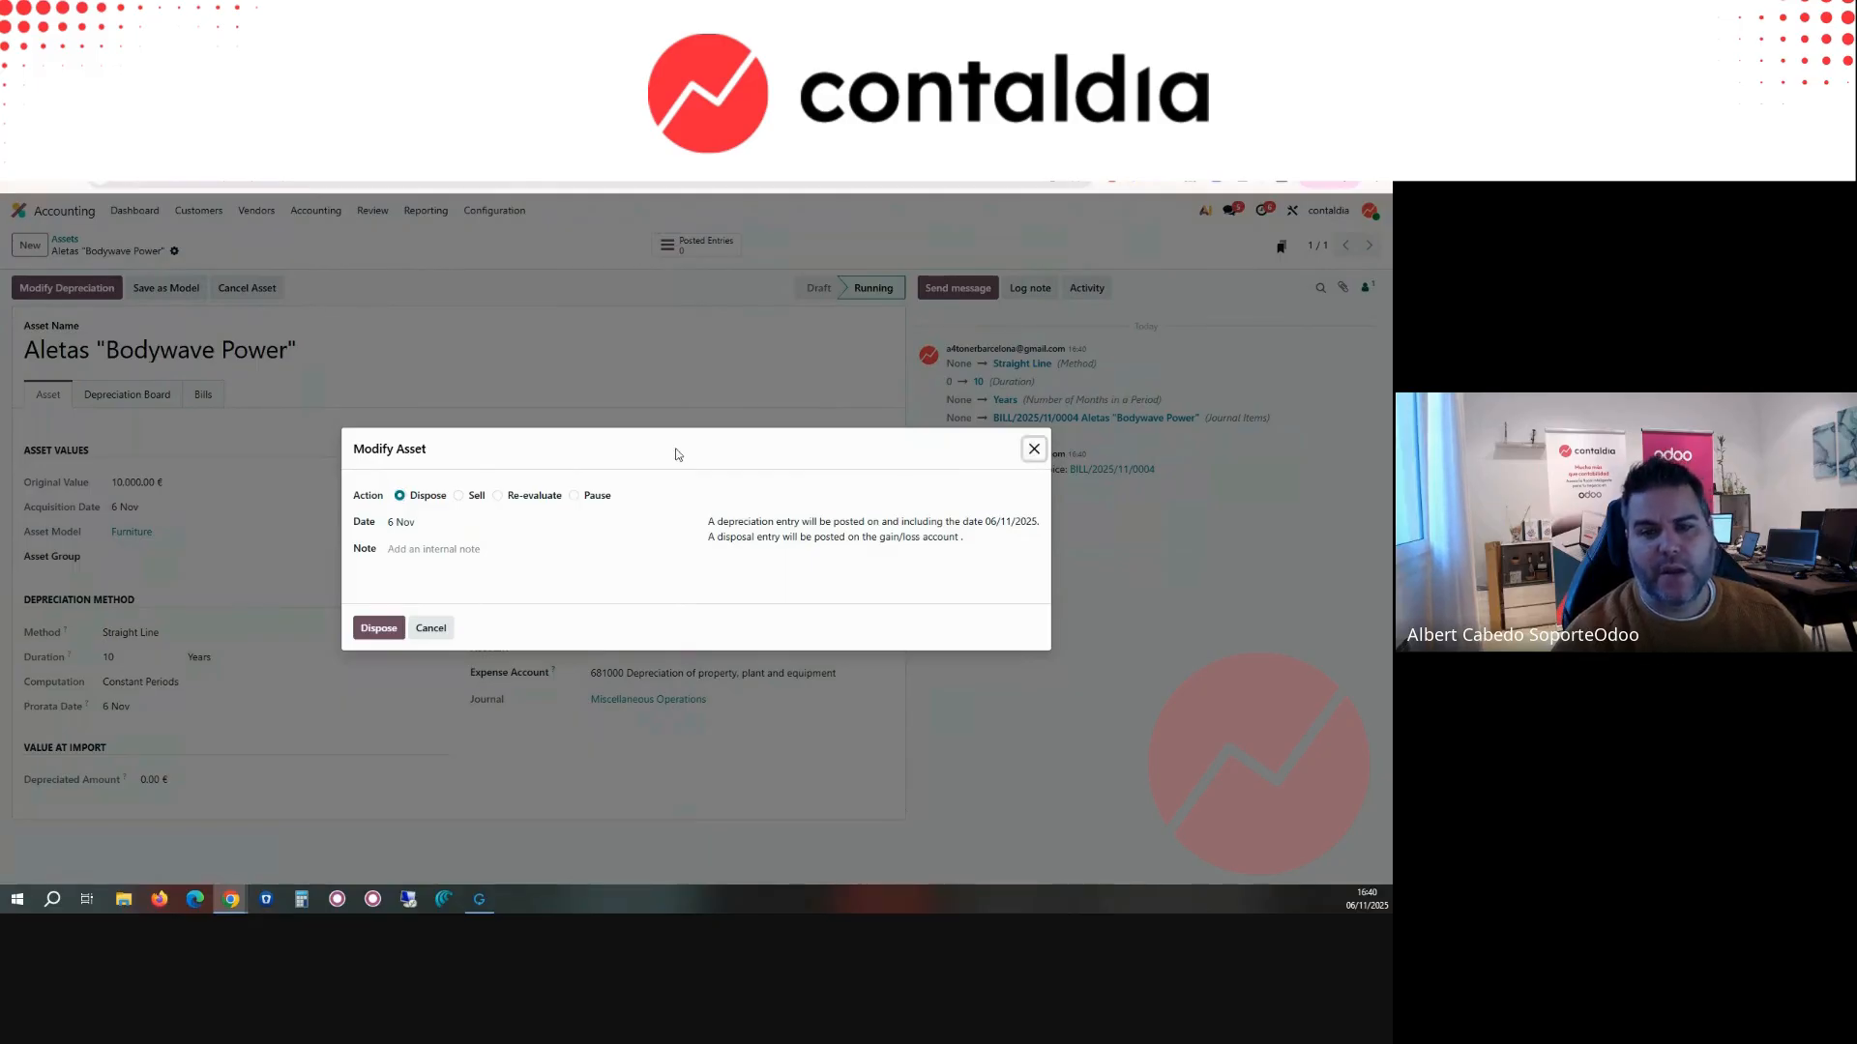
pyautogui.click(1034, 451)
pyautogui.click(63, 240)
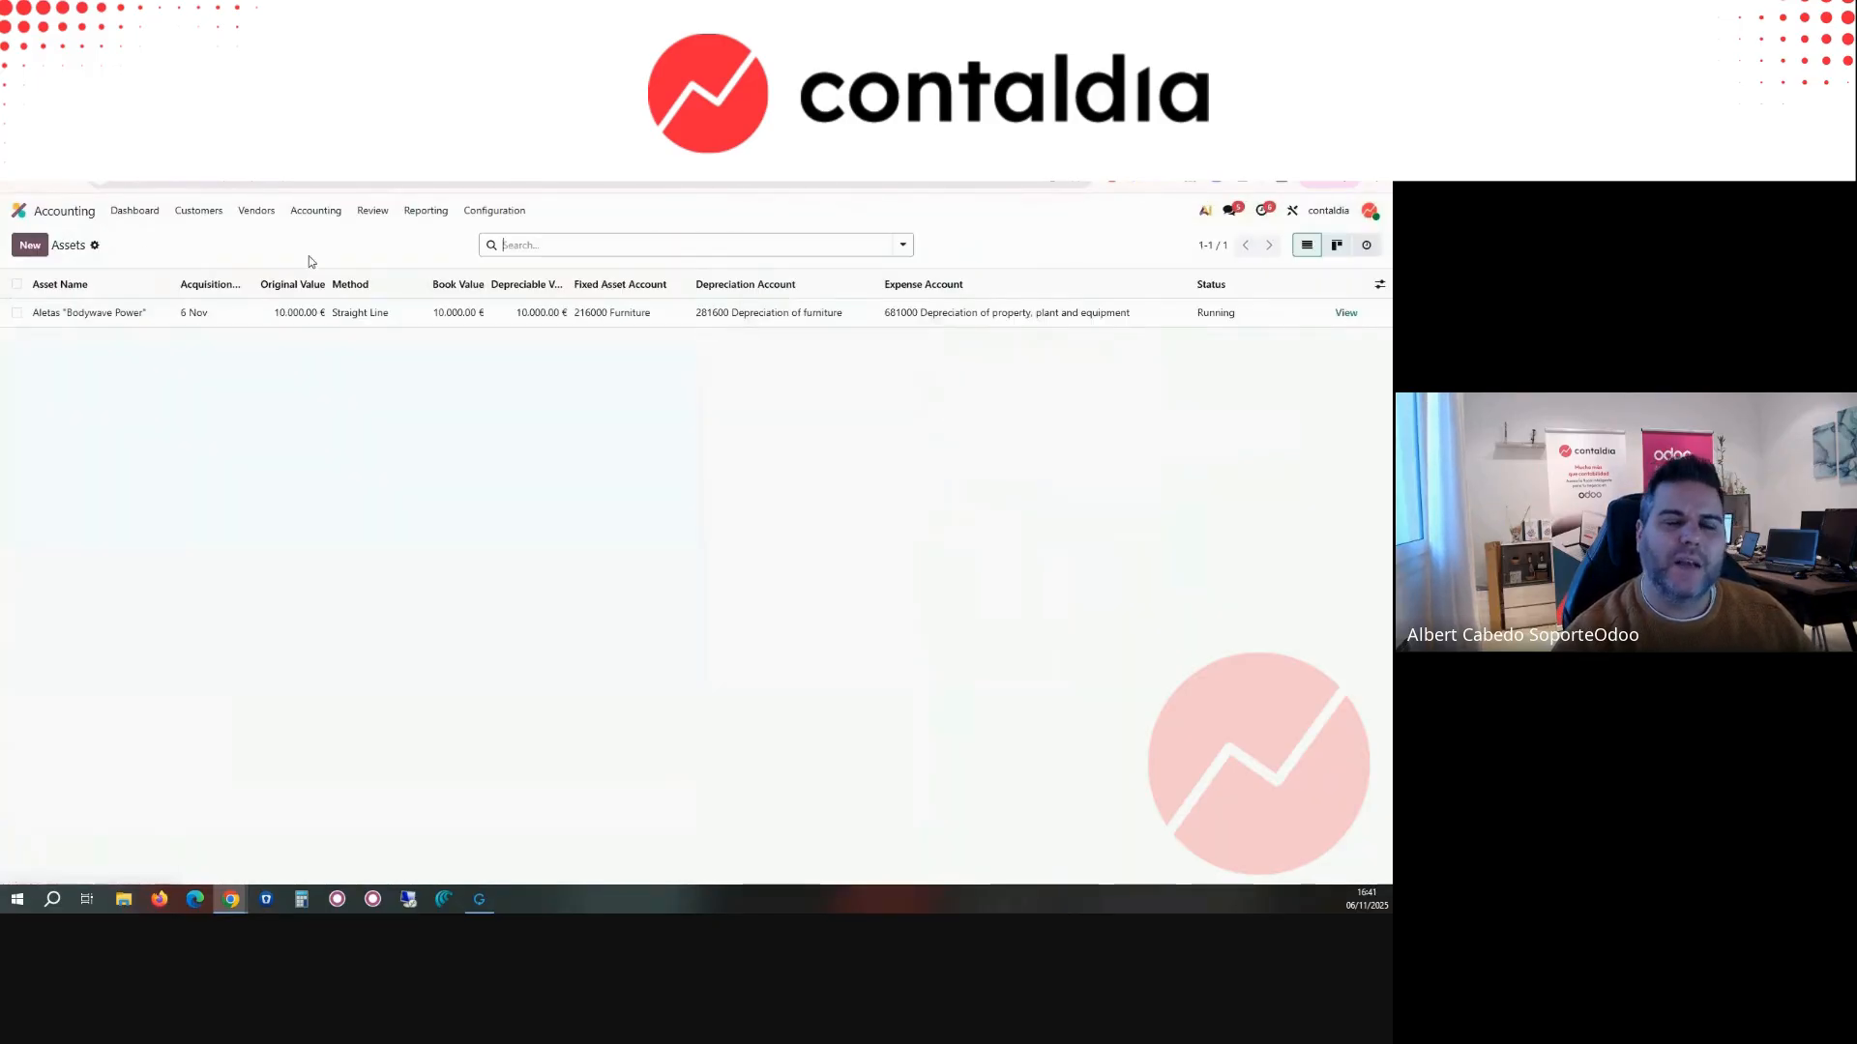
# Step: Open the loans list and view a blank new loan form with its amortization schedule
pyautogui.click(257, 210)
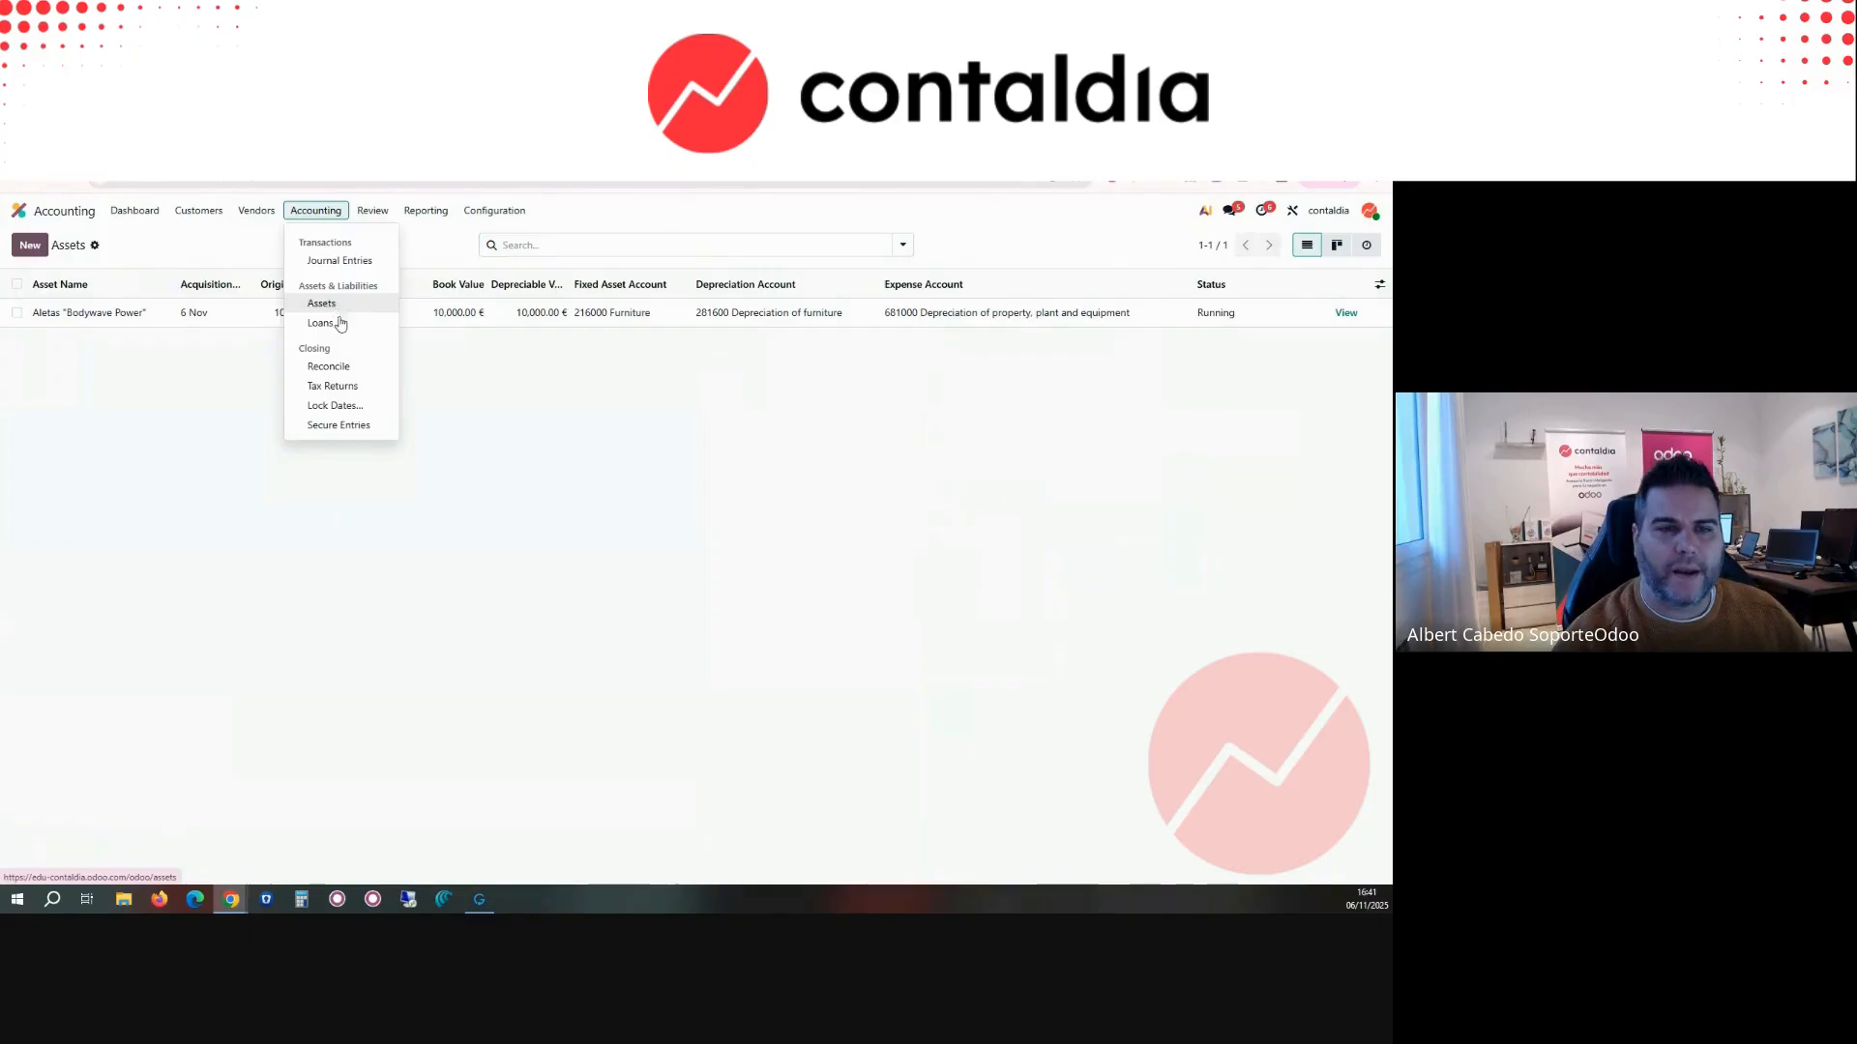
pyautogui.click(340, 326)
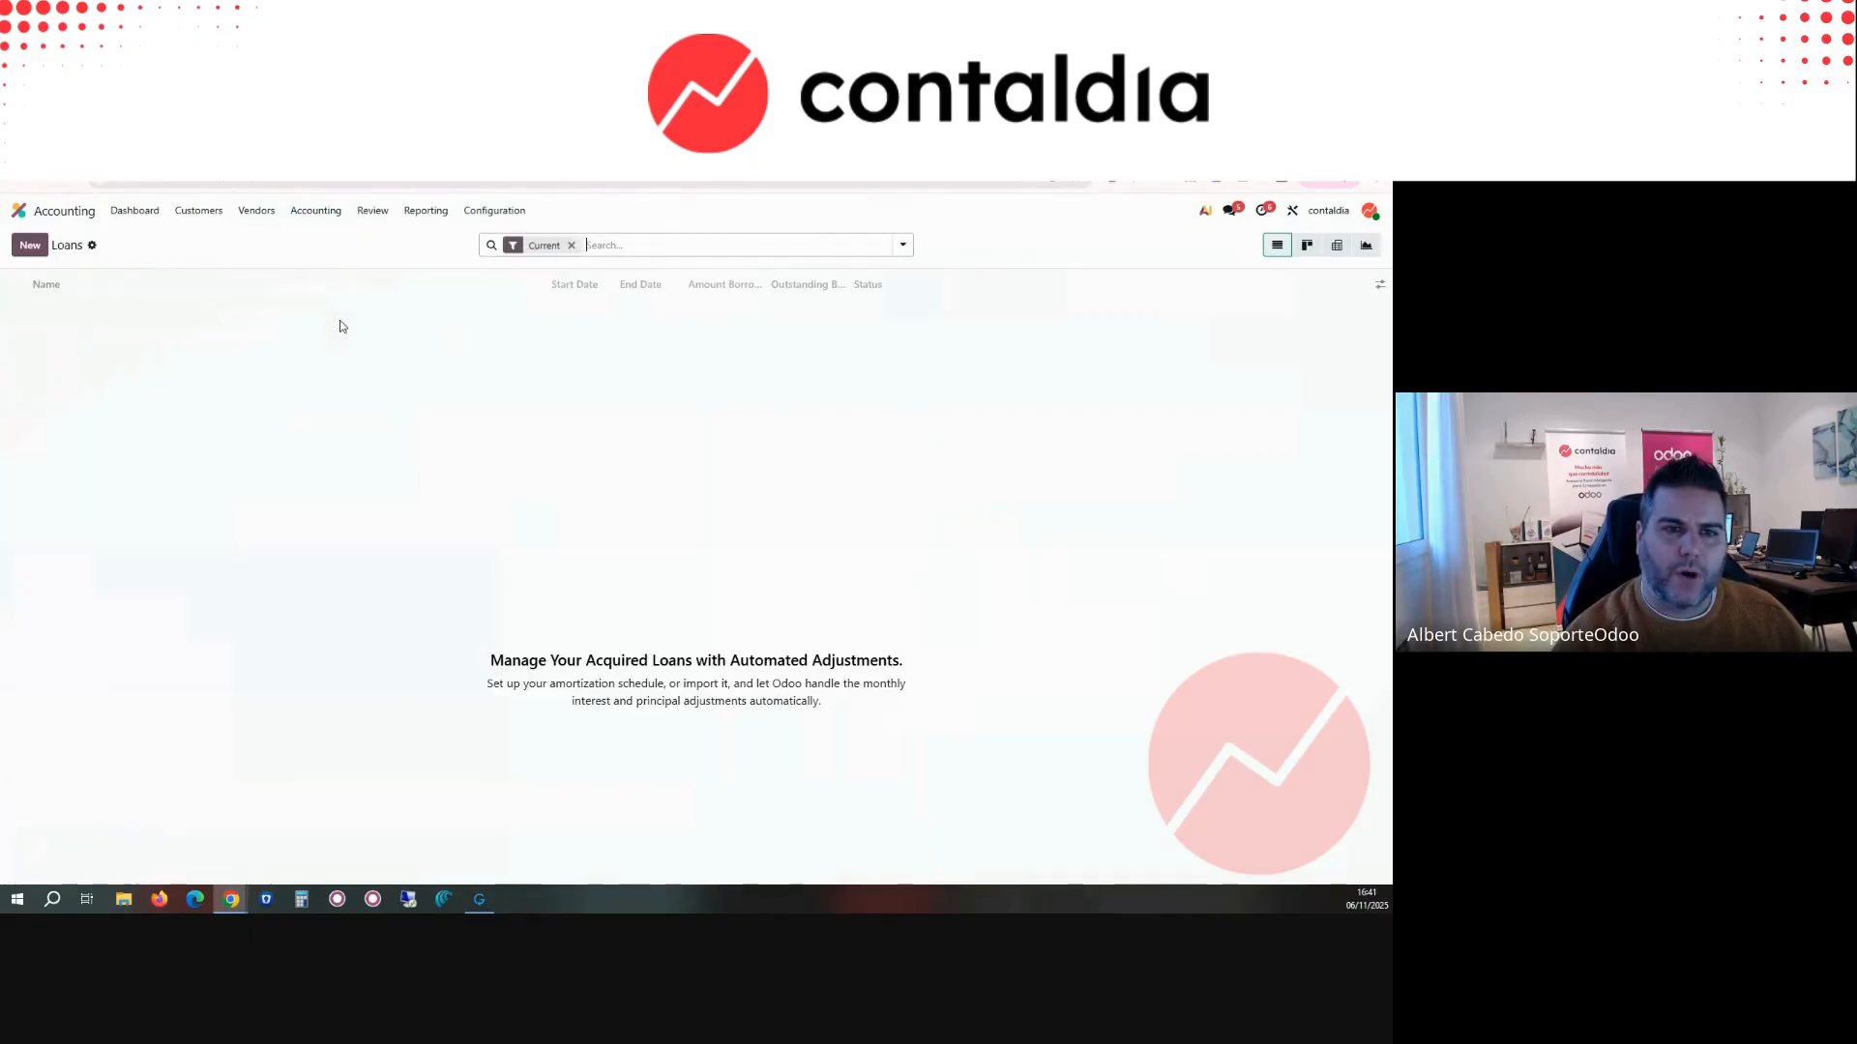
pyautogui.click(29, 249)
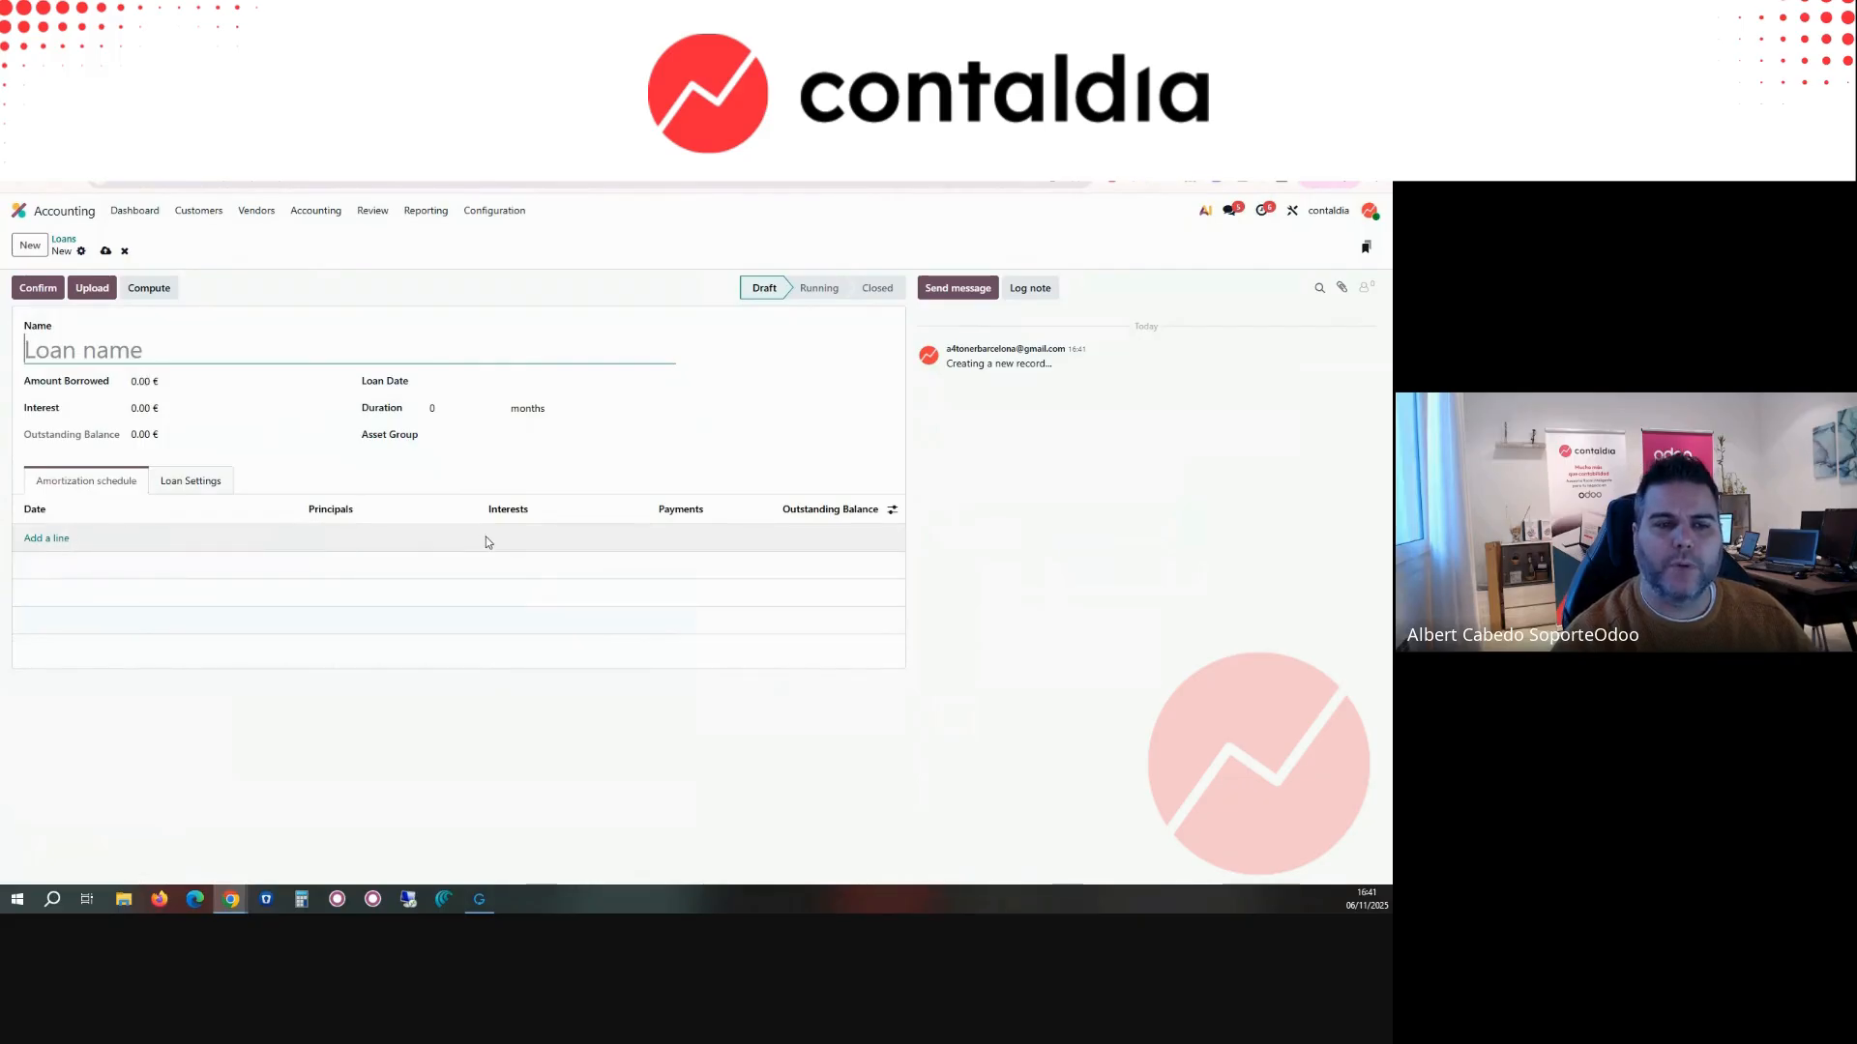
# Step: Open the journal items to reconcile and expand every partner group under accounts 410000 and 430000
pyautogui.click(312, 212)
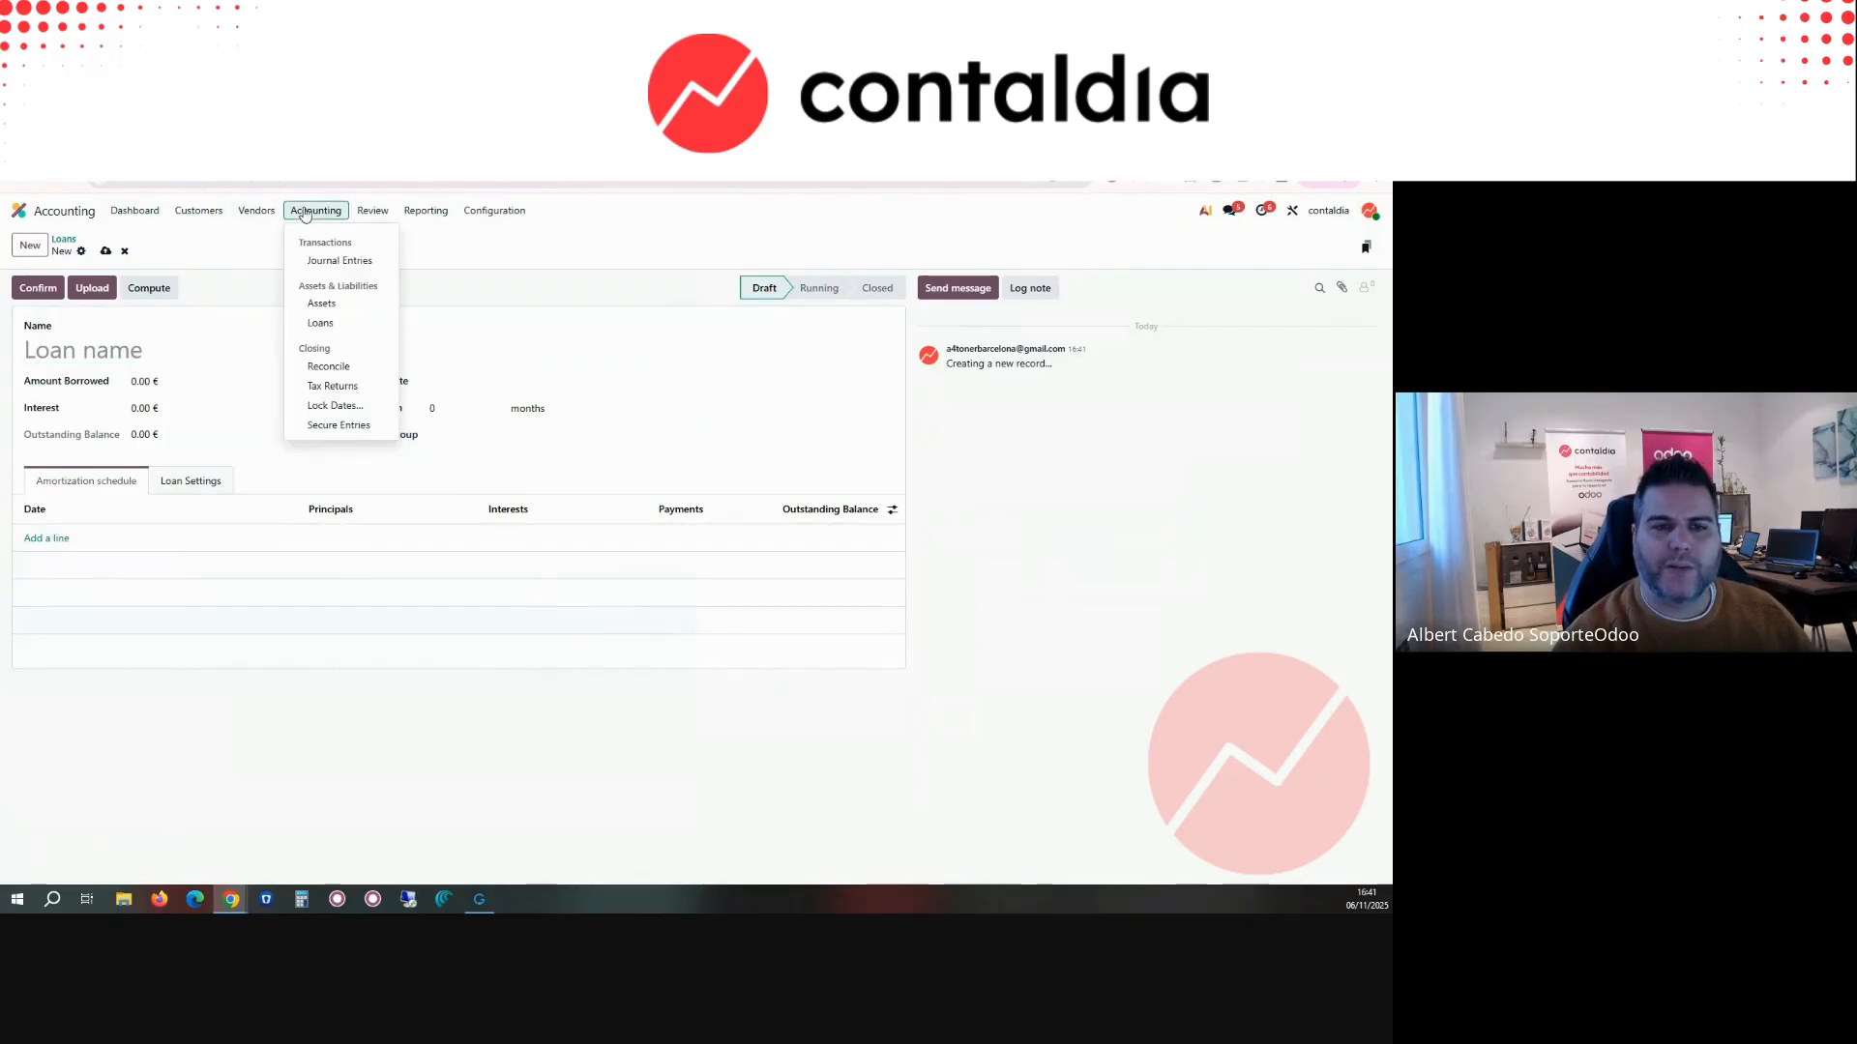
pyautogui.click(326, 367)
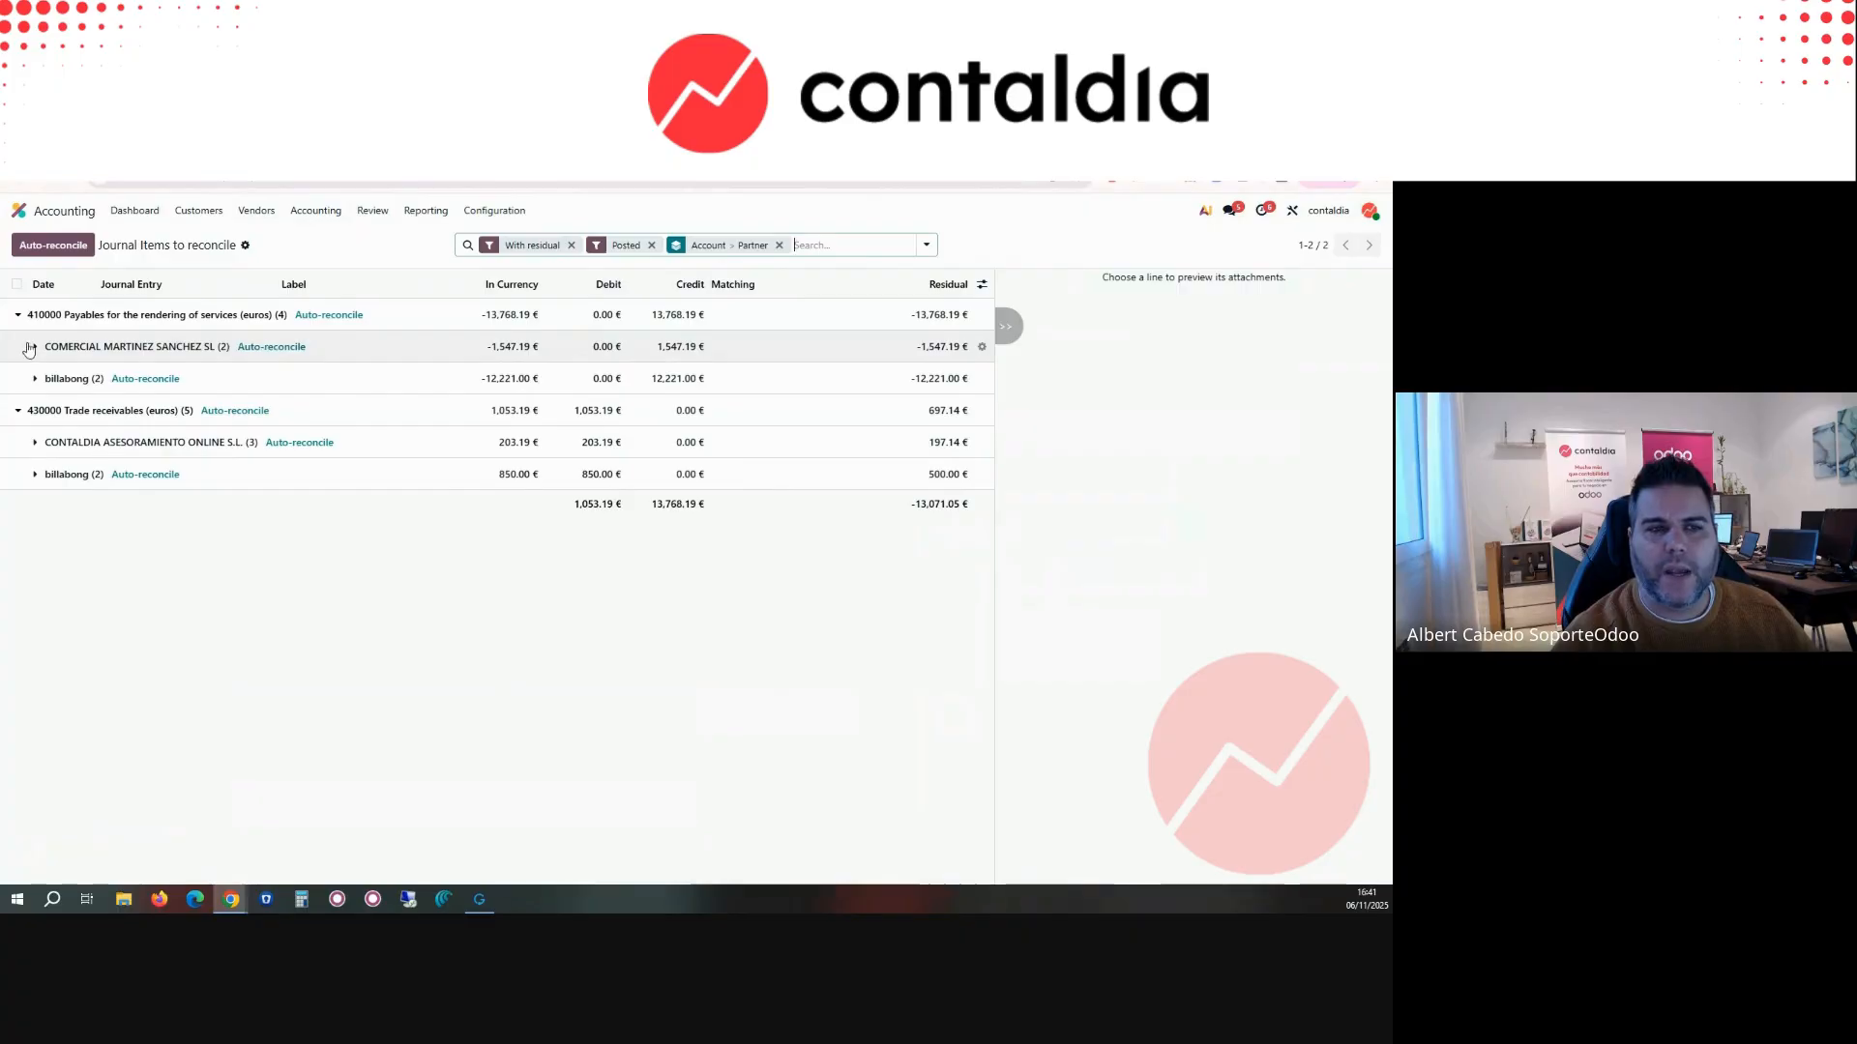
pyautogui.click(183, 350)
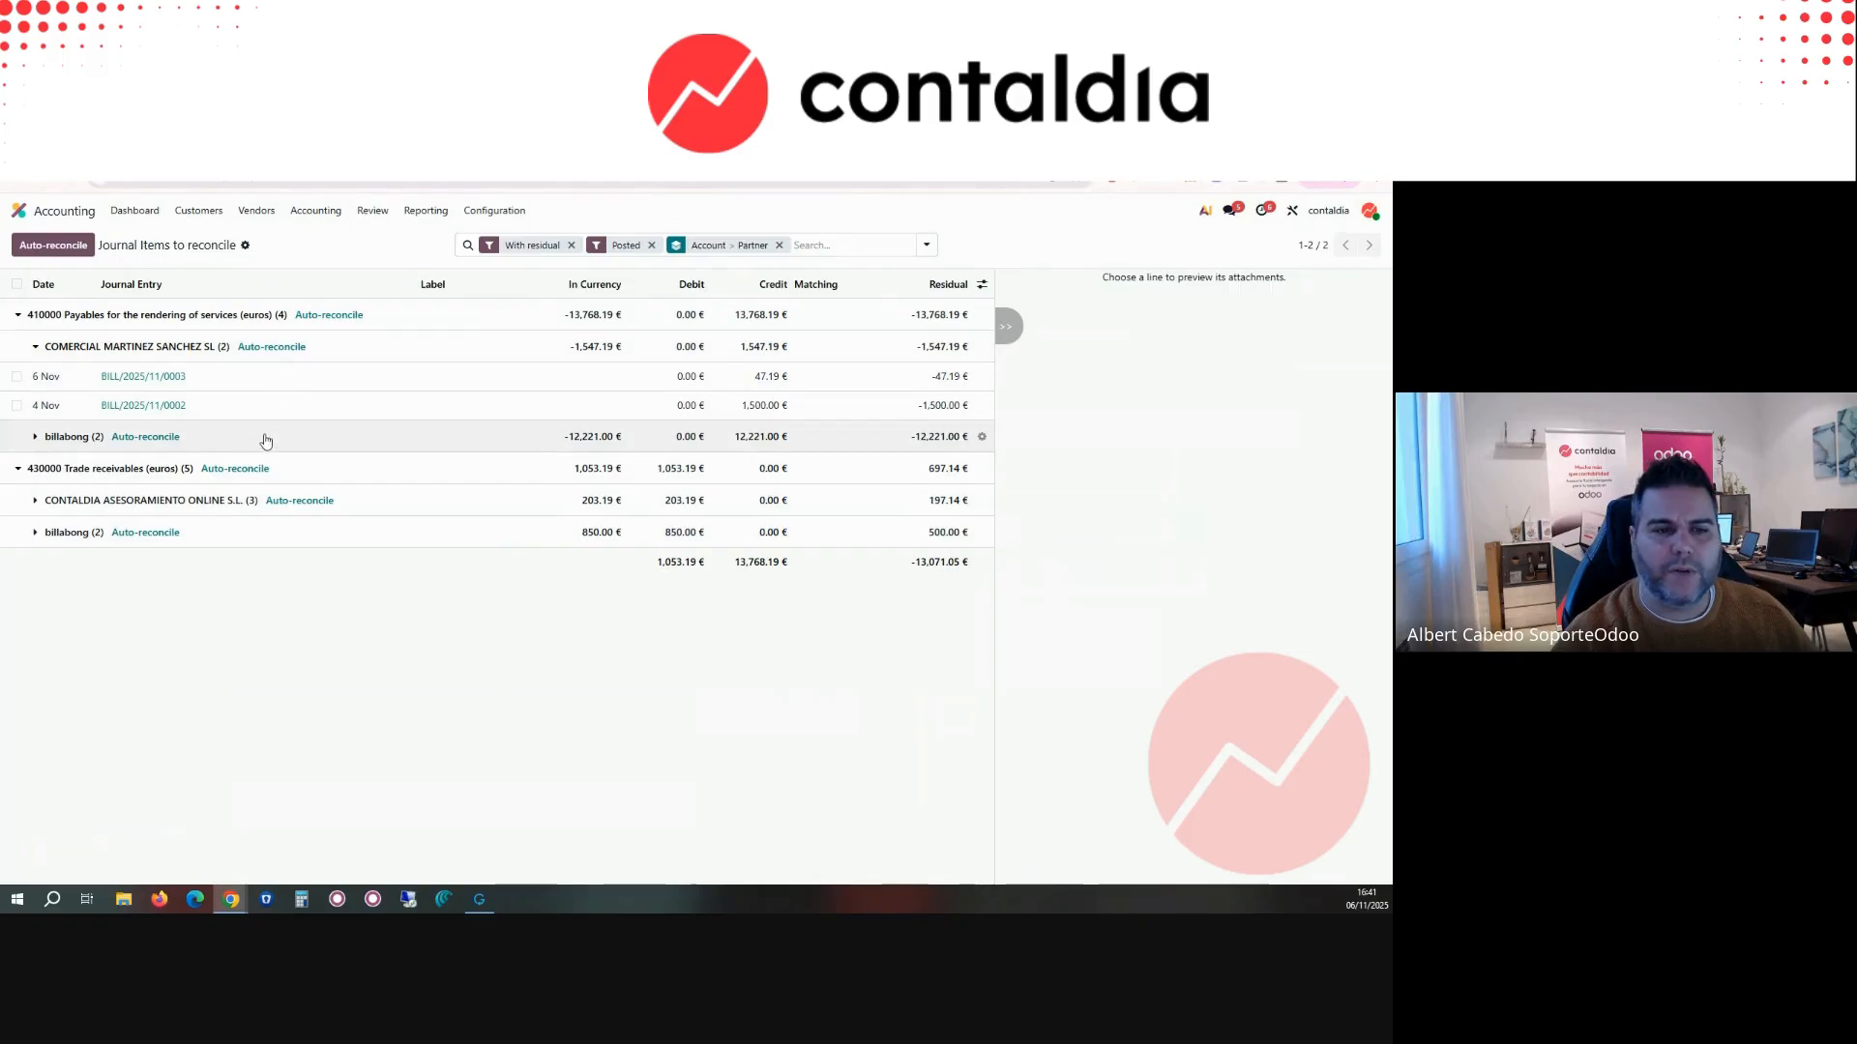
pyautogui.click(30, 443)
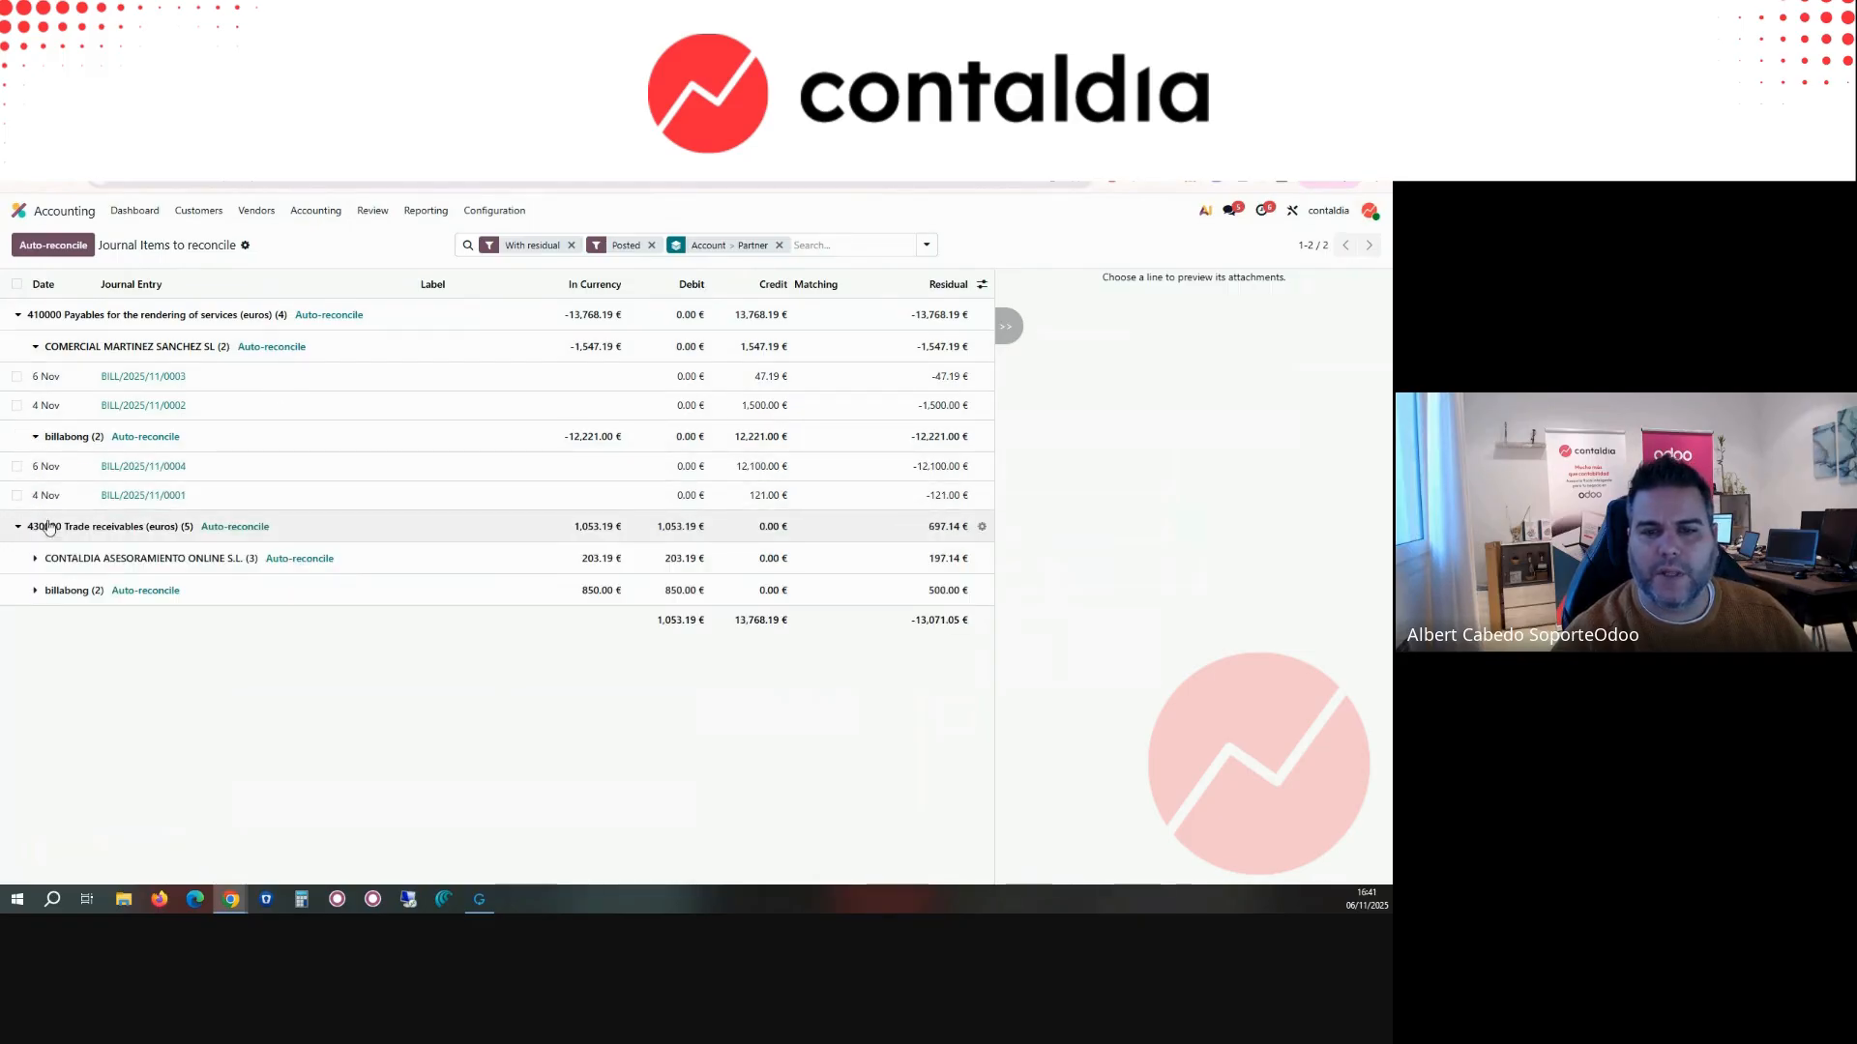
pyautogui.click(29, 559)
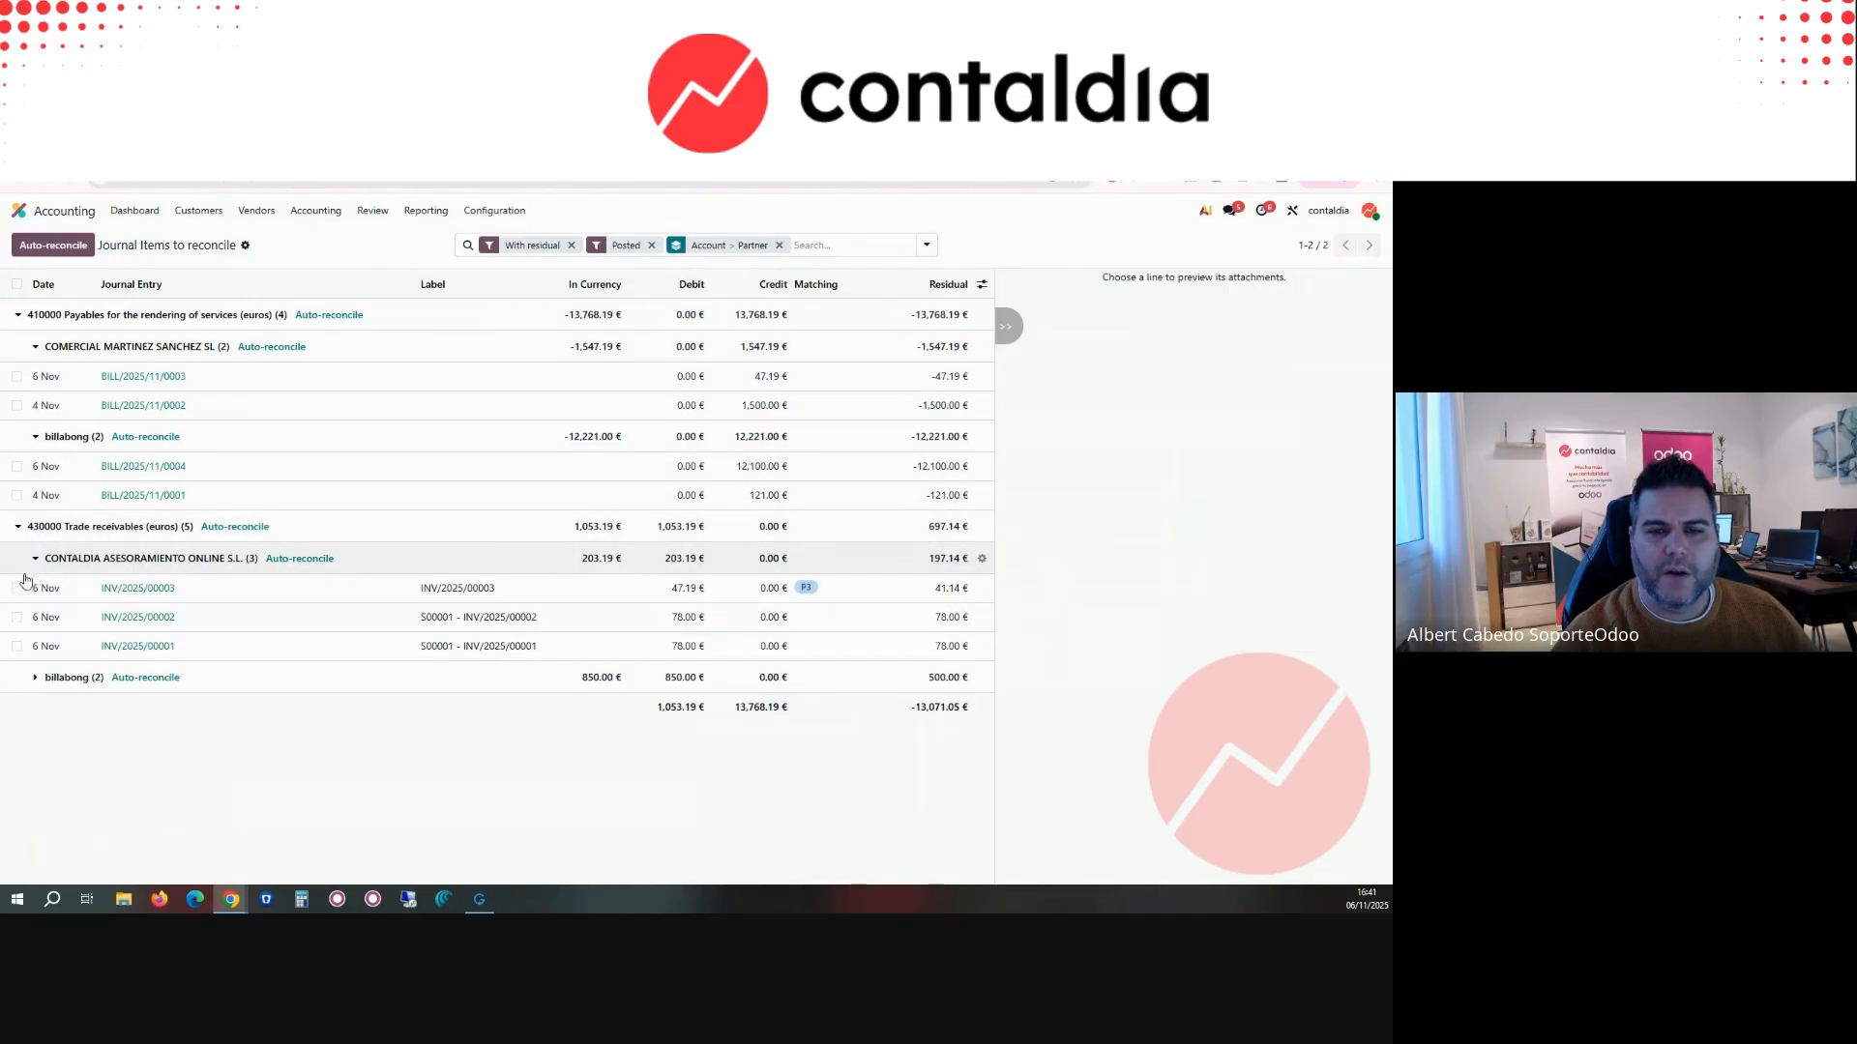
pyautogui.click(31, 679)
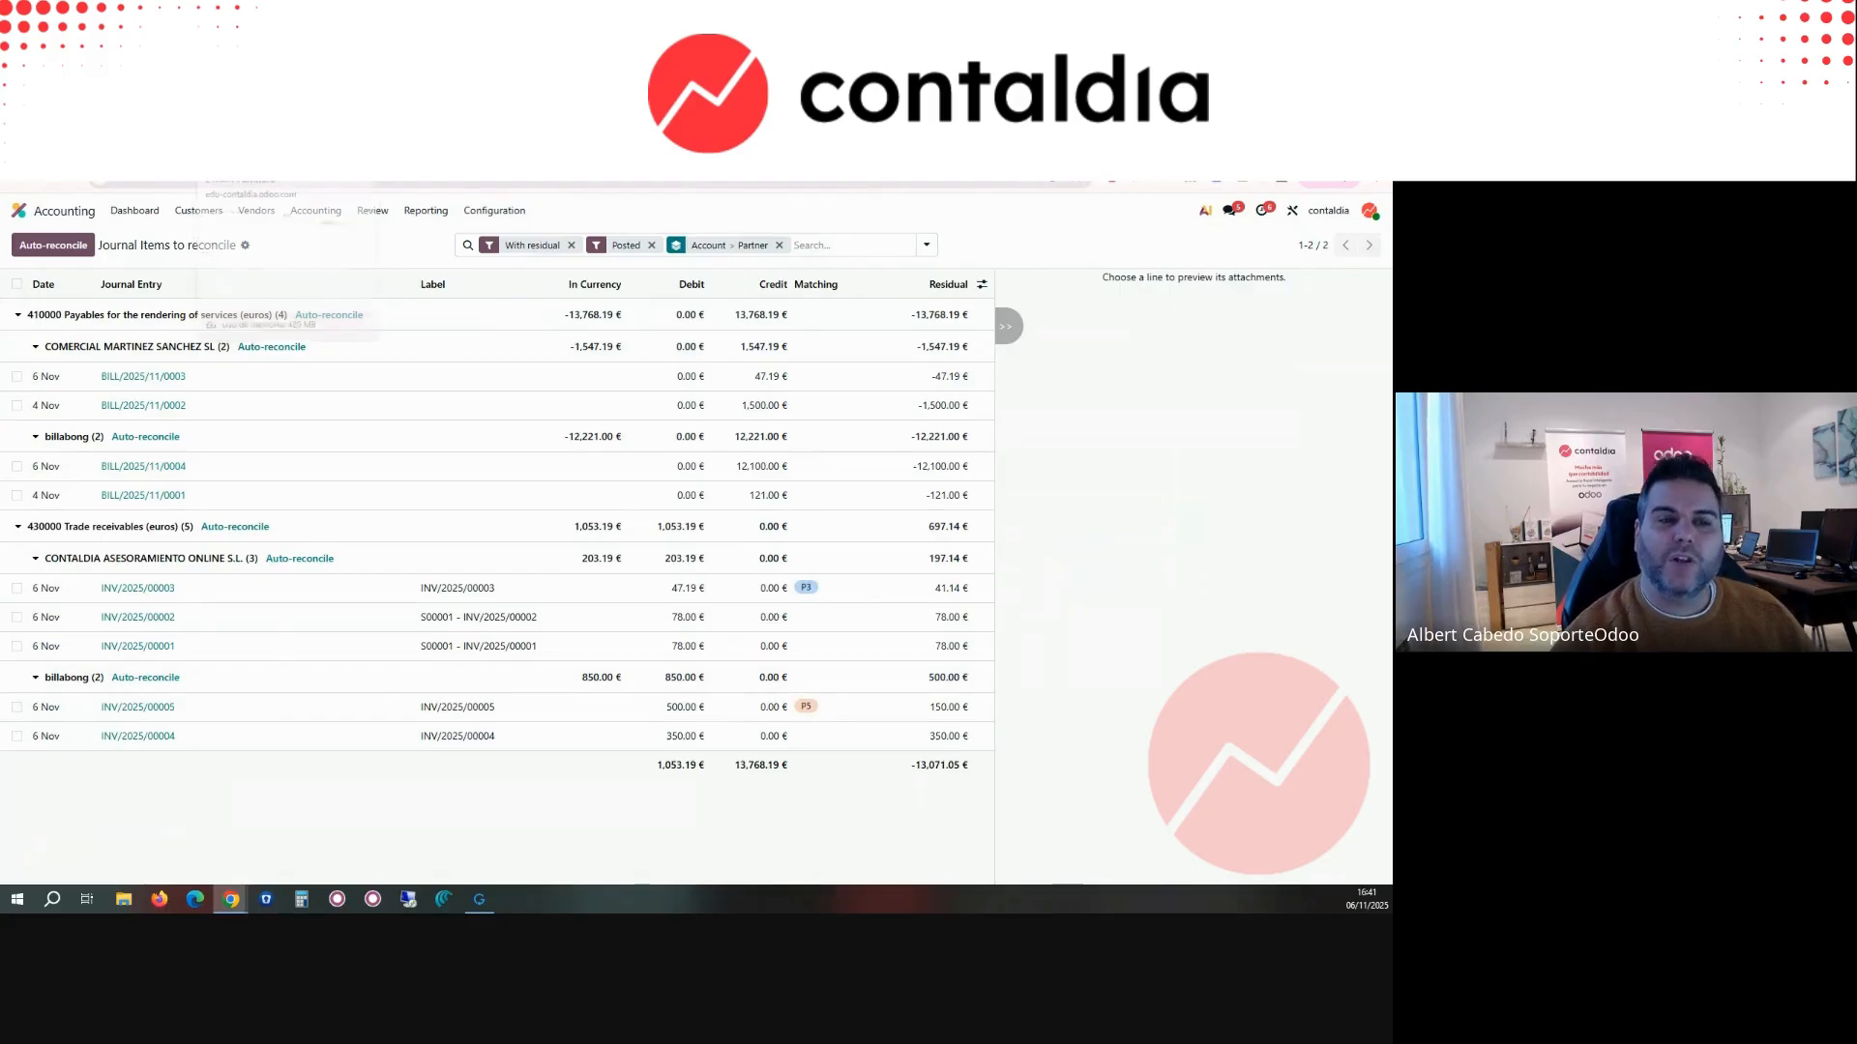
# Step: View the accounting dashboard in the browser tab showing the Furniture account, and return to the journal items to reconcile
pyautogui.click(237, 155)
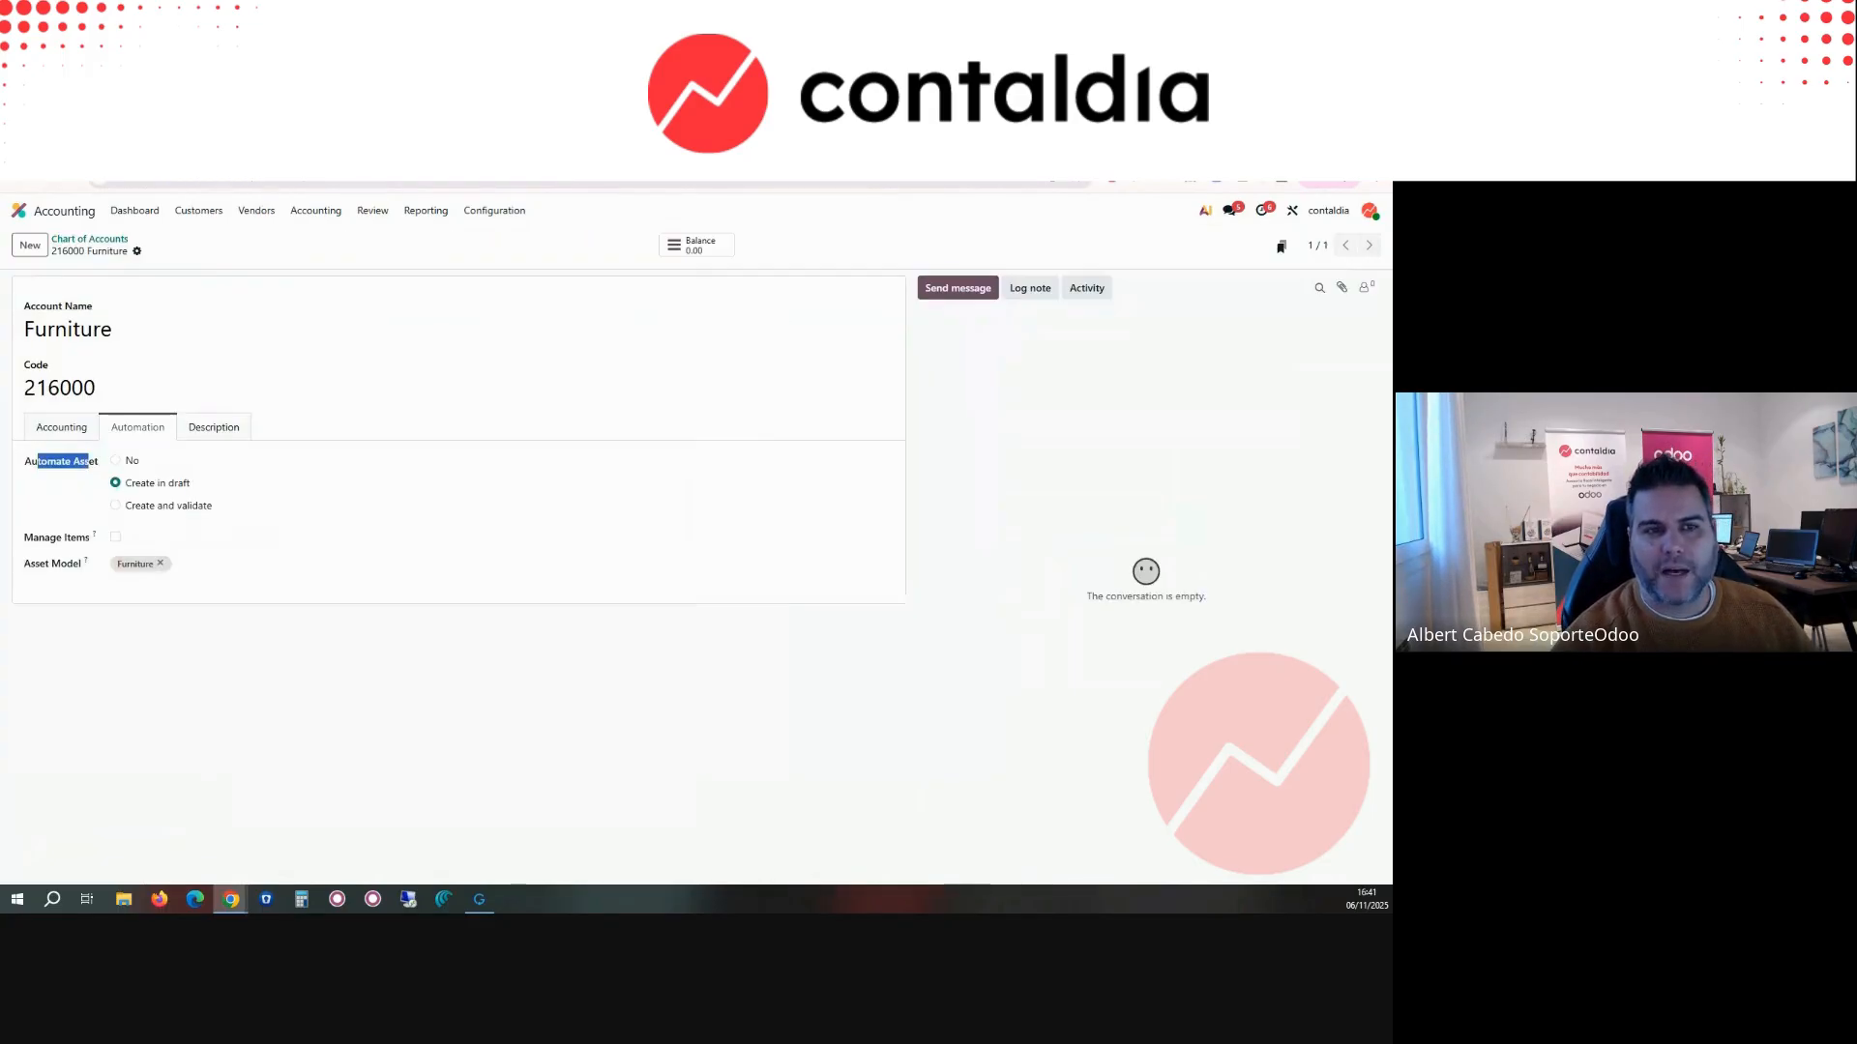
pyautogui.click(144, 209)
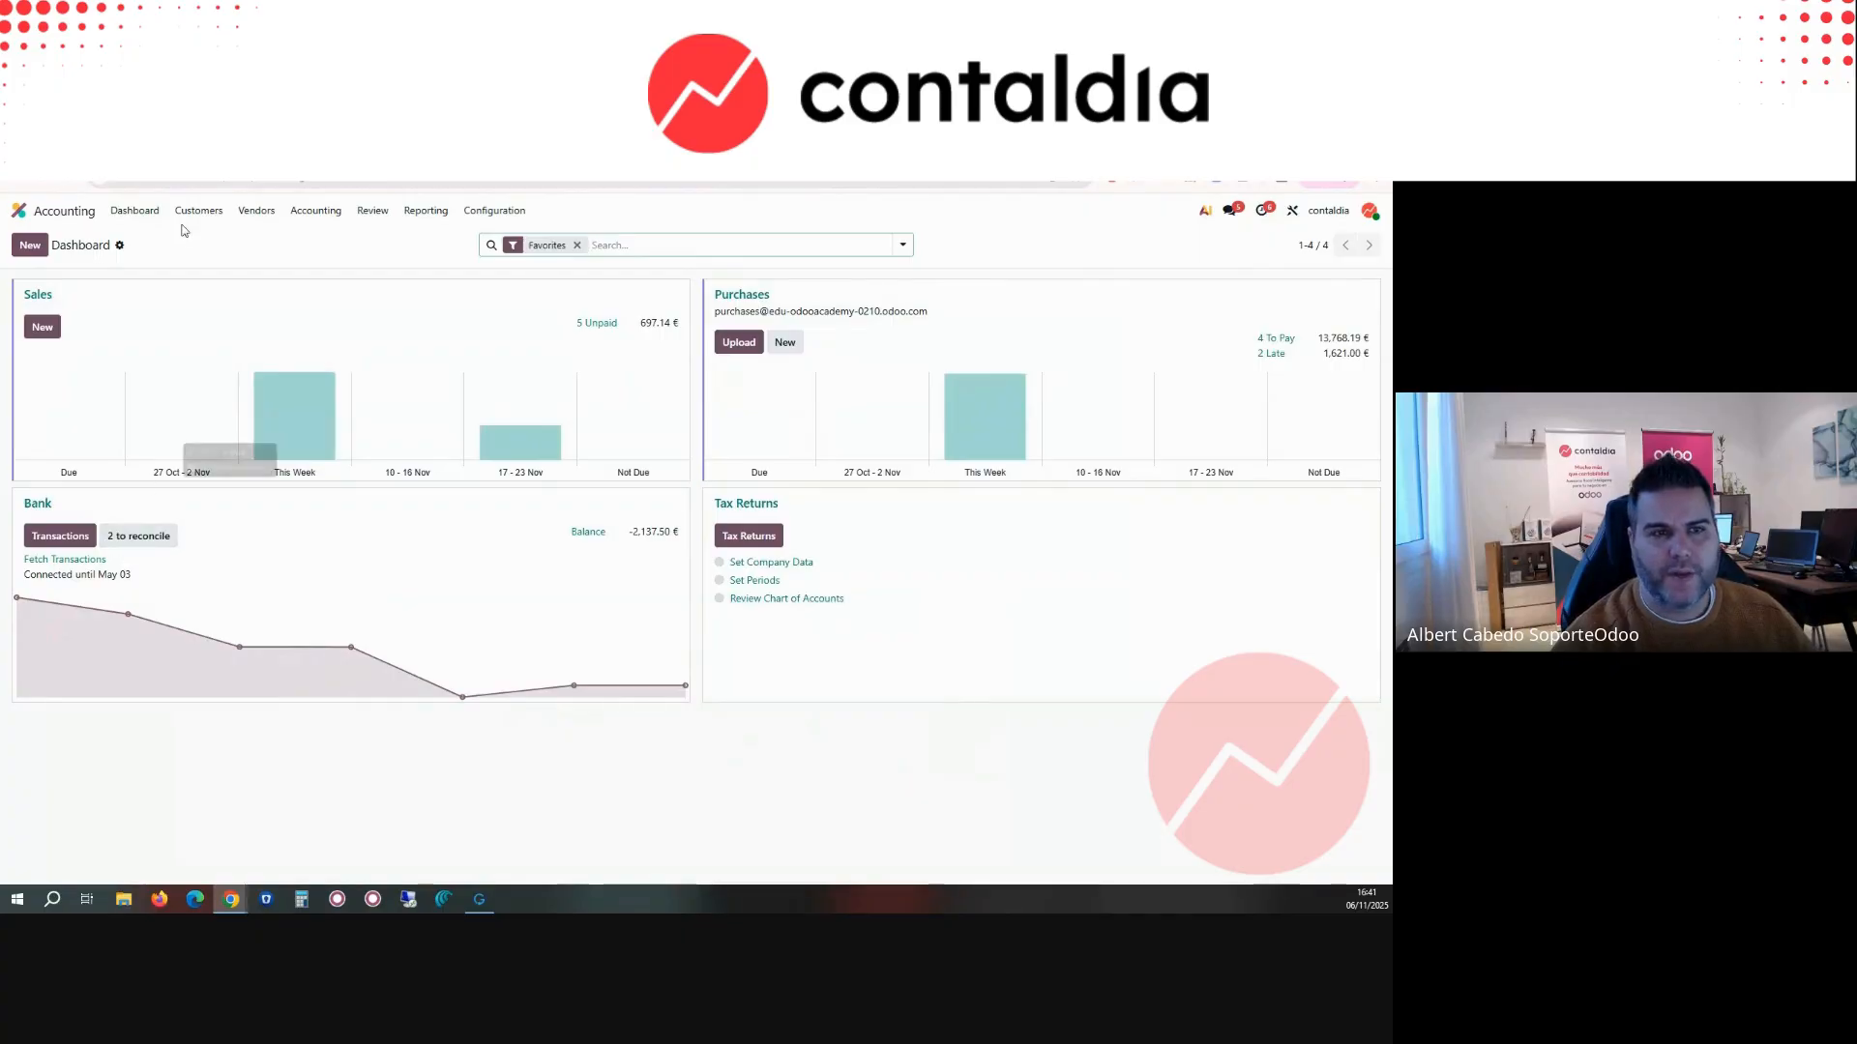
pyautogui.click(97, 154)
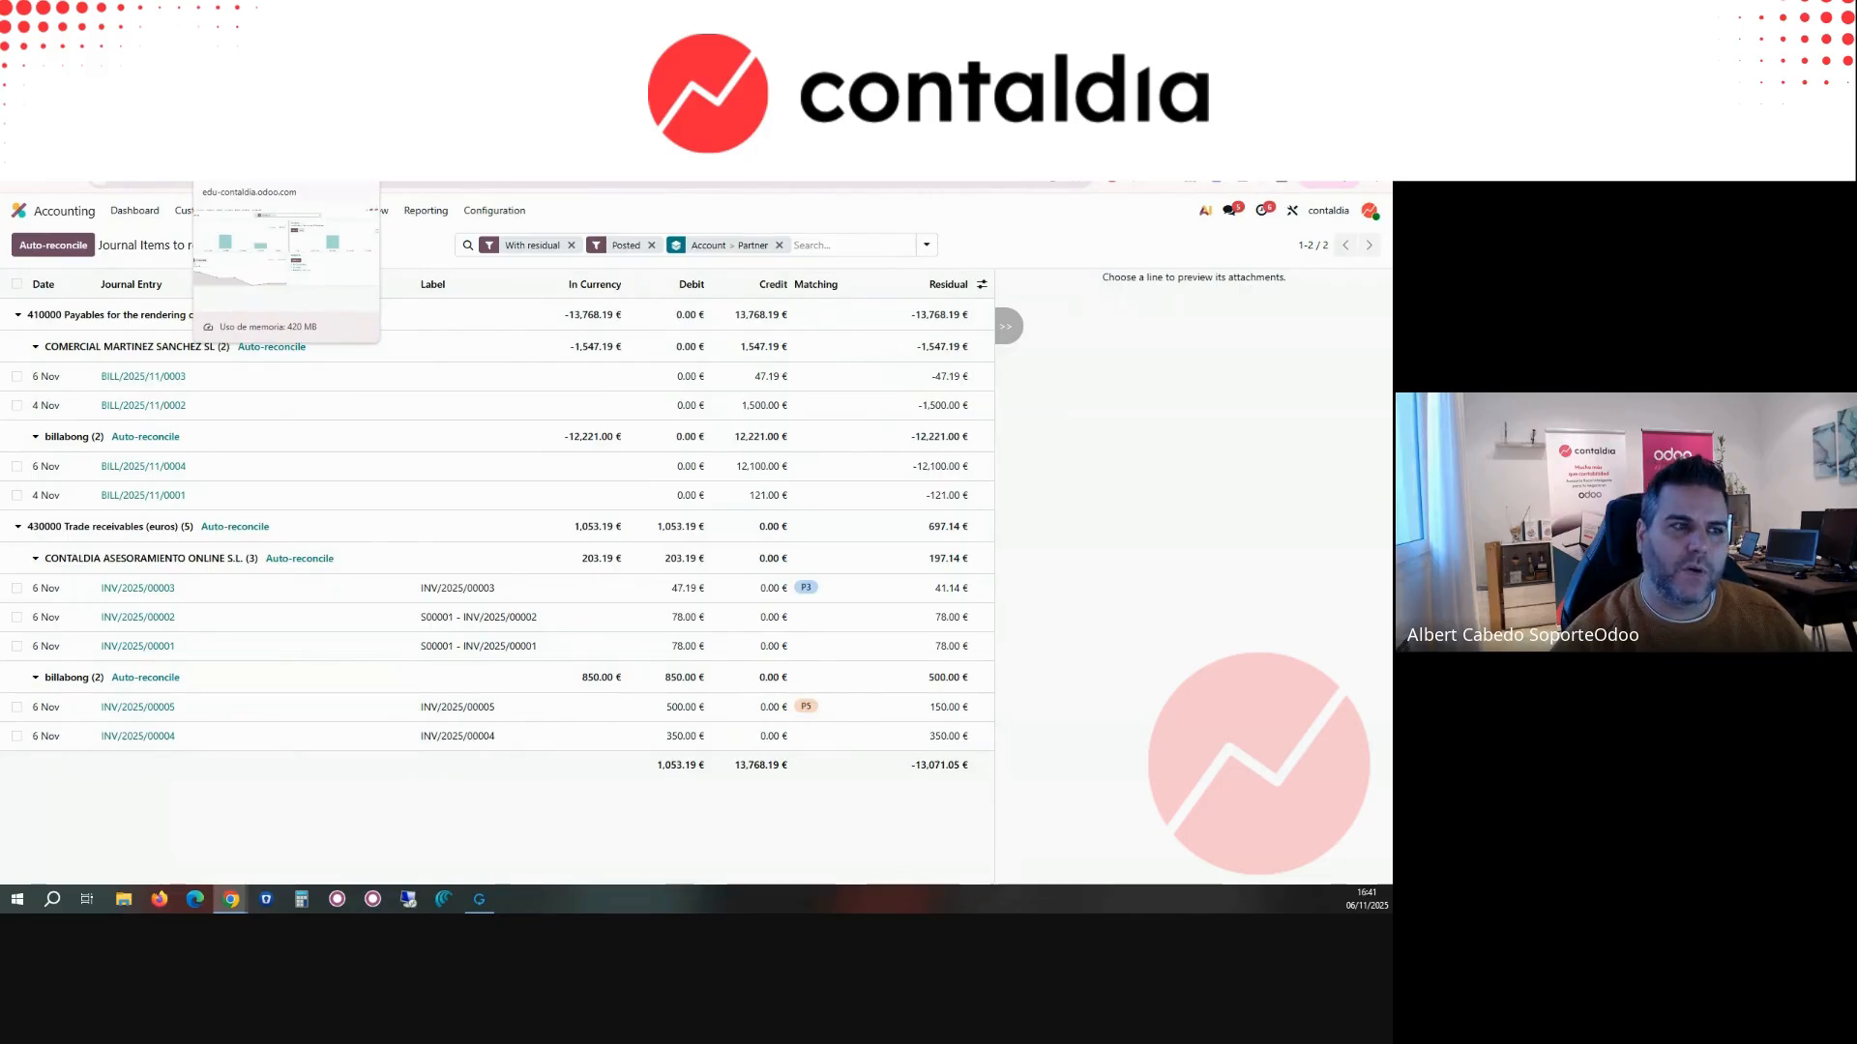
pyautogui.click(261, 150)
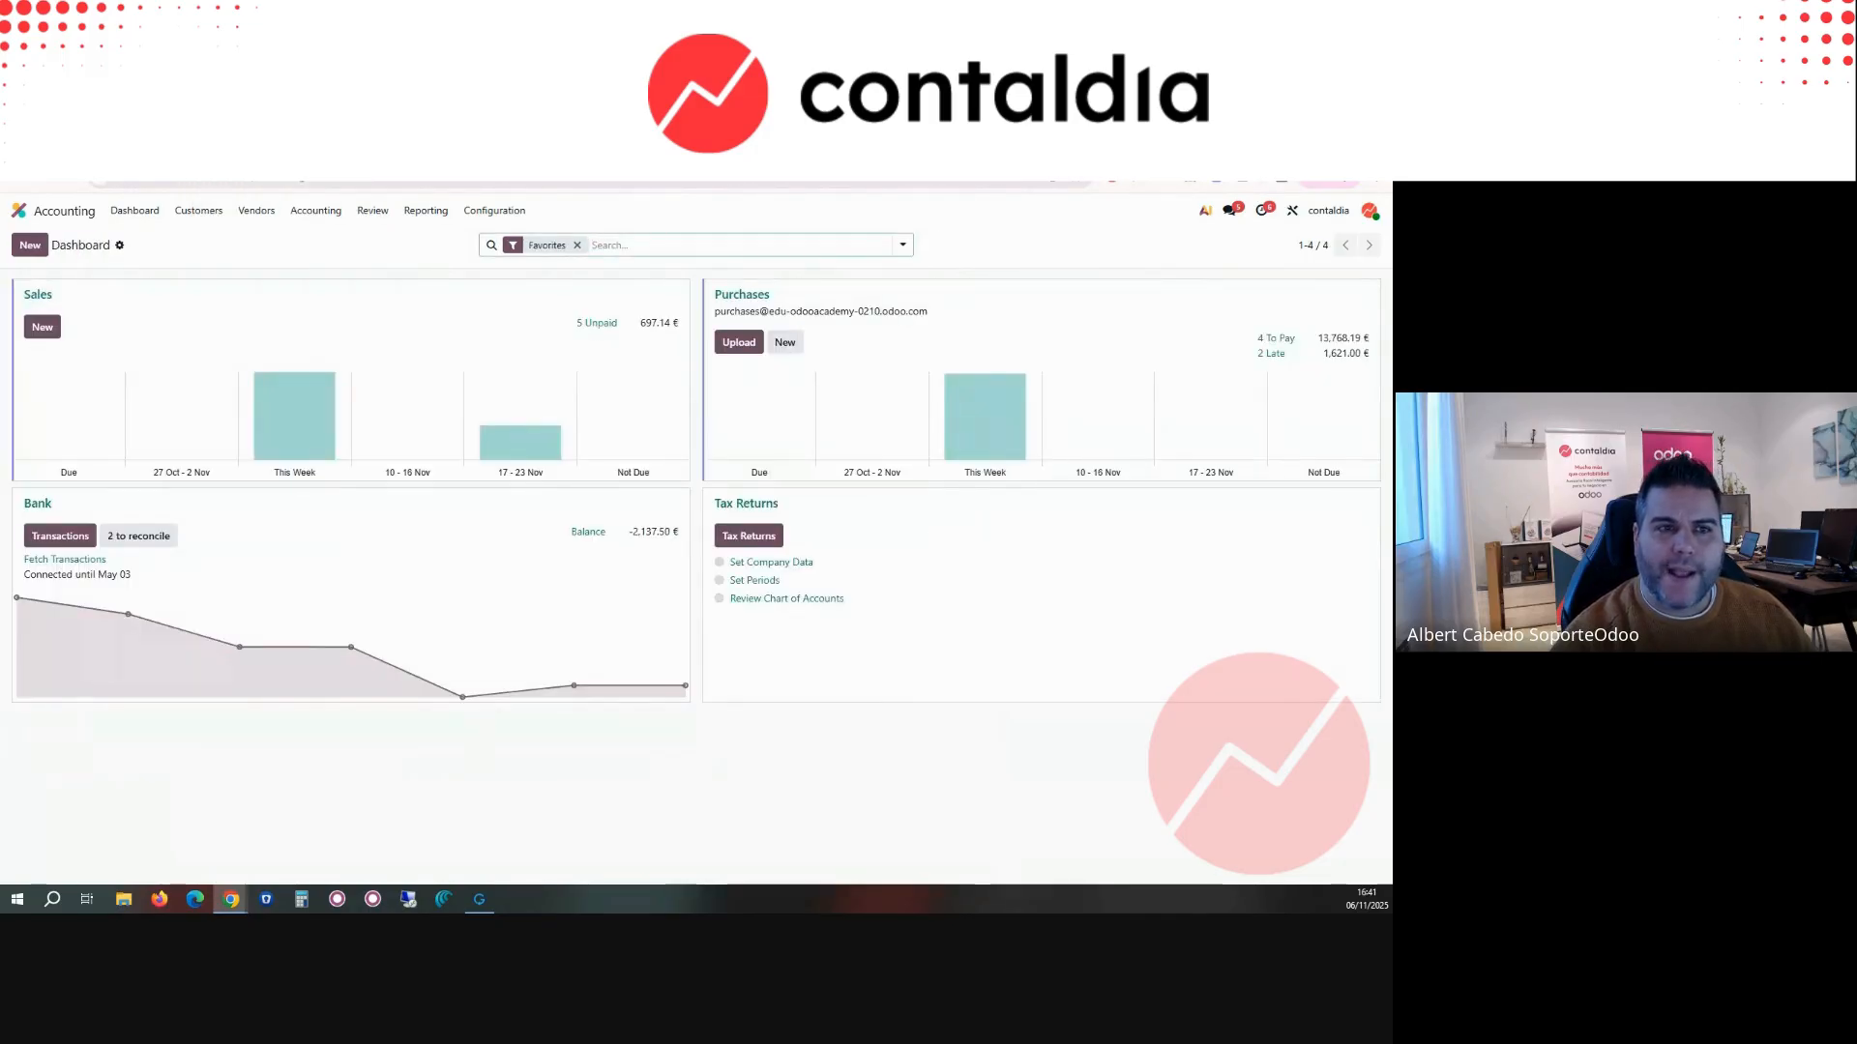
pyautogui.click(406, 150)
pyautogui.click(323, 210)
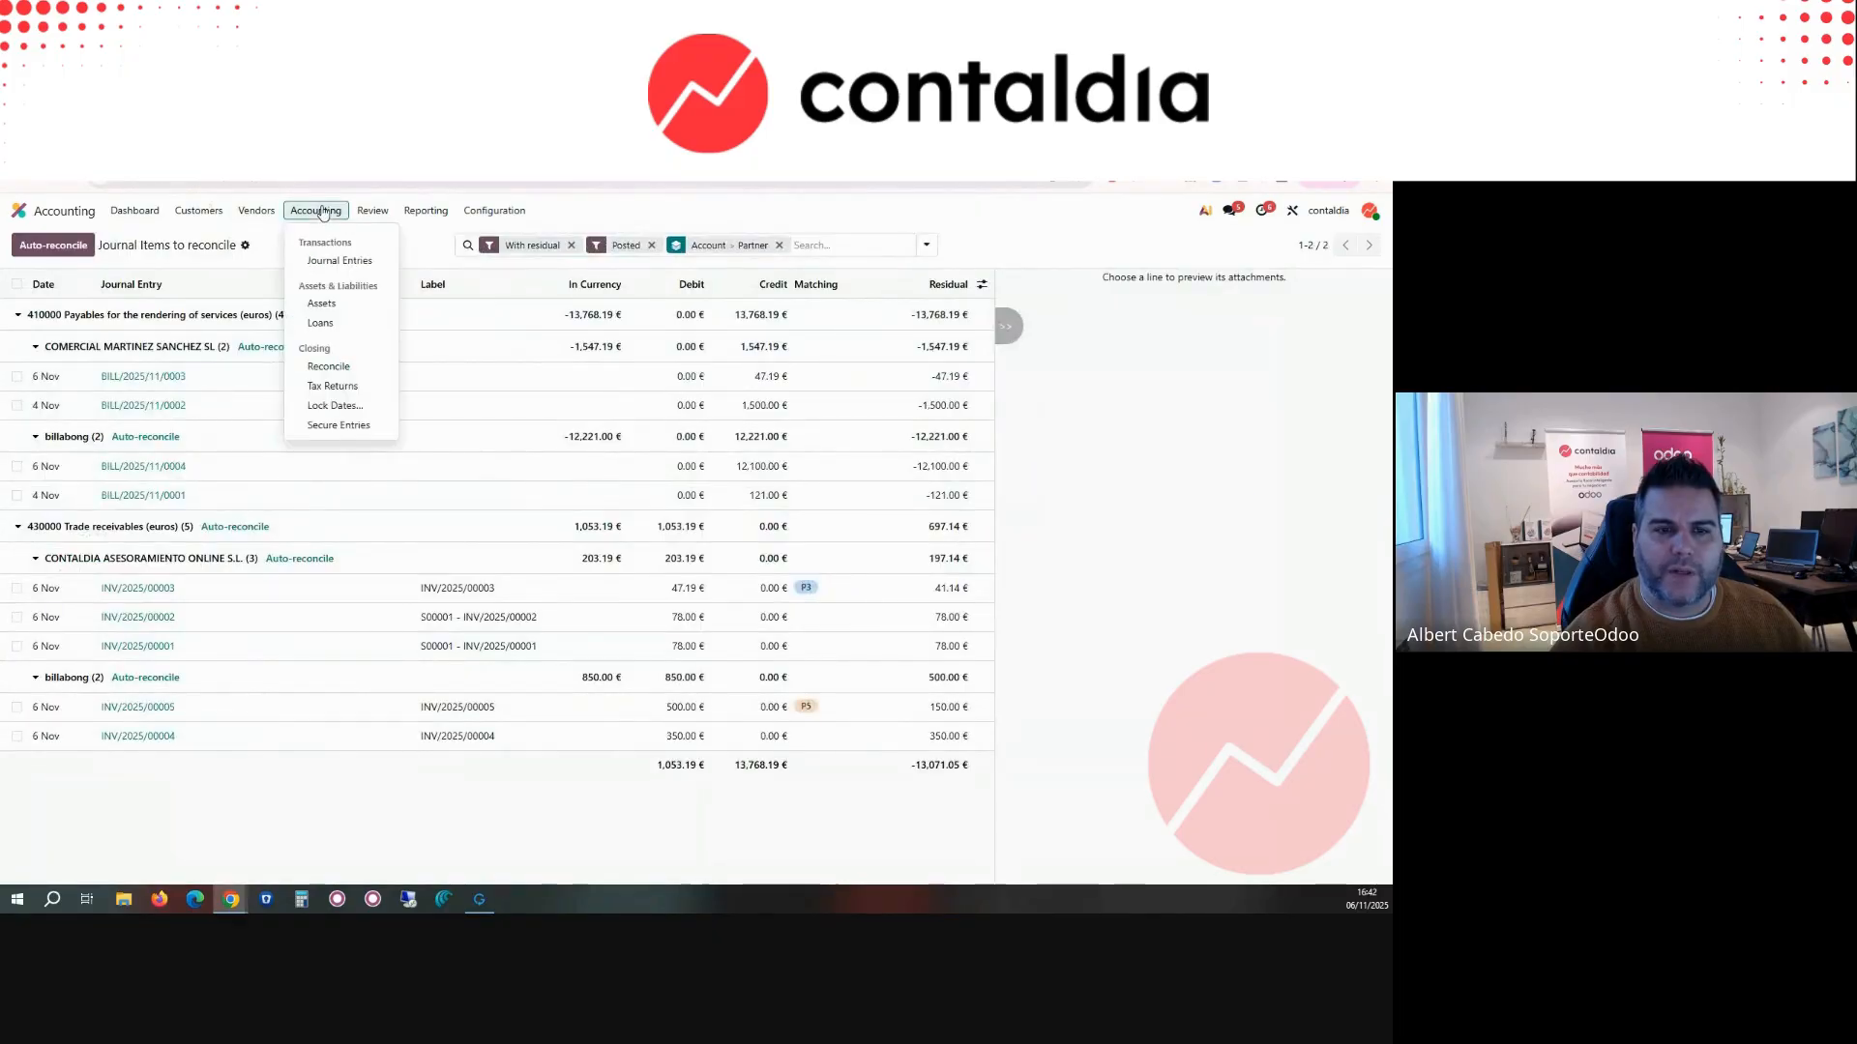
pyautogui.click(366, 388)
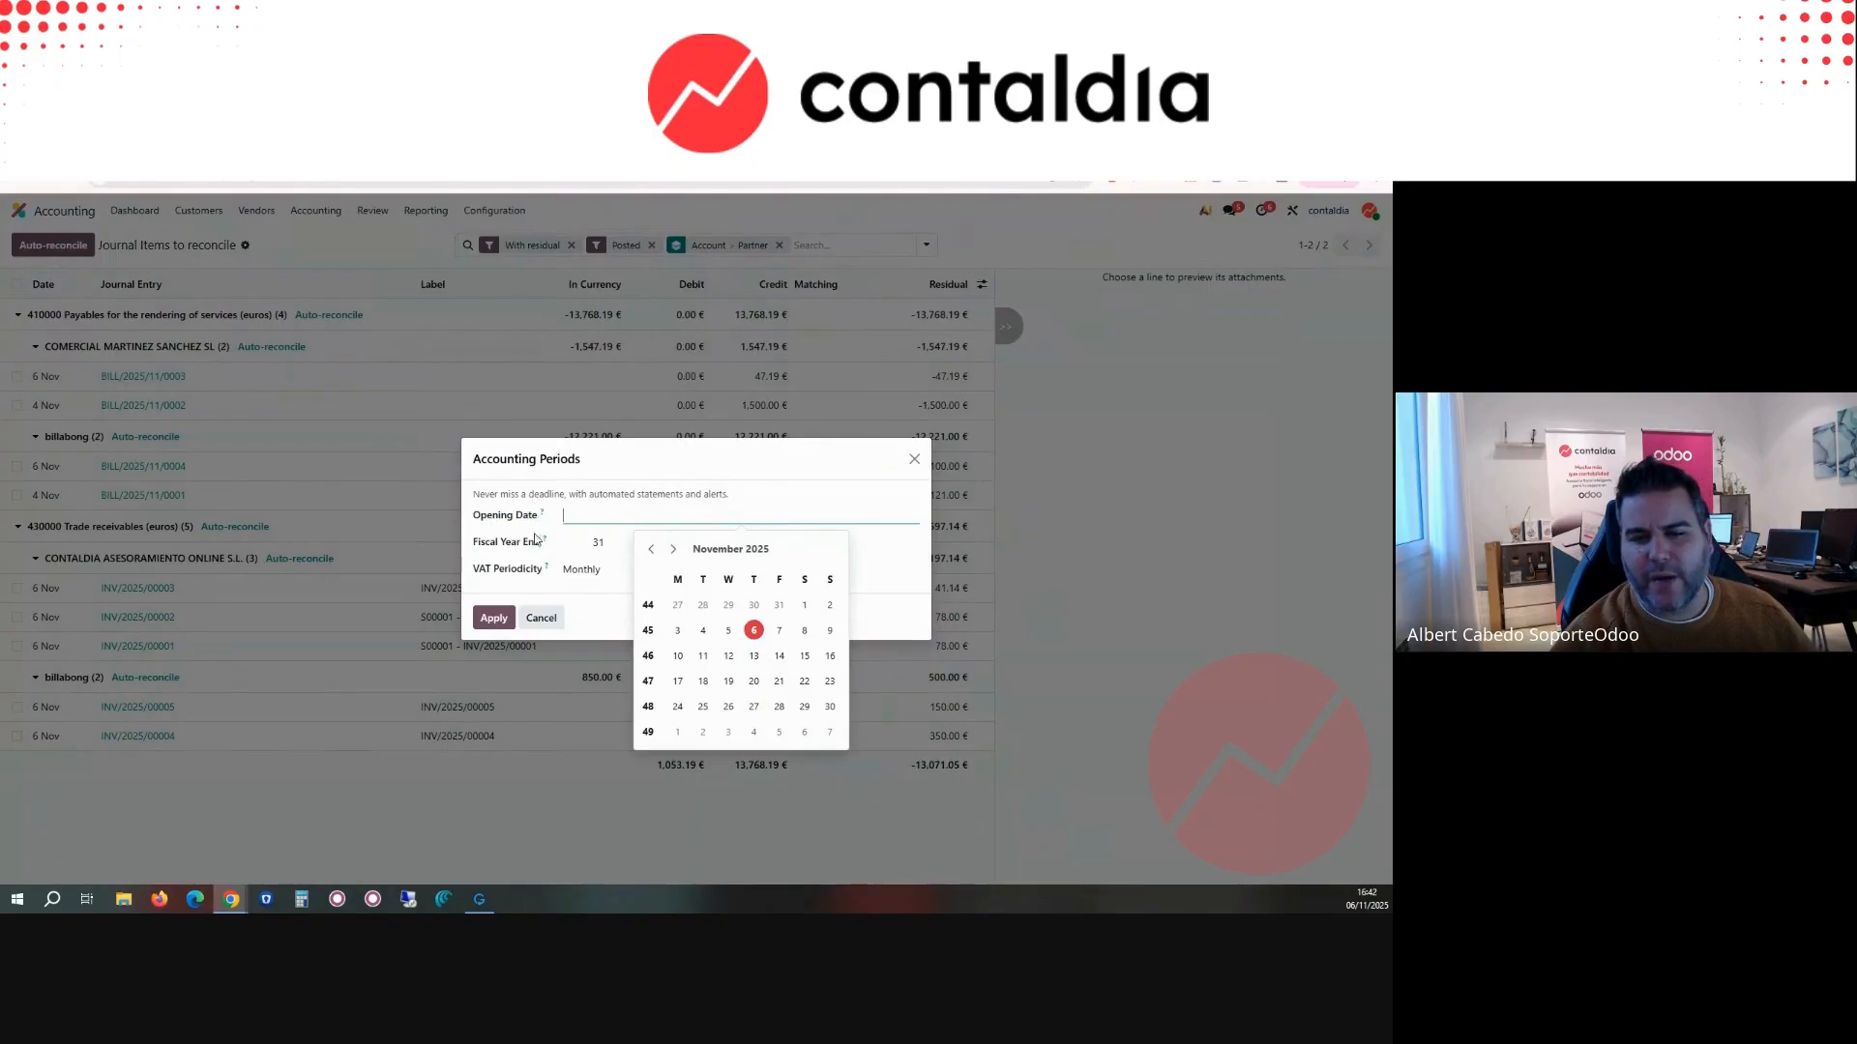
pyautogui.click(914, 460)
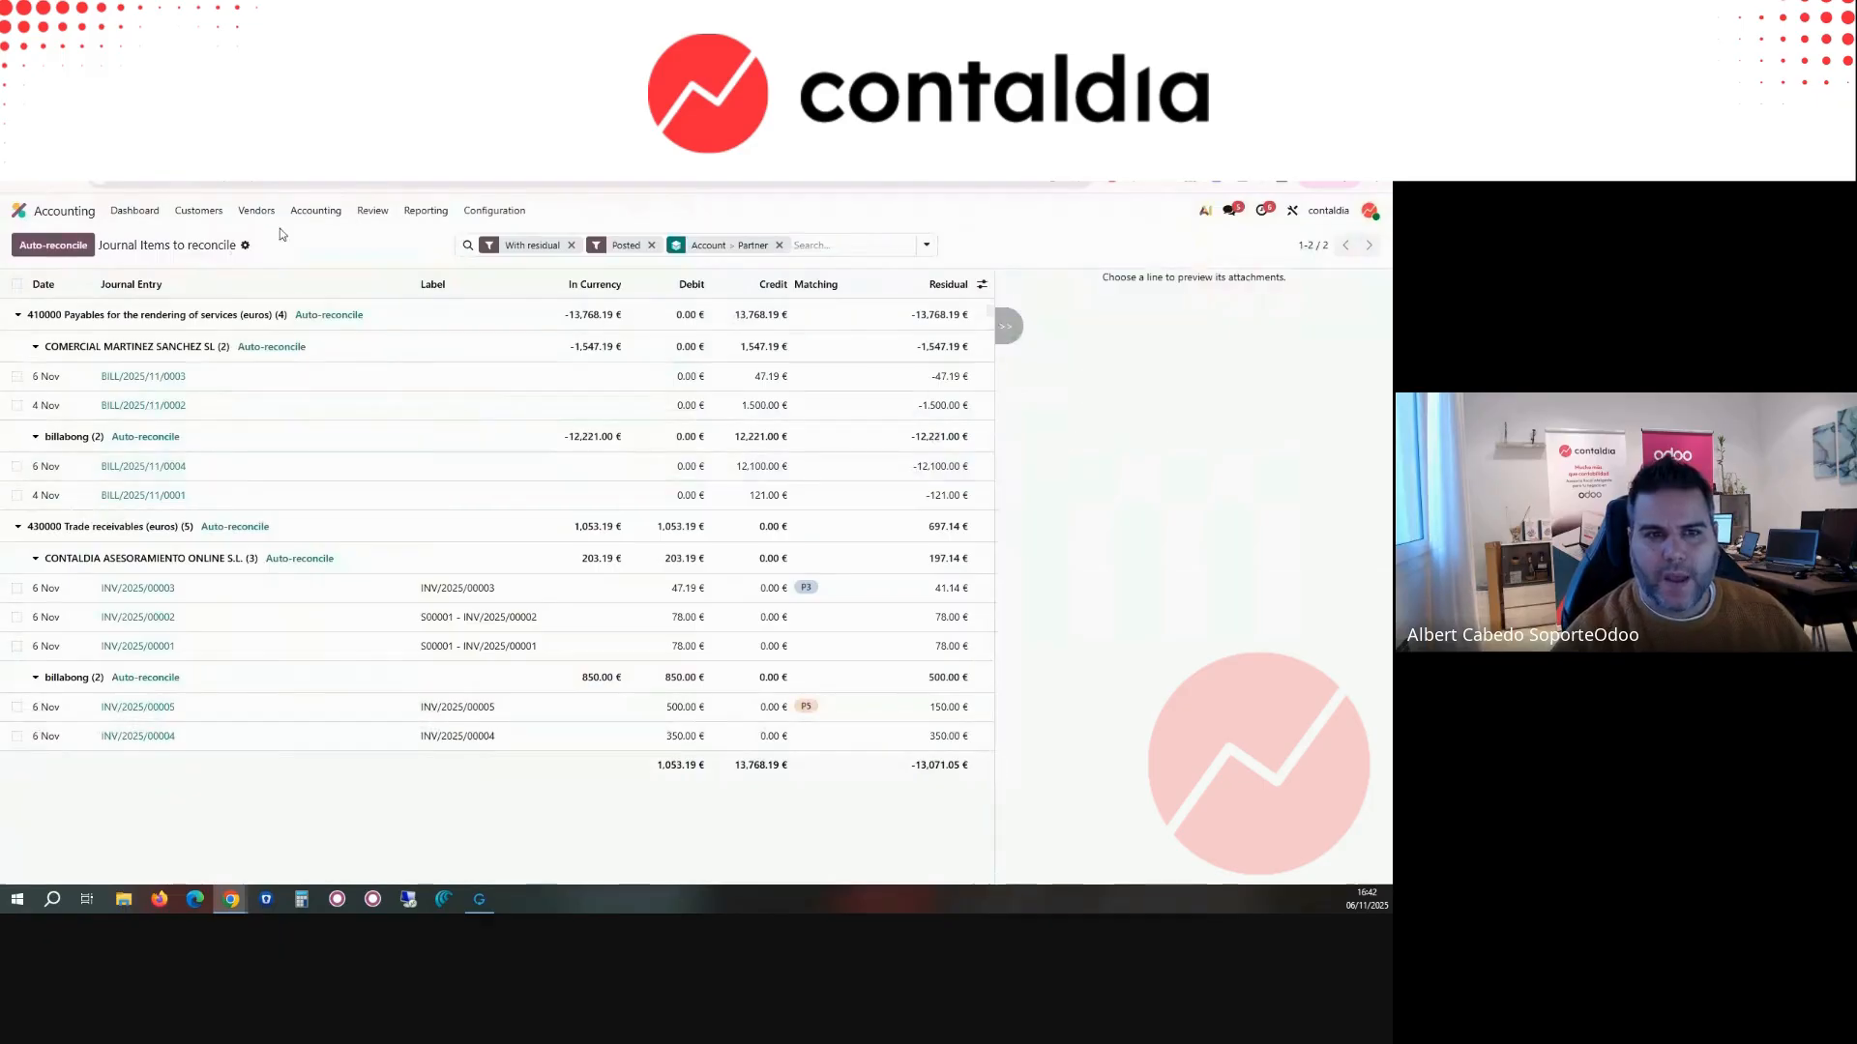
# Step: Set up the accounting periods for tax returns with opening date 01/01/2025 and quarterly VAT periodicity, and apply them
pyautogui.click(315, 210)
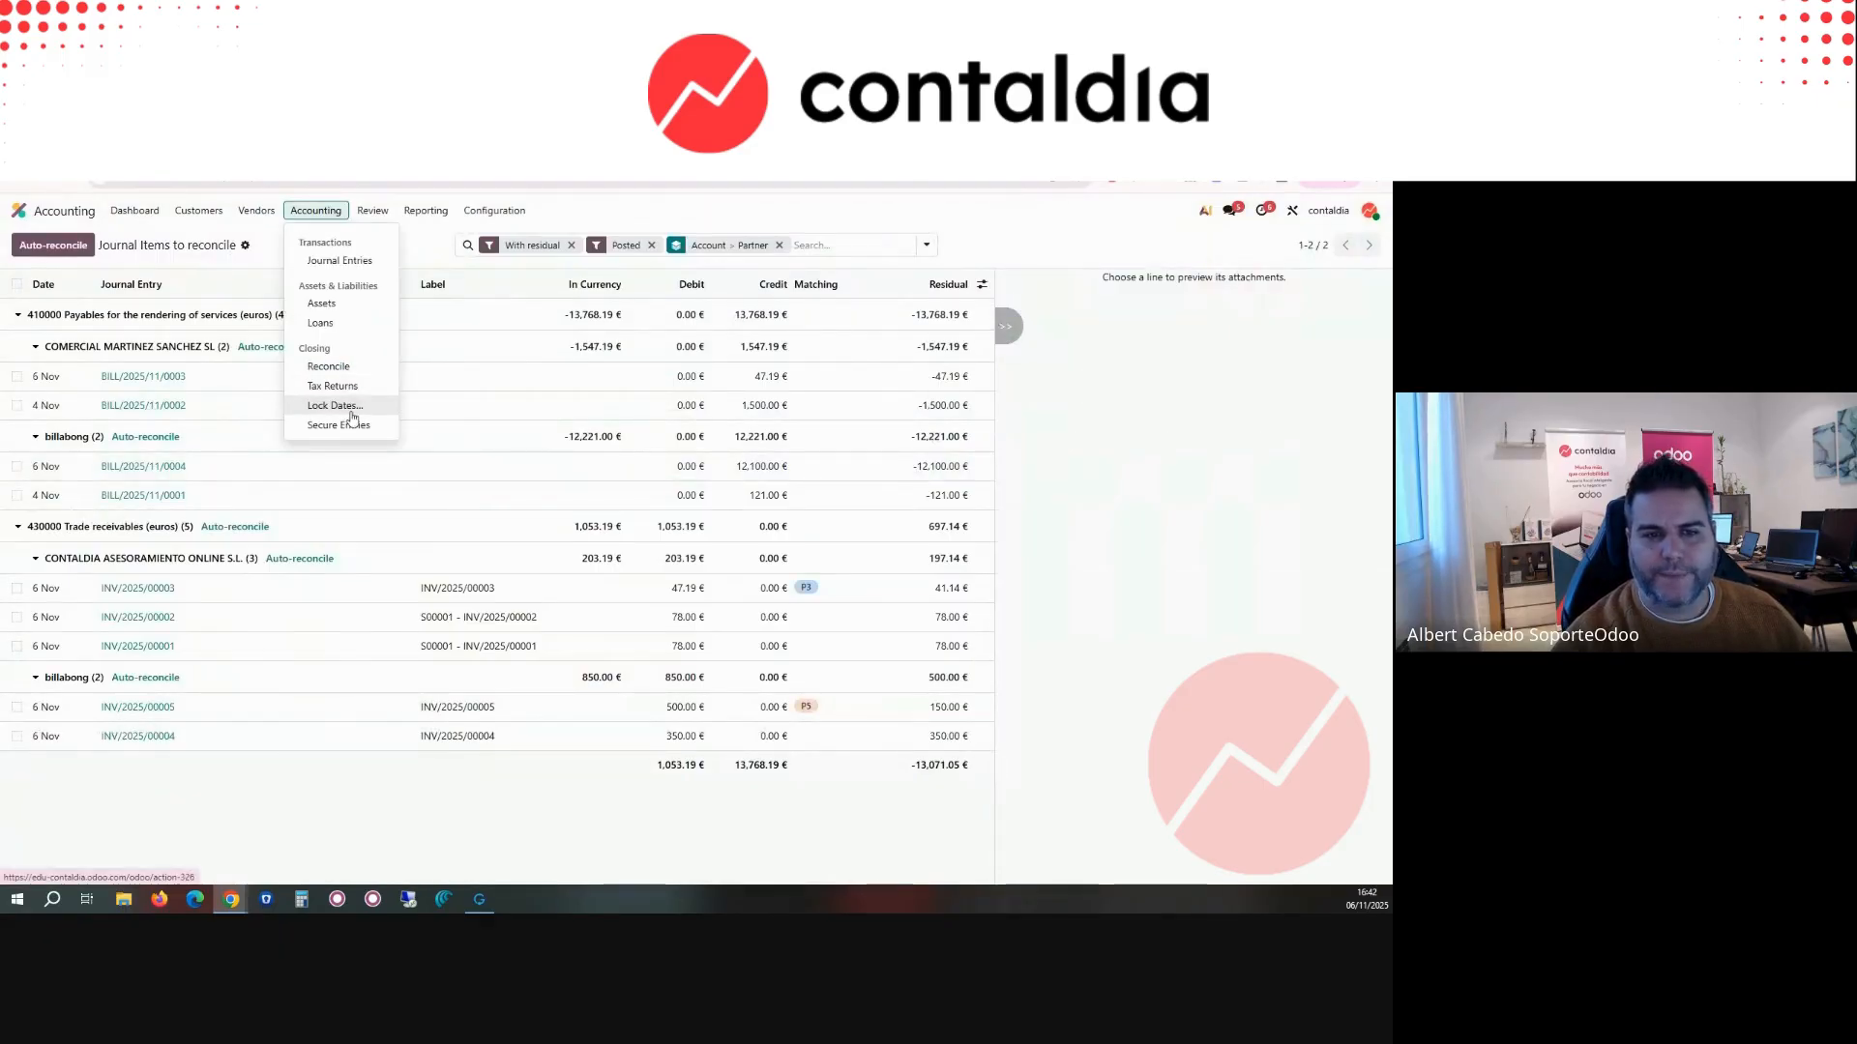
pyautogui.click(344, 386)
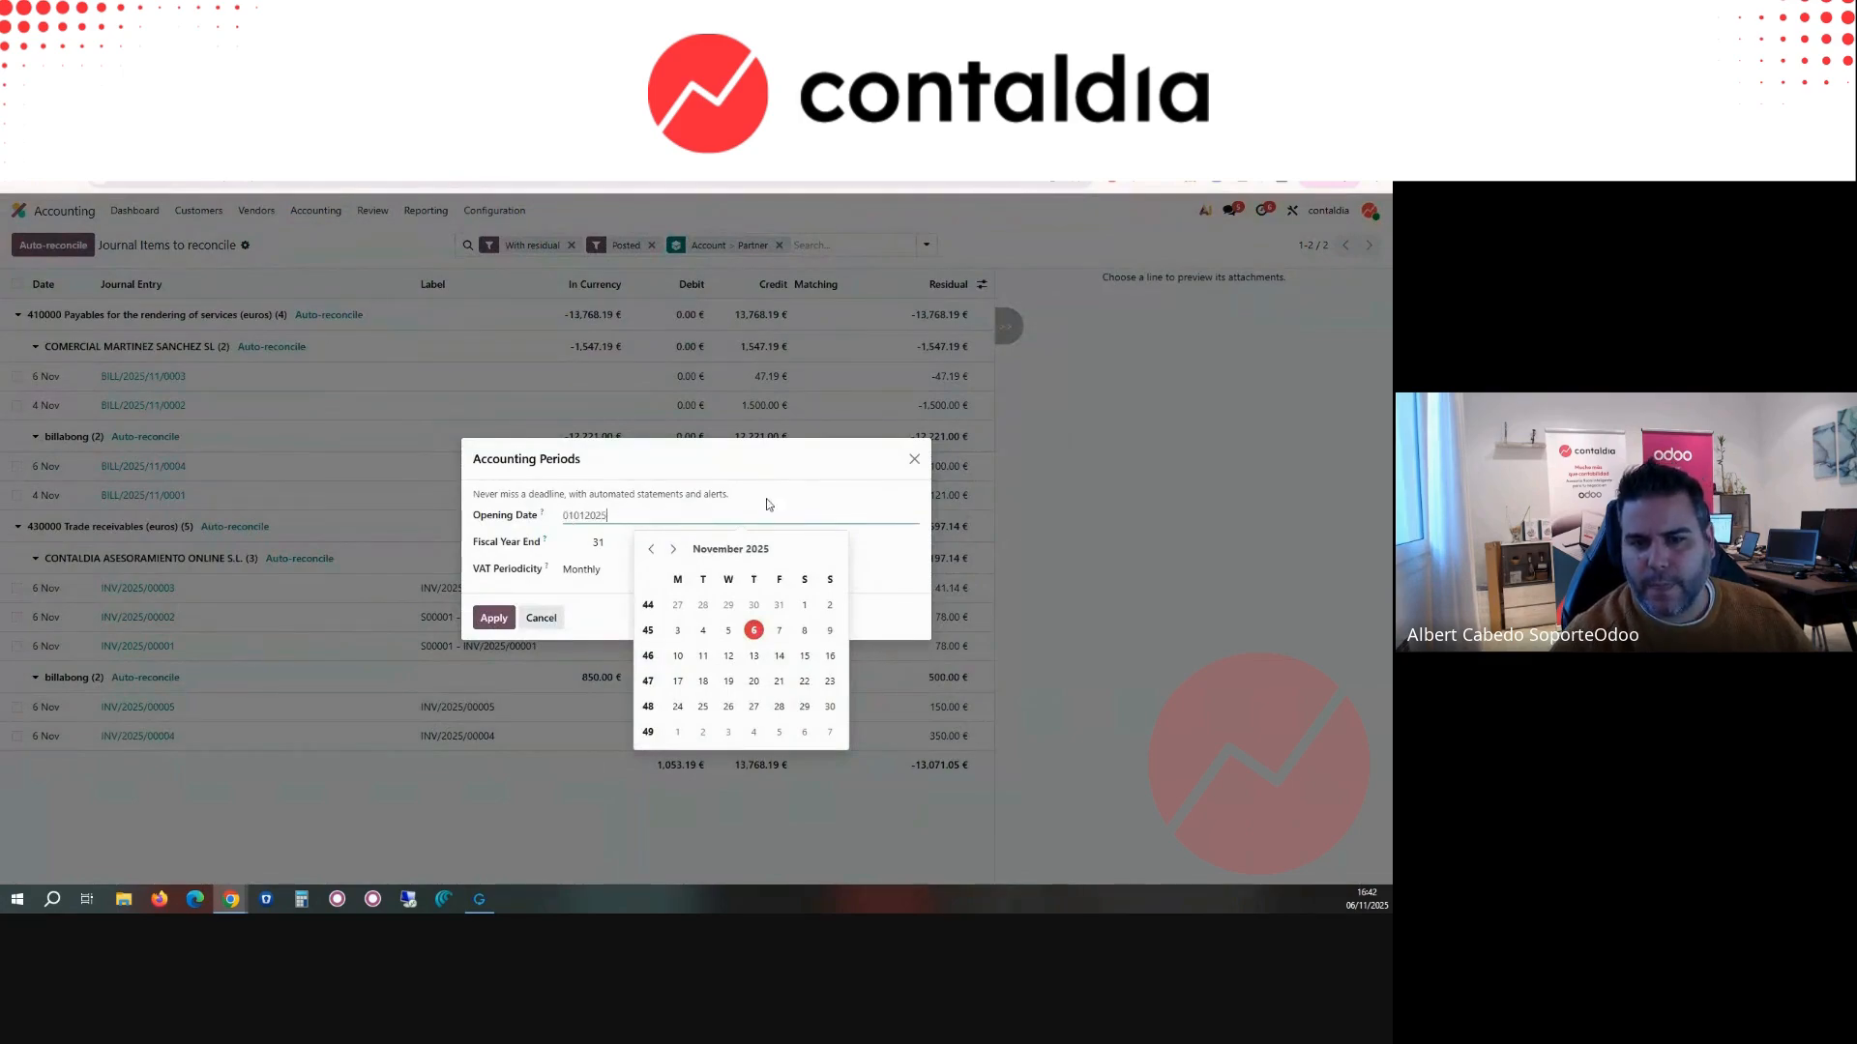
pyautogui.click(856, 570)
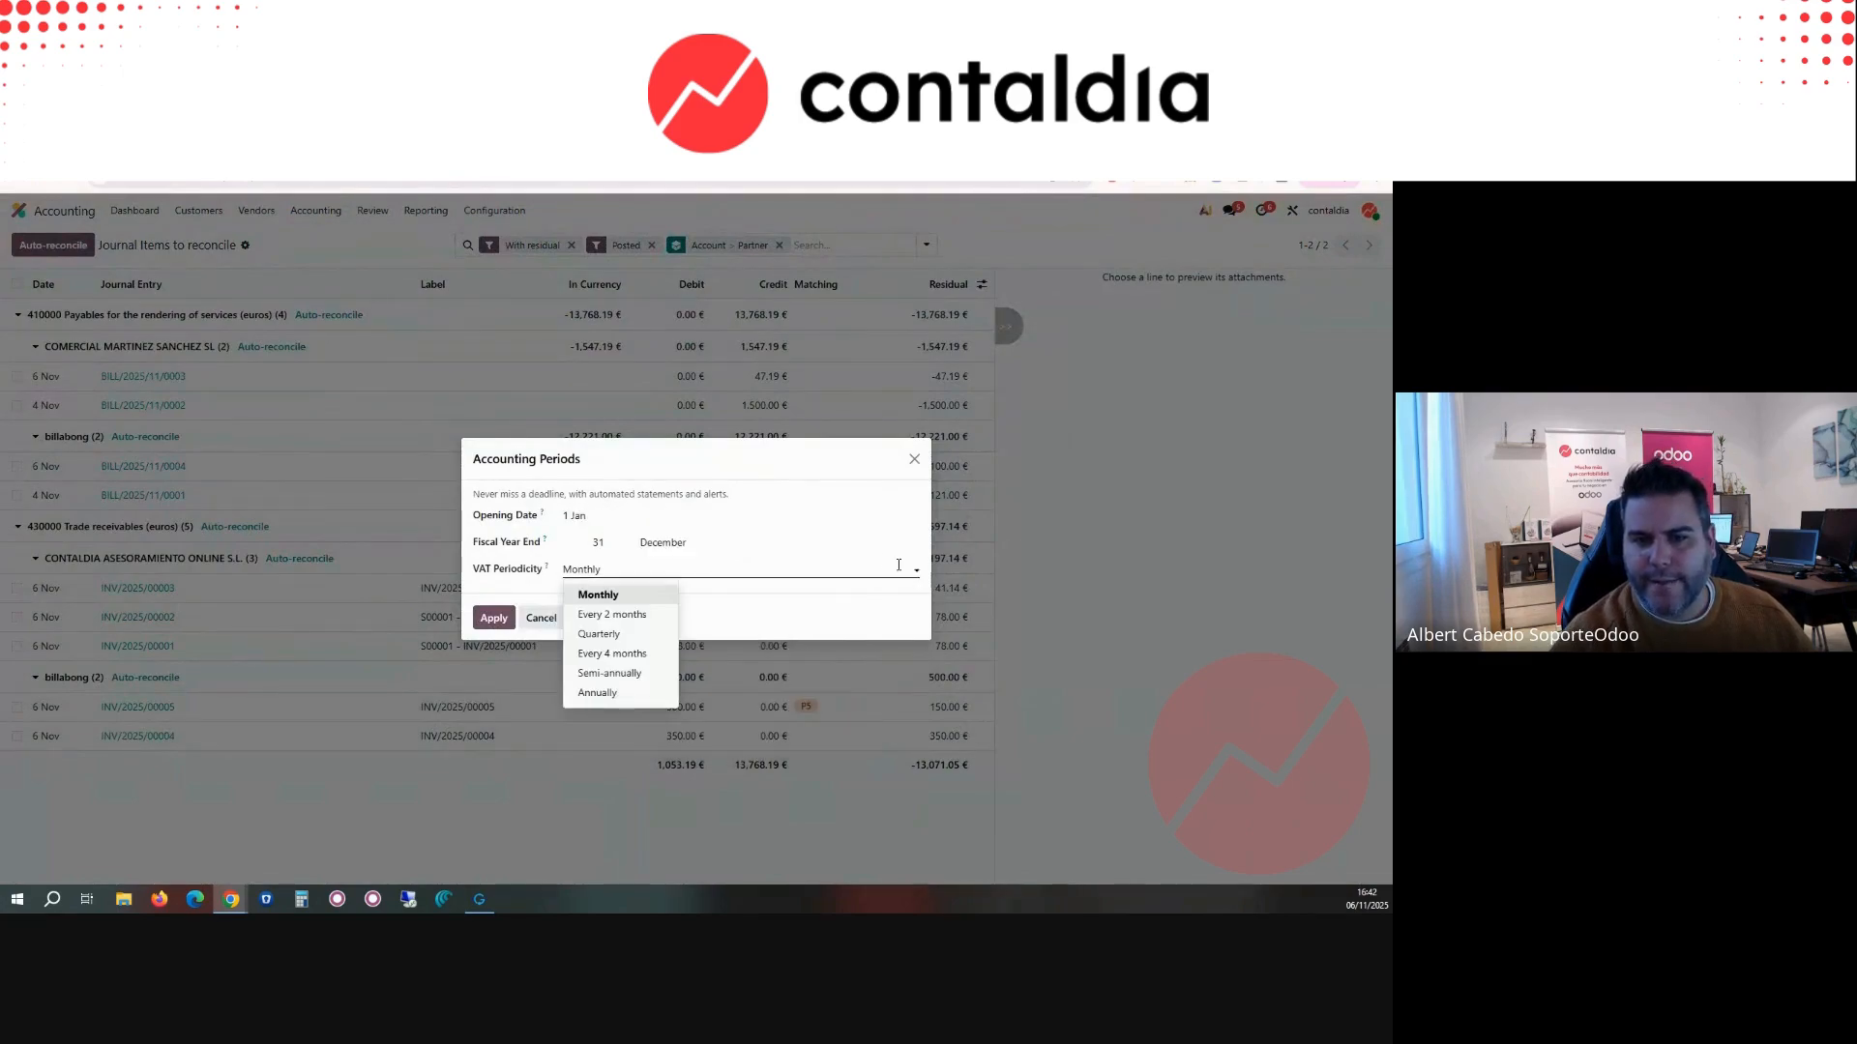
pyautogui.click(580, 570)
pyautogui.click(584, 569)
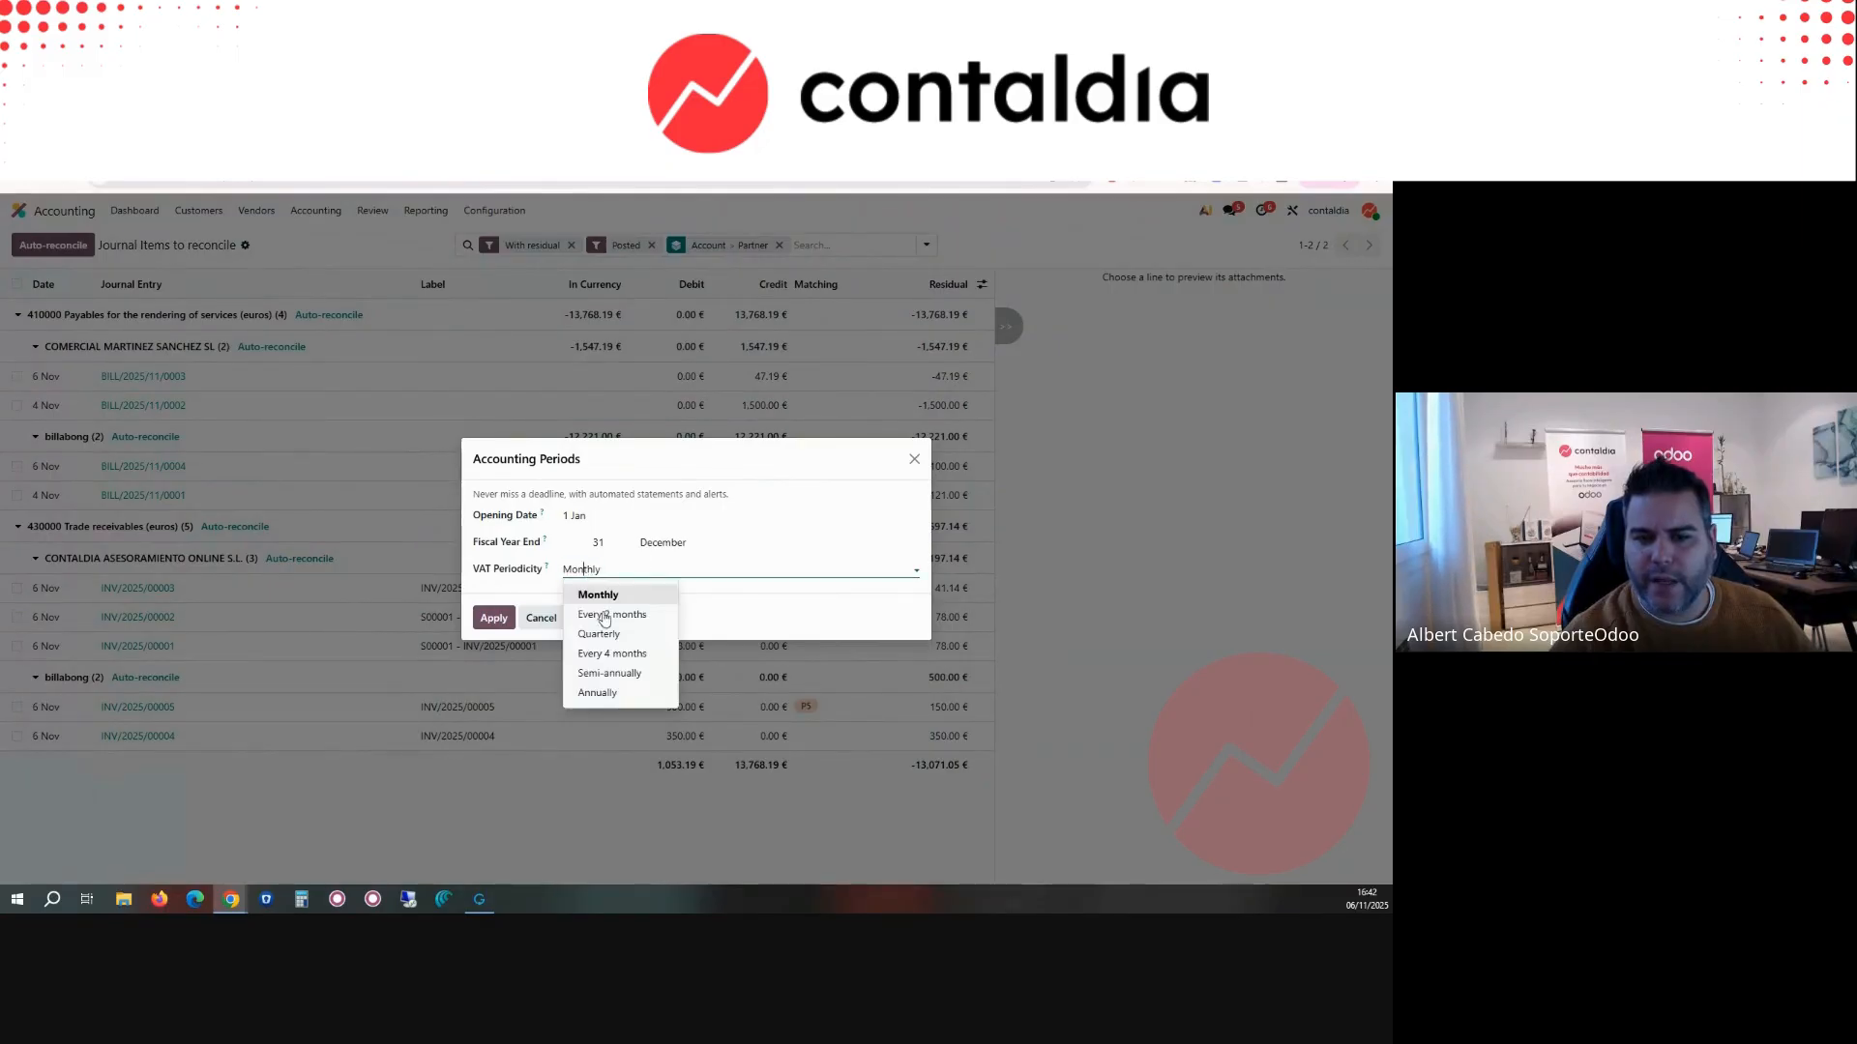
pyautogui.click(602, 633)
pyautogui.click(495, 619)
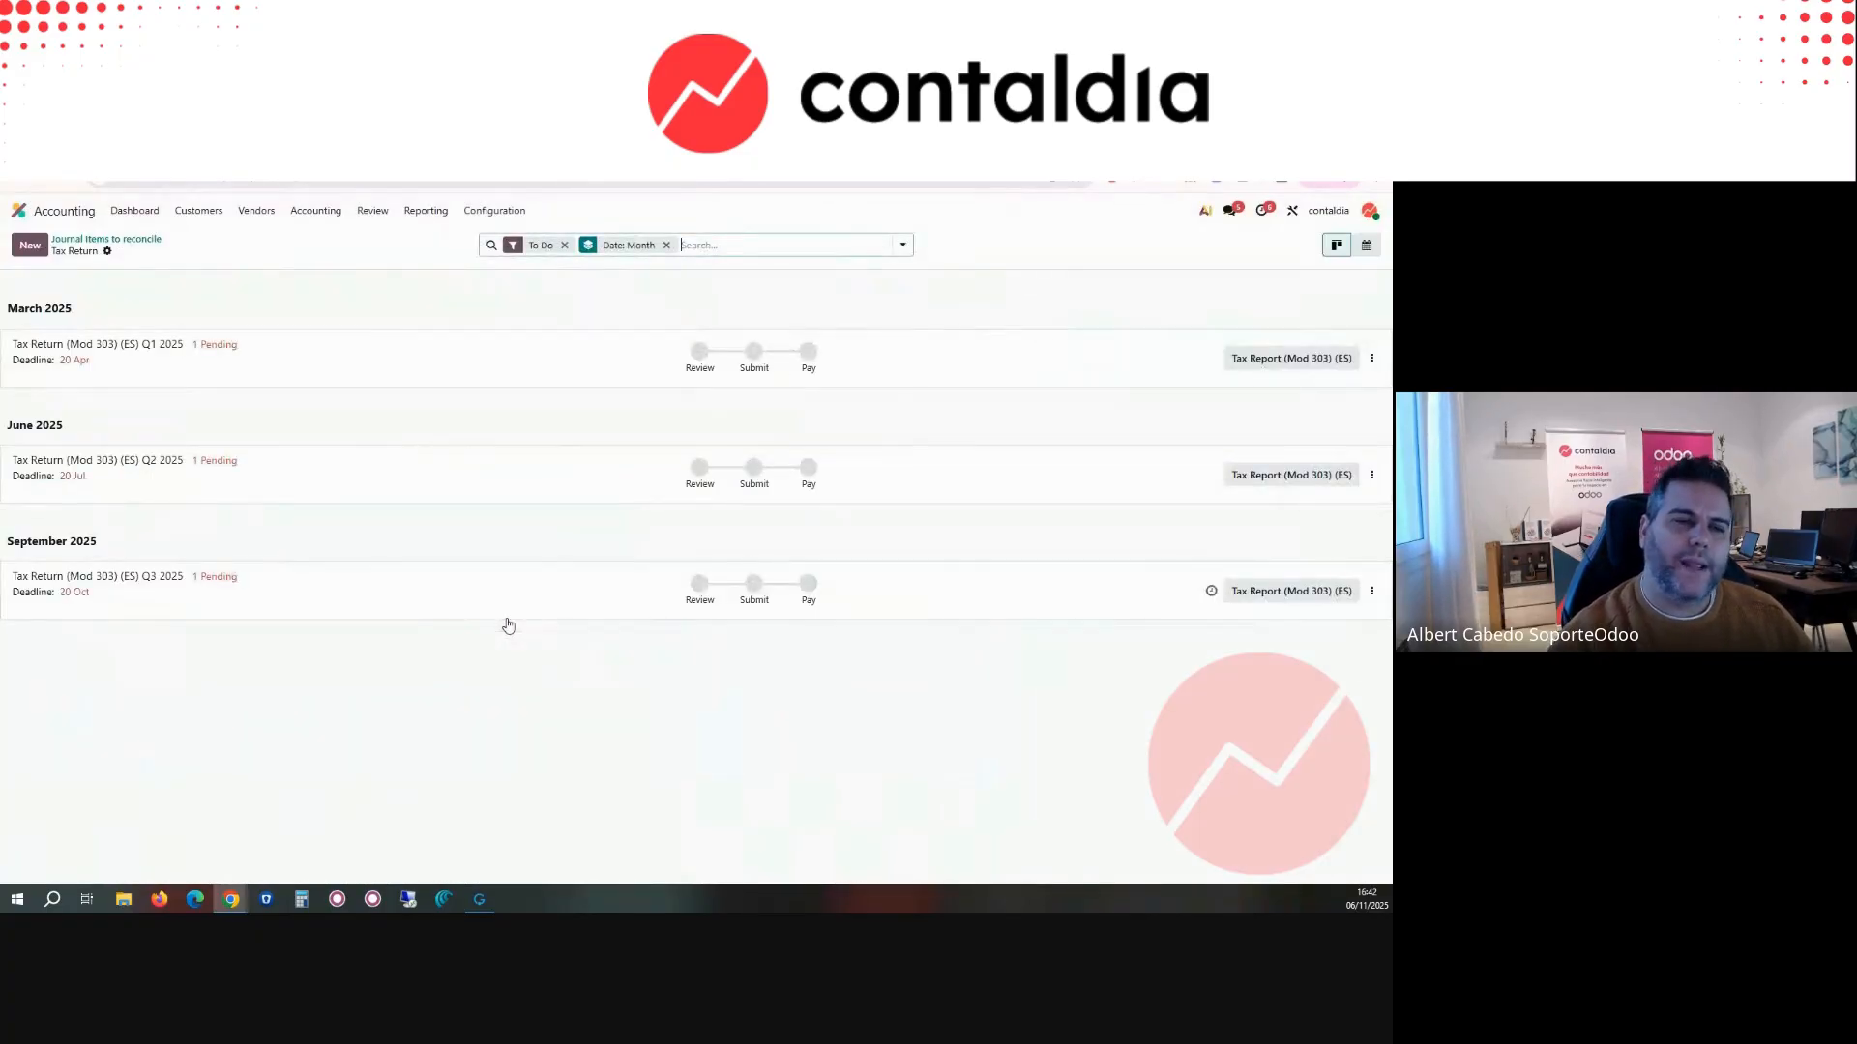
# Step: Mark the Tax Return (Mod 303) (ES) for Q1 2025 as completed
pyautogui.click(324, 212)
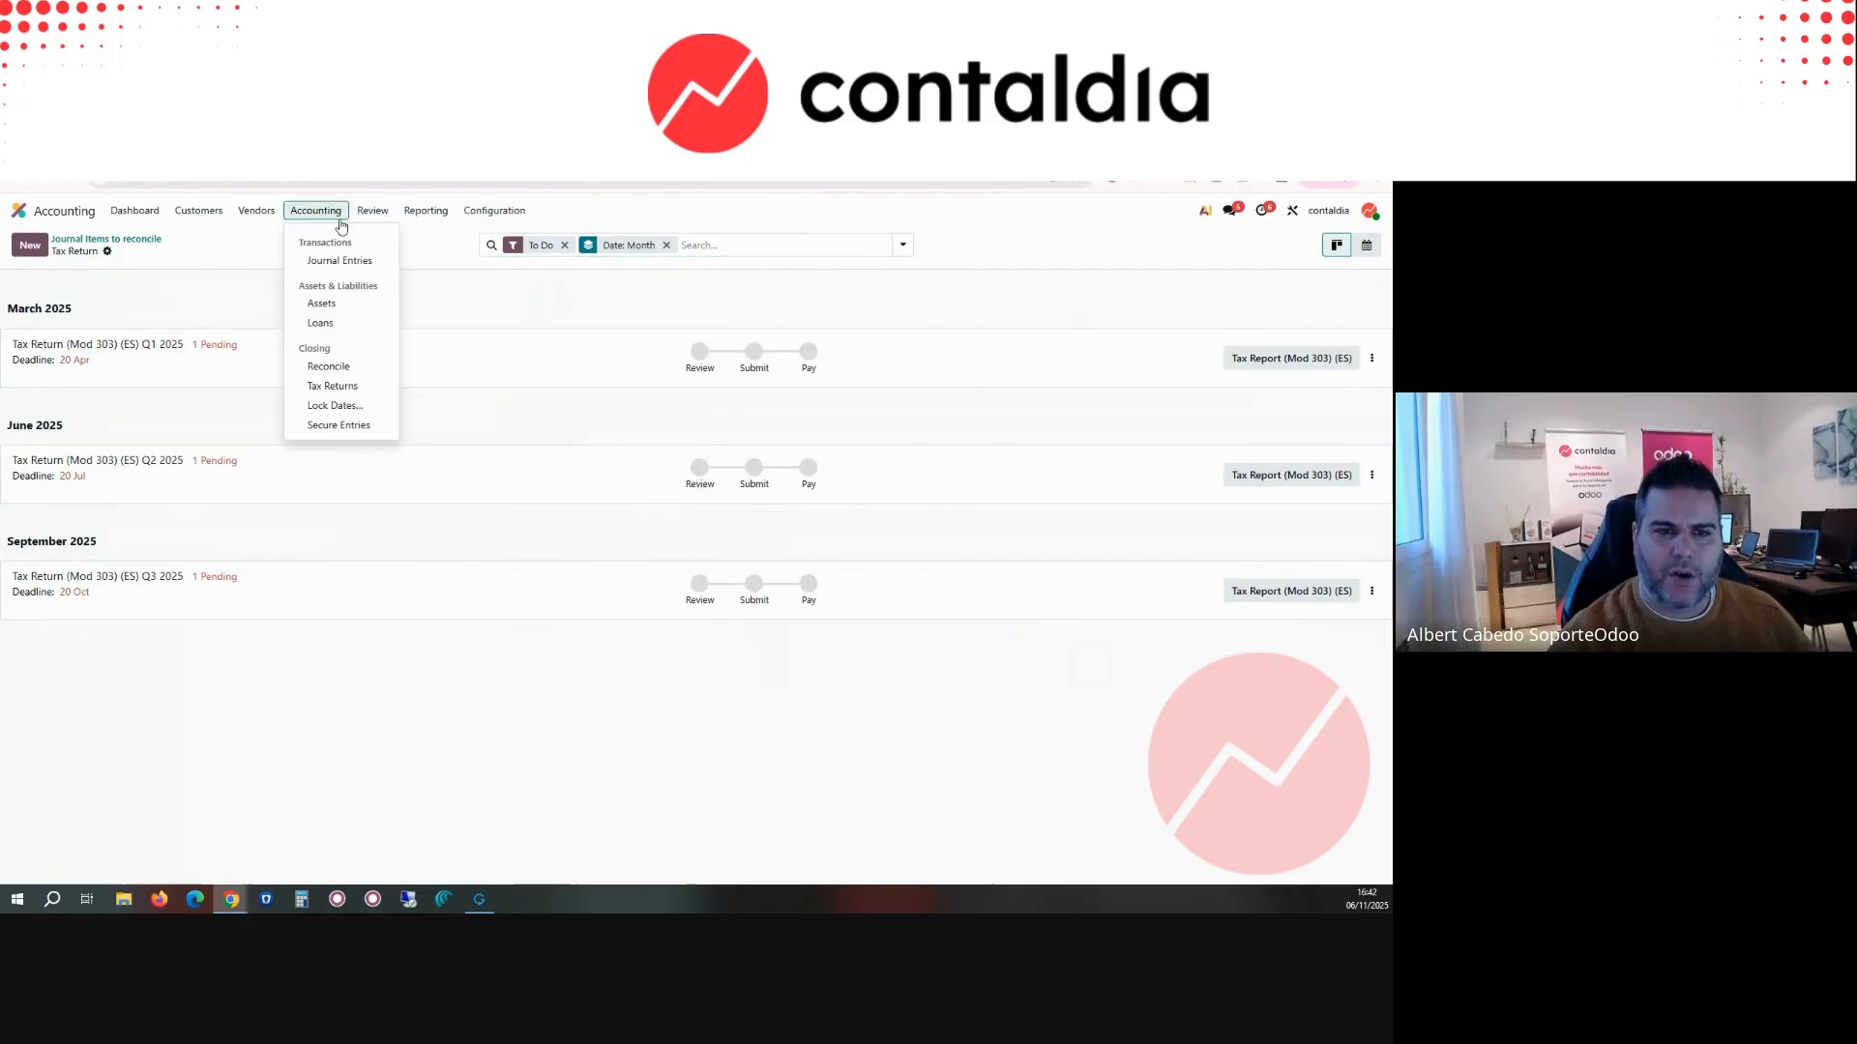
pyautogui.click(340, 388)
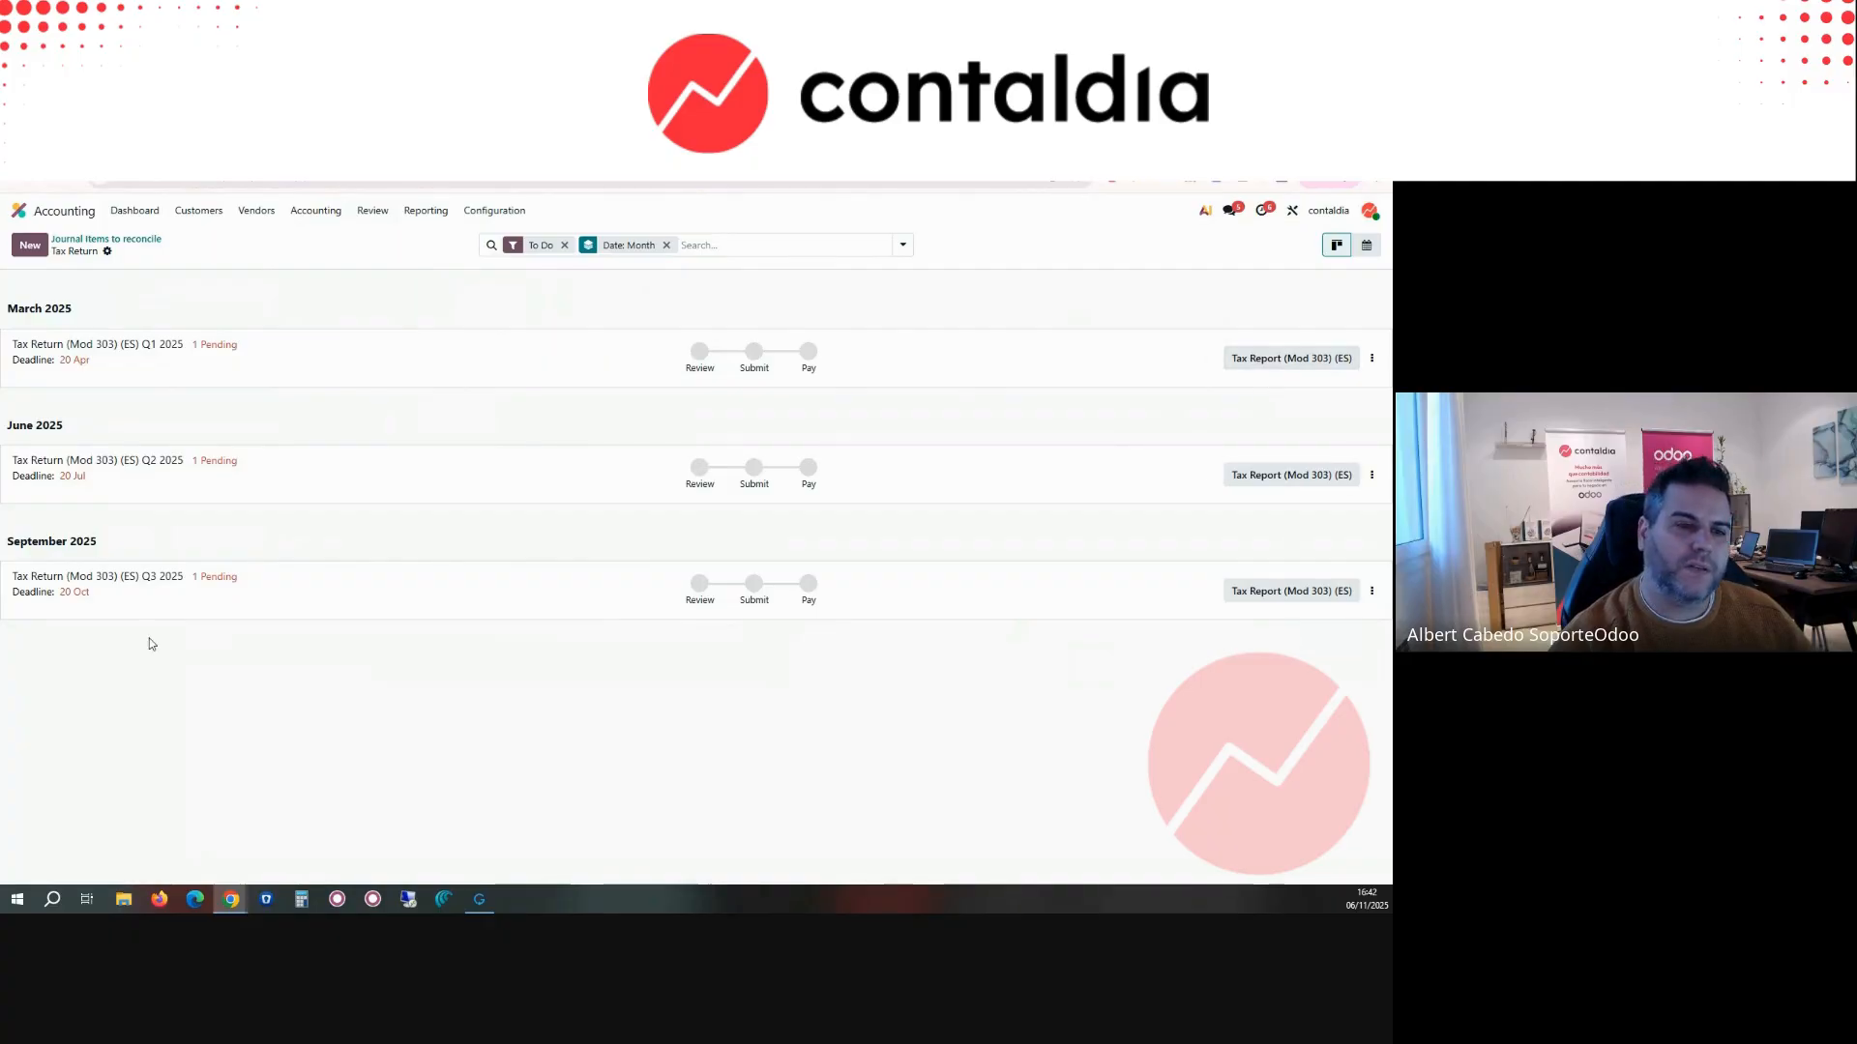
pyautogui.click(325, 210)
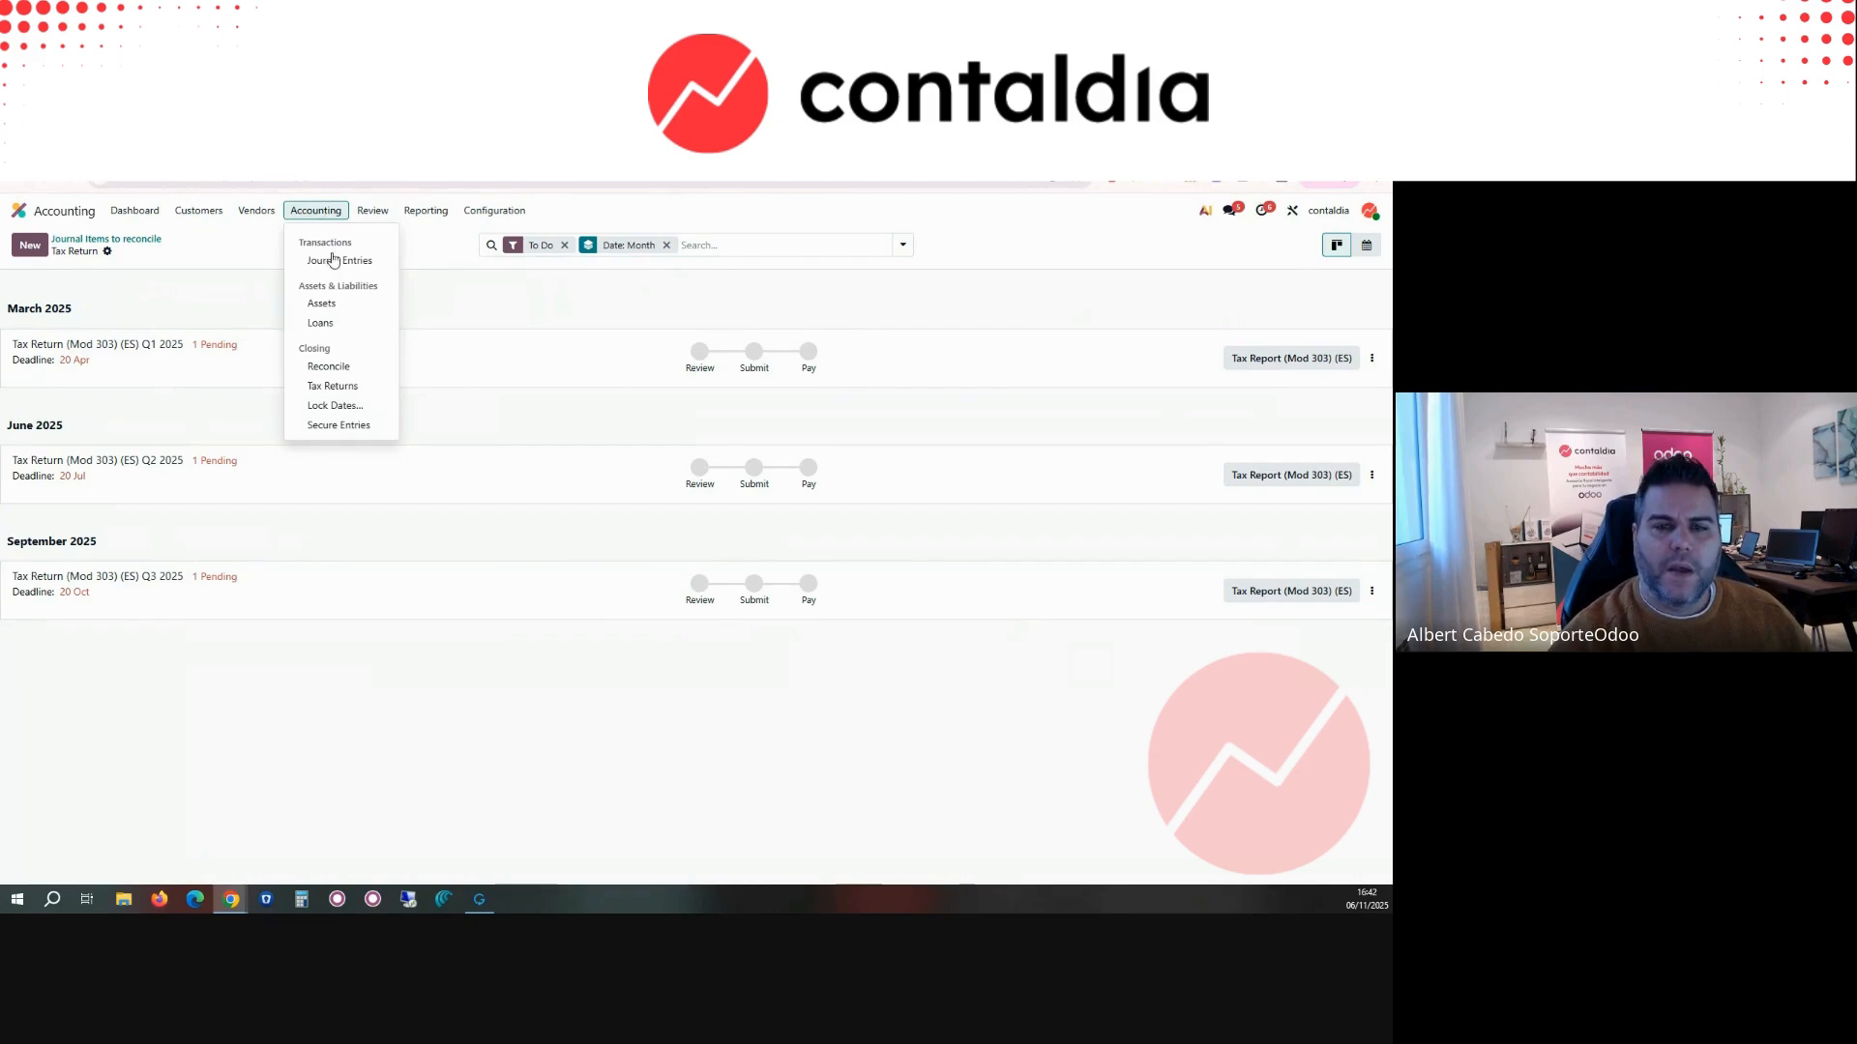
pyautogui.click(1371, 359)
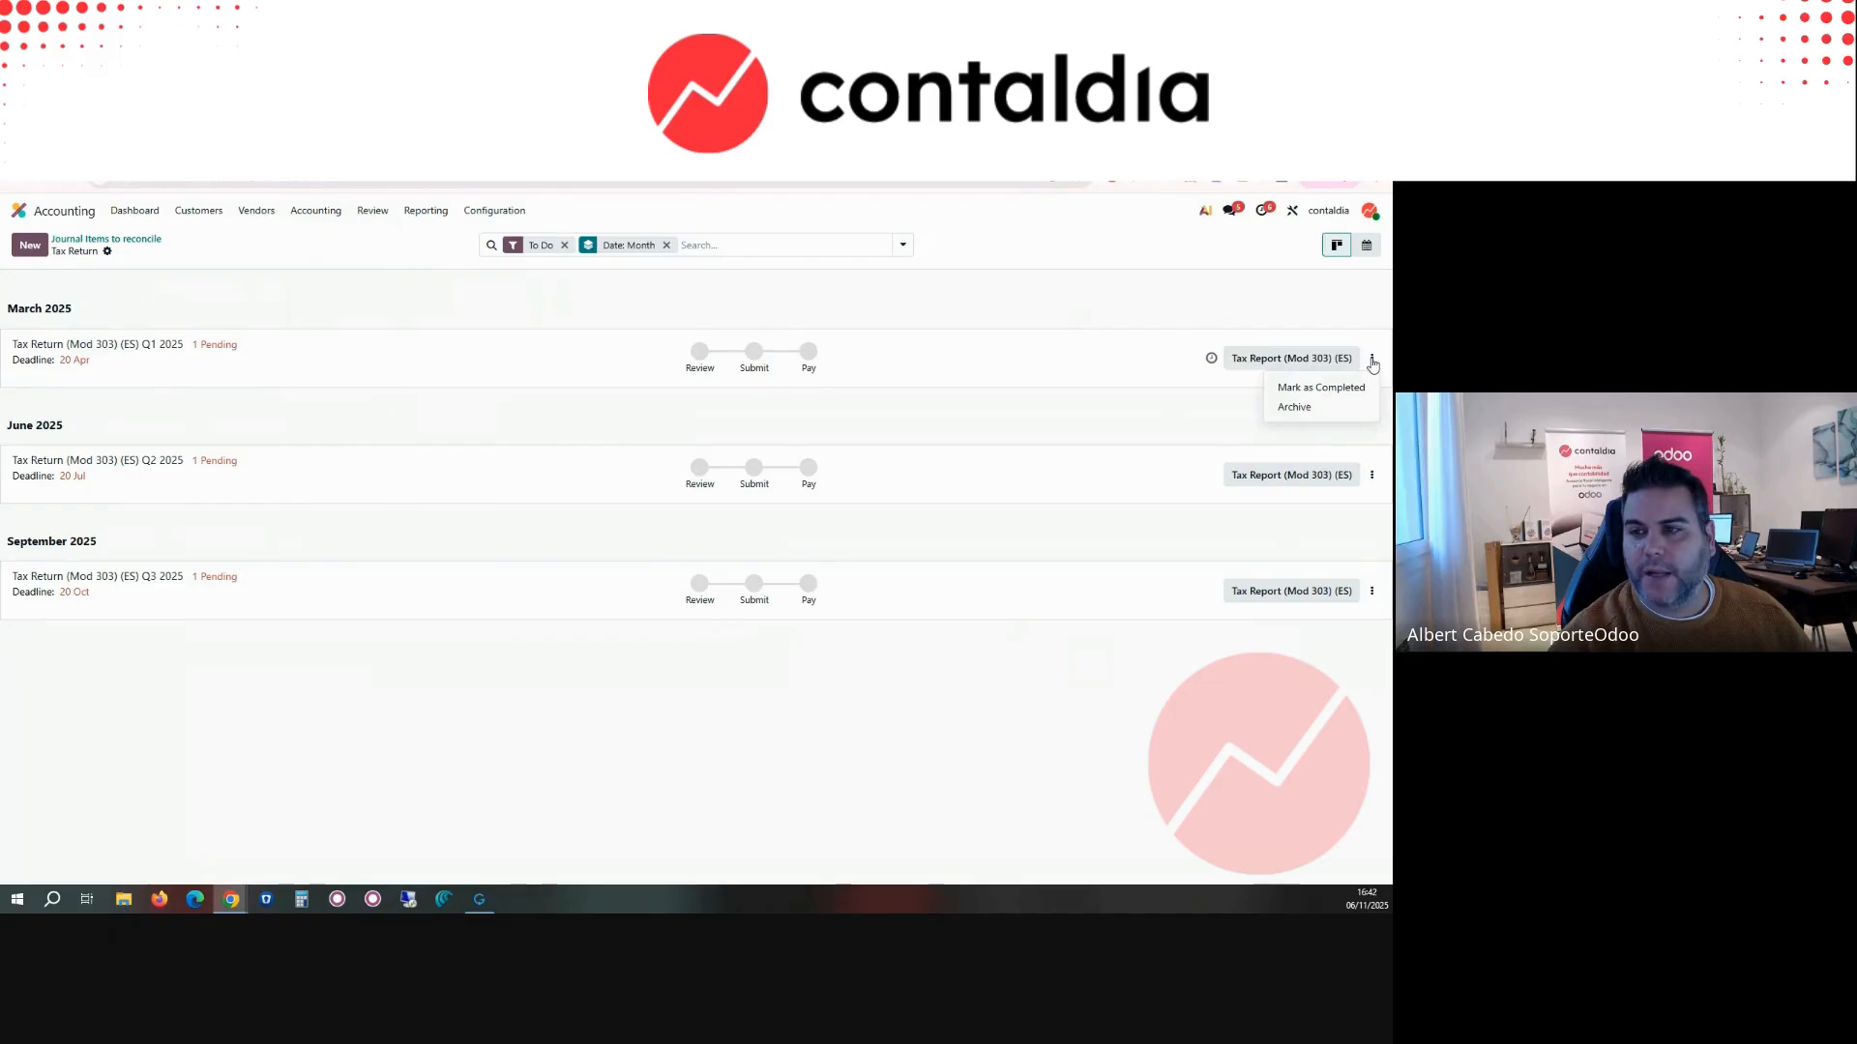
pyautogui.click(1350, 387)
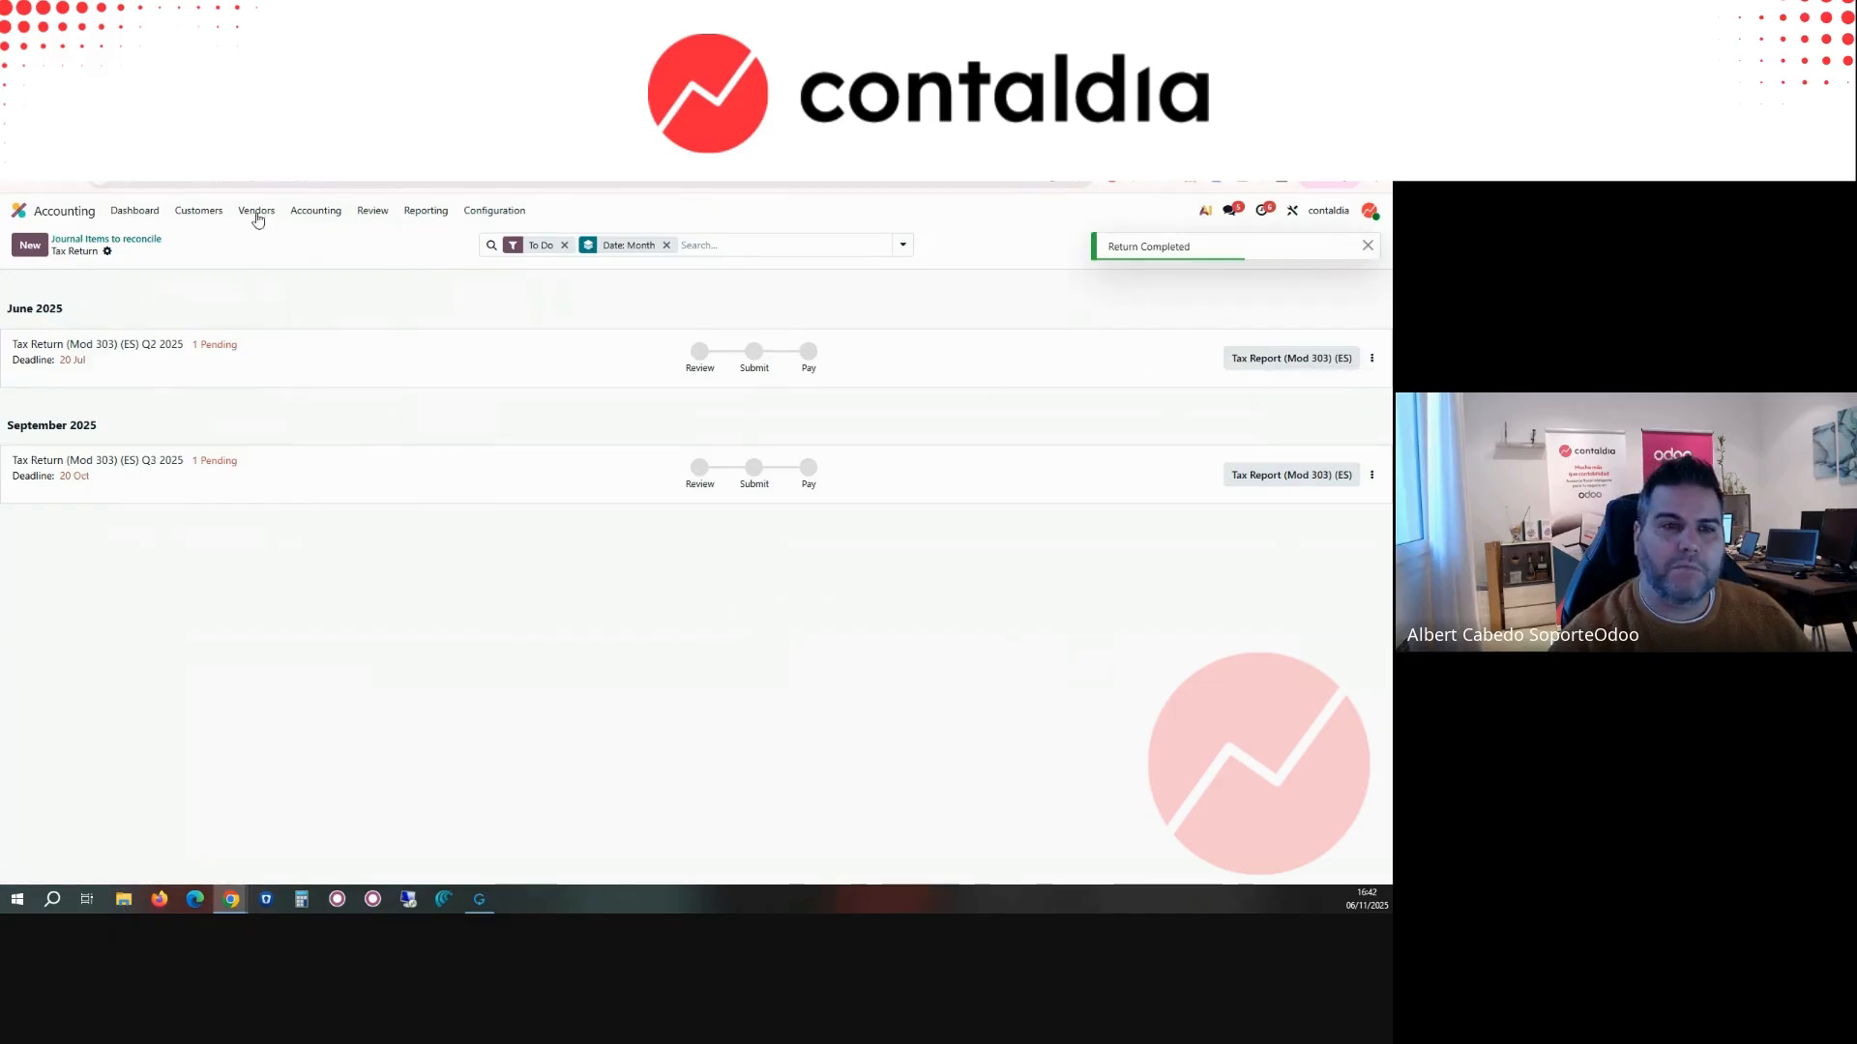
# Step: Open the journal entry lock dates and set both Lock Sales and Lock Purchases to 30 October 2025
pyautogui.click(308, 213)
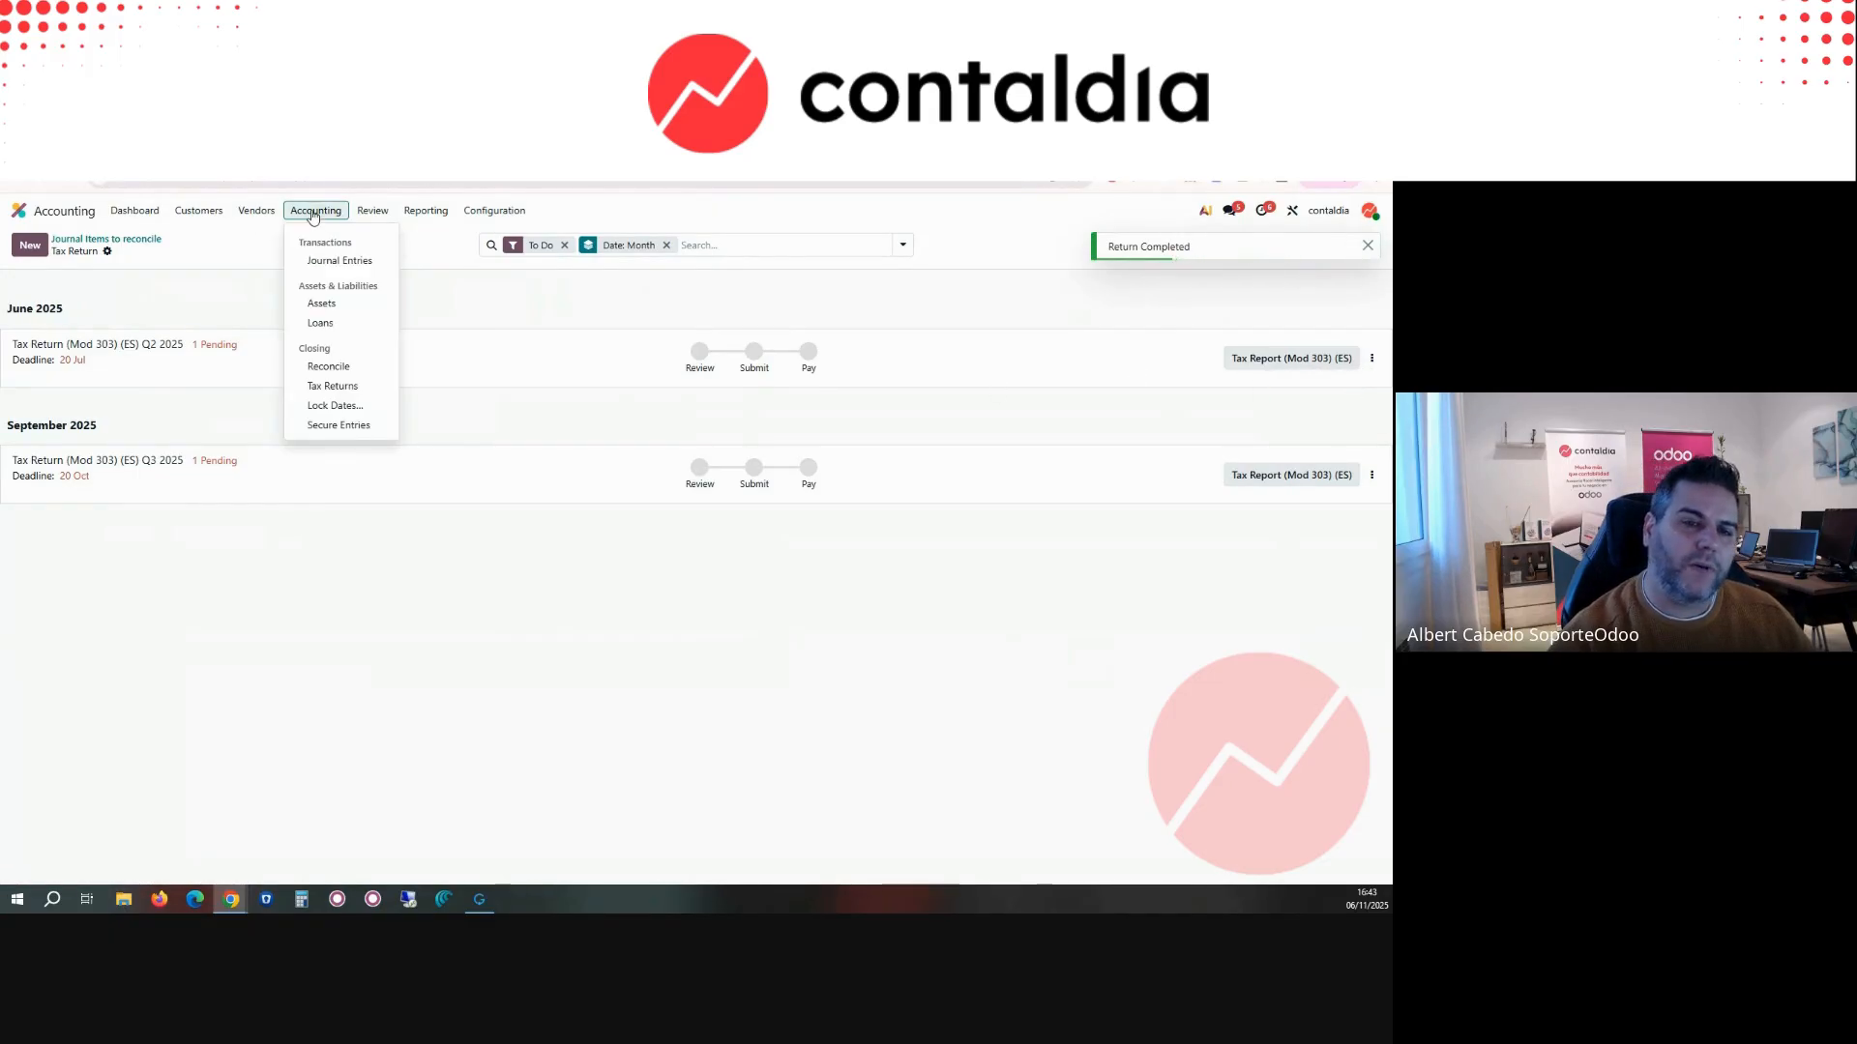
pyautogui.click(356, 407)
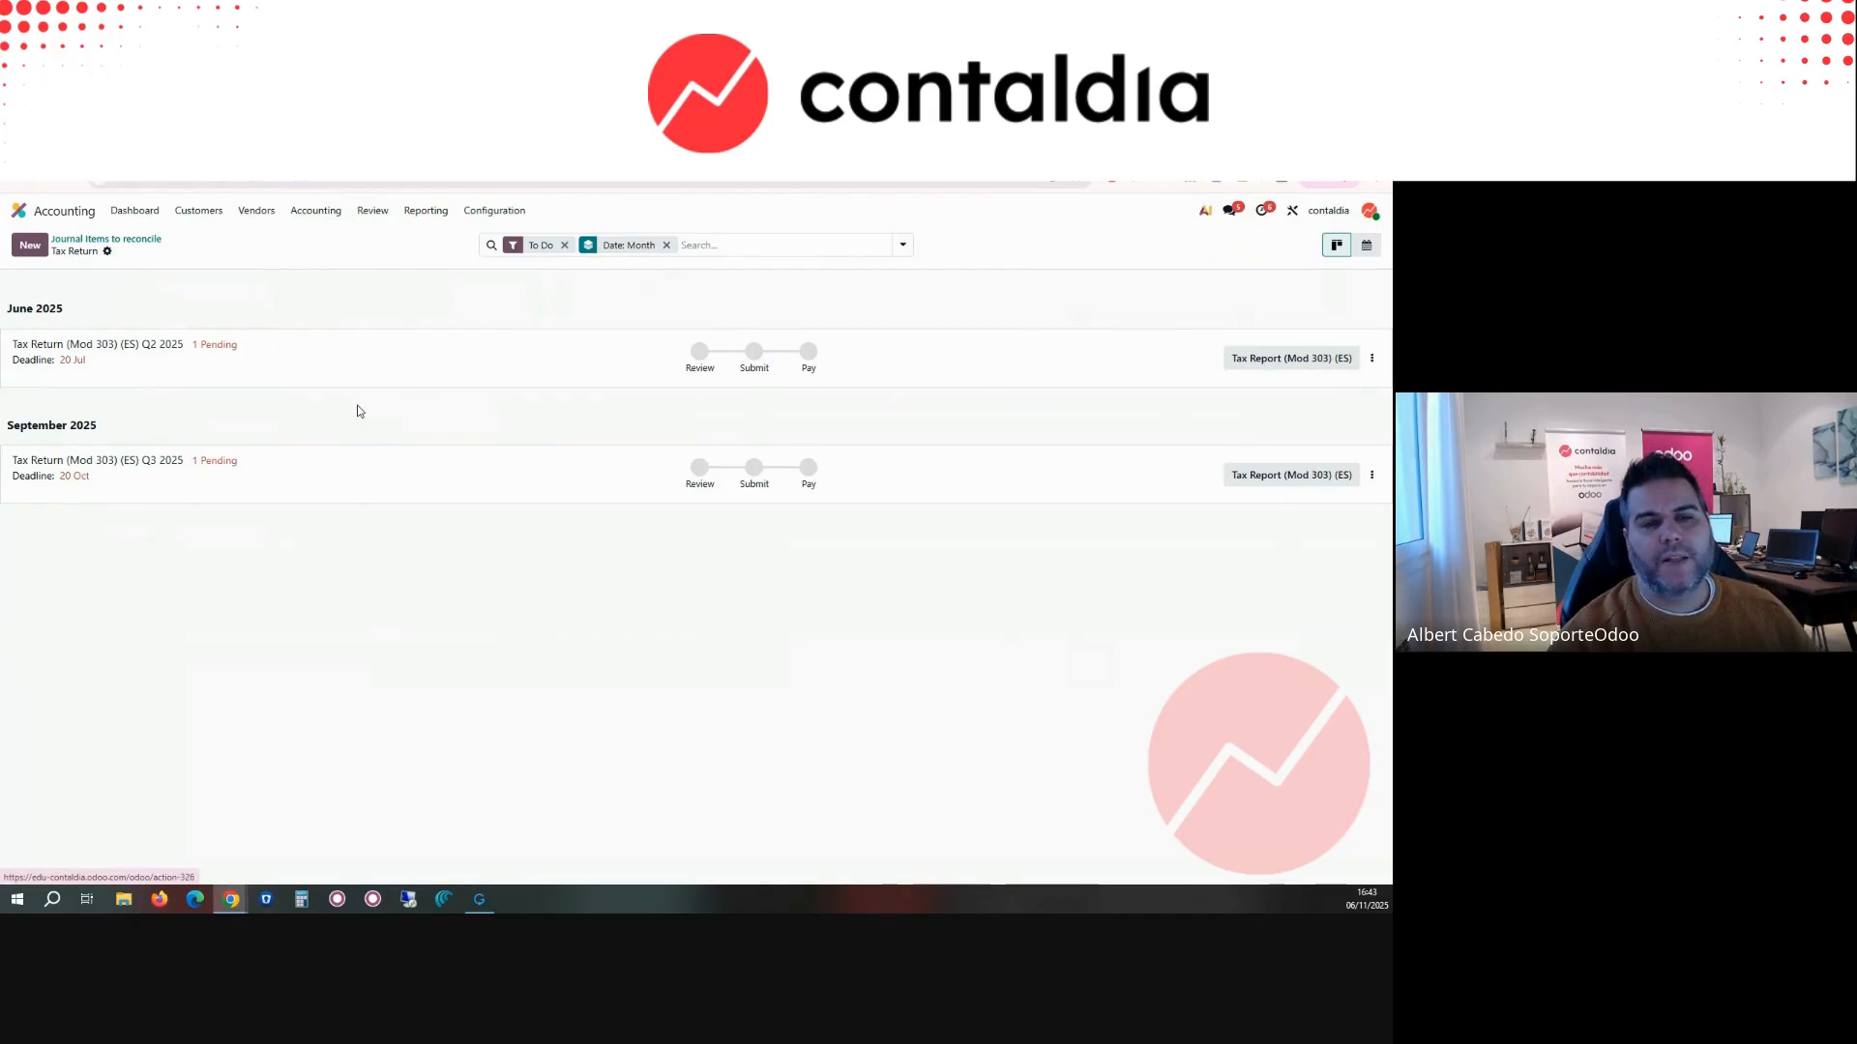
pyautogui.click(836, 528)
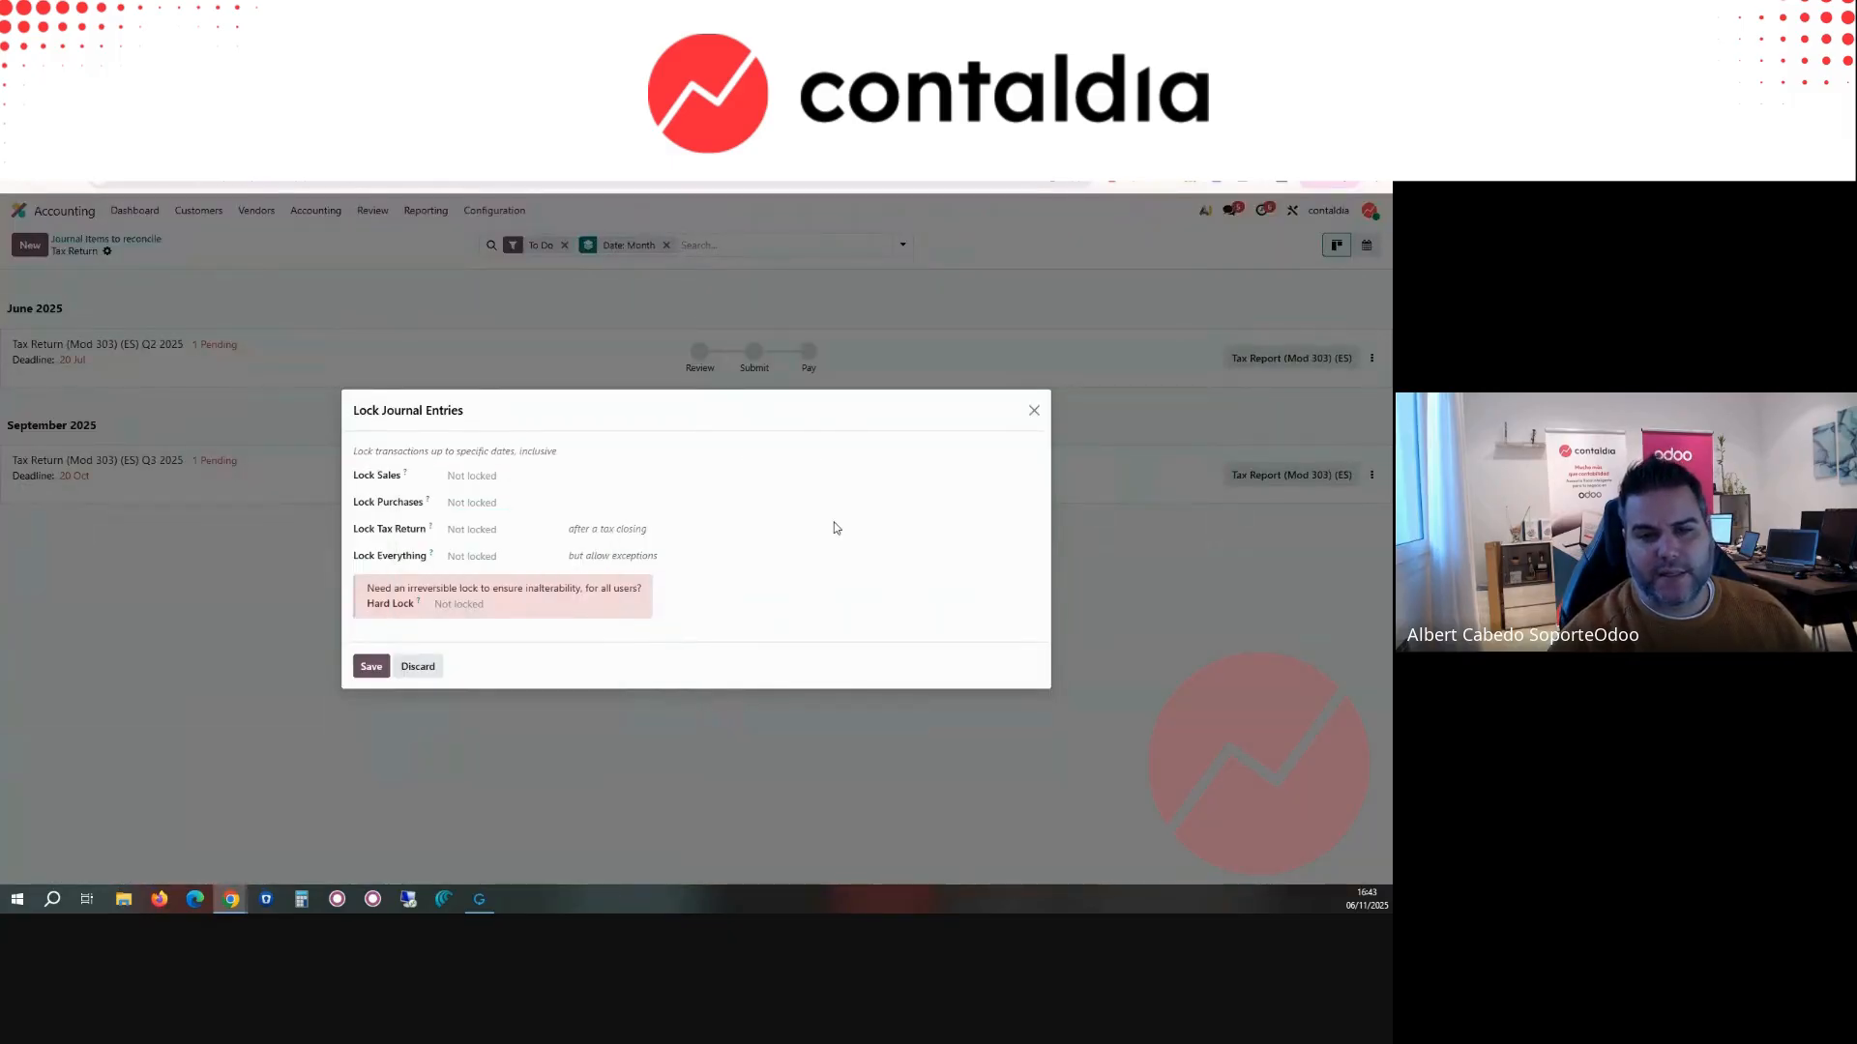
pyautogui.click(473, 485)
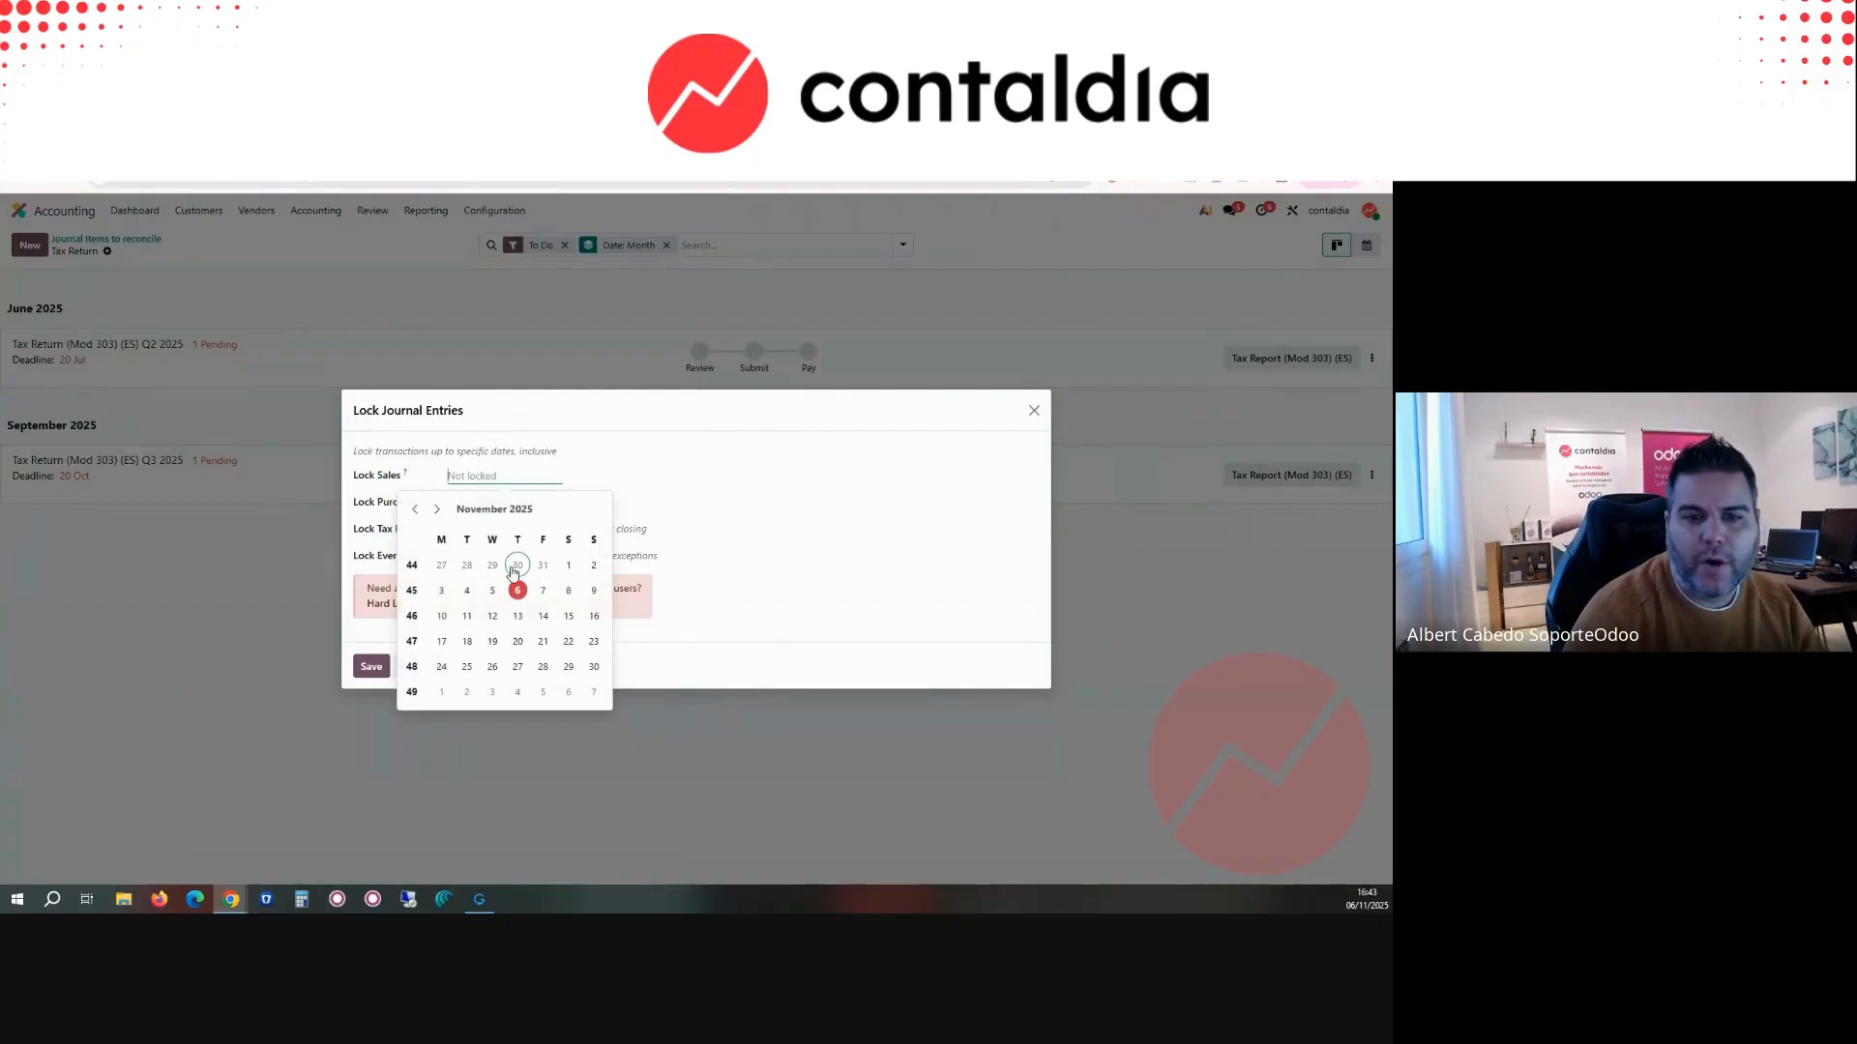
pyautogui.click(516, 565)
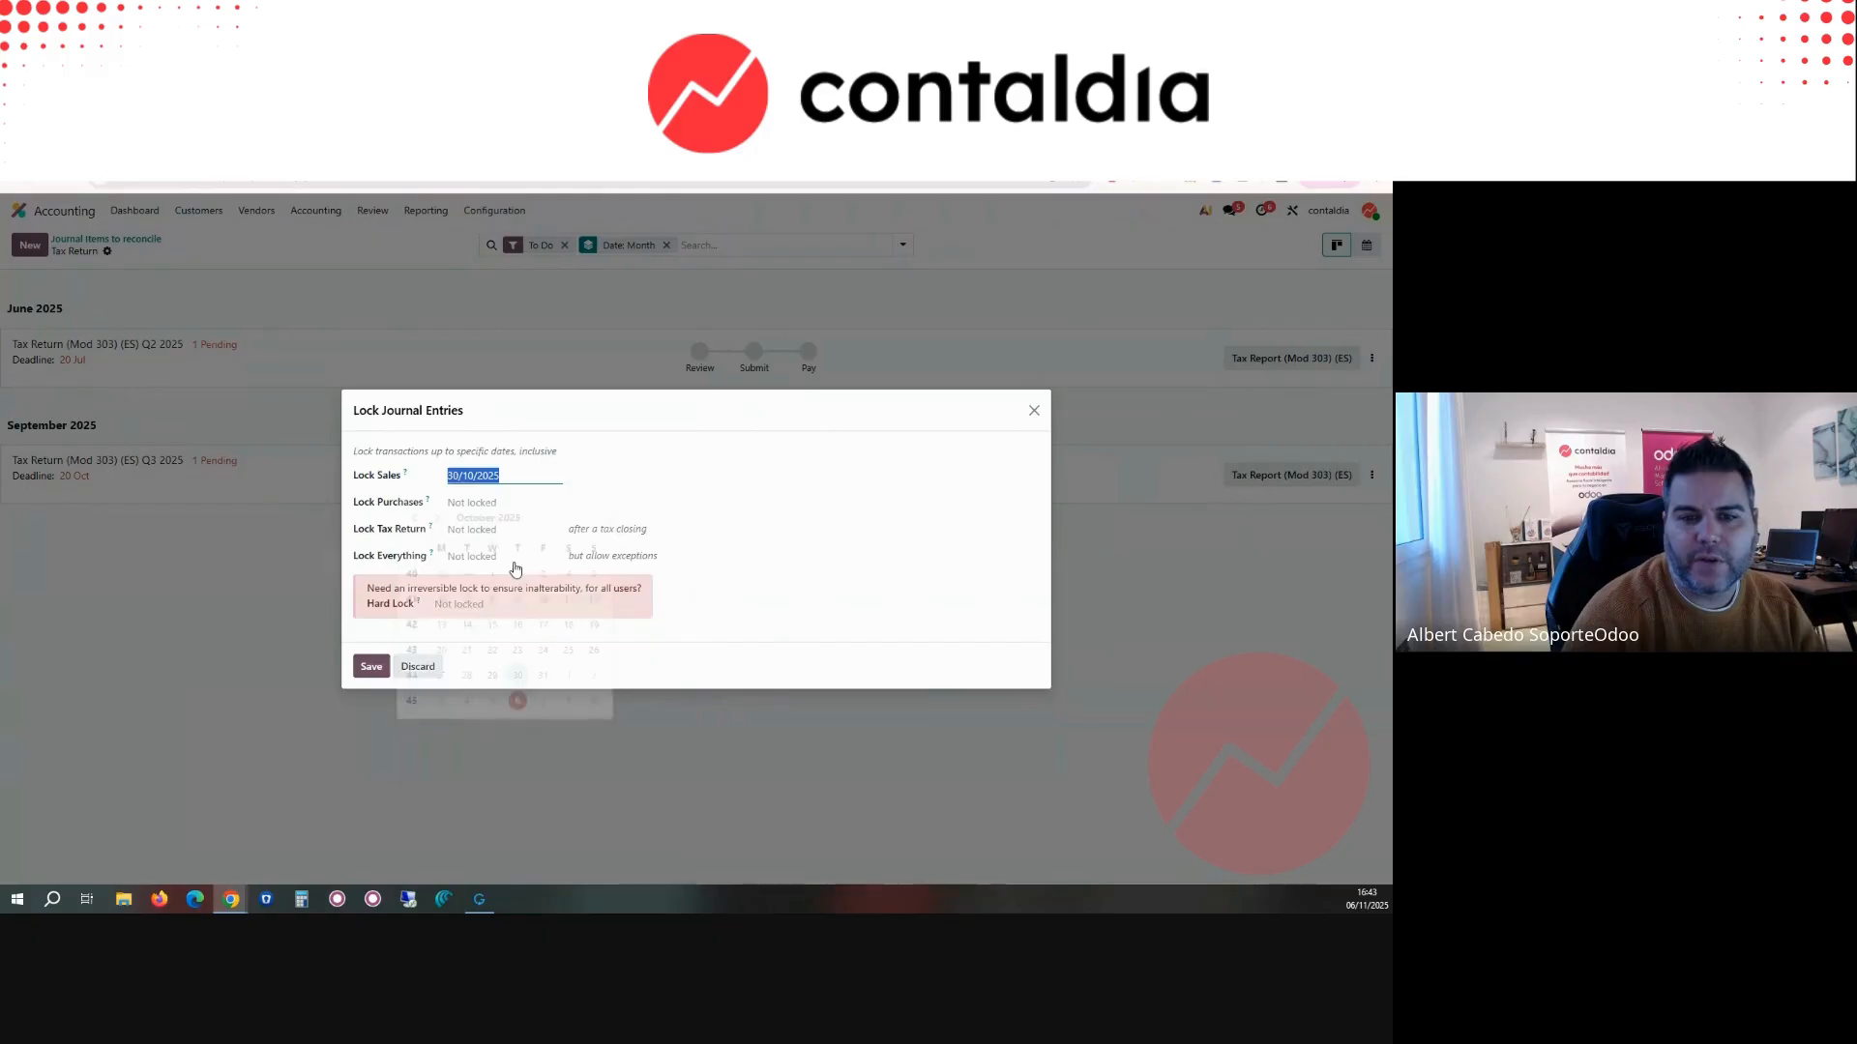
pyautogui.click(655, 514)
pyautogui.click(486, 504)
pyautogui.click(514, 592)
pyautogui.click(600, 520)
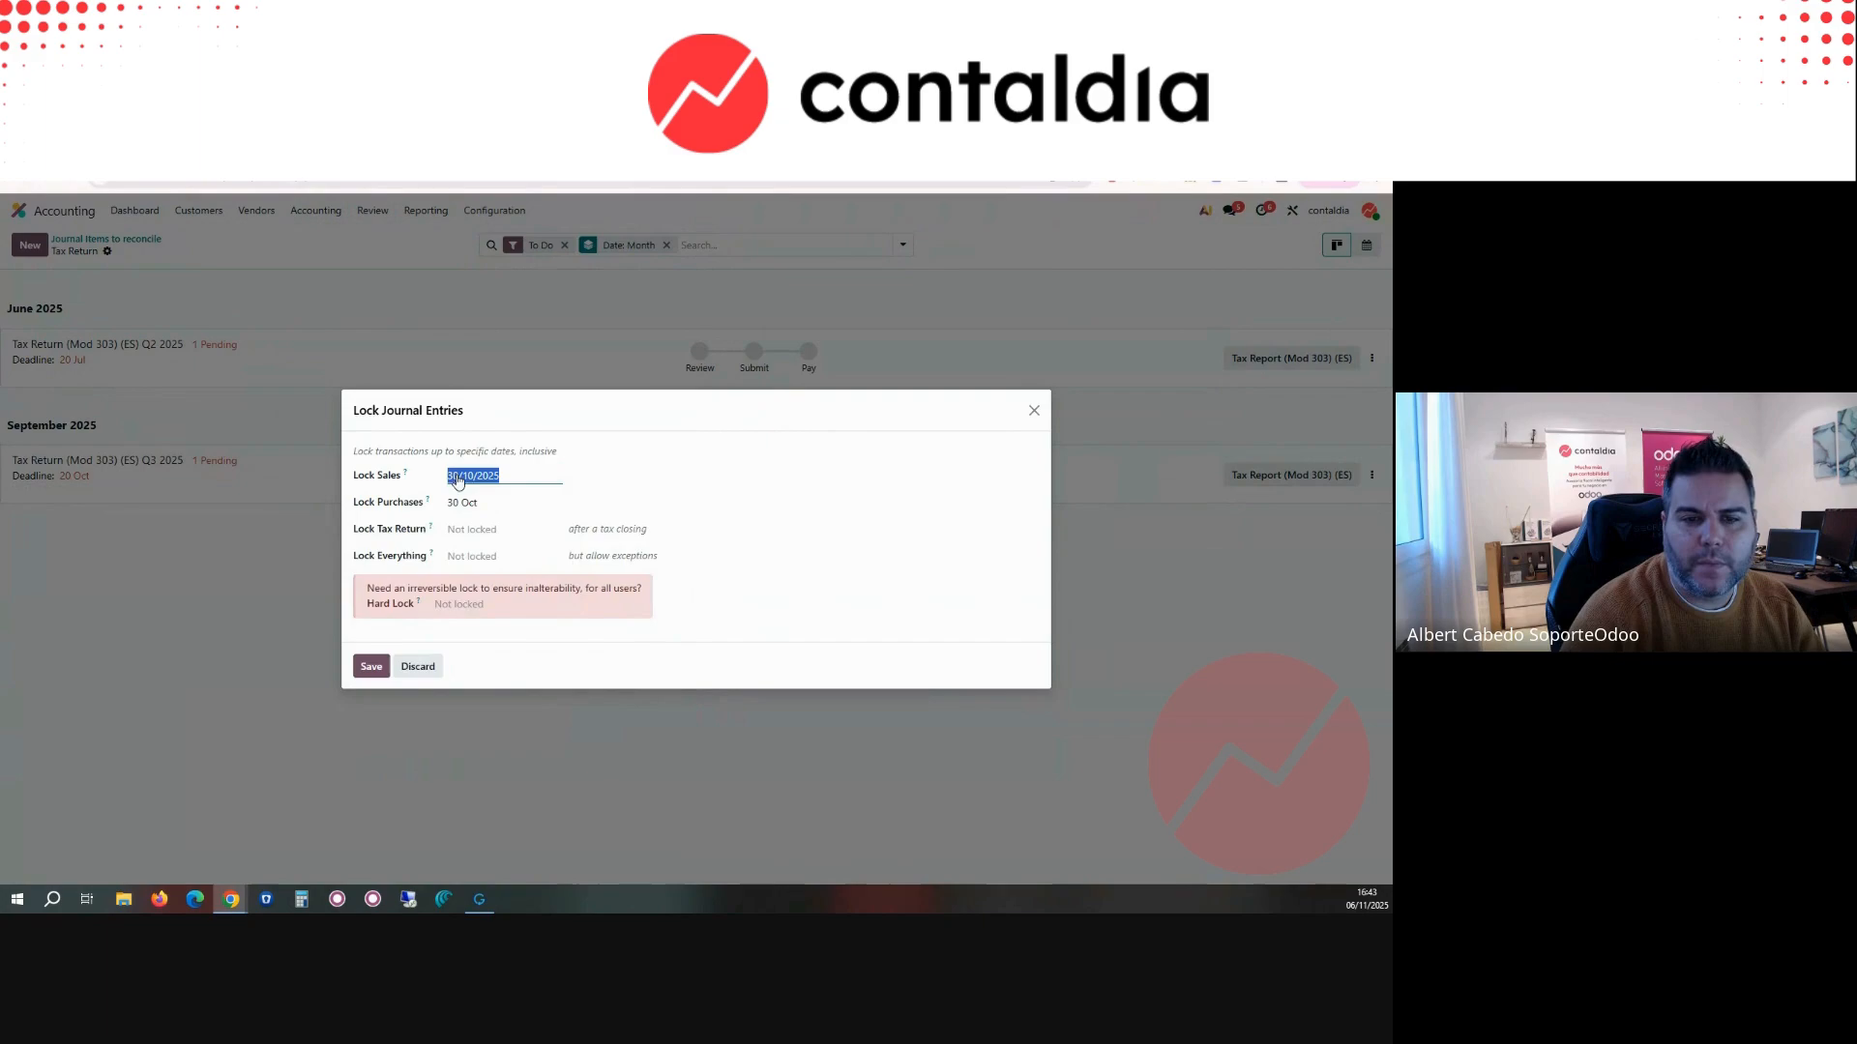
# Step: Change the Lock Sales and Lock Purchases dates to 31 October 2025
pyautogui.click(459, 481)
pyautogui.click(500, 666)
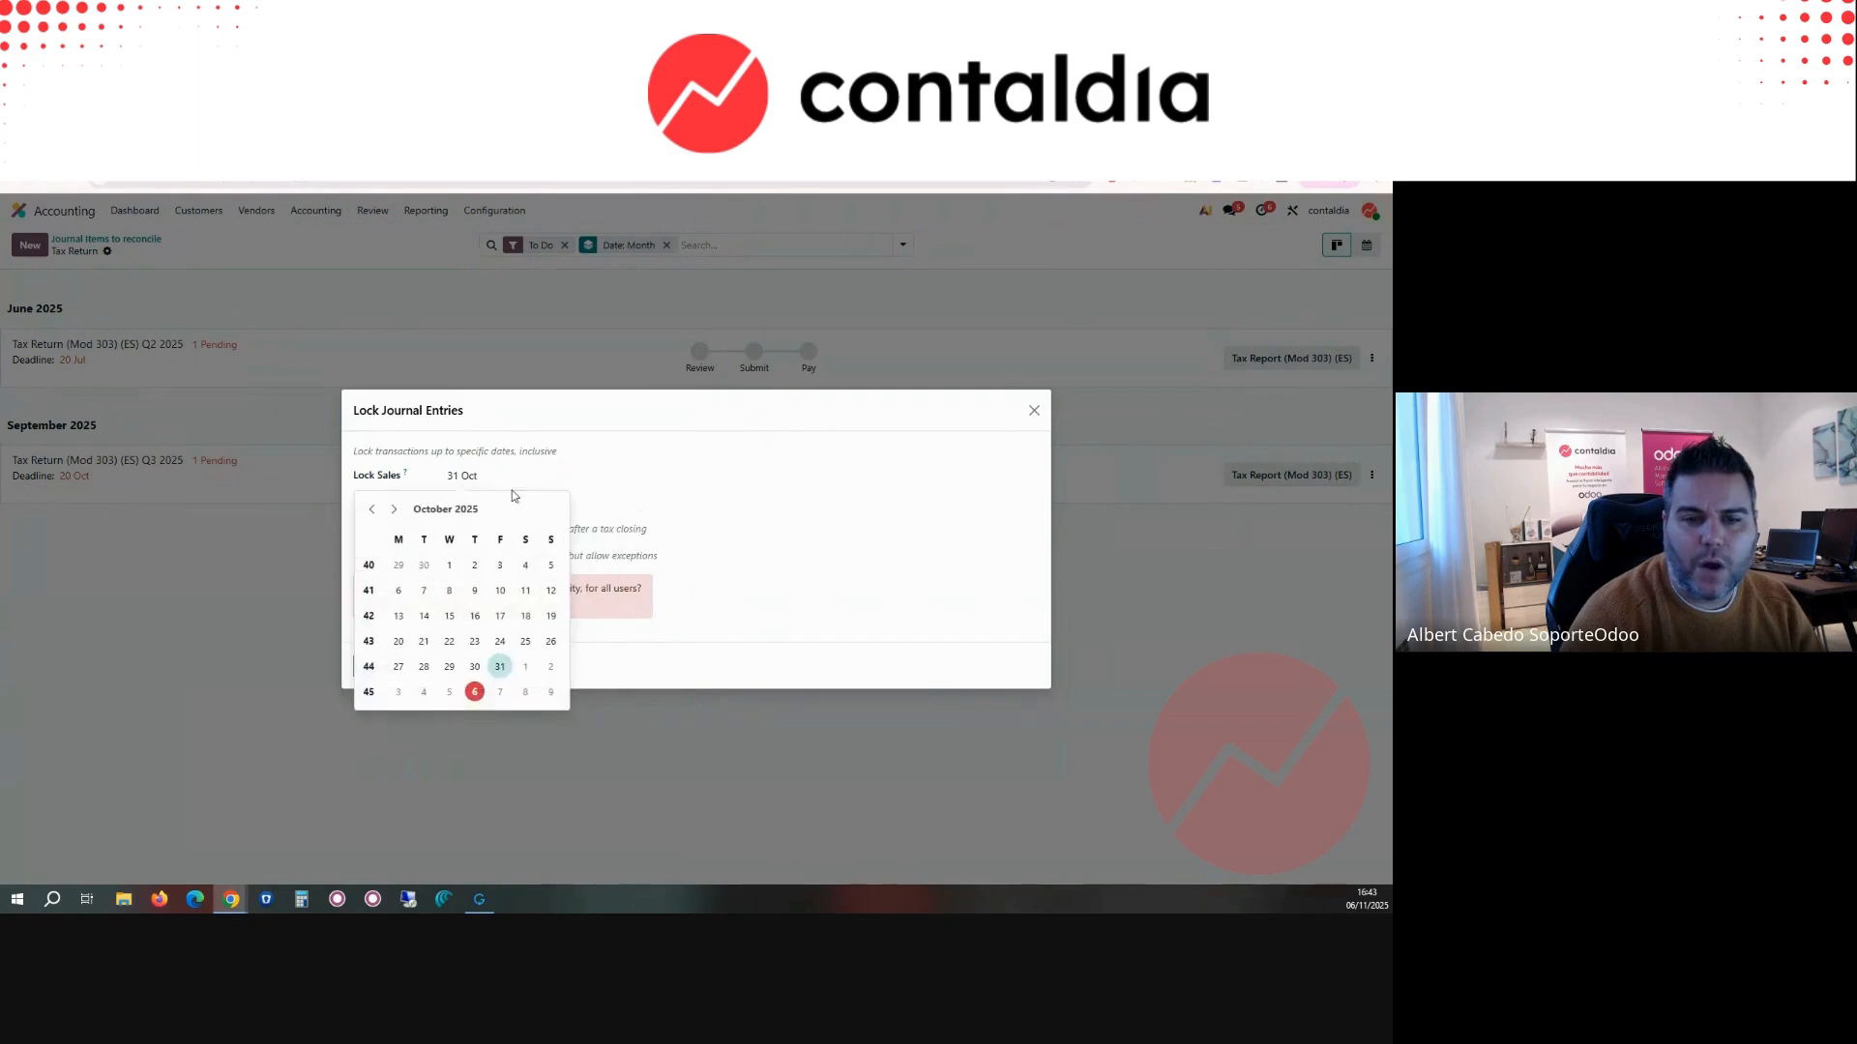
pyautogui.click(667, 500)
pyautogui.click(470, 503)
pyautogui.click(543, 694)
pyautogui.click(654, 532)
# Step: Set the Lock Tax Return date to 30 September 2025 and save the lock dates
pyautogui.click(478, 533)
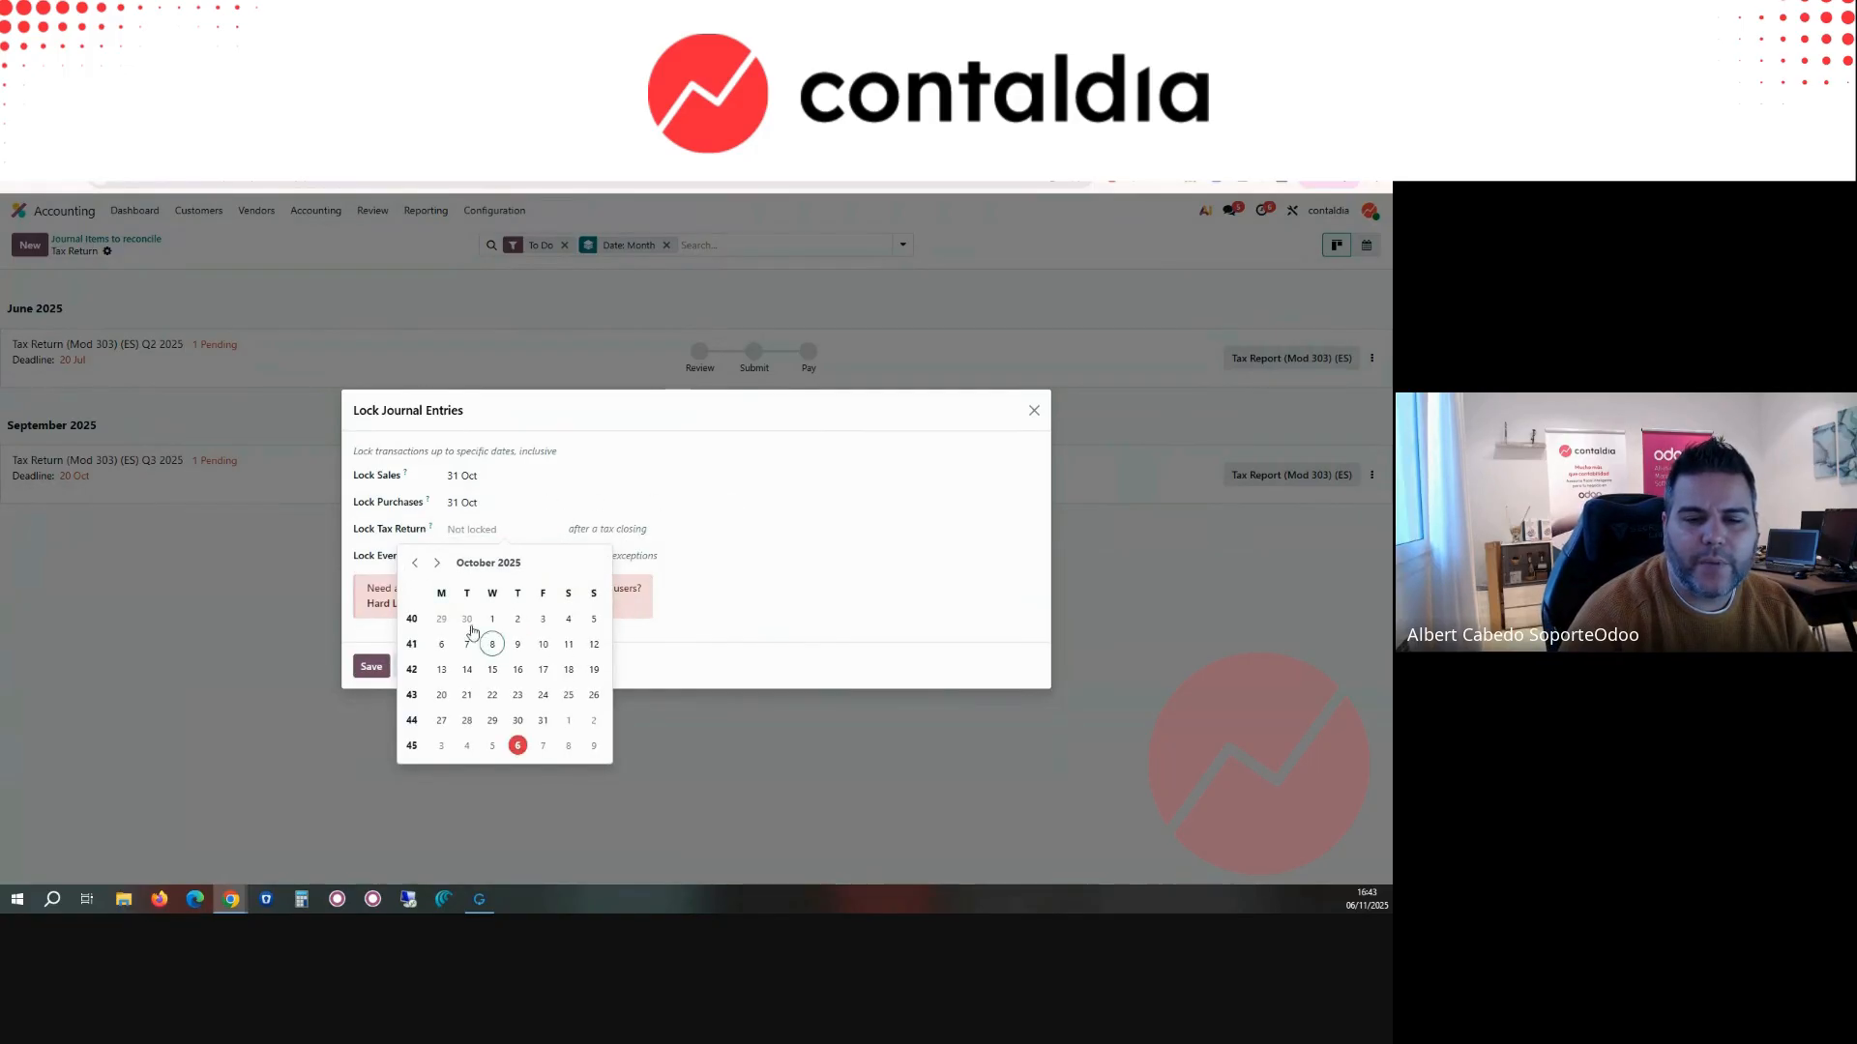
pyautogui.click(467, 620)
pyautogui.click(786, 512)
pyautogui.click(487, 559)
pyautogui.click(756, 545)
pyautogui.click(372, 666)
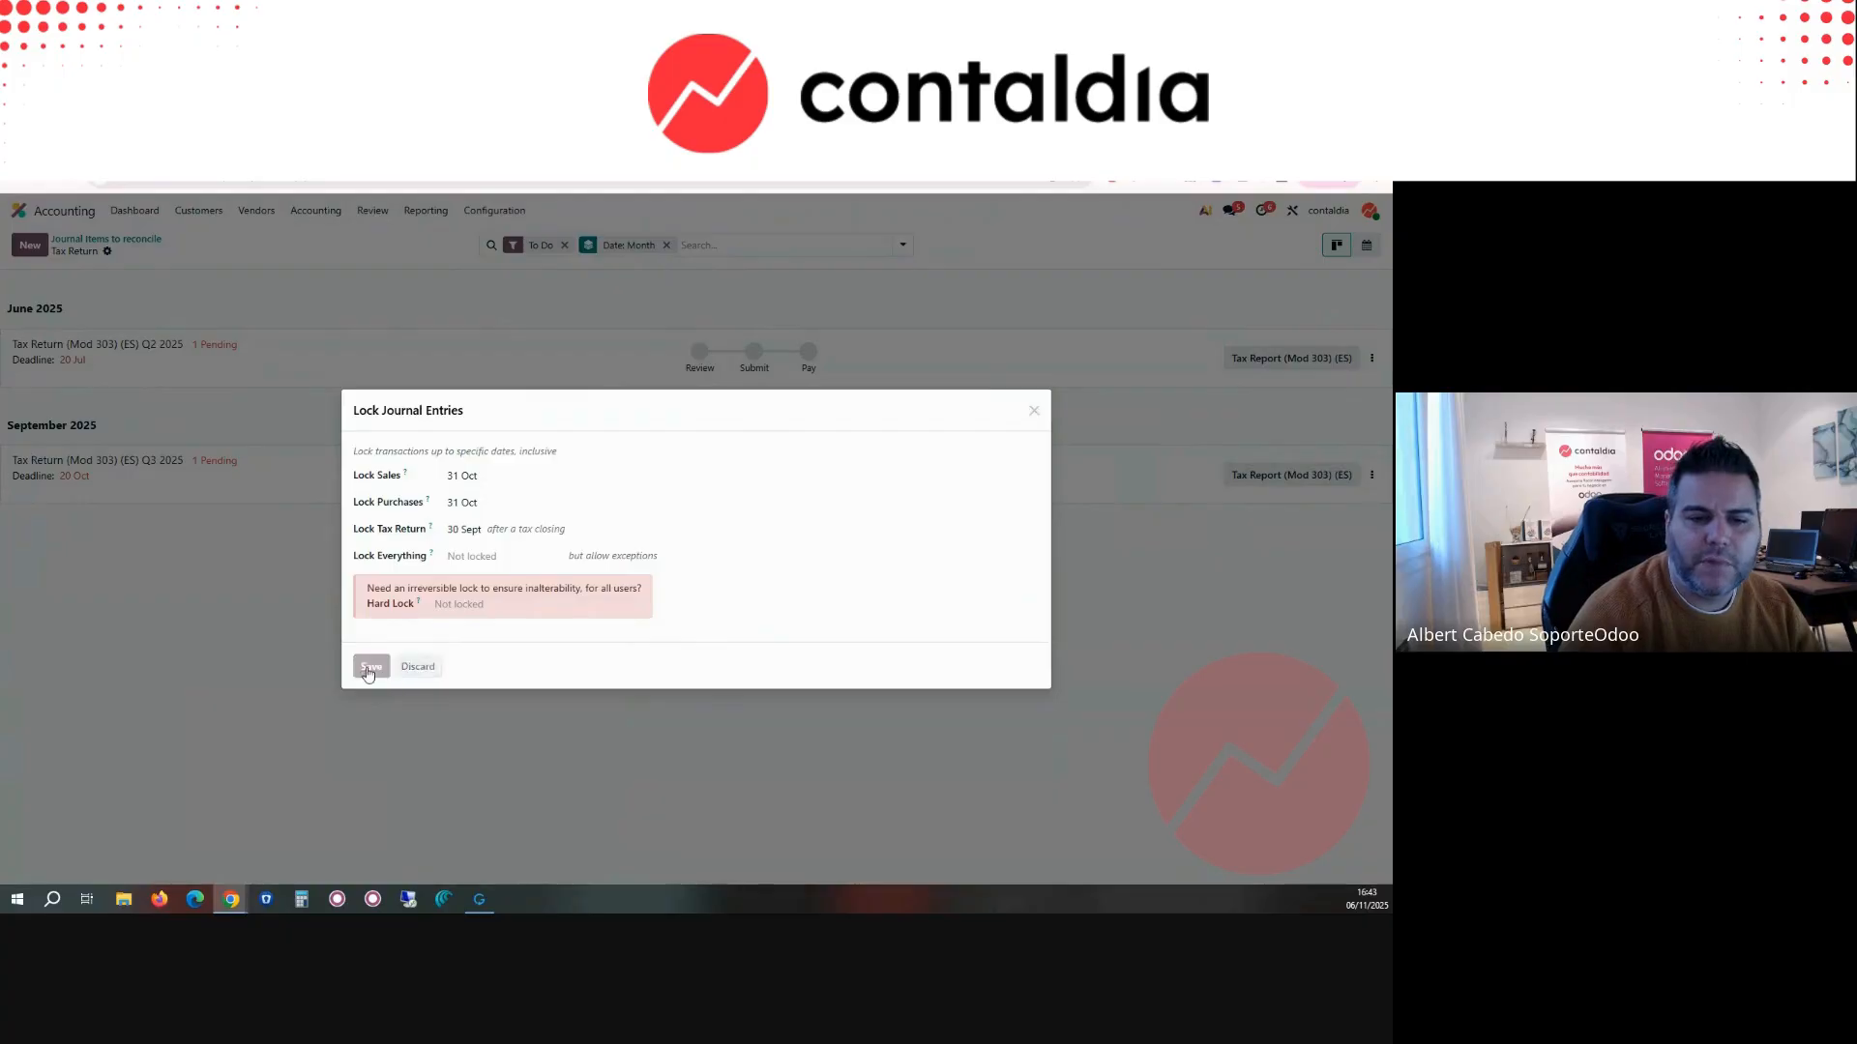
# Step: Reopen the lock dates and try to save Lock Everything with the date 31 October 2025
pyautogui.click(325, 210)
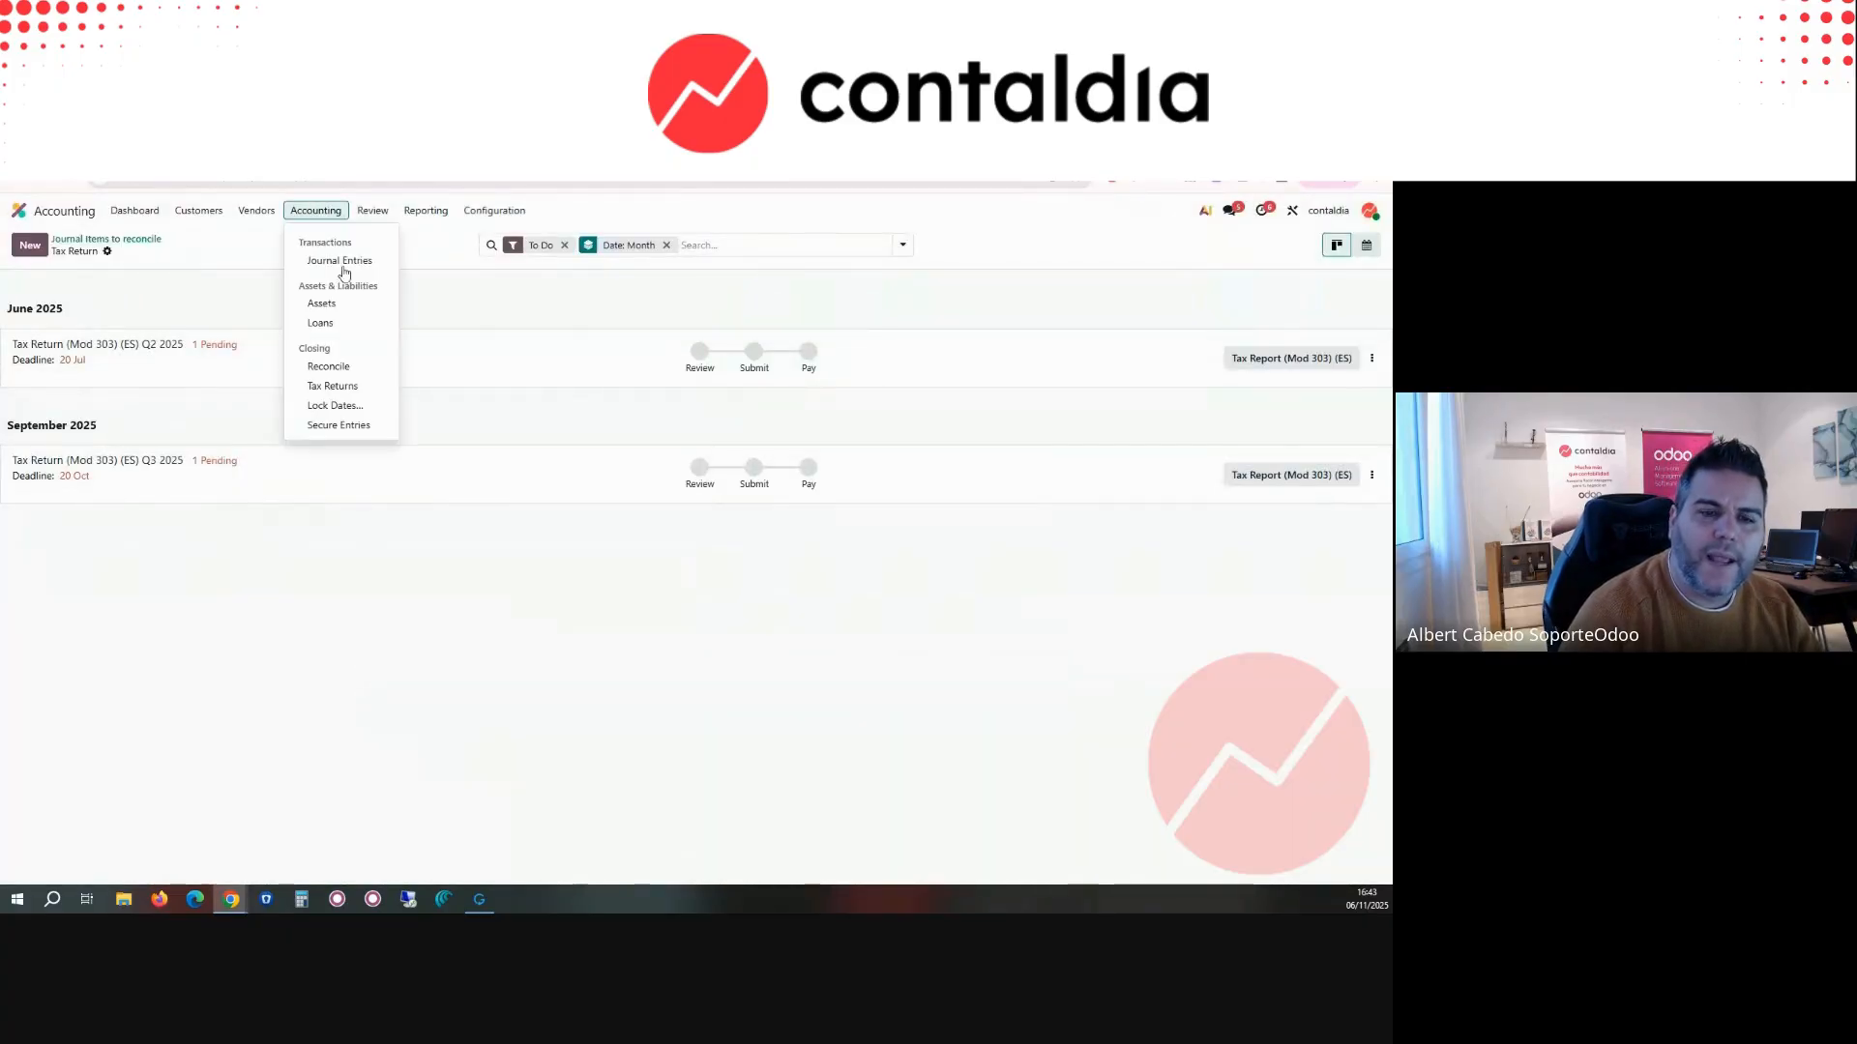
pyautogui.click(361, 406)
pyautogui.click(644, 572)
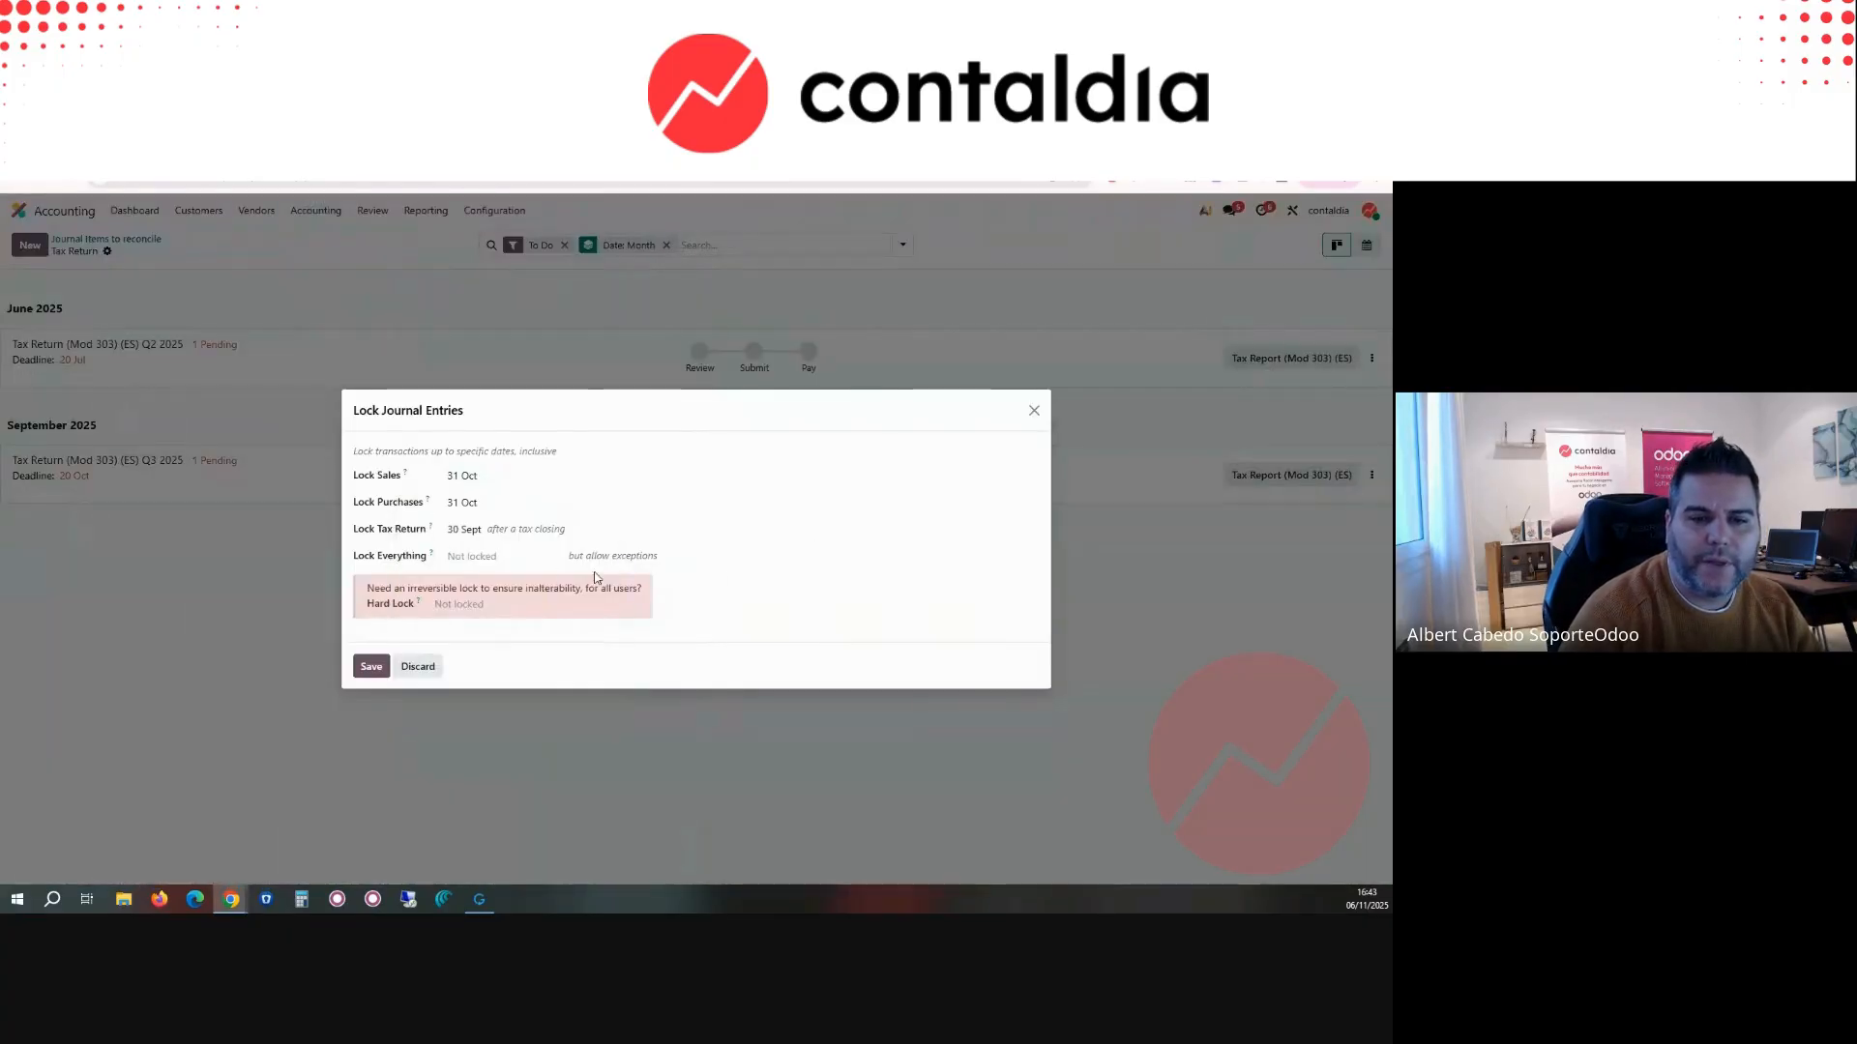
pyautogui.click(492, 558)
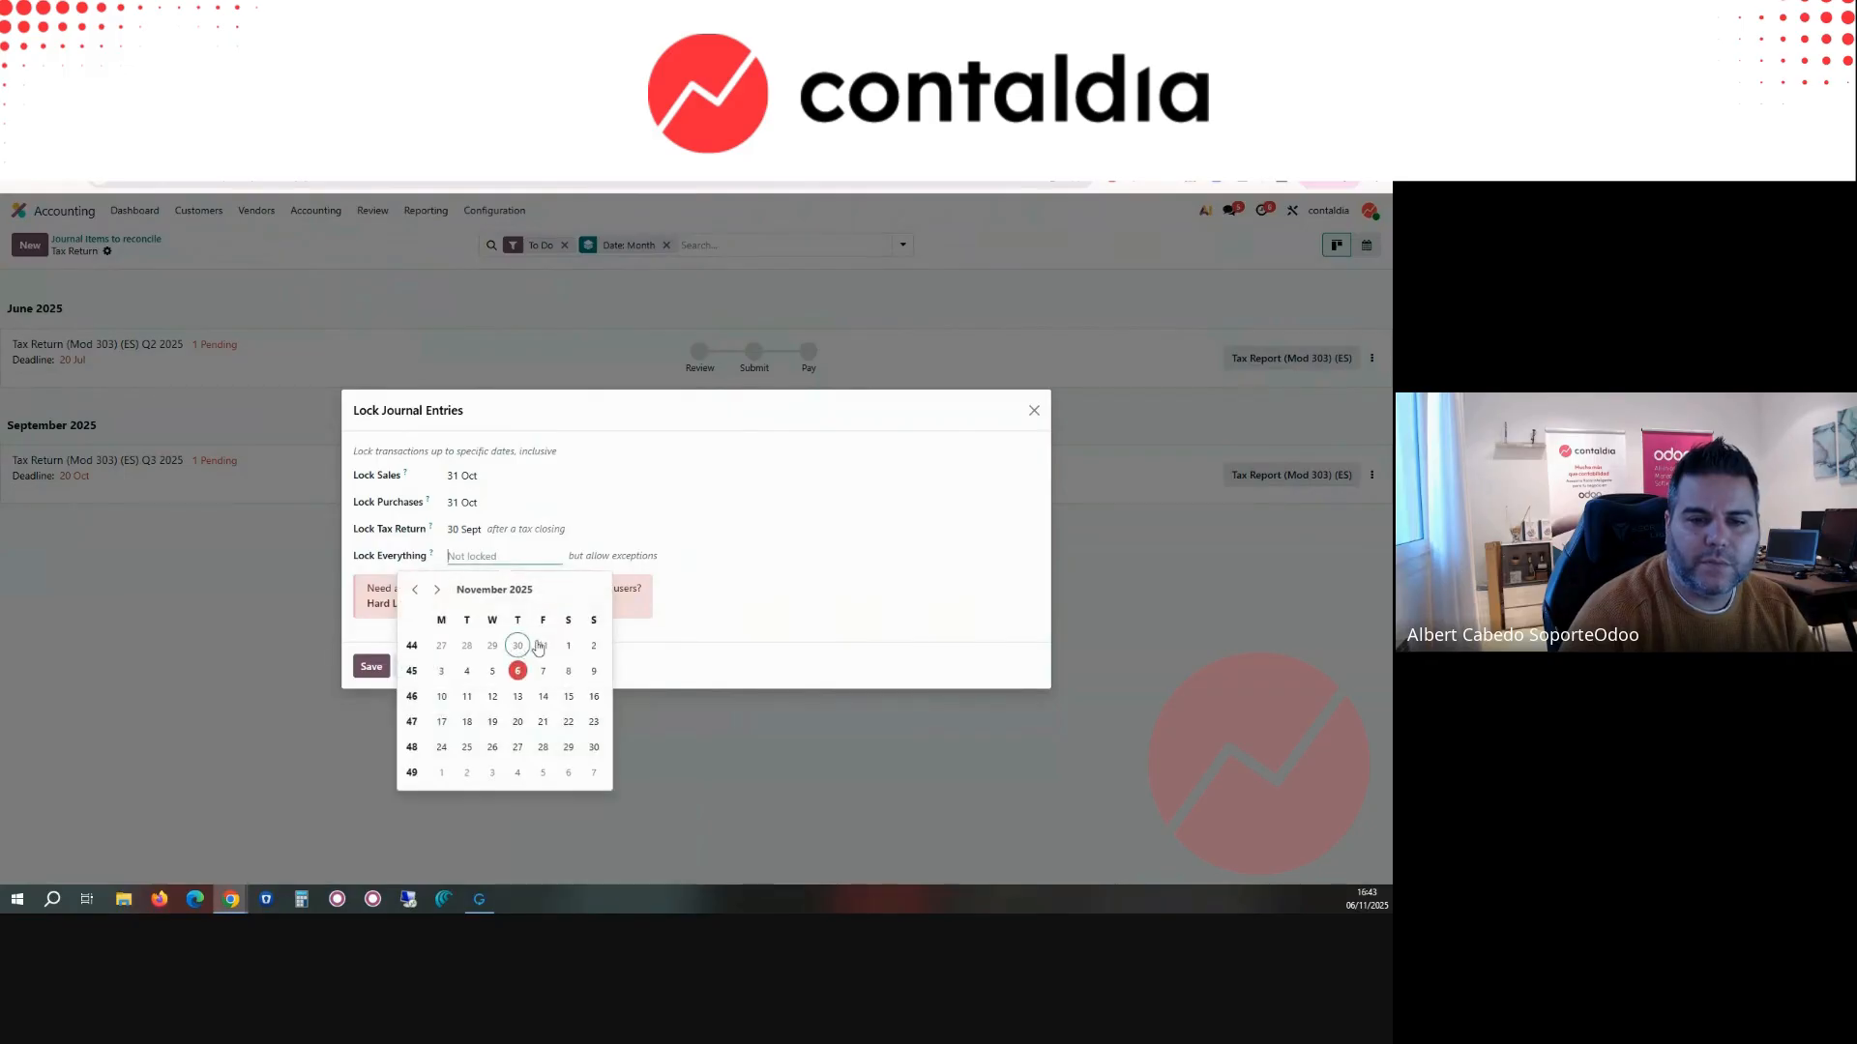
pyautogui.click(540, 646)
pyautogui.click(365, 665)
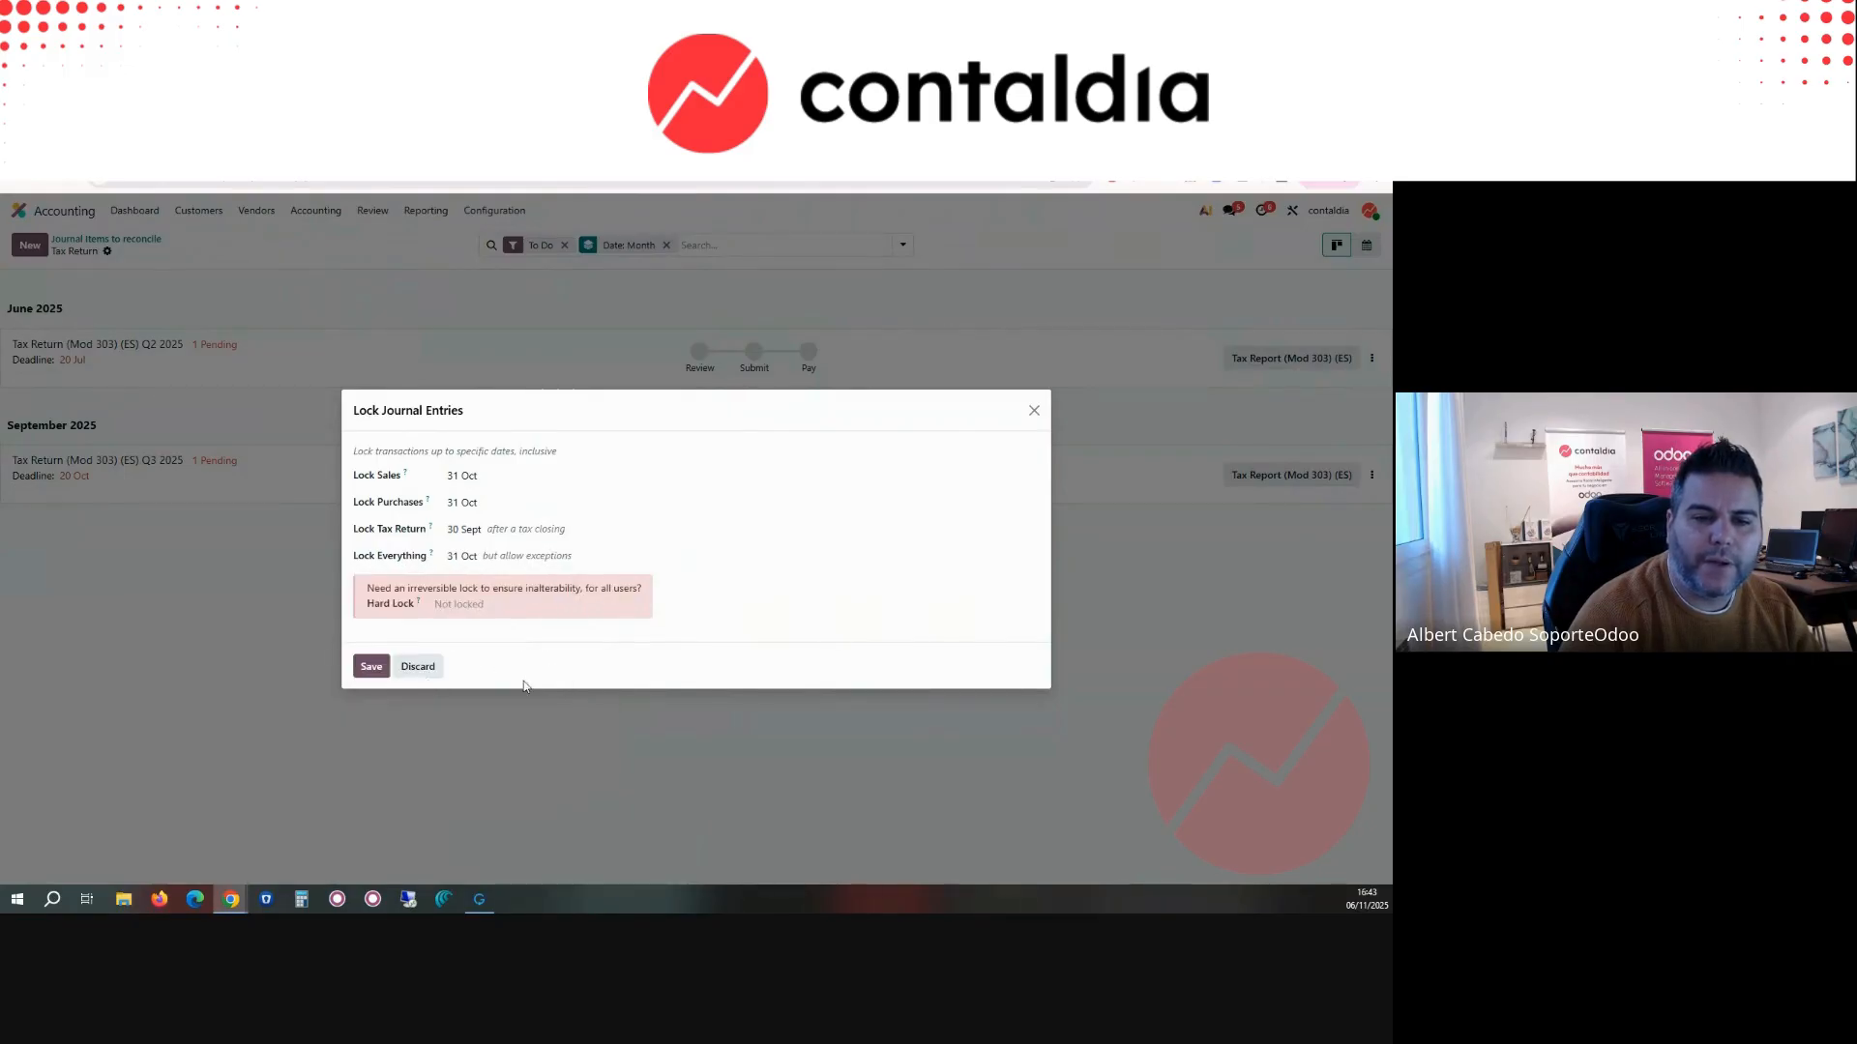
pyautogui.click(370, 667)
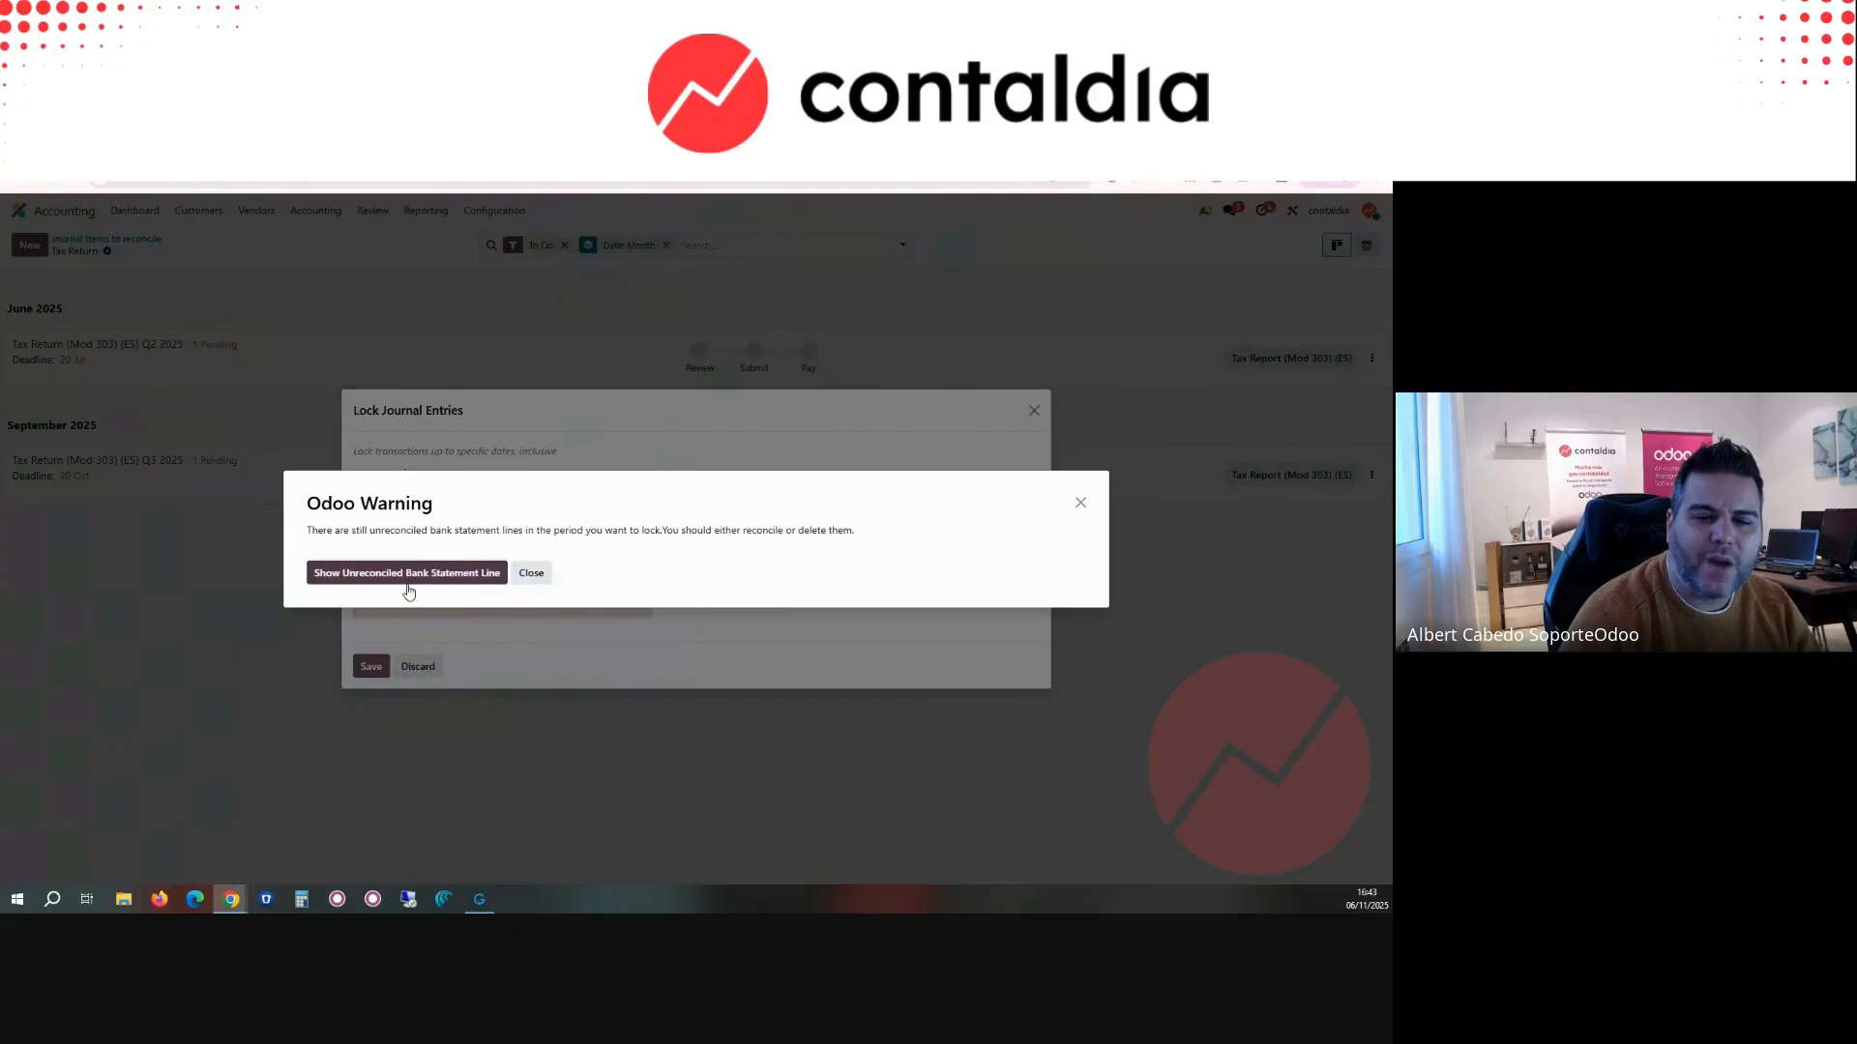
# Step: Show the unreconciled bank statement line and assign account 600000 Merchandise purchased to the 30 October deposit on the invoice 784
pyautogui.click(479, 584)
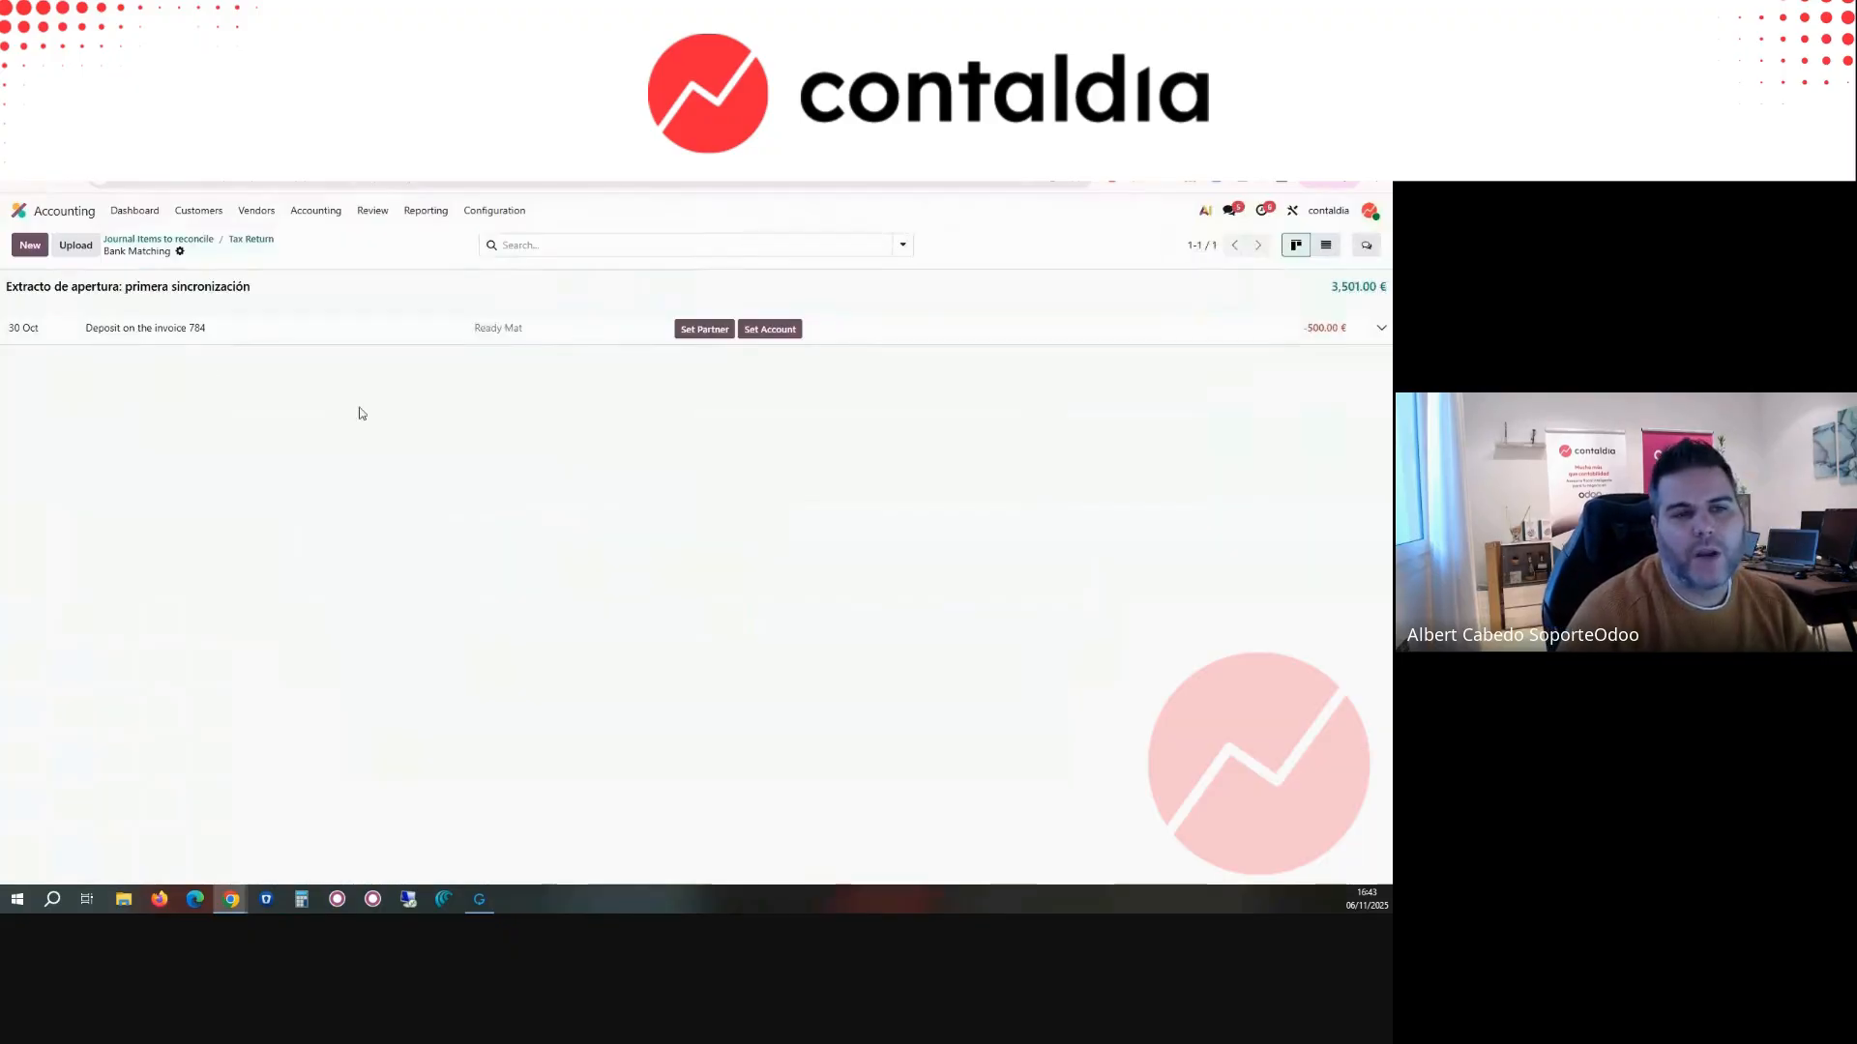
pyautogui.click(797, 334)
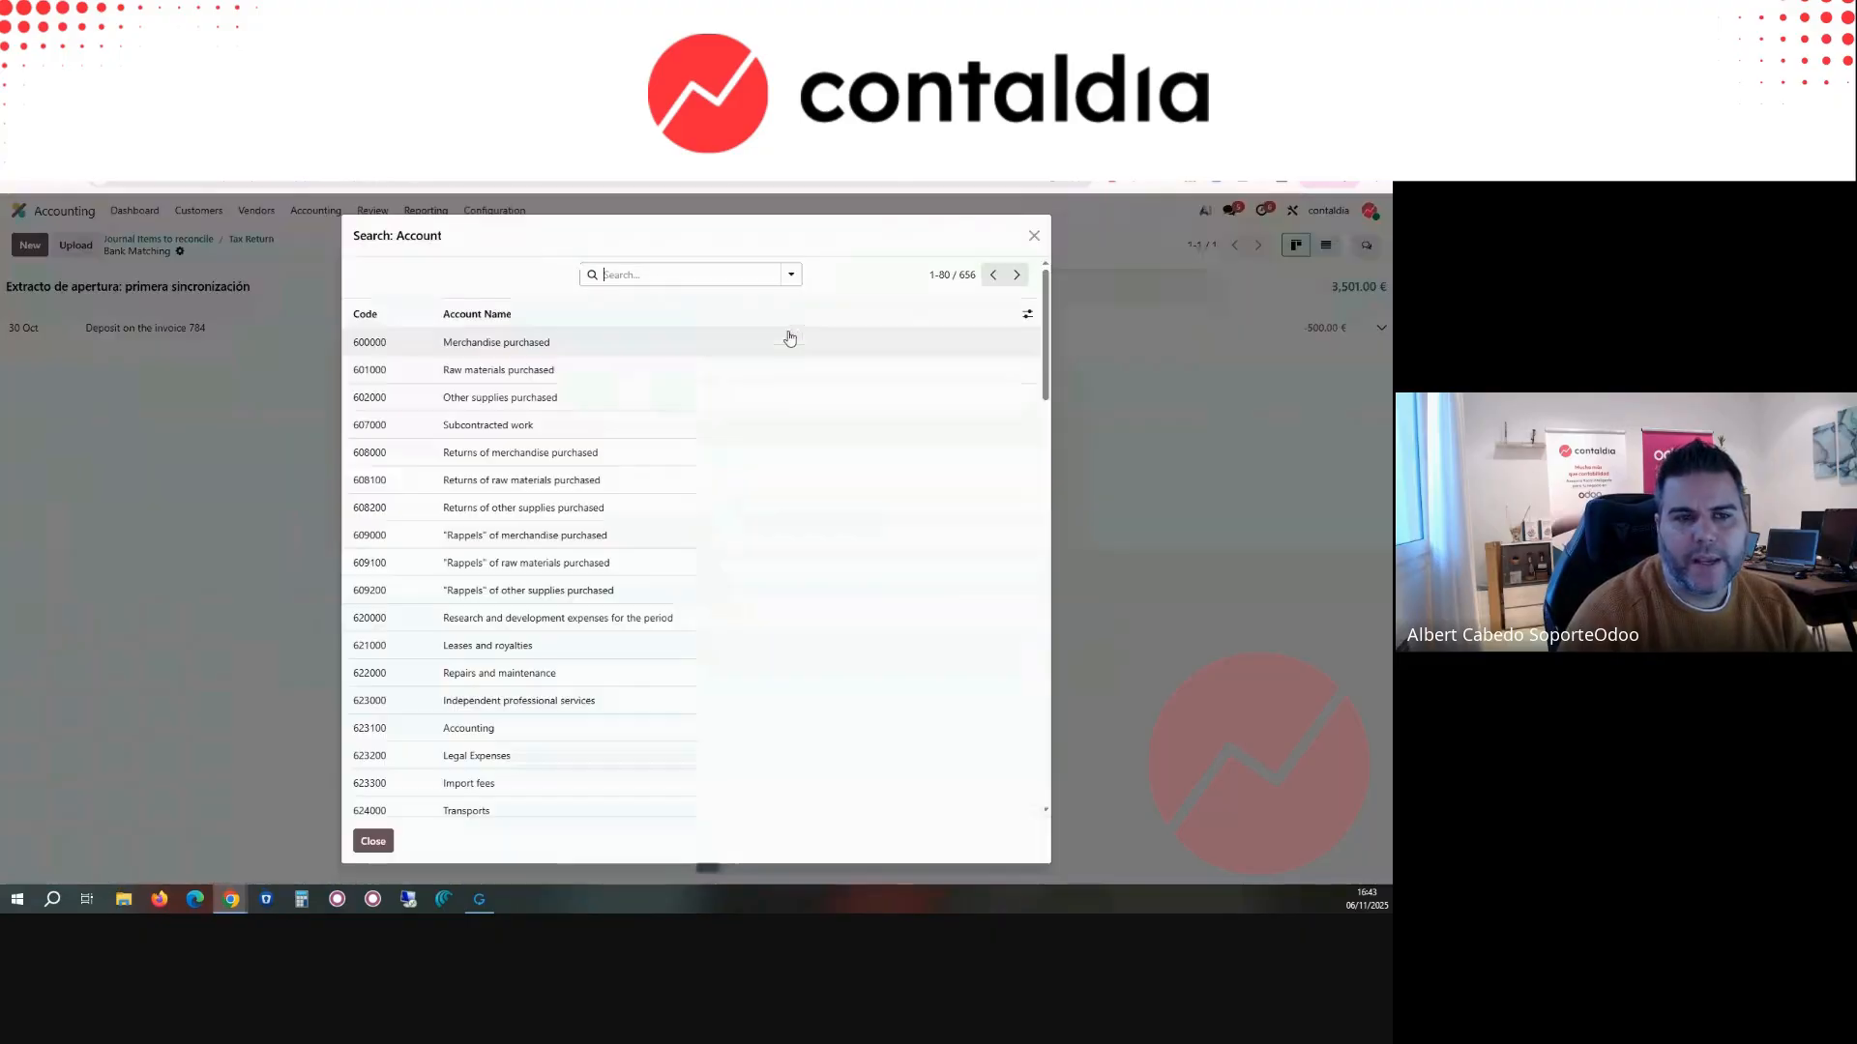
pyautogui.click(507, 342)
# Step: Set the Lock Everything date to 31 October 2025 in the journal entry locks and save
pyautogui.click(325, 212)
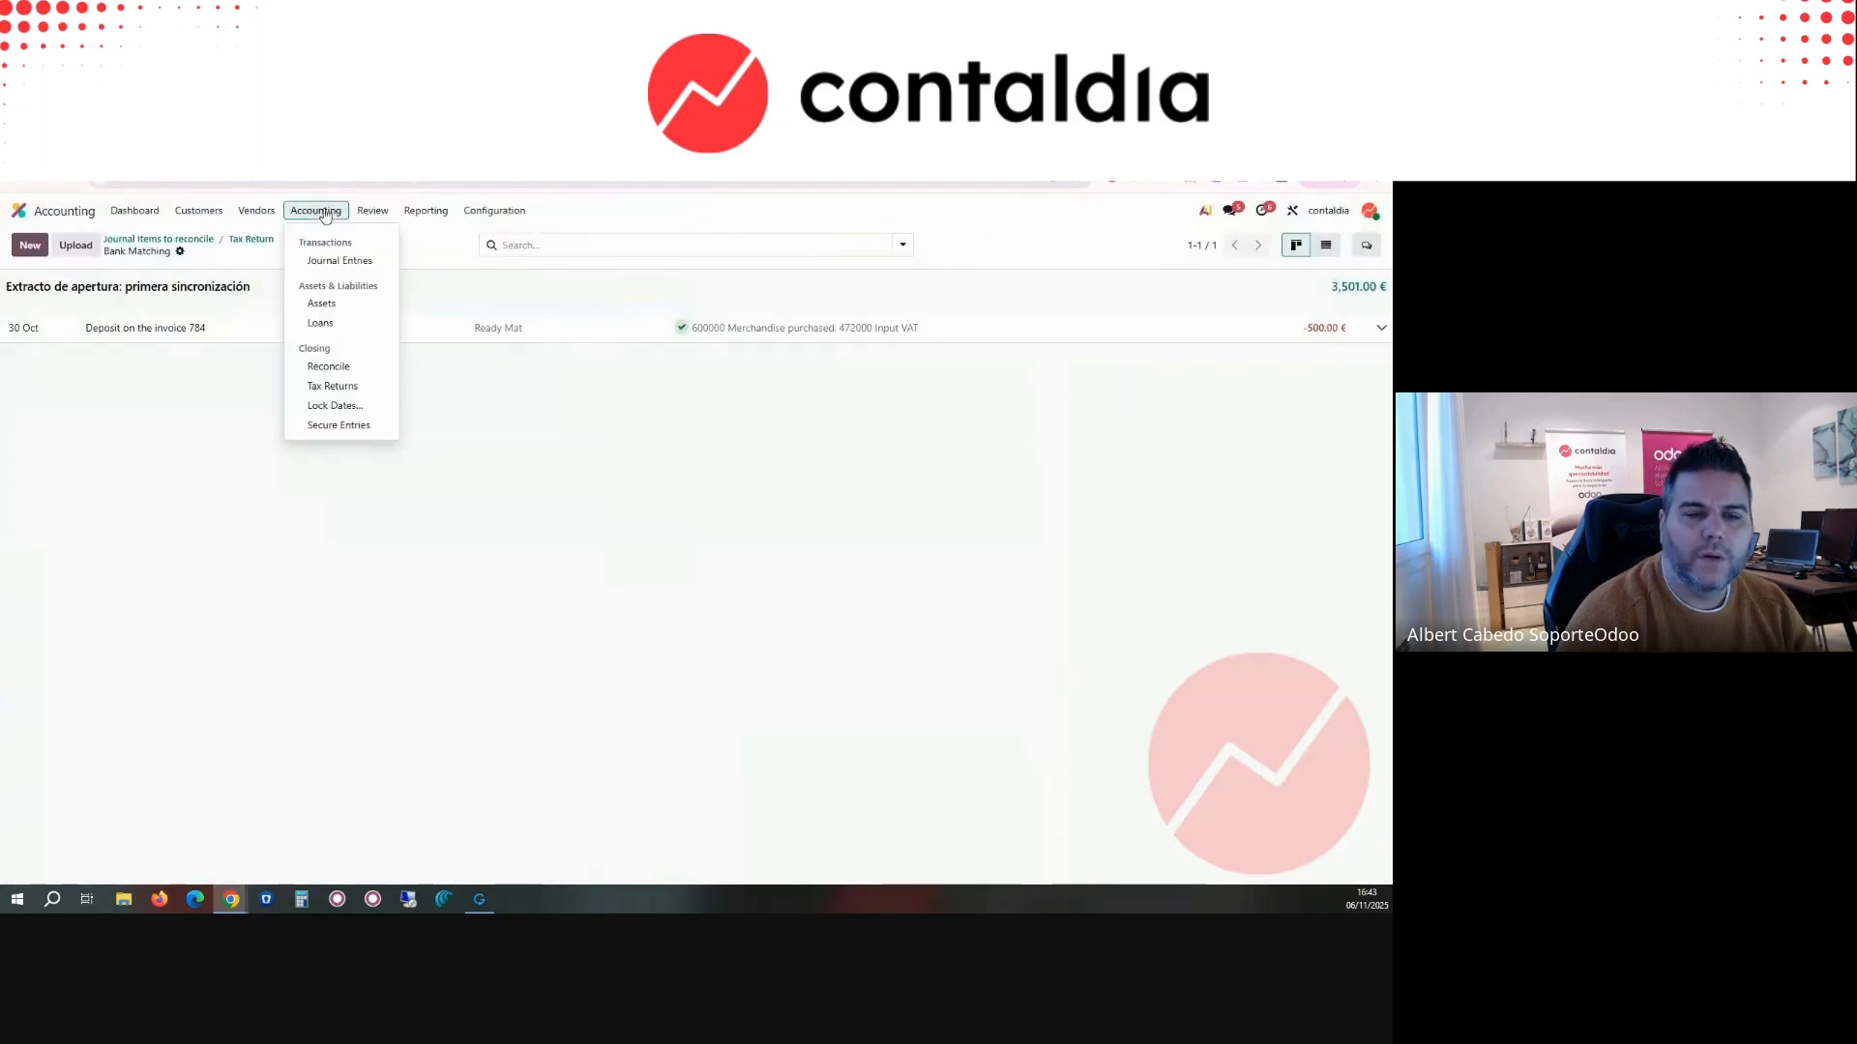
pyautogui.click(329, 405)
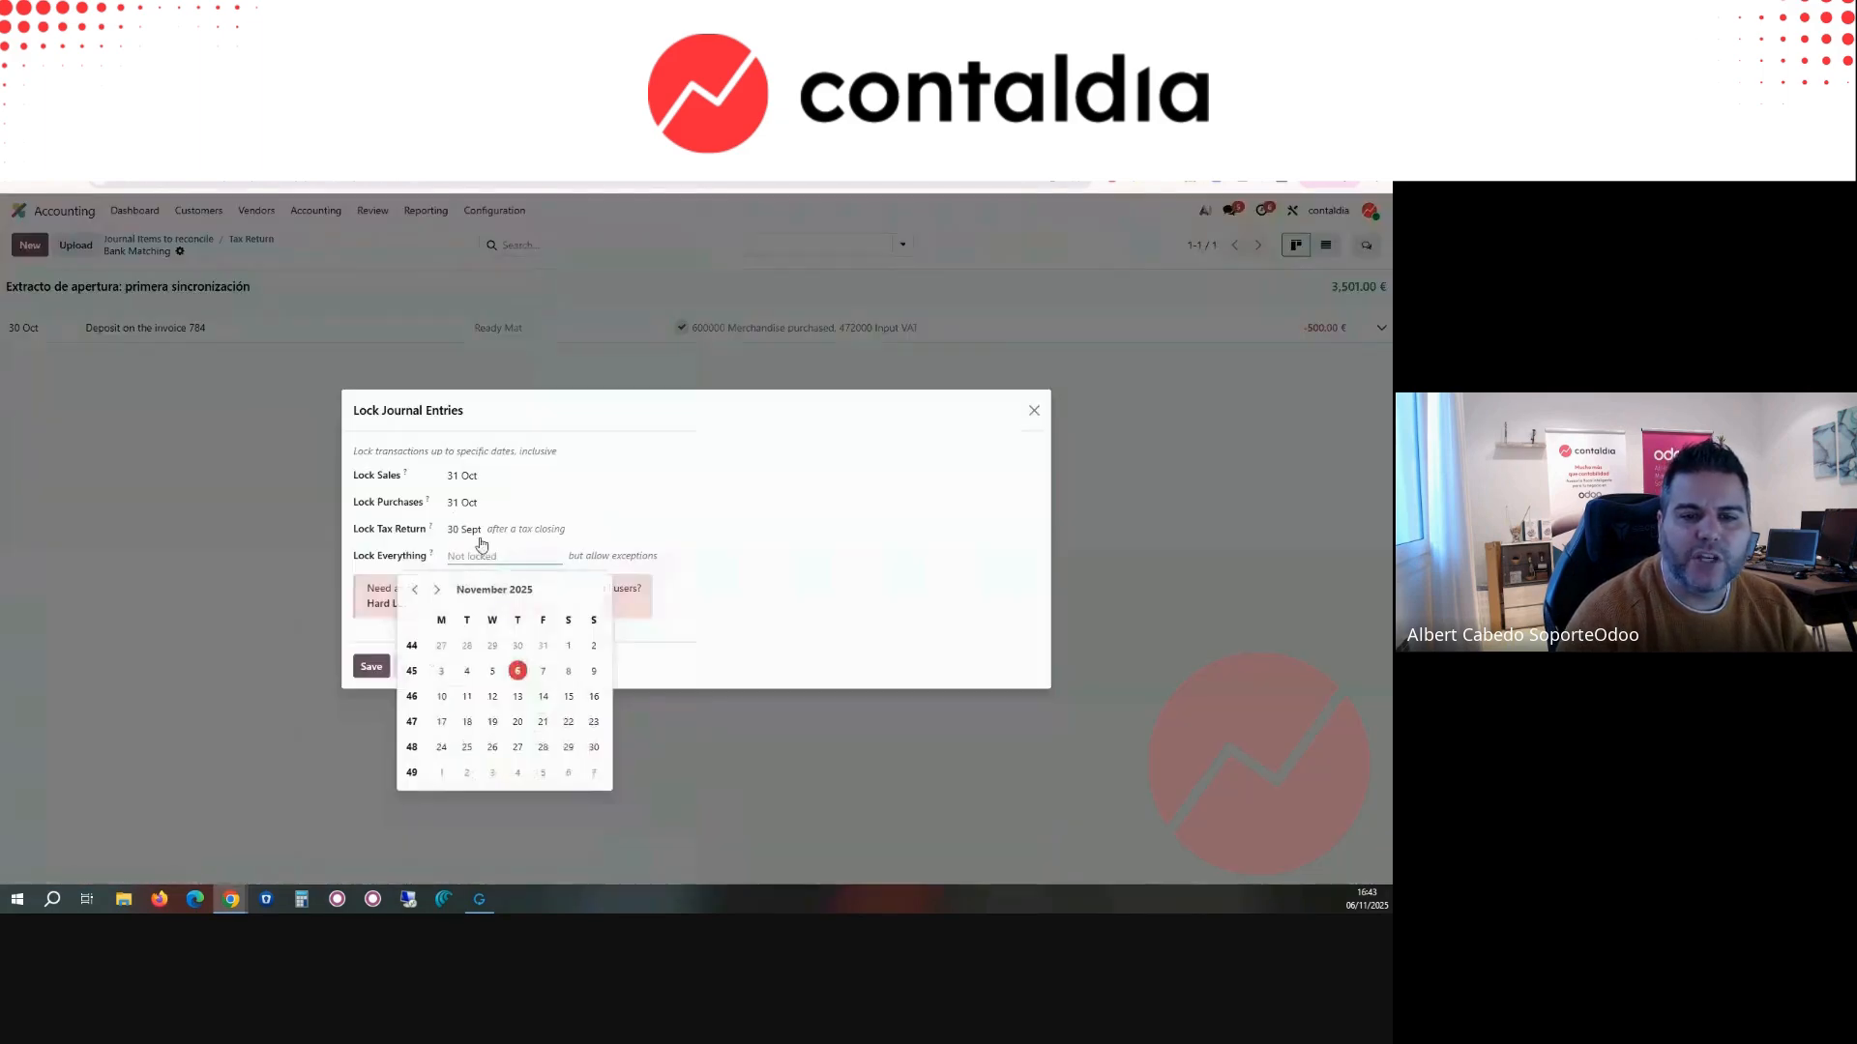
pyautogui.click(542, 646)
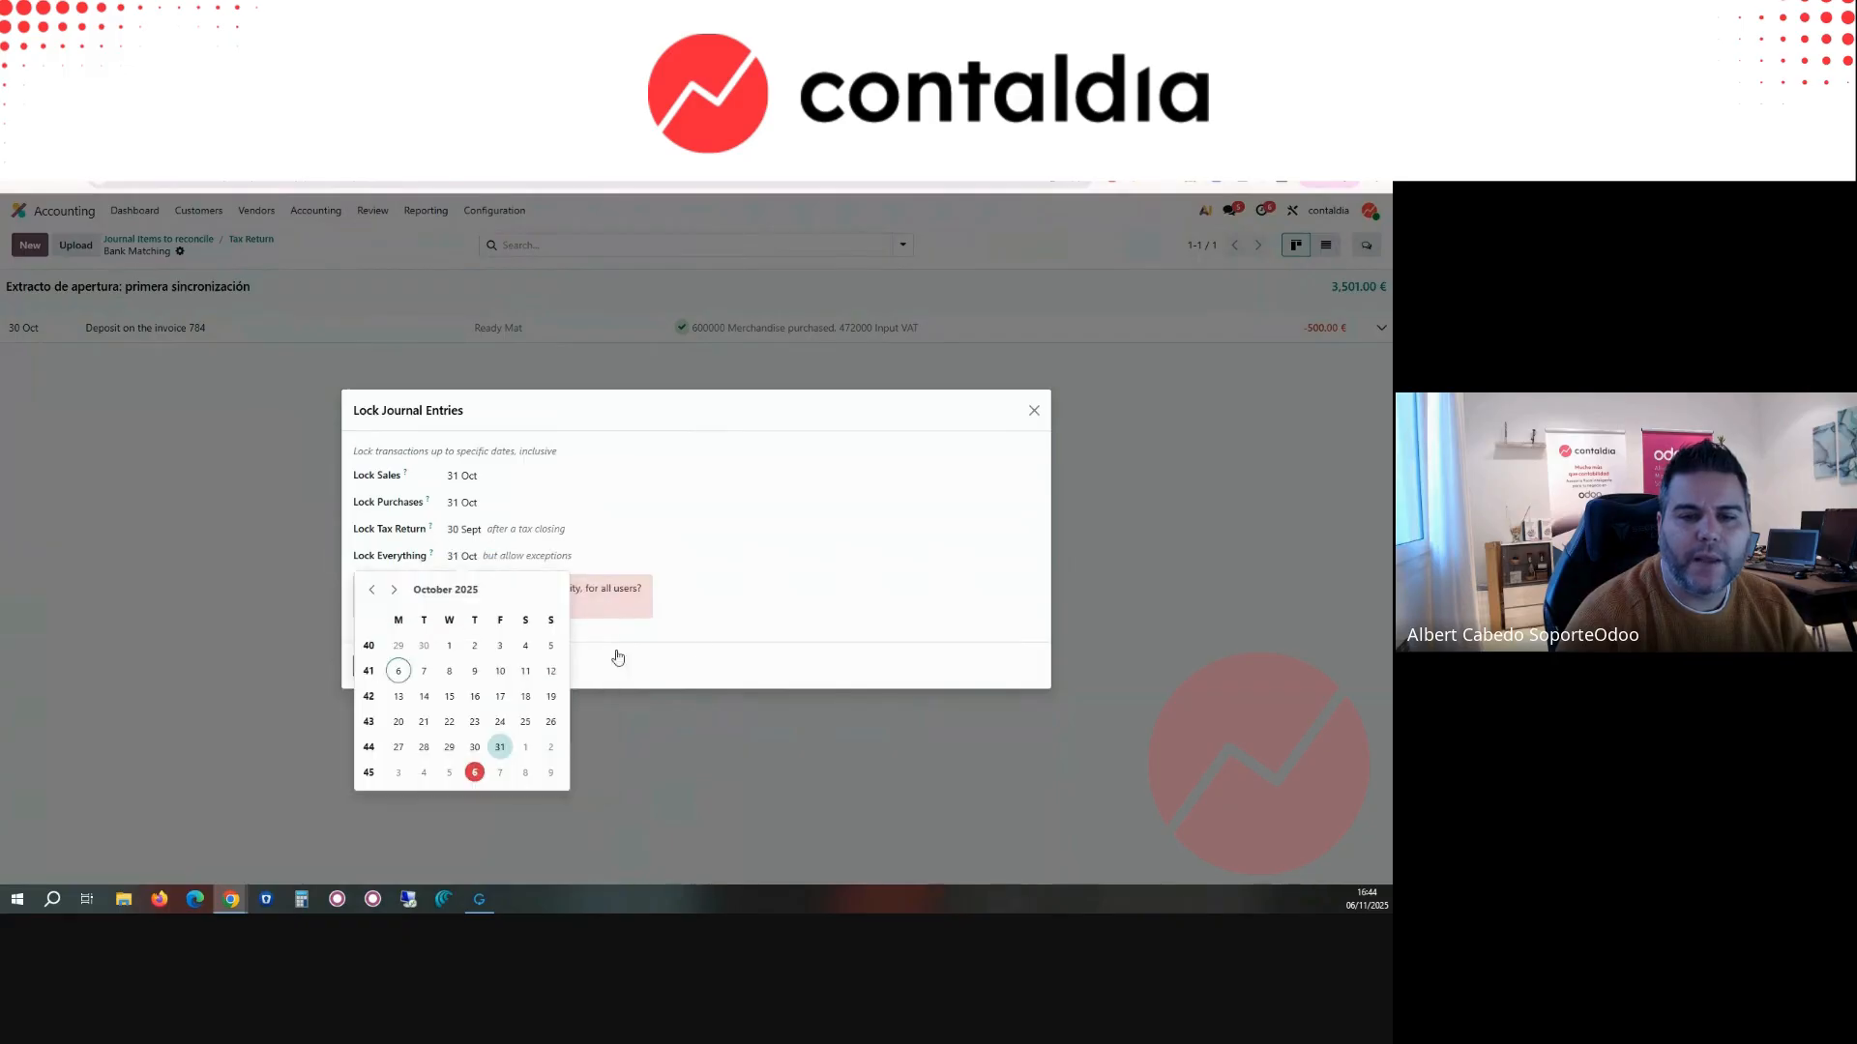
pyautogui.click(372, 669)
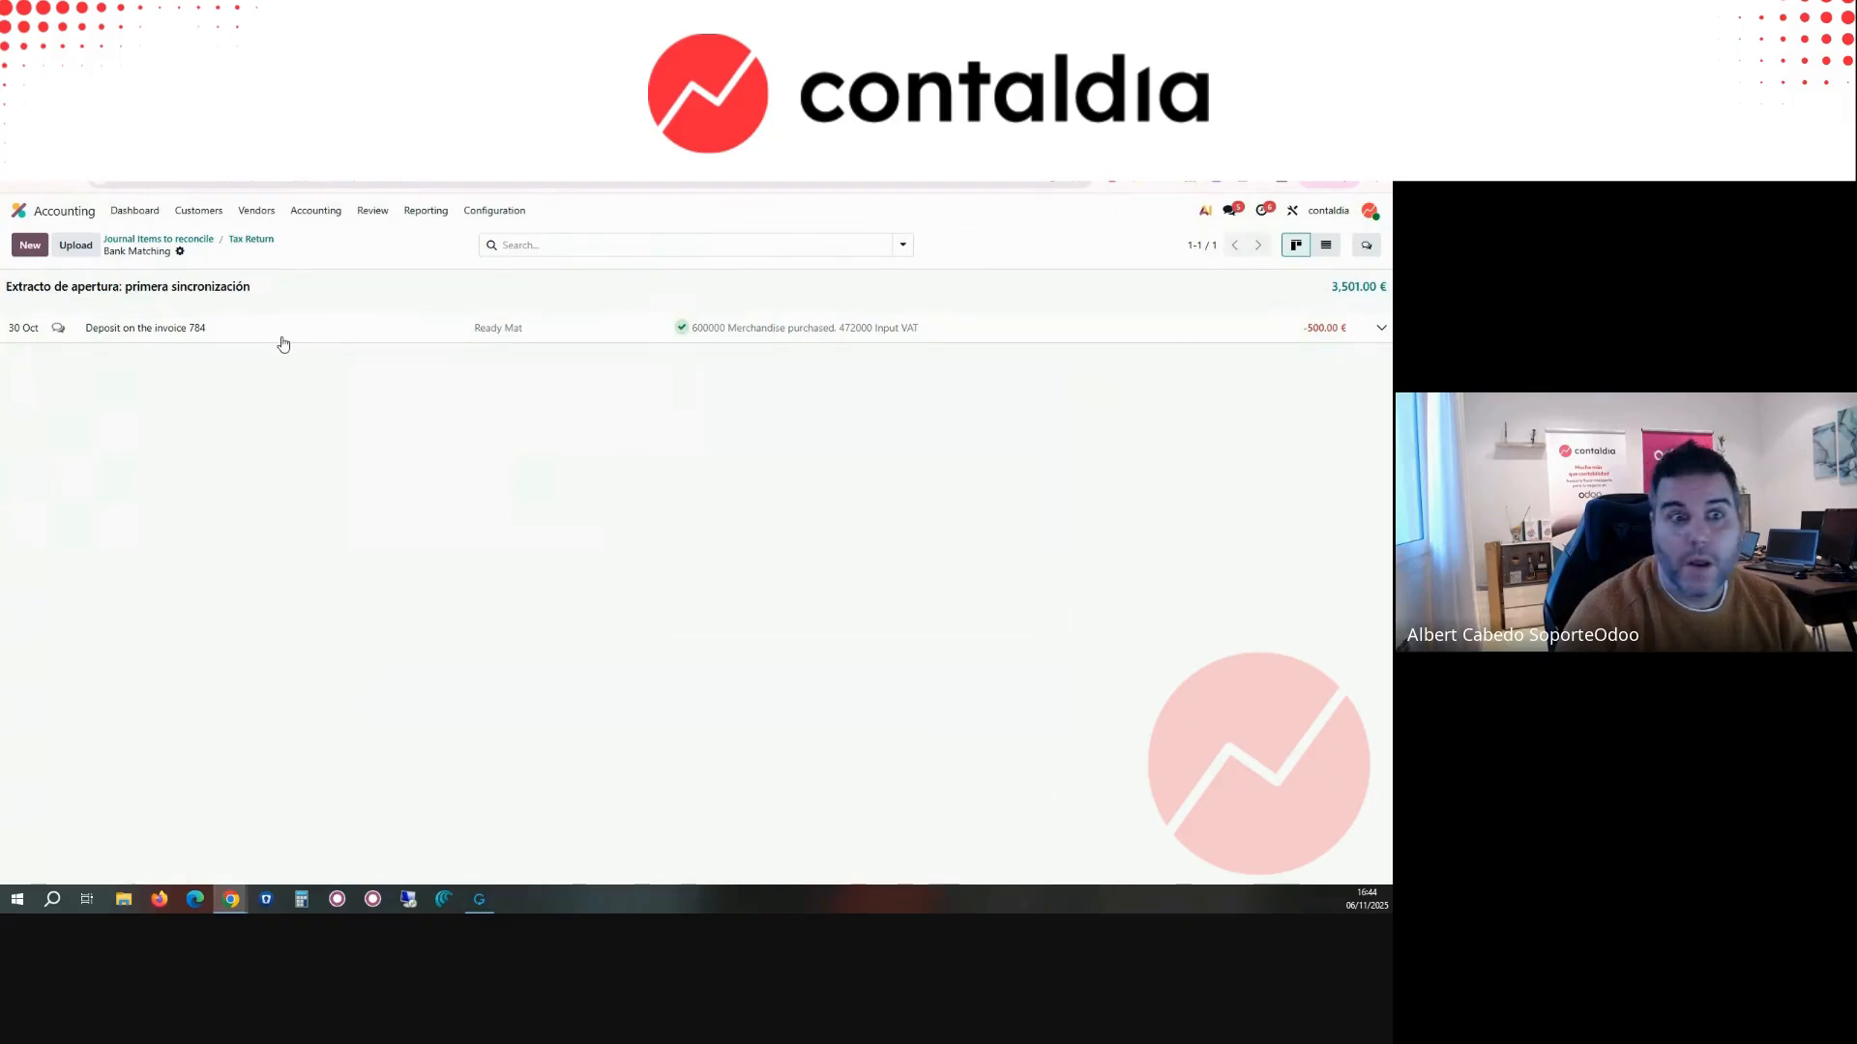
# Step: Review the saved journal entry lock dates and close them without making changes
pyautogui.click(303, 218)
pyautogui.click(340, 407)
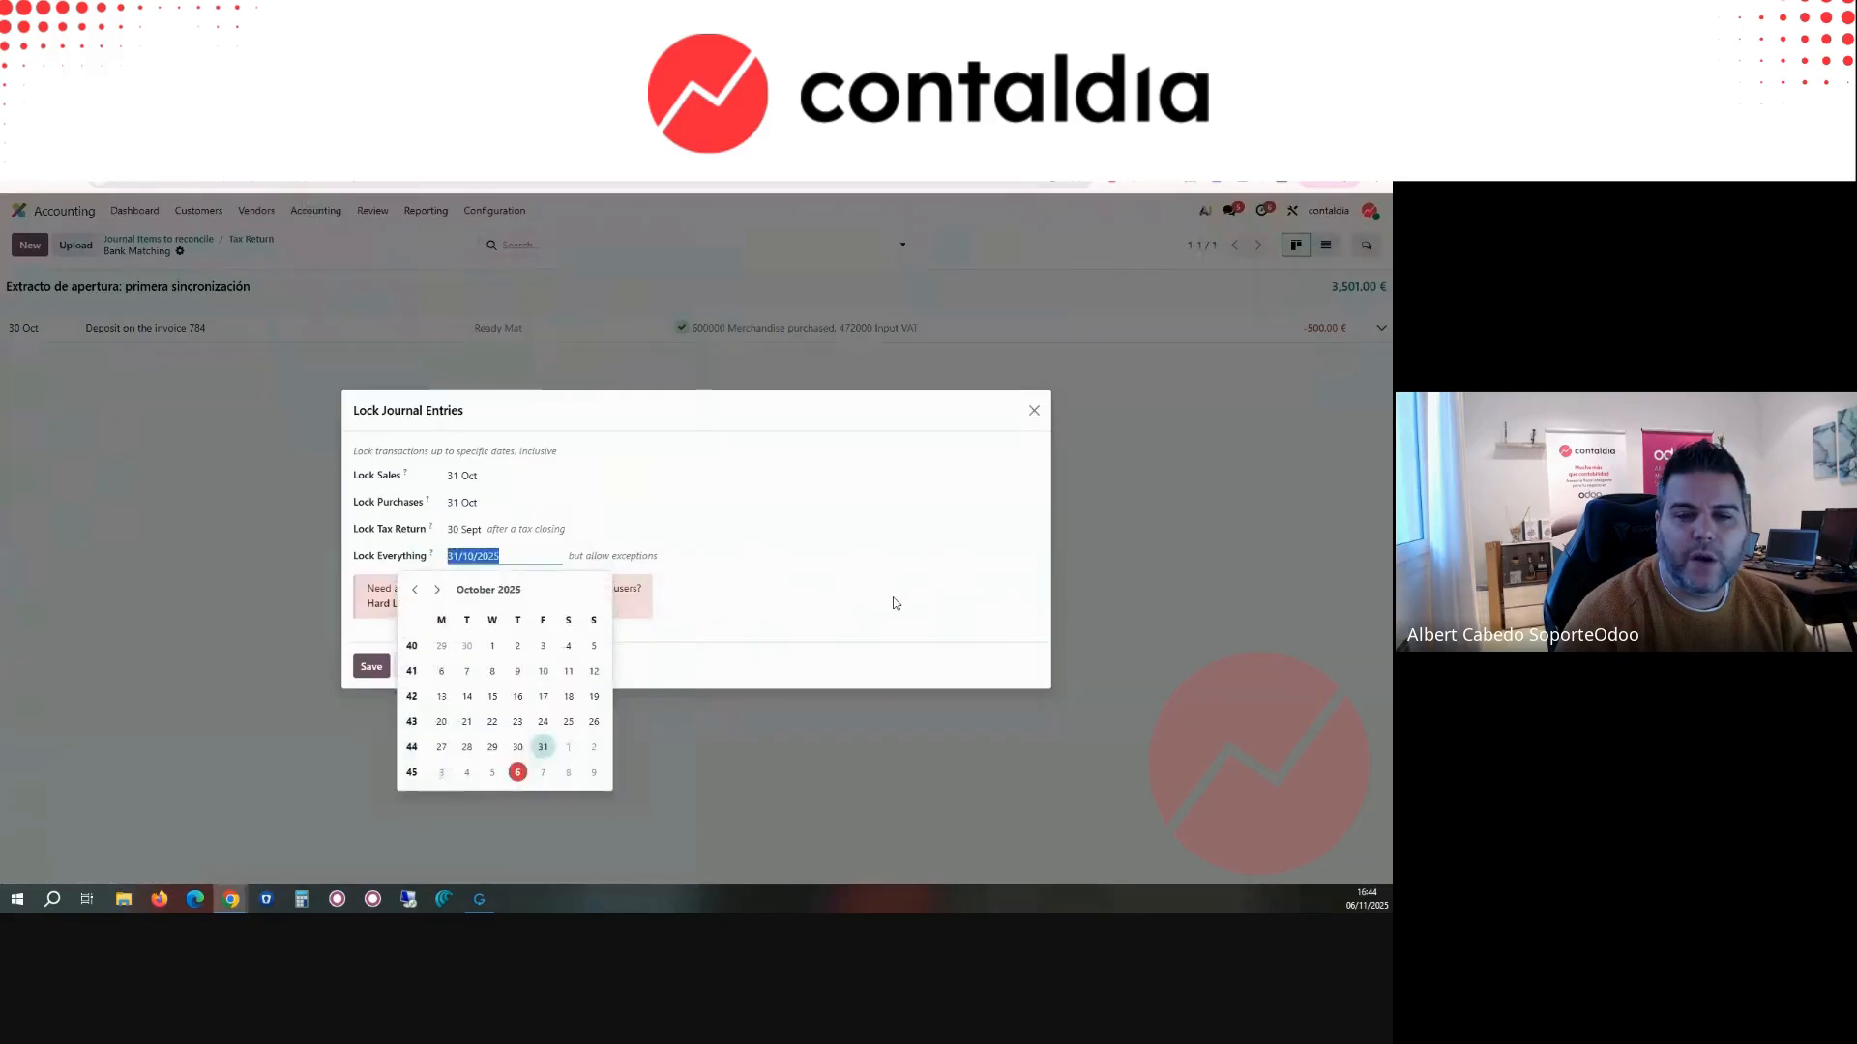
pyautogui.click(811, 575)
pyautogui.click(1035, 412)
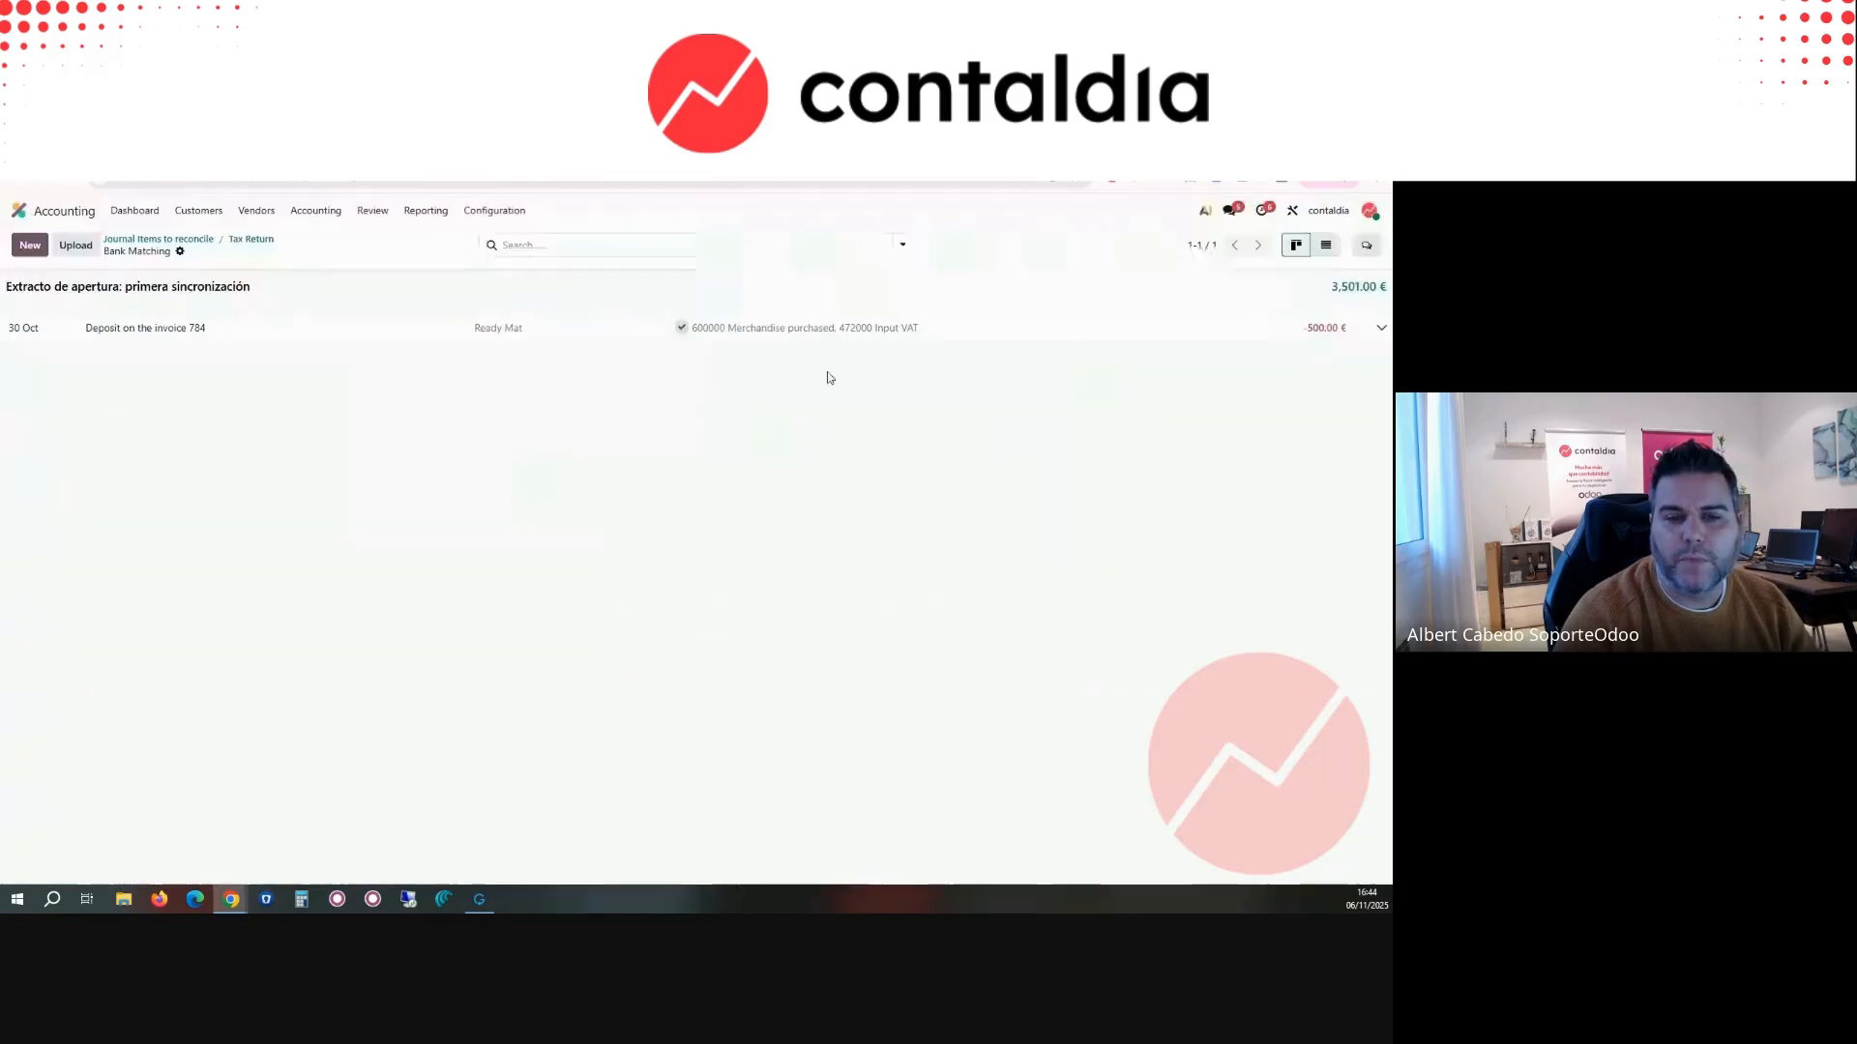
# Step: View the Secure Journal Entries options and close them without securing any entries
pyautogui.click(329, 215)
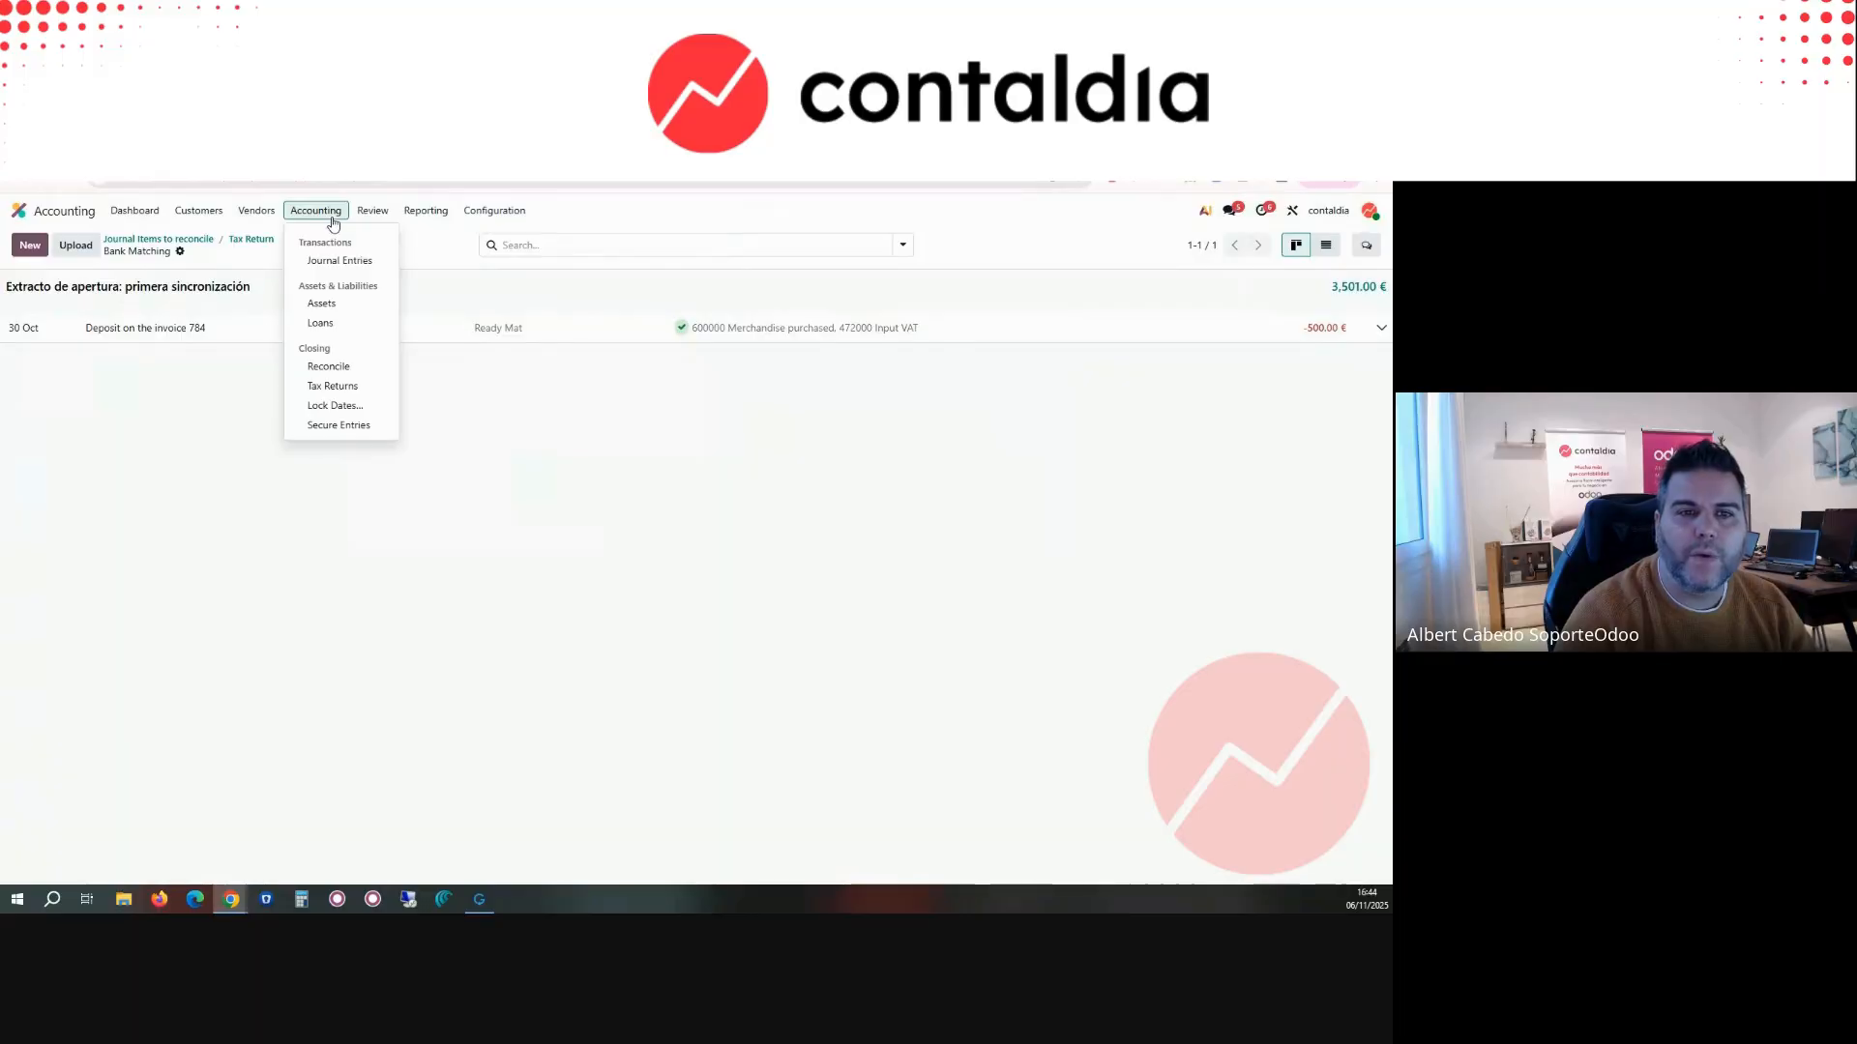
pyautogui.click(334, 428)
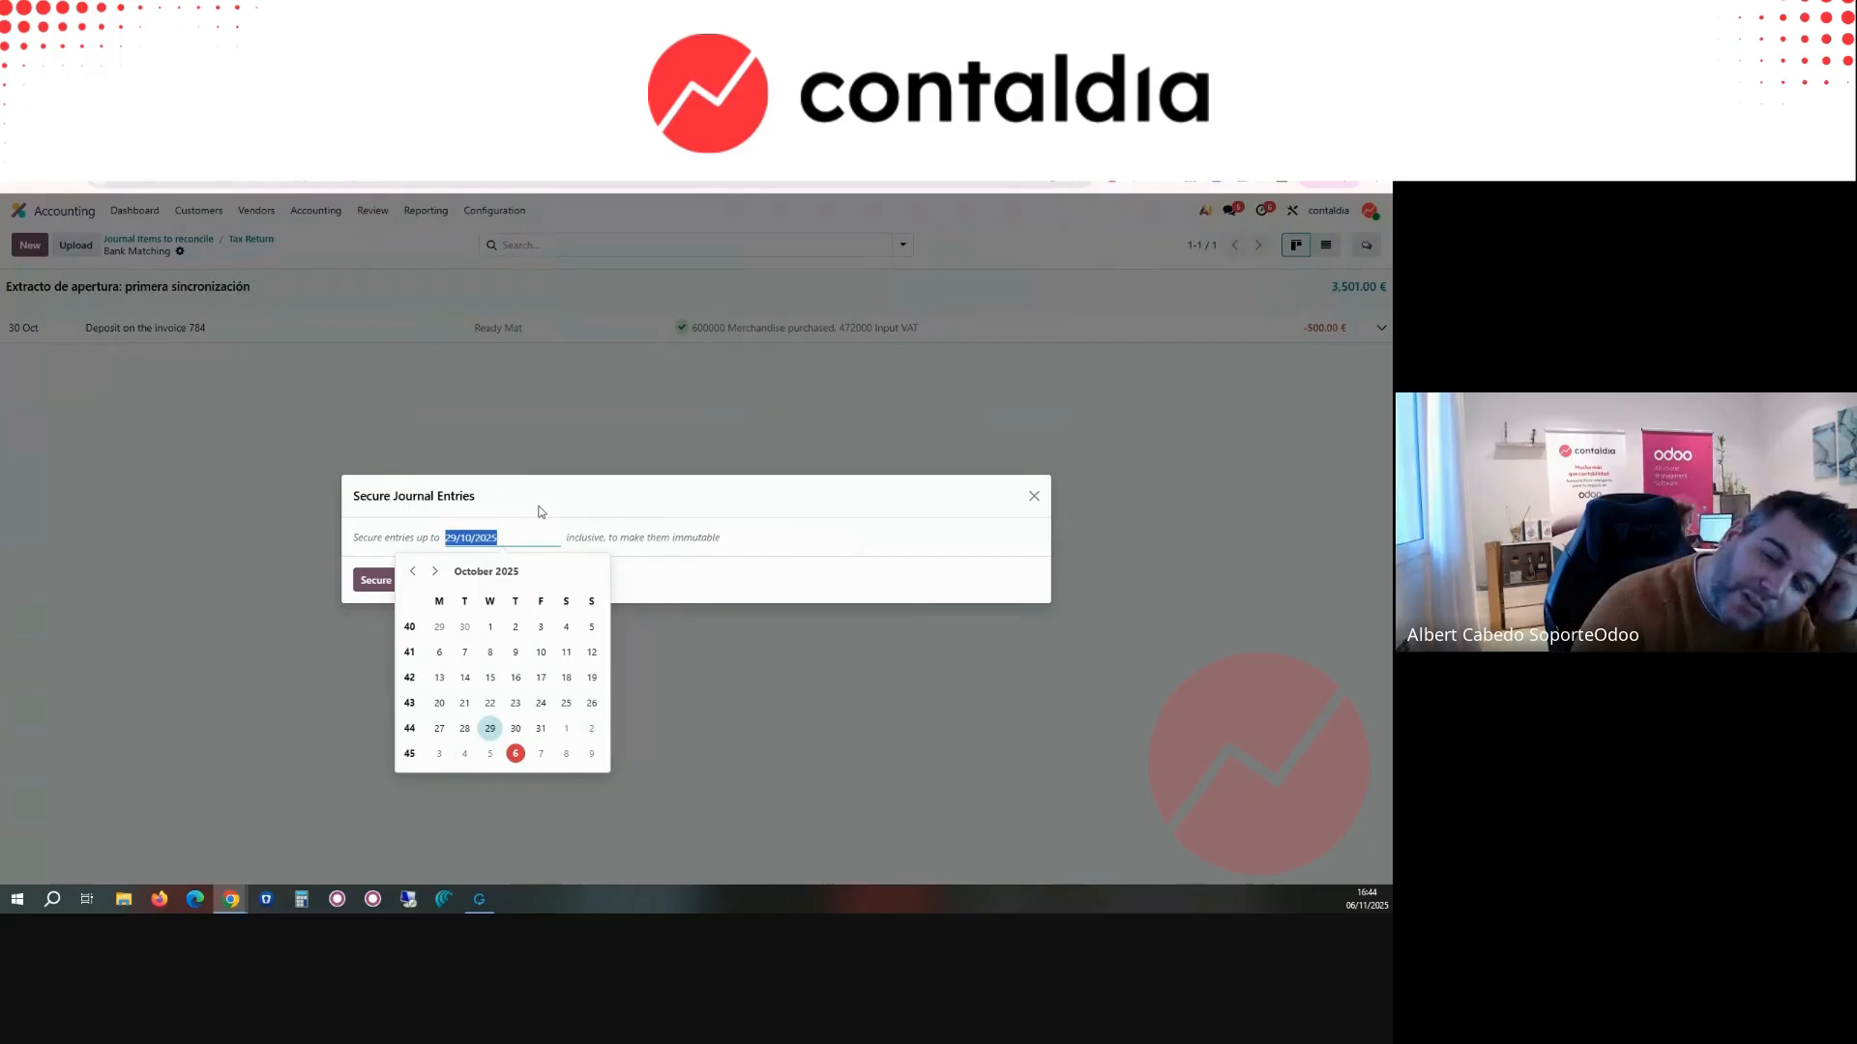
pyautogui.click(1036, 499)
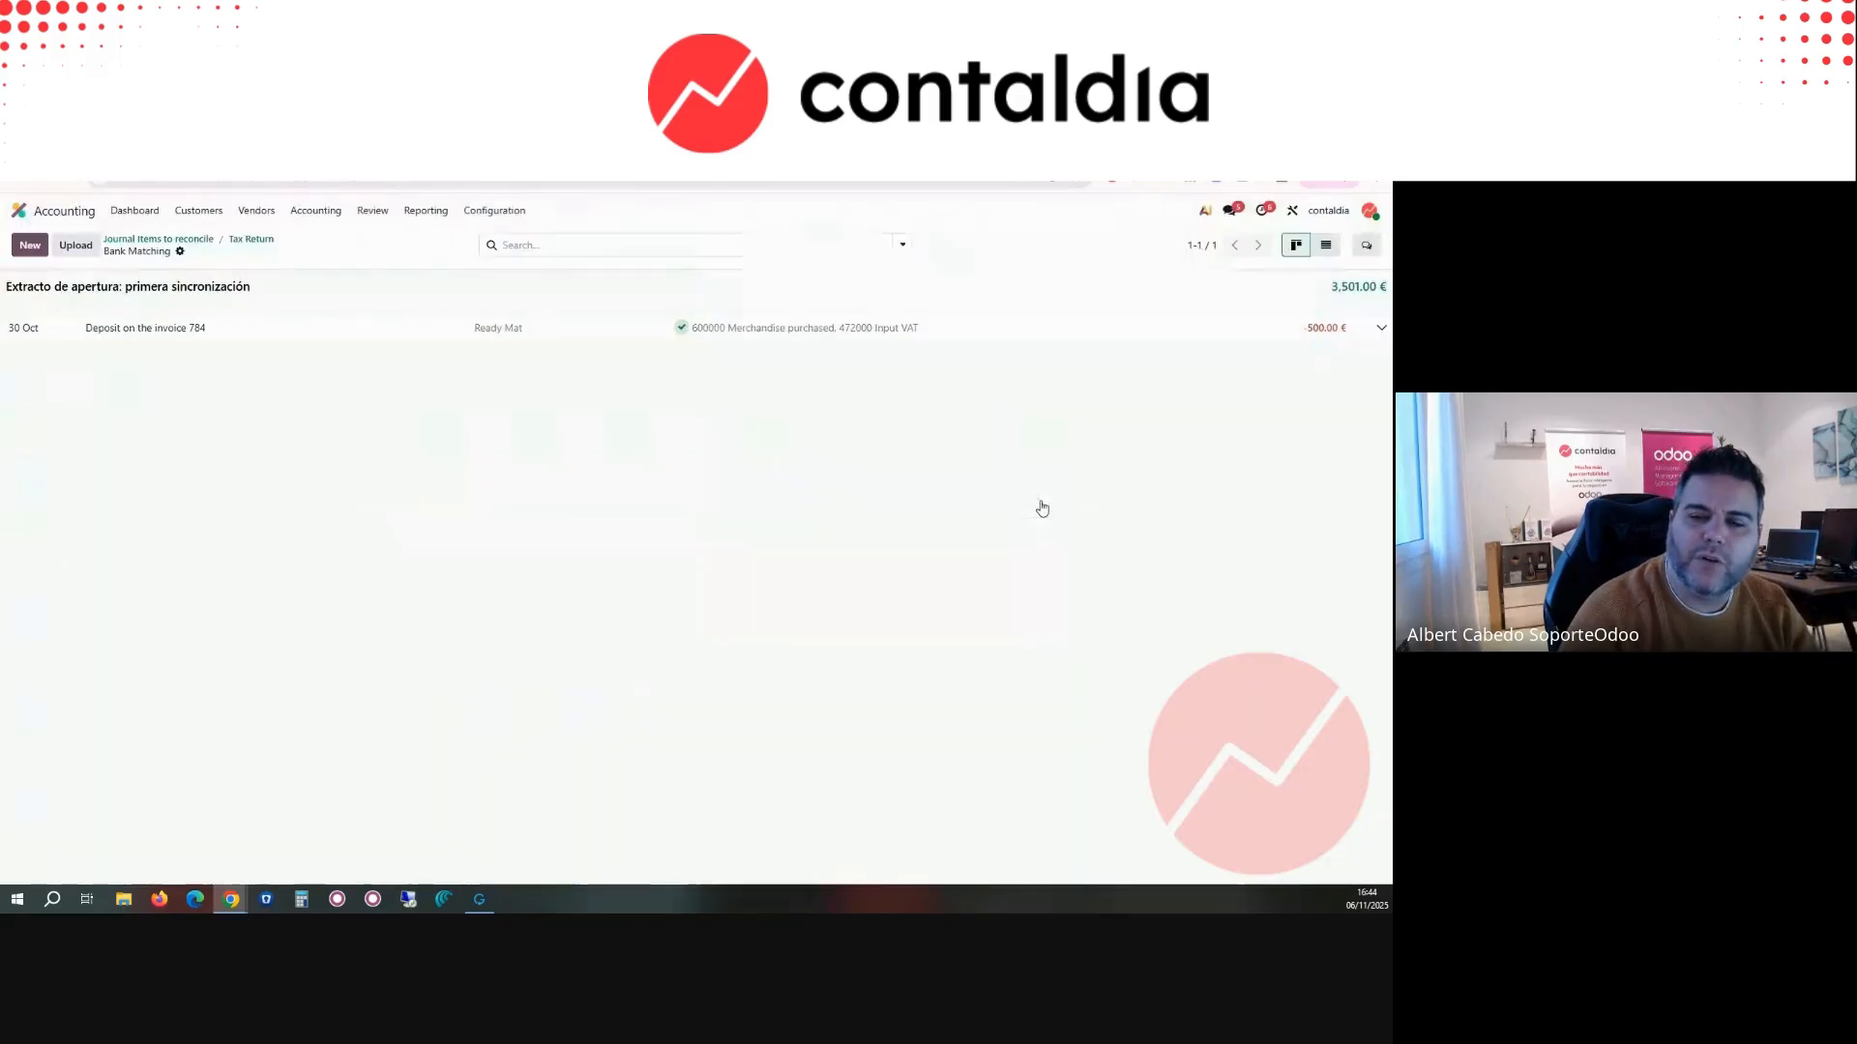
# Step: Open the Journal Audit for 2025 and examine the accounts and tax breakdown of the Sales journal
pyautogui.click(316, 211)
pyautogui.click(367, 214)
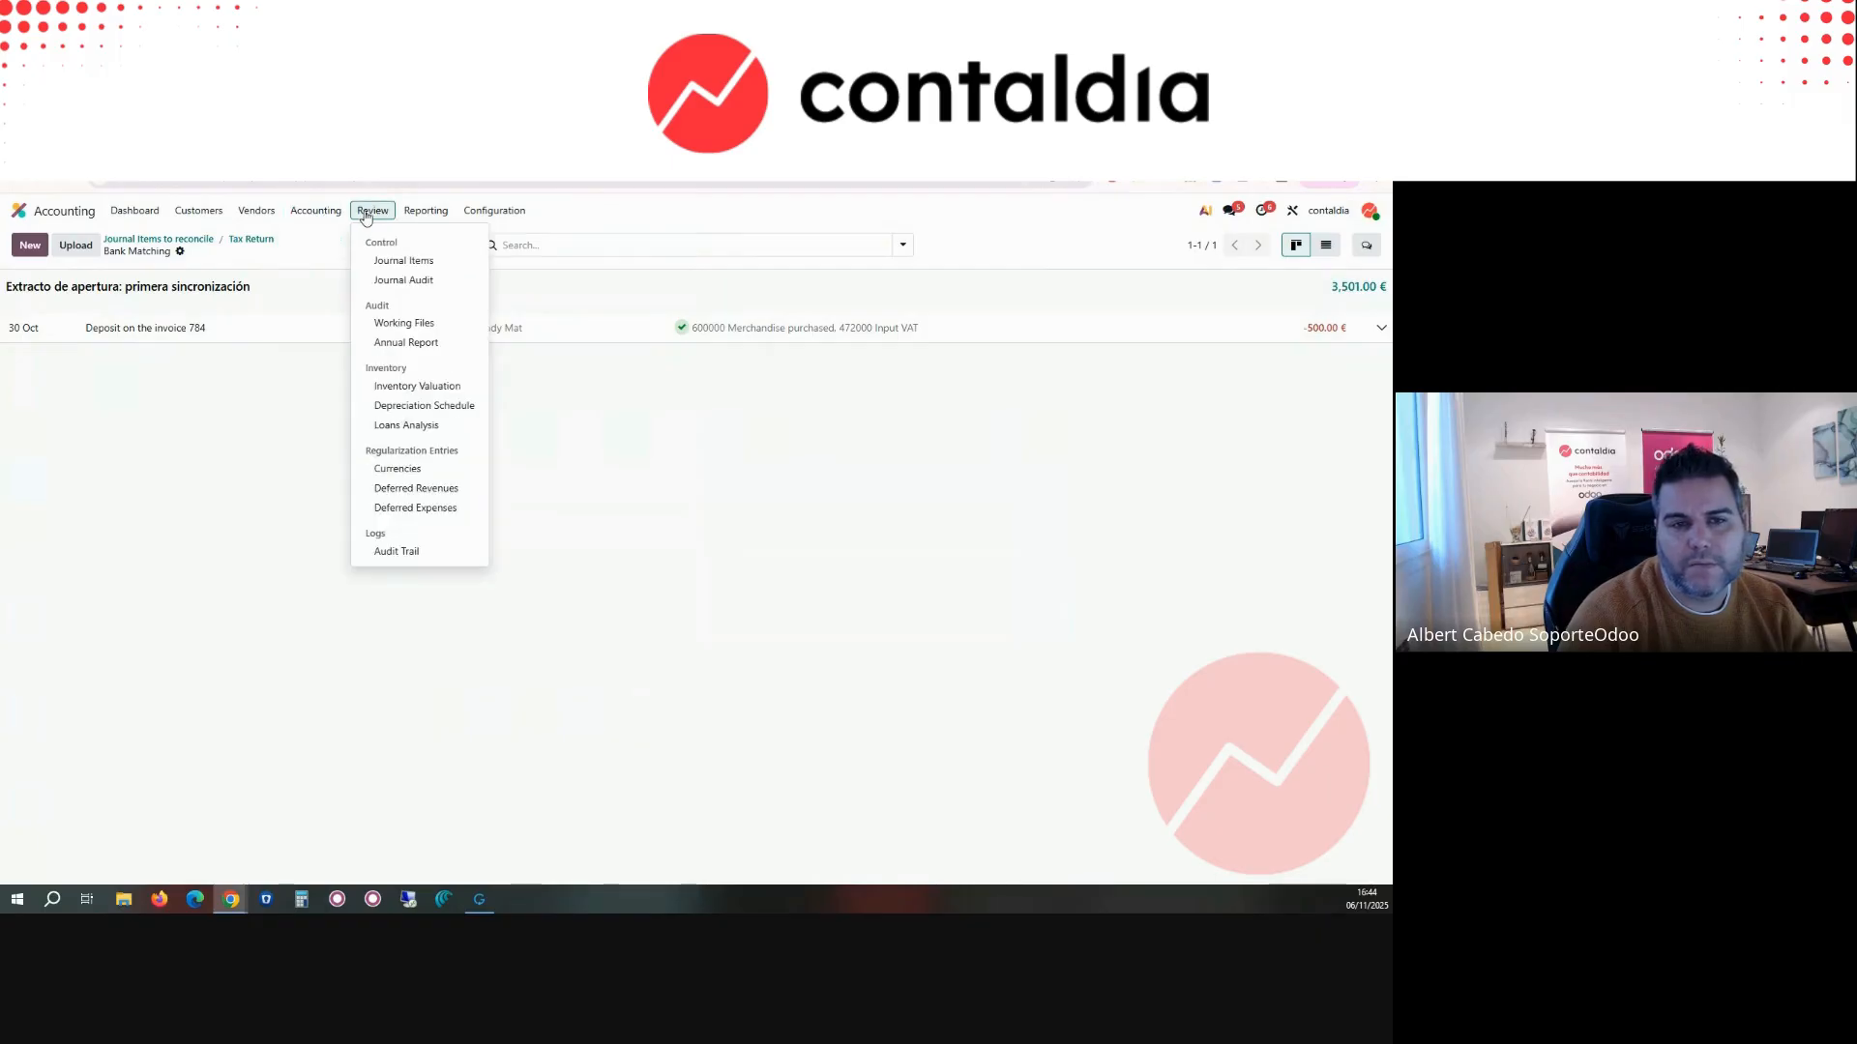
pyautogui.click(410, 281)
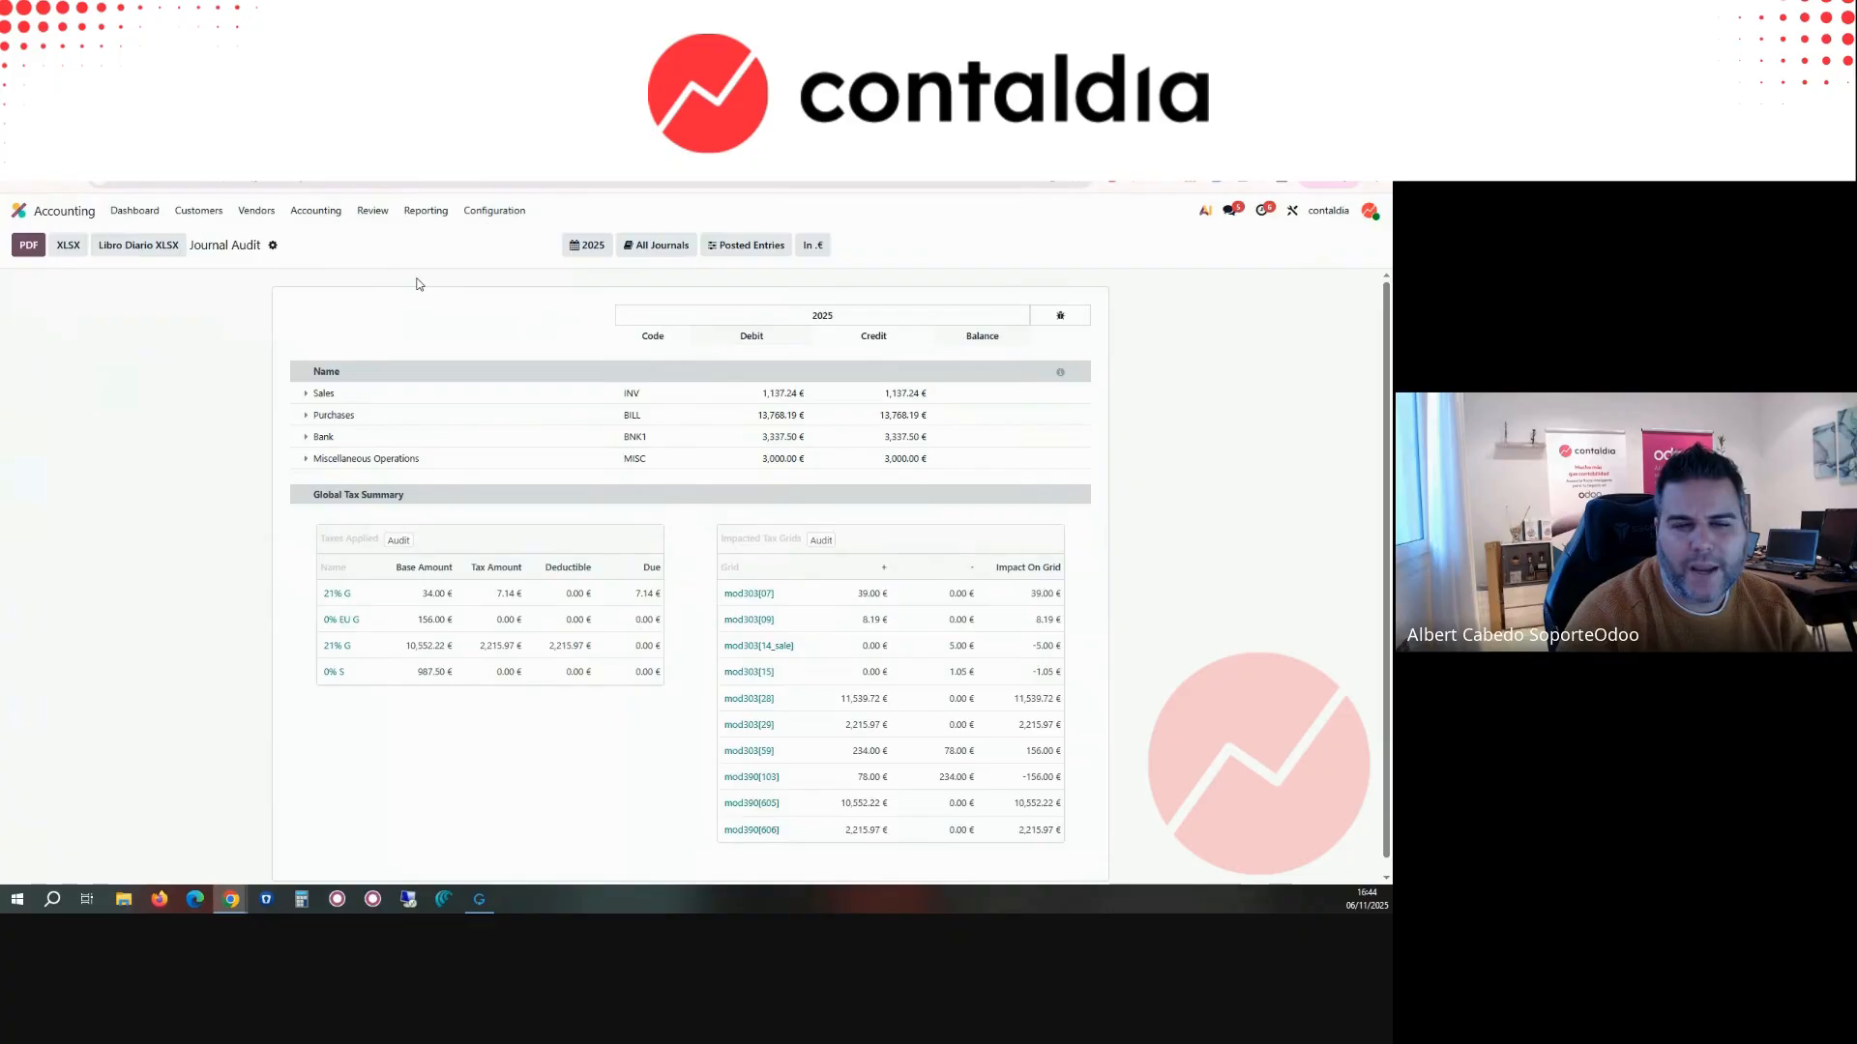
pyautogui.click(309, 398)
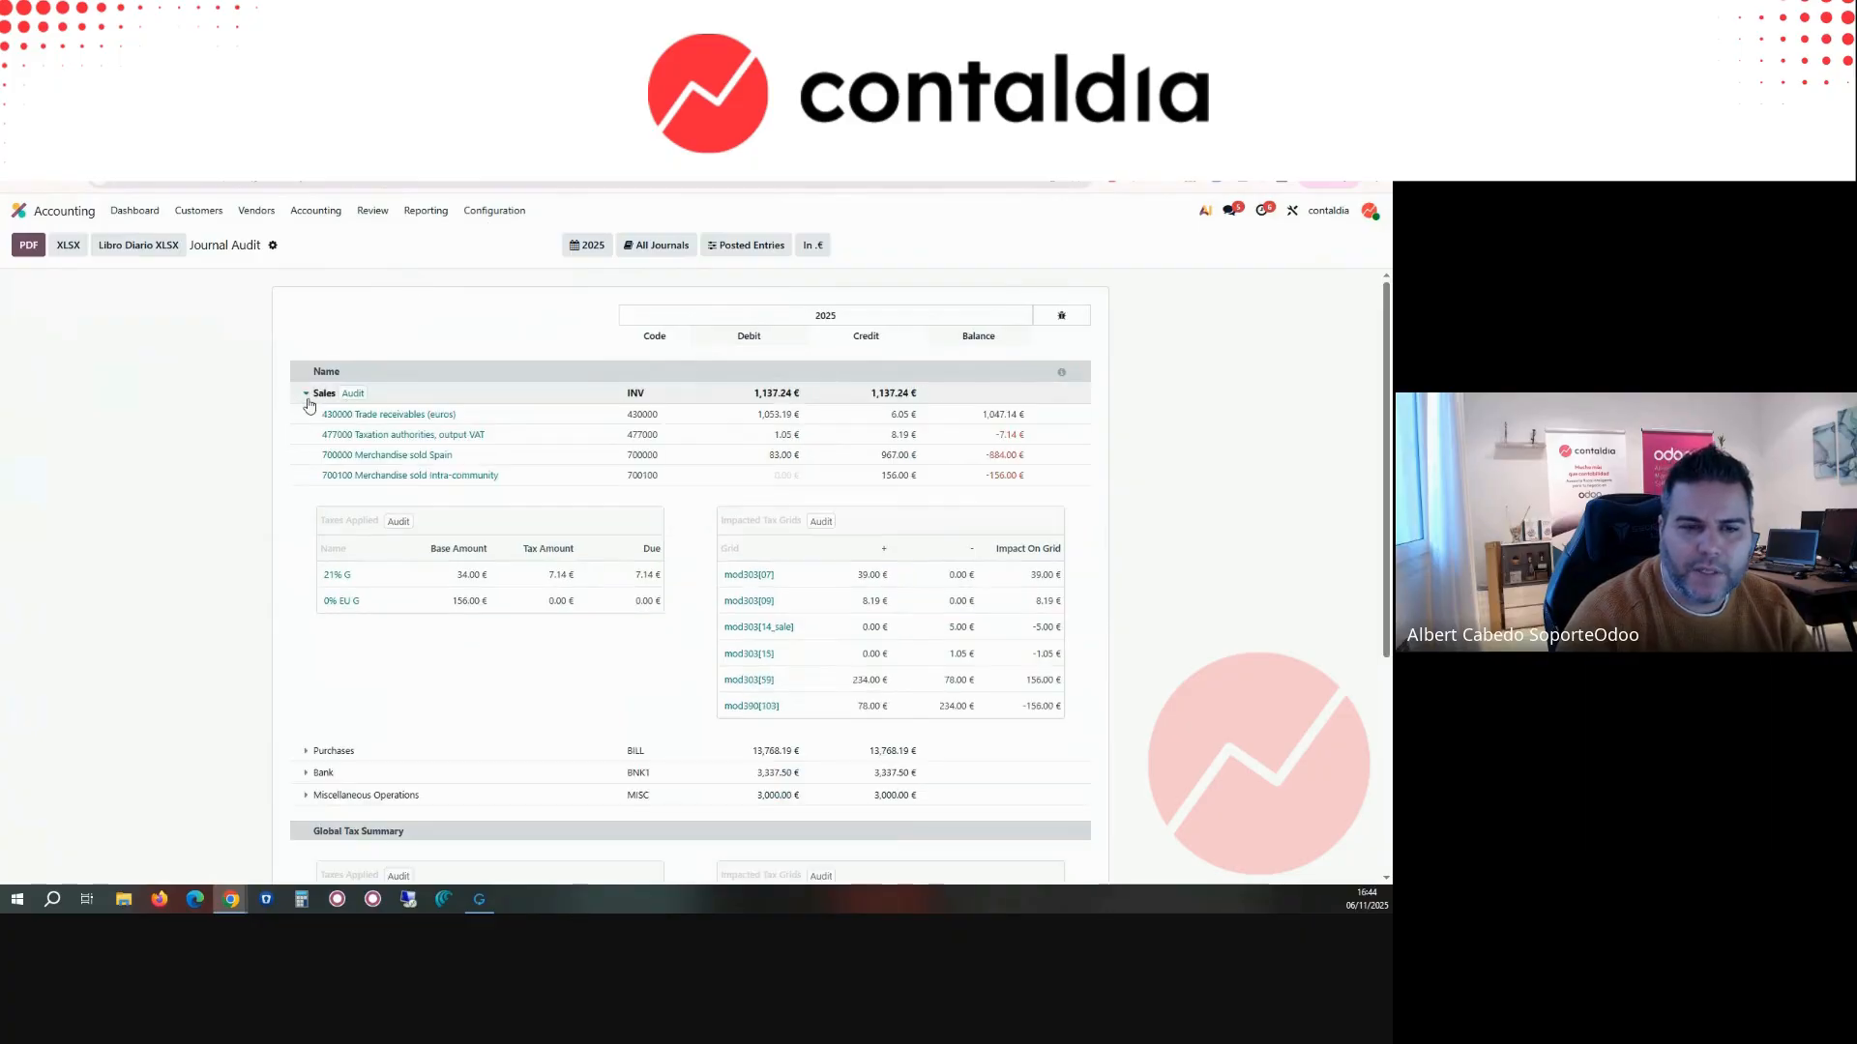
pyautogui.click(307, 395)
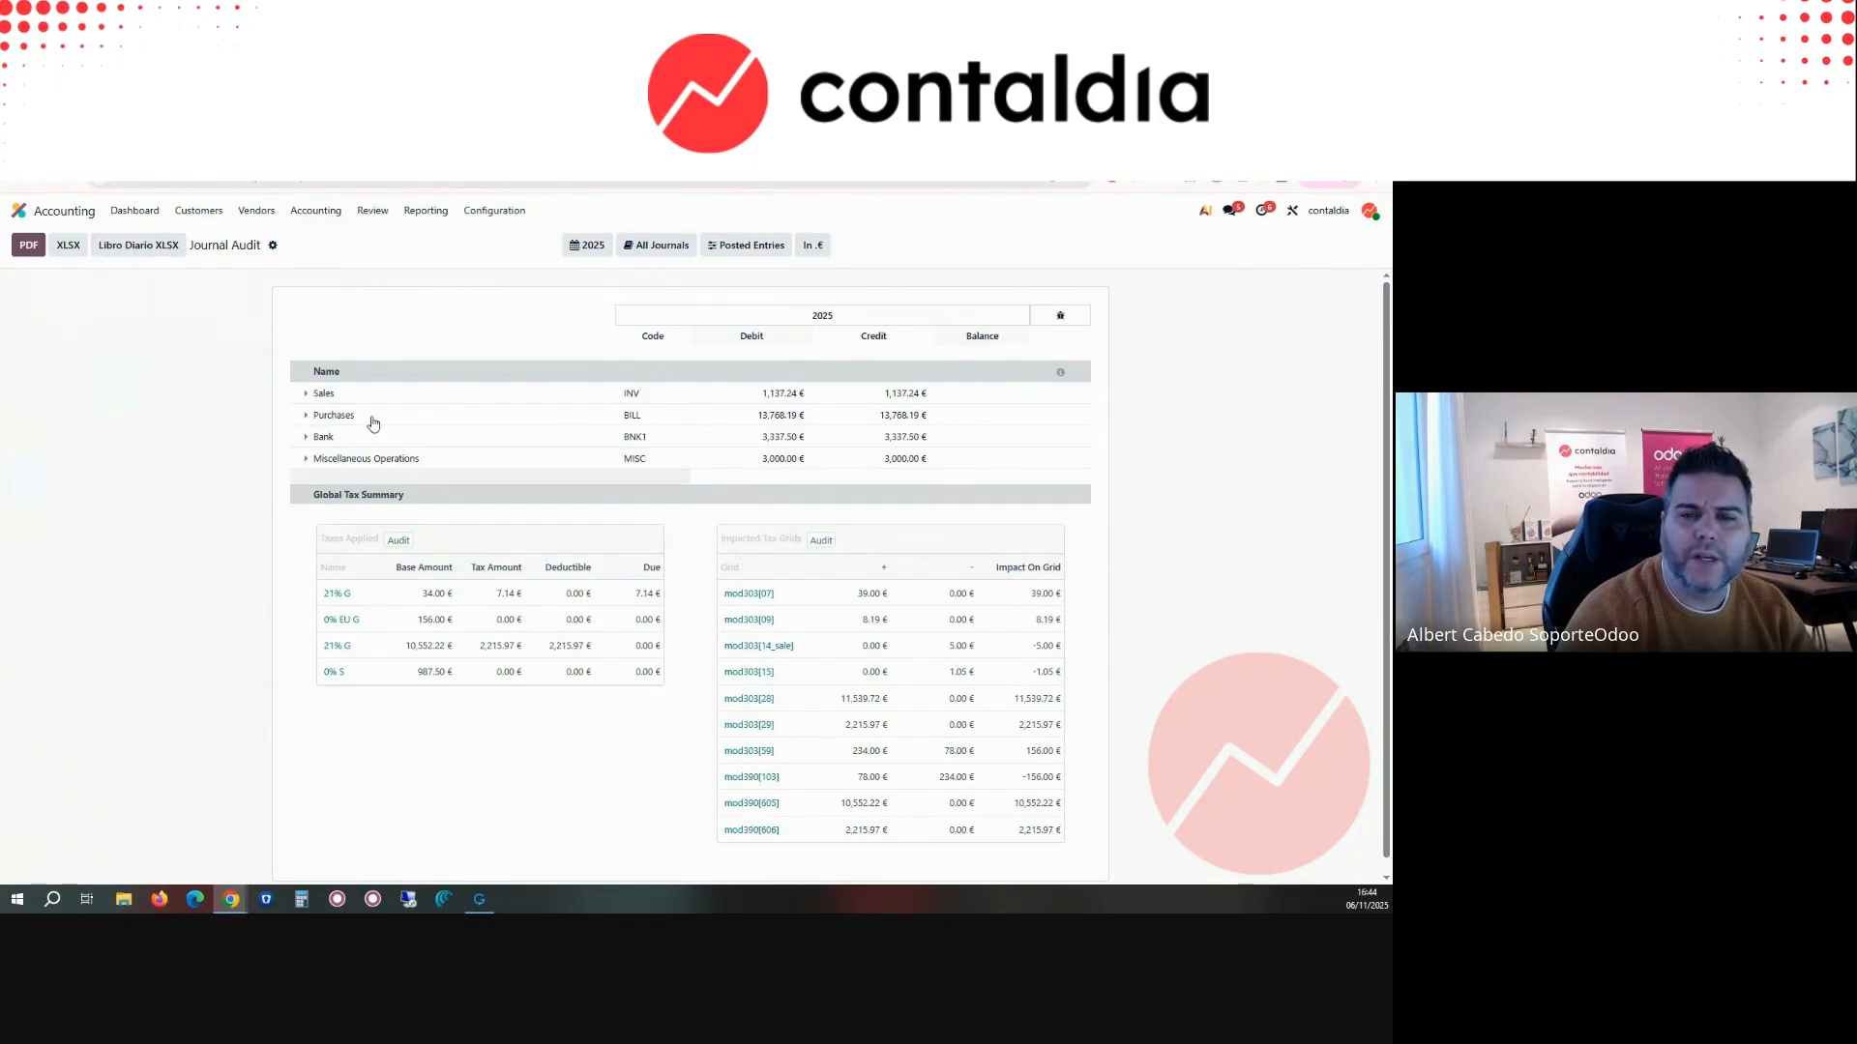
# Step: View the audit Working Files page and the Annual Report page without creating anything
pyautogui.click(370, 219)
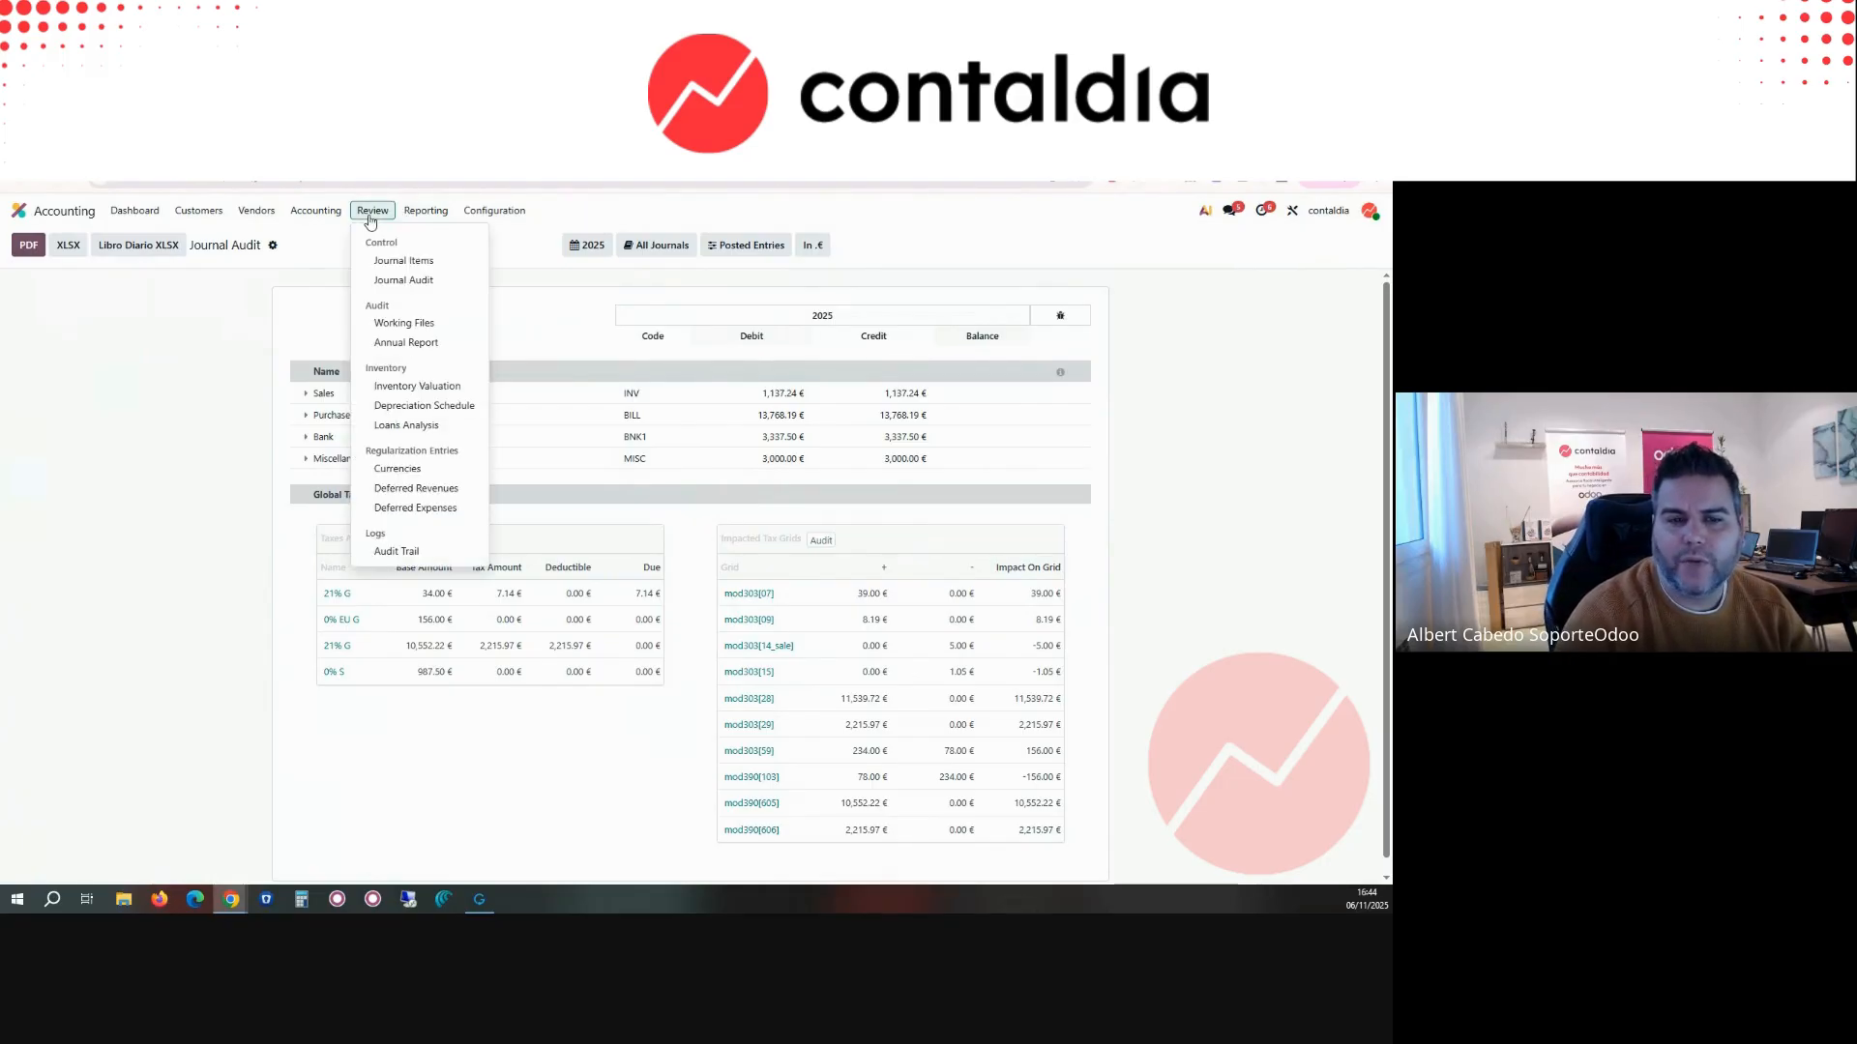
pyautogui.click(429, 327)
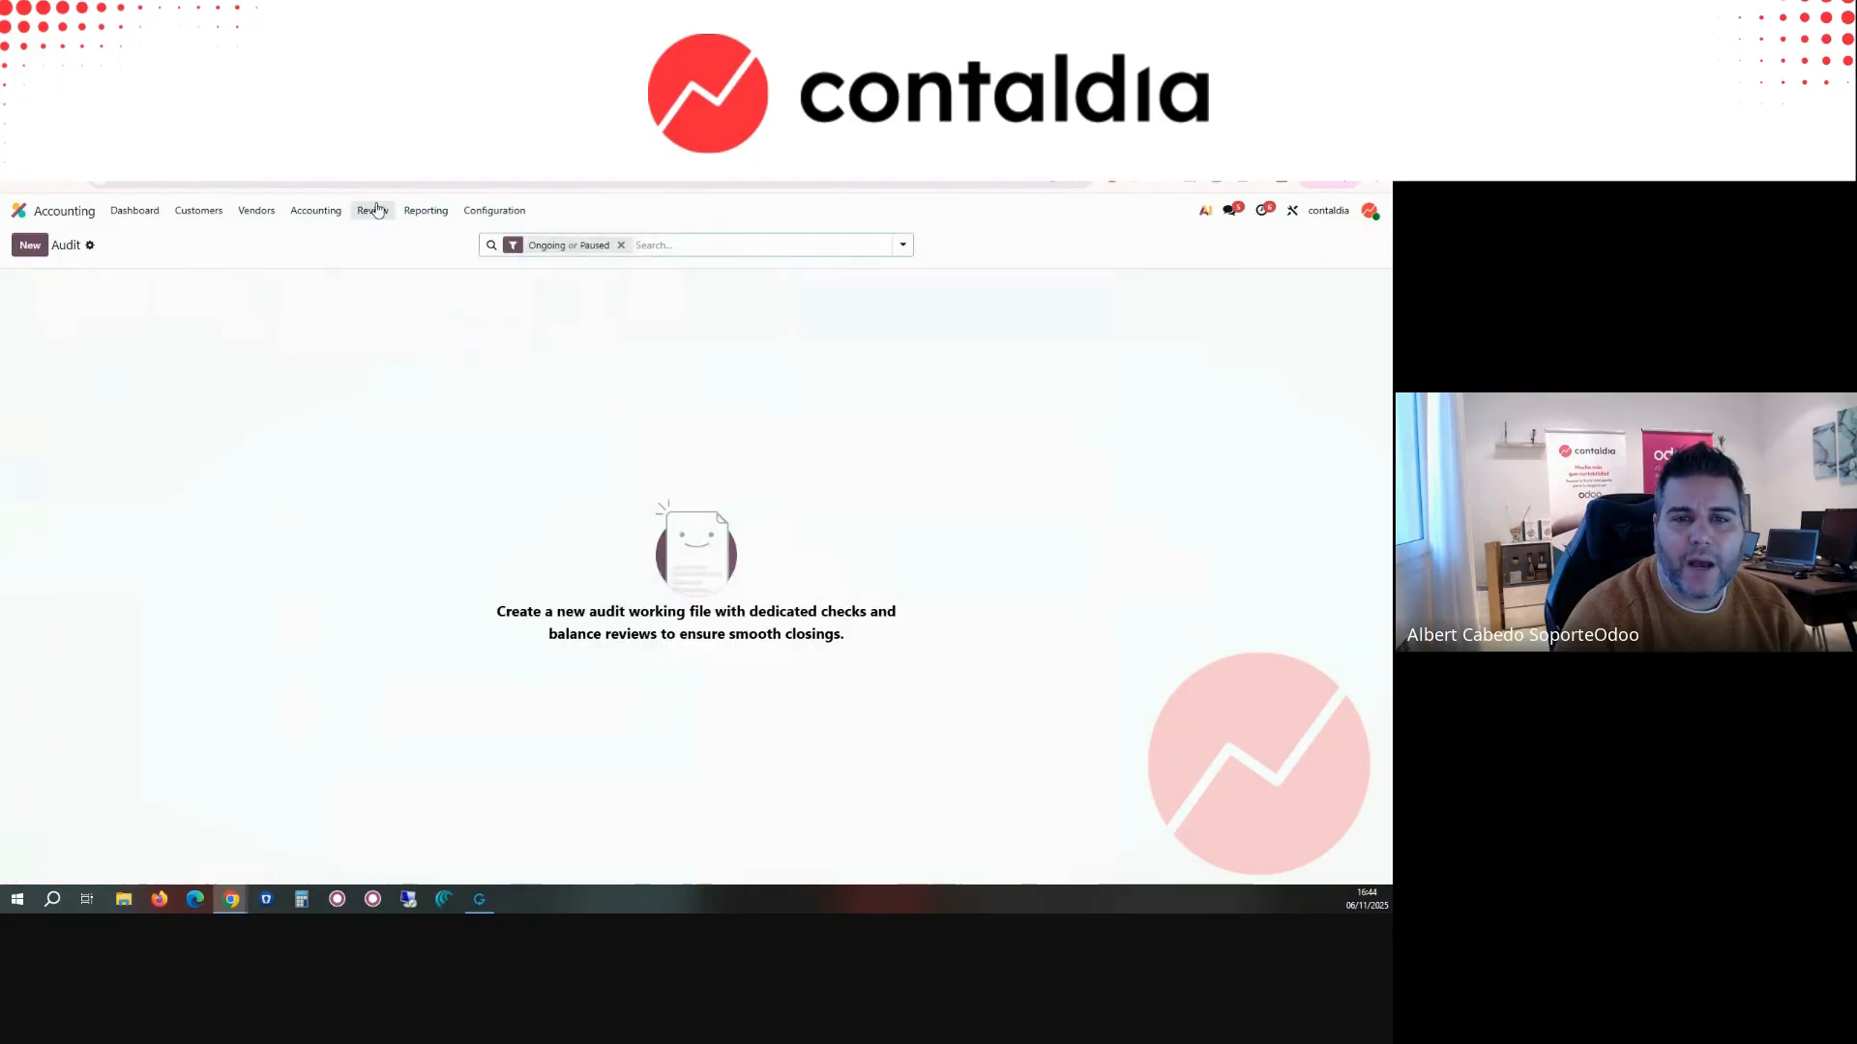
pyautogui.click(377, 215)
pyautogui.click(406, 340)
# Step: Open the inventory valuation, compare it as of 31/10/2025 and 06/11/2025, and set its date to 30/11/2025
pyautogui.click(373, 214)
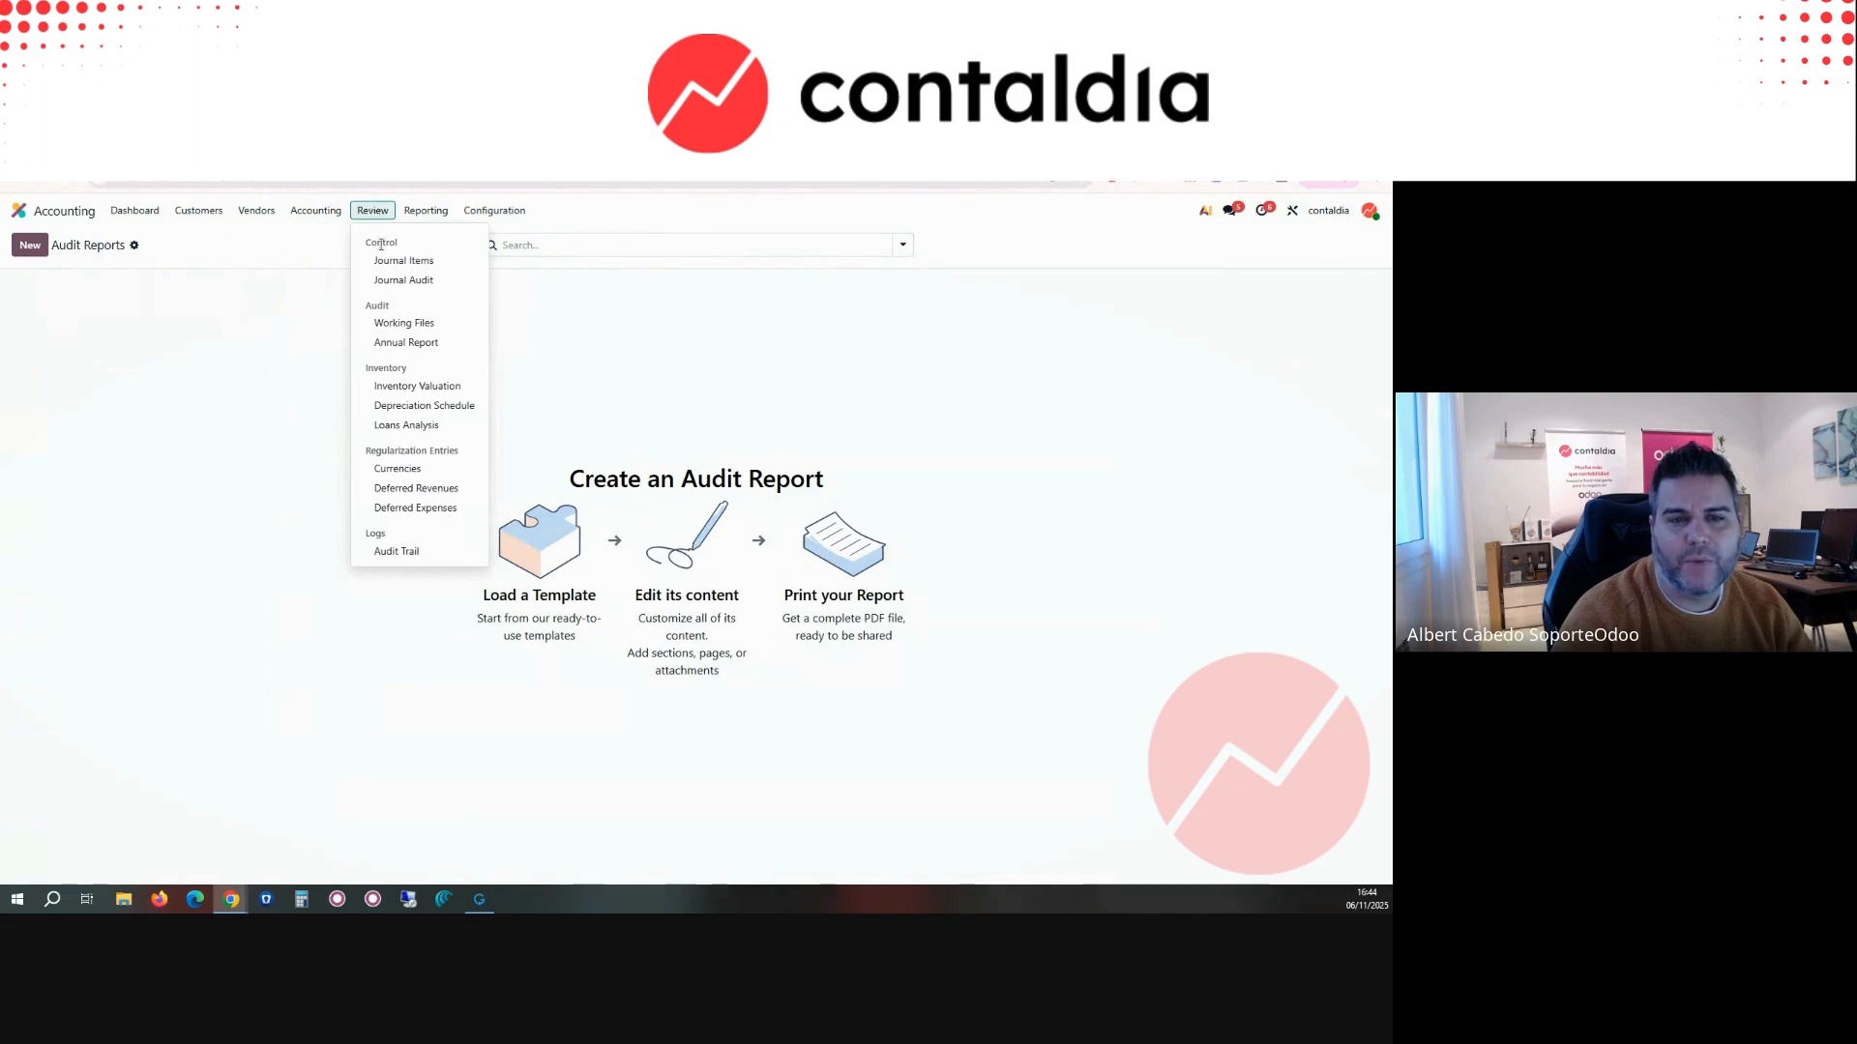
pyautogui.click(415, 387)
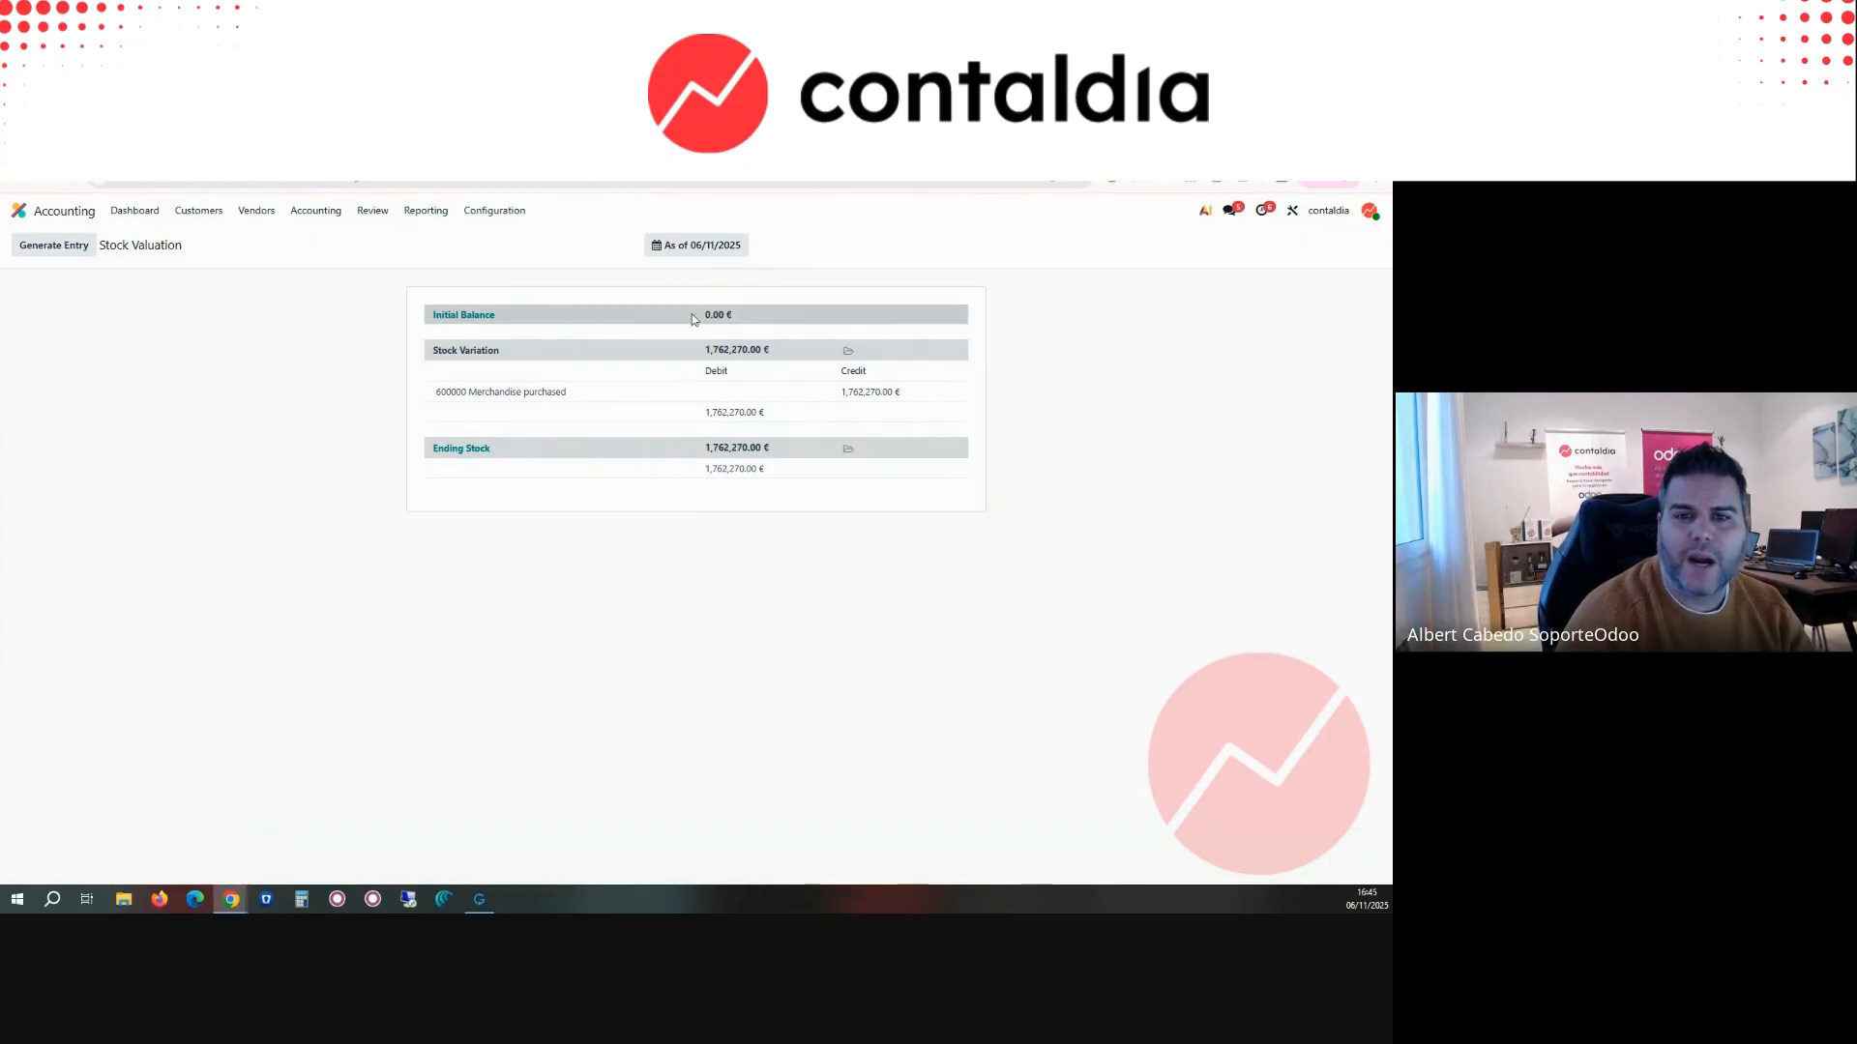
pyautogui.click(696, 245)
pyautogui.click(729, 335)
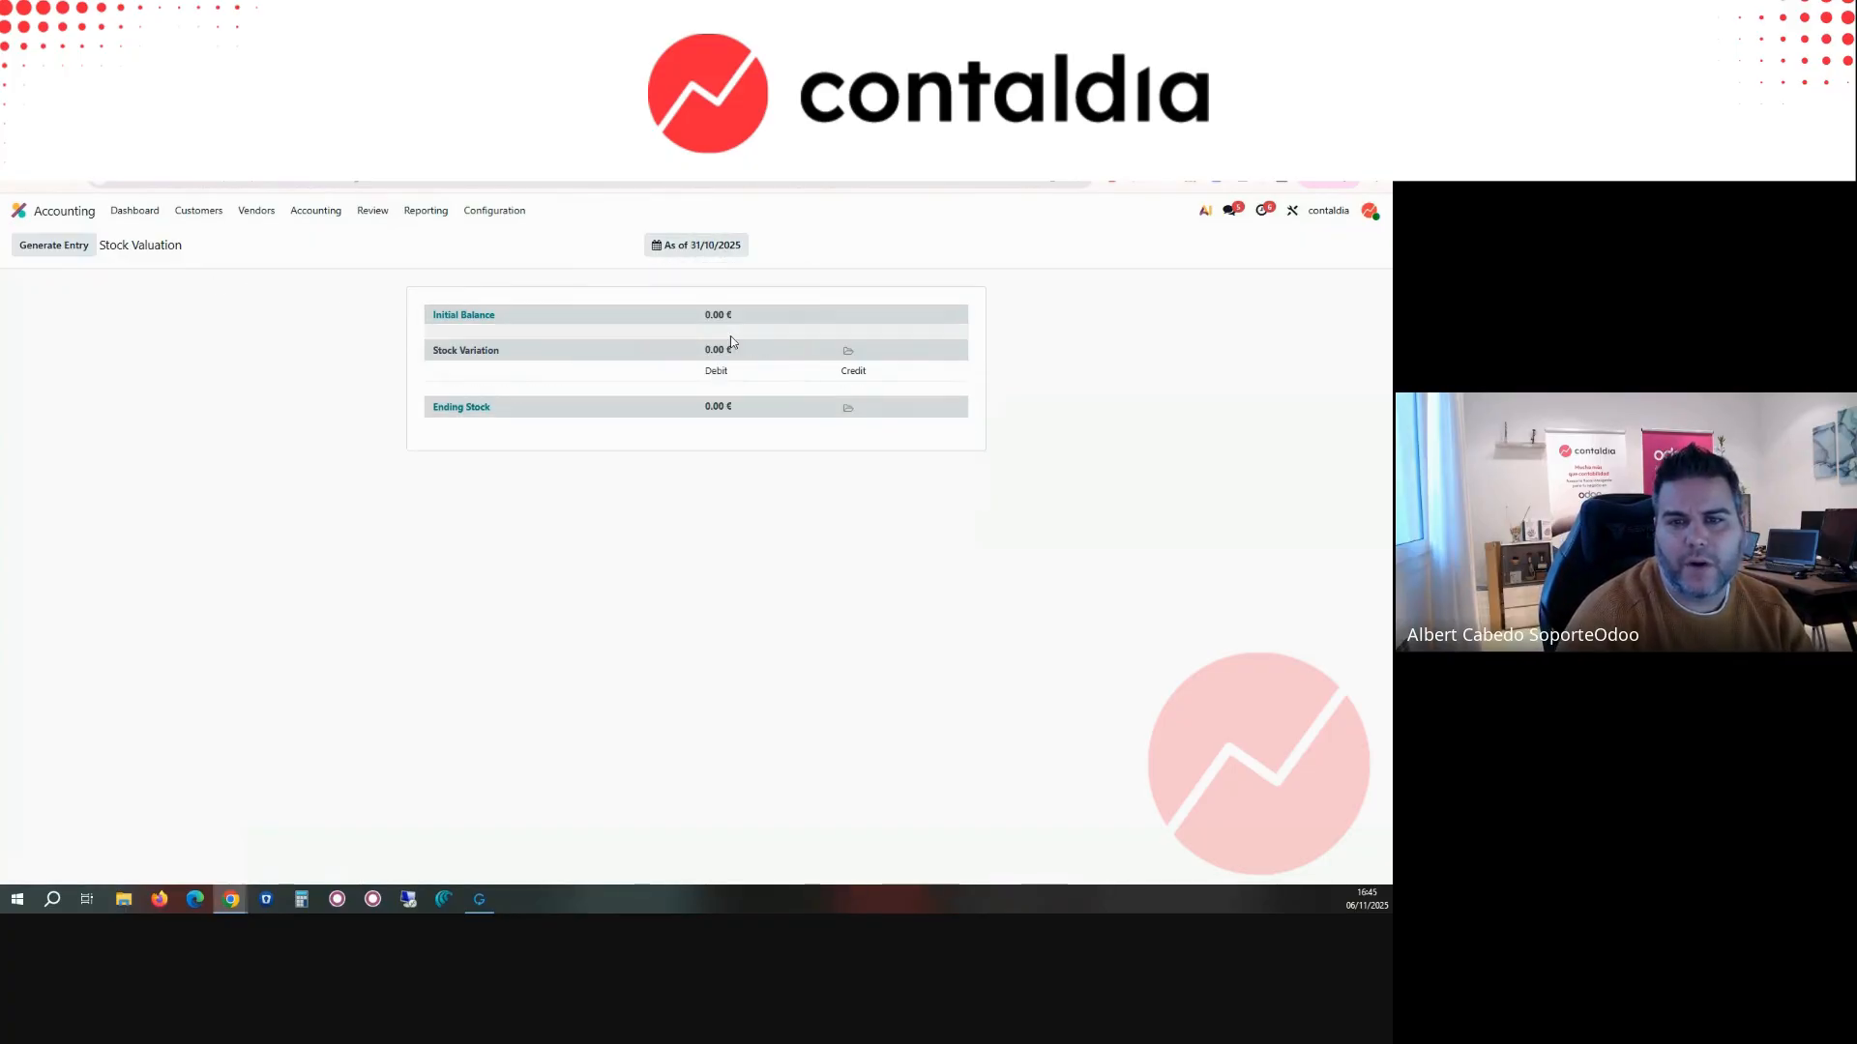
pyautogui.click(697, 245)
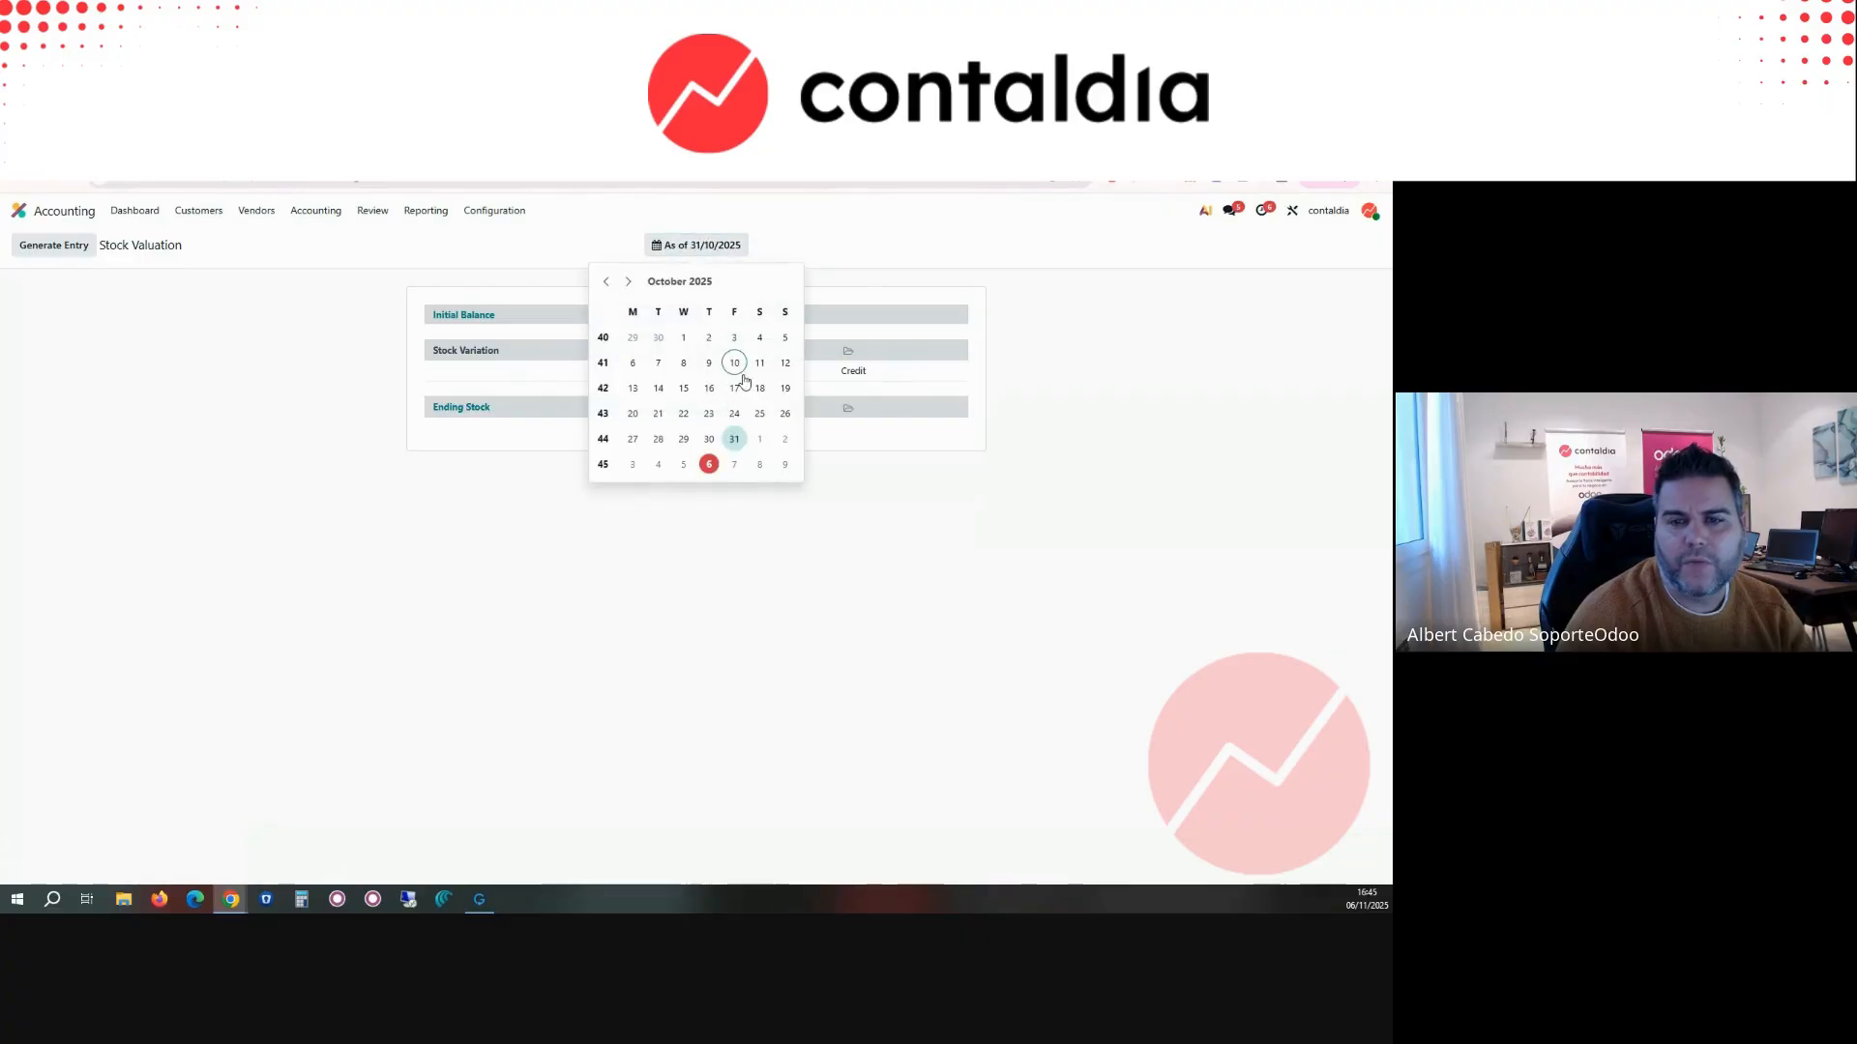
pyautogui.click(710, 466)
pyautogui.click(696, 245)
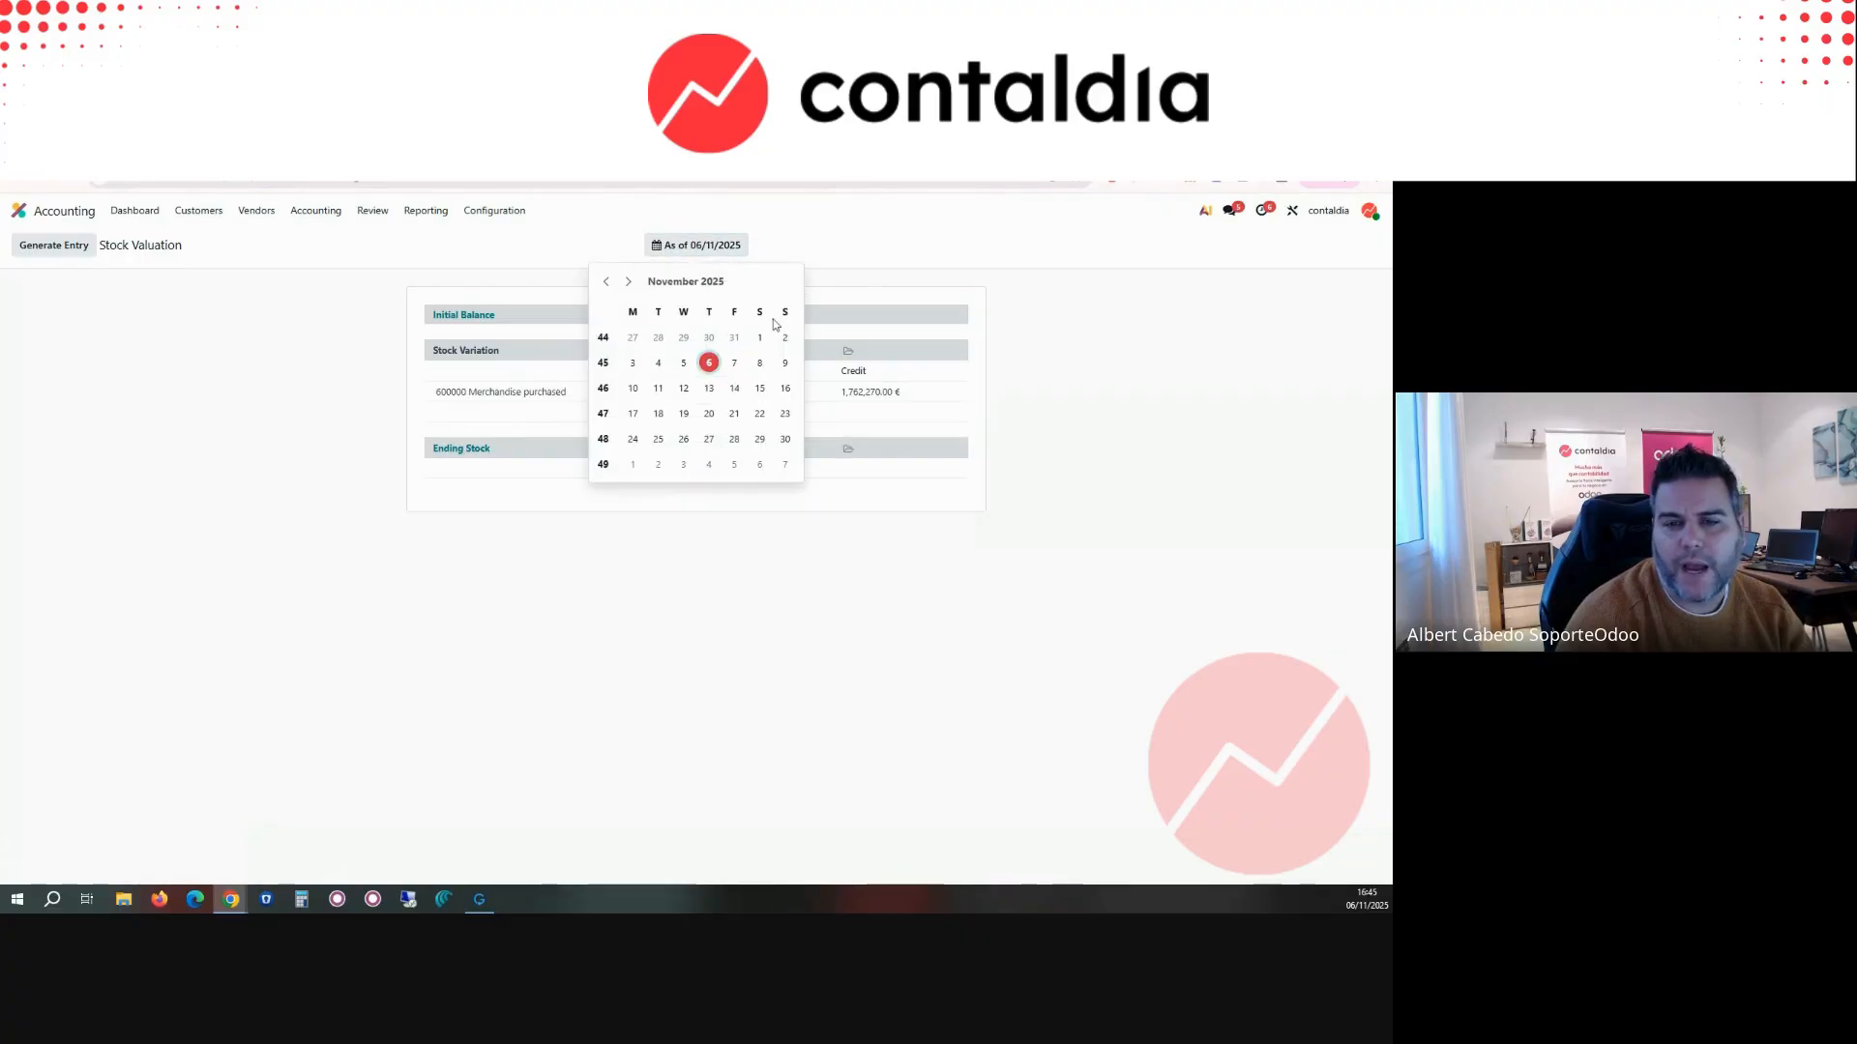
pyautogui.click(784, 439)
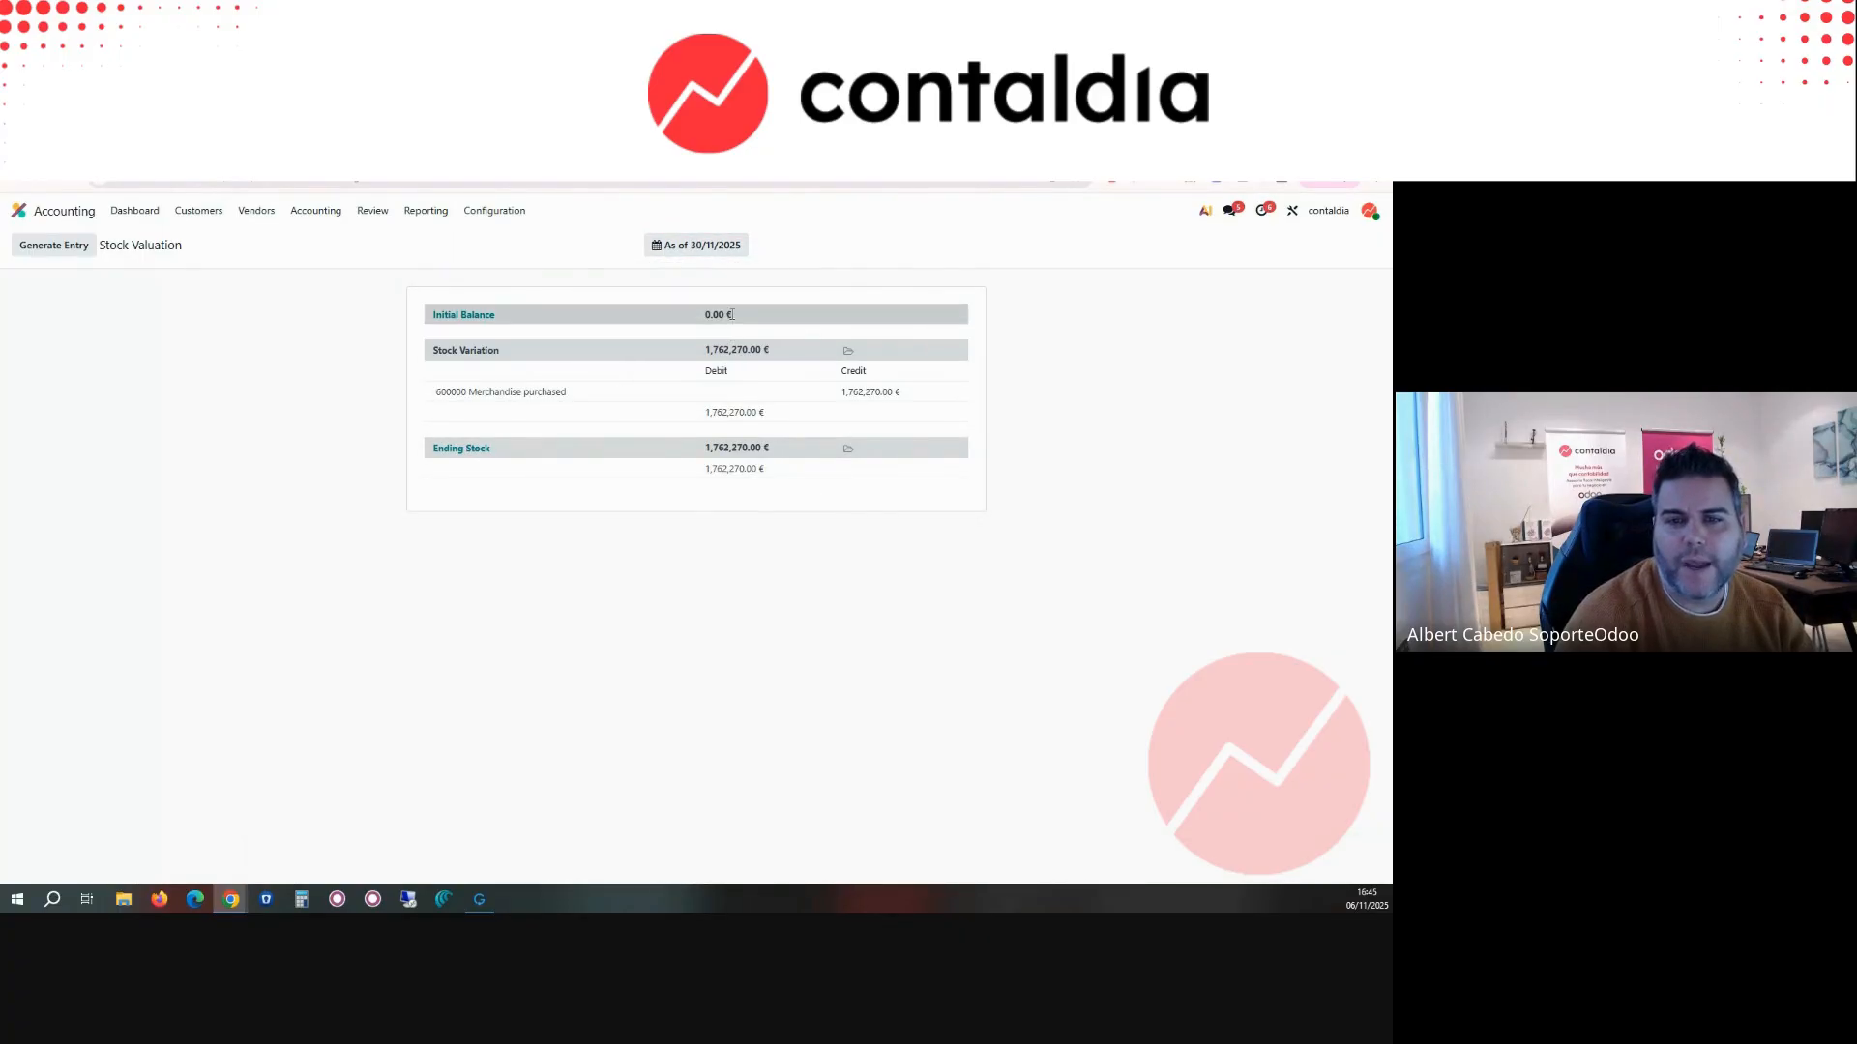
# Step: Try to generate the closing entry from the stock valuation as of 30/11/2025
pyautogui.click(50, 254)
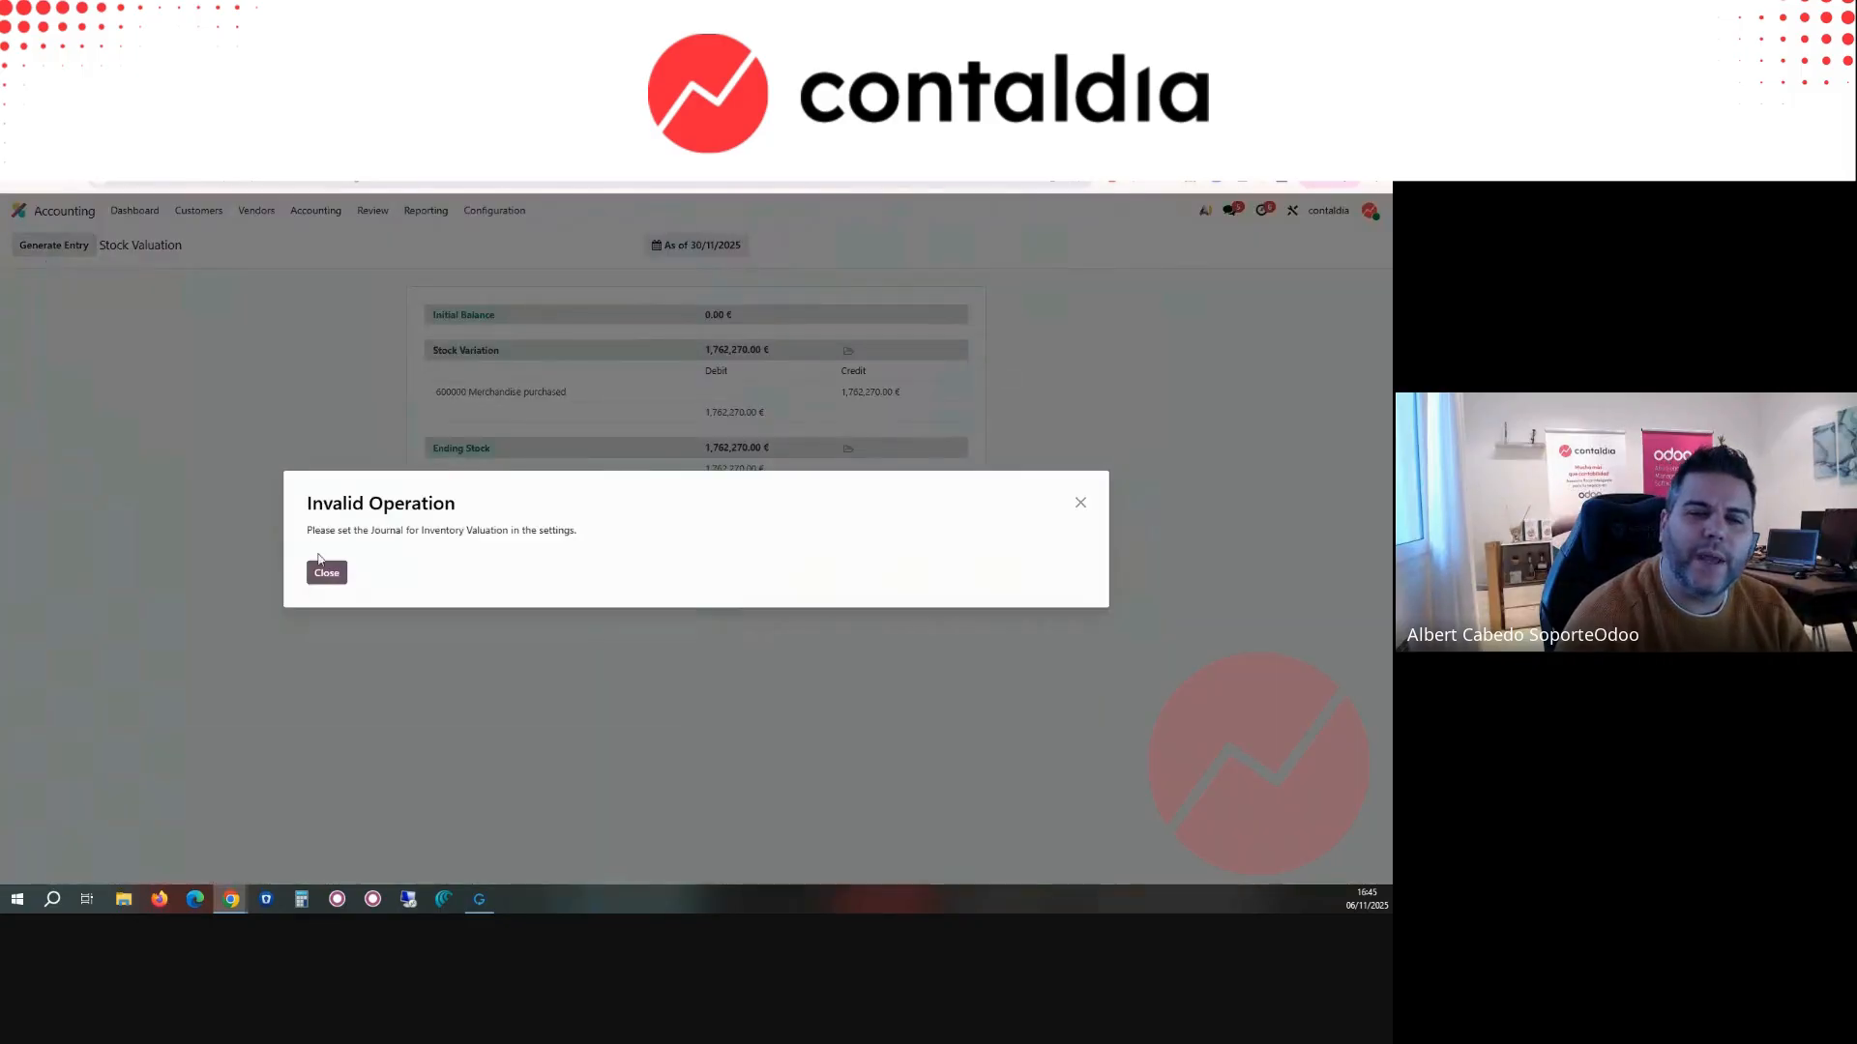
pyautogui.click(327, 573)
pyautogui.click(53, 245)
pyautogui.moveTo(364, 531); pyautogui.dragTo(531, 531)
pyautogui.click(400, 577)
pyautogui.click(327, 573)
# Step: Set the default account of the Inventory Valuation journal to 300000 Merchandise A and save the journal
pyautogui.click(499, 213)
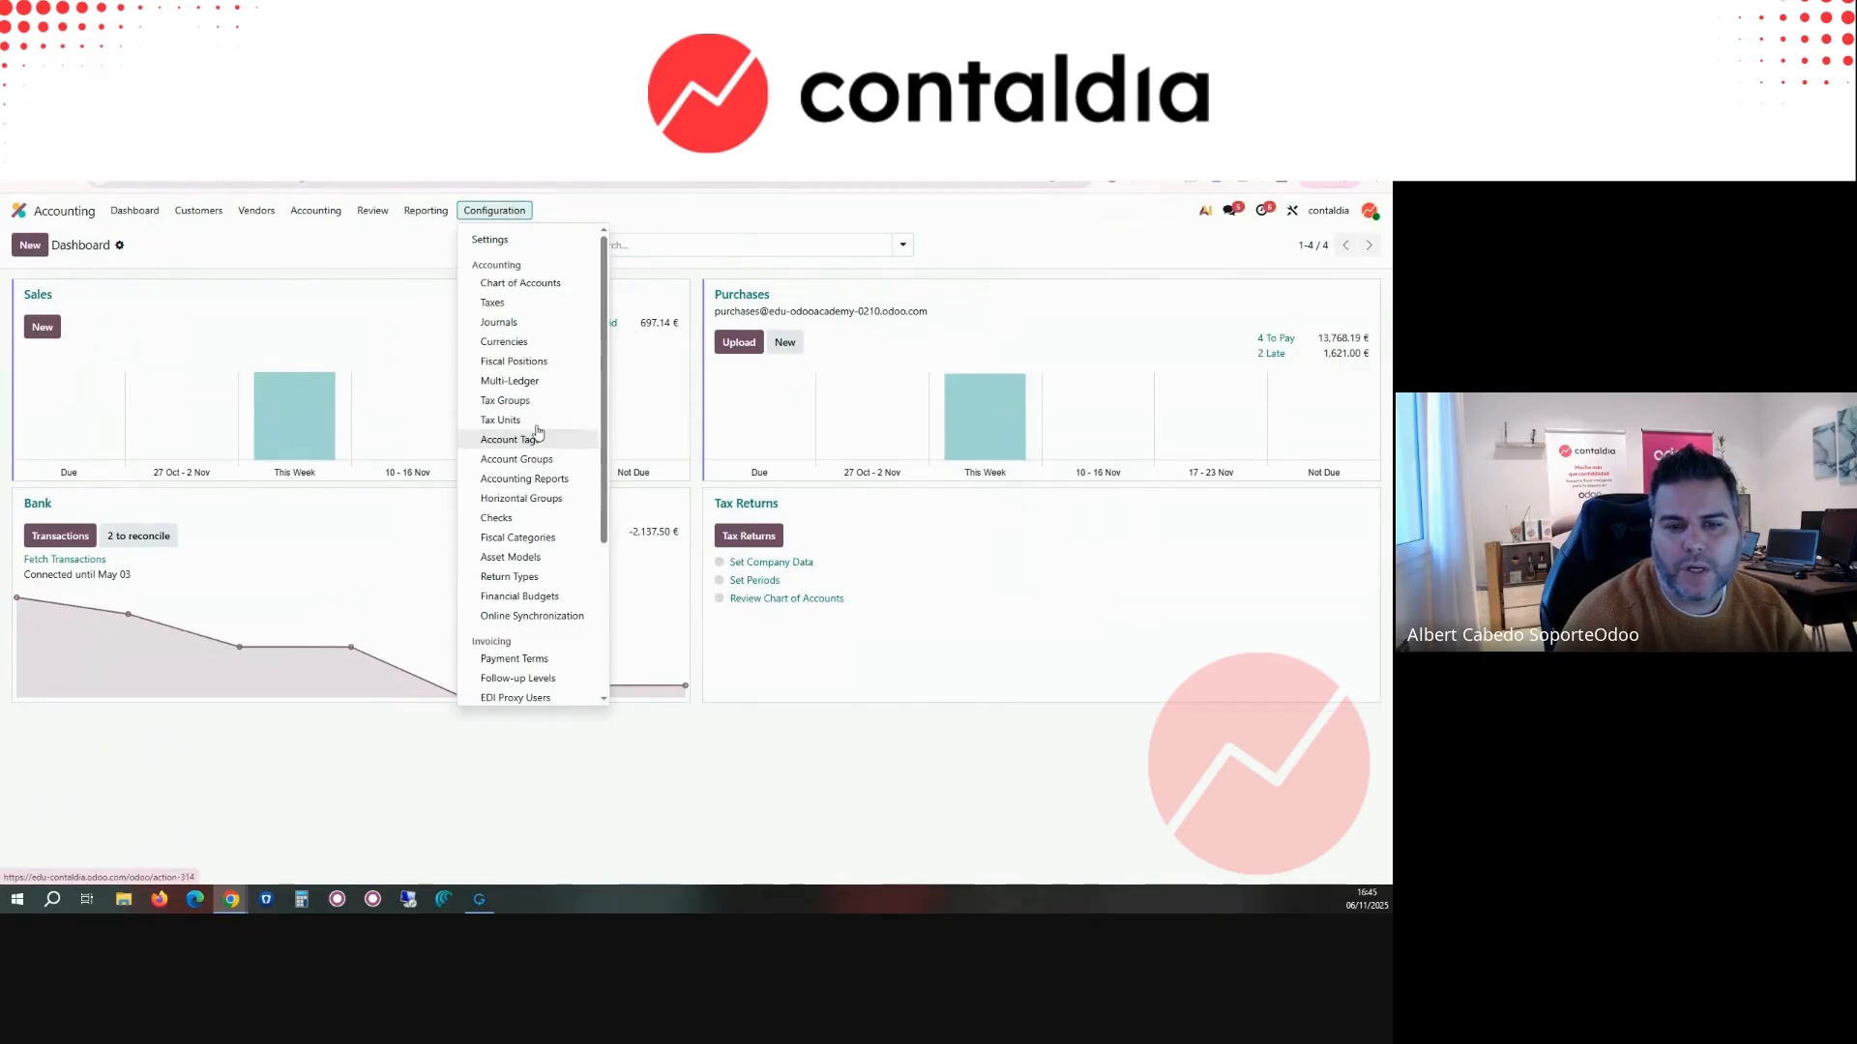
pyautogui.click(543, 328)
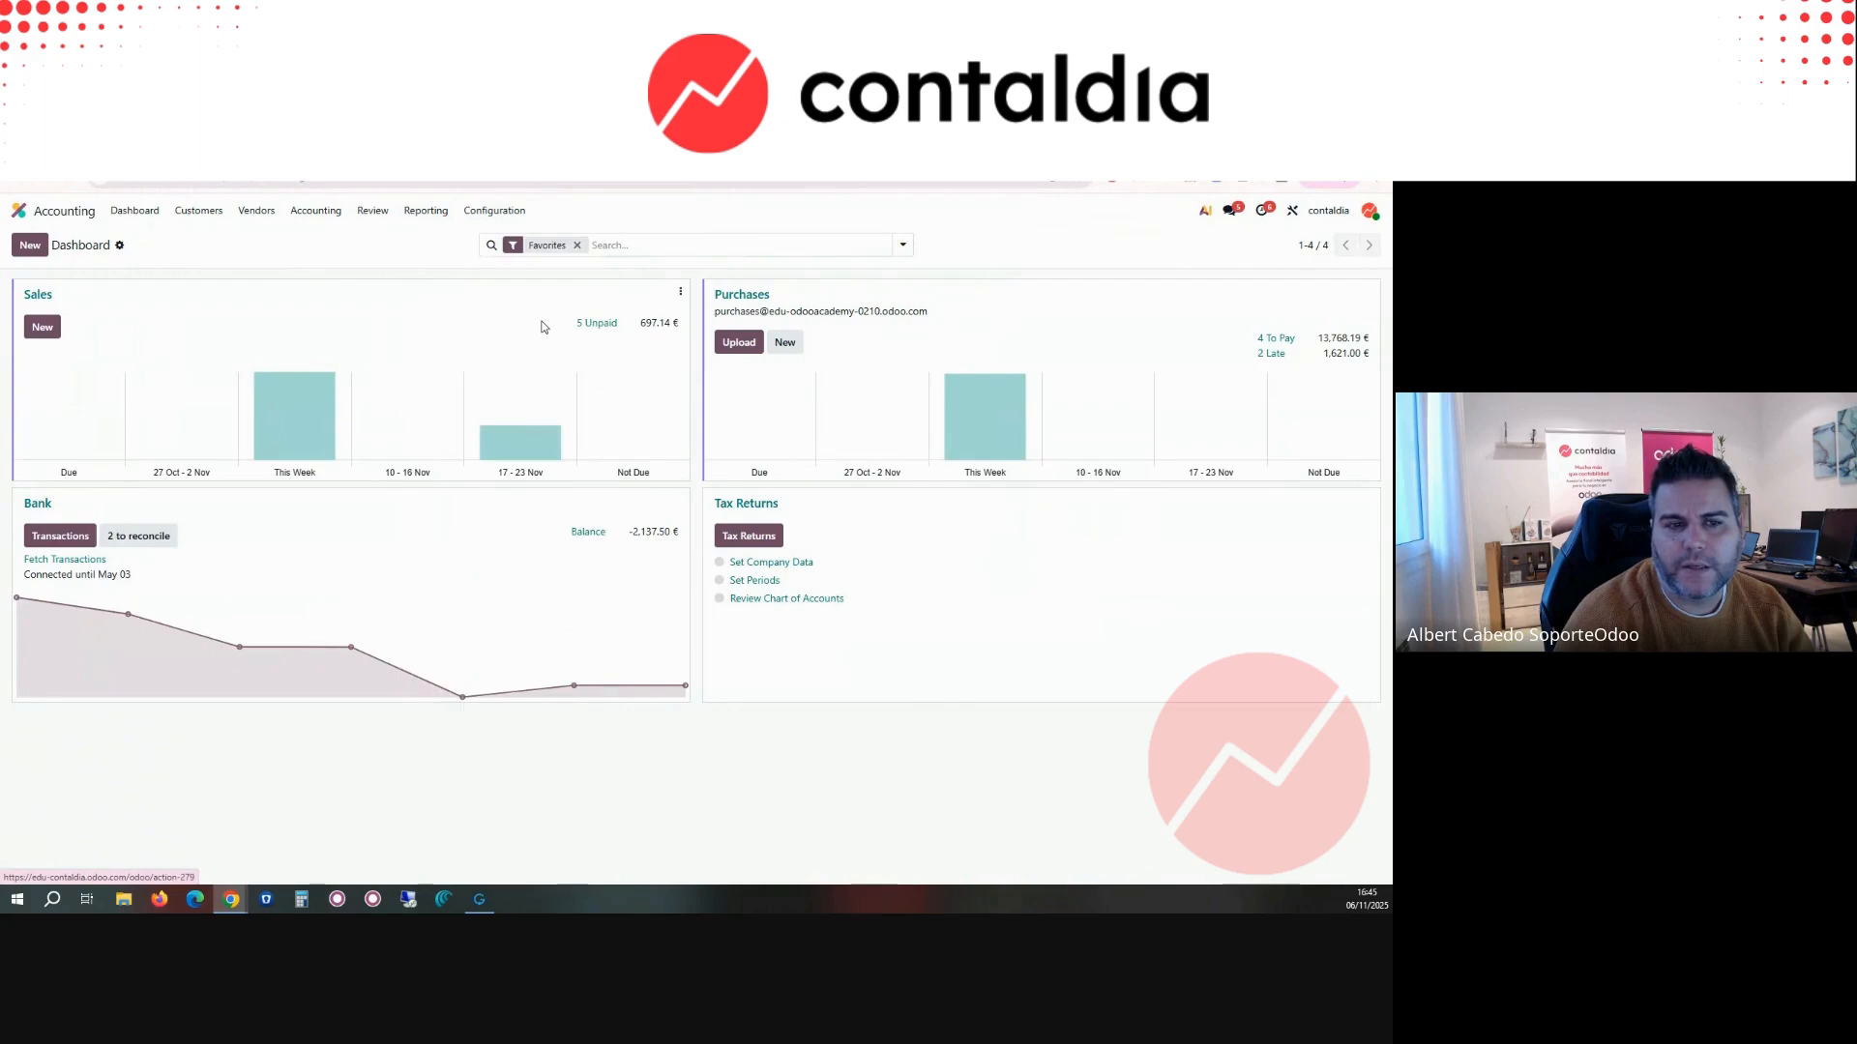
pyautogui.click(186, 488)
pyautogui.click(151, 454)
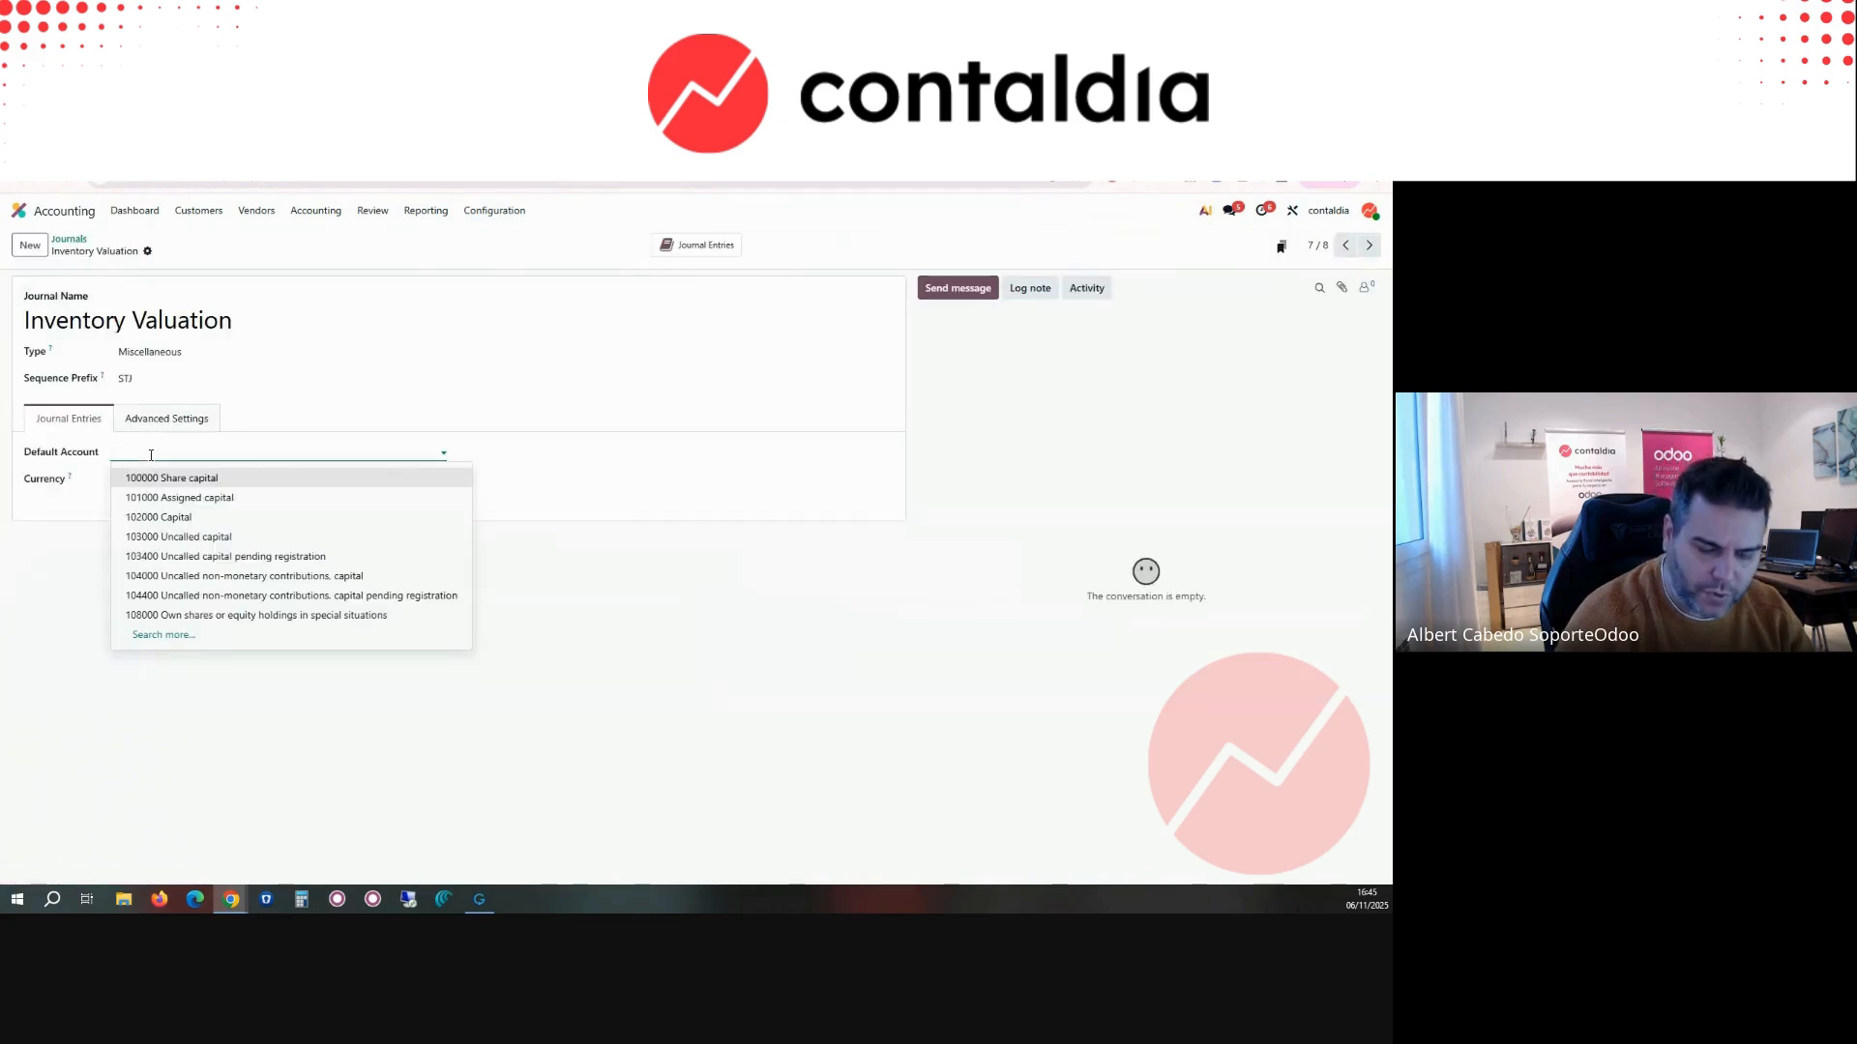
pyautogui.write('610')
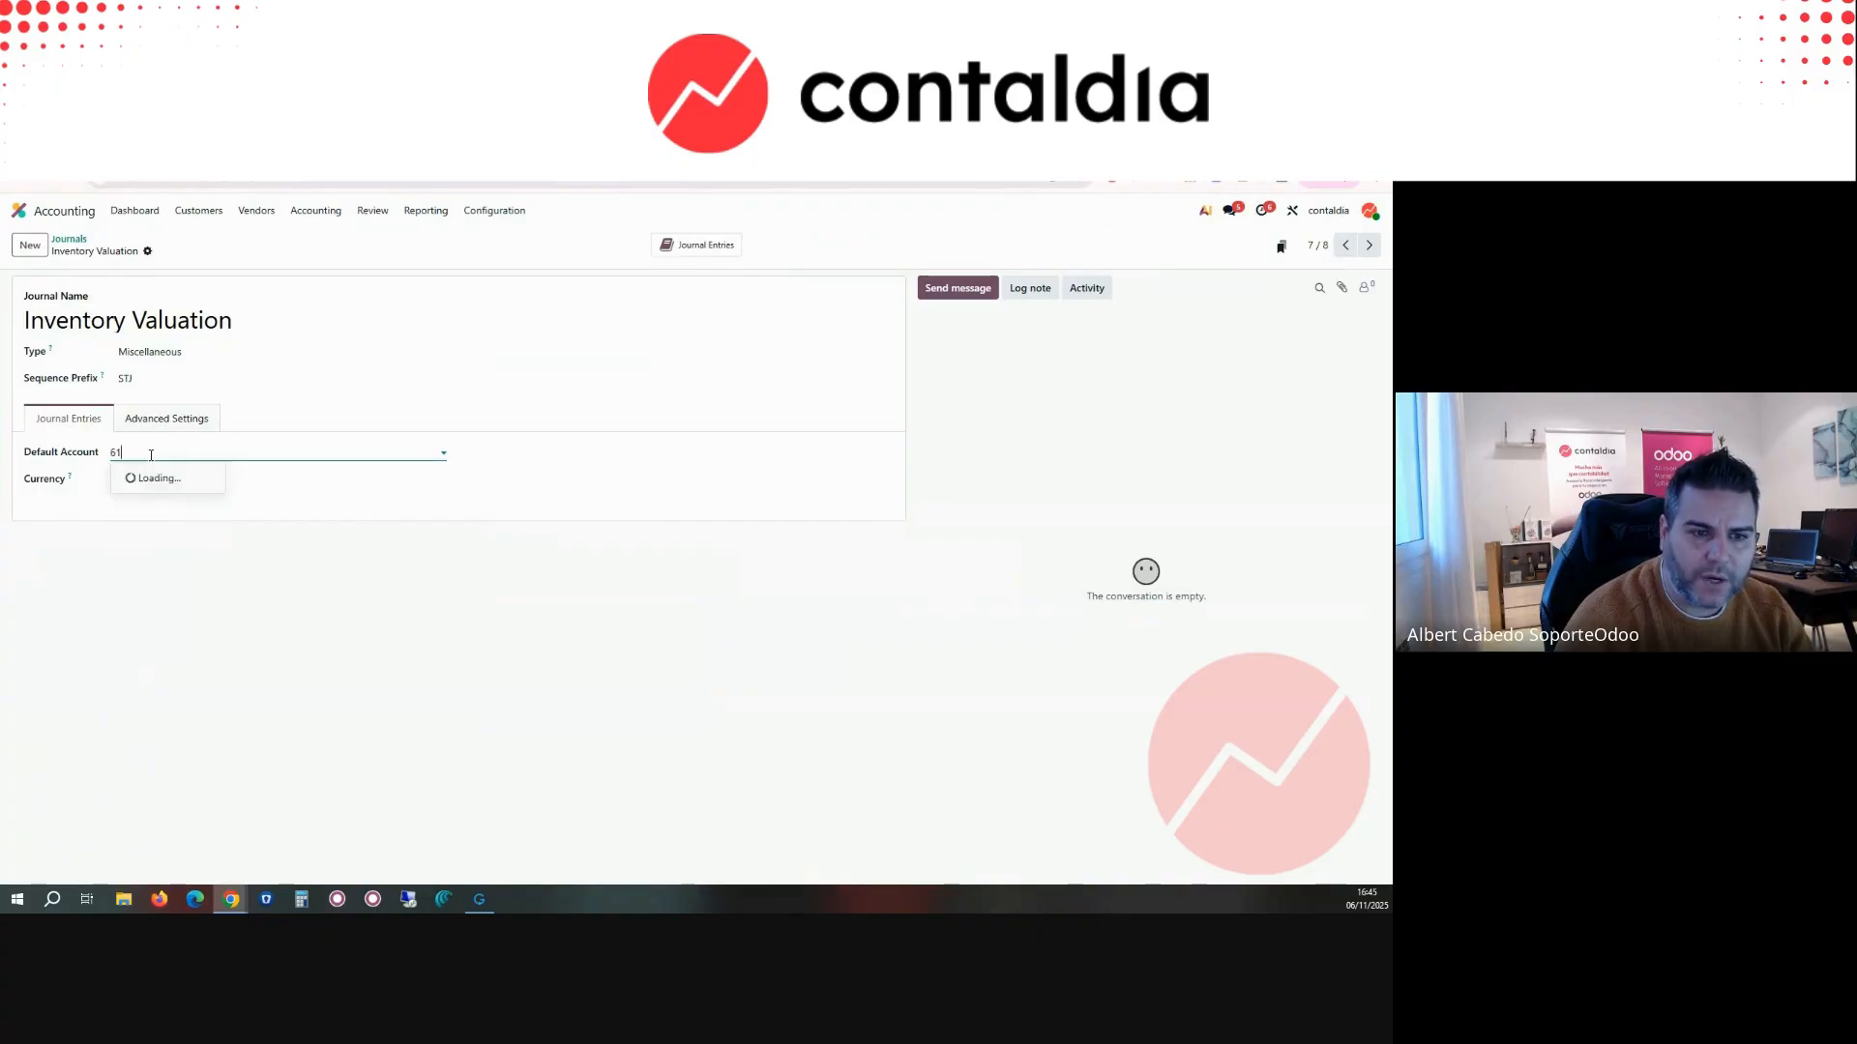
pyautogui.press('BackSpace')
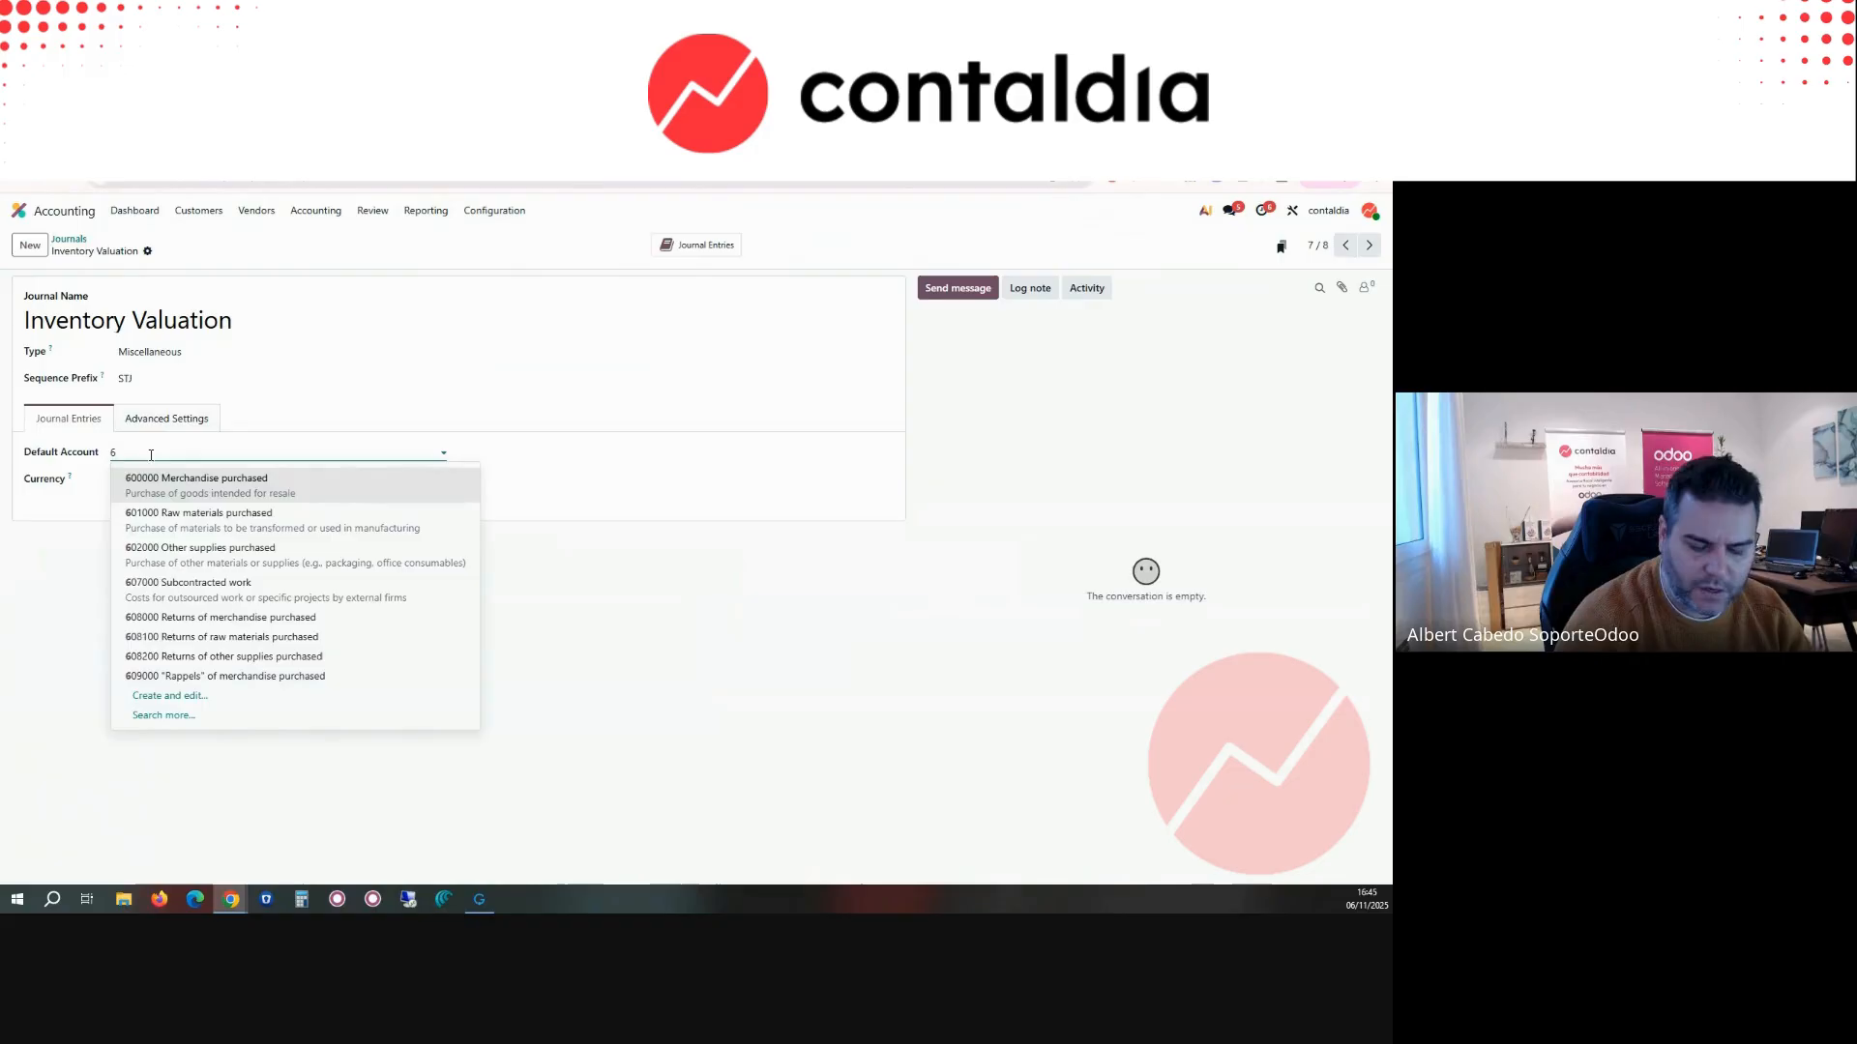
pyautogui.write('300')
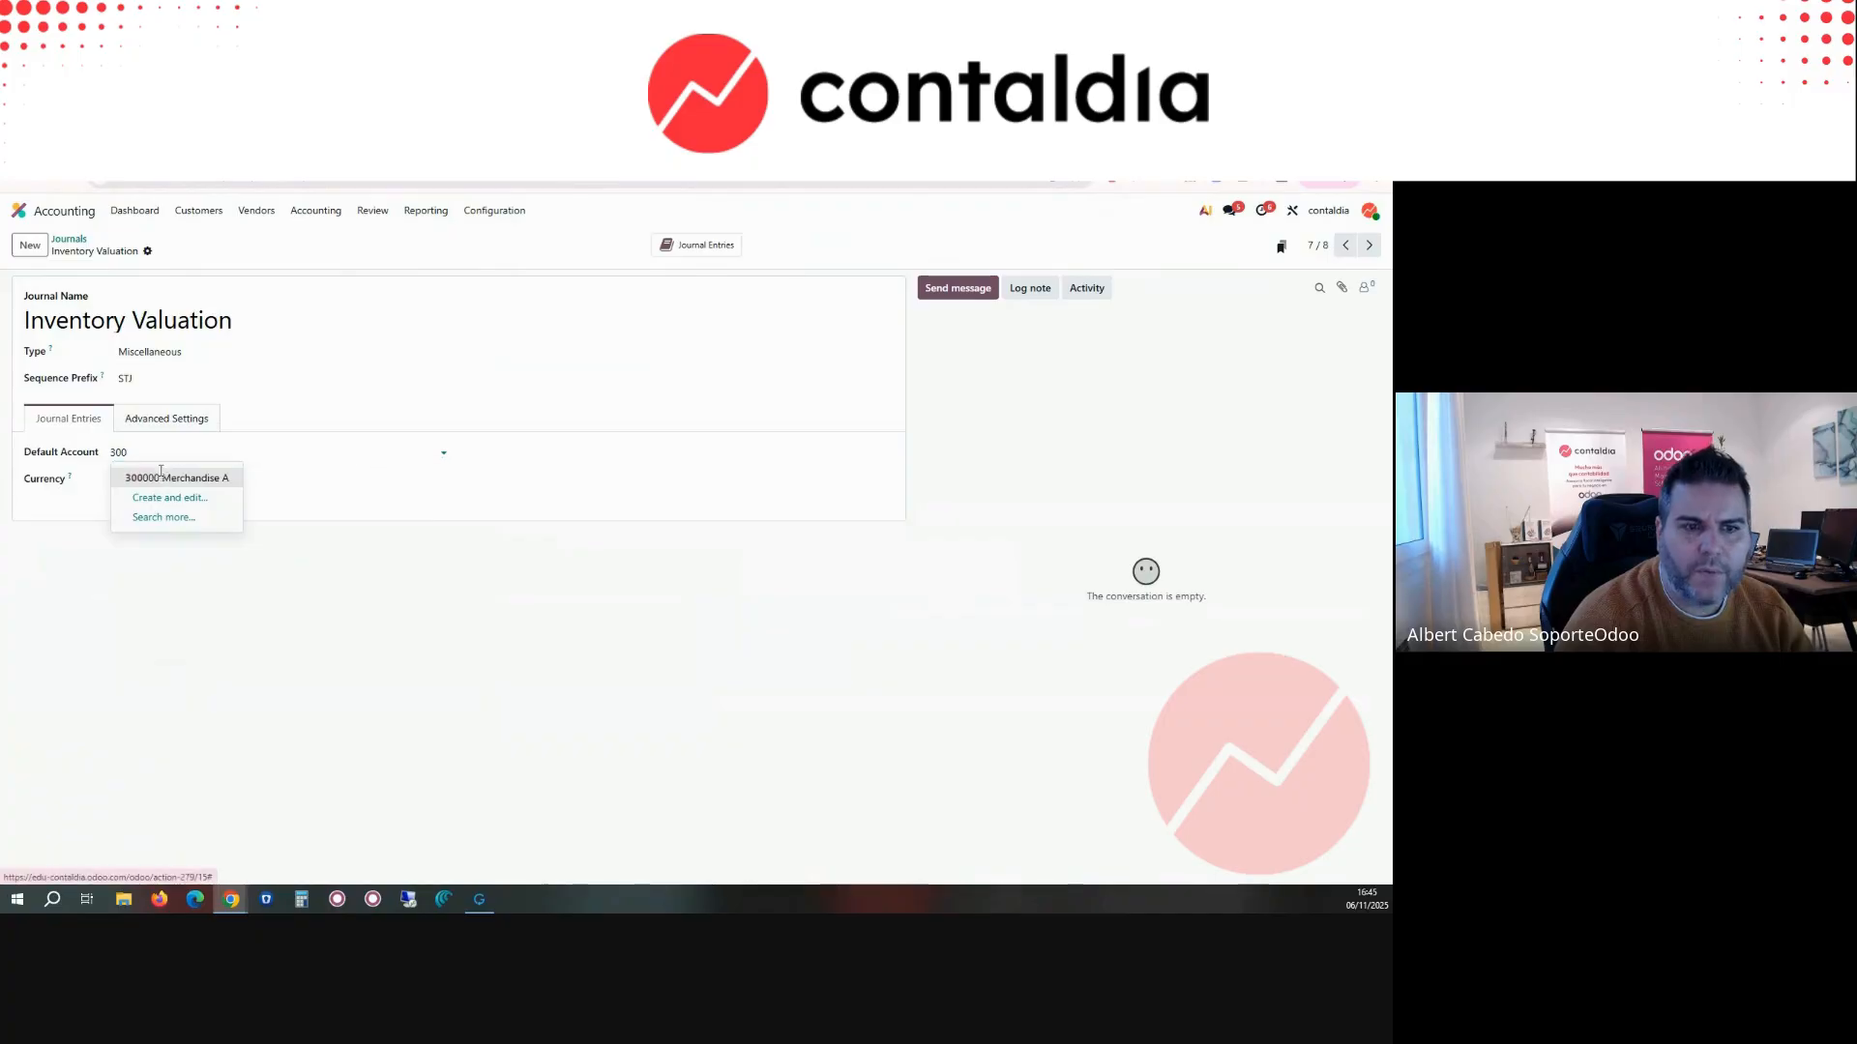
pyautogui.click(159, 478)
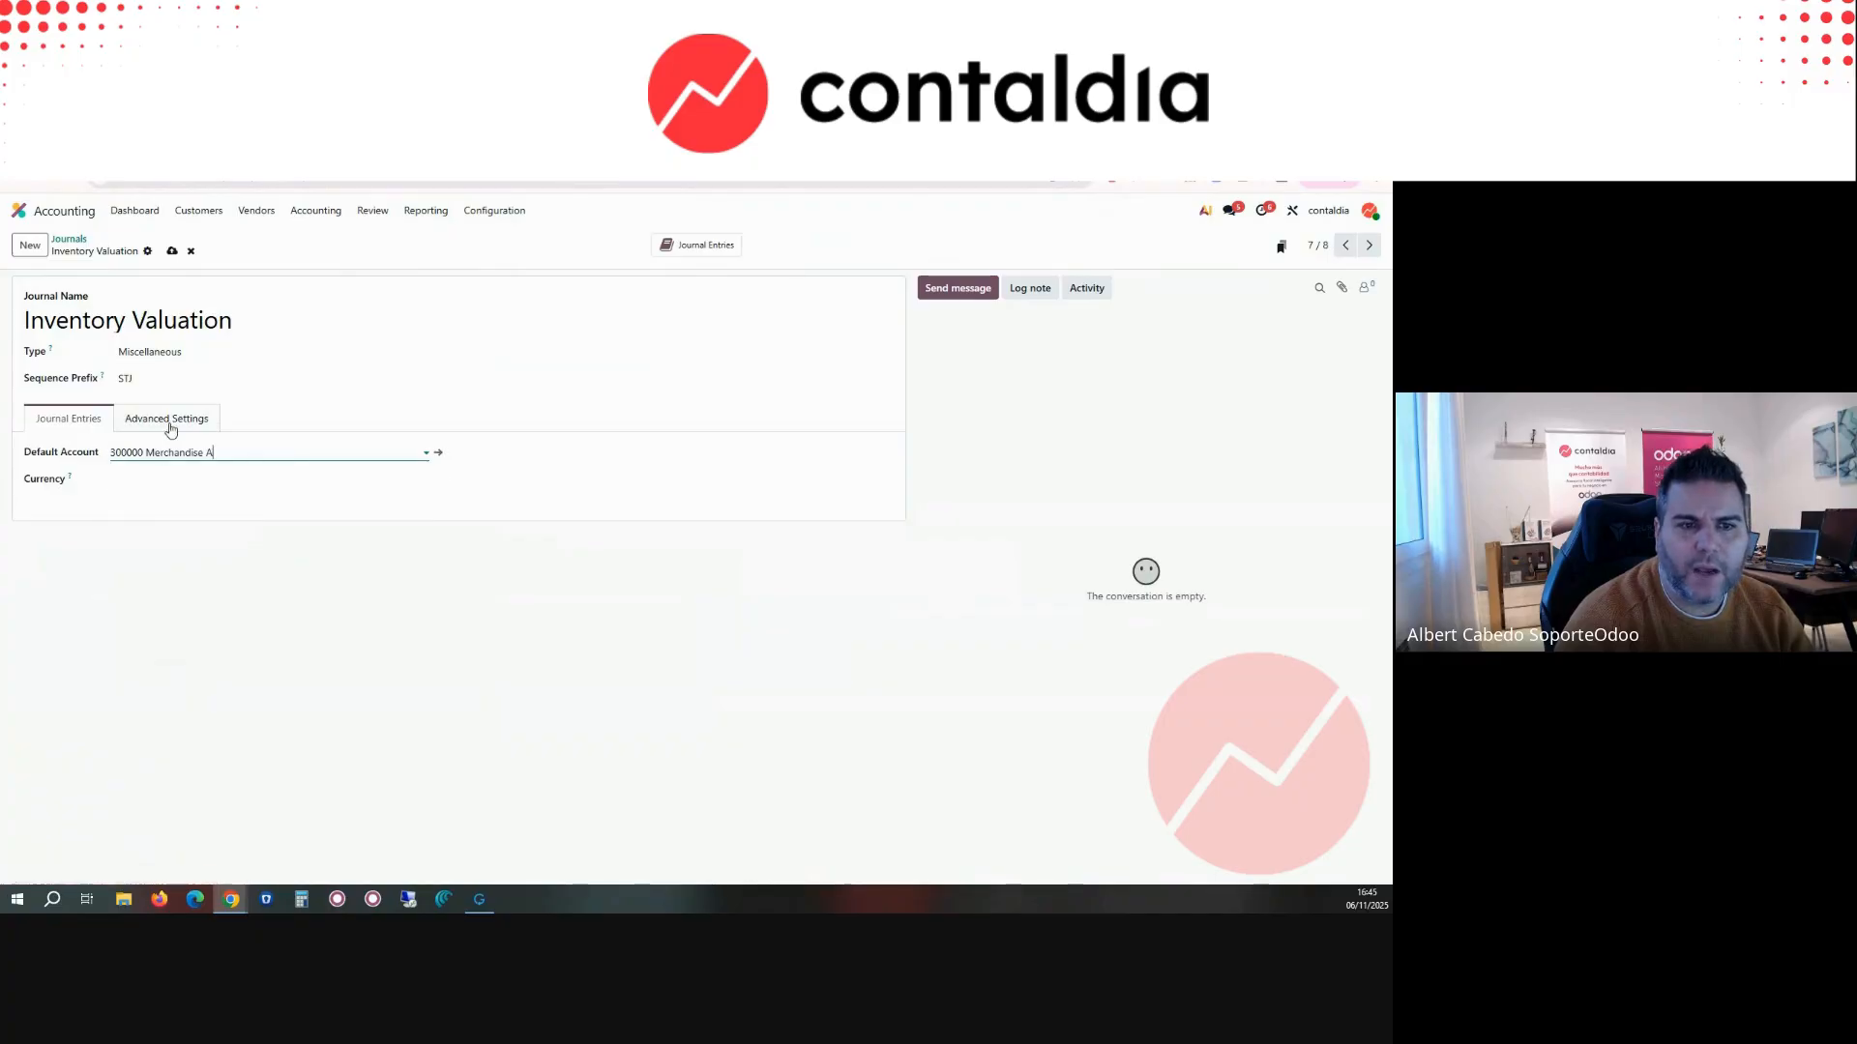
pyautogui.click(172, 251)
# Step: Retry generating the stock valuation entry with the journal's new default account, and return to the Inventory Valuation journal
pyautogui.click(145, 146)
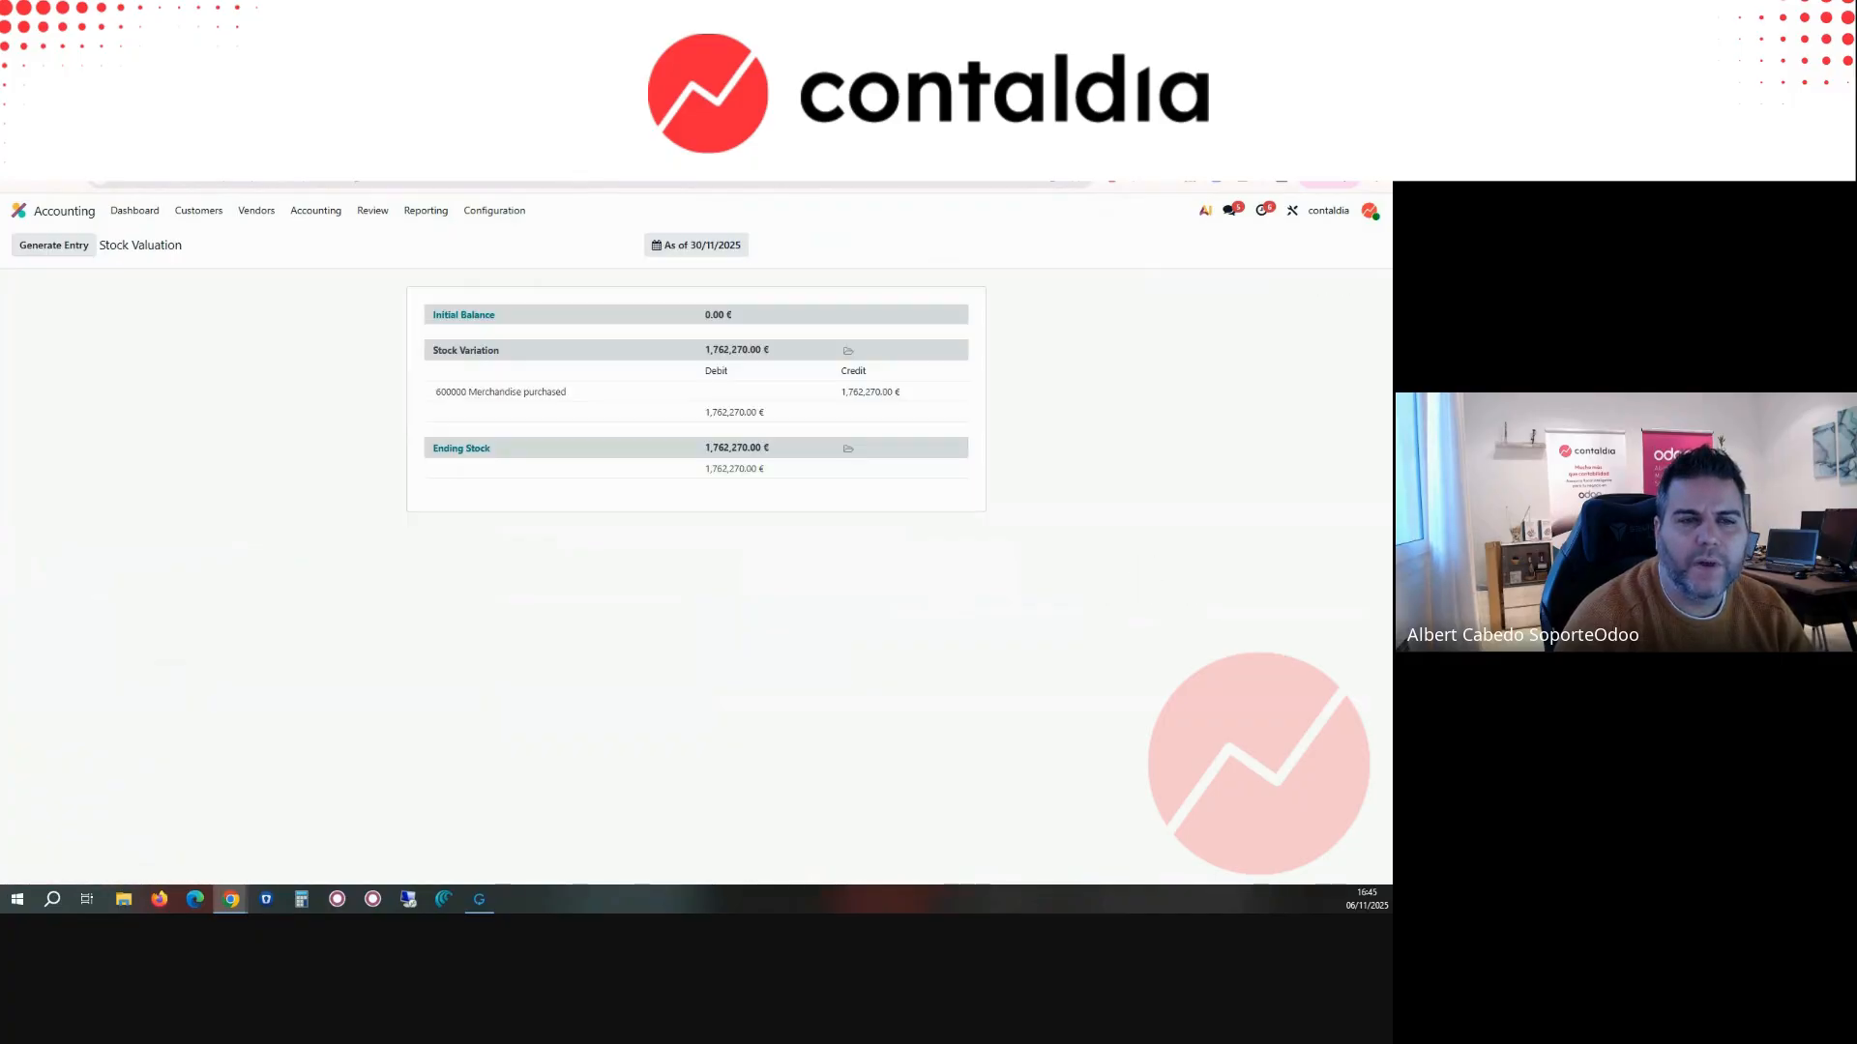
pyautogui.click(76, 254)
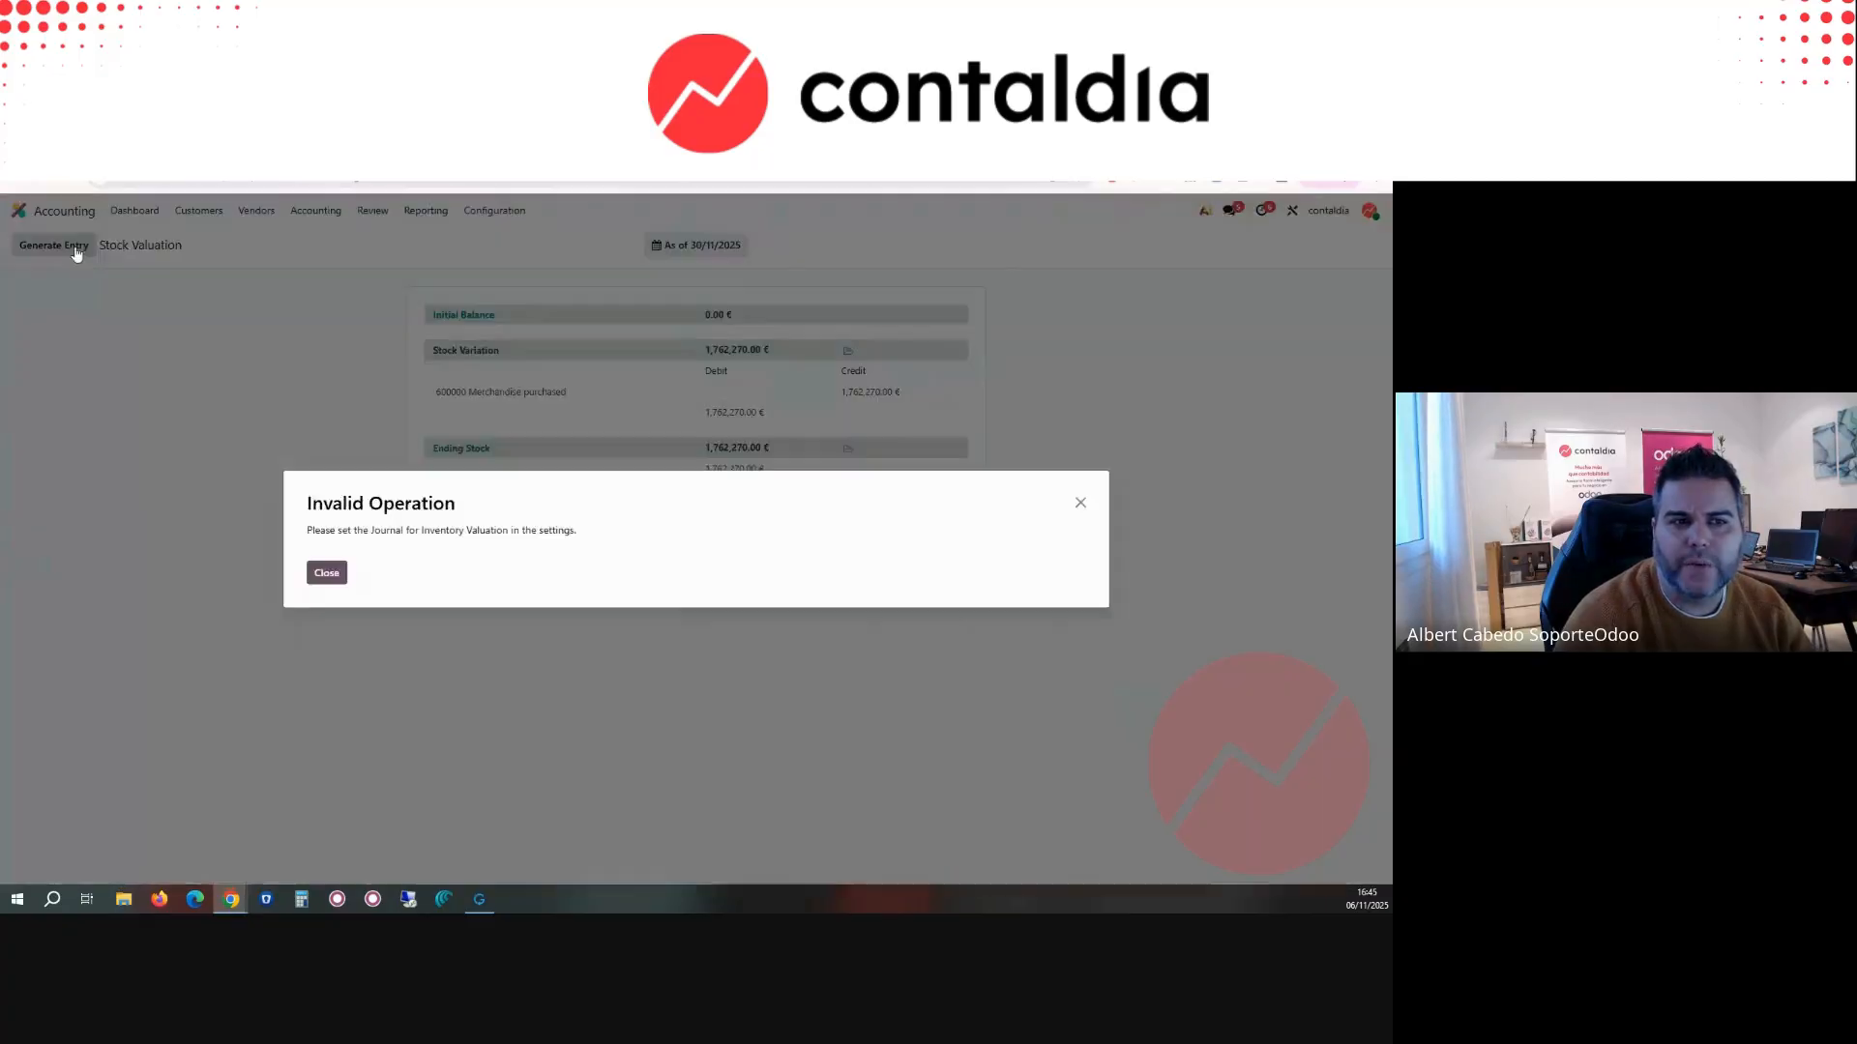
pyautogui.click(331, 578)
pyautogui.click(251, 146)
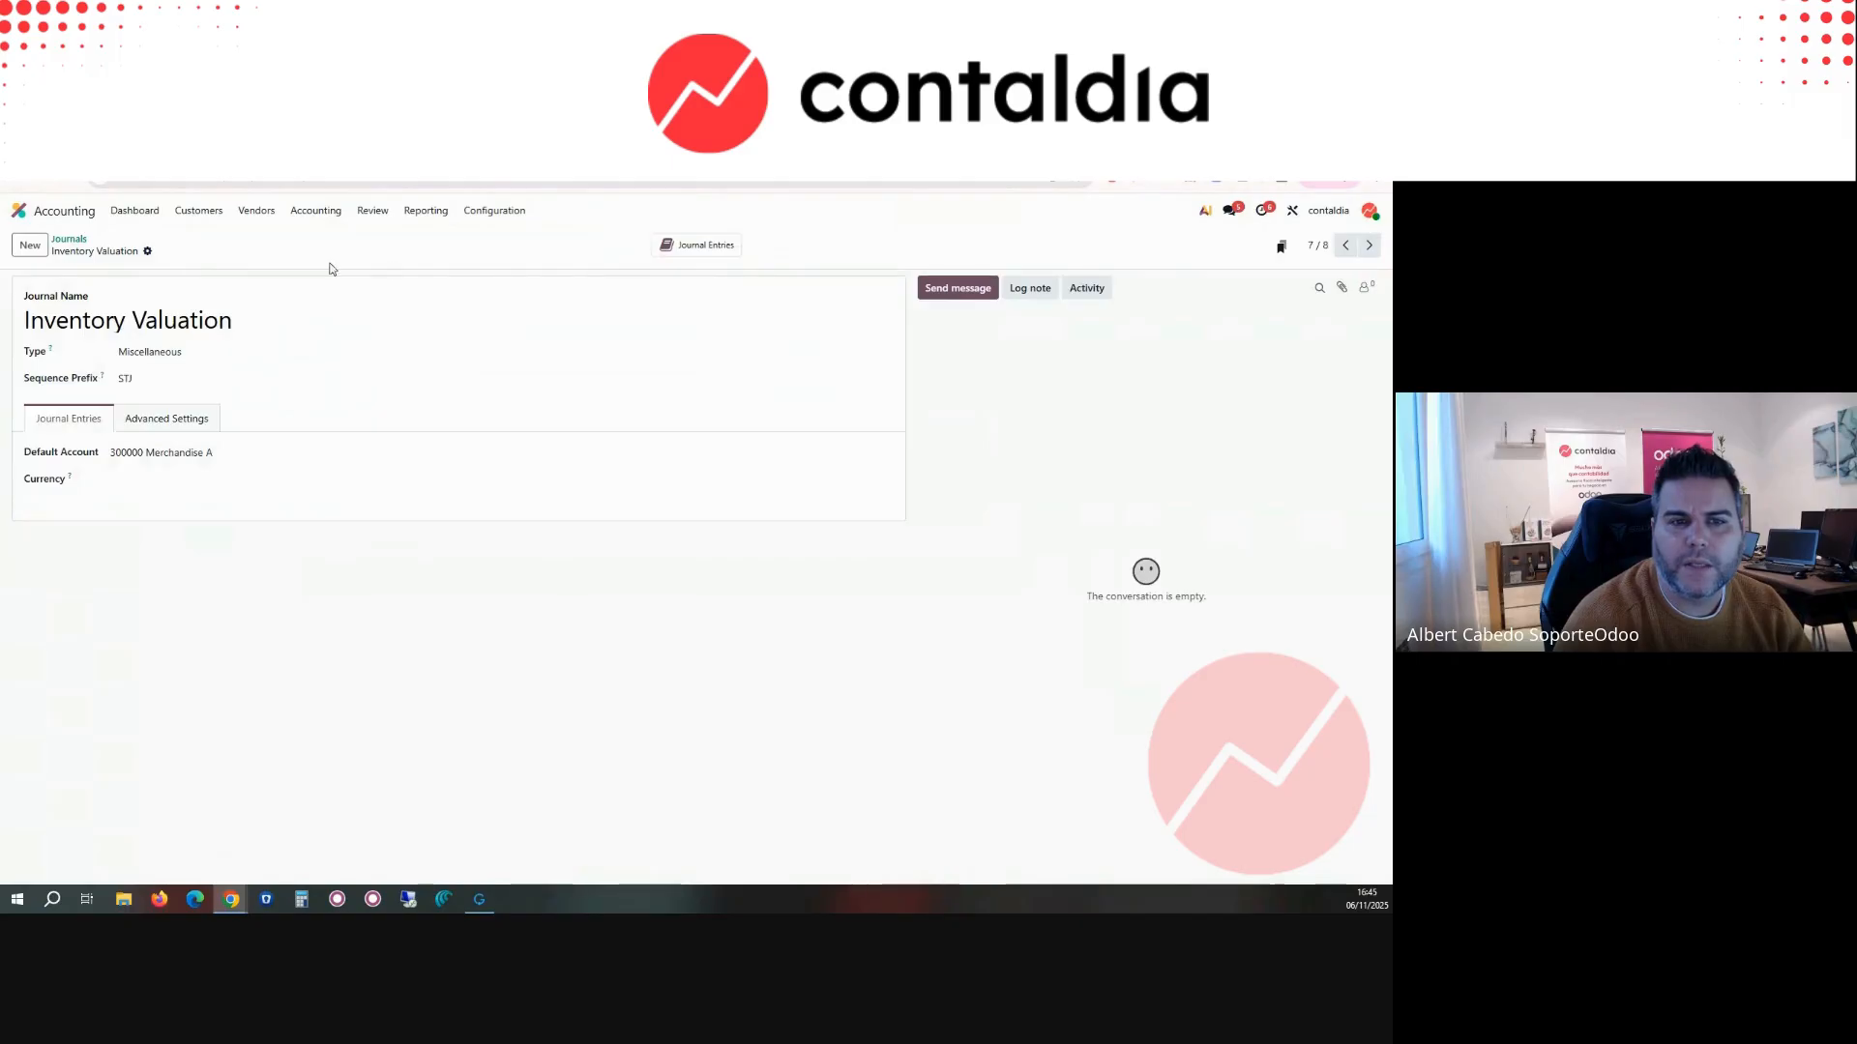
# Step: Search the settings for VALU, set the valuation account to 610000 Changes in inventories of merchandise and the journal to Inventory Valuation, and save
pyautogui.click(493, 210)
pyautogui.click(510, 244)
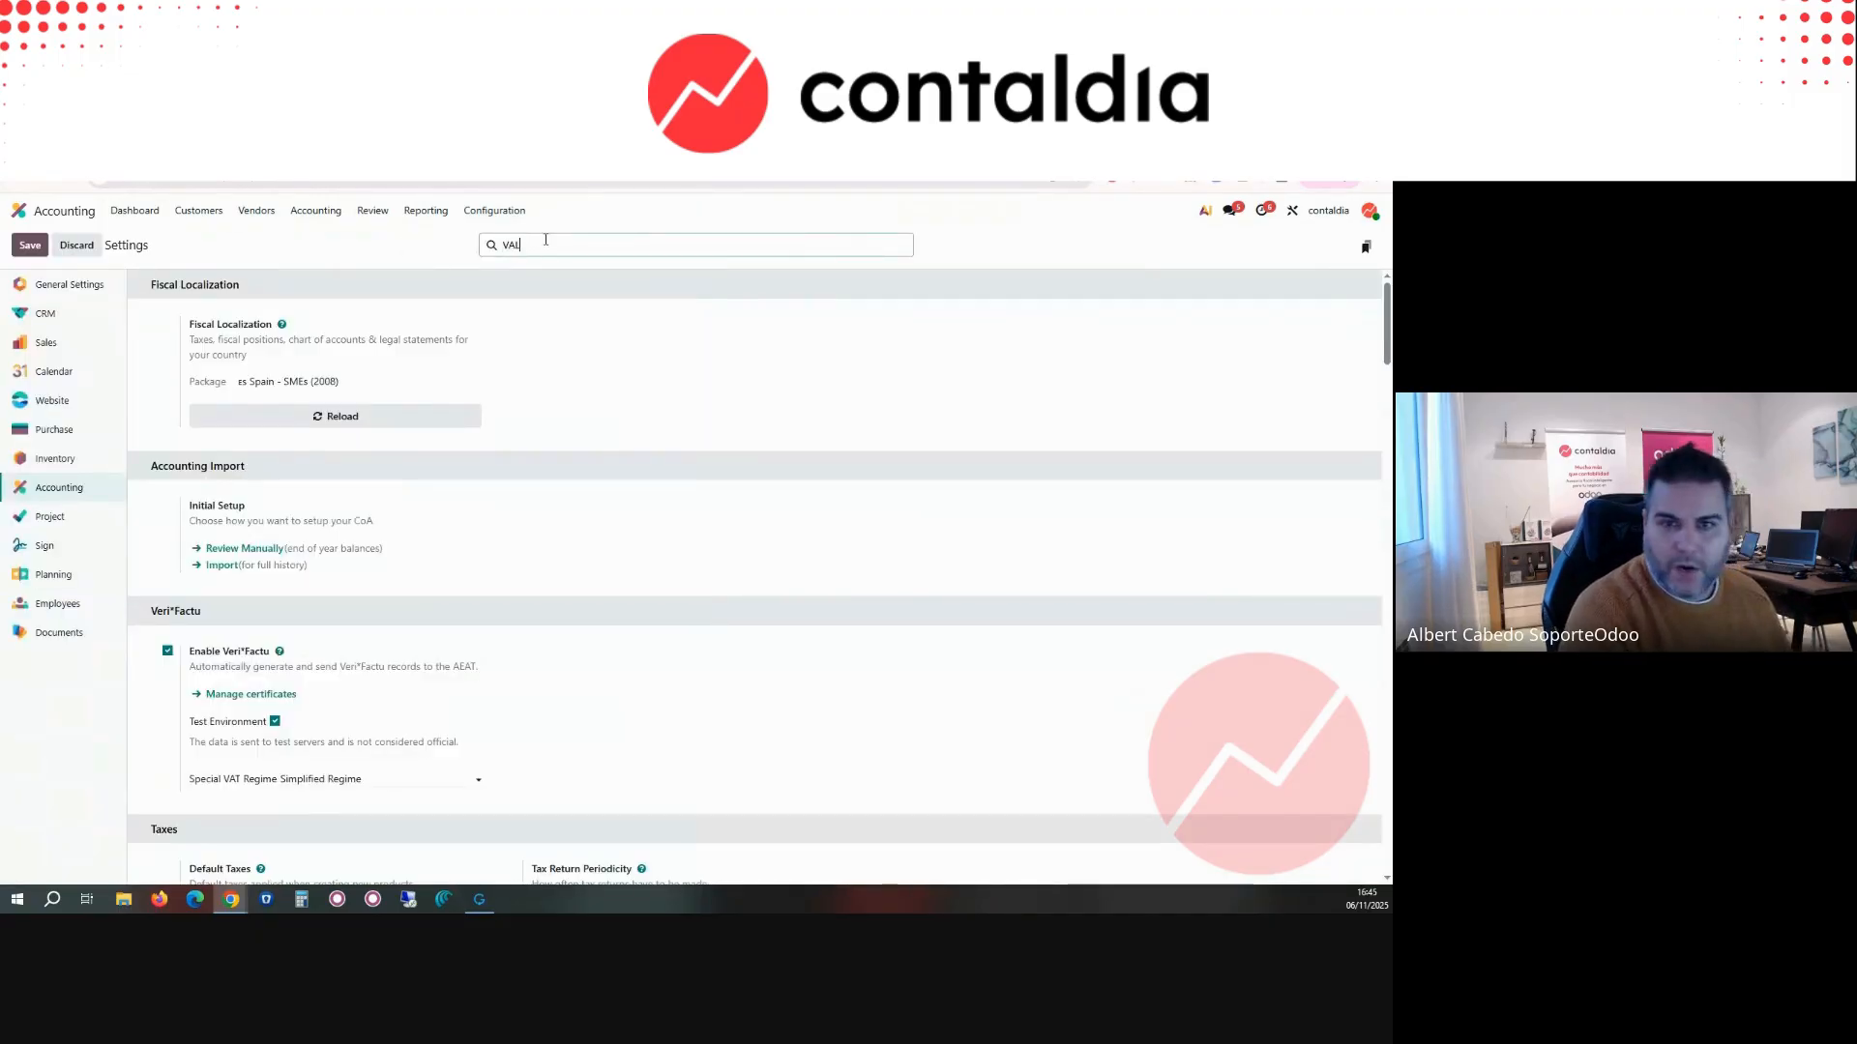
pyautogui.write('U')
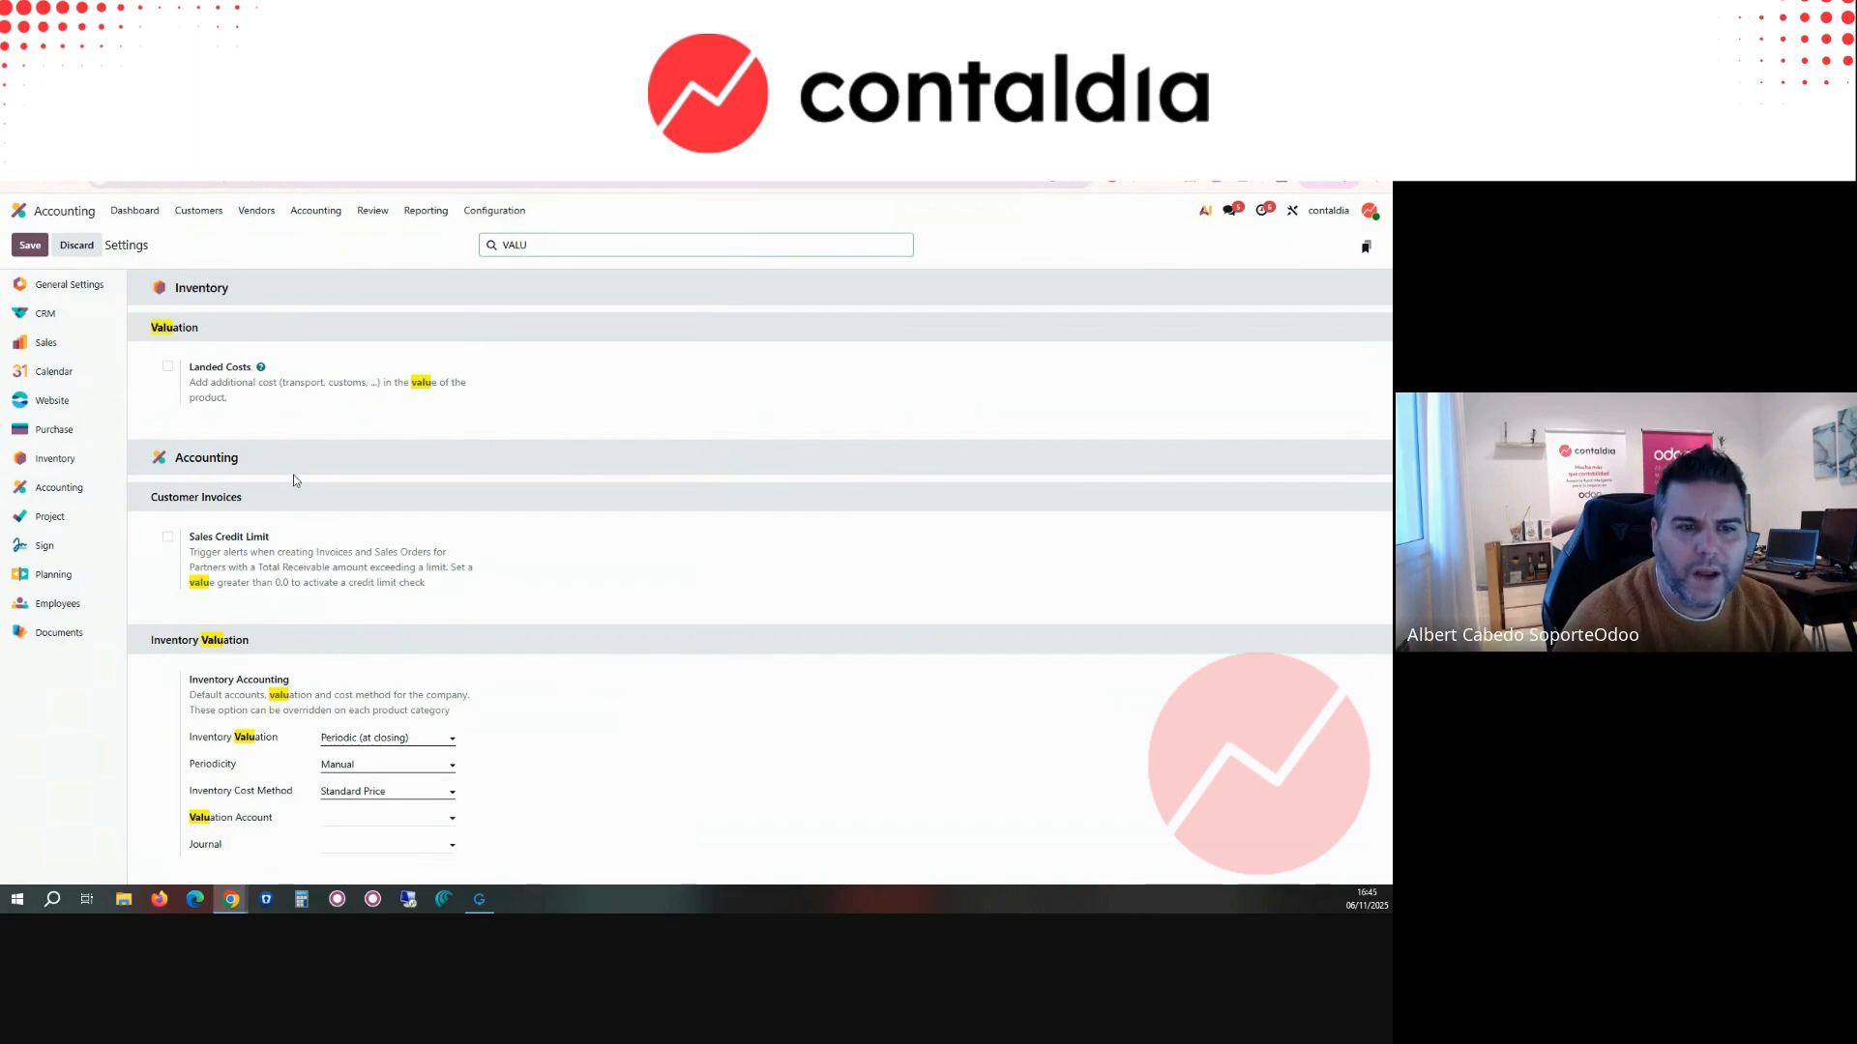
pyautogui.click(376, 765)
pyautogui.click(522, 774)
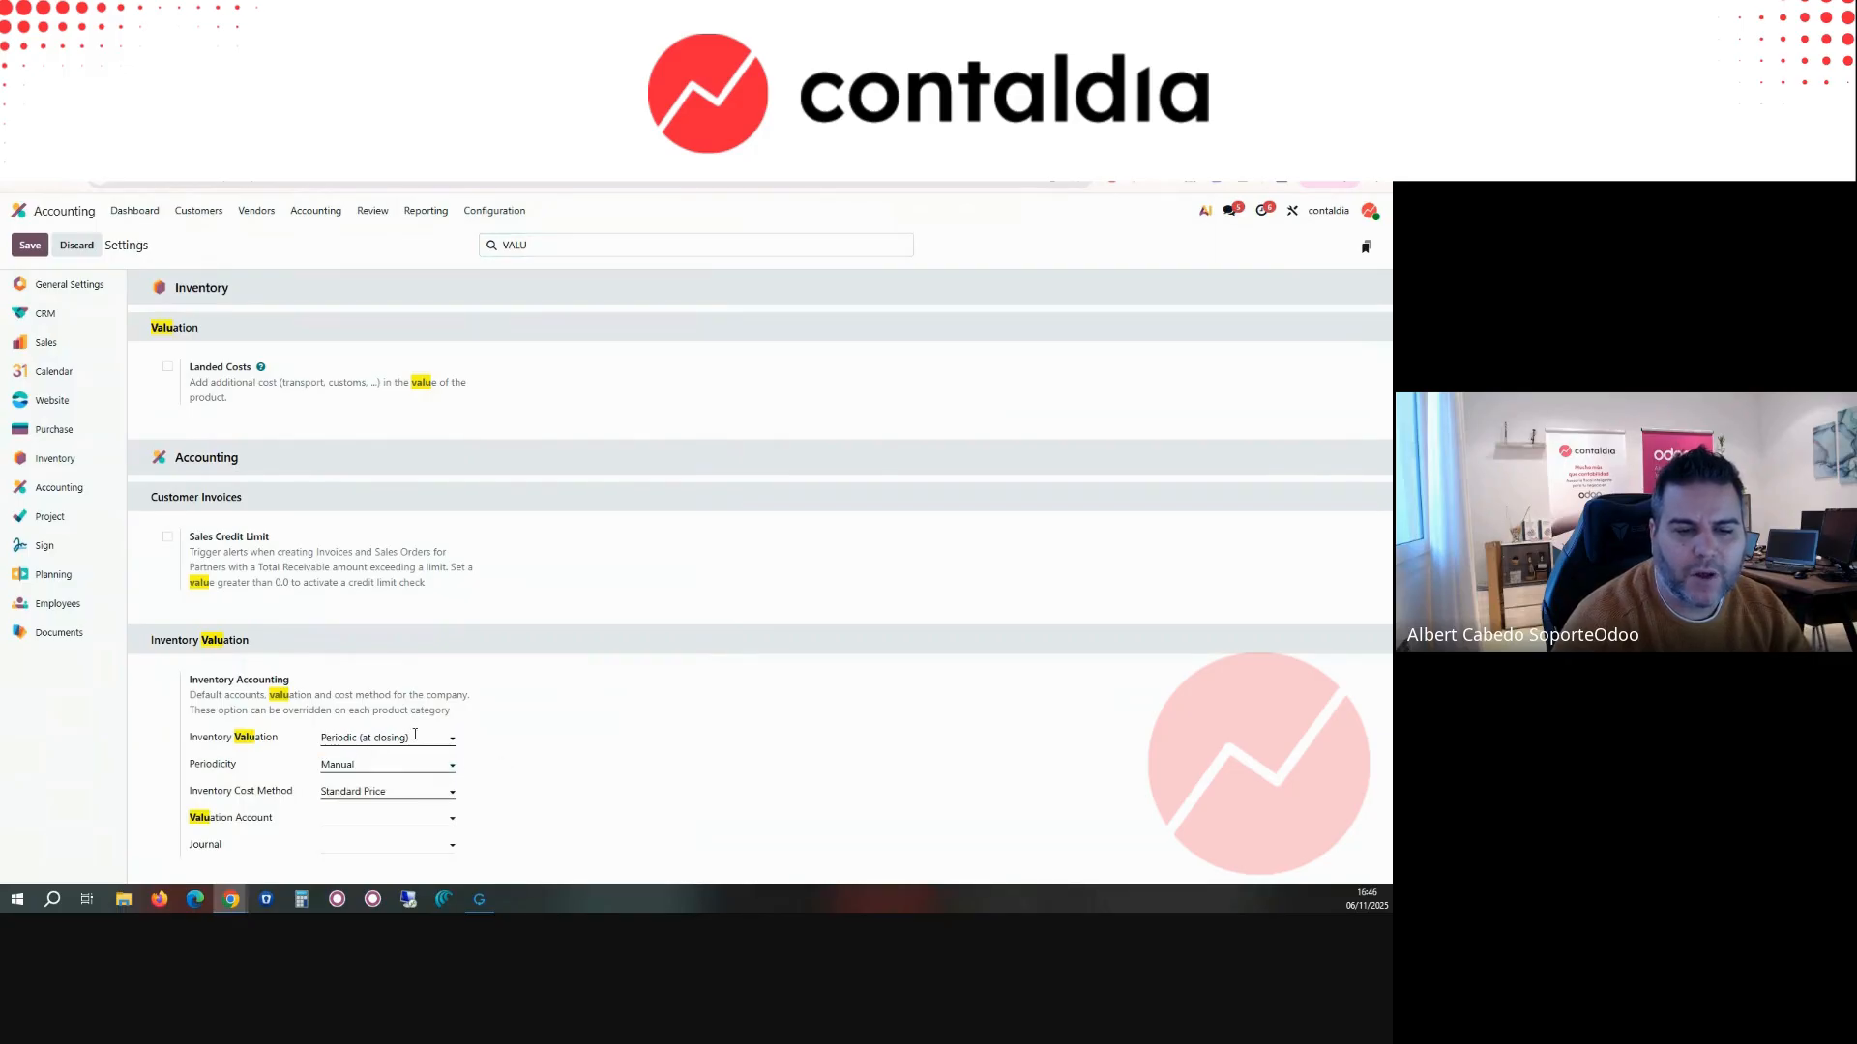
pyautogui.click(404, 817)
pyautogui.write('610')
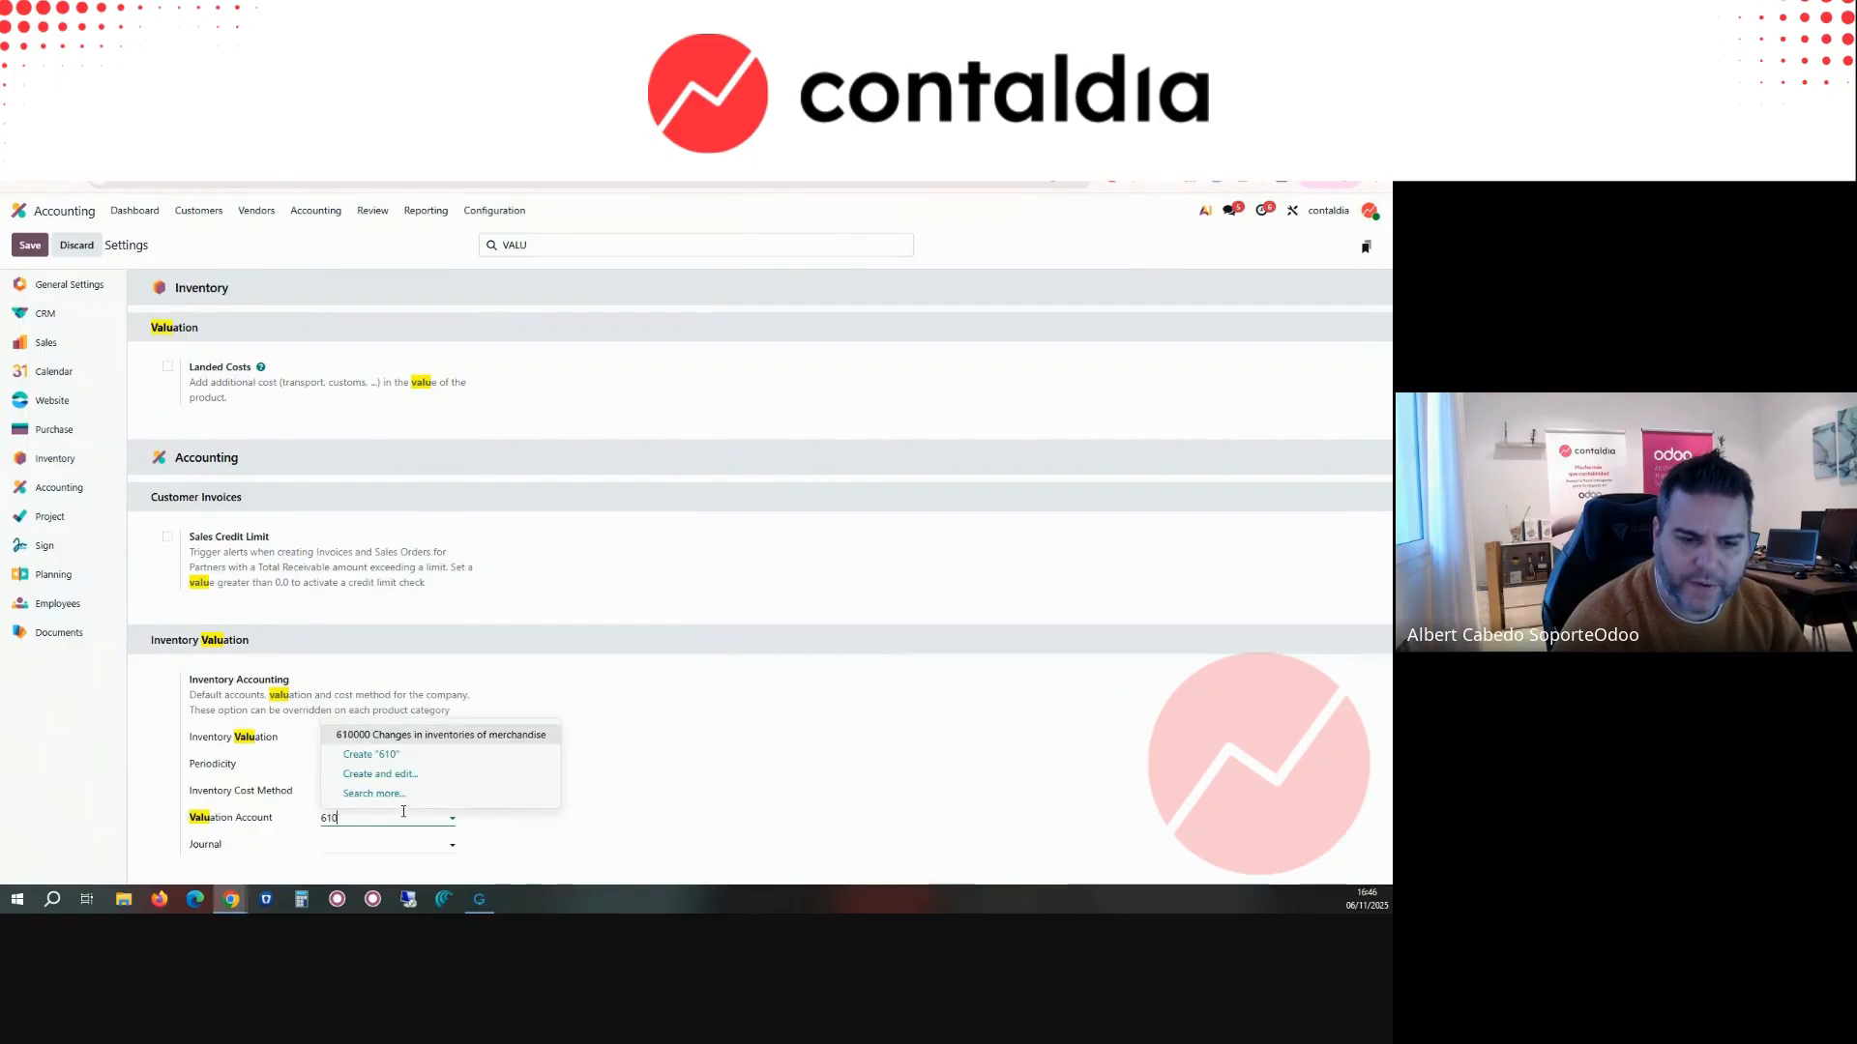
pyautogui.click(398, 733)
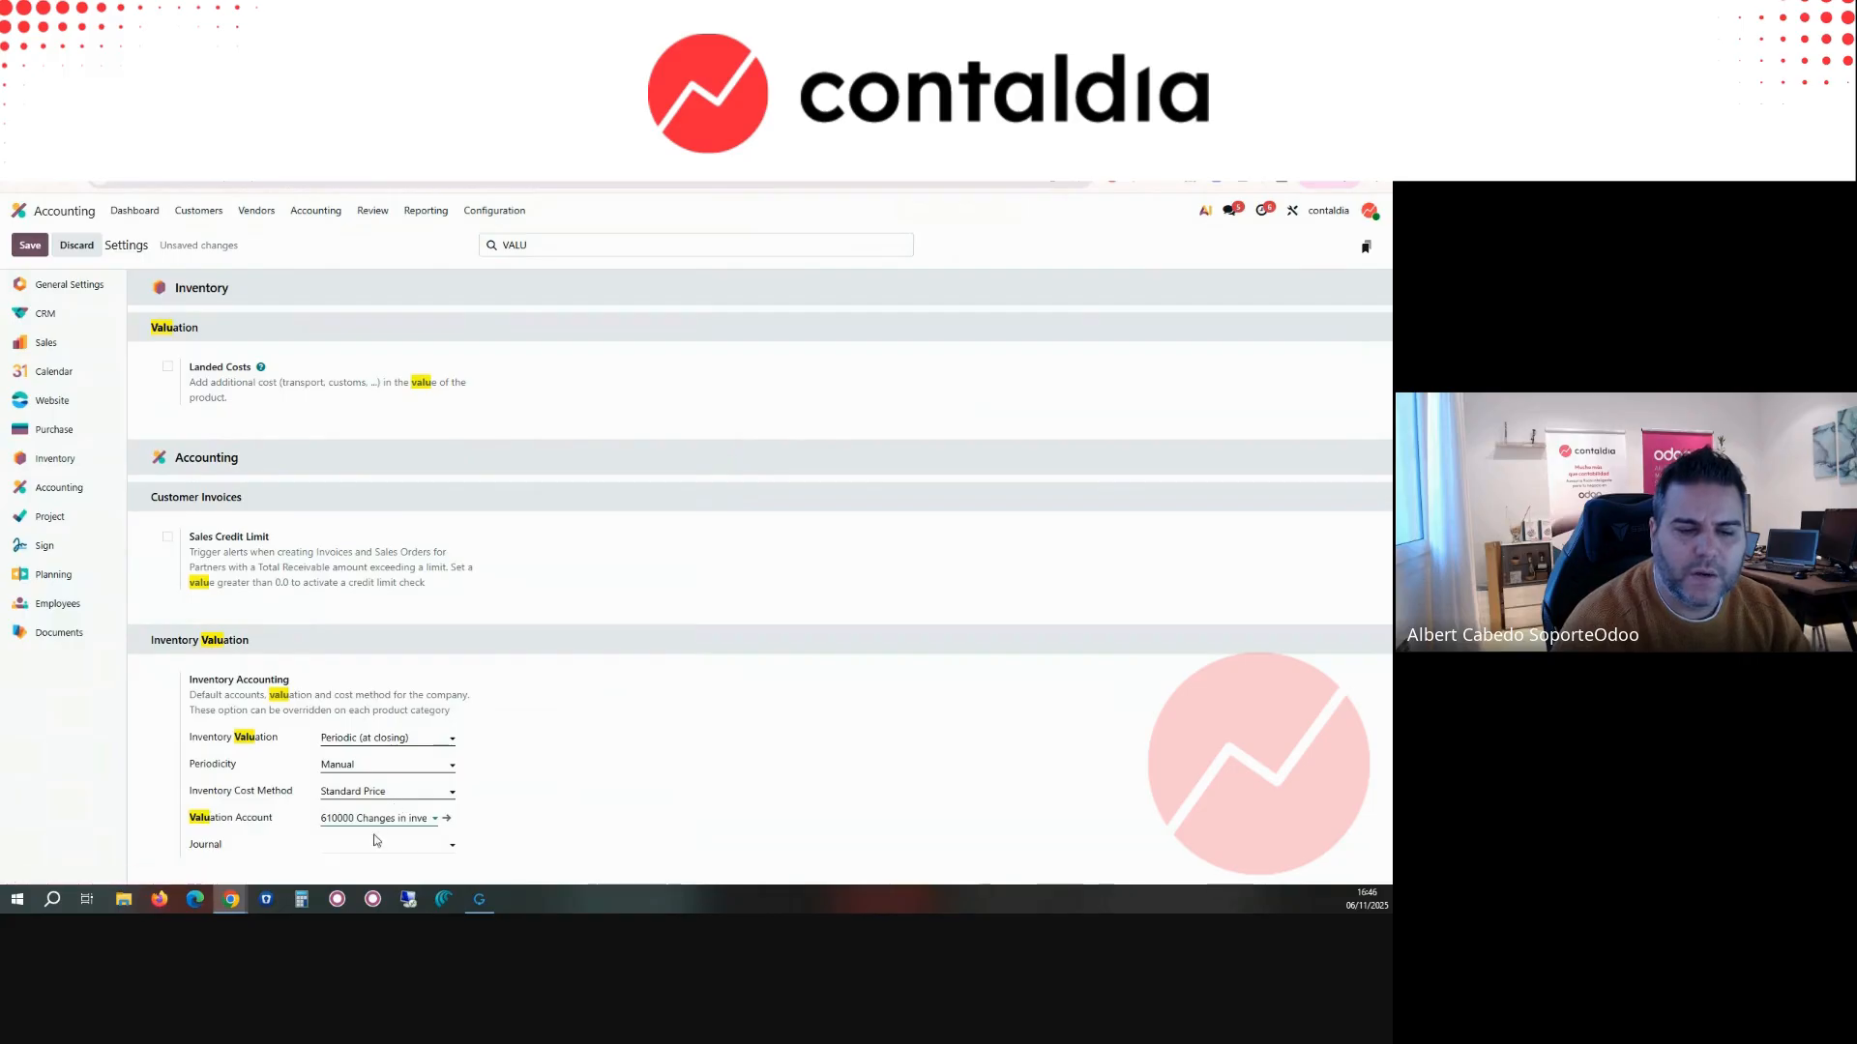
pyautogui.click(374, 842)
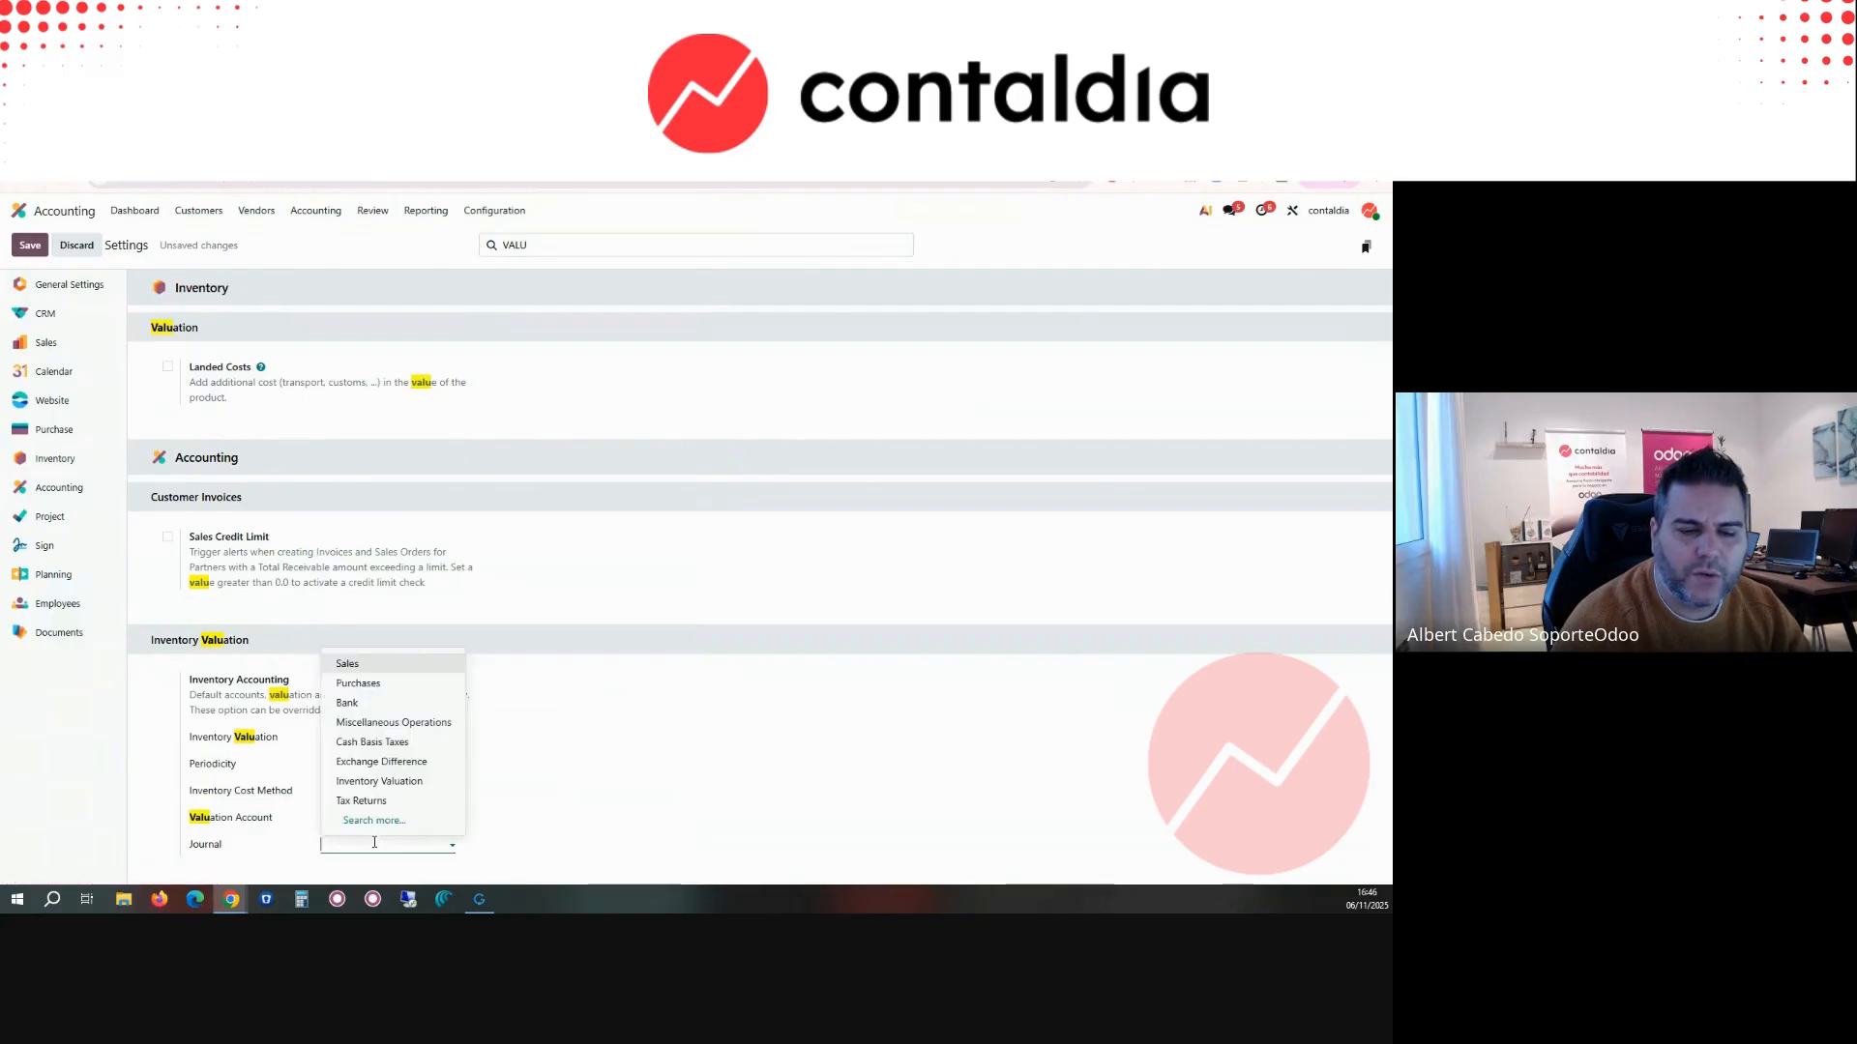
pyautogui.click(393, 782)
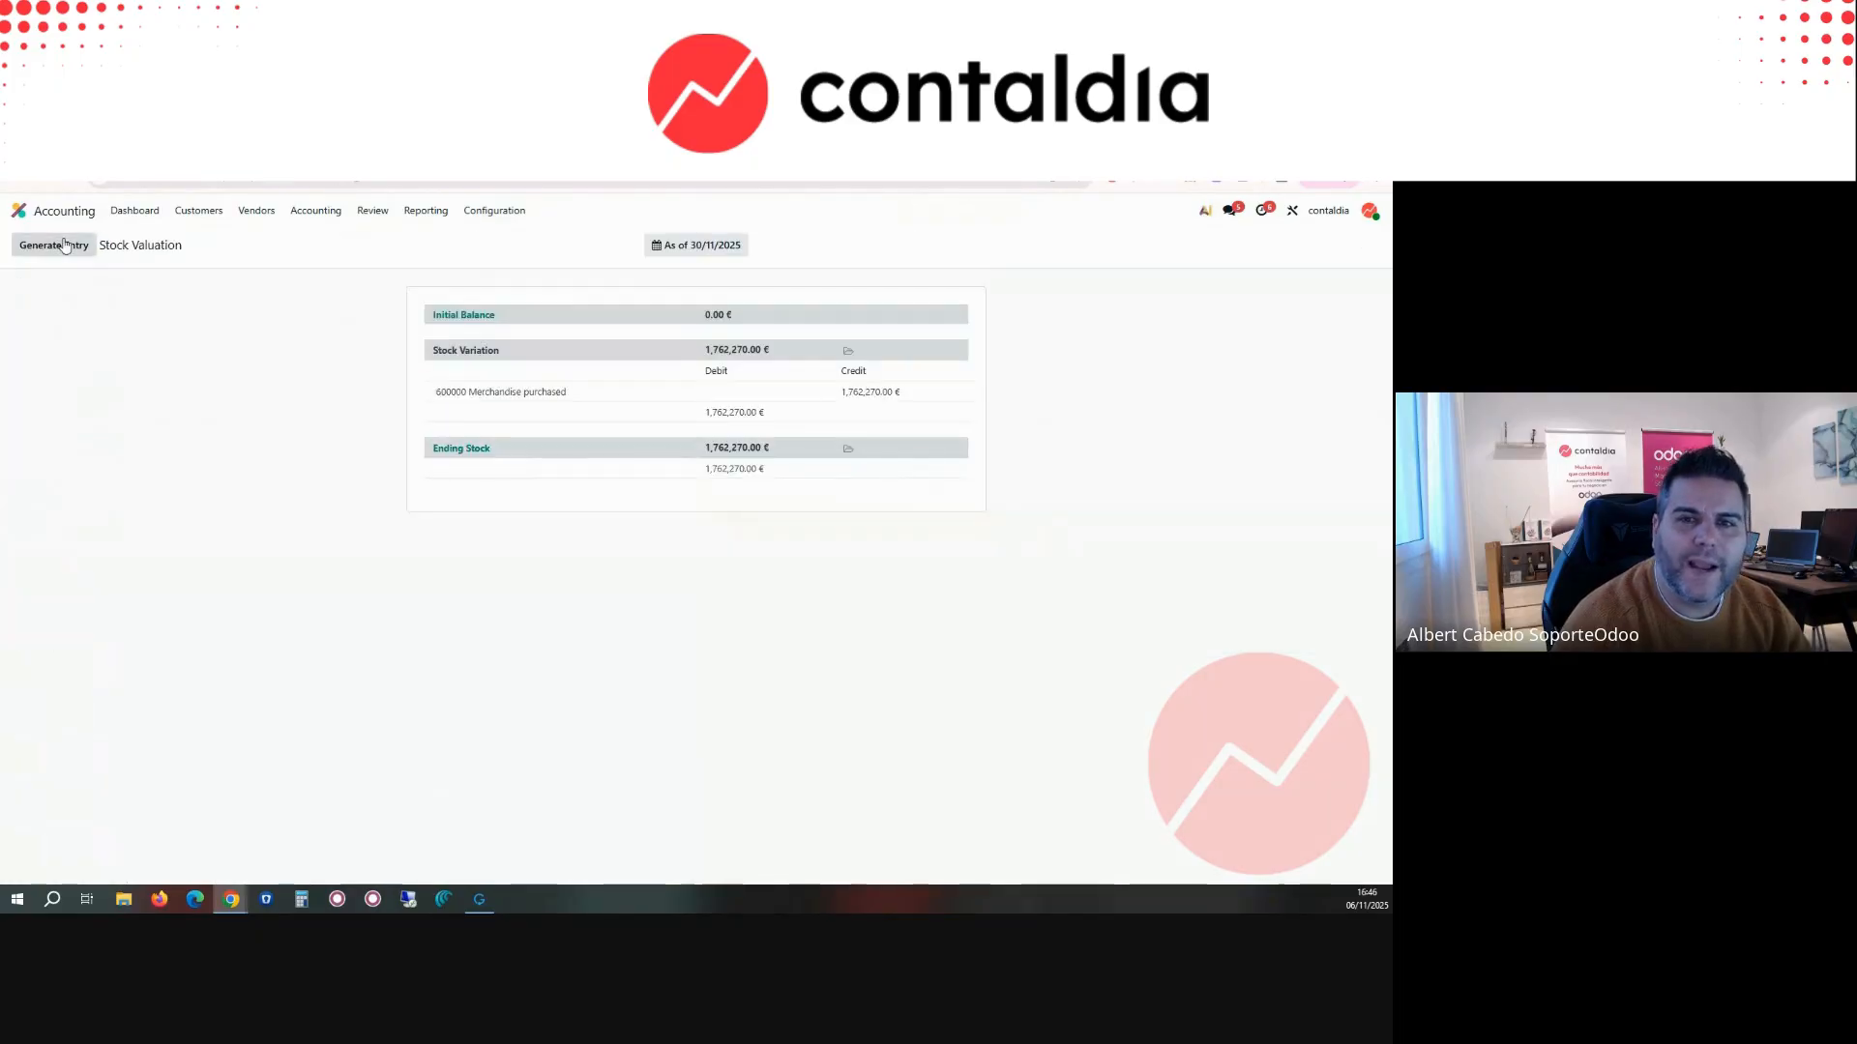
# Step: Generate the stock closing entry from the stock valuation, post it and return to the valuation report
pyautogui.click(77, 248)
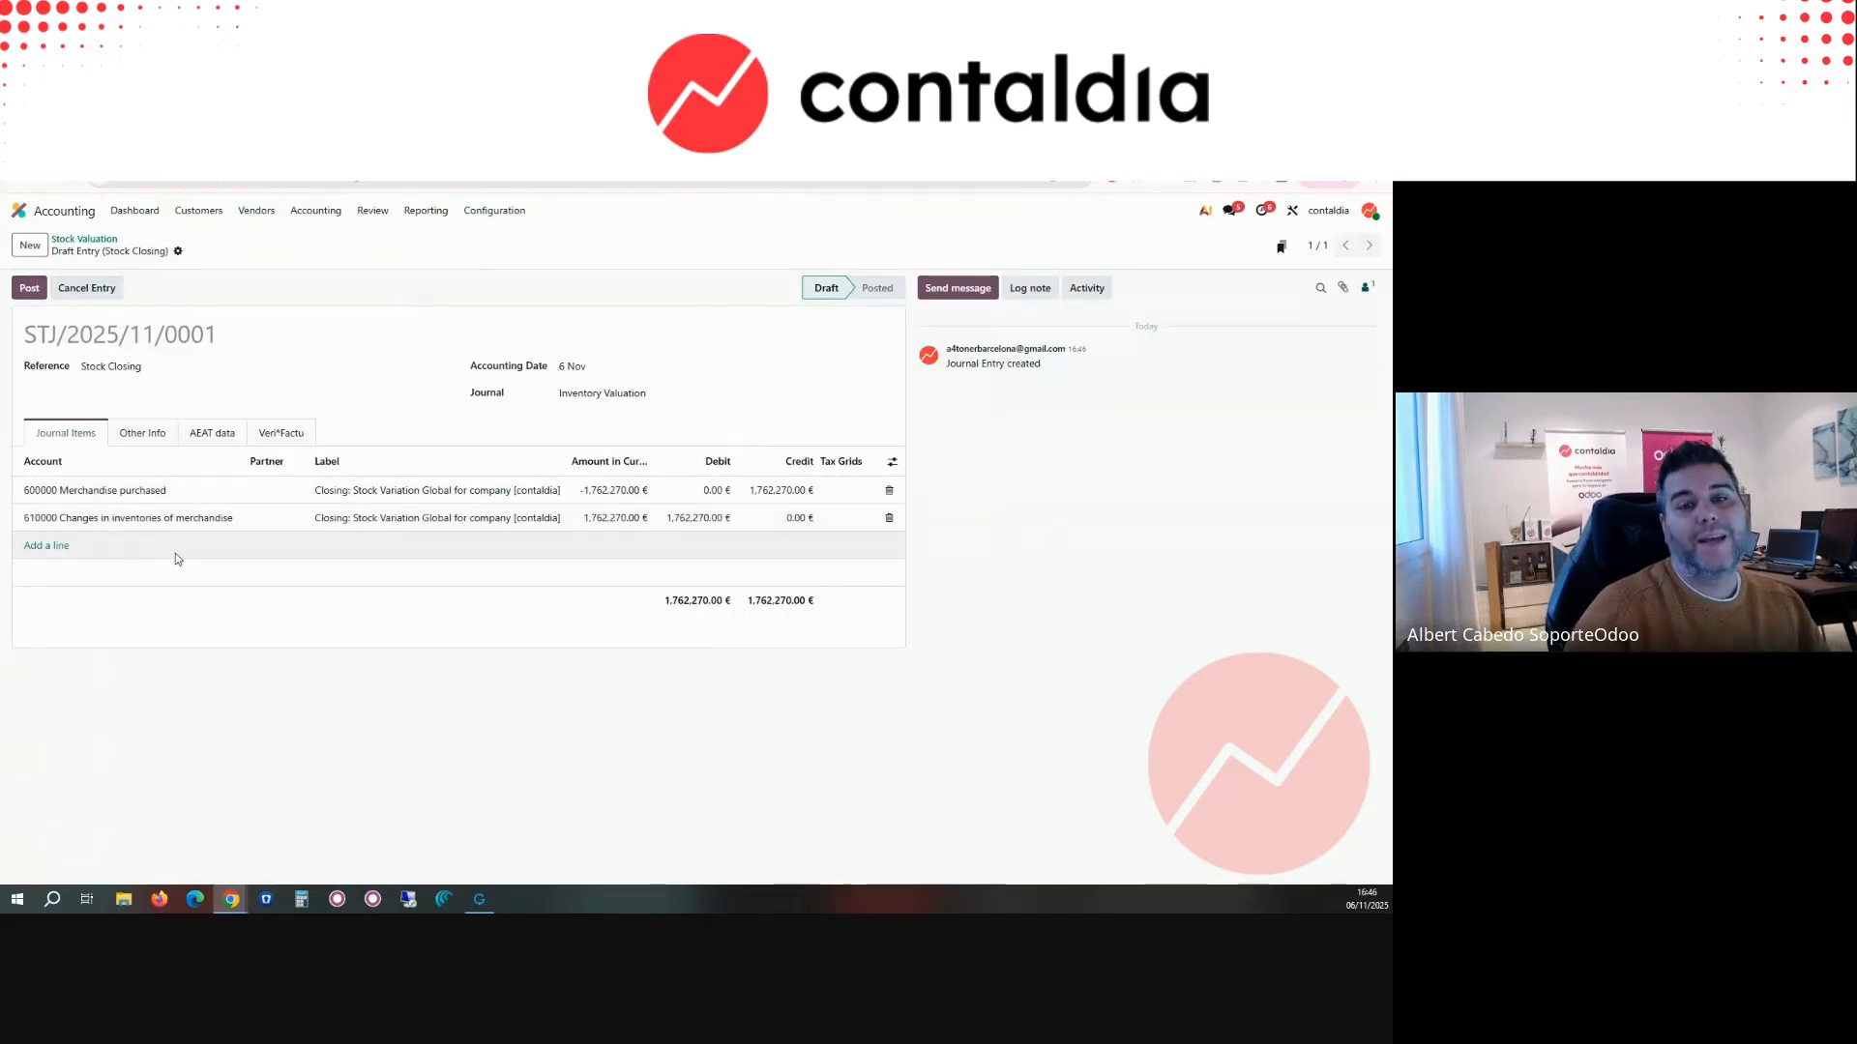
pyautogui.click(30, 288)
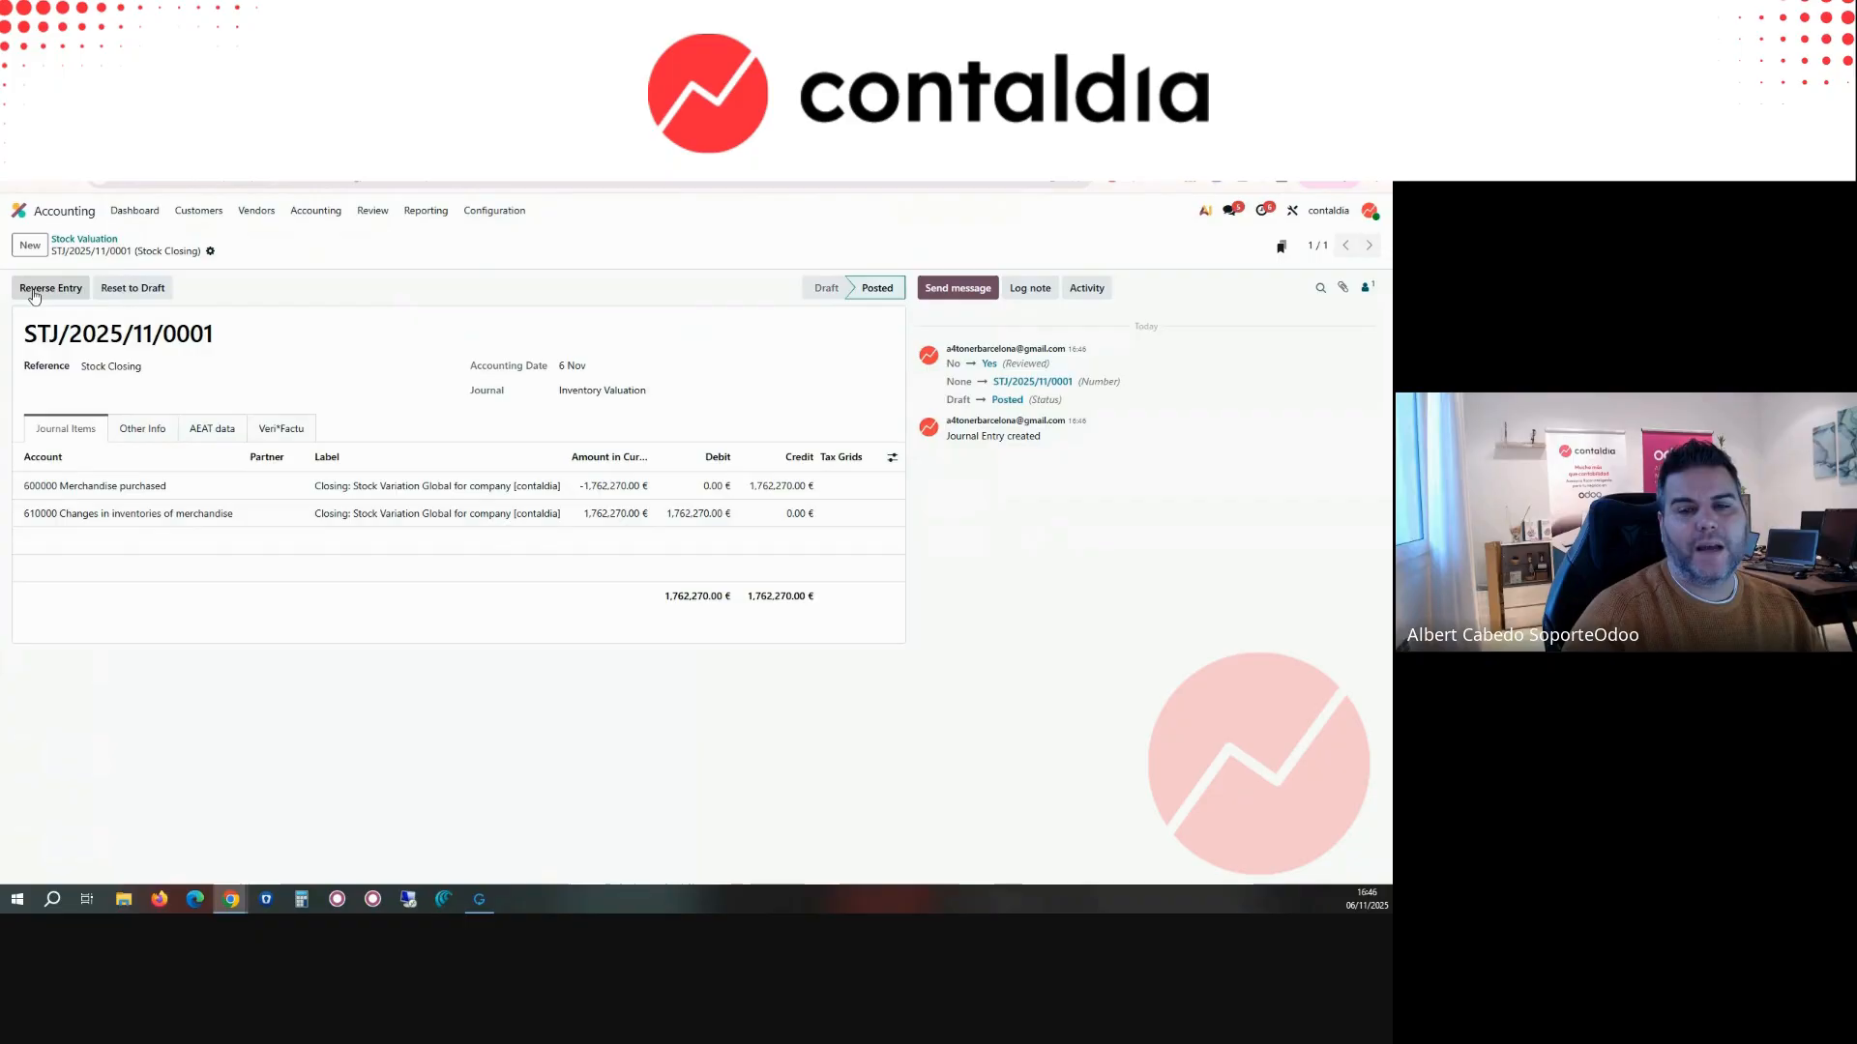
pyautogui.click(90, 243)
# Step: Open the Depreciation Schedule for October 2025 and check its period options
pyautogui.click(372, 210)
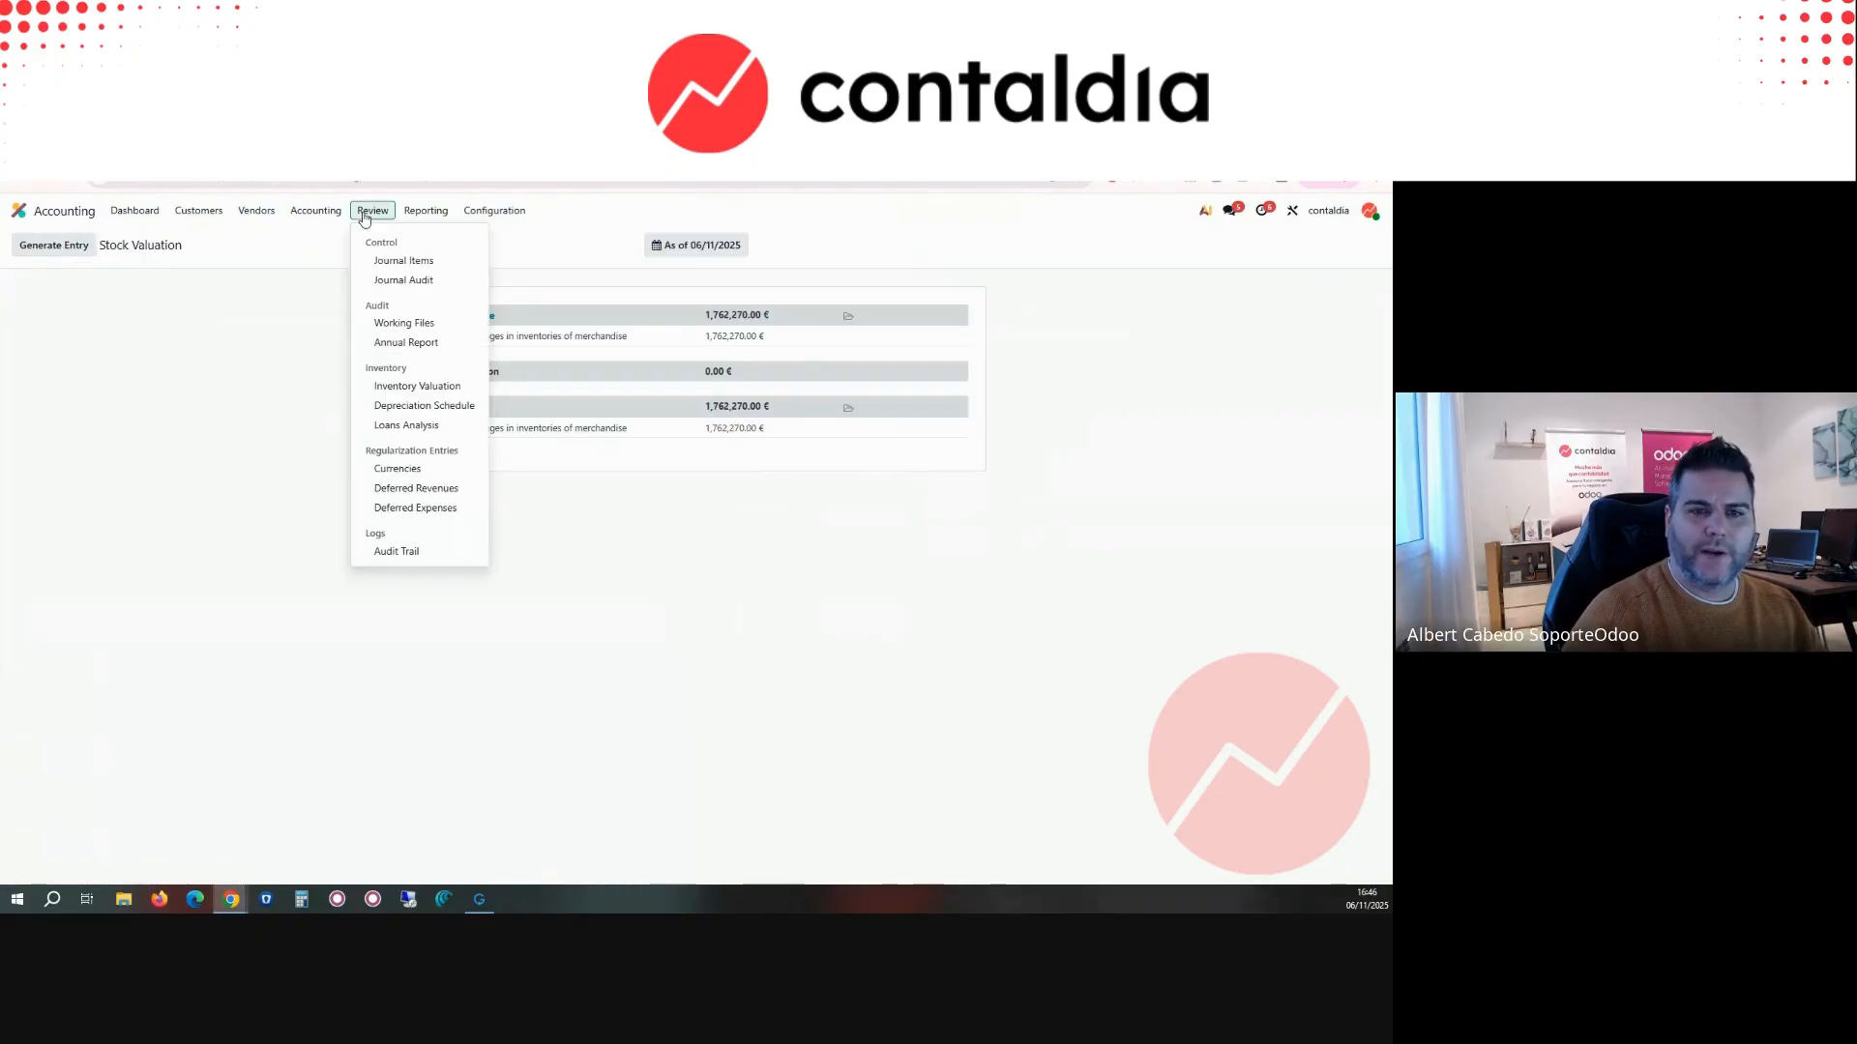
pyautogui.click(425, 406)
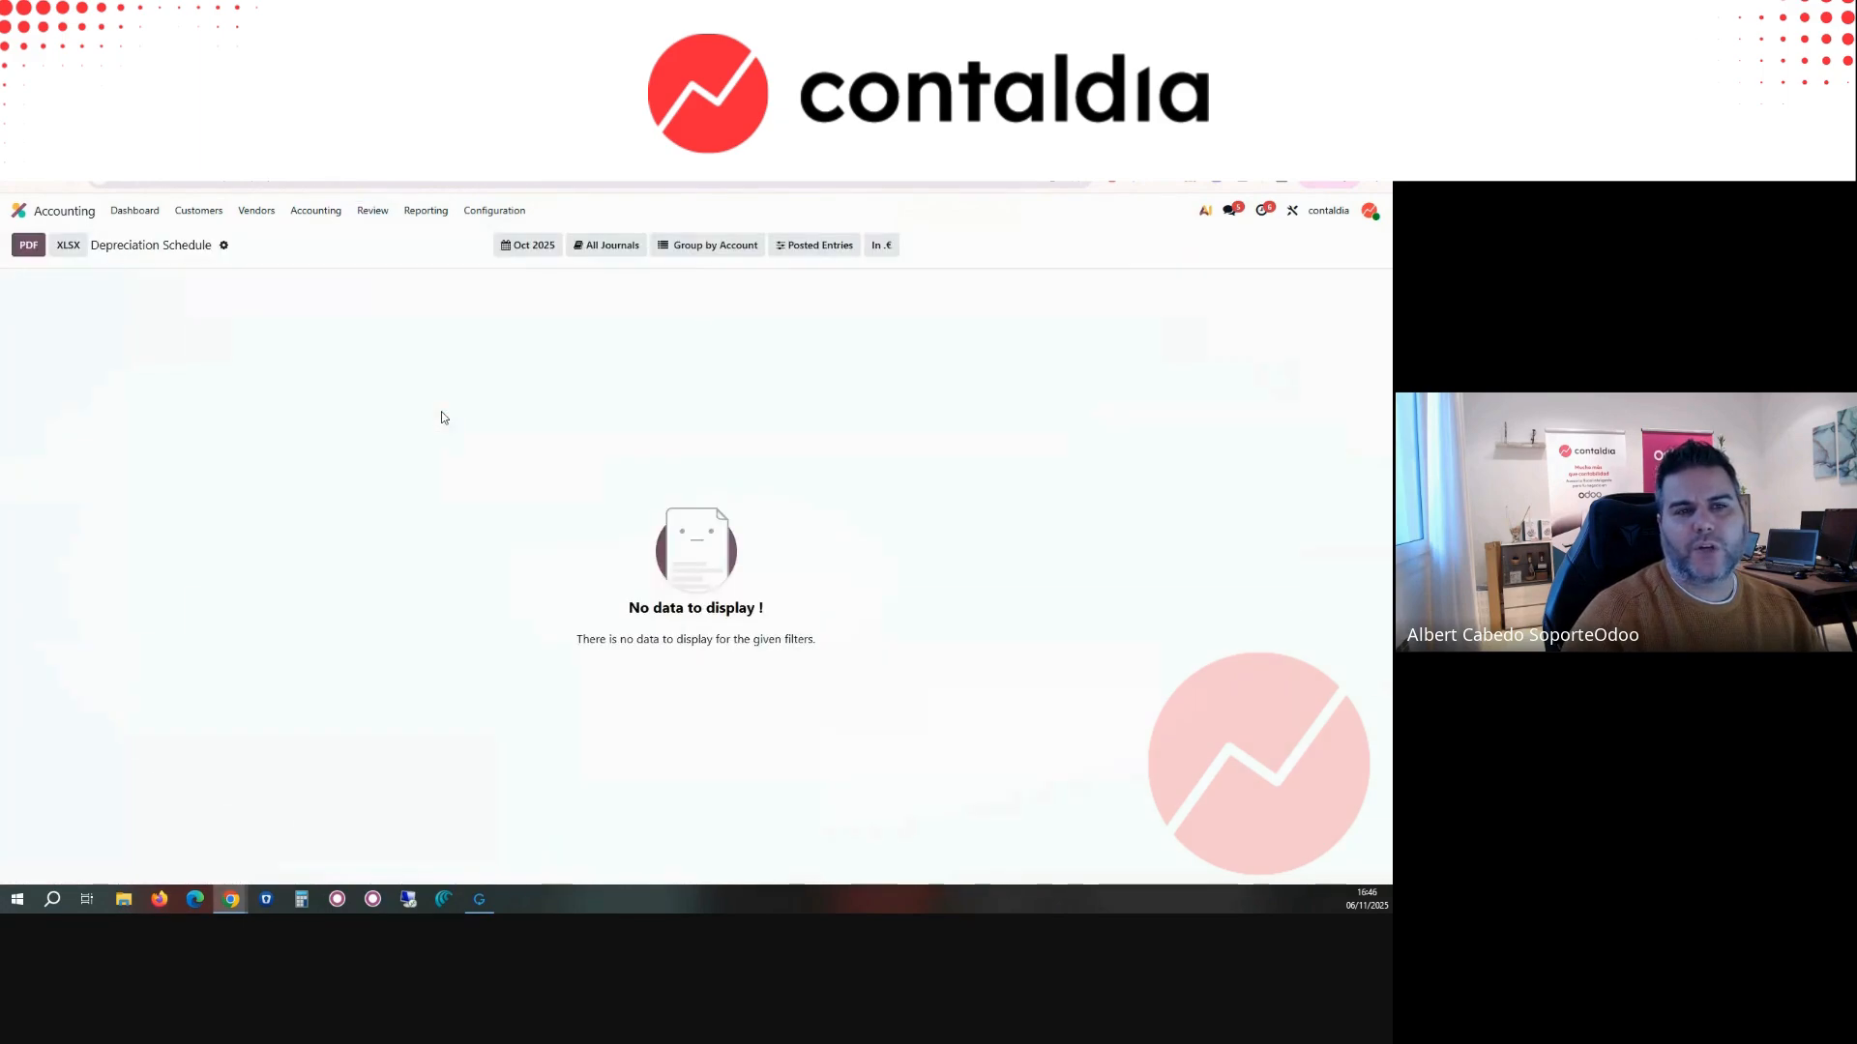
pyautogui.click(544, 249)
# Step: Look through the Loans Analysis, the Depreciation Schedule and the list of assets
pyautogui.click(373, 210)
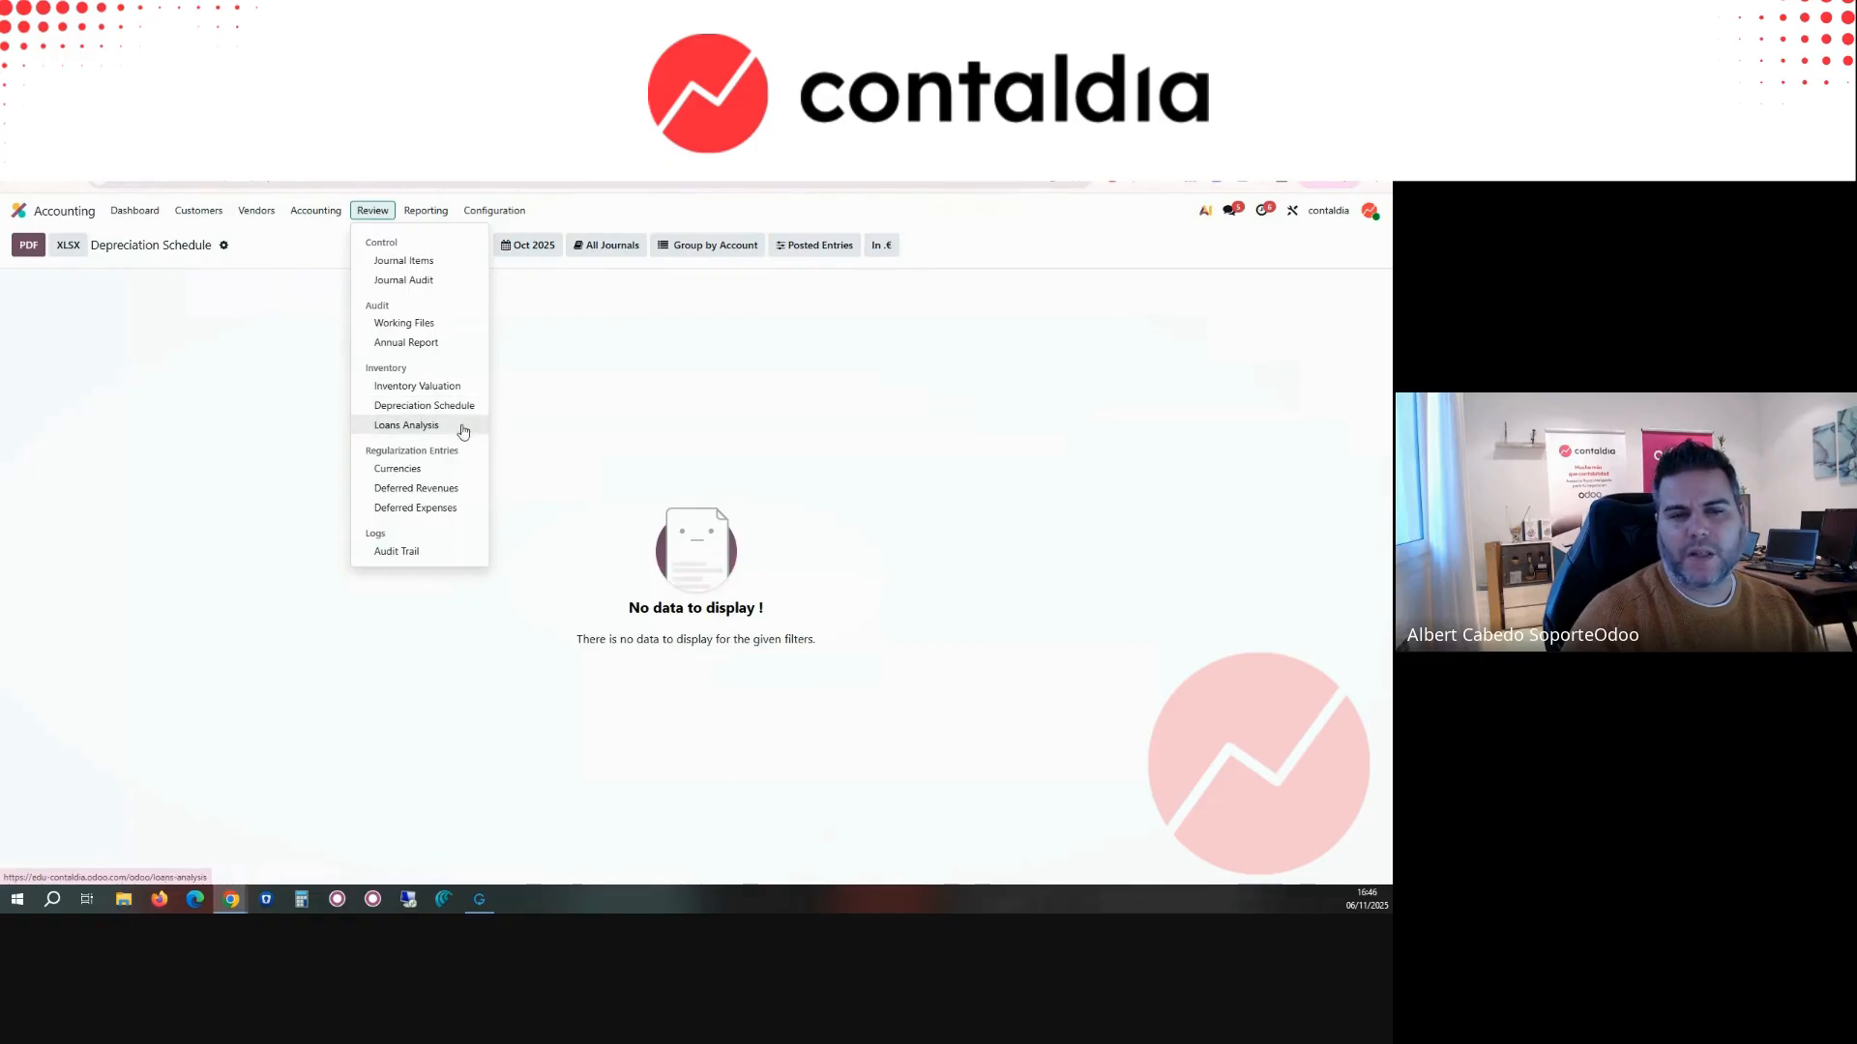
pyautogui.click(406, 426)
pyautogui.click(372, 210)
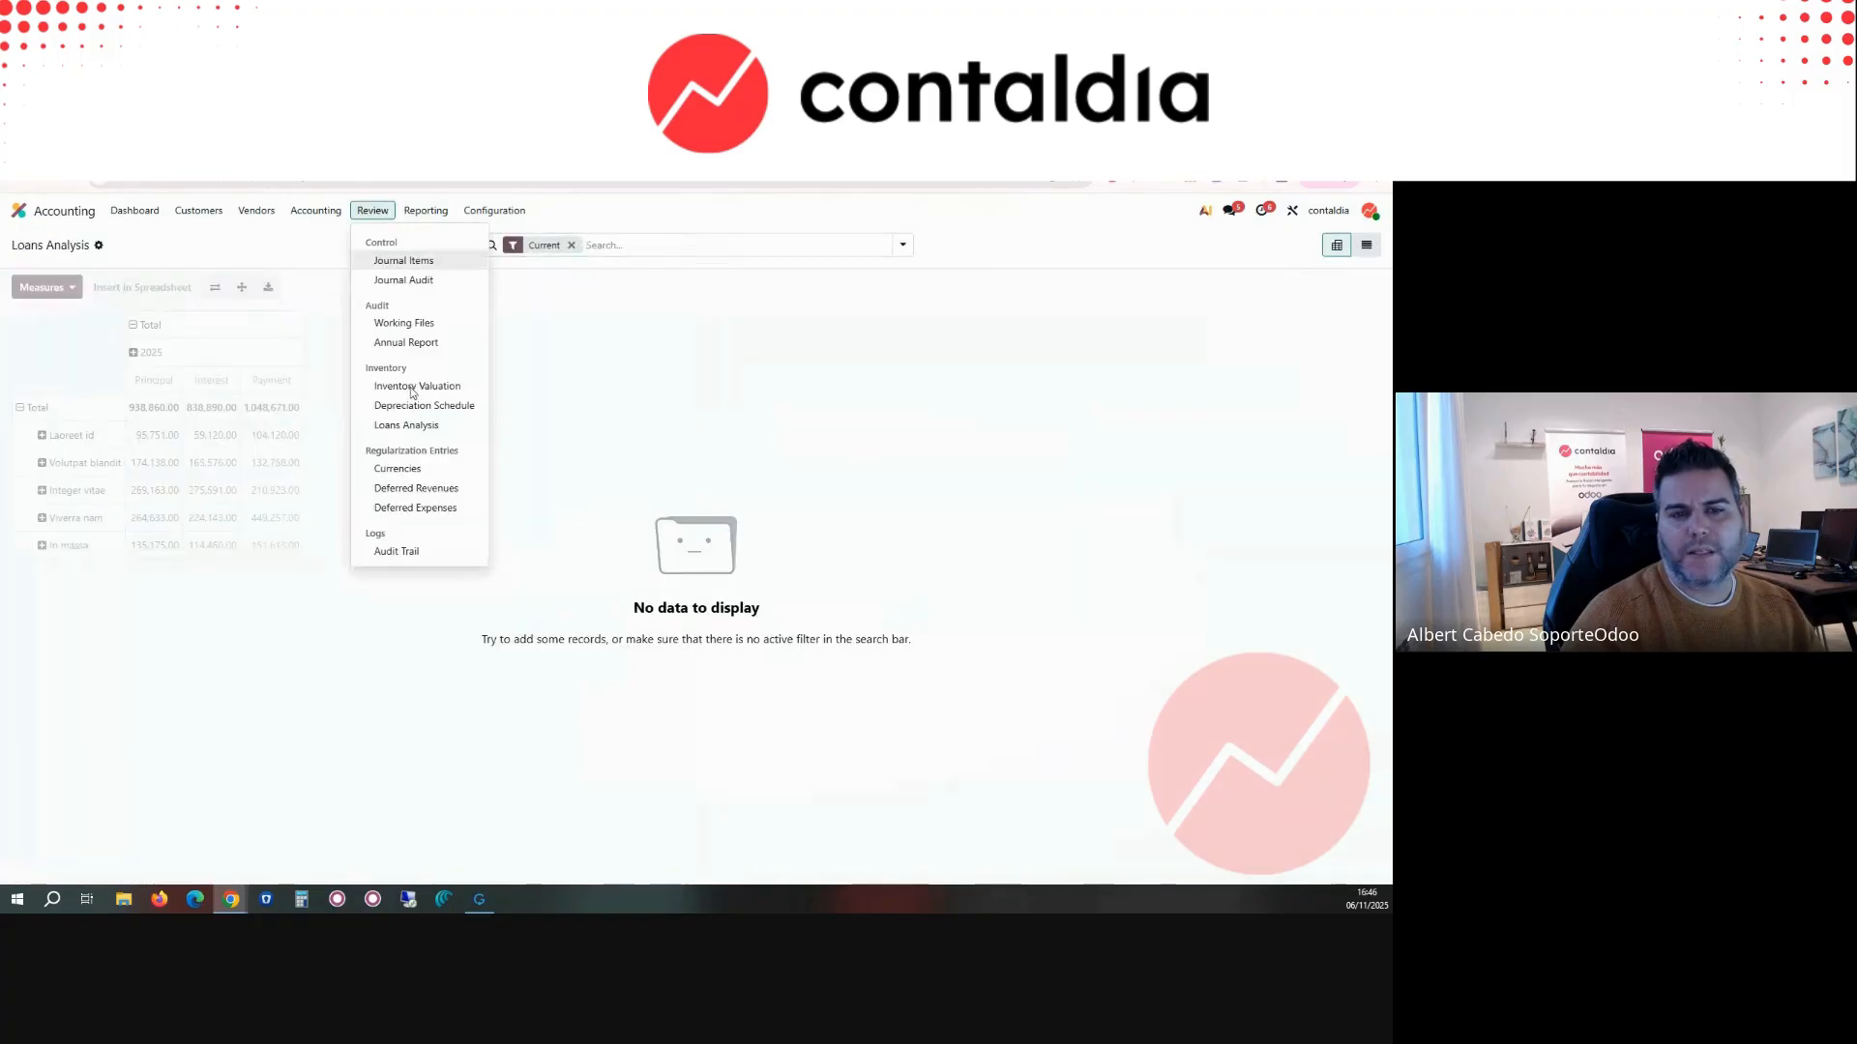
pyautogui.click(417, 406)
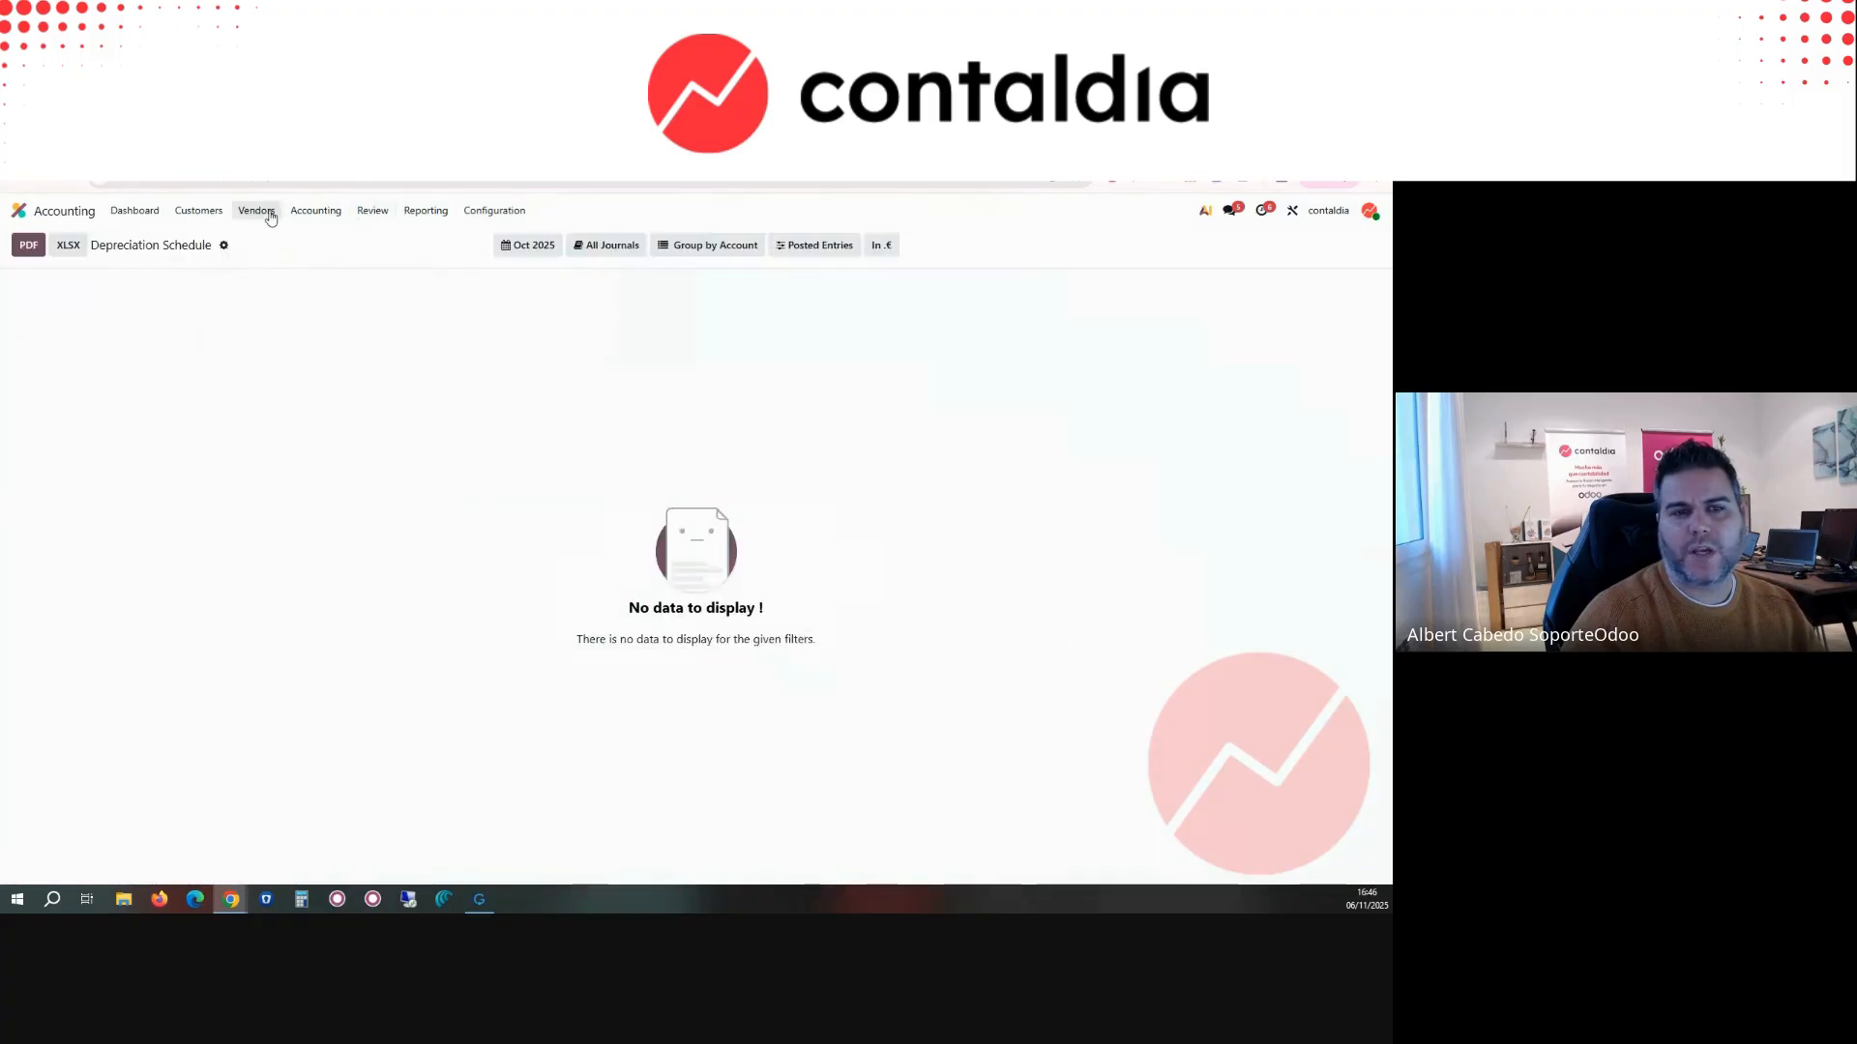
pyautogui.click(316, 210)
pyautogui.click(334, 304)
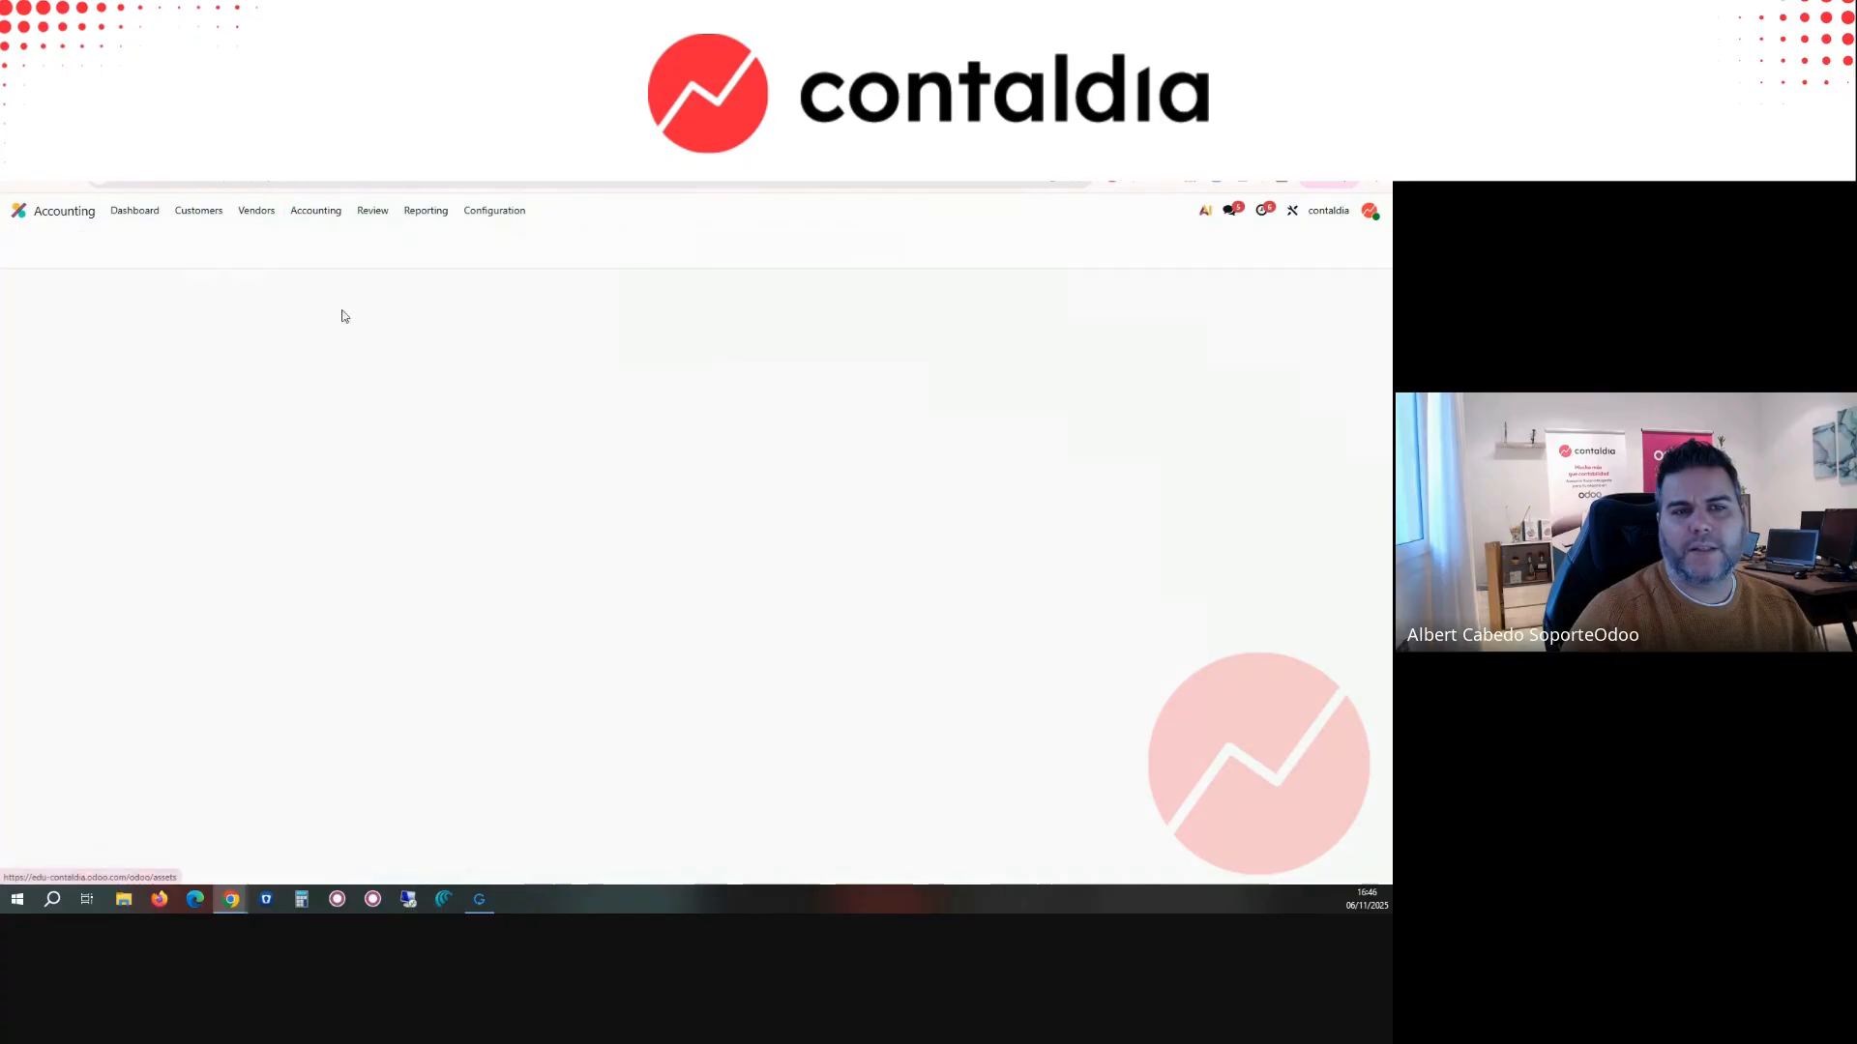
# Step: Start a new vendor bill and show the Start Date and End Date columns in its invoice lines
pyautogui.click(381, 221)
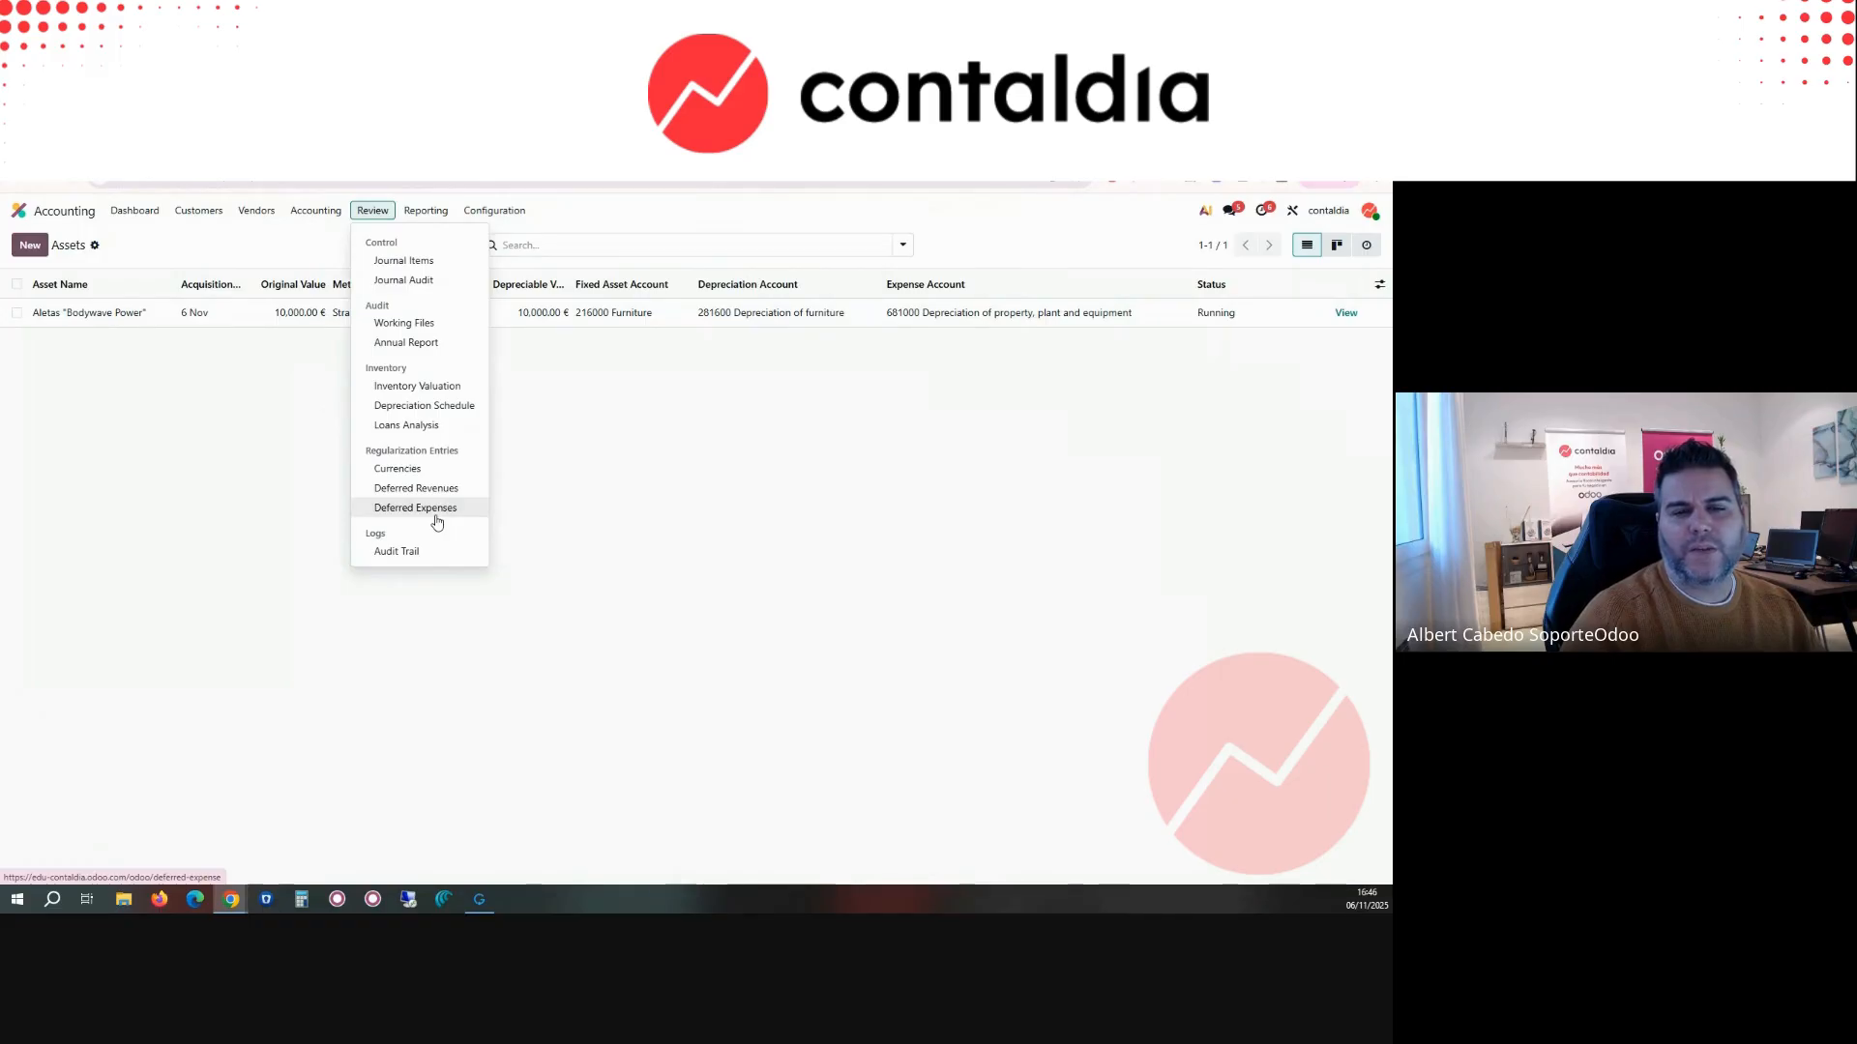
pyautogui.click(256, 210)
pyautogui.click(259, 239)
pyautogui.click(30, 245)
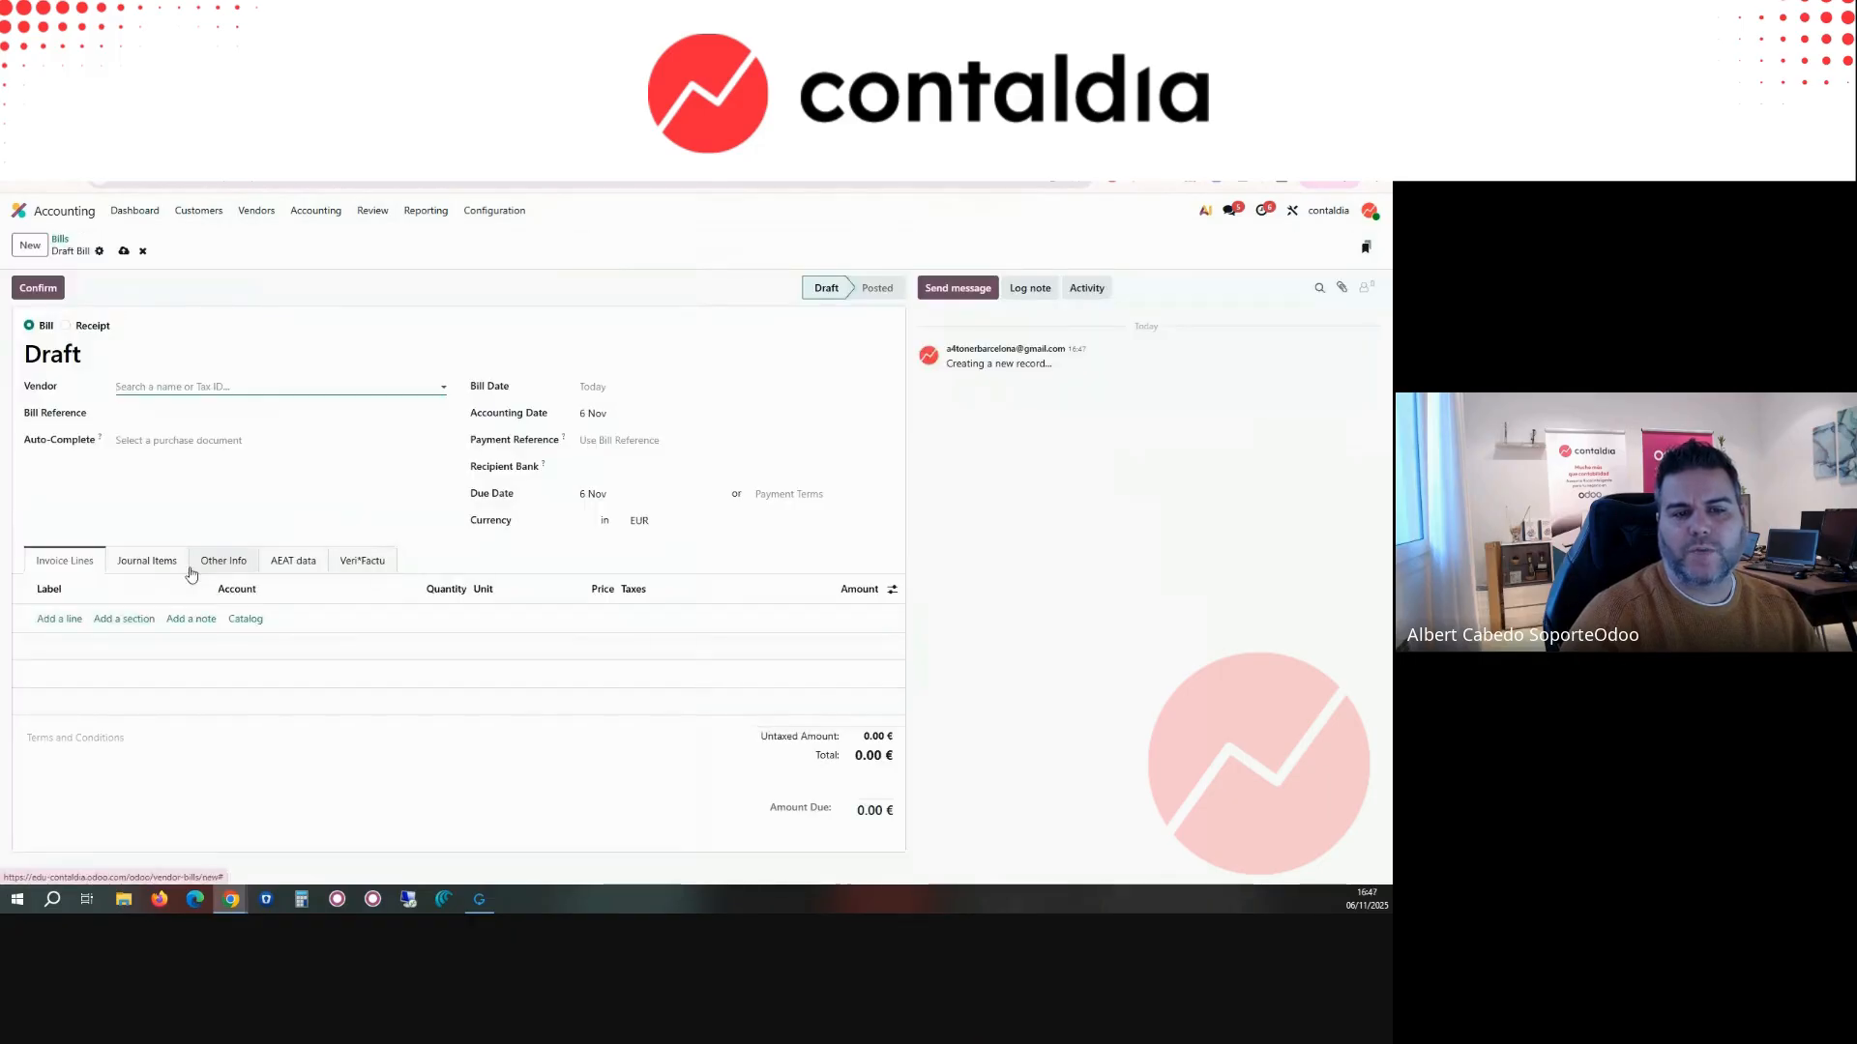
pyautogui.click(892, 590)
pyautogui.click(836, 660)
pyautogui.click(833, 681)
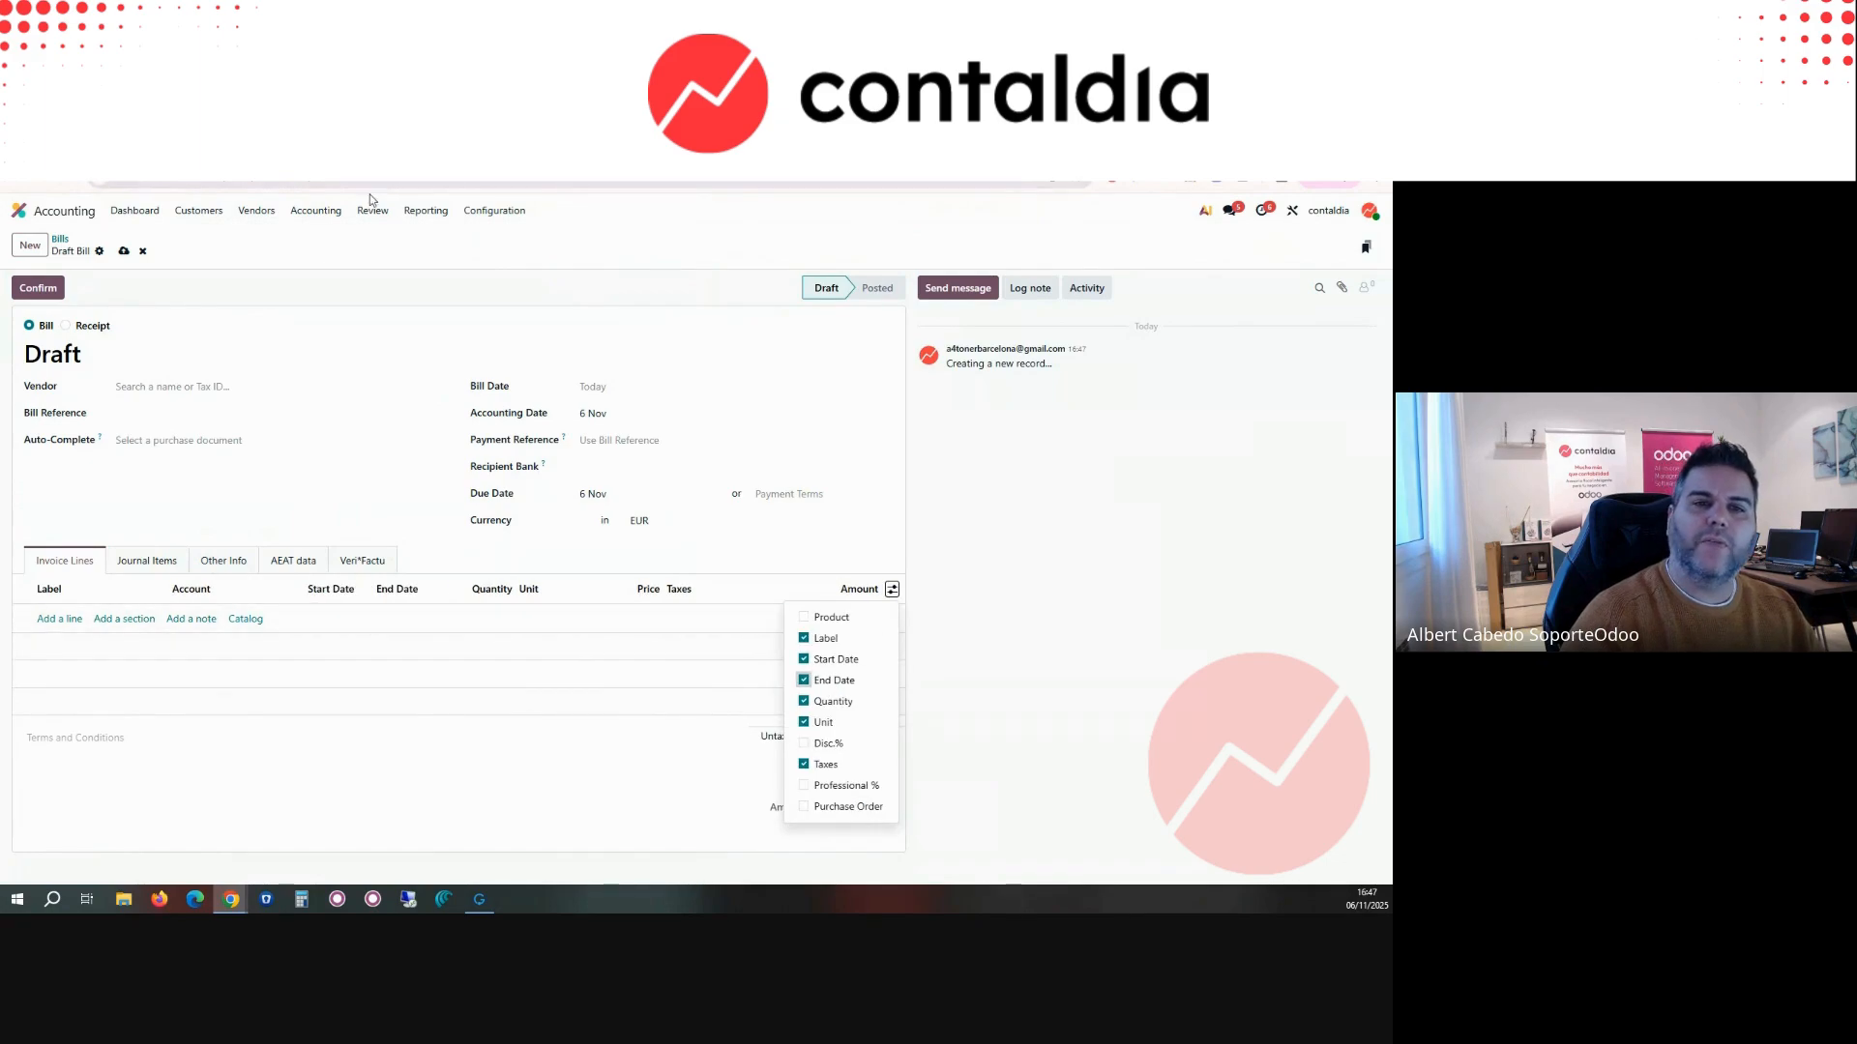
# Step: View the Audit Trail of accounting changes and open the Balance Sheet
pyautogui.click(330, 217)
pyautogui.moveTo(367, 218)
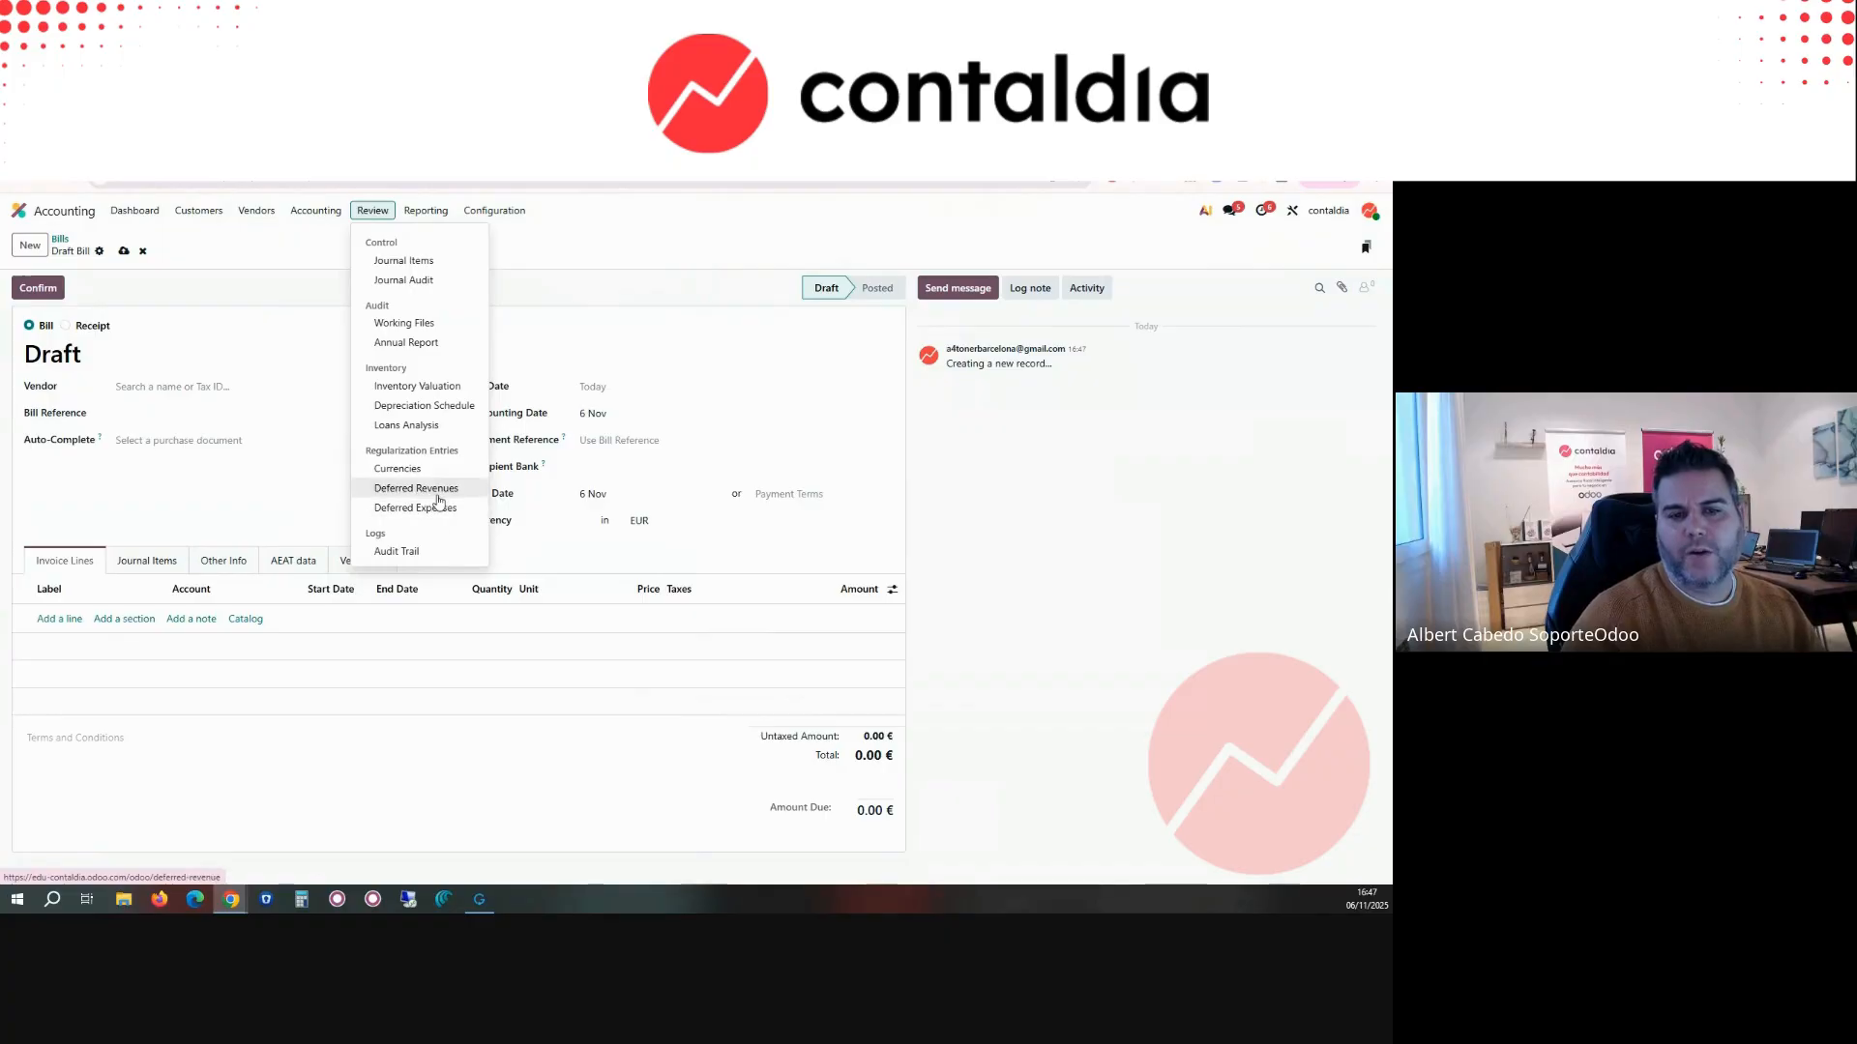
pyautogui.click(416, 559)
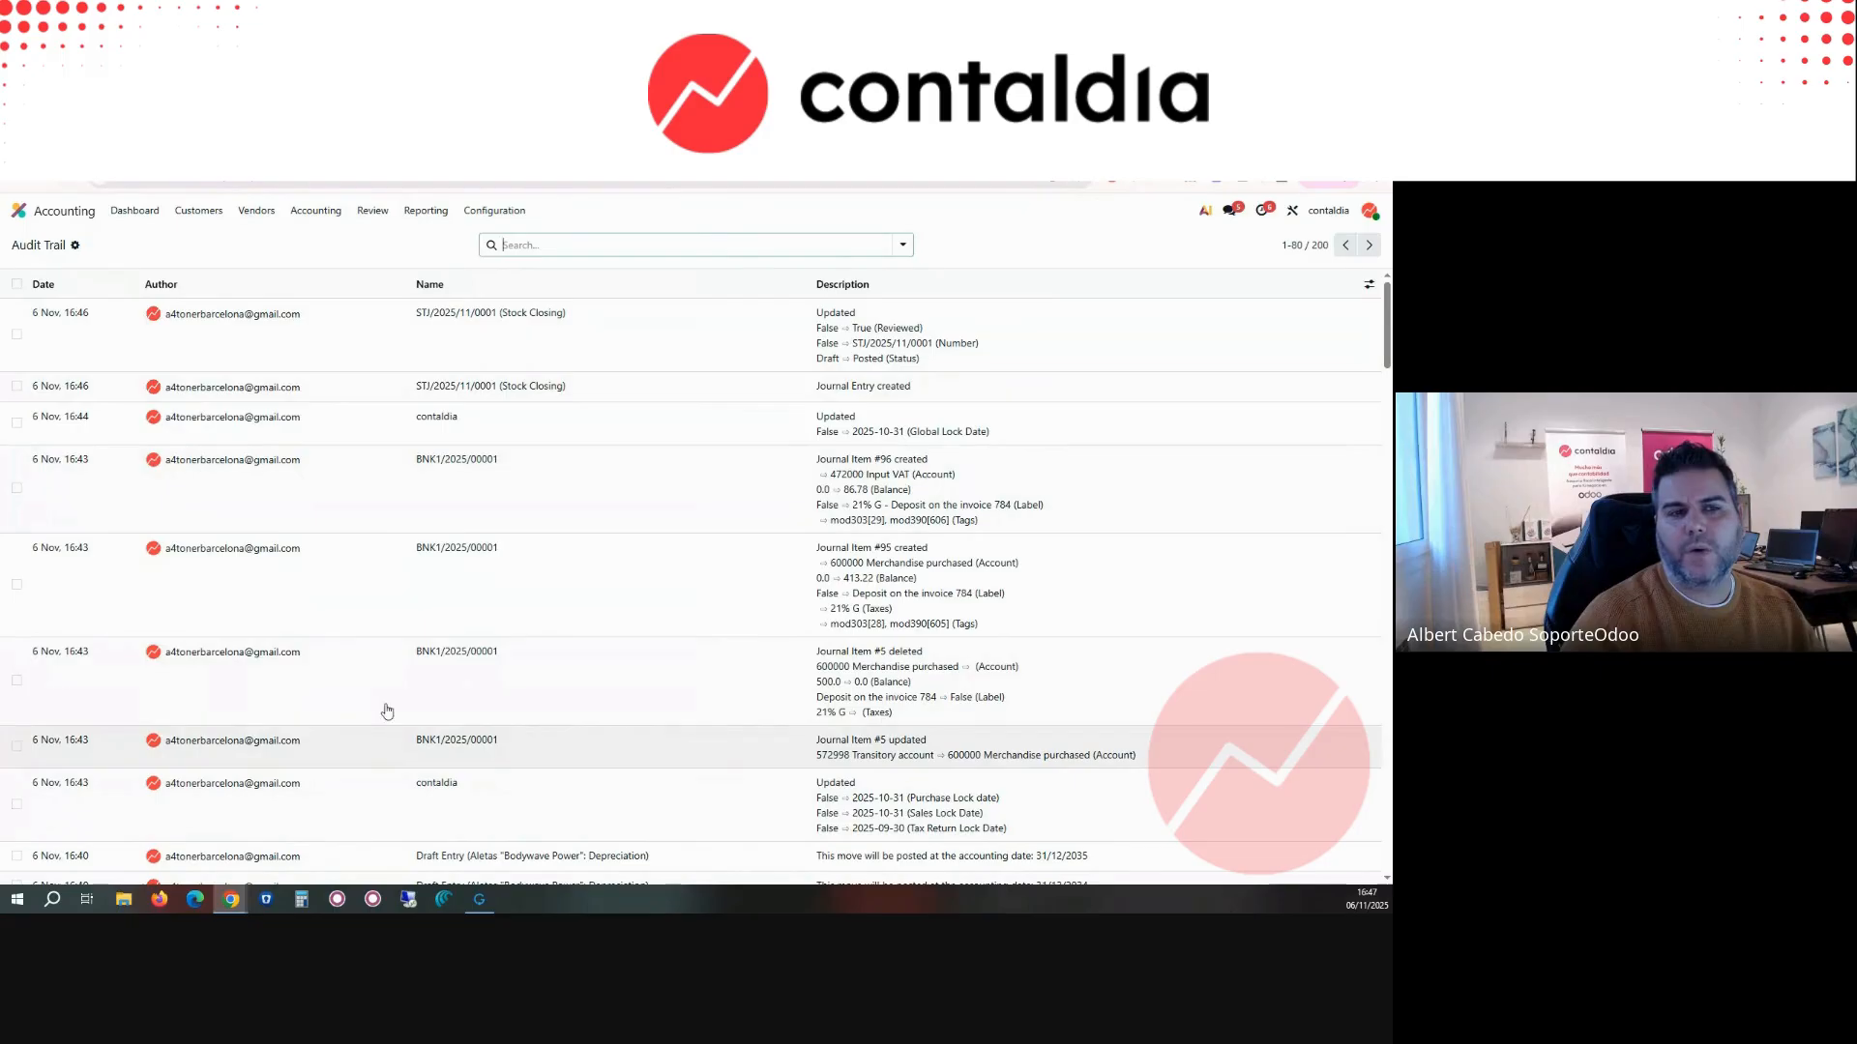
pyautogui.click(440, 217)
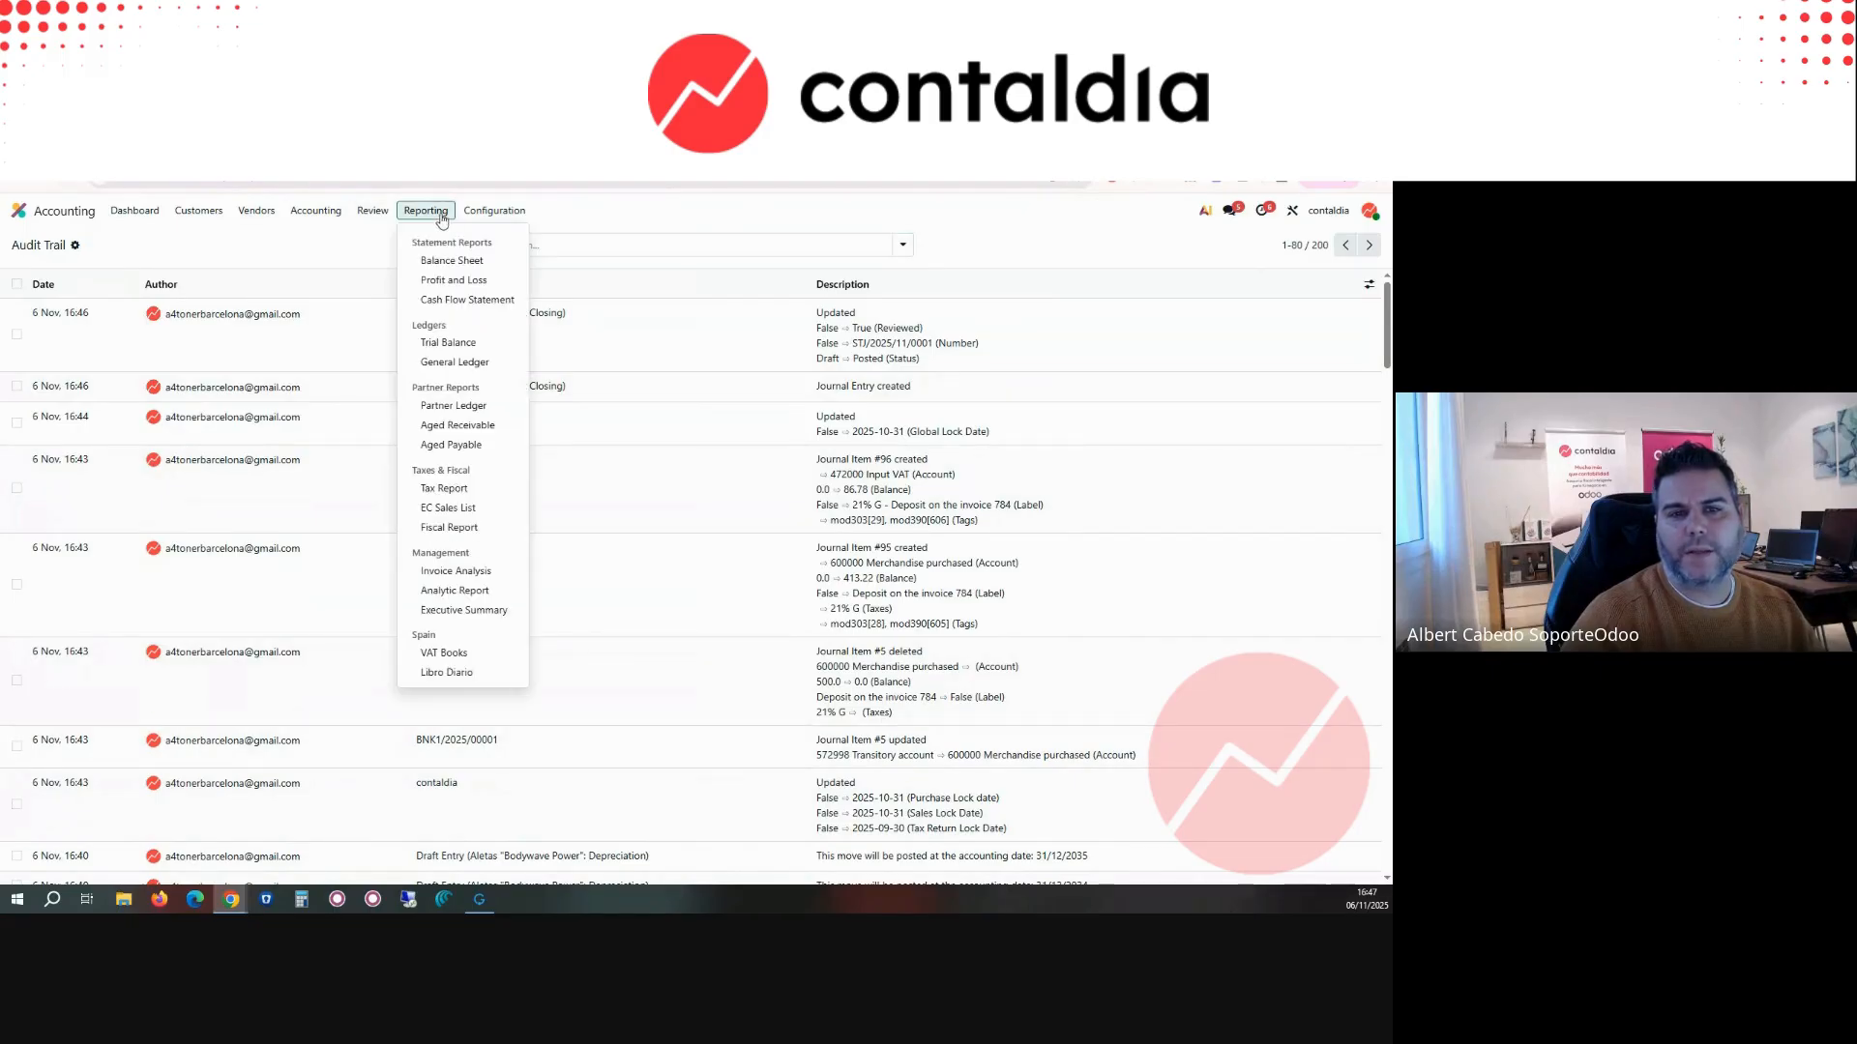
pyautogui.click(440, 255)
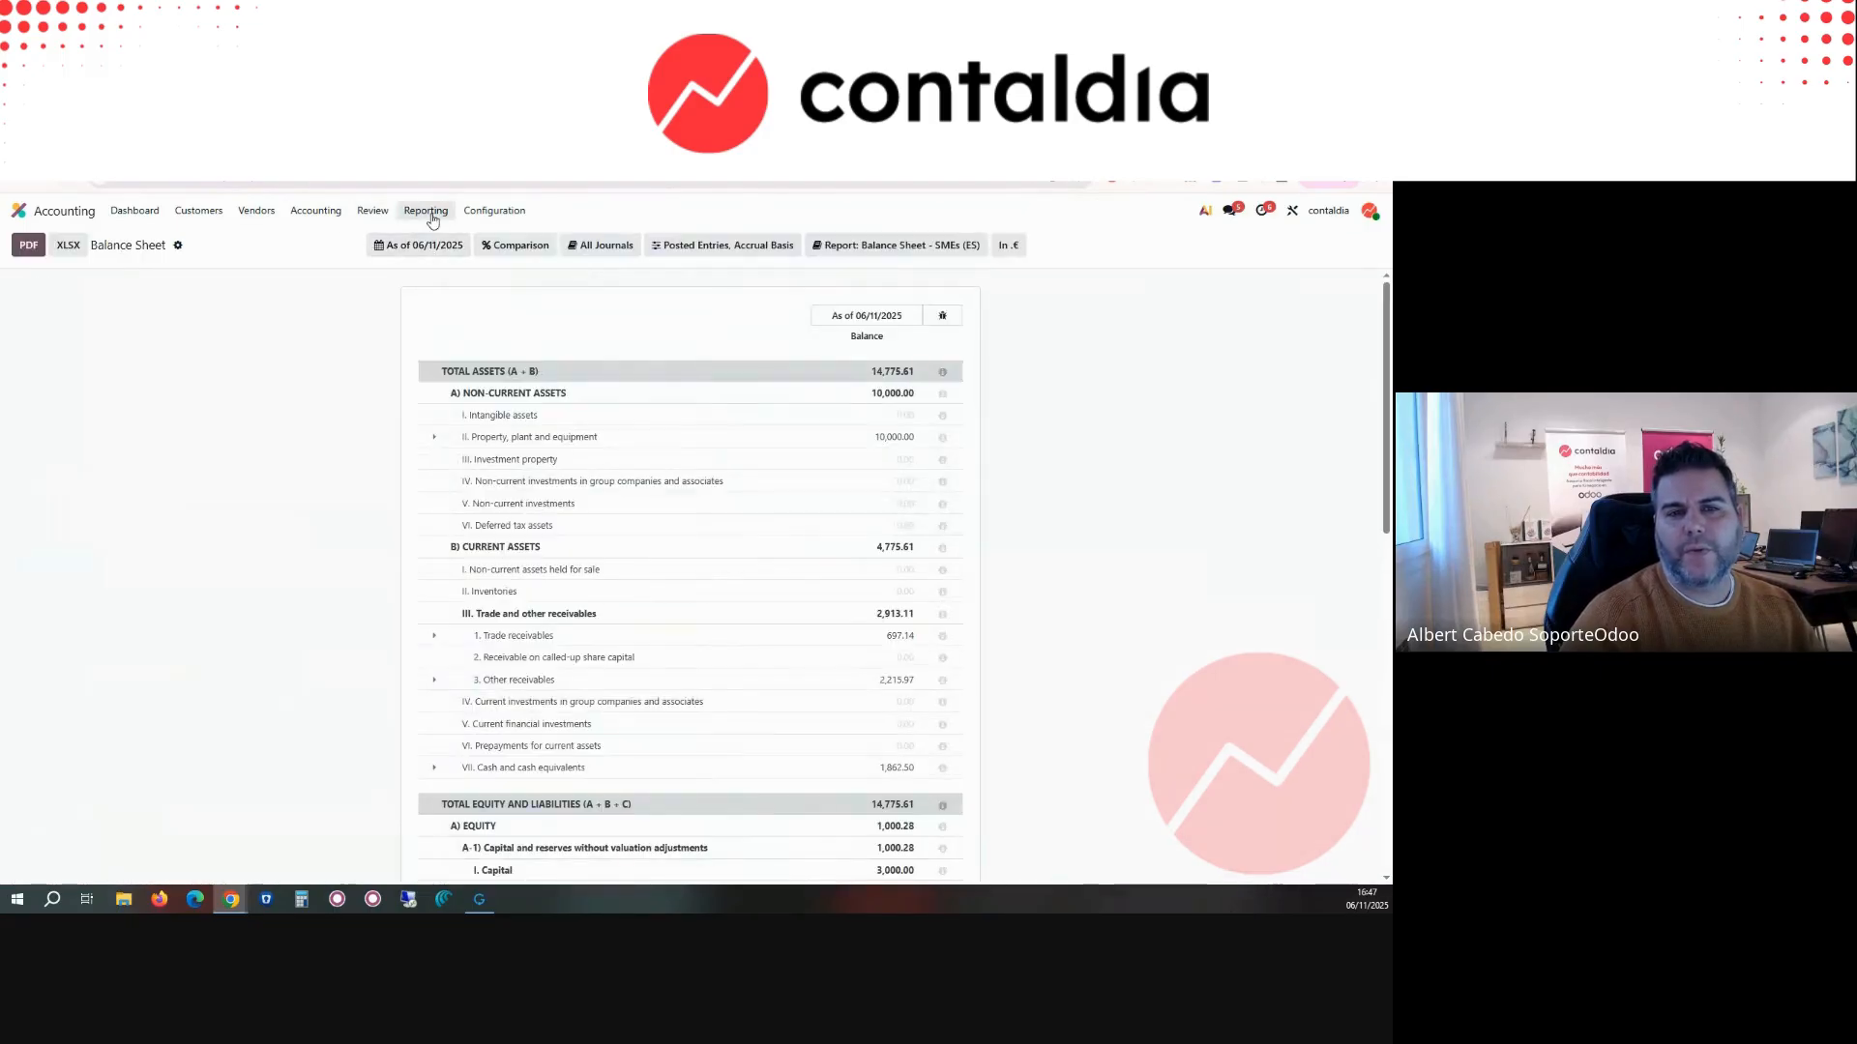
# Step: Open the Profit and Loss report and create a budget named 2025
pyautogui.click(432, 215)
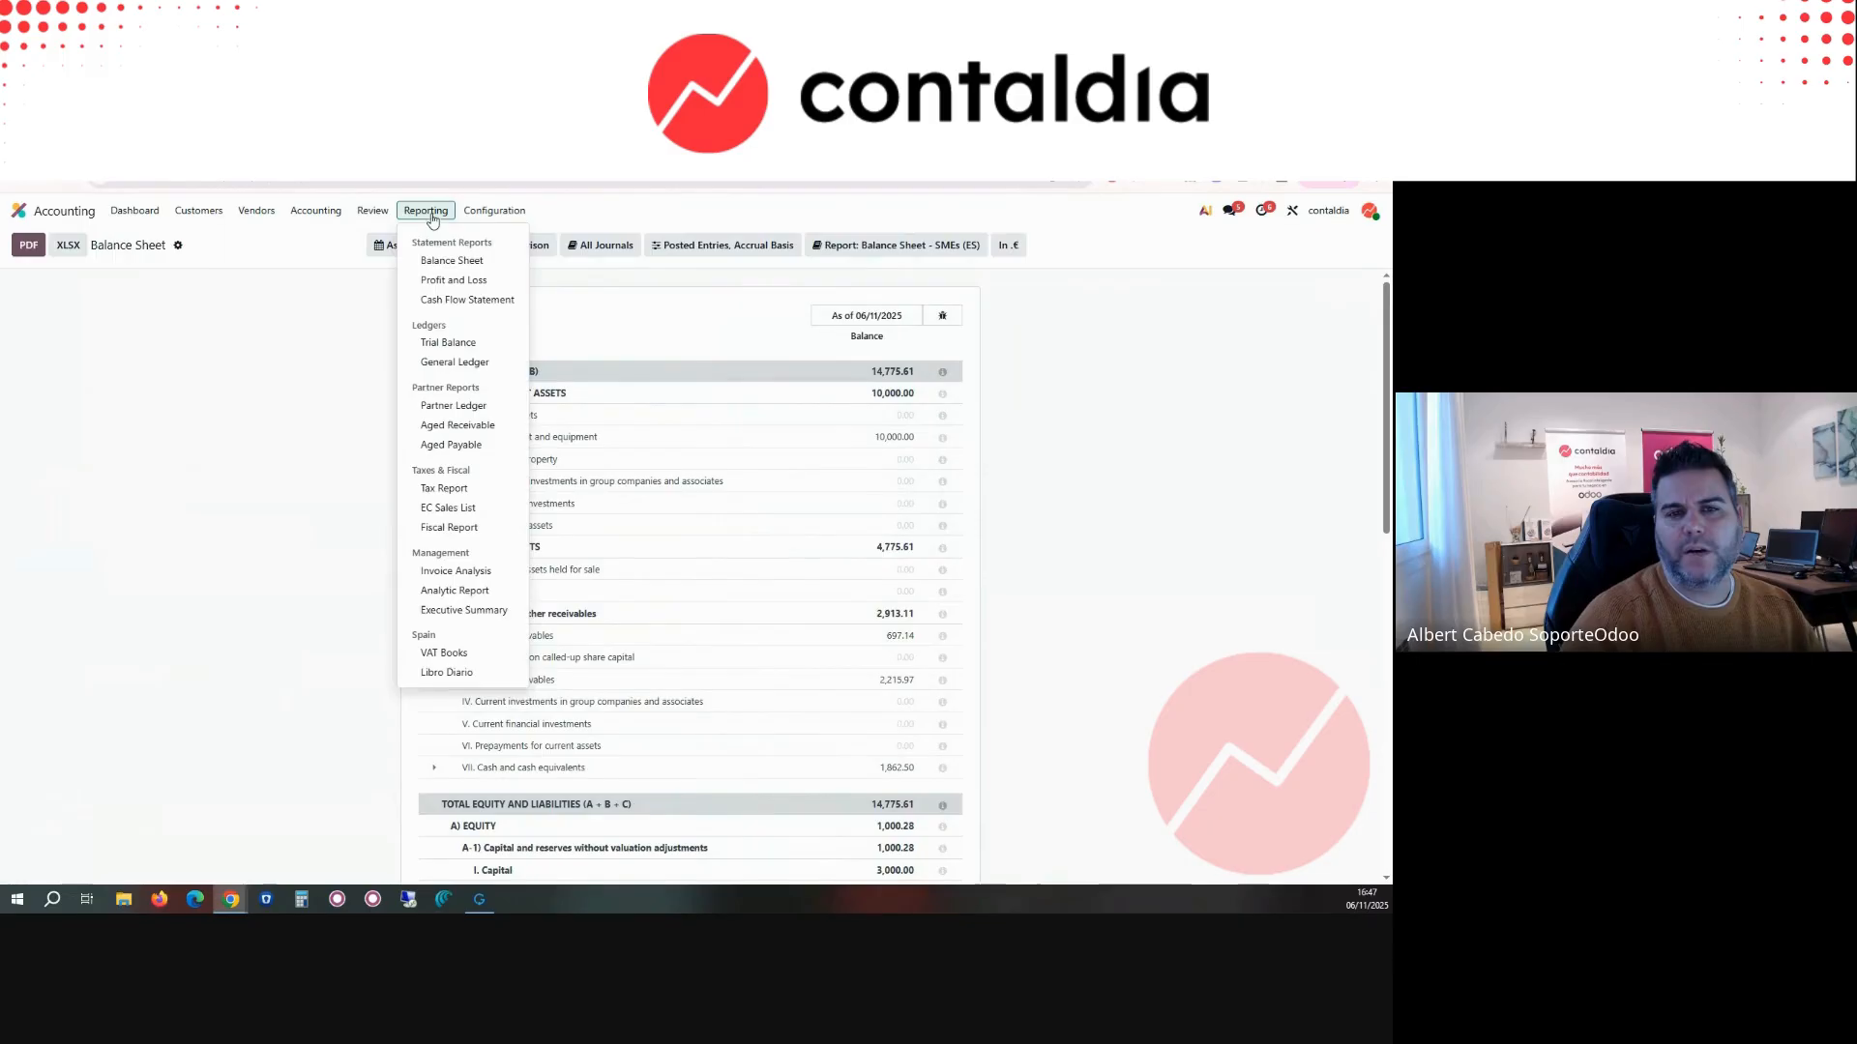
pyautogui.click(448, 283)
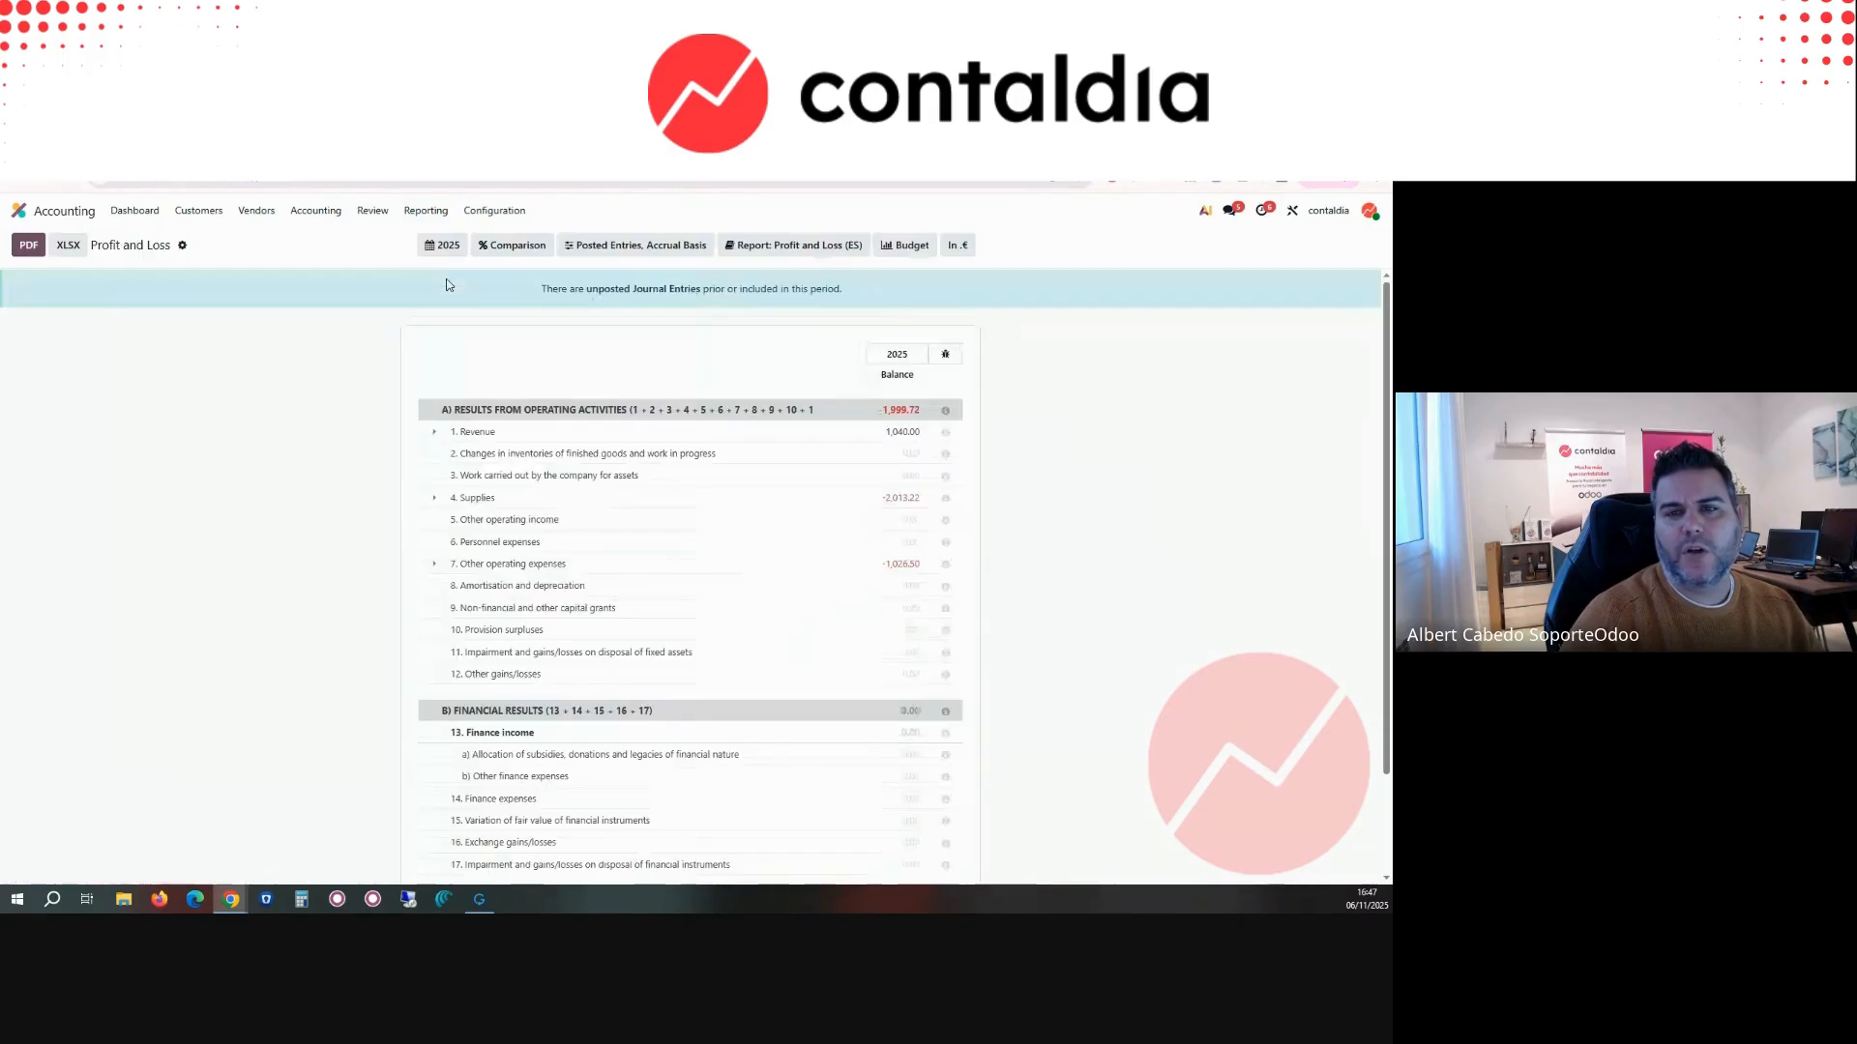
pyautogui.click(924, 248)
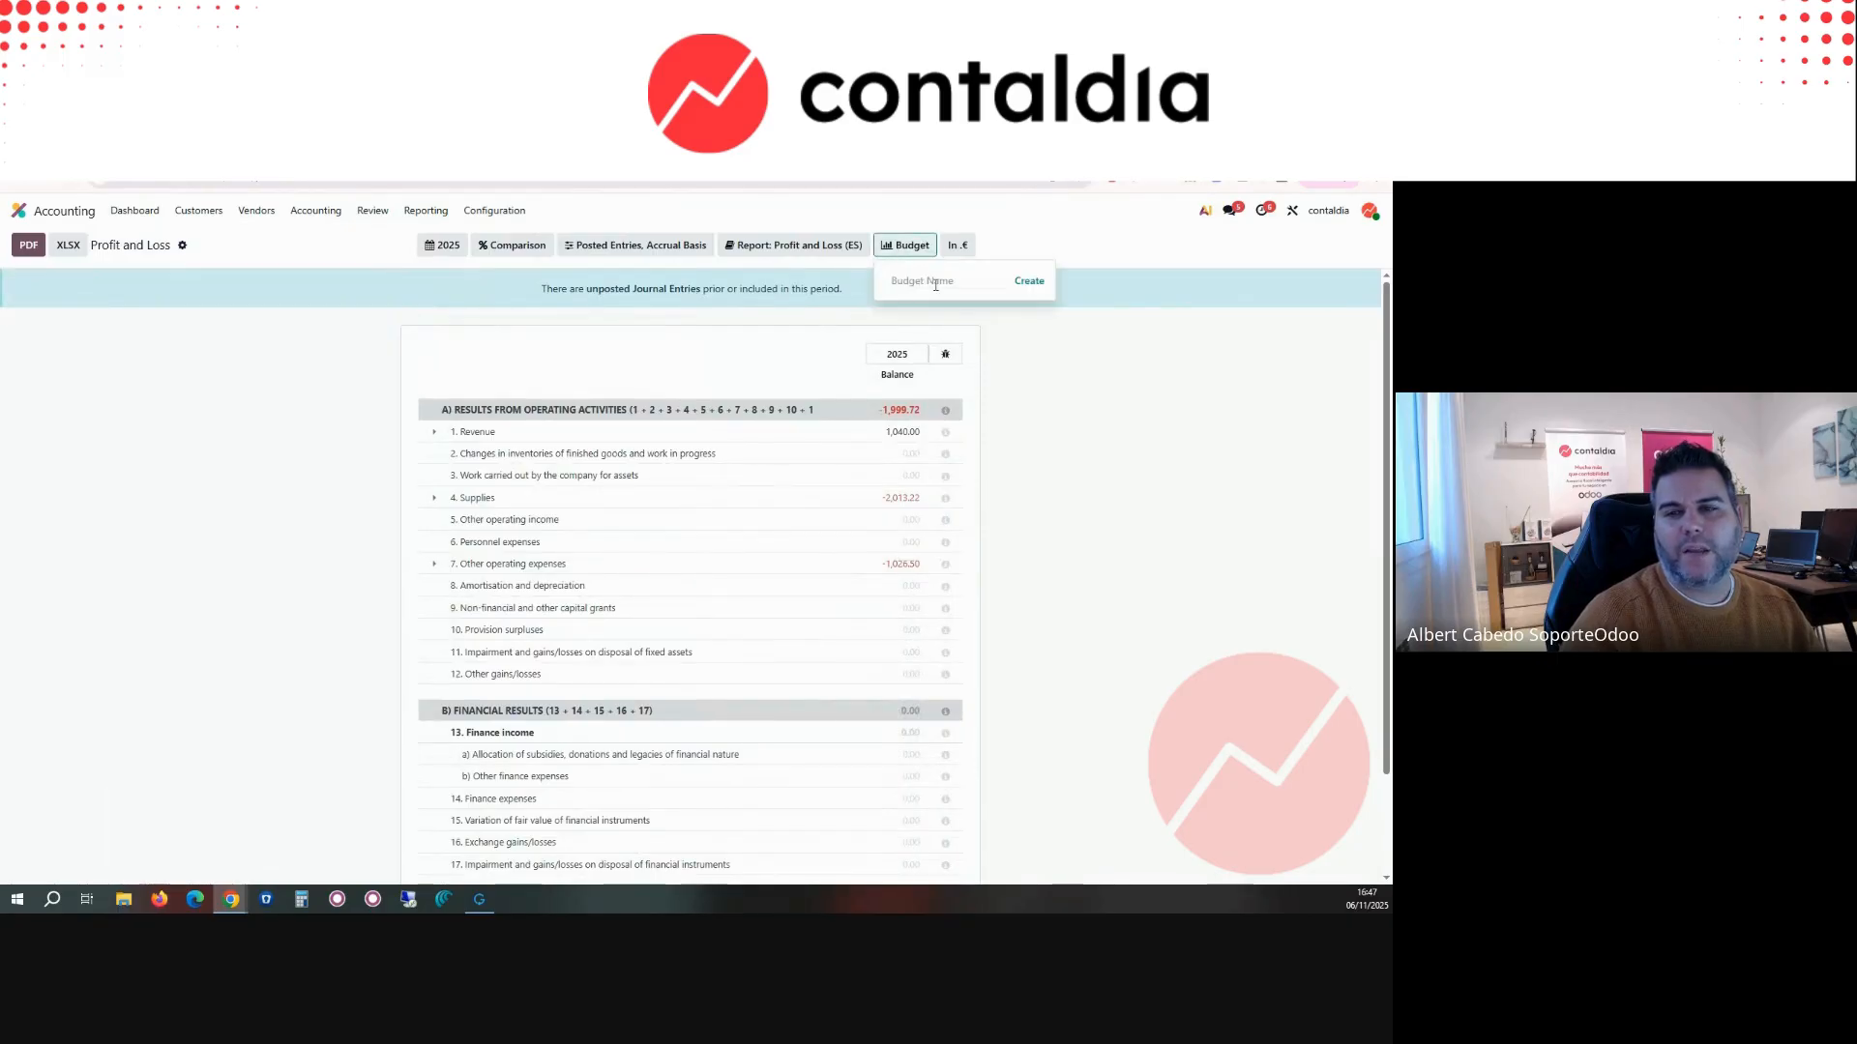
pyautogui.click(935, 283)
pyautogui.write('2025')
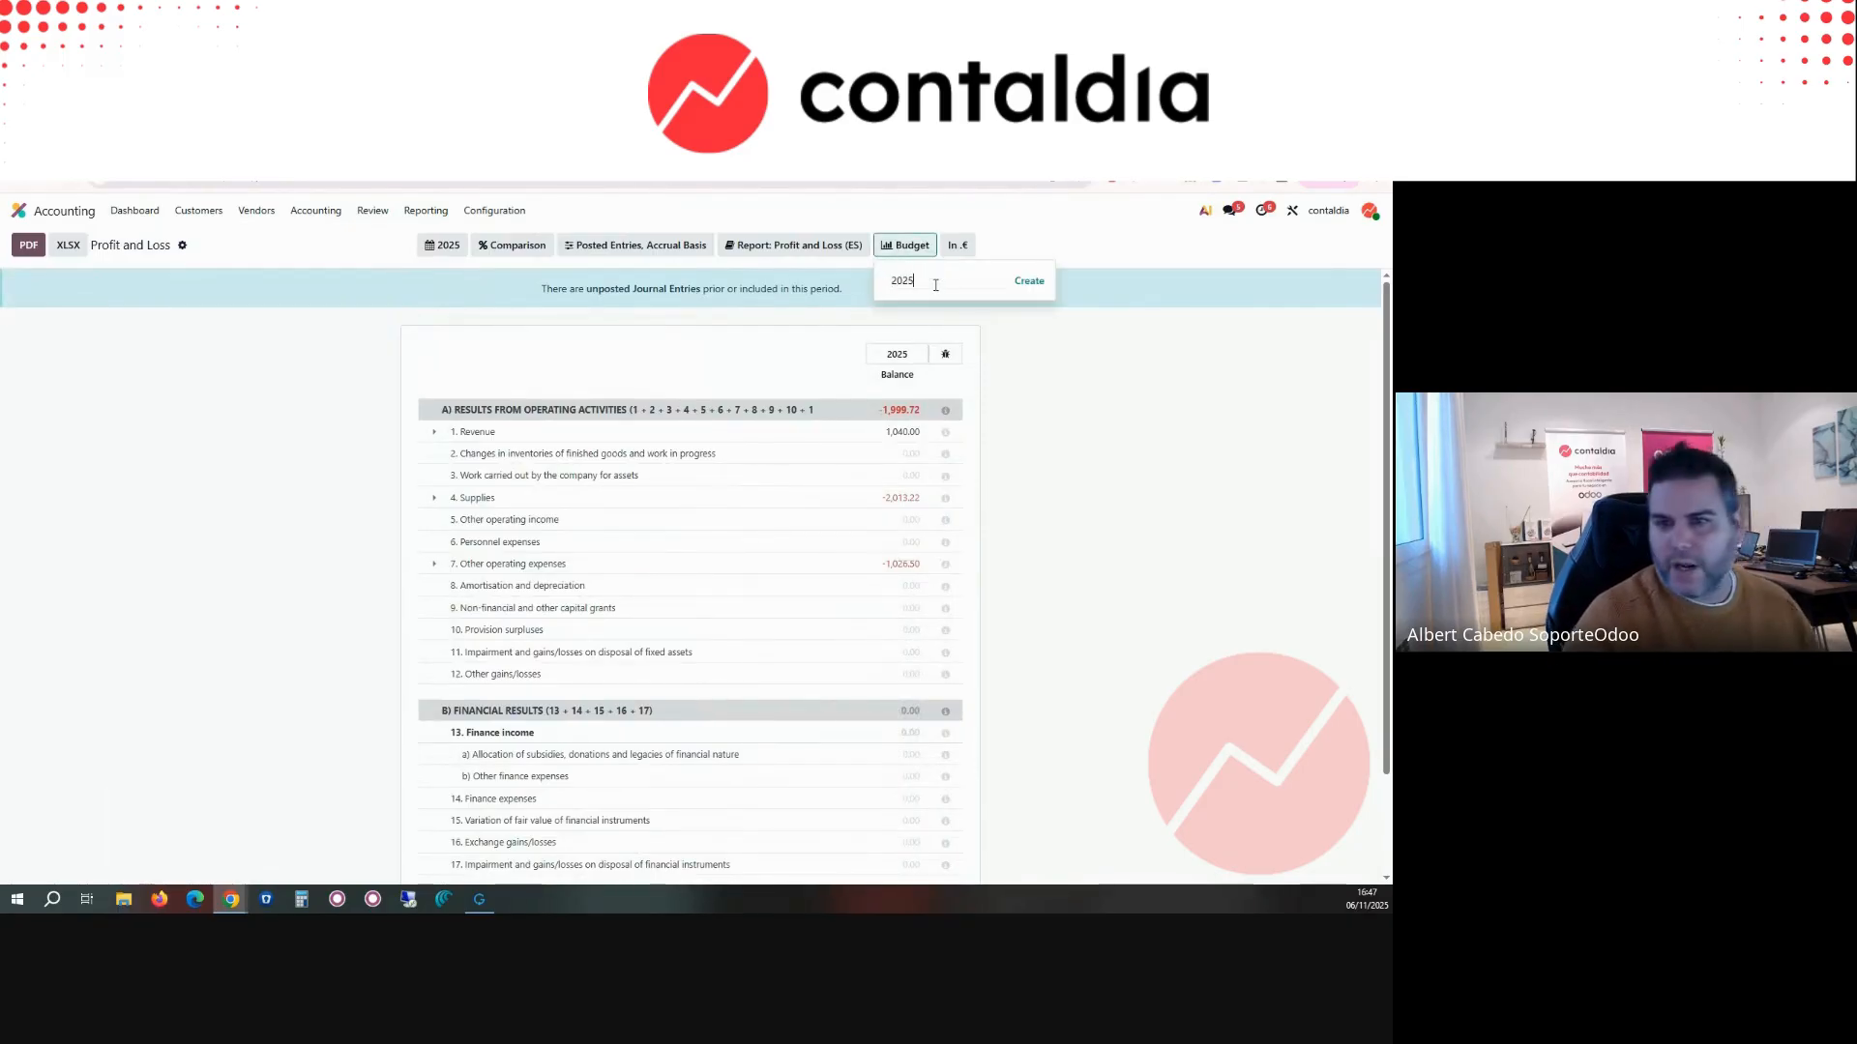
pyautogui.click(1029, 281)
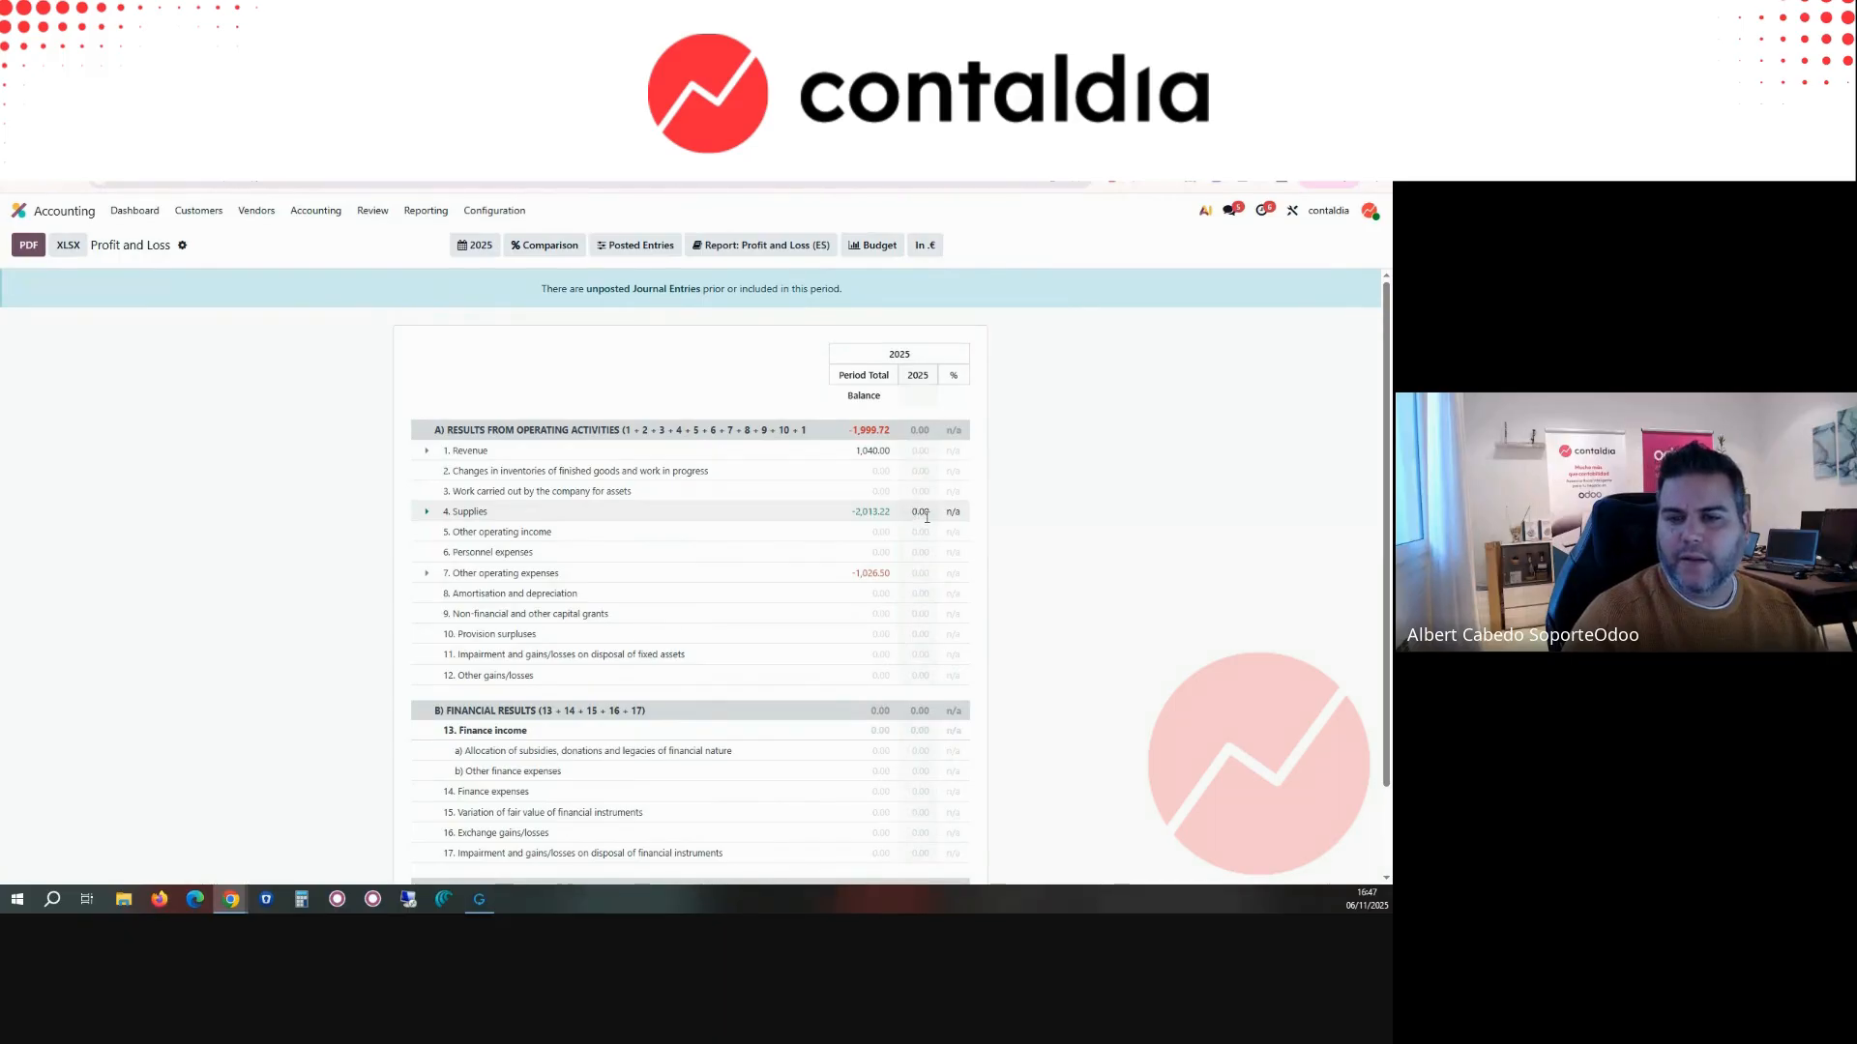
# Step: Expand Supplies and set the 2025 budget for account 600000 Merchandise purchased to -22,222.00
pyautogui.click(426, 511)
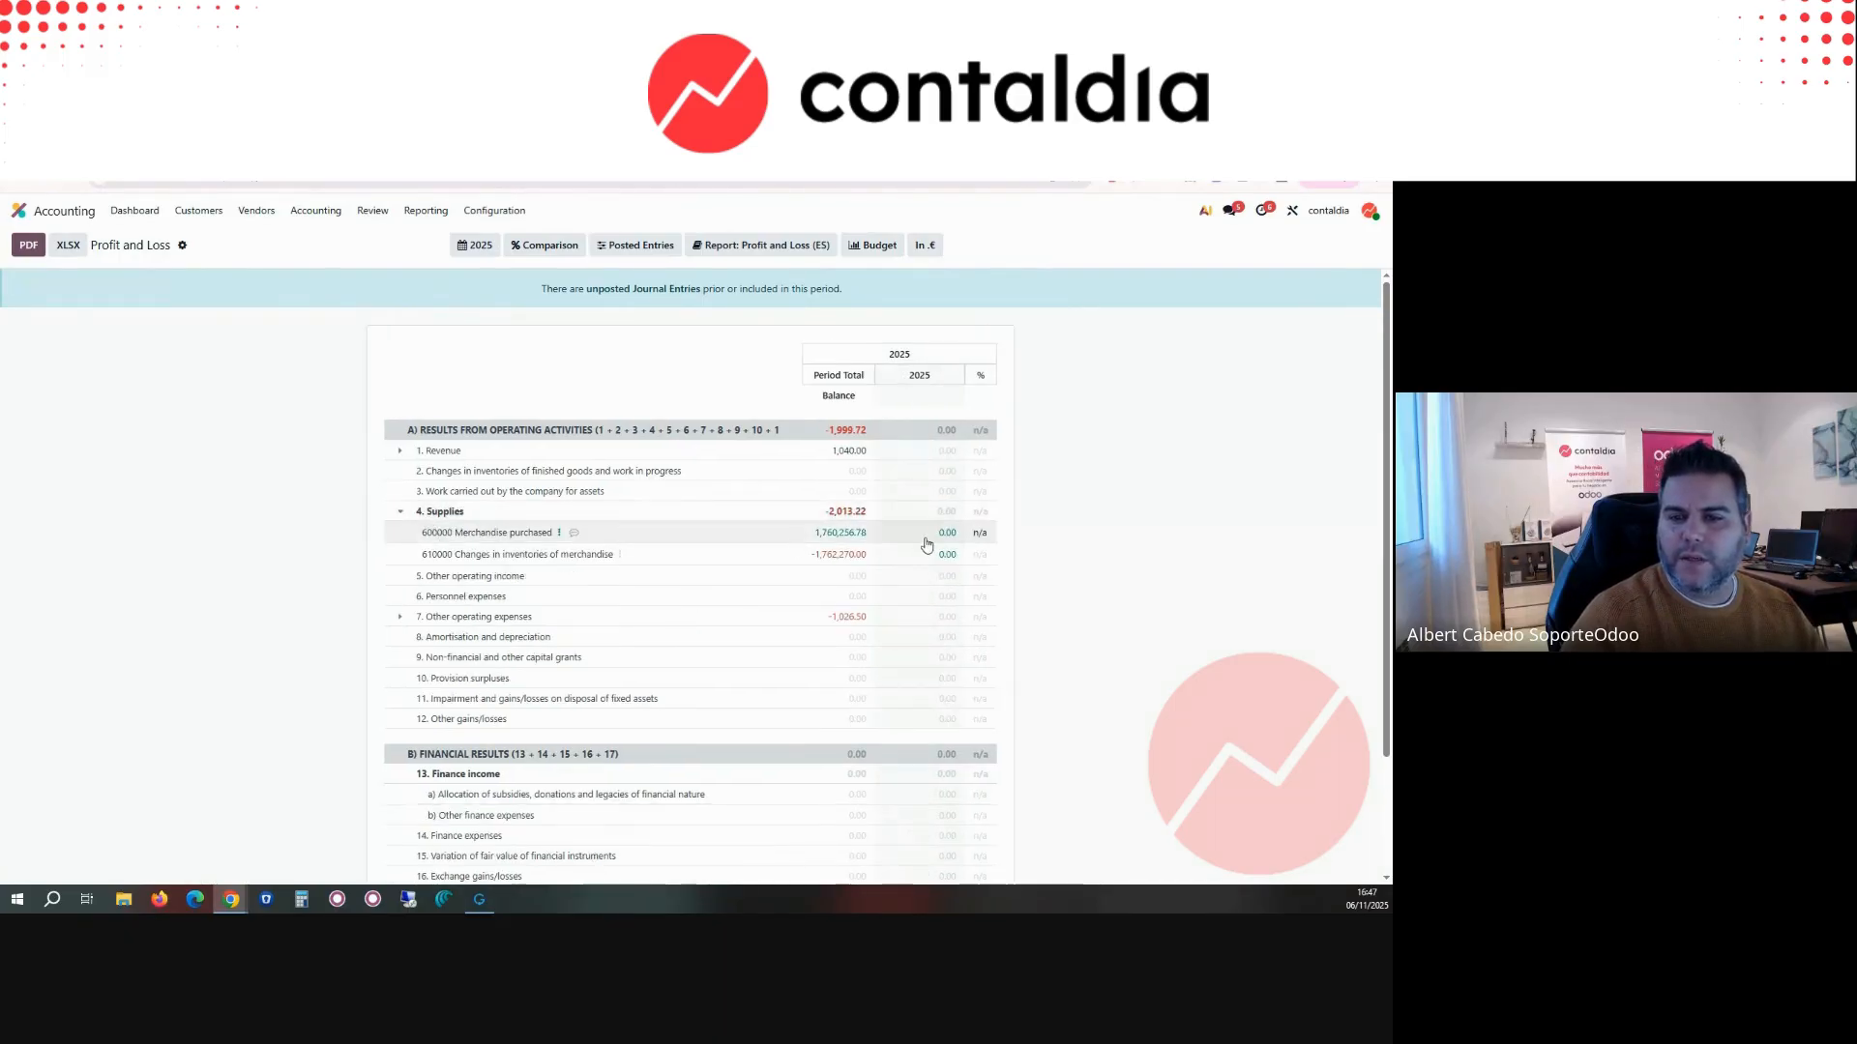
pyautogui.write('-')
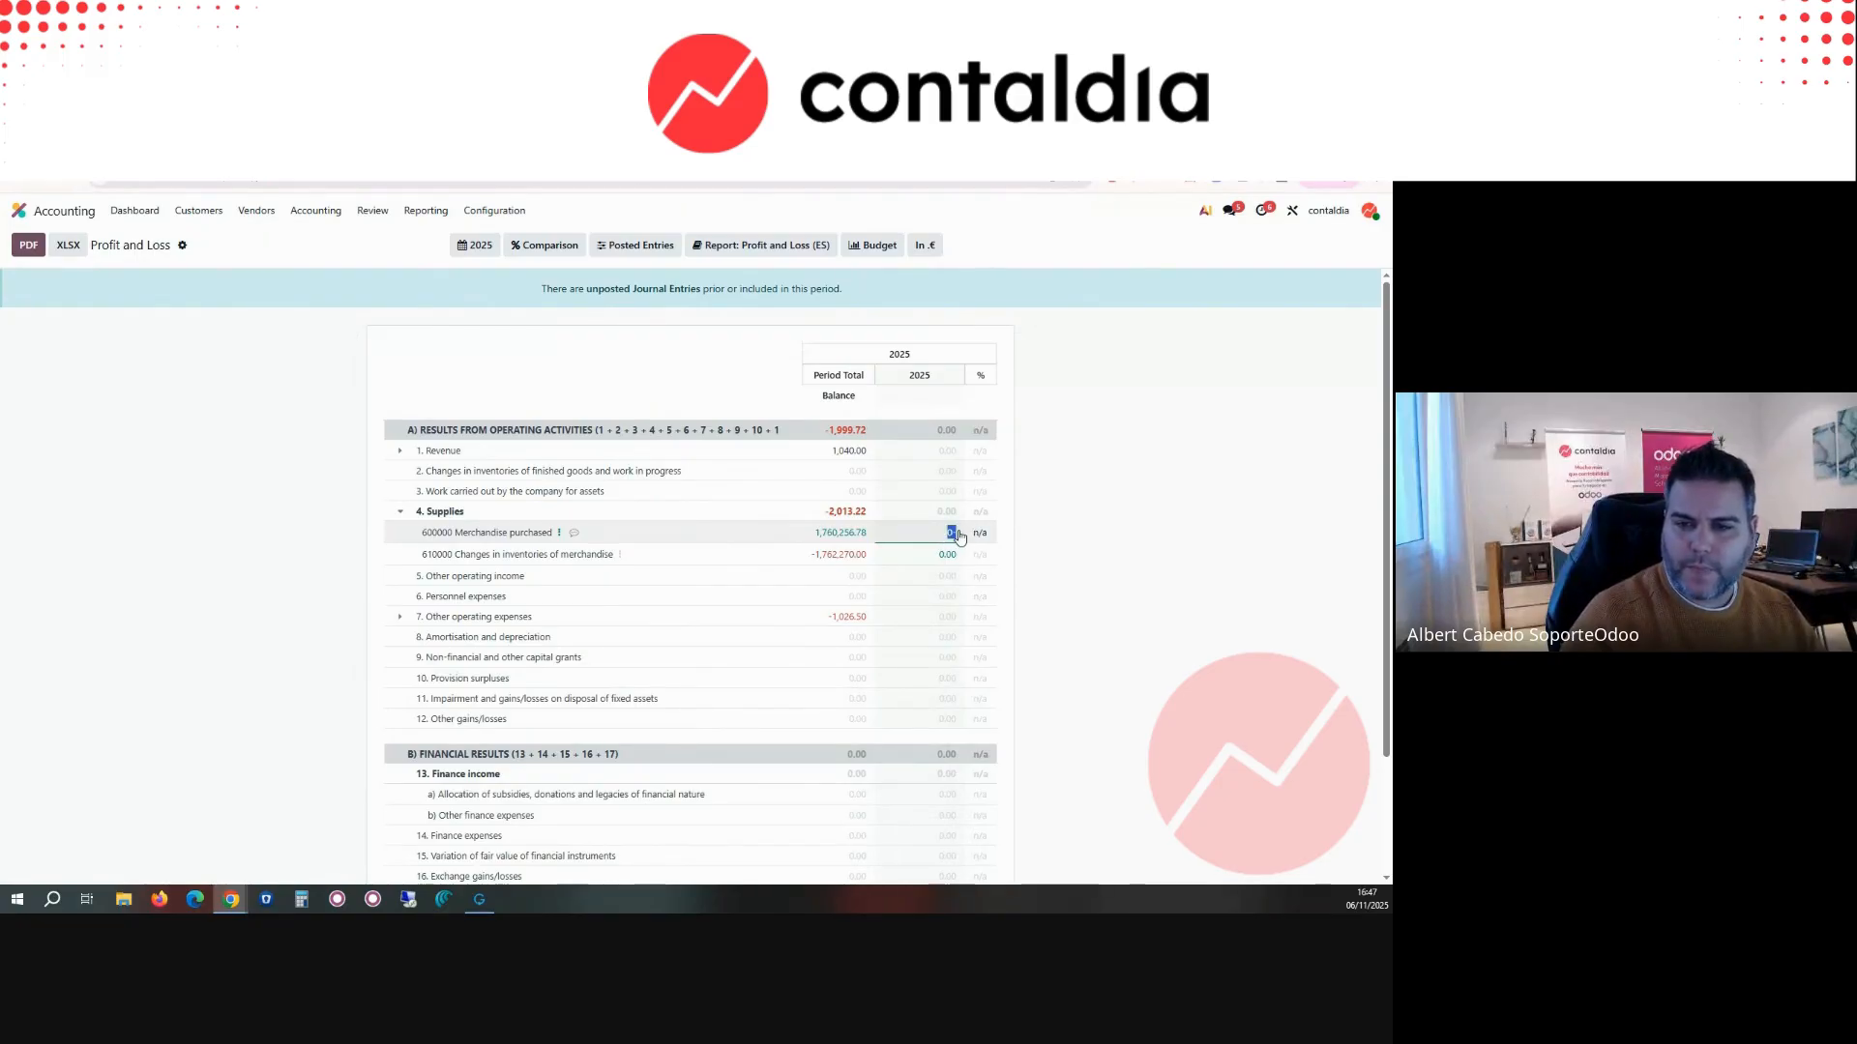
pyautogui.write('22,222')
pyautogui.click(1061, 539)
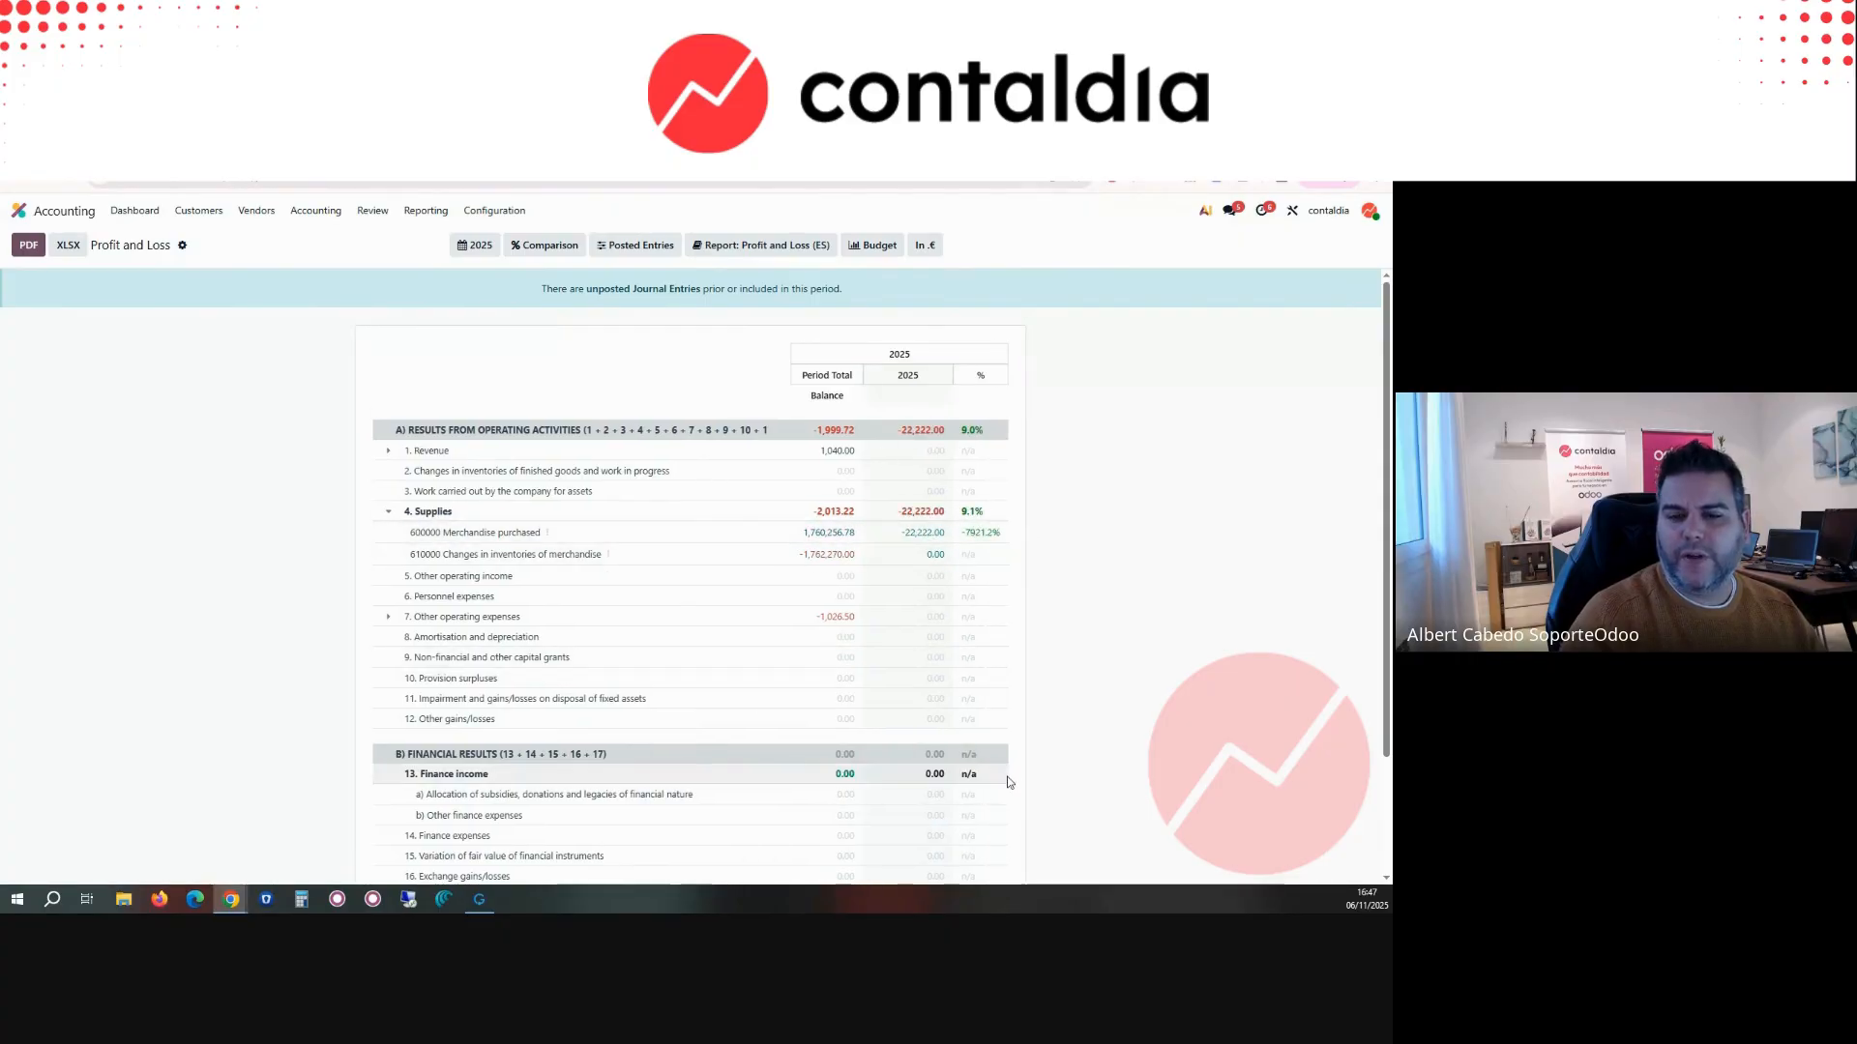
# Step: Examine the rest of the Profit and Loss report and its period and budget options
pyautogui.scroll(-2, 879, 708)
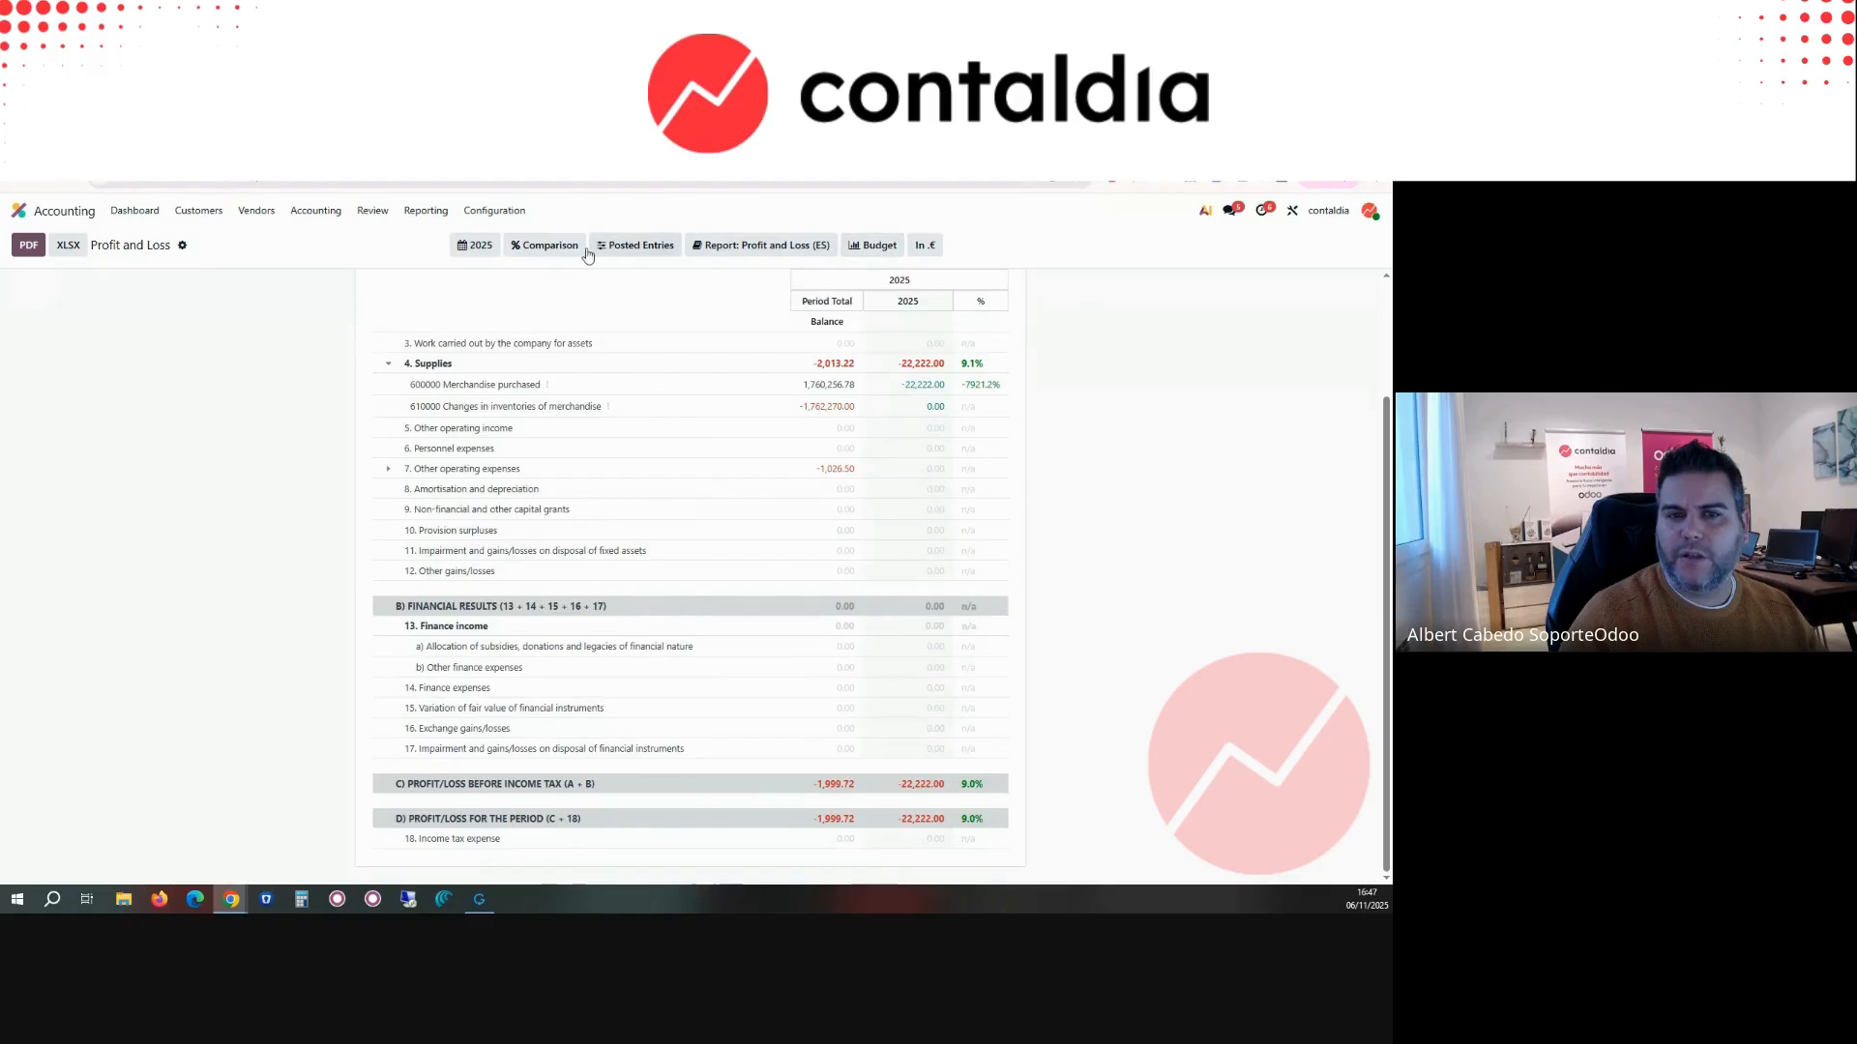
pyautogui.click(475, 245)
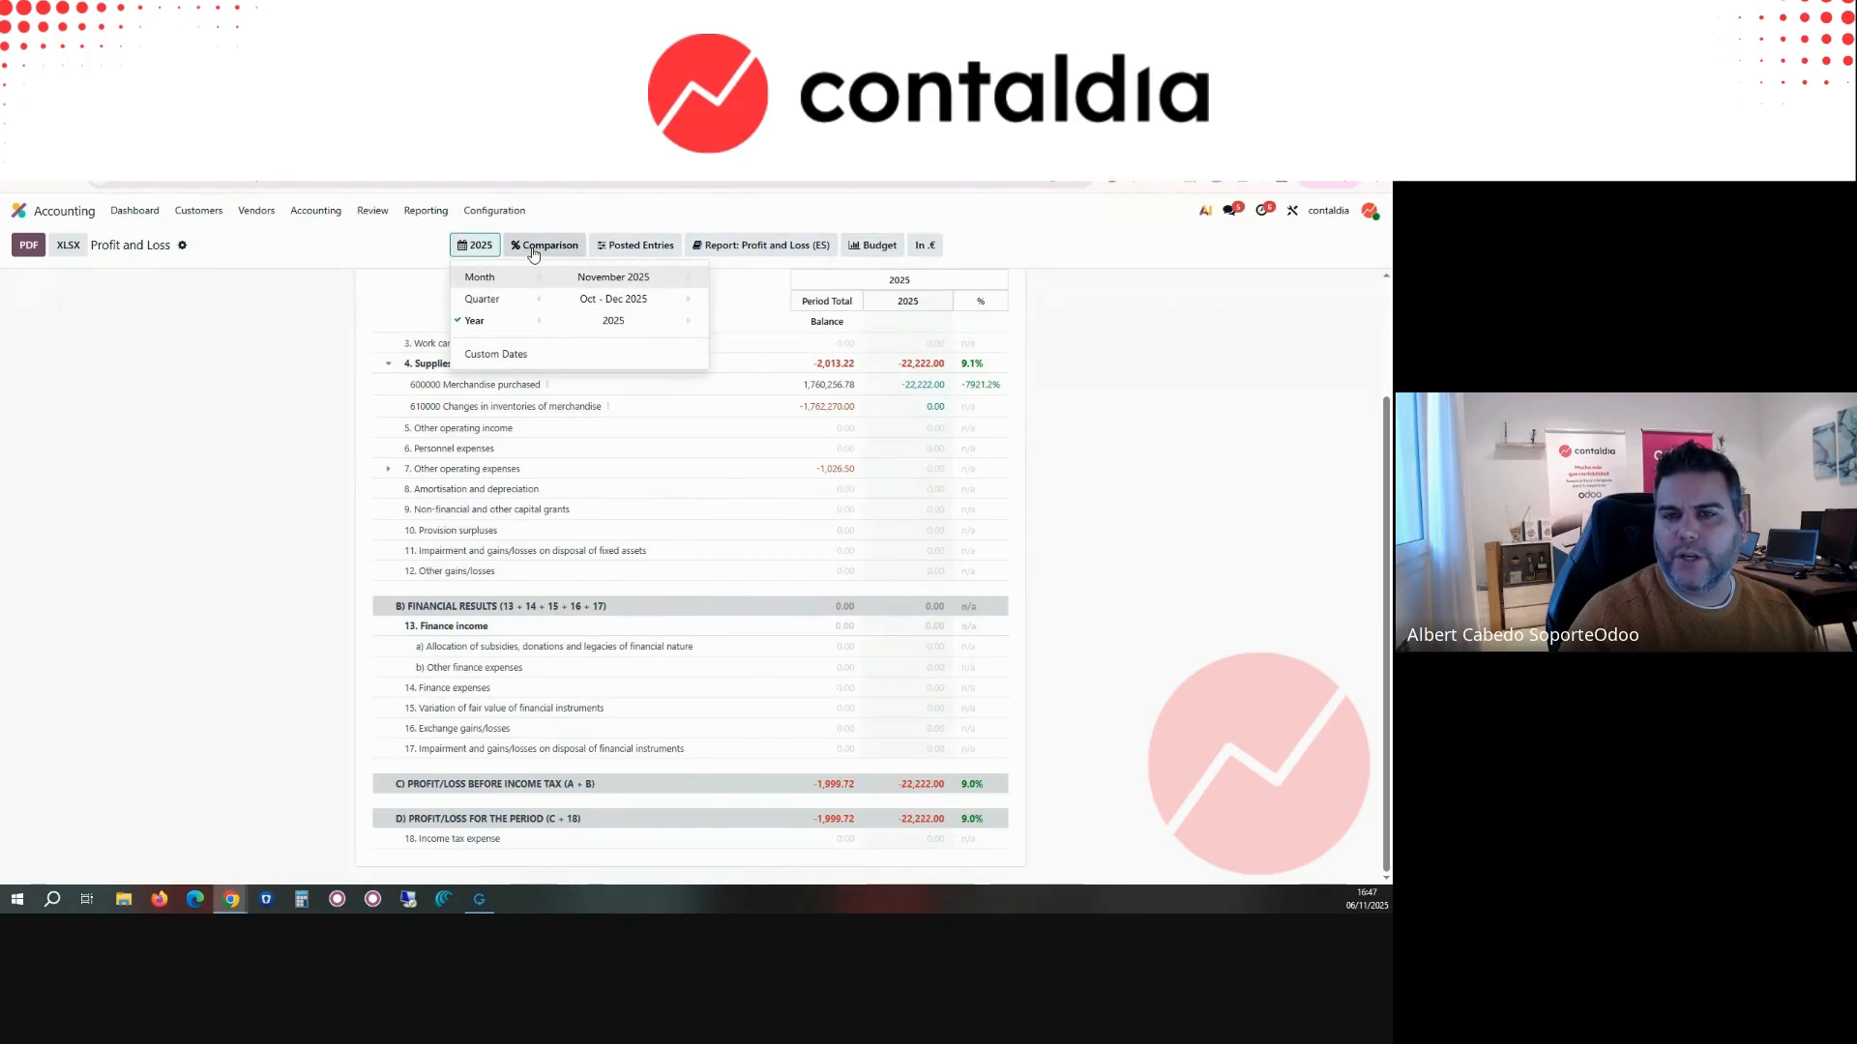
pyautogui.click(793, 246)
pyautogui.click(869, 247)
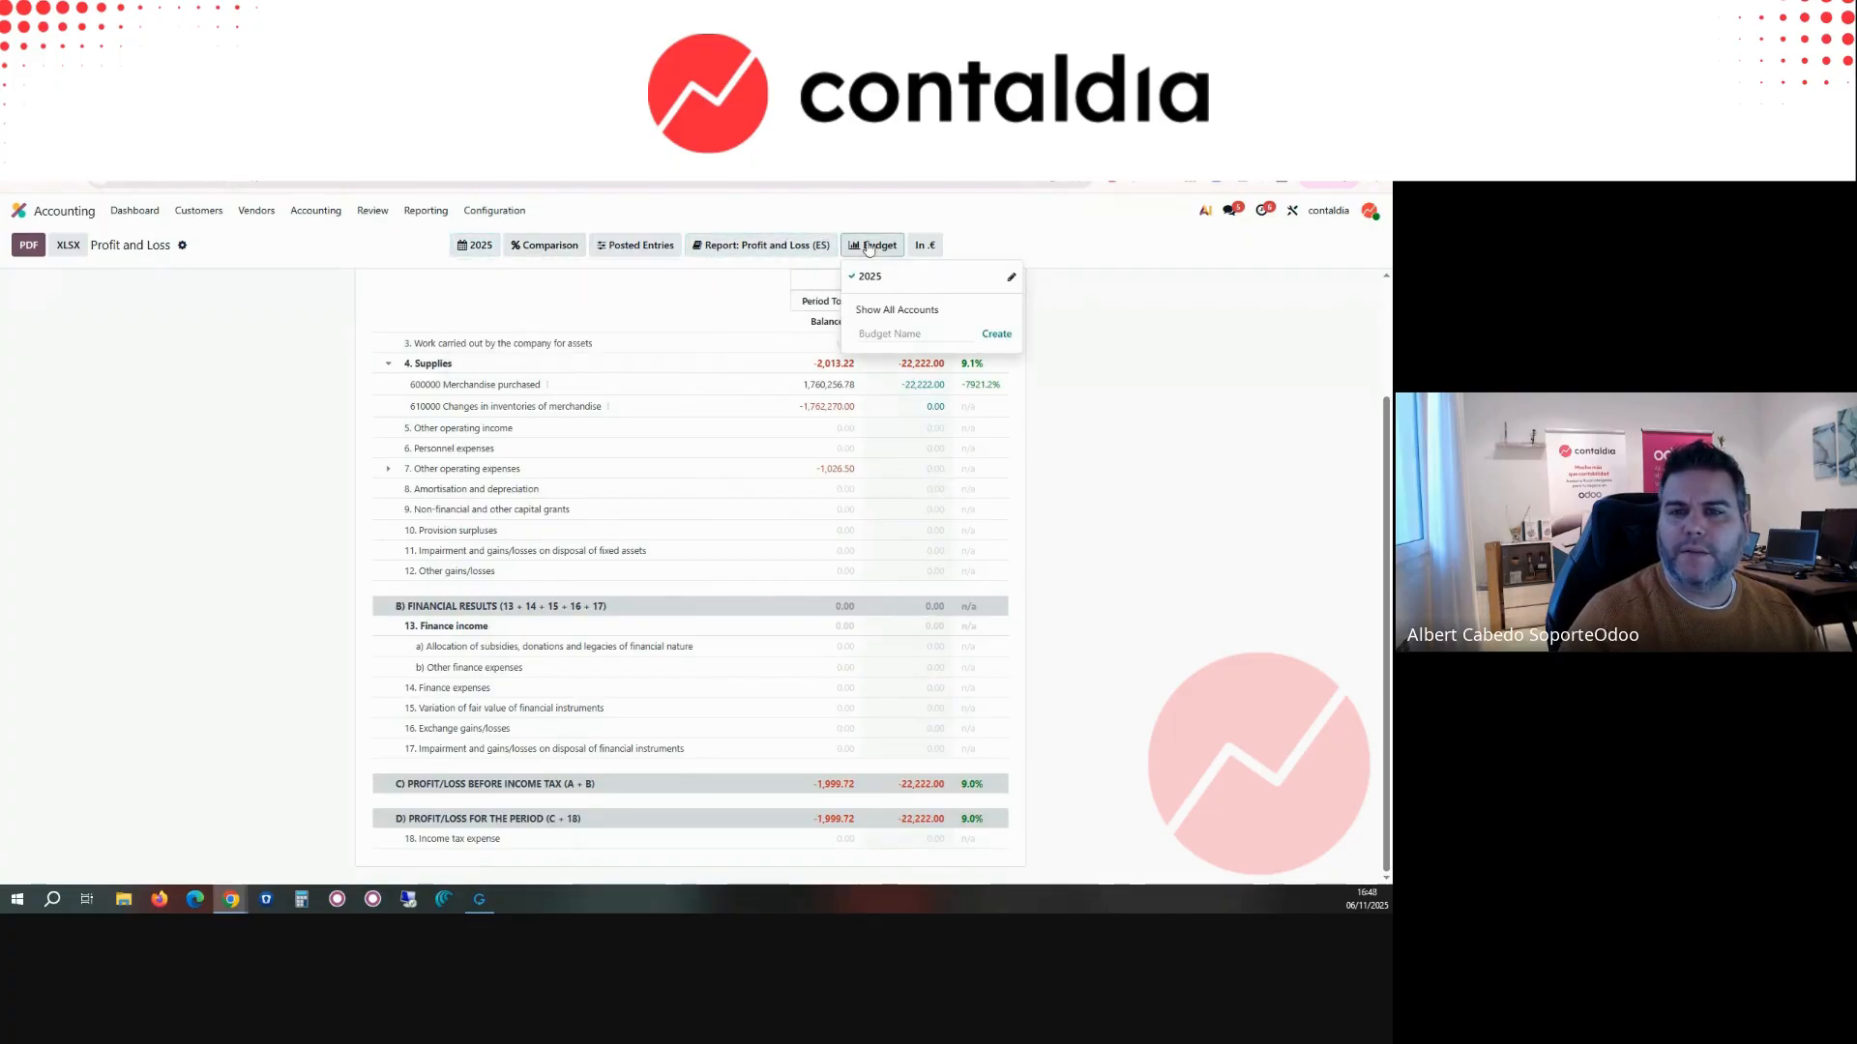
pyautogui.click(617, 247)
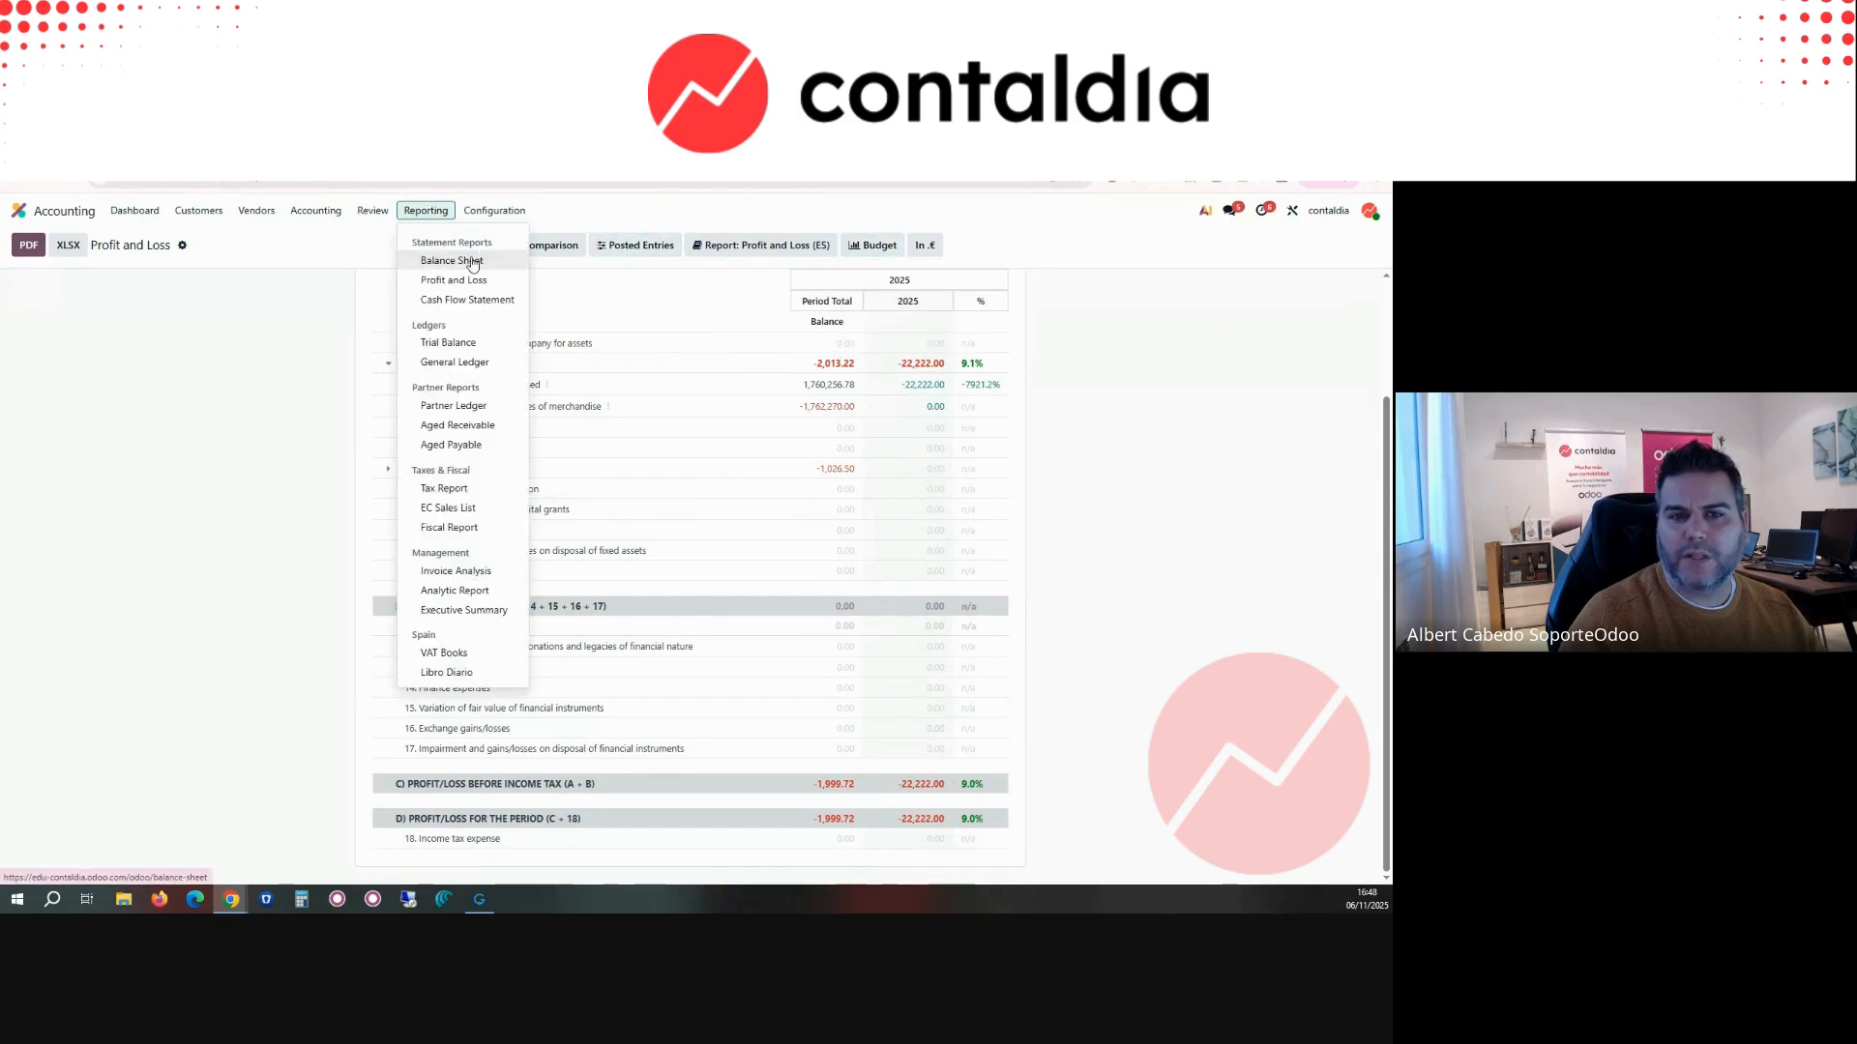
# Step: Reopen the Balance Sheet and open the Trial Balance
pyautogui.click(472, 259)
pyautogui.click(427, 211)
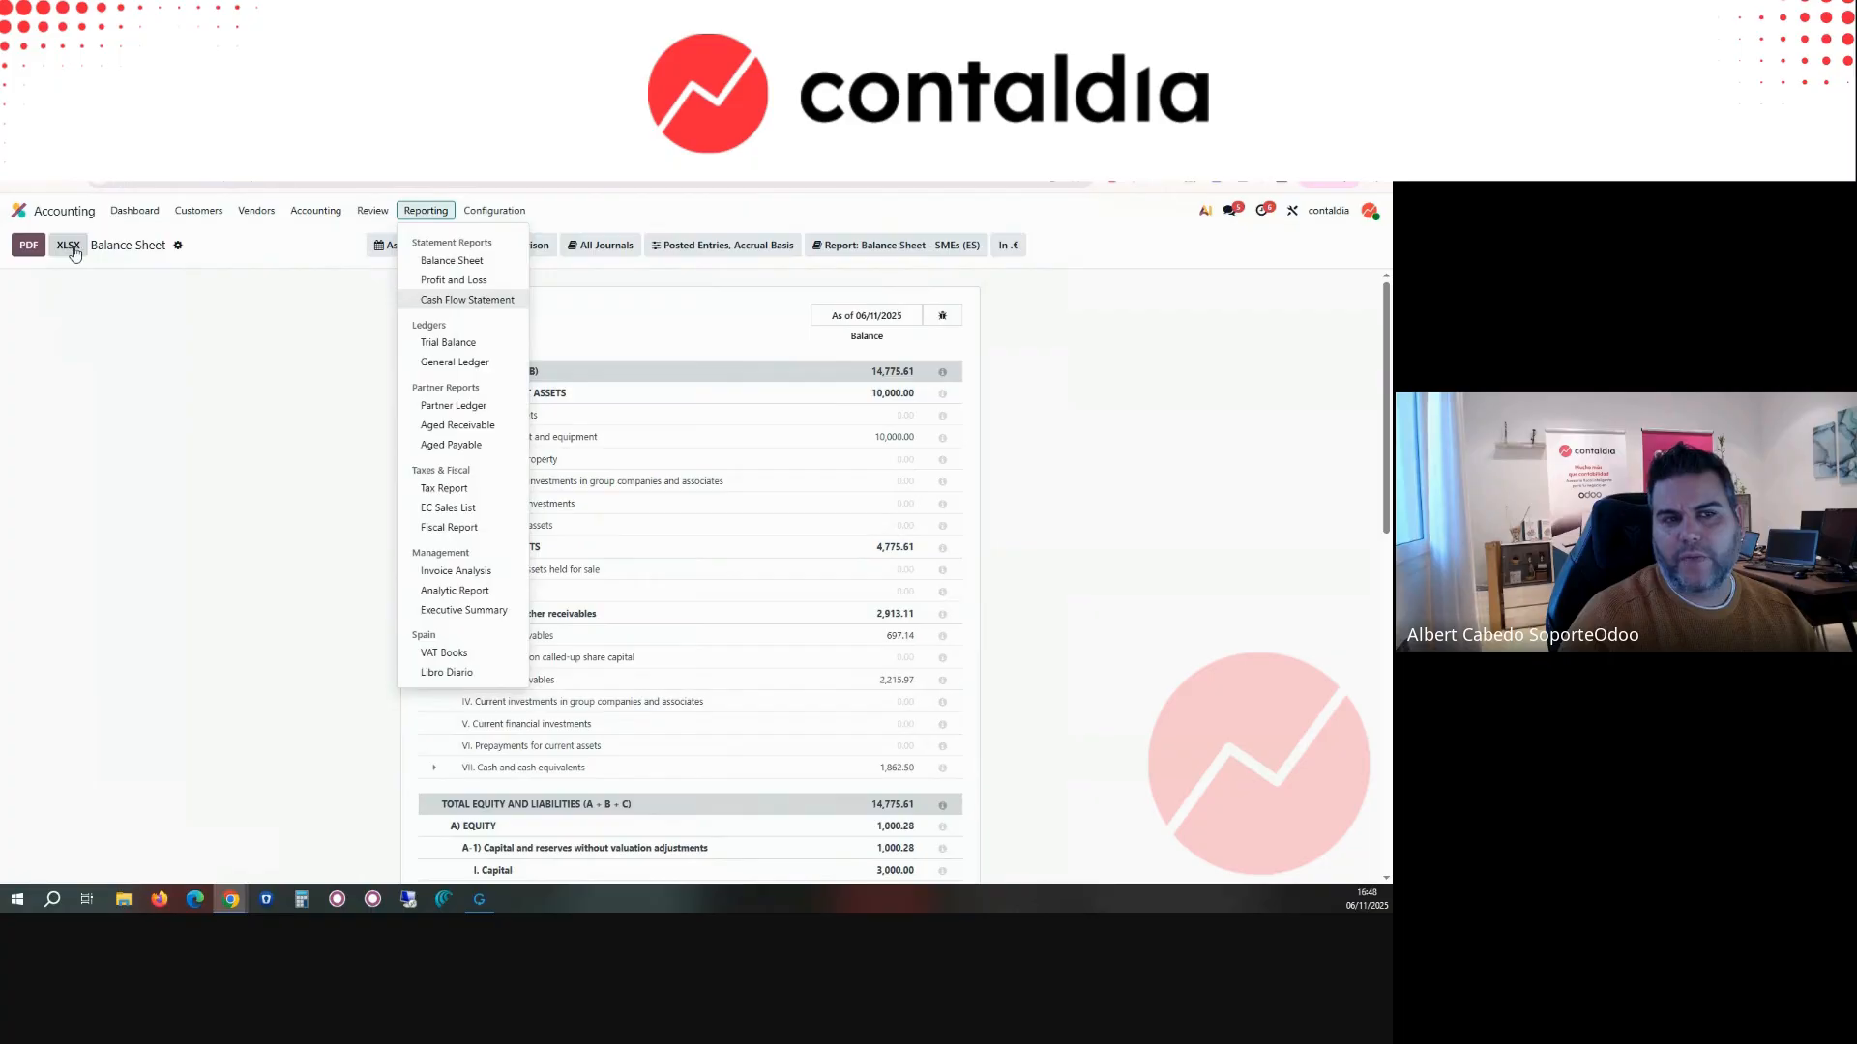
pyautogui.click(479, 347)
# Step: Open the General Ledger and expand the entries of account 410000 Payables for the rendering of services
pyautogui.click(426, 210)
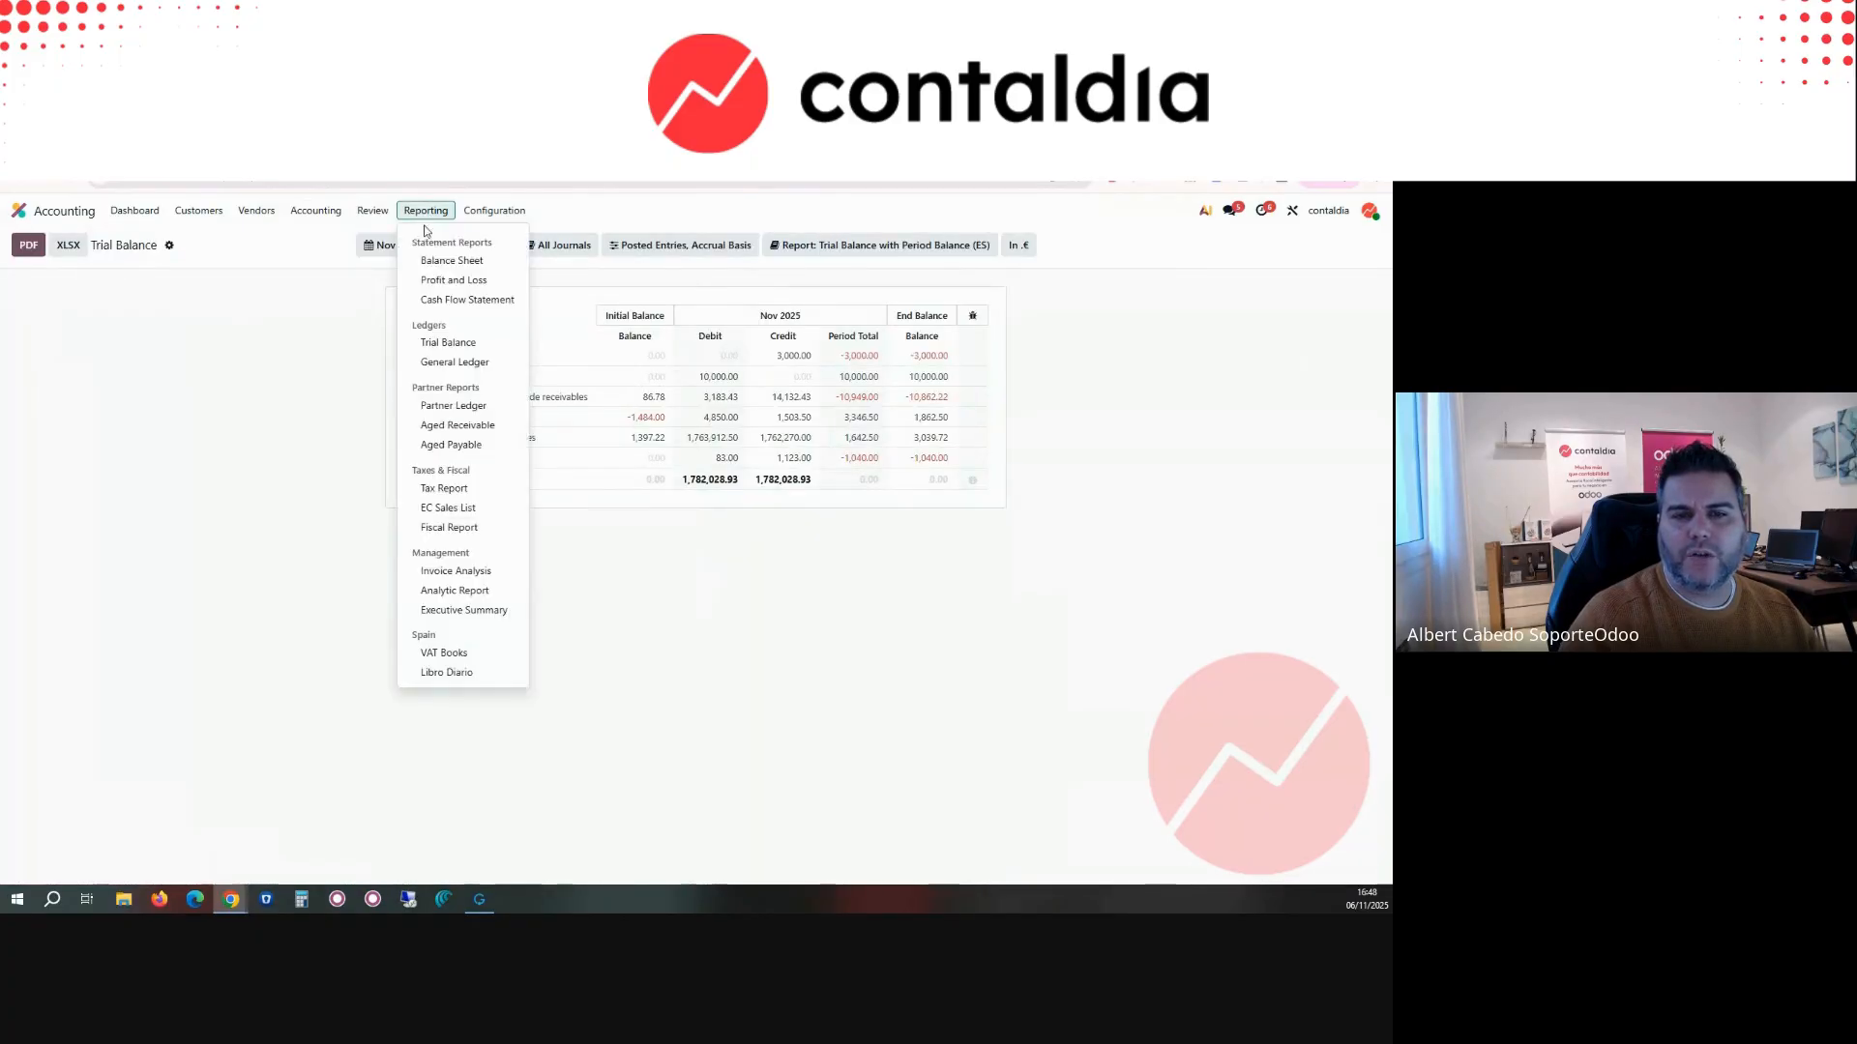
pyautogui.click(454, 362)
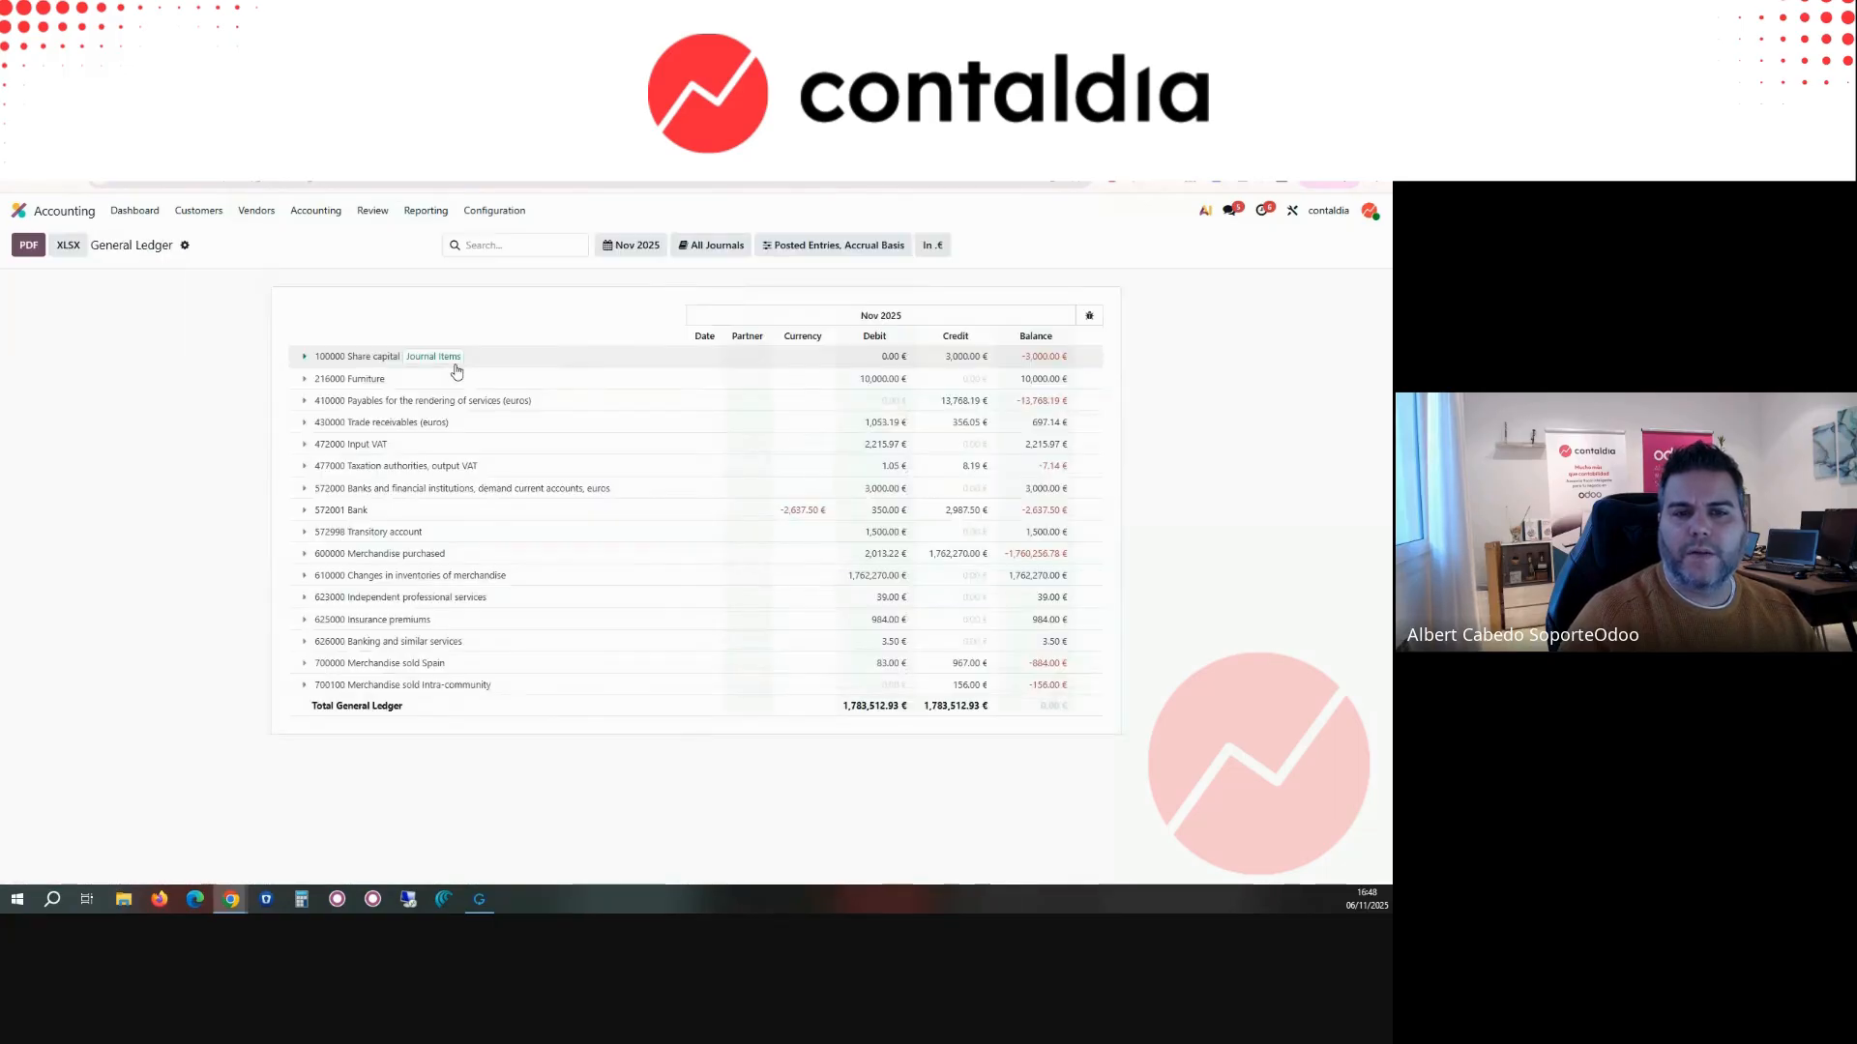
pyautogui.click(302, 404)
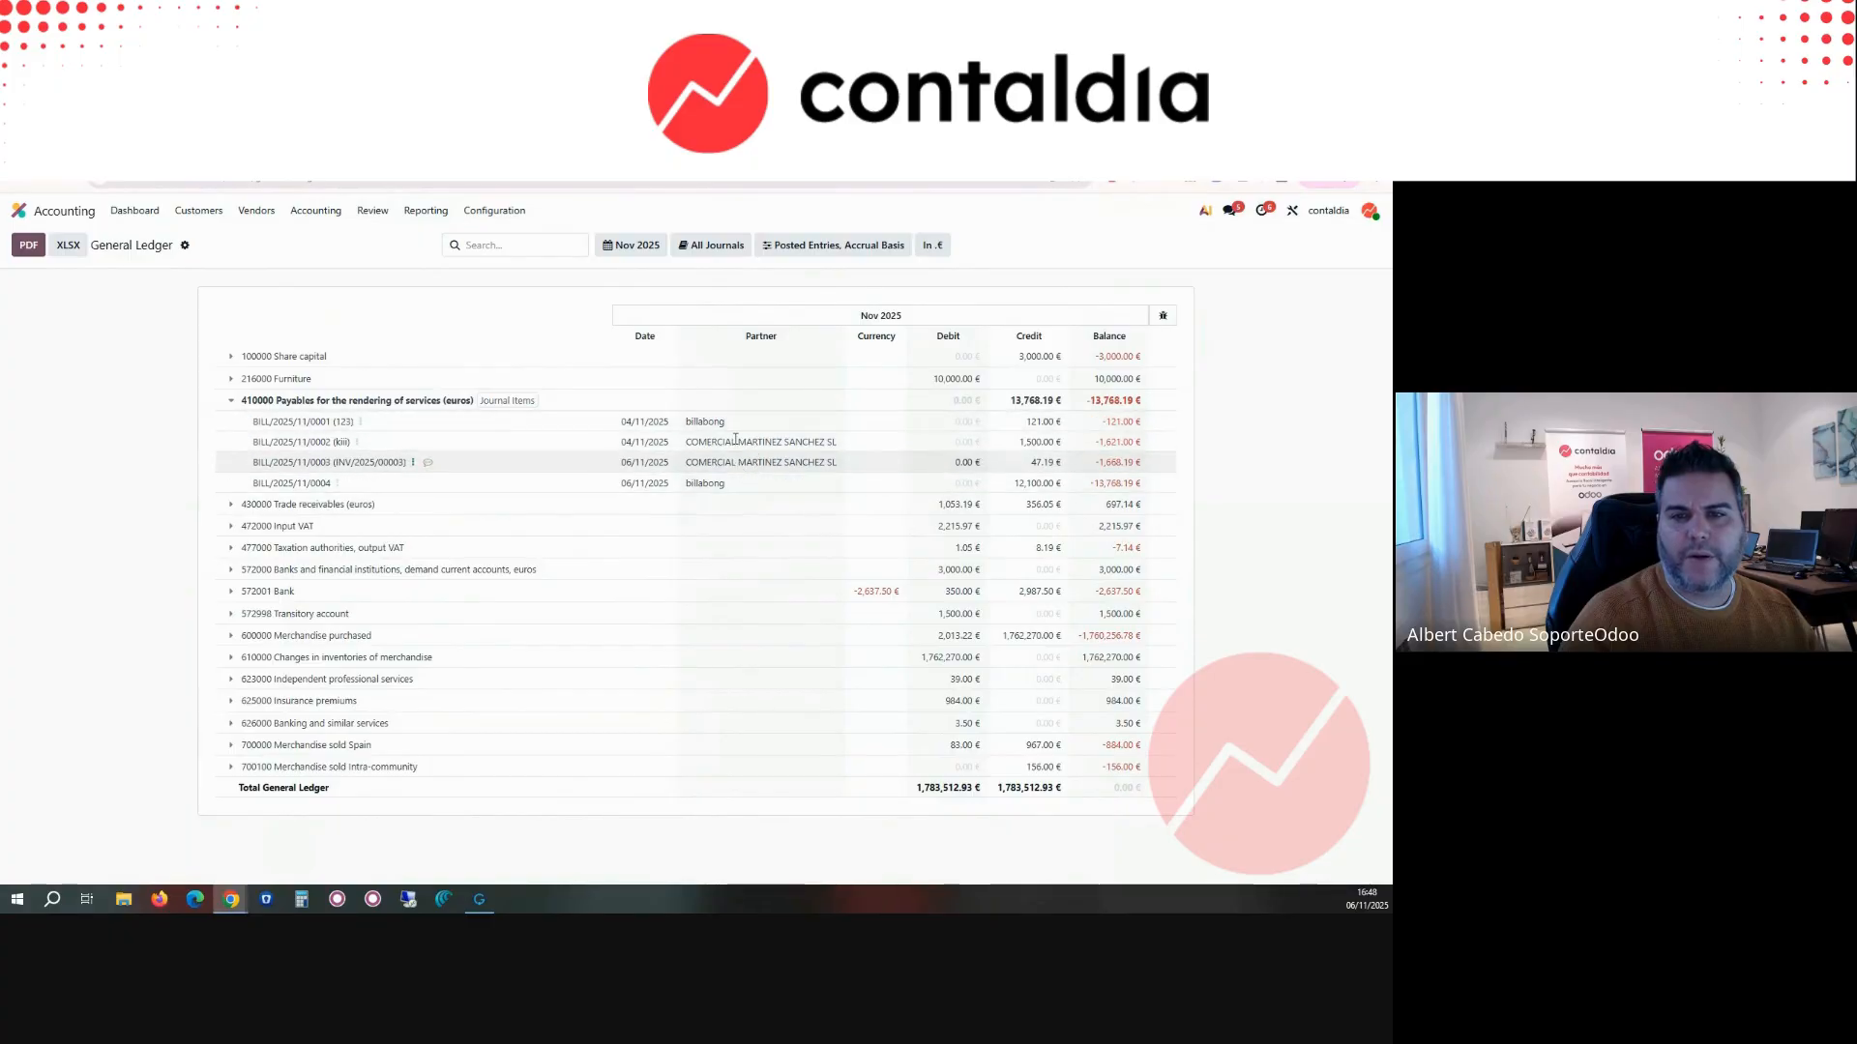
# Step: Check the General Ledger's entry options and filter the report to the Purchases journal
pyautogui.click(780, 248)
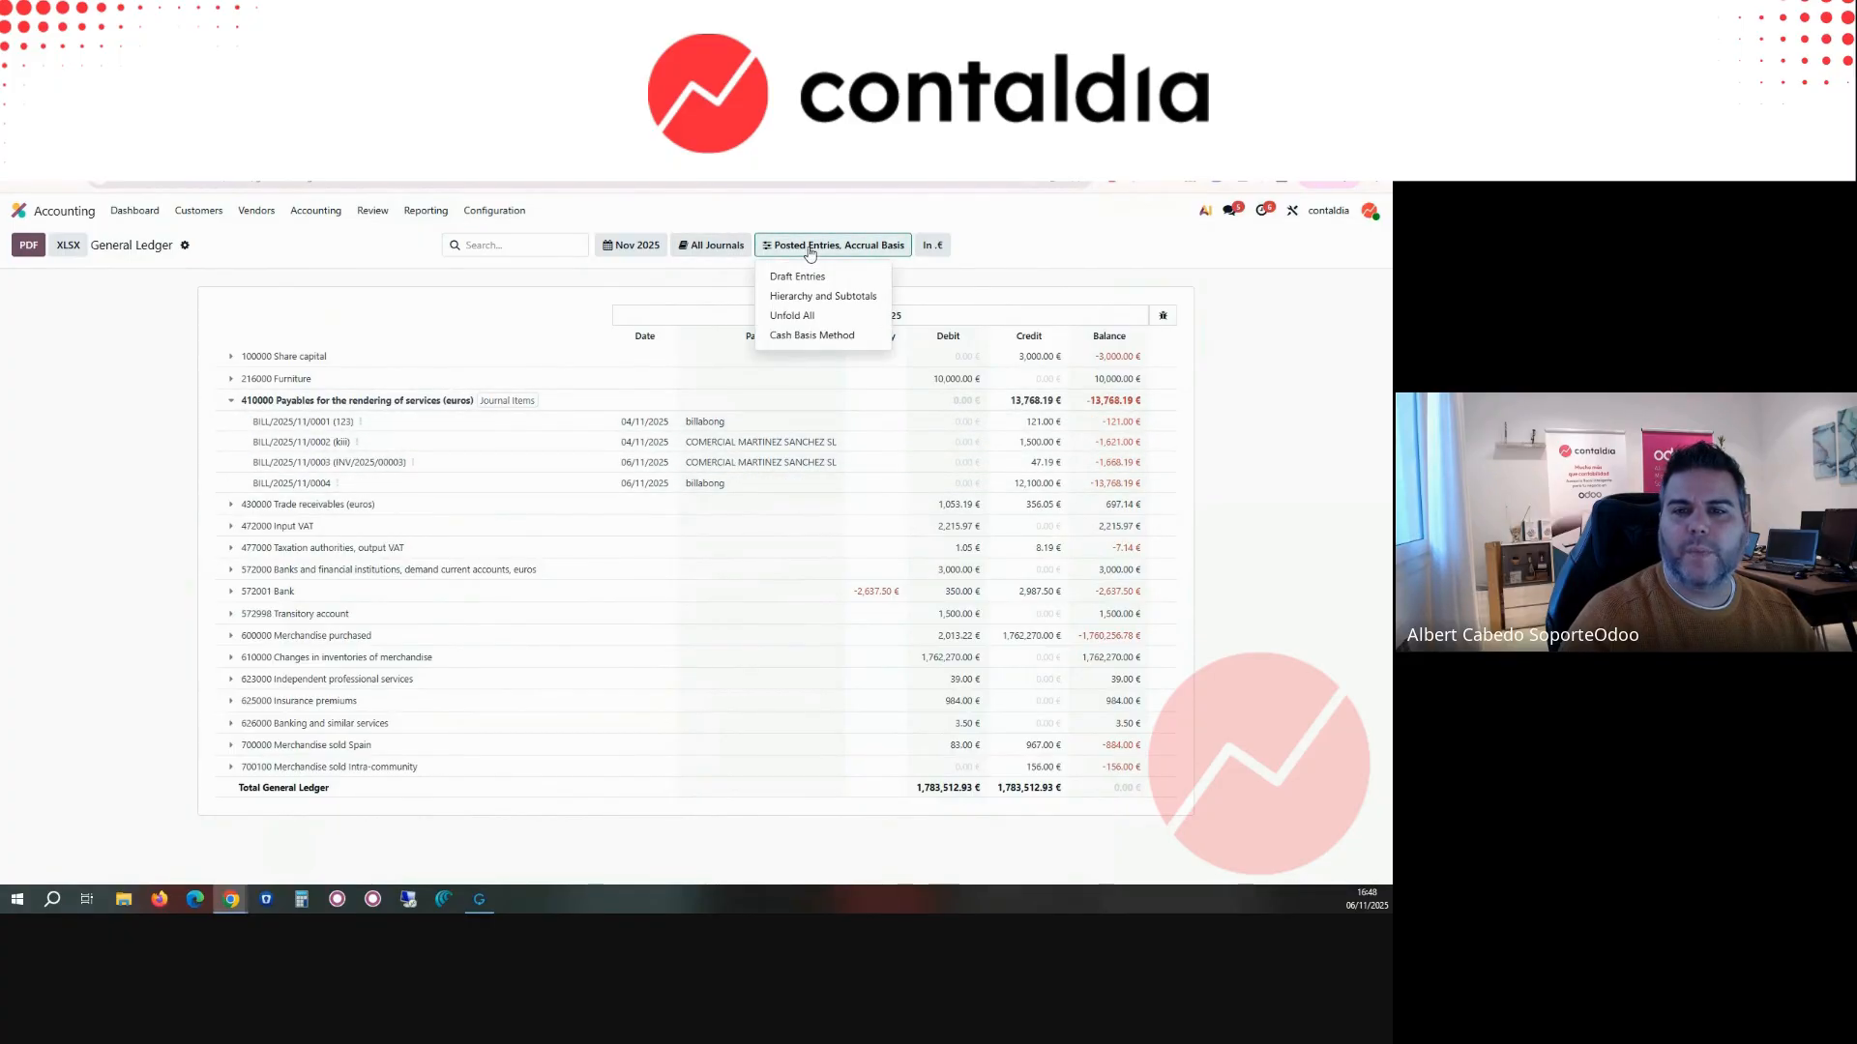
pyautogui.click(713, 250)
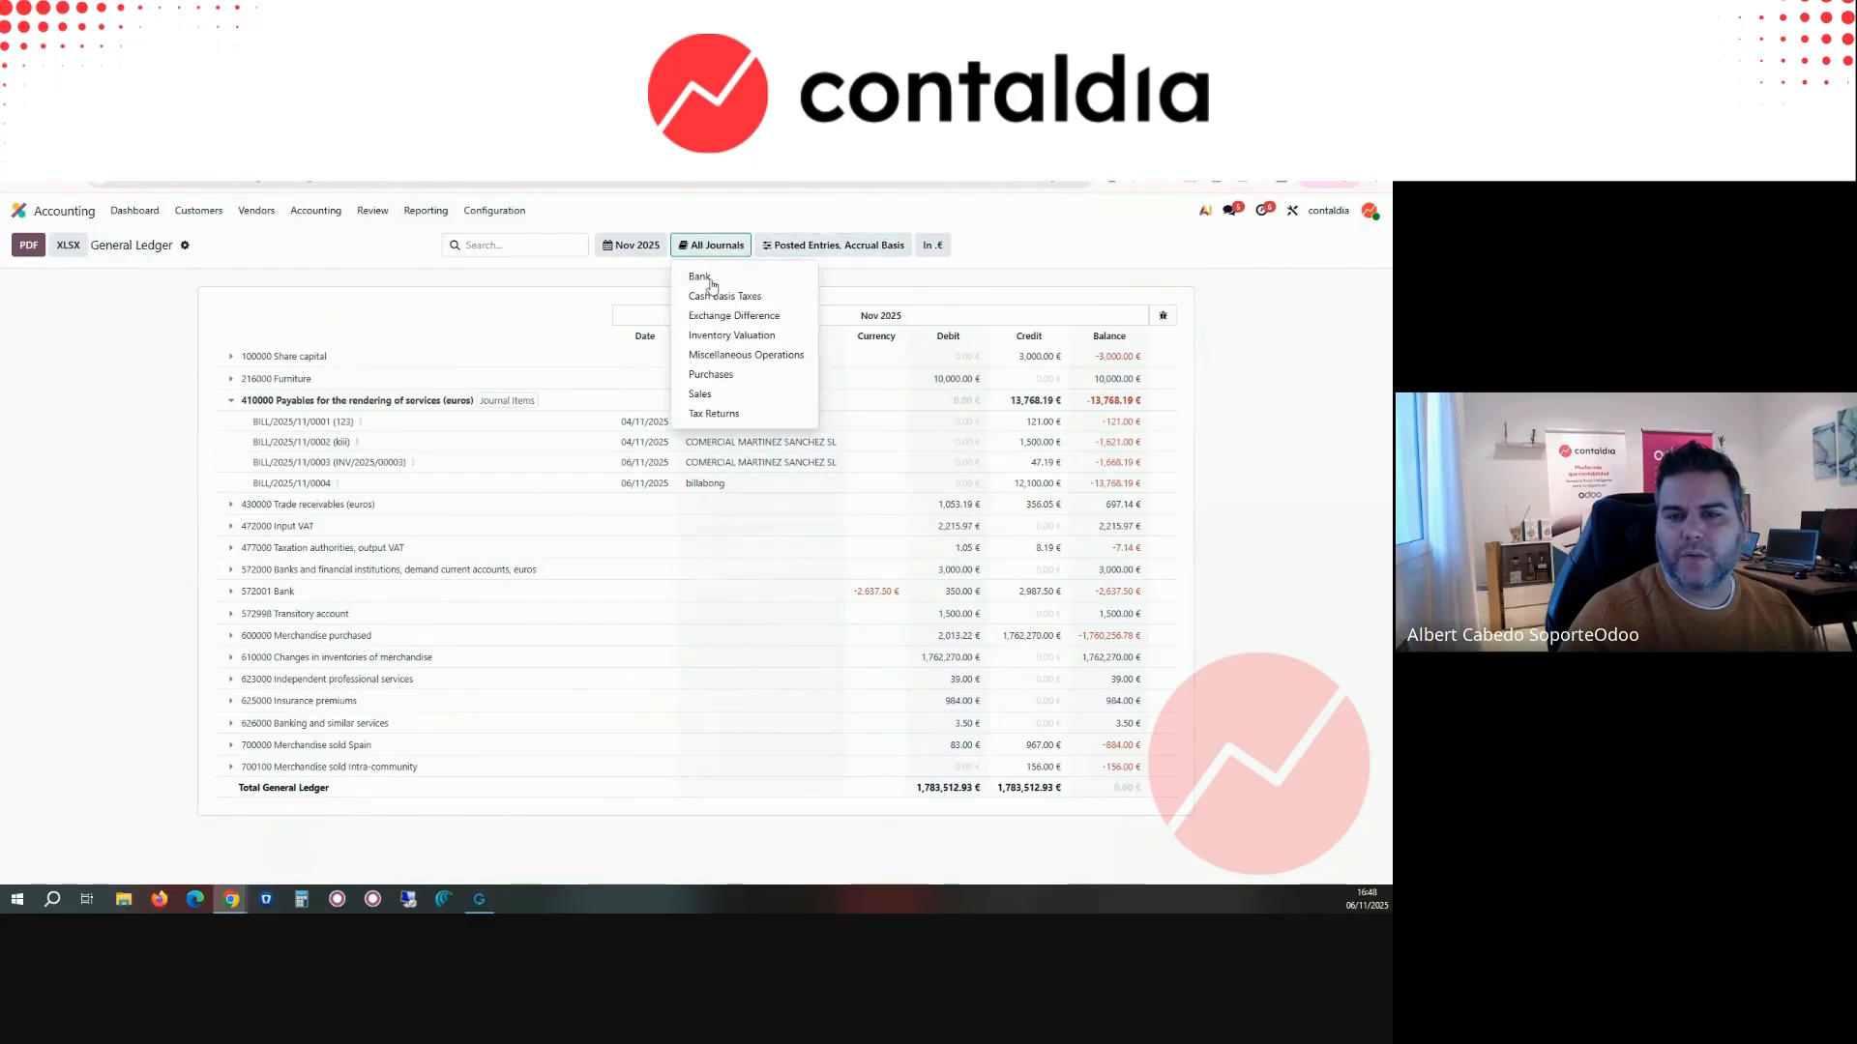
pyautogui.click(720, 376)
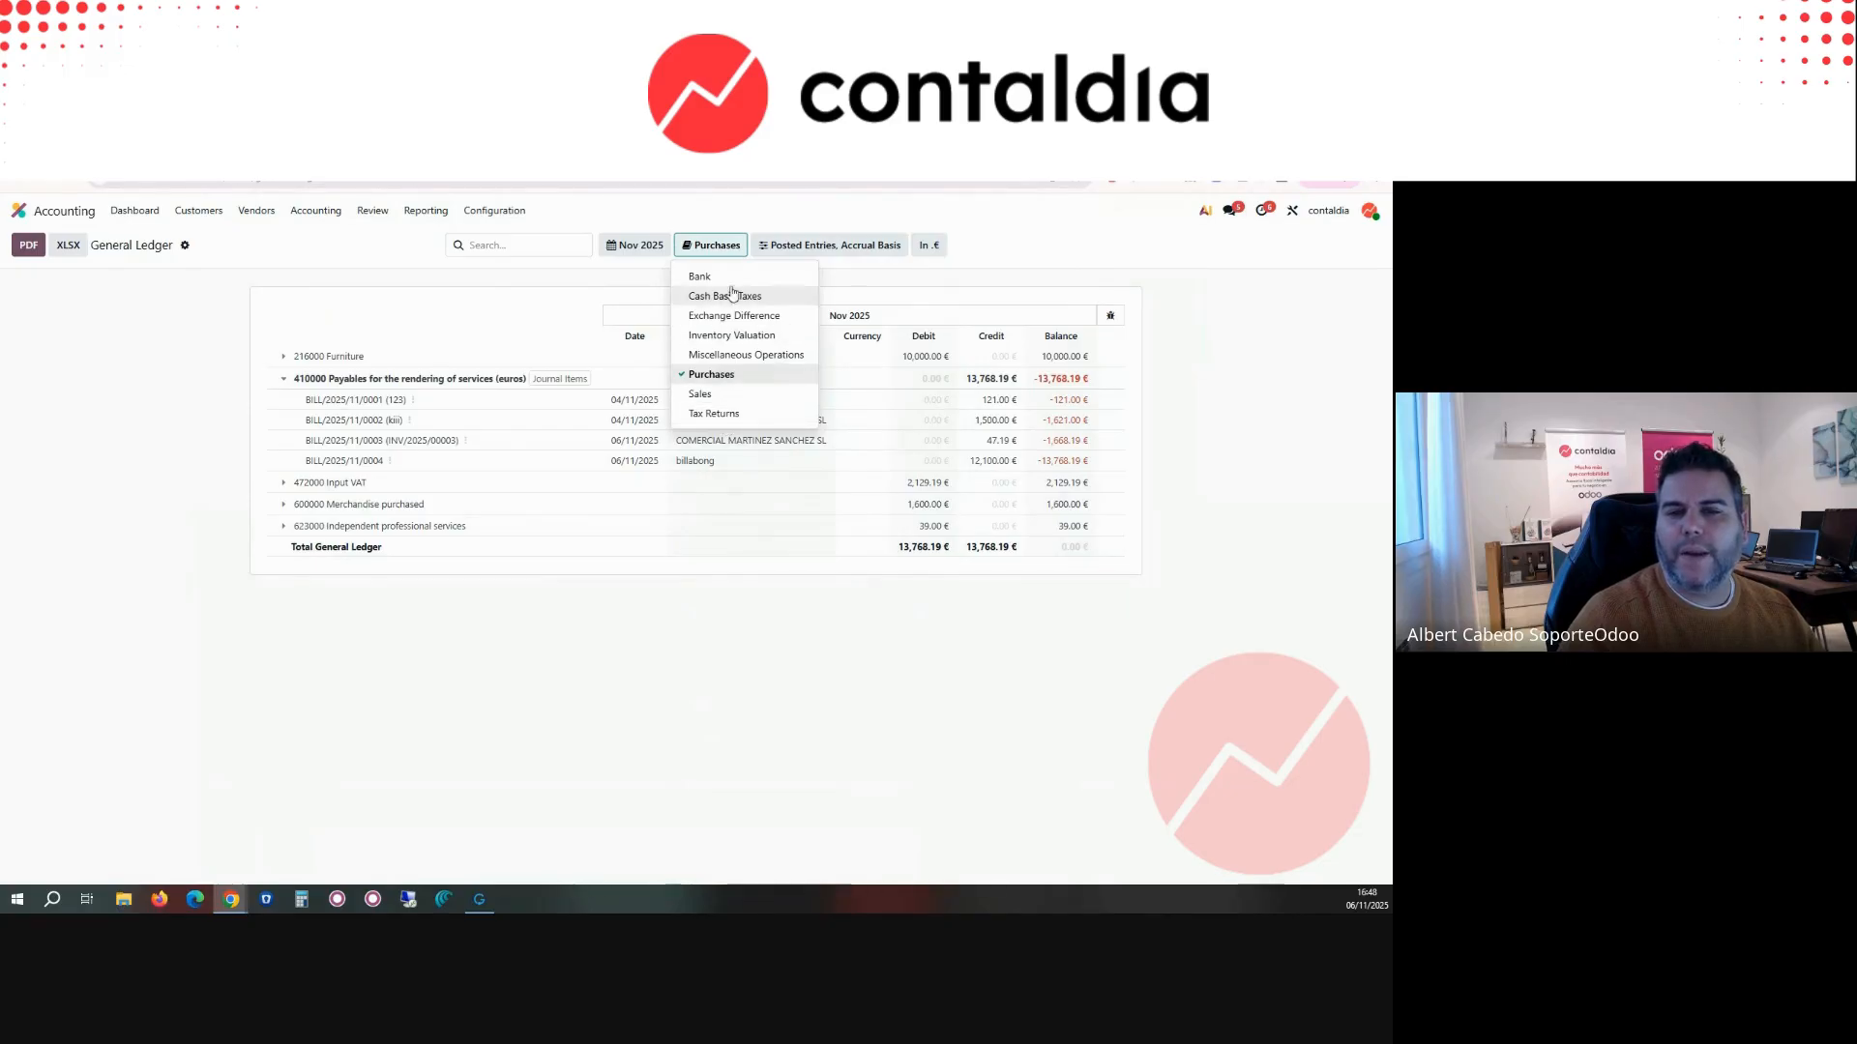
# Step: Open the Partner Ledger and expand the entries of all three partners
pyautogui.click(406, 212)
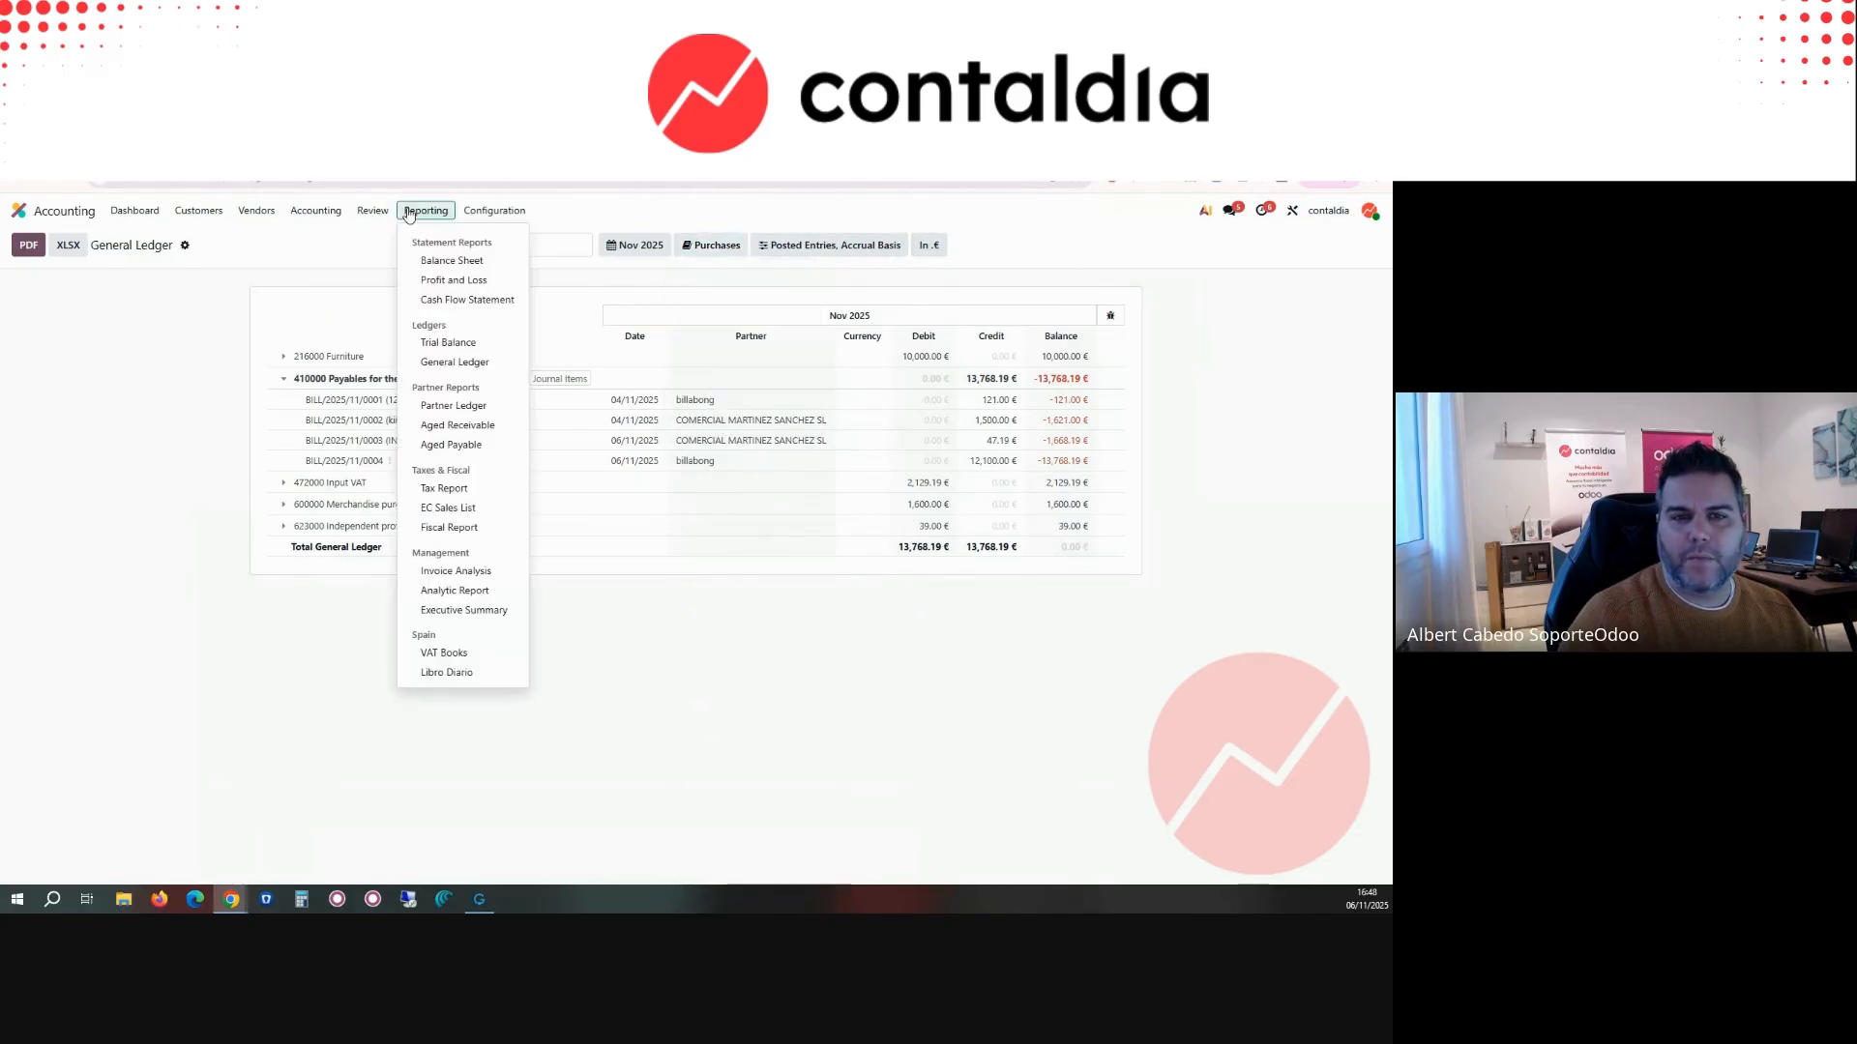
pyautogui.click(475, 407)
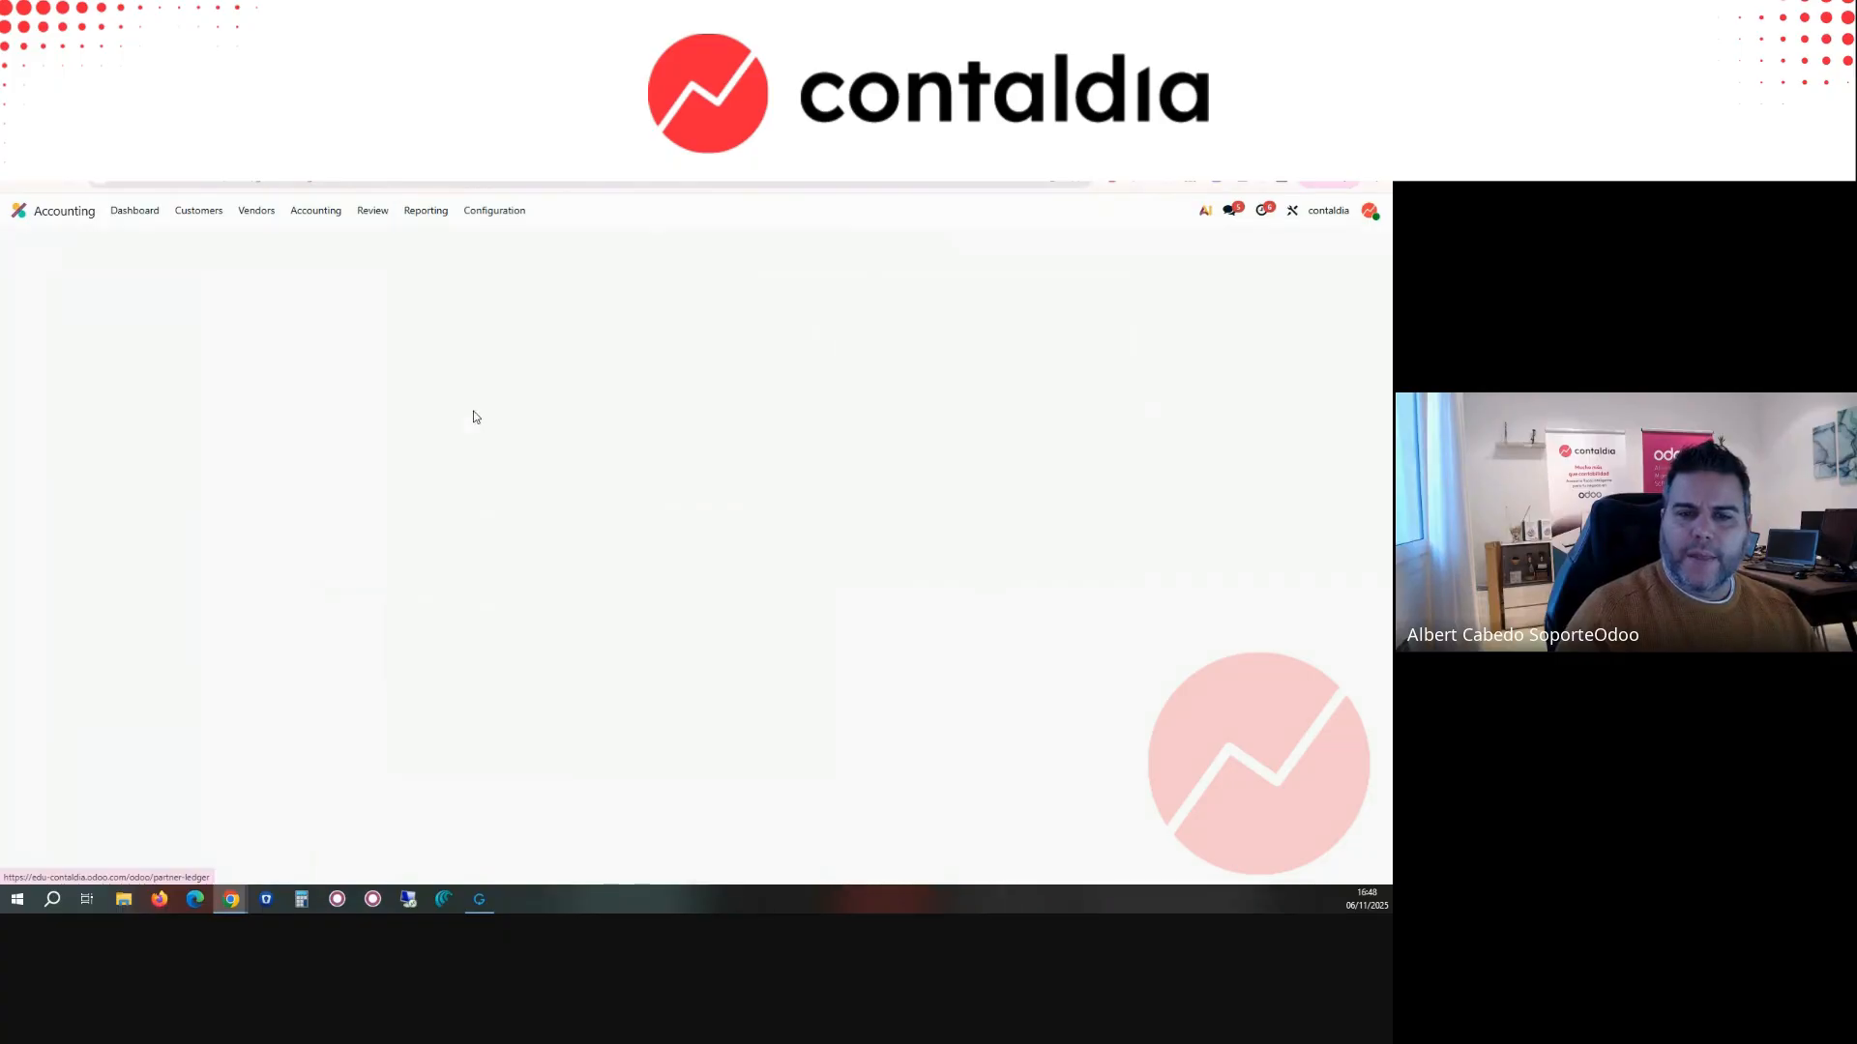
pyautogui.click(426, 210)
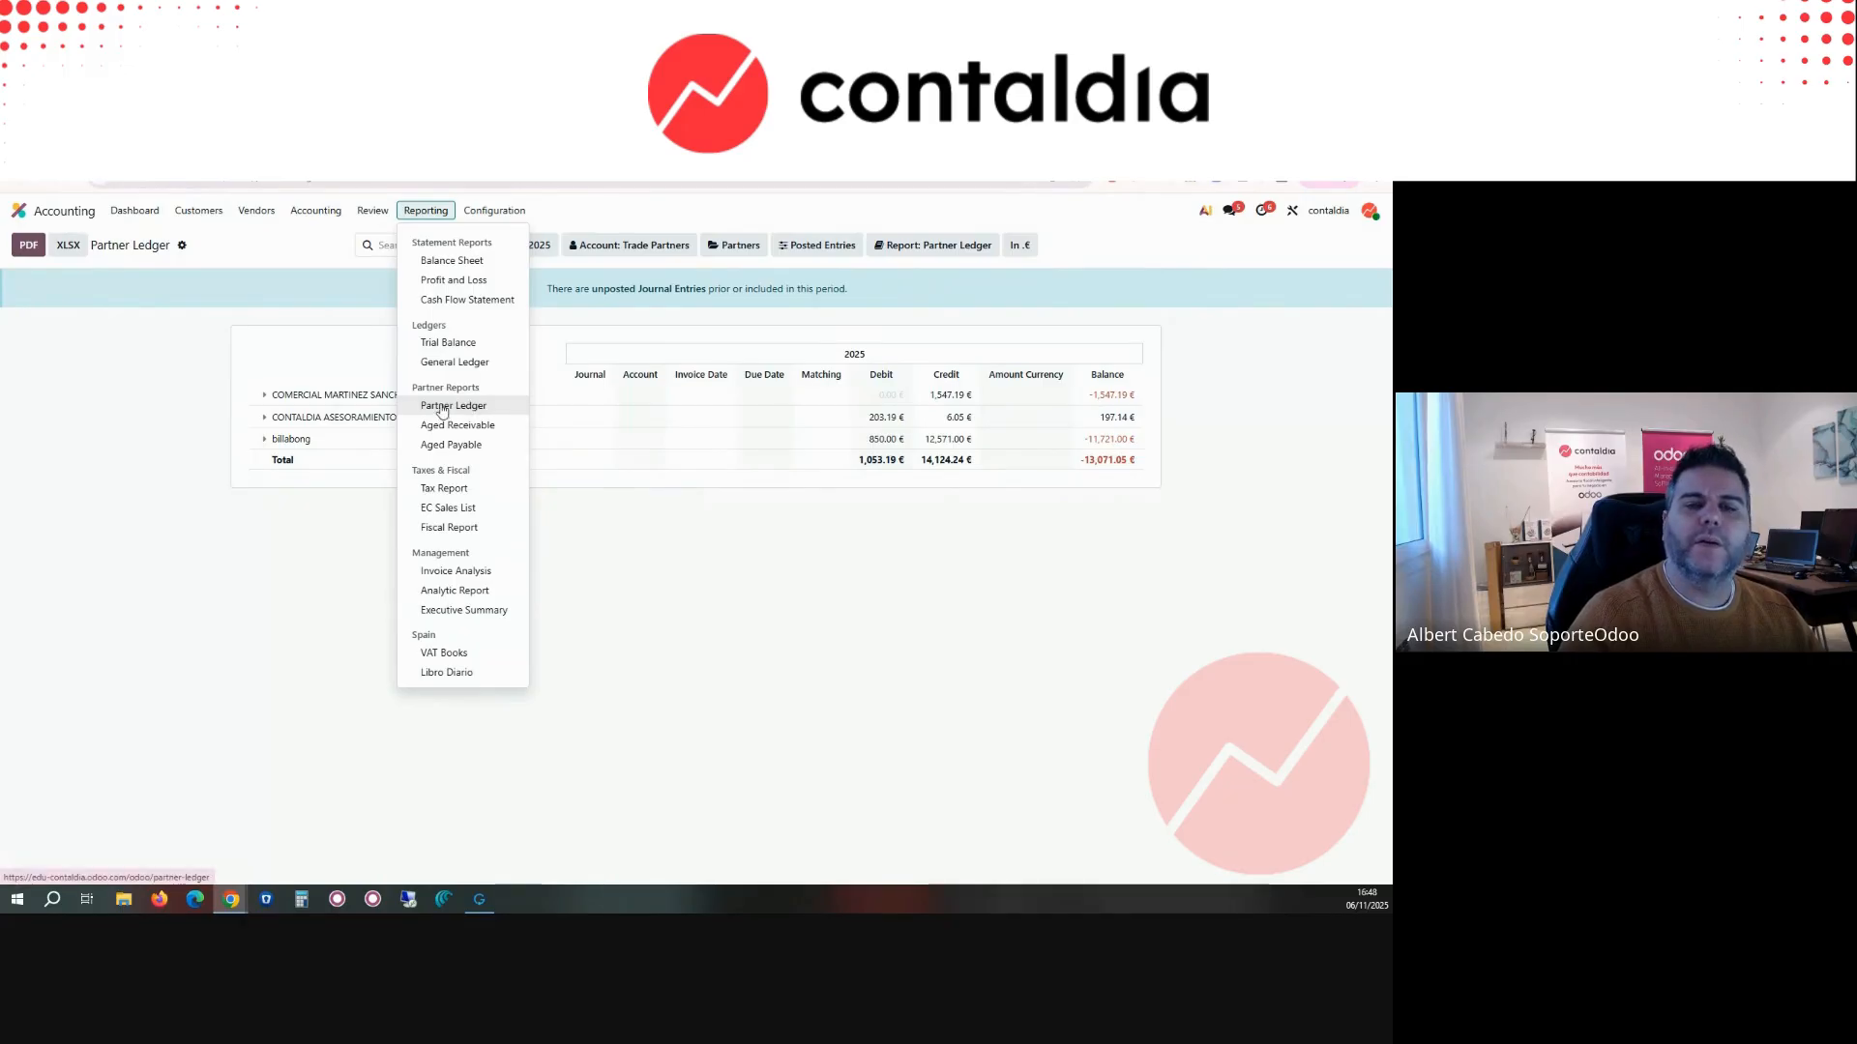
pyautogui.click(264, 395)
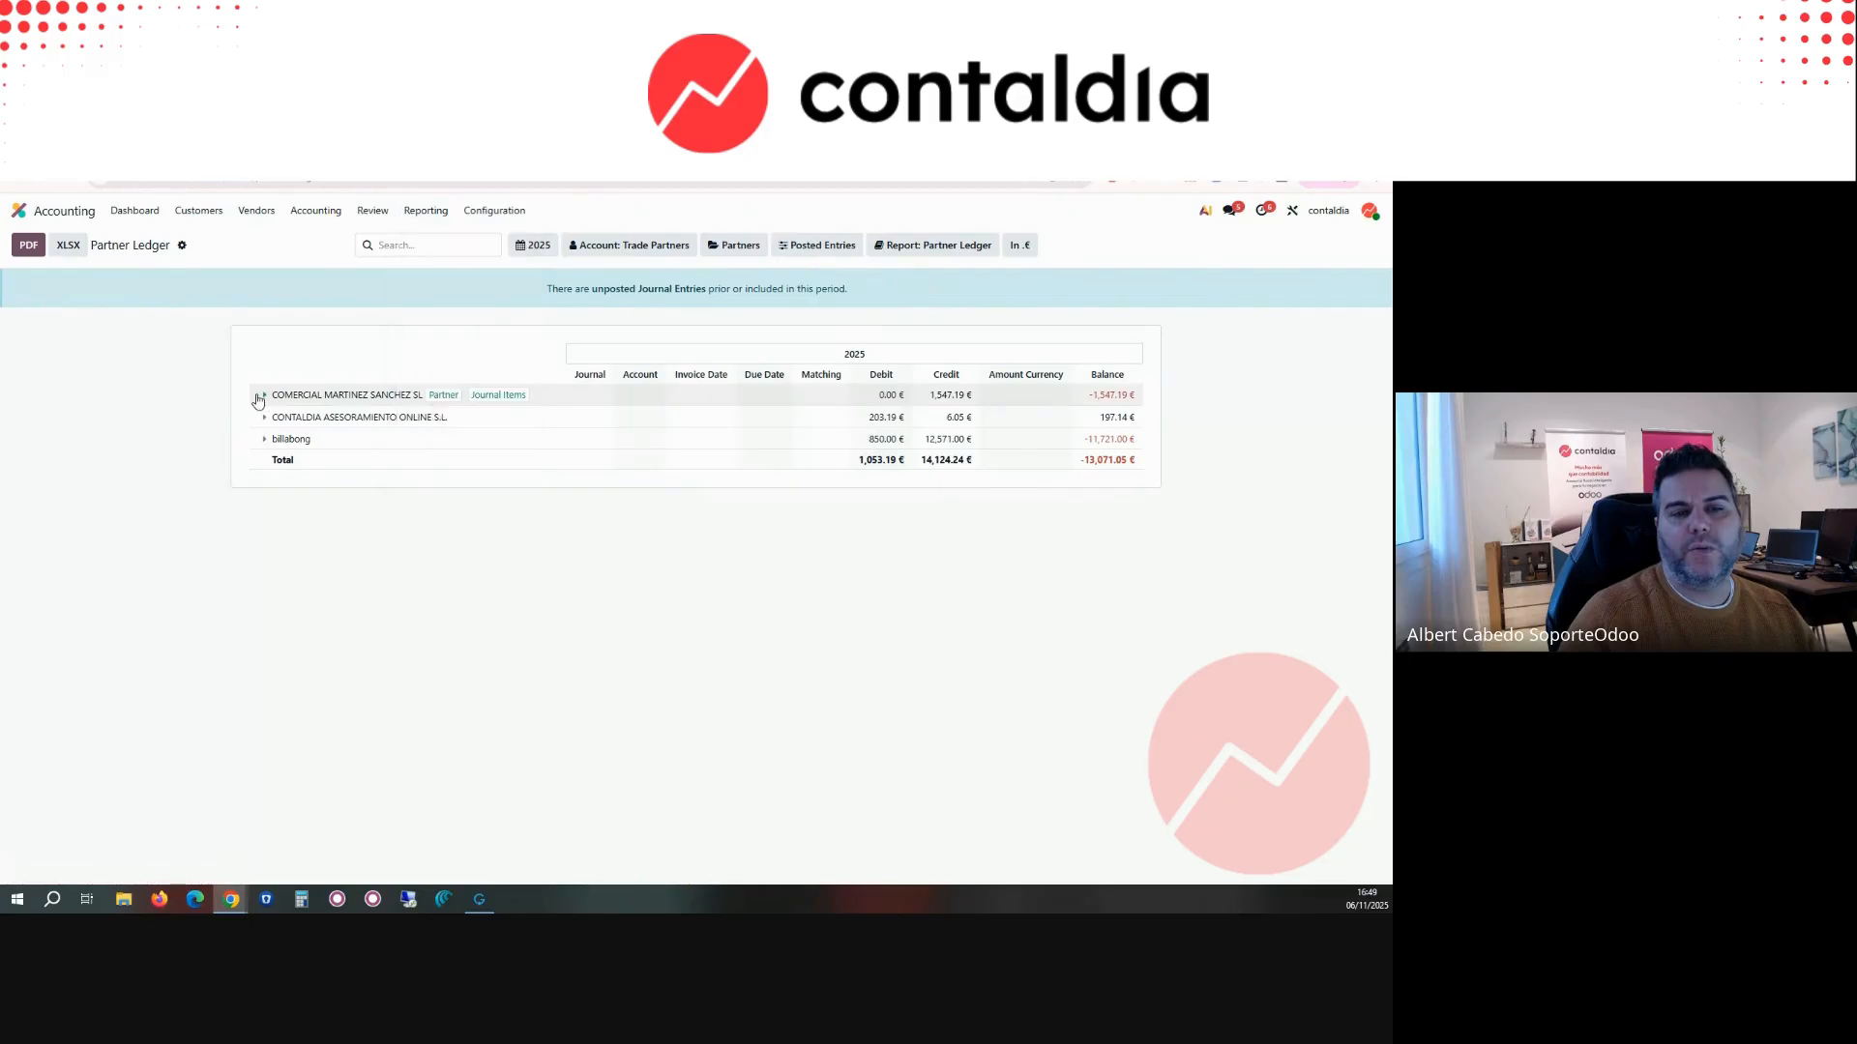
pyautogui.click(262, 457)
pyautogui.click(247, 561)
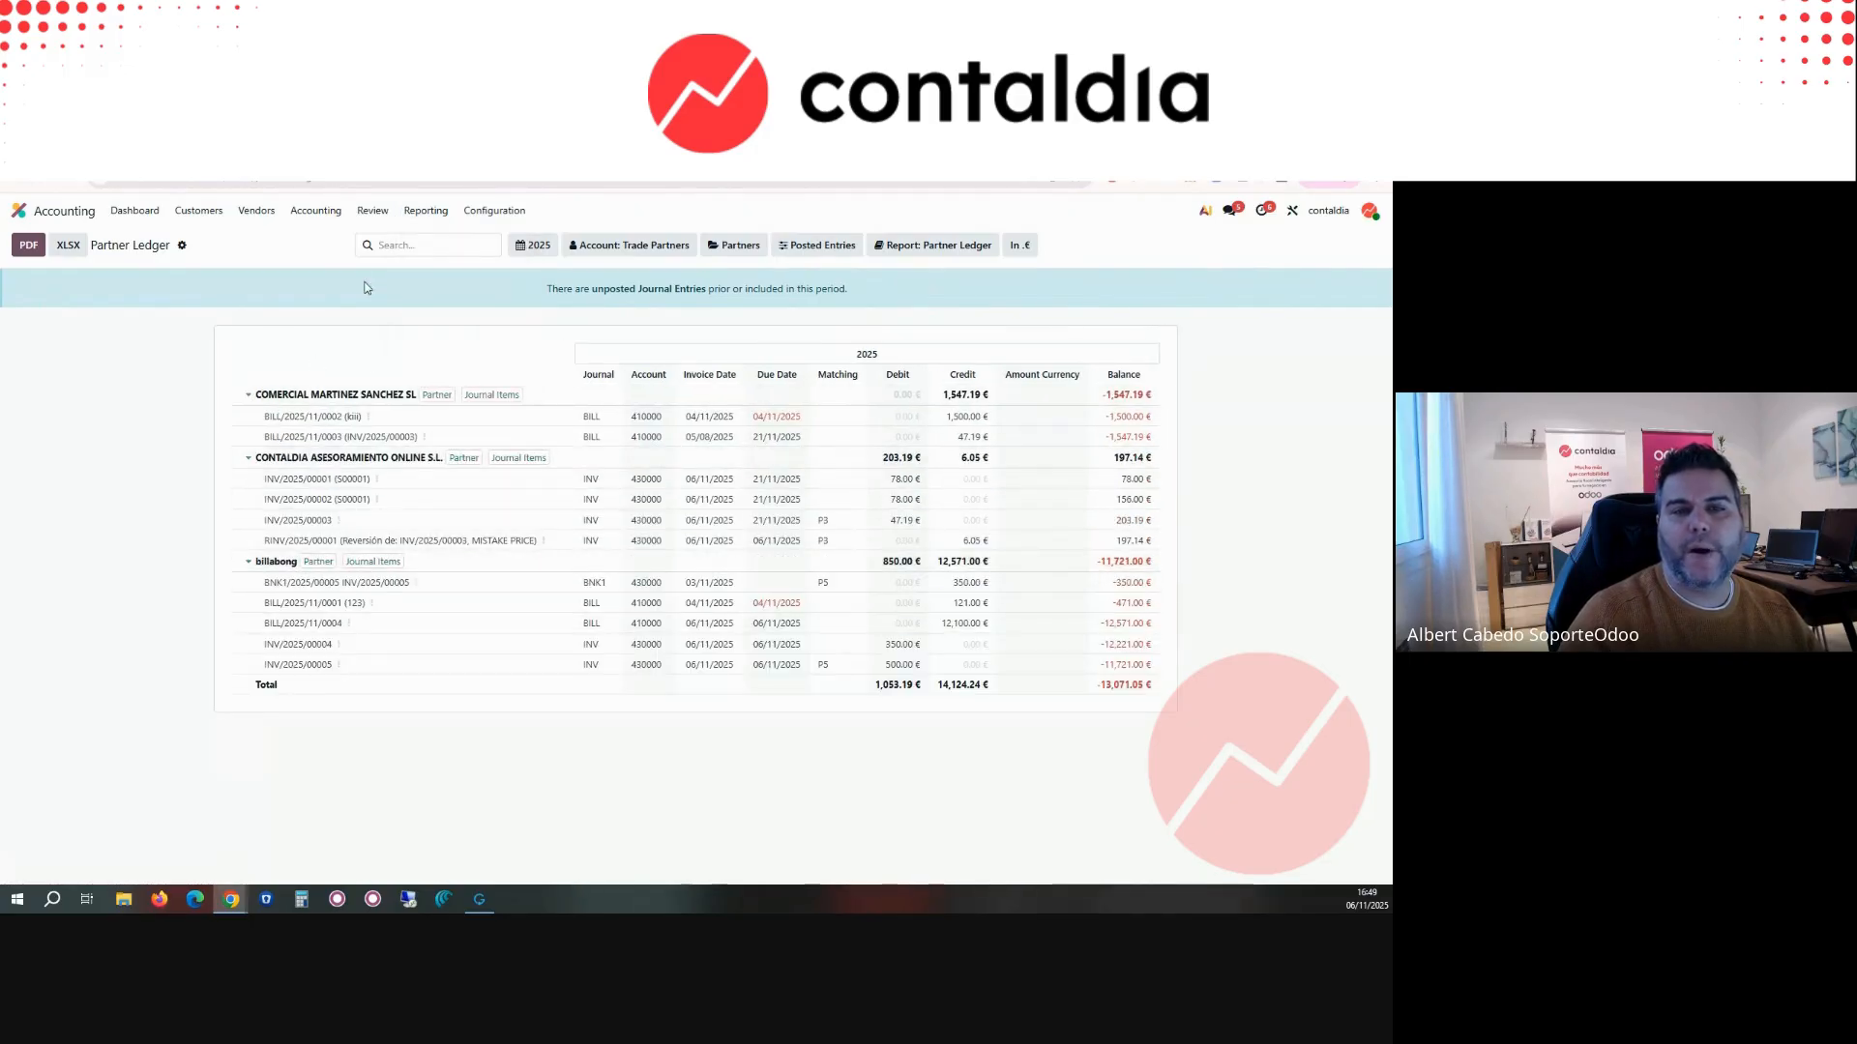
# Step: Open the Aged Receivable report, followed by the EC Sales List
pyautogui.click(423, 212)
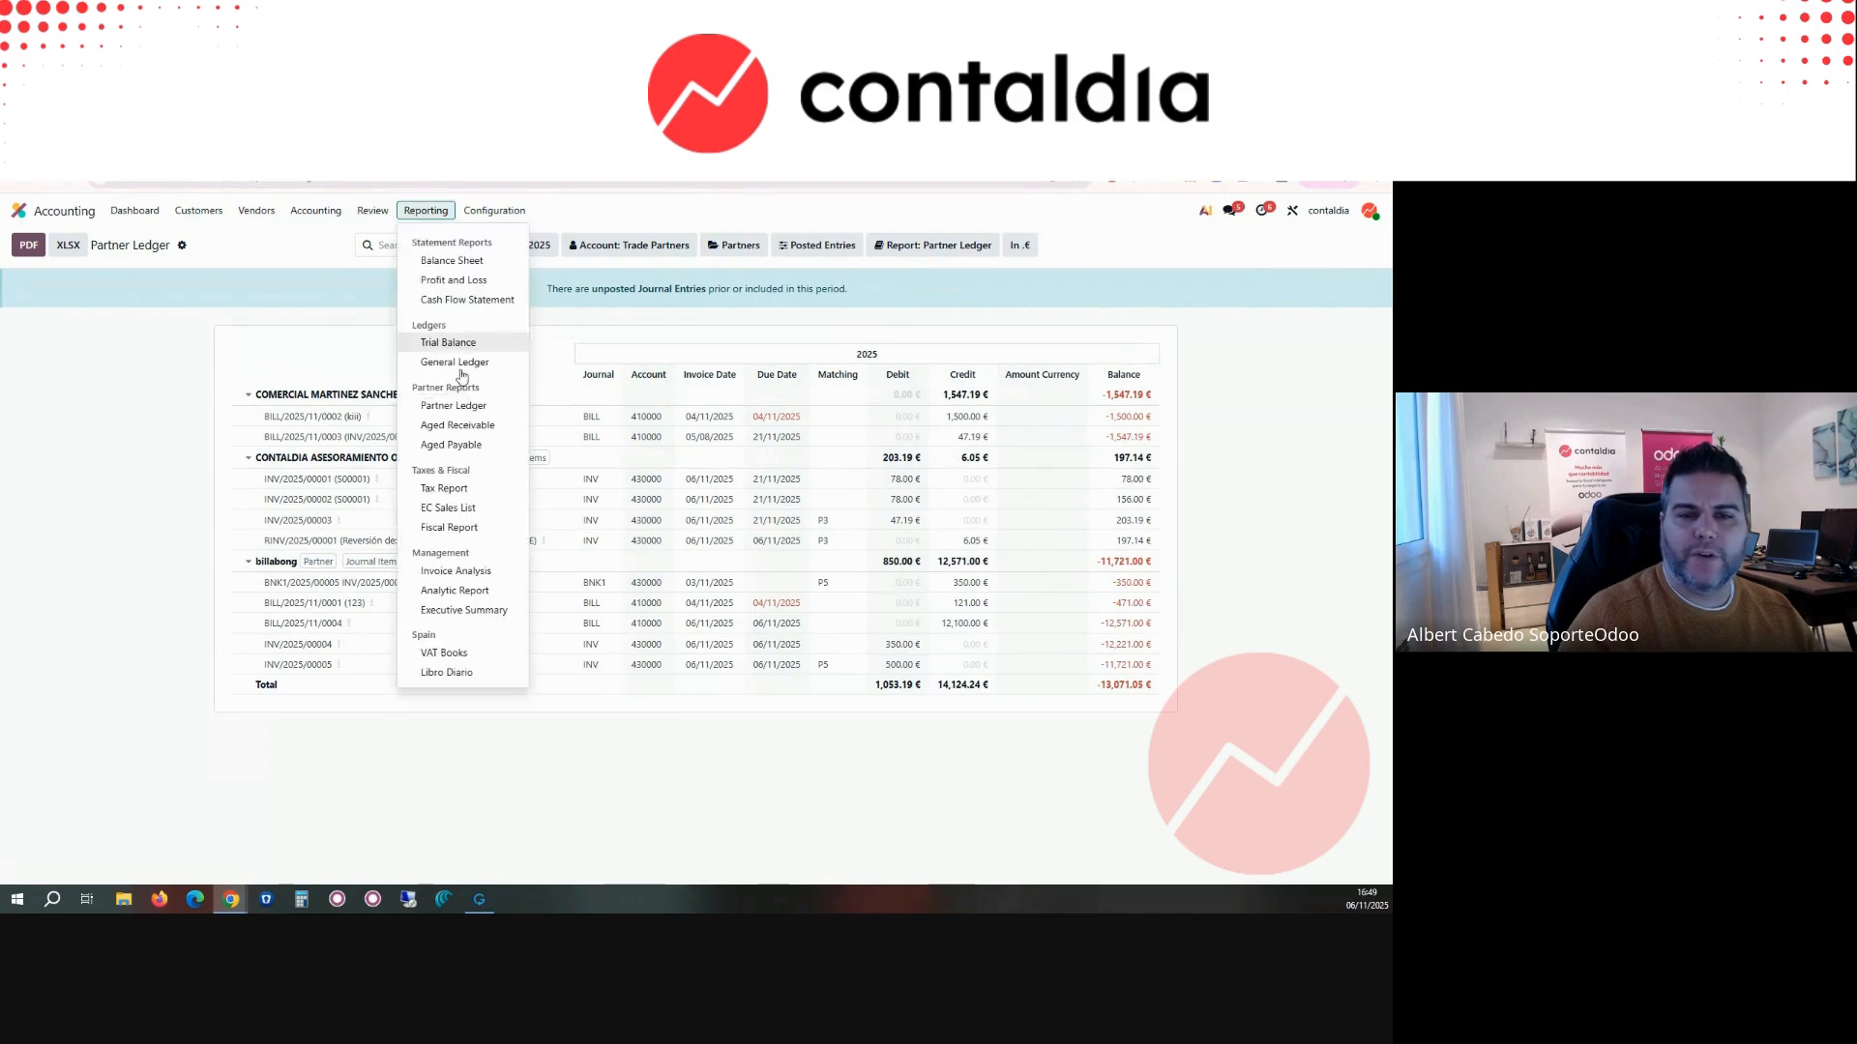
pyautogui.click(456, 425)
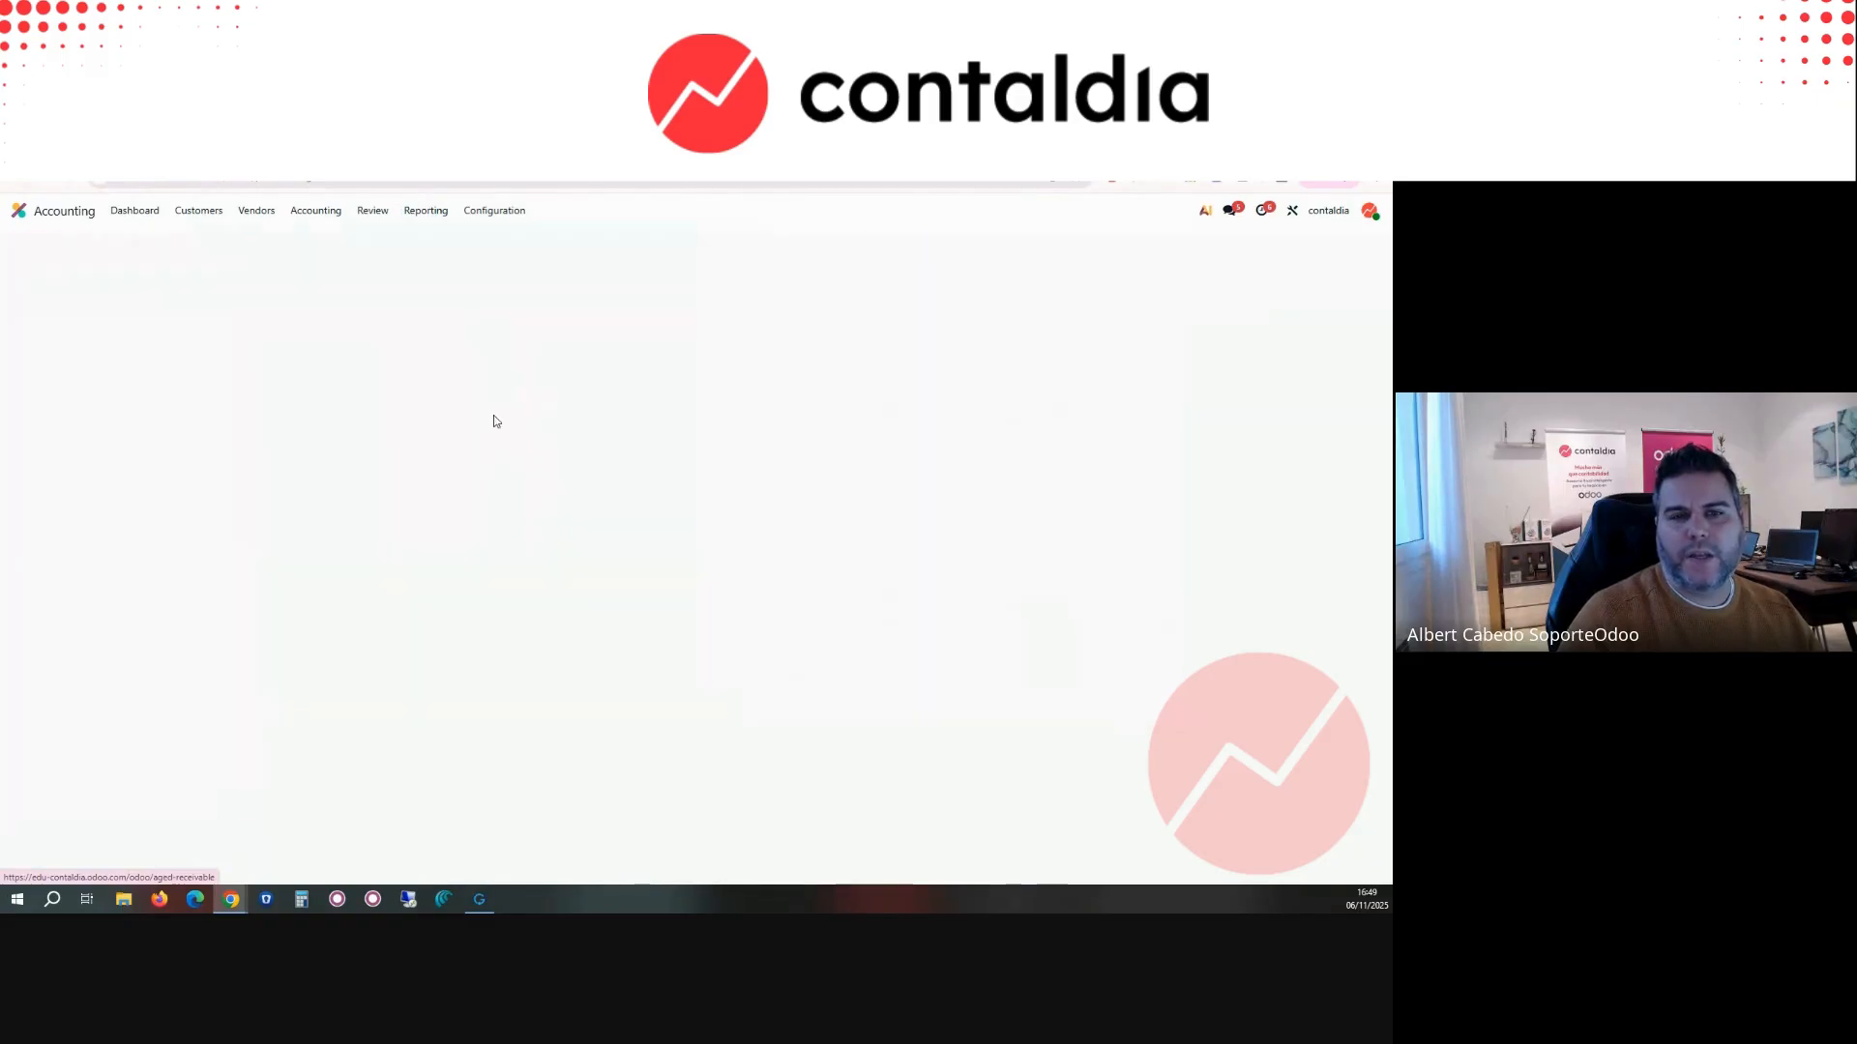
pyautogui.click(421, 215)
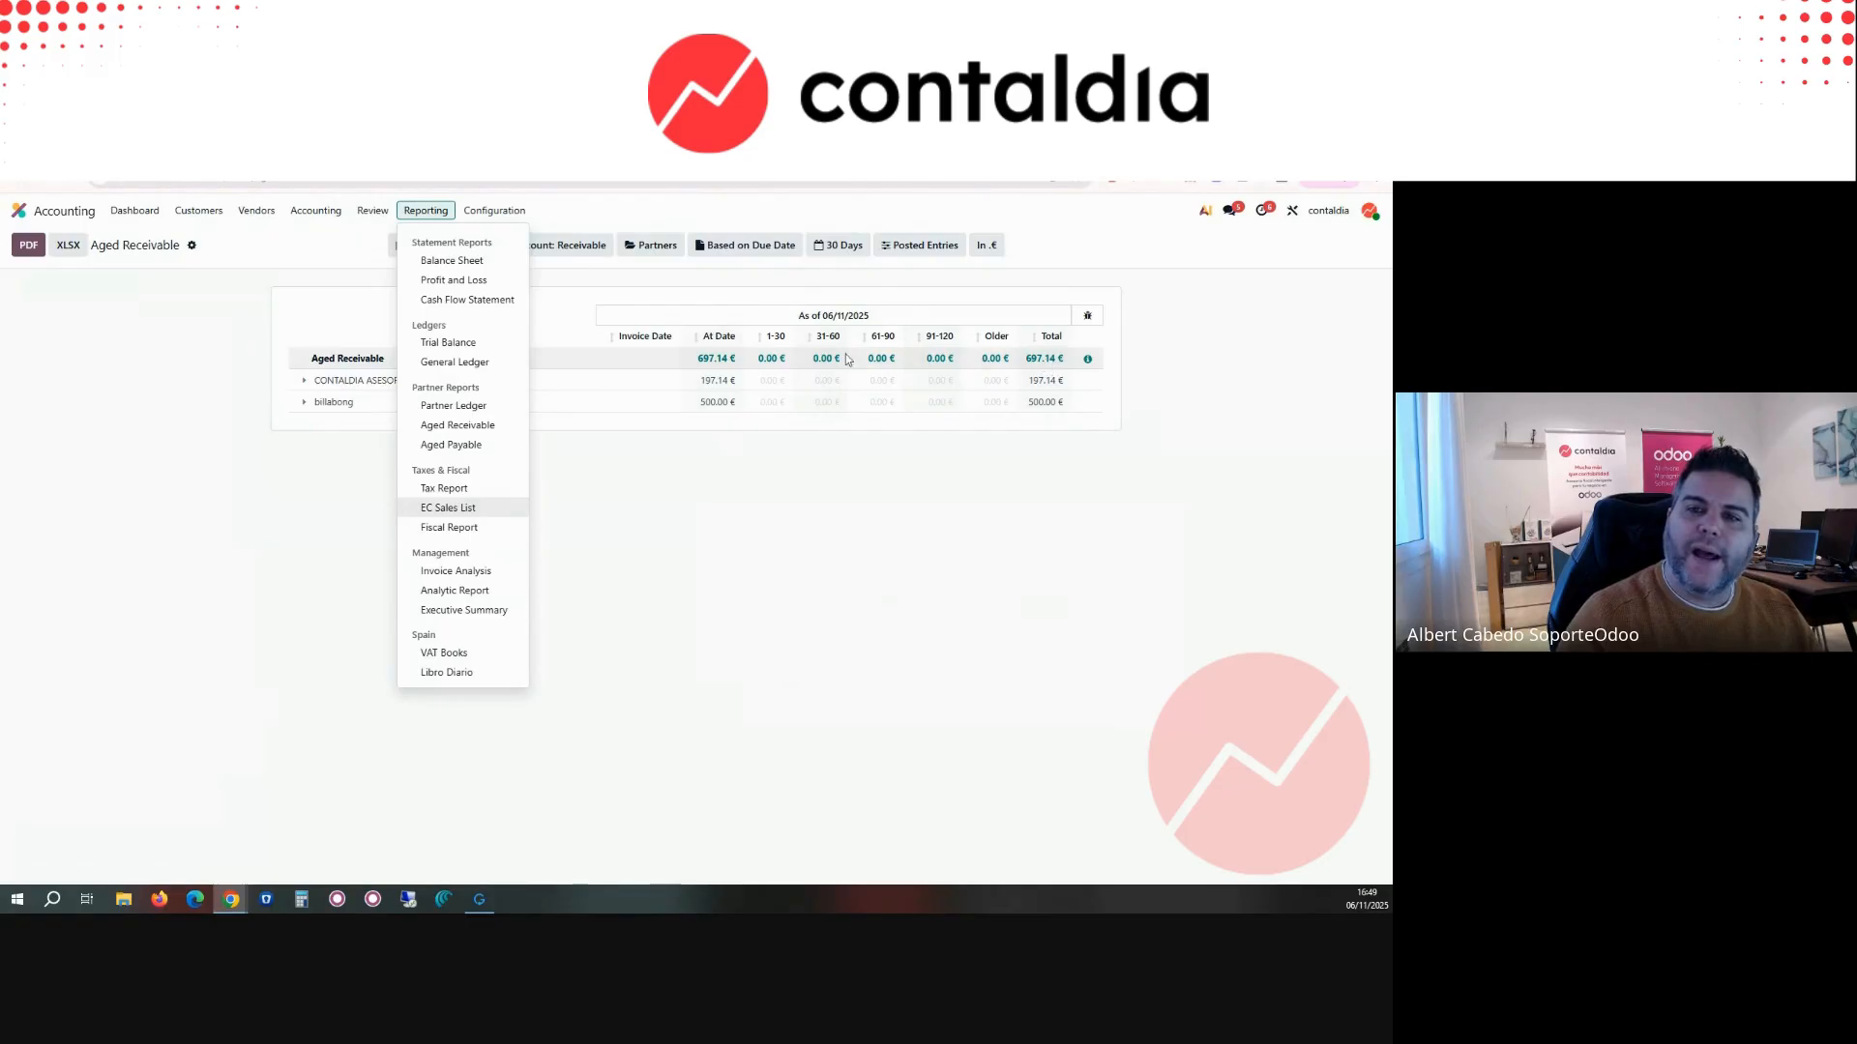
pyautogui.click(453, 507)
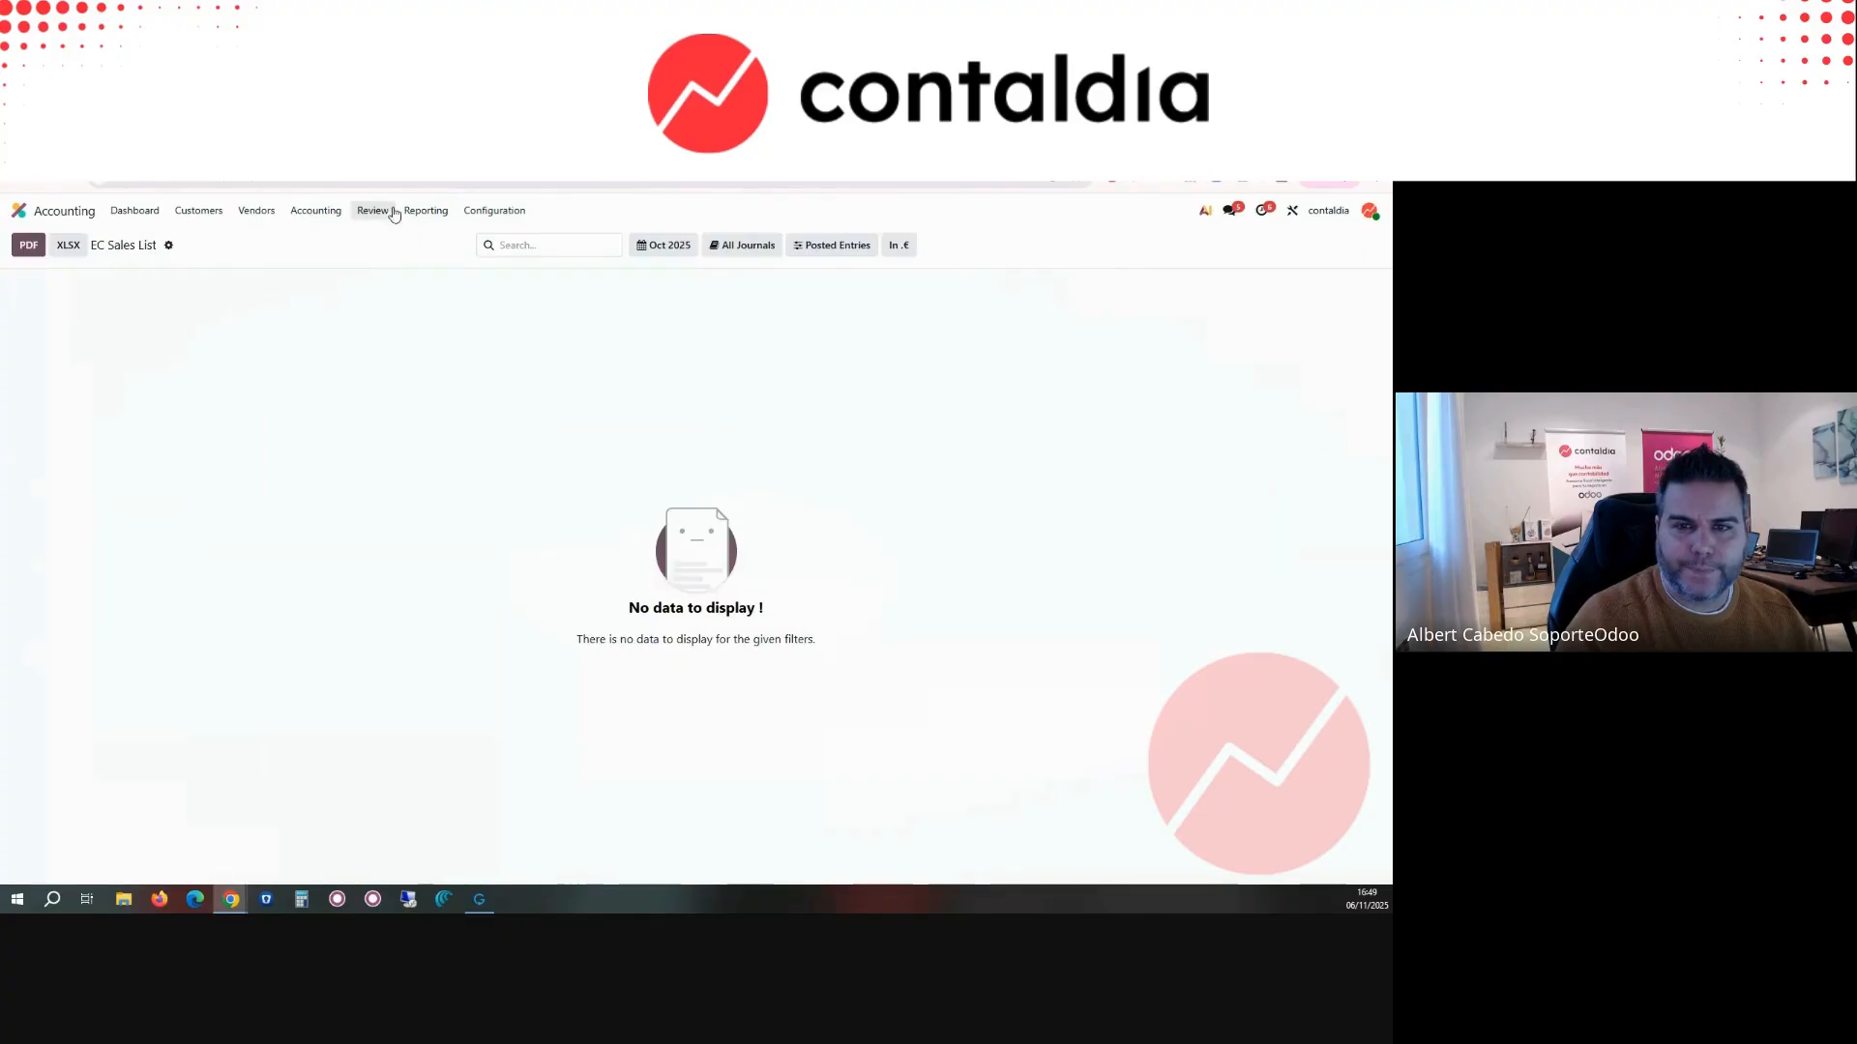
# Step: Open the Fiscal Report for the year 2025 and check its journal and entry filter options
pyautogui.click(421, 214)
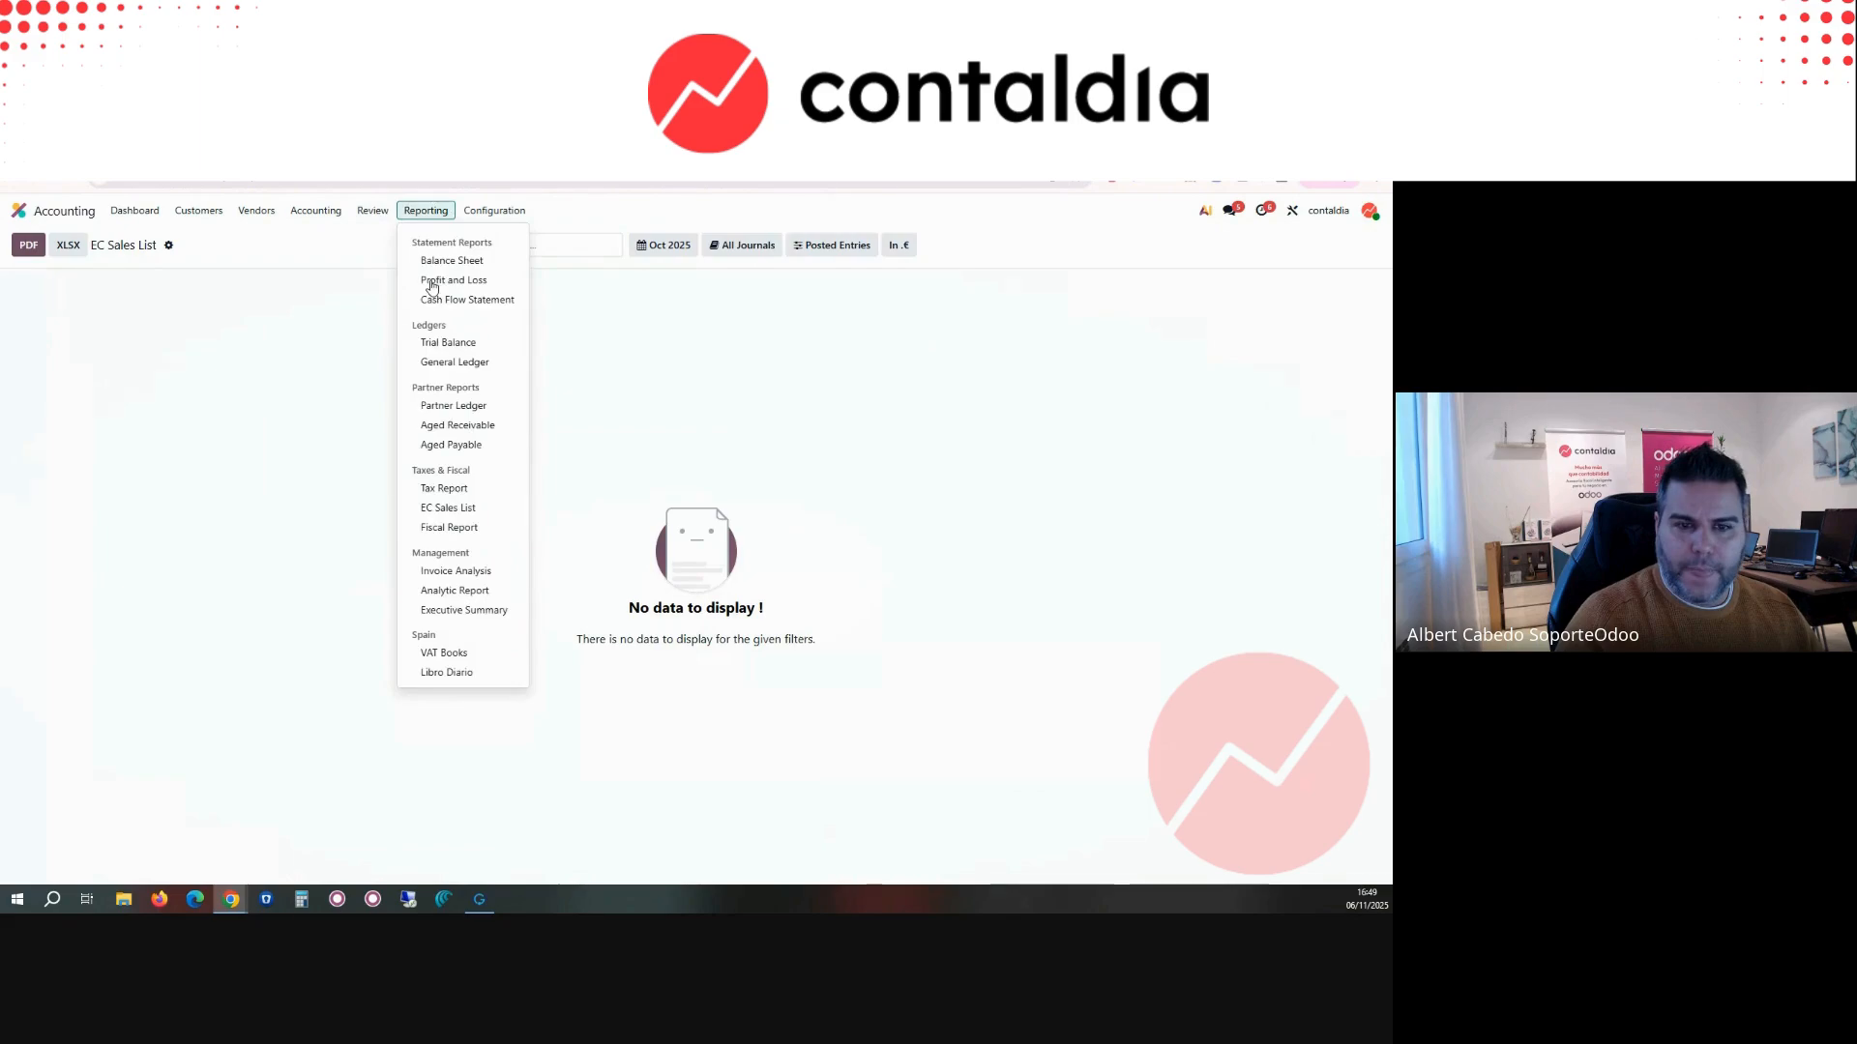
pyautogui.click(468, 529)
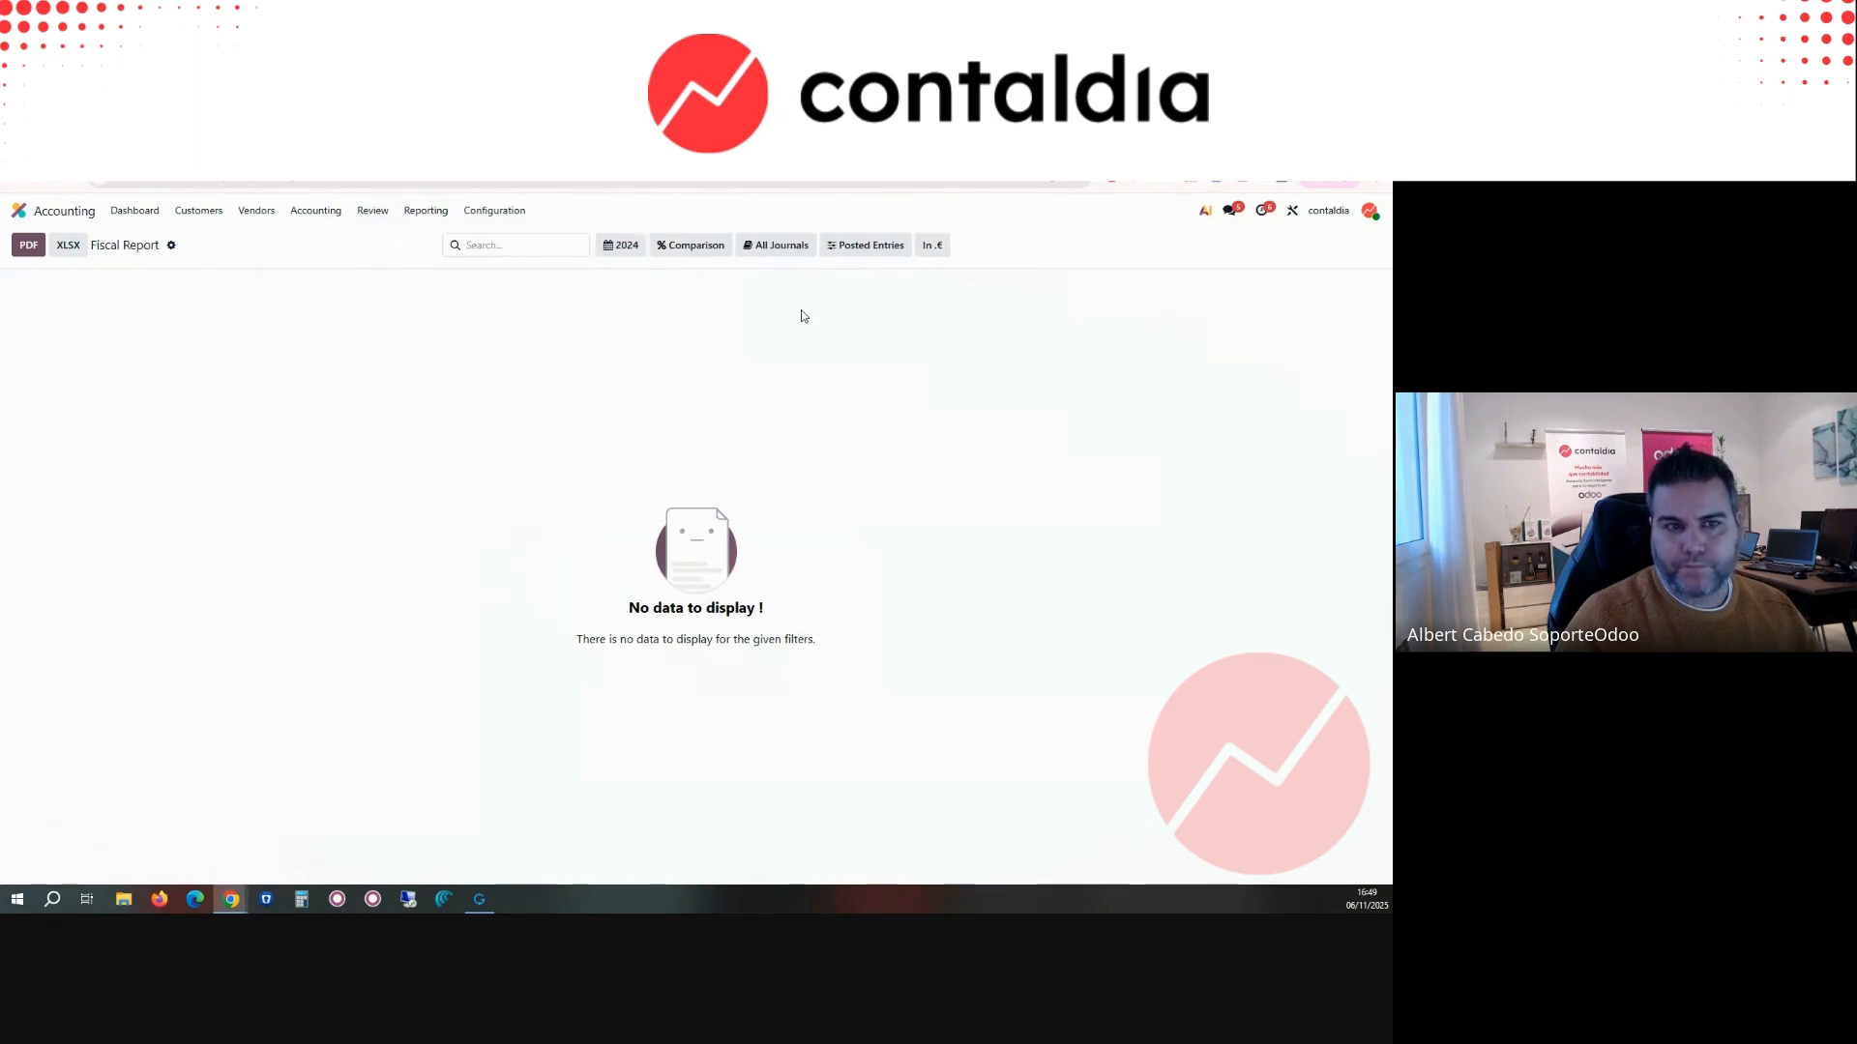
pyautogui.click(623, 247)
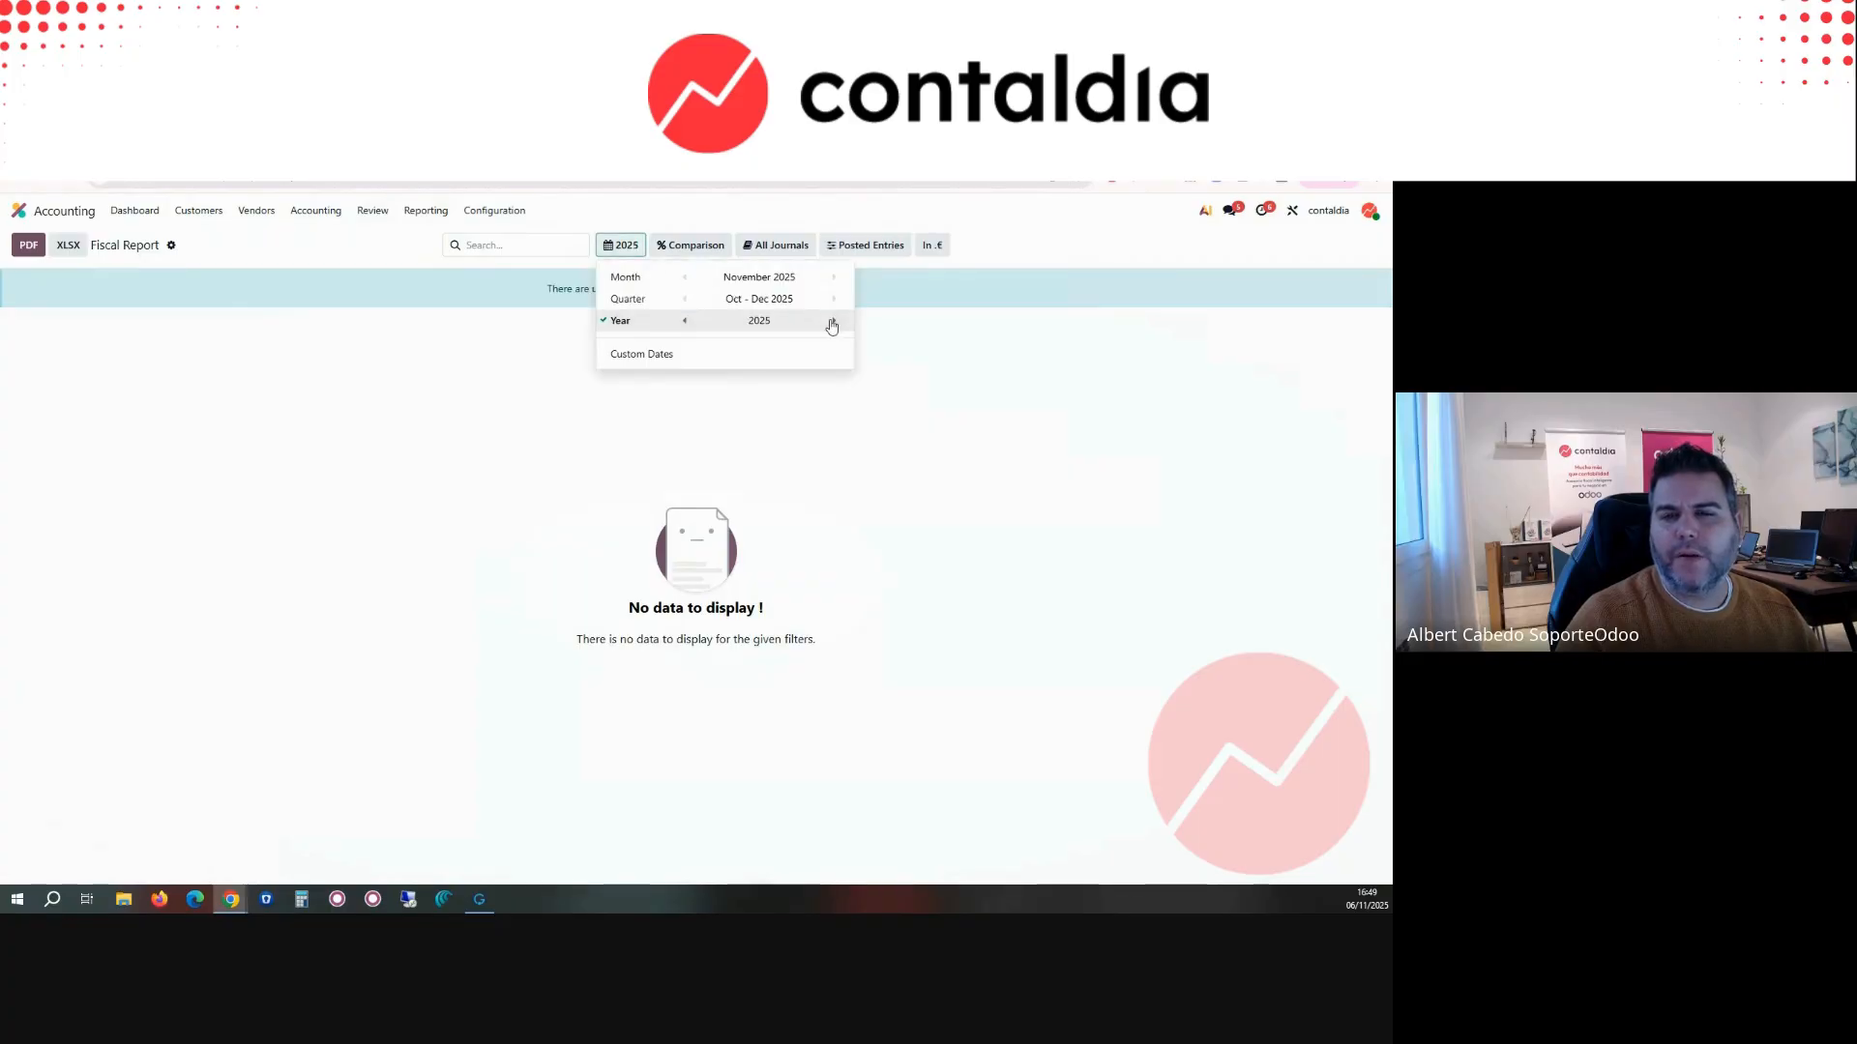
pyautogui.click(1021, 223)
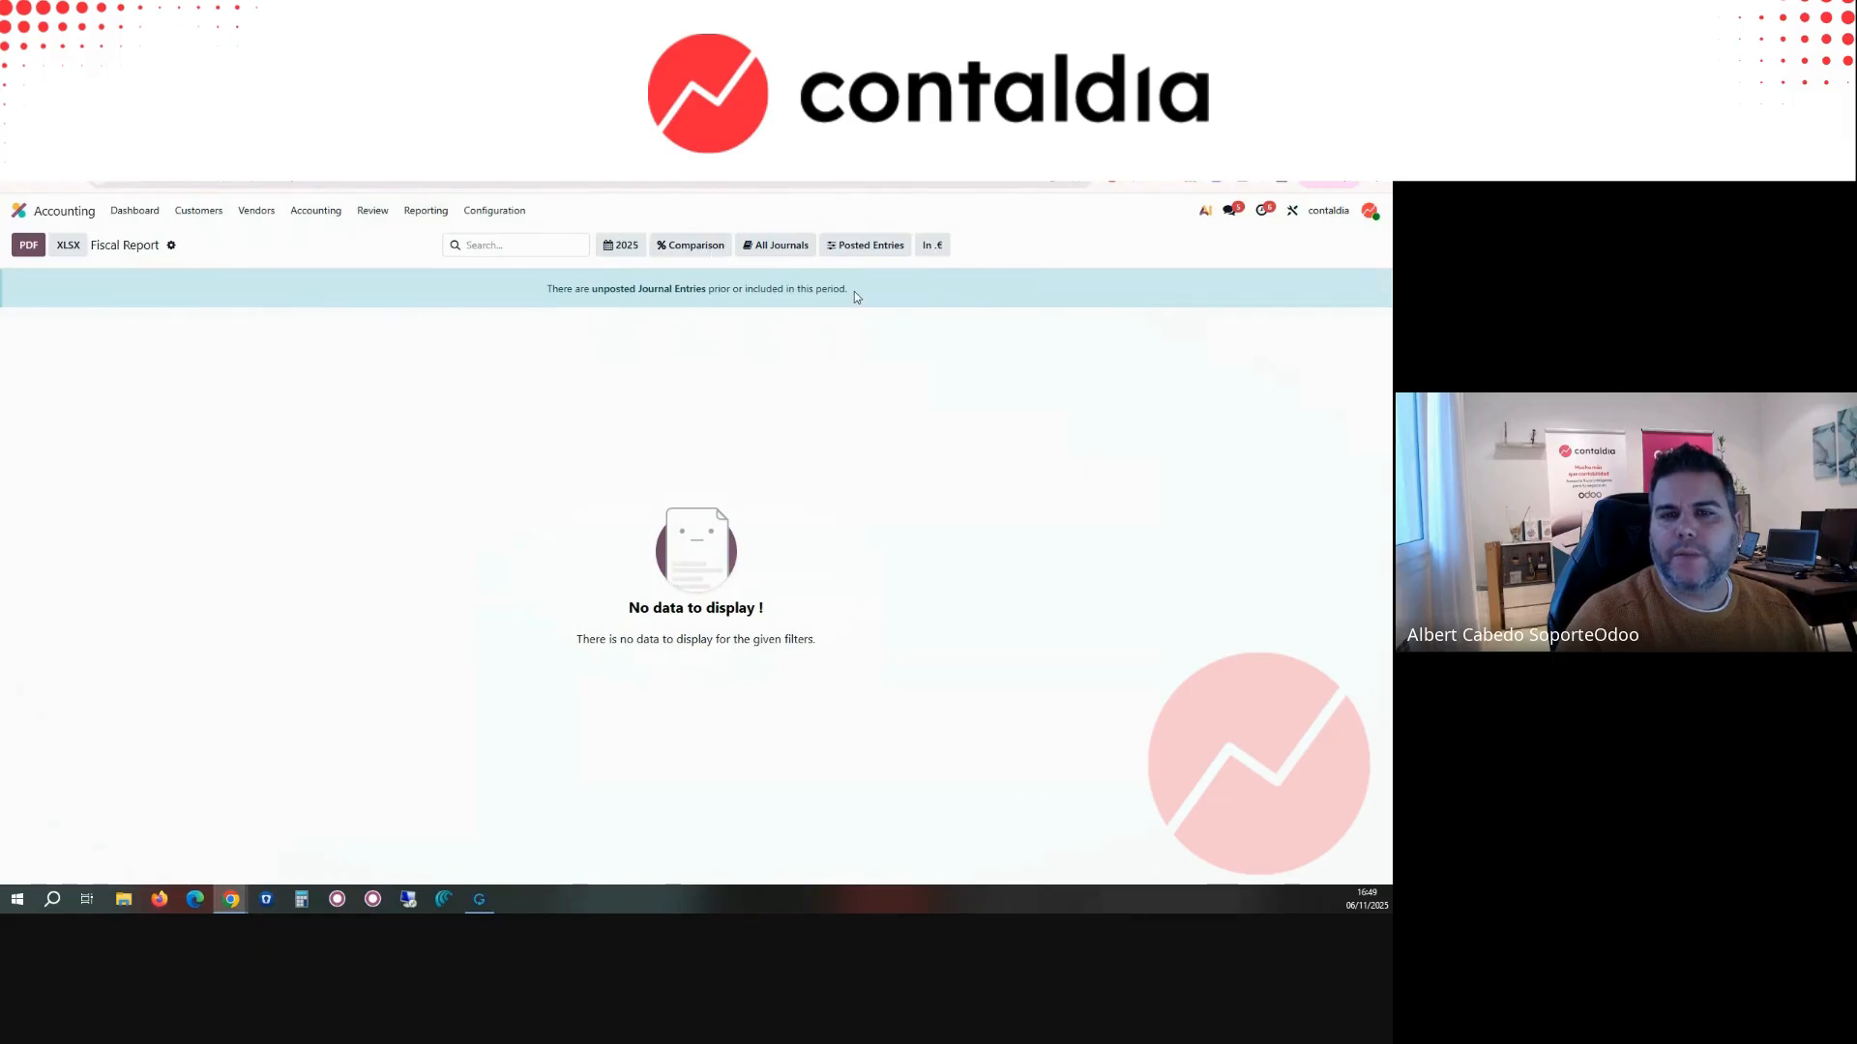
pyautogui.click(806, 248)
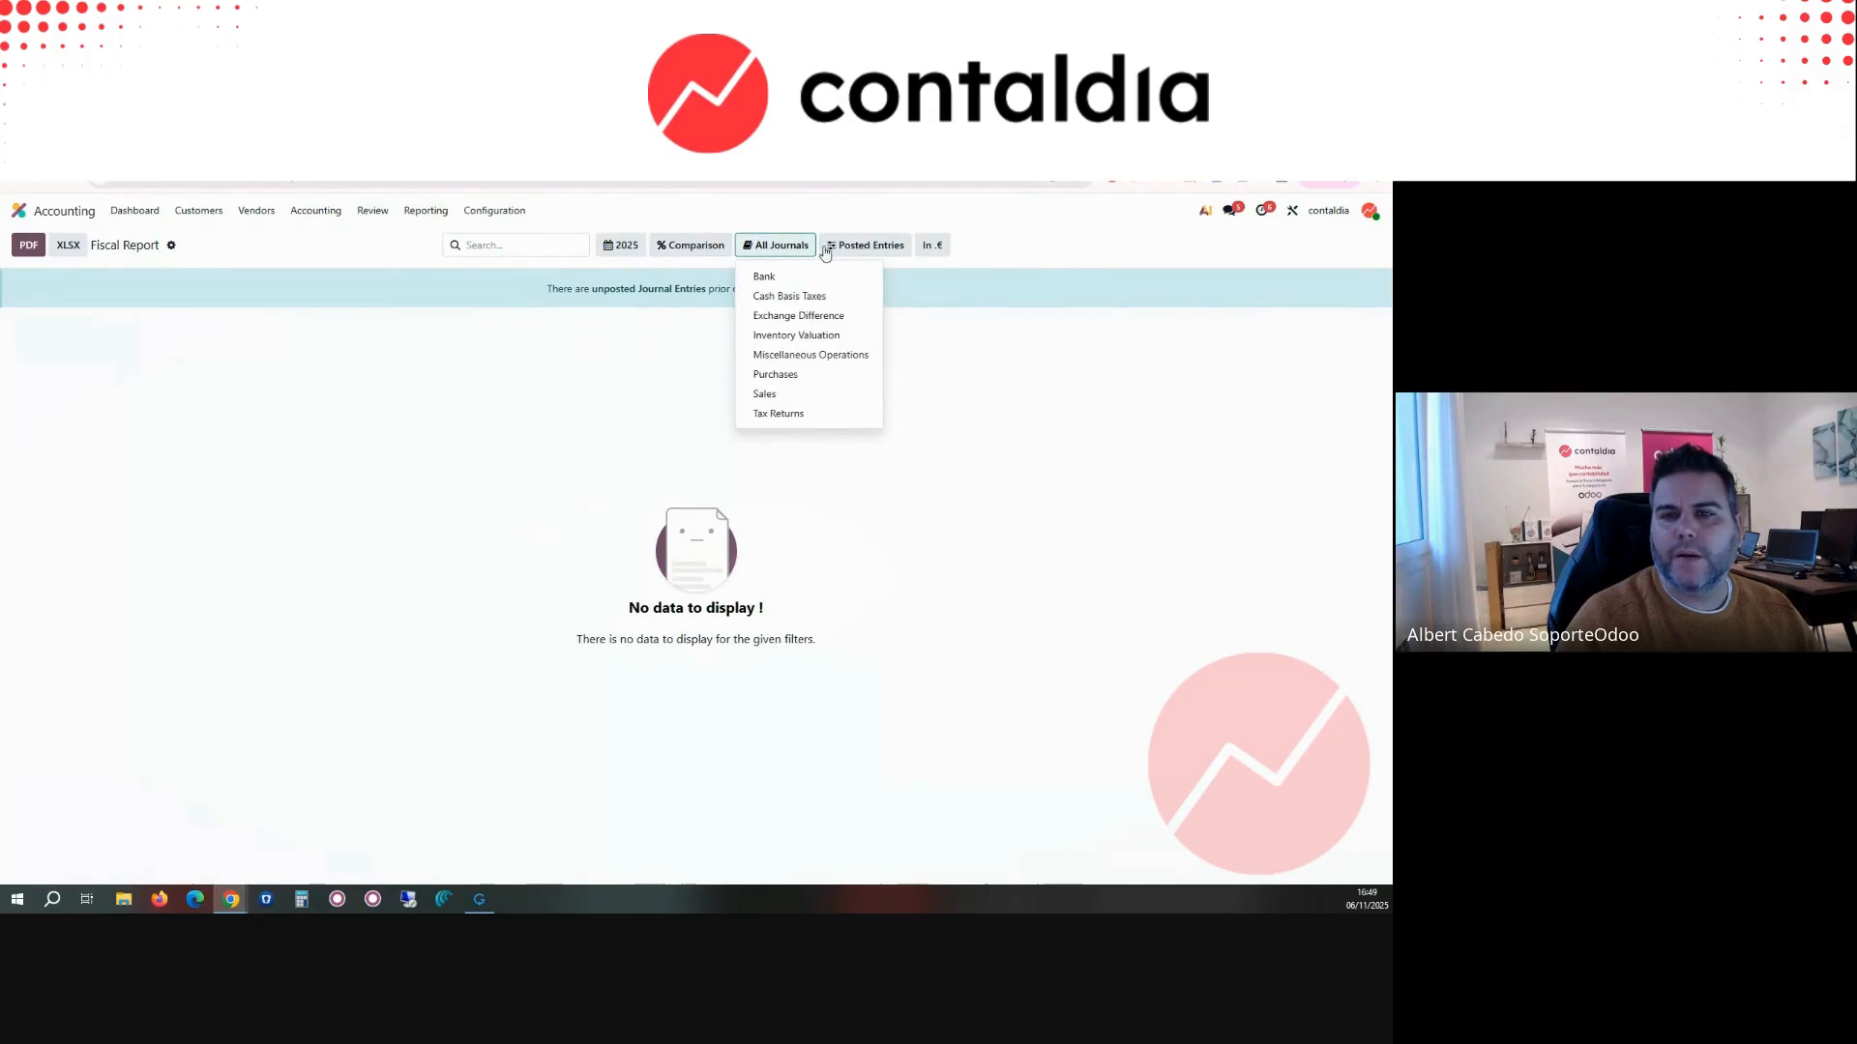
pyautogui.click(855, 248)
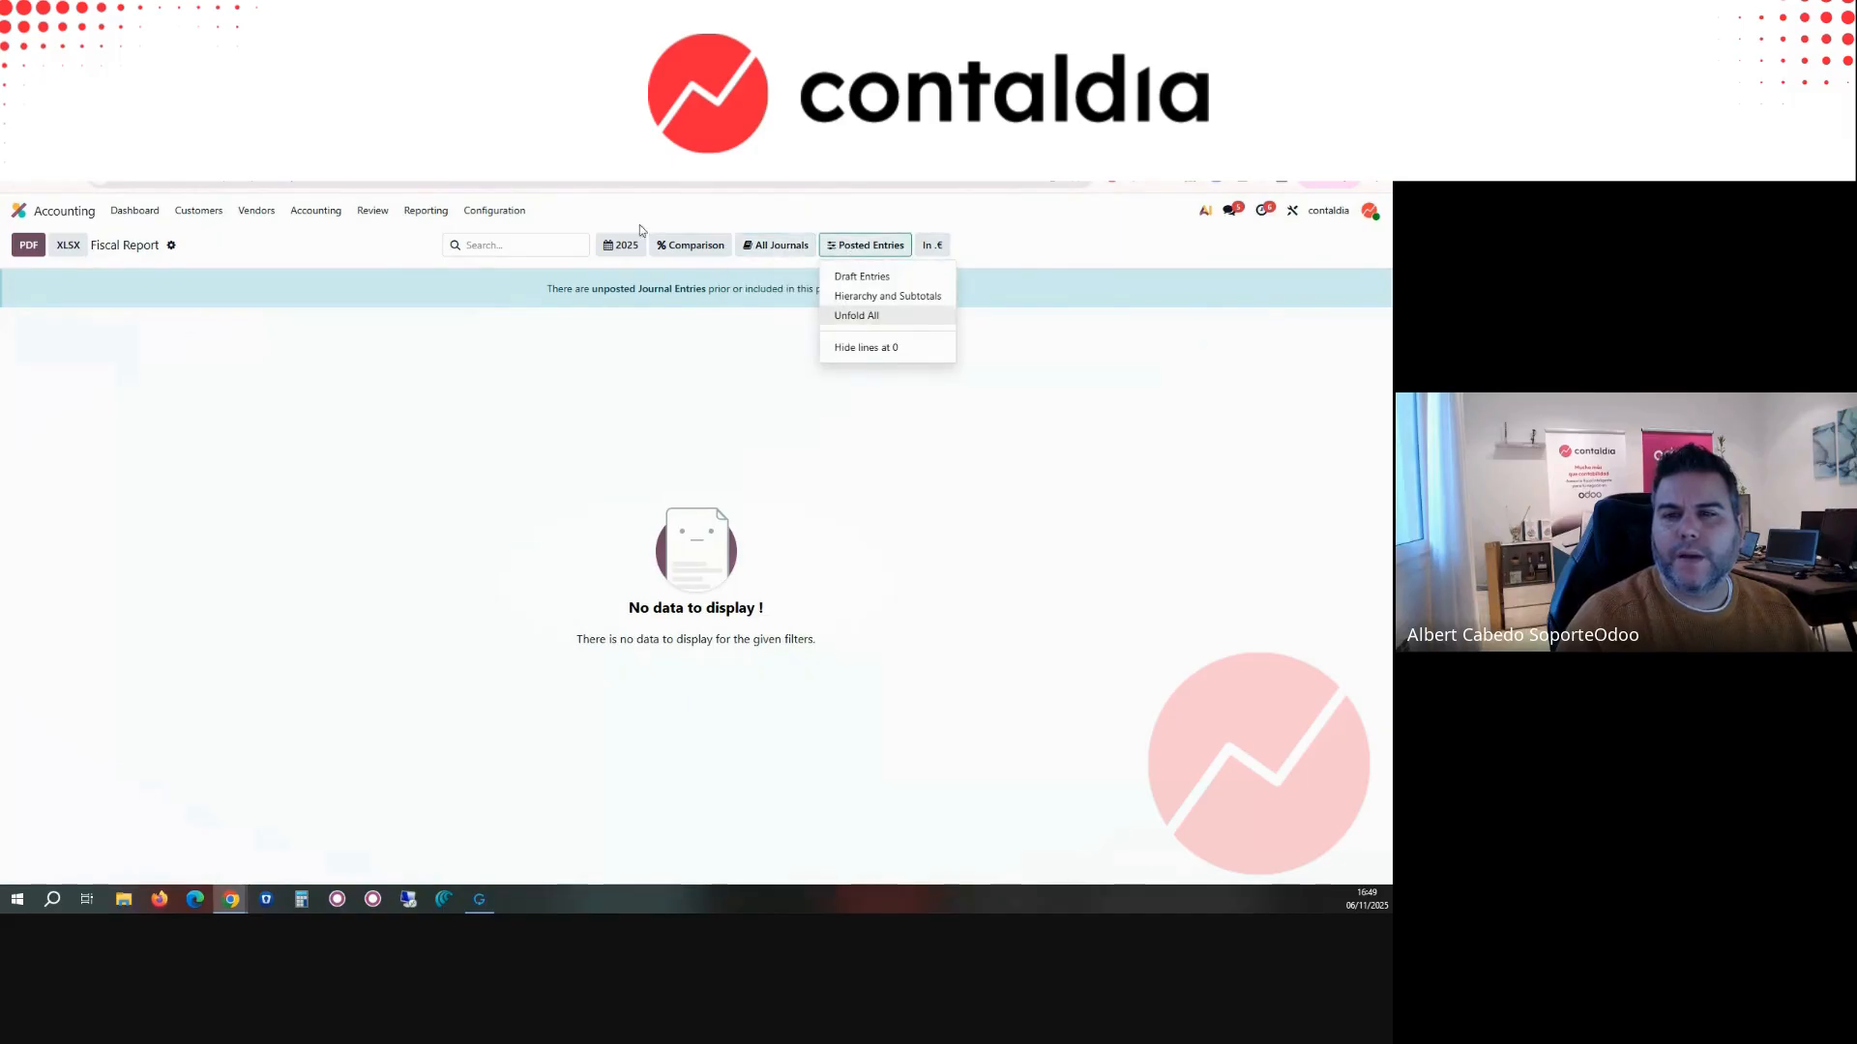
# Step: Open the Tax Report, switch it to Mod 303 (ES) for Oct - Dec 2025, and review its VAT lines
pyautogui.click(424, 209)
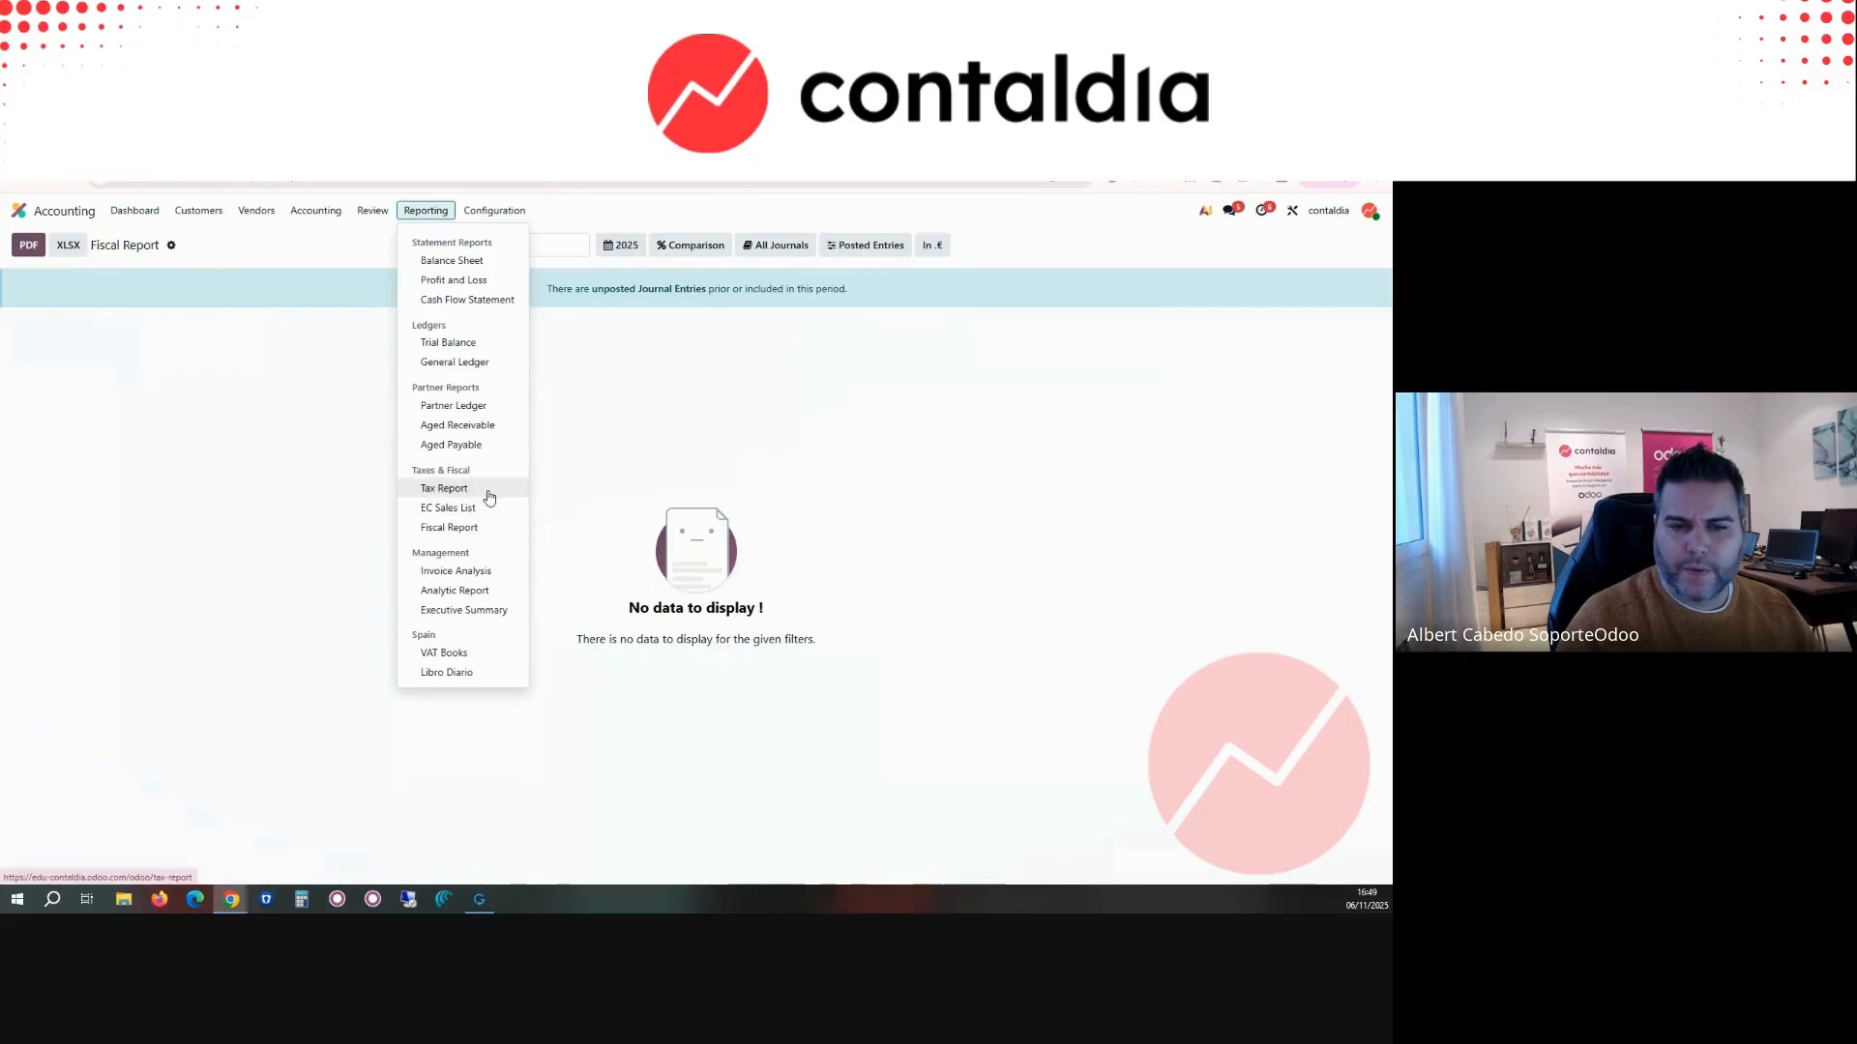
pyautogui.click(444, 489)
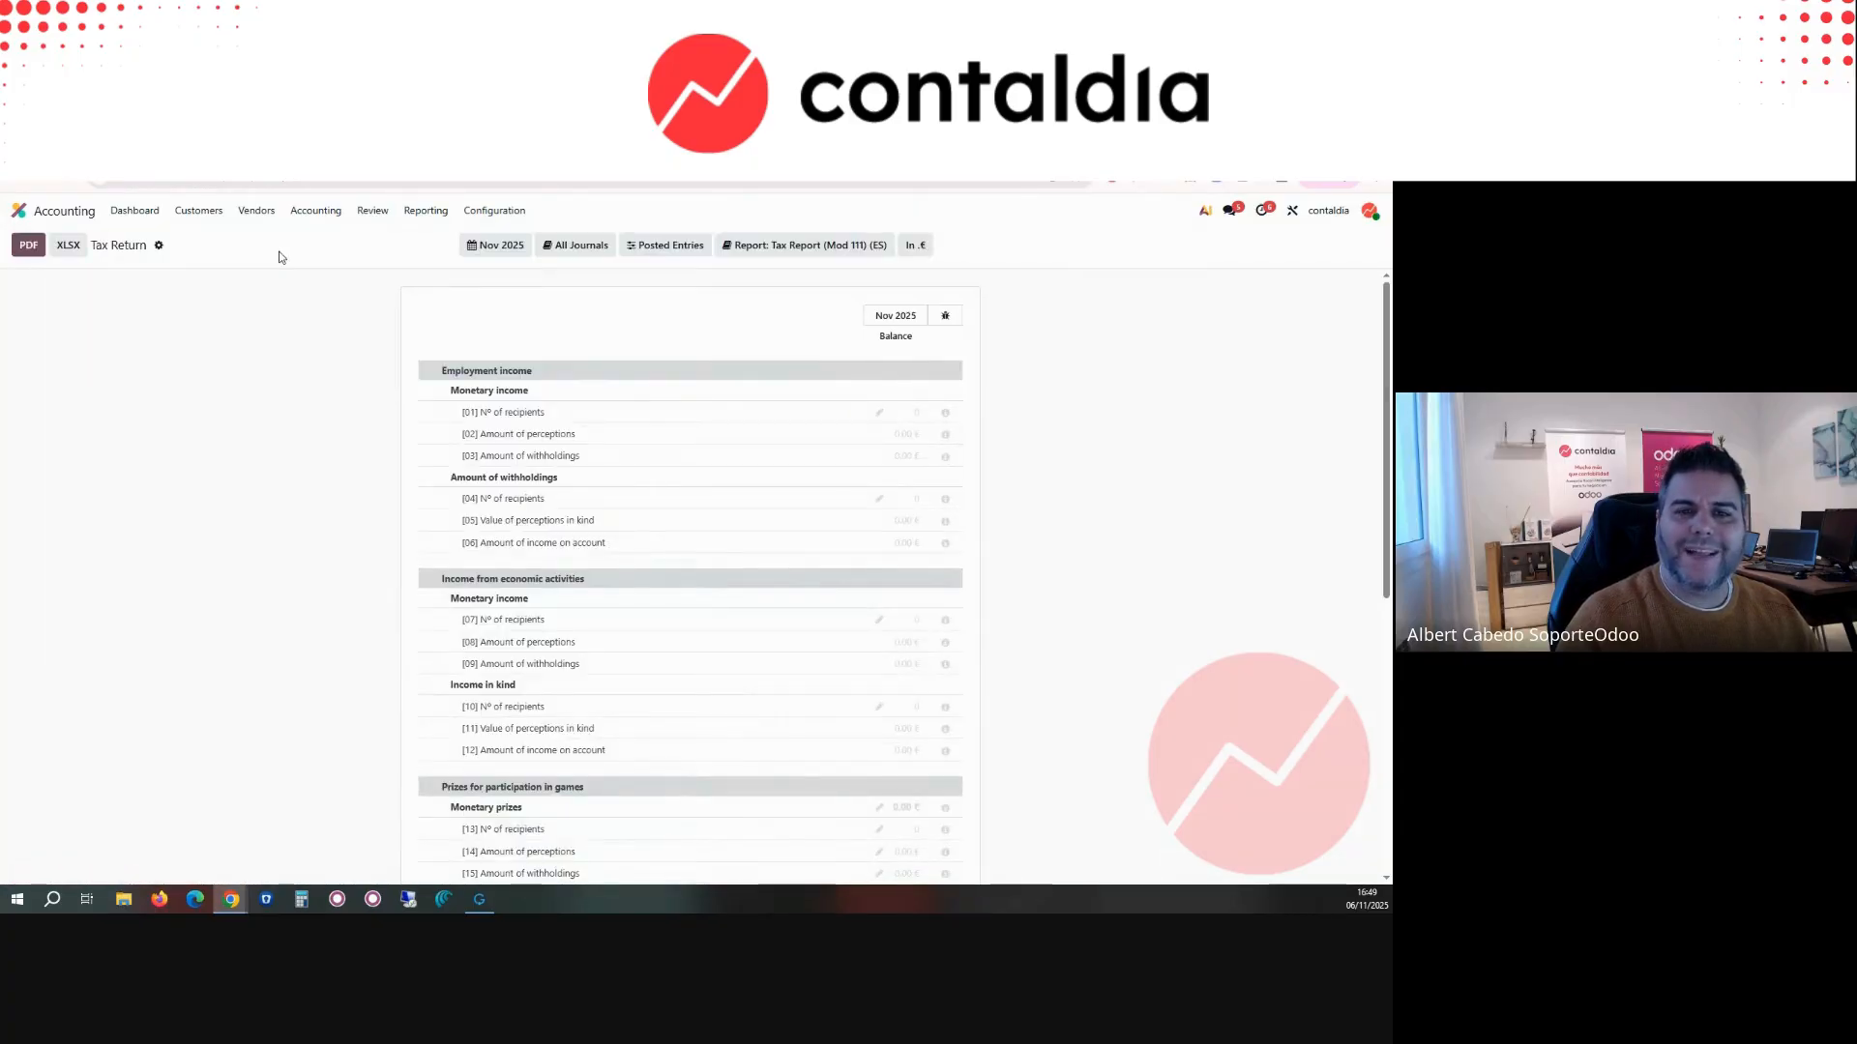
pyautogui.click(812, 247)
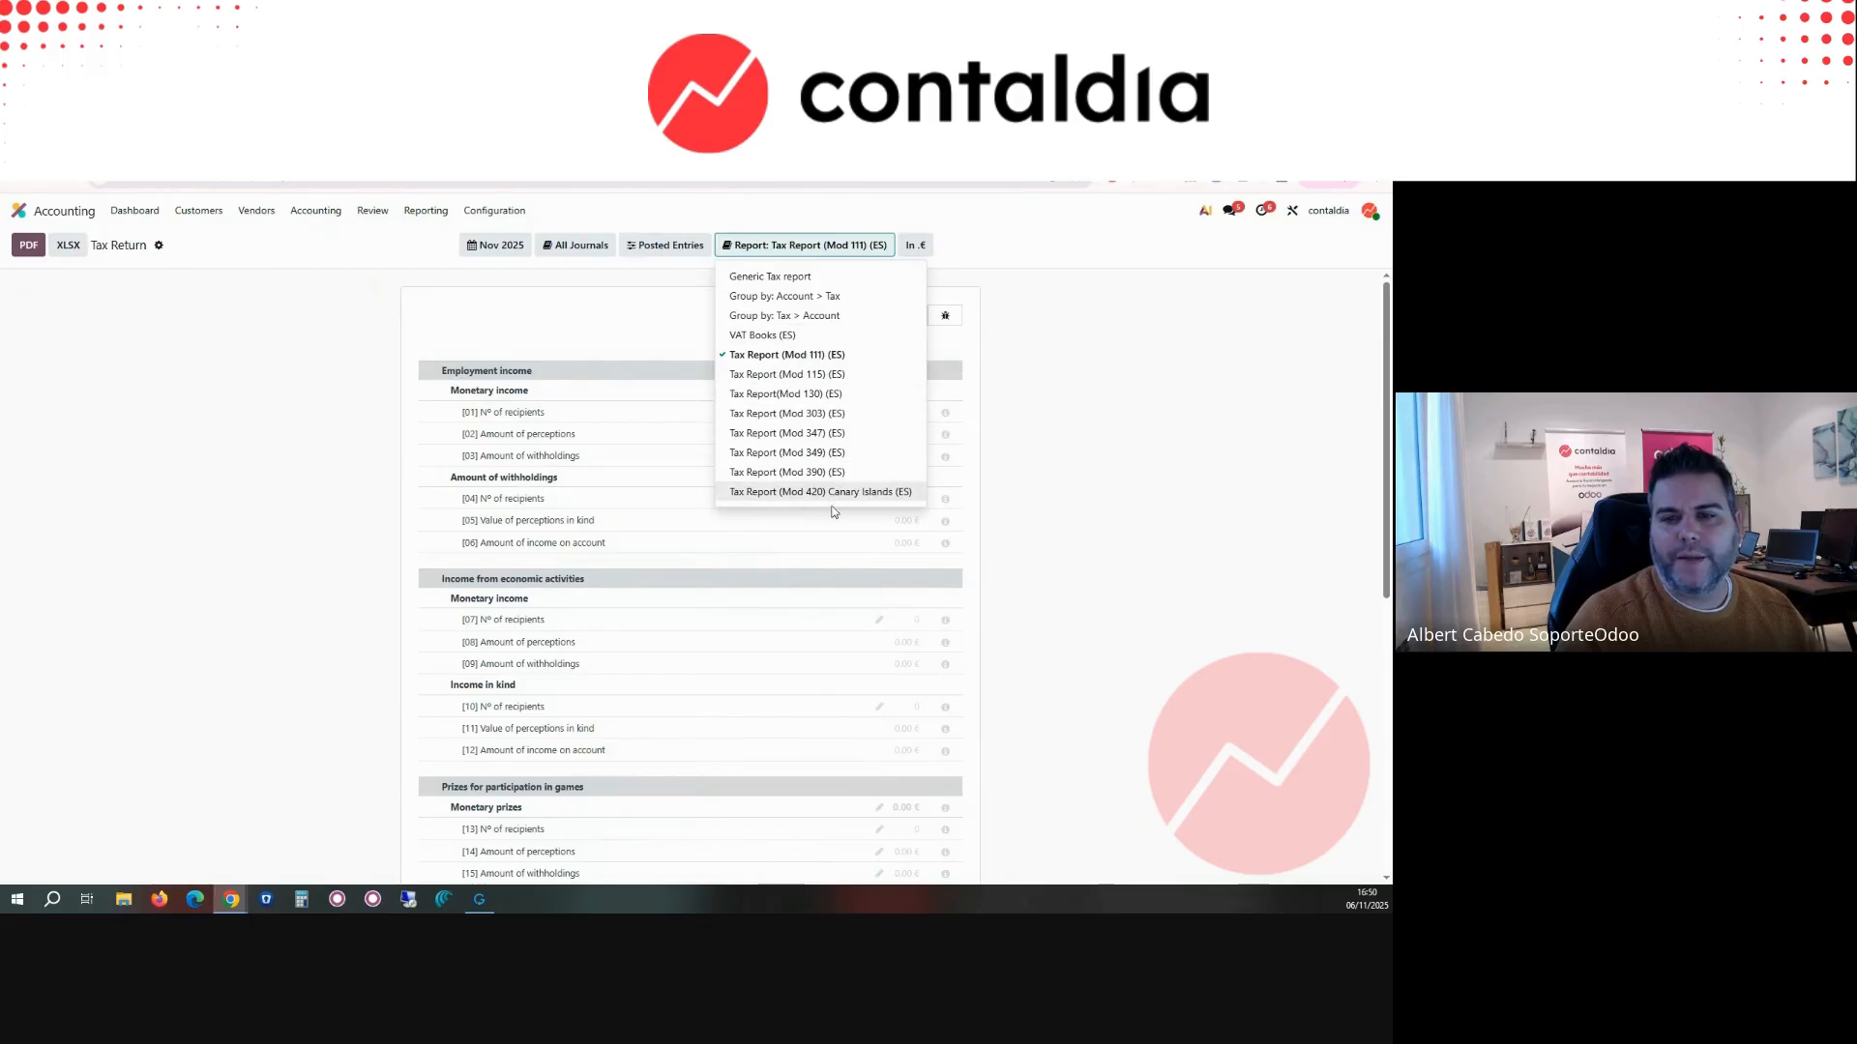
pyautogui.click(815, 413)
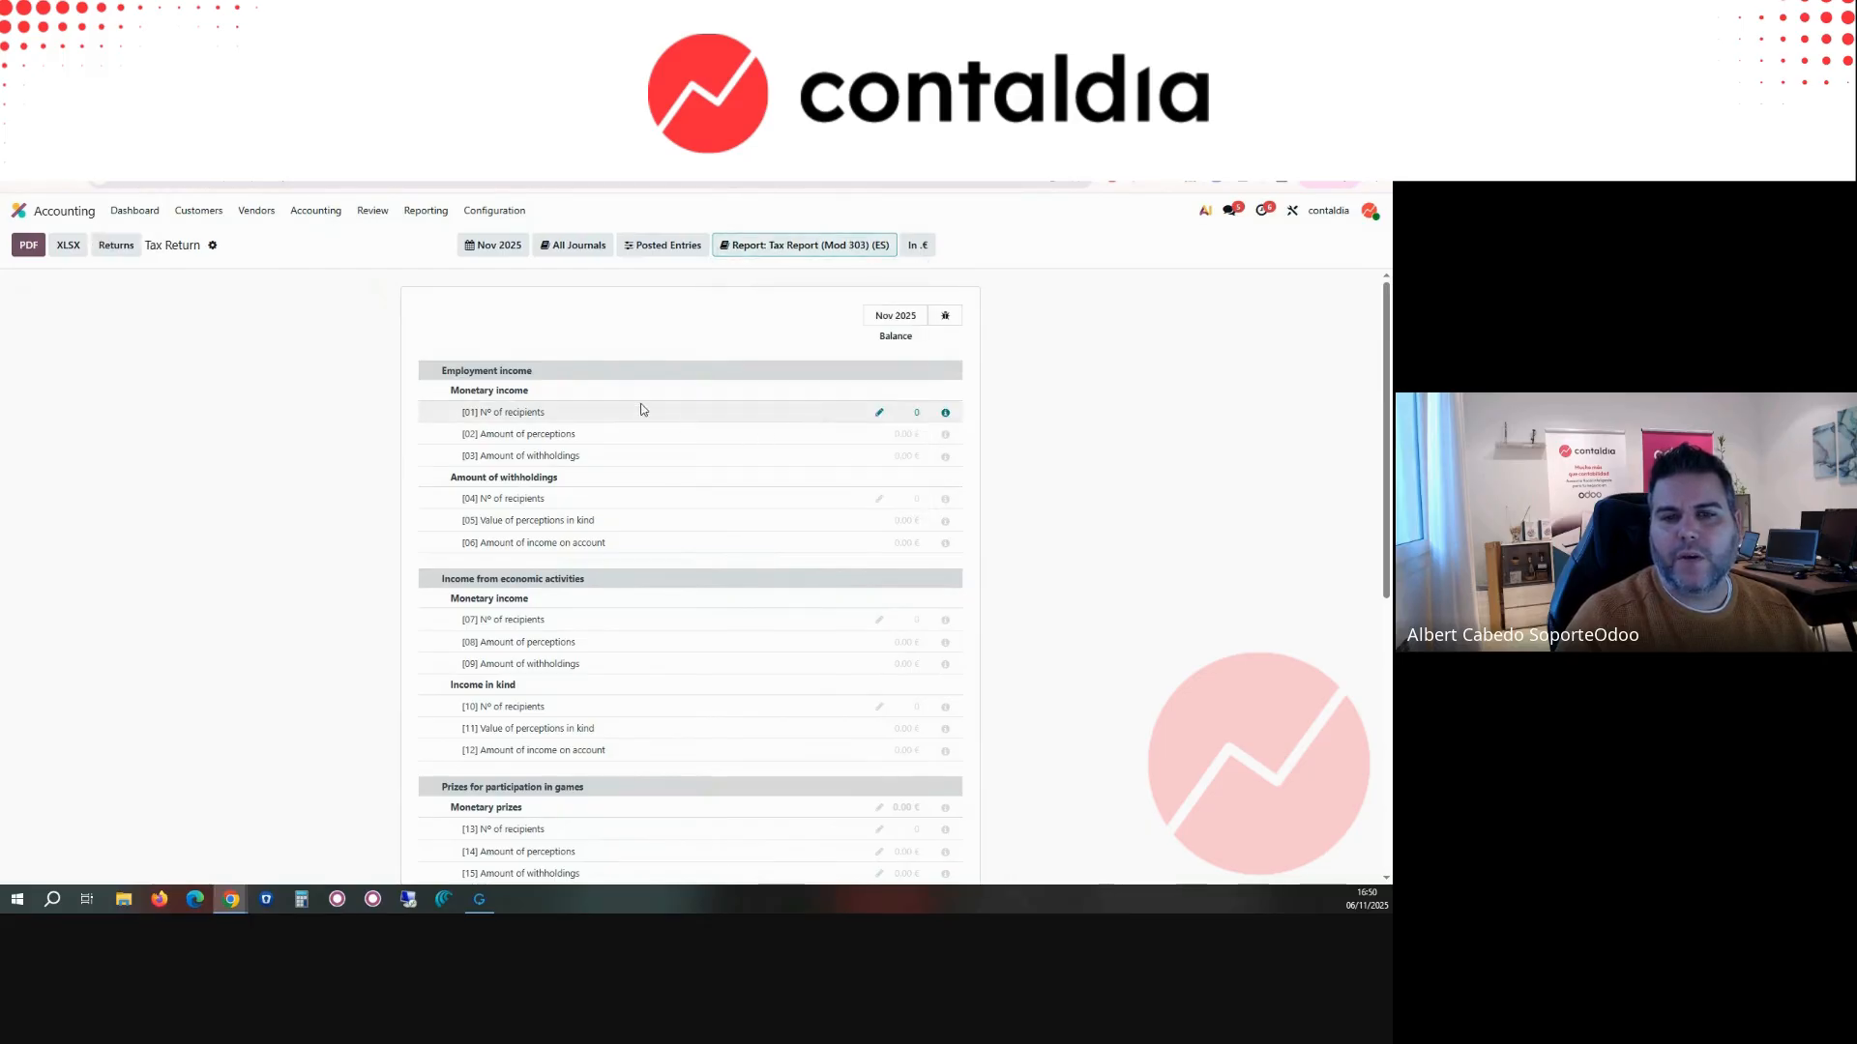
pyautogui.click(498, 245)
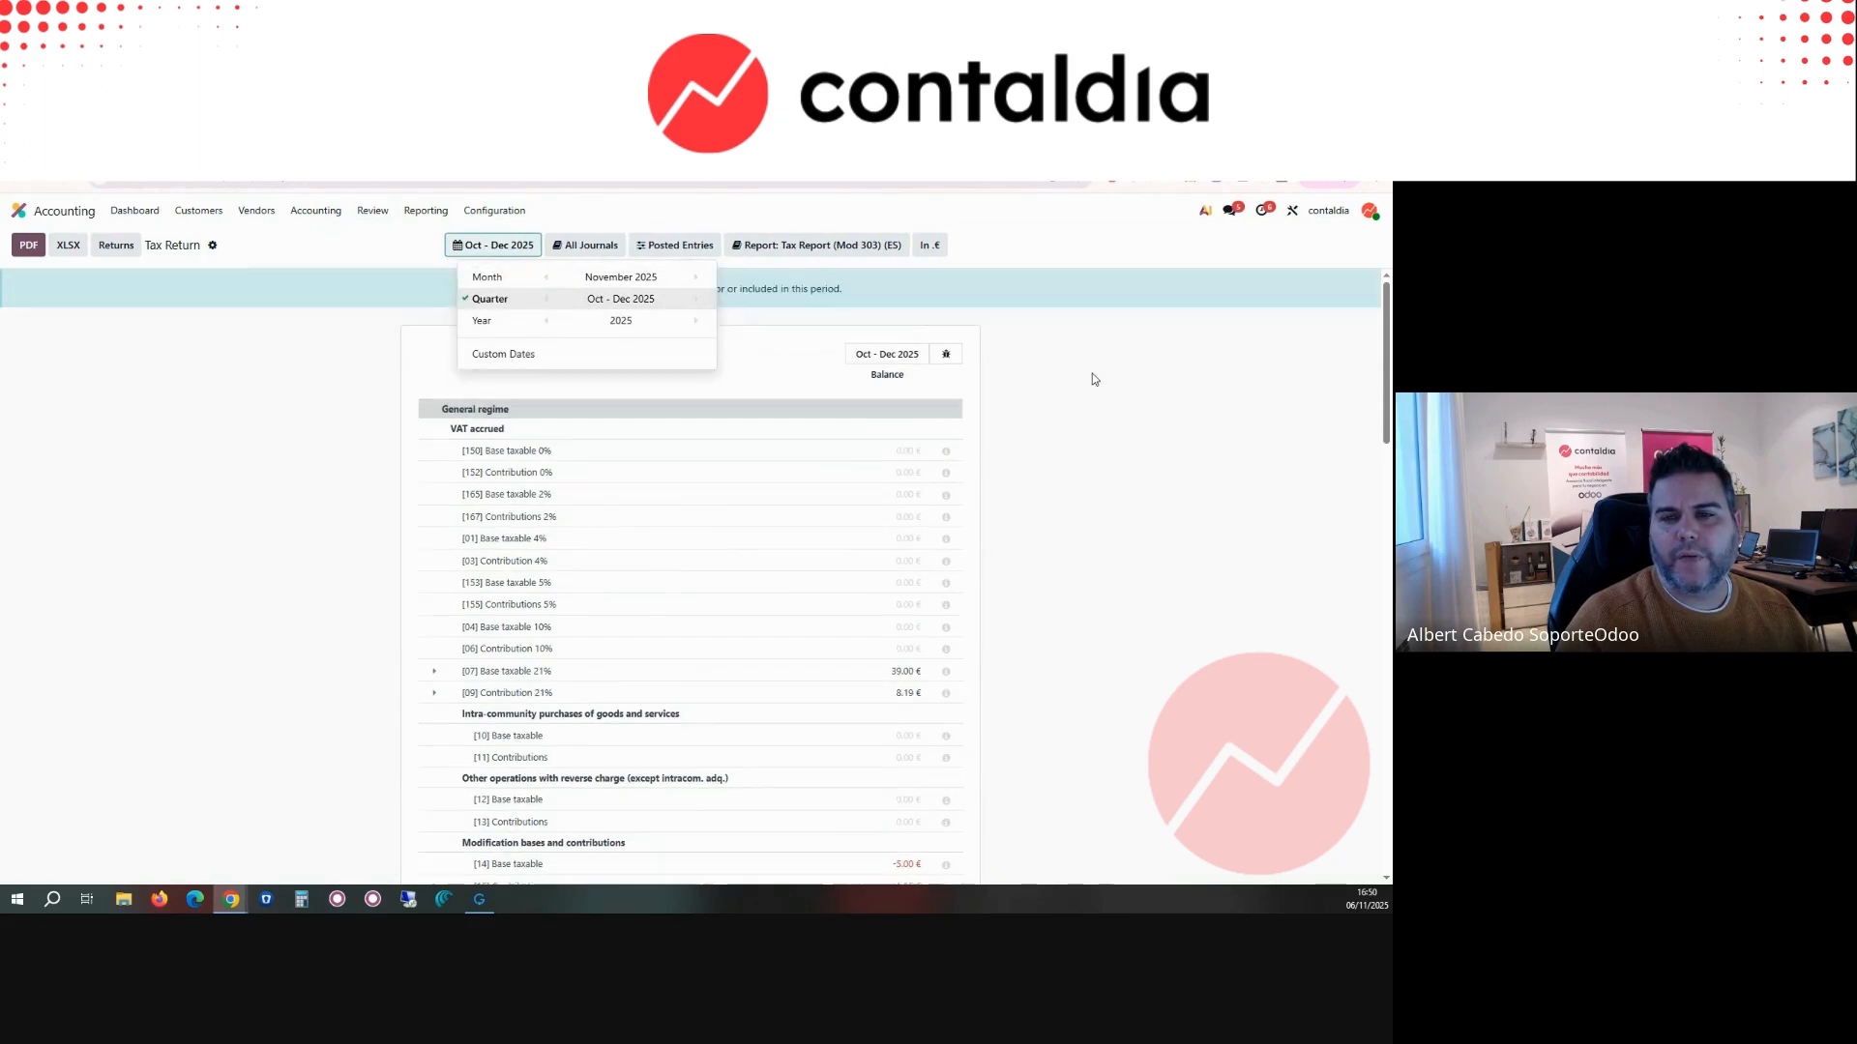
pyautogui.scroll(-10, 883, 624)
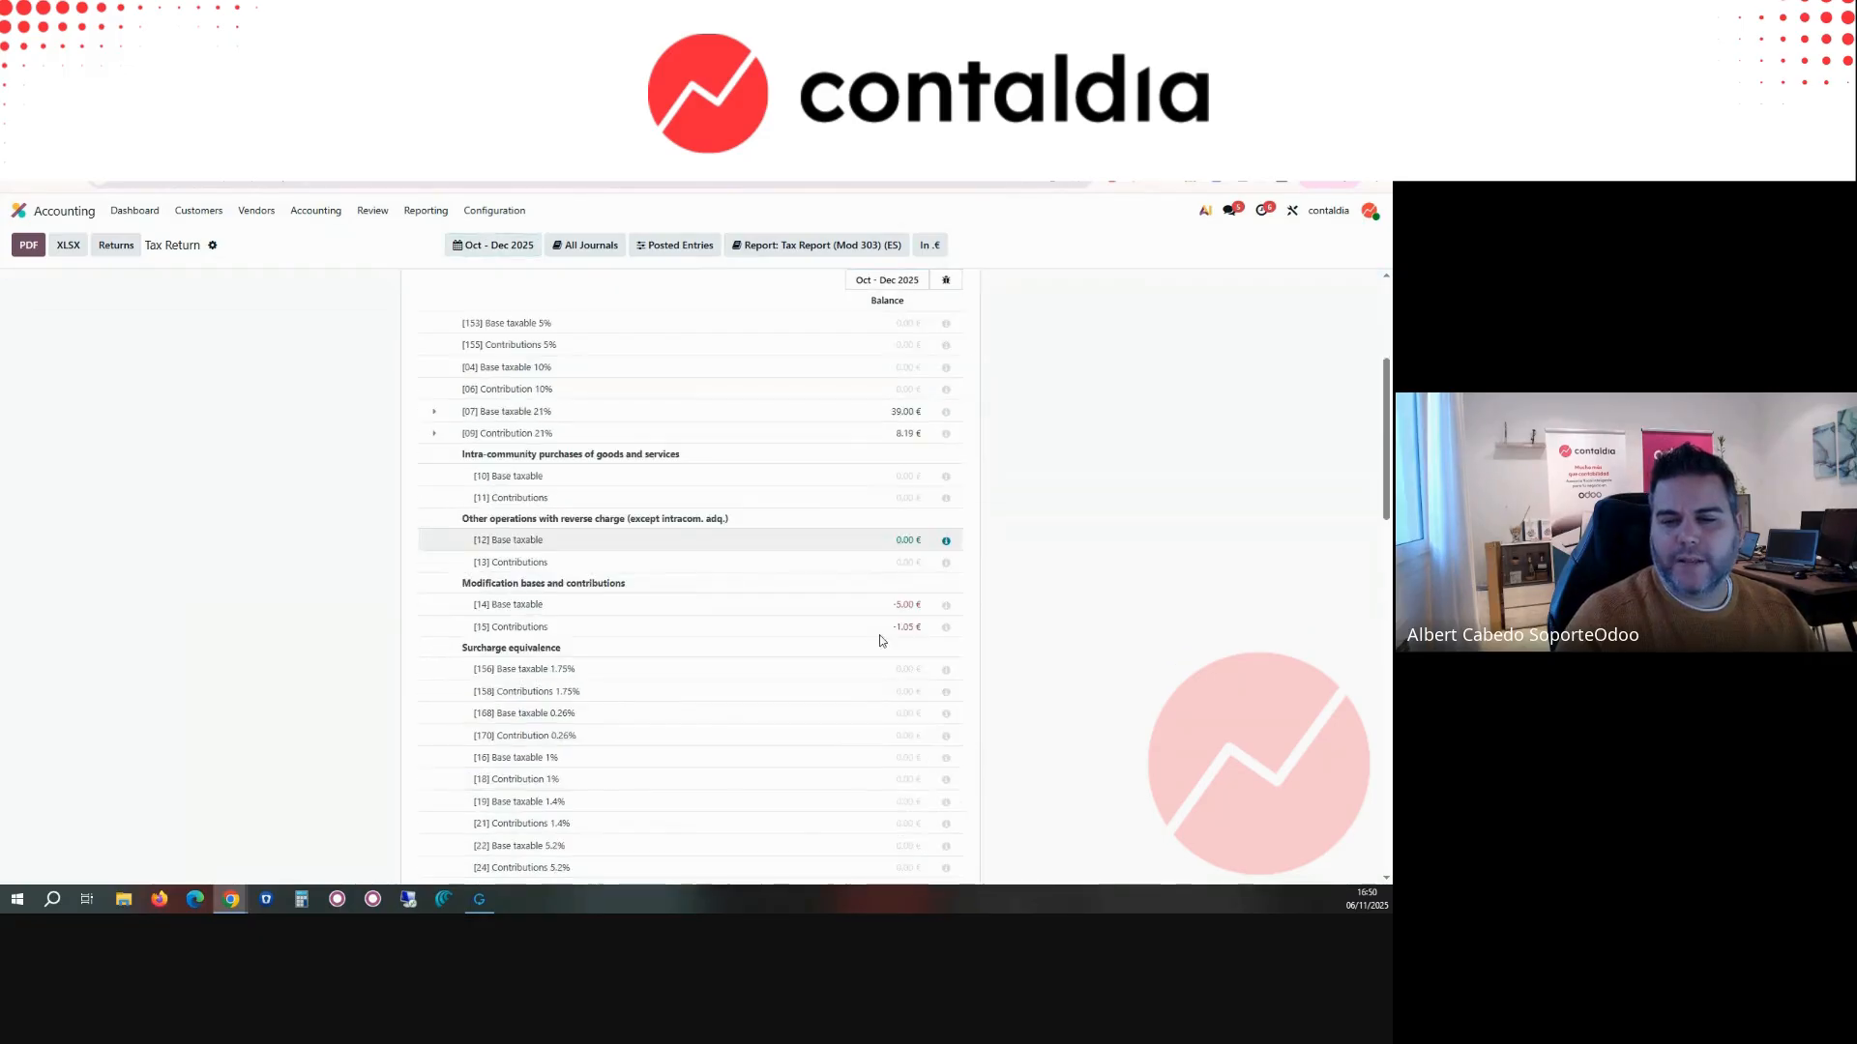
pyautogui.scroll(6, 841, 738)
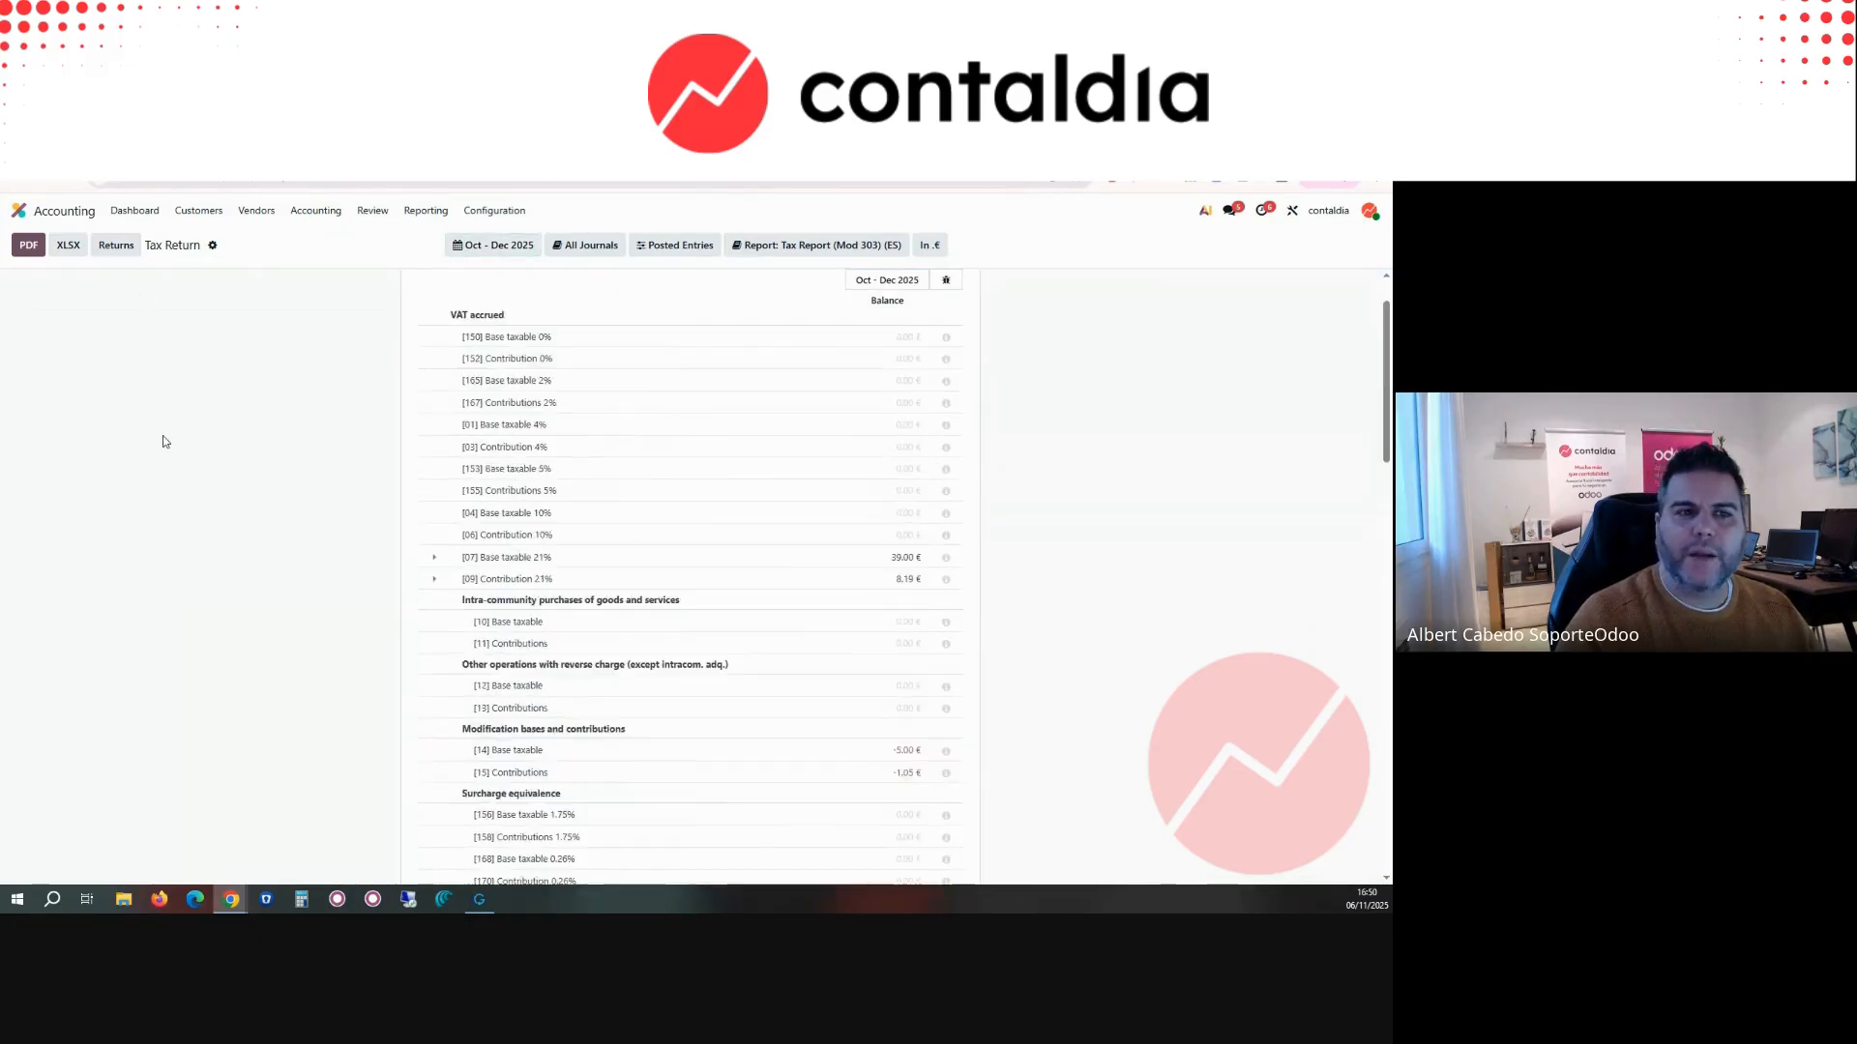
pyautogui.scroll(4, 124, 406)
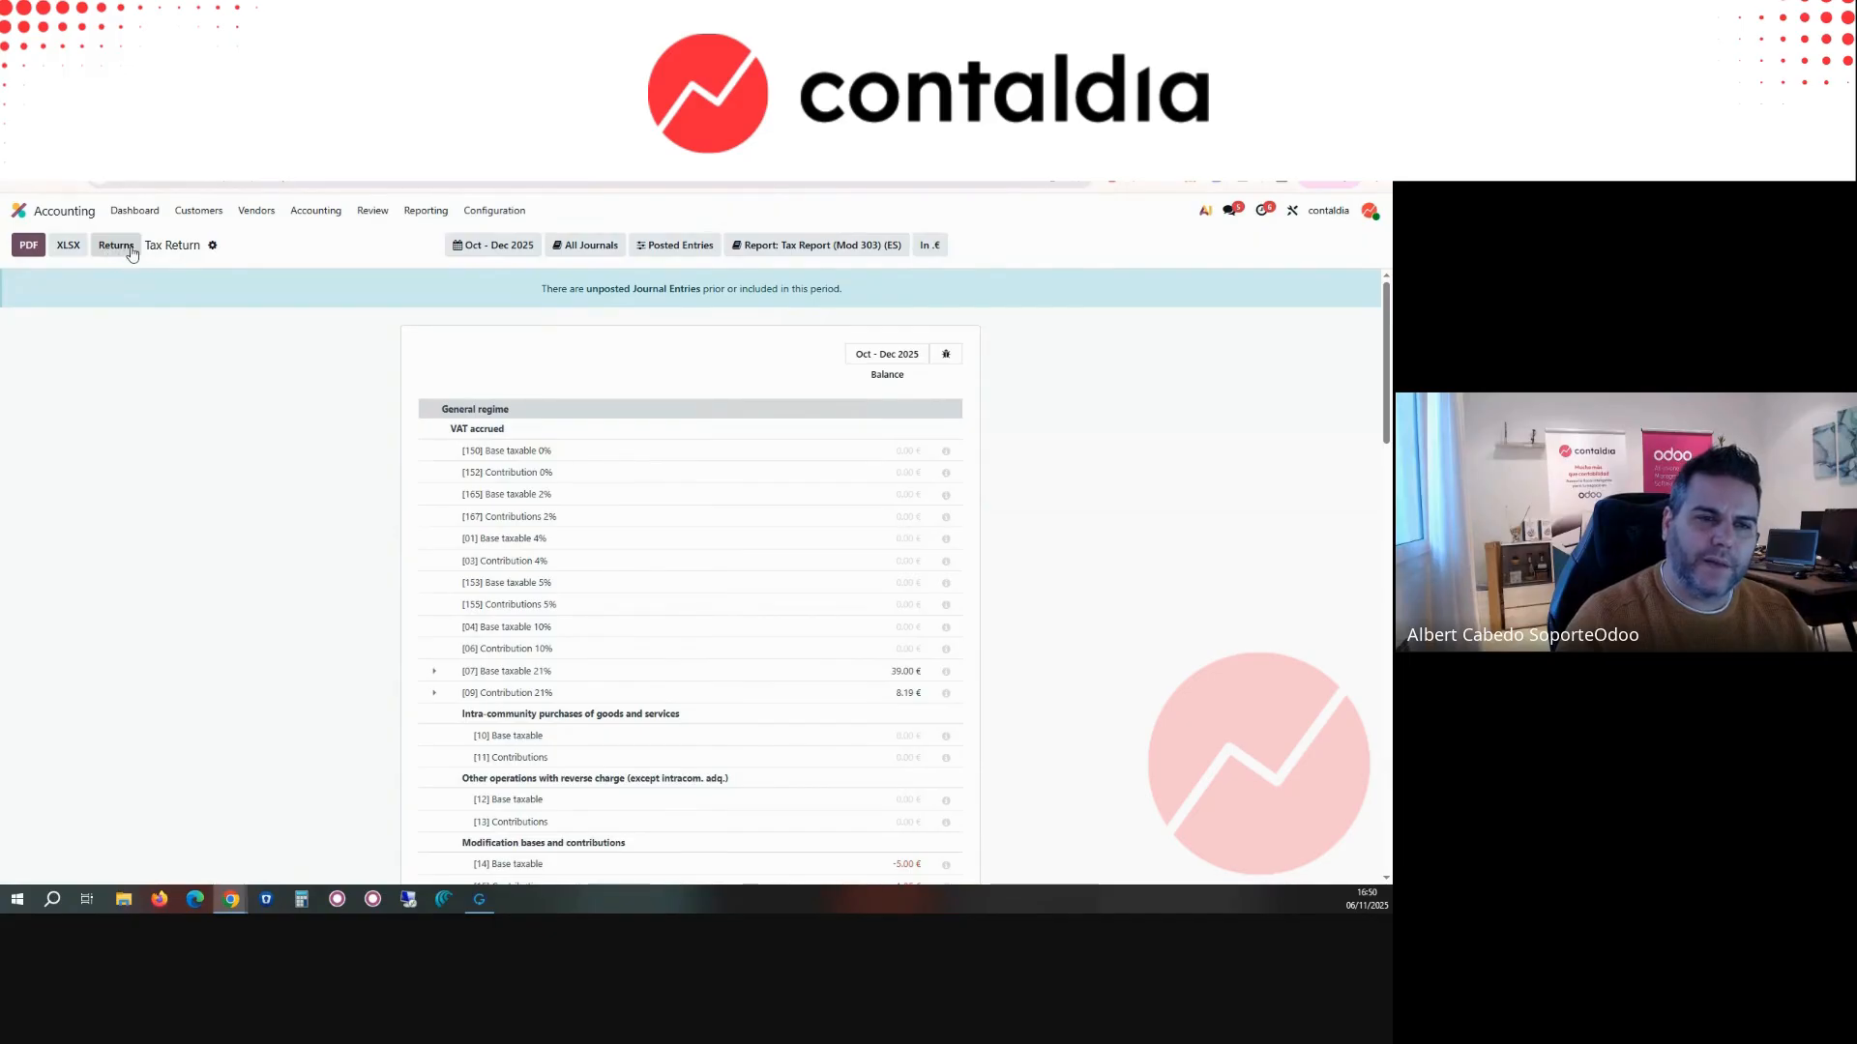
# Step: Open the Mod 303 report of the Q2 2025 tax return from the returns list and check its BOE export option
pyautogui.click(116, 245)
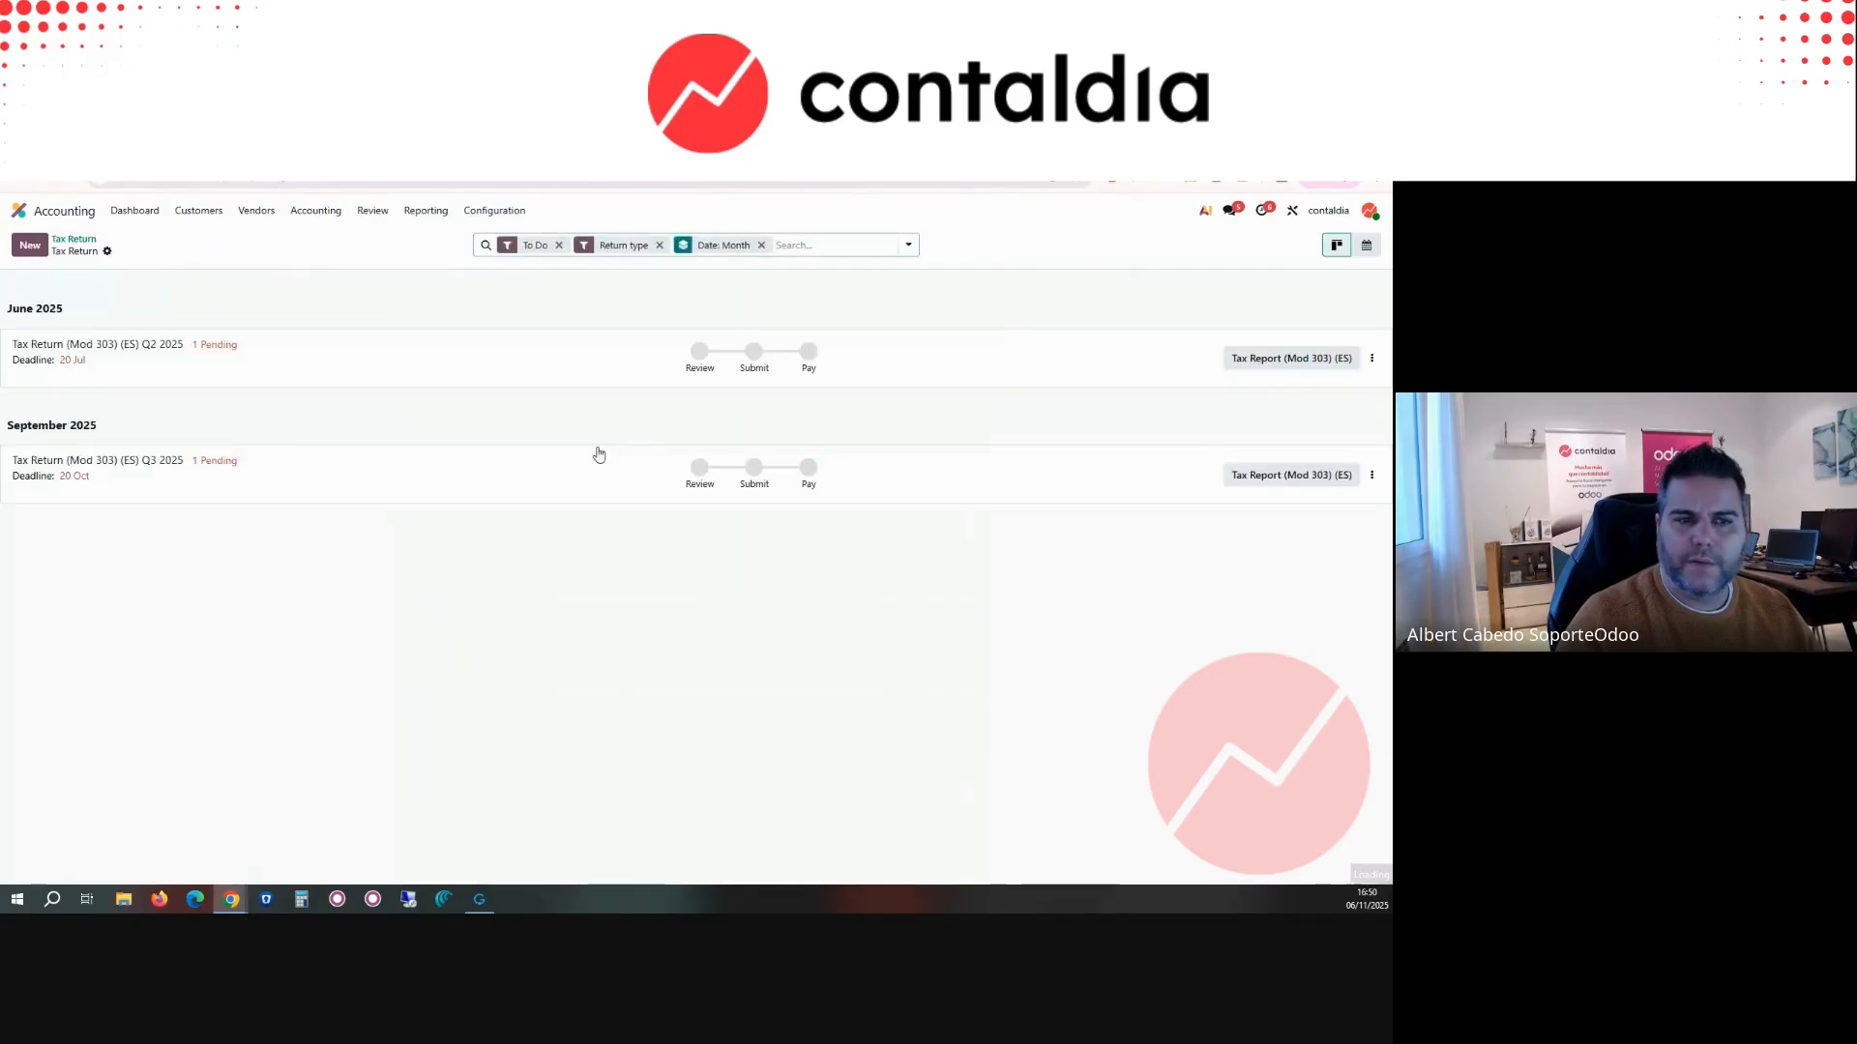
pyautogui.click(1319, 359)
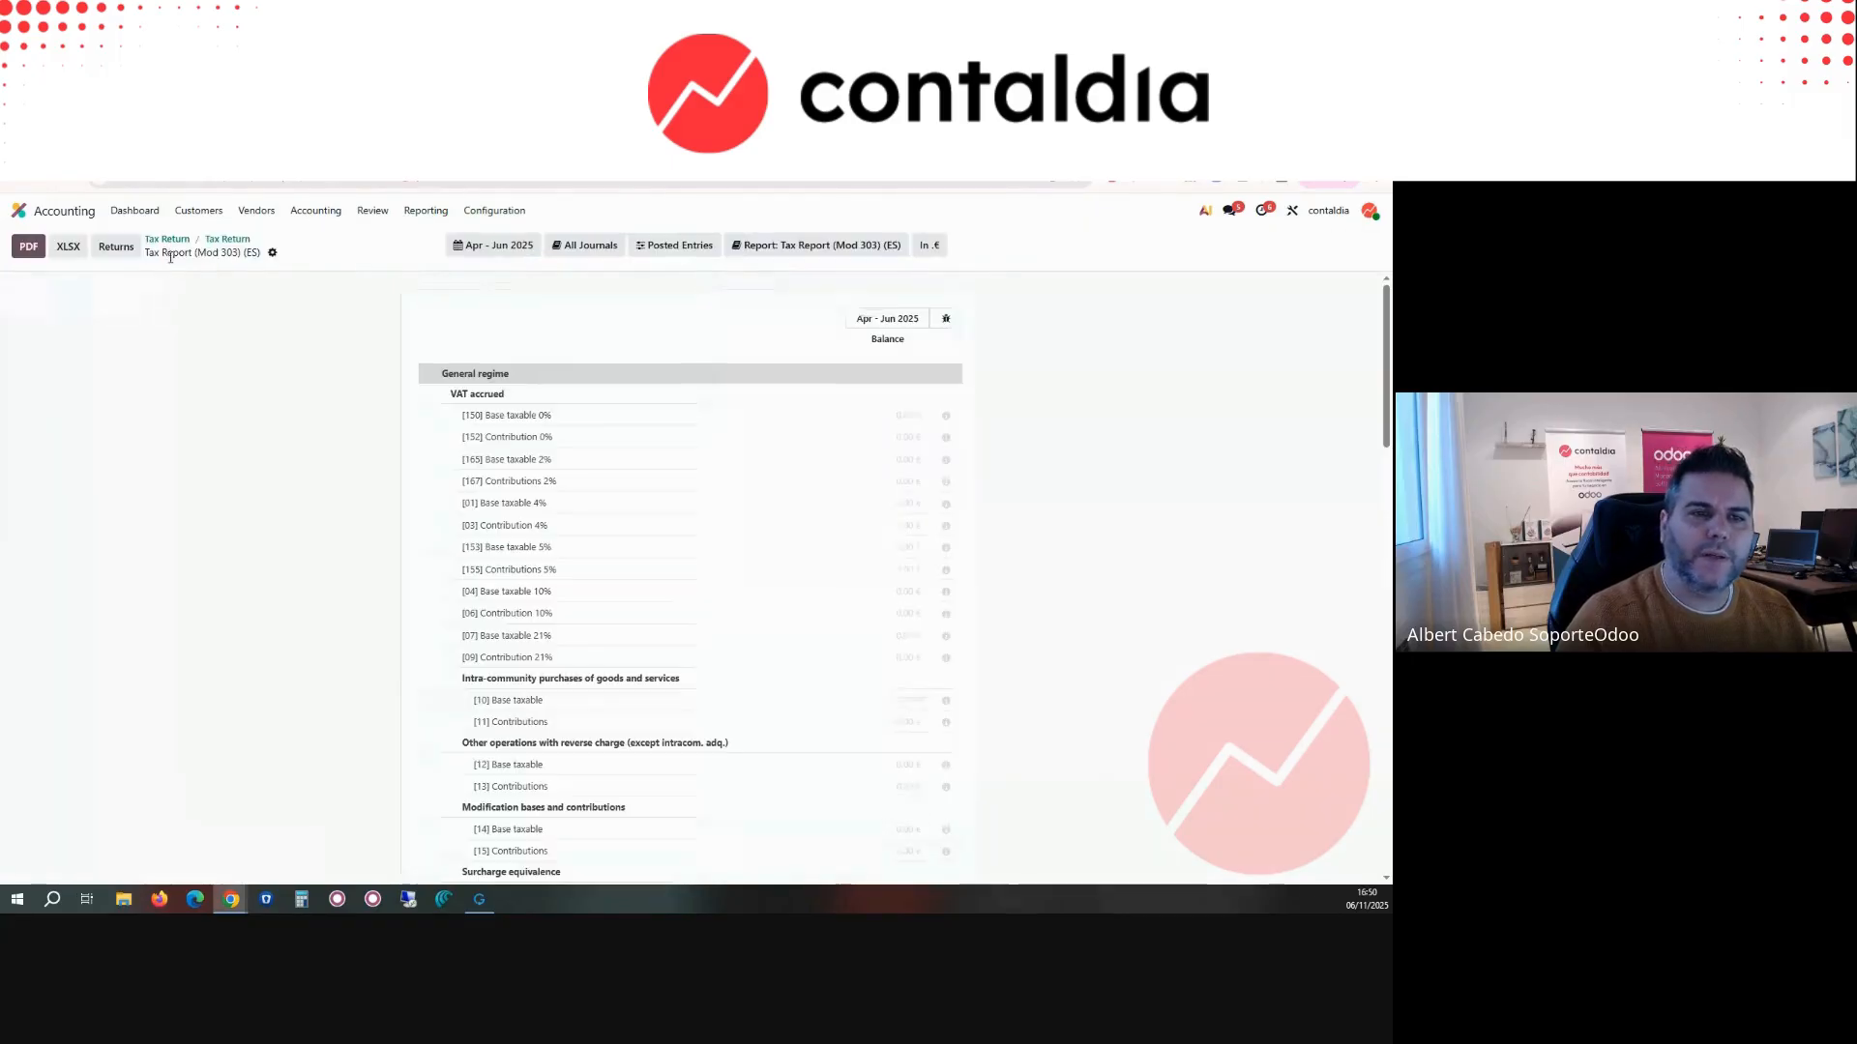
pyautogui.click(272, 252)
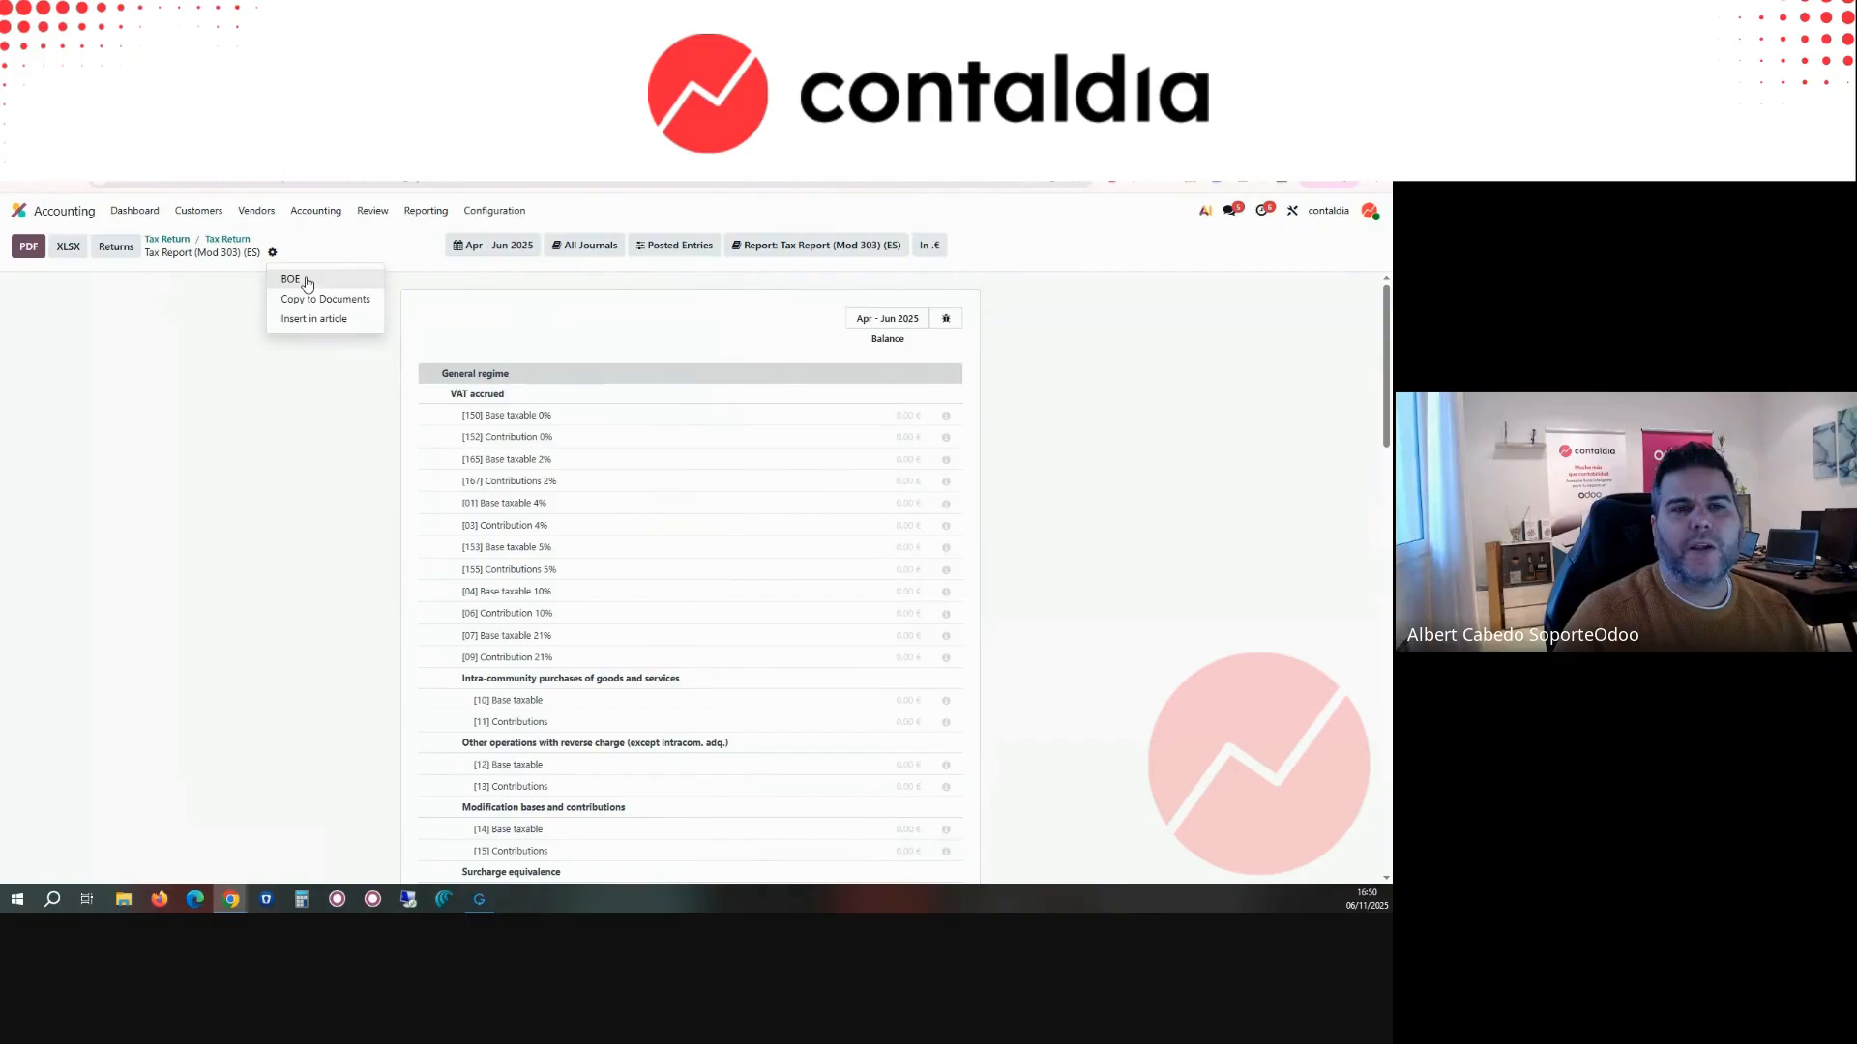
pyautogui.rightClick(69, 256)
pyautogui.click(398, 269)
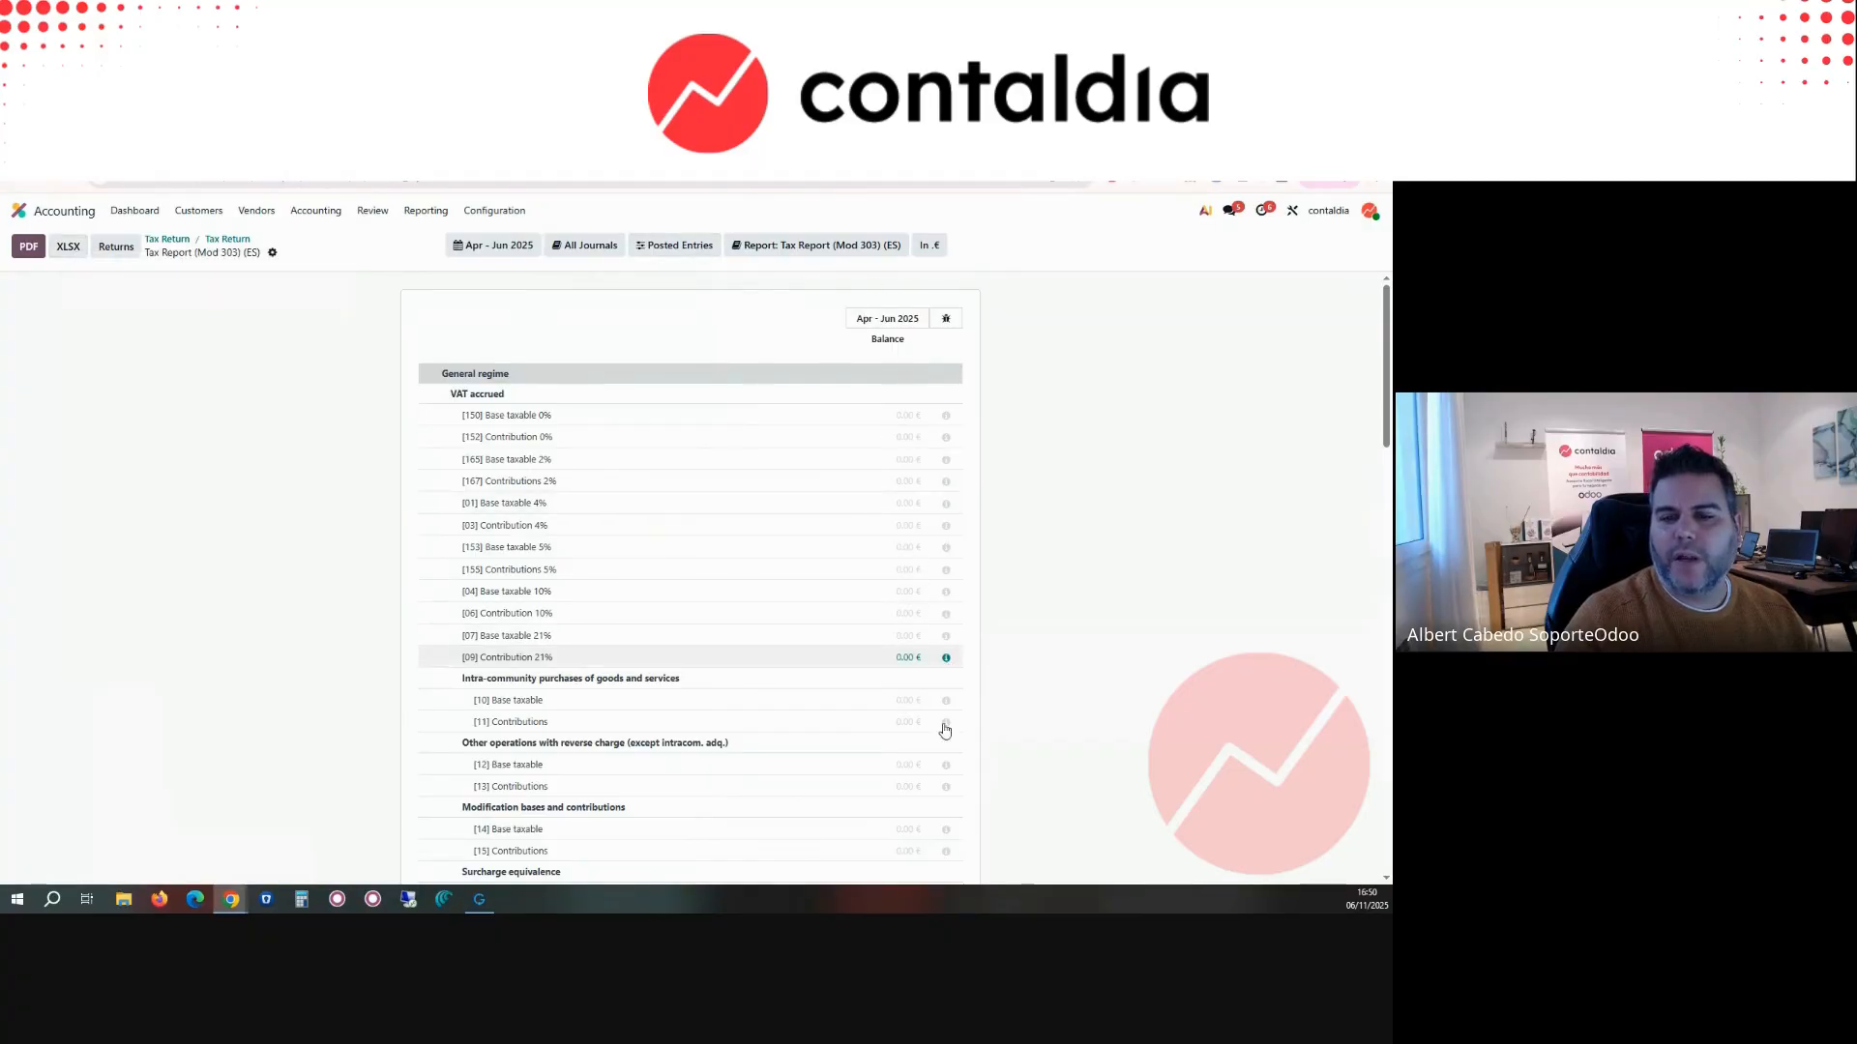
# Step: Set the Mod 303 report period to Oct - Dec 2025 and open the journal items behind [07] Base taxable 21%
pyautogui.scroll(-3, 940, 746)
pyautogui.scroll(-4, 943, 735)
pyautogui.scroll(5, 890, 531)
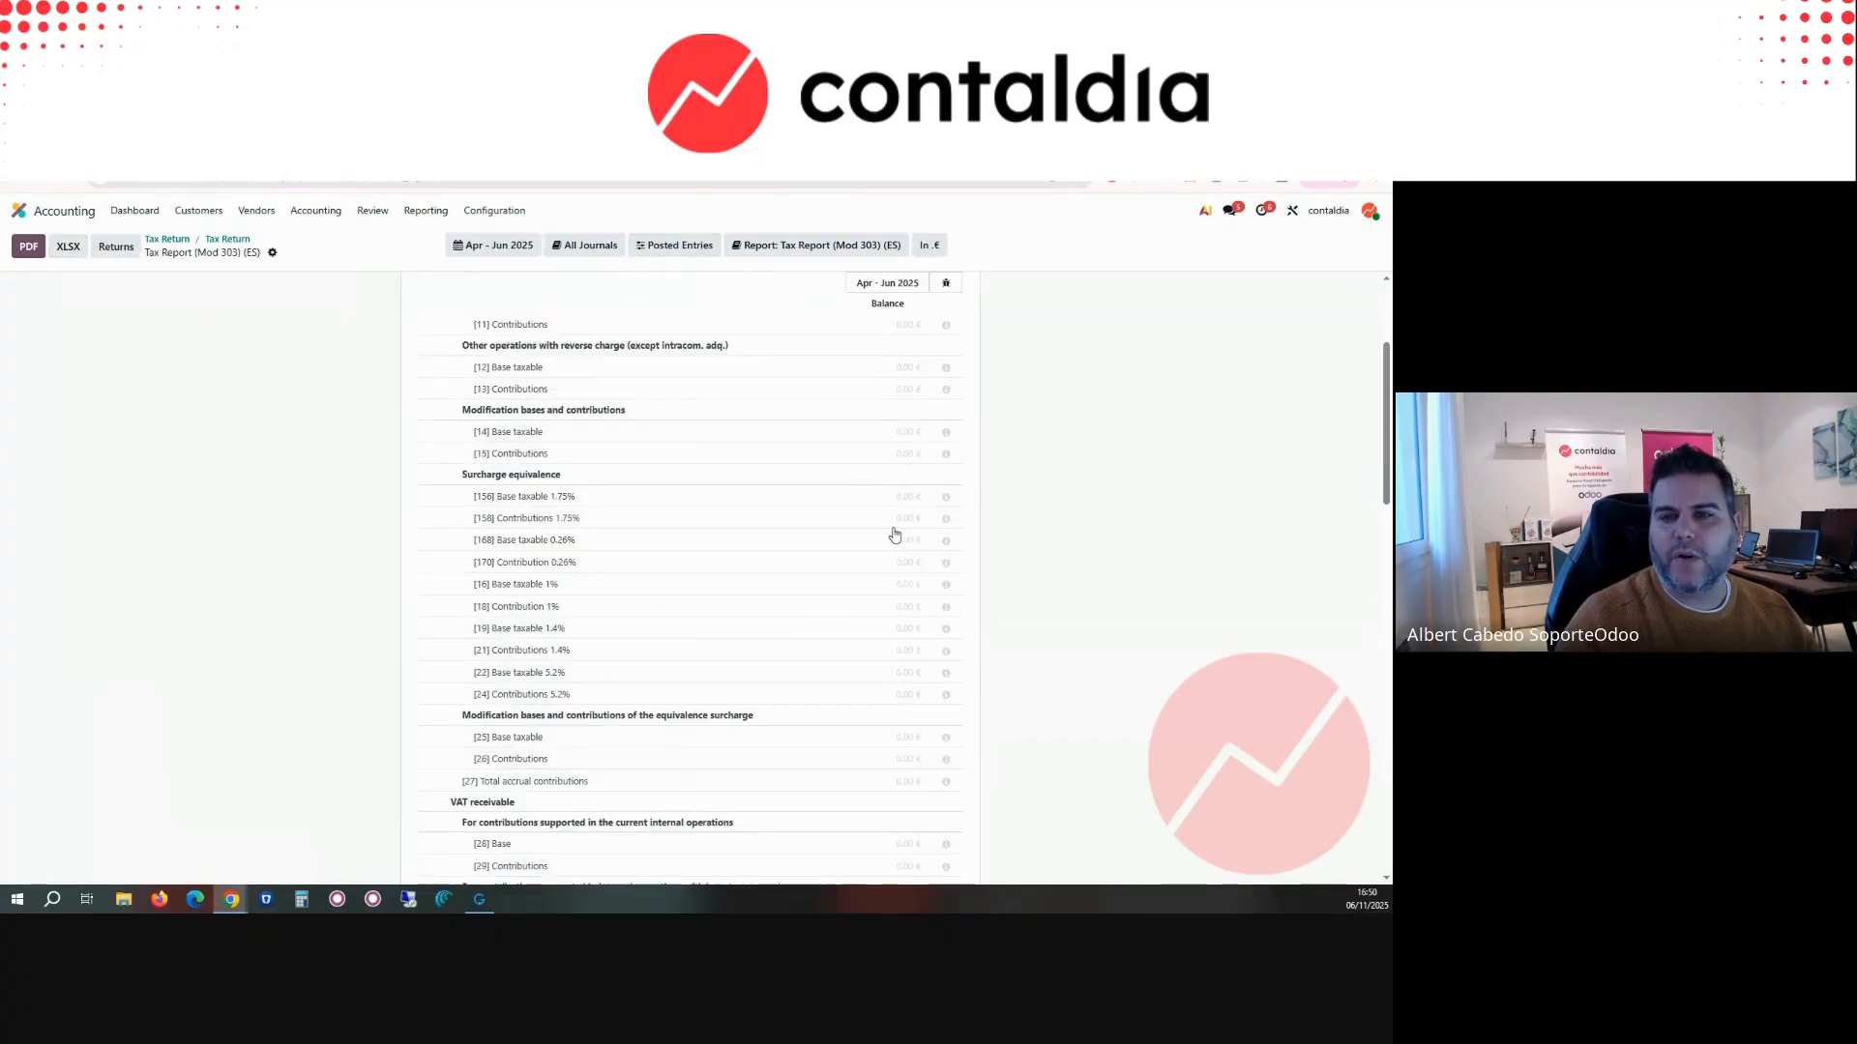
pyautogui.click(497, 246)
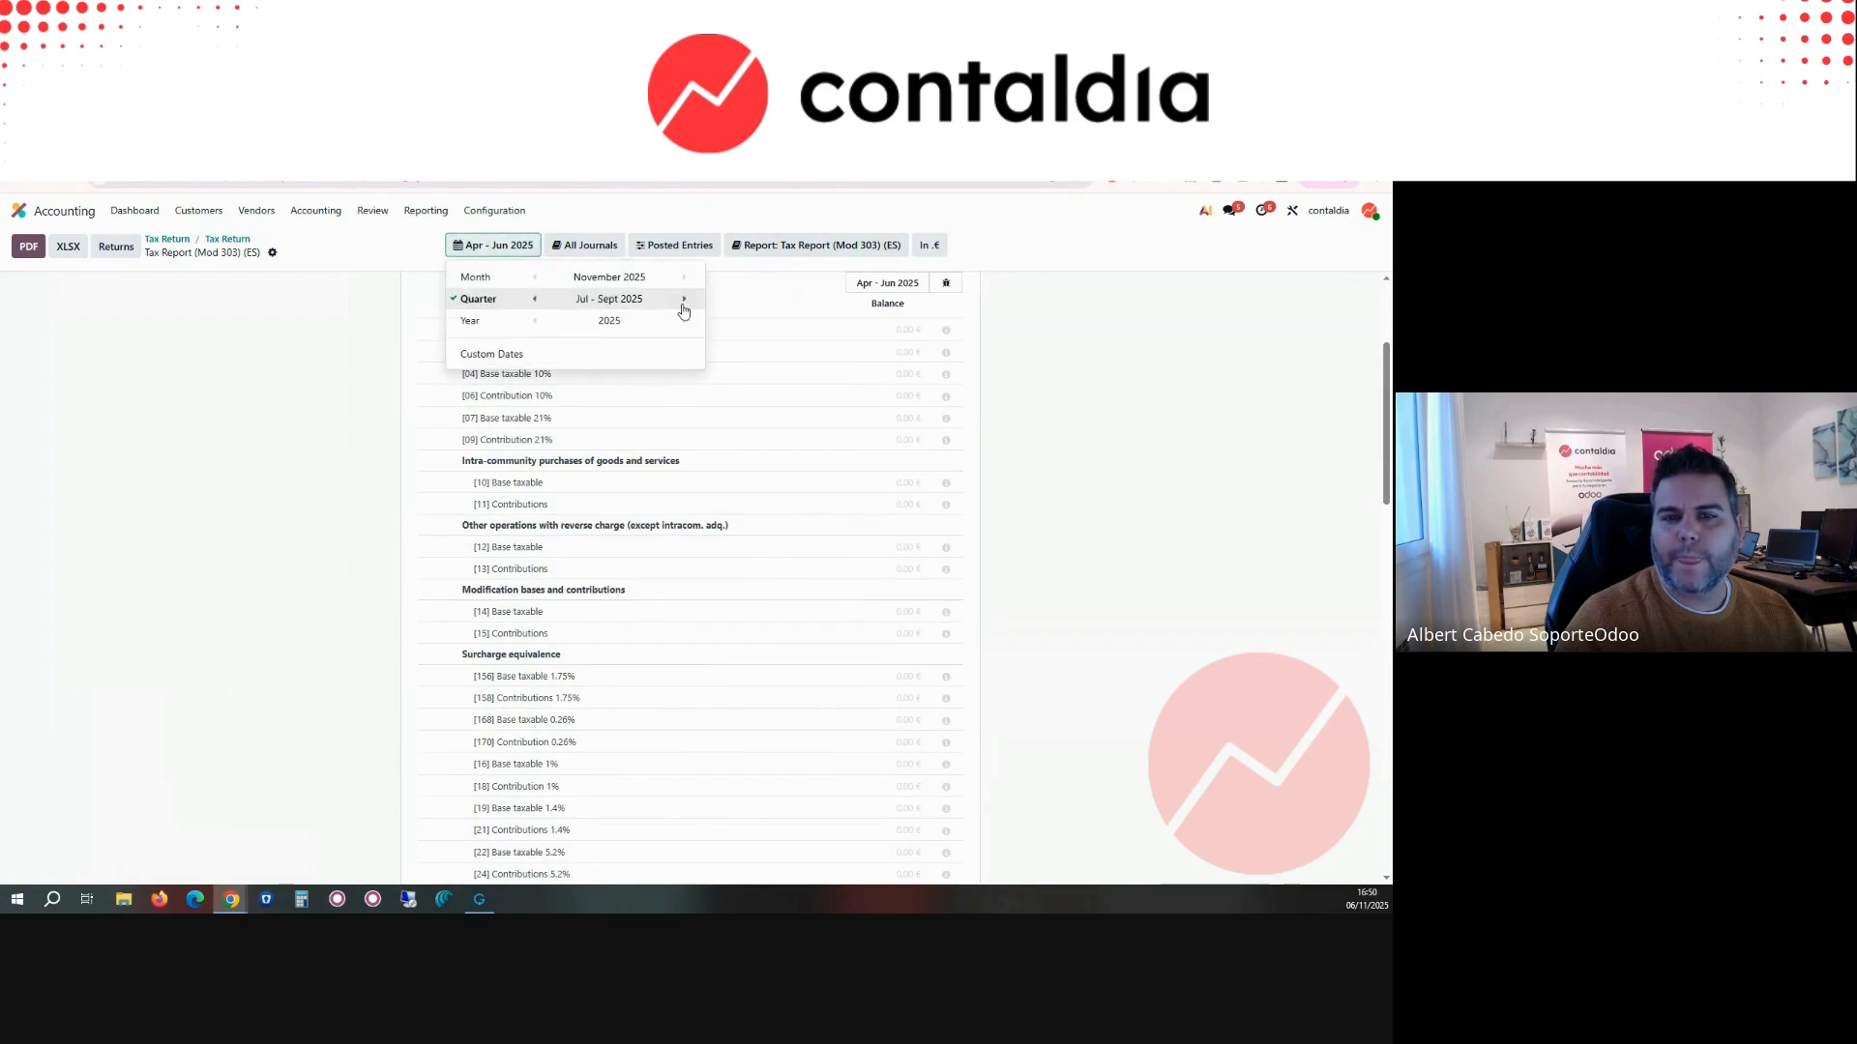
pyautogui.click(684, 299)
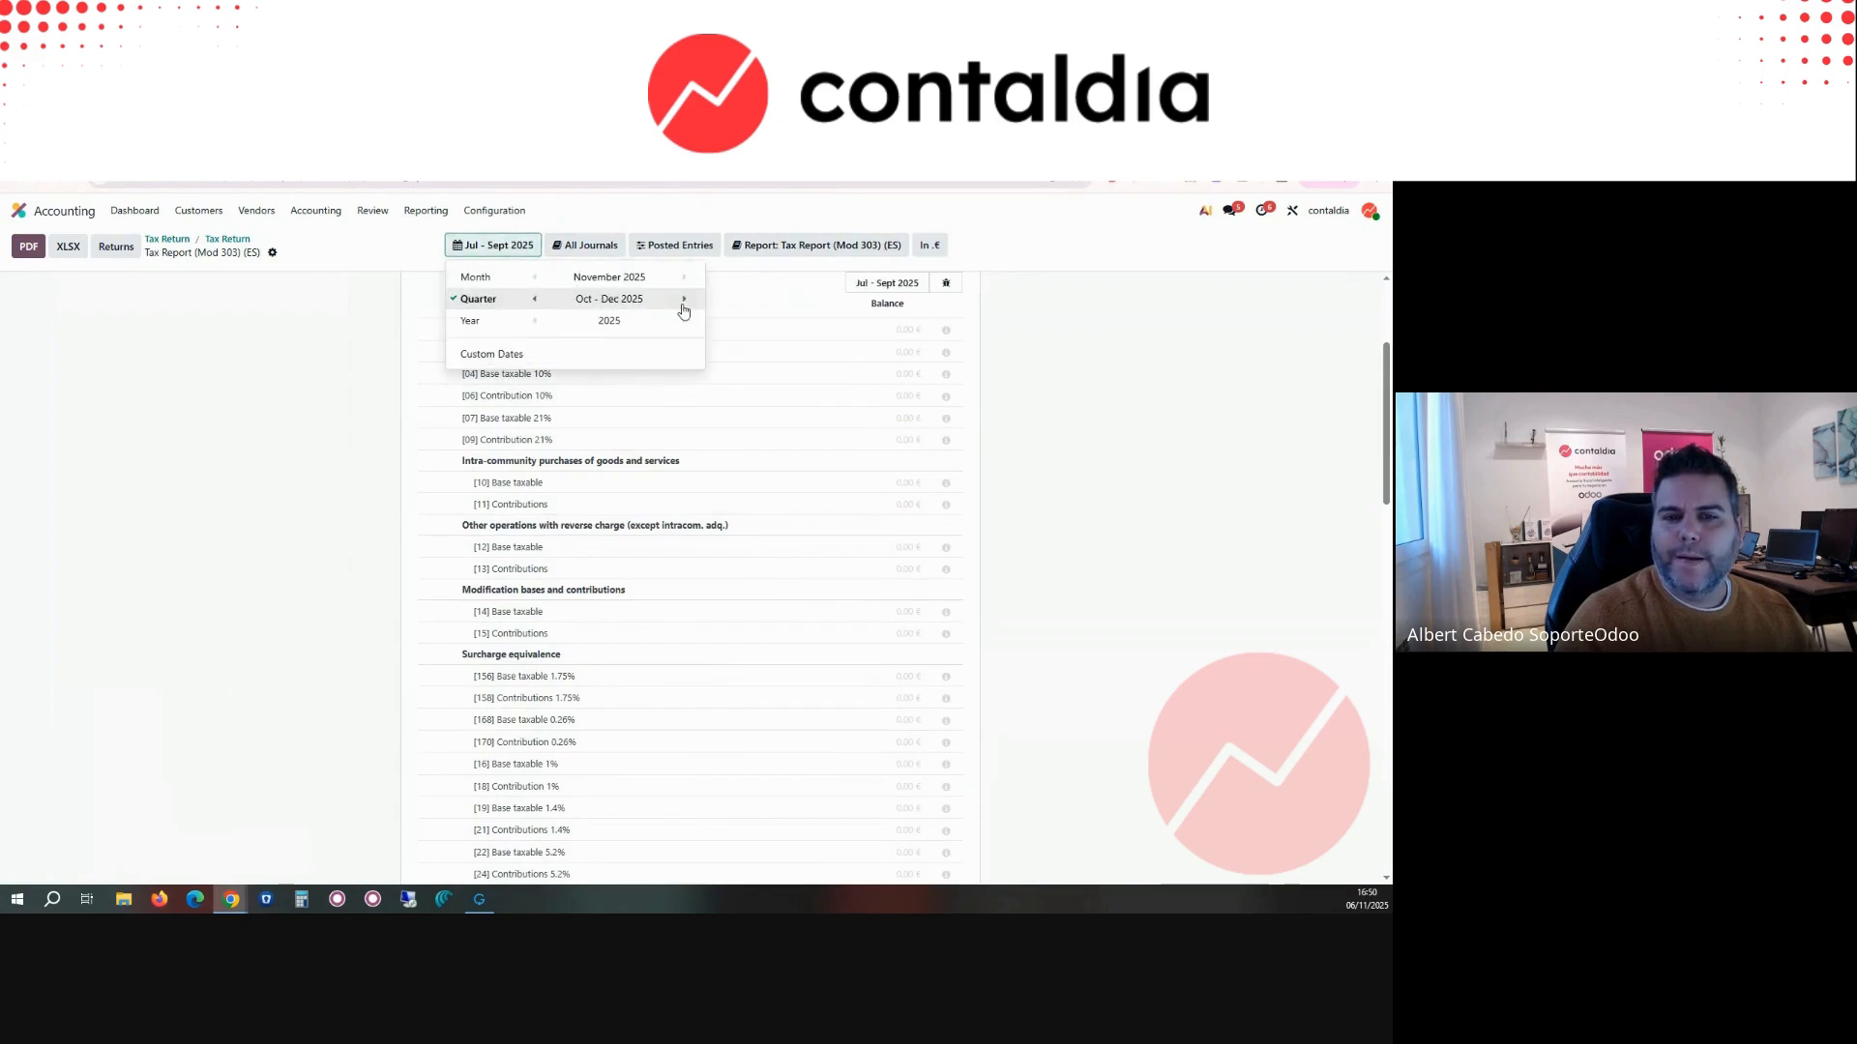
pyautogui.click(1020, 386)
pyautogui.click(902, 419)
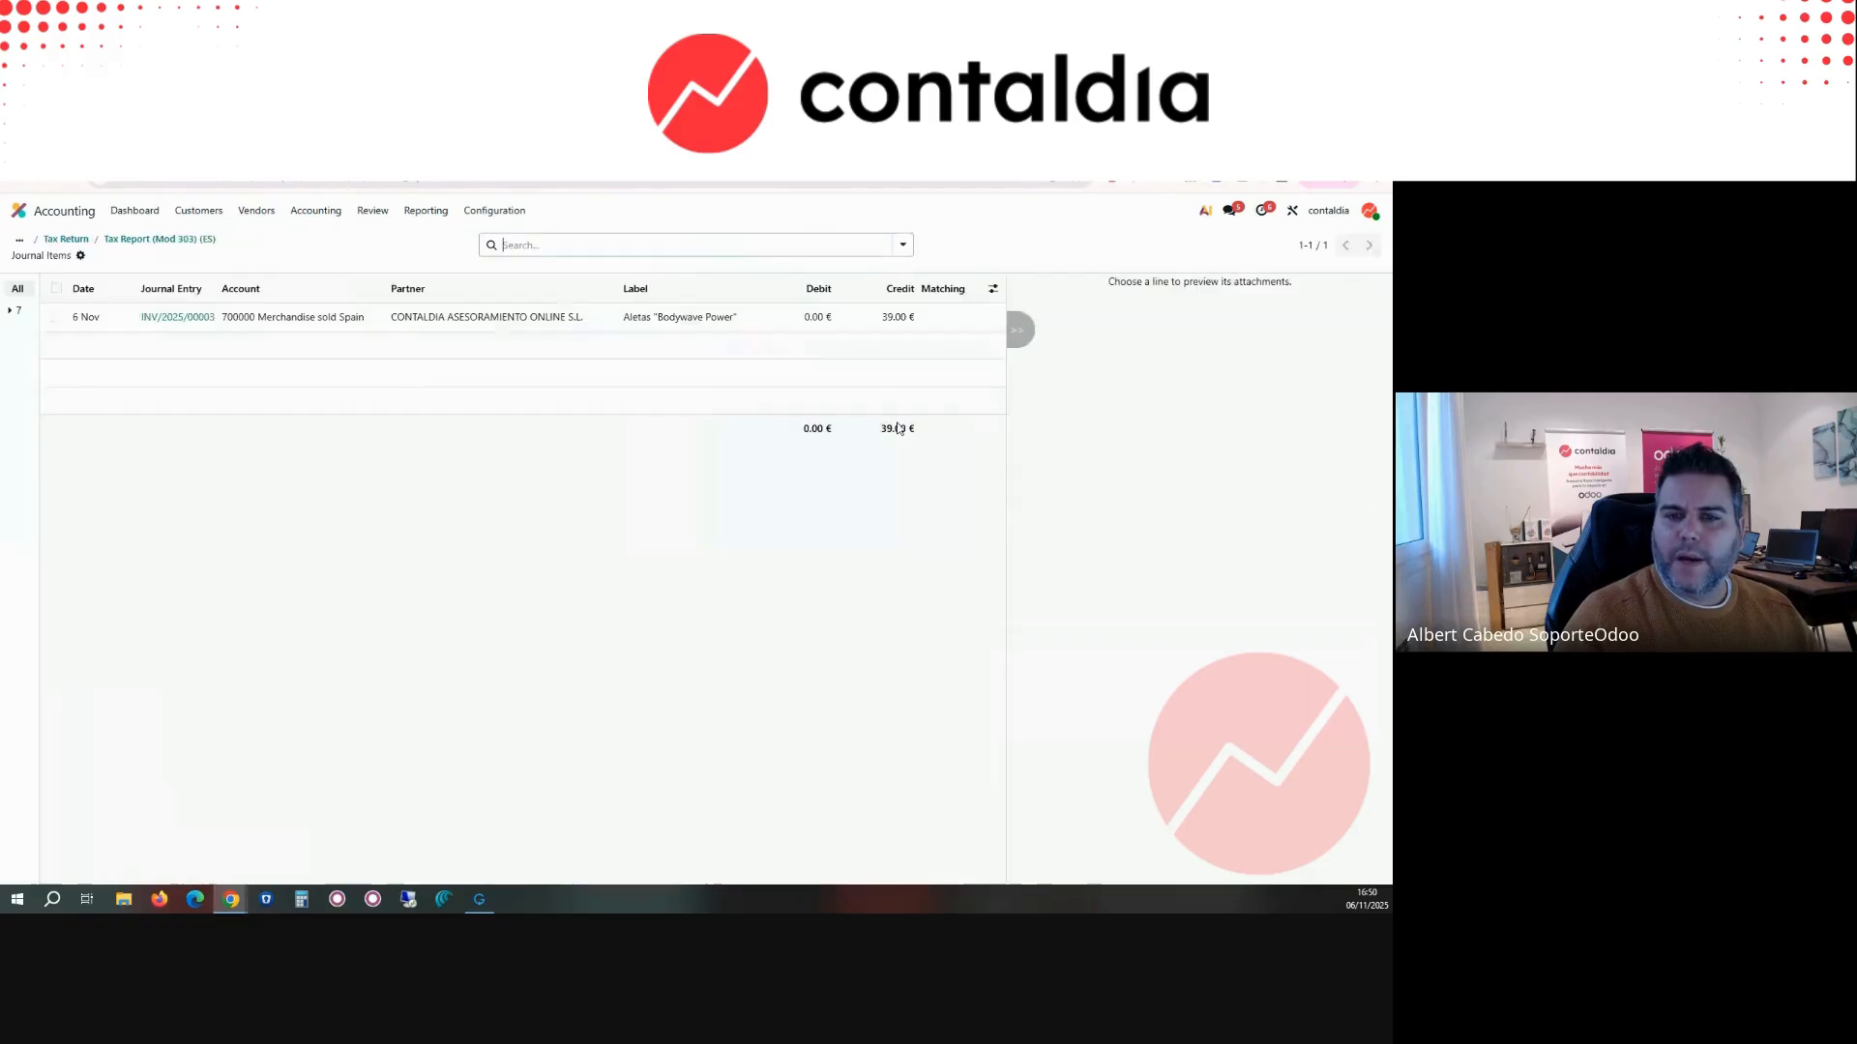
# Step: Return to the tax report and switch it to VAT Books (ES) for the quarter Oct - Dec 2025
pyautogui.click(166, 244)
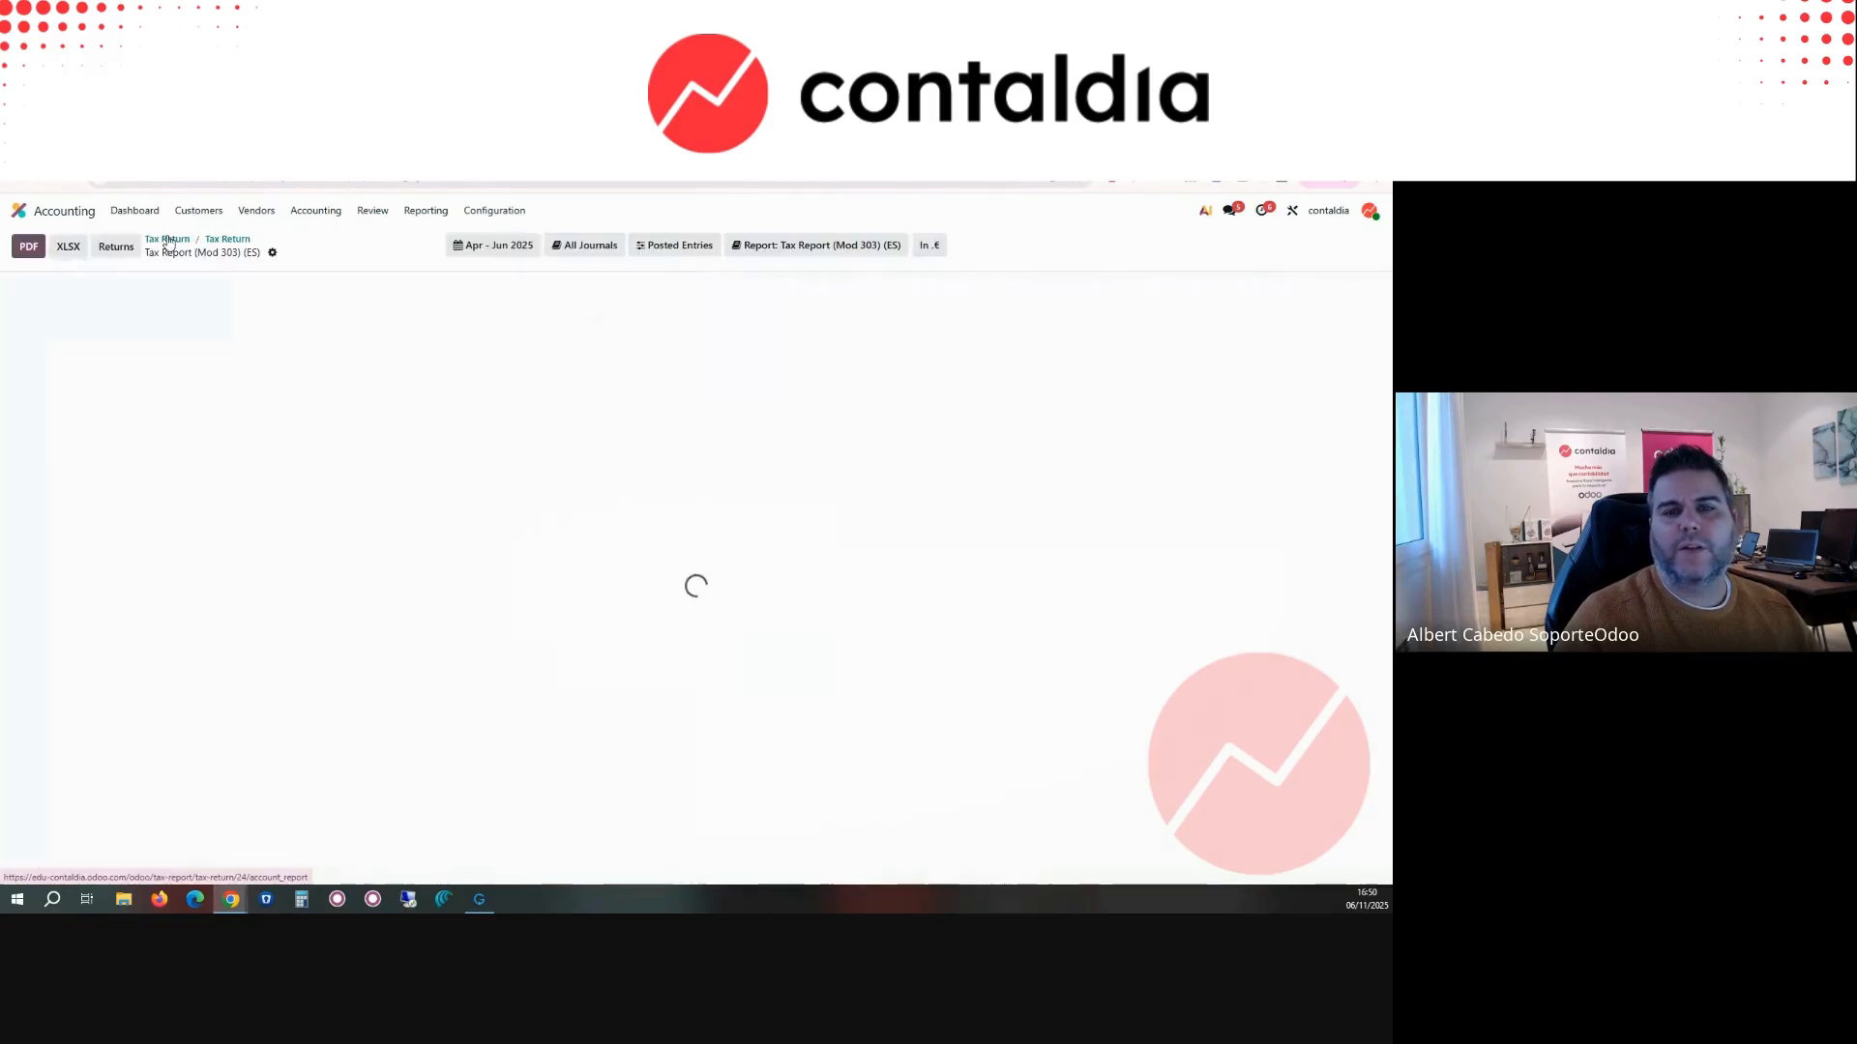
pyautogui.click(817, 244)
pyautogui.click(866, 344)
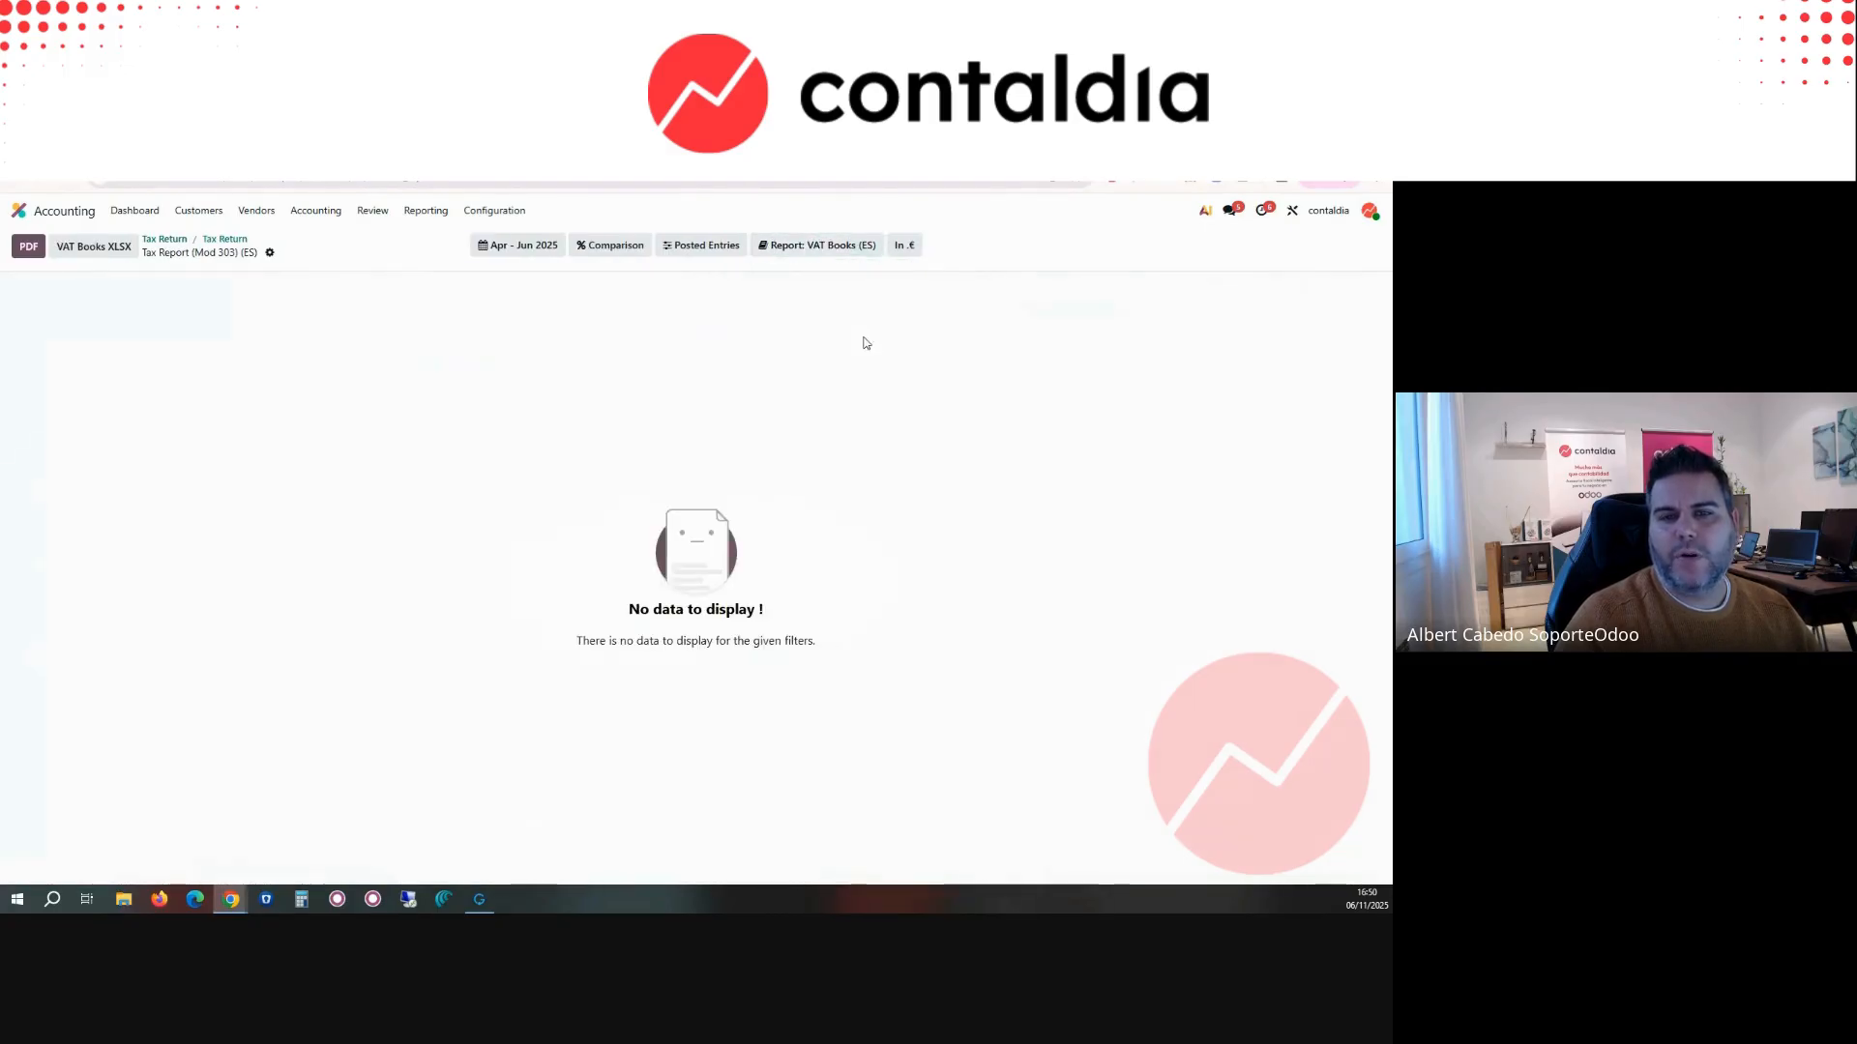
pyautogui.click(523, 245)
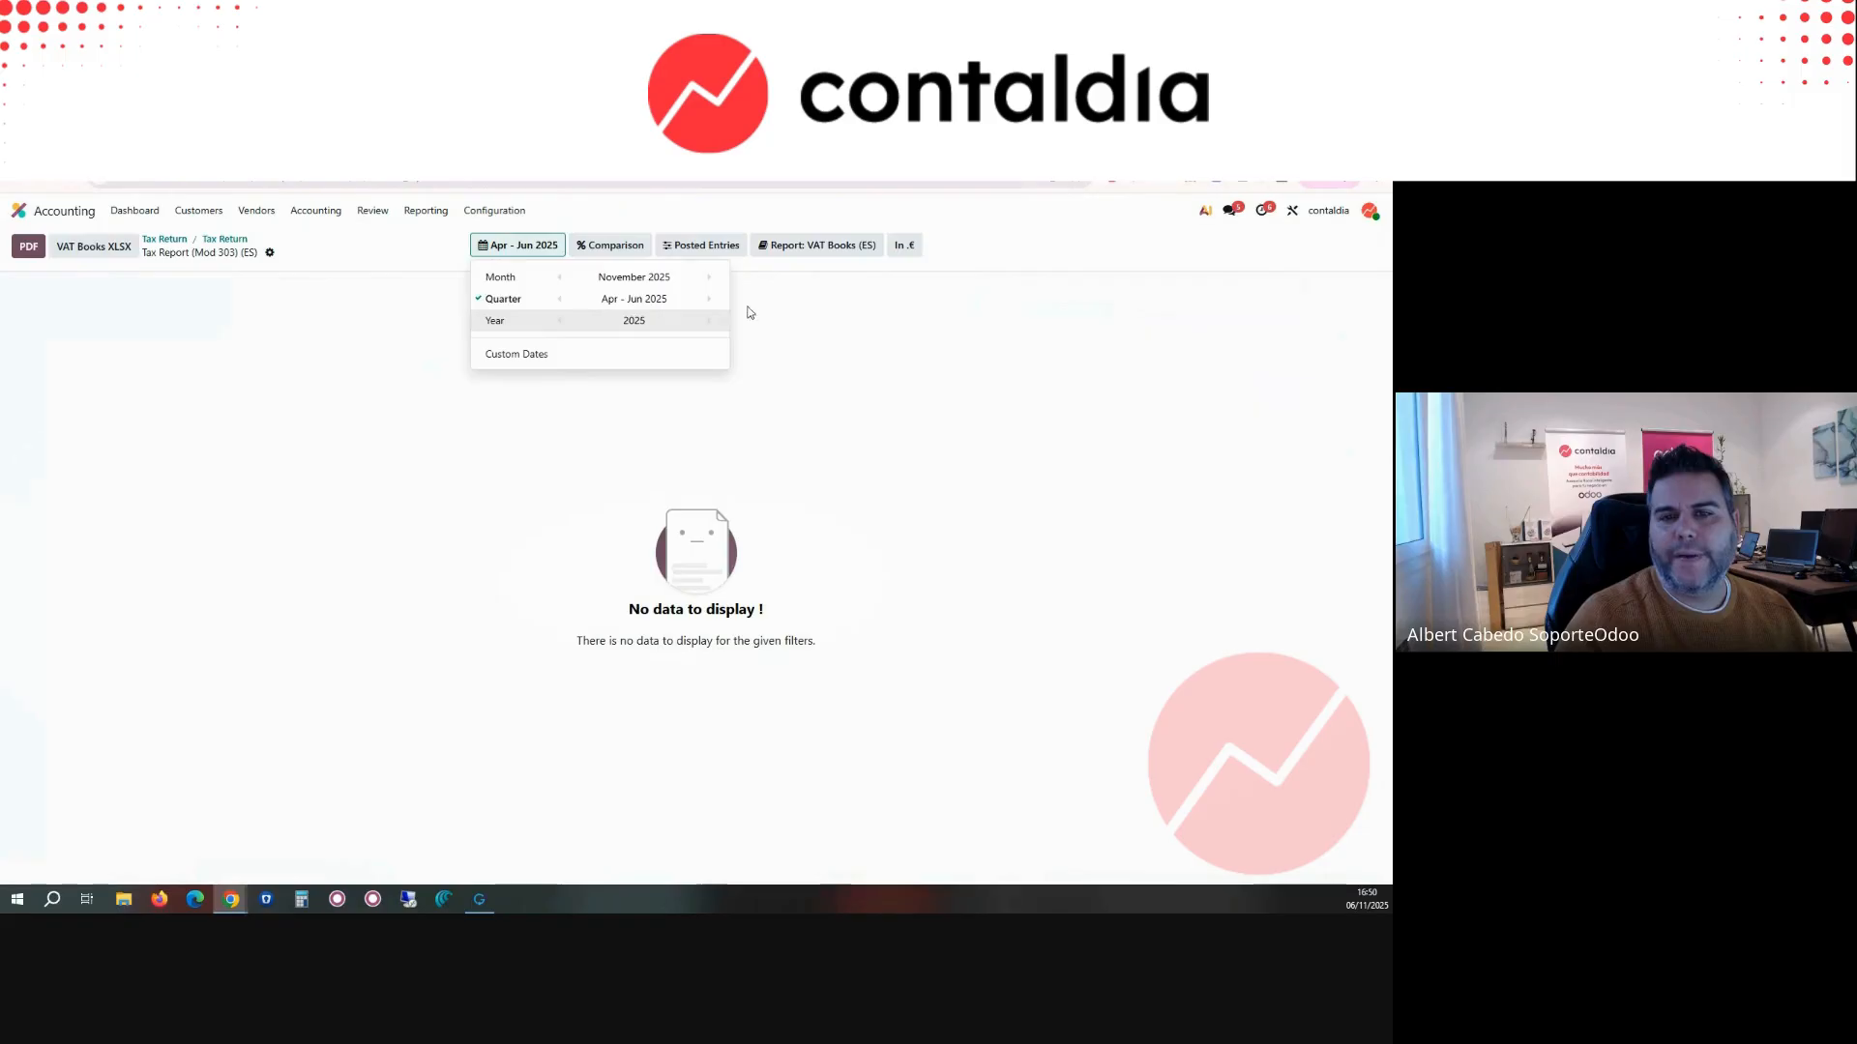
pyautogui.click(710, 300)
pyautogui.click(711, 299)
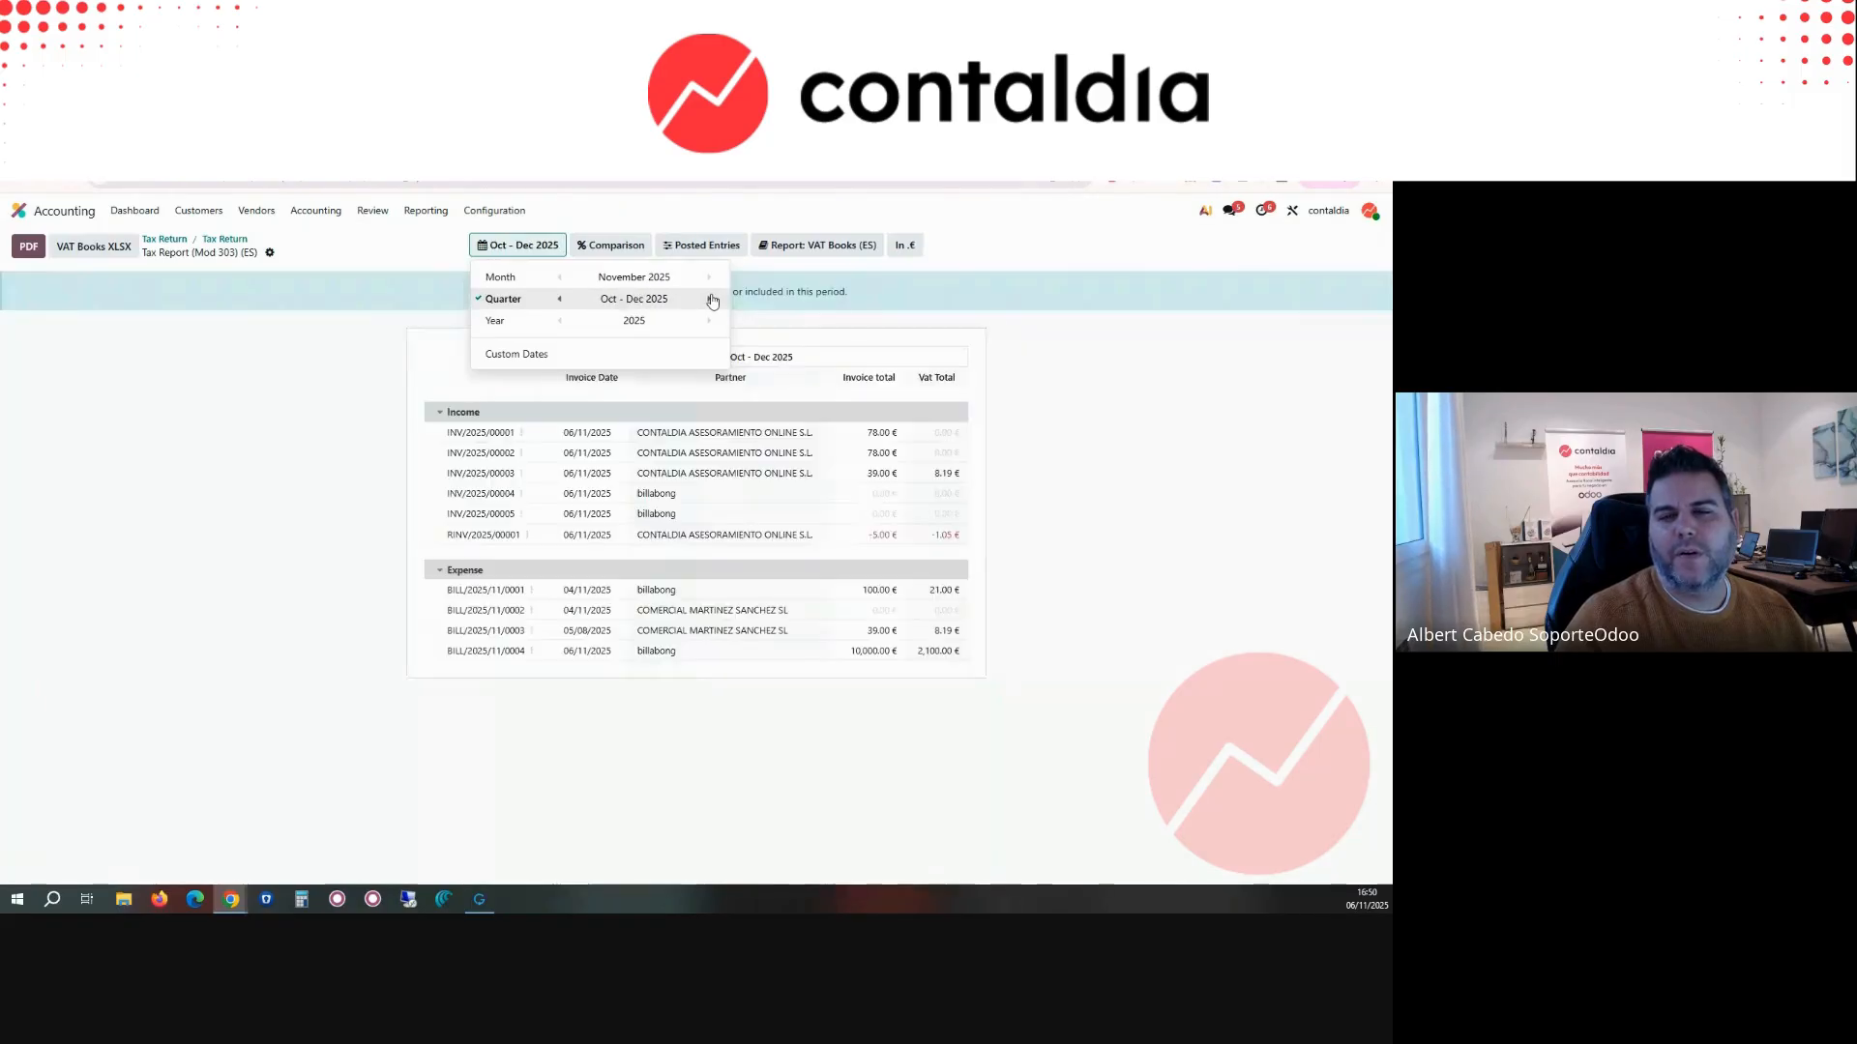
pyautogui.click(593, 436)
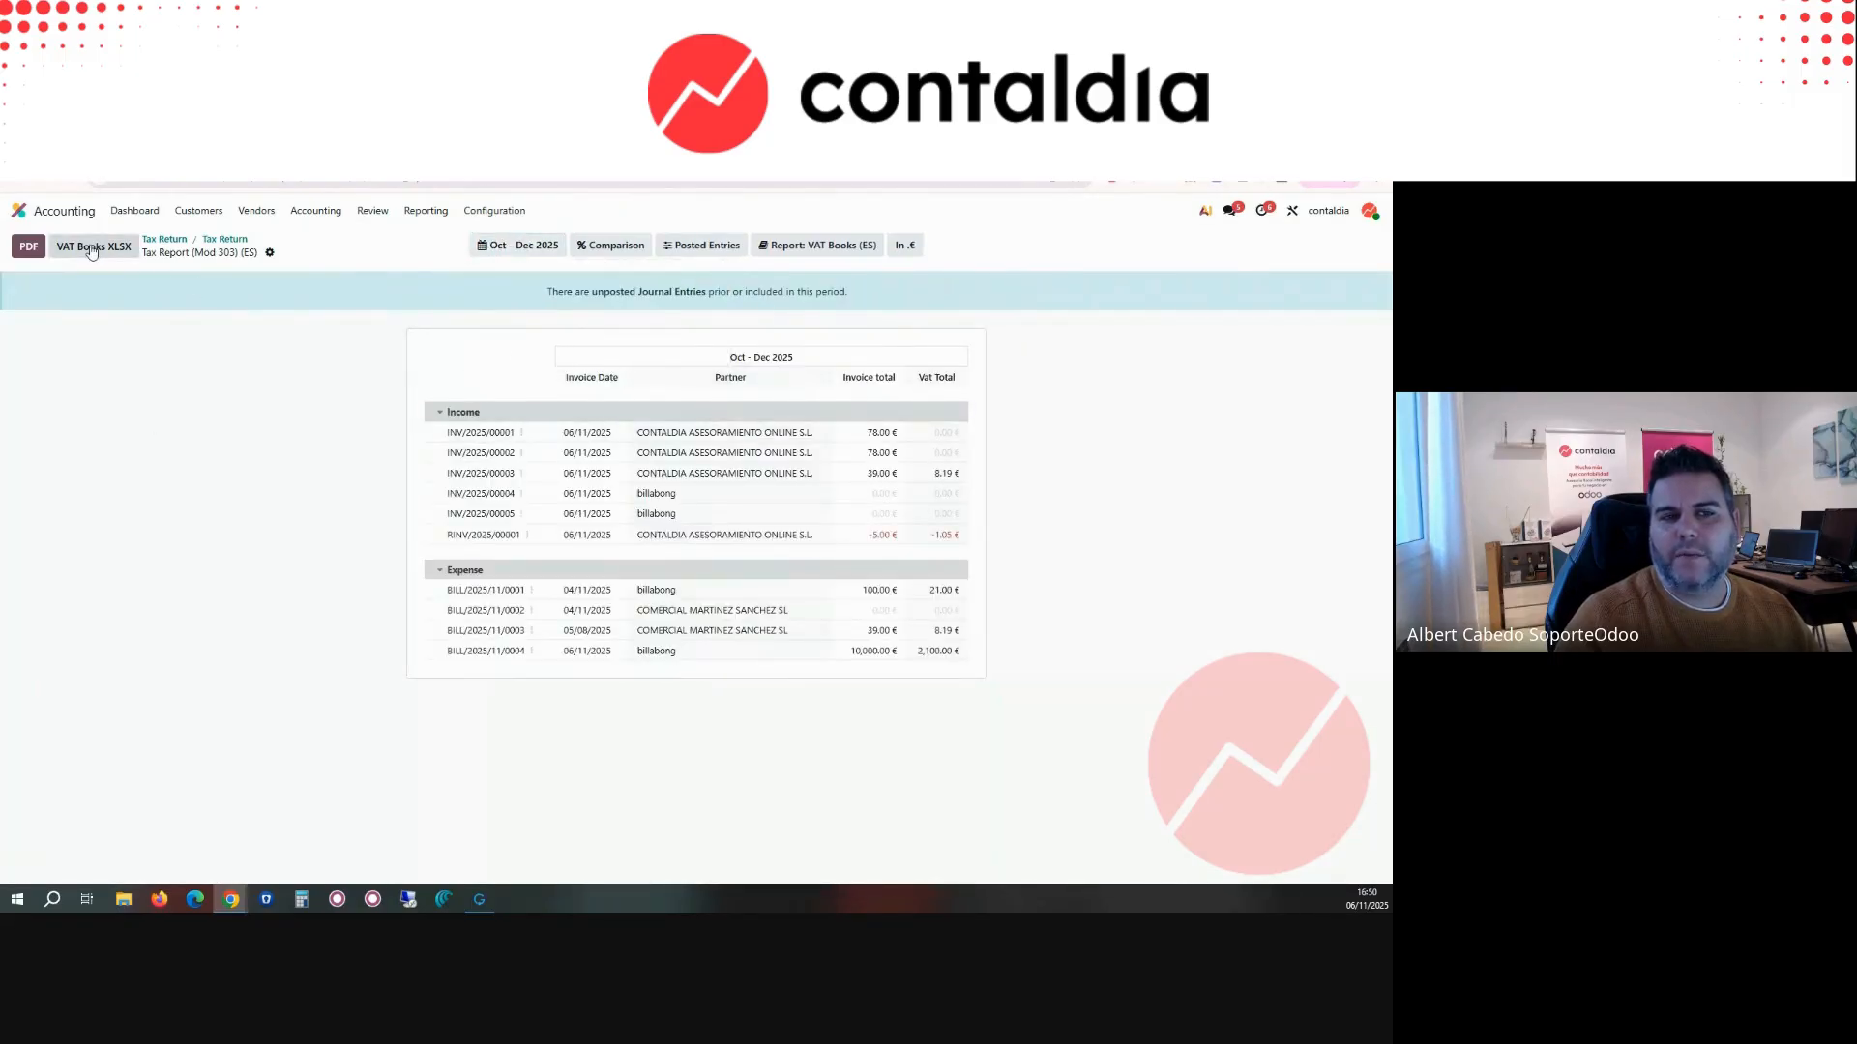
# Step: Export the VAT Books as XLSX and open the downloaded libros_registro_de_iva (3).xlsx file
pyautogui.click(270, 254)
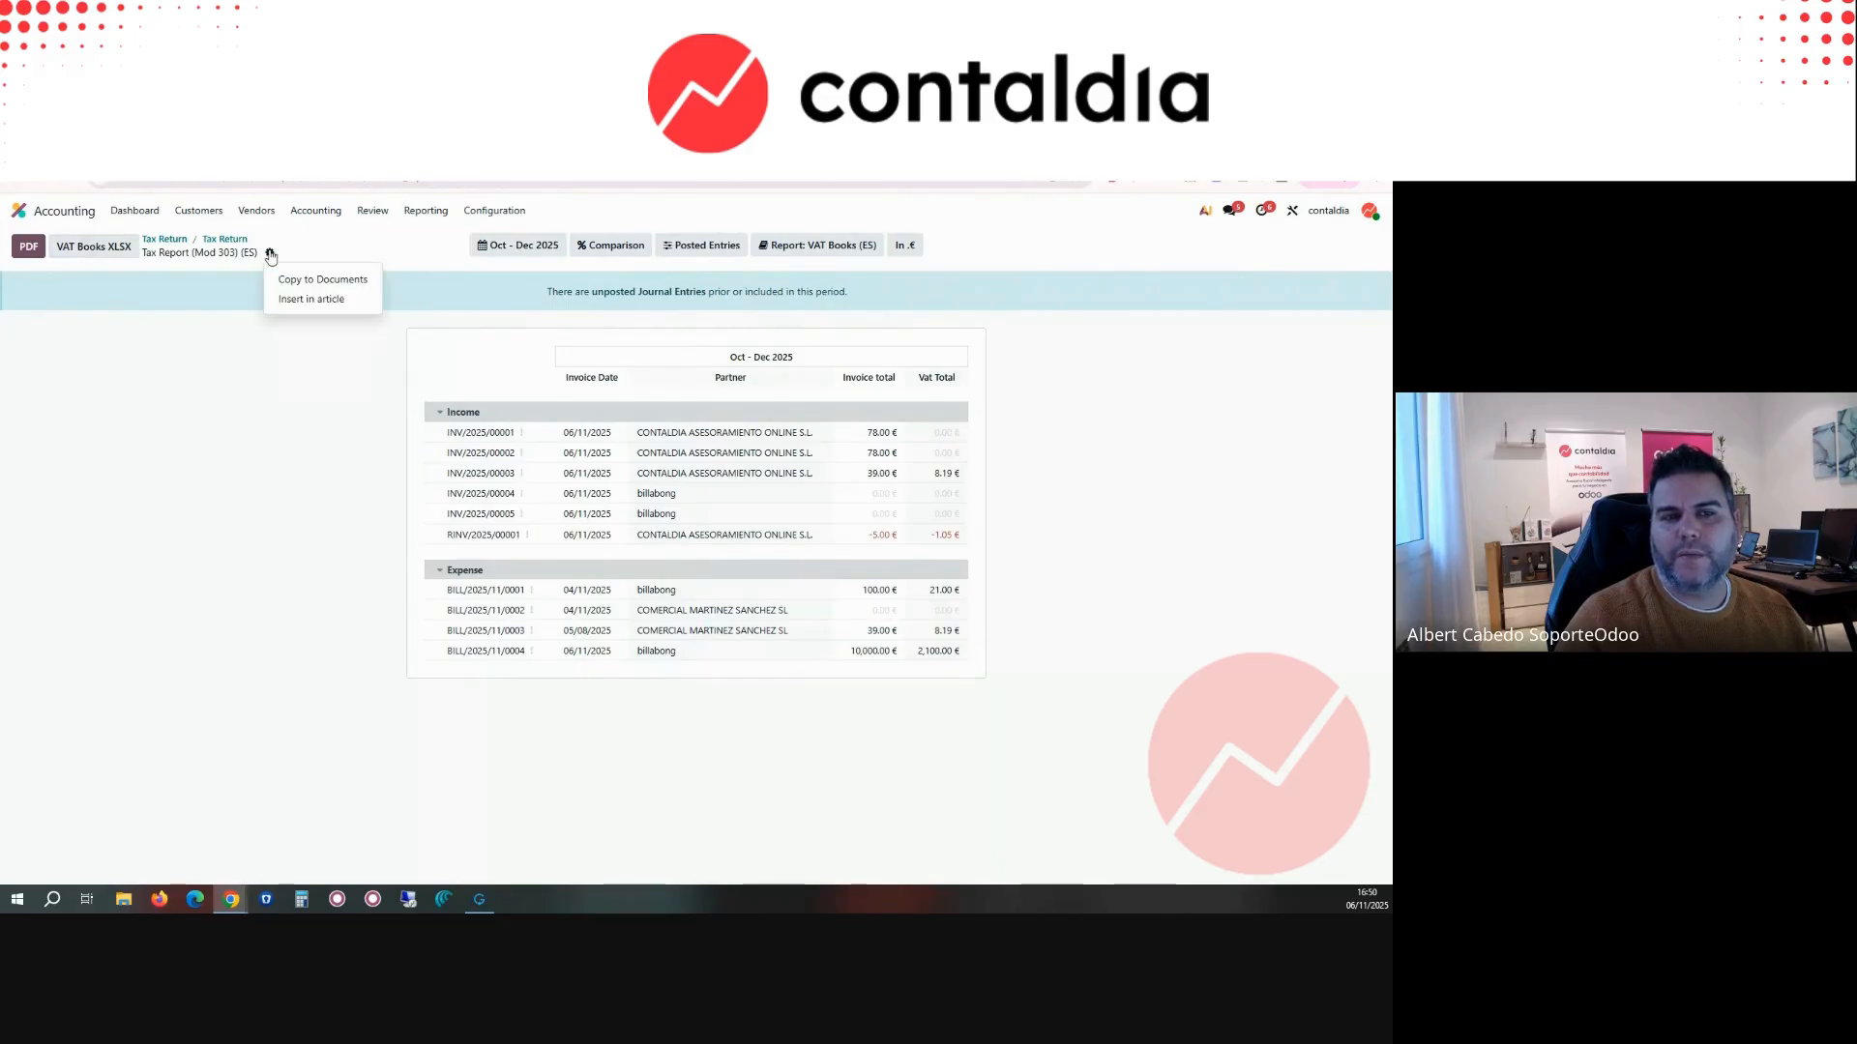
pyautogui.click(94, 248)
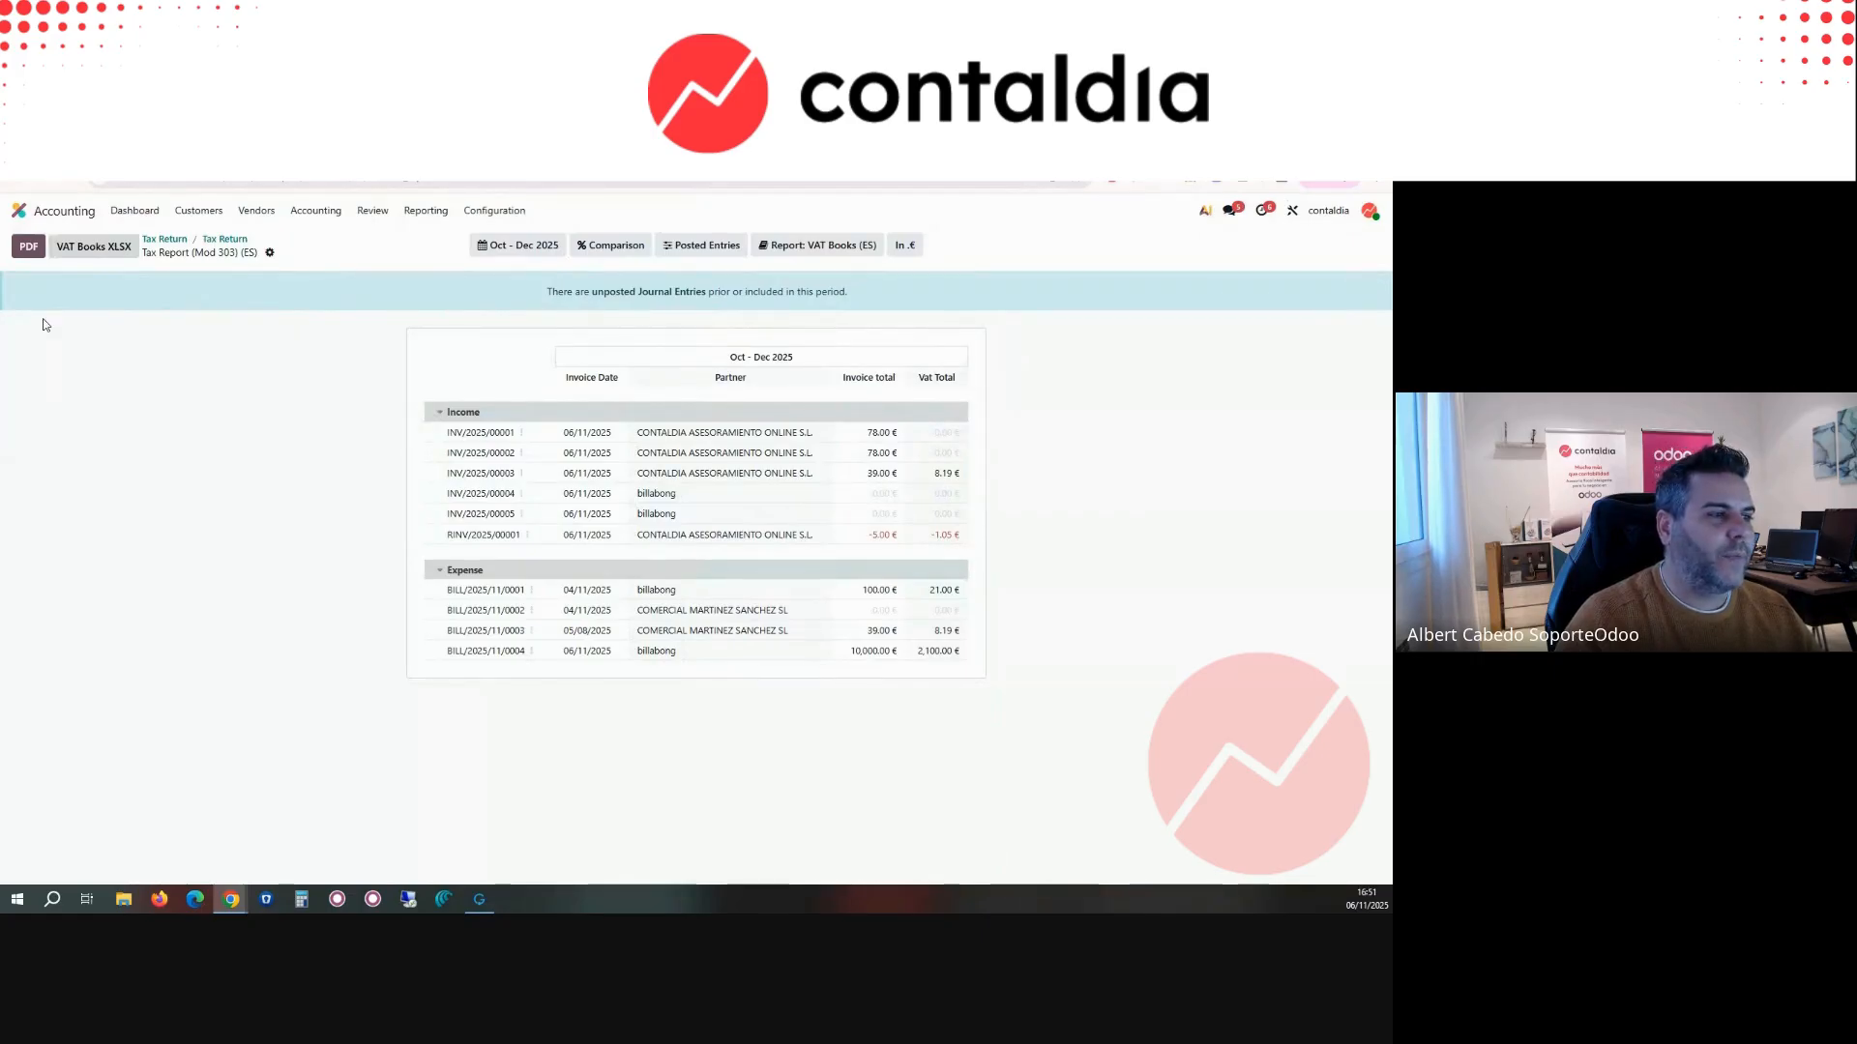
pyautogui.click(1281, 185)
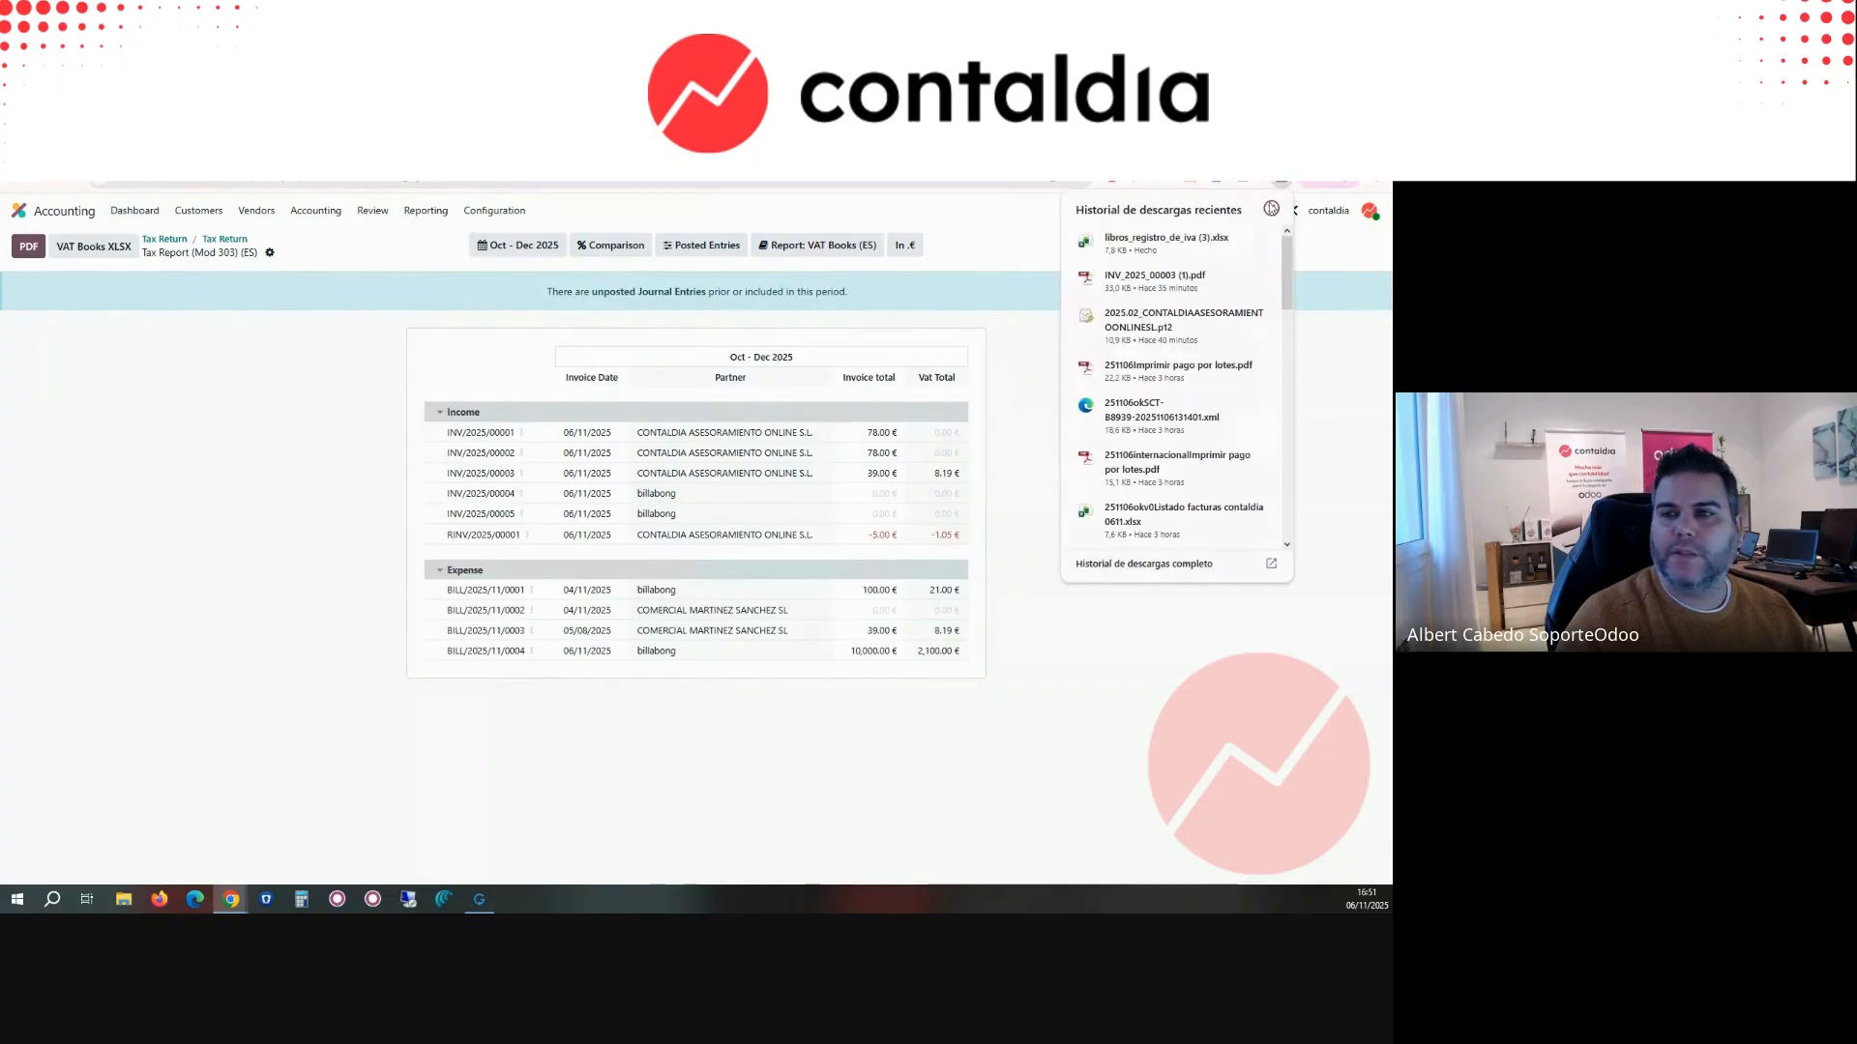
pyautogui.click(457, 363)
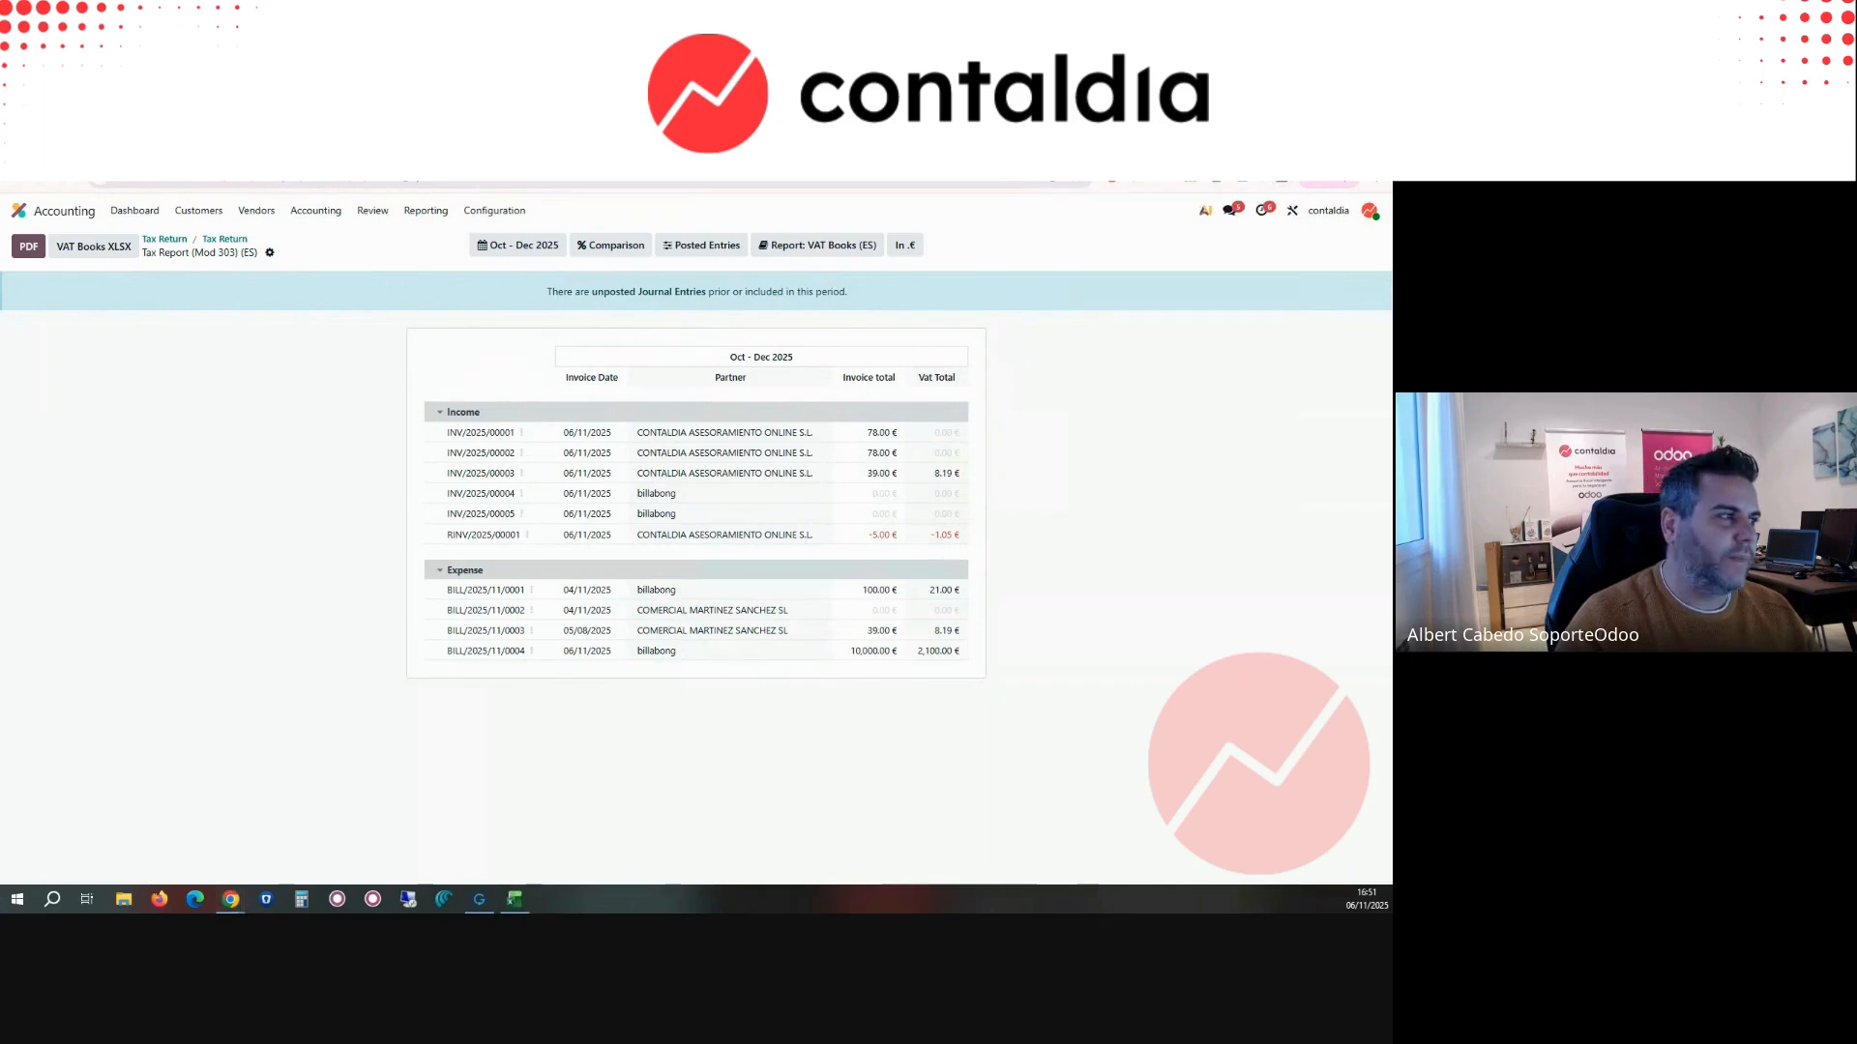
# Step: Review the RECIBIDAS_GASTOS sheet of the exported VAT books workbook across its columns and close the file
pyautogui.moveTo(894, 182); pyautogui.dragTo(1110, 185)
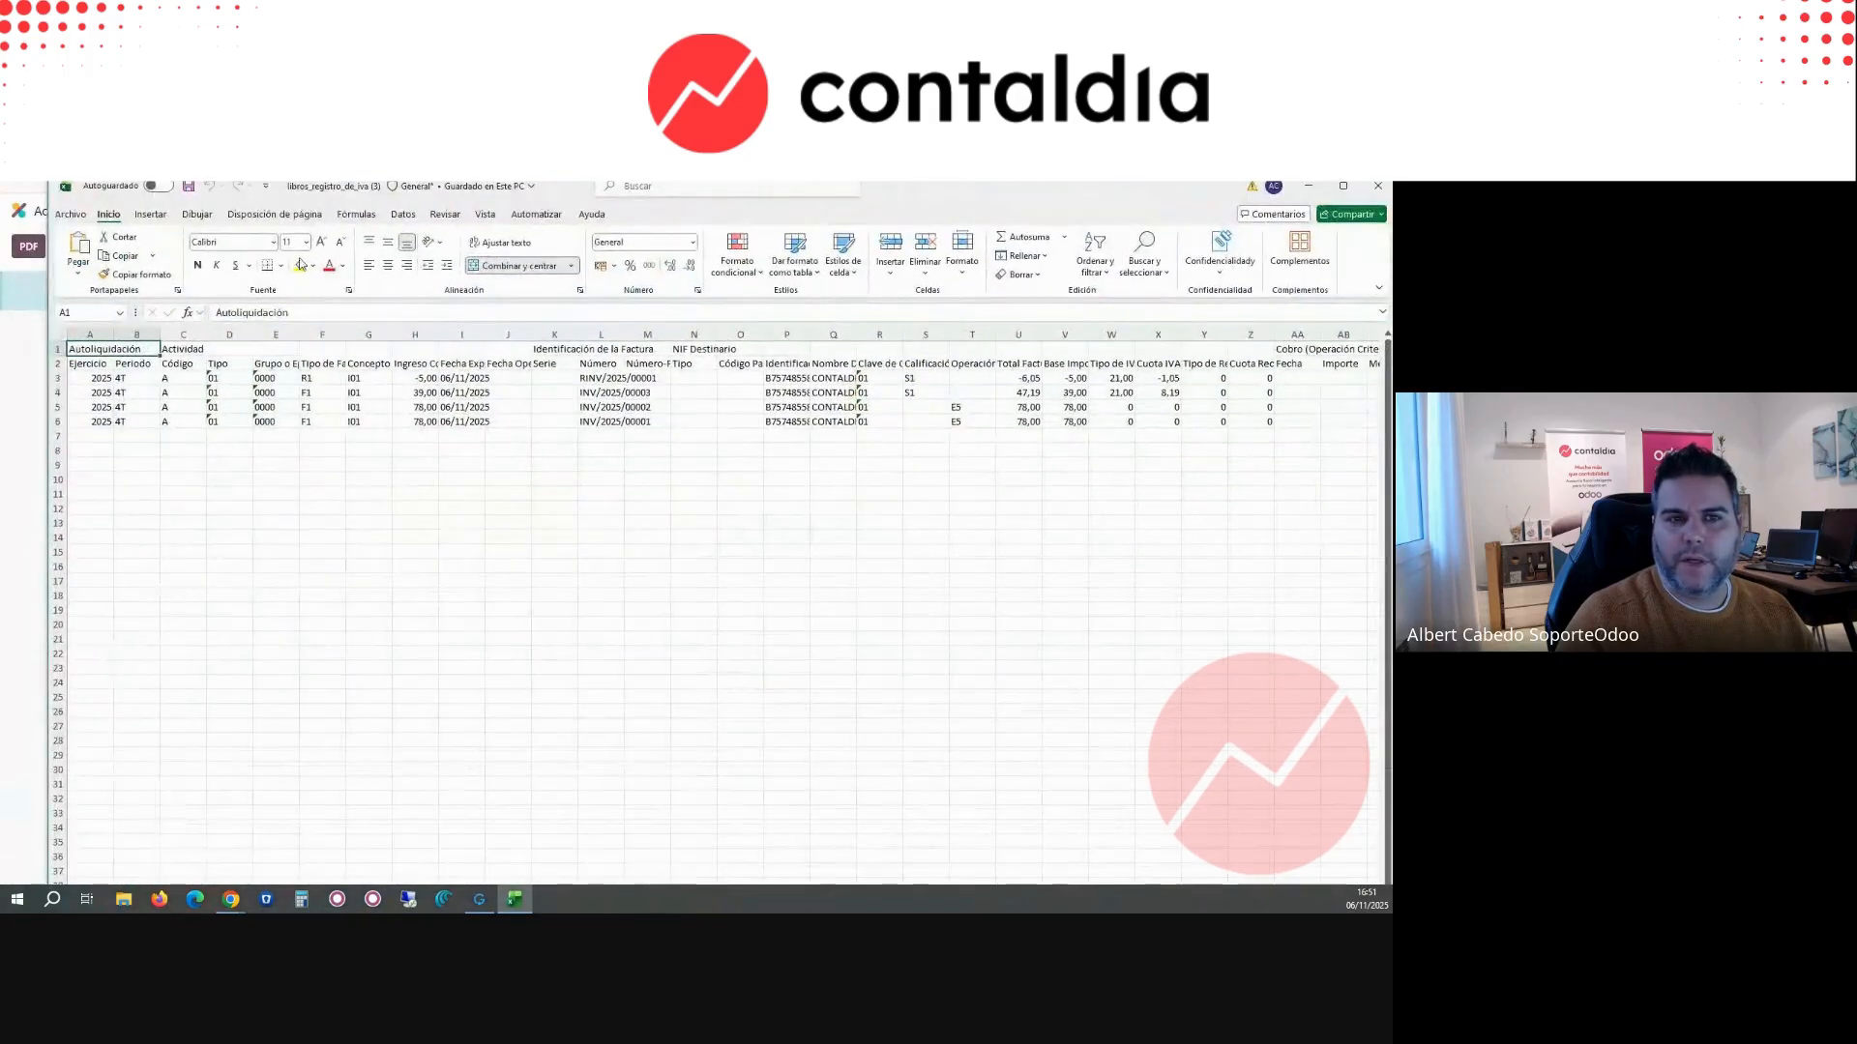
pyautogui.press('super+Up')
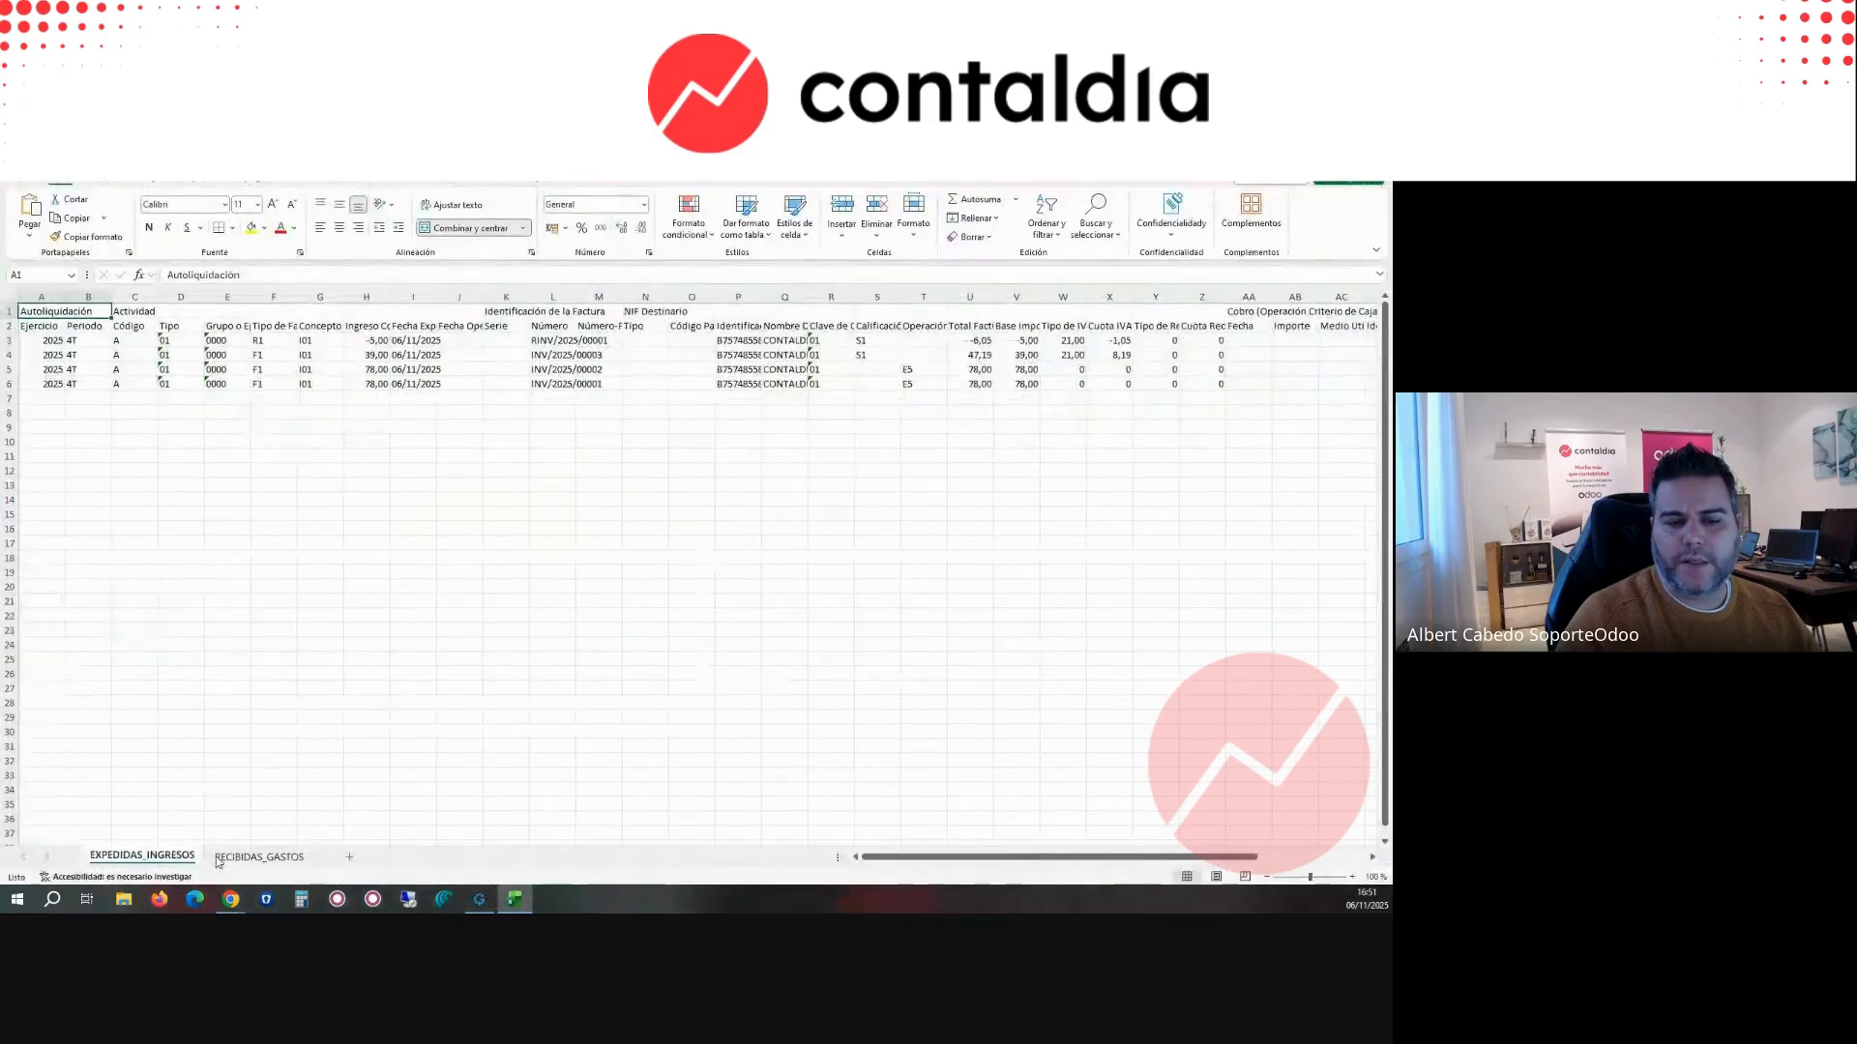
pyautogui.click(260, 856)
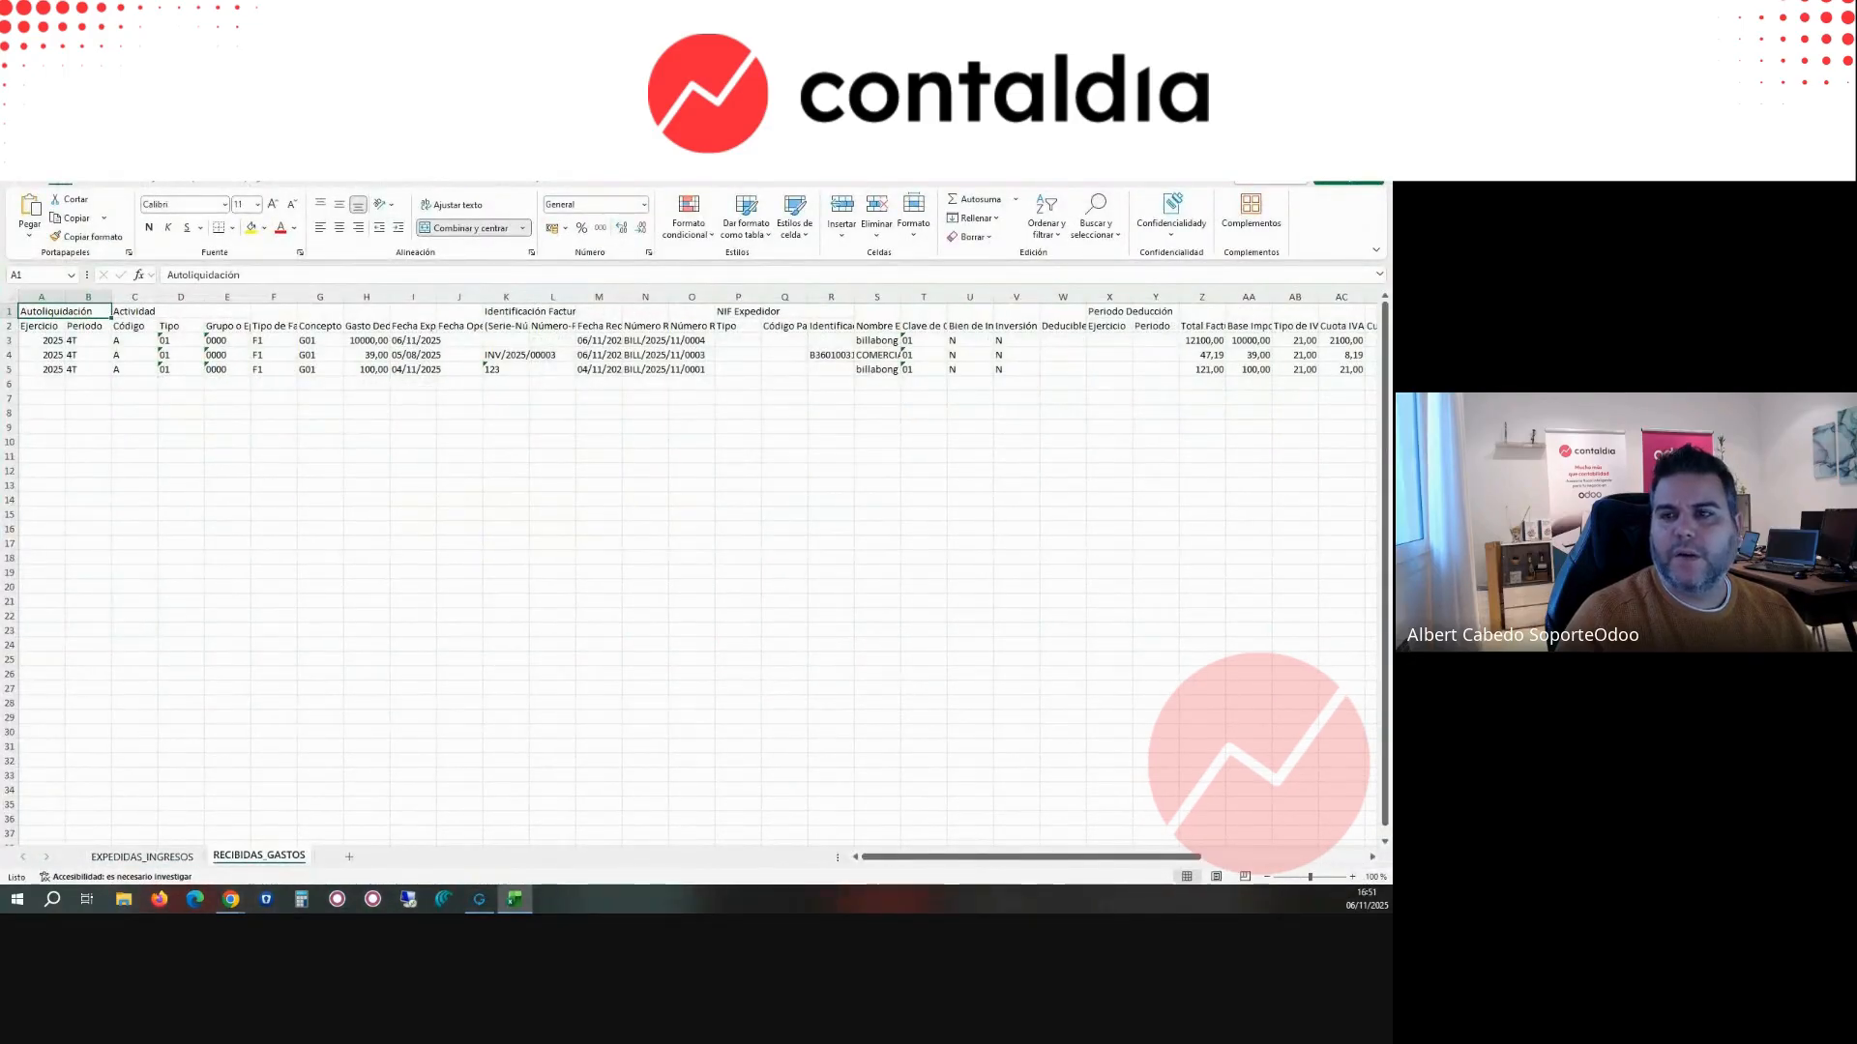
pyautogui.moveTo(1192, 409); pyautogui.dragTo(1378, 411)
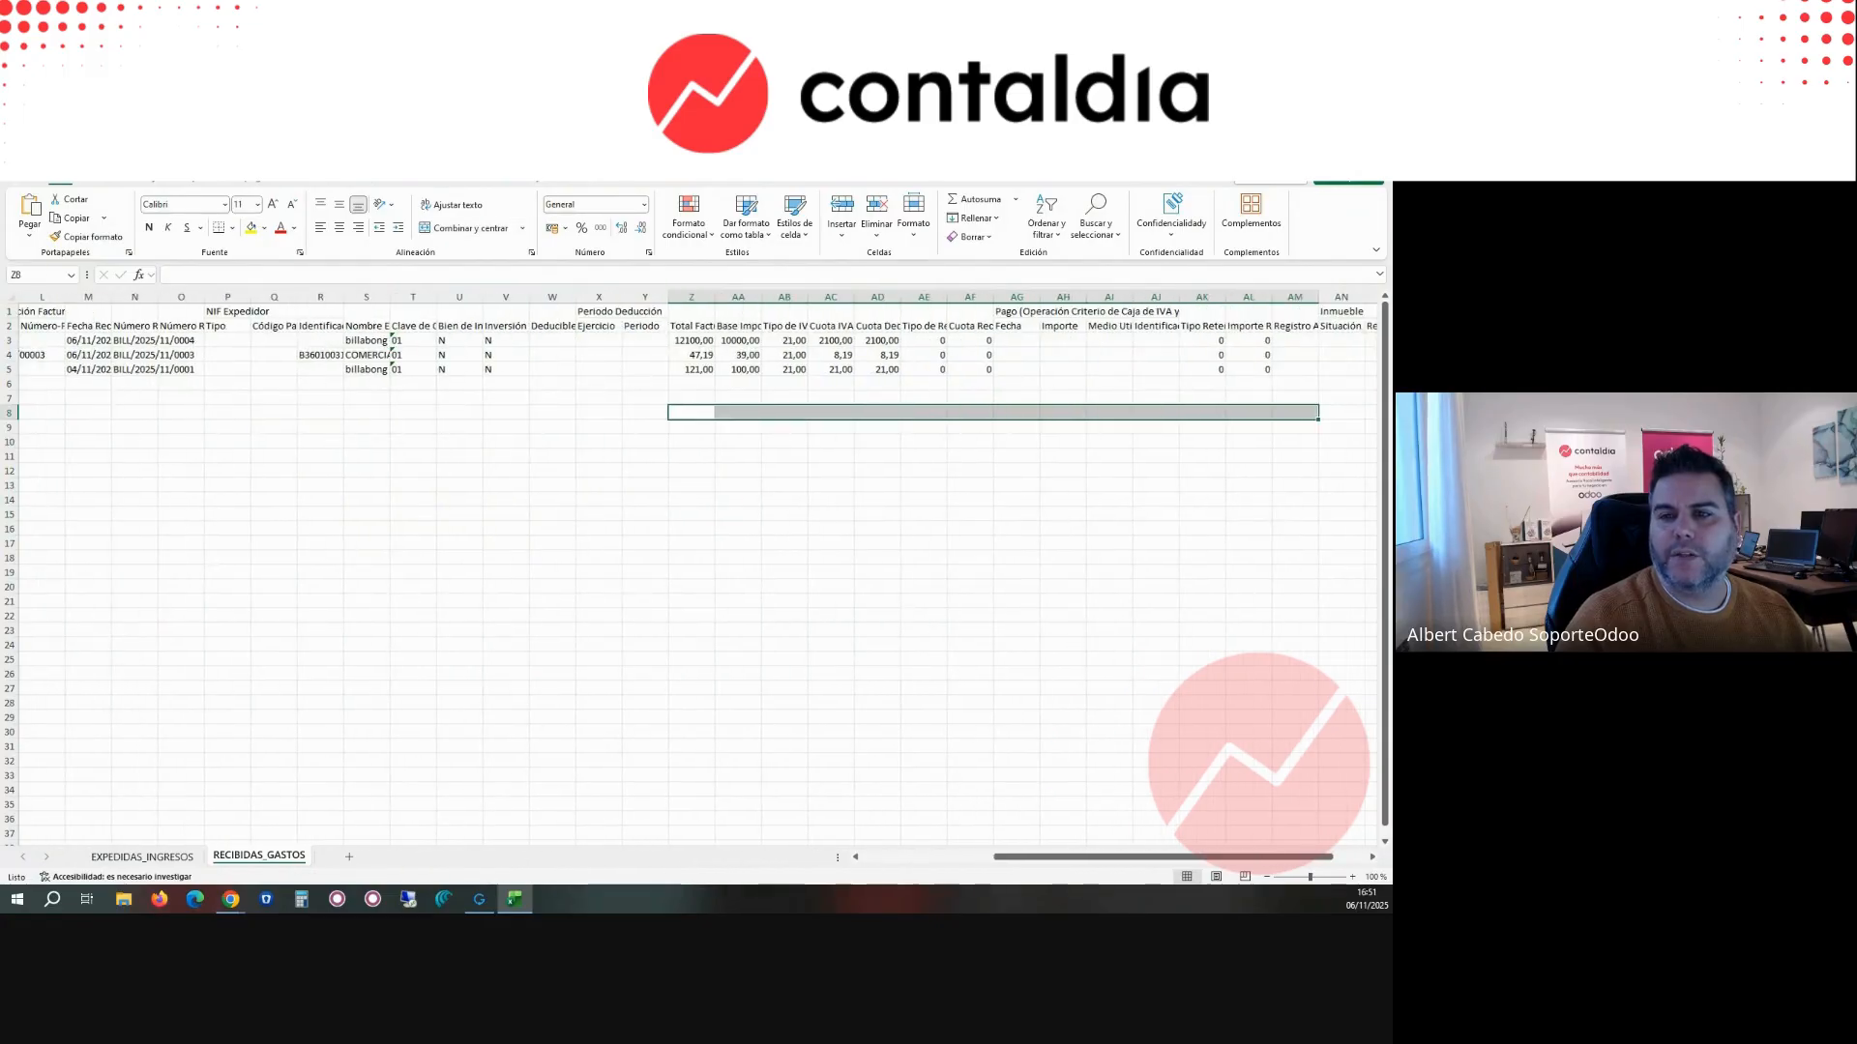
pyautogui.click(1374, 141)
# Step: Switch the tax report to Tax Report (Mod 115) (ES) and check its BOE export option
pyautogui.click(840, 244)
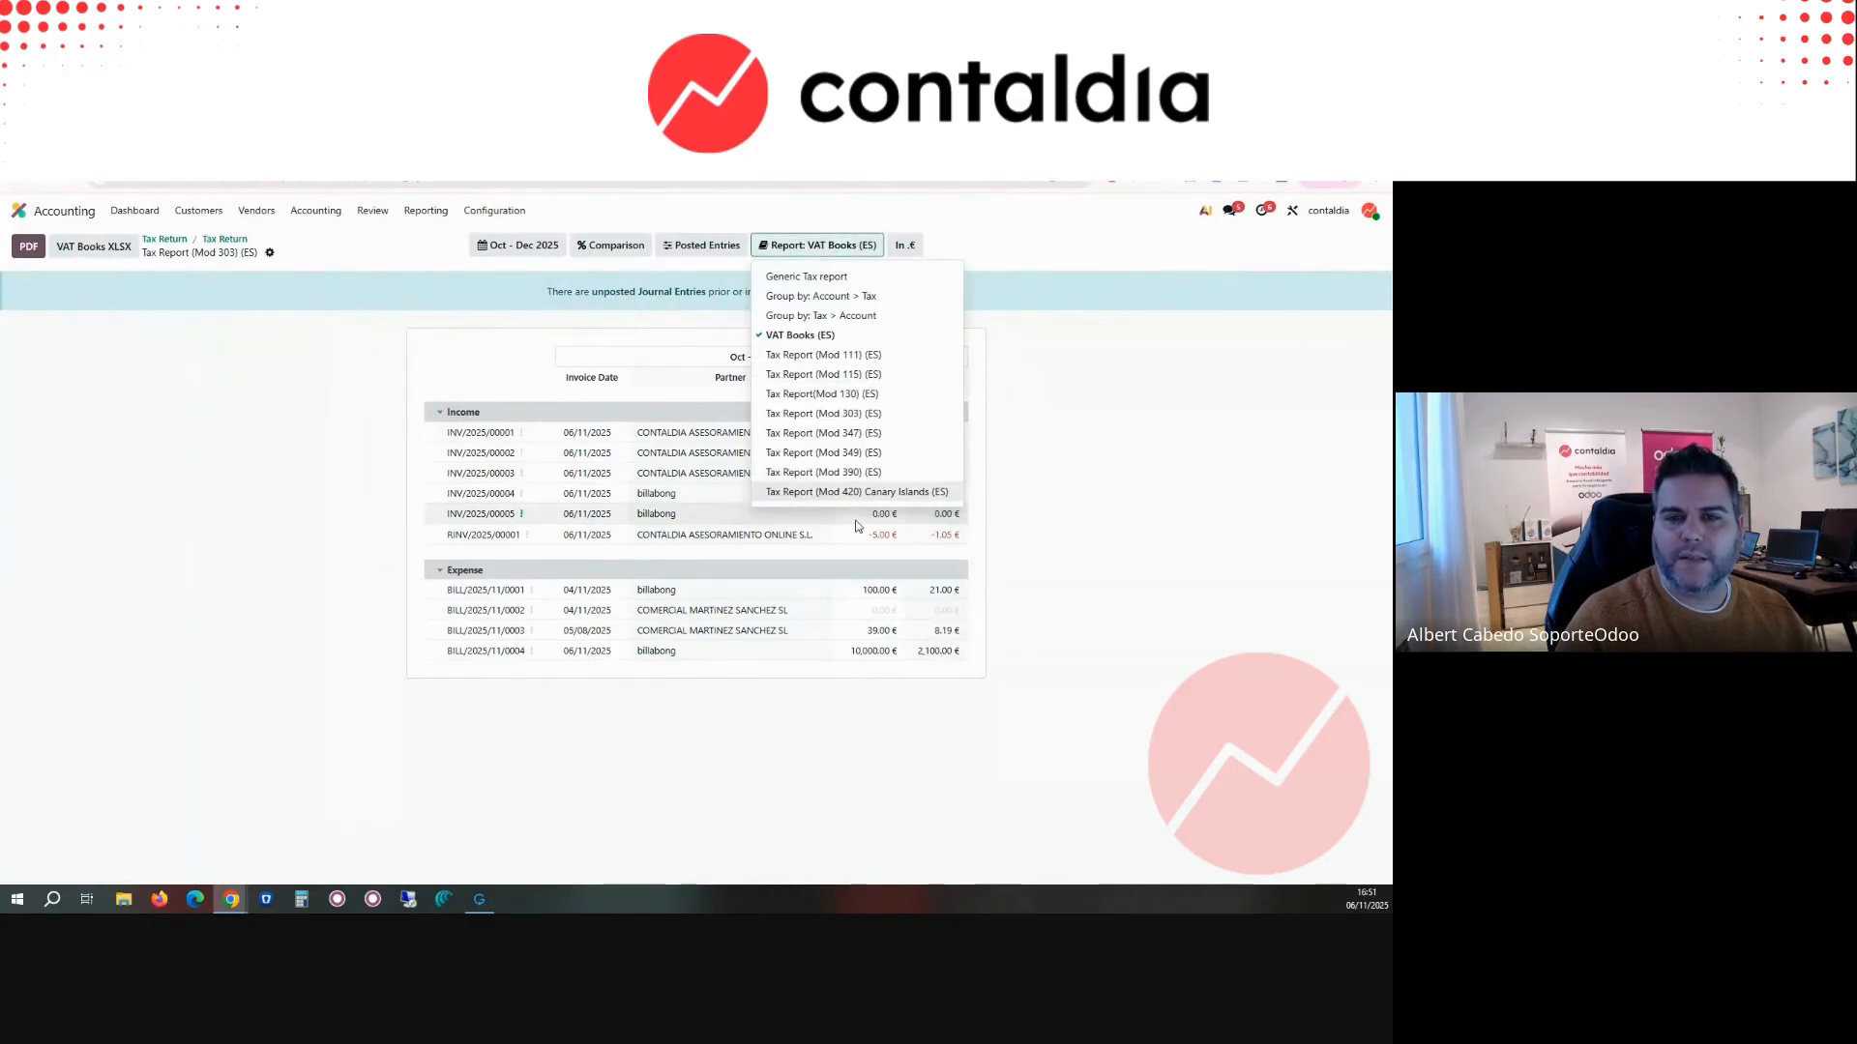
pyautogui.click(823, 375)
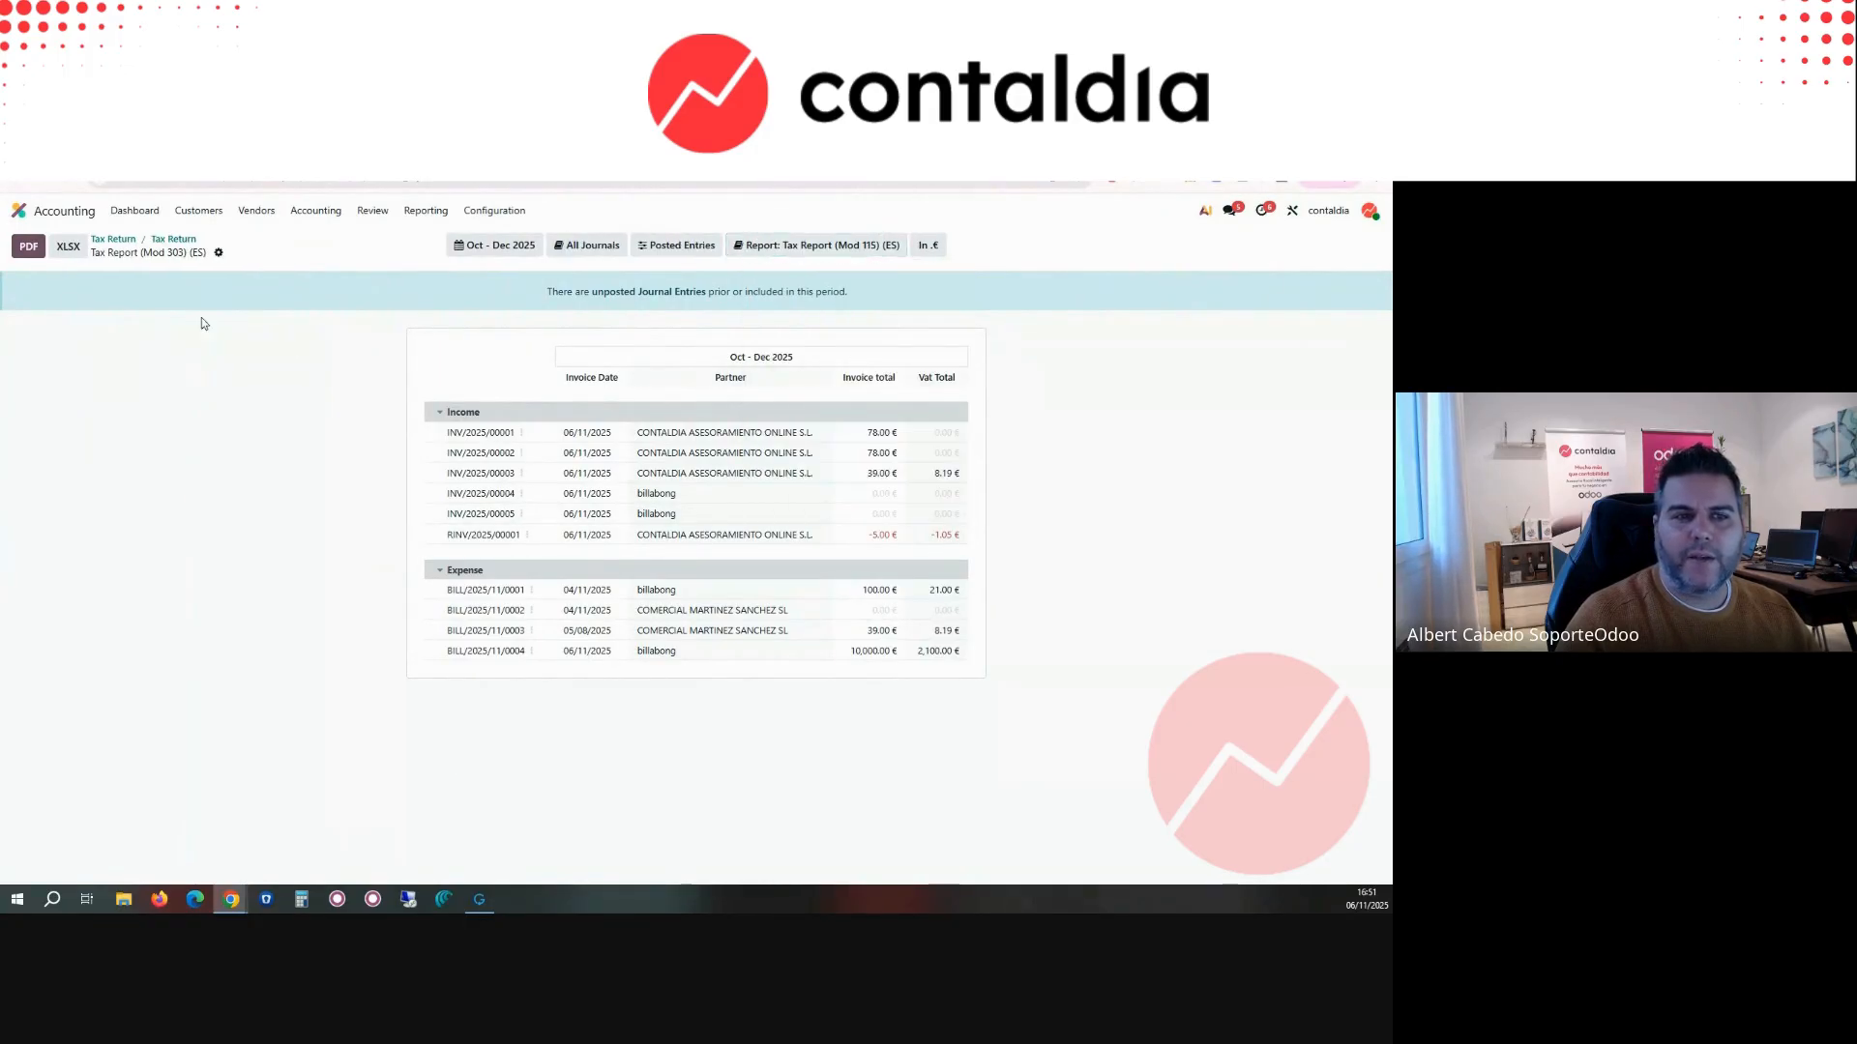
pyautogui.click(217, 252)
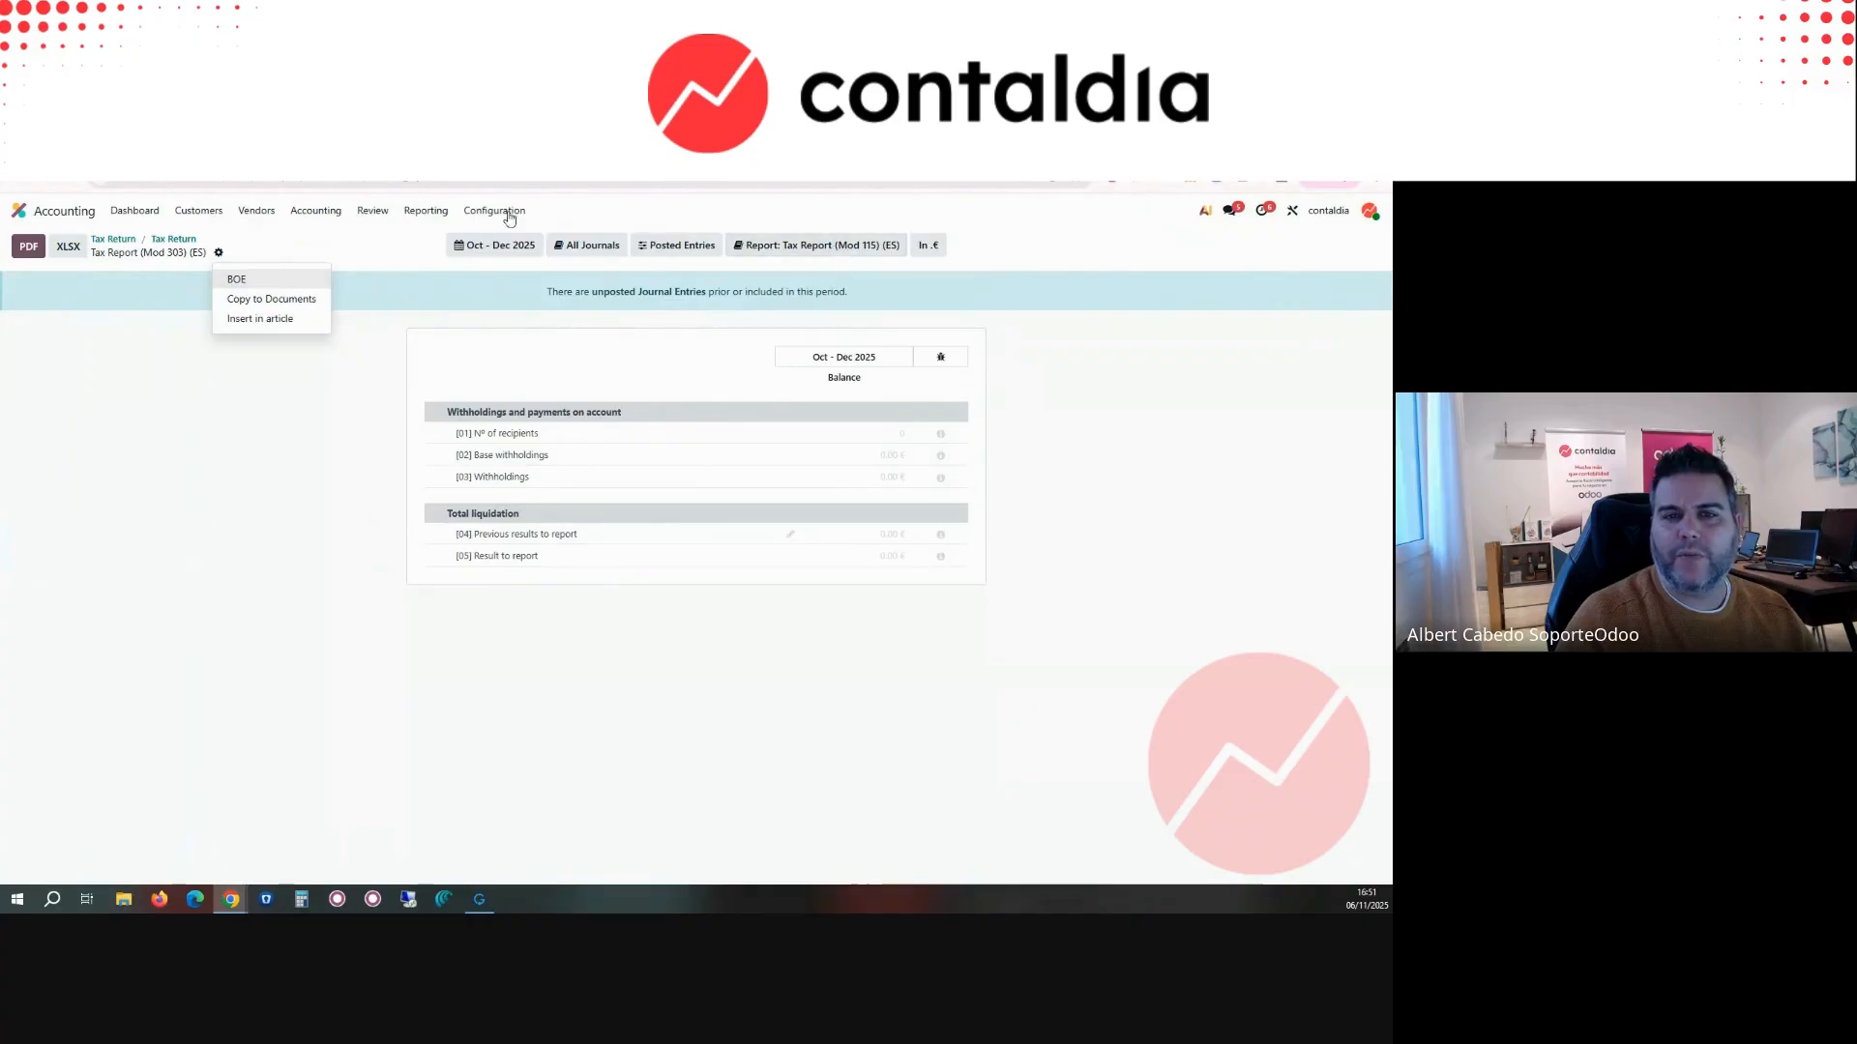
# Step: View the Cash Flow Statement and the Libro Diario report
pyautogui.click(428, 212)
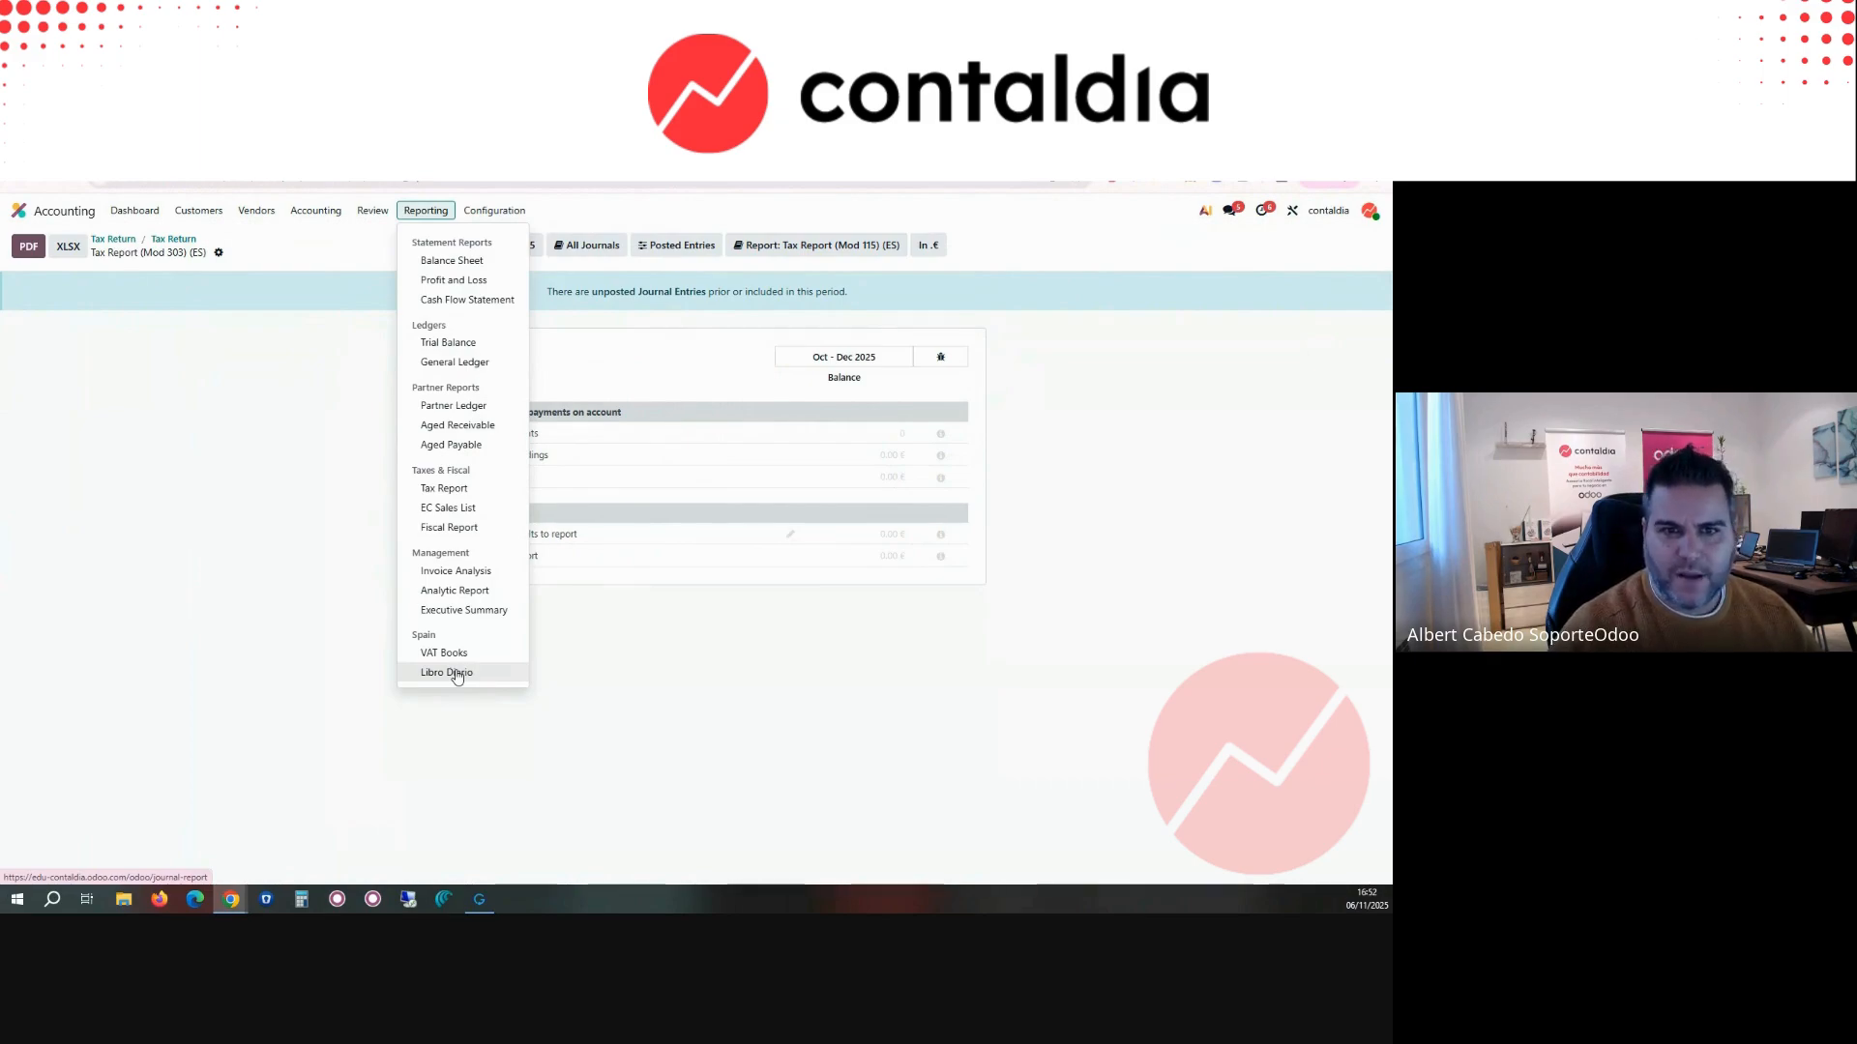
pyautogui.click(475, 300)
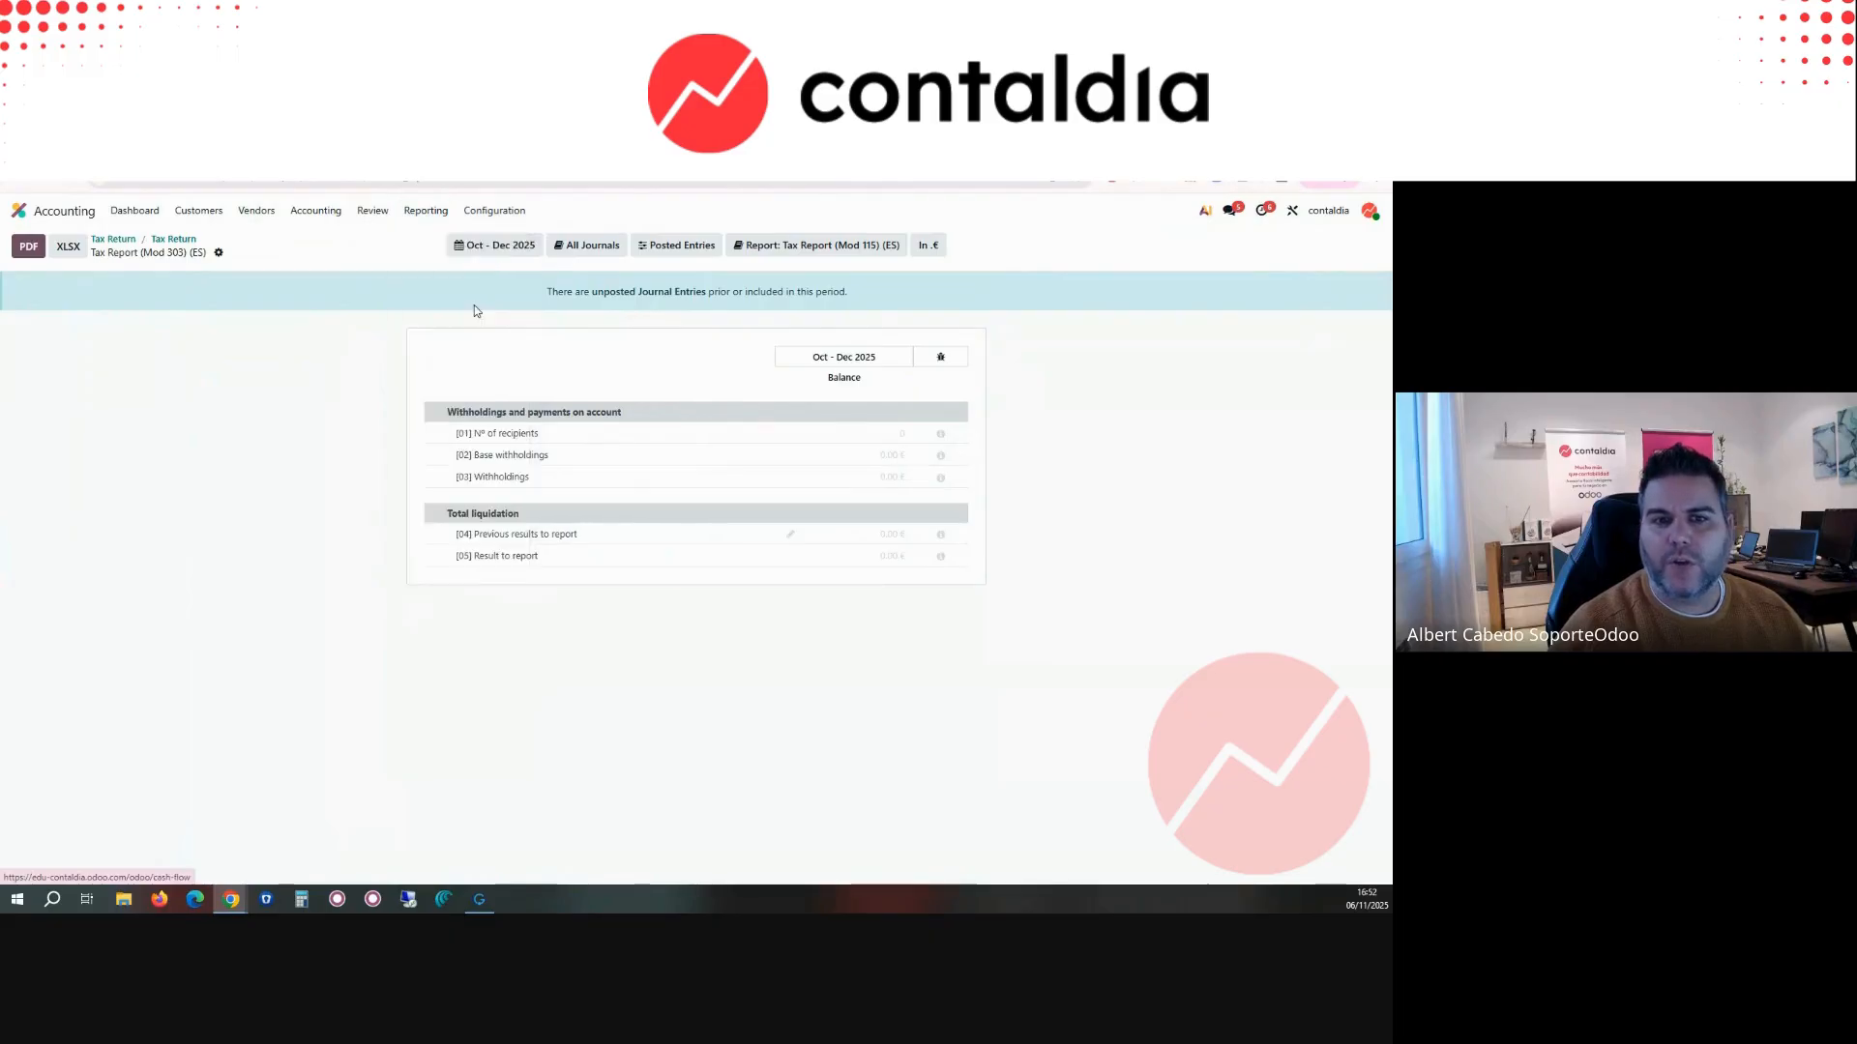
pyautogui.click(426, 210)
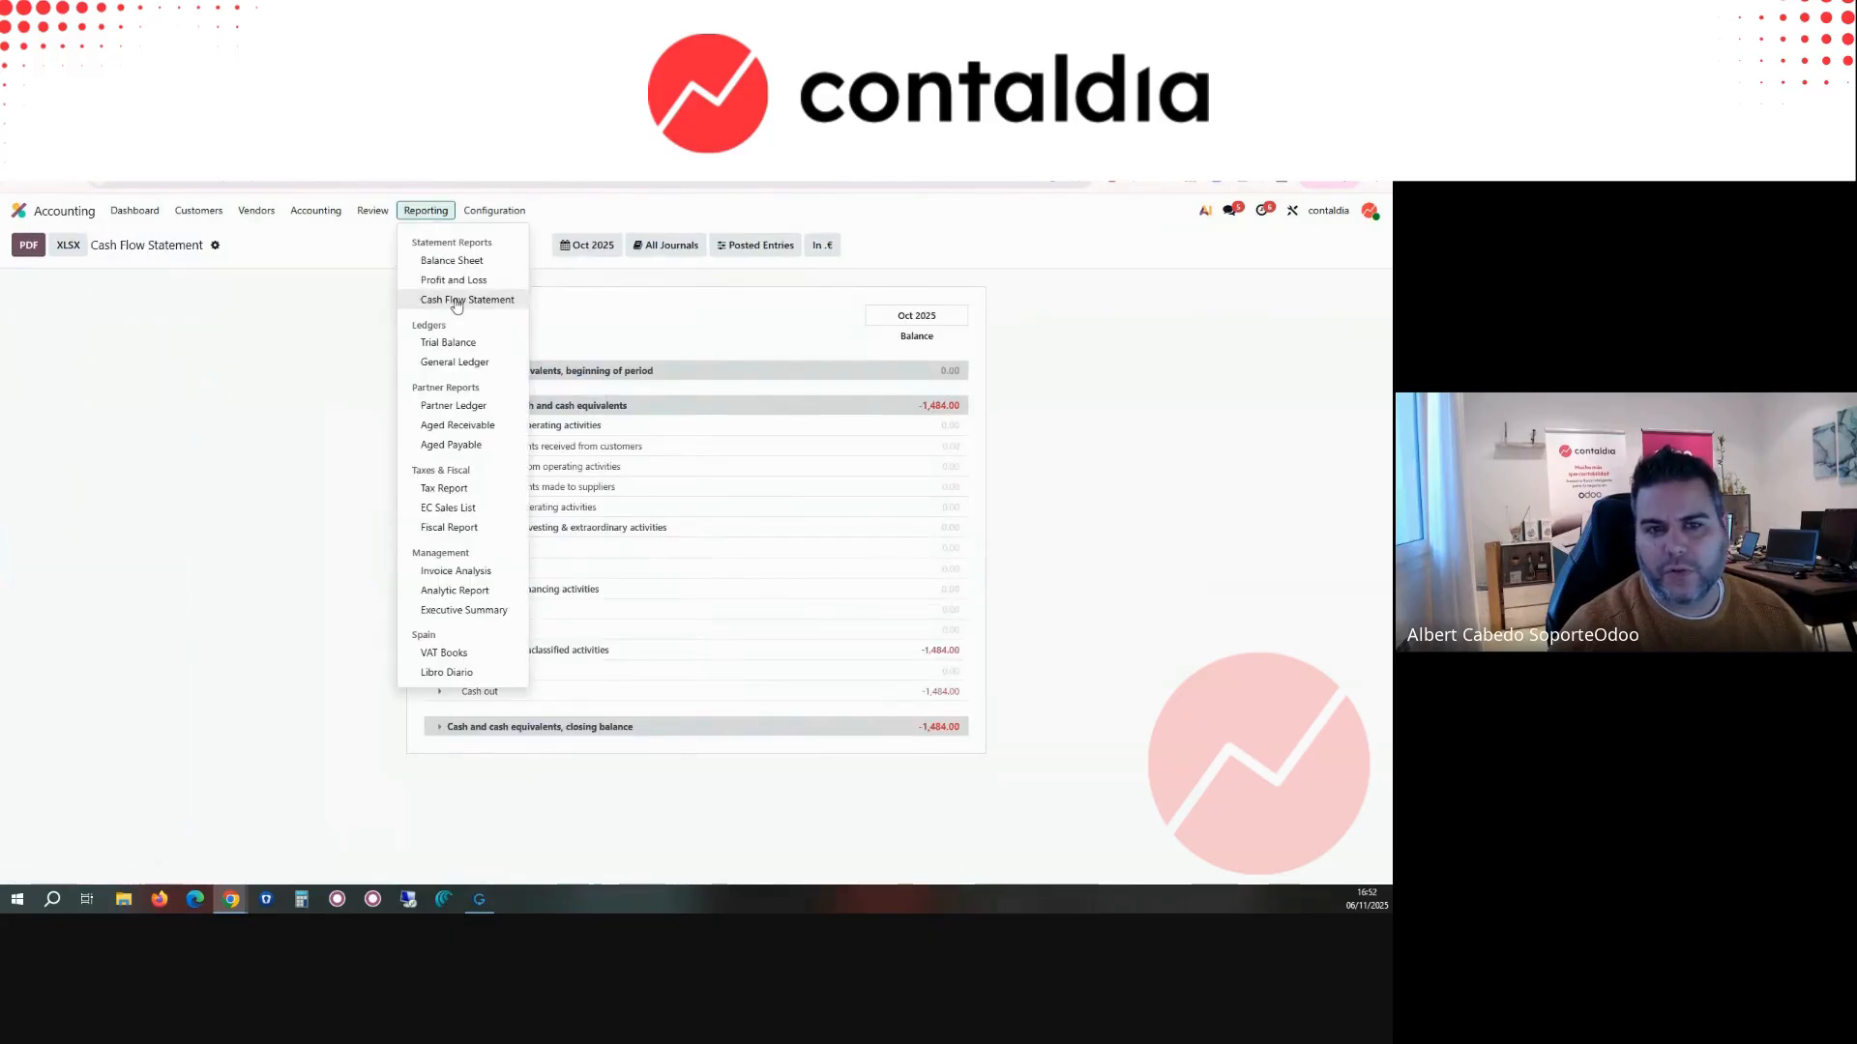
pyautogui.click(468, 674)
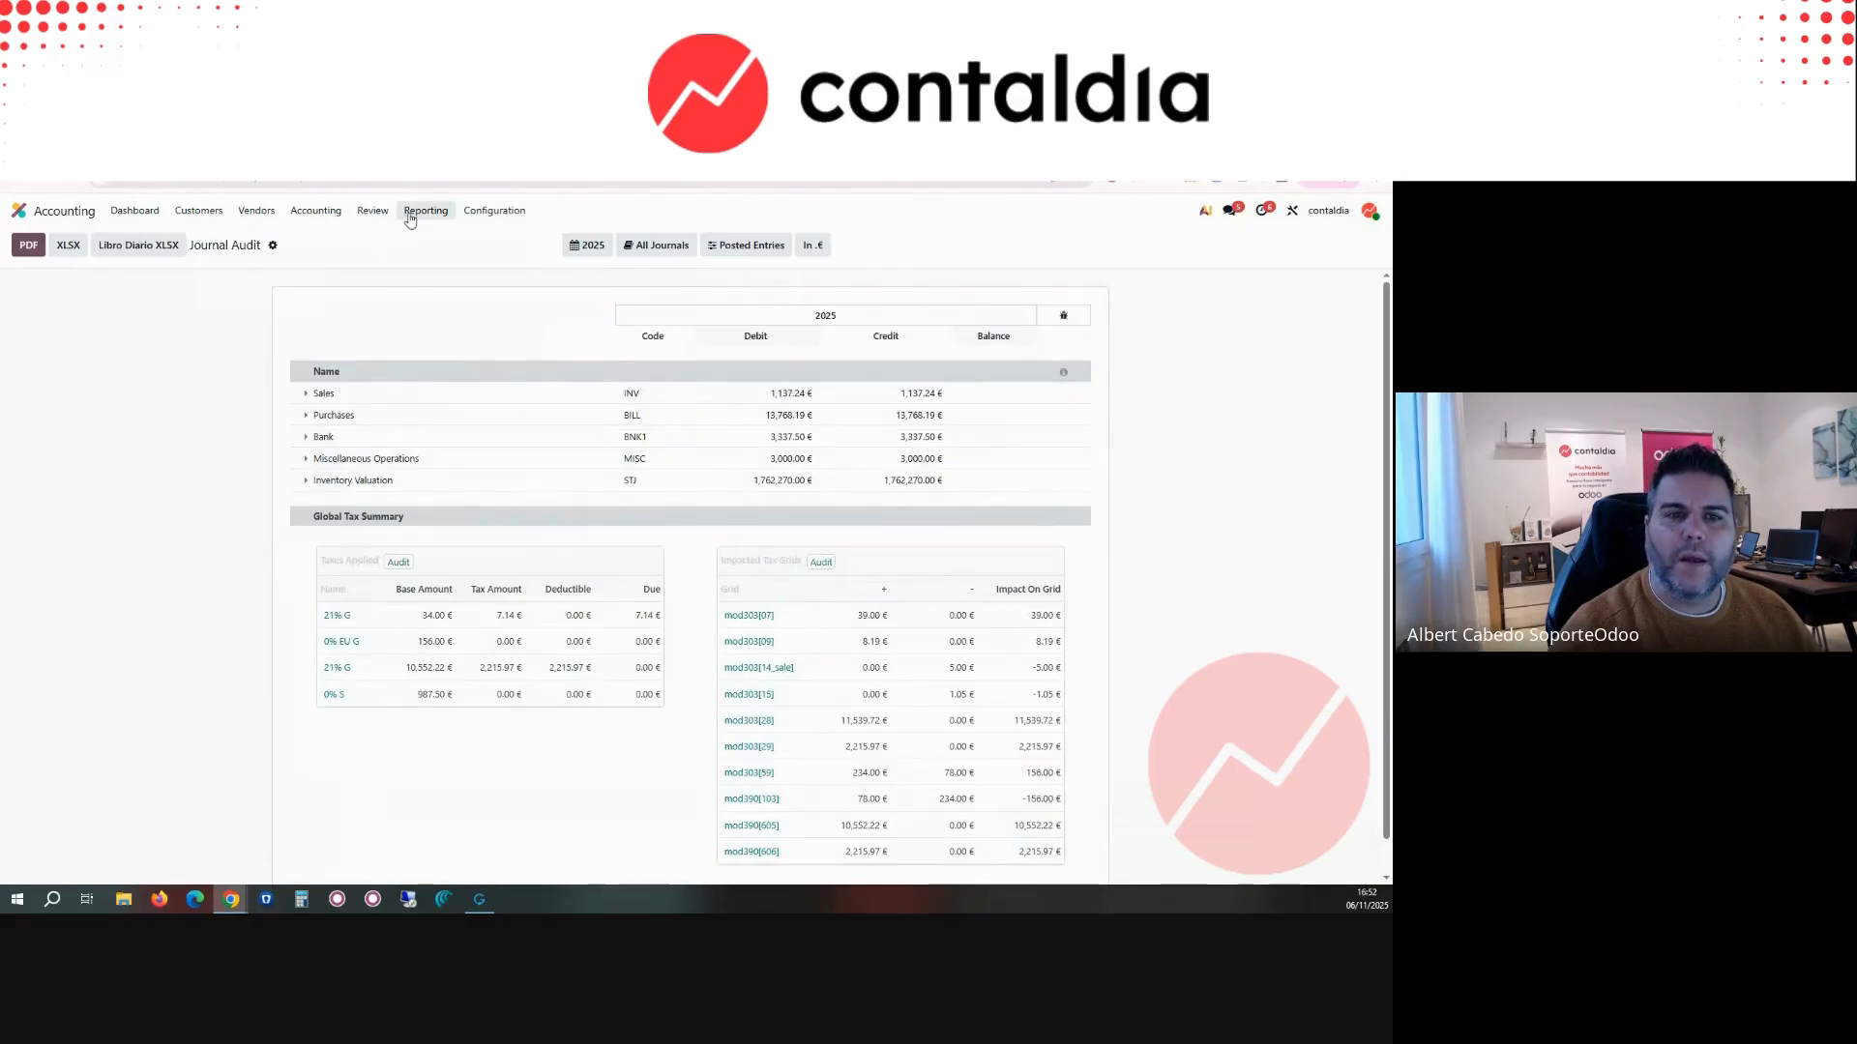
# Step: Open the Invoice Analysis report from the management reports
pyautogui.click(379, 223)
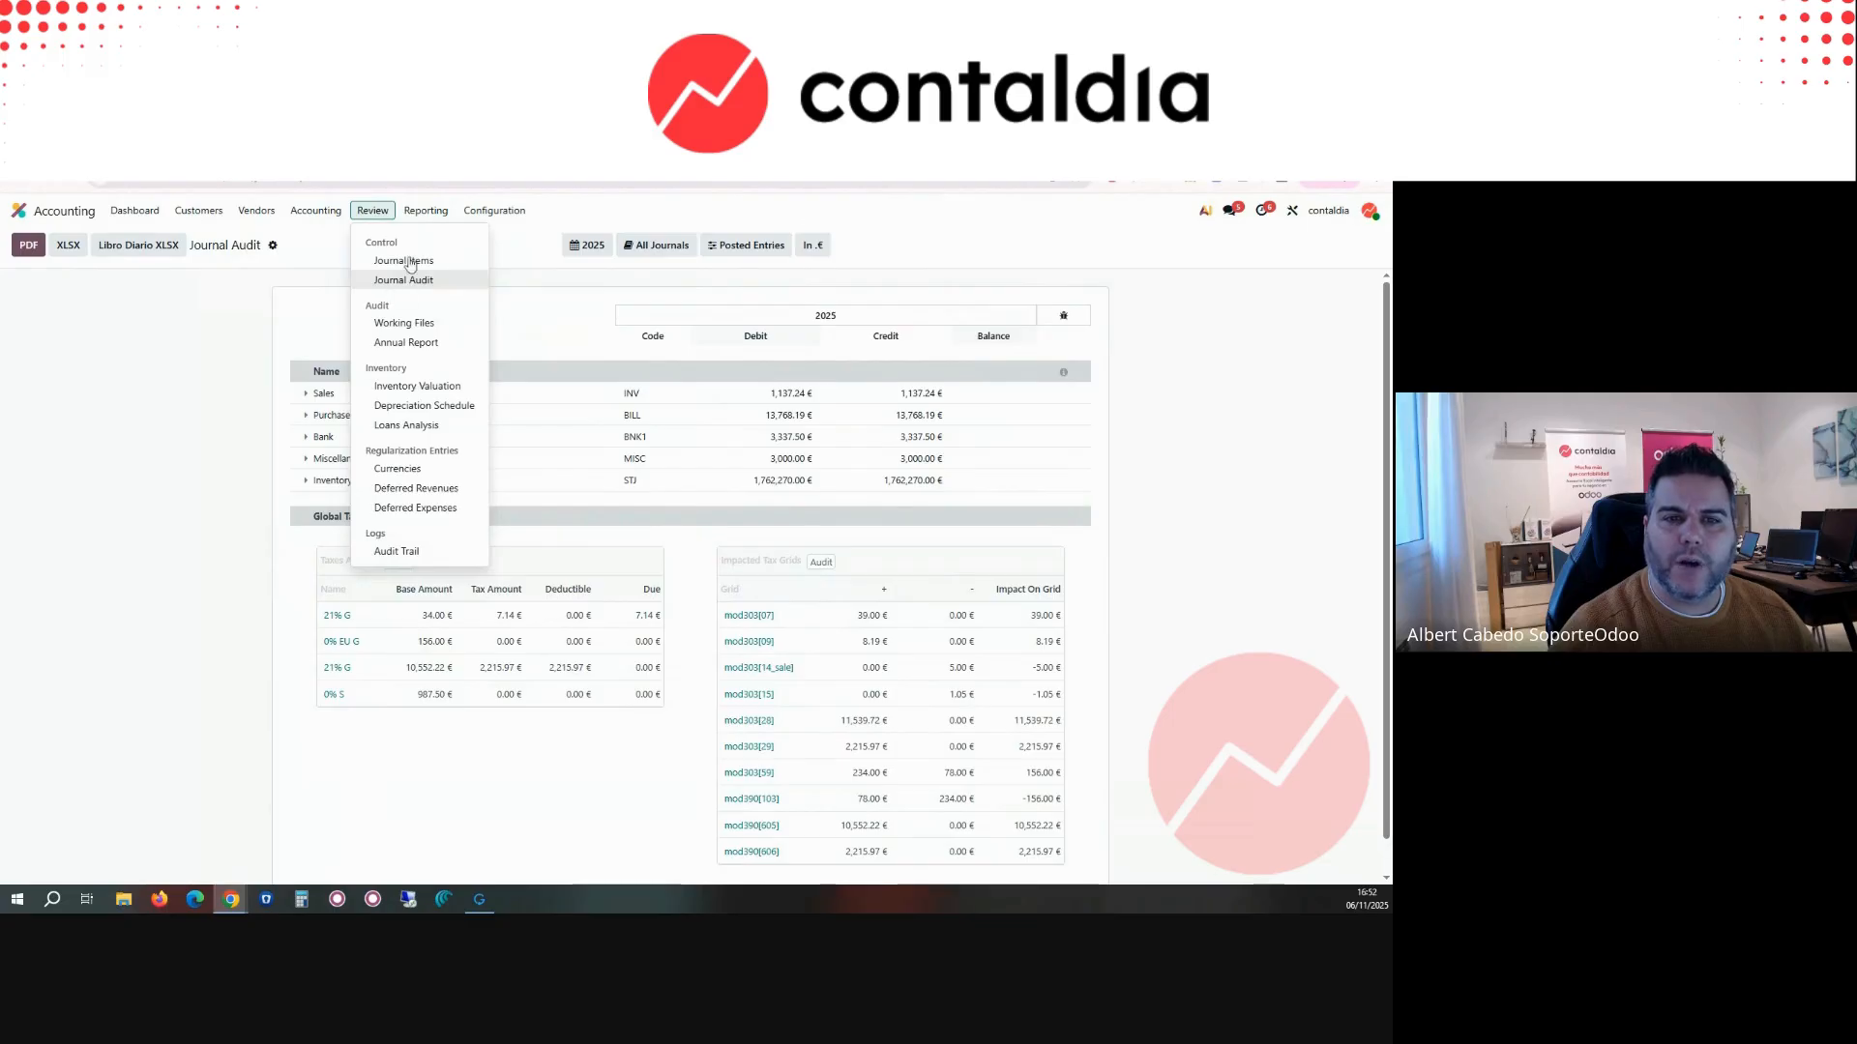
pyautogui.click(424, 221)
pyautogui.click(425, 211)
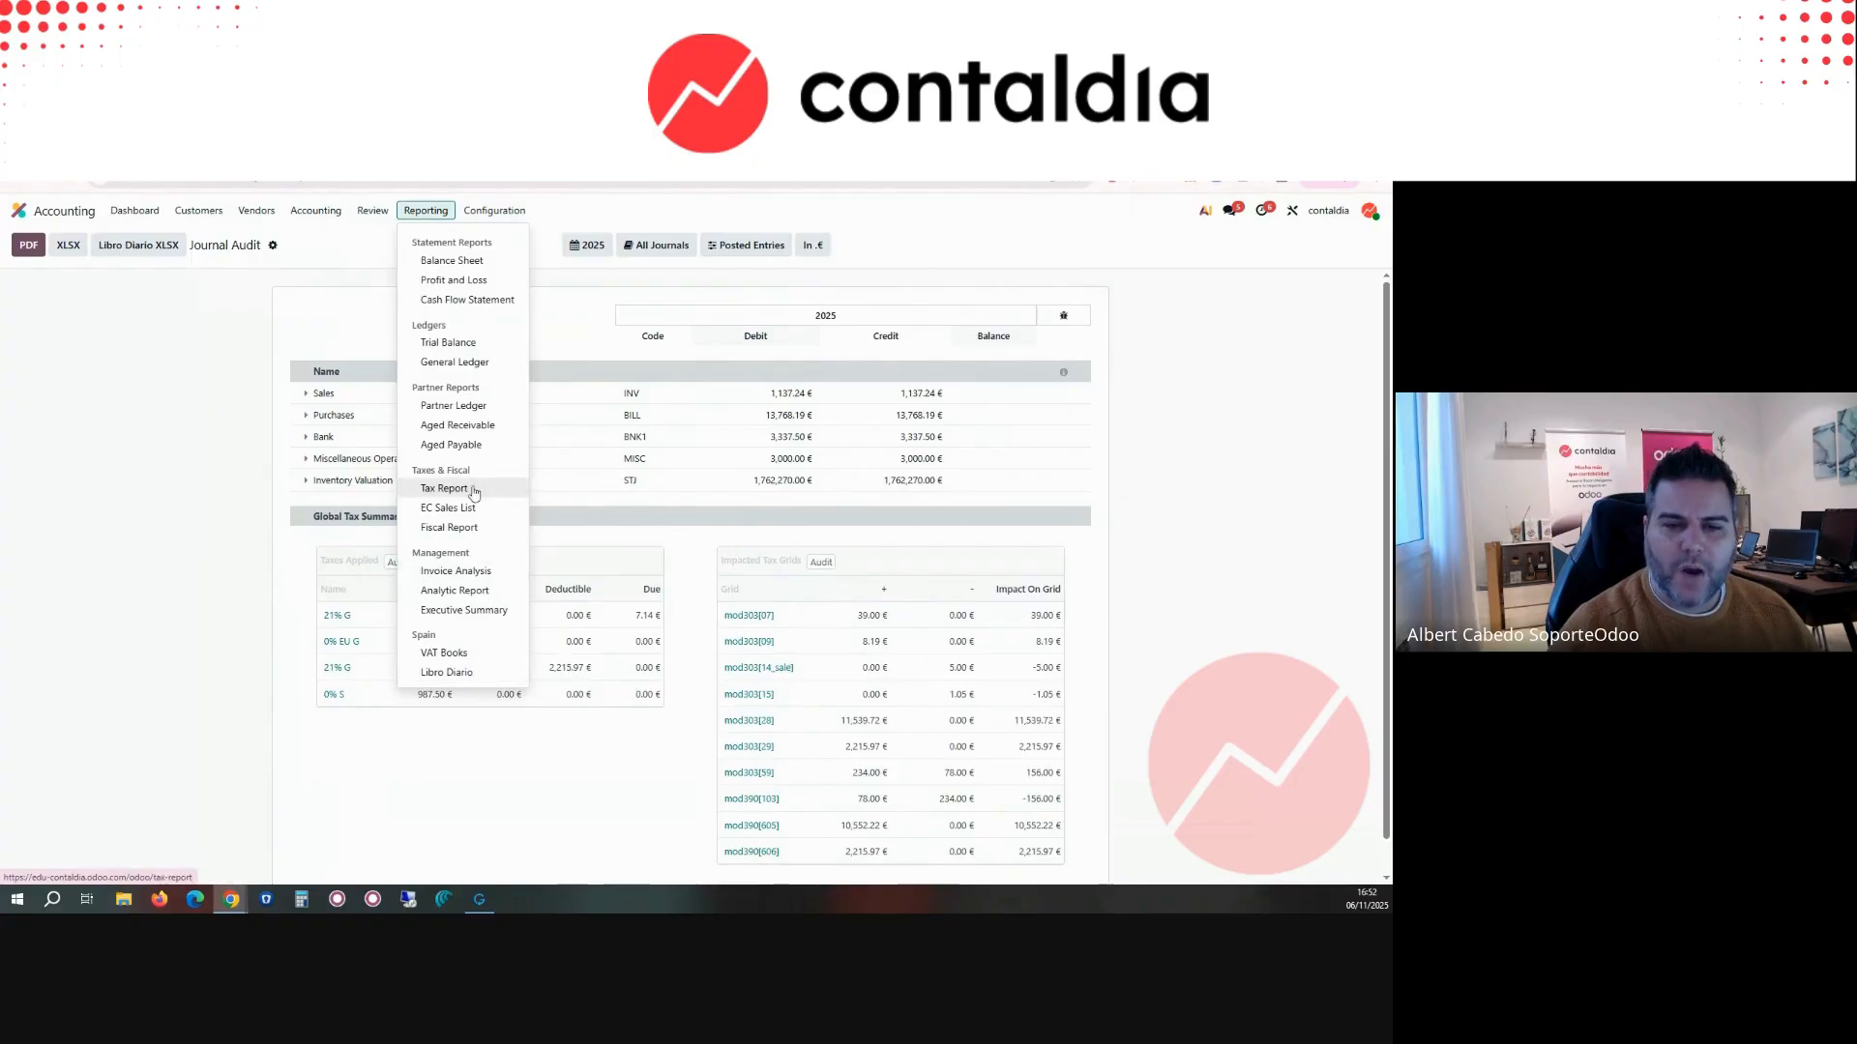
pyautogui.click(479, 571)
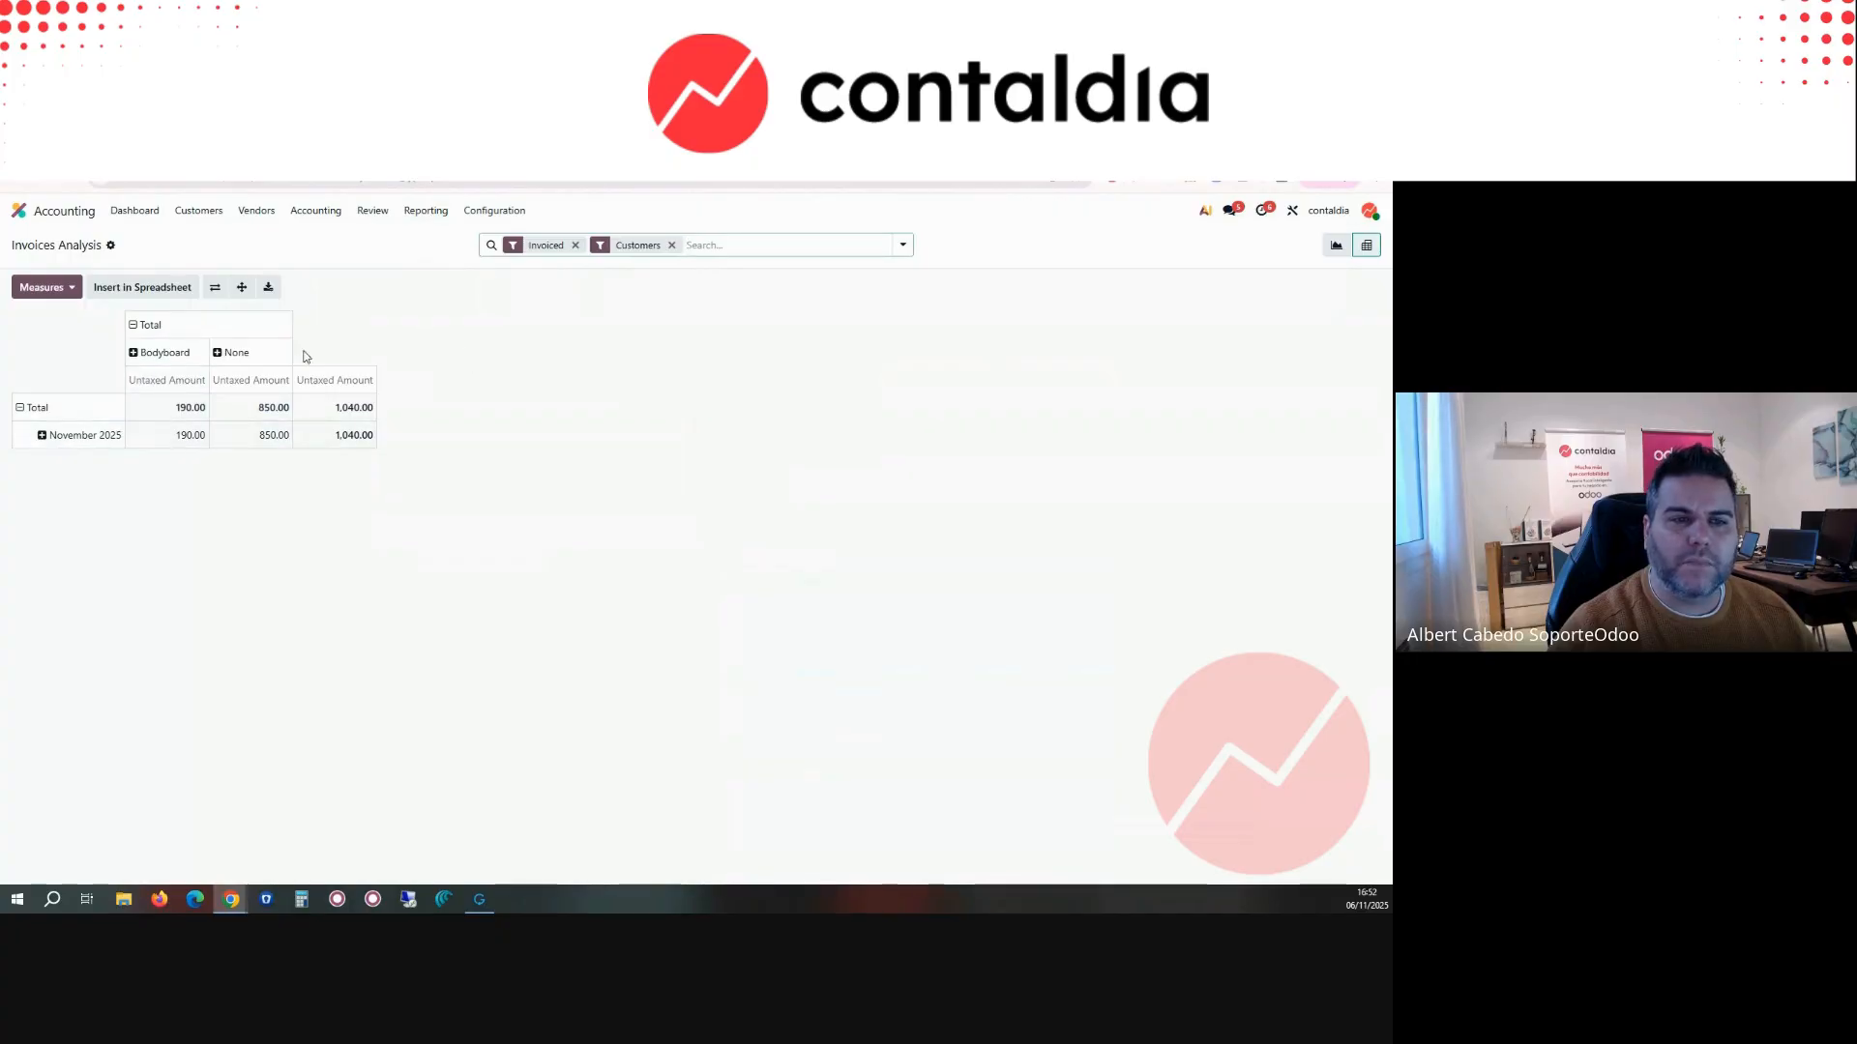
# Step: Replace the column grouping of the Invoices Analysis pivot with Date by Month
pyautogui.click(133, 325)
pyautogui.click(136, 326)
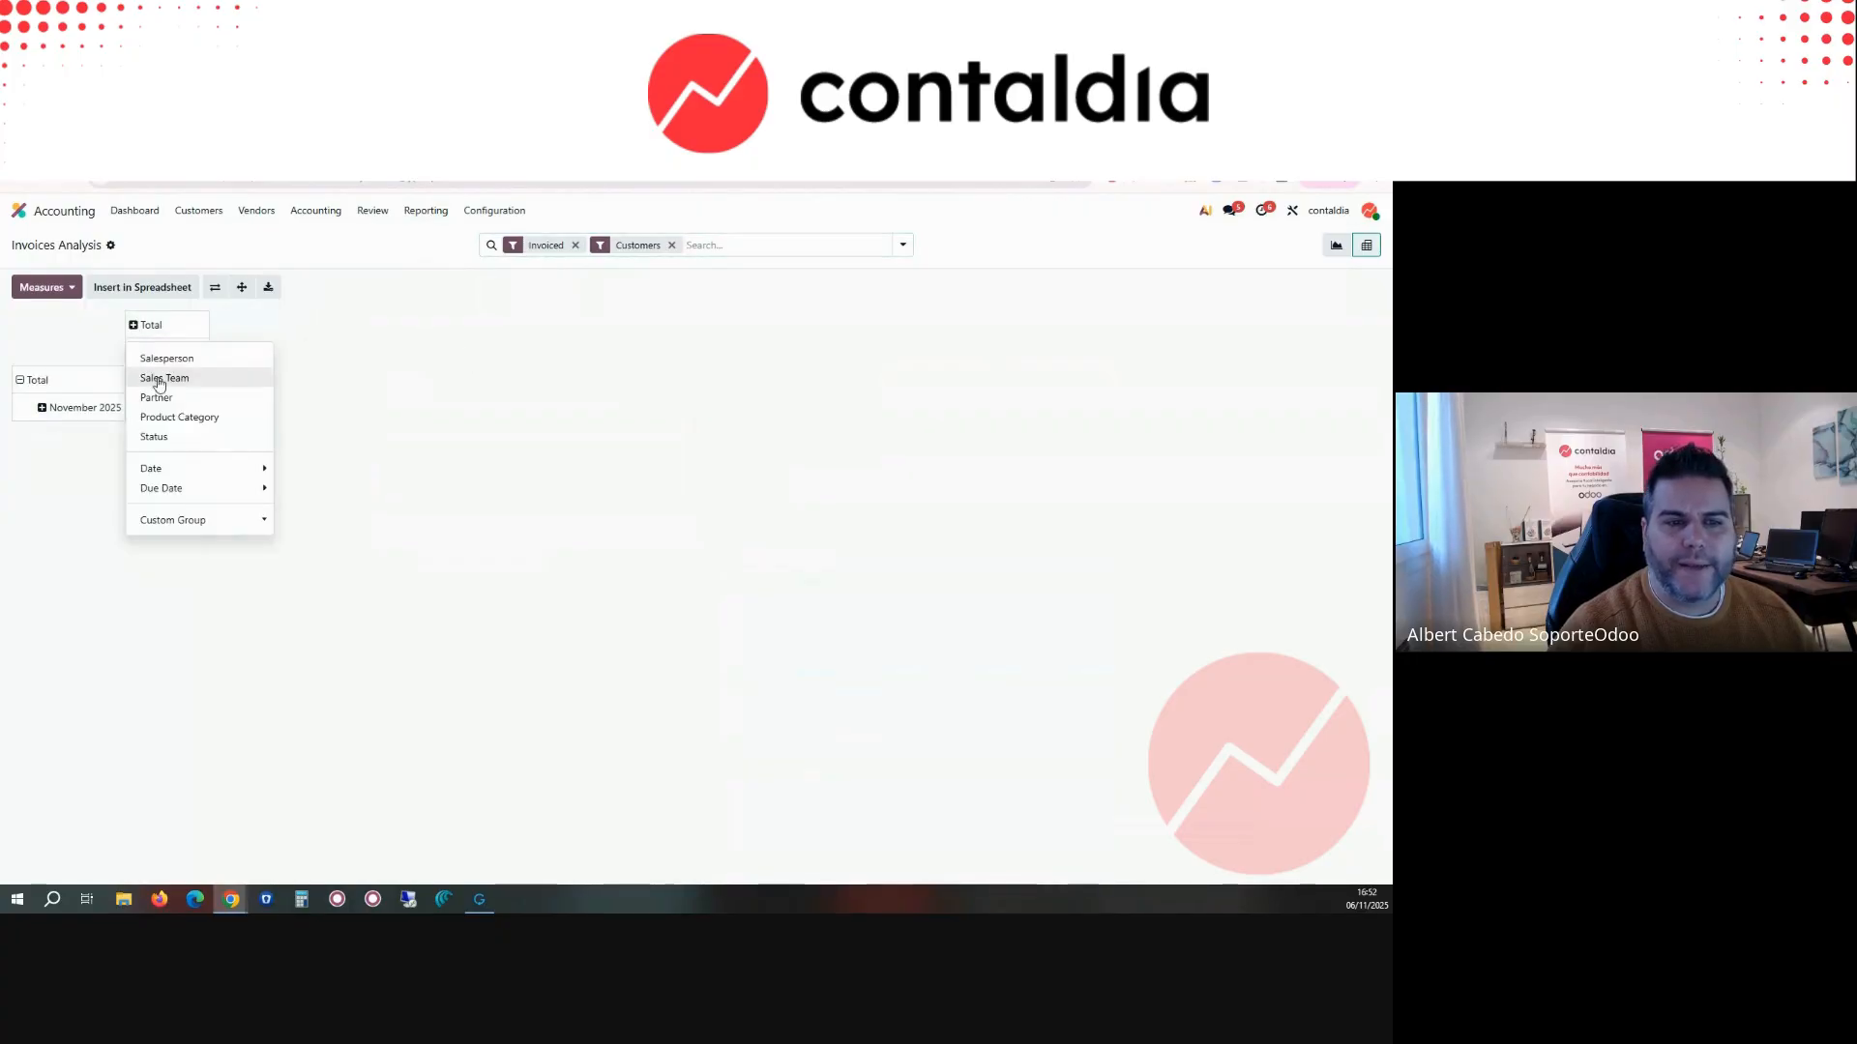
pyautogui.moveTo(233, 481)
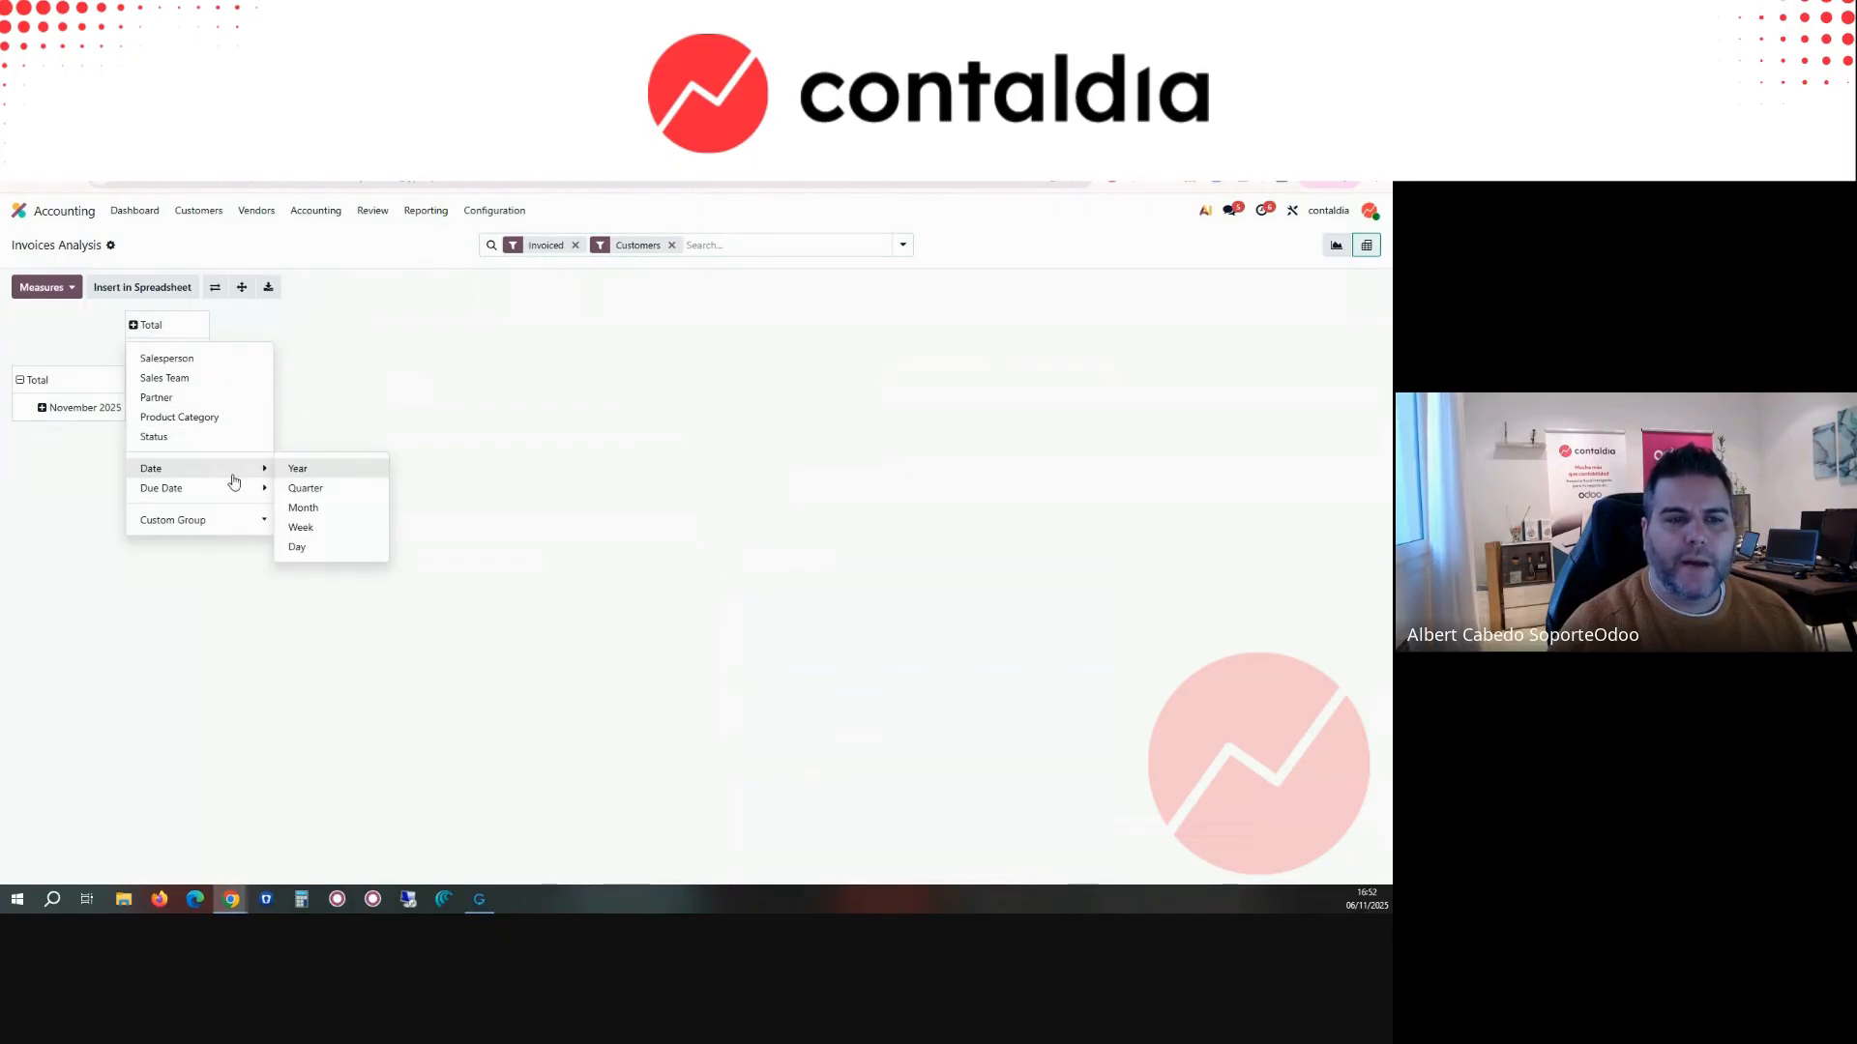
pyautogui.click(322, 520)
# Step: Group the rows of the Invoices Analysis pivot by Partner and regroup them by Product Category
pyautogui.click(53, 414)
pyautogui.click(54, 416)
pyautogui.click(44, 480)
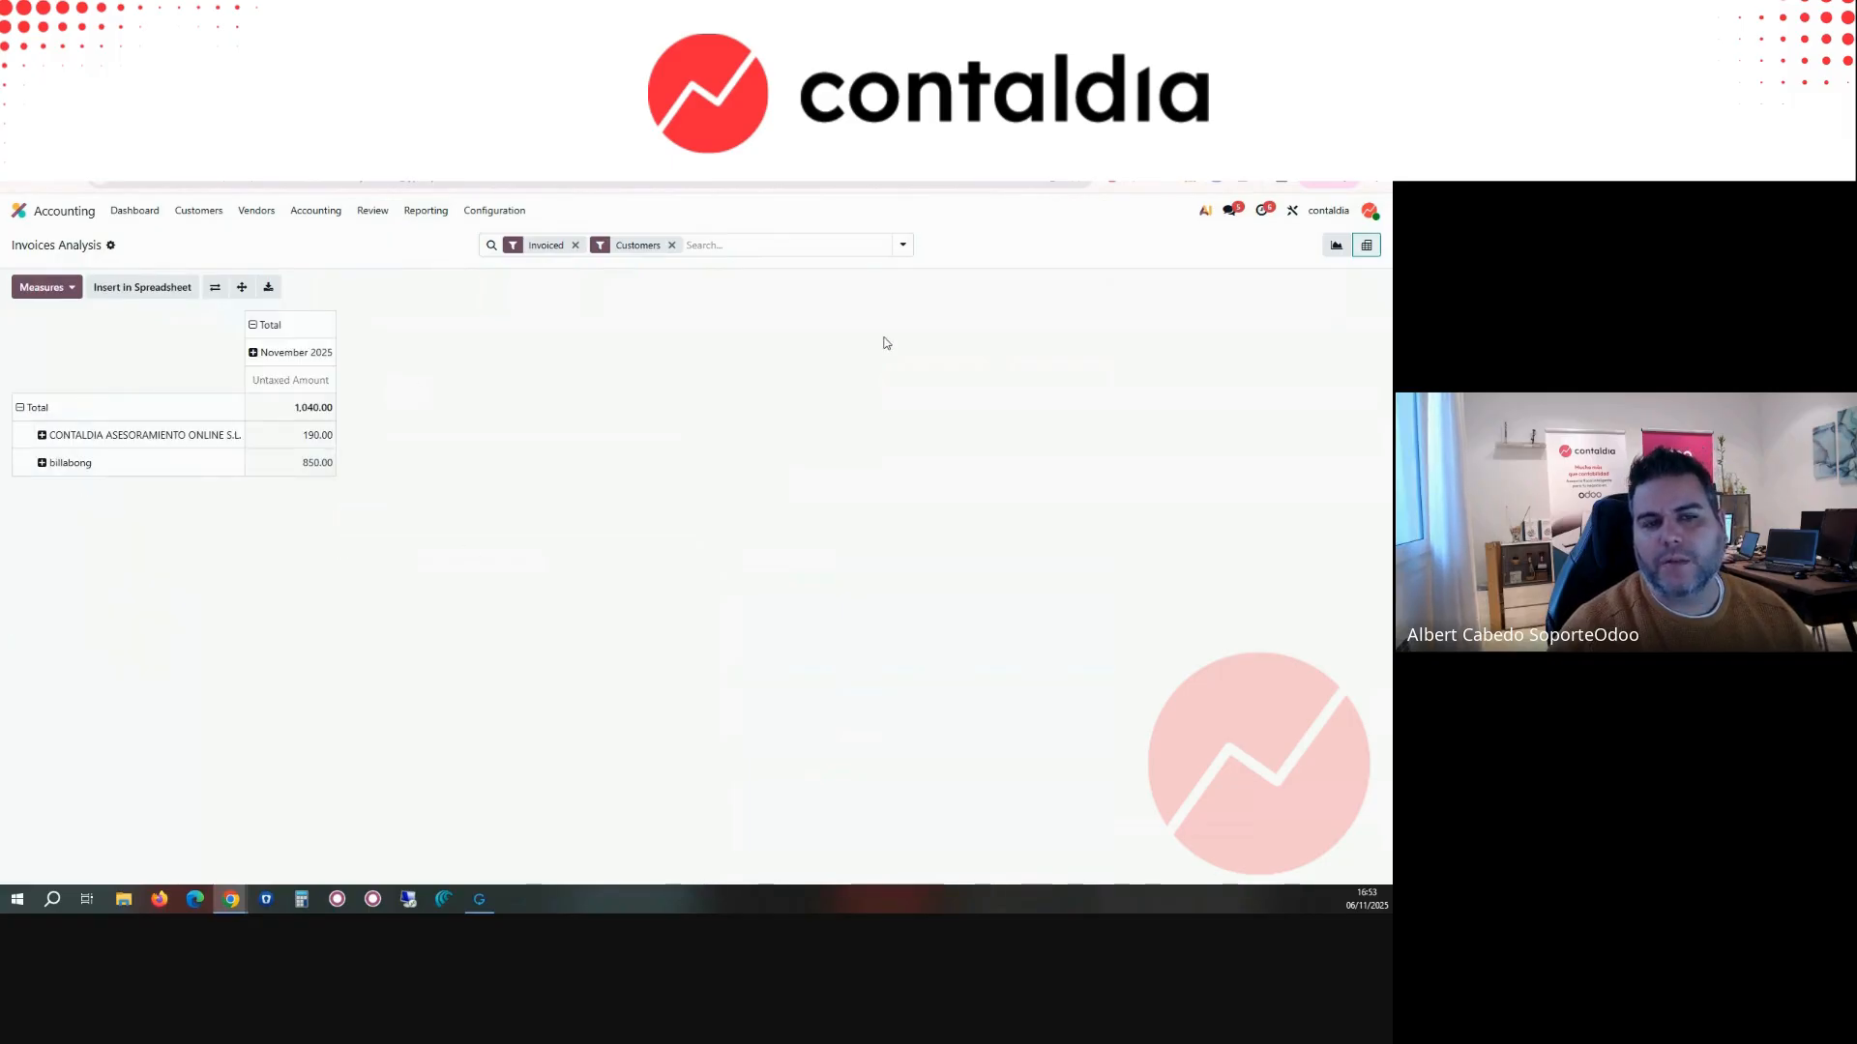
pyautogui.click(19, 407)
pyautogui.click(19, 407)
pyautogui.click(58, 493)
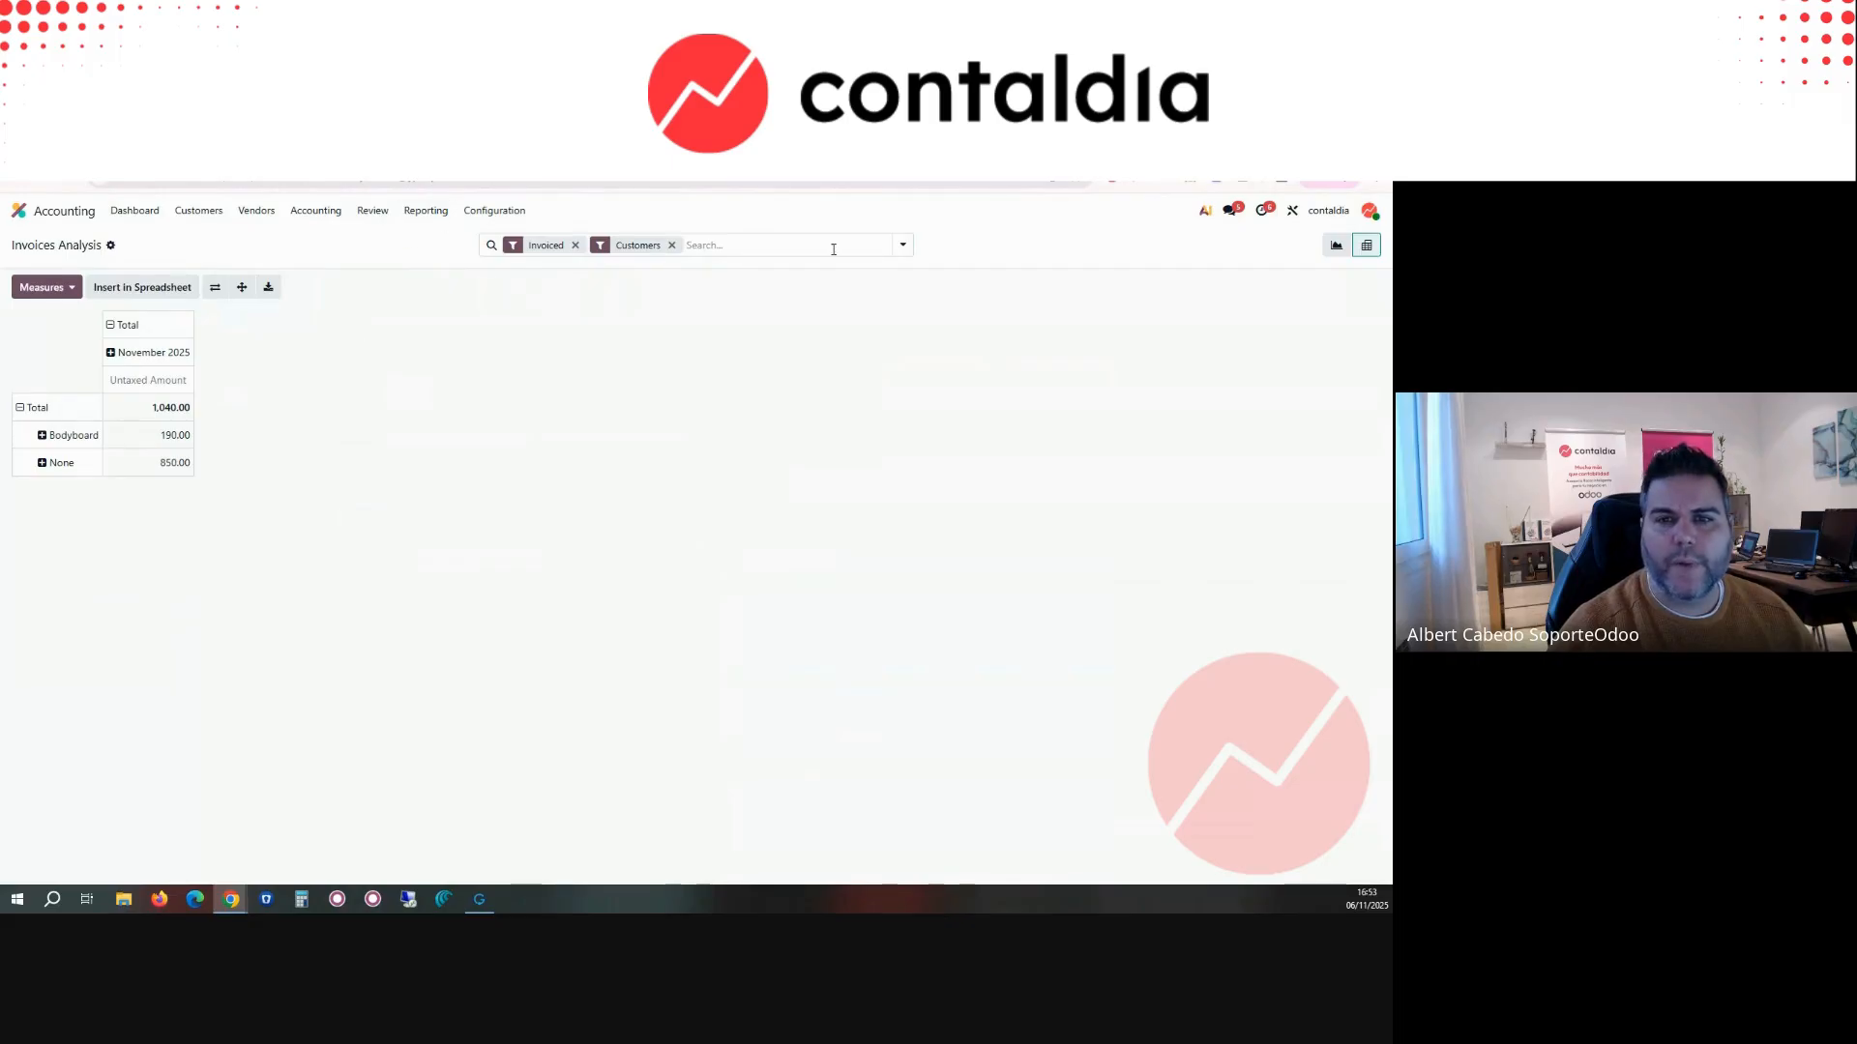
# Step: Filter the Invoices Analysis on Vendors instead of Customers
pyautogui.click(893, 251)
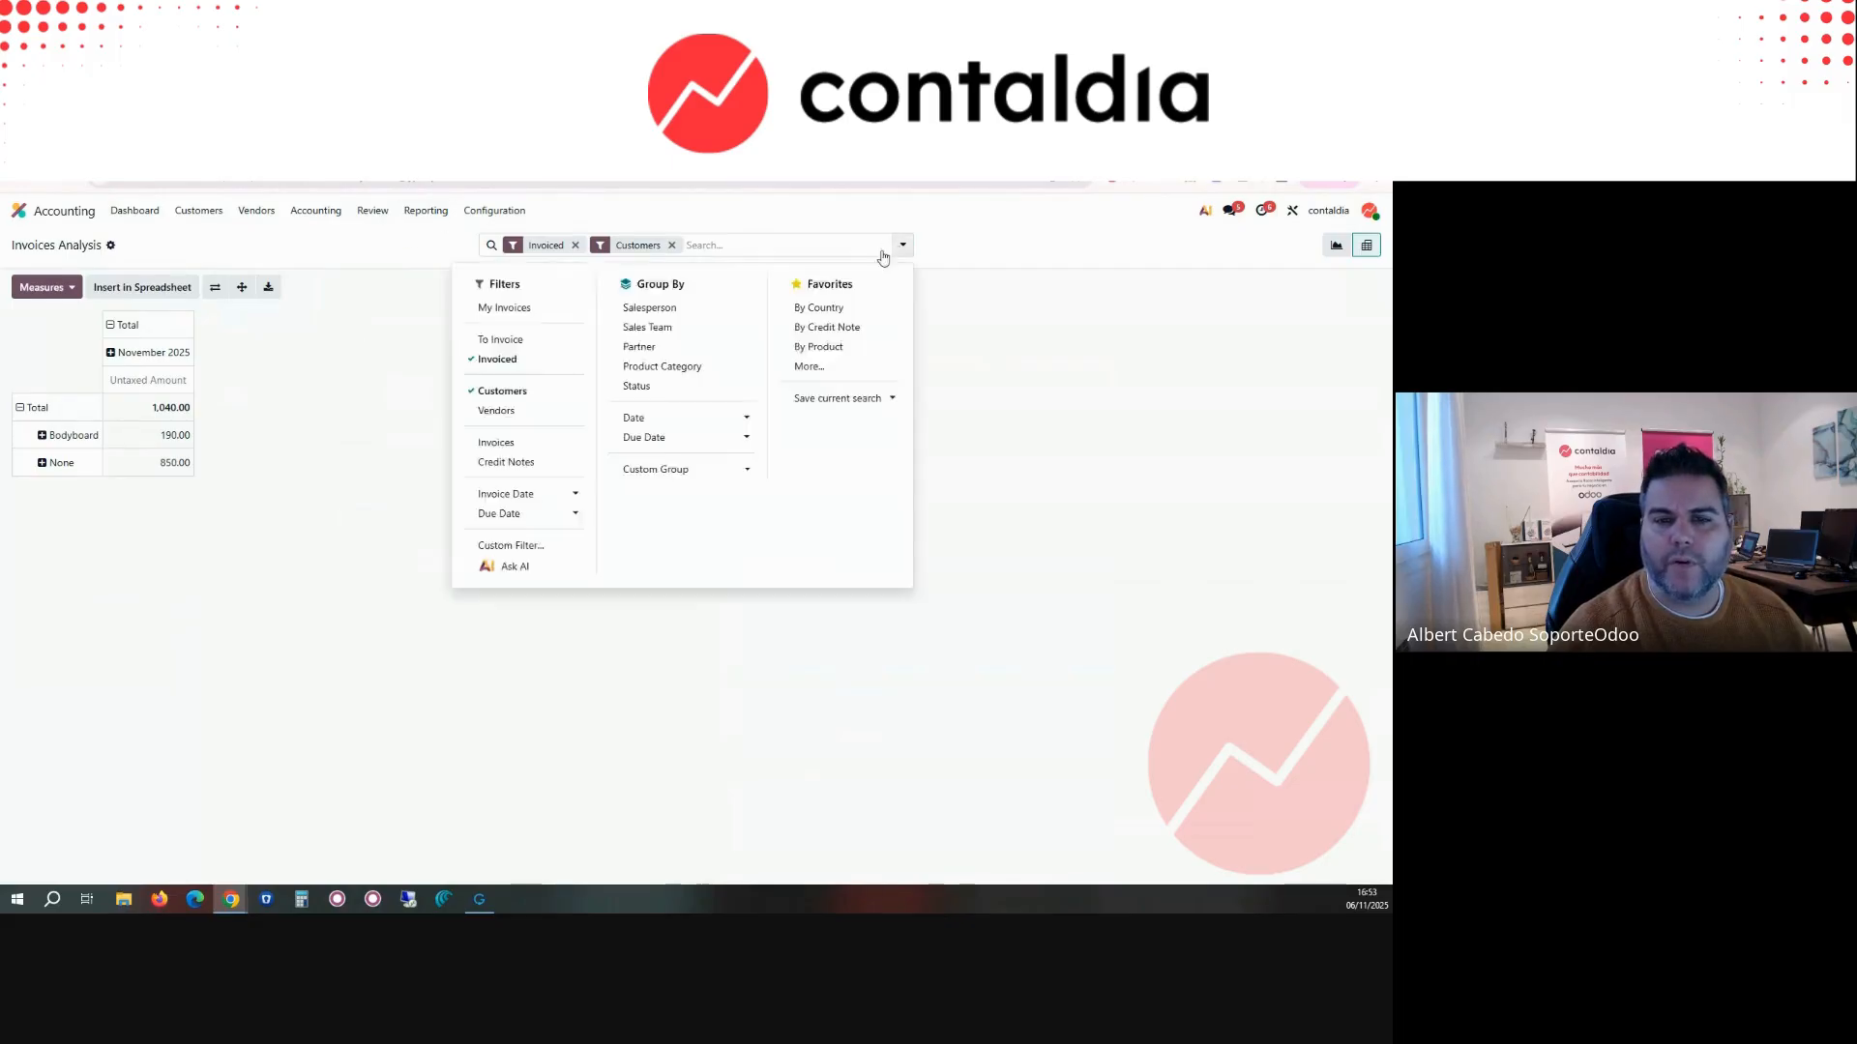
pyautogui.click(514, 412)
pyautogui.click(512, 394)
# Step: Open the Chart of Accounts and search for the accounts starting with 629
pyautogui.click(419, 212)
pyautogui.click(419, 212)
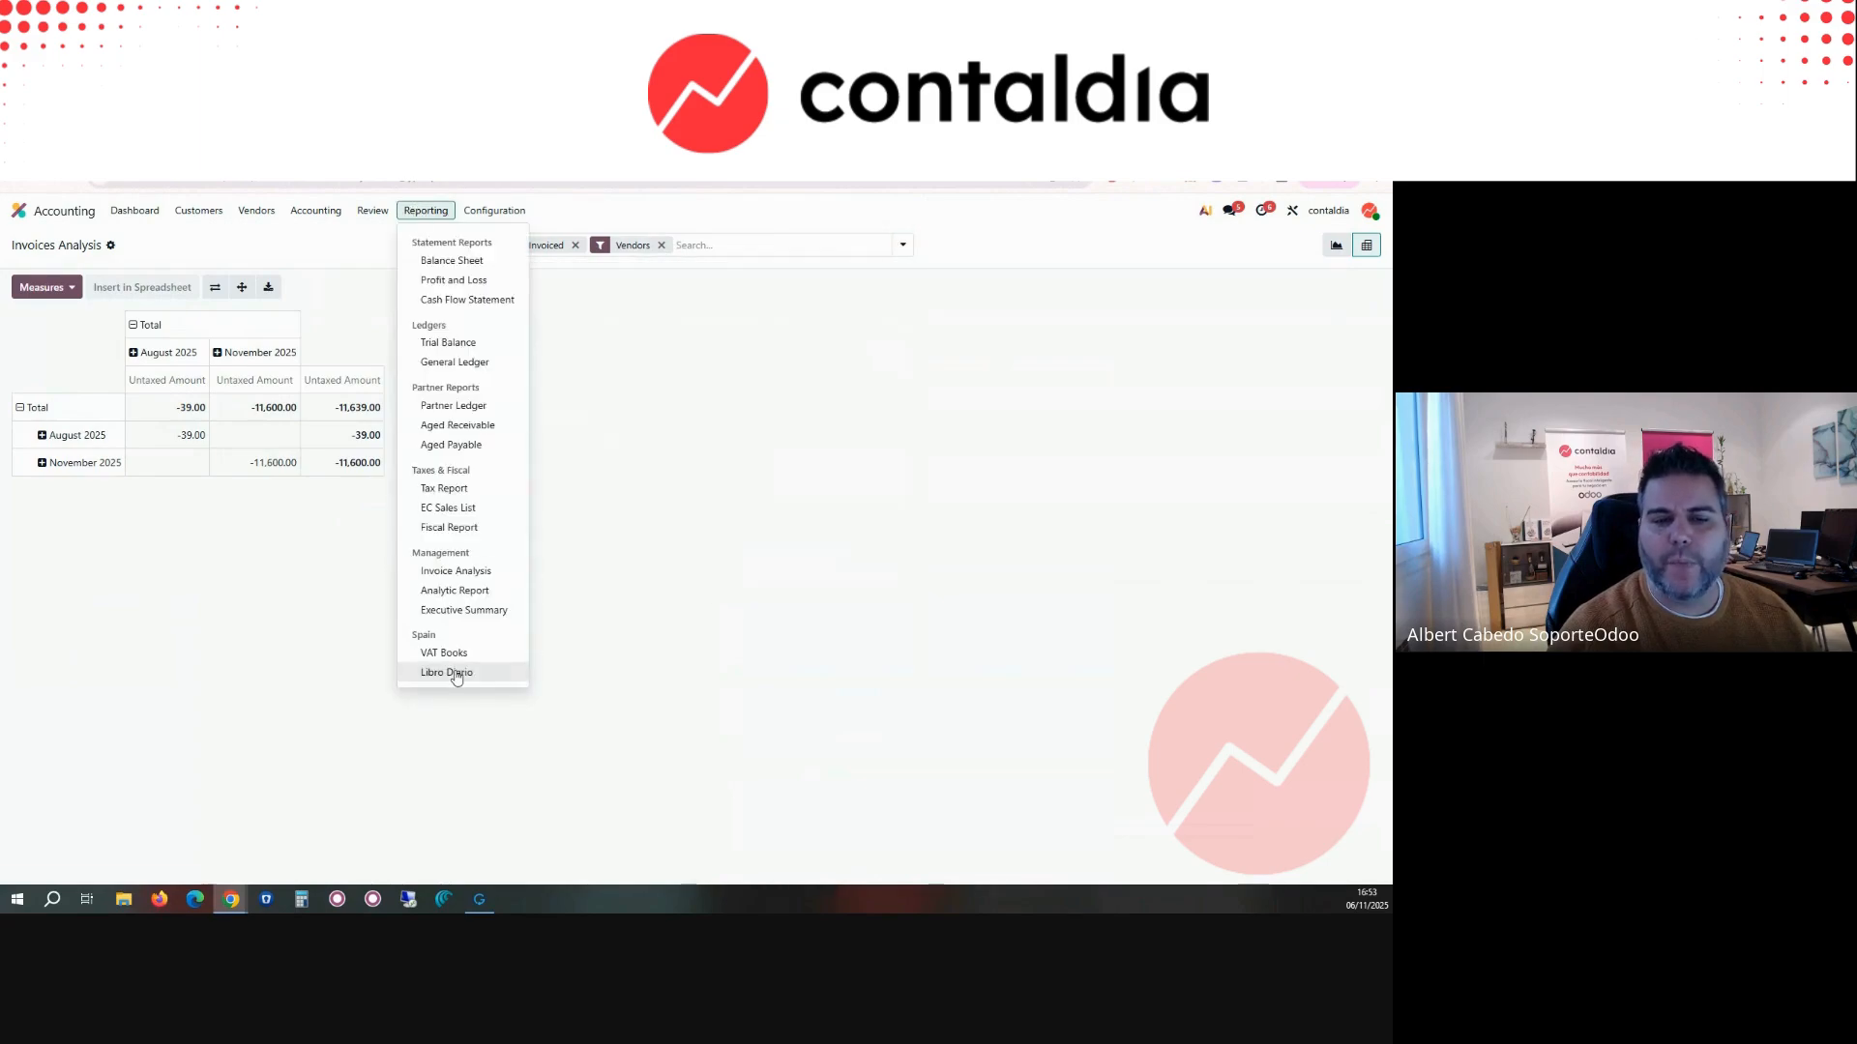
pyautogui.click(494, 211)
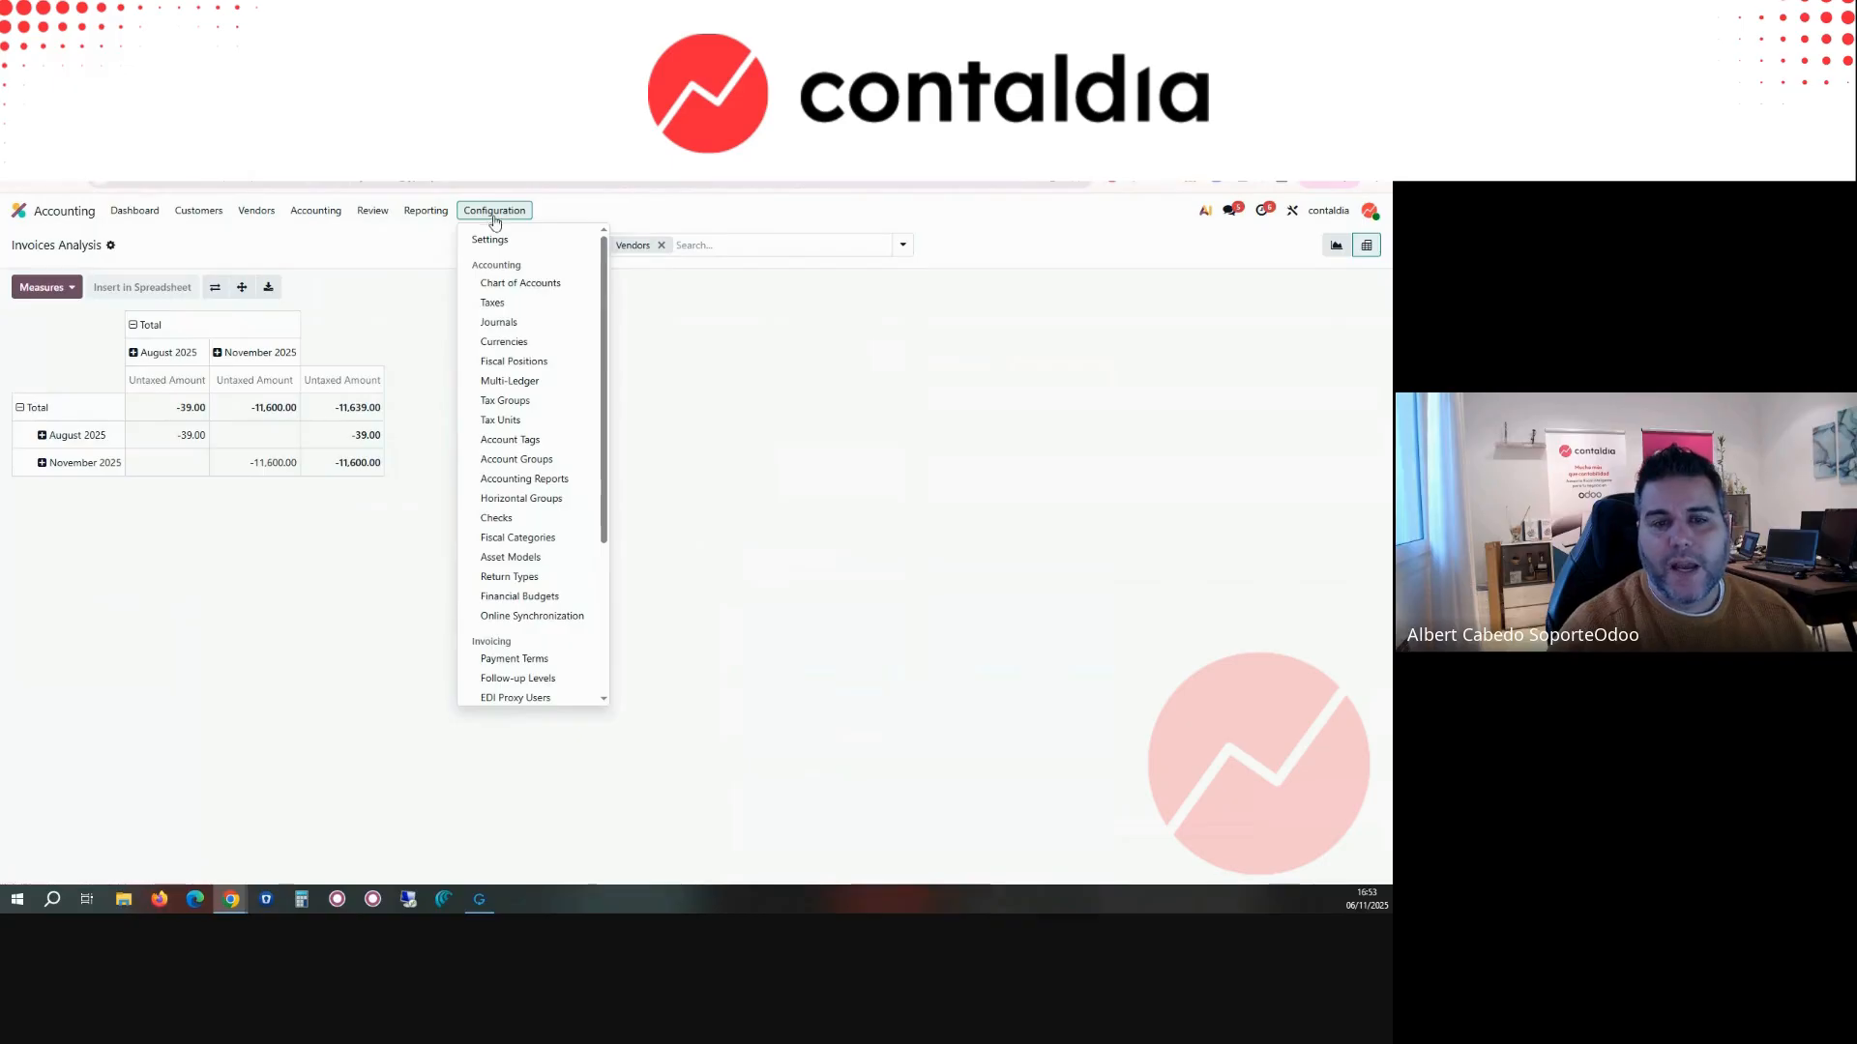
pyautogui.click(532, 287)
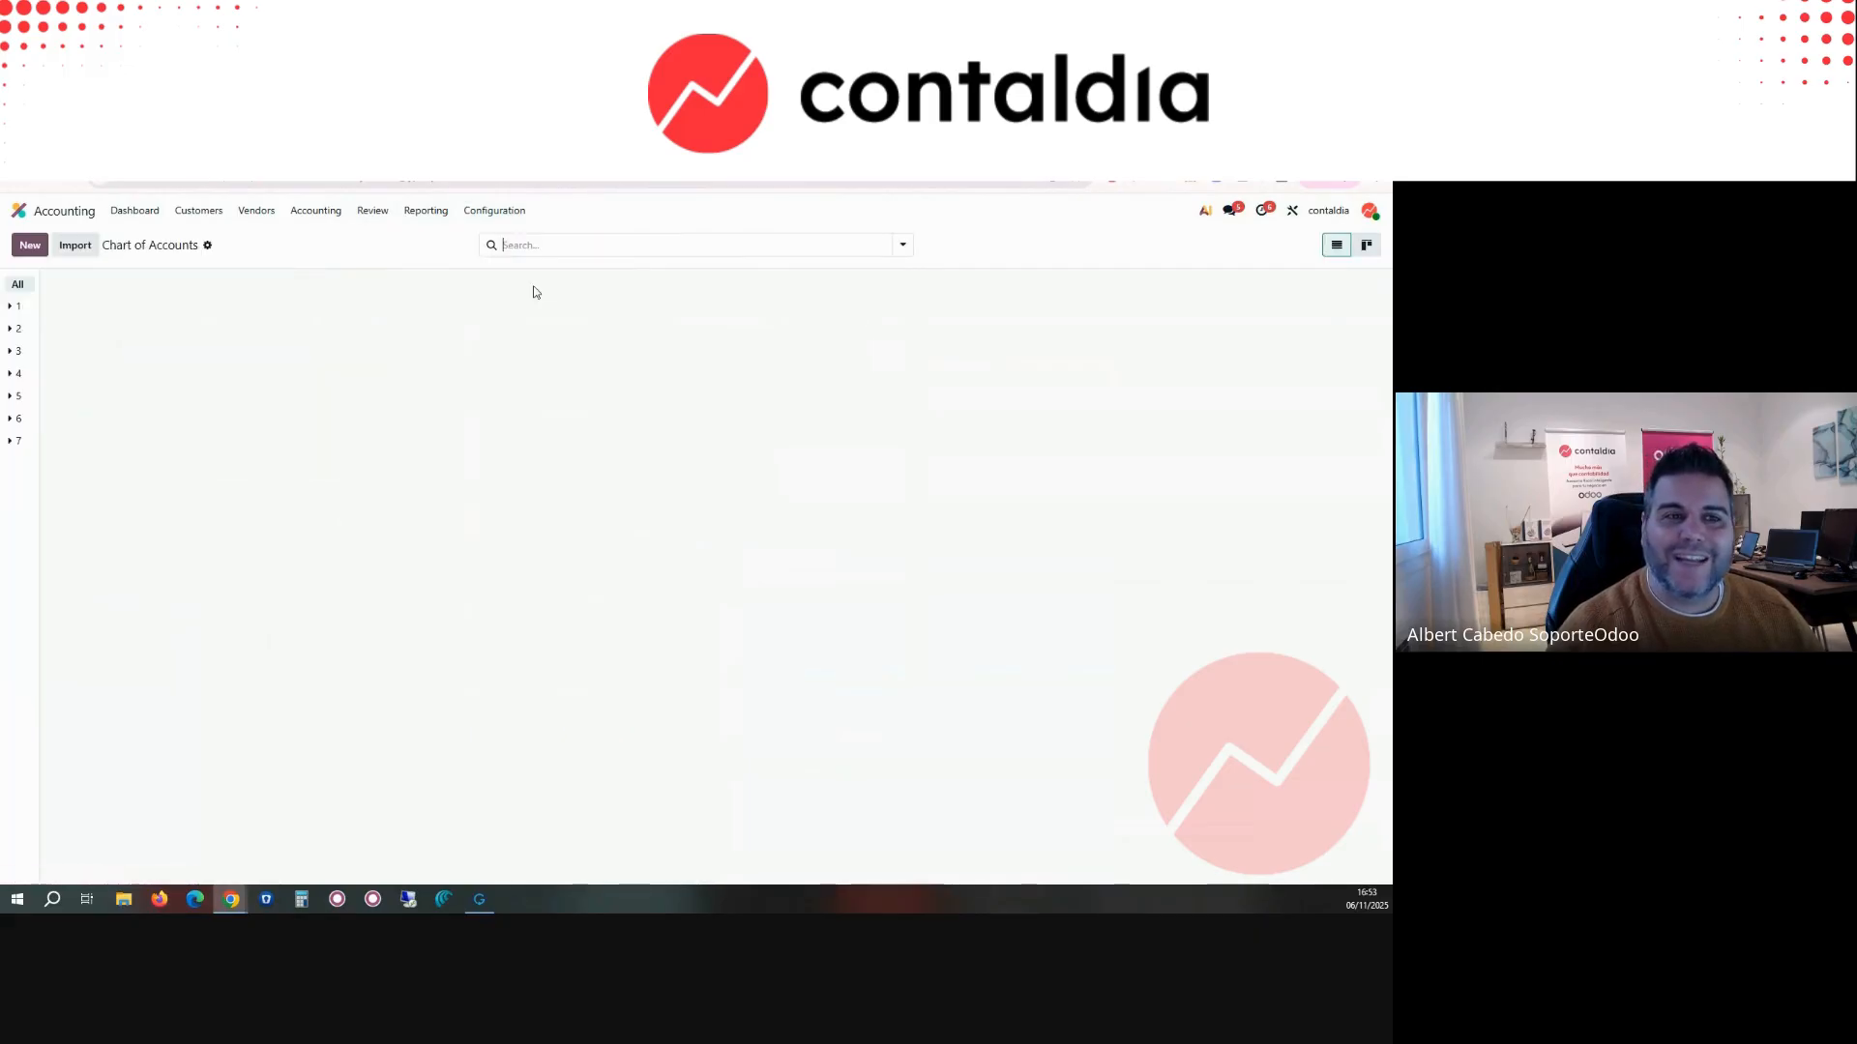
pyautogui.write('629')
pyautogui.press('Return')
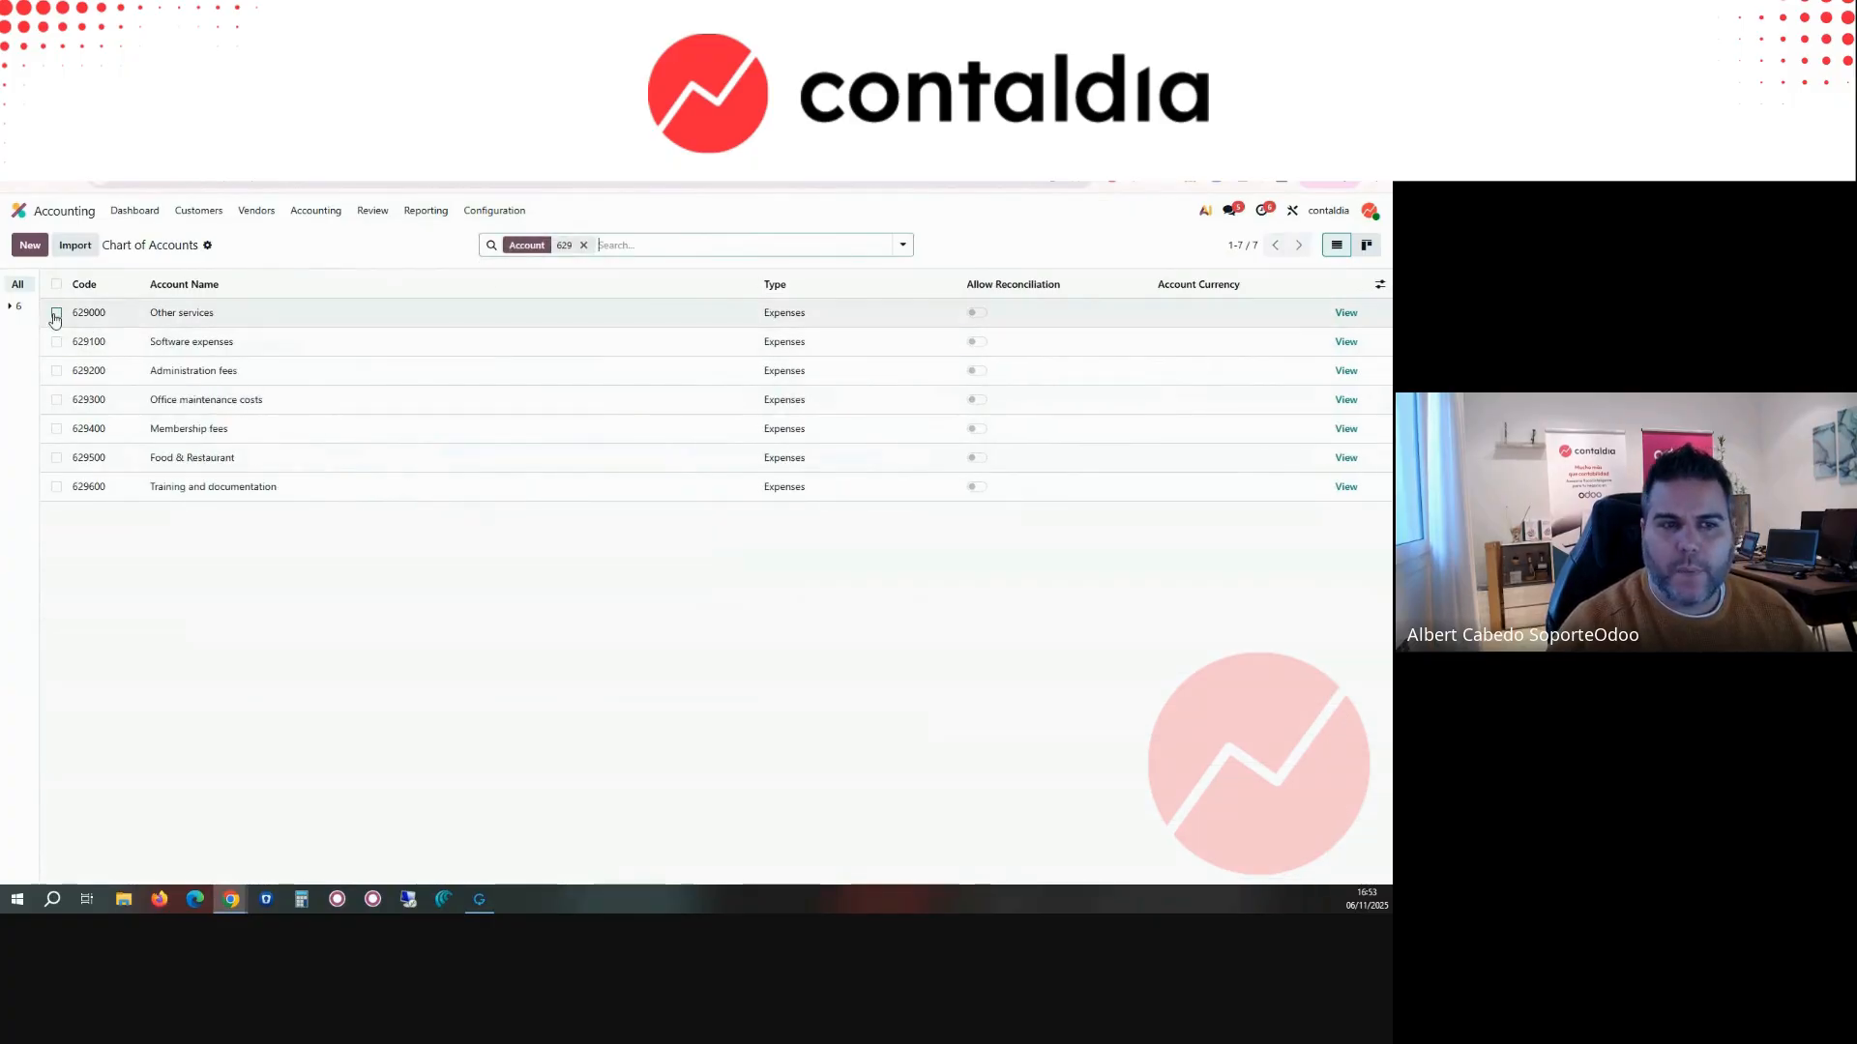
# Step: Open account 629000 Other services, check its available actions, and return to the Chart of Accounts
pyautogui.click(56, 313)
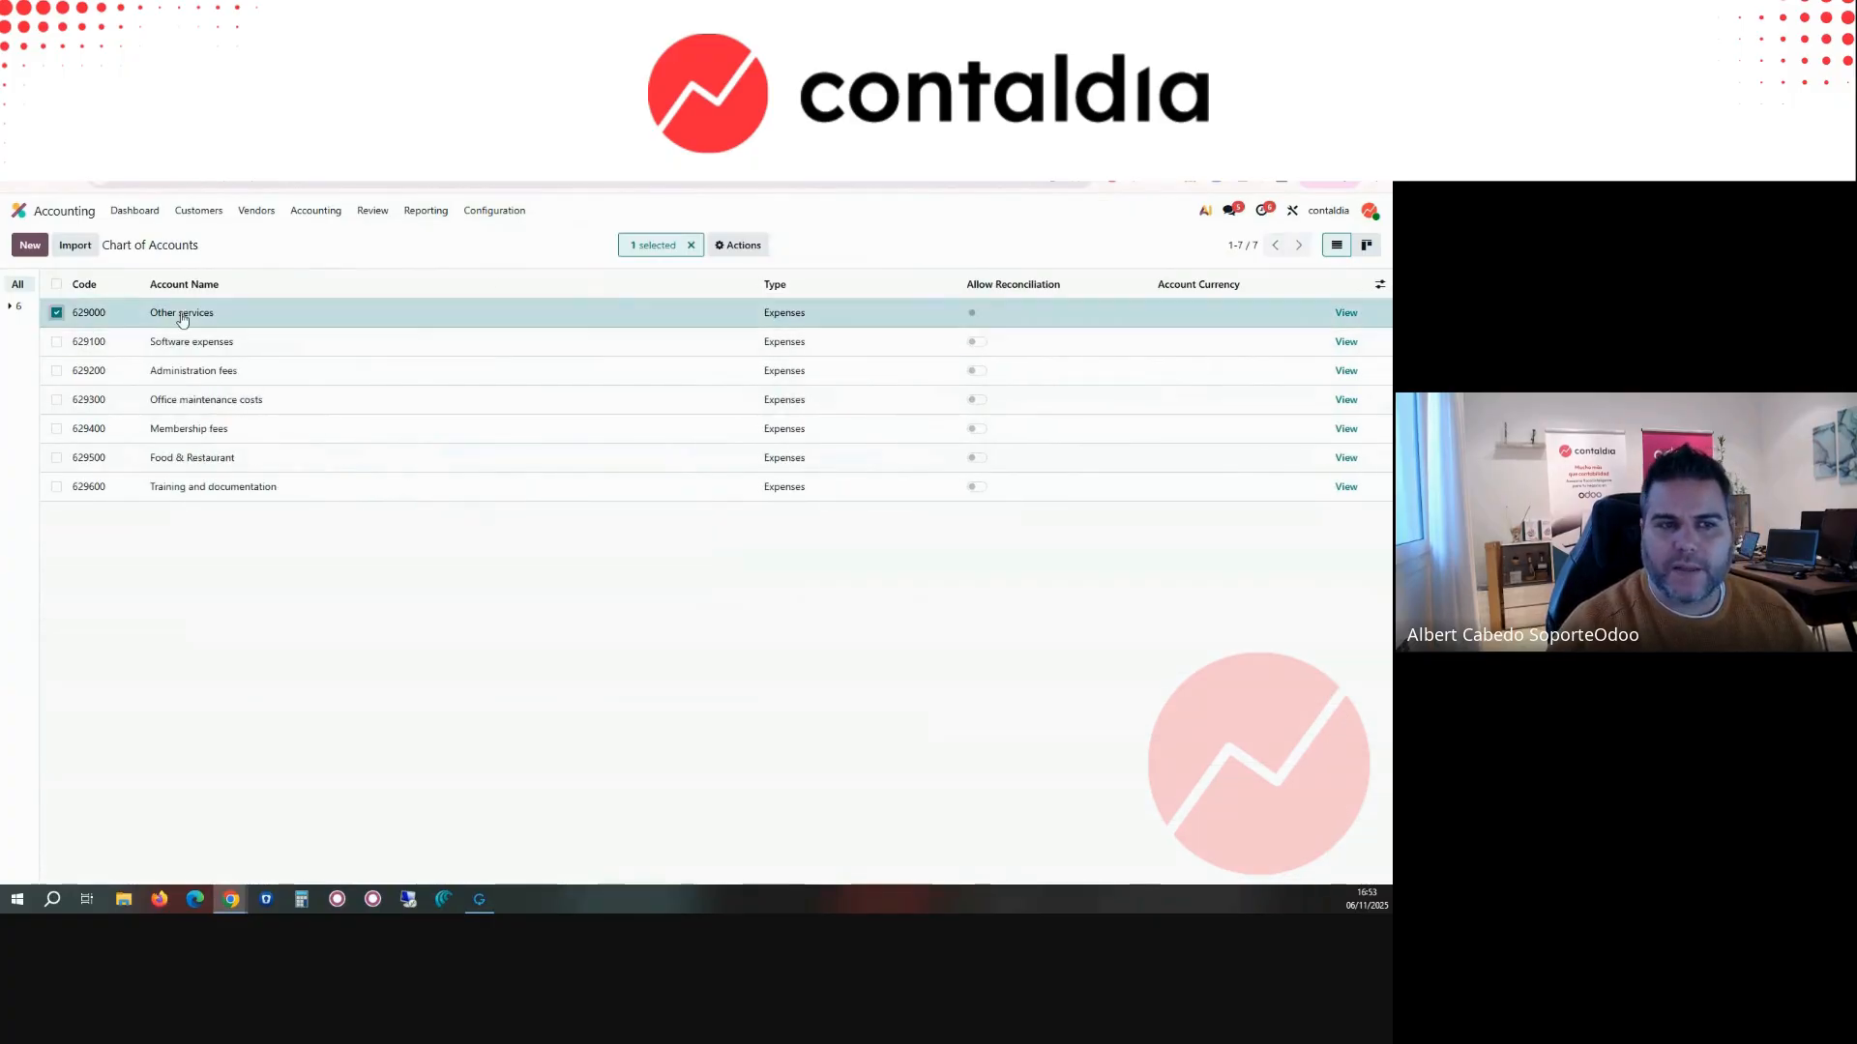
pyautogui.click(1346, 313)
pyautogui.click(159, 251)
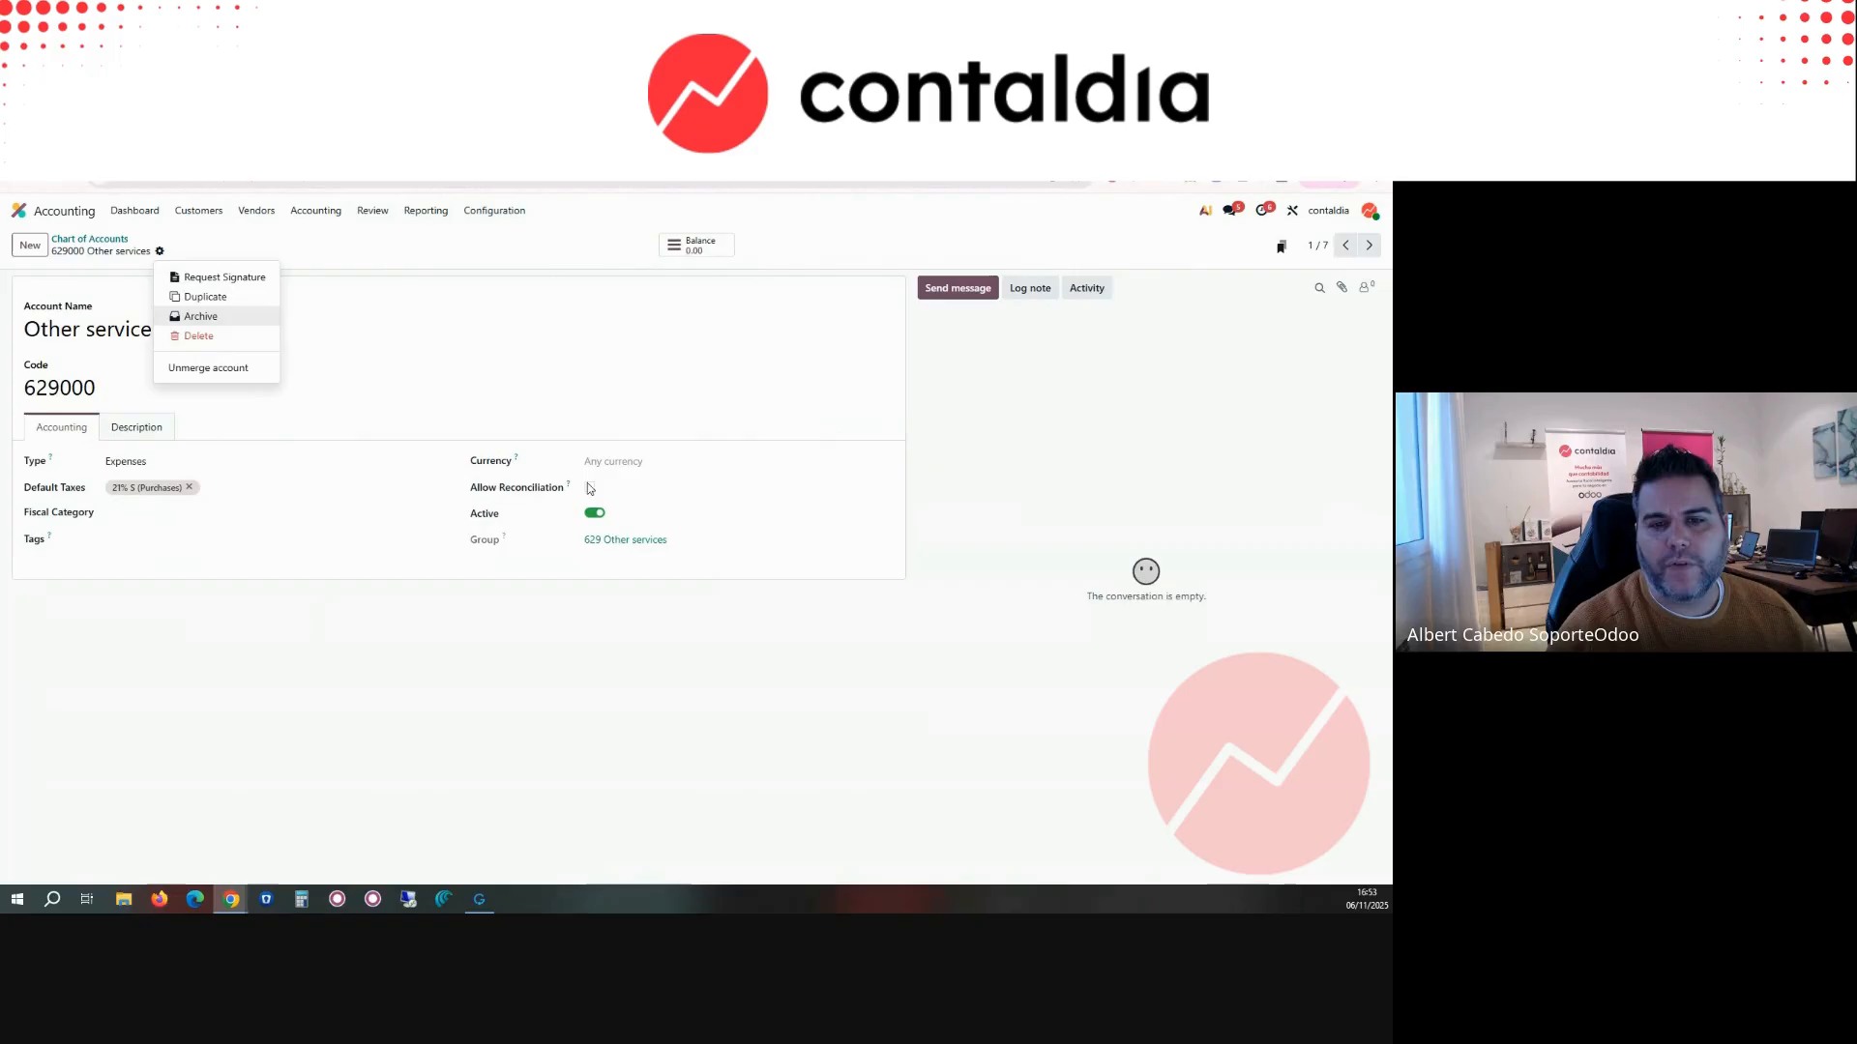
pyautogui.click(103, 242)
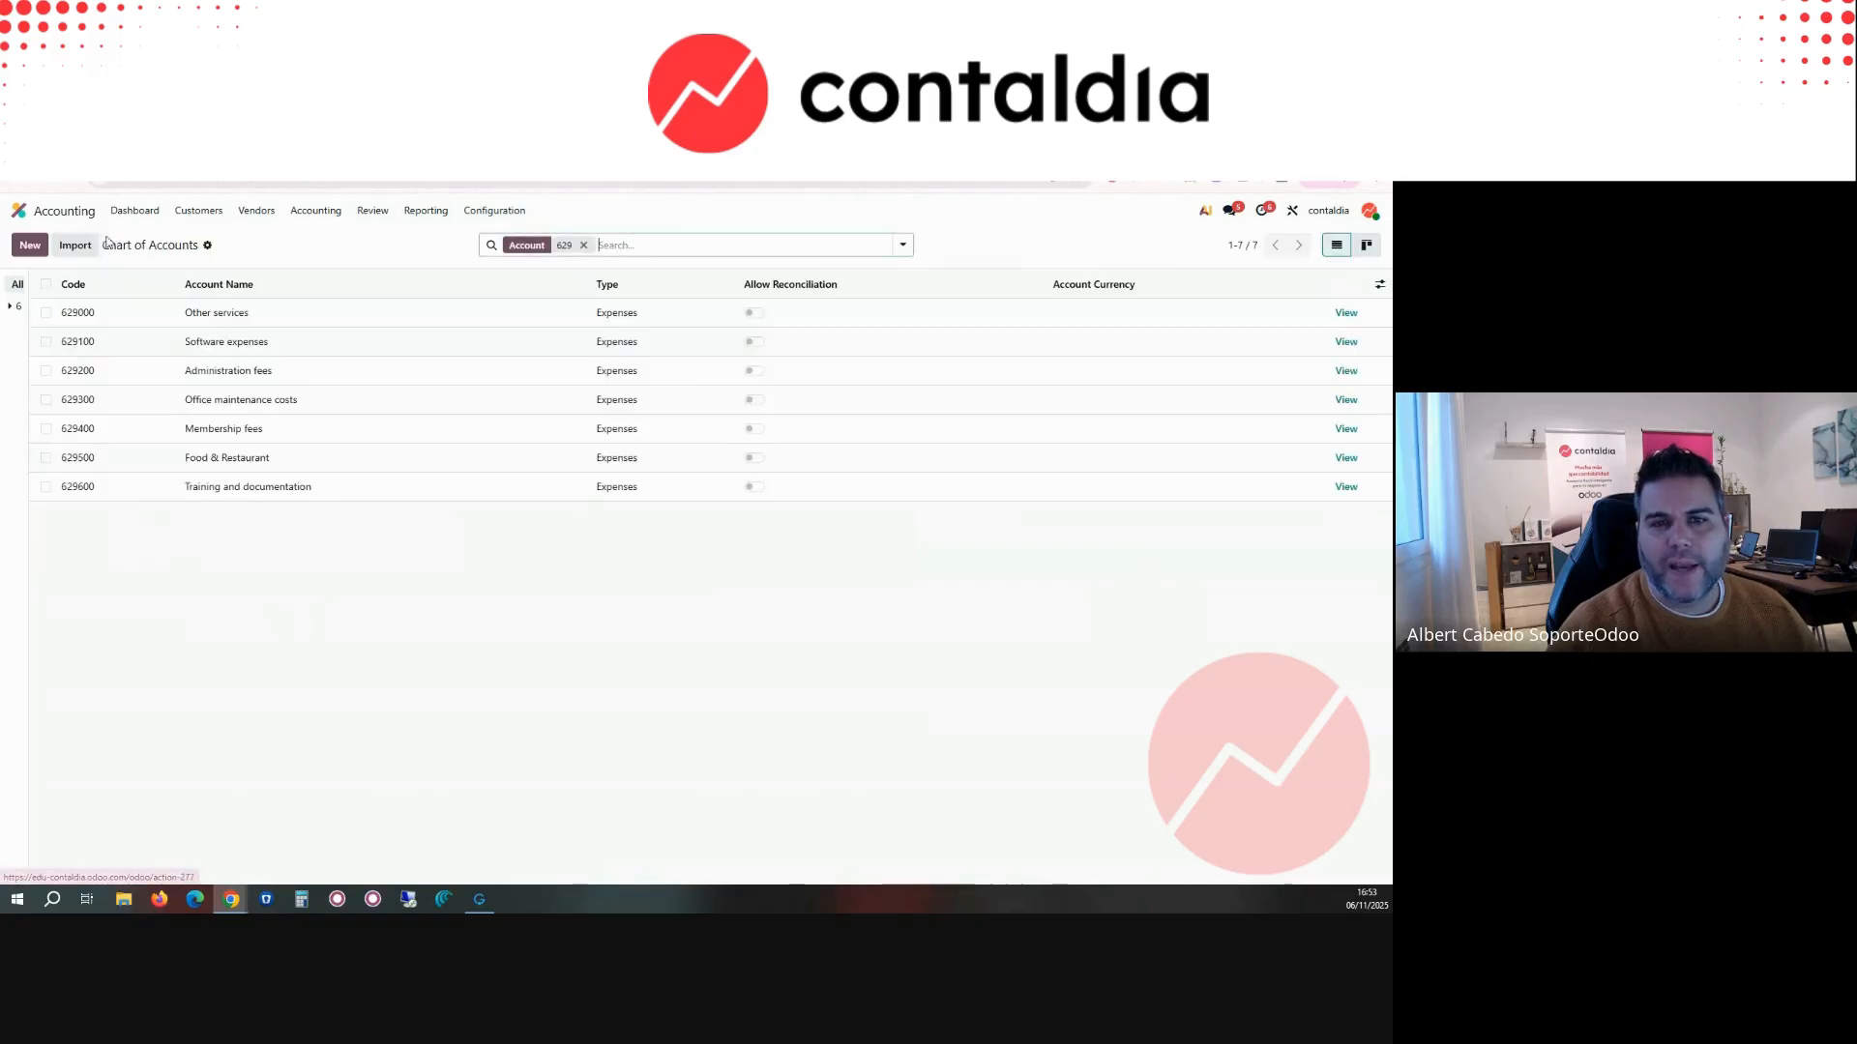
# Step: Replace the Chart of Accounts search with 430 to list the trade receivable accounts
pyautogui.click(583, 246)
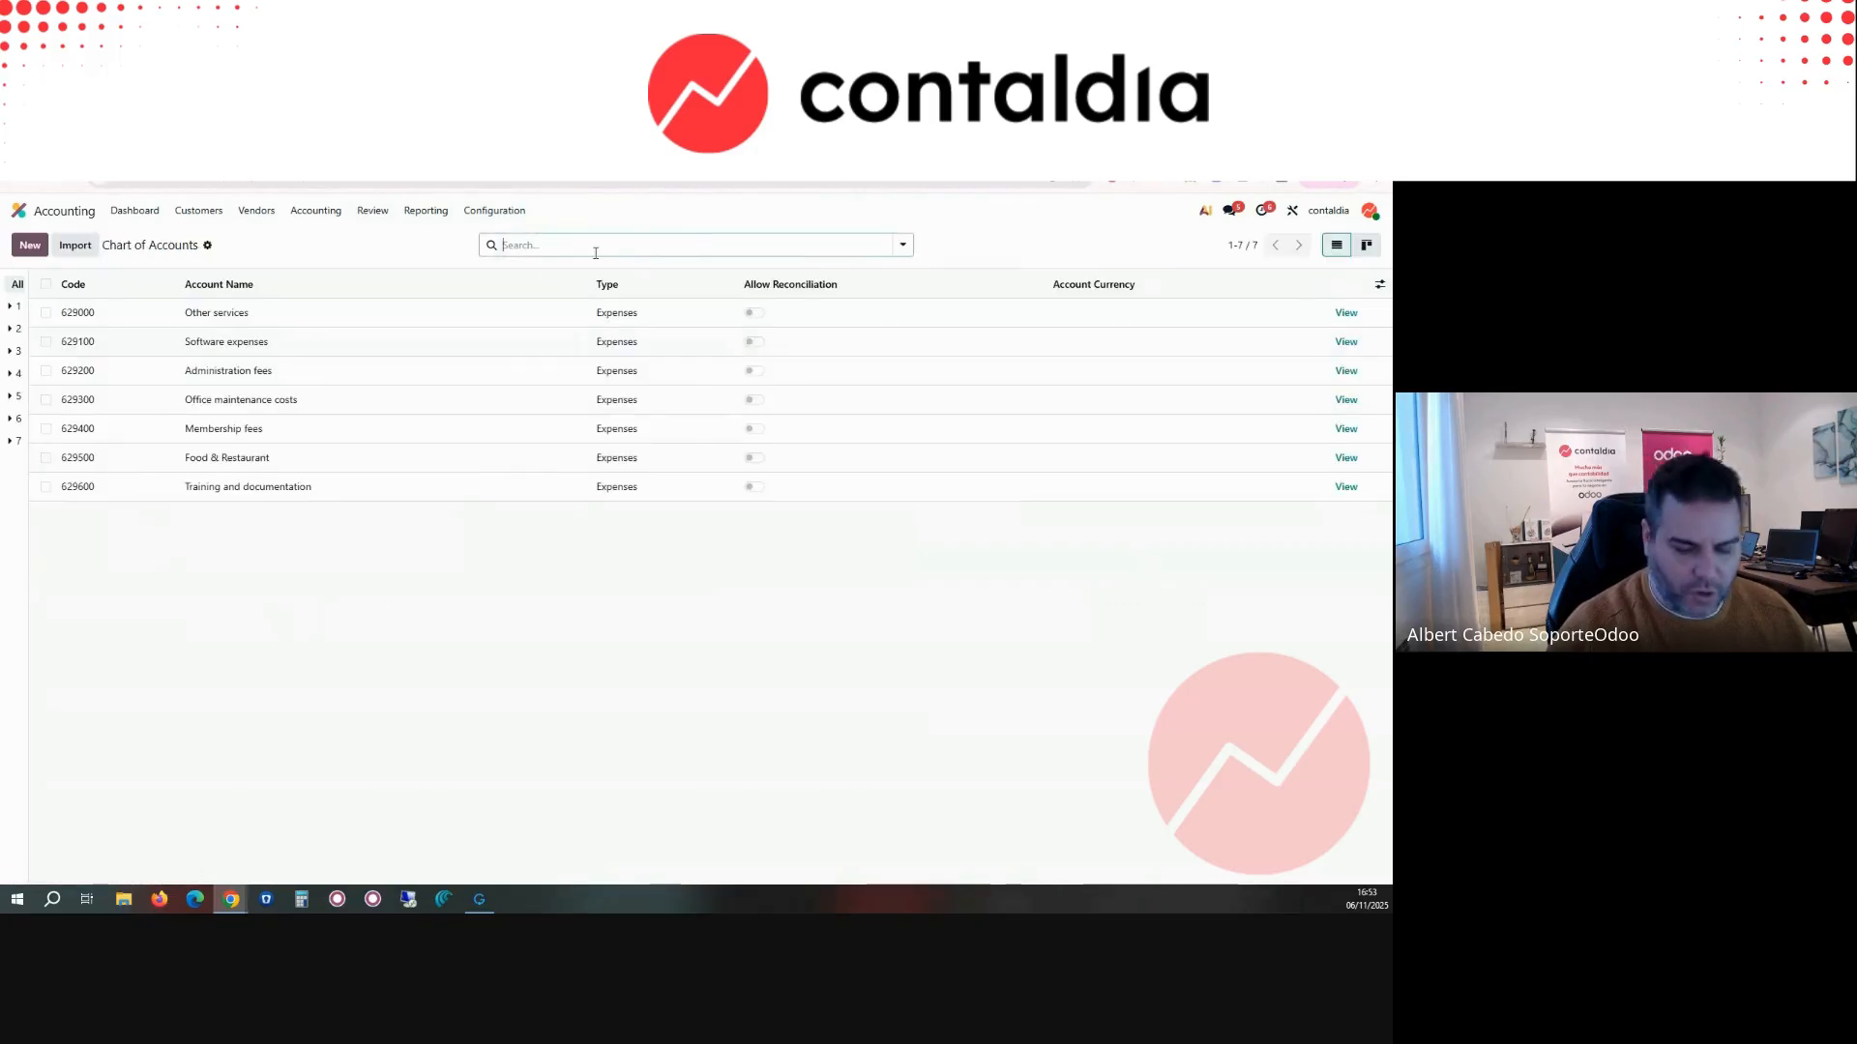
pyautogui.write('430')
pyautogui.press('Return')
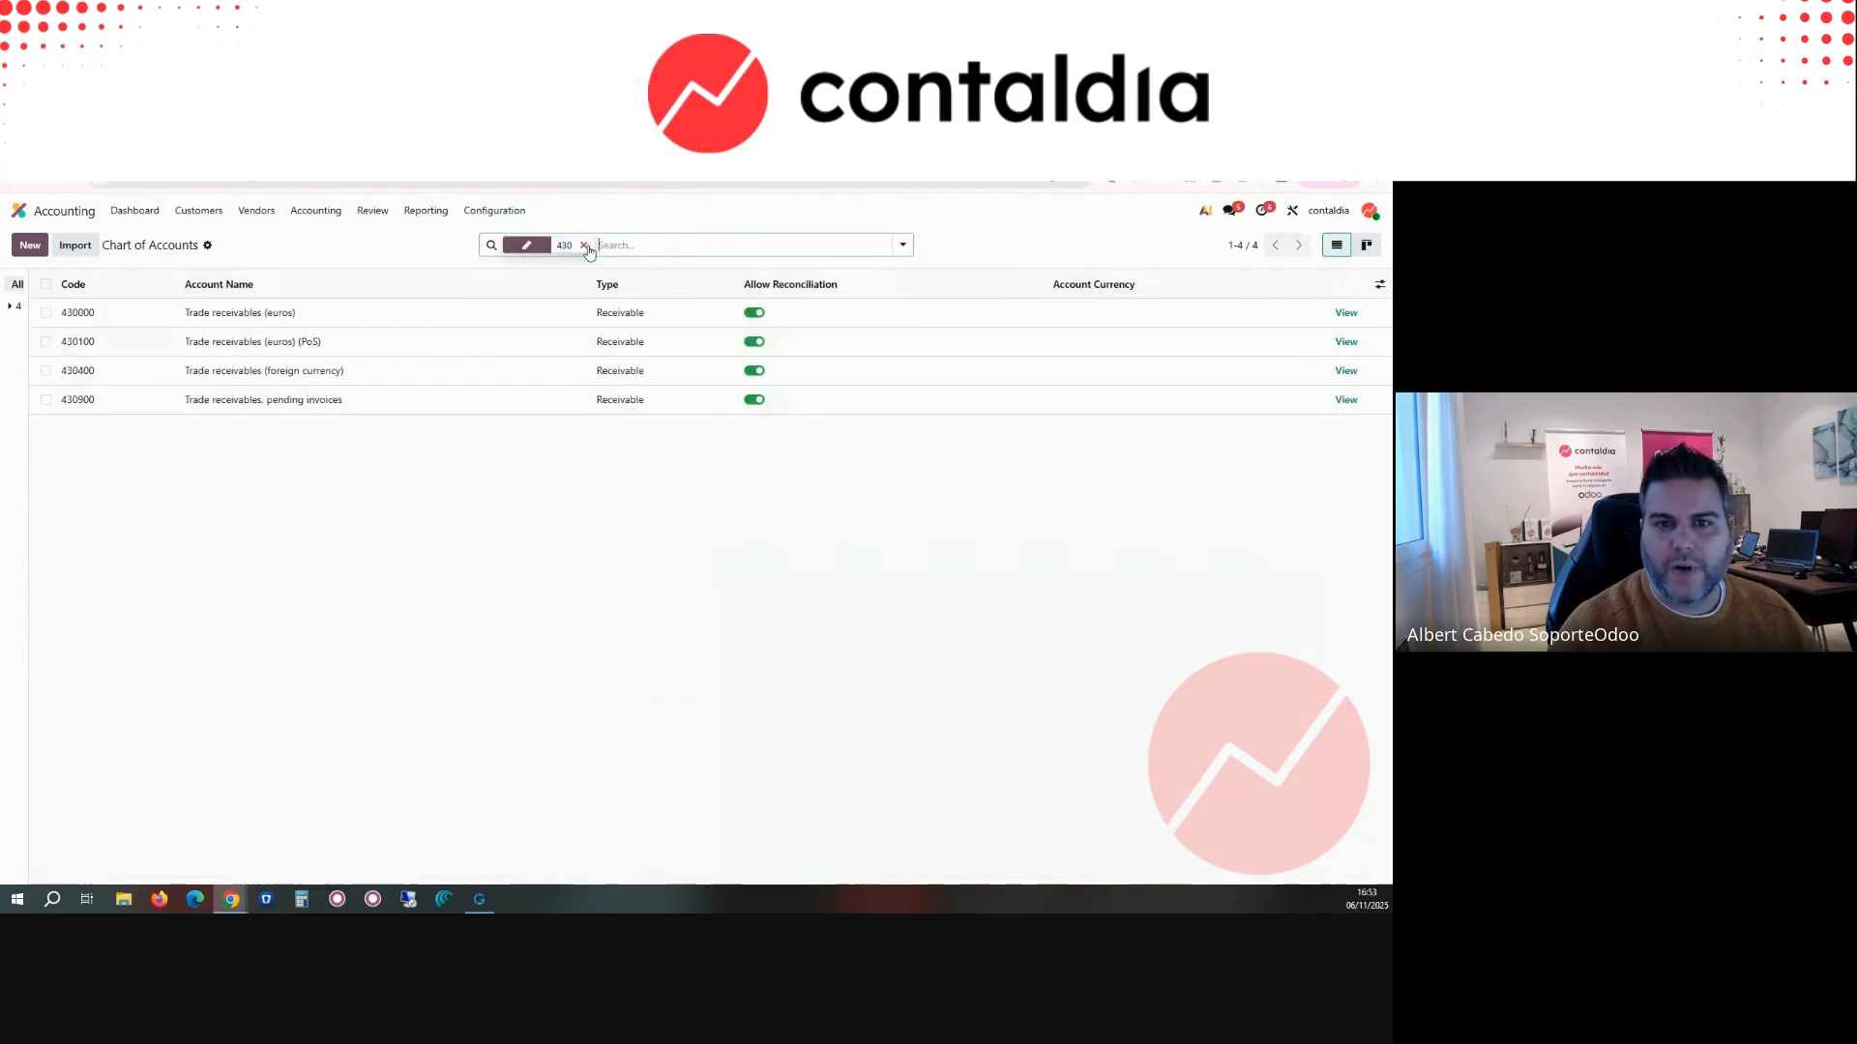
# Step: Search the Chart of Accounts for 400 to list the supplier accounts
pyautogui.click(584, 245)
pyautogui.write('4')
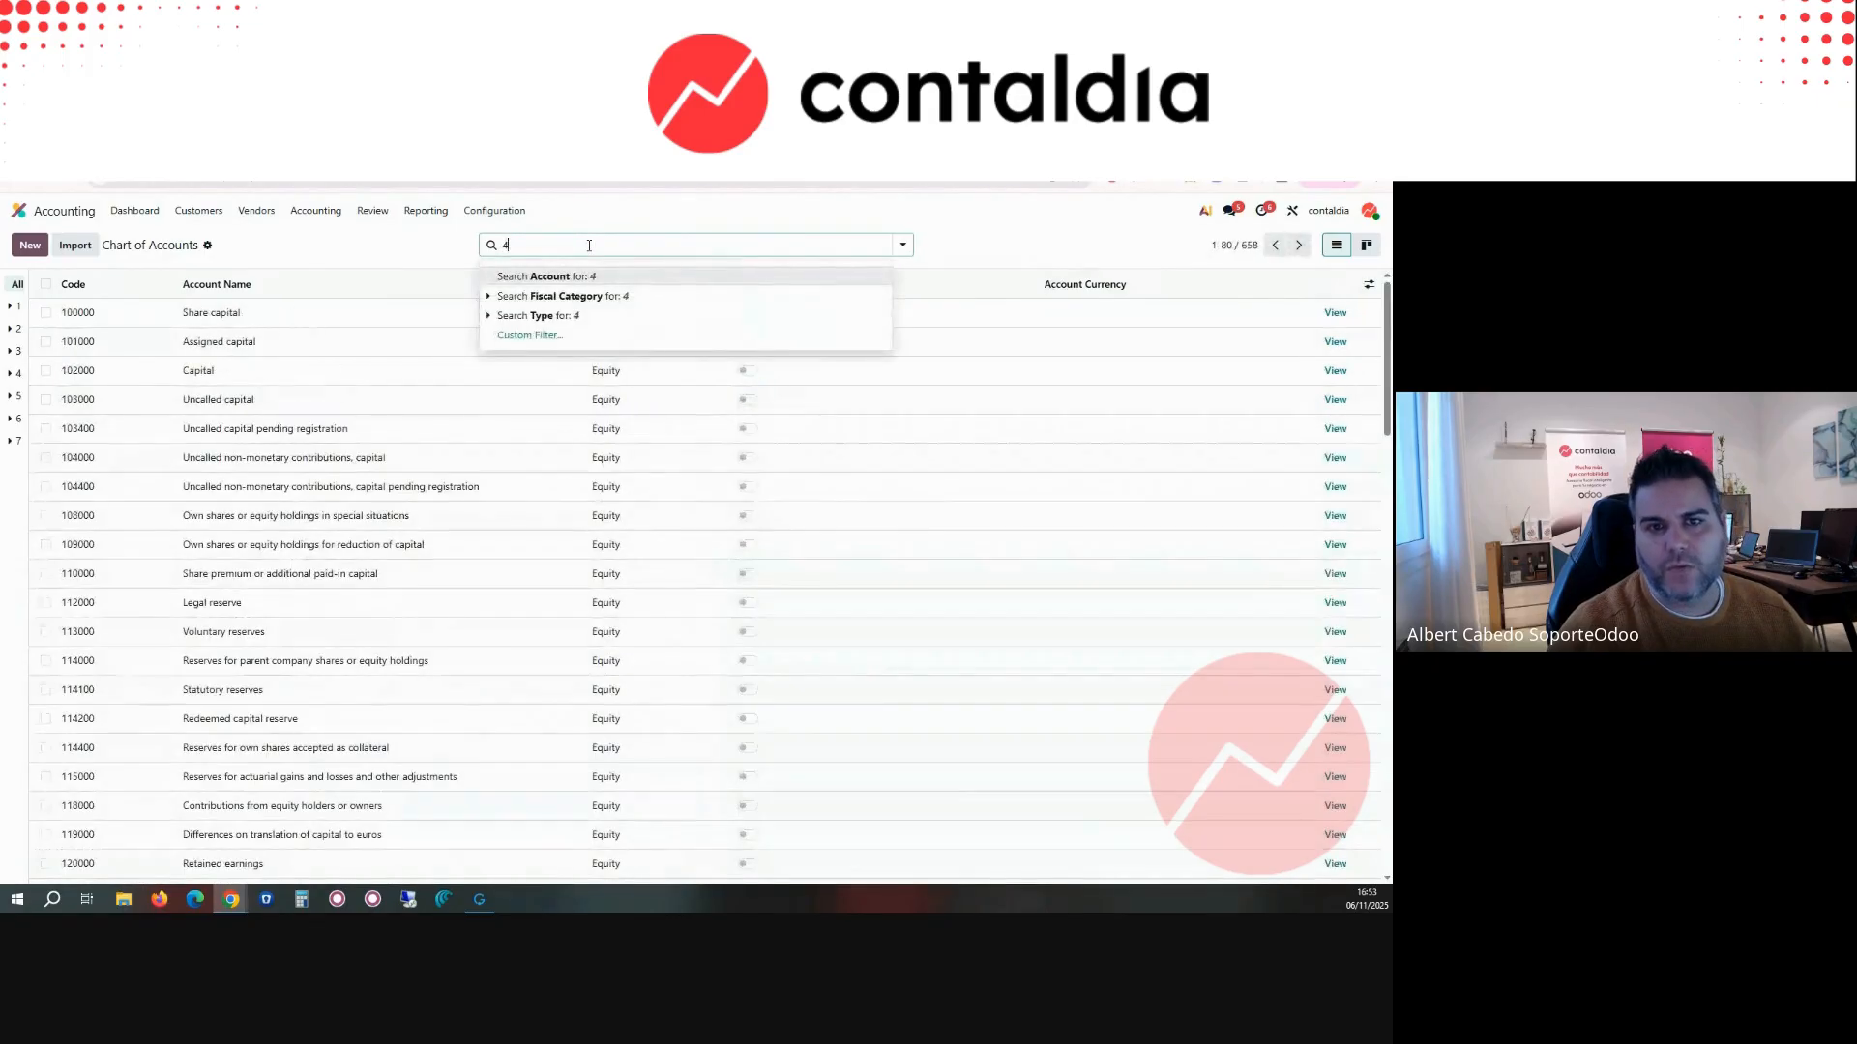
pyautogui.press('Return')
pyautogui.click(589, 246)
pyautogui.write('400')
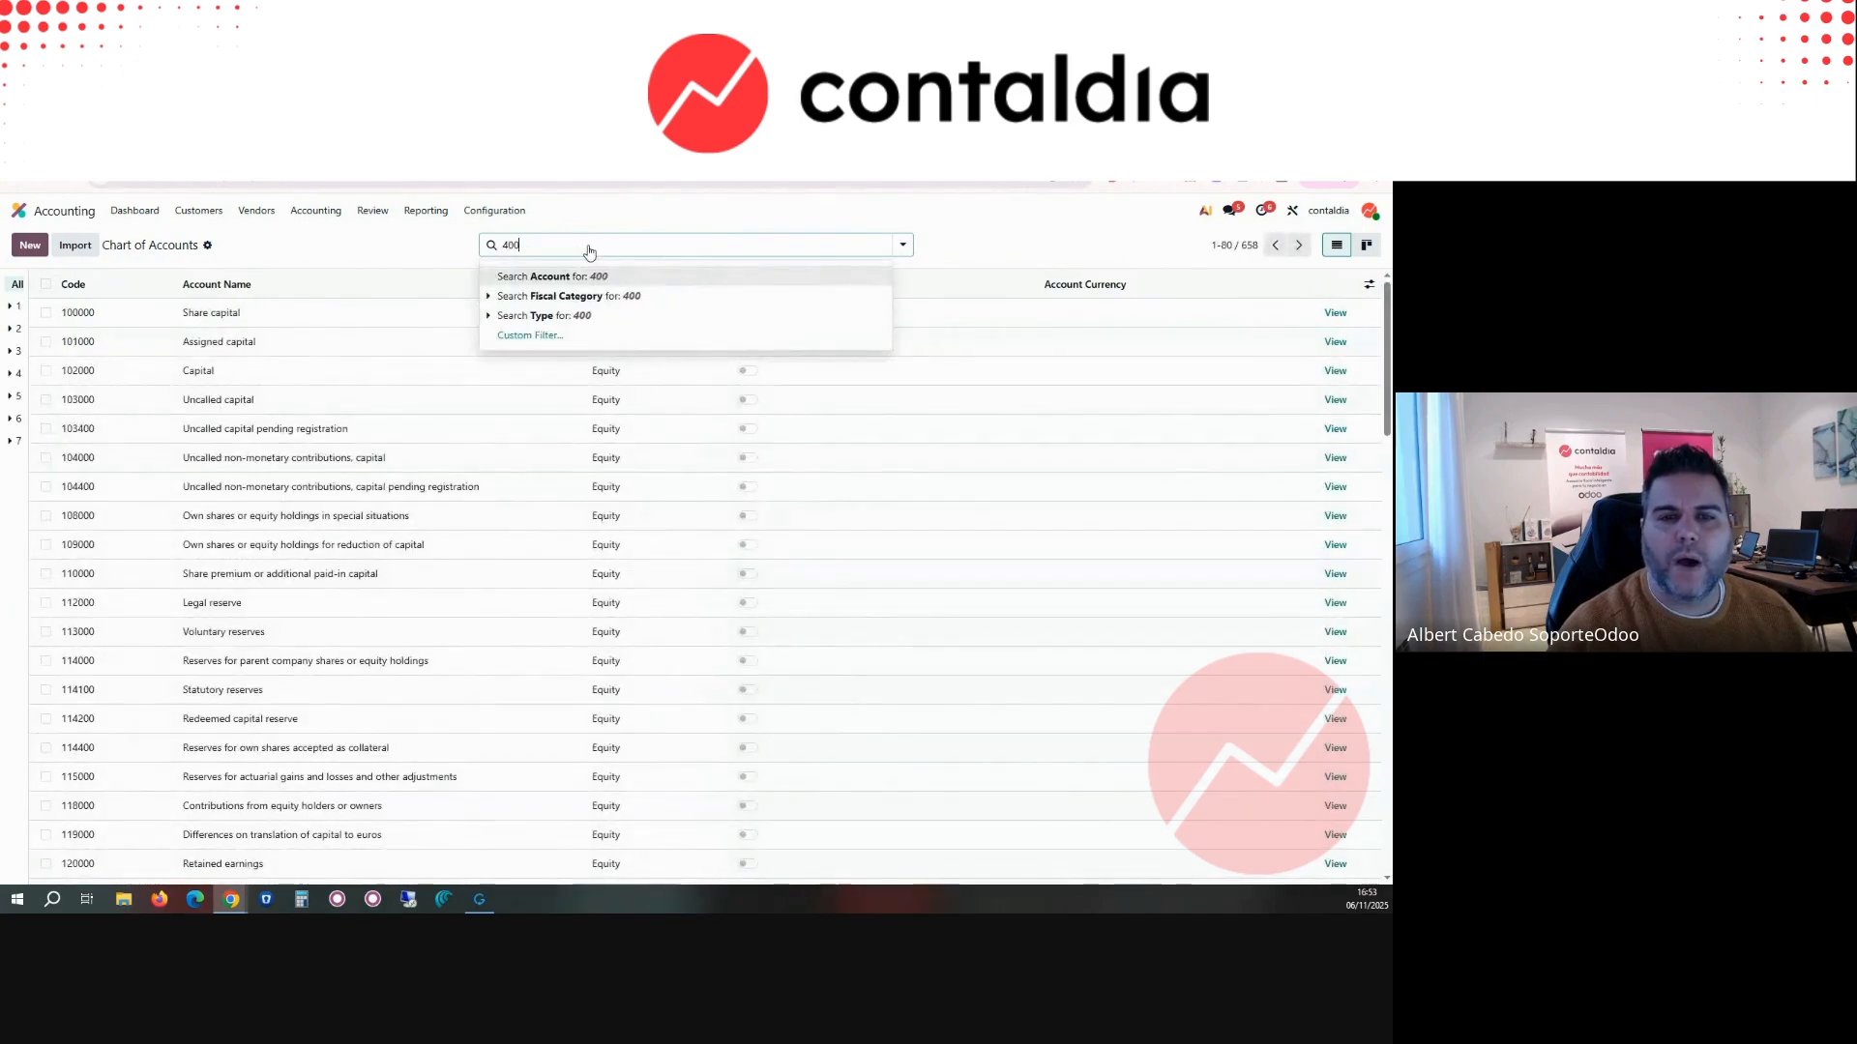
pyautogui.press('Return')
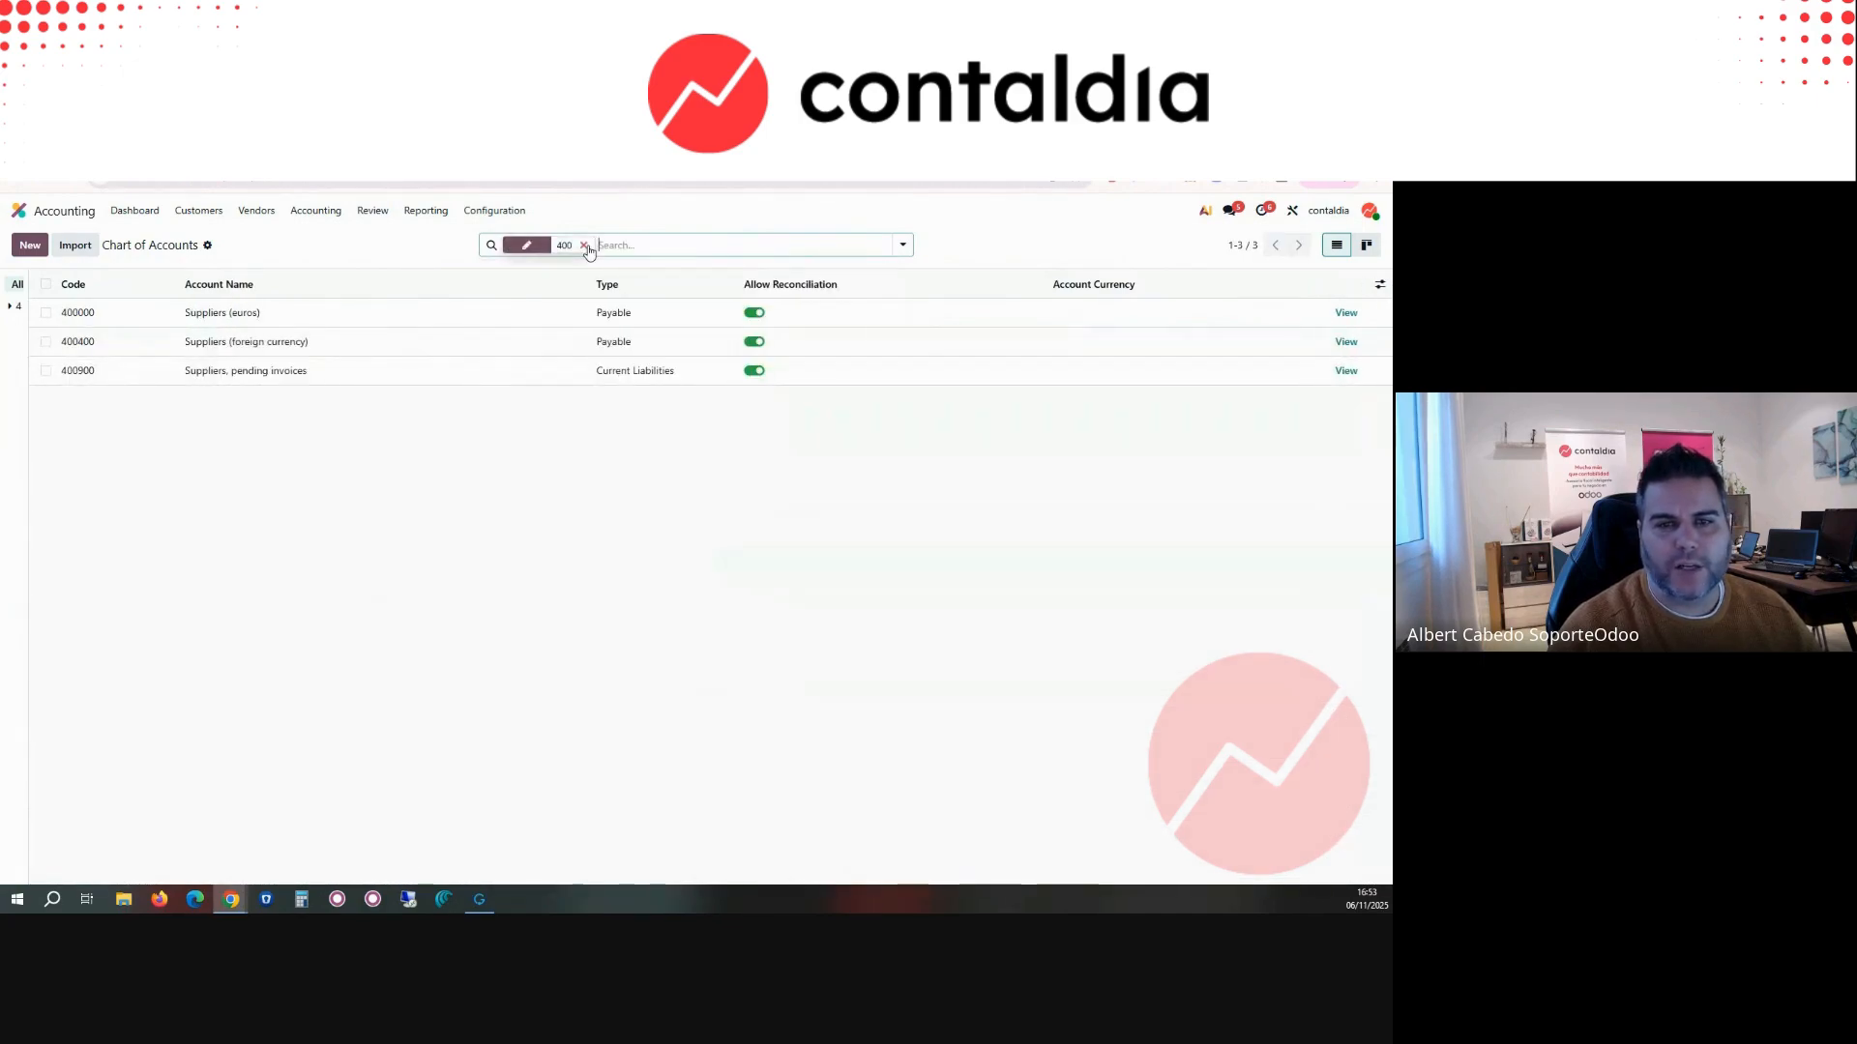
# Step: Open the Payment Terms list from the invoicing configuration
pyautogui.click(495, 212)
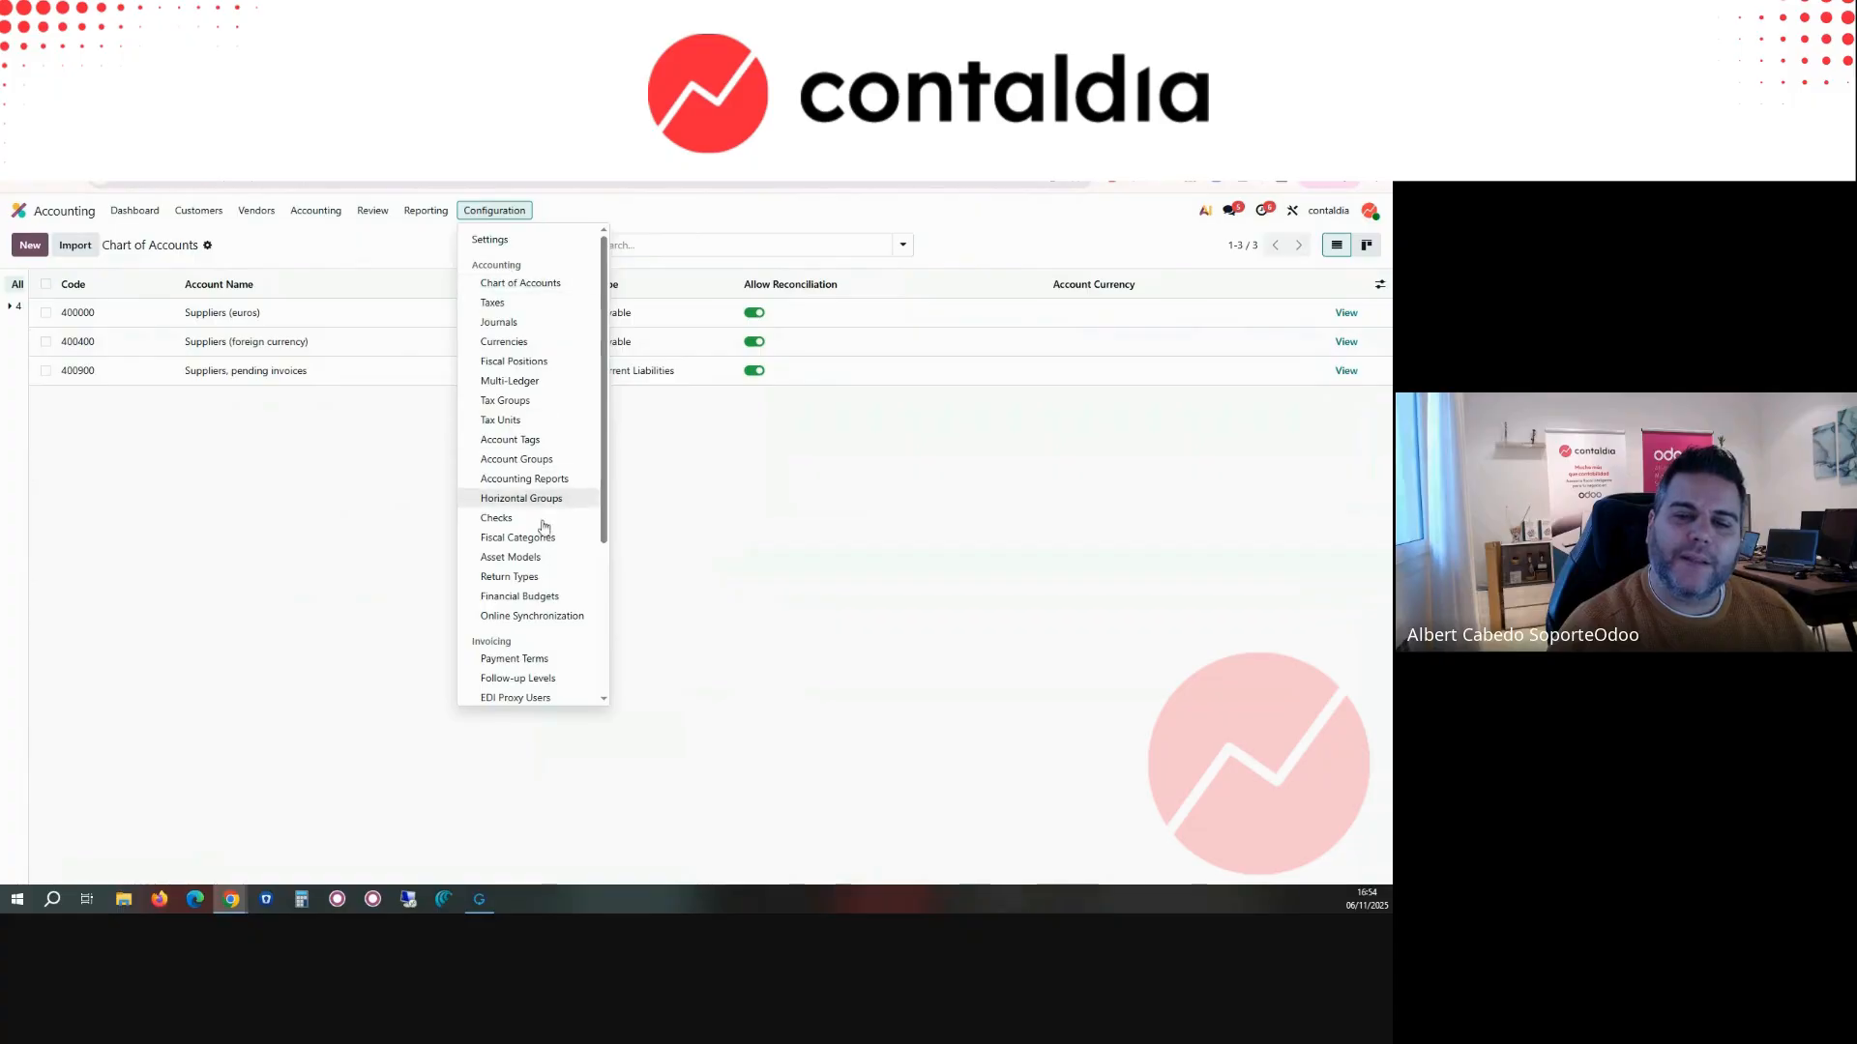
pyautogui.scroll(-1, 539, 421)
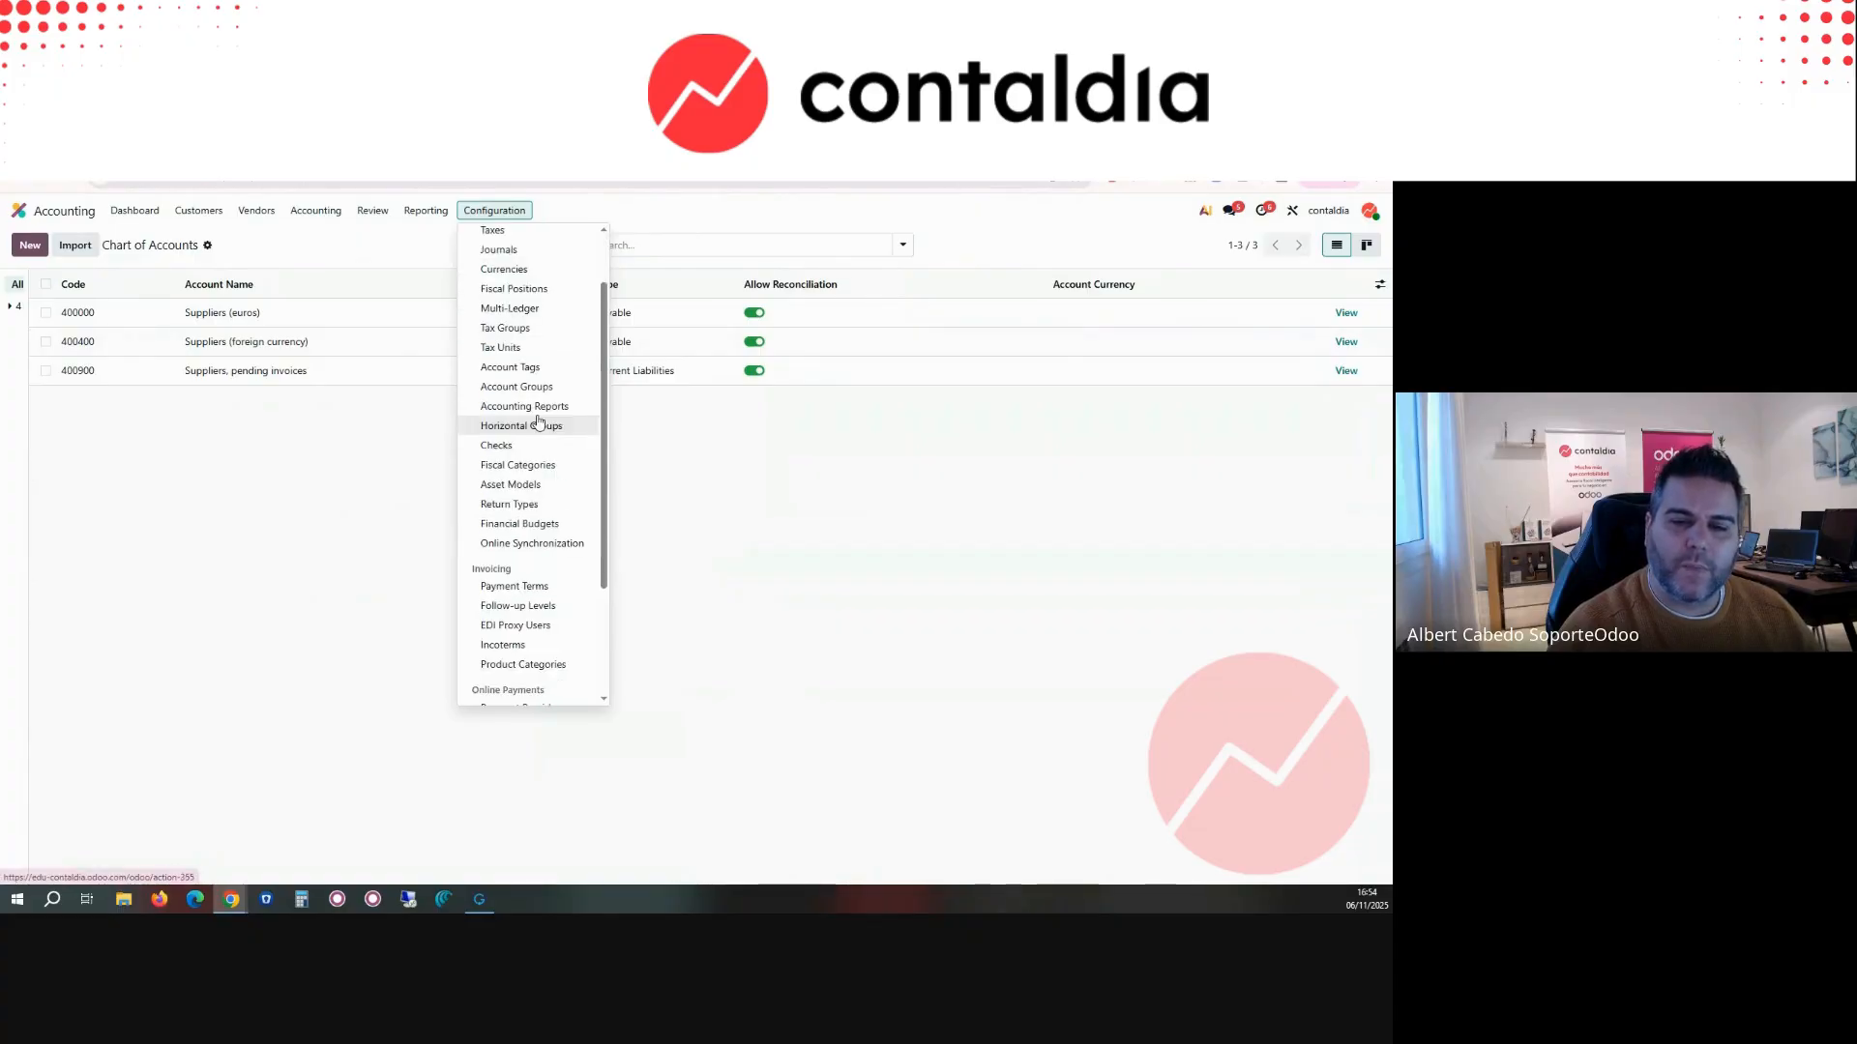
pyautogui.scroll(-2, 539, 420)
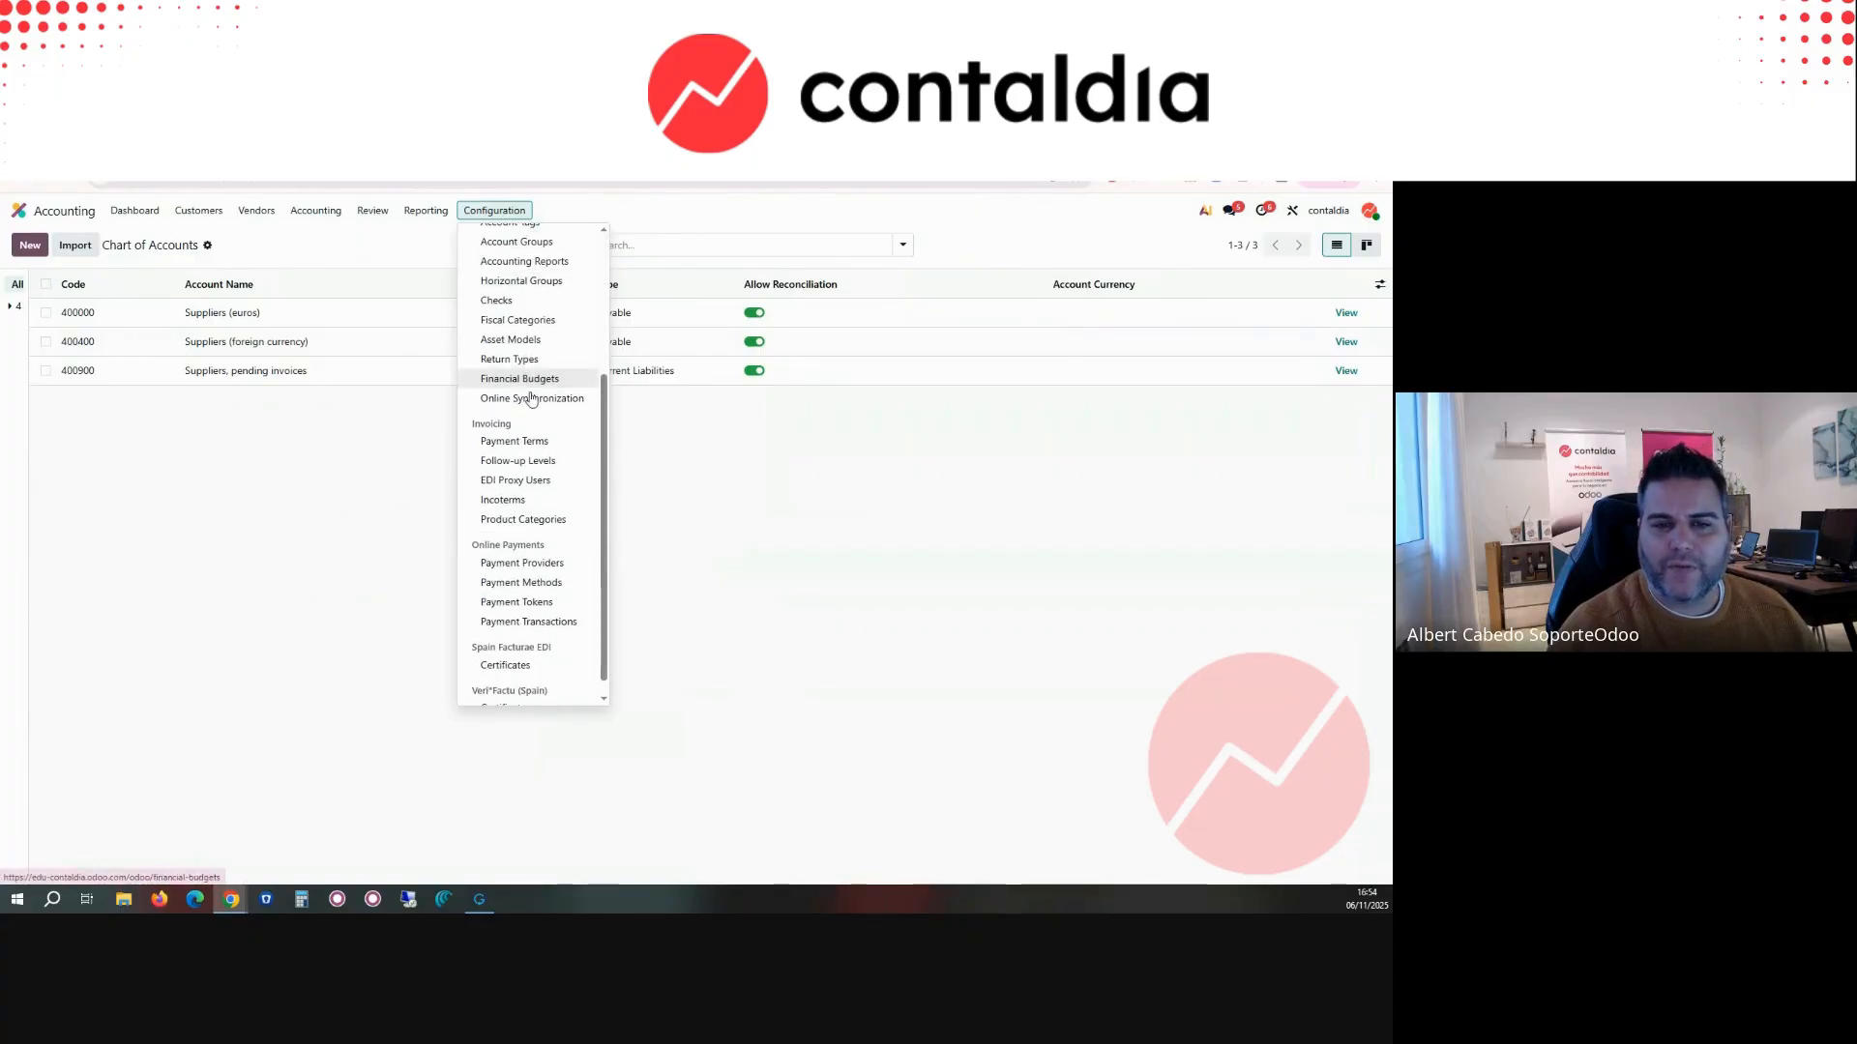
pyautogui.click(540, 442)
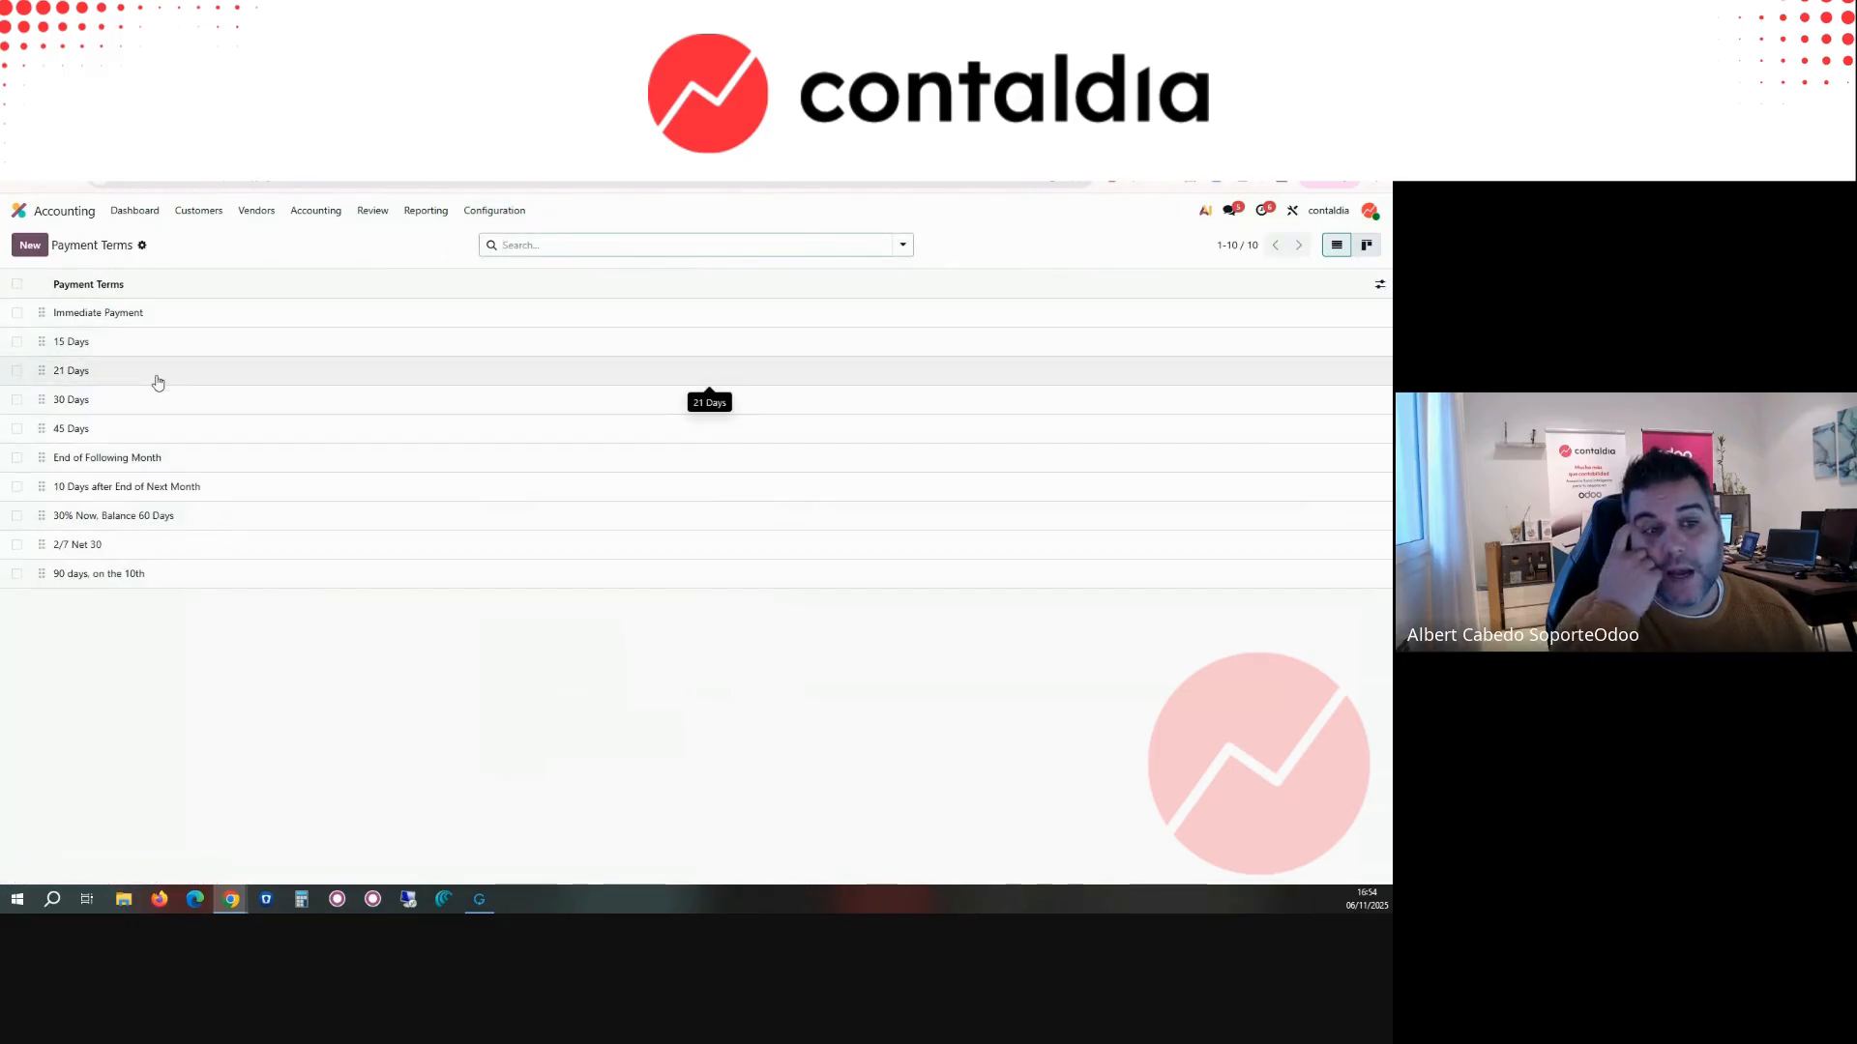
# Step: Look through the remaining accounting, invoicing, online payment and Spanish certificate configuration options, then return to the Accounting dashboard
pyautogui.click(495, 210)
pyautogui.scroll(-2, 547, 601)
pyautogui.scroll(-1, 547, 601)
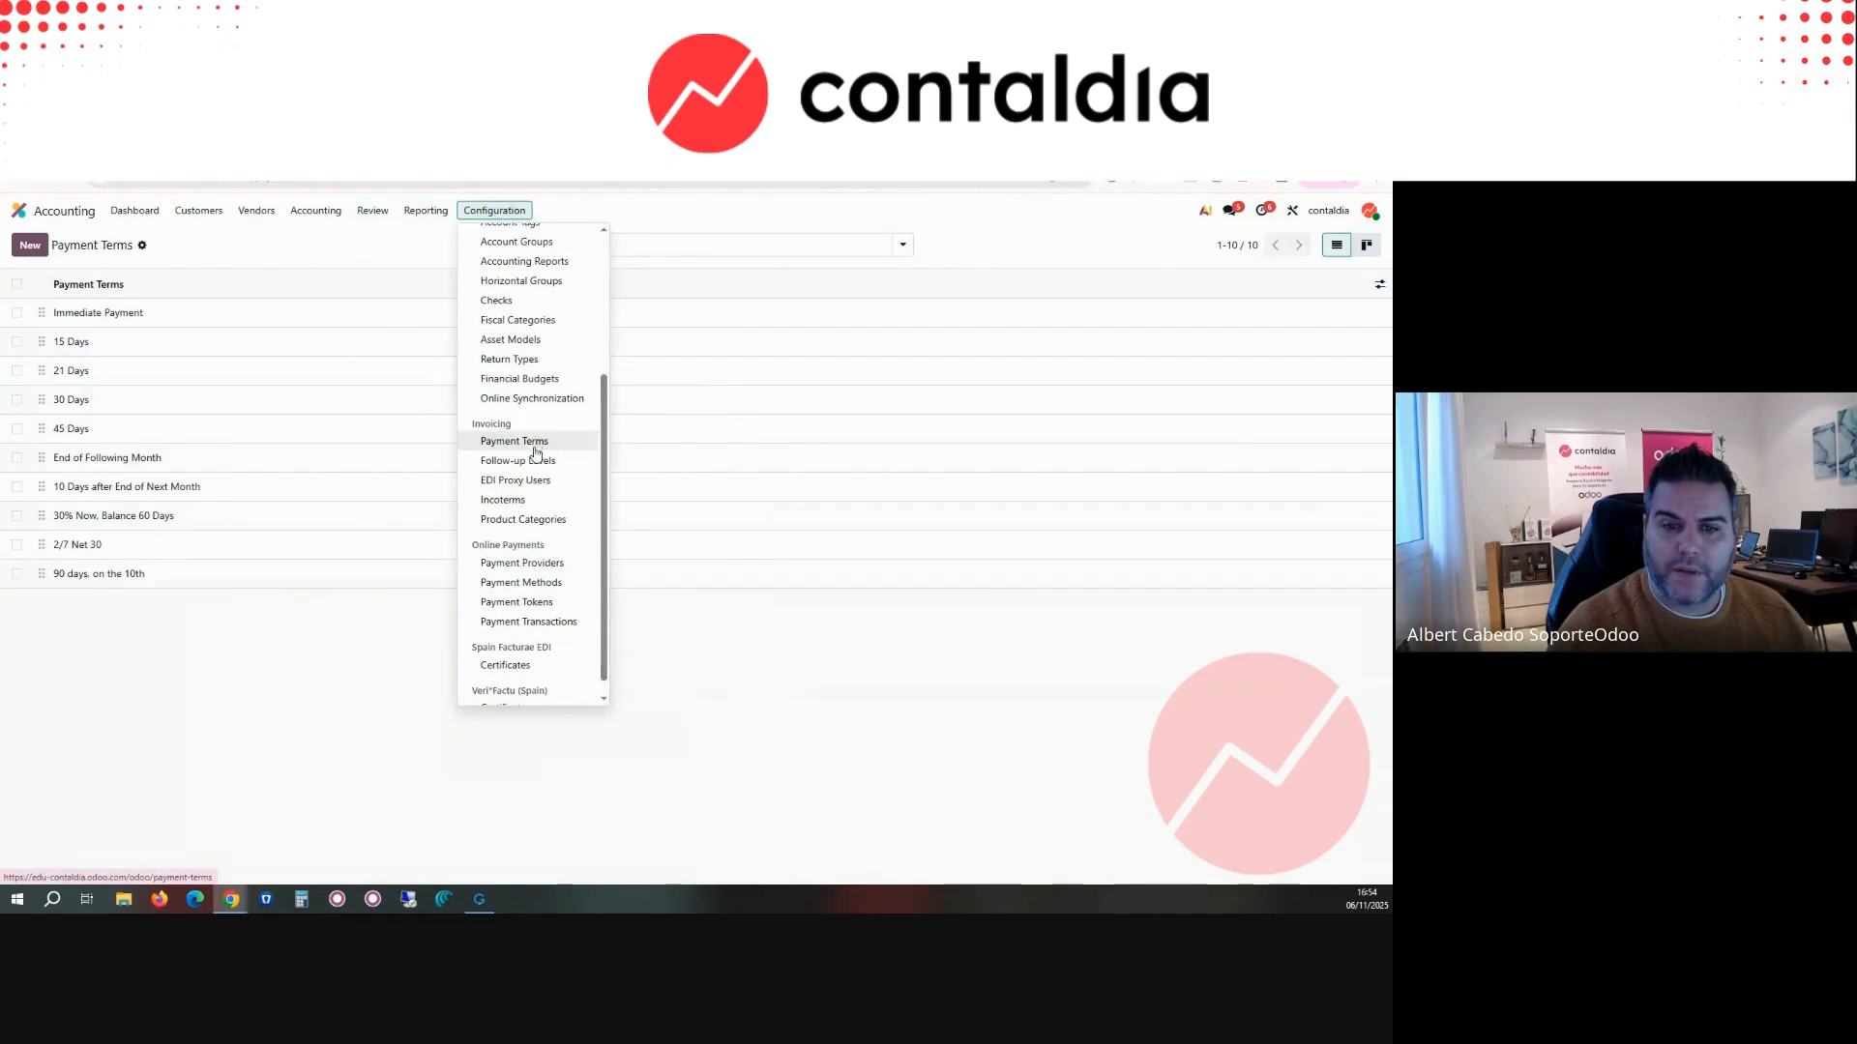
pyautogui.scroll(-1, 547, 498)
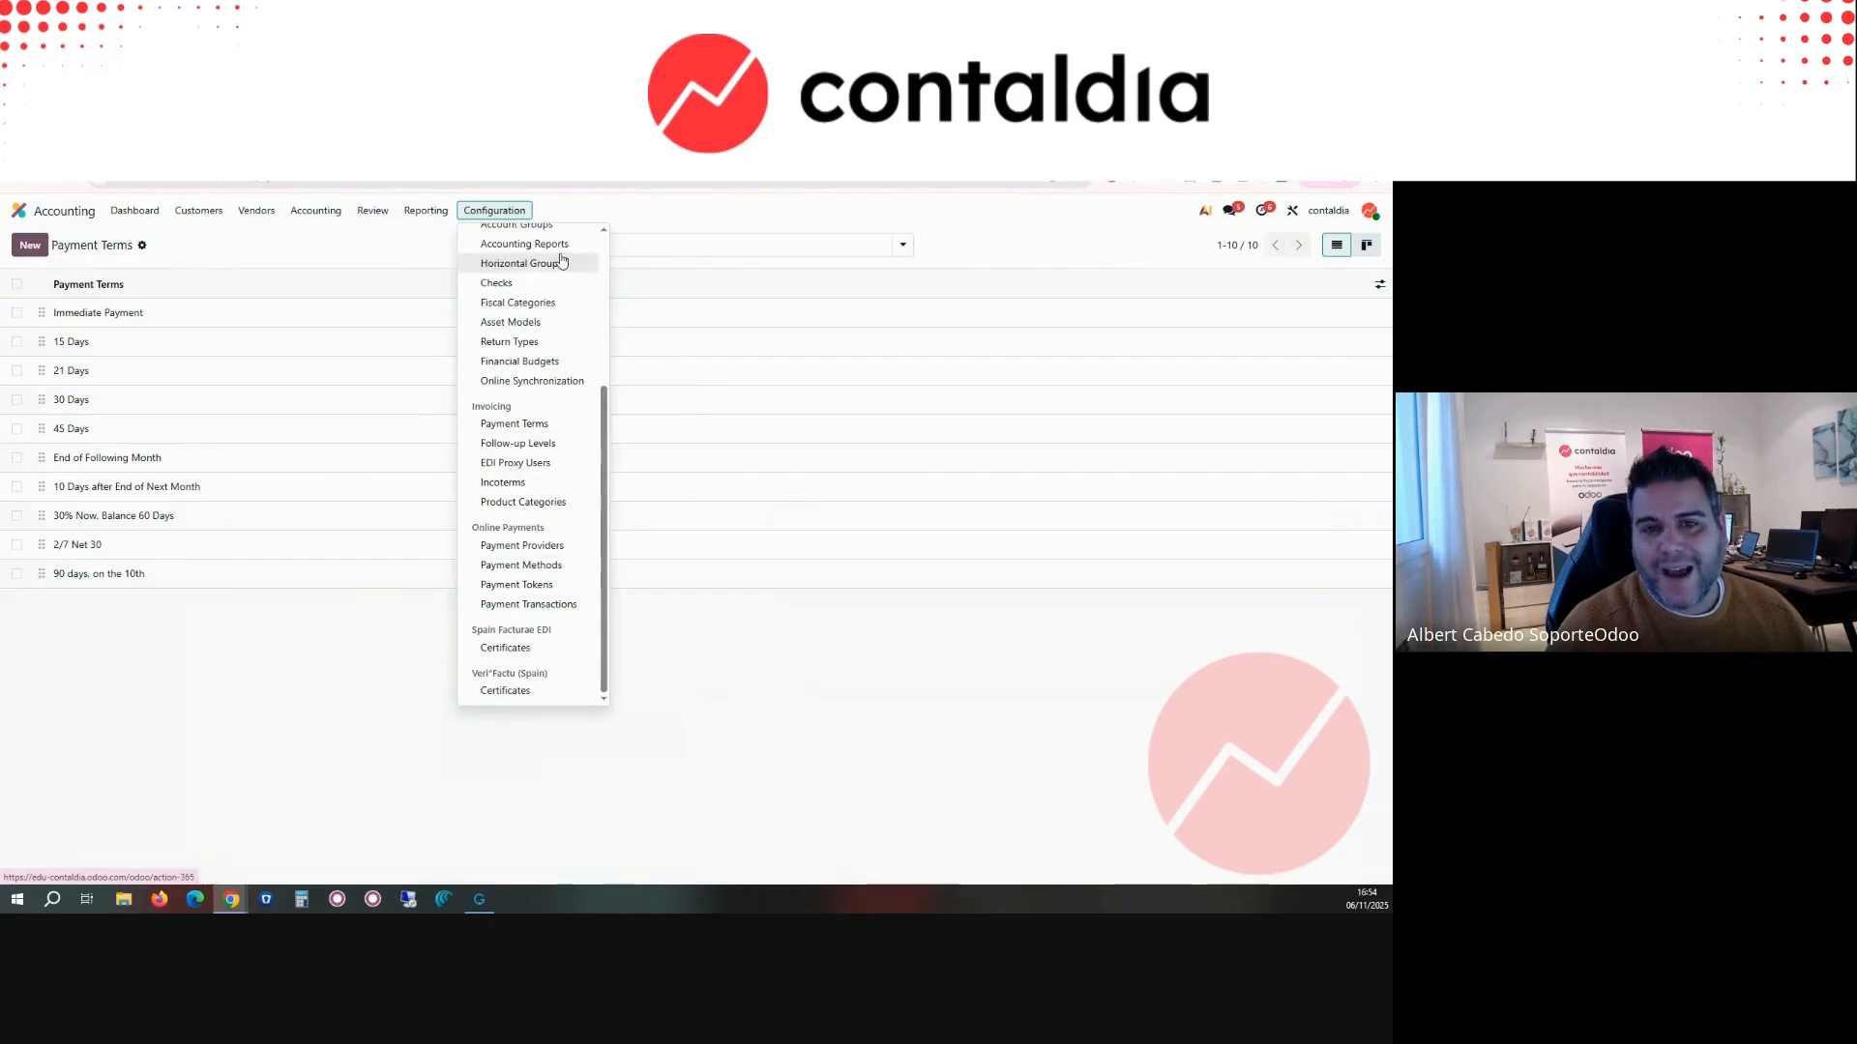
pyautogui.click(390, 256)
pyautogui.click(140, 214)
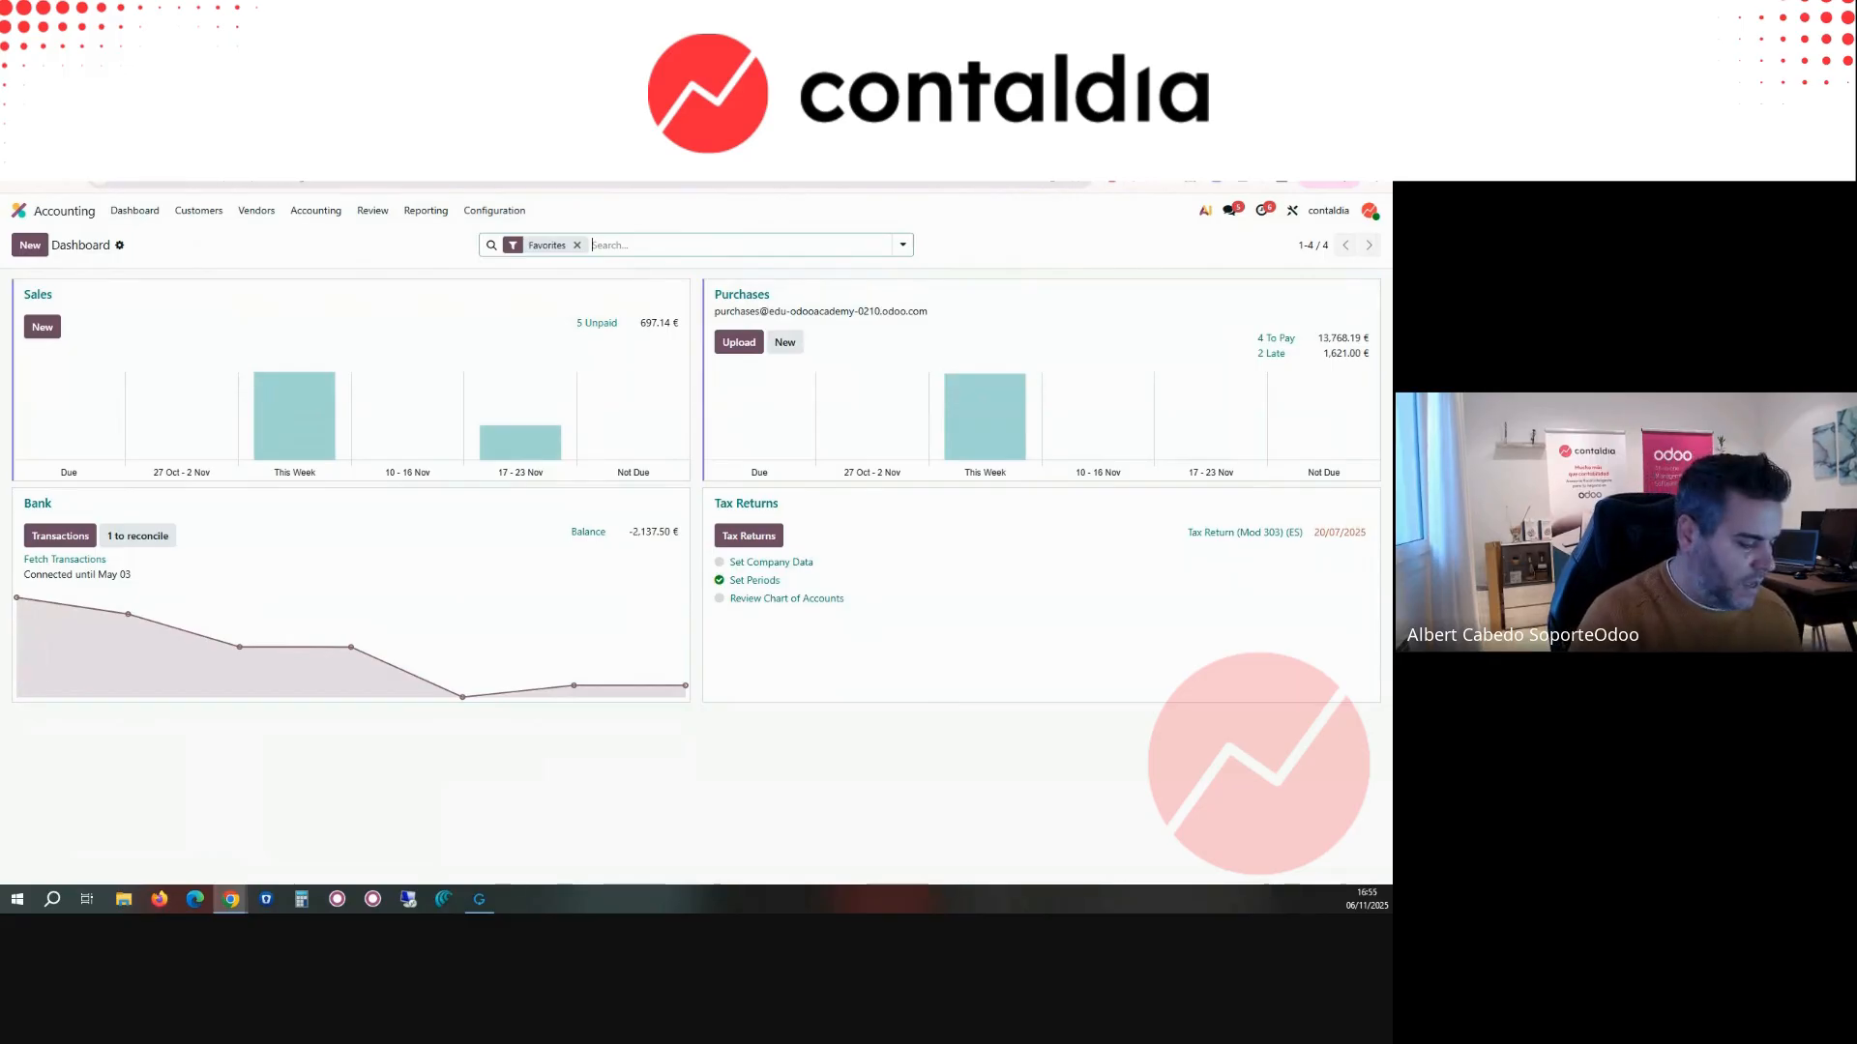
# Step: Open the Contaldia website in a new browser tab, switch it to English (US), and return to the Odoo Accounting dashboard
pyautogui.hotkey('ctrl', 't')
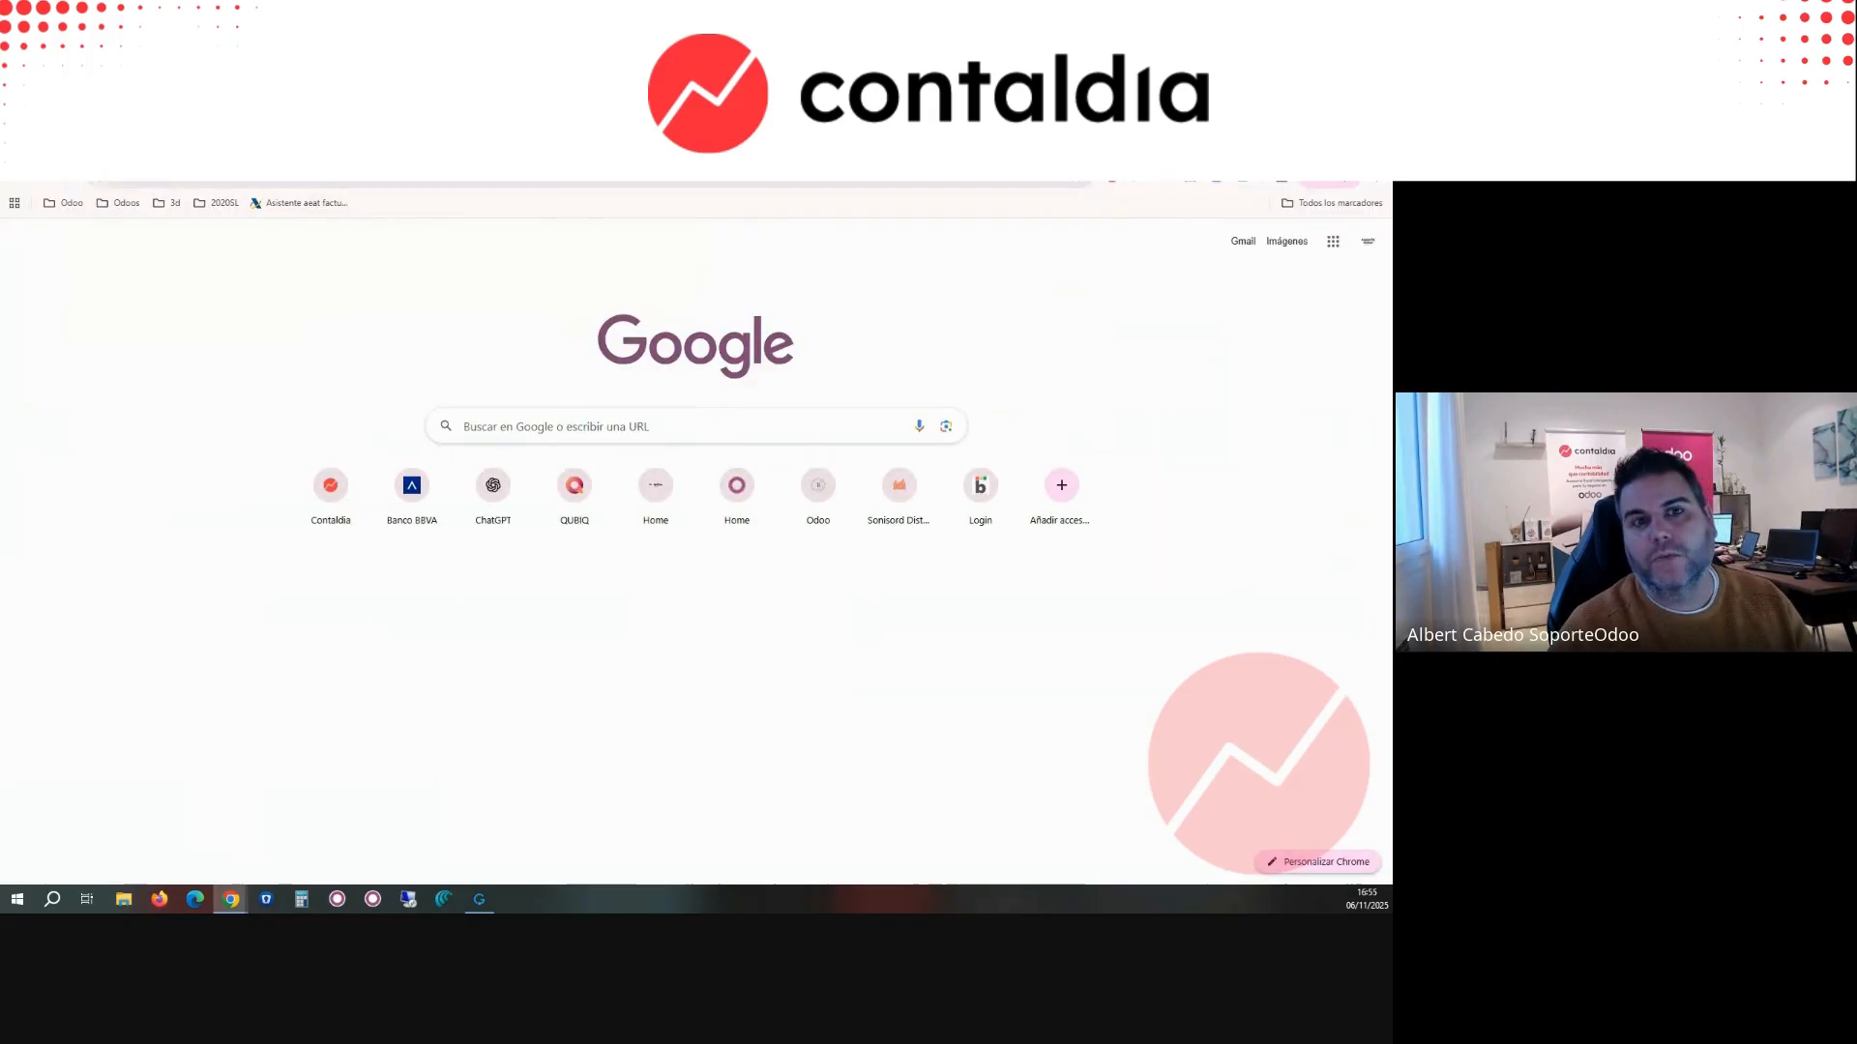
pyautogui.press('Return')
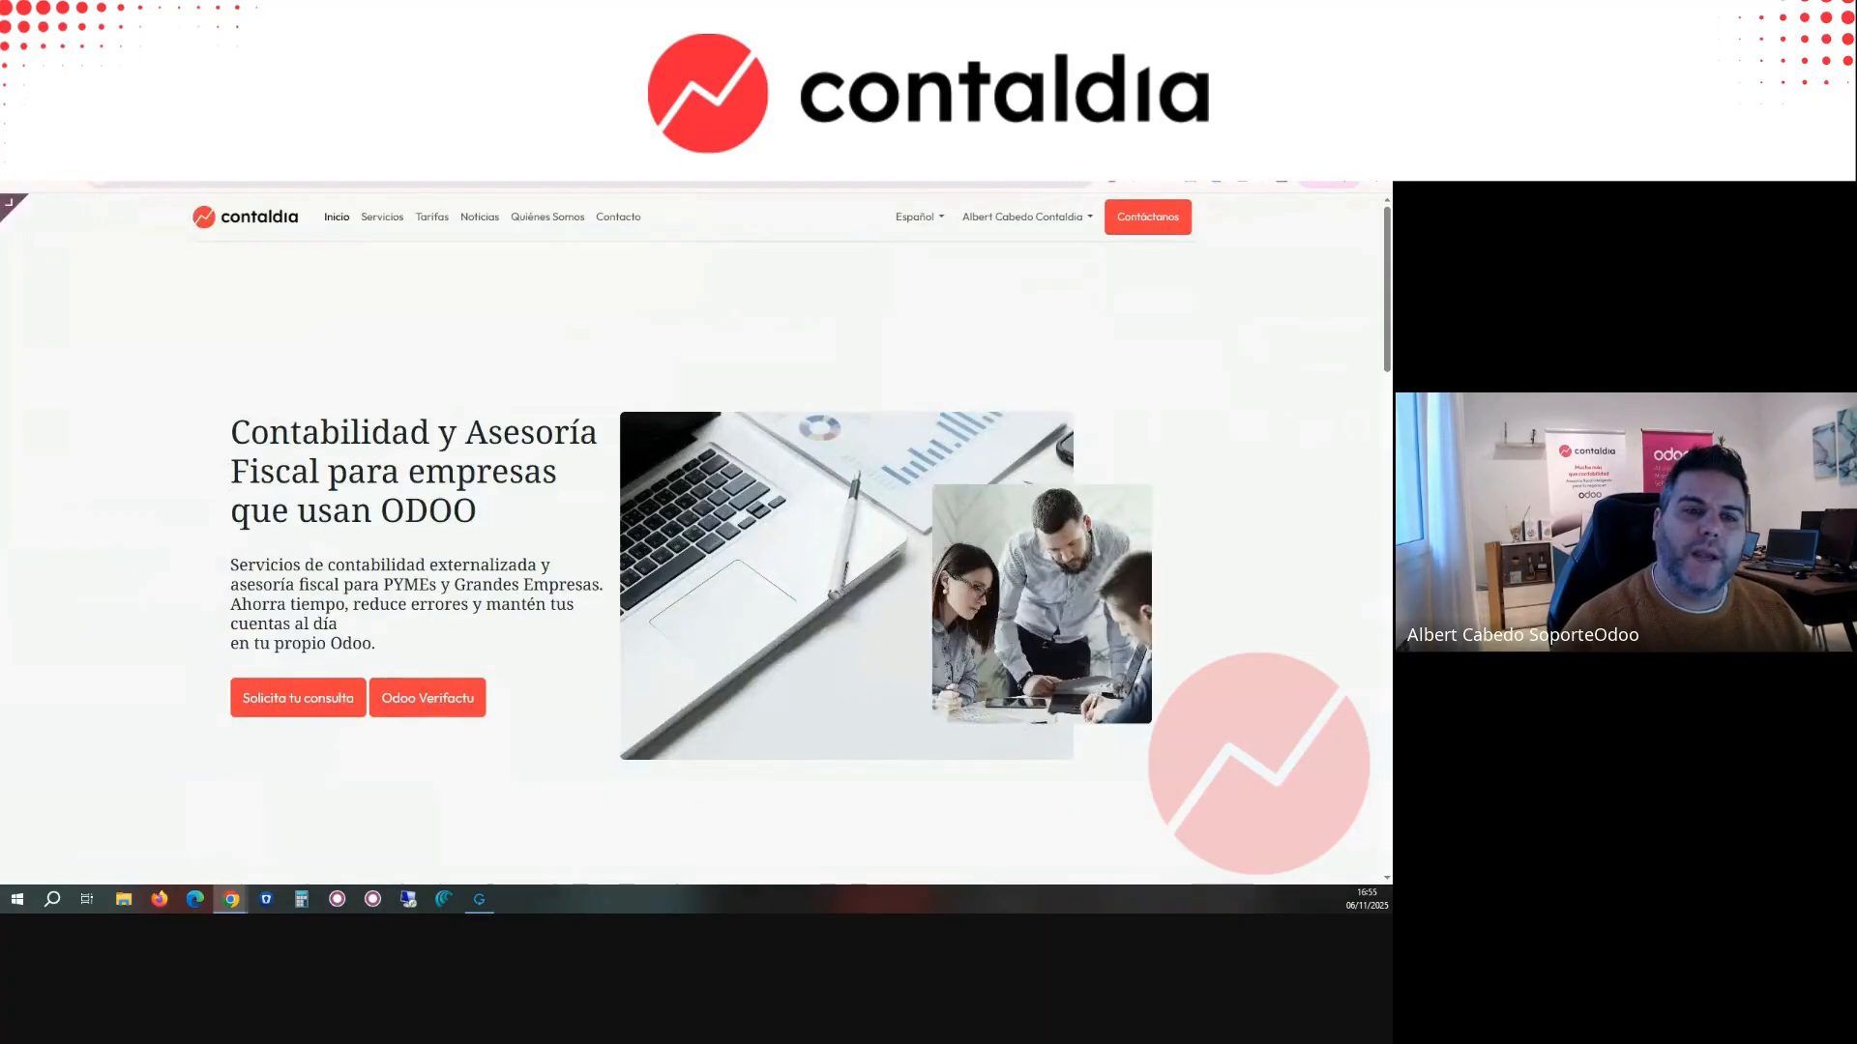
pyautogui.click(912, 225)
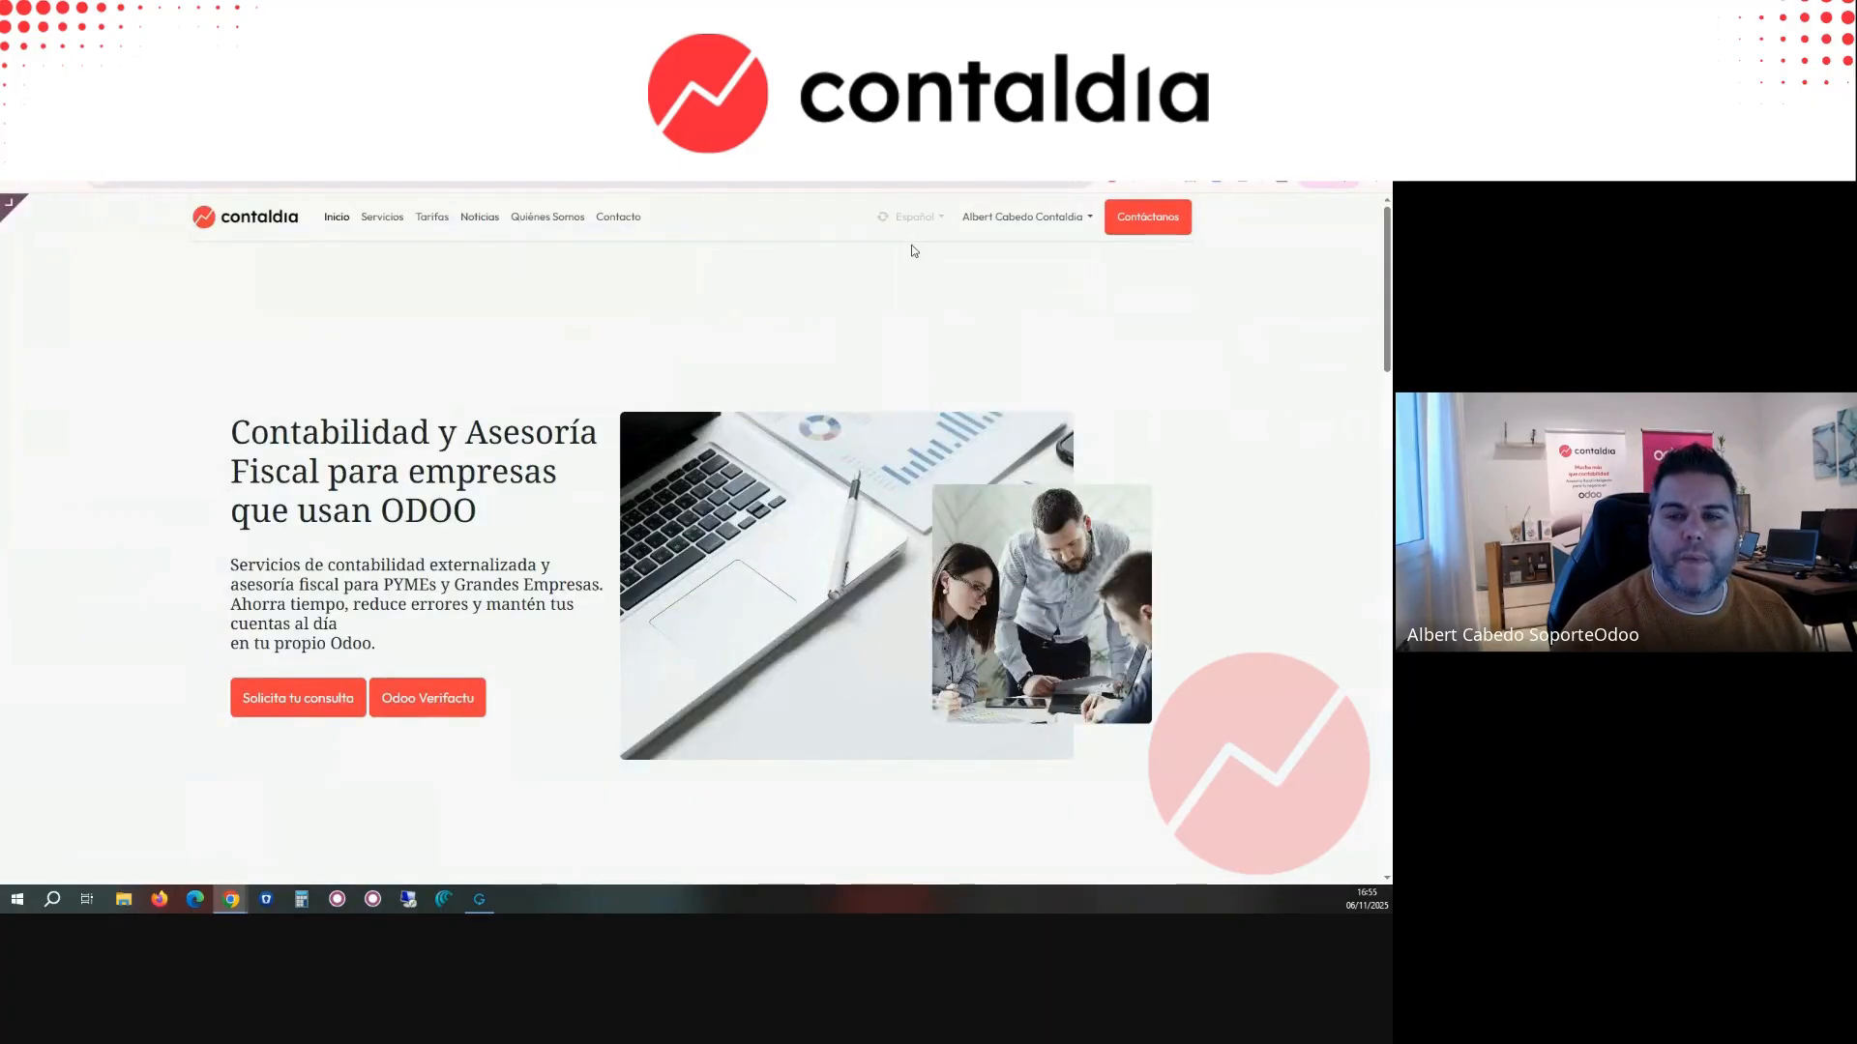
pyautogui.click(907, 273)
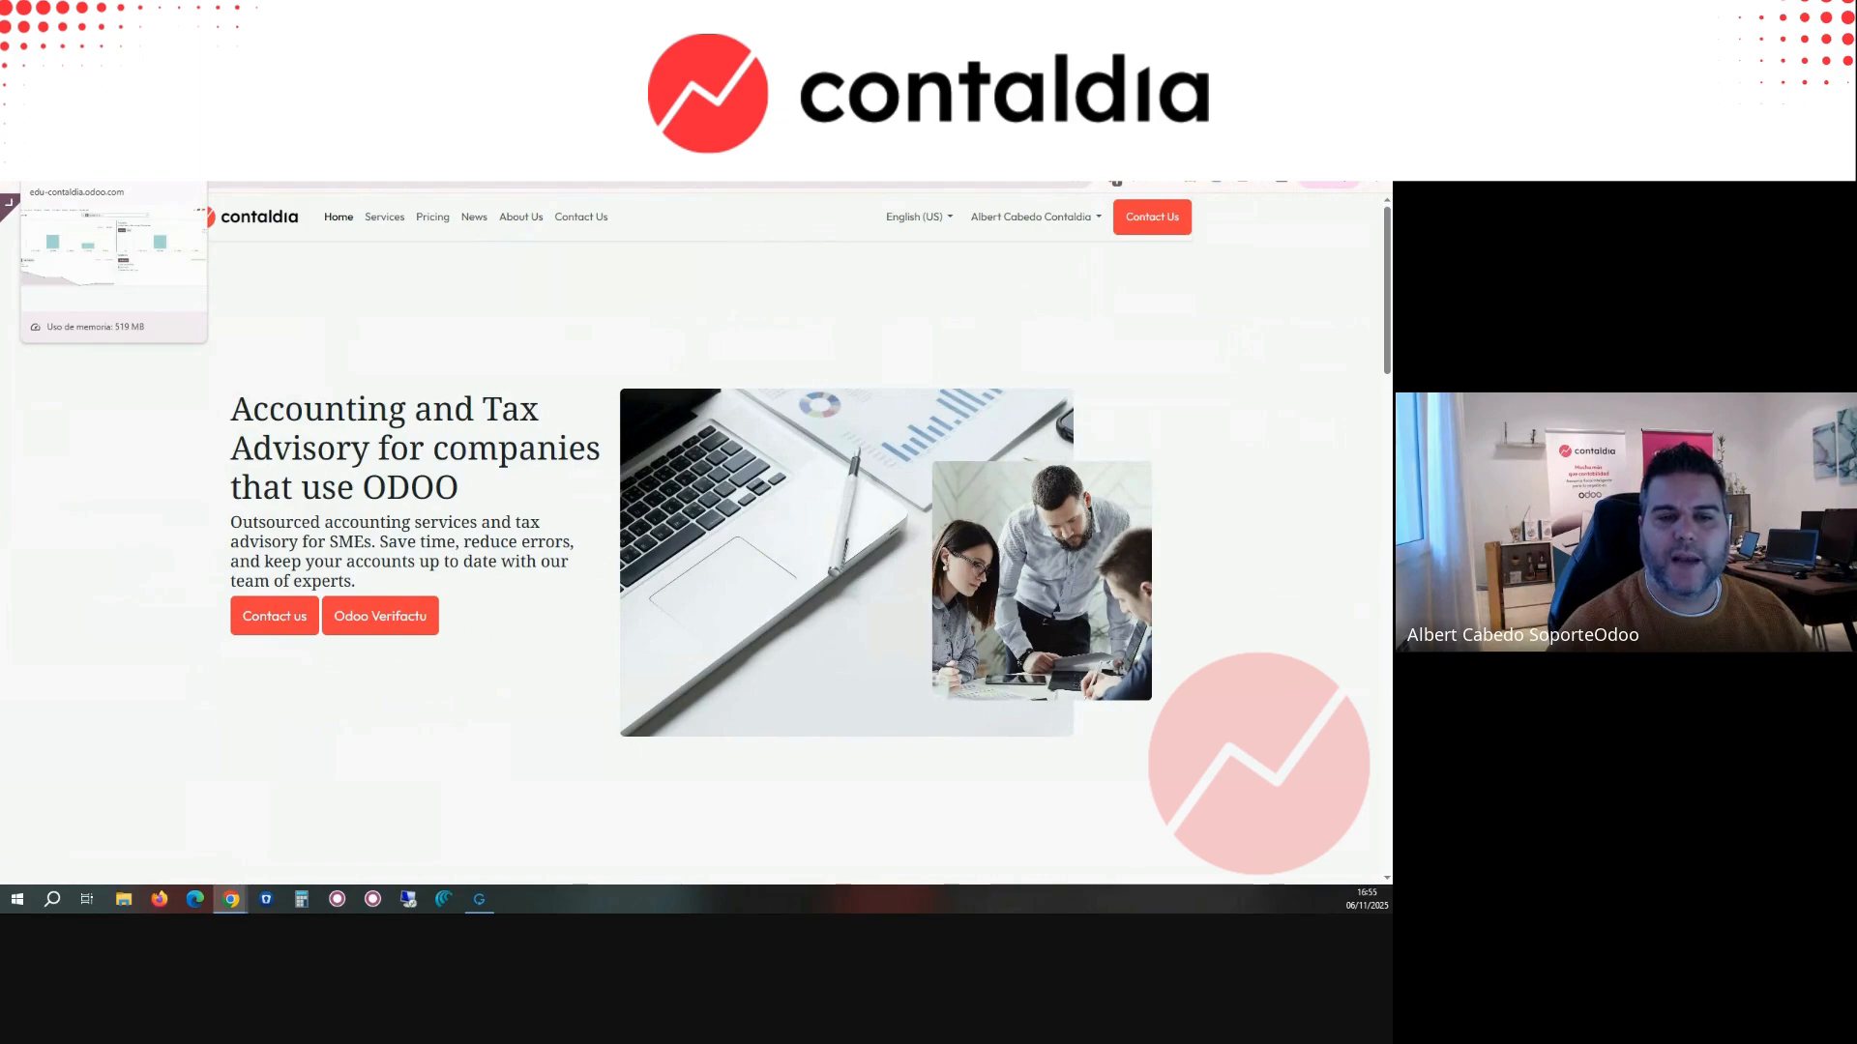
pyautogui.click(93, 146)
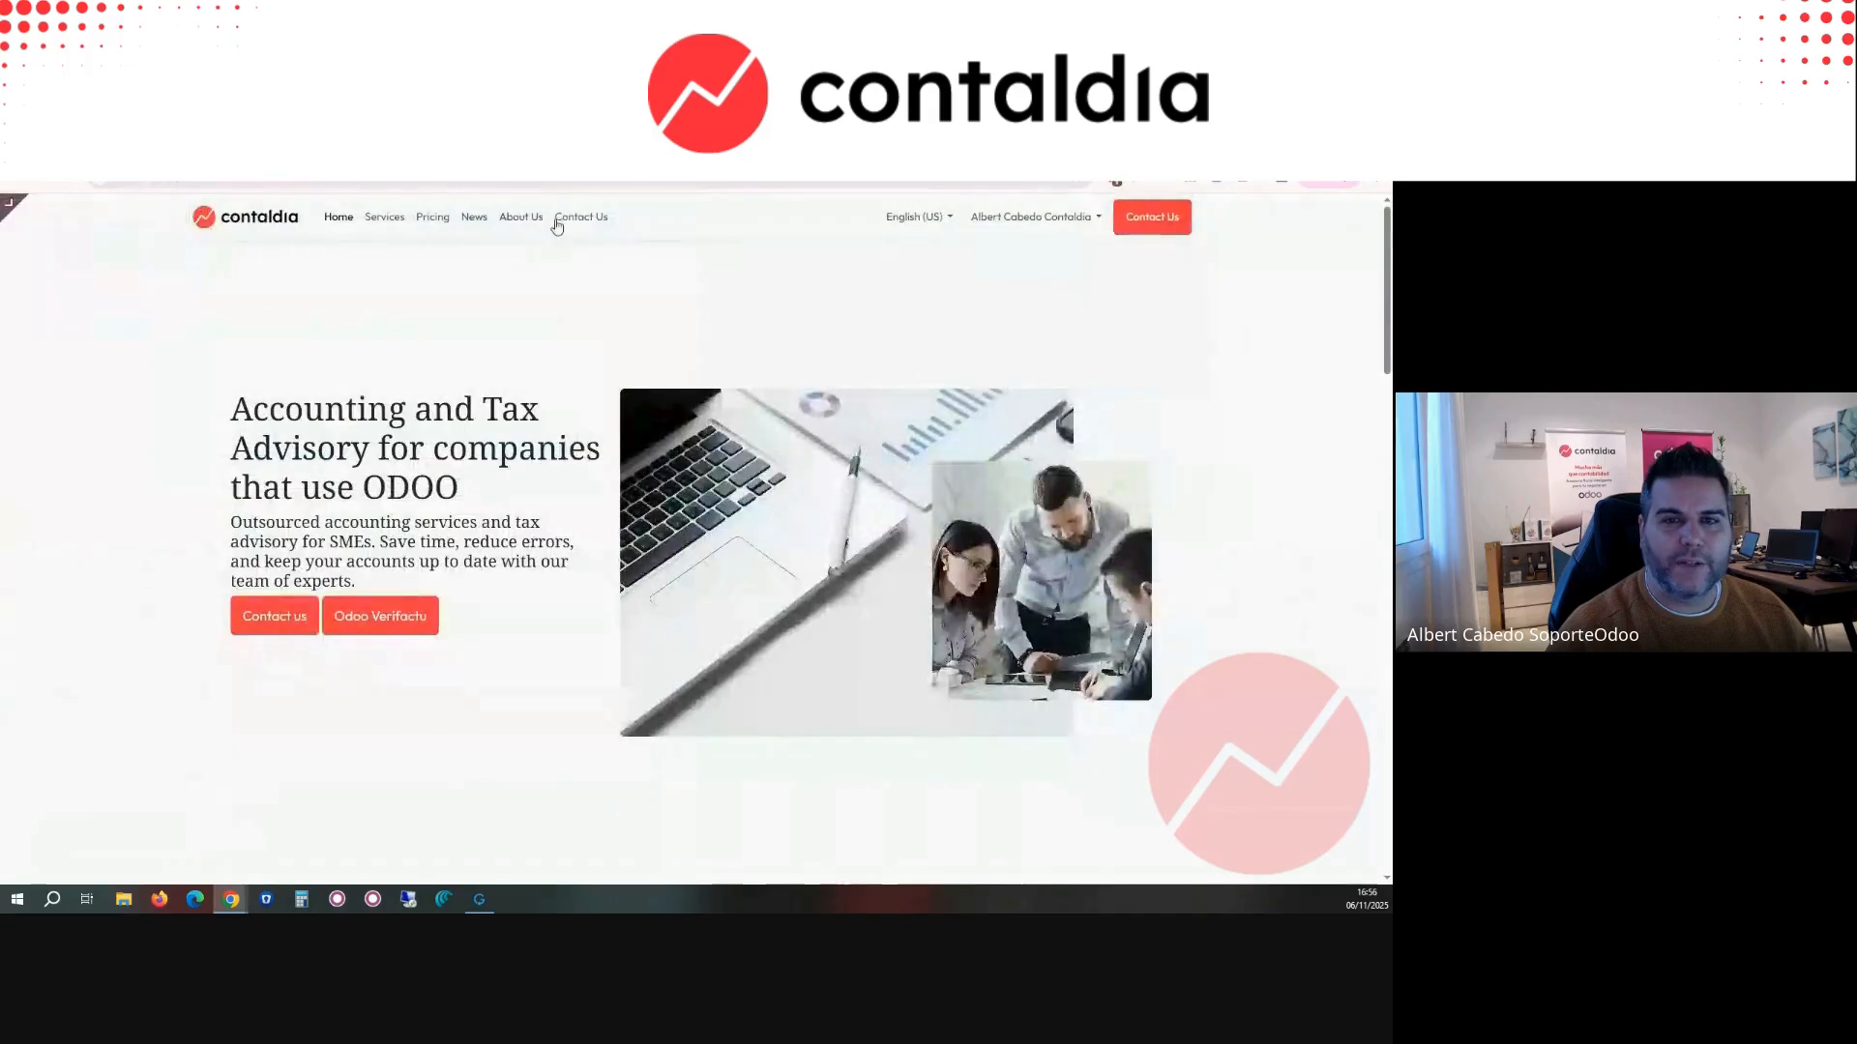
# Step: Review the Contact Us page of the Contaldia website and go back to the Odoo Accounting dashboard
pyautogui.click(570, 219)
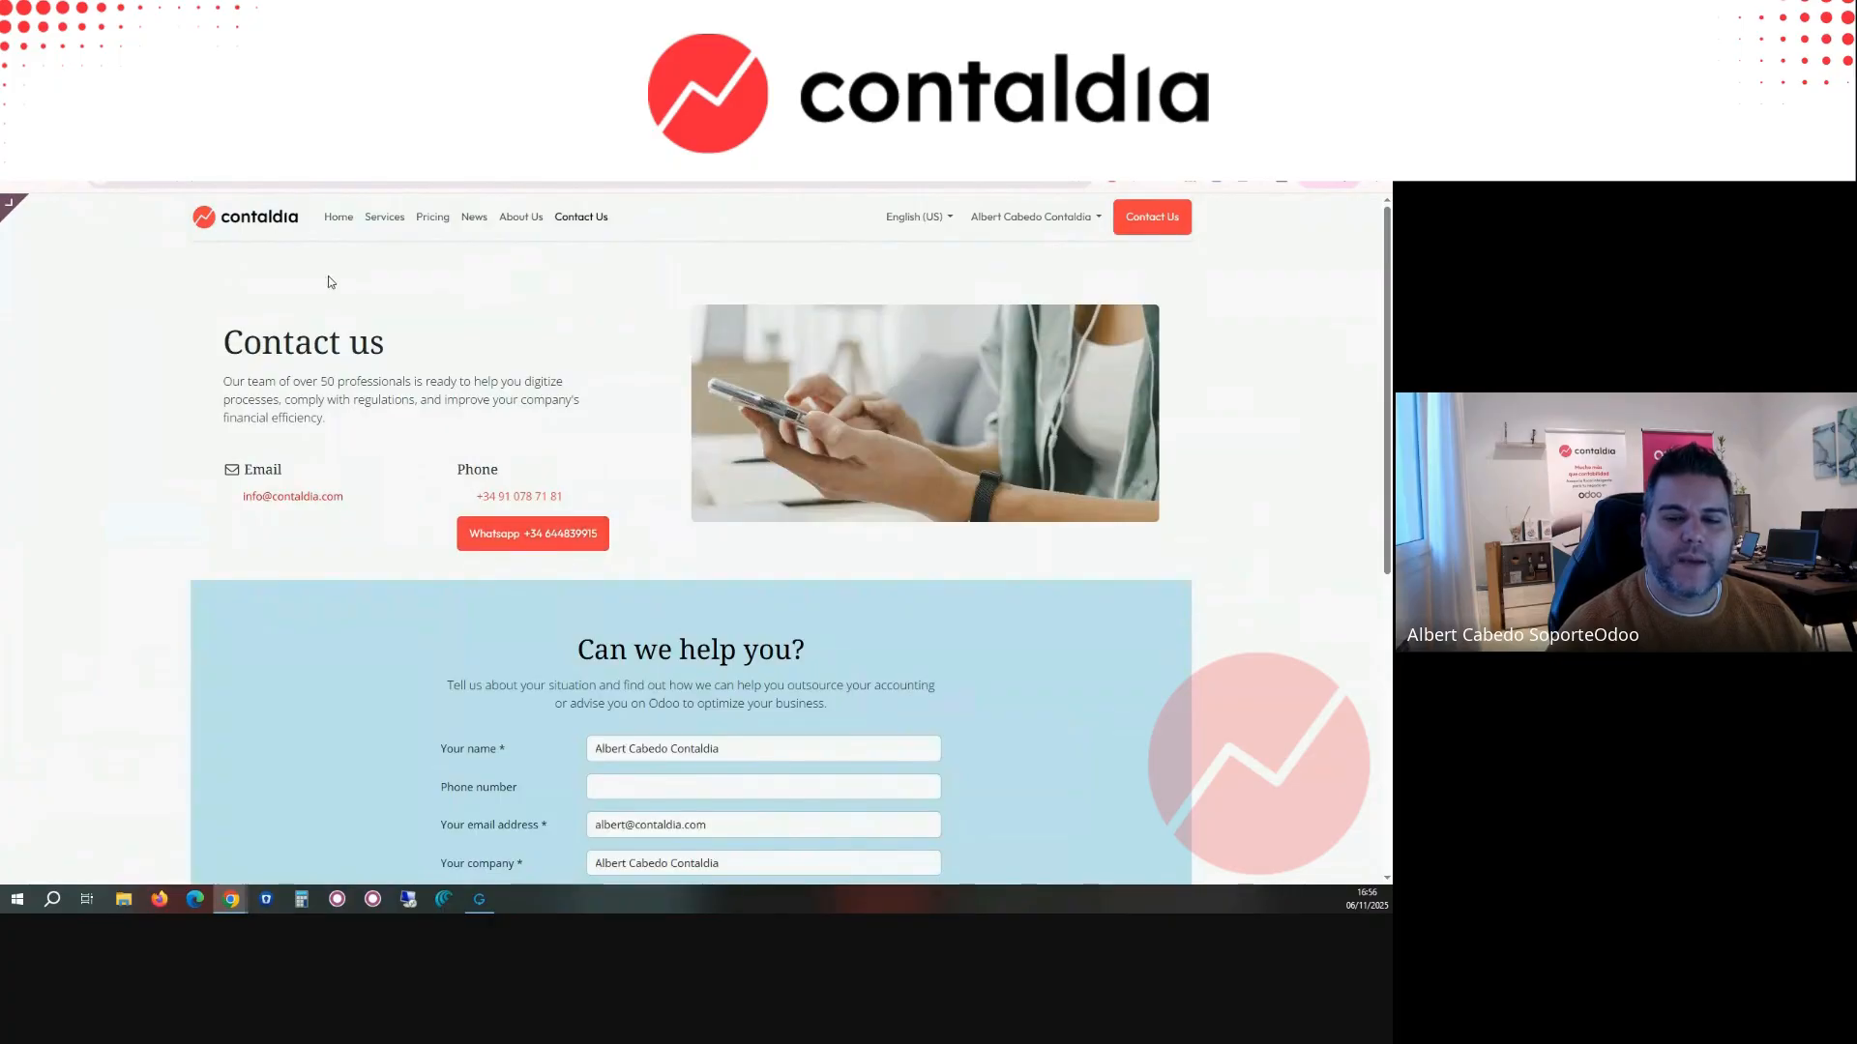
pyautogui.scroll(-3, 352, 453)
pyautogui.scroll(3, 352, 453)
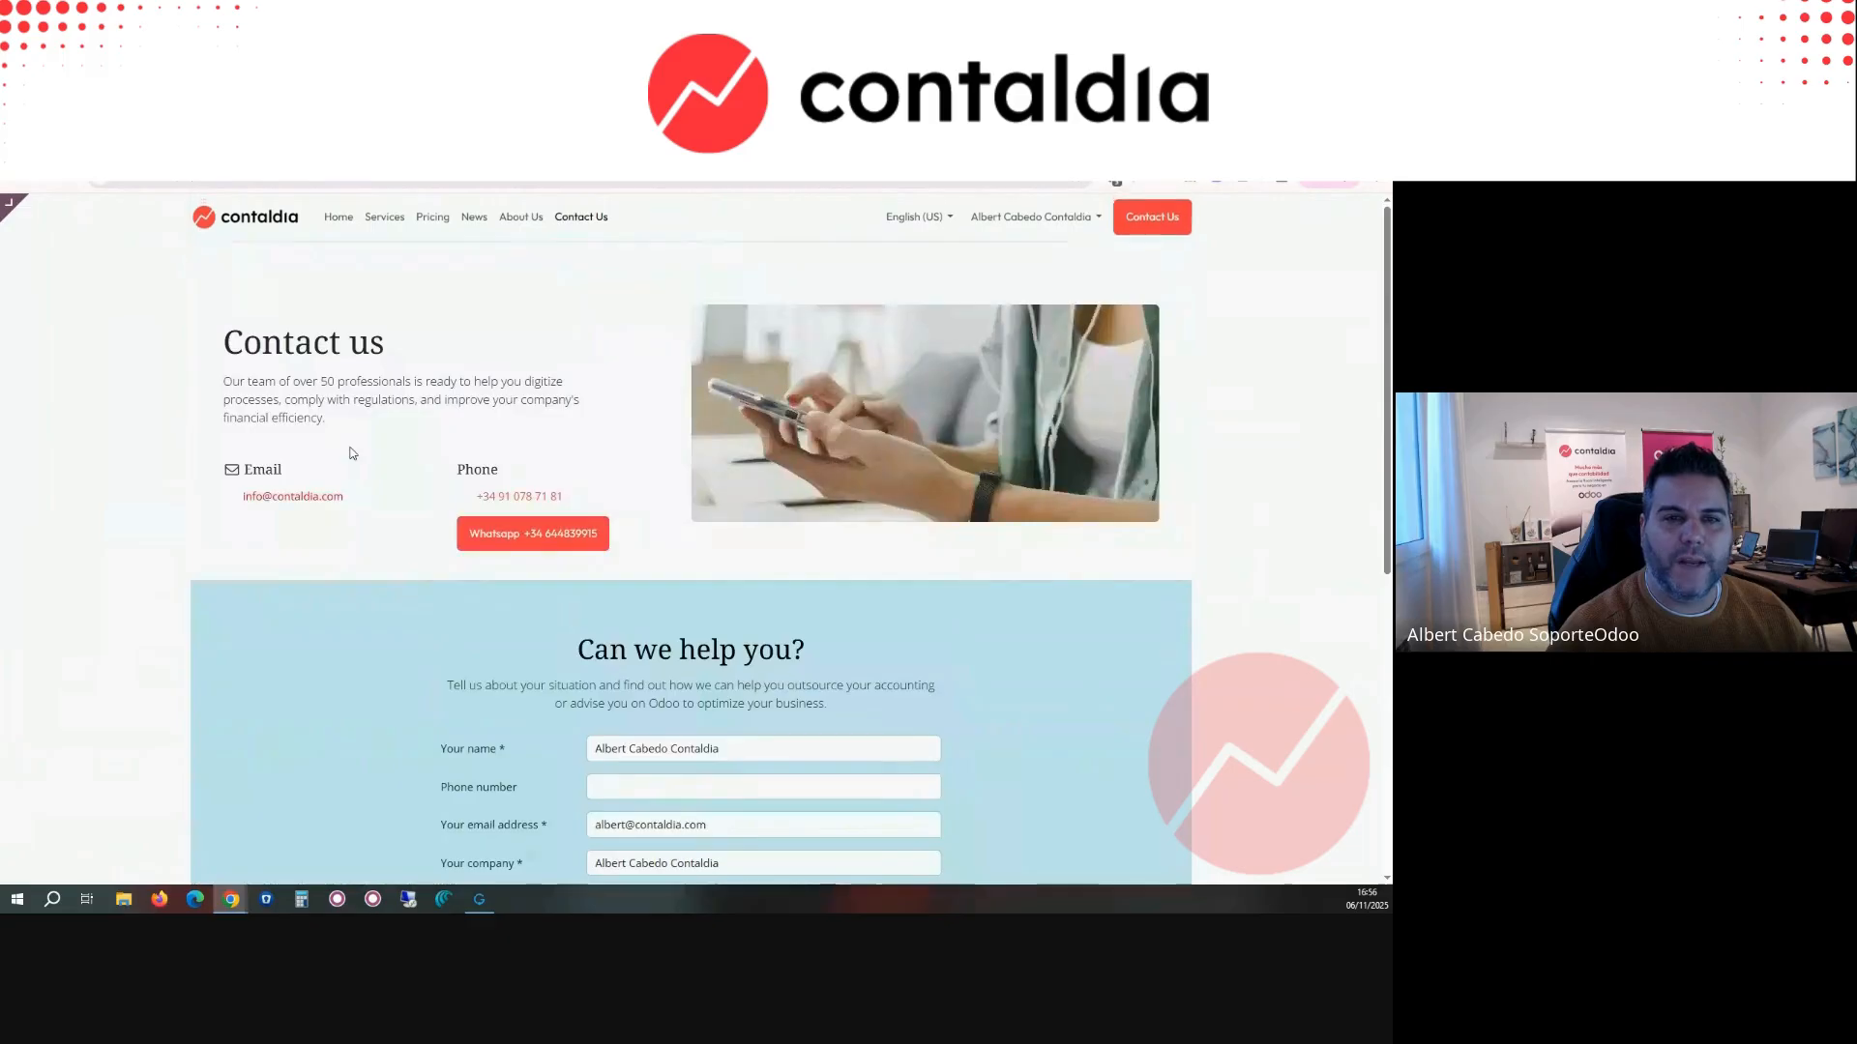
pyautogui.click(12, 204)
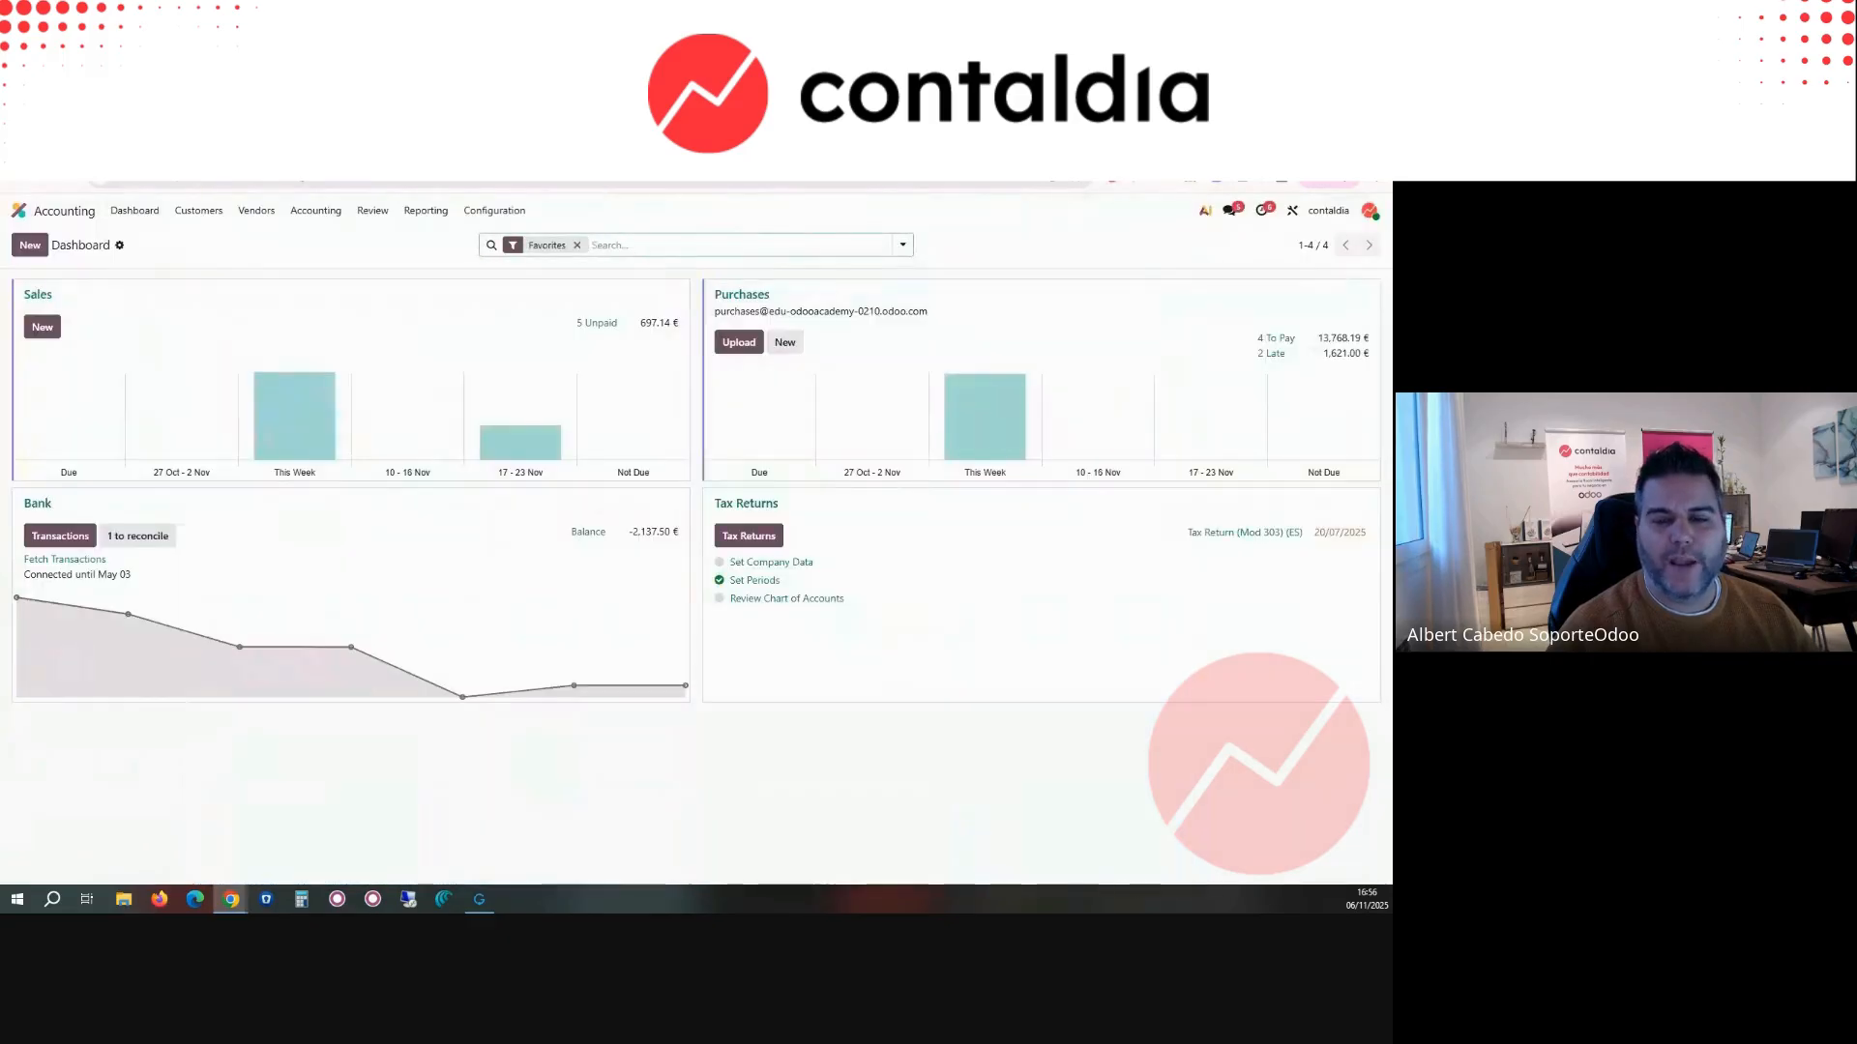